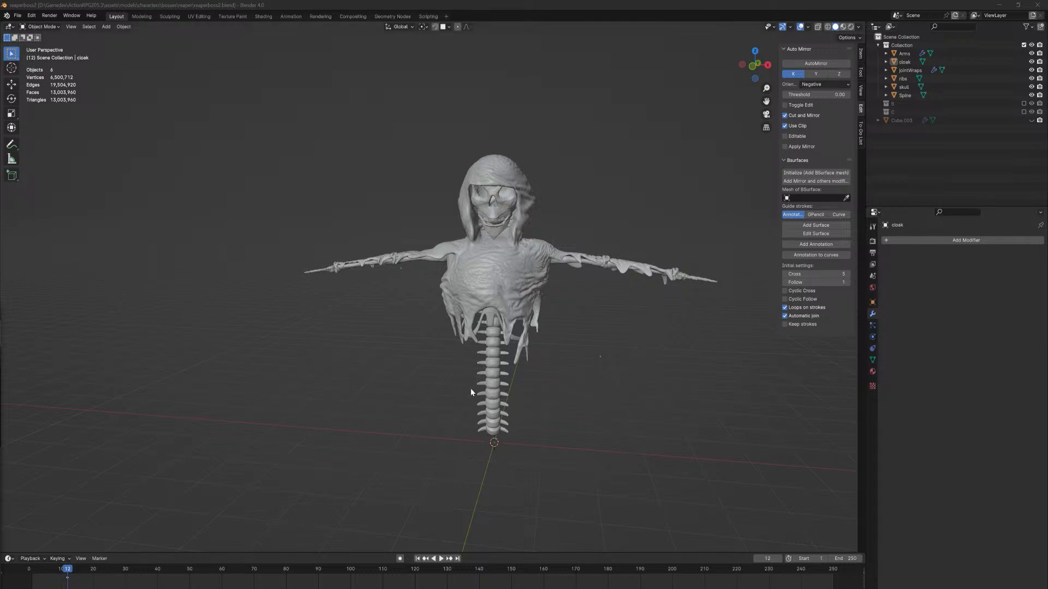
# Dismiss the Outlook notification
pyautogui.click(485, 298)
pyautogui.moveTo(509, 312); pyautogui.dragTo(488, 304, button='middle')
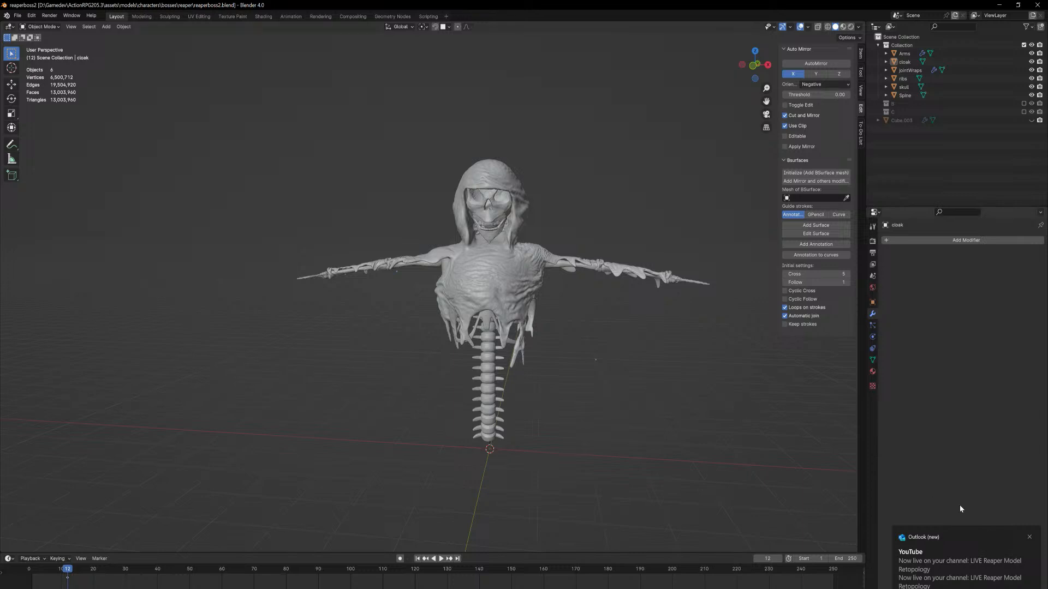
pyautogui.click(1029, 536)
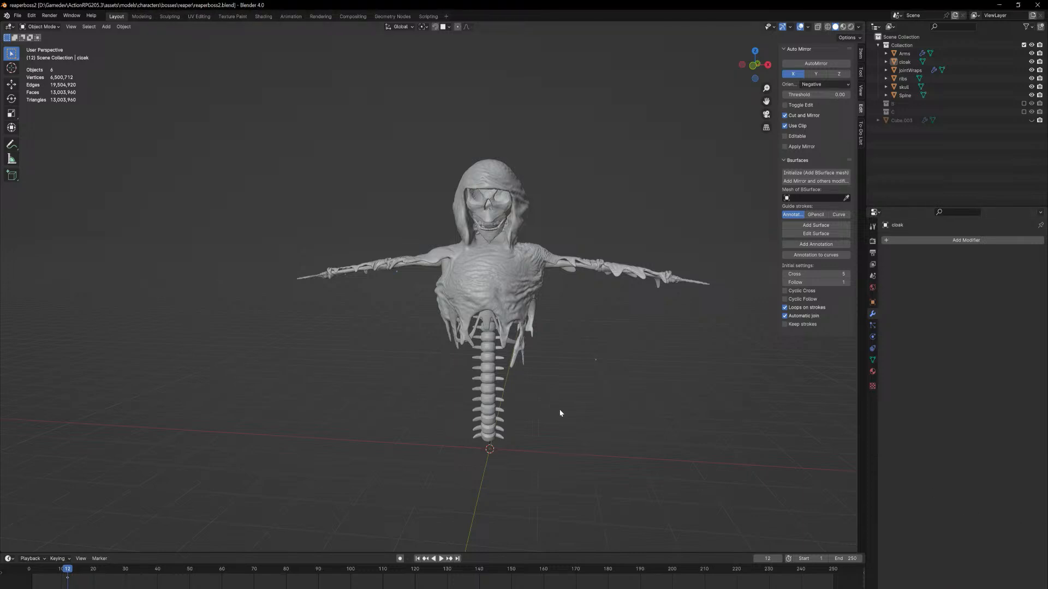
# Select the reaper's cloak mesh and frame it in the viewport
pyautogui.moveTo(570, 360)
pyautogui.mouseDown(button='middle')
pyautogui.moveTo(589, 362)
pyautogui.moveTo(566, 362)
pyautogui.moveTo(586, 337)
pyautogui.moveTo(558, 375)
pyautogui.mouseUp(button='middle')
pyautogui.moveTo(491, 422); pyautogui.dragTo(453, 376, button='middle')
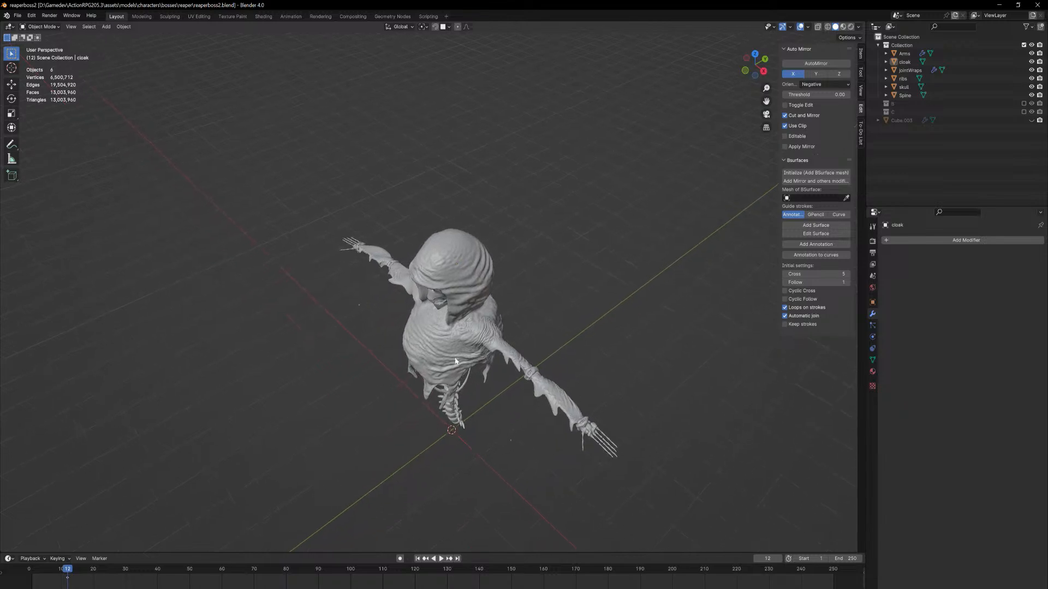
pyautogui.click(424, 336)
pyautogui.moveTo(423, 337); pyautogui.dragTo(464, 309, button='middle')
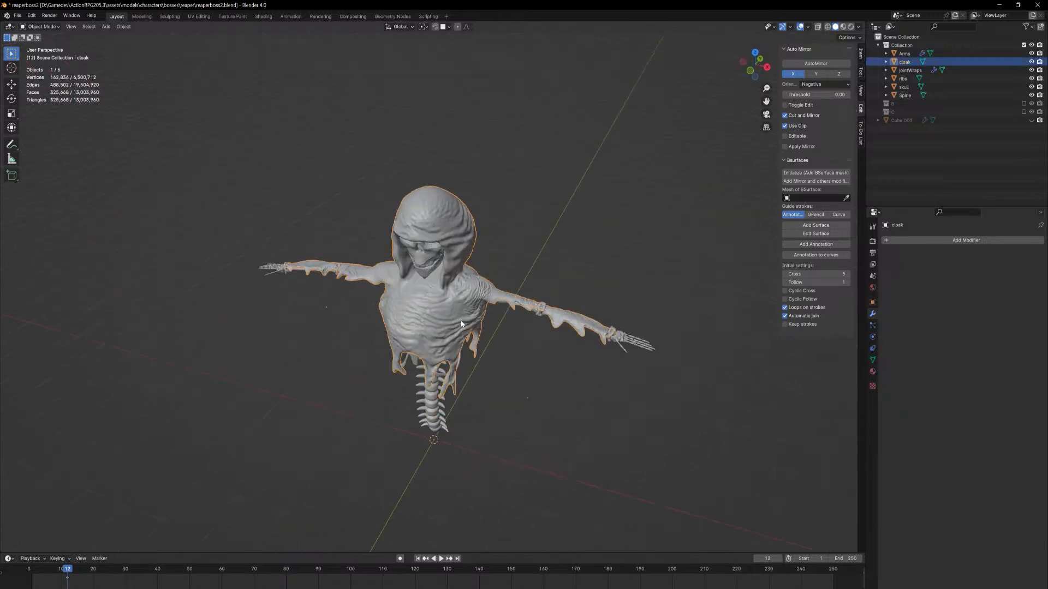
pyautogui.press('KP_Decimal')
pyautogui.scroll(1, 497, 341)
# Examine the cloak sculpt on the reaper from the front, from above and at an angle
pyautogui.moveTo(498, 347); pyautogui.dragTo(514, 321, button='middle')
pyautogui.scroll(-2, 509, 381)
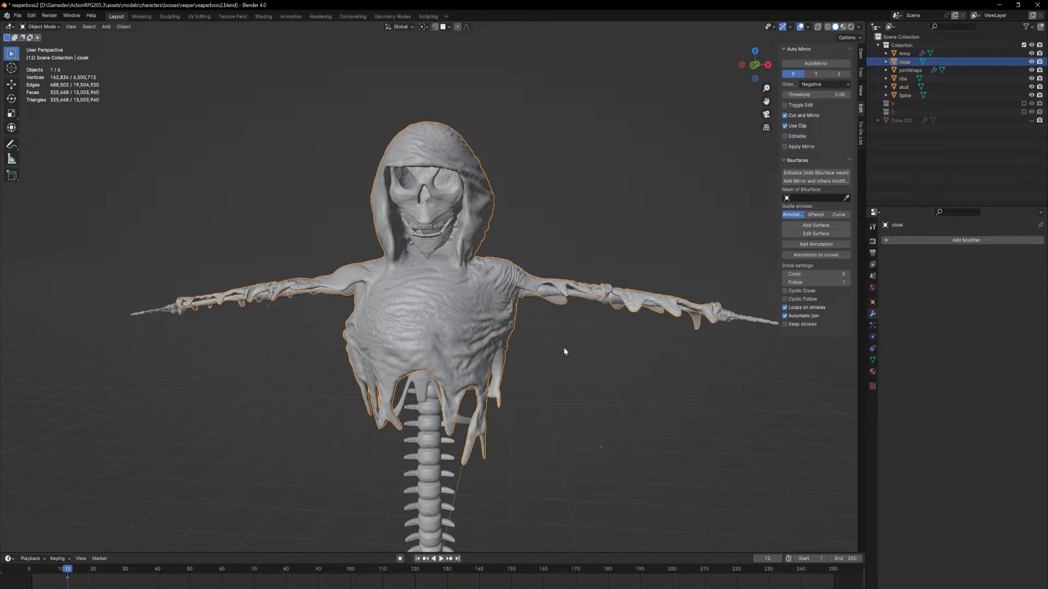
pyautogui.moveTo(565, 322)
pyautogui.mouseDown(button='middle')
pyautogui.moveTo(480, 327)
pyautogui.moveTo(571, 312)
pyautogui.moveTo(586, 336)
pyautogui.moveTo(504, 303)
pyautogui.moveTo(566, 325)
pyautogui.mouseUp(button='middle')
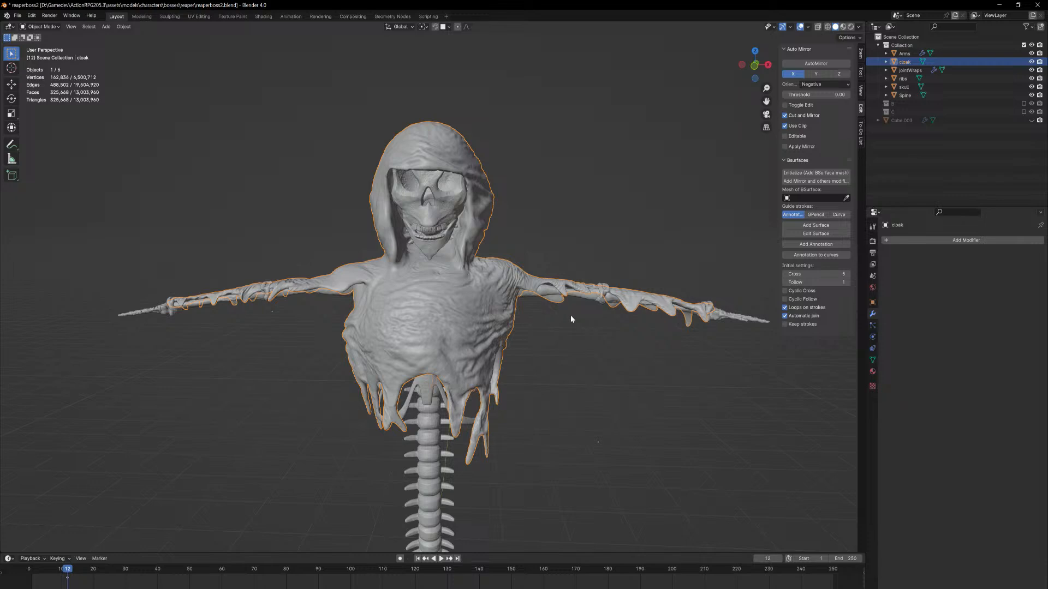
pyautogui.moveTo(571, 316); pyautogui.dragTo(513, 327, button='middle')
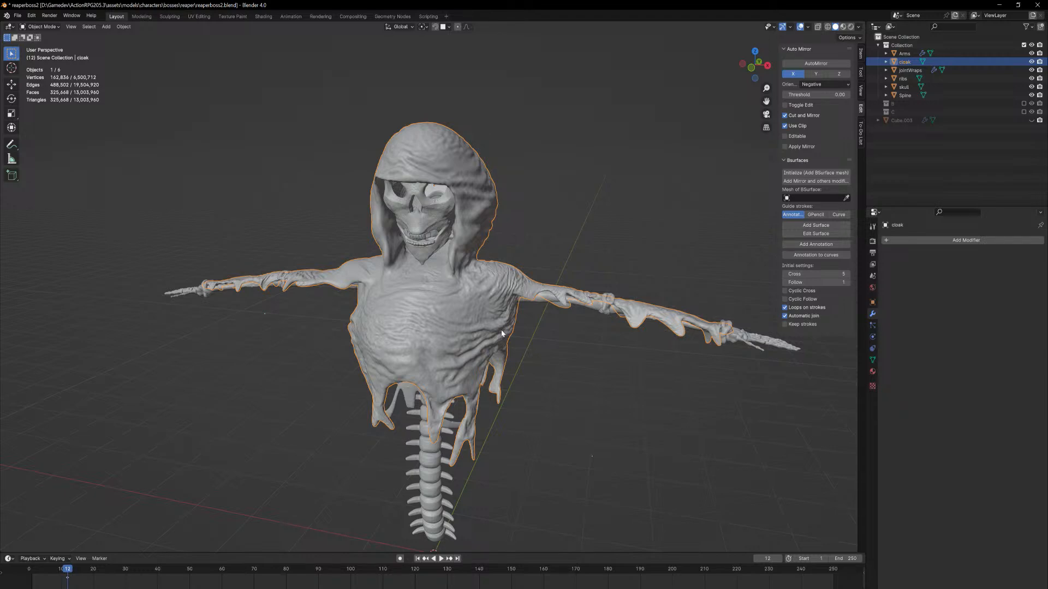
pyautogui.moveTo(501, 329); pyautogui.dragTo(527, 374, button='middle')
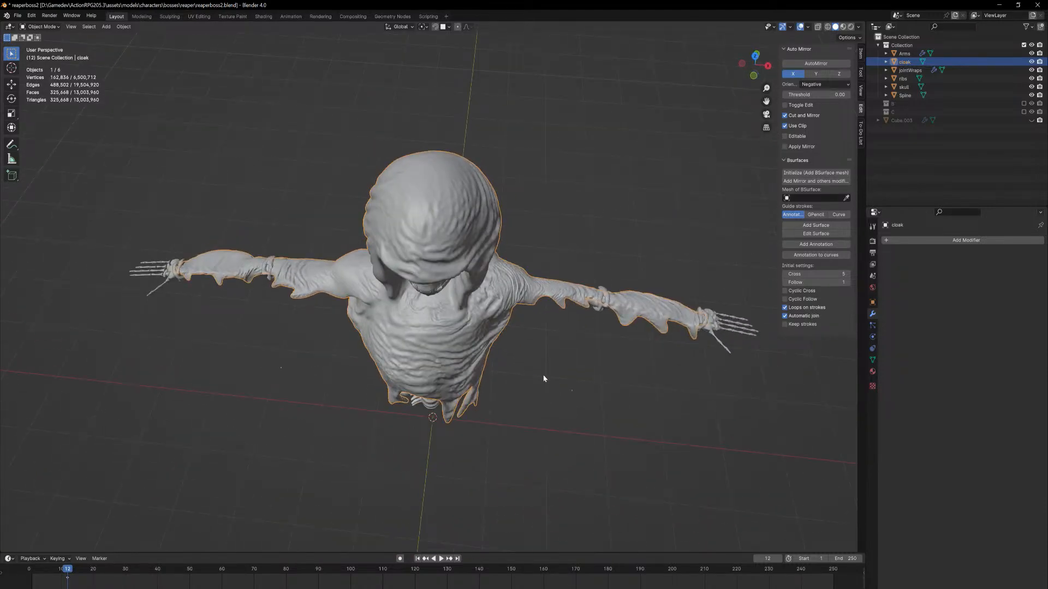
pyautogui.moveTo(629, 372); pyautogui.dragTo(631, 319, button='middle')
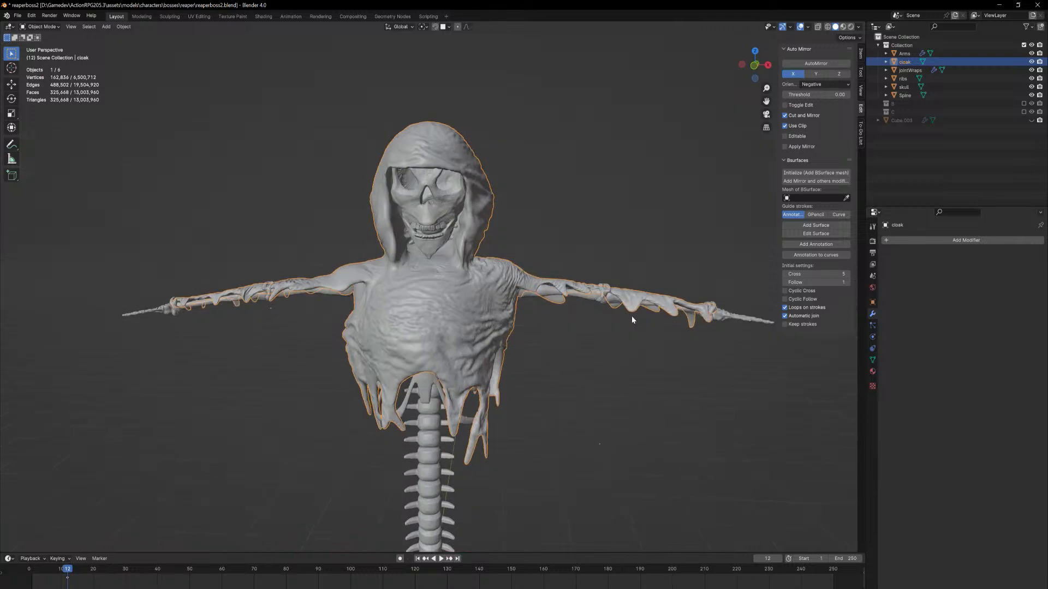
pyautogui.moveTo(611, 440); pyautogui.dragTo(523, 402, button='middle')
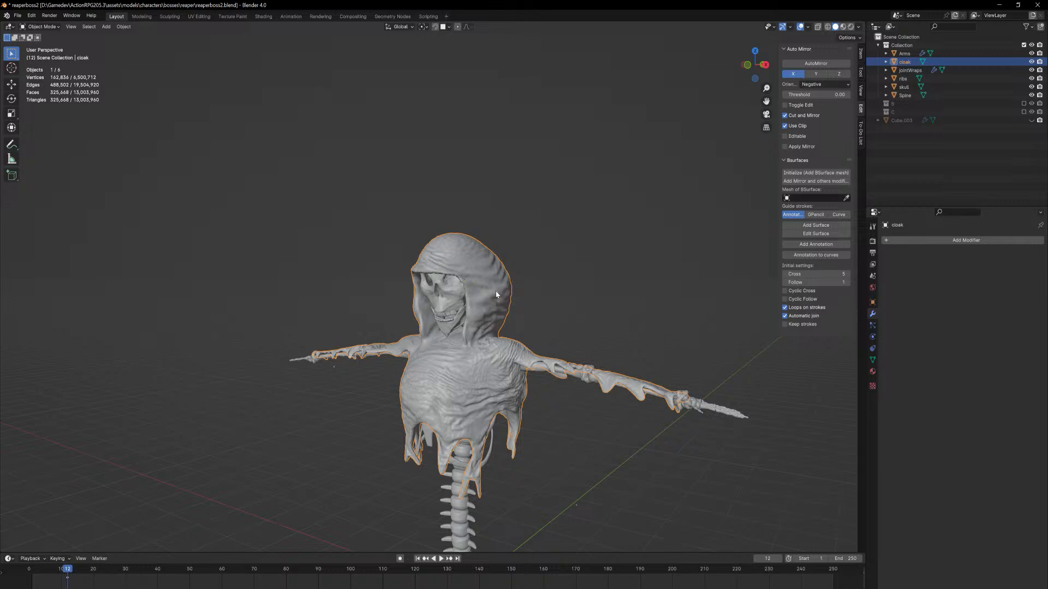
pyautogui.moveTo(496, 295); pyautogui.dragTo(545, 301, button='middle')
# Select the skull, switch the selection to the Arms object, and examine its skeletal hand up close
pyautogui.click(506, 214)
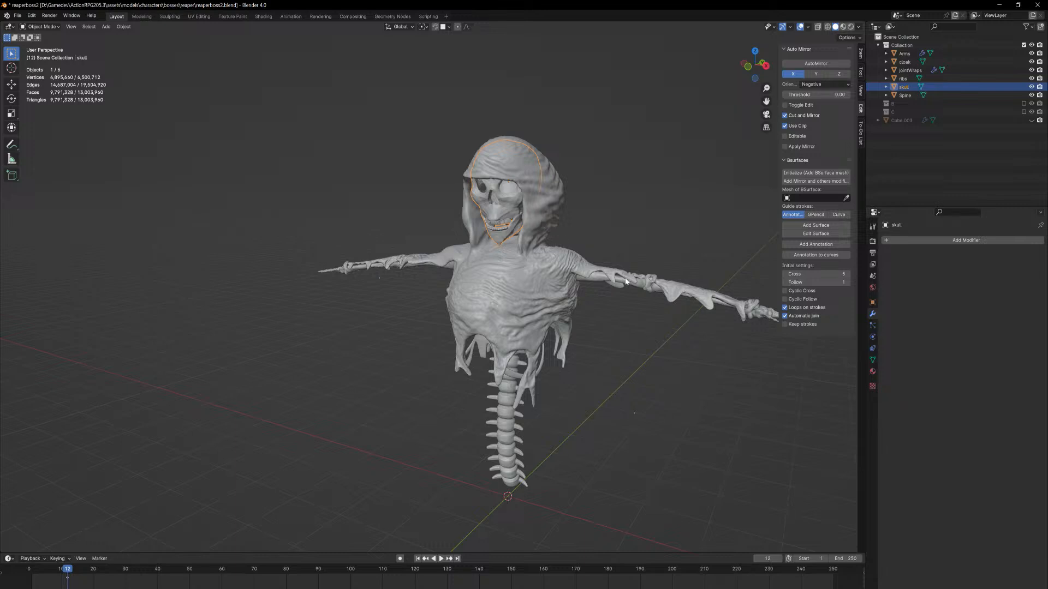
pyautogui.click(640, 288)
pyautogui.keyDown('shift'); pyautogui.moveTo(634, 289); pyautogui.dragTo(436, 307, button='middle'); pyautogui.keyUp('shift')
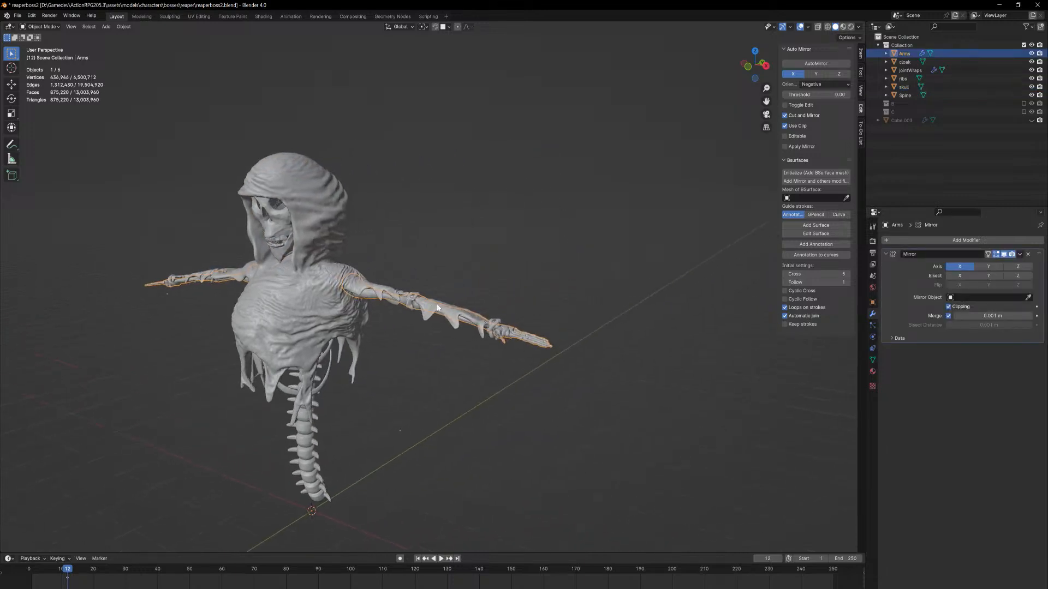
pyautogui.moveTo(570, 361); pyautogui.dragTo(535, 340, button='middle')
pyautogui.scroll(4, 542, 292)
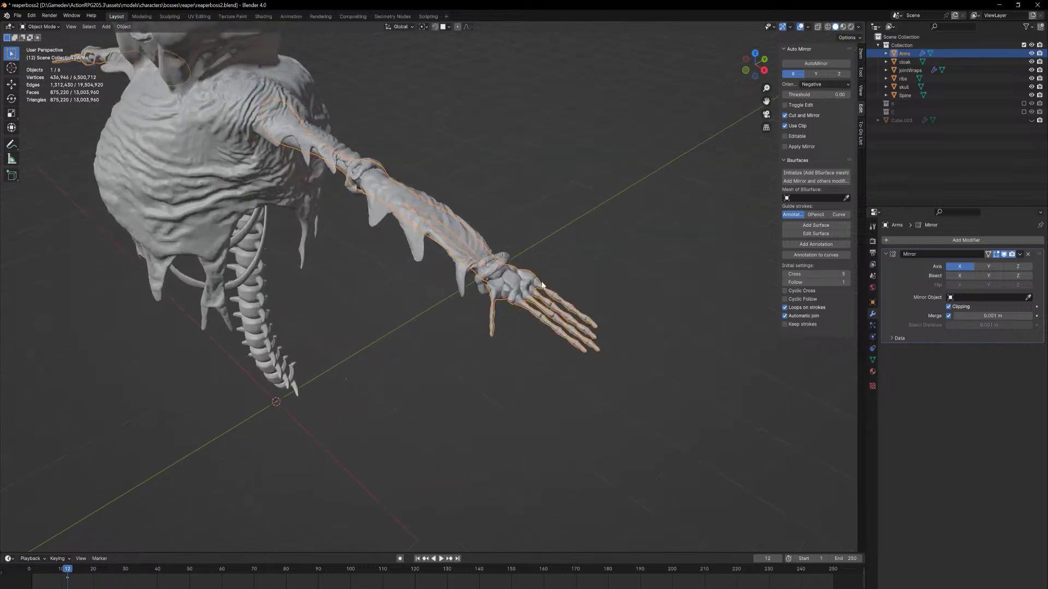
pyautogui.keyDown('shift'); pyautogui.moveTo(548, 262); pyautogui.dragTo(501, 258, button='middle'); pyautogui.keyUp('shift')
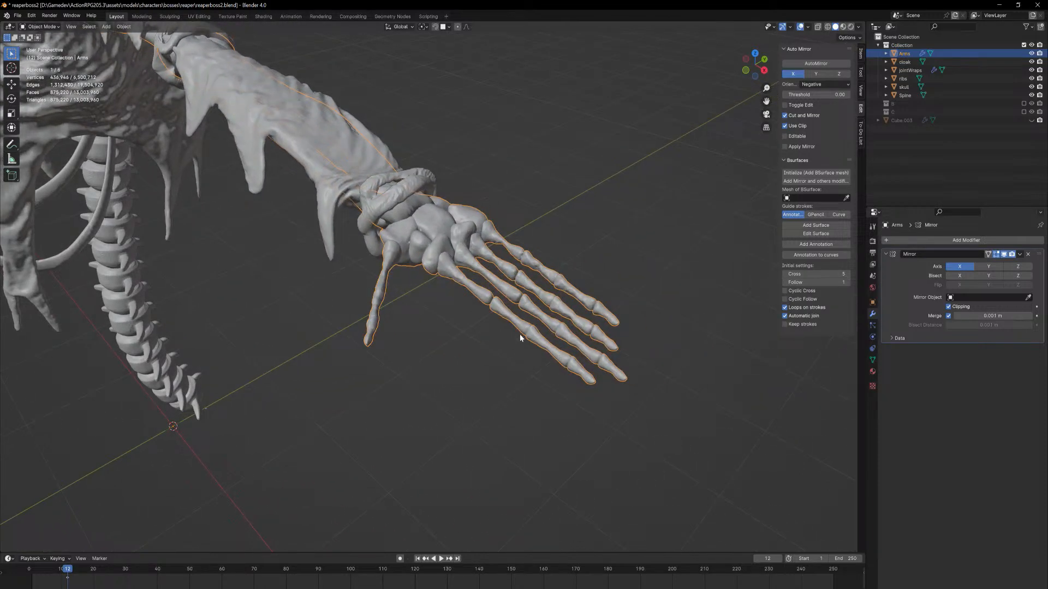
pyautogui.scroll(3, 520, 338)
# Enter Edit Mode on the Arms object and examine the dense mesh of the hand and finger bones
pyautogui.press('Tab')
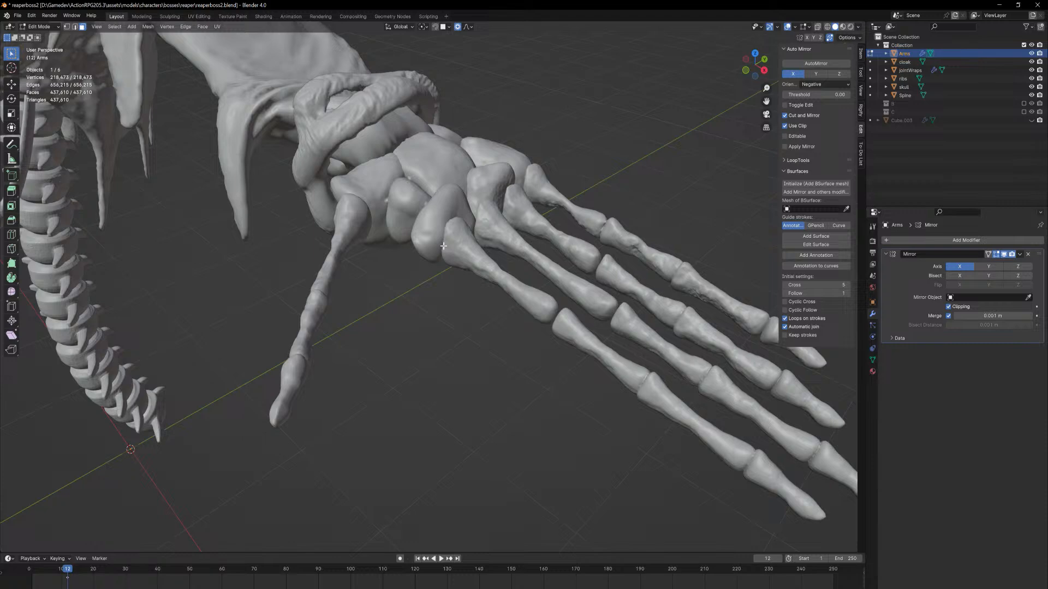
pyautogui.scroll(-8, 443, 246)
pyautogui.moveTo(443, 248); pyautogui.dragTo(495, 304, button='middle')
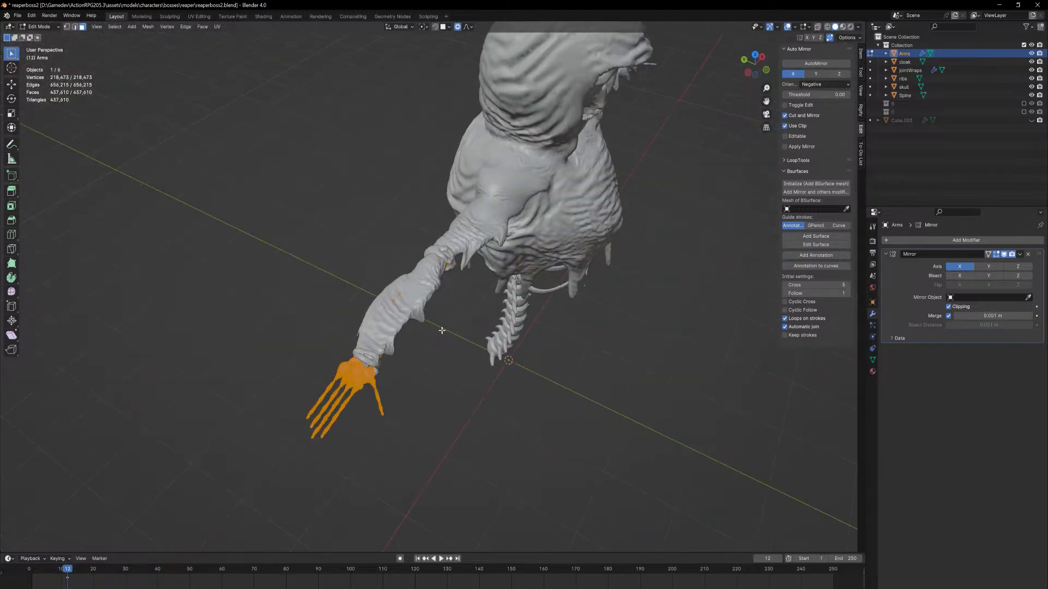
pyautogui.keyDown('shift'); pyautogui.moveTo(442, 330); pyautogui.dragTo(530, 278, button='middle'); pyautogui.keyUp('shift')
pyautogui.scroll(6, 550, 342)
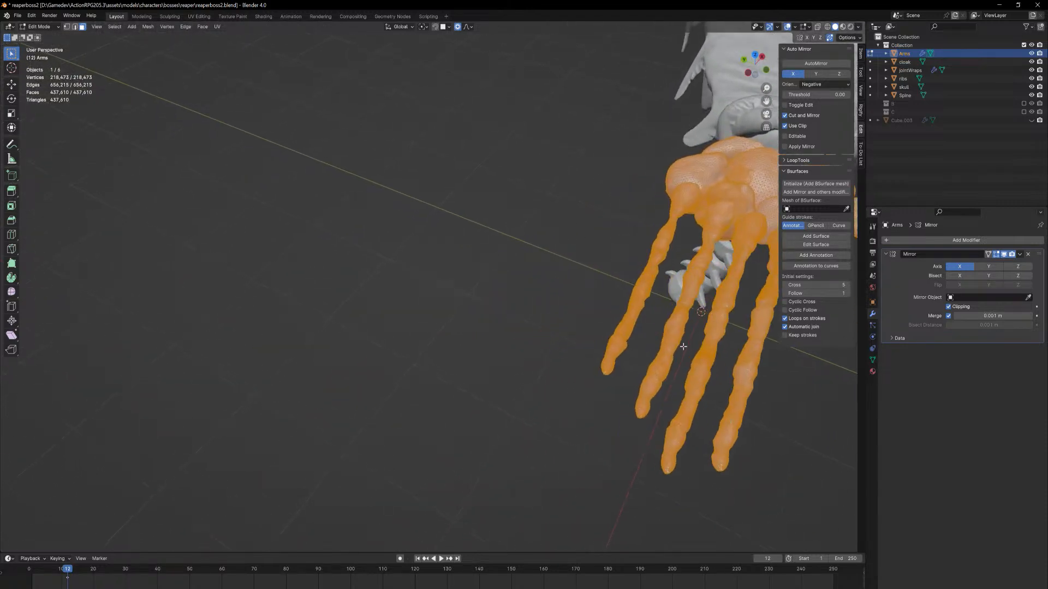
pyautogui.scroll(2, 615, 338)
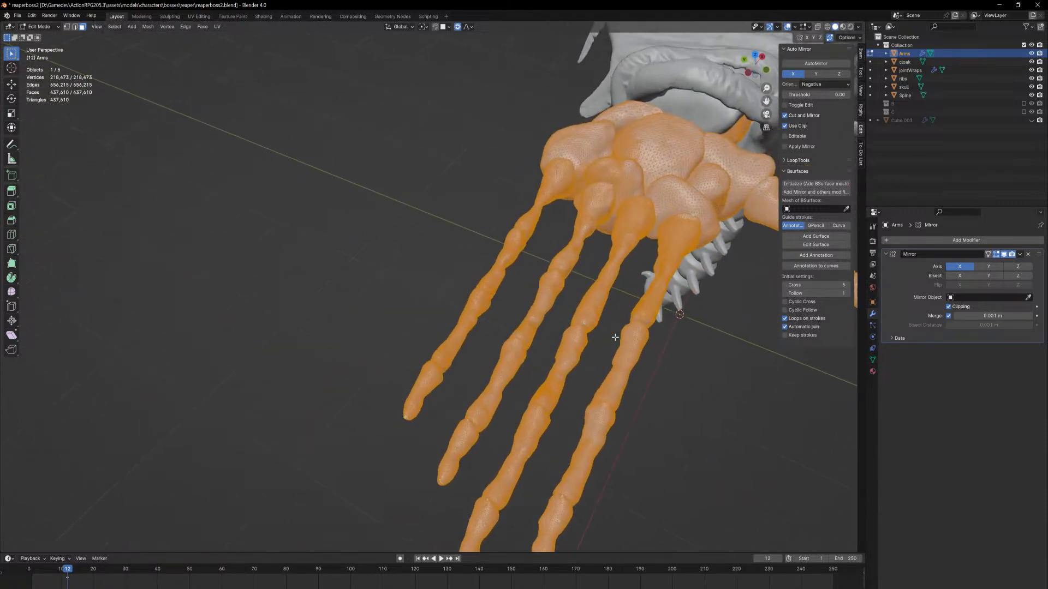
# Try selecting individual finger bones of the hand as separate linked mesh pieces
pyautogui.click(540, 224)
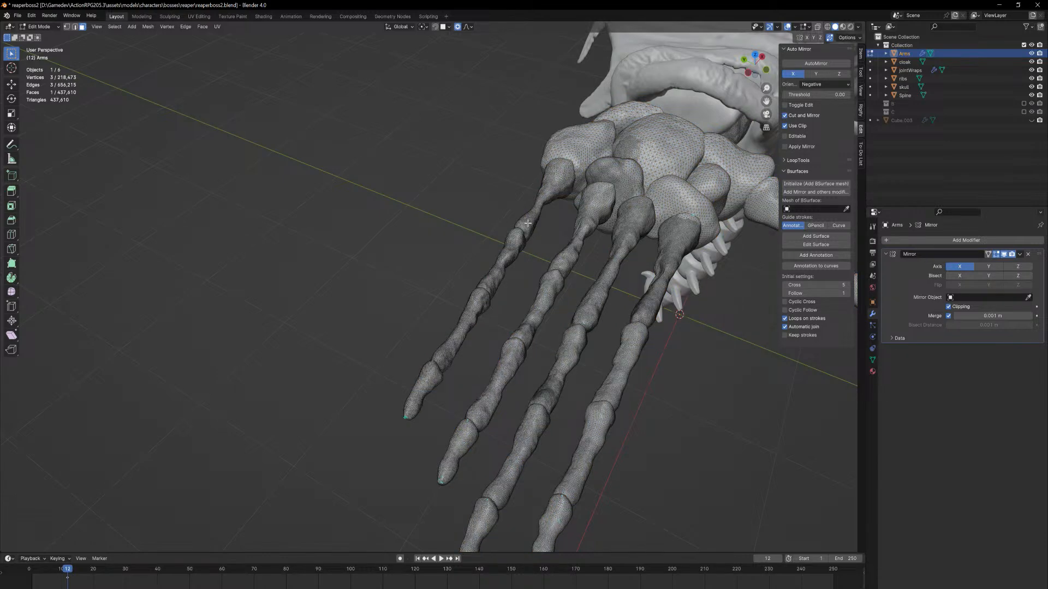
pyautogui.hotkey('ctrl', 'l')
pyautogui.hotkey('ctrl', 'z')
pyautogui.press('l')
pyautogui.hotkey('ctrl', 'z')
pyautogui.press('l')
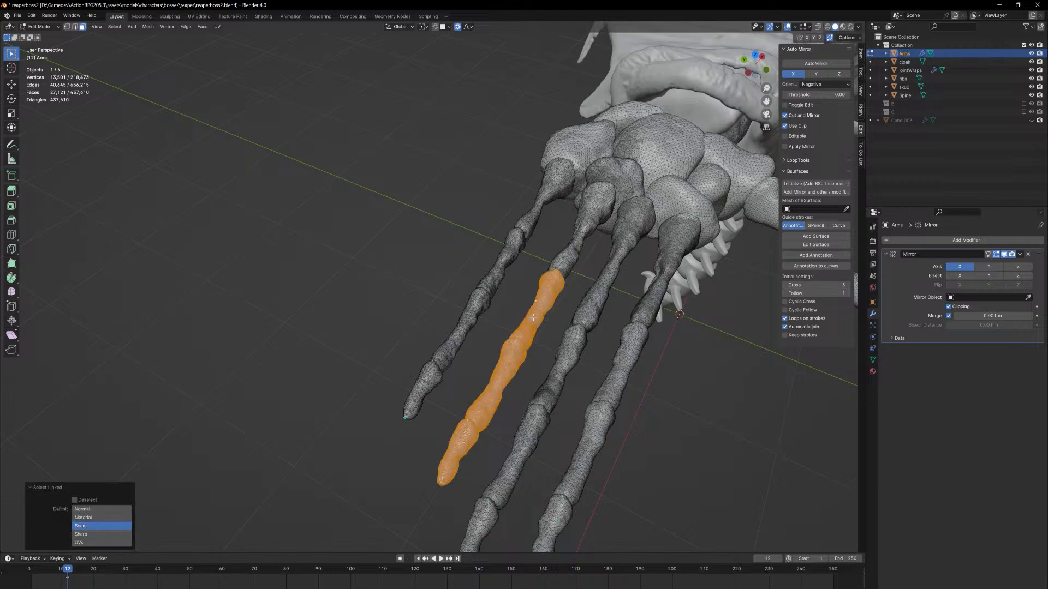
pyautogui.hotkey('ctrl', 'z')
pyautogui.press('l')
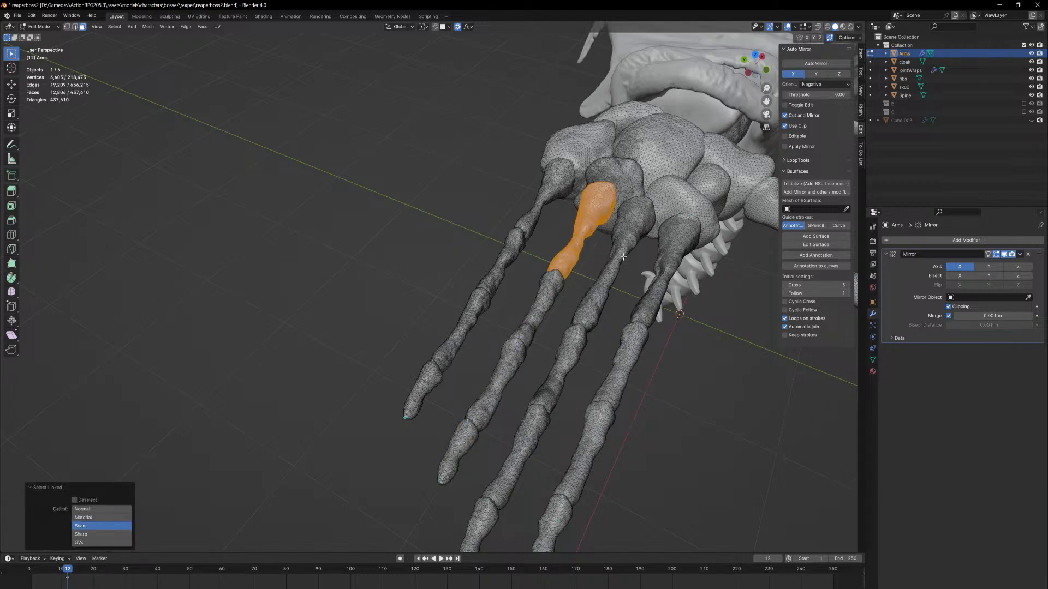
pyautogui.press('l')
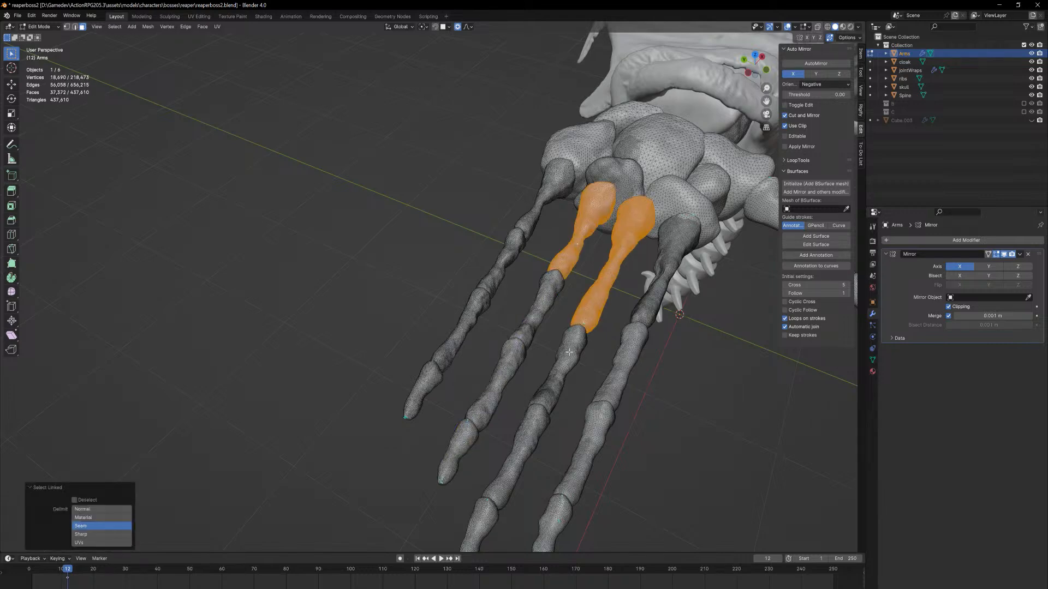
pyautogui.hotkey('ctrl', 'z')
pyautogui.hotkey('ctrl', 'z')
# Select one finger's base bone and the adjoining wrist bones as linked pieces, examine them, and return to Object Mode
pyautogui.press('l')
pyautogui.moveTo(601, 390); pyautogui.dragTo(509, 294, button='middle')
pyautogui.hotkey('ctrl', 'z')
pyautogui.press('l')
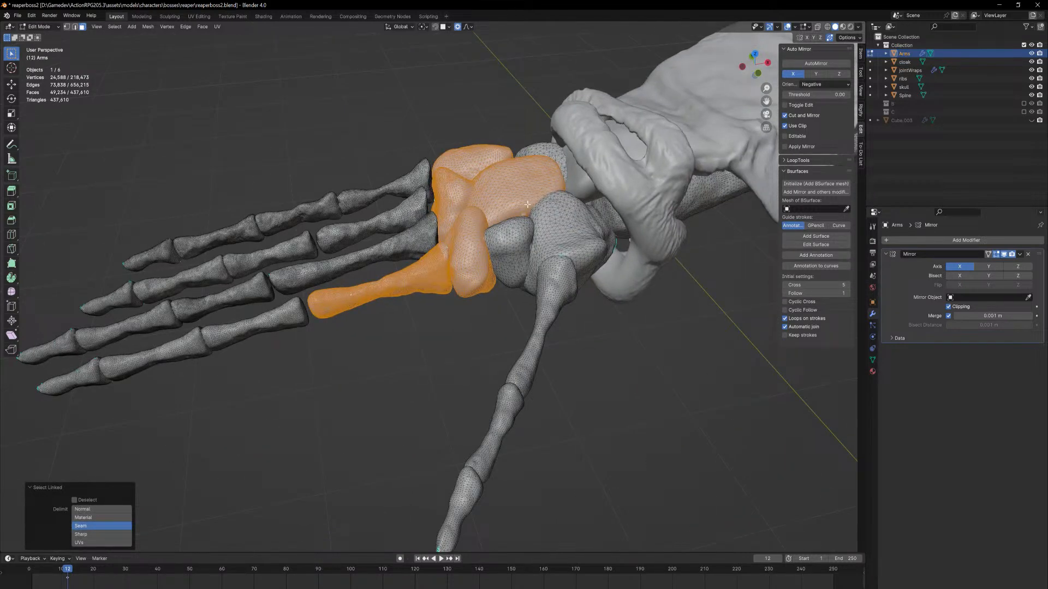
pyautogui.moveTo(388, 294); pyautogui.dragTo(417, 297, button='middle')
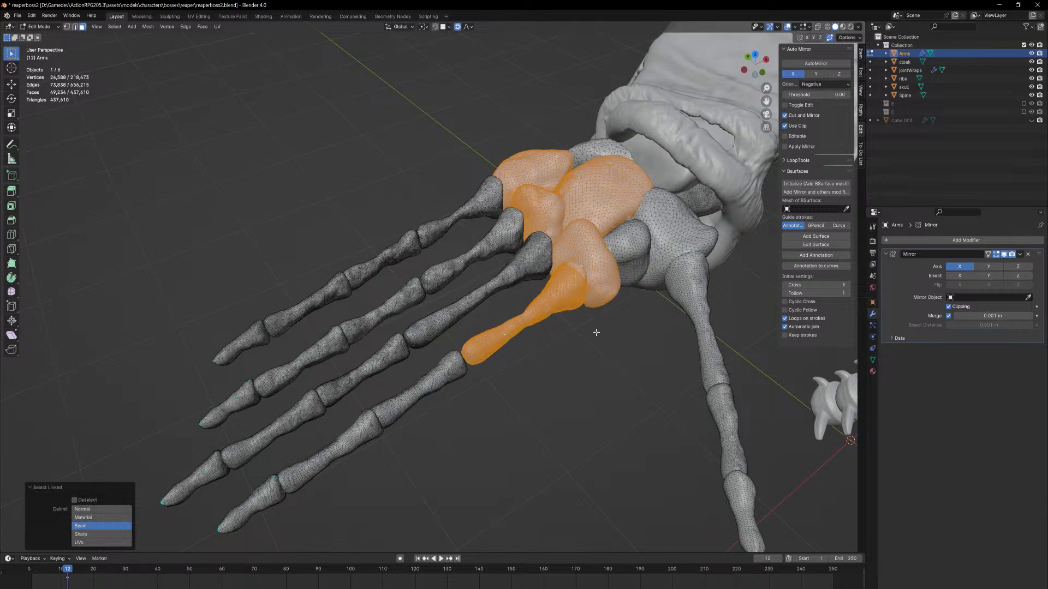
pyautogui.moveTo(584, 322); pyautogui.dragTo(526, 284, button='middle')
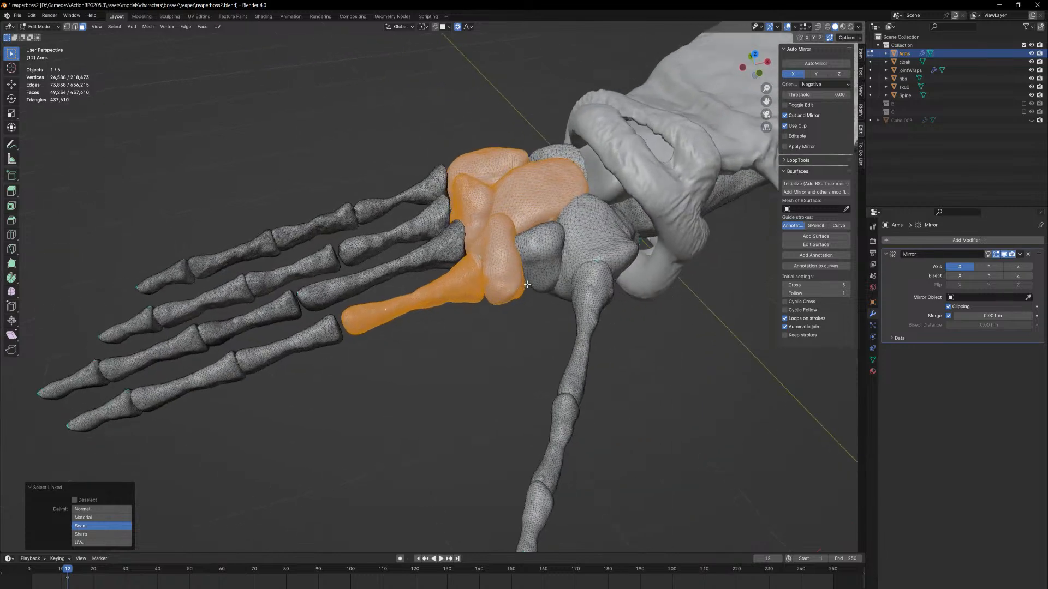
pyautogui.keyDown('shift'); pyautogui.moveTo(557, 249); pyautogui.dragTo(317, 361, button='middle'); pyautogui.keyUp('shift')
pyautogui.keyDown('ctrl'); pyautogui.moveTo(595, 212); pyautogui.dragTo(602, 299, button='middle'); pyautogui.keyUp('ctrl')
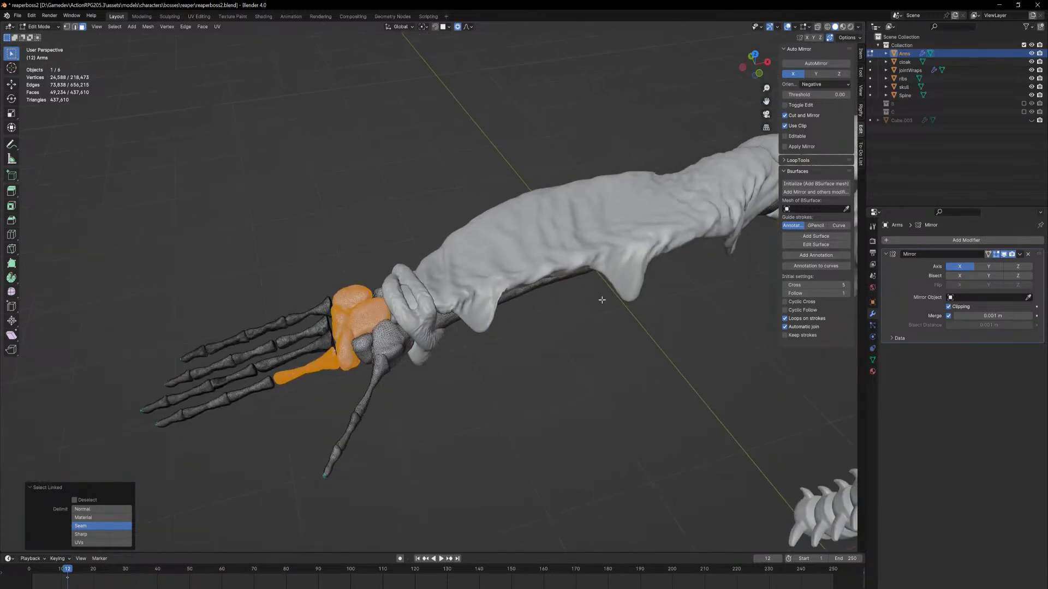
pyautogui.press('Tab')
# Select the jointWraps object and examine its wrappings at the wrist and elbow
pyautogui.click(424, 330)
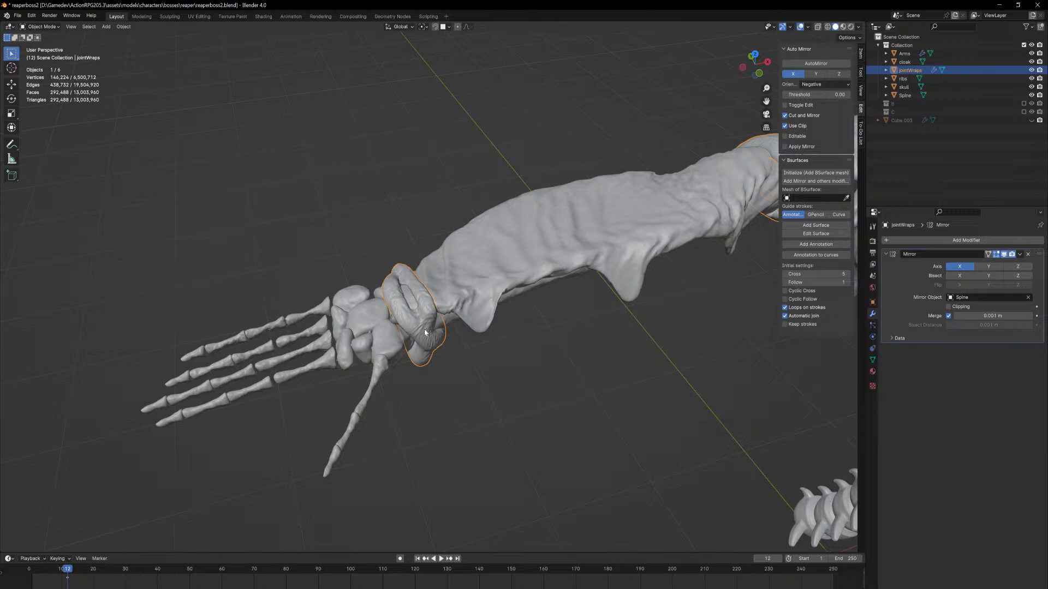
pyautogui.moveTo(464, 302); pyautogui.dragTo(489, 293, button='middle')
pyautogui.scroll(5, 431, 339)
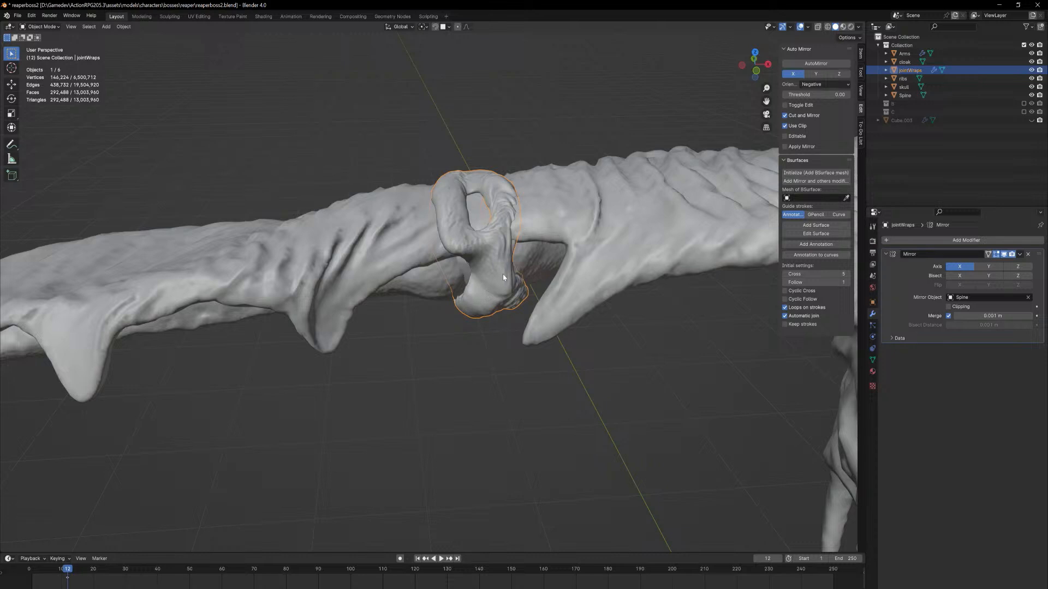
pyautogui.scroll(-5, 503, 277)
pyautogui.moveTo(503, 363); pyautogui.dragTo(445, 206, button='middle')
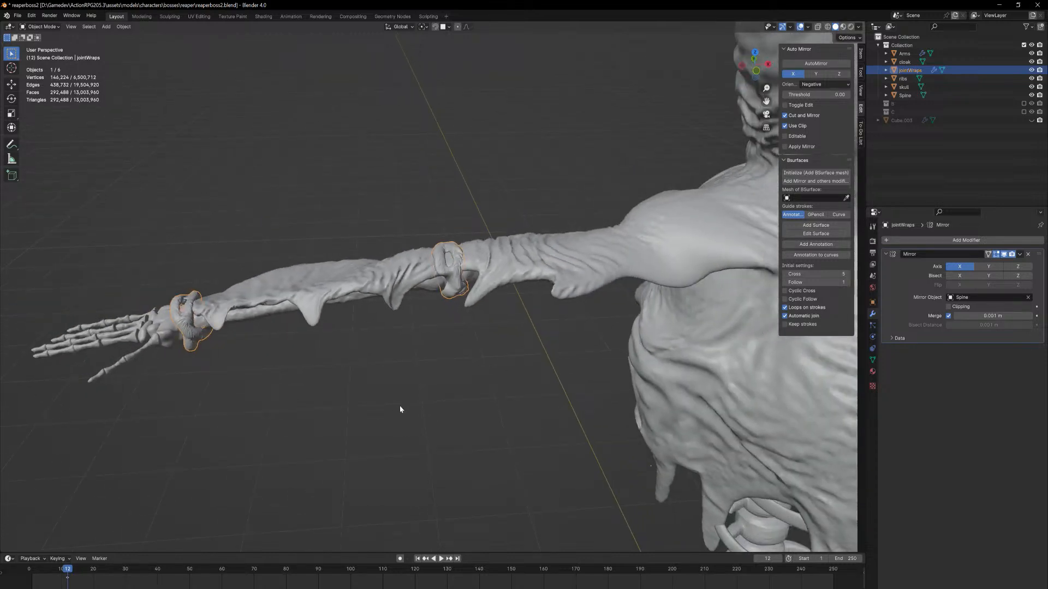
pyautogui.scroll(5, 418, 322)
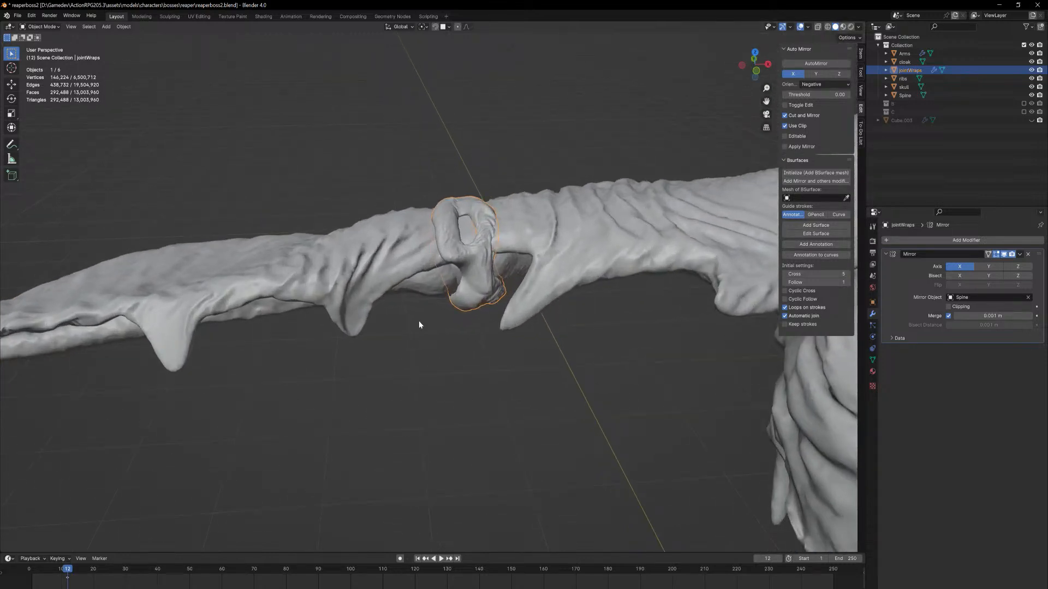
pyautogui.moveTo(455, 337); pyautogui.dragTo(451, 374, button='middle')
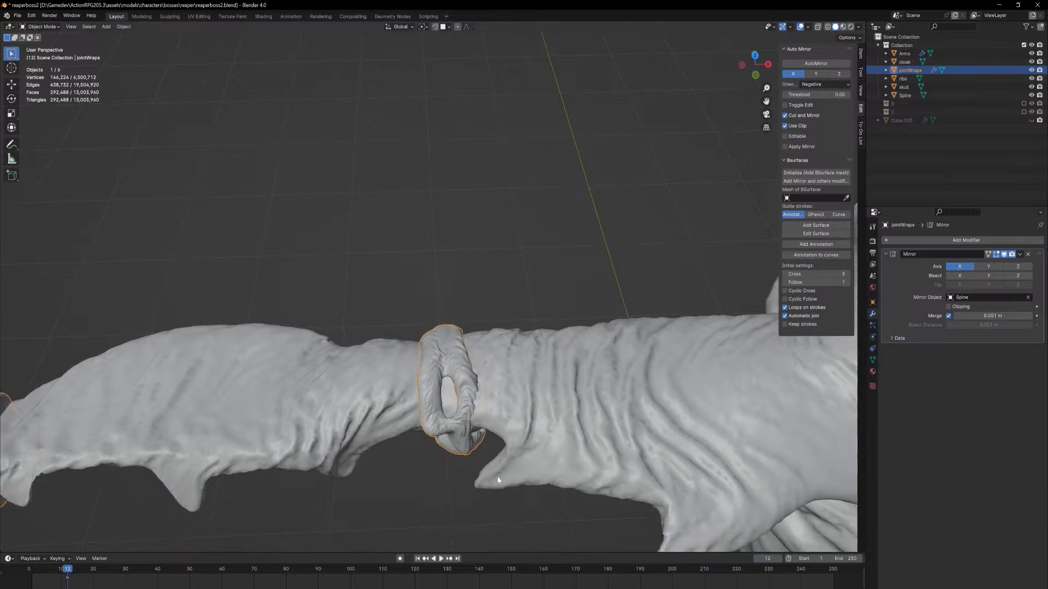
pyautogui.scroll(-5, 481, 111)
pyautogui.moveTo(480, 113); pyautogui.dragTo(520, 230, button='middle')
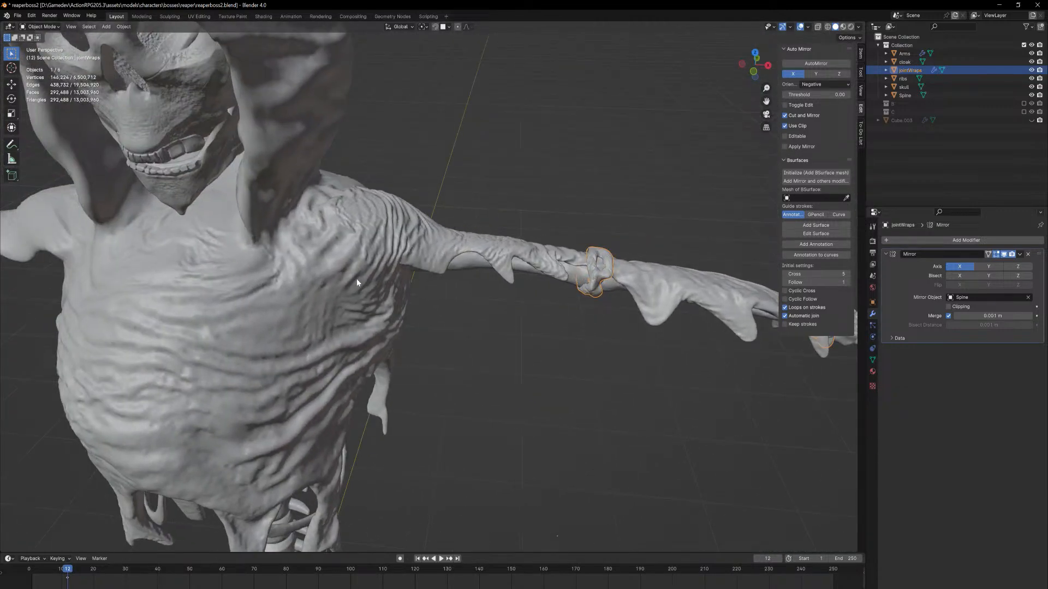
# Select the spine object and examine its vertebrae from behind and from below the rib cage
pyautogui.keyDown('shift'); pyautogui.moveTo(357, 282); pyautogui.dragTo(589, 24, button='middle'); pyautogui.keyUp('shift')
pyautogui.moveTo(538, 369); pyautogui.dragTo(415, 265)
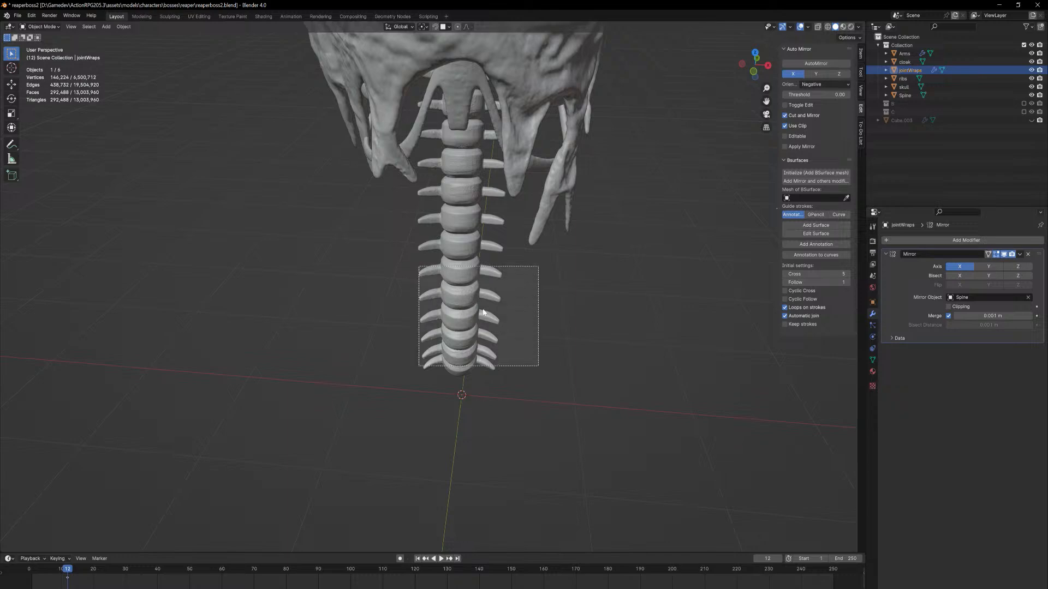
pyautogui.moveTo(414, 265); pyautogui.dragTo(444, 528, button='middle')
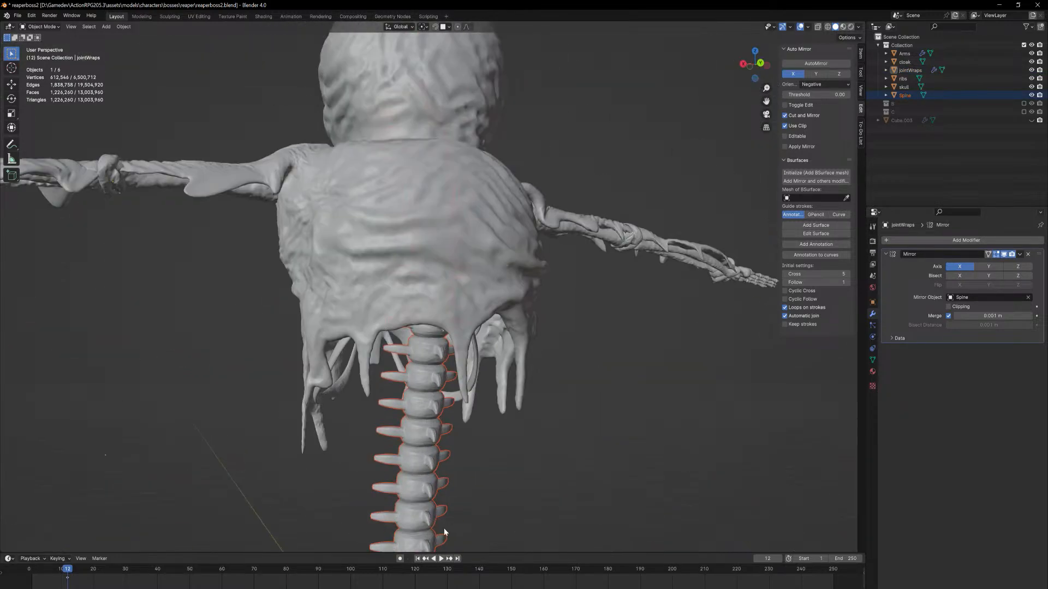
pyautogui.moveTo(438, 487); pyautogui.dragTo(488, 378, button='middle')
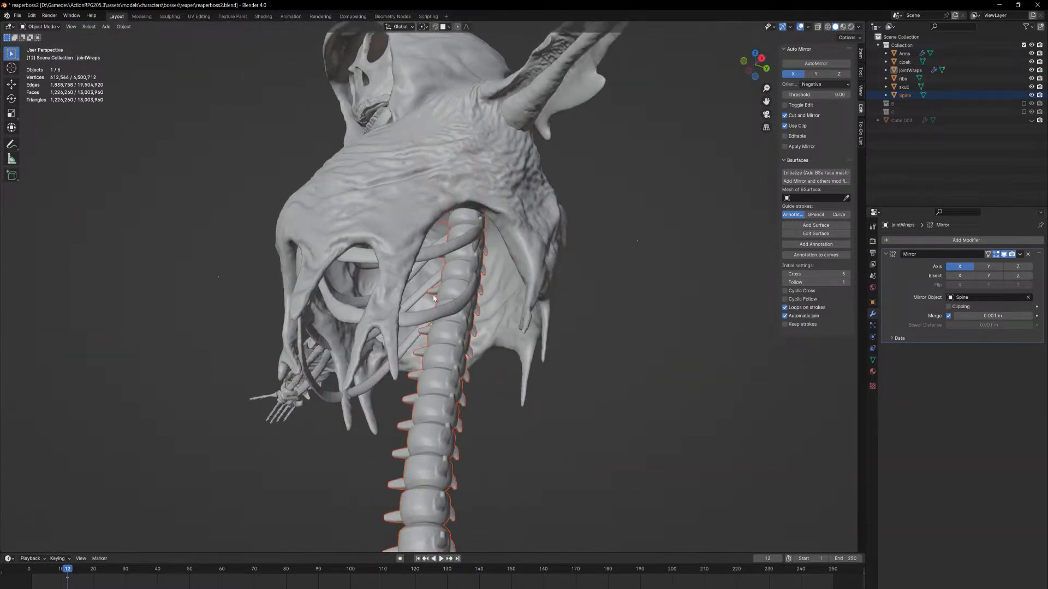
# Select the ribs object and examine how it sits beneath the torn cloak from the front and below
pyautogui.click(444, 316)
pyautogui.moveTo(359, 329); pyautogui.dragTo(419, 355, button='middle')
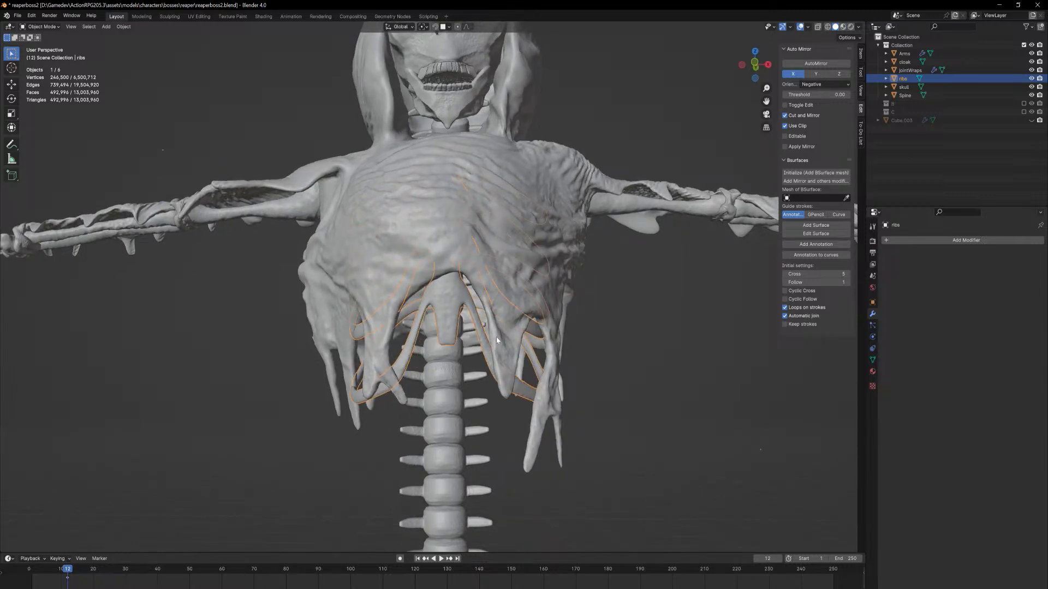
pyautogui.moveTo(506, 362); pyautogui.dragTo(492, 380, button='middle')
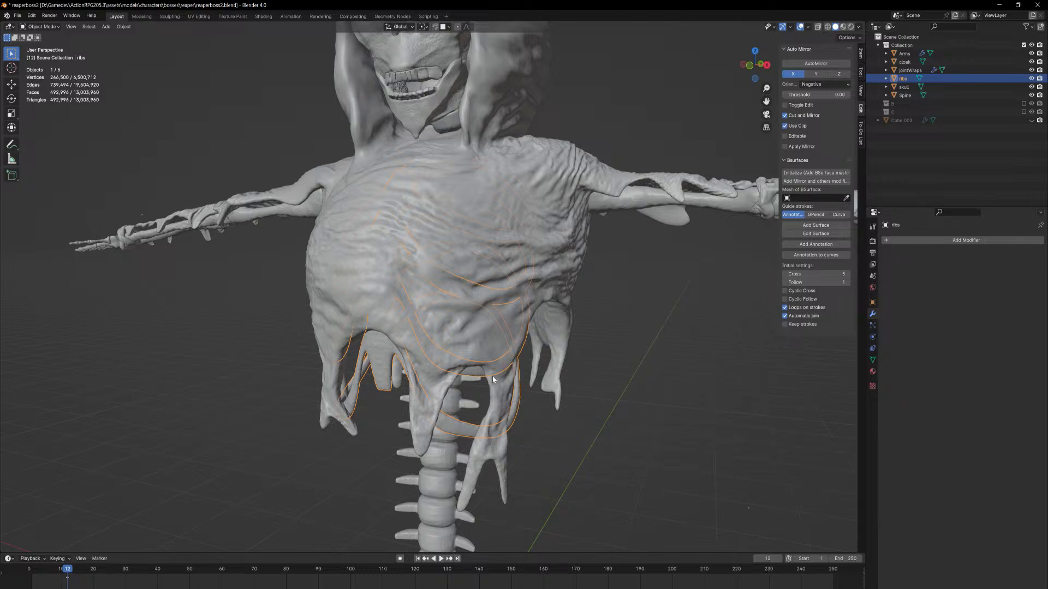
# Deselect everything and examine the whole reaper sculpt from the front
pyautogui.click(618, 381)
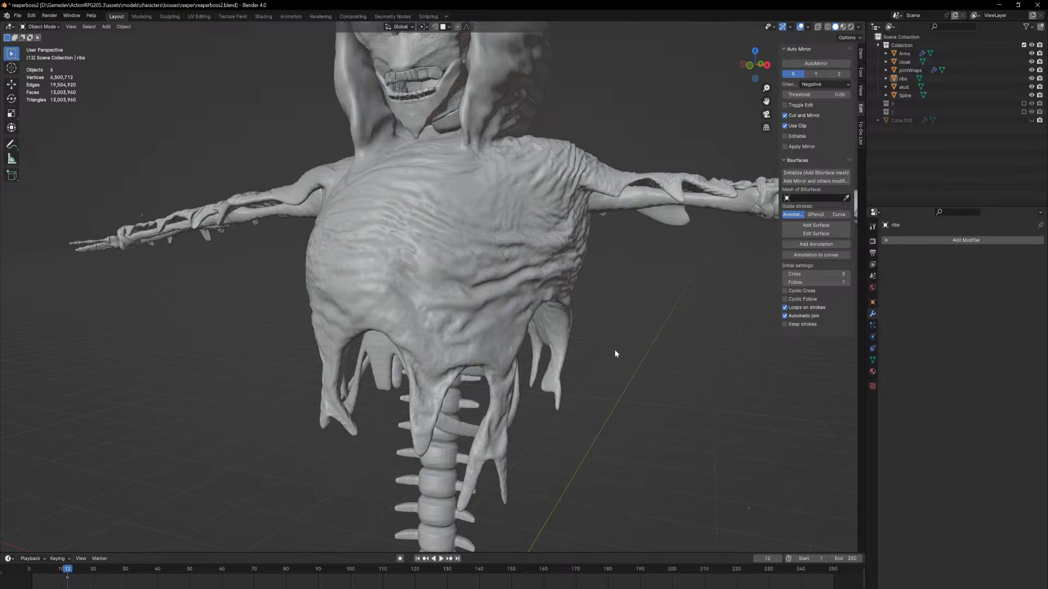
pyautogui.moveTo(614, 354); pyautogui.dragTo(571, 348, button='middle')
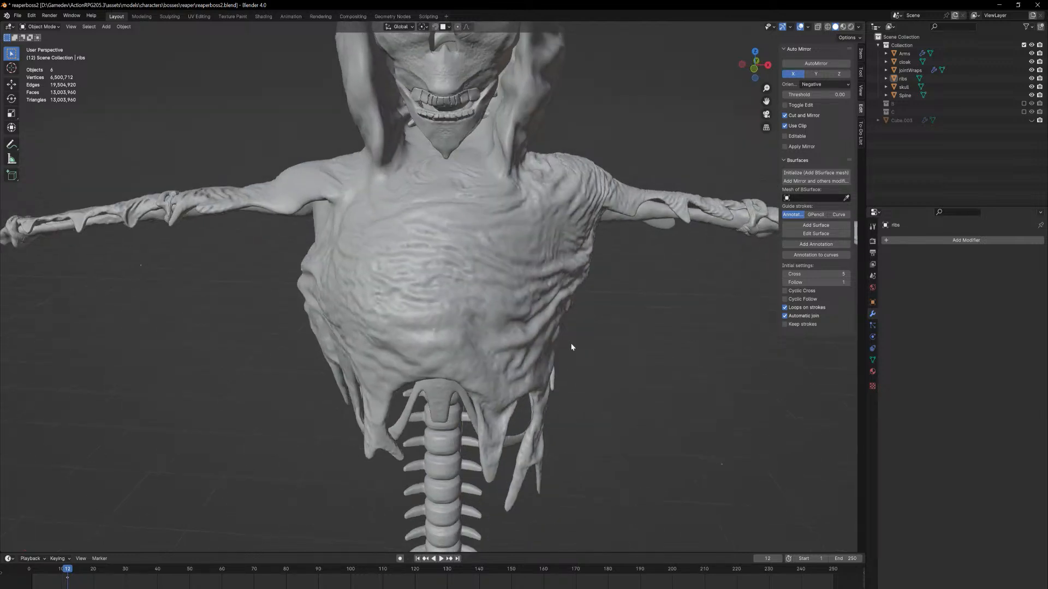
pyautogui.scroll(-5, 568, 305)
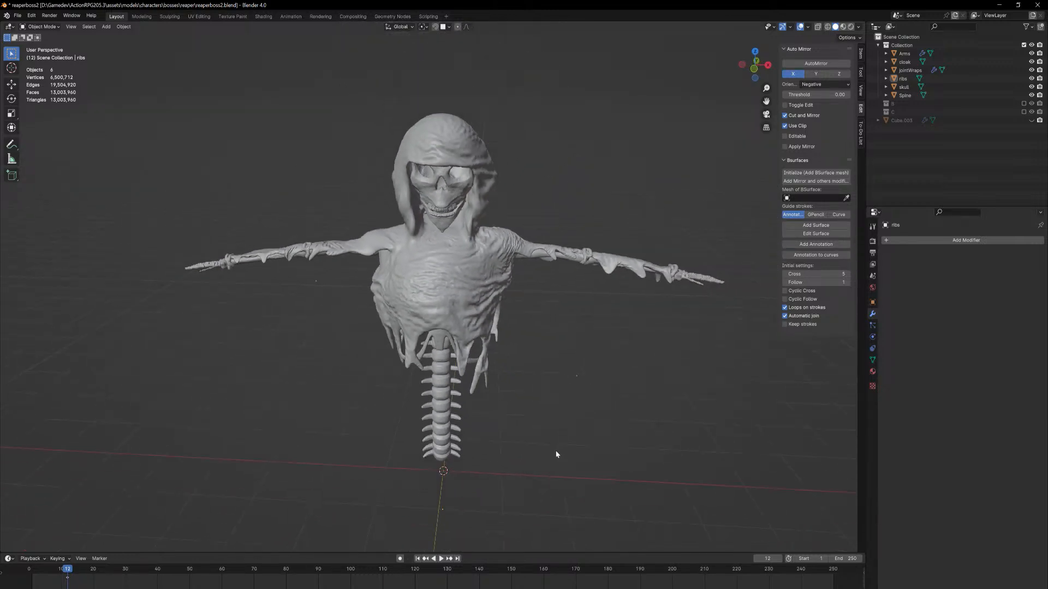
pyautogui.scroll(2, 557, 397)
pyautogui.scroll(1, 564, 389)
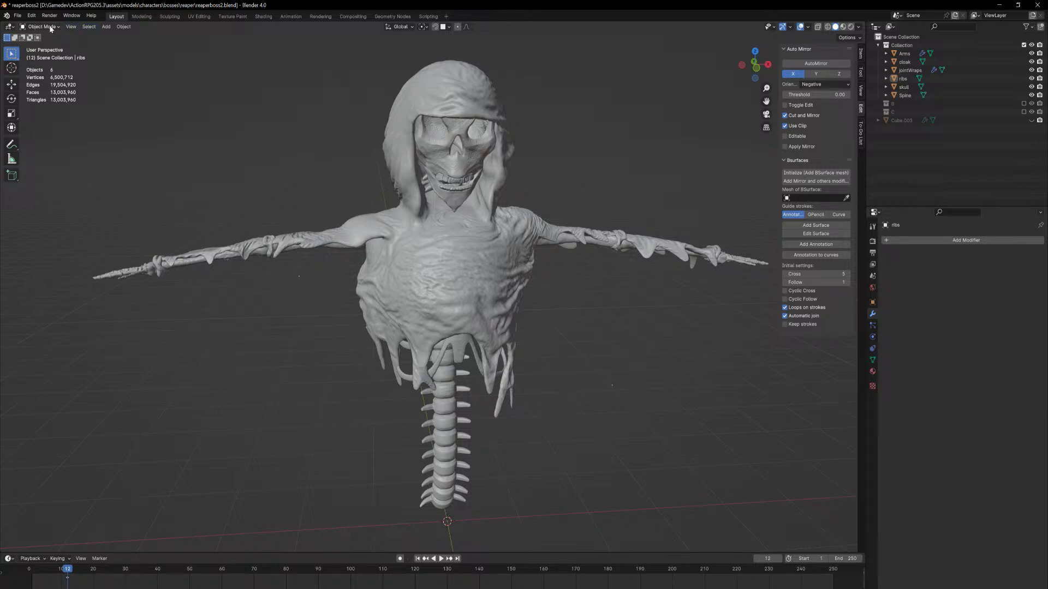
# Draw three horizontal annotation guide strokes across the chest of the cloak, one below the other
pyautogui.click(12, 144)
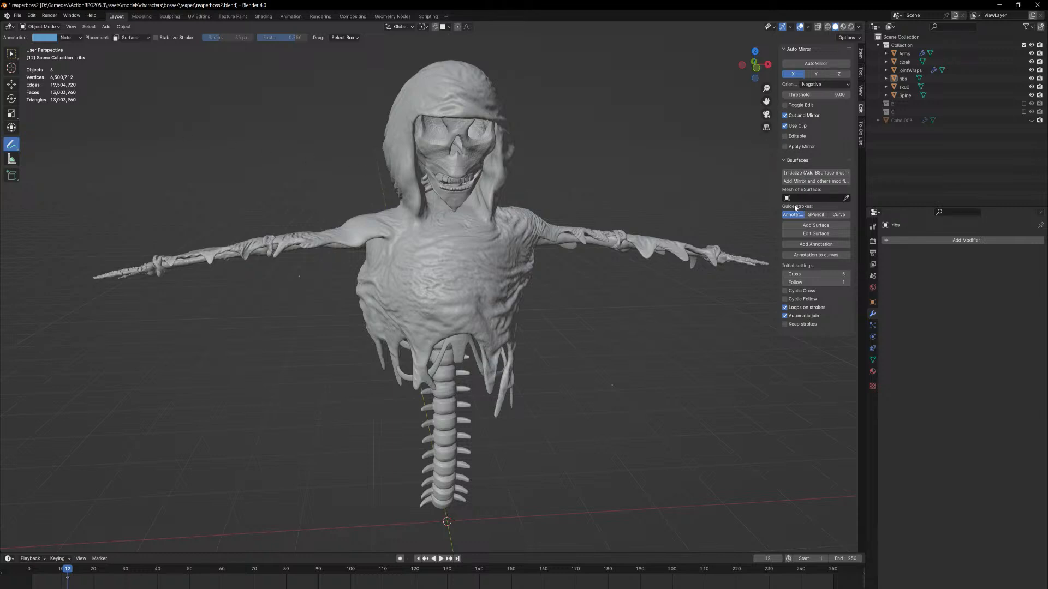
pyautogui.moveTo(540, 220)
pyautogui.mouseDown(button='middle')
pyautogui.moveTo(554, 222)
pyautogui.moveTo(543, 222)
pyautogui.mouseUp(button='middle')
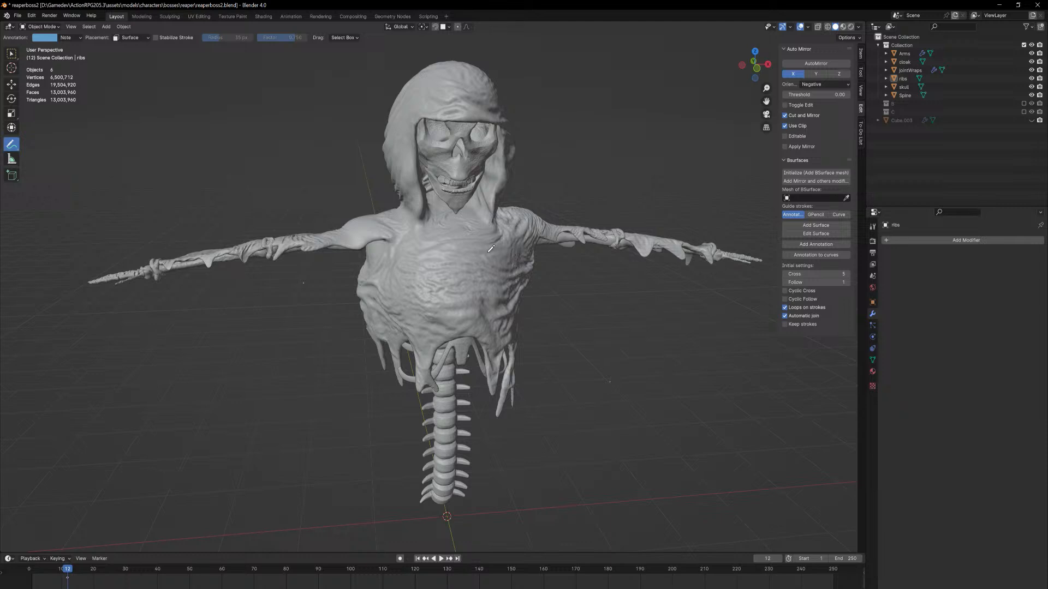
pyautogui.moveTo(410, 244); pyautogui.dragTo(411, 237, button='middle')
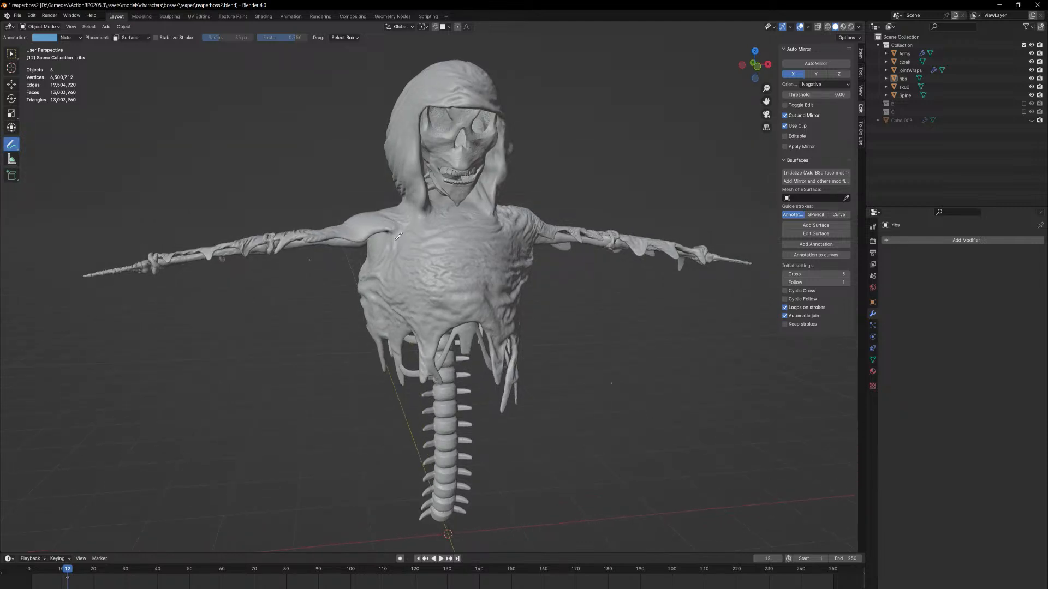
pyautogui.moveTo(394, 240)
pyautogui.mouseDown()
pyautogui.moveTo(508, 251)
pyautogui.moveTo(529, 243)
pyautogui.mouseUp()
pyautogui.moveTo(380, 279); pyautogui.dragTo(526, 276)
pyautogui.moveTo(524, 306)
pyautogui.mouseDown(button='middle')
pyautogui.moveTo(449, 308)
pyautogui.moveTo(511, 300)
pyautogui.mouseUp(button='middle')
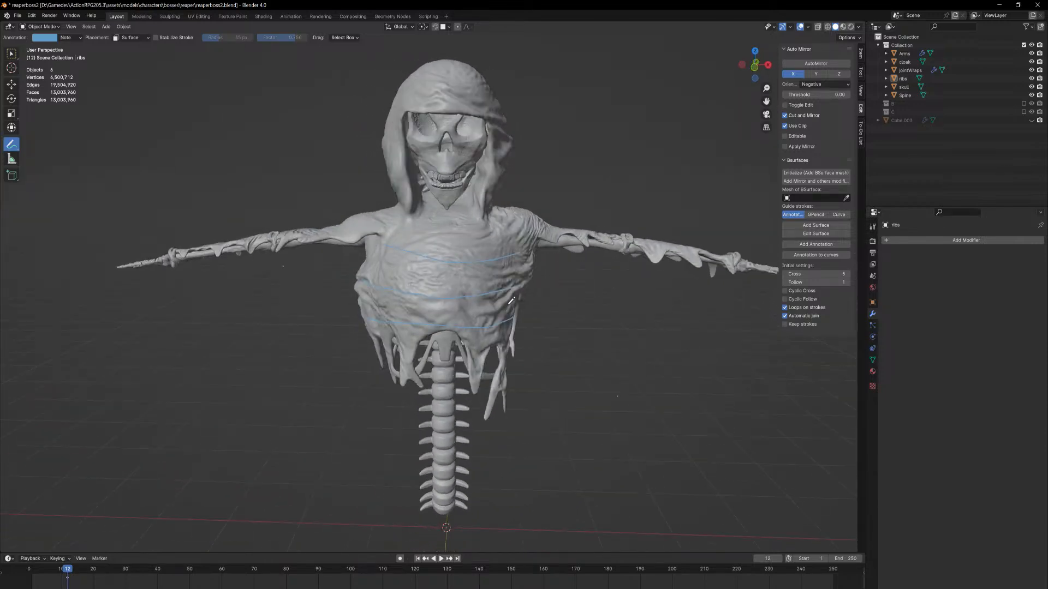
# Initialize a BSurface mesh, generate a surface from the chest strokes, and set its Shrinkwrap target to the cloak
pyautogui.click(827, 173)
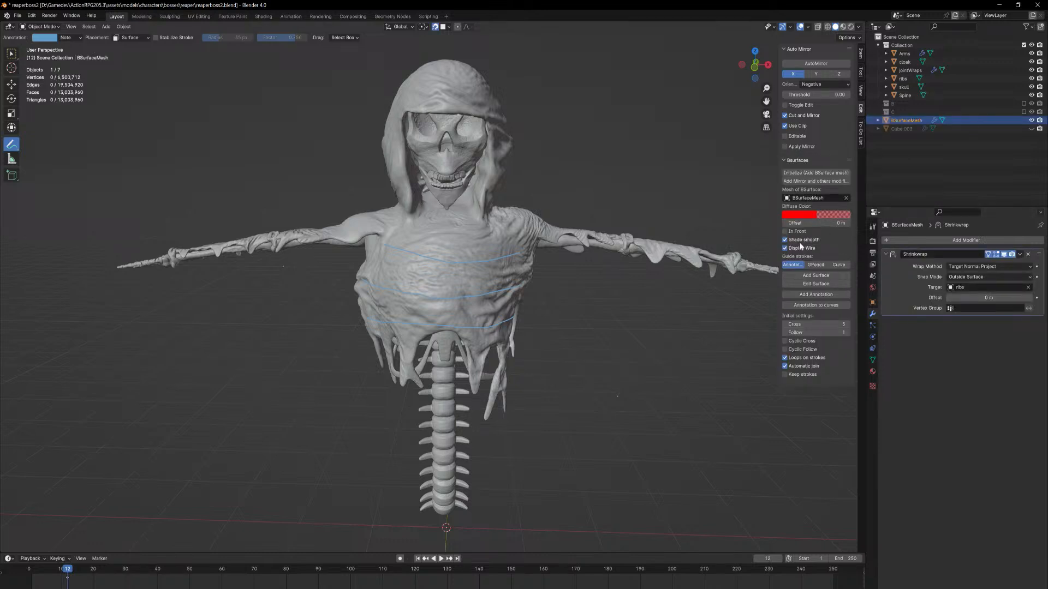
pyautogui.click(818, 277)
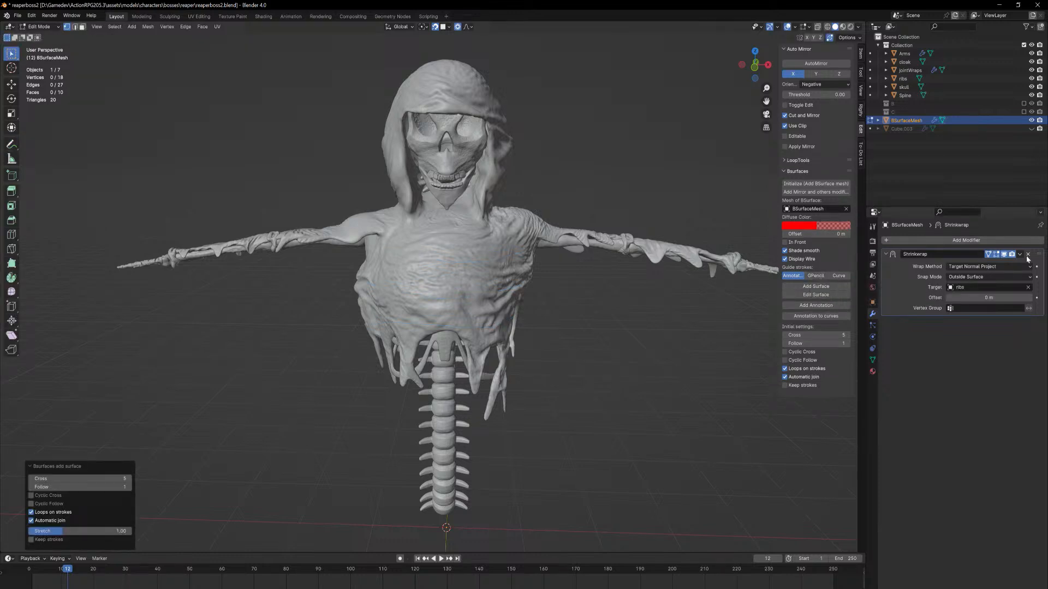
pyautogui.click(1028, 289)
pyautogui.click(1029, 288)
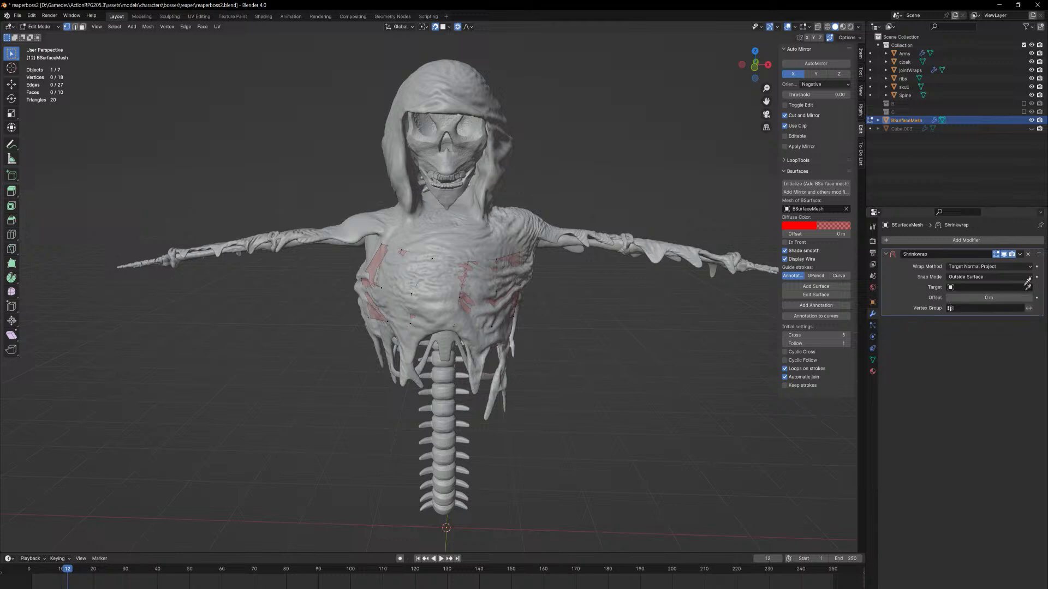
pyautogui.click(518, 233)
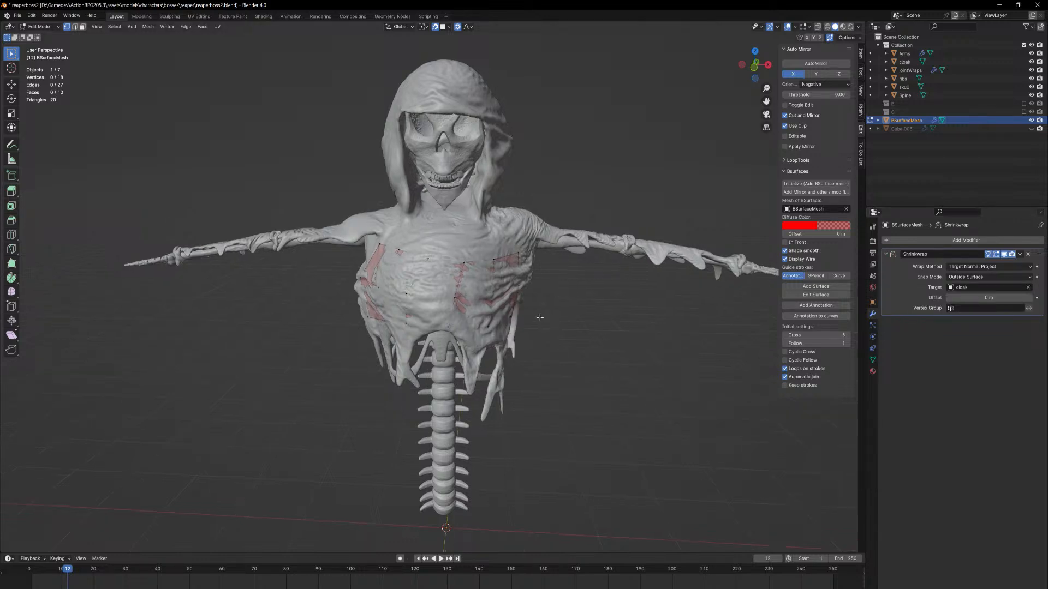
# Display the BSurface mesh in front of the sculpt and examine how it covers the chest
pyautogui.moveTo(542, 311); pyautogui.dragTo(546, 332, button='middle')
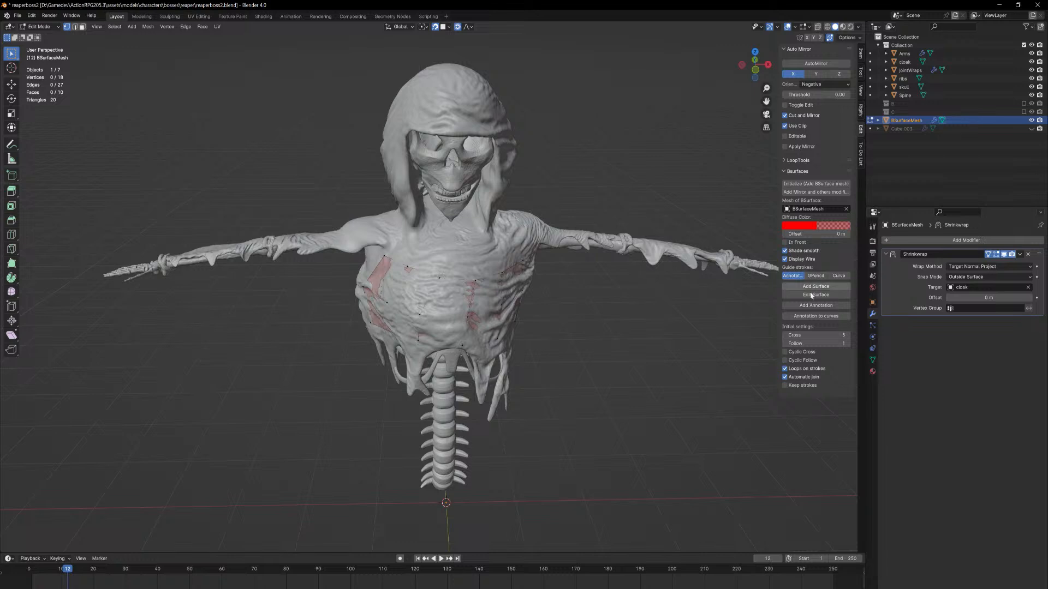
pyautogui.click(785, 242)
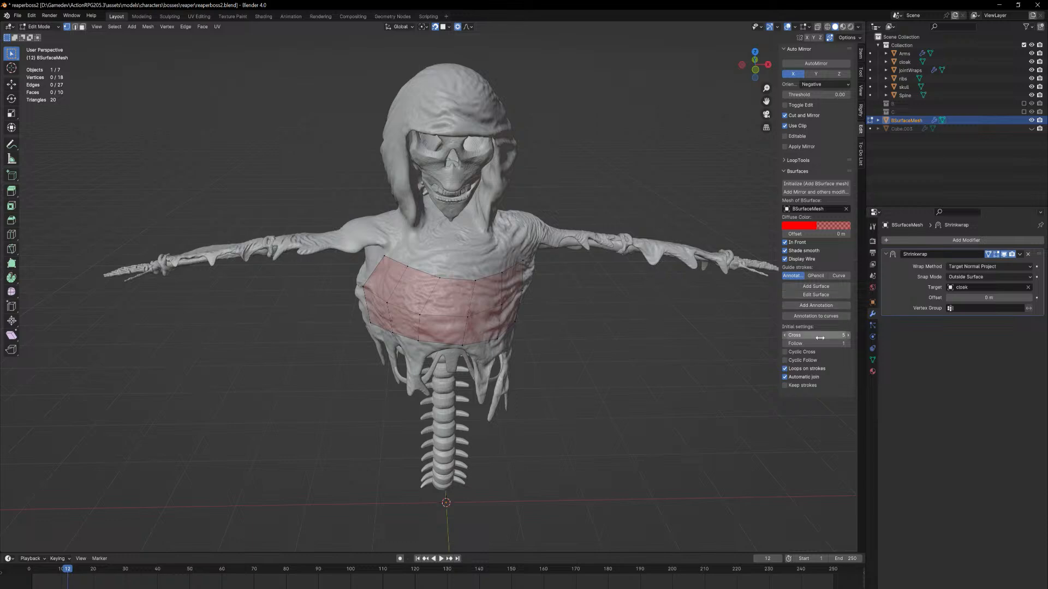
pyautogui.click(818, 305)
pyautogui.moveTo(624, 355)
pyautogui.mouseDown(button='middle')
pyautogui.moveTo(561, 336)
pyautogui.moveTo(611, 344)
pyautogui.mouseUp(button='middle')
pyautogui.scroll(5, 612, 344)
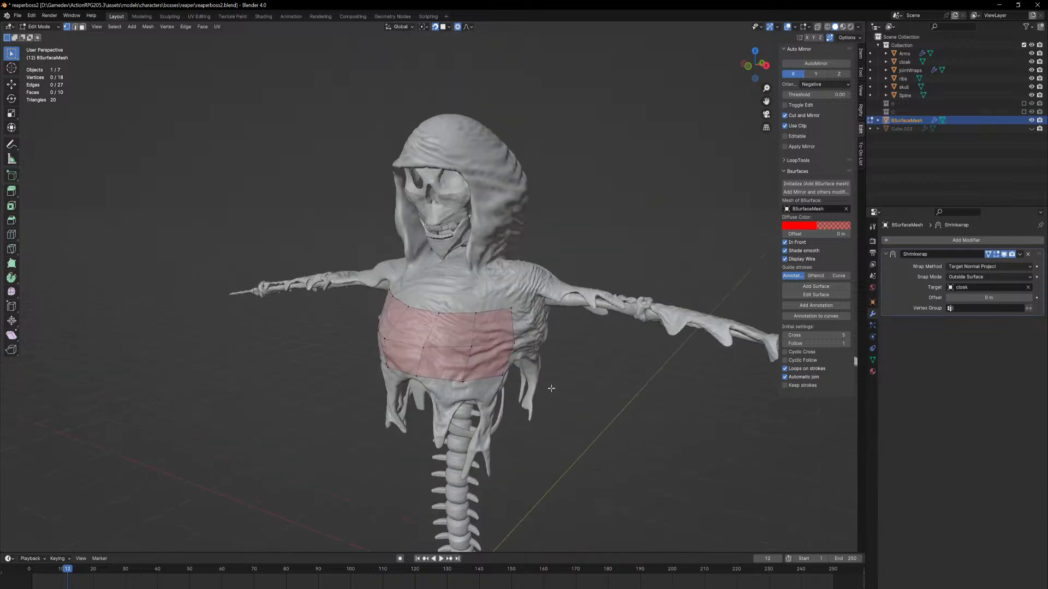
pyautogui.moveTo(584, 395); pyautogui.dragTo(496, 358, button='middle')
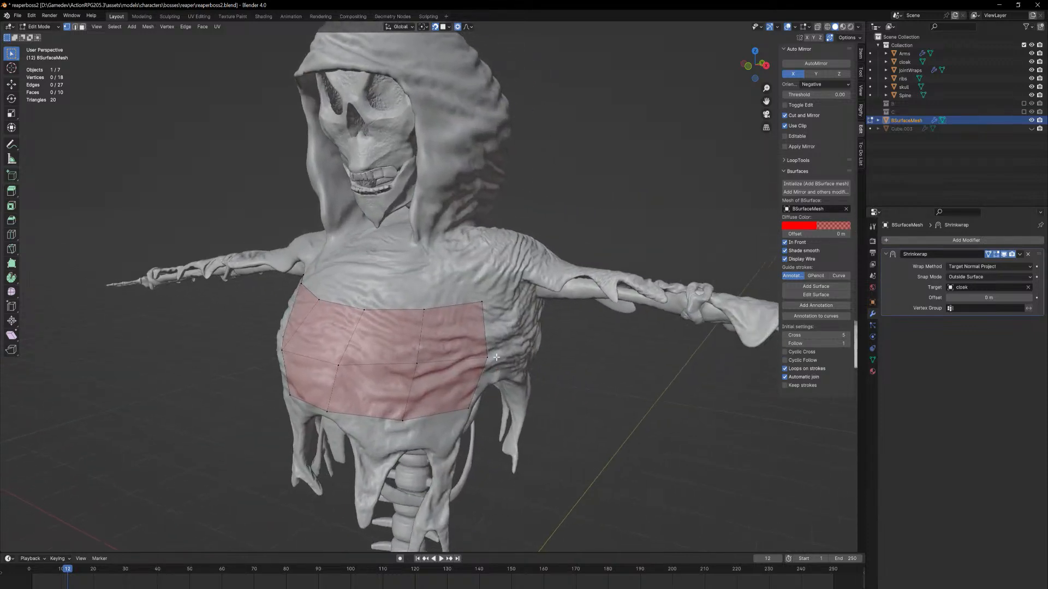
# Extrude the upper side edge of the chest mesh twice, under the arm and onto the cloak's back
pyautogui.press('2')
pyautogui.click(496, 322)
pyautogui.moveTo(495, 322); pyautogui.dragTo(482, 337, button='middle')
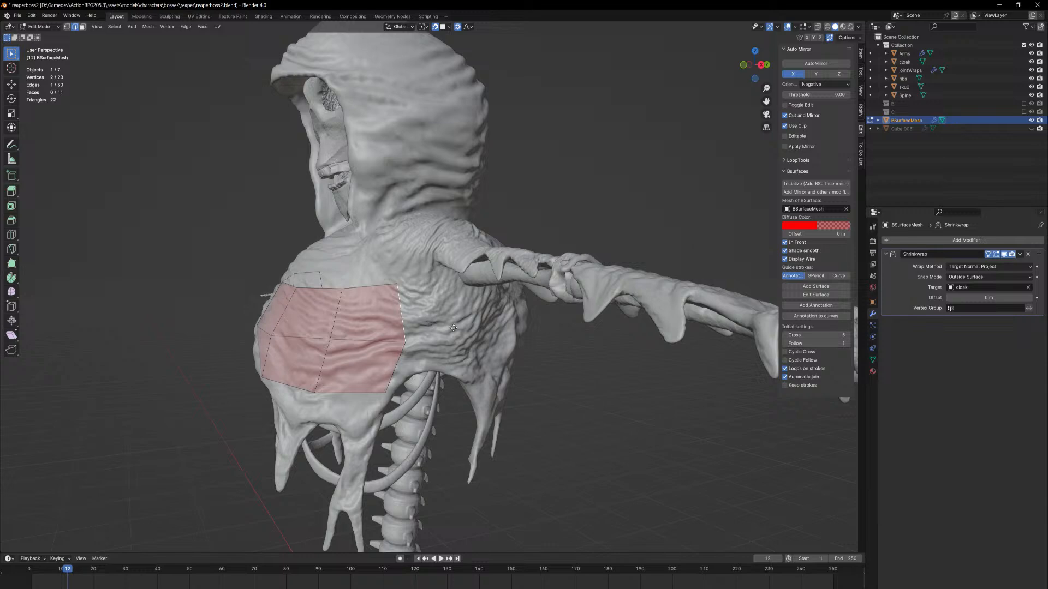
pyautogui.press('e')
pyautogui.click(474, 341)
pyautogui.moveTo(473, 340); pyautogui.dragTo(426, 309, button='middle')
pyautogui.press('e')
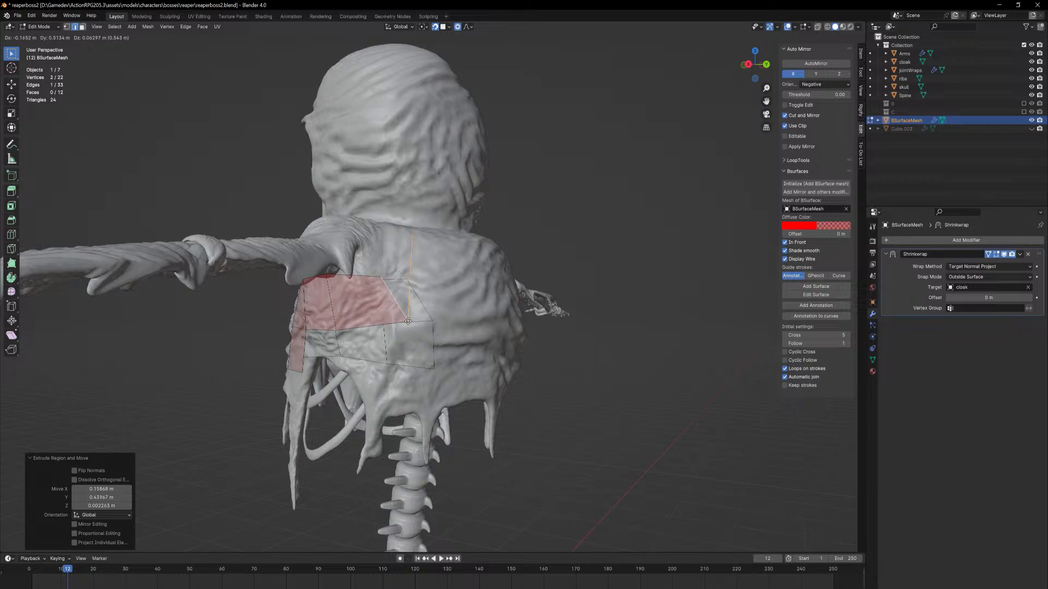
pyautogui.click(412, 323)
# Move the lower end vertex of the extruded strip back toward the arm to straighten its end edge
pyautogui.press('1')
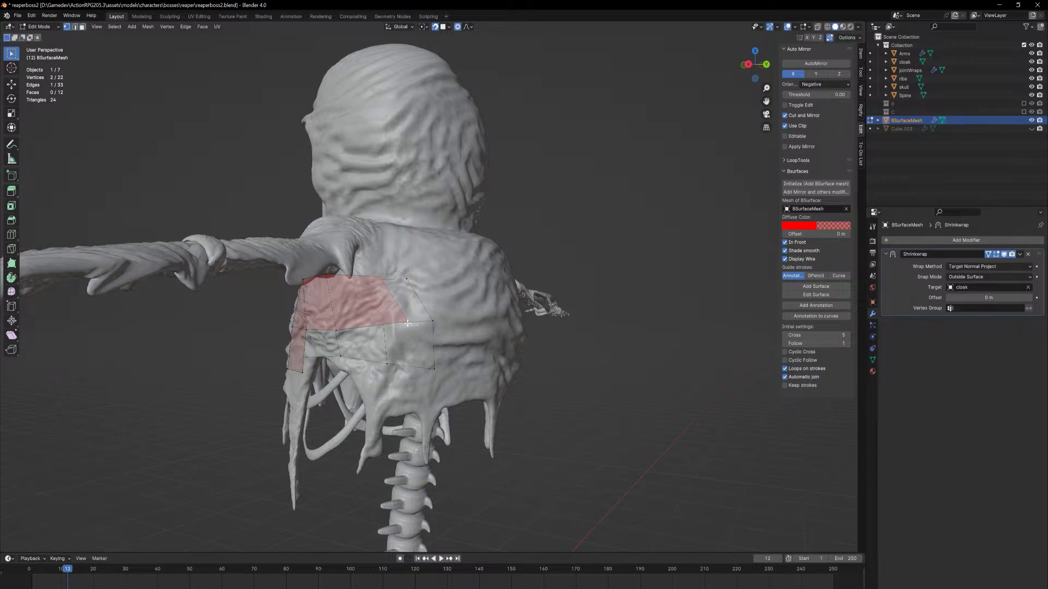
pyautogui.scroll(3, 410, 328)
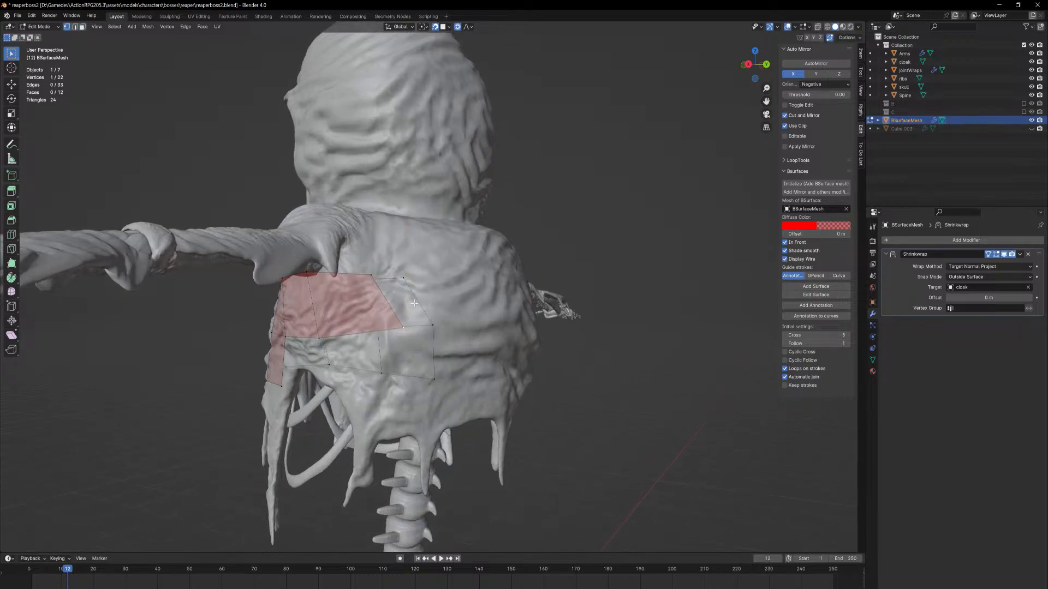
pyautogui.press('g')
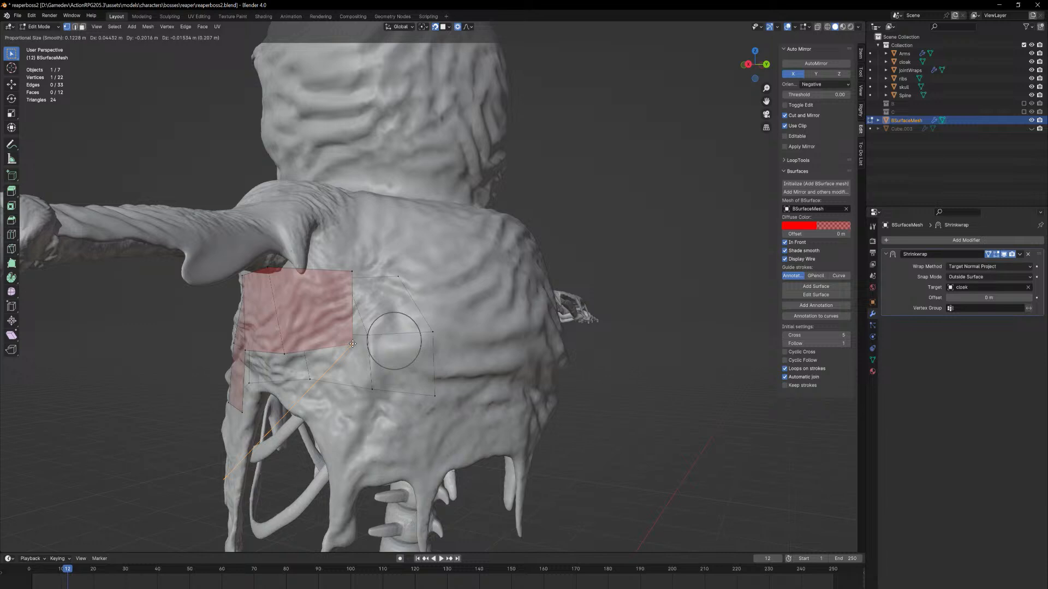
pyautogui.click(358, 343)
pyautogui.moveTo(397, 310); pyautogui.dragTo(395, 320, button='middle')
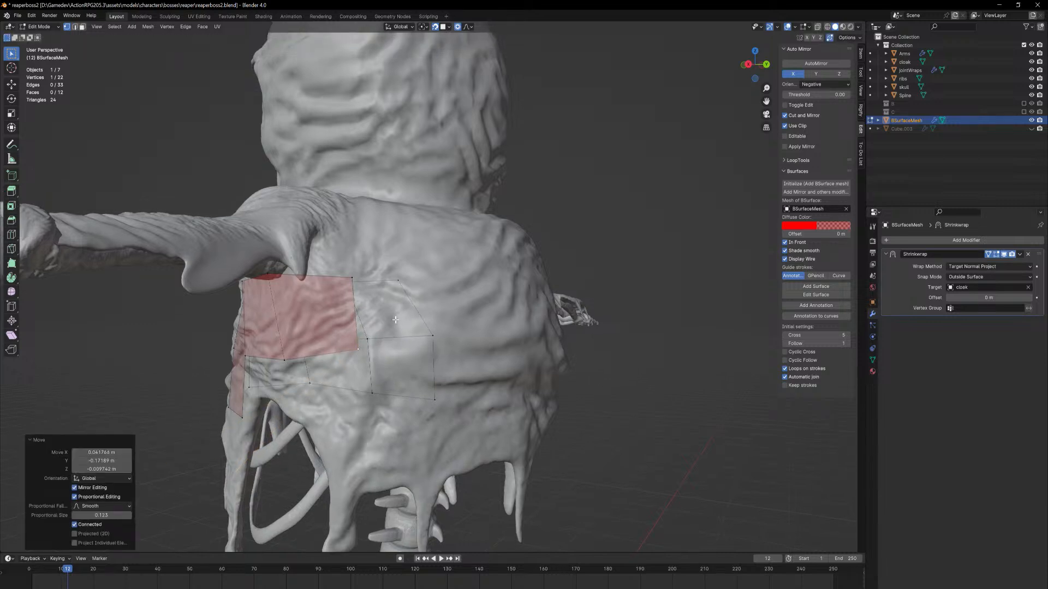
# Extrude the strip's end edge two more segments toward the middle of the back
pyautogui.click(358, 313)
pyautogui.click(353, 315)
pyautogui.press('e')
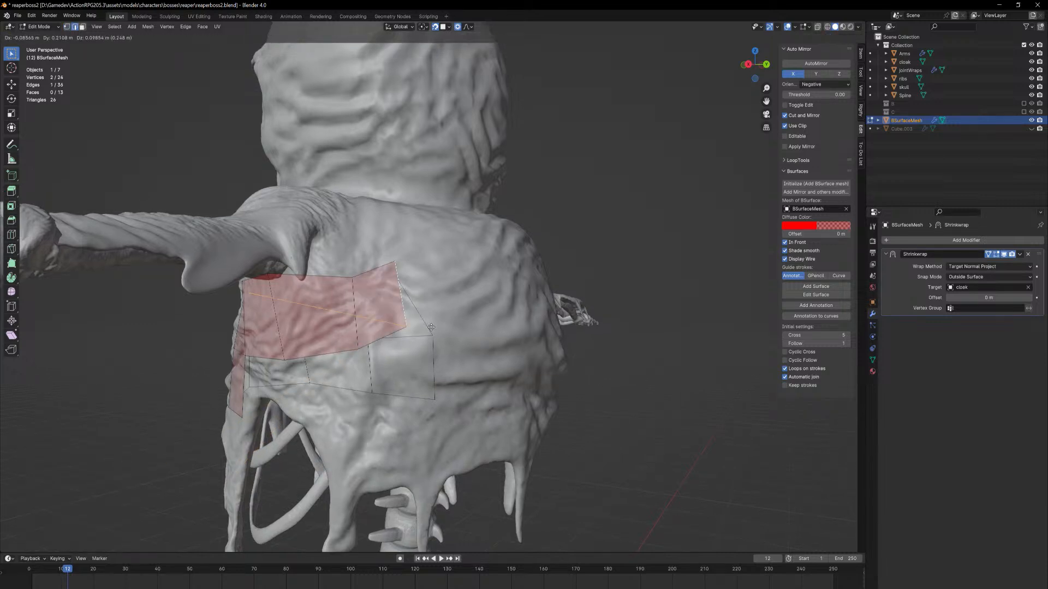
pyautogui.click(443, 340)
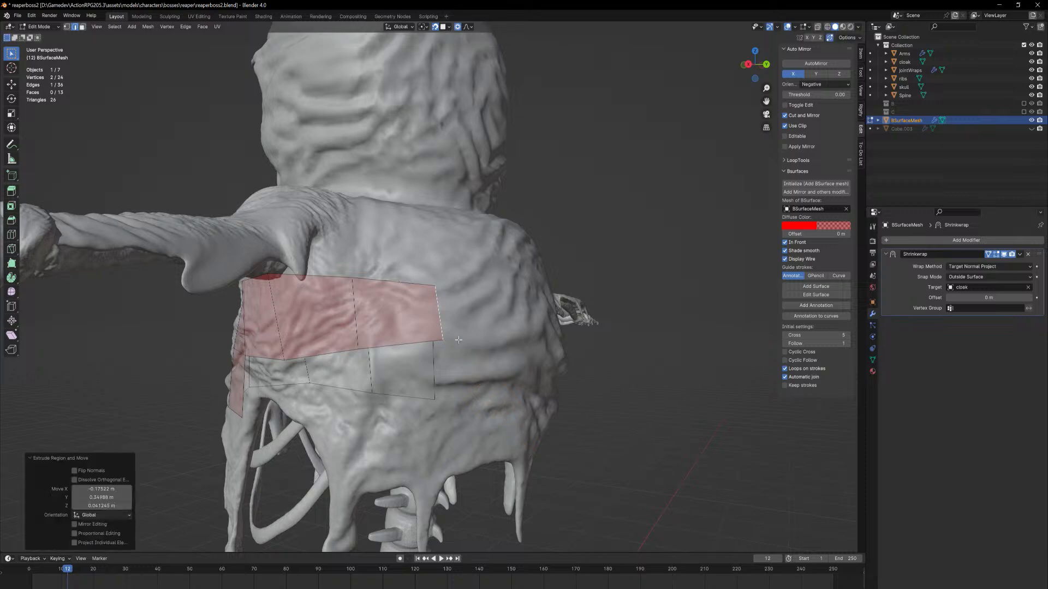
pyautogui.moveTo(442, 340); pyautogui.dragTo(398, 371, button='middle')
pyautogui.press('e')
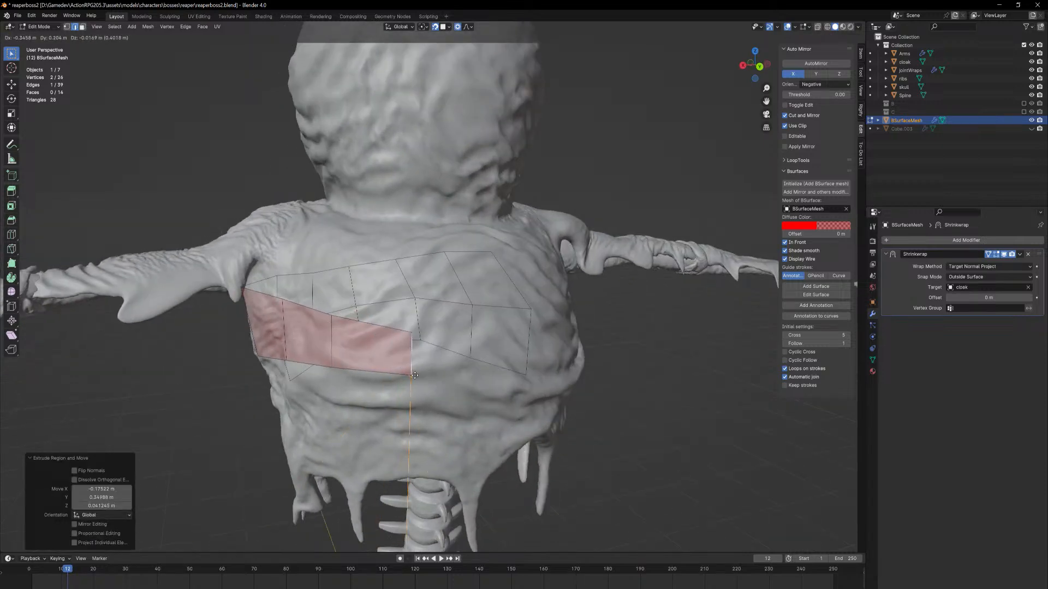
pyautogui.click(424, 373)
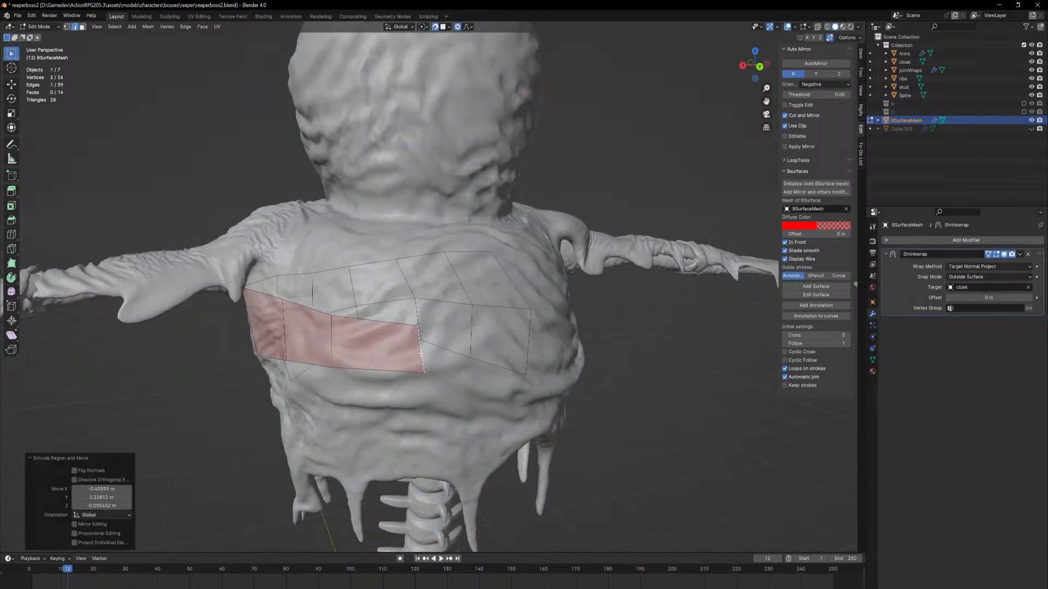
# Move the upper end vertex of the strip slightly upward to even out the last face
pyautogui.press('1')
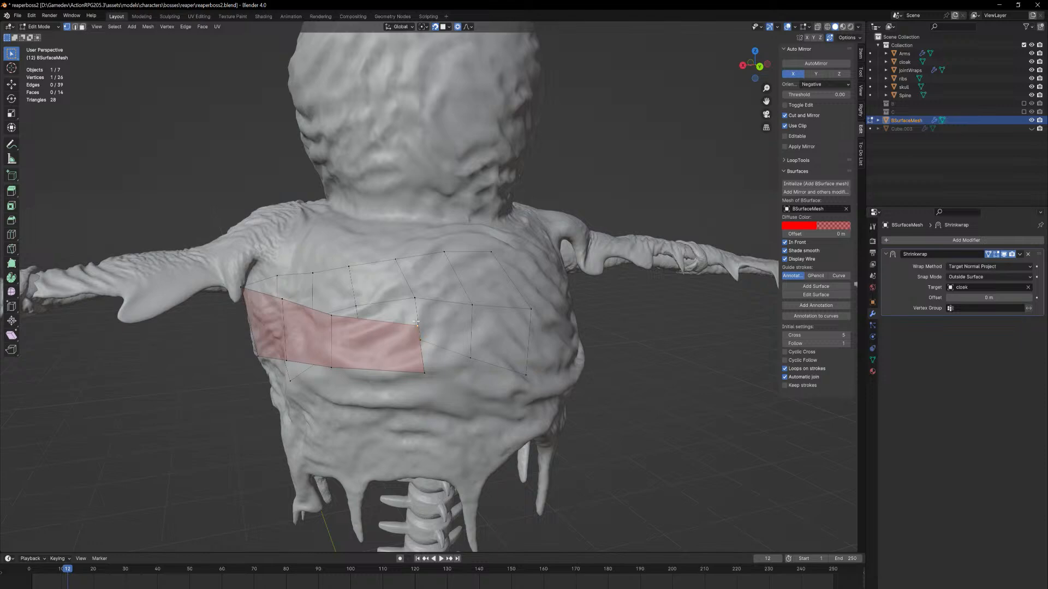
pyautogui.press('g')
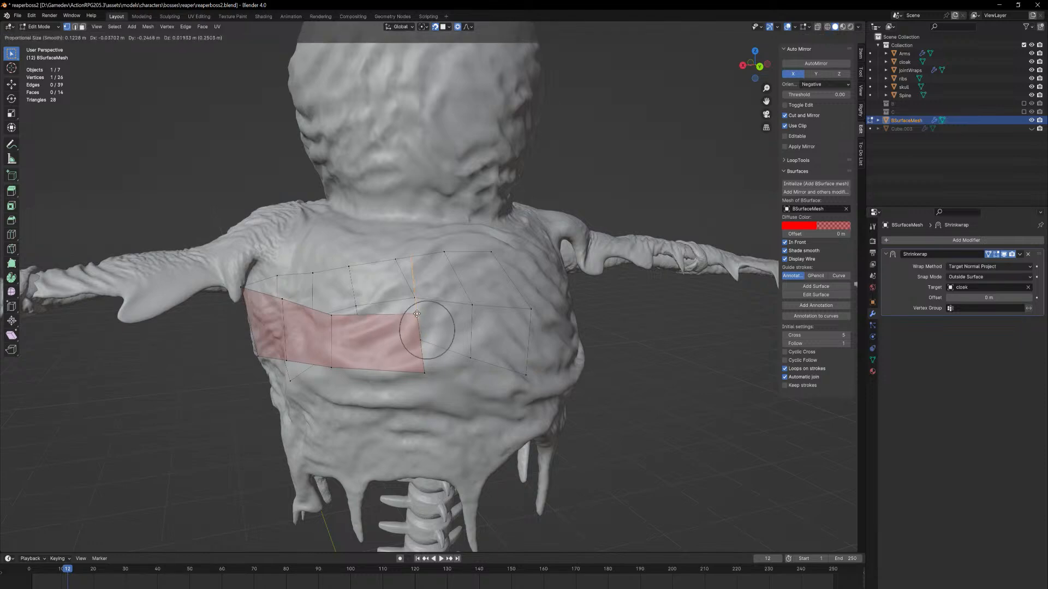
pyautogui.click(418, 316)
# Extrude the strip's end edge four more segments across the back to beneath the opposite arm
pyautogui.press('2')
pyautogui.click(420, 344)
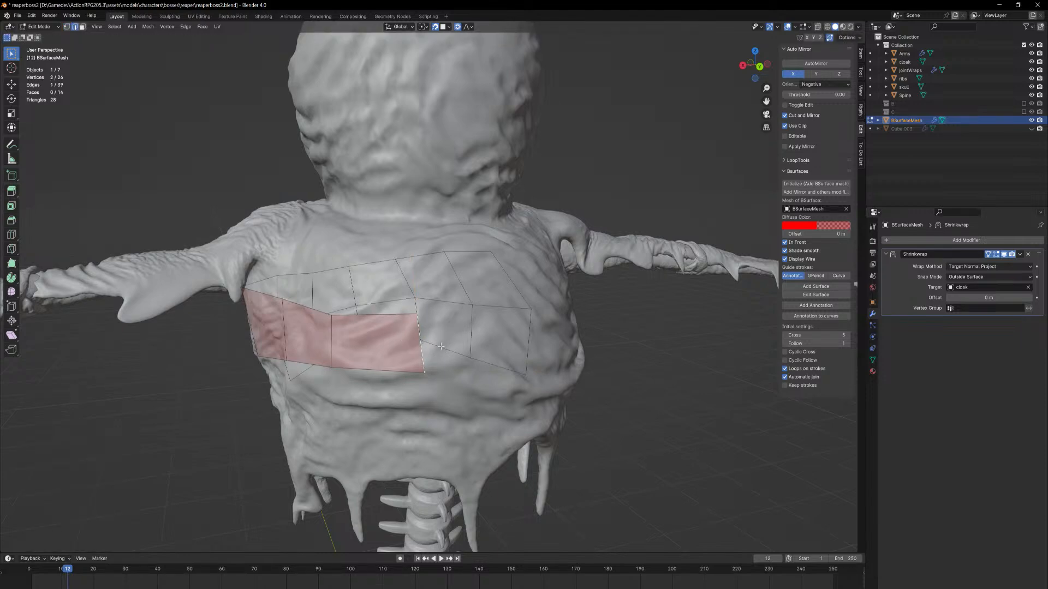
pyautogui.moveTo(421, 343); pyautogui.dragTo(376, 333, button='middle')
pyautogui.press('e')
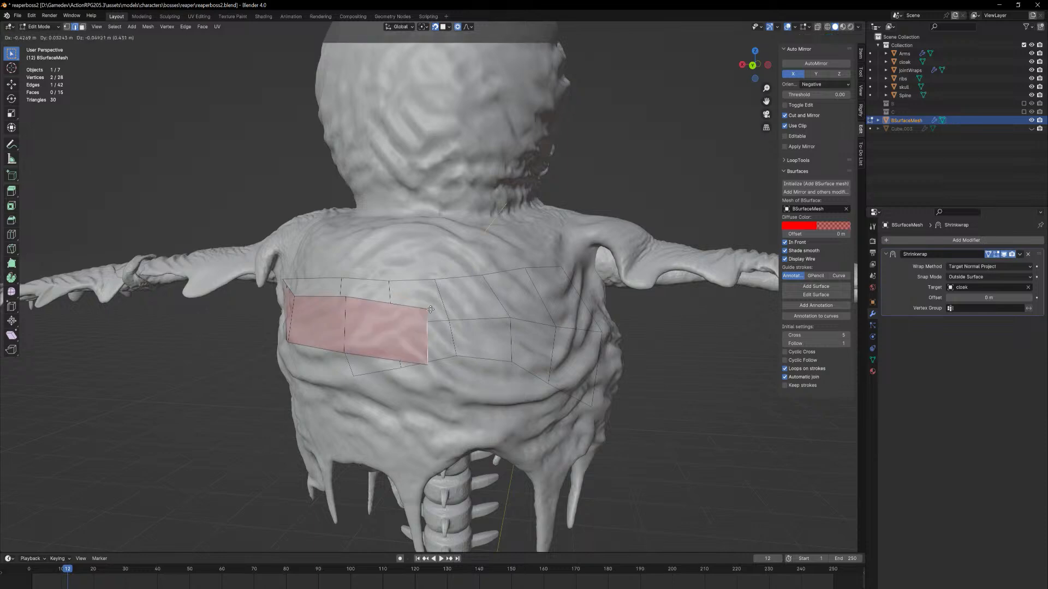
pyautogui.click(449, 298)
pyautogui.moveTo(448, 299); pyautogui.dragTo(379, 306, button='middle')
pyautogui.press('e')
pyautogui.click(419, 312)
pyautogui.press('e')
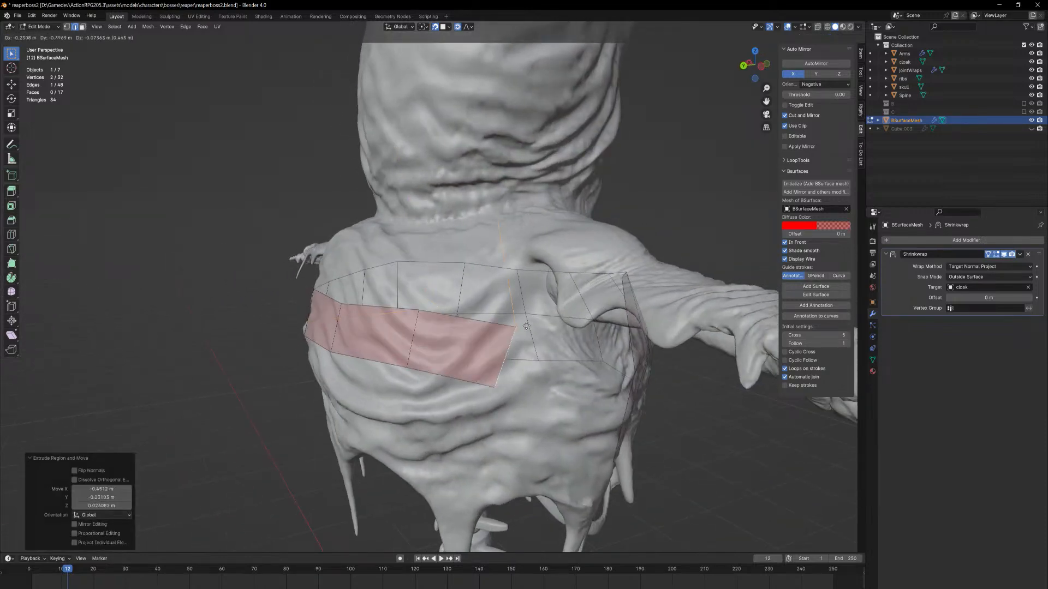
pyautogui.click(511, 319)
pyautogui.press('e')
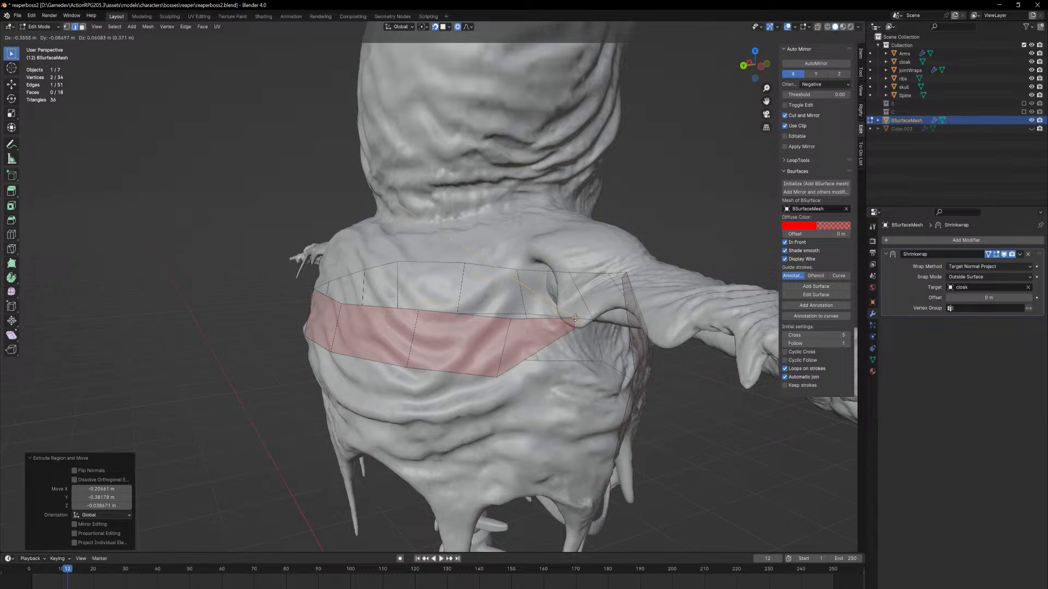
pyautogui.click(570, 325)
pyautogui.moveTo(570, 325); pyautogui.dragTo(370, 289, button='middle')
pyautogui.press('1')
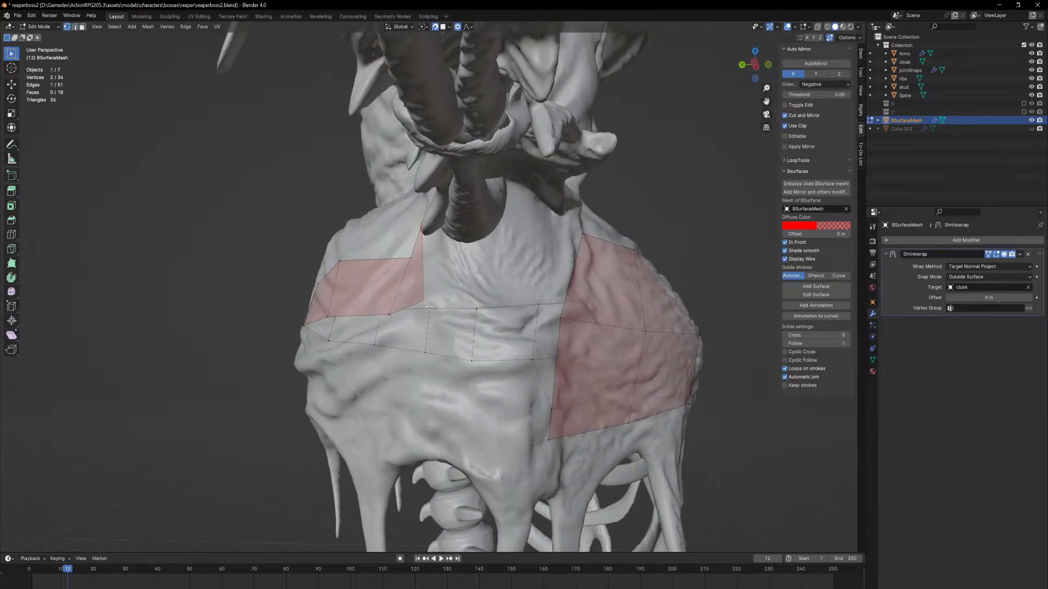
# Move the strip's end vertices farther across the side beneath the arm to reshape its last face
pyautogui.press('g')
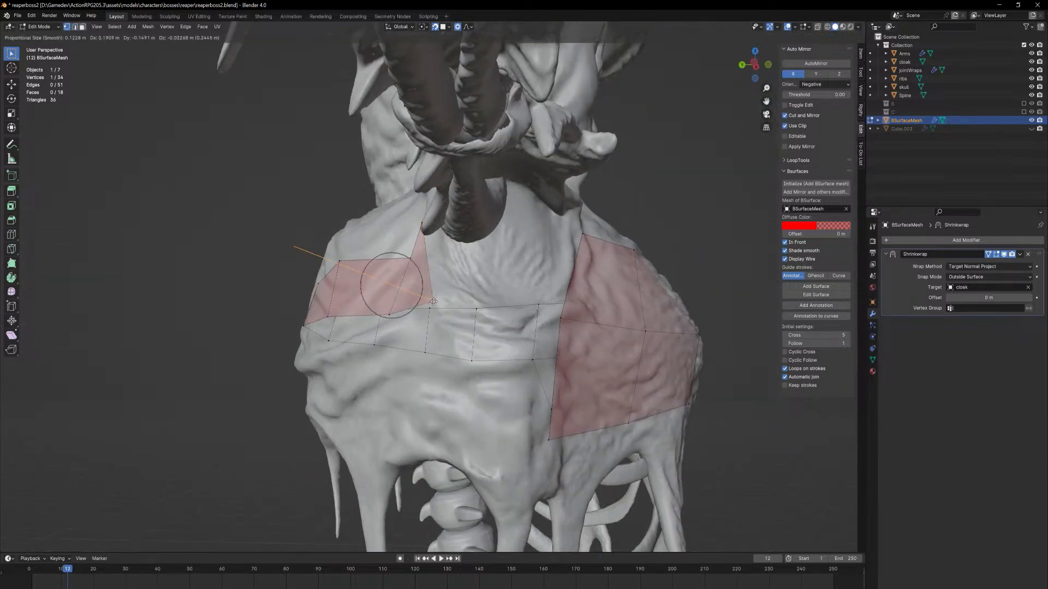
pyautogui.click(435, 300)
pyautogui.moveTo(435, 300); pyautogui.dragTo(480, 290, button='middle')
pyautogui.moveTo(494, 250)
pyautogui.mouseDown(button='middle')
pyautogui.moveTo(535, 252)
pyautogui.moveTo(492, 257)
pyautogui.mouseUp(button='middle')
pyautogui.press('g')
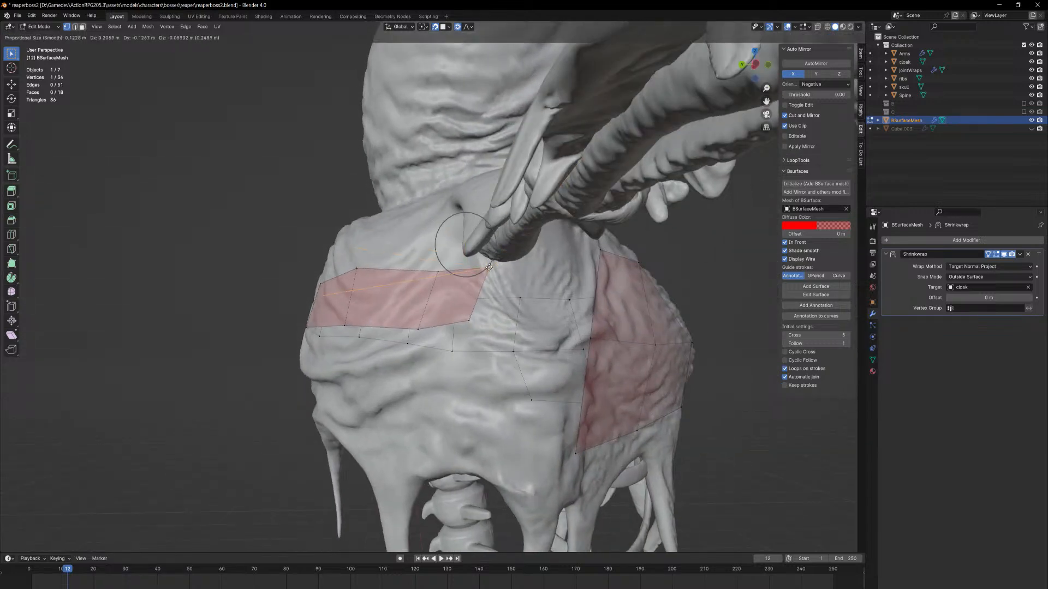
pyautogui.click(489, 273)
pyautogui.moveTo(488, 272); pyautogui.dragTo(495, 275, button='middle')
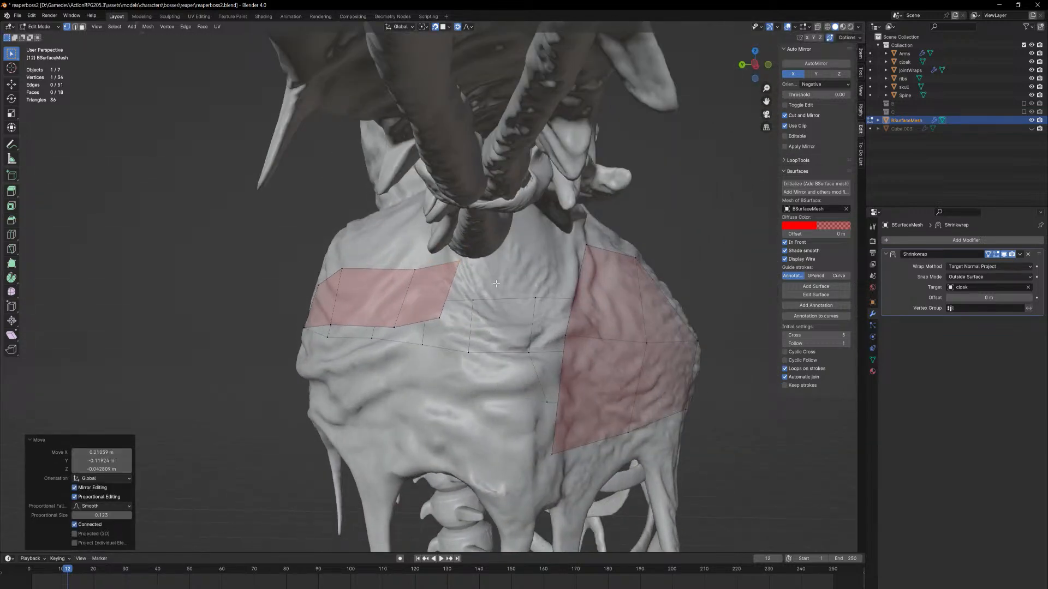
# Extrude the strip's end edge one more segment under the arm and fill a face joining it to the front patch
pyautogui.press('2')
pyautogui.click(449, 290)
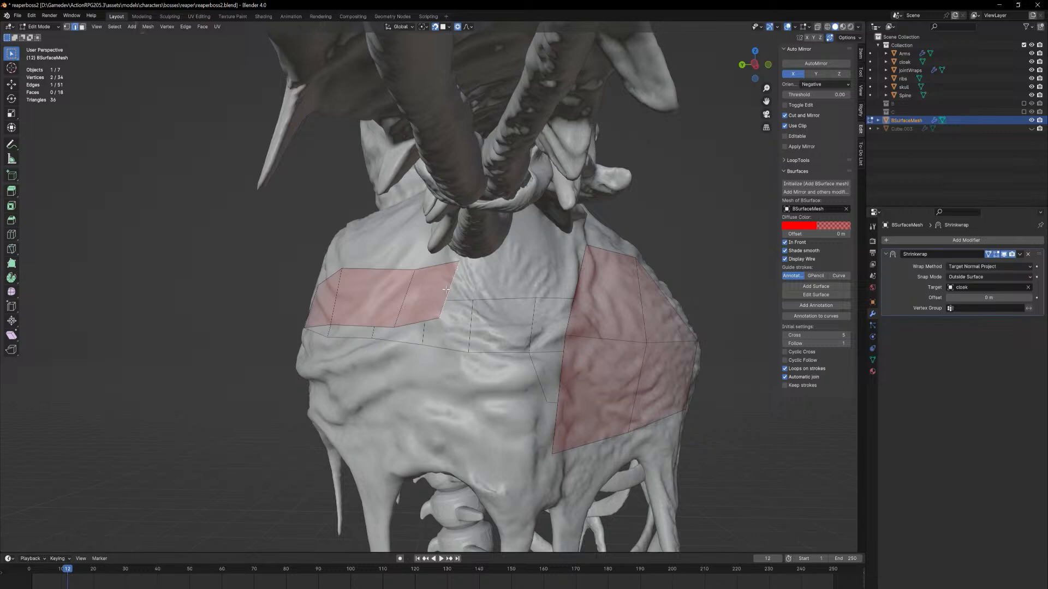
pyautogui.press('e')
pyautogui.click(544, 276)
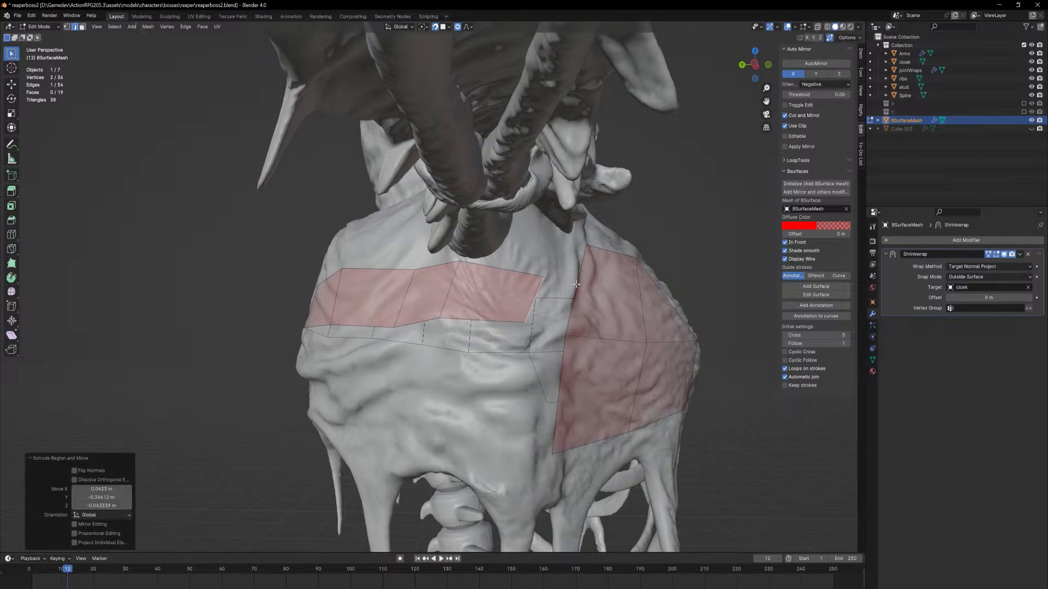
pyautogui.moveTo(544, 277); pyautogui.dragTo(554, 295, button='middle')
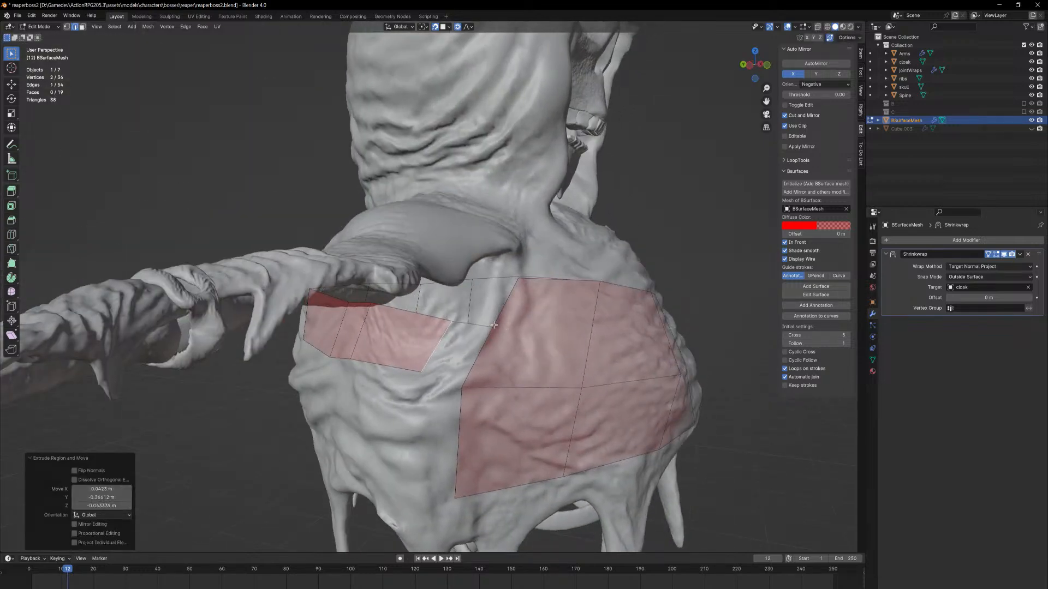
pyautogui.moveTo(506, 326); pyautogui.dragTo(464, 337, button='middle')
pyautogui.keyDown('shift'); pyautogui.click(464, 344); pyautogui.keyUp('shift')
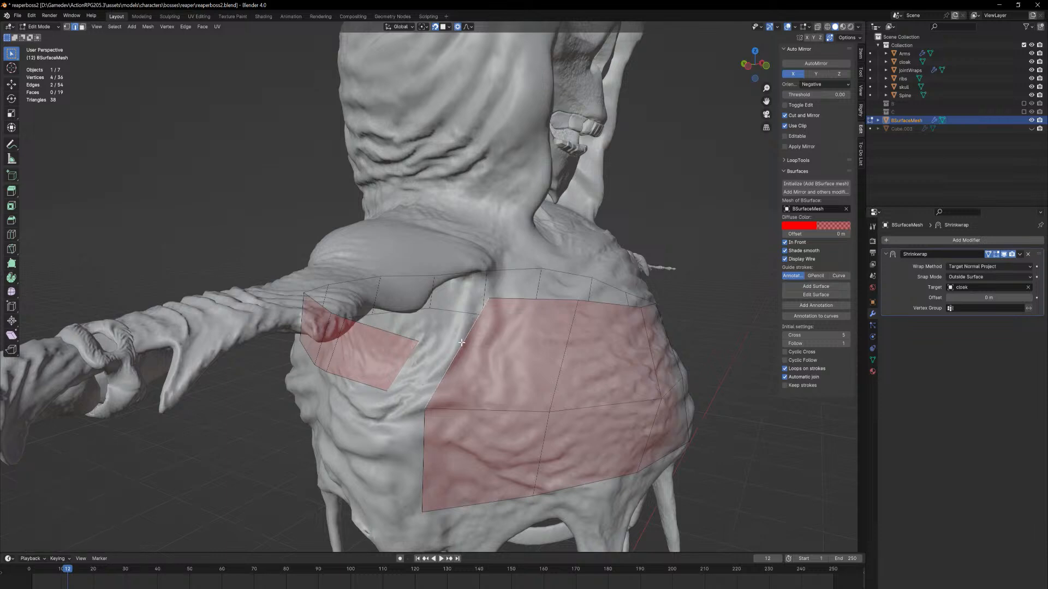
pyautogui.press('f')
# Scale the front patch's two nearest upper-row vertical edges to about 0.75 and raise the adjoining strip edge to level the row
pyautogui.click(474, 328)
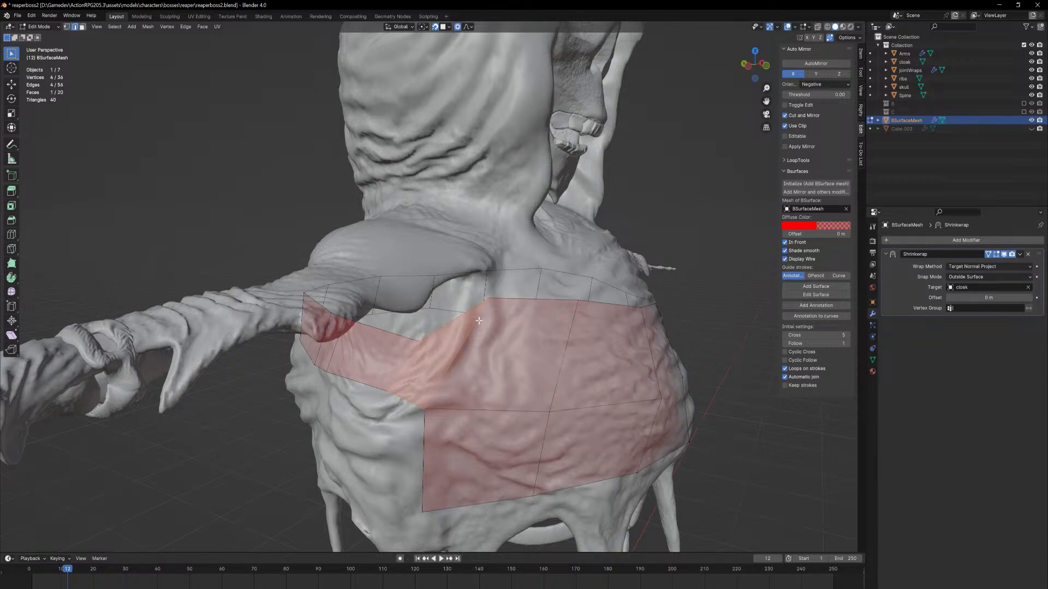
pyautogui.press('s')
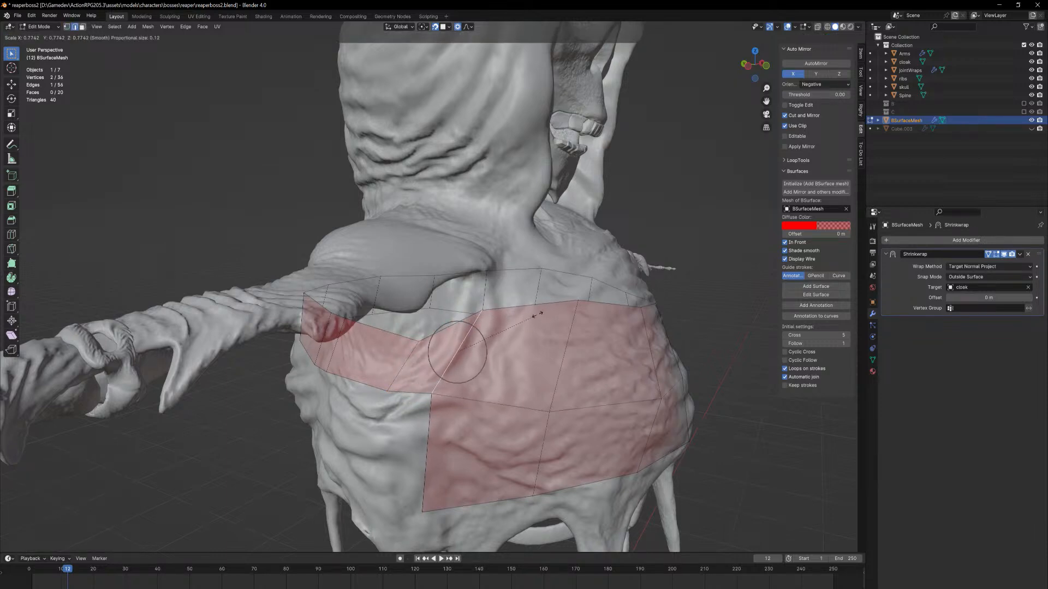
pyautogui.click(538, 317)
pyautogui.press('s')
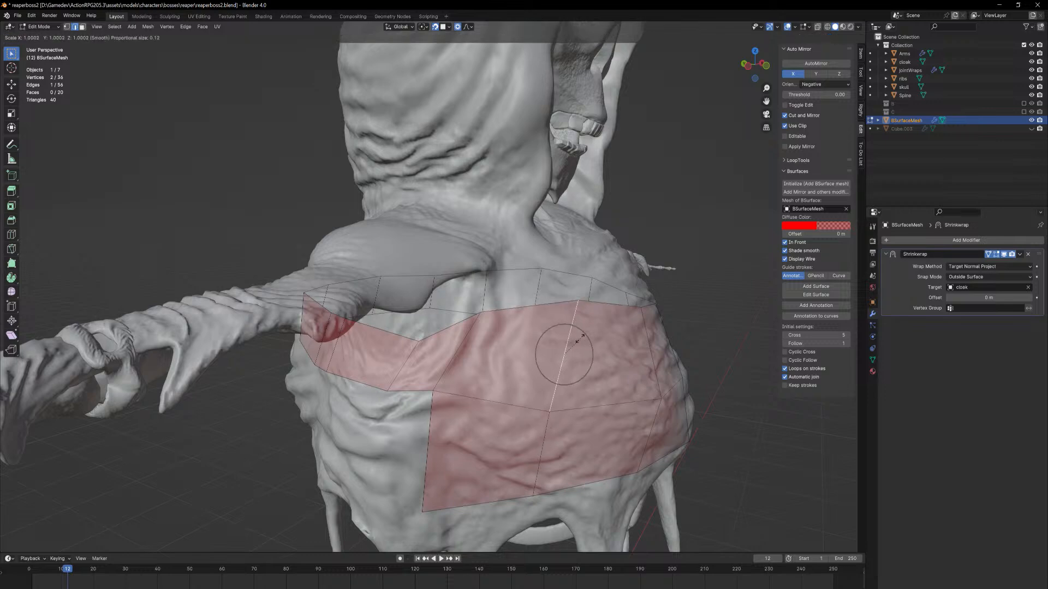
pyautogui.click(572, 339)
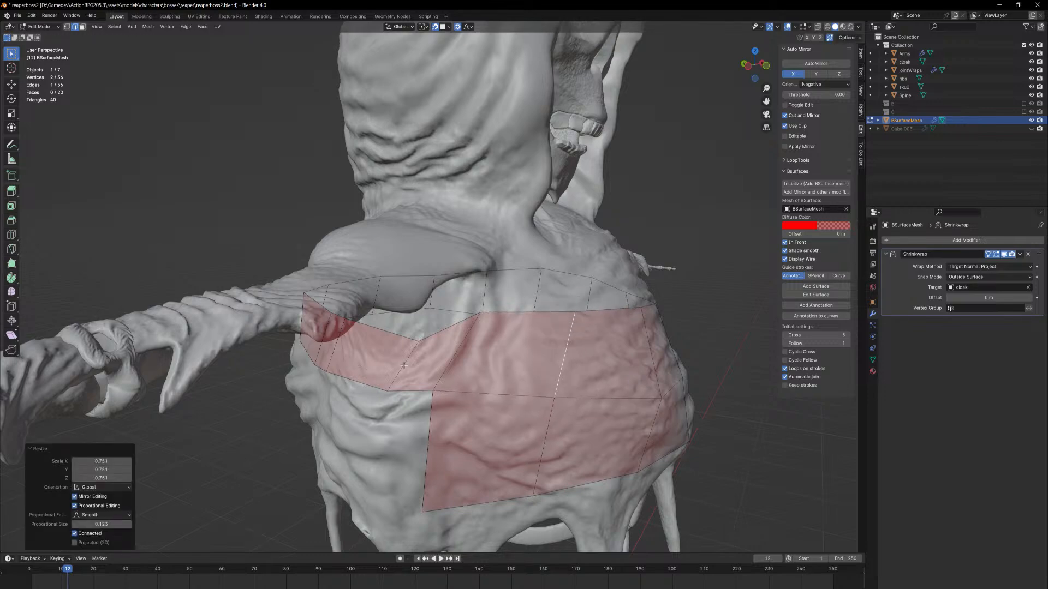
pyautogui.press('g')
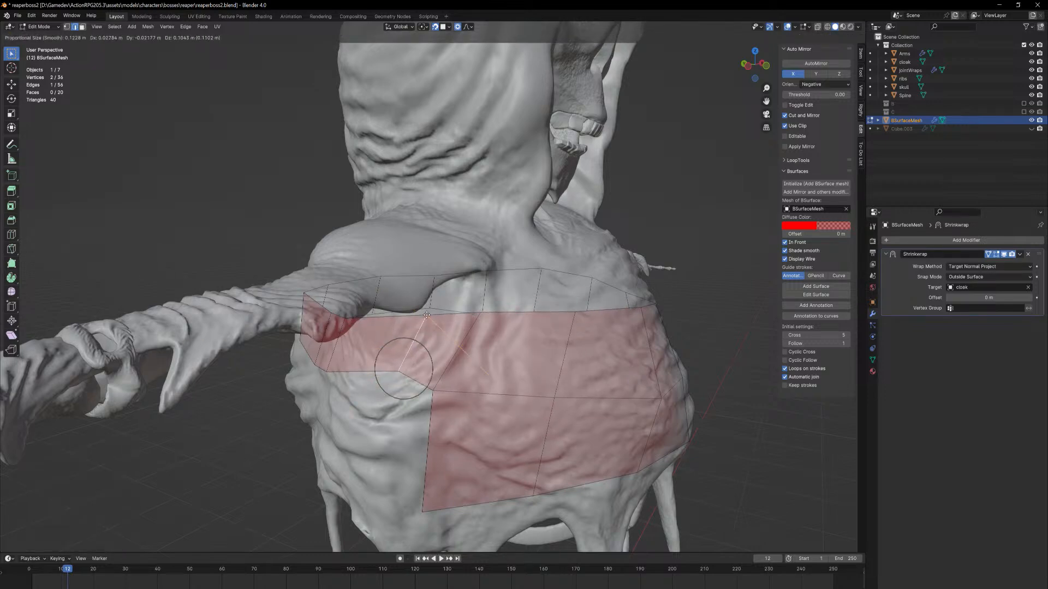
pyautogui.click(406, 349)
# Fill two second-row faces beneath the opposite arm from the front patch's free corner, and position the new lower vertex on the cloak
pyautogui.moveTo(517, 348); pyautogui.dragTo(785, 341, button='middle')
pyautogui.keyDown('shift'); pyautogui.moveTo(333, 445); pyautogui.dragTo(364, 419, button='middle'); pyautogui.keyUp('shift')
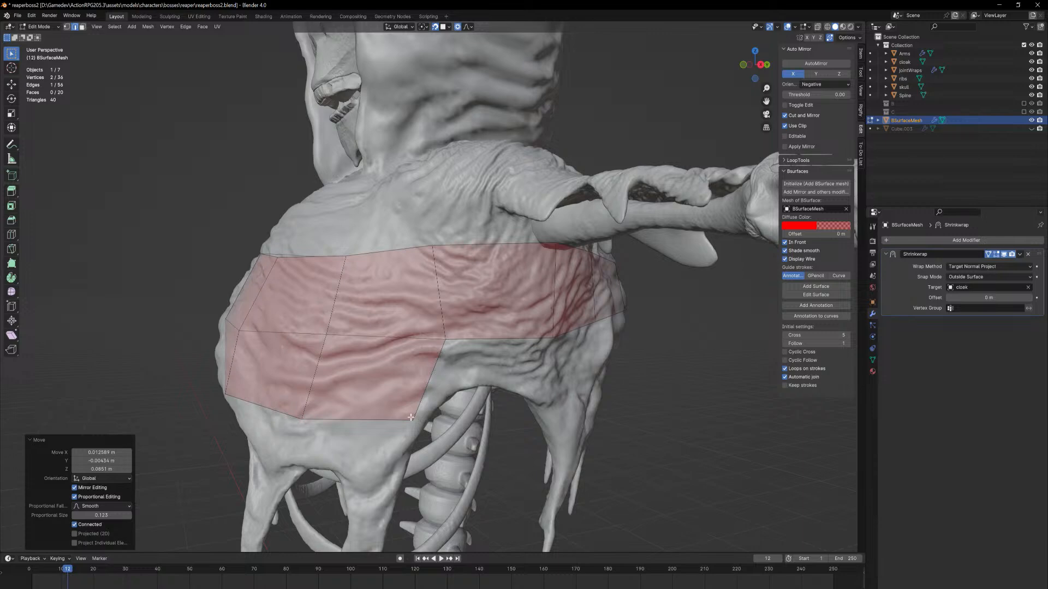
pyautogui.press('1')
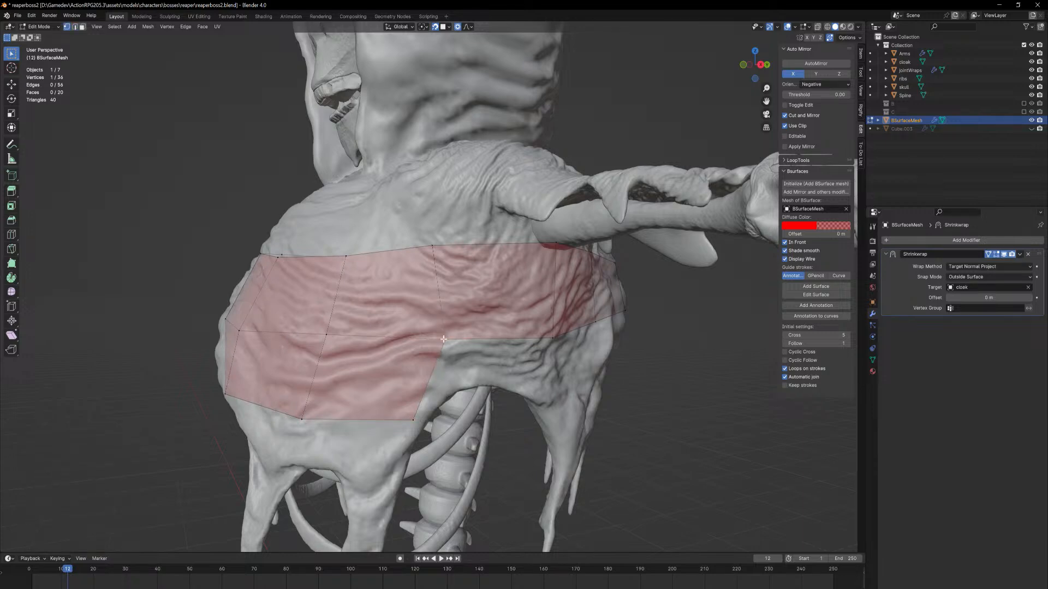
pyautogui.moveTo(375, 433); pyautogui.dragTo(446, 321, button='middle')
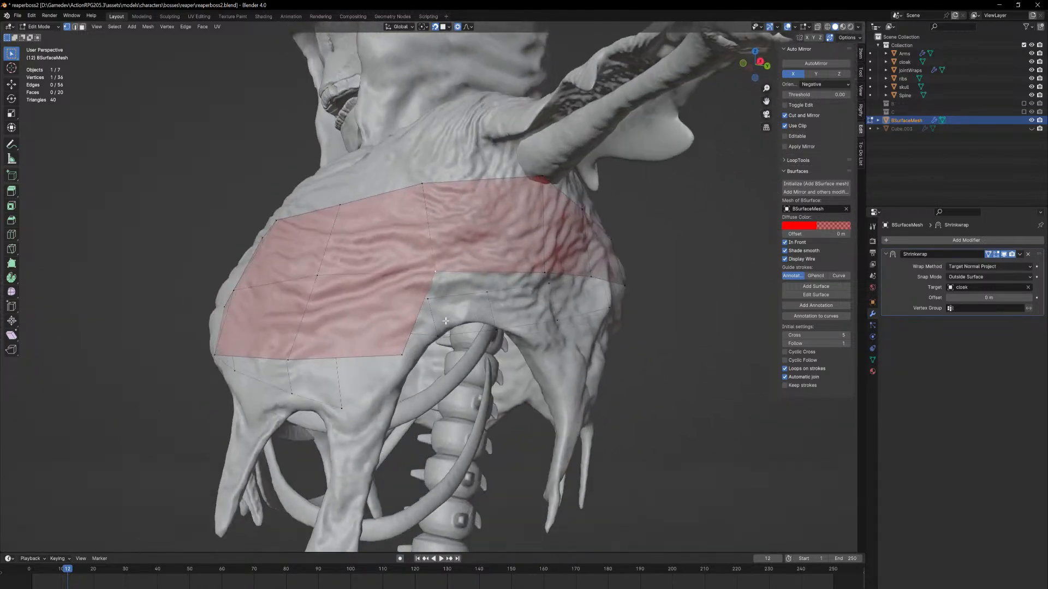
pyautogui.moveTo(502, 300); pyautogui.dragTo(483, 314, button='middle')
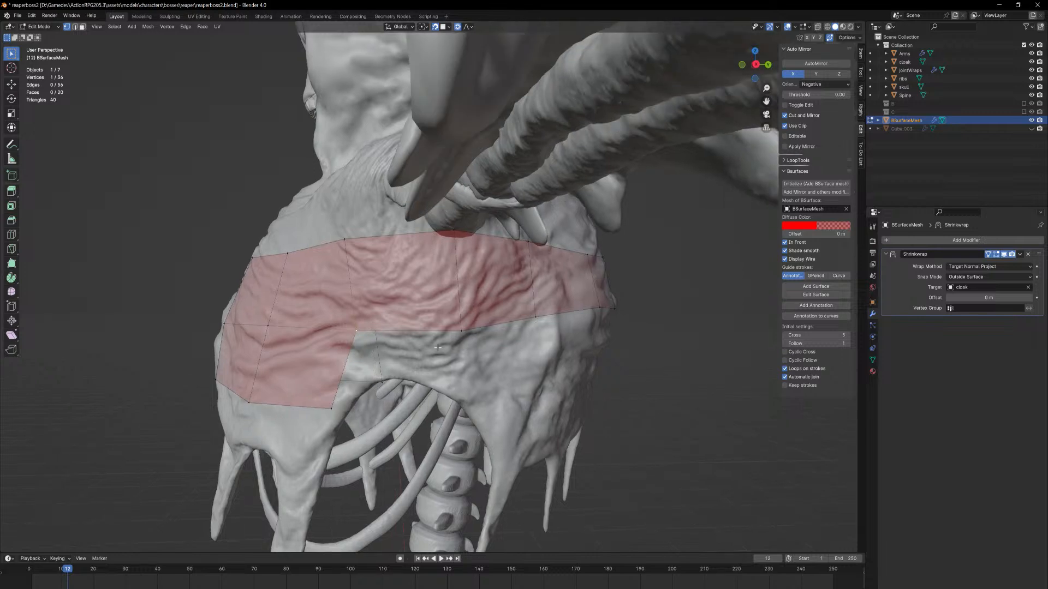
pyautogui.press('f')
pyautogui.click(464, 400)
pyautogui.moveTo(464, 400); pyautogui.dragTo(406, 341, button='middle')
pyautogui.click(389, 328)
pyautogui.press('f')
pyautogui.press('g')
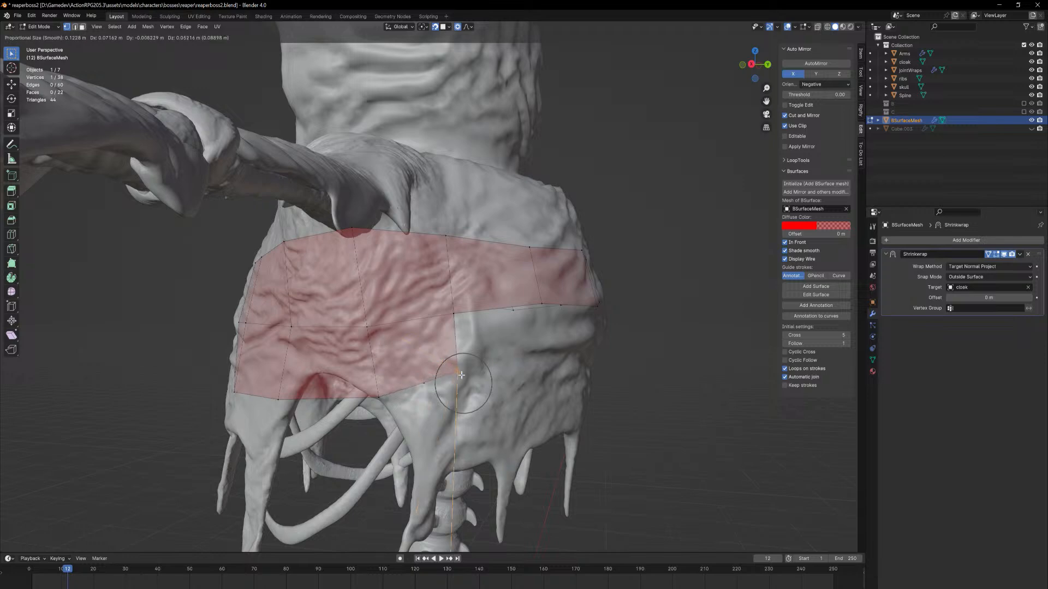
pyautogui.click(470, 378)
# Fill two more second-row faces from the side onto the back, placing each new lower vertex in line with the row
pyautogui.moveTo(470, 378); pyautogui.dragTo(350, 346, button='middle')
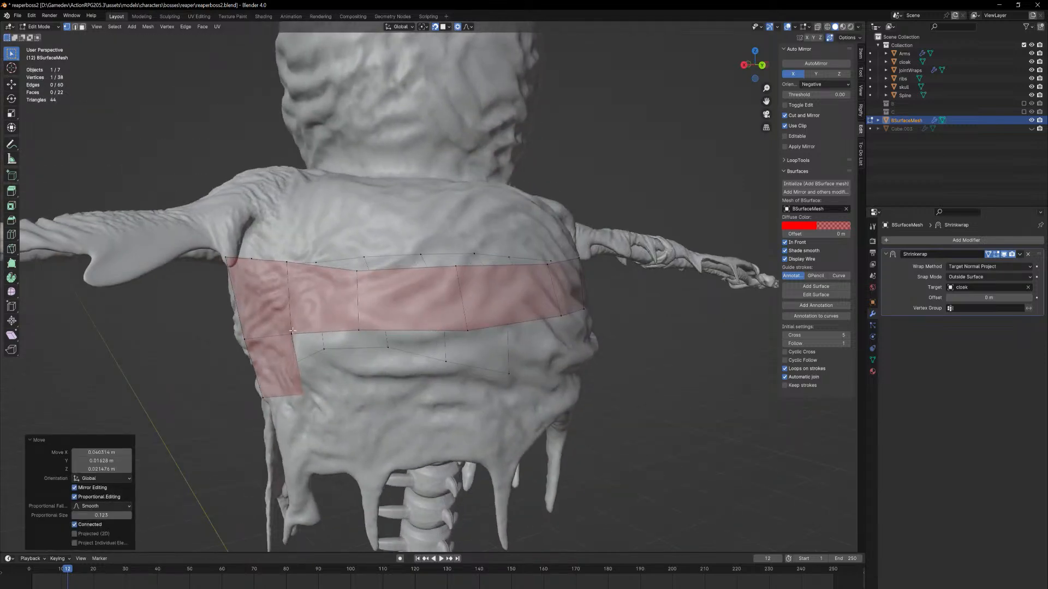
pyautogui.press('f')
pyautogui.press('g')
pyautogui.click(344, 335)
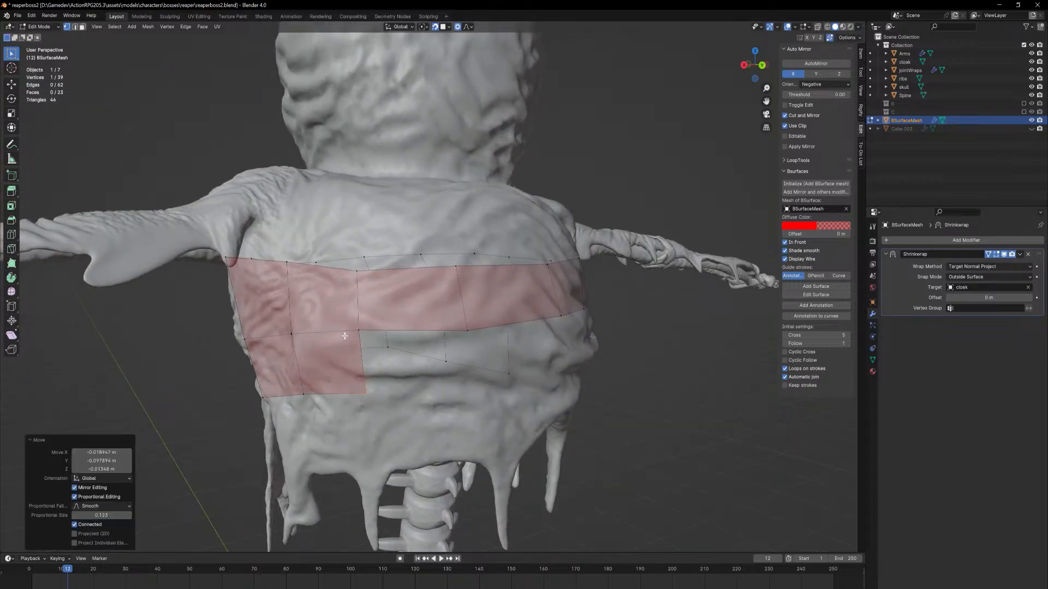
pyautogui.press('f')
pyautogui.press('g')
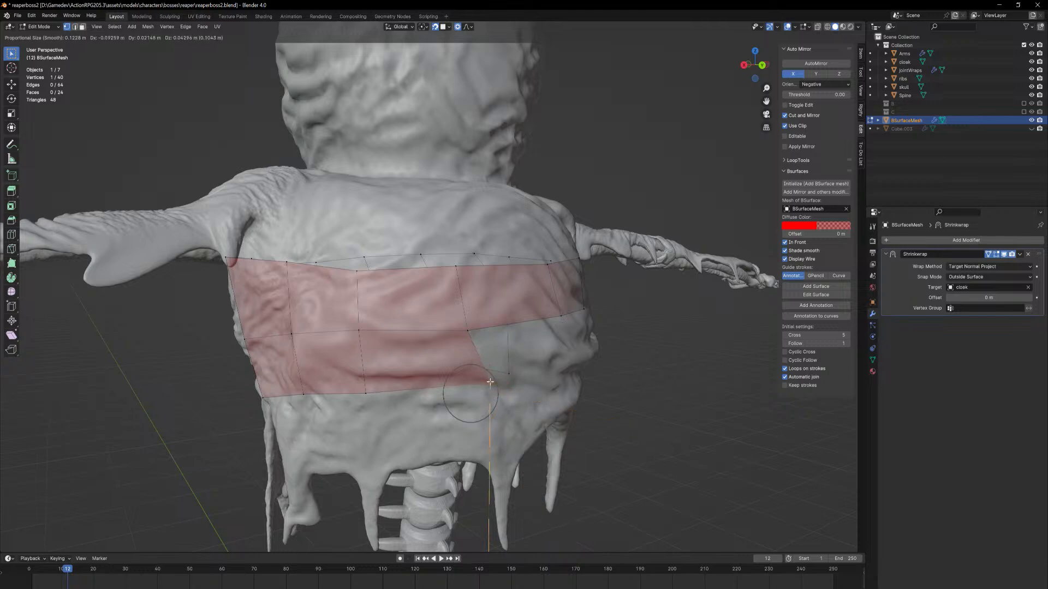
pyautogui.click(488, 382)
# Continue the second row across the back with three more faces, aligning their lower vertices beneath the upper row
pyautogui.moveTo(489, 382); pyautogui.dragTo(351, 358, button='middle')
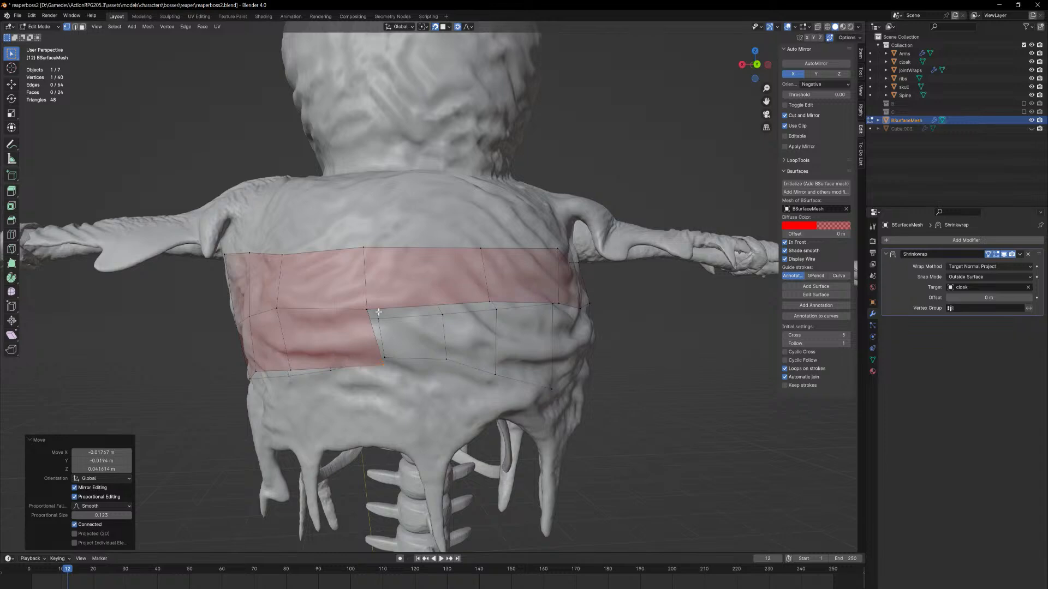
pyautogui.press('f')
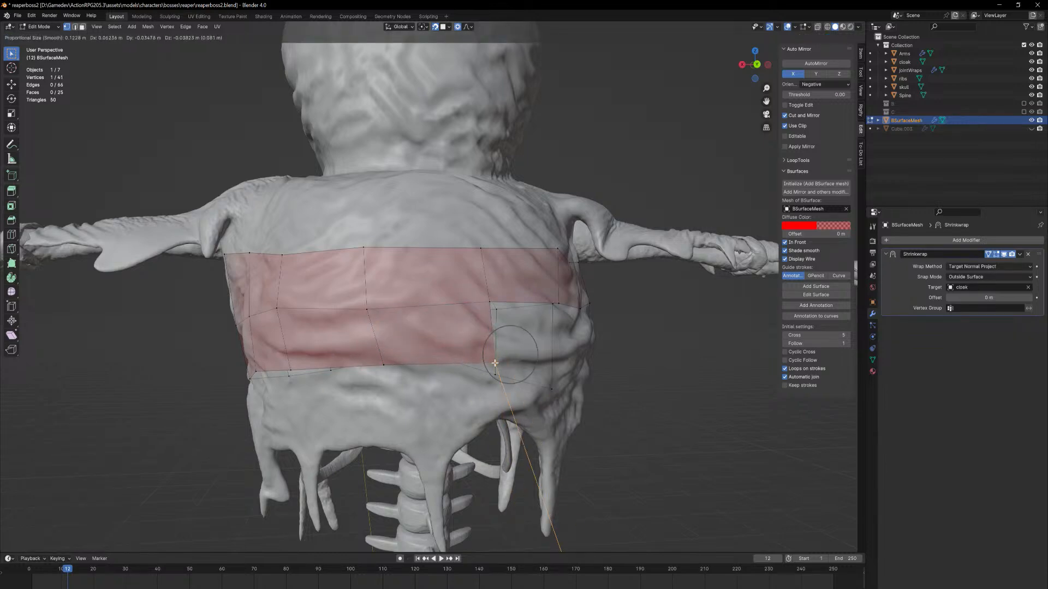
pyautogui.click(495, 363)
pyautogui.moveTo(494, 363); pyautogui.dragTo(382, 328, button='middle')
pyautogui.press('f')
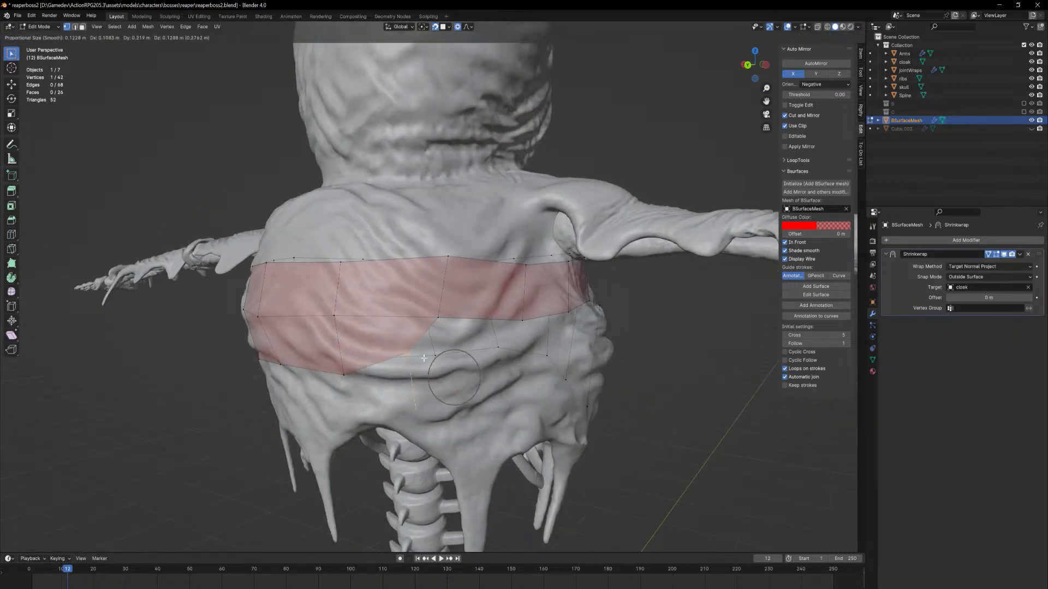
pyautogui.click(433, 323)
pyautogui.press('f')
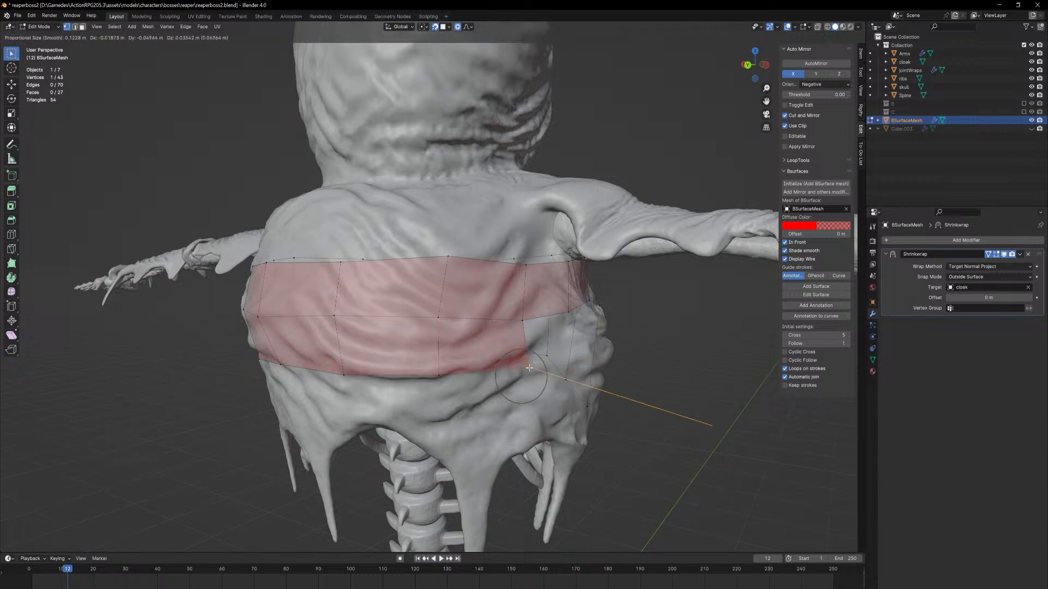
pyautogui.click(535, 364)
# Add two second-row faces around the remaining side and fill the last gap to close the ring at the front patch
pyautogui.moveTo(535, 364); pyautogui.dragTo(497, 364, button='middle')
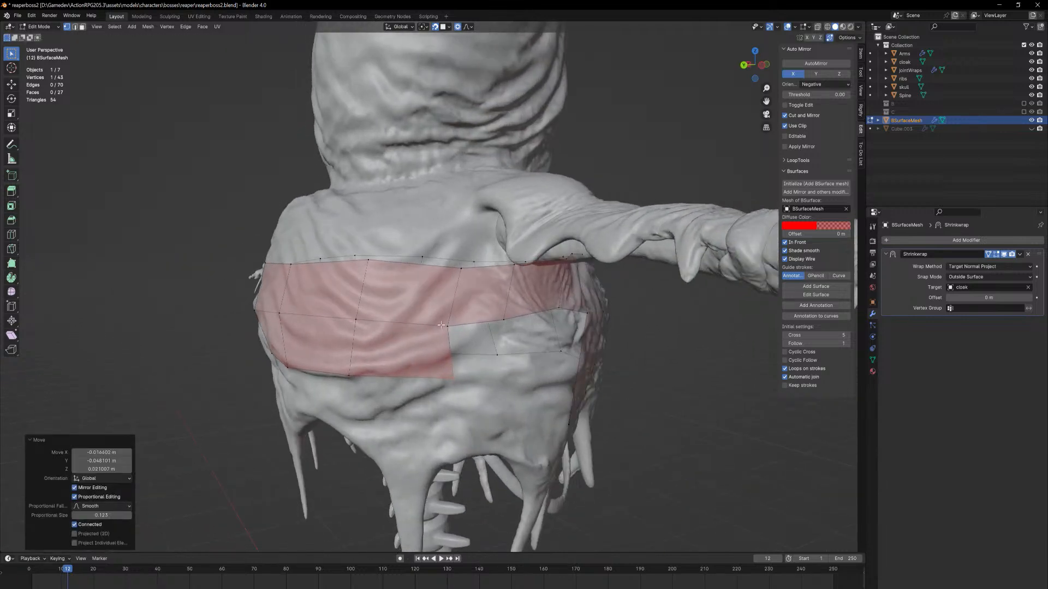
pyautogui.press('f')
pyautogui.click(537, 348)
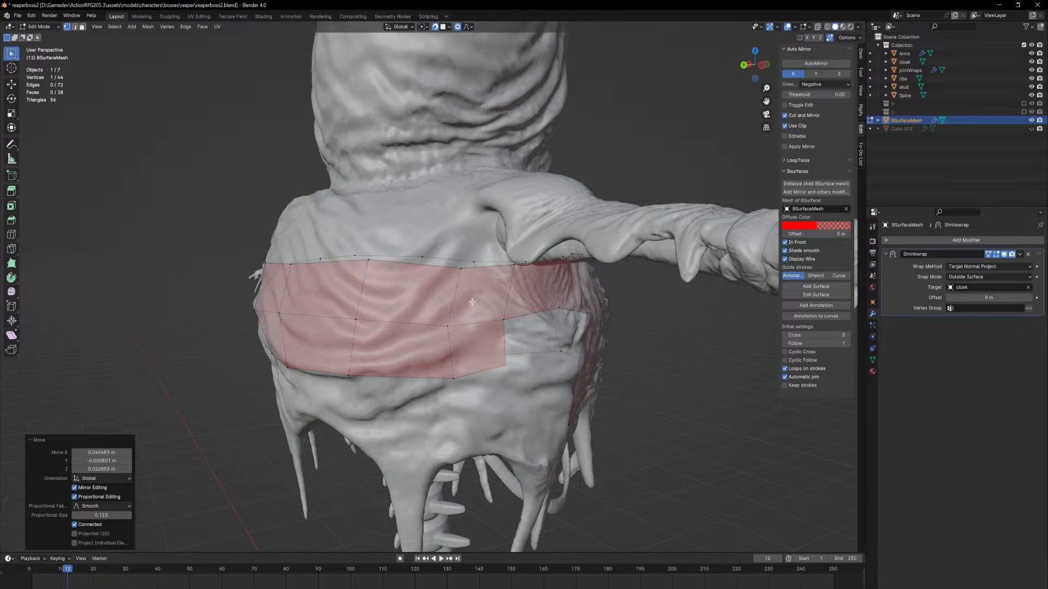
pyautogui.moveTo(472, 302); pyautogui.dragTo(445, 319, button='middle')
pyautogui.click(411, 309)
pyautogui.press('f')
pyautogui.moveTo(448, 311); pyautogui.dragTo(474, 323, button='middle')
pyautogui.click(474, 321)
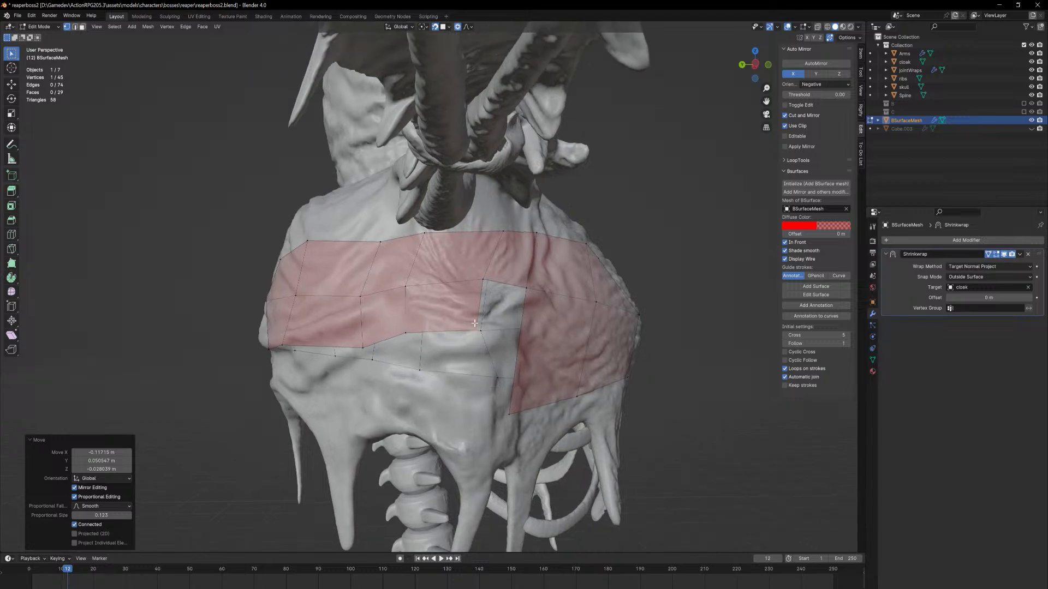
pyautogui.click(499, 309)
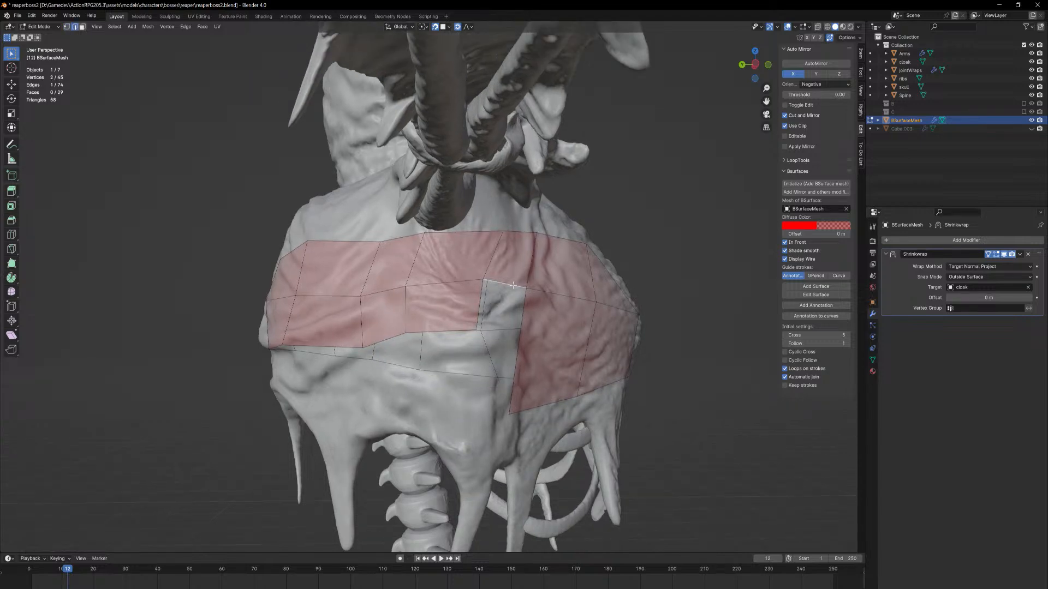
pyautogui.press('f')
# Raise the second row's bottom edge below the arm where the ring closes, and adjust its rear vertex to narrow the faces
pyautogui.moveTo(554, 362); pyautogui.dragTo(626, 374, button='middle')
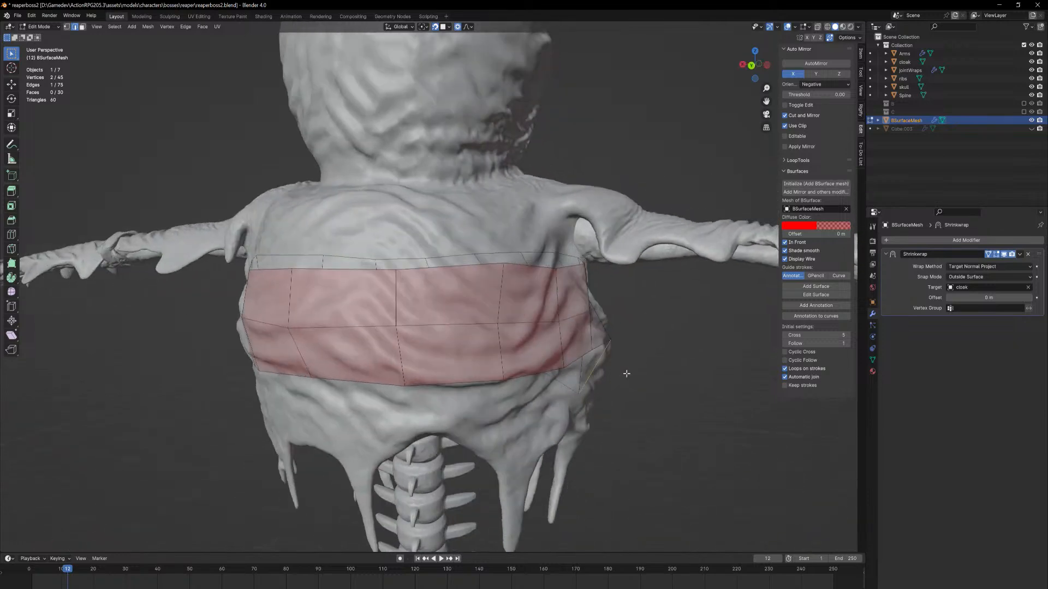
pyautogui.moveTo(511, 379); pyautogui.dragTo(405, 372, button='middle')
pyautogui.press('1')
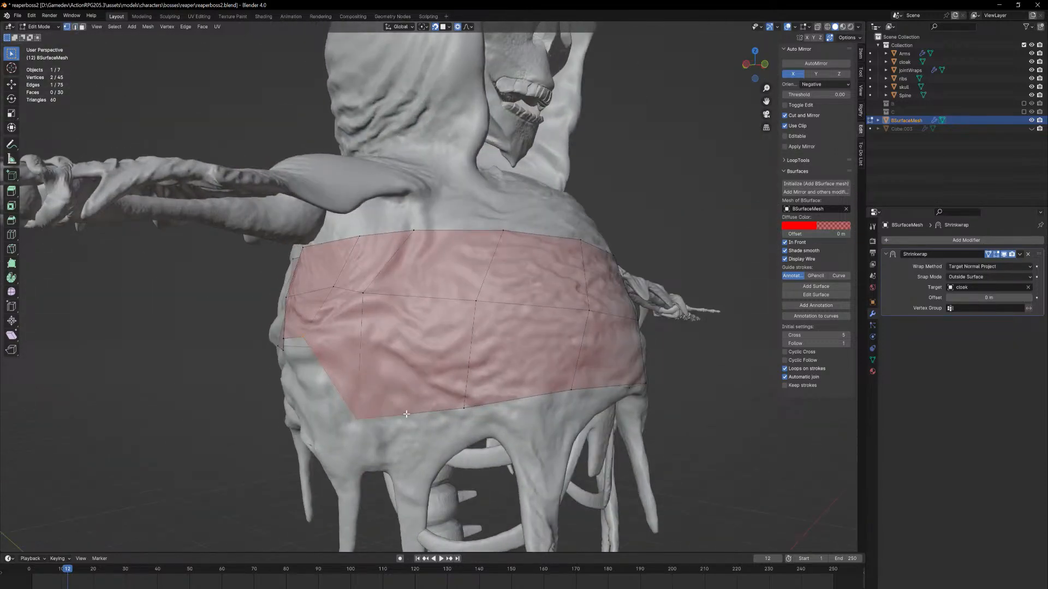
pyautogui.press('2')
pyautogui.click(405, 415)
pyautogui.press('g')
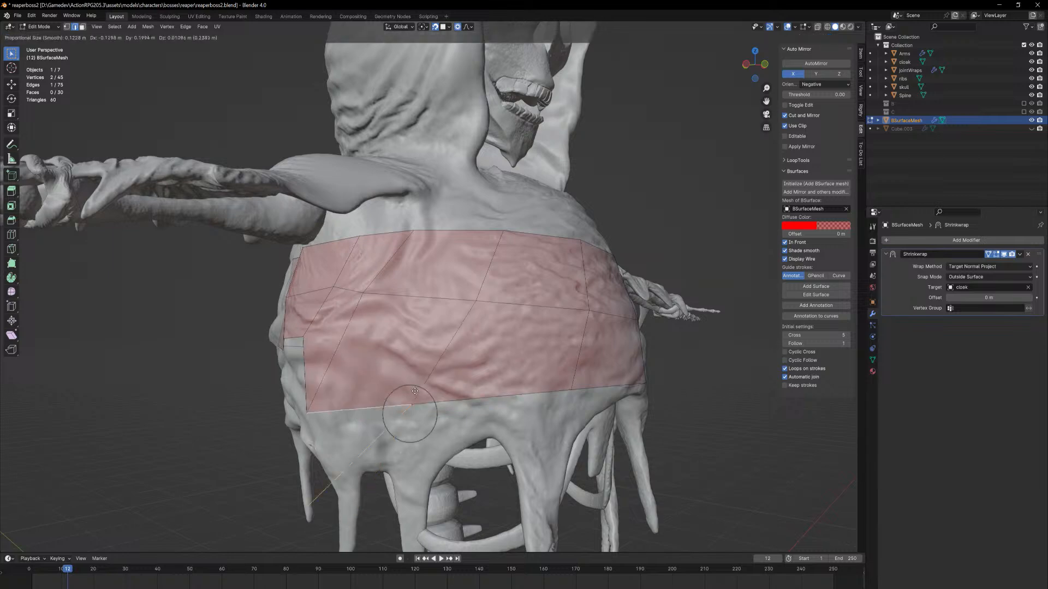
pyautogui.click(446, 346)
pyautogui.click(339, 366)
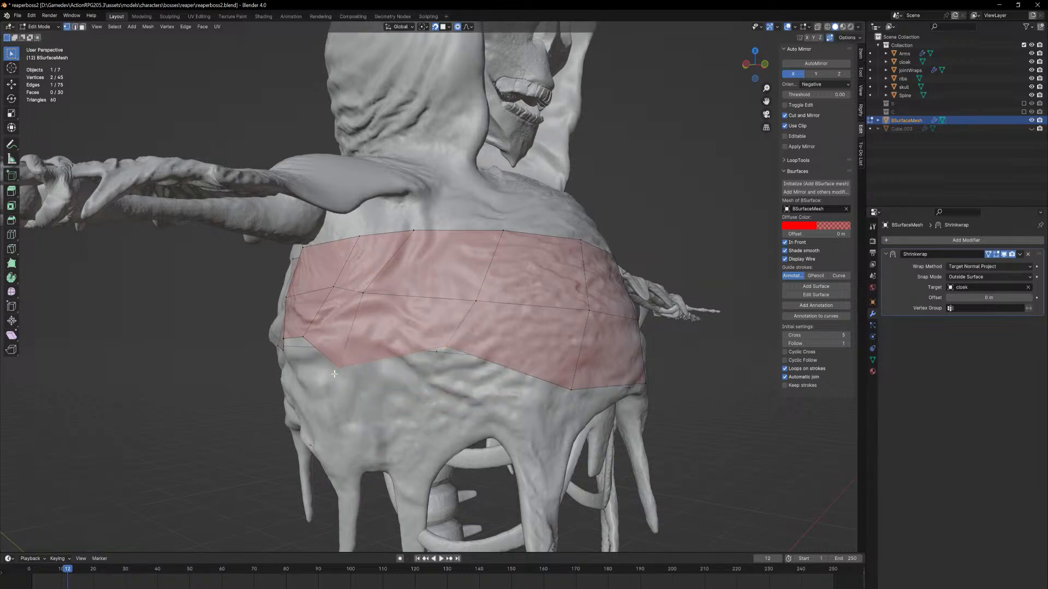
pyautogui.press('g')
pyautogui.click(355, 344)
# Move two bottom border vertices on the front of the chest upward to even out the second row's lower edge
pyautogui.moveTo(356, 344); pyautogui.dragTo(427, 424, button='middle')
pyautogui.click(425, 420)
pyautogui.press('g')
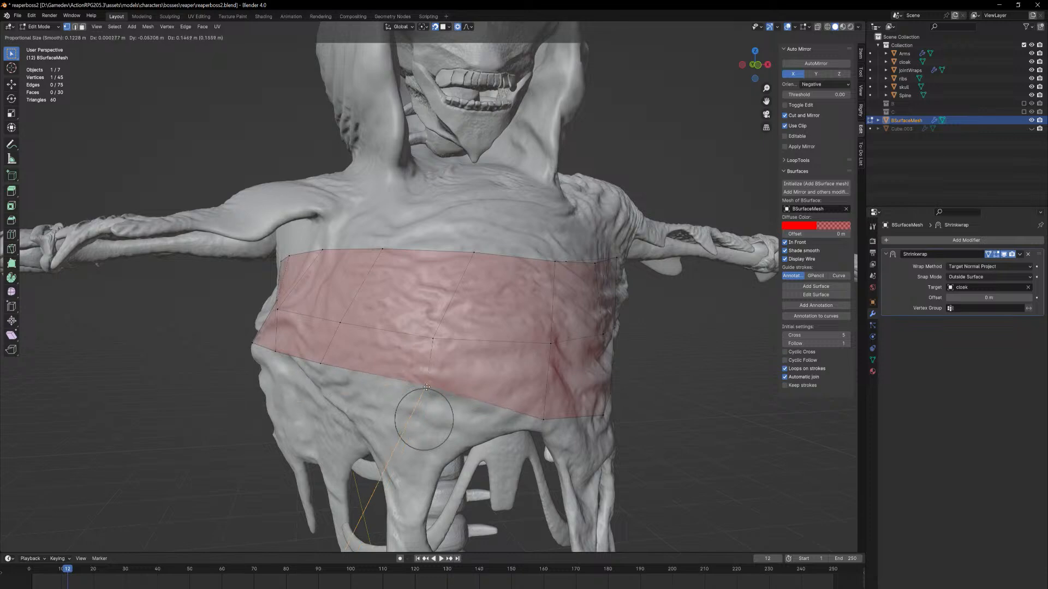
pyautogui.click(432, 391)
pyautogui.click(541, 421)
pyautogui.press('g')
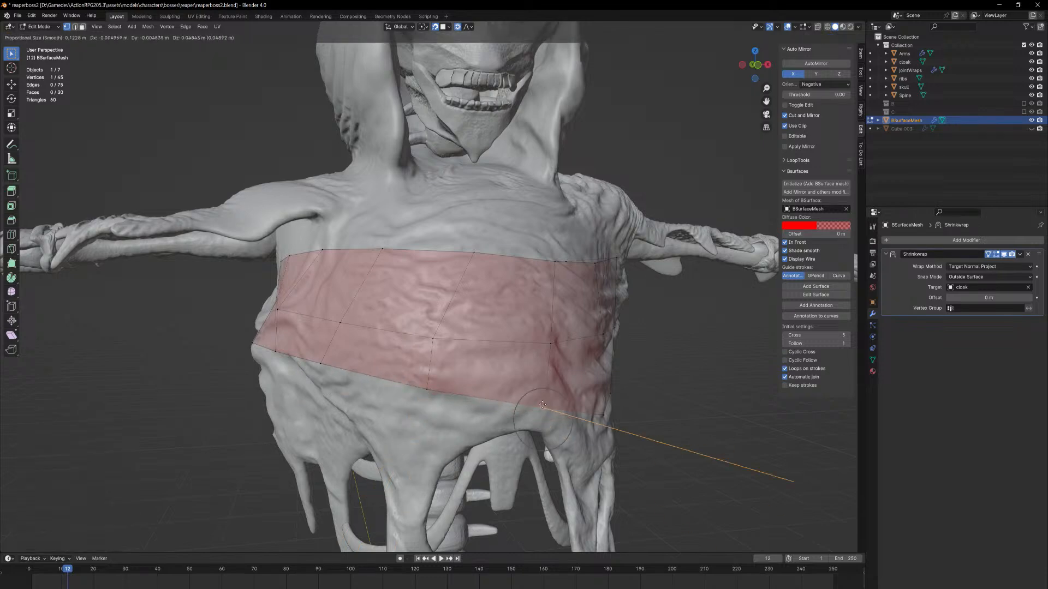
pyautogui.click(545, 397)
pyautogui.moveTo(545, 397); pyautogui.dragTo(508, 394, button='middle')
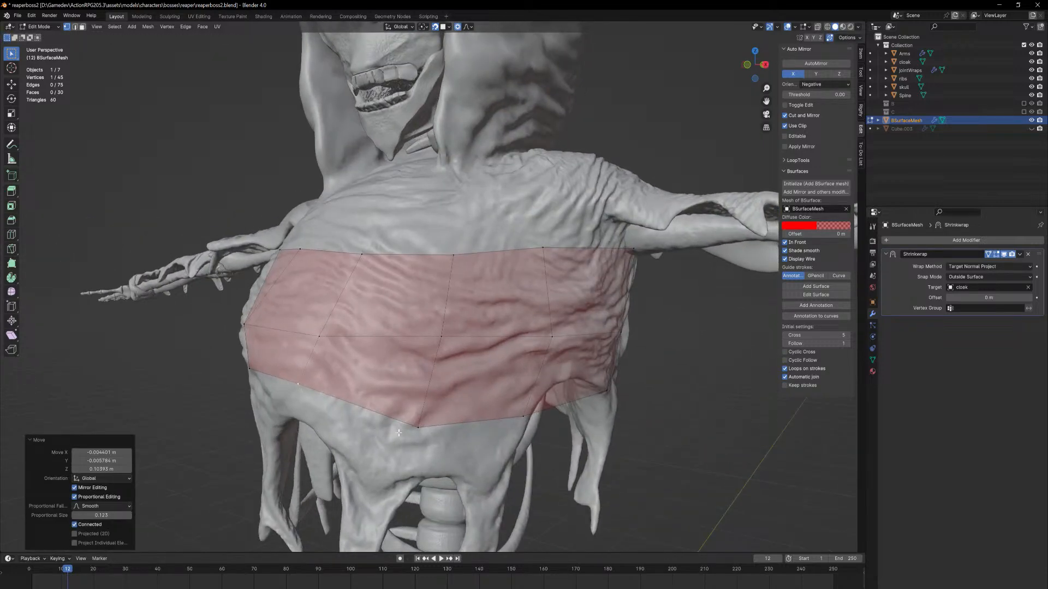
# Raise three bottom border vertices of the second row along the chest and side to level the row's lower edge
pyautogui.click(416, 426)
pyautogui.press('g')
pyautogui.click(468, 392)
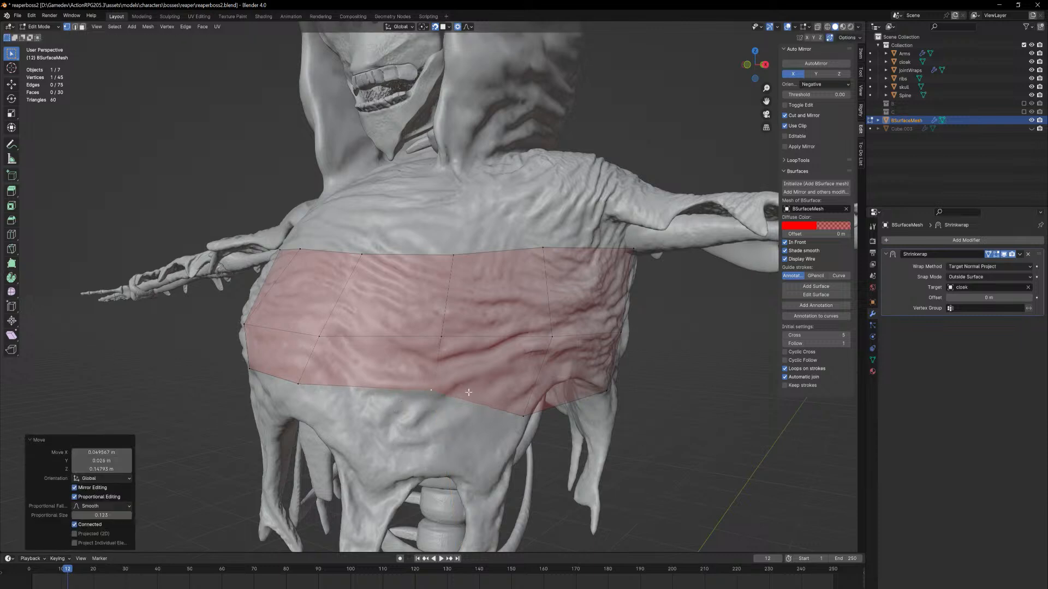
pyautogui.click(523, 416)
pyautogui.press('g')
pyautogui.click(545, 383)
pyautogui.moveTo(544, 383); pyautogui.dragTo(524, 386, button='middle')
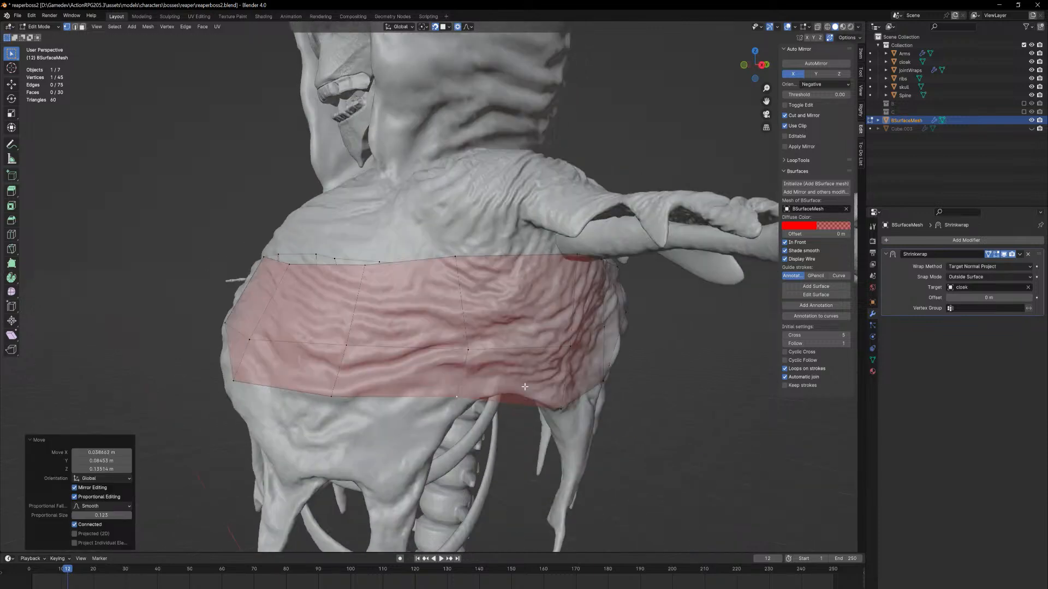
pyautogui.click(559, 411)
pyautogui.press('g')
pyautogui.click(552, 391)
# Lower the upper border vertex beneath the arm to even out the top row's edge under the armpit
pyautogui.moveTo(551, 392); pyautogui.dragTo(604, 345, button='middle')
pyautogui.keyDown('shift'); pyautogui.moveTo(688, 348); pyautogui.dragTo(651, 336, button='middle'); pyautogui.keyUp('shift')
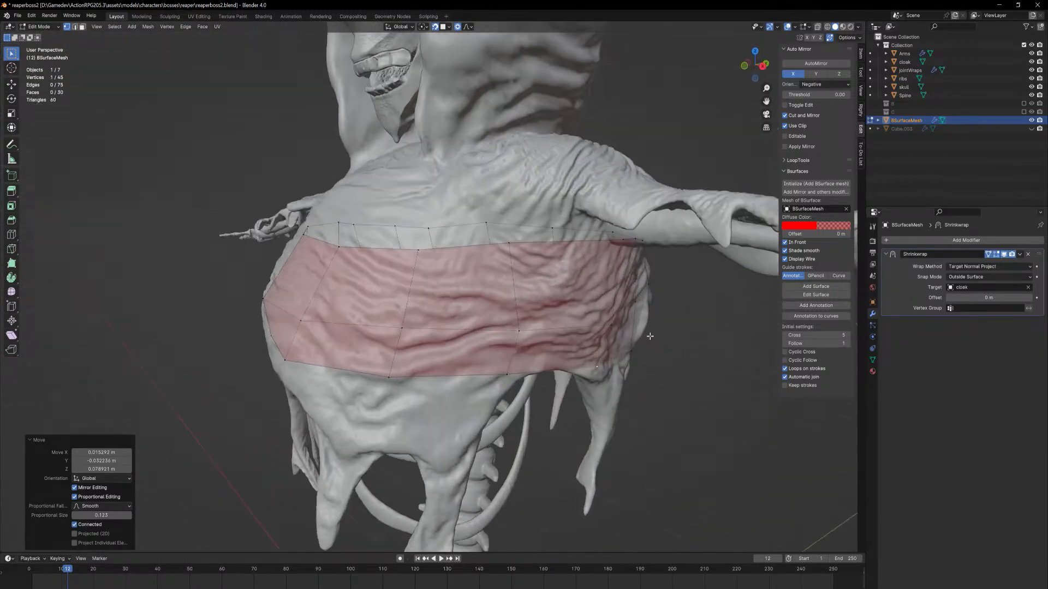
pyautogui.moveTo(553, 238); pyautogui.dragTo(528, 222, button='middle')
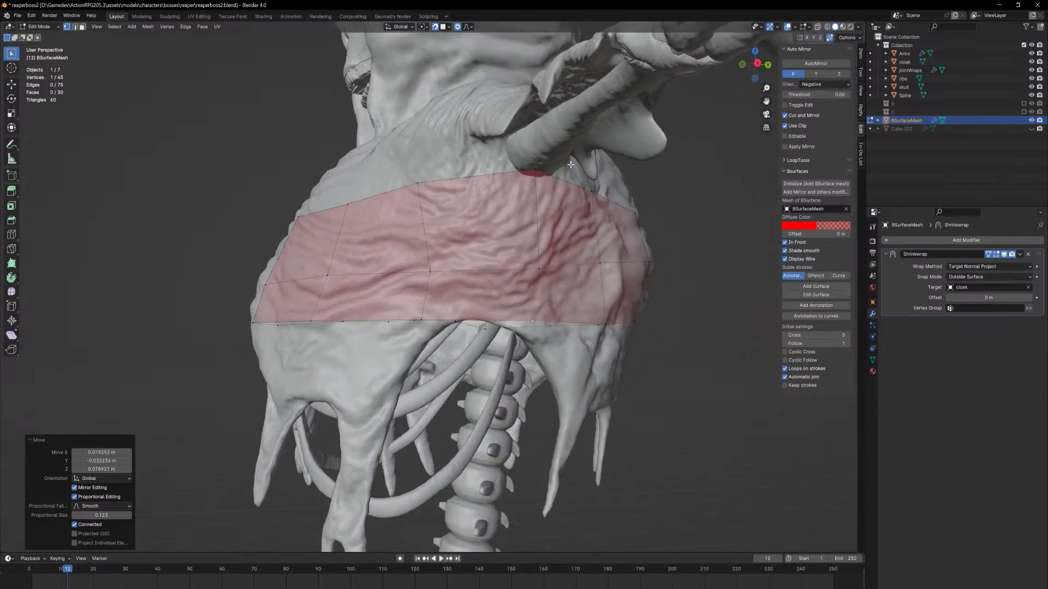
pyautogui.click(537, 168)
pyautogui.press('g')
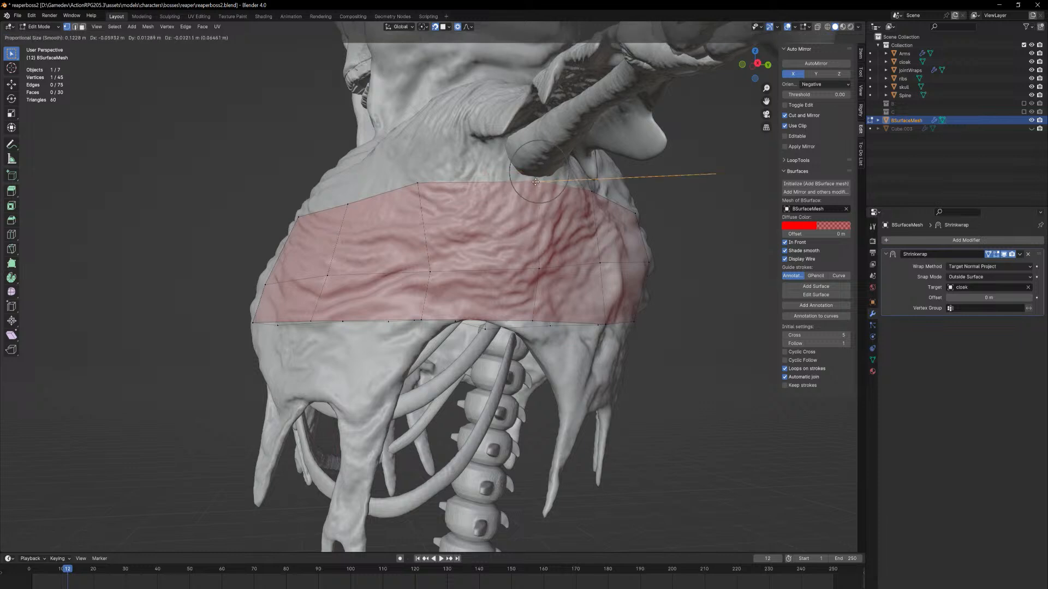
pyautogui.click(535, 179)
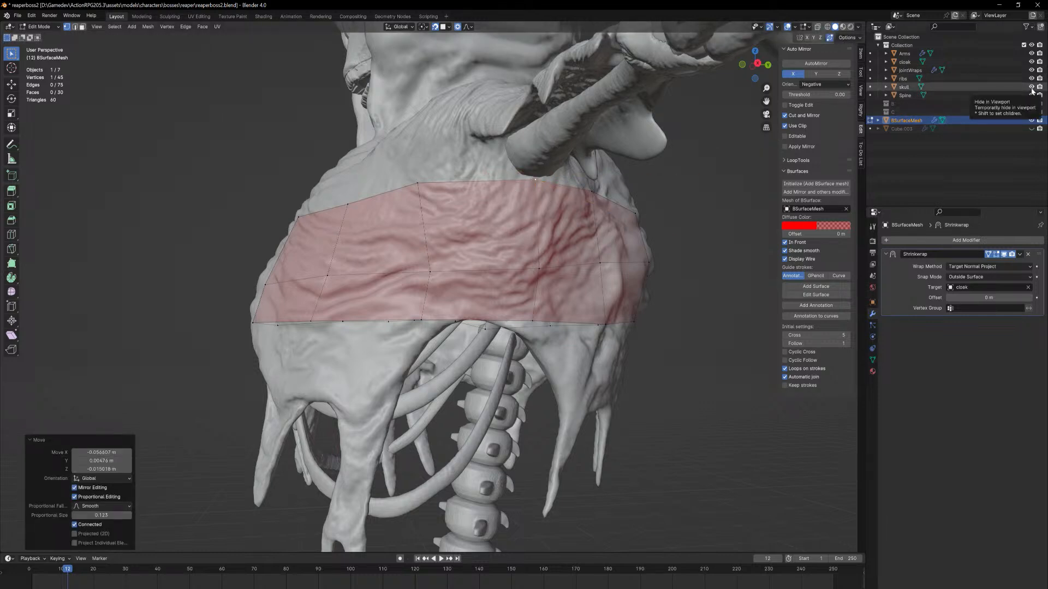
# Hide the Arms object and draw annotation strokes across the cloak sleeve from the shoulder down the upper arm
pyautogui.click(1032, 53)
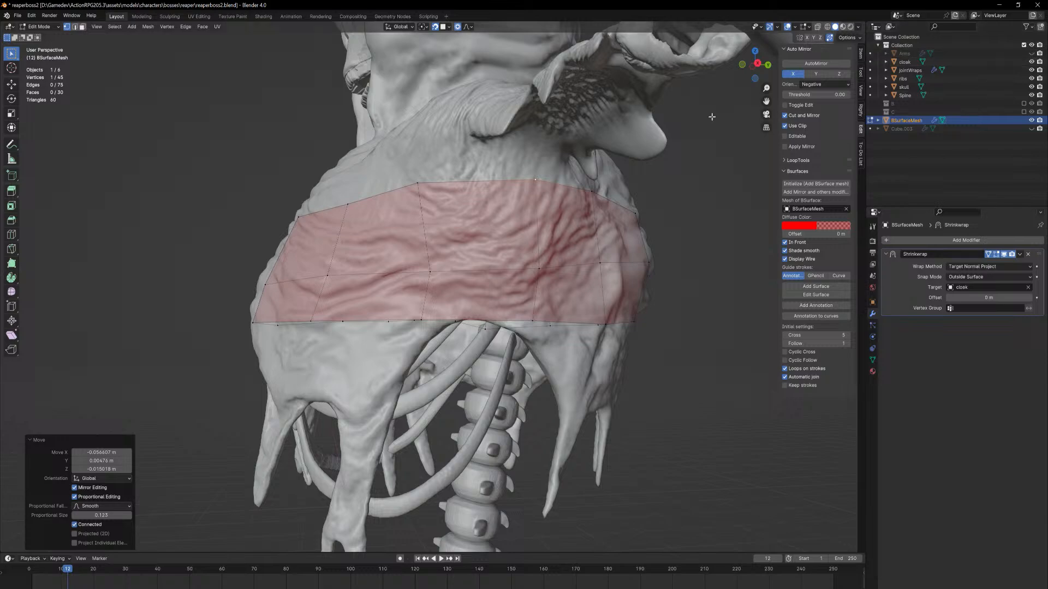
pyautogui.moveTo(697, 123); pyautogui.dragTo(736, 155, button='middle')
pyautogui.moveTo(484, 337); pyautogui.dragTo(498, 365, button='middle')
pyautogui.keyDown('shift'); pyautogui.moveTo(732, 377); pyautogui.dragTo(606, 357, button='middle'); pyautogui.keyUp('shift')
pyautogui.click(628, 315)
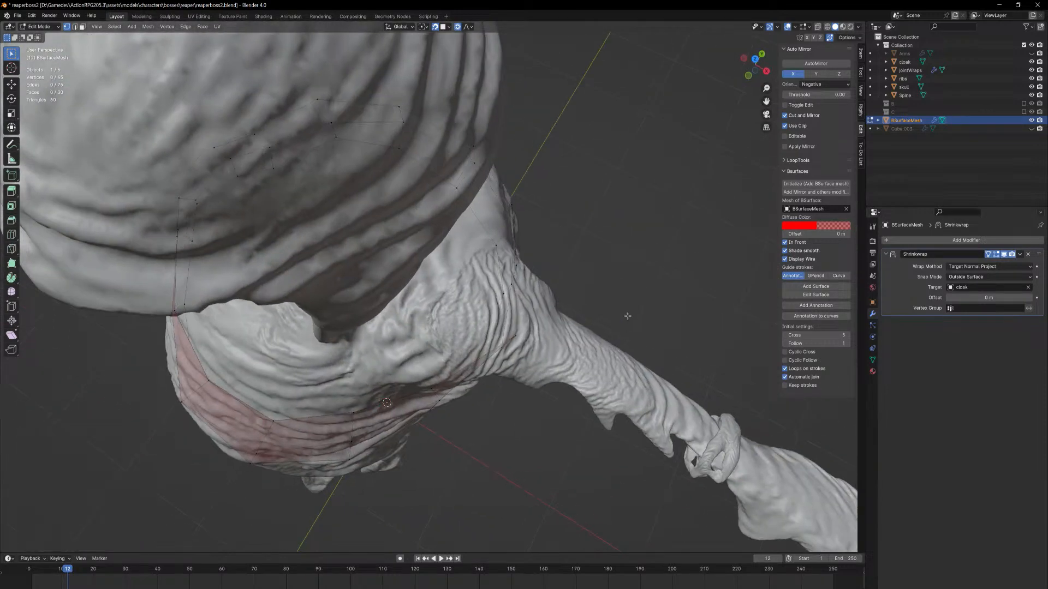
pyautogui.click(12, 145)
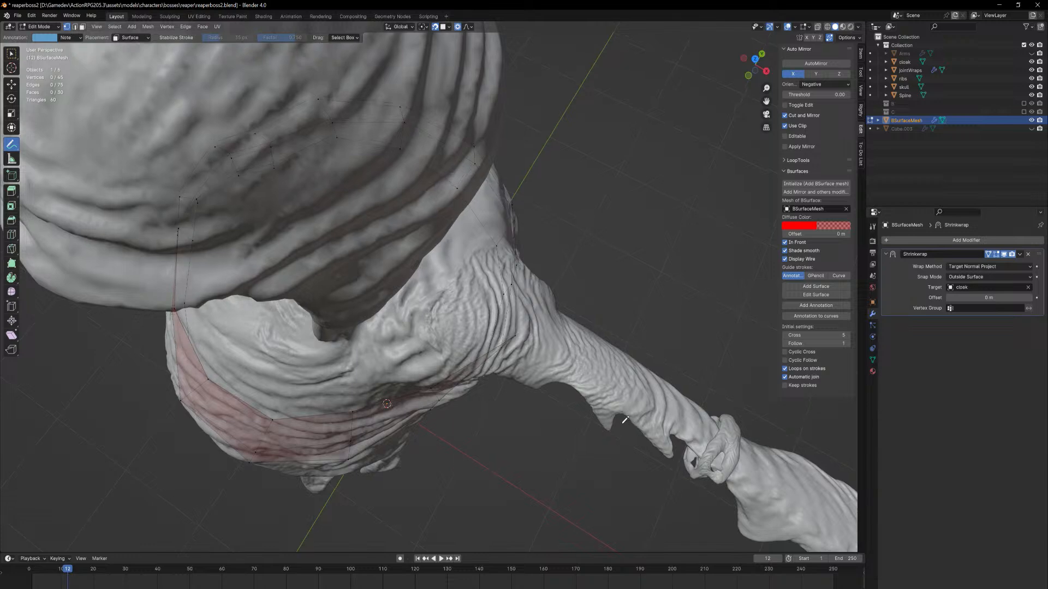
pyautogui.moveTo(630, 423); pyautogui.dragTo(604, 400, button='middle')
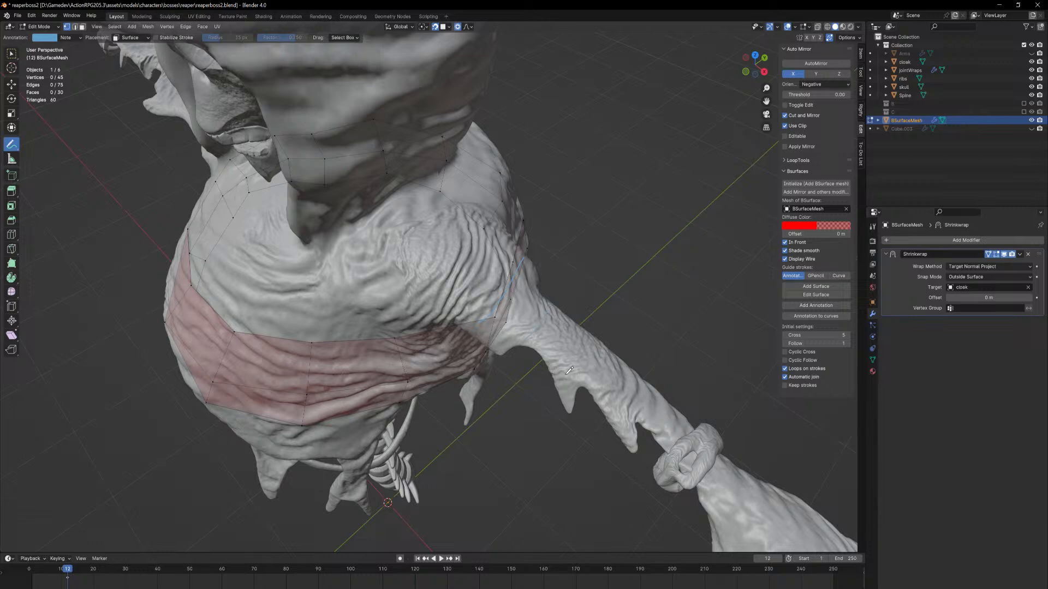
pyautogui.moveTo(566, 373); pyautogui.dragTo(580, 356)
pyautogui.keyDown('shift'); pyautogui.moveTo(627, 399); pyautogui.dragTo(517, 327, button='middle'); pyautogui.keyUp('shift')
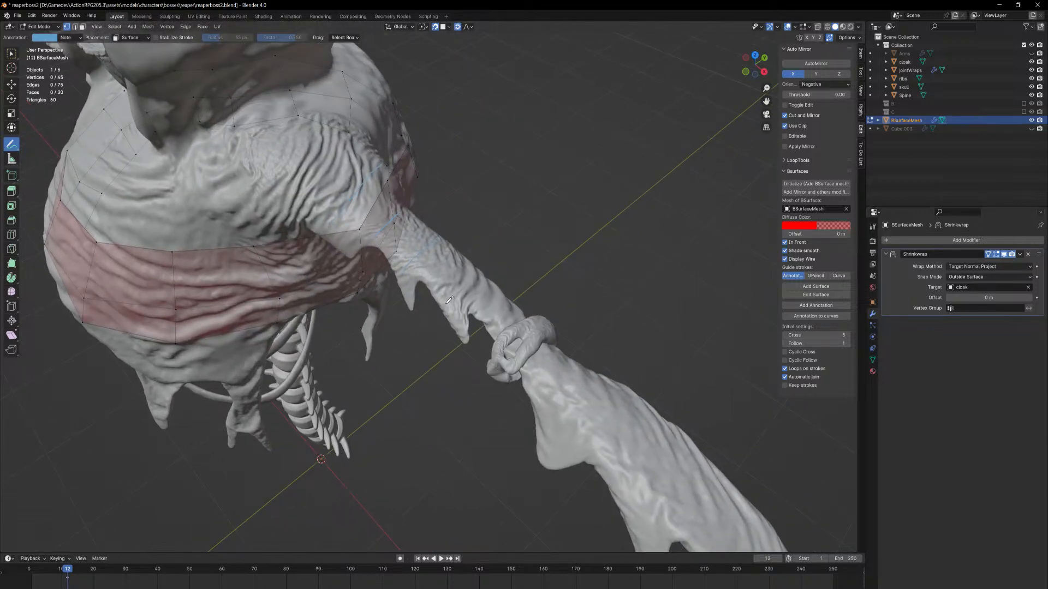
pyautogui.moveTo(472, 283); pyautogui.dragTo(483, 266)
# With the jointWraps object hidden, continue the cross strokes down the sleeve to the cuff and generate a Bsurfaces surface from them
pyautogui.click(1032, 70)
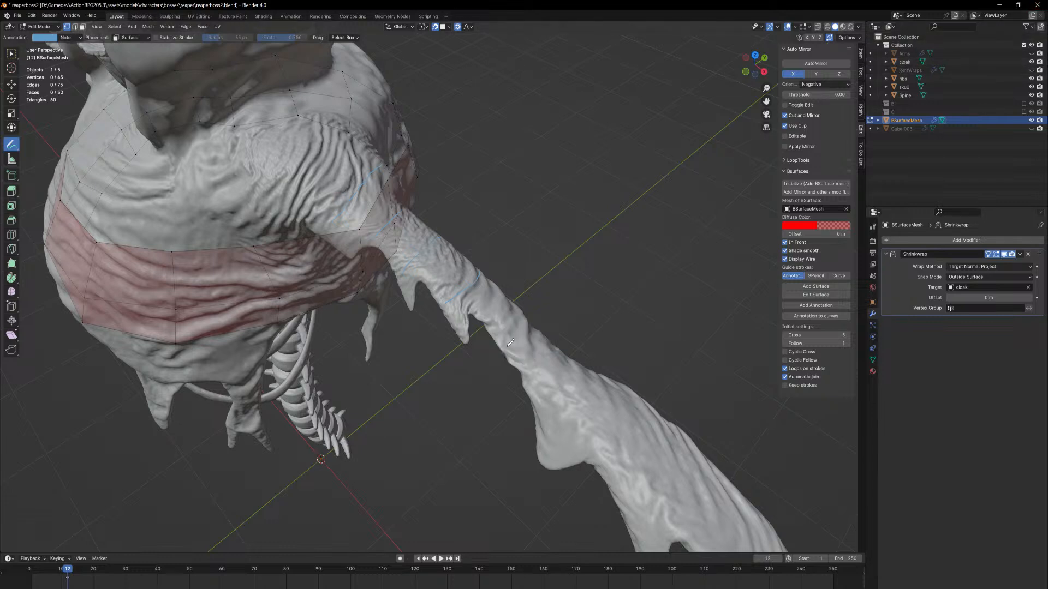
pyautogui.moveTo(523, 313); pyautogui.dragTo(502, 341)
pyautogui.moveTo(533, 397); pyautogui.dragTo(553, 389)
pyautogui.moveTo(722, 465); pyautogui.dragTo(547, 407, button='middle')
pyautogui.moveTo(583, 360); pyautogui.dragTo(593, 340)
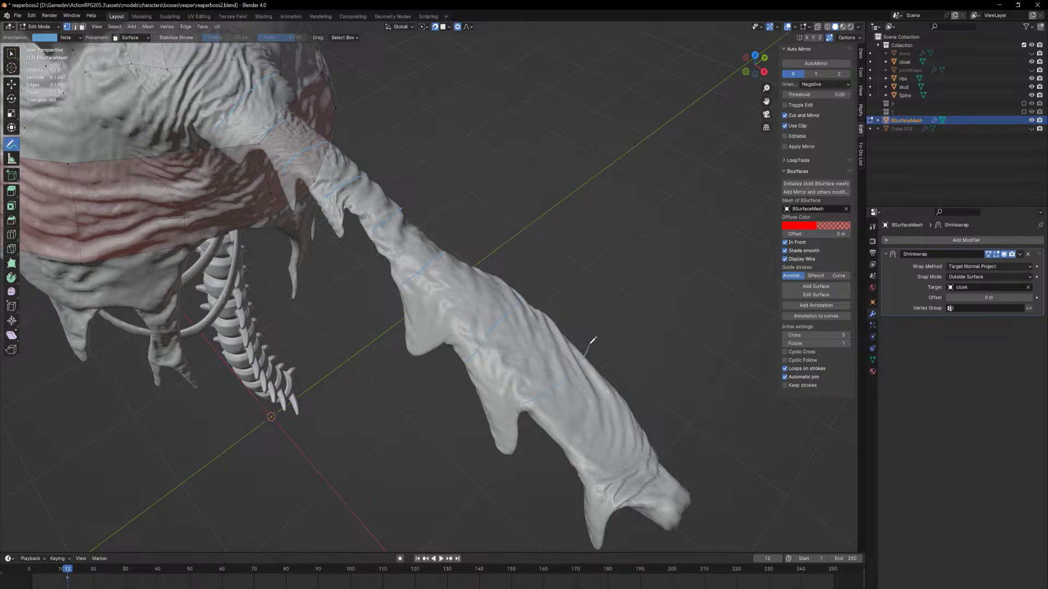
pyautogui.moveTo(576, 456); pyautogui.dragTo(607, 442)
pyautogui.moveTo(631, 493); pyautogui.dragTo(663, 464)
pyautogui.click(833, 286)
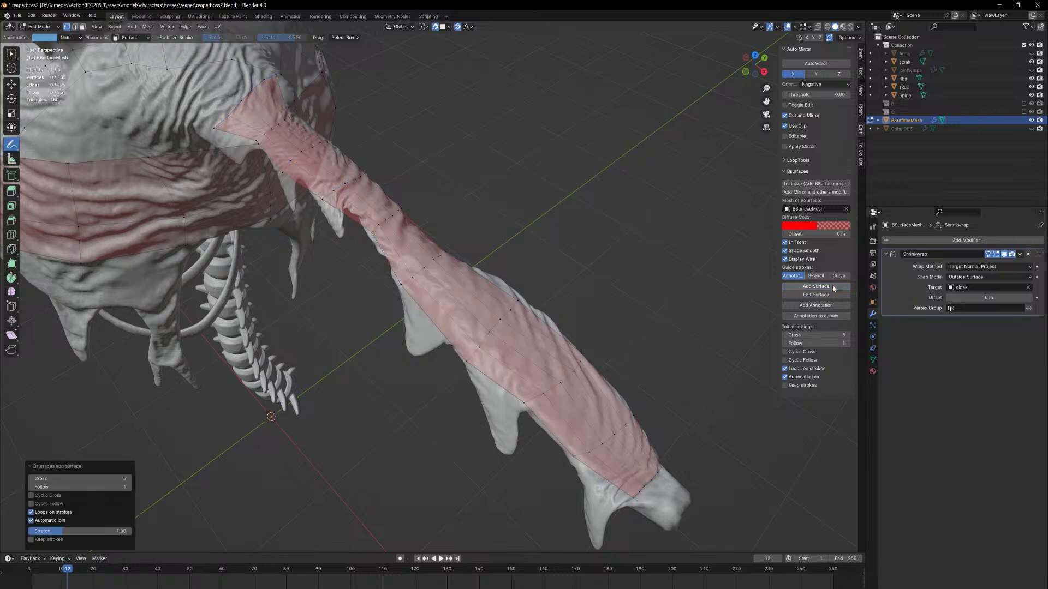
# Move the rear border vertices of the new sleeve surface on the upper arm outward to the cloak's rear edge
pyautogui.moveTo(559, 312); pyautogui.dragTo(606, 336, button='middle')
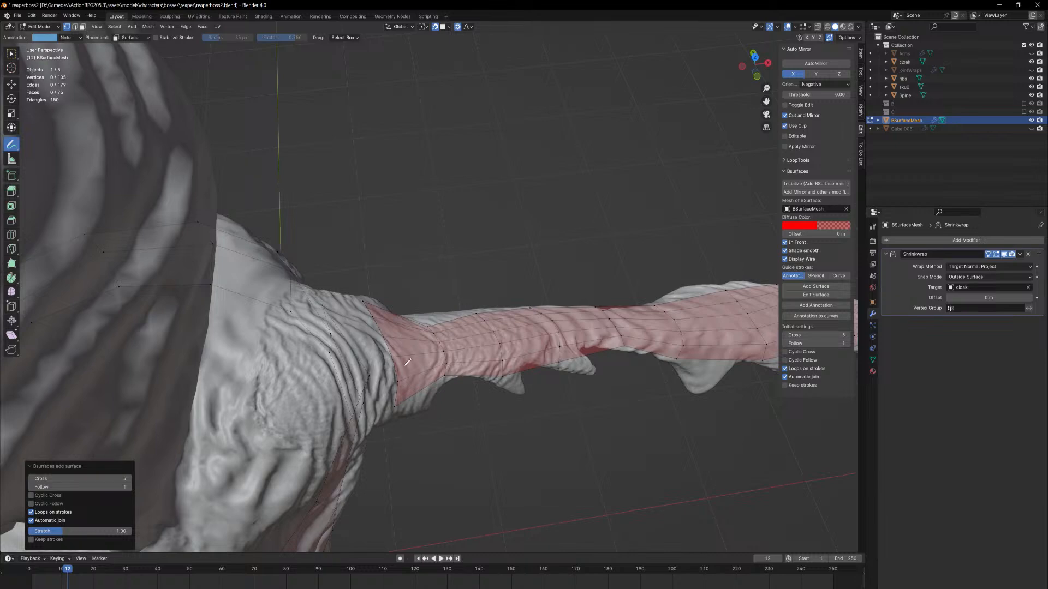
pyautogui.moveTo(407, 361); pyautogui.dragTo(453, 377, button='middle')
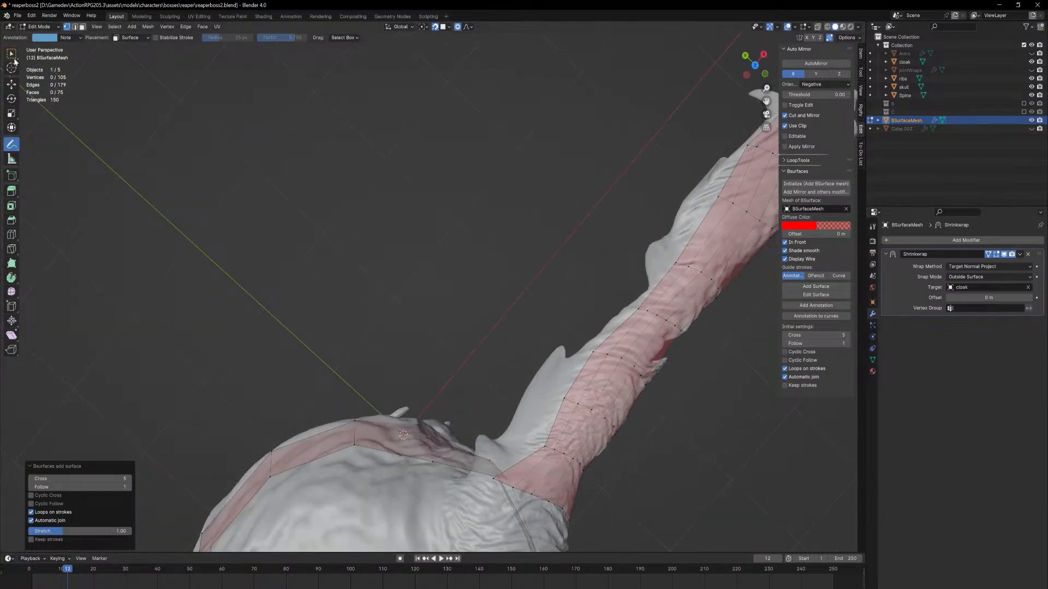
pyautogui.click(14, 56)
pyautogui.keyDown('shift'); pyautogui.moveTo(478, 300); pyautogui.dragTo(381, 199, button='middle'); pyautogui.keyUp('shift')
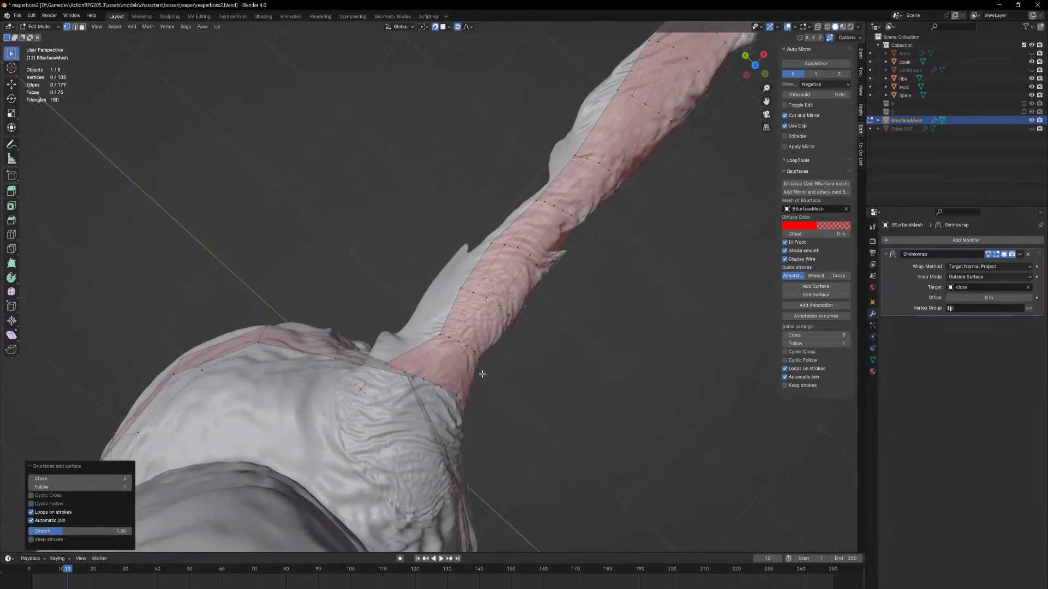
pyautogui.scroll(2, 483, 374)
pyautogui.click(445, 354)
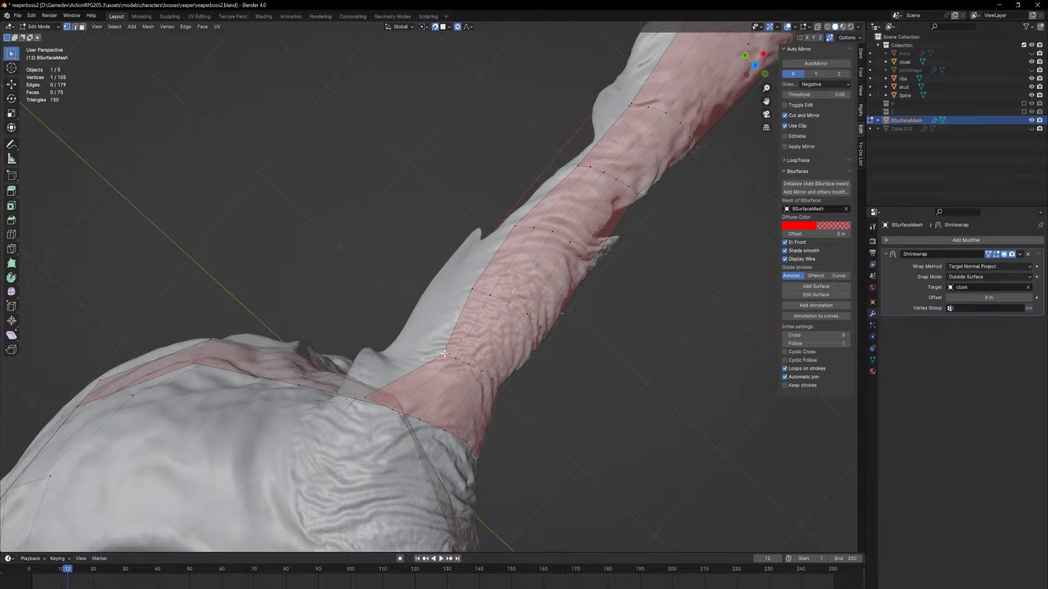
pyautogui.moveTo(445, 354); pyautogui.dragTo(452, 260)
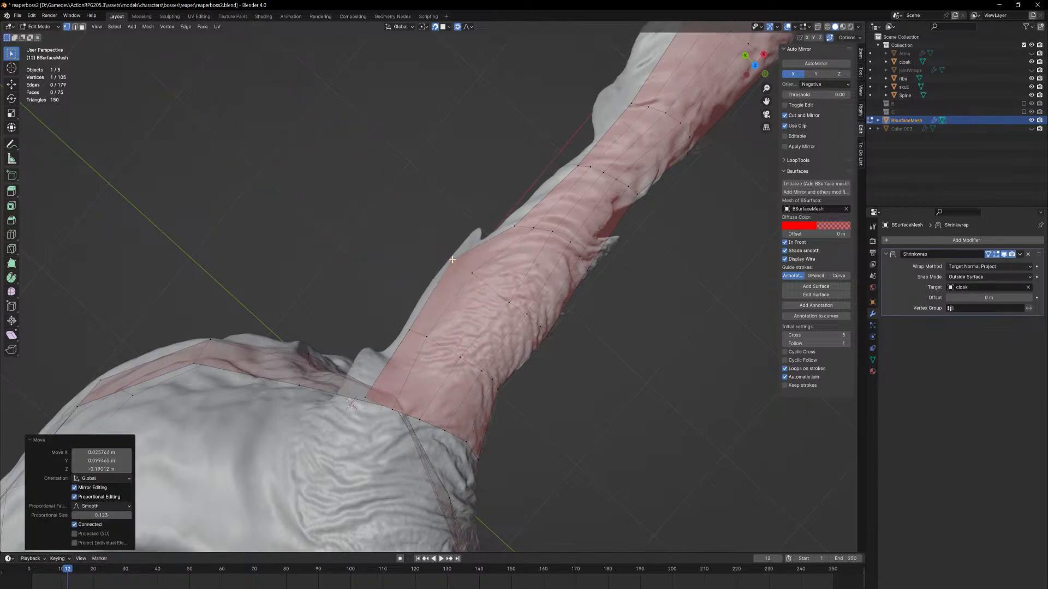
pyautogui.moveTo(516, 221); pyautogui.dragTo(574, 166)
# In top view, move the forearm's rear border vertices outward to follow the sleeve's silhouette
pyautogui.keyDown('shift'); pyautogui.moveTo(632, 103); pyautogui.dragTo(470, 281, button='middle'); pyautogui.keyUp('shift')
pyautogui.press('KP_7')
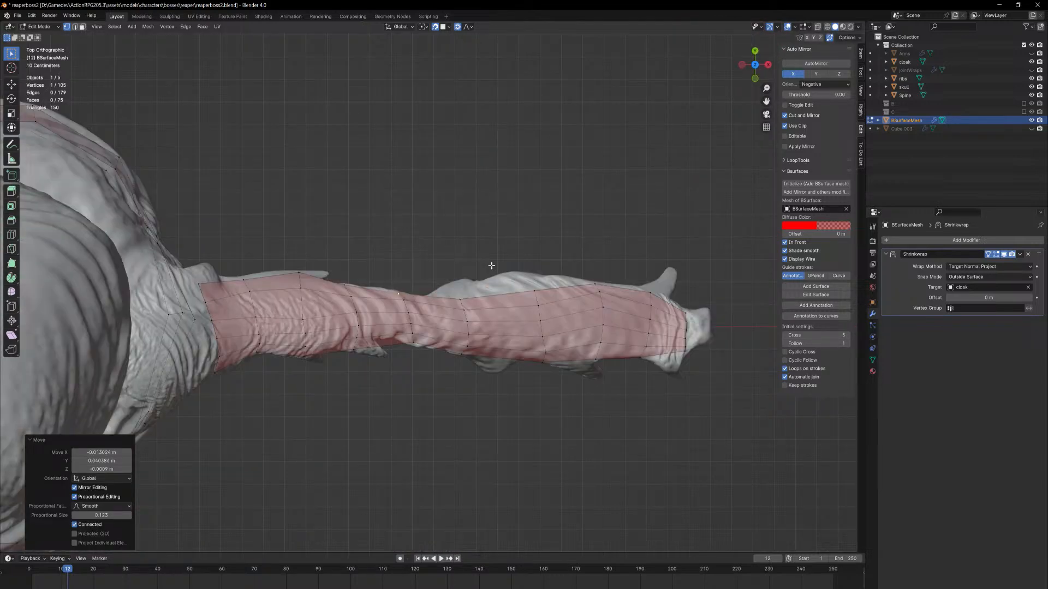
pyautogui.press('g')
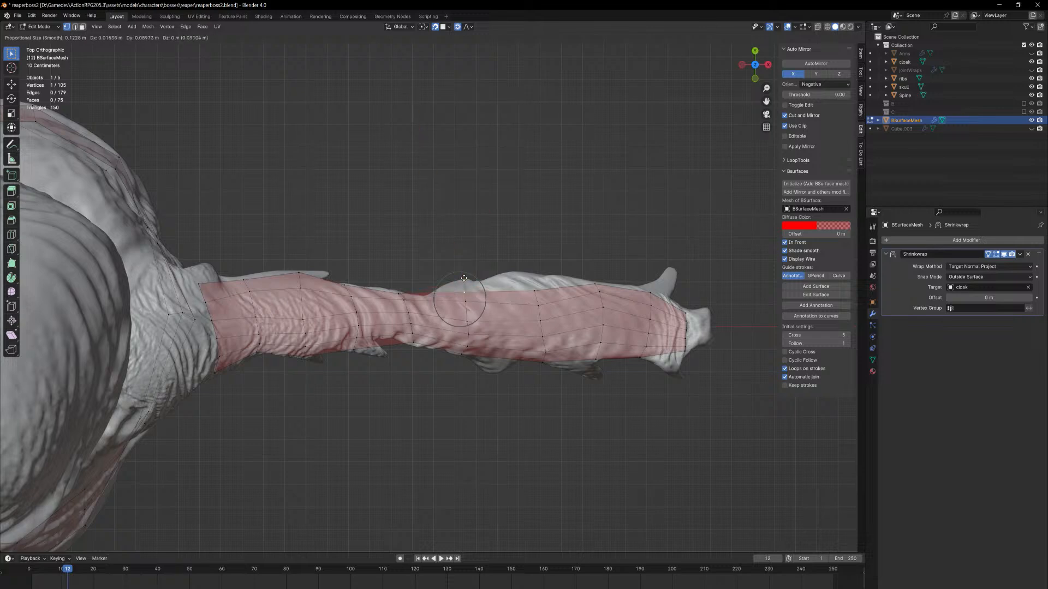
pyautogui.click(466, 281)
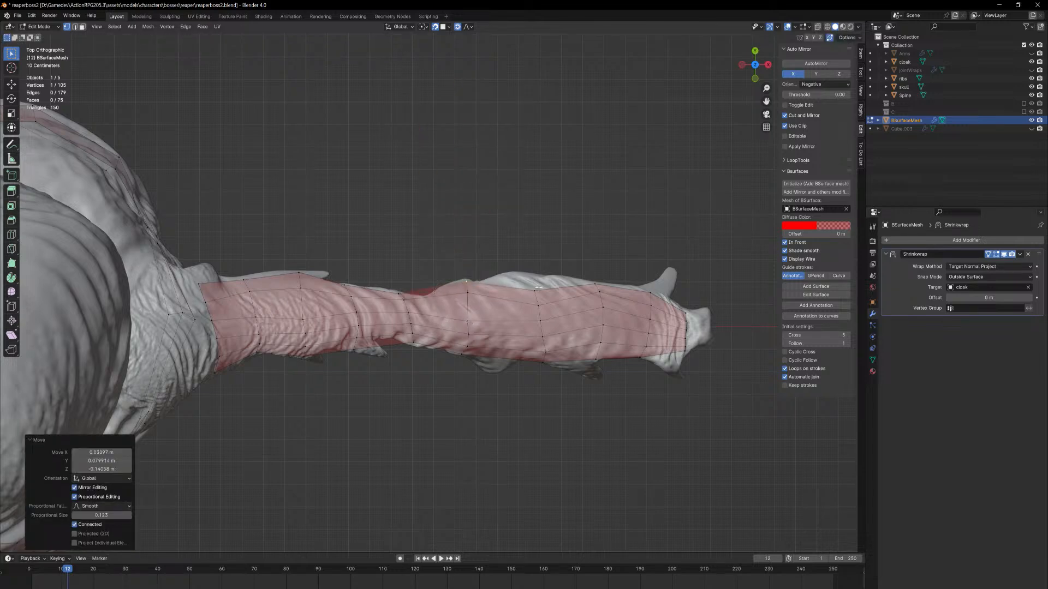
pyautogui.press('g')
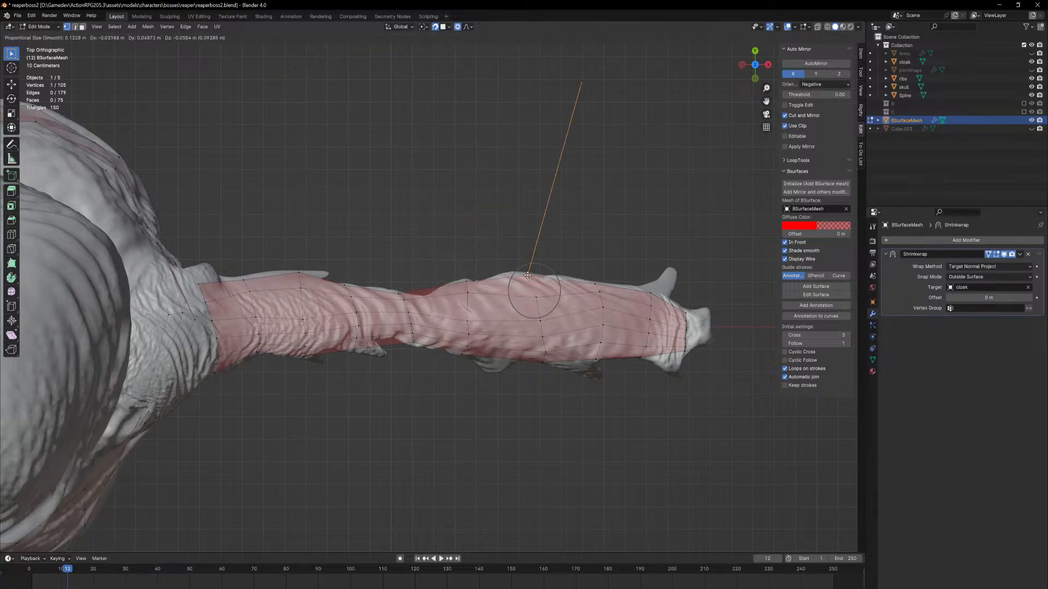
pyautogui.click(602, 284)
pyautogui.press('g')
pyautogui.click(653, 292)
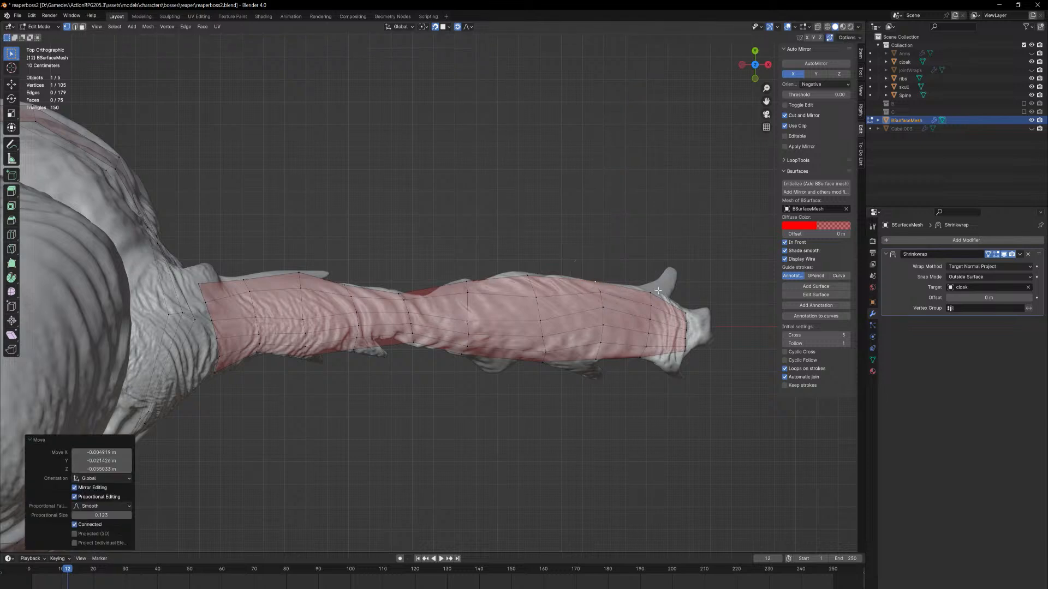
# Adjust the rear border vertices near the cuff and stretch the surface's rear corner to the sleeve's tip
pyautogui.press('g')
pyautogui.click(690, 311)
pyautogui.press('g')
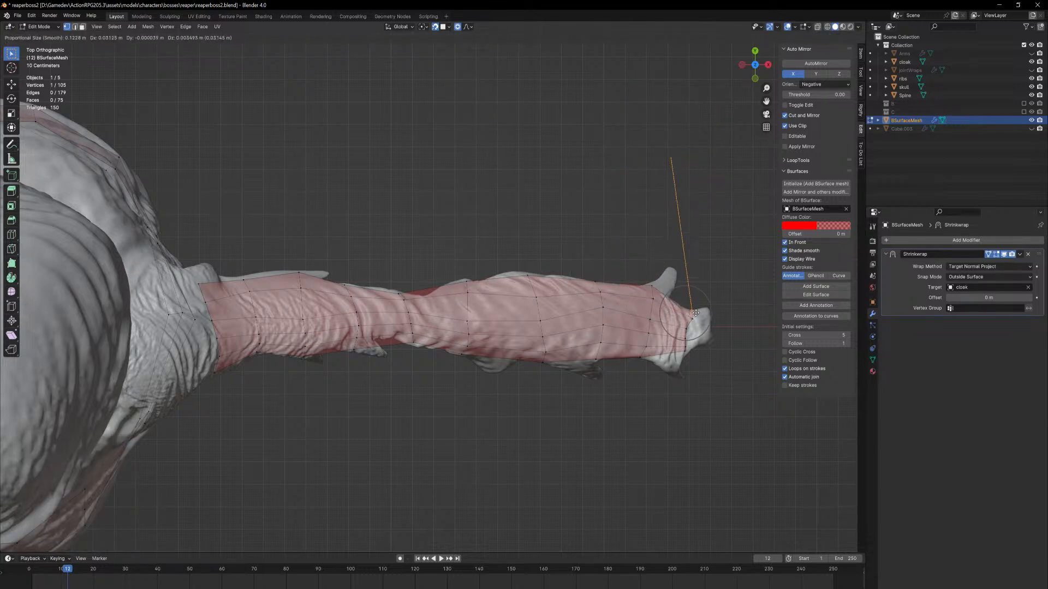
pyautogui.click(704, 316)
pyautogui.press('g')
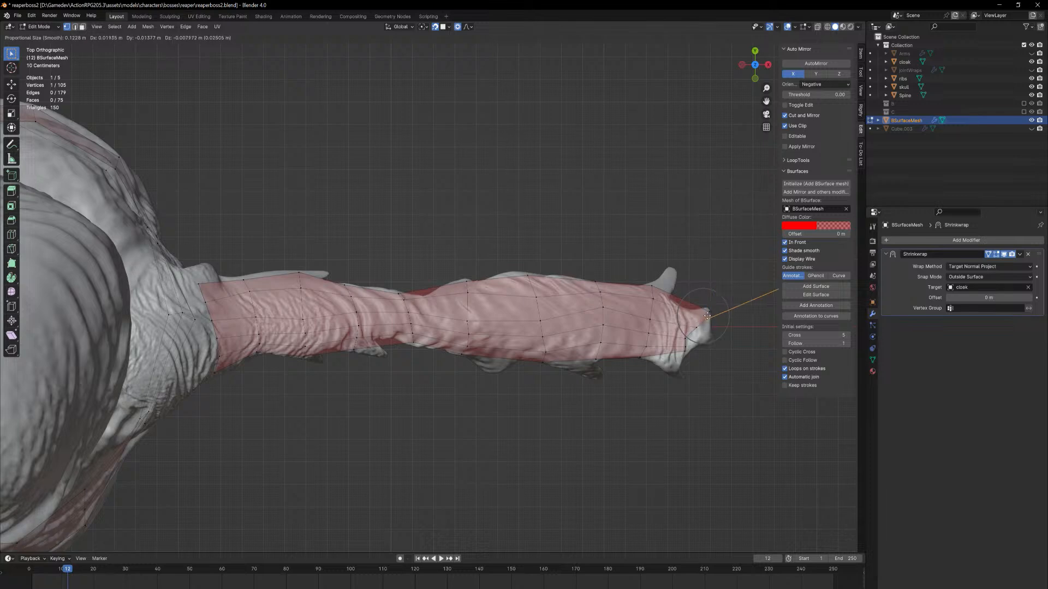
pyautogui.click(729, 287)
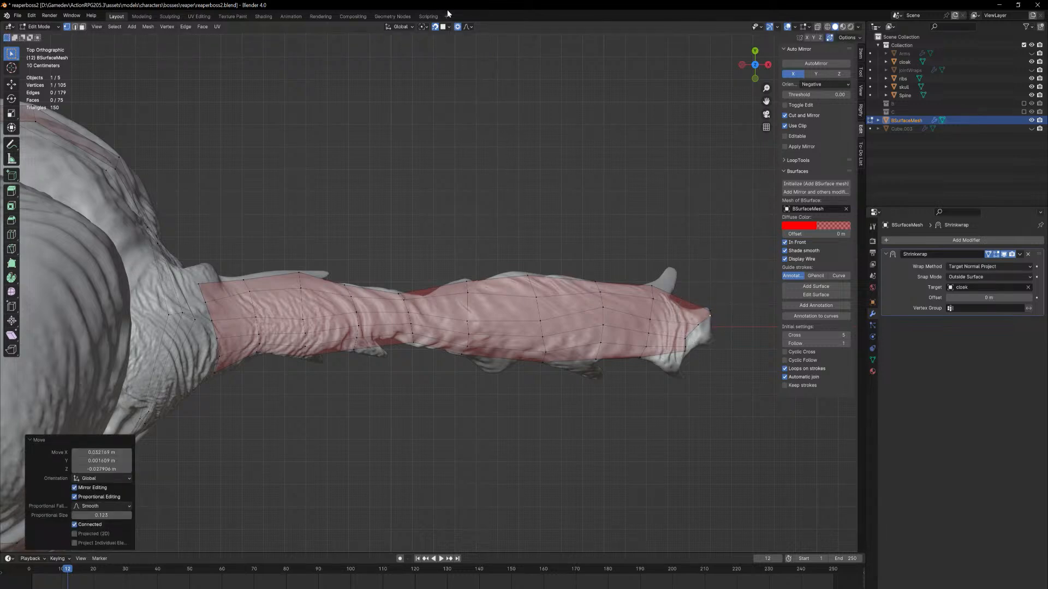
# Turn off proportional editing and move the remaining end vertices of the sleeve surface out to the cuff's edge
pyautogui.click(457, 26)
pyautogui.press('g')
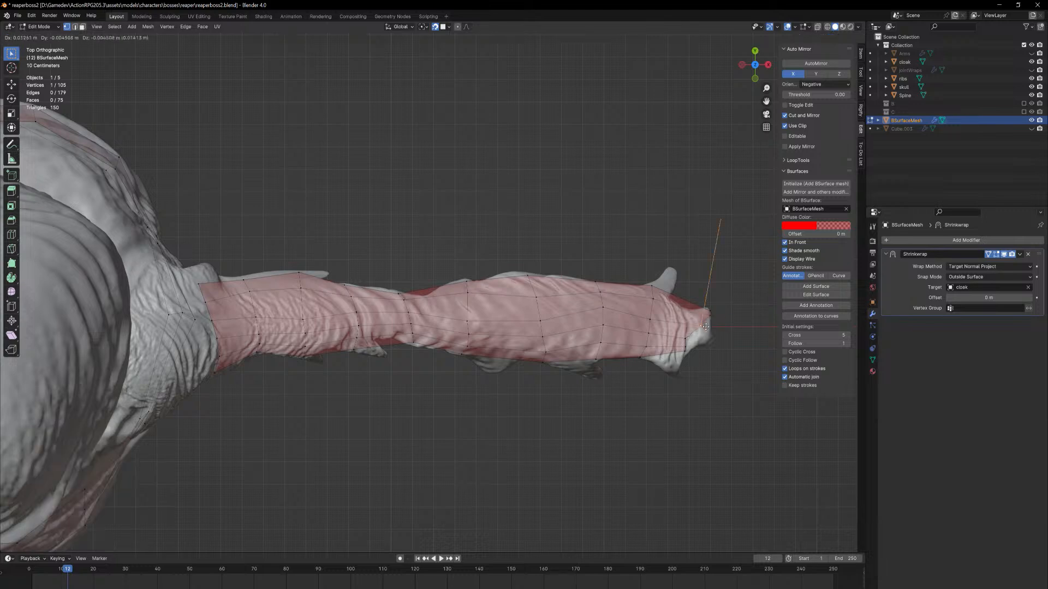
pyautogui.click(689, 339)
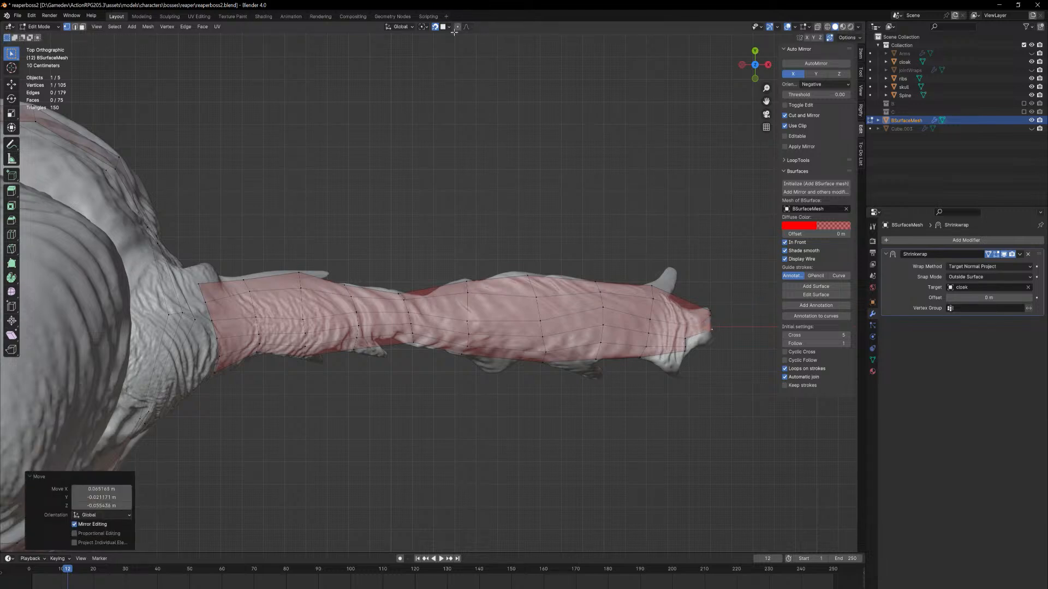
pyautogui.press('g')
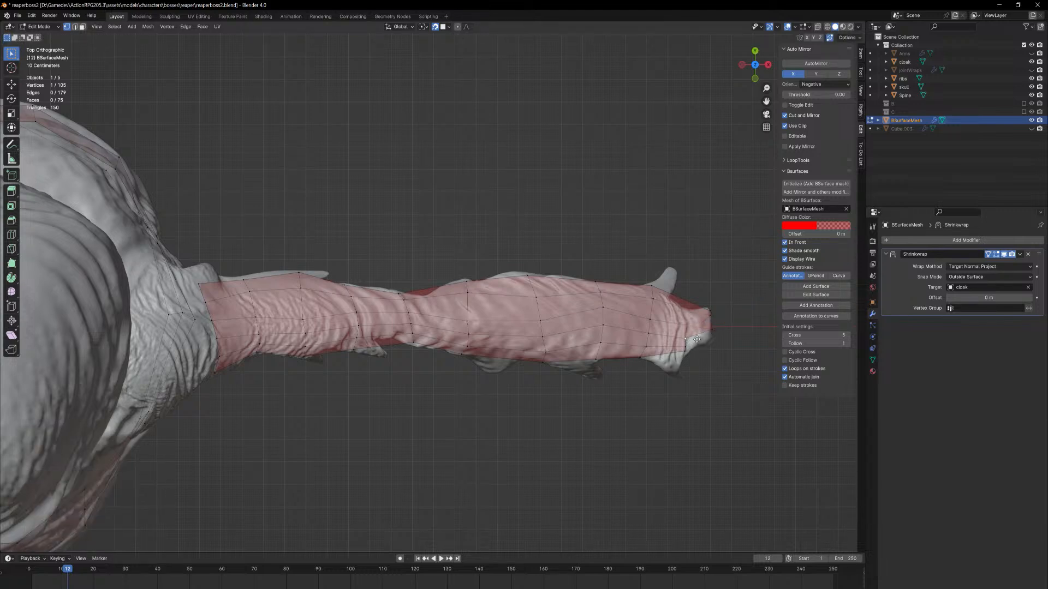
pyautogui.click(707, 344)
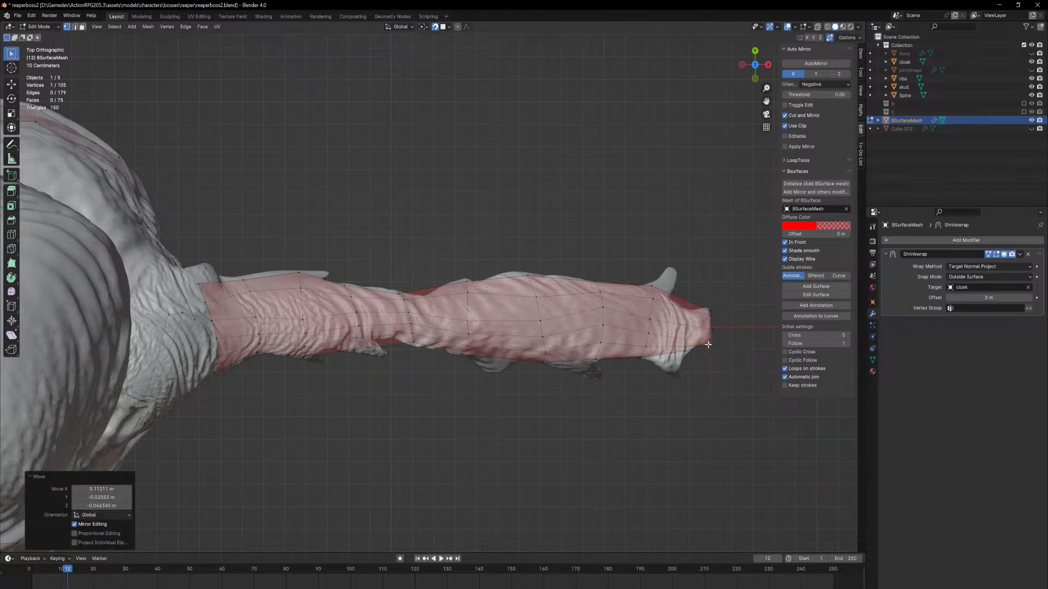
pyautogui.press('g')
pyautogui.click(686, 353)
pyautogui.press('g')
pyautogui.click(676, 370)
# With the Annotate tool, draw two guide strokes across the underside of the sleeve beside the armpit
pyautogui.moveTo(662, 391); pyautogui.dragTo(658, 284, button='middle')
pyautogui.scroll(-3, 582, 240)
pyautogui.moveTo(538, 188); pyautogui.dragTo(569, 216, button='middle')
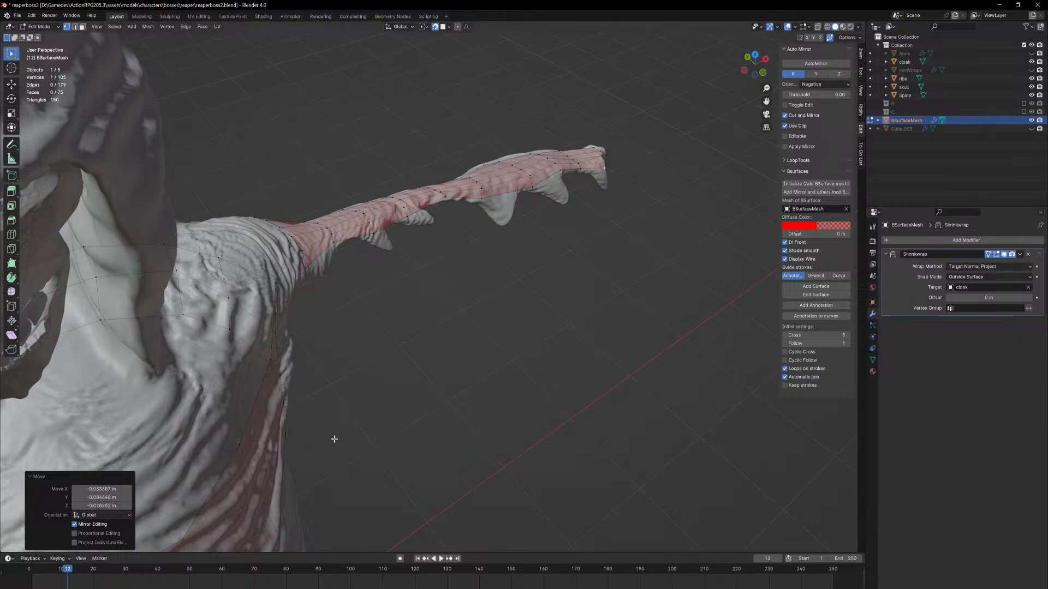
pyautogui.moveTo(431, 384); pyautogui.dragTo(476, 479, button='middle')
pyautogui.scroll(4, 457, 423)
pyautogui.moveTo(466, 367); pyautogui.dragTo(508, 316, button='middle')
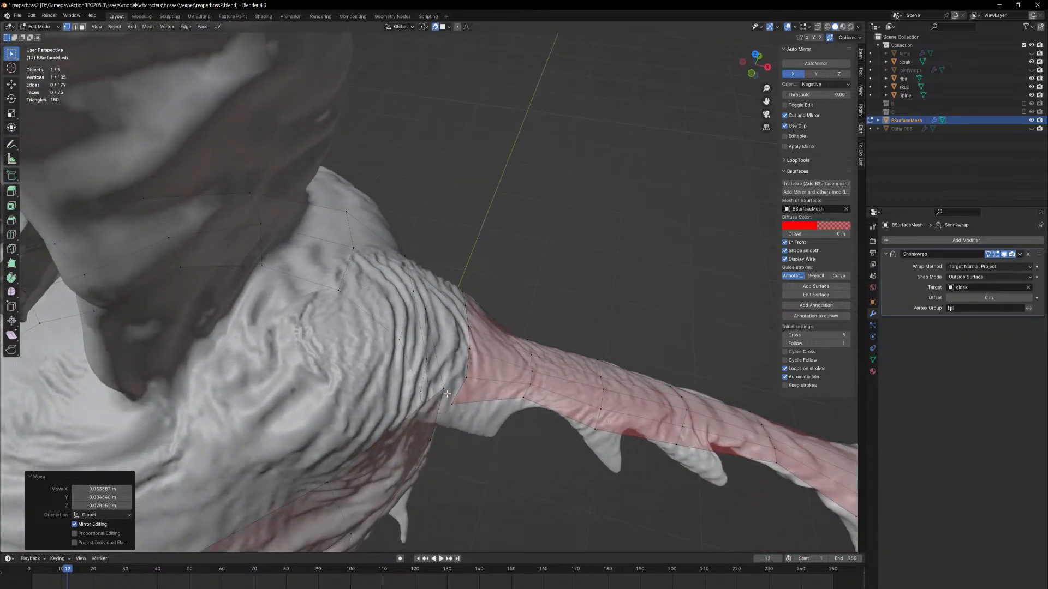
pyautogui.moveTo(447, 394); pyautogui.dragTo(288, 334, button='middle')
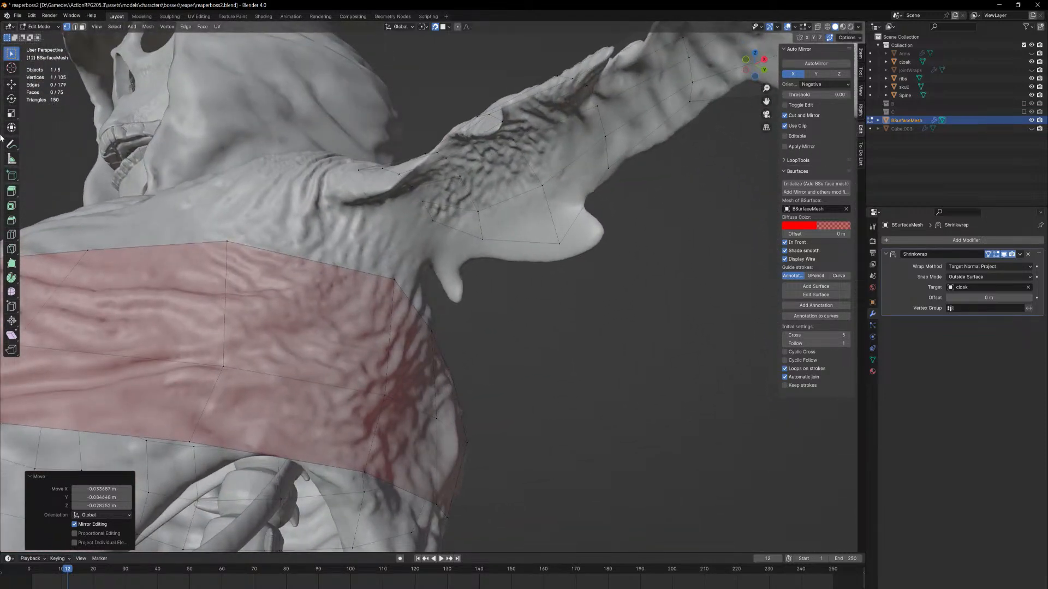
pyautogui.click(11, 144)
pyautogui.moveTo(396, 216); pyautogui.dragTo(370, 204, button='middle')
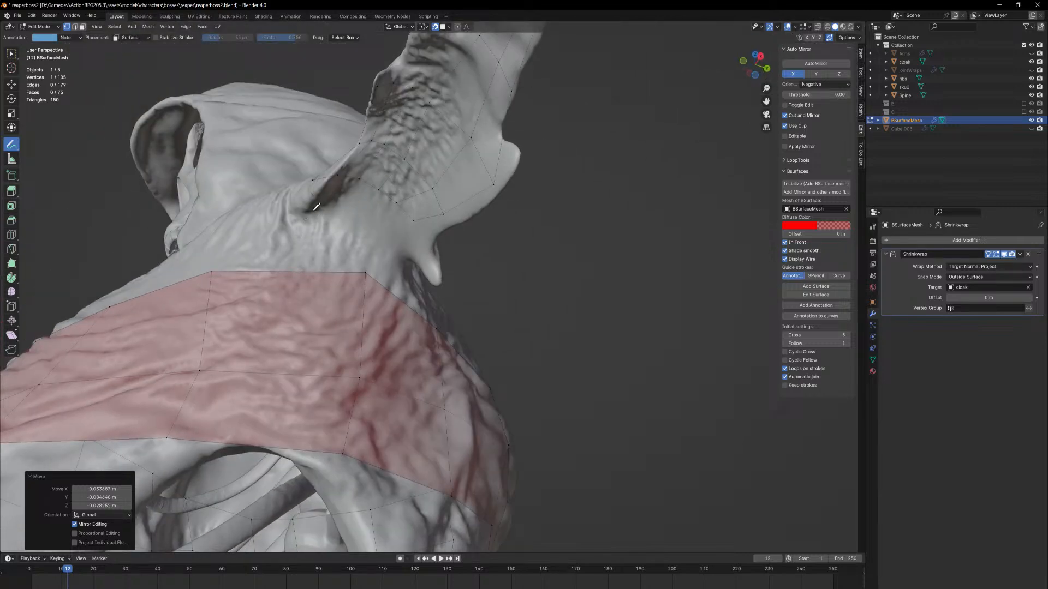
pyautogui.moveTo(313, 211); pyautogui.dragTo(361, 210)
pyautogui.moveTo(411, 236); pyautogui.dragTo(411, 235)
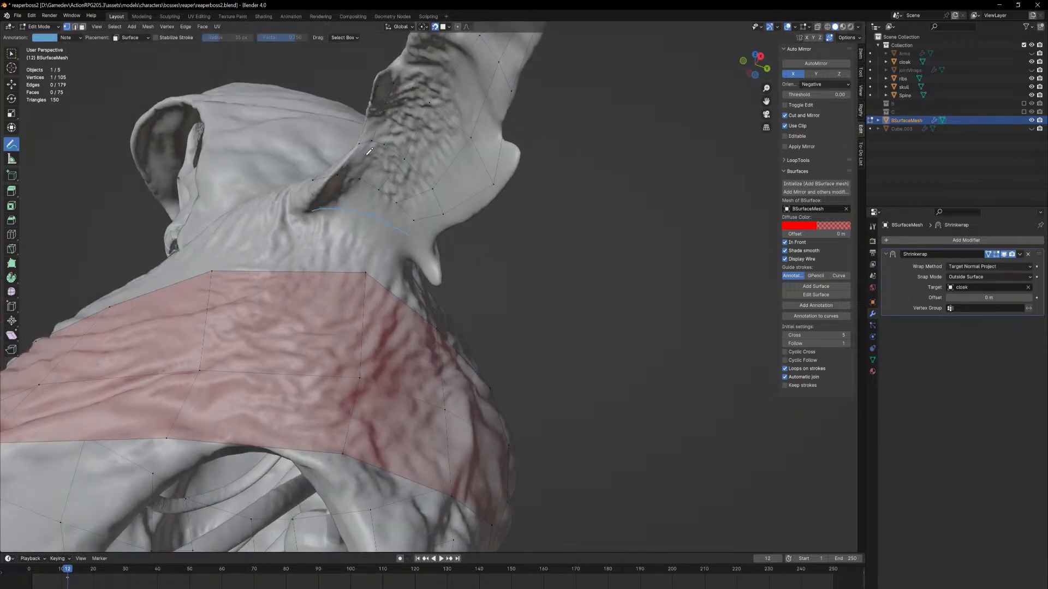
pyautogui.moveTo(416, 170); pyautogui.dragTo(443, 214)
# Draw further annotation guide strokes across the underside of the upper arm, continuing towards the elbow
pyautogui.moveTo(410, 132); pyautogui.dragTo(400, 177, button='middle')
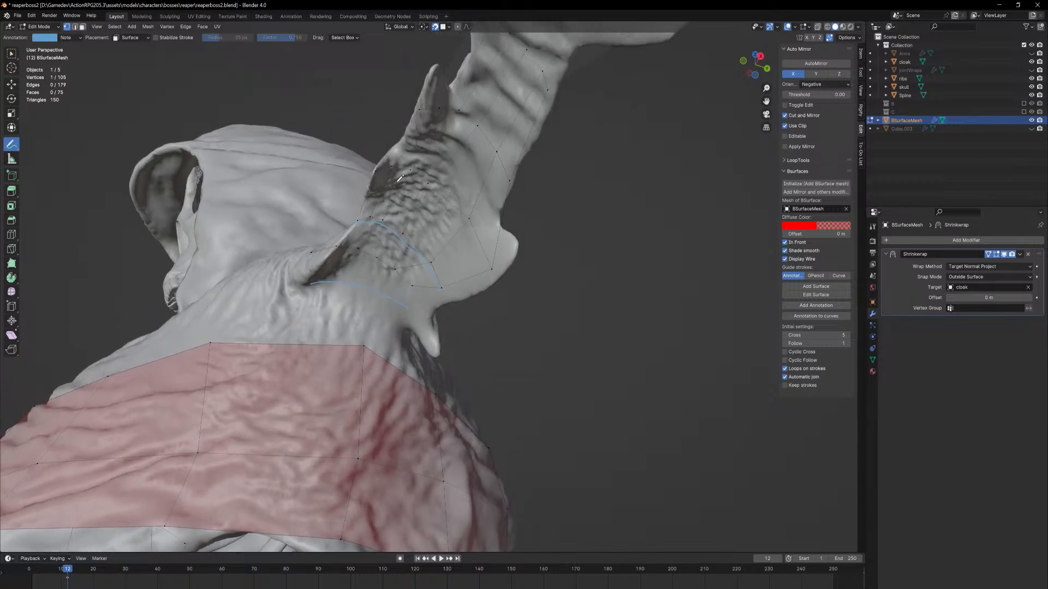
pyautogui.moveTo(374, 172); pyautogui.dragTo(400, 165)
pyautogui.moveTo(484, 238); pyautogui.dragTo(490, 254)
pyautogui.moveTo(419, 110); pyautogui.dragTo(463, 115)
pyautogui.moveTo(525, 114); pyautogui.dragTo(448, 228, button='middle')
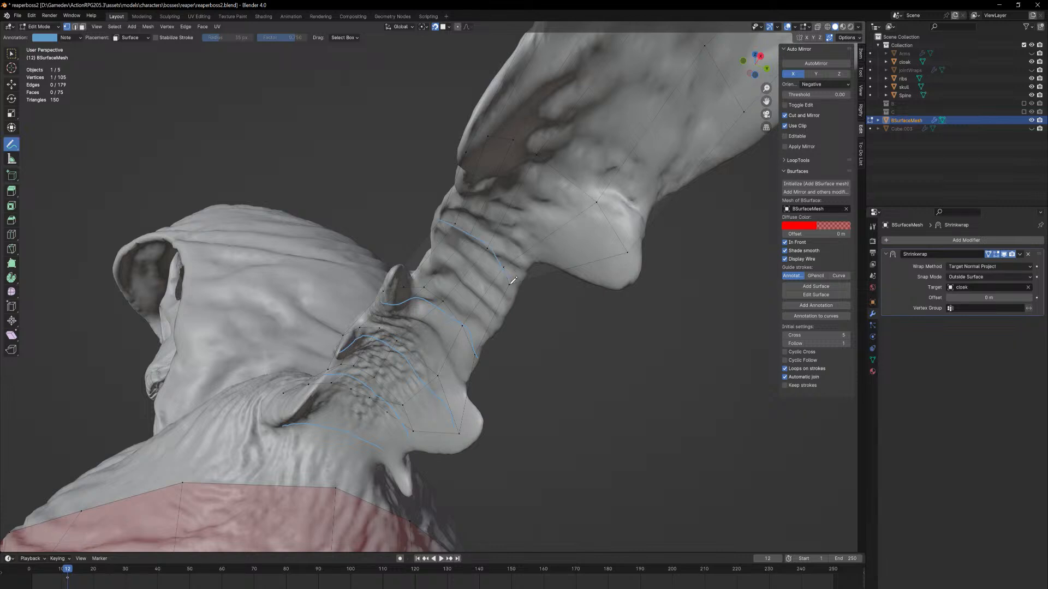
# Draw two wider guide strokes across the forearm's underside, from the sleeve's front edge to its rear edge
pyautogui.keyDown('shift'); pyautogui.moveTo(520, 164); pyautogui.dragTo(455, 182, button='middle'); pyautogui.keyUp('shift')
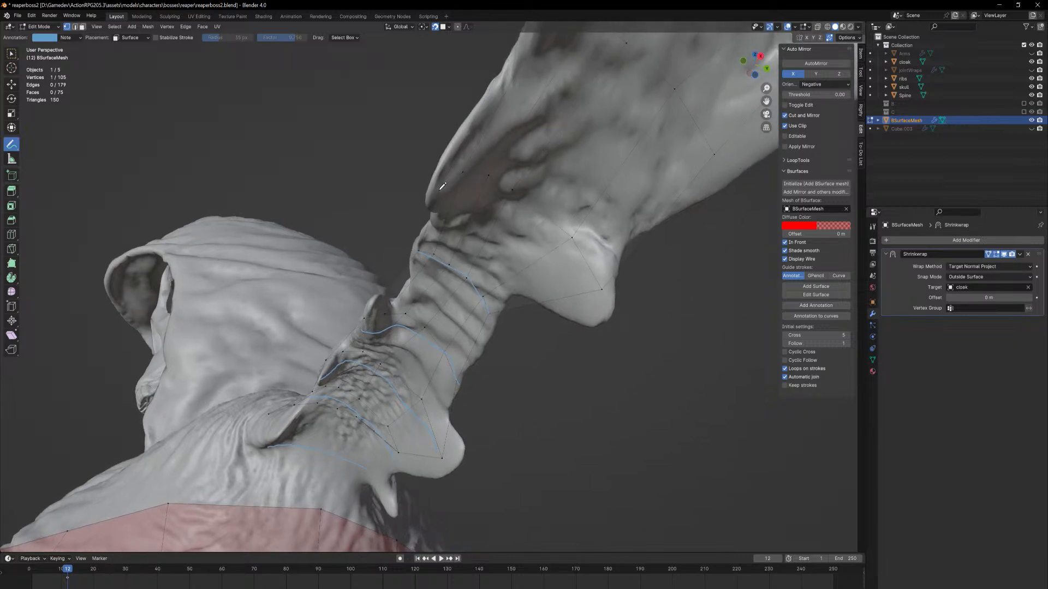
pyautogui.moveTo(440, 189)
pyautogui.mouseDown()
pyautogui.moveTo(487, 176)
pyautogui.moveTo(529, 199)
pyautogui.moveTo(594, 284)
pyautogui.mouseUp()
pyautogui.moveTo(594, 276)
pyautogui.keyDown('shift'); pyautogui.mouseDown(button='middle')
pyautogui.moveTo(553, 335)
pyautogui.moveTo(540, 401)
pyautogui.mouseUp(button='middle'); pyautogui.keyUp('shift')
pyautogui.scroll(-2, 456, 280)
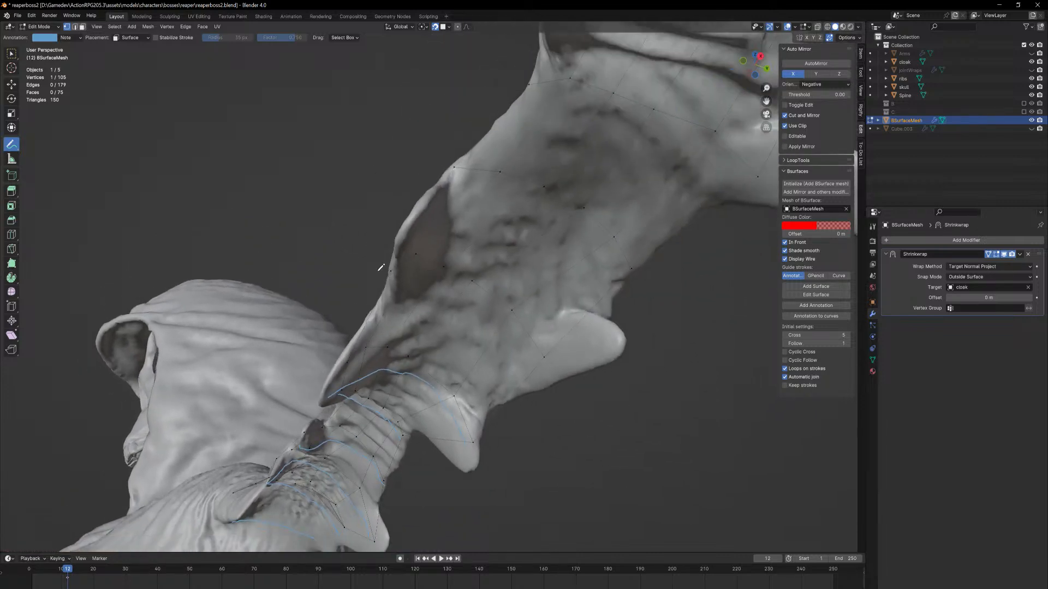
pyautogui.moveTo(391, 269)
pyautogui.mouseDown()
pyautogui.moveTo(408, 261)
pyautogui.moveTo(455, 274)
pyautogui.moveTo(539, 334)
pyautogui.moveTo(543, 361)
pyautogui.mouseUp()
# Draw the remaining guide strokes out to the cuff and generate the sleeve's underside surface with BSurfaces Add Surface
pyautogui.keyDown('shift'); pyautogui.moveTo(535, 256); pyautogui.dragTo(472, 365, button='middle'); pyautogui.keyUp('shift')
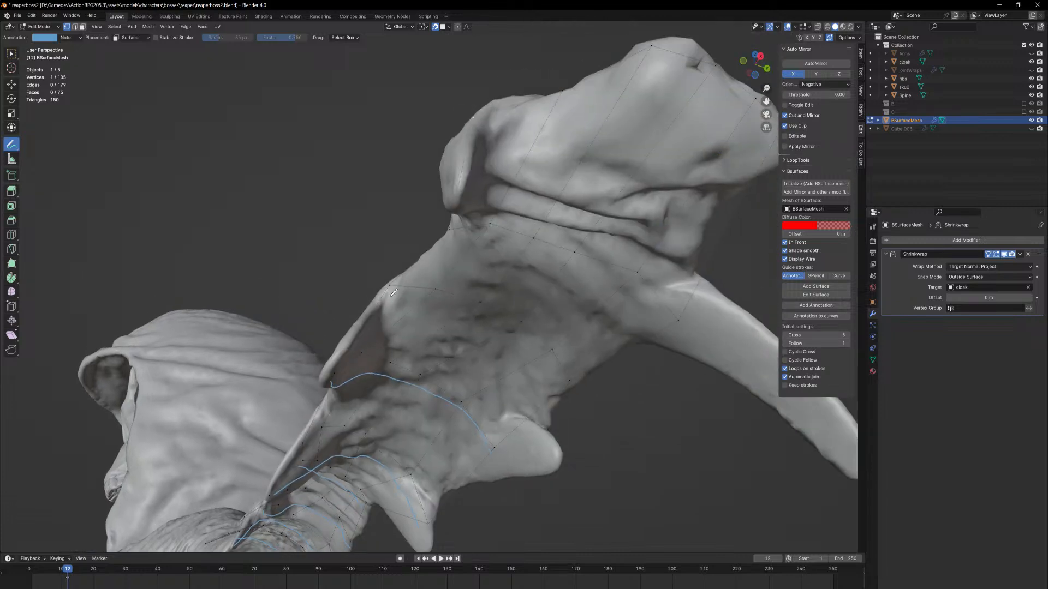
pyautogui.moveTo(389, 285)
pyautogui.mouseDown()
pyautogui.moveTo(470, 293)
pyautogui.moveTo(517, 317)
pyautogui.moveTo(570, 370)
pyautogui.mouseUp()
pyautogui.moveTo(449, 228); pyautogui.dragTo(493, 224)
pyautogui.moveTo(558, 237); pyautogui.dragTo(659, 286)
pyautogui.keyDown('shift'); pyautogui.moveTo(656, 190); pyautogui.dragTo(638, 220, button='middle'); pyautogui.keyUp('shift')
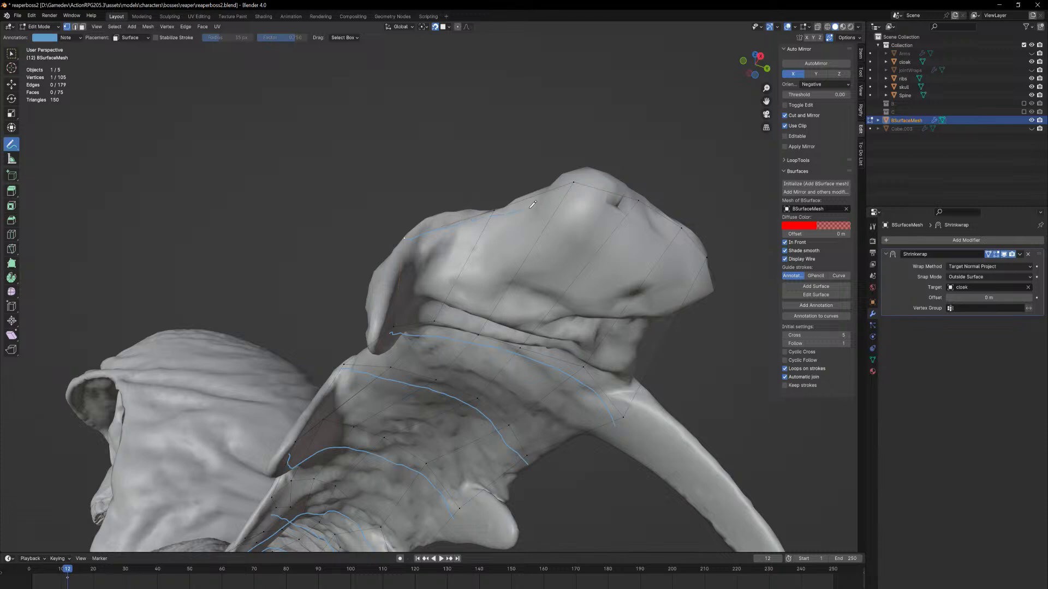
pyautogui.moveTo(530, 207)
pyautogui.mouseDown()
pyautogui.moveTo(622, 218)
pyautogui.moveTo(693, 273)
pyautogui.mouseUp()
pyautogui.click(831, 287)
# Select the whole linked underside surface in face mode and flip its normals
pyautogui.moveTo(538, 311); pyautogui.dragTo(498, 372, button='middle')
pyautogui.press('3')
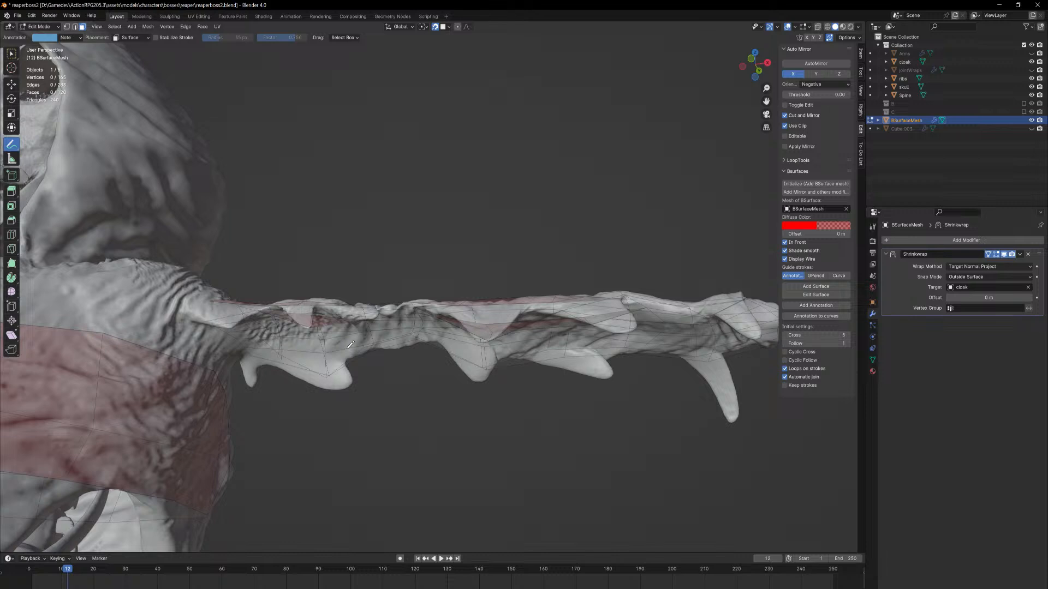
pyautogui.click(11, 55)
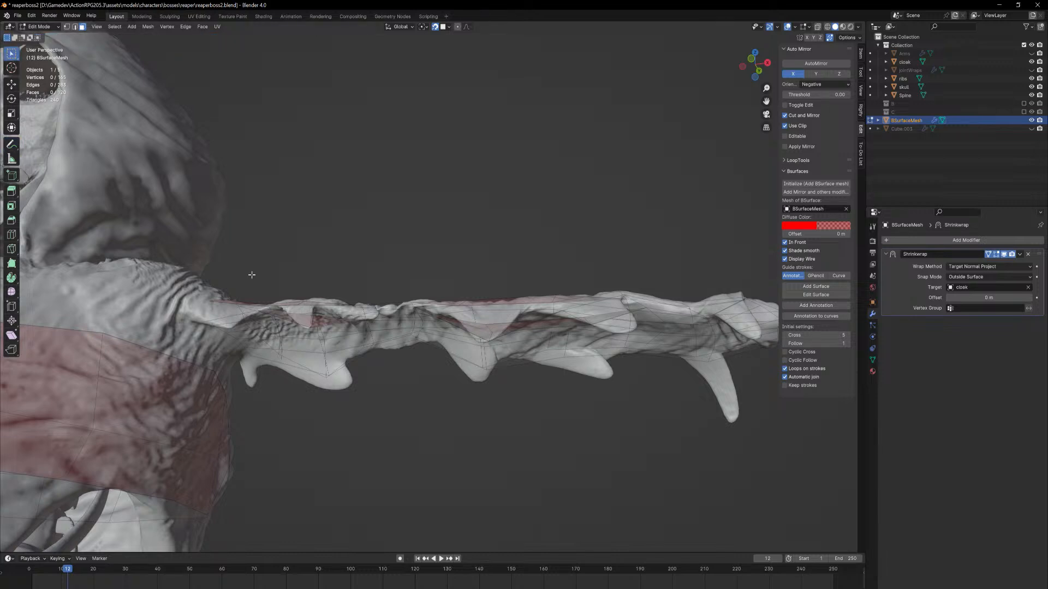
pyautogui.click(289, 344)
pyautogui.press('l')
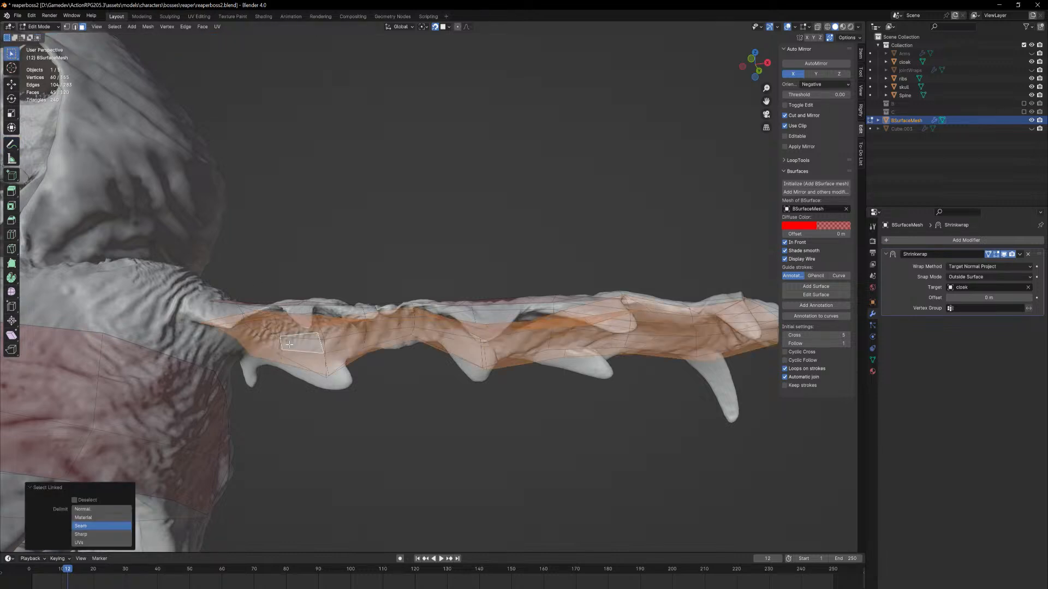
pyautogui.moveTo(372, 317); pyautogui.dragTo(365, 321, button='middle')
pyautogui.press('F3')
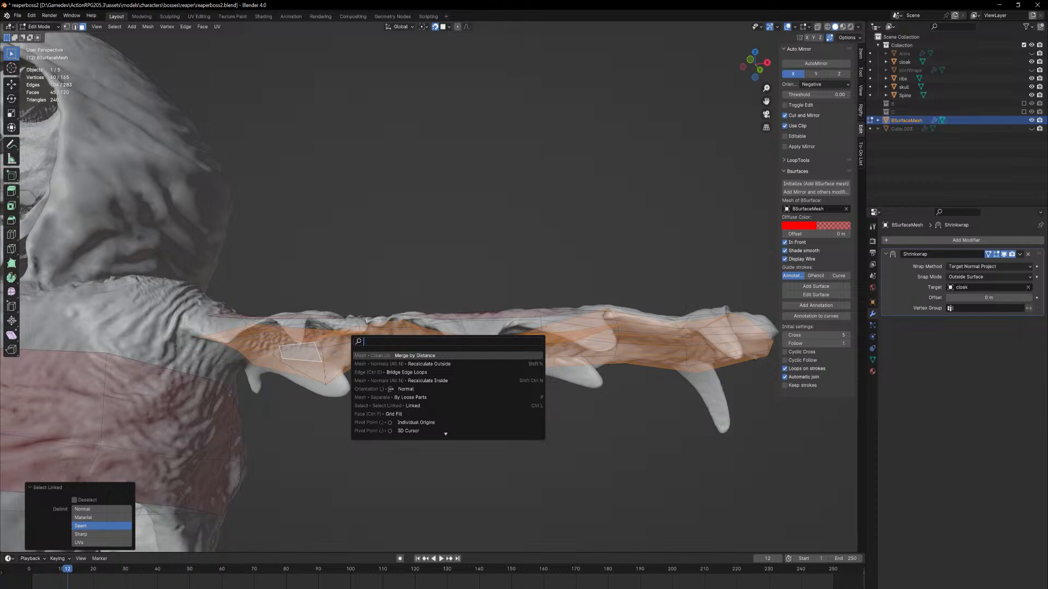
pyautogui.write('flip')
pyautogui.press('Return')
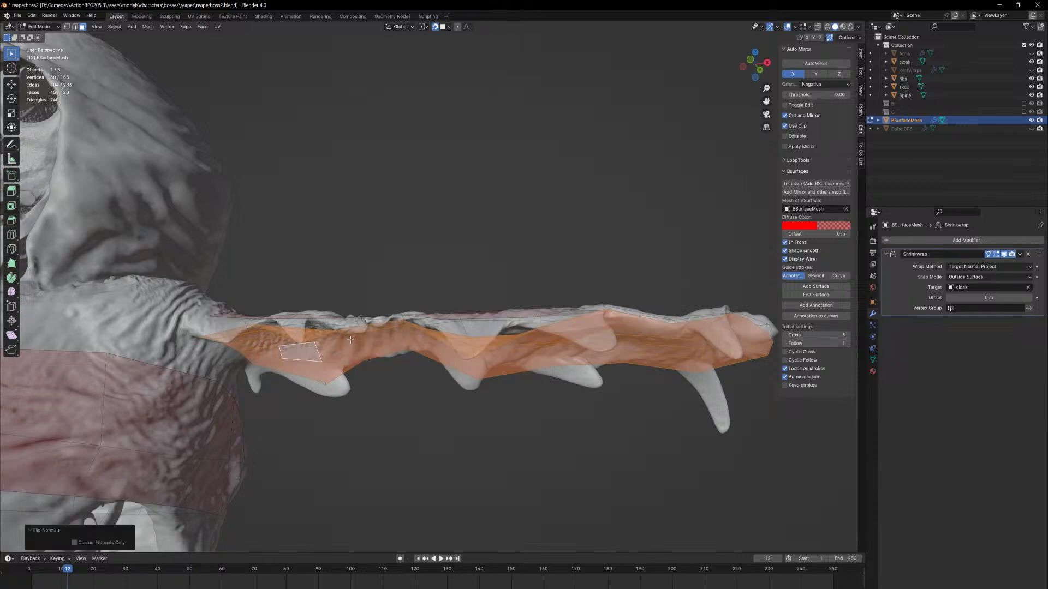
pyautogui.click(345, 443)
# Fill a face between the front border edges of the upper and lower sleeve surfaces near the shoulder
pyautogui.moveTo(382, 423)
pyautogui.mouseDown(button='middle')
pyautogui.moveTo(349, 411)
pyautogui.moveTo(388, 425)
pyautogui.mouseUp(button='middle')
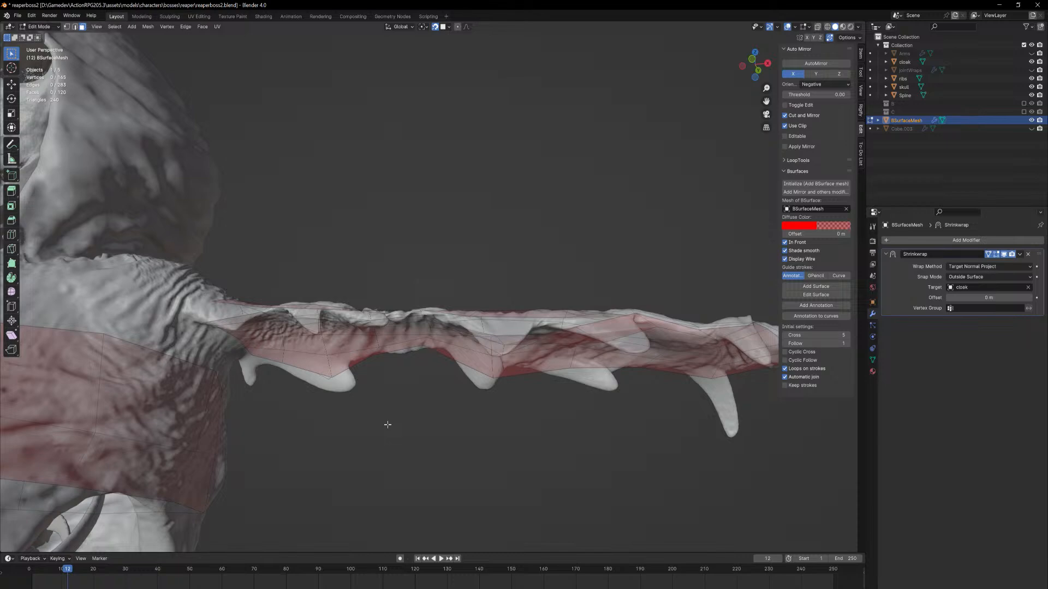
pyautogui.keyDown('shift'); pyautogui.moveTo(393, 409); pyautogui.dragTo(506, 382, button='middle'); pyautogui.keyUp('shift')
pyautogui.scroll(2, 523, 393)
pyautogui.scroll(2, 526, 369)
pyautogui.press('1')
pyautogui.moveTo(544, 203); pyautogui.dragTo(402, 318, button='middle')
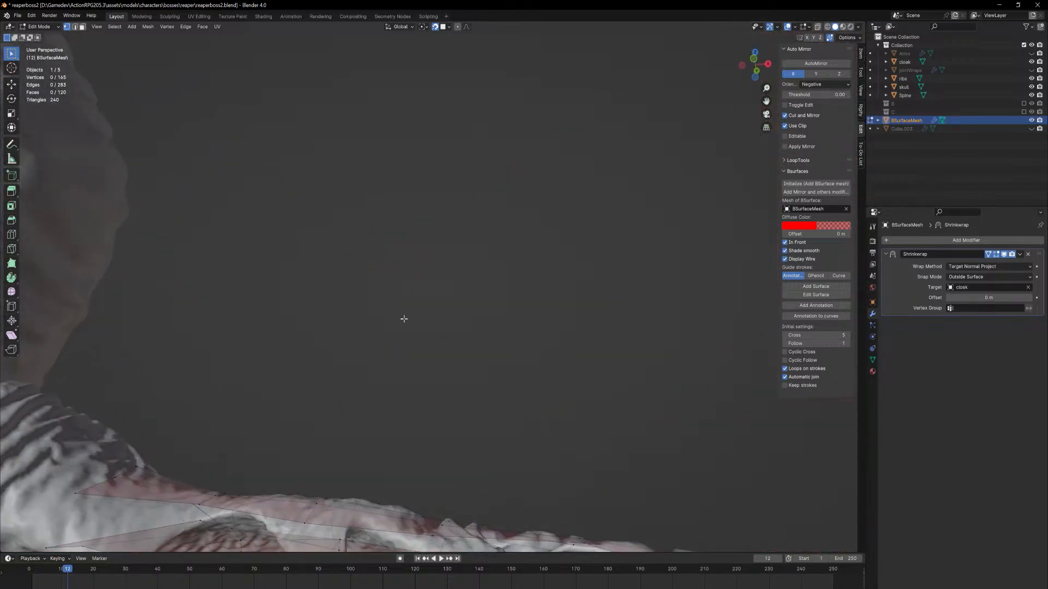
pyautogui.moveTo(361, 442); pyautogui.dragTo(409, 392, button='middle')
pyautogui.press('2')
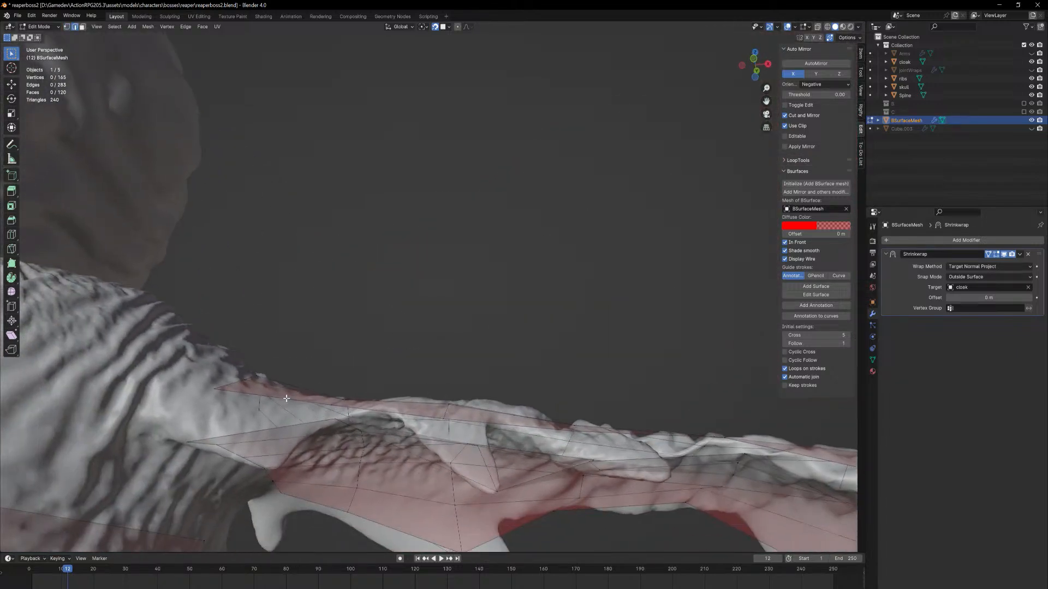
pyautogui.click(288, 401)
pyautogui.keyDown('shift'); pyautogui.click(292, 427); pyautogui.keyUp('shift')
pyautogui.scroll(-1, 334, 437)
pyautogui.moveTo(334, 437); pyautogui.dragTo(347, 435, button='middle')
pyautogui.press('f')
# Continue filling faces edge by edge along the sleeve's front gap towards the cuff
pyautogui.click(554, 407)
pyautogui.moveTo(553, 407); pyautogui.dragTo(479, 361, button='middle')
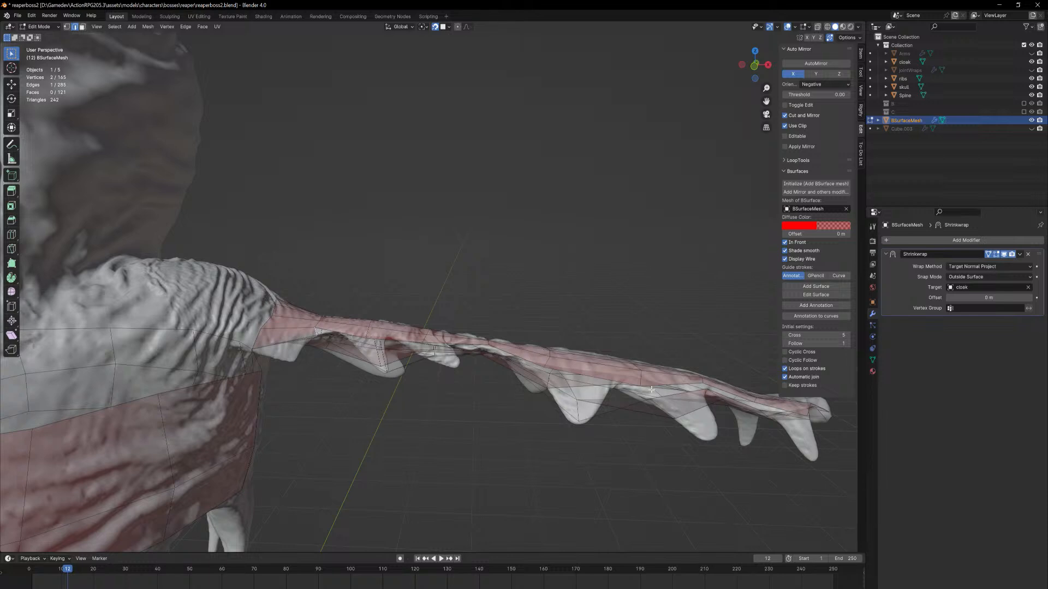
pyautogui.moveTo(651, 390); pyautogui.dragTo(599, 374, button='middle')
pyautogui.moveTo(434, 355); pyautogui.dragTo(385, 355, button='middle')
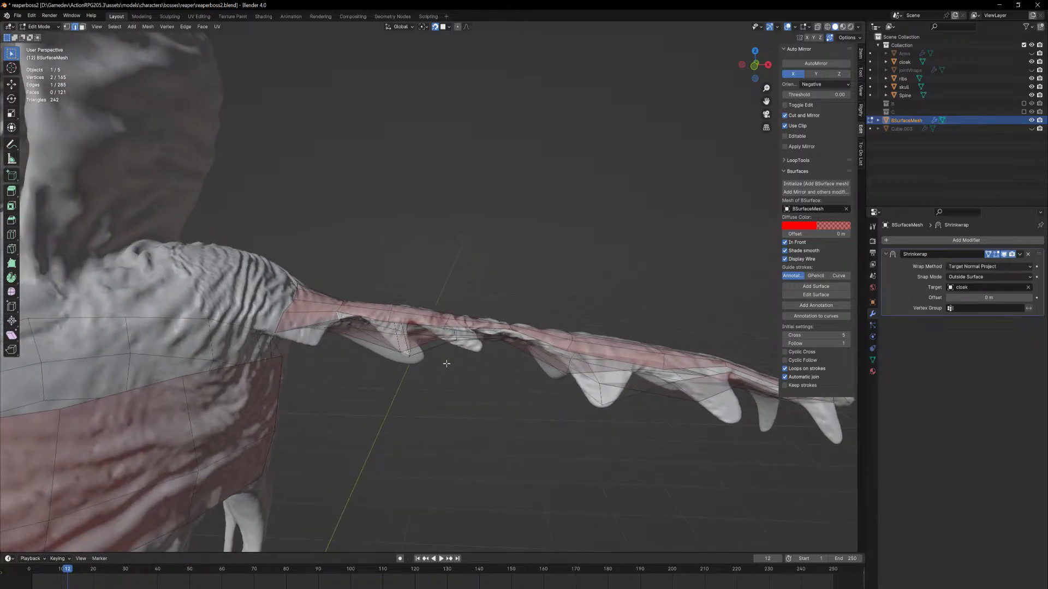
pyautogui.press('f')
pyautogui.press('f')
pyautogui.press('f')
pyautogui.press('f')
pyautogui.press('f')
pyautogui.press('f')
pyautogui.press('f')
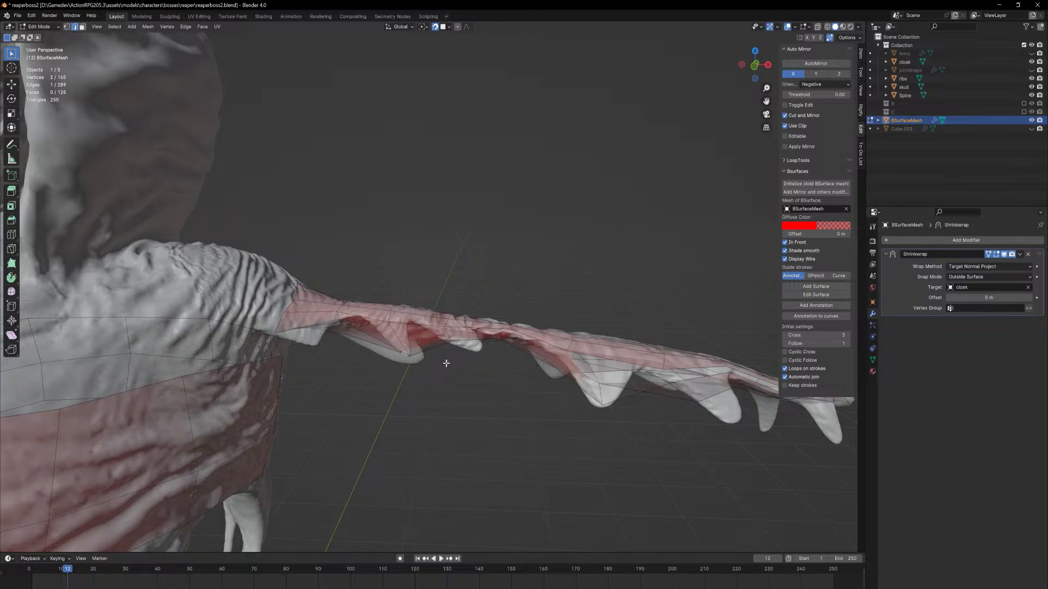
pyautogui.keyDown('shift'); pyautogui.moveTo(554, 385); pyautogui.dragTo(322, 357, button='middle'); pyautogui.keyUp('shift')
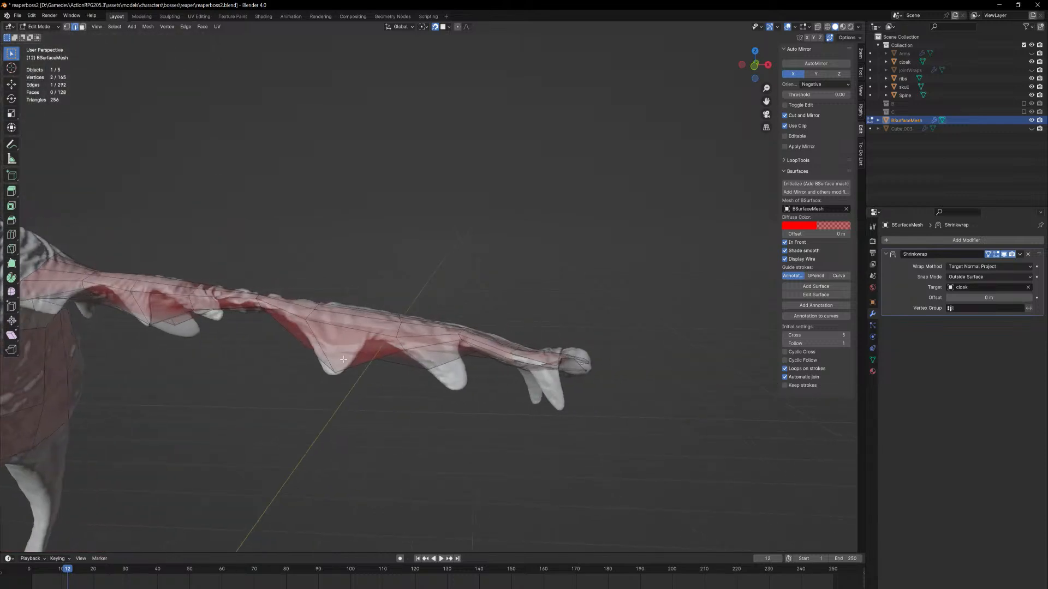
pyautogui.press('f')
# Keep filling faces around the cuff end and back along the sleeve's rear gap
pyautogui.moveTo(563, 391); pyautogui.dragTo(565, 396, button='middle')
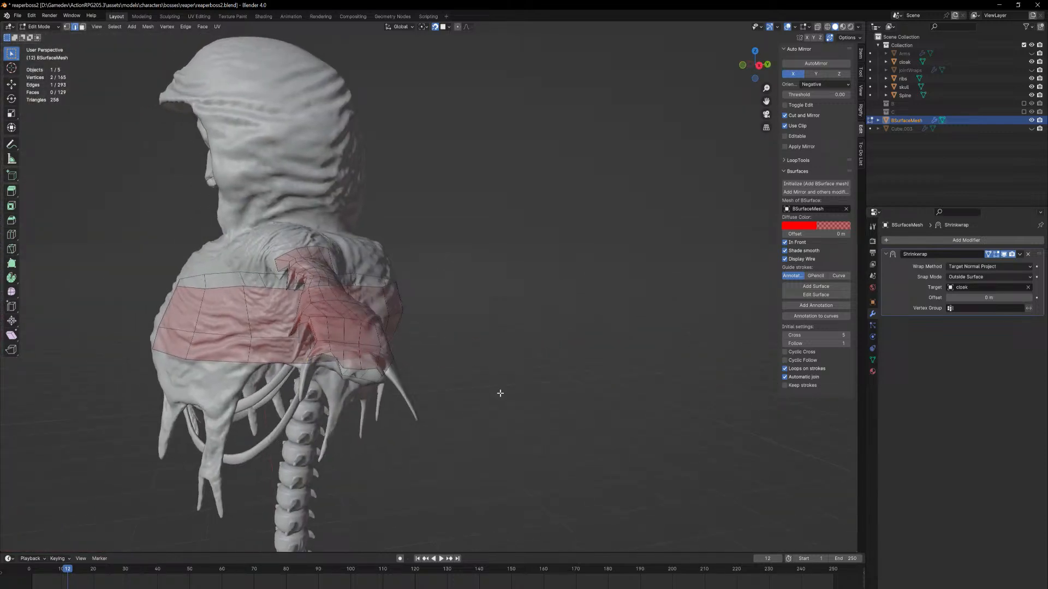
pyautogui.moveTo(498, 392); pyautogui.dragTo(494, 393, button='middle')
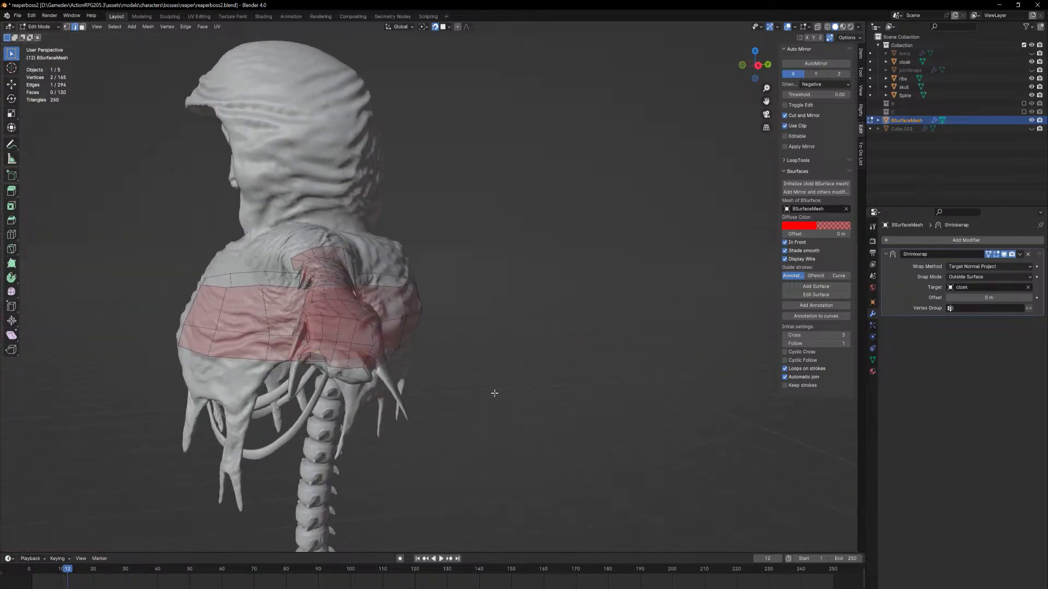
pyautogui.press('f')
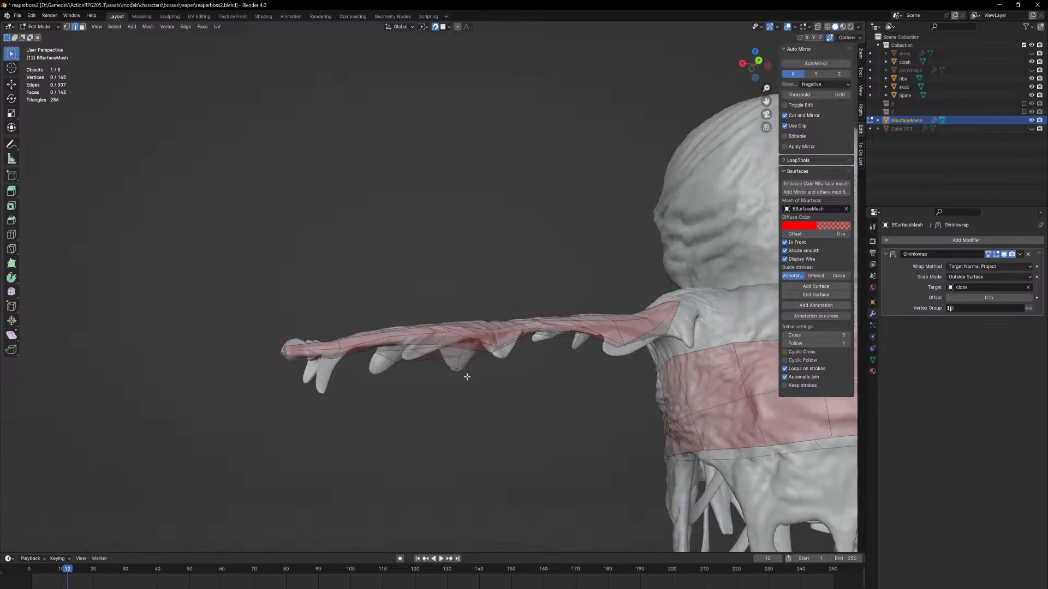
pyautogui.moveTo(467, 377); pyautogui.dragTo(517, 395, button='middle')
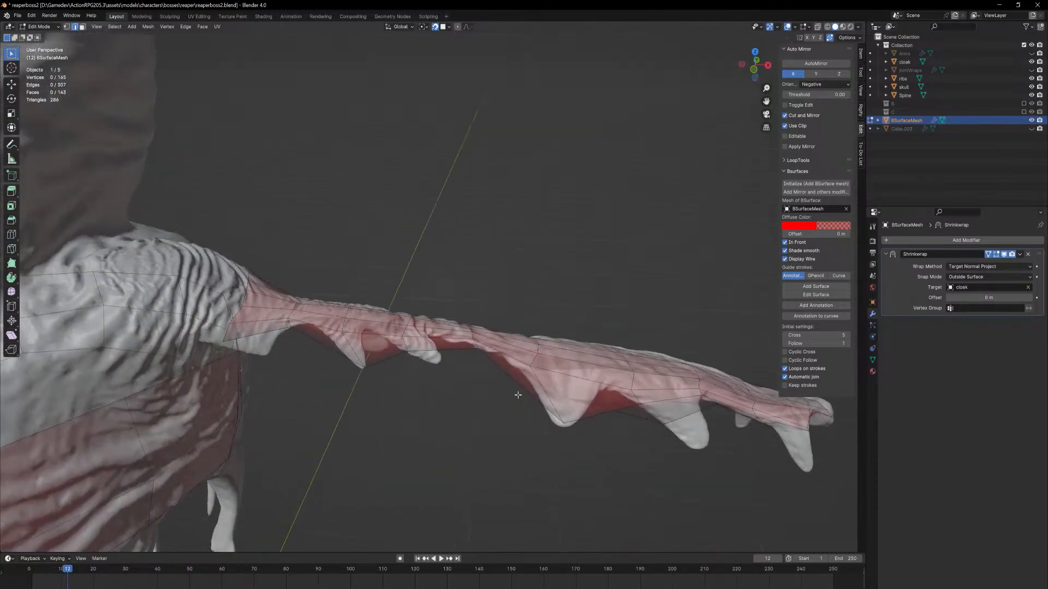
pyautogui.press('1')
pyautogui.click(562, 422)
pyautogui.moveTo(562, 422)
pyautogui.mouseDown(button='middle')
pyautogui.moveTo(575, 428)
pyautogui.moveTo(580, 355)
pyautogui.moveTo(566, 405)
pyautogui.mouseUp(button='middle')
pyautogui.press('g')
pyautogui.press('g')
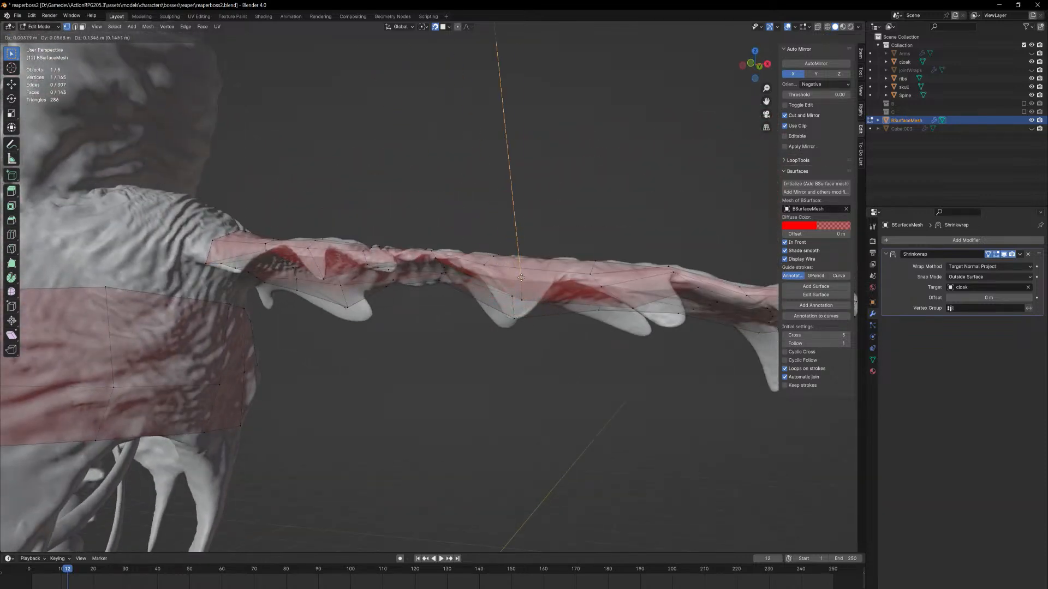
pyautogui.rightClick(520, 276)
# Examine the sleeve surface and the open gap between it and the torso band around the shoulder and armpit
pyautogui.moveTo(520, 277); pyautogui.dragTo(527, 324, button='middle')
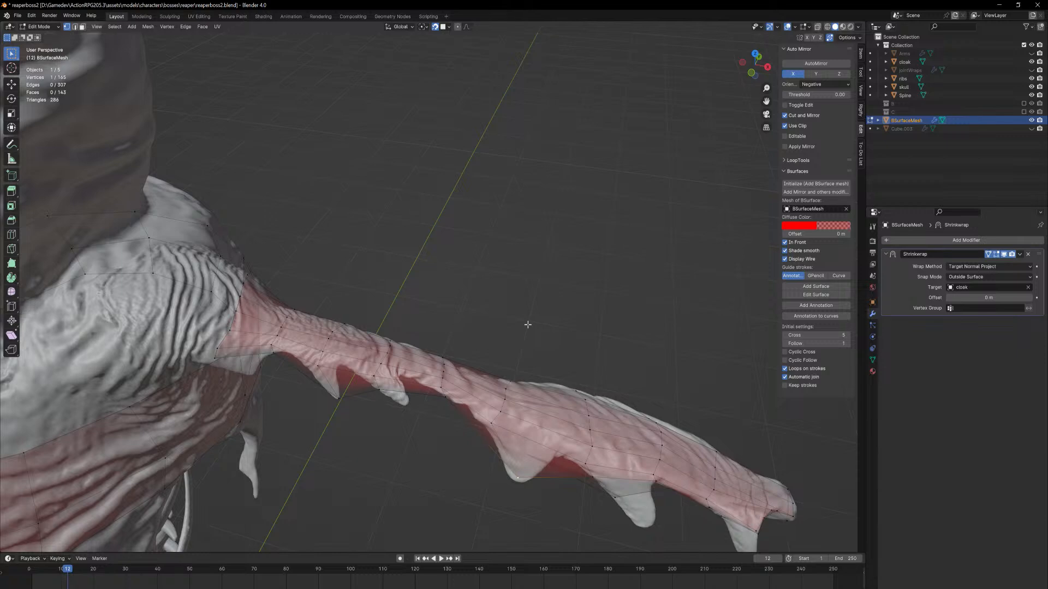
pyautogui.moveTo(332, 332); pyautogui.dragTo(462, 338, button='middle')
pyautogui.scroll(3, 458, 366)
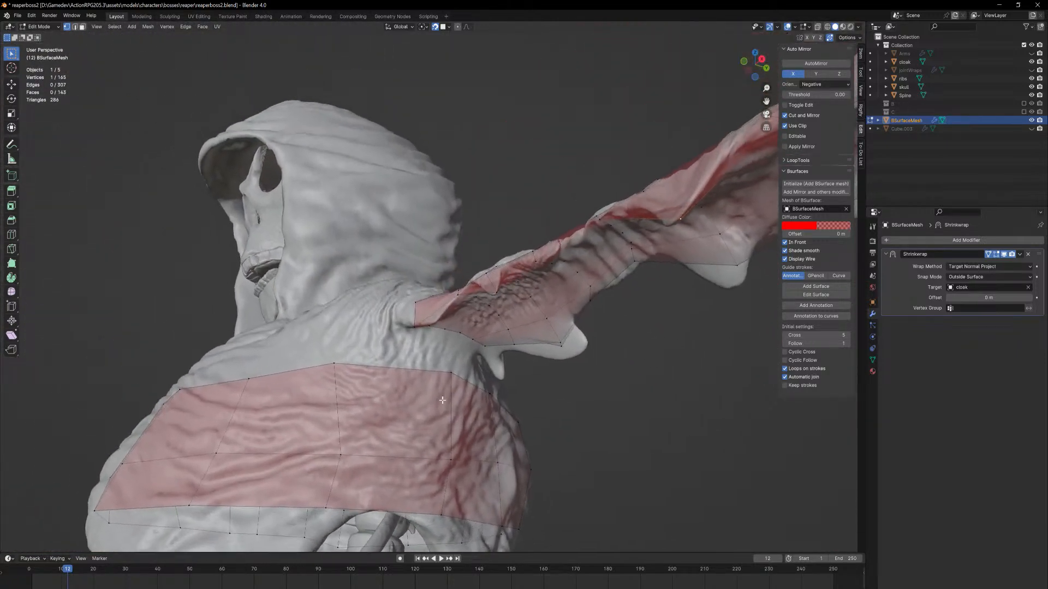
pyautogui.moveTo(454, 400); pyautogui.dragTo(433, 51, button='middle')
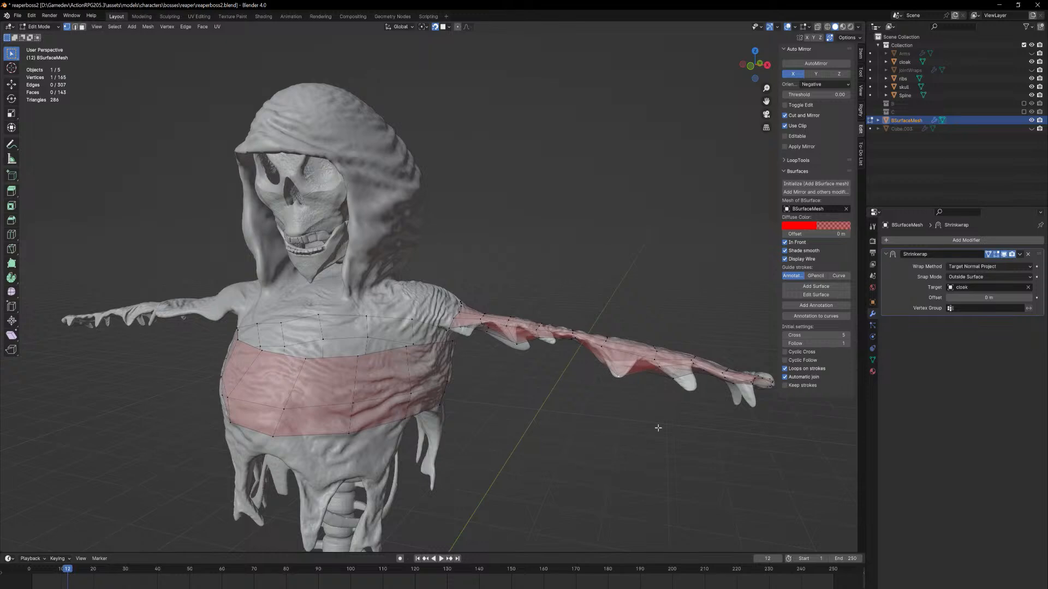
pyautogui.moveTo(731, 372); pyautogui.dragTo(683, 363, button='middle')
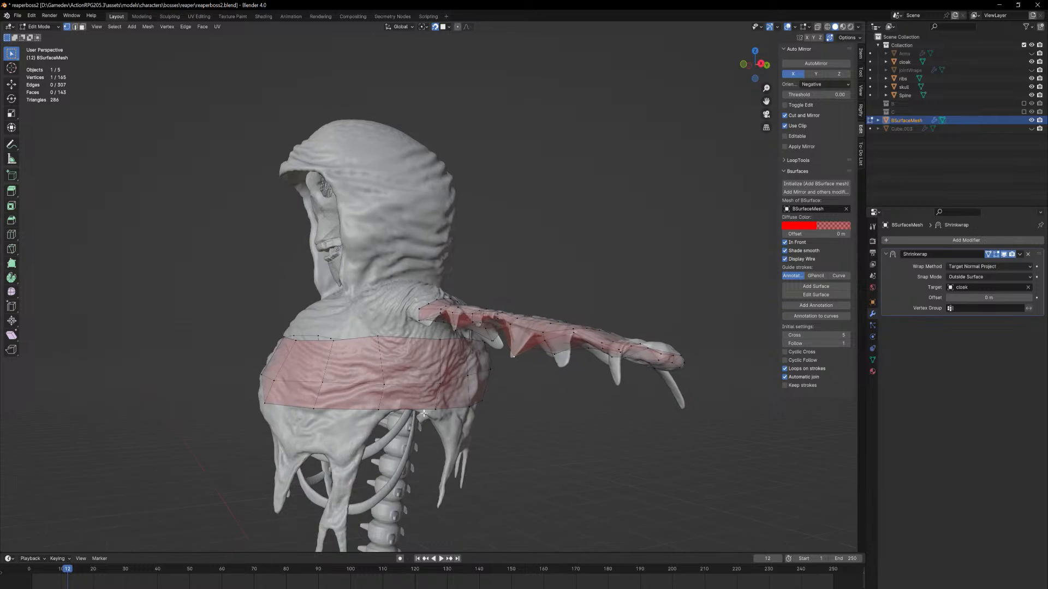
pyautogui.moveTo(419, 420); pyautogui.dragTo(437, 388, button='middle')
pyautogui.scroll(3, 437, 388)
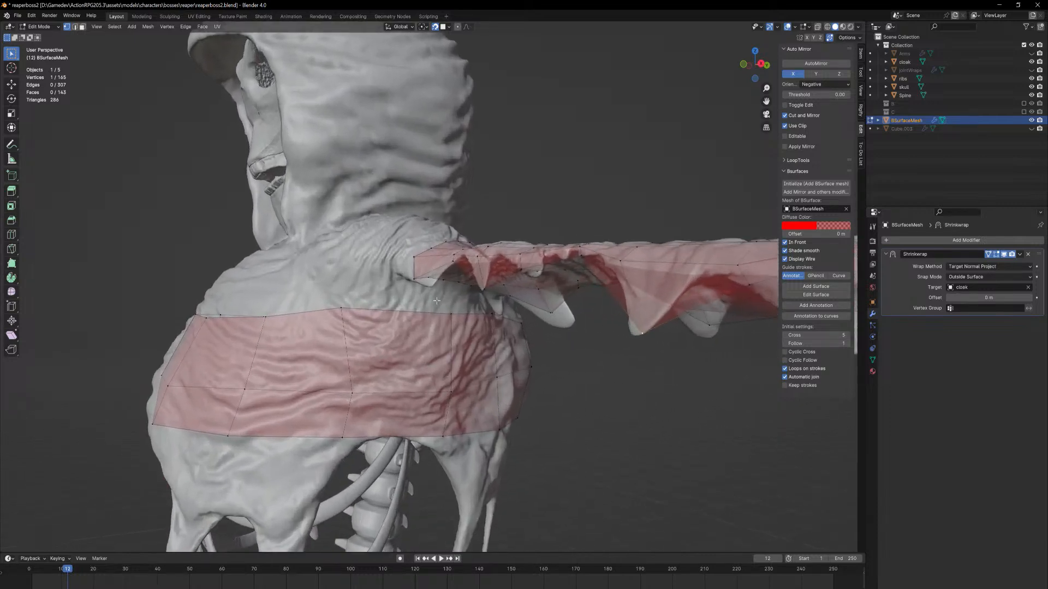
pyautogui.scroll(-1, 429, 360)
pyautogui.moveTo(428, 339); pyautogui.dragTo(393, 323, button='middle')
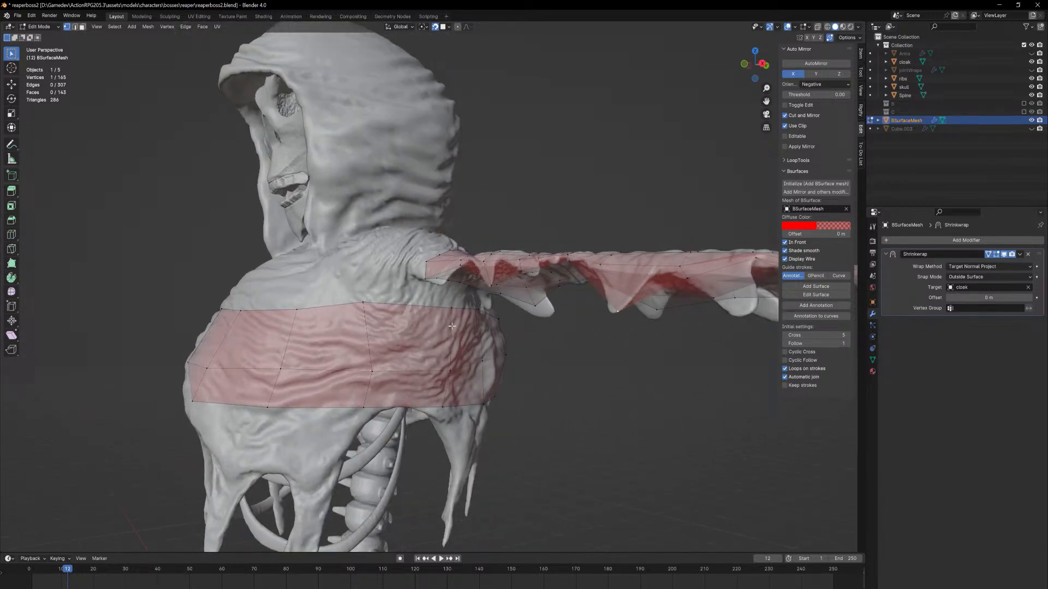
pyautogui.scroll(1, 428, 325)
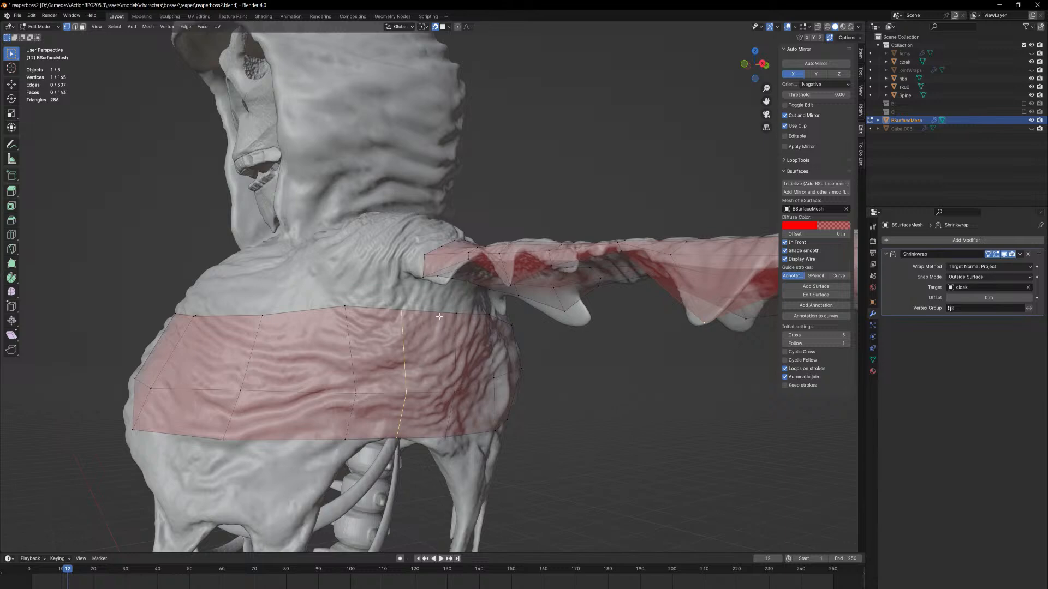
# Join the middle of the sleeve's underside end to the torso band's upper border with an edge and add two loop cuts behind it
pyautogui.moveTo(430, 339); pyautogui.dragTo(415, 271, button='middle')
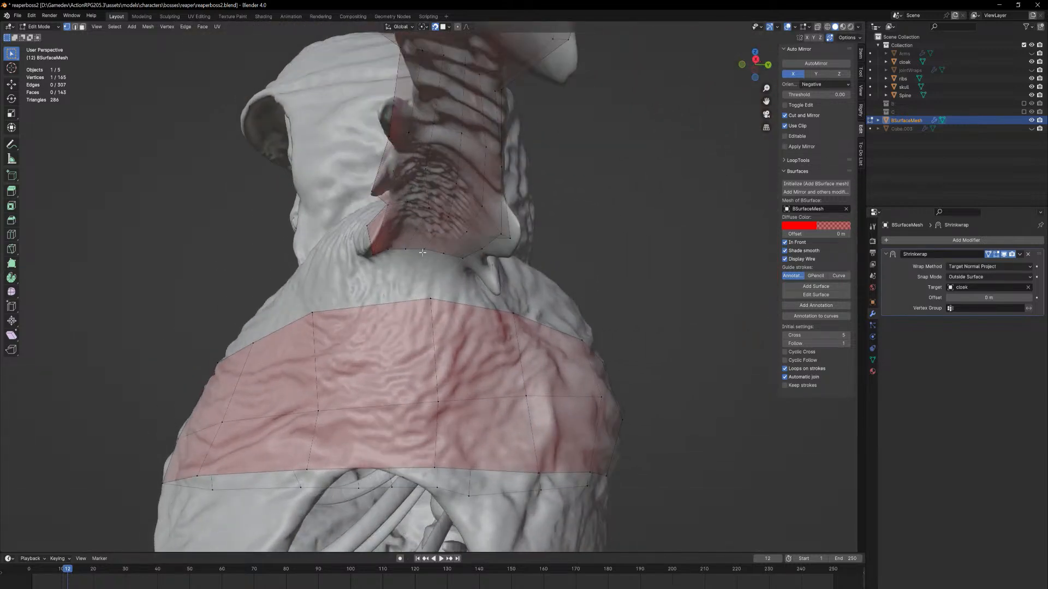
pyautogui.click(423, 251)
pyautogui.hotkey('ctrl', 'r')
pyautogui.scroll(1, 456, 306)
pyautogui.click(453, 303)
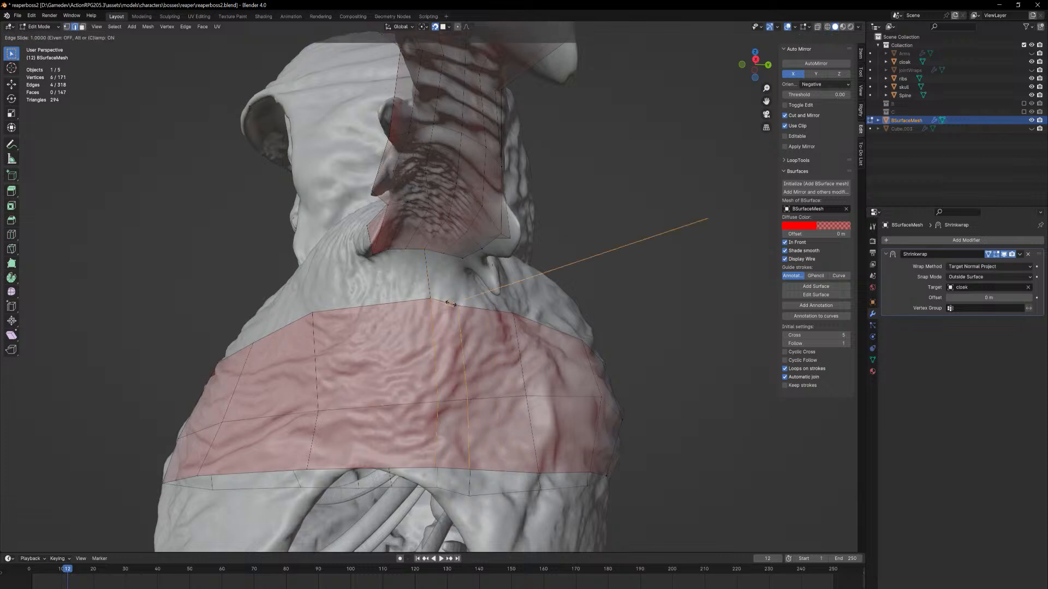
pyautogui.rightClick(459, 303)
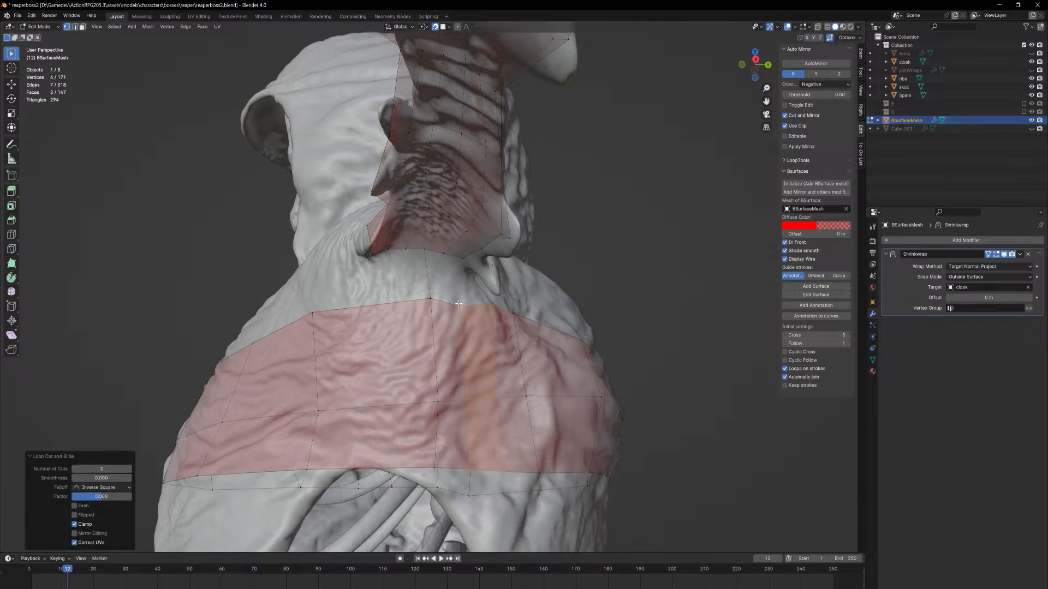
# Add three evenly spaced loop cuts to the torso band column in front of the new joining edge
pyautogui.scroll(1, 396, 310)
pyautogui.click(396, 307)
pyautogui.rightClick(397, 307)
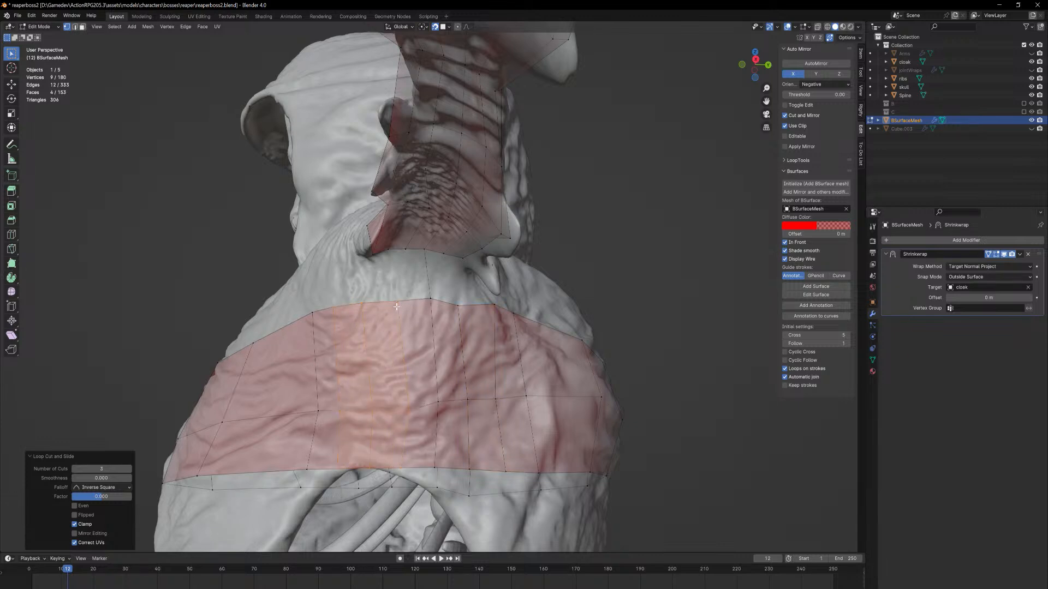
# Connect the sleeve's underside vertices to matching vertices on the torso band's upper border with edges below the armpit
pyautogui.click(410, 307)
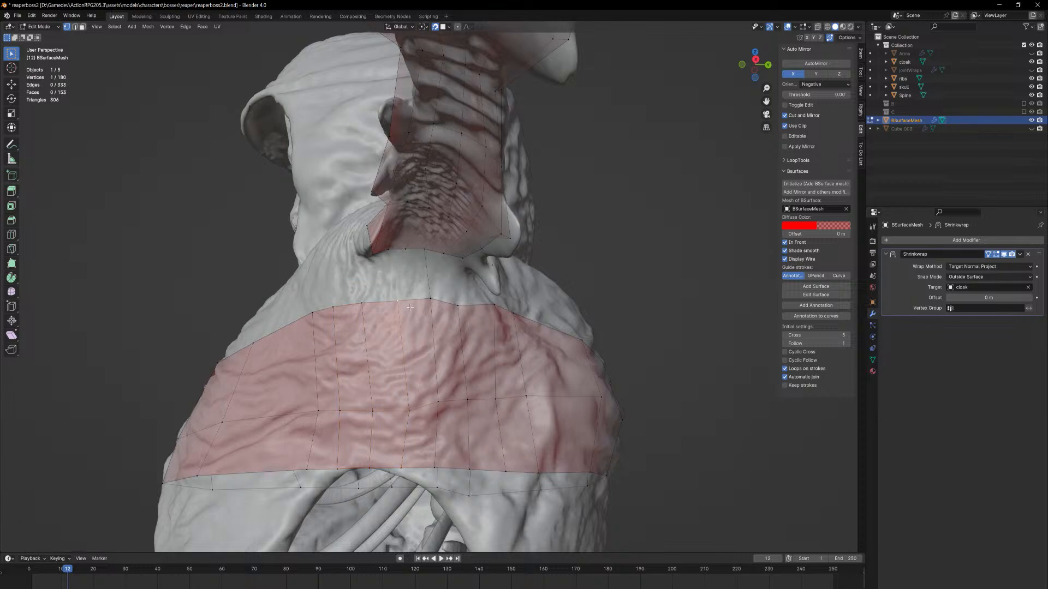
pyautogui.keyDown('shift'); pyautogui.click(407, 250); pyautogui.keyUp('shift')
pyautogui.keyDown('shift'); pyautogui.click(459, 307); pyautogui.keyUp('shift')
pyautogui.press('f')
pyautogui.click(389, 249)
pyautogui.keyDown('shift'); pyautogui.click(364, 297); pyautogui.keyUp('shift')
pyautogui.click(373, 254)
# Fill the two frontmost faces between the sleeve's underside edges and the torso band below the armpit
pyautogui.press('2')
pyautogui.keyDown('shift'); pyautogui.click(374, 279); pyautogui.keyUp('shift')
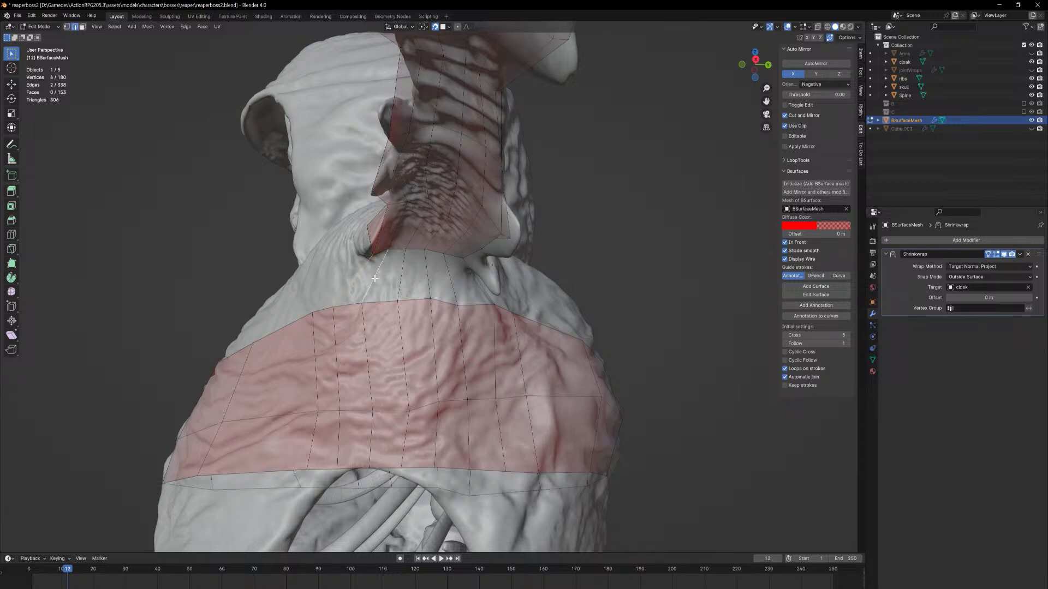
pyautogui.click(383, 251)
pyautogui.keyDown('shift'); pyautogui.click(349, 304); pyautogui.keyUp('shift')
pyautogui.press('f')
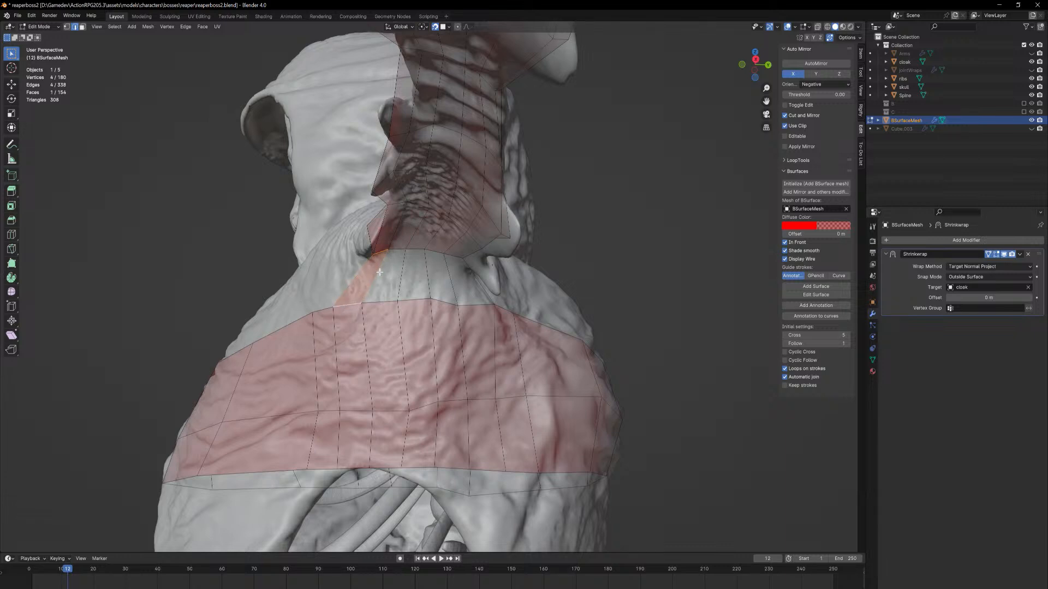
pyautogui.click(401, 250)
pyautogui.keyDown('shift'); pyautogui.click(390, 303); pyautogui.keyUp('shift')
pyautogui.press('f')
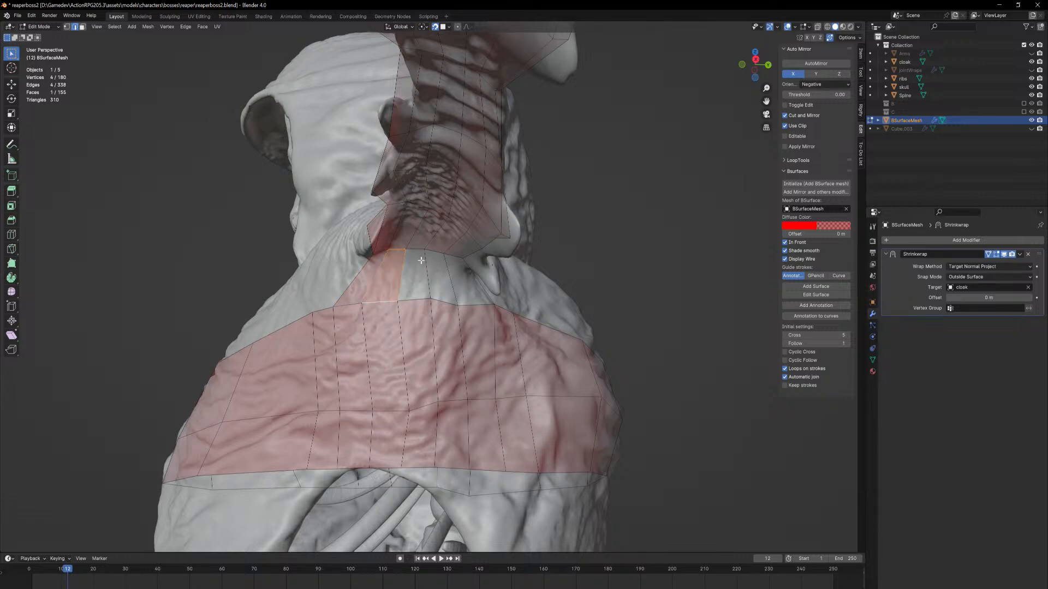
# Fill the three remaining faces towards the back between the sleeve's underside and the torso band
pyautogui.click(420, 249)
pyautogui.keyDown('shift'); pyautogui.click(415, 299); pyautogui.keyUp('shift')
pyautogui.press('f')
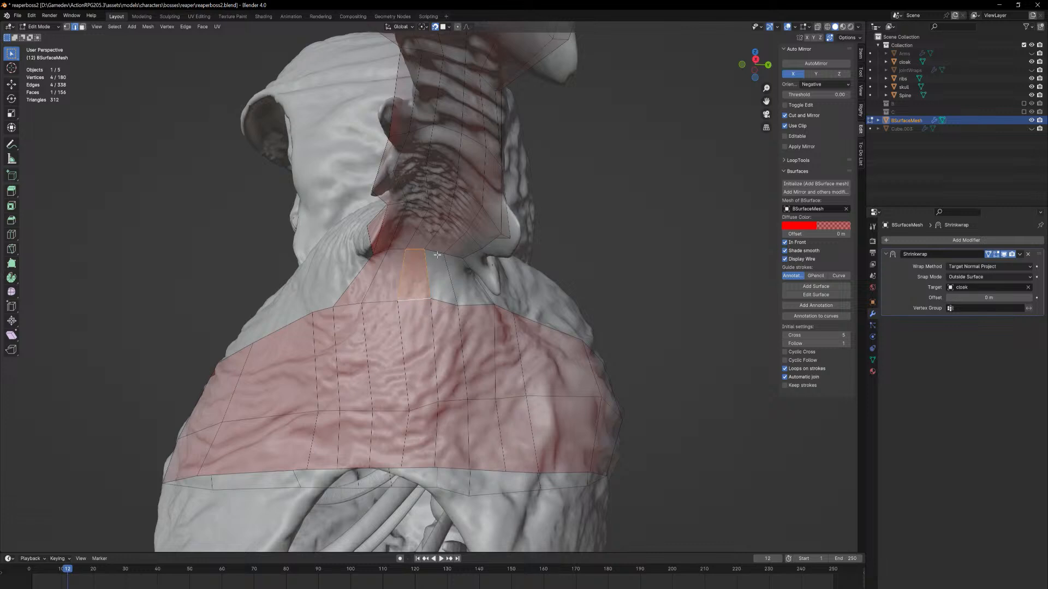
pyautogui.click(435, 252)
pyautogui.keyDown('shift'); pyautogui.click(440, 302); pyautogui.keyUp('shift')
pyautogui.press('f')
pyautogui.click(453, 256)
pyautogui.keyDown('shift'); pyautogui.click(477, 305); pyautogui.keyUp('shift')
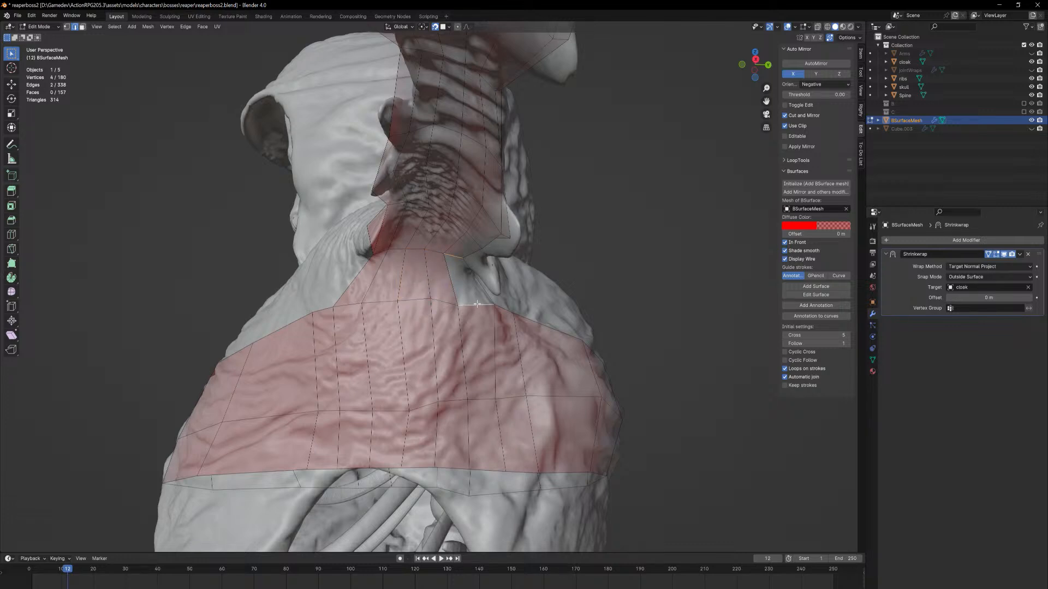
pyautogui.press('f')
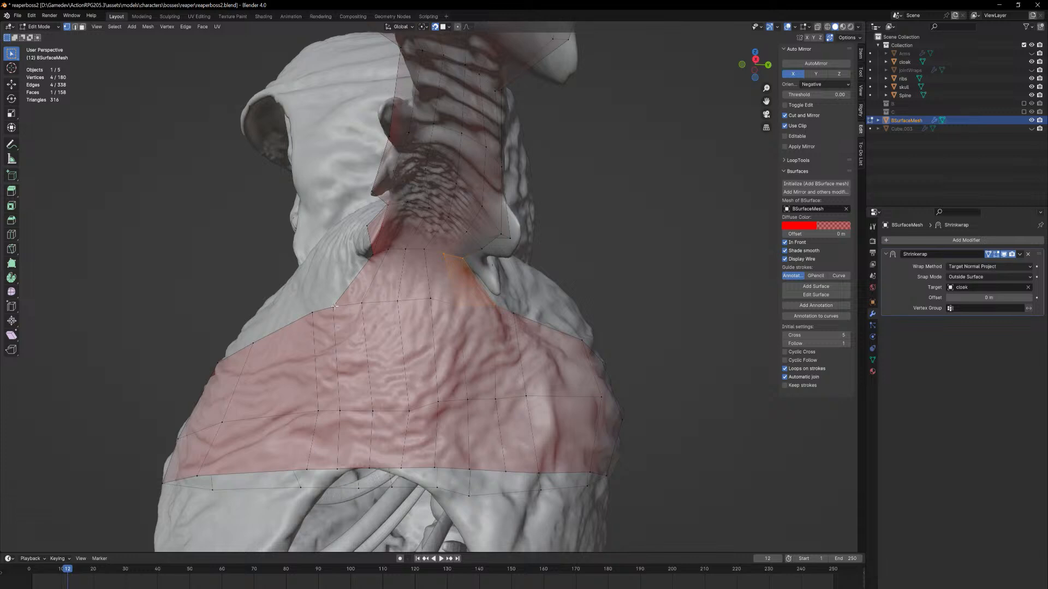
# Move the frontmost added loop's two vertical edges on the torso band about 0.08 m back towards the armpit
pyautogui.moveTo(334, 307); pyautogui.dragTo(337, 307, button='middle')
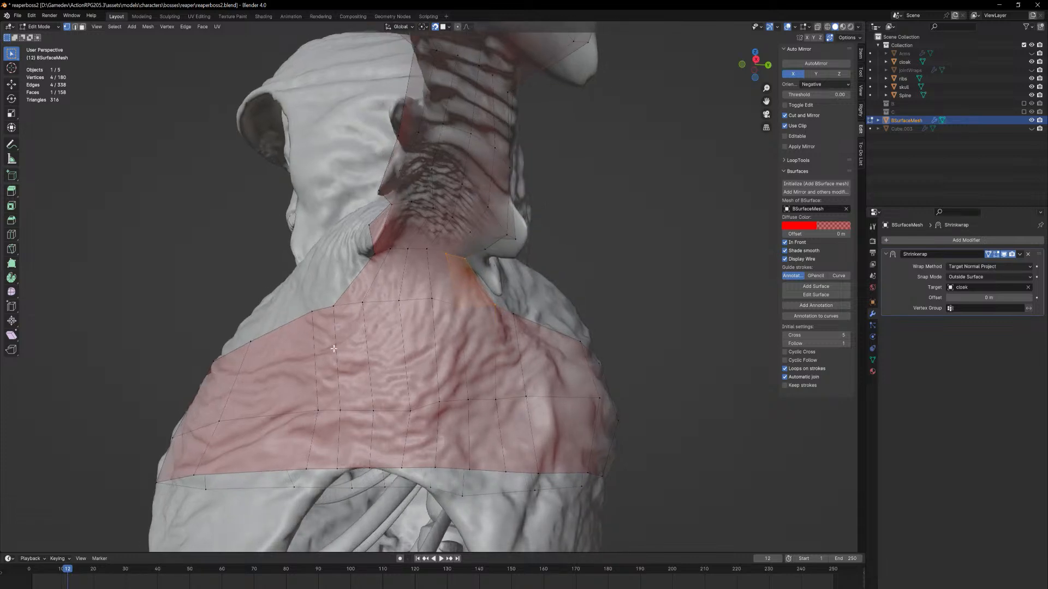
pyautogui.press('2')
pyautogui.click(341, 412)
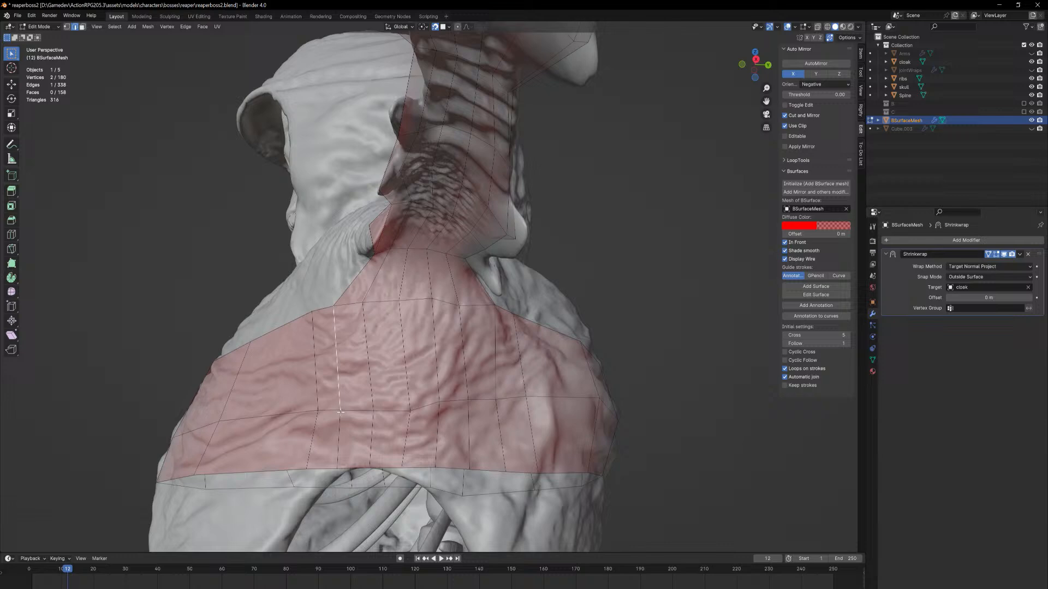
pyautogui.keyDown('shift'); pyautogui.click(339, 444); pyautogui.keyUp('shift')
pyautogui.moveTo(398, 369); pyautogui.dragTo(393, 341, button='middle')
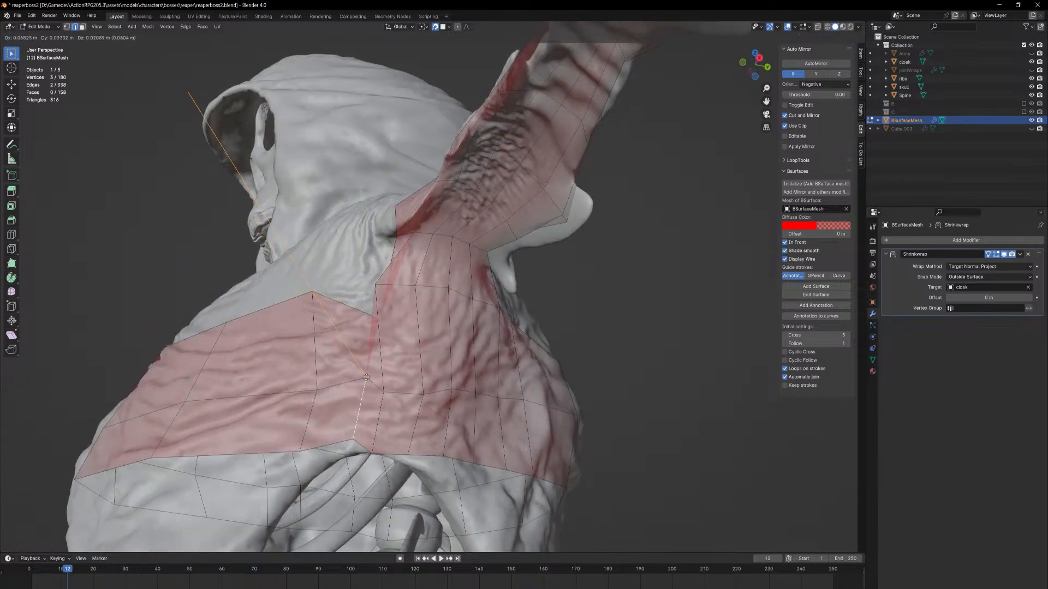
pyautogui.click(365, 377)
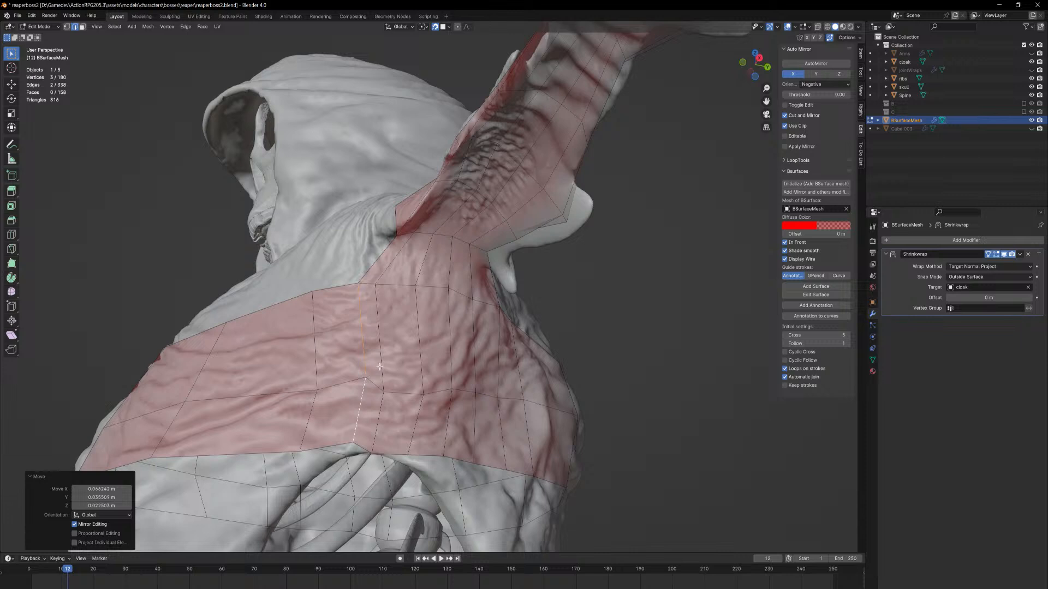
# Move the two vertical edges of the second added loop on the torso band about 0.09 m towards the back
pyautogui.keyDown('alt'); pyautogui.click(381, 359); pyautogui.keyUp('alt')
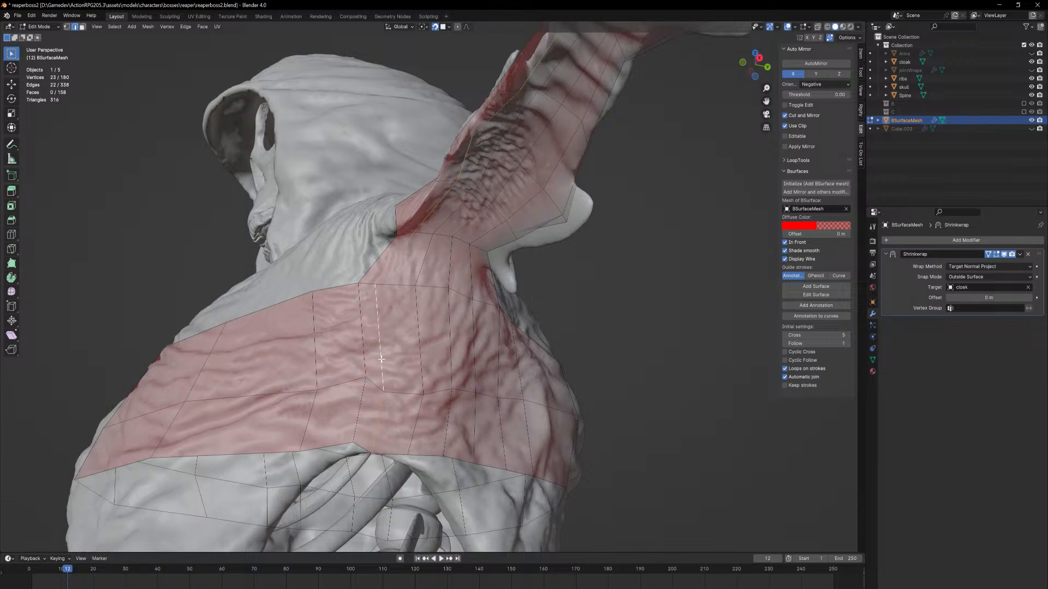
pyautogui.click(384, 358)
pyautogui.keyDown('shift'); pyautogui.click(382, 406); pyautogui.keyUp('shift')
pyautogui.press('g')
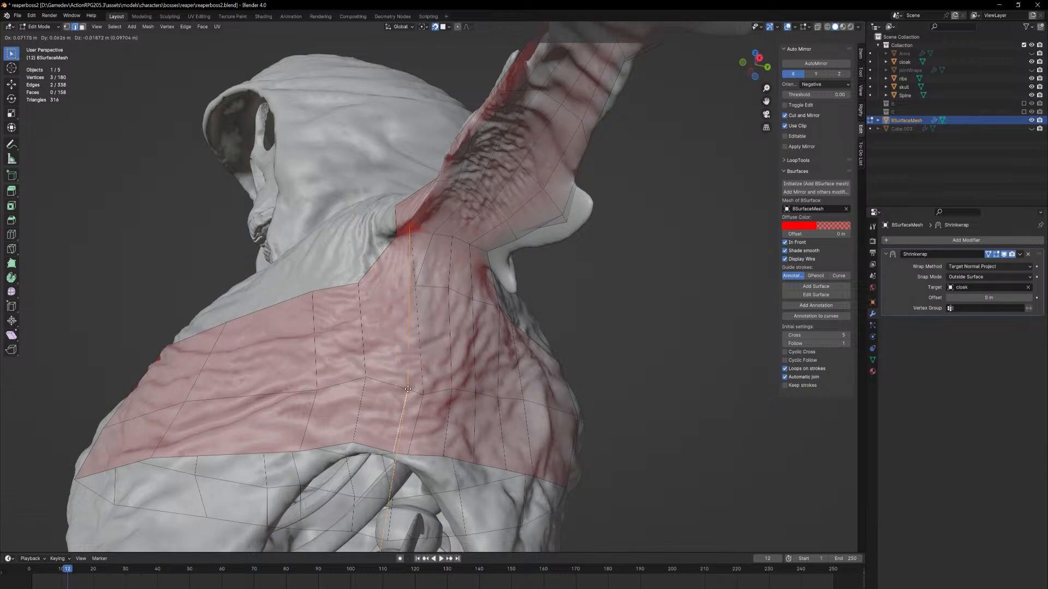
pyautogui.click(404, 392)
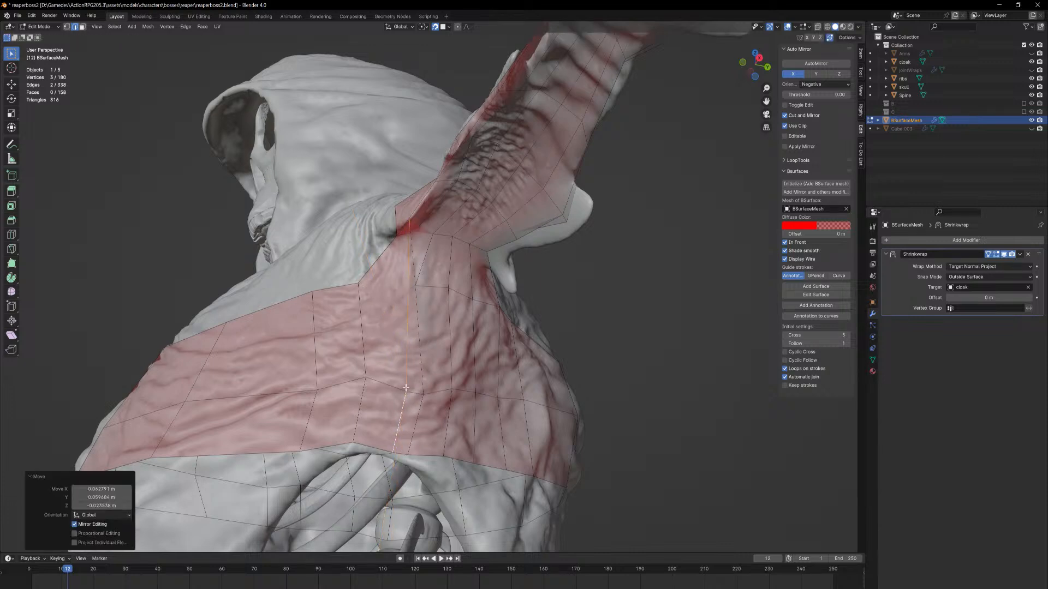
# Reposition the top vertices of the first two added loops along the torso band's upper border below the armpit
pyautogui.press('1')
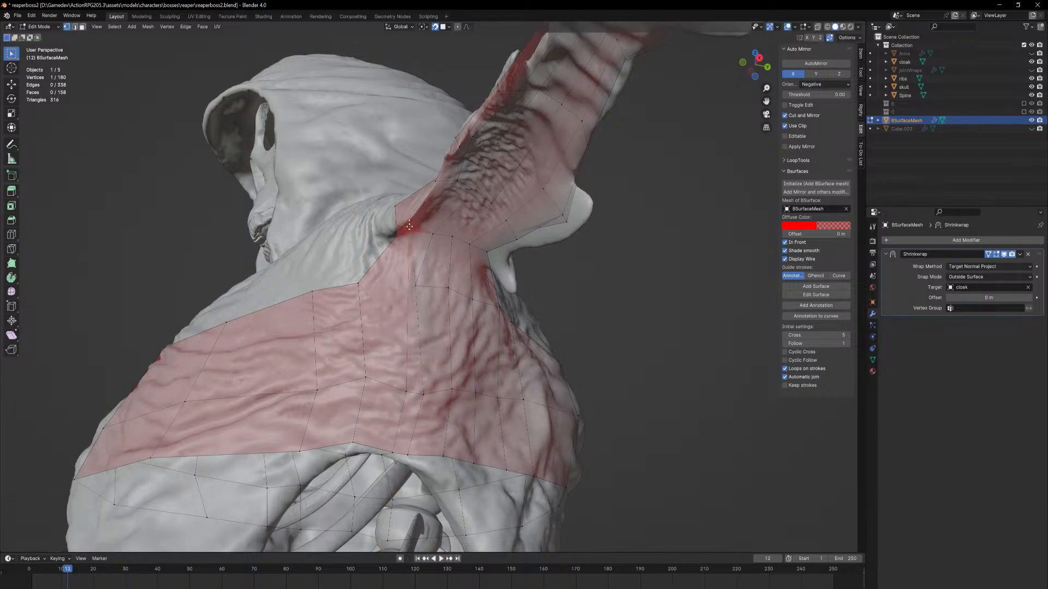
pyautogui.press('g')
pyautogui.click(405, 371)
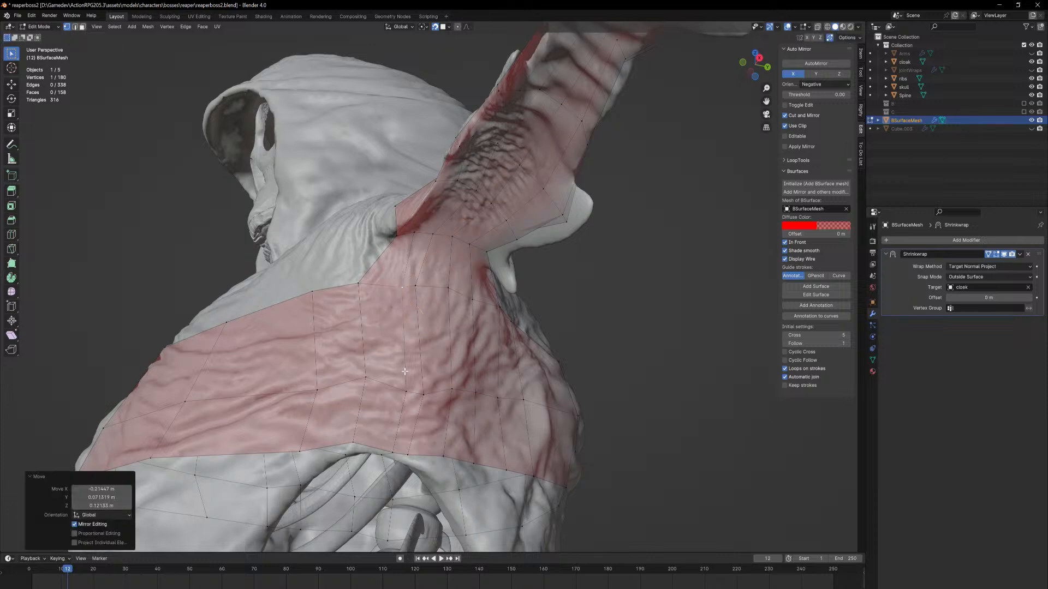
pyautogui.press('g')
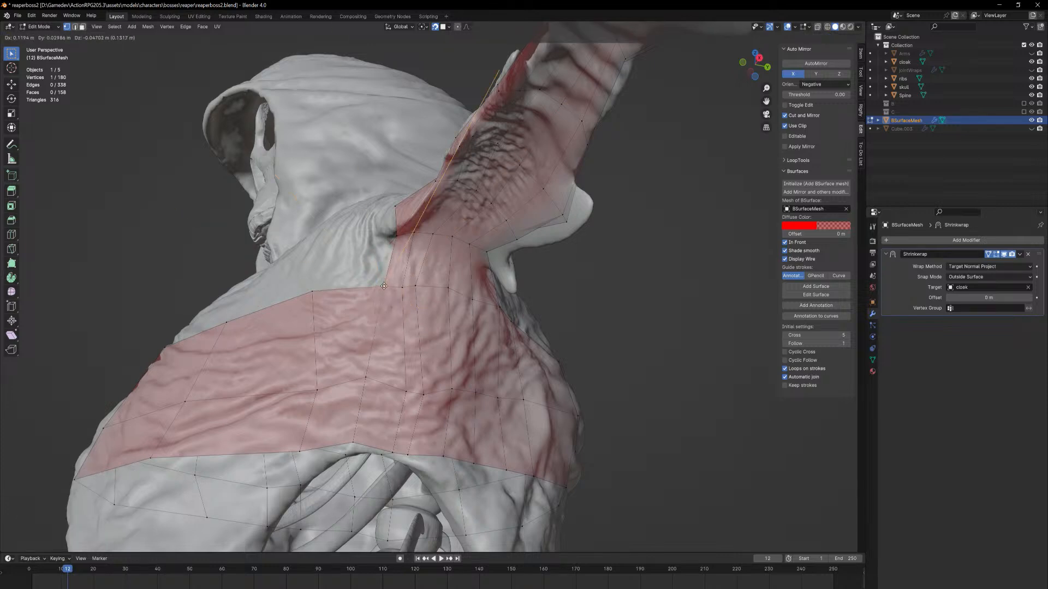
pyautogui.click(384, 285)
# Shift the frontmost added loop's middle and lower vertices back to line up below its top vertex
pyautogui.click(367, 377)
pyautogui.press('g')
pyautogui.click(365, 438)
pyautogui.click(351, 445)
pyautogui.press('g')
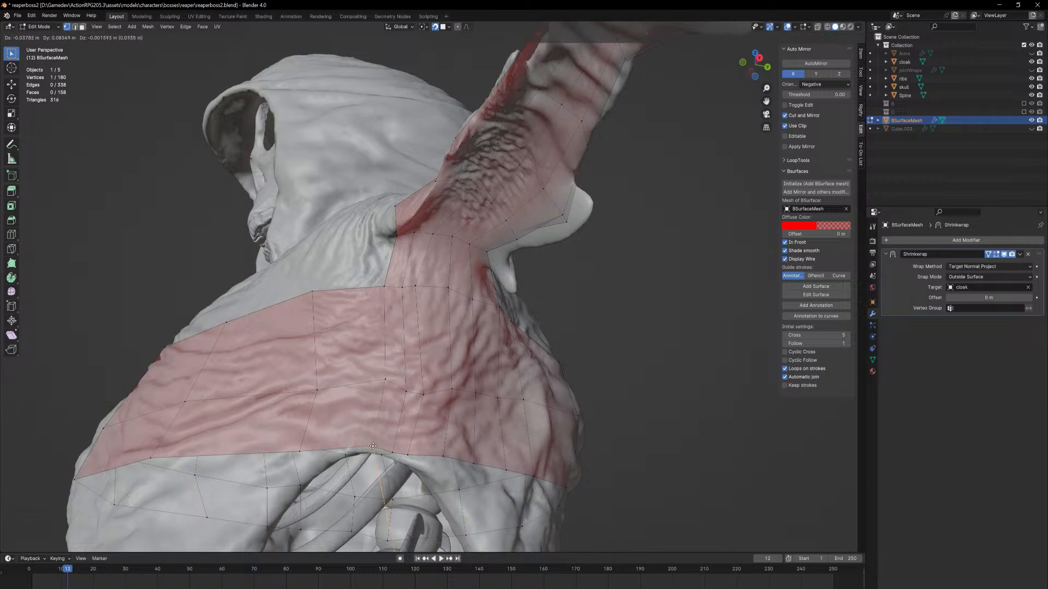
pyautogui.click(376, 447)
# Nudge two upper-border vertices and one lower-border vertex backwards to even out the loop spacing below the armpit
pyautogui.moveTo(480, 292); pyautogui.dragTo(483, 298, button='middle')
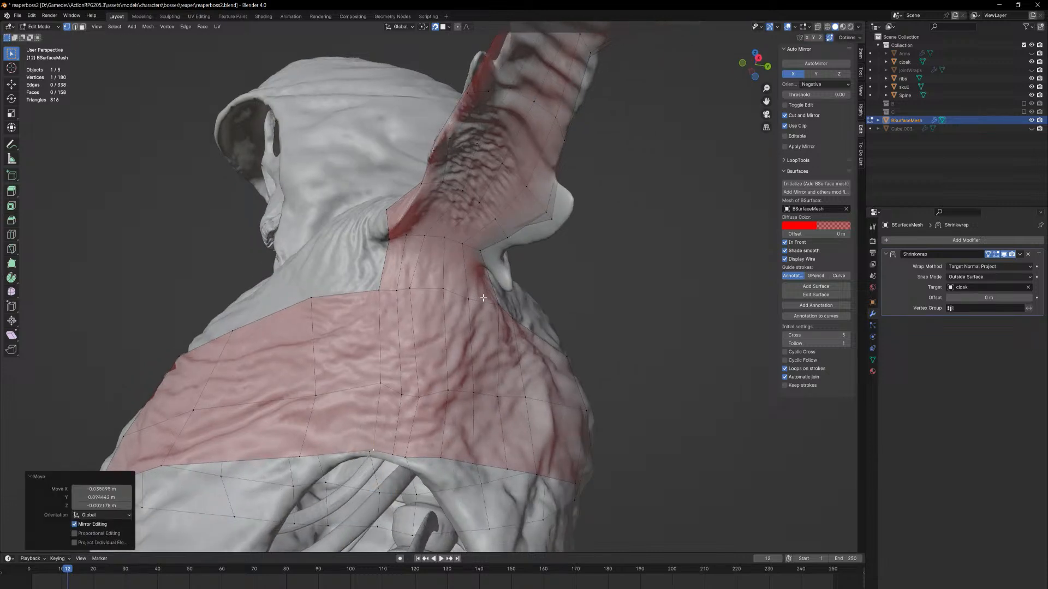
pyautogui.click(410, 288)
pyautogui.press('g')
pyautogui.click(425, 288)
pyautogui.click(395, 290)
pyautogui.press('g')
pyautogui.click(402, 292)
pyautogui.click(408, 458)
pyautogui.press('g')
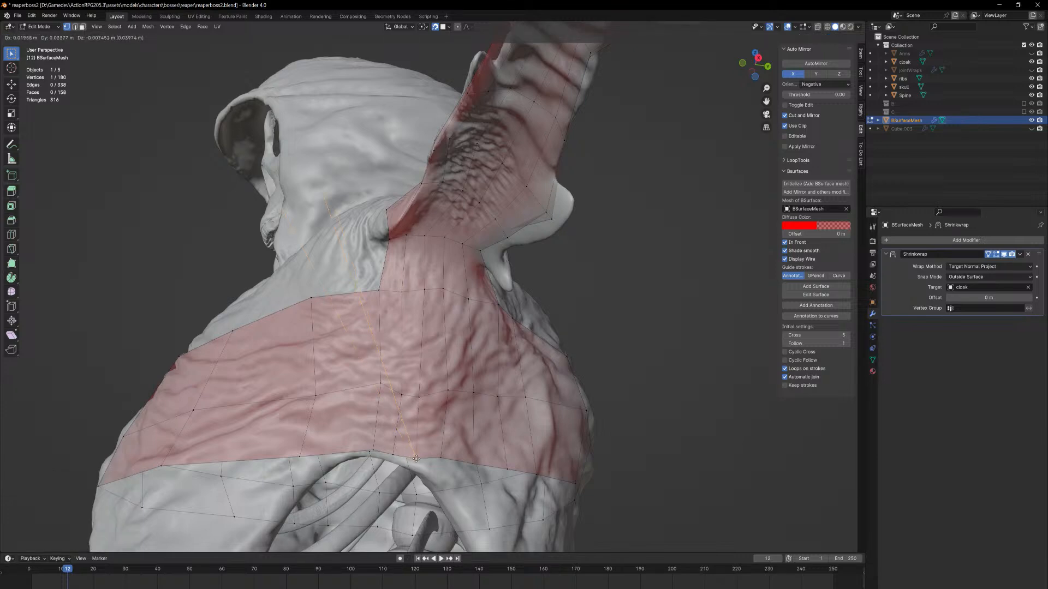
pyautogui.click(416, 458)
# Shift the rearmost added loop's top, middle and lower vertices slightly forward on the back side of the torso band
pyautogui.moveTo(472, 399); pyautogui.dragTo(480, 303, button='middle')
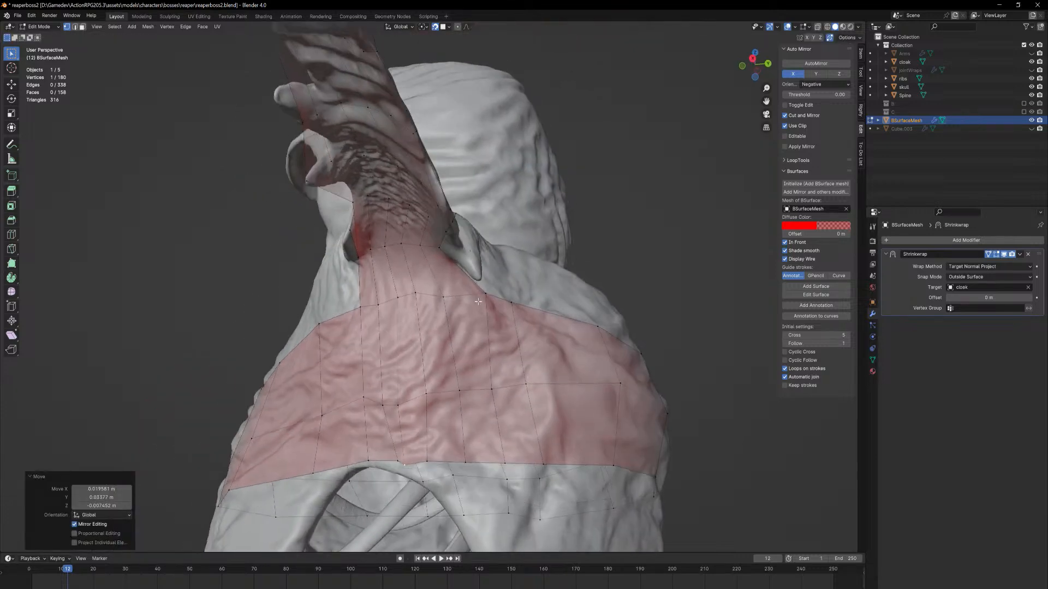
pyautogui.press('g')
pyautogui.click(468, 299)
pyautogui.click(493, 388)
pyautogui.press('g')
pyautogui.click(487, 388)
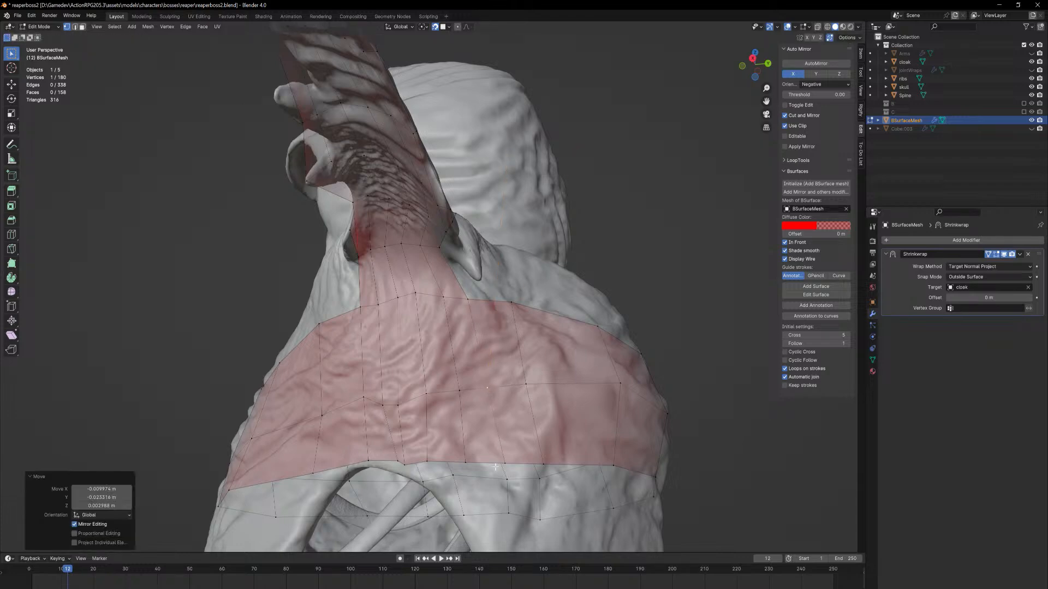
pyautogui.click(507, 461)
pyautogui.press('g')
pyautogui.click(499, 462)
# Examine the edge loops running from the sleeve into the torso band and the uncovered shoulder from several sides
pyautogui.moveTo(407, 387); pyautogui.dragTo(459, 315, button='middle')
pyautogui.press('2')
pyautogui.keyDown('alt'); pyautogui.click(463, 305); pyautogui.keyUp('alt')
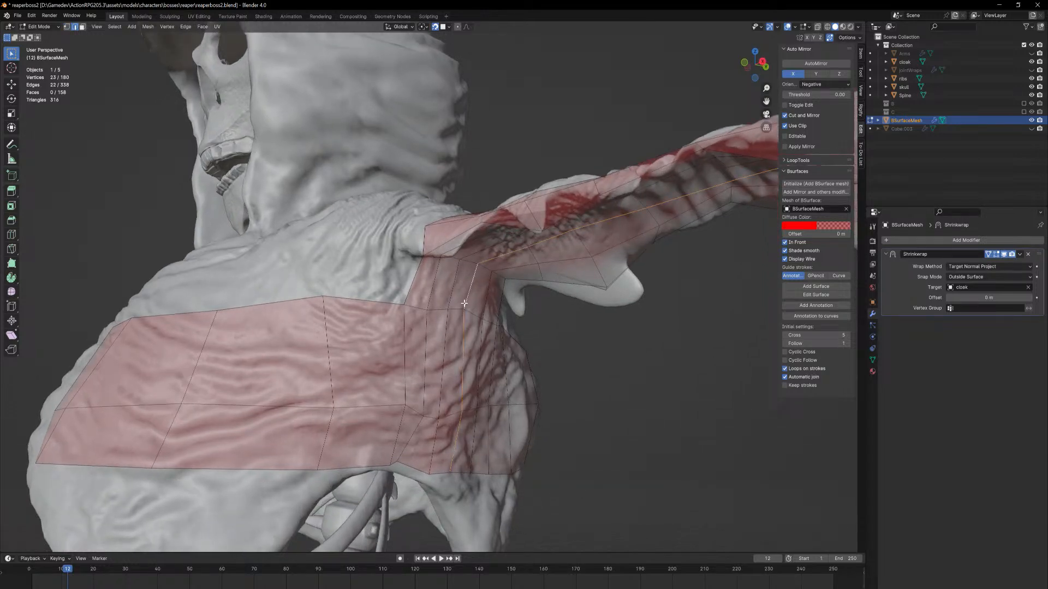
pyautogui.scroll(-5, 463, 305)
pyautogui.moveTo(541, 474); pyautogui.dragTo(577, 339, button='middle')
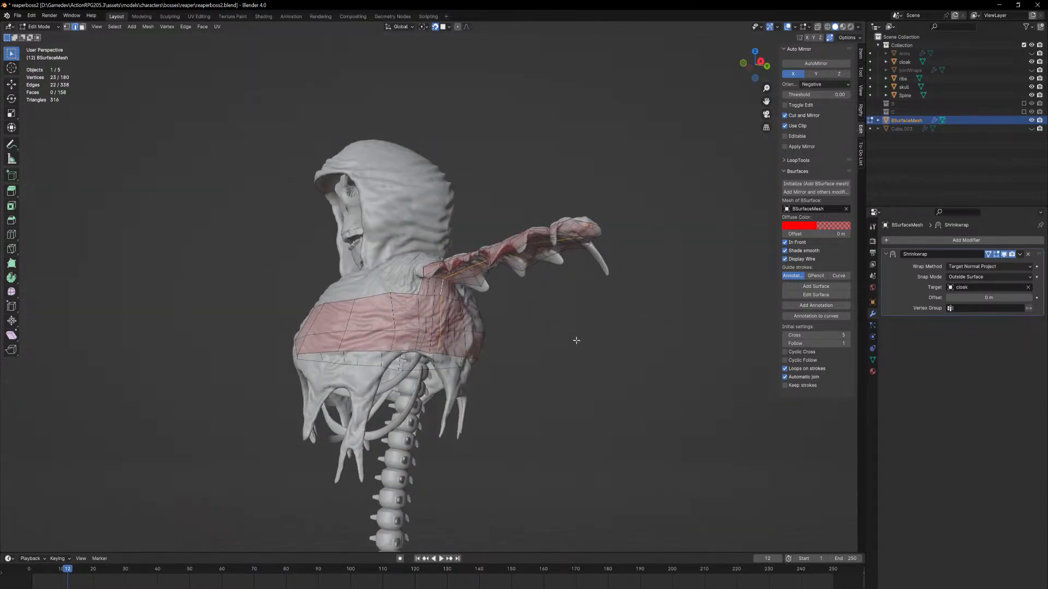
pyautogui.moveTo(524, 292); pyautogui.dragTo(418, 300, button='middle')
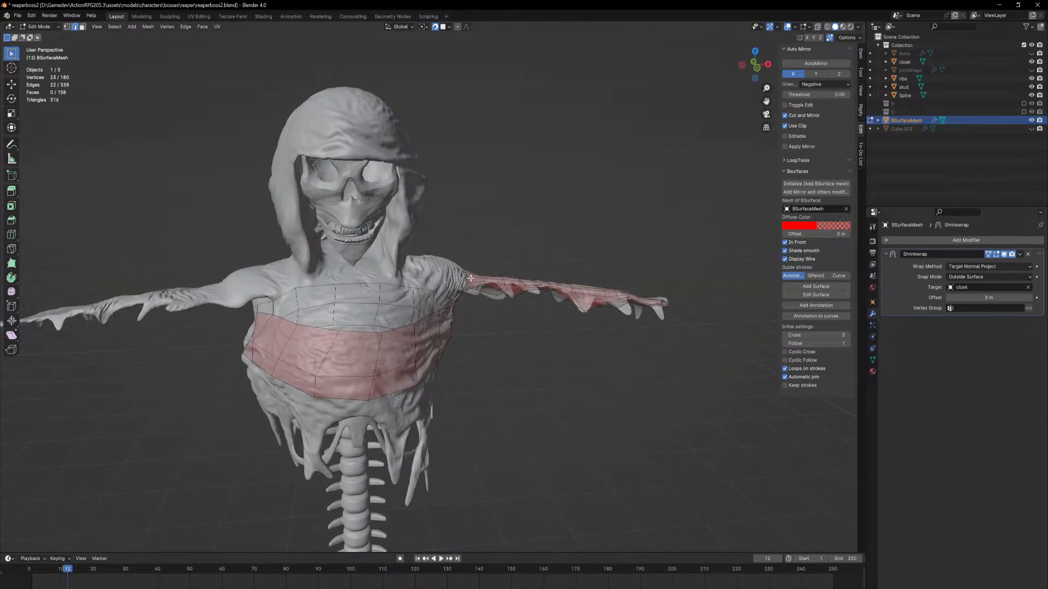
pyautogui.moveTo(567, 297); pyautogui.dragTo(488, 299, button='middle')
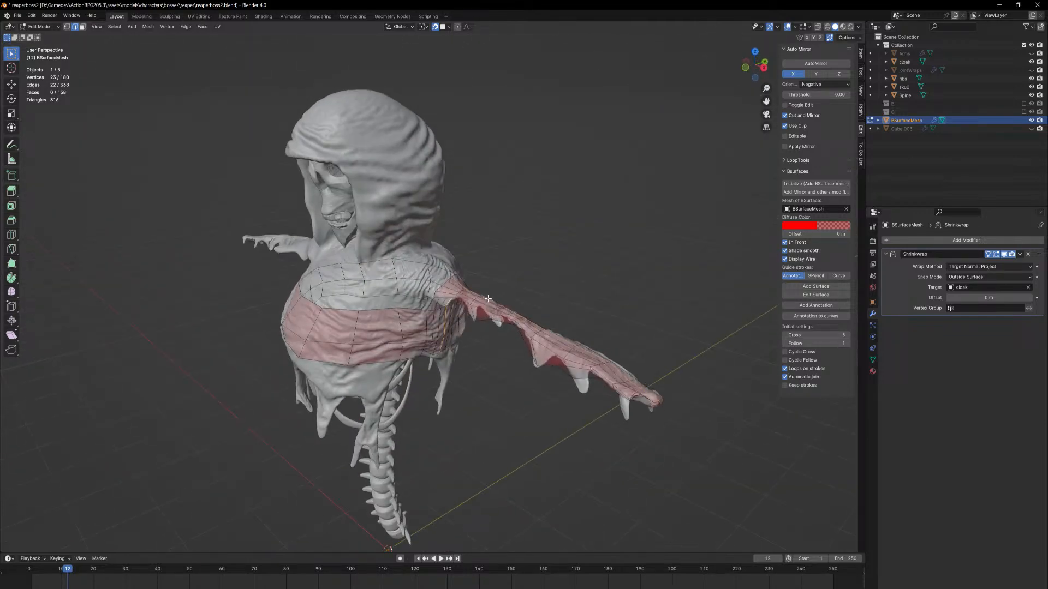
pyautogui.keyDown('shift'); pyautogui.click(413, 308); pyautogui.keyUp('shift')
pyautogui.moveTo(413, 307); pyautogui.dragTo(436, 228, button='middle')
pyautogui.scroll(6, 437, 277)
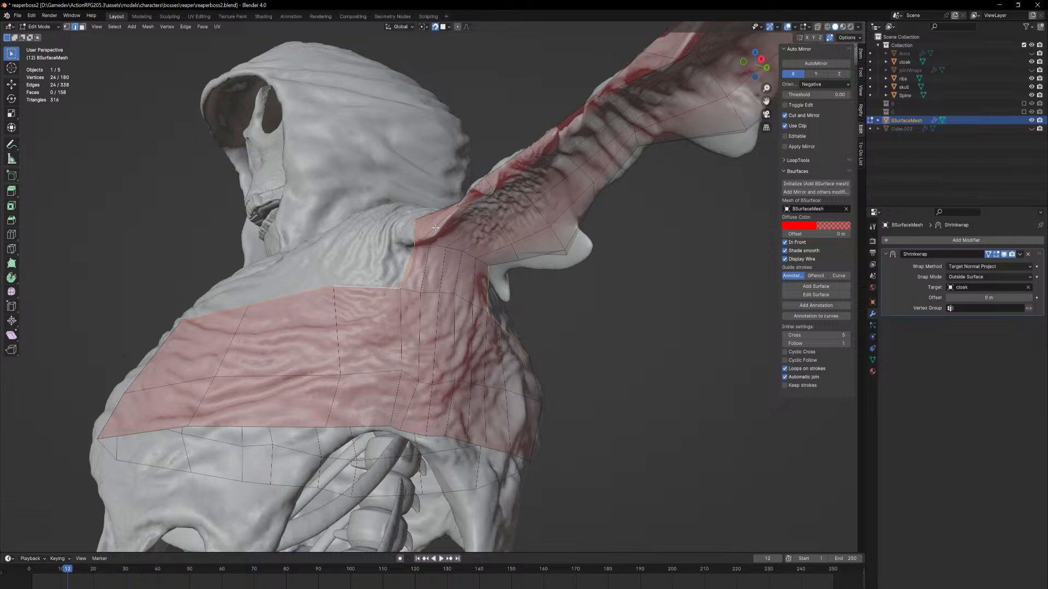
pyautogui.moveTo(436, 228); pyautogui.dragTo(458, 269, button='middle')
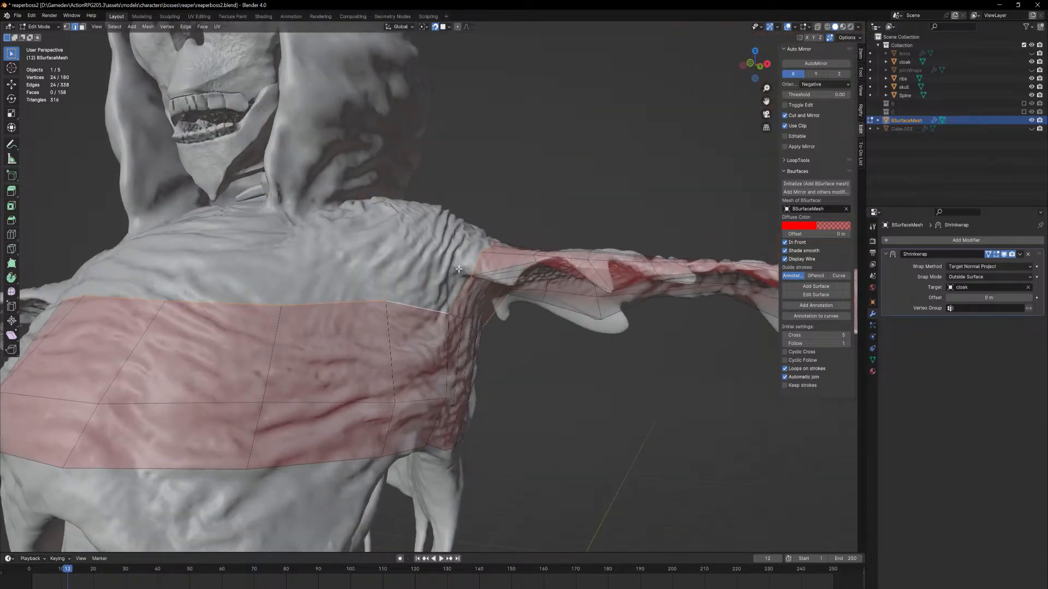
# Extrude the sleeve's front end edge about 0.17 m inward over the shoulder of the cloak
pyautogui.click(462, 266)
pyautogui.click(478, 262)
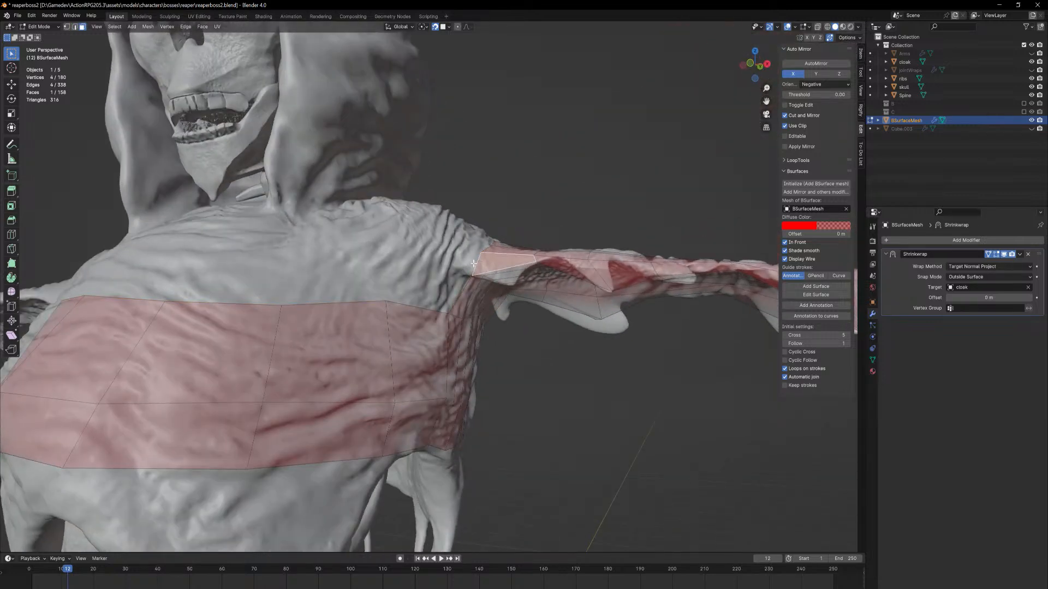
pyautogui.press('2')
pyautogui.click(474, 264)
pyautogui.moveTo(474, 264); pyautogui.dragTo(445, 265, button='middle')
pyautogui.press('e')
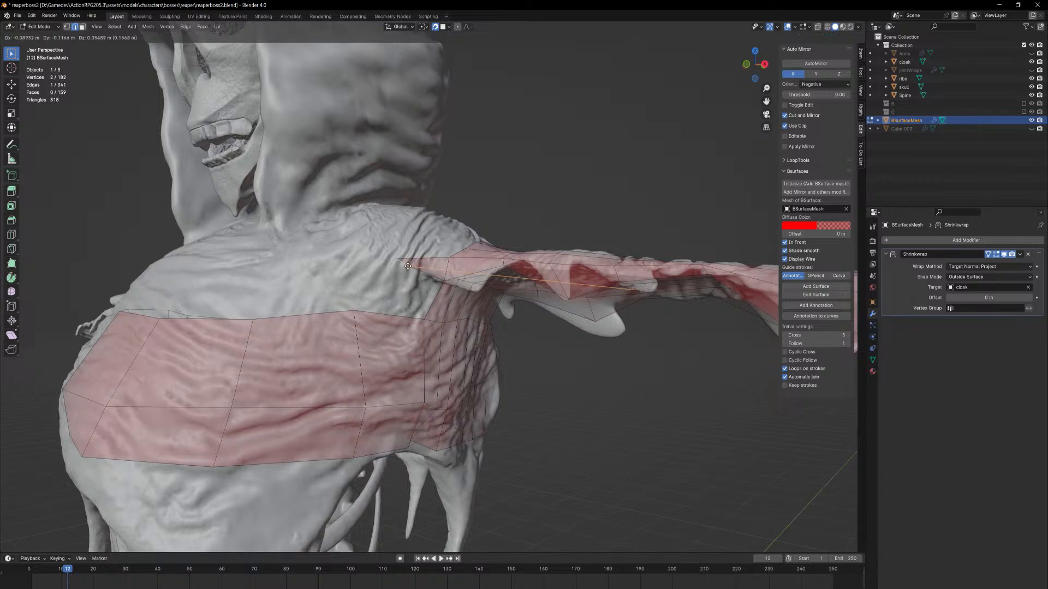
pyautogui.click(402, 276)
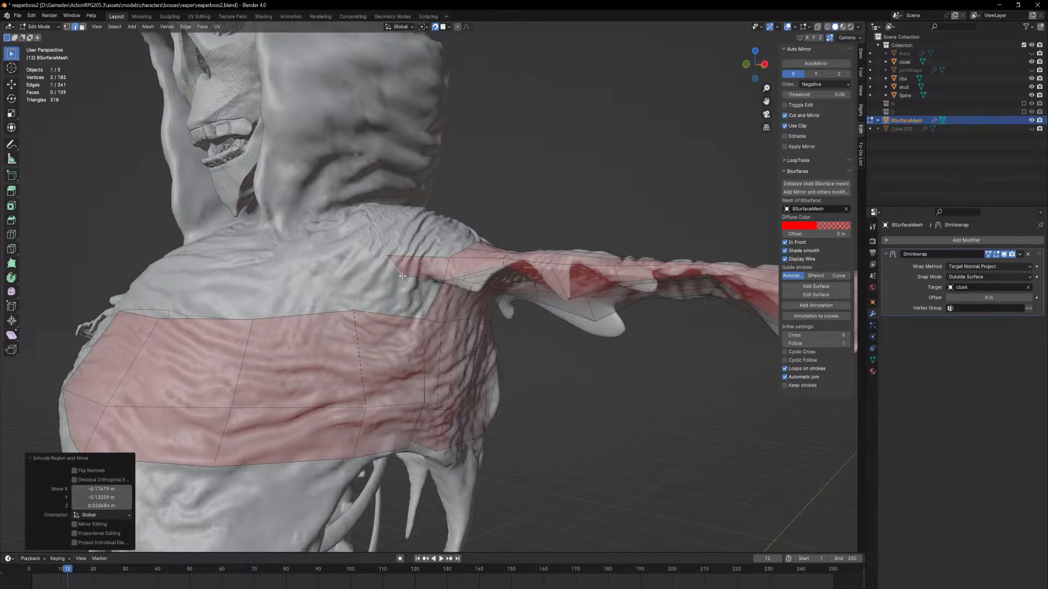
# Extrude the shoulder strip's inner edge about 0.52 m across the upper chest and lower its bottom vertex to even the strip's width
pyautogui.press('e')
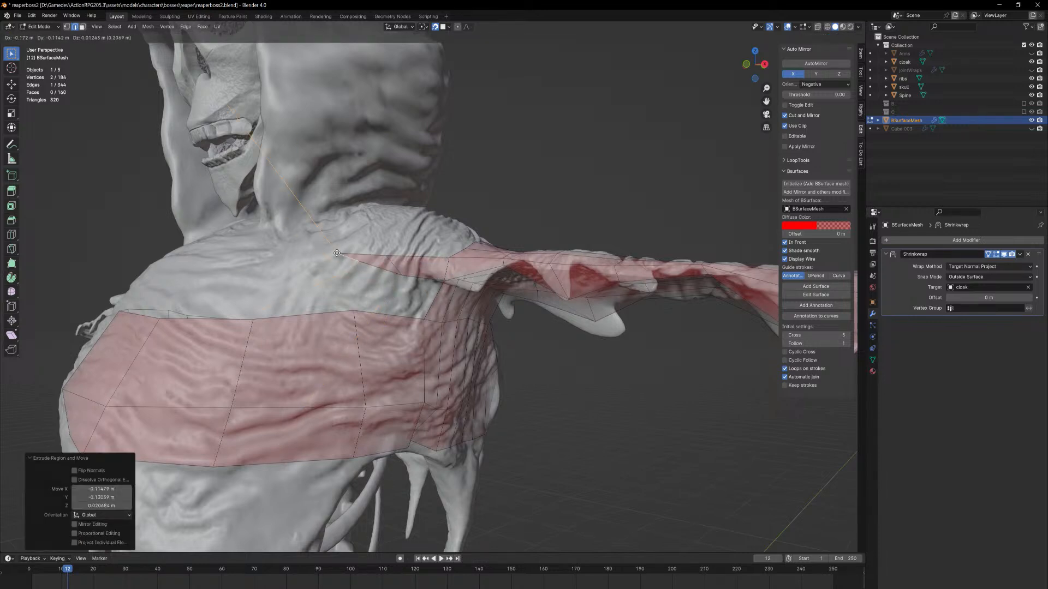
pyautogui.click(295, 264)
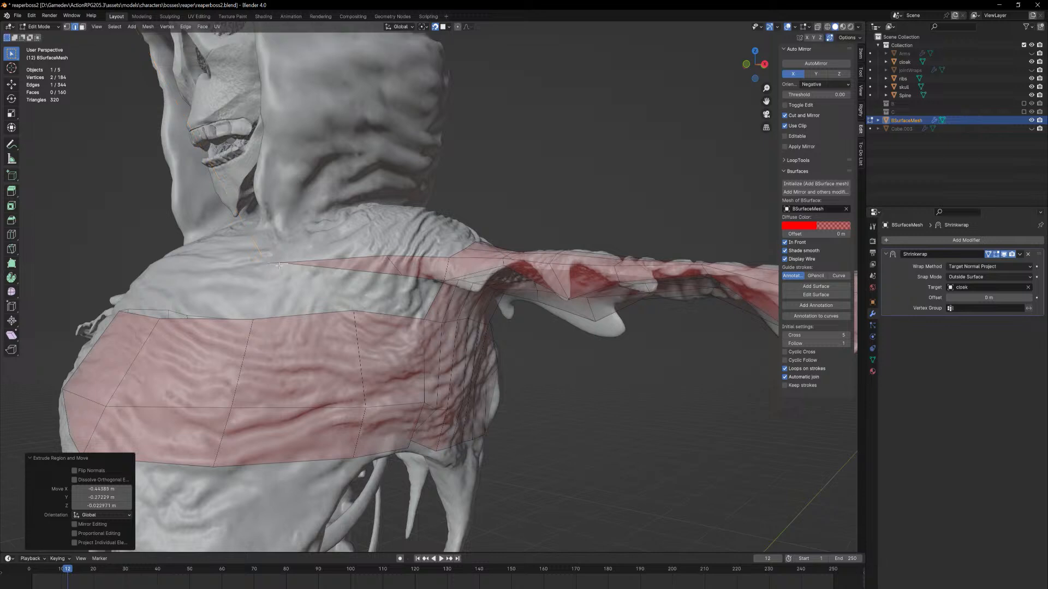
pyautogui.click(290, 265)
pyautogui.press('g')
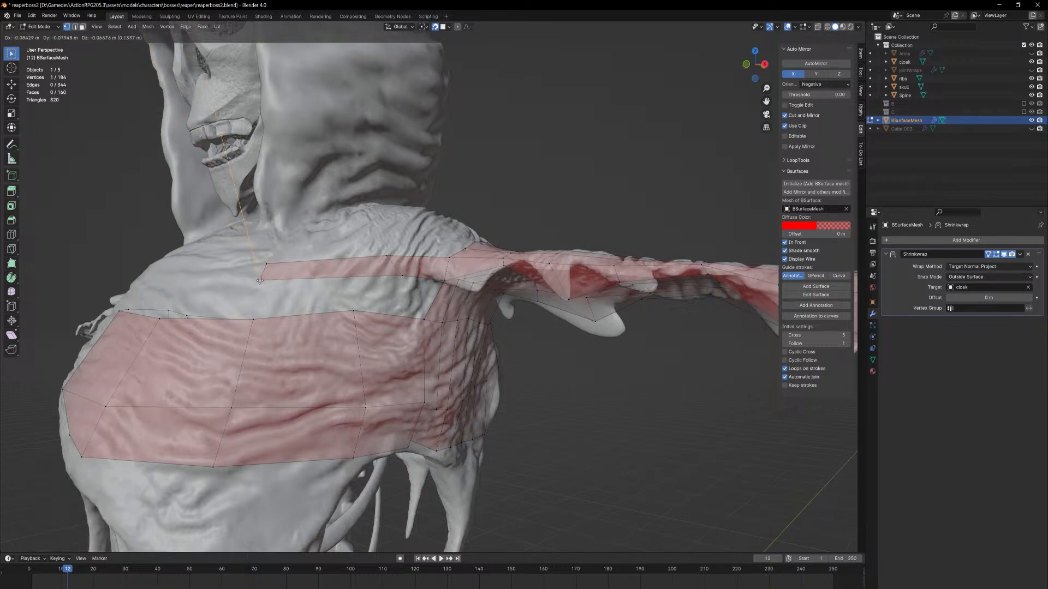
pyautogui.click(264, 281)
# Shift the strip's middle upper and lower vertices inward so its two faces over the chest are evenly spaced
pyautogui.click(405, 275)
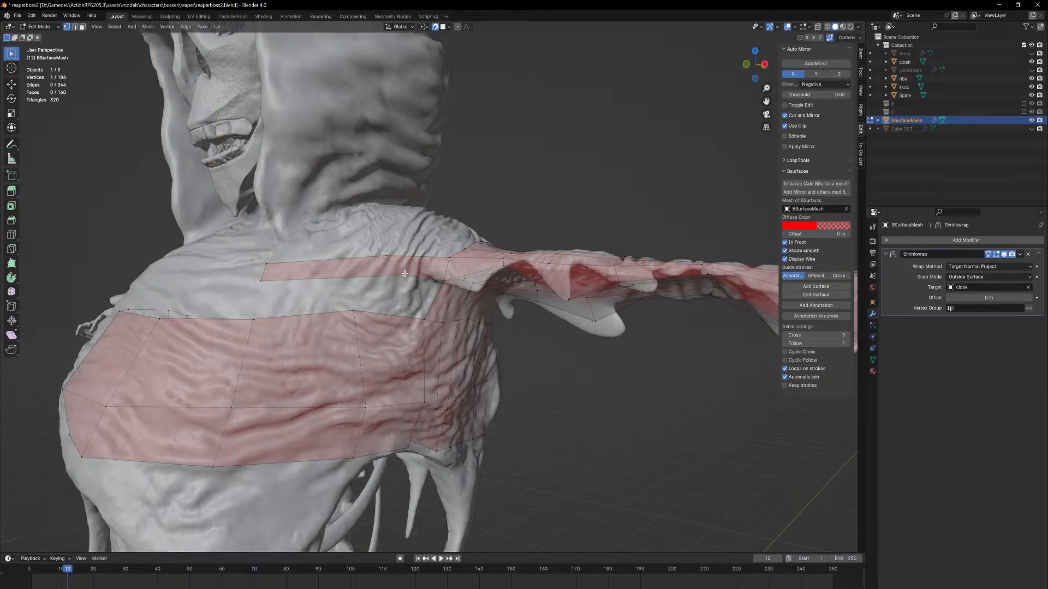
pyautogui.press('g')
pyautogui.click(359, 281)
pyautogui.press('g')
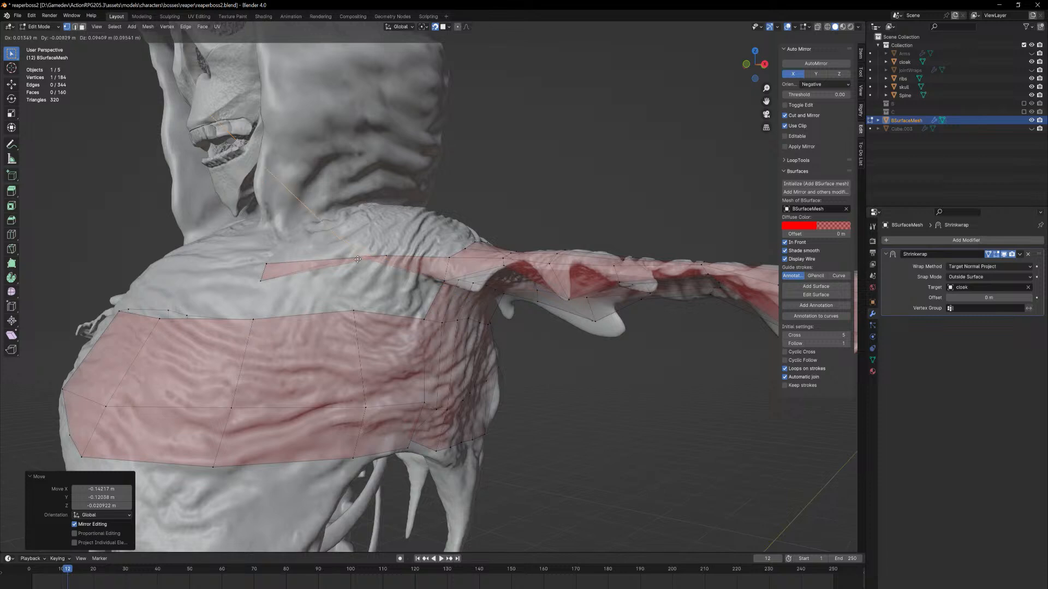
pyautogui.click(393, 251)
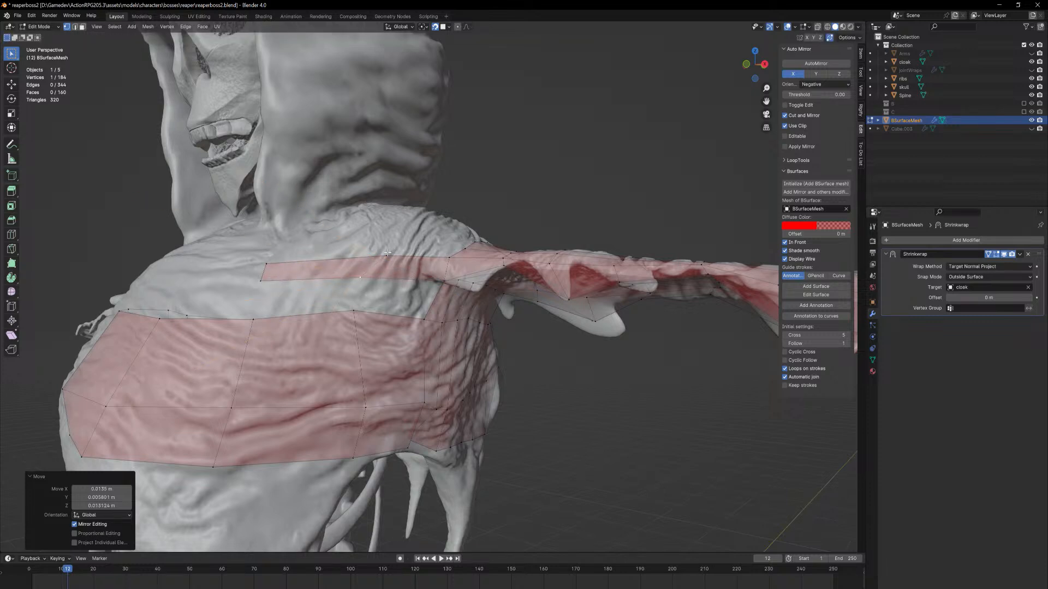
pyautogui.click(388, 253)
pyautogui.press('g')
pyautogui.click(361, 251)
# Fill two faces between the chest strip and the upper border of the torso band, working inward from the armpit
pyautogui.press('2')
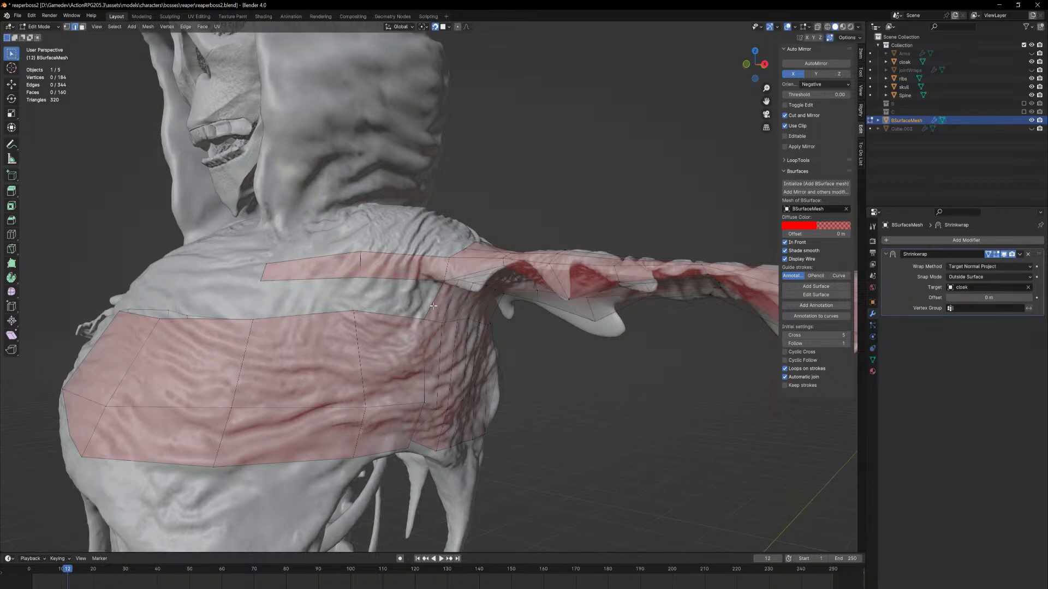
pyautogui.click(437, 309)
pyautogui.press('f')
pyautogui.press('f')
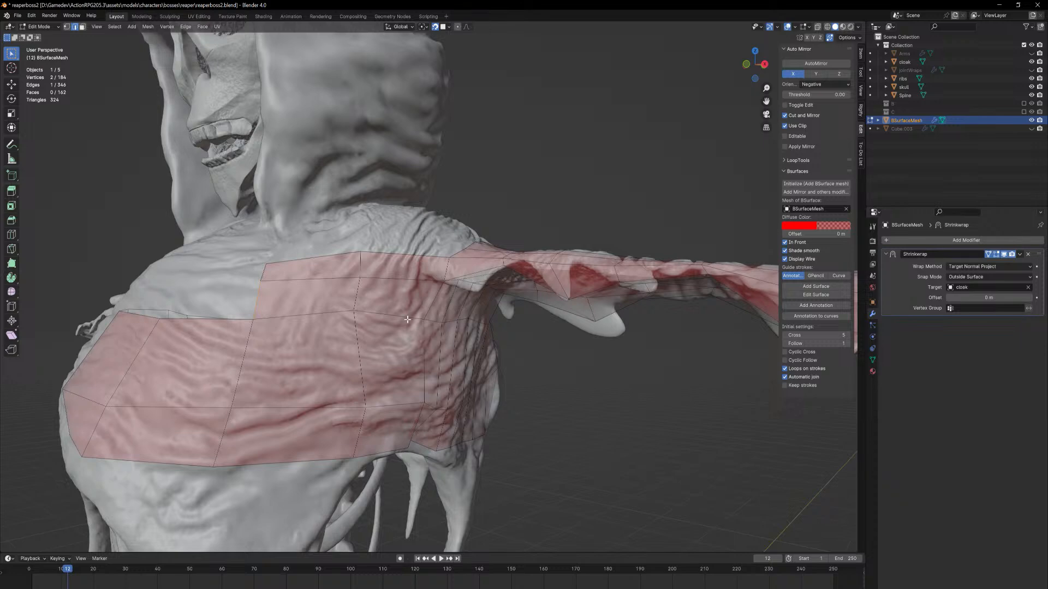
# Examine the horizontal edge loops and open borders around the torso and chest strip, including the corner of the remaining gap
pyautogui.moveTo(354, 320); pyautogui.dragTo(350, 297, button='middle')
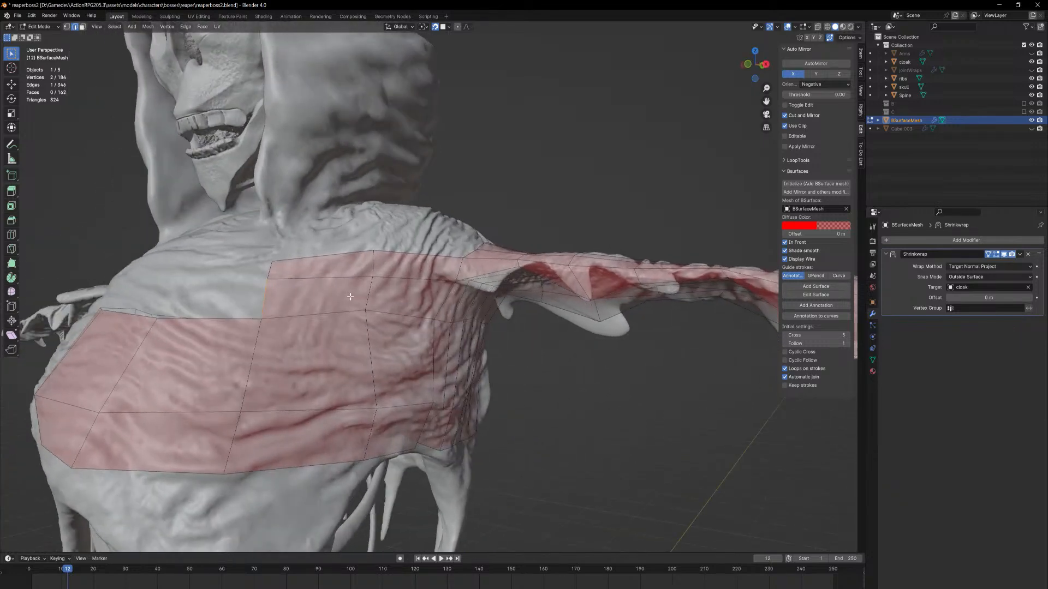
pyautogui.keyDown('alt'); pyautogui.click(380, 312); pyautogui.keyUp('alt')
pyautogui.keyDown('alt'); pyautogui.click(414, 404); pyautogui.keyUp('alt')
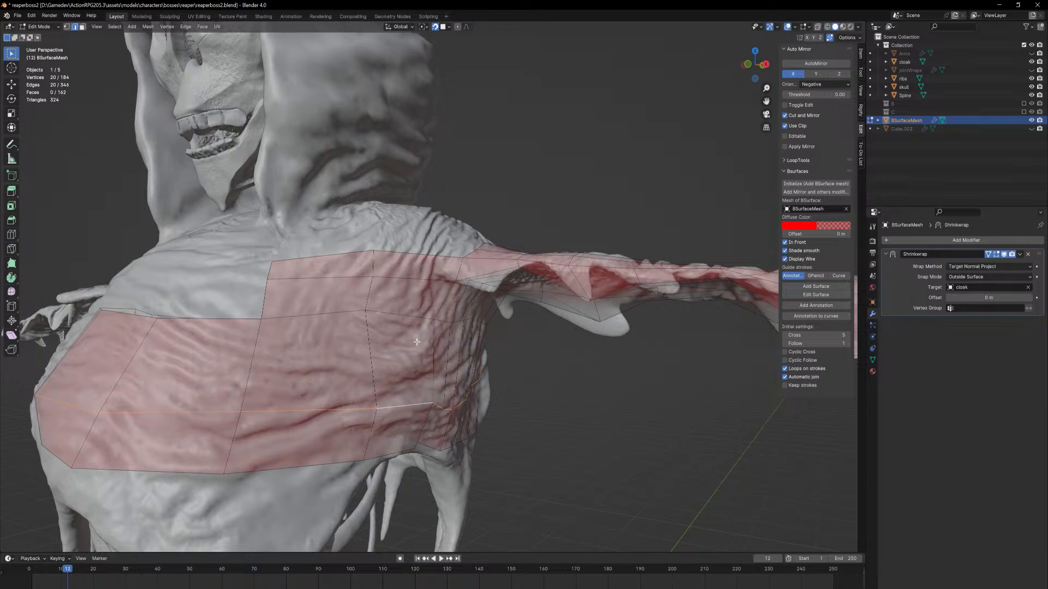
pyautogui.keyDown('alt'); pyautogui.click(424, 277); pyautogui.keyUp('alt')
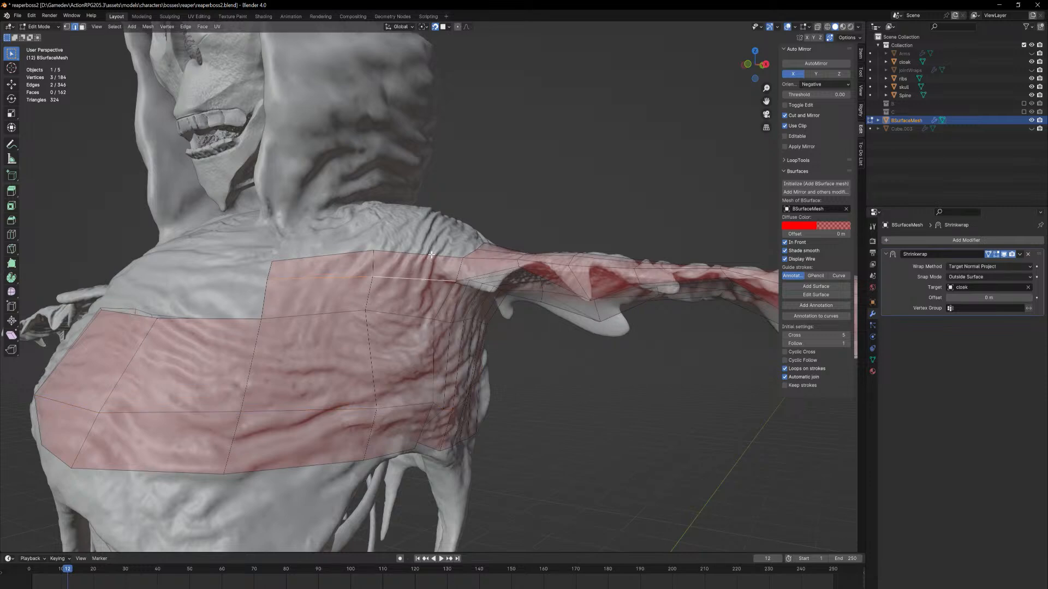
pyautogui.keyDown('alt'); pyautogui.click(431, 252); pyautogui.keyUp('alt')
pyautogui.moveTo(404, 270); pyautogui.dragTo(406, 365, button='middle')
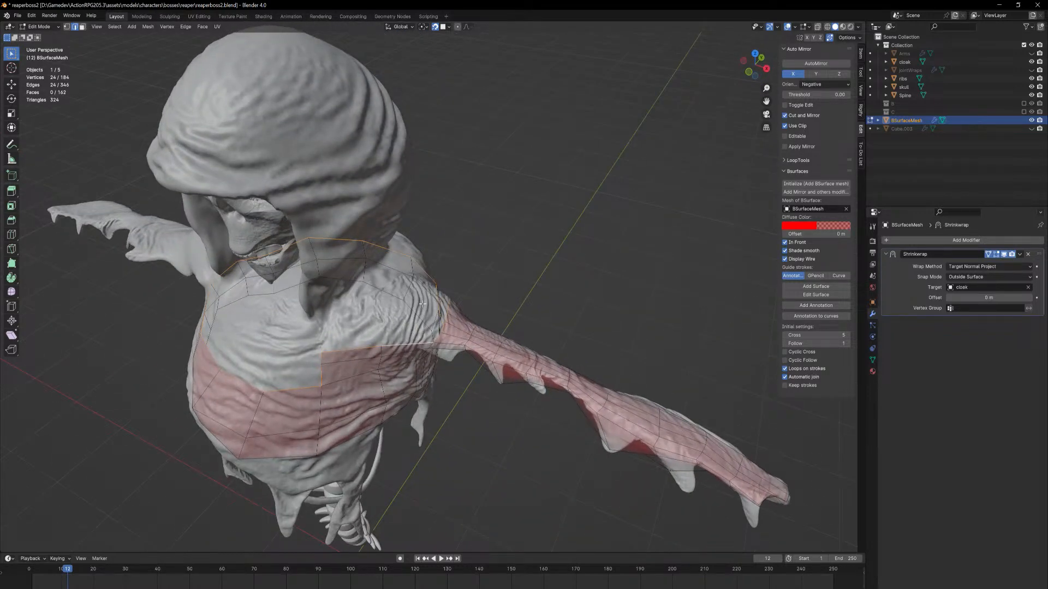
pyautogui.keyDown('shift'); pyautogui.moveTo(420, 342); pyautogui.dragTo(587, 334, button='middle'); pyautogui.keyUp('shift')
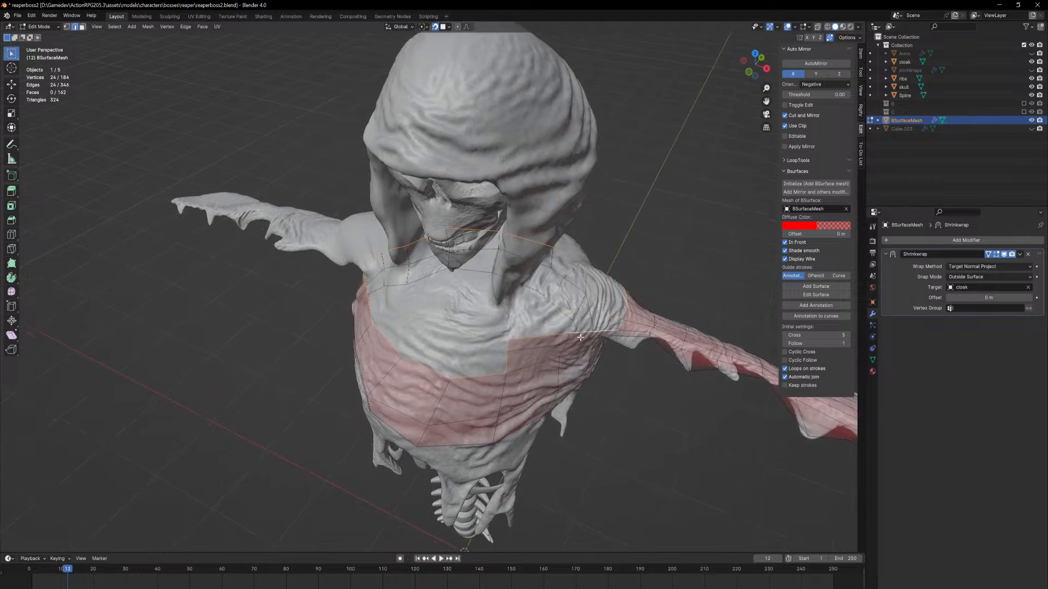
pyautogui.scroll(2, 538, 373)
pyautogui.press('1')
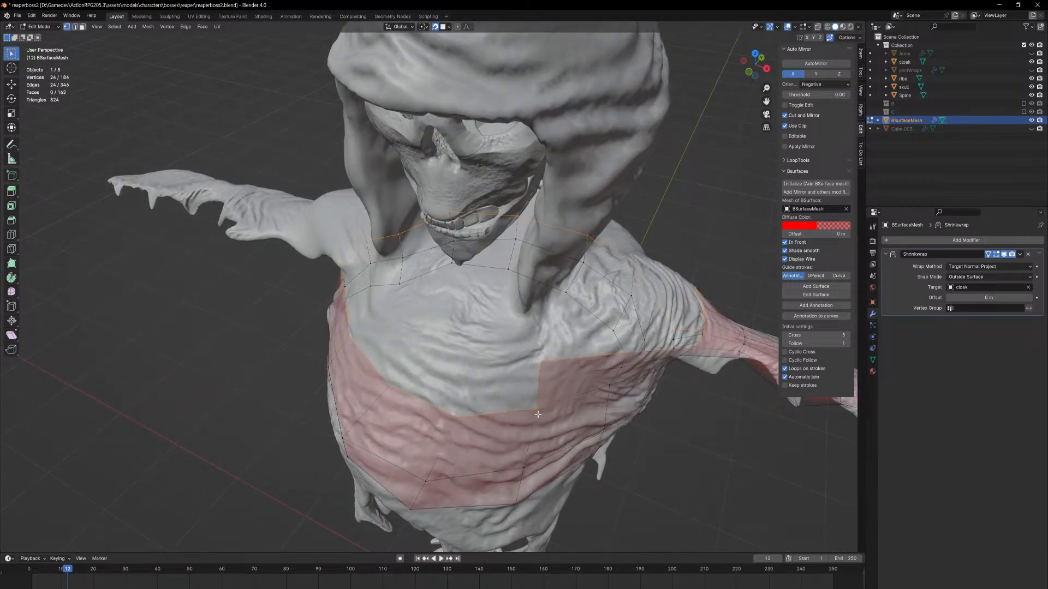
pyautogui.click(536, 412)
pyautogui.moveTo(537, 412); pyautogui.dragTo(542, 388, button='middle')
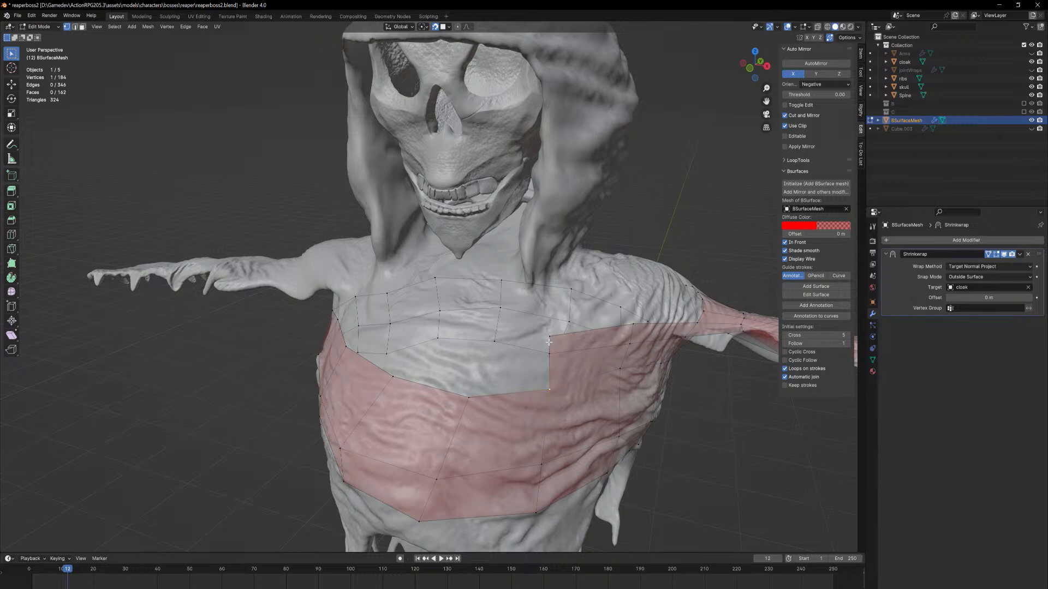
# Extend the strip across the chest towards the opposite shoulder with four edge extrusions, the first about 0.35 m long
pyautogui.press('2')
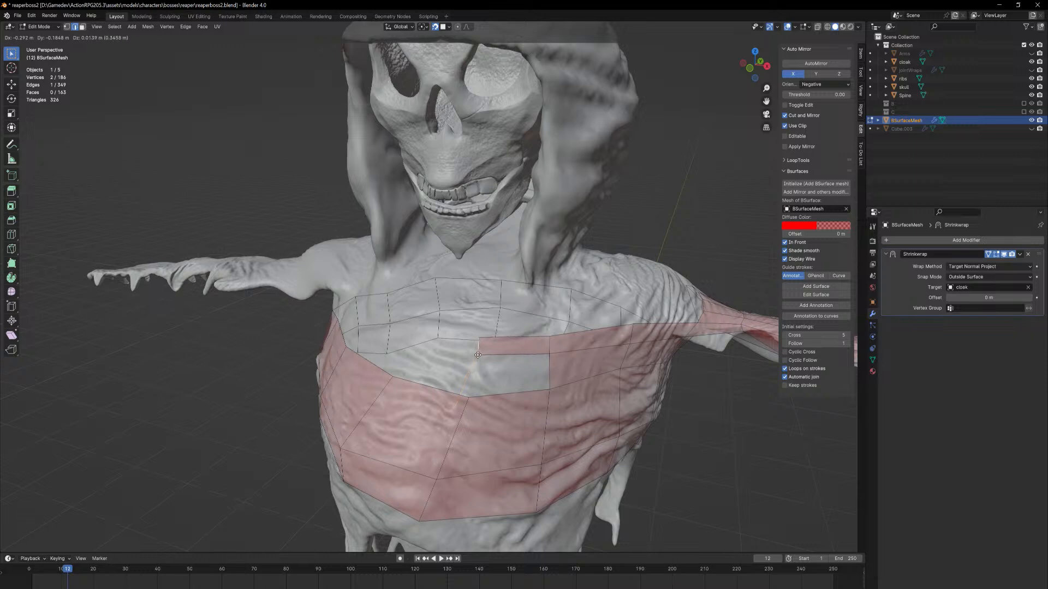
pyautogui.click(389, 343)
pyautogui.keyDown('ctrl'); pyautogui.click(402, 344); pyautogui.keyUp('ctrl')
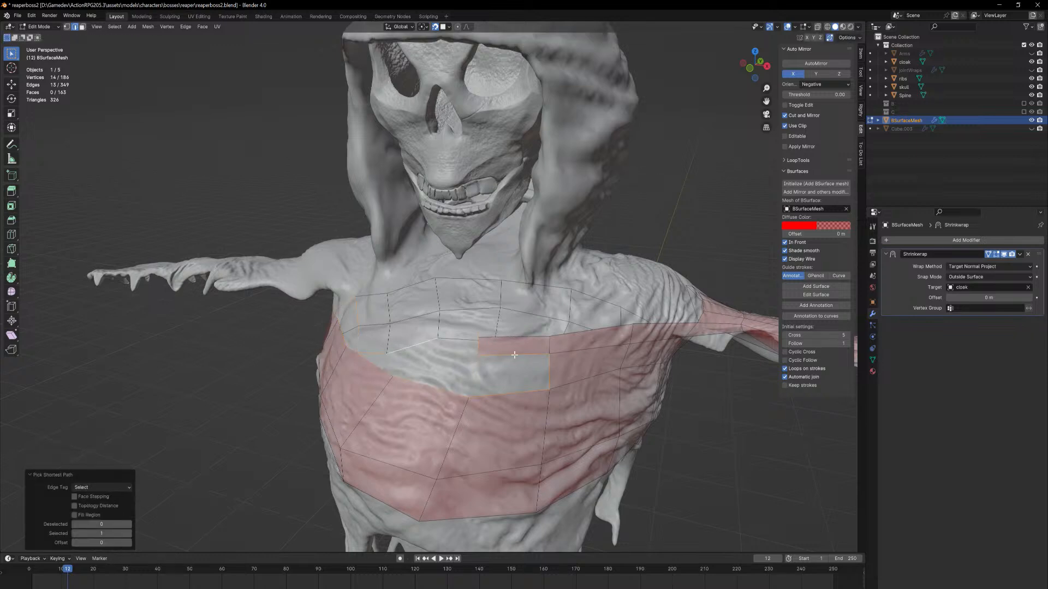
pyautogui.click(382, 334)
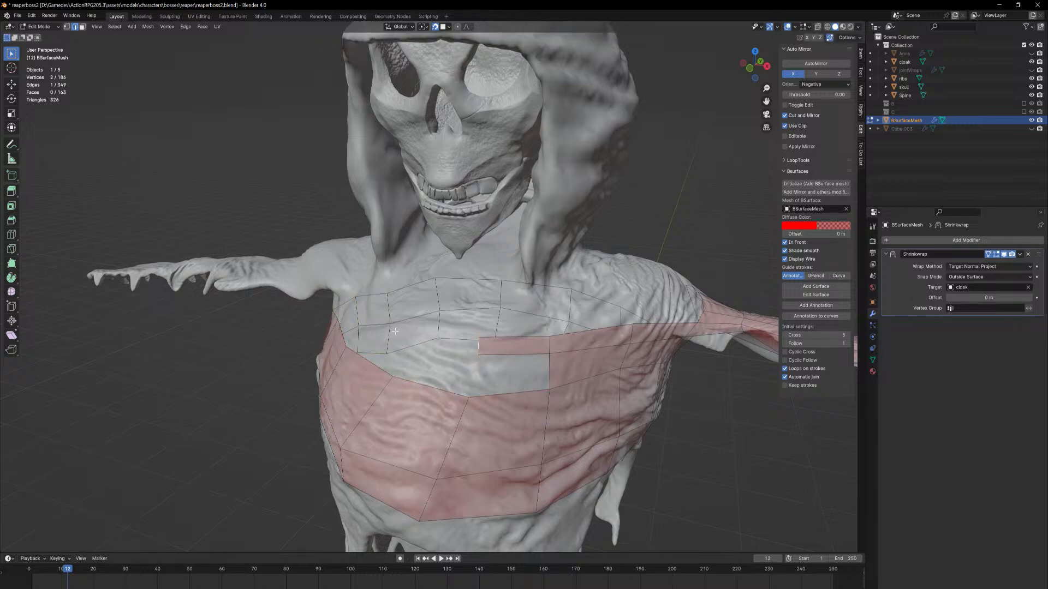
pyautogui.keyDown('ctrl'); pyautogui.rightClick(403, 338); pyautogui.keyUp('ctrl')
pyautogui.moveTo(392, 338); pyautogui.dragTo(452, 336, button='middle')
pyautogui.keyDown('ctrl'); pyautogui.rightClick(397, 336); pyautogui.keyUp('ctrl')
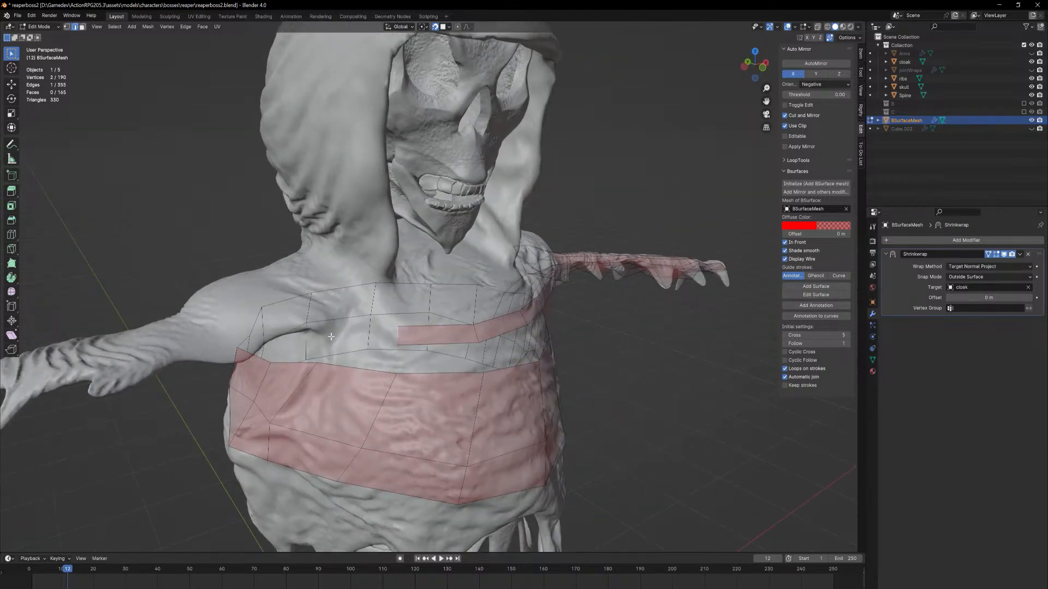
pyautogui.keyDown('ctrl'); pyautogui.rightClick(331, 338); pyautogui.keyUp('ctrl')
# Move the open vertex at the sleeve's rear end about 0.18 m upward and inward over the back of the shoulder
pyautogui.moveTo(429, 339); pyautogui.dragTo(282, 319, button='middle')
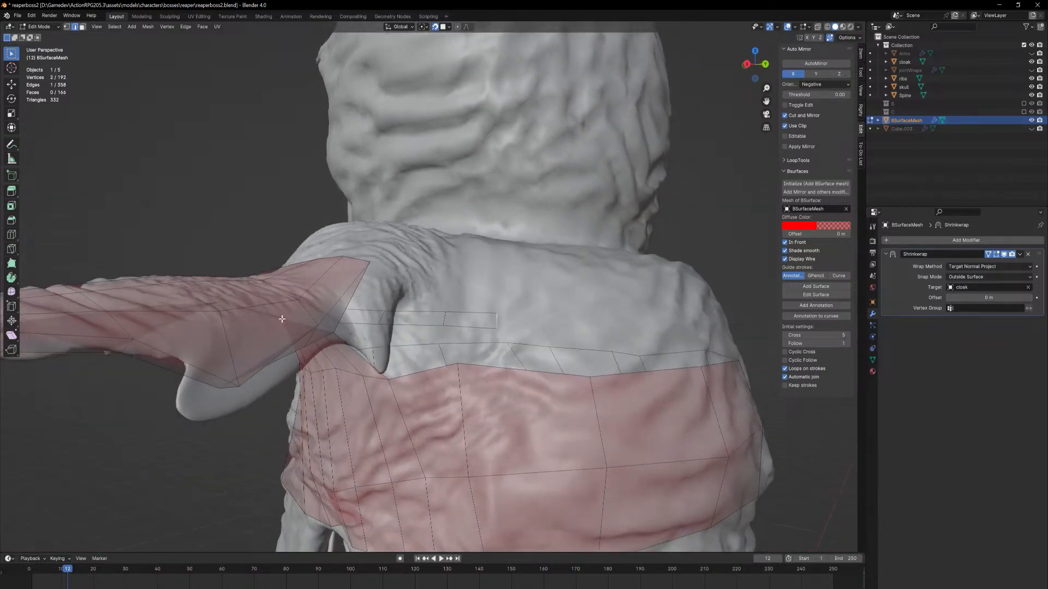
pyautogui.moveTo(347, 304); pyautogui.dragTo(312, 325, button='middle')
pyautogui.press('1')
pyautogui.click(249, 352)
pyautogui.press('g')
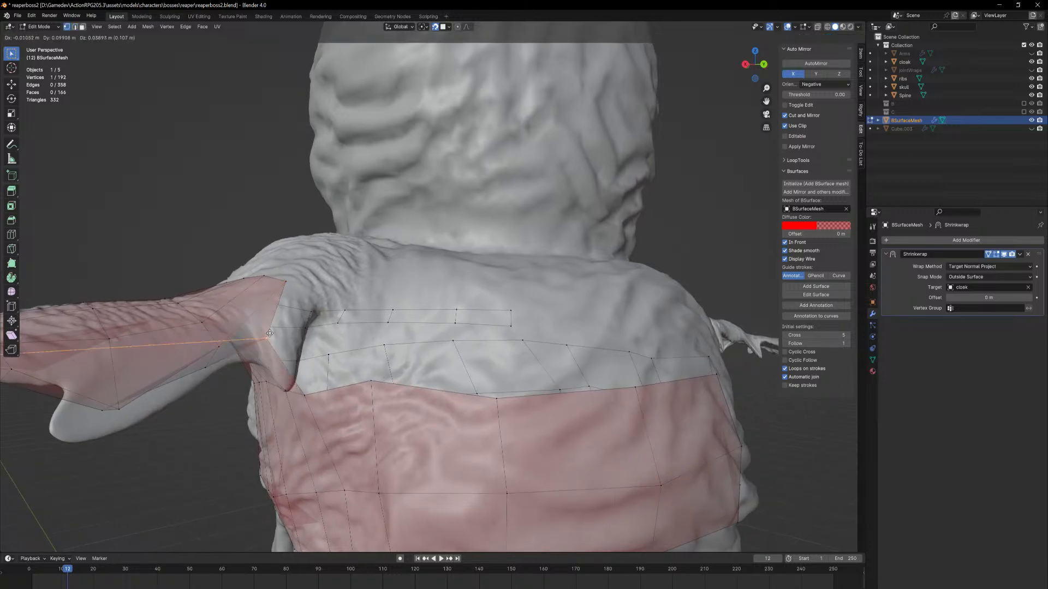
pyautogui.click(295, 314)
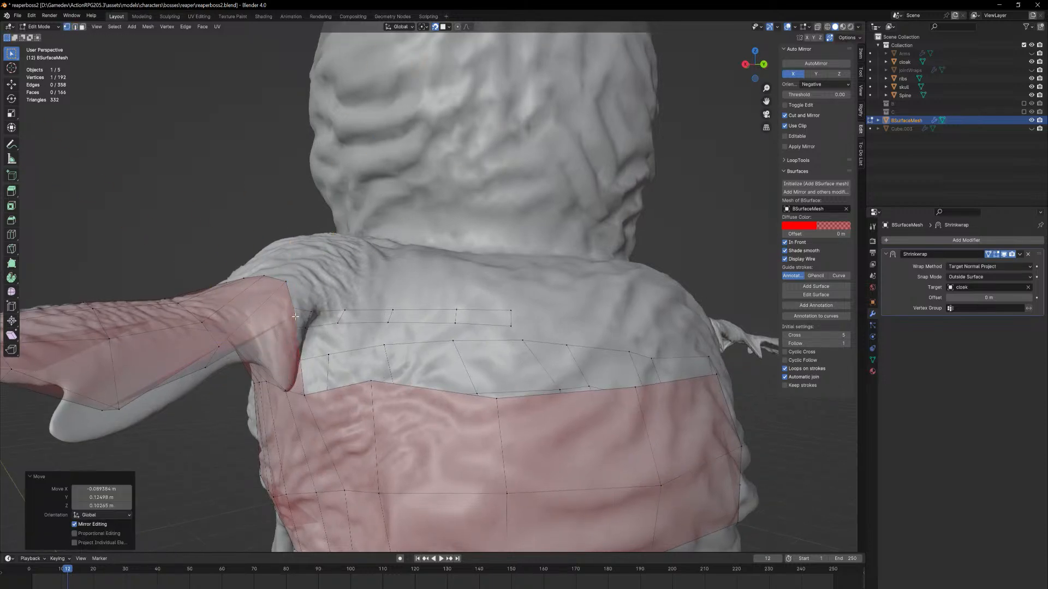
# Examine the mesh around the rear armpit and the face loop running from the chest strip into the sleeve
pyautogui.moveTo(295, 316); pyautogui.dragTo(527, 332, button='middle')
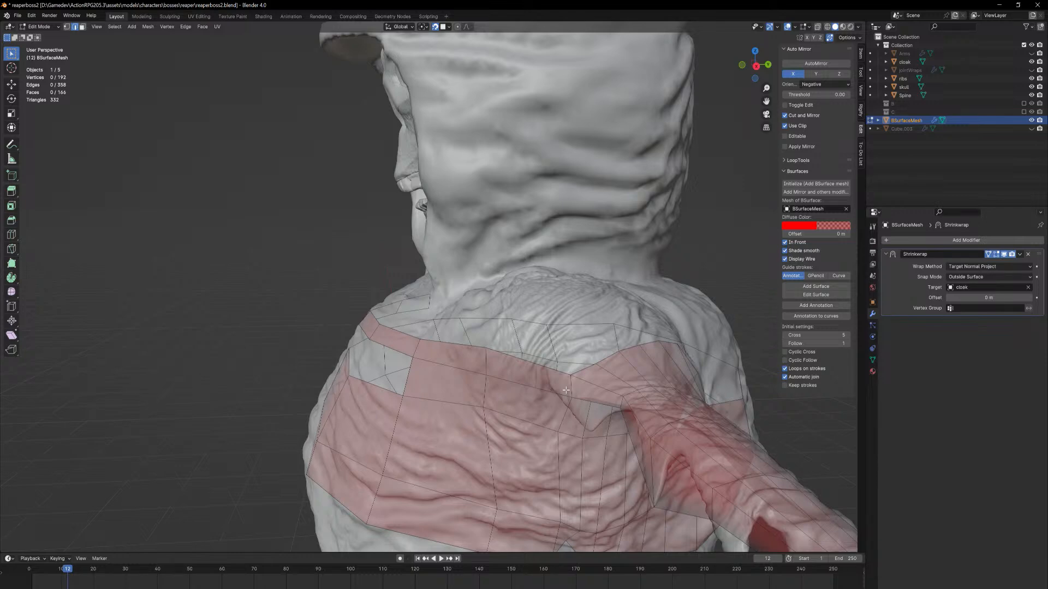
pyautogui.moveTo(621, 380); pyautogui.dragTo(458, 327, button='middle')
pyautogui.scroll(4, 457, 296)
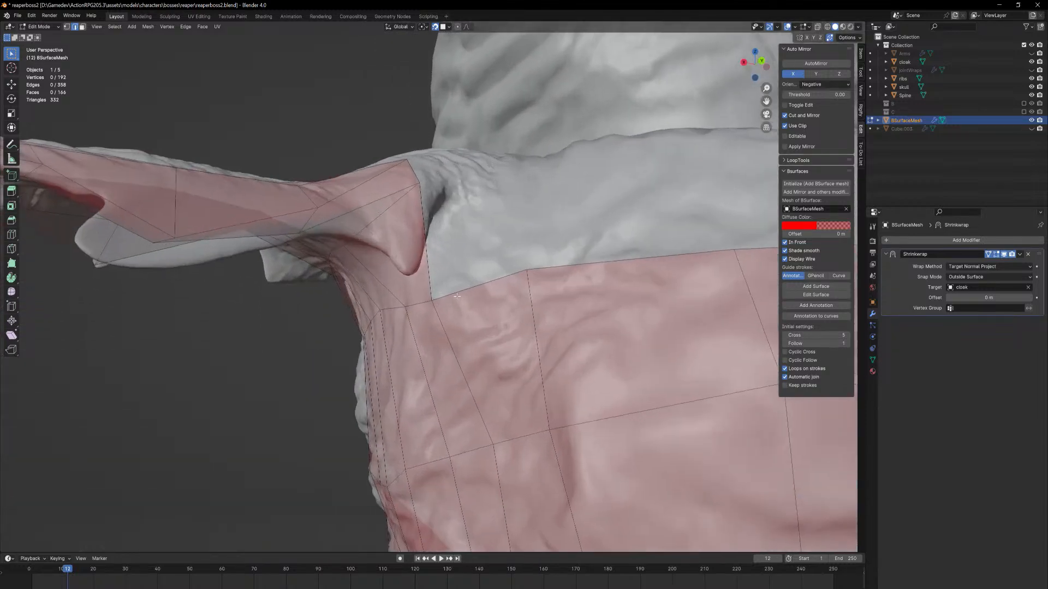
pyautogui.scroll(-1, 456, 302)
pyautogui.press('1')
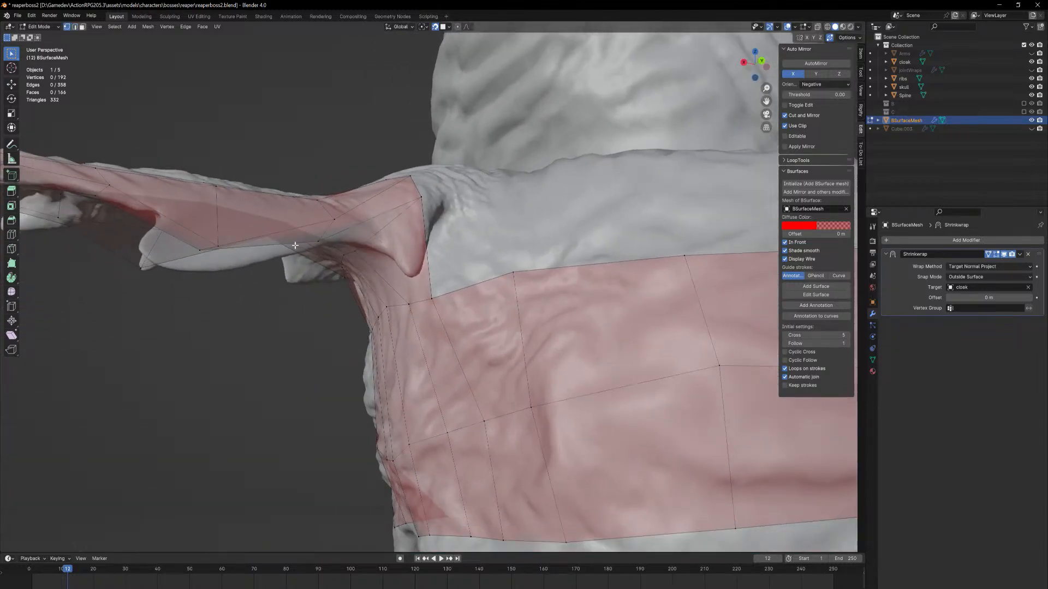
pyautogui.click(421, 197)
pyautogui.moveTo(347, 234); pyautogui.dragTo(376, 218, button='middle')
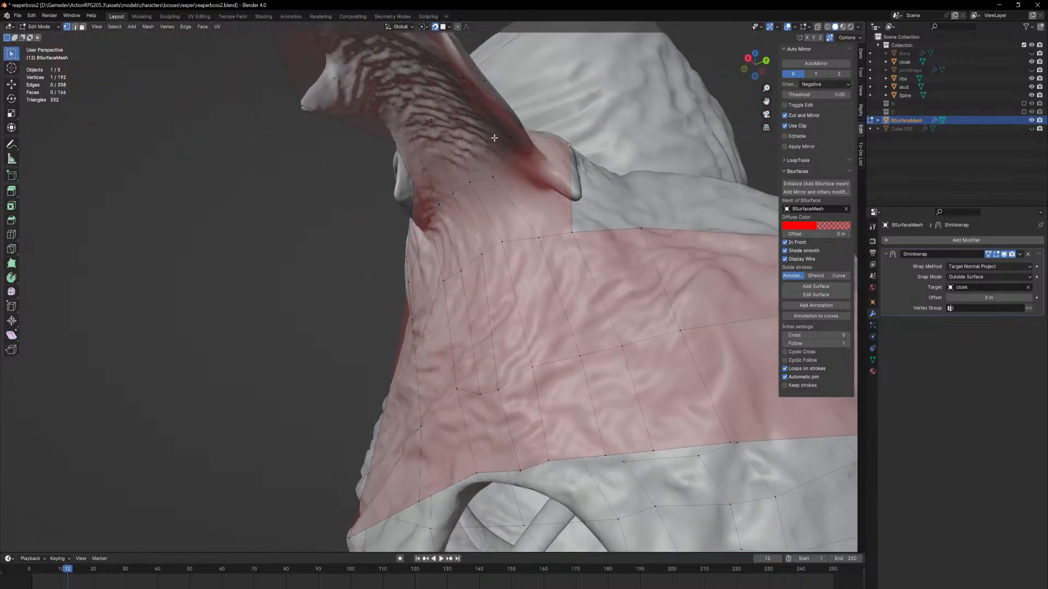
pyautogui.moveTo(511, 140); pyautogui.dragTo(493, 152, button='middle')
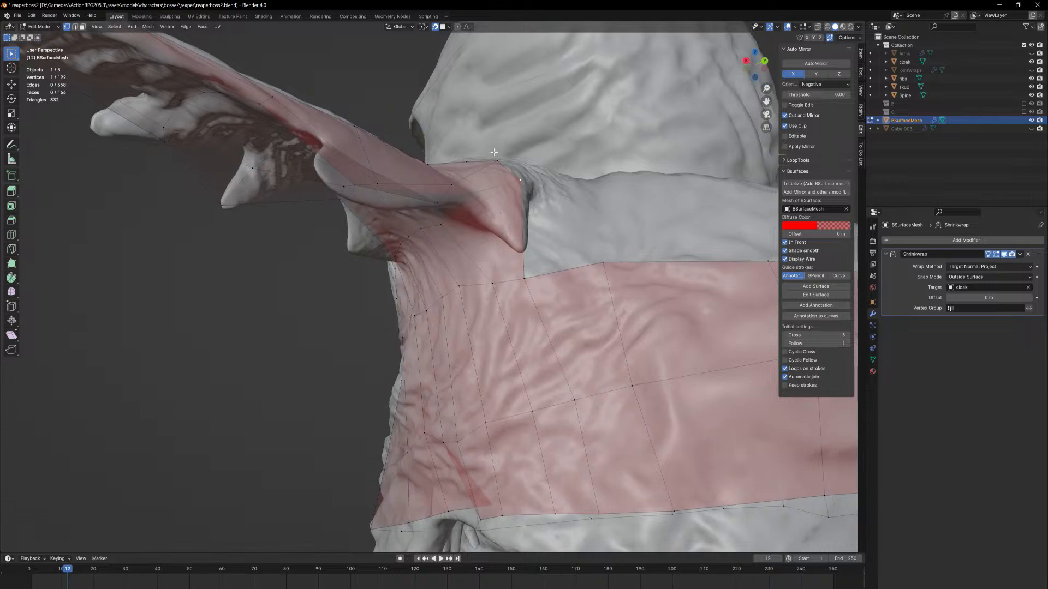
pyautogui.moveTo(394, 194); pyautogui.dragTo(465, 235, button='middle')
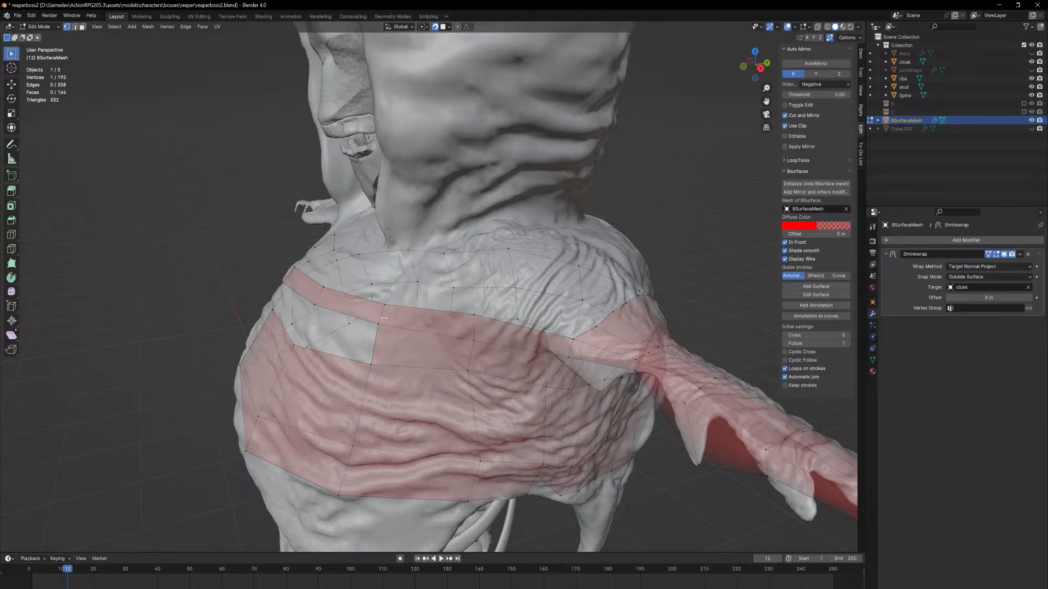
pyautogui.press('2')
pyautogui.press('3')
pyautogui.keyDown('alt'); pyautogui.click(289, 272); pyautogui.keyUp('alt')
pyautogui.moveTo(298, 274); pyautogui.dragTo(333, 357, button='middle')
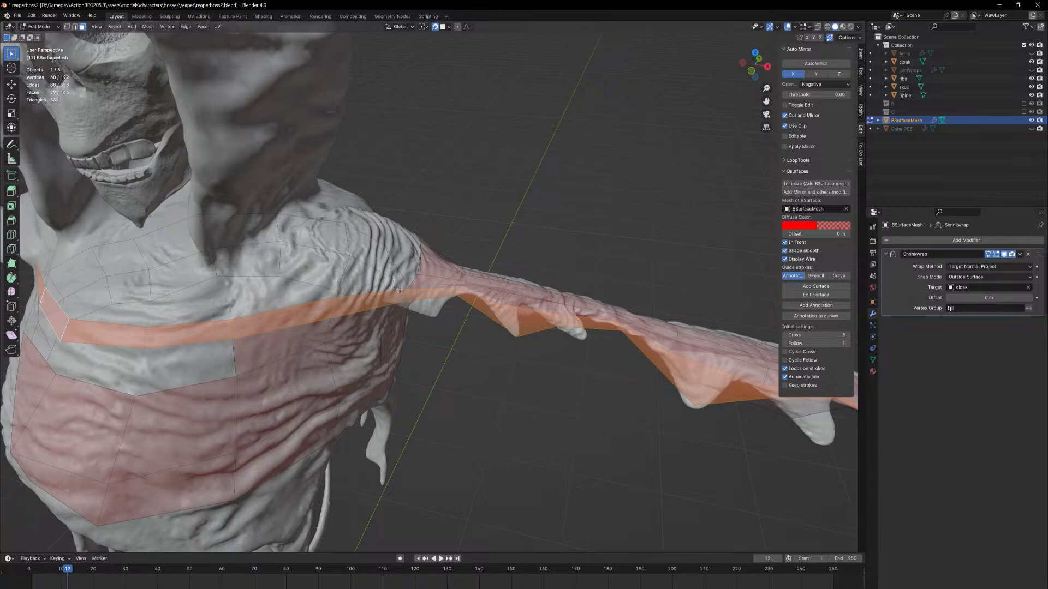
pyautogui.hotkey('alt', 'a')
# Fill a face in the corner between the chest strip and the sleeve's top opening, moving its new vertex about 0.22 m up the shoulder
pyautogui.press('1')
pyautogui.click(412, 274)
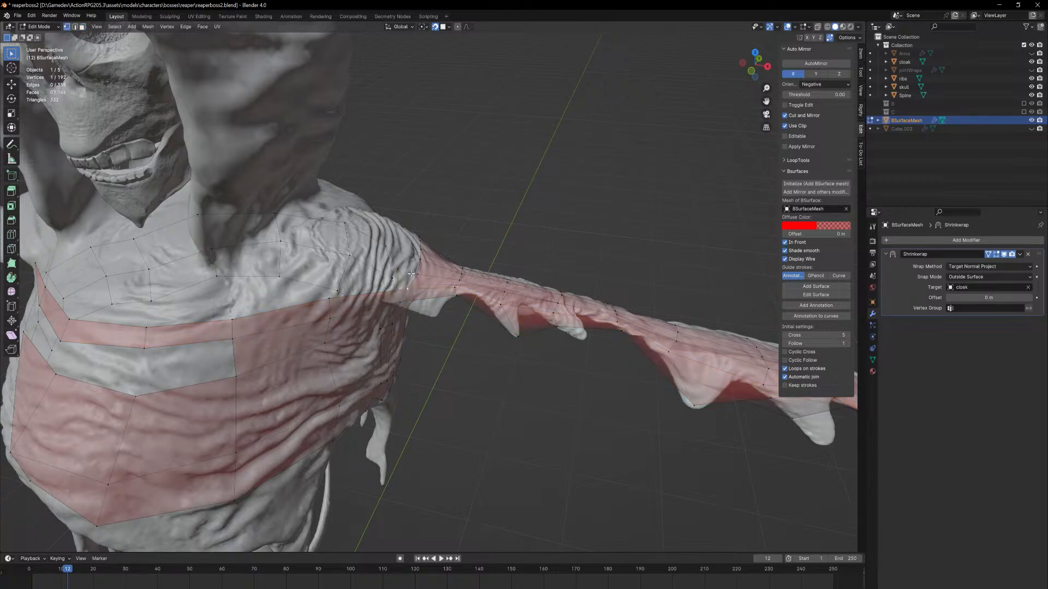
pyautogui.moveTo(413, 274); pyautogui.dragTo(402, 298, button='middle')
pyautogui.scroll(4, 403, 297)
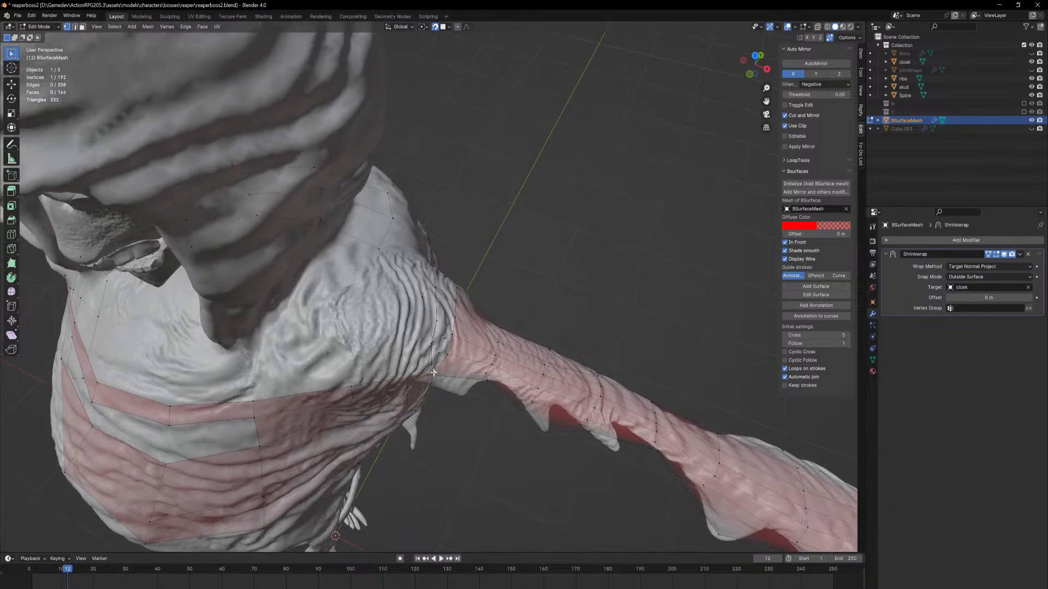
pyautogui.moveTo(431, 348); pyautogui.dragTo(406, 364, button='middle')
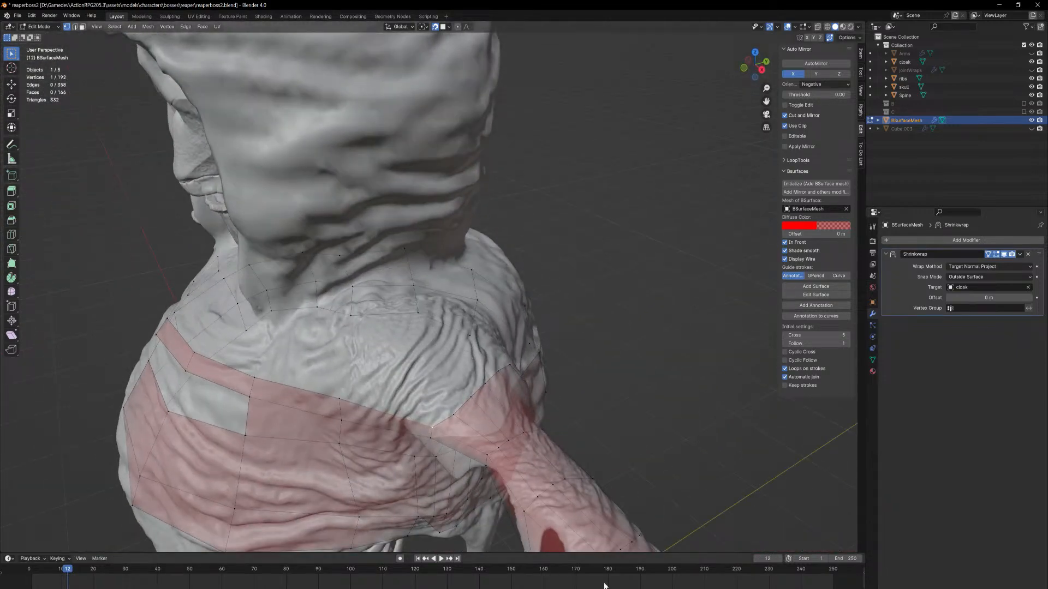
pyautogui.press('f')
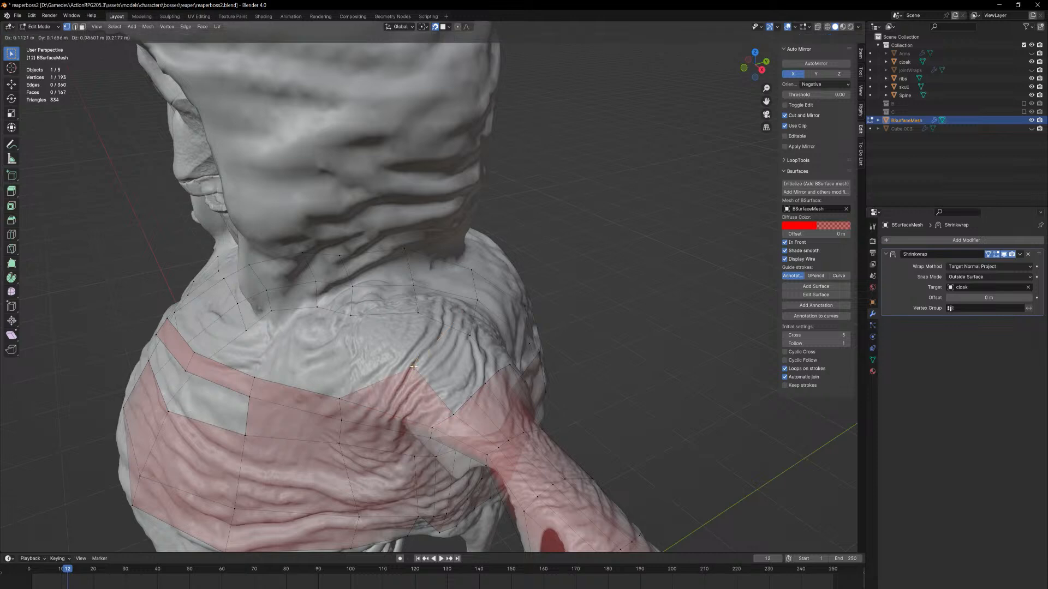
pyautogui.click(412, 363)
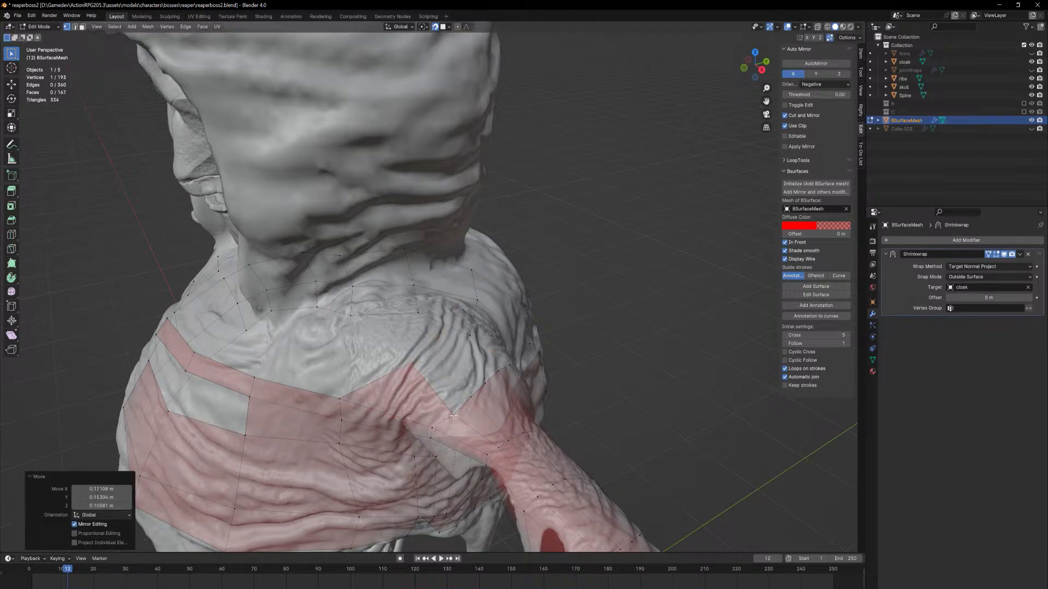
# Add three more faces along the sleeve's open edge over the top of the shoulder, placing the new corner vertices on the cloak
pyautogui.press('f')
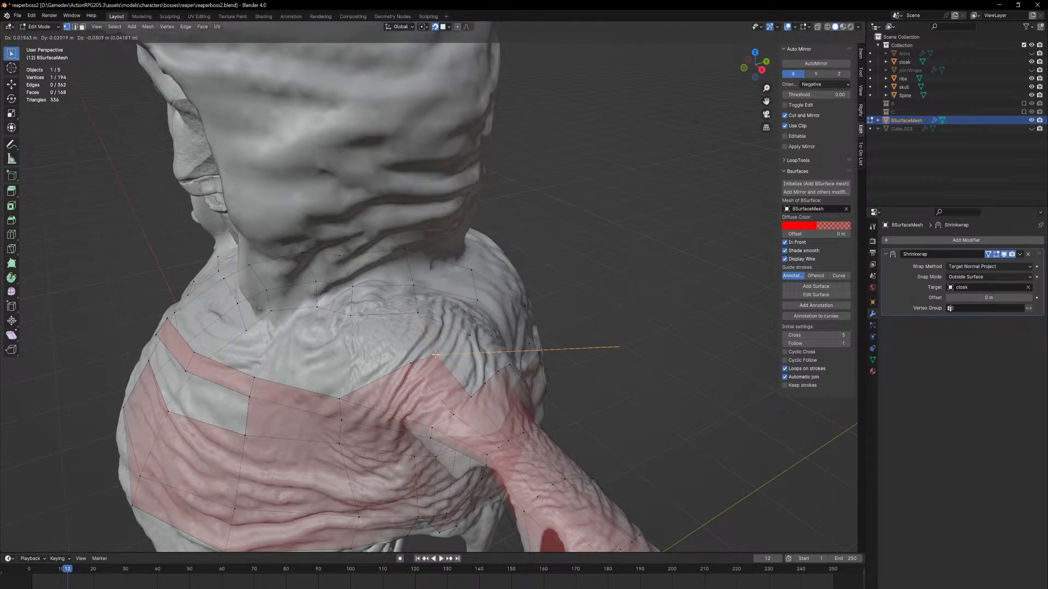
pyautogui.click(436, 354)
pyautogui.press('f')
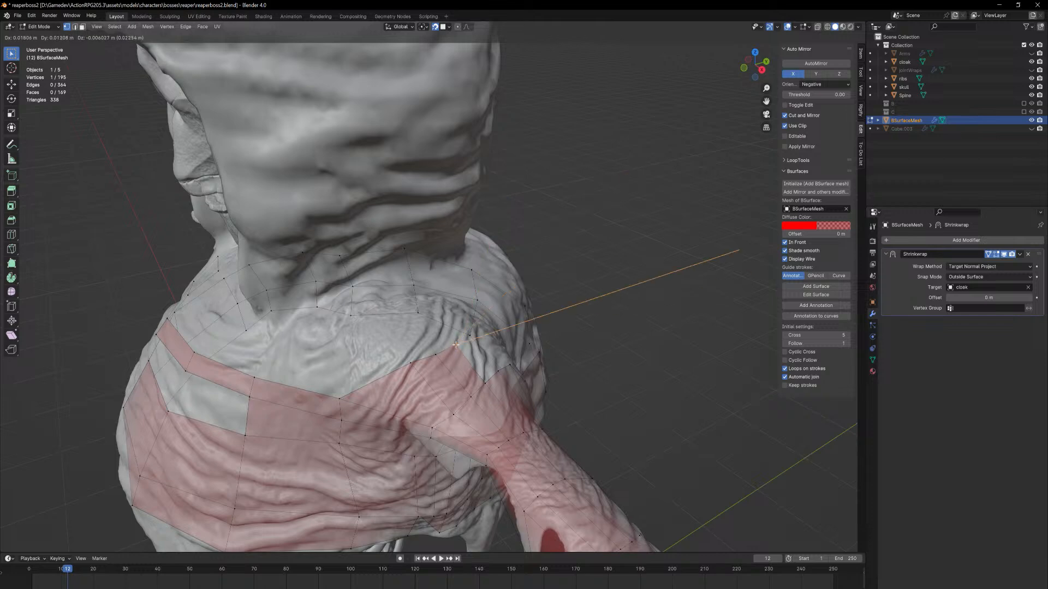
pyautogui.click(493, 376)
pyautogui.click(487, 384)
pyautogui.press('f')
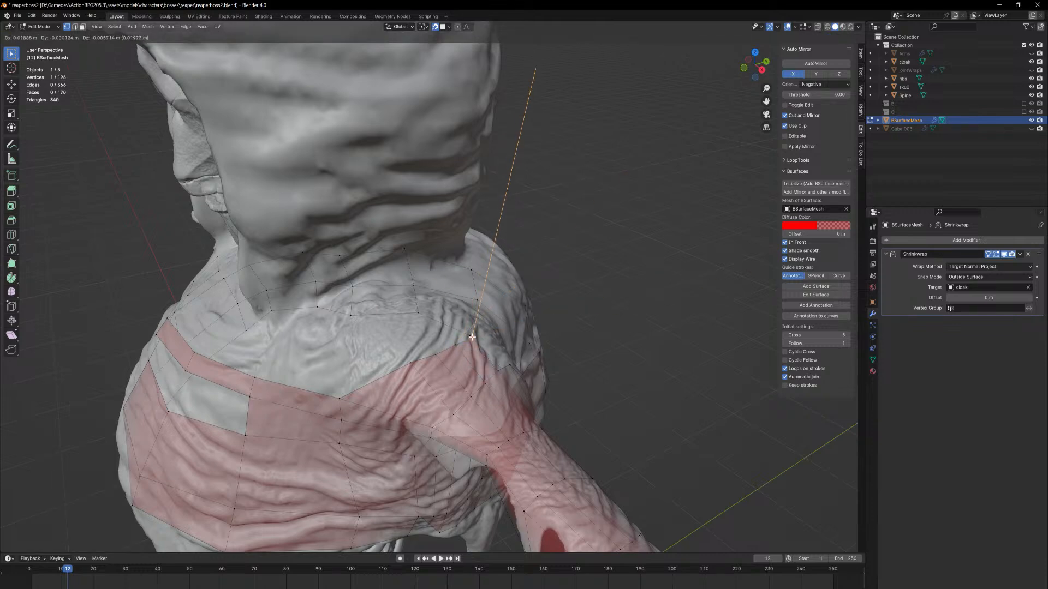
pyautogui.click(491, 387)
pyautogui.moveTo(492, 351); pyautogui.dragTo(463, 351, button='middle')
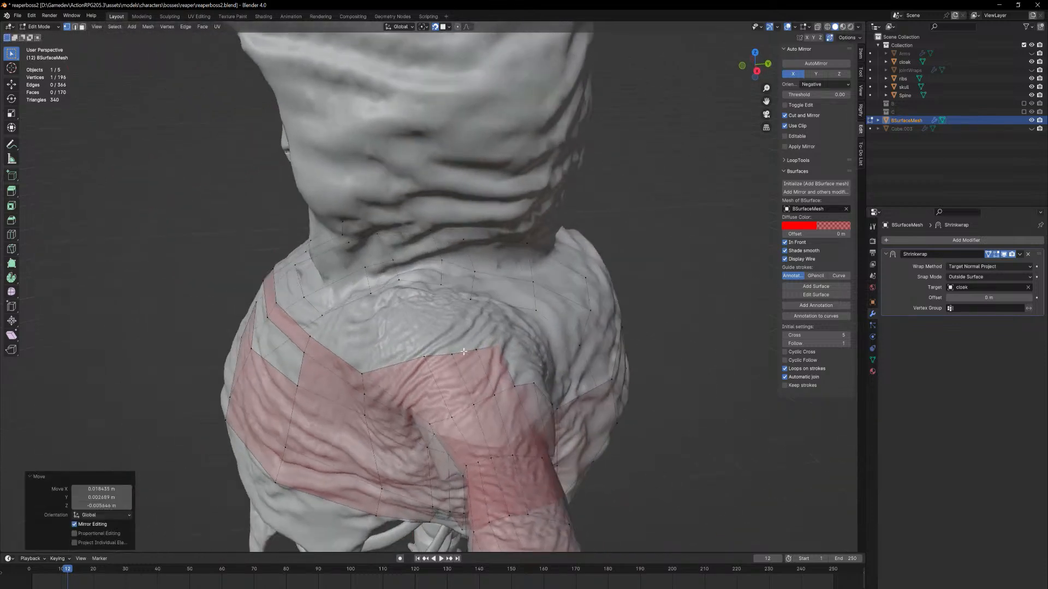
# Continue the shoulder row with two faces down the rear of the shoulder, moving their new vertices about 0.06 m and 0.03 m
pyautogui.click(511, 387)
pyautogui.press('f')
pyautogui.click(531, 395)
pyautogui.moveTo(535, 393); pyautogui.dragTo(492, 376, button='middle')
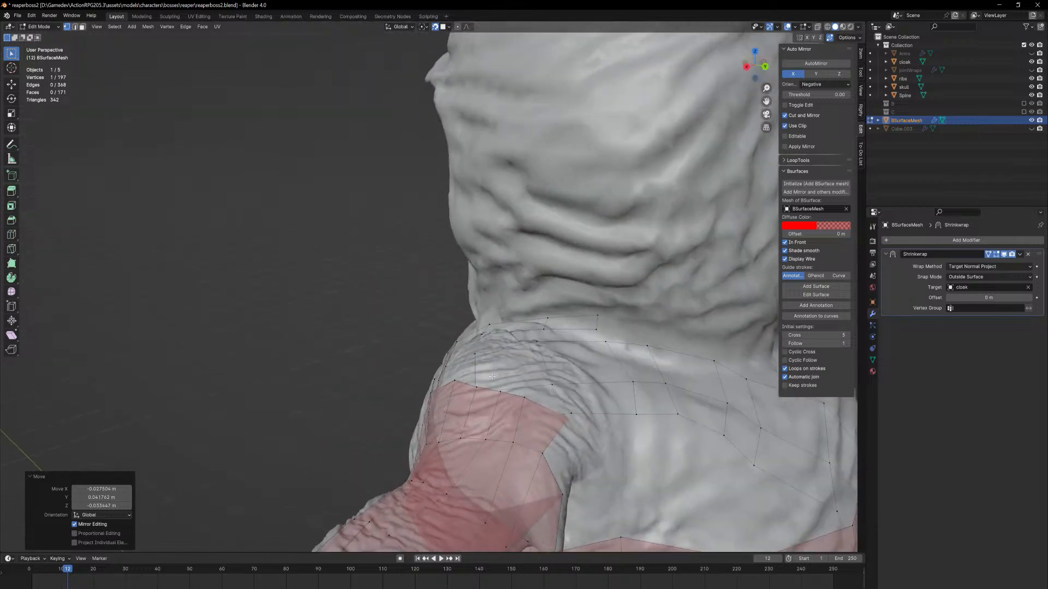
pyautogui.click(544, 455)
pyautogui.press('f')
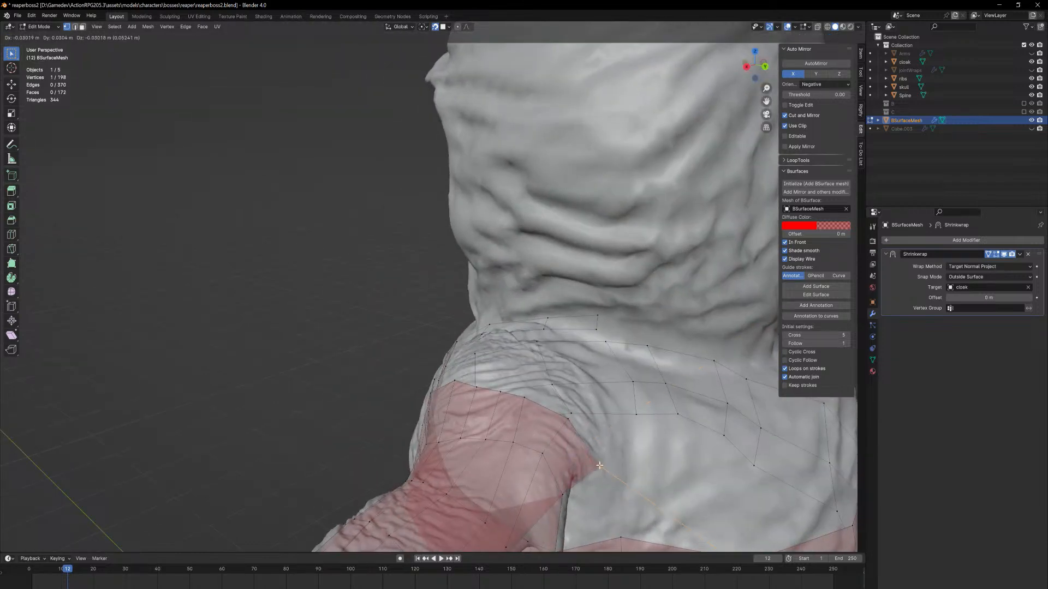
pyautogui.click(584, 463)
pyautogui.moveTo(584, 464); pyautogui.dragTo(402, 296, button='middle')
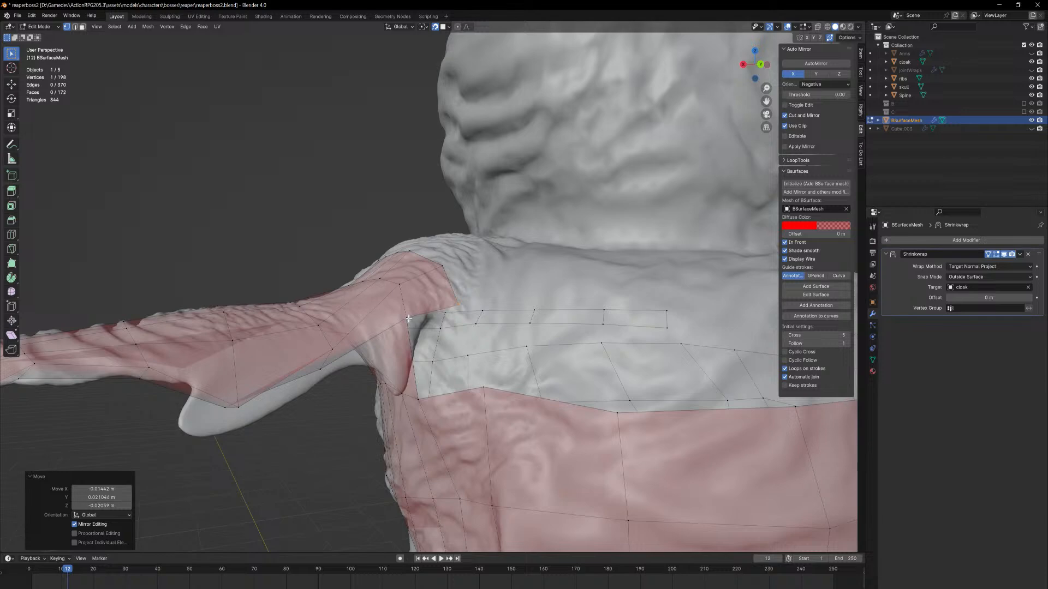
# Fill the gap between the shoulder row and the back mesh above the rear armpit with one face
pyautogui.press('2')
pyautogui.click(426, 314)
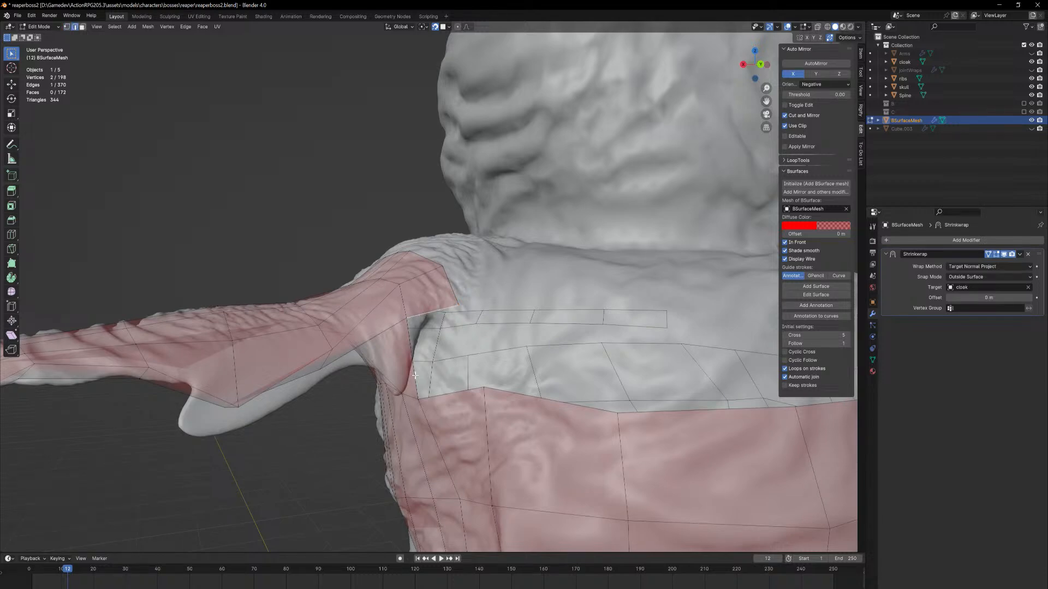
pyautogui.press('f')
pyautogui.moveTo(415, 375); pyautogui.dragTo(465, 478, button='middle')
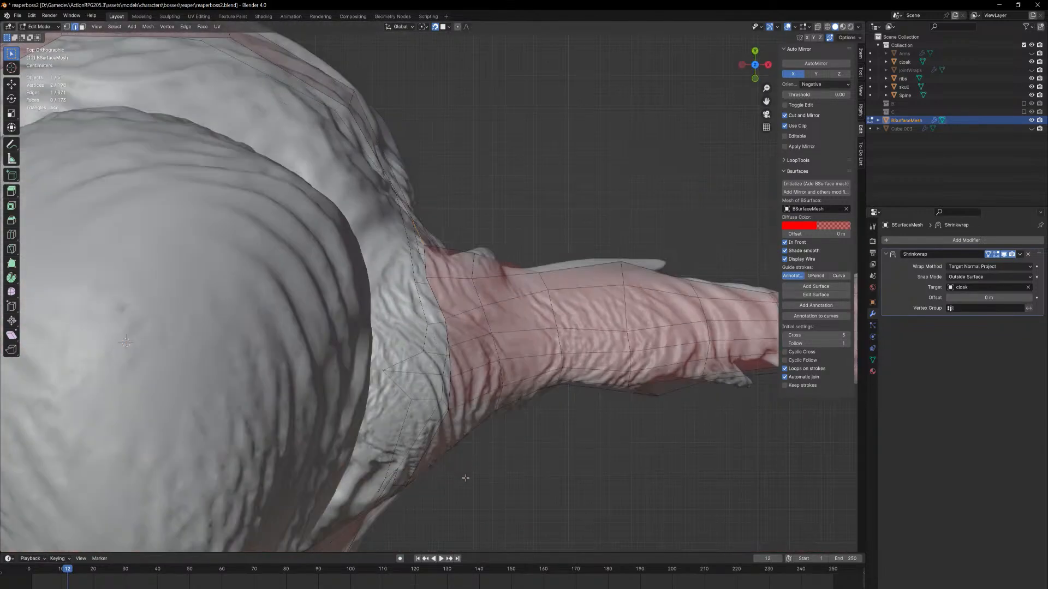
# Examine the face loops running around the shoulder and from the chest strip along the sleeve, from above, below, behind and in front
pyautogui.moveTo(478, 435); pyautogui.dragTo(420, 385, button='middle')
pyautogui.moveTo(334, 378); pyautogui.dragTo(380, 377, button='middle')
pyautogui.keyDown('alt'); pyautogui.click(392, 324); pyautogui.keyUp('alt')
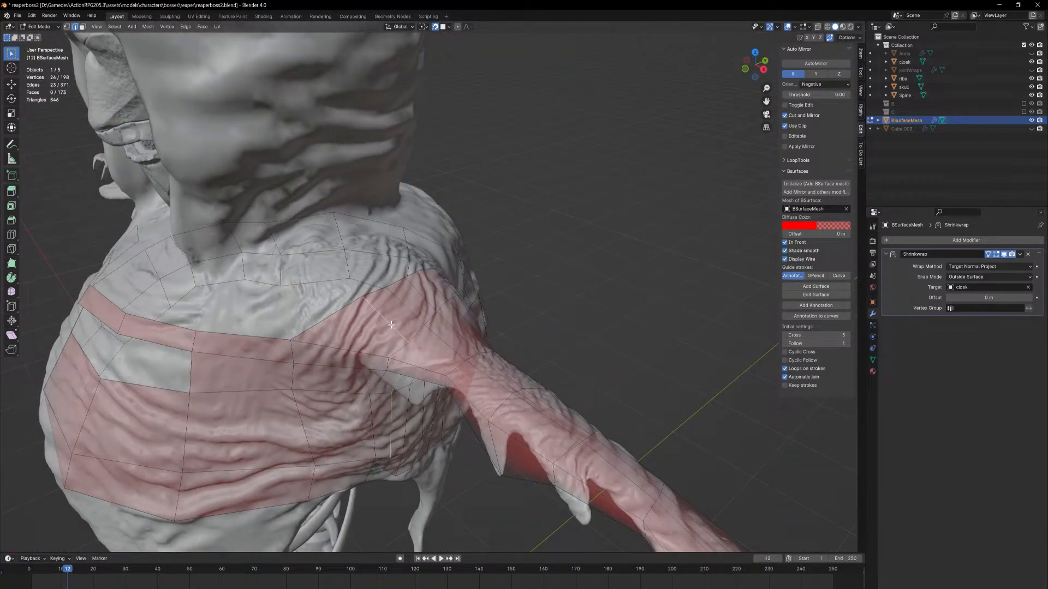
pyautogui.press('3')
pyautogui.keyDown('alt'); pyautogui.click(392, 326); pyautogui.keyUp('alt')
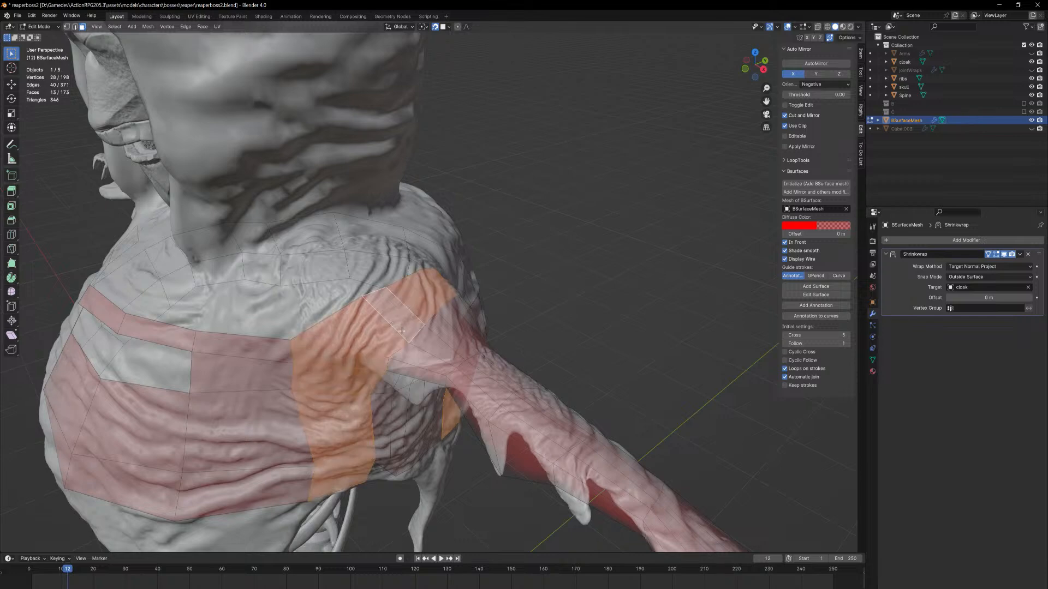
pyautogui.moveTo(392, 326); pyautogui.dragTo(386, 310, button='middle')
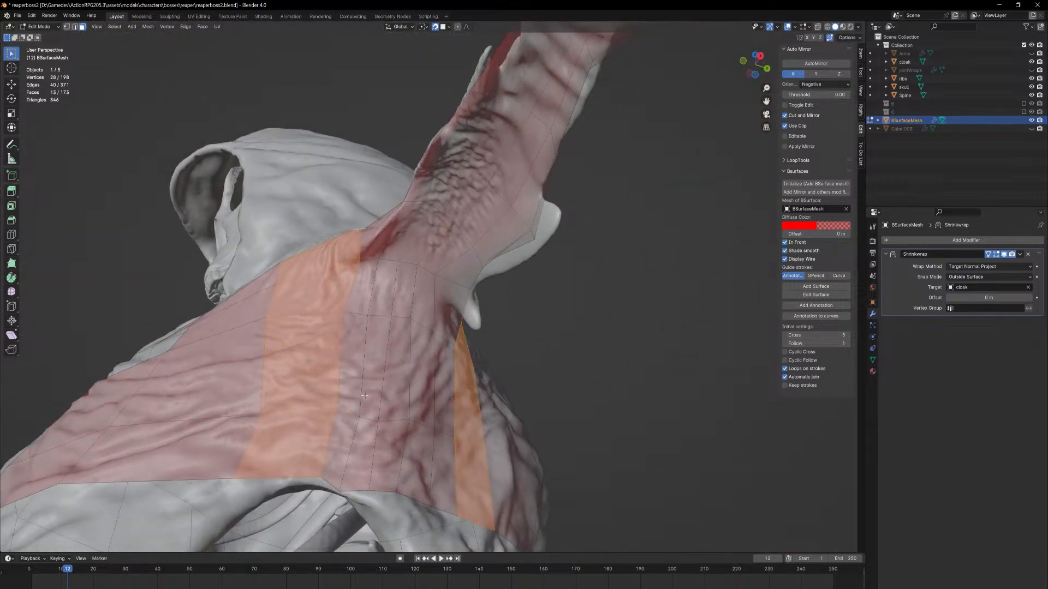
pyautogui.moveTo(364, 395); pyautogui.dragTo(432, 401, button='middle')
pyautogui.keyDown('alt'); pyautogui.click(190, 343); pyautogui.keyUp('alt')
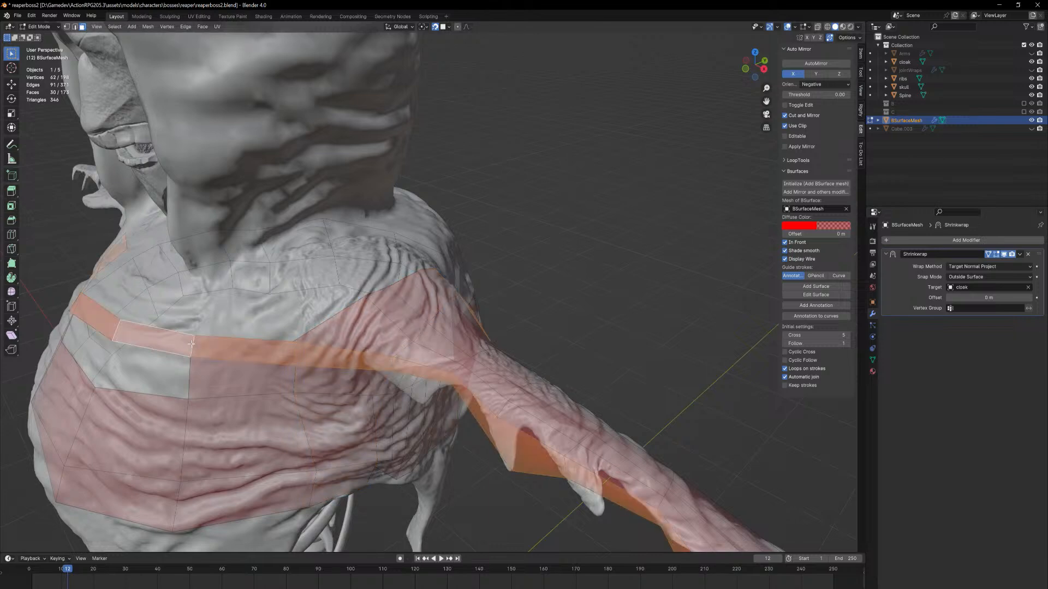
pyautogui.moveTo(224, 347); pyautogui.dragTo(142, 321, button='middle')
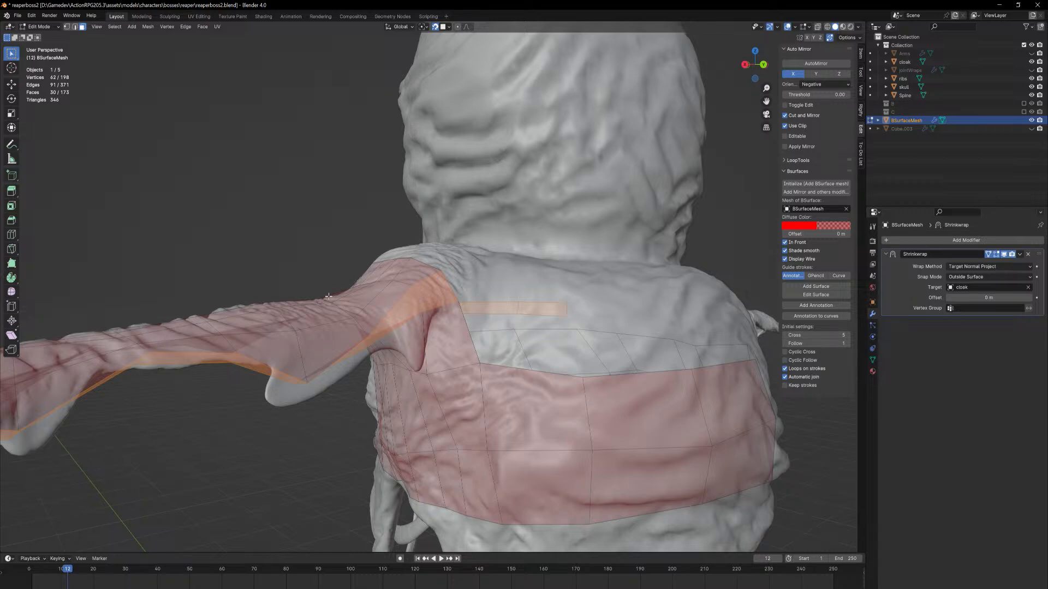
pyautogui.moveTo(383, 296); pyautogui.dragTo(461, 381, button='middle')
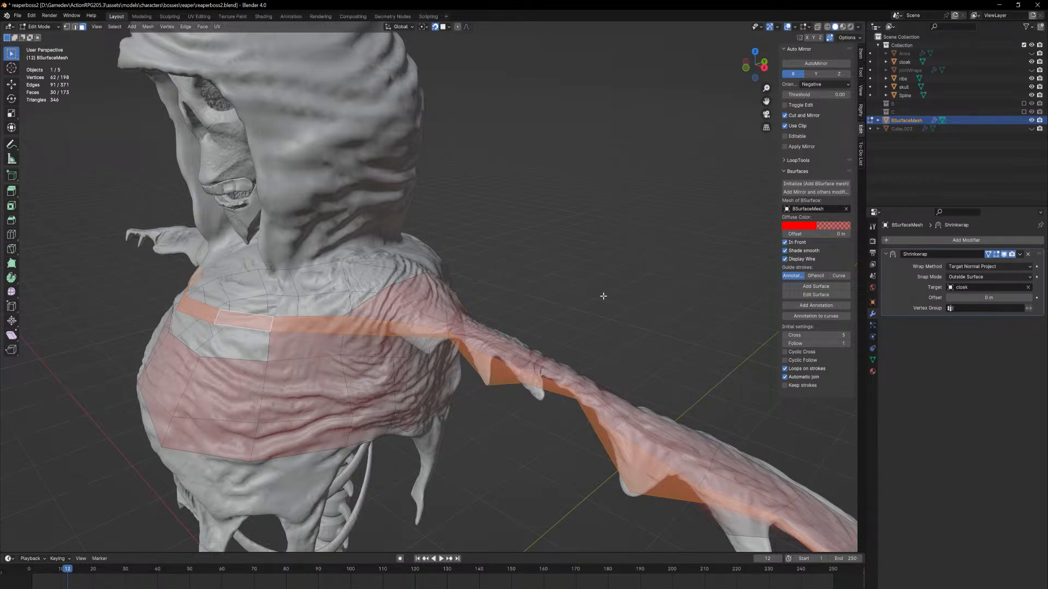
pyautogui.moveTo(603, 296); pyautogui.dragTo(661, 309, button='middle')
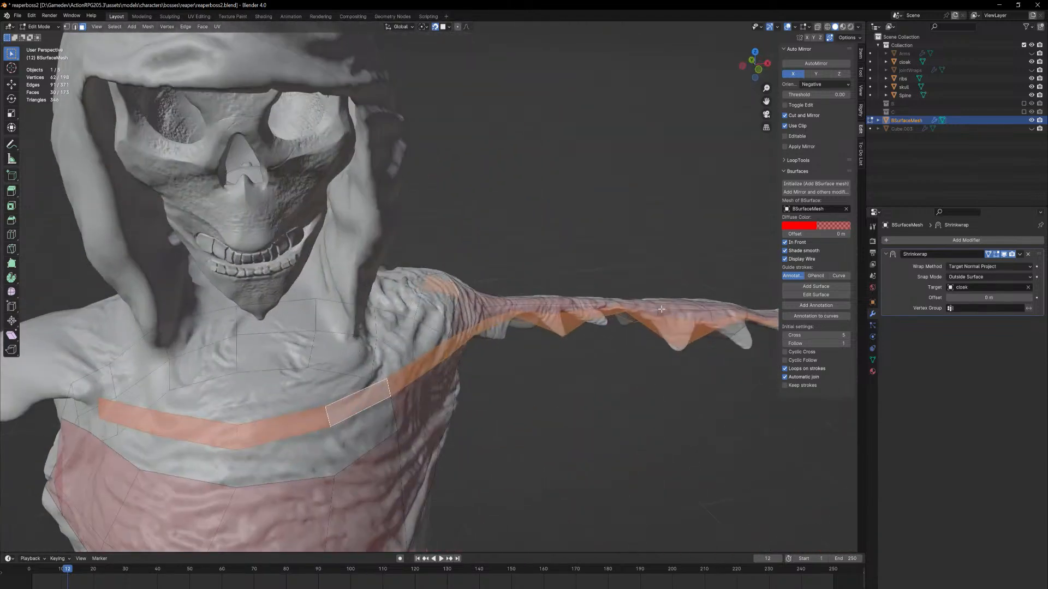
# Fill the open gap between the chest strip and the torso mesh with four faces, starting from the edge below the shoulder
pyautogui.click(405, 415)
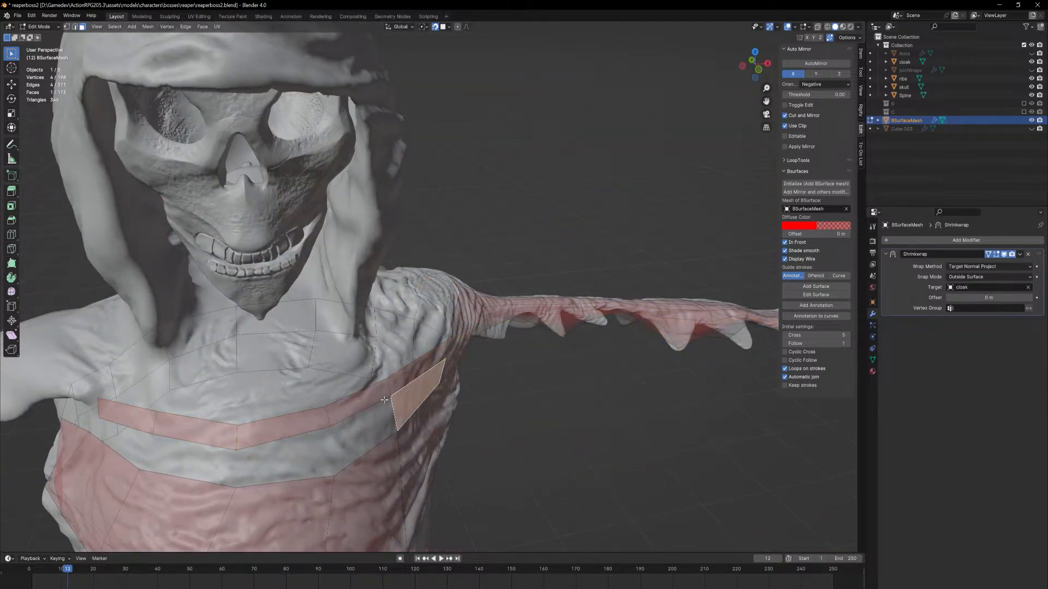
pyautogui.press('2')
pyautogui.keyDown('shift'); pyautogui.click(394, 408); pyautogui.keyUp('shift')
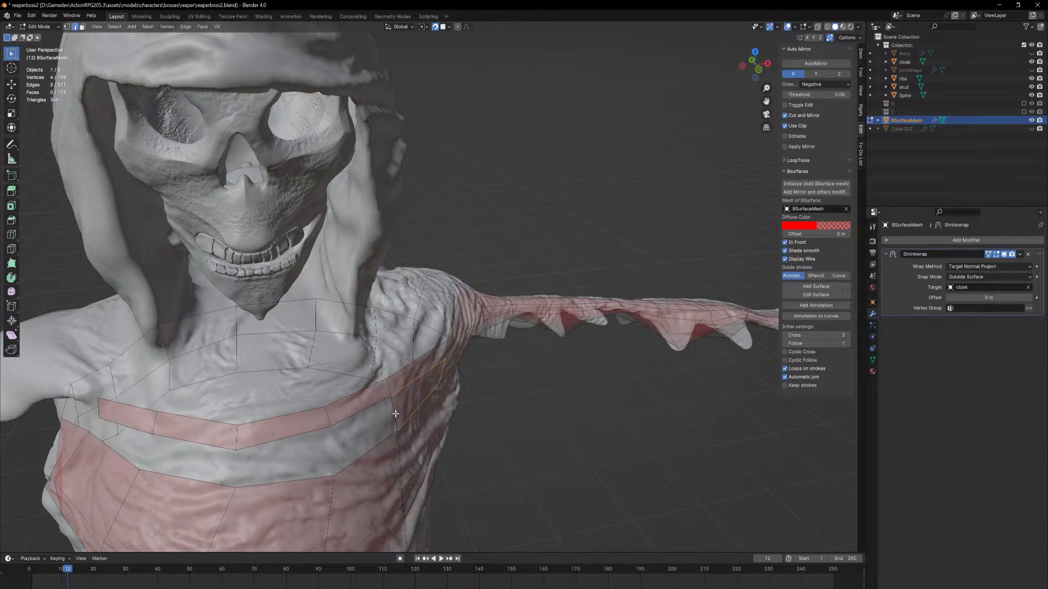
pyautogui.click(395, 413)
pyautogui.keyDown('shift'); pyautogui.moveTo(423, 403); pyautogui.dragTo(462, 357, button='middle'); pyautogui.keyUp('shift')
pyautogui.press('f')
pyautogui.press('f')
pyautogui.press('f')
pyautogui.press('f')
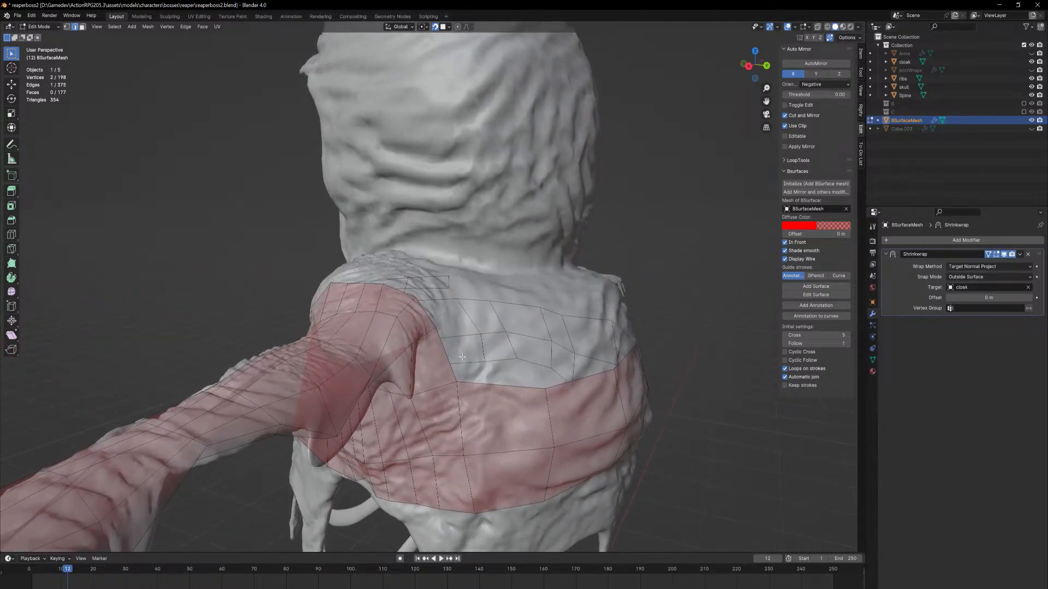
# Start a row of faces on the upper back beside the rear armpit, moving the first face's new vertex about 0.30 m into place
pyautogui.click(446, 356)
pyautogui.press('1')
pyautogui.press('f')
pyautogui.press('g')
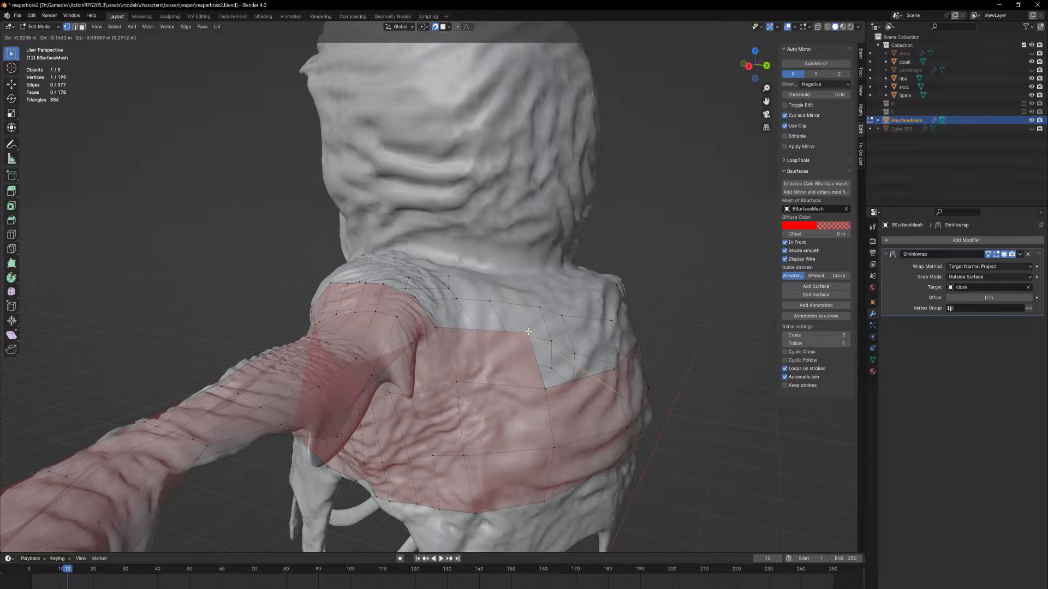
pyautogui.click(537, 333)
pyautogui.moveTo(537, 335); pyautogui.dragTo(490, 386, button='middle')
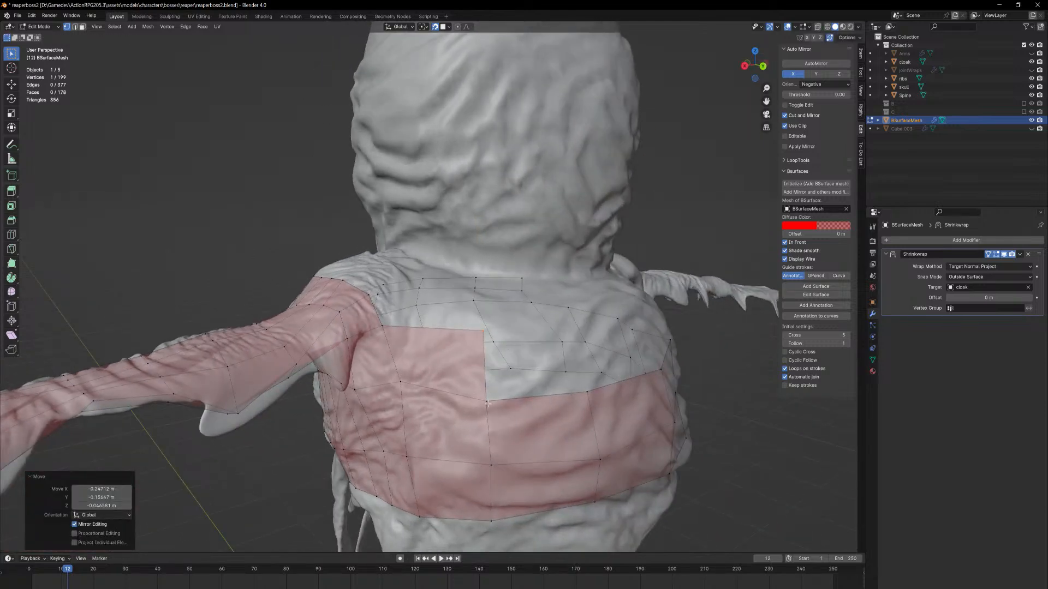
# Extend the upper back row with two faces towards the middle, moving their new vertices about 0.19 m and 0.03 m
pyautogui.click(488, 404)
pyautogui.press('f')
pyautogui.press('g')
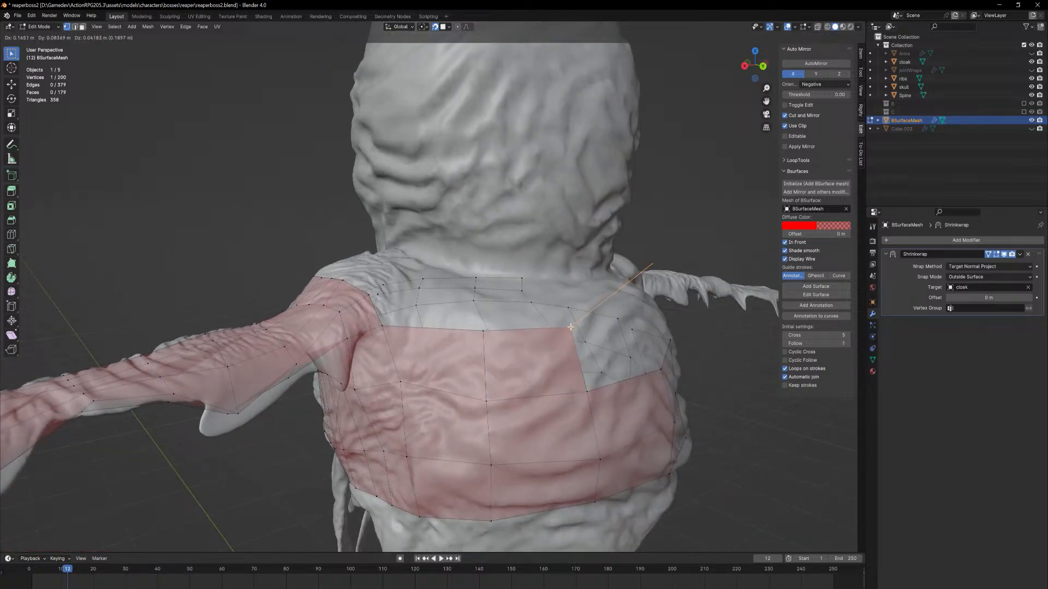
pyautogui.click(578, 322)
pyautogui.moveTo(579, 322); pyautogui.dragTo(531, 353, button='middle')
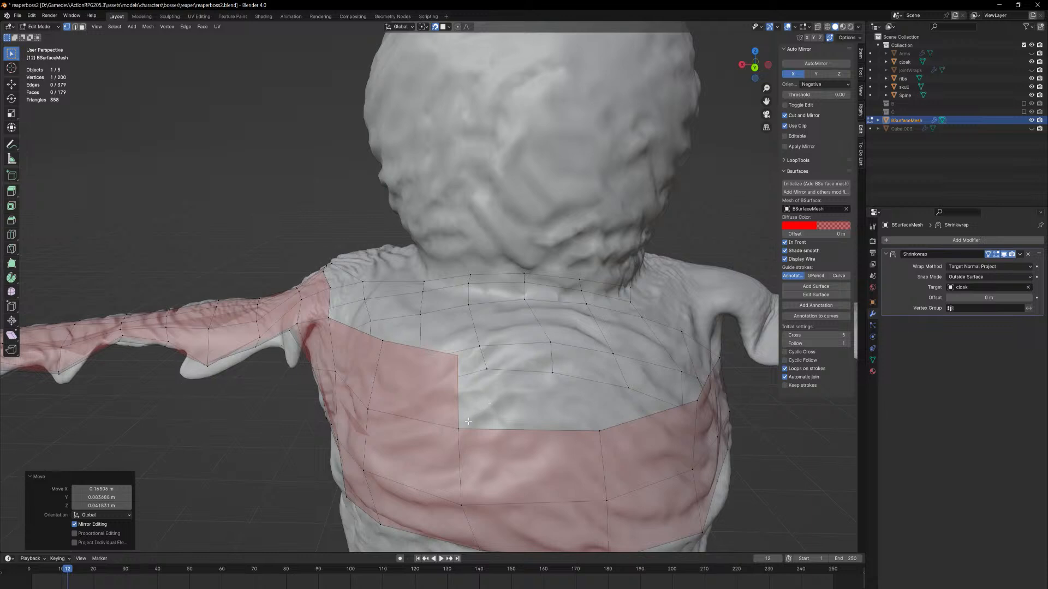
pyautogui.press('f')
pyautogui.press('g')
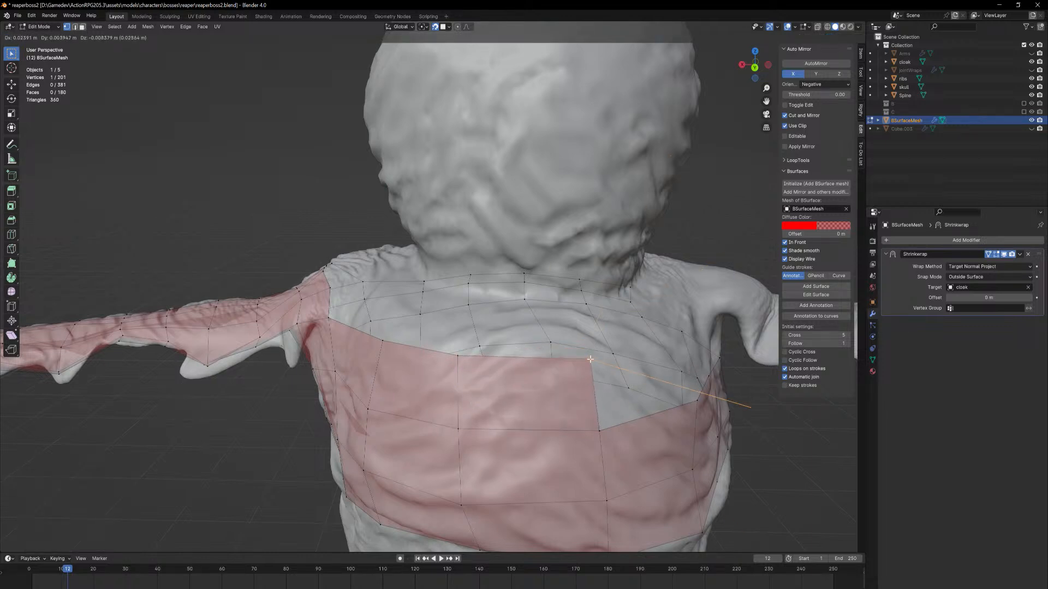
pyautogui.click(632, 360)
pyautogui.moveTo(632, 360); pyautogui.dragTo(504, 403, button='middle')
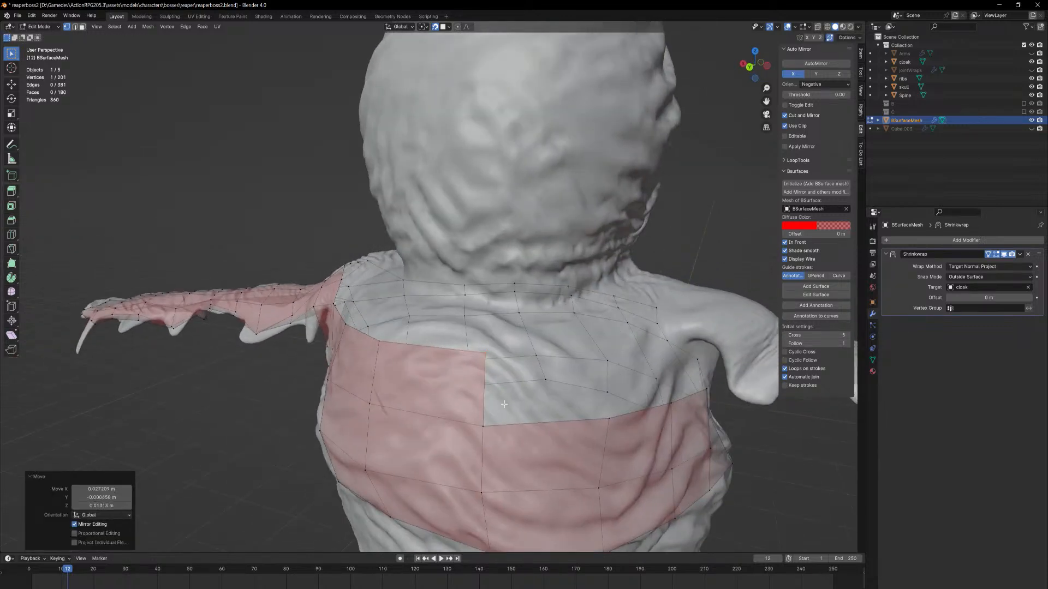
# Continue the upper back row with two faces towards the opposite armpit, moving their new vertices about 0.08 m and 0.14 m
pyautogui.press('f')
pyautogui.press('g')
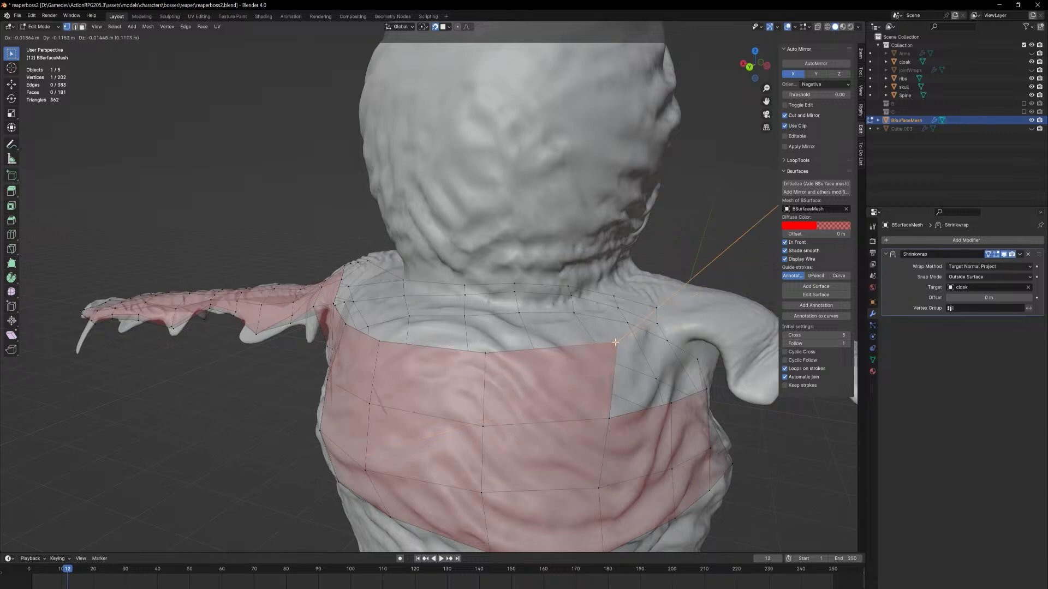
pyautogui.click(608, 353)
pyautogui.moveTo(617, 387); pyautogui.dragTo(565, 376, button='middle')
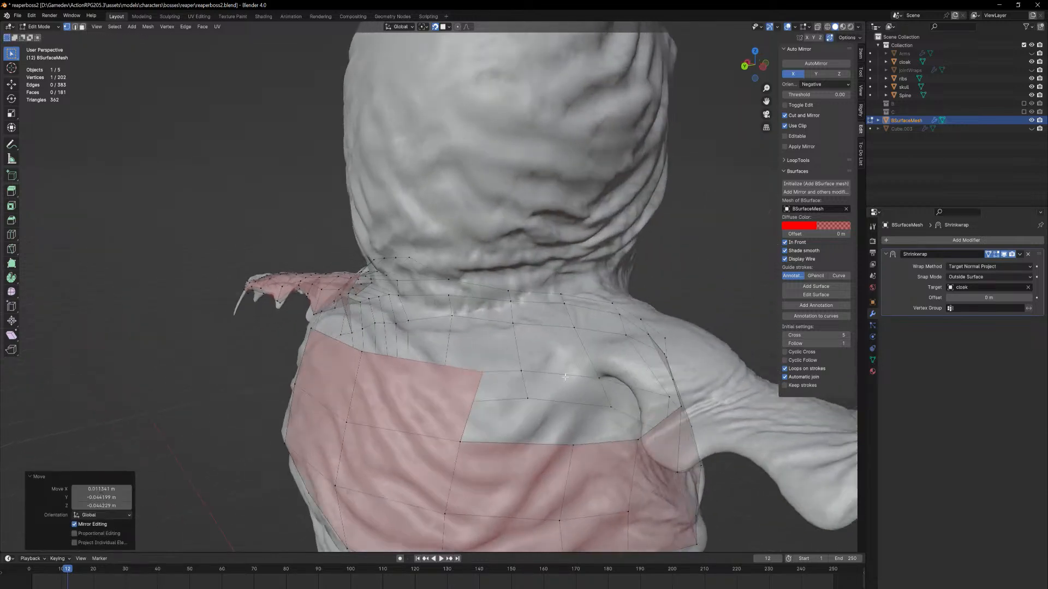
pyautogui.press('f')
pyautogui.press('g')
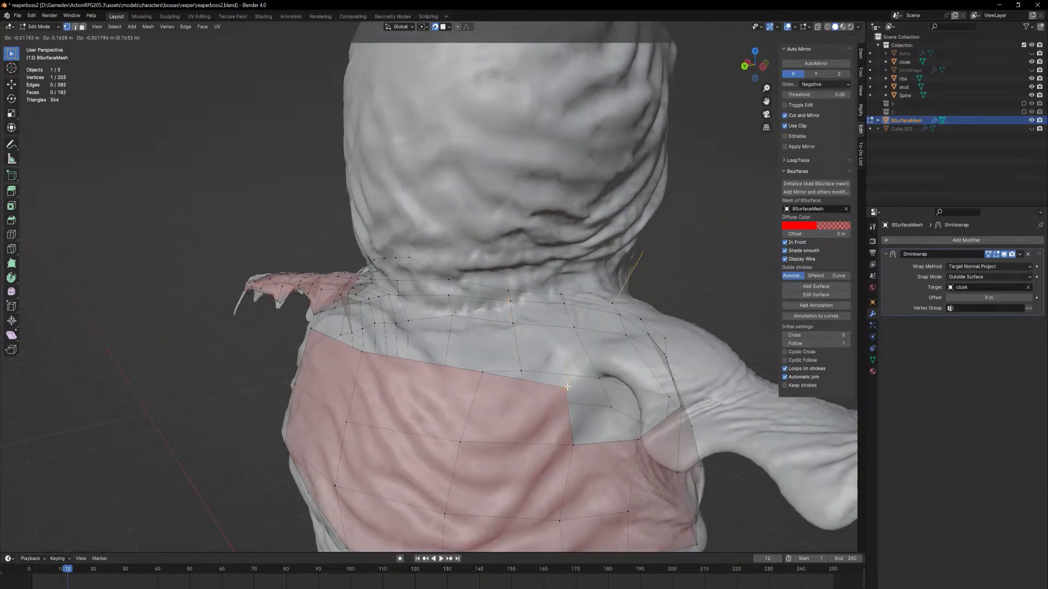
pyautogui.click(573, 382)
pyautogui.moveTo(573, 382); pyautogui.dragTo(568, 367, button='middle')
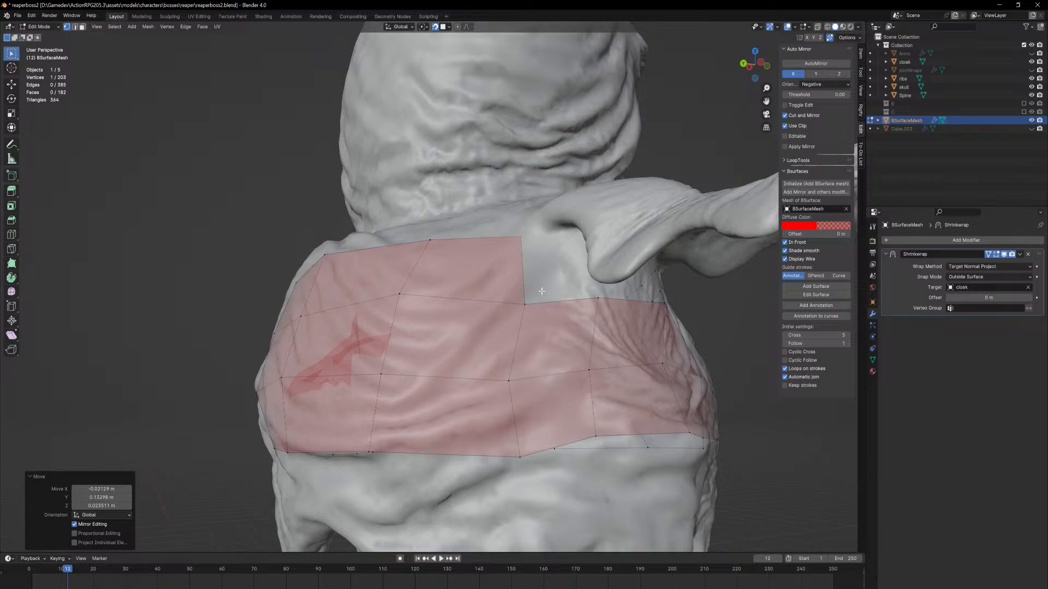
pyautogui.moveTo(541, 292); pyautogui.dragTo(418, 354, button='middle')
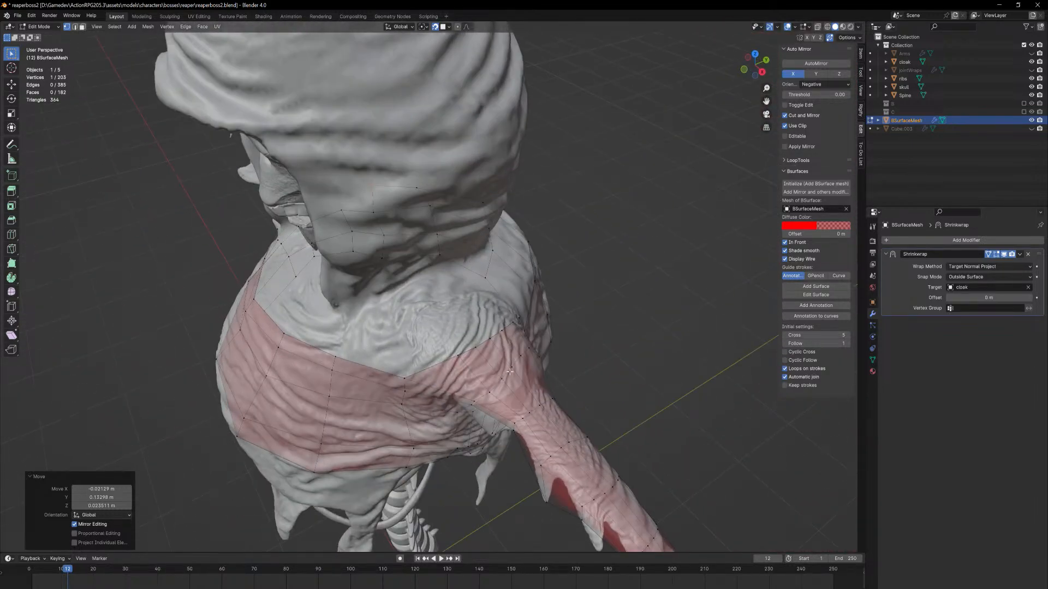
# Add a loop cut around the upper sleeve near the shoulder and scale the new loop by about 1.22
pyautogui.press('KP_7')
pyautogui.hotkey('ctrl', 'r')
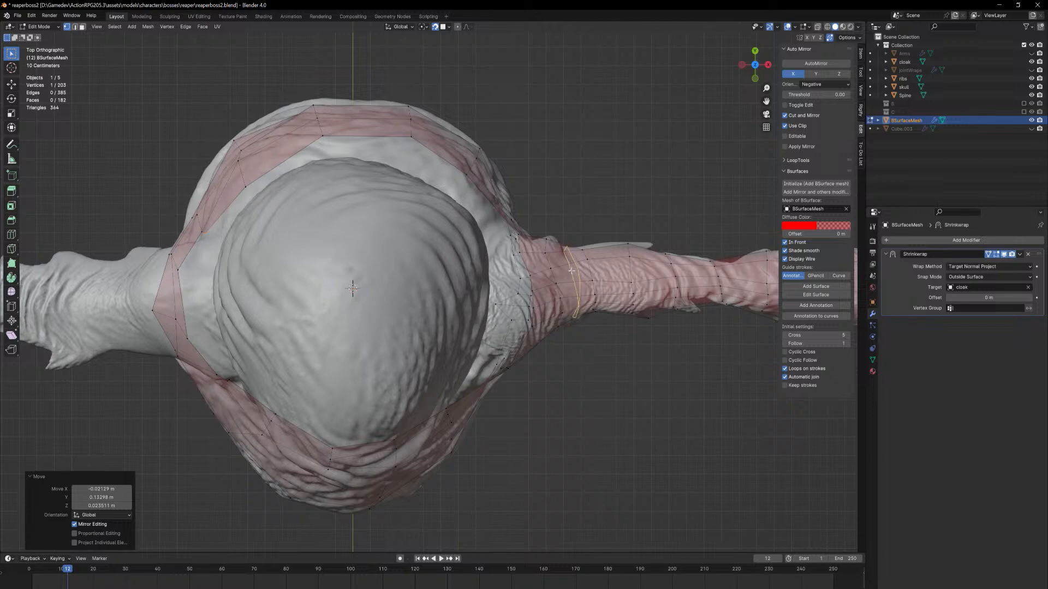
pyautogui.click(572, 270)
pyautogui.rightClick(571, 270)
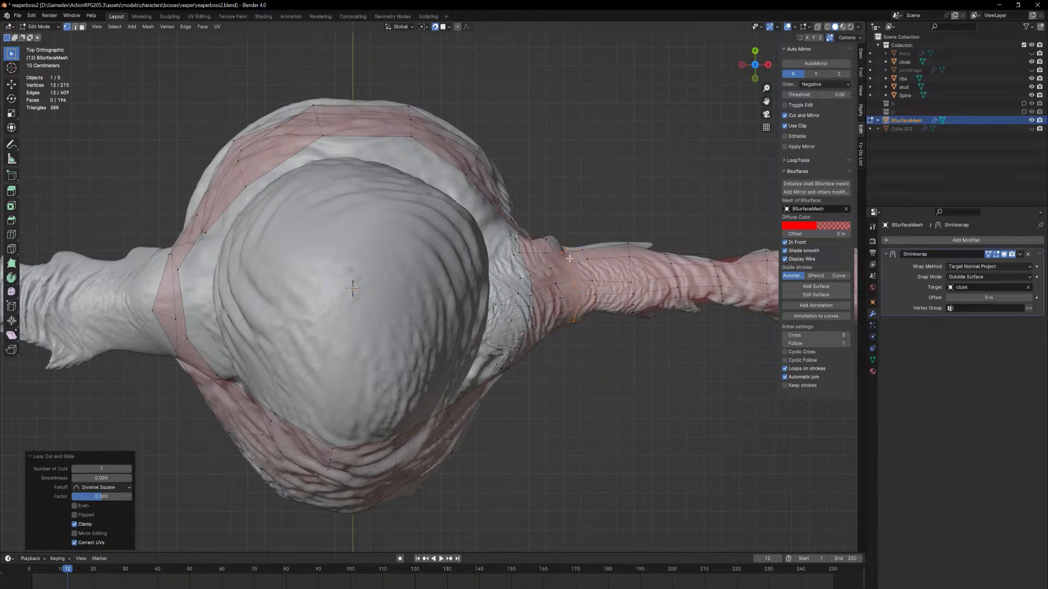
pyautogui.press('s')
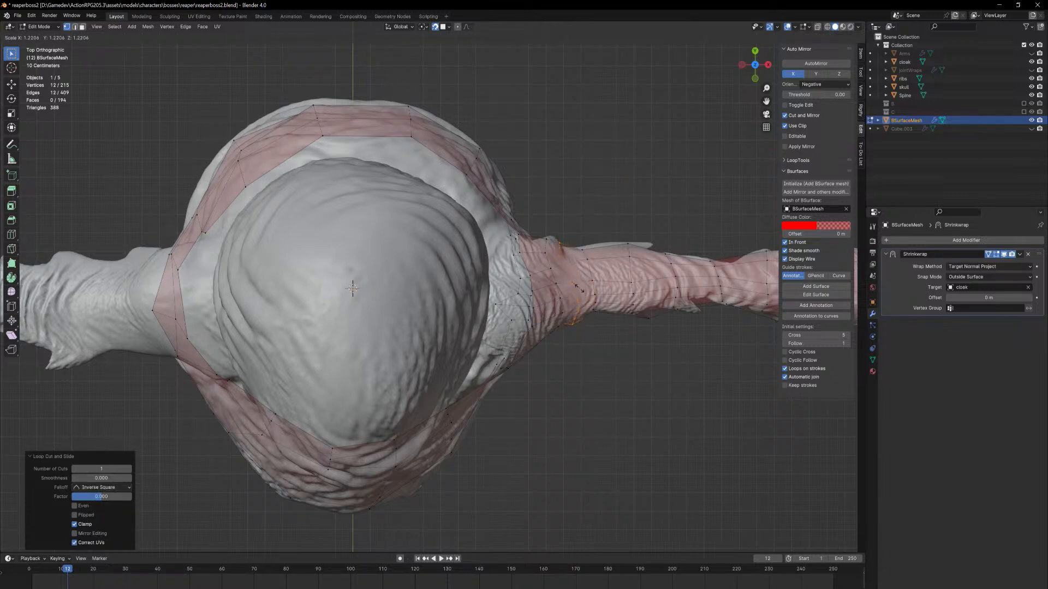
pyautogui.click(579, 288)
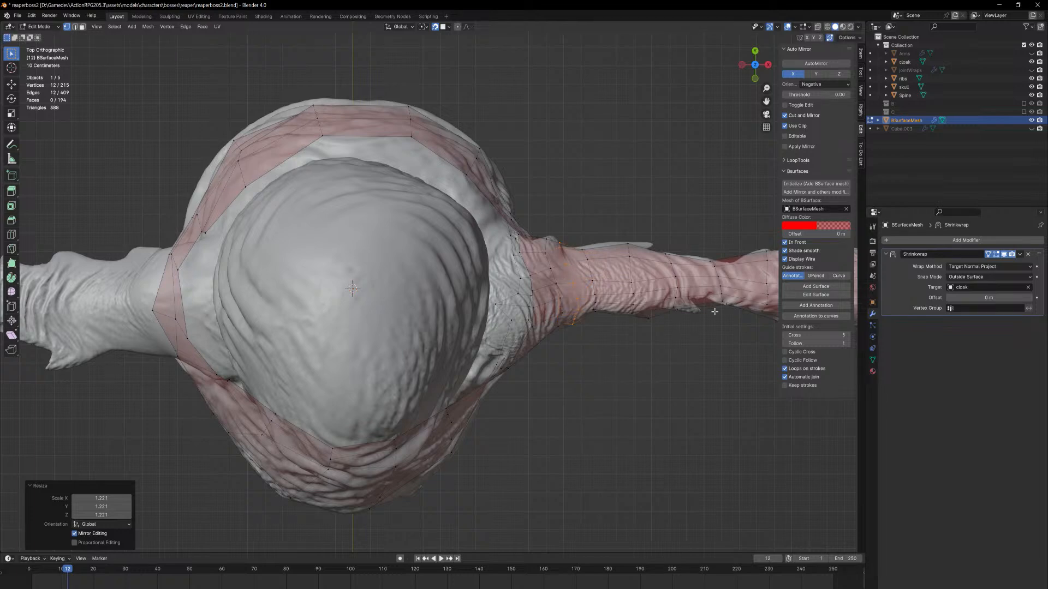
# Add a Subdivision Surface modifier to the retopology mesh and place it above the Shrinkwrap modifier
pyautogui.click(901, 243)
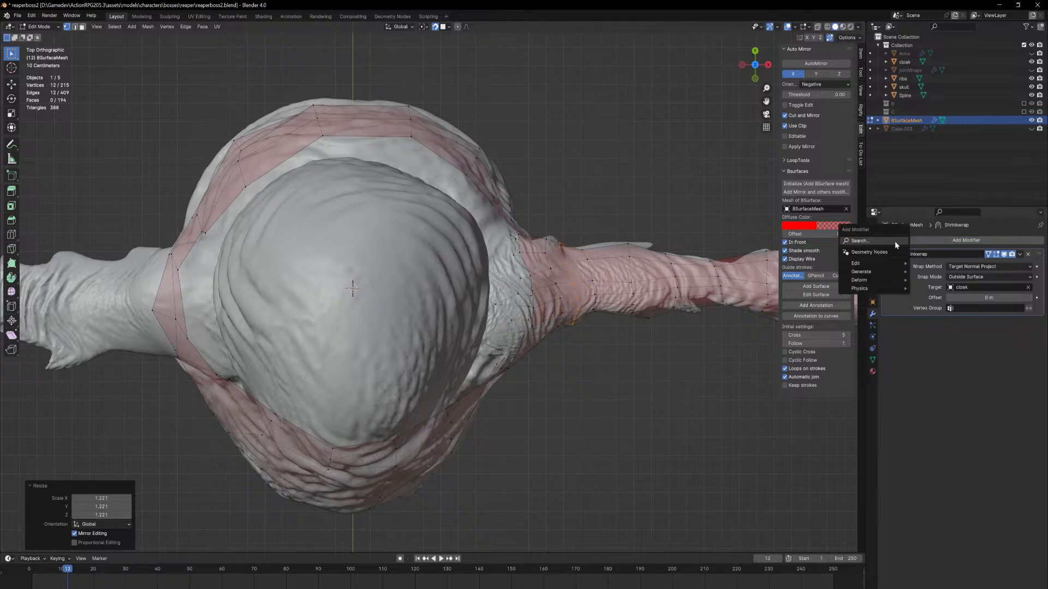
pyautogui.click(894, 241)
pyautogui.write('sub')
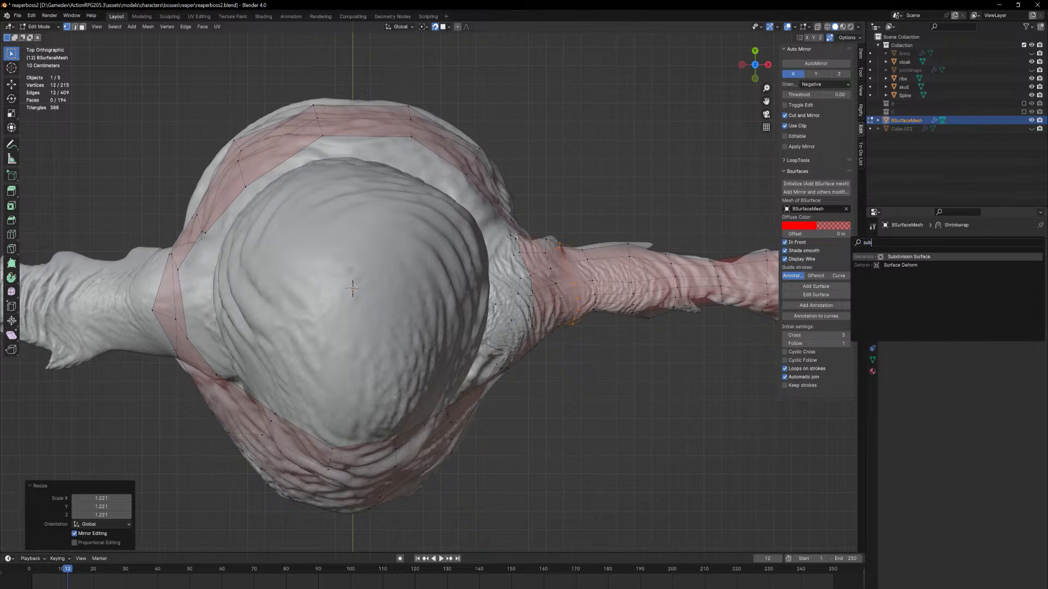
pyautogui.press('Return')
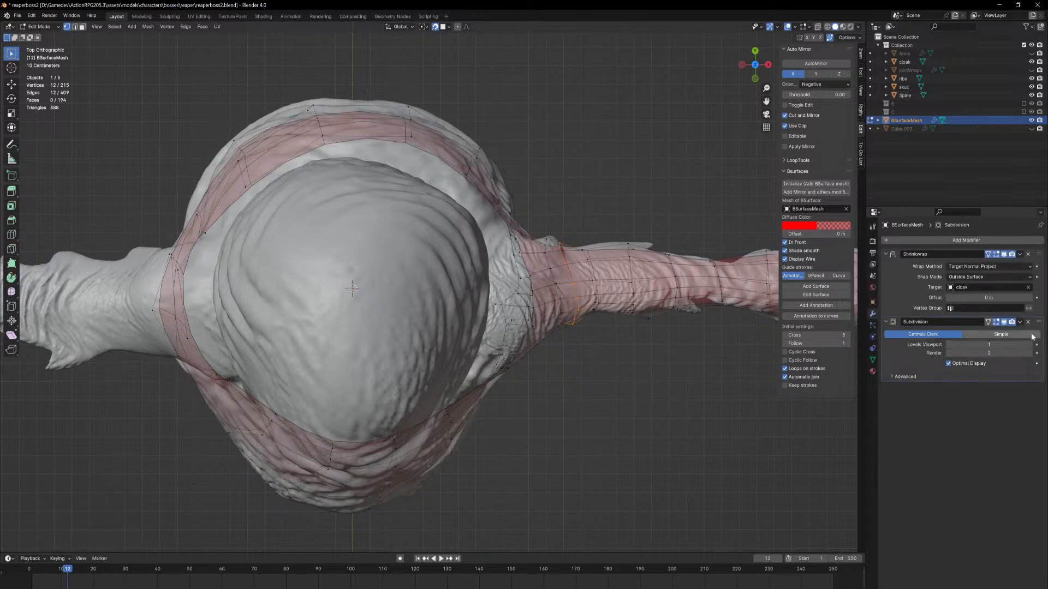
pyautogui.moveTo(1038, 324); pyautogui.dragTo(1017, 251)
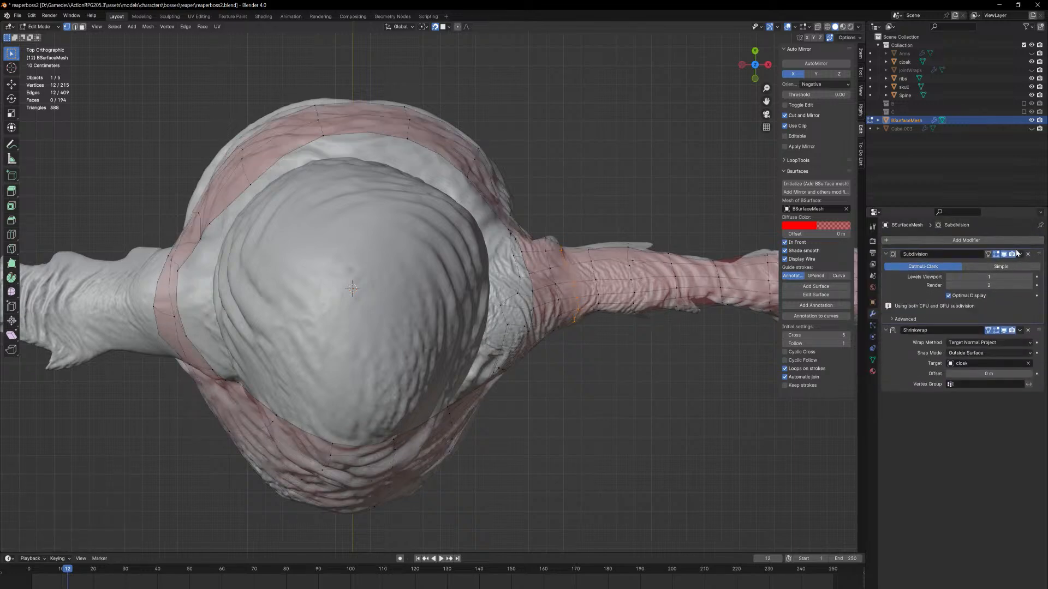
# Slide the upper sleeve's edge loop near the first hanging tatter away from the shoulder, with a factor of about -0.54
pyautogui.moveTo(556, 393); pyautogui.dragTo(515, 460, button='middle')
pyautogui.click(514, 367)
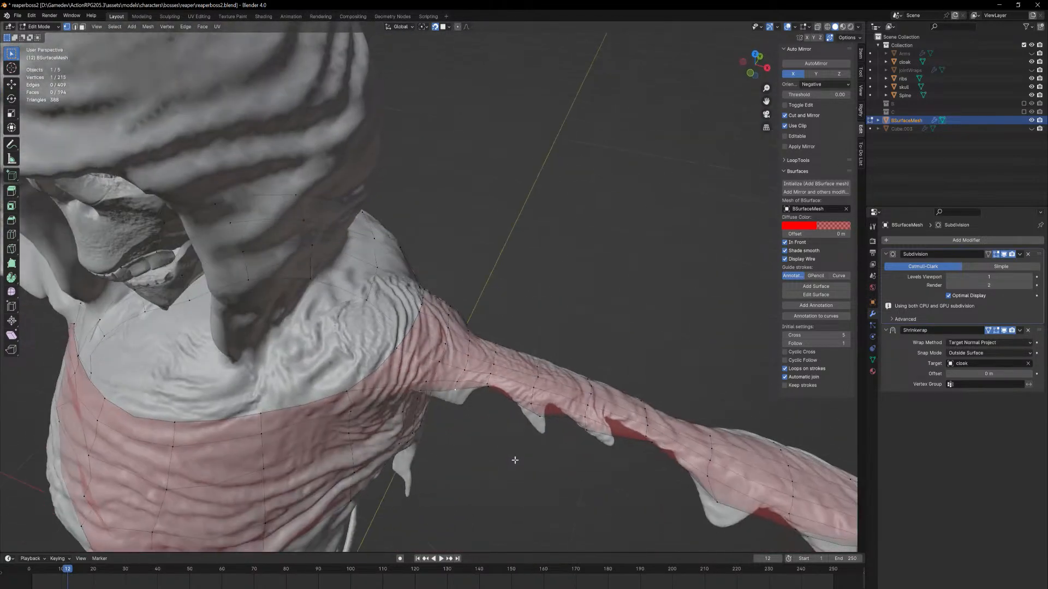
pyautogui.press('2')
pyautogui.keyDown('alt'); pyautogui.click(536, 383); pyautogui.keyUp('alt')
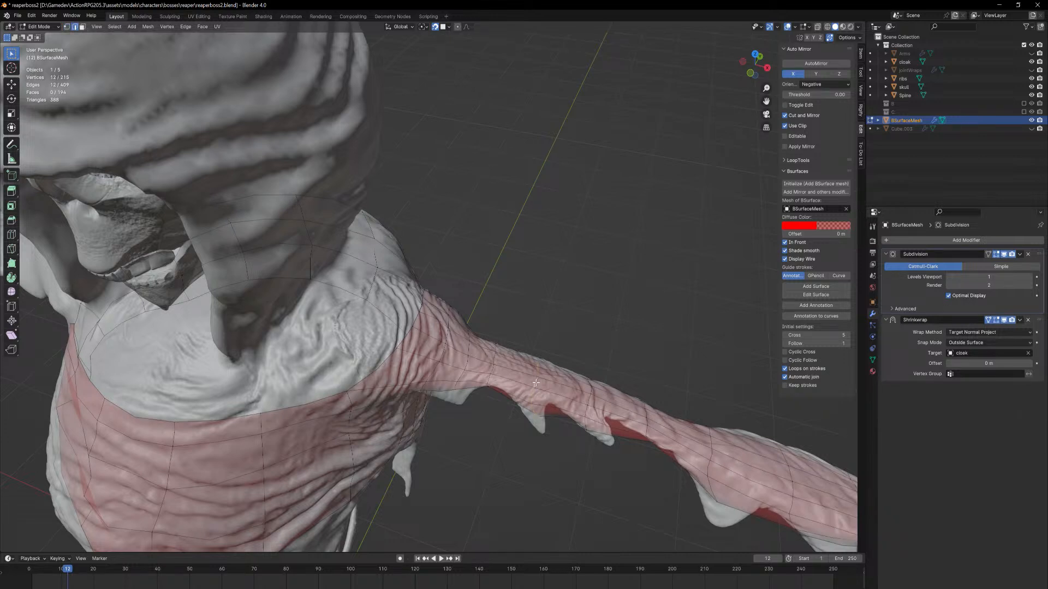
pyautogui.press('g')
pyautogui.press('g')
pyautogui.click(553, 382)
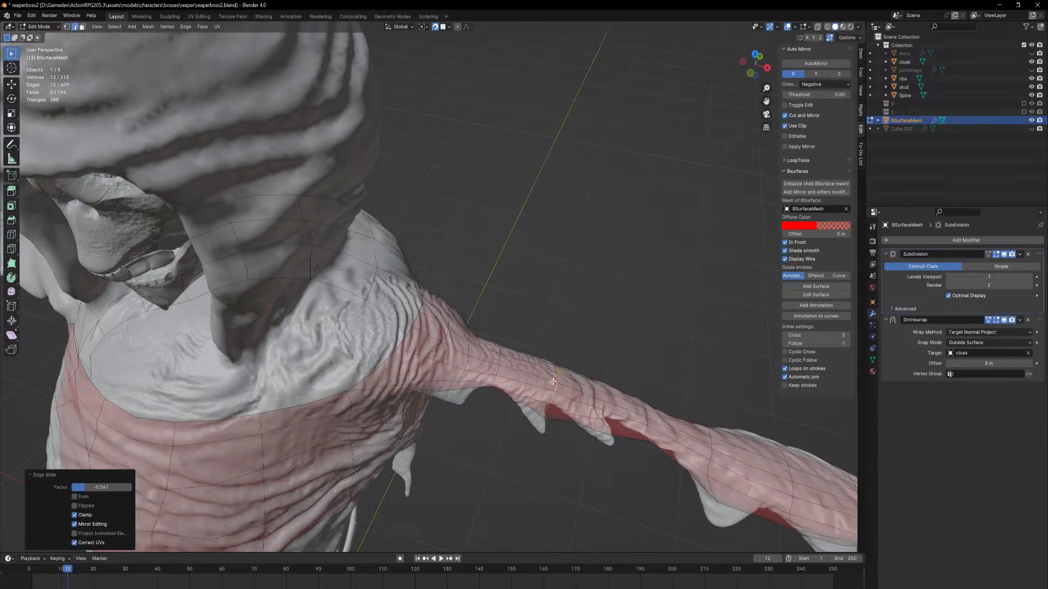
# Add two loop cuts to the upper sleeve and scale the second one along Y by about 4.57
pyautogui.hotkey('ctrl', 'r')
pyautogui.click(530, 383)
pyautogui.rightClick(530, 384)
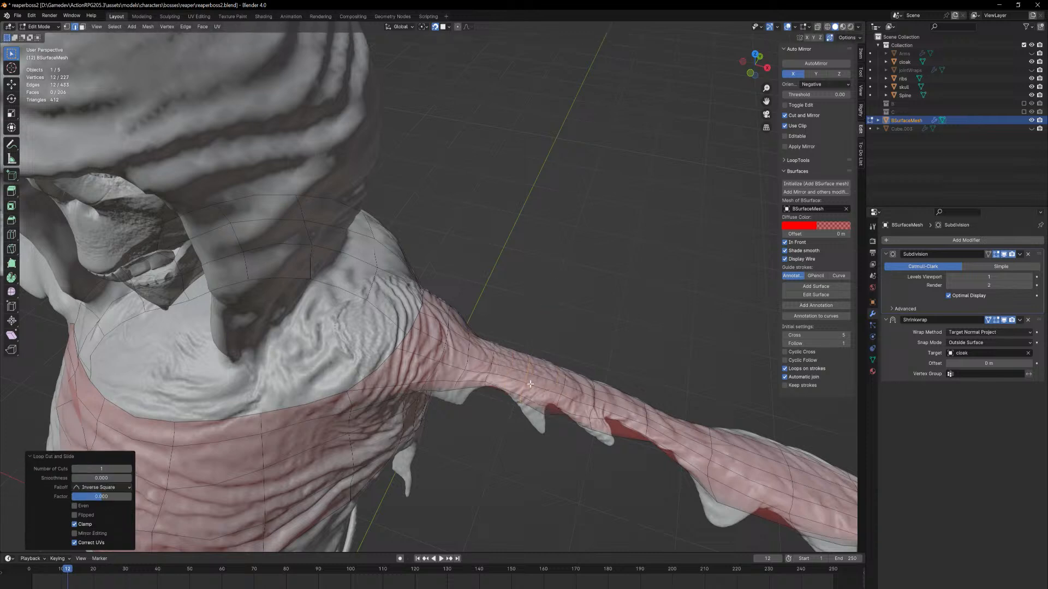
pyautogui.hotkey('shift', 'r')
pyautogui.press('s')
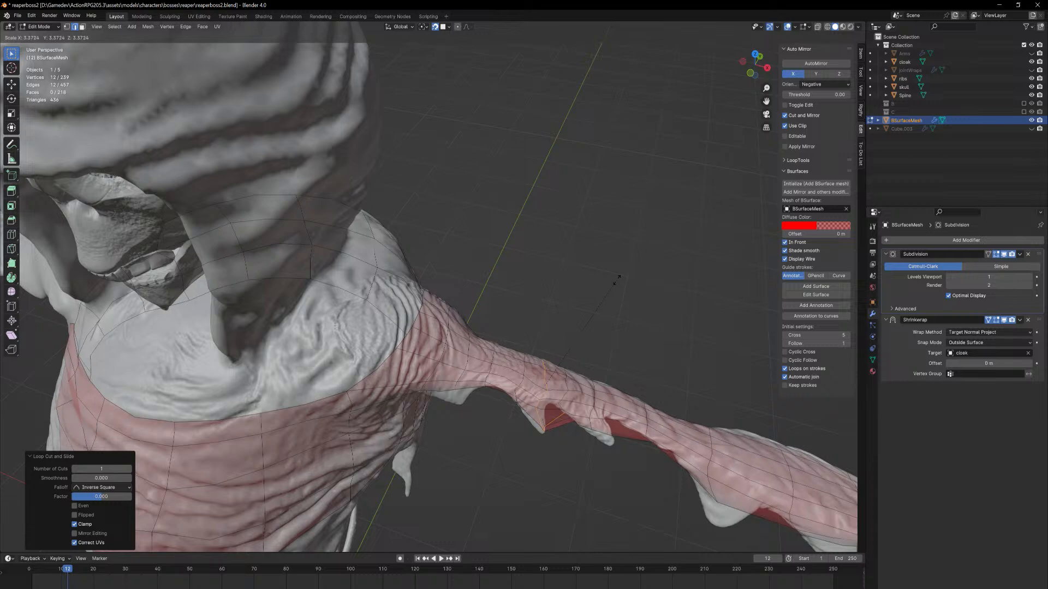
pyautogui.press('y')
pyautogui.click(634, 237)
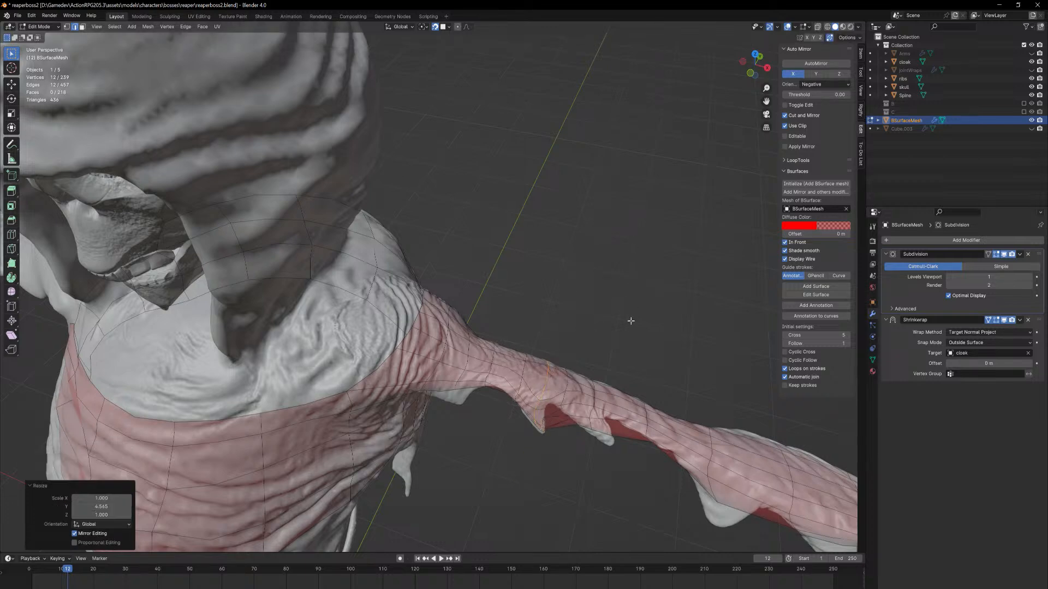
# Check the mesh outside edit mode and add one more centred loop cut around the sleeve beside the first tatter
pyautogui.press('Tab')
pyautogui.moveTo(629, 344)
pyautogui.mouseDown(button='middle')
pyautogui.moveTo(606, 308)
pyautogui.moveTo(613, 345)
pyautogui.moveTo(576, 404)
pyautogui.mouseUp(button='middle')
pyautogui.press('Tab')
pyautogui.click(562, 414)
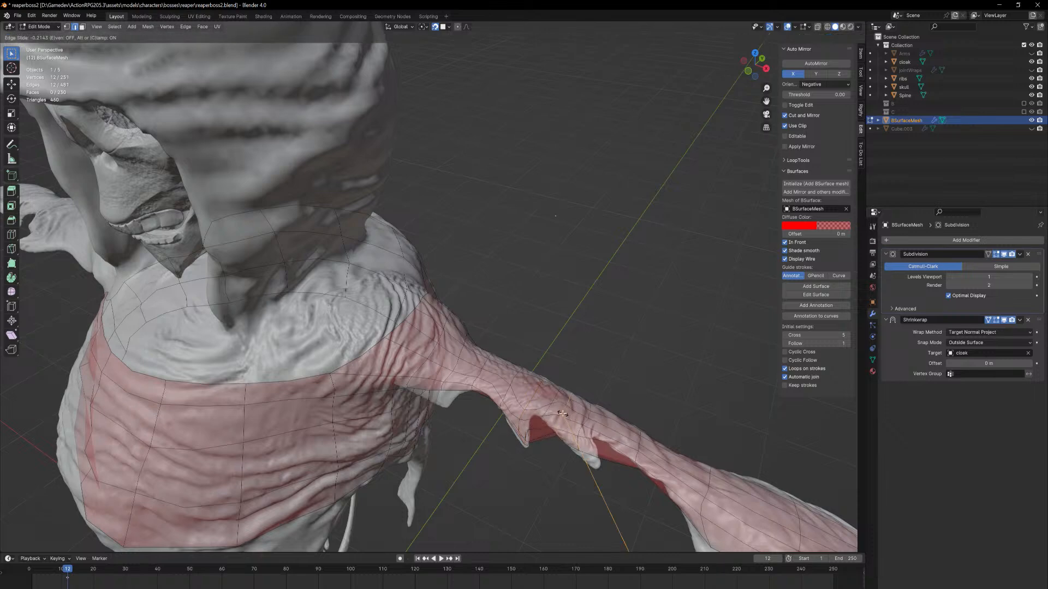
pyautogui.rightClick(559, 413)
pyautogui.hotkey('ctrl', 'r')
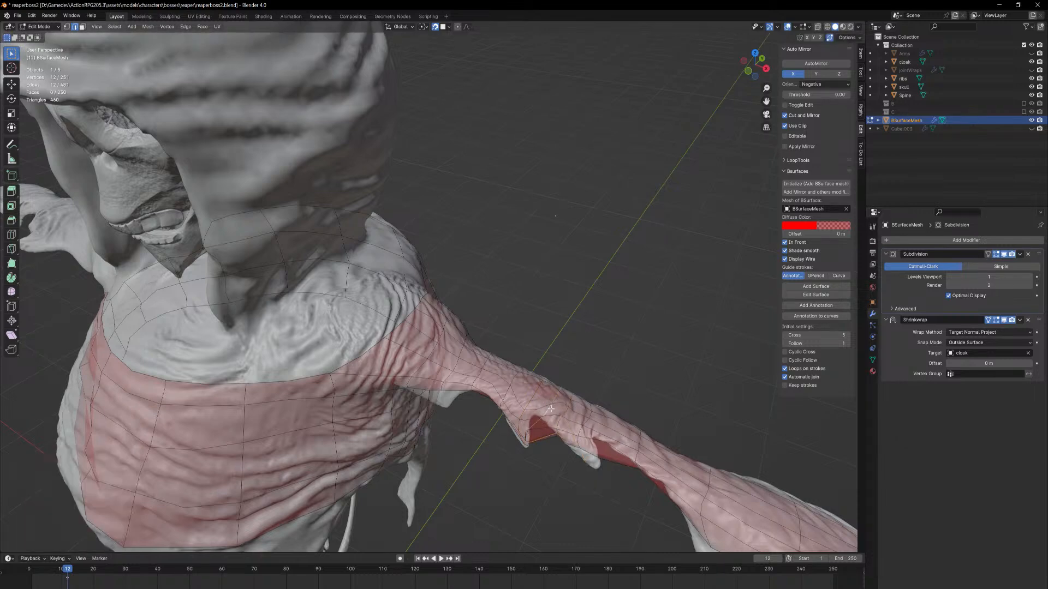
pyautogui.moveTo(563, 408); pyautogui.dragTo(515, 407, button='middle')
pyautogui.scroll(4, 534, 308)
pyautogui.moveTo(545, 347); pyautogui.dragTo(534, 334, button='middle')
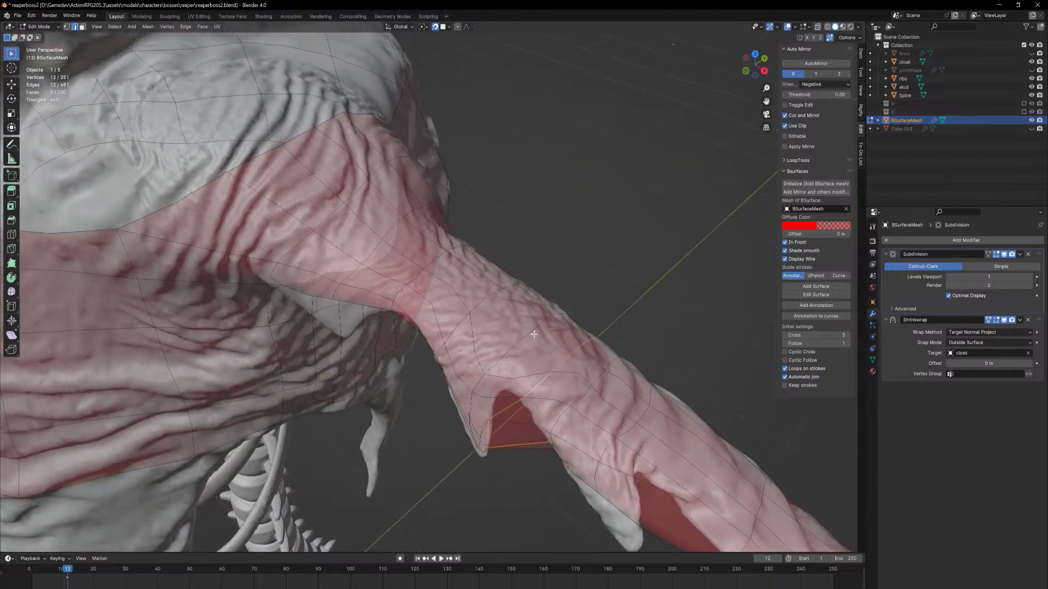
# Reposition three vertices around the sleeve opening beside the first tatter, moving them about 0.06 m, 0.08 m and 0.05 m
pyautogui.press('1')
pyautogui.click(525, 384)
pyautogui.press('g')
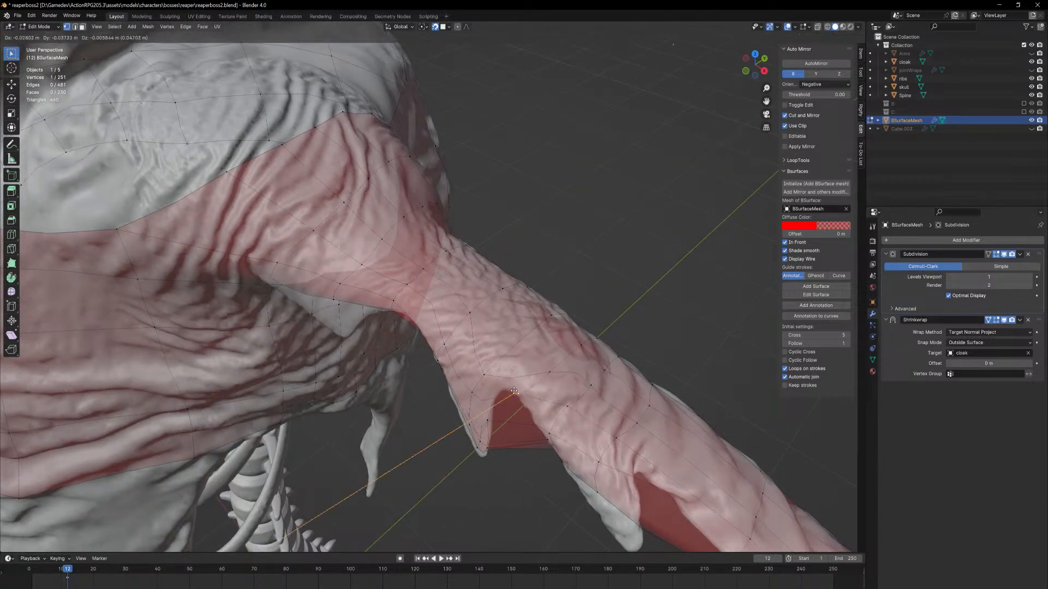
pyautogui.click(506, 388)
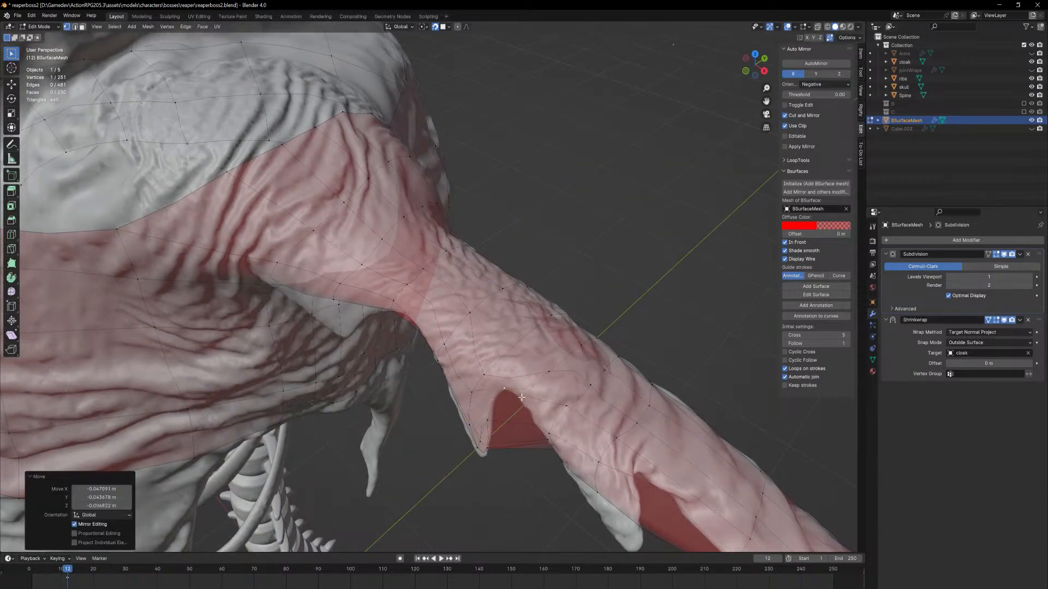
pyautogui.click(547, 432)
pyautogui.press('g')
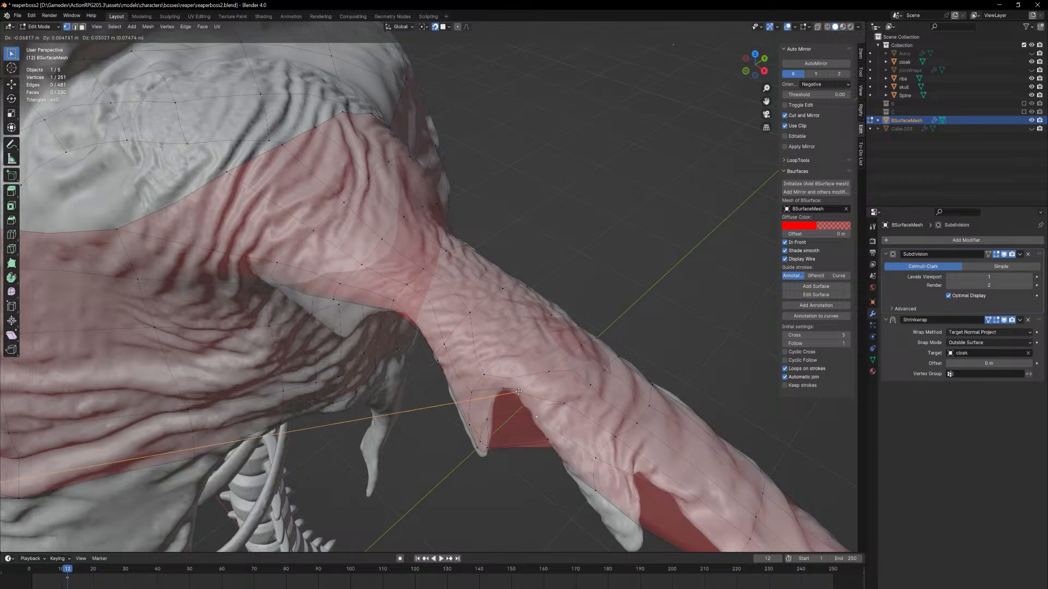
pyautogui.click(517, 393)
pyautogui.moveTo(518, 393); pyautogui.dragTo(572, 363, button='middle')
pyautogui.click(595, 290)
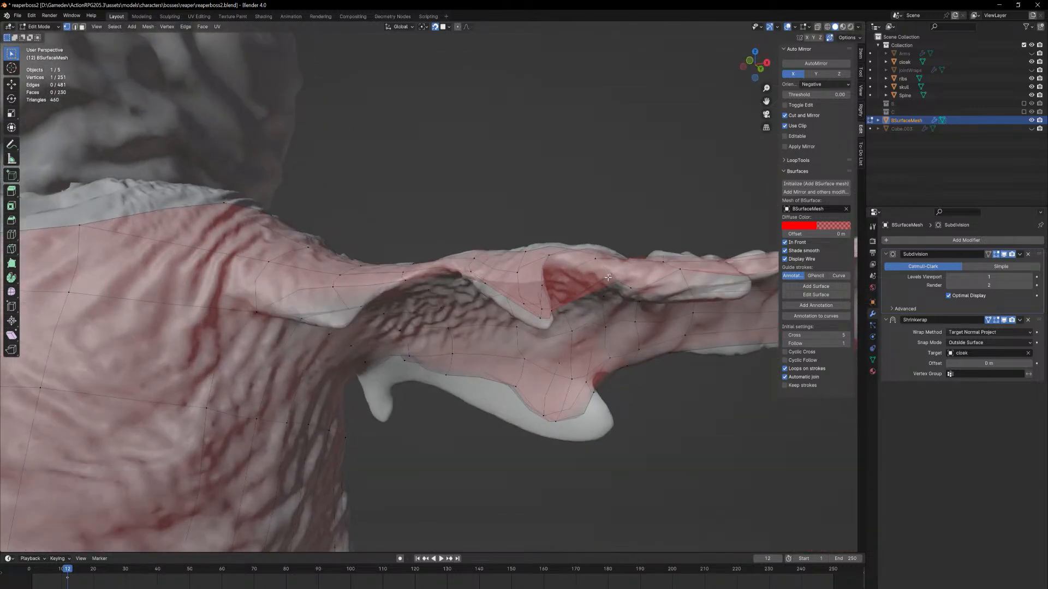
pyautogui.press('g')
pyautogui.click(595, 290)
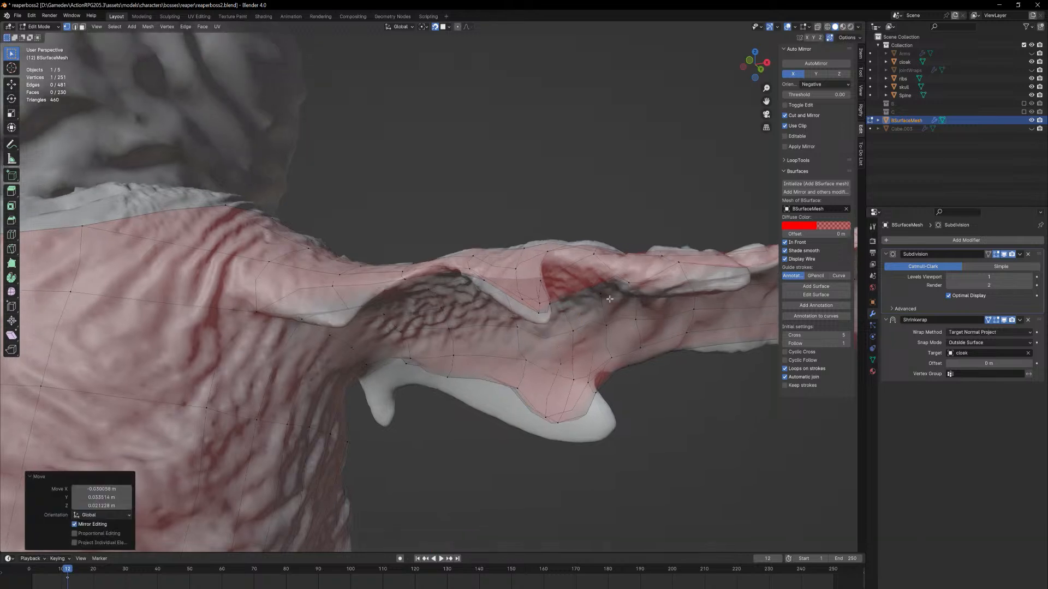
# Undo the sleeve vertex moves, the extra loop cuts, the loop slide and the Subdivision modifier, keeping the first scaled sleeve loop
pyautogui.moveTo(595, 290); pyautogui.dragTo(595, 352, button='middle')
pyautogui.hotkey('ctrl', 'z')
pyautogui.hotkey('ctrl', 'z')
pyautogui.hotkey('ctrl', 'z')
pyautogui.hotkey('ctrl', 'z')
pyautogui.hotkey('ctrl', 'z')
pyautogui.hotkey('ctrl', 'z')
pyautogui.hotkey('ctrl', 'z')
pyautogui.hotkey('ctrl', 'z')
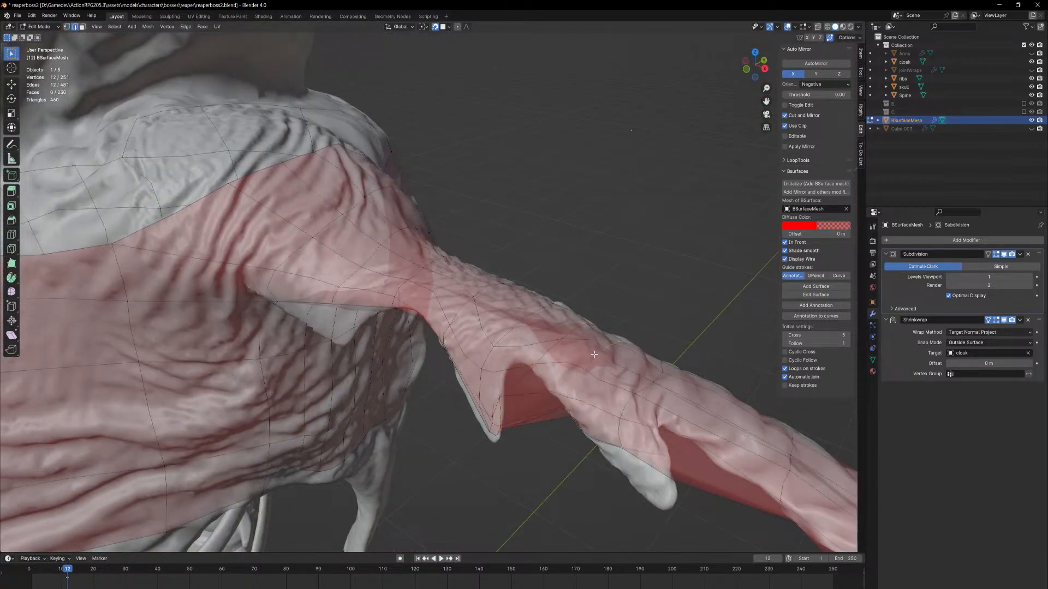
pyautogui.hotkey('ctrl', 'z')
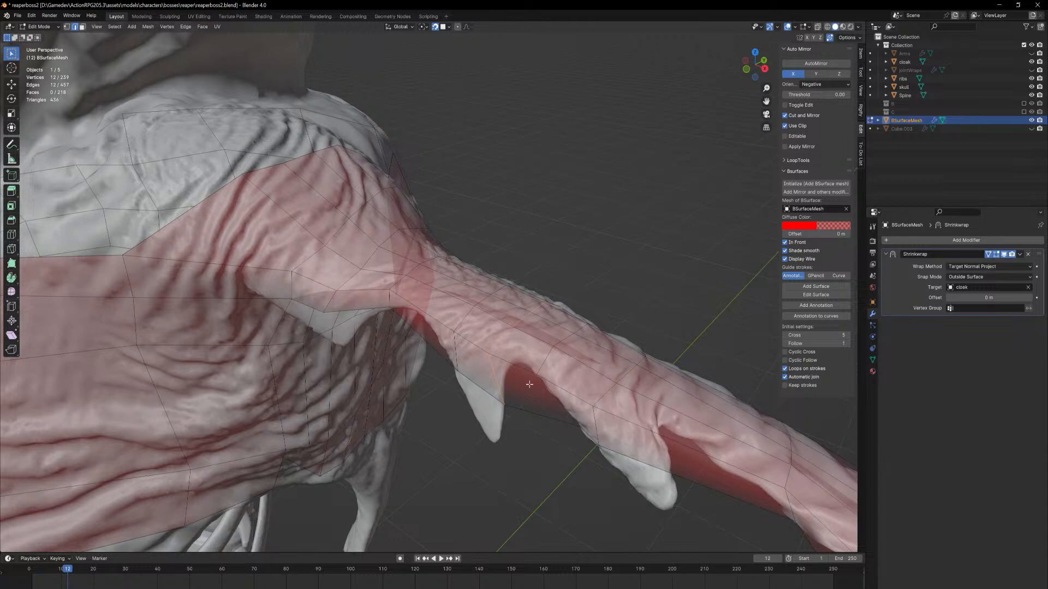
pyautogui.moveTo(529, 384); pyautogui.dragTo(547, 363, button='middle')
pyautogui.hotkey('ctrl', 'z')
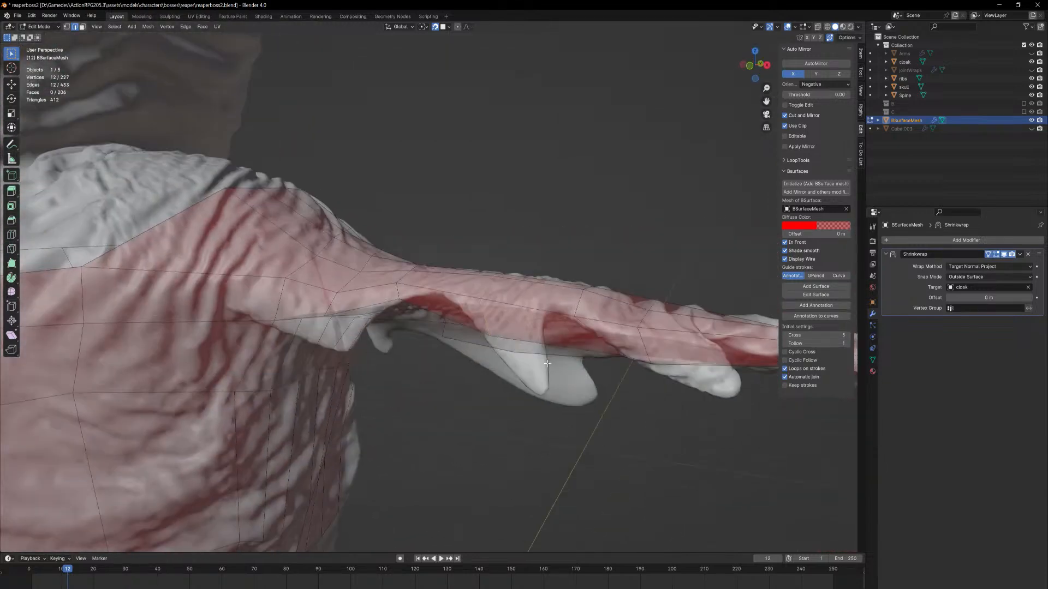
pyautogui.hotkey('ctrl', 'z')
pyautogui.hotkey('ctrl', 'z')
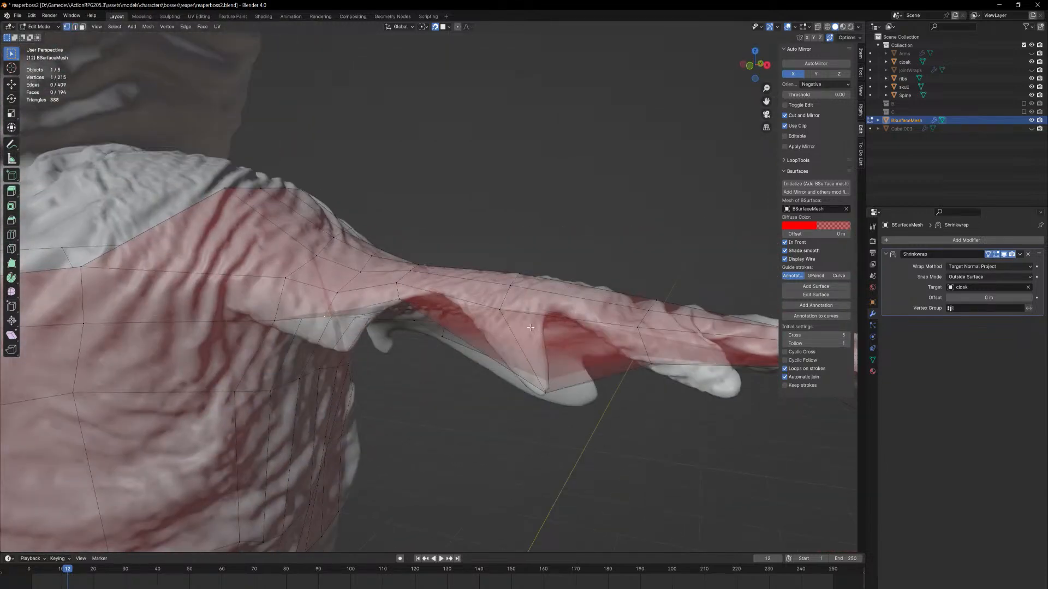
# Move the sleeve edge vertex at the first tatter's tip up to the tatter's base, about 0.17 m
pyautogui.moveTo(530, 327); pyautogui.dragTo(530, 383, button='middle')
pyautogui.keyDown('alt'); pyautogui.click(526, 390); pyautogui.keyUp('alt')
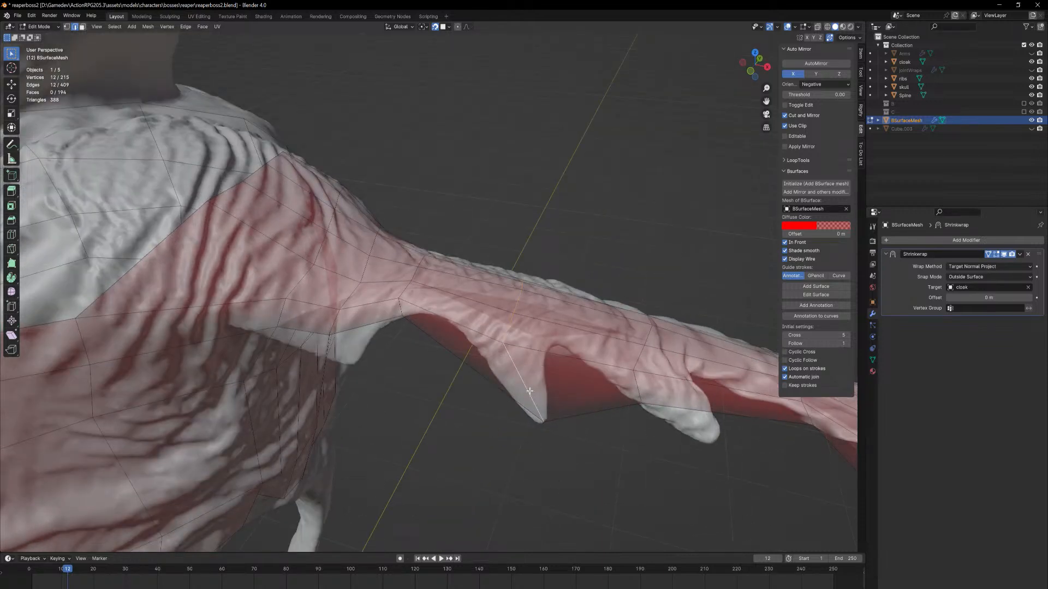
pyautogui.press('1')
pyautogui.press('g')
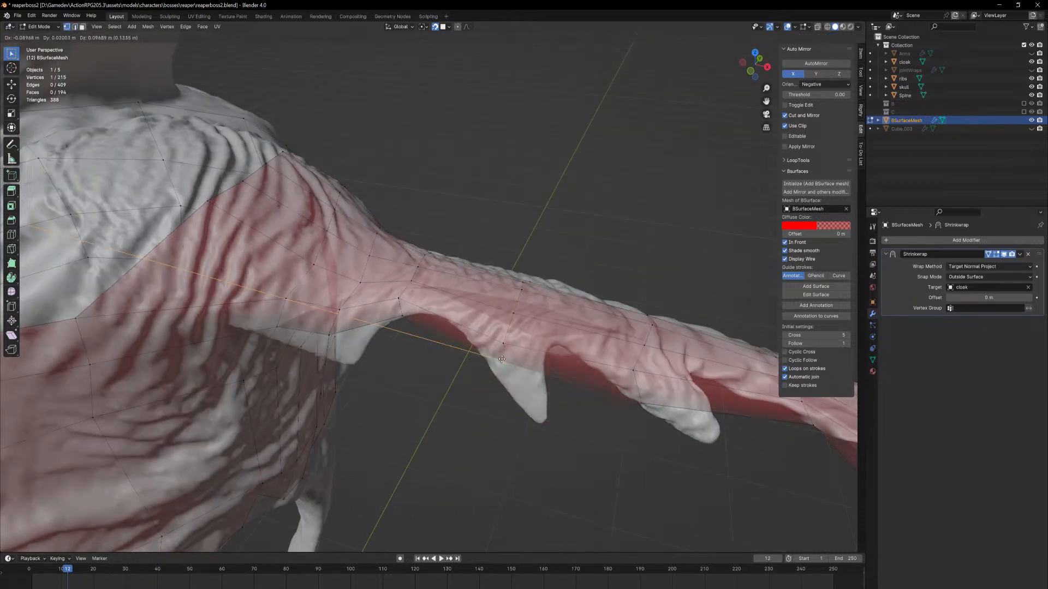
pyautogui.click(485, 354)
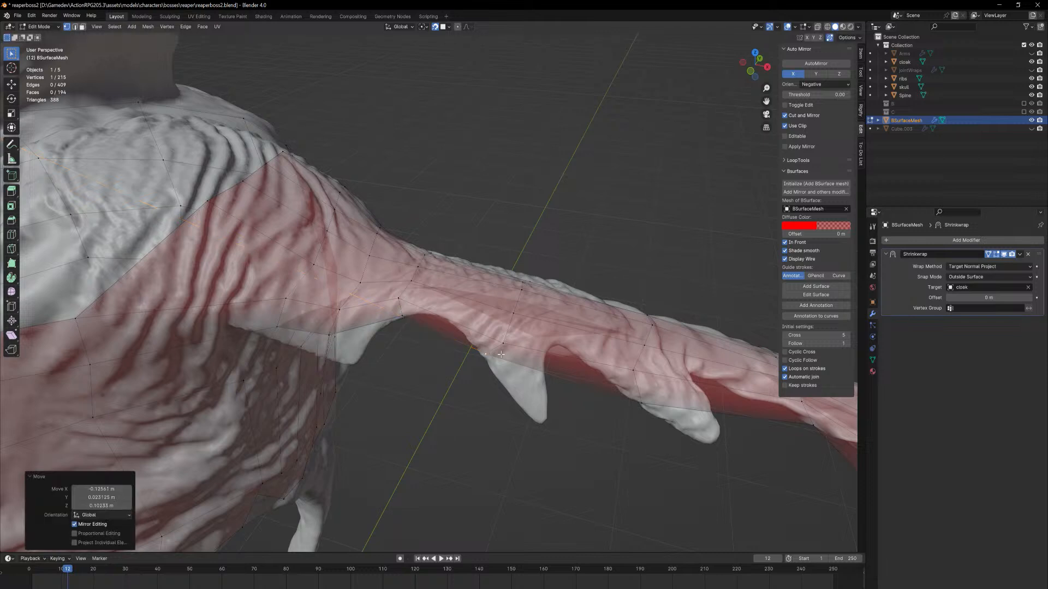
# Add a centred loop cut beyond the first tatter and move its sleeve edge vertex about 0.08 m onto the opening's rim
pyautogui.hotkey('ctrl', 'r')
pyautogui.click(545, 334)
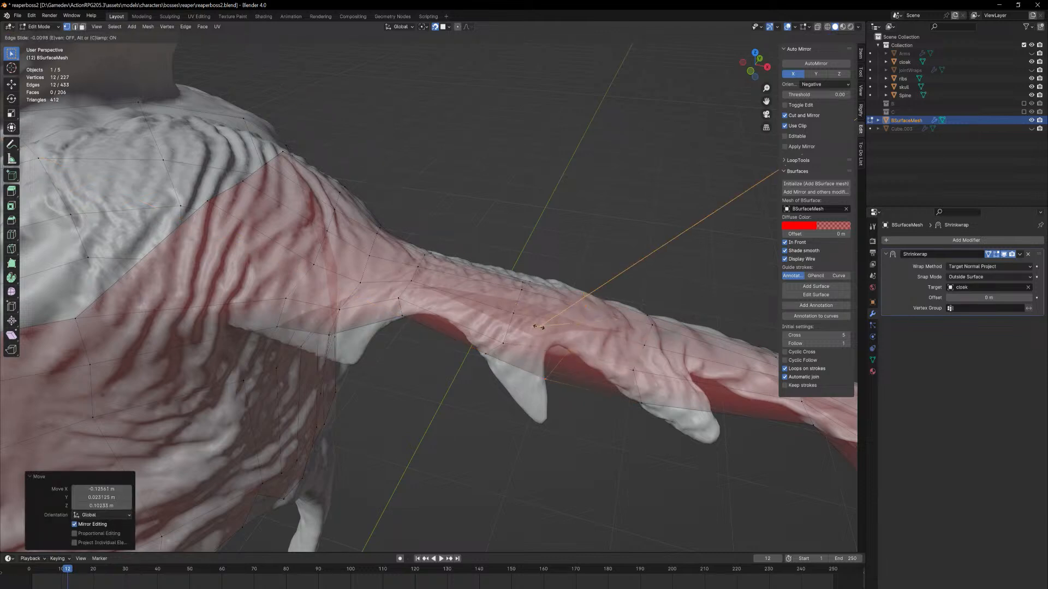
pyautogui.rightClick(537, 328)
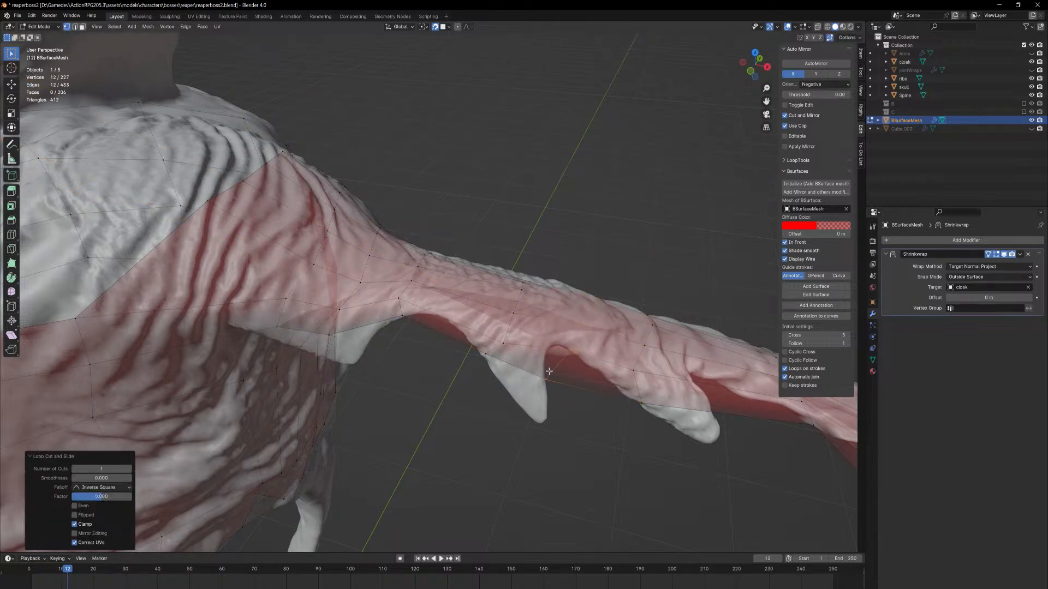
pyautogui.click(571, 350)
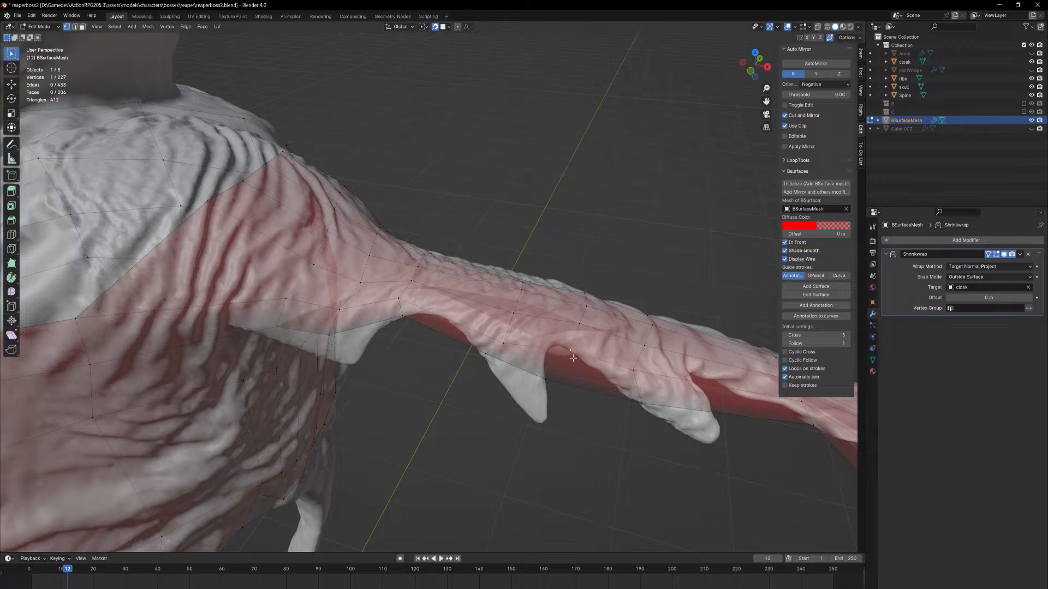
pyautogui.press('g')
pyautogui.click(554, 345)
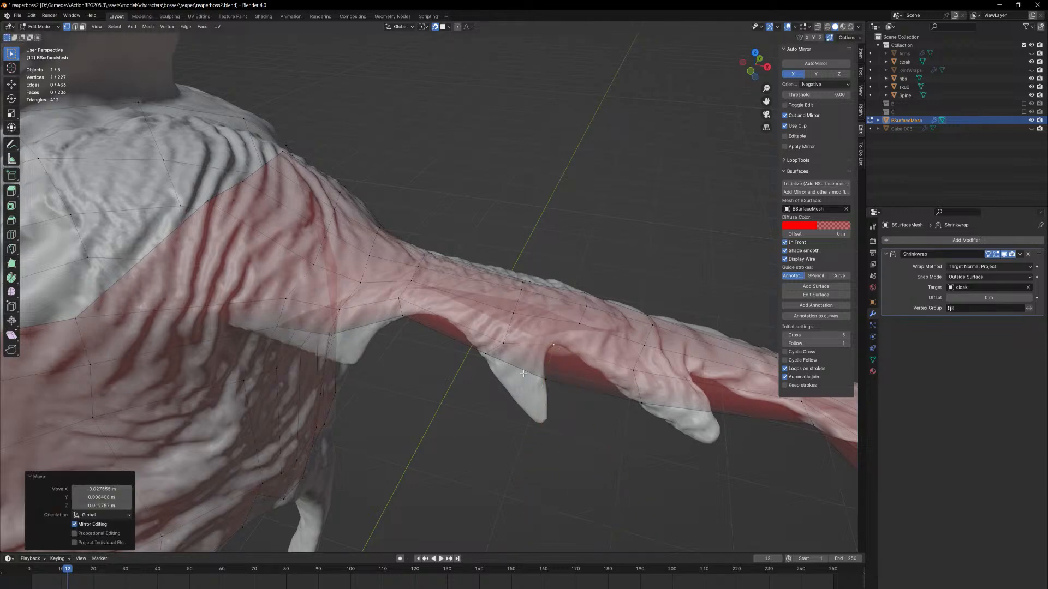
# Try moving two vertices on the sleeve's underside beside the first sleeve tatter in toward its base
pyautogui.moveTo(519, 370); pyautogui.dragTo(551, 309, button='middle')
pyautogui.press('2')
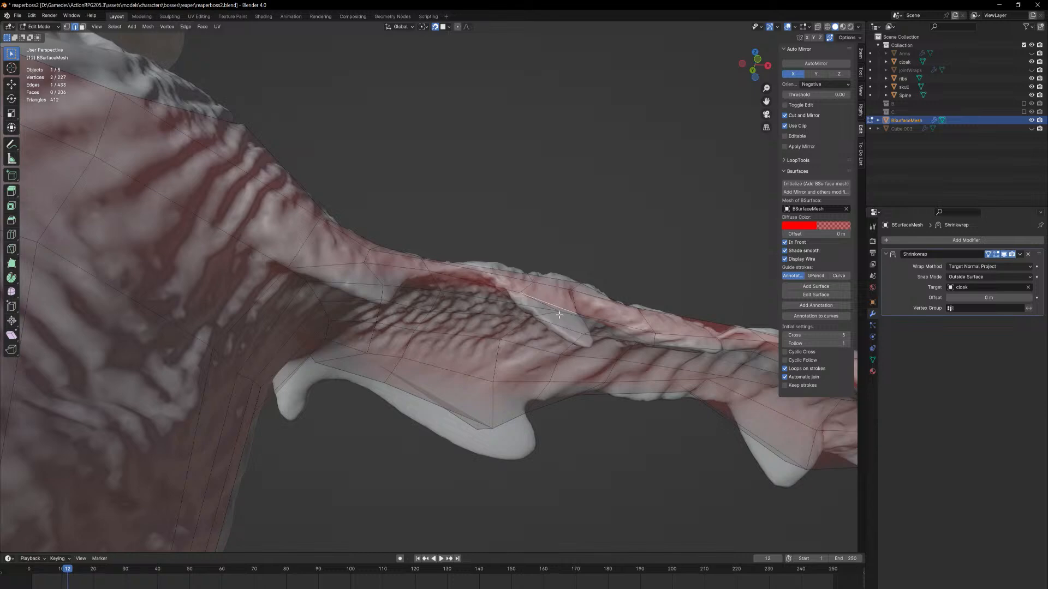
pyautogui.press('3')
pyautogui.click(560, 313)
pyautogui.moveTo(562, 314); pyautogui.dragTo(516, 201, button='middle')
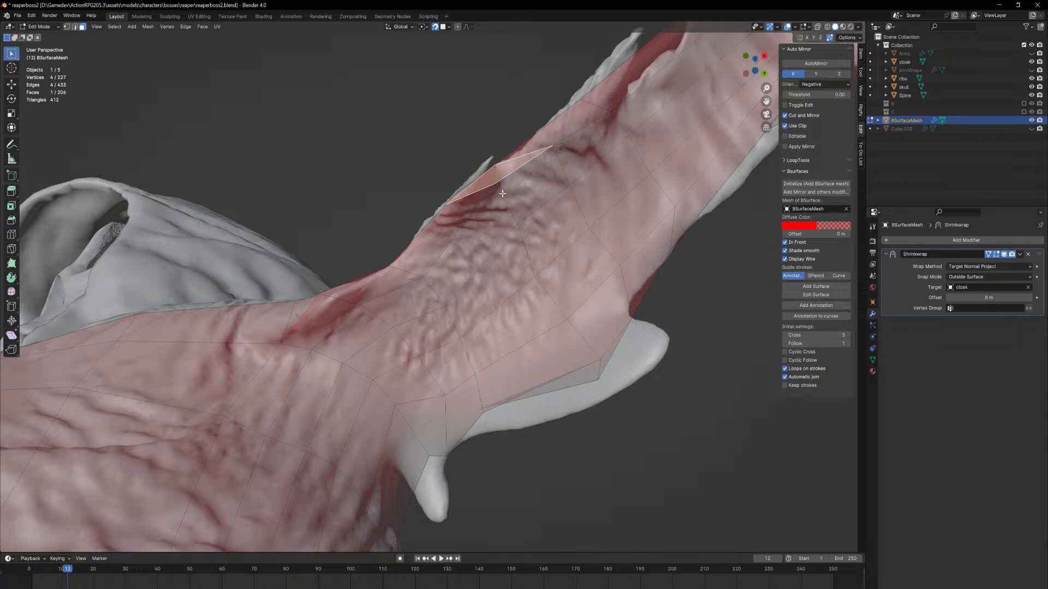
pyautogui.press('1')
pyautogui.click(495, 184)
pyautogui.press('g')
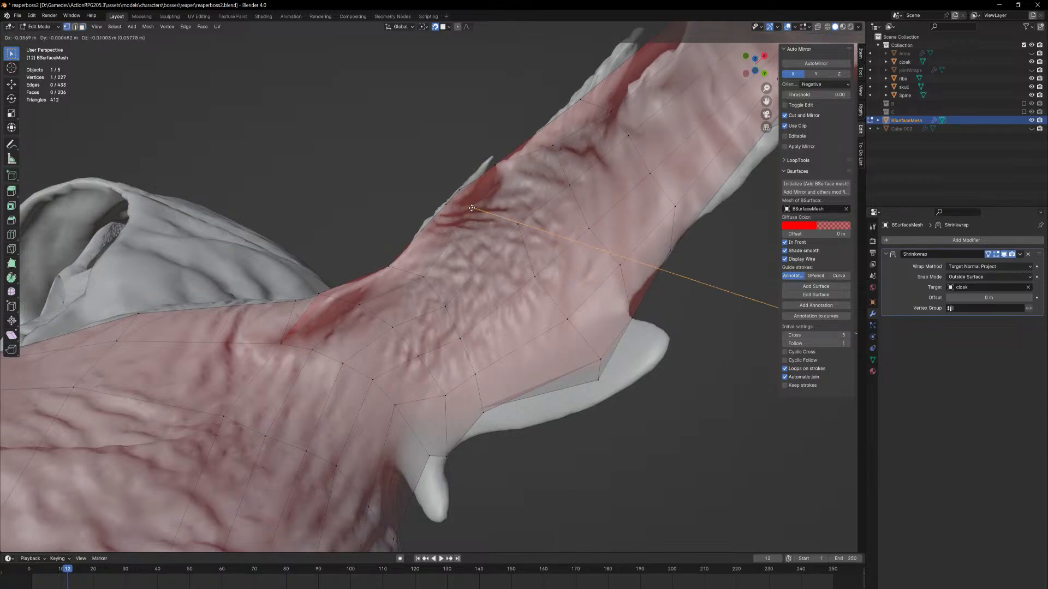
pyautogui.click(459, 215)
pyautogui.click(550, 145)
pyautogui.press('g')
pyautogui.click(499, 179)
# Try extruding the face at the first sleeve tatter's base by about 0.21 m
pyautogui.moveTo(498, 179); pyautogui.dragTo(565, 309, button='middle')
pyautogui.press('3')
pyautogui.click(449, 242)
pyautogui.press('e')
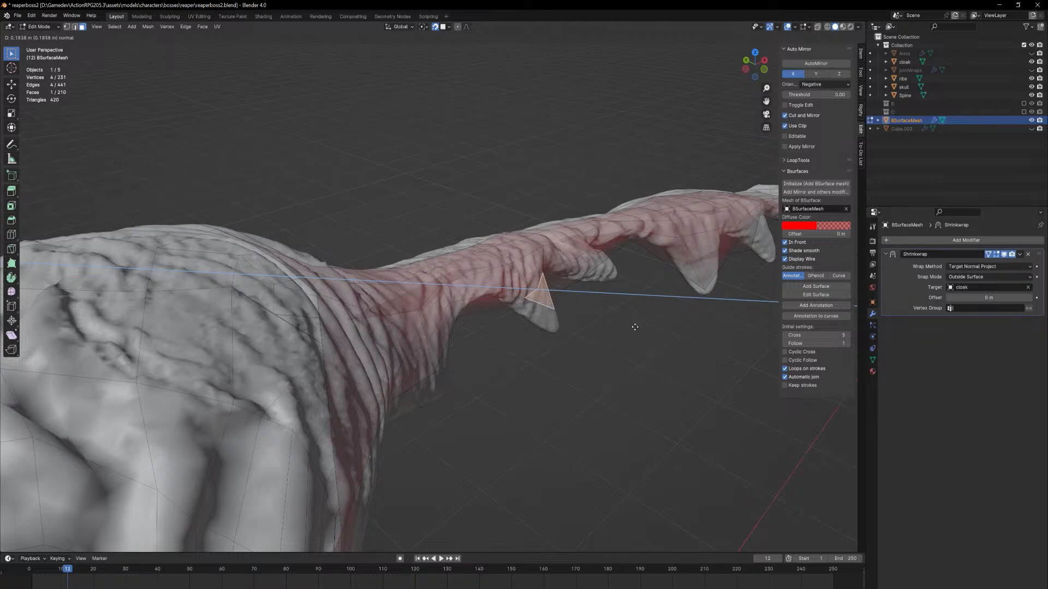
pyautogui.click(643, 329)
pyautogui.moveTo(643, 329); pyautogui.dragTo(560, 317, button='middle')
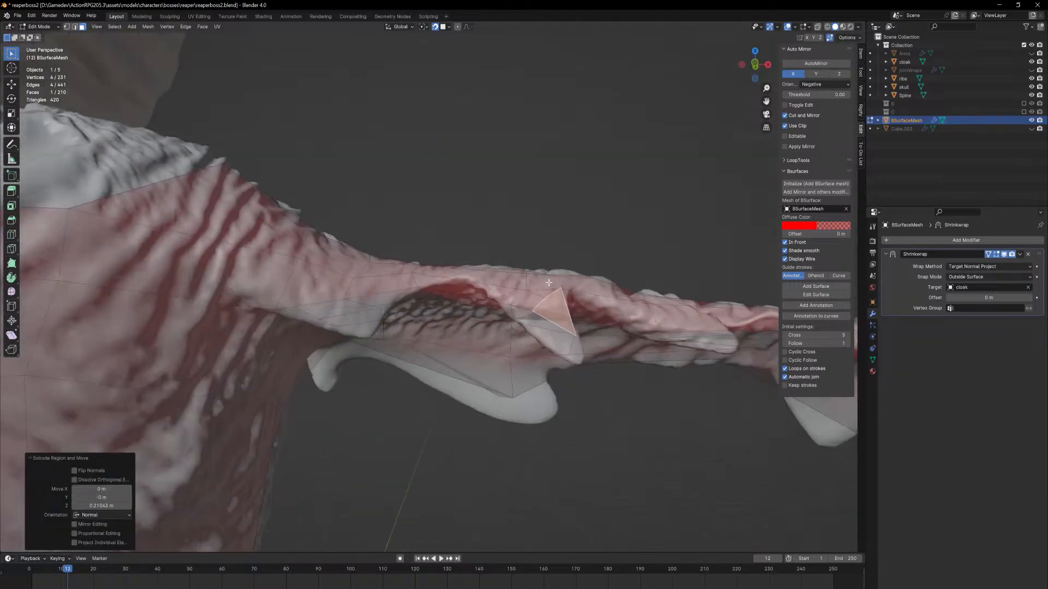
# Try fitting the extruded face and one of its corner vertices onto the first sleeve tatter's tip
pyautogui.press('g')
pyautogui.click(576, 358)
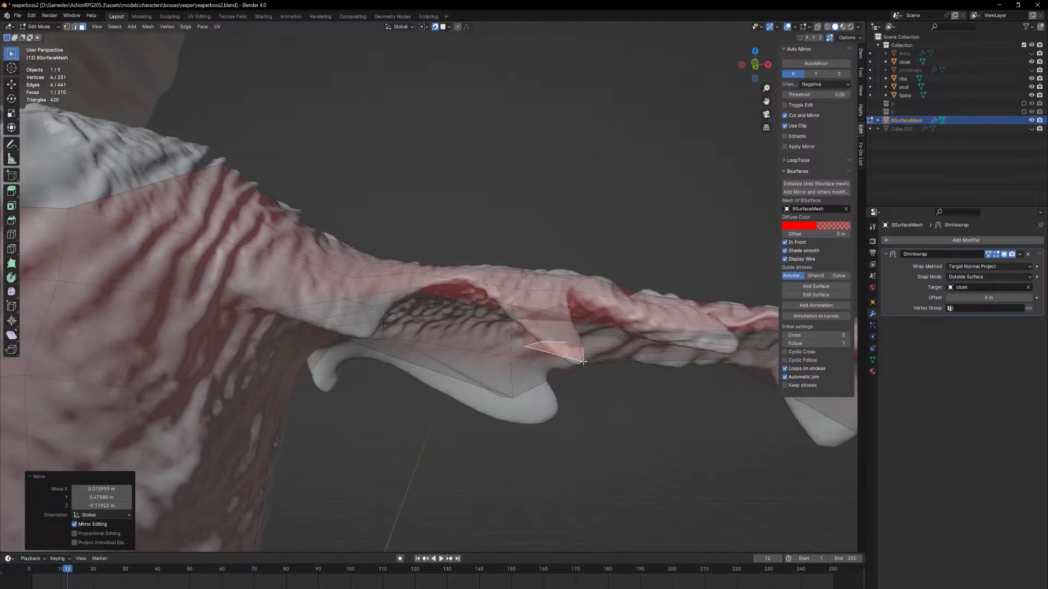
pyautogui.moveTo(576, 358); pyautogui.dragTo(483, 388, button='middle')
pyautogui.click(464, 381)
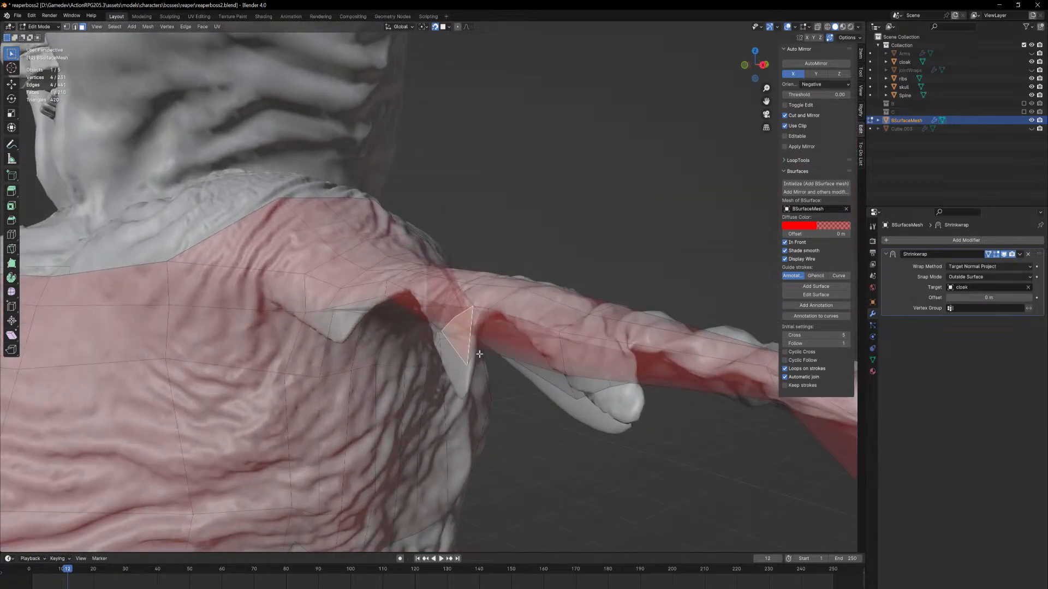
pyautogui.press('g')
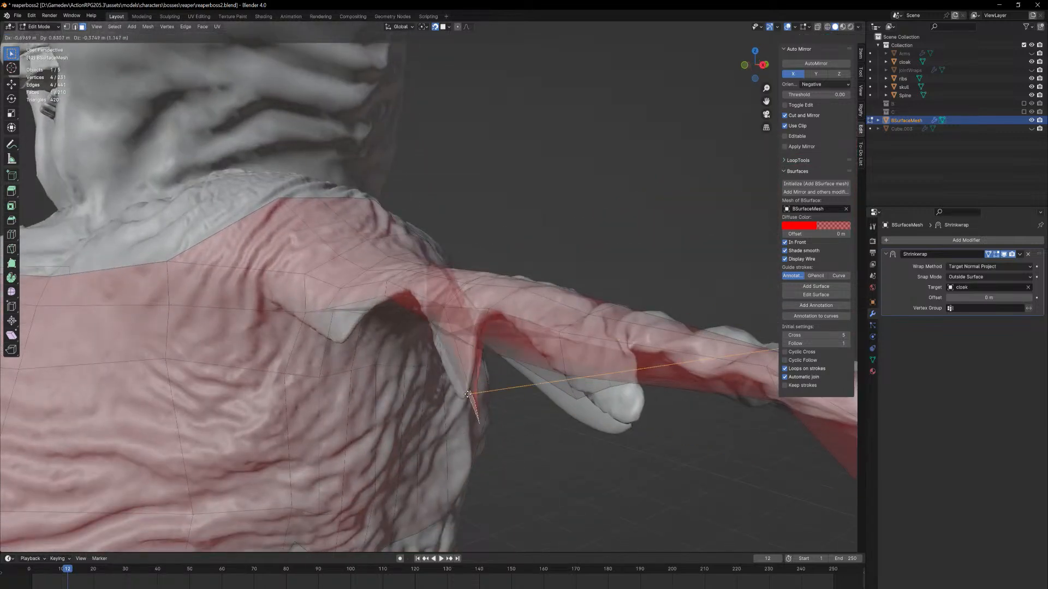
pyautogui.click(467, 393)
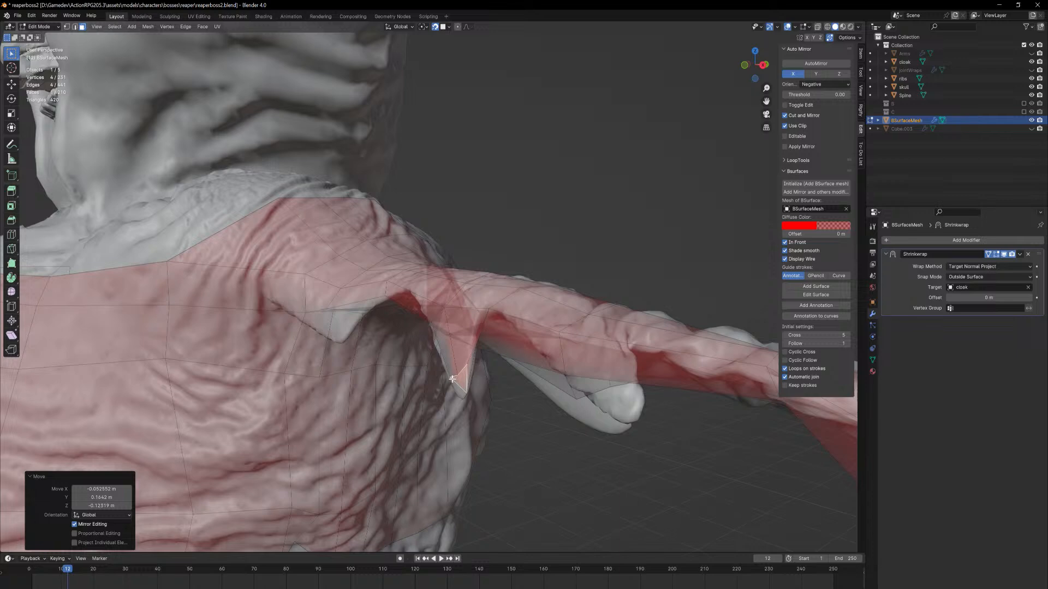
pyautogui.press('1')
pyautogui.click(453, 379)
pyautogui.press('g')
pyautogui.click(456, 394)
# Undo the tatter face extrusion and the face and vertex moves made around it
pyautogui.moveTo(456, 394); pyautogui.dragTo(513, 388, button='middle')
pyautogui.hotkey('ctrl', 'z')
pyautogui.hotkey('ctrl', 'z')
pyautogui.hotkey('ctrl', 'z')
pyautogui.hotkey('ctrl', 'z')
pyautogui.hotkey('ctrl', 'z')
pyautogui.hotkey('ctrl', 'z')
pyautogui.hotkey('ctrl', 'z')
pyautogui.hotkey('ctrl', 'z')
pyautogui.hotkey('ctrl', 'z')
pyautogui.hotkey('ctrl', 'z')
# Examine the edges and vertices around the first sleeve tatter and the mesh coverage along the whole arm
pyautogui.press('1')
pyautogui.click(538, 395)
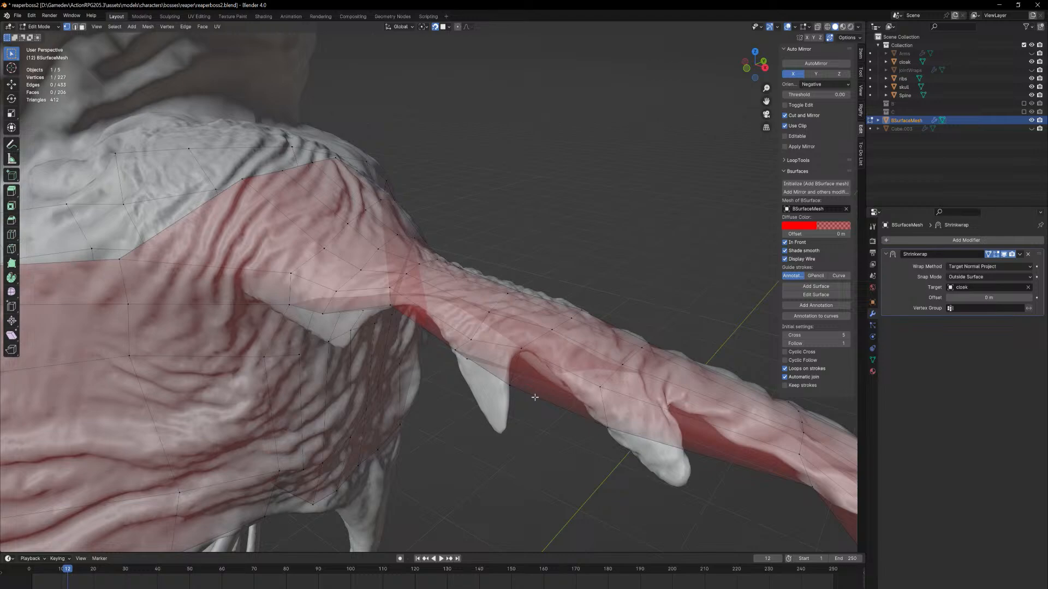
pyautogui.moveTo(511, 271); pyautogui.dragTo(540, 342, button='middle')
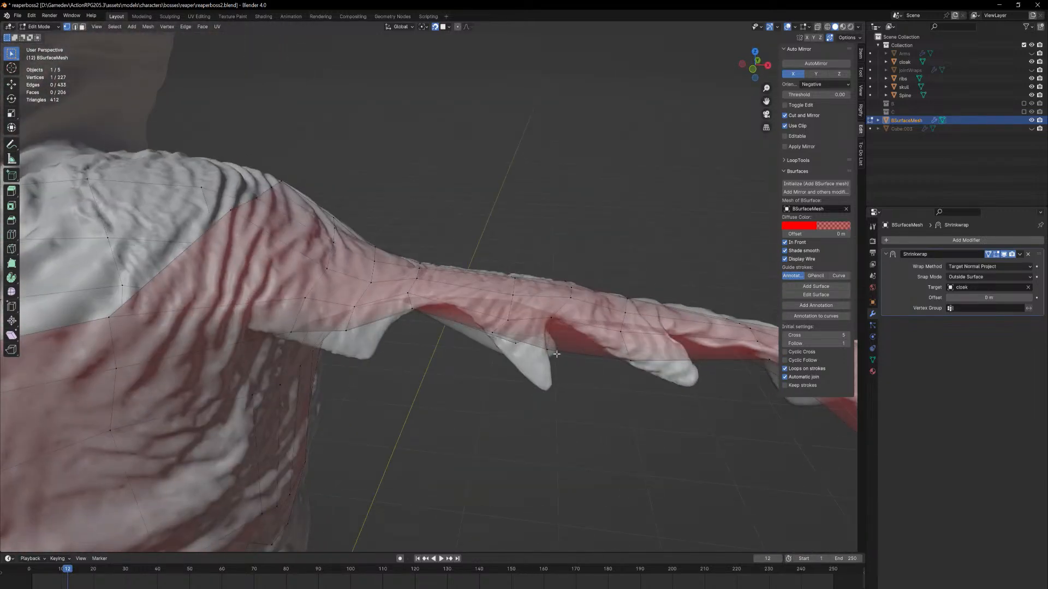
pyautogui.press('2')
pyautogui.click(556, 353)
pyautogui.moveTo(556, 354); pyautogui.dragTo(498, 435, button='middle')
pyautogui.scroll(-5, 528, 400)
pyautogui.scroll(8, 499, 435)
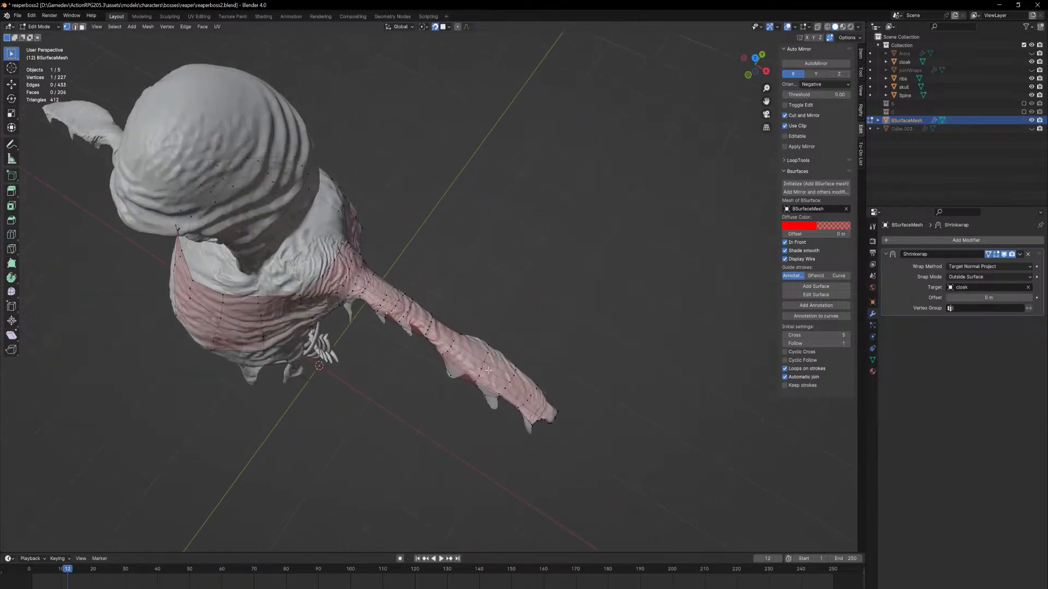
pyautogui.moveTo(512, 353)
pyautogui.mouseDown(button='middle')
pyautogui.moveTo(498, 400)
pyautogui.moveTo(507, 345)
pyautogui.mouseUp(button='middle')
pyautogui.scroll(3, 498, 400)
# Move the edge vertices of the shoulder tatter and the first sleeve tatter down to their tips, about 0.10 m and 0.09 m
pyautogui.moveTo(417, 281); pyautogui.dragTo(478, 273, button='middle')
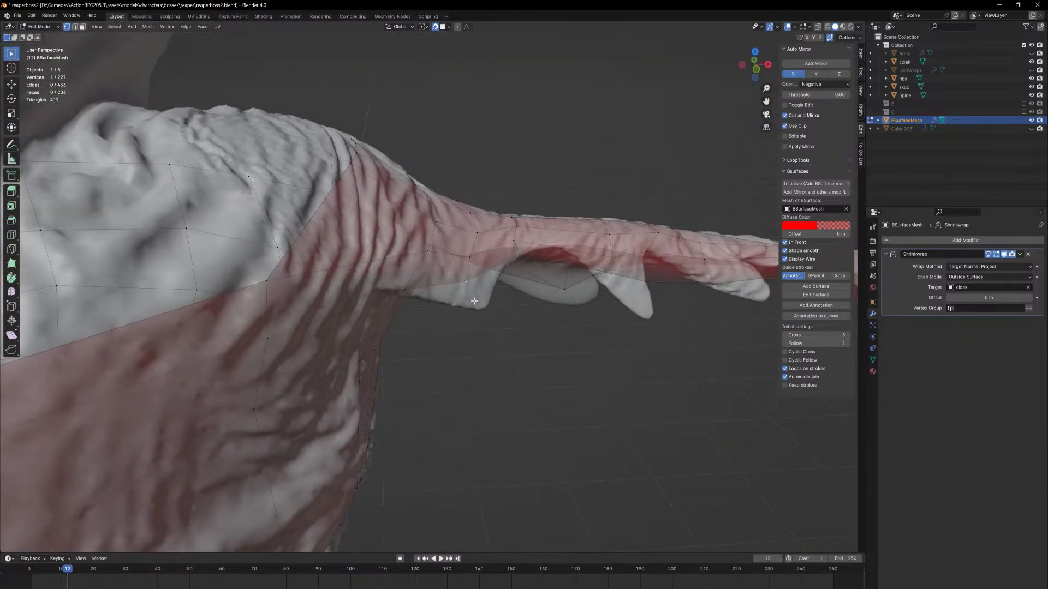
pyautogui.press('g')
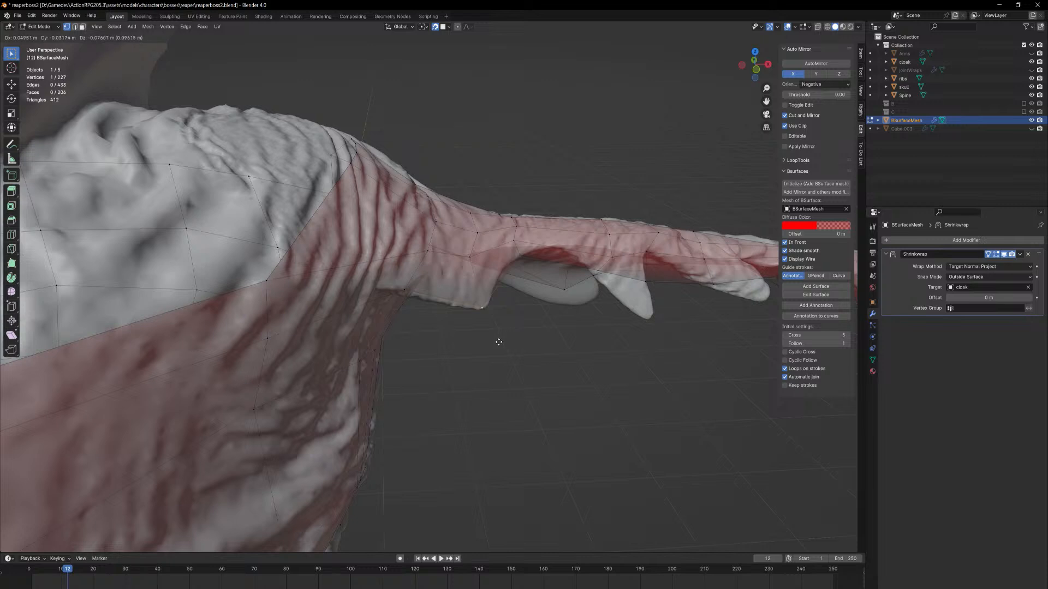
pyautogui.click(498, 342)
pyautogui.moveTo(648, 281); pyautogui.dragTo(633, 278, button='middle')
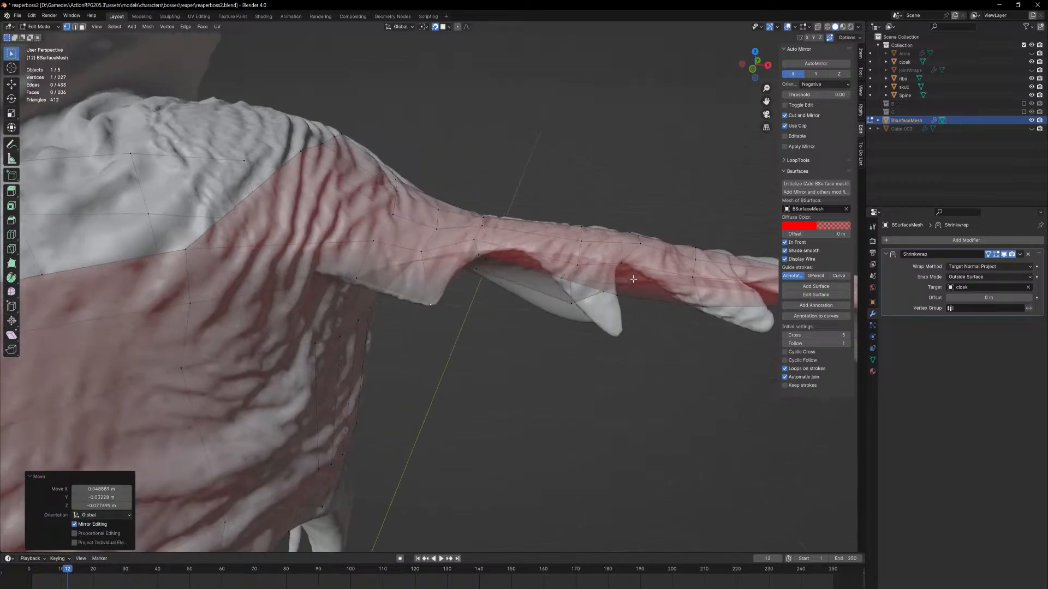
pyautogui.click(615, 297)
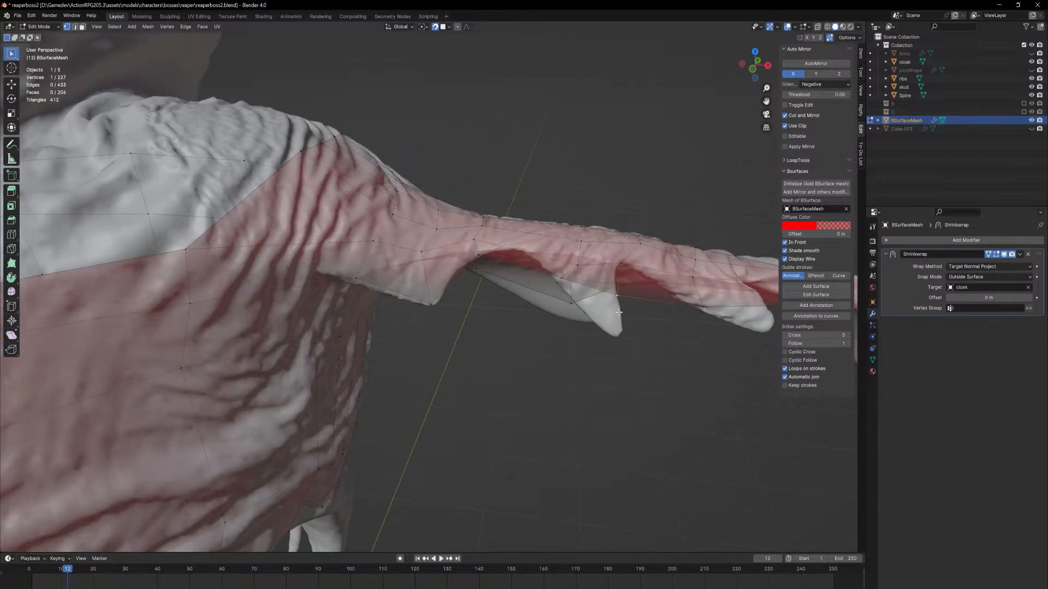
pyautogui.press('g')
pyautogui.click(615, 334)
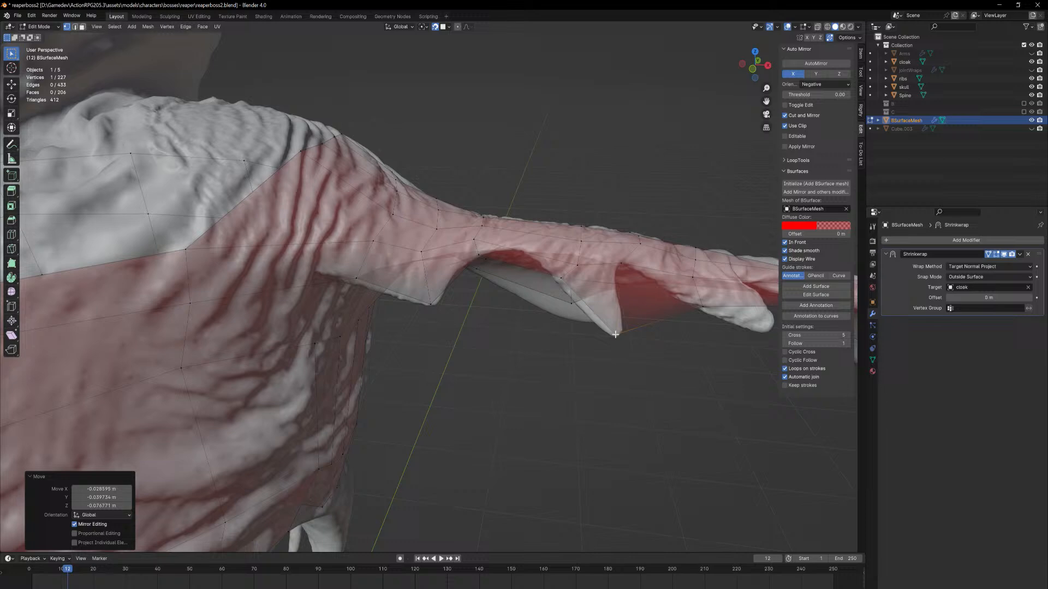
# Move the opening's rim vertex and the vertex above it toward the shoulder, the upper one about 0.07 m
pyautogui.click(621, 265)
pyautogui.press('g')
pyautogui.click(601, 263)
pyautogui.click(638, 244)
pyautogui.press('g')
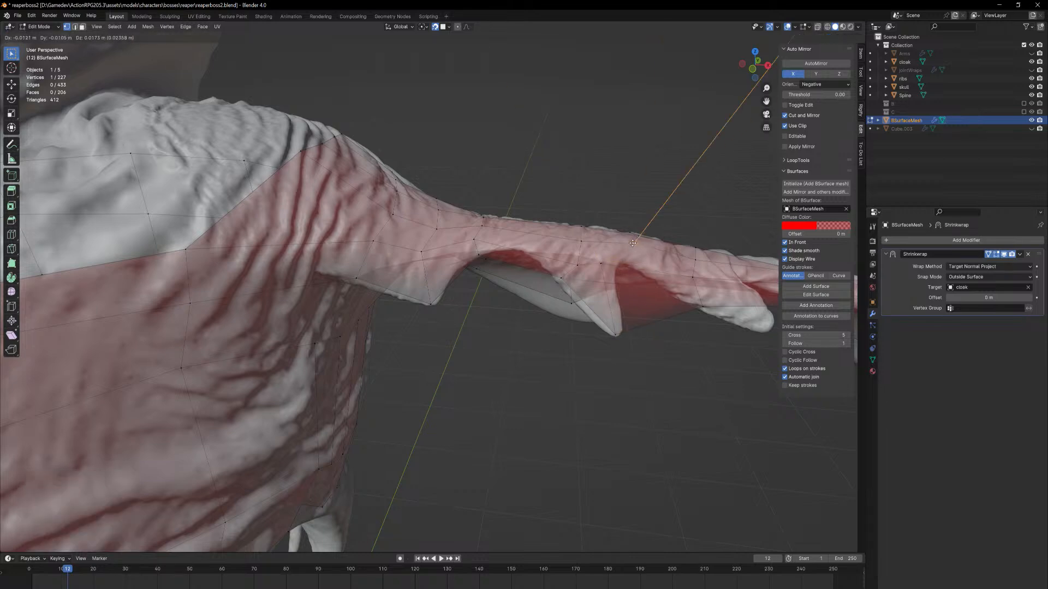
pyautogui.click(610, 240)
# Reposition the same loop's vertices across the top of the sleeve toward the shoulder, the last about 0.05 m
pyautogui.moveTo(611, 243); pyautogui.dragTo(608, 322, button='middle')
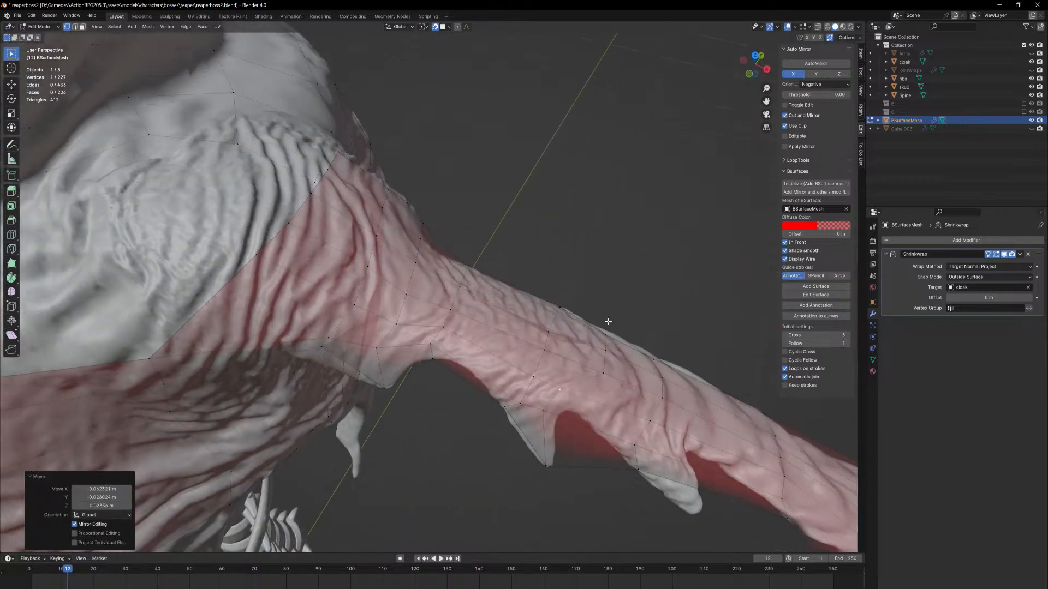
pyautogui.press('g')
pyautogui.click(576, 360)
pyautogui.press('g')
pyautogui.click(603, 336)
pyautogui.press('g')
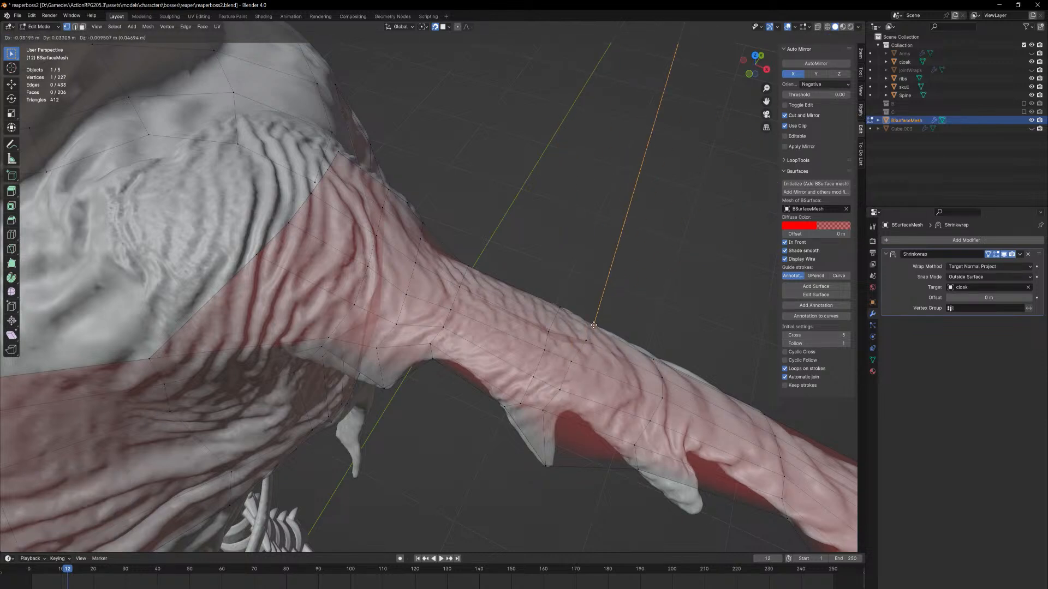
pyautogui.click(593, 326)
# Add a centred loop cut between the first and second sleeve tatters and move its lower edge vertex toward the first tatter
pyautogui.hotkey('ctrl', 'r')
pyautogui.click(583, 422)
pyautogui.rightClick(584, 423)
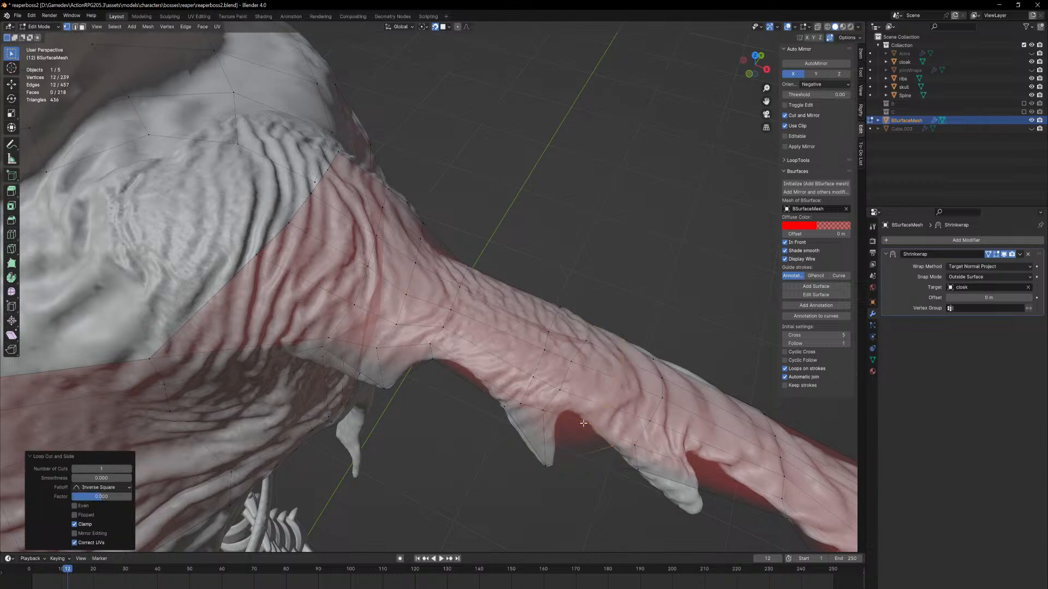
pyautogui.hotkey('ctrl', 'r')
pyautogui.rightClick(587, 457)
pyautogui.click(614, 448)
pyautogui.press('g')
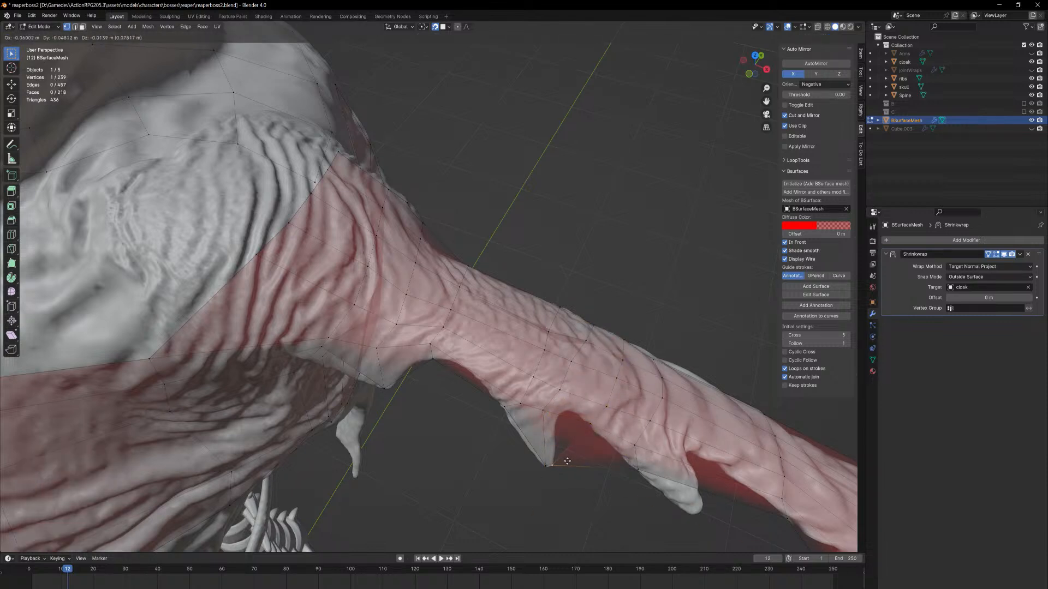
pyautogui.click(573, 454)
# Move the new loop's rim vertex about 0.08 m onto the opening and shift its vertices over the sleeve toward the shoulder
pyautogui.press('g')
pyautogui.click(561, 423)
pyautogui.press('g')
pyautogui.click(589, 394)
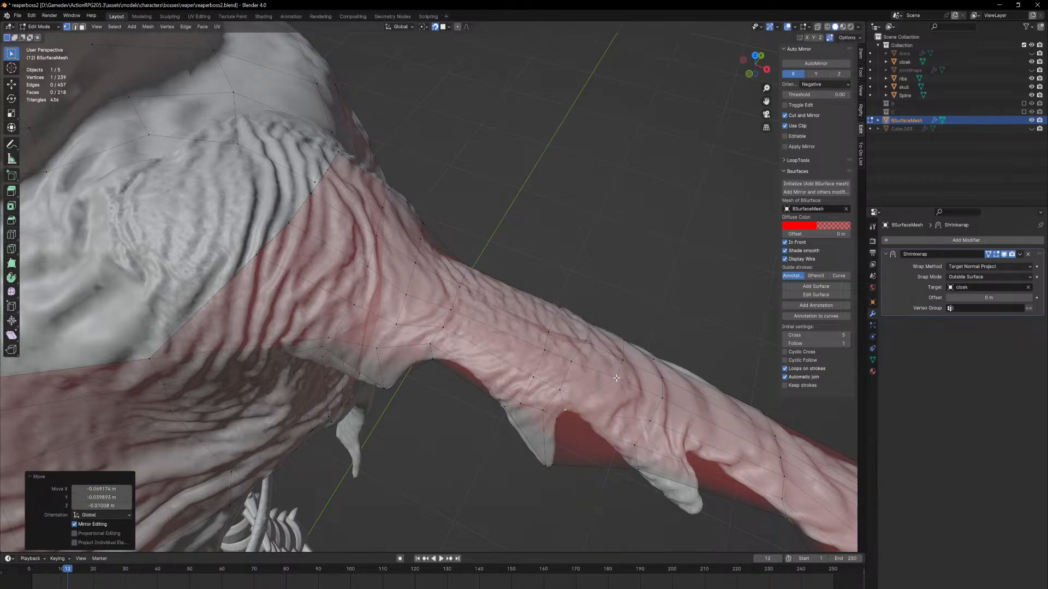
pyautogui.press('g')
pyautogui.click(626, 360)
pyautogui.press('g')
pyautogui.click(626, 341)
pyautogui.press('g')
pyautogui.click(601, 401)
# Move the next vertex beyond the first sleeve tatter about 0.10 m onto the opening's rim
pyautogui.moveTo(601, 471); pyautogui.dragTo(564, 435, button='middle')
pyautogui.scroll(1, 564, 434)
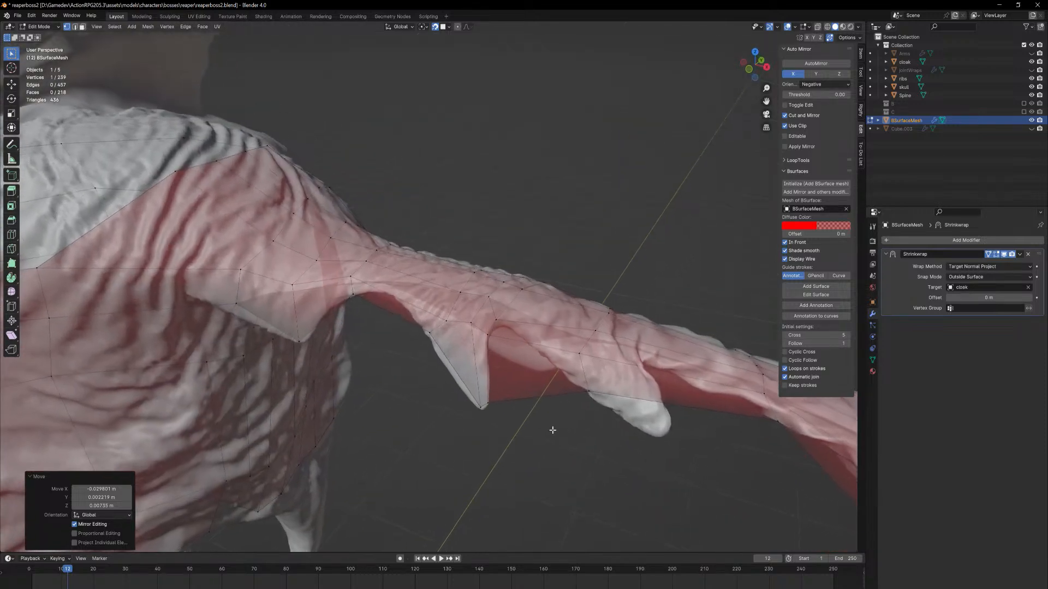
pyautogui.press('2')
pyautogui.moveTo(532, 398); pyautogui.dragTo(539, 416, button='middle')
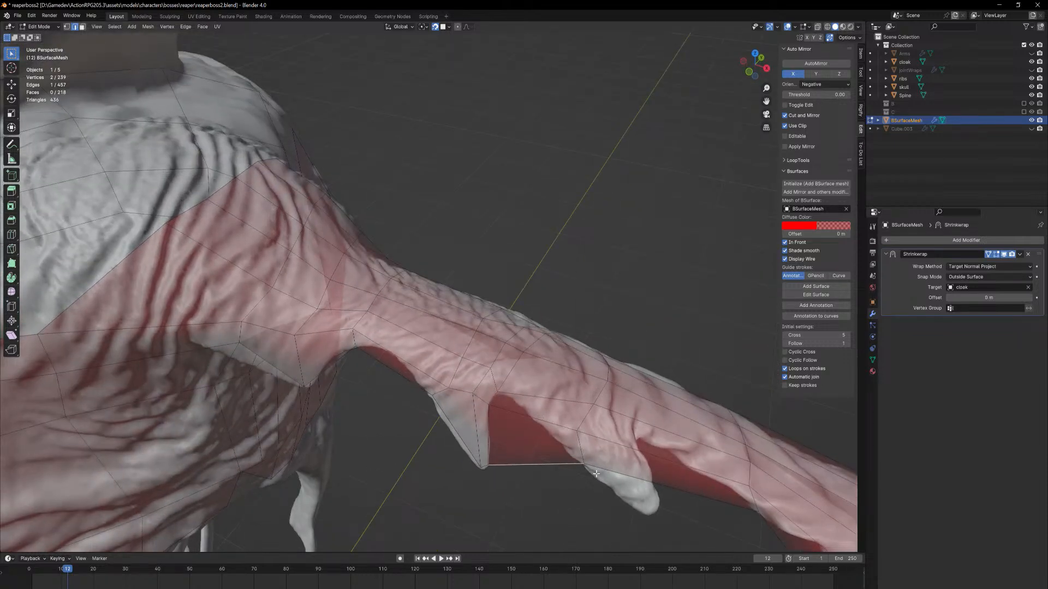
pyautogui.press('1')
pyautogui.press('g')
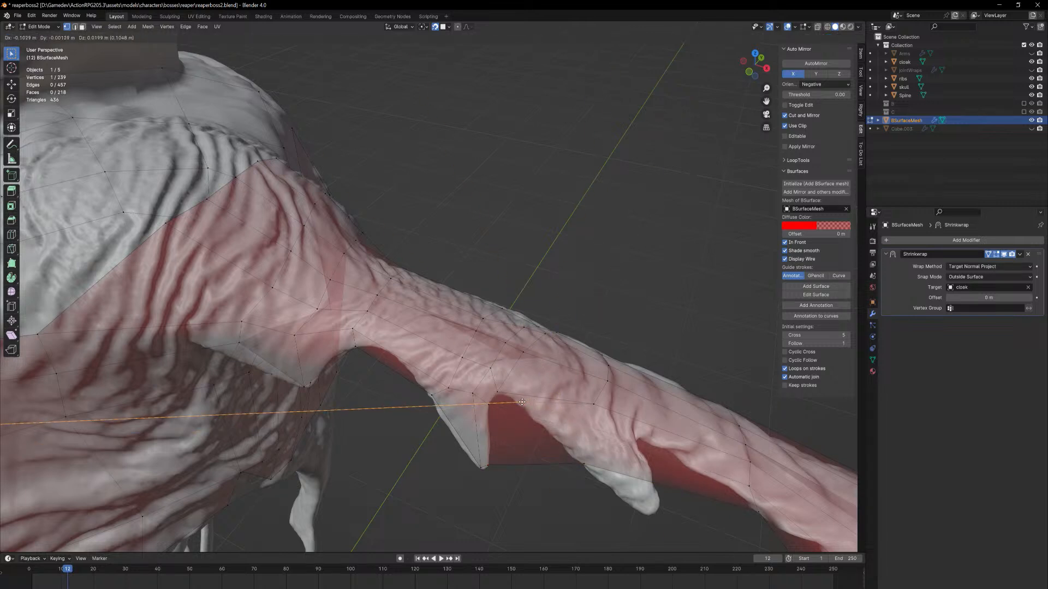
pyautogui.click(522, 402)
pyautogui.press('g')
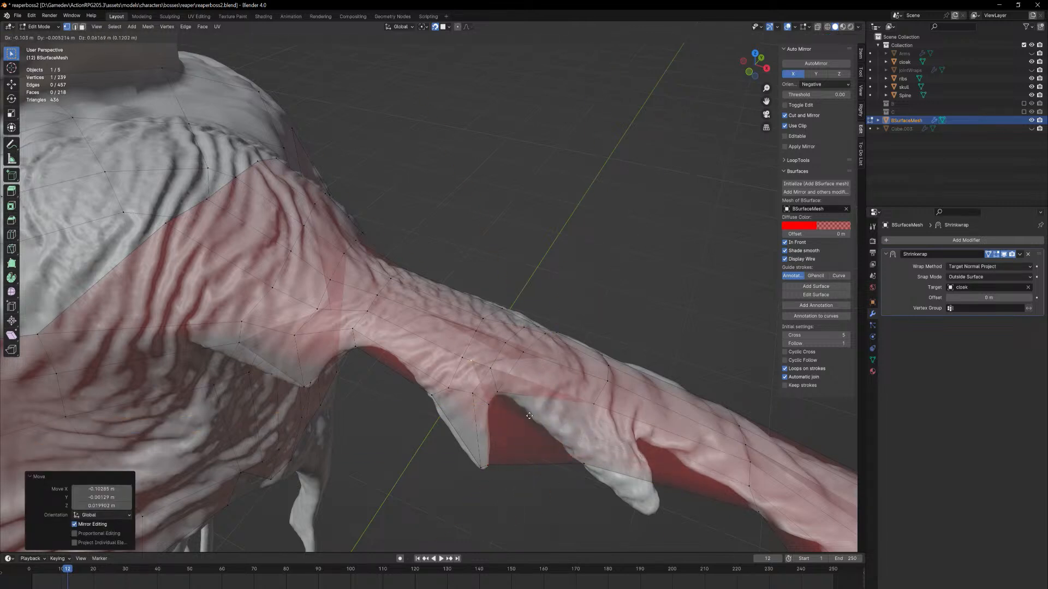
pyautogui.rightClick(529, 416)
# Try pulling the lower sleeve edge vertex between the two tatters up toward the opening's rim
pyautogui.press('g')
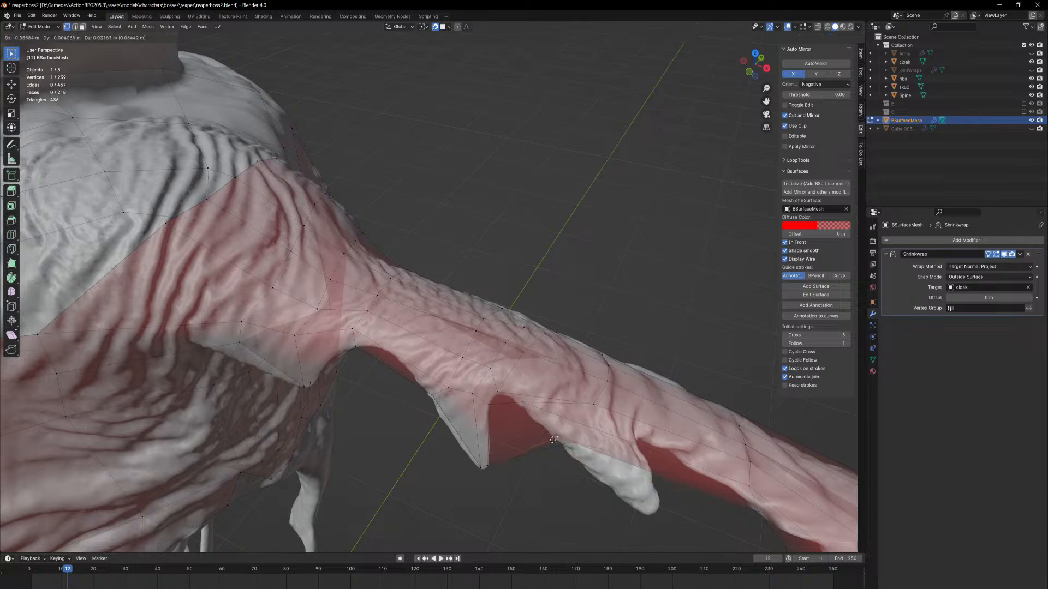
pyautogui.click(521, 421)
pyautogui.moveTo(562, 447)
pyautogui.mouseDown(button='middle')
pyautogui.moveTo(580, 346)
pyautogui.moveTo(576, 443)
pyautogui.mouseUp(button='middle')
pyautogui.click(575, 443)
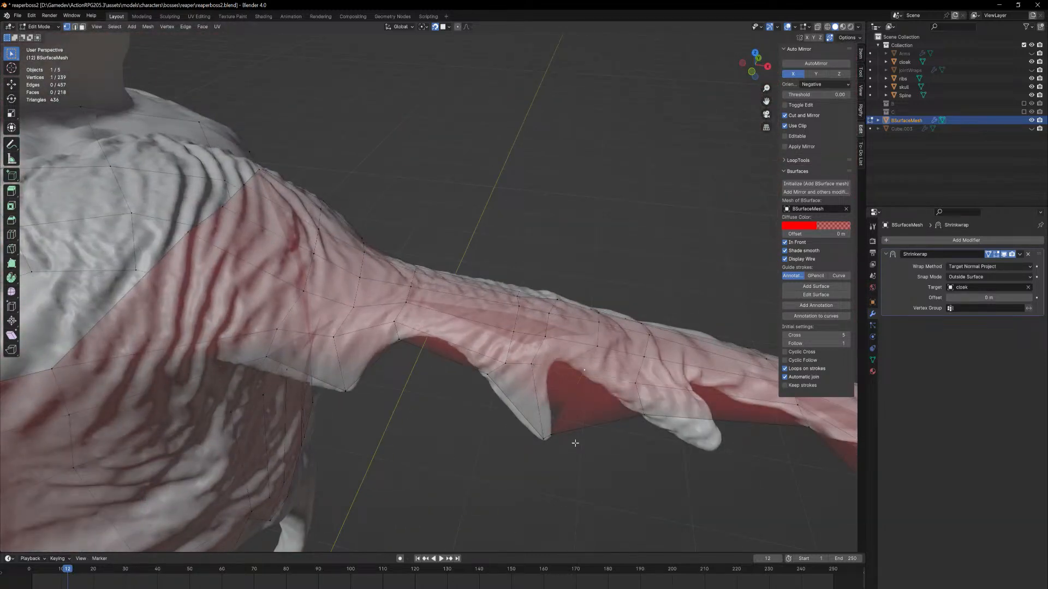
# Move the loop's lower edge vertex on the sleeve's underside about 0.11 m toward the first sleeve tatter
pyautogui.moveTo(569, 450); pyautogui.dragTo(494, 345, button='middle')
pyautogui.keyDown('alt'); pyautogui.click(484, 330); pyautogui.keyUp('alt')
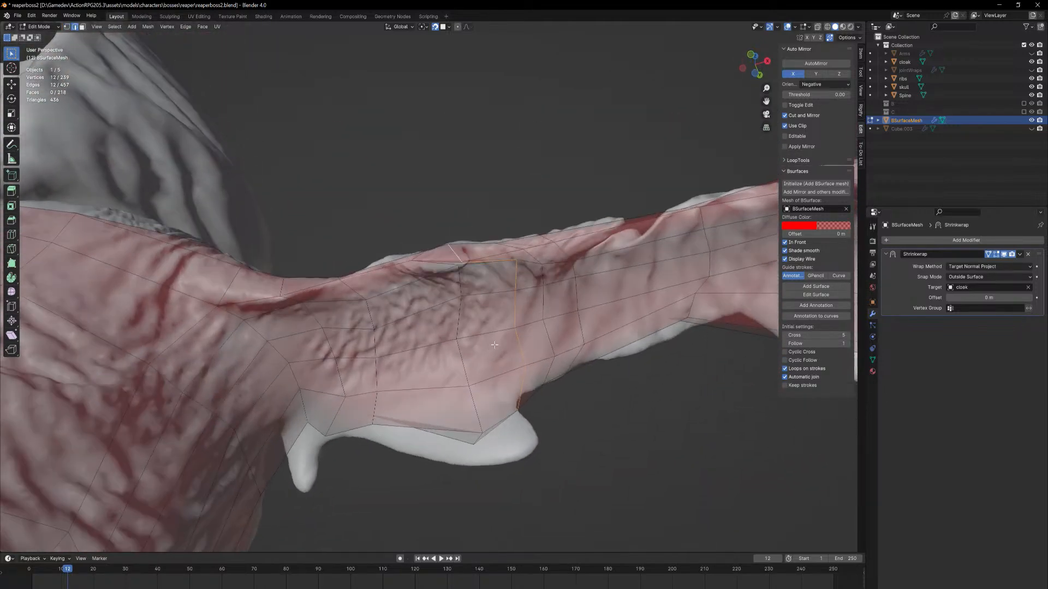
pyautogui.click(517, 260)
pyautogui.press('g')
pyautogui.click(467, 269)
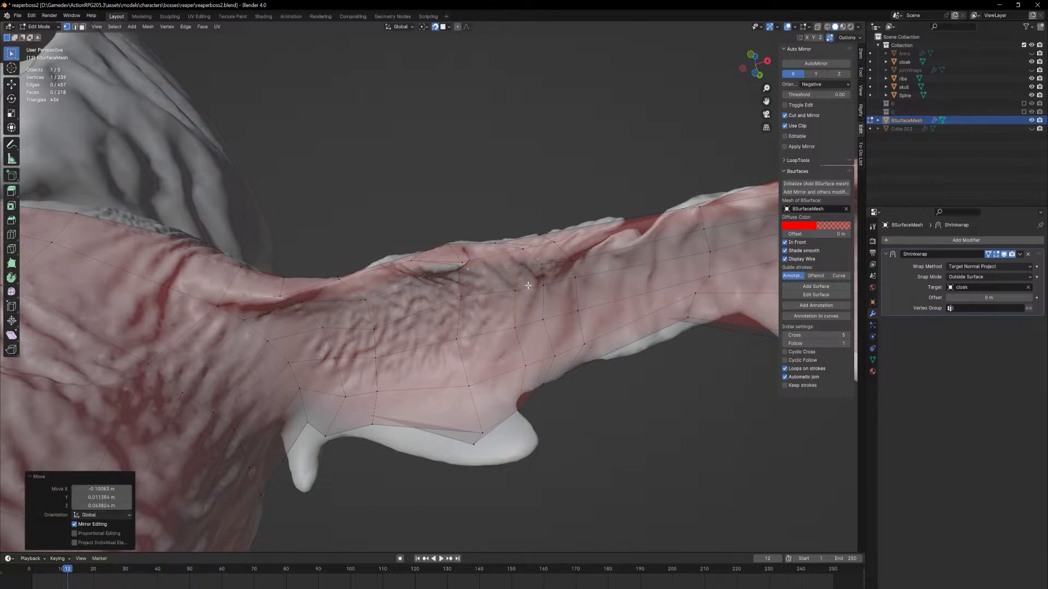
# Reposition the two underside vertices nearest the first sleeve tatter so they sit close behind its inner edge
pyautogui.moveTo(513, 291); pyautogui.dragTo(457, 273, button='middle')
pyautogui.scroll(3, 463, 317)
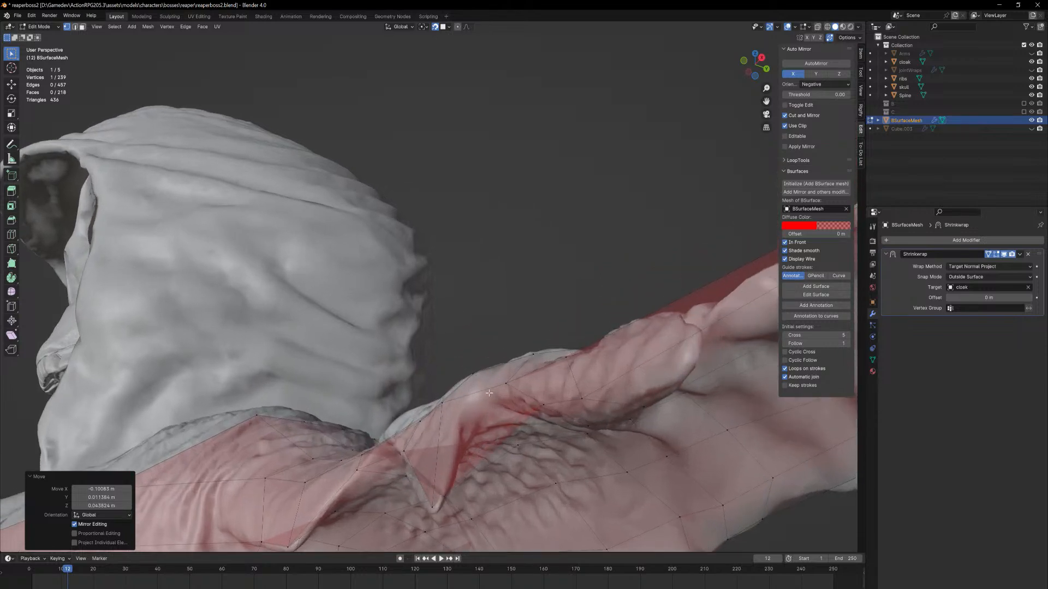
pyautogui.moveTo(462, 316)
pyautogui.mouseDown(button='middle')
pyautogui.moveTo(480, 358)
pyautogui.moveTo(468, 312)
pyautogui.mouseUp(button='middle')
pyautogui.moveTo(482, 256); pyautogui.dragTo(478, 338, button='middle')
pyautogui.press('2')
pyautogui.keyDown('alt'); pyautogui.click(479, 357); pyautogui.keyUp('alt')
pyautogui.press('1')
pyautogui.click(483, 249)
pyautogui.press('g')
pyautogui.press('g')
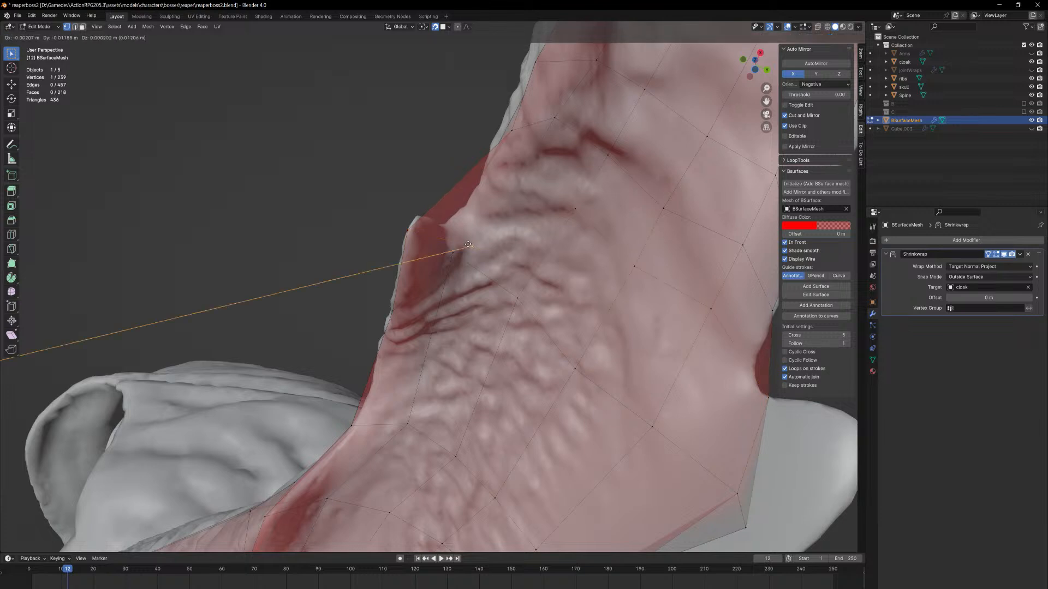
pyautogui.press('g')
pyautogui.click(458, 242)
pyautogui.click(454, 256)
pyautogui.press('g')
pyautogui.click(433, 266)
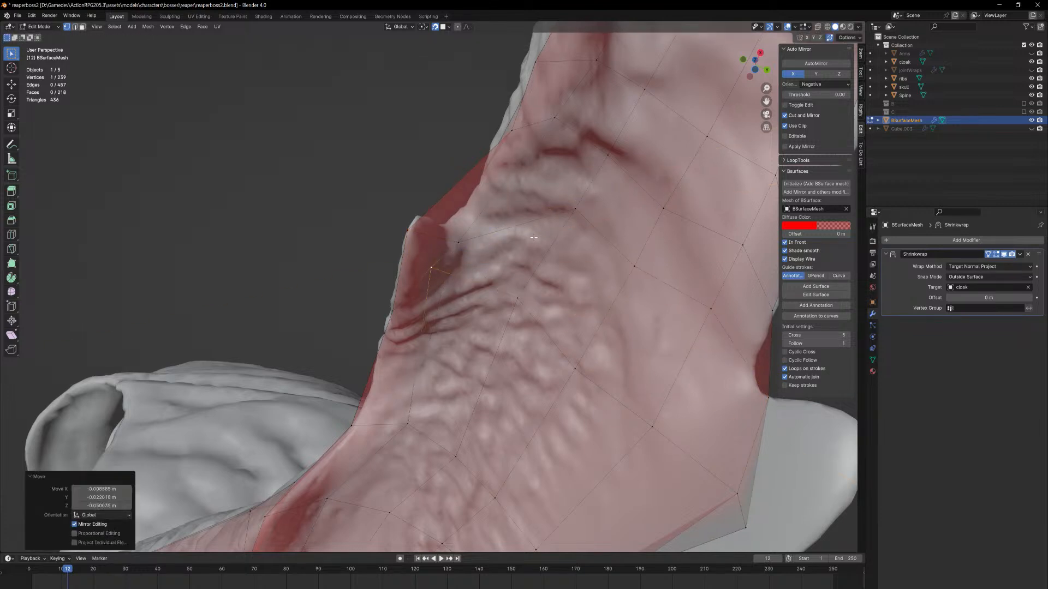
# Shift the next three loop vertices across the sleeve's underside toward the shoulder to even out the spacing
pyautogui.click(576, 207)
pyautogui.press('g')
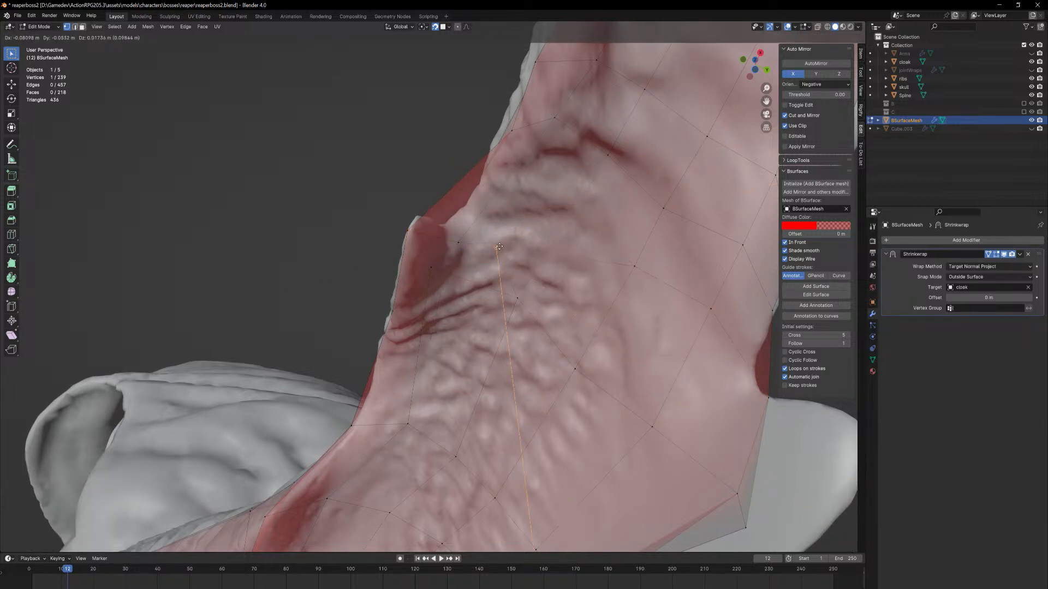
pyautogui.click(516, 249)
pyautogui.click(636, 267)
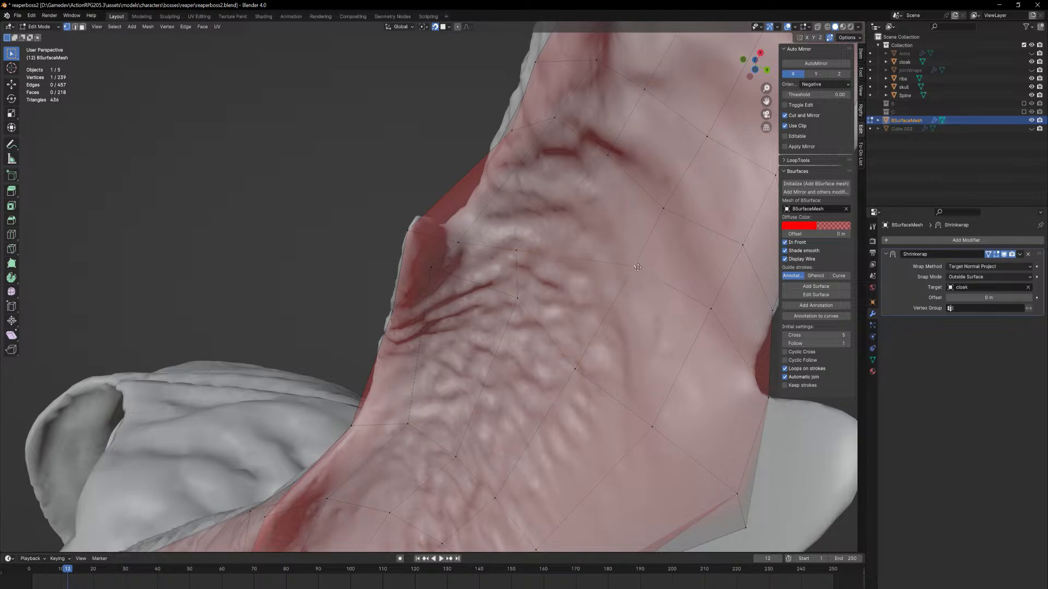
pyautogui.press('g')
pyautogui.click(730, 315)
pyautogui.click(709, 310)
pyautogui.press('g')
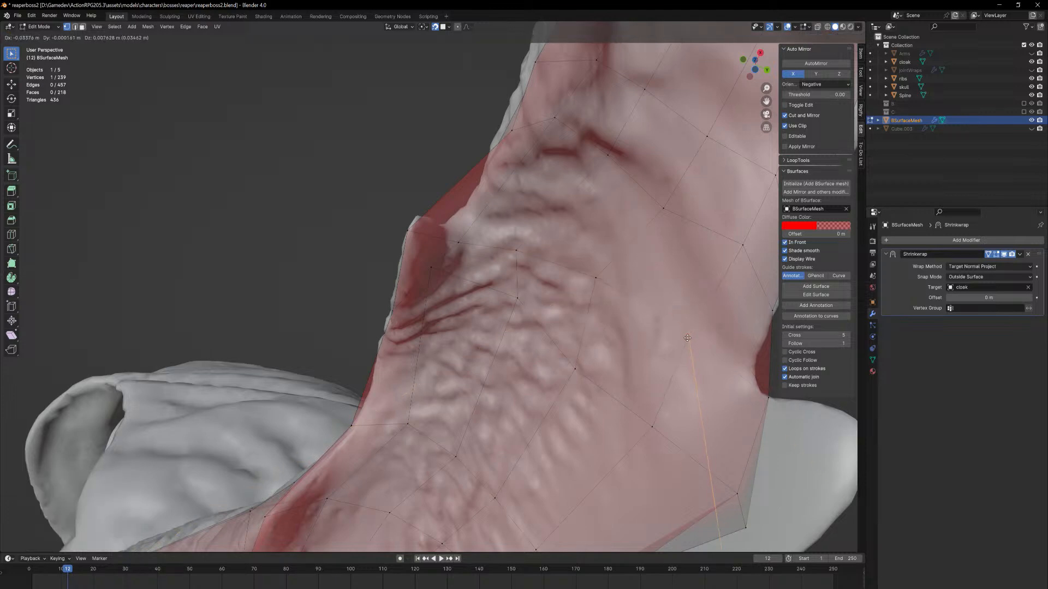
# Place the BSurfaceMesh vertex on the smooth underside of the cloak's sleeve and select a nearby edge loop
pyautogui.click(685, 340)
pyautogui.keyDown('shift'); pyautogui.moveTo(762, 369); pyautogui.dragTo(604, 388, button='middle'); pyautogui.keyUp('shift')
pyautogui.press('2')
pyautogui.keyDown('alt'); pyautogui.click(605, 364); pyautogui.keyUp('alt')
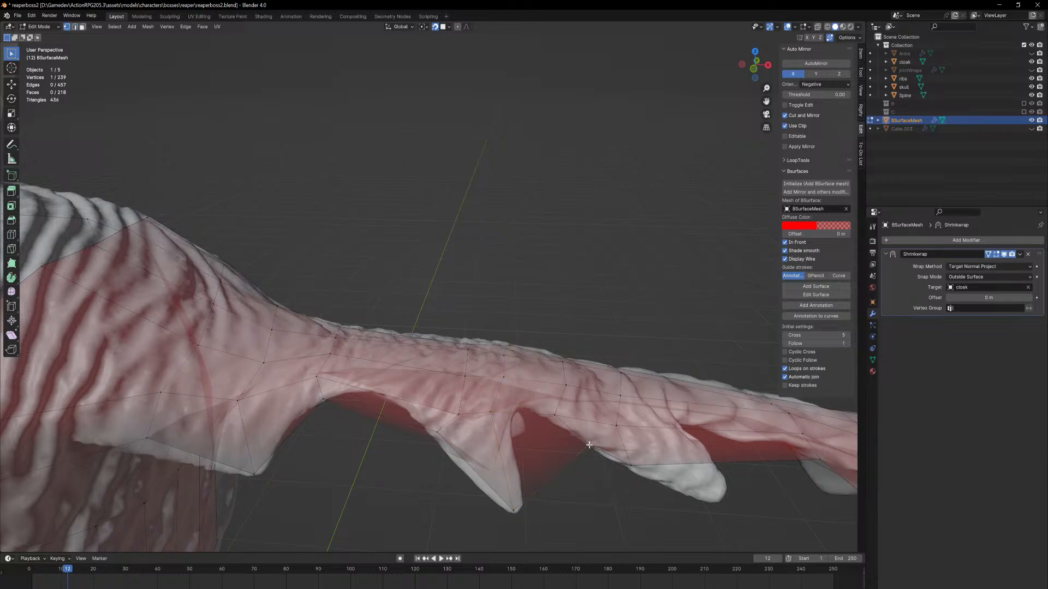
# Try to pull two lower-edge vertices onto the tip and the notch of the sleeve's pointed flap
pyautogui.press('g')
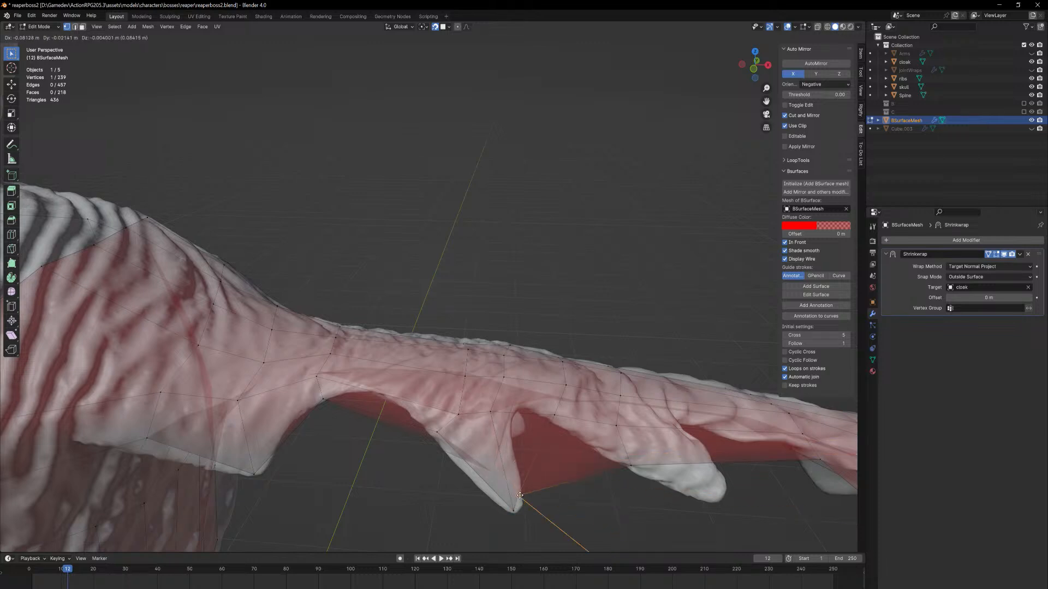
pyautogui.click(521, 493)
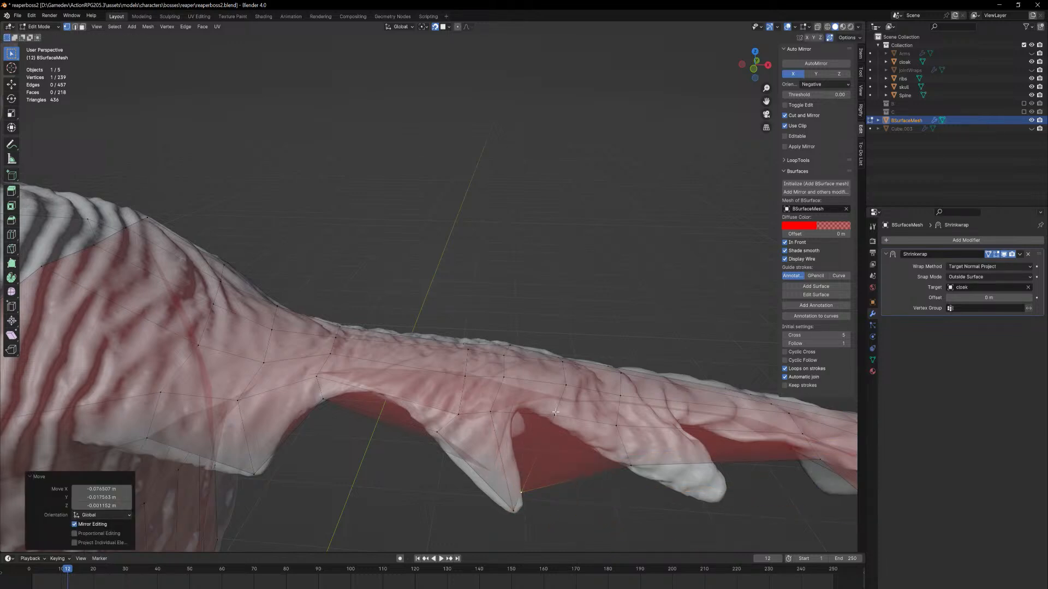
pyautogui.press('g')
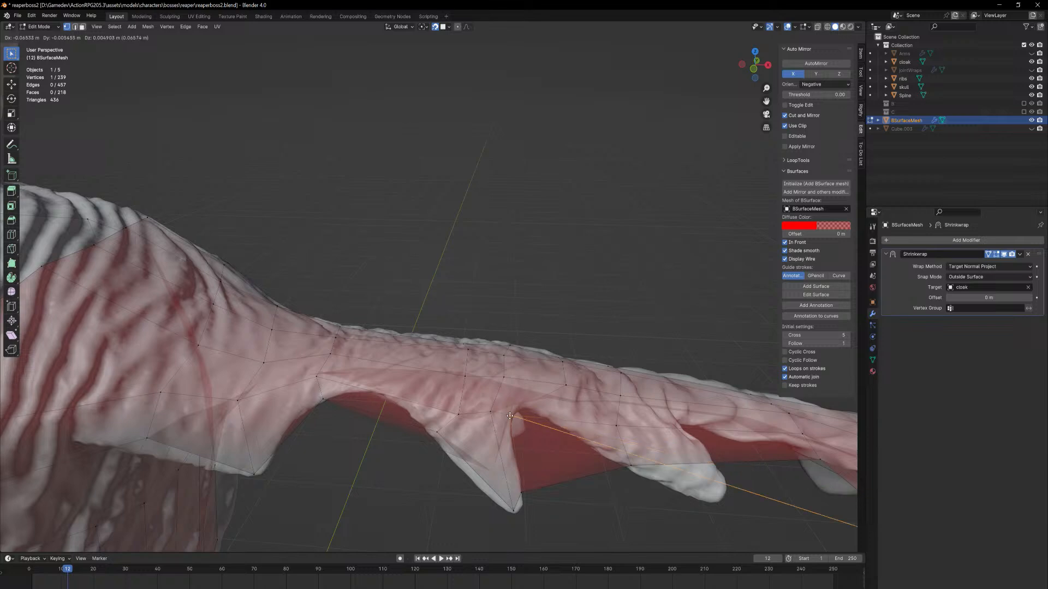
pyautogui.click(513, 419)
pyautogui.moveTo(518, 431); pyautogui.dragTo(543, 447, button='middle')
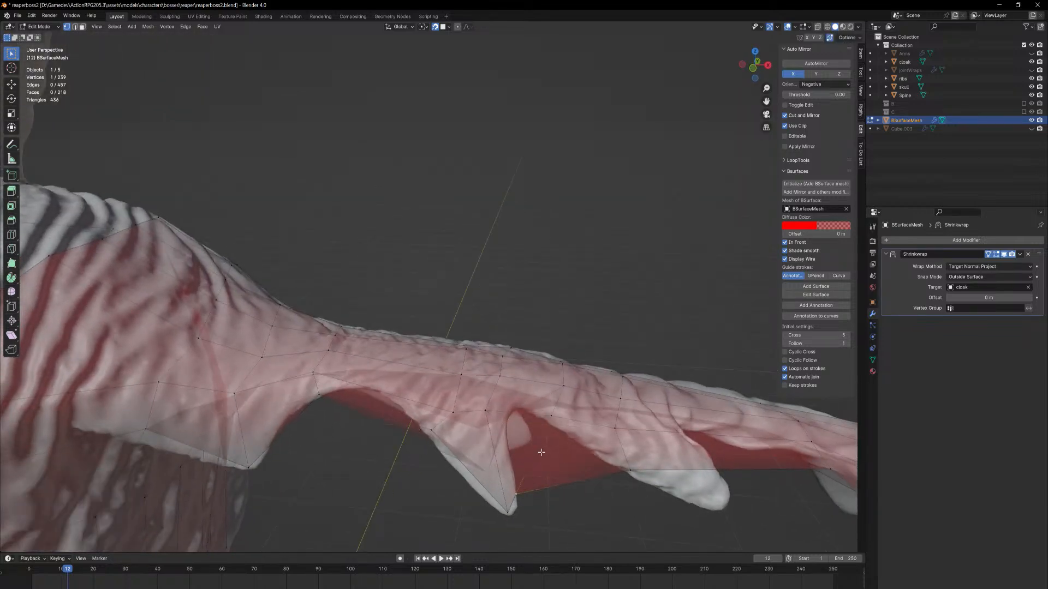
pyautogui.hotkey('ctrl', 'z')
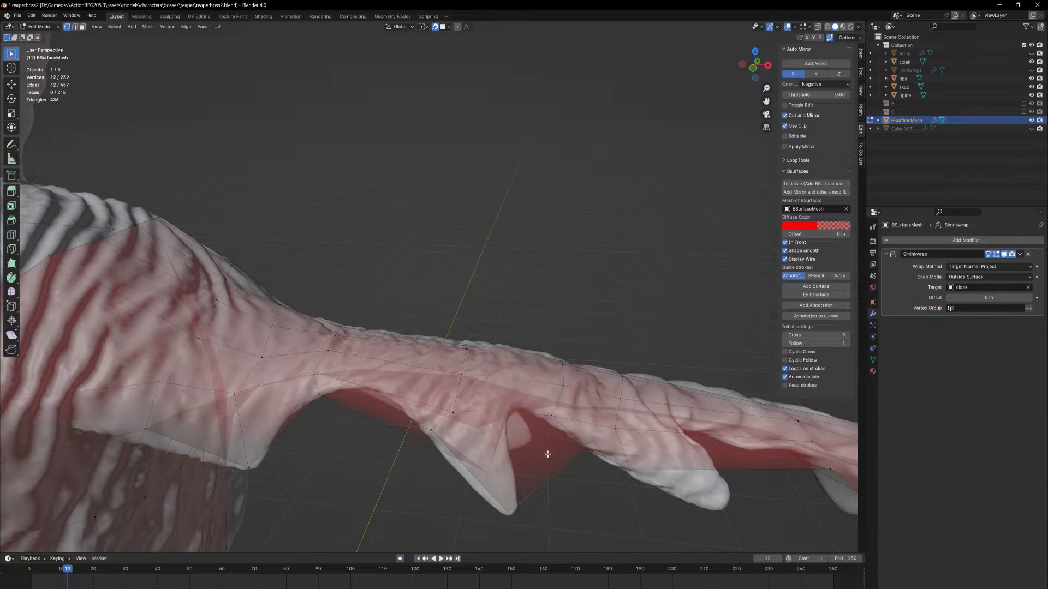
# Add one loop cut next to the sleeve's pointed flap and move its lowest vertex to the flap's tip
pyautogui.hotkey('ctrl', 'r')
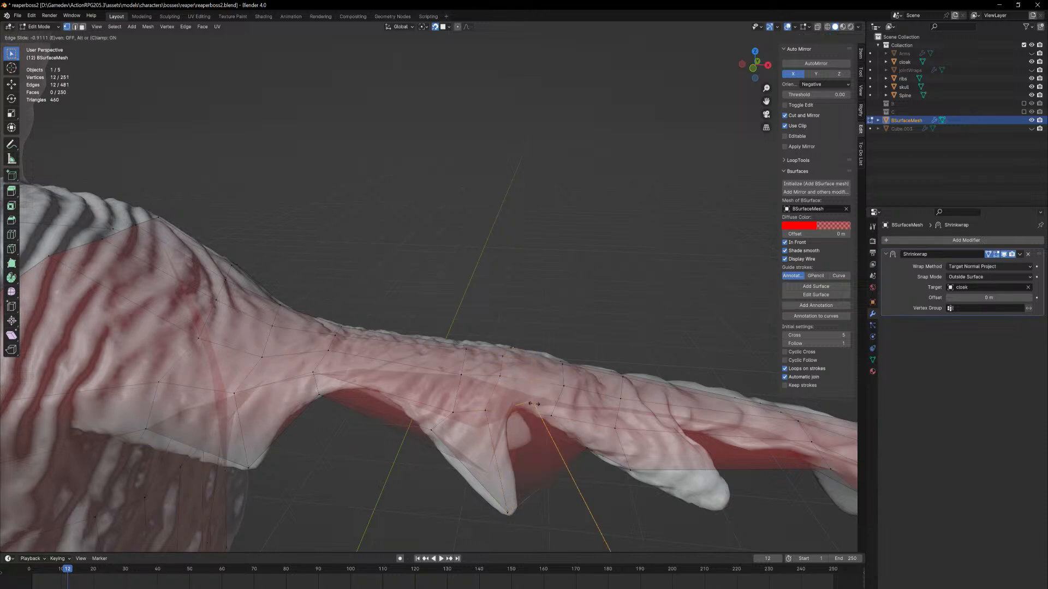
pyautogui.click(531, 408)
pyautogui.rightClick(531, 408)
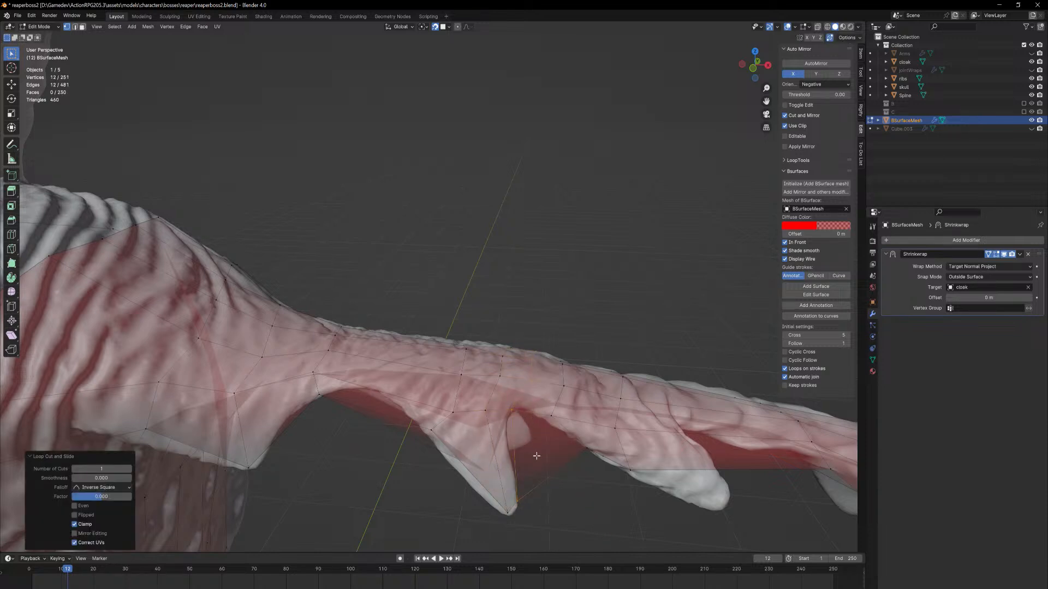
pyautogui.click(518, 503)
pyautogui.press('g')
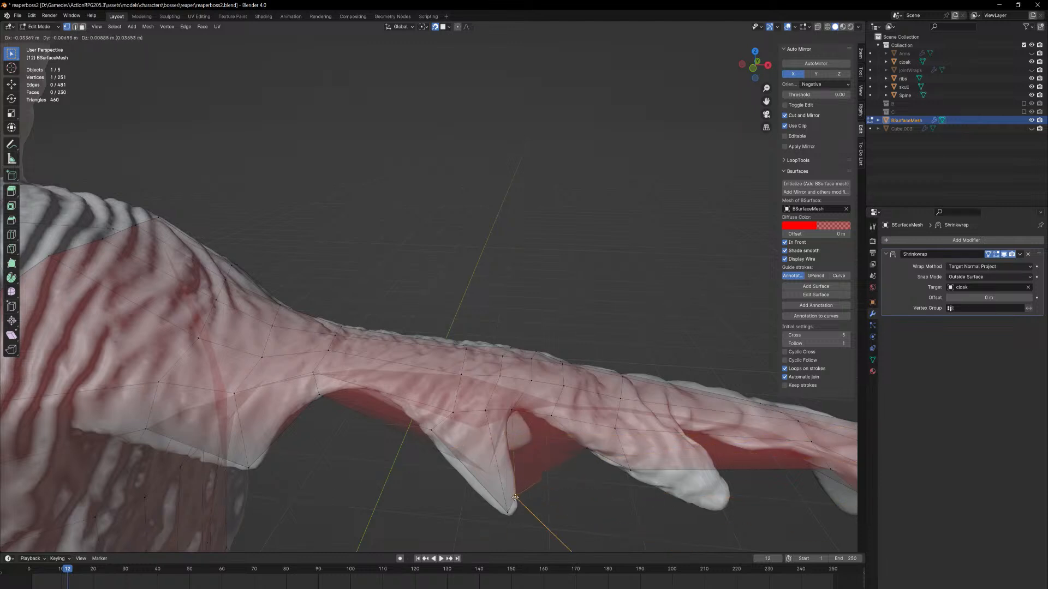
pyautogui.click(517, 506)
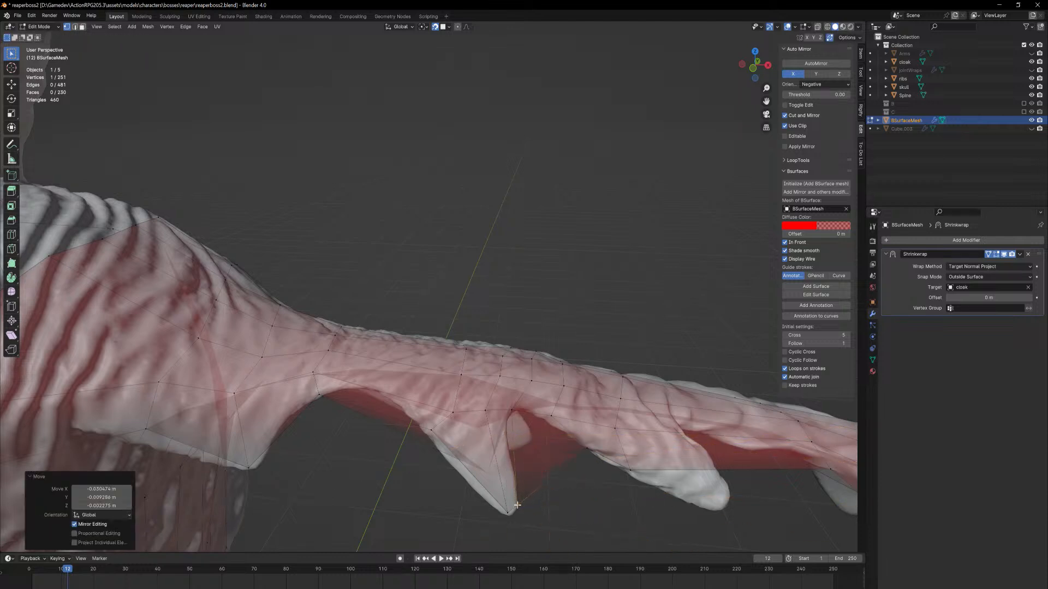
# Fit the new loop's vertices at the notch beside the flap and just above it to the cloak surface
pyautogui.press('g')
pyautogui.click(514, 408)
pyautogui.click(535, 381)
pyautogui.press('g')
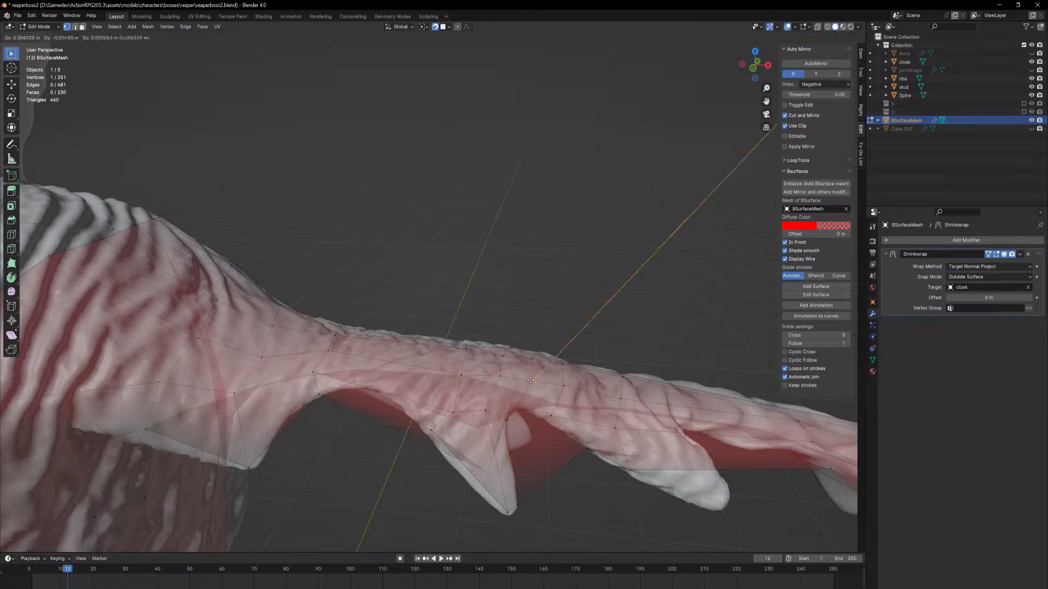
pyautogui.click(527, 378)
# Add a Subdivision modifier to BSurfaceMesh and place it above the Shrinkwrap modifier
pyautogui.moveTo(527, 362); pyautogui.dragTo(523, 399, button='middle')
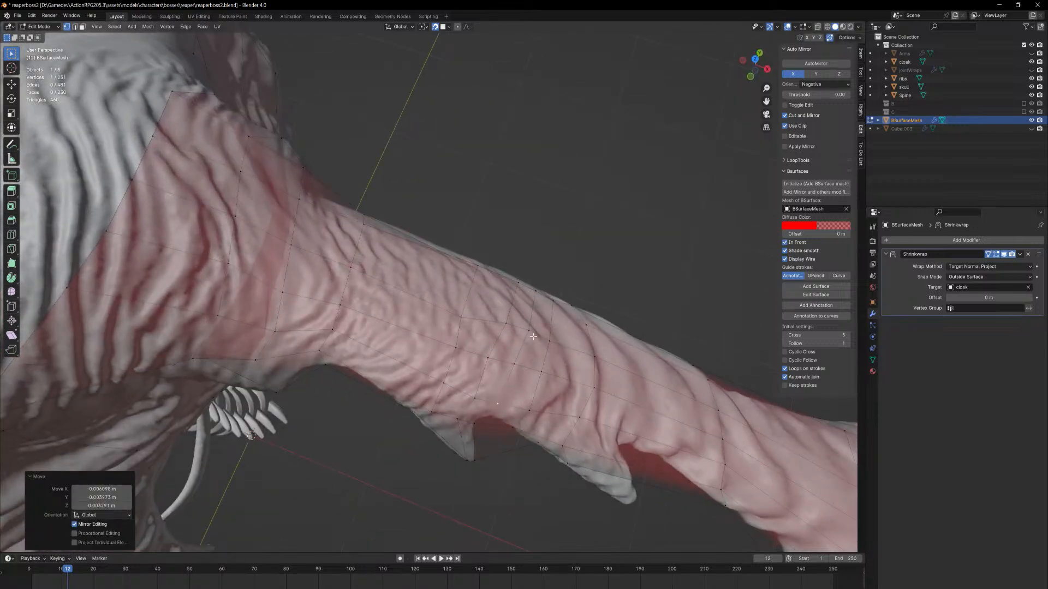
pyautogui.moveTo(533, 336); pyautogui.dragTo(494, 385, button='middle')
pyautogui.click(910, 240)
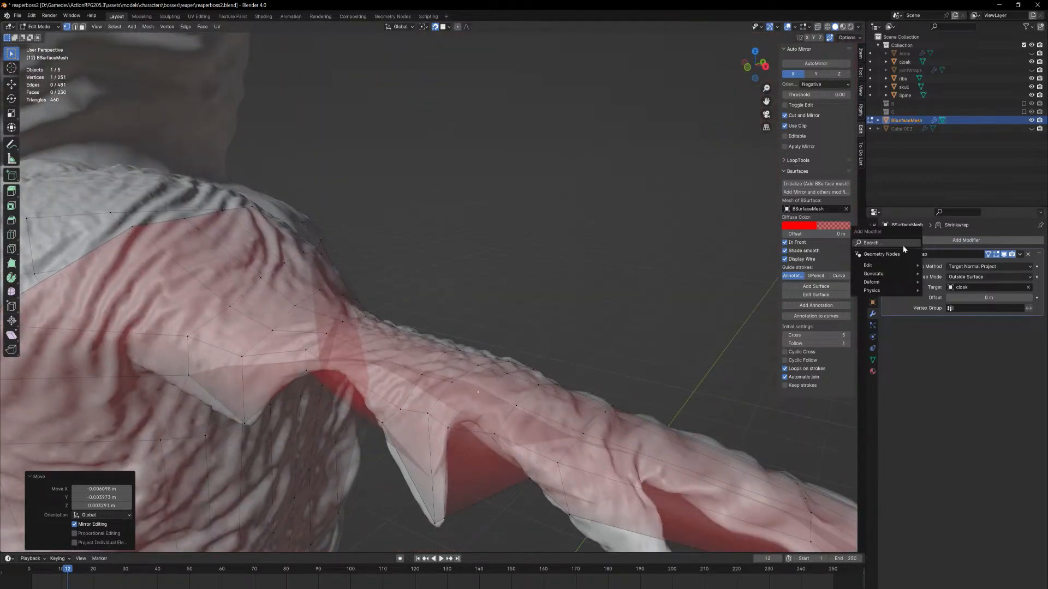
pyautogui.click(904, 244)
pyautogui.press('Return')
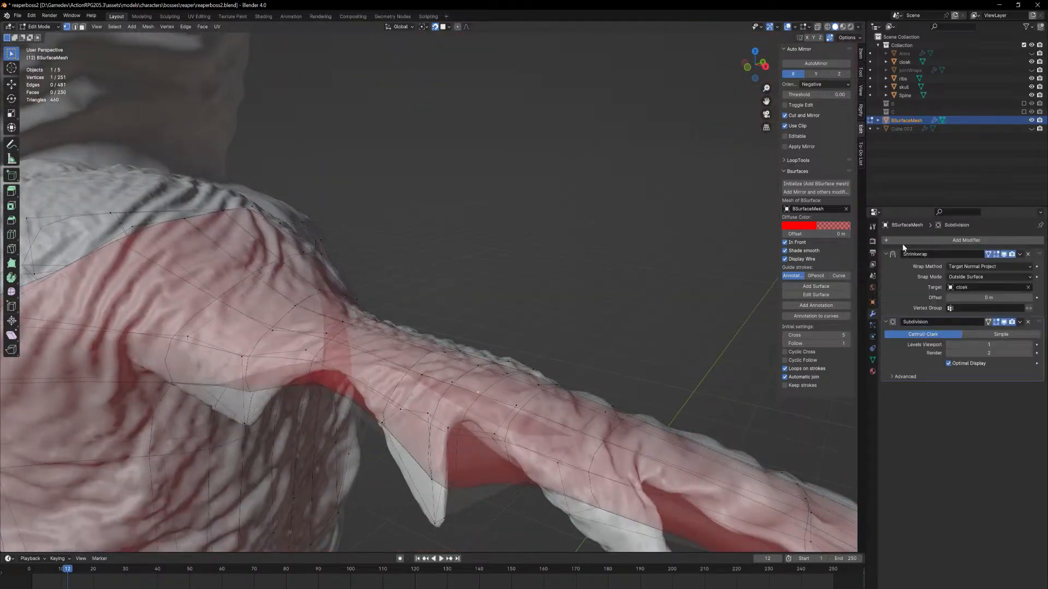
pyautogui.moveTo(1039, 322); pyautogui.dragTo(1029, 265)
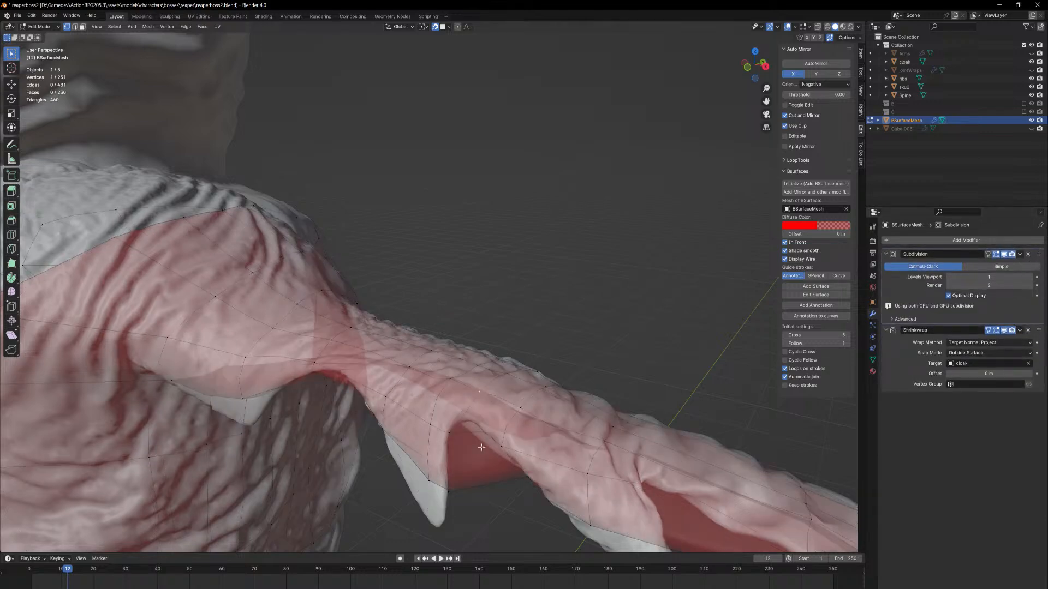
# Move the flap's lowest retopology vertex slightly onto the pointed end of the cloak flap
pyautogui.moveTo(494, 446); pyautogui.dragTo(548, 359, button='middle')
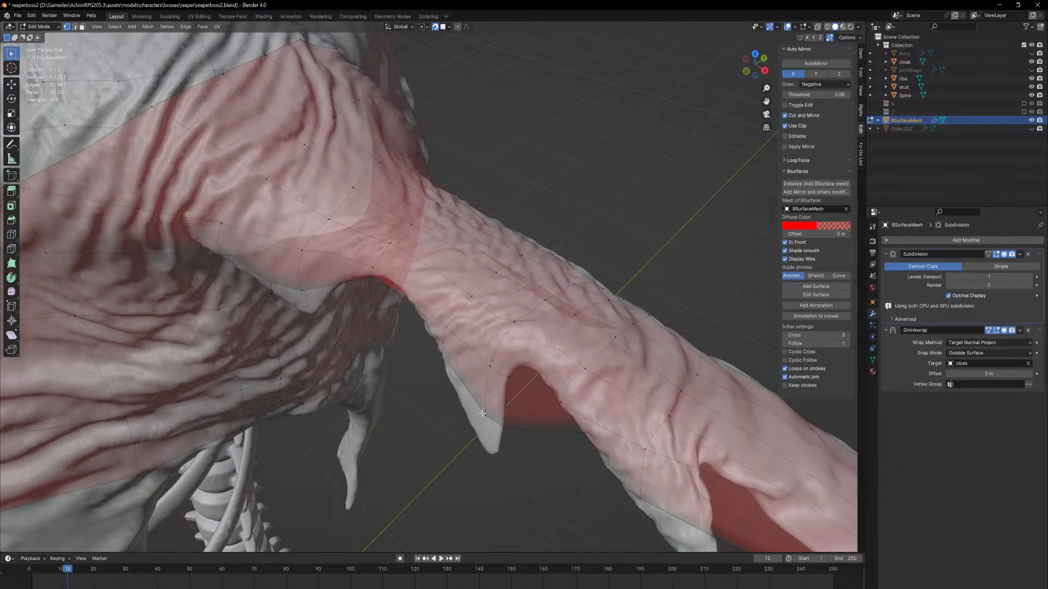
pyautogui.moveTo(484, 417); pyautogui.dragTo(487, 423, button='middle')
pyautogui.press('g')
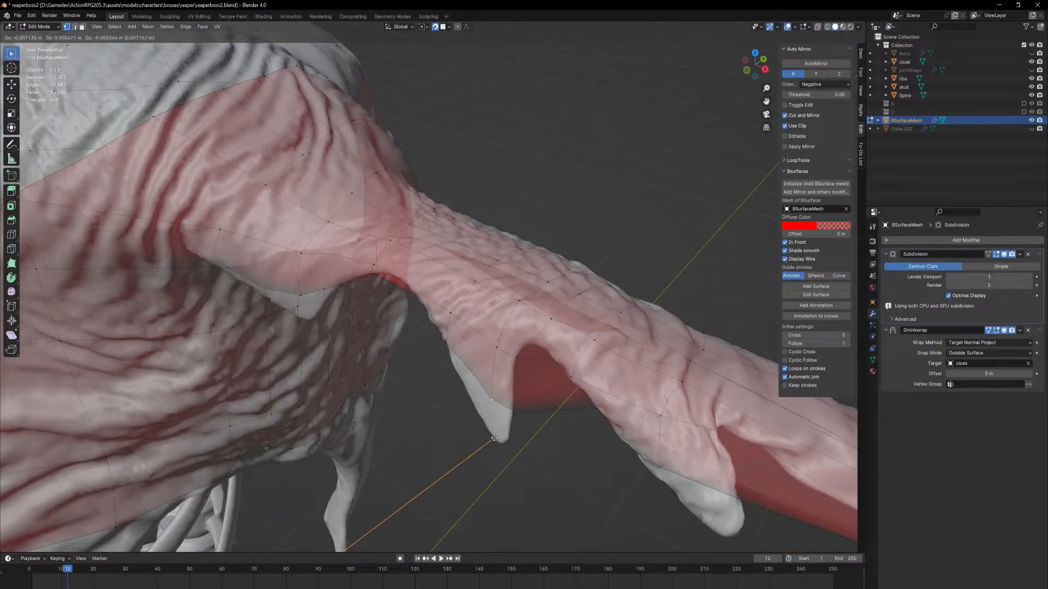
pyautogui.click(491, 440)
pyautogui.moveTo(491, 440); pyautogui.dragTo(508, 413, button='middle')
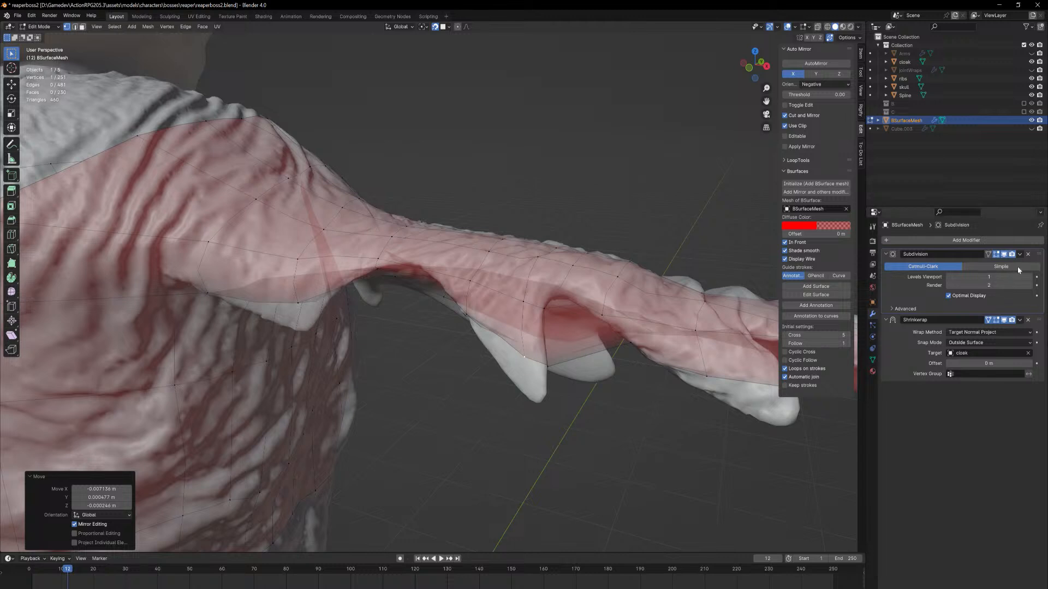
# Move Subdivision below Shrinkwrap, and duplicate the Shrinkwrap modifier so the copy sits last in the stack
pyautogui.moveTo(1037, 257); pyautogui.dragTo(1035, 362)
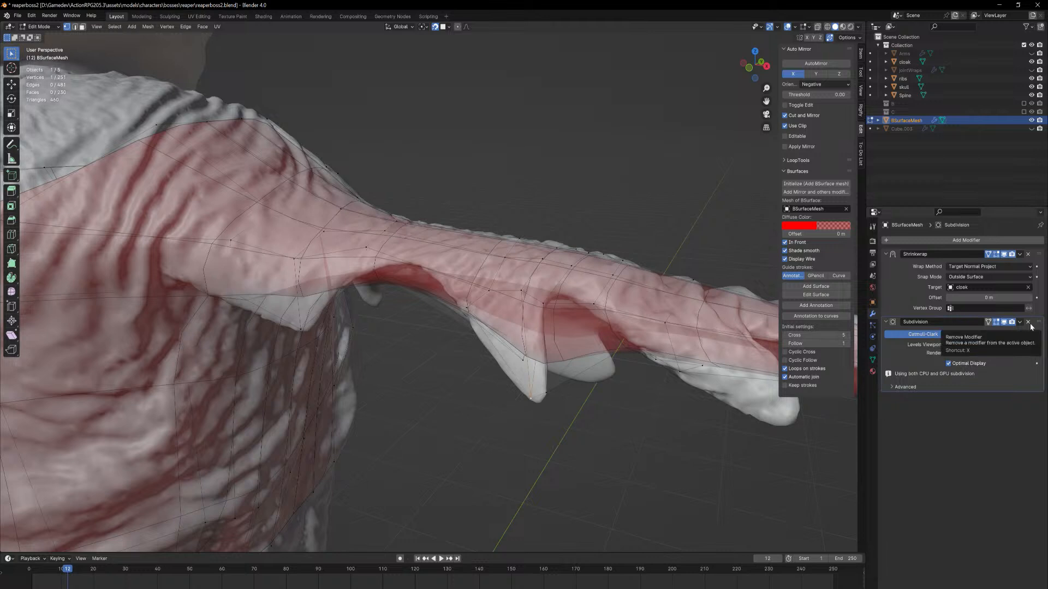
pyautogui.click(1022, 255)
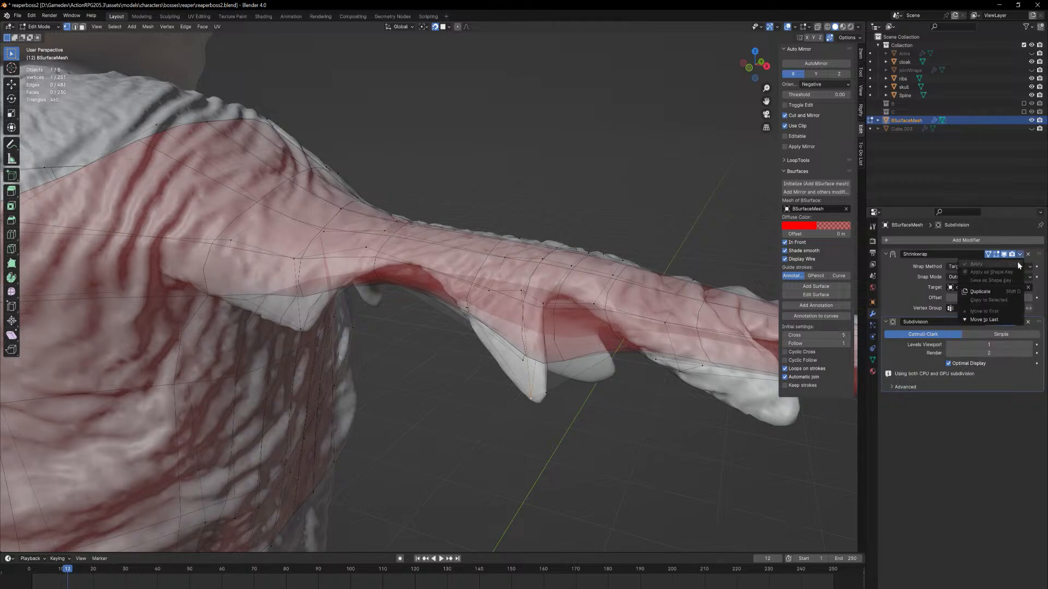
pyautogui.click(1001, 293)
pyautogui.moveTo(1038, 322); pyautogui.dragTo(1036, 439)
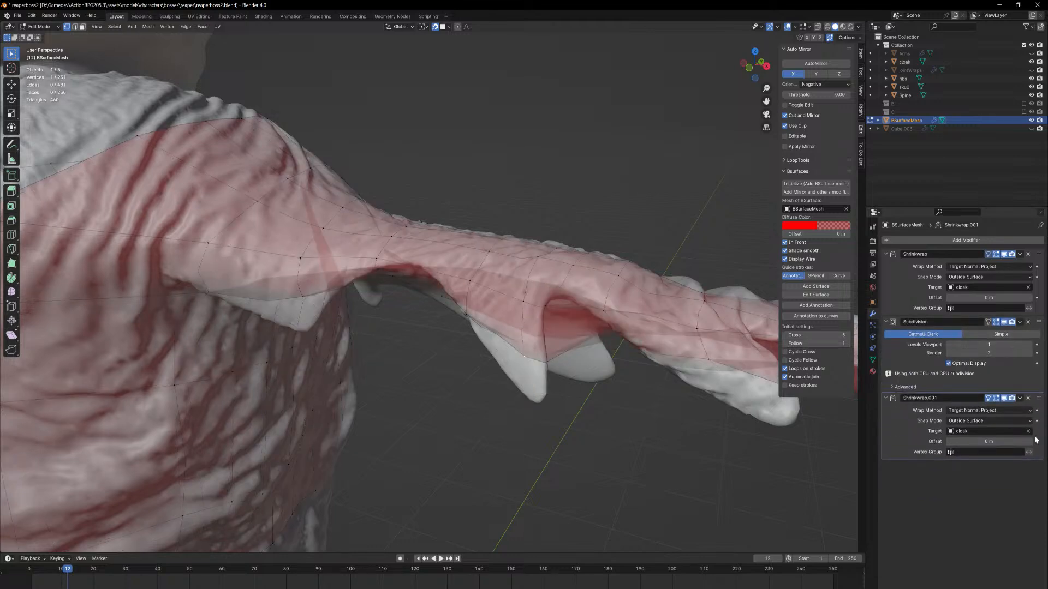
# Pull the selected flap vertex further along the flap's edge
pyautogui.moveTo(616, 349); pyautogui.dragTo(639, 354, button='middle')
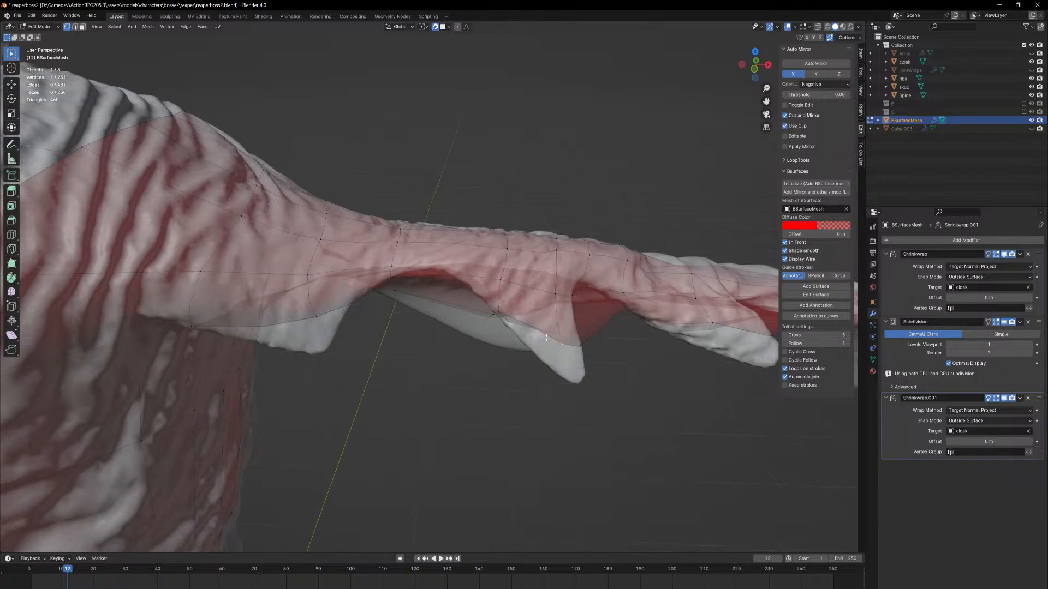
pyautogui.press('g')
pyautogui.click(568, 380)
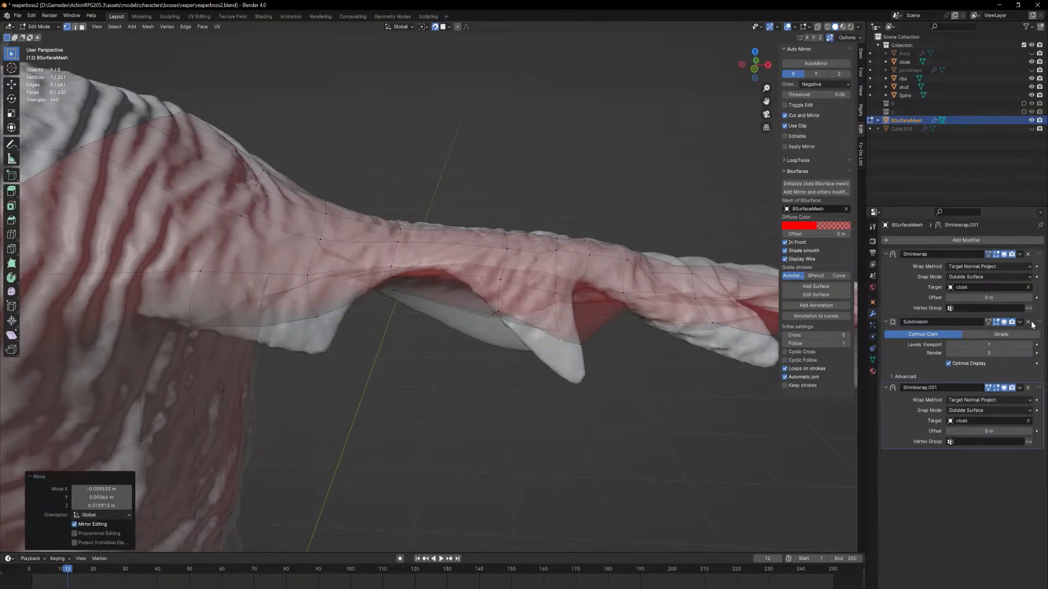
# Remove the Subdivision modifier and the first Shrinkwrap, keeping only Shrinkwrap.001
pyautogui.click(1029, 323)
pyautogui.click(1028, 255)
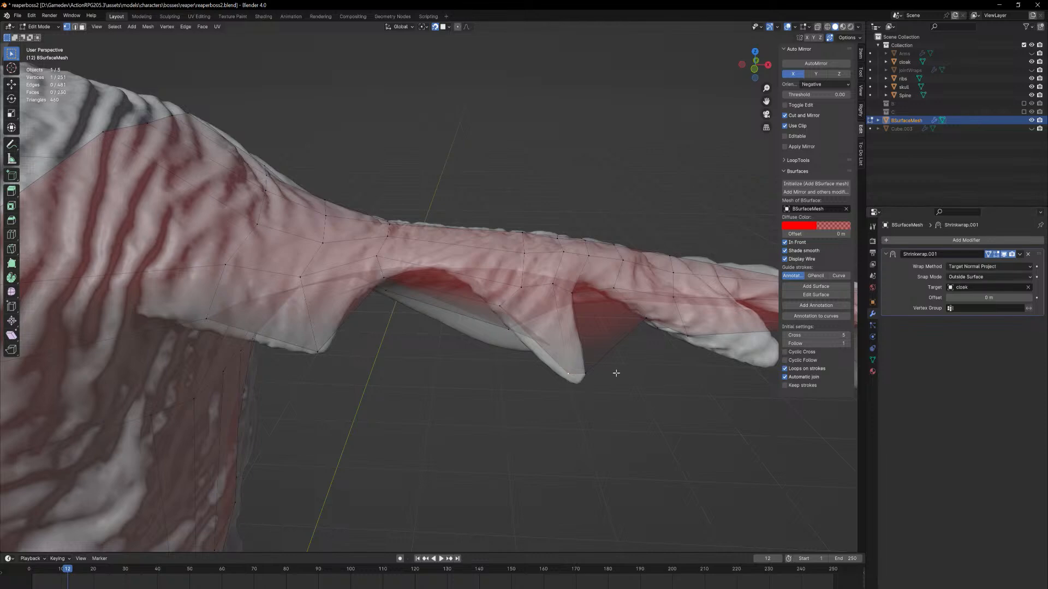
# Lower the selected vertex to the very tip of the pointed flap
pyautogui.moveTo(616, 373); pyautogui.dragTo(591, 375, button='middle')
pyautogui.scroll(3, 591, 375)
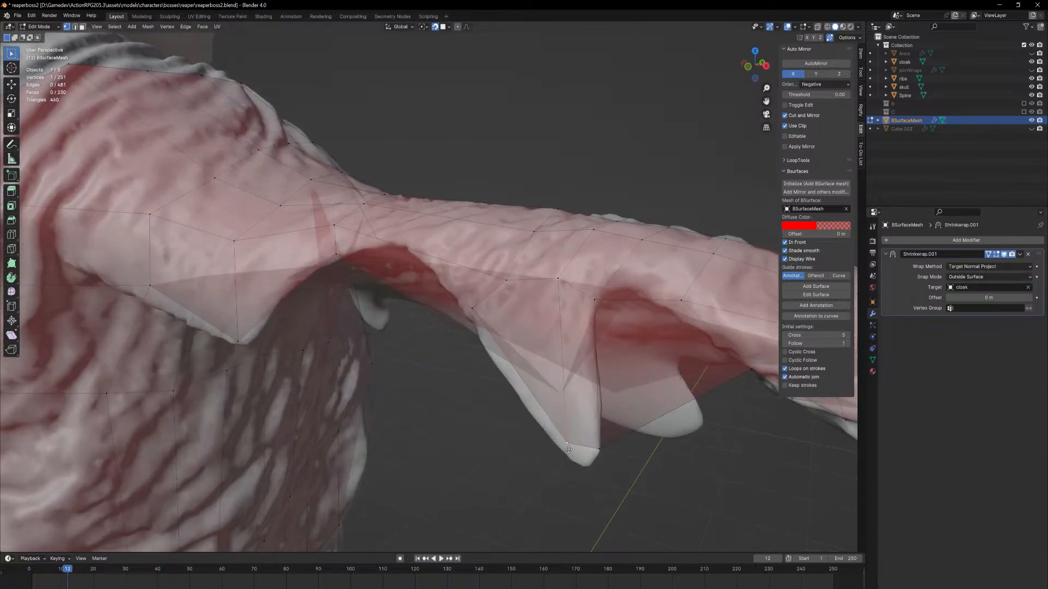
pyautogui.press('g')
pyautogui.click(571, 463)
# Reposition the edge-loop vertex on the sleeve's underside against the inner base of the pointed flap
pyautogui.moveTo(462, 312); pyautogui.dragTo(591, 326, button='middle')
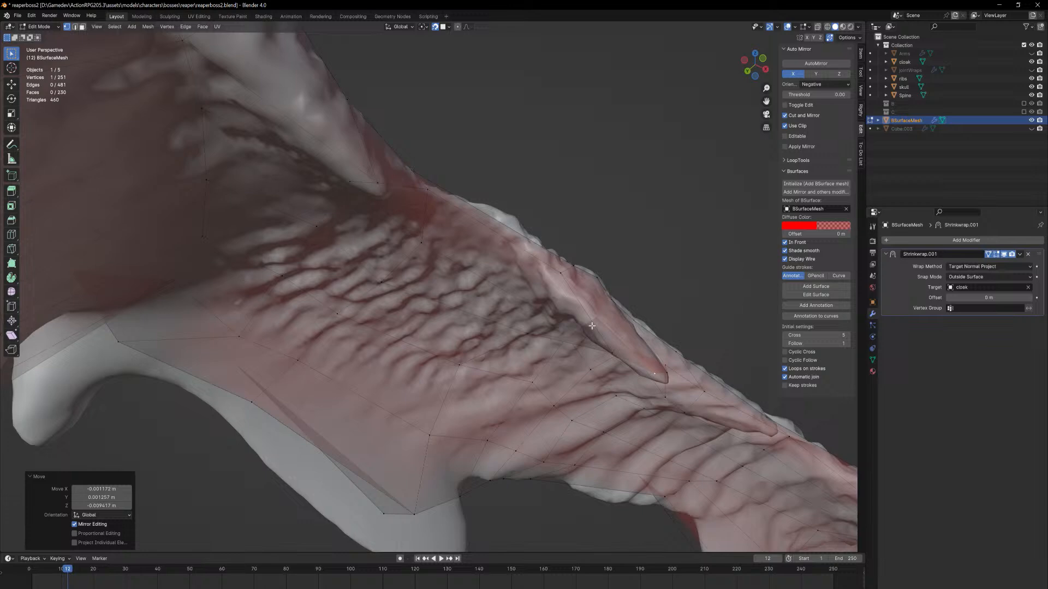
pyautogui.hotkey('alt', 'a')
pyautogui.keyDown('alt'); pyautogui.click(606, 354); pyautogui.keyUp('alt')
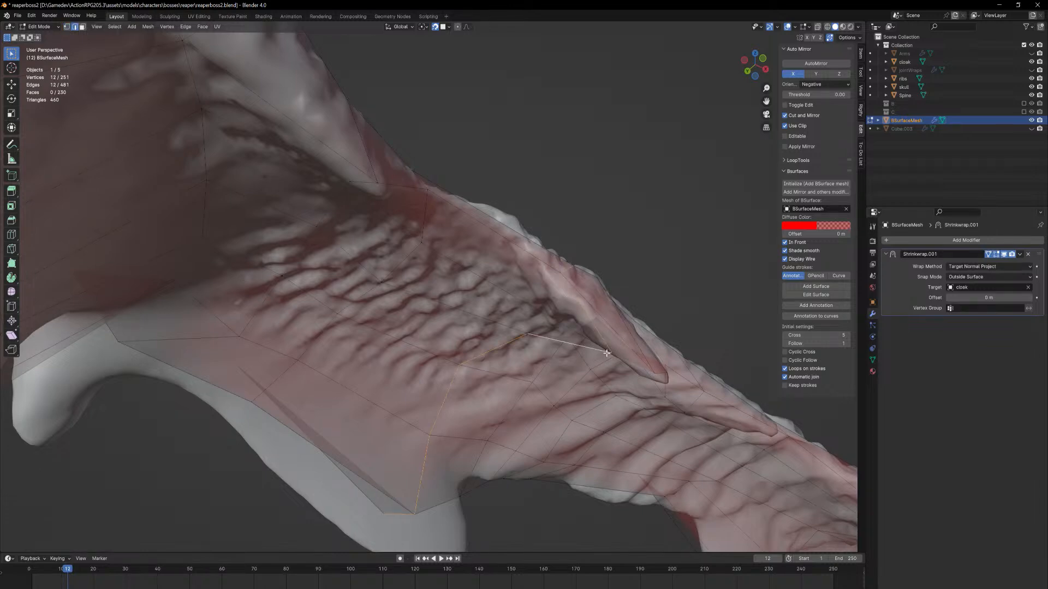
pyautogui.moveTo(607, 353); pyautogui.dragTo(569, 348, button='middle')
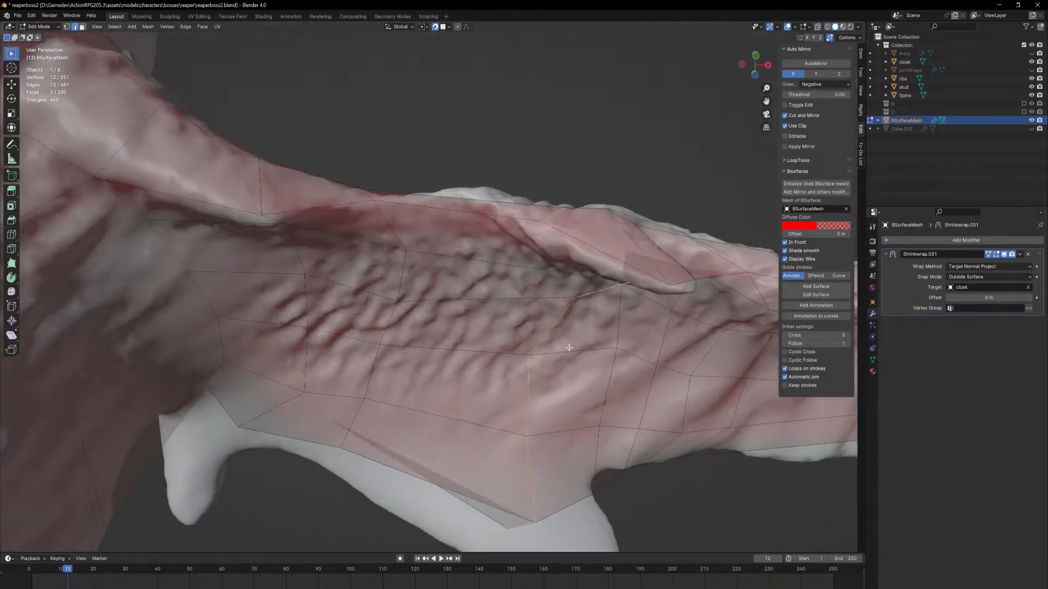
pyautogui.click(629, 283)
pyautogui.press('g')
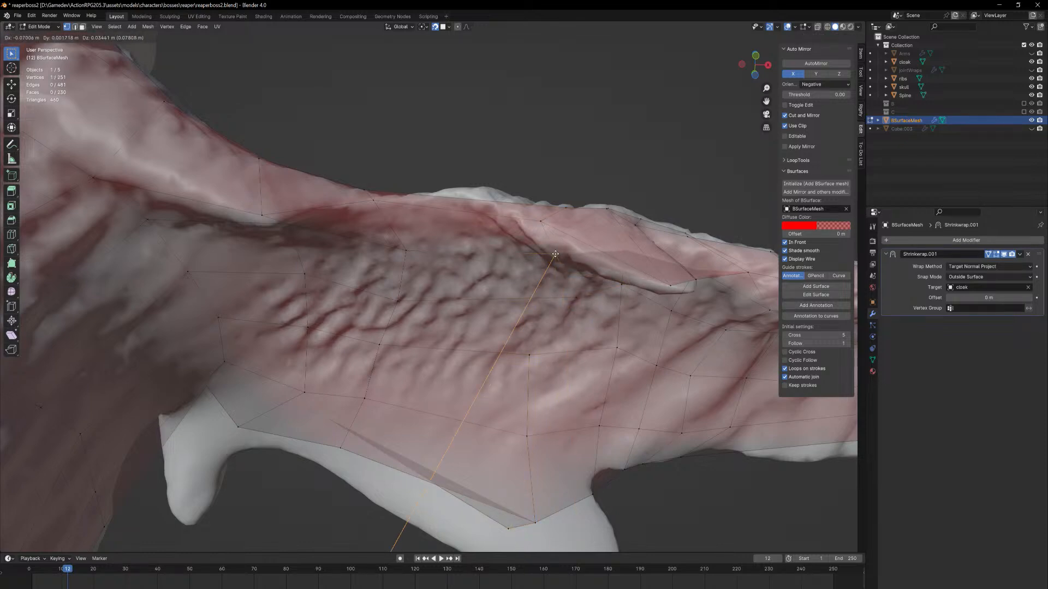
pyautogui.click(555, 254)
pyautogui.moveTo(555, 254); pyautogui.dragTo(462, 221, button='middle')
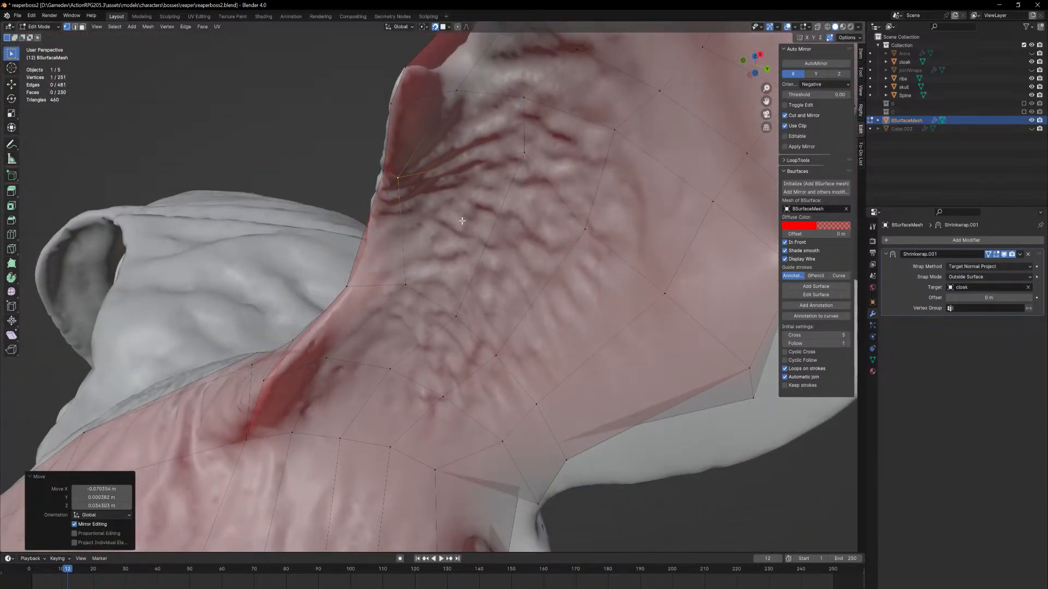
pyautogui.press('g')
pyautogui.click(437, 183)
# Add one centred loop cut through the faces spanning the gap beside the pointed flap
pyautogui.moveTo(437, 183); pyautogui.dragTo(590, 330, button='middle')
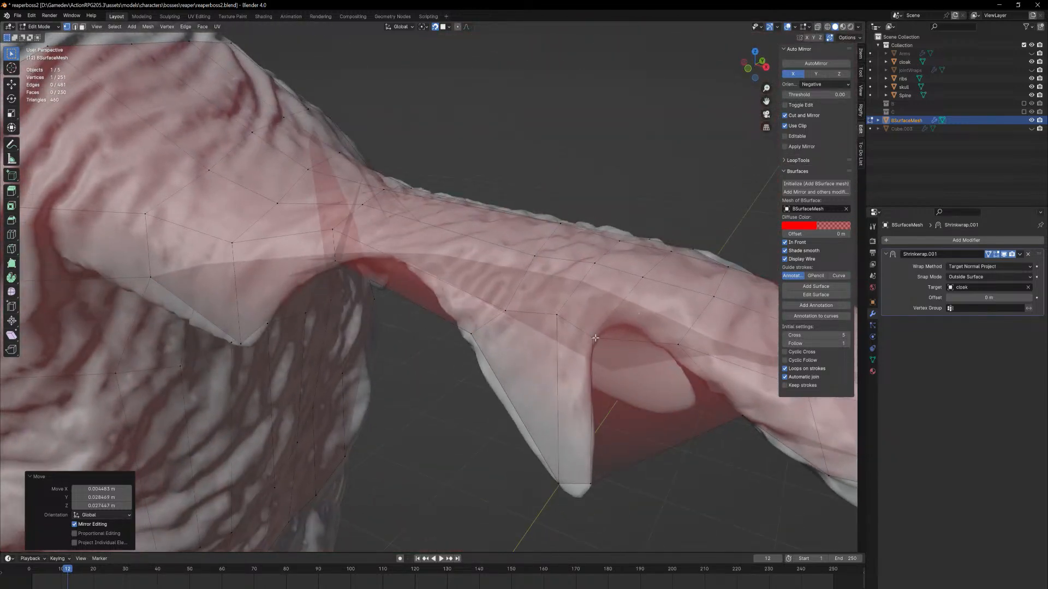
pyautogui.press('2')
pyautogui.keyDown('alt'); pyautogui.click(600, 326); pyautogui.keyUp('alt')
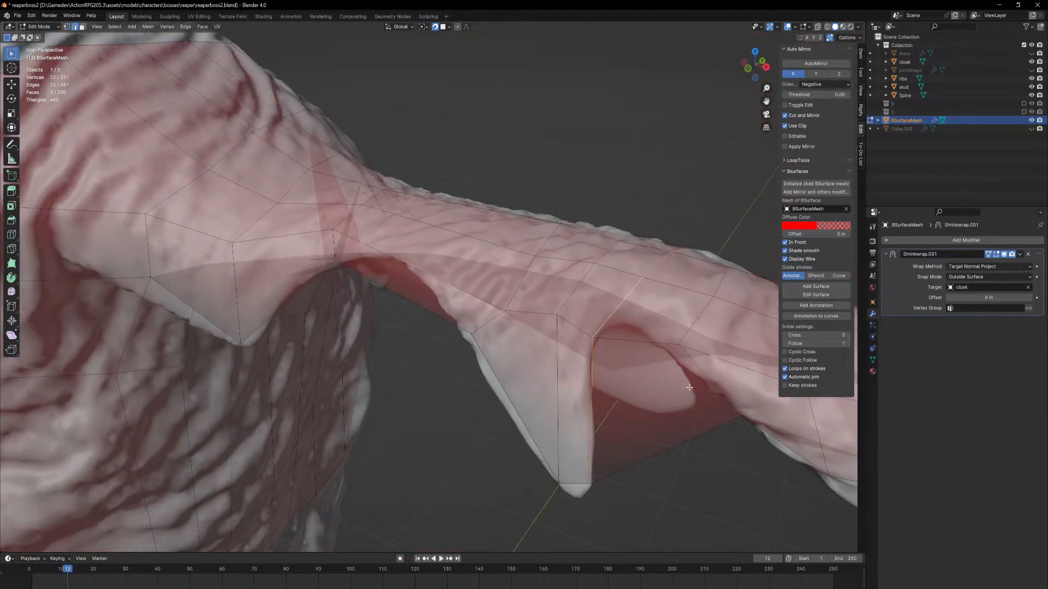
pyautogui.hotkey('ctrl', 'r')
pyautogui.click(657, 349)
pyautogui.rightClick(657, 349)
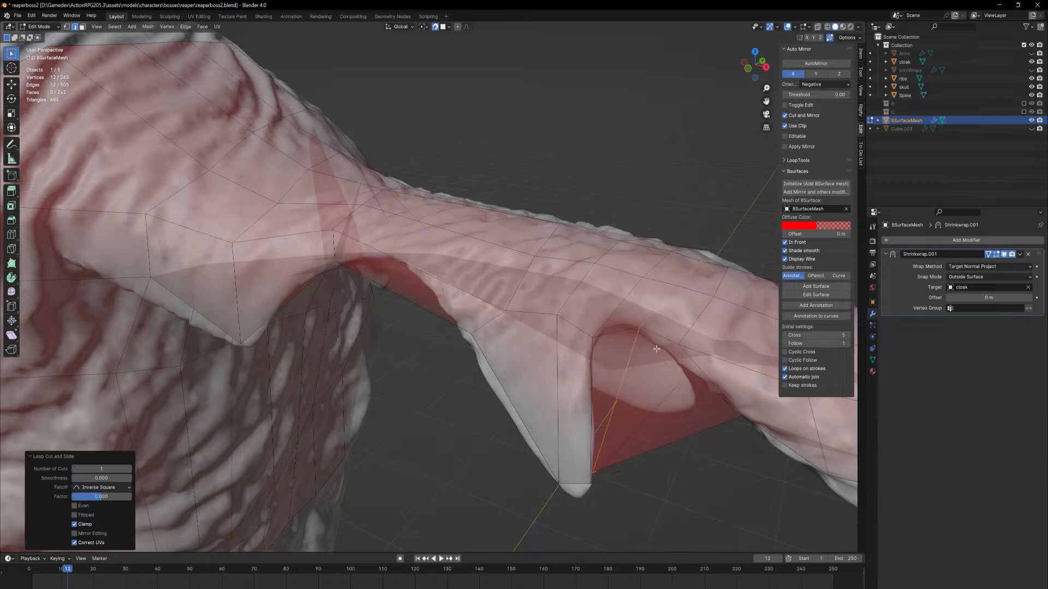
# Try to move the new loop's lower vertex, and dissolve the added edge loop
pyautogui.press('1')
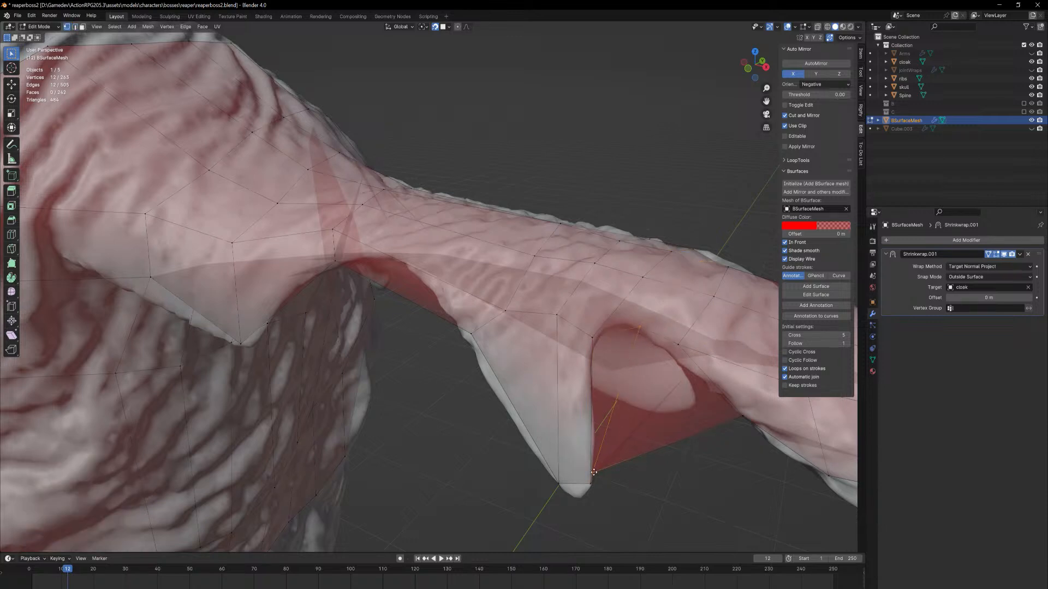
pyautogui.press('g')
pyautogui.press('g')
pyautogui.rightClick(611, 413)
pyautogui.moveTo(628, 416); pyautogui.dragTo(560, 399, button='middle')
pyautogui.hotkey('ctrl', 'x')
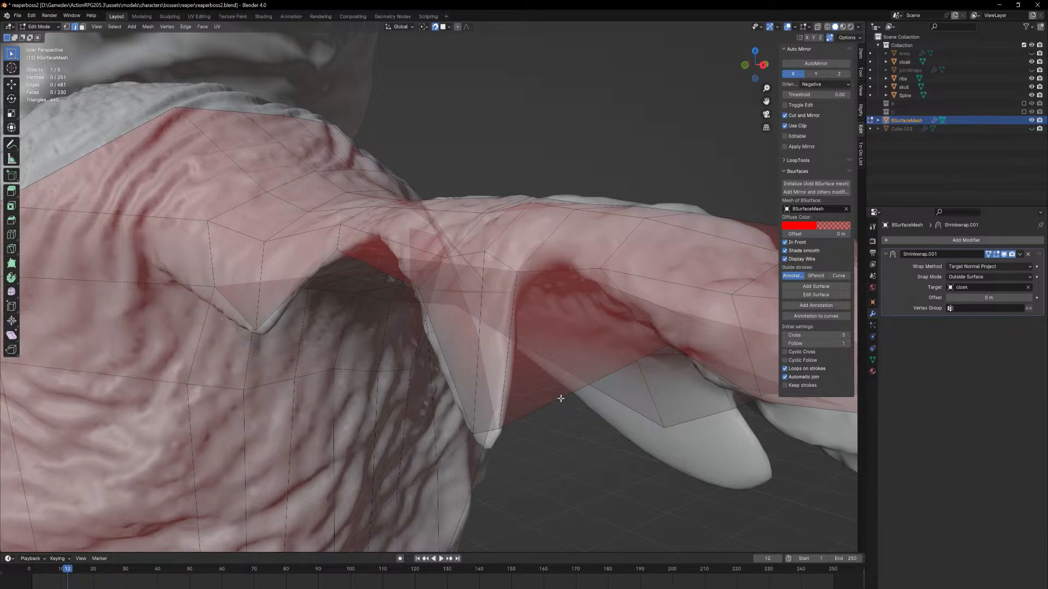
# Undo the recent edits back to before the centred loop cut was added beside the pointed flap
pyautogui.hotkey('ctrl', 'z')
pyautogui.hotkey('ctrl', 'z')
pyautogui.hotkey('ctrl', 'z')
pyautogui.hotkey('ctrl', 'z')
pyautogui.hotkey('ctrl', 'z')
pyautogui.hotkey('ctrl', 'z')
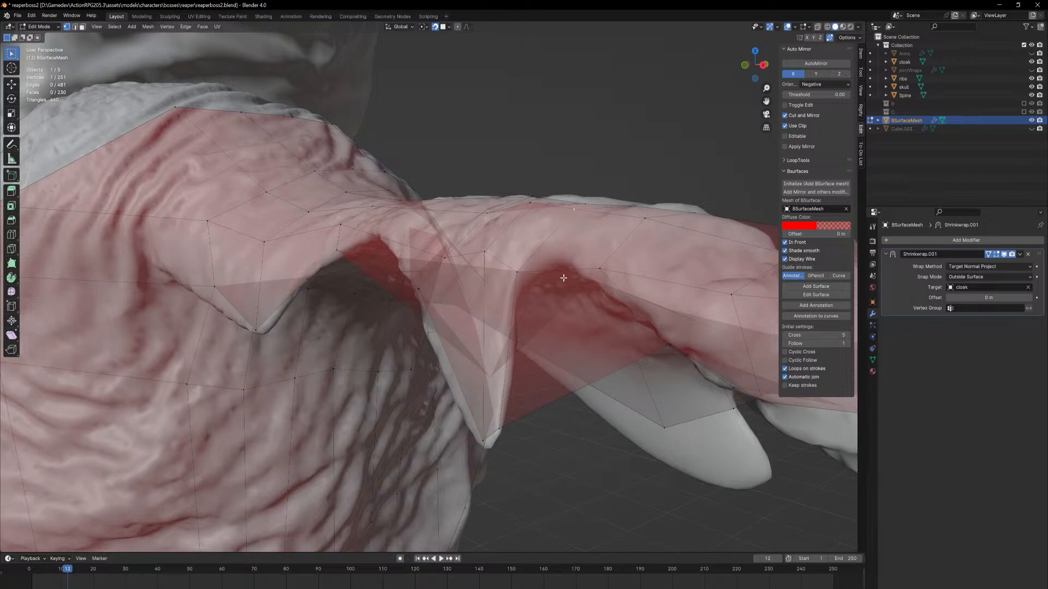
pyautogui.hotkey('ctrl', 'z')
pyautogui.hotkey('ctrl', 'z')
pyautogui.hotkey('ctrl', 'z')
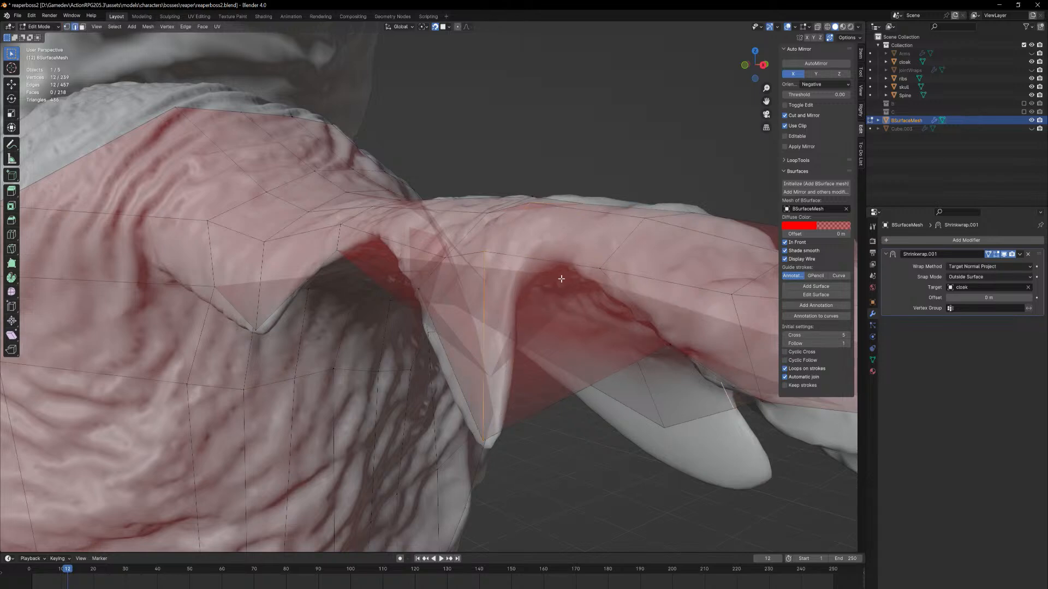
pyautogui.moveTo(544, 275); pyautogui.dragTo(584, 295, button='middle')
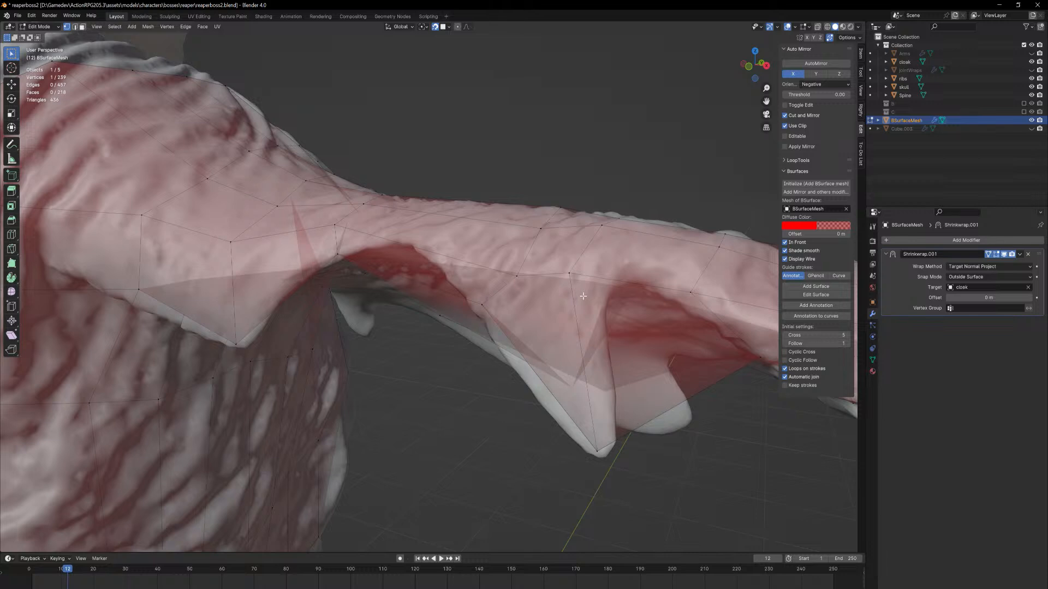
pyautogui.hotkey('ctrl', 'shift', 'z')
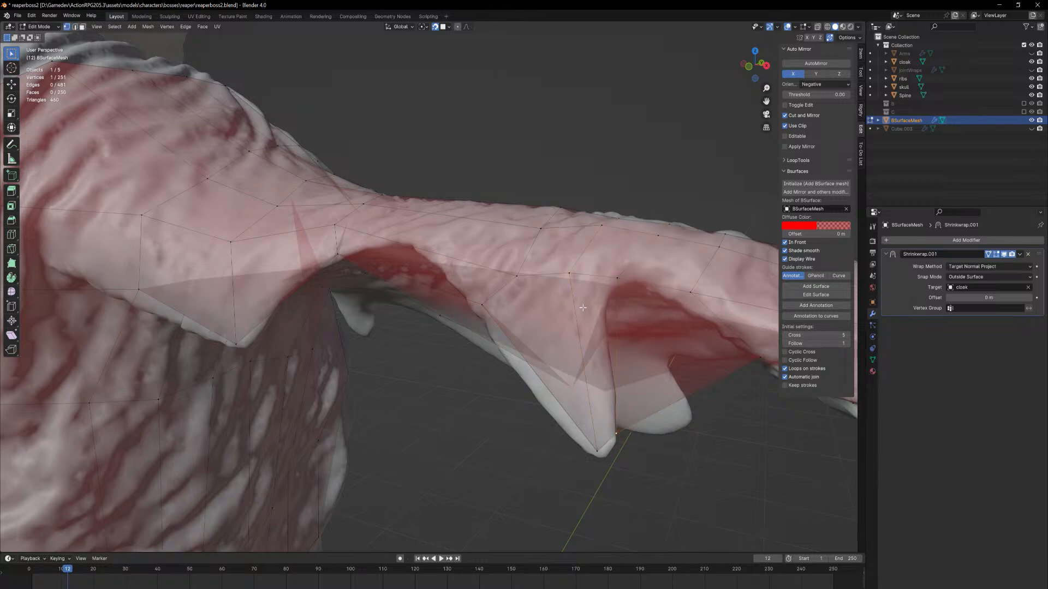
pyautogui.hotkey('ctrl', 'z')
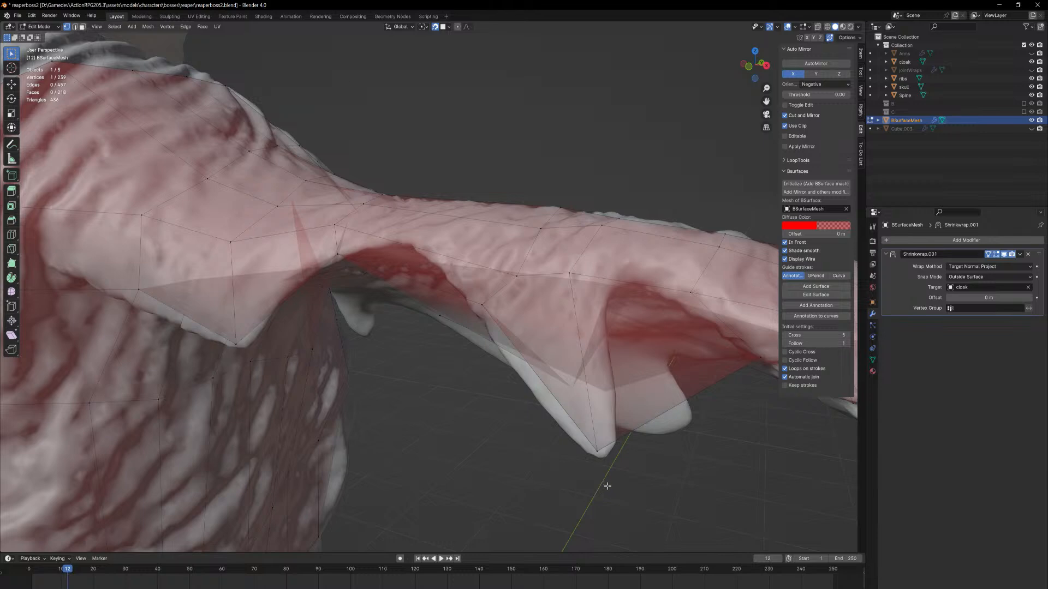
# Move the low-poly vertex from the pointed flap's tip up to its base, and reposition the underside vertex against the base's inner edge
pyautogui.press('g')
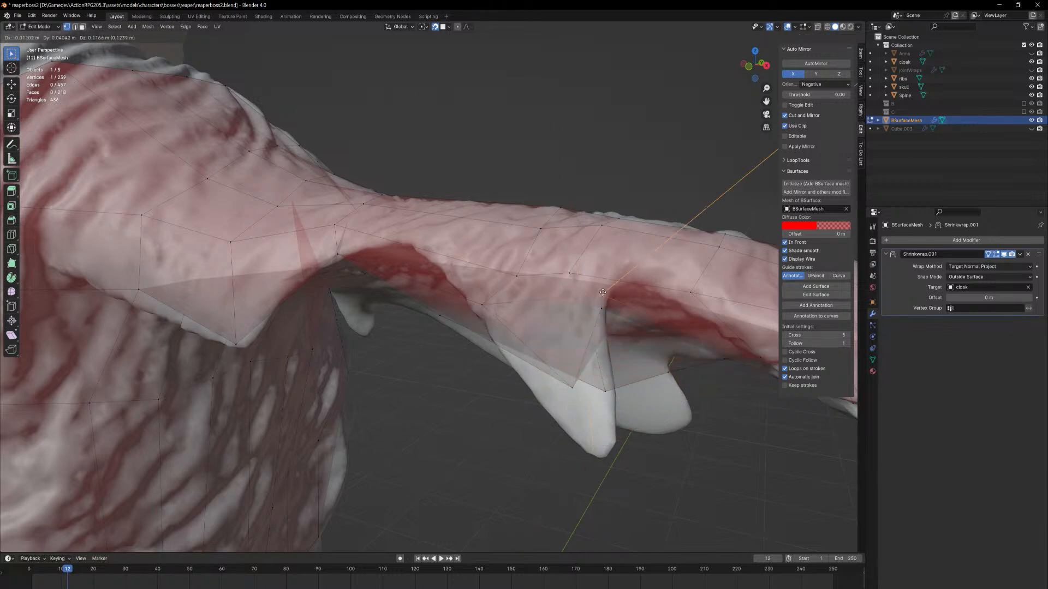
pyautogui.click(603, 307)
pyautogui.moveTo(602, 307); pyautogui.dragTo(526, 259, button='middle')
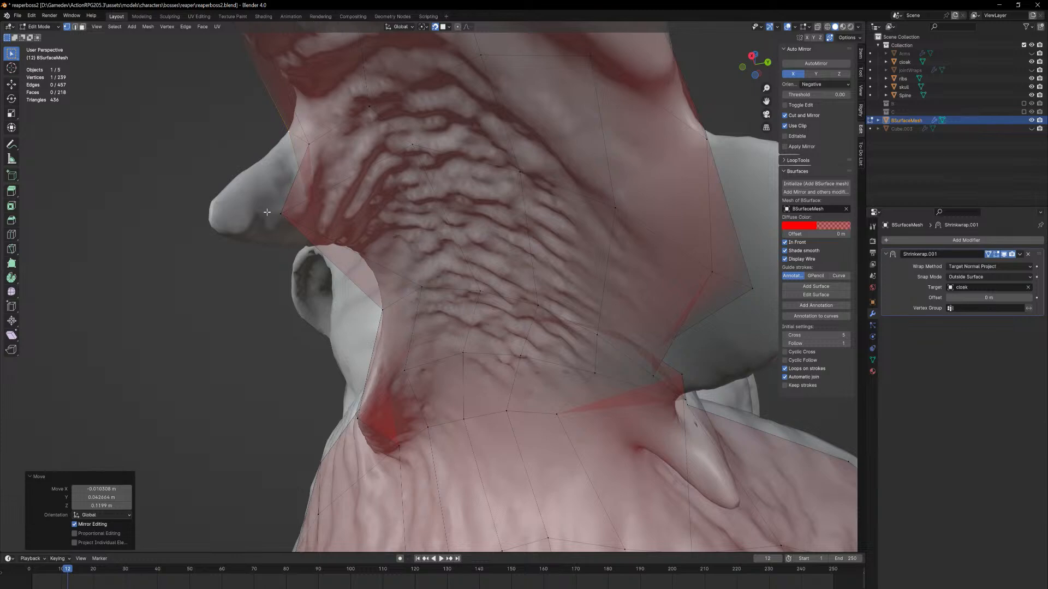
pyautogui.press('g')
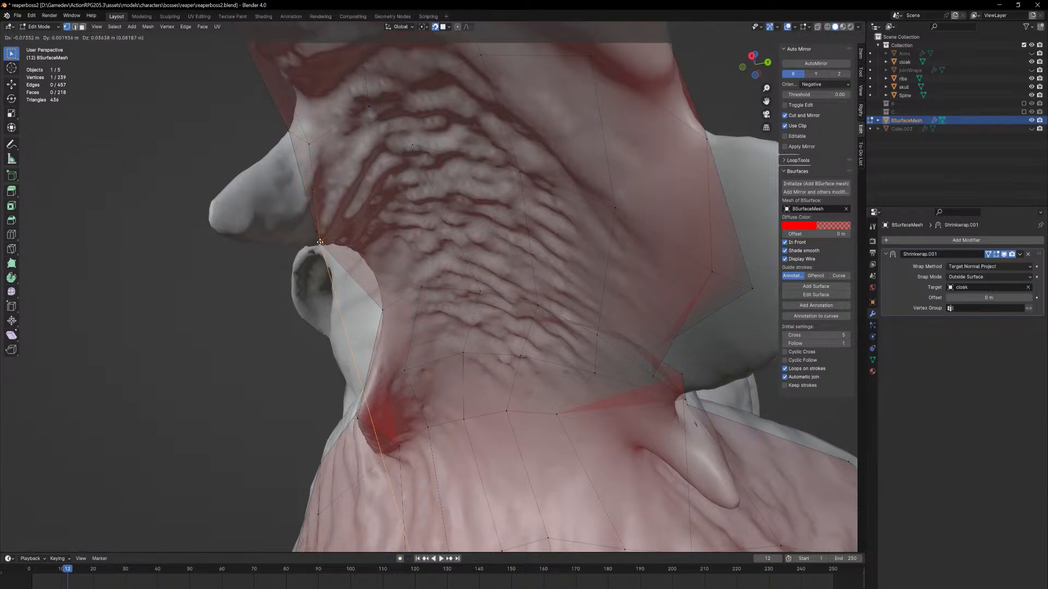
pyautogui.click(319, 241)
pyautogui.moveTo(318, 241); pyautogui.dragTo(460, 274, button='middle')
pyautogui.moveTo(596, 322); pyautogui.dragTo(560, 397, button='middle')
pyautogui.press('g')
pyautogui.rightClick(549, 315)
# Extrude the face at the pointed flap's base about 0.14 m along its normal towards the flap's tip
pyautogui.press('3')
pyautogui.click(574, 318)
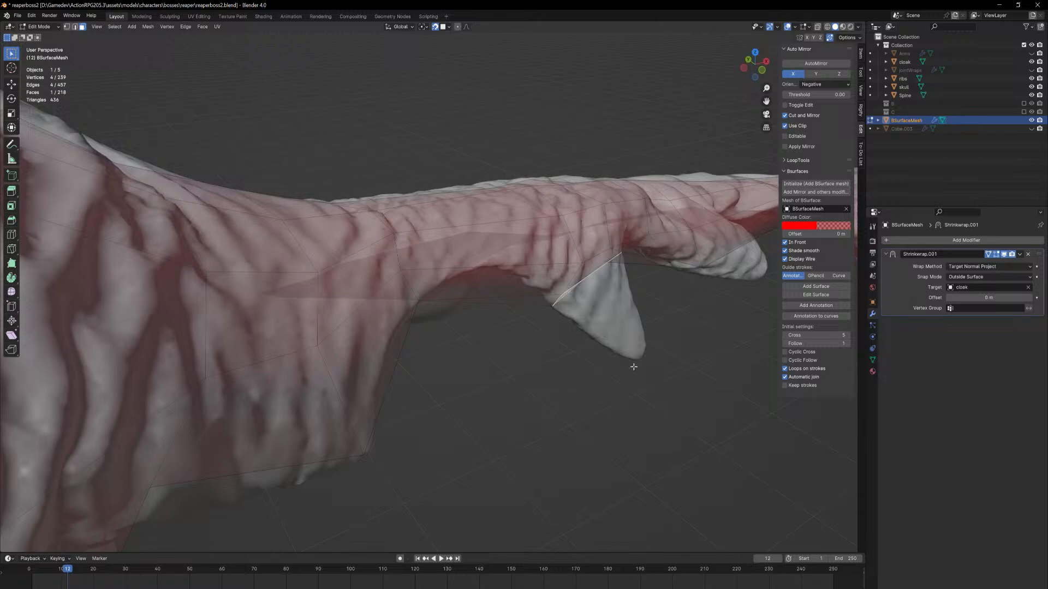
pyautogui.press('e')
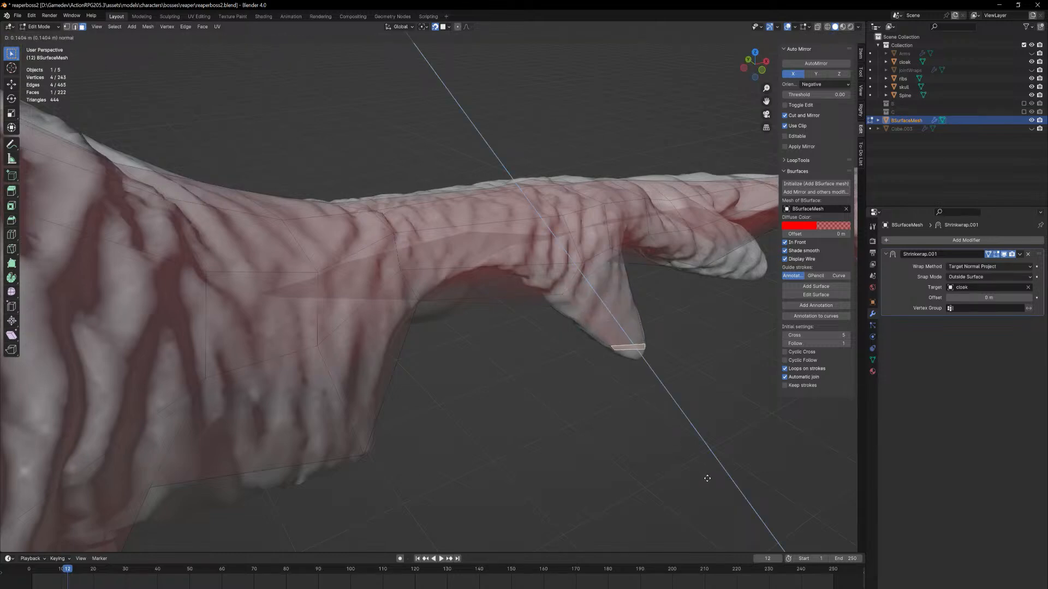
pyautogui.click(708, 478)
pyautogui.moveTo(680, 440); pyautogui.dragTo(631, 409, button='middle')
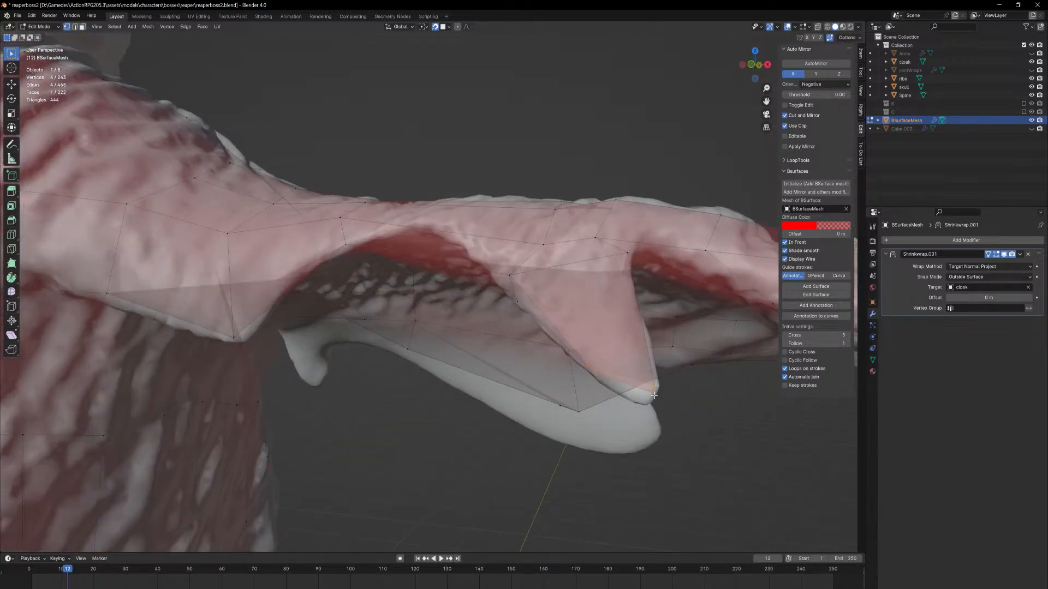
# Move two corner vertices of the extruded end face to fit the pointed flap's tip
pyautogui.press('g')
pyautogui.click(601, 382)
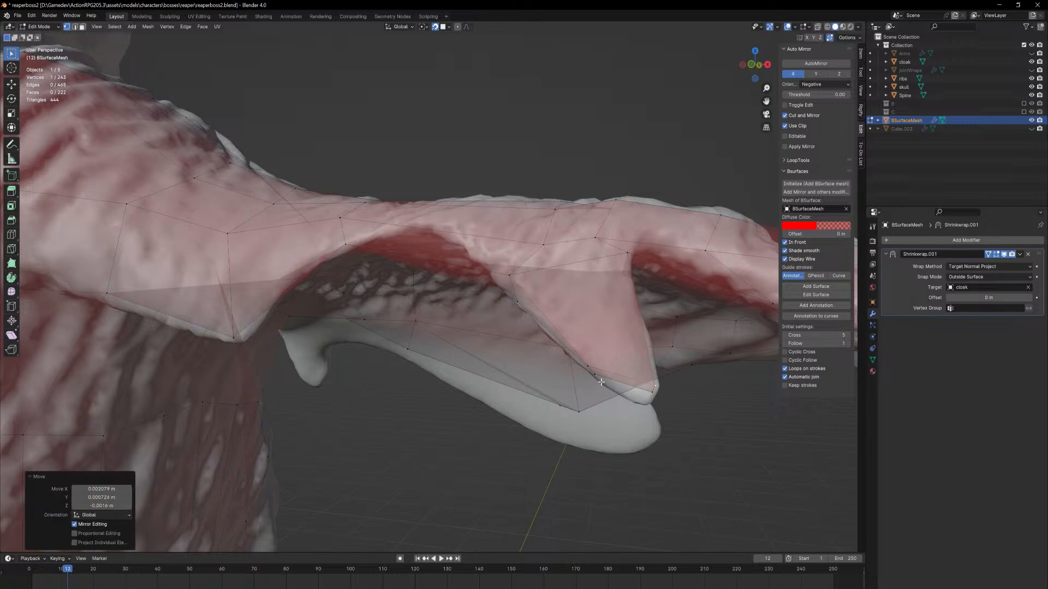
pyautogui.press('g')
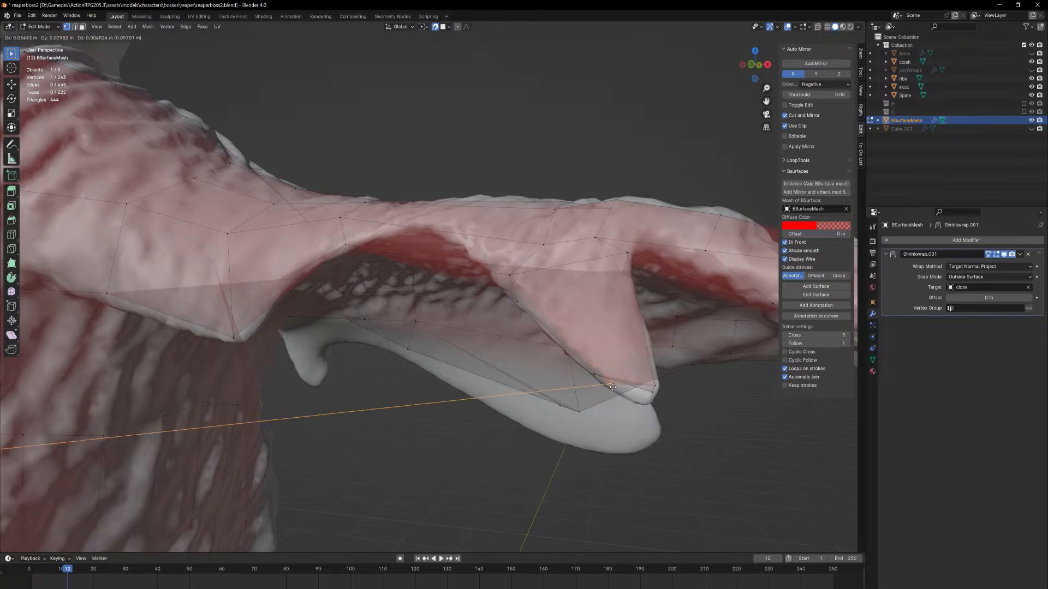
pyautogui.click(619, 390)
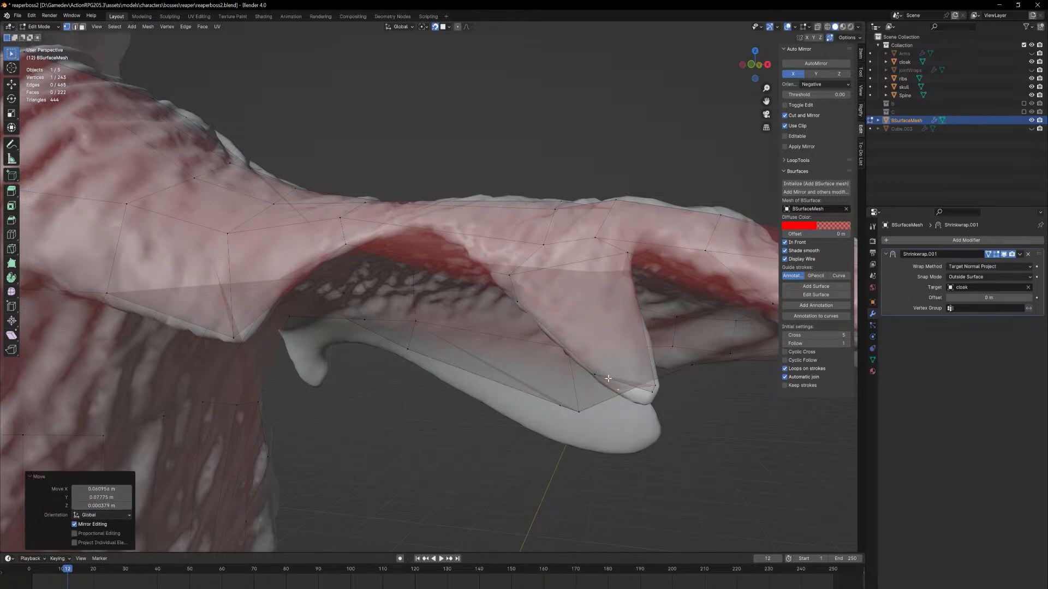
# Reposition the end face's outer vertex beside the neighbouring corner on the flap's narrow edge
pyautogui.press('KP_Decimal')
pyautogui.scroll(2, 564, 463)
pyautogui.scroll(-10, 418, 236)
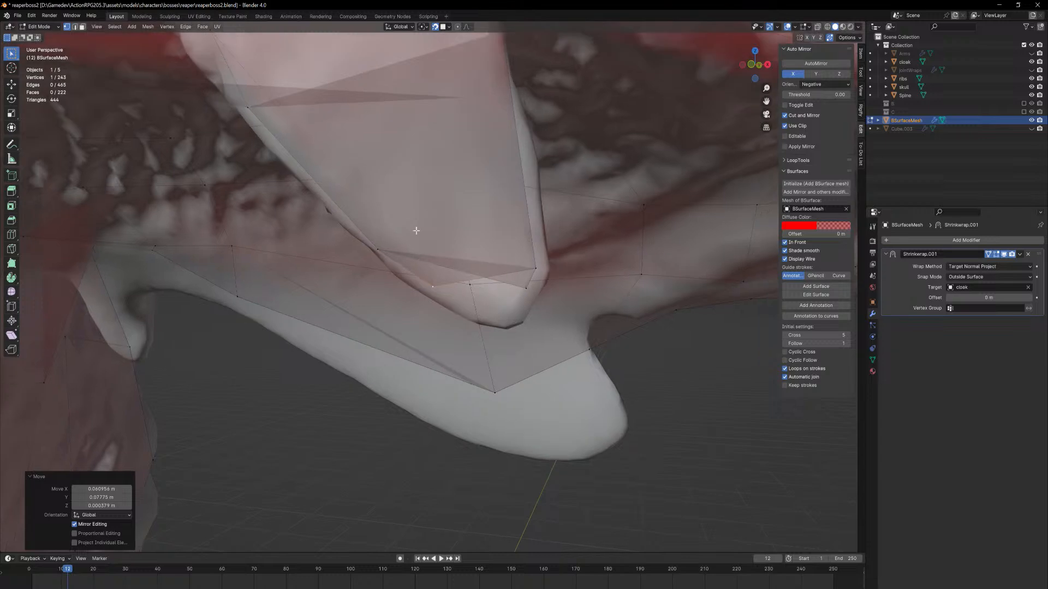
pyautogui.moveTo(416, 230); pyautogui.dragTo(476, 287, button='middle')
pyautogui.click(521, 291)
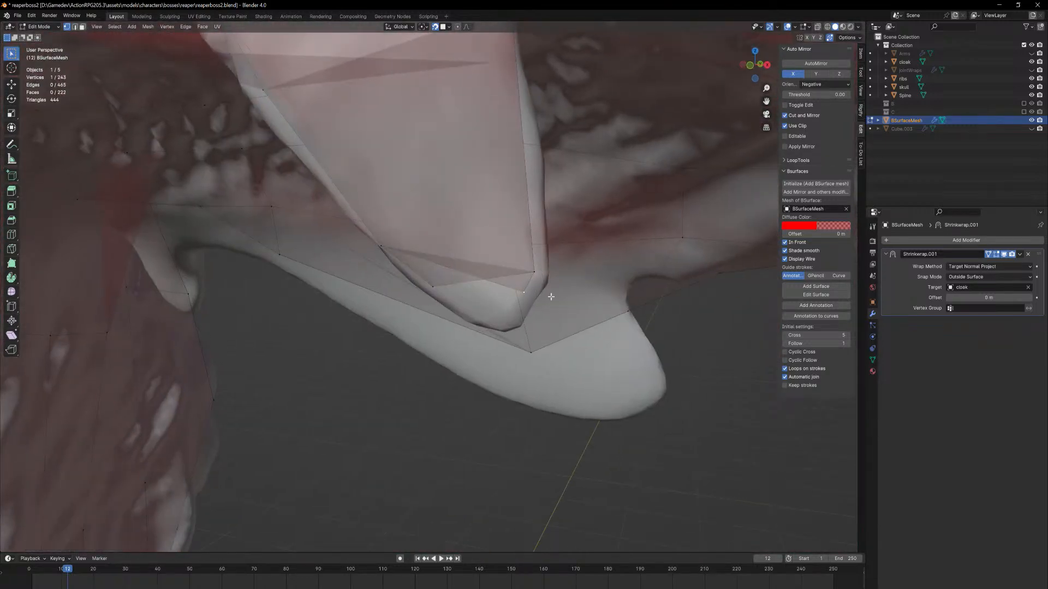
pyautogui.moveTo(549, 294); pyautogui.dragTo(426, 277, button='middle')
pyautogui.press('g')
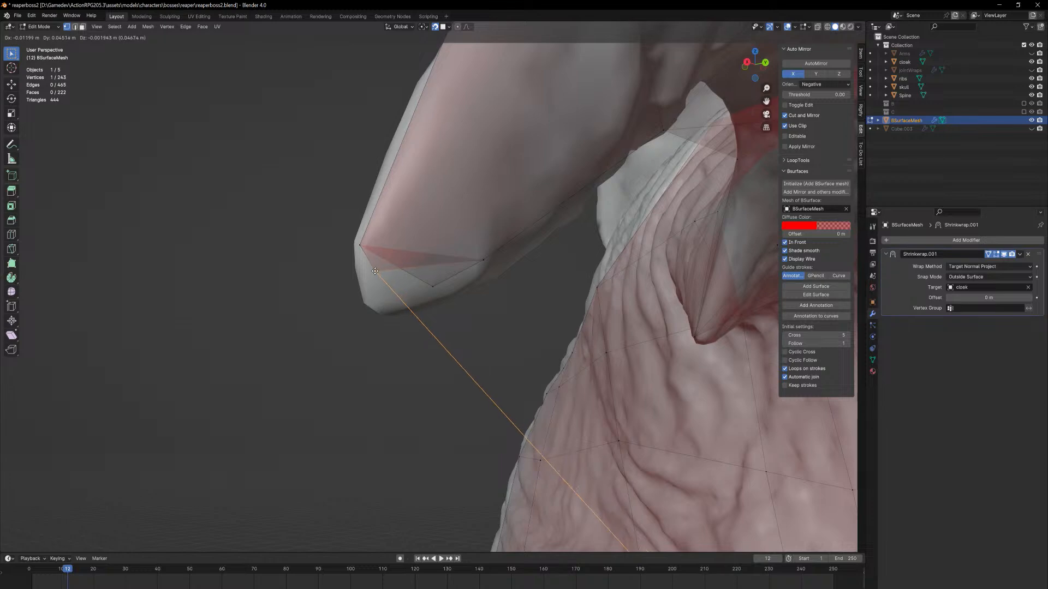
pyautogui.click(370, 241)
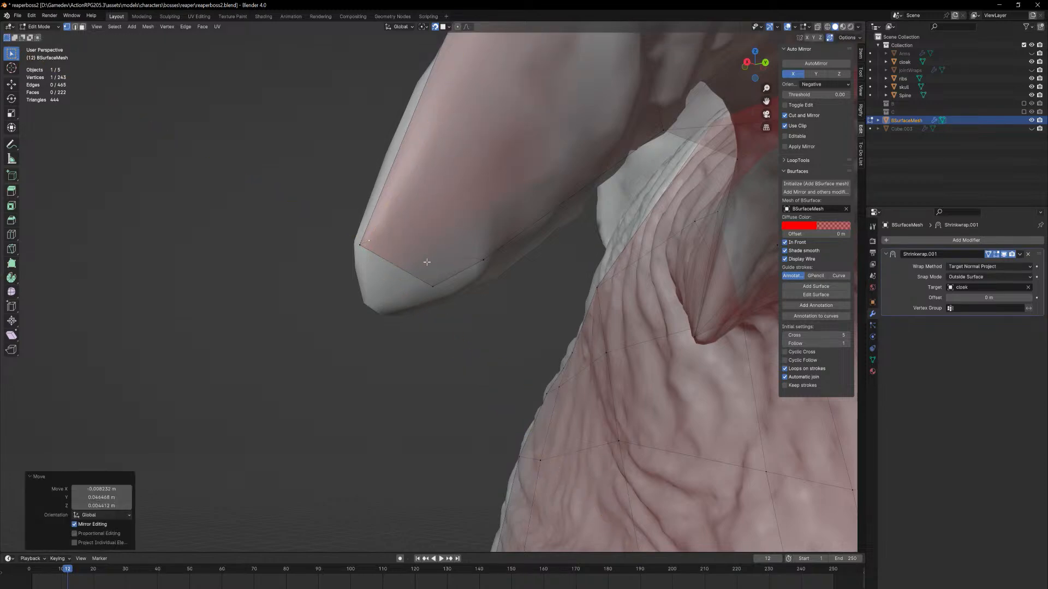
# Move the end face's remaining back vertex onto the opposite edge of the flap's tip
pyautogui.click(482, 259)
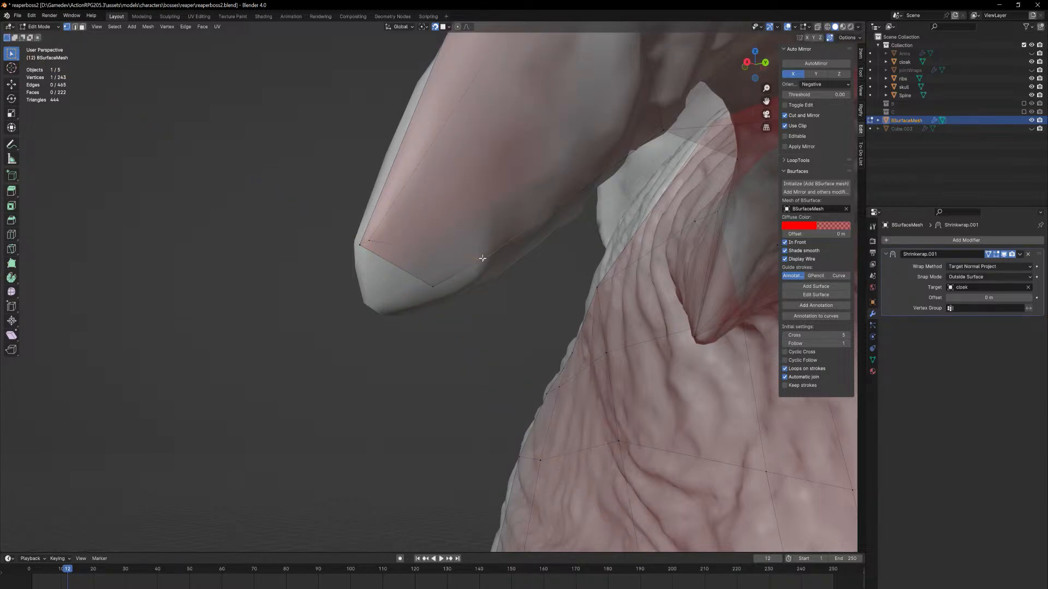
pyautogui.moveTo(475, 268); pyautogui.dragTo(336, 252, button='middle')
pyautogui.press('g')
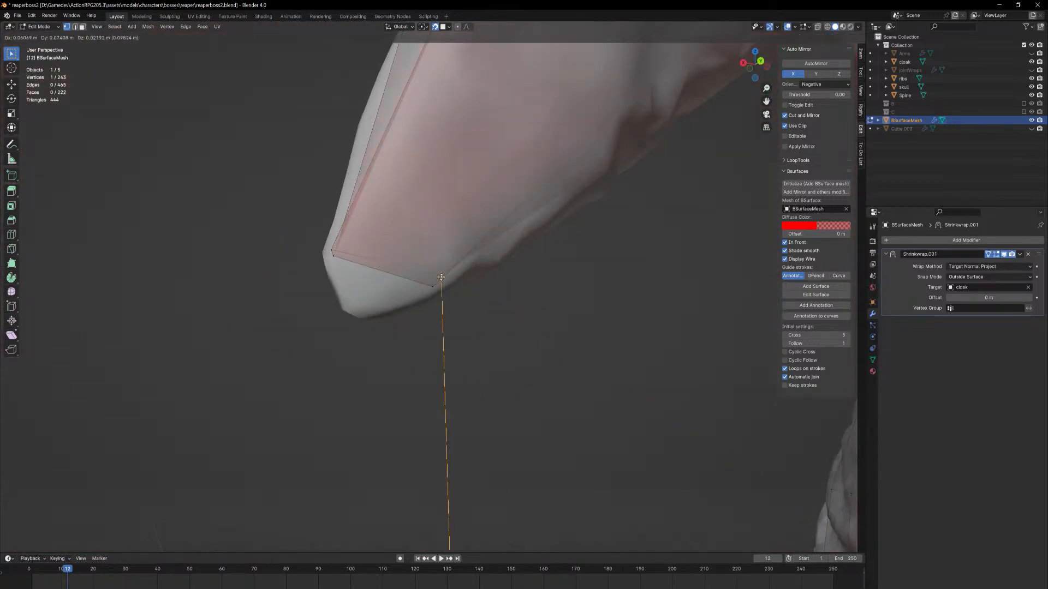
pyautogui.click(438, 286)
pyautogui.moveTo(437, 287); pyautogui.dragTo(533, 293, button='middle')
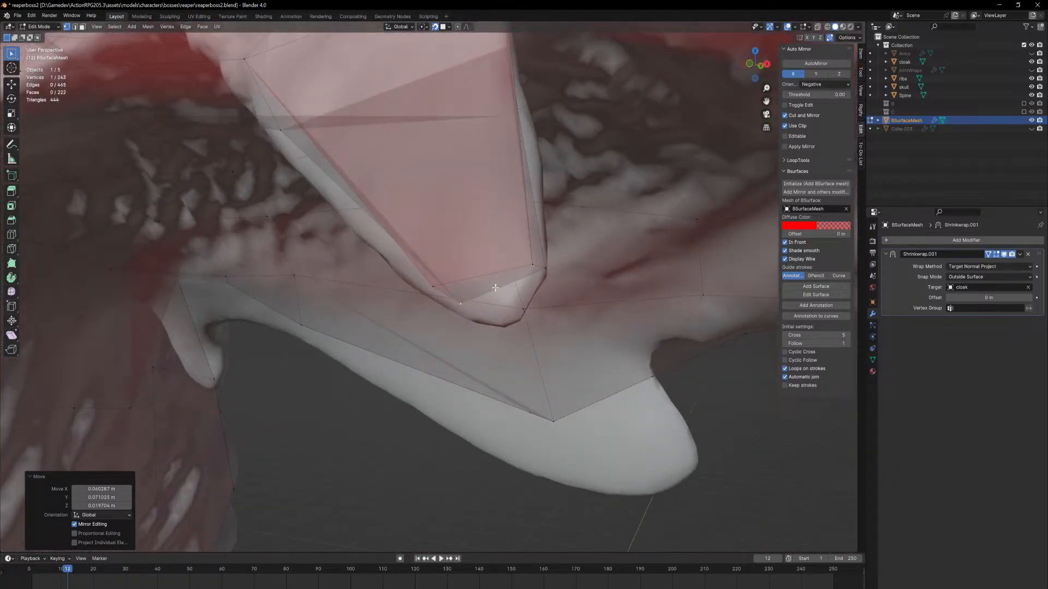
# Add four evenly spaced loop cuts across the pointed flap's length and clear the selection
pyautogui.scroll(-4, 502, 289)
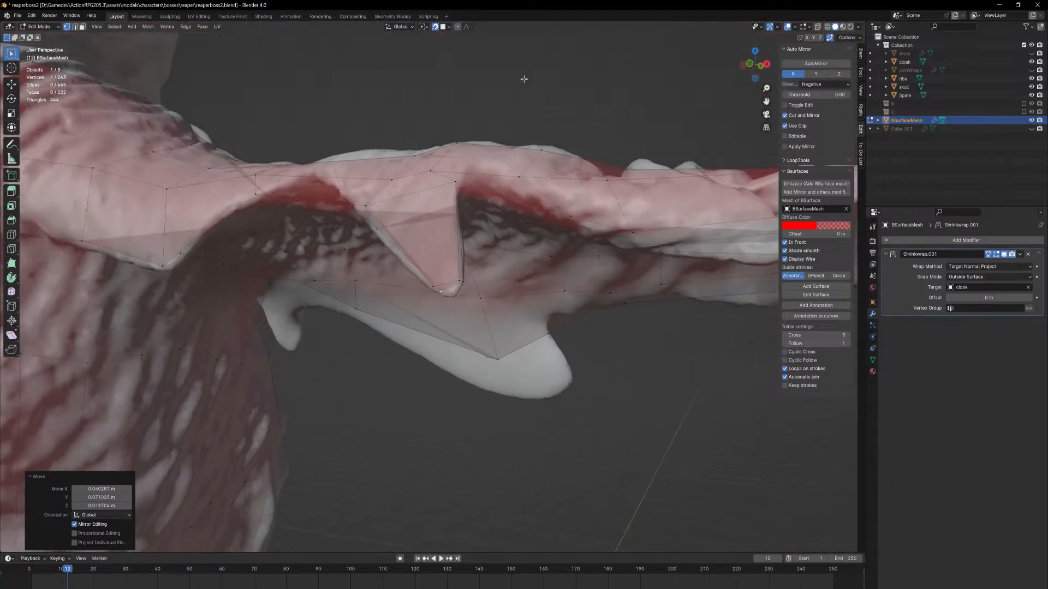
pyautogui.moveTo(489, 72); pyautogui.dragTo(408, 258, button='middle')
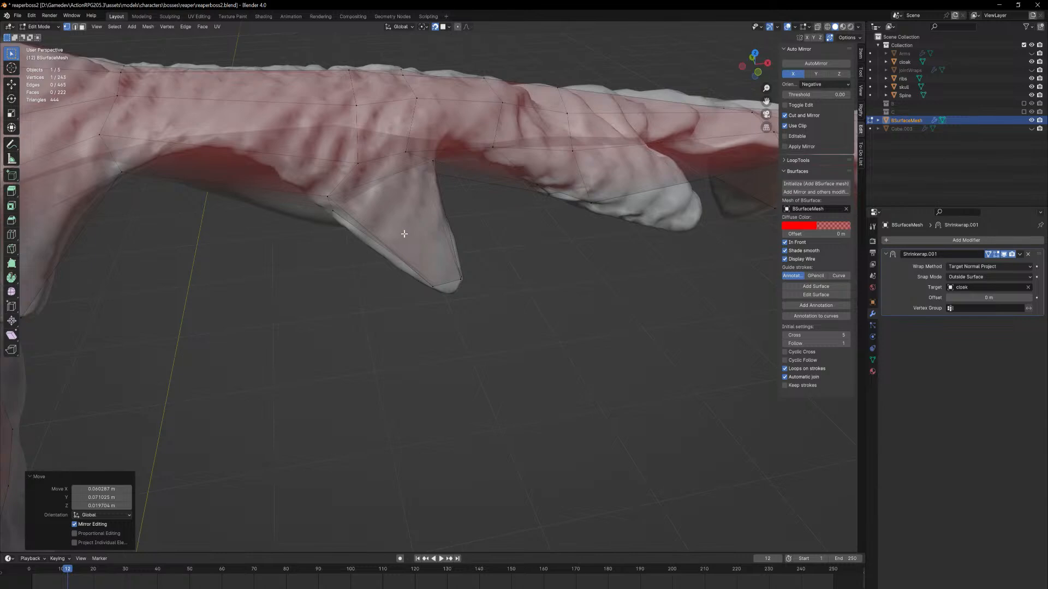
pyautogui.hotkey('ctrl', 'r')
pyautogui.scroll(3, 382, 235)
pyautogui.click(377, 238)
pyautogui.rightClick(378, 238)
pyautogui.click(513, 230)
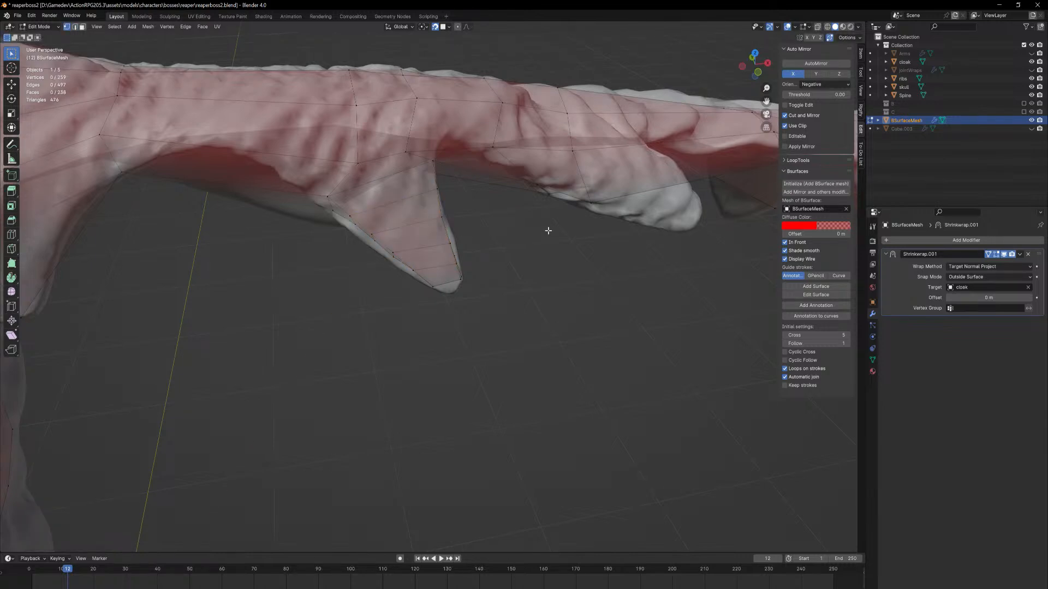
# Apply the Shrinkwrap.001 modifier to BSurfaceMesh in Object Mode
pyautogui.moveTo(528, 236); pyautogui.dragTo(487, 203, button='middle')
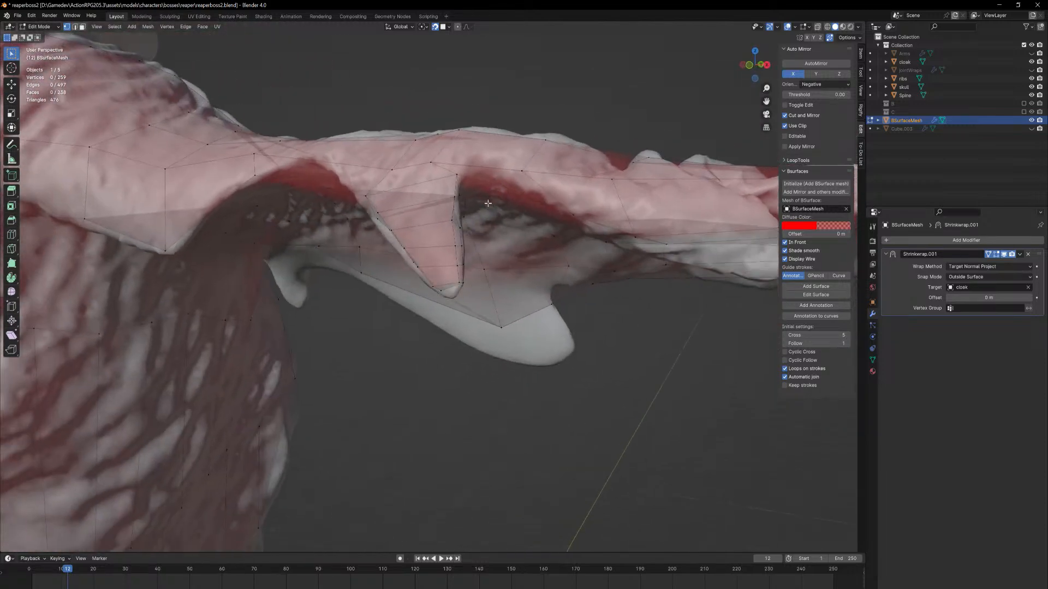
pyautogui.moveTo(406, 232); pyautogui.dragTo(463, 266, button='middle')
pyautogui.press('Tab')
pyautogui.press('Tab')
pyautogui.click(1019, 253)
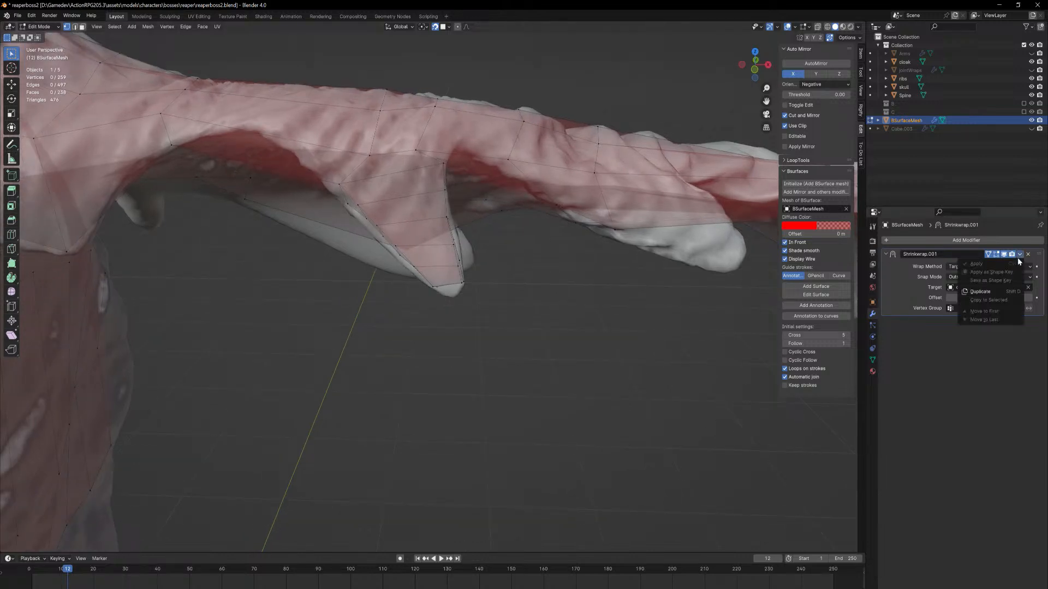
pyautogui.press('Tab')
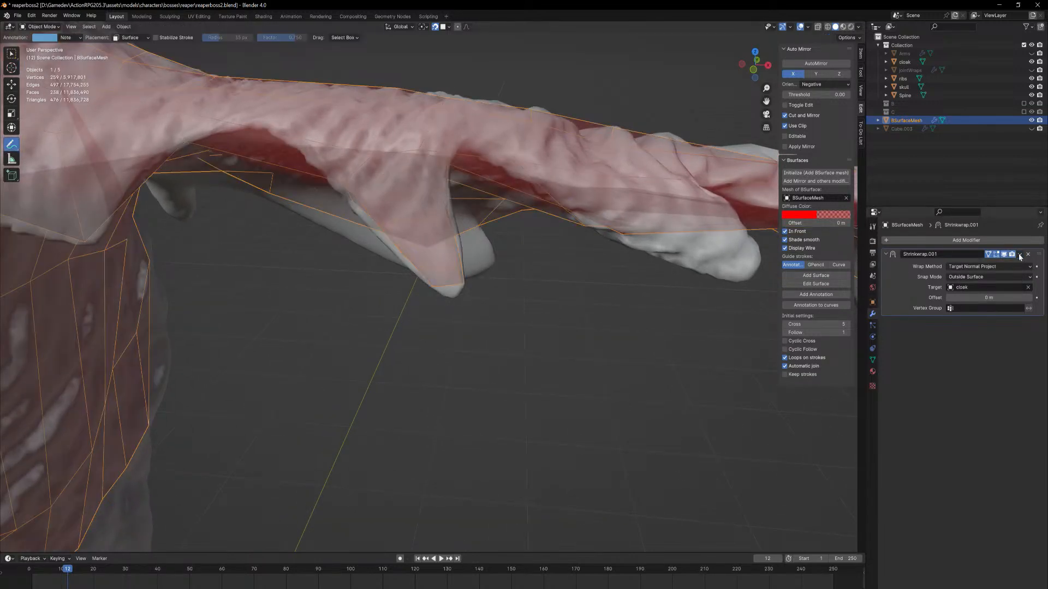
pyautogui.click(1019, 254)
pyautogui.click(1001, 264)
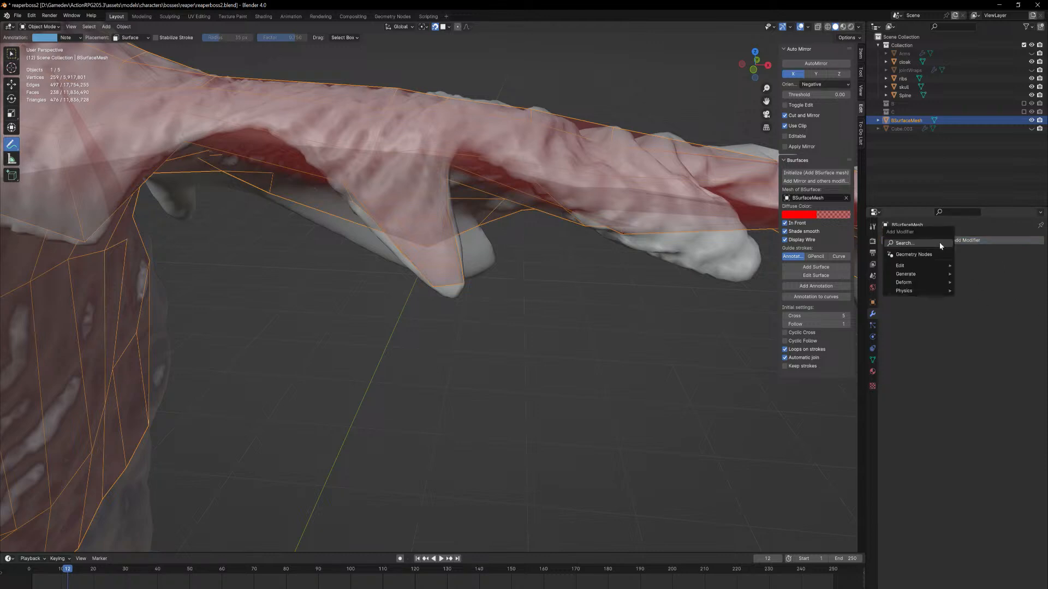
# Add a new Shrinkwrap modifier to BSurfaceMesh with the cloak as its target
pyautogui.click(942, 245)
pyautogui.write('sh')
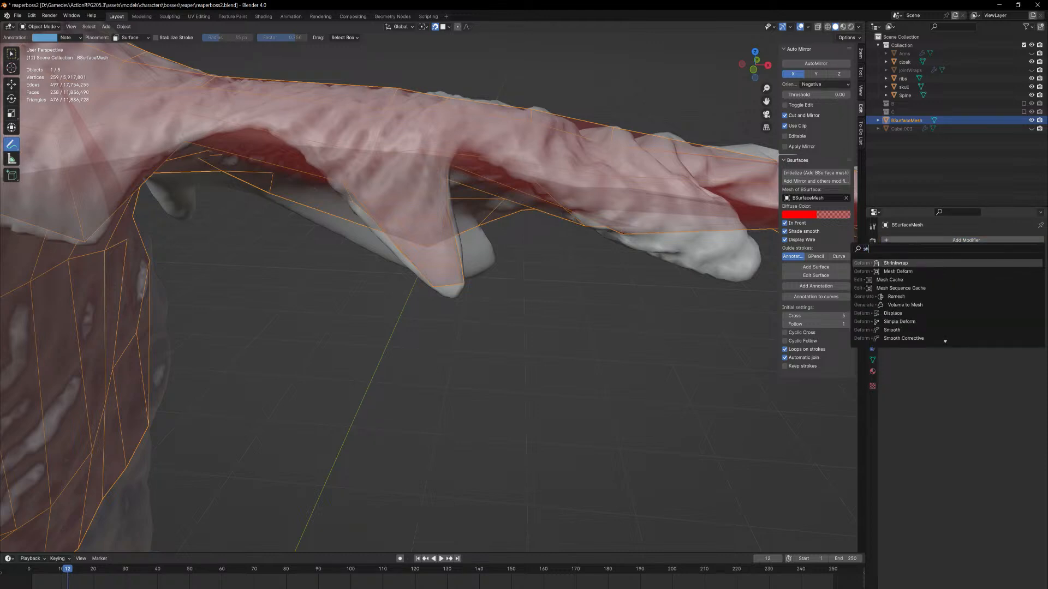
pyautogui.press('Return')
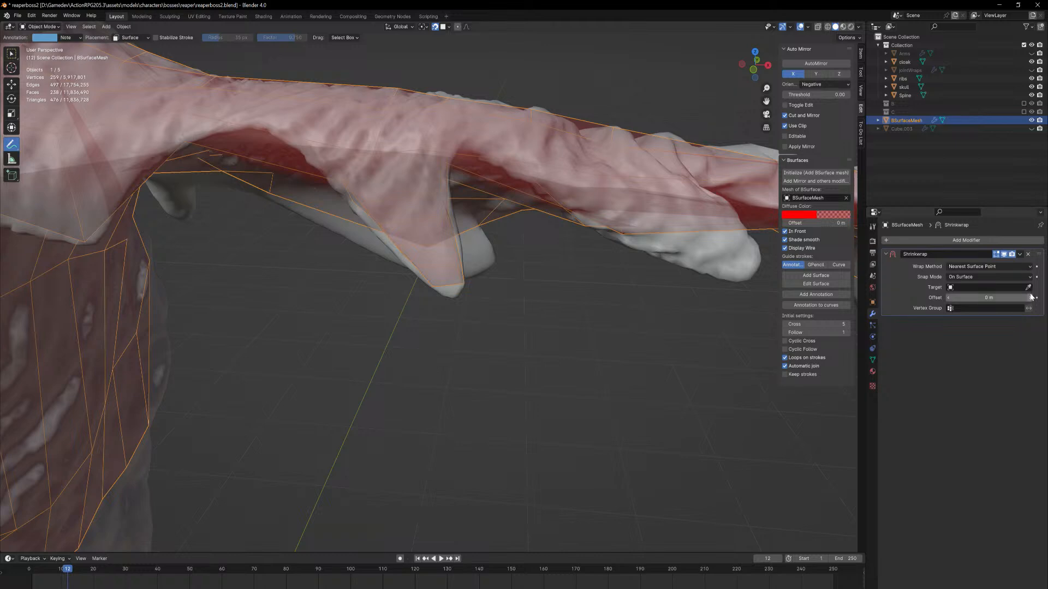
pyautogui.click(1028, 287)
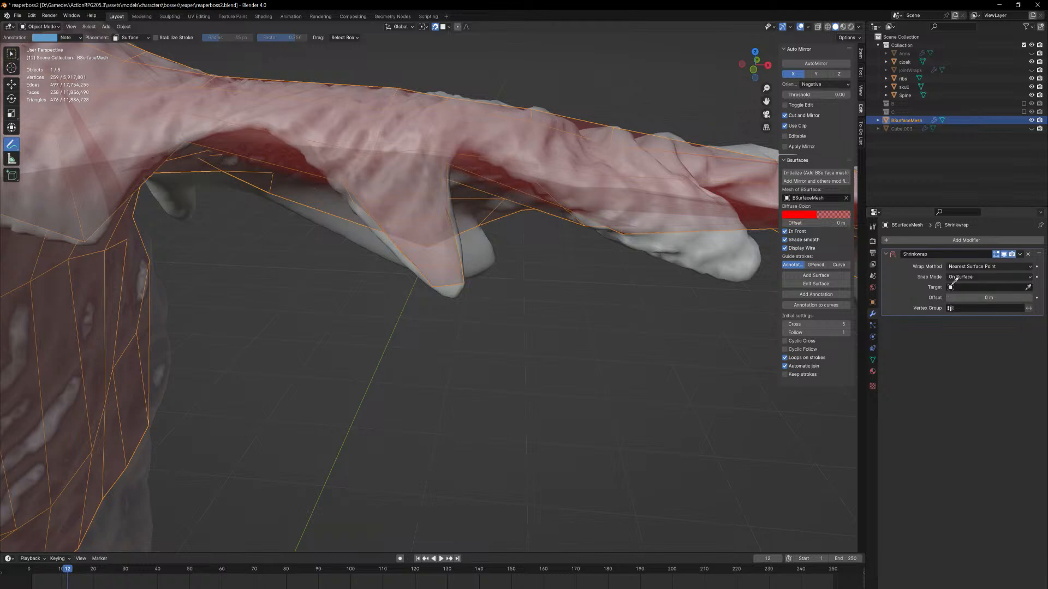
pyautogui.click(751, 264)
# Add three centred loop cuts lengthwise through the pointed flap and around the sleeve, and return to Object Mode
pyautogui.press('Tab')
pyautogui.moveTo(485, 239); pyautogui.dragTo(422, 230, button='middle')
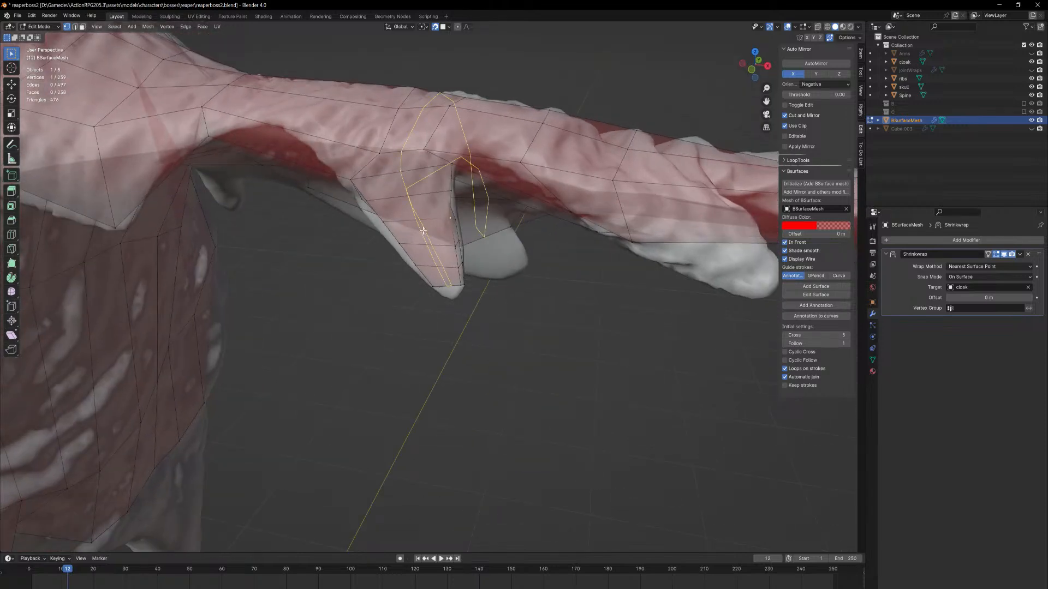
pyautogui.scroll(2, 423, 231)
pyautogui.click(423, 230)
pyautogui.rightClick(423, 230)
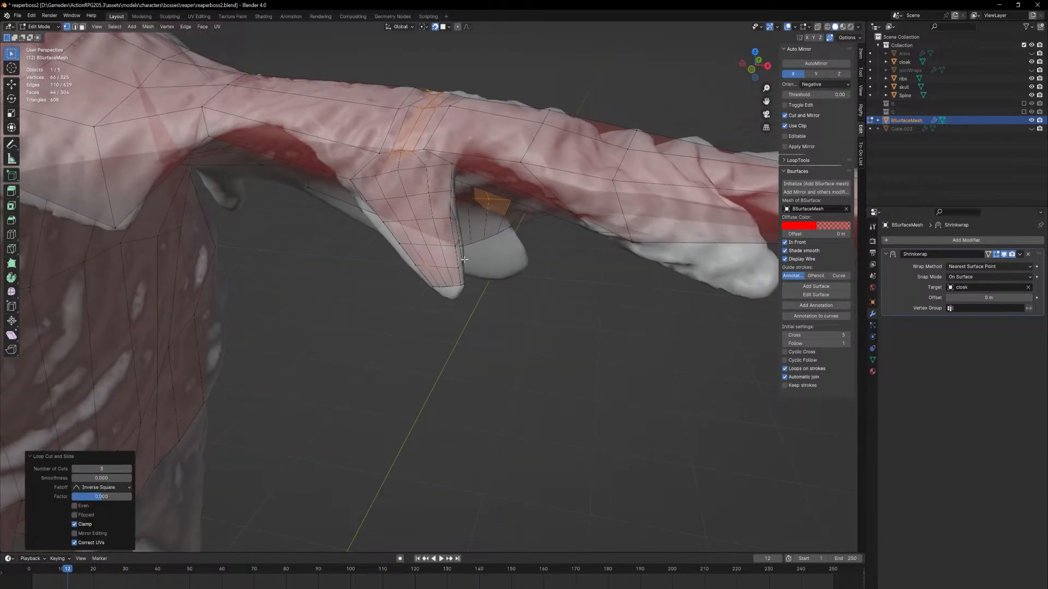
pyautogui.press('Tab')
pyautogui.moveTo(487, 263)
pyautogui.mouseDown(button='middle')
pyautogui.moveTo(505, 240)
pyautogui.moveTo(557, 222)
pyautogui.moveTo(557, 241)
pyautogui.mouseUp(button='middle')
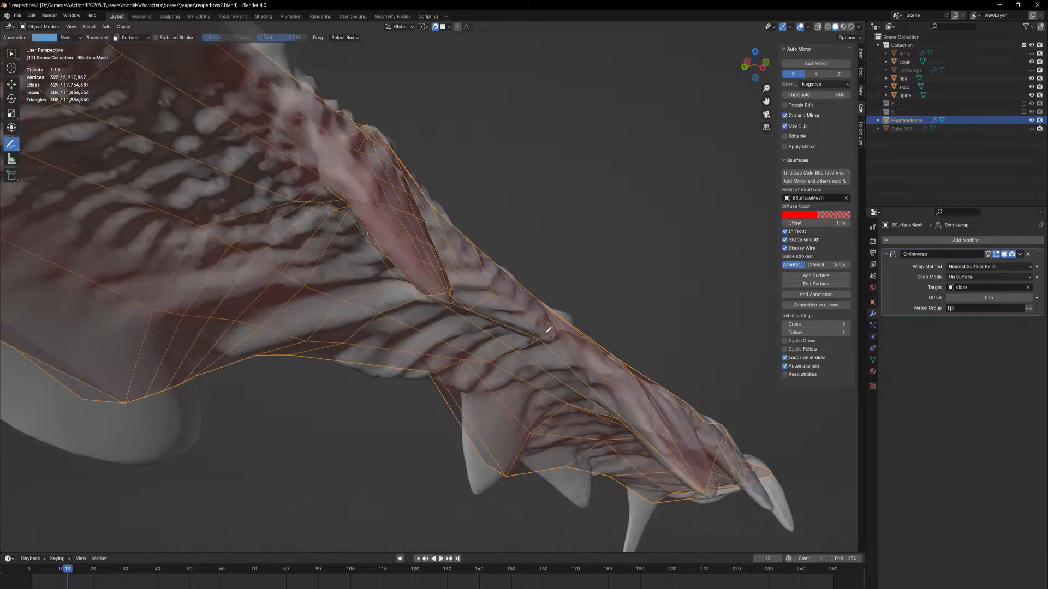
pyautogui.moveTo(549, 329); pyautogui.dragTo(504, 304, button='middle')
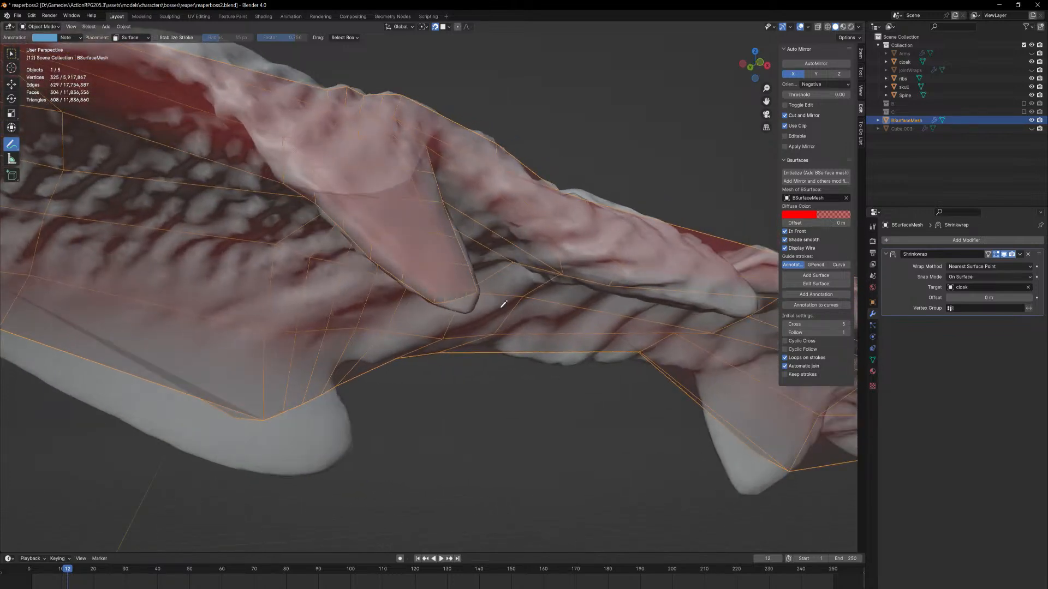
# Inspect BSurfaceMesh in isolation around the pointed flap, then bring back the other objects and enter Edit Mode
pyautogui.press('KP_Divide')
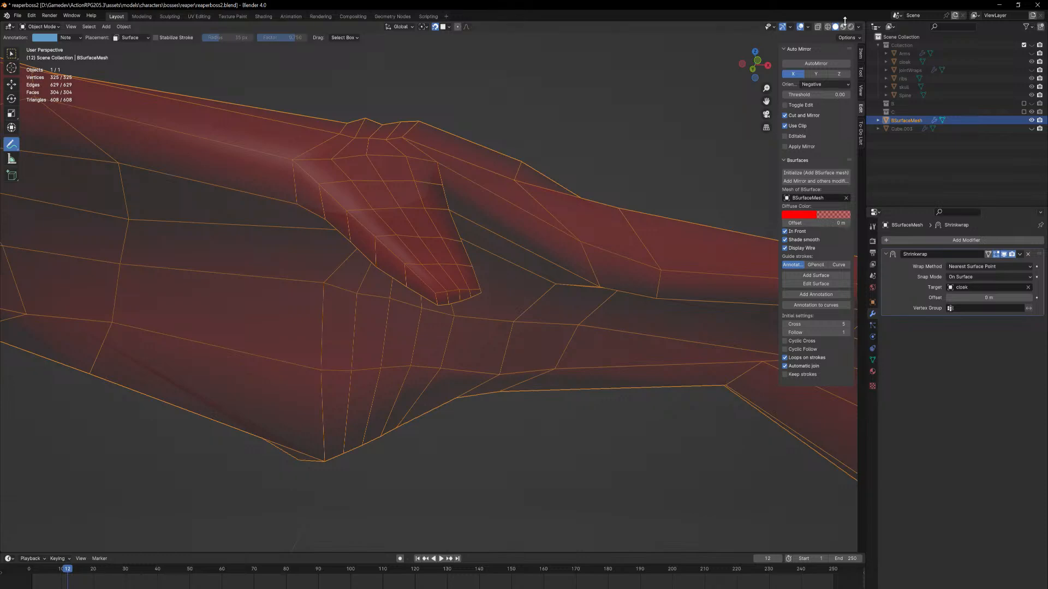
pyautogui.moveTo(570, 208); pyautogui.dragTo(688, 255, button='middle')
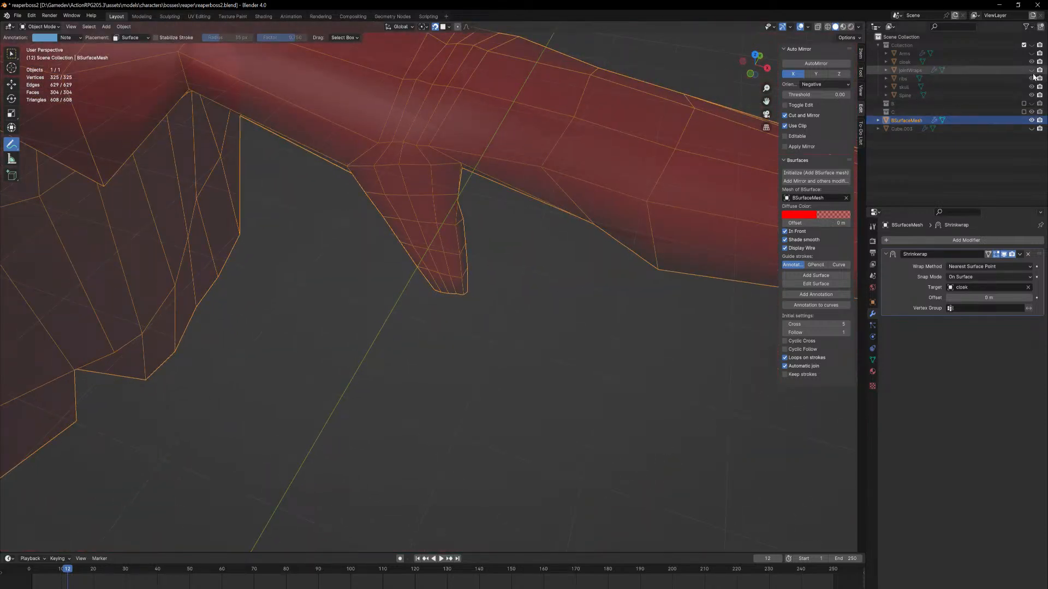
pyautogui.click(1031, 45)
pyautogui.moveTo(557, 346); pyautogui.dragTo(498, 264, button='middle')
pyautogui.press('Tab')
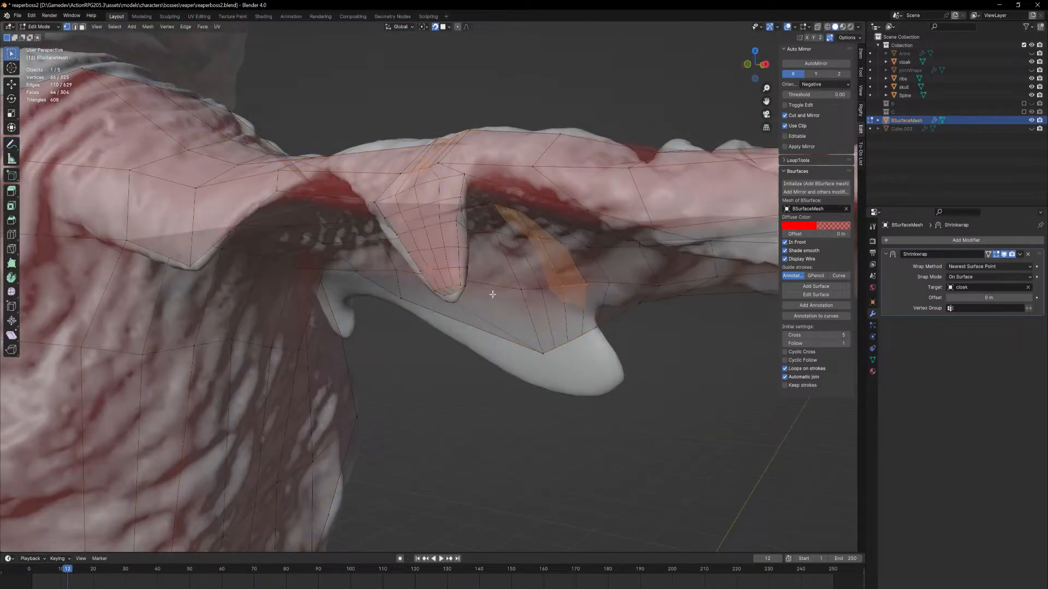
pyautogui.scroll(4, 455, 306)
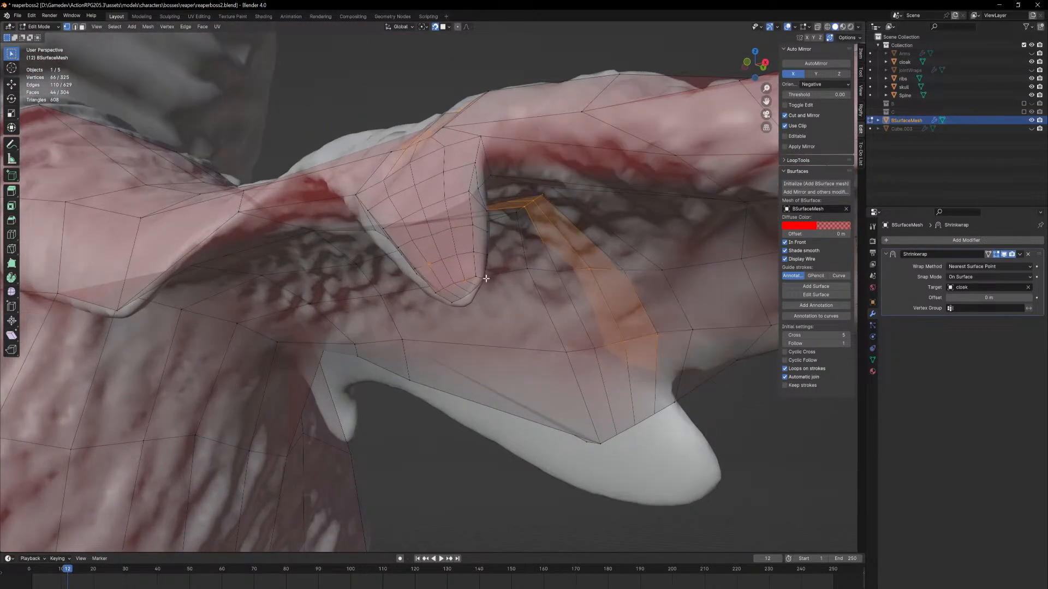
# Undo the lengthwise loop cuts, the newly added Shrinkwrap modifier and the applying of Shrinkwrap.001 on BSurfaceMesh
pyautogui.press('2')
pyautogui.click(477, 283)
pyautogui.hotkey('ctrl', 'z')
pyautogui.hotkey('ctrl', 'z')
pyautogui.hotkey('ctrl', 'z')
pyautogui.hotkey('ctrl', 'z')
pyautogui.hotkey('ctrl', 'shift', 'z')
pyautogui.hotkey('ctrl', 'shift', 'z')
pyautogui.hotkey('ctrl', 'z')
pyautogui.hotkey('ctrl', 'z')
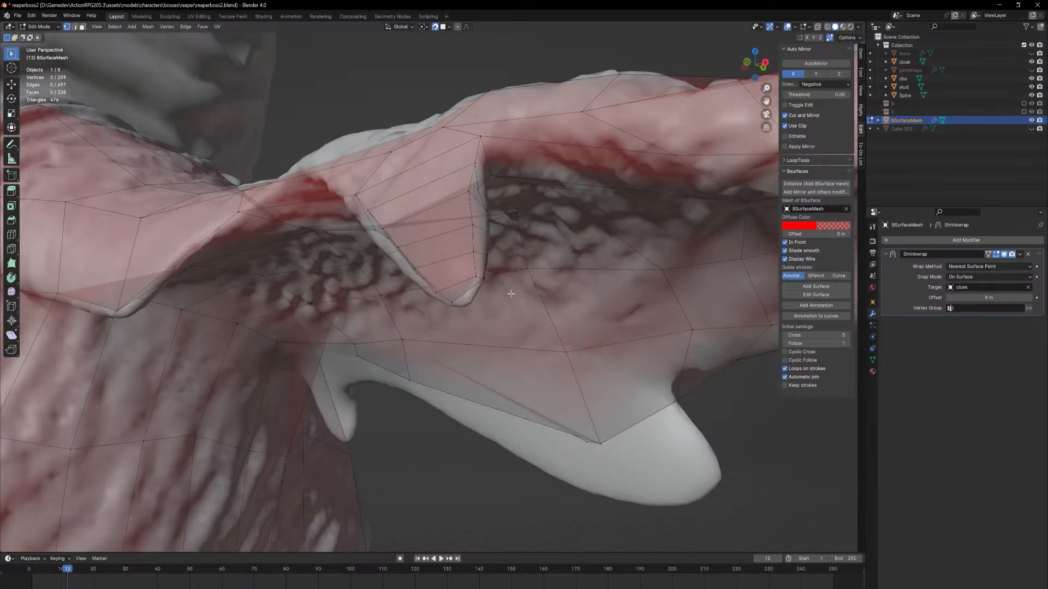
pyautogui.hotkey('ctrl', 'z')
pyautogui.hotkey('ctrl', 'z')
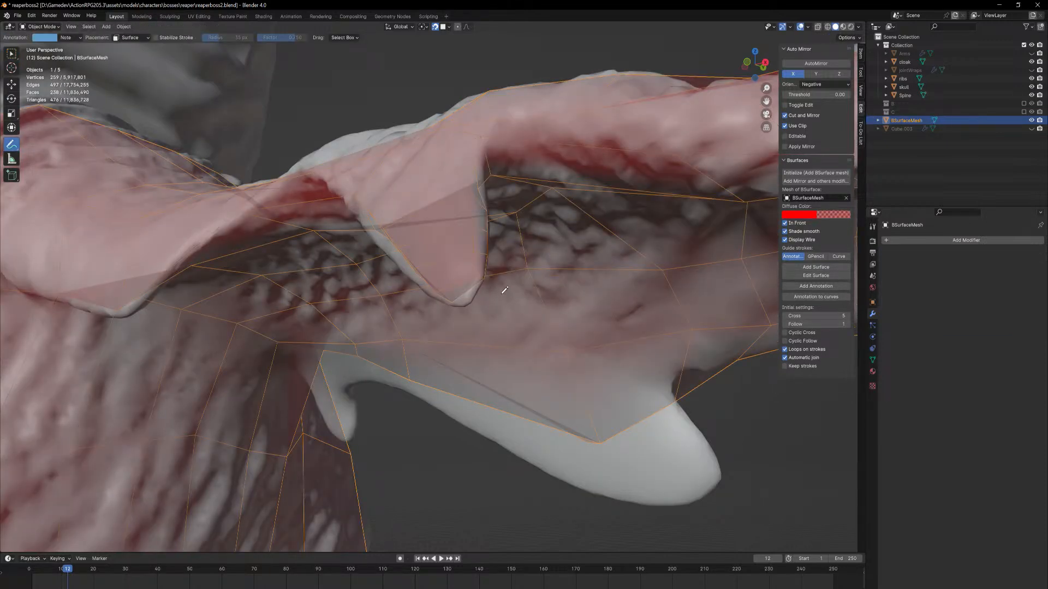
# Add two centred loop cuts lengthwise through the pointed flap and around the sleeve in Edit Mode
pyautogui.press('Tab')
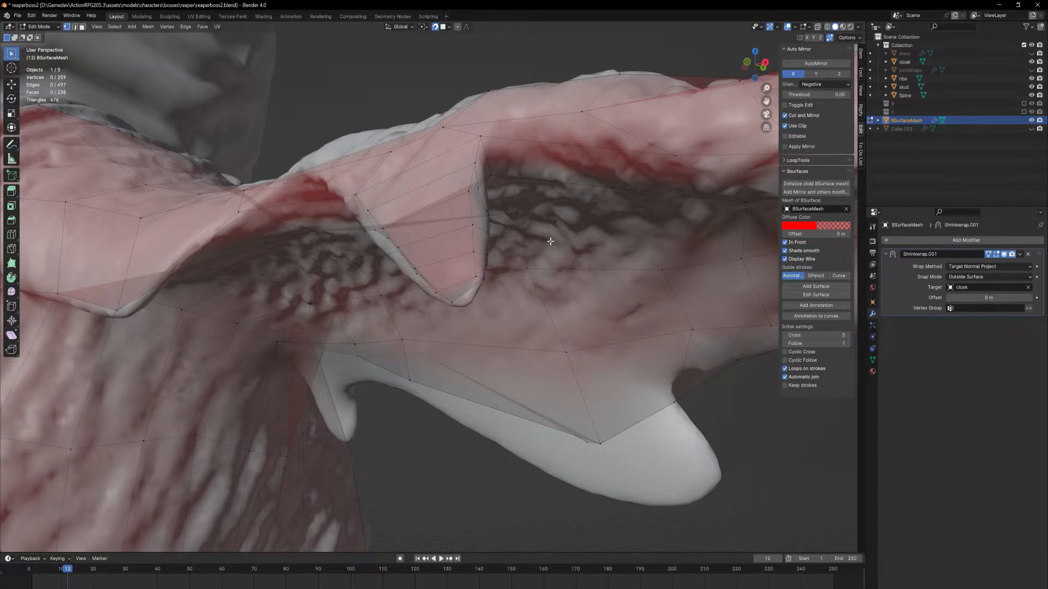
pyautogui.hotkey('ctrl', 'r')
pyautogui.scroll(1, 438, 245)
pyautogui.click(442, 243)
pyautogui.rightClick(442, 242)
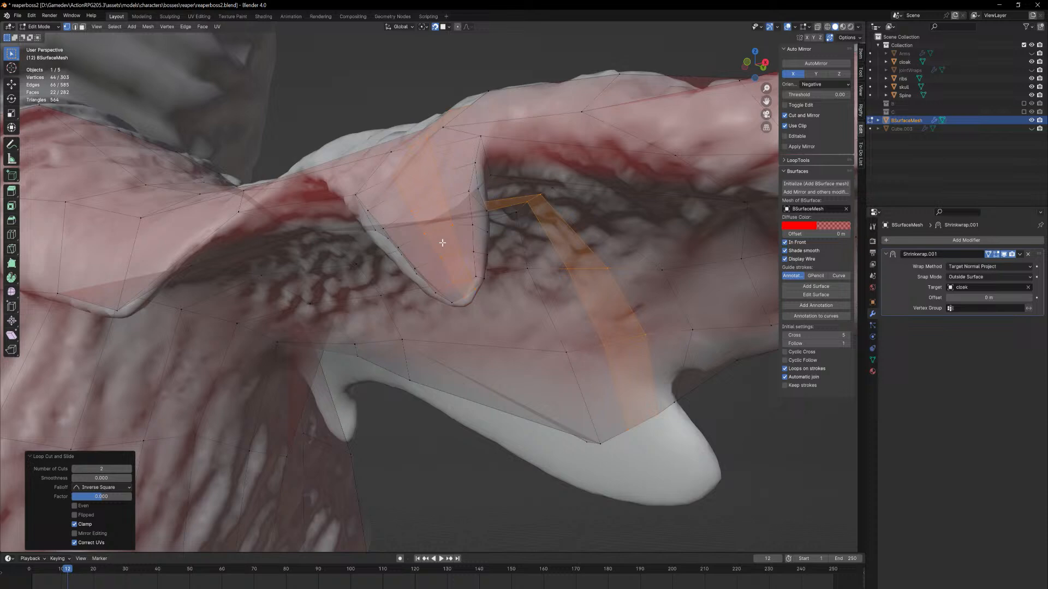
# Move three vertices at the pointed flap's tip out to the rim of the cloak's flap
pyautogui.click(466, 295)
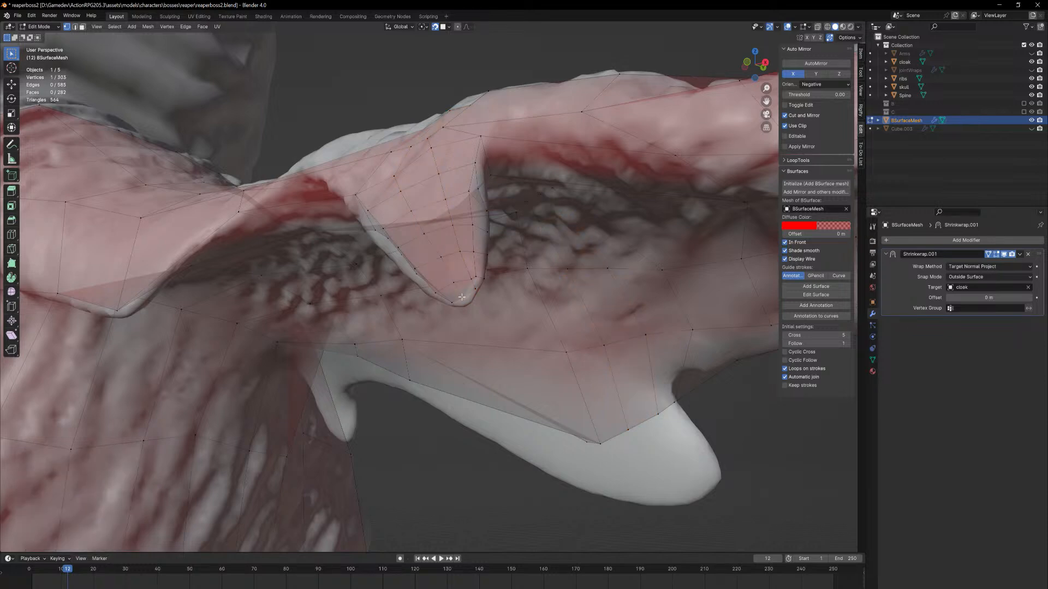
pyautogui.moveTo(466, 295); pyautogui.dragTo(383, 290, button='middle')
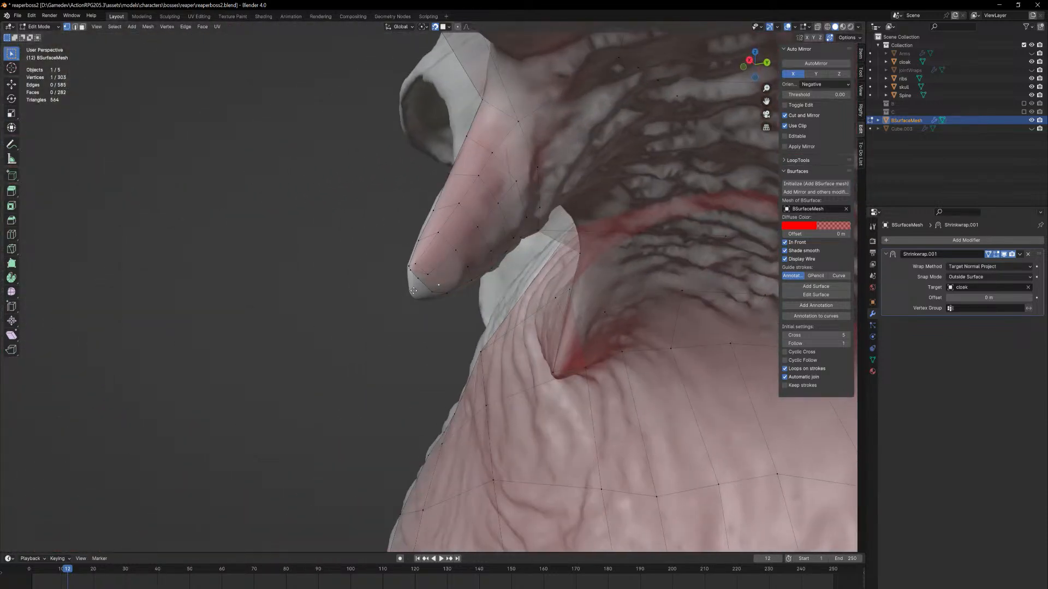
pyautogui.press('g')
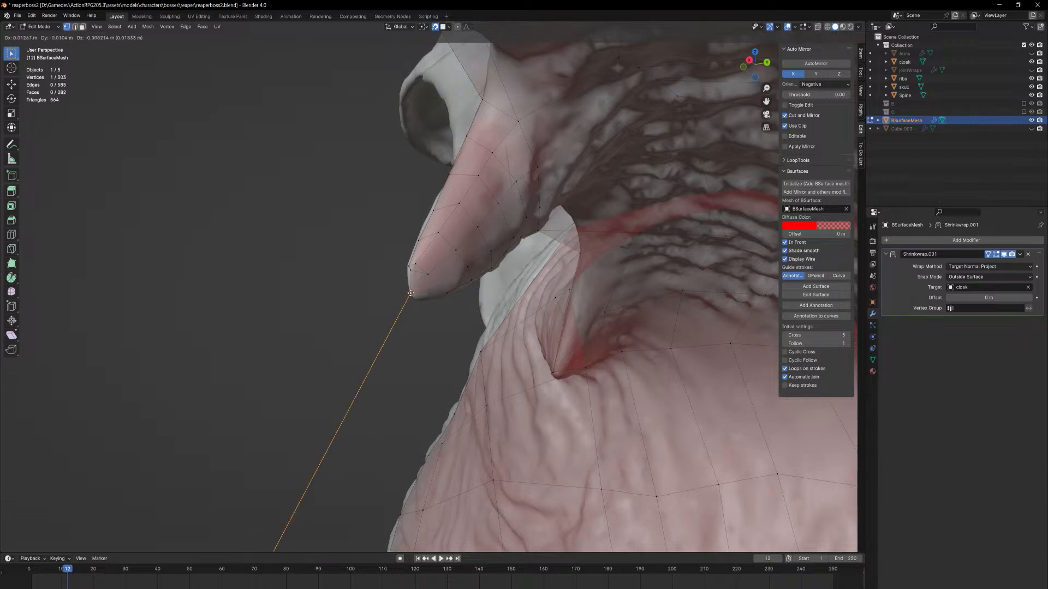
pyautogui.click(416, 293)
pyautogui.moveTo(416, 292)
pyautogui.mouseDown(button='middle')
pyautogui.moveTo(390, 280)
pyautogui.moveTo(431, 285)
pyautogui.mouseUp(button='middle')
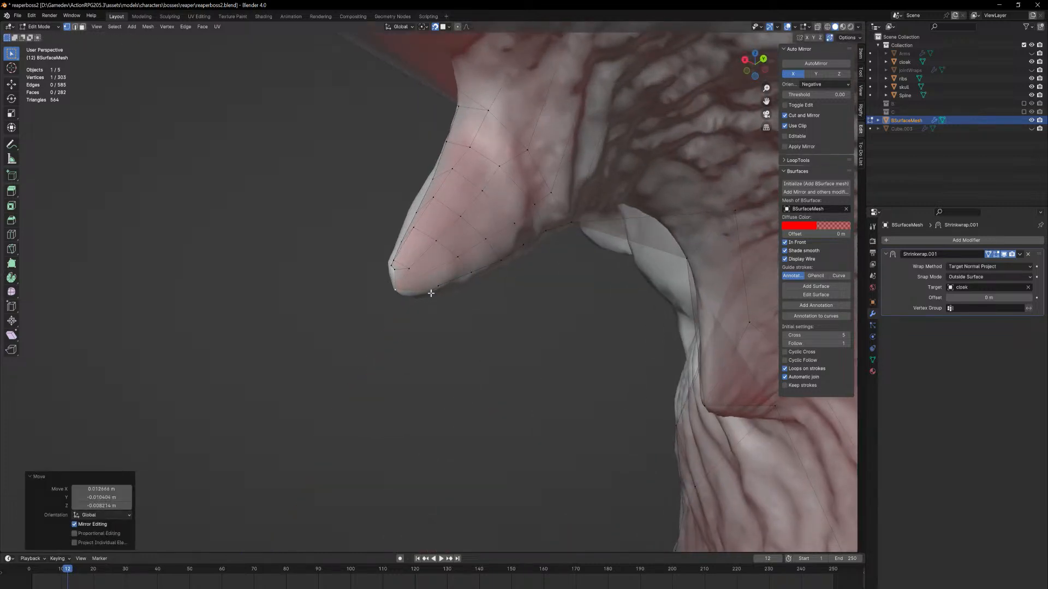
pyautogui.click(428, 292)
pyautogui.press('g')
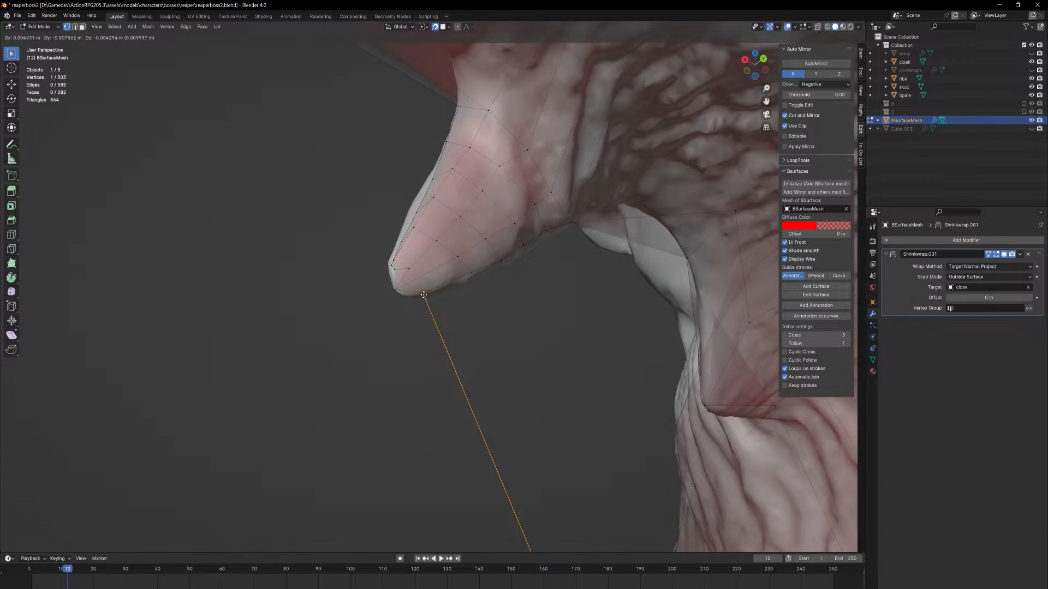
pyautogui.click(423, 295)
pyautogui.click(392, 268)
pyautogui.press('g')
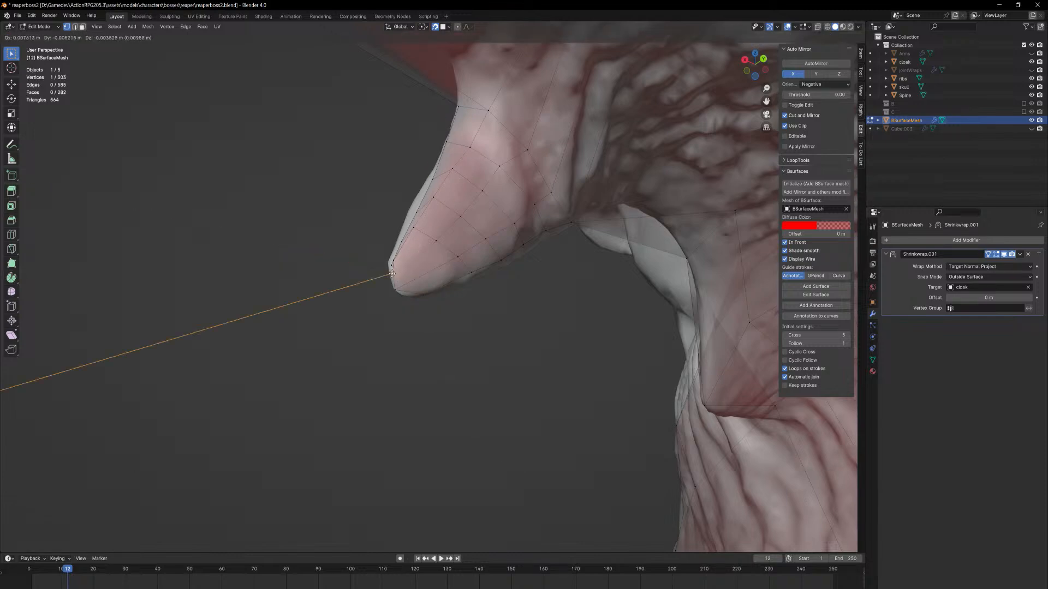
pyautogui.click(392, 273)
# Reposition two more tip vertices from the flap's narrow side so the mesh covers the cloak's tip
pyautogui.moveTo(392, 273); pyautogui.dragTo(448, 293, button='middle')
pyautogui.press('g')
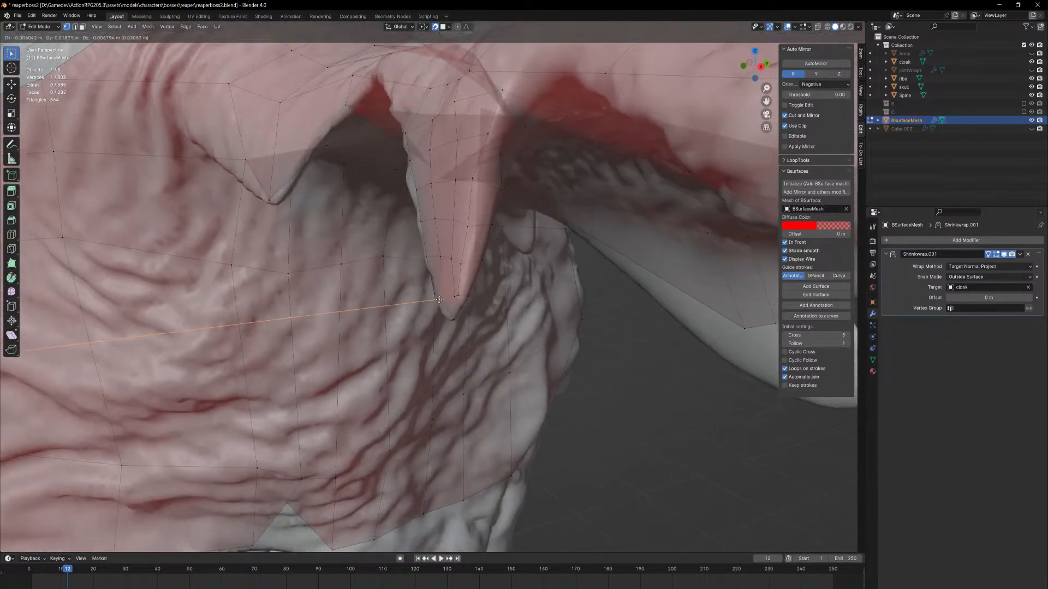
pyautogui.click(449, 298)
pyautogui.press('g')
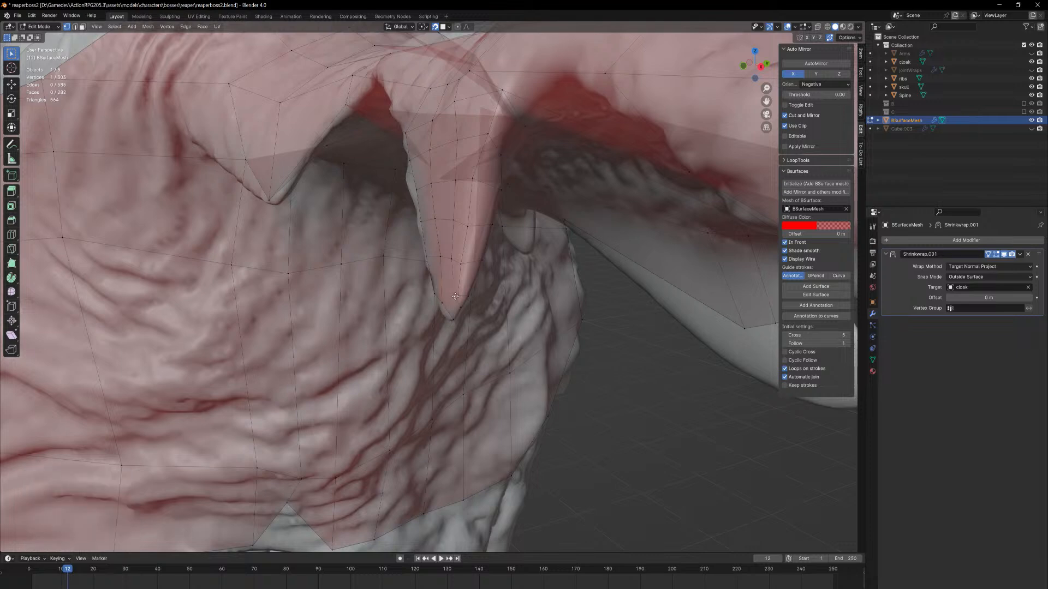
pyautogui.click(451, 301)
pyautogui.moveTo(451, 300); pyautogui.dragTo(477, 344, button='middle')
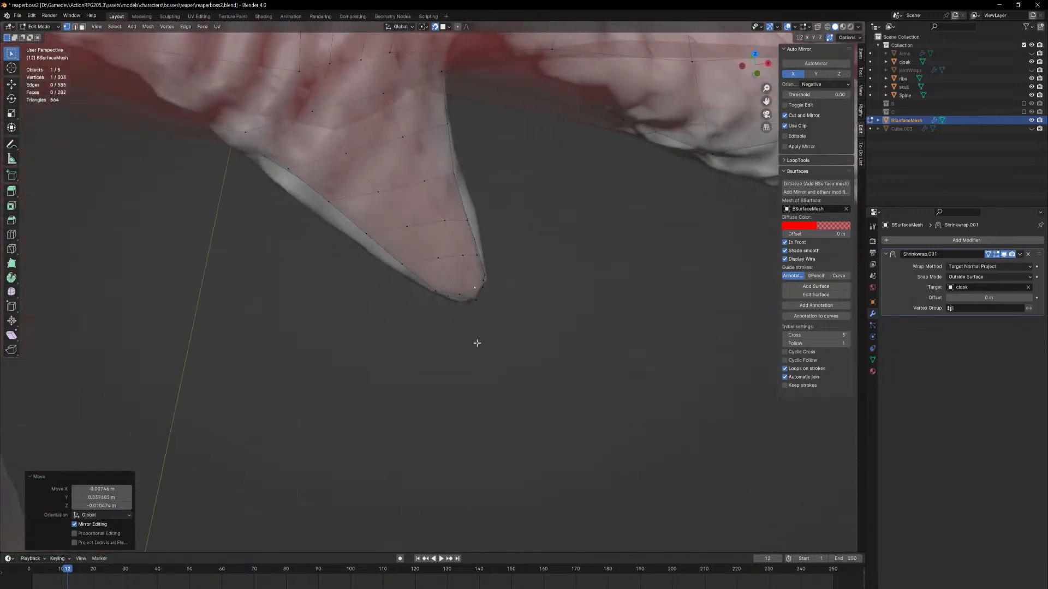
pyautogui.scroll(-5, 538, 271)
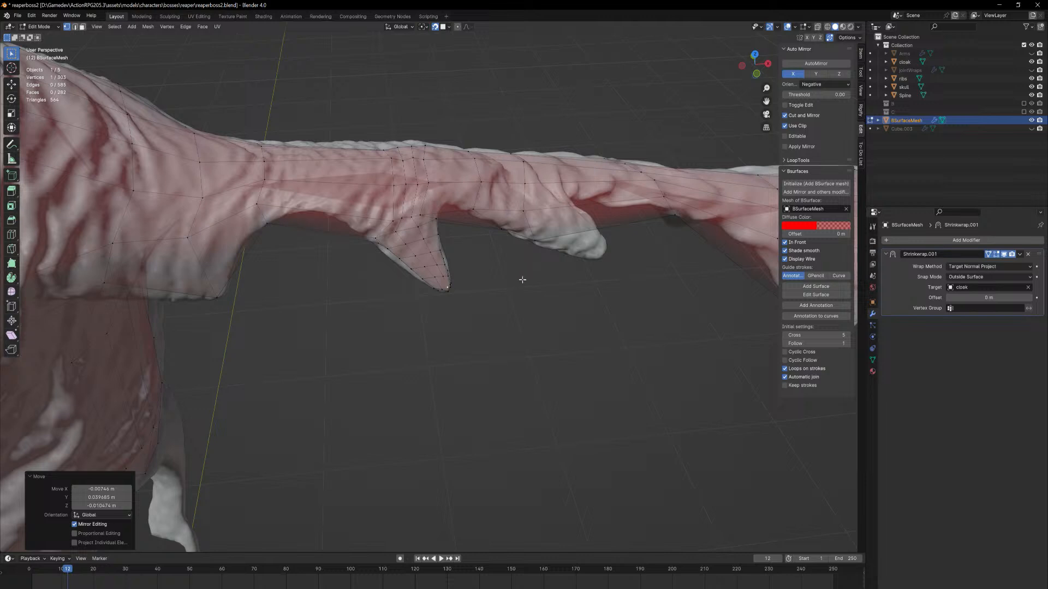
pyautogui.scroll(1, 505, 258)
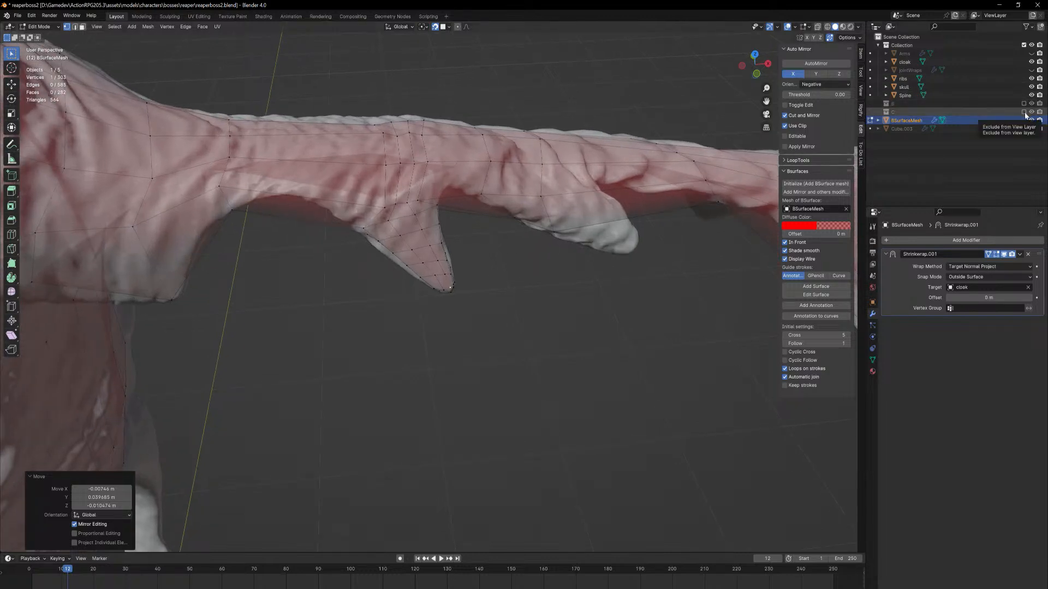
# Hide the cloak and return to Object Mode to examine the retopology mesh against the skeleton
pyautogui.click(1031, 62)
pyautogui.moveTo(665, 262); pyautogui.dragTo(586, 229, button='middle')
pyautogui.press('Tab')
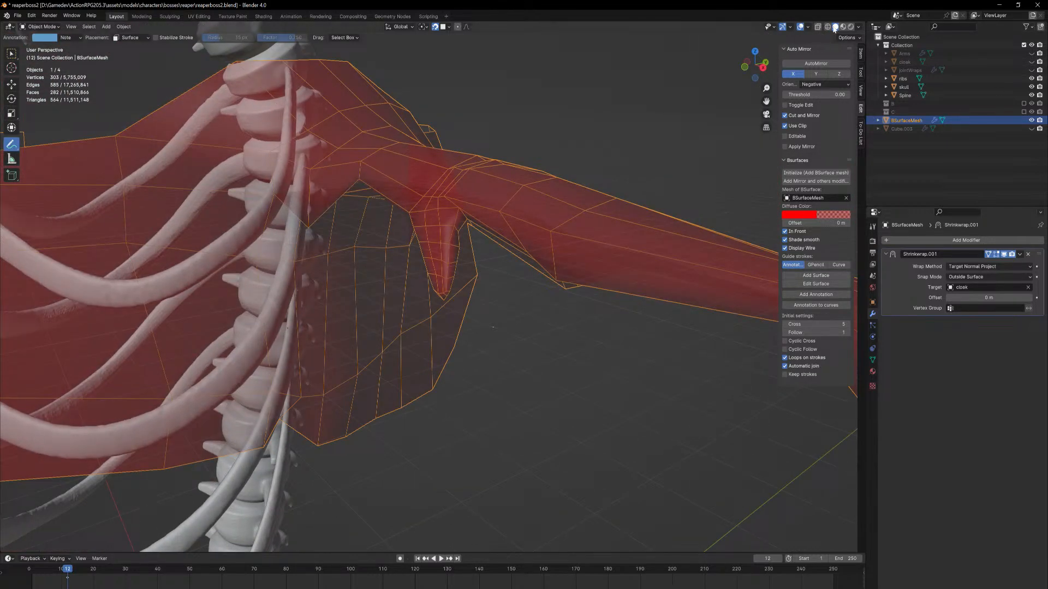
pyautogui.scroll(-6, 541, 261)
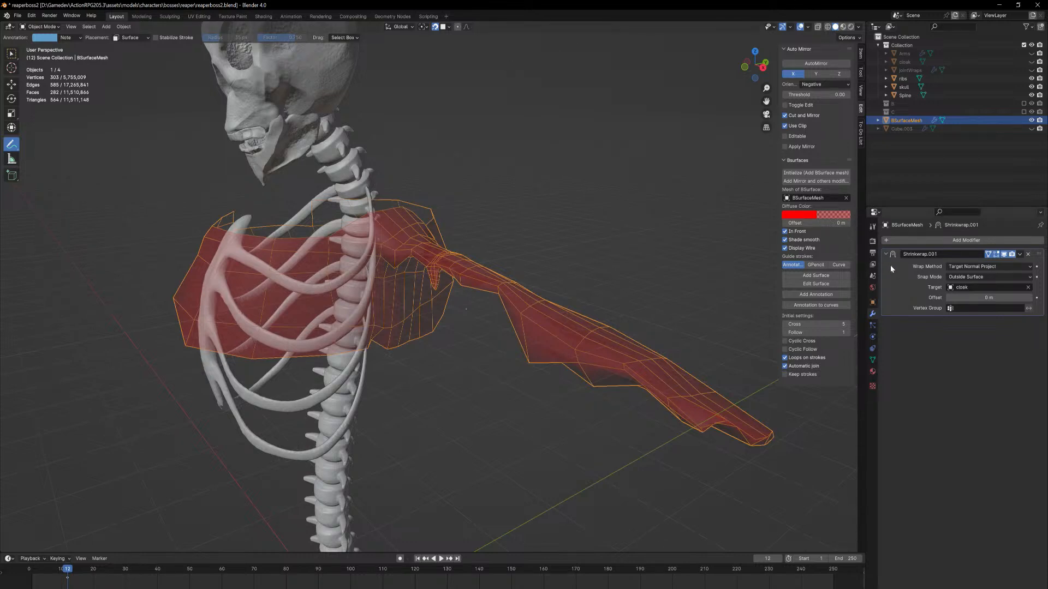
# Turn off BSurfaceMesh's wire display and adjust the alpha of its diffuse colour
pyautogui.click(785, 248)
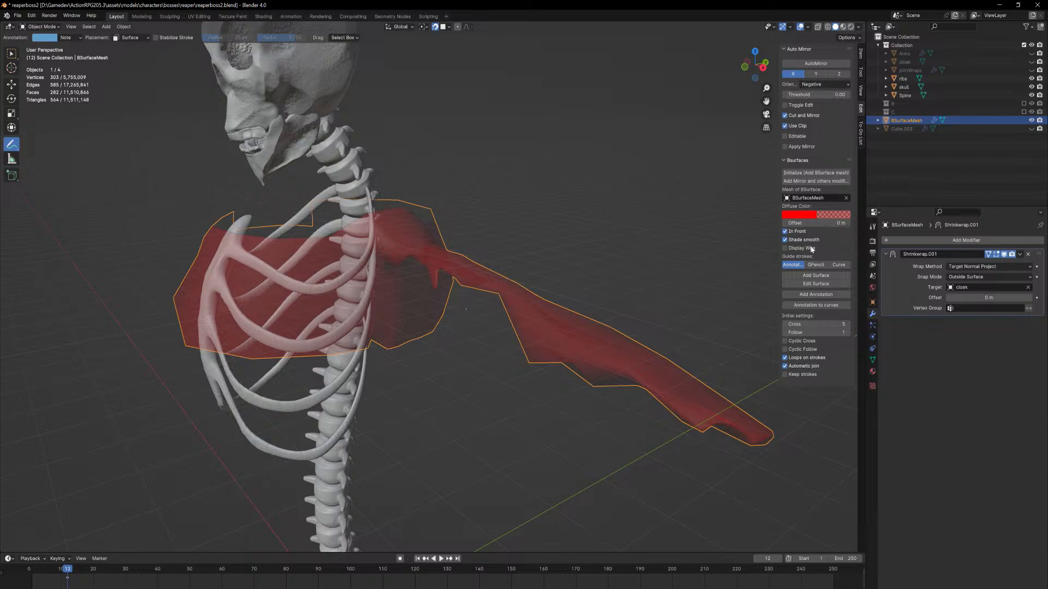
pyautogui.click(818, 26)
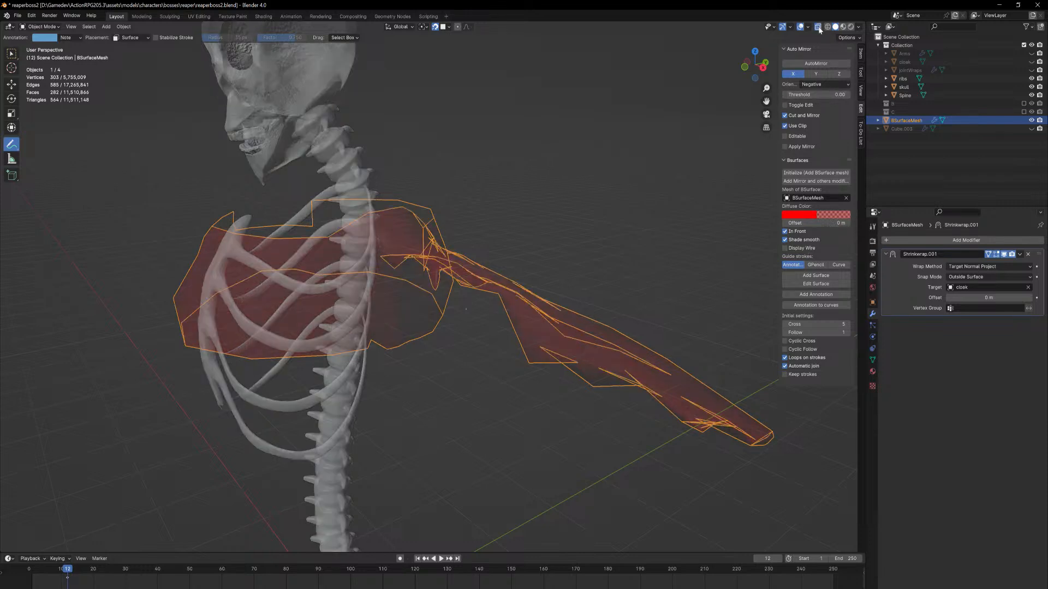
pyautogui.click(818, 27)
pyautogui.click(830, 215)
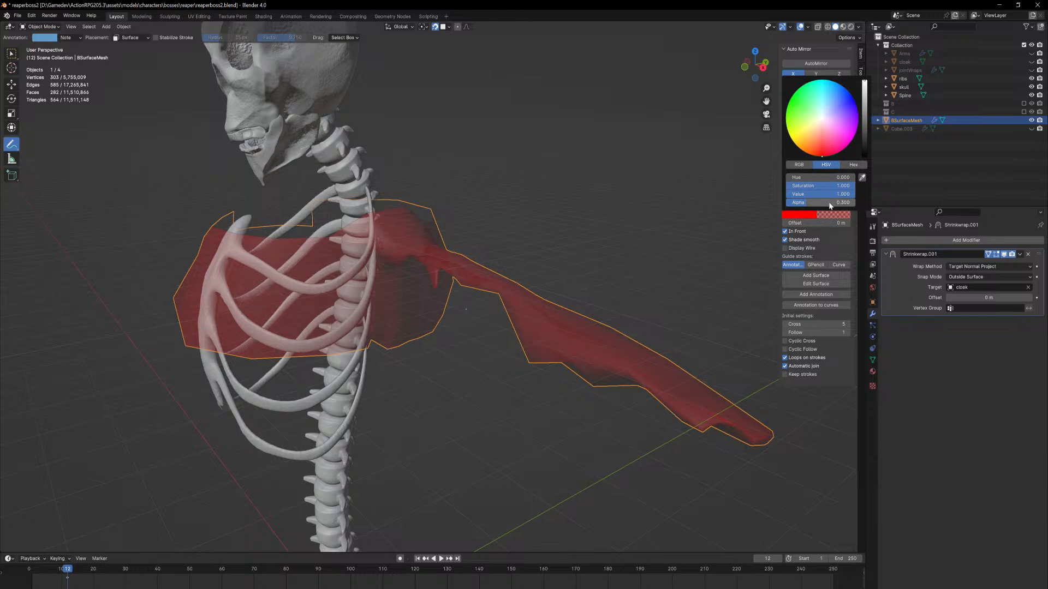
pyautogui.moveTo(833, 203)
pyautogui.mouseDown()
pyautogui.moveTo(873, 203)
pyautogui.moveTo(828, 203)
pyautogui.mouseUp()
# Show the cloak and, in Edit Mode, move the vertices along the pointed flap's body-side edge out to the cloak's rim
pyautogui.click(1031, 62)
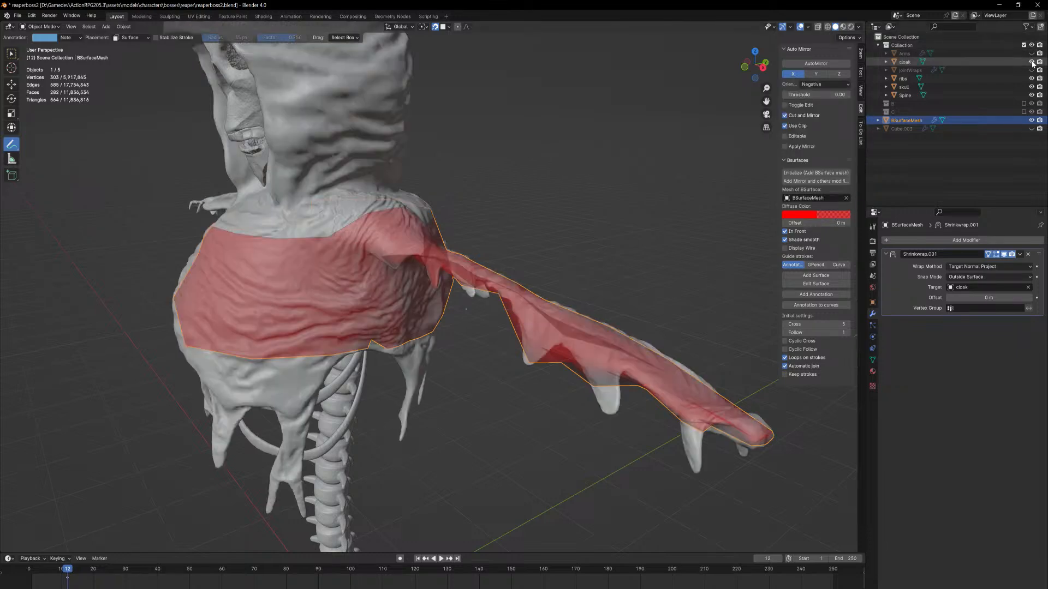
pyautogui.moveTo(700, 192); pyautogui.dragTo(673, 237, button='middle')
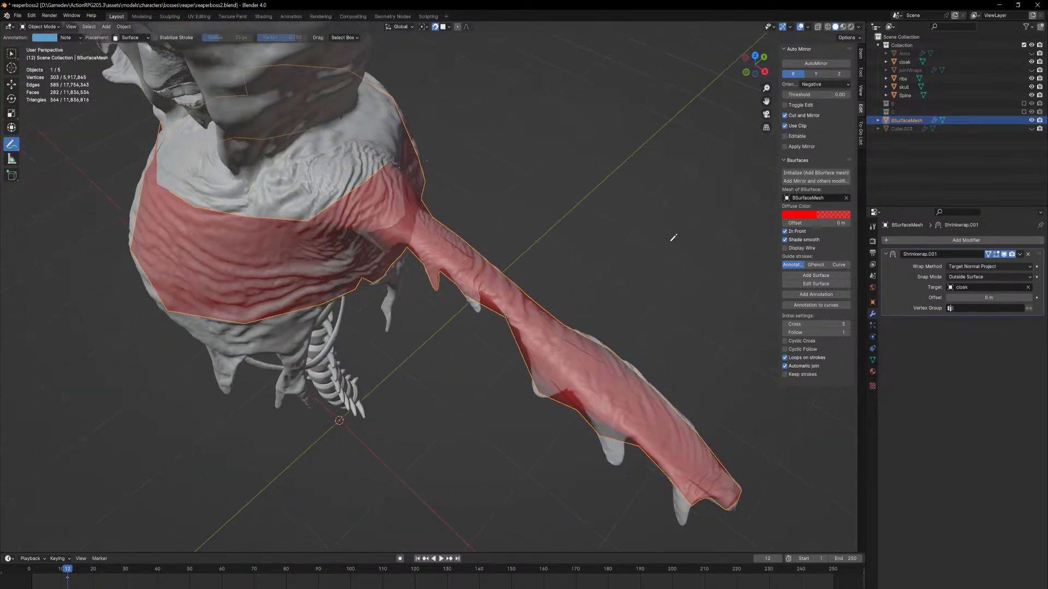
pyautogui.scroll(8, 464, 262)
pyautogui.moveTo(513, 238); pyautogui.dragTo(483, 188, button='middle')
pyautogui.press('Tab')
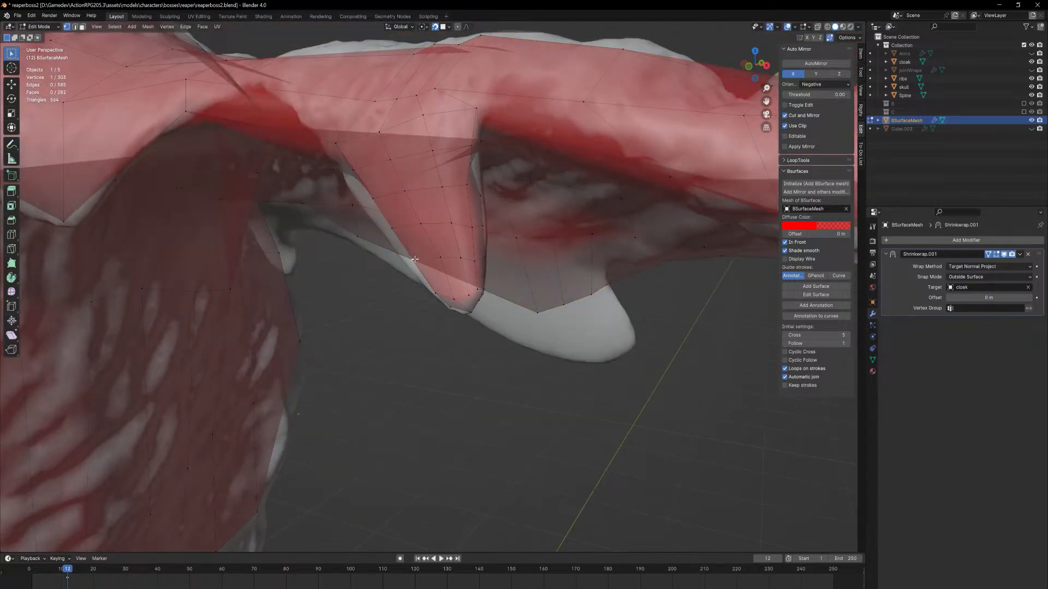
pyautogui.moveTo(415, 259); pyautogui.dragTo(398, 265, button='middle')
pyautogui.press('g')
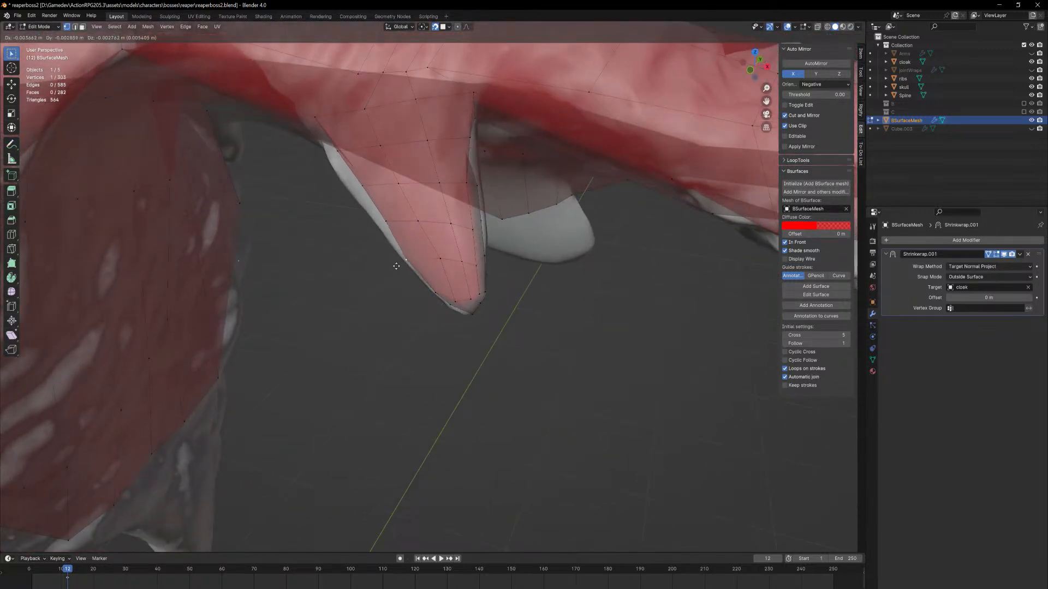
pyautogui.click(393, 267)
pyautogui.press('g')
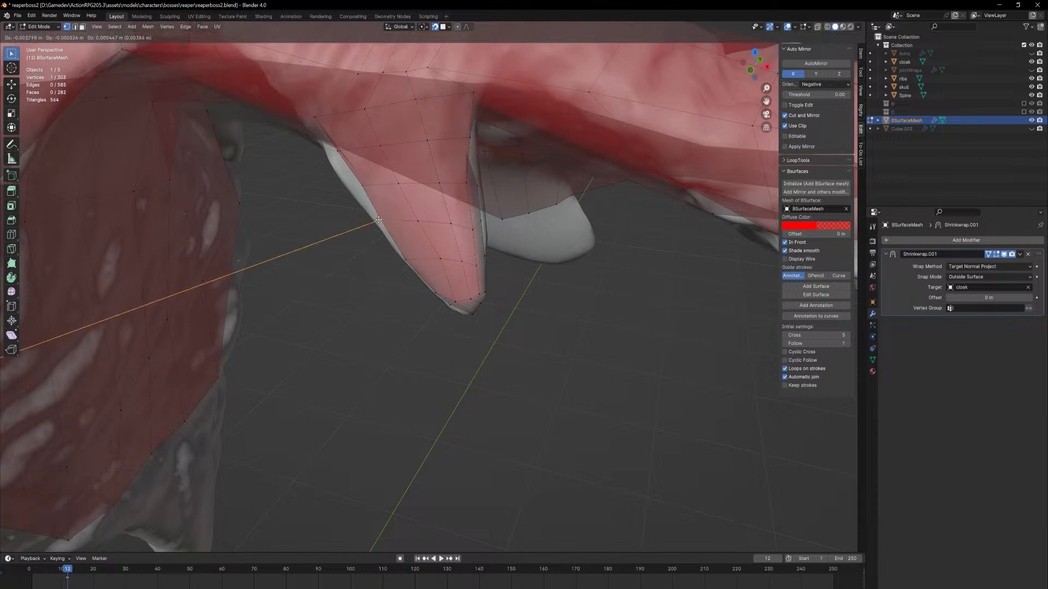
pyautogui.click(376, 221)
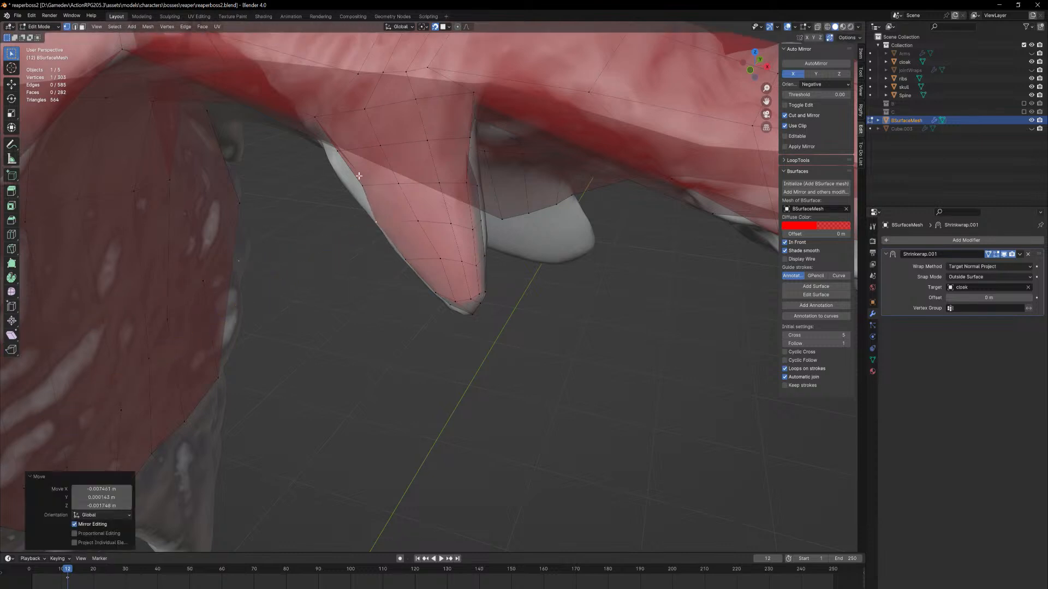
pyautogui.press('g')
pyautogui.click(346, 177)
pyautogui.moveTo(339, 158); pyautogui.dragTo(391, 168, button='middle')
pyautogui.press('g')
pyautogui.click(322, 158)
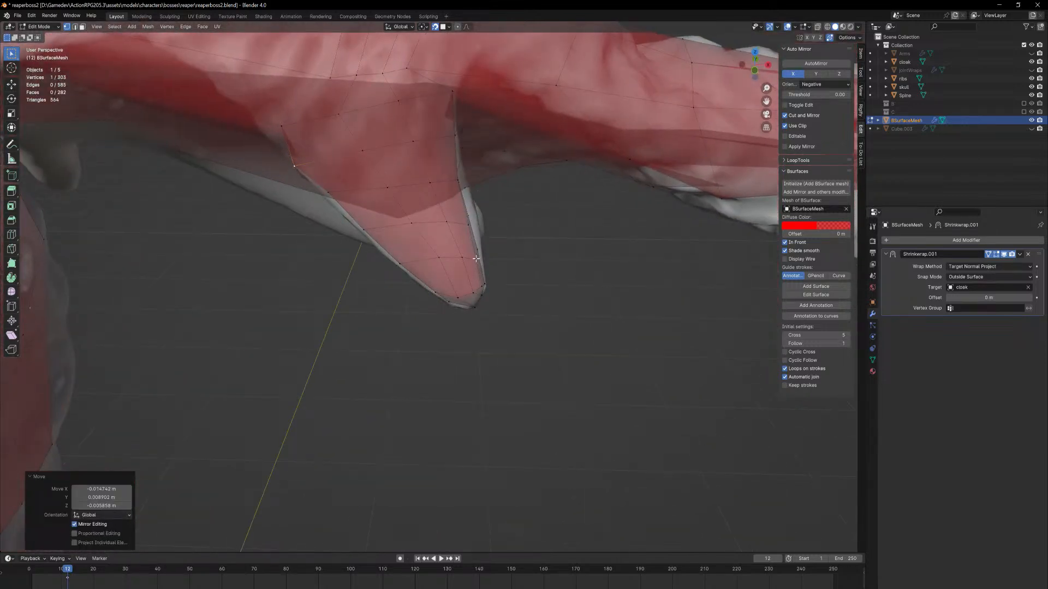
# Move the vertices along the pointed flap's hand-side edge out to the cloak's rim, adjusting one from the reverse side
pyautogui.press('g')
pyautogui.click(465, 218)
pyautogui.press('g')
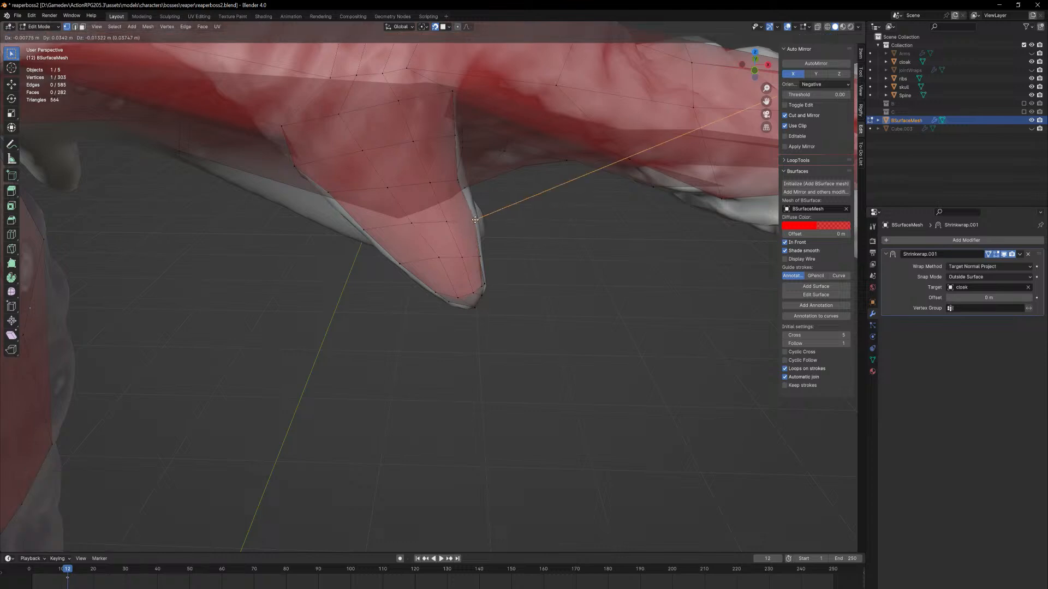
pyautogui.click(458, 166)
pyautogui.press('g')
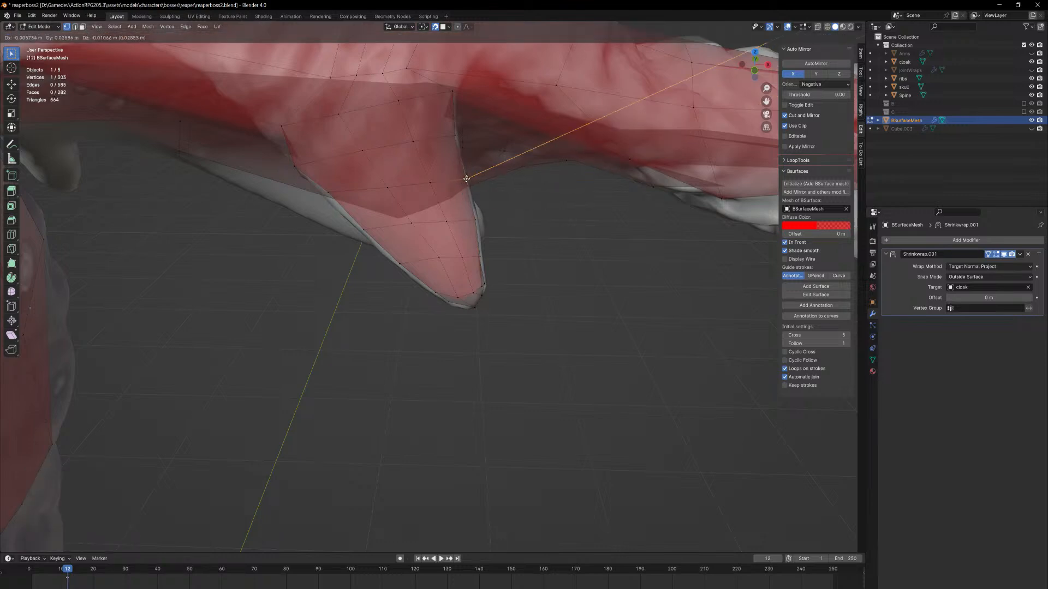
pyautogui.click(463, 178)
pyautogui.press('g')
pyautogui.click(456, 134)
pyautogui.moveTo(456, 134); pyautogui.dragTo(280, 146, button='middle')
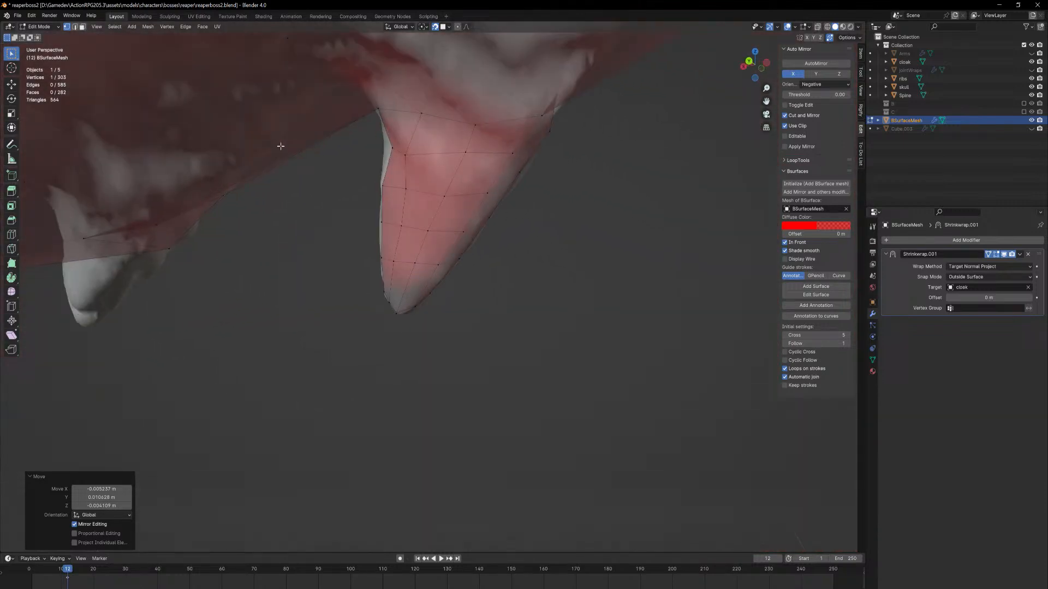
pyautogui.press('g')
pyautogui.click(521, 161)
pyautogui.moveTo(521, 161); pyautogui.dragTo(421, 208, button='middle')
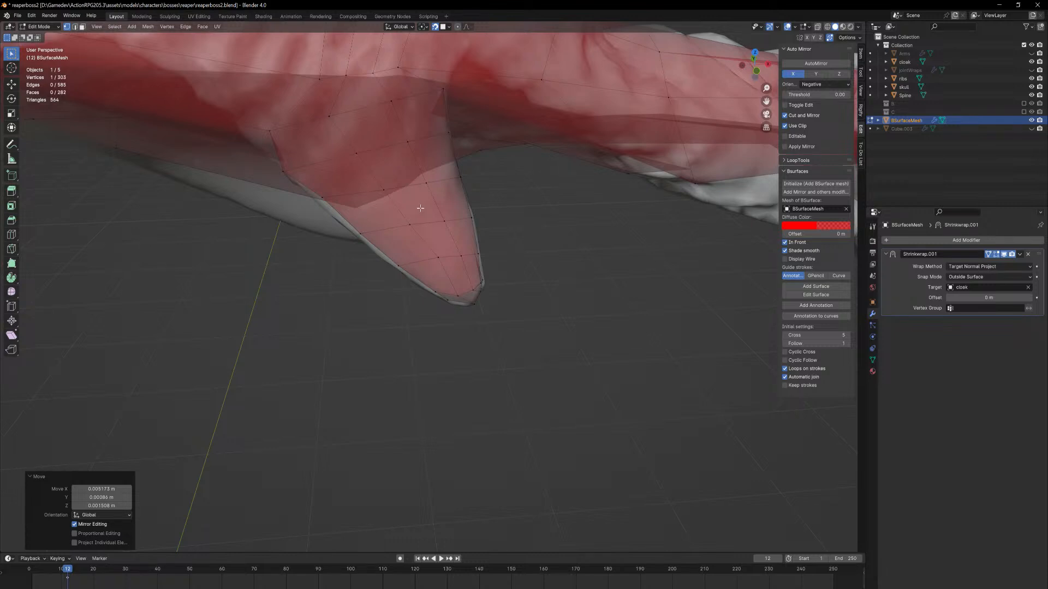
# Move the two BSurfaceMesh vertices on the sleeve just above the pointed flap's hand-side edge toward the hand
pyautogui.moveTo(421, 208)
pyautogui.mouseDown(button='middle')
pyautogui.moveTo(444, 215)
pyautogui.moveTo(411, 214)
pyautogui.mouseUp(button='middle')
pyautogui.moveTo(421, 207); pyautogui.dragTo(490, 191, button='middle')
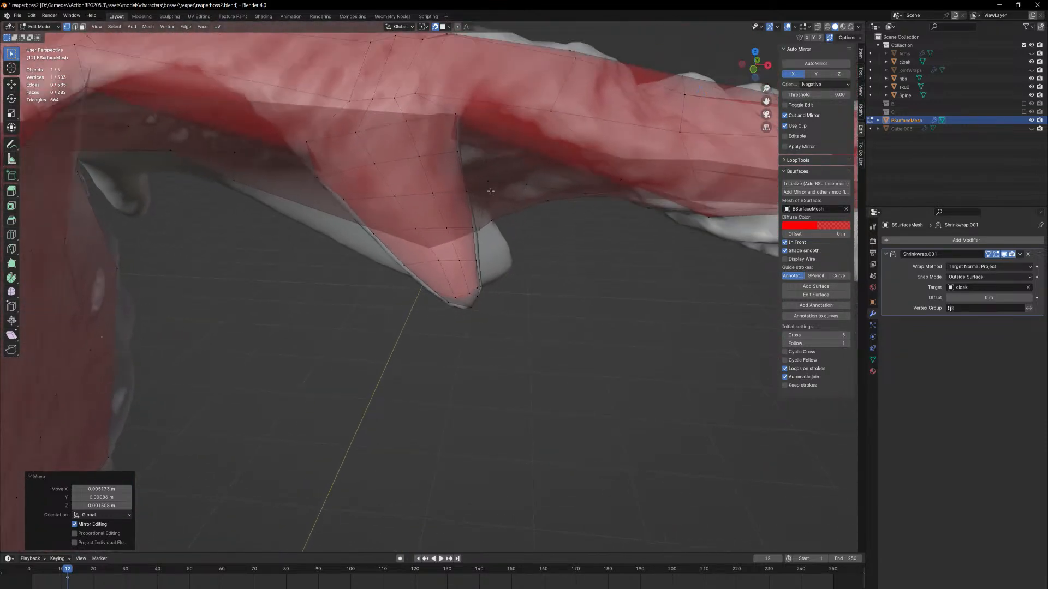
pyautogui.moveTo(585, 183); pyautogui.dragTo(453, 270, button='middle')
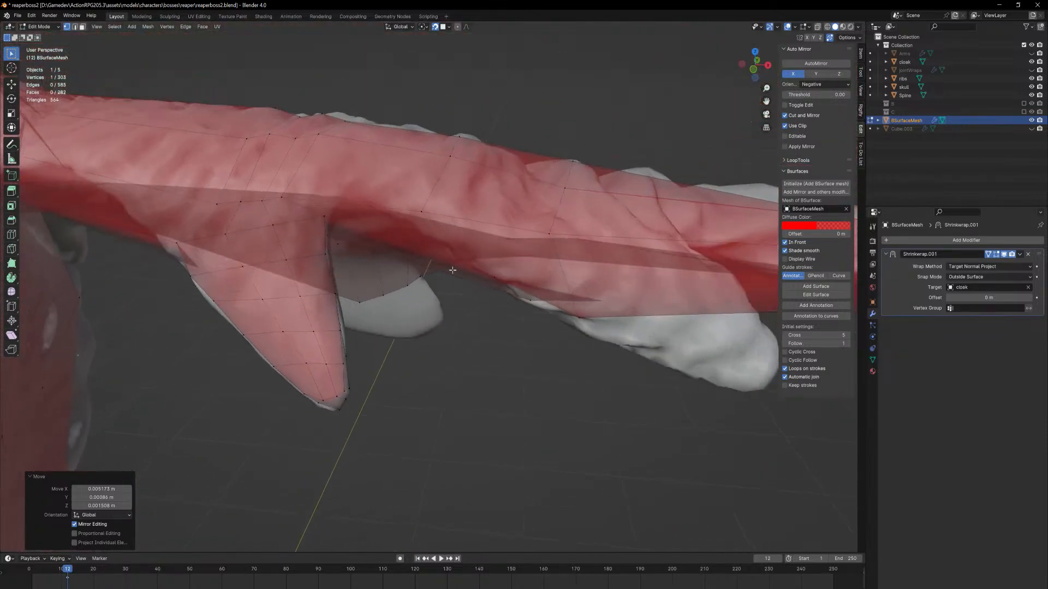
pyautogui.click(287, 196)
pyautogui.press('g')
pyautogui.click(332, 188)
pyautogui.press('g')
pyautogui.click(342, 123)
# Shift the next vertices of that column across the top of the sleeve toward the hand, in line with the flap
pyautogui.moveTo(347, 127); pyautogui.dragTo(328, 263, button='middle')
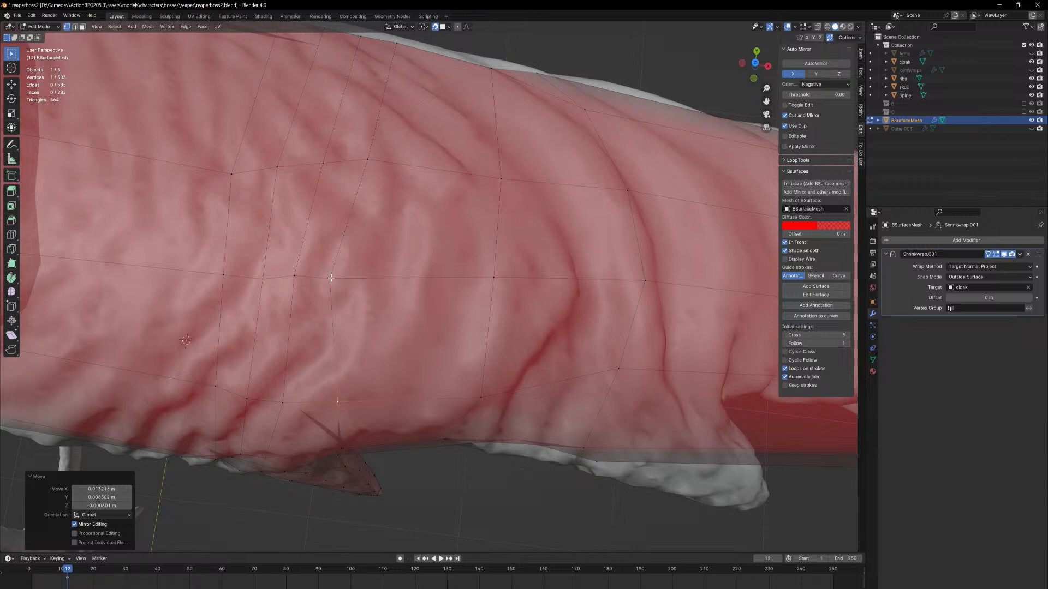
pyautogui.press('g')
pyautogui.click(374, 175)
pyautogui.press('g')
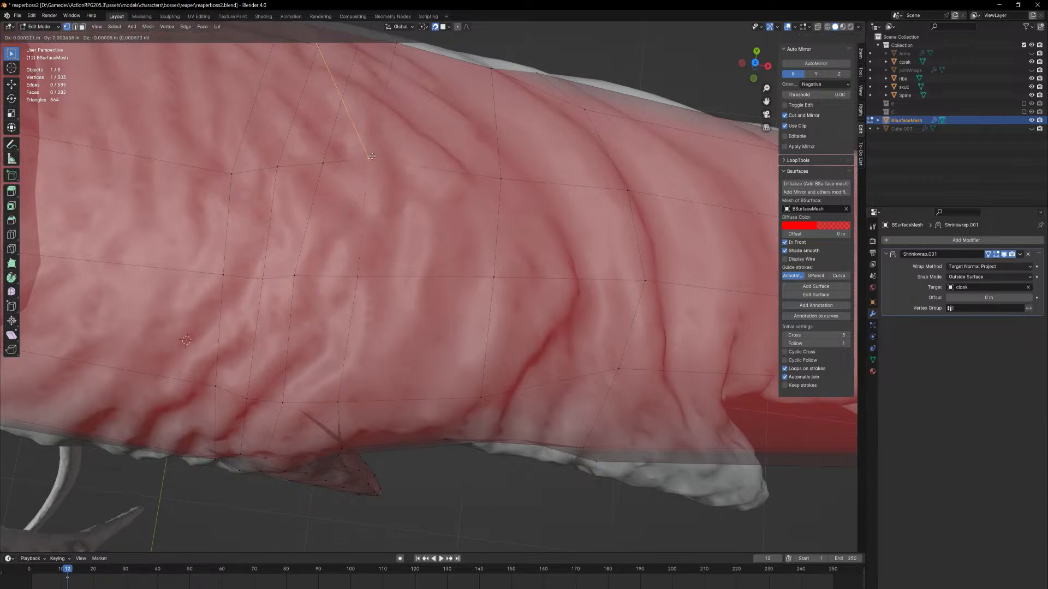
pyautogui.click(373, 169)
# On the sleeve's reverse side, move the two vertices along the rounded flap's body-side edge out to the cloak's rim
pyautogui.moveTo(373, 169); pyautogui.dragTo(411, 226, button='middle')
pyautogui.moveTo(451, 266); pyautogui.dragTo(347, 264, button='middle')
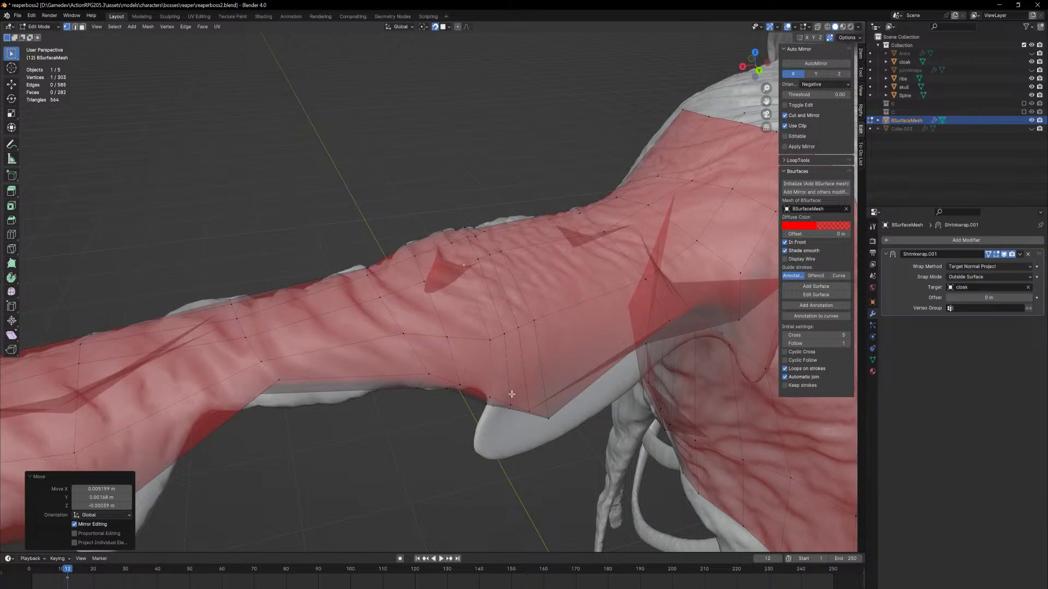
pyautogui.moveTo(511, 393); pyautogui.dragTo(434, 296, button='middle')
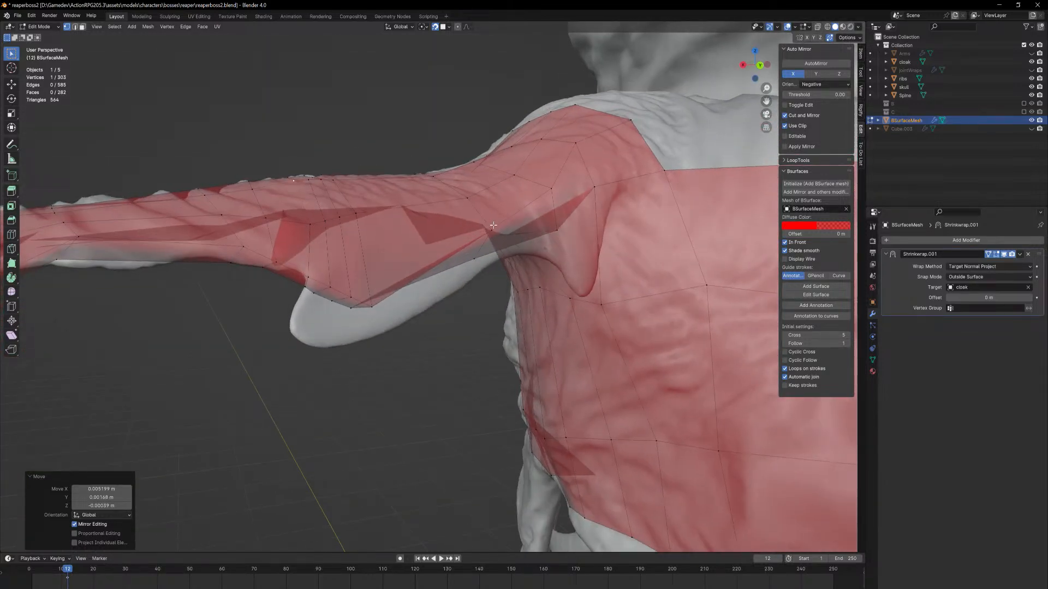
pyautogui.moveTo(493, 225); pyautogui.dragTo(494, 275, button='middle')
pyautogui.press('g')
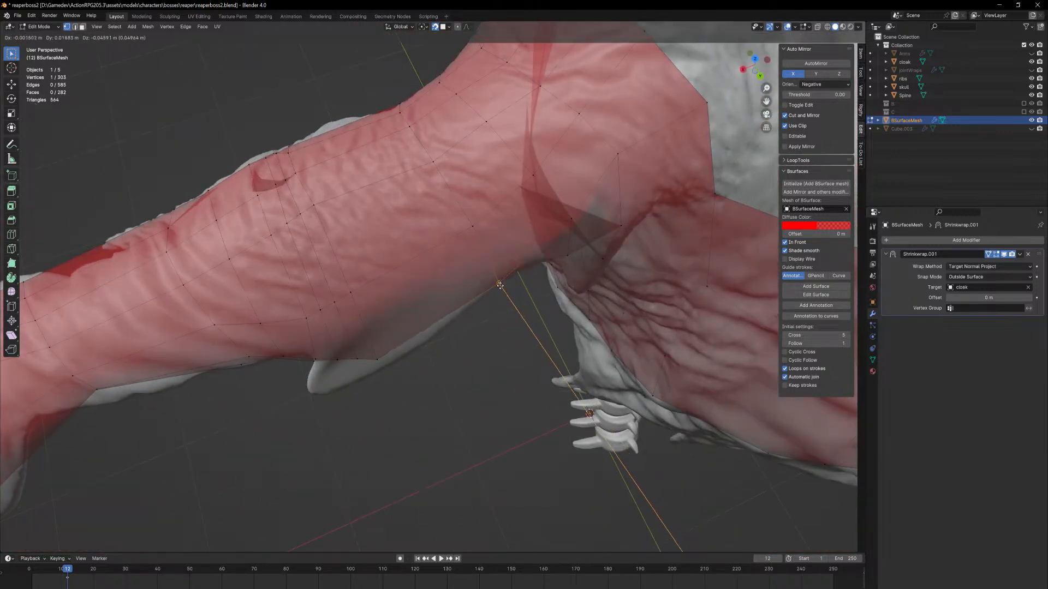
pyautogui.click(496, 285)
pyautogui.moveTo(495, 285); pyautogui.dragTo(382, 324, button='middle')
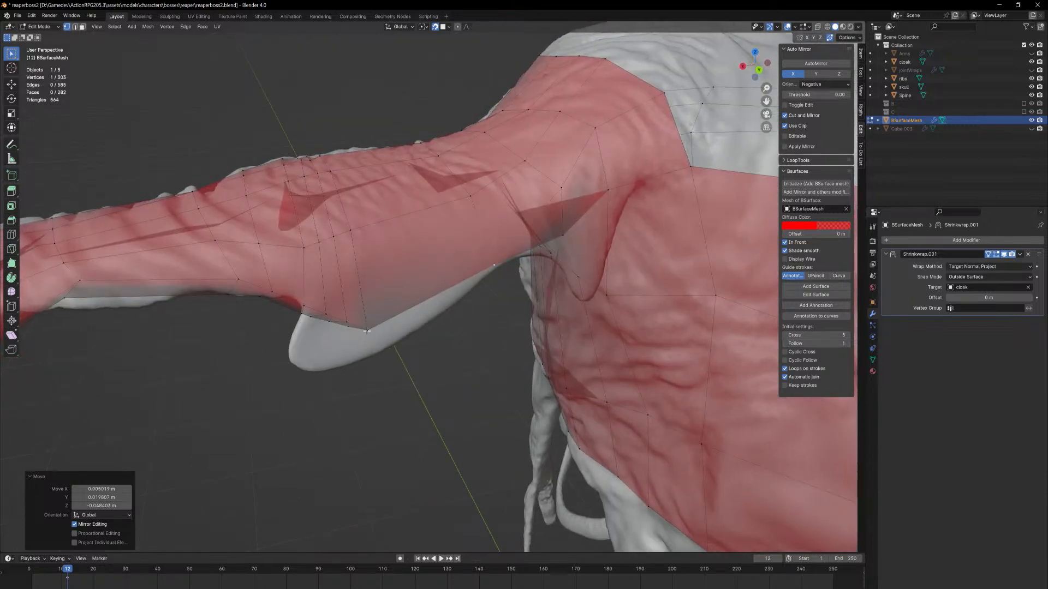
pyautogui.press('g')
pyautogui.click(384, 344)
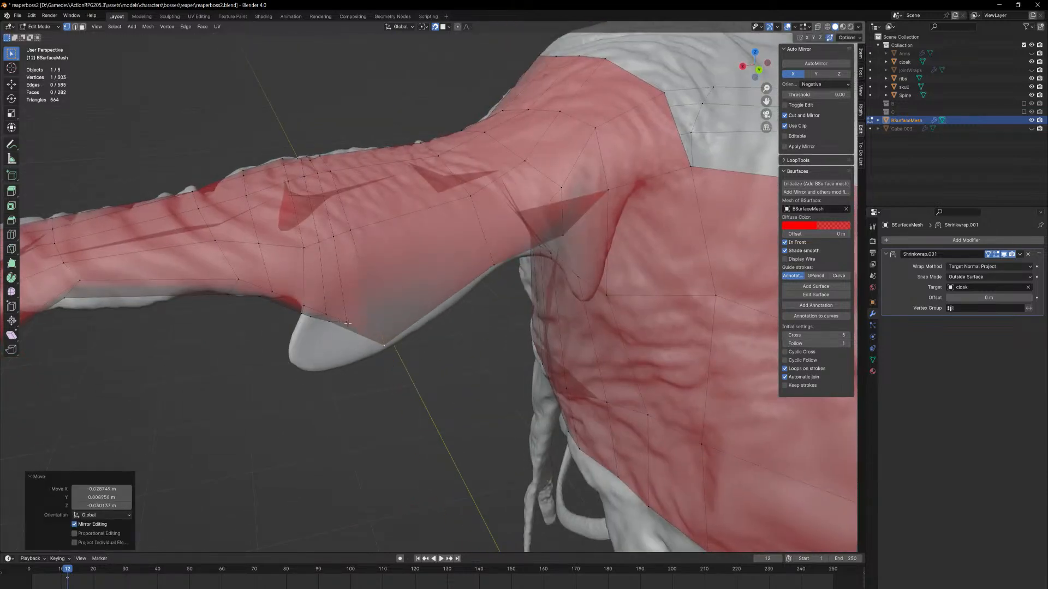
# Pull the next two edge vertices down to the rounded flap's lower rim and lower the vertex at its hand-side base
pyautogui.press('g')
pyautogui.click(304, 297)
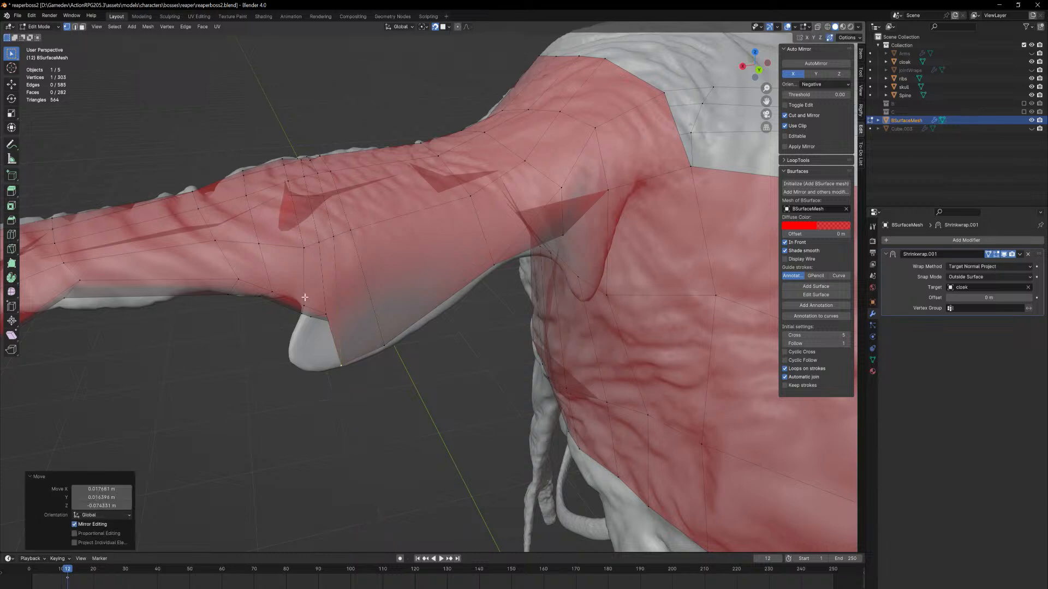
pyautogui.press('g')
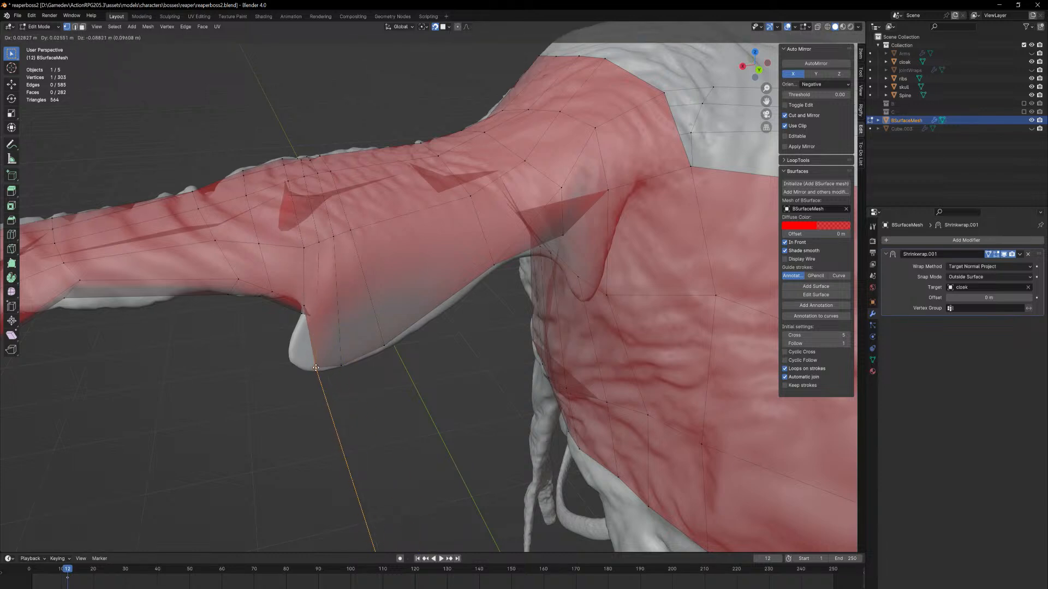
pyautogui.click(302, 312)
pyautogui.press('g')
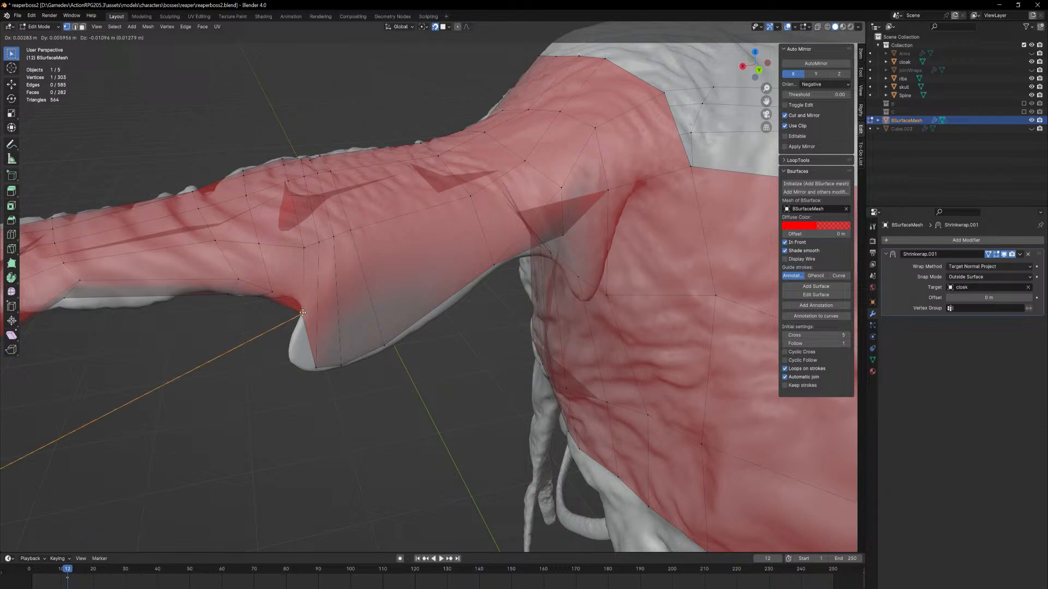
pyautogui.click(308, 336)
pyautogui.moveTo(308, 337); pyautogui.dragTo(429, 291, button='middle')
pyautogui.scroll(1, 603, 260)
pyautogui.scroll(2, 603, 260)
pyautogui.keyDown('shift'); pyautogui.moveTo(644, 266); pyautogui.dragTo(502, 280, button='middle'); pyautogui.keyUp('shift')
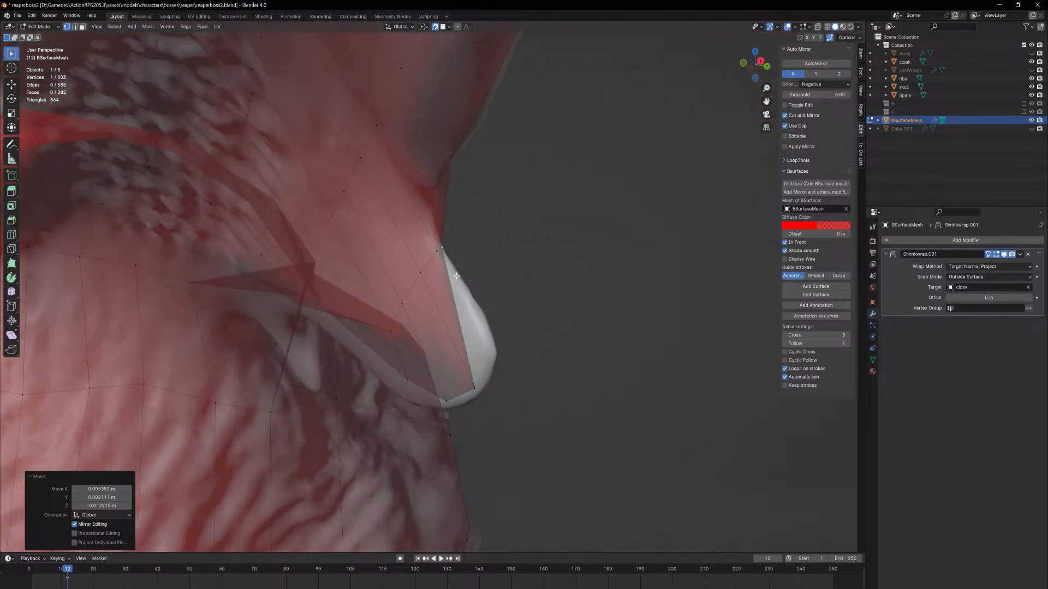
pyautogui.press('2')
pyautogui.click(441, 261)
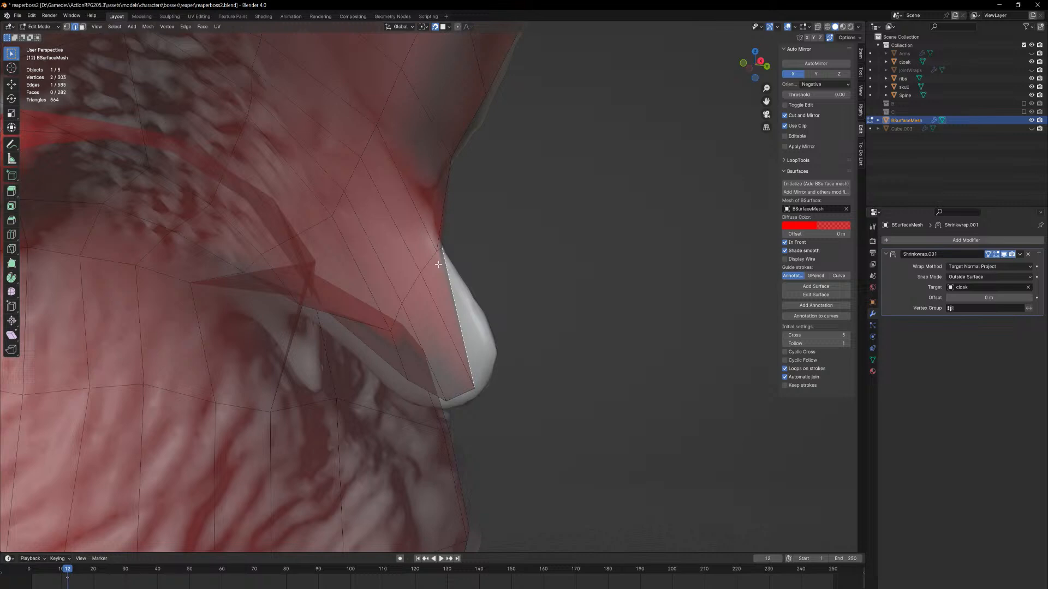
pyautogui.press('3')
pyautogui.click(440, 265)
pyautogui.press('1')
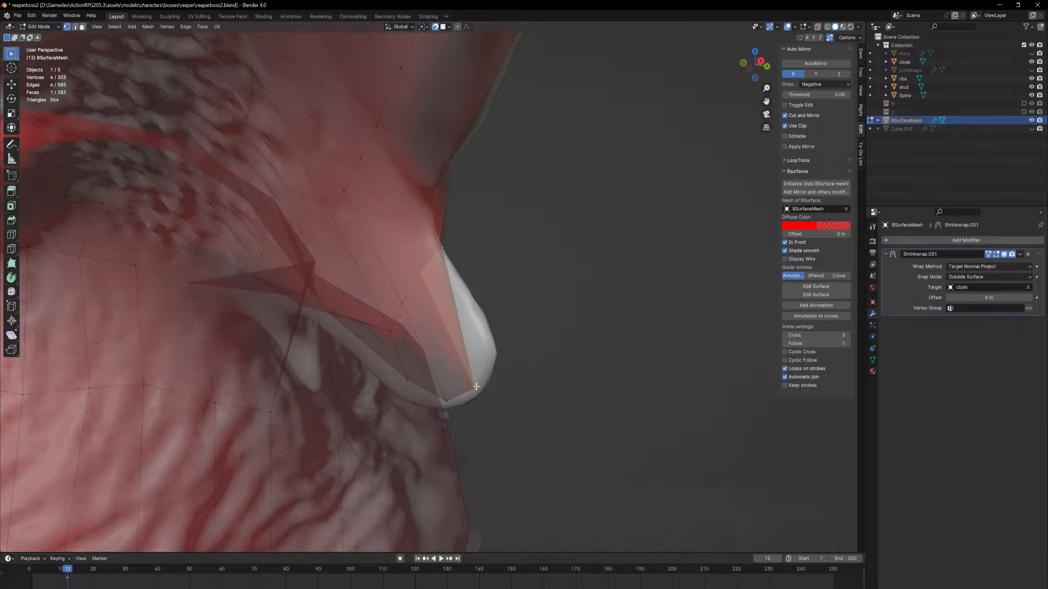
pyautogui.click(442, 251)
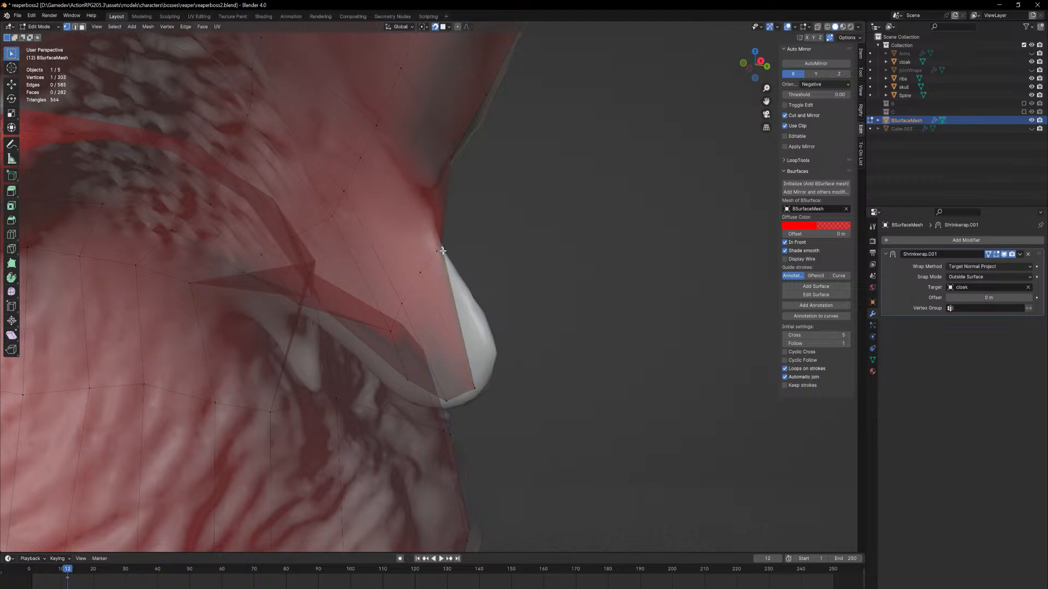
pyautogui.press('g')
pyautogui.press('g')
pyautogui.rightClick(473, 317)
# Try to reposition the rounded flap's tip vertex along the cloak's rim
pyautogui.scroll(-4, 478, 388)
pyautogui.moveTo(478, 387); pyautogui.dragTo(439, 343, button='middle')
pyautogui.scroll(-2, 450, 394)
pyautogui.scroll(3, 468, 403)
pyautogui.press('g')
pyautogui.click(474, 377)
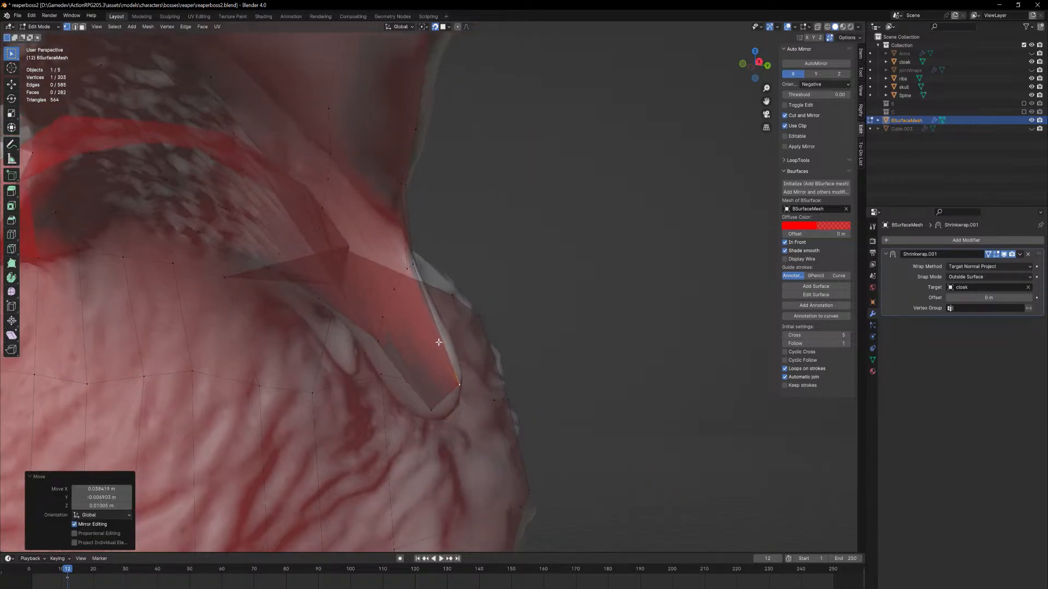
pyautogui.press('2')
pyautogui.hotkey('ctrl', 'r')
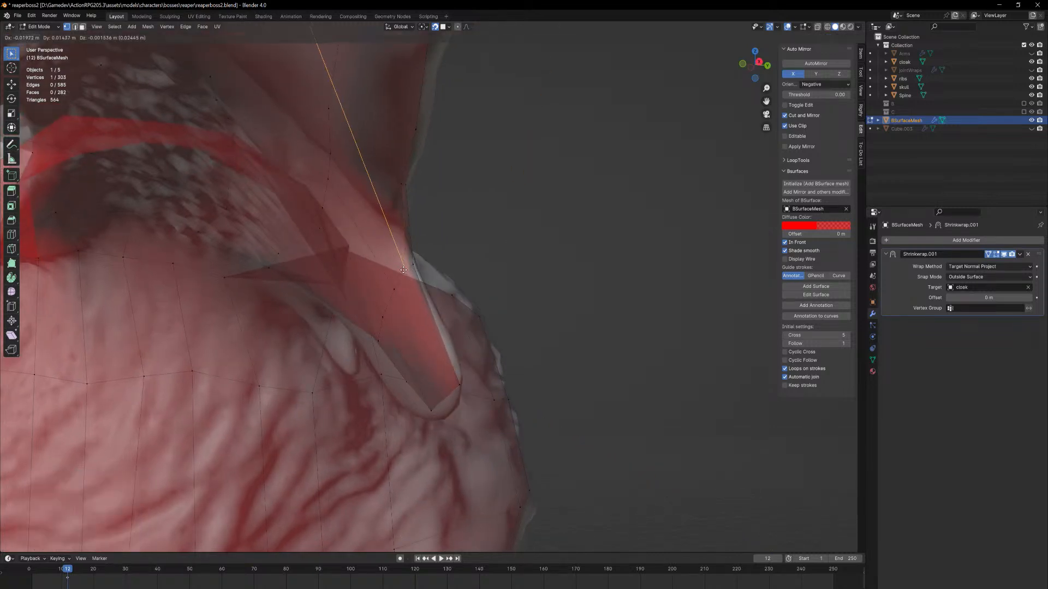
pyautogui.press('Escape')
pyautogui.press('3')
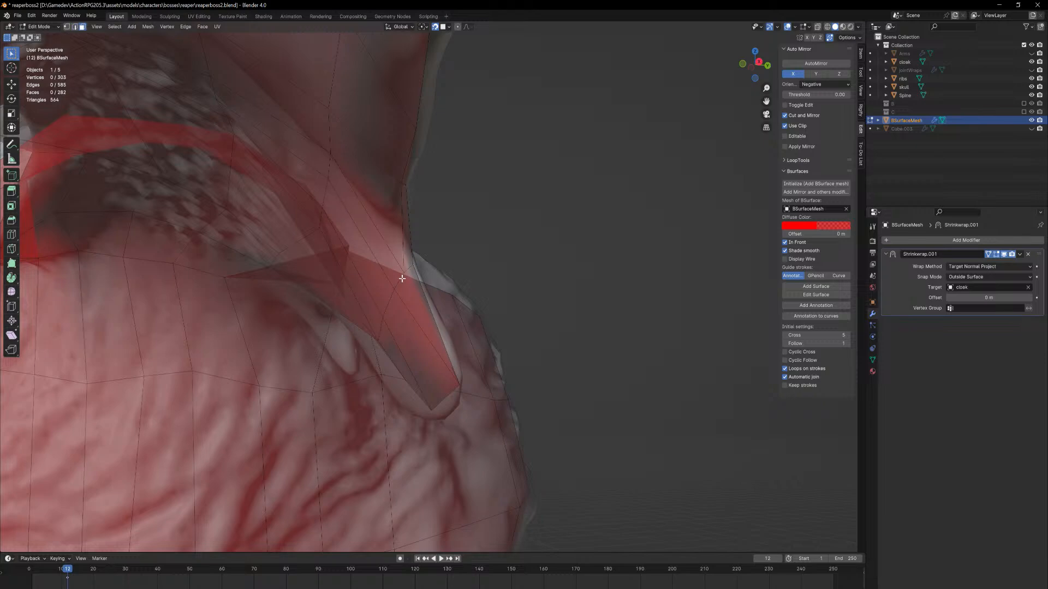
pyautogui.keyDown('alt'); pyautogui.click(402, 277); pyautogui.keyUp('alt')
pyautogui.moveTo(403, 277); pyautogui.dragTo(393, 309, button='middle')
pyautogui.moveTo(334, 401); pyautogui.dragTo(320, 398, button='middle')
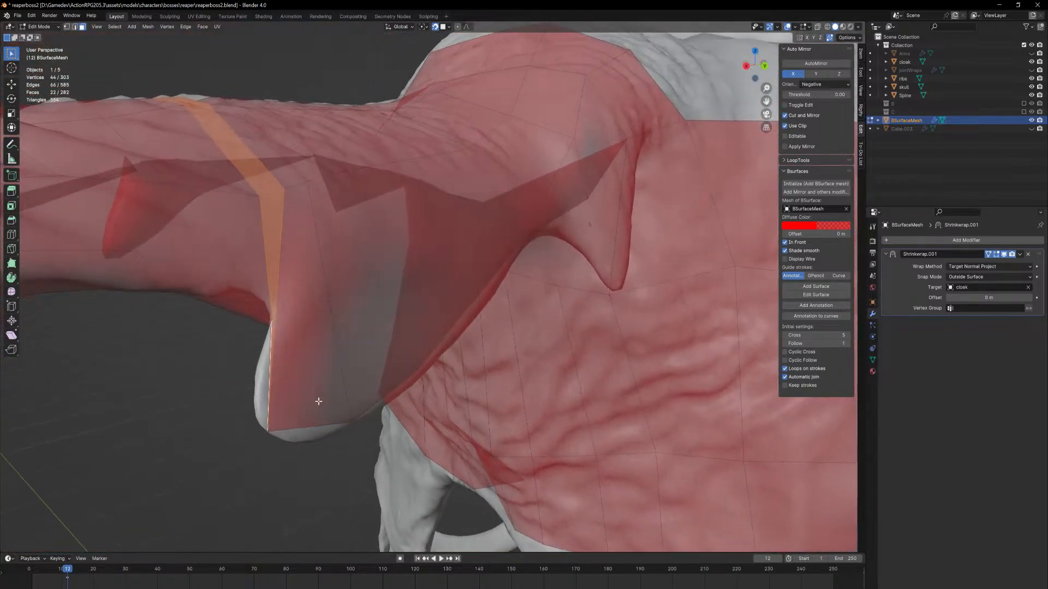
# Move the rounded flap's tip vertex back up beside the vertex at the flap's hand-side base
pyautogui.press('1')
pyautogui.click(266, 419)
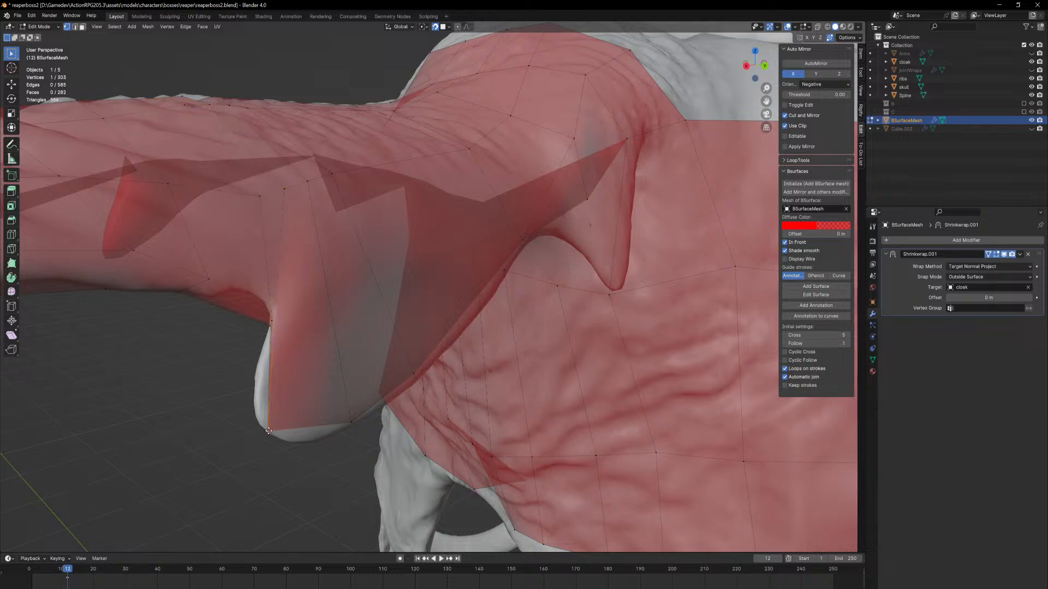
pyautogui.press('g')
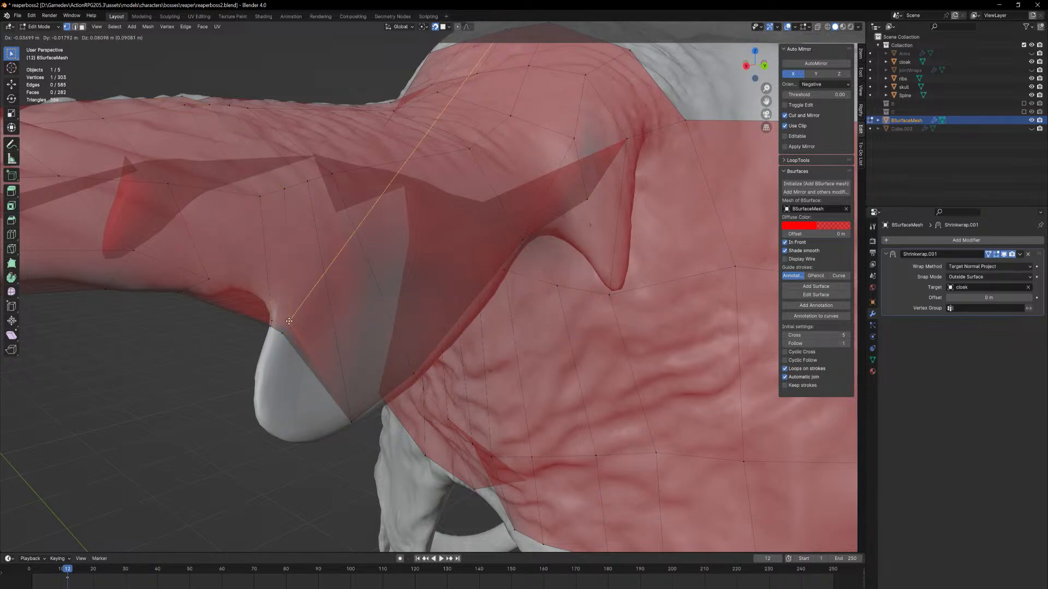
pyautogui.click(297, 326)
pyautogui.moveTo(297, 327); pyautogui.dragTo(260, 349, button='middle')
# Extrude the two narrow faces along the rounded flap's slanted edge about 0.043 m toward the flap's tip, with snapping off
pyautogui.press('3')
pyautogui.click(281, 311)
pyautogui.keyDown('shift'); pyautogui.click(301, 333); pyautogui.keyUp('shift')
pyautogui.press('e')
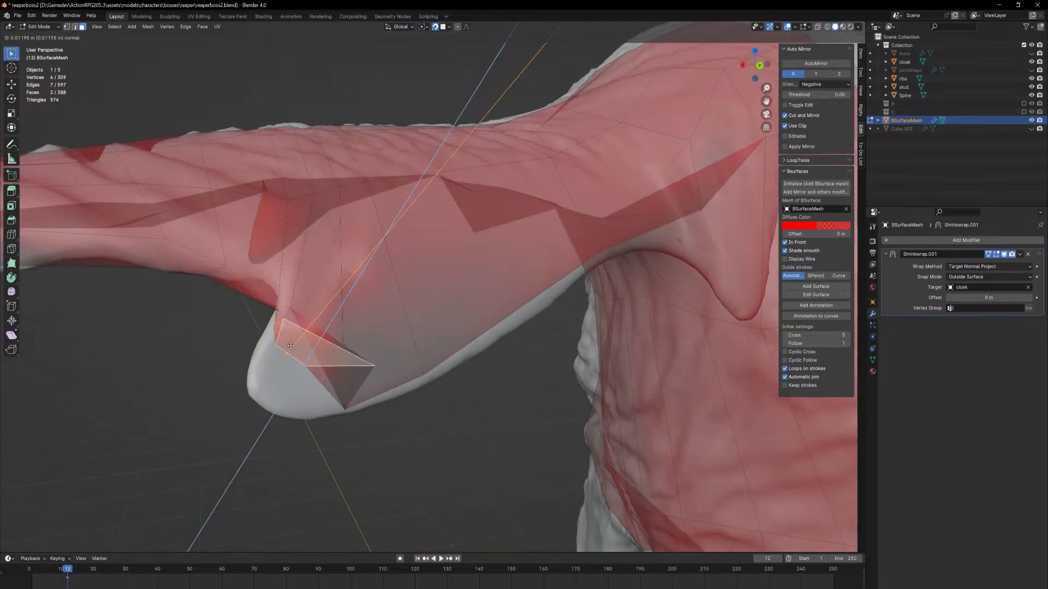
pyautogui.rightClick(282, 345)
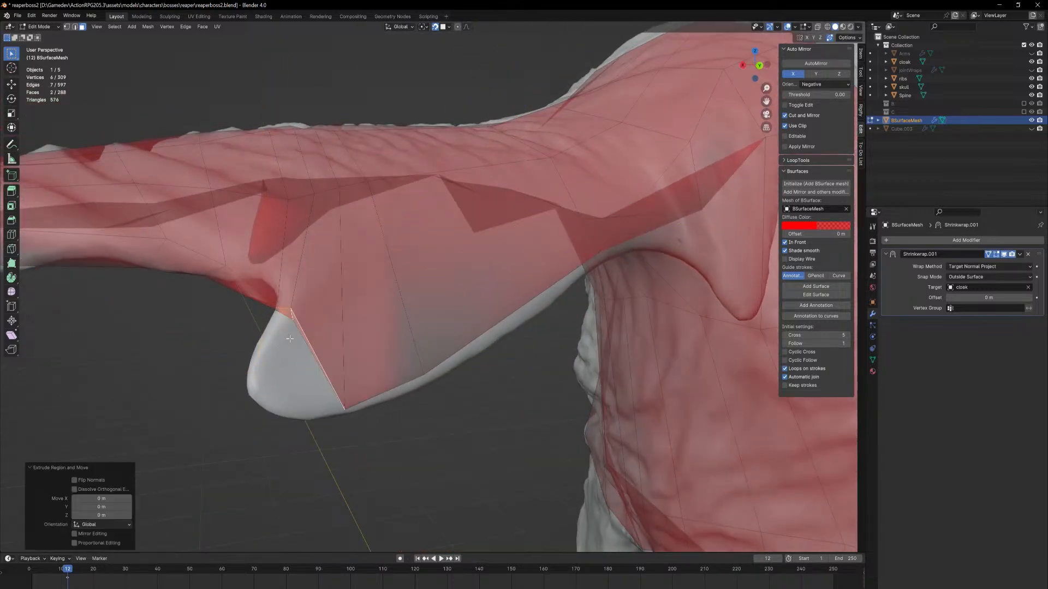
pyautogui.moveTo(290, 339); pyautogui.dragTo(304, 337, button='middle')
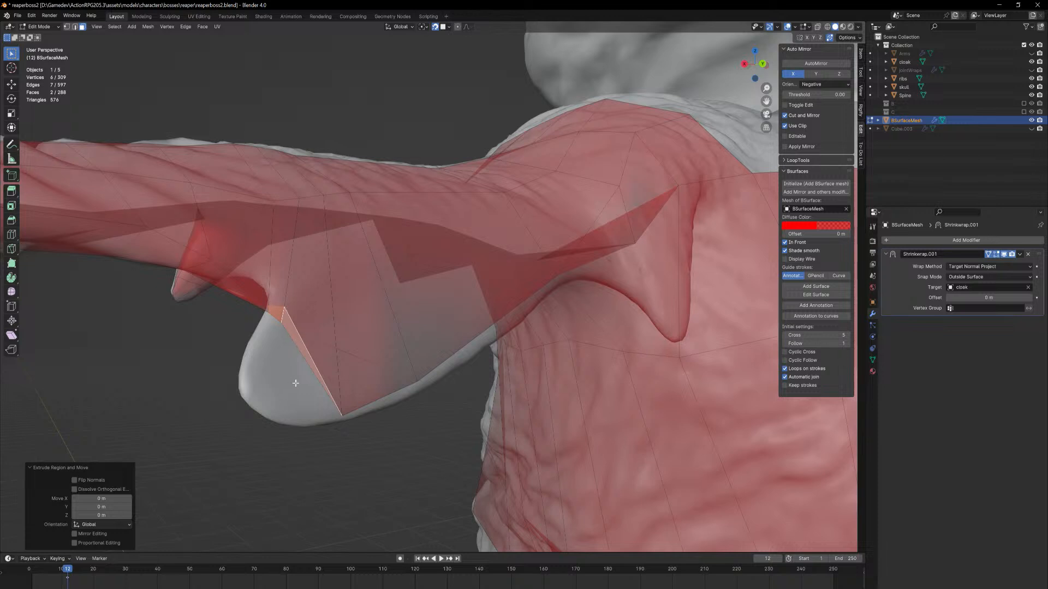
pyautogui.keyDown('shift'); pyautogui.moveTo(295, 384); pyautogui.dragTo(326, 361, button='middle'); pyautogui.keyUp('shift')
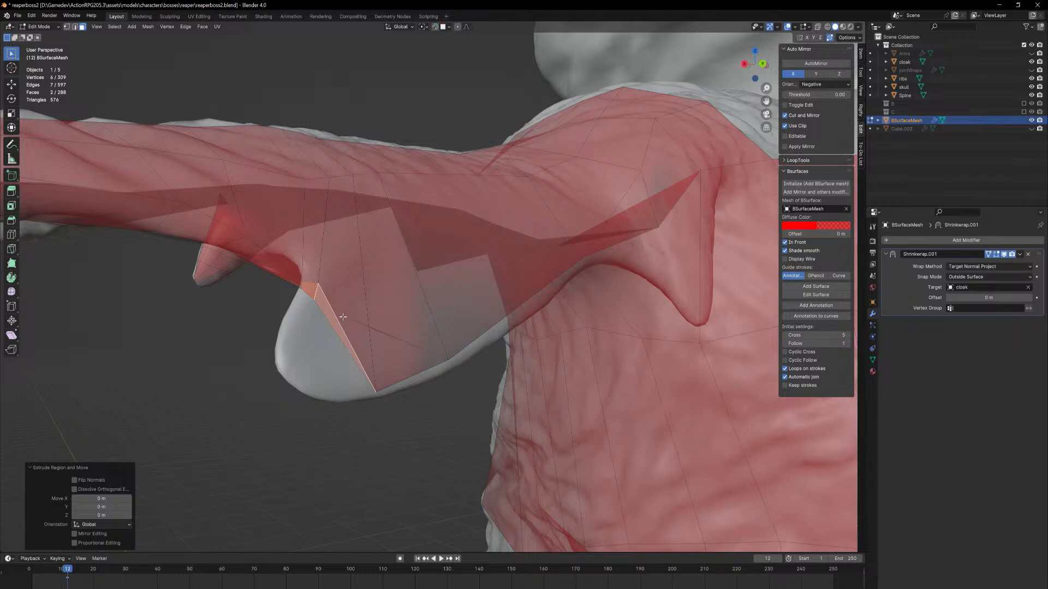
pyautogui.press('e')
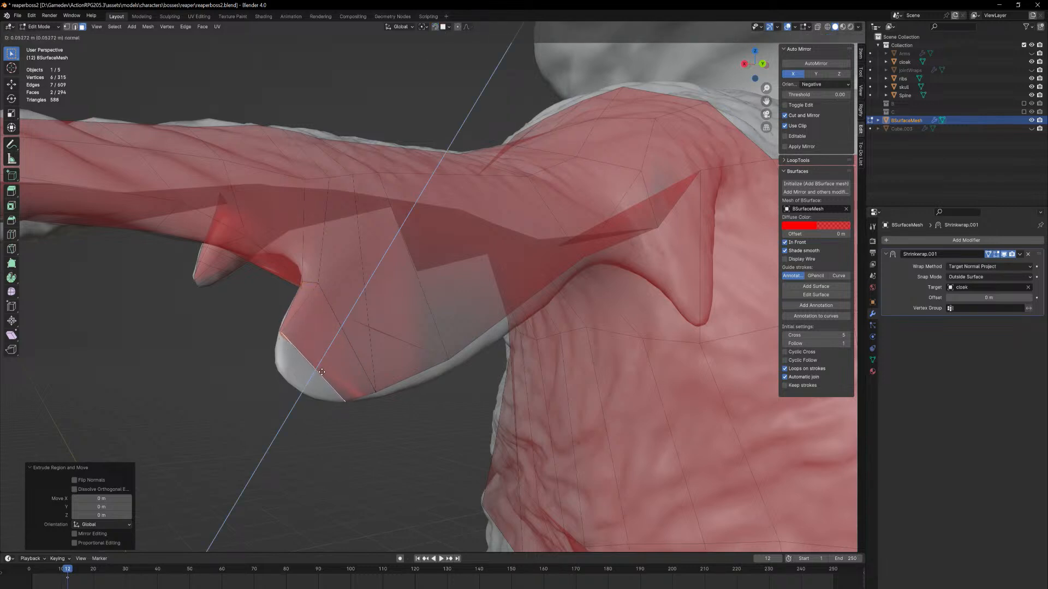
pyautogui.click(331, 365)
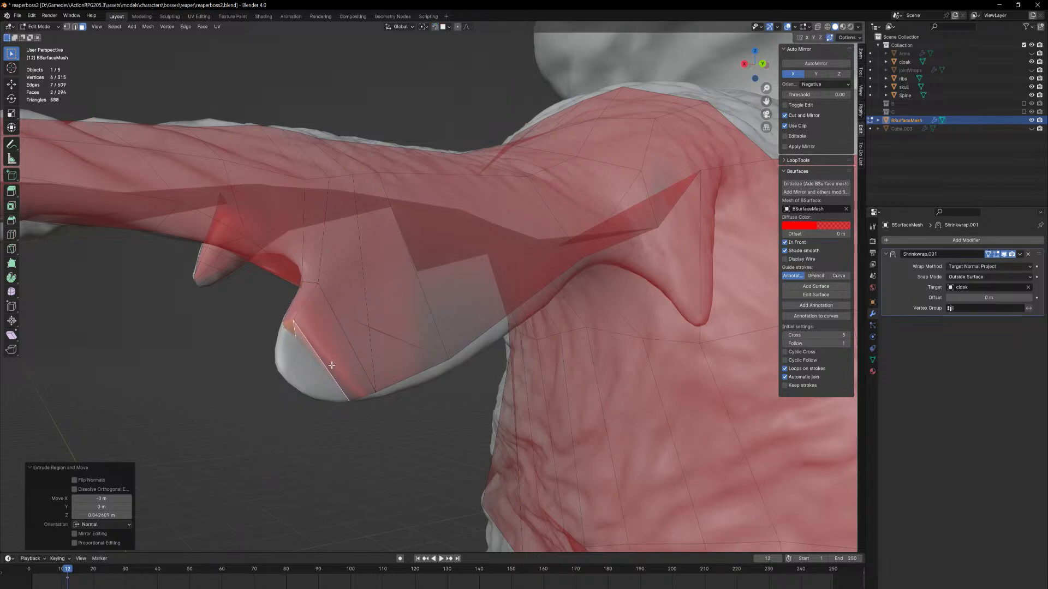
# Turn snapping back on and move the extruded strip's middle vertex out to the rim near the rounded flap's tip
pyautogui.click(435, 27)
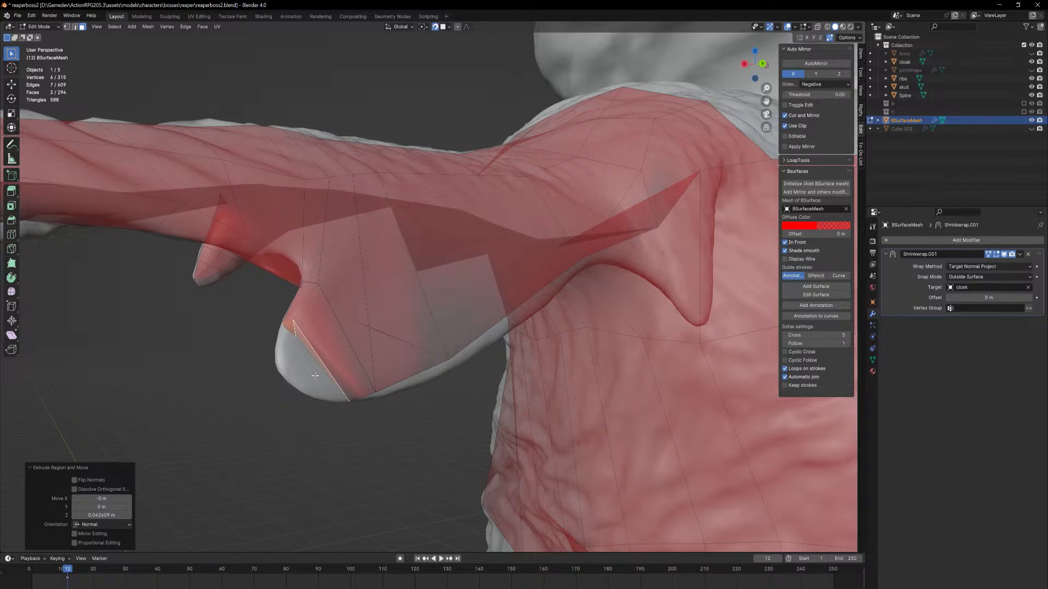
pyautogui.press('1')
pyautogui.moveTo(319, 368); pyautogui.dragTo(303, 355, button='middle')
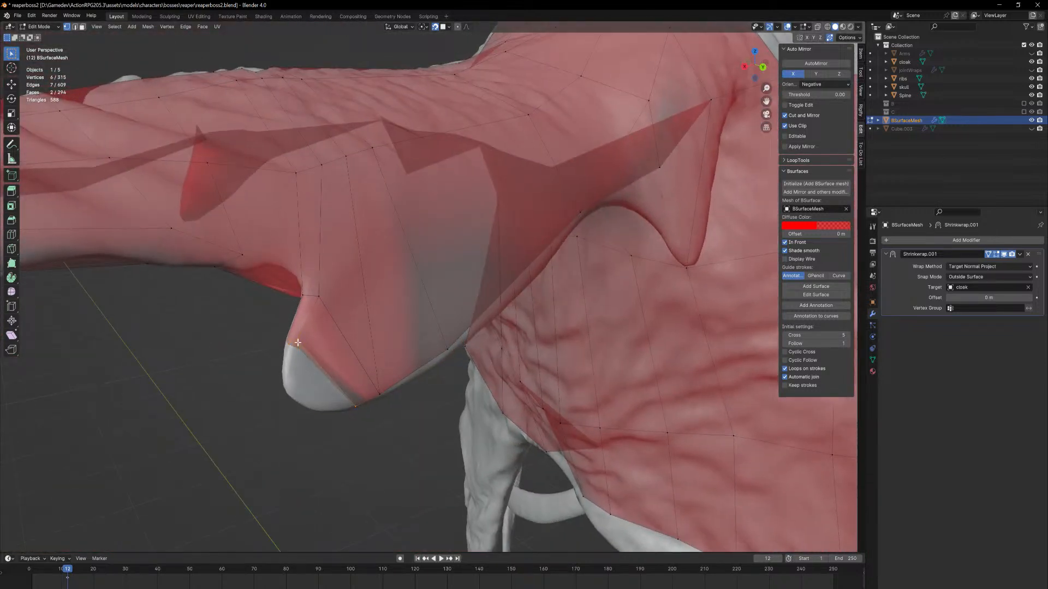
pyautogui.click(297, 344)
pyautogui.press('g')
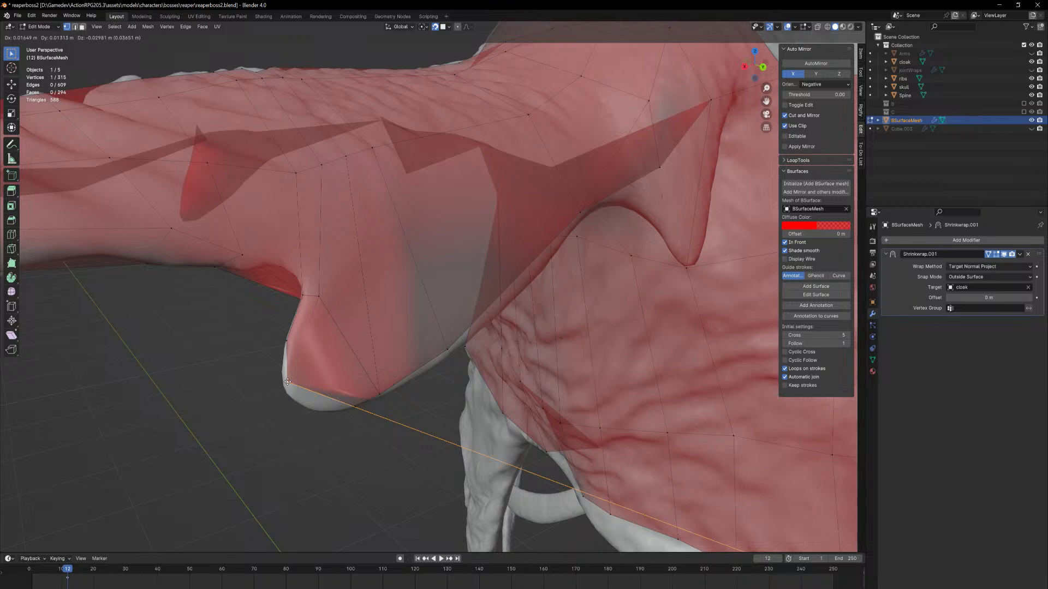
pyautogui.click(295, 385)
# From the flap's other side, move the extruded strip's two inner vertices toward the rounded tip to spread the faces
pyautogui.moveTo(302, 388); pyautogui.dragTo(406, 347, button='middle')
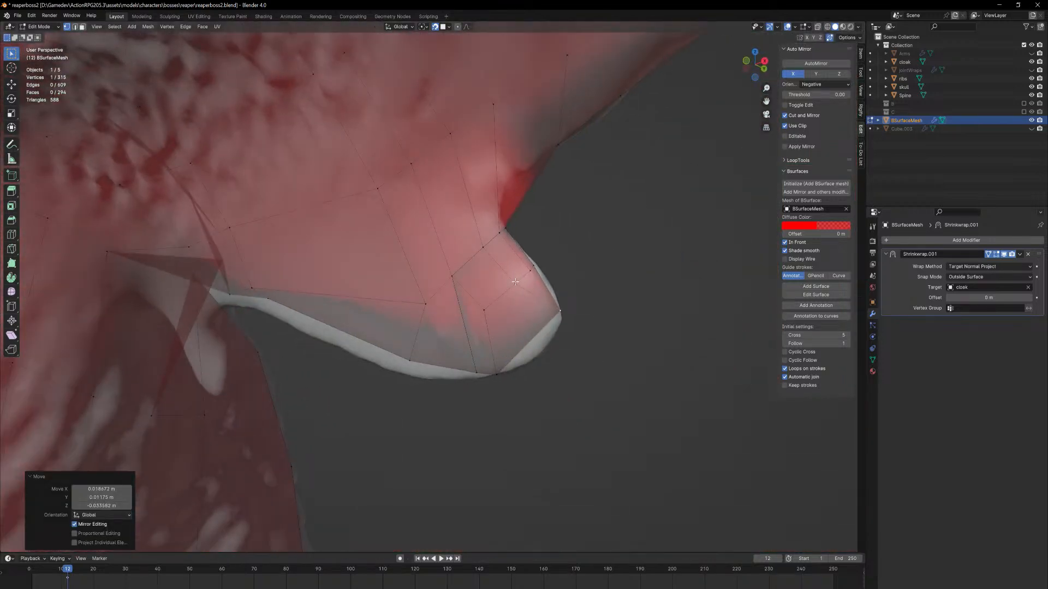
pyautogui.press('g')
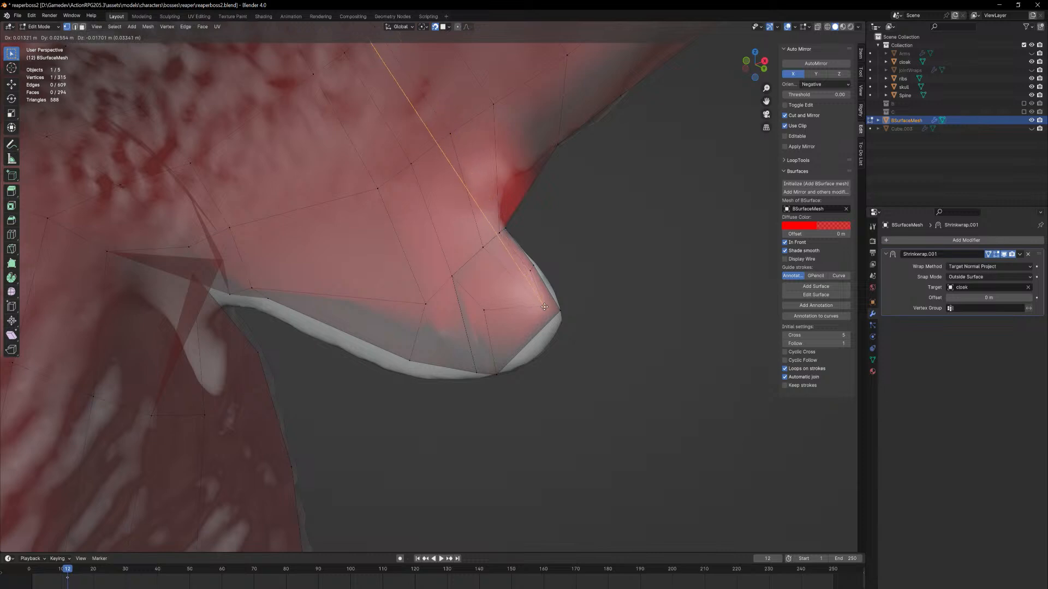
pyautogui.click(546, 309)
pyautogui.press('g')
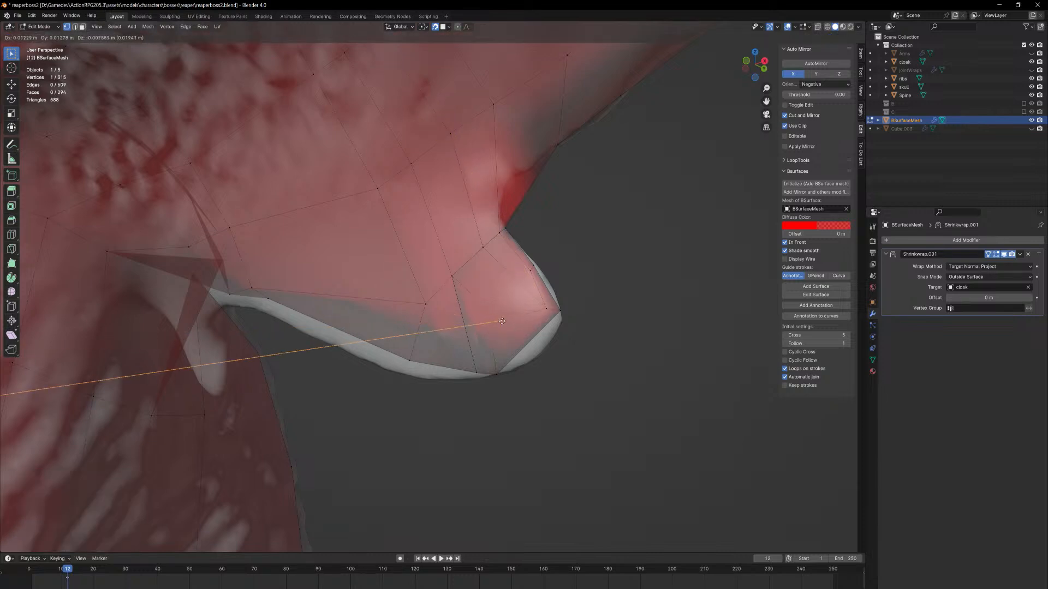
pyautogui.click(493, 314)
# Move the inner vertex on the rounded flap's extruded strip about 0.028 m inward and up, away from the tip
pyautogui.press('2')
pyautogui.click(493, 314)
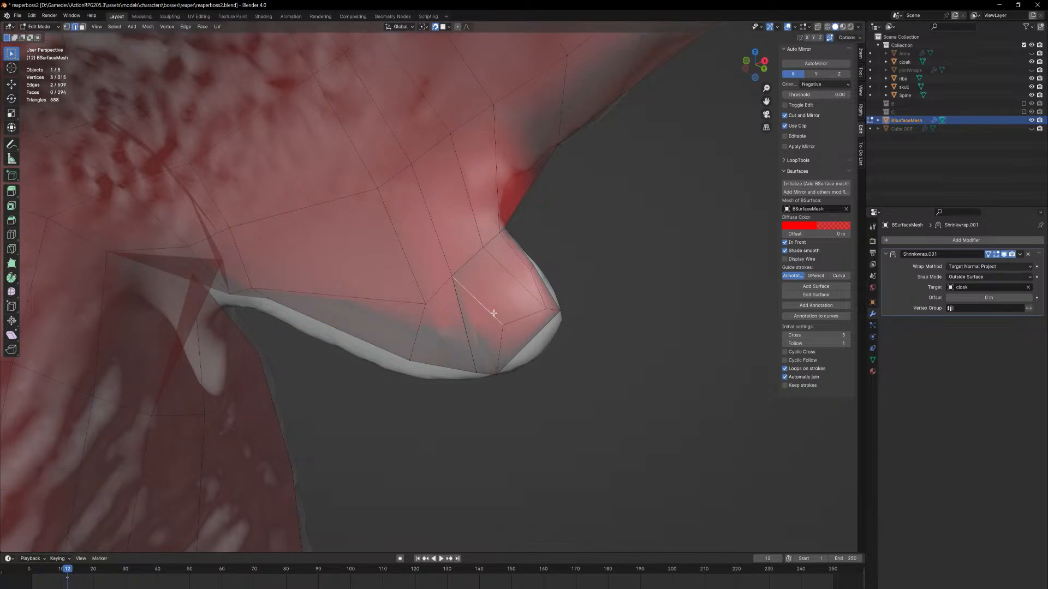
pyautogui.press('3')
pyautogui.keyDown('alt'); pyautogui.click(494, 312); pyautogui.keyUp('alt')
pyautogui.moveTo(519, 308)
pyautogui.mouseDown(button='middle')
pyautogui.moveTo(508, 299)
pyautogui.moveTo(518, 298)
pyautogui.mouseUp(button='middle')
pyautogui.press('1')
pyautogui.click(495, 309)
pyautogui.press('g')
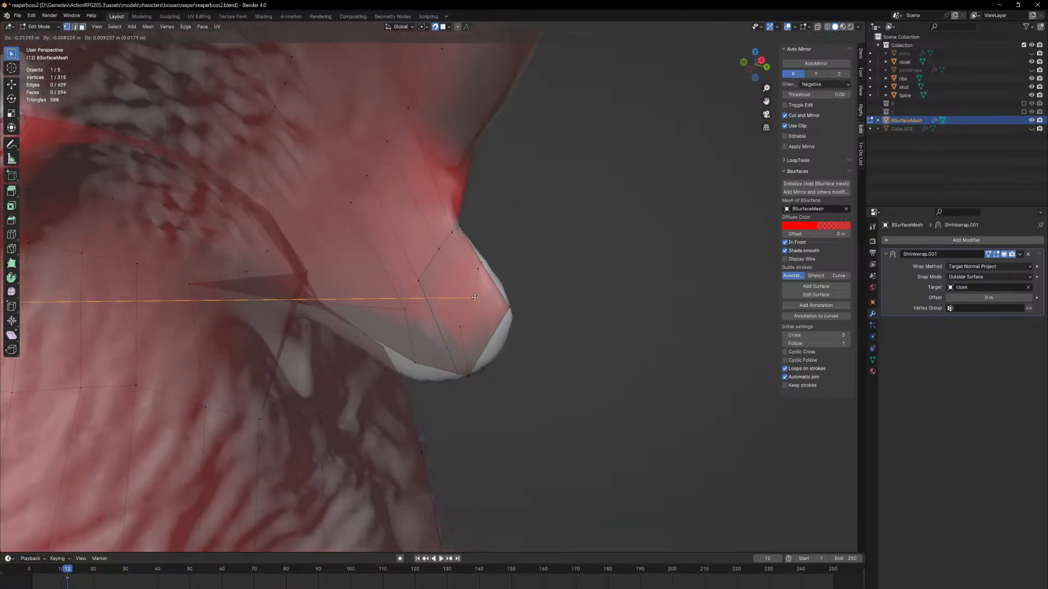
pyautogui.click(465, 293)
pyautogui.moveTo(486, 300); pyautogui.dragTo(481, 301, button='middle')
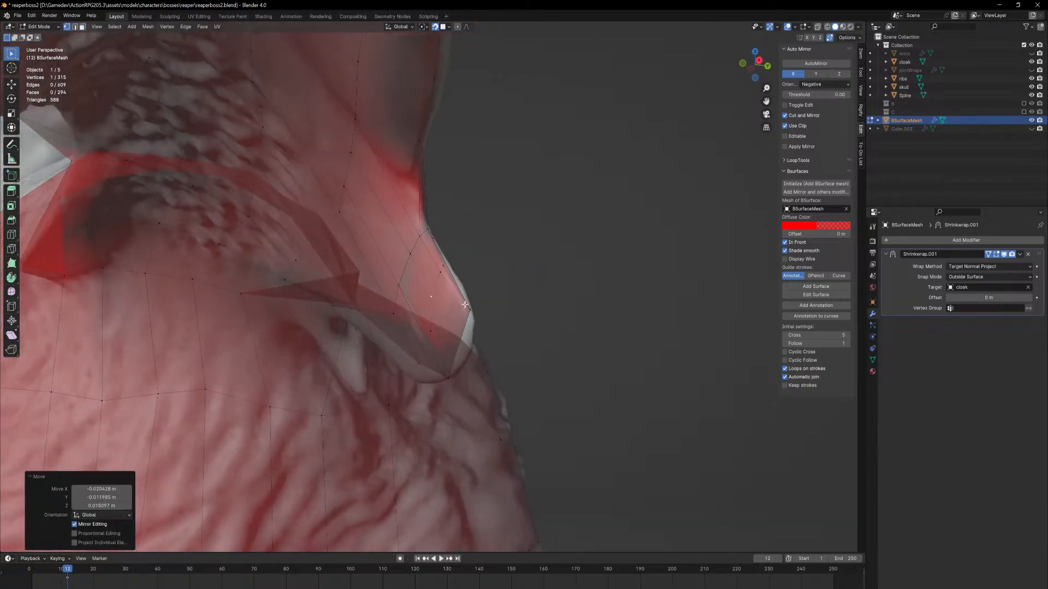
# Check the face loops running through the rounded flap, and add a centred loop cut across its inner faces
pyautogui.press('2')
pyautogui.keyDown('alt'); pyautogui.click(454, 307); pyautogui.keyUp('alt')
pyautogui.press('3')
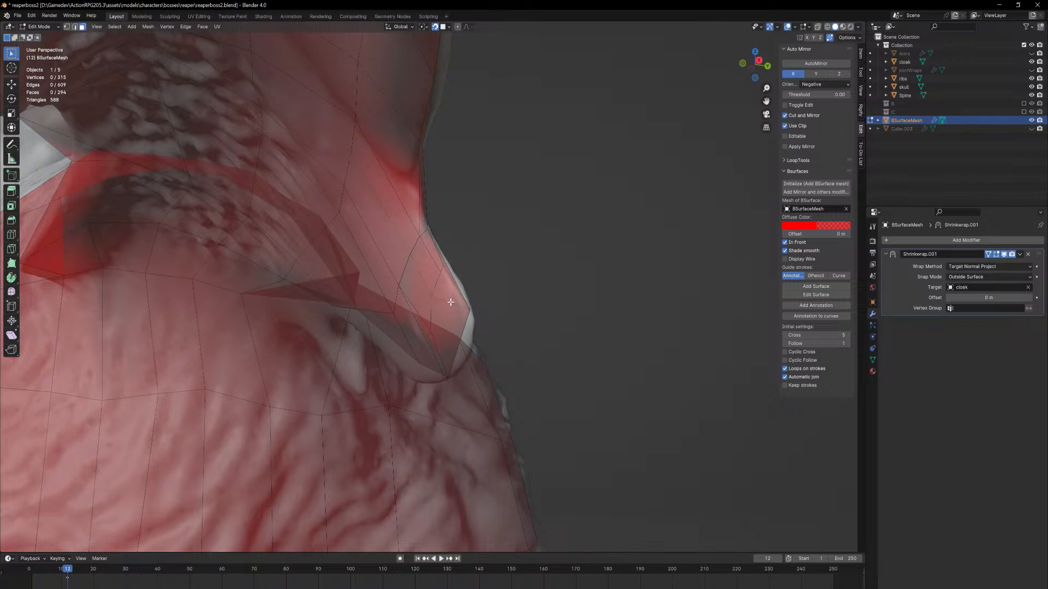
pyautogui.keyDown('alt'); pyautogui.click(451, 302); pyautogui.keyUp('alt')
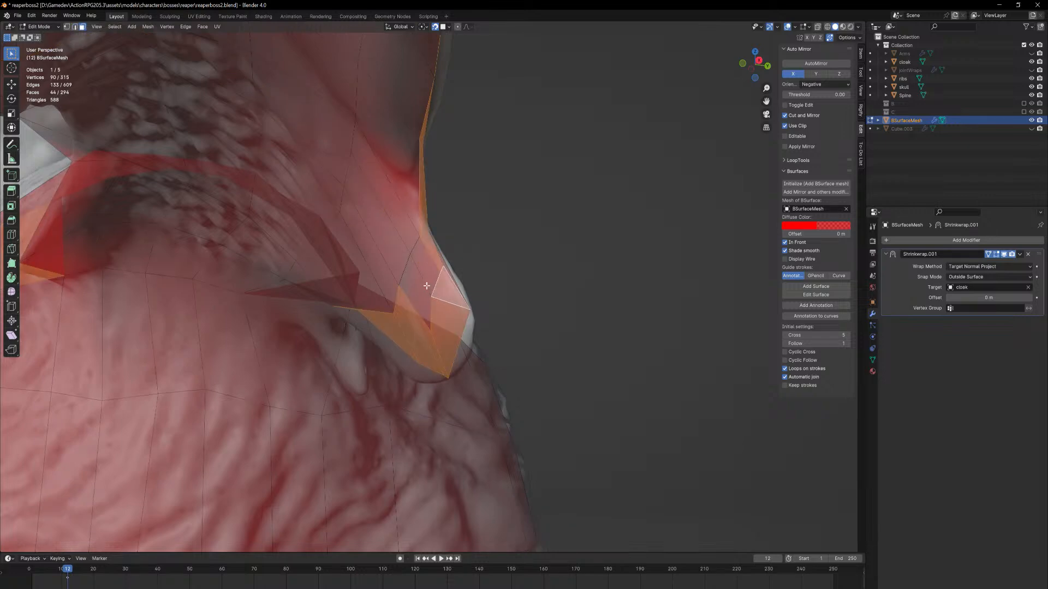
pyautogui.keyDown('alt'); pyautogui.click(426, 286); pyautogui.keyUp('alt')
pyautogui.moveTo(437, 291)
pyautogui.mouseDown(button='middle')
pyautogui.moveTo(351, 311)
pyautogui.moveTo(401, 287)
pyautogui.moveTo(382, 306)
pyautogui.moveTo(404, 306)
pyautogui.moveTo(400, 319)
pyautogui.moveTo(362, 311)
pyautogui.moveTo(362, 296)
pyautogui.moveTo(426, 256)
pyautogui.moveTo(439, 275)
pyautogui.mouseUp(button='middle')
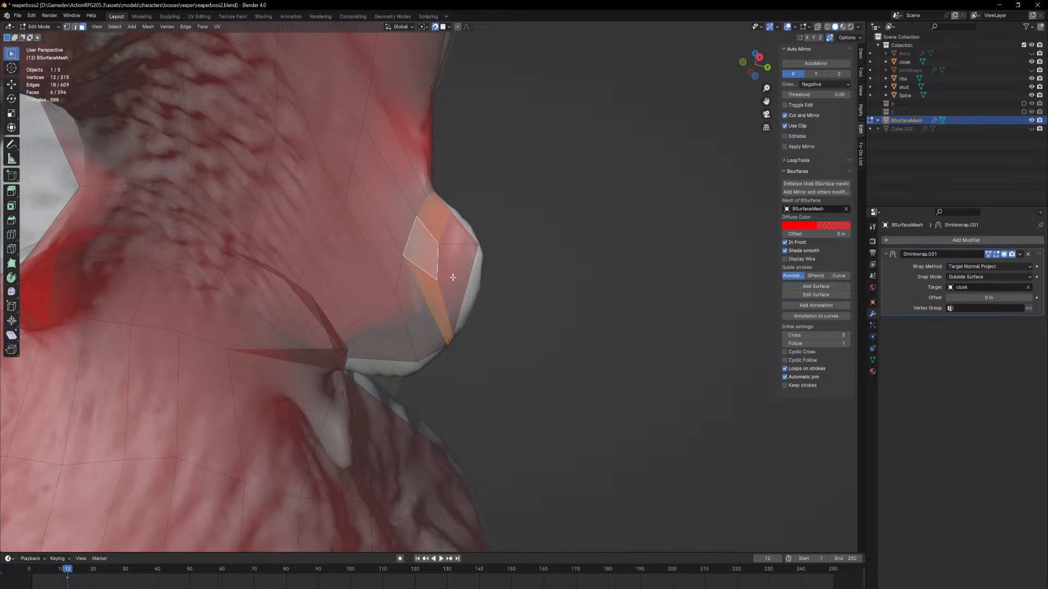
pyautogui.hotkey('ctrl', 'r')
pyautogui.click(442, 265)
pyautogui.rightClick(442, 266)
pyautogui.press('1')
pyautogui.moveTo(469, 277); pyautogui.dragTo(495, 322, button='middle')
pyautogui.scroll(-2, 495, 322)
pyautogui.click(346, 433)
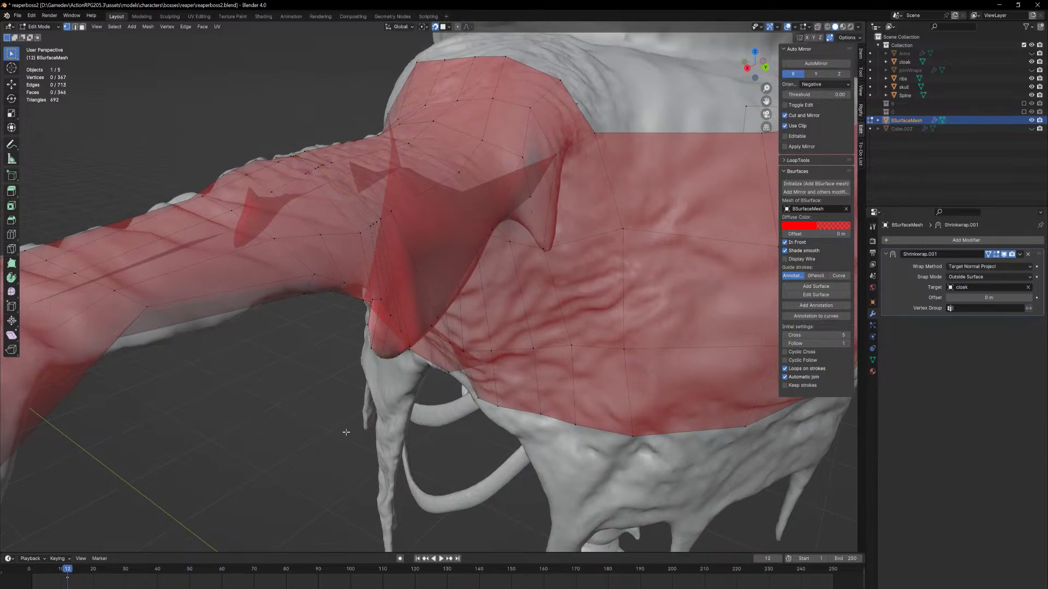
# In Object Mode, hide the cloak object and raise the BSurfaces diffuse colour's alpha to 1
pyautogui.press('Tab')
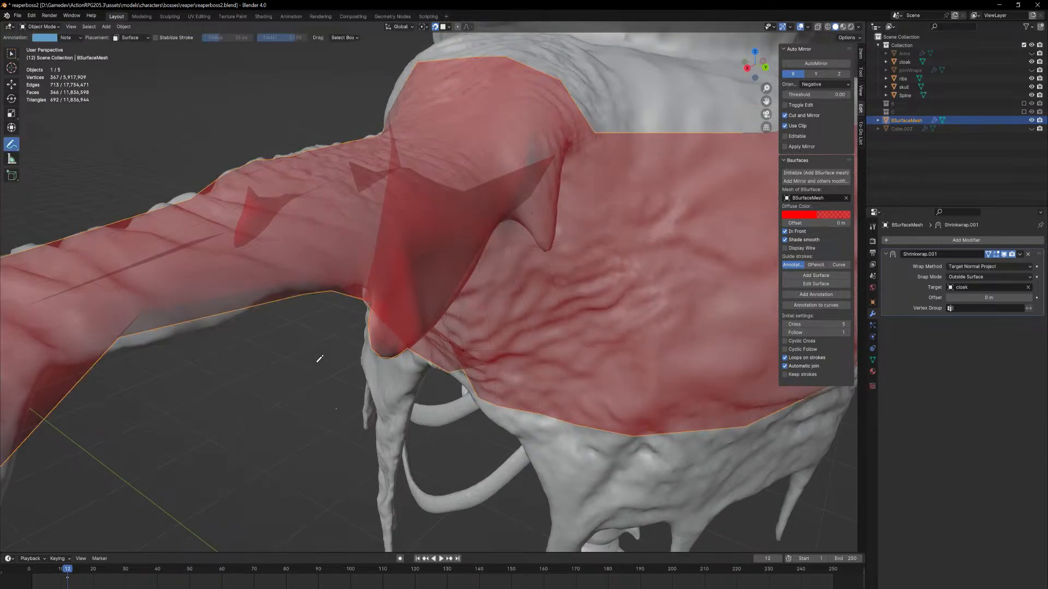
pyautogui.moveTo(323, 390)
pyautogui.mouseDown(button='middle')
pyautogui.moveTo(386, 397)
pyautogui.moveTo(430, 371)
pyautogui.mouseUp(button='middle')
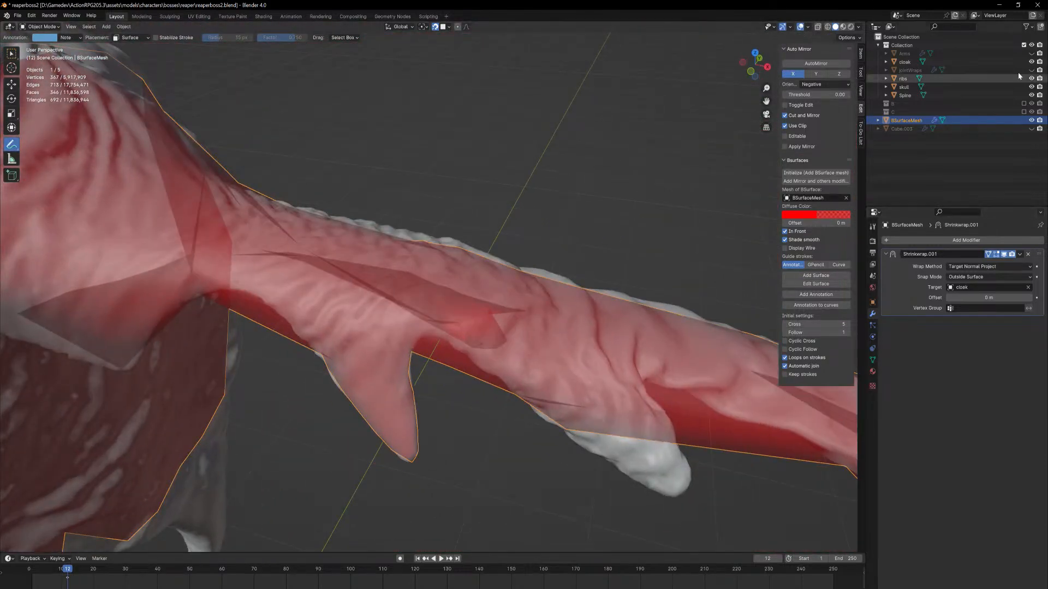
pyautogui.click(1032, 62)
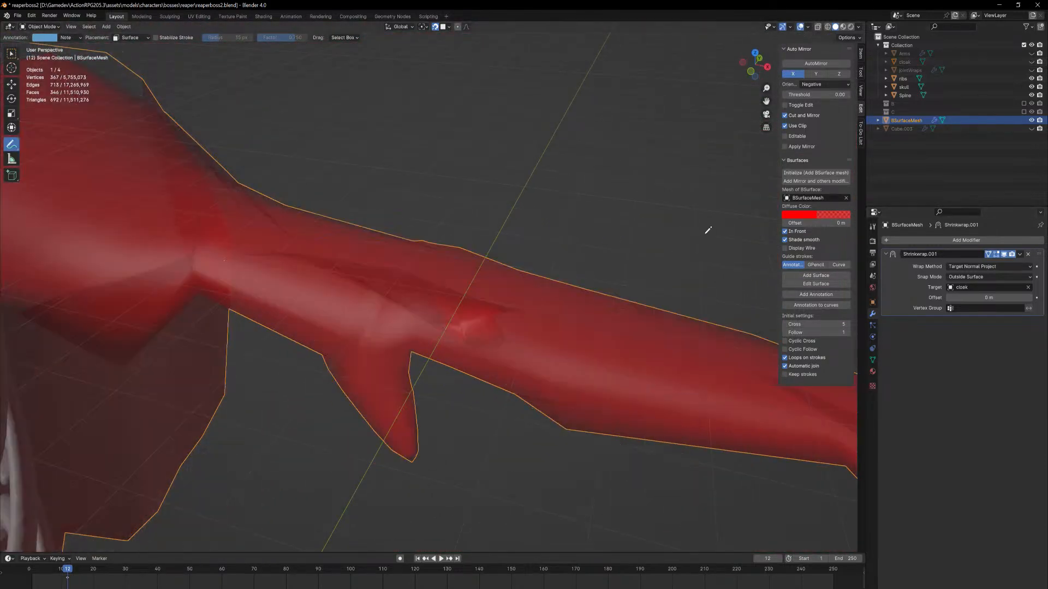
pyautogui.click(821, 216)
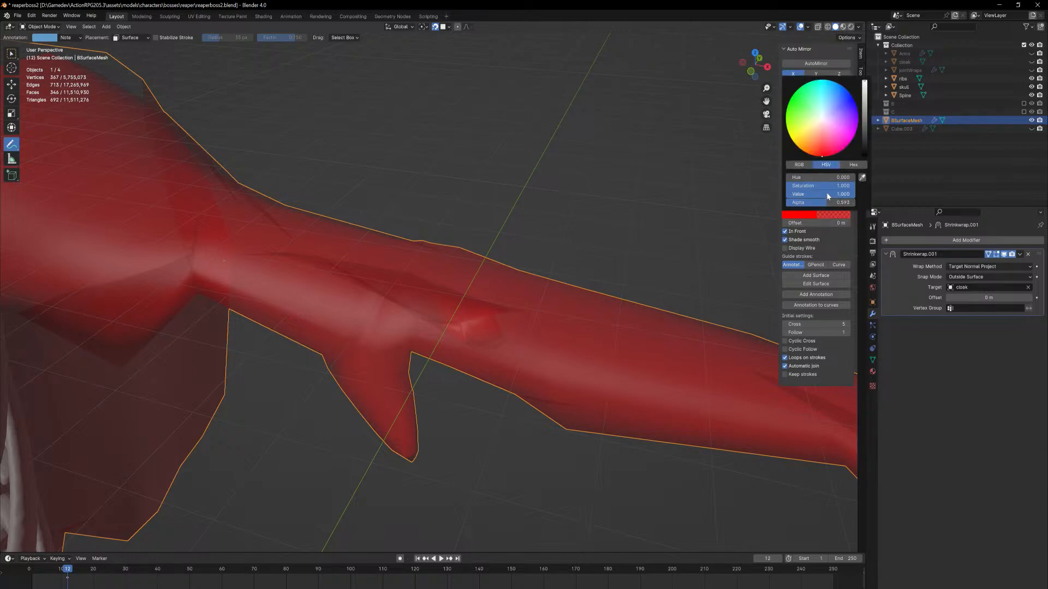
pyautogui.moveTo(828, 203); pyautogui.dragTo(856, 202)
pyautogui.moveTo(557, 225); pyautogui.dragTo(491, 193, button='middle')
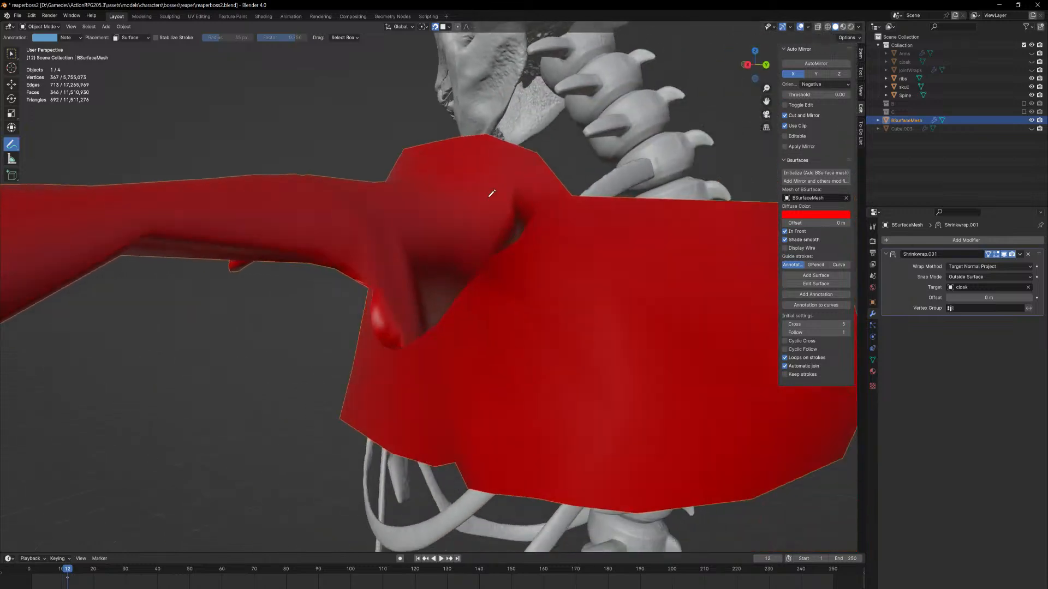
# Select the entire BSurfaceMesh in Edit Mode
pyautogui.scroll(6, 491, 193)
pyautogui.press('Tab')
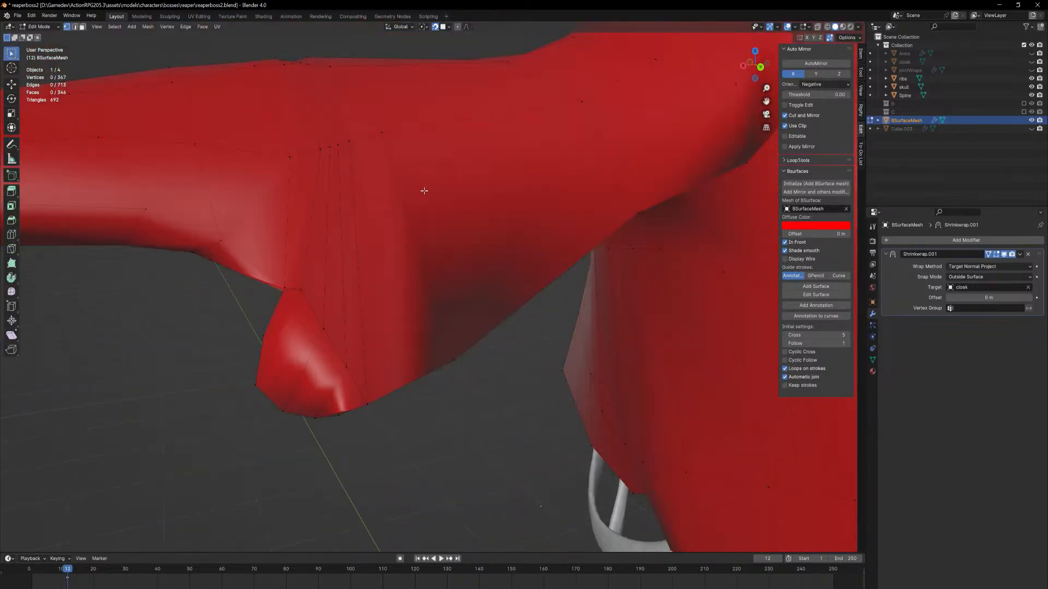
pyautogui.moveTo(352, 292); pyautogui.dragTo(348, 298, button='middle')
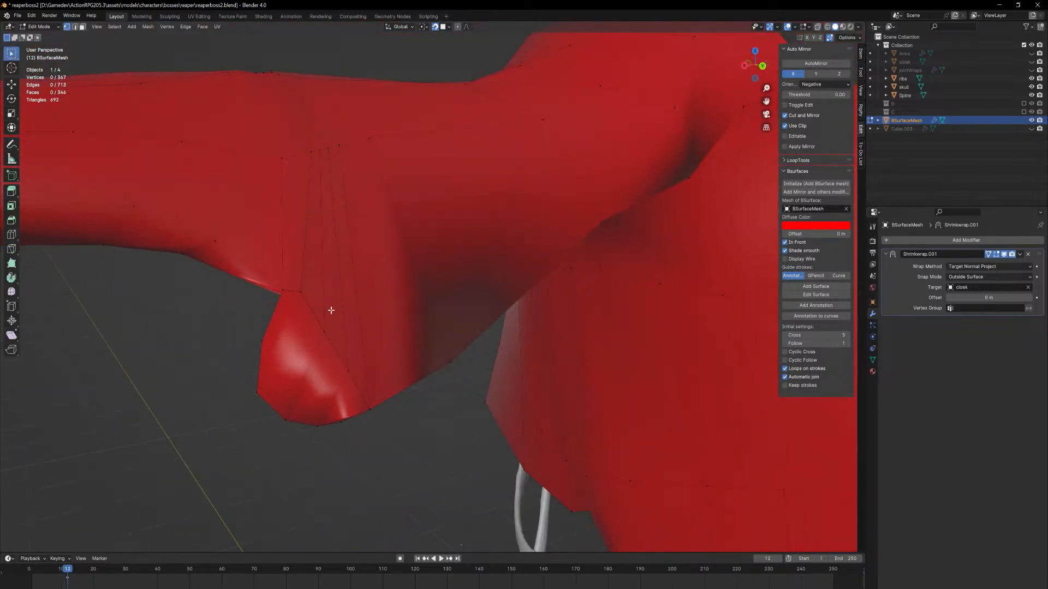
pyautogui.press('a')
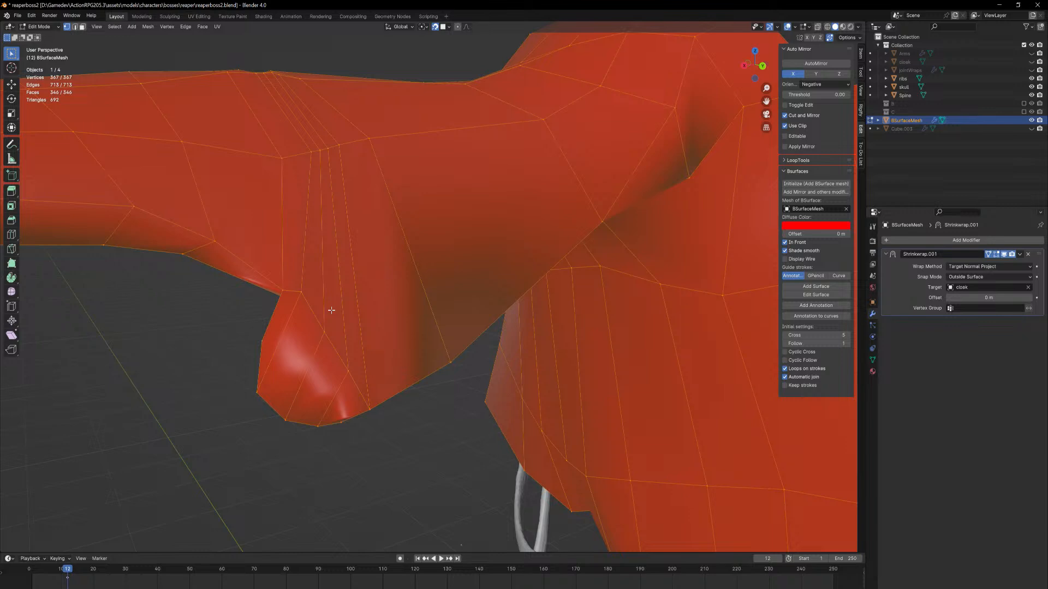
pyautogui.press('F2')
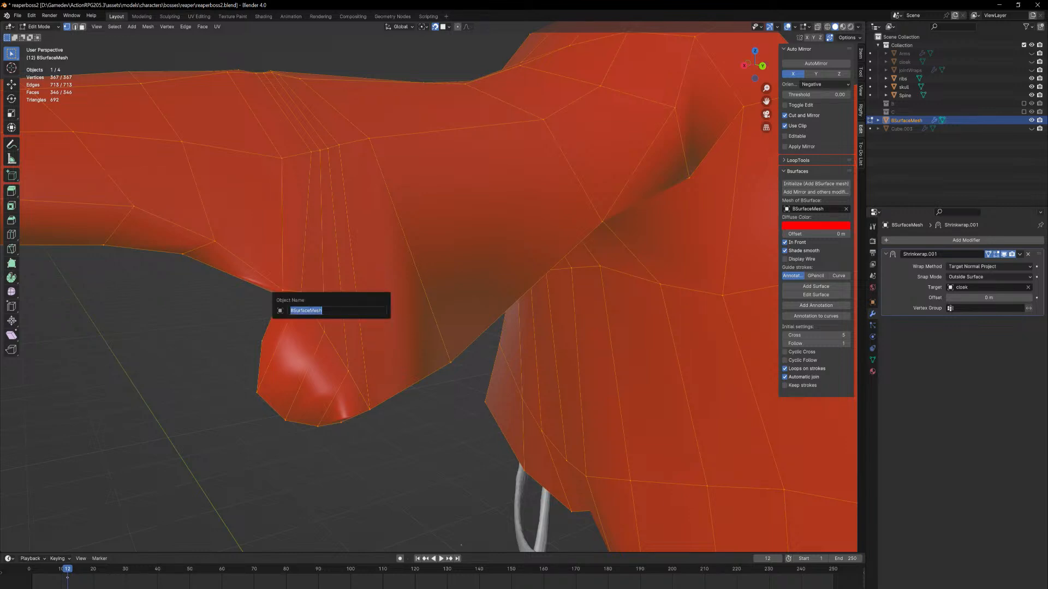
pyautogui.press('F2')
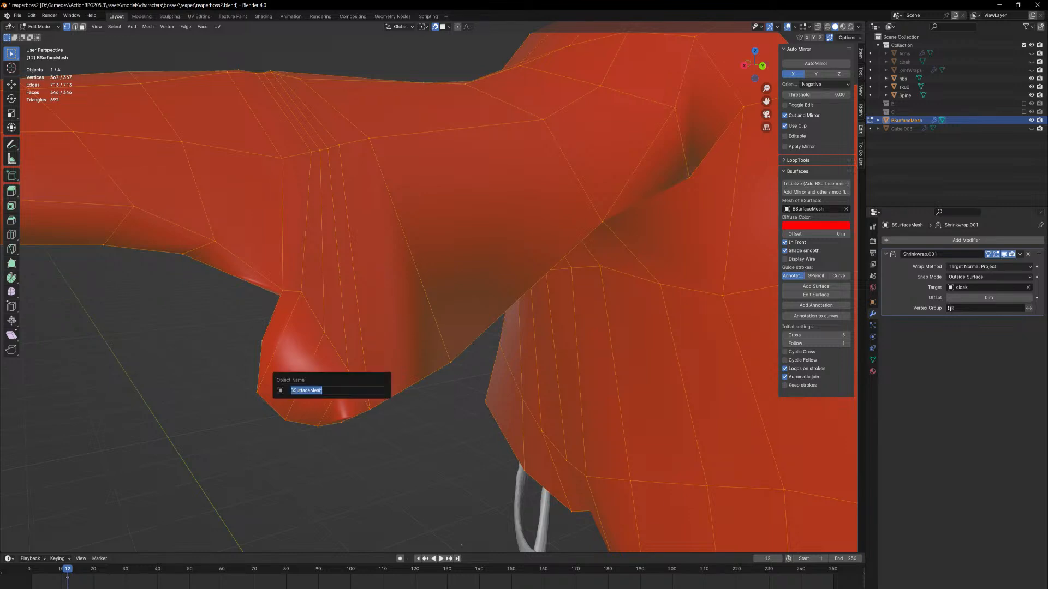
pyautogui.write('merge')
pyautogui.press('Return')
# Run Merge by Distance on all the selected vertices and return to Object Mode
pyautogui.press('F3')
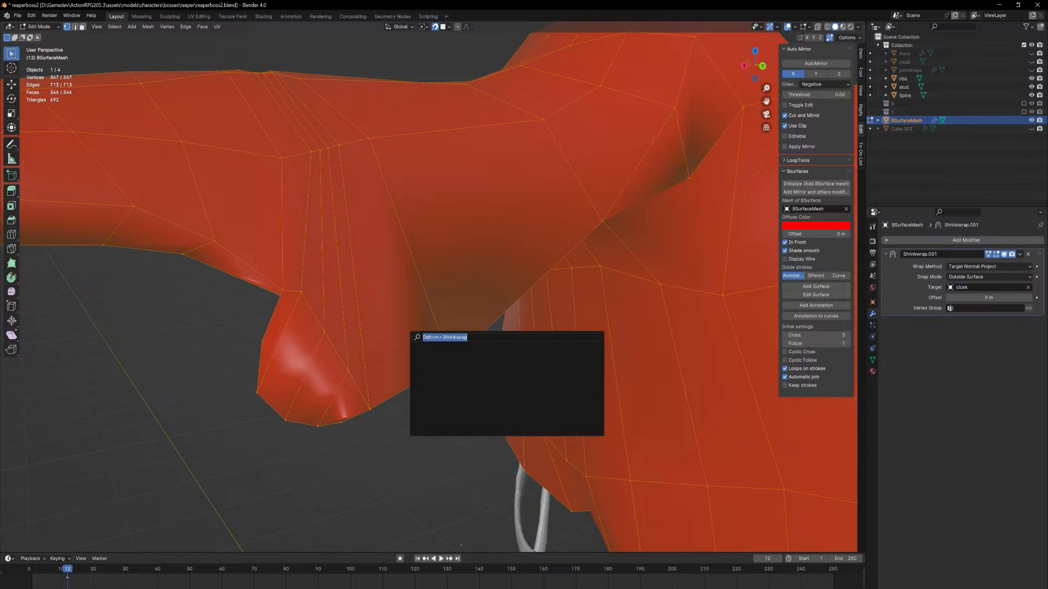
pyautogui.write('merge')
pyautogui.press('Down')
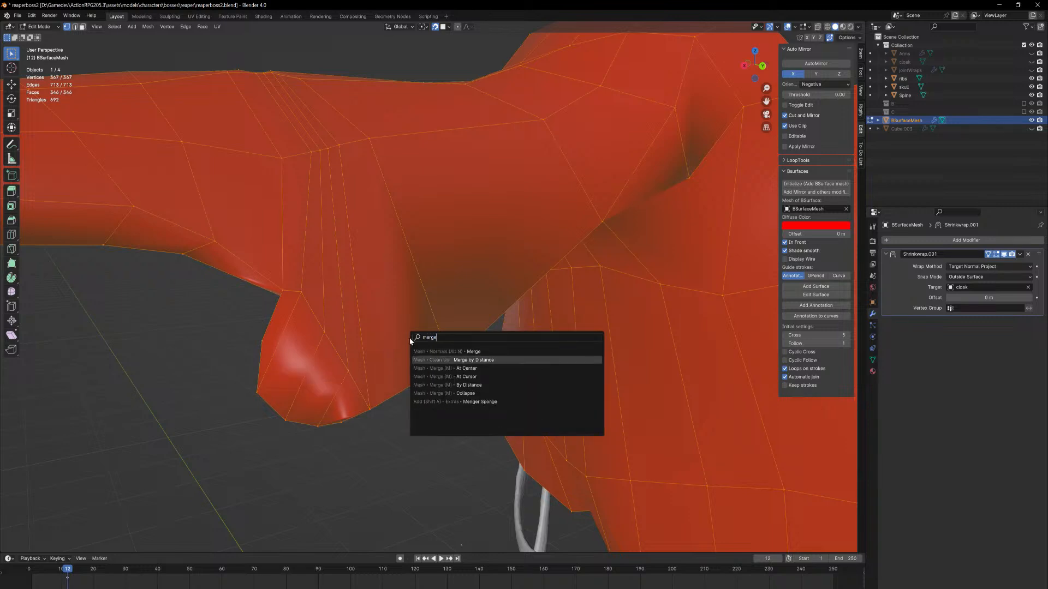
pyautogui.press('Return')
pyautogui.press('Tab')
# Add a Subdivision Surface modifier to BSurfaceMesh and place it above the Shrinkwrap modifier
pyautogui.moveTo(398, 327)
pyautogui.mouseDown(button='middle')
pyautogui.moveTo(332, 288)
pyautogui.moveTo(274, 293)
pyautogui.mouseUp(button='middle')
pyautogui.moveTo(300, 310); pyautogui.dragTo(344, 271, button='middle')
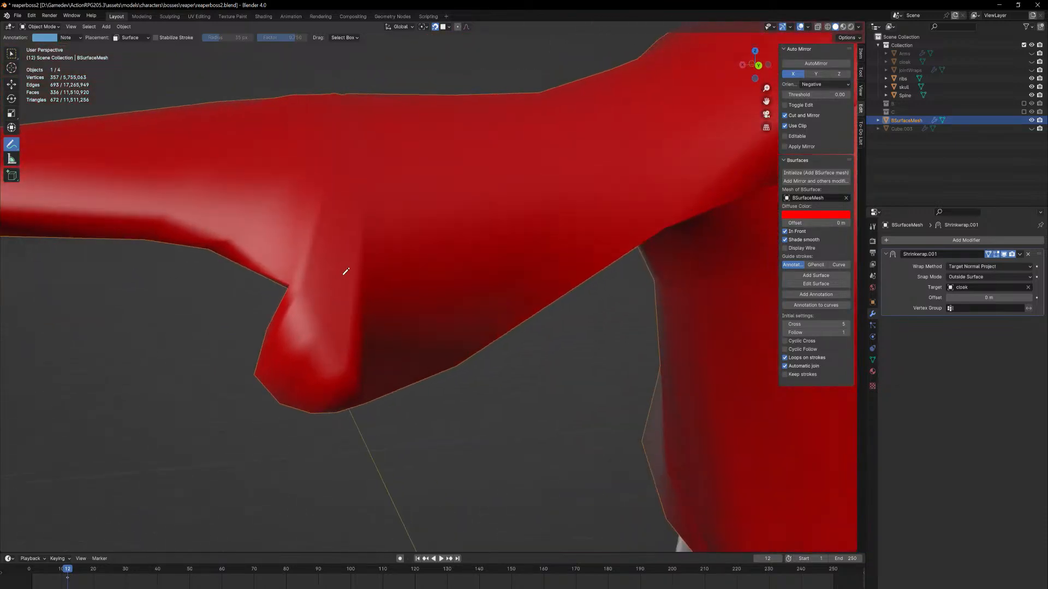
pyautogui.scroll(-8, 327, 185)
pyautogui.moveTo(372, 333); pyautogui.dragTo(475, 362, button='middle')
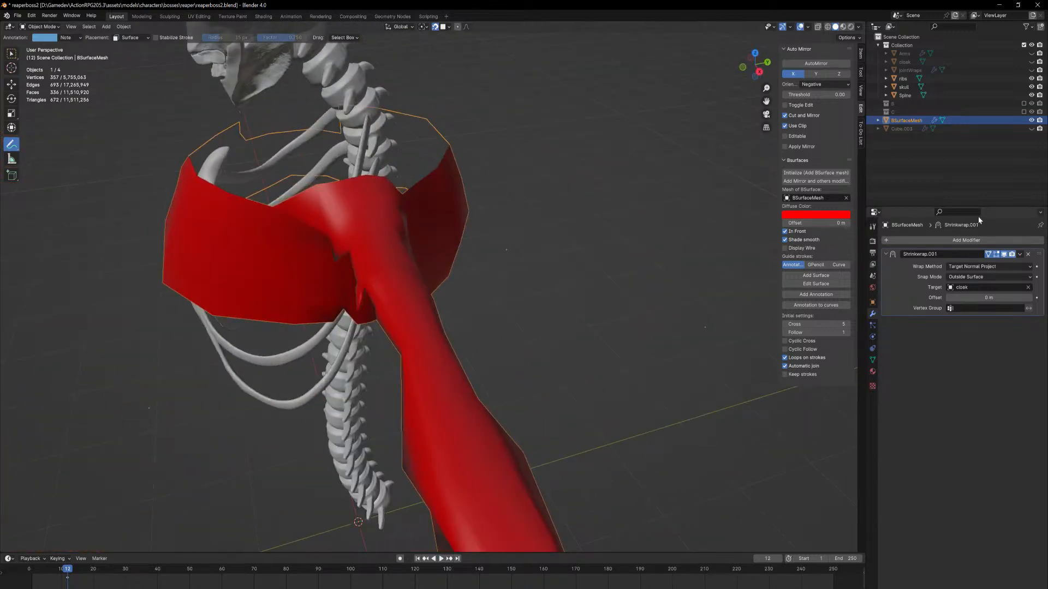
pyautogui.click(970, 240)
pyautogui.click(940, 239)
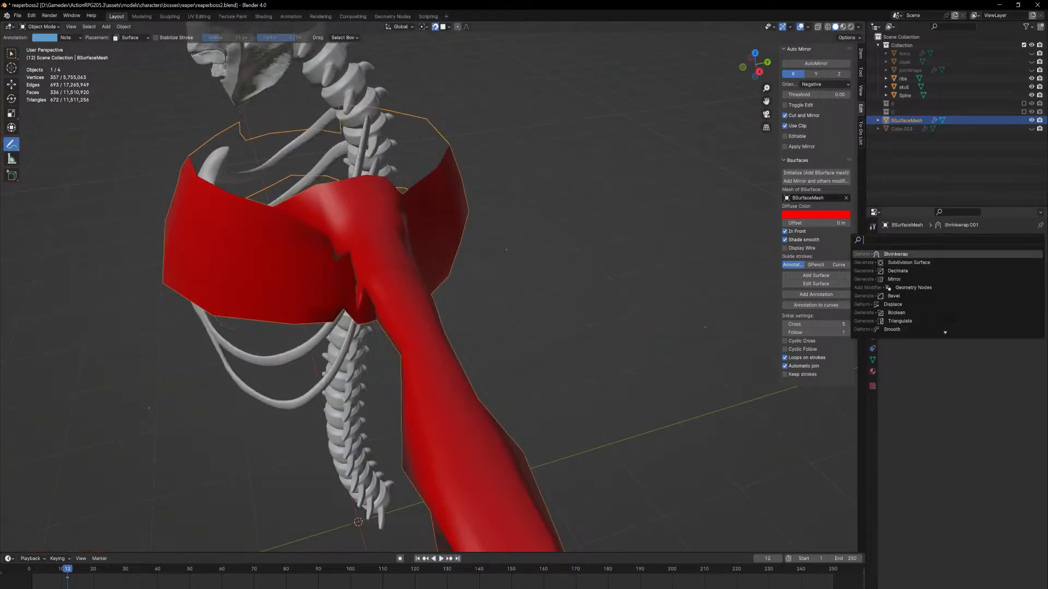
pyautogui.write('sub')
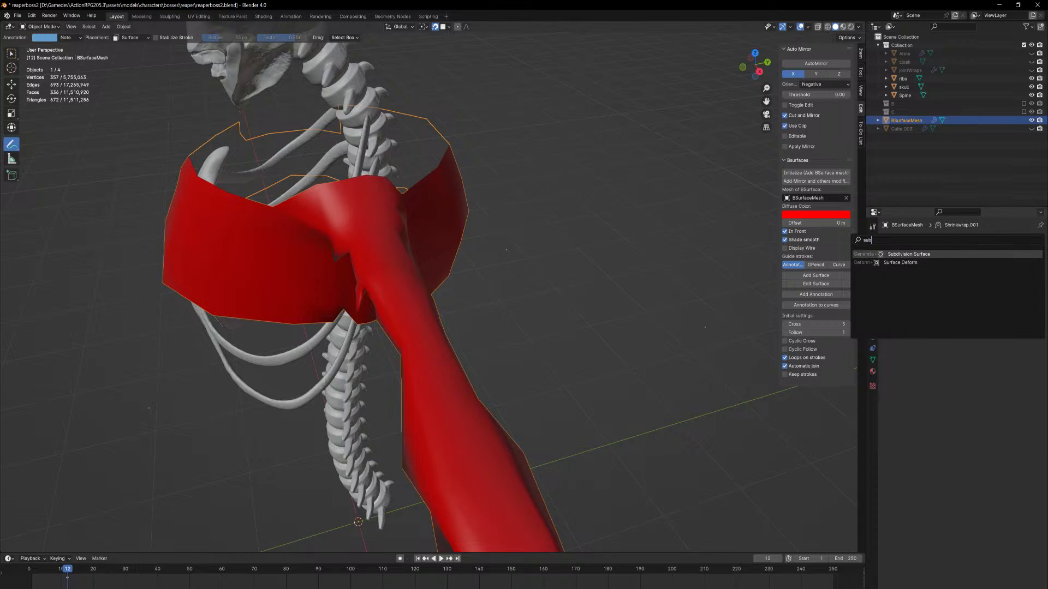
pyautogui.press('Return')
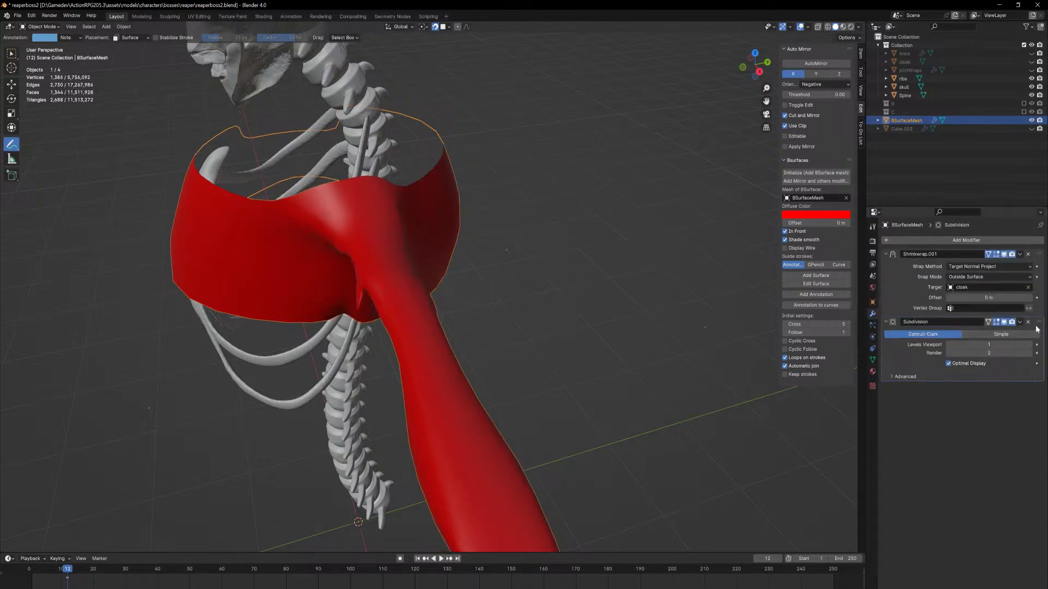
pyautogui.moveTo(1038, 322); pyautogui.dragTo(1026, 257)
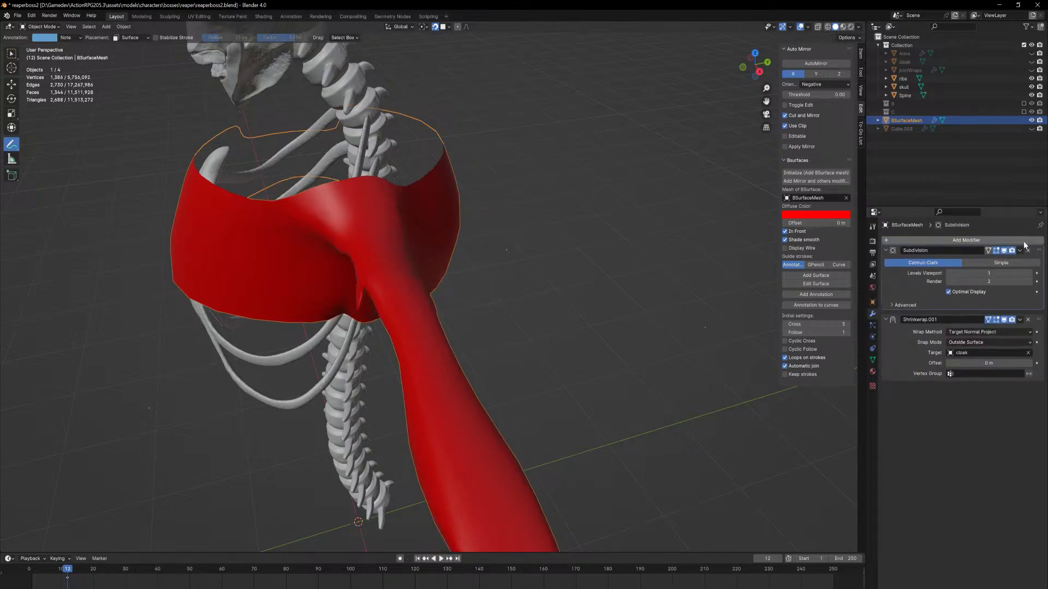
# Inspect the subdivided sleeve, turn off the Subdivision modifier's viewport display, and show the cloak object again
pyautogui.moveTo(483, 387); pyautogui.dragTo(550, 375, button='middle')
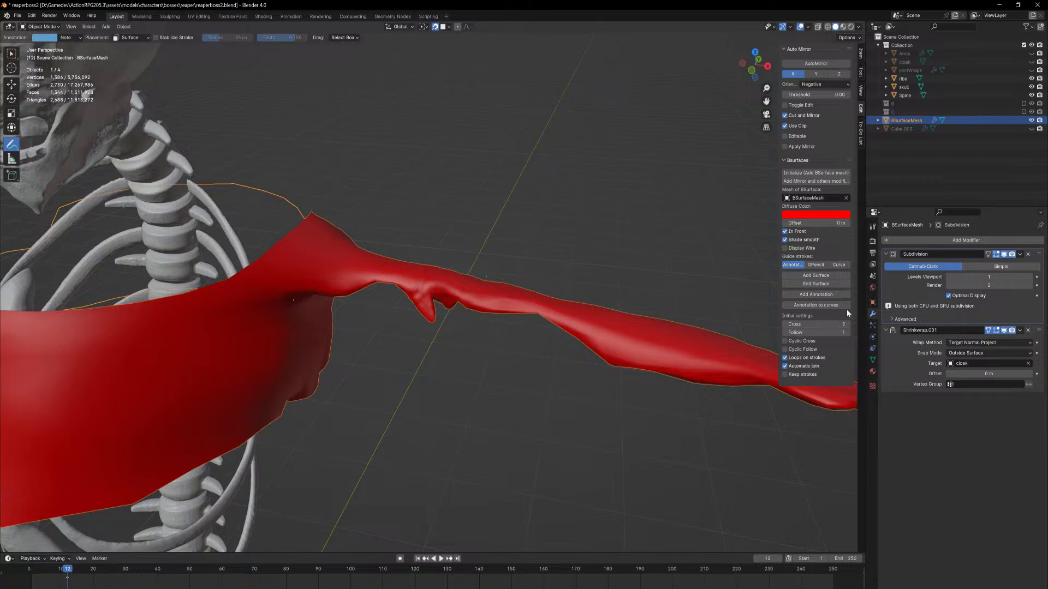
pyautogui.click(1004, 254)
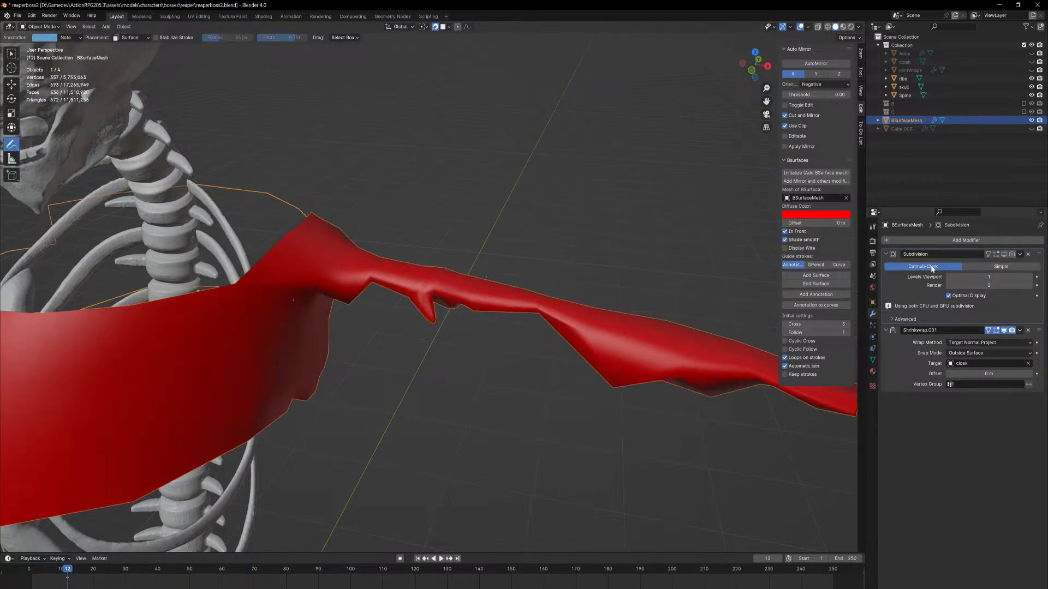
pyautogui.scroll(-2, 704, 321)
pyautogui.moveTo(704, 321); pyautogui.dragTo(636, 329, button='middle')
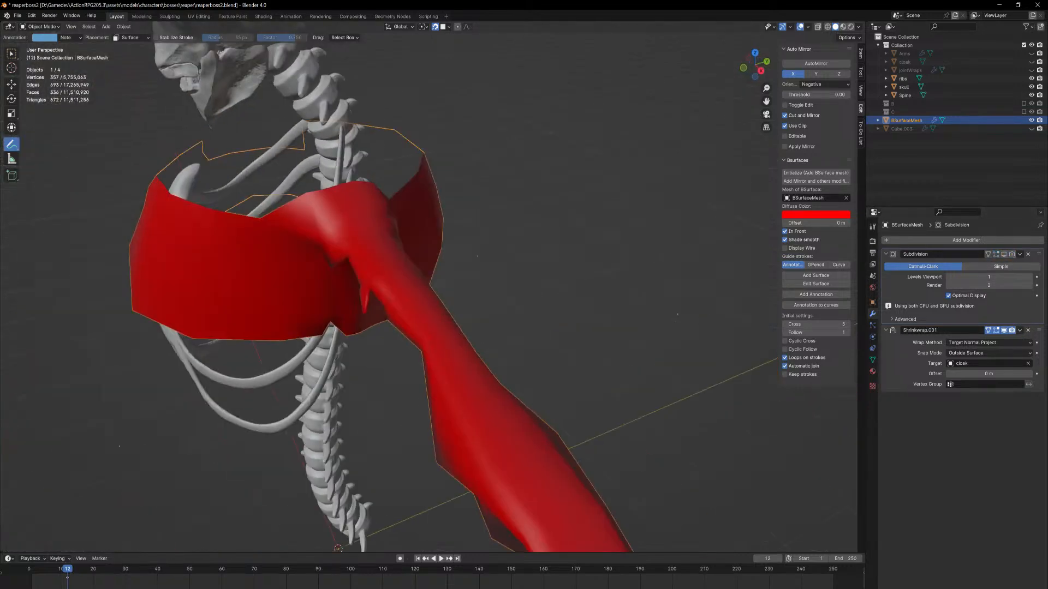
pyautogui.click(1031, 63)
pyautogui.scroll(3, 581, 246)
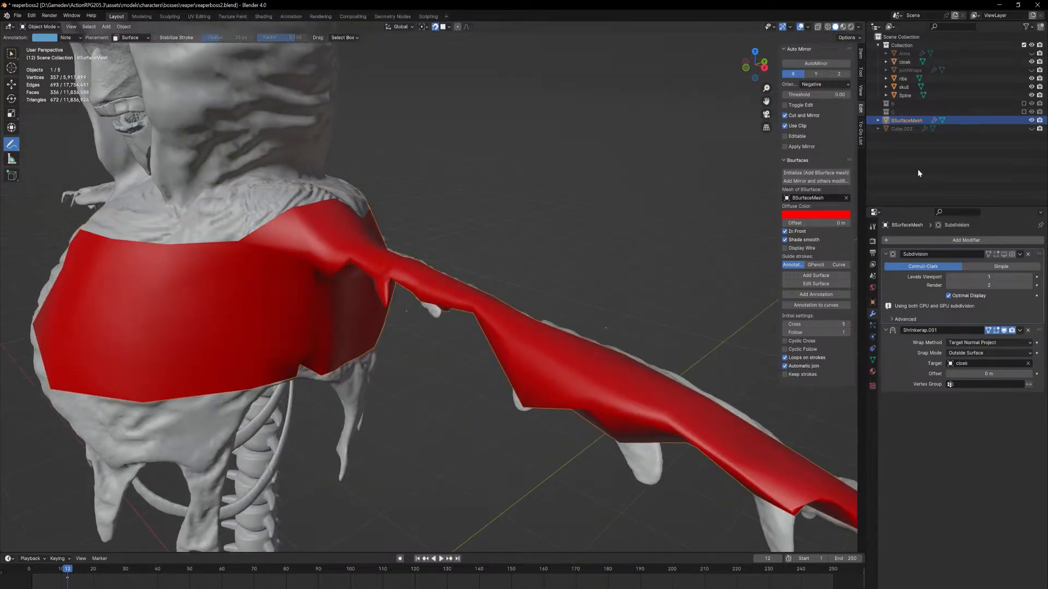
# Lower the BSurfaces diffuse colour's alpha to make the mesh semi-transparent, and switch to the Select Box tool
pyautogui.click(830, 217)
pyautogui.click(831, 214)
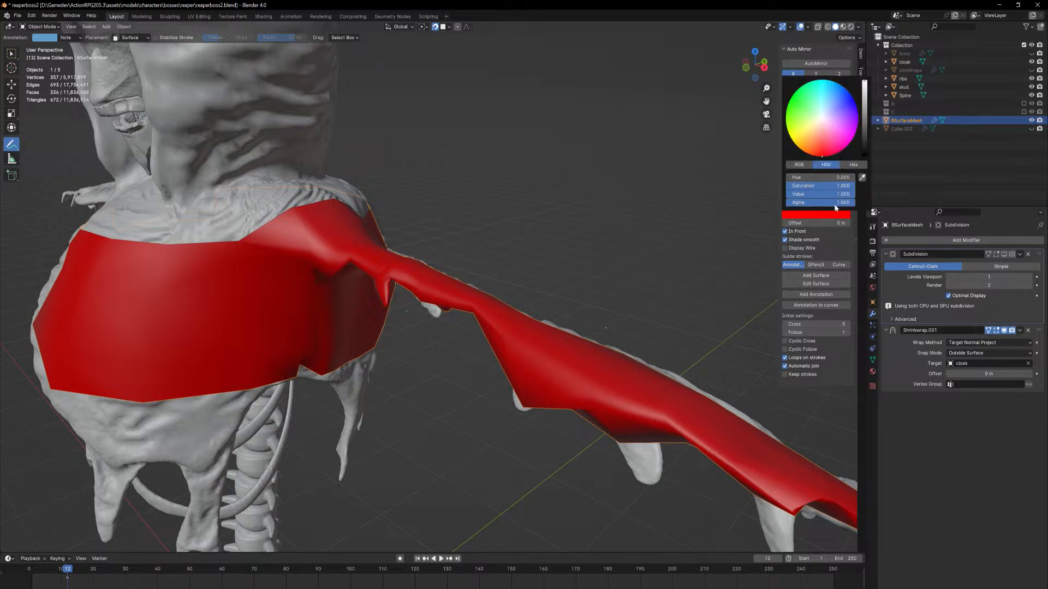
pyautogui.moveTo(836, 203); pyautogui.dragTo(824, 203)
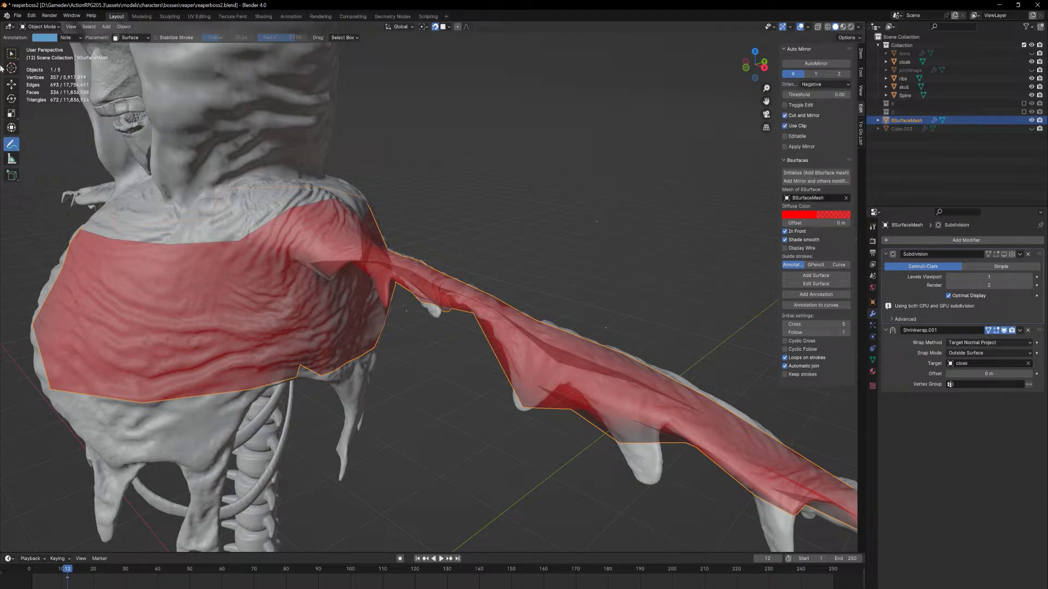
pyautogui.click(14, 54)
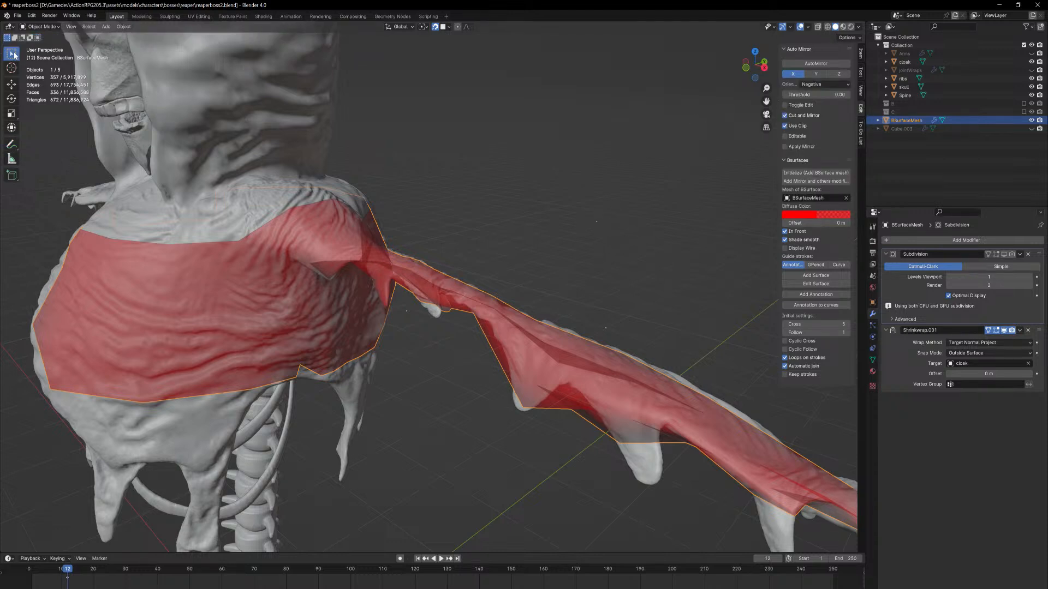
# In Edit Mode, move the vertex on the sleeve's lower open edge, just past the flaps, slightly downward to follow the cloak
pyautogui.moveTo(718, 243); pyautogui.dragTo(394, 355, button='middle')
pyautogui.scroll(2, 459, 296)
pyautogui.press('Tab')
pyautogui.click(456, 324)
pyautogui.press('g')
pyautogui.click(461, 324)
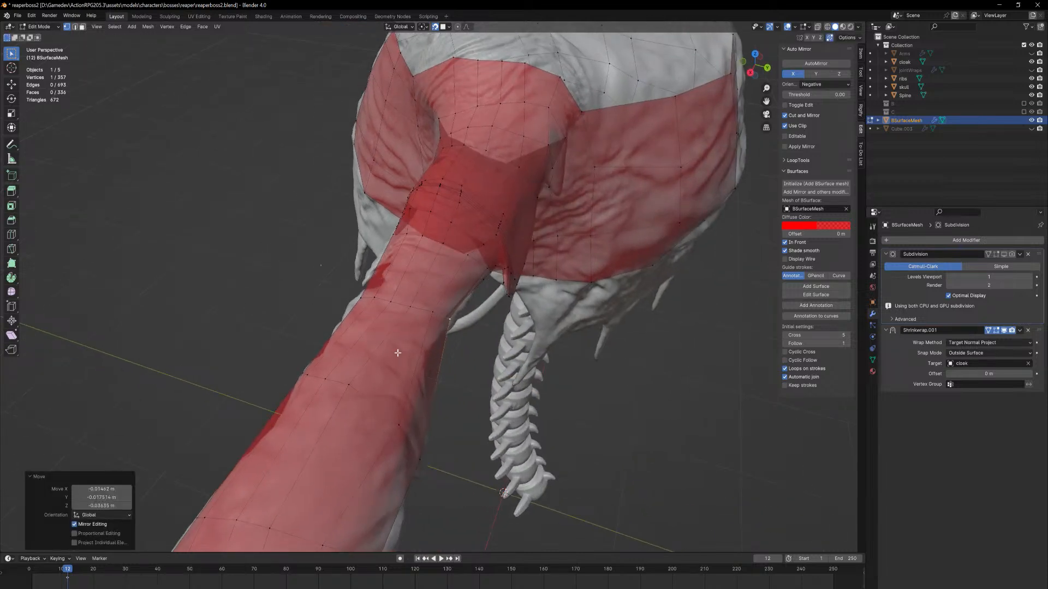
# Add one centred loop cut around the sleeve past the flaps and move its lower-edge vertex up onto the cloak's edge
pyautogui.hotkey('ctrl', 'r')
pyautogui.click(381, 347)
pyautogui.rightClick(381, 347)
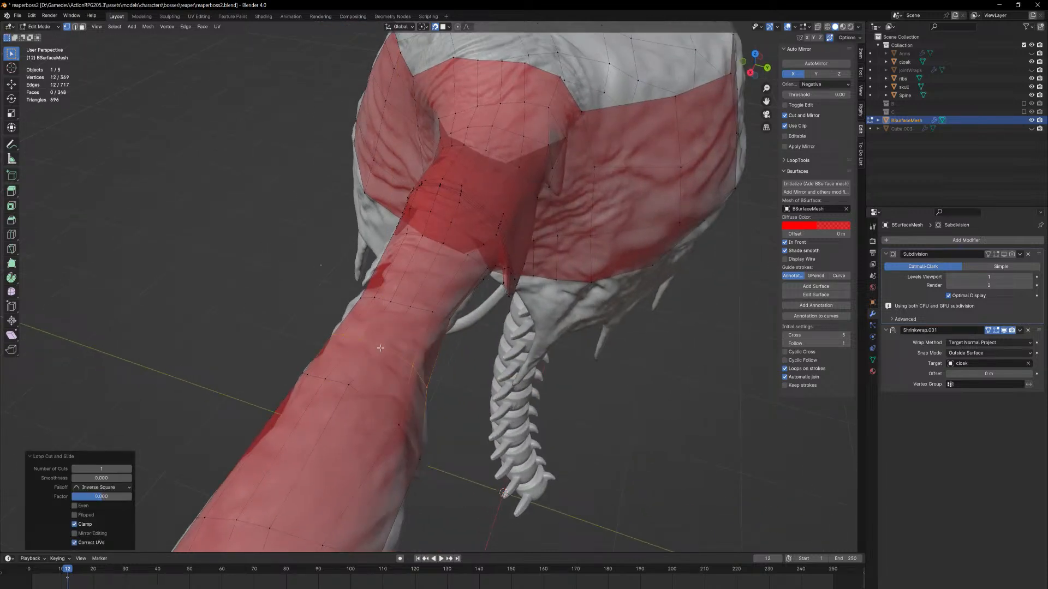
pyautogui.click(426, 387)
pyautogui.press('g')
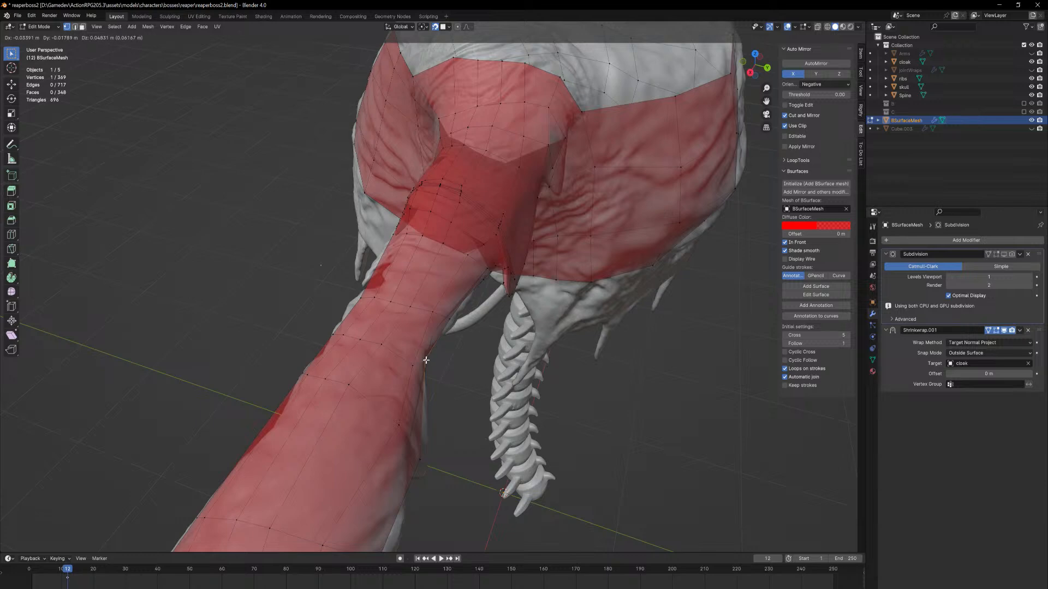
pyautogui.click(427, 360)
# Add another loop cut around the sleeve beside the uncovered middle flap, slid by a factor of about -0.337
pyautogui.moveTo(426, 360); pyautogui.dragTo(496, 278, button='middle')
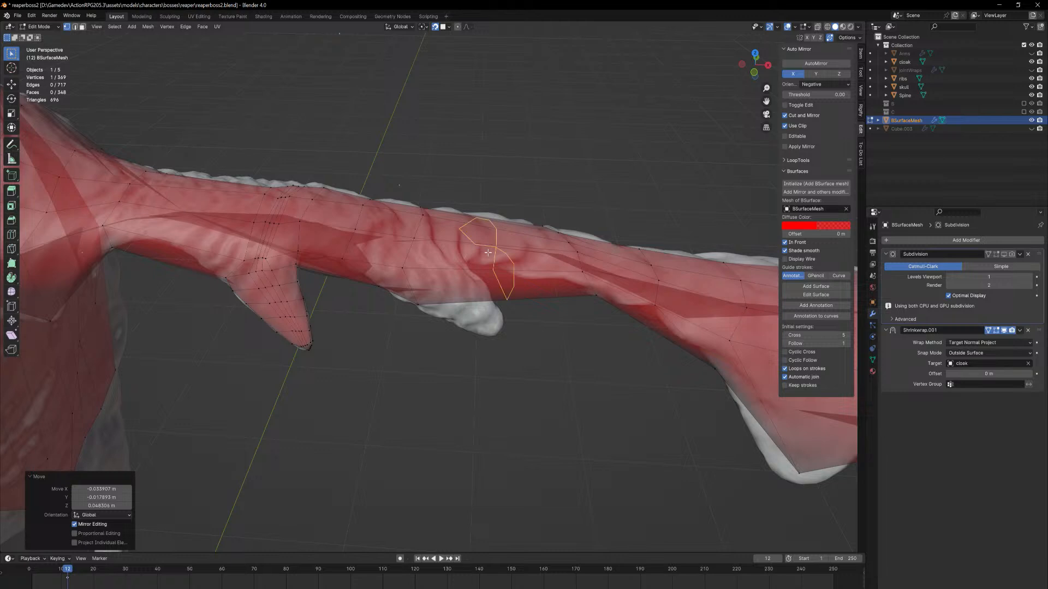
pyautogui.click(488, 253)
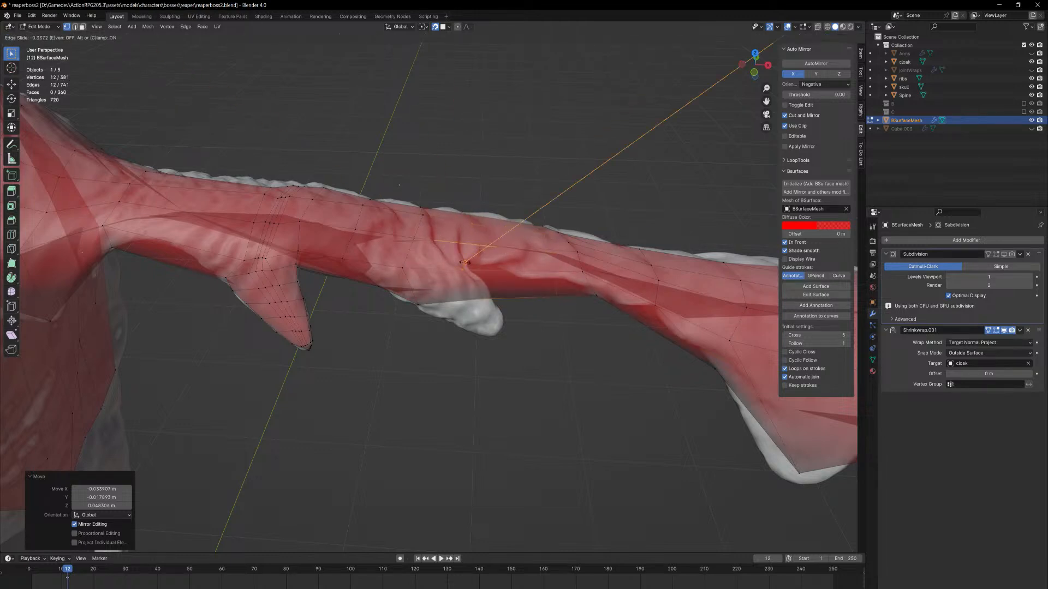
pyautogui.click(464, 263)
# Reposition the new loop's vertices beside the uncovered flap so they follow the crease where the flap meets the sleeve
pyautogui.moveTo(462, 266); pyautogui.dragTo(467, 324, button='middle')
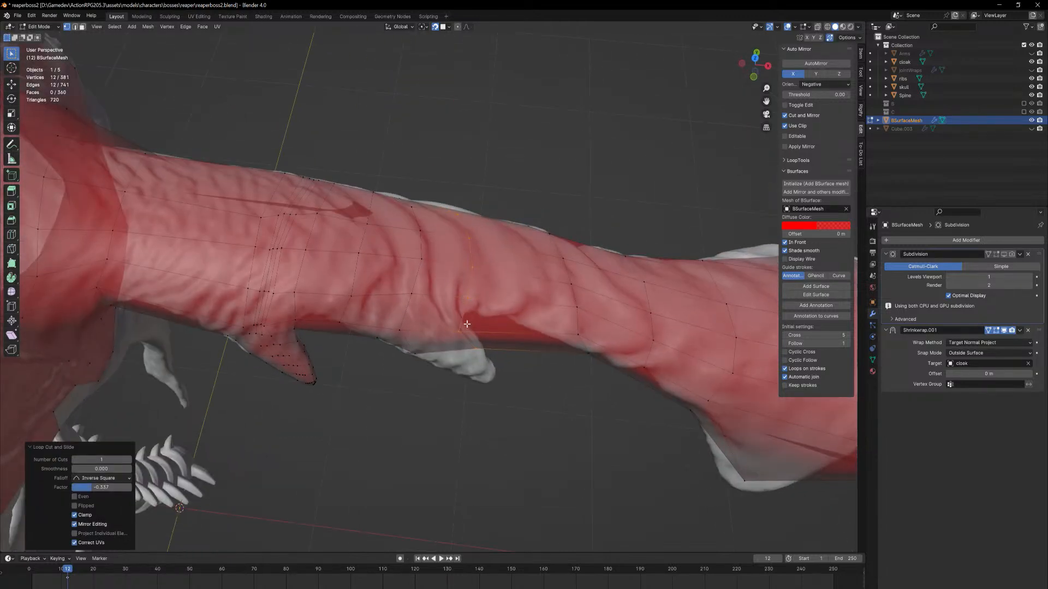
pyautogui.click(459, 333)
pyautogui.press('g')
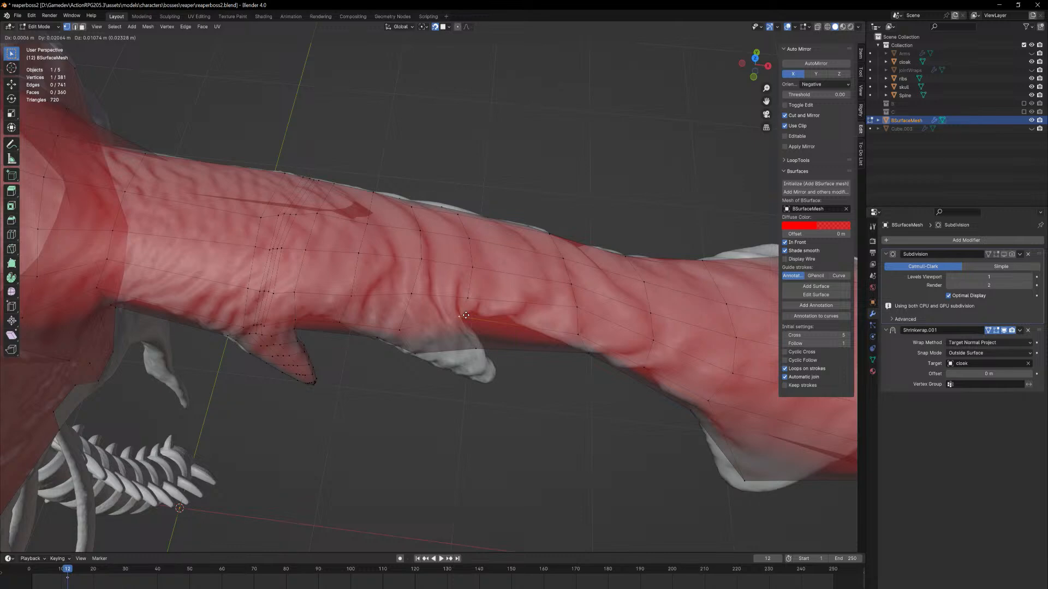
pyautogui.click(465, 316)
pyautogui.press('g')
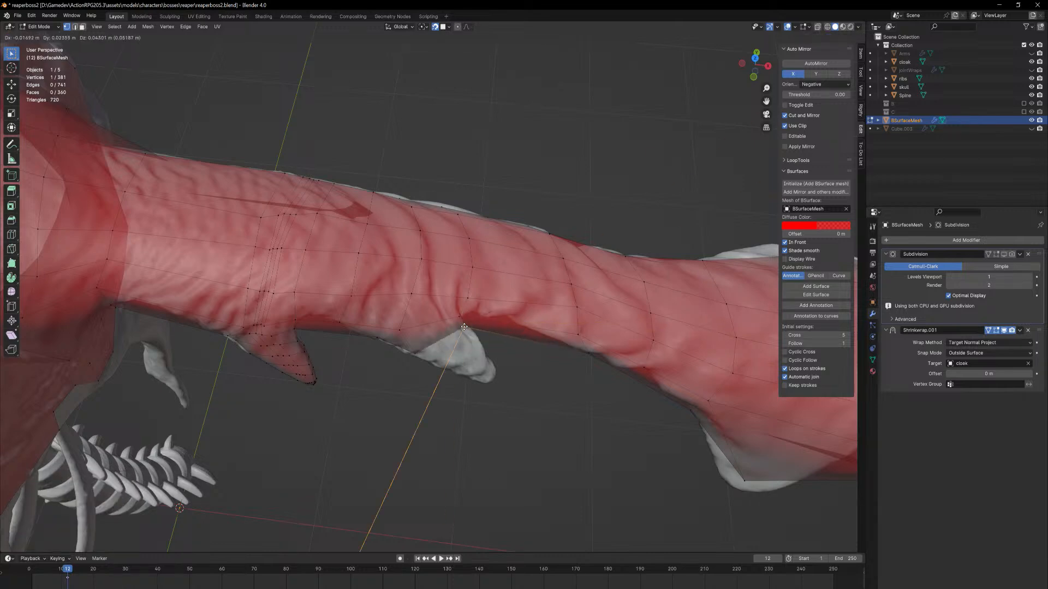
pyautogui.click(463, 316)
pyautogui.press('g')
pyautogui.click(461, 317)
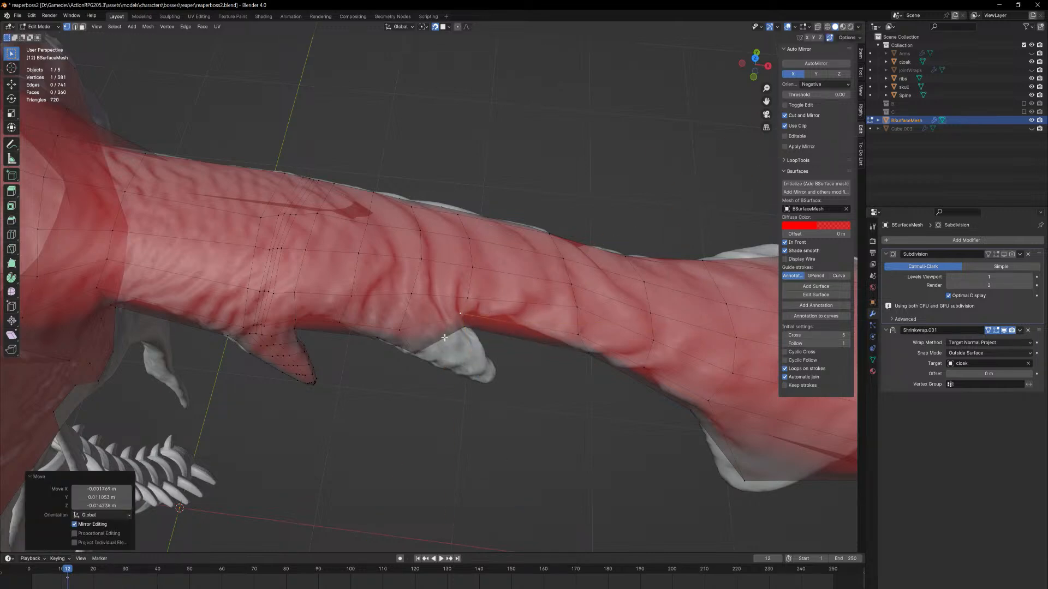
# Move the vertices around the uncovered flap's root to match the cloak's edge as seen from the side
pyautogui.moveTo(461, 317); pyautogui.dragTo(436, 238, button='middle')
pyautogui.click(439, 194)
pyautogui.press('g')
pyautogui.click(412, 232)
pyautogui.press('g')
pyautogui.click(451, 243)
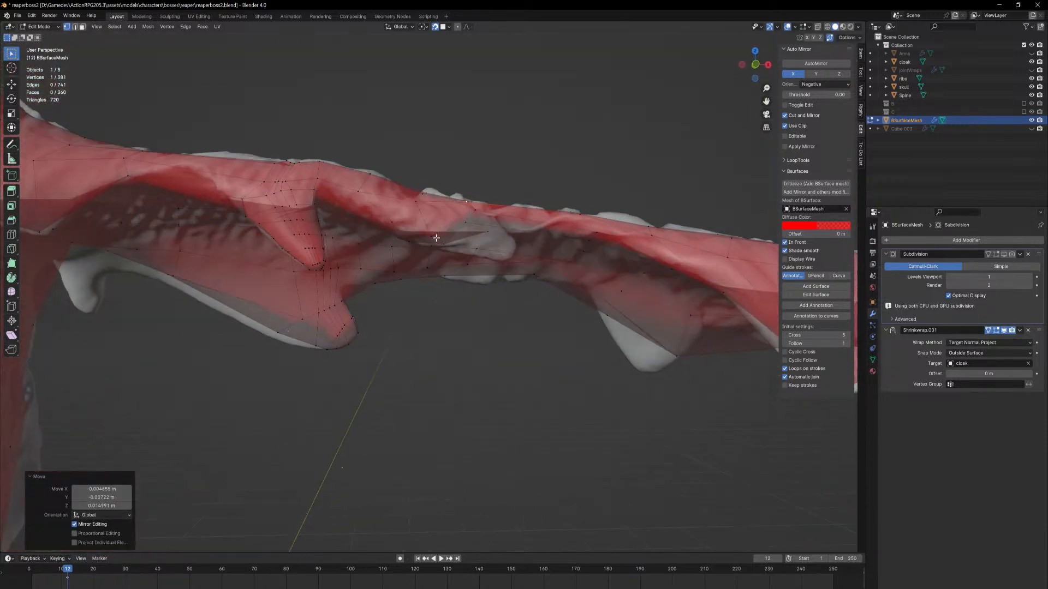
pyautogui.hotkey('ctrl', 'r')
pyautogui.rightClick(429, 235)
pyautogui.press('g')
pyautogui.click(436, 228)
# Extrude the face at the uncovered flap's root about 0.092 m along its normal into the flap
pyautogui.moveTo(419, 240); pyautogui.dragTo(387, 300, button='middle')
pyautogui.press('3')
pyautogui.click(425, 246)
pyautogui.press('e')
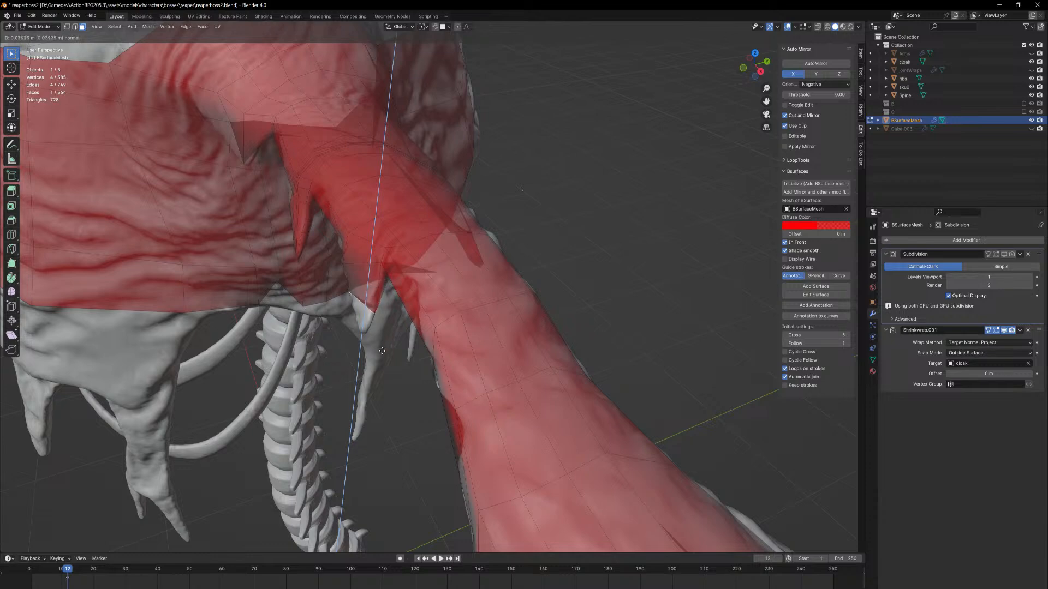
pyautogui.click(380, 358)
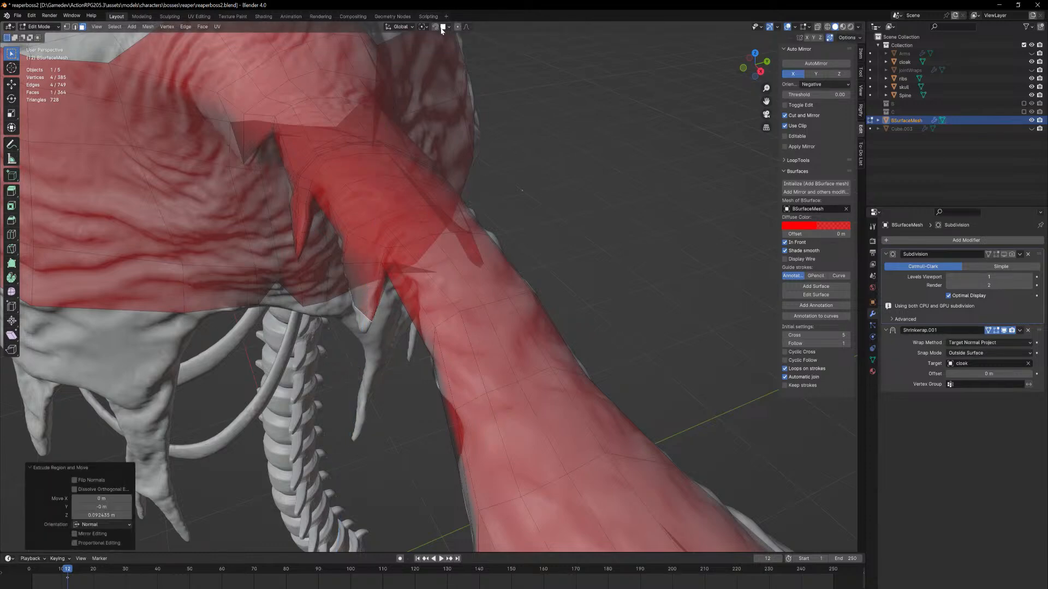
# Move the extruded end down to the flap's tip and shift its inner corner vertex onto the tip's lower edge
pyautogui.press('1')
pyautogui.moveTo(402, 246); pyautogui.dragTo(394, 322, button='middle')
pyautogui.scroll(3, 393, 332)
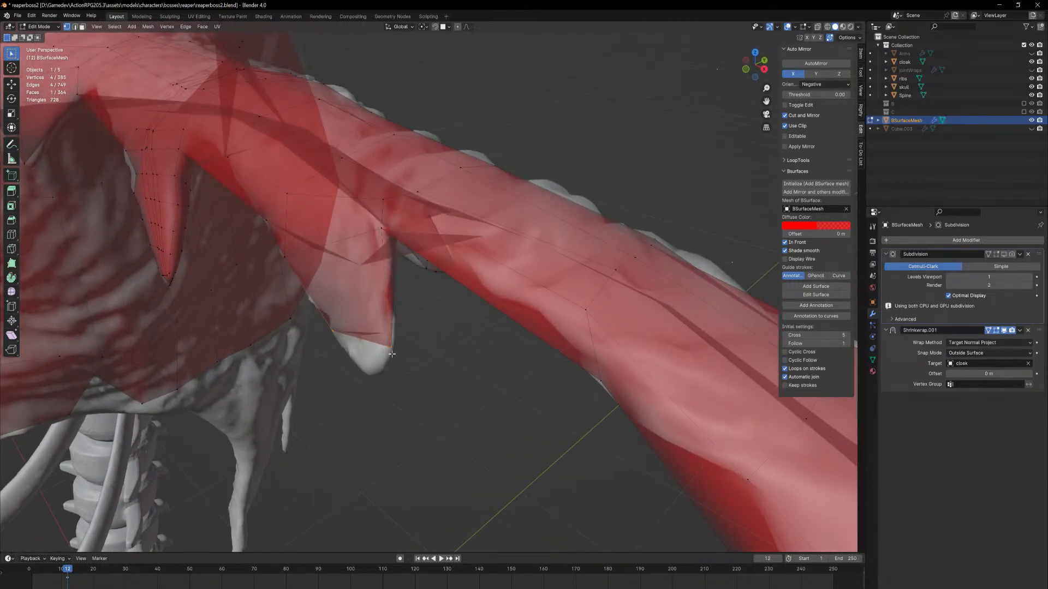
pyautogui.press('g')
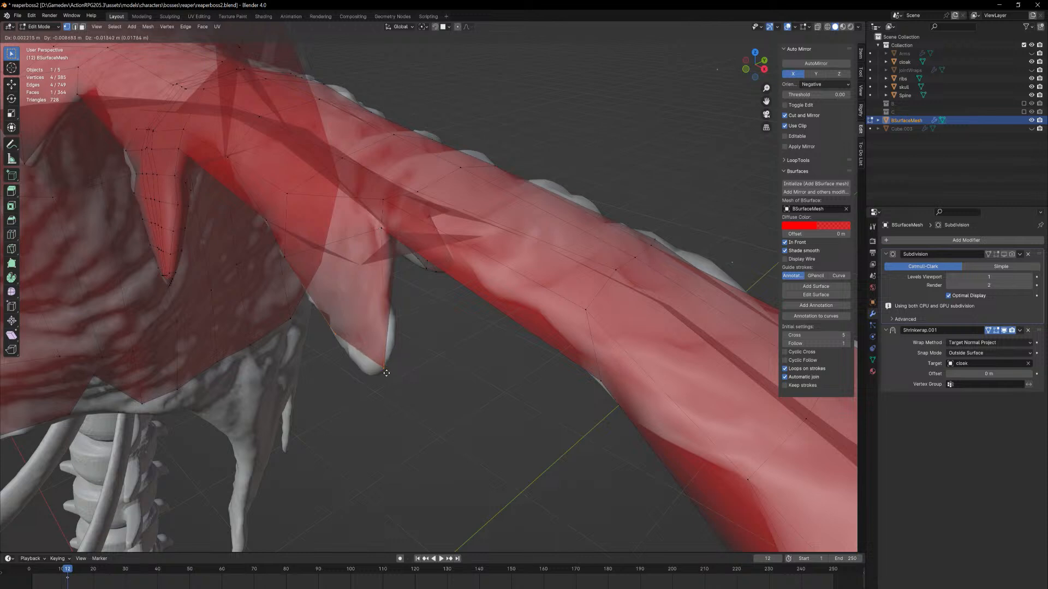
pyautogui.click(386, 375)
pyautogui.click(334, 335)
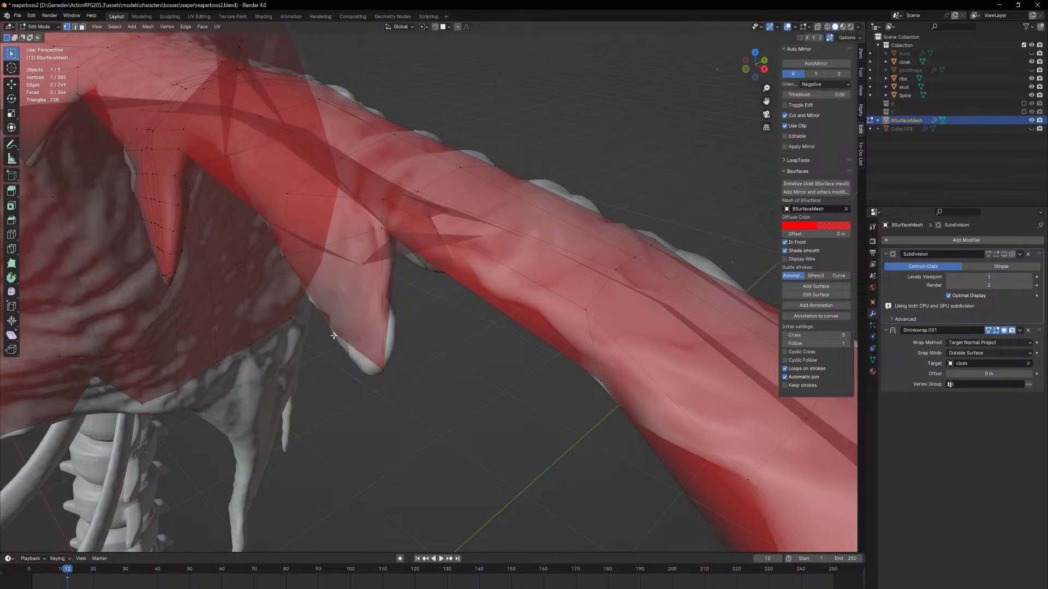
pyautogui.press('g')
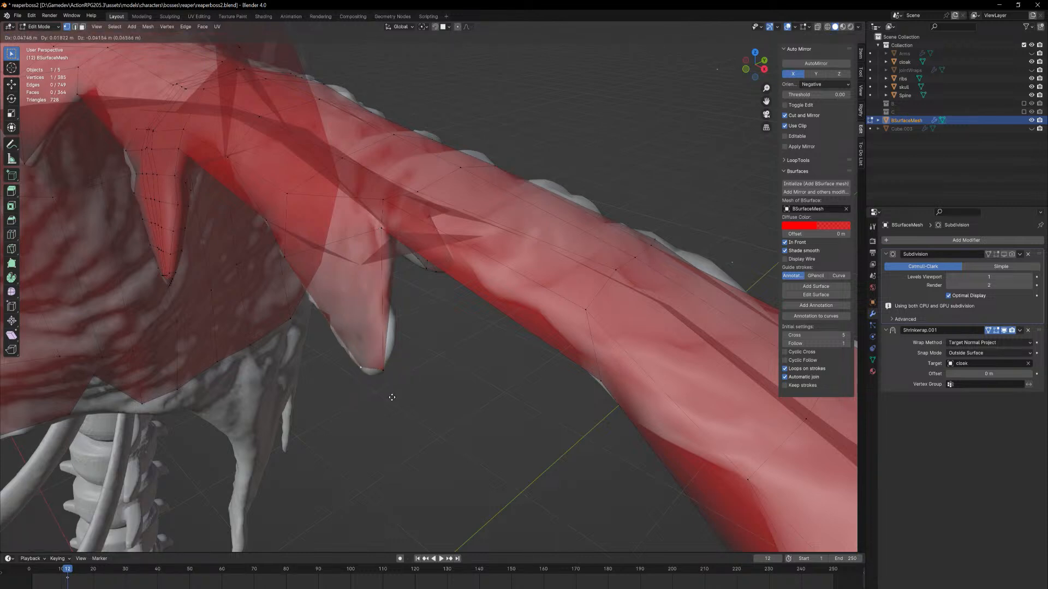
pyautogui.click(394, 410)
# Move the end vertices of the extruded flap outward to reach the cloak flap's pointed tip as seen from above
pyautogui.scroll(6, 393, 386)
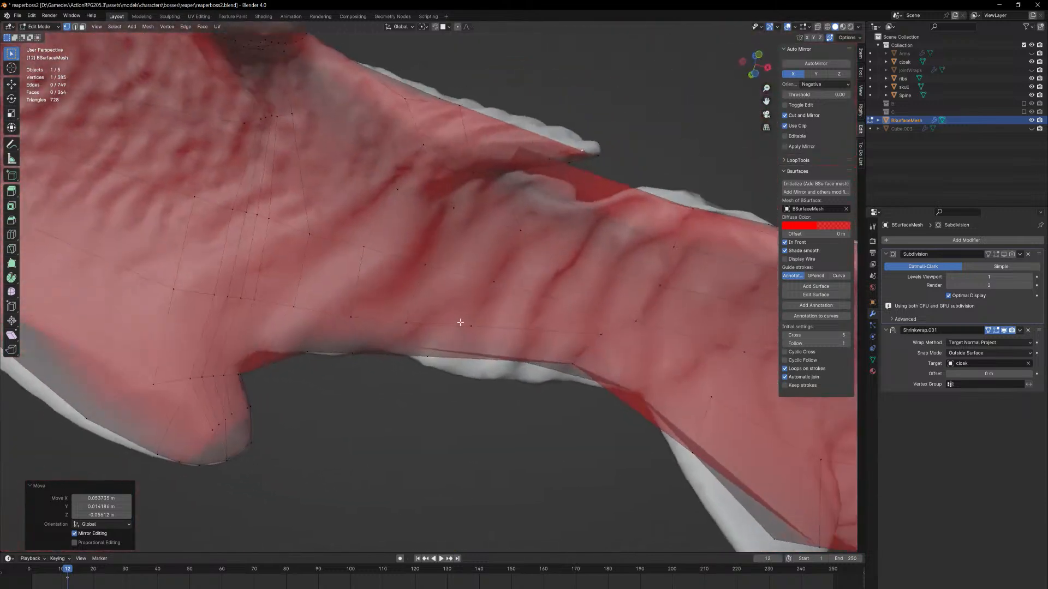
pyautogui.moveTo(460, 322); pyautogui.dragTo(491, 326, button='middle')
pyautogui.press('g')
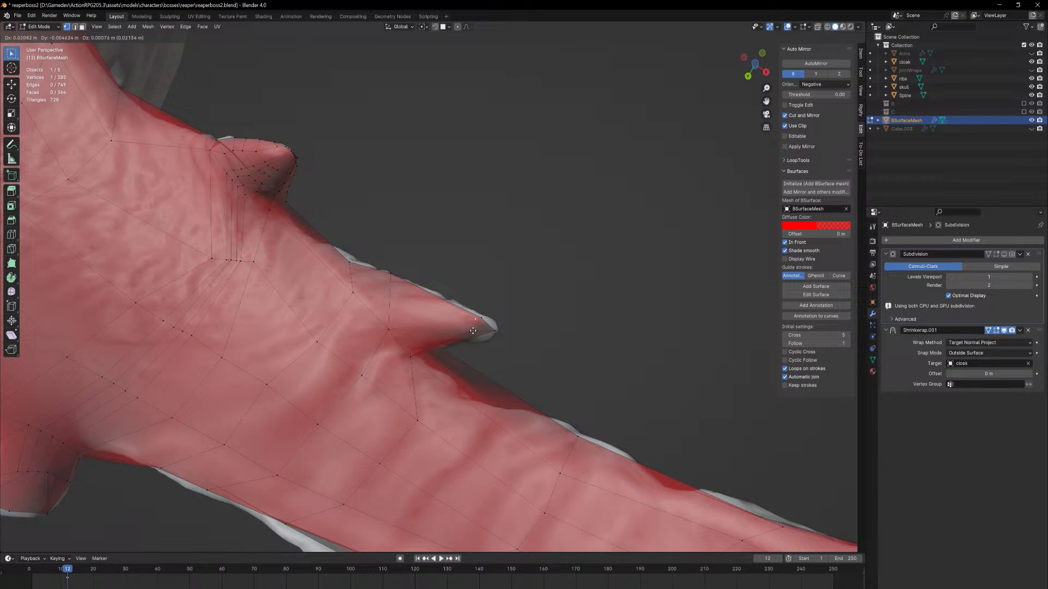
pyautogui.click(473, 331)
pyautogui.press('g')
pyautogui.click(482, 344)
# Examine how the extruded flap's end and the neighbouring flap fit the cloak from several angles
pyautogui.moveTo(482, 343); pyautogui.dragTo(556, 433, button='middle')
pyautogui.scroll(3, 554, 161)
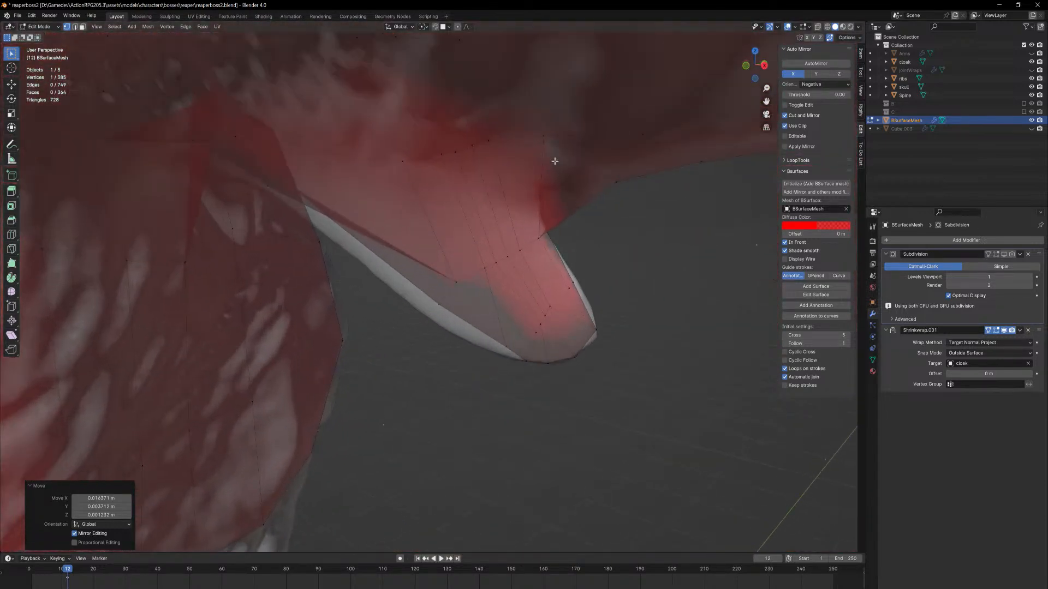
pyautogui.keyDown('ctrl'); pyautogui.moveTo(561, 178); pyautogui.dragTo(566, 257, button='middle'); pyautogui.keyUp('ctrl')
pyautogui.press('KP_Decimal')
pyautogui.keyDown('ctrl'); pyautogui.moveTo(439, 210); pyautogui.dragTo(442, 299, button='middle'); pyautogui.keyUp('ctrl')
pyautogui.click(420, 288)
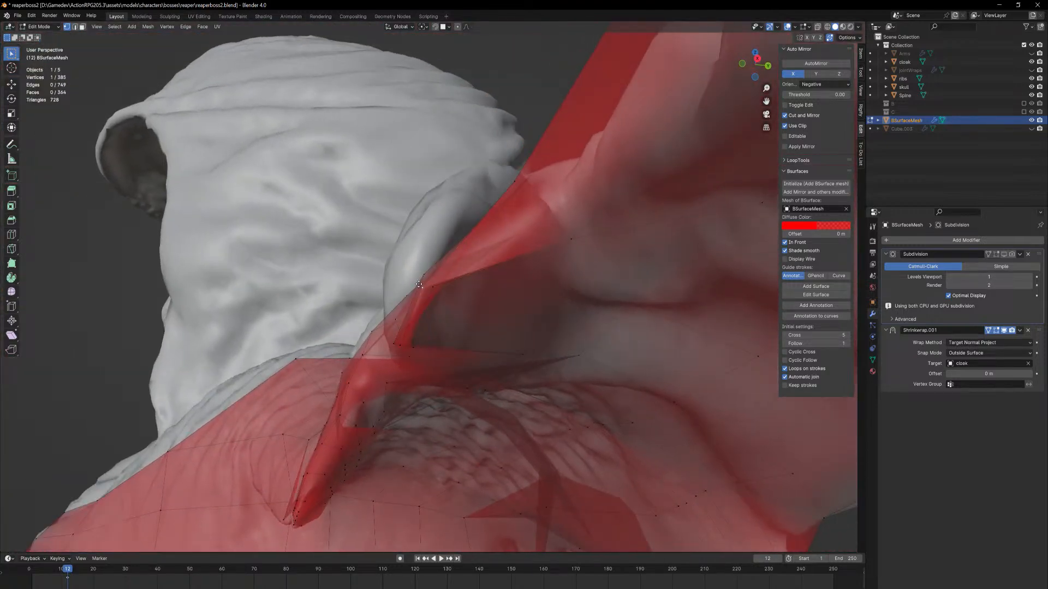
pyautogui.moveTo(414, 277)
pyautogui.mouseDown(button='middle')
pyautogui.moveTo(444, 297)
pyautogui.moveTo(428, 288)
pyautogui.moveTo(444, 297)
pyautogui.moveTo(399, 190)
pyautogui.moveTo(429, 280)
pyautogui.mouseUp(button='middle')
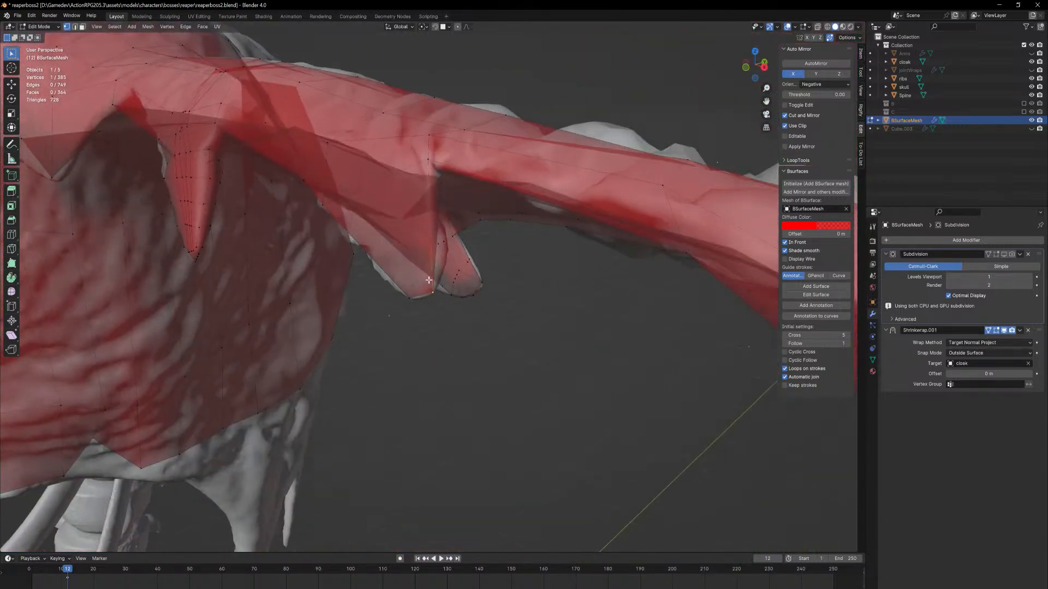
# Try adding five loop cuts across the extruded flap and shifting one of its end vertices
pyautogui.click(370, 251)
pyautogui.rightClick(370, 249)
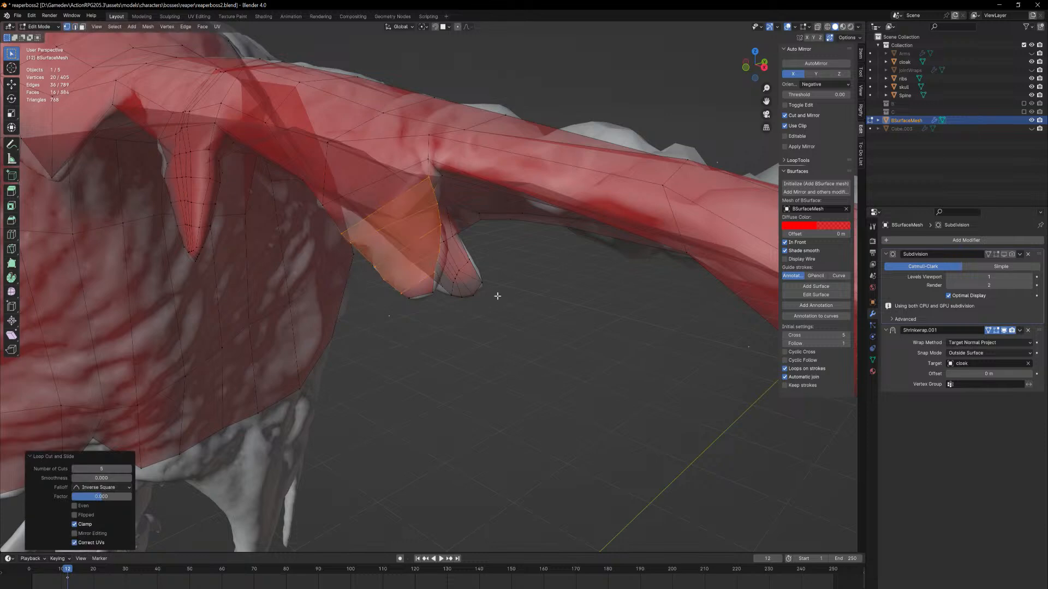
pyautogui.click(496, 298)
pyautogui.moveTo(523, 364); pyautogui.dragTo(452, 263, button='middle')
pyautogui.hotkey('ctrl', 'z')
pyautogui.hotkey('ctrl', 'z')
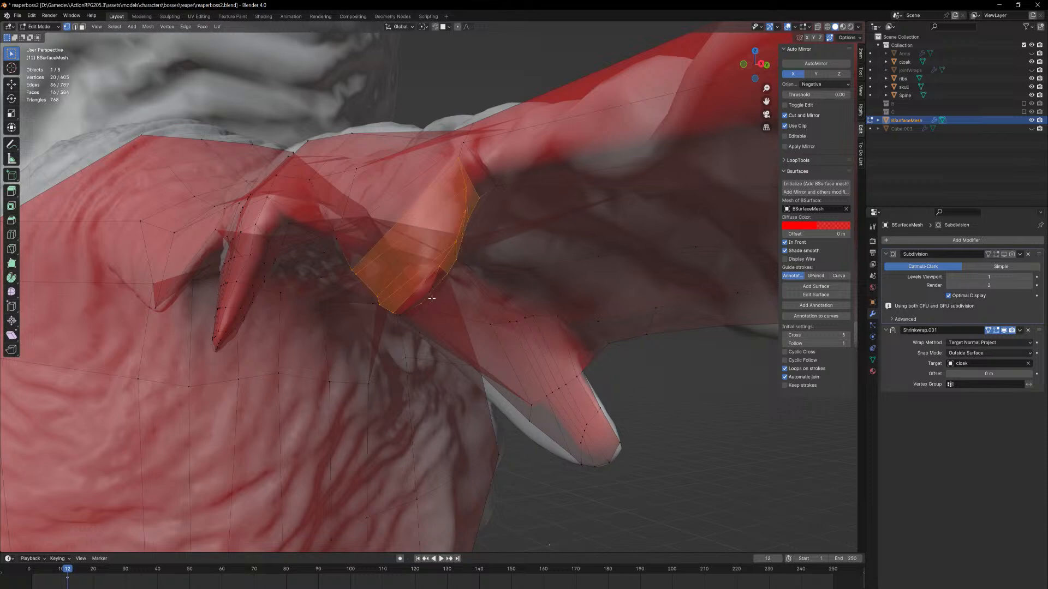
pyautogui.press('g')
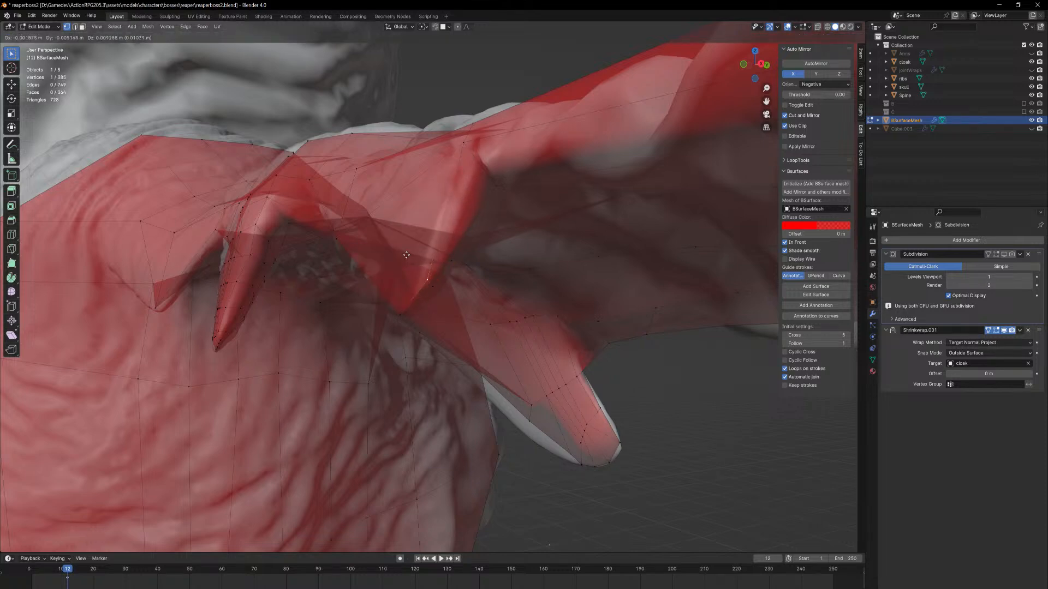
pyautogui.click(402, 251)
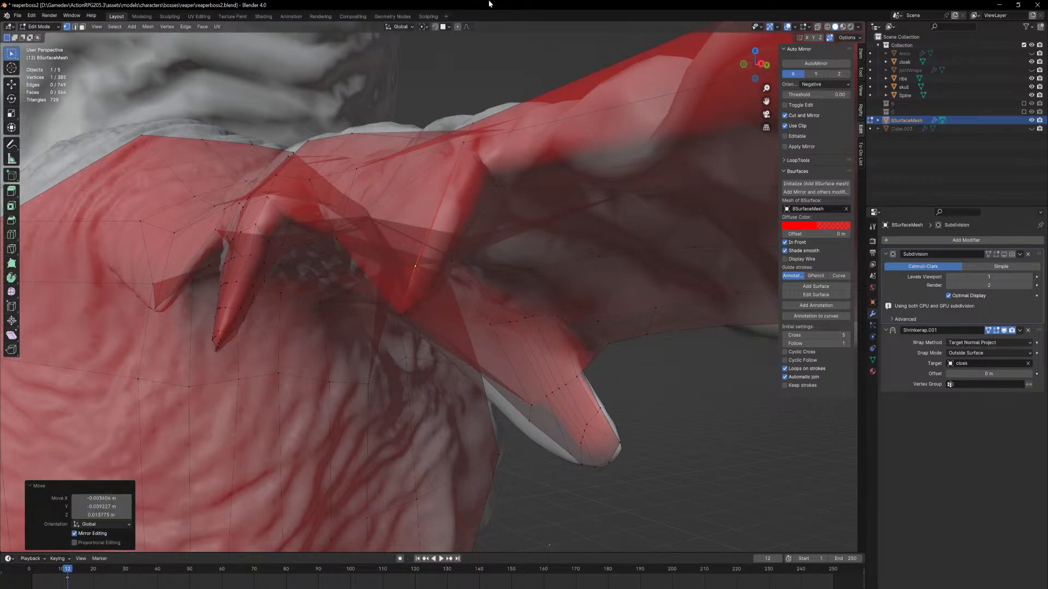
pyautogui.hotkey('ctrl', 'z')
# Move the end vertices of the extruded flap onto the surface of the cloak flap's rounded tip
pyautogui.moveTo(411, 194); pyautogui.dragTo(442, 271, button='middle')
pyautogui.press('g')
pyautogui.click(441, 276)
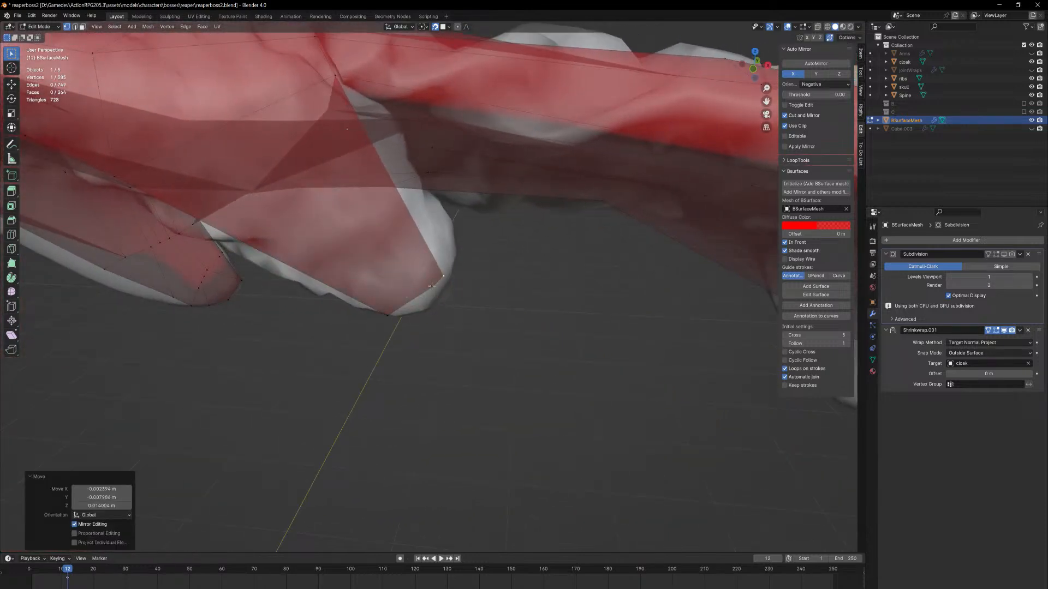
pyautogui.click(388, 316)
pyautogui.press('g')
pyautogui.click(387, 312)
pyautogui.moveTo(437, 305); pyautogui.dragTo(390, 217, button='middle')
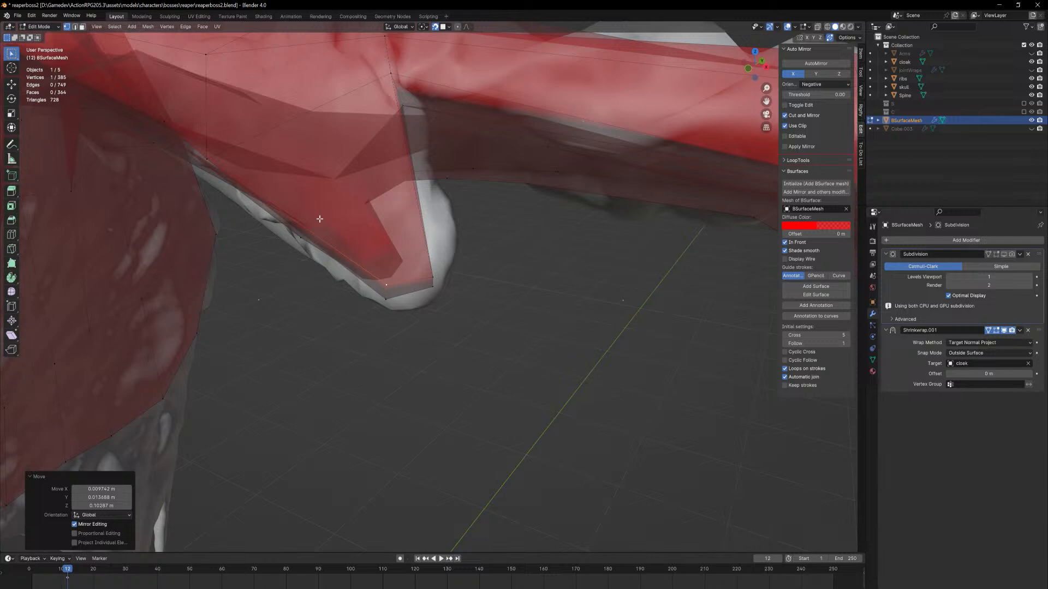
# Add four evenly spaced loop cuts across the length of the extruded flap
pyautogui.hotkey('ctrl', 'r')
pyautogui.scroll(3, 311, 225)
pyautogui.click(312, 227)
pyautogui.rightClick(312, 227)
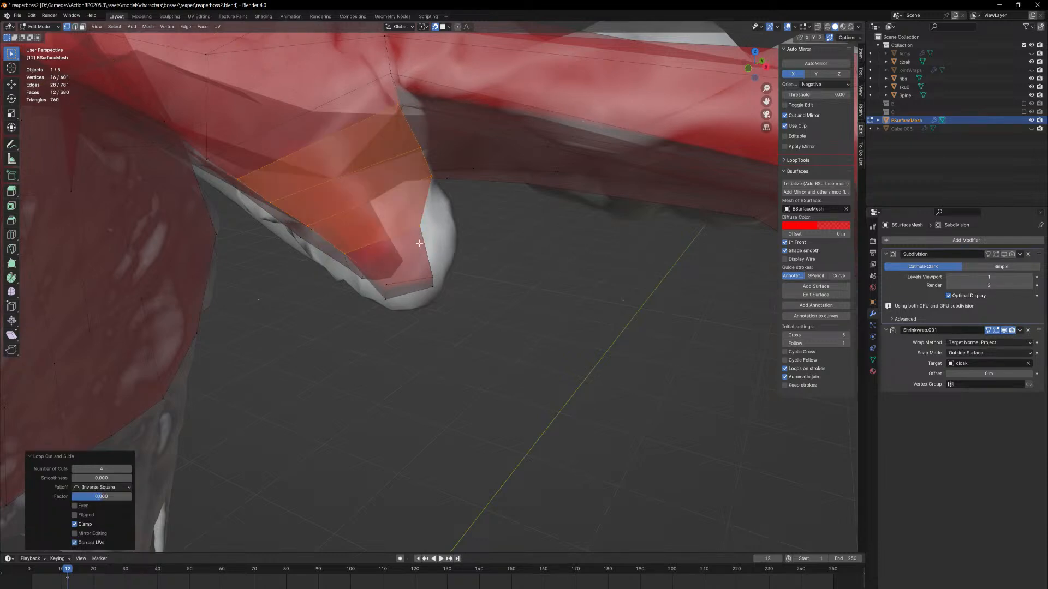
pyautogui.moveTo(422, 203)
pyautogui.mouseDown(button='middle')
pyautogui.moveTo(386, 240)
pyautogui.moveTo(411, 189)
pyautogui.mouseUp(button='middle')
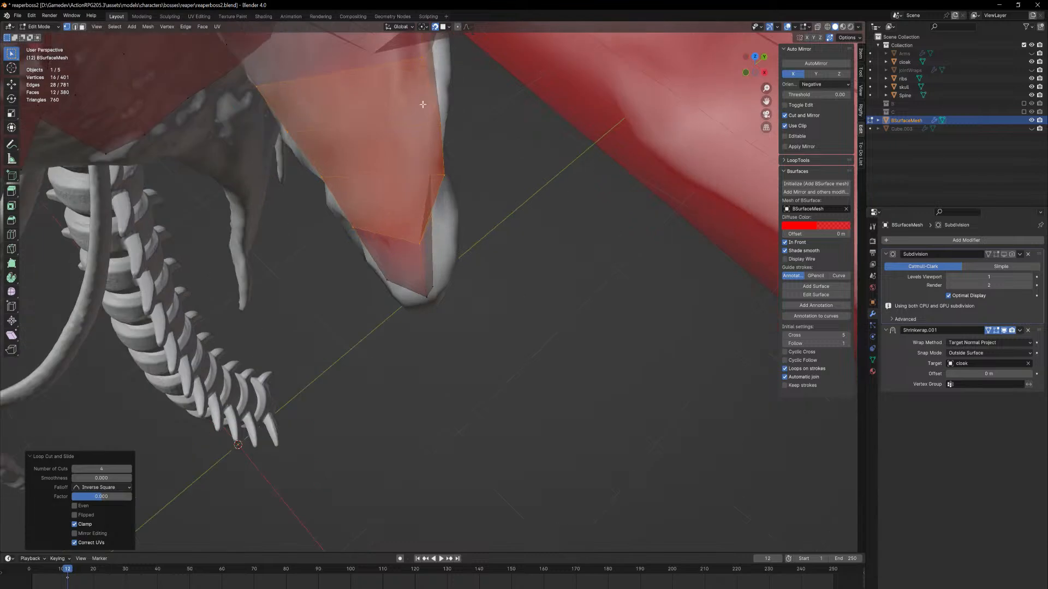
# Move the upper loop-cut vertices on the flap's outer edge outward onto the cloak's contour
pyautogui.scroll(-3, 423, 104)
pyautogui.moveTo(424, 104); pyautogui.dragTo(428, 196, button='middle')
pyautogui.click(430, 217)
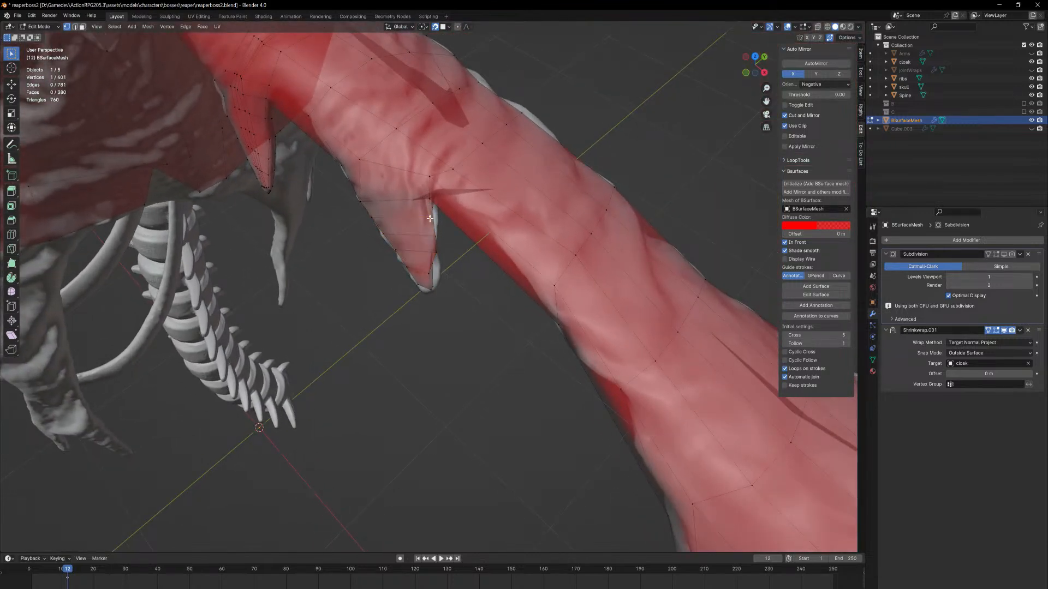
pyautogui.press('g')
pyautogui.click(435, 217)
pyautogui.press('g')
pyautogui.click(436, 235)
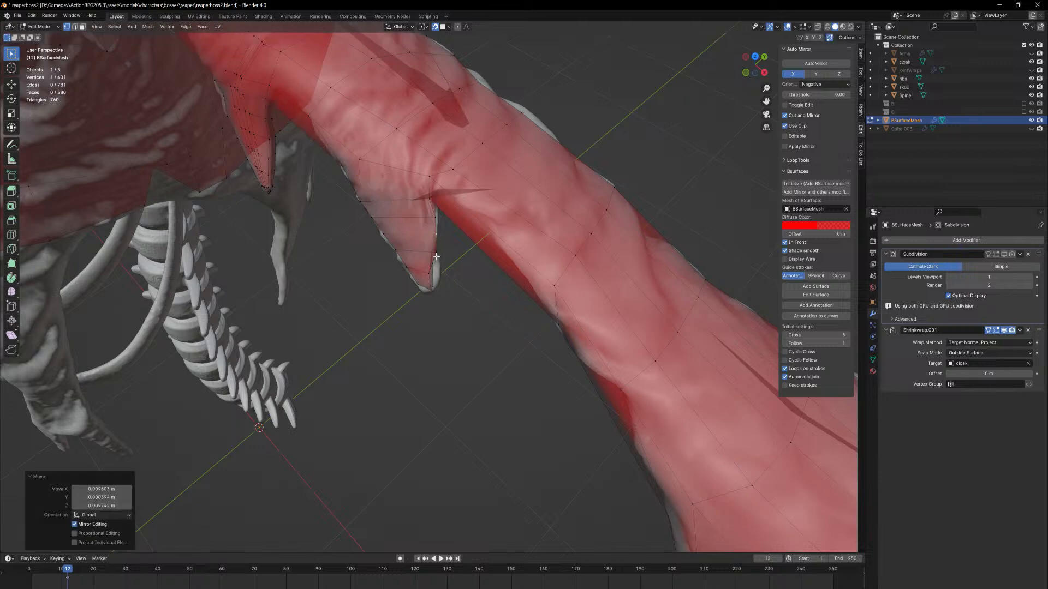
# Move the lowest outer-edge vertex outward and pull both tip vertices down to match the cloak flap's rounded end
pyautogui.scroll(3, 445, 280)
pyautogui.scroll(2, 434, 246)
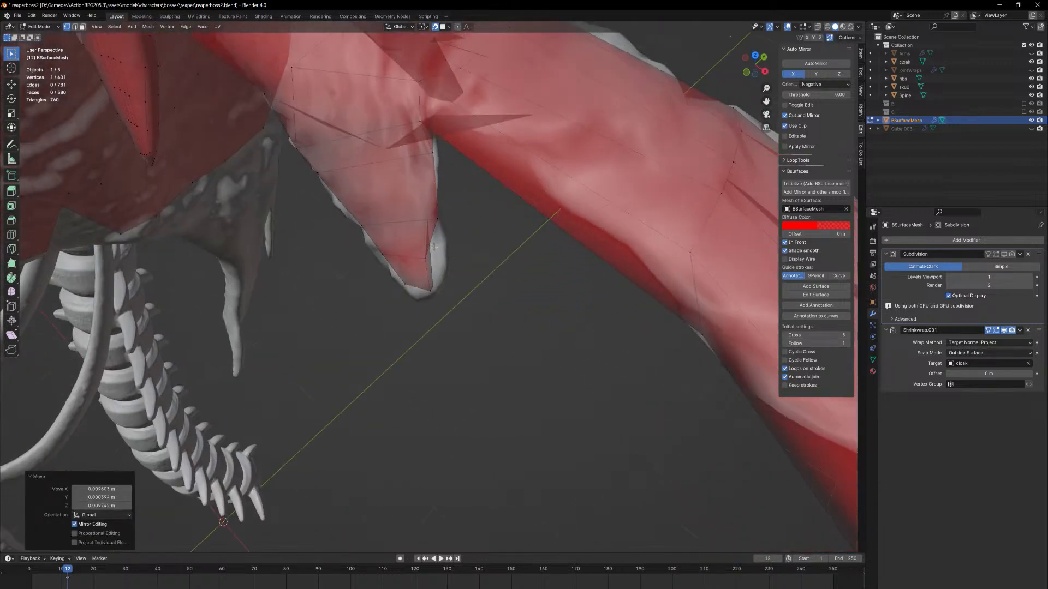
pyautogui.press('g')
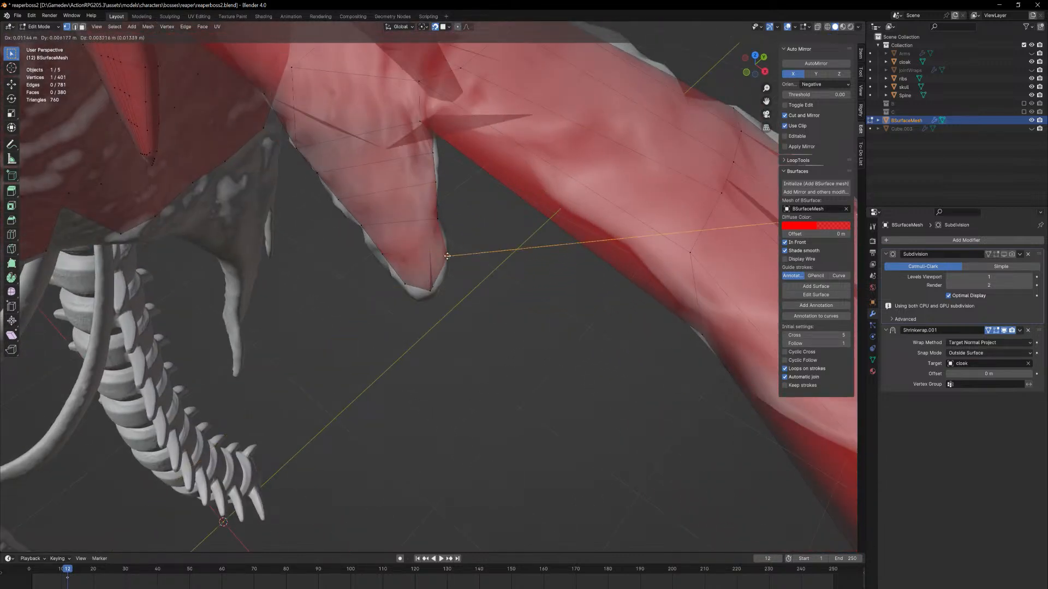
pyautogui.click(443, 257)
pyautogui.press('g')
pyautogui.press('z')
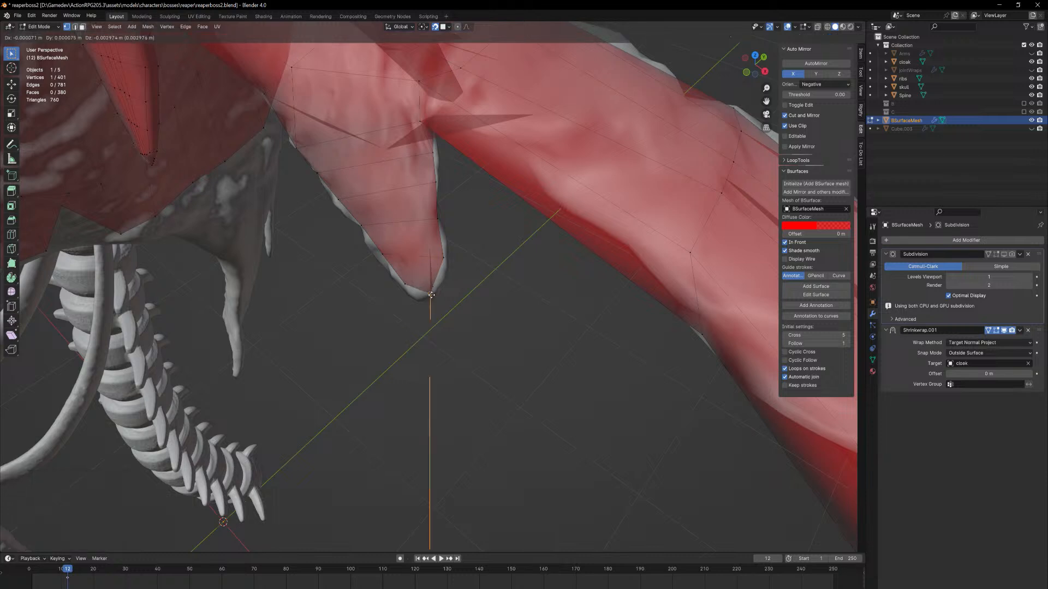
pyautogui.click(433, 297)
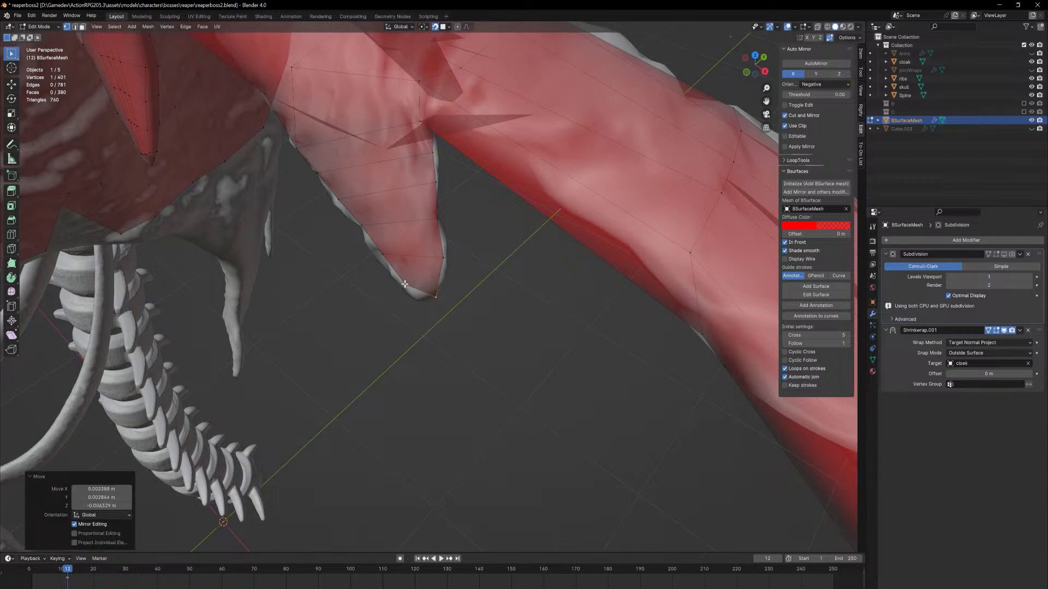
pyautogui.press('g')
pyautogui.click(410, 291)
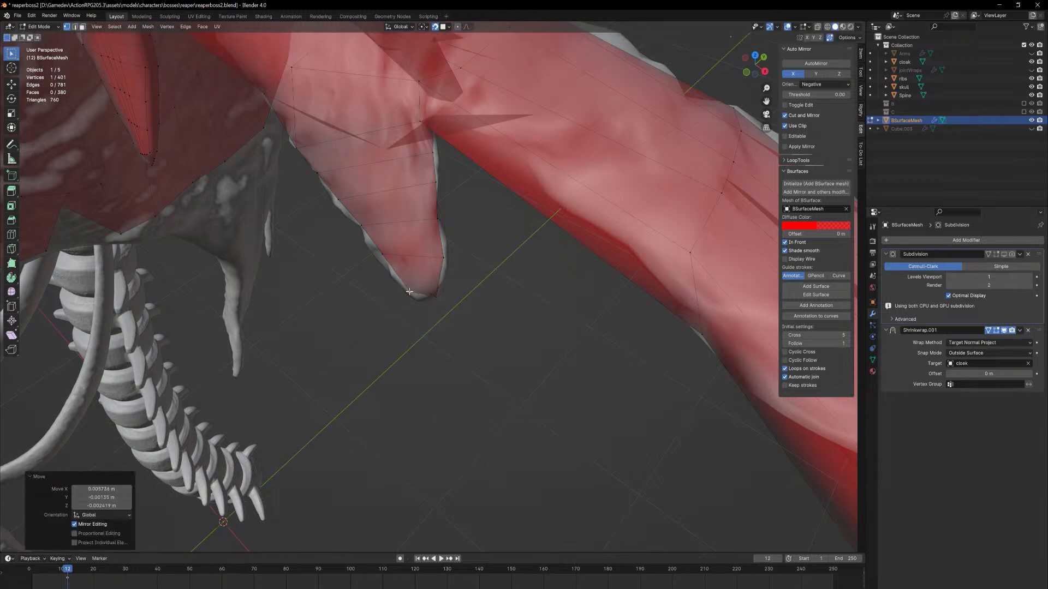
# Move the vertices along the extruded flap's outer edge onto the contour of the cloak flap
pyautogui.press('g')
pyautogui.click(378, 254)
pyautogui.press('g')
pyautogui.click(339, 189)
pyautogui.press('g')
pyautogui.click(336, 206)
# Pull the vertex at the base of the flap's lower edge down onto the cloak's rim
pyautogui.moveTo(336, 206); pyautogui.dragTo(393, 187, button='middle')
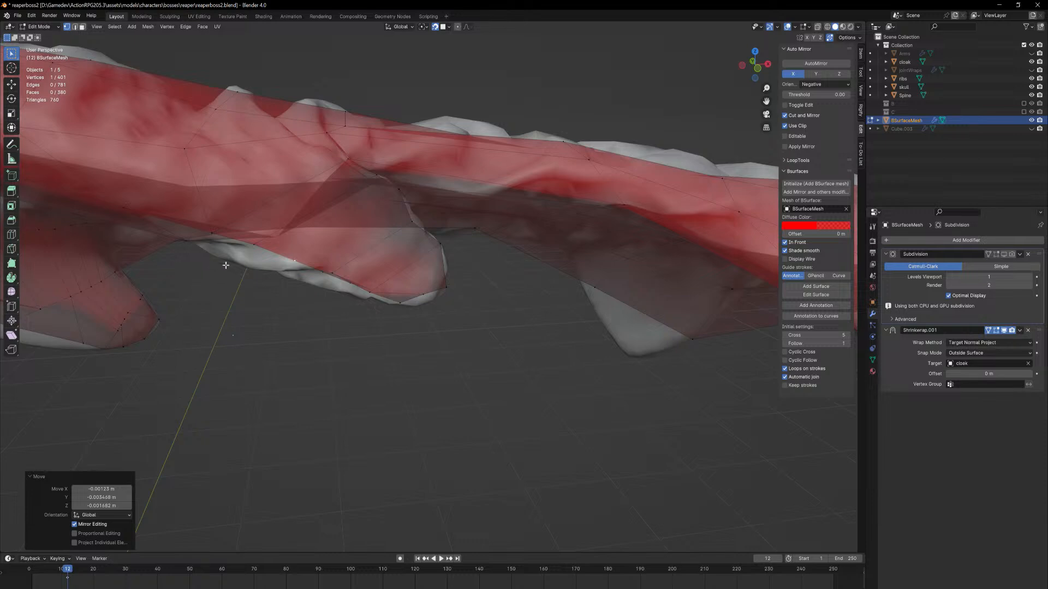
pyautogui.click(253, 247)
pyautogui.press('g')
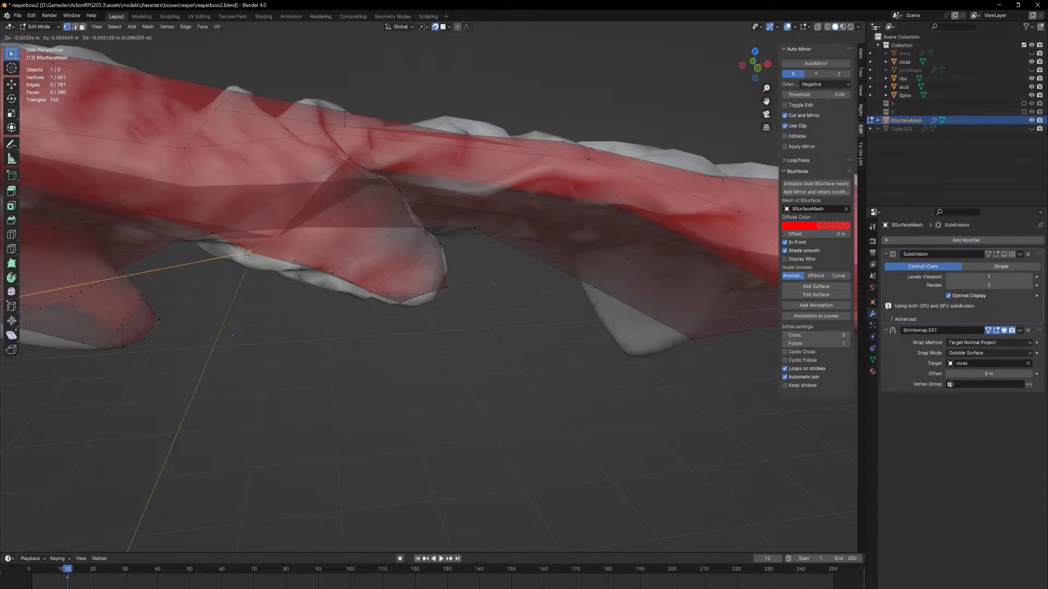
pyautogui.click(251, 260)
pyautogui.moveTo(336, 286); pyautogui.dragTo(339, 273, button='middle')
# Reposition the vertices on the flap's upper face from its base toward the tip so they follow the cloak surface
pyautogui.moveTo(363, 229); pyautogui.dragTo(293, 187, button='middle')
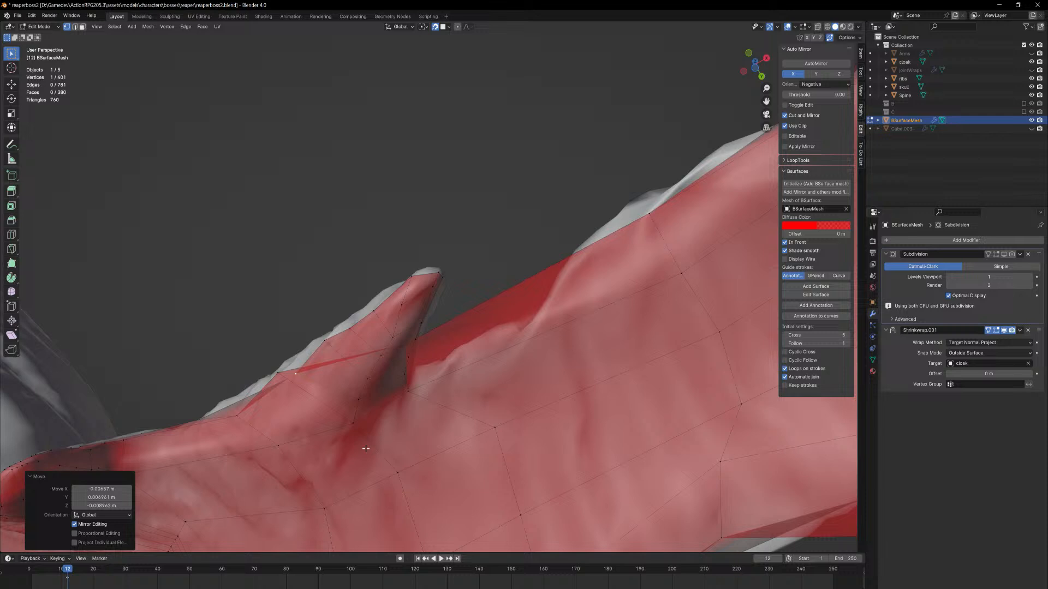
pyautogui.click(358, 397)
pyautogui.press('g')
pyautogui.click(311, 388)
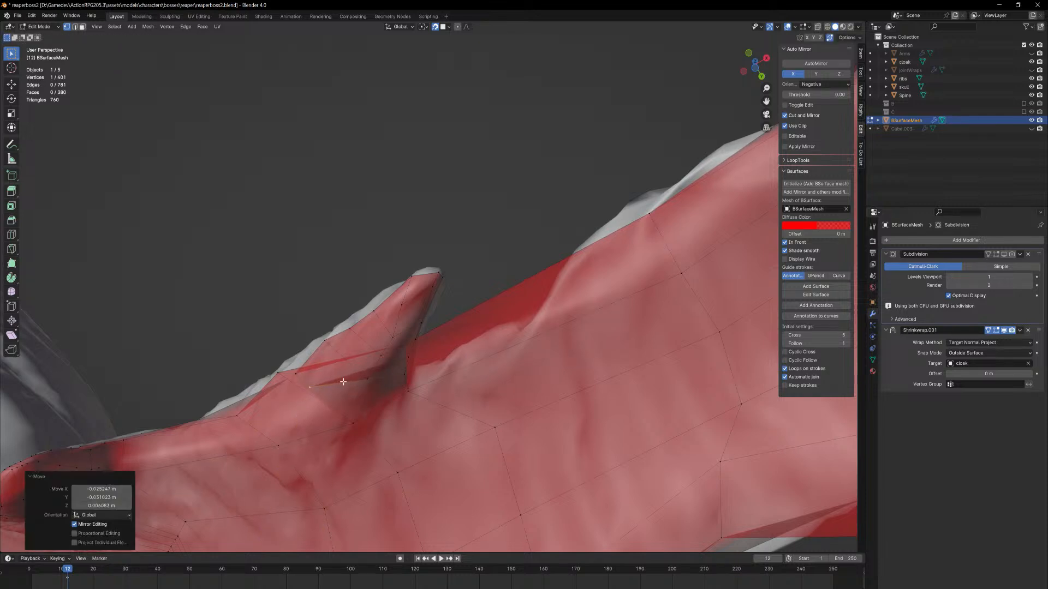
pyautogui.press('g')
pyautogui.click(397, 361)
pyautogui.press('g')
pyautogui.click(357, 338)
pyautogui.press('g')
pyautogui.click(382, 323)
pyautogui.press('g')
pyautogui.click(398, 280)
# Shift the inner row of flap vertices outward into an even line running from the tip to the sleeve
pyautogui.moveTo(397, 280); pyautogui.dragTo(347, 329, button='middle')
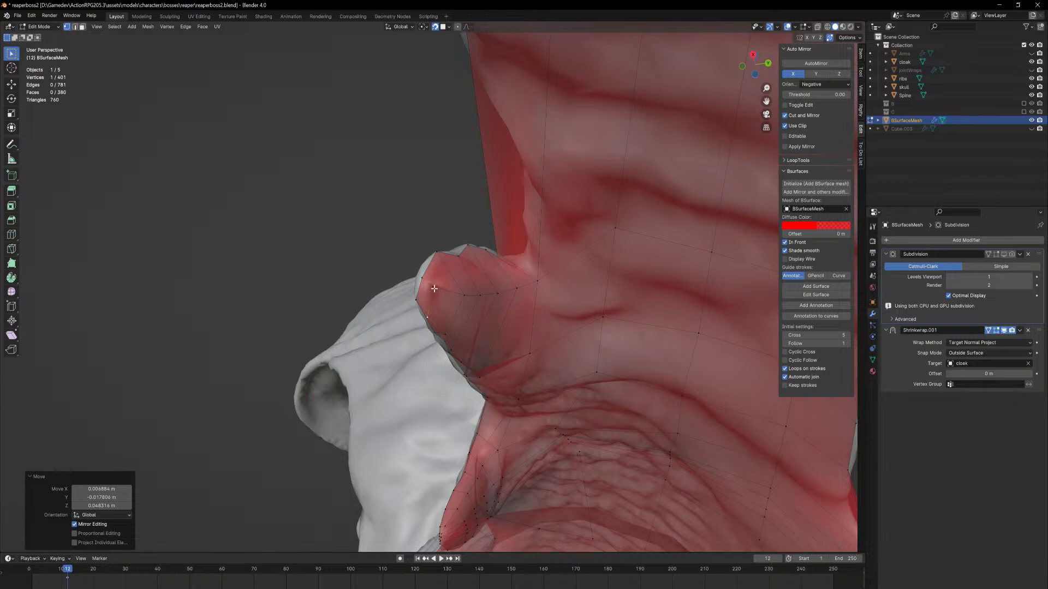
pyautogui.press('g')
pyautogui.click(470, 299)
pyautogui.press('g')
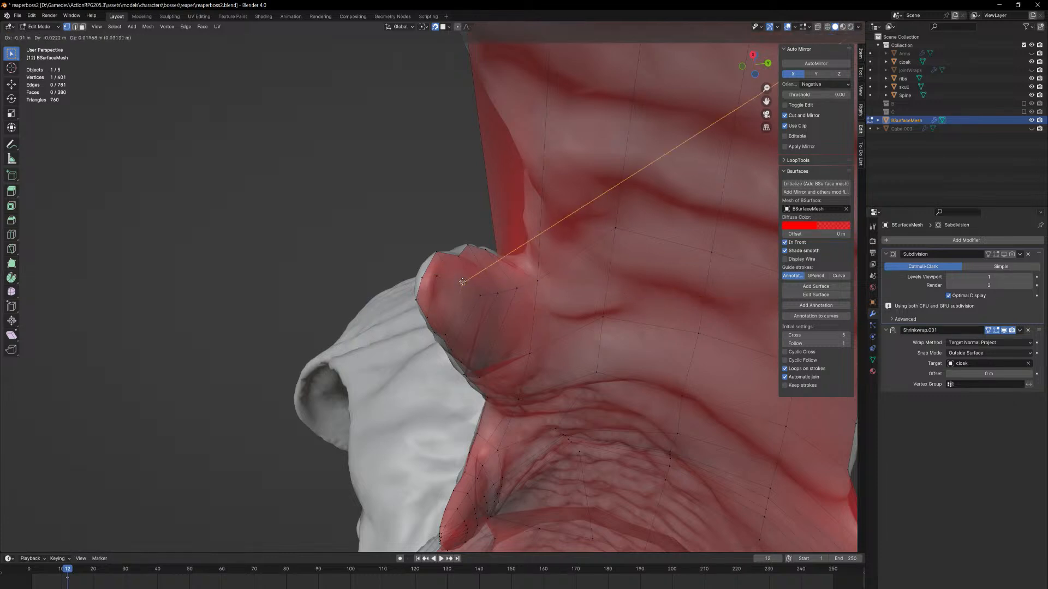
pyautogui.click(479, 297)
pyautogui.press('g')
pyautogui.click(477, 280)
pyautogui.press('g')
pyautogui.click(509, 288)
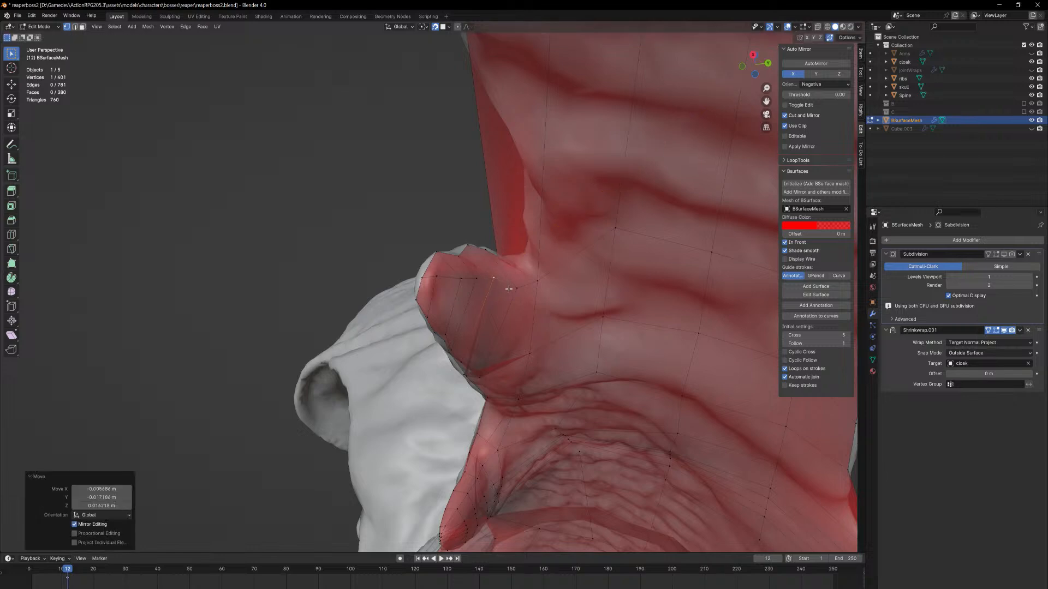
pyautogui.press('g')
pyautogui.click(518, 291)
# Nudge the vertex at the flap's tip to sit on the rounded end of the cloak flap
pyautogui.moveTo(516, 291); pyautogui.dragTo(568, 310, button='middle')
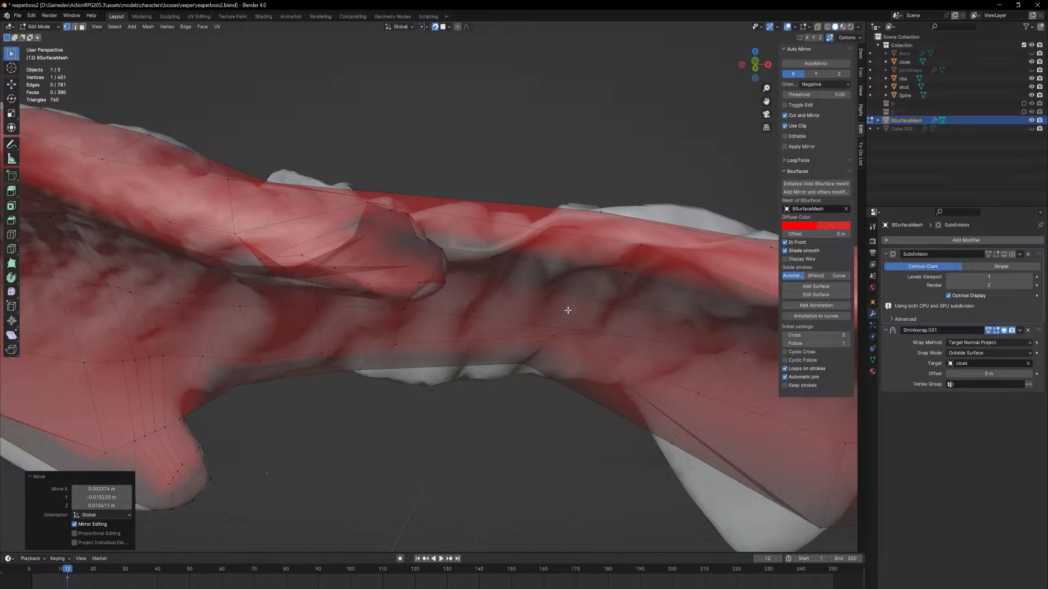
pyautogui.press('g')
pyautogui.click(437, 275)
pyautogui.moveTo(437, 276); pyautogui.dragTo(423, 267, button='middle')
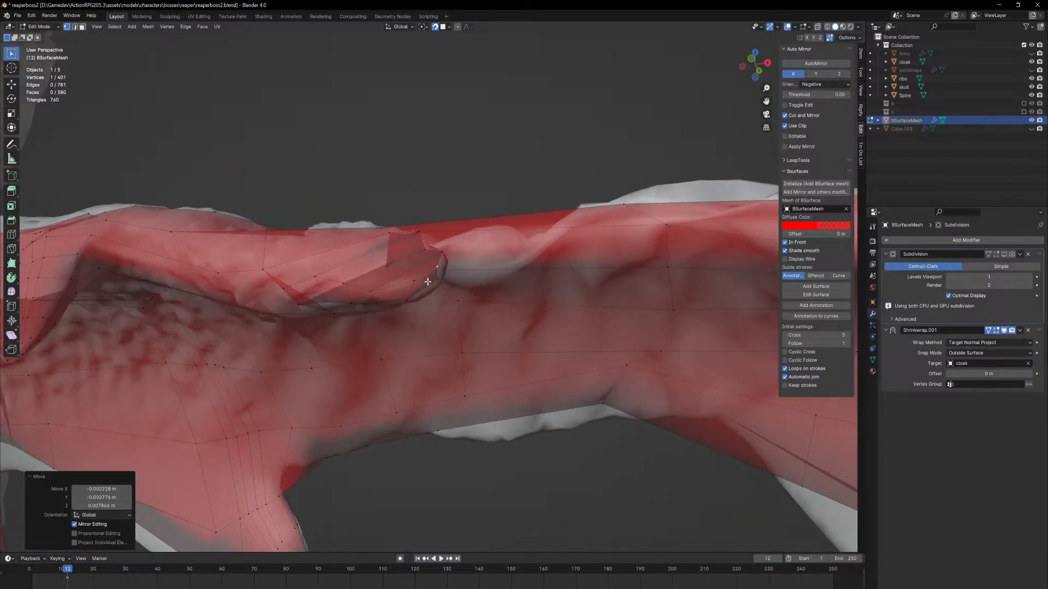
# Extrude the face at the flap's tip about 0.0105 m along its normal and switch snapping on
pyautogui.press('3')
pyautogui.click(428, 281)
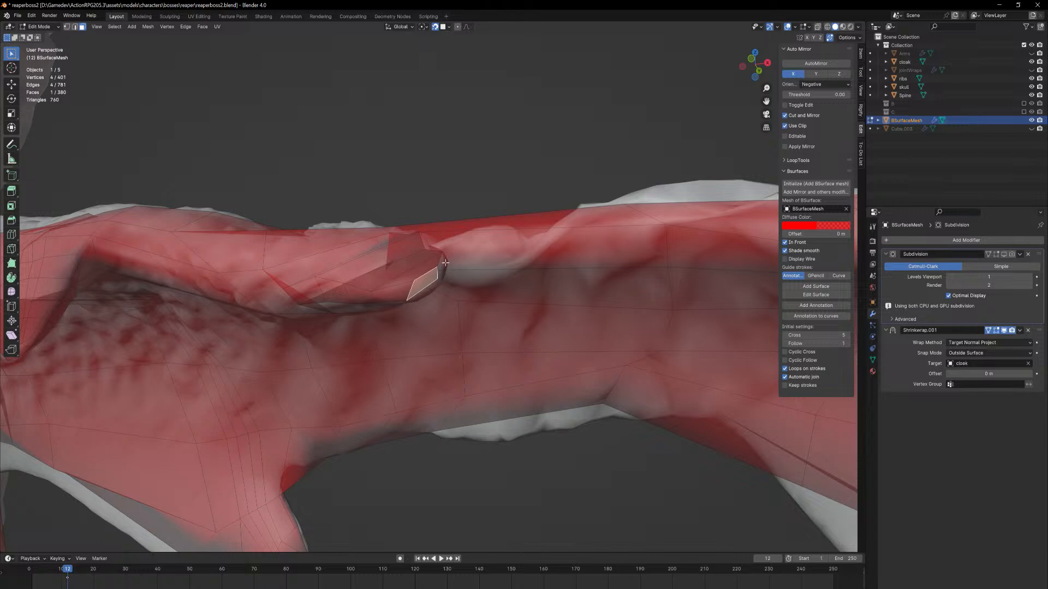
pyautogui.moveTo(447, 275); pyautogui.dragTo(480, 313, button='middle')
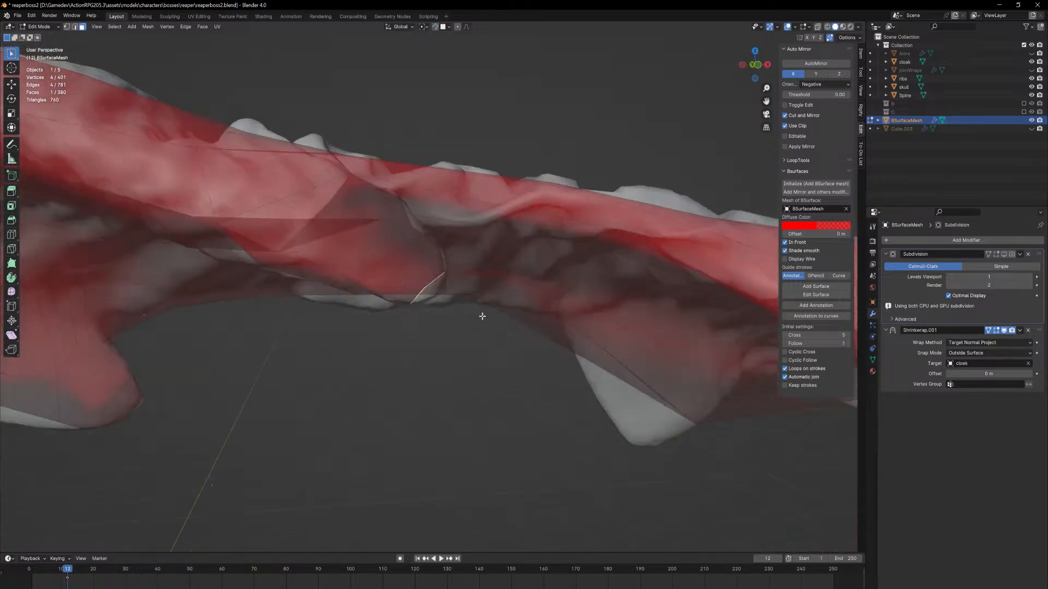
pyautogui.press('e')
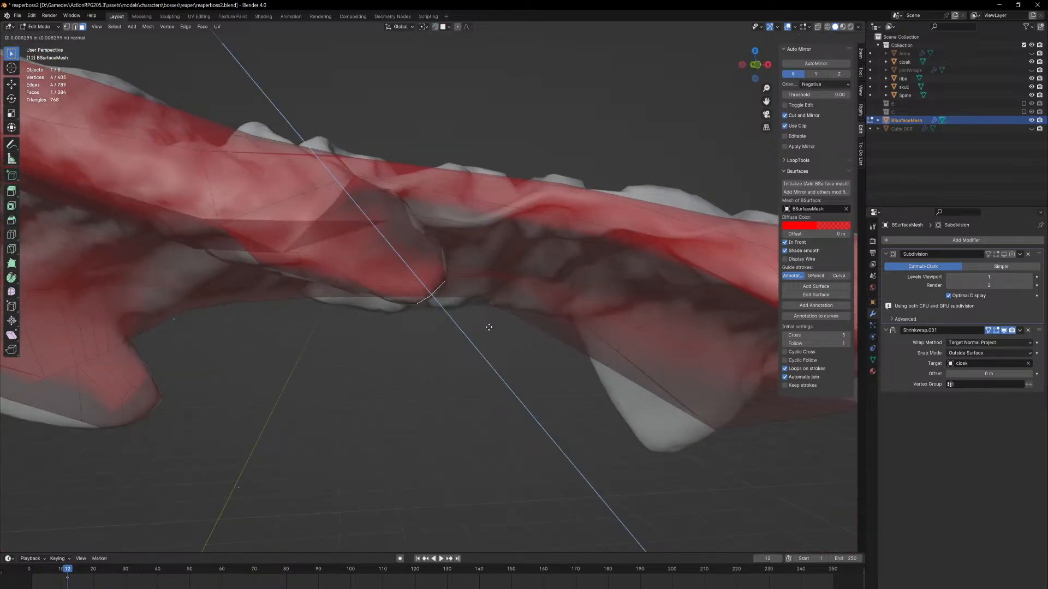
pyautogui.click(491, 331)
pyautogui.moveTo(491, 333); pyautogui.dragTo(450, 299, button='middle')
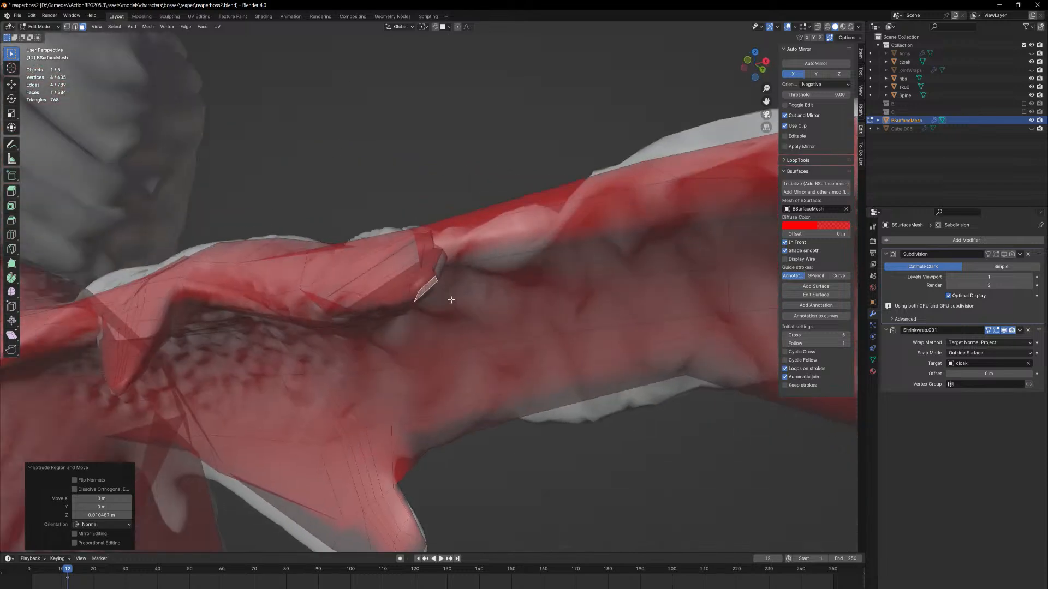
pyautogui.click(434, 27)
# Examine the sleeve mesh and its flaps from several sides in Object Mode
pyautogui.press('Tab')
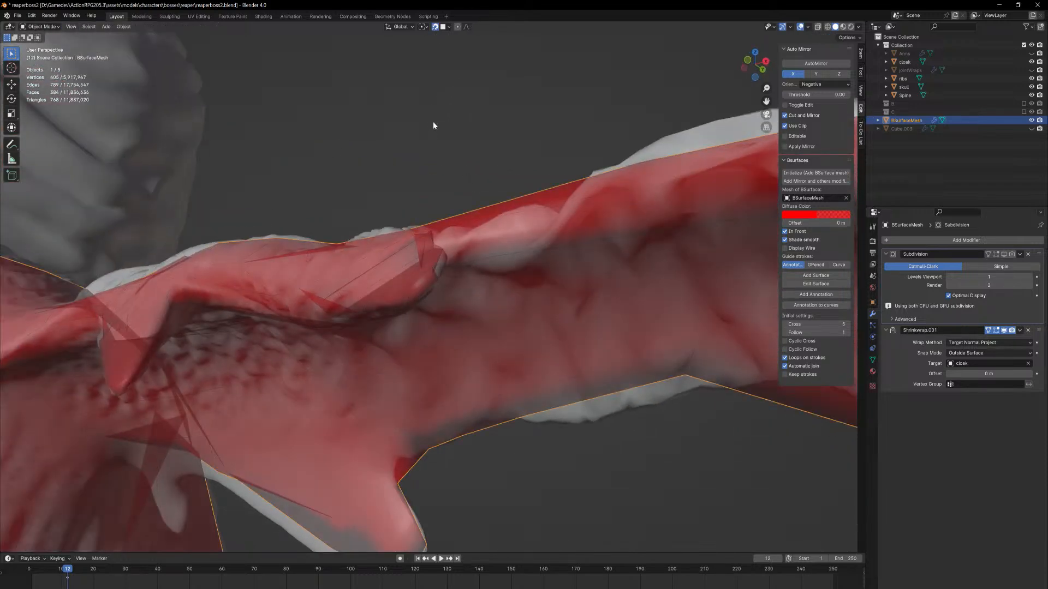
pyautogui.moveTo(434, 121); pyautogui.dragTo(461, 529, button='middle')
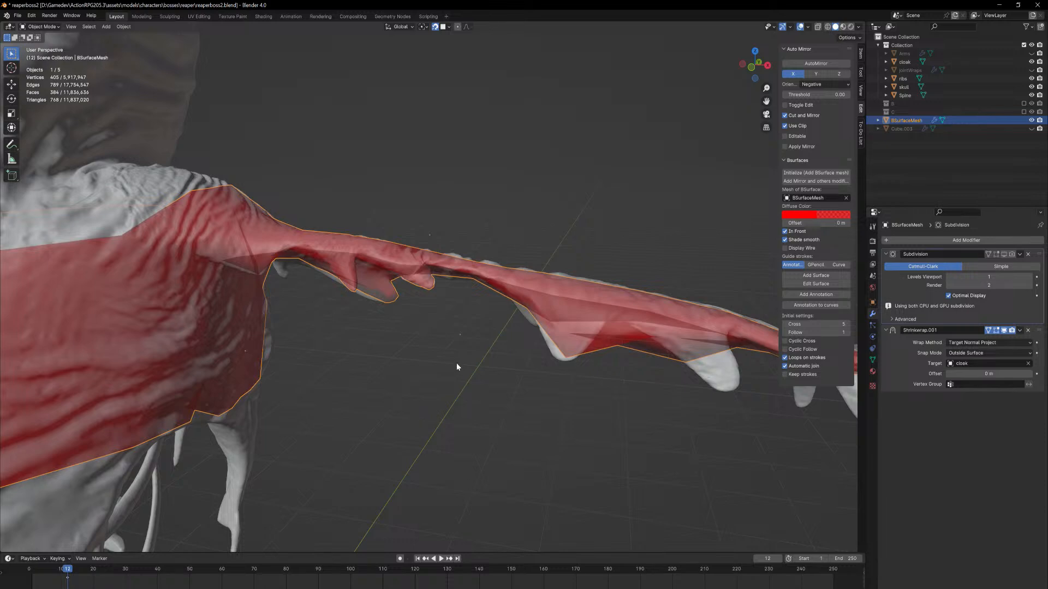
pyautogui.moveTo(456, 362); pyautogui.dragTo(346, 353, button='middle')
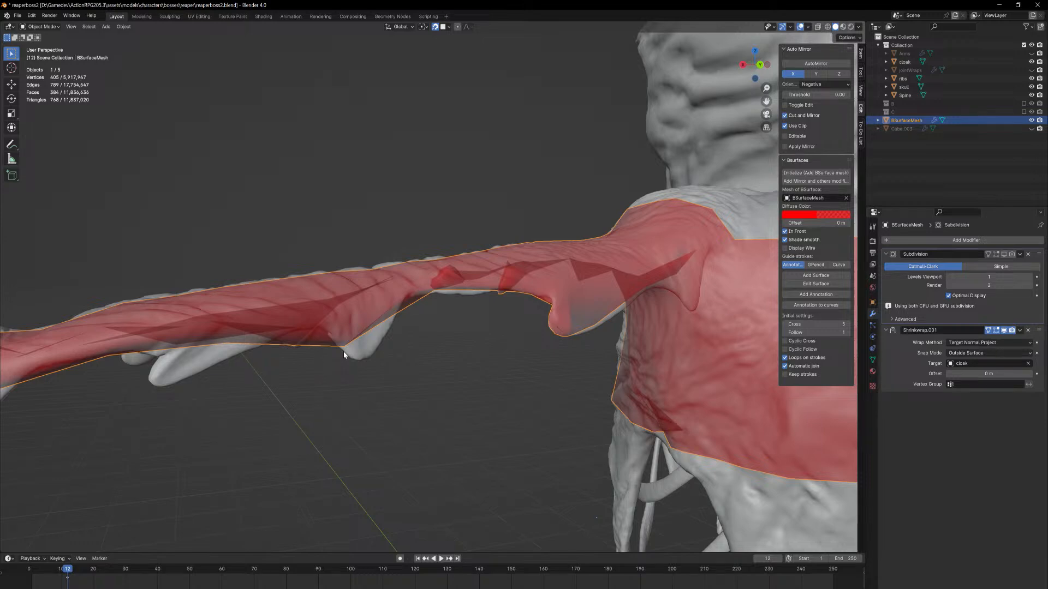
pyautogui.moveTo(411, 313); pyautogui.dragTo(557, 366, button='middle')
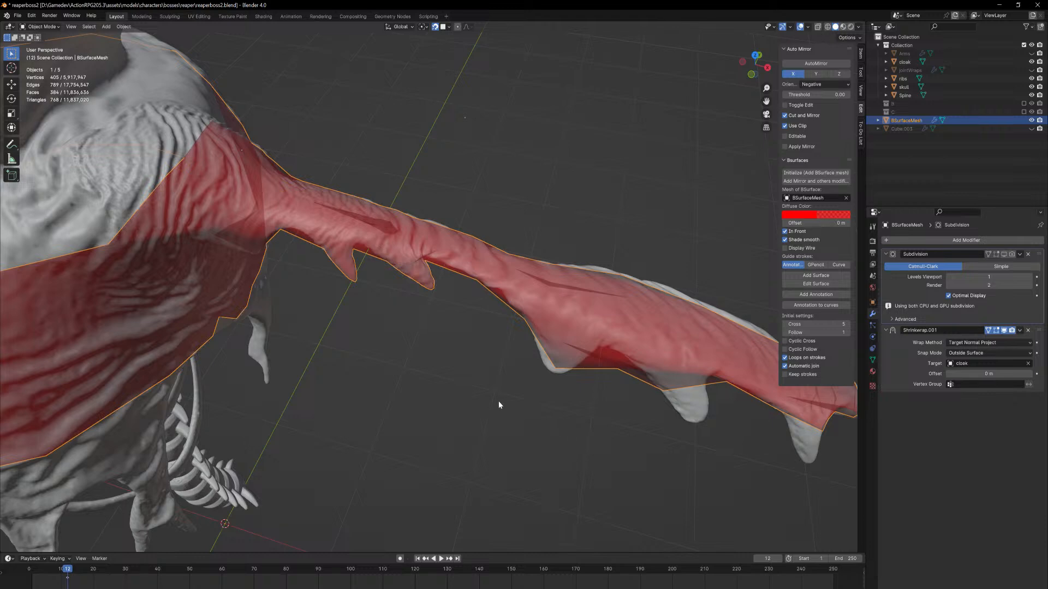
pyautogui.moveTo(499, 405); pyautogui.dragTo(494, 387, button='middle')
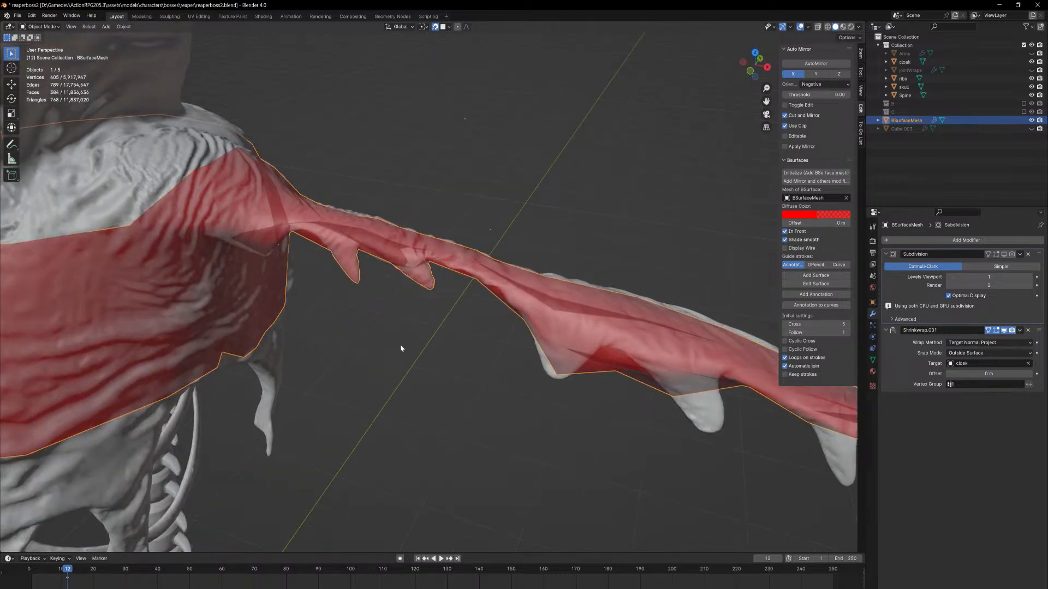
pyautogui.moveTo(401, 344); pyautogui.dragTo(461, 382, button='middle')
# Add one centred loop cut around the sleeve beyond the finished flaps and scale the new loop up slightly
pyautogui.press('Tab')
pyautogui.rightClick(414, 323)
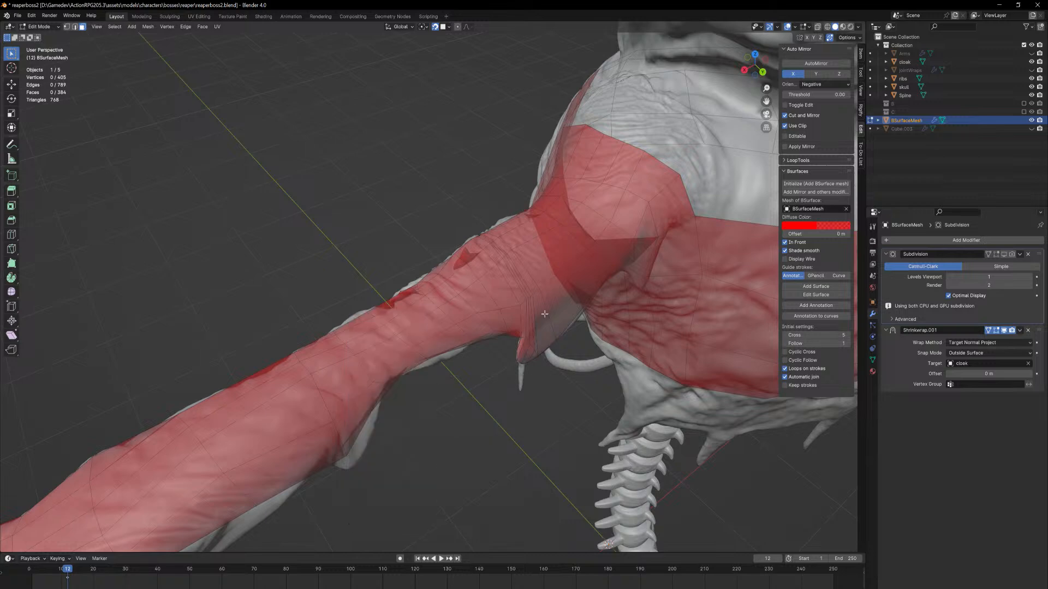
pyautogui.hotkey('ctrl', 'r')
pyautogui.click(426, 329)
pyautogui.rightClick(426, 330)
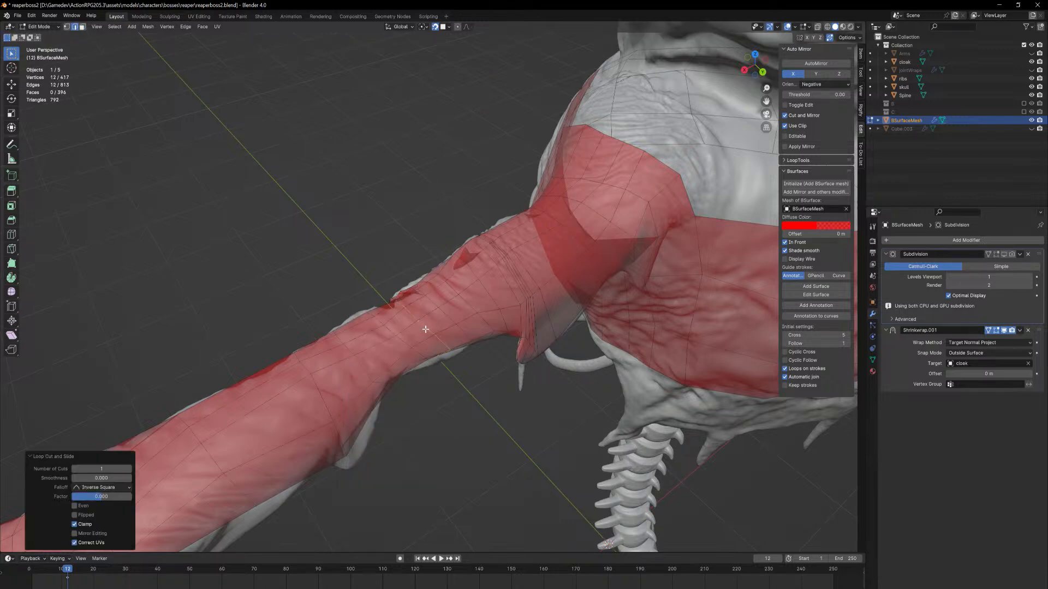
pyautogui.press('s')
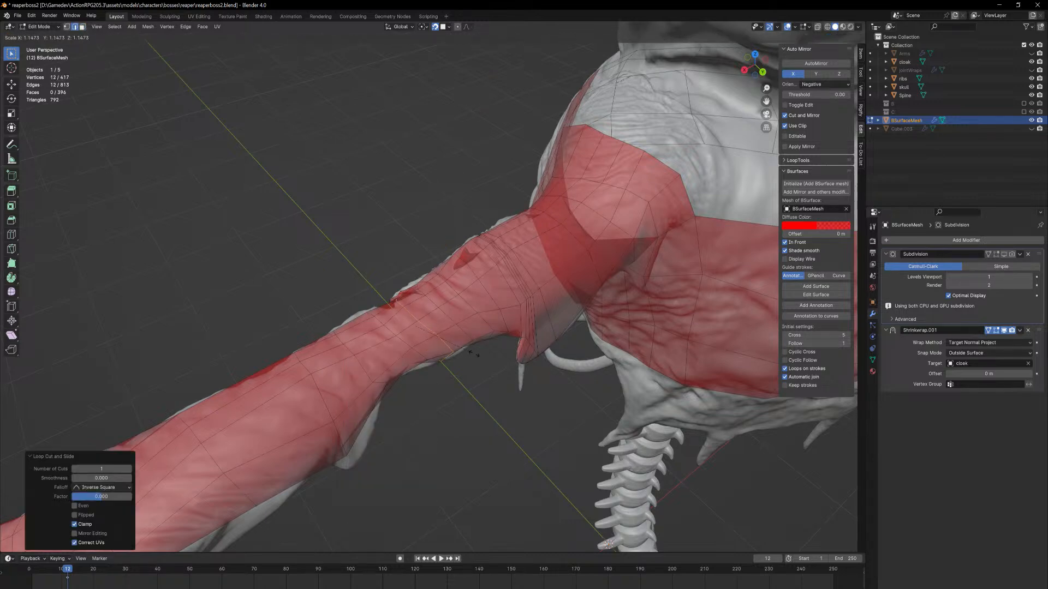
pyautogui.click(471, 354)
# Move the lower vertex of the new sleeve loop up toward the cloak's surface
pyautogui.moveTo(459, 353); pyautogui.dragTo(494, 339, button='middle')
pyautogui.moveTo(419, 354); pyautogui.dragTo(477, 317, button='middle')
pyautogui.press('1')
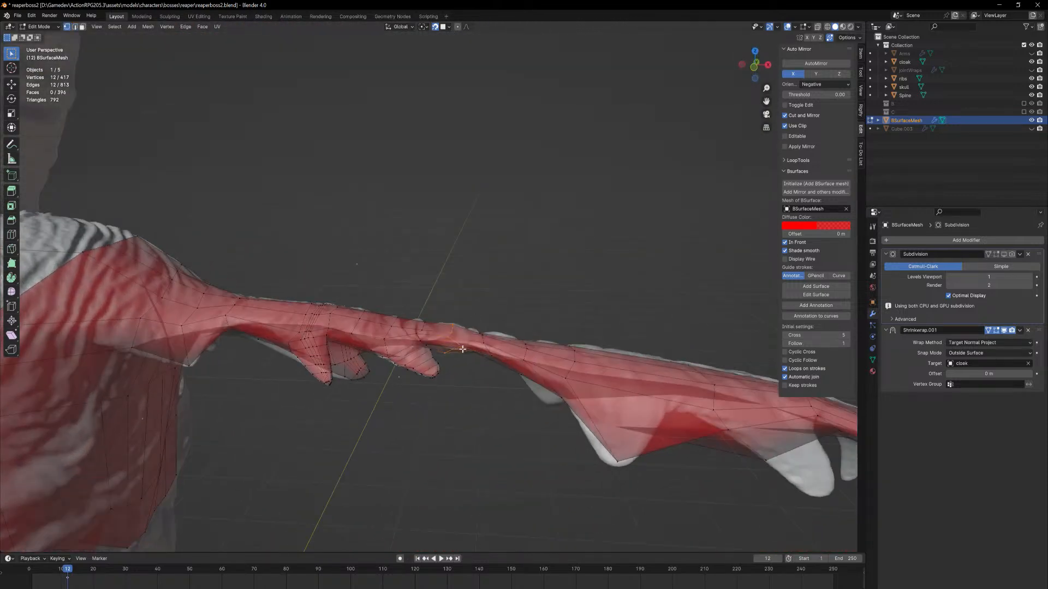
pyautogui.click(462, 348)
pyautogui.moveTo(462, 348); pyautogui.dragTo(450, 344)
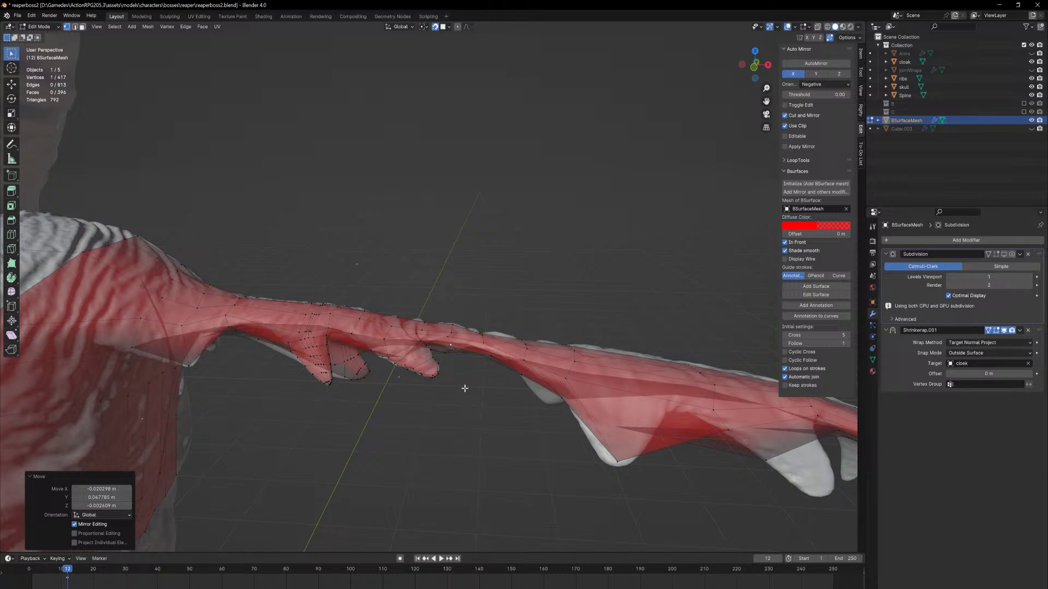
pyautogui.moveTo(519, 384); pyautogui.dragTo(544, 371, button='middle')
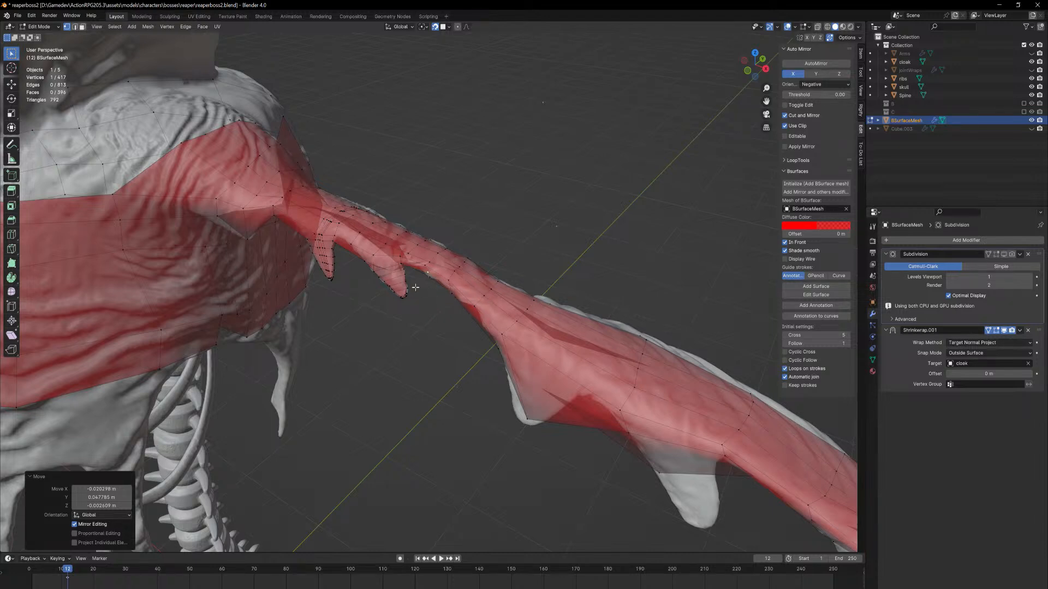
# Add two evenly spaced loop cuts through the newly extruded flap and check its shape in Object Mode
pyautogui.click(388, 271)
pyautogui.rightClick(388, 271)
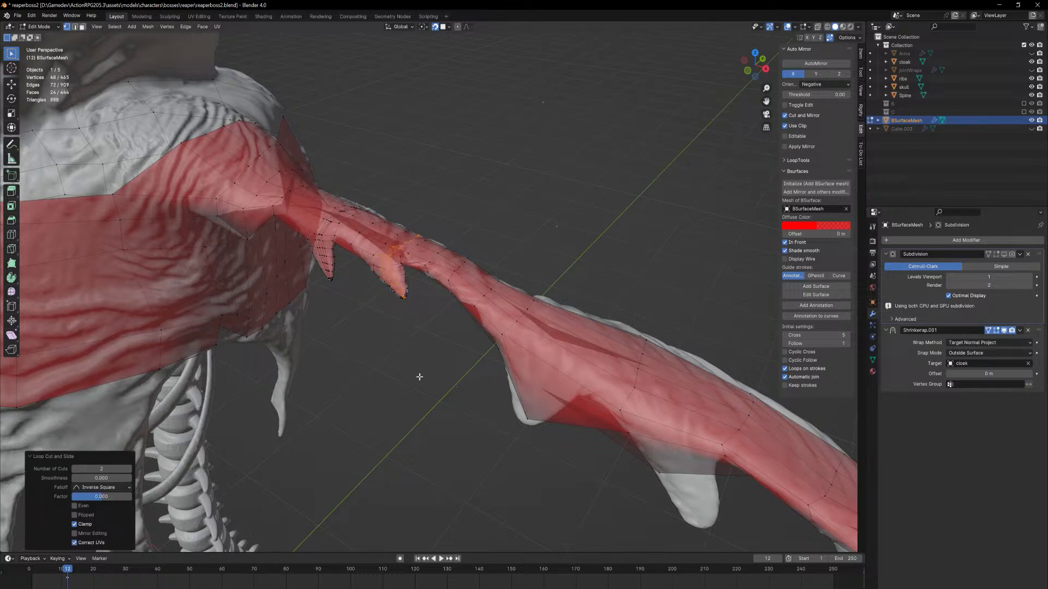
pyautogui.press('Tab')
pyautogui.moveTo(402, 379); pyautogui.dragTo(380, 352, button='middle')
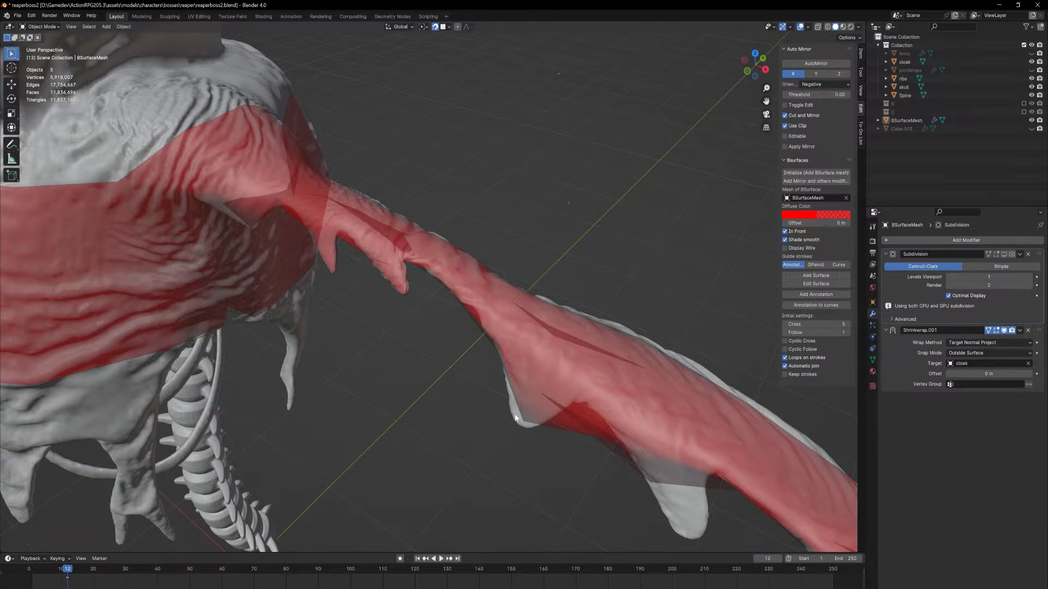
pyautogui.moveTo(379, 351); pyautogui.dragTo(439, 371, button='middle')
# Return BSurfaceMesh to Edit Mode and move the vertex beside the next large cloak flap up onto the sleeve
pyautogui.click(458, 356)
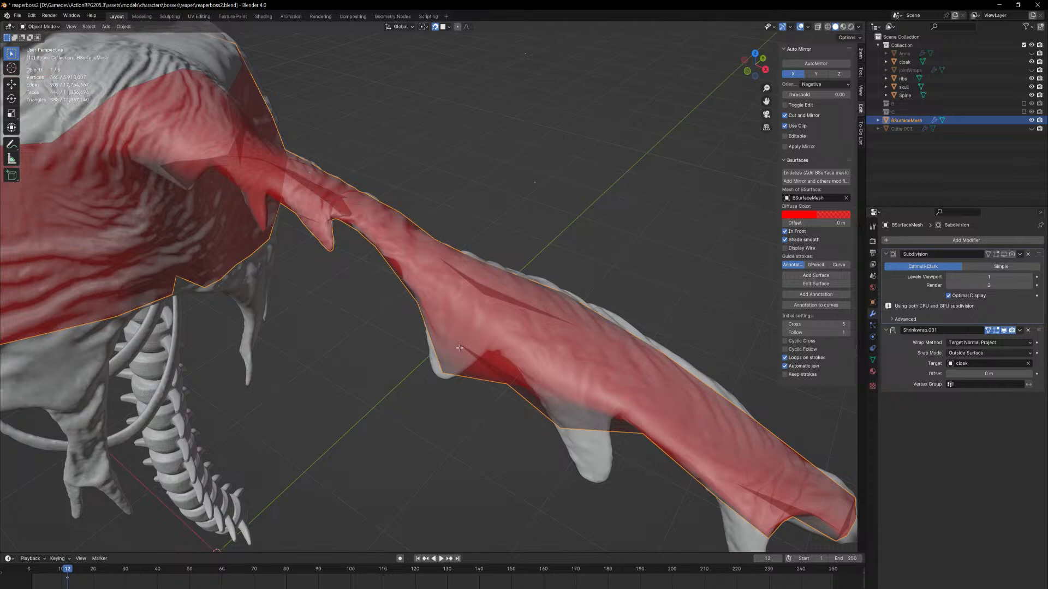
pyautogui.press('Tab')
pyautogui.moveTo(441, 372); pyautogui.dragTo(503, 300, button='middle')
pyautogui.click(450, 367)
pyautogui.scroll(3, 456, 378)
pyautogui.press('g')
pyautogui.click(439, 280)
pyautogui.press('2')
pyautogui.keyDown('alt'); pyautogui.click(504, 289); pyautogui.keyUp('alt')
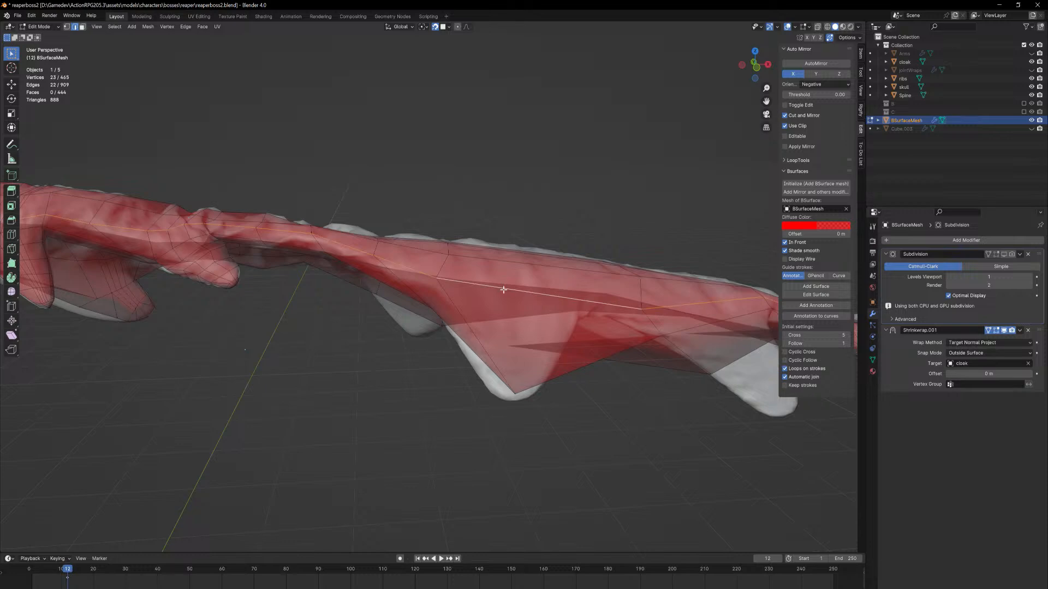
pyautogui.press('3')
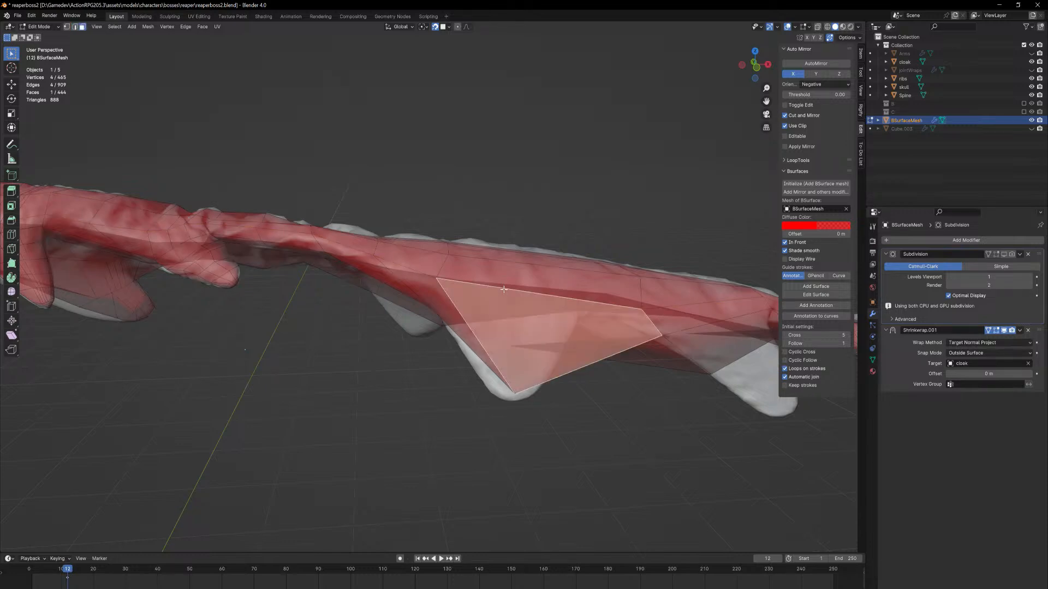
pyautogui.keyDown('alt'); pyautogui.click(505, 289); pyautogui.keyUp('alt')
# Pull the vertex at the large flap's tip and its neighbouring edge vertex back up onto the sleeve
pyautogui.moveTo(519, 322); pyautogui.dragTo(509, 357, button='middle')
pyautogui.press('1')
pyautogui.click(510, 390)
pyautogui.press('g')
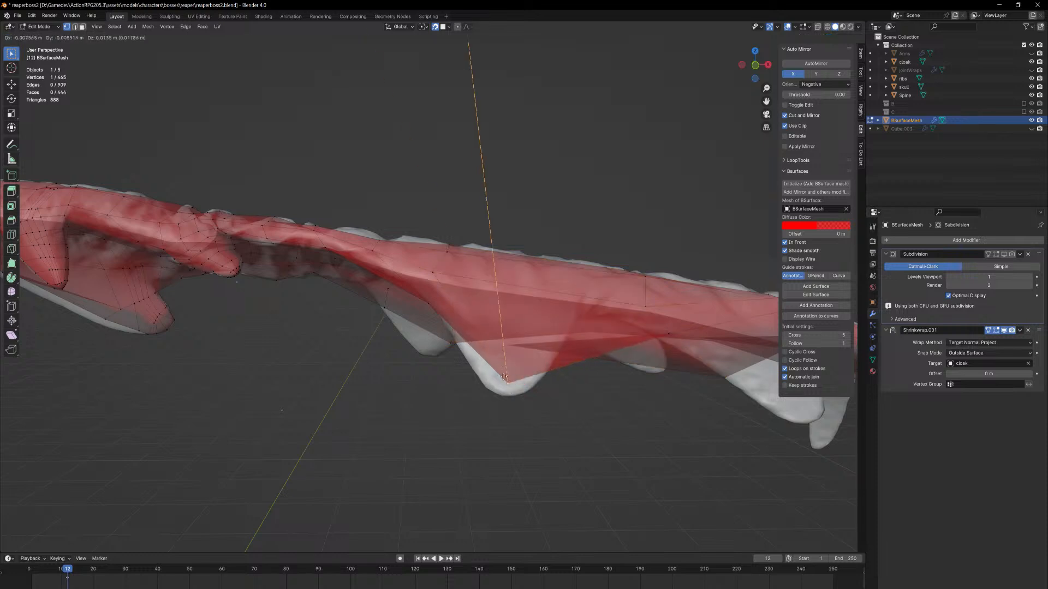
pyautogui.click(435, 291)
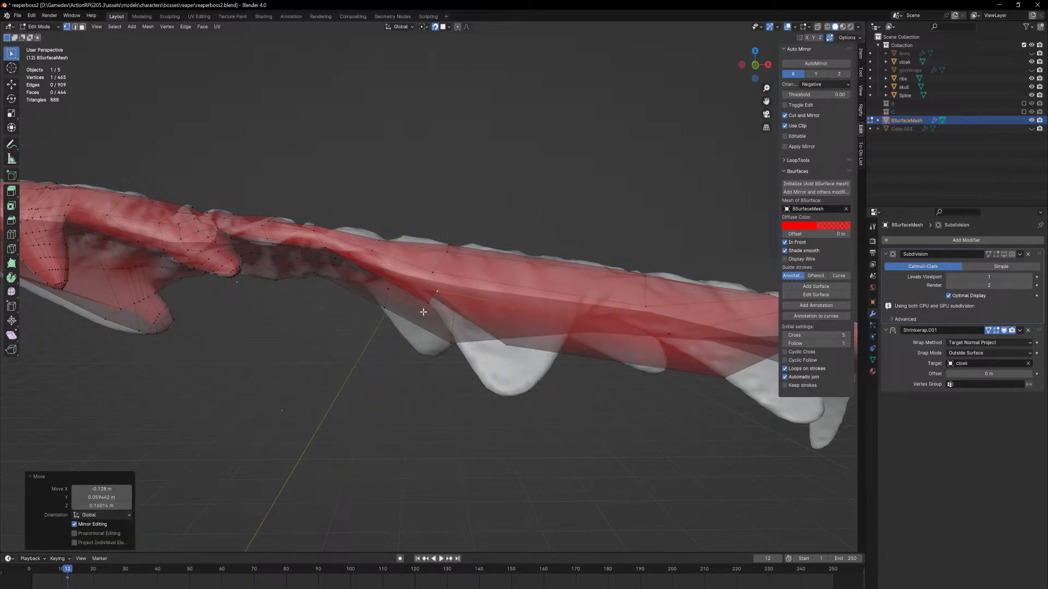
pyautogui.press('g')
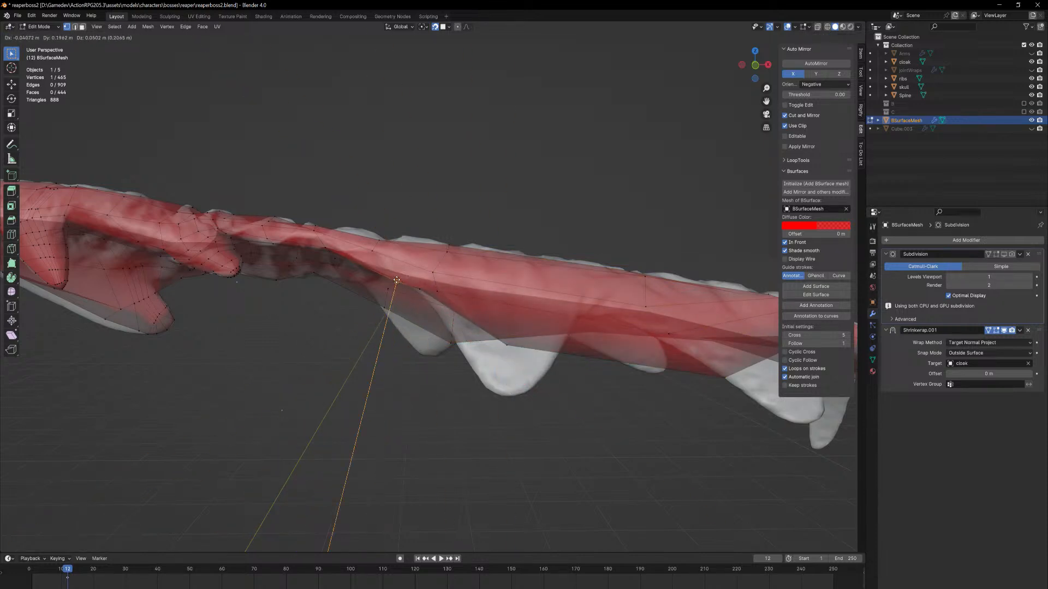
pyautogui.click(397, 277)
# Move the next two lower-edge vertices inward onto the sleeve above the large cloak flap
pyautogui.moveTo(472, 308); pyautogui.dragTo(454, 278, button='middle')
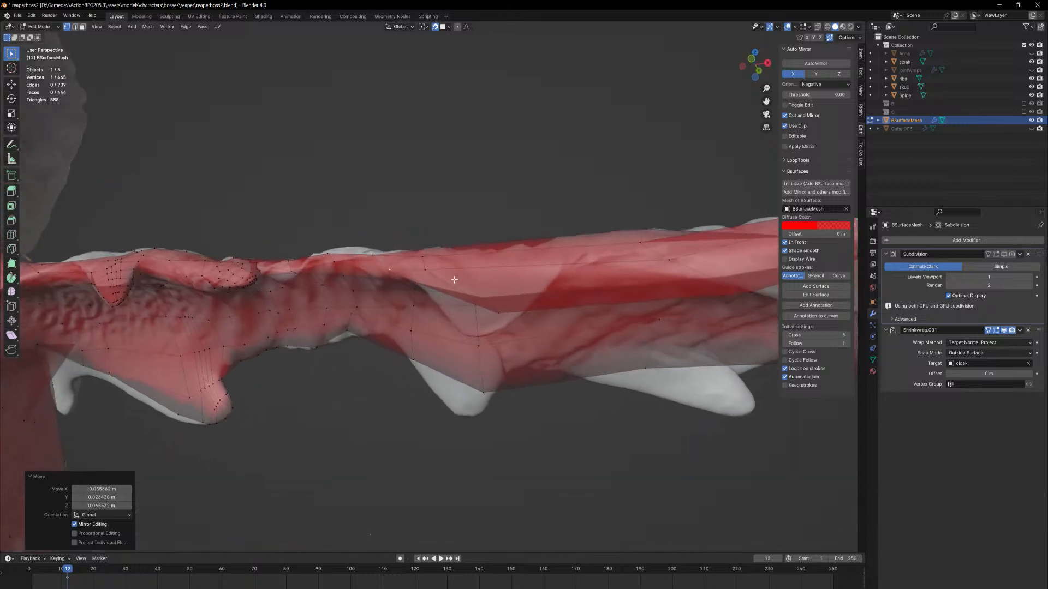
pyautogui.click(496, 312)
pyautogui.moveTo(496, 314); pyautogui.dragTo(476, 290, button='middle')
pyautogui.press('g')
pyautogui.click(410, 261)
pyautogui.press('g')
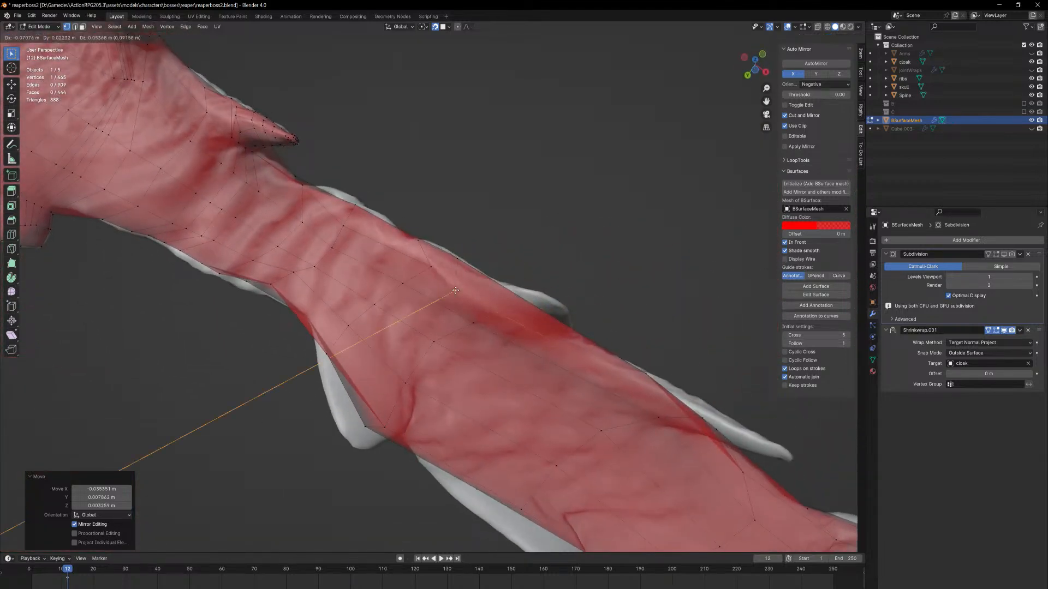
pyautogui.click(452, 288)
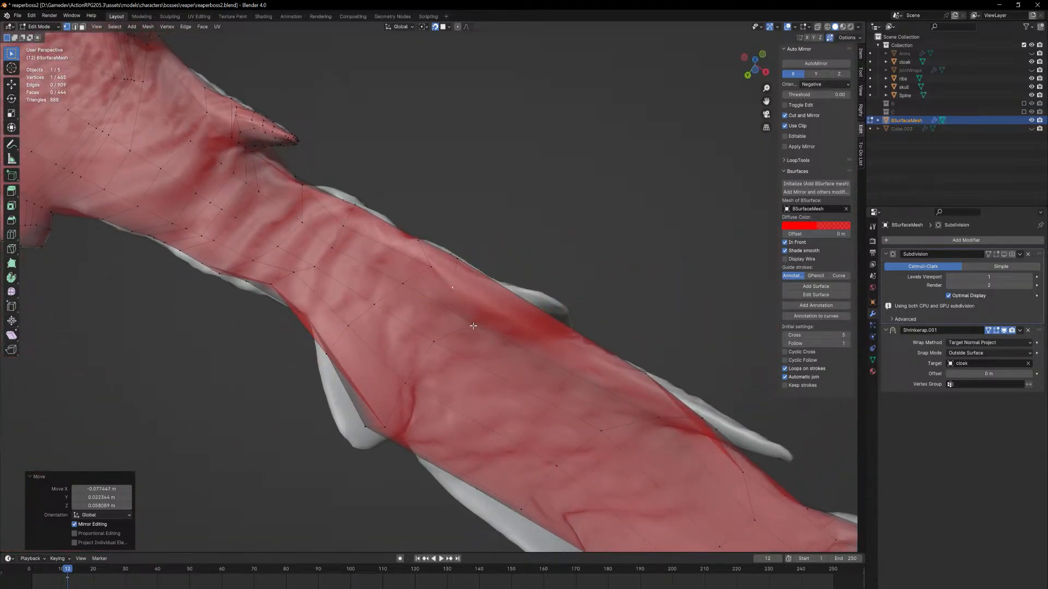
# Move three vertices in the row above the large cloak flap along the sleeve to even out their spacing
pyautogui.press('g')
pyautogui.click(437, 343)
pyautogui.press('g')
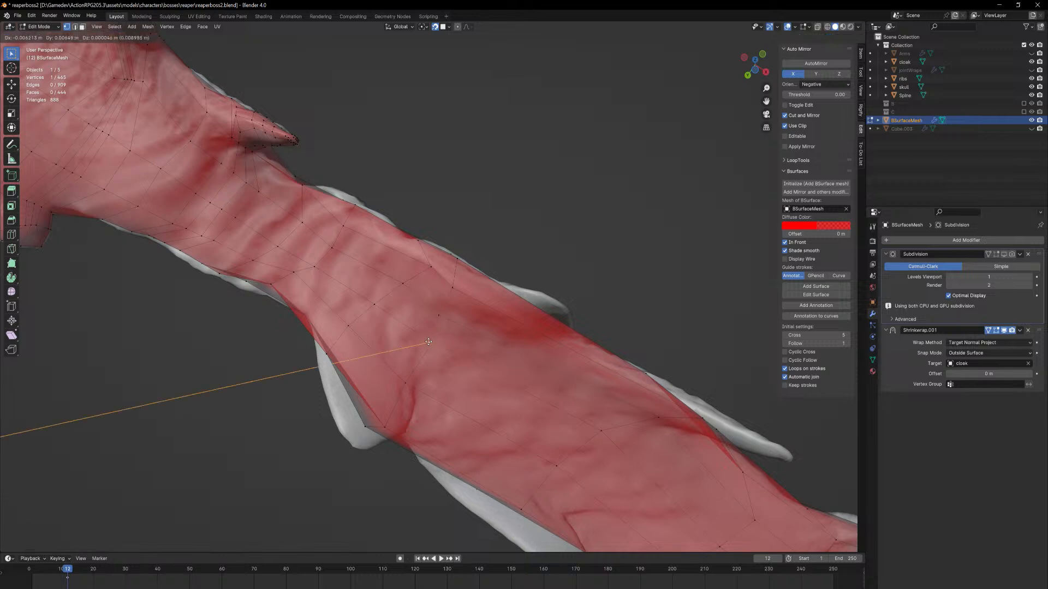
pyautogui.click(428, 345)
pyautogui.press('g')
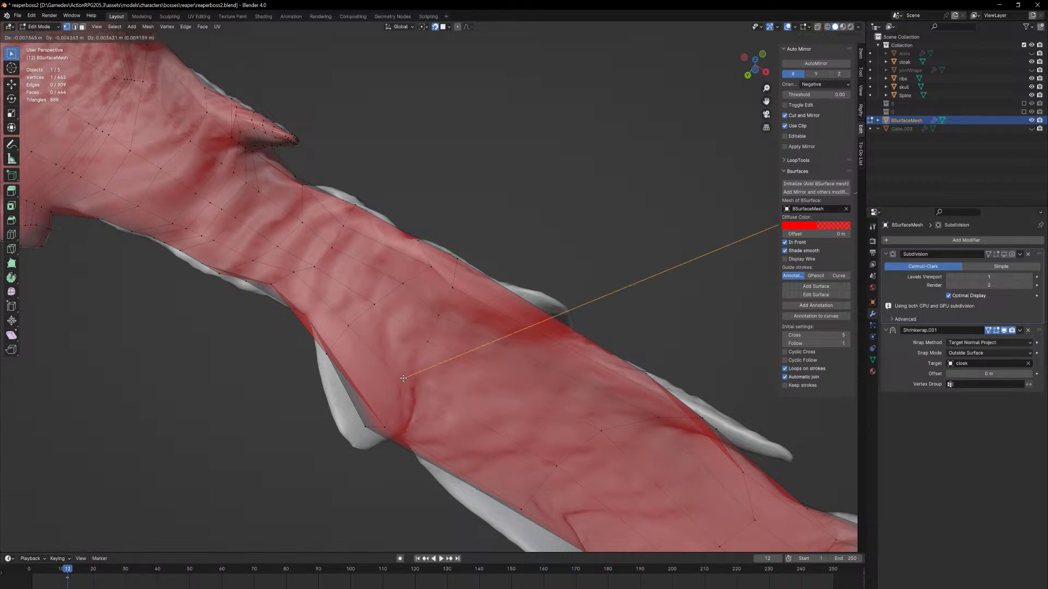
pyautogui.click(408, 385)
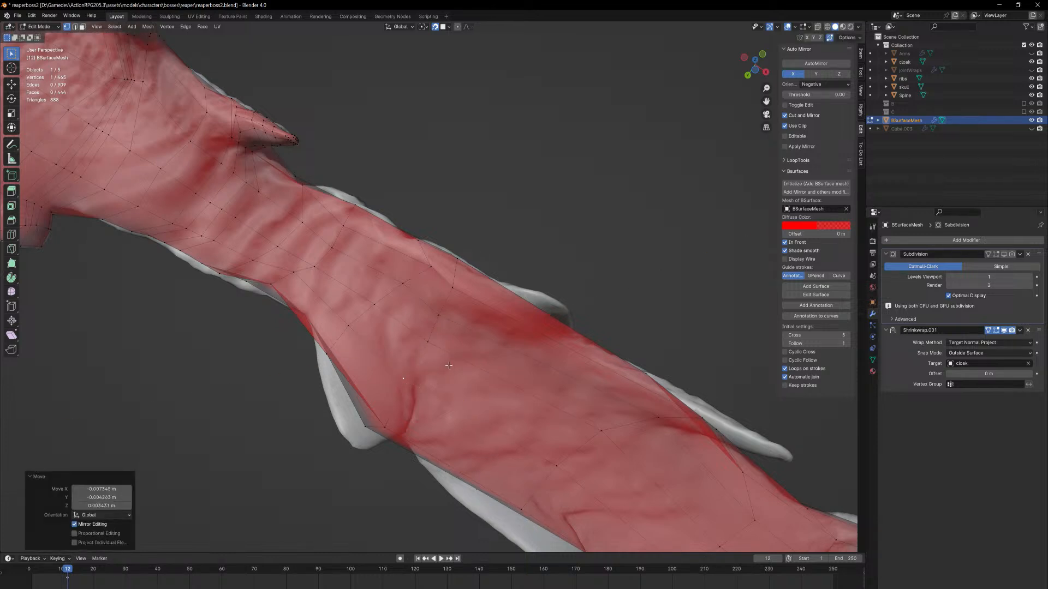
# Pull the stray vertex on the sleeve's underside up onto the long fold ridge
pyautogui.moveTo(465, 346); pyautogui.dragTo(549, 386, button='middle')
pyautogui.moveTo(514, 319); pyautogui.dragTo(473, 258, button='middle')
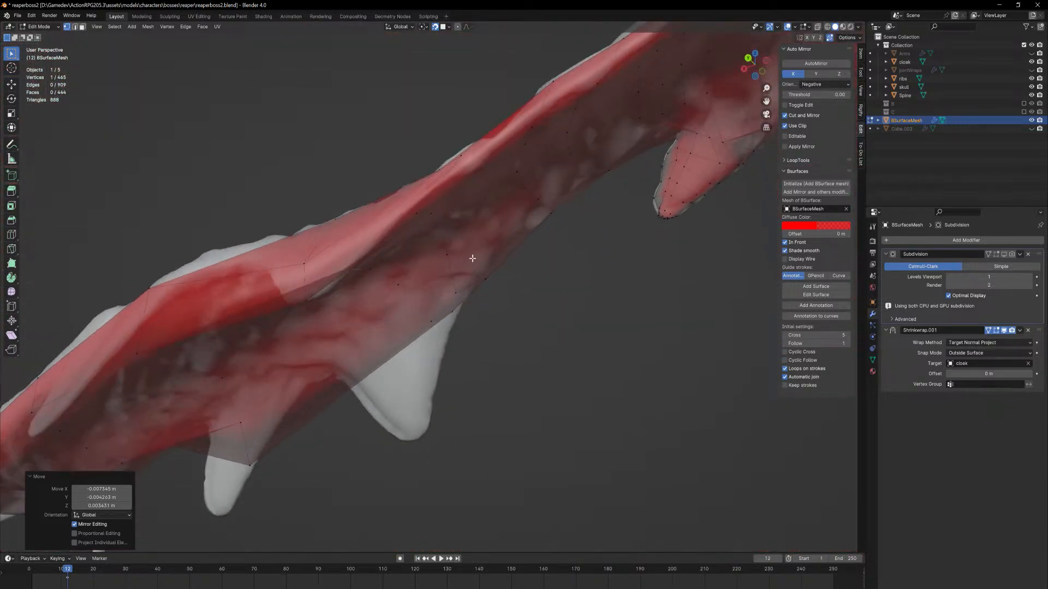
pyautogui.click(415, 217)
pyautogui.press('g')
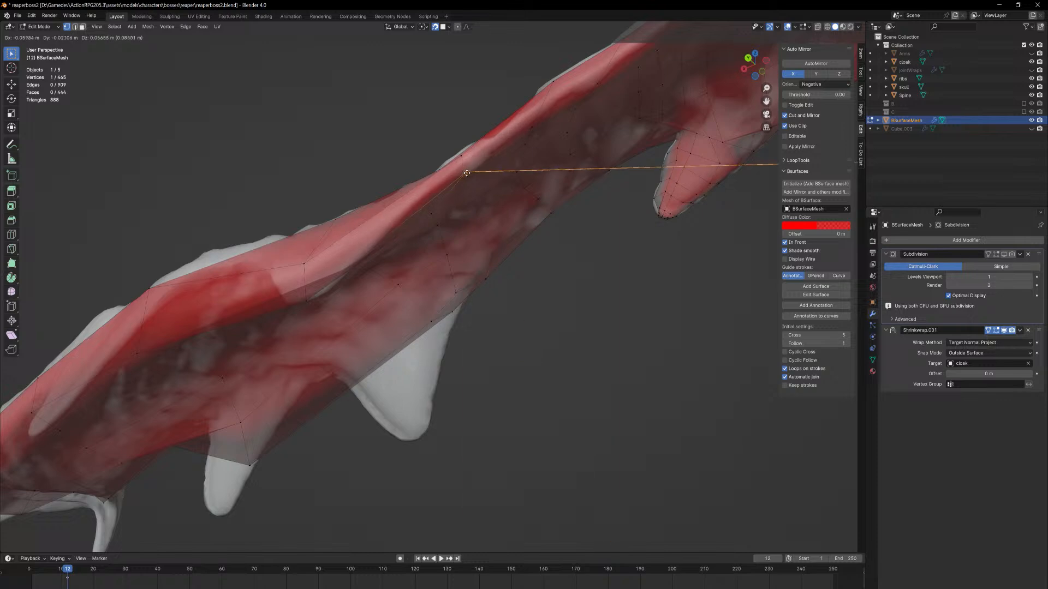
pyautogui.click(466, 179)
pyautogui.moveTo(466, 180); pyautogui.dragTo(487, 252, button='middle')
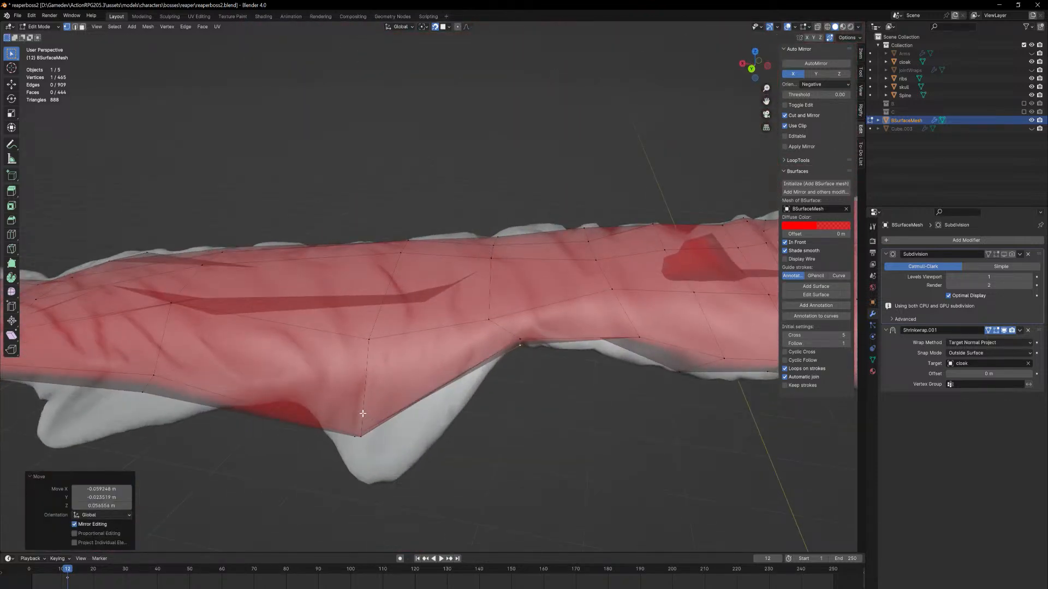
# Pull the overlapping lower-edge vertices near the neighbouring flap's tip inward onto the sleeve surface
pyautogui.click(358, 437)
pyautogui.press('g')
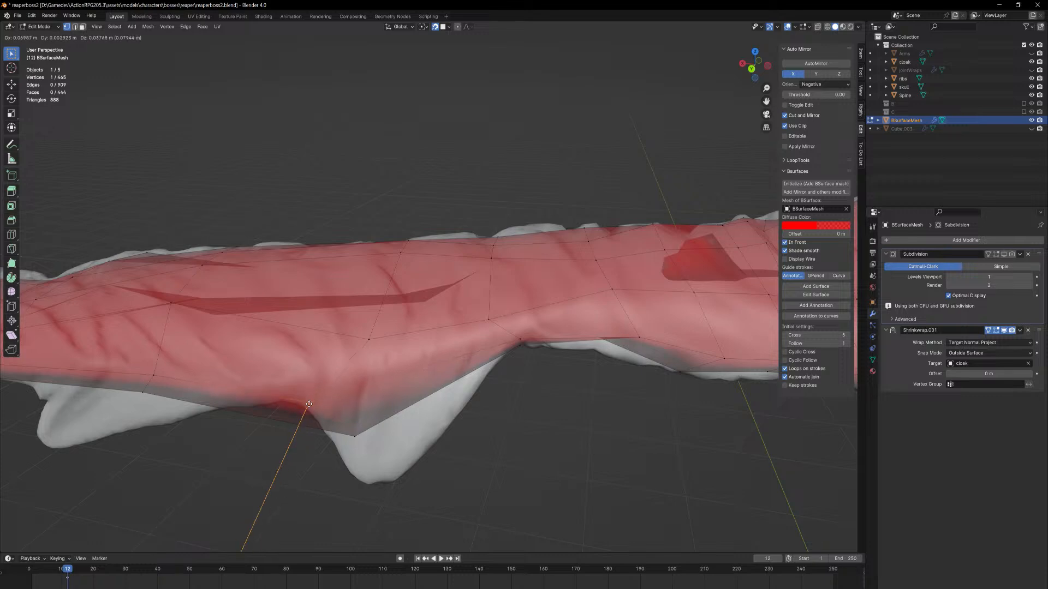
pyautogui.click(308, 404)
pyautogui.moveTo(308, 404); pyautogui.dragTo(531, 269, button='middle')
pyautogui.press('g')
pyautogui.click(307, 188)
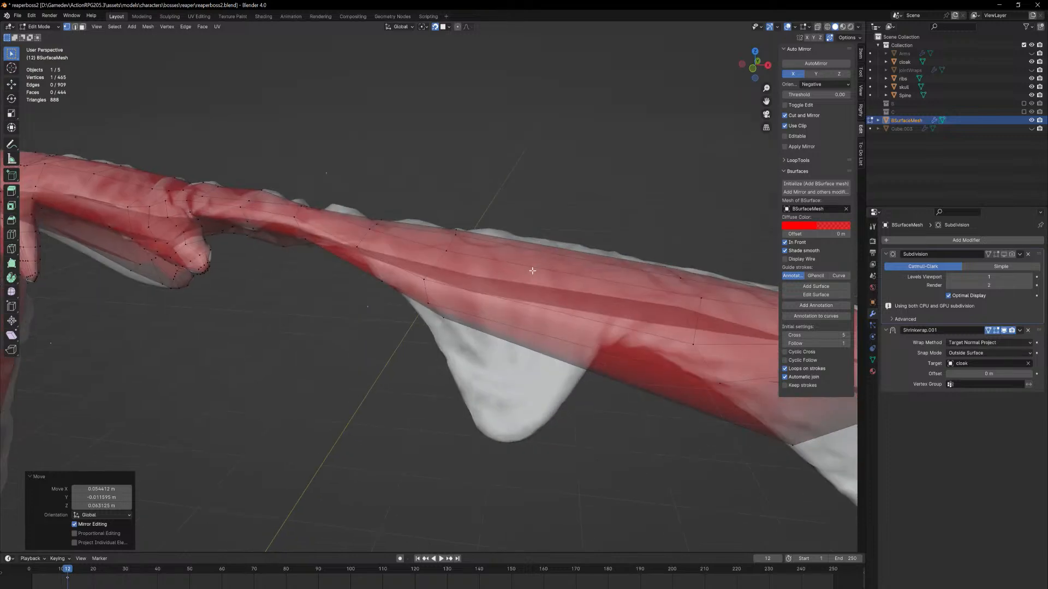
pyautogui.press('2')
pyautogui.keyDown('alt'); pyautogui.click(672, 338); pyautogui.keyUp('alt')
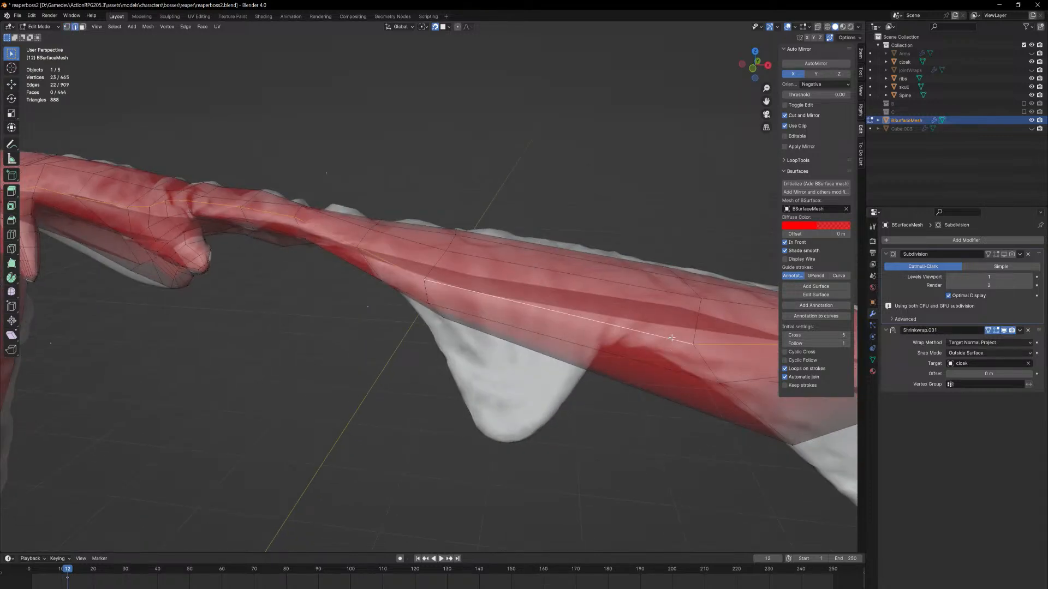
pyautogui.press('3')
pyautogui.keyDown('alt'); pyautogui.click(672, 338); pyautogui.keyUp('alt')
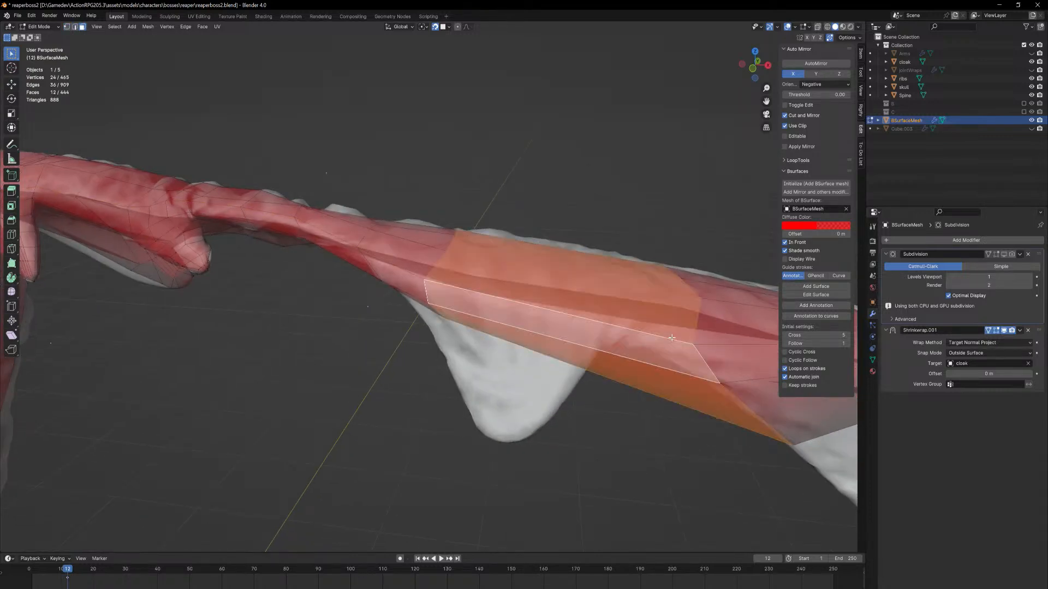
# Shift the vertices on the sleeve beside the large flap inward toward its base
pyautogui.click(696, 345)
pyautogui.press('g')
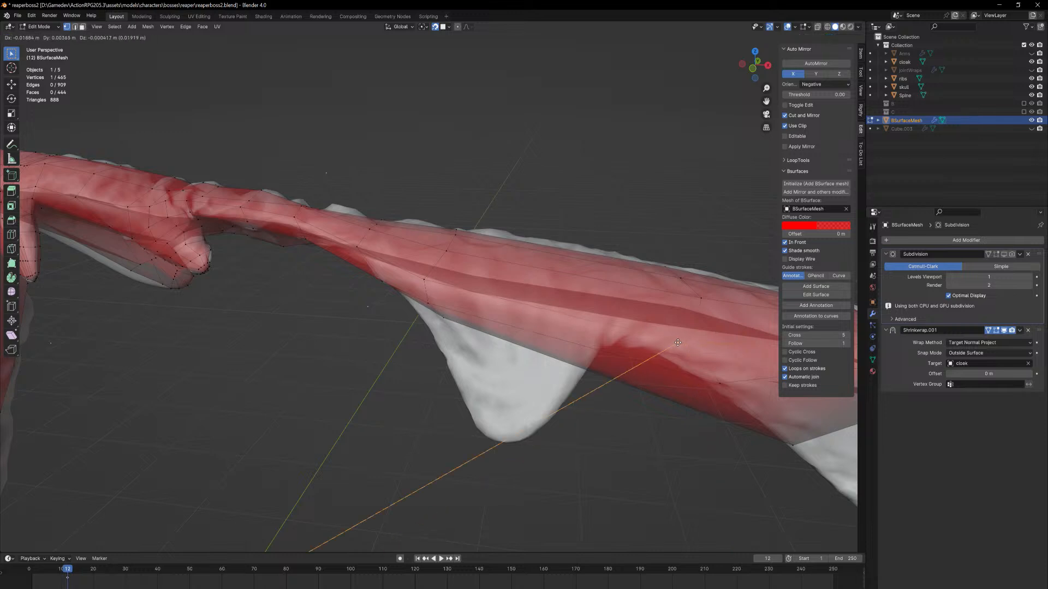
pyautogui.click(680, 345)
pyautogui.press('g')
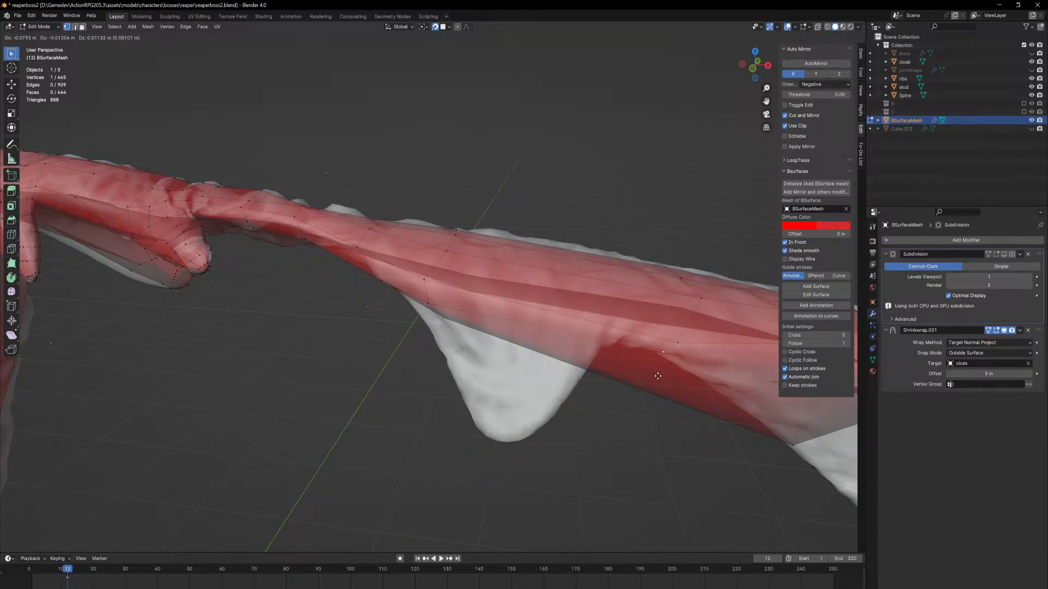
pyautogui.click(659, 371)
pyautogui.moveTo(791, 448); pyautogui.dragTo(771, 445, button='middle')
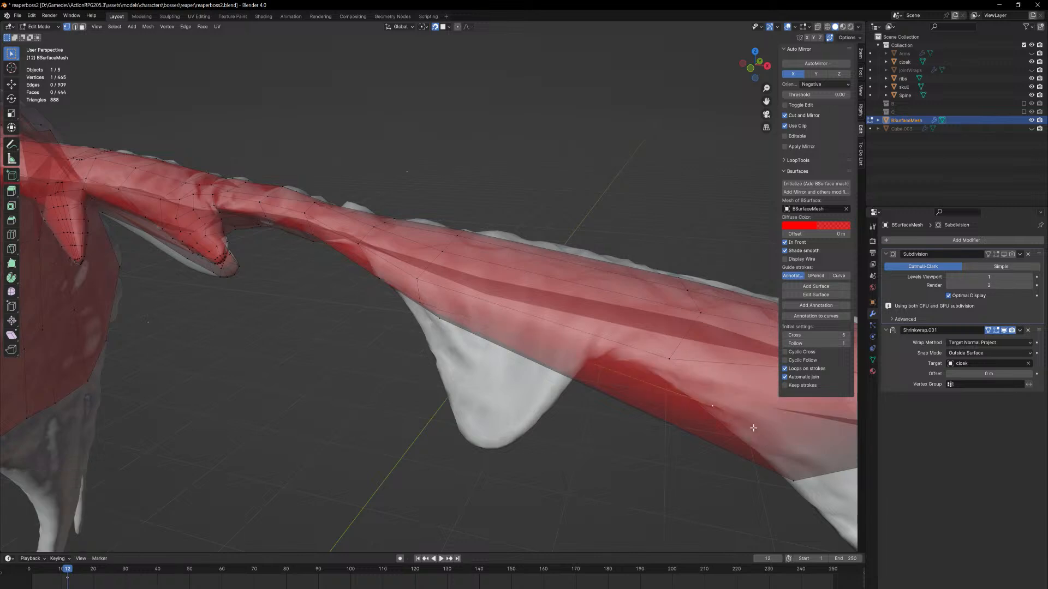
# Add a centred loop cut around the sleeve section above the large uncovered flap
pyautogui.moveTo(581, 341); pyautogui.dragTo(525, 275)
pyautogui.click(566, 358)
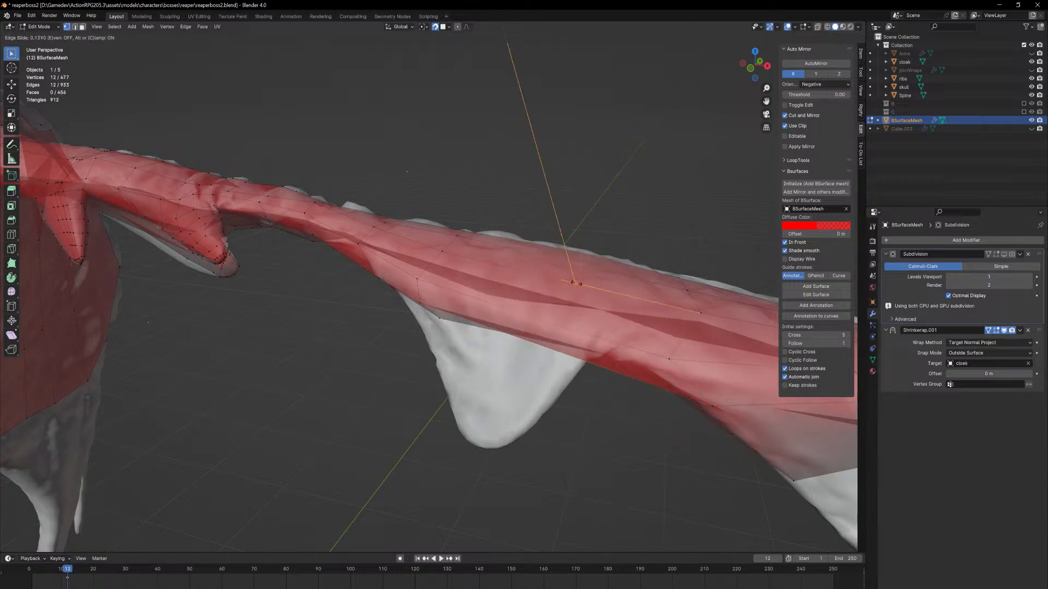
pyautogui.rightClick(566, 365)
# Move the new loop's lower vertices along the sleeve to line up with the side of the flap's base
pyautogui.click(541, 319)
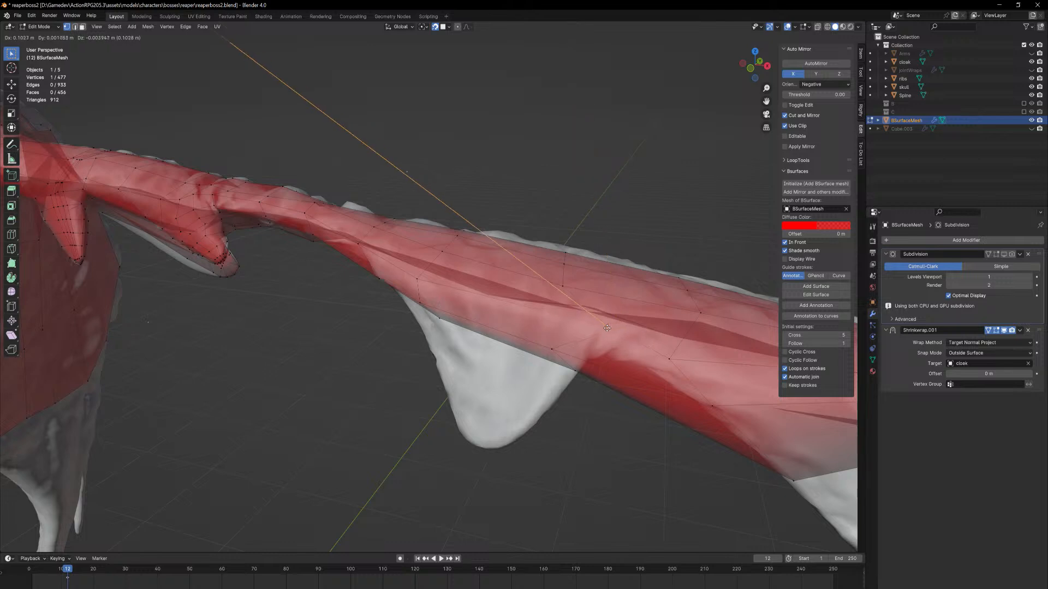
pyautogui.click(554, 360)
pyautogui.press('g')
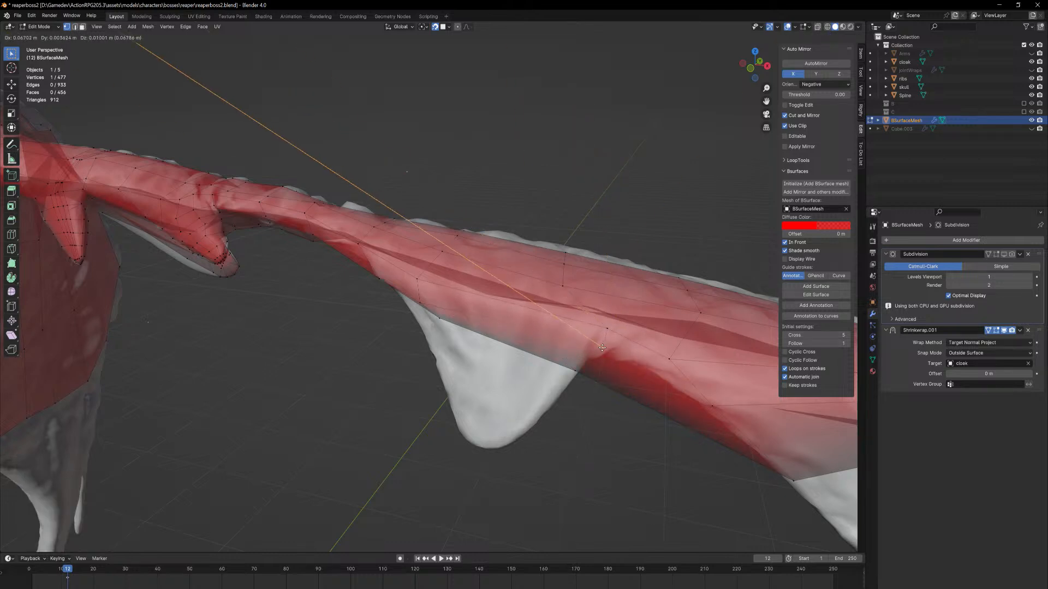
pyautogui.click(572, 298)
pyautogui.press('g')
pyautogui.click(603, 282)
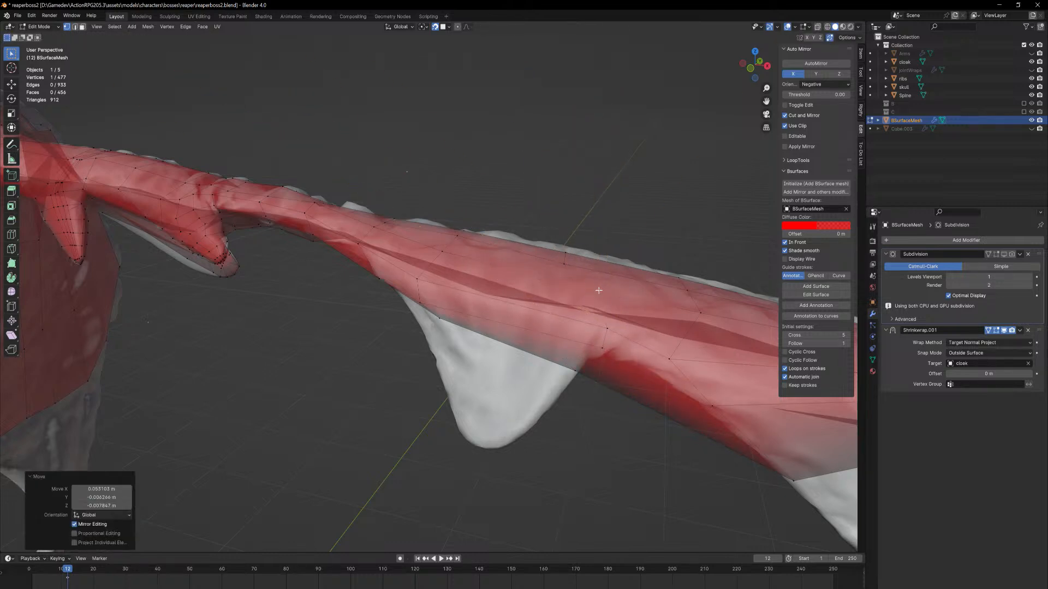
# Shift the new loop's remaining vertices across the sleeve's upper side up to its outer edge
pyautogui.moveTo(603, 282); pyautogui.dragTo(575, 306, button='middle')
pyautogui.press('g')
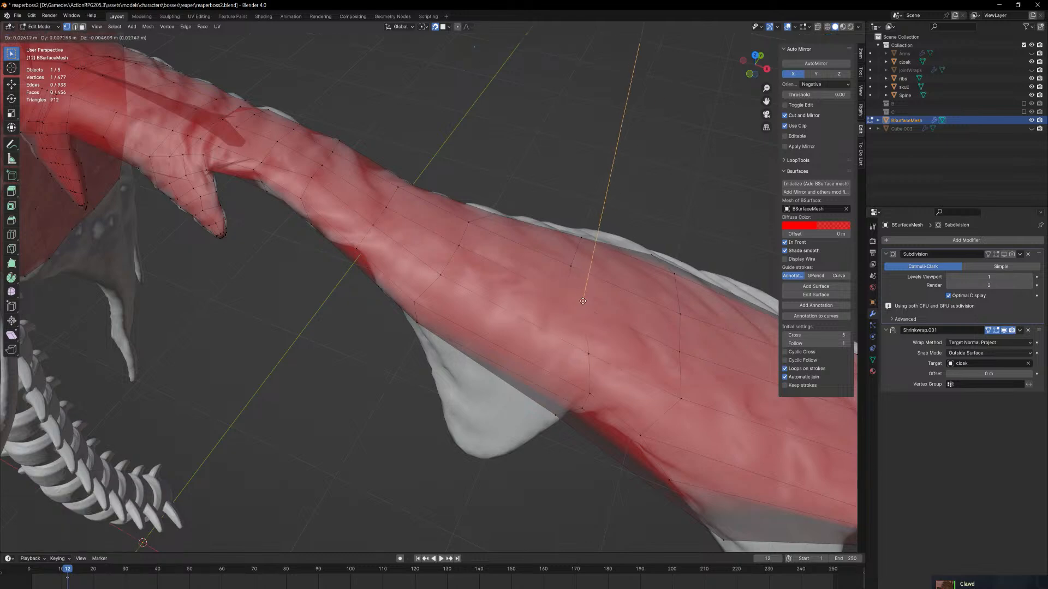
pyautogui.click(587, 301)
pyautogui.press('g')
pyautogui.click(576, 235)
pyautogui.press('g')
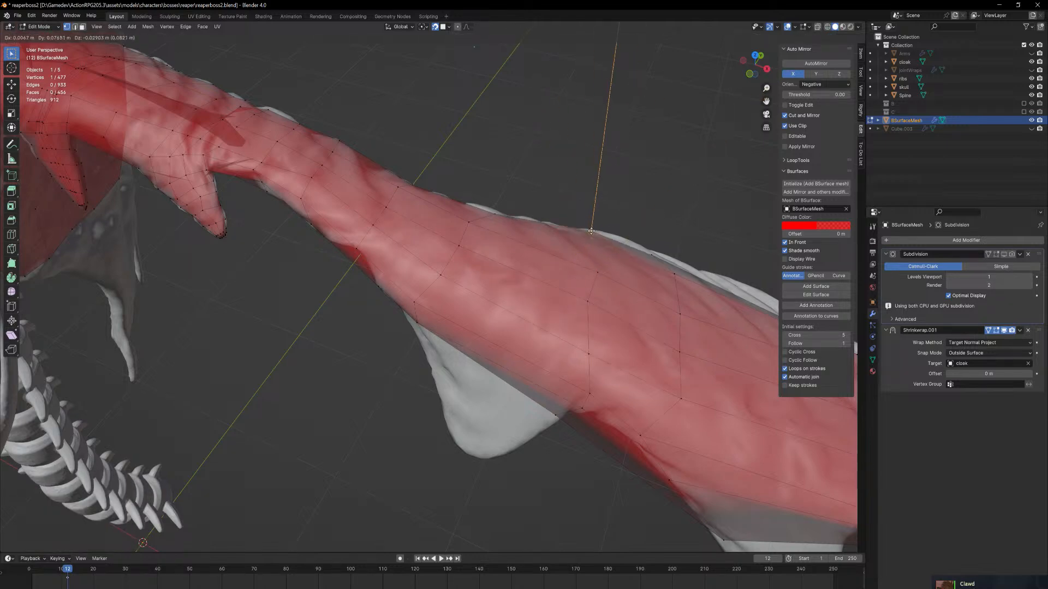
pyautogui.click(591, 231)
pyautogui.moveTo(591, 230); pyautogui.dragTo(476, 216, button='middle')
pyautogui.moveTo(500, 293); pyautogui.dragTo(536, 234, button='middle')
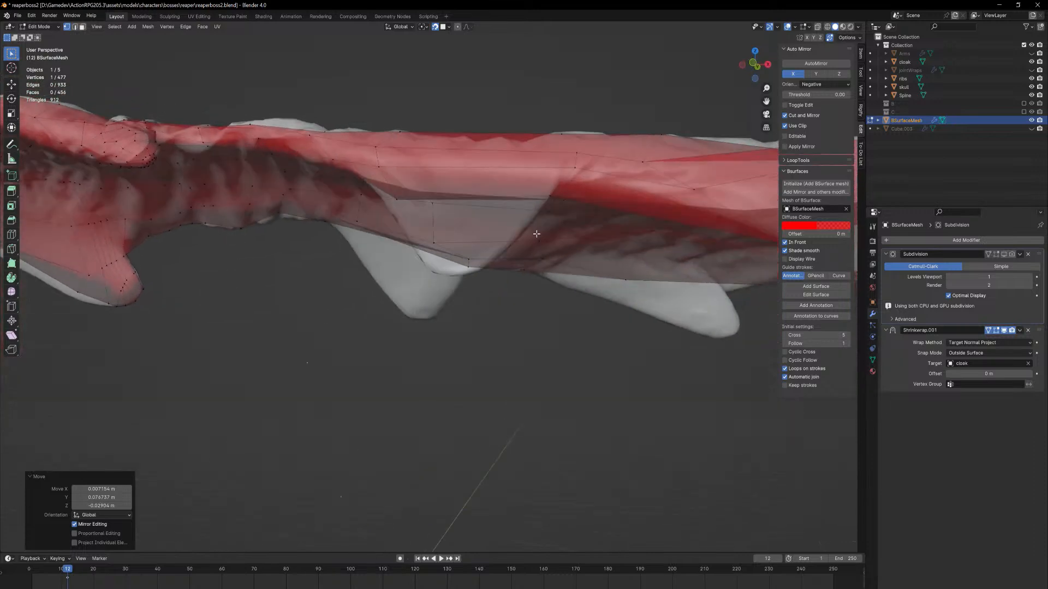
# Select the single face at the base of the large flap and extrude it partway down the flap
pyautogui.press('3')
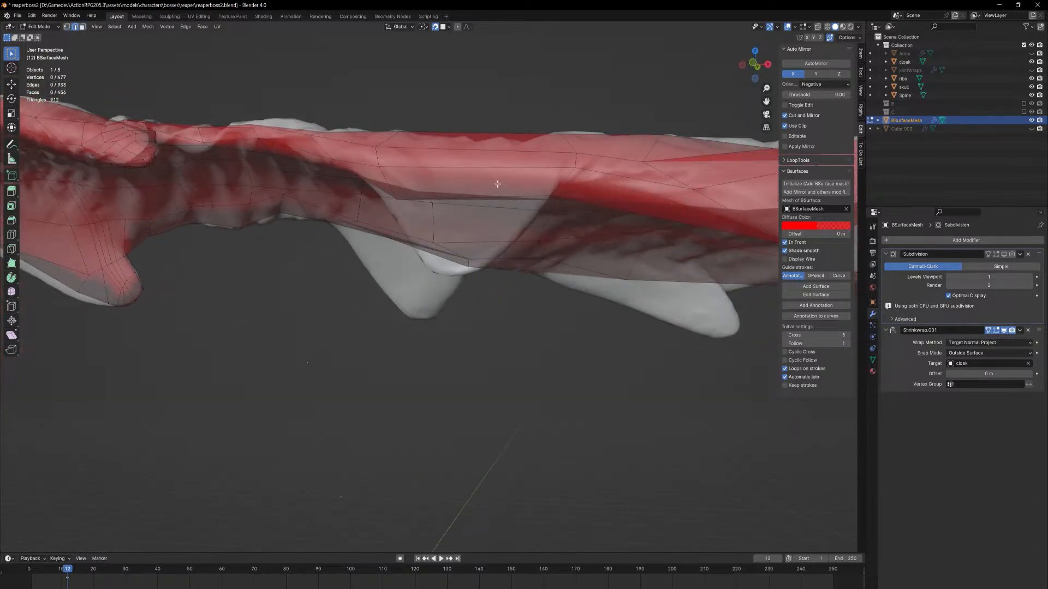
pyautogui.click(497, 184)
pyautogui.moveTo(497, 184); pyautogui.dragTo(490, 230, button='middle')
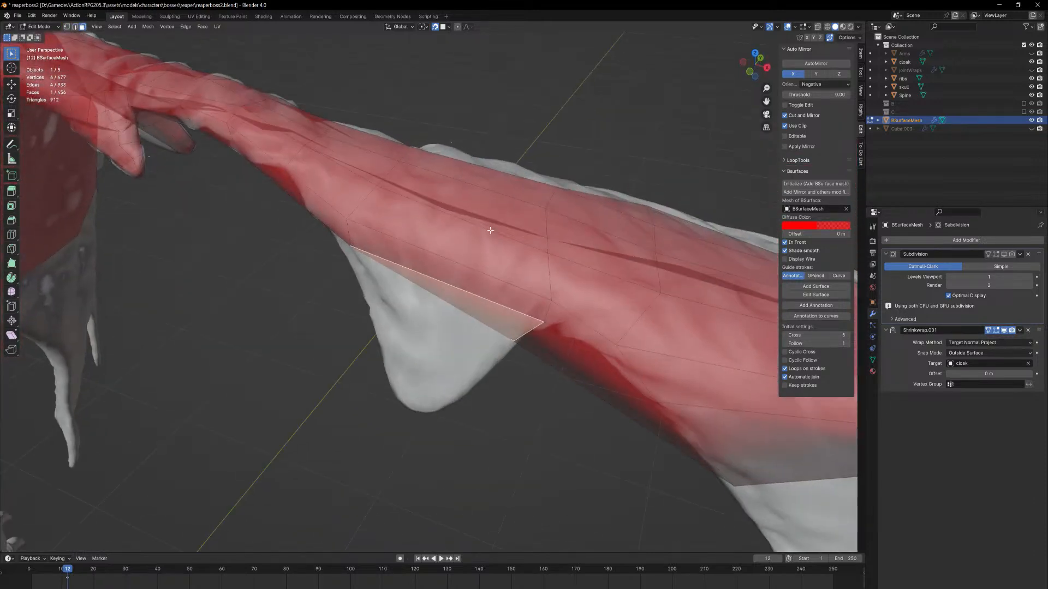
pyautogui.moveTo(492, 170); pyautogui.dragTo(518, 189, button='middle')
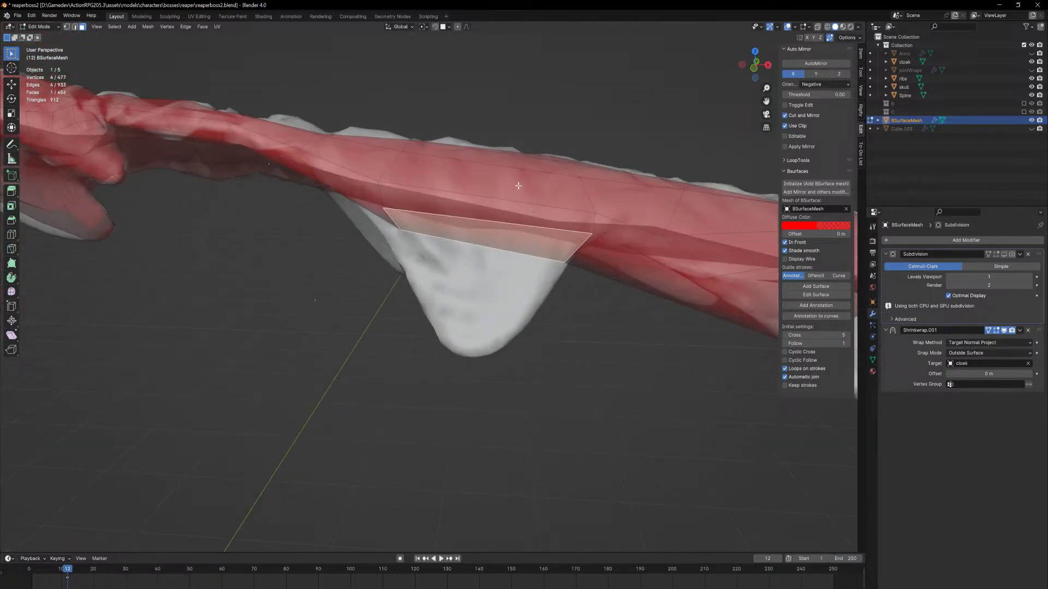
pyautogui.moveTo(523, 199); pyautogui.dragTo(565, 224, button='middle')
pyautogui.press('e')
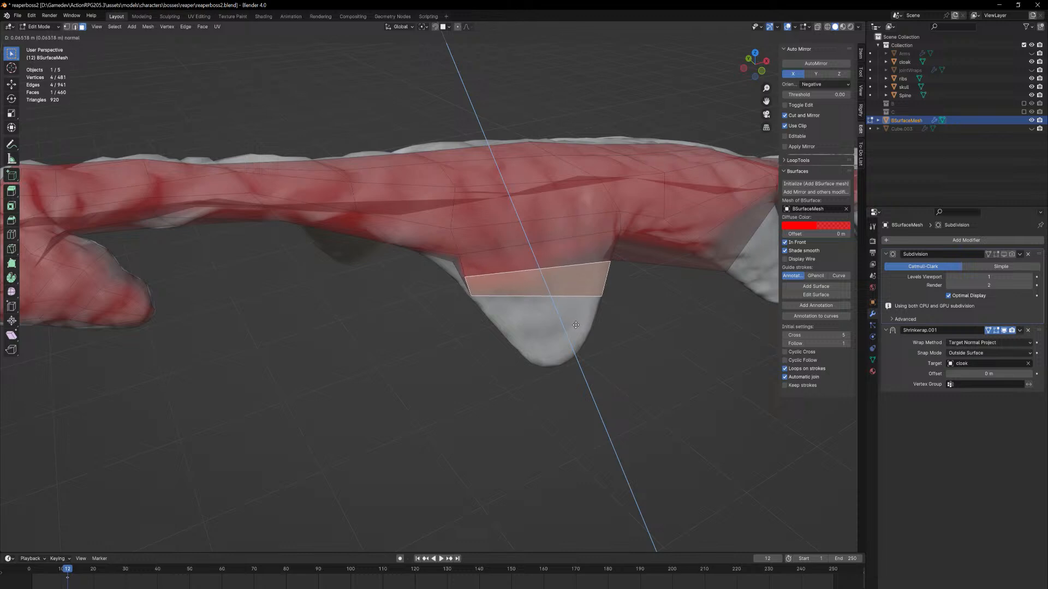
pyautogui.click(569, 317)
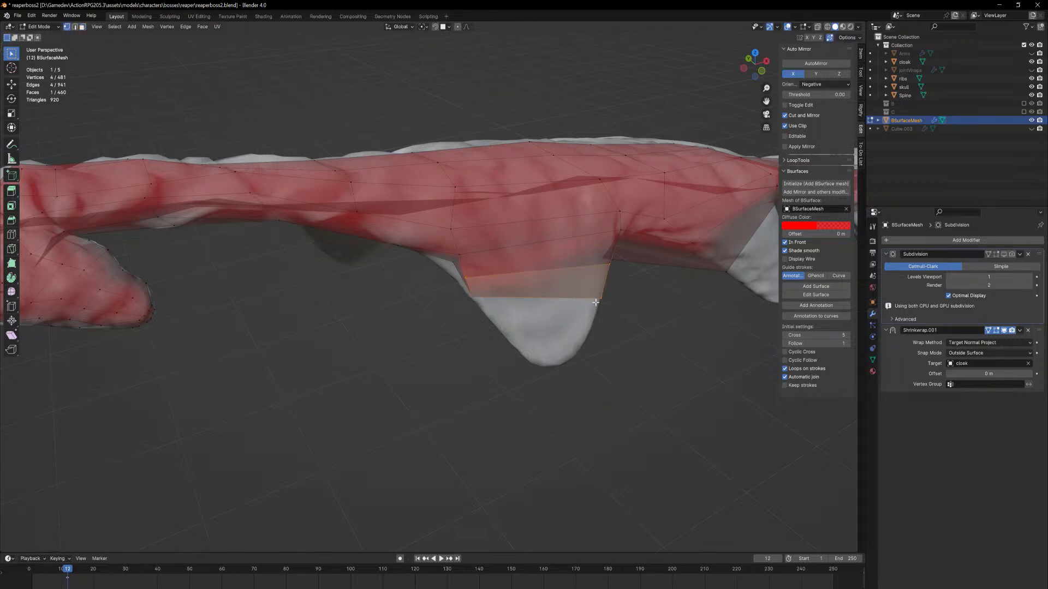
# Try to extend the flap with four more extrusions of its end face down to the tip
pyautogui.press('Tab')
pyautogui.press('Tab')
pyautogui.press('e')
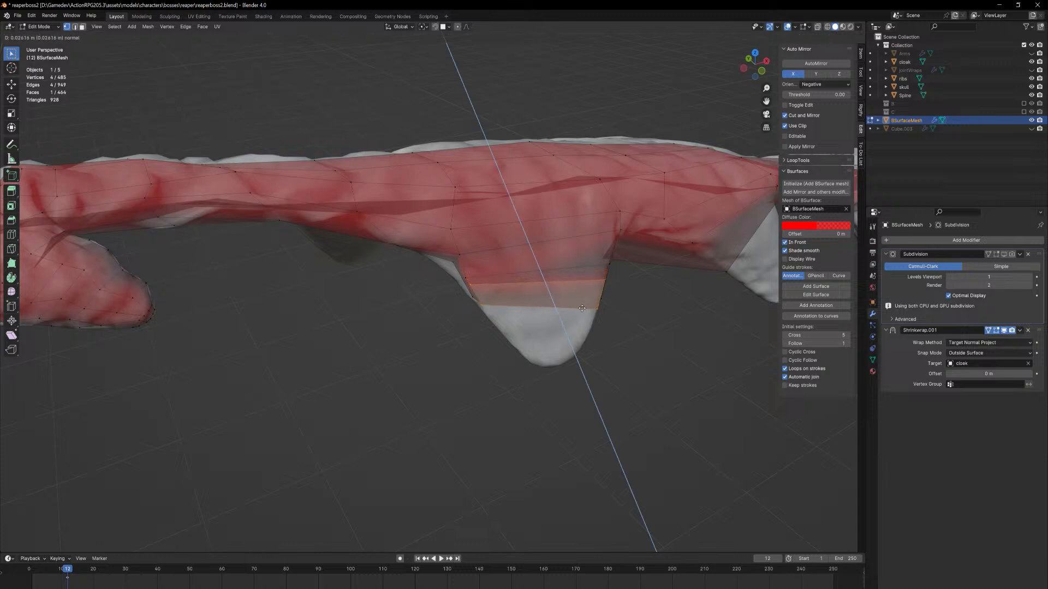
pyautogui.click(580, 334)
pyautogui.press('e')
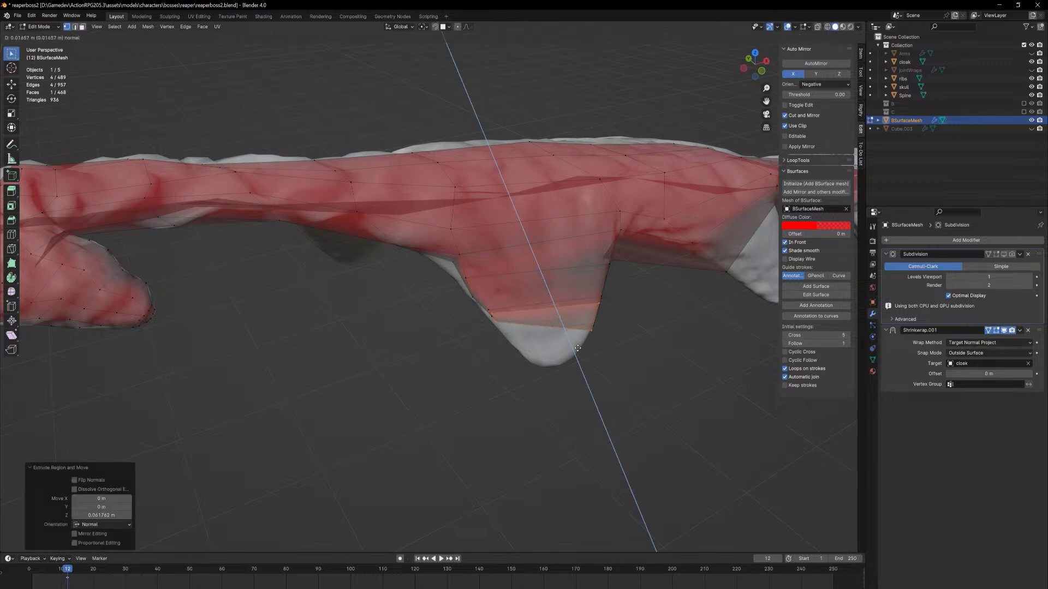
pyautogui.click(570, 379)
pyautogui.press('e')
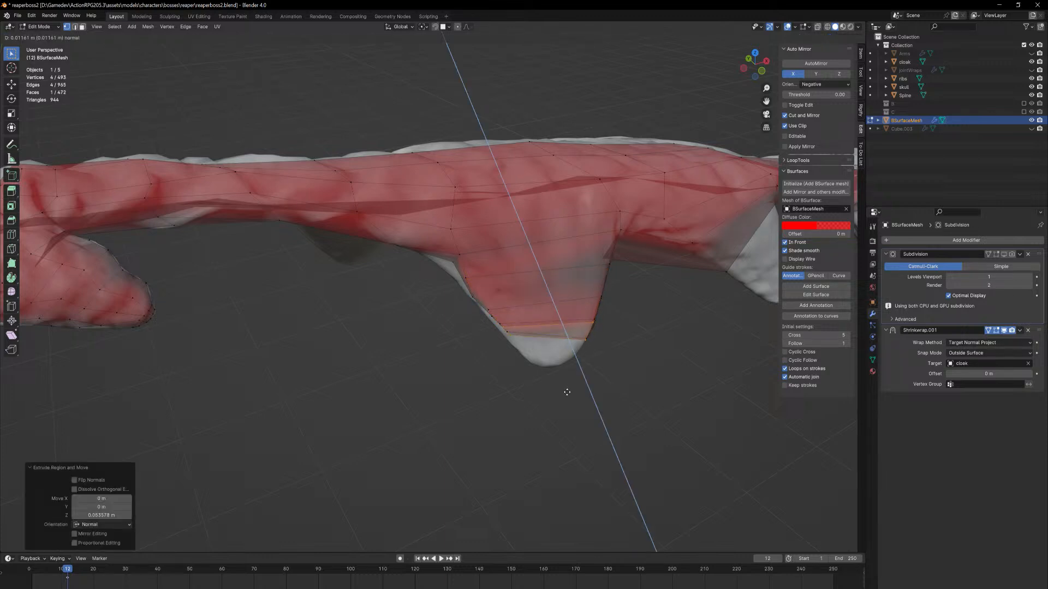
pyautogui.click(561, 430)
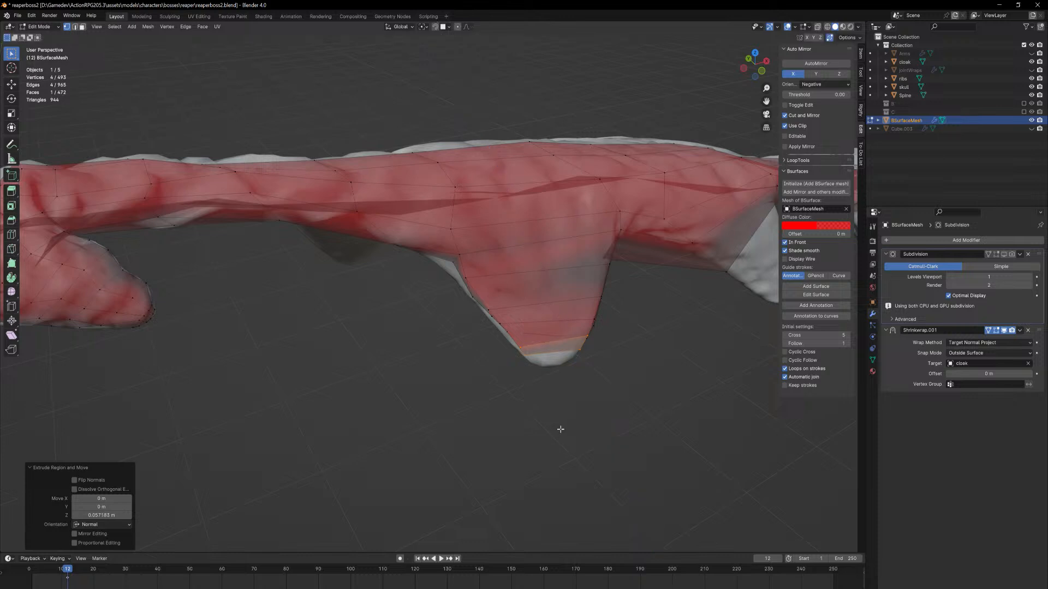
pyautogui.press('e')
pyautogui.click(555, 430)
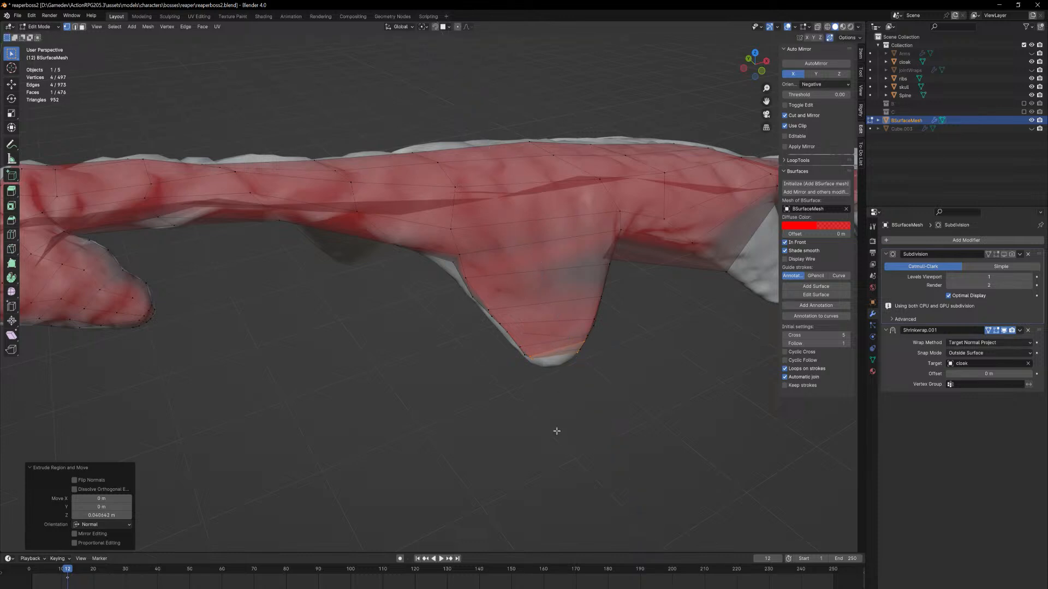
# Undo the last four extrusions of the flap's end face
pyautogui.moveTo(554, 430); pyautogui.dragTo(595, 395, button='middle')
pyautogui.hotkey('ctrl', 'z')
pyautogui.hotkey('ctrl', 'z')
pyautogui.hotkey('ctrl', 'z')
pyautogui.hotkey('ctrl', 'z')
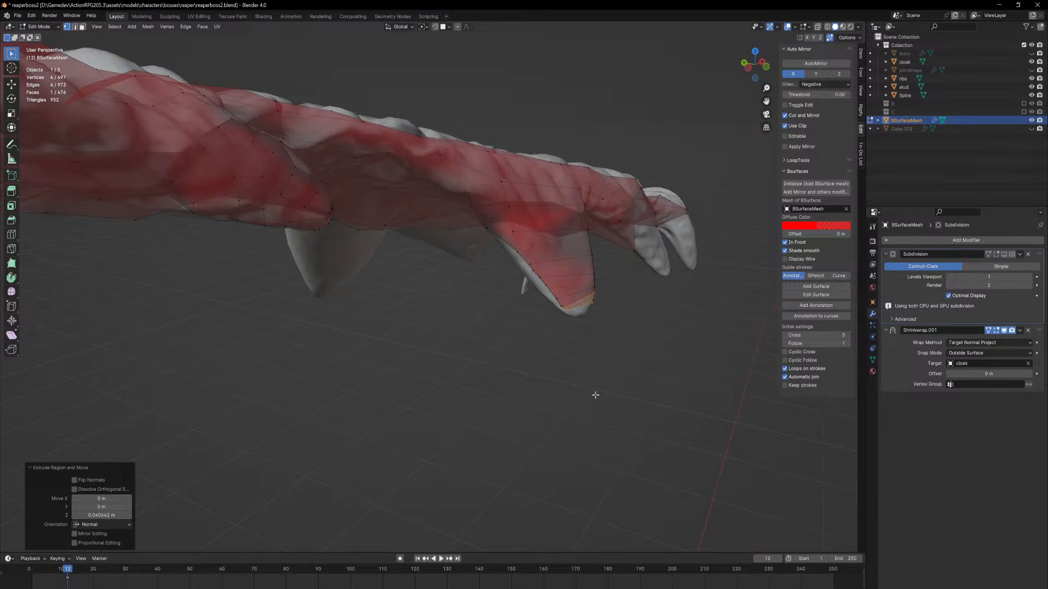
# Move the edges of the extruded flap section to follow the flap's thickness from the side
pyautogui.moveTo(603, 346); pyautogui.dragTo(630, 317, button='middle')
pyautogui.moveTo(551, 249); pyautogui.dragTo(513, 265, button='middle')
pyautogui.press('g')
pyautogui.click(518, 244)
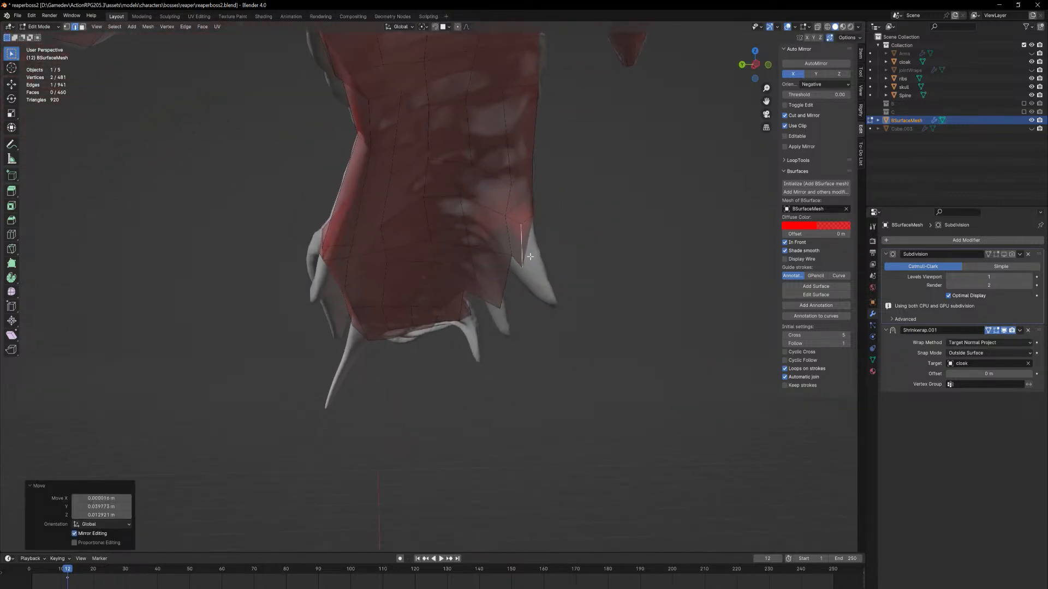
pyautogui.press('g')
pyautogui.click(511, 256)
# Enable snapping and move the end vertices of the extruded flap section onto the cloak surface
pyautogui.hotkey('shift', 'Tab')
pyautogui.moveTo(527, 213); pyautogui.dragTo(524, 230, button='middle')
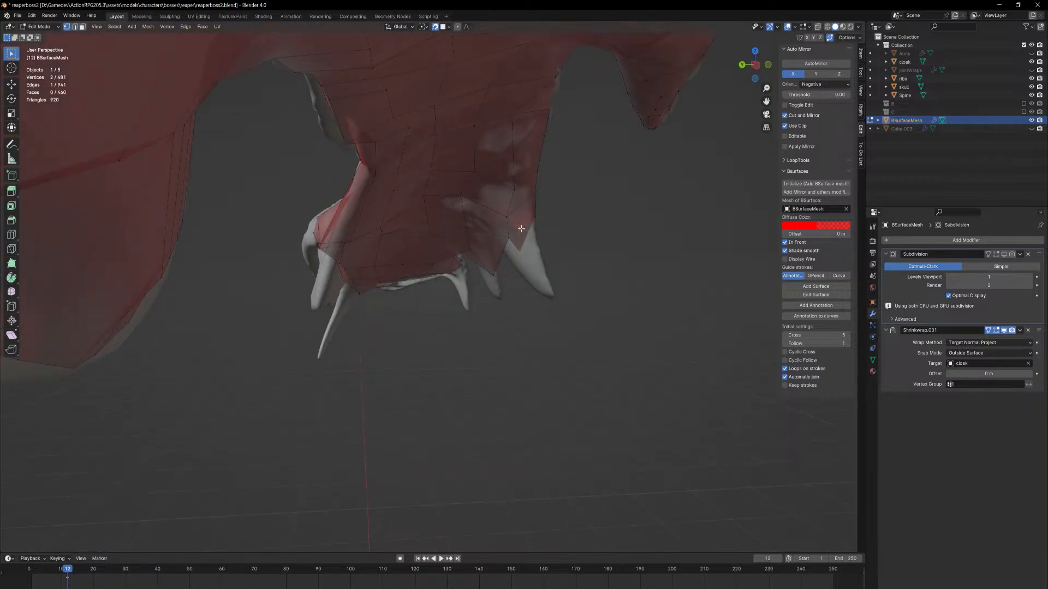
pyautogui.click(521, 228)
pyautogui.press('g')
pyautogui.click(516, 233)
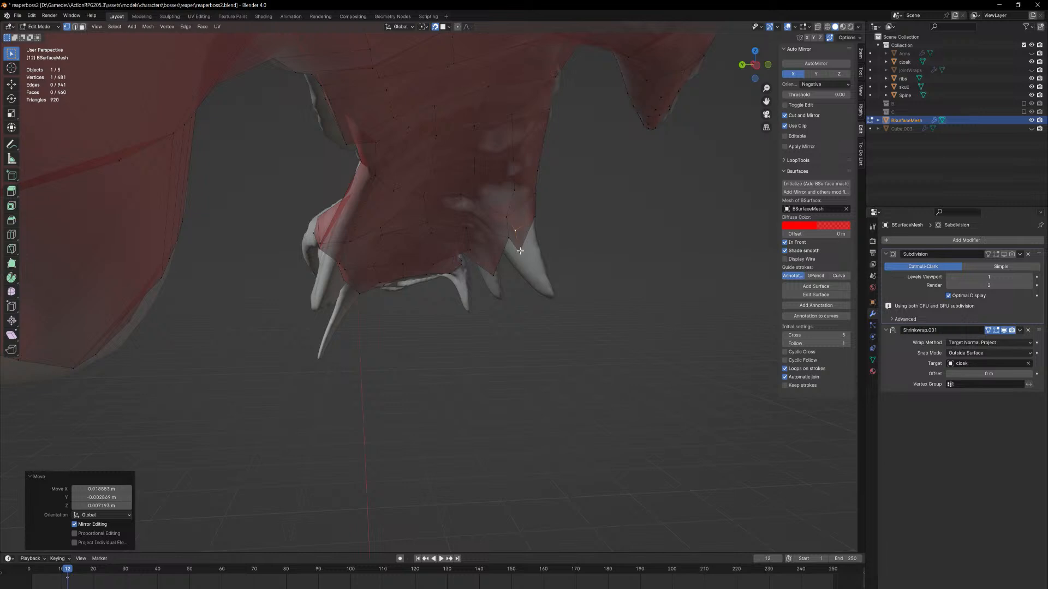
pyautogui.press('g')
pyautogui.click(510, 255)
pyautogui.moveTo(510, 256); pyautogui.dragTo(463, 327, button='middle')
pyautogui.press('g')
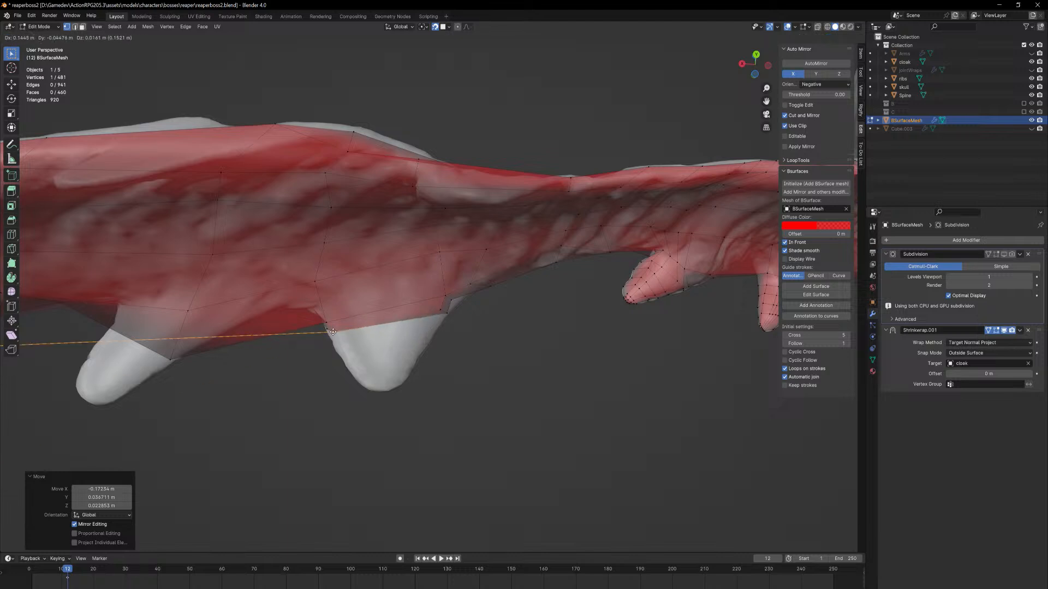
pyautogui.click(332, 332)
pyautogui.moveTo(331, 332); pyautogui.dragTo(250, 401, button='middle')
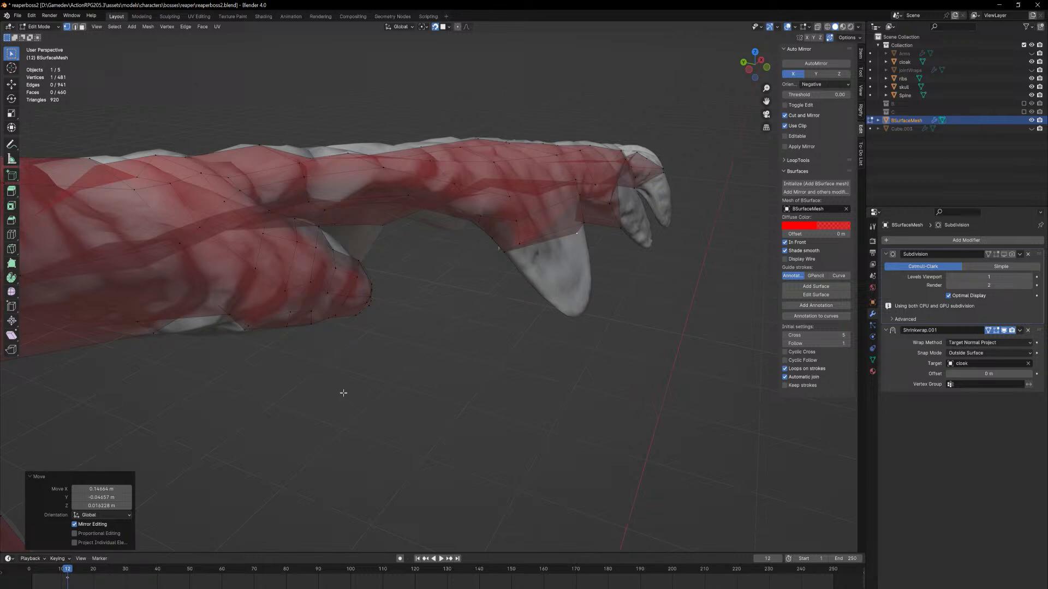
# Select the flap section's end face and extrude it three times in succession toward the tip
pyautogui.moveTo(606, 289); pyautogui.dragTo(634, 262, button='middle')
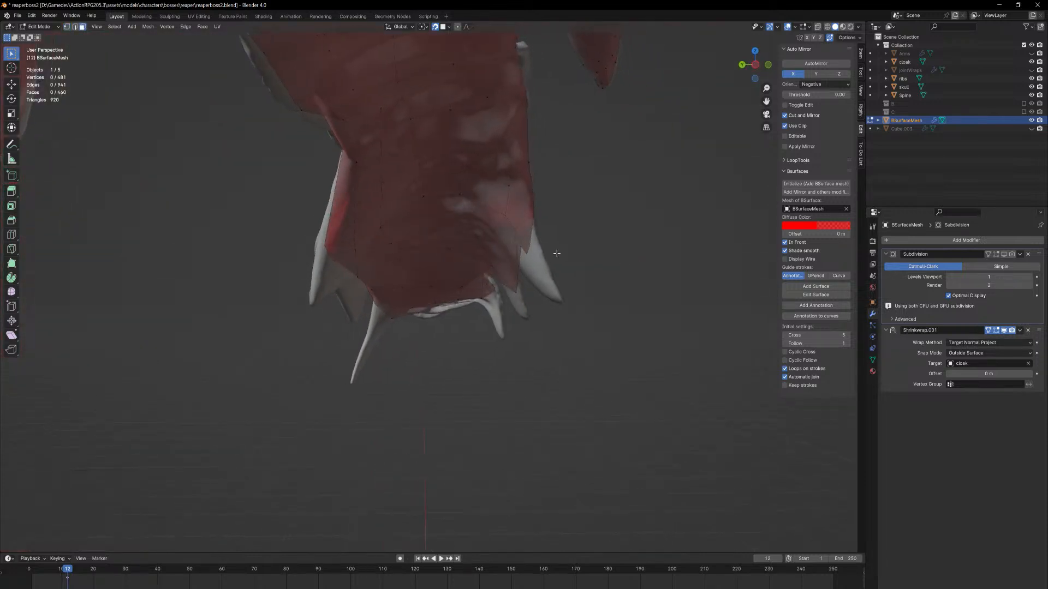
pyautogui.moveTo(554, 250); pyautogui.dragTo(598, 283, button='middle')
pyautogui.click(544, 236)
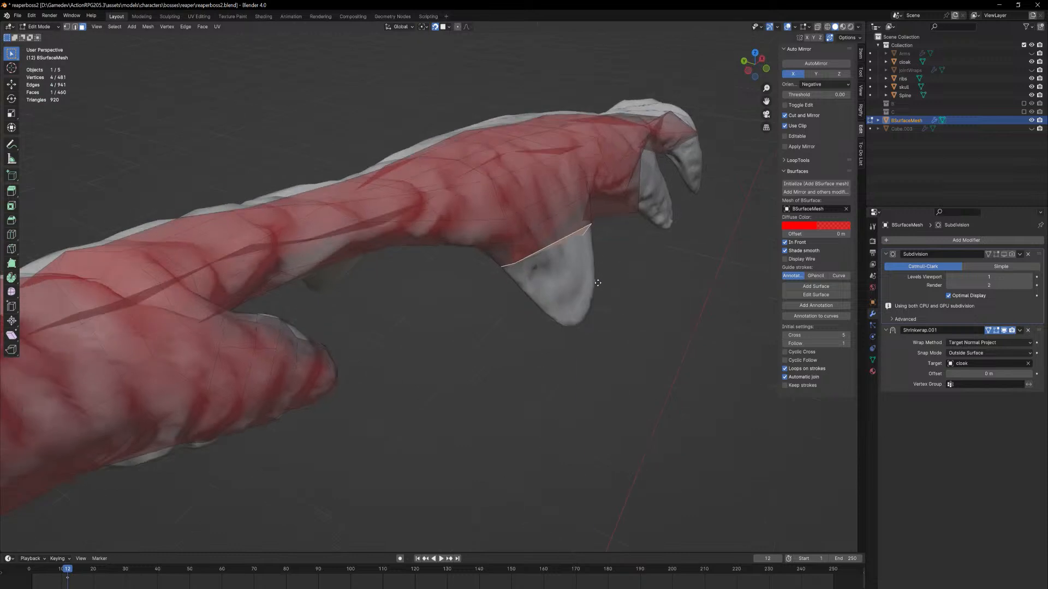
pyautogui.press('e')
pyautogui.click(596, 310)
pyautogui.press('e')
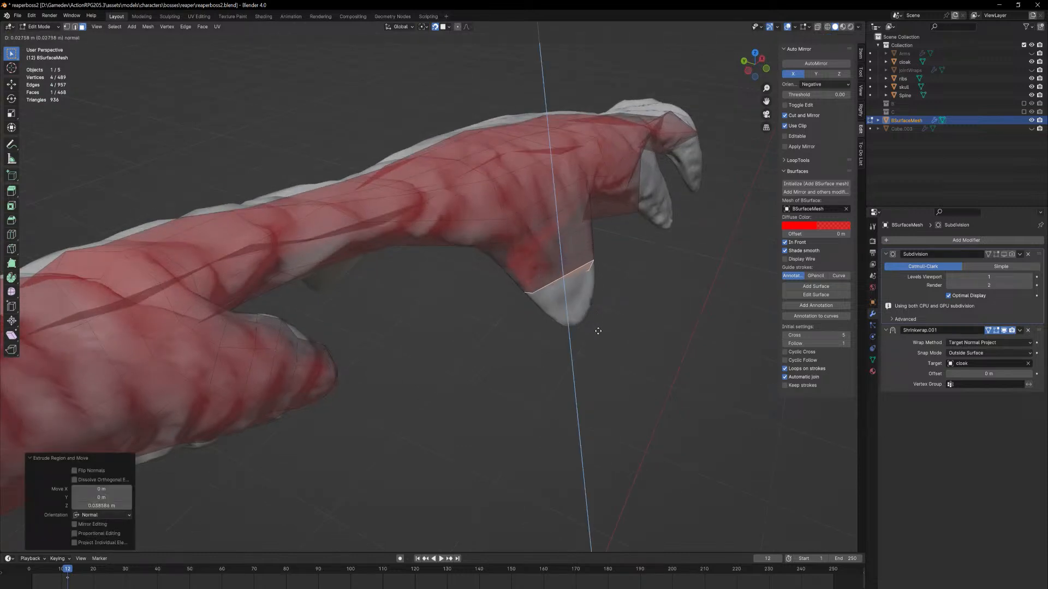
pyautogui.click(599, 333)
pyautogui.press('e')
pyautogui.click(604, 358)
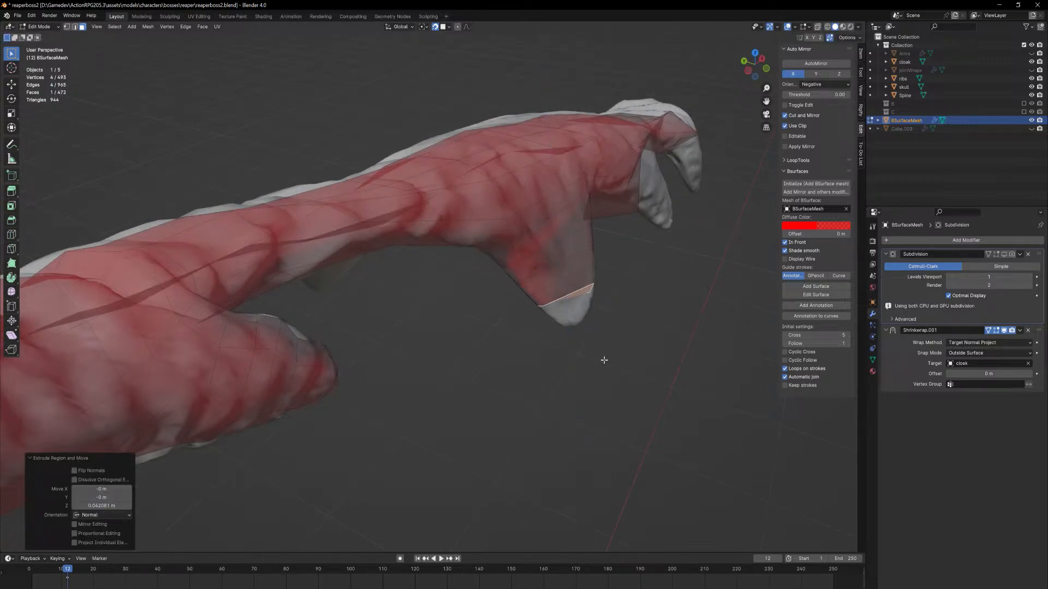
# Try to extrude the end face further toward the flap's tip and snap its corner vertex to the surface
pyautogui.press('e')
pyautogui.click(597, 375)
pyautogui.moveTo(593, 375); pyautogui.dragTo(562, 349, button='middle')
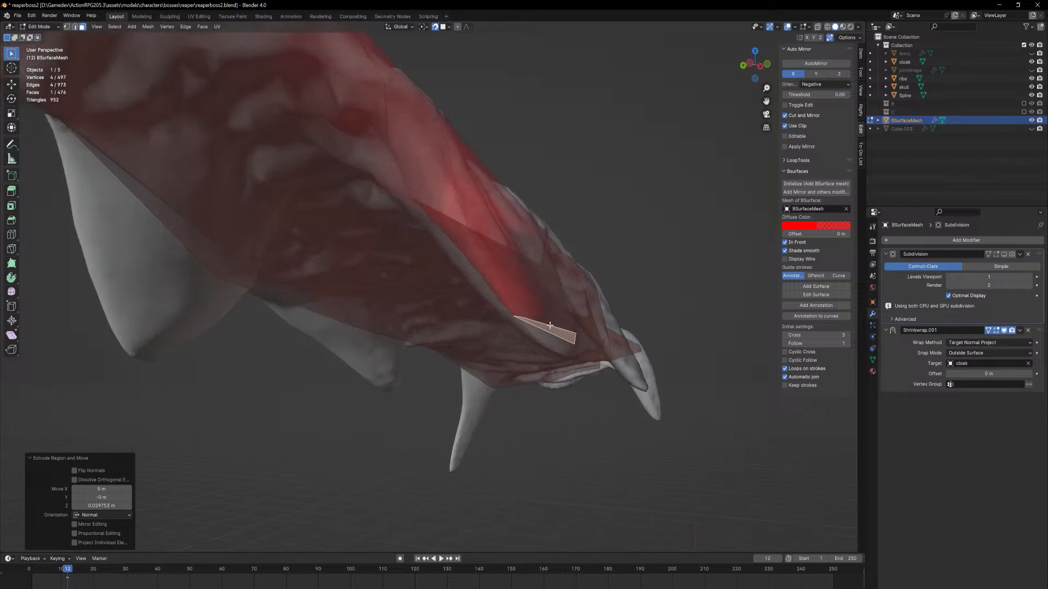
pyautogui.press('e')
pyautogui.rightClick(555, 358)
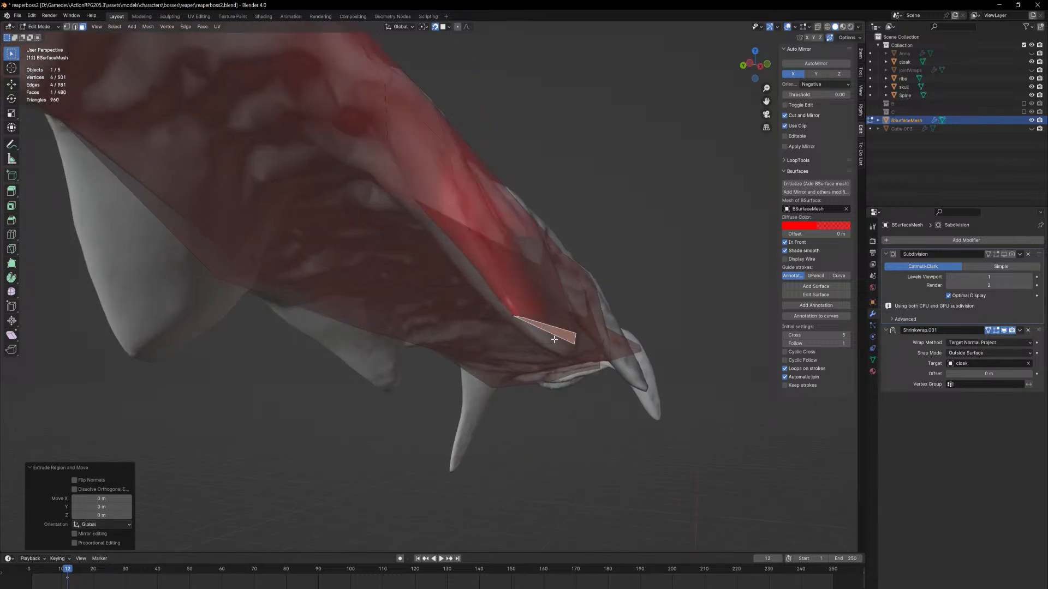
pyautogui.press('1')
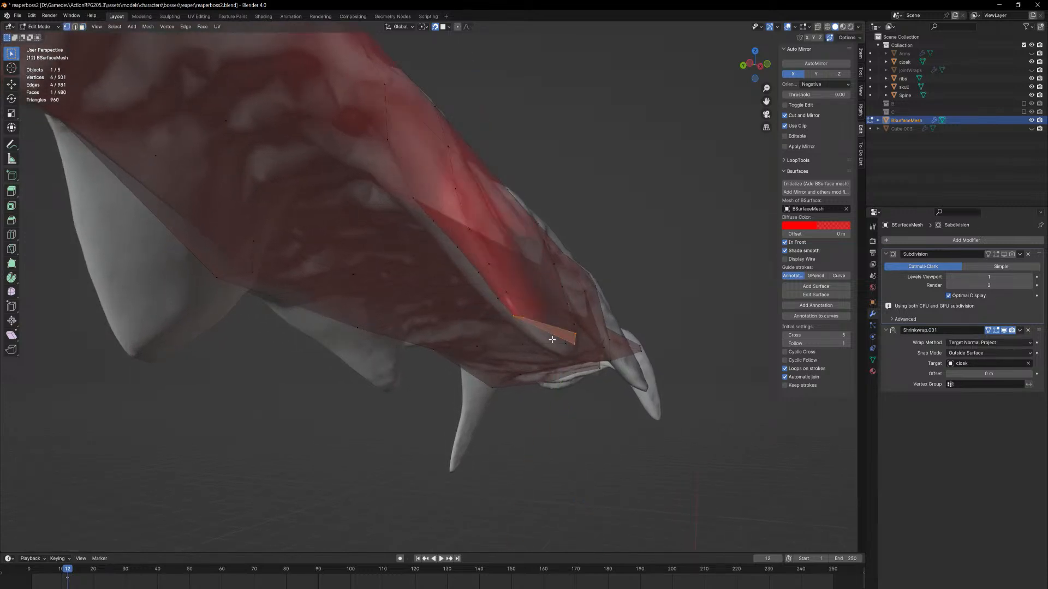
pyautogui.press('g')
pyautogui.click(519, 307)
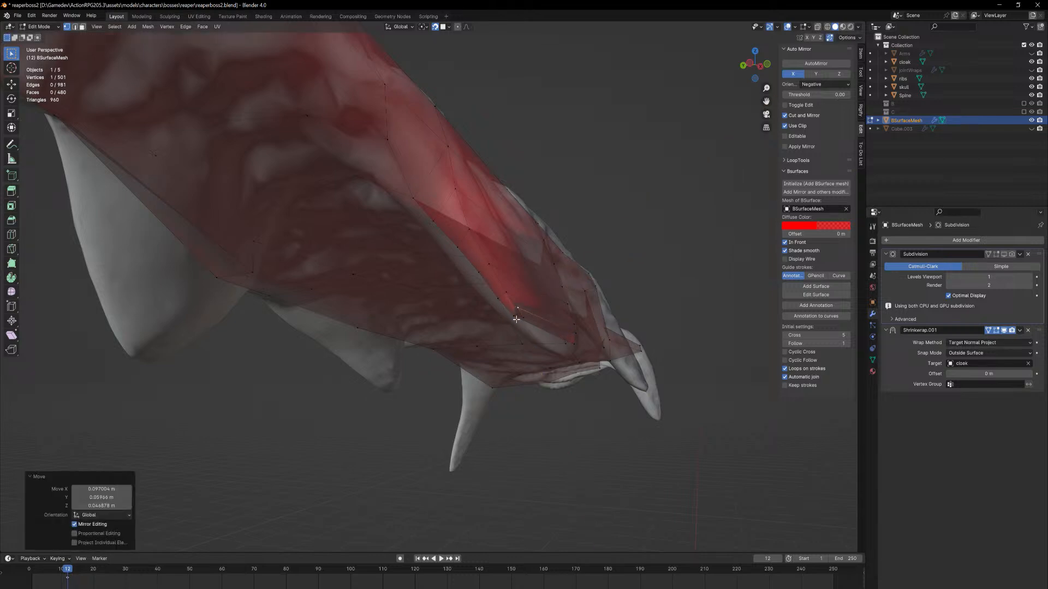
pyautogui.click(514, 317)
pyautogui.moveTo(514, 316)
pyautogui.mouseDown(button='middle')
pyautogui.moveTo(550, 309)
pyautogui.moveTo(532, 320)
pyautogui.mouseUp(button='middle')
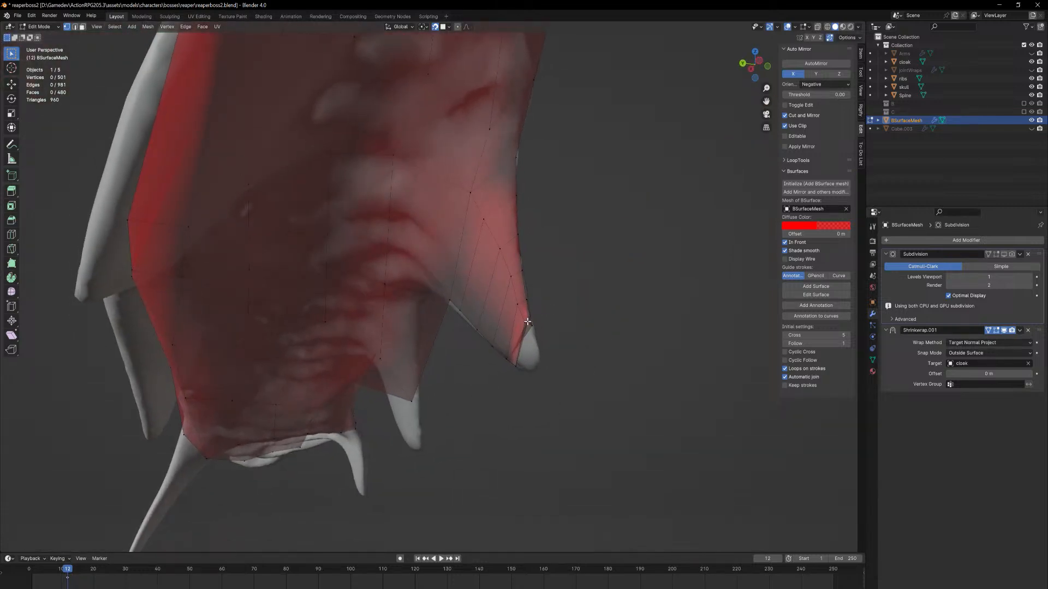
# Try to fit the remaining corner vertices of the tip section to the flap's outline
pyautogui.press('g')
pyautogui.press('g')
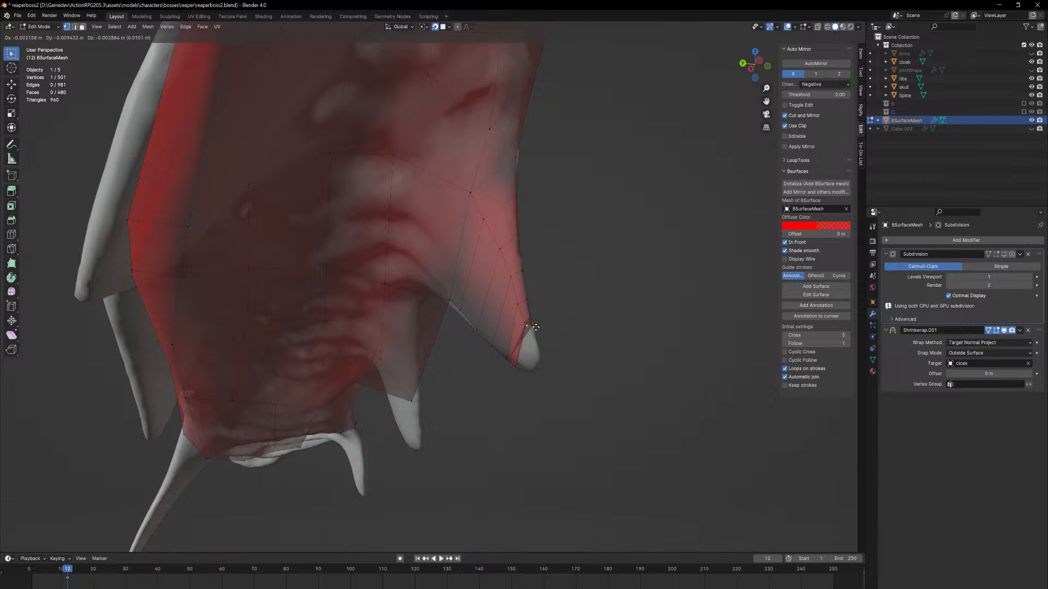
pyautogui.rightClick(560, 314)
pyautogui.moveTo(560, 314); pyautogui.dragTo(505, 360, button='middle')
pyautogui.press('g')
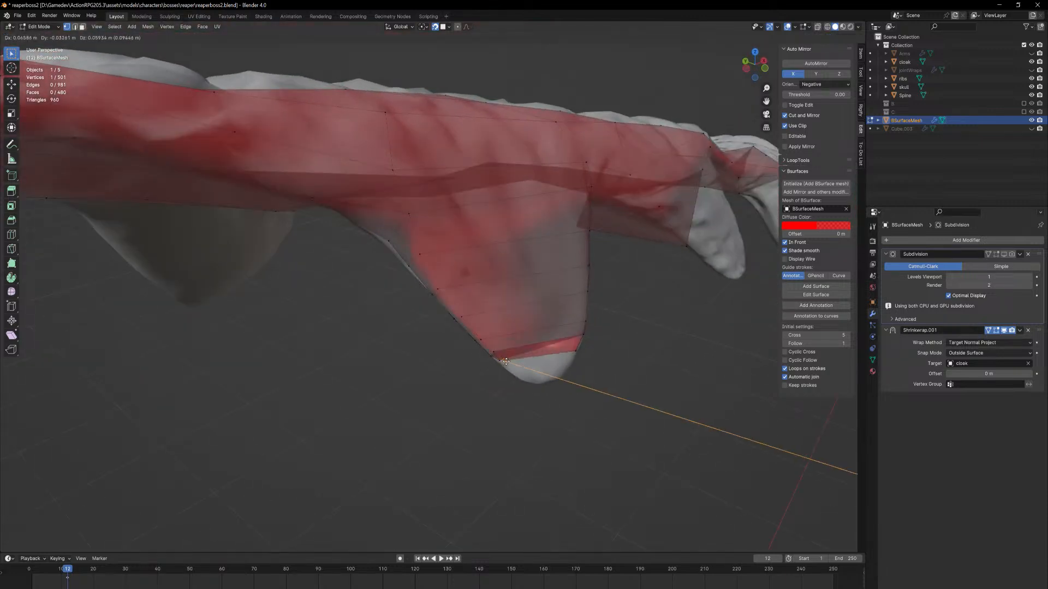
pyautogui.rightClick(508, 365)
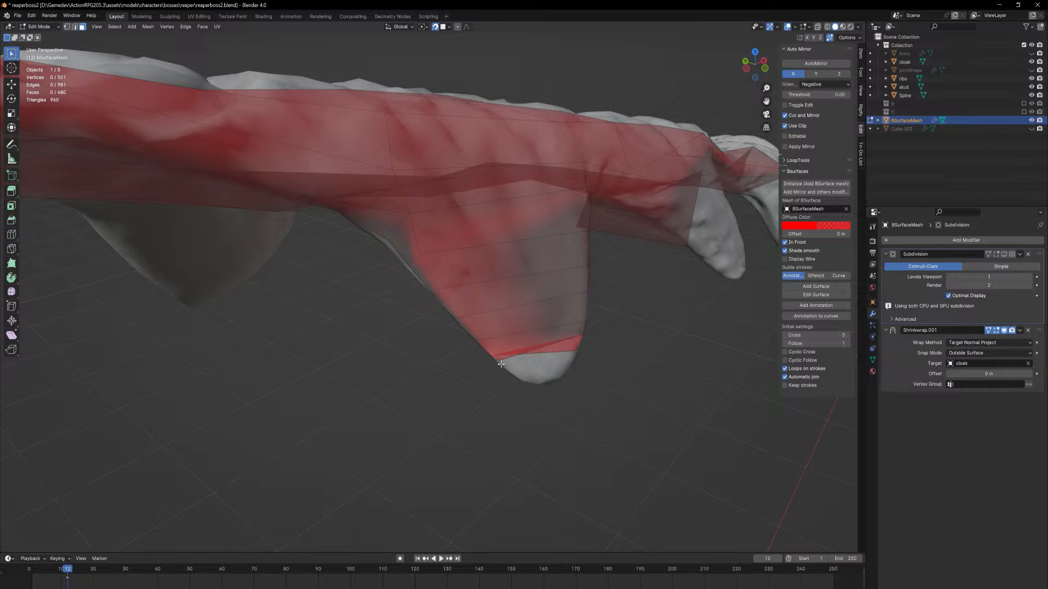
pyautogui.press('g')
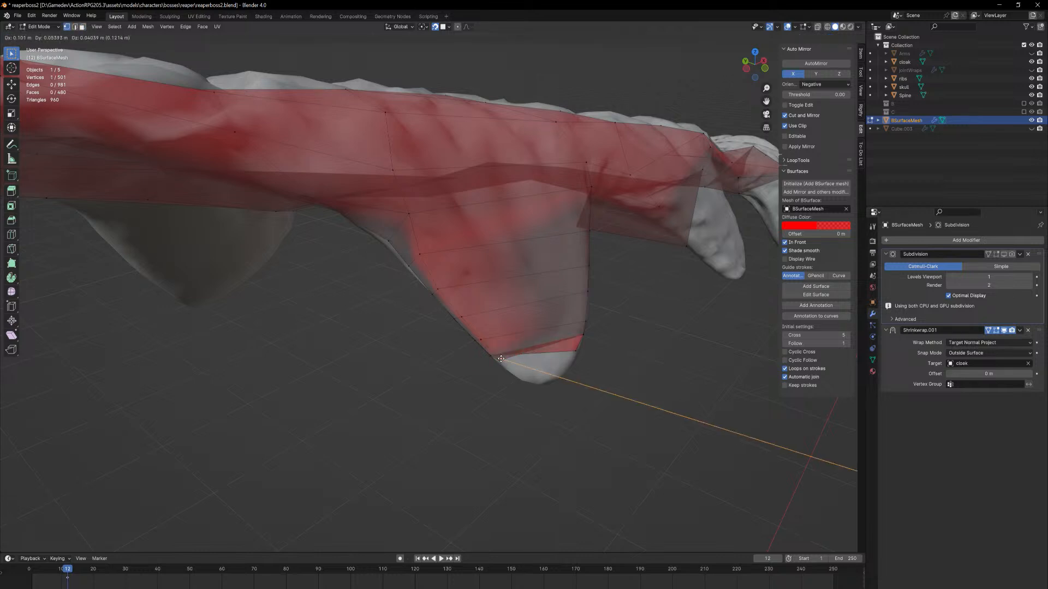
pyautogui.click(570, 345)
pyautogui.press('g')
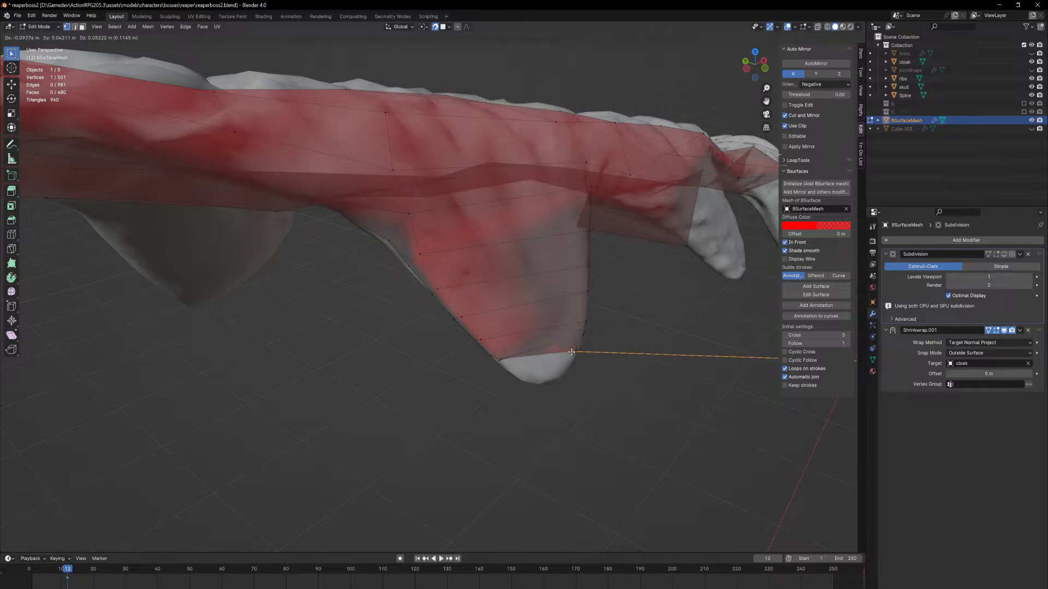
pyautogui.rightClick(570, 361)
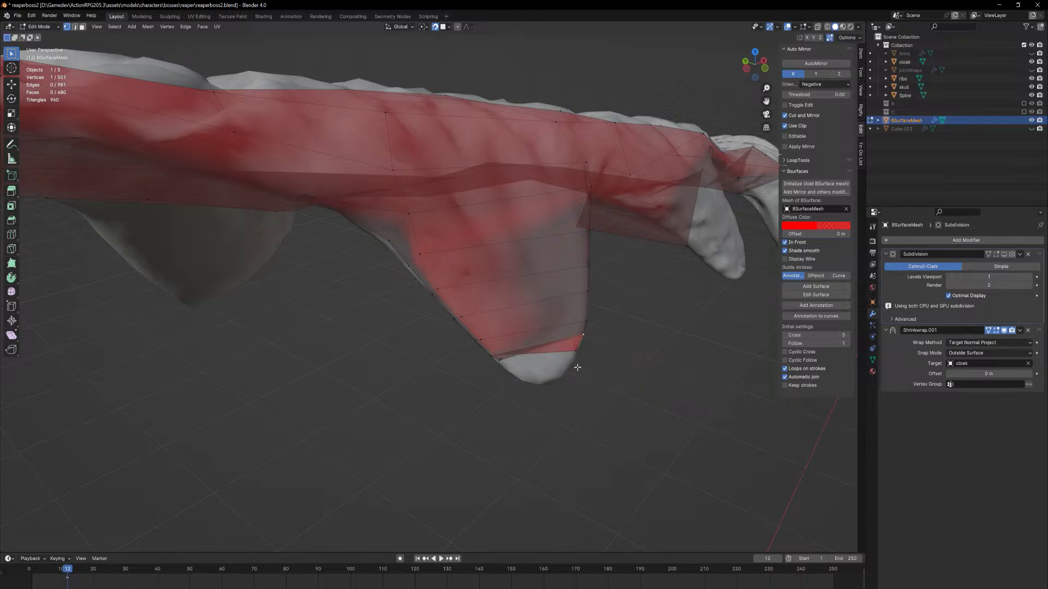
# Undo the tip vertex moves and the extrusions beyond the third one on the flap
pyautogui.moveTo(573, 363); pyautogui.dragTo(532, 350, button='middle')
pyautogui.hotkey('ctrl', 'z')
pyautogui.hotkey('ctrl', 'z')
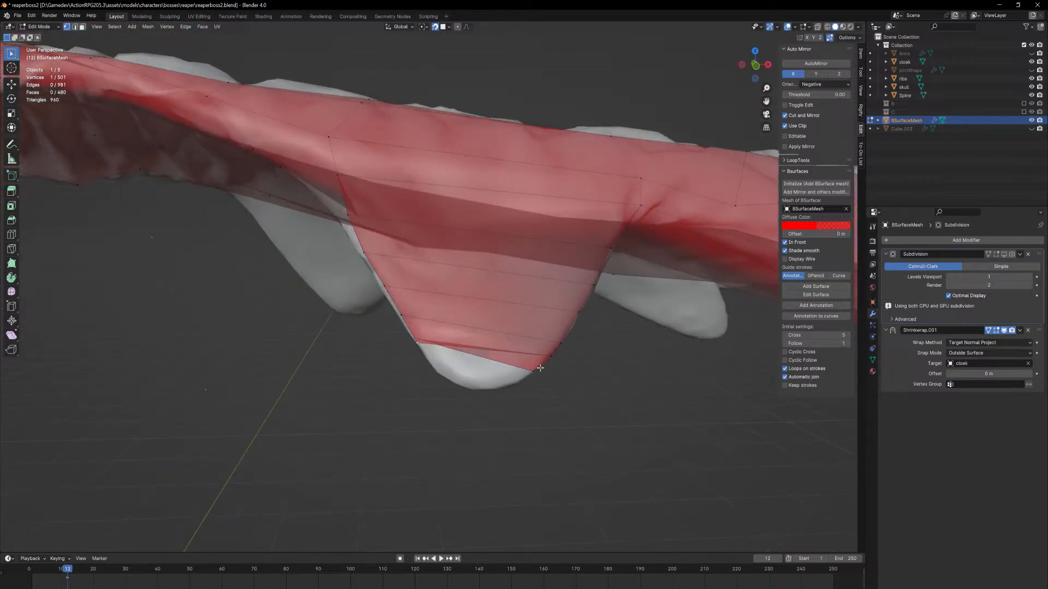
pyautogui.click(534, 375)
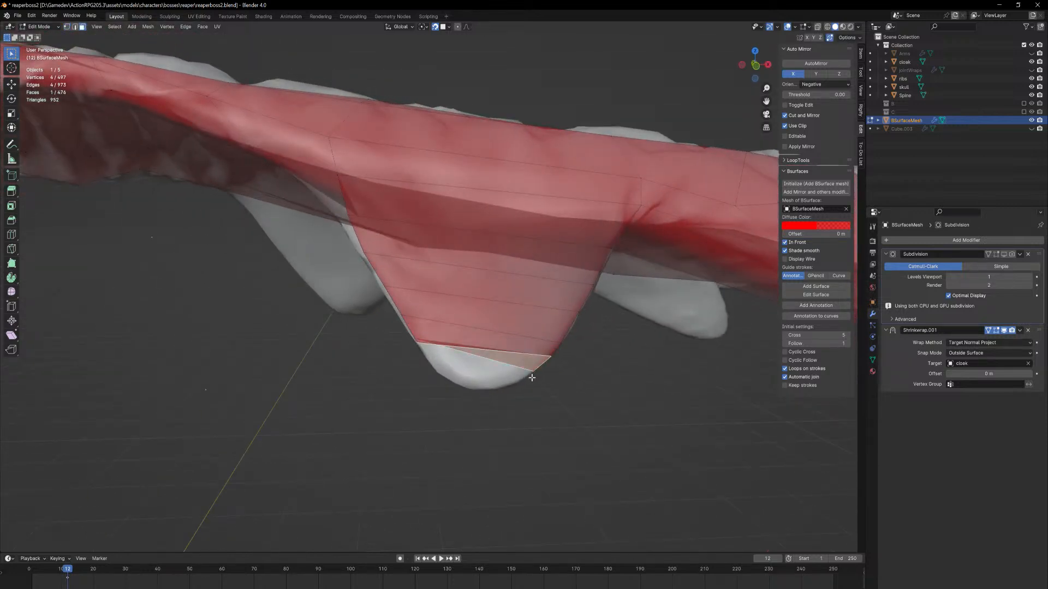
pyautogui.hotkey('ctrl', 'z')
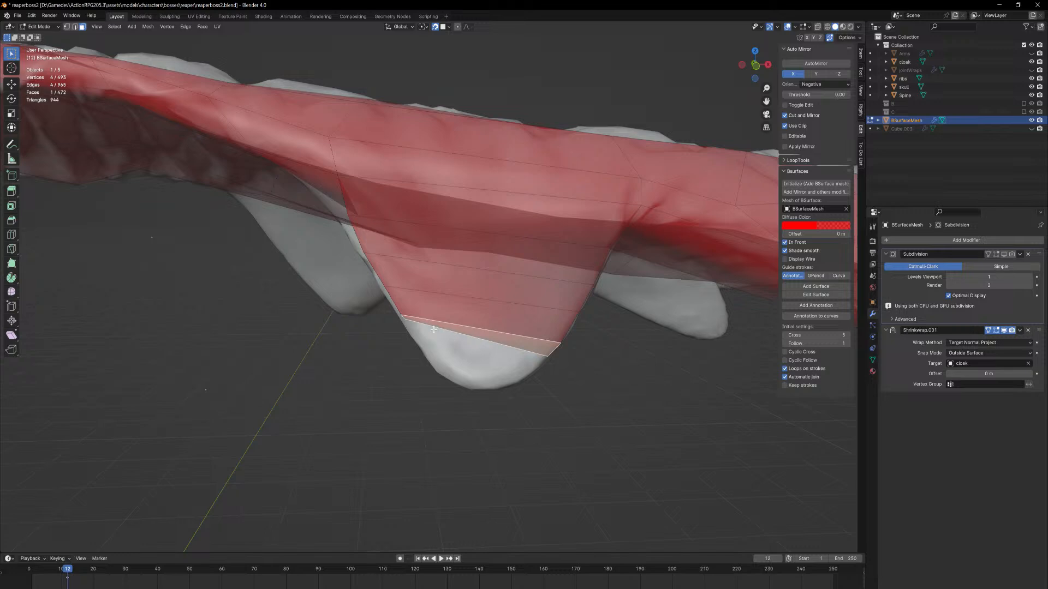
# Switch to vertex selection and move the end section's outer corner vertex onto the flap's edge
pyautogui.press('1')
pyautogui.click(403, 315)
pyautogui.press('g')
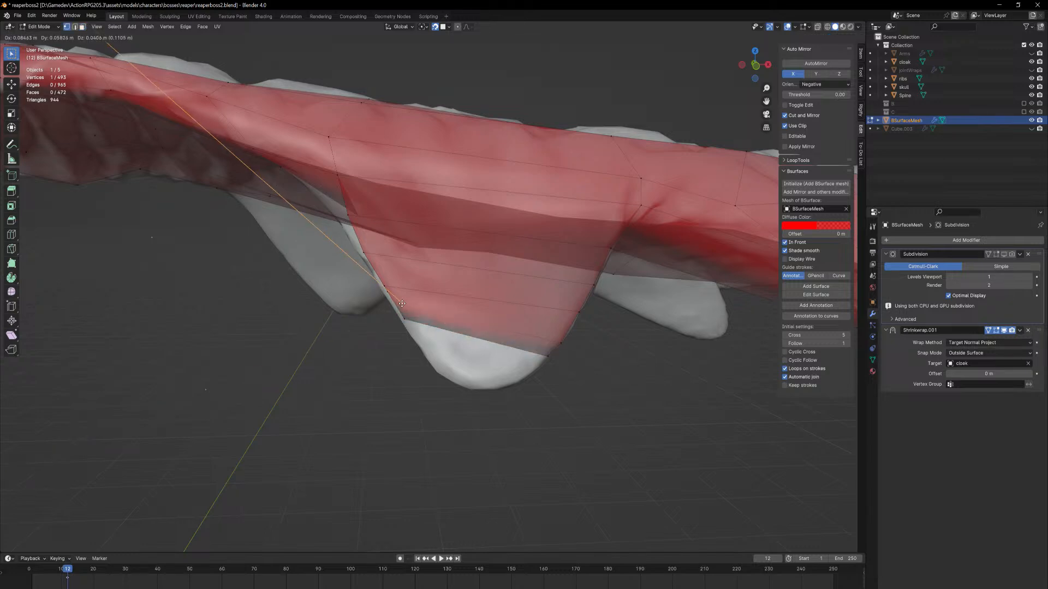
pyautogui.click(402, 307)
# Snap the successive vertices along one edge of the flap's underside onto the cloak surface
pyautogui.moveTo(433, 330); pyautogui.dragTo(511, 266, button='middle')
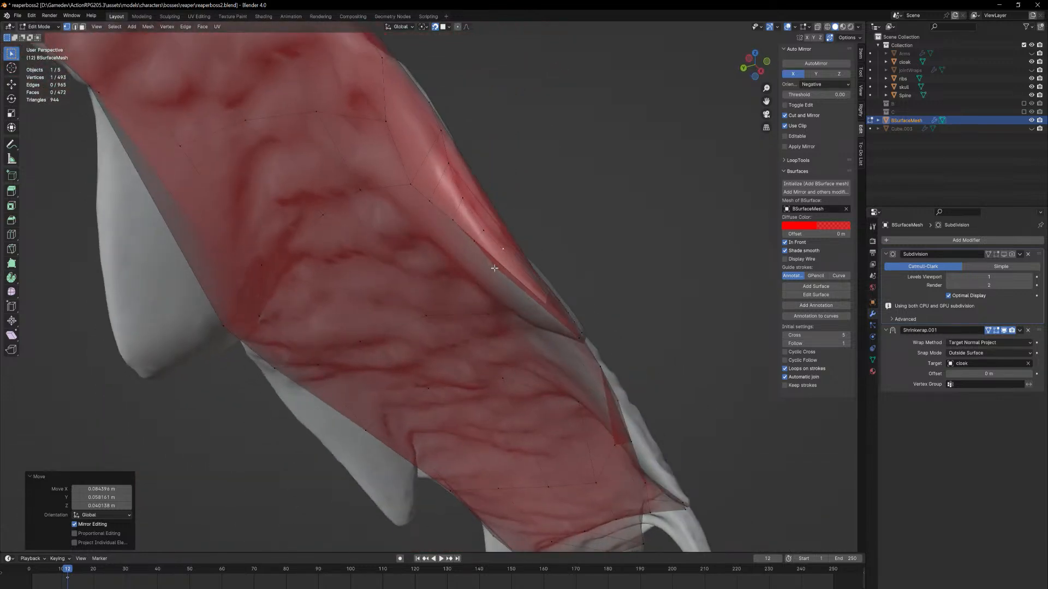
pyautogui.press('g')
pyautogui.click(479, 239)
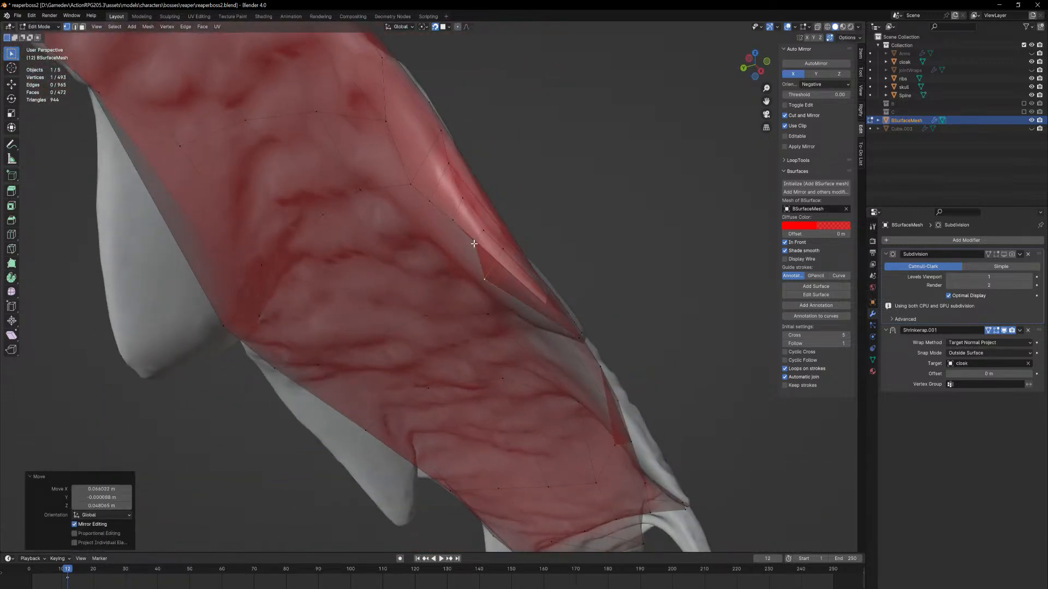
pyautogui.press('g')
pyautogui.click(445, 201)
pyautogui.press('g')
pyautogui.click(434, 212)
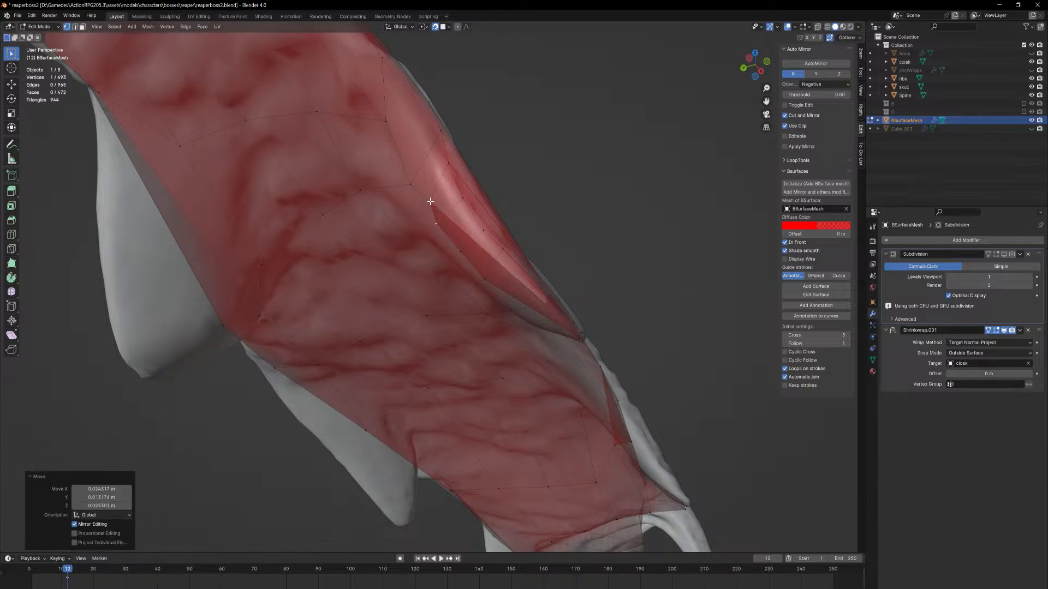
pyautogui.moveTo(430, 201); pyautogui.dragTo(525, 224, button='middle')
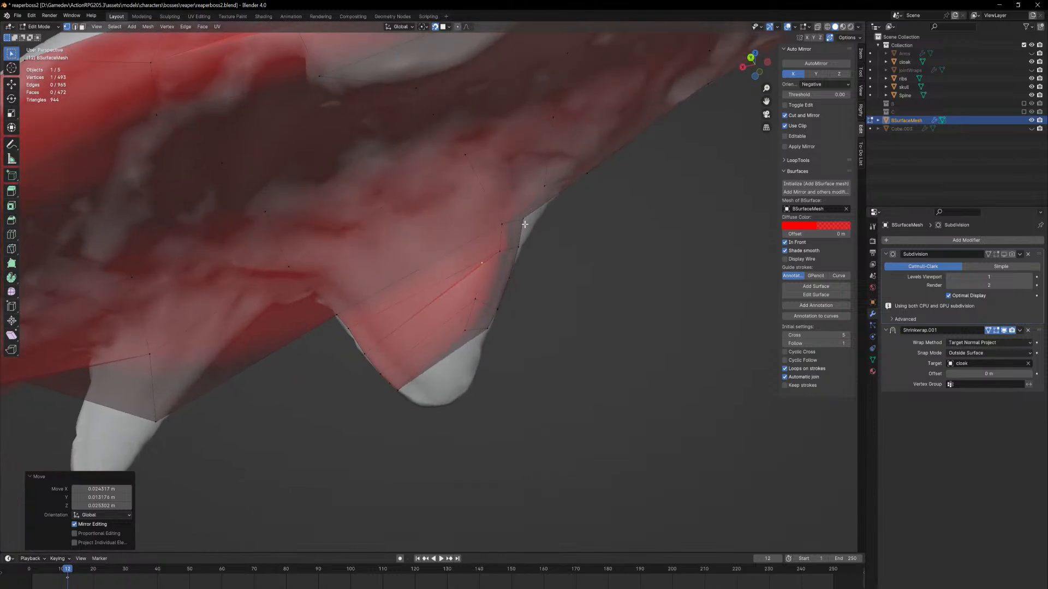
pyautogui.press('g')
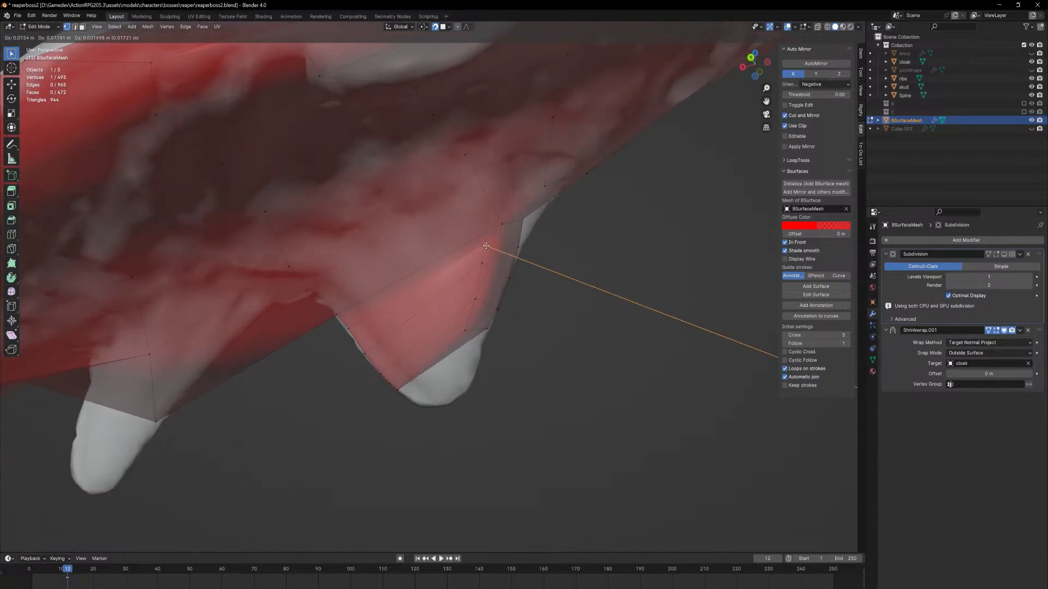
pyautogui.click(489, 250)
# Move the vertices near the flap's tip on the opposite edge of its inner side onto the surface
pyautogui.moveTo(488, 251); pyautogui.dragTo(280, 289, button='middle')
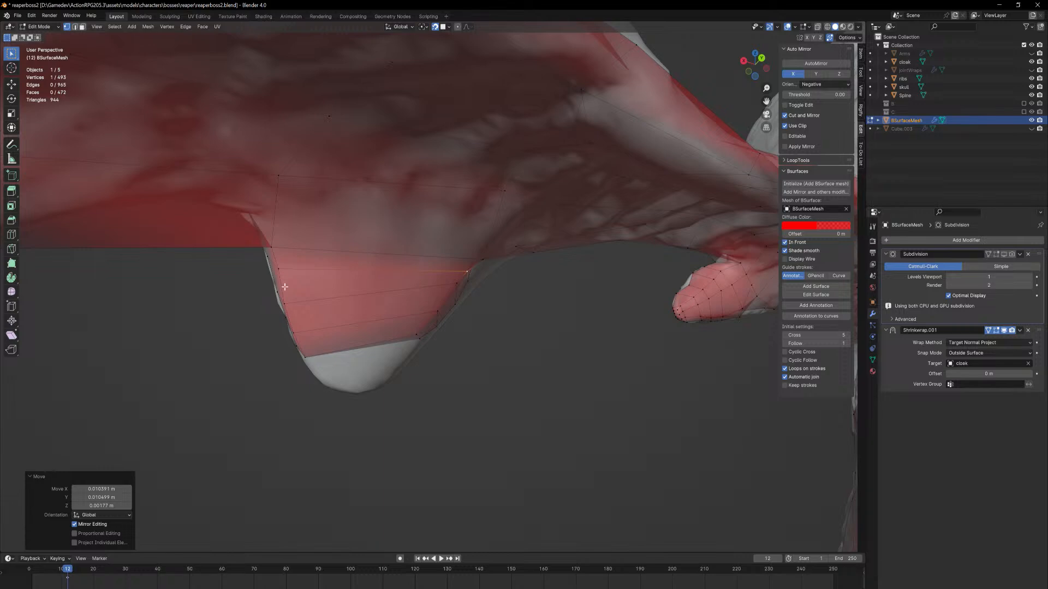
pyautogui.moveTo(284, 286); pyautogui.dragTo(440, 351, button='middle')
pyautogui.press('g')
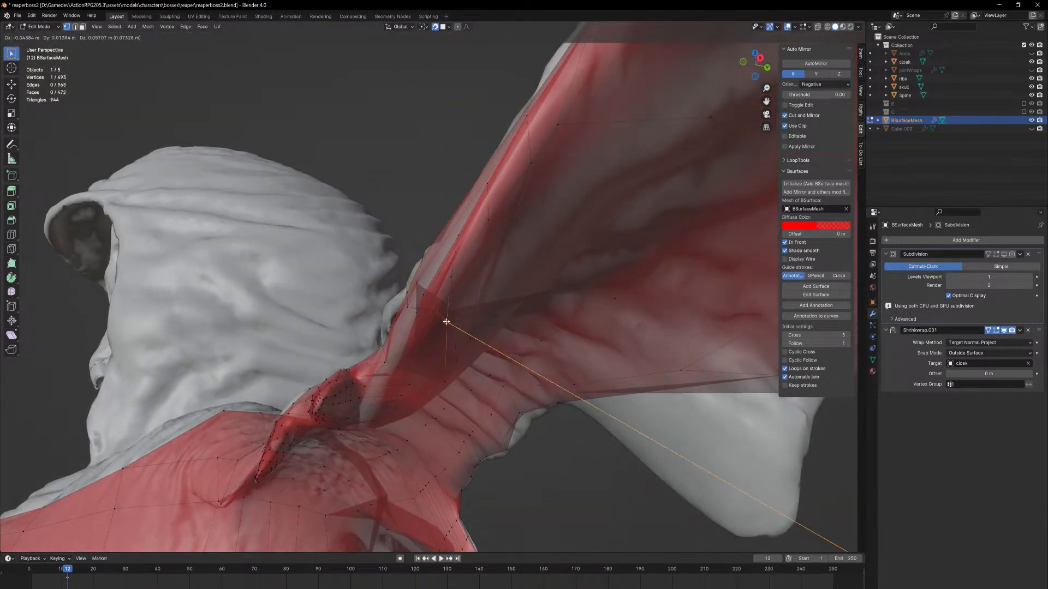
pyautogui.click(450, 281)
pyautogui.press('g')
pyautogui.click(484, 266)
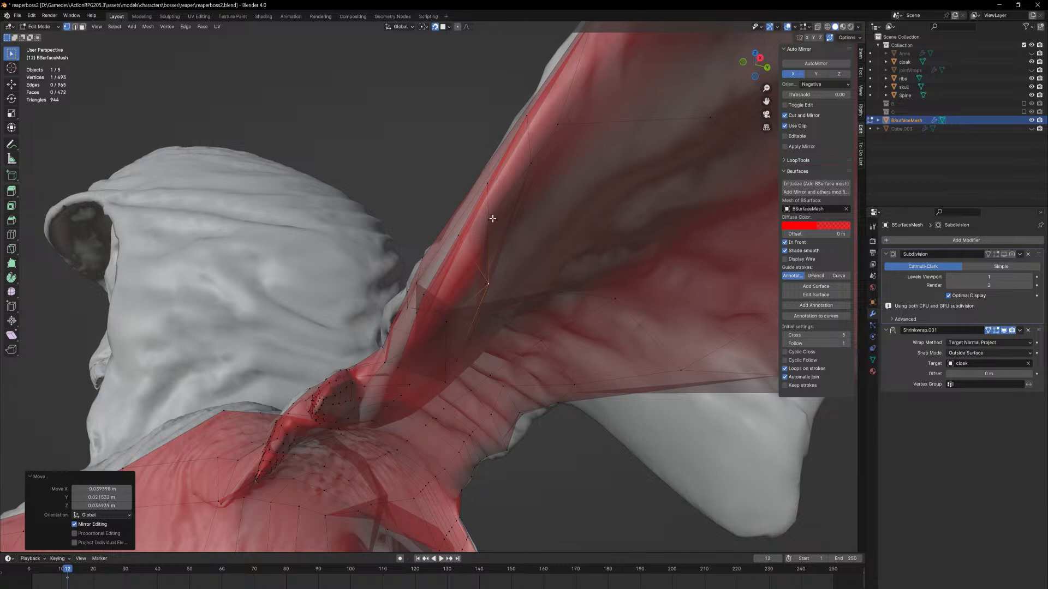
pyautogui.hotkey('shift', 'v')
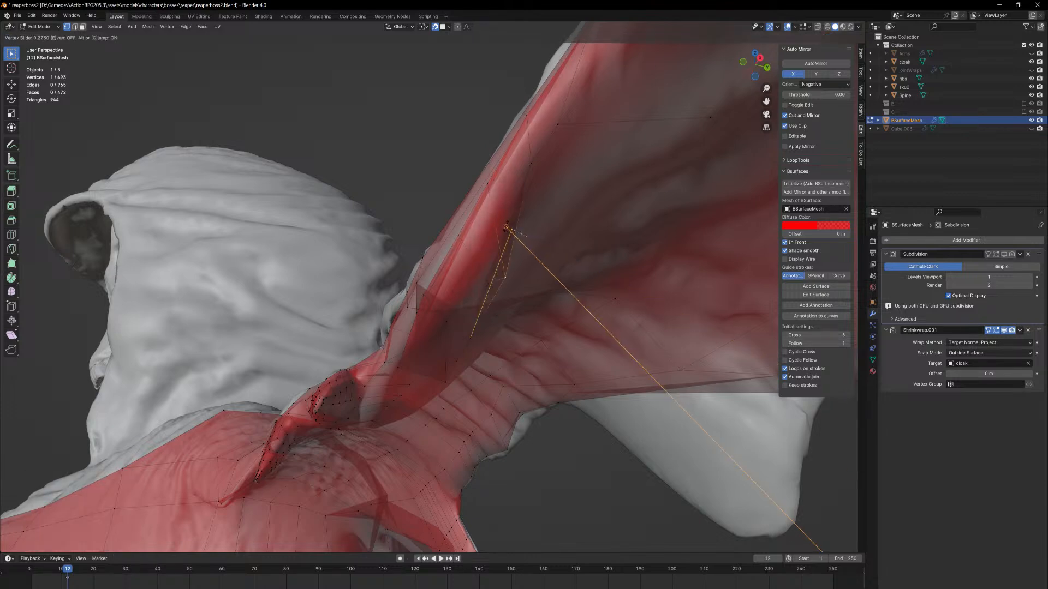
pyautogui.rightClick(501, 215)
# Move the vertices near the base of the flap's inner side onto the cloak surface
pyautogui.moveTo(501, 215); pyautogui.dragTo(401, 287, button='middle')
pyautogui.press('g')
pyautogui.click(496, 166)
pyautogui.press('g')
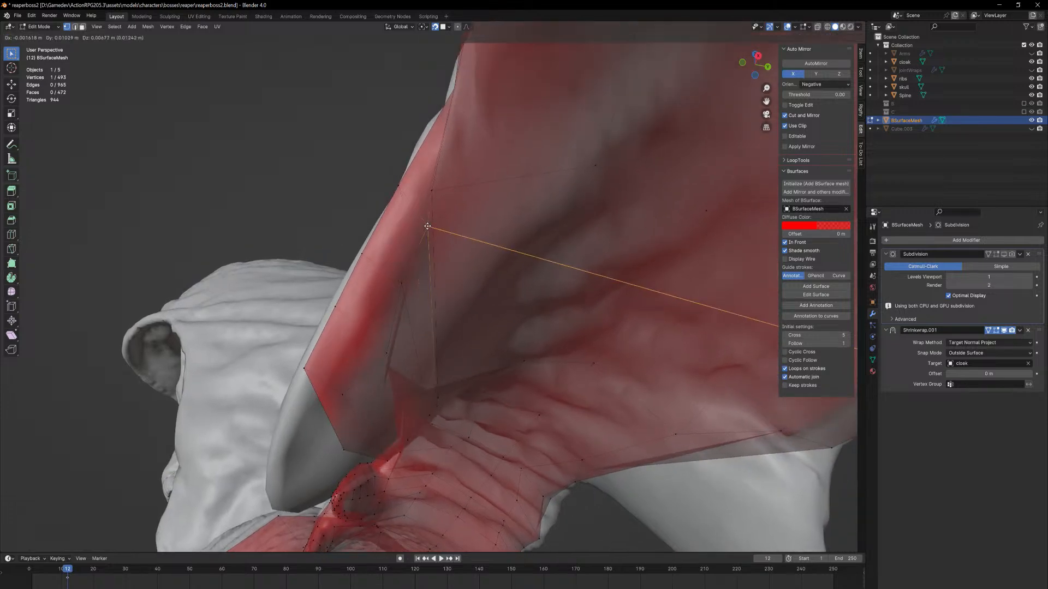
pyautogui.click(435, 192)
pyautogui.press('g')
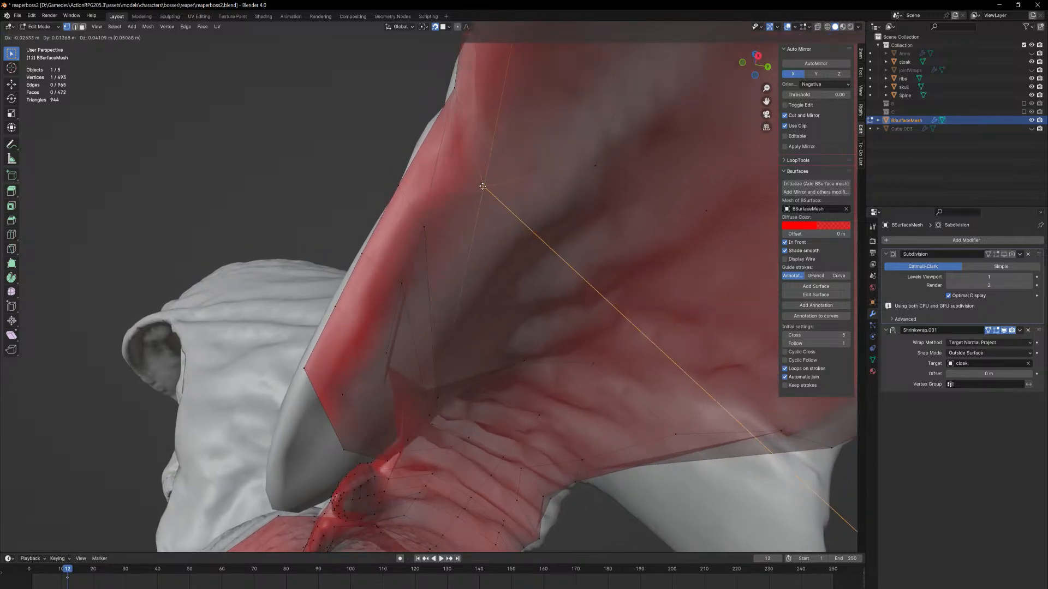
pyautogui.click(462, 183)
# Snap the successive inner-side vertices alongside the flap's edge onto the surface in an even line down to the end section
pyautogui.moveTo(460, 180); pyautogui.dragTo(351, 215, button='middle')
pyautogui.press('g')
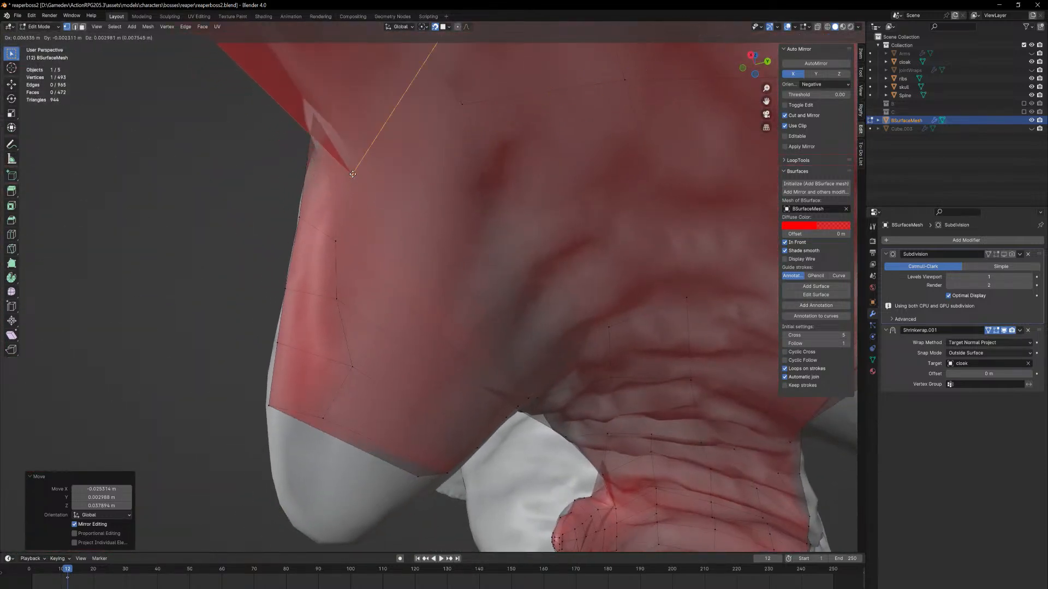
pyautogui.click(355, 179)
pyautogui.click(334, 241)
pyautogui.press('g')
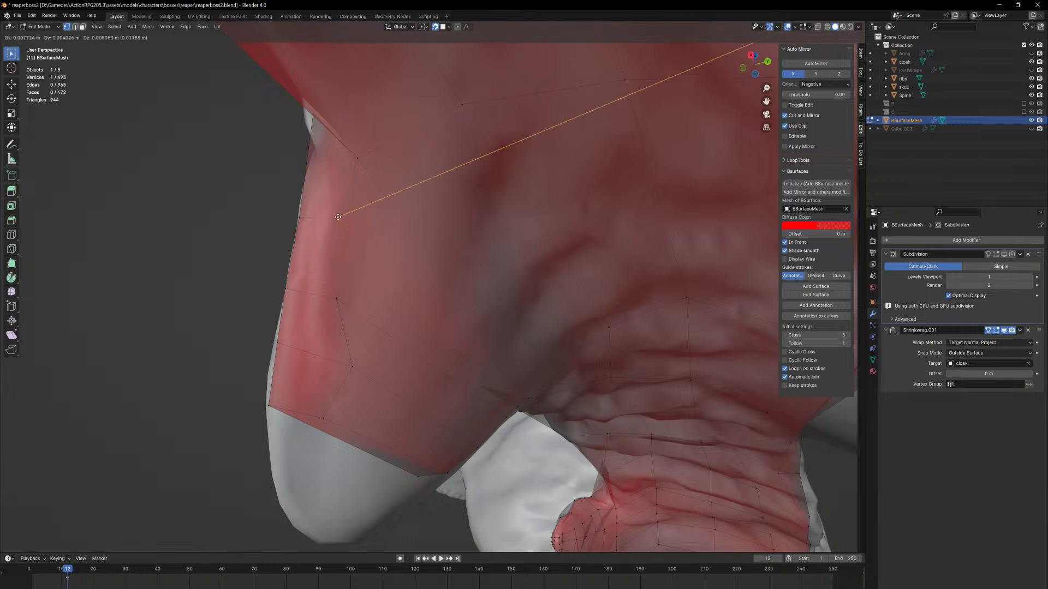
pyautogui.click(338, 218)
pyautogui.click(334, 295)
pyautogui.press('g')
pyautogui.click(339, 297)
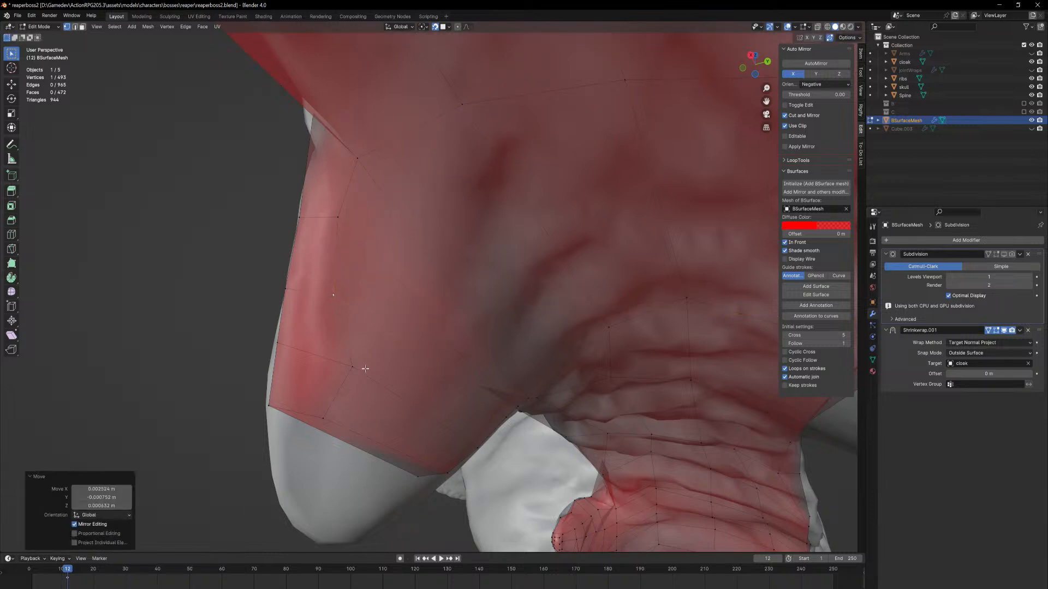
pyautogui.click(355, 366)
pyautogui.press('g')
pyautogui.click(324, 388)
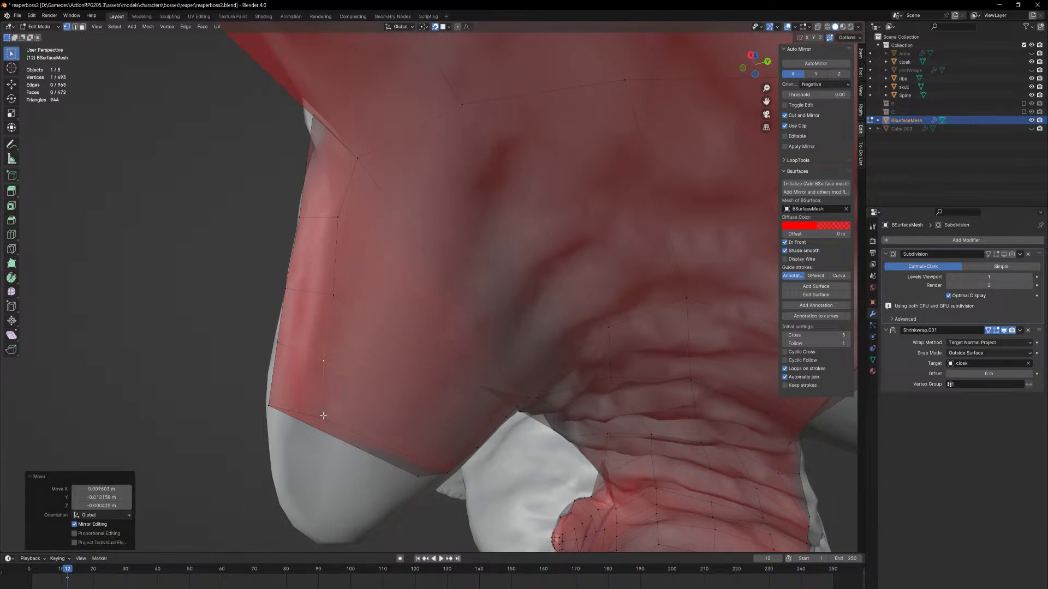
pyautogui.press('g')
pyautogui.click(313, 412)
# Snap the vertices along the flap's opposite edge onto the sculpt's silhouette, down to the end section's corner
pyautogui.moveTo(357, 375); pyautogui.dragTo(534, 460, button='middle')
pyautogui.click(493, 324)
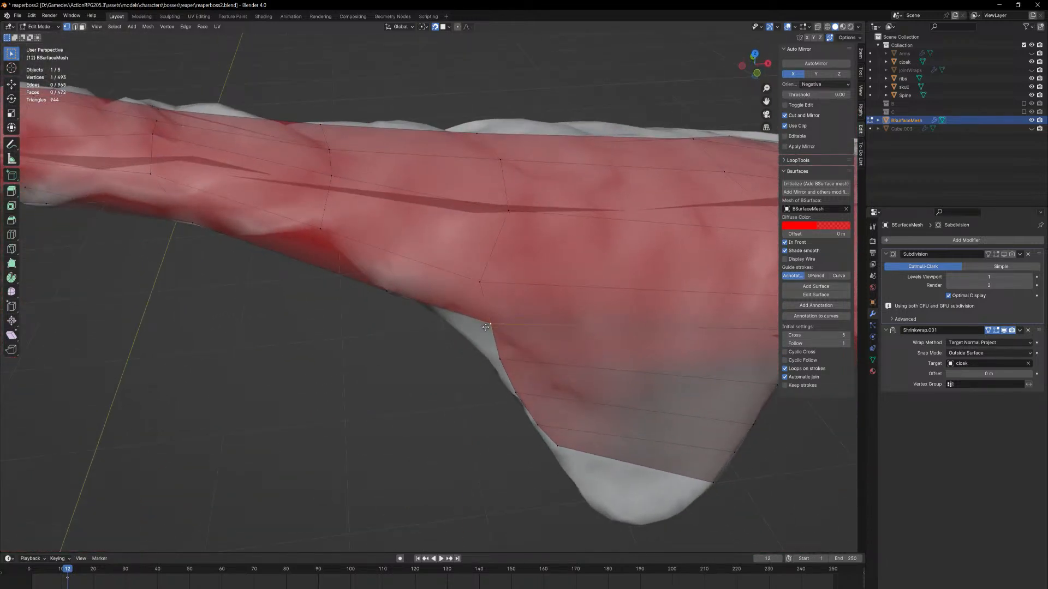
pyautogui.press('g')
pyautogui.click(469, 336)
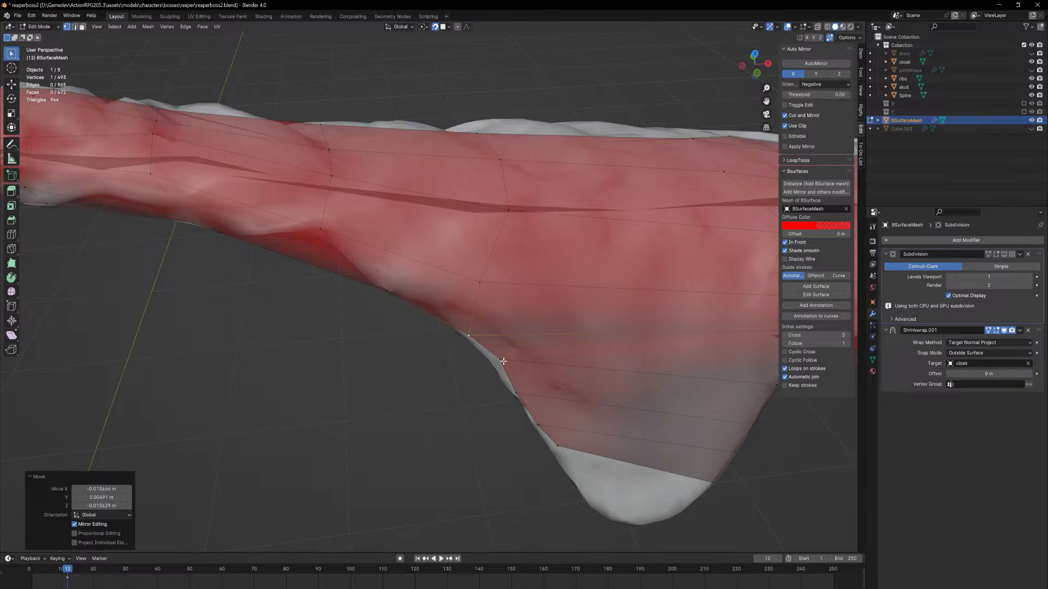
pyautogui.press('g')
pyautogui.click(495, 365)
pyautogui.press('g')
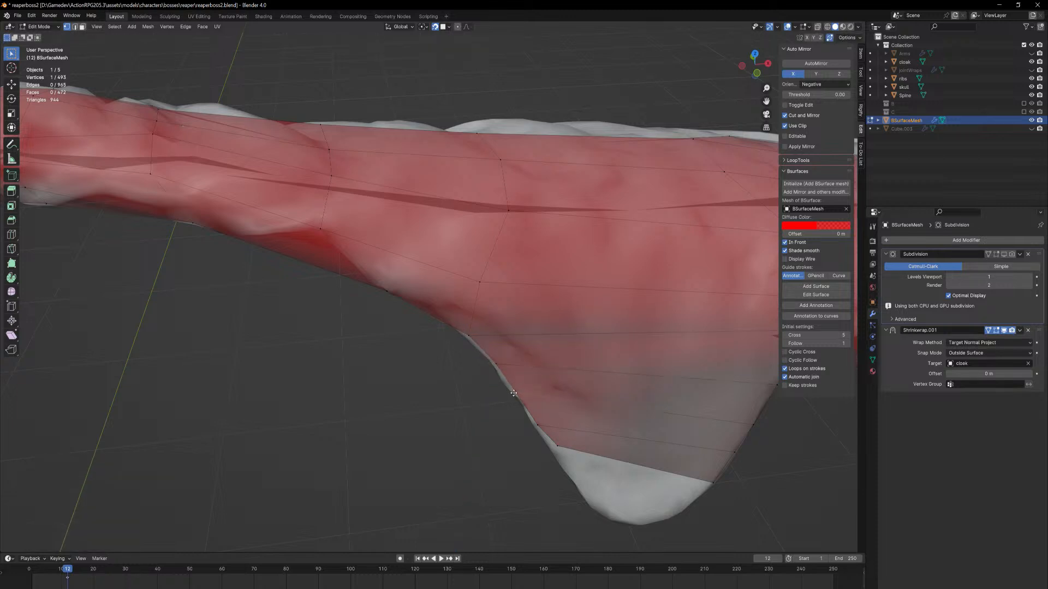
pyautogui.click(532, 420)
pyautogui.click(559, 448)
pyautogui.press('g')
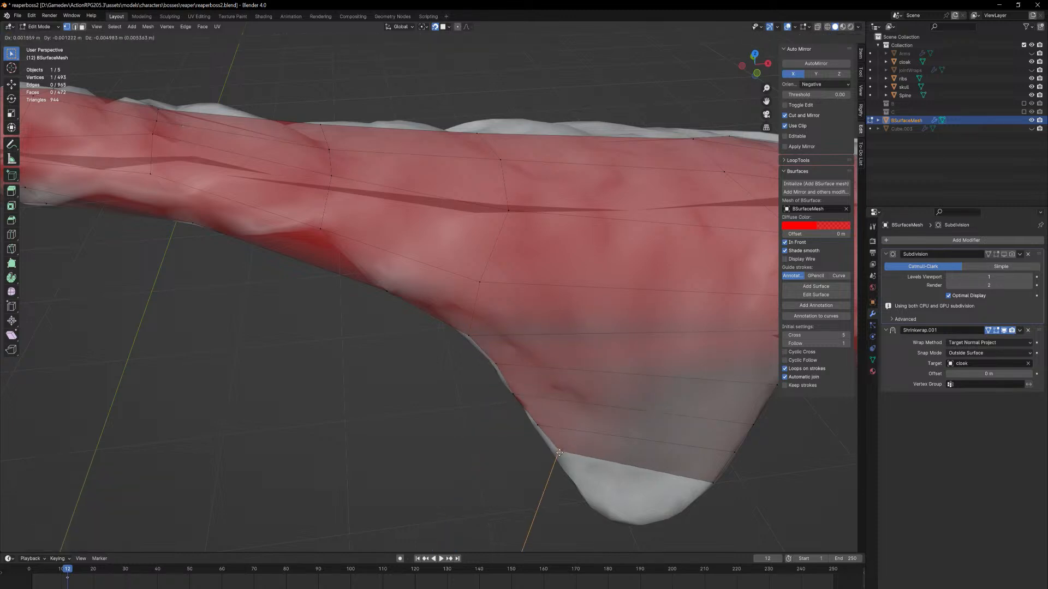
pyautogui.click(626, 487)
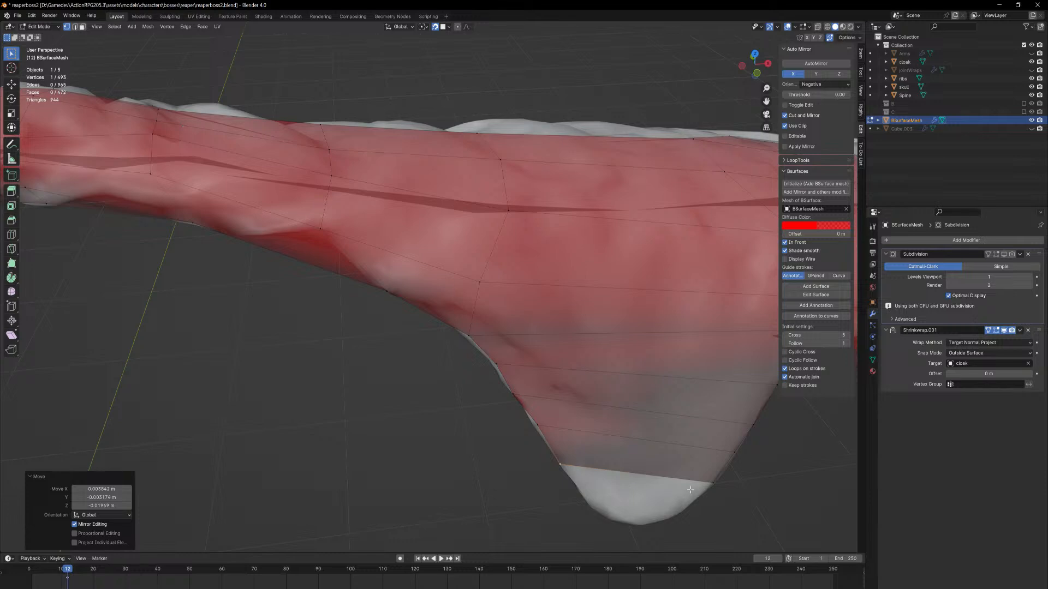
# Shift the uppermost vertex of the inner-side line closer to the flap's edge, in line with the vertices below it
pyautogui.moveTo(690, 490); pyautogui.dragTo(436, 360, button='middle')
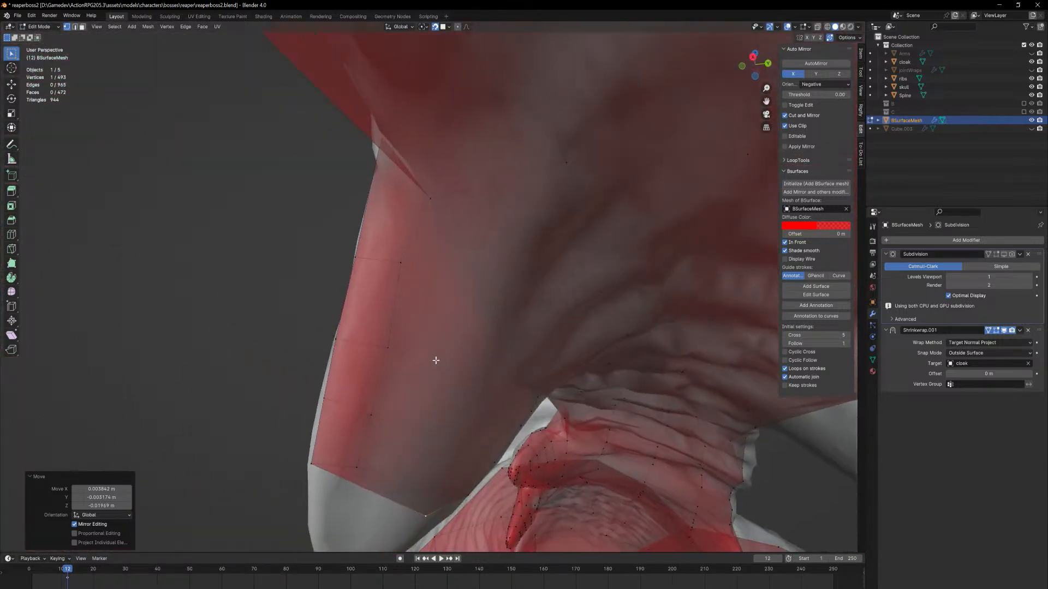
pyautogui.moveTo(405, 285); pyautogui.dragTo(296, 131, button='middle')
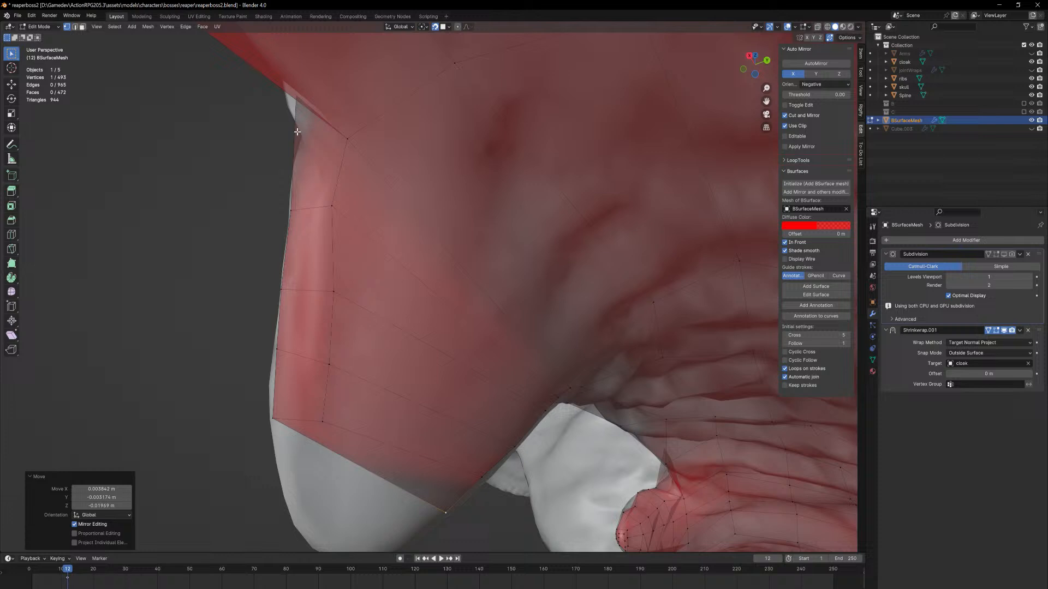
pyautogui.press('g')
pyautogui.rightClick(334, 138)
pyautogui.click(348, 137)
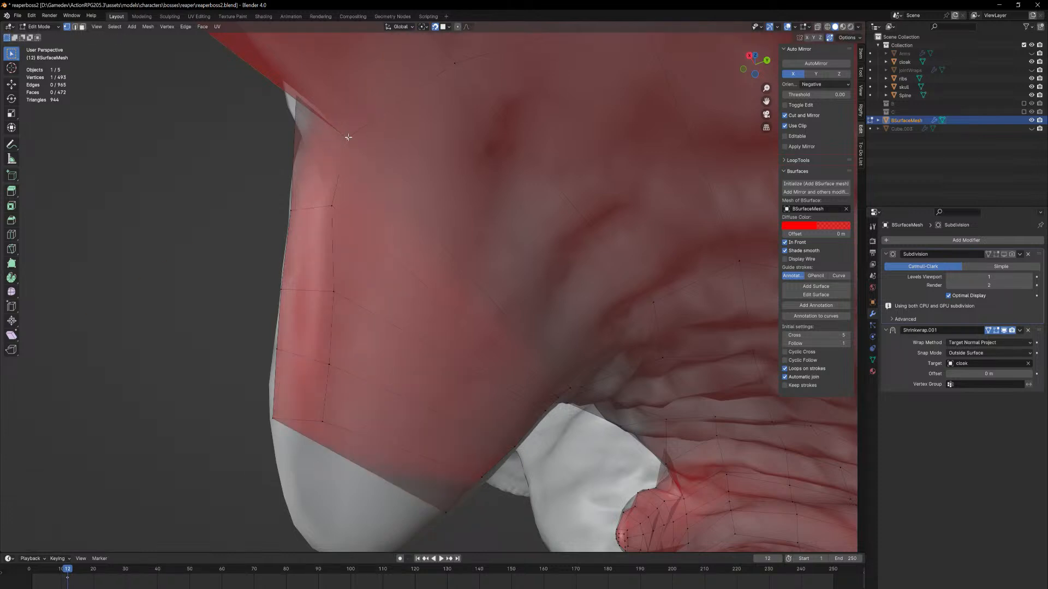
pyautogui.press('g')
pyautogui.click(333, 133)
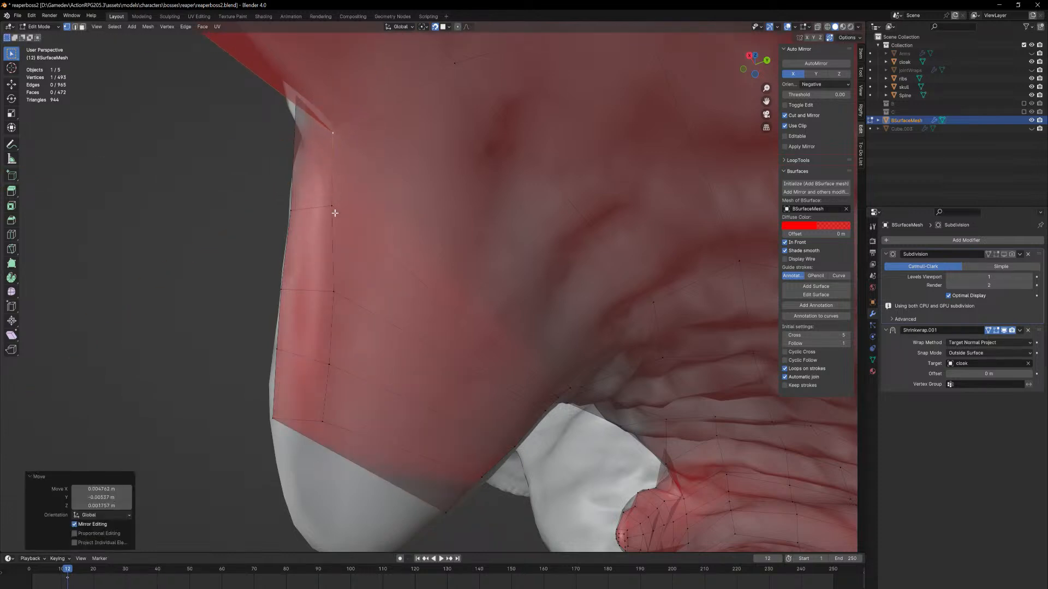
# Adjust the lower vertices of the inner-side line so they follow the flap's surface
pyautogui.moveTo(334, 213); pyautogui.dragTo(351, 269, button='middle')
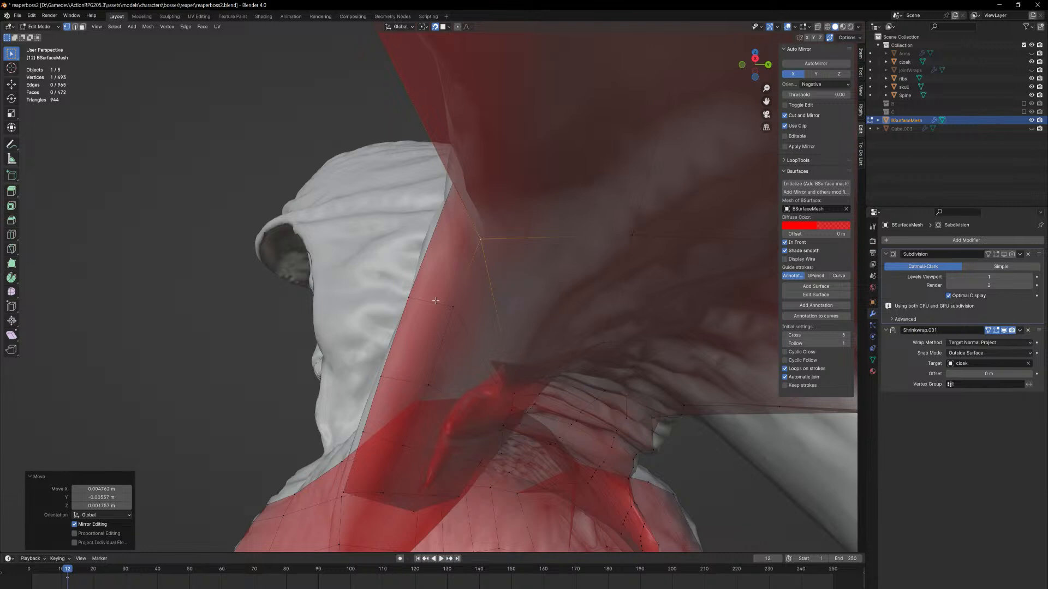
pyautogui.press('g')
pyautogui.click(444, 329)
pyautogui.press('g')
pyautogui.click(423, 407)
pyautogui.press('g')
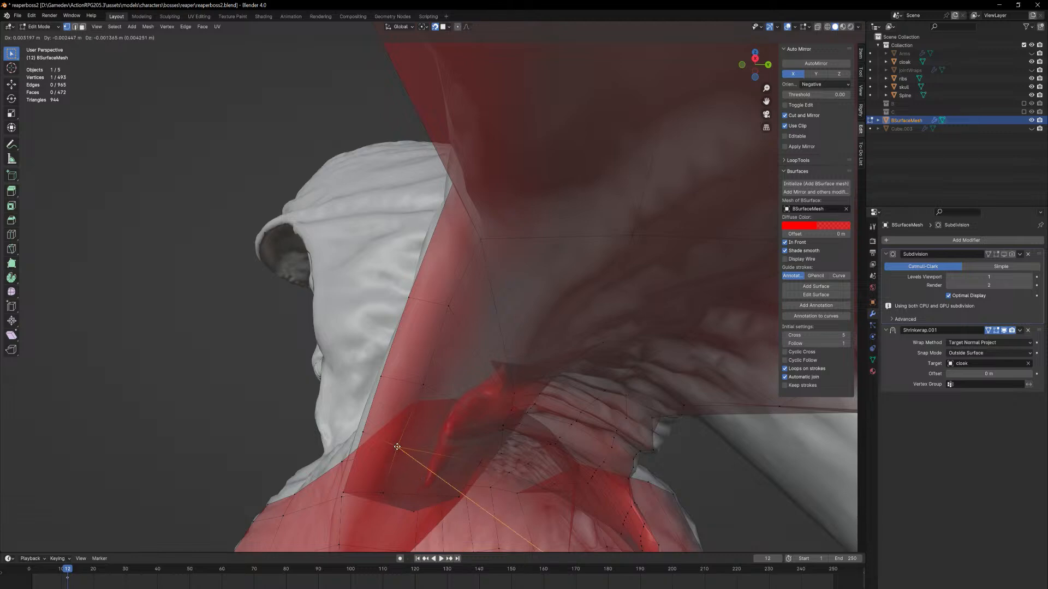
pyautogui.click(387, 415)
# Select the flap's end face in face selection mode and extrude it about 0.026 m, turning snapping off for the final extrusion
pyautogui.moveTo(387, 414); pyautogui.dragTo(421, 421, button='middle')
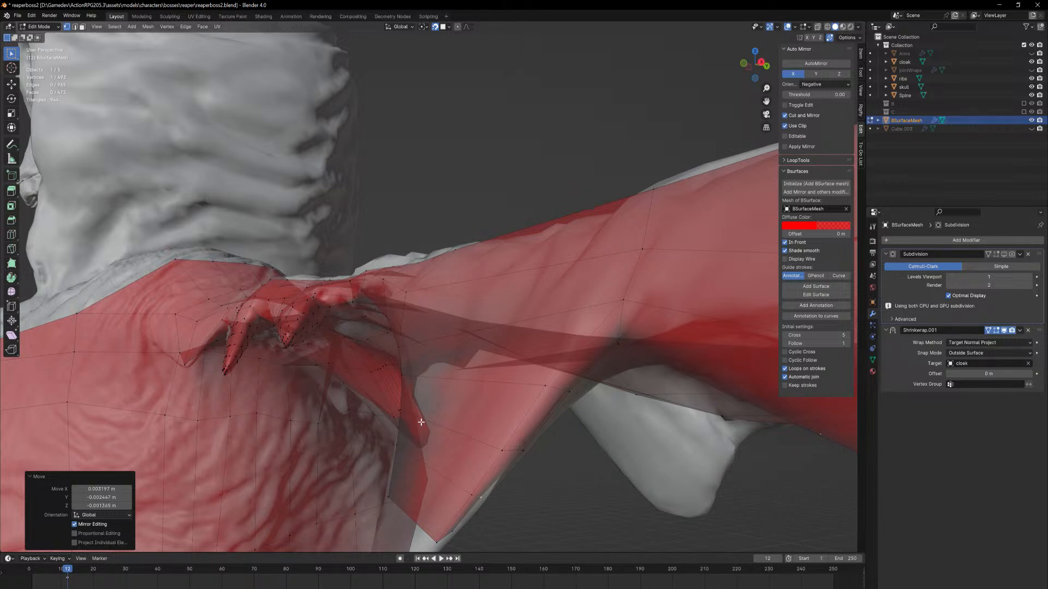
pyautogui.moveTo(489, 426); pyautogui.dragTo(423, 382, button='middle')
pyautogui.press('3')
pyautogui.click(412, 322)
pyautogui.press('e')
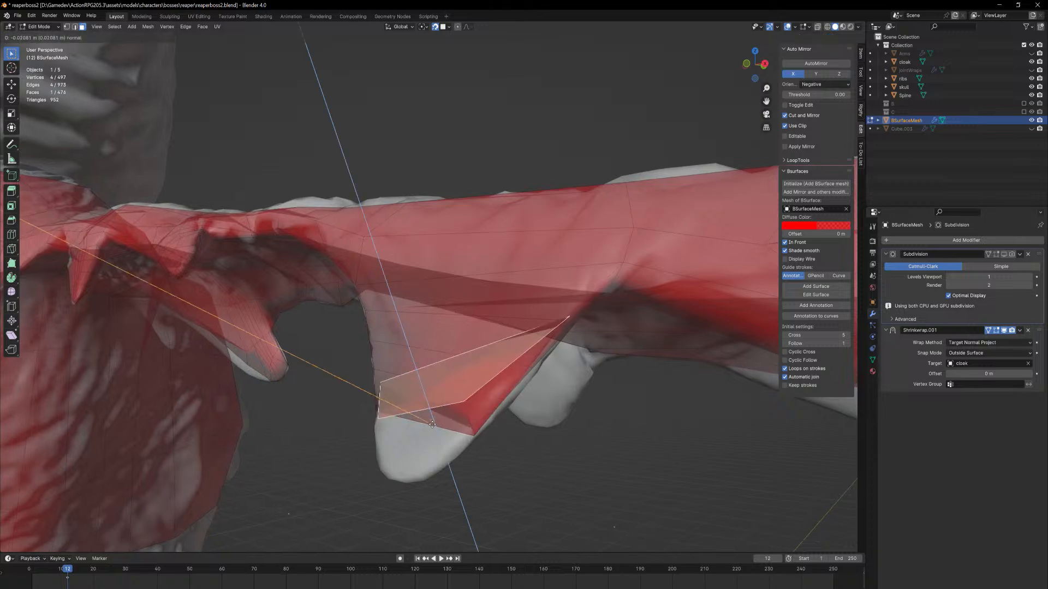
pyautogui.rightClick(416, 464)
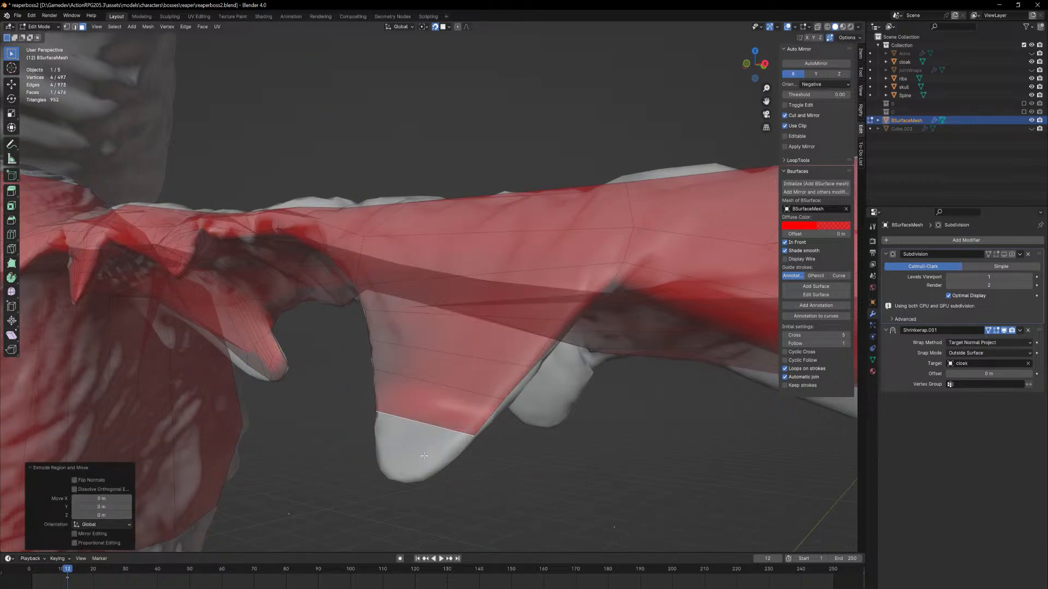
pyautogui.hotkey('shift', 'Tab')
pyautogui.moveTo(430, 456)
pyautogui.mouseDown(button='middle')
pyautogui.moveTo(423, 417)
pyautogui.moveTo(437, 454)
pyautogui.mouseUp(button='middle')
pyautogui.press('e')
pyautogui.click(413, 438)
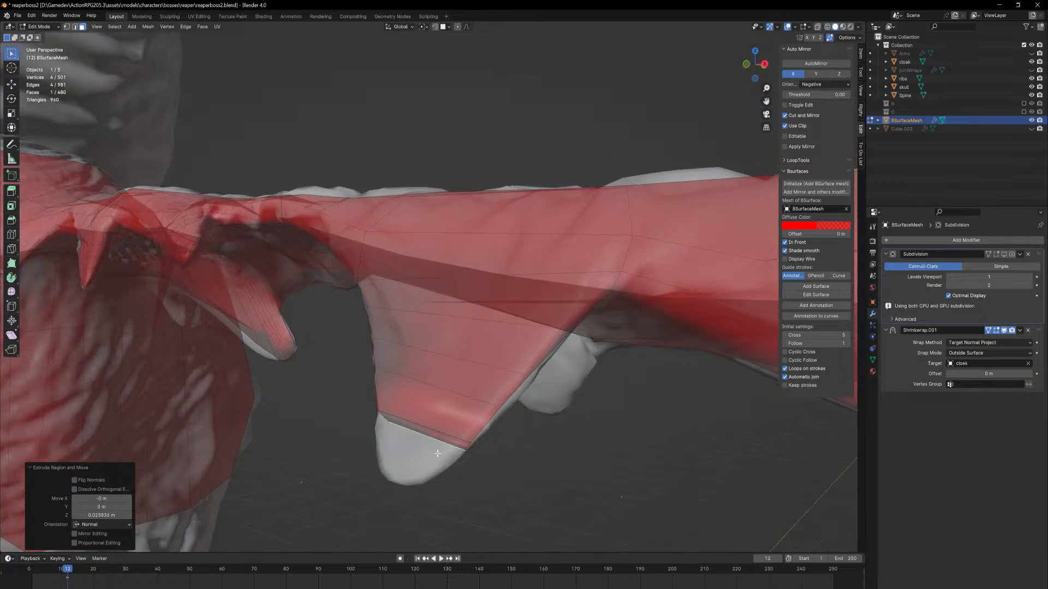
# Switch to vertex selection and move the extruded end's two outer corner vertices down toward the flap's tip
pyautogui.press('1')
pyautogui.press('g')
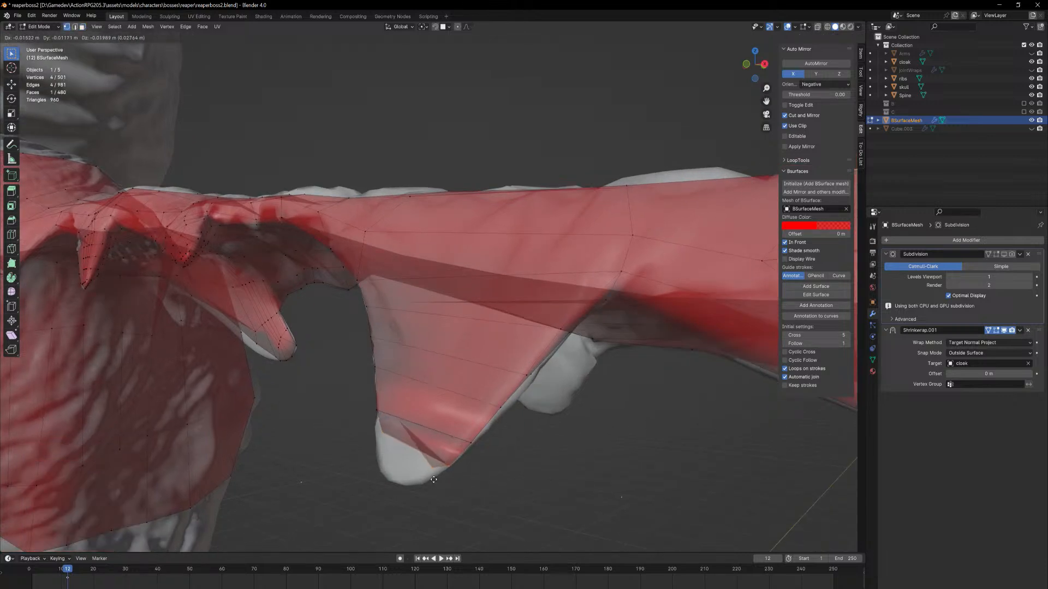
pyautogui.click(463, 436)
pyautogui.press('g')
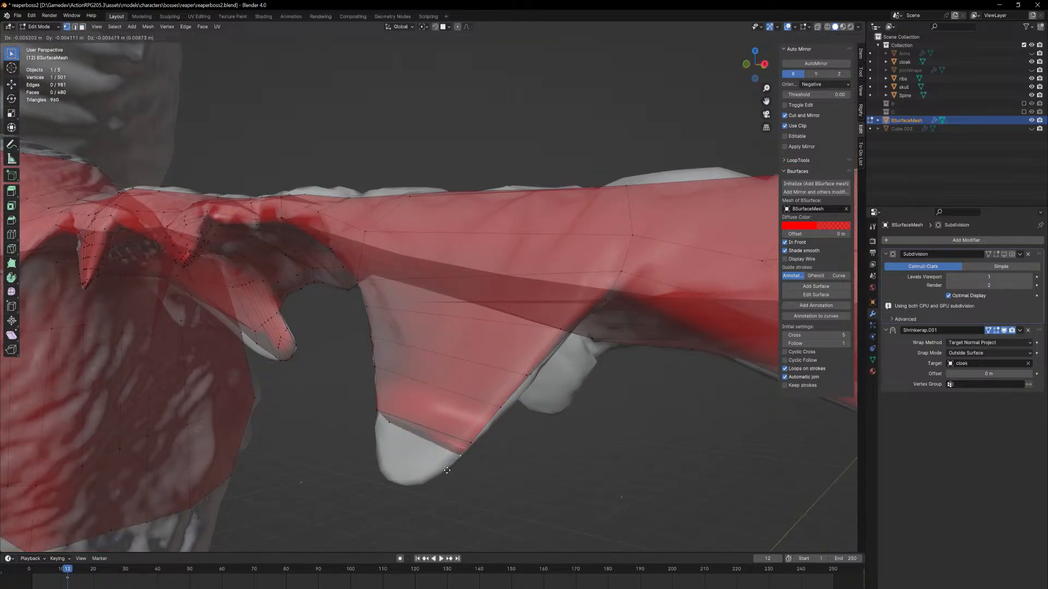
pyautogui.click(442, 469)
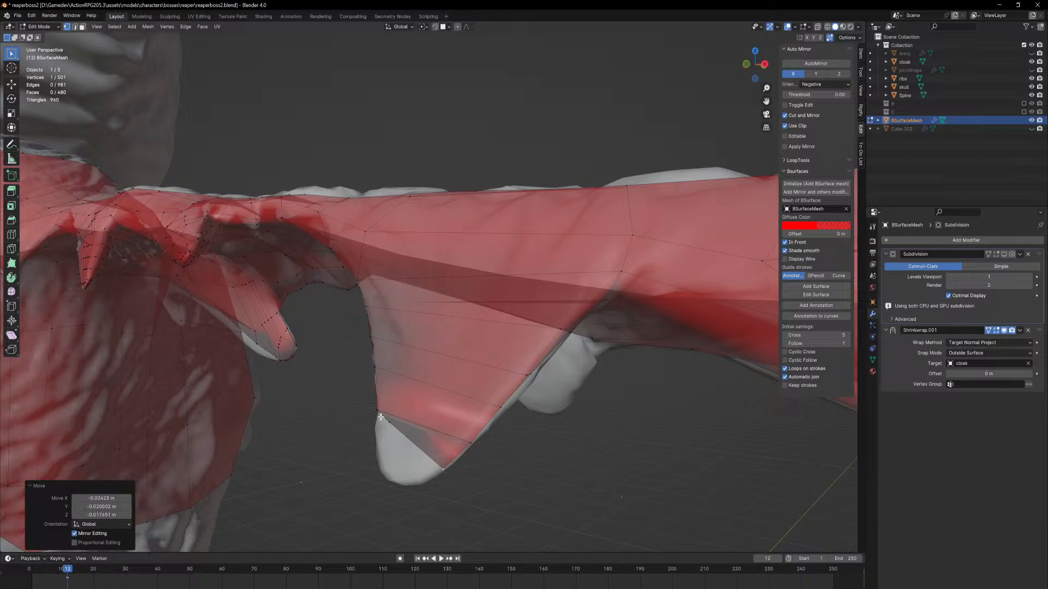
pyautogui.click(393, 424)
pyautogui.press('g')
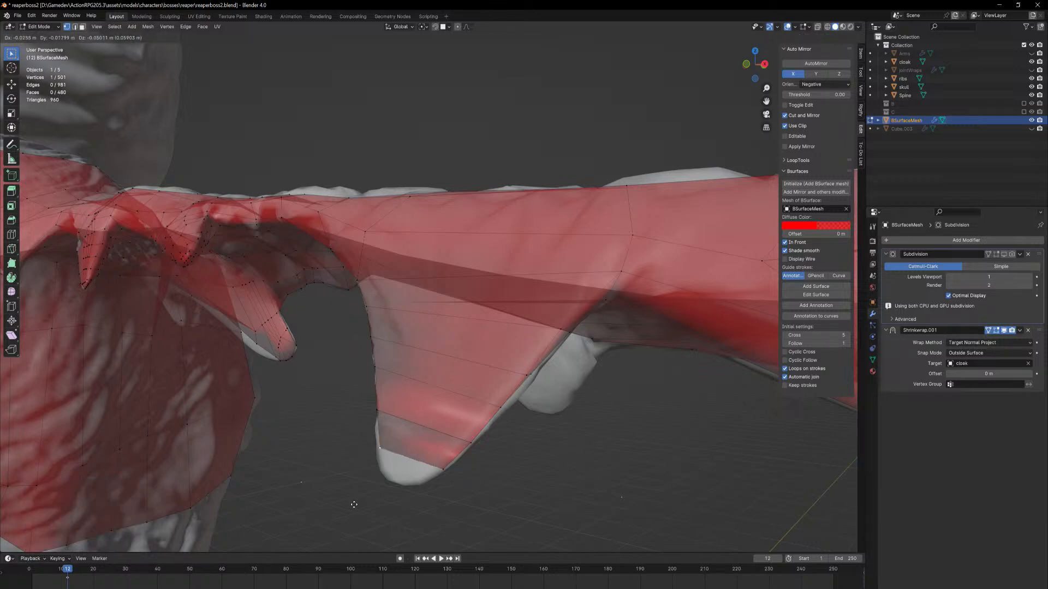
pyautogui.click(349, 520)
# Move the extruded end's remaining inner-side vertices down toward the flap's tip
pyautogui.moveTo(349, 520); pyautogui.dragTo(388, 448, button='middle')
pyautogui.moveTo(389, 388); pyautogui.dragTo(376, 437, button='middle')
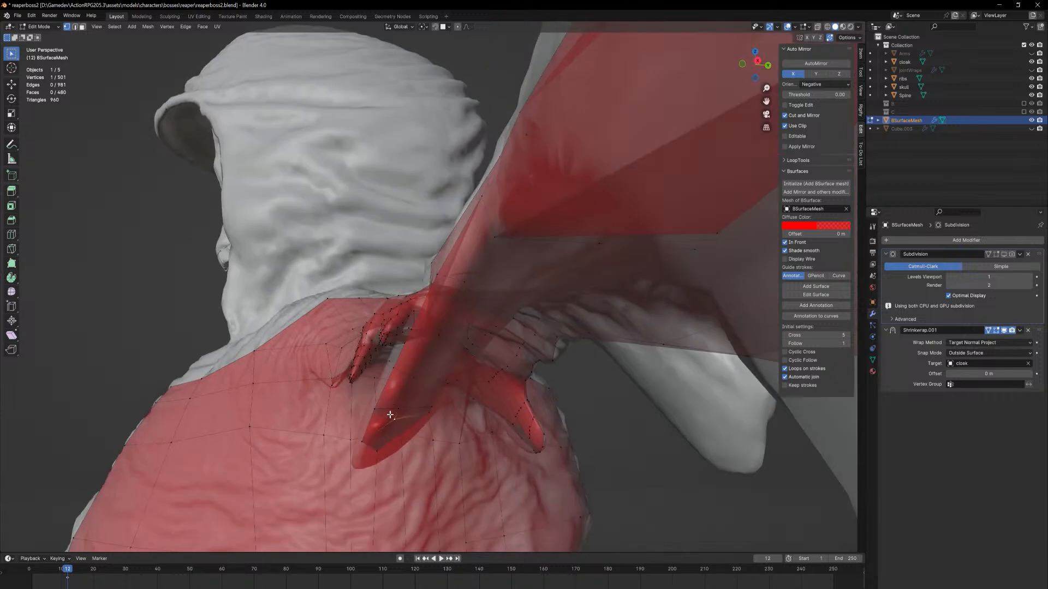
pyautogui.press('g')
pyautogui.click(366, 462)
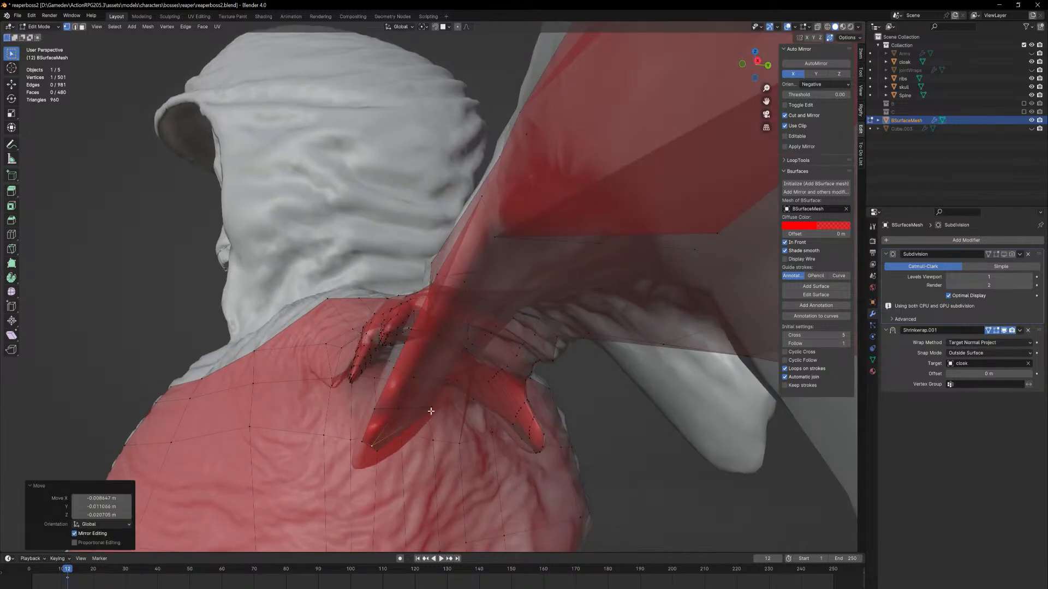
pyautogui.press('g')
pyautogui.click(420, 463)
# Turn snapping back on and snap the end section's inner-side vertices onto the surface at the tip
pyautogui.moveTo(420, 463); pyautogui.dragTo(373, 414, button='middle')
pyautogui.hotkey('shift', 'Tab')
pyautogui.press('g')
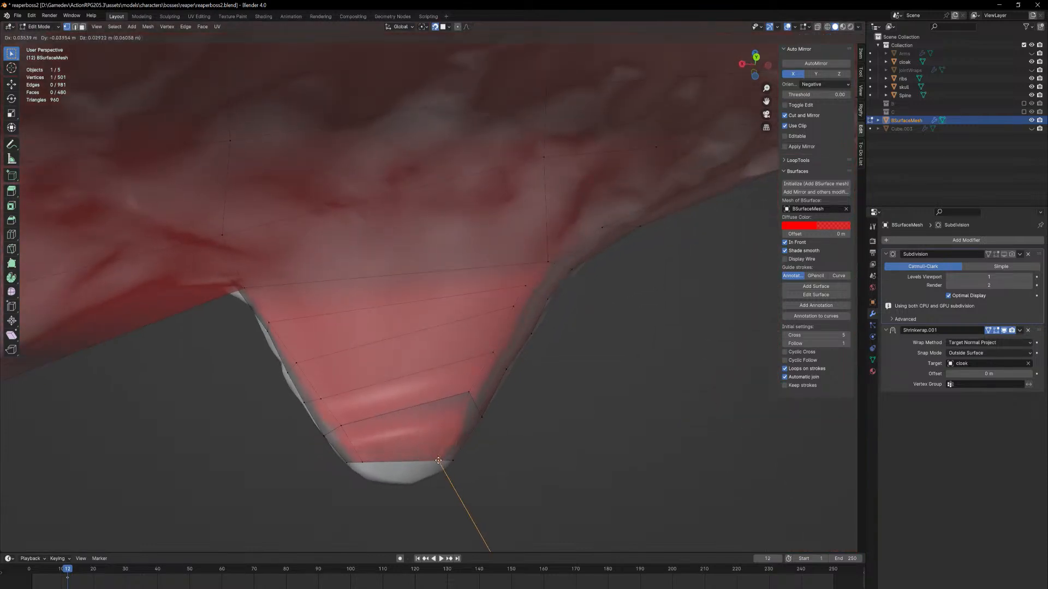
pyautogui.click(360, 471)
pyautogui.click(365, 462)
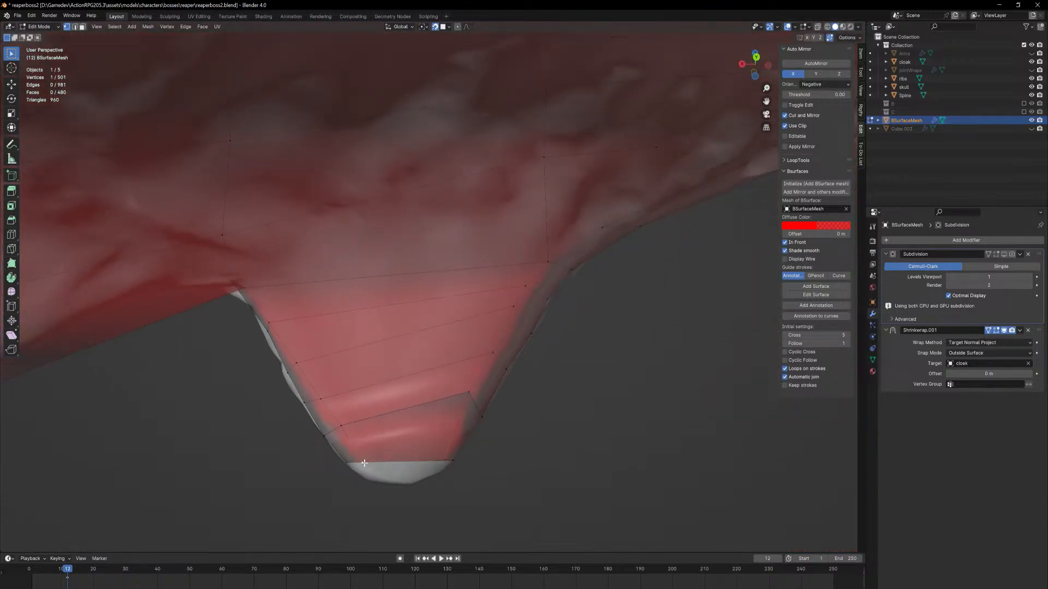
pyautogui.press('g')
pyautogui.click(354, 463)
# Switch to face selection and extrude the flap's end face twice in place, without any offset
pyautogui.moveTo(354, 461); pyautogui.dragTo(319, 398, button='middle')
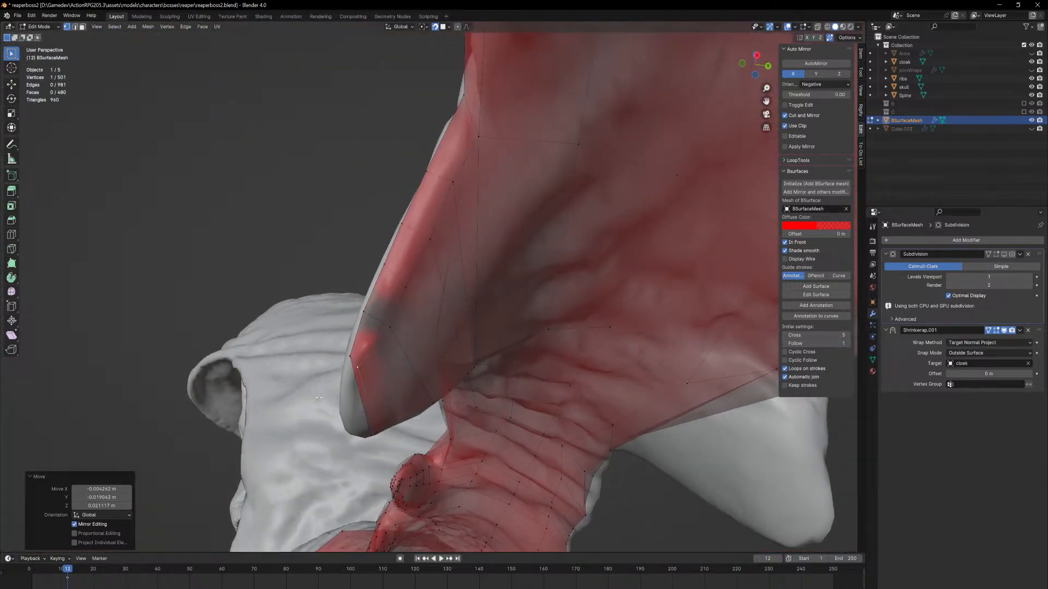
pyautogui.press('3')
pyautogui.click(360, 392)
pyautogui.press('e')
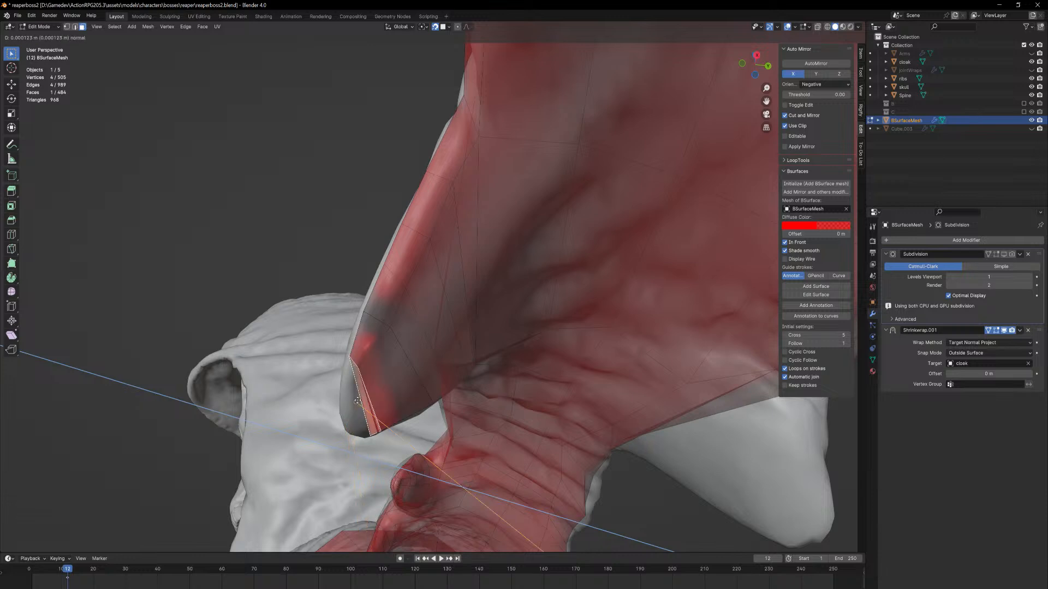
pyautogui.rightClick(379, 399)
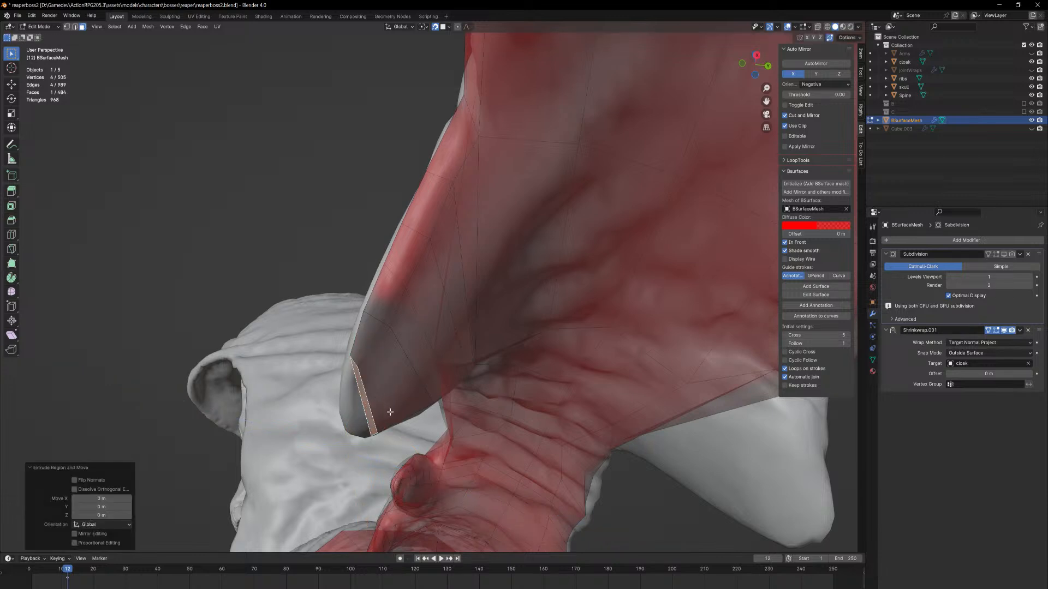
pyautogui.press('e')
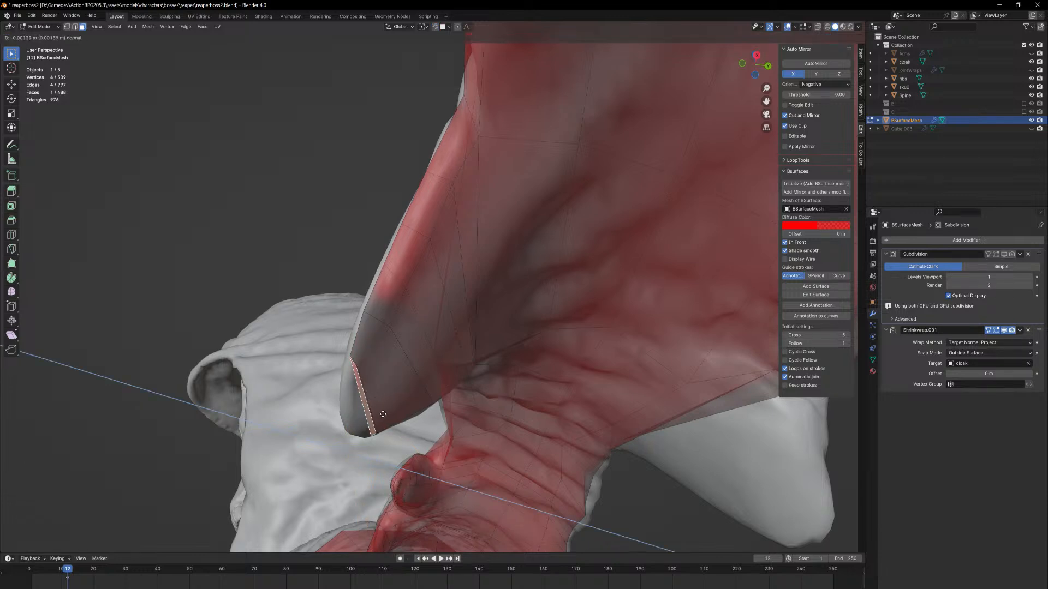
pyautogui.rightClick(383, 391)
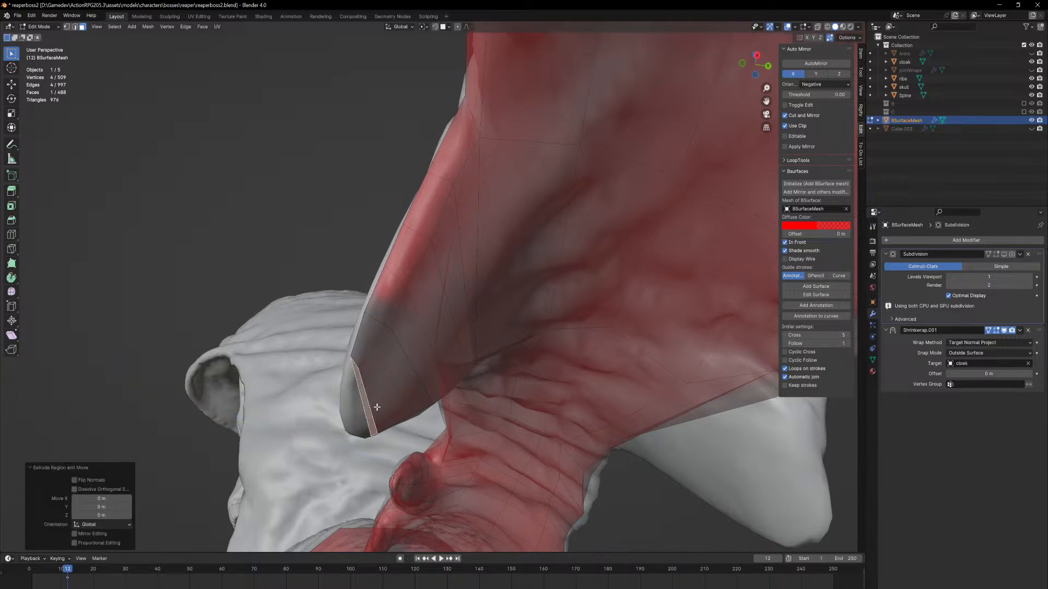
# Add multiple lengthwise loop cuts running down the flap to its tip
pyautogui.moveTo(363, 402); pyautogui.dragTo(457, 452, button='middle')
pyautogui.scroll(-2, 453, 428)
pyautogui.moveTo(468, 372); pyautogui.dragTo(465, 386, button='middle')
pyautogui.hotkey('ctrl', 'r')
pyautogui.scroll(3, 455, 360)
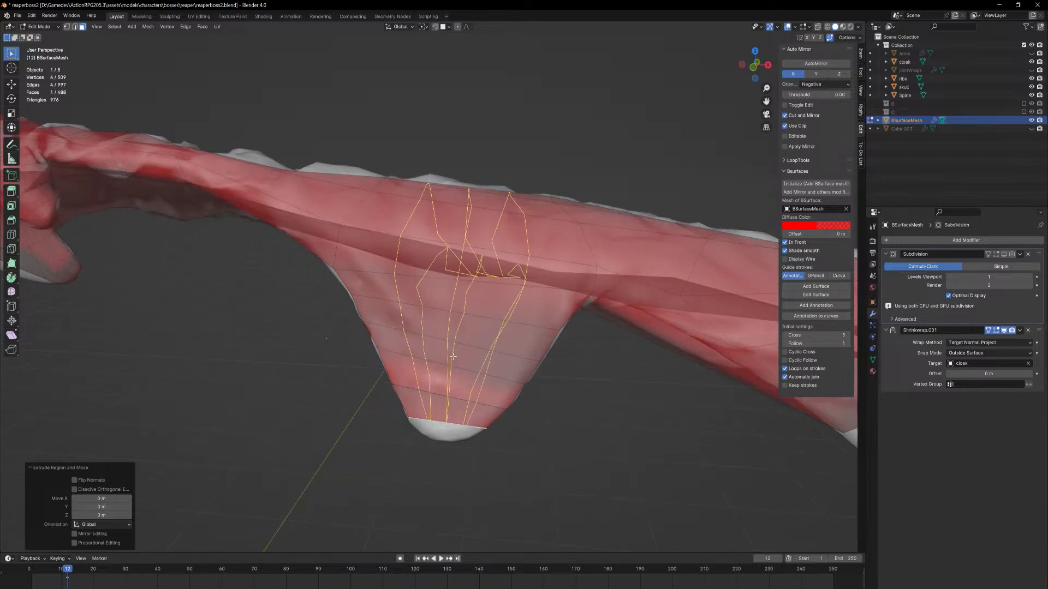
# Finish the face extrusion at the tip of the cloak's hanging spike and return the retopology mesh to Object Mode
pyautogui.click(453, 356)
pyautogui.rightClick(453, 356)
pyautogui.moveTo(597, 417); pyautogui.dragTo(443, 398, button='middle')
pyautogui.press('Tab')
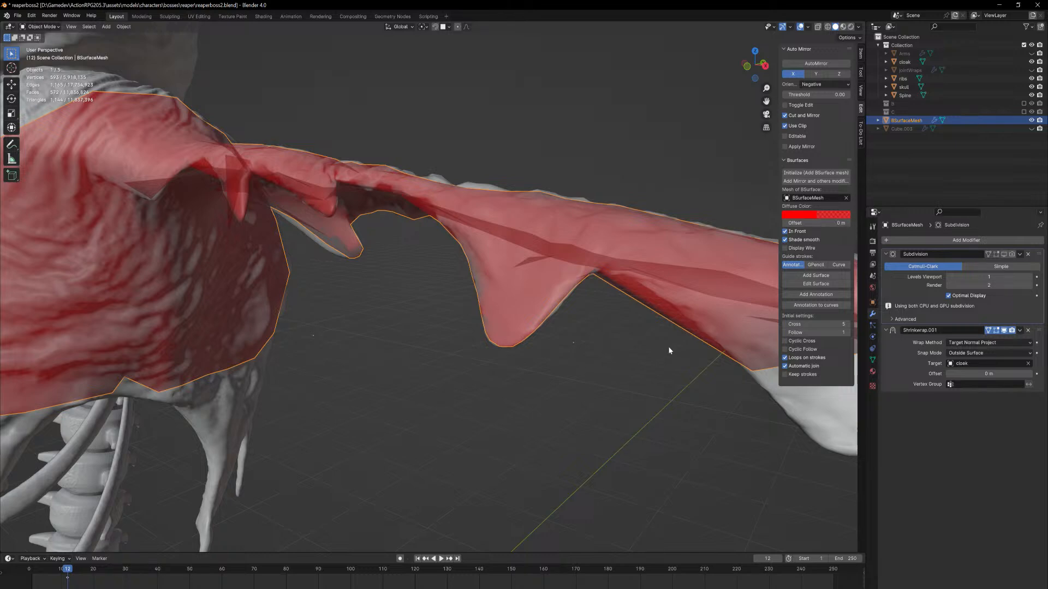
pyautogui.moveTo(670, 351); pyautogui.dragTo(503, 349, button='middle')
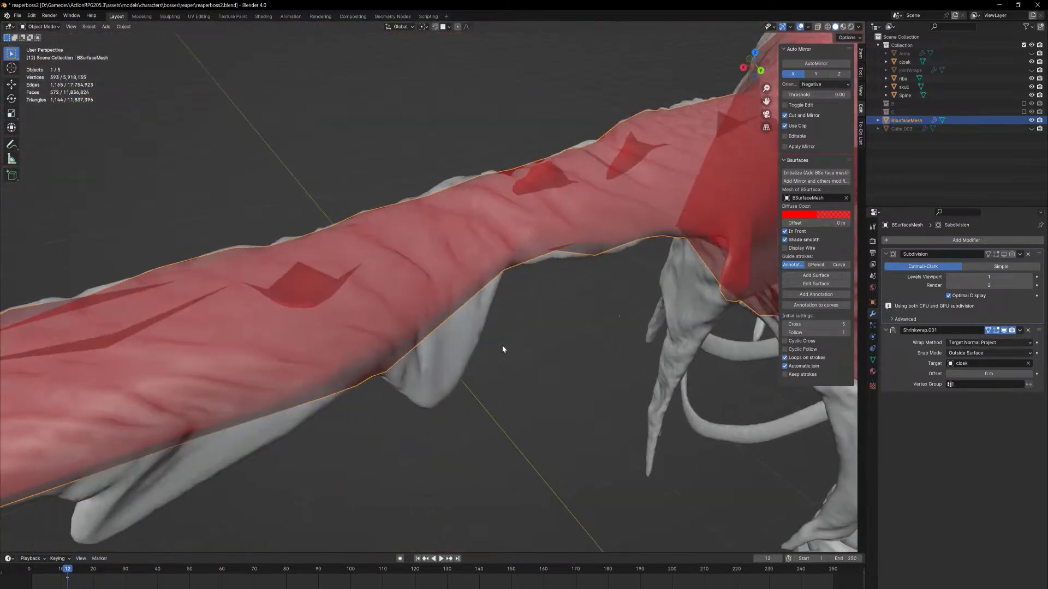
# In Edit Mode, extrude the boundary face above the next uncovered cloak spike about 0.026 m along its normal
pyautogui.press('Tab')
pyautogui.scroll(-1, 447, 335)
pyautogui.moveTo(437, 332); pyautogui.dragTo(516, 255, button='middle')
pyautogui.hotkey('alt', 'a')
pyautogui.click(512, 295)
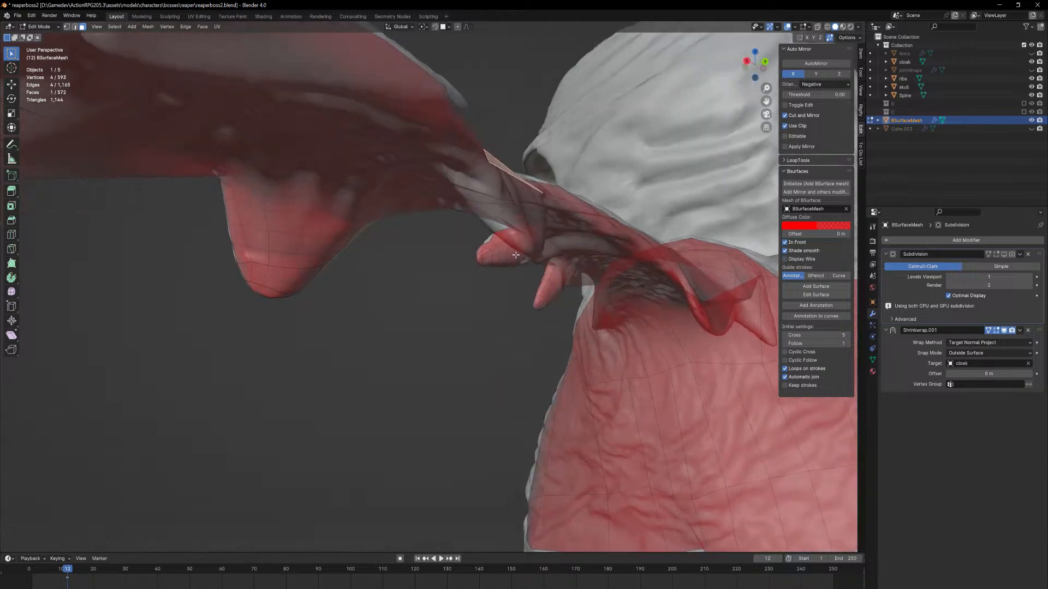
pyautogui.moveTo(518, 201); pyautogui.dragTo(506, 228, button='middle')
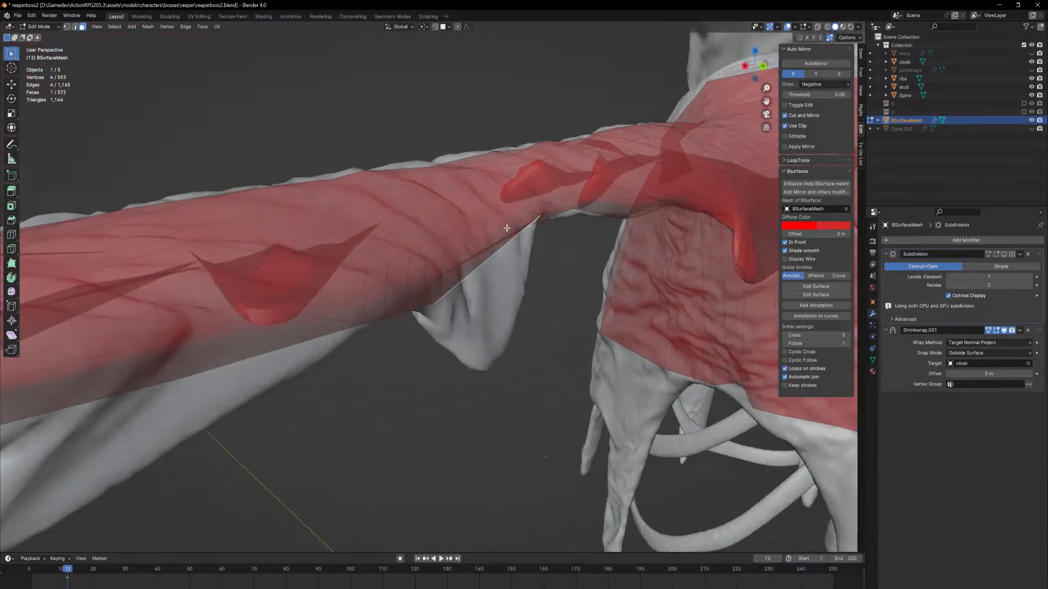
pyautogui.press('e')
pyautogui.click(519, 286)
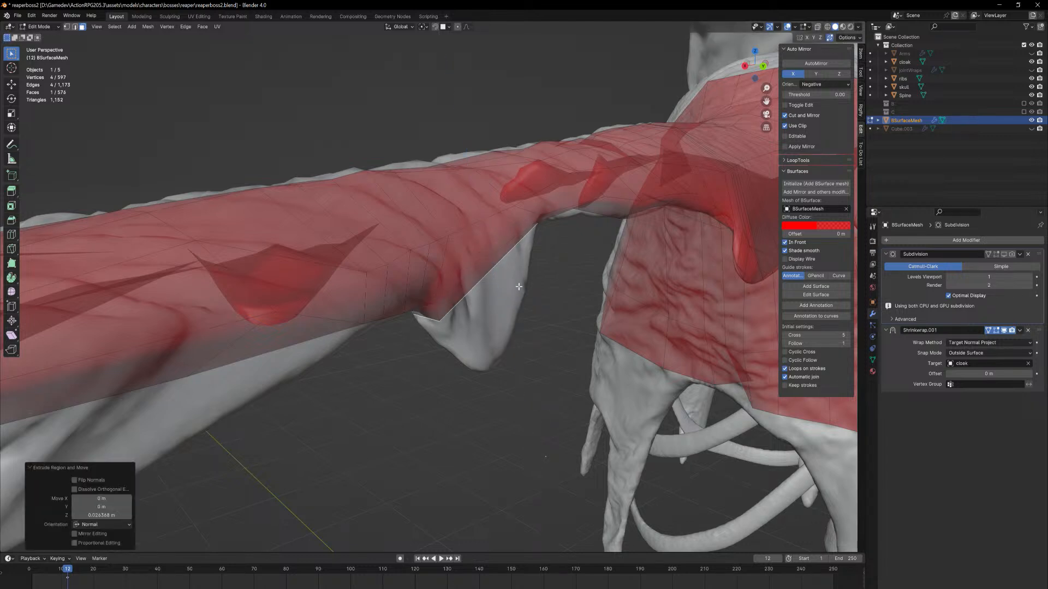
# Reposition the extruded strip's geometry and pull its upper corner vertex toward the outline of the cloak spike
pyautogui.moveTo(518, 287); pyautogui.dragTo(525, 253, button='middle')
pyautogui.press('g')
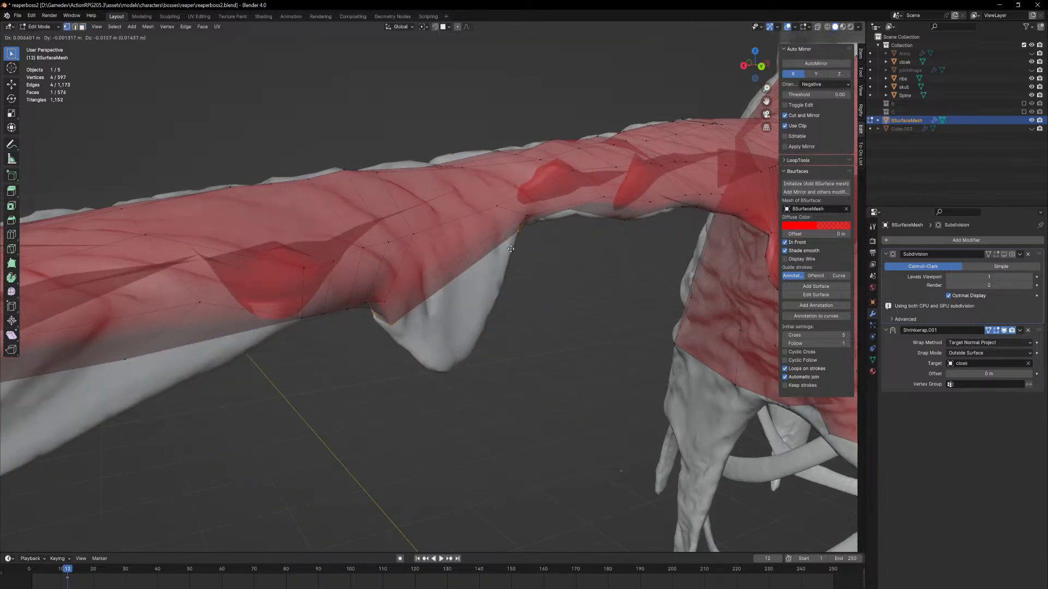
pyautogui.click(511, 248)
pyautogui.click(512, 249)
pyautogui.press('g')
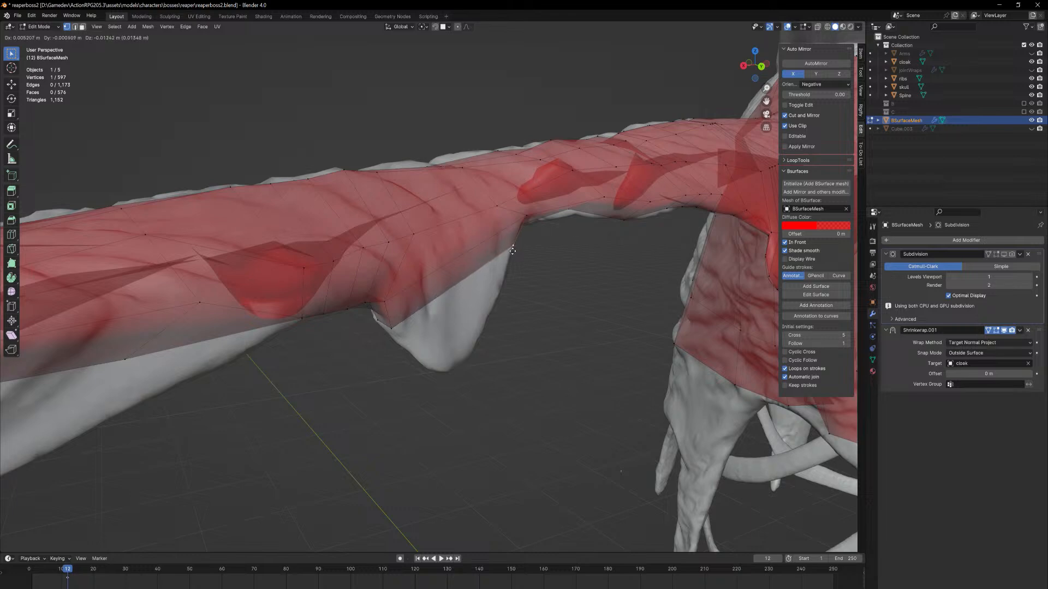
pyautogui.click(512, 251)
# Adjust the strip's corner vertices on the inner side of the spike so they follow the cloak's edge
pyautogui.moveTo(513, 250); pyautogui.dragTo(826, 412, button='middle')
pyautogui.moveTo(727, 412); pyautogui.dragTo(672, 403, button='middle')
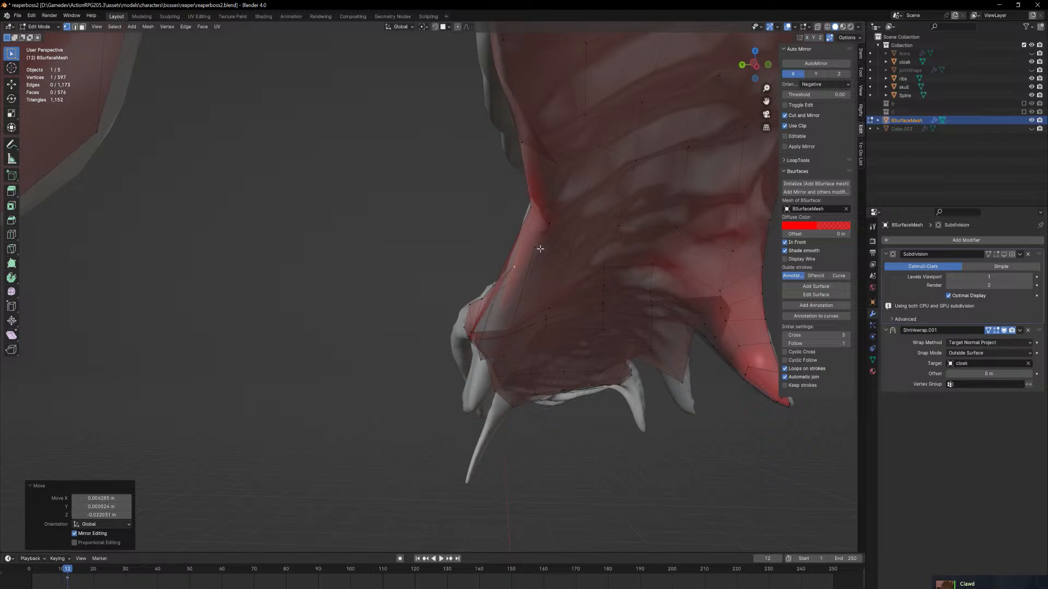
pyautogui.press('g')
pyautogui.click(530, 276)
pyautogui.moveTo(530, 276); pyautogui.dragTo(435, 234, button='middle')
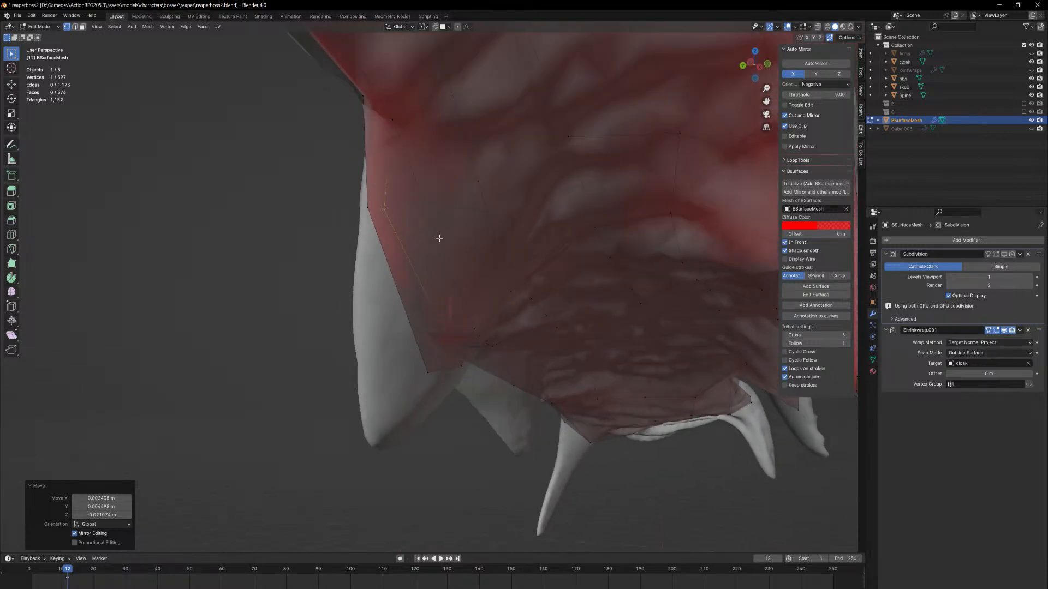
pyautogui.press('g')
pyautogui.click(409, 219)
pyautogui.press('g')
pyautogui.click(463, 358)
pyautogui.moveTo(463, 358); pyautogui.dragTo(460, 331, button='middle')
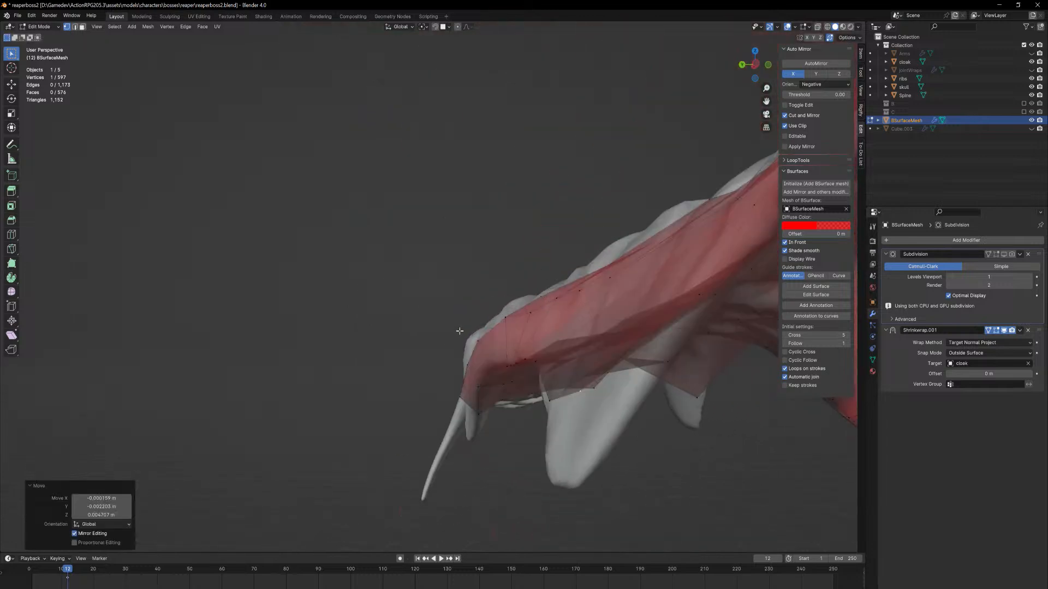
# Enable snapping and move the strip's inner corner vertices onto the cloak surface around the base of the spike
pyautogui.click(699, 296)
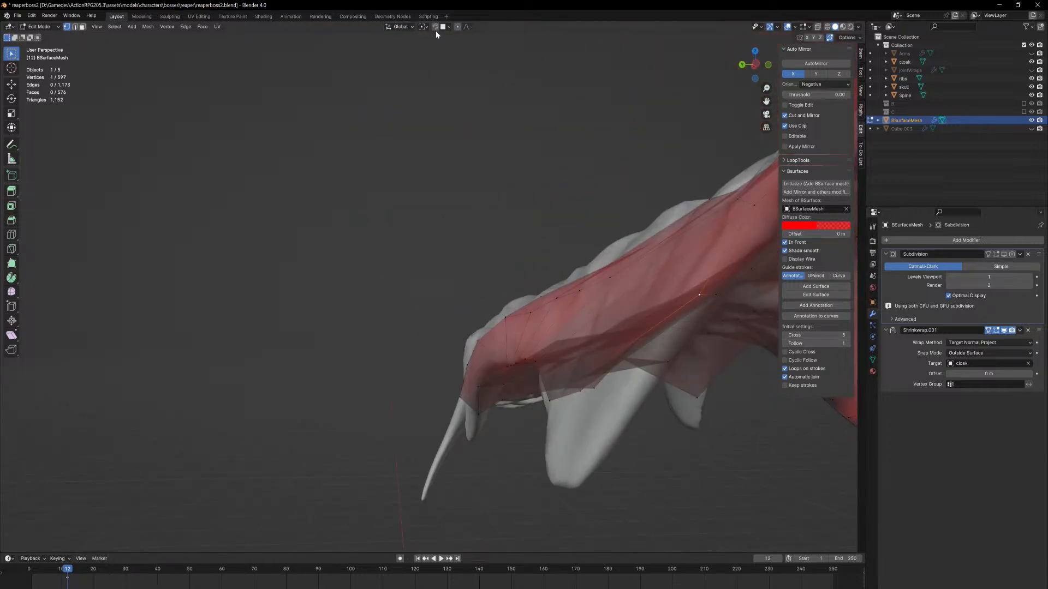
pyautogui.moveTo(638, 338); pyautogui.dragTo(591, 315, button='middle')
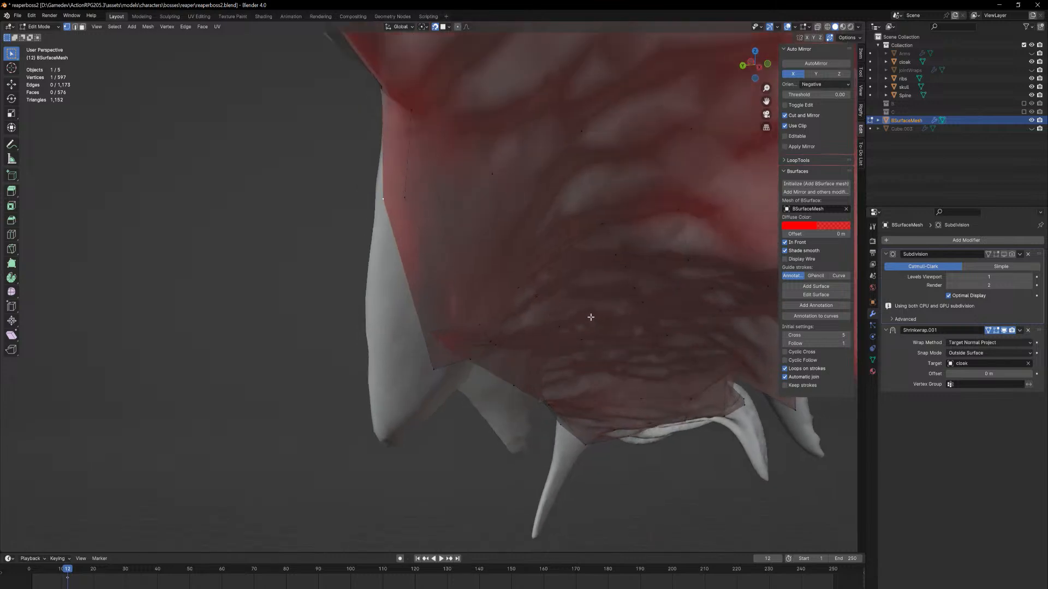
pyautogui.press('g')
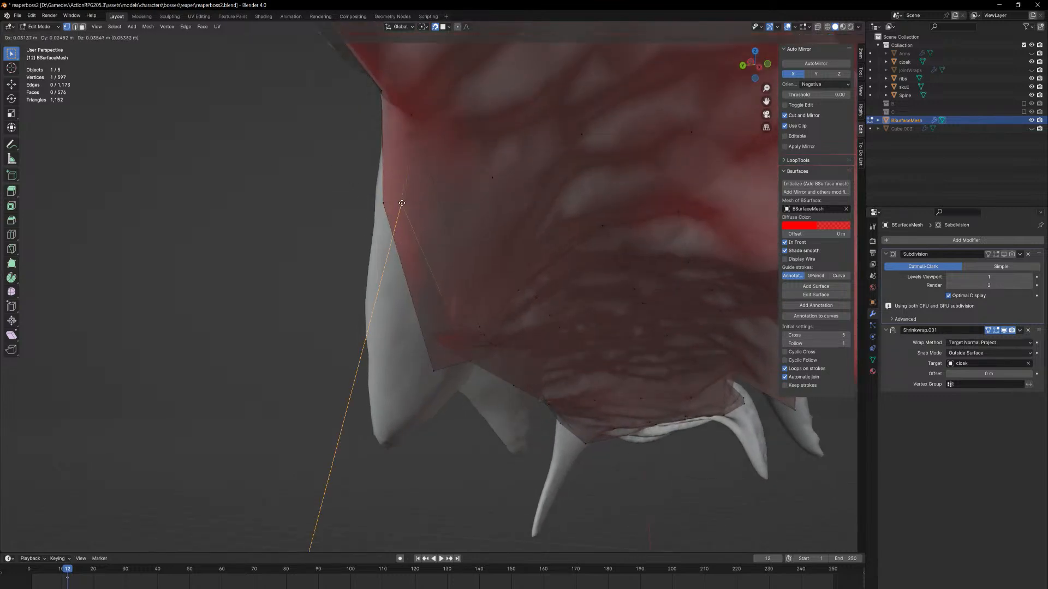
pyautogui.click(408, 209)
pyautogui.moveTo(488, 328); pyautogui.dragTo(468, 318, button='middle')
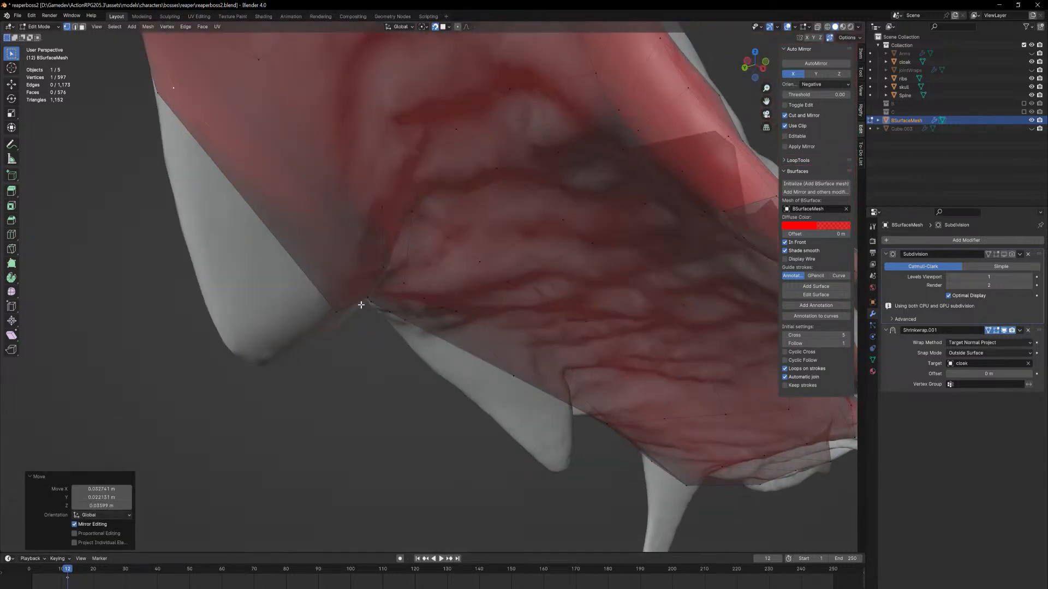
pyautogui.moveTo(361, 304); pyautogui.dragTo(314, 312, button='middle')
pyautogui.press('g')
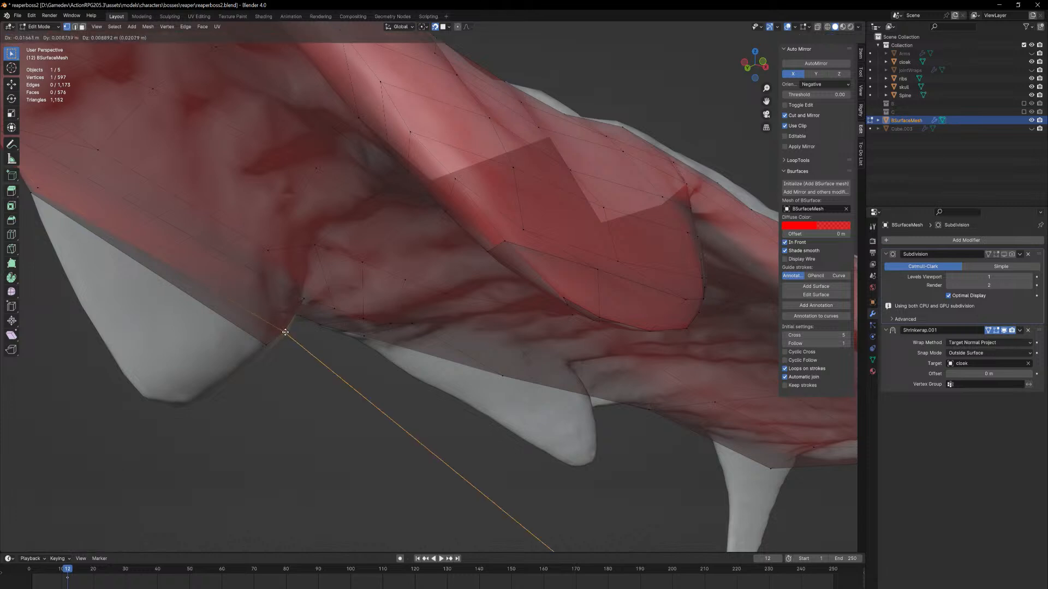
pyautogui.click(286, 333)
# Snap the two lower corner vertices on the opposite side of the strip to the spike's outer edges
pyautogui.moveTo(263, 346); pyautogui.dragTo(716, 529, button='middle')
pyautogui.press('g')
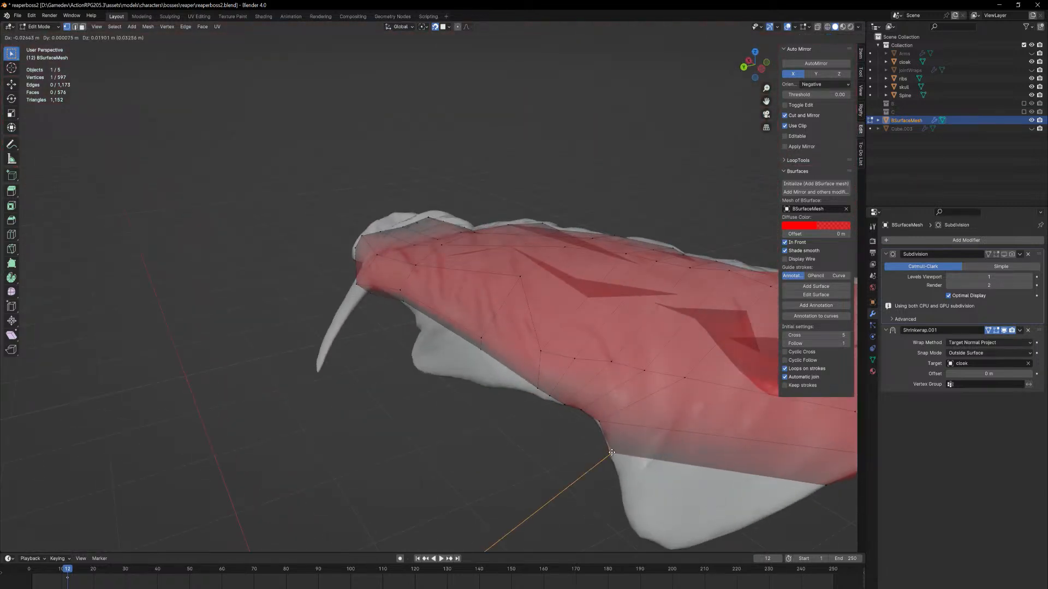
pyautogui.click(633, 469)
pyautogui.moveTo(633, 469); pyautogui.dragTo(808, 454, button='middle')
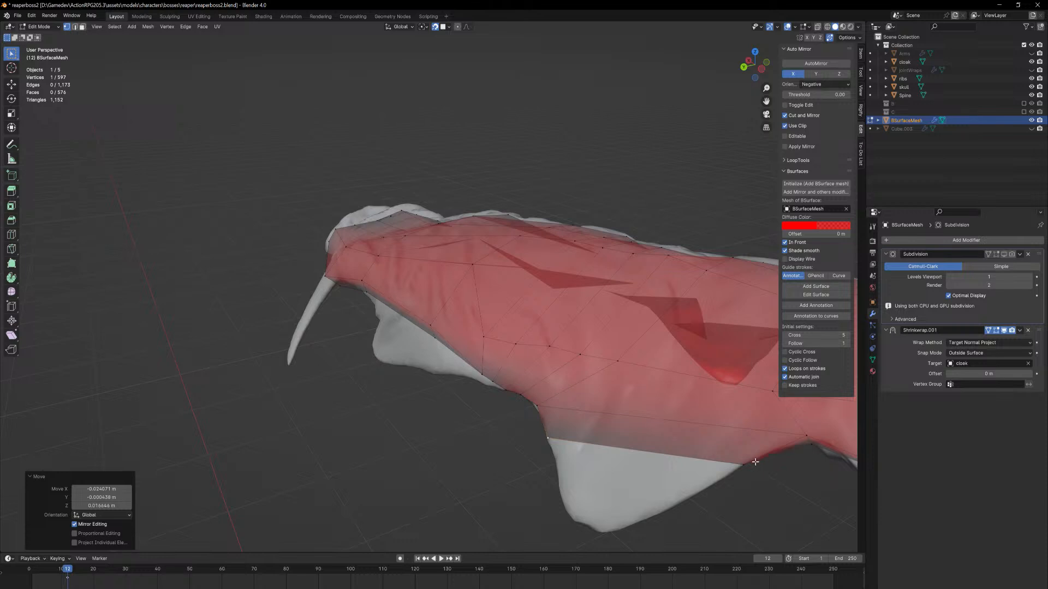
pyautogui.press('g')
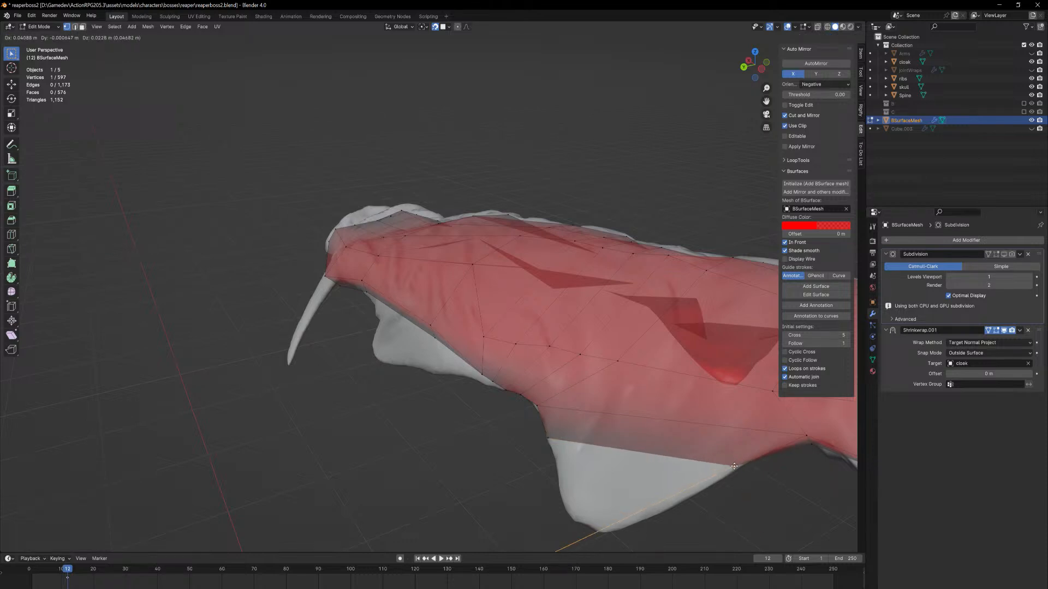
pyautogui.click(734, 466)
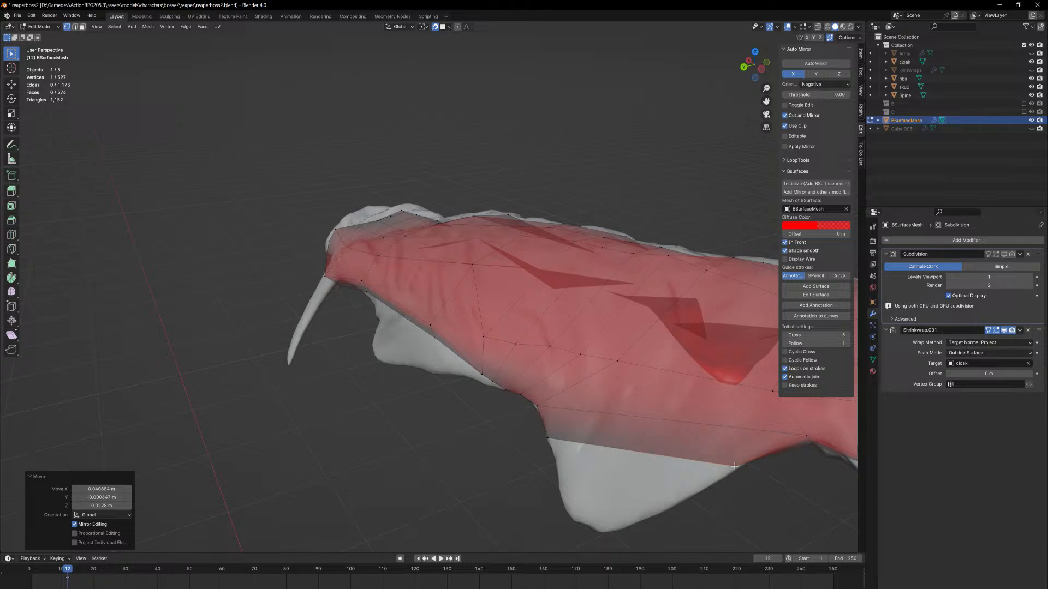
pyautogui.moveTo(727, 465); pyautogui.dragTo(589, 477, button='middle')
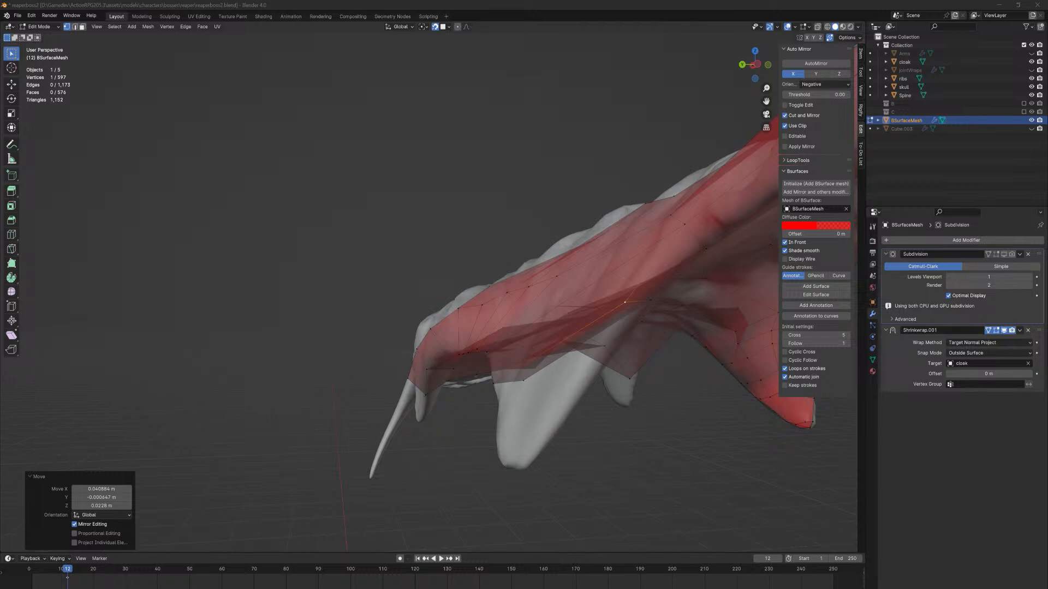
# Switch to the reference board, examine the reaper concept art and return to Blender
pyautogui.hotkey('alt', 'Tab')
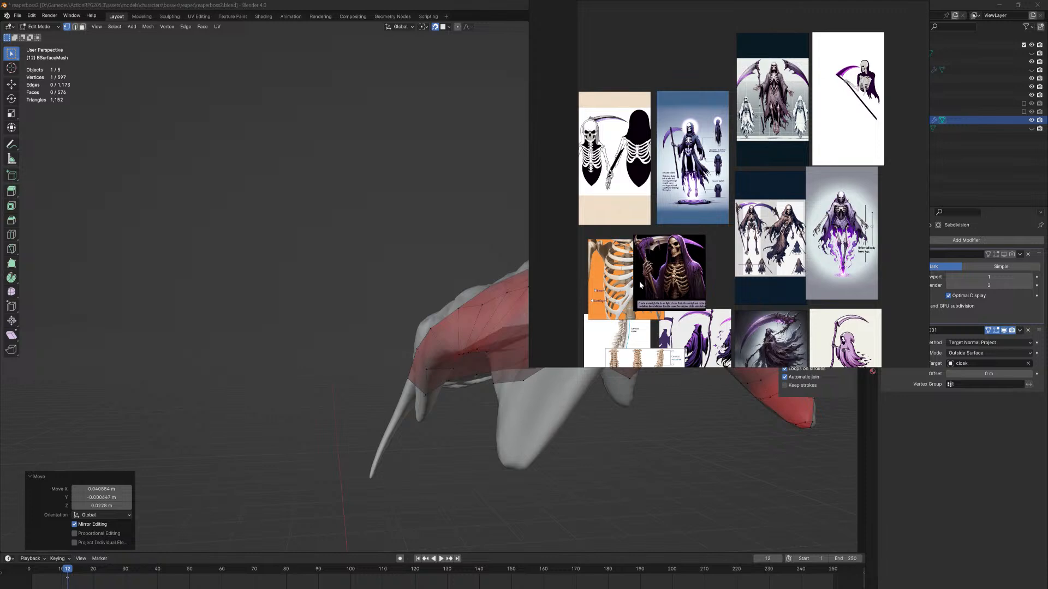
pyautogui.click(613, 278)
pyautogui.moveTo(619, 358); pyautogui.dragTo(576, 312, button='middle')
pyautogui.moveTo(641, 174); pyautogui.dragTo(689, 119, button='middle')
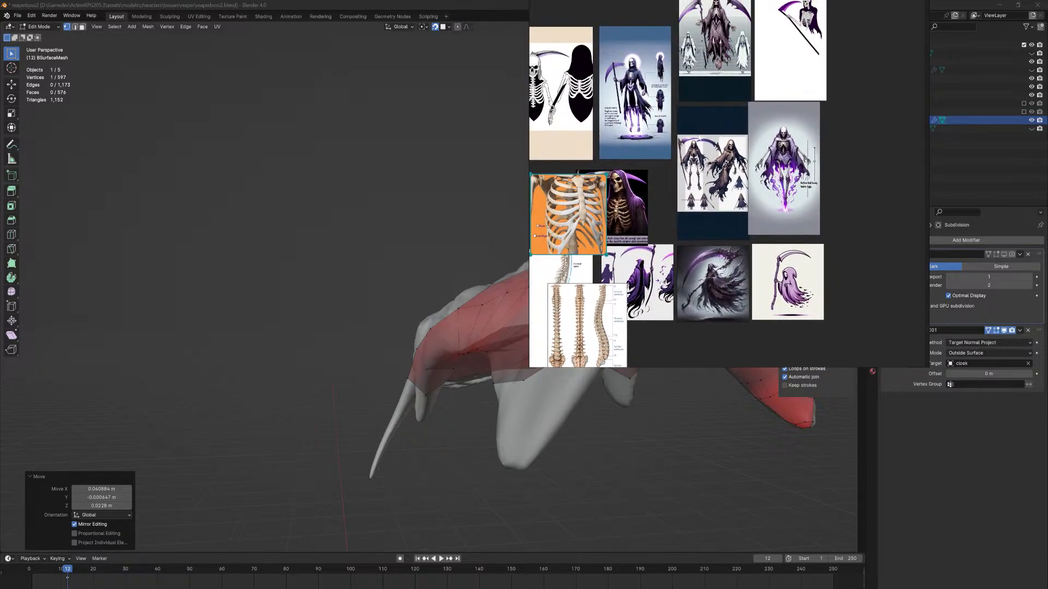
pyautogui.moveTo(813, 168); pyautogui.dragTo(828, 206, button='middle')
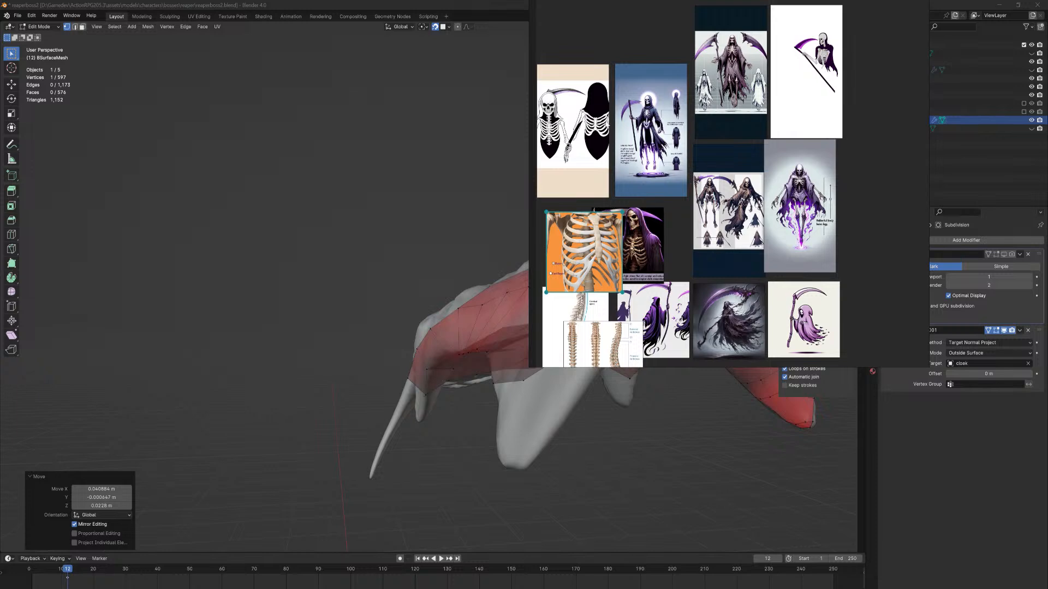
pyautogui.click(406, 4)
# Select the lowest face on the partly covered spike and extrude it down toward the tip with snapping off
pyautogui.moveTo(453, 228)
pyautogui.mouseDown(button='middle')
pyautogui.moveTo(601, 253)
pyautogui.moveTo(615, 229)
pyautogui.moveTo(447, 217)
pyautogui.moveTo(468, 222)
pyautogui.mouseUp(button='middle')
pyautogui.press('3')
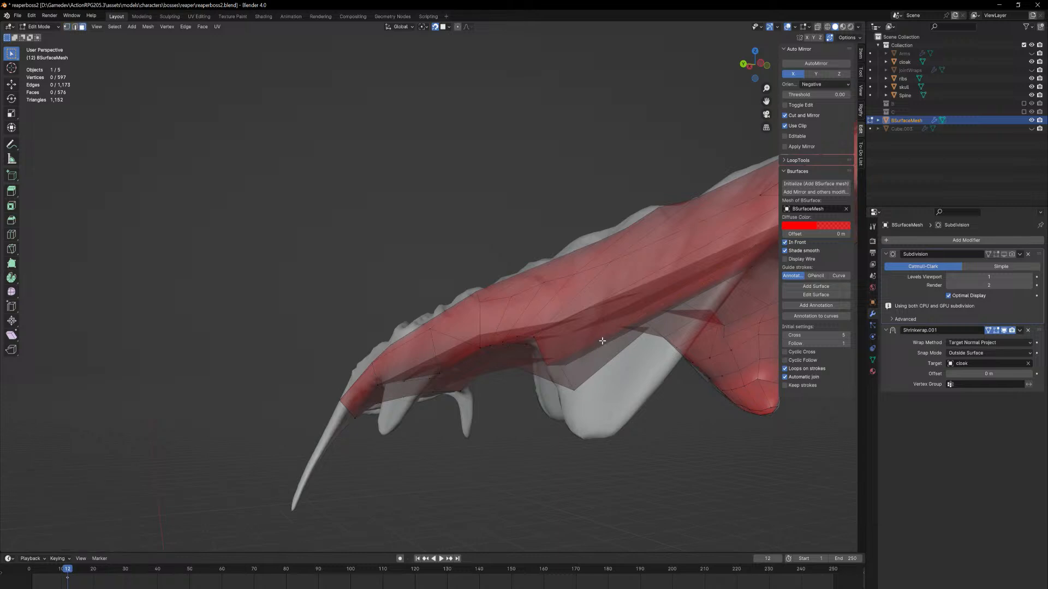
pyautogui.click(614, 344)
pyautogui.moveTo(614, 343); pyautogui.dragTo(573, 346, button='middle')
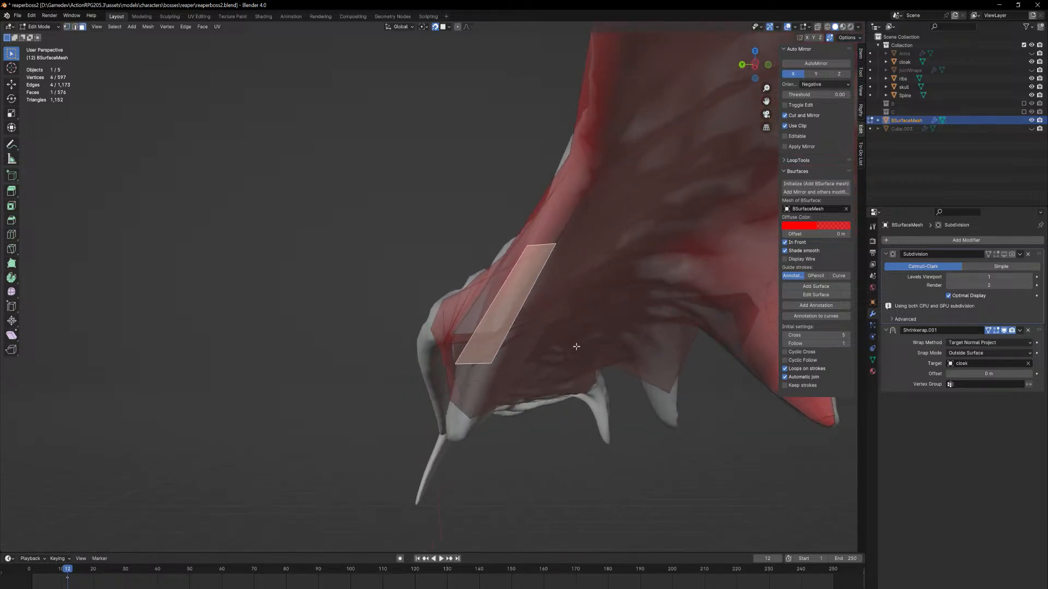
pyautogui.press('e')
pyautogui.rightClick(568, 368)
pyautogui.moveTo(531, 296); pyautogui.dragTo(563, 318, button='middle')
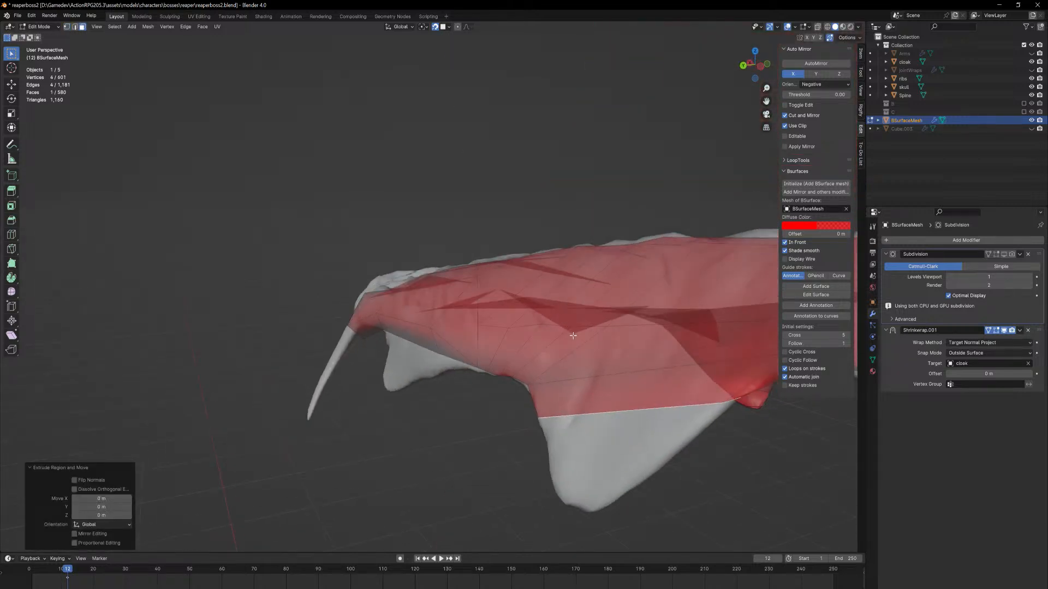
pyautogui.hotkey('shift', 'Tab')
pyautogui.keyDown('shift'); pyautogui.moveTo(634, 405); pyautogui.dragTo(569, 341, button='middle'); pyautogui.keyUp('shift')
pyautogui.press('e')
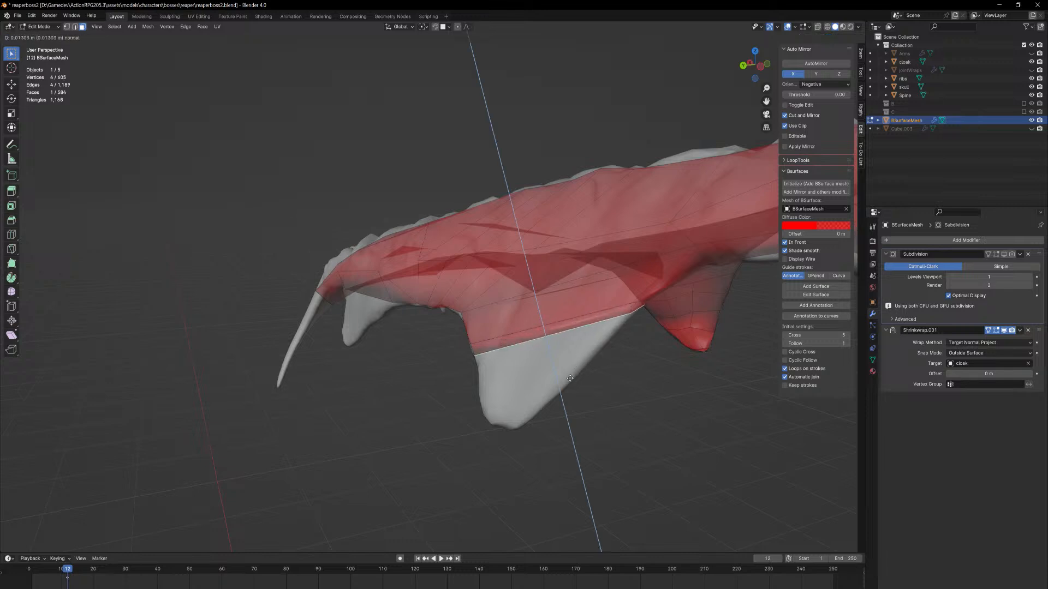
pyautogui.click(541, 421)
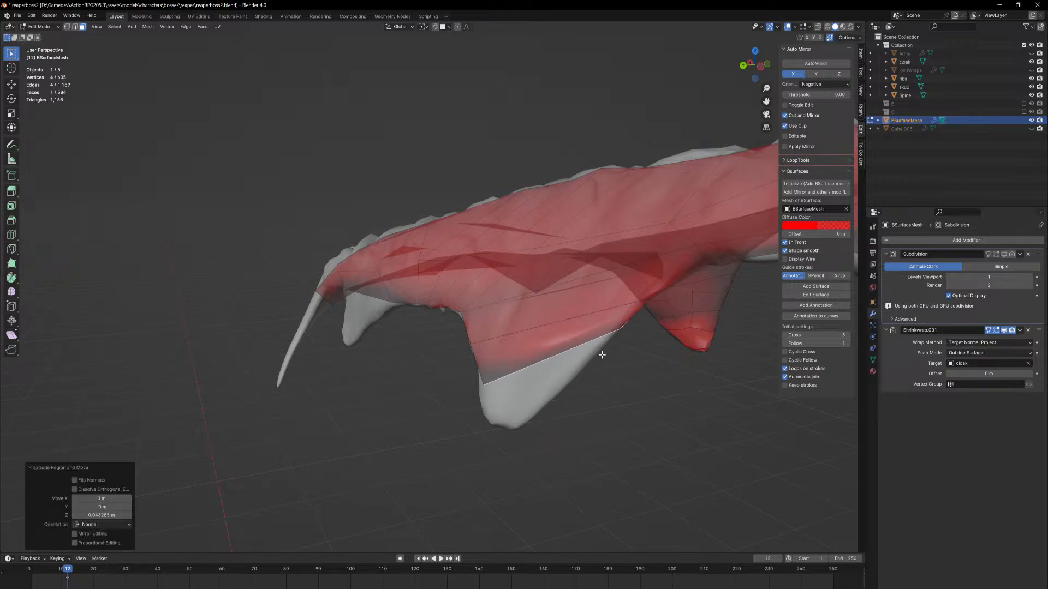
# Turn snapping back on and move the new strip's corner vertices on the inner side onto the spike's edges
pyautogui.hotkey('shift', 'Tab')
pyautogui.moveTo(602, 356); pyautogui.dragTo(610, 343, button='middle')
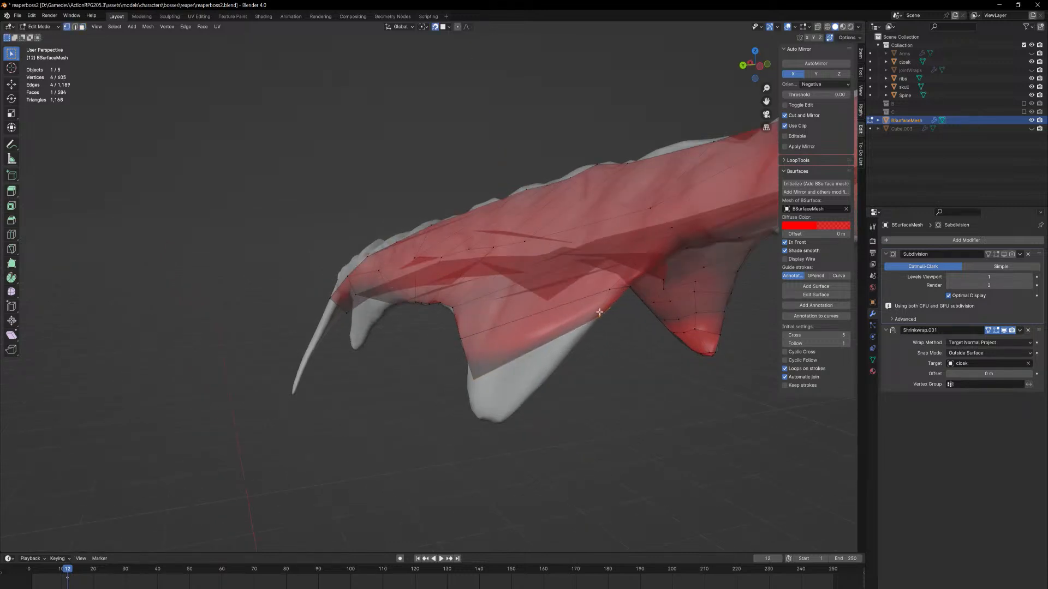
pyautogui.press('g')
pyautogui.click(584, 330)
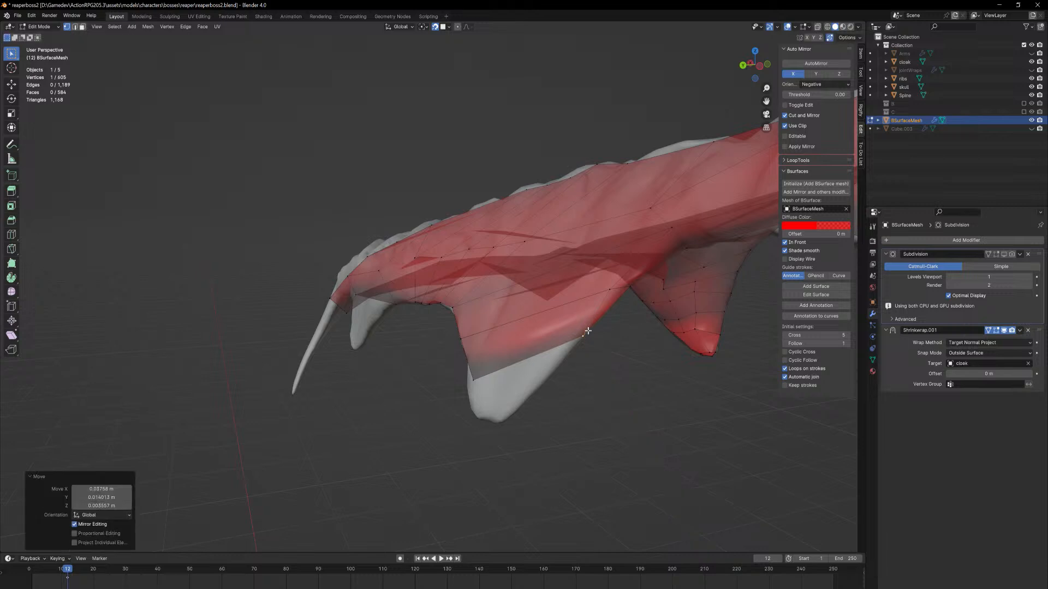
pyautogui.moveTo(584, 330); pyautogui.dragTo(564, 309, button='middle')
pyautogui.moveTo(510, 262)
pyautogui.mouseDown(button='middle')
pyautogui.moveTo(480, 273)
pyautogui.moveTo(492, 264)
pyautogui.mouseUp(button='middle')
pyautogui.press('g')
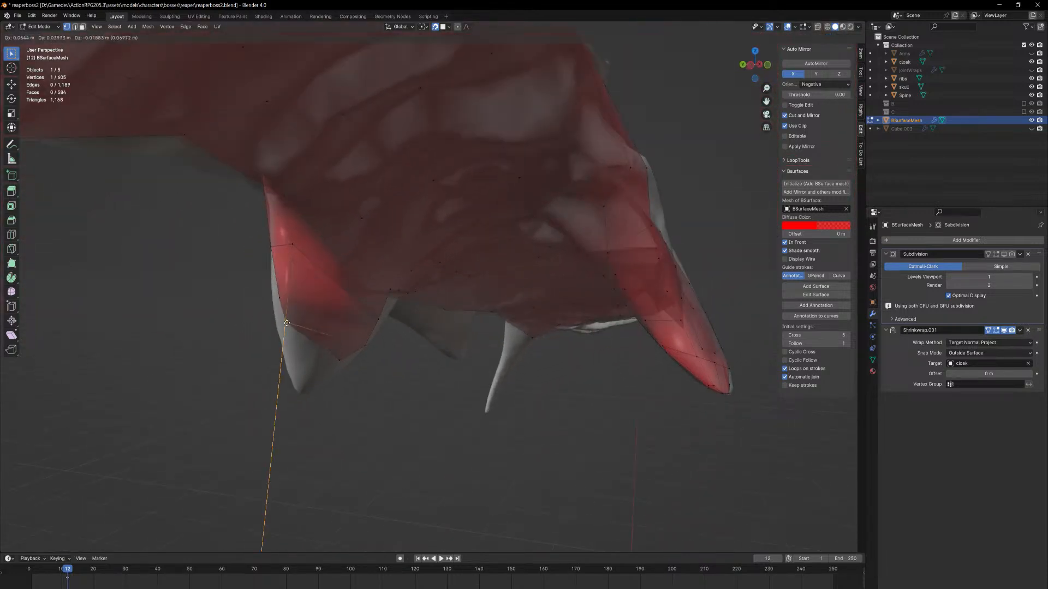
pyautogui.click(287, 319)
# Move the remaining corner vertices of the new strip onto the spike's surface from the other side
pyautogui.click(278, 299)
pyautogui.moveTo(278, 299); pyautogui.dragTo(518, 376, button='middle')
pyautogui.press('g')
pyautogui.click(530, 377)
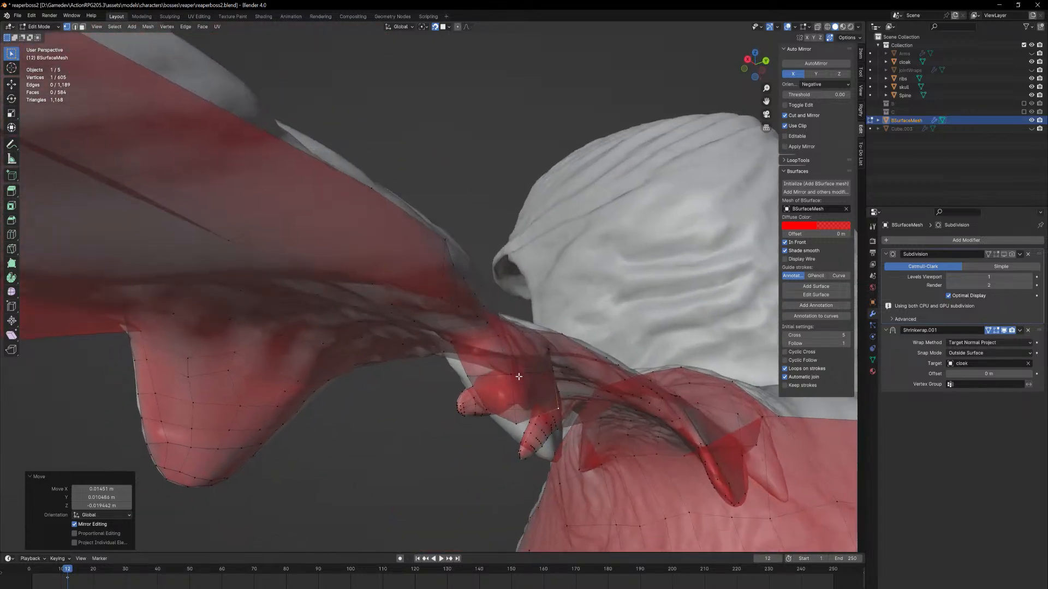
pyautogui.press('g')
pyautogui.click(495, 421)
pyautogui.moveTo(497, 423); pyautogui.dragTo(519, 383, button='middle')
# Select the lowest face on the partly covered spike and extrude it about 0.095 m toward the tip with snapping off
pyautogui.press('3')
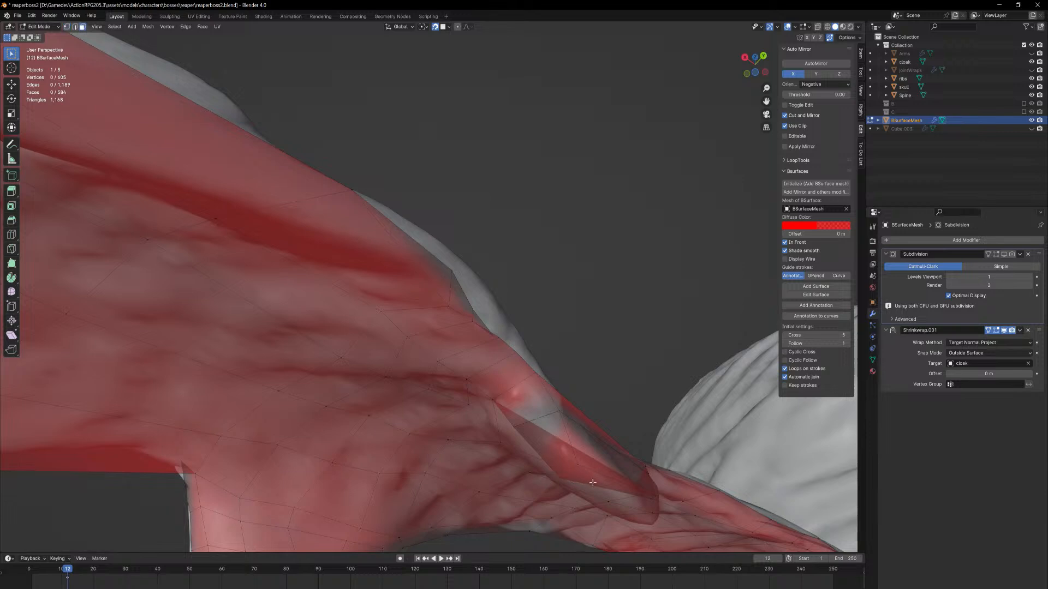
pyautogui.click(594, 480)
pyautogui.moveTo(593, 480); pyautogui.dragTo(539, 454, button='middle')
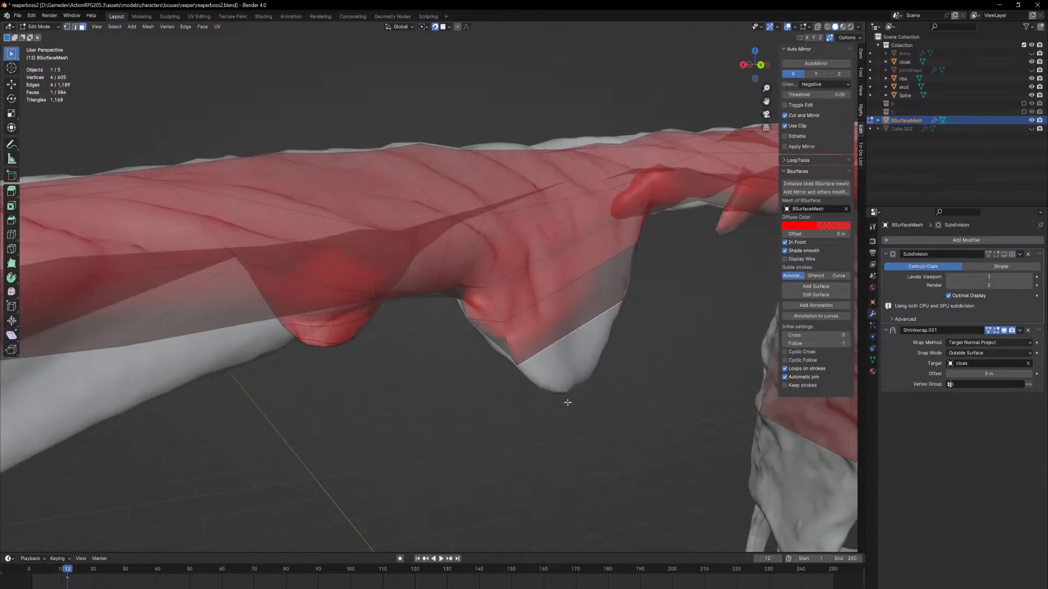
pyautogui.press('e')
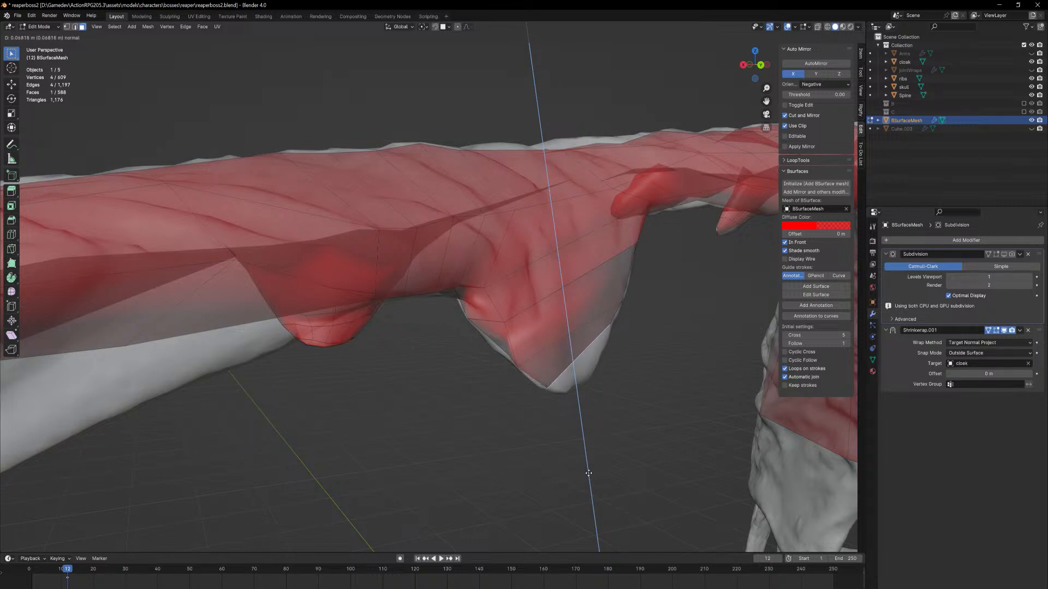
pyautogui.click(592, 494)
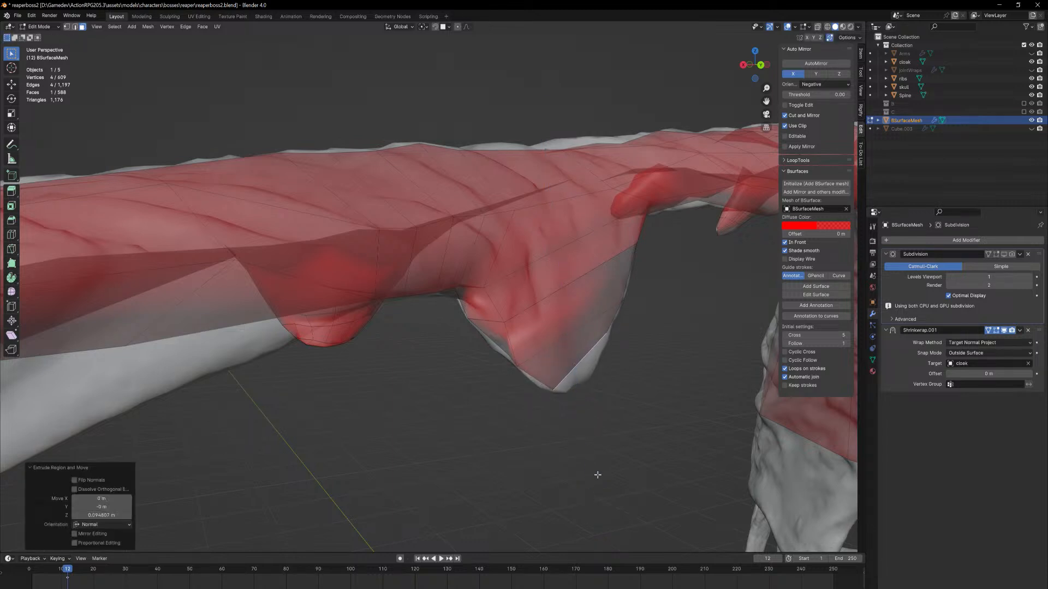
# Move two corner vertices of the new extrusion down toward the spike's tip along its outline
pyautogui.press('1')
pyautogui.click(612, 345)
pyautogui.moveTo(612, 340); pyautogui.dragTo(610, 343, button='middle')
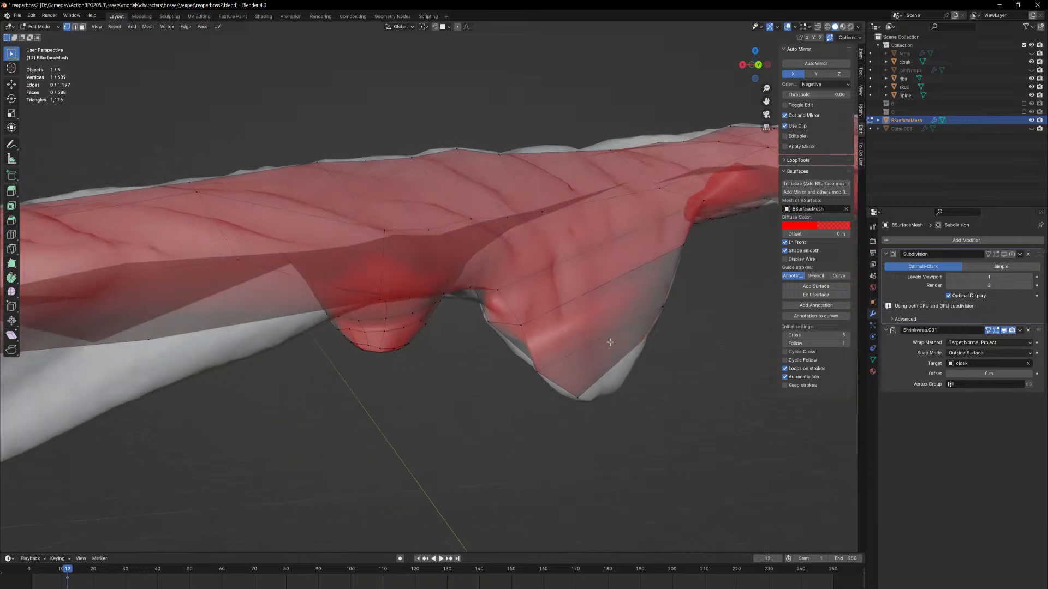
pyautogui.press('g')
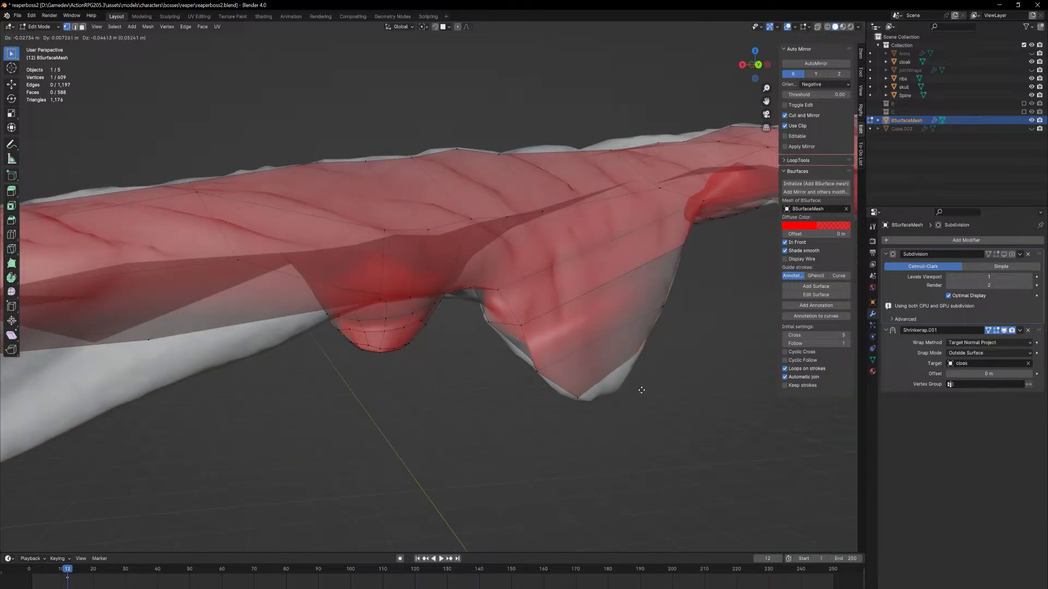
pyautogui.click(639, 388)
pyautogui.moveTo(641, 391); pyautogui.dragTo(448, 381, button='middle')
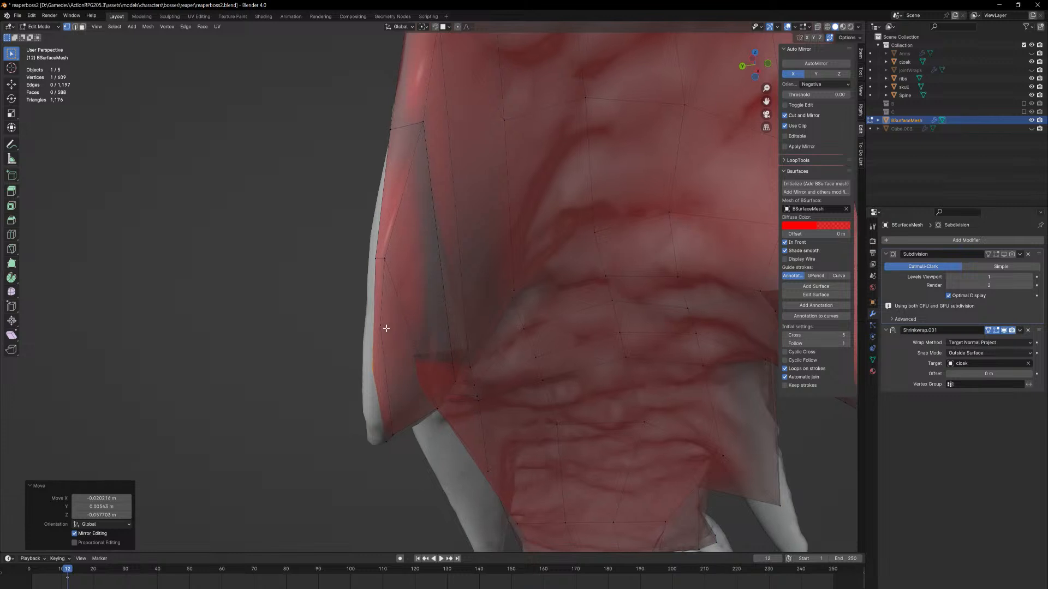
pyautogui.click(385, 328)
pyautogui.moveTo(386, 328); pyautogui.dragTo(354, 357, button='middle')
pyautogui.press('g')
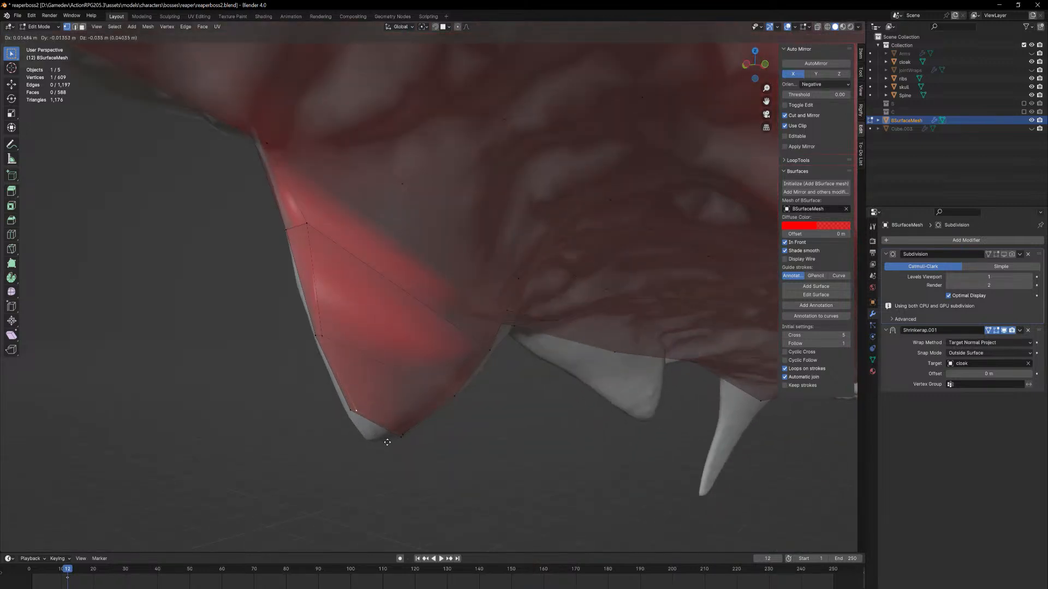
pyautogui.click(387, 441)
# Turn snapping back on and move the extrusion's corner vertices on the inner side onto the spike's surface
pyautogui.moveTo(402, 437); pyautogui.dragTo(501, 427, button='middle')
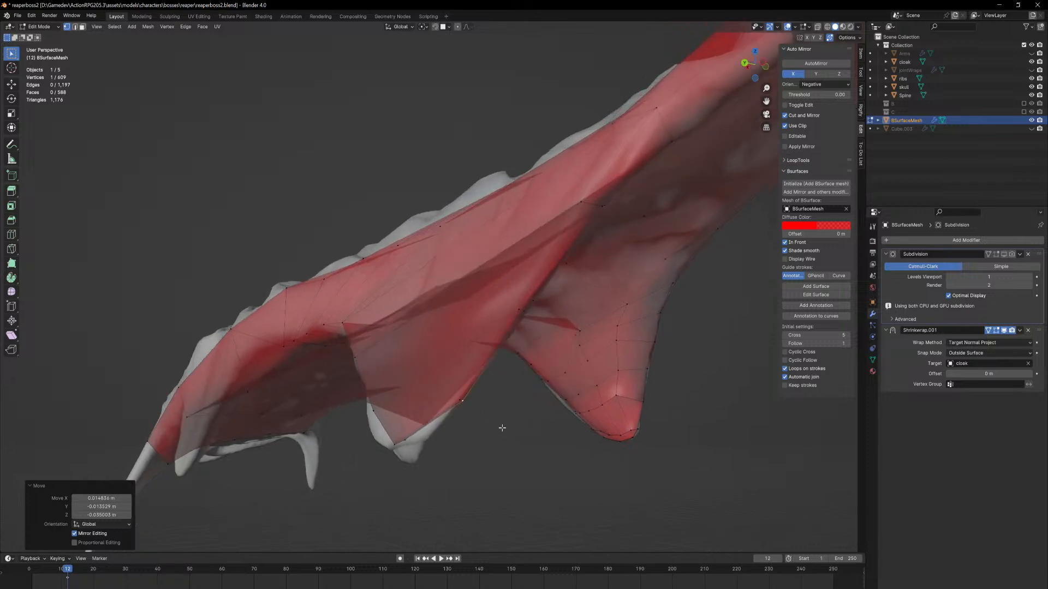
pyautogui.moveTo(455, 398); pyautogui.dragTo(473, 441, button='middle')
pyautogui.click(464, 439)
pyautogui.press('g')
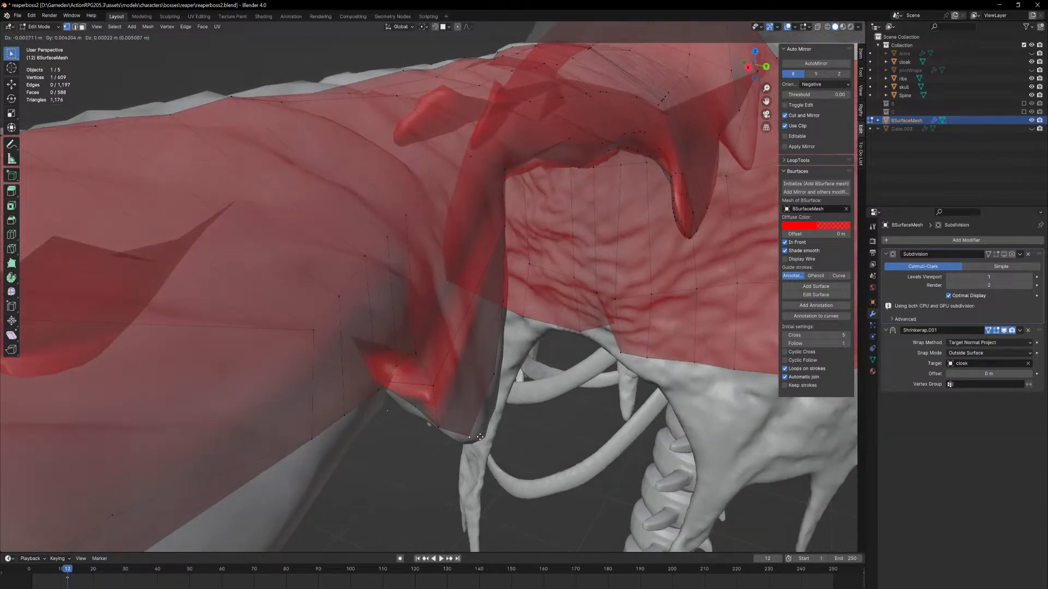
pyautogui.click(483, 435)
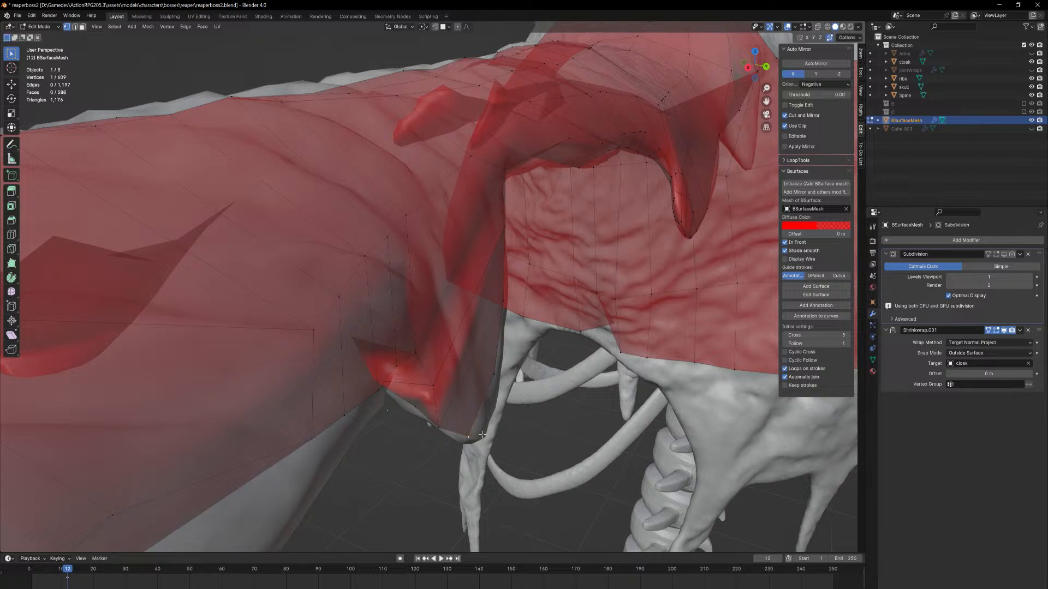
pyautogui.press('g')
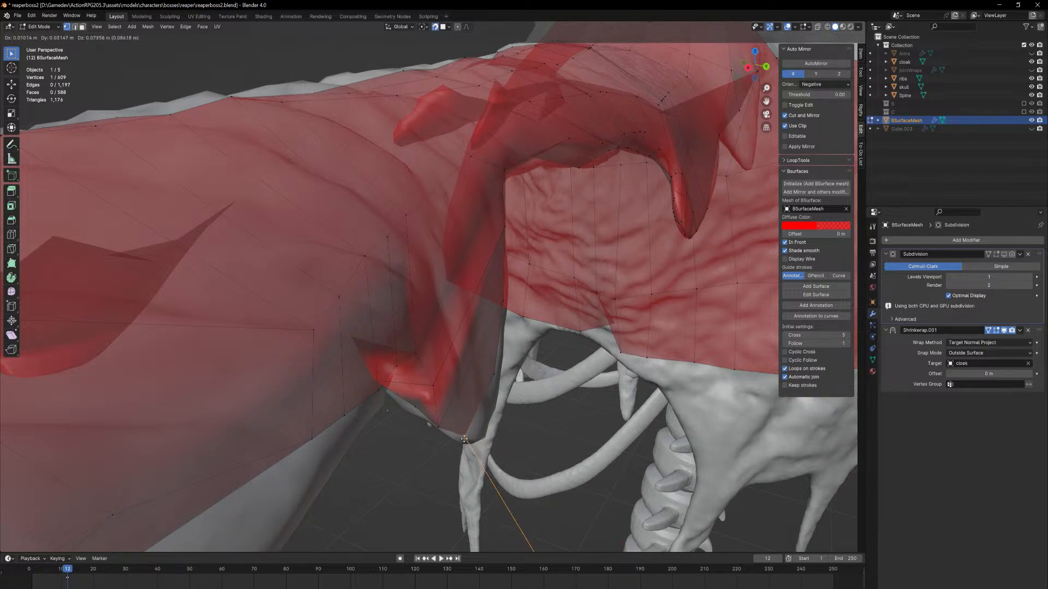
pyautogui.click(500, 371)
pyautogui.click(497, 376)
pyautogui.moveTo(497, 376); pyautogui.dragTo(546, 373, button='middle')
pyautogui.press('g')
pyautogui.click(498, 401)
# Snap the remaining corner vertices and the one above them onto the spike's side edges near the tip
pyautogui.click(470, 443)
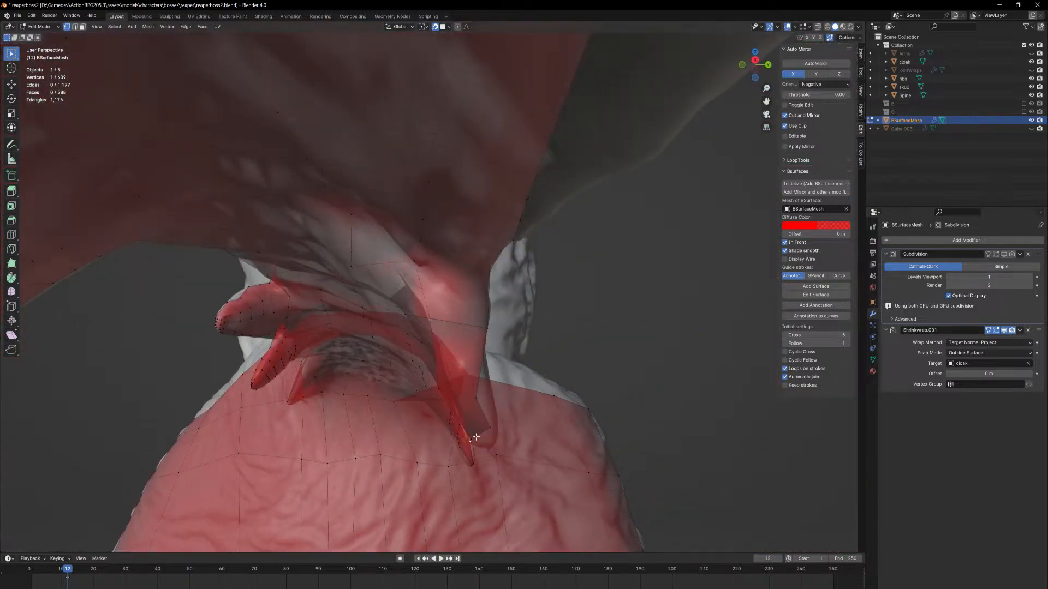
pyautogui.moveTo(470, 444)
pyautogui.mouseDown(button='middle')
pyautogui.moveTo(520, 432)
pyautogui.moveTo(467, 444)
pyautogui.mouseUp(button='middle')
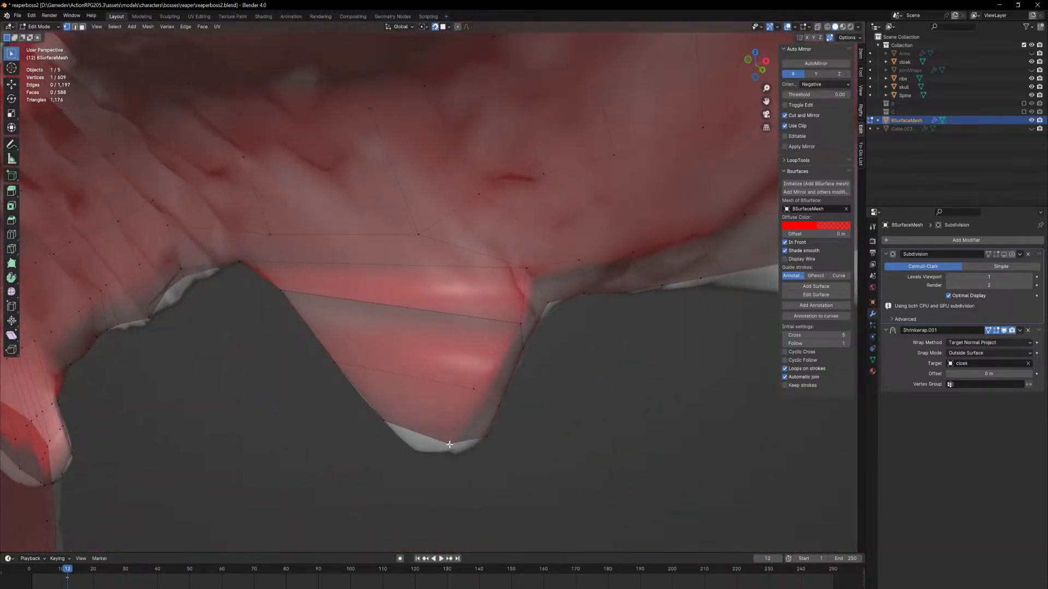
pyautogui.press('g')
pyautogui.click(477, 440)
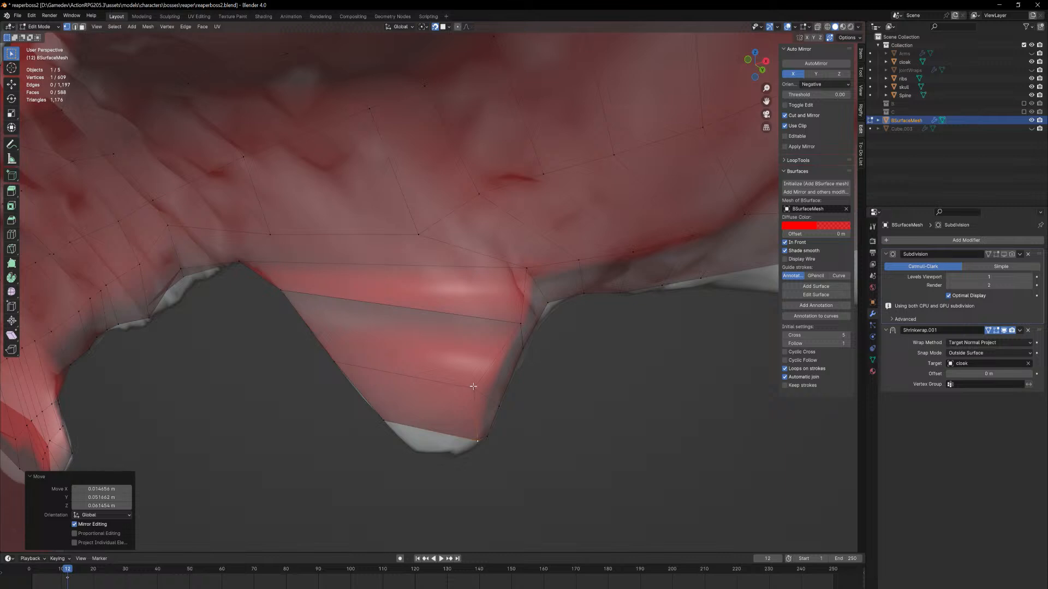
pyautogui.click(473, 387)
pyautogui.press('g')
pyautogui.click(492, 394)
pyautogui.click(385, 421)
pyautogui.press('g')
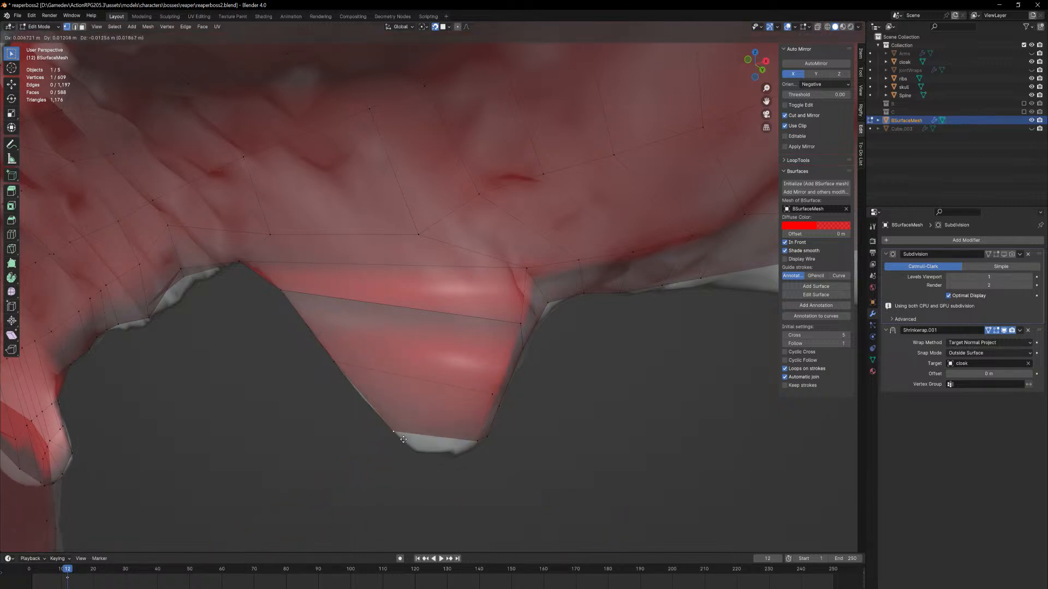
pyautogui.click(389, 429)
# Select the narrow face closing the spike's lower end, extrude it to the tip and scale it down
pyautogui.moveTo(377, 419); pyautogui.dragTo(436, 416, button='middle')
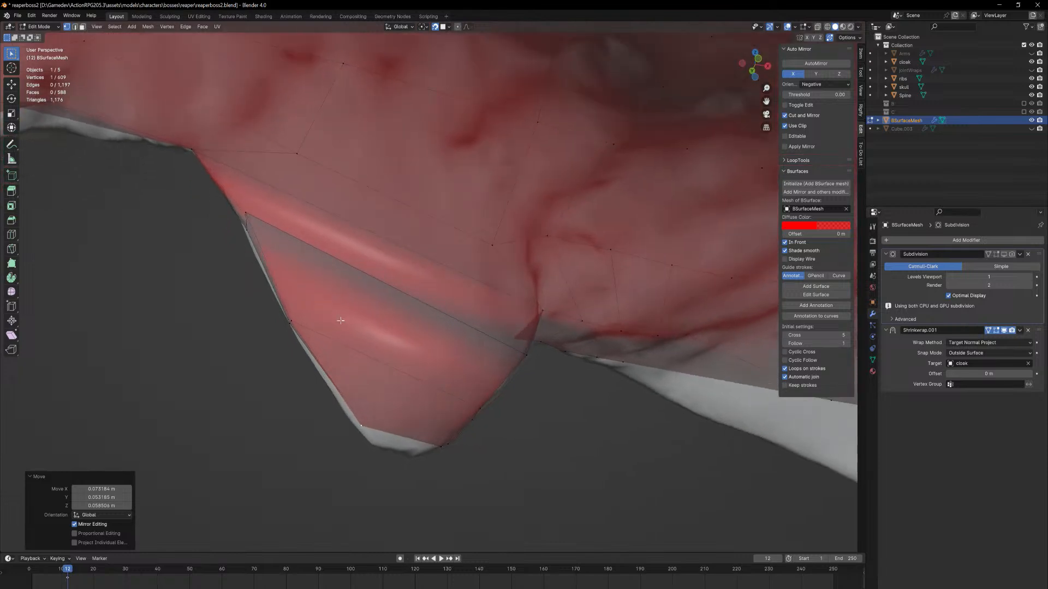
pyautogui.moveTo(299, 331); pyautogui.dragTo(442, 393, button='middle')
pyautogui.click(456, 421)
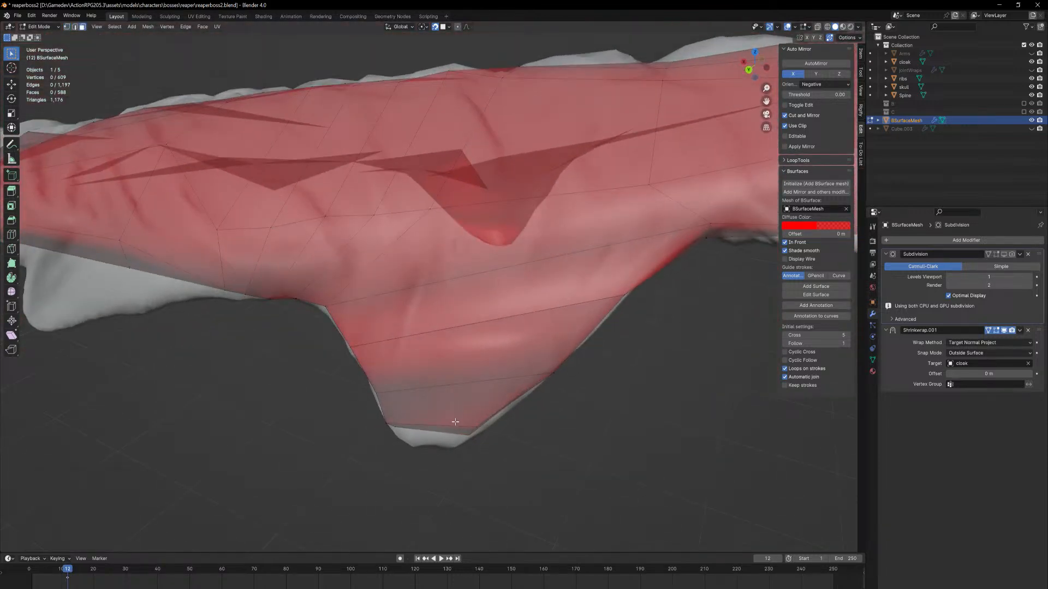
pyautogui.click(455, 428)
pyautogui.moveTo(455, 428); pyautogui.dragTo(414, 419, button='middle')
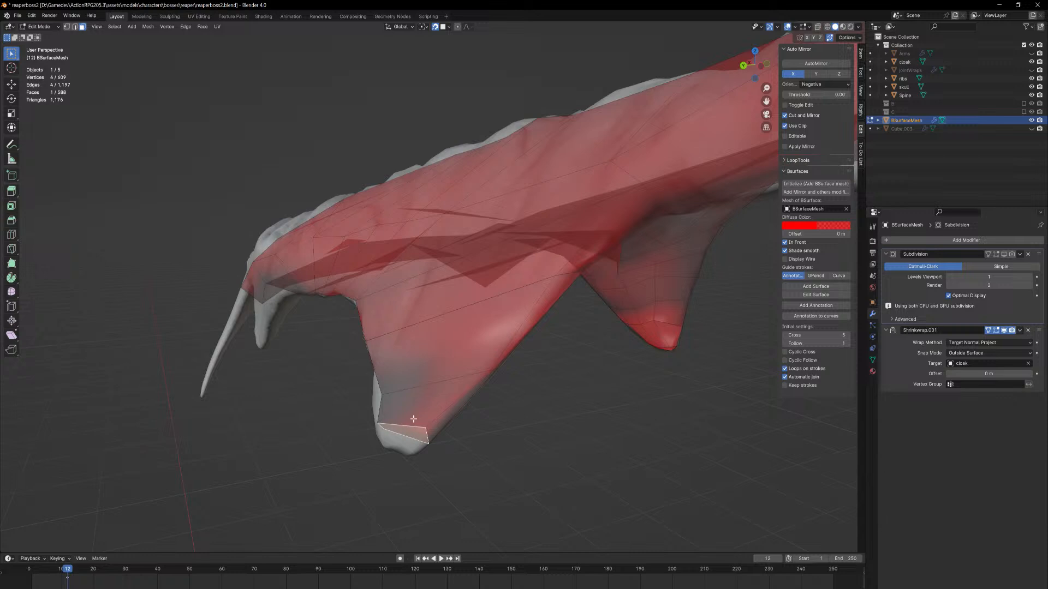
pyautogui.press('e')
pyautogui.click(405, 448)
pyautogui.press('s')
pyautogui.click(424, 432)
# Snap the first vertices of the extruded cap onto the rounded tip of the spike
pyautogui.moveTo(424, 432); pyautogui.dragTo(399, 438, button='middle')
pyautogui.press('g')
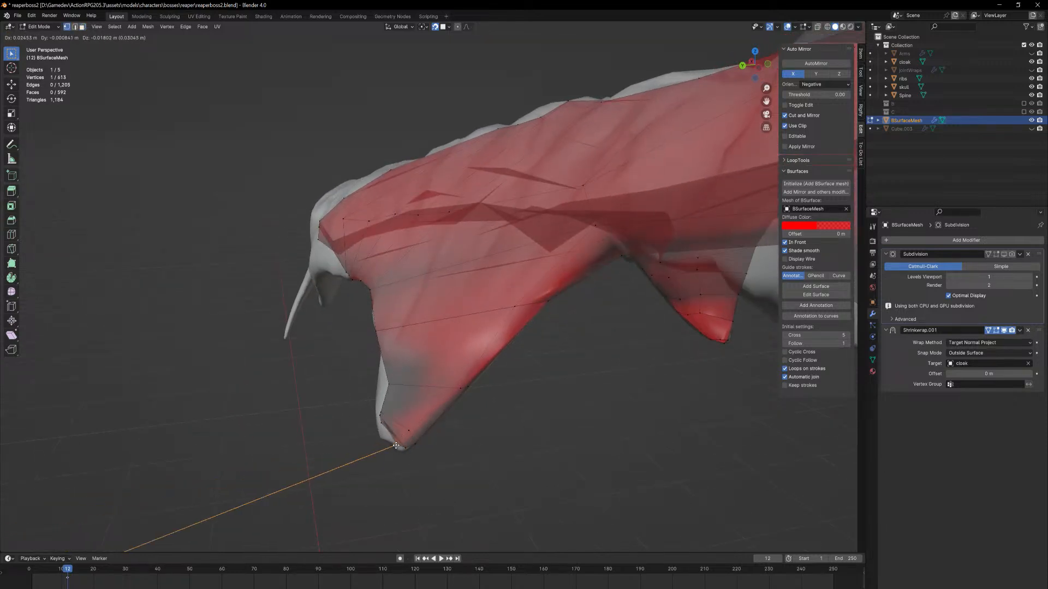
pyautogui.click(397, 444)
pyautogui.press('g')
pyautogui.click(375, 433)
pyautogui.scroll(6, 379, 409)
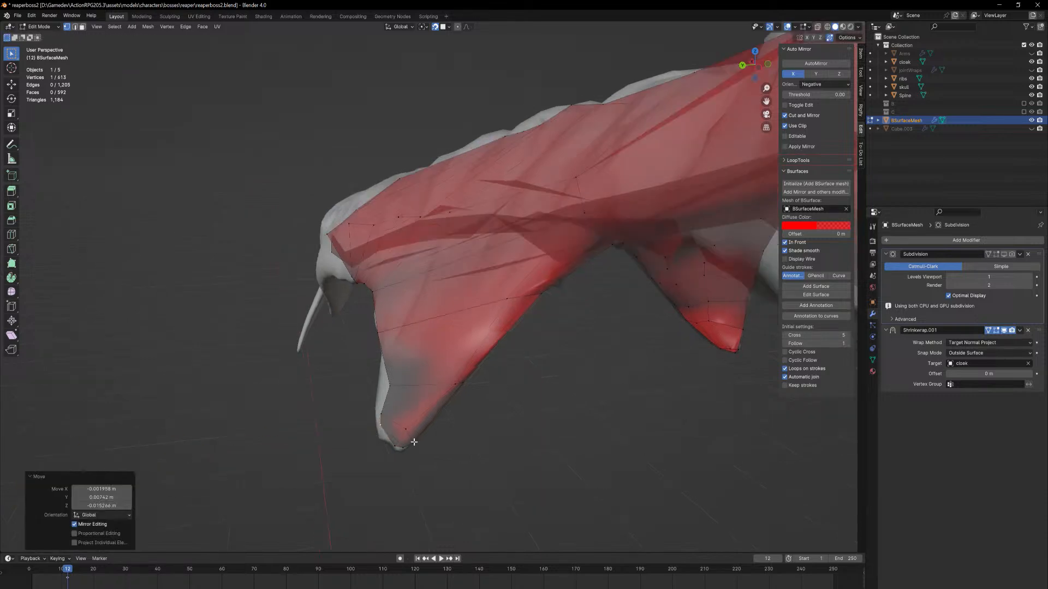
# Snap the cap's remaining vertices onto both lower corners of the spike's tip
pyautogui.moveTo(382, 386); pyautogui.dragTo(489, 444, button='middle')
pyautogui.press('g')
pyautogui.click(464, 448)
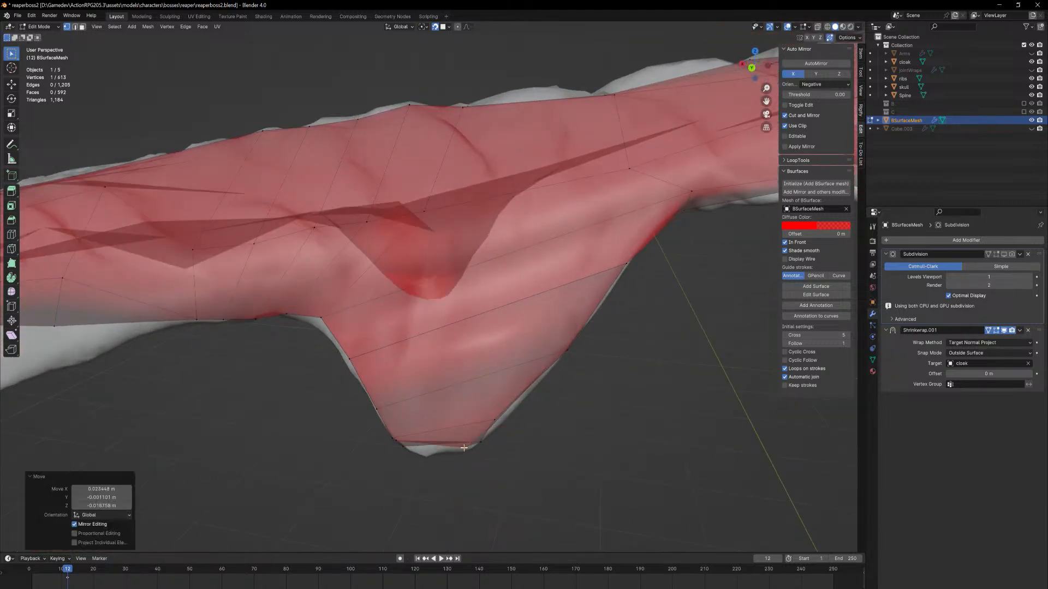
pyautogui.click(398, 445)
pyautogui.press('g')
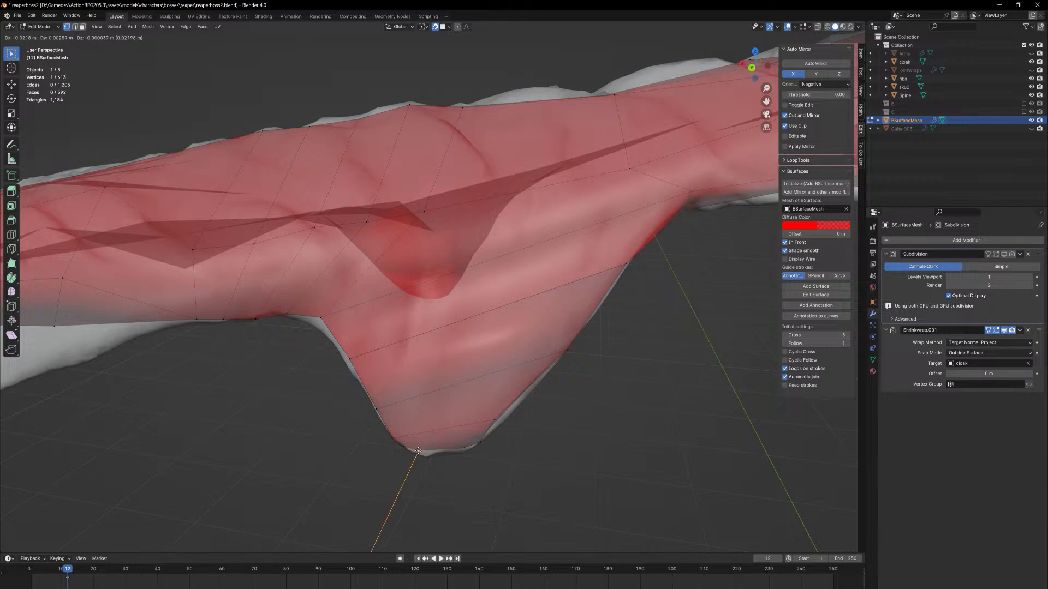
pyautogui.click(418, 452)
# Add three unslid loop cuts running lengthwise through the spike and review the smoothed result in Object Mode
pyautogui.moveTo(419, 452); pyautogui.dragTo(454, 432, button='middle')
pyautogui.press('Tab')
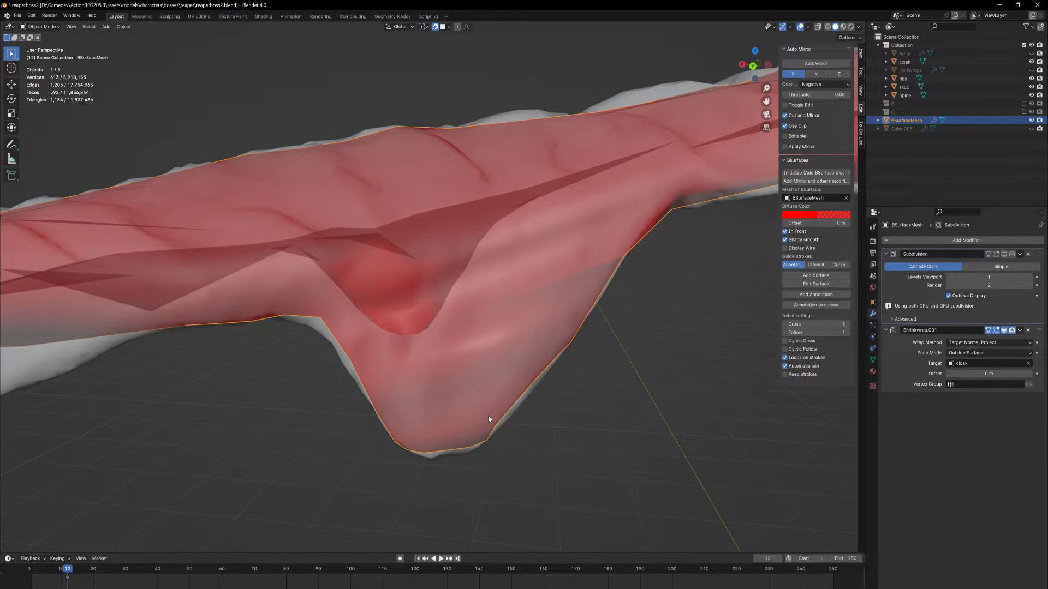
pyautogui.moveTo(521, 338); pyautogui.dragTo(481, 321, button='middle')
pyautogui.press('Tab')
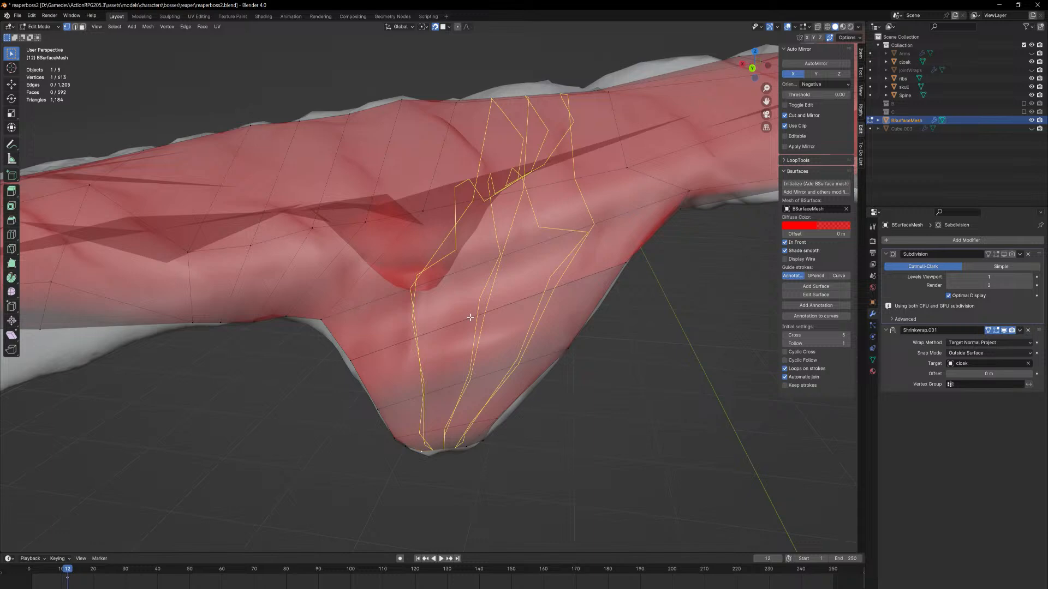
pyautogui.click(471, 318)
pyautogui.rightClick(471, 318)
pyautogui.press('Tab')
pyautogui.click(642, 431)
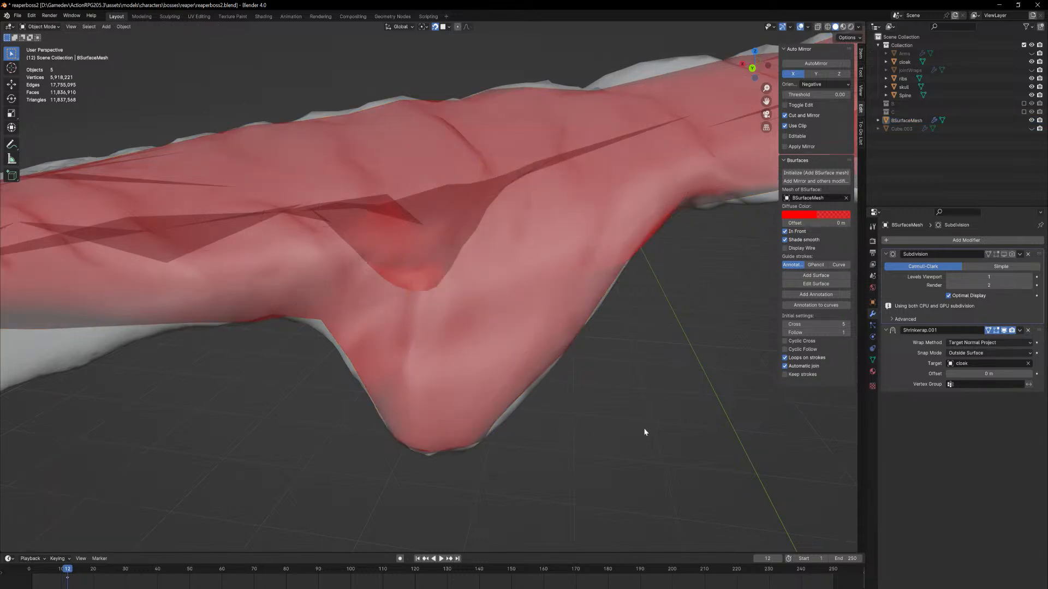
pyautogui.moveTo(645, 432); pyautogui.dragTo(695, 437, button='middle')
pyautogui.moveTo(524, 385); pyautogui.dragTo(478, 108, button='middle')
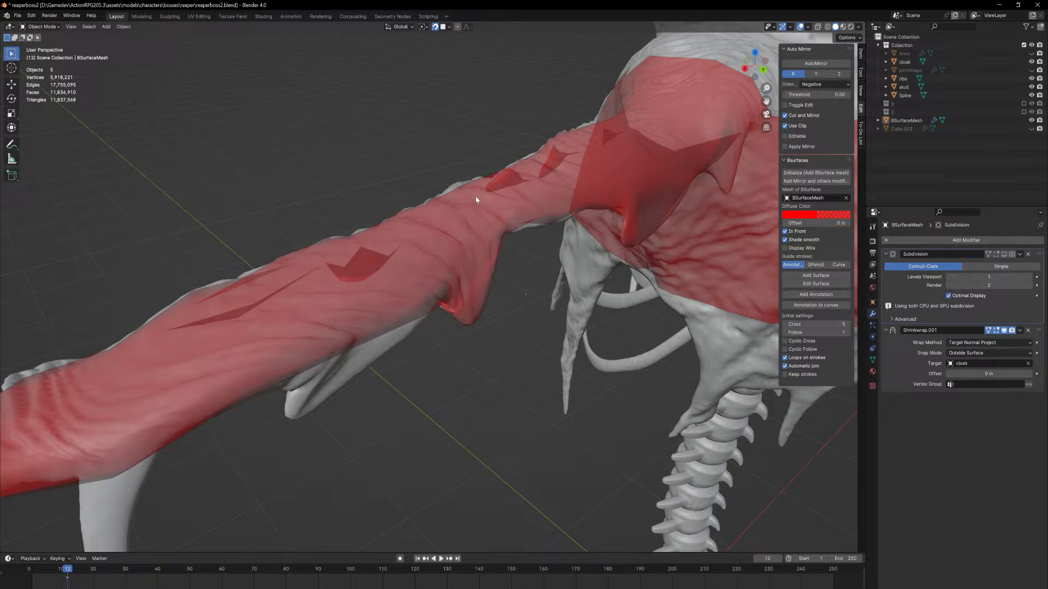
# Return to Edit Mode and shift the sleeve loop's lower vertices along the arm toward the base of the neighbouring uncovered spike
pyautogui.moveTo(479, 196); pyautogui.dragTo(500, 341, button='middle')
pyautogui.press('Tab')
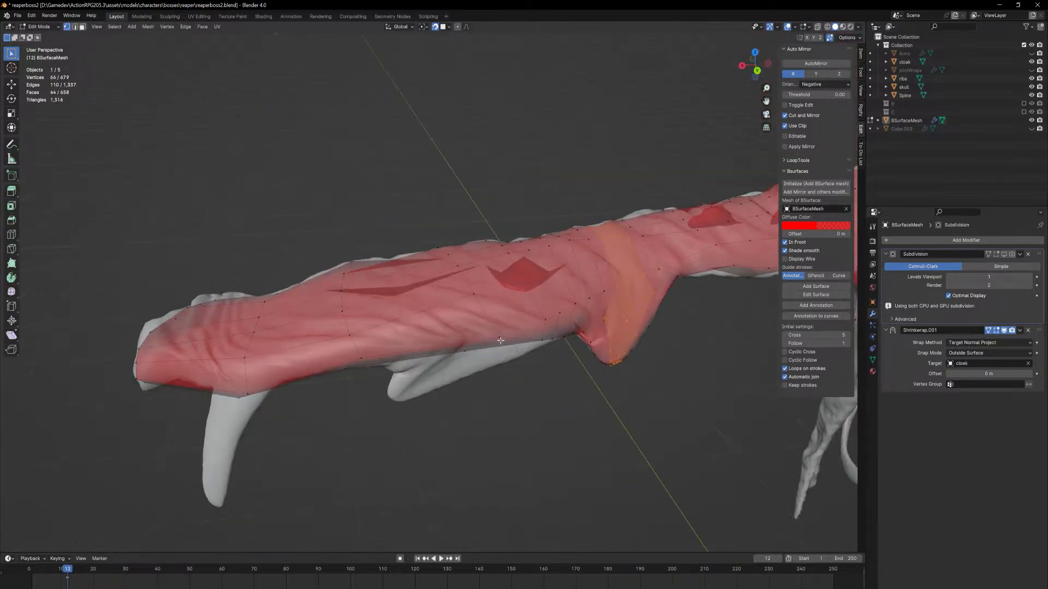
pyautogui.scroll(5, 502, 361)
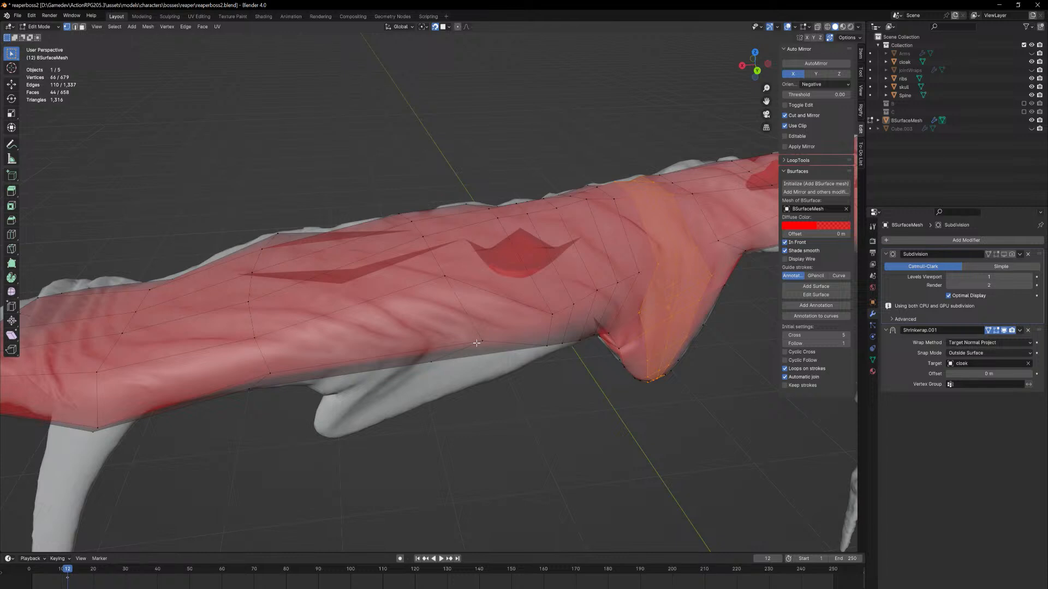
pyautogui.click(479, 342)
pyautogui.press('g')
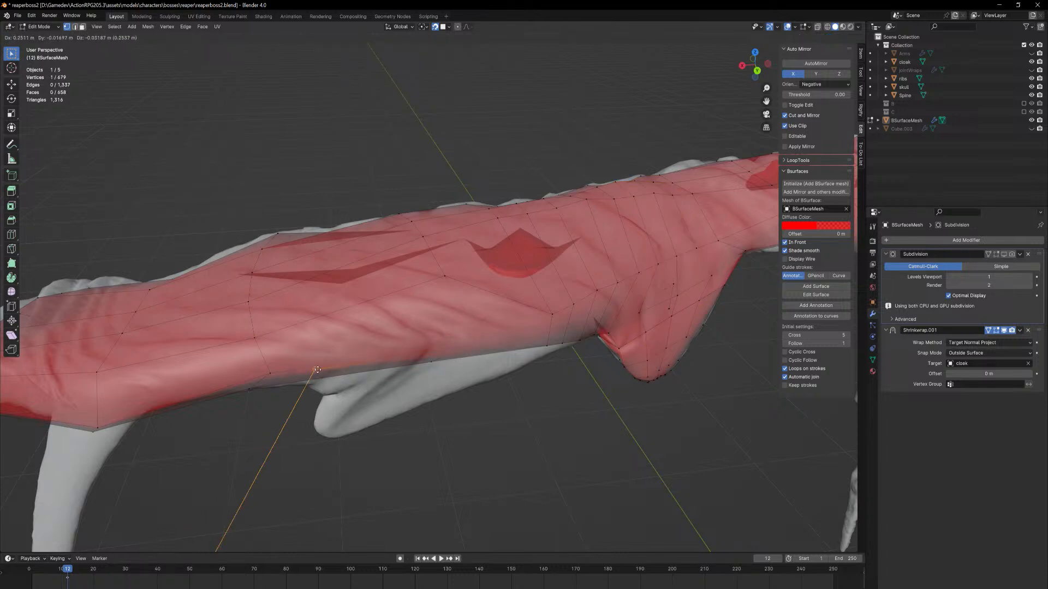
pyautogui.click(342, 362)
pyautogui.press('g')
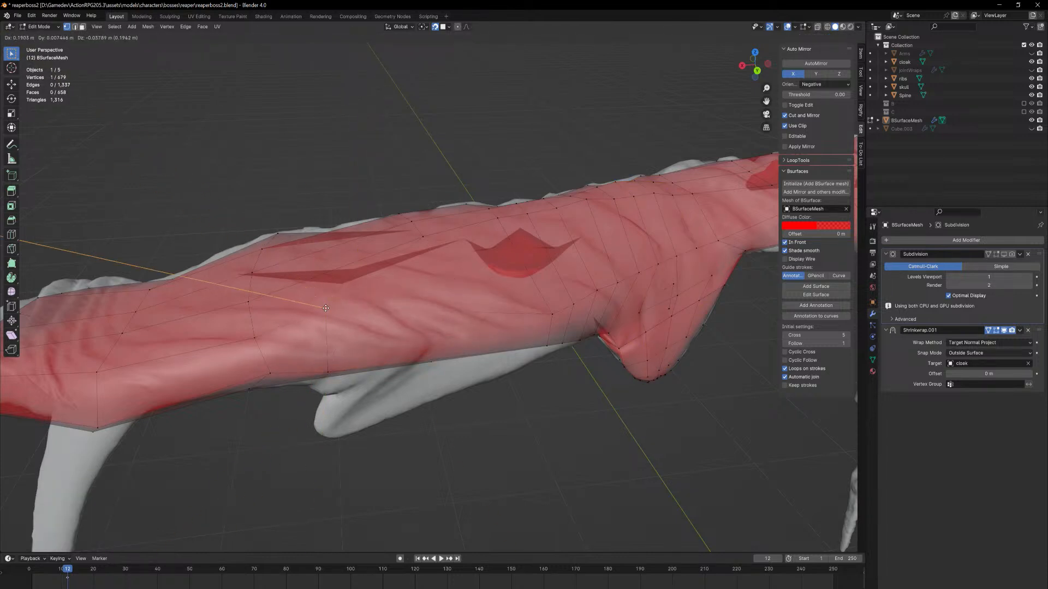
pyautogui.click(441, 217)
# Shift the same loop's upper and rear vertices along the sleeve to line up with its moved lower vertices
pyautogui.moveTo(424, 260); pyautogui.dragTo(417, 287, button='middle')
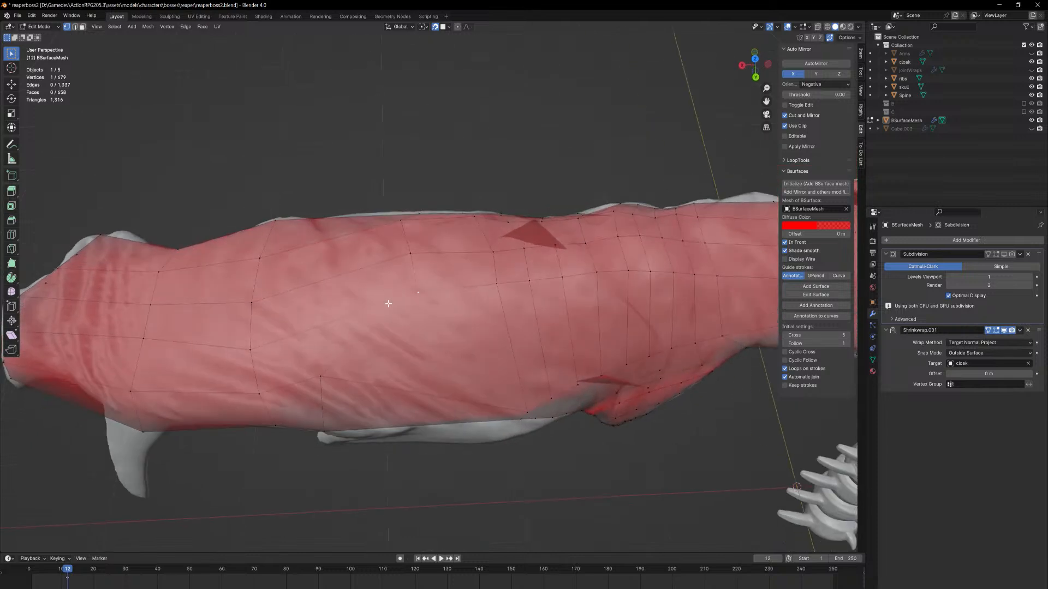
pyautogui.press('g')
pyautogui.click(390, 277)
pyautogui.press('g')
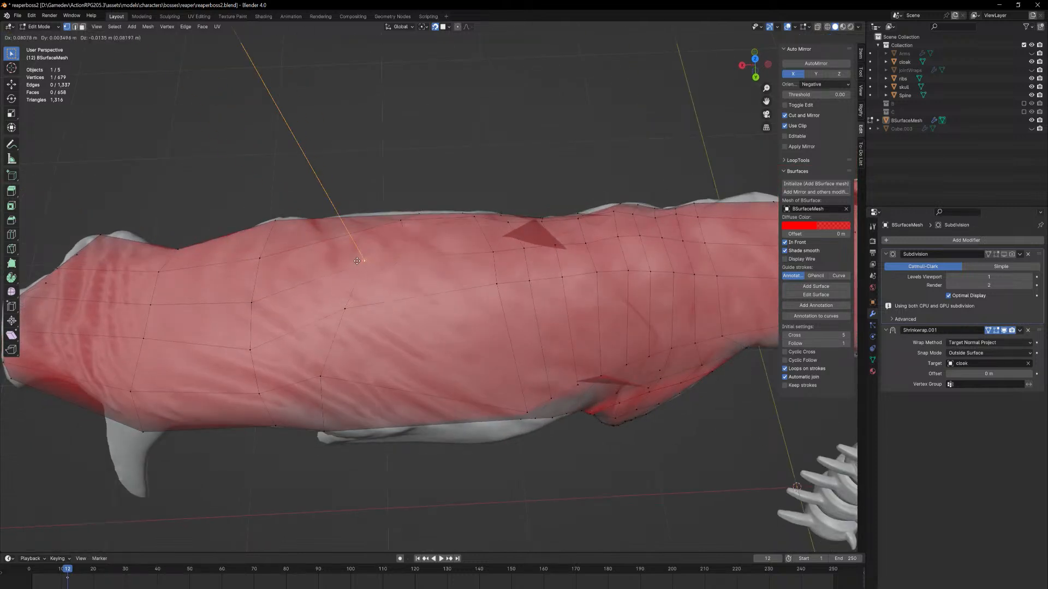
pyautogui.click(351, 265)
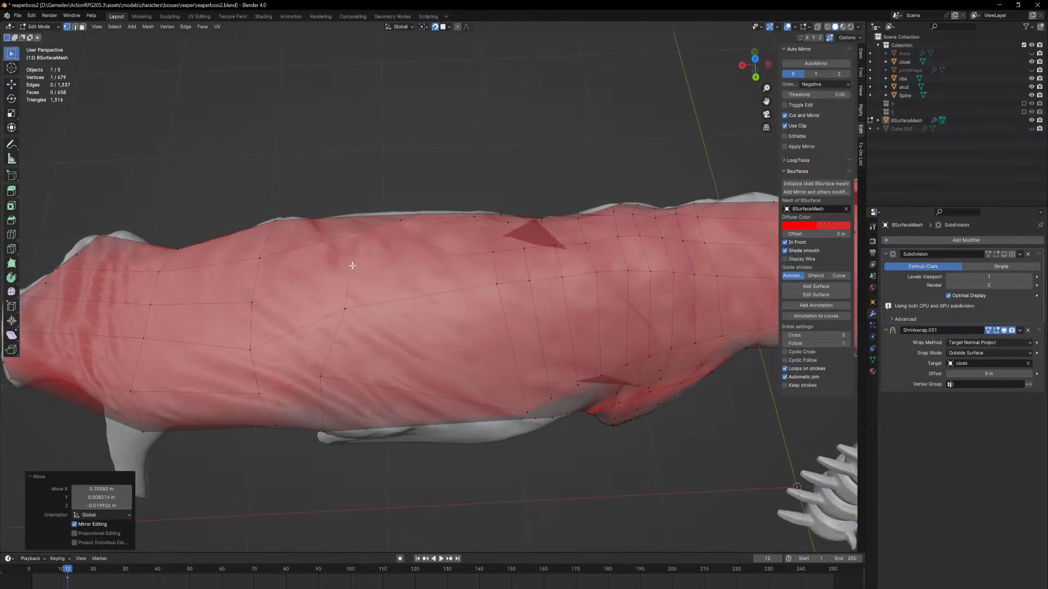
pyautogui.moveTo(354, 265); pyautogui.dragTo(576, 264, button='middle')
pyautogui.press('g')
pyautogui.click(355, 251)
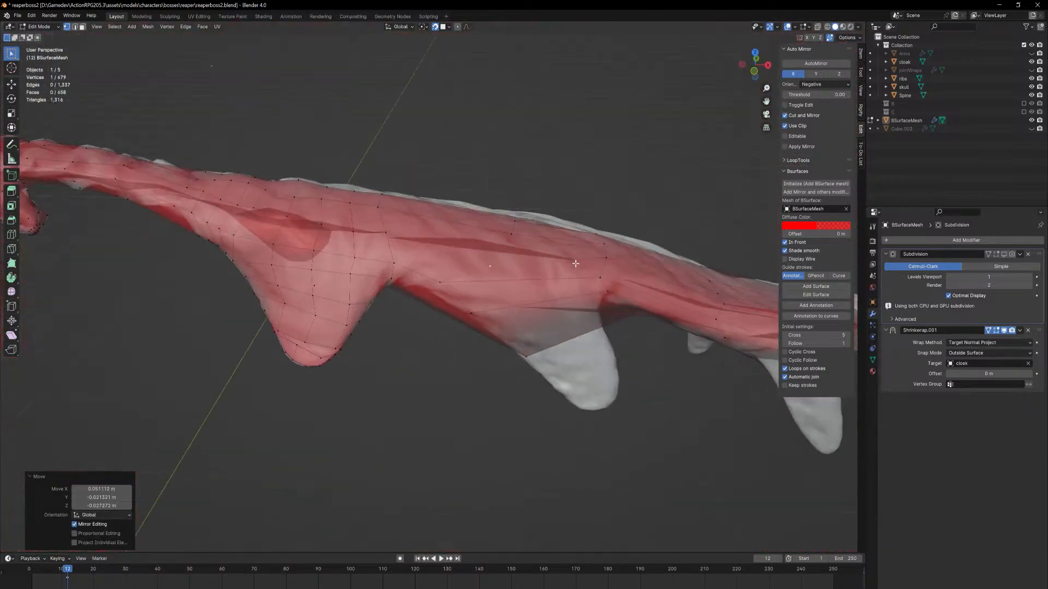
# Shift the sleeve vertices around the base of the next uncovered spike along the sleeve to fit the spike's outline
pyautogui.click(524, 355)
pyautogui.moveTo(525, 355); pyautogui.dragTo(515, 297, button='middle')
pyautogui.press('g')
pyautogui.click(496, 232)
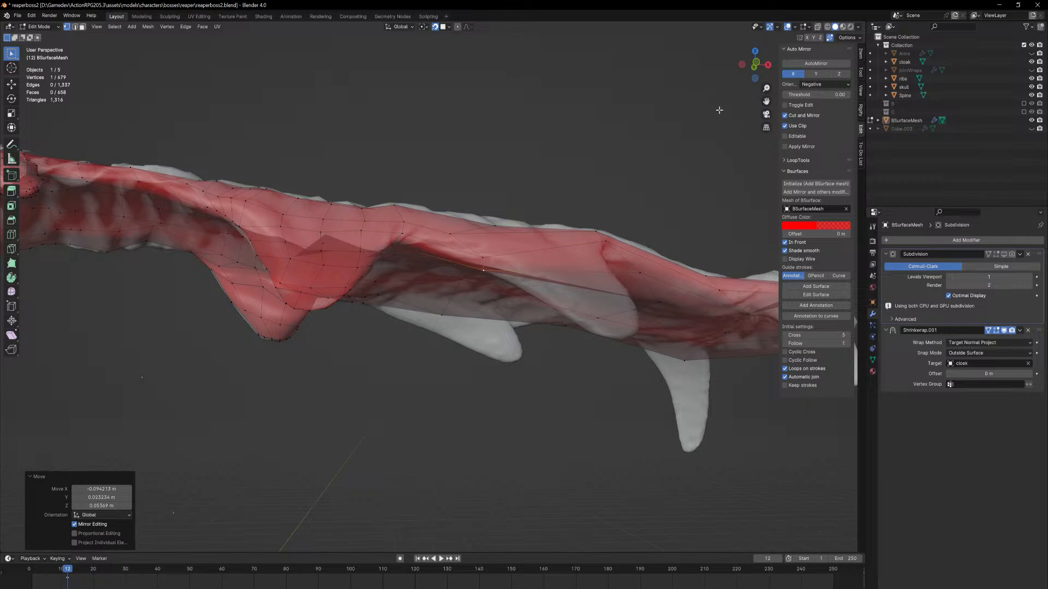
pyautogui.moveTo(632, 241); pyautogui.dragTo(441, 215, button='middle')
pyautogui.press('g')
pyautogui.click(414, 160)
# Move the loop vertex just below the sleeve's upper ridge along the arm to line it up with the spike's base
pyautogui.press('3')
pyautogui.click(434, 267)
pyautogui.press('1')
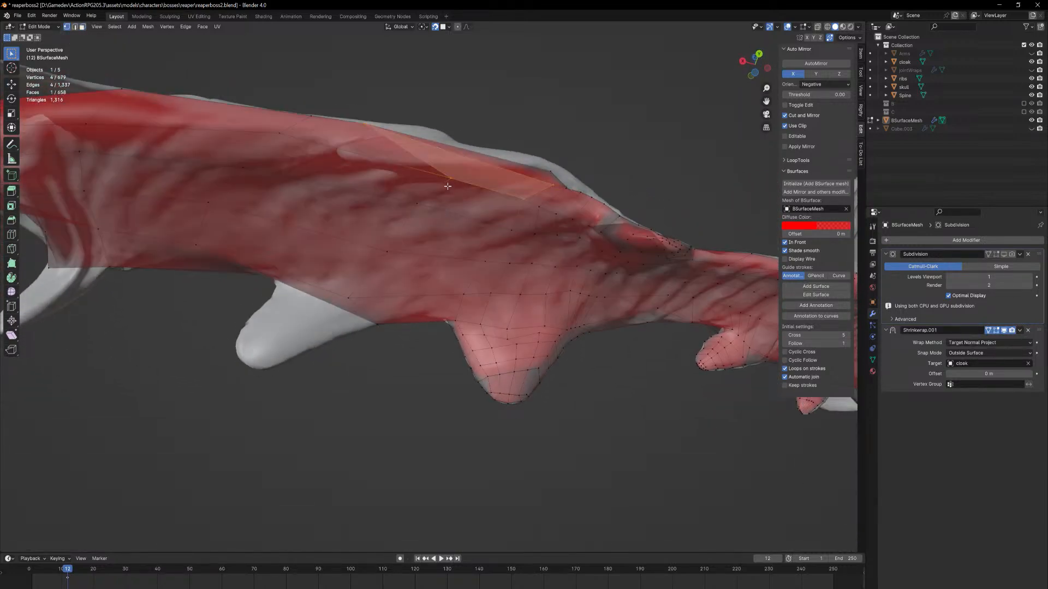
pyautogui.click(449, 179)
pyautogui.press('g')
pyautogui.click(376, 175)
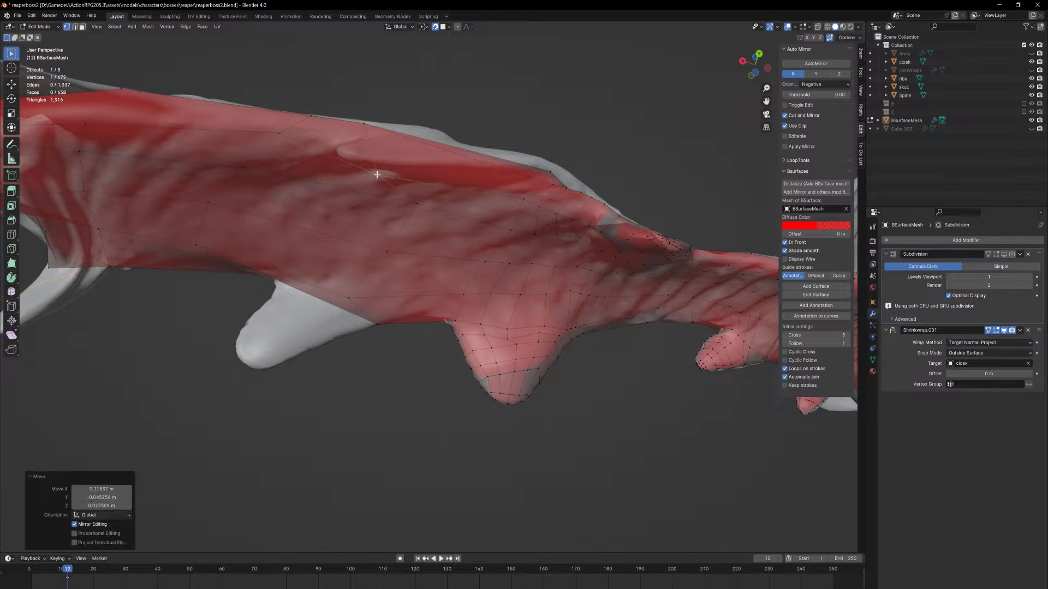
pyautogui.moveTo(377, 175); pyautogui.dragTo(545, 234, button='middle')
pyautogui.press('g')
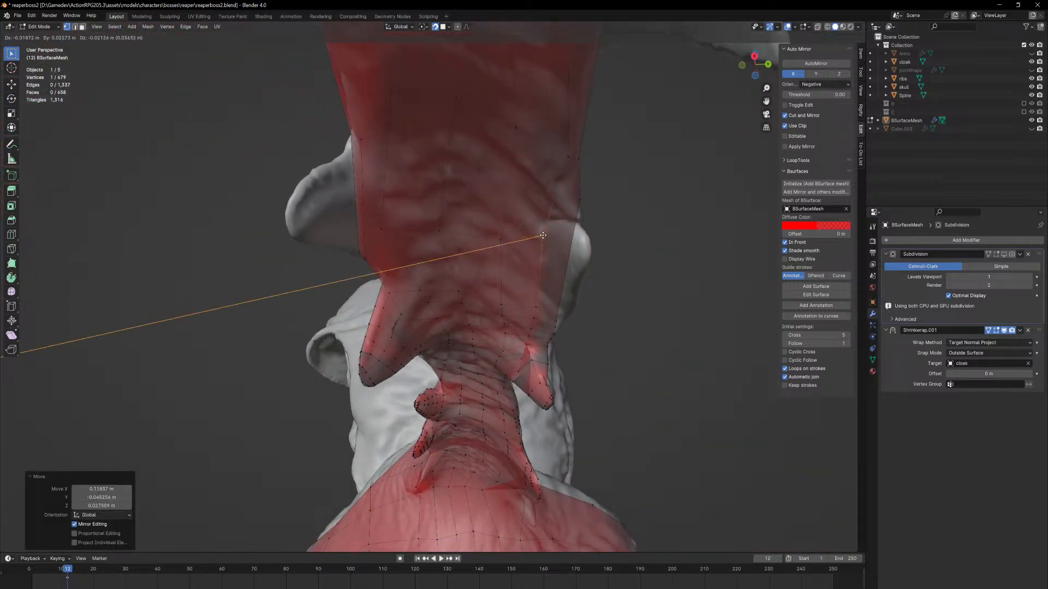
pyautogui.click(541, 229)
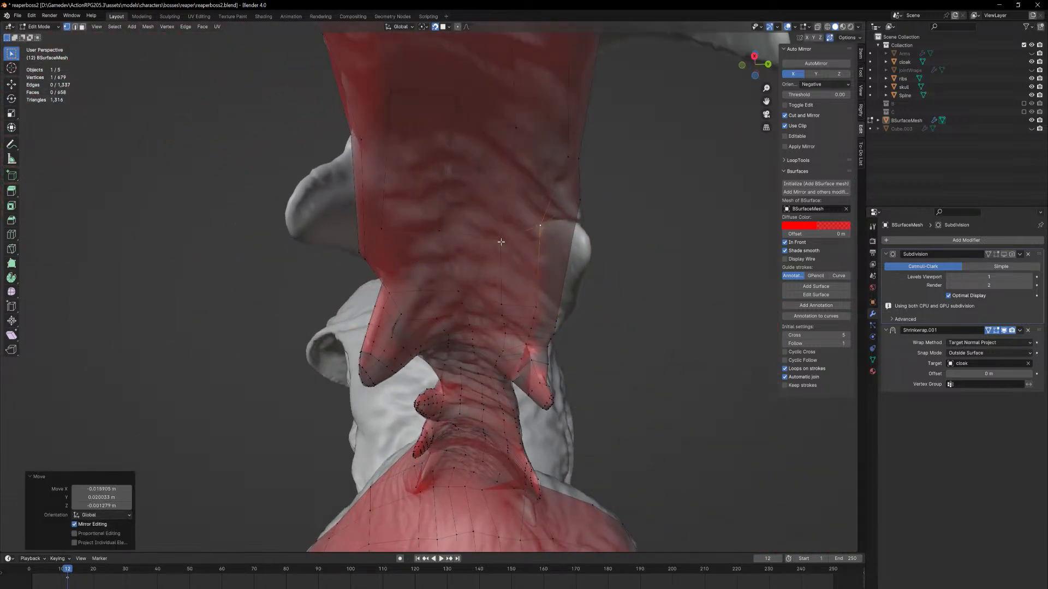
# Shift the next three vertices of that loop across the sleeve into an even row with the moved vertex
pyautogui.press('g')
pyautogui.click(496, 215)
pyautogui.press('g')
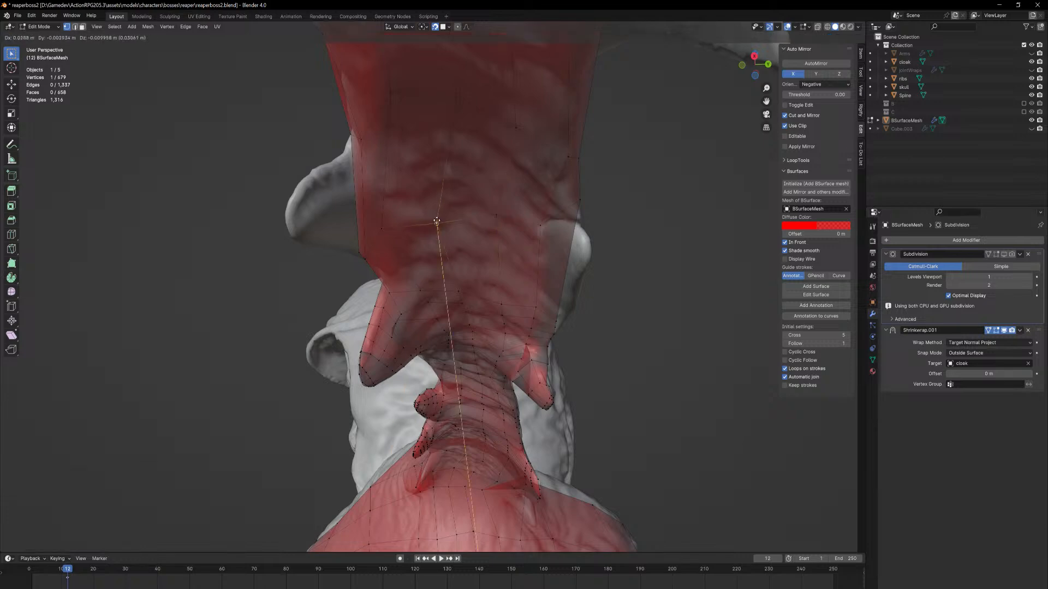
pyautogui.click(435, 220)
pyautogui.press('g')
pyautogui.click(385, 220)
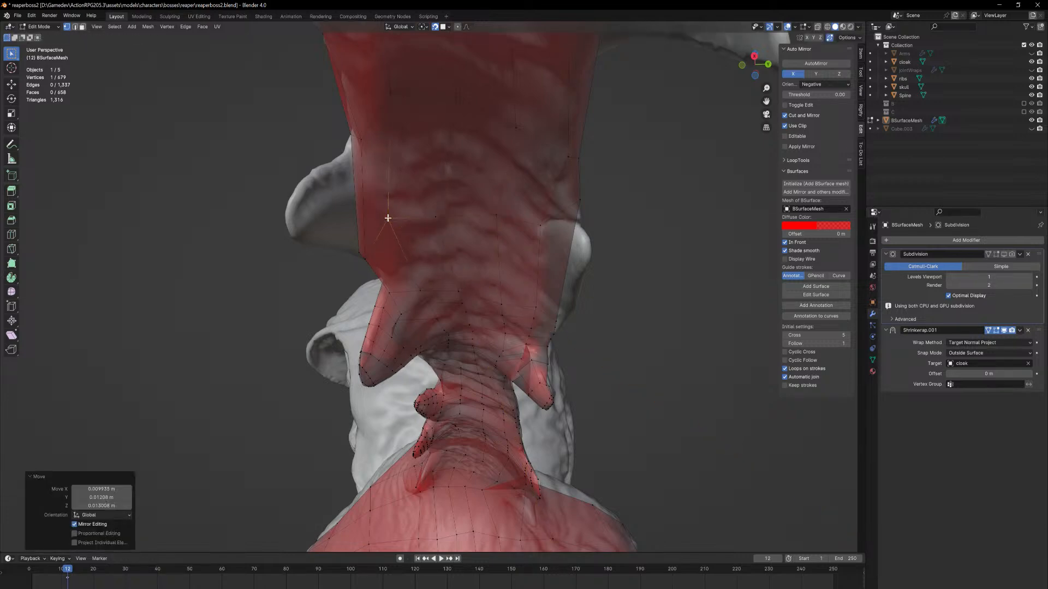
pyautogui.moveTo(386, 219); pyautogui.dragTo(408, 215, button='middle')
# Extrude the sleeve face at the uncovered spike's base outward by about 0.06 m
pyautogui.press('2')
pyautogui.click(427, 184)
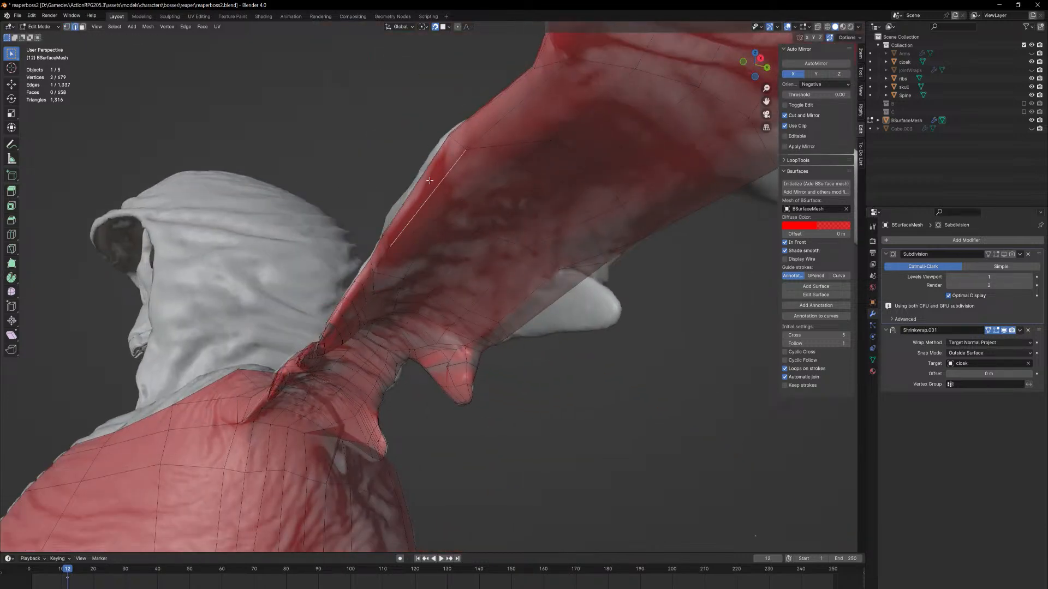
pyautogui.press('3')
pyautogui.click(430, 180)
pyautogui.moveTo(430, 180); pyautogui.dragTo(533, 270, button='middle')
pyautogui.press('e')
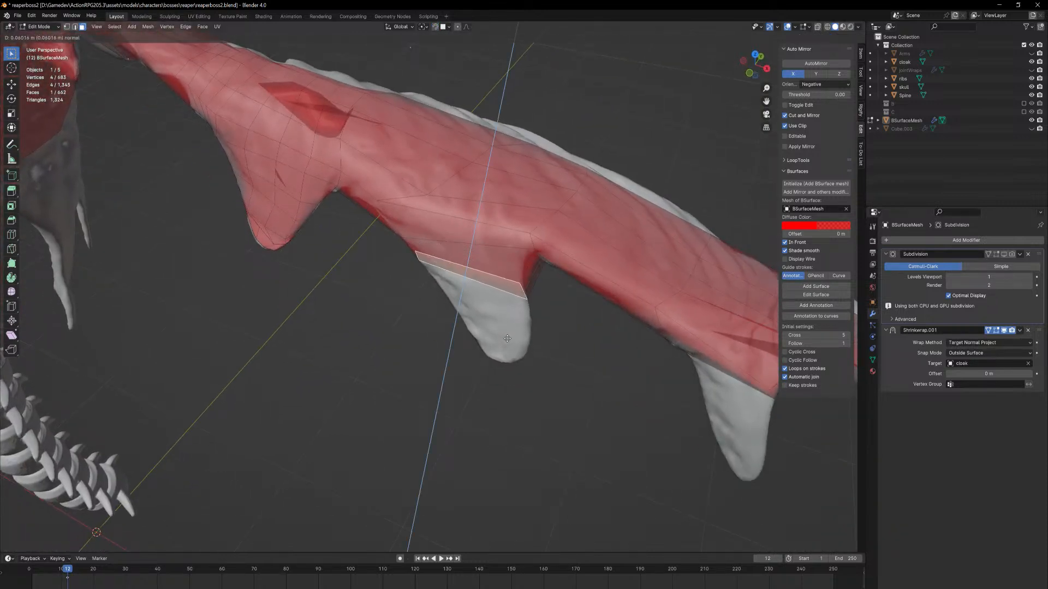
pyautogui.click(507, 338)
# Turn snapping on and snap the extruded face's inner front corner down onto the spike's edge
pyautogui.press('1')
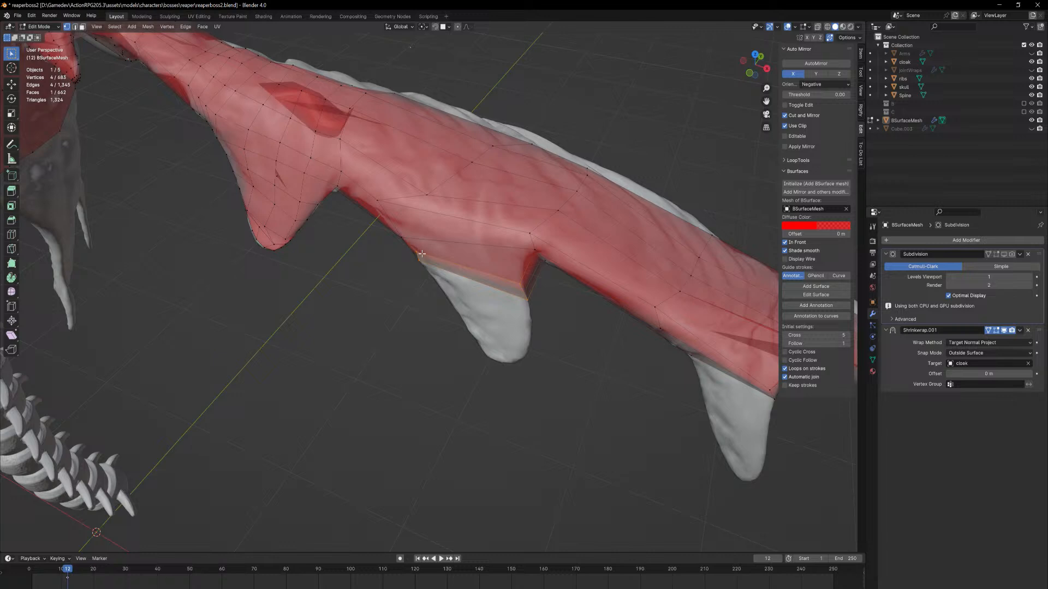
pyautogui.hotkey('shift', 'Tab')
pyautogui.click(416, 255)
pyautogui.moveTo(419, 257); pyautogui.dragTo(440, 276, button='middle')
pyautogui.scroll(2, 483, 295)
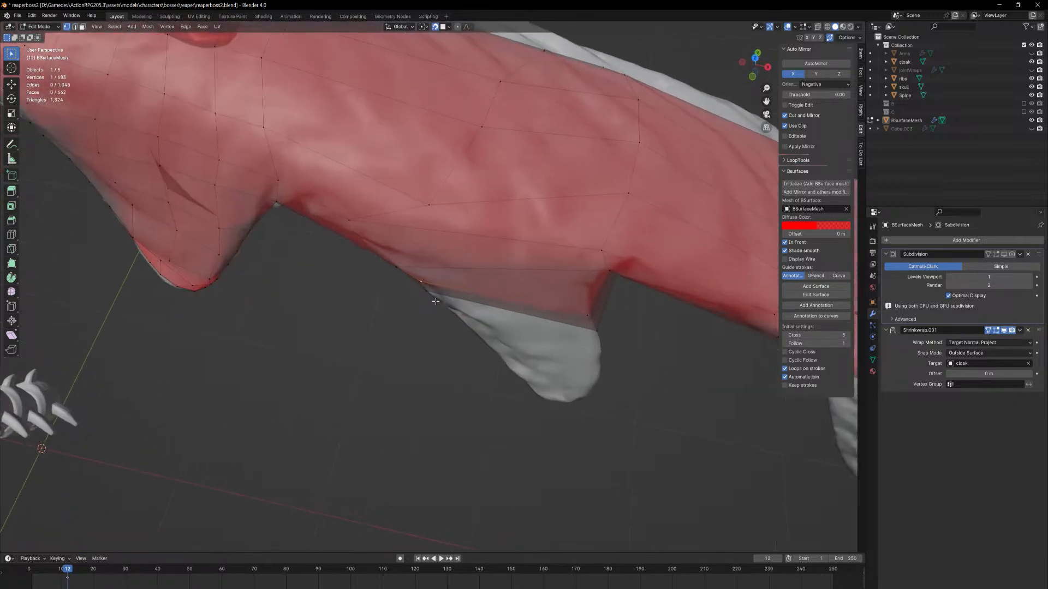
pyautogui.press('g')
pyautogui.click(471, 326)
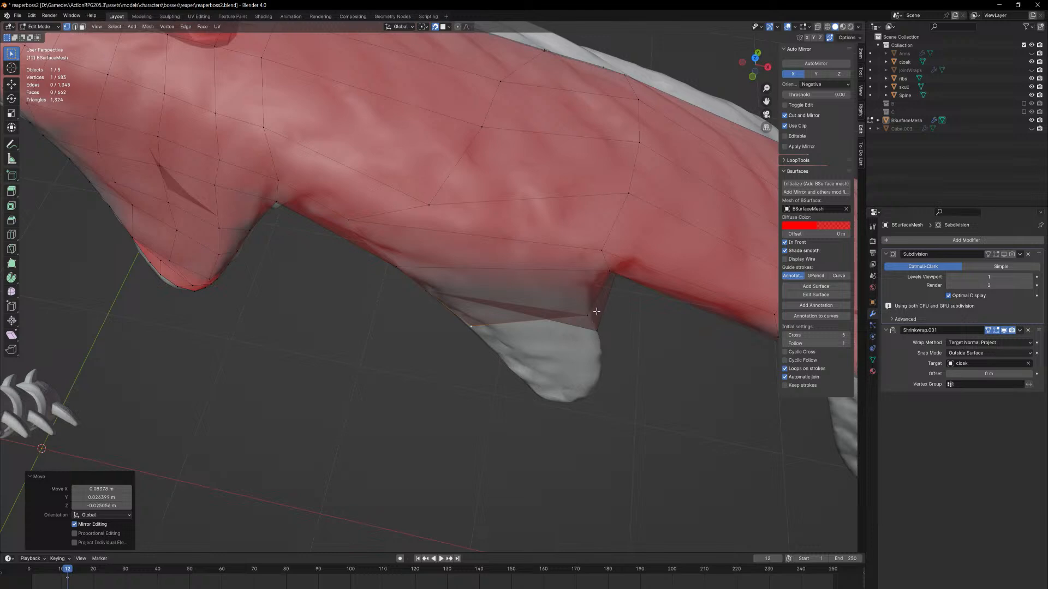
# Snap two more corner vertices of the extruded section onto the spike's surface
pyautogui.moveTo(586, 318); pyautogui.dragTo(411, 244, button='middle')
pyautogui.click(572, 243)
pyautogui.press('g')
pyautogui.click(579, 248)
pyautogui.click(471, 235)
pyautogui.press('g')
pyautogui.click(352, 106)
# Snap the section's remaining rear and front vertices onto the spike so its lower edge crosses the spike evenly
pyautogui.click(420, 230)
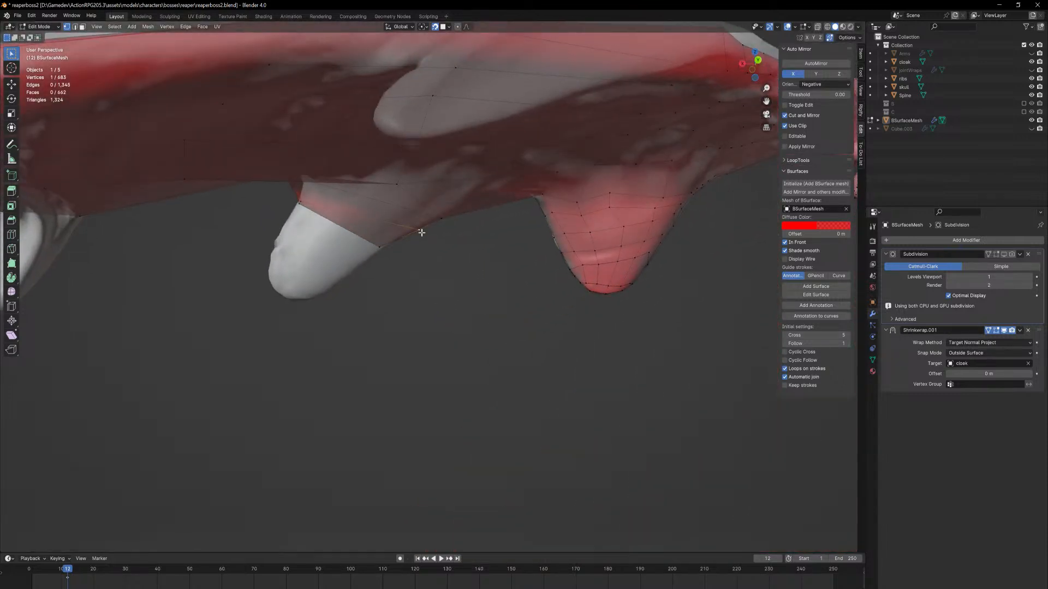
pyautogui.press('g')
pyautogui.click(404, 236)
pyautogui.moveTo(405, 235); pyautogui.dragTo(455, 293, button='middle')
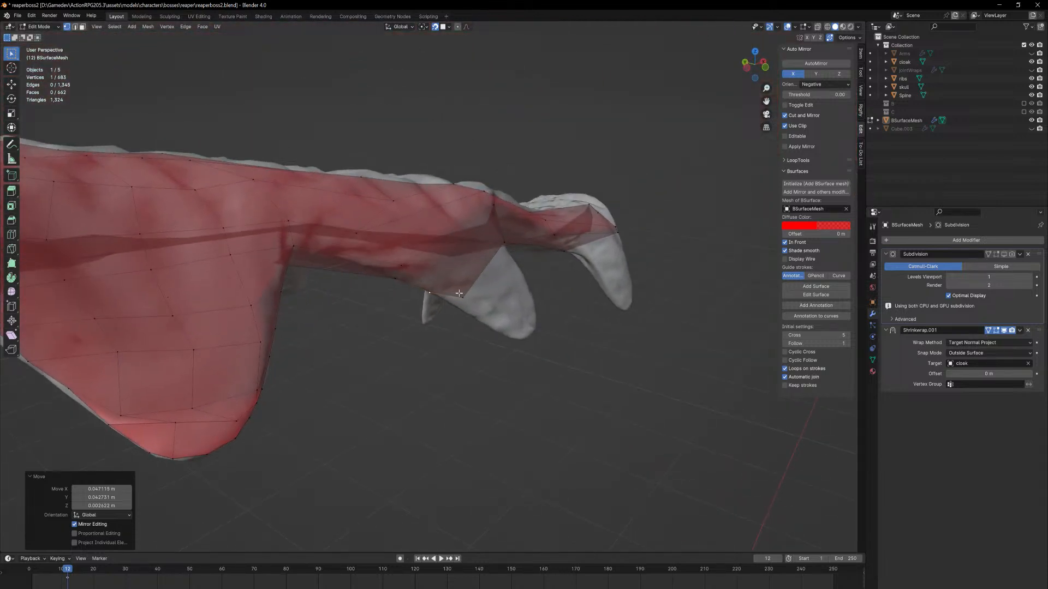
pyautogui.click(459, 293)
pyautogui.press('g')
pyautogui.click(517, 288)
# Turn snapping off and extrude the section's end face about 0.057 m farther down the spike
pyautogui.hotkey('shift', 'Tab')
pyautogui.moveTo(518, 284)
pyautogui.mouseDown(button='middle')
pyautogui.moveTo(468, 276)
pyautogui.moveTo(505, 298)
pyautogui.mouseUp(button='middle')
pyautogui.press('3')
pyautogui.click(455, 272)
pyautogui.press('e')
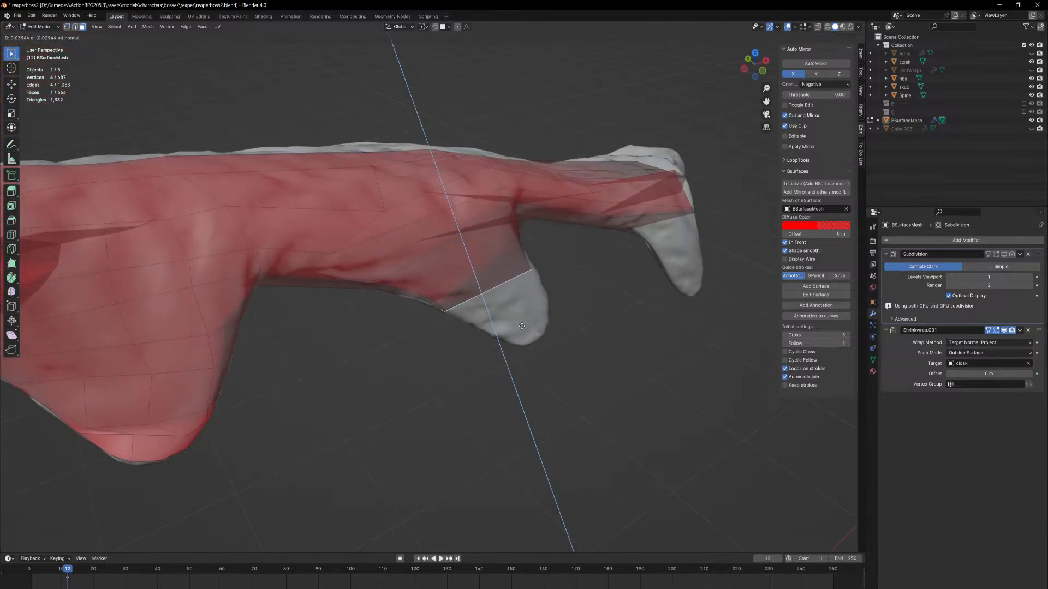
pyautogui.click(526, 334)
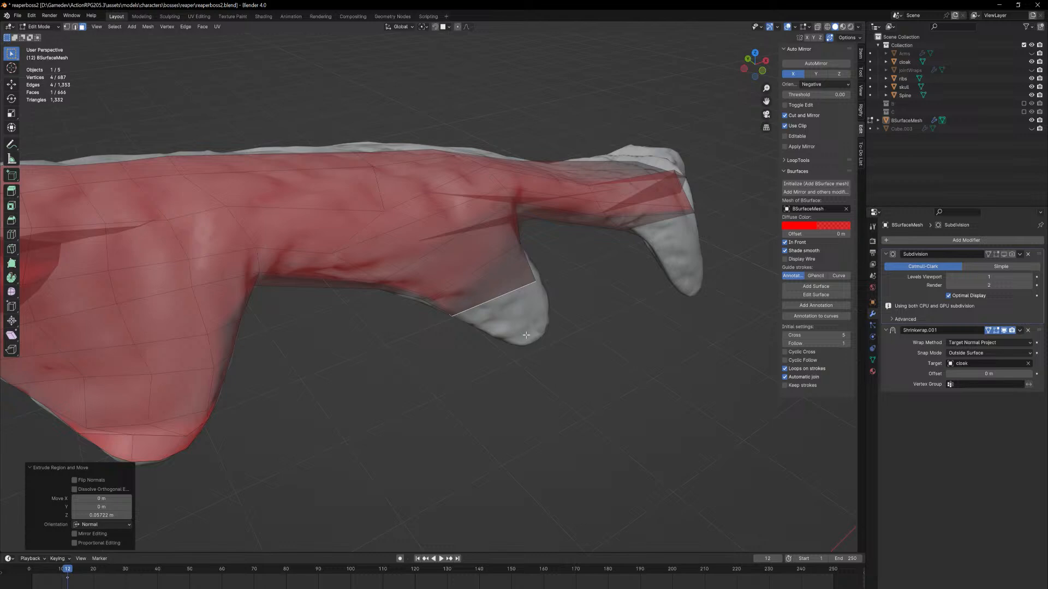
# Move the new section's outer corner vertices to the spike's side edge
pyautogui.moveTo(526, 334); pyautogui.dragTo(316, 292, button='middle')
pyautogui.click(536, 260)
pyautogui.press('g')
pyautogui.click(540, 303)
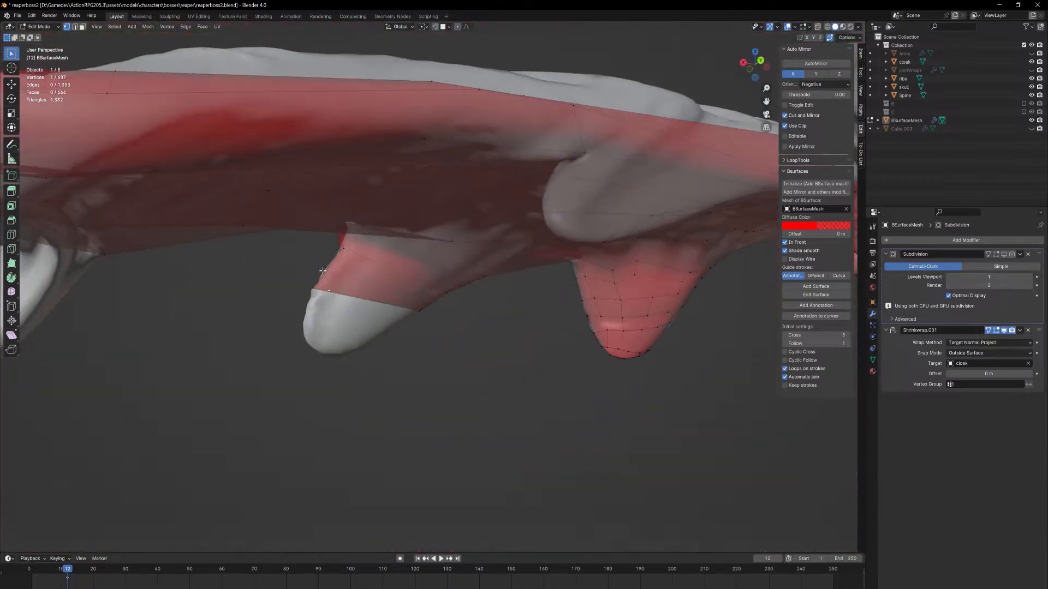
pyautogui.press('g')
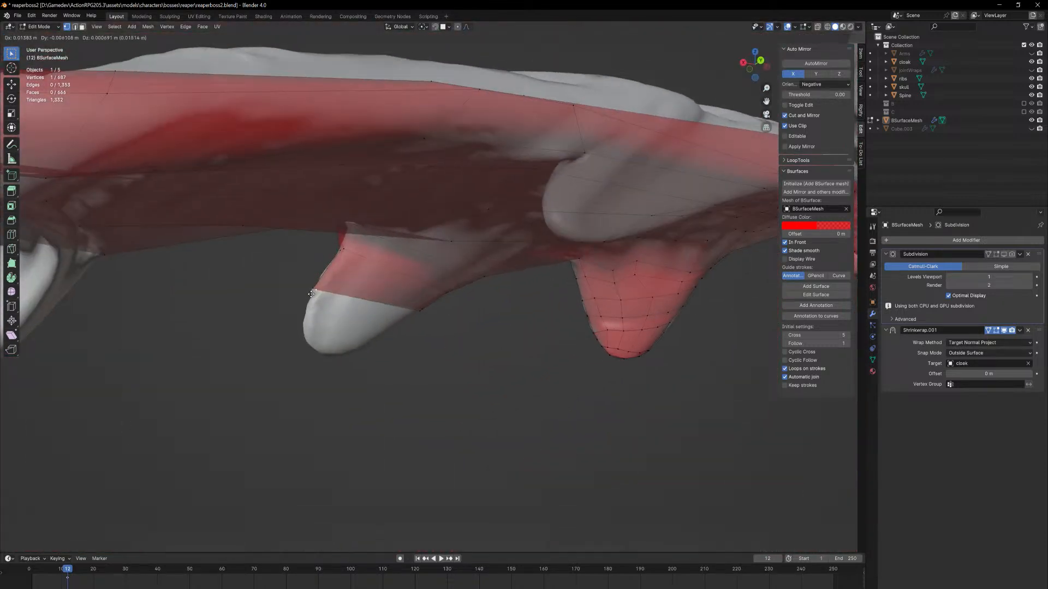
pyautogui.click(314, 295)
# Turn snapping on and snap the new section's rear vertices onto the back of the spike
pyautogui.moveTo(314, 295); pyautogui.dragTo(424, 323, button='middle')
pyautogui.hotkey('shift', 'Tab')
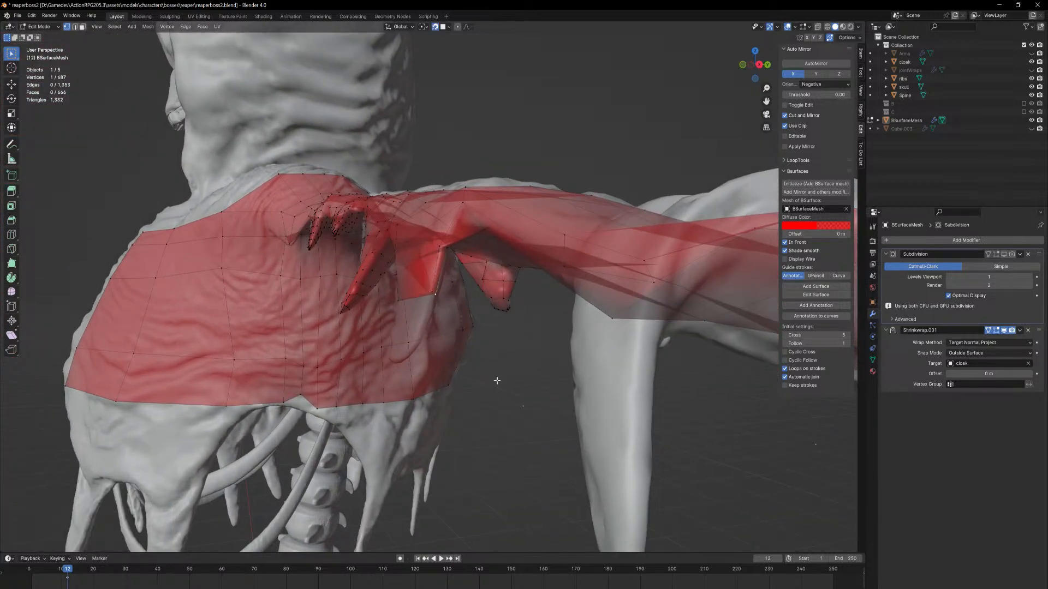
pyautogui.moveTo(491, 374); pyautogui.dragTo(293, 253, button='middle')
pyautogui.press('g')
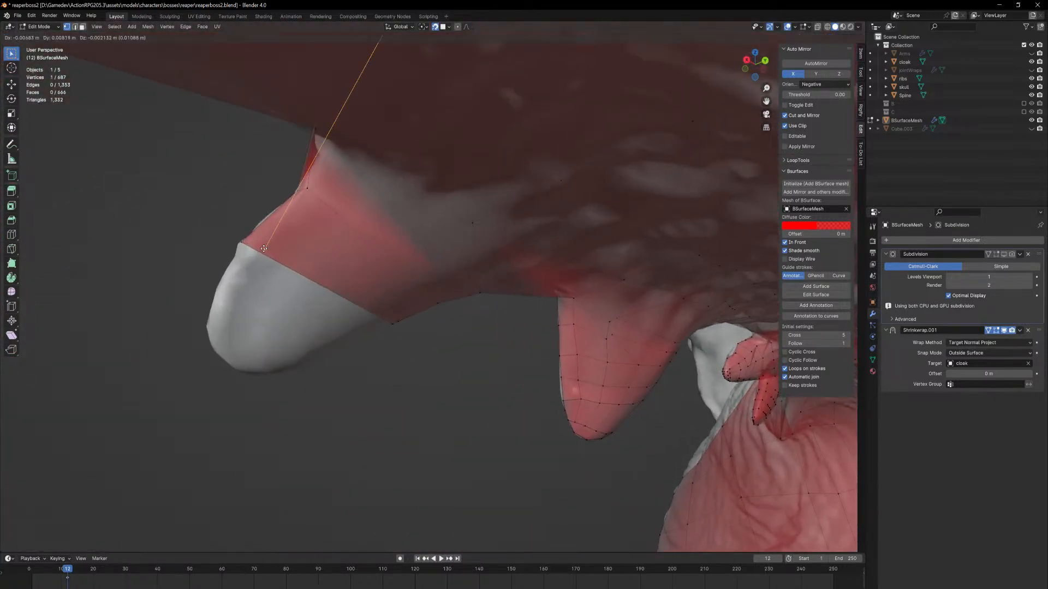
pyautogui.click(423, 315)
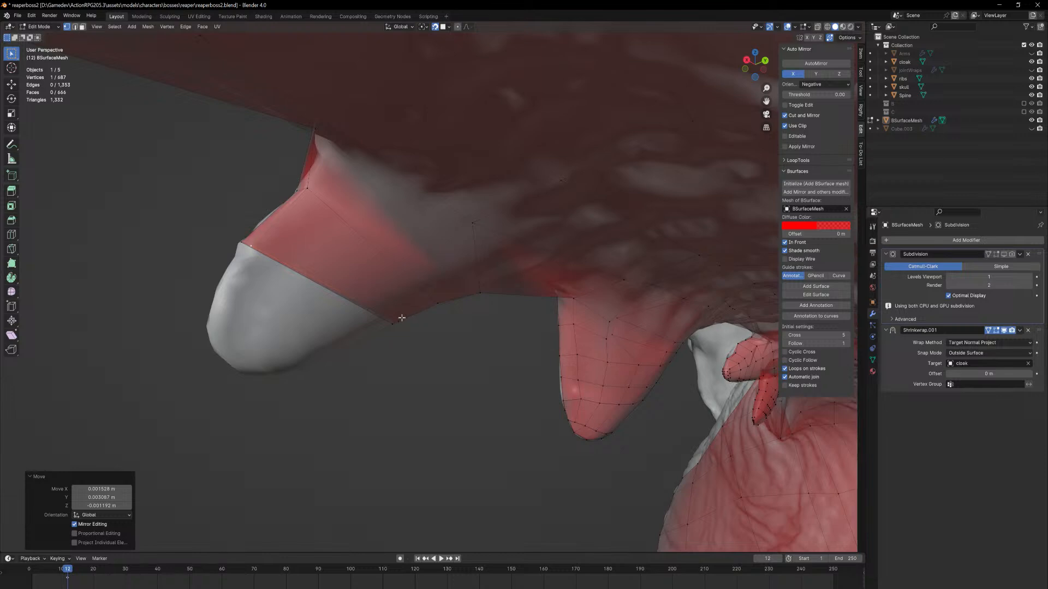
pyautogui.press('g')
pyautogui.click(334, 300)
pyautogui.moveTo(333, 300); pyautogui.dragTo(451, 335, button='middle')
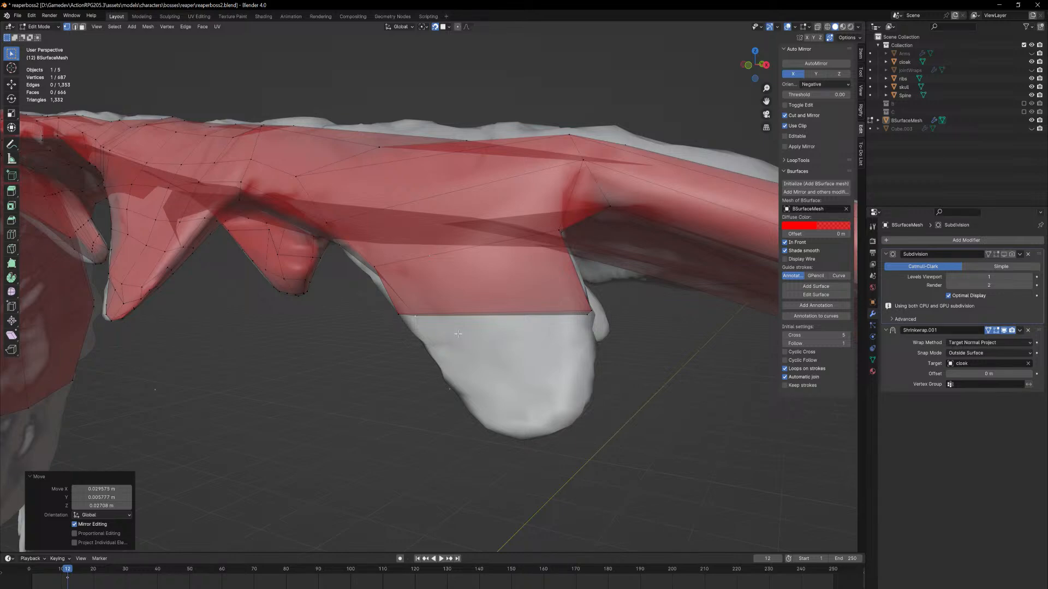
# Select the end face of the partly covered spike section
pyautogui.scroll(-3, 495, 298)
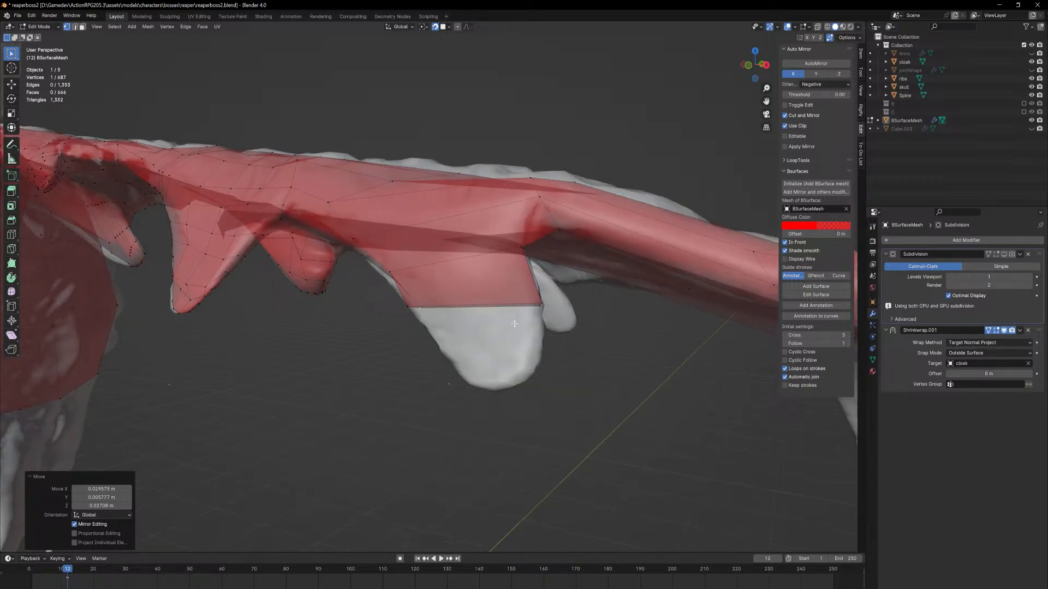
pyautogui.moveTo(514, 323); pyautogui.dragTo(495, 315, button='middle')
pyautogui.press('3')
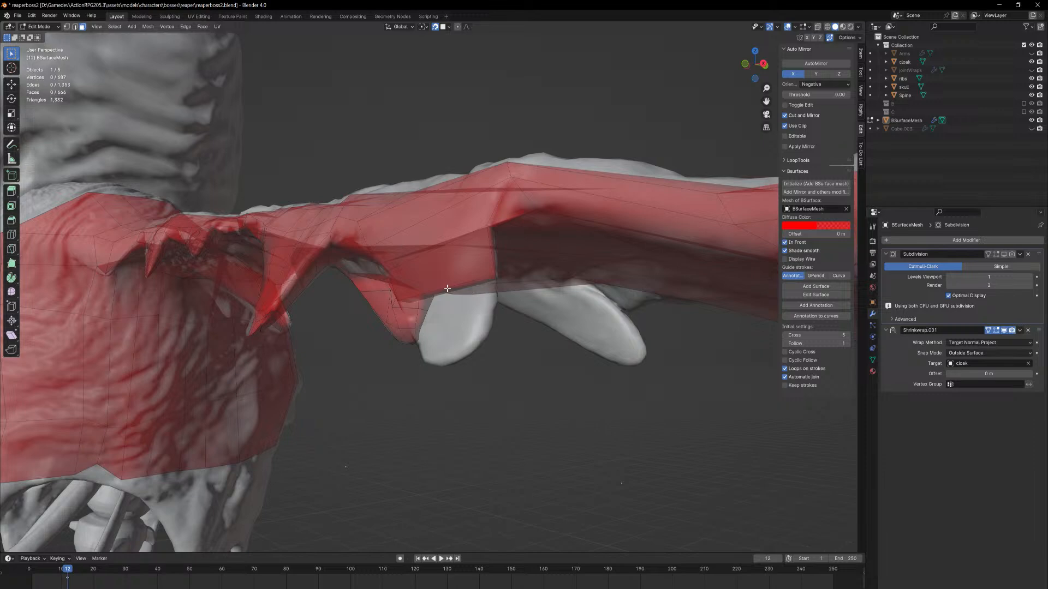
pyautogui.click(447, 288)
pyautogui.moveTo(447, 288); pyautogui.dragTo(464, 300, button='middle')
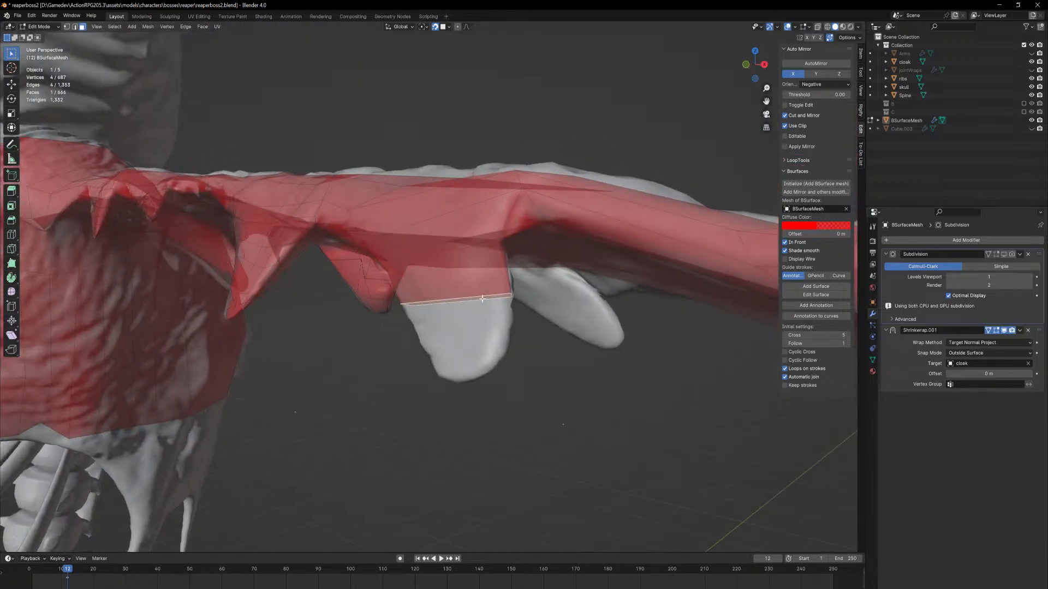
pyautogui.press('e')
pyautogui.rightClick(484, 338)
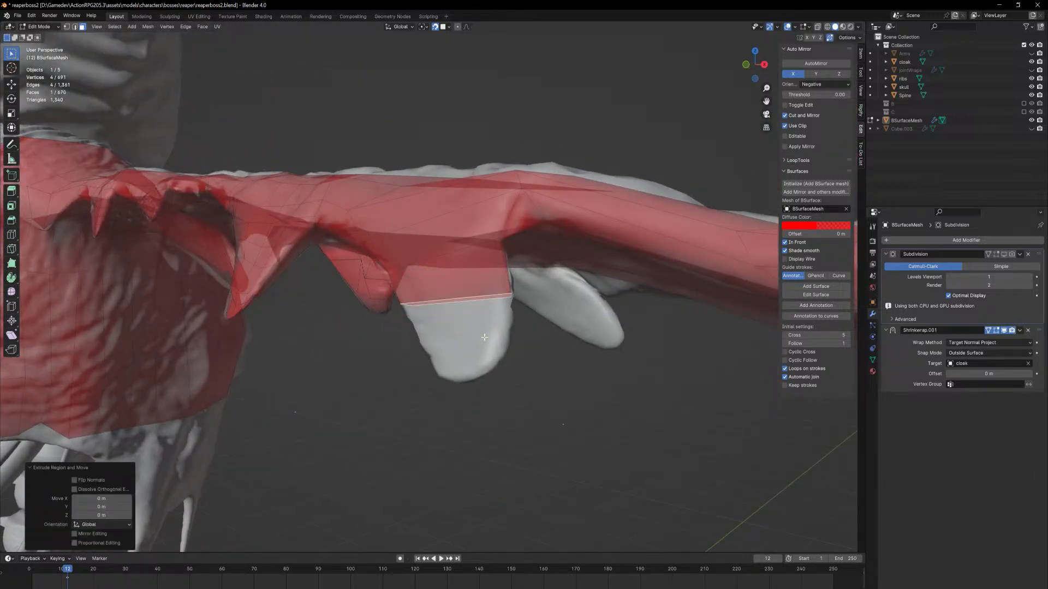
pyautogui.press('s')
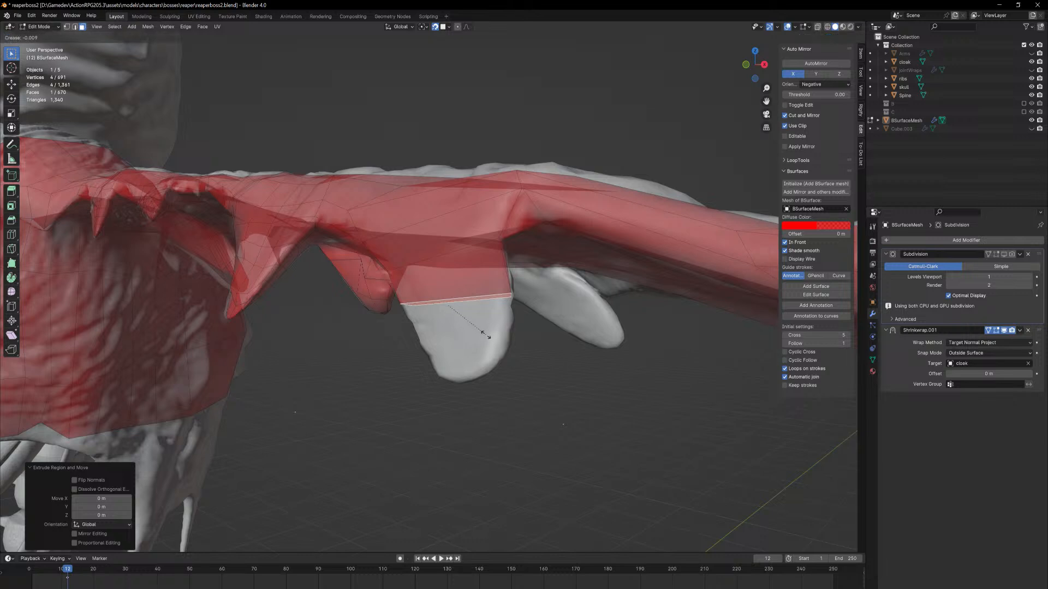
pyautogui.rightClick(487, 344)
pyautogui.hotkey('ctrl', 'z')
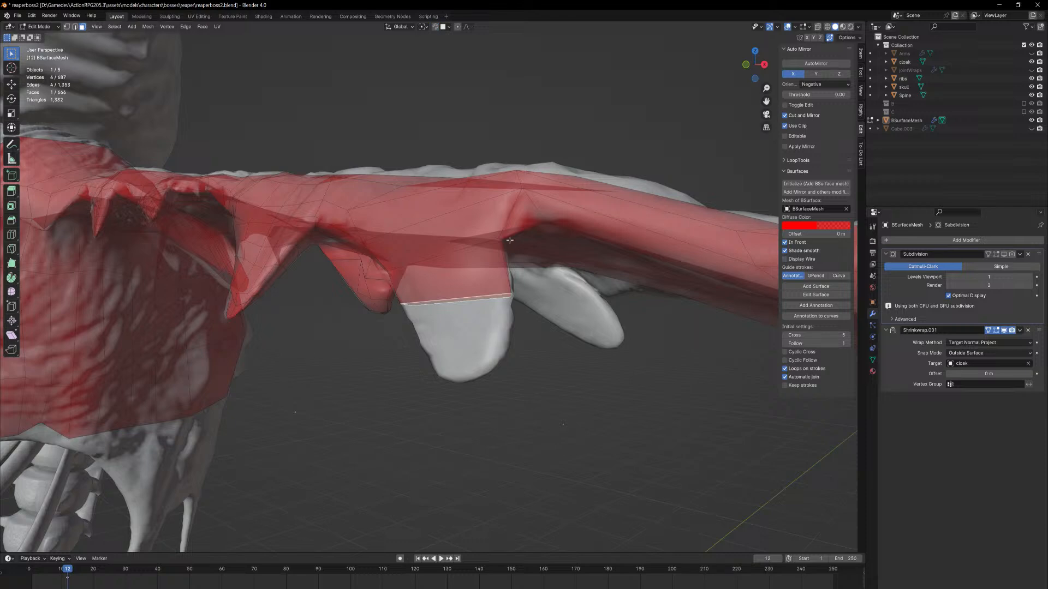
# Extrude the selected end face farther toward the spike's tip and switch to vertex selection
pyautogui.moveTo(500, 225); pyautogui.dragTo(485, 305, button='middle')
pyautogui.press('e')
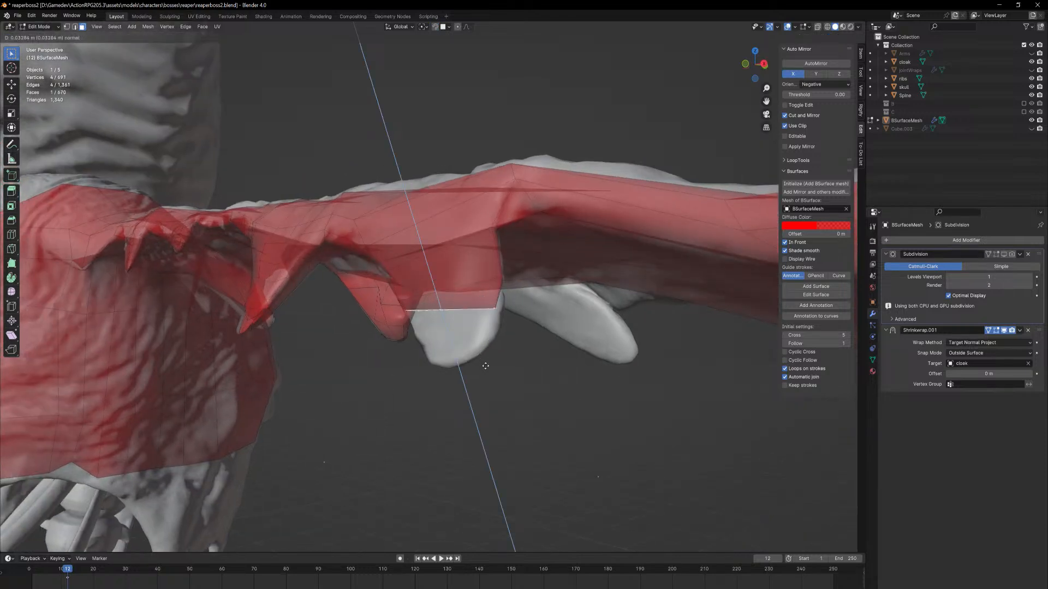
pyautogui.click(490, 382)
pyautogui.press('1')
pyautogui.moveTo(412, 329); pyautogui.dragTo(489, 331, button='middle')
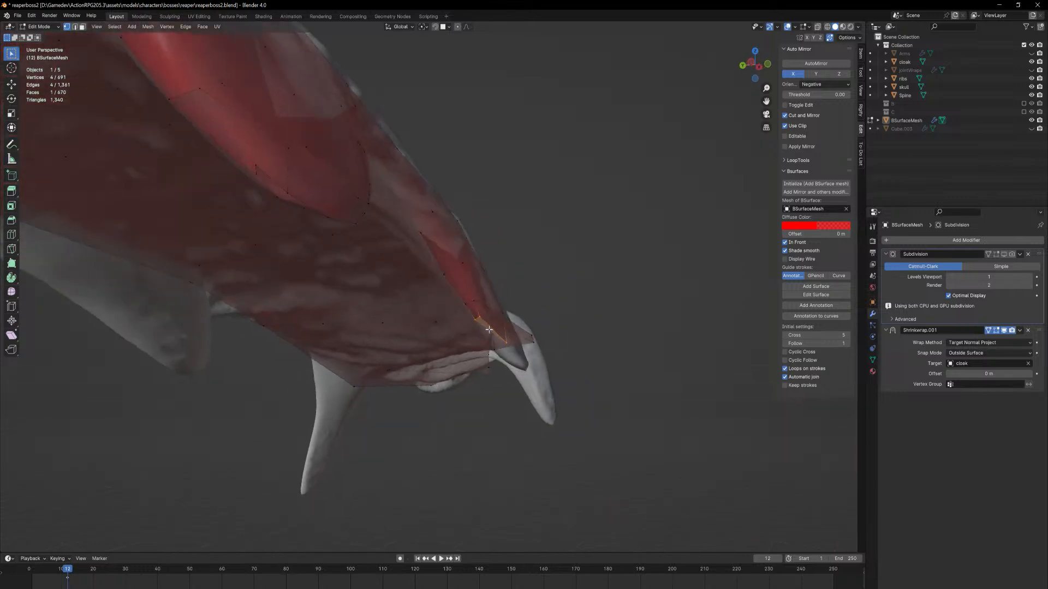
pyautogui.moveTo(489, 331); pyautogui.dragTo(470, 314)
pyautogui.moveTo(471, 316)
pyautogui.mouseDown(button='middle')
pyautogui.moveTo(496, 326)
pyautogui.moveTo(481, 307)
pyautogui.mouseUp(button='middle')
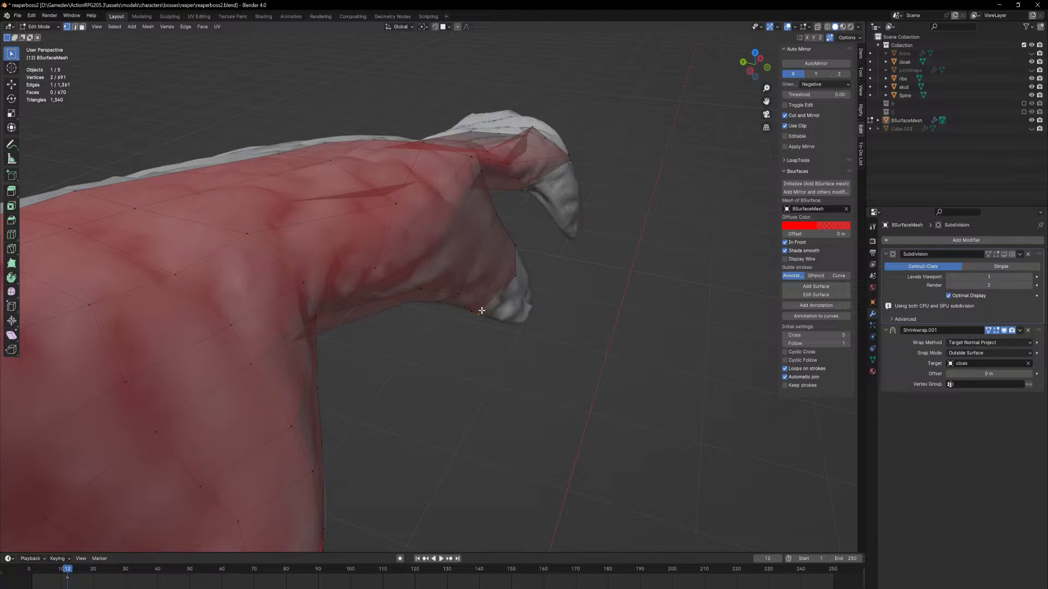
pyautogui.hotkey('shift', 'e')
pyautogui.rightClick(485, 323)
# Turn snapping on and snap the newest section's front corner vertices down near the spike's tip
pyautogui.hotkey('shift', 'Tab')
pyautogui.moveTo(504, 314); pyautogui.dragTo(545, 381, button='middle')
pyautogui.press('g')
pyautogui.click(503, 329)
pyautogui.press('g')
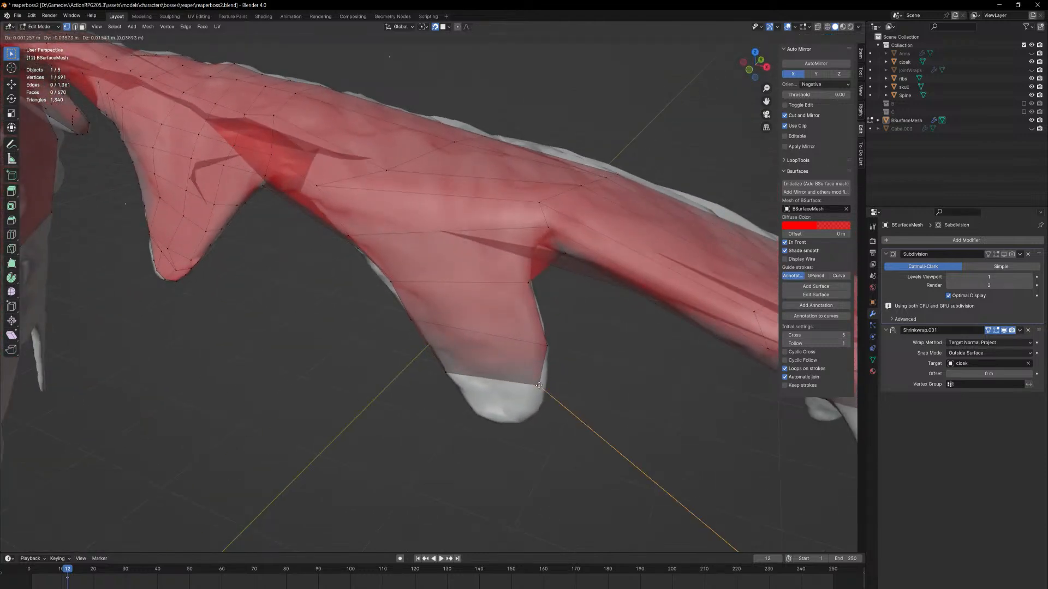
pyautogui.click(524, 390)
# Snap the newest section's rear corner vertices onto the back edges of the spike near its tip
pyautogui.moveTo(524, 390); pyautogui.dragTo(560, 353, button='middle')
pyautogui.click(516, 345)
pyautogui.moveTo(465, 363); pyautogui.dragTo(484, 360, button='middle')
pyautogui.press('g')
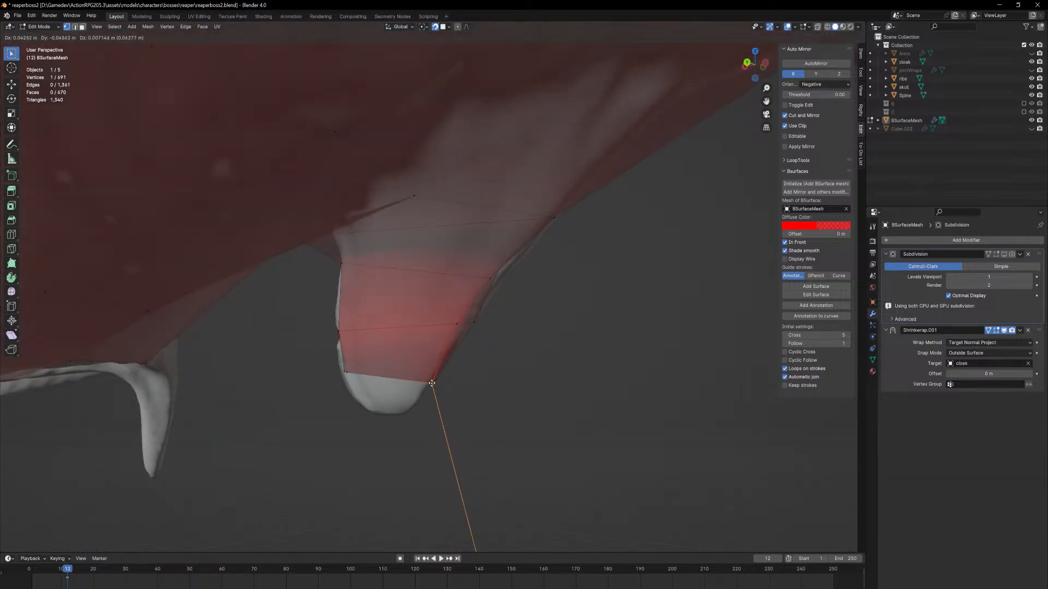
pyautogui.click(433, 376)
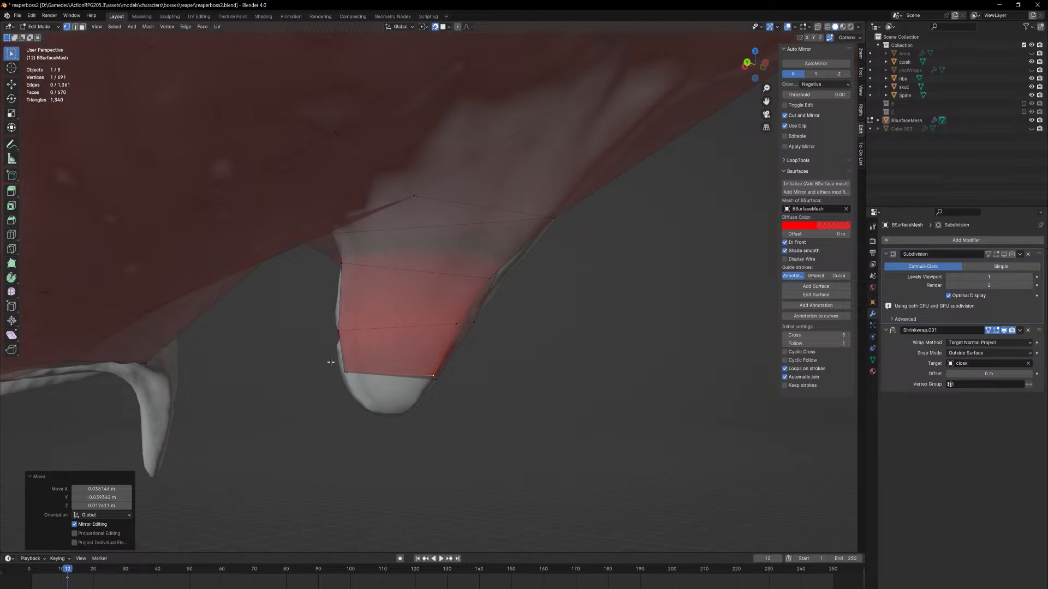
pyautogui.click(347, 370)
pyautogui.press('g')
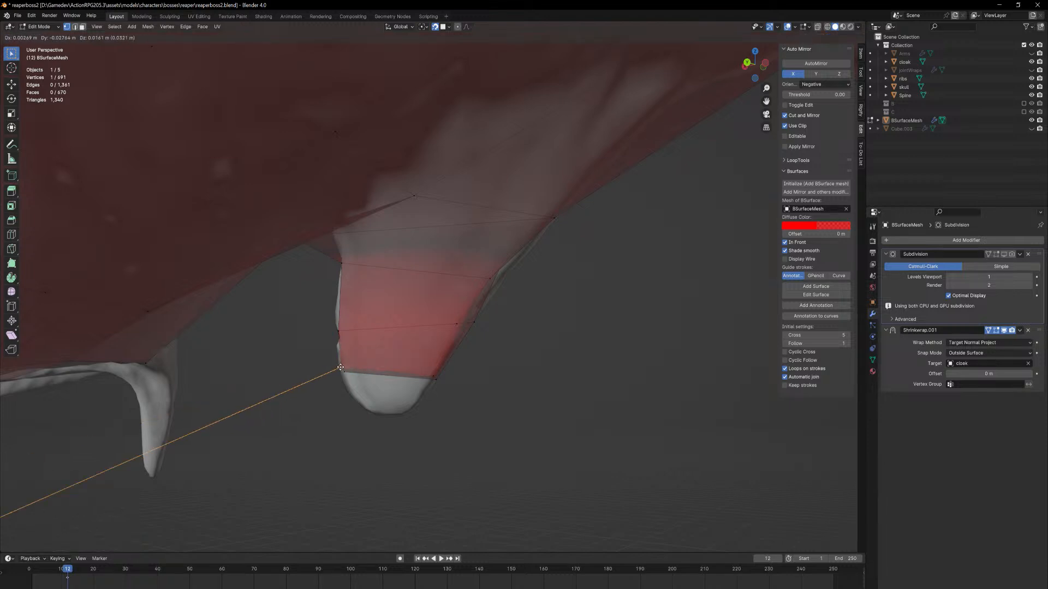
pyautogui.click(340, 370)
# Turn snapping off and extrude the spike's end face about 0.06 m farther toward the rounded tip
pyautogui.moveTo(599, 400); pyautogui.dragTo(482, 369, button='middle')
pyautogui.moveTo(584, 342); pyautogui.dragTo(533, 347, button='middle')
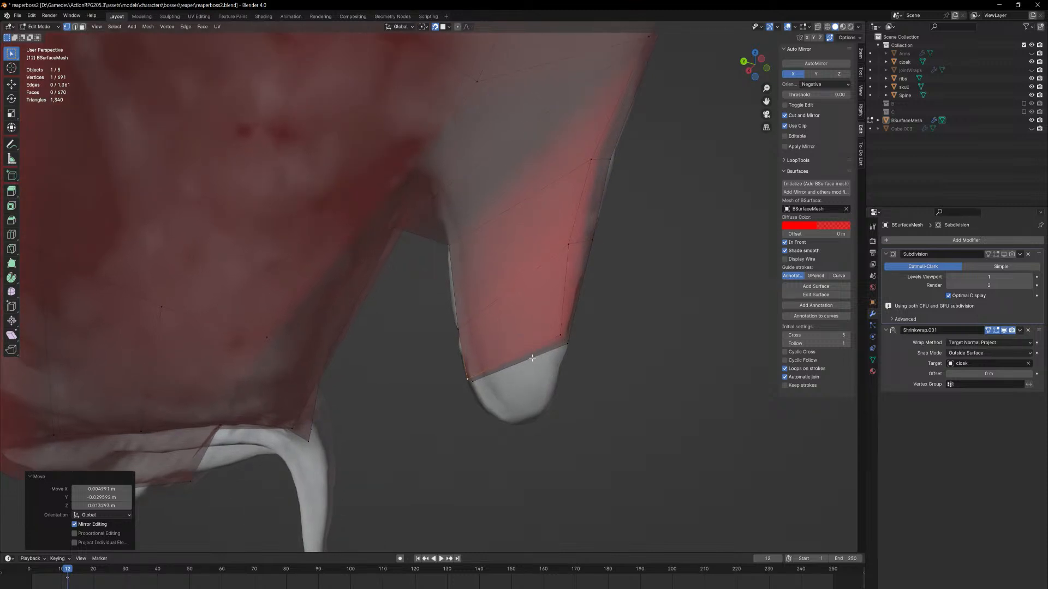
pyautogui.hotkey('shift', 'Tab')
pyautogui.press('3')
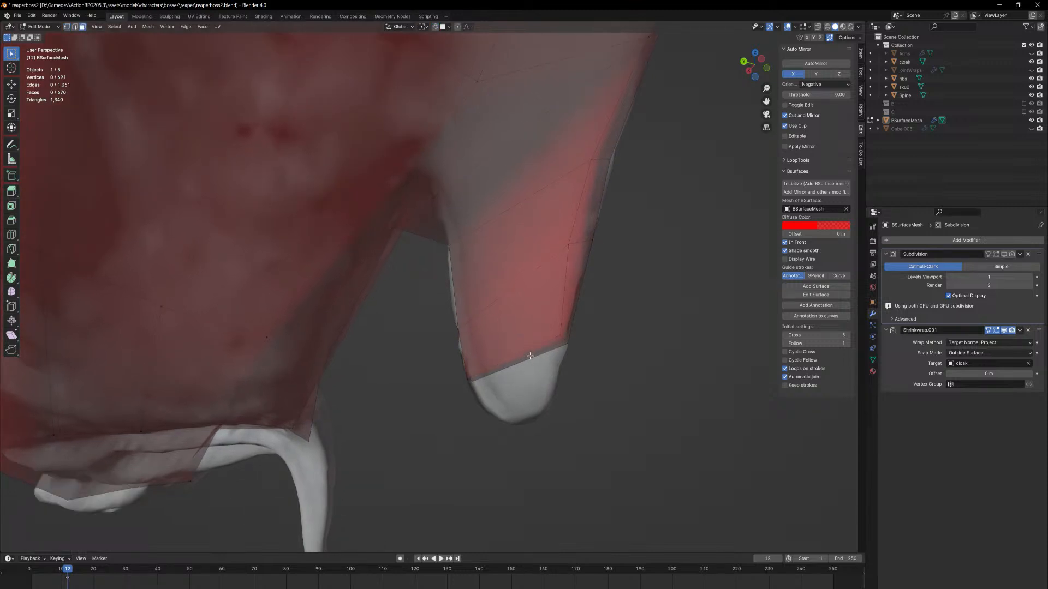
pyautogui.click(529, 355)
pyautogui.press('e')
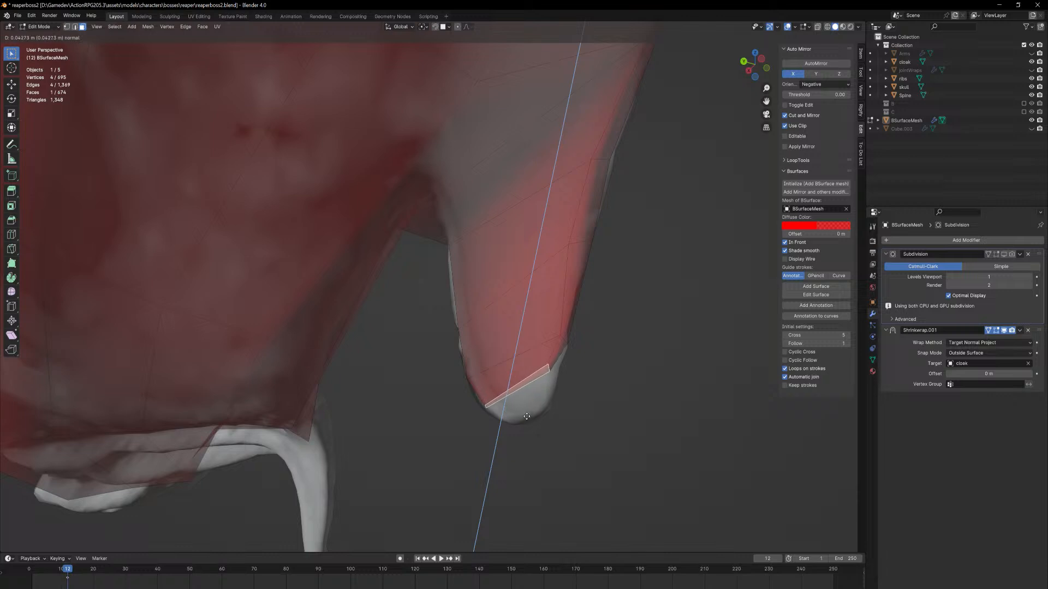
pyautogui.click(518, 441)
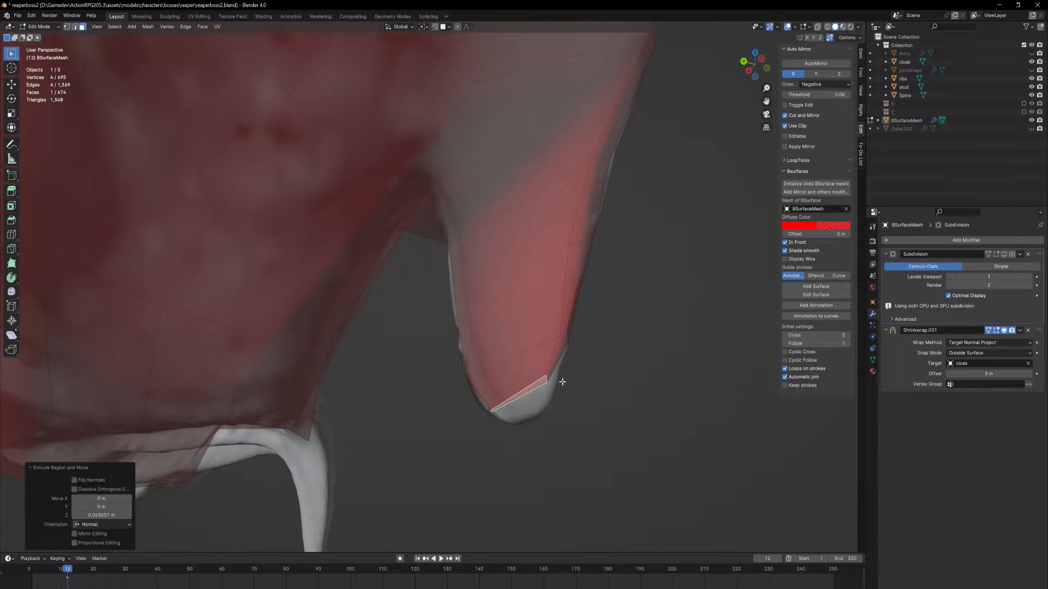
# Turn snapping on in vertex selection and snap the first corners of the new end section onto the spike's surface
pyautogui.press('1')
pyautogui.hotkey('shift', 'Tab')
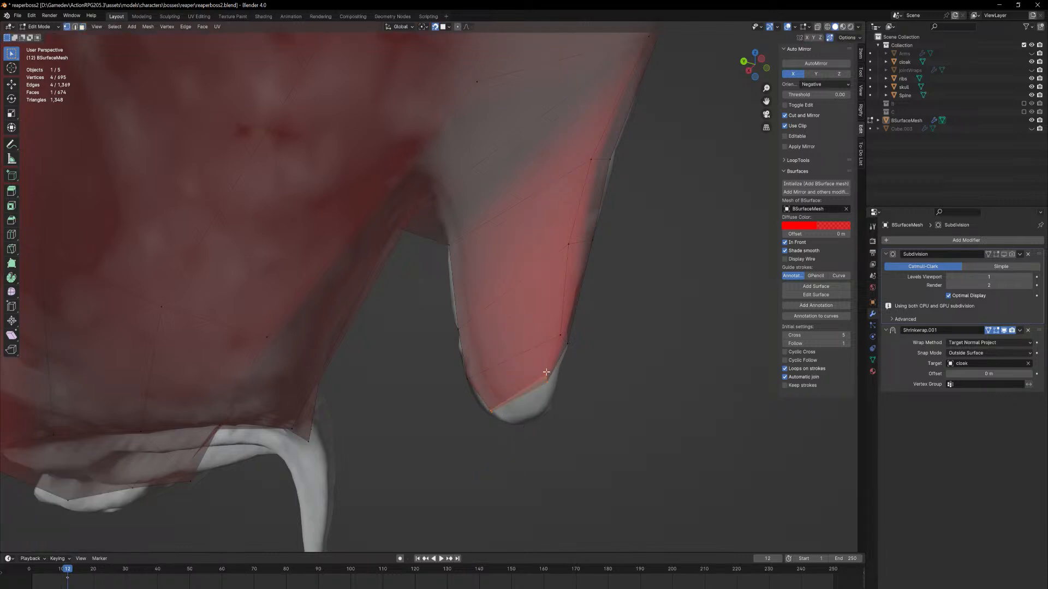
pyautogui.click(548, 376)
pyautogui.press('g')
pyautogui.click(547, 382)
pyautogui.moveTo(547, 382); pyautogui.dragTo(566, 406, button='middle')
pyautogui.press('g')
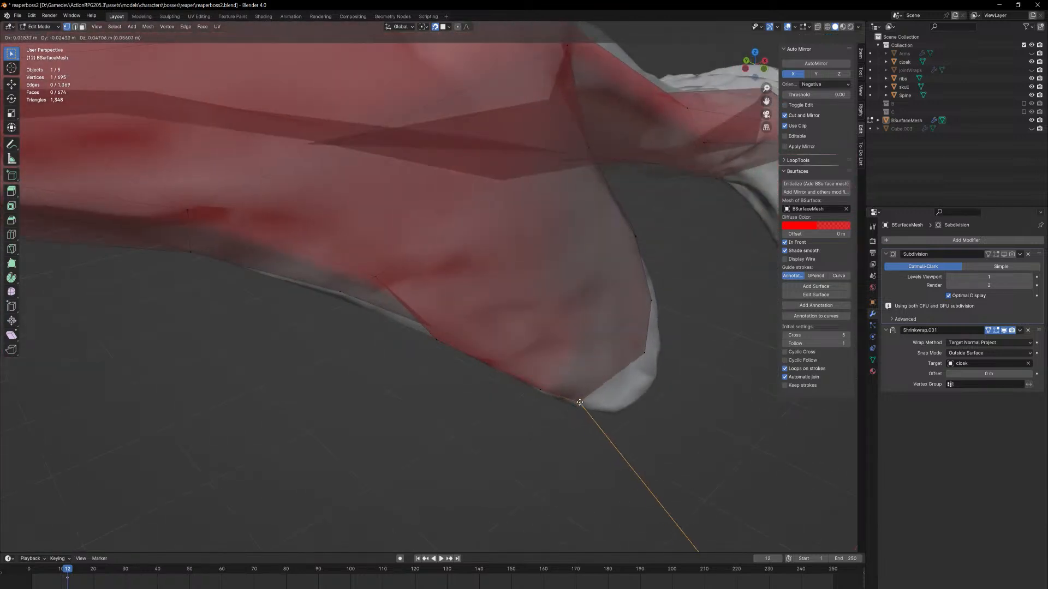
pyautogui.click(575, 410)
# Snap the remaining corner vertices of the end section onto the opposite side of the spike's tip
pyautogui.click(647, 354)
pyautogui.press('g')
pyautogui.click(660, 354)
pyautogui.moveTo(660, 353); pyautogui.dragTo(521, 315, button='middle')
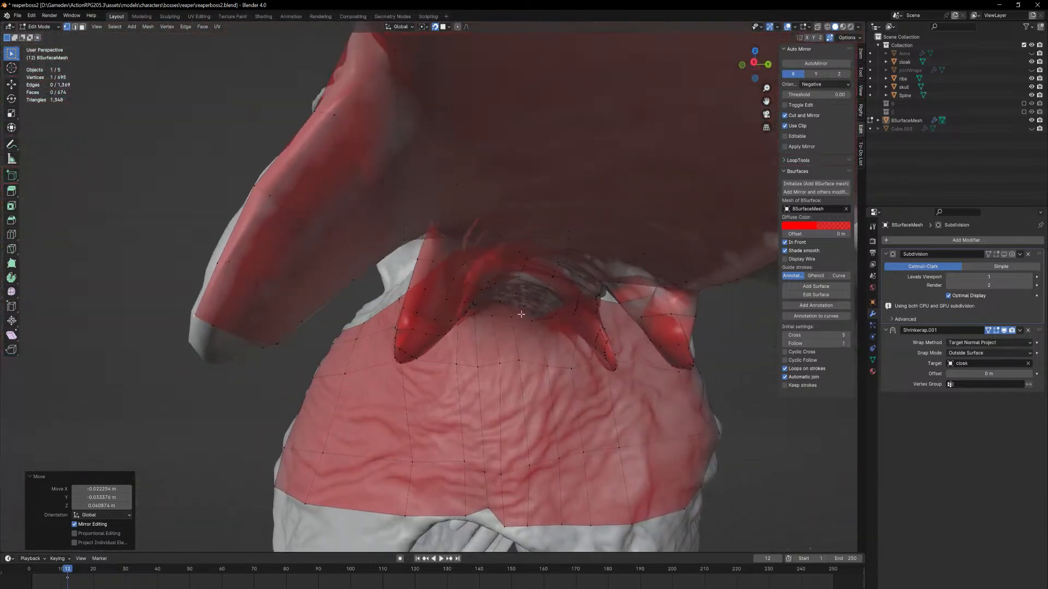
pyautogui.click(212, 326)
pyautogui.press('g')
pyautogui.click(211, 323)
# Add three evenly spaced loop cuts running lengthwise down the spike and over the sleeve
pyautogui.moveTo(240, 327); pyautogui.dragTo(325, 353, button='middle')
pyautogui.scroll(-5, 364, 350)
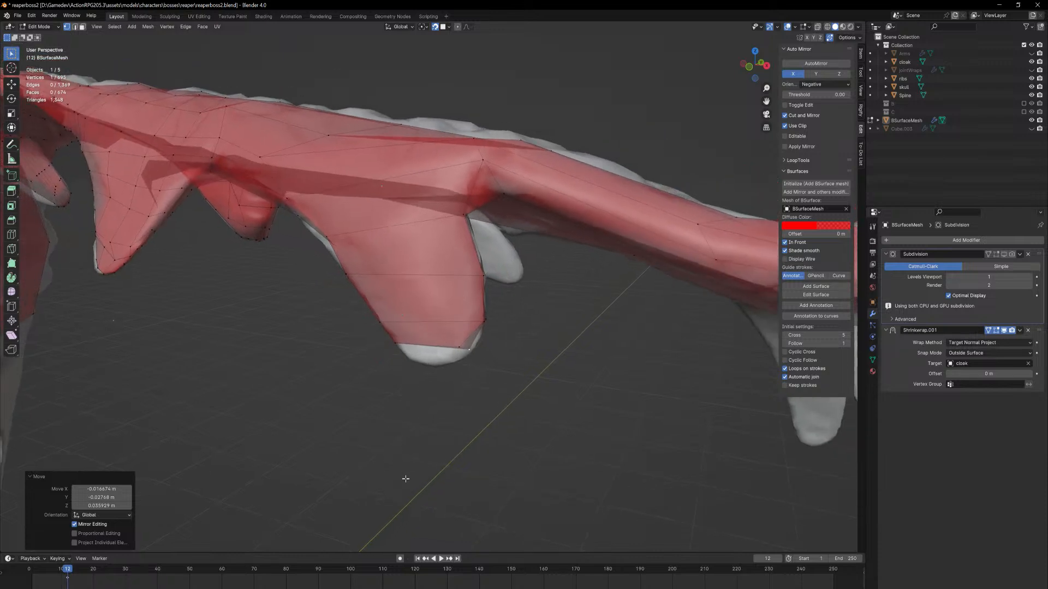
pyautogui.hotkey('ctrl', 'r')
pyautogui.scroll(2, 402, 276)
pyautogui.click(402, 273)
pyautogui.rightClick(402, 273)
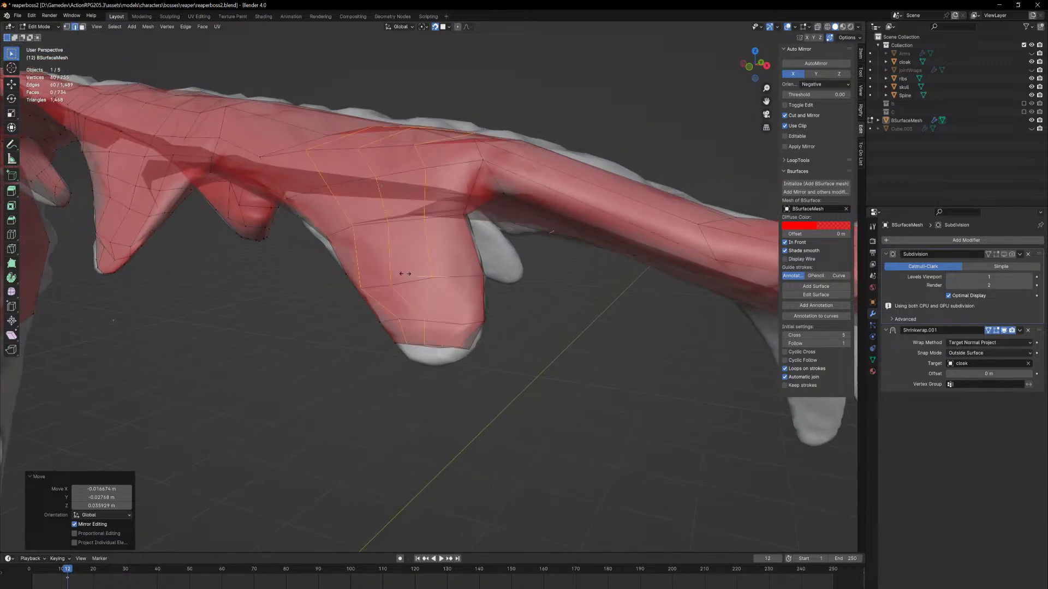
# Snap the middle and outer-side vertices of the spike's end edge down onto the rounded tip
pyautogui.click(424, 344)
pyautogui.press('g')
pyautogui.press('x')
pyautogui.press('y')
pyautogui.click(443, 344)
pyautogui.click(443, 343)
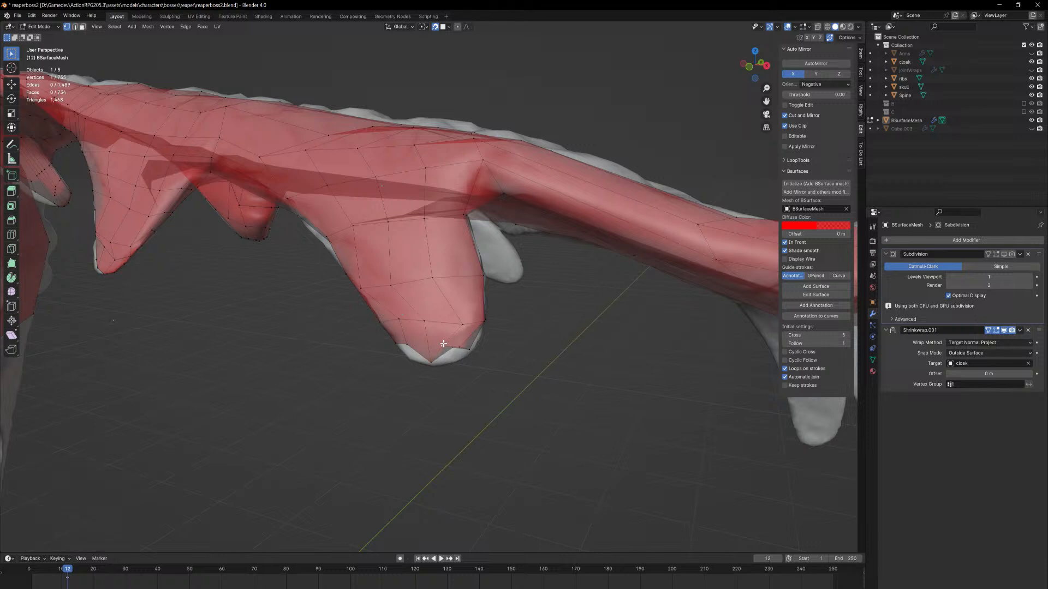
pyautogui.press('g')
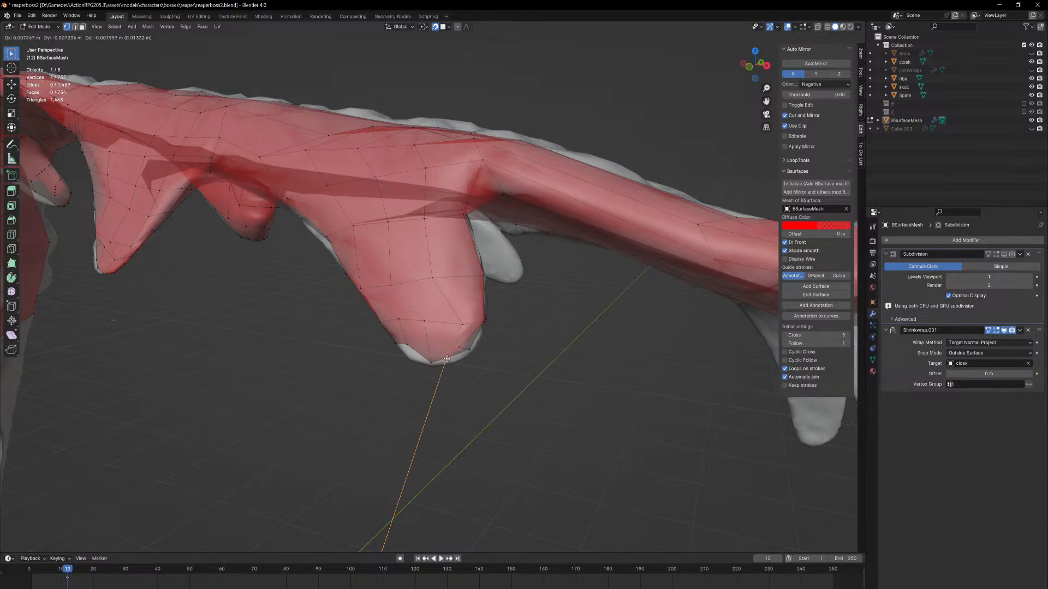
pyautogui.click(457, 351)
pyautogui.press('g')
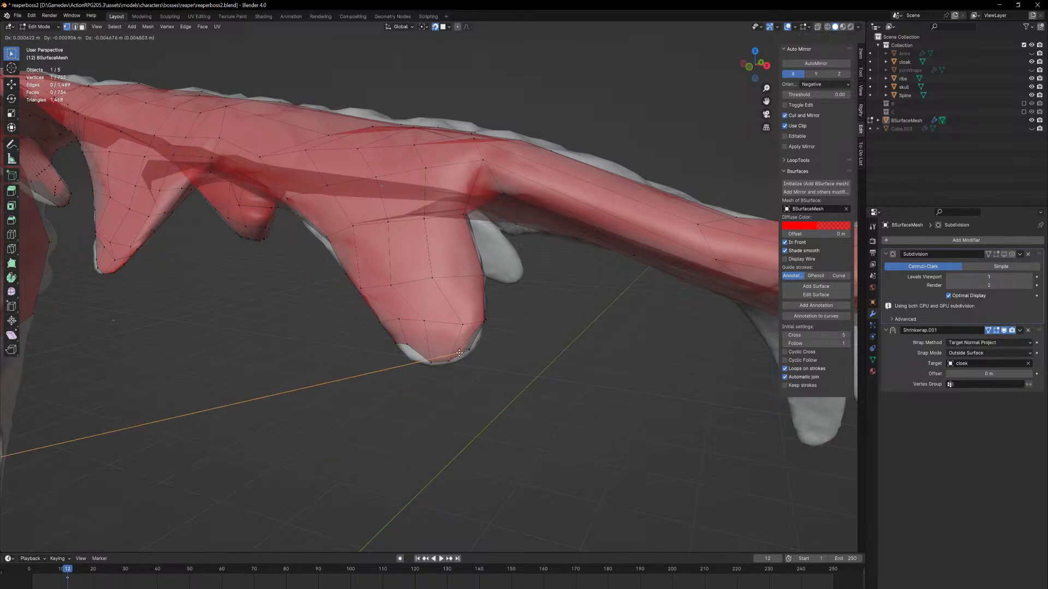
pyautogui.click(461, 354)
# Snap the inner-side vertex of the end edge down onto the rim of the spike's tip
pyautogui.moveTo(468, 353)
pyautogui.mouseDown(button='middle')
pyautogui.moveTo(422, 327)
pyautogui.moveTo(409, 297)
pyautogui.moveTo(488, 348)
pyautogui.moveTo(453, 348)
pyautogui.mouseUp(button='middle')
pyautogui.click(435, 342)
pyautogui.press('g')
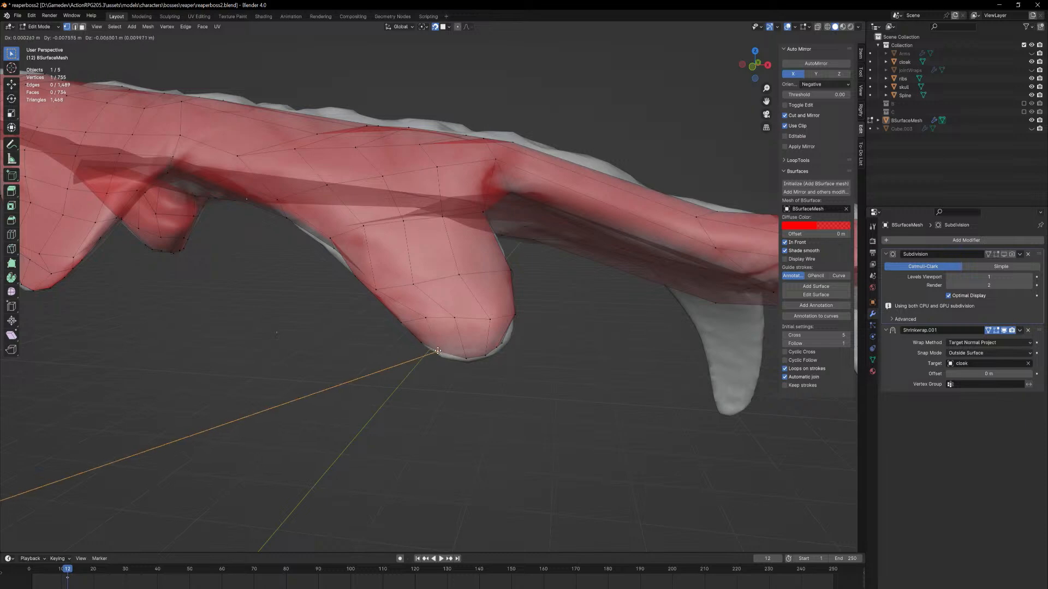
pyautogui.click(437, 353)
# Switch to face selection and check the face loops running down the spike by selecting them in turn
pyautogui.moveTo(500, 360); pyautogui.dragTo(562, 395, button='middle')
pyautogui.press('3')
pyautogui.scroll(4, 557, 394)
pyautogui.keyDown('alt'); pyautogui.click(525, 375); pyautogui.keyUp('alt')
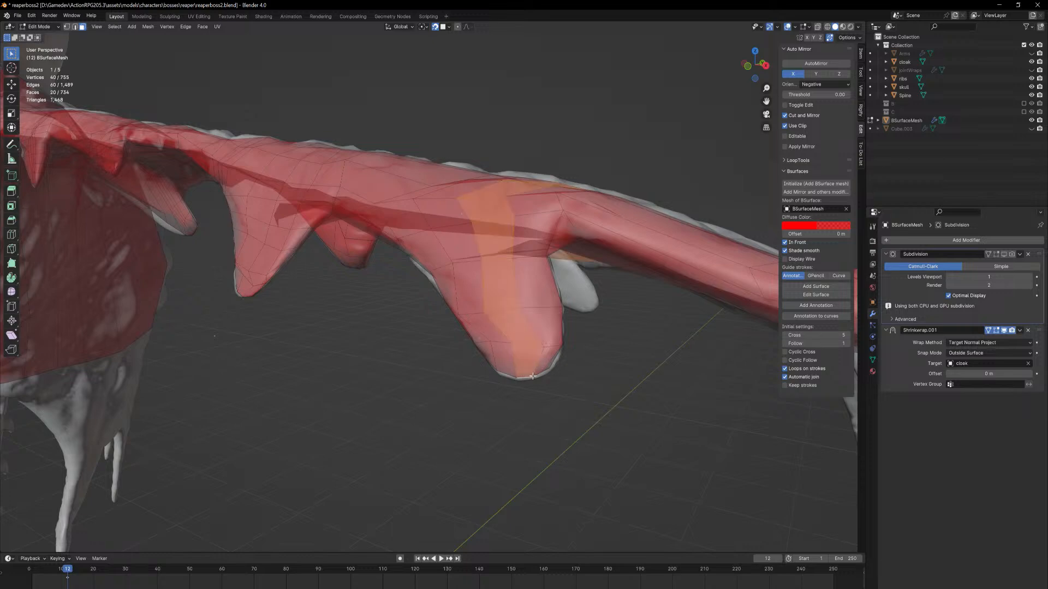
pyautogui.keyDown('alt'); pyautogui.click(547, 371); pyautogui.keyUp('alt')
pyautogui.moveTo(554, 374)
pyautogui.mouseDown(button='middle')
pyautogui.moveTo(498, 340)
pyautogui.moveTo(556, 382)
pyautogui.mouseUp(button='middle')
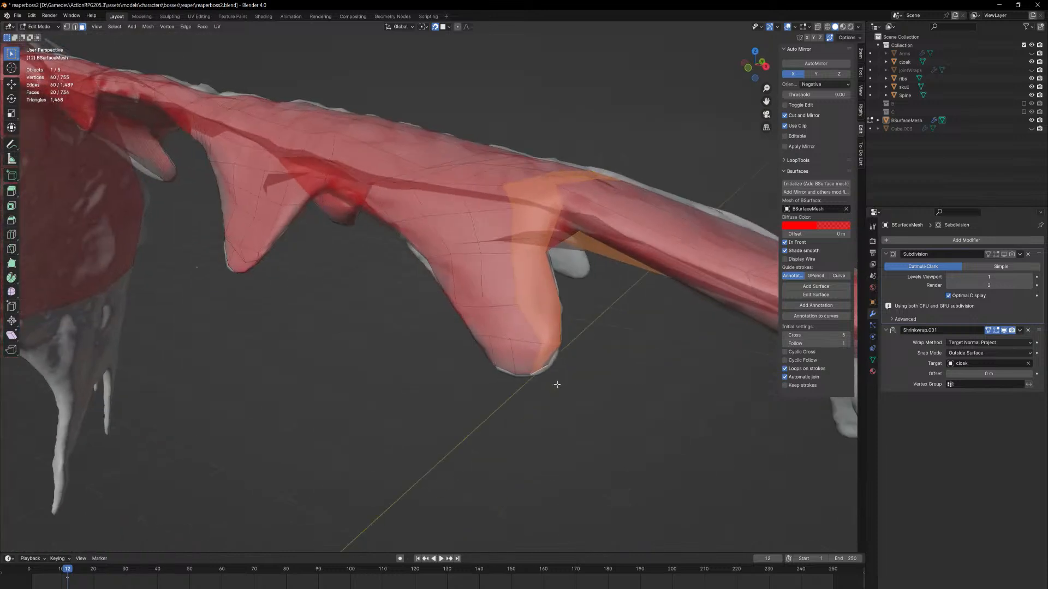
# Display the Subdivision modifier and inspect the smoothed sleeve and spikes in Object Mode
pyautogui.click(996, 254)
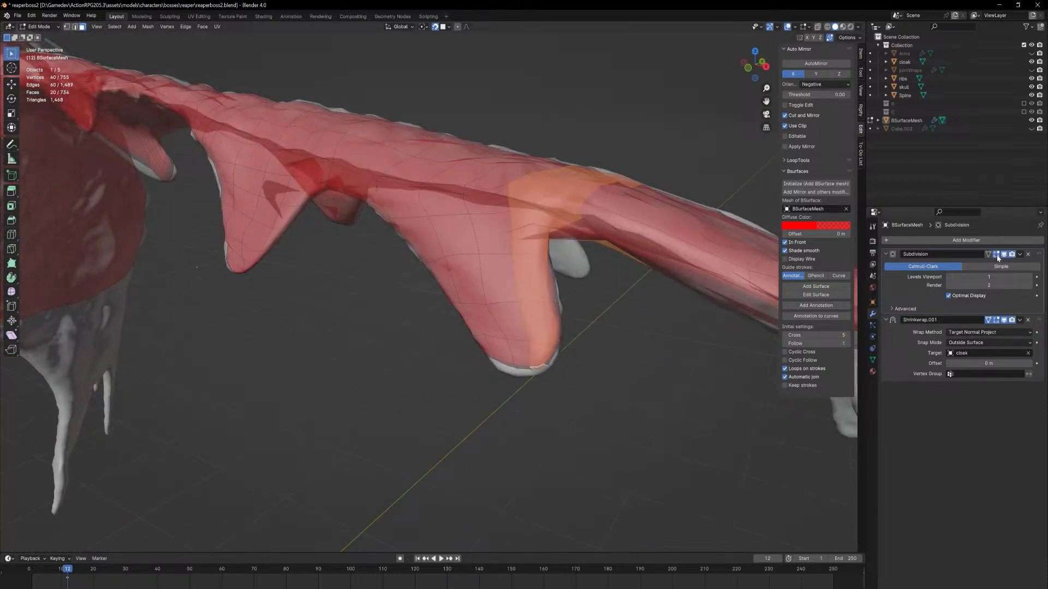
pyautogui.press('Tab')
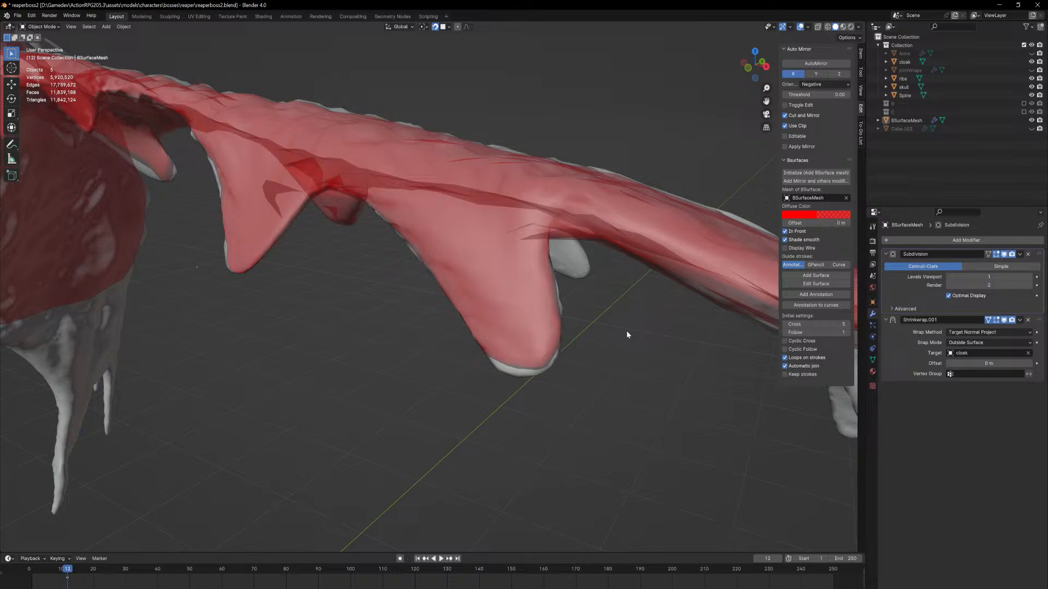
pyautogui.keyDown('ctrl'); pyautogui.moveTo(627, 332); pyautogui.dragTo(557, 5, button='middle'); pyautogui.keyUp('ctrl')
pyautogui.moveTo(447, 122)
pyautogui.mouseDown(button='middle')
pyautogui.moveTo(446, 194)
pyautogui.moveTo(452, 164)
pyautogui.moveTo(388, 120)
pyautogui.moveTo(430, 130)
pyautogui.mouseUp(button='middle')
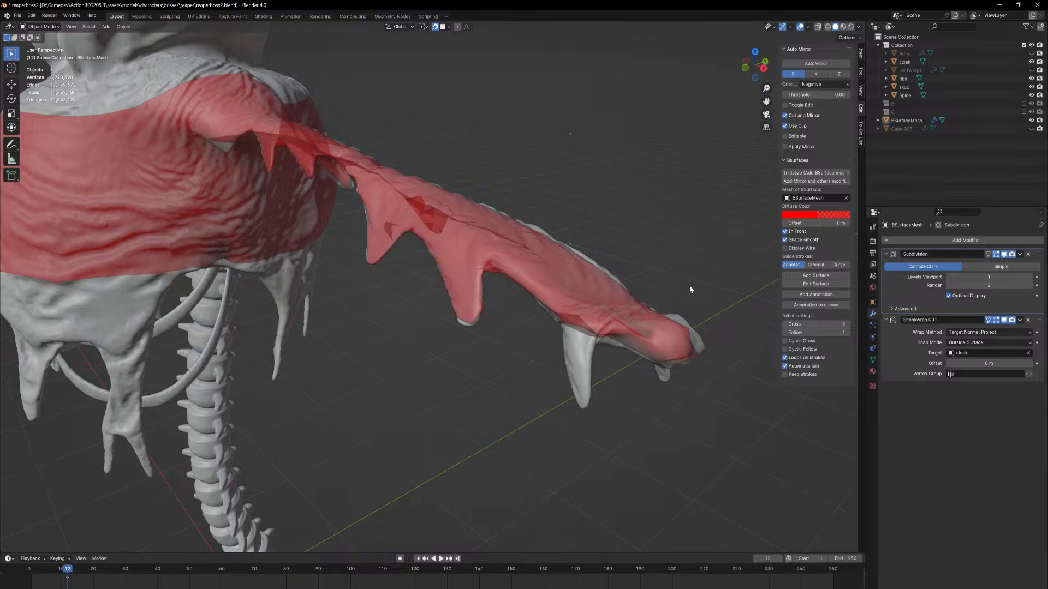
pyautogui.moveTo(689, 290); pyautogui.dragTo(661, 307, button='middle')
pyautogui.scroll(4, 662, 310)
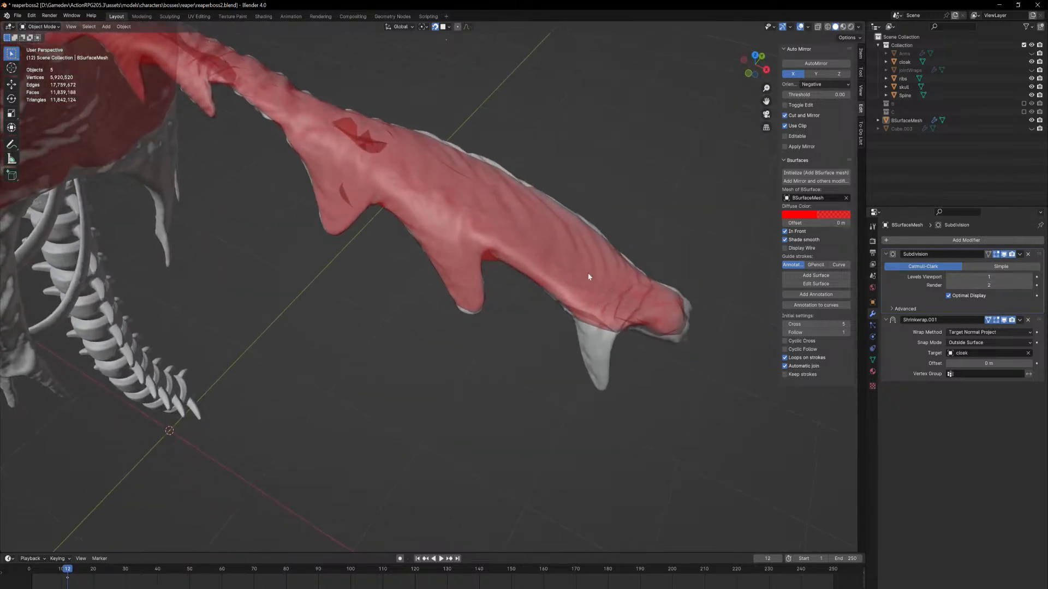
pyautogui.scroll(2, 588, 277)
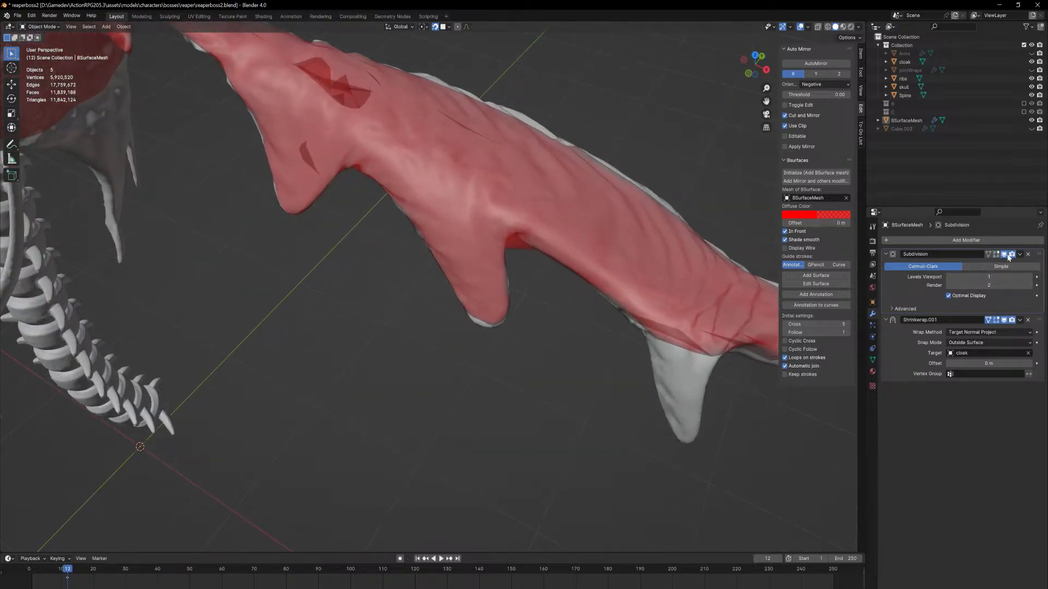
# Compare the sleeve with and without subdivision, leaving the Subdivision modifier's display off
pyautogui.click(1005, 254)
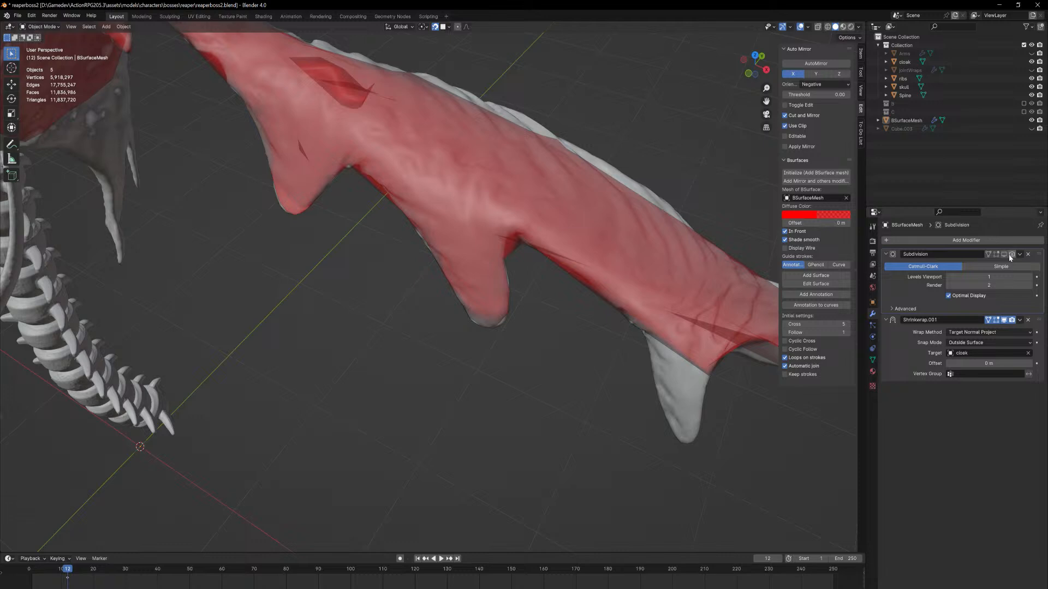
pyautogui.click(1004, 255)
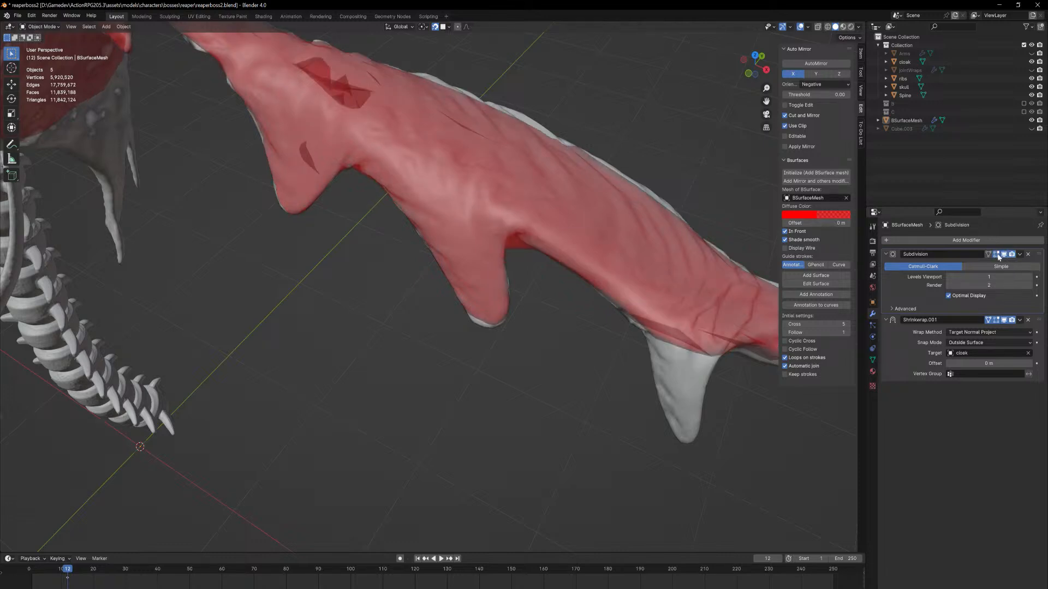
pyautogui.moveTo(996, 255); pyautogui.dragTo(1012, 255)
# Return to editing the mesh and snap the stray vertex behind the spike onto the sleeve's surface
pyautogui.moveTo(690, 317); pyautogui.dragTo(614, 192, button='middle')
pyautogui.press('Tab')
pyautogui.press('1')
pyautogui.click(628, 229)
pyautogui.press('g')
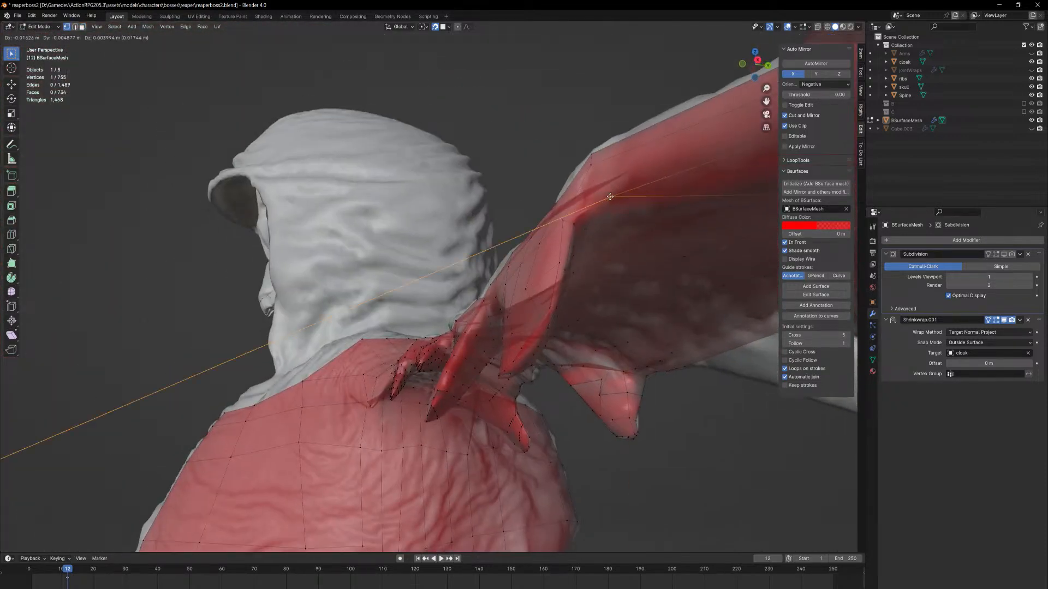
pyautogui.click(589, 203)
# Select the long face loop passing along the sleeve and inspect its path around the spikes
pyautogui.press('2')
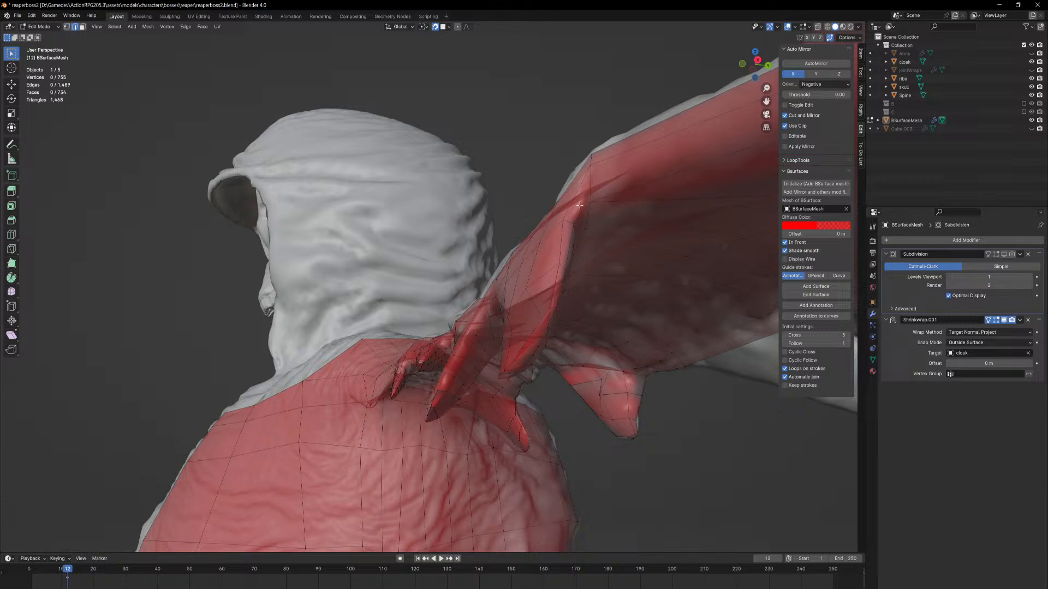
pyautogui.keyDown('alt'); pyautogui.click(568, 225); pyautogui.keyUp('alt')
pyautogui.press('3')
pyautogui.keyDown('alt'); pyautogui.click(571, 222); pyautogui.keyUp('alt')
pyautogui.moveTo(585, 222); pyautogui.dragTo(637, 384, button='middle')
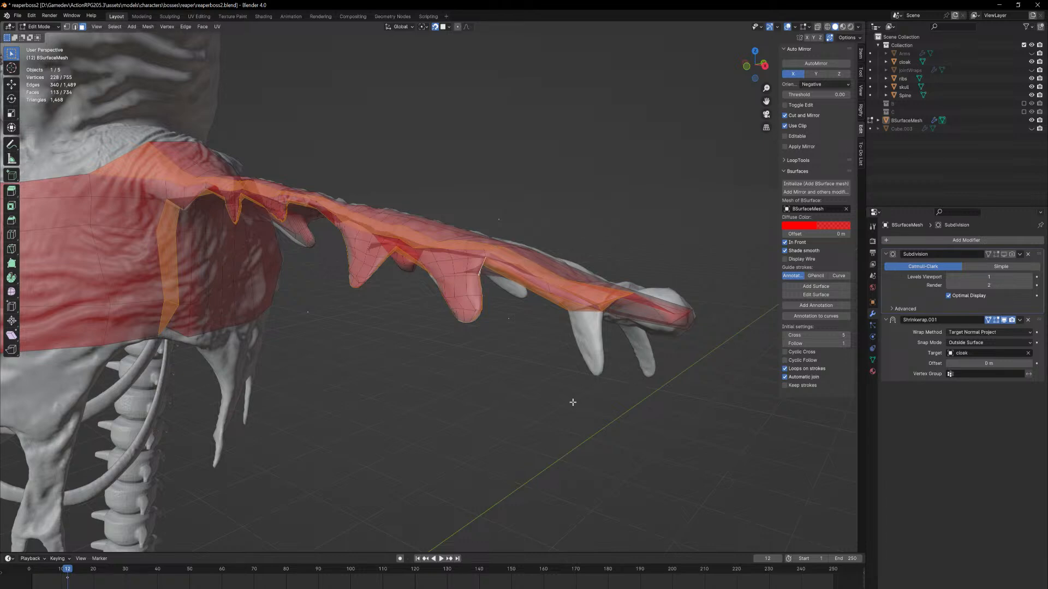
pyautogui.keyDown('shift'); pyautogui.moveTo(538, 376); pyautogui.dragTo(778, 446, button='middle'); pyautogui.keyUp('shift')
pyautogui.moveTo(318, 223); pyautogui.dragTo(108, 266, button='middle')
pyautogui.scroll(3, 388, 262)
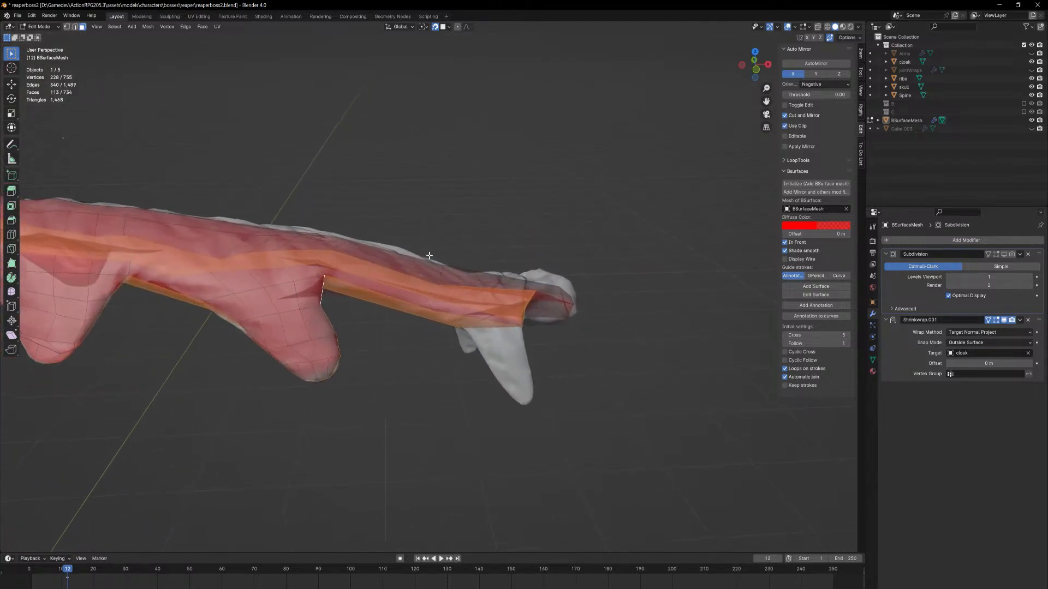
pyautogui.moveTo(391, 251); pyautogui.dragTo(359, 274, button='middle')
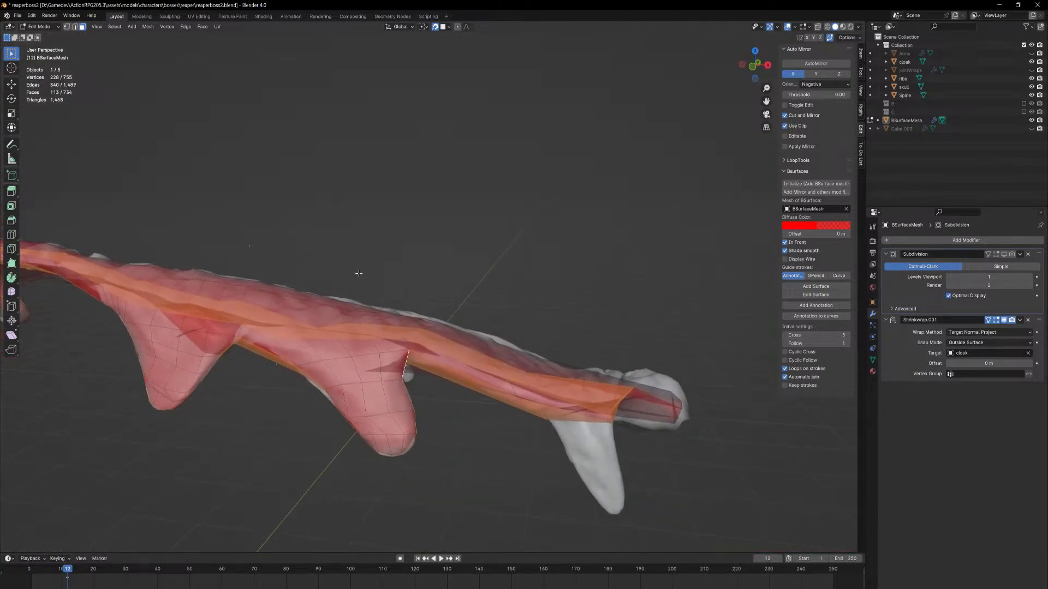
pyautogui.moveTo(493, 382); pyautogui.dragTo(324, 357, button='middle')
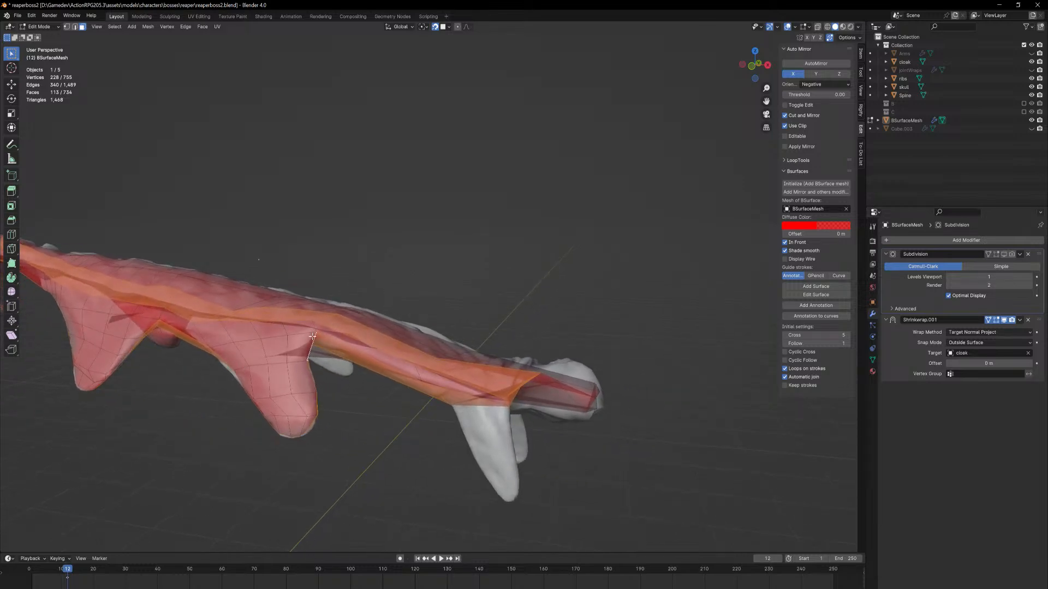
# Examine how the face loops through the two finished spikes flow over the sleeve by selecting each one
pyautogui.click(313, 336)
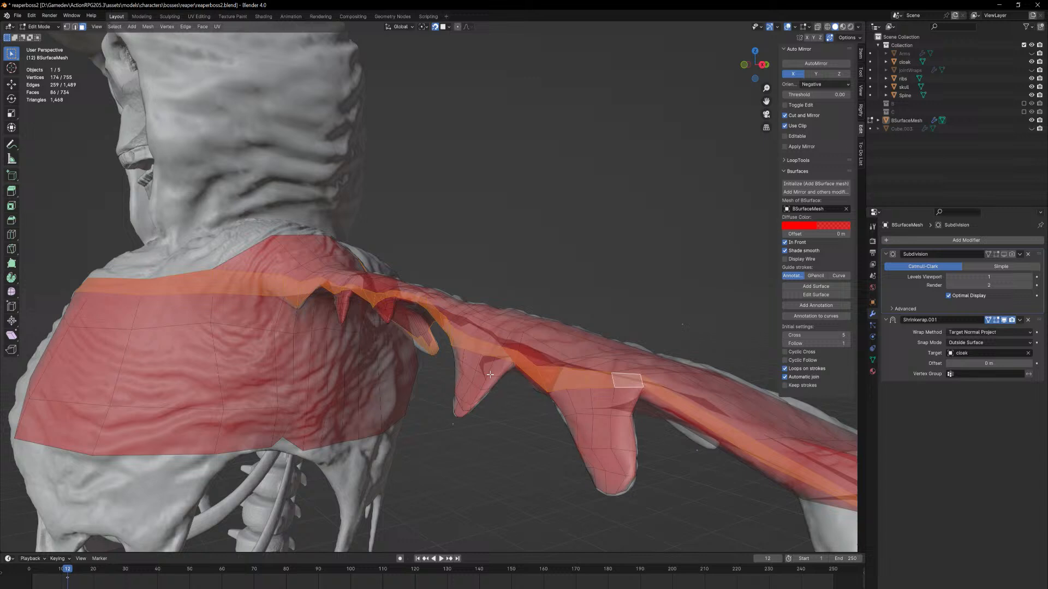
pyautogui.keyDown('alt'); pyautogui.click(490, 374); pyautogui.keyUp('alt')
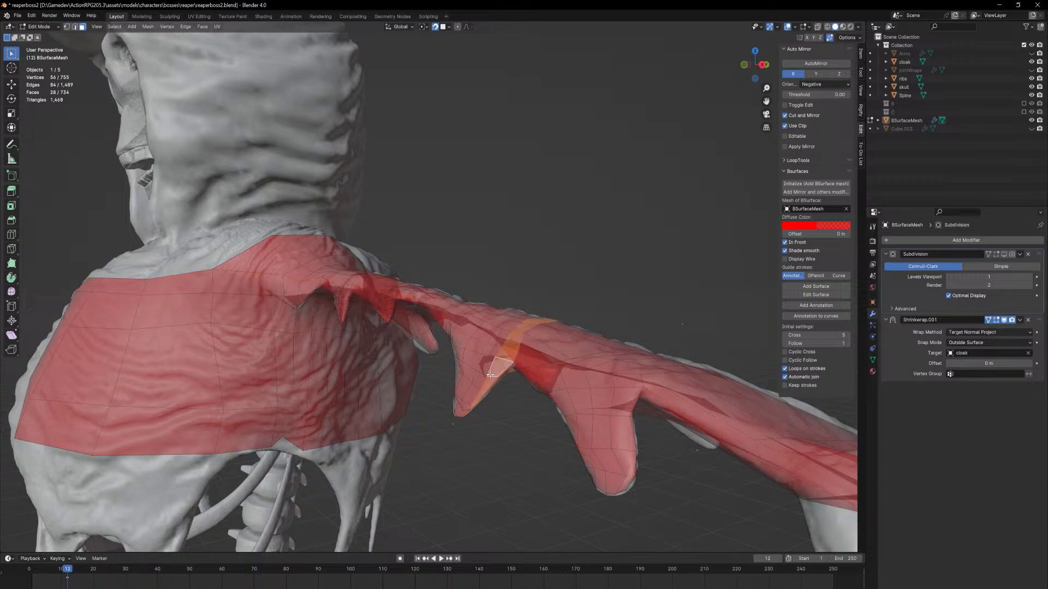
pyautogui.keyDown('alt'); pyautogui.click(626, 444); pyautogui.keyUp('alt')
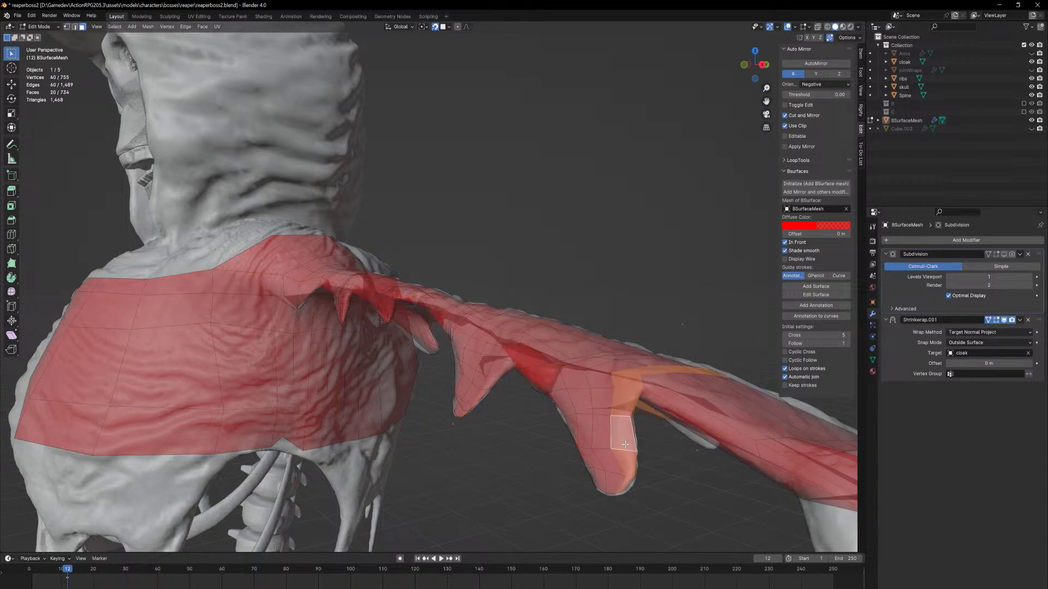
pyautogui.keyDown('alt'); pyautogui.click(500, 377); pyautogui.keyUp('alt')
pyautogui.moveTo(579, 424); pyautogui.dragTo(7, 184, button='middle')
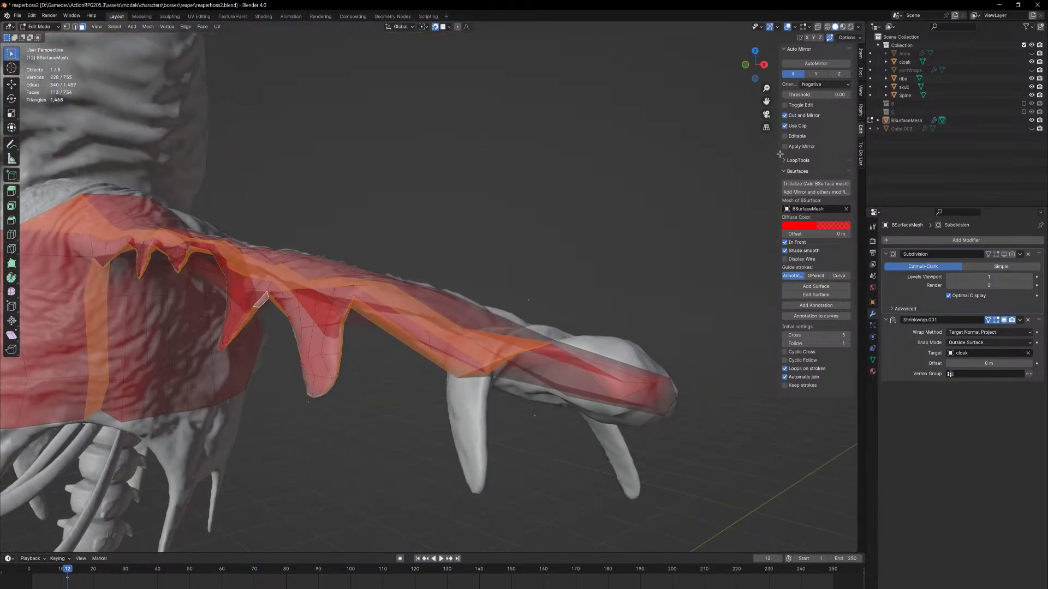
# Examine the sleeve around the remaining uncovered spikes, checking the large face above the nearest one and the sleeve's underside
pyautogui.moveTo(429, 397); pyautogui.dragTo(590, 478, button='middle')
pyautogui.click(430, 406)
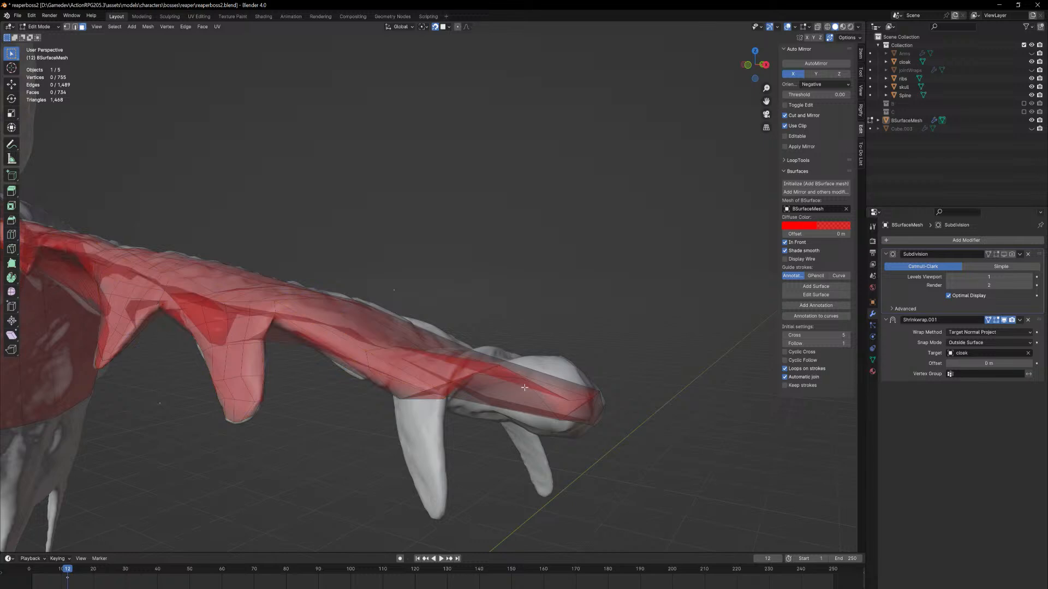
pyautogui.click(451, 357)
pyautogui.press('KP_Decimal')
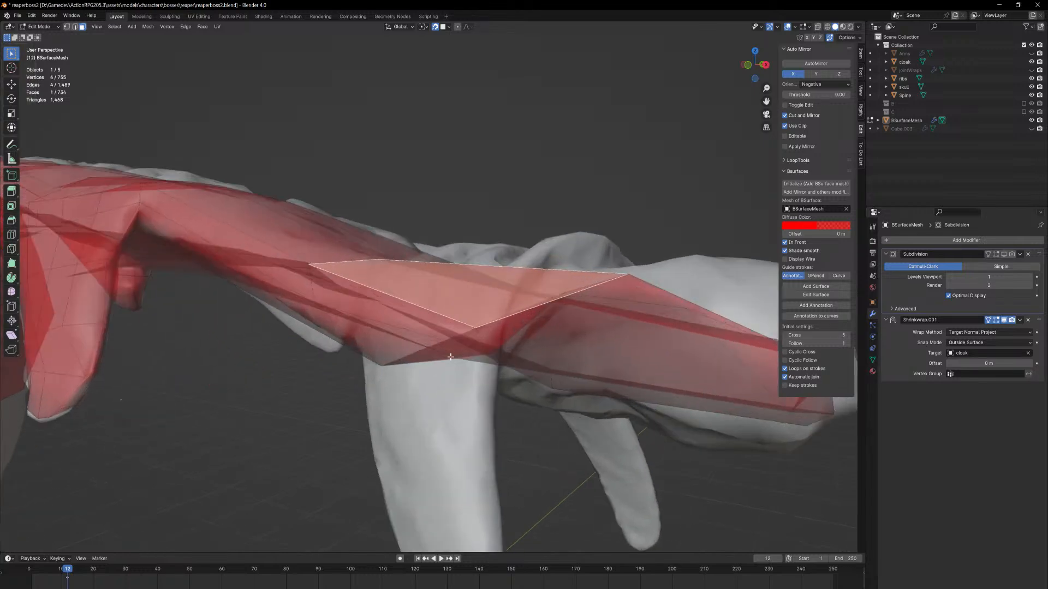
pyautogui.scroll(-8, 470, 340)
pyautogui.moveTo(472, 416)
pyautogui.mouseDown(button='middle')
pyautogui.moveTo(475, 386)
pyautogui.moveTo(381, 417)
pyautogui.moveTo(344, 400)
pyautogui.moveTo(463, 402)
pyautogui.mouseUp(button='middle')
pyautogui.scroll(6, 462, 403)
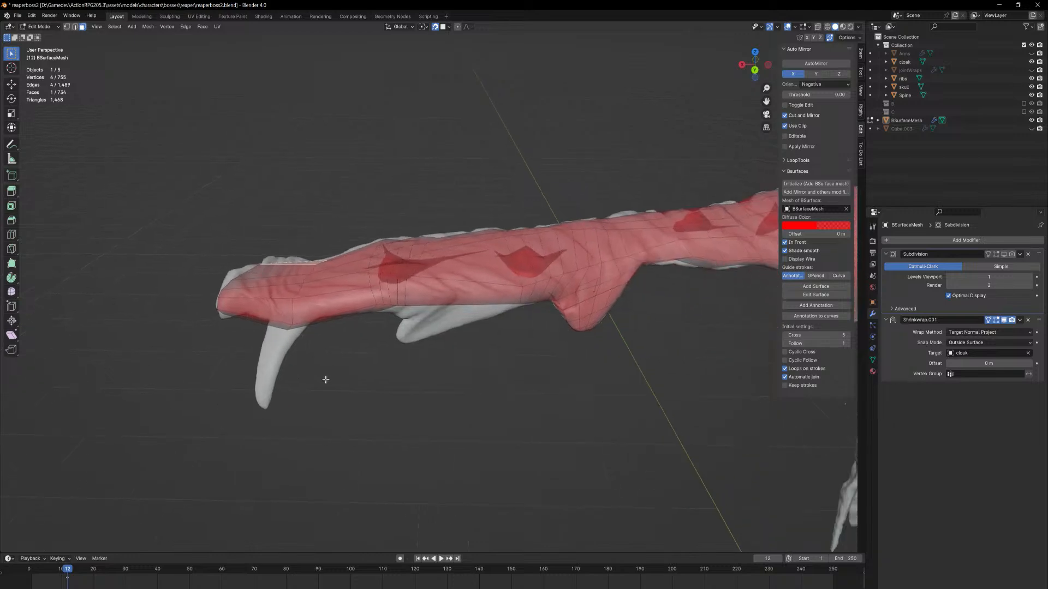
pyautogui.moveTo(453, 309); pyautogui.dragTo(419, 318, button='middle')
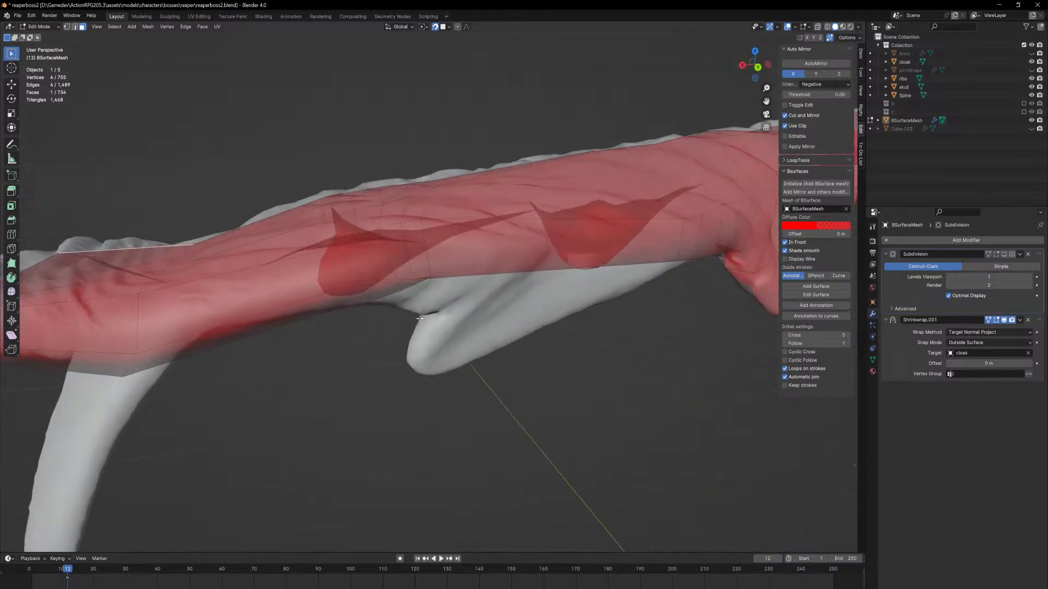
# Move the sleeve's lower border vertices down onto the base of the uncovered spike so the edge follows its contour
pyautogui.moveTo(432, 283); pyautogui.dragTo(487, 315, button='middle')
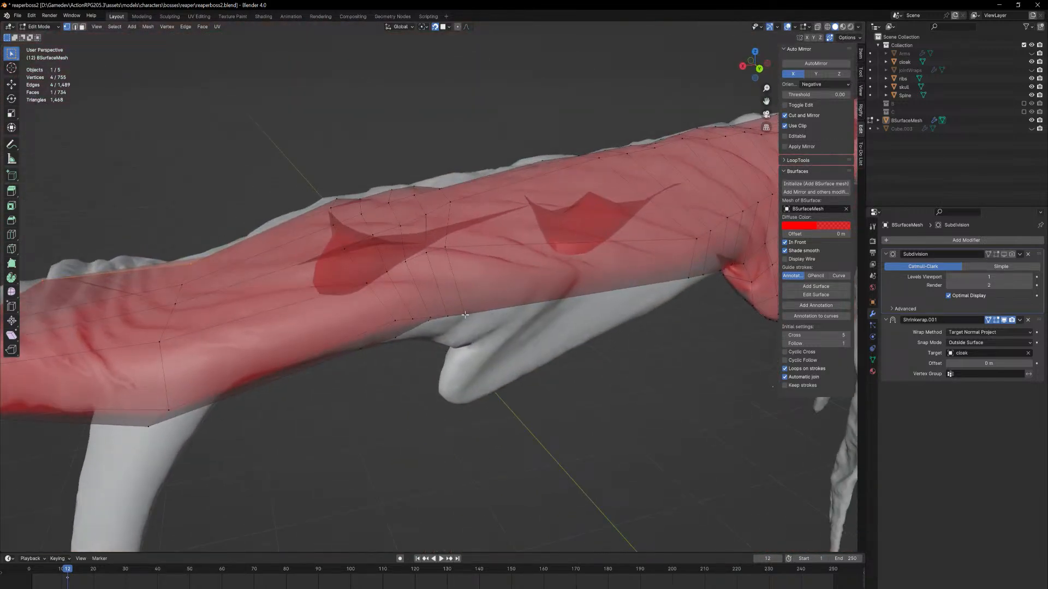
pyautogui.moveTo(464, 314); pyautogui.dragTo(433, 318)
pyautogui.click(432, 316)
pyautogui.press('g')
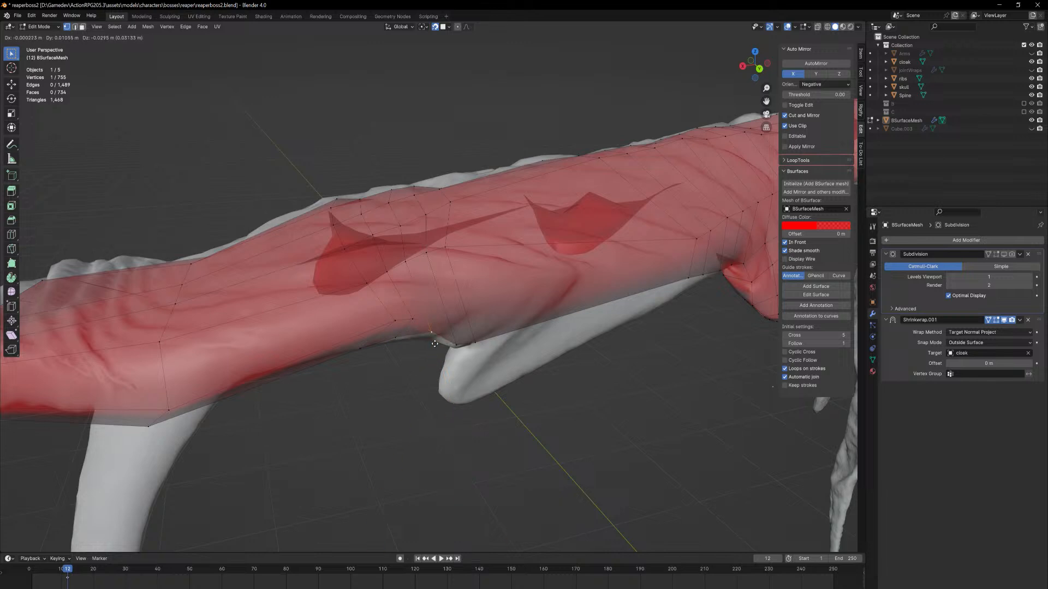
pyautogui.click(432, 338)
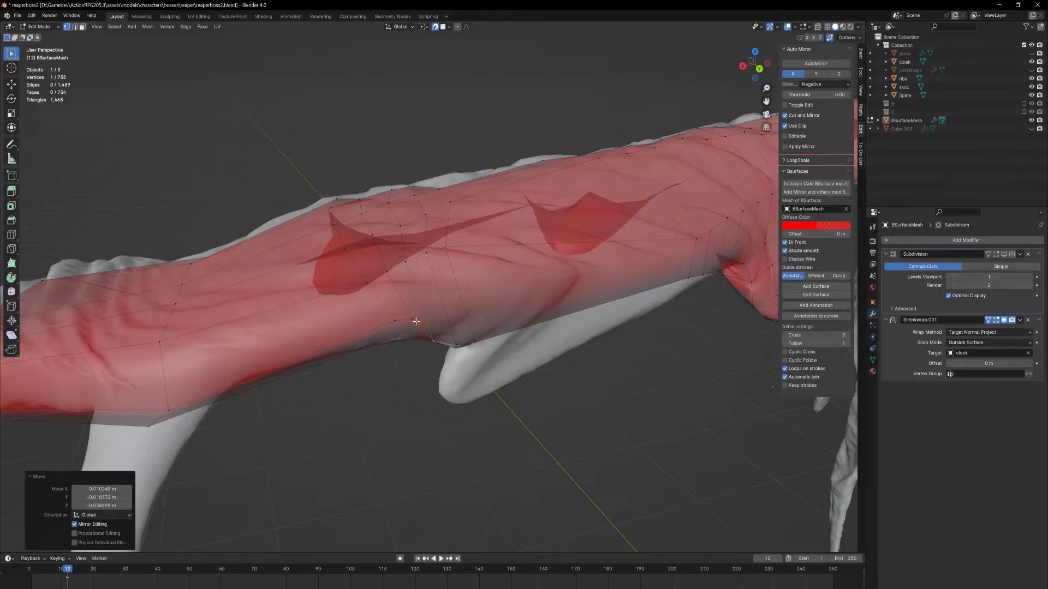
pyautogui.moveTo(414, 320); pyautogui.dragTo(374, 333)
pyautogui.moveTo(387, 353); pyautogui.dragTo(395, 336, button='middle')
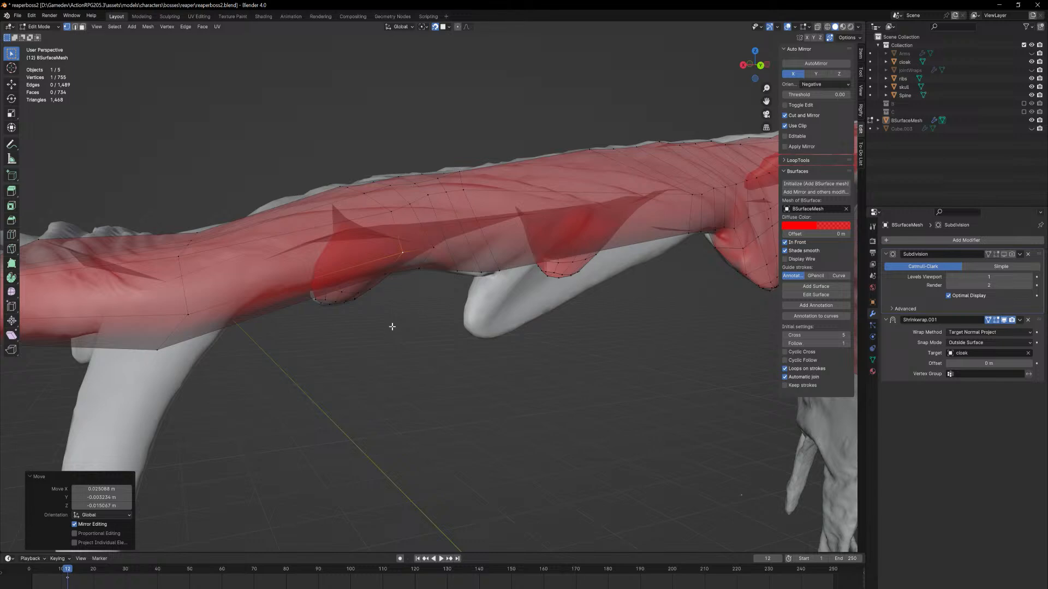
# Extrude the narrow bottom face along the uncovered spike's base downward by about 0.04 m
pyautogui.moveTo(402, 325); pyautogui.dragTo(476, 317, button='middle')
pyautogui.scroll(5, 554, 306)
pyautogui.click(541, 281)
pyautogui.press('3')
pyautogui.click(542, 281)
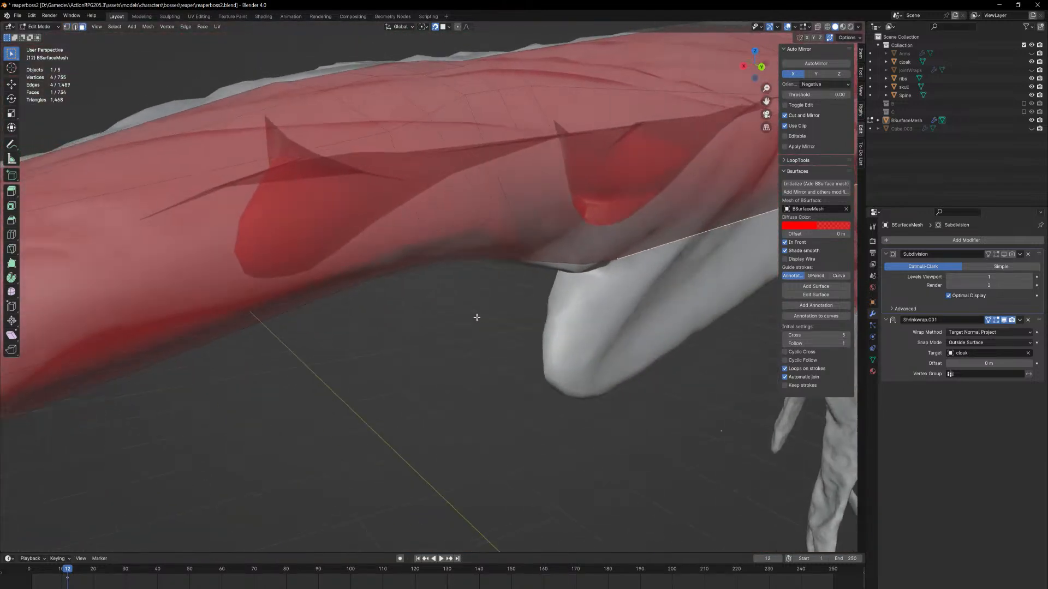
pyautogui.scroll(-4, 476, 317)
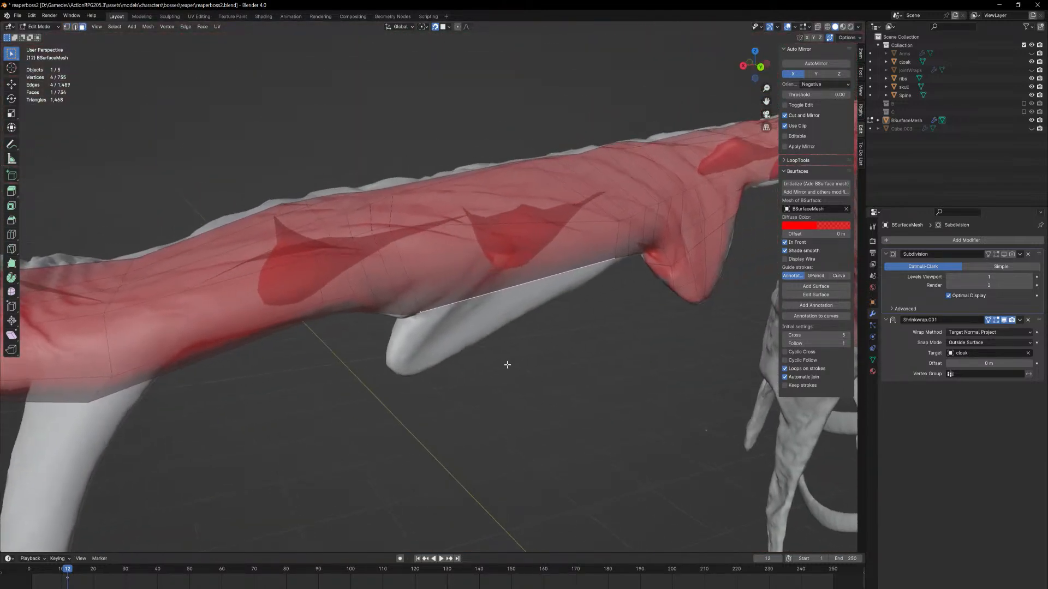
pyautogui.press('e')
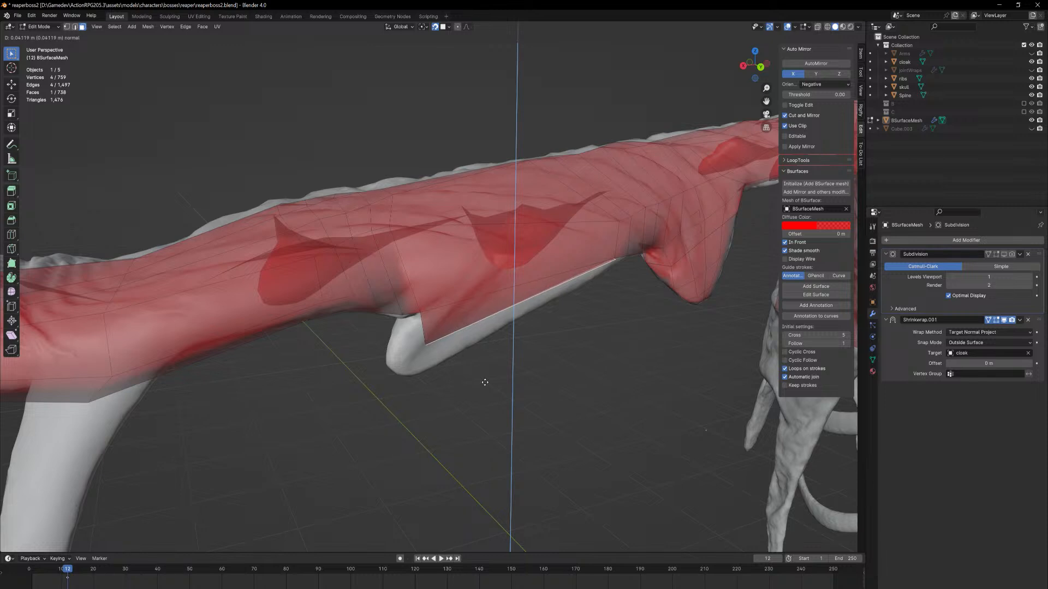
pyautogui.click(485, 382)
# Move the extruded face's corner vertex nearest the finished spike along the lower edge onto the cloak's surface
pyautogui.press('1')
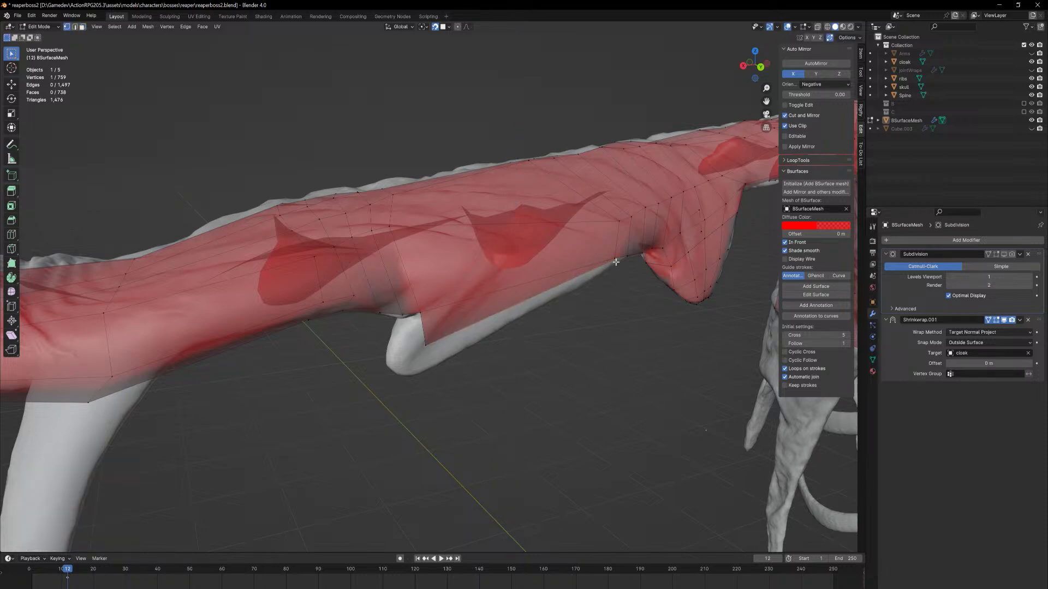
pyautogui.press('g')
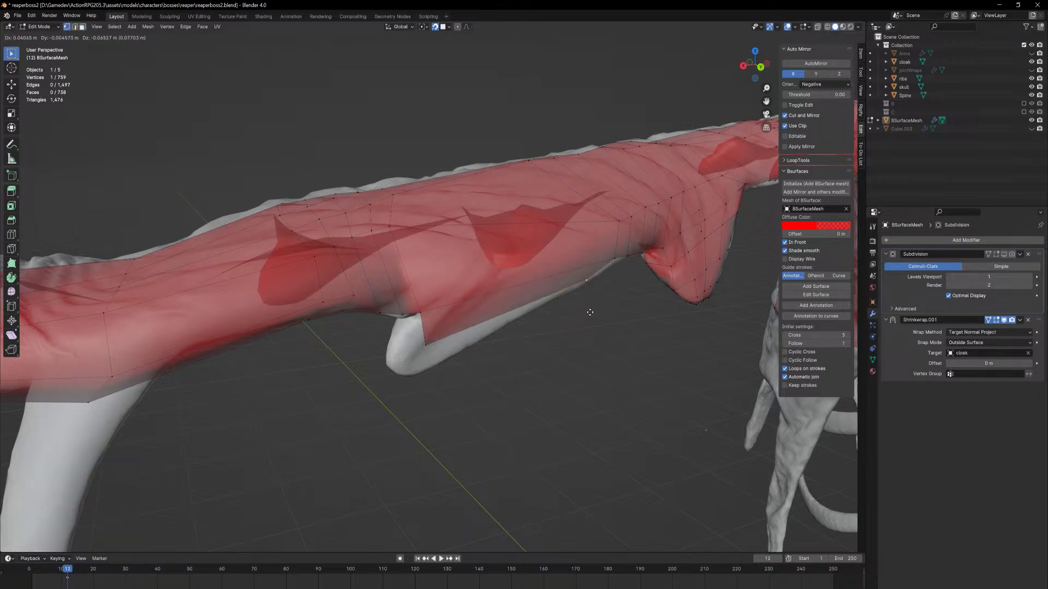
pyautogui.click(592, 311)
pyautogui.moveTo(603, 308); pyautogui.dragTo(598, 302, button='middle')
pyautogui.press('KP_Decimal')
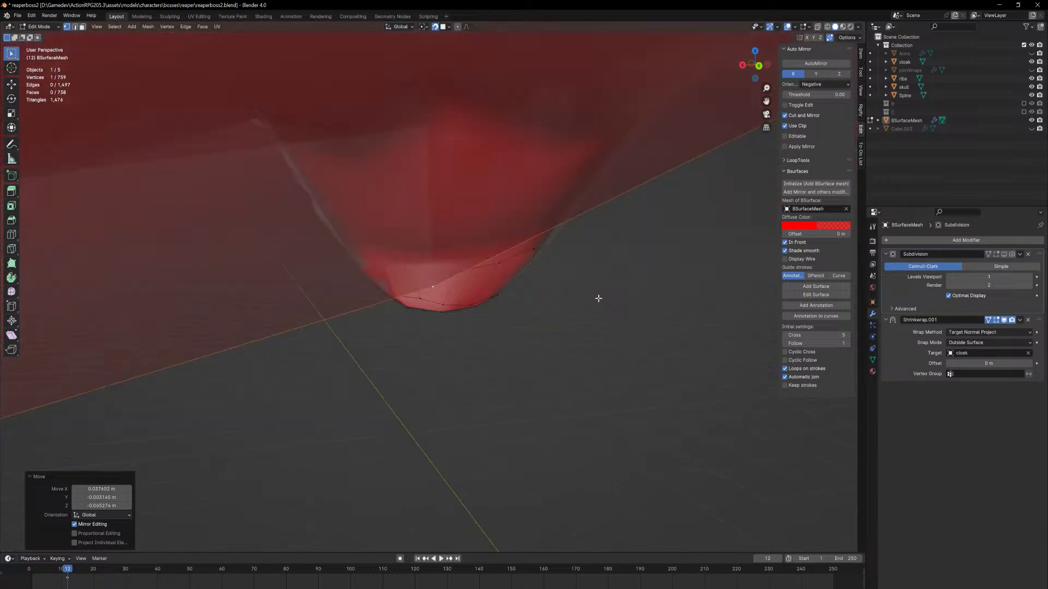
pyautogui.scroll(-3, 526, 282)
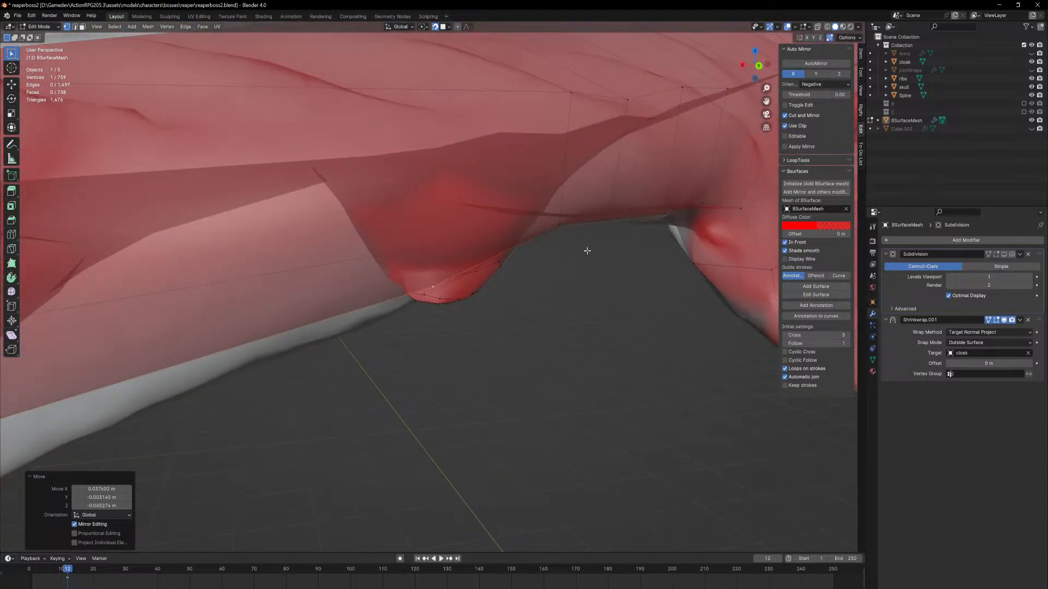
# Reposition the extruded face's rear corner vertex so it sits against the back side of the cloak
pyautogui.moveTo(586, 250); pyautogui.dragTo(416, 229, button='middle')
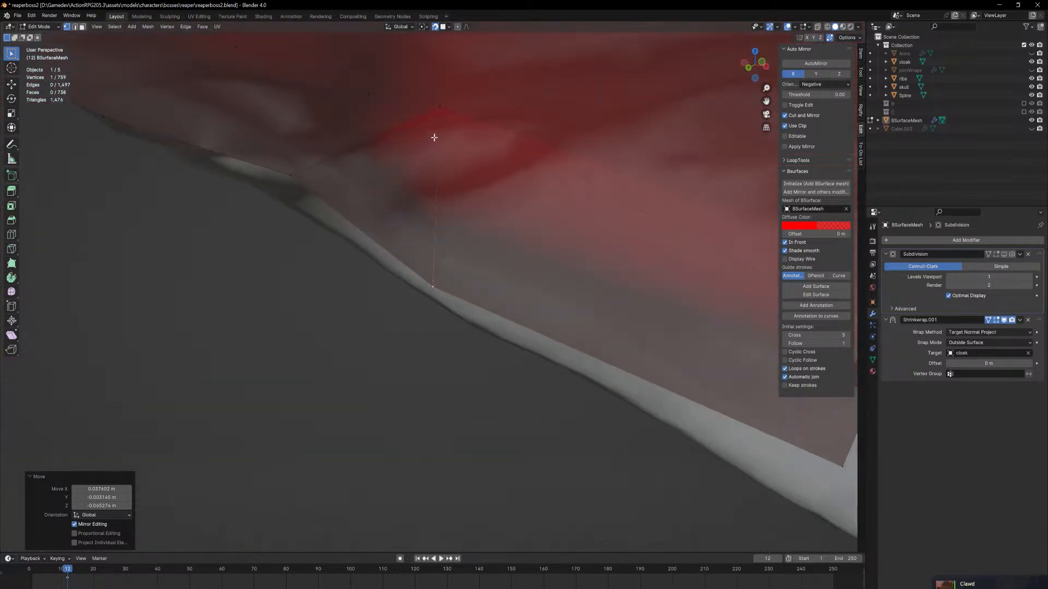
pyautogui.press('g')
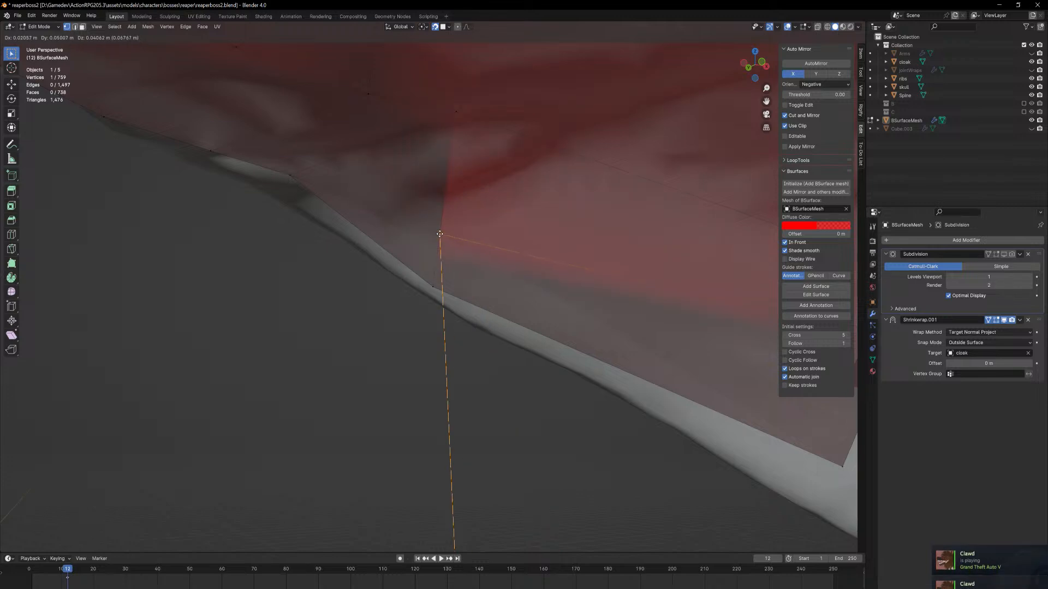
pyautogui.click(444, 258)
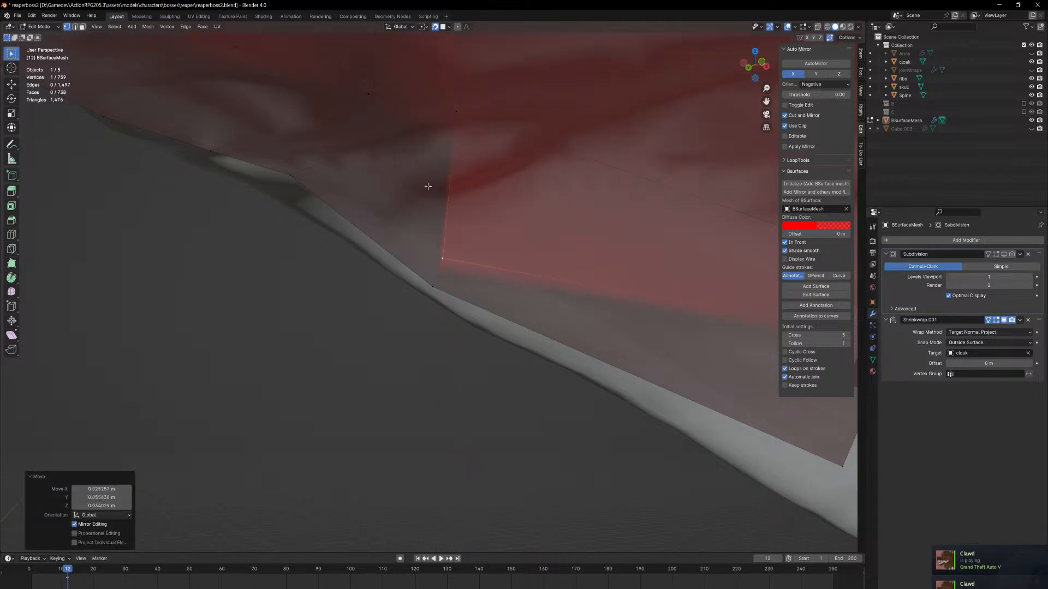
pyautogui.moveTo(427, 188); pyautogui.dragTo(489, 216, button='middle')
pyautogui.press('g')
pyautogui.click(470, 233)
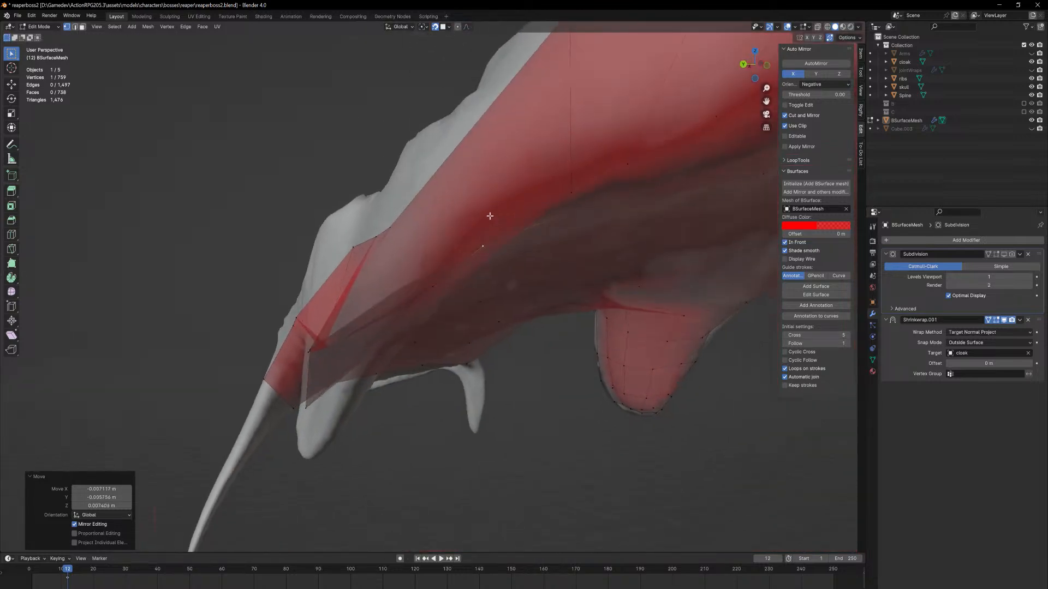
# Slide the rear corner vertex along its connecting edge toward the uncovered spike
pyautogui.press('g')
pyautogui.press('g')
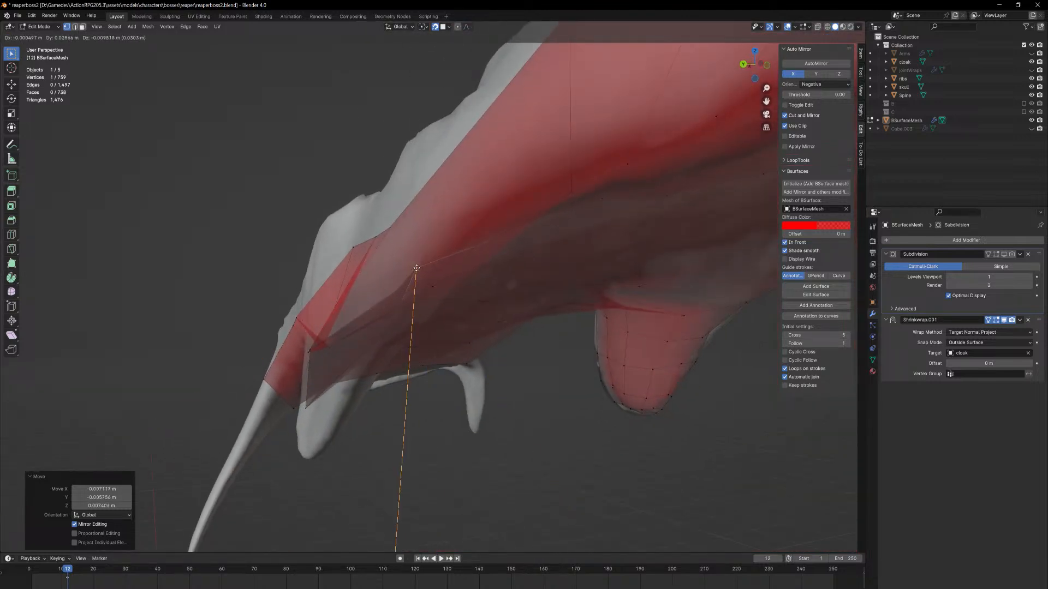
pyautogui.rightClick(439, 265)
pyautogui.press('g')
pyautogui.press('g')
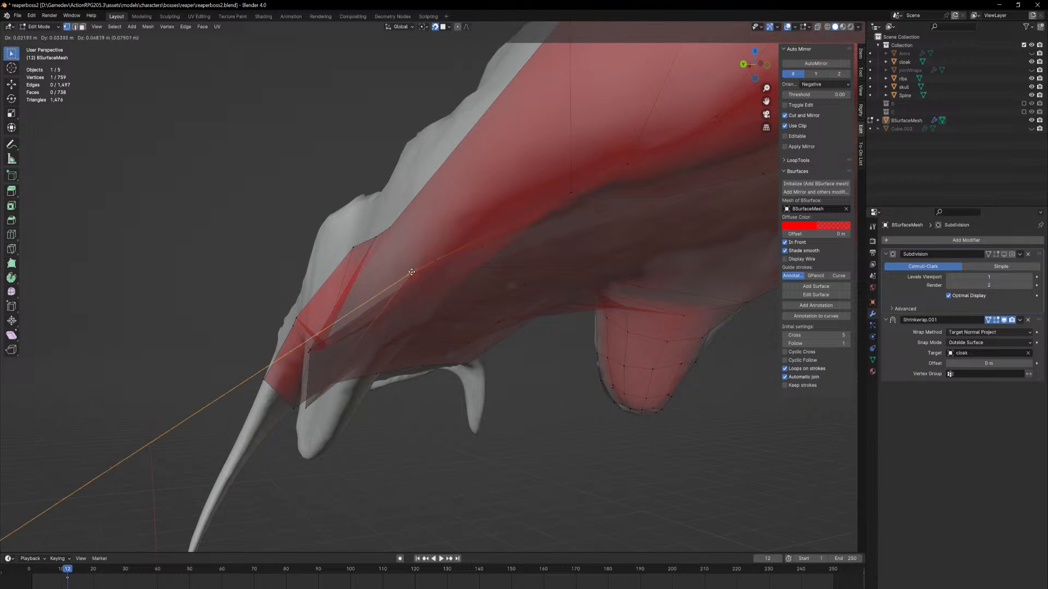
pyautogui.click(417, 274)
# Move the extrusion's inner vertices on the back of the spike to fit the sculpted surface
pyautogui.moveTo(421, 241); pyautogui.dragTo(468, 259, button='middle')
pyautogui.keyDown('shift'); pyautogui.moveTo(346, 287); pyautogui.dragTo(810, 192, button='middle'); pyautogui.keyUp('shift')
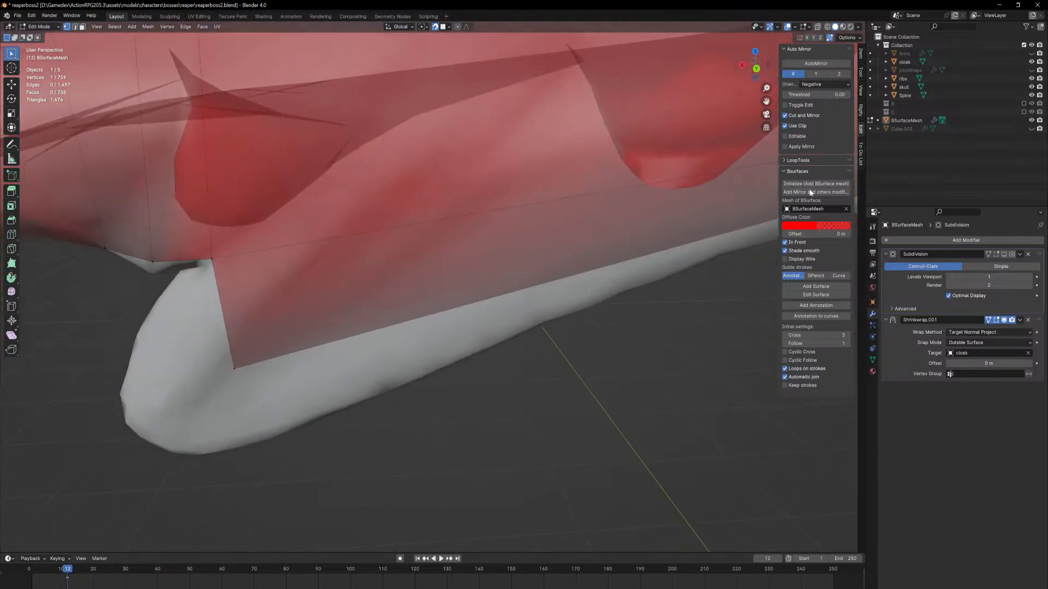
pyautogui.moveTo(297, 277); pyautogui.dragTo(522, 293, button='middle')
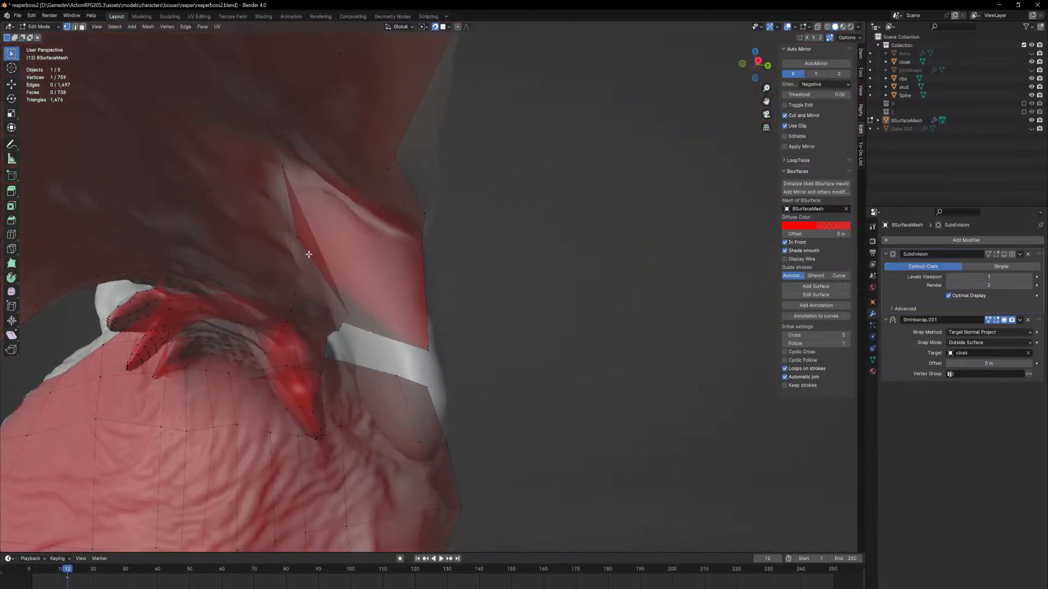
pyautogui.moveTo(308, 255); pyautogui.dragTo(296, 238, button='middle')
pyautogui.press('g')
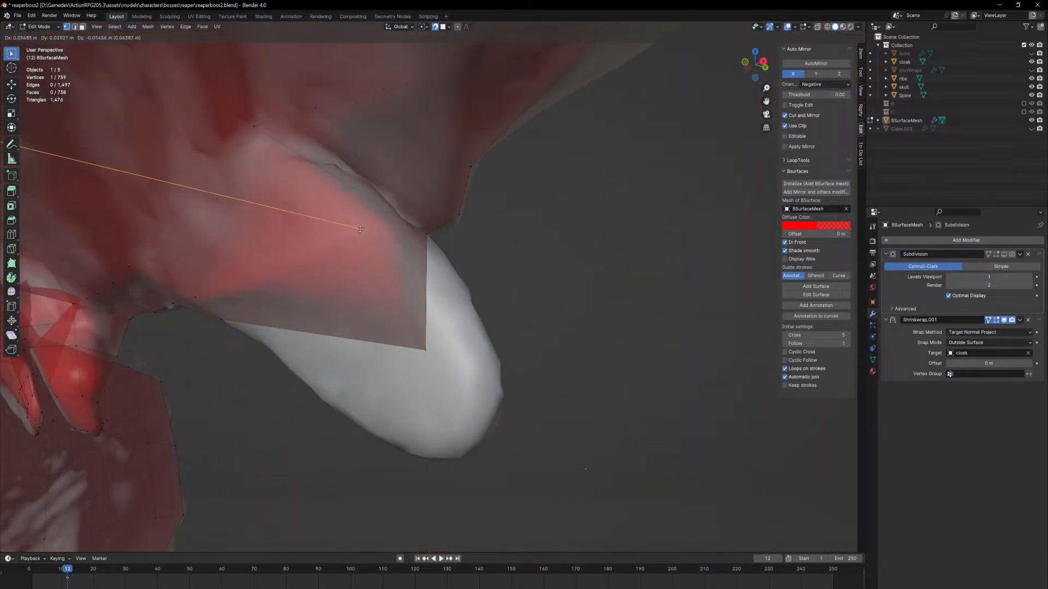
pyautogui.click(250, 316)
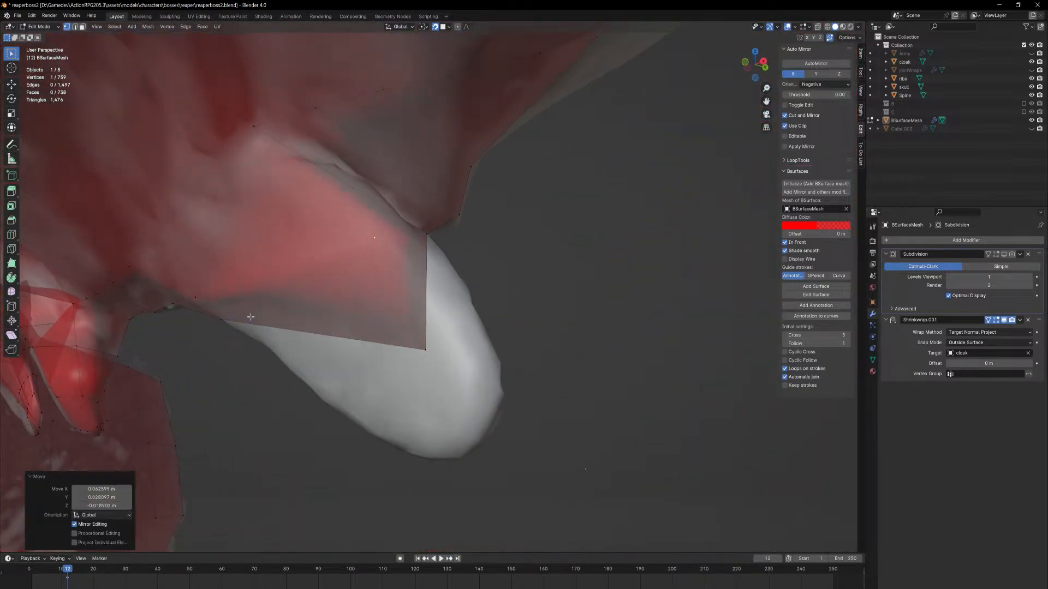
pyautogui.press('g')
pyautogui.click(185, 292)
# Check the extrusion's bottom face, and move its inner end vertex down along the spike's back edge
pyautogui.moveTo(185, 292); pyautogui.dragTo(241, 286, button='middle')
pyautogui.press('3')
pyautogui.click(334, 286)
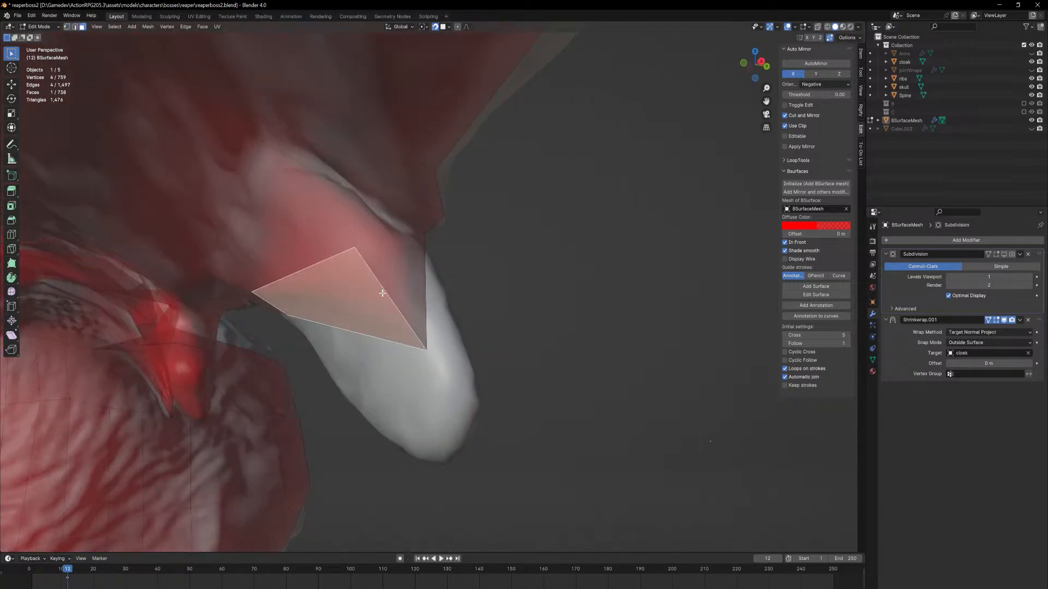
pyautogui.moveTo(382, 293)
pyautogui.mouseDown(button='middle')
pyautogui.moveTo(351, 311)
pyautogui.moveTo(395, 303)
pyautogui.mouseUp(button='middle')
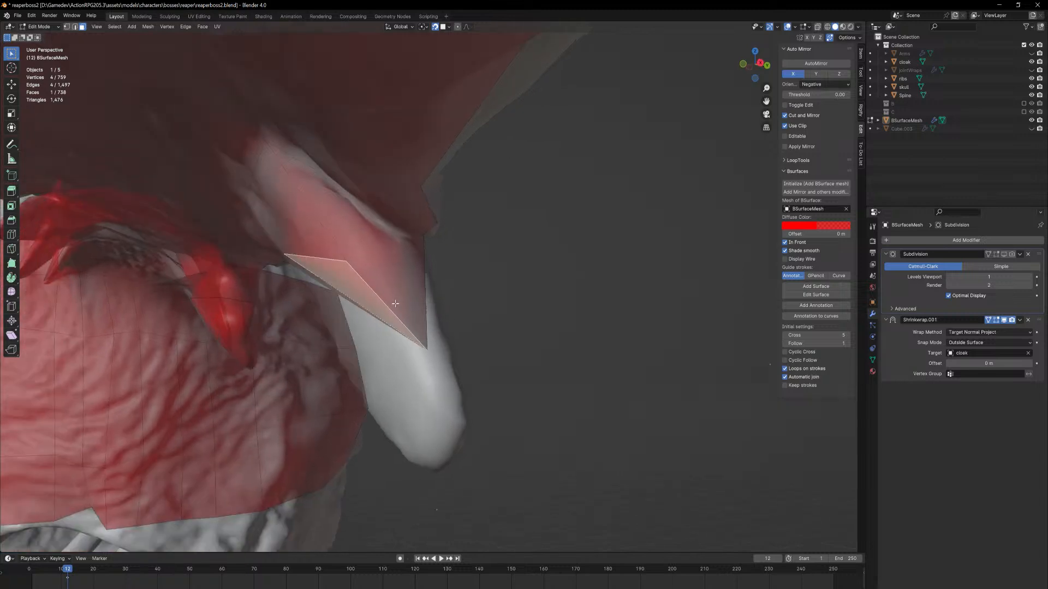
pyautogui.press('1')
pyautogui.click(282, 251)
pyautogui.moveTo(282, 251); pyautogui.dragTo(310, 252, button='middle')
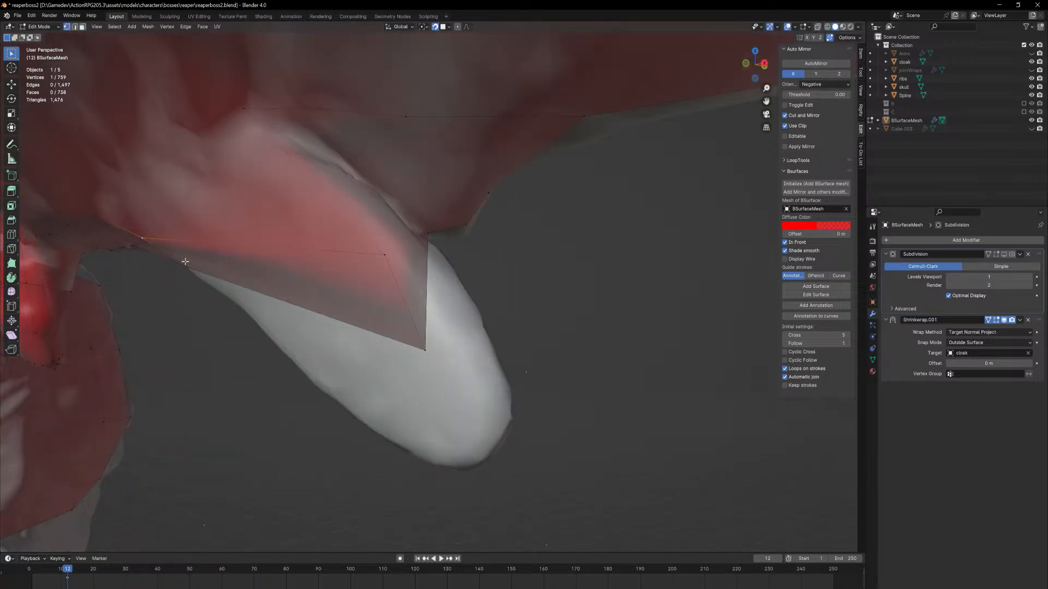
pyautogui.press('g')
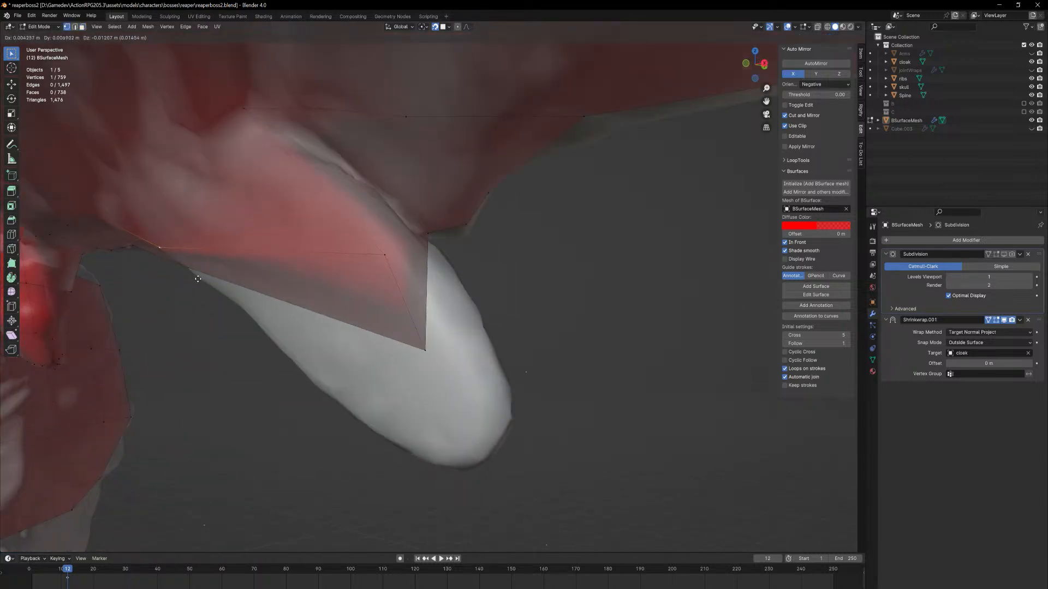
pyautogui.click(208, 282)
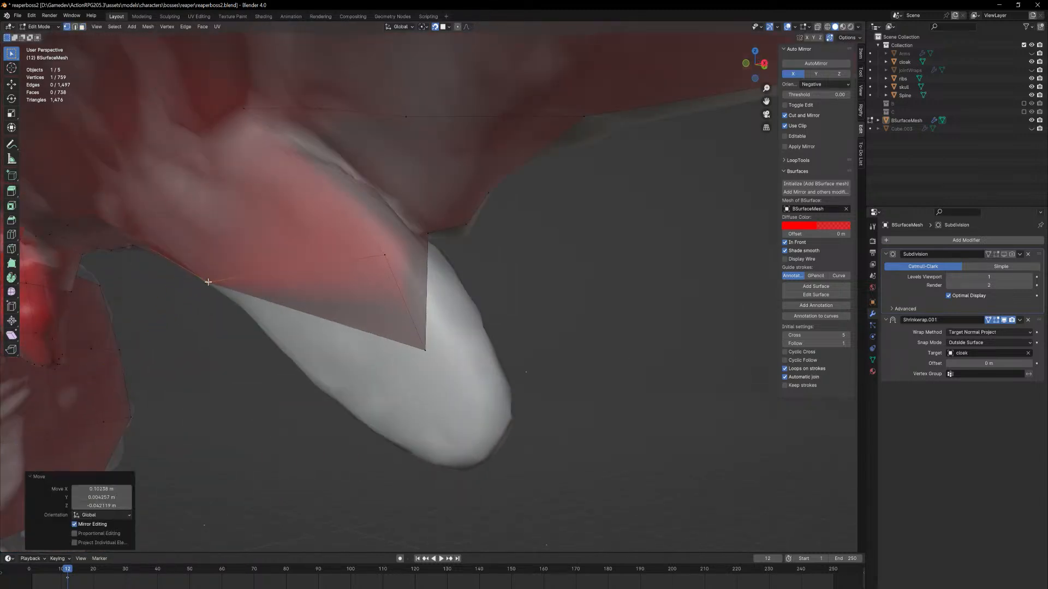
# Adjust the remaining vertices at the outer end of the extrusion to fit the spike's rounded side
pyautogui.press('g')
pyautogui.click(401, 250)
pyautogui.moveTo(454, 271); pyautogui.dragTo(440, 341, button='middle')
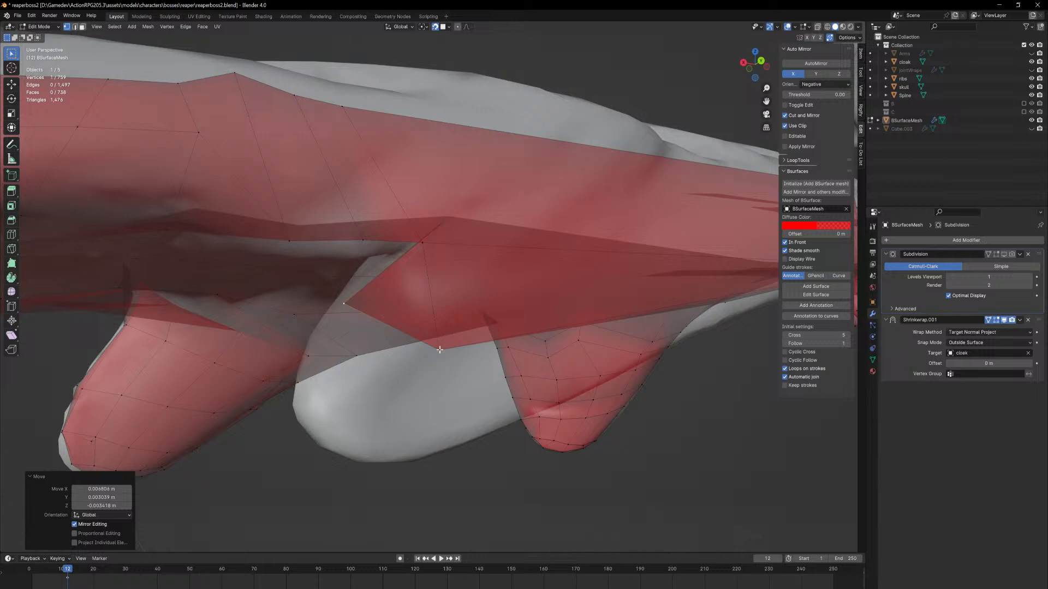
pyautogui.click(439, 350)
pyautogui.press('g')
pyautogui.click(375, 284)
# Try to extrude the bottom face of the large spike's extrusion downward
pyautogui.moveTo(377, 283); pyautogui.dragTo(456, 324, button='middle')
pyautogui.press('3')
pyautogui.click(442, 304)
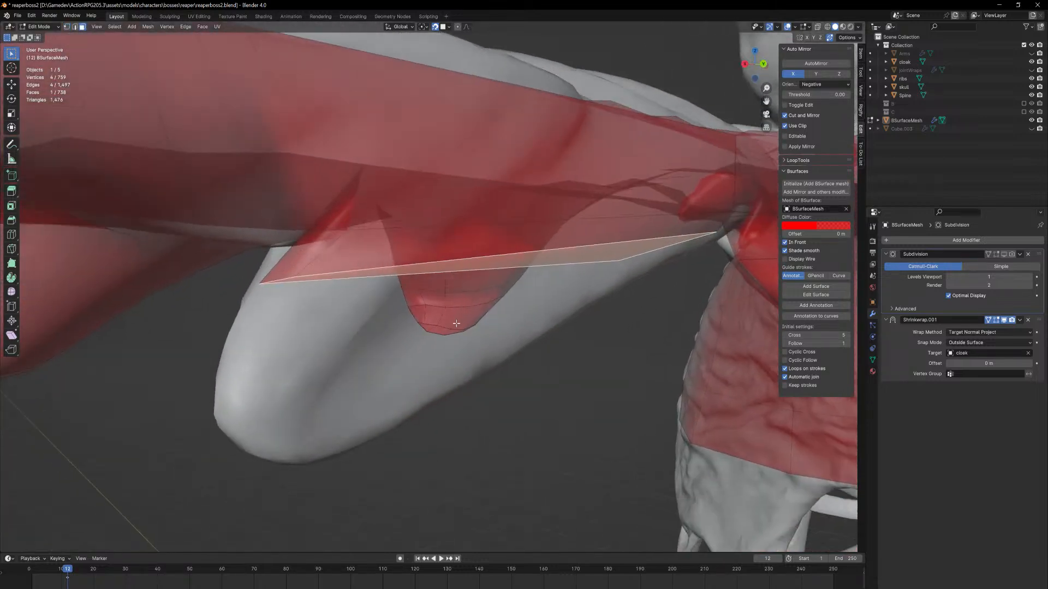
pyautogui.hotkey('shift', 'e')
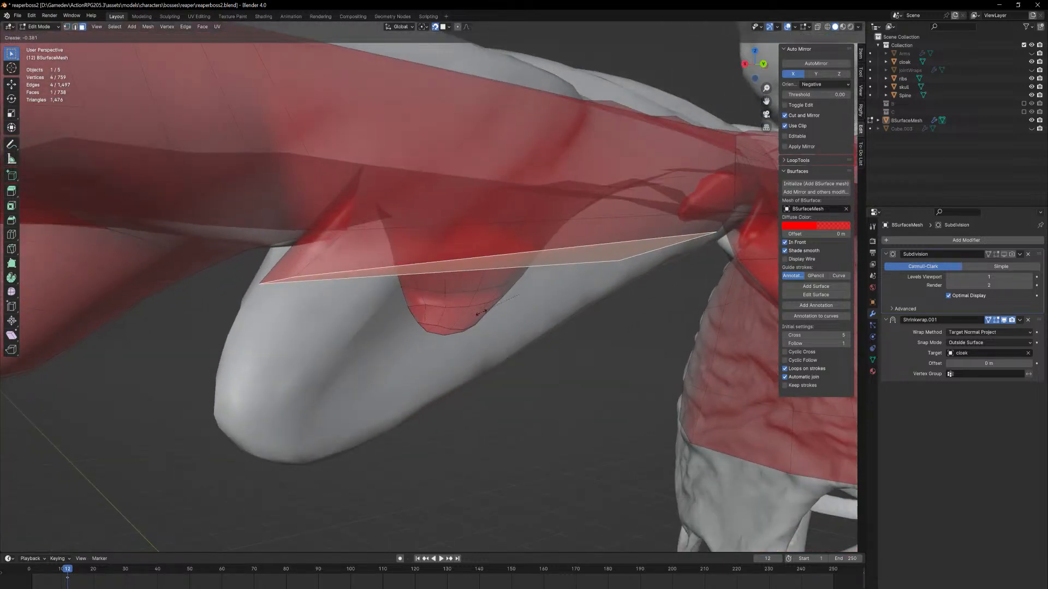
pyautogui.click(424, 330)
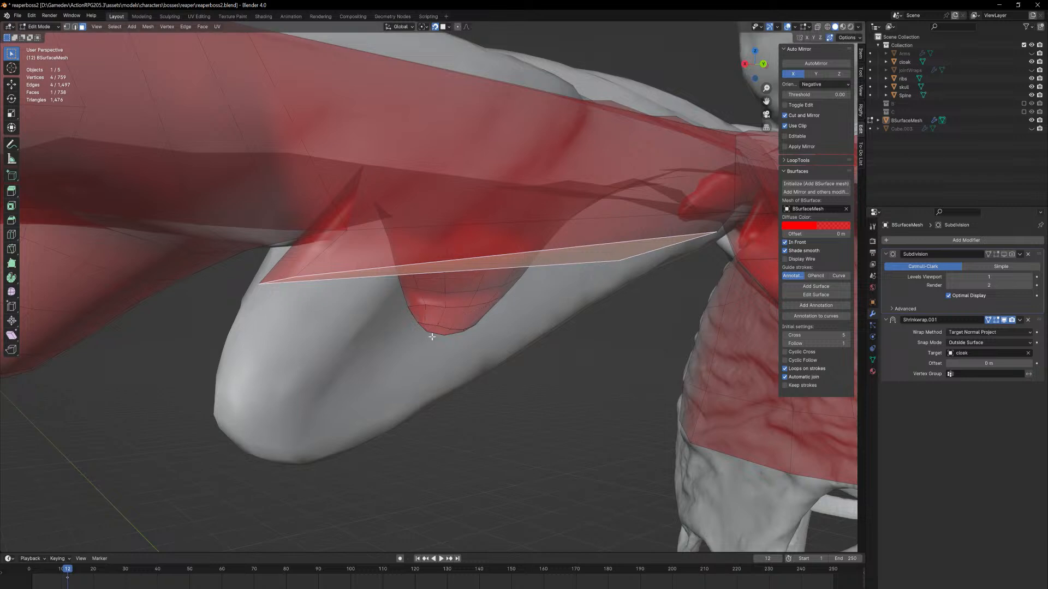
pyautogui.press('e')
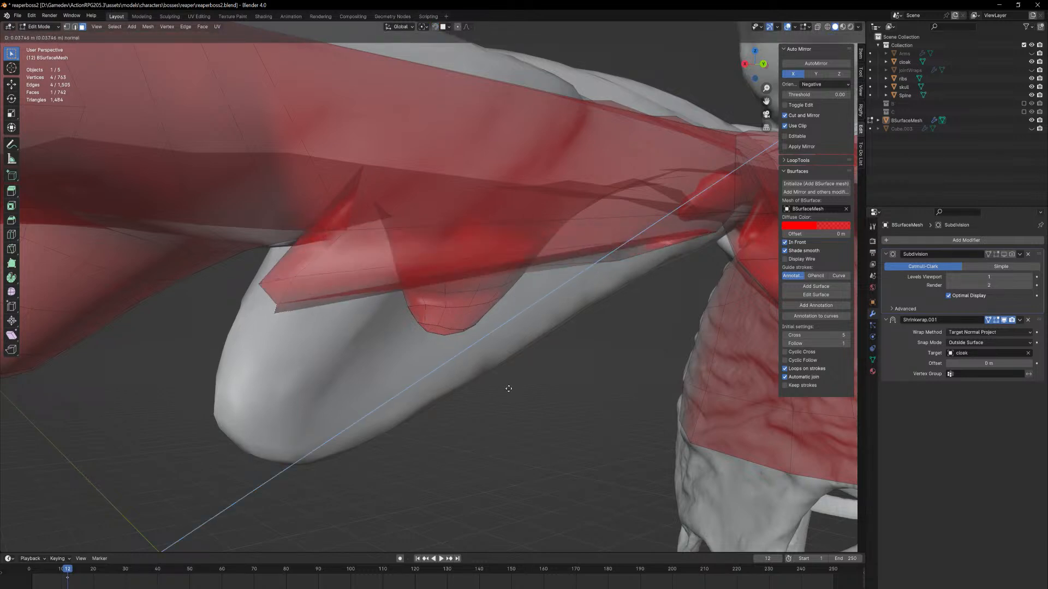
pyautogui.rightClick(504, 368)
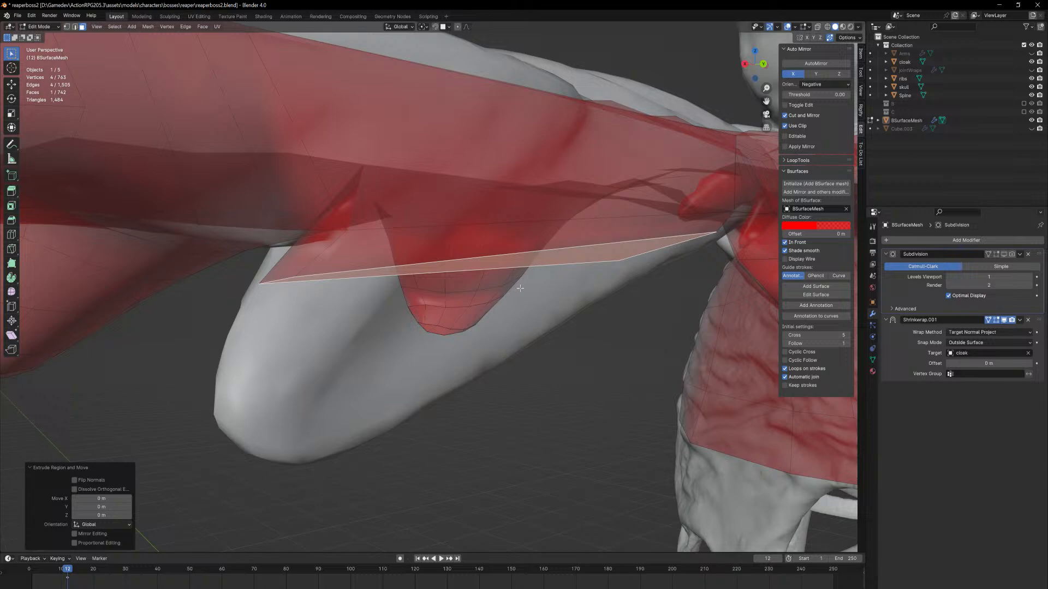
pyautogui.moveTo(521, 288); pyautogui.dragTo(563, 276, button='middle')
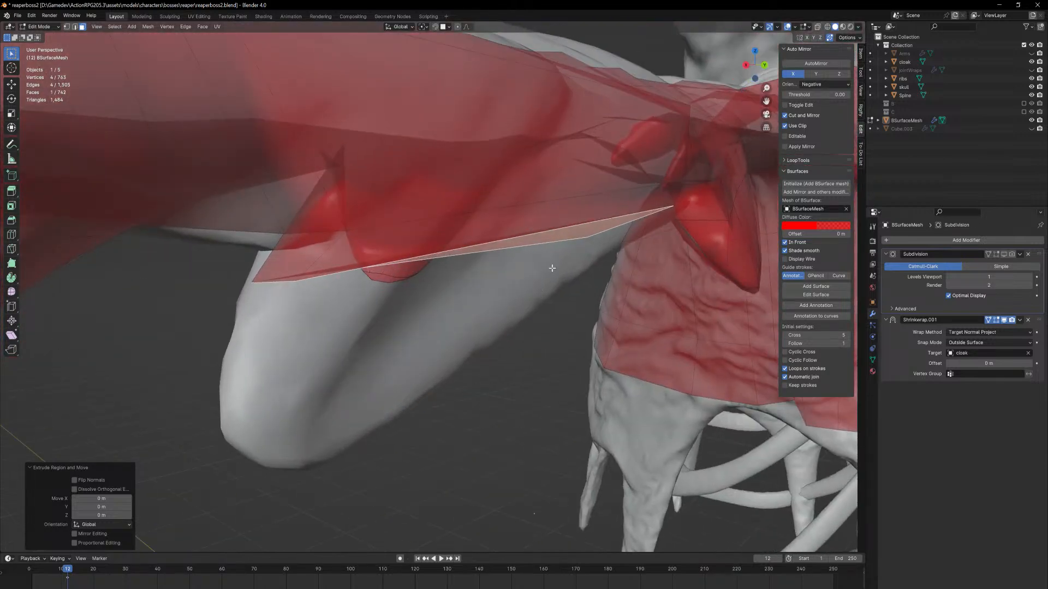
pyautogui.press('e')
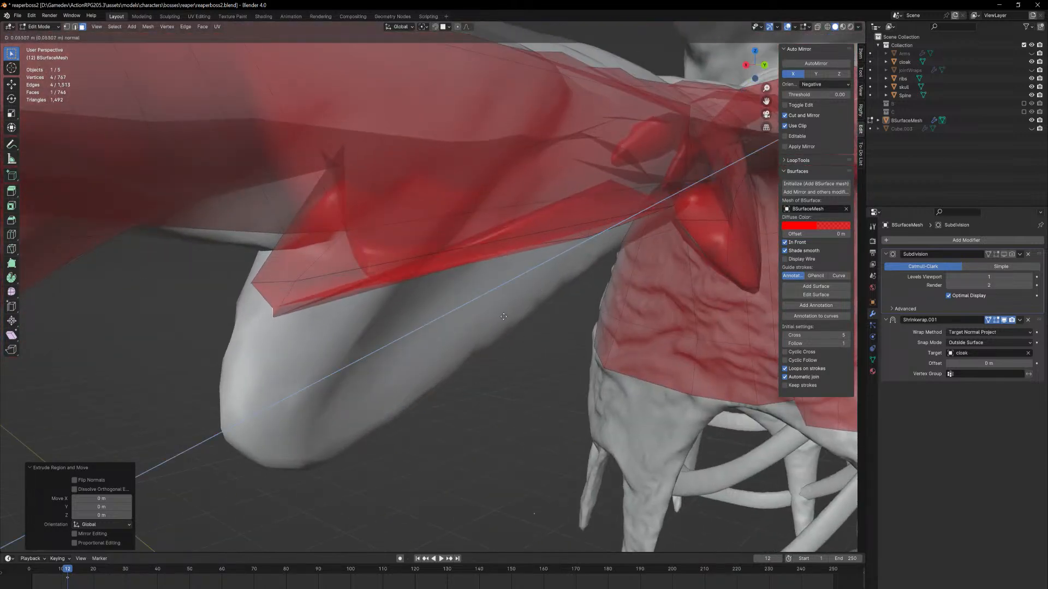
pyautogui.click(498, 180)
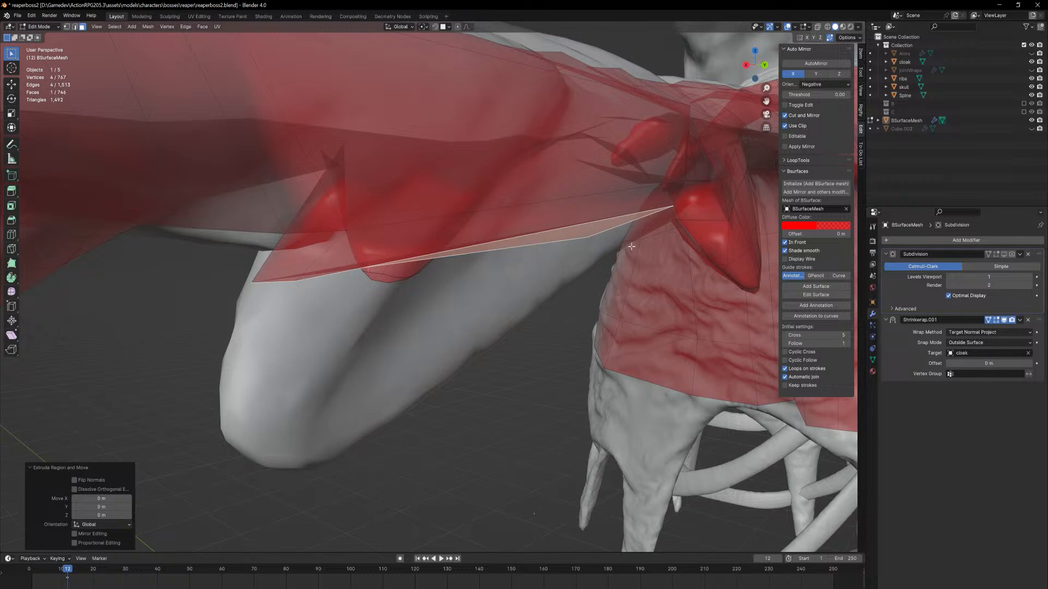
pyautogui.moveTo(621, 198); pyautogui.dragTo(561, 277, button='middle')
pyautogui.press('1')
pyautogui.moveTo(559, 402); pyautogui.dragTo(456, 382, button='middle')
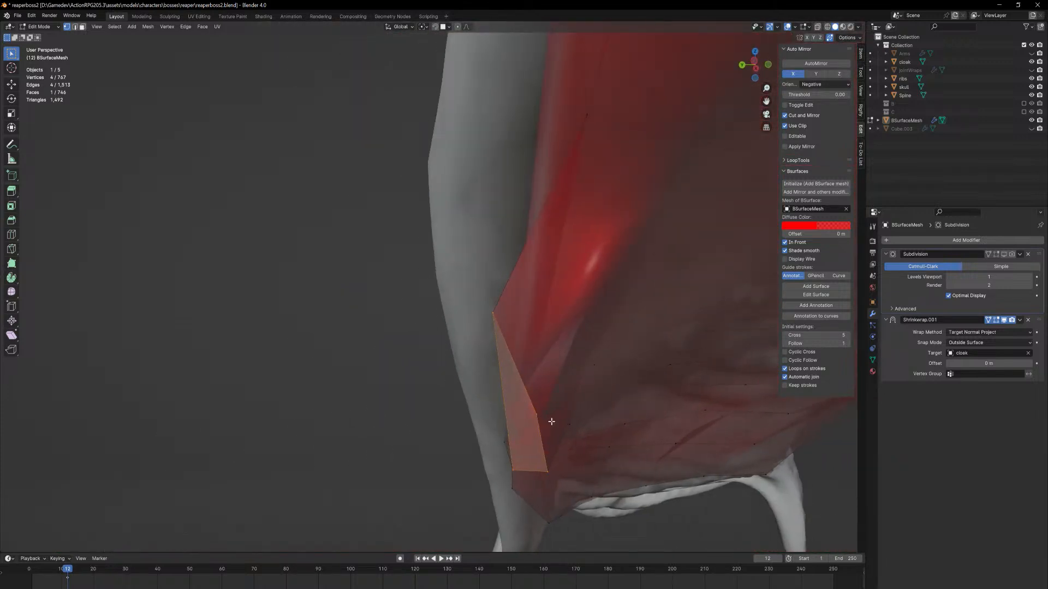
pyautogui.click(536, 412)
pyautogui.moveTo(536, 412); pyautogui.dragTo(487, 393, button='middle')
pyautogui.press('g')
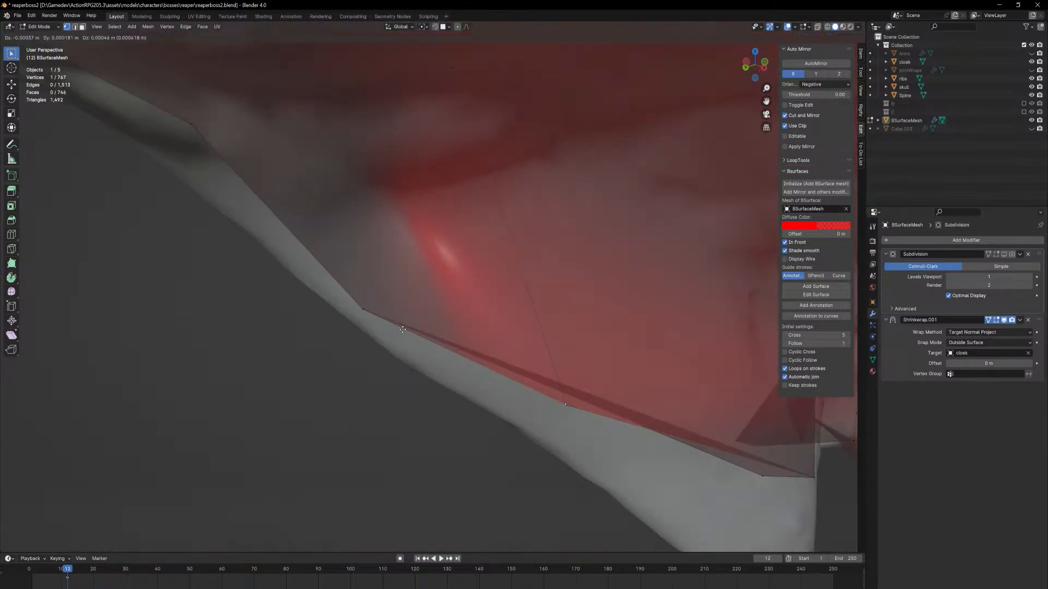
pyautogui.rightClick(373, 286)
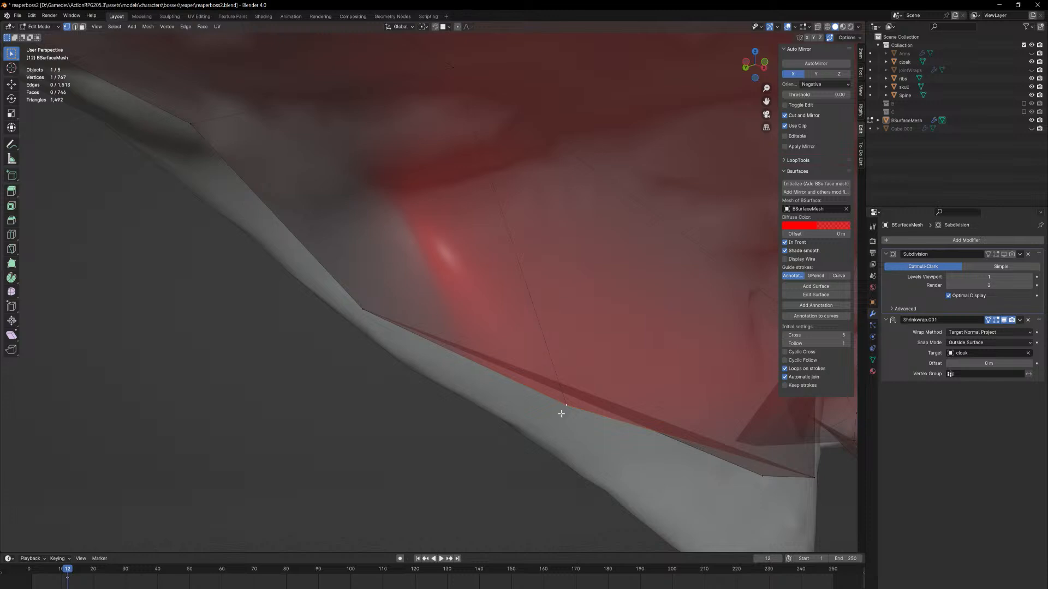
# Merge the overlapping vertices of the whole retopology mesh by distance, with a merge distance of 0.00001 m
pyautogui.moveTo(561, 413)
pyautogui.mouseDown(button='middle')
pyautogui.moveTo(569, 369)
pyautogui.moveTo(577, 403)
pyautogui.mouseUp(button='middle')
pyautogui.press('a')
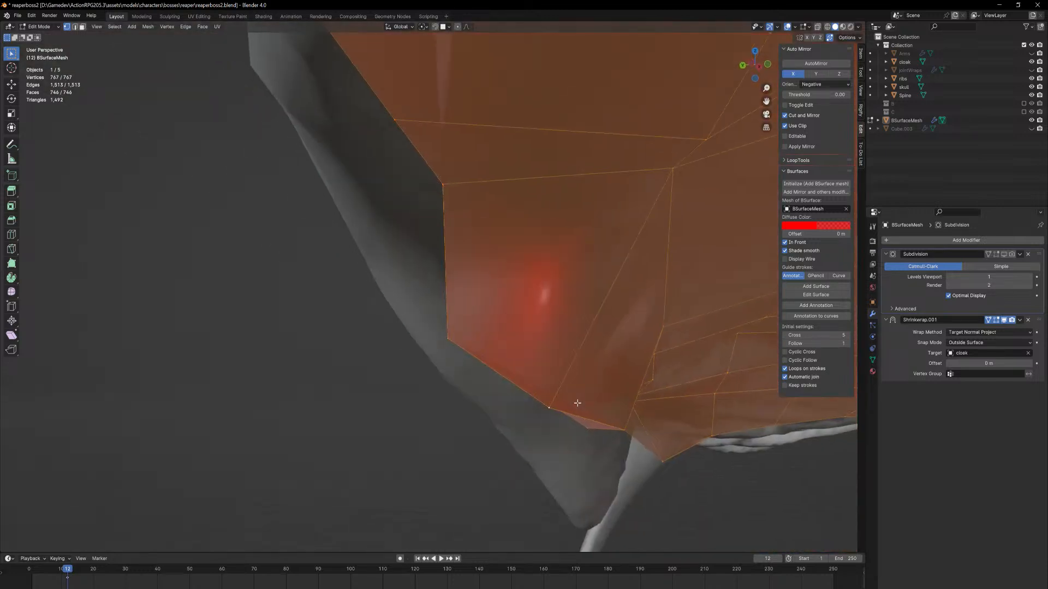
pyautogui.press('F3')
pyautogui.write('merge')
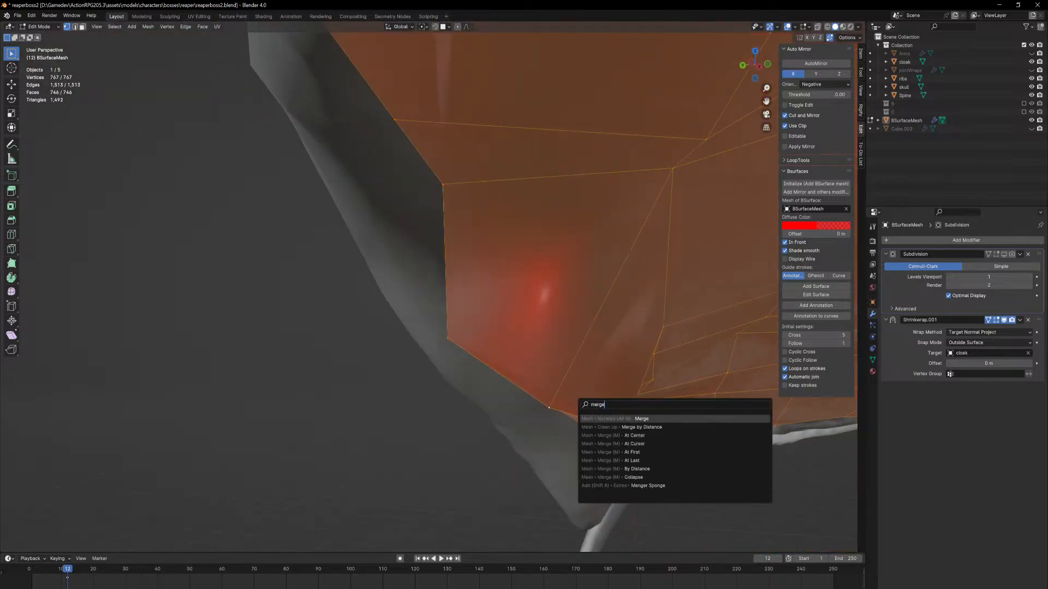
pyautogui.press('Down')
pyautogui.press('Return')
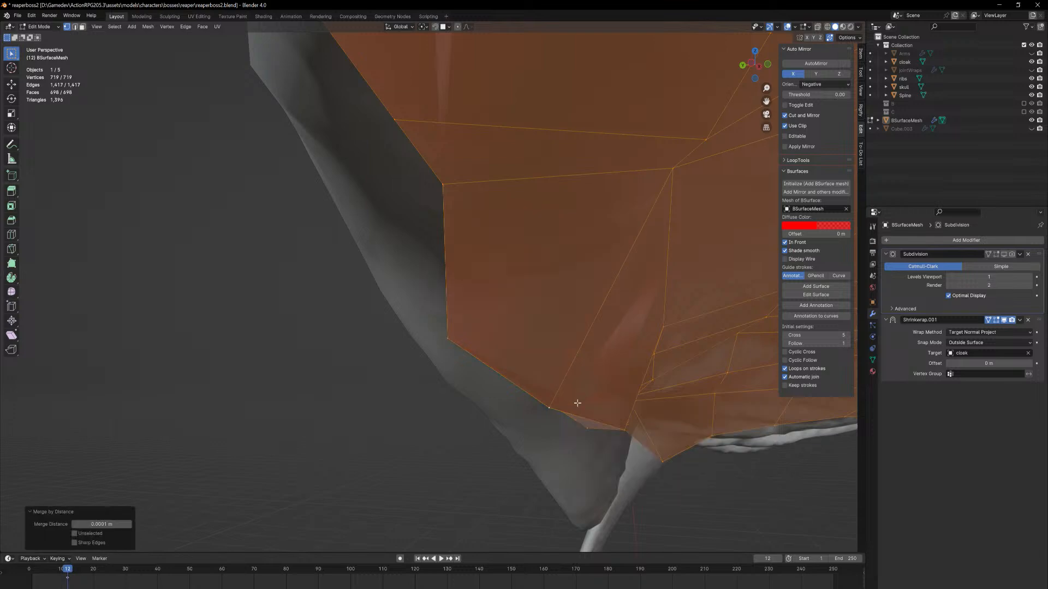
pyautogui.moveTo(299, 413); pyautogui.dragTo(628, 74, button='middle')
pyautogui.moveTo(591, 226); pyautogui.dragTo(338, 327, button='middle')
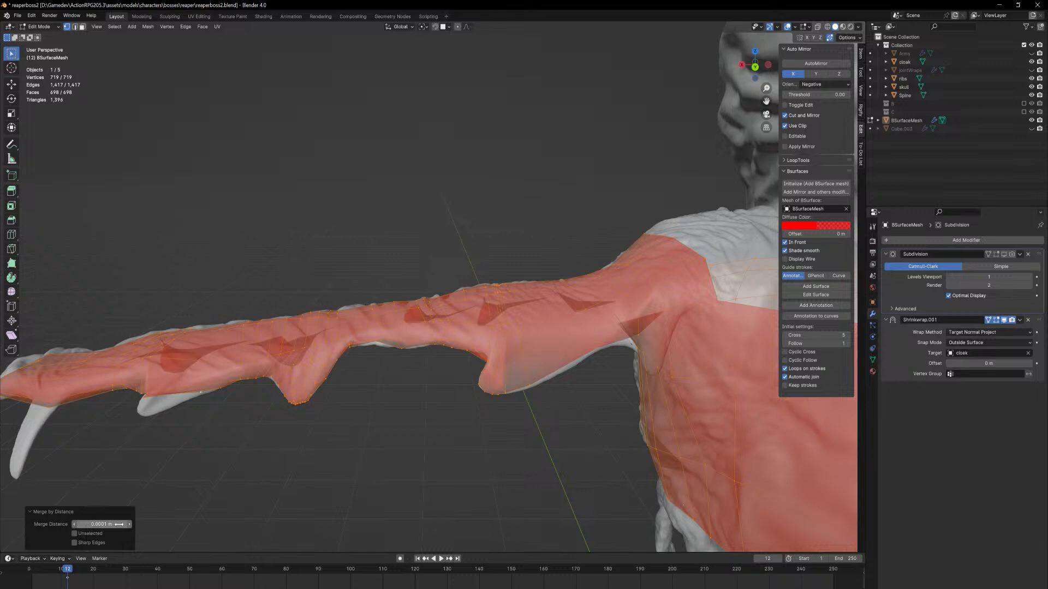
pyautogui.moveTo(118, 524); pyautogui.dragTo(131, 524)
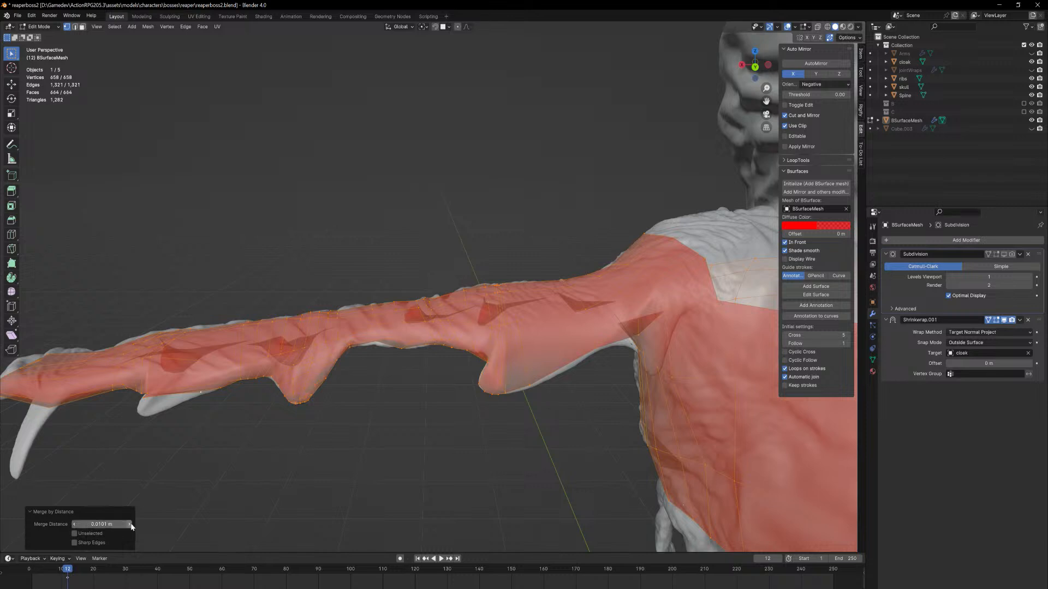
pyautogui.click(73, 524)
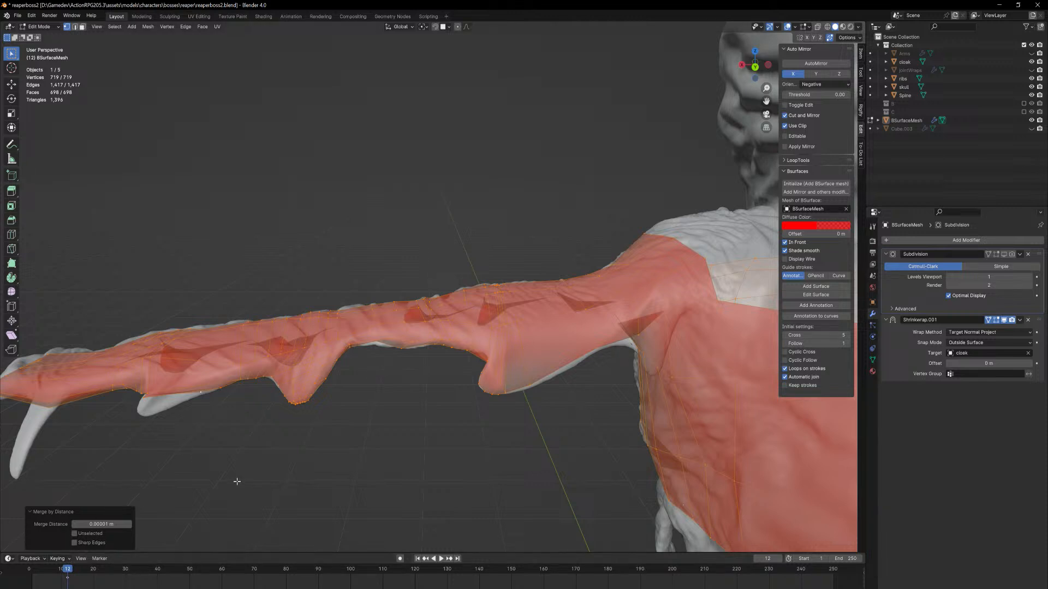
# Move the sleeve's lower-edge vertex beside the partly uncovered forearm spike back toward the spike's base to fit the sculpt
pyautogui.keyDown('shift'); pyautogui.moveTo(222, 465); pyautogui.dragTo(476, 303, button='middle'); pyautogui.keyUp('shift')
pyautogui.scroll(2, 456, 373)
pyautogui.scroll(3, 456, 374)
pyautogui.moveTo(441, 364); pyautogui.dragTo(348, 349, button='middle')
pyautogui.click(510, 343)
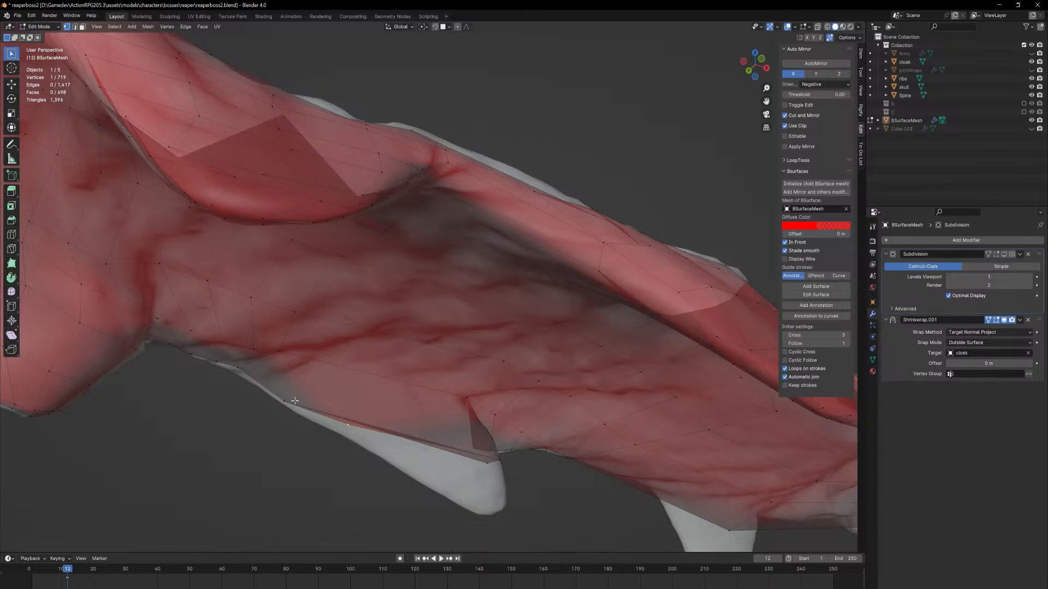
pyautogui.press('g')
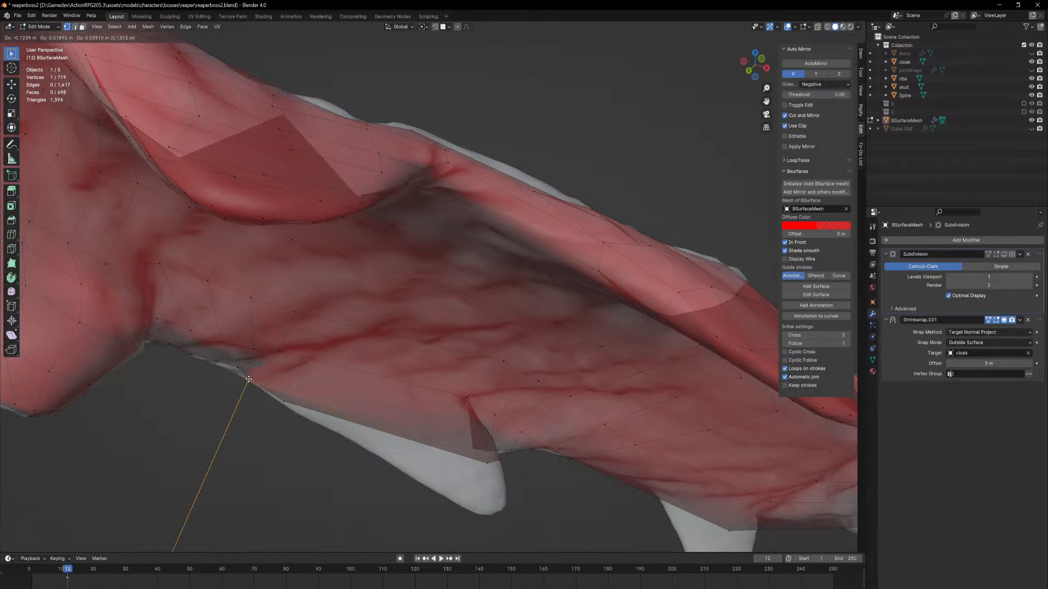
pyautogui.click(288, 393)
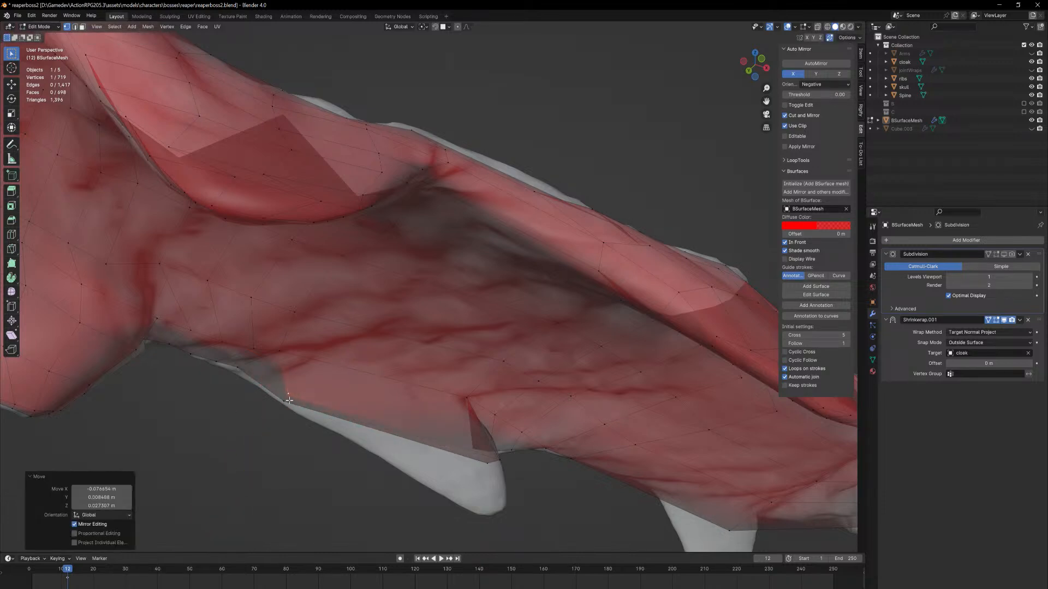
pyautogui.moveTo(327, 448); pyautogui.dragTo(380, 432, button='middle')
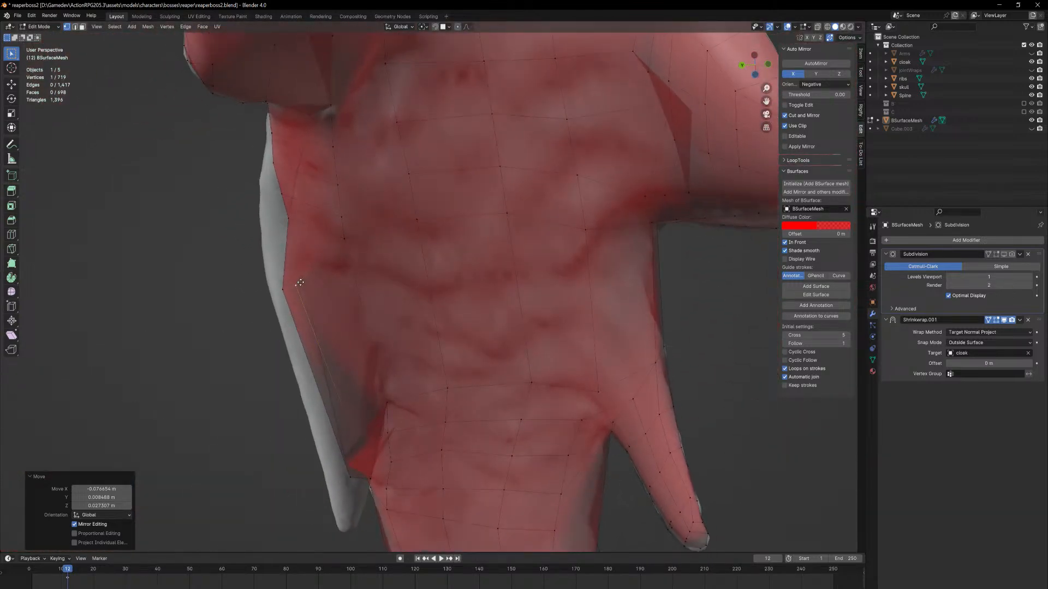
pyautogui.press('g')
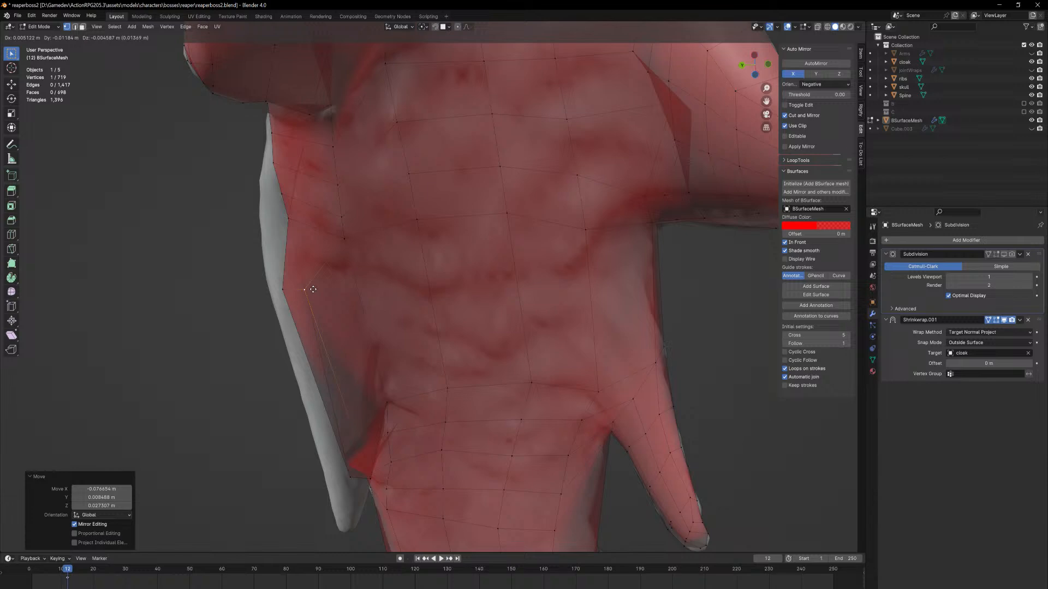
pyautogui.click(295, 289)
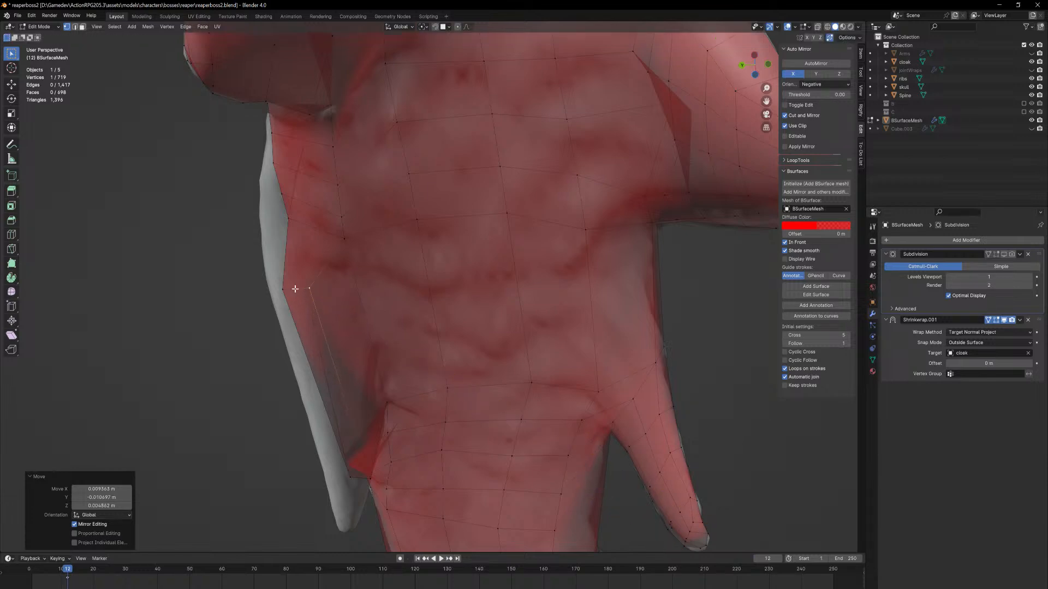
# Refine the spike-base vertex from the side so the mesh edge follows the sculpted spike's lower contour
pyautogui.moveTo(285, 290); pyautogui.dragTo(400, 485, button='middle')
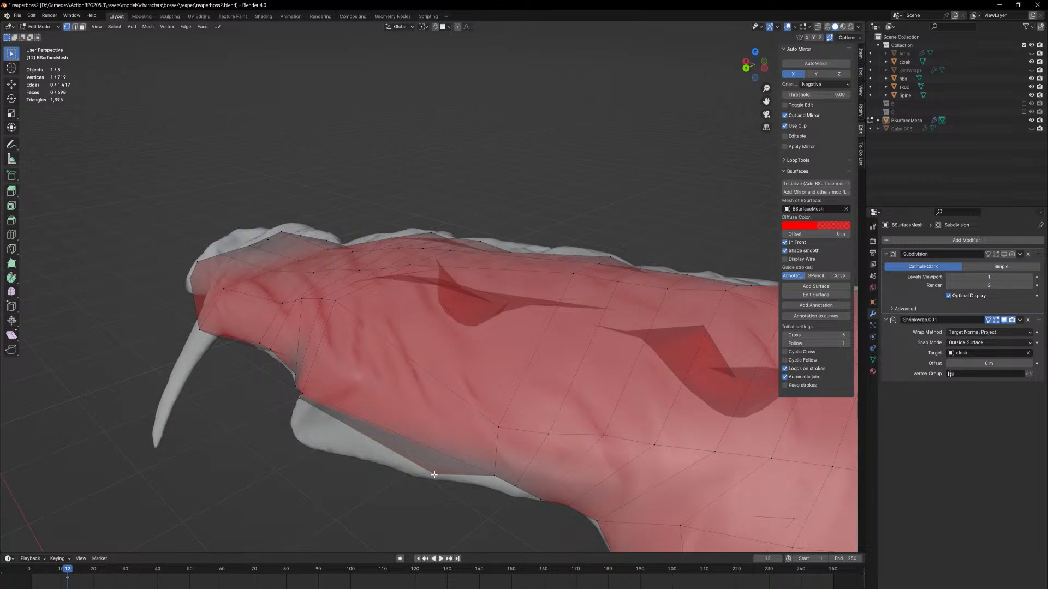
pyautogui.moveTo(431, 475); pyautogui.dragTo(434, 458, button='middle')
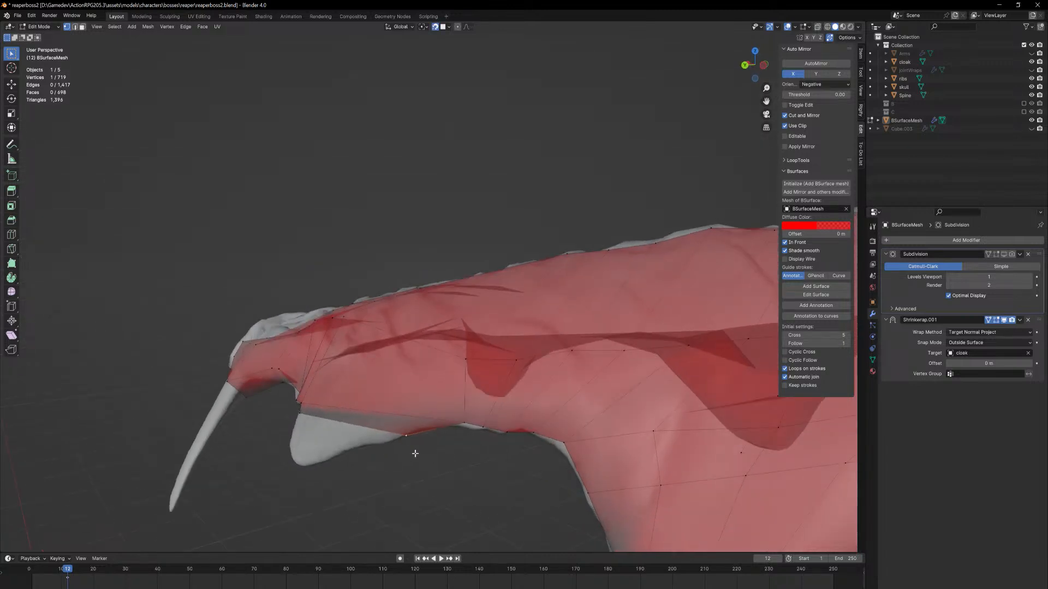
pyautogui.press('g')
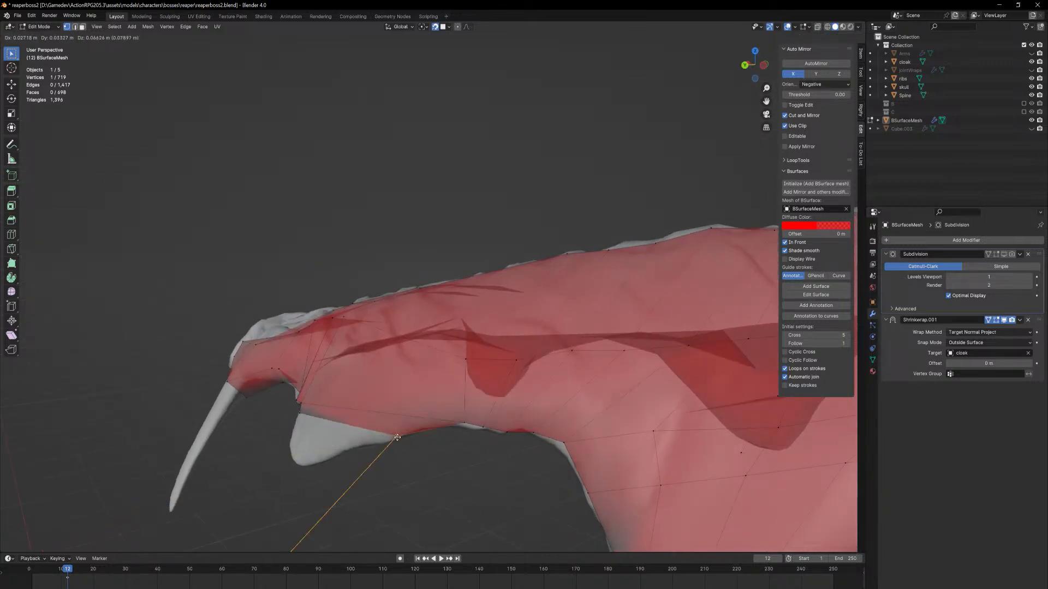
pyautogui.click(380, 439)
pyautogui.moveTo(380, 439); pyautogui.dragTo(418, 320, button='middle')
pyautogui.press('g')
pyautogui.click(356, 444)
# Check the spike's bottom face, and move its inner corner vertex onto the sculpted edge
pyautogui.press('3')
pyautogui.click(408, 267)
pyautogui.moveTo(408, 267); pyautogui.dragTo(445, 384, button='middle')
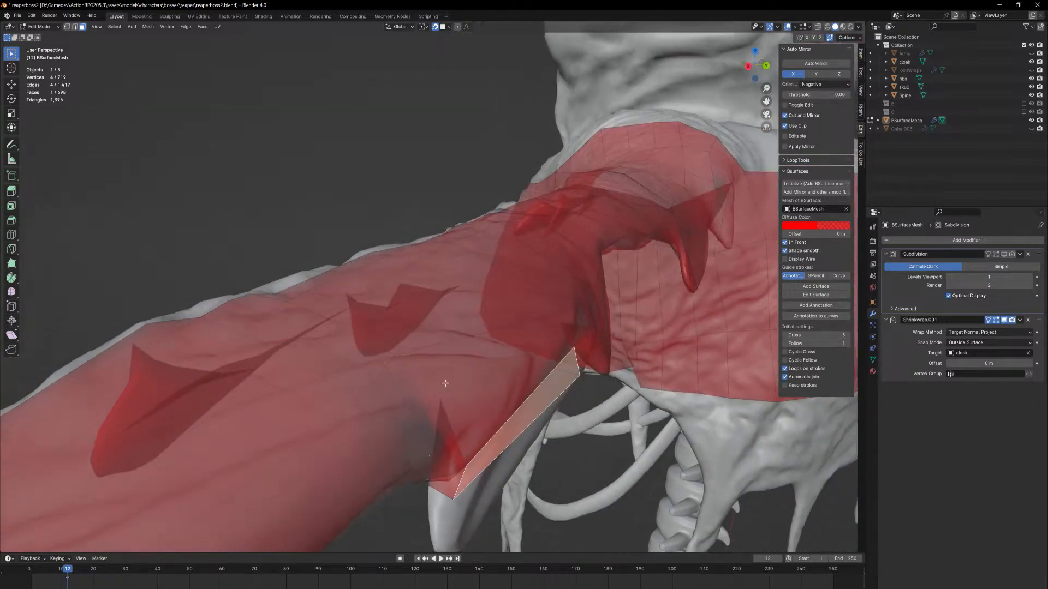
pyautogui.press('1')
pyautogui.click(575, 347)
pyautogui.press('g')
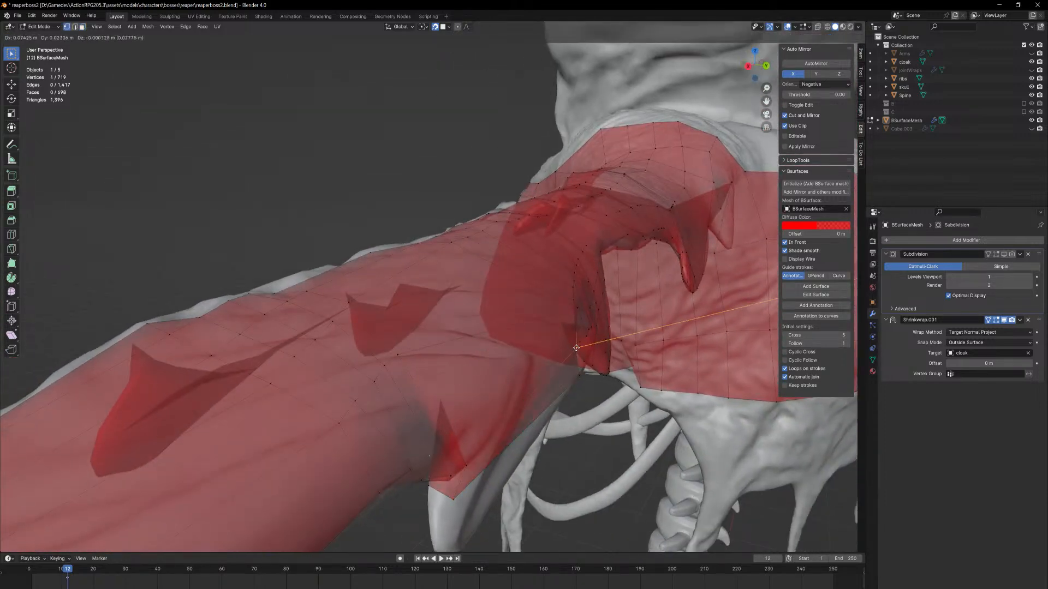
pyautogui.click(579, 361)
# Extrude the spike's bottom face toward the tip, and shift the new end face along the sculpted spike
pyautogui.moveTo(579, 361); pyautogui.dragTo(560, 363, button='middle')
pyautogui.press('3')
pyautogui.click(508, 385)
pyautogui.moveTo(508, 385); pyautogui.dragTo(513, 390, button='middle')
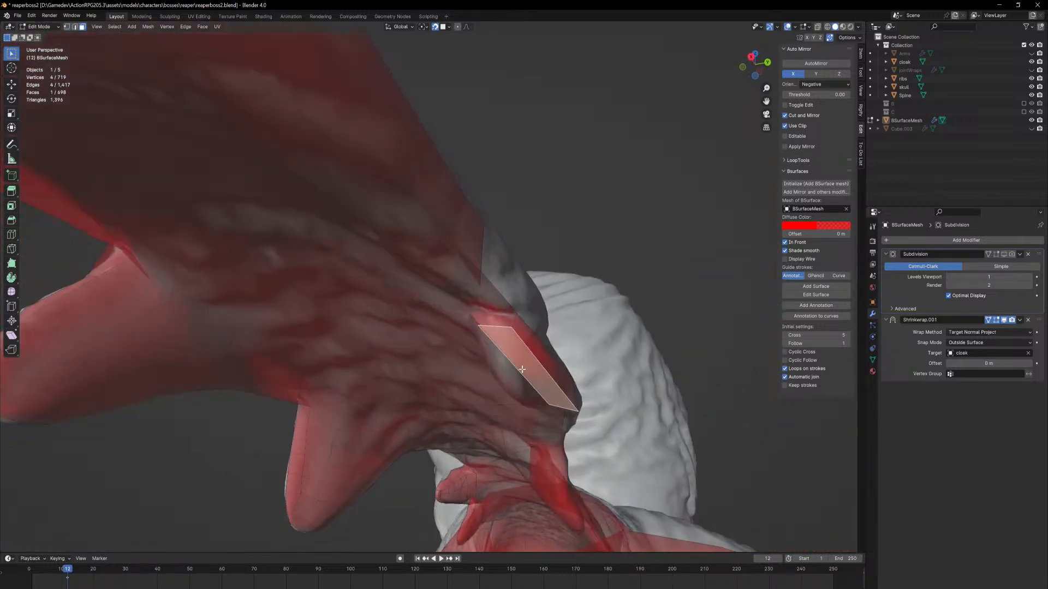
pyautogui.press('e')
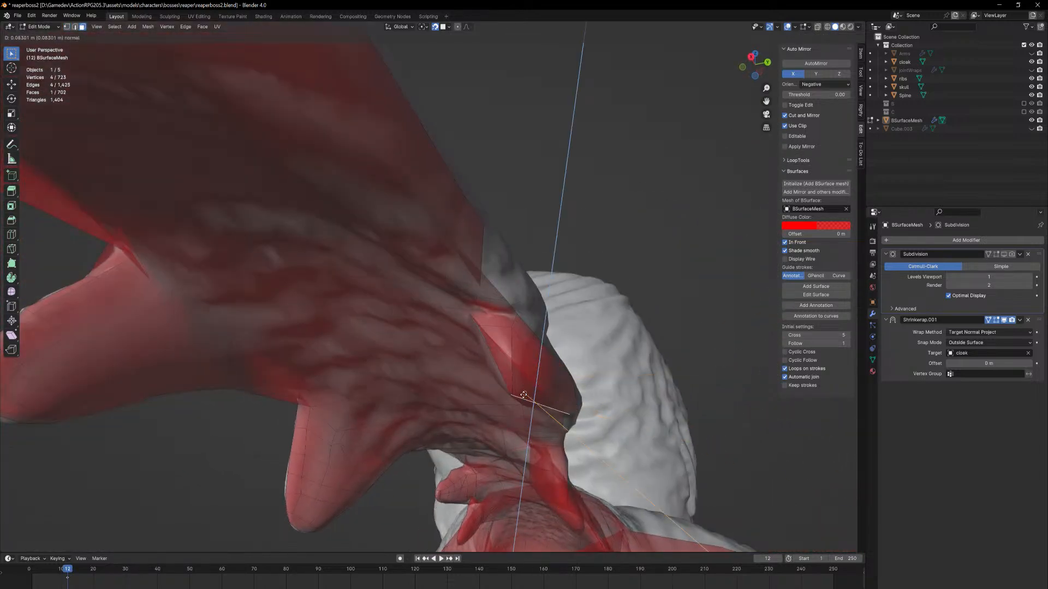
pyautogui.click(522, 395)
pyautogui.moveTo(523, 395); pyautogui.dragTo(596, 490, button='middle')
pyautogui.press('1')
pyautogui.press('g')
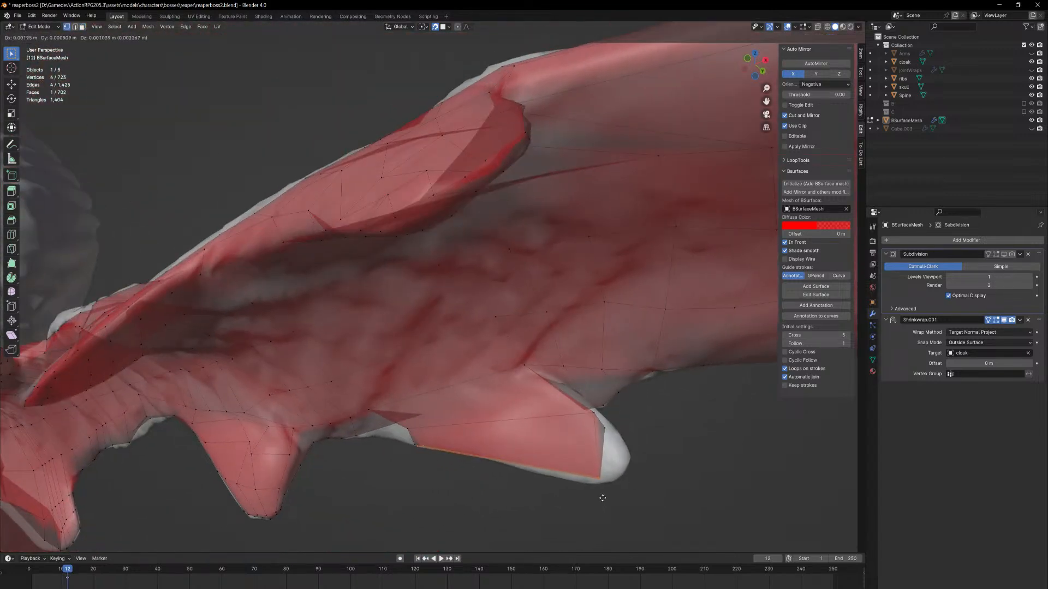
pyautogui.click(611, 501)
# Move the extrusion's lower tip vertex to fit the spike's rounded end
pyautogui.click(602, 480)
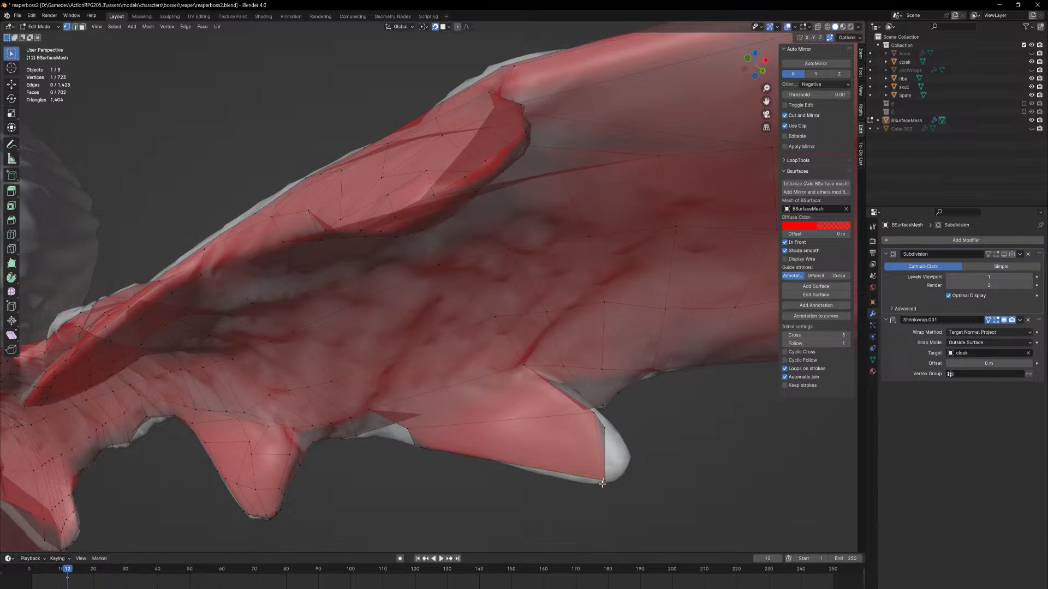
pyautogui.press('g')
pyautogui.click(593, 508)
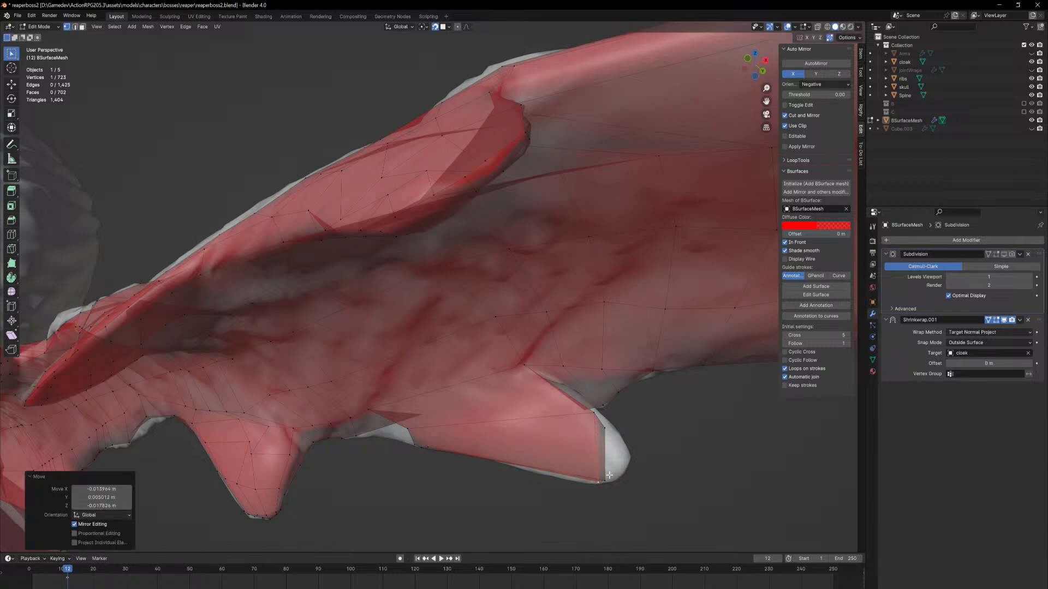
pyautogui.press('g')
pyautogui.click(610, 480)
# Move the vertex on the sleeve's lower edge beside the newly extruded spike to fit the sculpt from below
pyautogui.moveTo(609, 480); pyautogui.dragTo(563, 322, button='middle')
pyautogui.click(570, 403)
pyautogui.press('g')
pyautogui.click(549, 398)
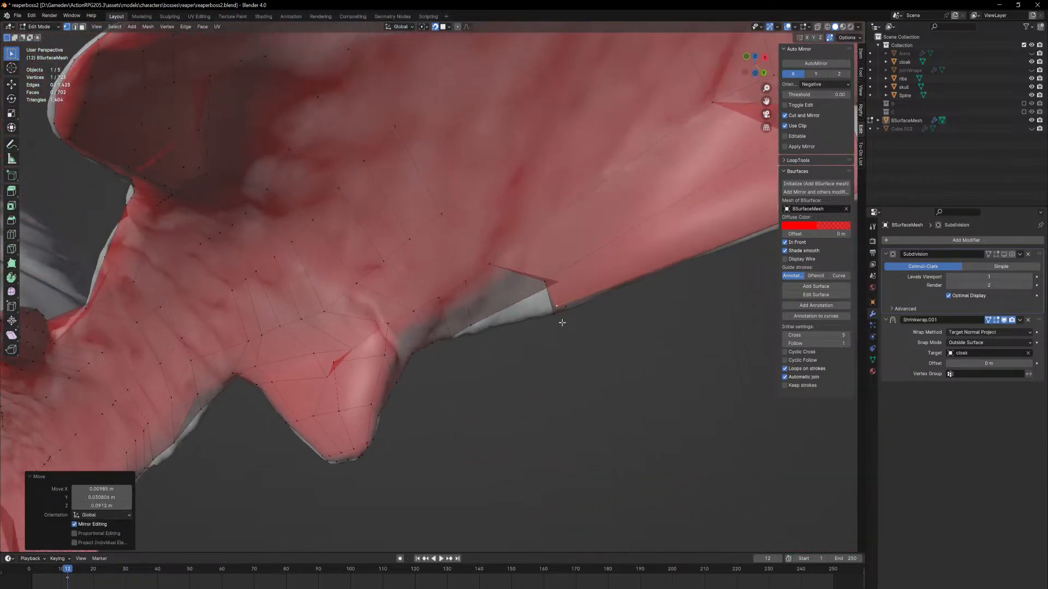
pyautogui.click(566, 308)
pyautogui.press('g')
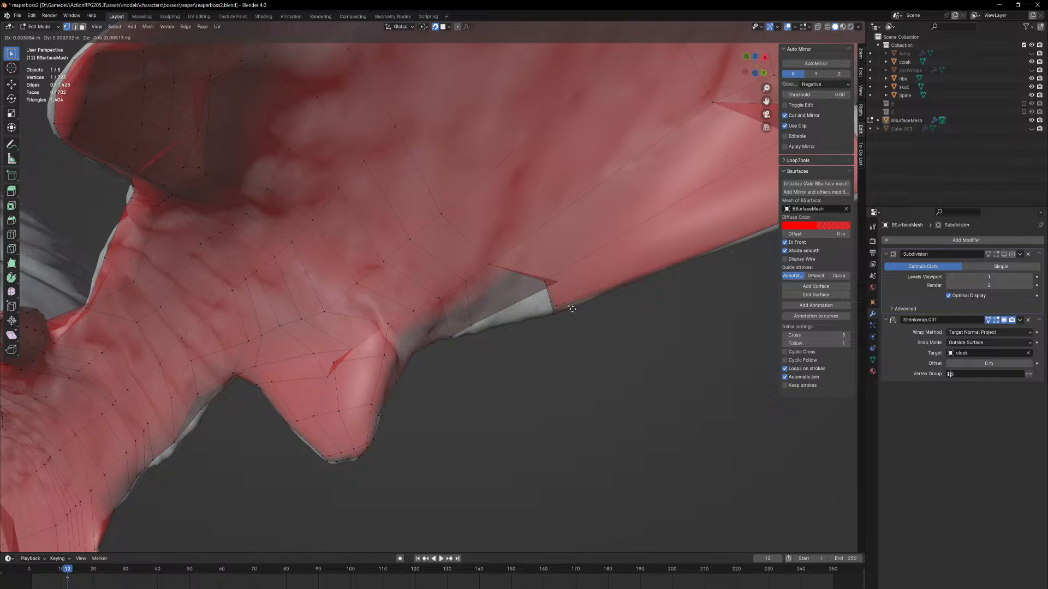
pyautogui.click(572, 309)
# Extend the mesh along the sleeve's lower edge toward the neighbouring spike to cover the exposed strip of sculpt
pyautogui.moveTo(572, 309); pyautogui.dragTo(369, 381, button='middle')
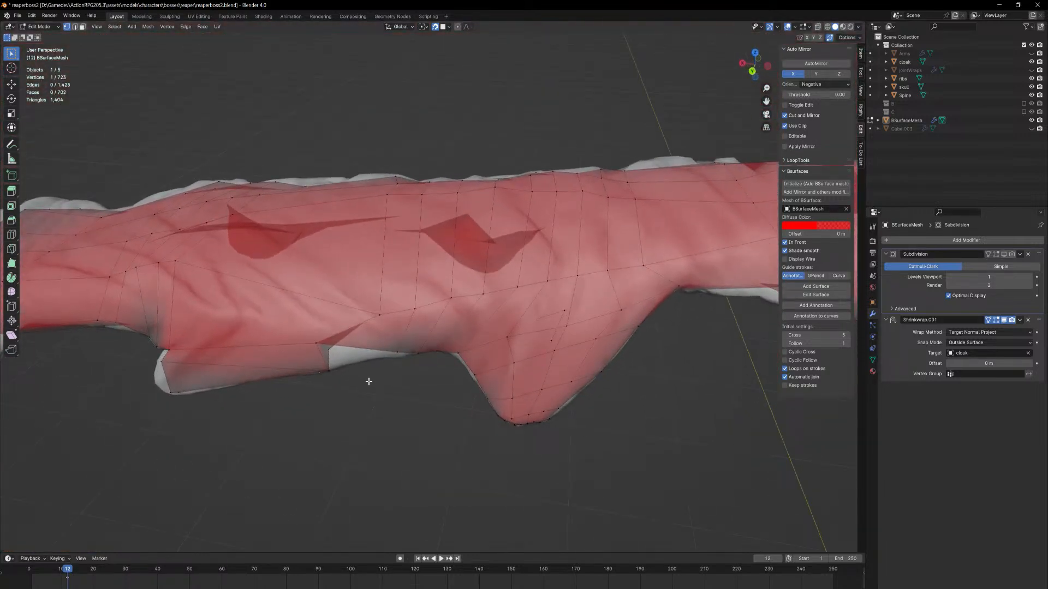
pyautogui.click(314, 342)
pyautogui.press('g')
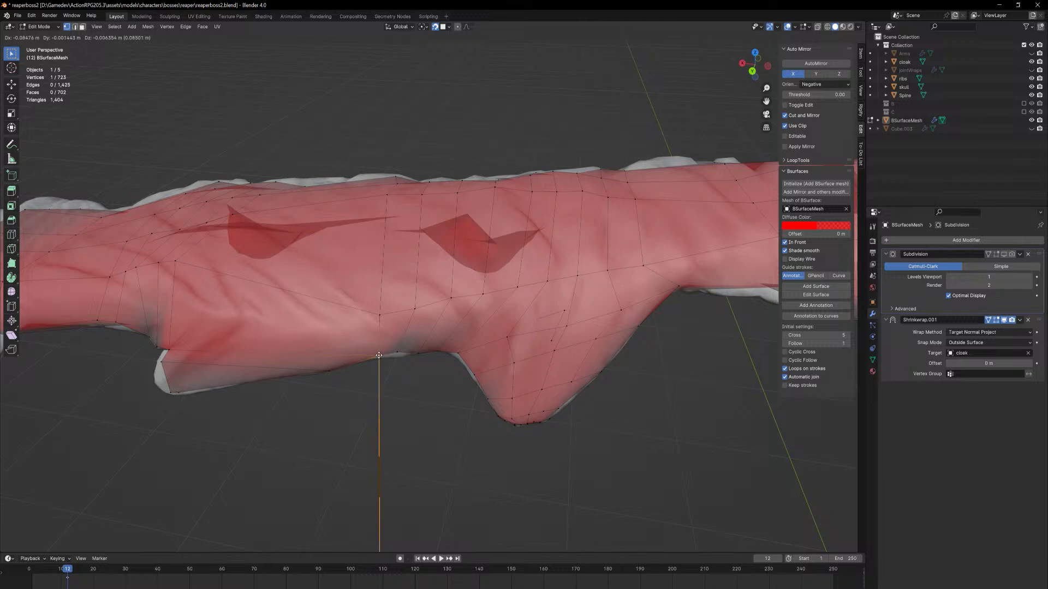
pyautogui.click(379, 355)
# Add six evenly spaced loop cuts across the long face ring between the two sleeve spikes
pyautogui.moveTo(417, 381); pyautogui.dragTo(440, 360, button='middle')
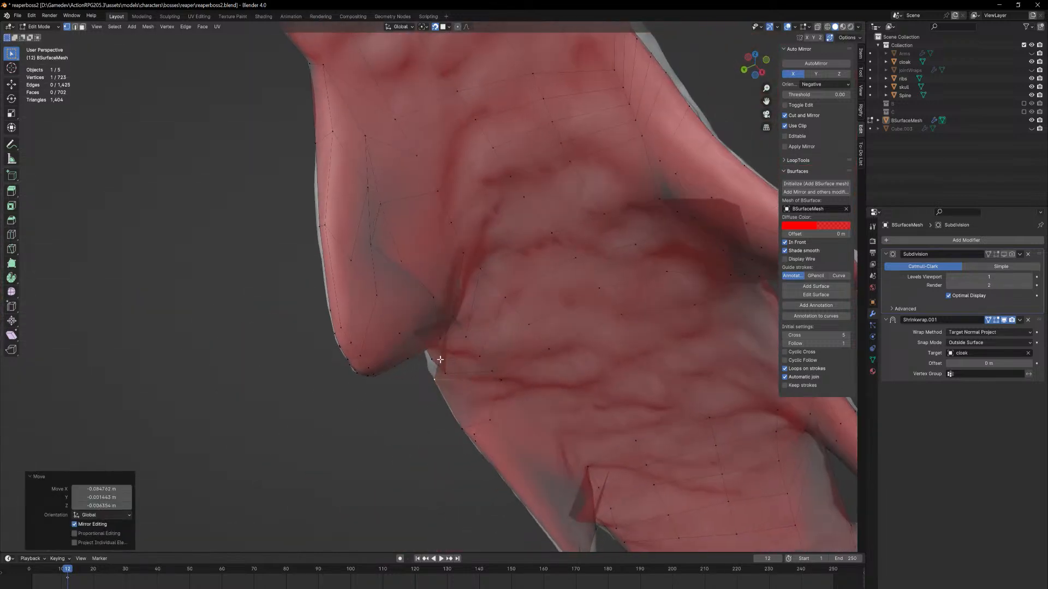
pyautogui.press('2')
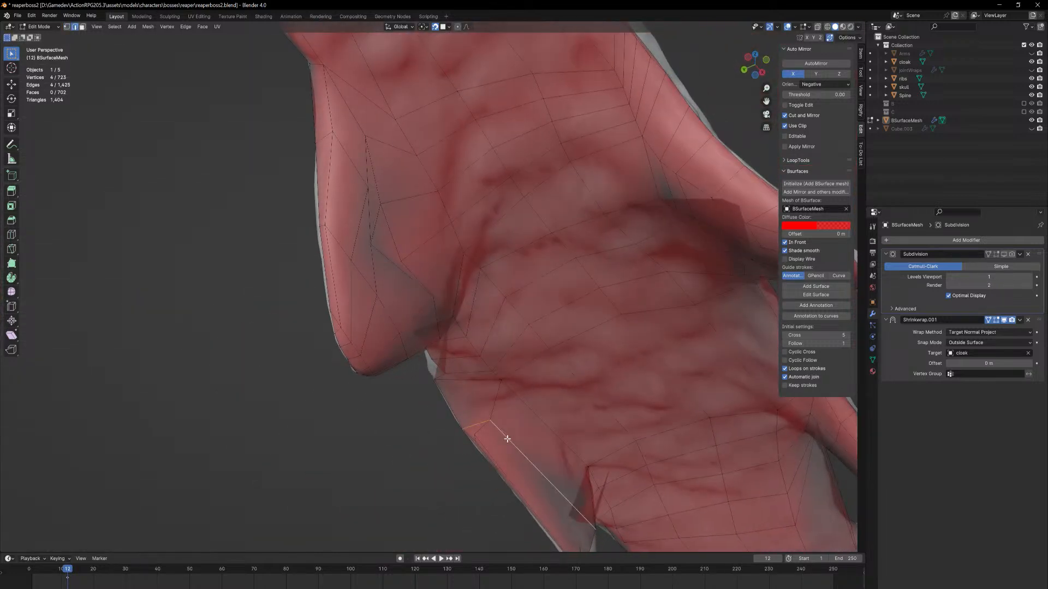
pyautogui.press('3')
pyautogui.keyDown('alt'); pyautogui.click(508, 439); pyautogui.keyUp('alt')
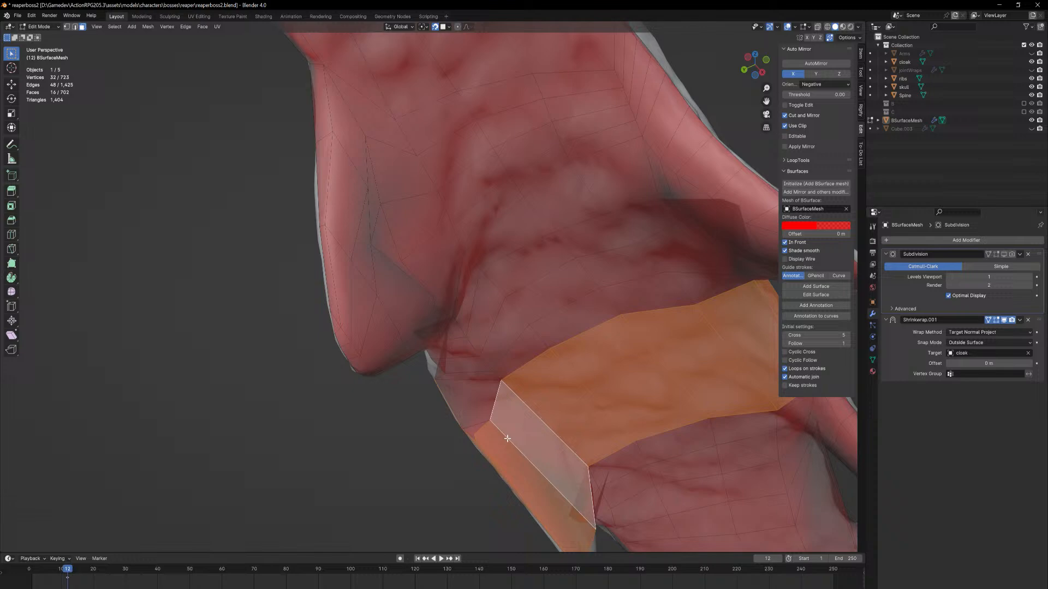
pyautogui.keyDown('alt'); pyautogui.click(482, 423); pyautogui.keyUp('alt')
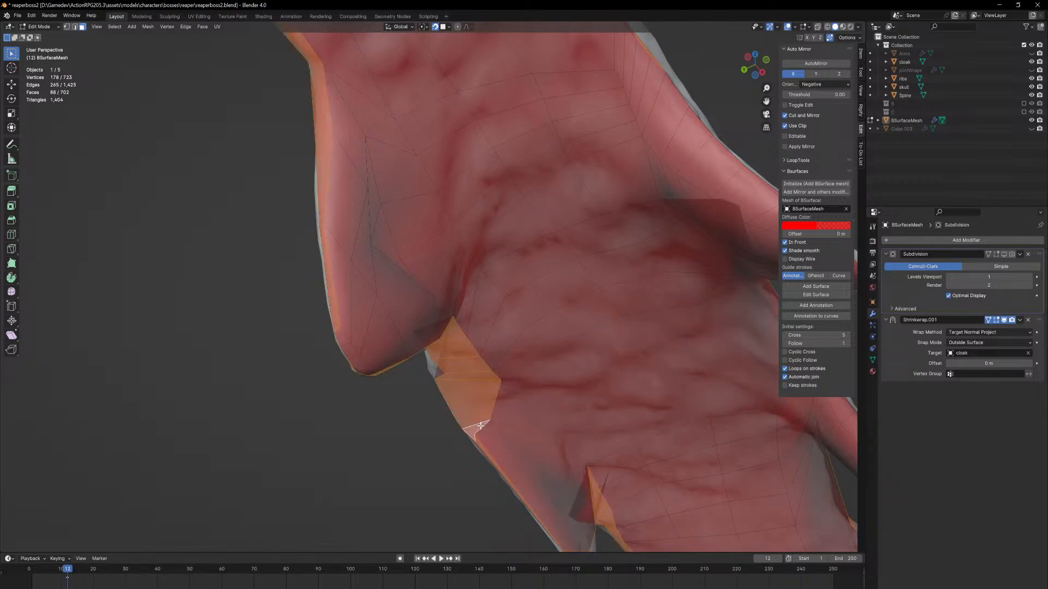
pyautogui.keyDown('alt'); pyautogui.click(494, 426); pyautogui.keyUp('alt')
pyautogui.moveTo(396, 403); pyautogui.dragTo(518, 467, button='middle')
pyautogui.keyDown('shift'); pyautogui.moveTo(185, 445); pyautogui.dragTo(343, 405, button='middle'); pyautogui.keyUp('shift')
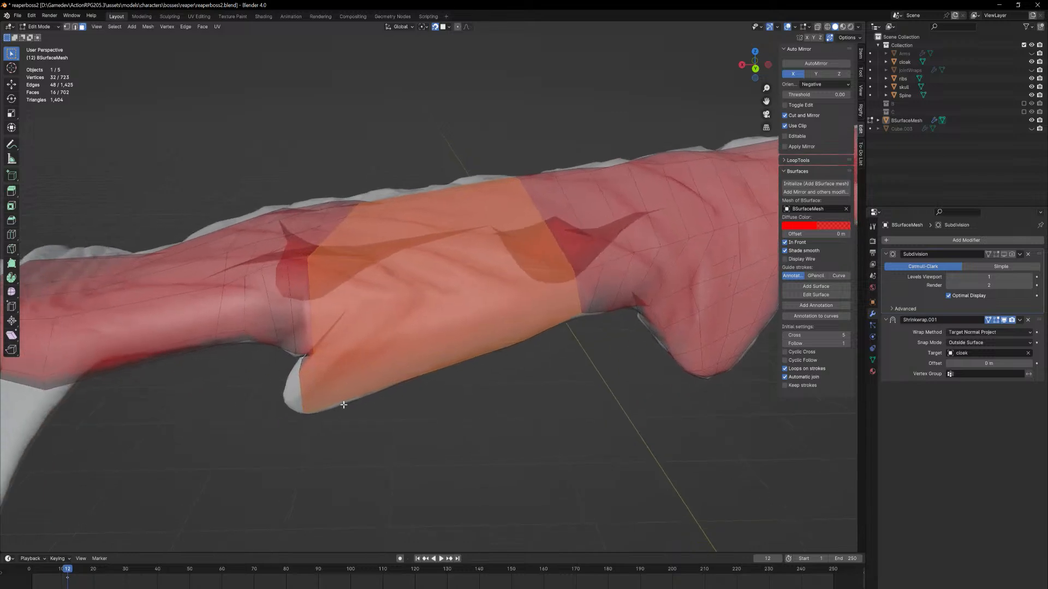
pyautogui.hotkey('ctrl', 'r')
pyautogui.scroll(5, 402, 352)
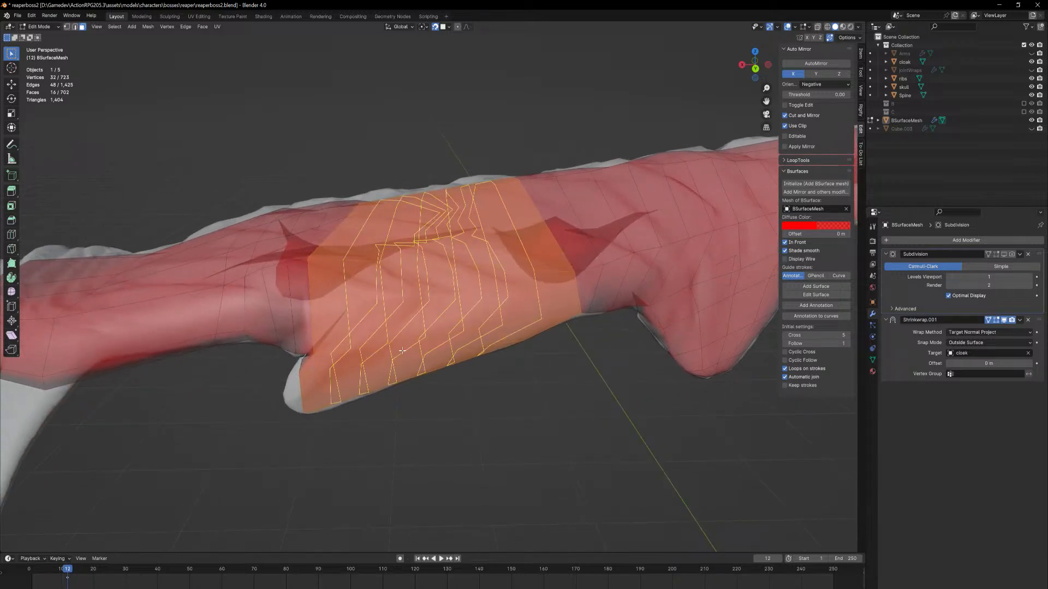
pyautogui.click(402, 352)
pyautogui.rightClick(402, 351)
pyautogui.press('Tab')
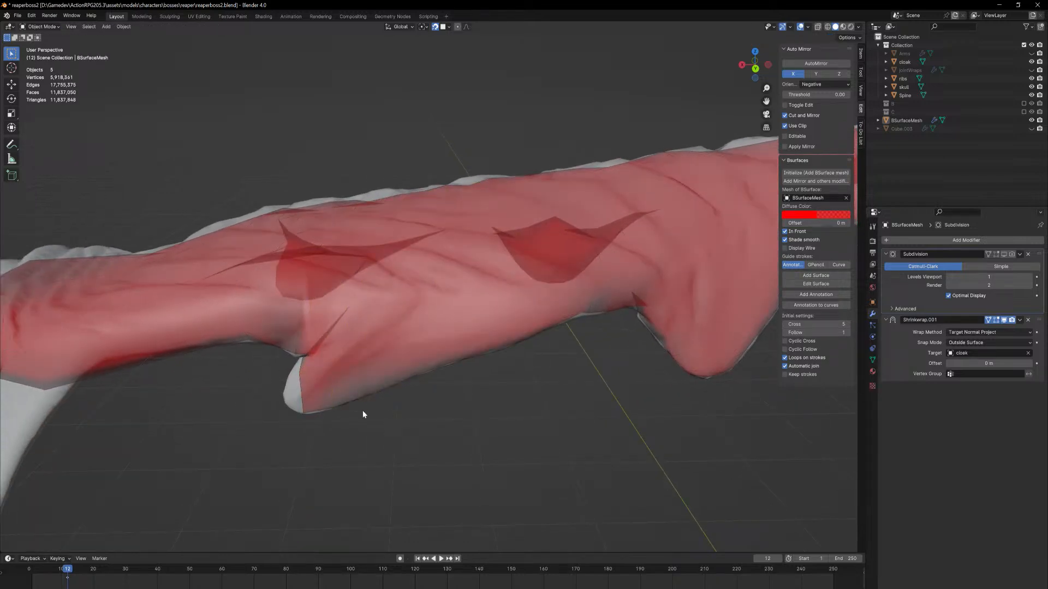
# Extrude the spike's end face, and move the new upper vertex down onto the sculpted rounded tip
pyautogui.moveTo(362, 415); pyautogui.dragTo(443, 384, button='middle')
pyautogui.press('Tab')
pyautogui.click(338, 408)
pyautogui.keyDown('shift'); pyautogui.click(481, 353); pyautogui.keyUp('shift')
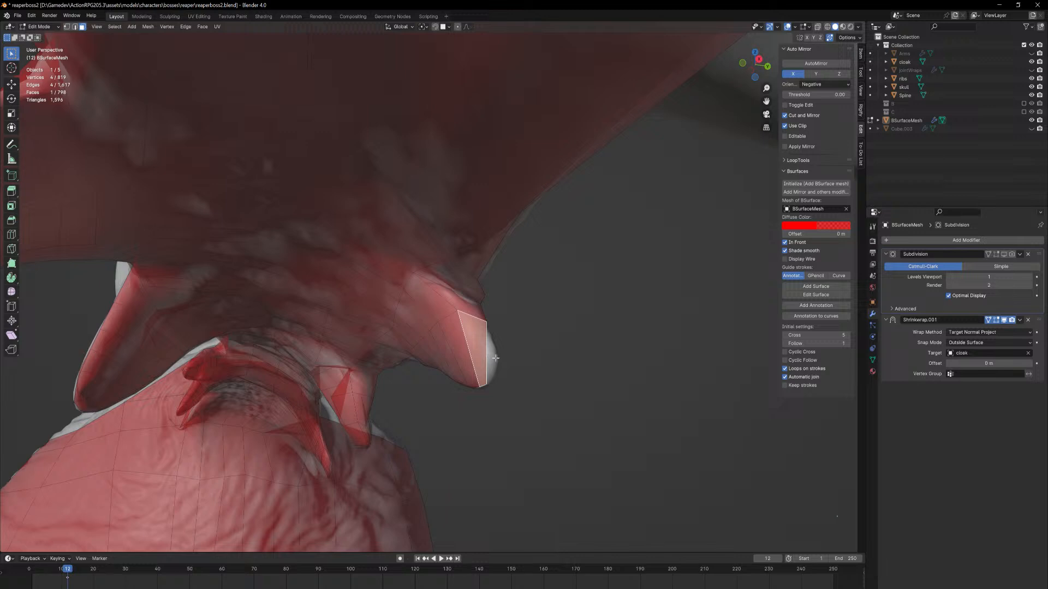
pyautogui.moveTo(494, 358); pyautogui.dragTo(578, 391, button='middle')
pyautogui.press('e')
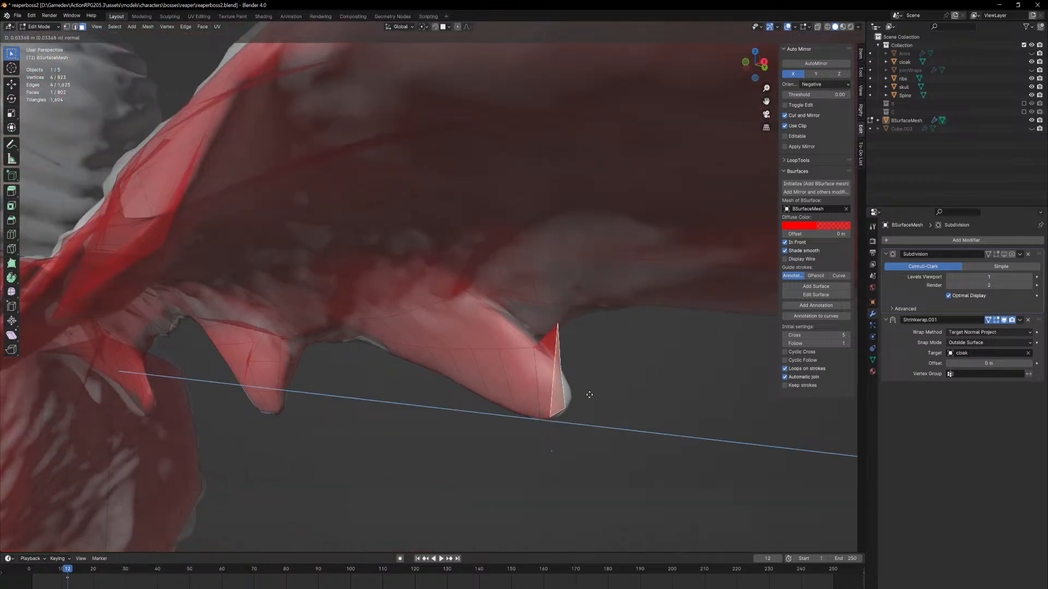
pyautogui.click(573, 328)
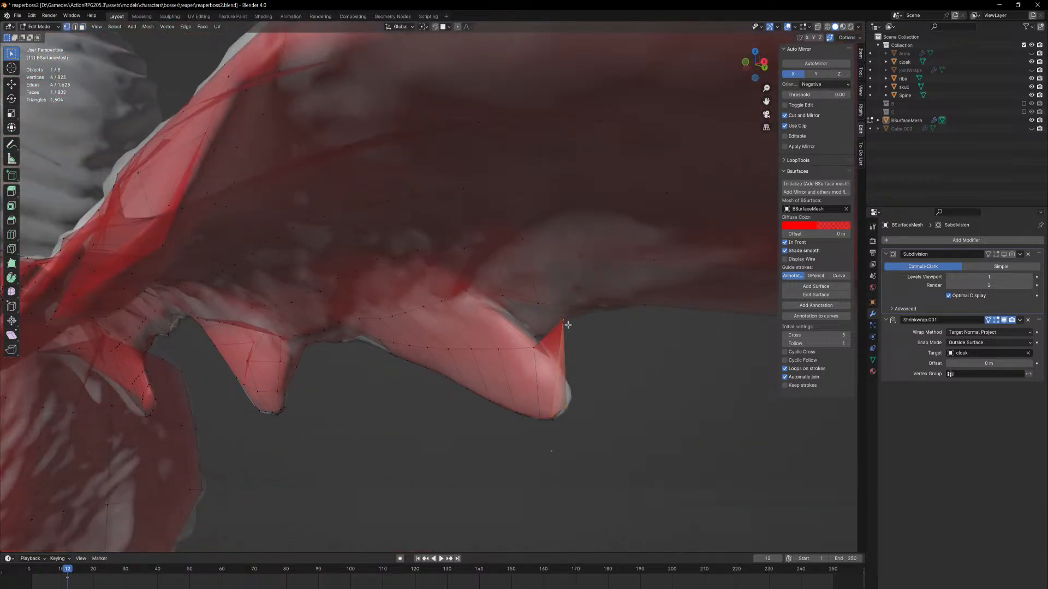
pyautogui.press('g')
pyautogui.click(581, 350)
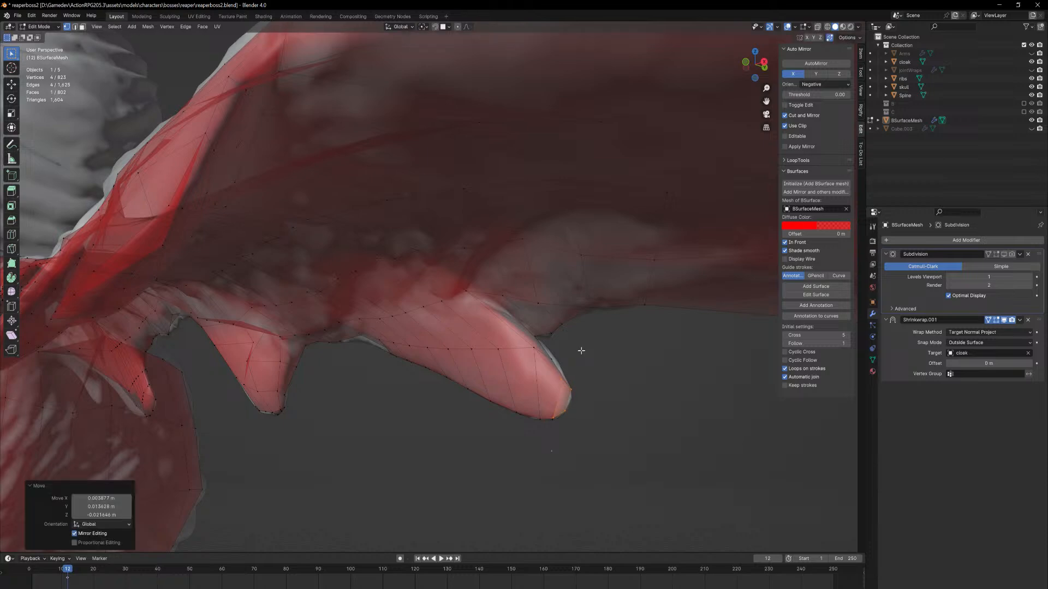
# Hide the cloak sculpt and make the retopology mesh's colour fully opaque to examine the sleeve and its spikes
pyautogui.press('Tab')
pyautogui.moveTo(628, 392); pyautogui.dragTo(513, 362, button='middle')
pyautogui.scroll(-3, 513, 362)
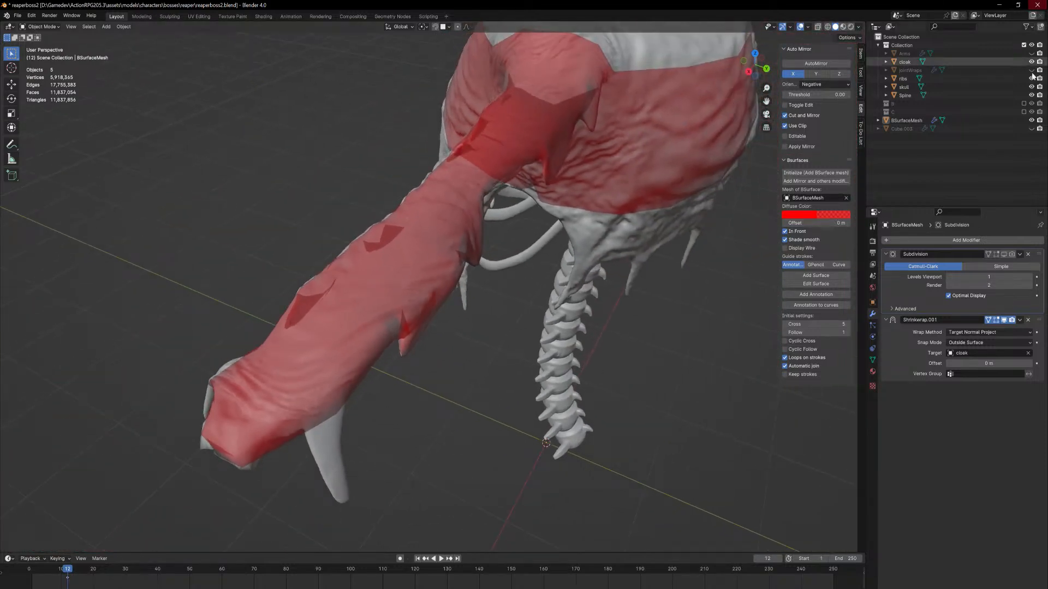
pyautogui.click(1031, 62)
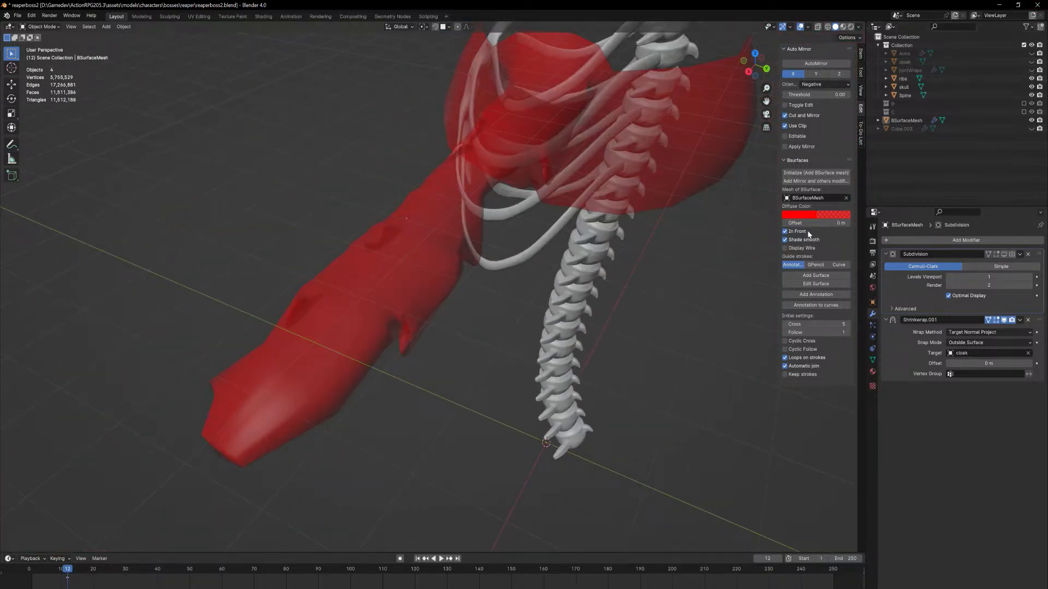
pyautogui.click(829, 215)
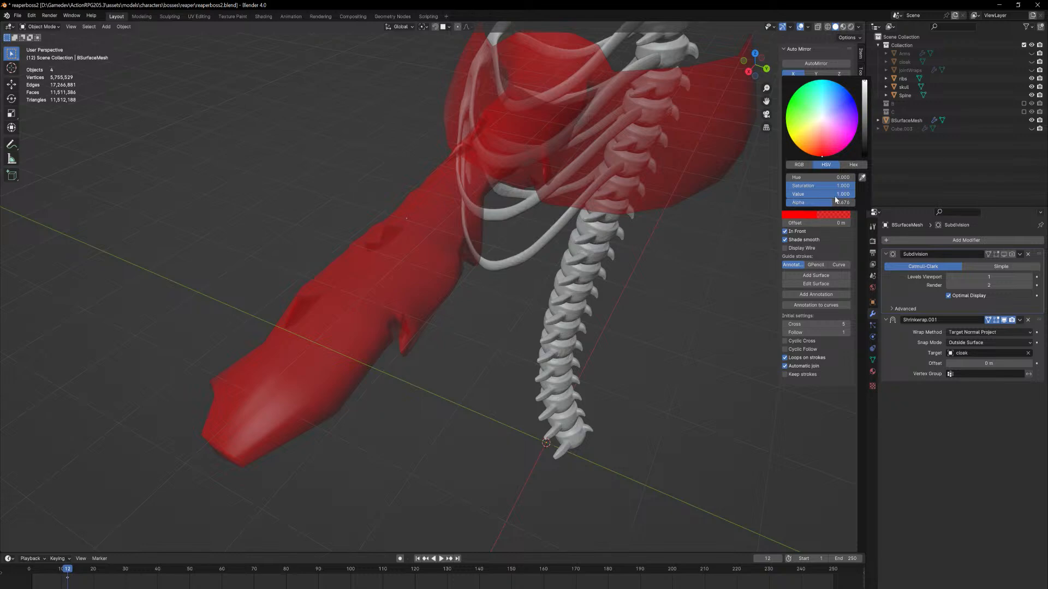
pyautogui.moveTo(818, 203); pyautogui.dragTo(845, 202)
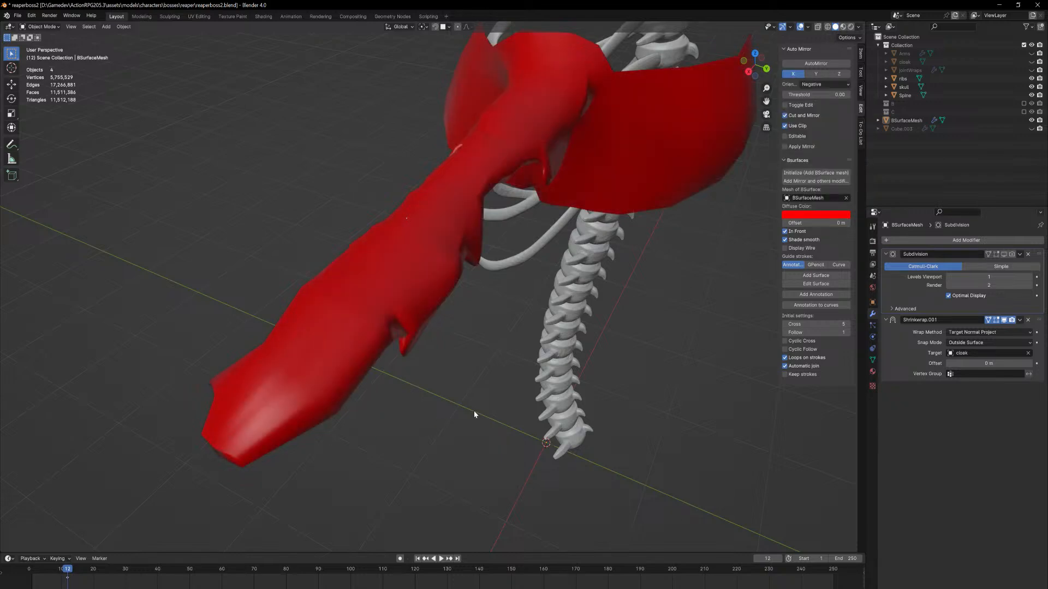
pyautogui.moveTo(475, 415); pyautogui.dragTo(465, 290, button='middle')
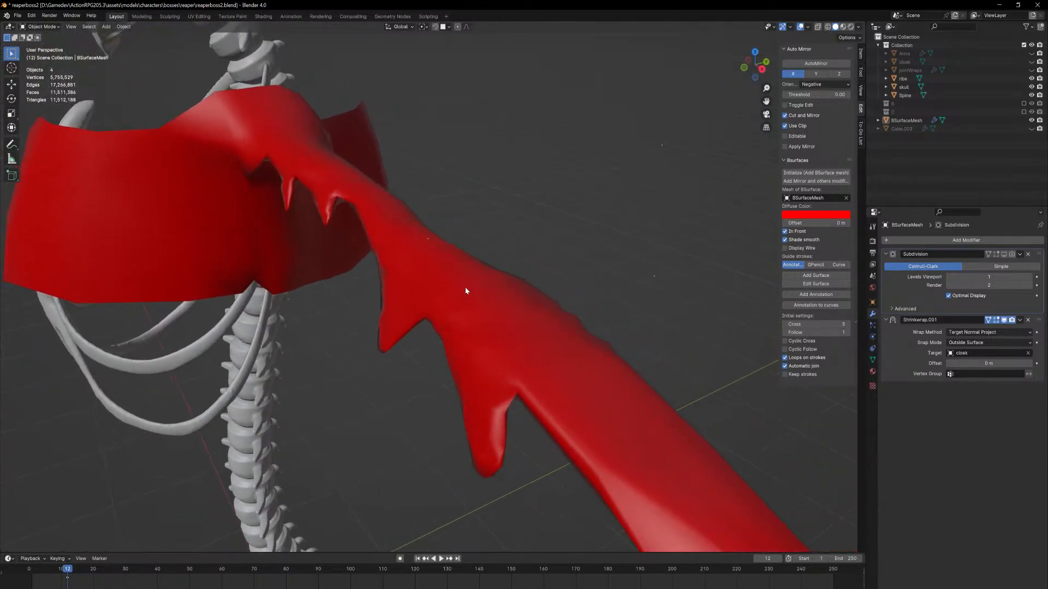
pyautogui.scroll(-2, 465, 290)
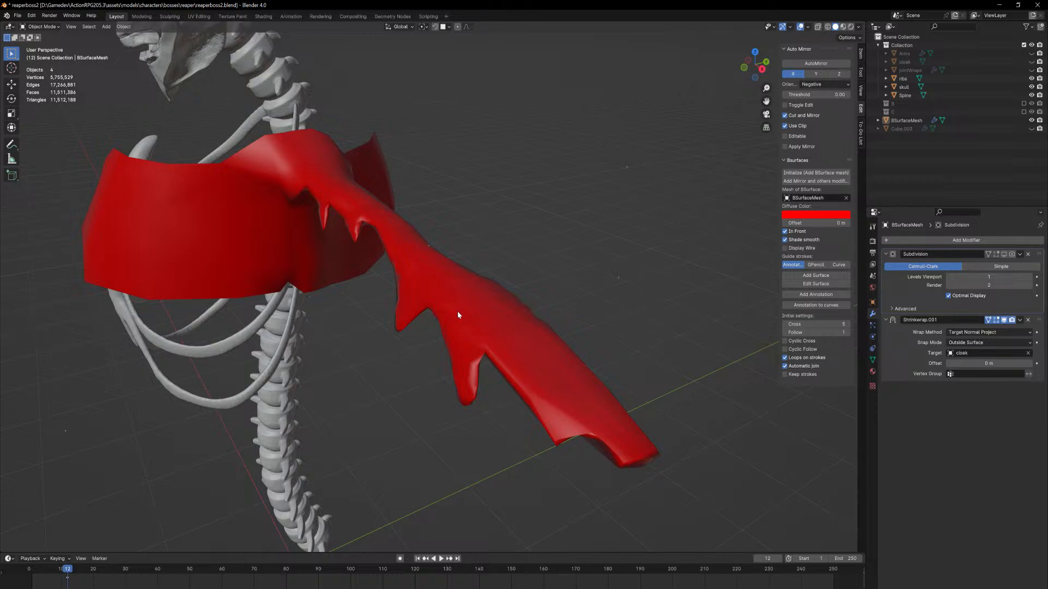
pyautogui.moveTo(496, 328); pyautogui.dragTo(370, 297, button='middle')
pyautogui.click(373, 323)
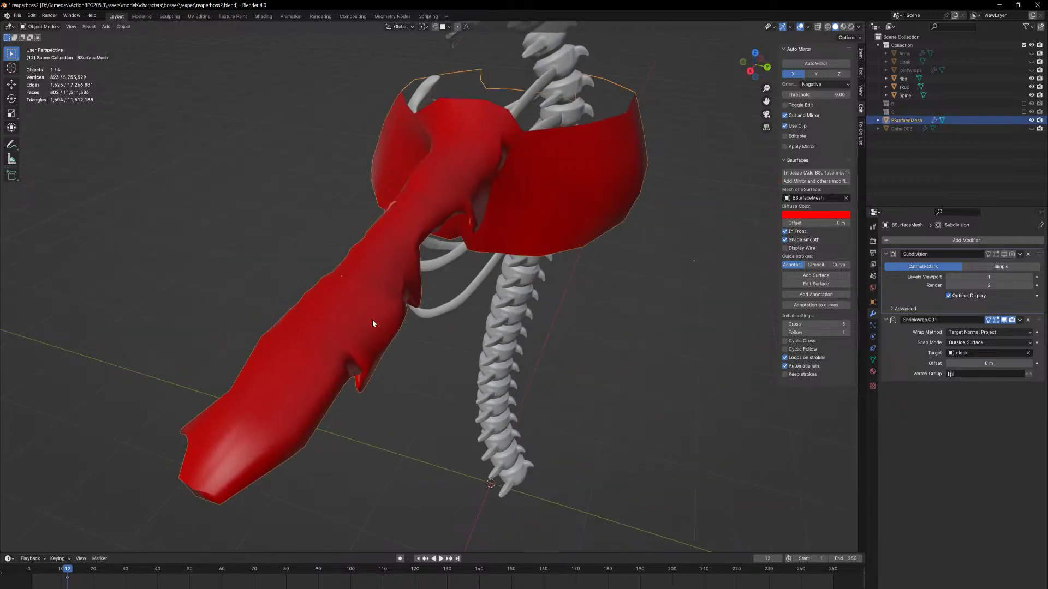
# Show the cloak sculpt again, and lower the retopology mesh colour's alpha so it is semi-transparent
pyautogui.click(1031, 61)
pyautogui.scroll(4, 533, 236)
pyautogui.moveTo(533, 236); pyautogui.dragTo(611, 226, button='middle')
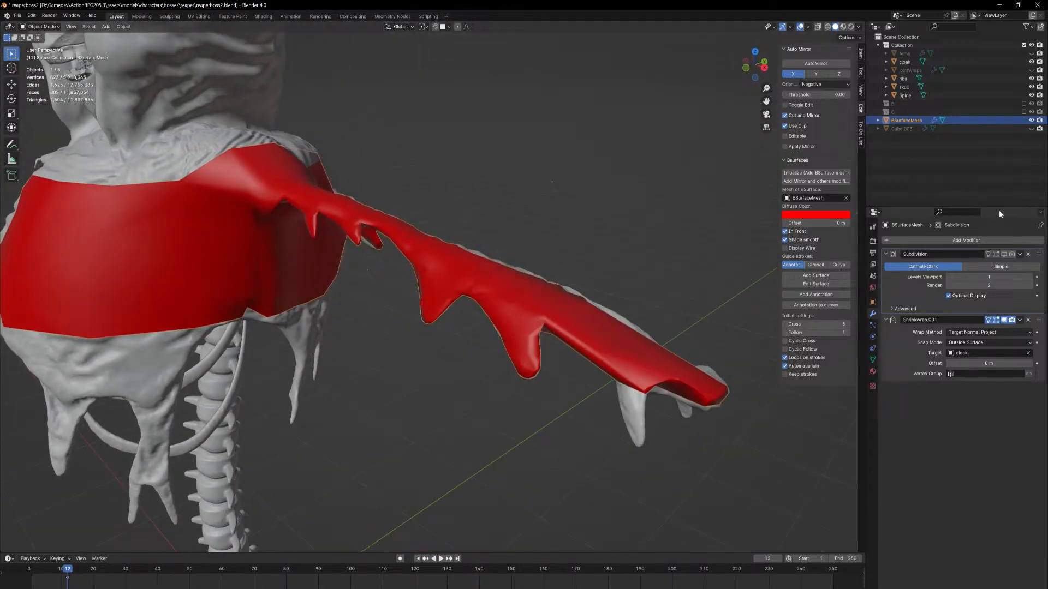
pyautogui.click(833, 214)
pyautogui.click(842, 214)
pyautogui.moveTo(846, 205); pyautogui.dragTo(830, 205)
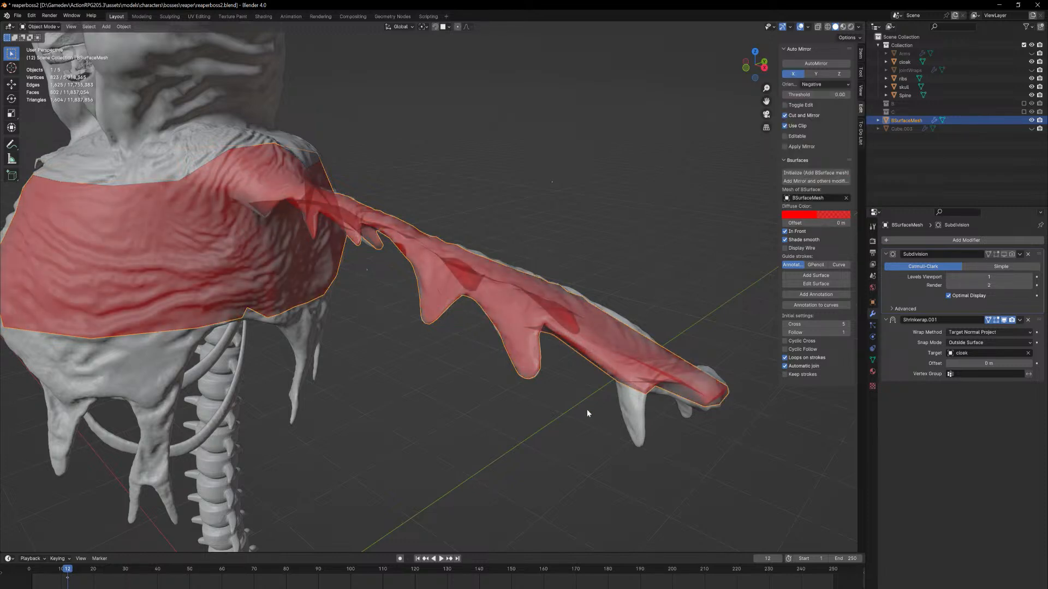
# Resume editing the mesh, and move the sleeve's lower-edge vertex to the inner corner of the last long spike's base
pyautogui.moveTo(587, 409); pyautogui.dragTo(498, 373, button='middle')
pyautogui.press('Tab')
pyautogui.scroll(4, 496, 306)
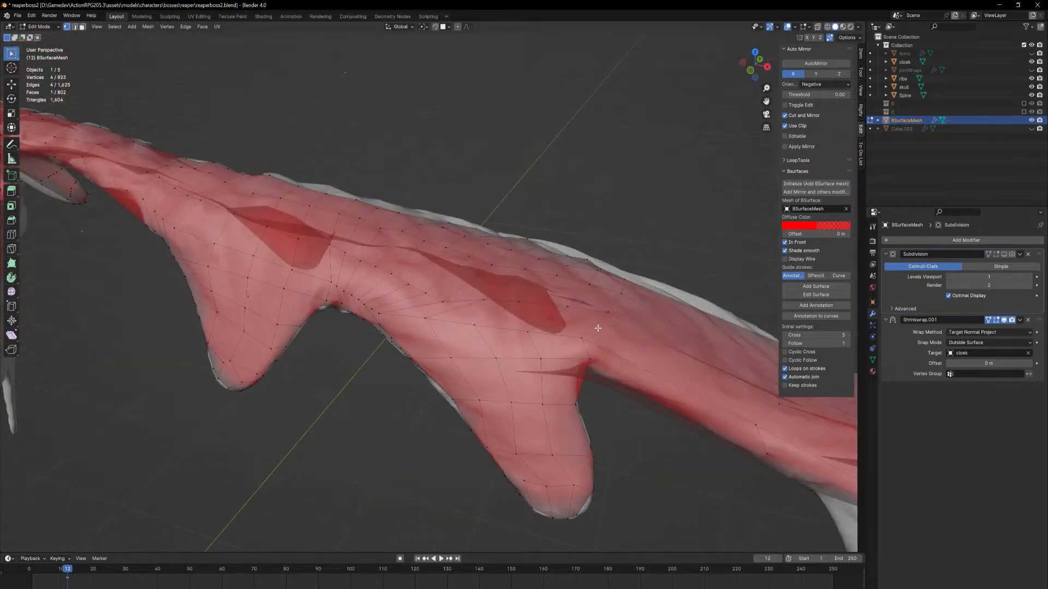
pyautogui.scroll(-5, 598, 328)
pyautogui.moveTo(657, 262); pyautogui.dragTo(510, 433)
pyautogui.press('KP_Decimal')
pyautogui.keyDown('ctrl'); pyautogui.moveTo(523, 347); pyautogui.dragTo(385, 266, button='middle'); pyautogui.keyUp('ctrl')
pyautogui.click(477, 266)
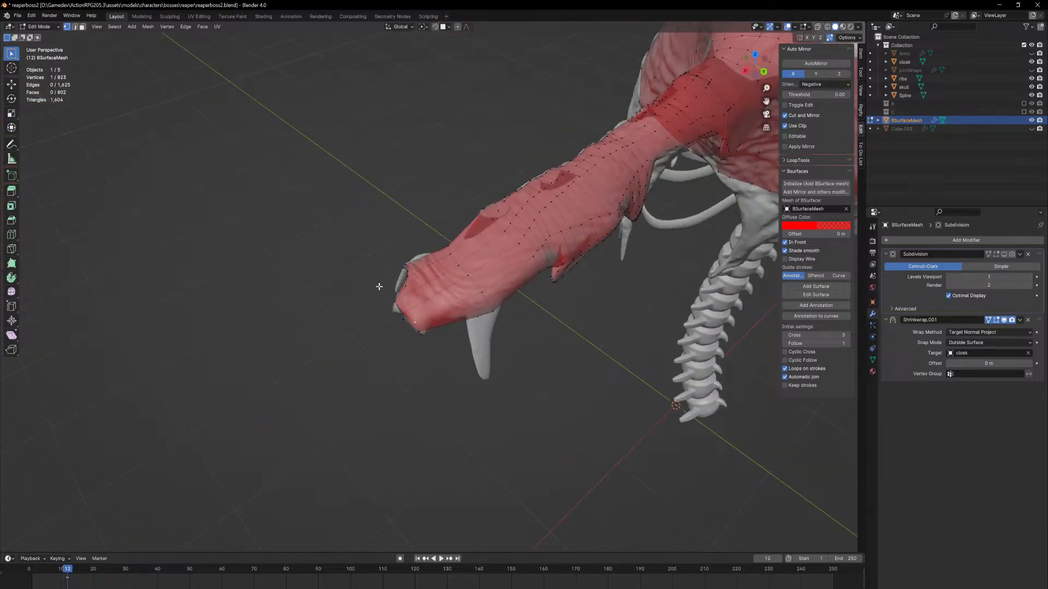
pyautogui.moveTo(597, 295); pyautogui.dragTo(560, 274, button='middle')
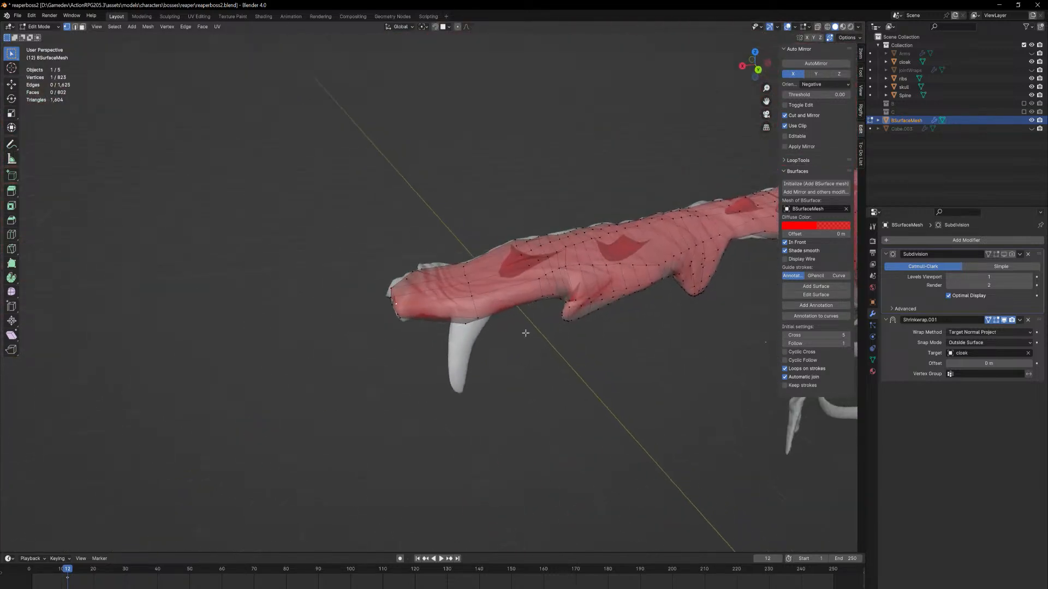
pyautogui.scroll(5, 522, 322)
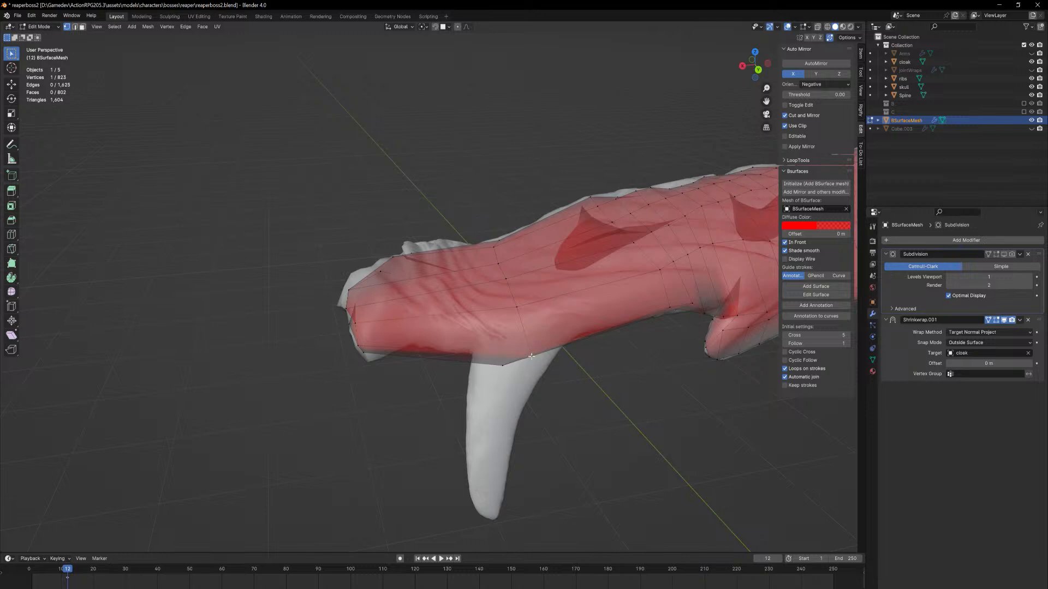
pyautogui.press('g')
pyautogui.click(566, 345)
# Refine the inner spike-base vertex from other angles so it sits on the sculpted edge
pyautogui.moveTo(566, 346); pyautogui.dragTo(371, 310, button='middle')
pyautogui.press('g')
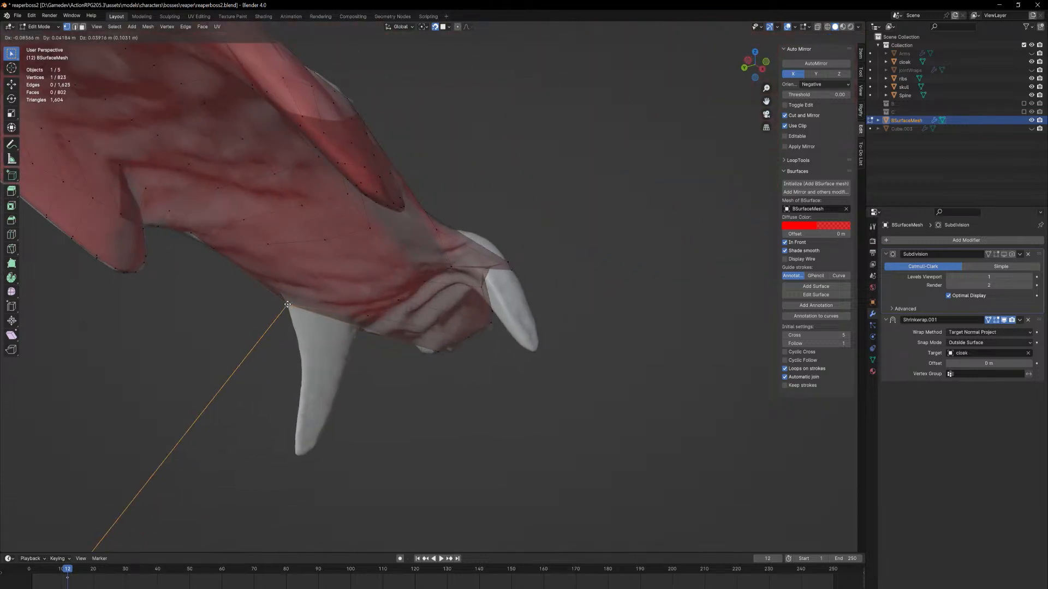
pyautogui.click(291, 300)
pyautogui.moveTo(291, 300); pyautogui.dragTo(483, 360, button='middle')
pyautogui.press('g')
pyautogui.click(541, 287)
# Add one loop cut around the sleeve's end section, and move its lower vertex to the outer corner of the spike's base
pyautogui.hotkey('ctrl', 'r')
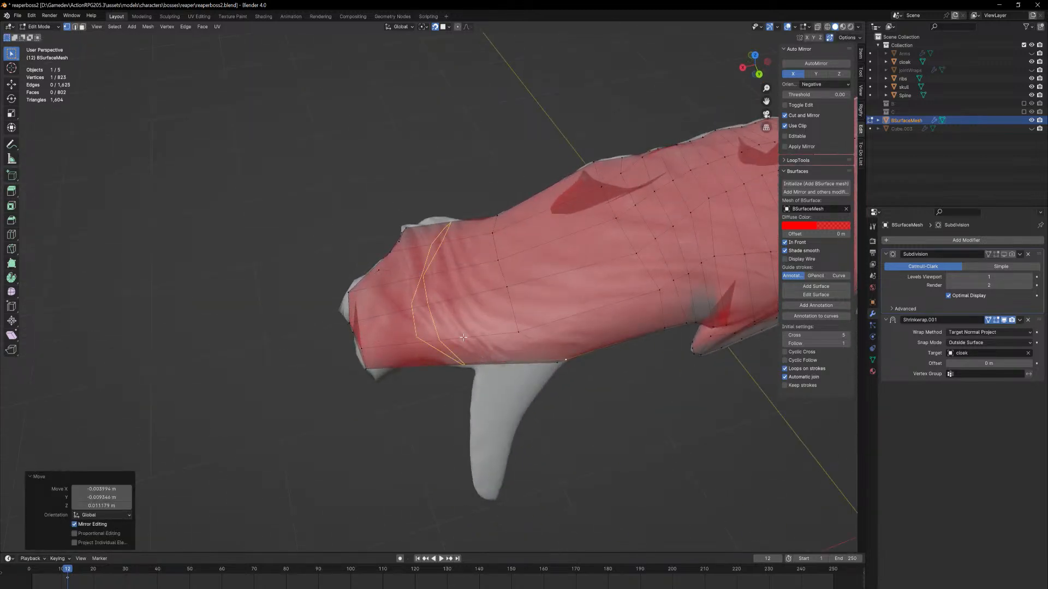
pyautogui.click(465, 337)
pyautogui.rightClick(461, 339)
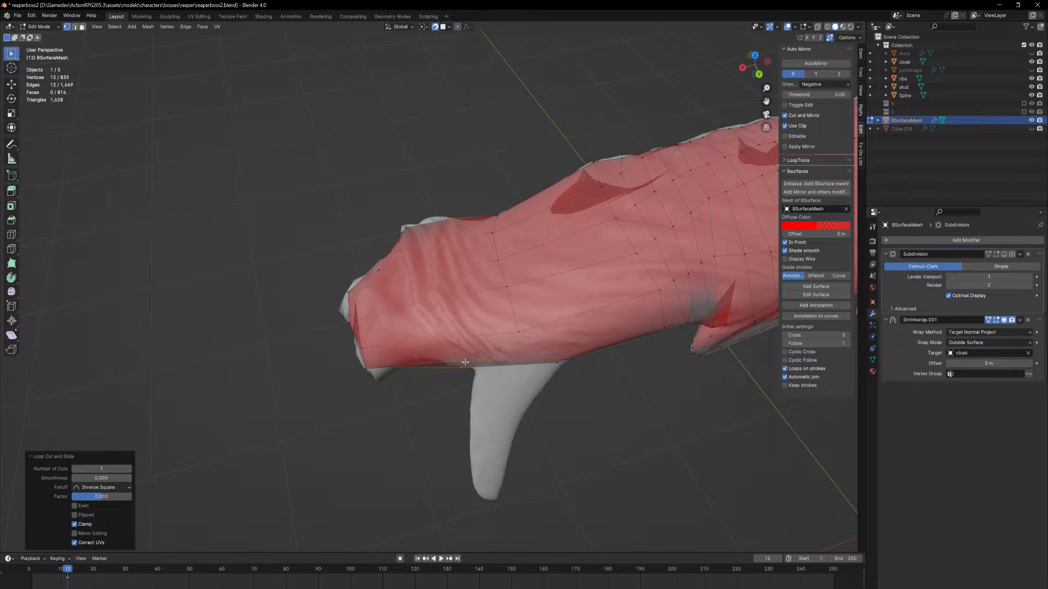
pyautogui.click(463, 361)
pyautogui.press('g')
pyautogui.click(470, 363)
pyautogui.moveTo(471, 363); pyautogui.dragTo(494, 303, button='middle')
pyautogui.press('g')
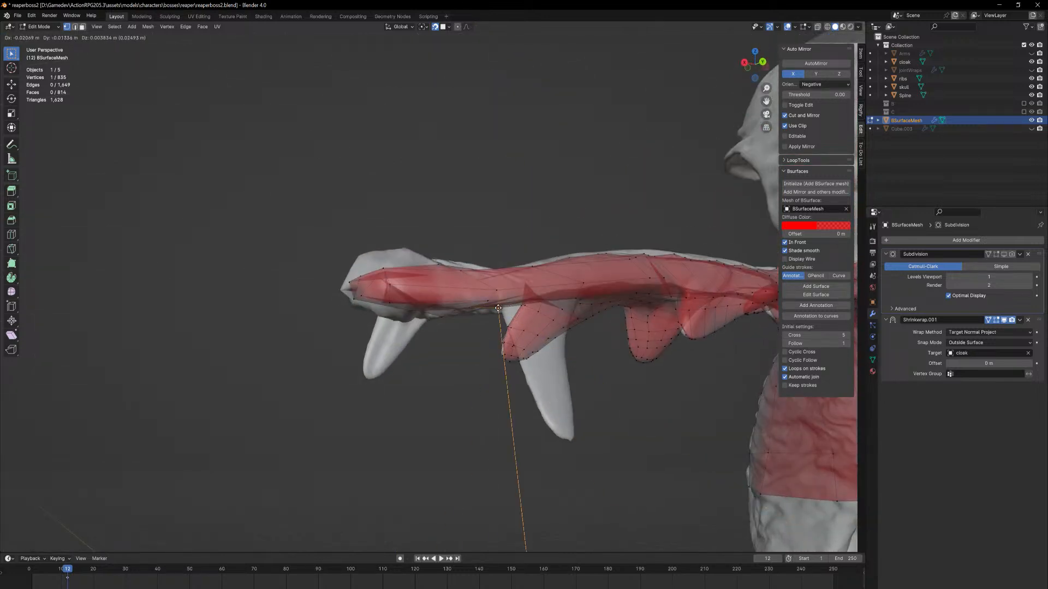
pyautogui.click(496, 305)
# Move the new loop's vertices on the opposite side of the sleeve to the base of the spike near the cuff
pyautogui.moveTo(496, 305); pyautogui.dragTo(629, 337, button='middle')
pyautogui.moveTo(434, 316); pyautogui.dragTo(423, 401, button='middle')
pyautogui.scroll(2, 482, 327)
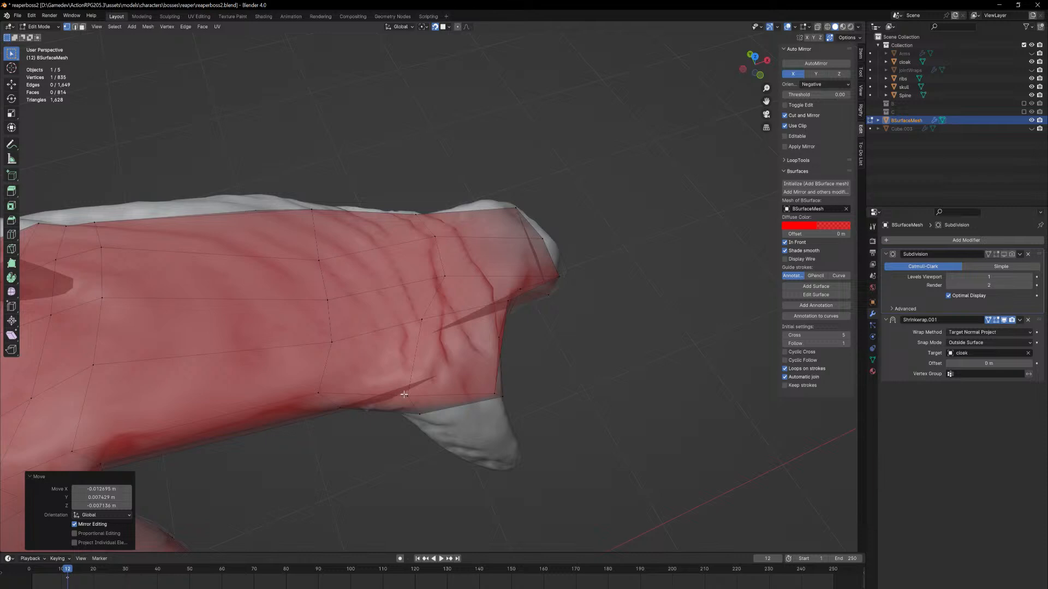
pyautogui.moveTo(404, 394)
pyautogui.mouseDown()
pyautogui.moveTo(352, 543)
pyautogui.moveTo(403, 402)
pyautogui.mouseUp()
pyautogui.moveTo(424, 416); pyautogui.dragTo(458, 252, button='middle')
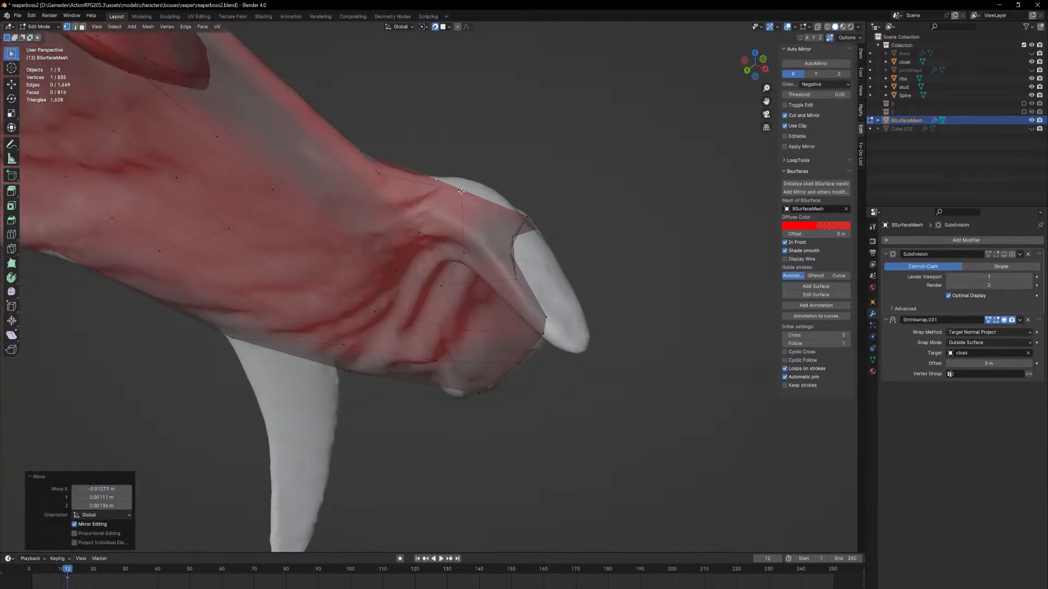
pyautogui.moveTo(462, 192); pyautogui.dragTo(457, 187)
pyautogui.moveTo(456, 188); pyautogui.dragTo(459, 217, button='middle')
pyautogui.moveTo(463, 221); pyautogui.dragTo(442, 195)
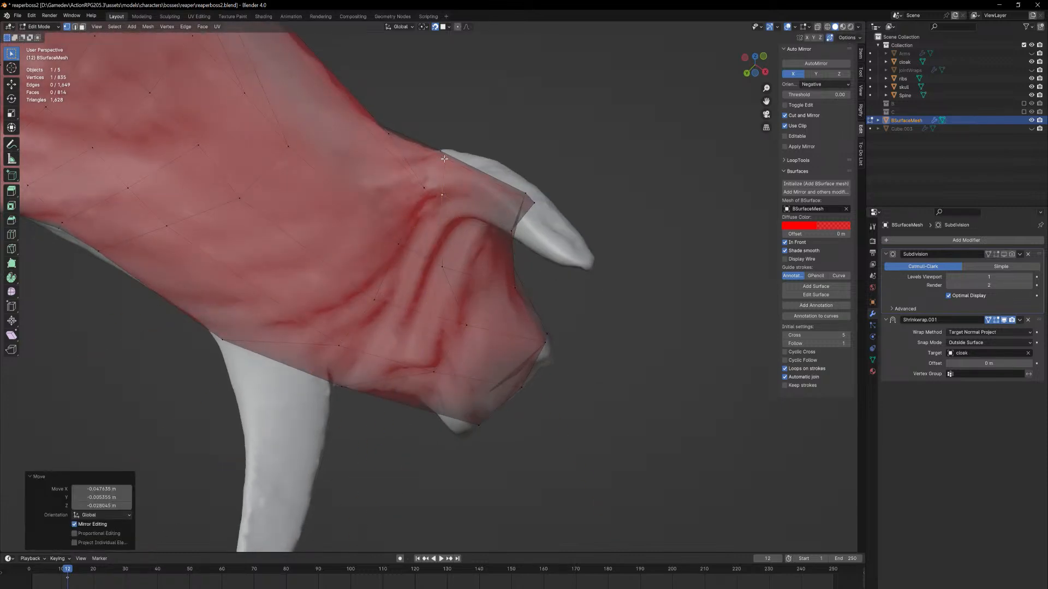
# Fit the vertices beside the base of the long lower spike to the sculpted sleeve surface
pyautogui.moveTo(444, 159); pyautogui.dragTo(437, 163)
pyautogui.moveTo(447, 160); pyautogui.dragTo(435, 239, button='middle')
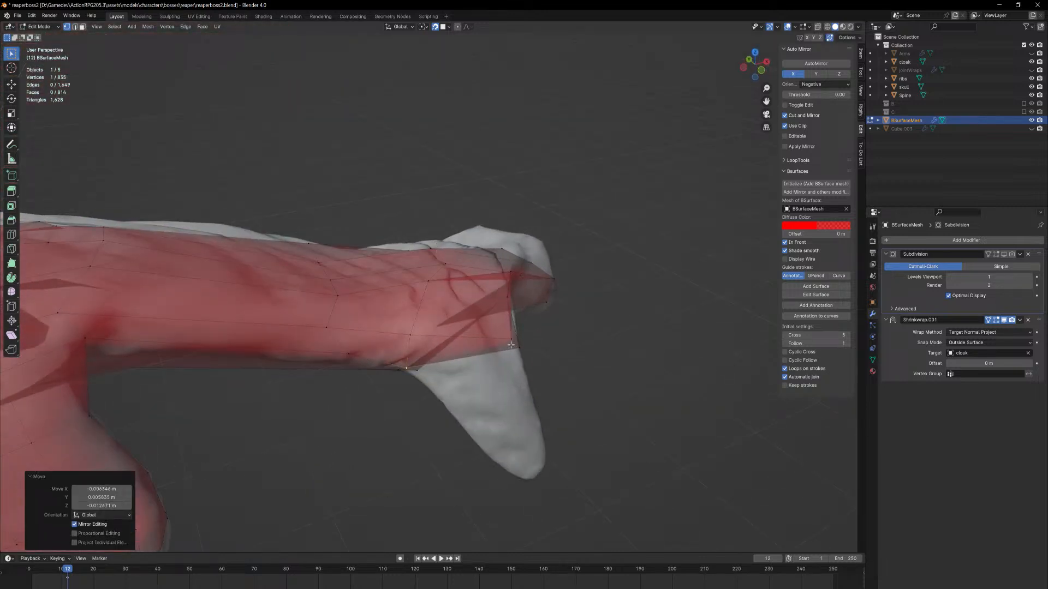
pyautogui.moveTo(511, 345); pyautogui.dragTo(461, 349, button='middle')
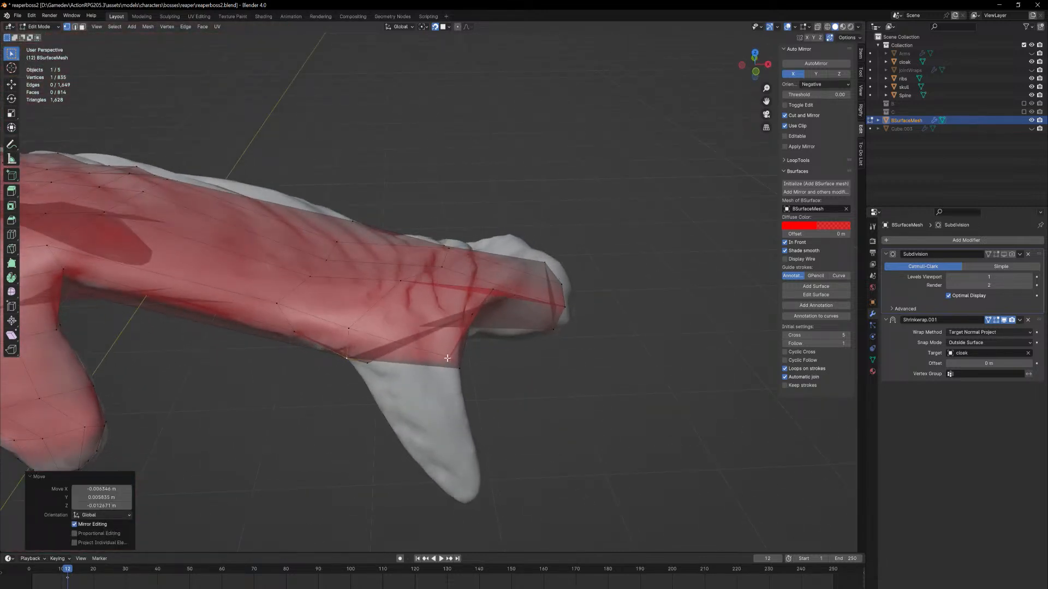
pyautogui.press('g')
pyautogui.click(457, 323)
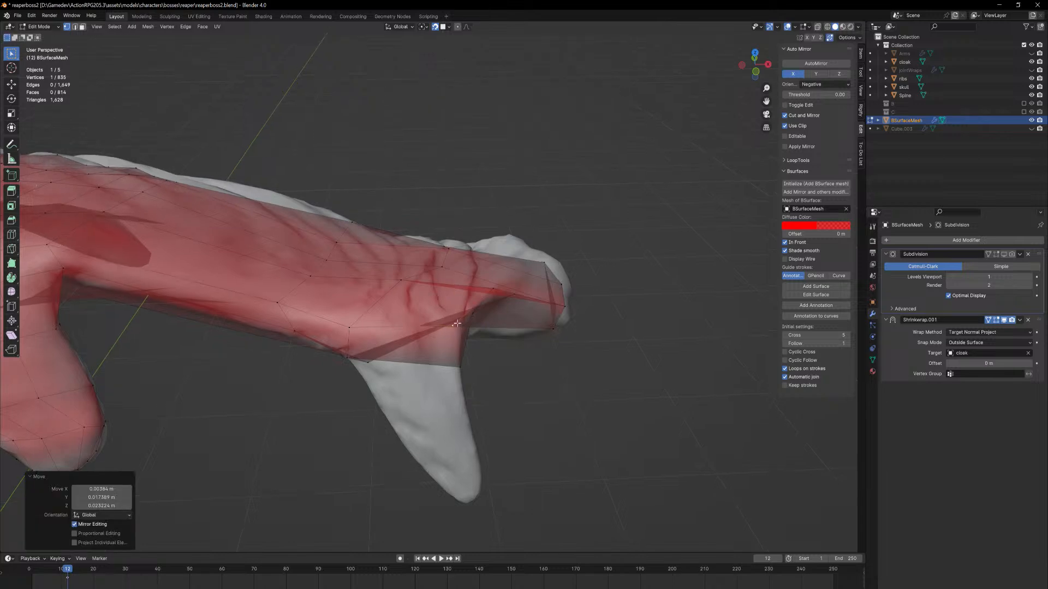
# Move the two vertices nearest the inner spikes on the sleeve's end side lower onto the sculpted surface
pyautogui.moveTo(456, 324); pyautogui.dragTo(393, 238, button='middle')
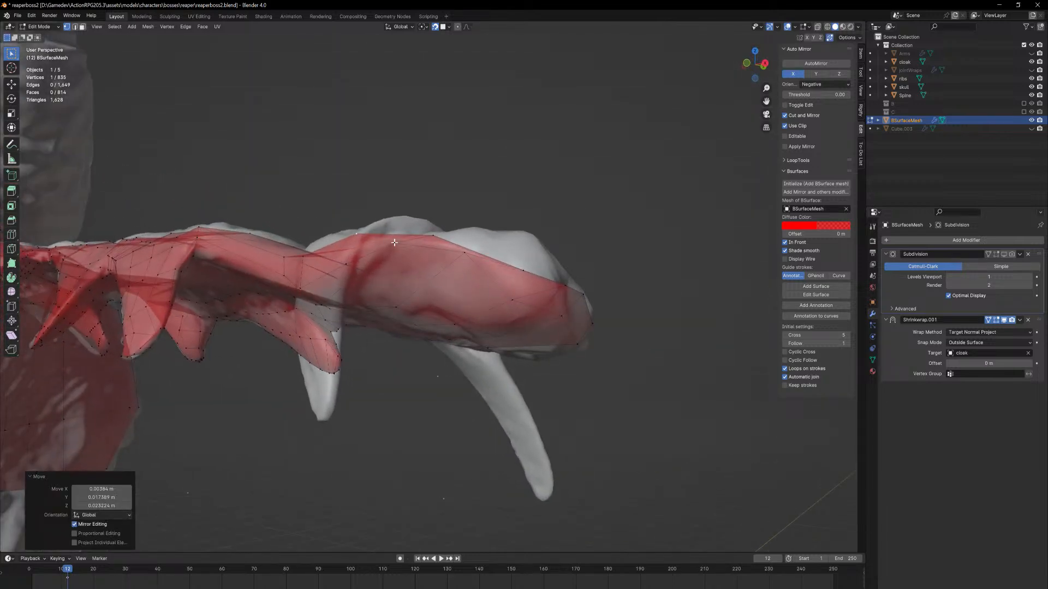
pyautogui.press('g')
pyautogui.click(398, 277)
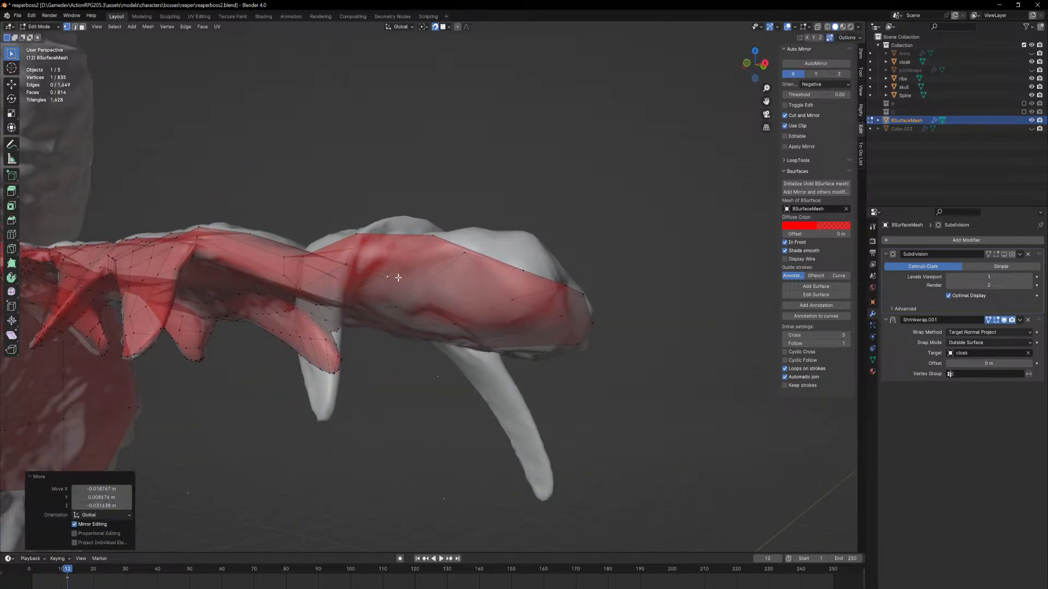
pyautogui.moveTo(399, 278); pyautogui.dragTo(432, 245, button='middle')
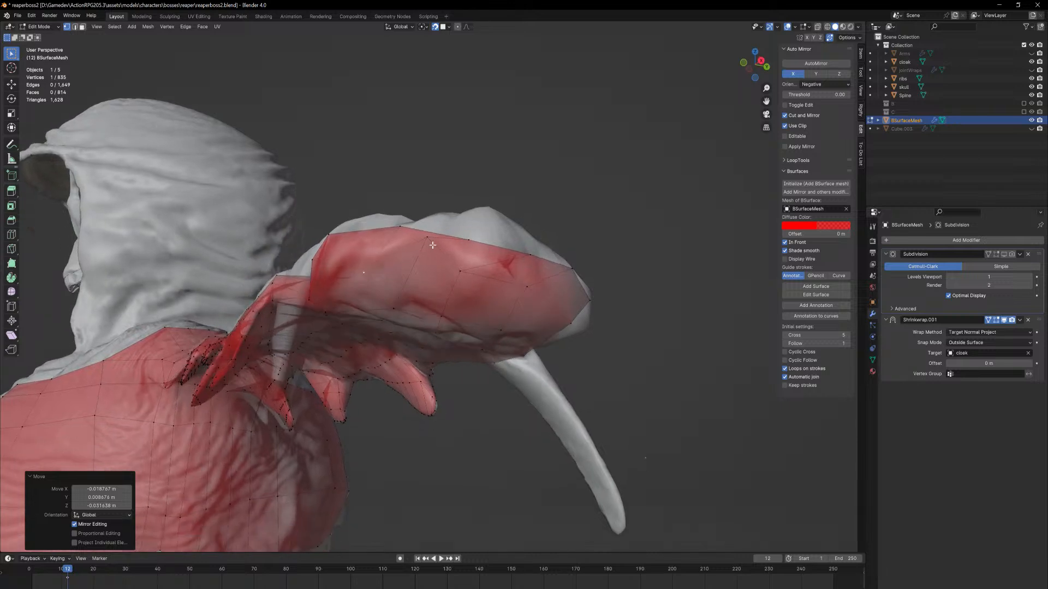
pyautogui.click(414, 257)
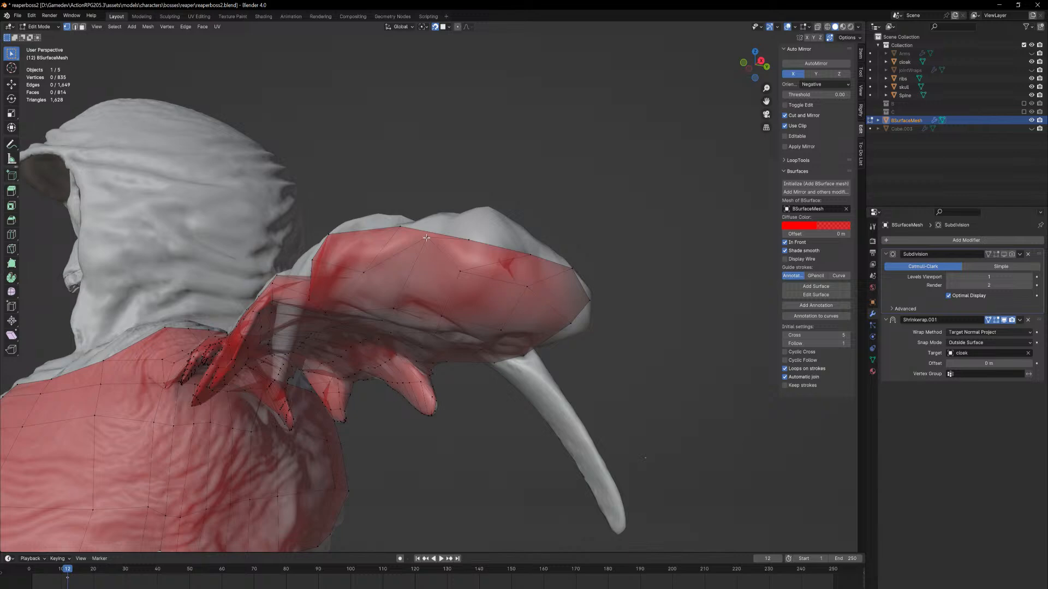
pyautogui.moveTo(426, 238); pyautogui.dragTo(432, 287, button='middle')
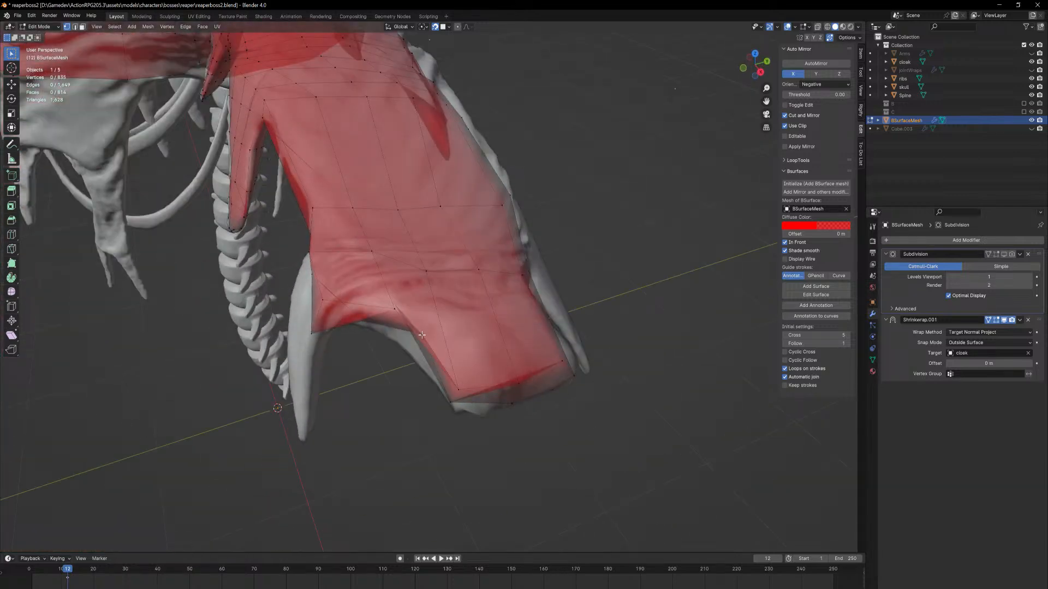
pyautogui.moveTo(432, 344); pyautogui.dragTo(435, 252, button='middle')
pyautogui.press('g')
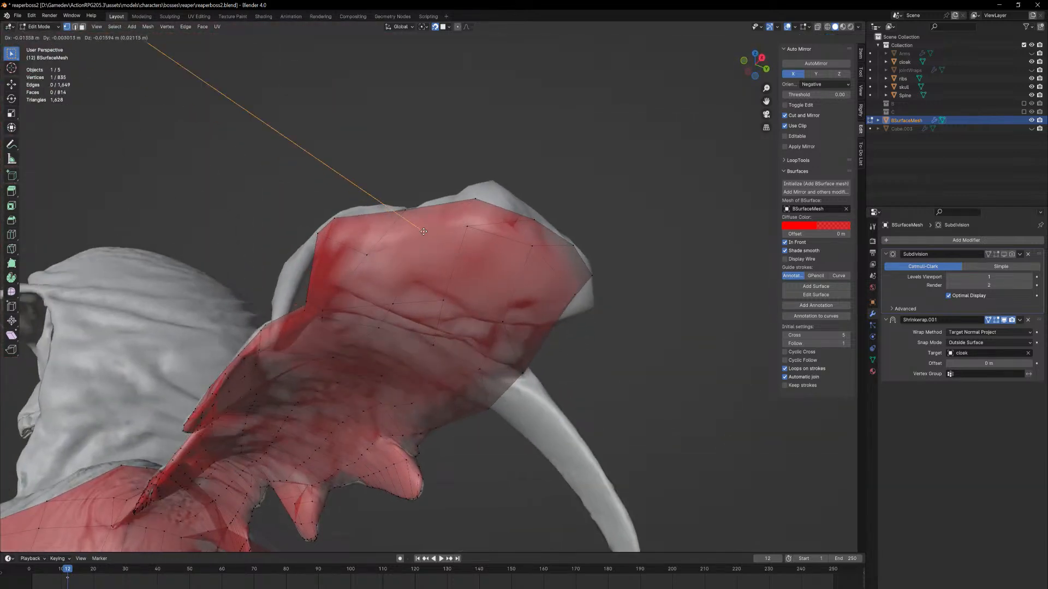
pyautogui.click(421, 242)
# Lower the next two vertices toward the cuff so the row along the sleeve's end side runs evenly
pyautogui.click(467, 225)
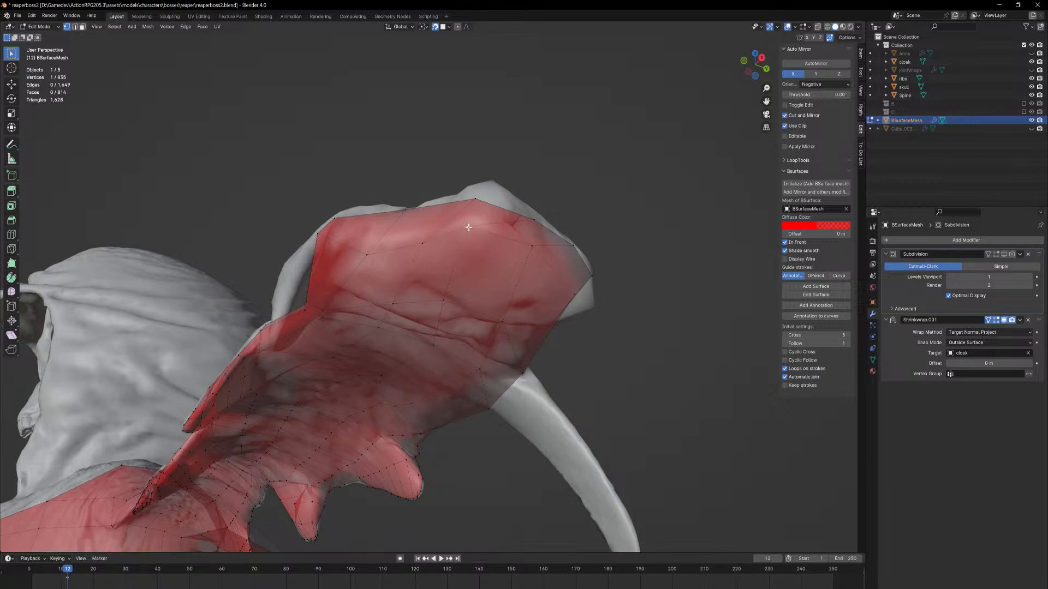
pyautogui.press('g')
pyautogui.click(483, 247)
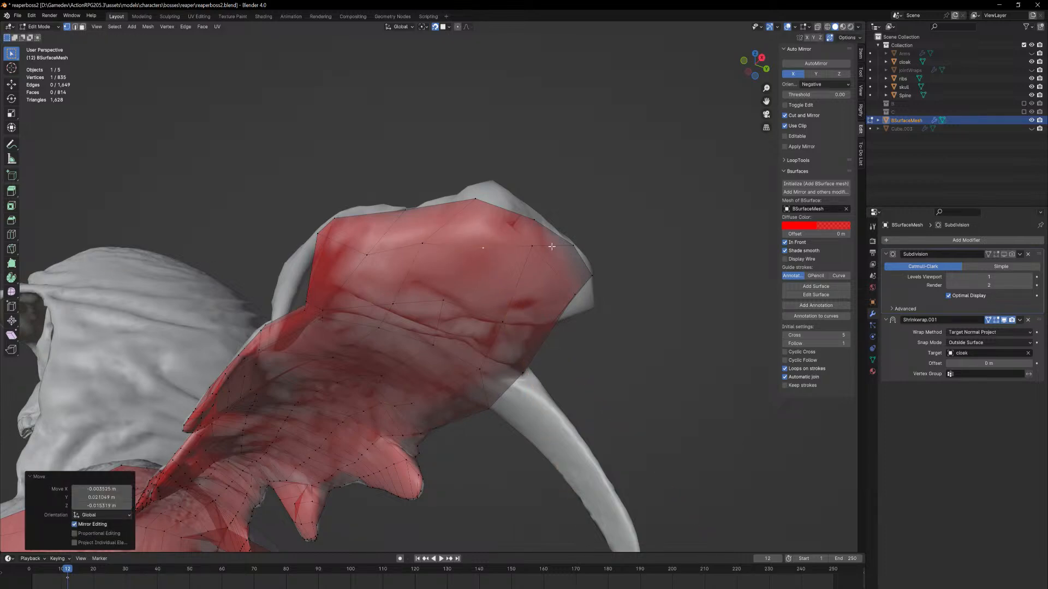
pyautogui.press('g')
pyautogui.click(535, 273)
pyautogui.moveTo(460, 230); pyautogui.dragTo(470, 353, button='middle')
pyautogui.hotkey('ctrl', 't')
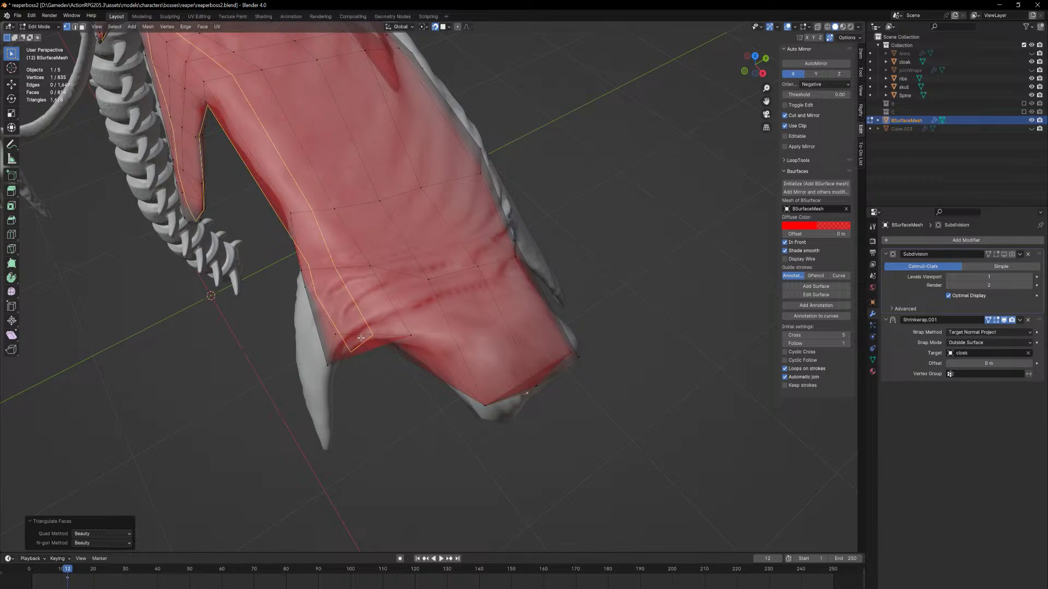
pyautogui.moveTo(347, 309); pyautogui.dragTo(369, 299, button='middle')
# Turn off snapping and extrude the face over the long spike's base a short way down the spike
pyautogui.hotkey('shift', 'Tab')
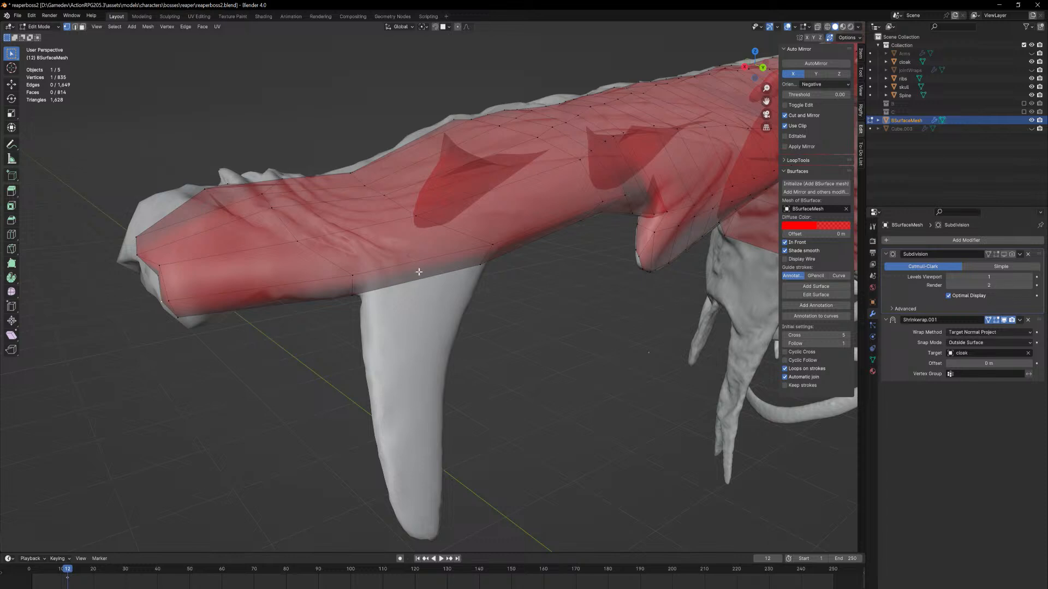
pyautogui.click(419, 272)
pyautogui.moveTo(419, 271); pyautogui.dragTo(423, 289, button='middle')
pyautogui.press('e')
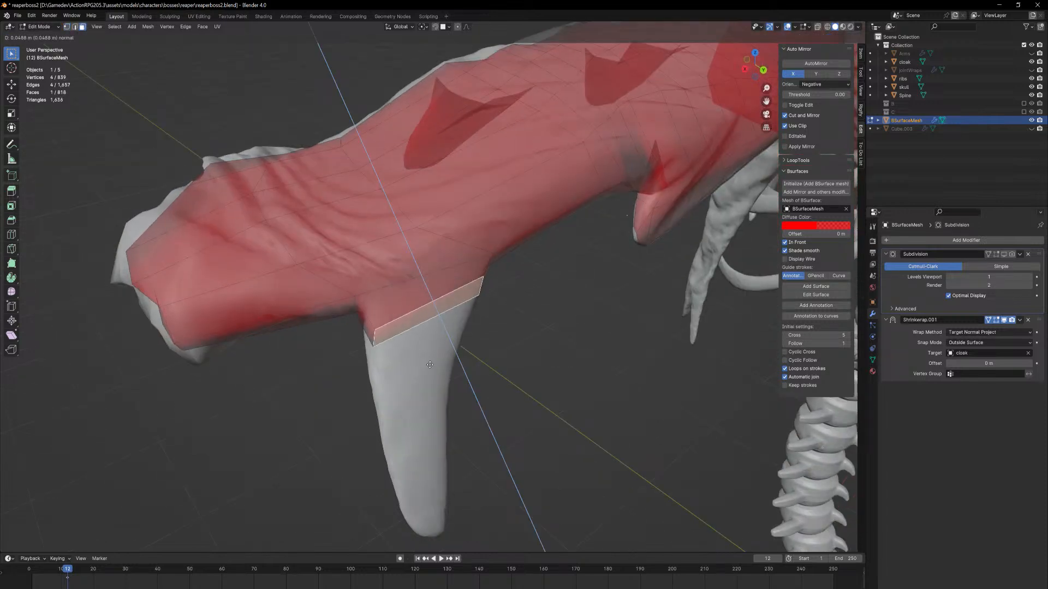
pyautogui.click(427, 395)
# Move the extruded section's end vertices on the cuff side to the sculpted spike's outer edge
pyautogui.press('1')
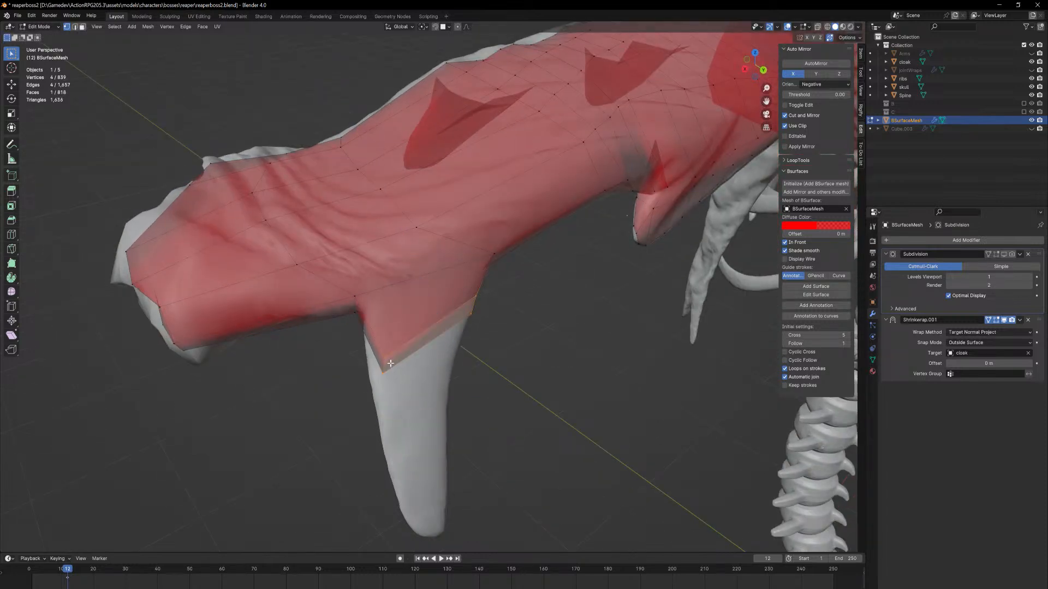
pyautogui.click(383, 371)
pyautogui.press('g')
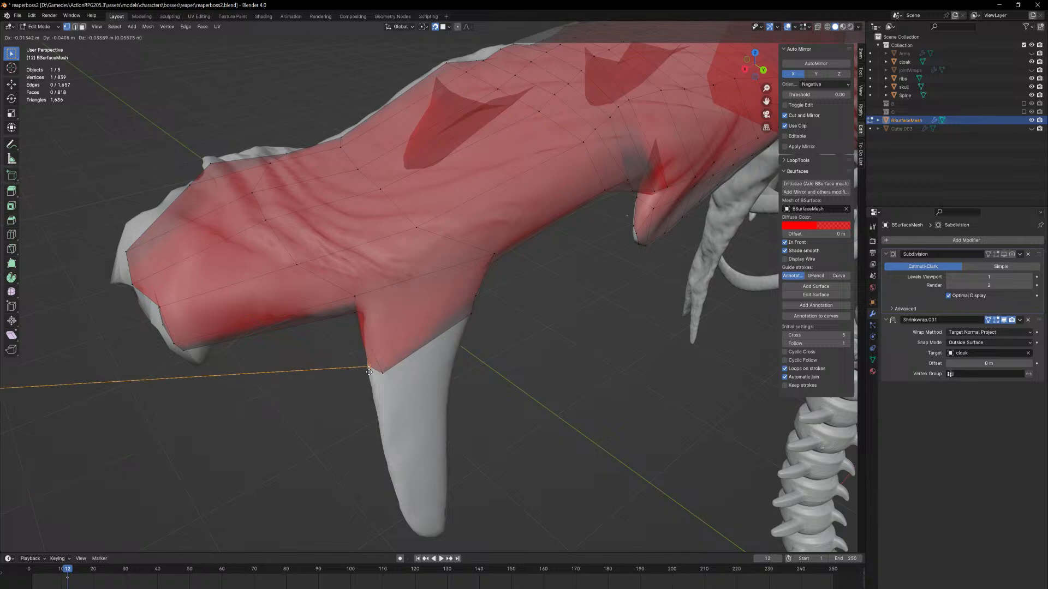
pyautogui.click(370, 375)
pyautogui.moveTo(370, 375); pyautogui.dragTo(476, 298, button='middle')
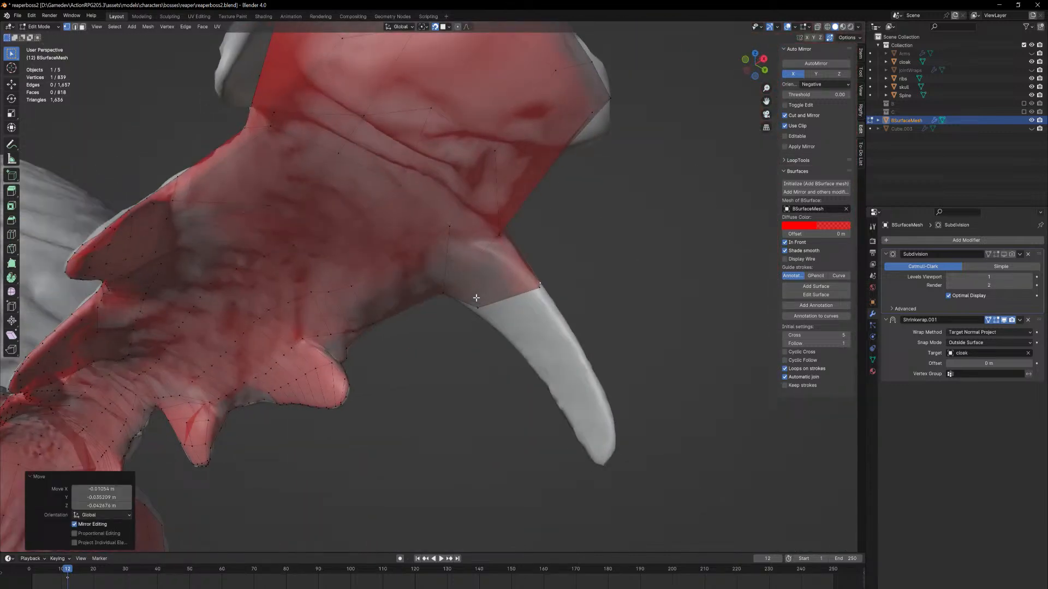
pyautogui.press('g')
pyautogui.click(534, 292)
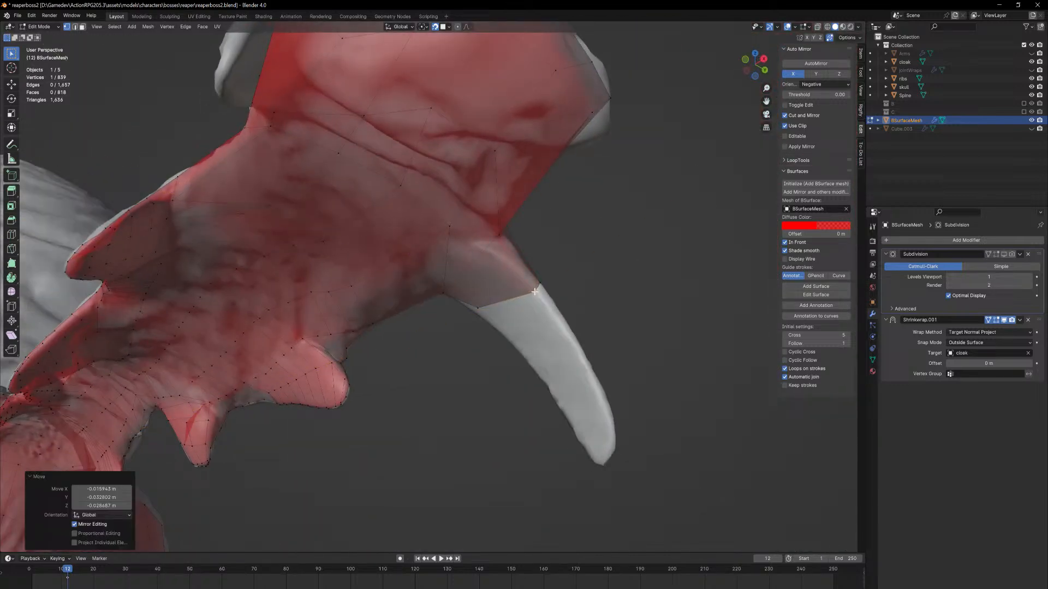
# Fit the extruded section's end vertices on the shoulder side to the spike's opposite edge
pyautogui.click(480, 308)
pyautogui.press('g')
pyautogui.click(480, 313)
pyautogui.moveTo(480, 312); pyautogui.dragTo(433, 365, button='middle')
pyautogui.click(416, 315)
pyautogui.press('g')
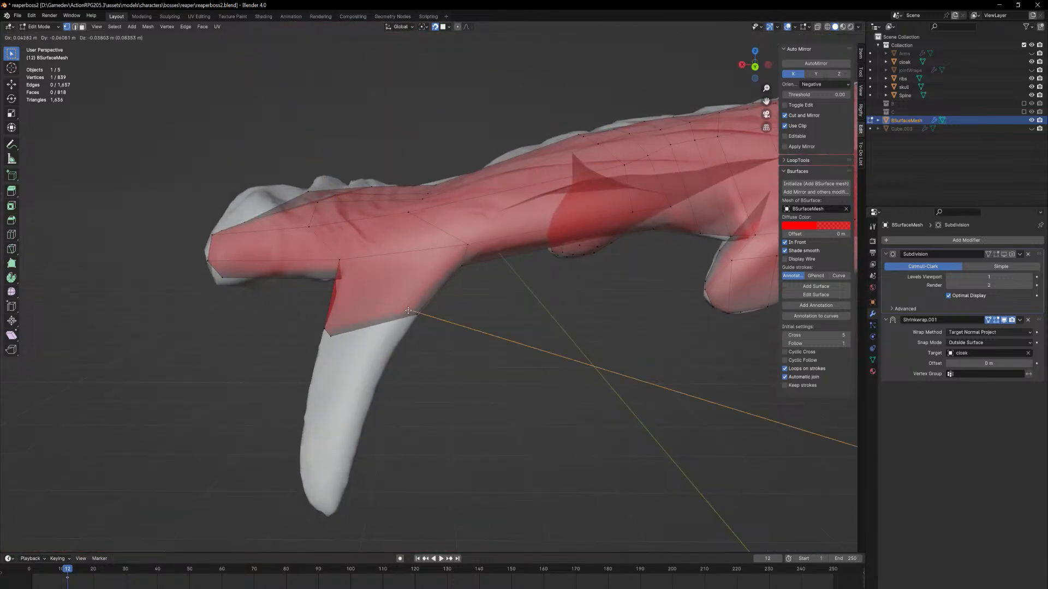
pyautogui.click(414, 311)
# Extrude the spike section's end face again, to about the middle of the sculpted spike
pyautogui.moveTo(414, 311)
pyautogui.mouseDown(button='middle')
pyautogui.moveTo(457, 307)
pyautogui.moveTo(434, 304)
pyautogui.moveTo(420, 327)
pyautogui.mouseUp(button='middle')
pyautogui.press('3')
pyautogui.click(424, 316)
pyautogui.press('e')
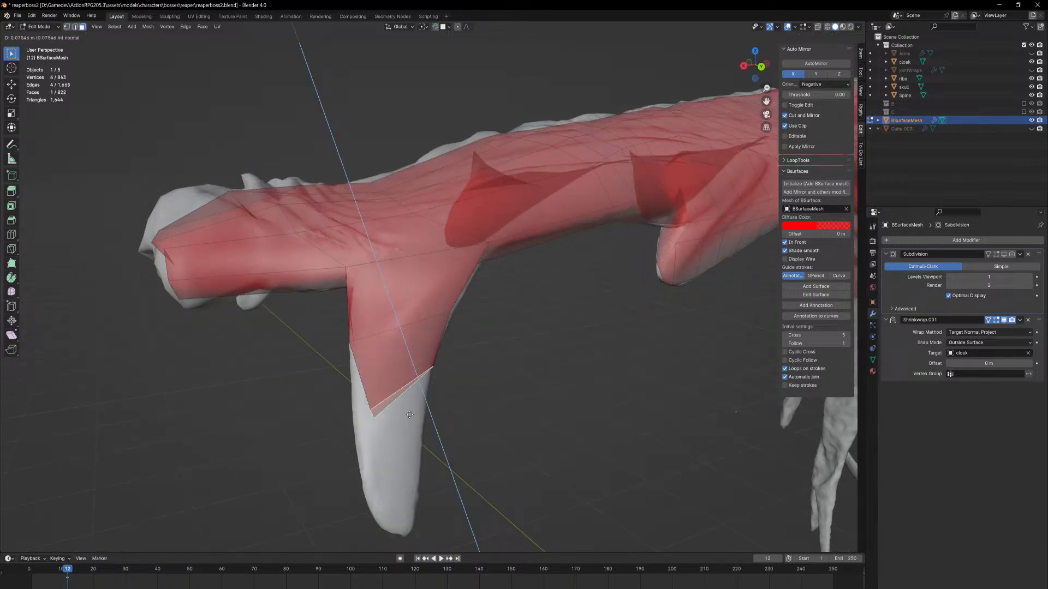
pyautogui.click(410, 418)
pyautogui.press('Tab')
pyautogui.press('Tab')
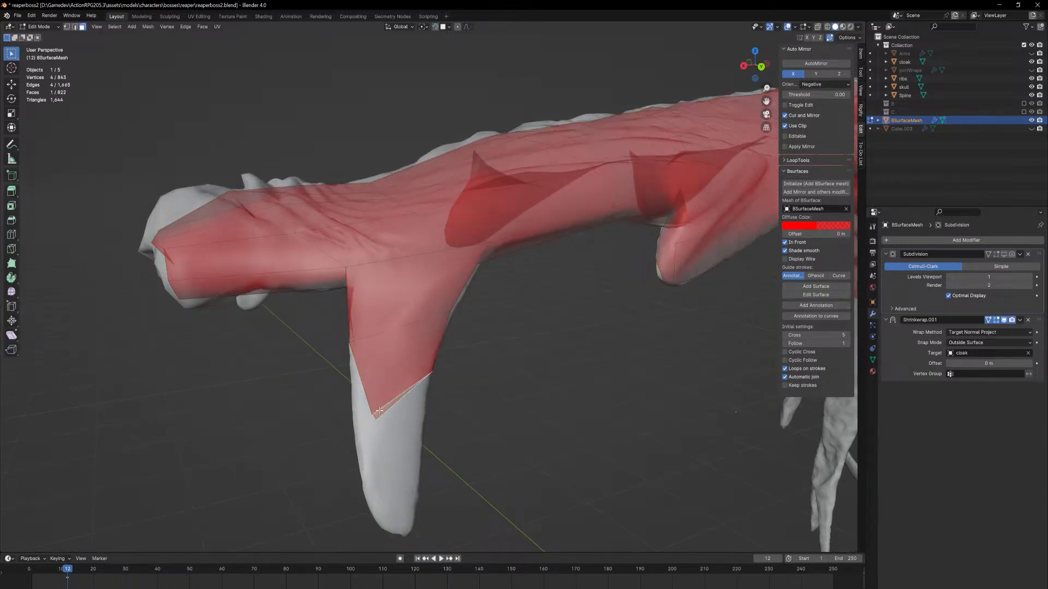
pyautogui.press('e')
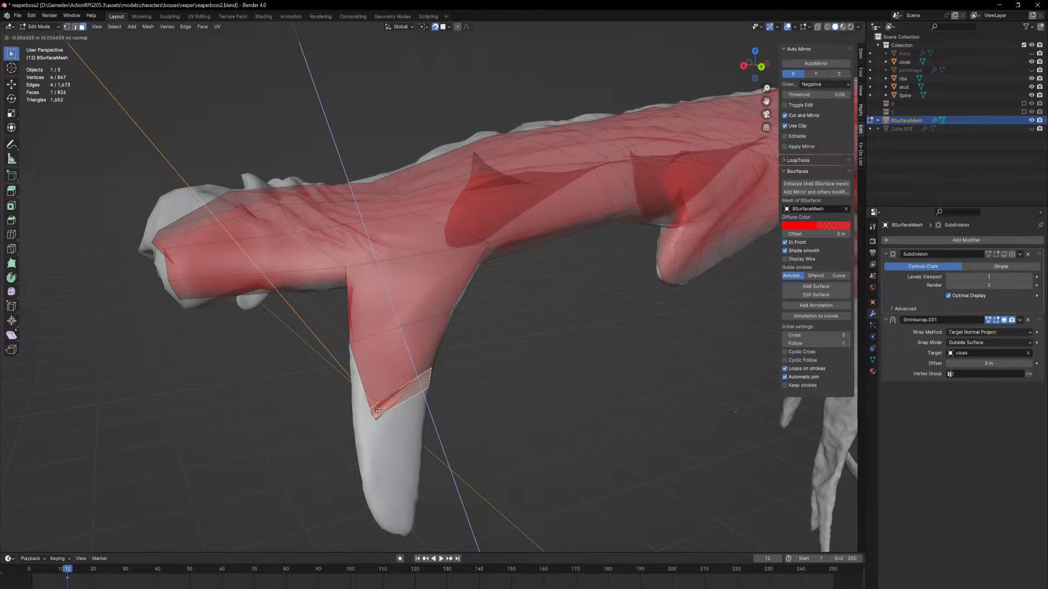
pyautogui.rightClick(379, 411)
pyautogui.press('1')
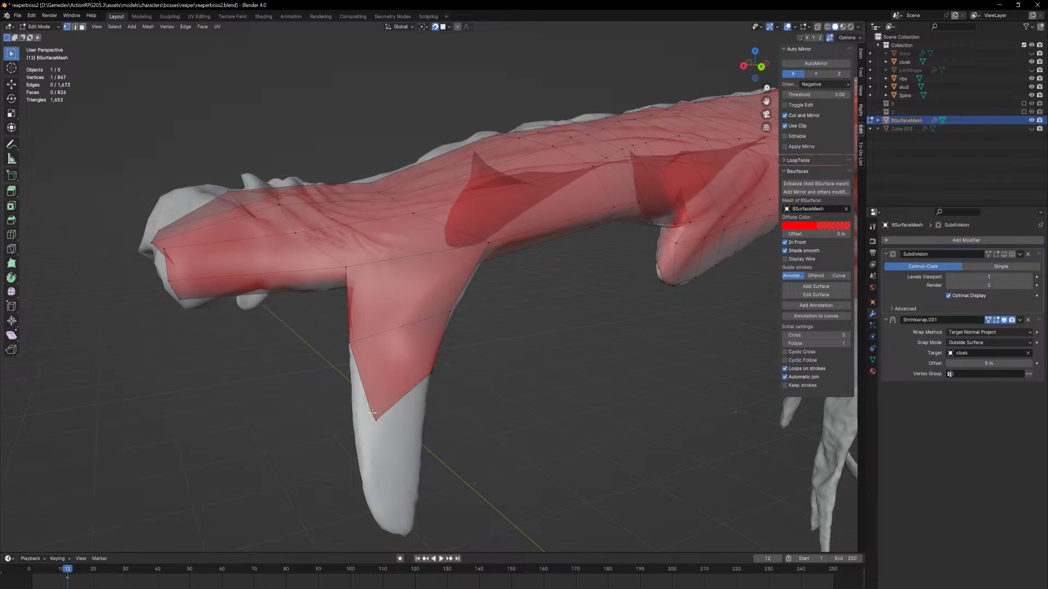
pyautogui.press('g')
pyautogui.press('g')
pyautogui.rightClick(370, 424)
pyautogui.press('g')
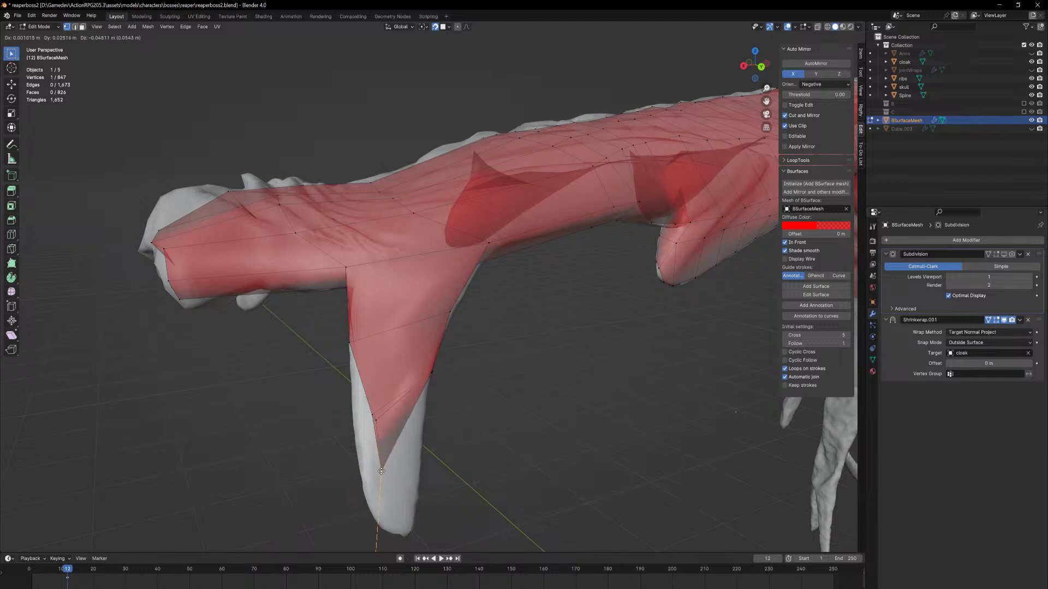
pyautogui.rightClick(381, 471)
# Select the whole mesh and merge its overlapping vertices by distance
pyautogui.press('a')
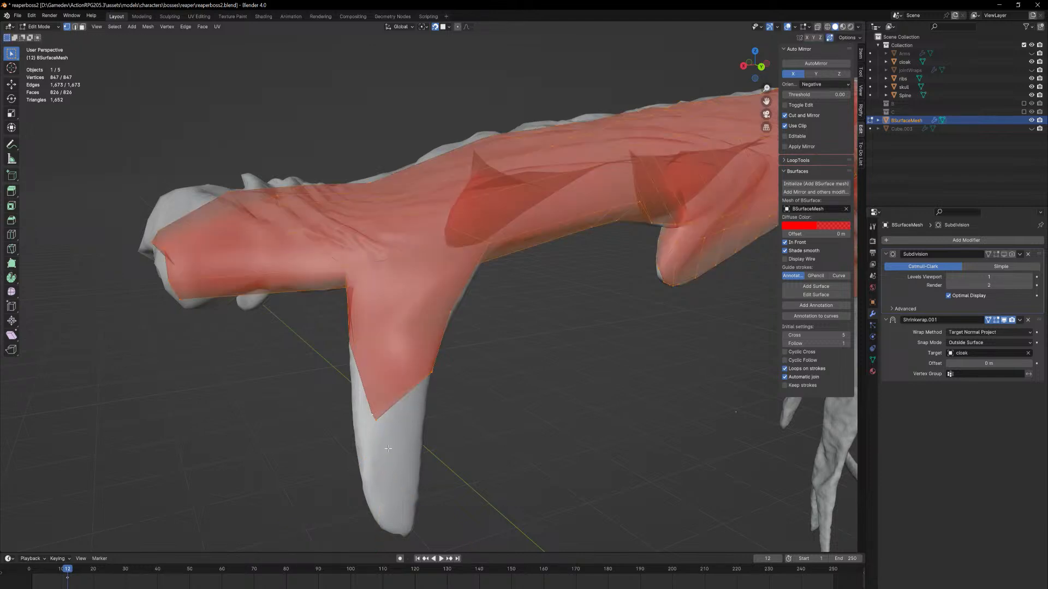
pyautogui.press('F3')
pyautogui.press('Return')
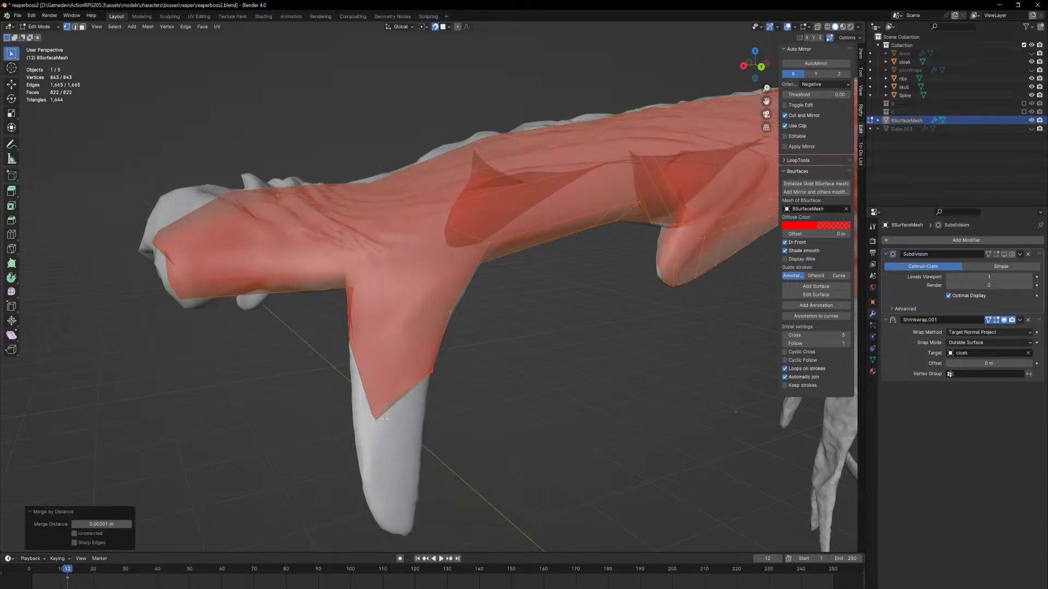
# Move the second spike section's end vertices onto the sculpted spike's edges, on both the front and back sides
pyautogui.moveTo(374, 414); pyautogui.dragTo(360, 425)
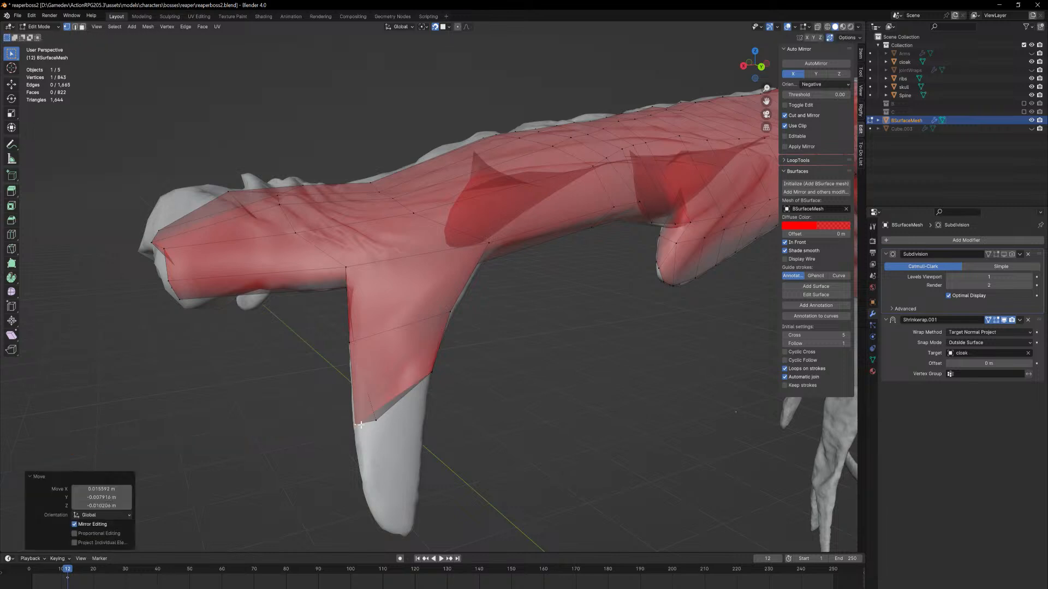
pyautogui.moveTo(432, 372); pyautogui.dragTo(444, 406)
pyautogui.moveTo(444, 407); pyautogui.dragTo(350, 348, button='middle')
pyautogui.click(349, 348)
pyautogui.moveTo(416, 360); pyautogui.dragTo(435, 382, button='middle')
pyautogui.press('g')
pyautogui.click(421, 393)
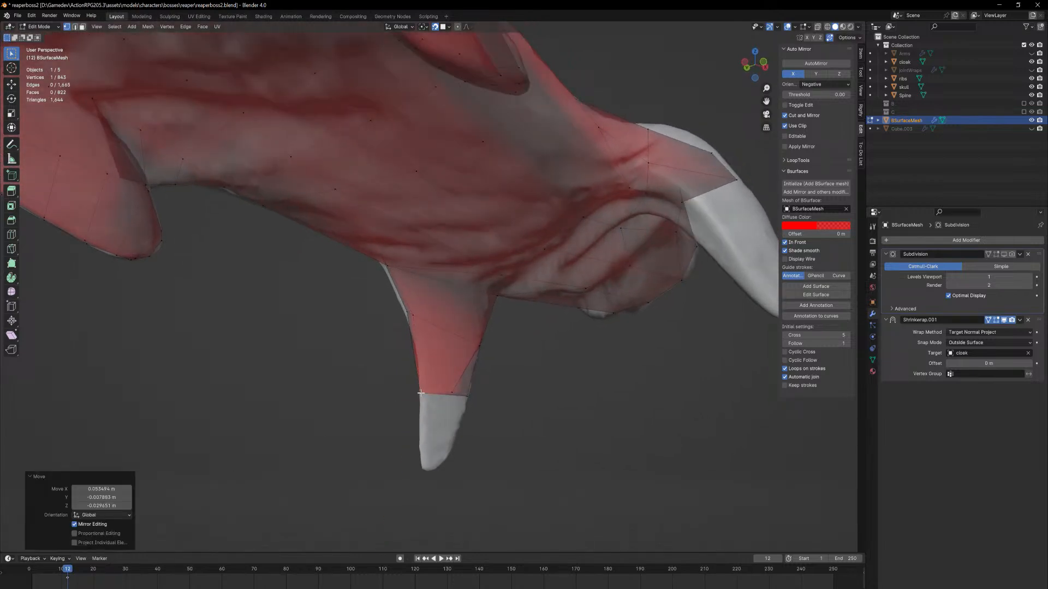
# Refine the vertices at the second spike section's end from other angles, undoing the misplaced move
pyautogui.press('g')
pyautogui.click(461, 393)
pyautogui.moveTo(460, 392); pyautogui.dragTo(357, 429, button='middle')
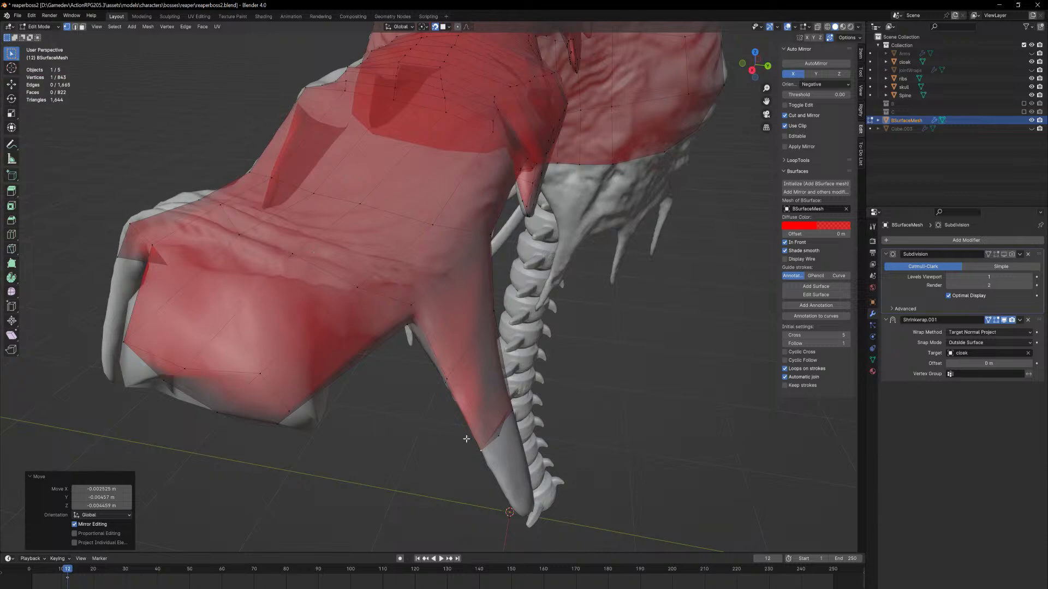
pyautogui.hotkey('ctrl', 'z')
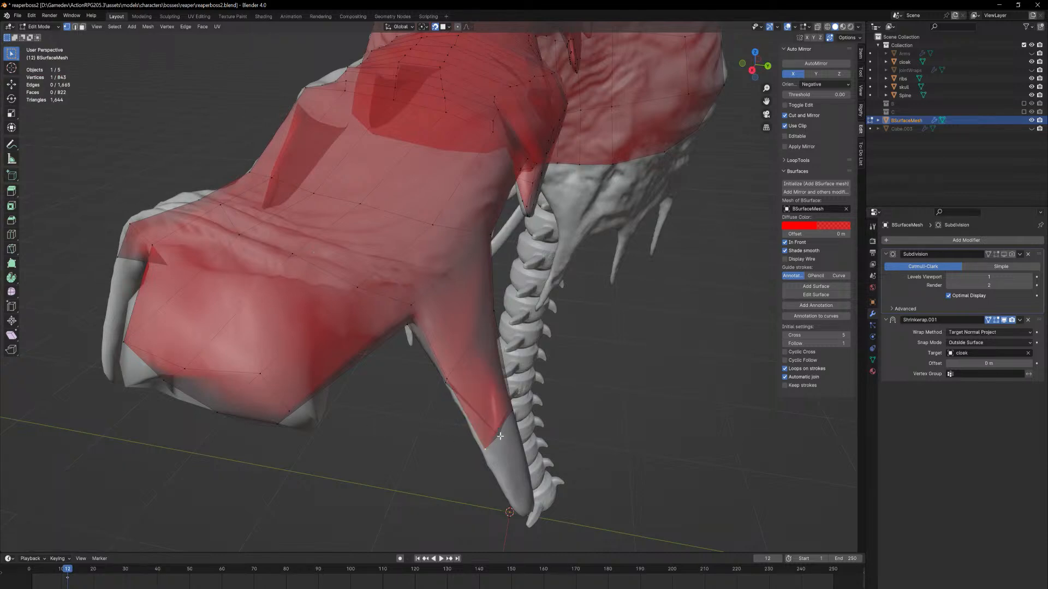
pyautogui.moveTo(491, 439)
pyautogui.mouseDown(button='middle')
pyautogui.moveTo(589, 381)
pyautogui.moveTo(546, 382)
pyautogui.moveTo(468, 426)
pyautogui.moveTo(458, 403)
pyautogui.moveTo(469, 436)
pyautogui.mouseUp(button='middle')
pyautogui.press('g')
pyautogui.click(552, 399)
# Extrude the spike section's end face a third time, to just short of the spike's tip
pyautogui.press('3')
pyautogui.scroll(1, 463, 401)
pyautogui.click(458, 405)
pyautogui.press('e')
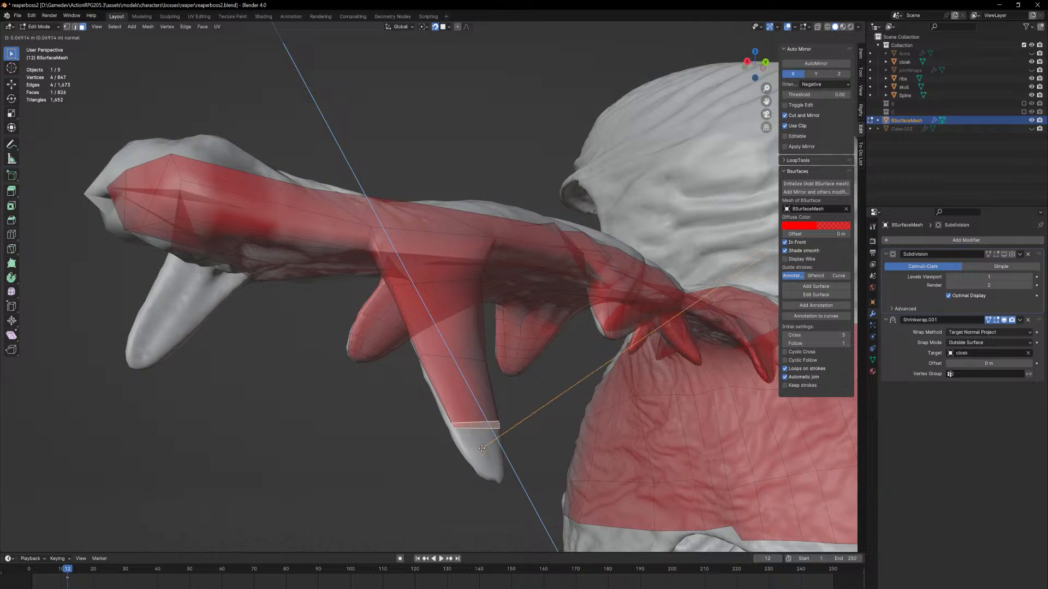
pyautogui.click(483, 451)
# Move the third spike section's front end vertex onto the sculpted spike's edge, refining it from a second angle
pyautogui.moveTo(546, 434); pyautogui.dragTo(523, 444, button='middle')
pyautogui.press('1')
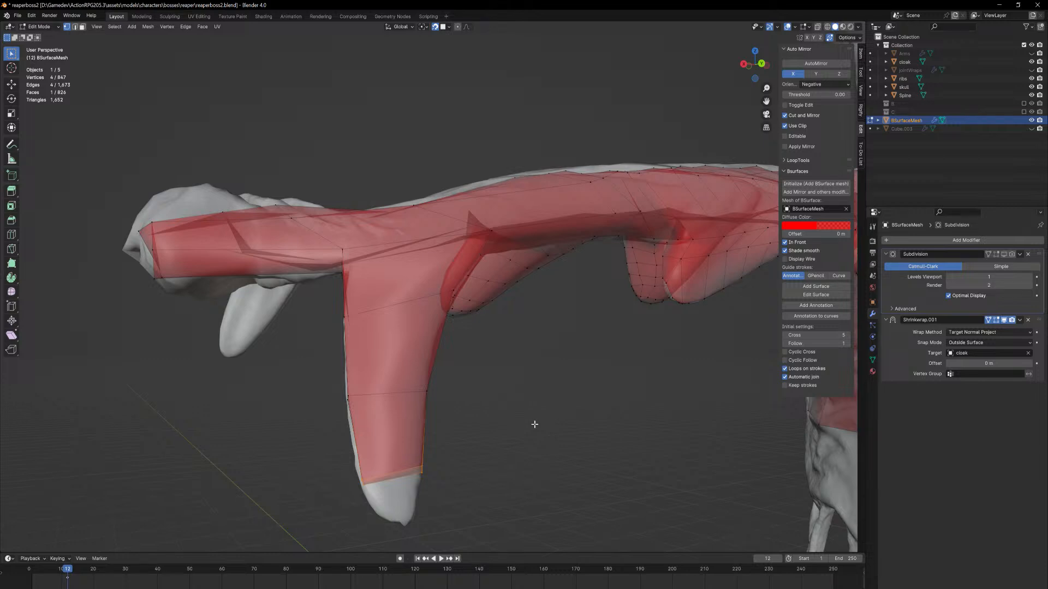
pyautogui.moveTo(397, 472)
pyautogui.mouseDown(button='middle')
pyautogui.moveTo(408, 468)
pyautogui.moveTo(393, 459)
pyautogui.mouseUp(button='middle')
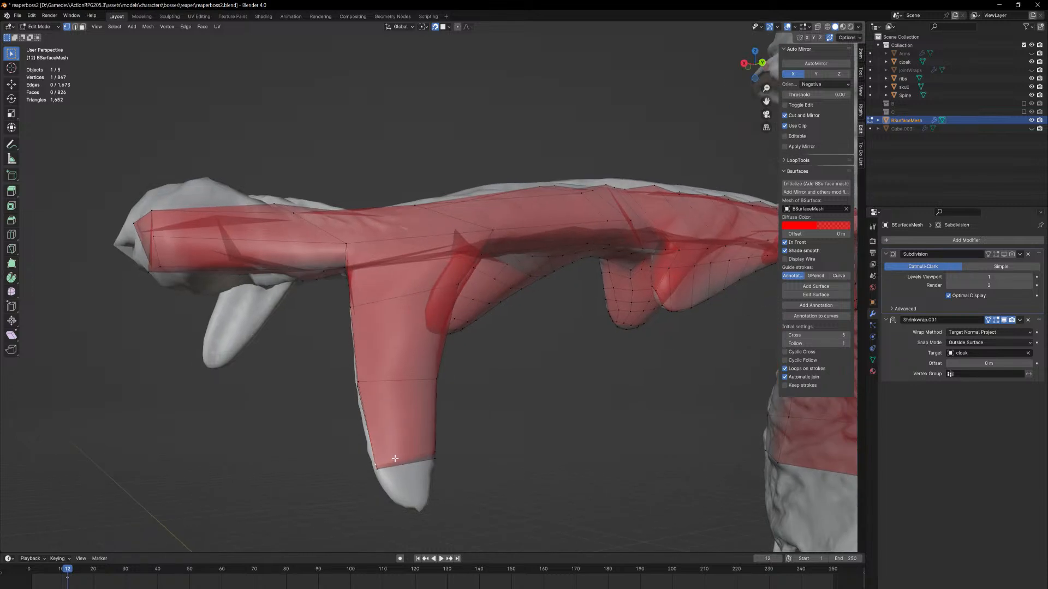
pyautogui.press('g')
pyautogui.press('g')
pyautogui.press('g')
pyautogui.click(443, 457)
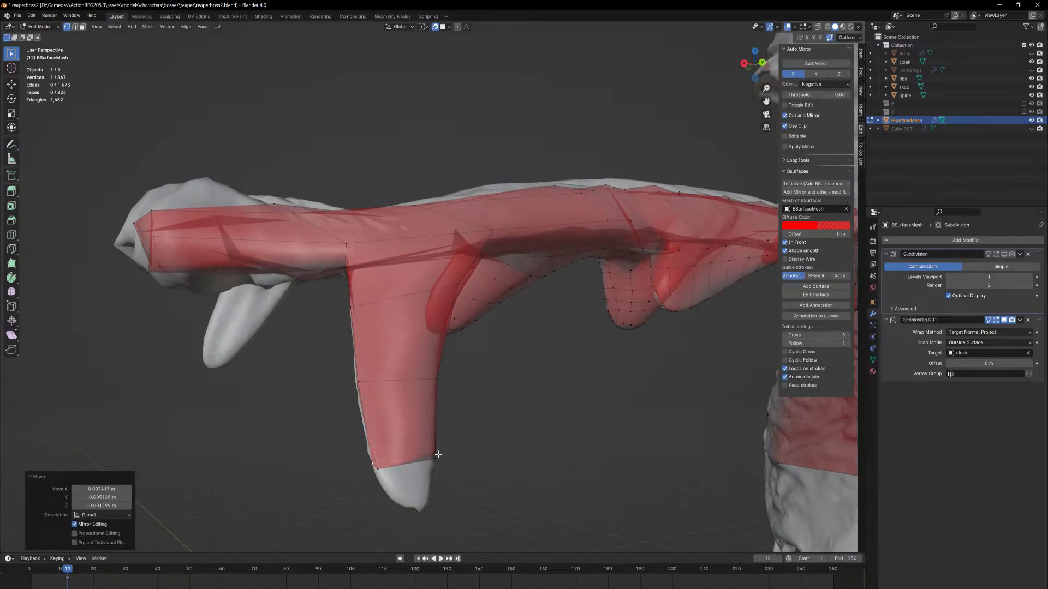
pyautogui.moveTo(437, 456); pyautogui.dragTo(361, 487, button='middle')
pyautogui.press('g')
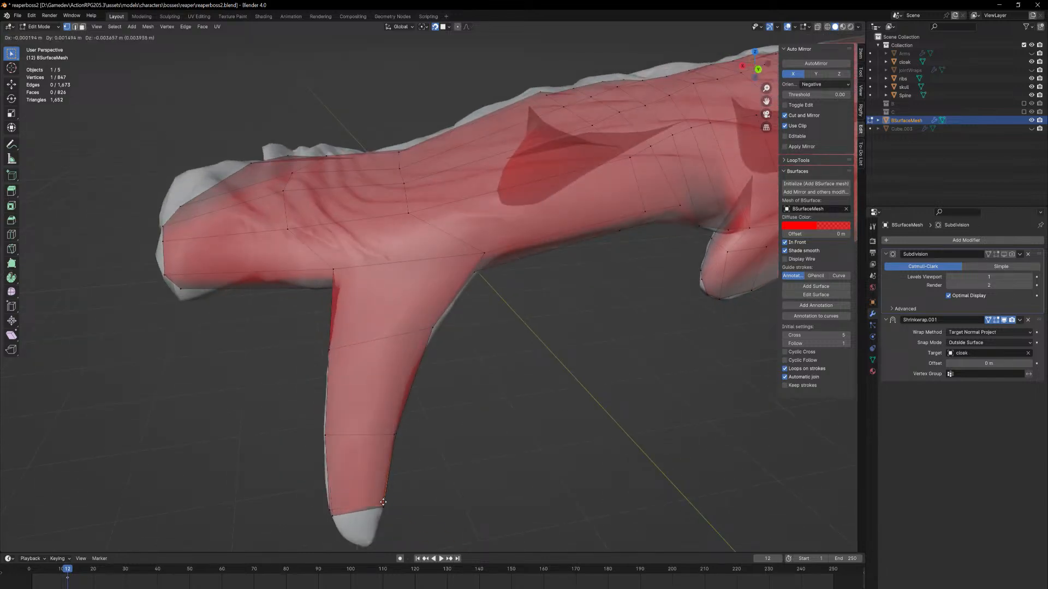
pyautogui.click(384, 501)
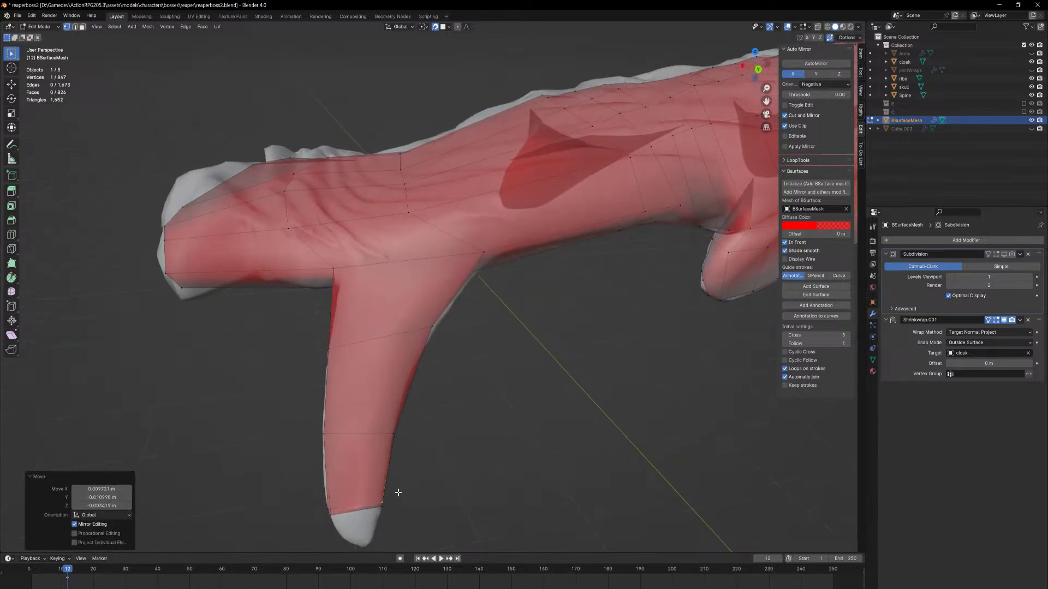
# Pull the third spike section's thin-side end vertices out to the sculpt's edges in side view
pyautogui.moveTo(384, 500); pyautogui.dragTo(485, 397, button='middle')
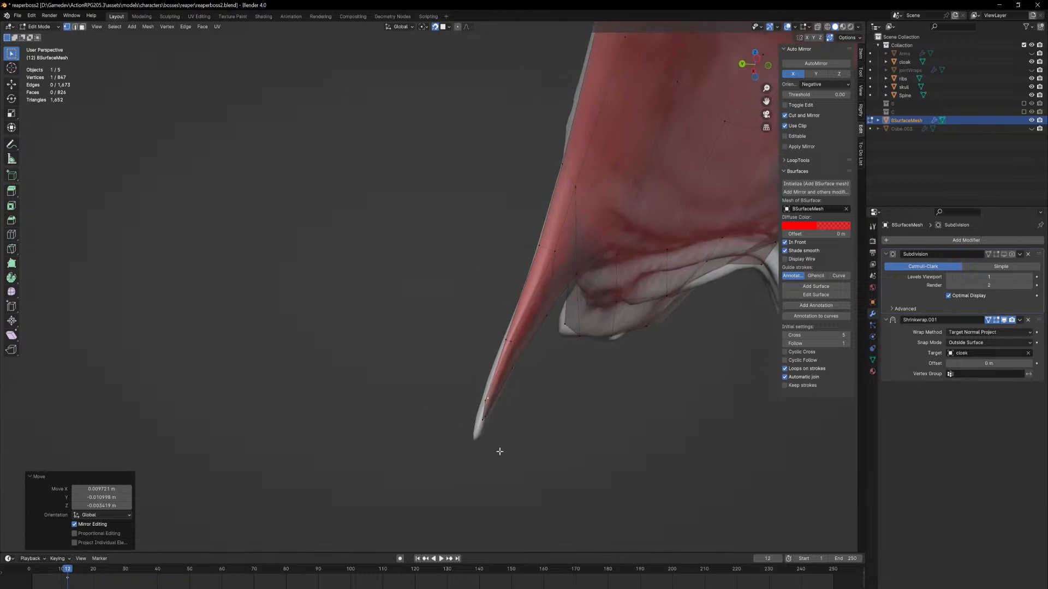
pyautogui.keyDown('ctrl'); pyautogui.moveTo(498, 451); pyautogui.dragTo(519, 356, button='middle'); pyautogui.keyUp('ctrl')
pyautogui.click(527, 491)
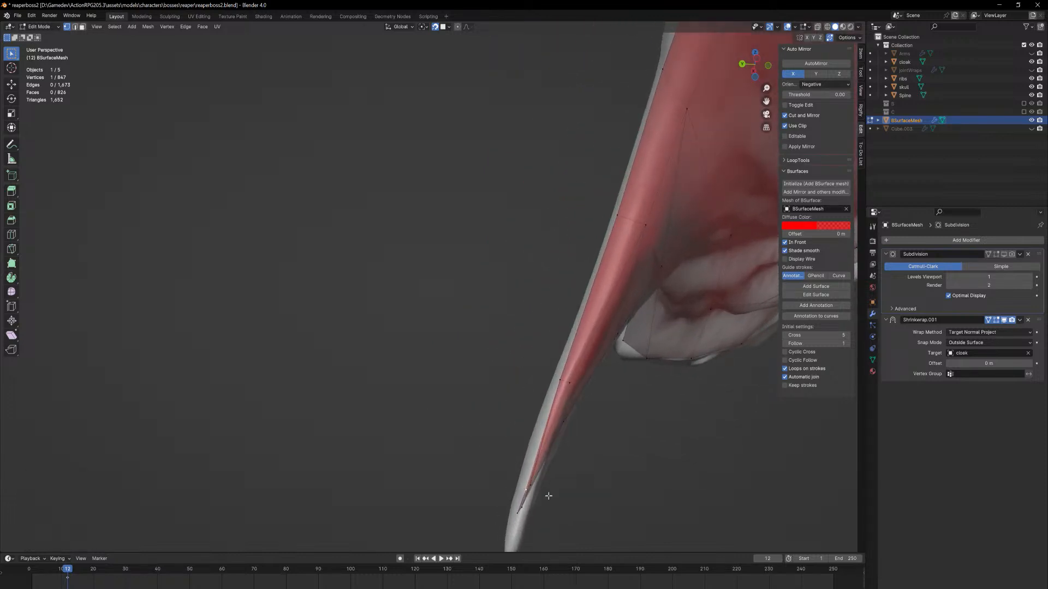
pyautogui.moveTo(549, 496); pyautogui.dragTo(425, 484, button='middle')
pyautogui.press('g')
pyautogui.click(562, 490)
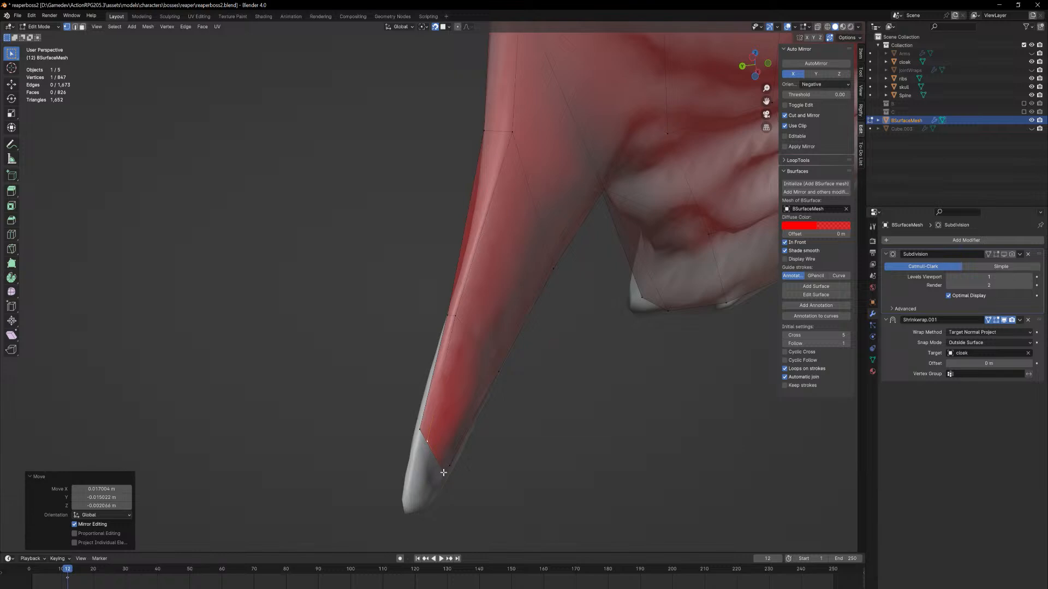
pyautogui.press('g')
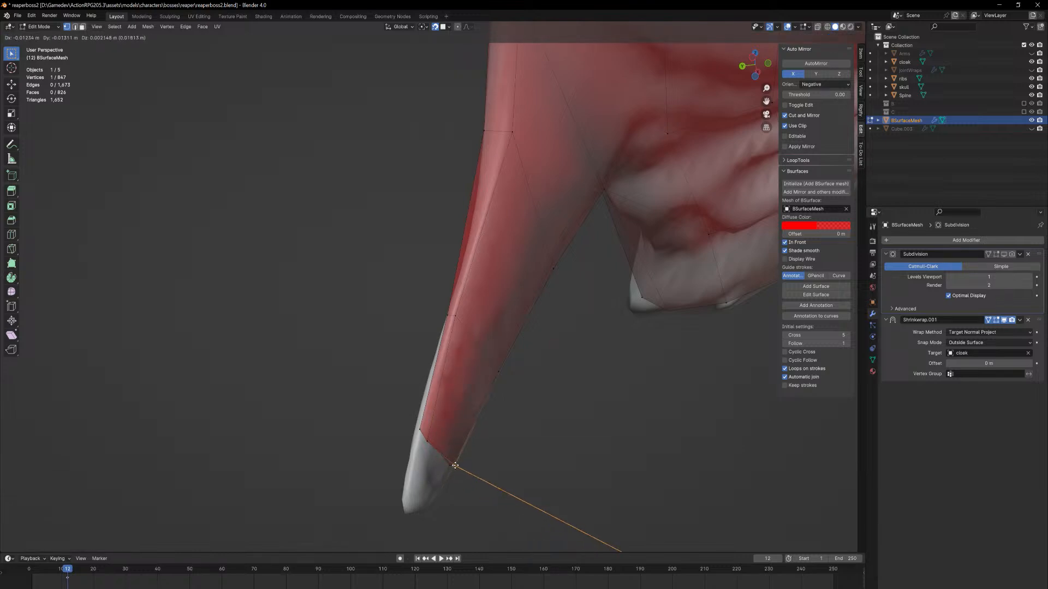
pyautogui.click(454, 465)
# Fit the third spike section's remaining end vertices to the sculpted spike's outline from the opposite side
pyautogui.moveTo(454, 464)
pyautogui.mouseDown(button='middle')
pyautogui.moveTo(550, 479)
pyautogui.moveTo(466, 454)
pyautogui.moveTo(443, 476)
pyautogui.mouseUp(button='middle')
pyautogui.click(442, 470)
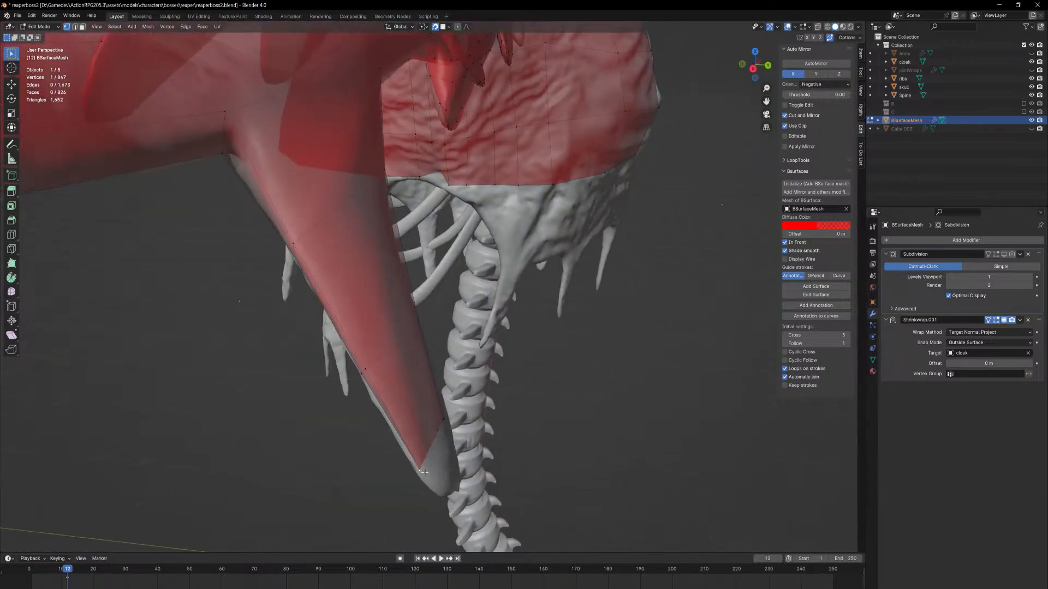
pyautogui.press('g')
pyautogui.click(441, 455)
pyautogui.moveTo(446, 417); pyautogui.dragTo(446, 436, button='middle')
pyautogui.press('g')
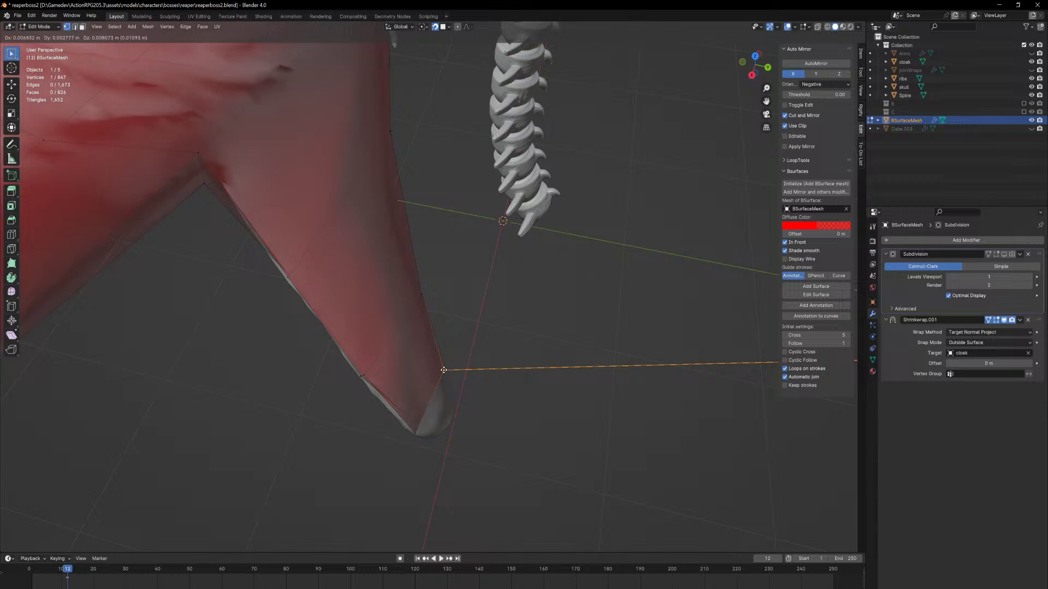
pyautogui.click(444, 370)
pyautogui.moveTo(443, 370); pyautogui.dragTo(435, 351, button='middle')
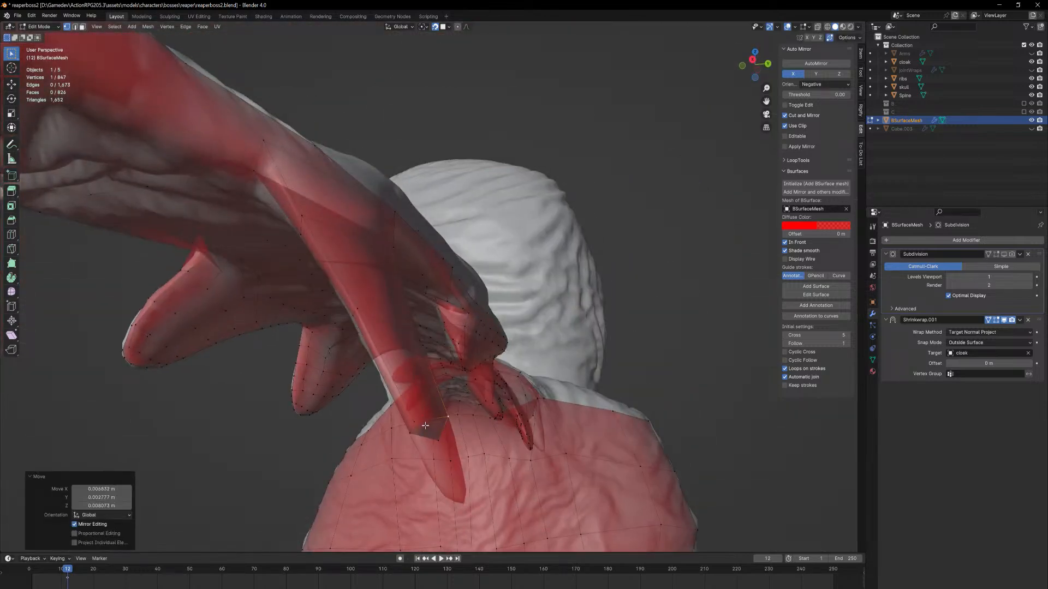
# Switch to face selection and select the third spike section's end face
pyautogui.press('3')
pyautogui.click(427, 432)
pyautogui.moveTo(427, 432); pyautogui.dragTo(459, 470, button='middle')
pyautogui.press('e')
pyautogui.rightClick(470, 493)
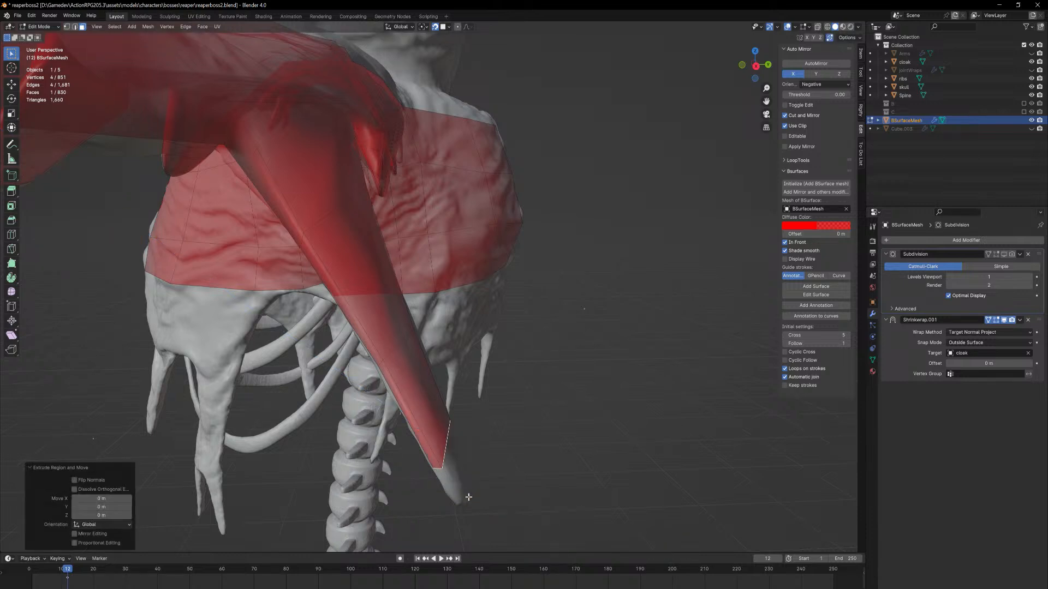
pyautogui.hotkey('ctrl', 'z')
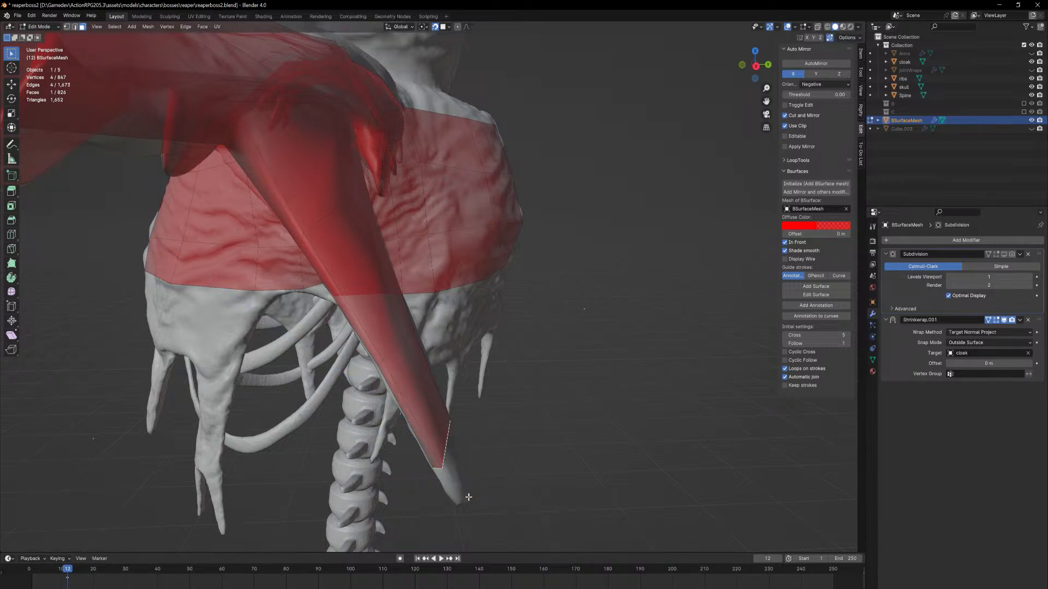
# Extrude the spike section's end face once more, toward the sculpted spike's tip
pyautogui.moveTo(469, 468); pyautogui.dragTo(464, 431, button='middle')
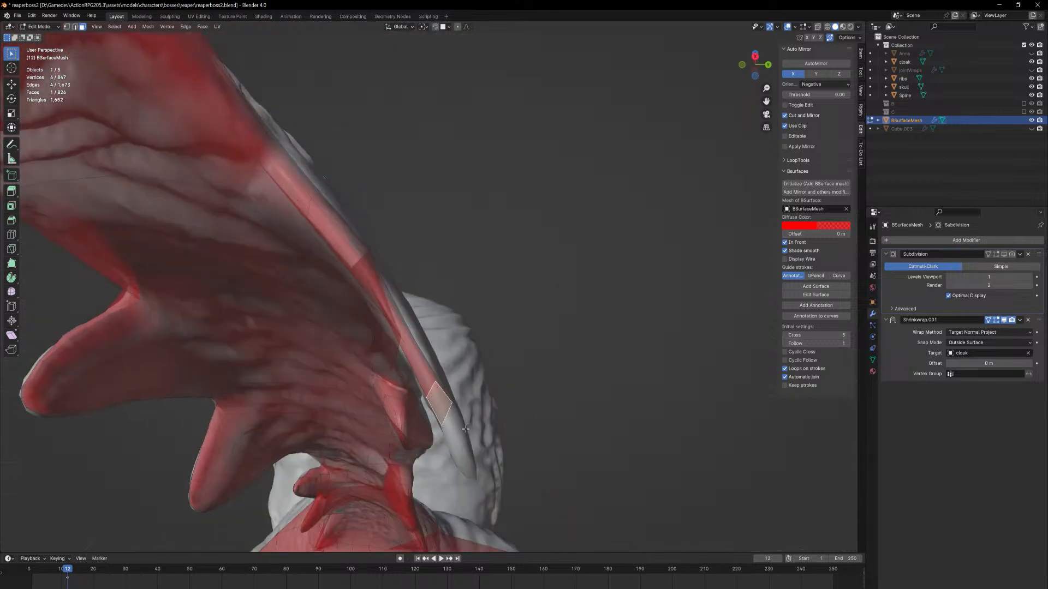
pyautogui.press('e')
pyautogui.click(486, 497)
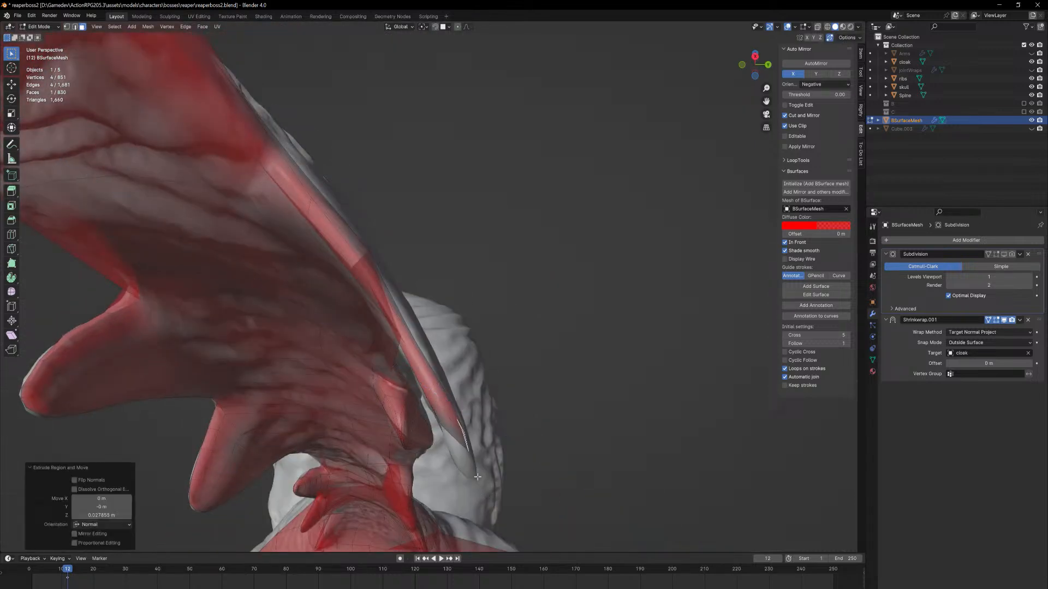
# Switch to vertex selection and move a vertex of the new end face toward the sculpted spike's tip
pyautogui.press('1')
pyautogui.click(464, 431)
pyautogui.moveTo(463, 431); pyautogui.dragTo(478, 477, button='middle')
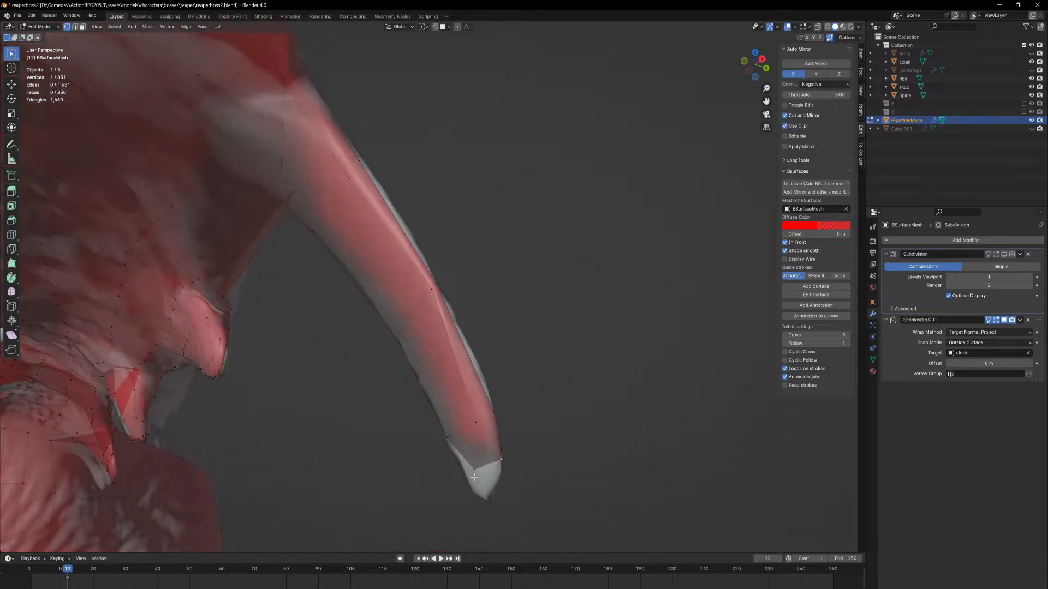
pyautogui.press('g')
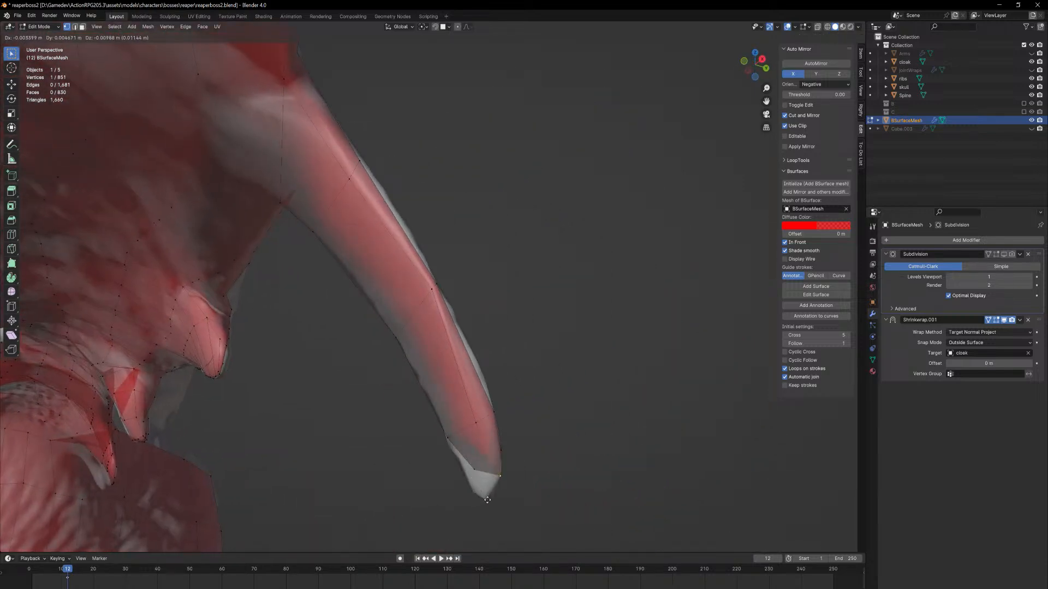
pyautogui.click(473, 478)
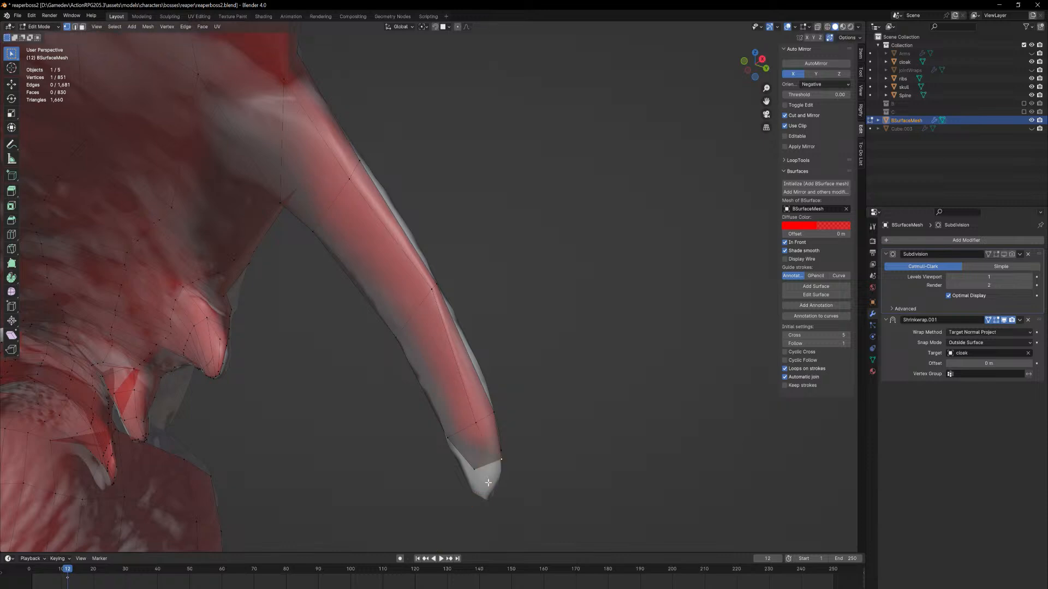
pyautogui.press('g')
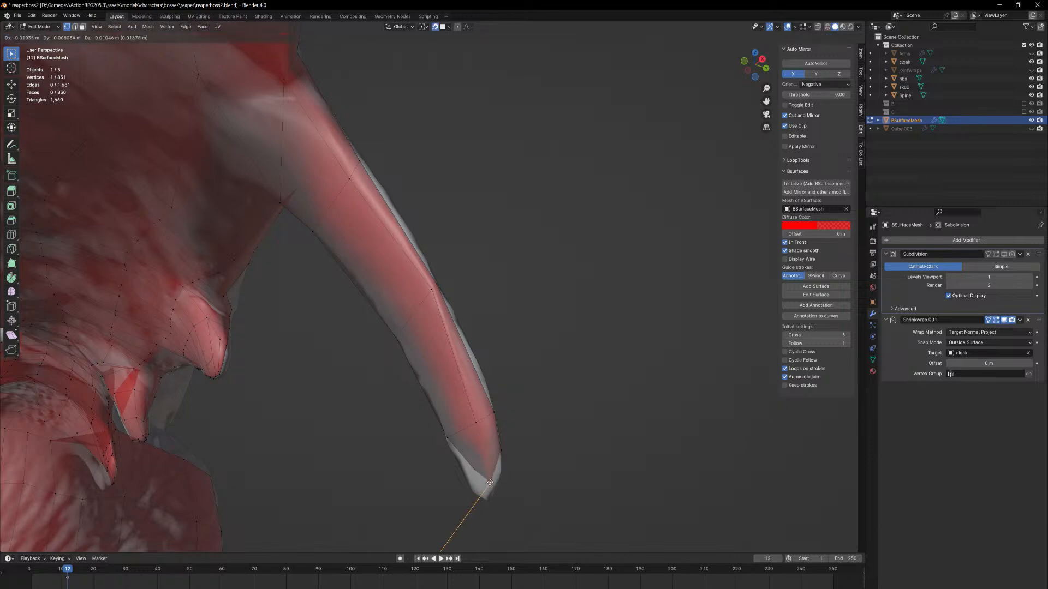
pyautogui.click(490, 483)
# Move the other end-face vertices onto the rounded outline of the sculpted spike's tip
pyautogui.moveTo(470, 473); pyautogui.dragTo(607, 480, button='middle')
pyautogui.moveTo(424, 472); pyautogui.dragTo(363, 453, button='middle')
pyautogui.press('g')
pyautogui.click(394, 482)
pyautogui.click(398, 450)
pyautogui.press('g')
pyautogui.click(394, 449)
pyautogui.click(368, 447)
pyautogui.press('g')
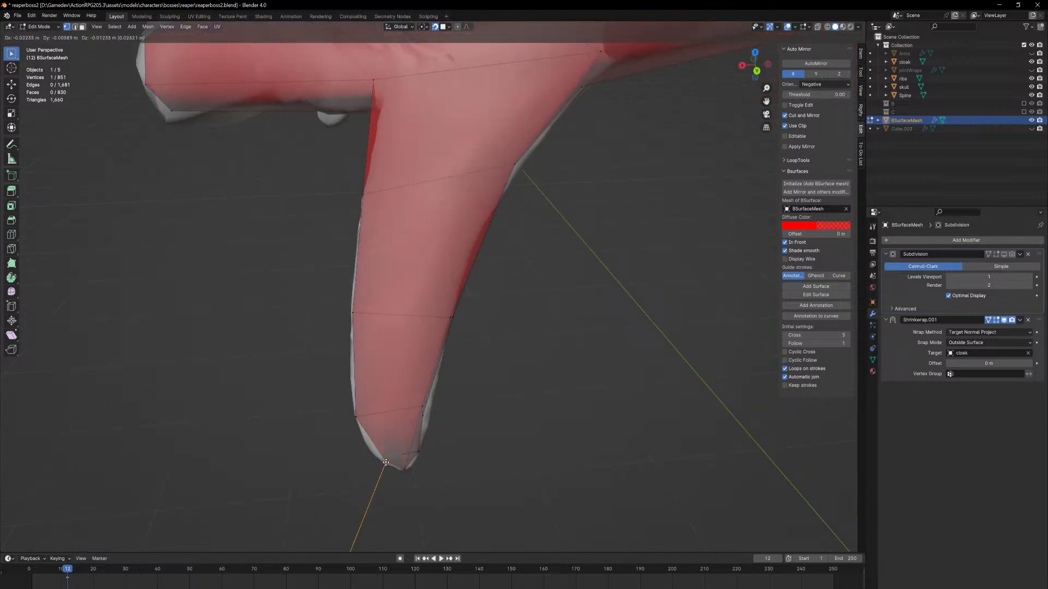
pyautogui.click(384, 464)
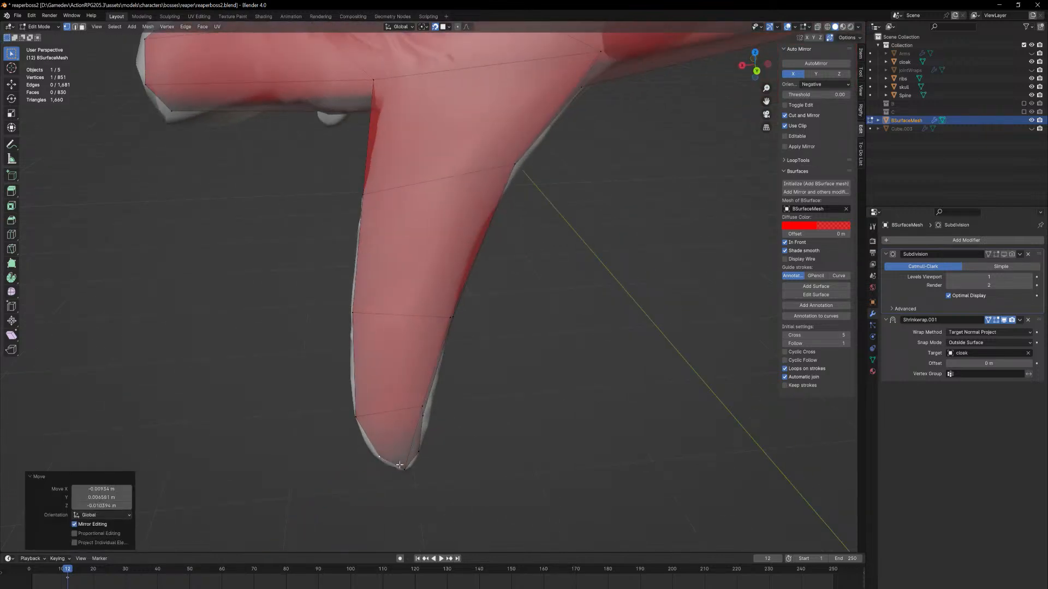
# Add two lengthwise loop cuts running down the middle of the spike
pyautogui.press('Tab')
pyautogui.press('Tab')
pyautogui.hotkey('ctrl', 'r')
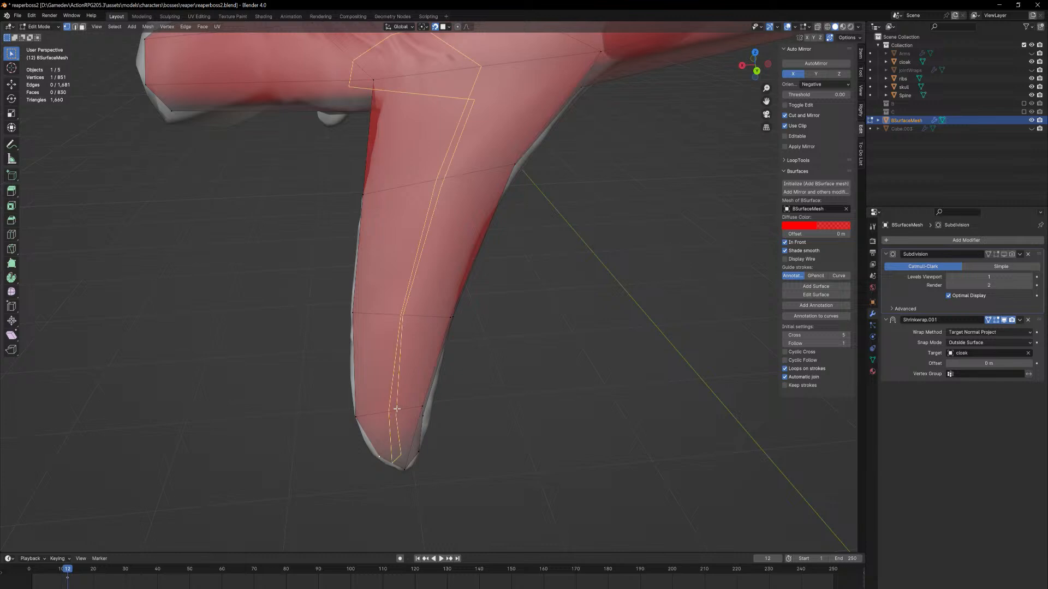
pyautogui.click(398, 411)
pyautogui.rightClick(398, 409)
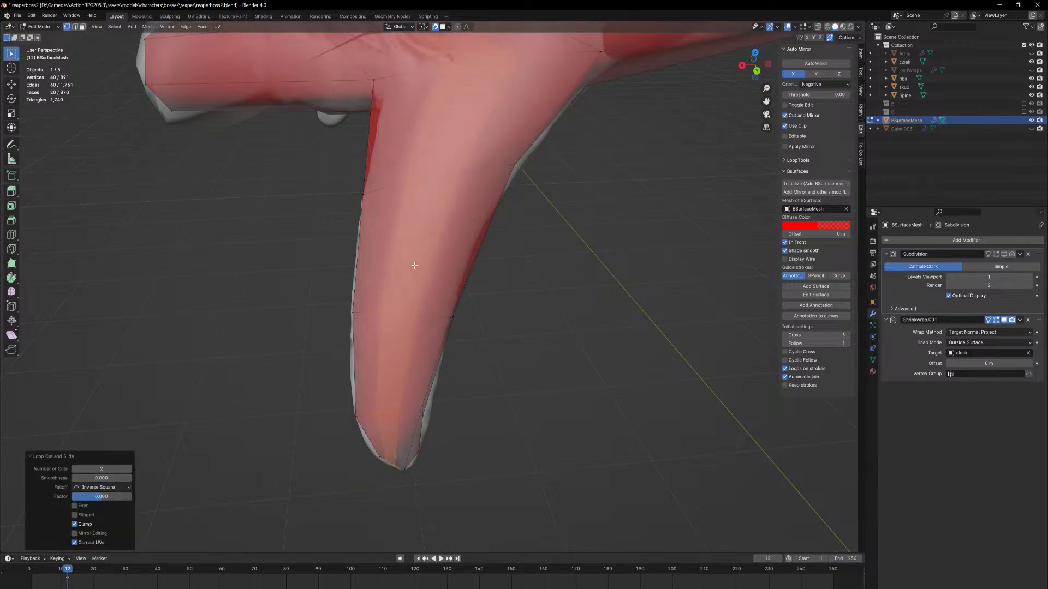
# Add loop cuts across the spike: two in its second section, one in the third, and two at its base
pyautogui.hotkey('ctrl', 'r')
pyautogui.click(384, 240)
pyautogui.rightClick(384, 240)
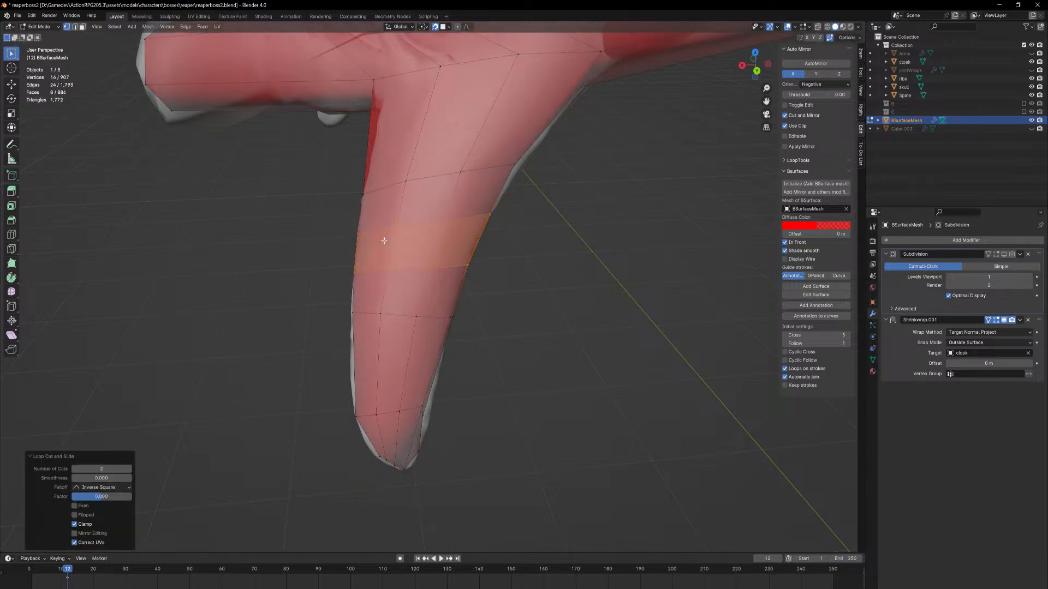
pyautogui.click(384, 342)
pyautogui.rightClick(384, 342)
pyautogui.hotkey('ctrl', 'r')
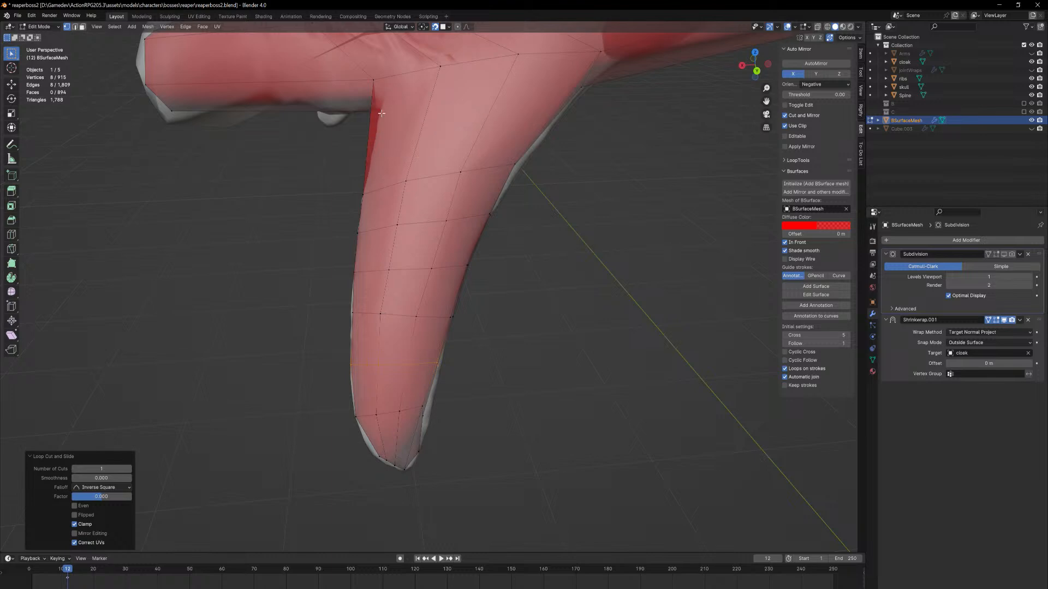
pyautogui.click(427, 131)
pyautogui.rightClick(423, 129)
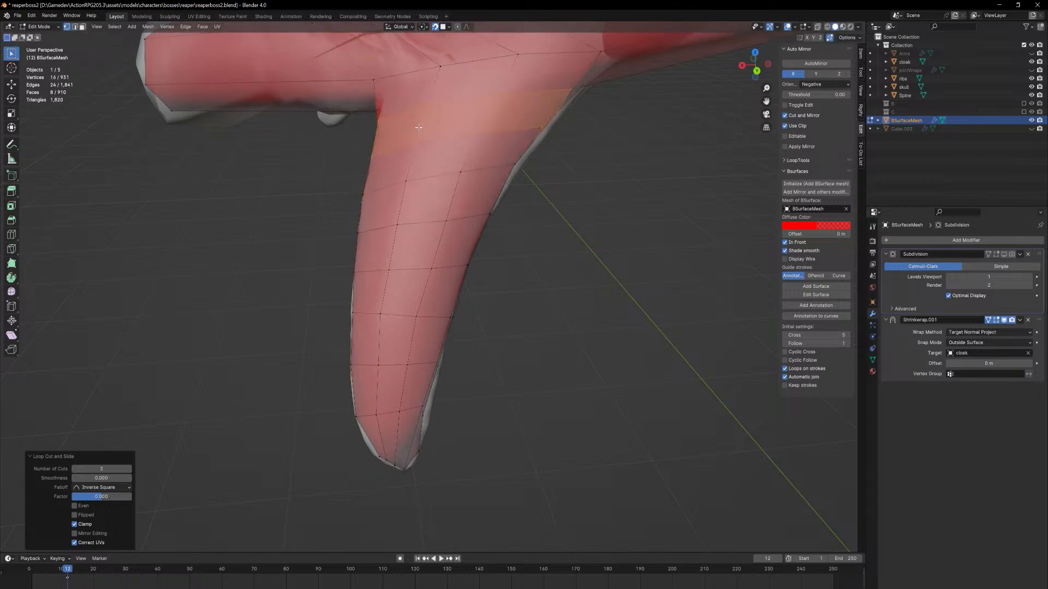
# Adjust the vertices at the corner where the spike's base meets the sleeve to follow the sculpt
pyautogui.click(380, 115)
pyautogui.press('g')
pyautogui.click(386, 105)
pyautogui.moveTo(386, 107); pyautogui.dragTo(459, 220, button='middle')
pyautogui.click(251, 191)
pyautogui.press('g')
pyautogui.click(250, 191)
pyautogui.scroll(-5, 479, 280)
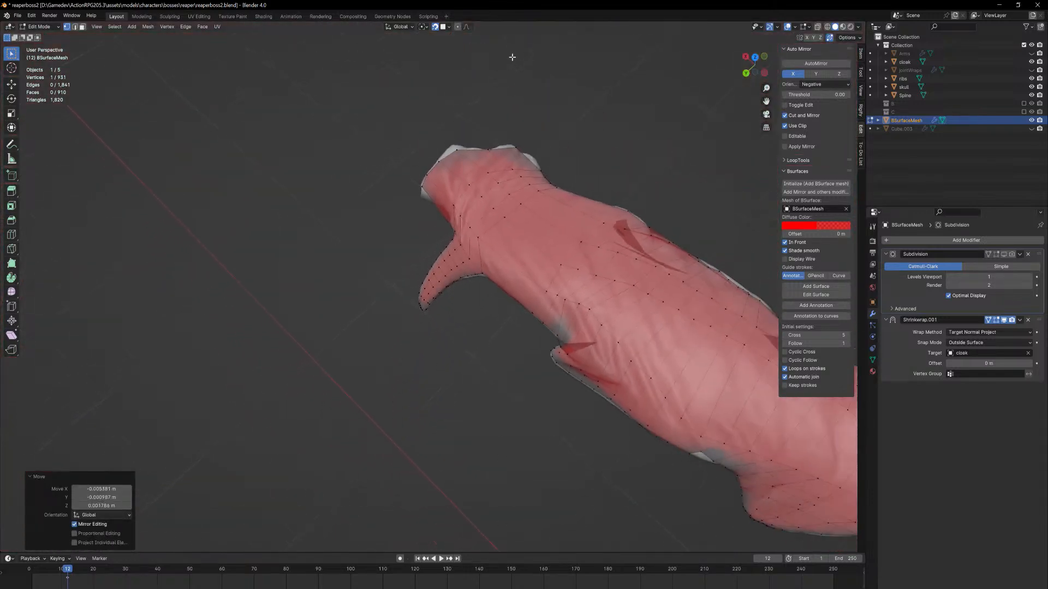
pyautogui.moveTo(588, 208); pyautogui.dragTo(473, 225, button='middle')
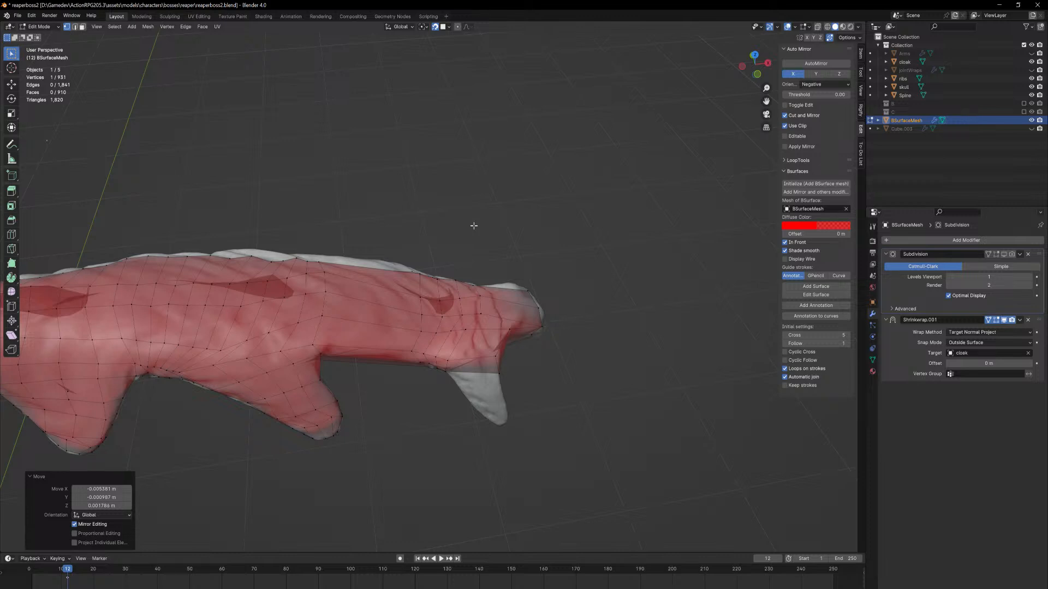
pyautogui.moveTo(589, 289); pyautogui.dragTo(577, 326, button='middle')
pyautogui.hotkey('ctrl', 'r')
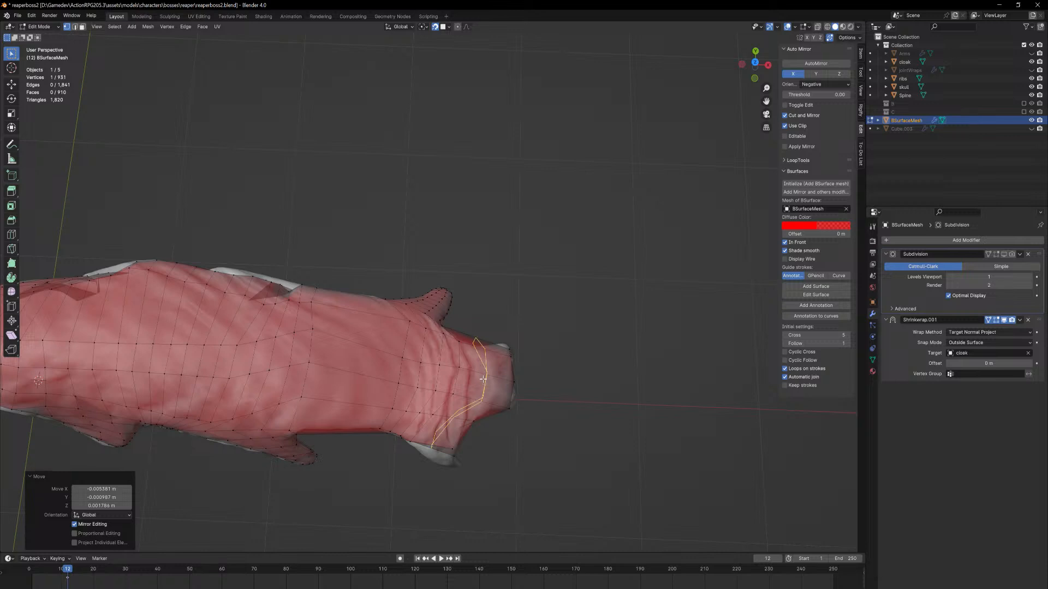
pyautogui.click(483, 378)
pyautogui.rightClick(483, 379)
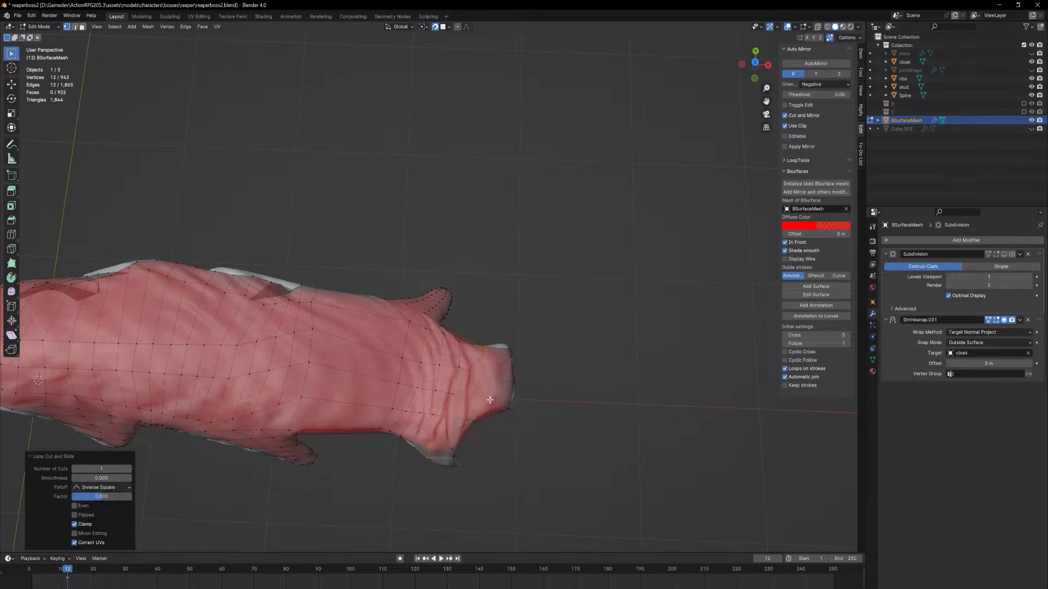
pyautogui.hotkey('ctrl', 'z')
# Select the underside mesh face at the sleeve's far end, directly above the uncovered sculpted spike
pyautogui.moveTo(489, 400)
pyautogui.mouseDown(button='middle')
pyautogui.moveTo(475, 432)
pyautogui.moveTo(486, 379)
pyautogui.moveTo(478, 390)
pyautogui.mouseUp(button='middle')
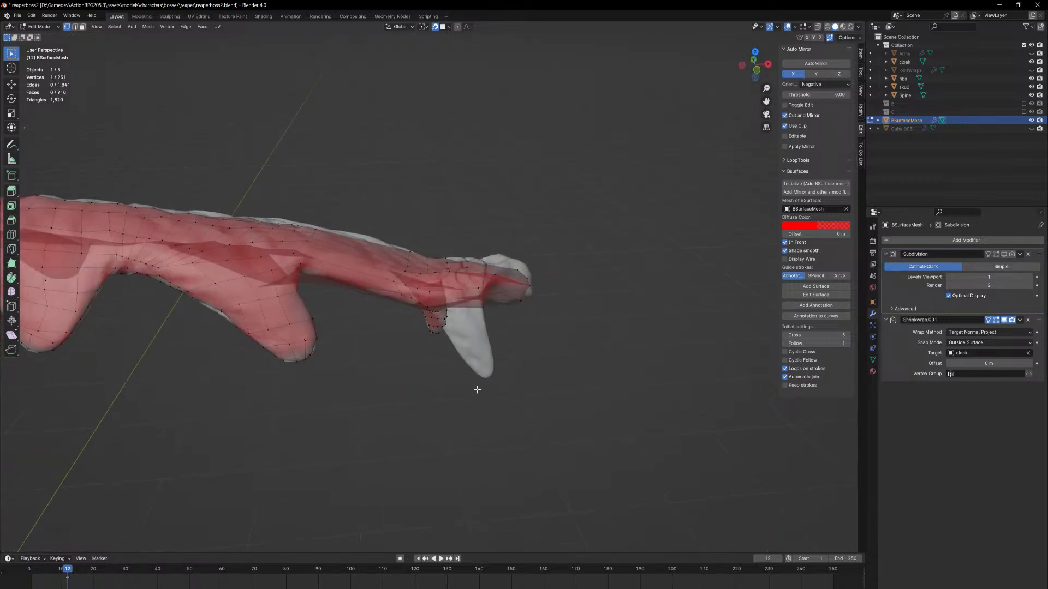
pyautogui.scroll(5, 478, 390)
pyautogui.press('3')
pyautogui.click(497, 437)
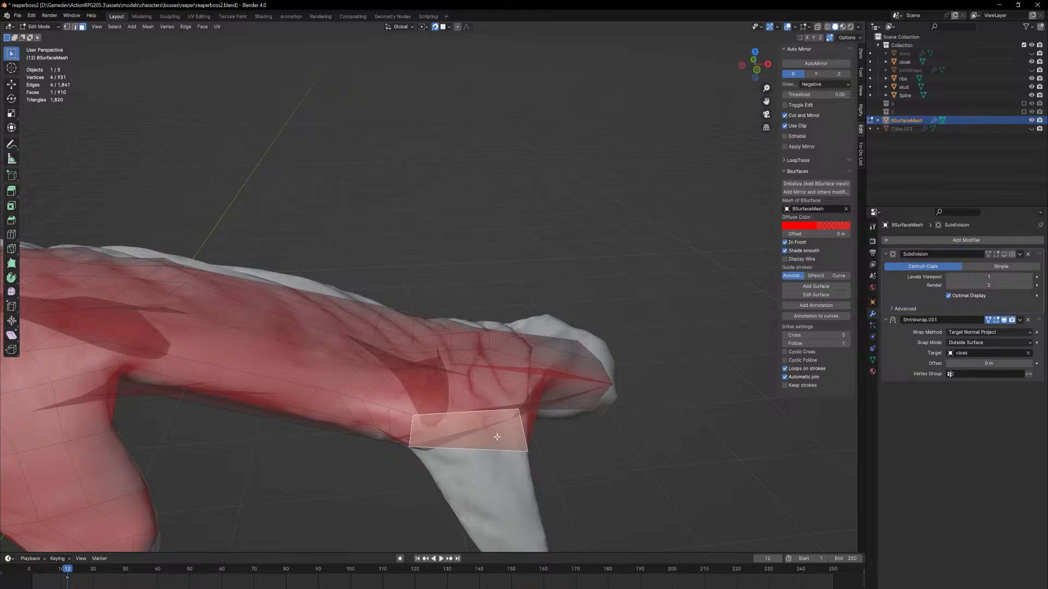
pyautogui.moveTo(497, 437); pyautogui.dragTo(642, 402, button='middle')
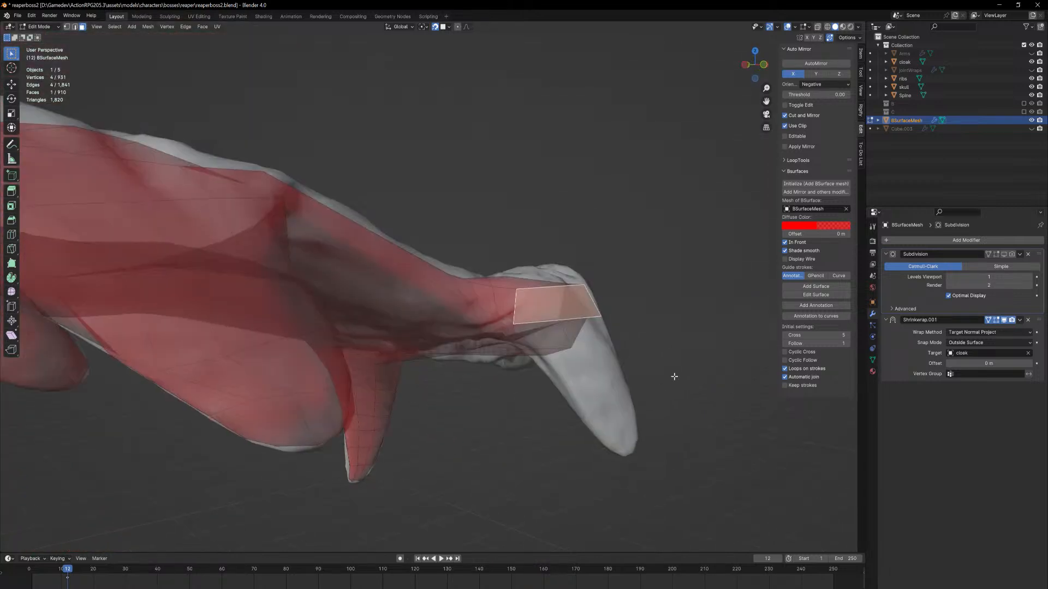
pyautogui.moveTo(605, 363); pyautogui.dragTo(565, 329, button='middle')
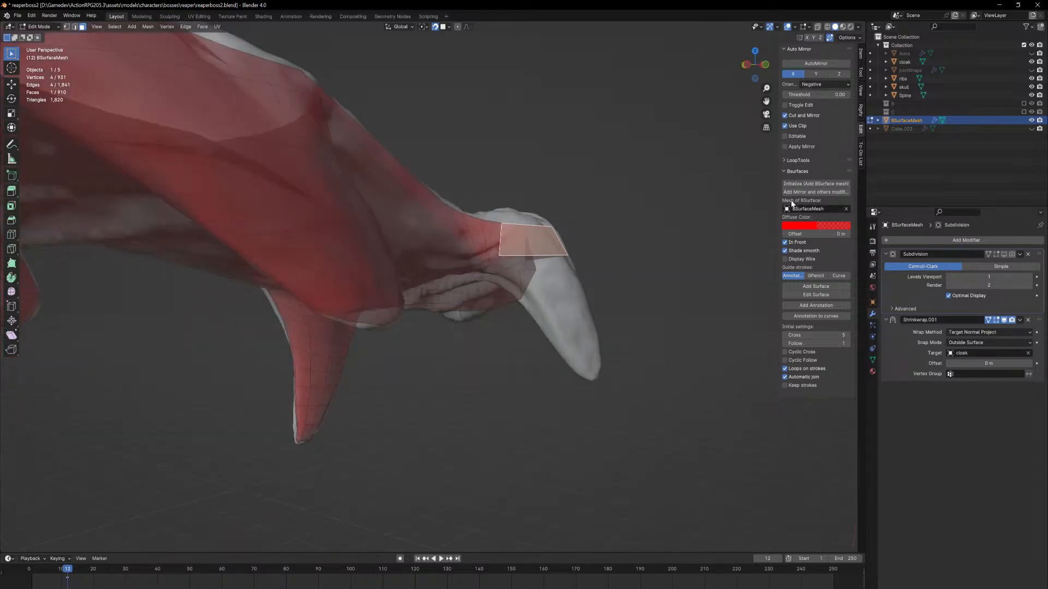
pyautogui.moveTo(522, 281); pyautogui.dragTo(538, 294, button='middle')
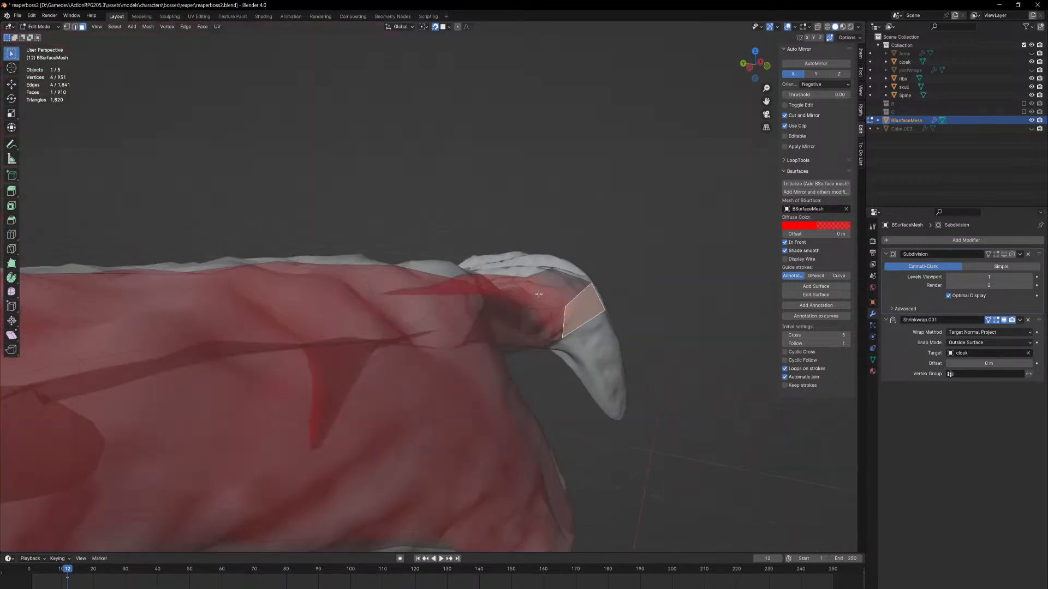
pyautogui.press('e')
pyautogui.rightClick(599, 342)
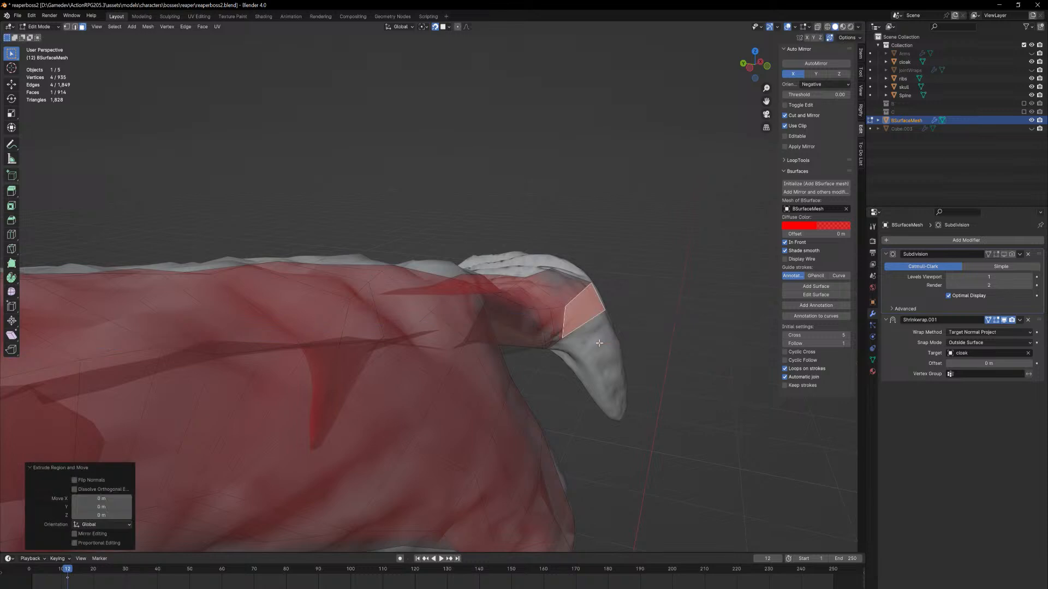
pyautogui.hotkey('ctrl', 'z')
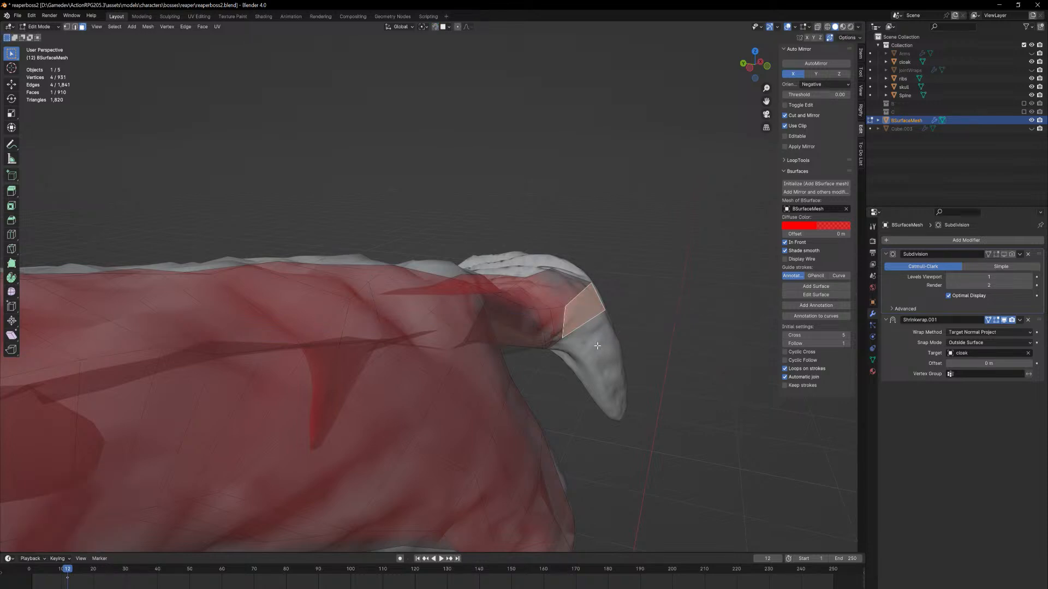
# Extrude the selected face about 0.057 m along its normal toward the sculpted spike, with snapping off
pyautogui.press('e')
pyautogui.click(643, 378)
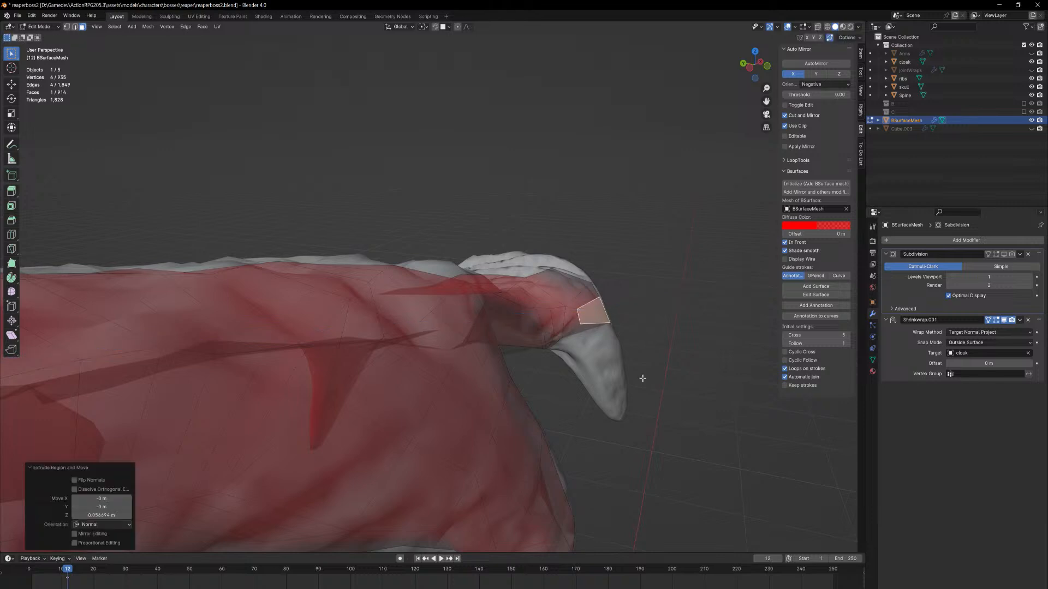
# Turn snapping back on and move one corner vertex of the extruded face onto the sculpted spike's base
pyautogui.moveTo(642, 378); pyautogui.dragTo(613, 304, button='middle')
pyautogui.press('1')
pyautogui.click(580, 192)
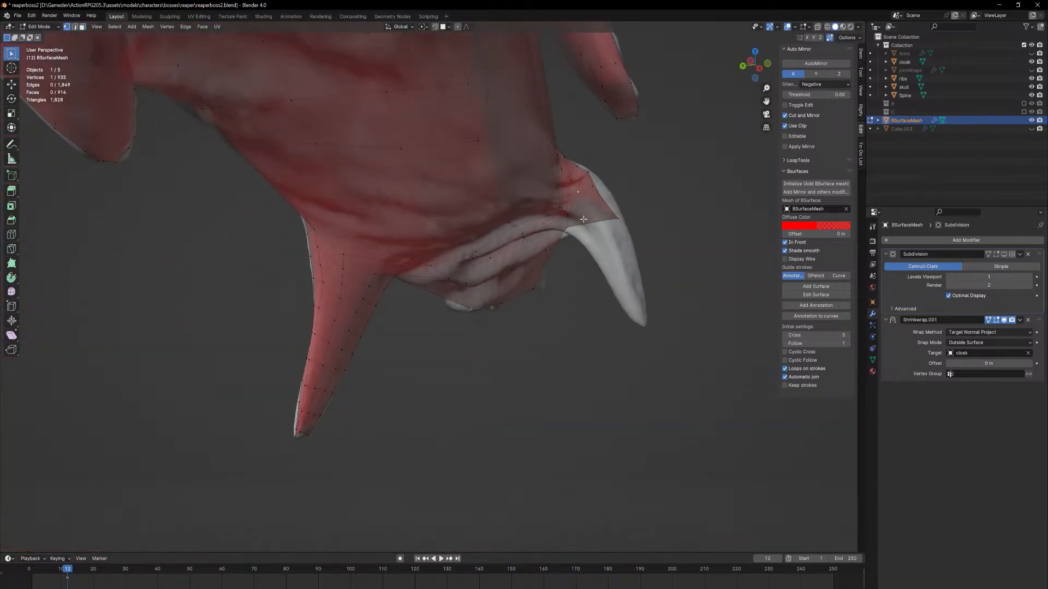
pyautogui.moveTo(584, 219); pyautogui.dragTo(656, 234, button='middle')
pyautogui.keyDown('shift'); pyautogui.moveTo(664, 344); pyautogui.dragTo(562, 262, button='middle'); pyautogui.keyUp('shift')
pyautogui.scroll(3, 578, 218)
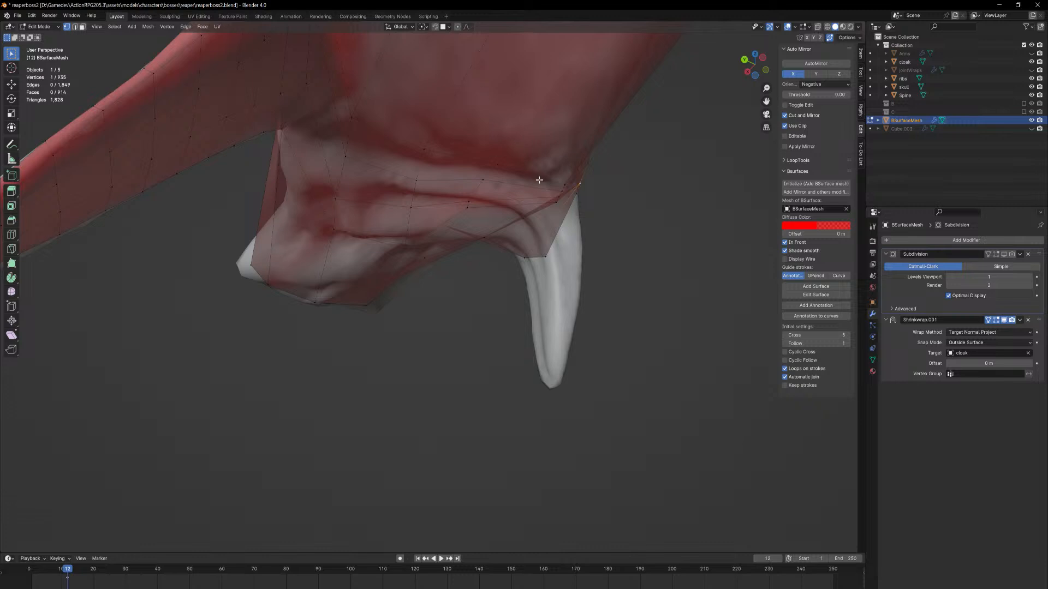
pyautogui.hotkey('shift', 'Tab')
pyautogui.press('g')
pyautogui.click(548, 232)
# Move the remaining corner vertices of the extruded face onto the sculpt around the spike's base
pyautogui.moveTo(551, 232); pyautogui.dragTo(353, 211, button='middle')
pyautogui.press('g')
pyautogui.click(470, 246)
pyautogui.press('g')
pyautogui.click(437, 224)
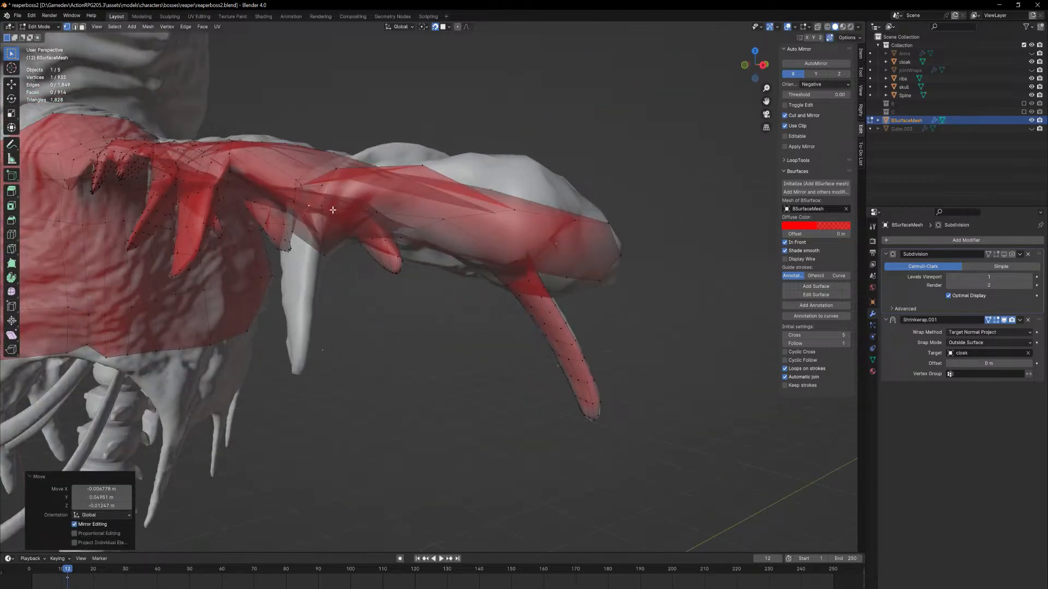
pyautogui.press('g')
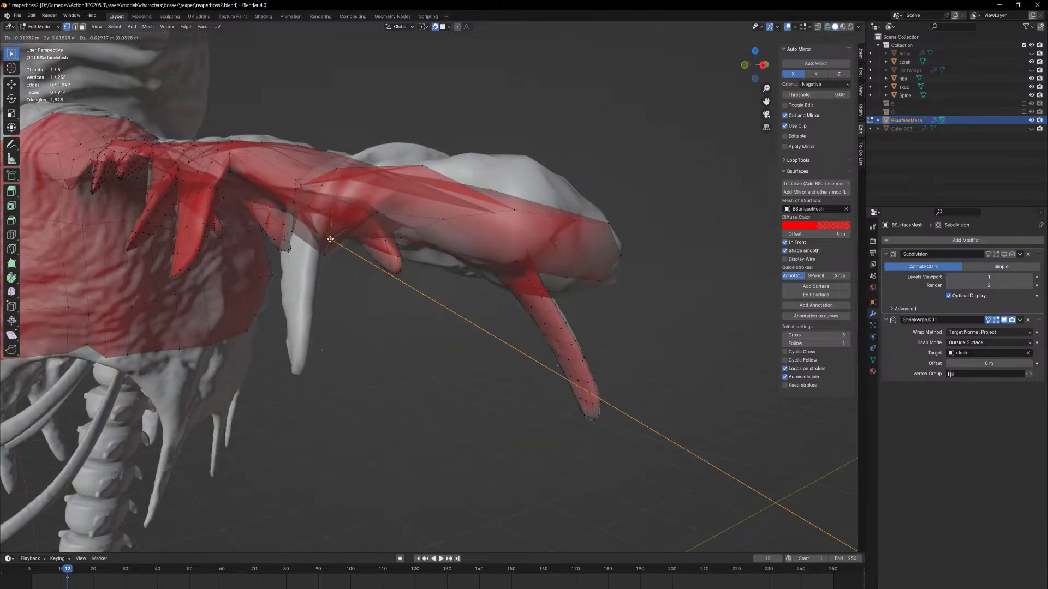
pyautogui.click(299, 219)
pyautogui.moveTo(299, 218); pyautogui.dragTo(449, 173, button='middle')
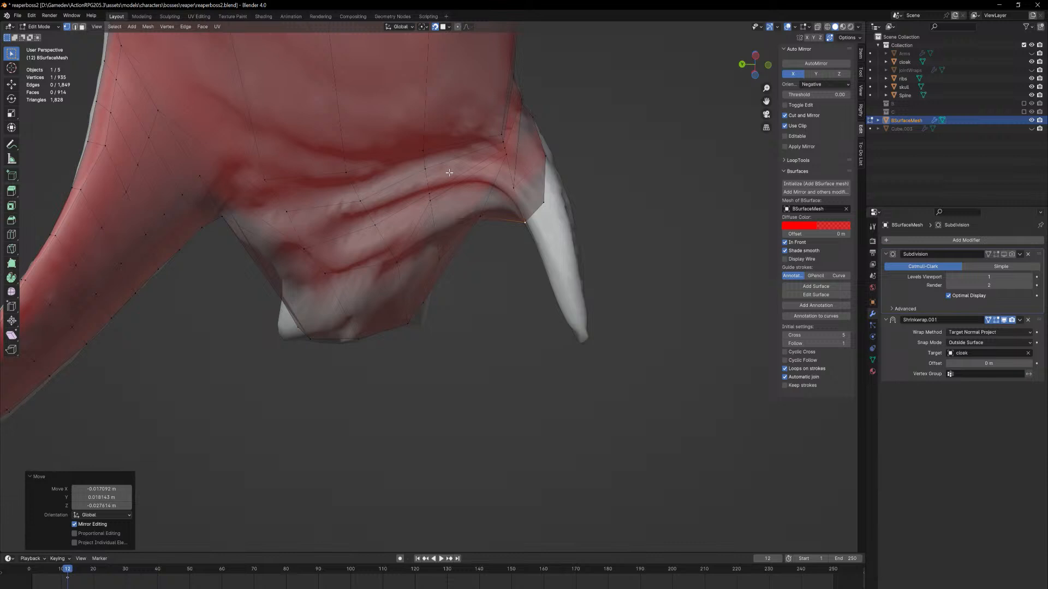
# Extrude the spike's end face further along the sculpted spike to form a second section, with snapping off
pyautogui.moveTo(528, 203); pyautogui.dragTo(519, 237, button='middle')
pyautogui.press('3')
pyautogui.click(507, 252)
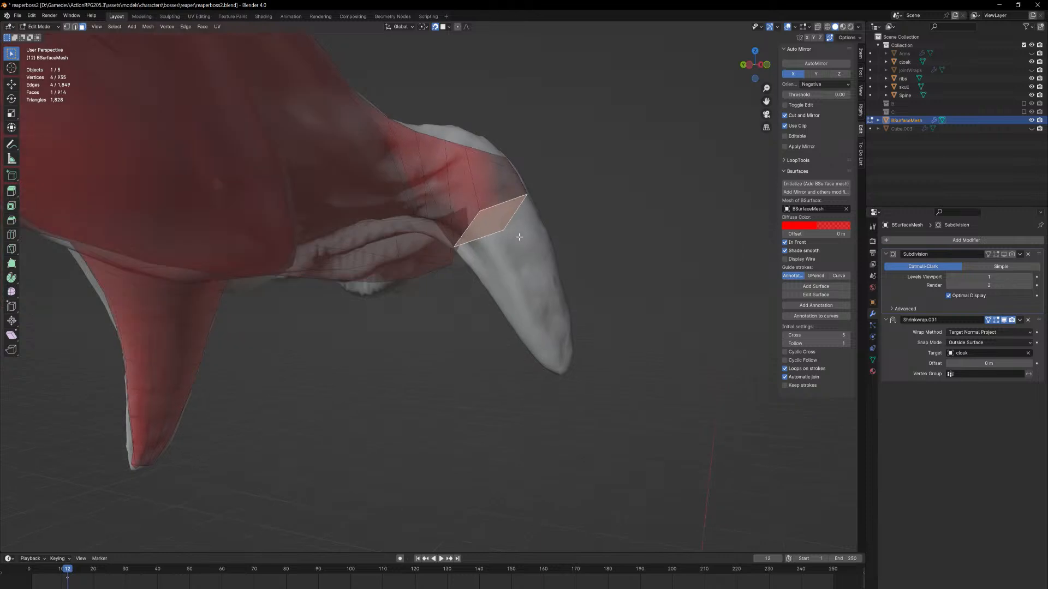
pyautogui.press('e')
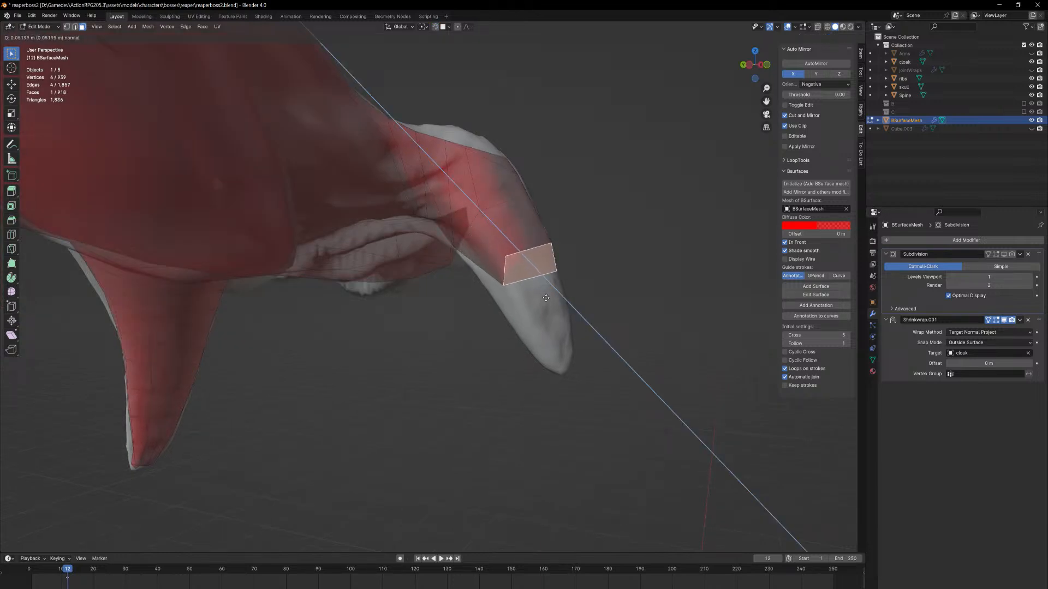
pyautogui.click(541, 277)
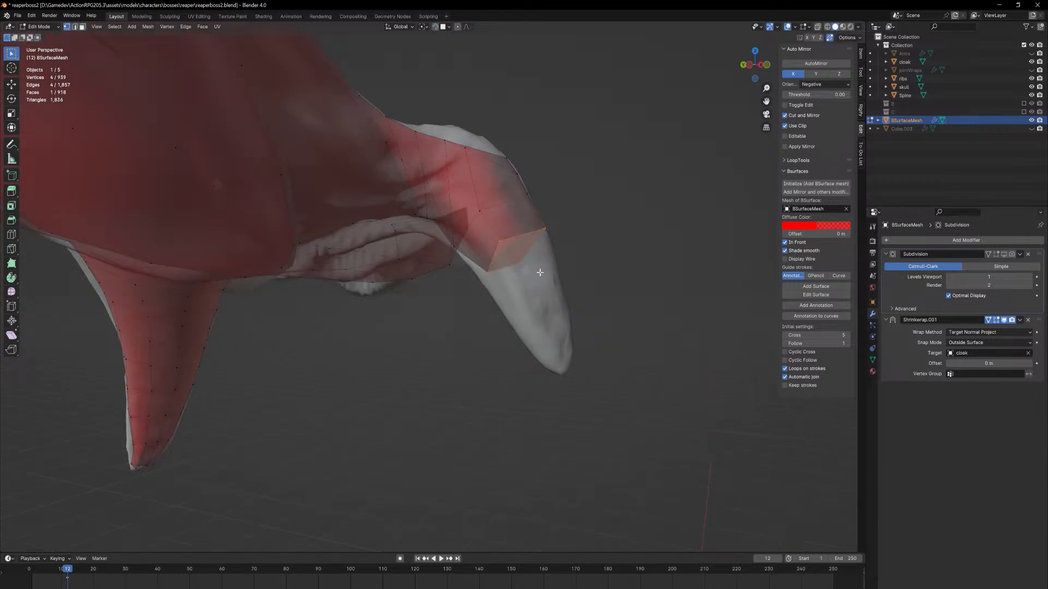
# Move the outer corner vertex of the second section's end face out to the sculpted spike's edge
pyautogui.moveTo(540, 277); pyautogui.dragTo(512, 309, button='middle')
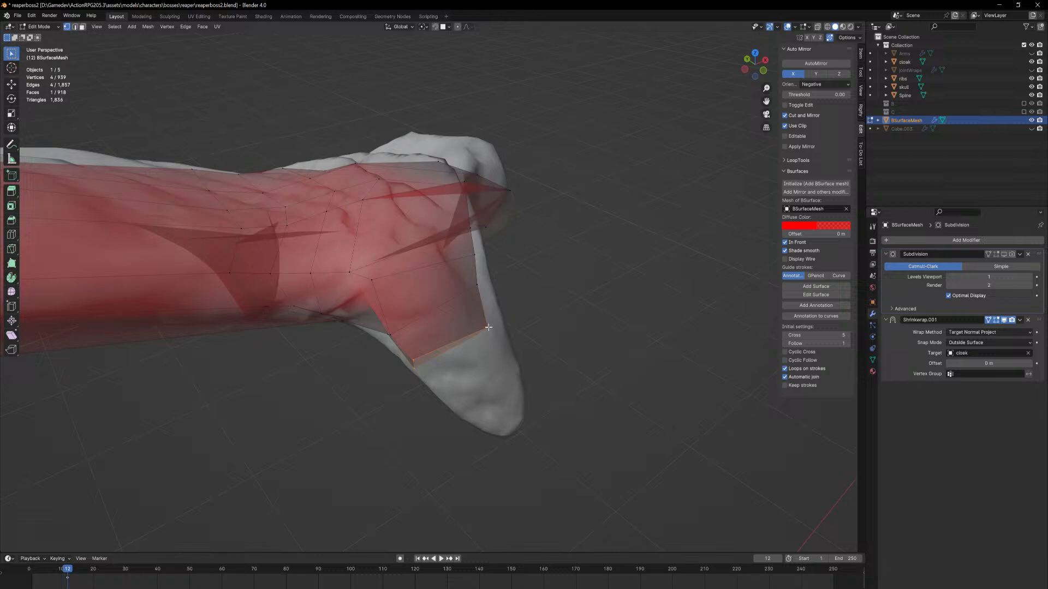
pyautogui.click(487, 327)
pyautogui.press('g')
pyautogui.click(534, 327)
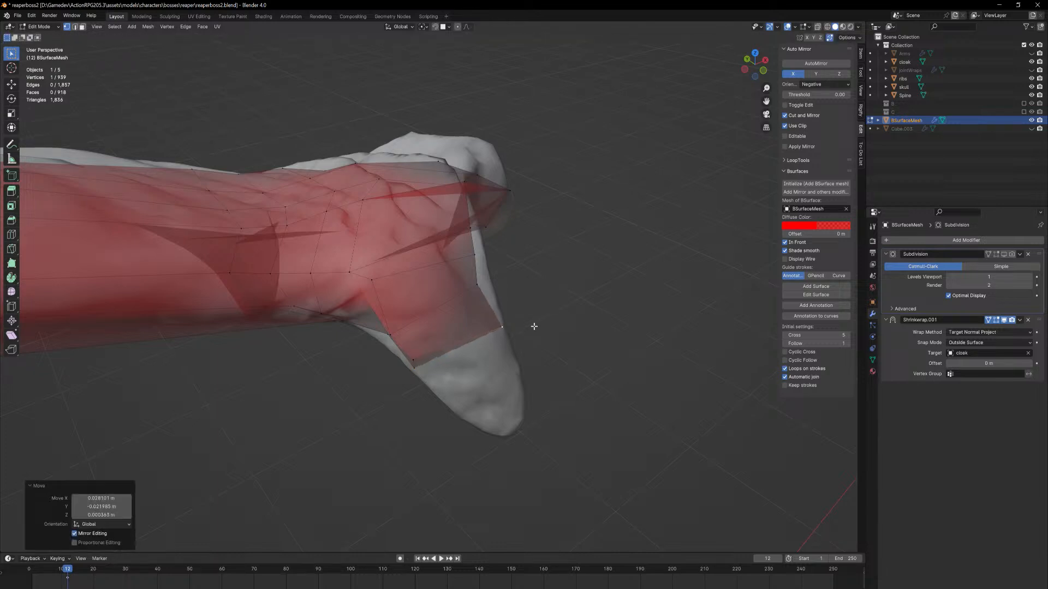
pyautogui.press('g')
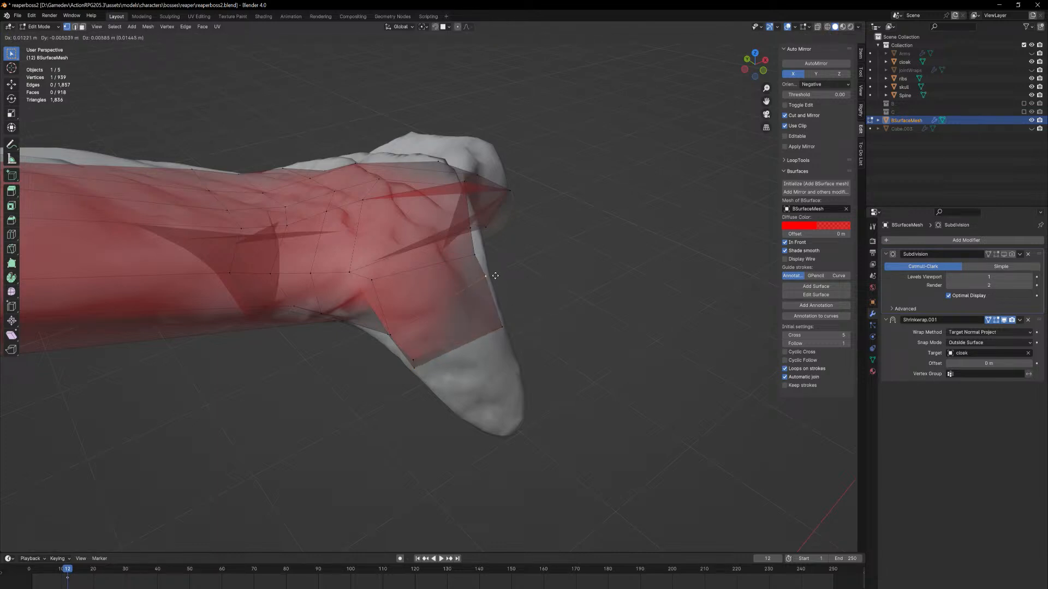
pyautogui.press('Escape')
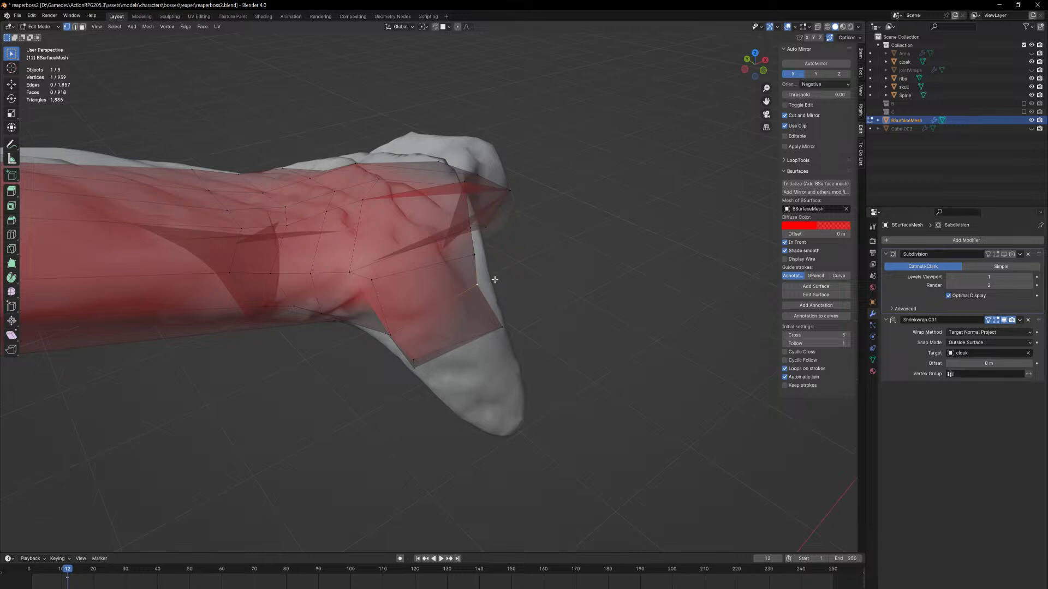
pyautogui.press('g')
pyautogui.press('Escape')
pyautogui.press('e')
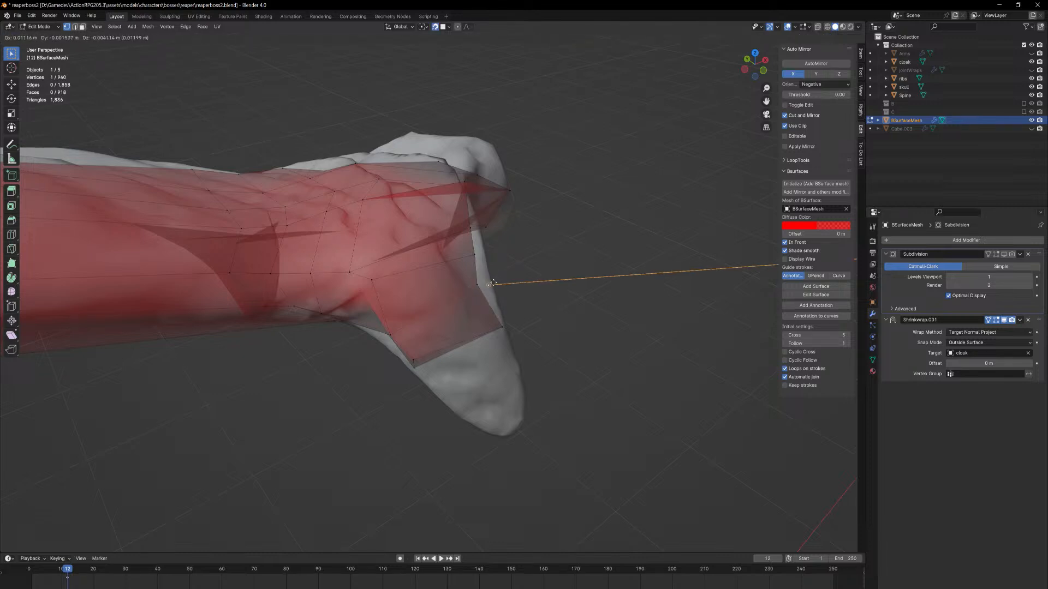
pyautogui.press('Escape')
pyautogui.hotkey('ctrl', 'z')
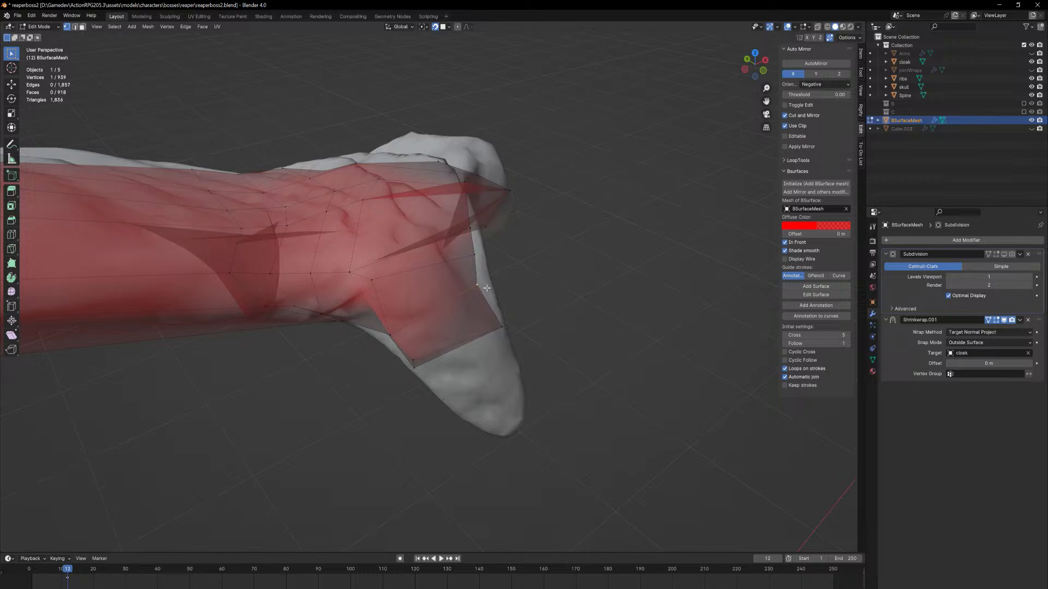
# Snap the two vertices along the outer edge of the spike's first section onto the sculpt's outline
pyautogui.press('g')
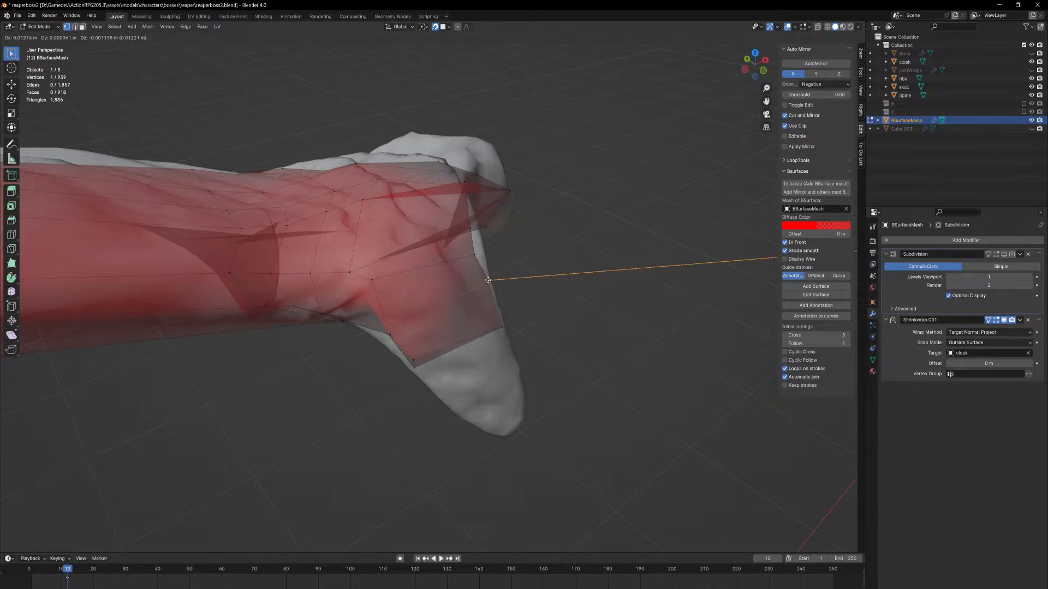
pyautogui.click(479, 249)
pyautogui.press('g')
pyautogui.click(502, 307)
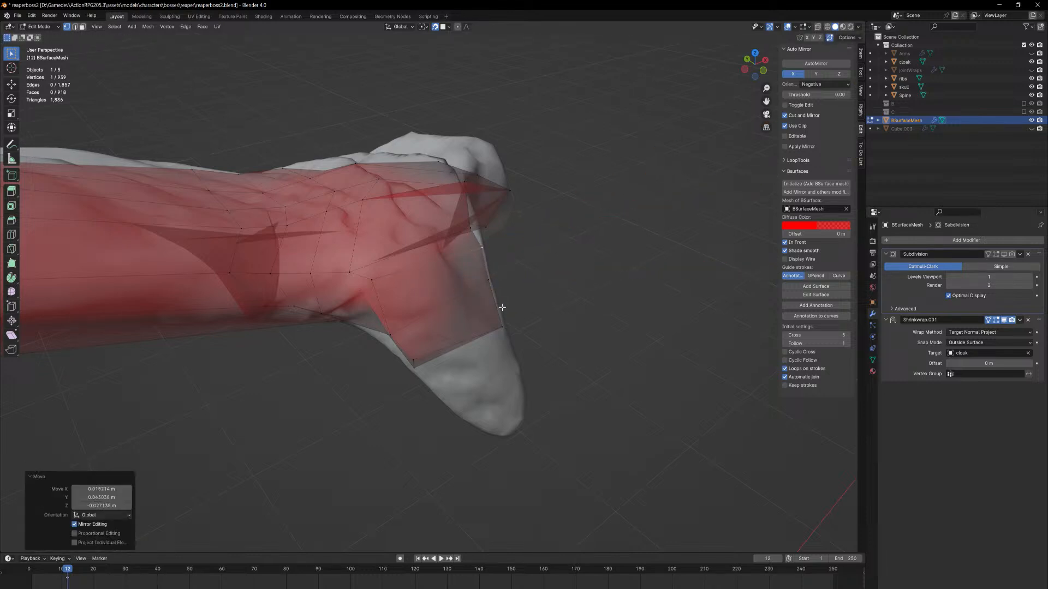
# Fit the corner vertices of the second section's end face to the front and back of the sculpted spike
pyautogui.moveTo(500, 325); pyautogui.dragTo(484, 297, button='middle')
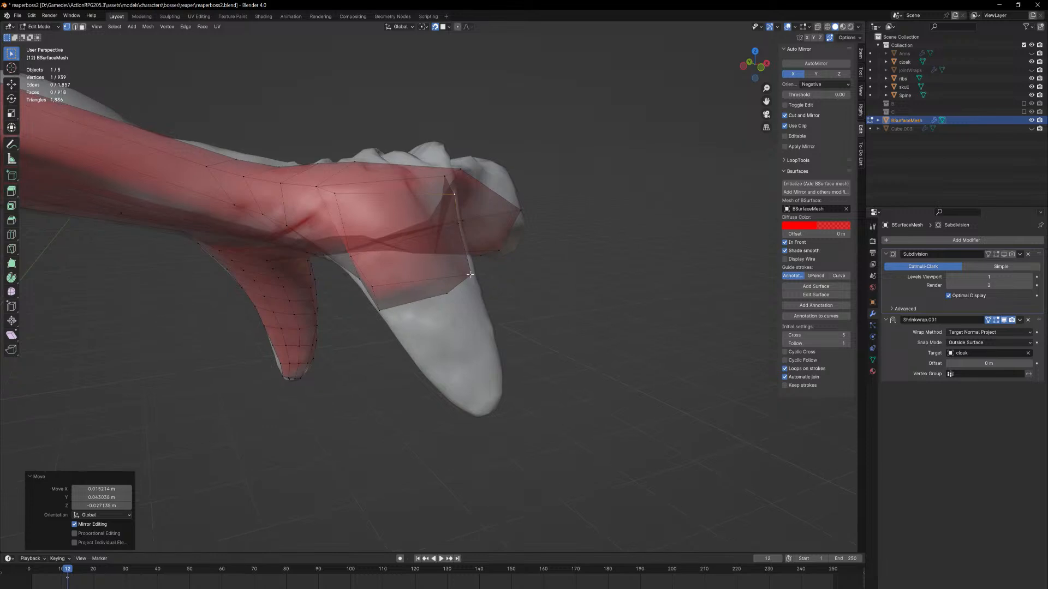
pyautogui.press('g')
pyautogui.click(476, 278)
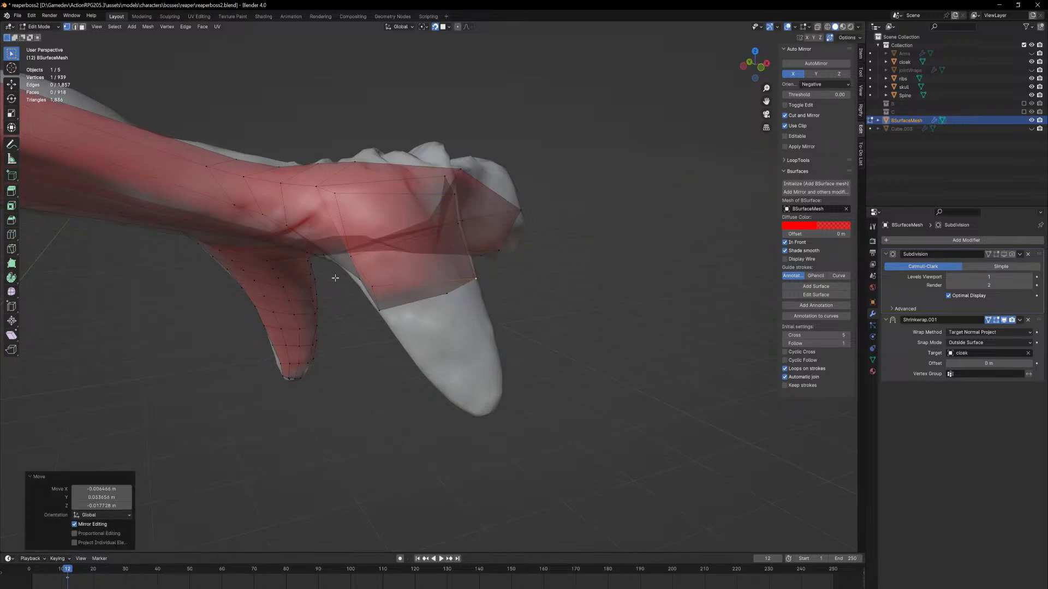
pyautogui.press('g')
pyautogui.click(371, 292)
pyautogui.moveTo(371, 292); pyautogui.dragTo(304, 260, button='middle')
pyautogui.press('g')
pyautogui.click(390, 309)
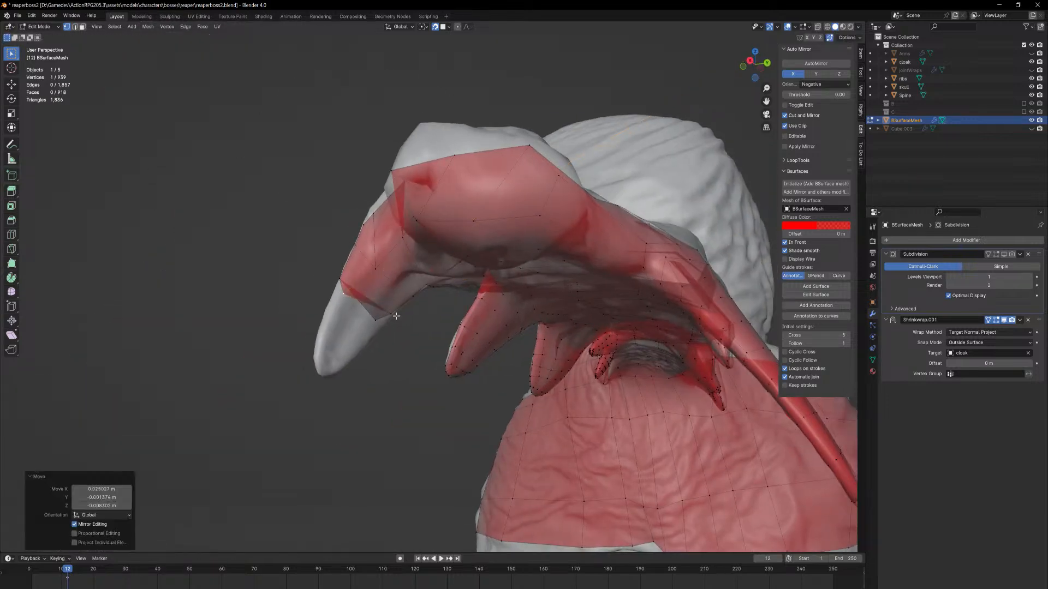
pyautogui.moveTo(391, 309); pyautogui.dragTo(559, 375, button='middle')
pyautogui.press('g')
pyautogui.click(444, 342)
# Select the end face of the spike's second section
pyautogui.press('3')
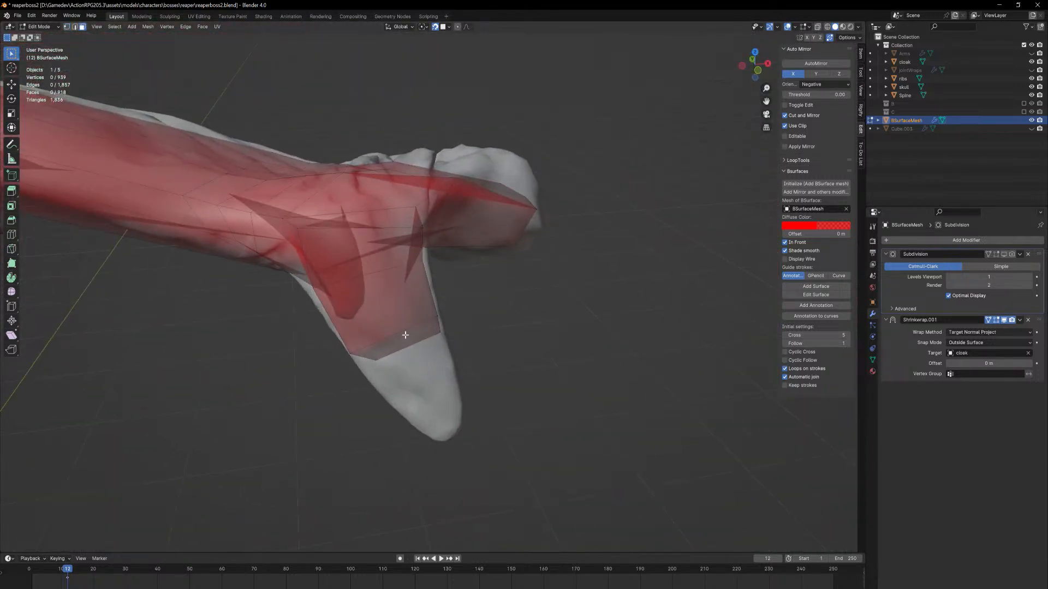
pyautogui.click(405, 334)
pyautogui.press('e')
pyautogui.rightClick(431, 373)
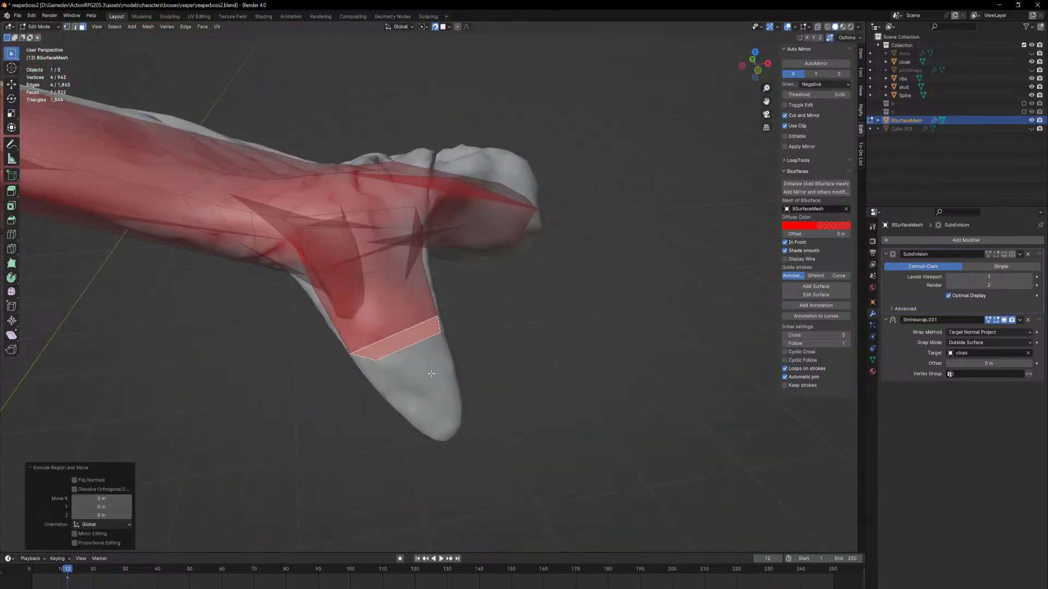
pyautogui.hotkey('ctrl', 'z')
pyautogui.hotkey('ctrl', 'shift', 'z')
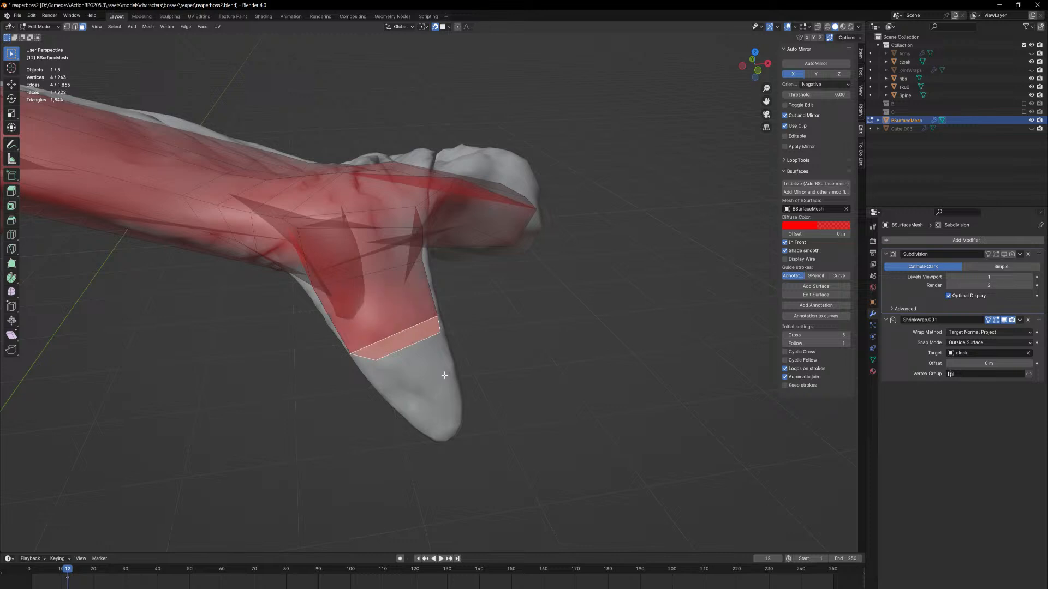
pyautogui.hotkey('ctrl', 'z')
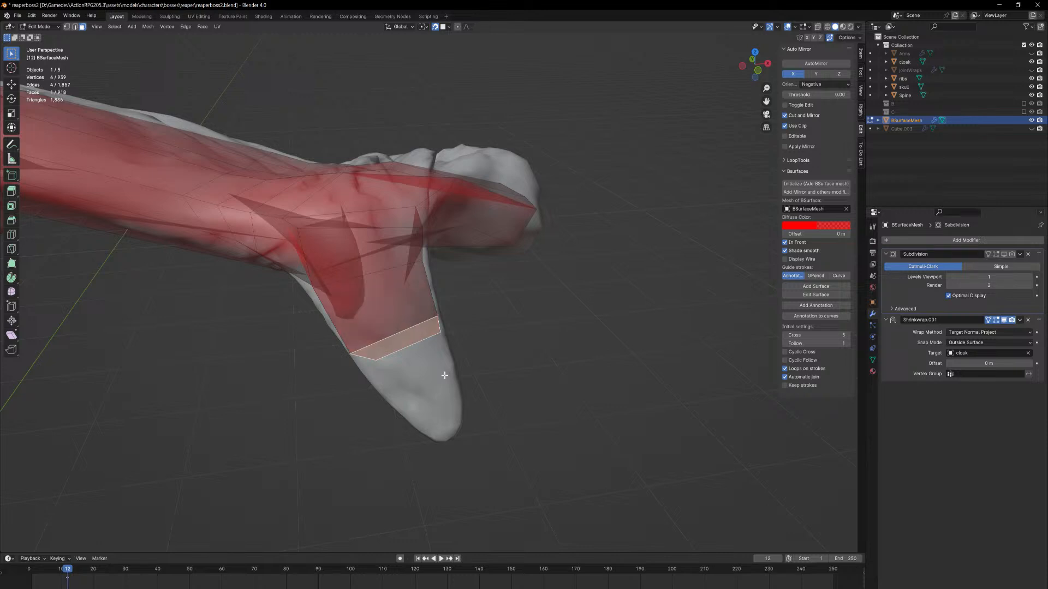
# Extrude the end face along its normal to just short of the sculpted spike's tip, with snapping off
pyautogui.moveTo(437, 367); pyautogui.dragTo(468, 368, button='middle')
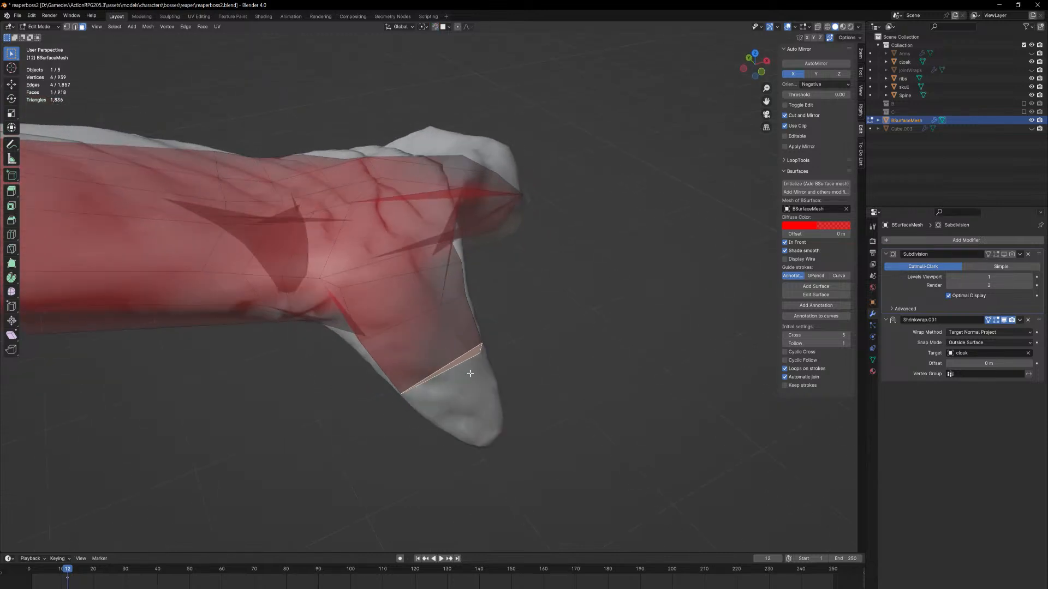
pyautogui.press('e')
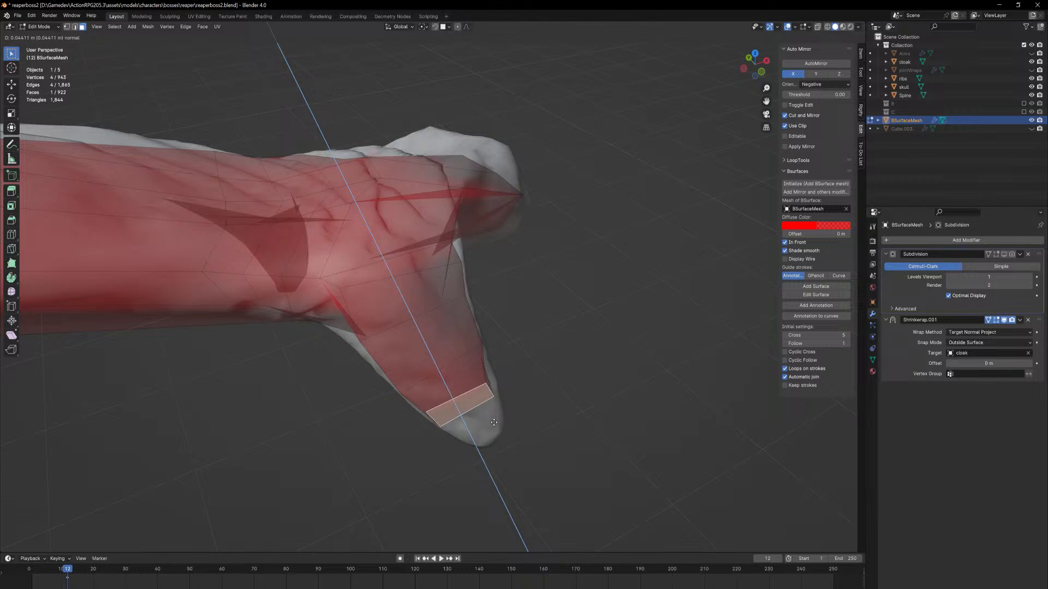
pyautogui.click(493, 416)
pyautogui.press('1')
pyautogui.moveTo(495, 413); pyautogui.dragTo(357, 330, button='middle')
pyautogui.press('g')
pyautogui.rightClick(353, 327)
pyautogui.press('e')
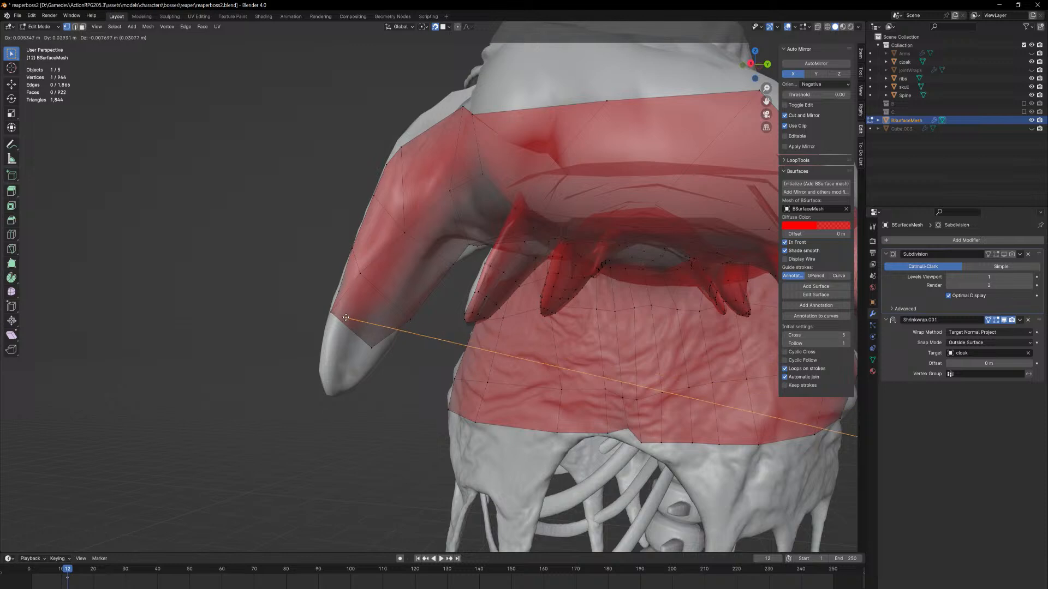
pyautogui.click(356, 327)
pyautogui.rightClick(366, 318)
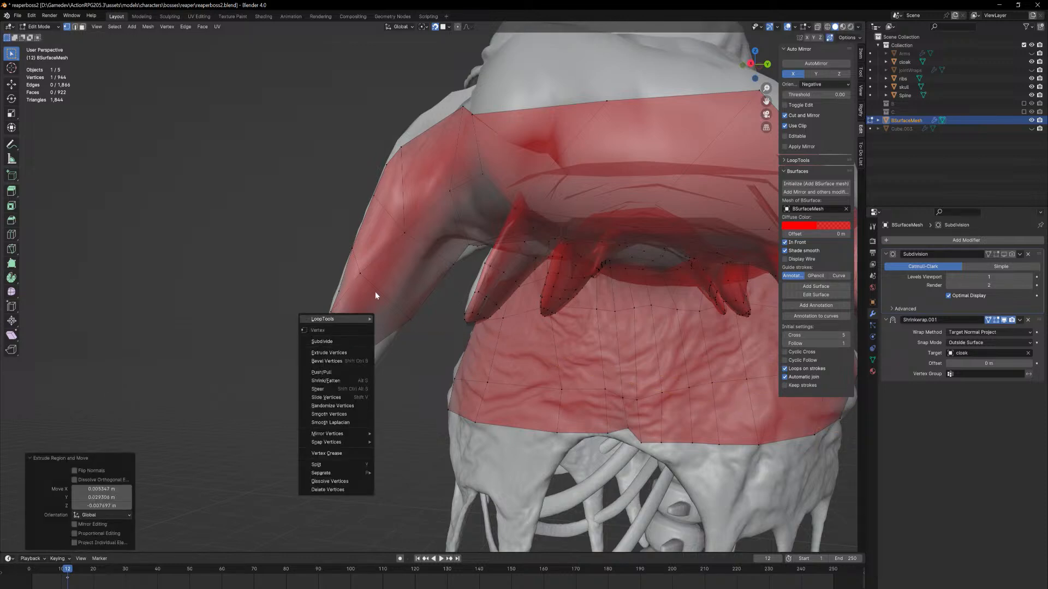
pyautogui.hotkey('ctrl', 'z')
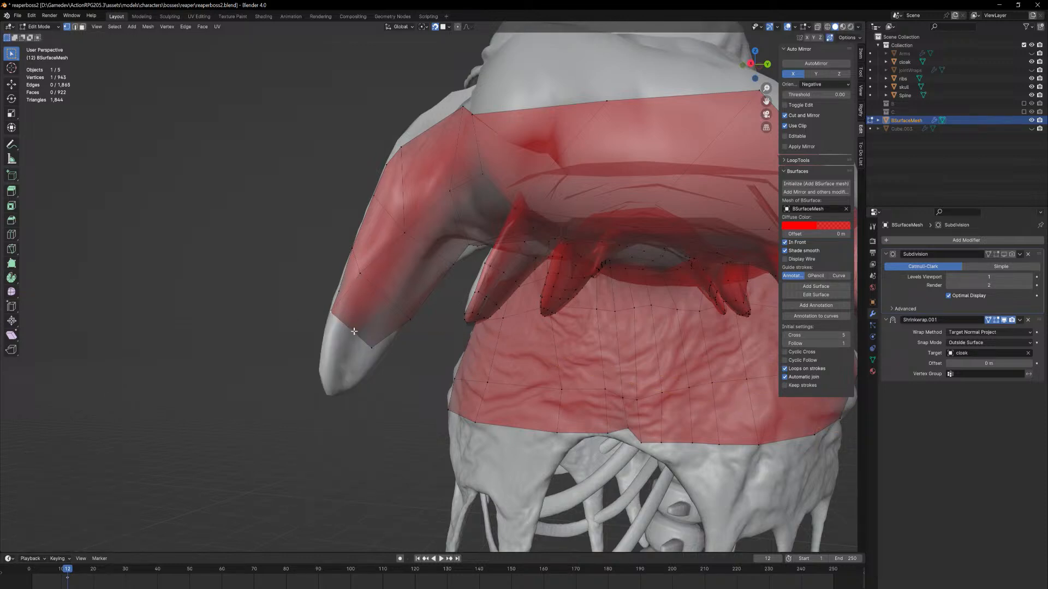
# Fit the end face's corner vertices to the outline of the sculpted spike, one vertex at a time
pyautogui.press('g')
pyautogui.click(345, 318)
pyautogui.moveTo(345, 319); pyautogui.dragTo(346, 361, button='middle')
pyautogui.press('g')
pyautogui.click(363, 381)
pyautogui.press('g')
pyautogui.click(352, 346)
pyautogui.press('g')
pyautogui.click(362, 355)
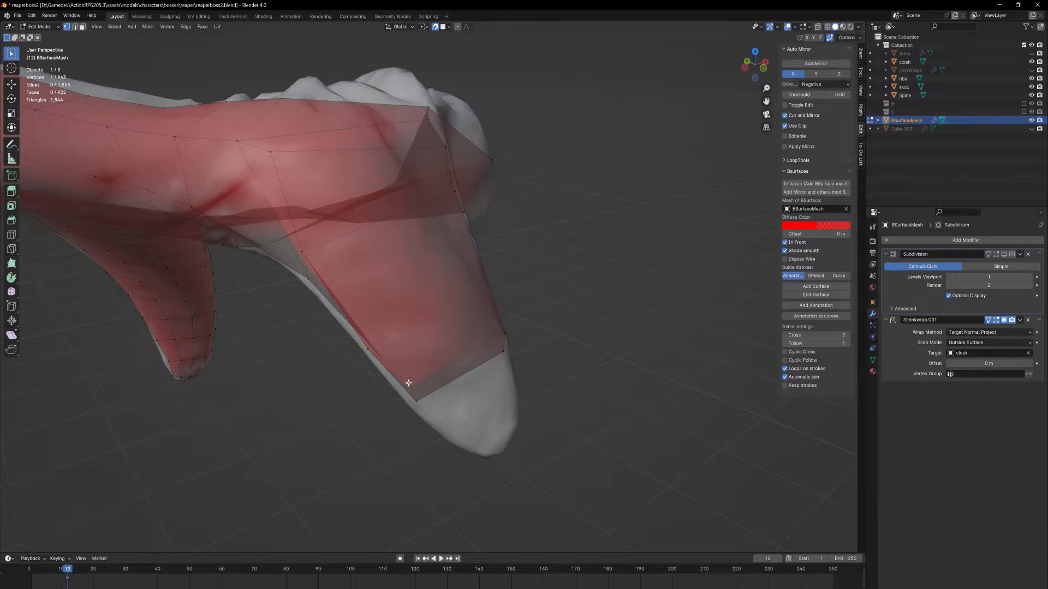
pyautogui.moveTo(407, 378); pyautogui.dragTo(467, 384, button='middle')
pyautogui.press('g')
pyautogui.click(422, 433)
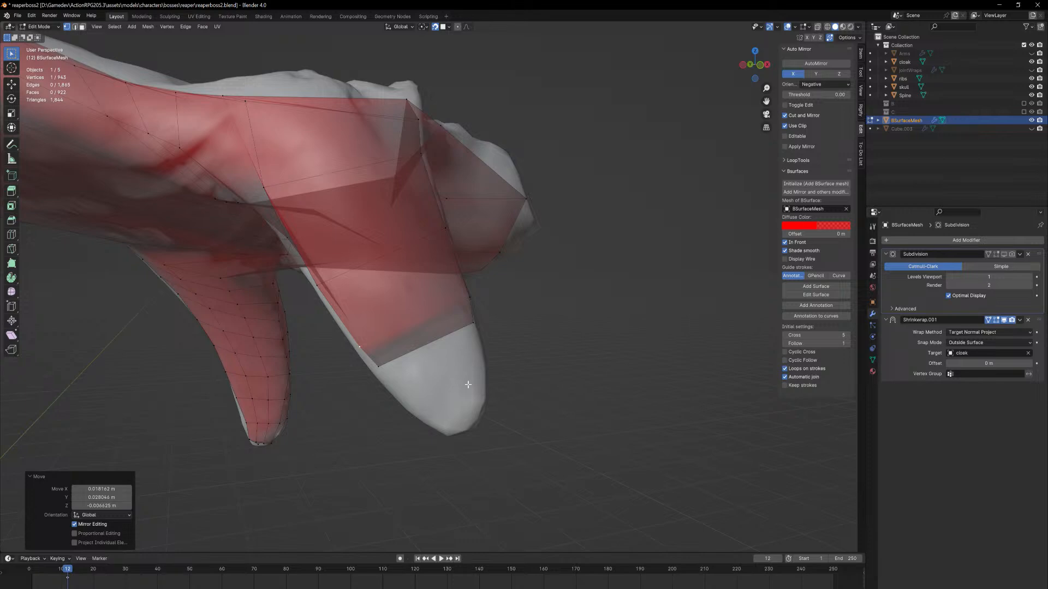
# Adjust one more corner vertex of the spike's end face to the sculpt as seen from its narrow side
pyautogui.press('3')
pyautogui.moveTo(463, 370); pyautogui.dragTo(437, 354, button='middle')
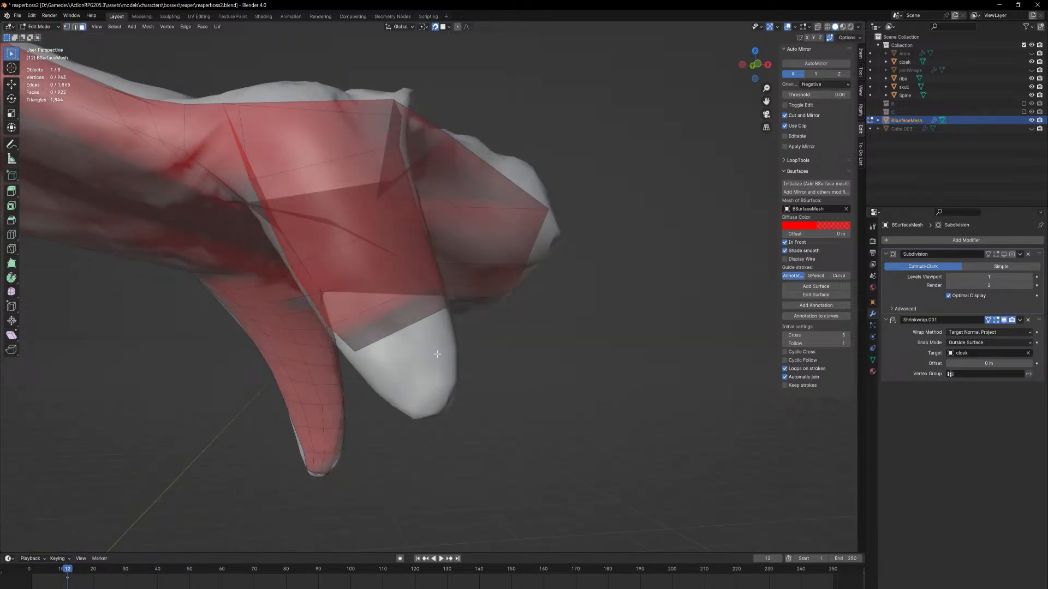
pyautogui.click(417, 314)
pyautogui.moveTo(464, 317); pyautogui.dragTo(367, 322, button='middle')
pyautogui.press('1')
pyautogui.click(322, 315)
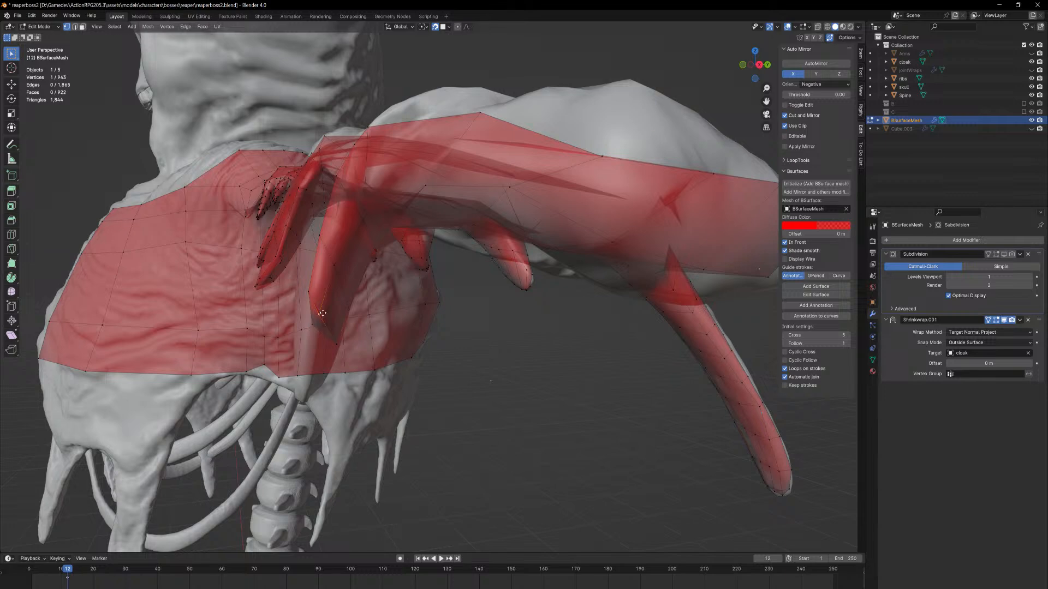
pyautogui.press('g')
pyautogui.click(326, 305)
# Select the end face of the partly covered spike for another extrusion
pyautogui.press('3')
pyautogui.press('2')
pyautogui.moveTo(314, 318); pyautogui.dragTo(322, 327, button='middle')
pyautogui.press('e')
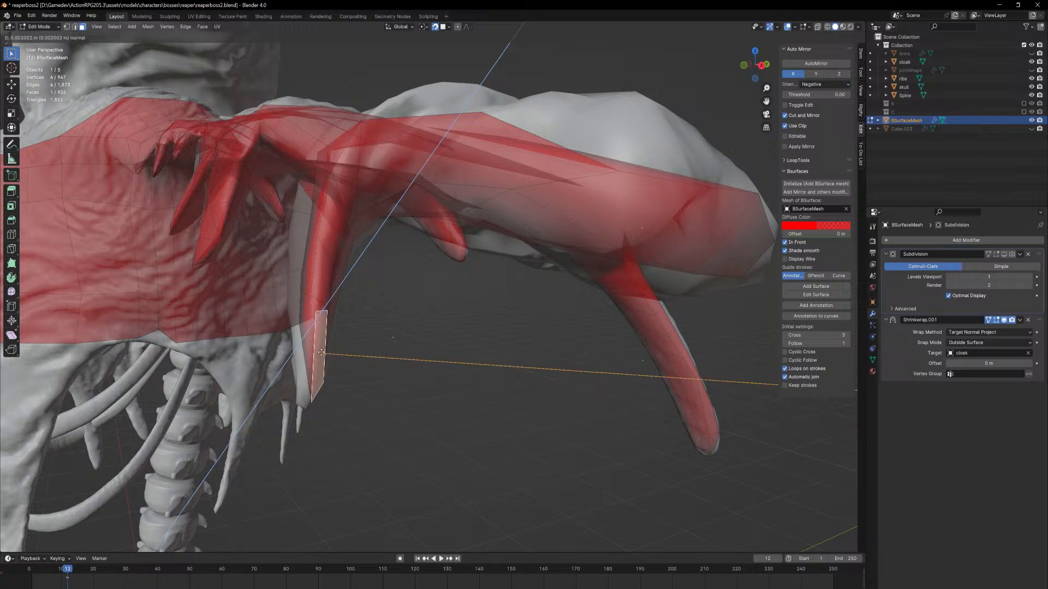
pyautogui.rightClick(321, 361)
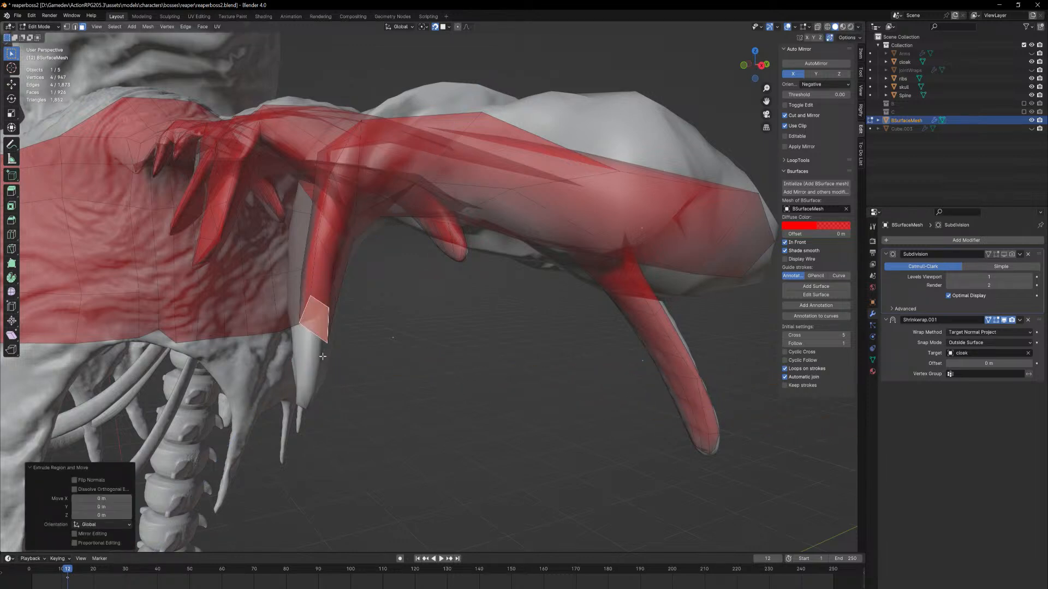
pyautogui.hotkey('ctrl', 'z')
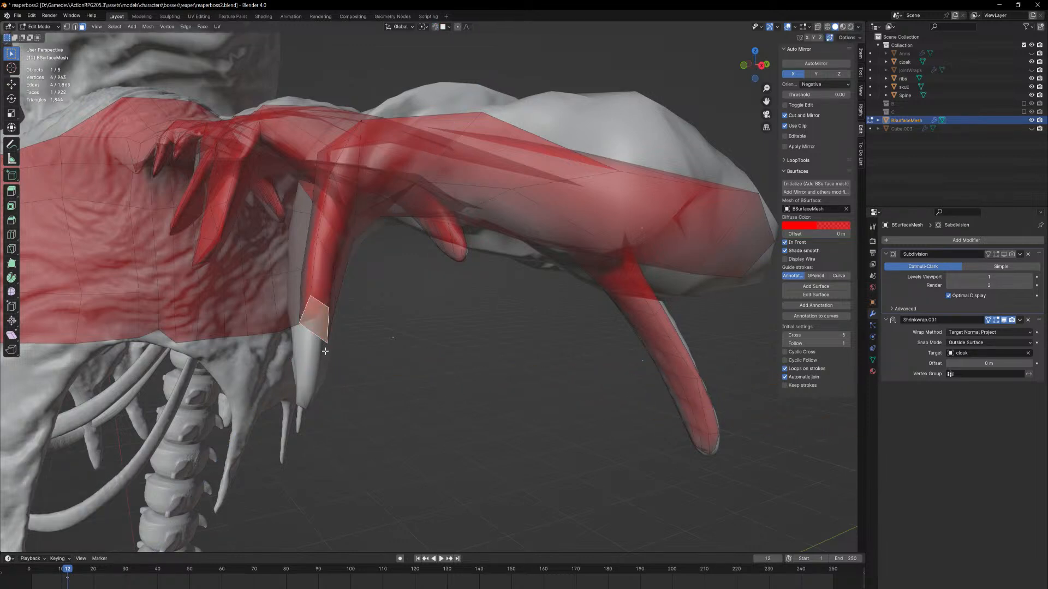
# Extrude the selected end face a short way toward the sculpted spike's tip and return to vertex selection
pyautogui.press('e')
pyautogui.click(315, 330)
pyautogui.press('1')
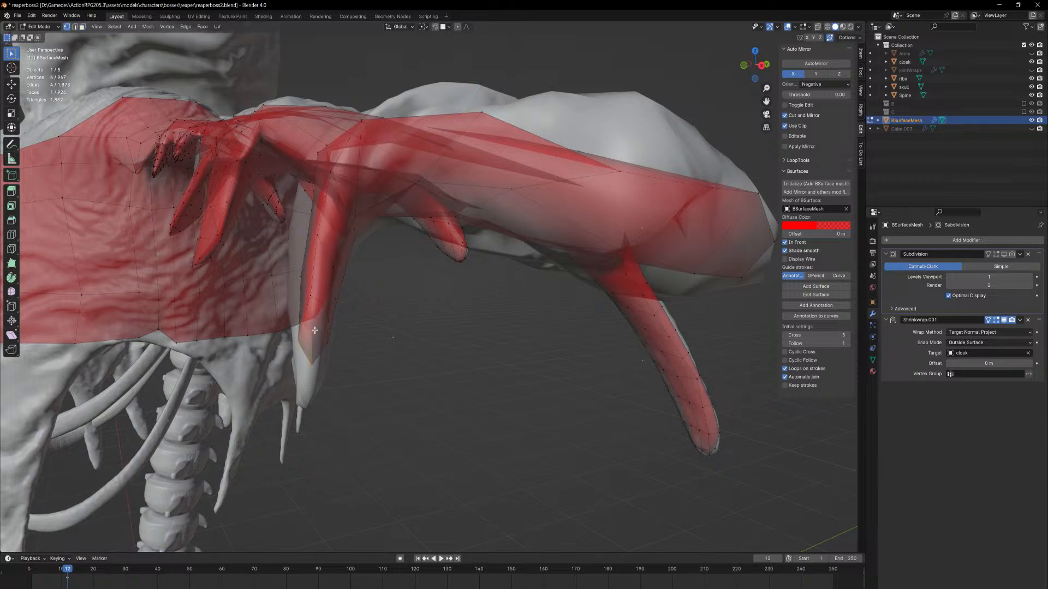
# Fit the corner vertices of the newly extruded end face to both edges of the sculpted spike near its tip
pyautogui.click(312, 363)
pyautogui.press('g')
pyautogui.click(316, 377)
pyautogui.scroll(2, 325, 360)
pyautogui.moveTo(325, 360); pyautogui.dragTo(284, 362, button='middle')
pyautogui.scroll(2, 370, 373)
pyautogui.scroll(-3, 376, 376)
pyautogui.press('g')
pyautogui.click(332, 358)
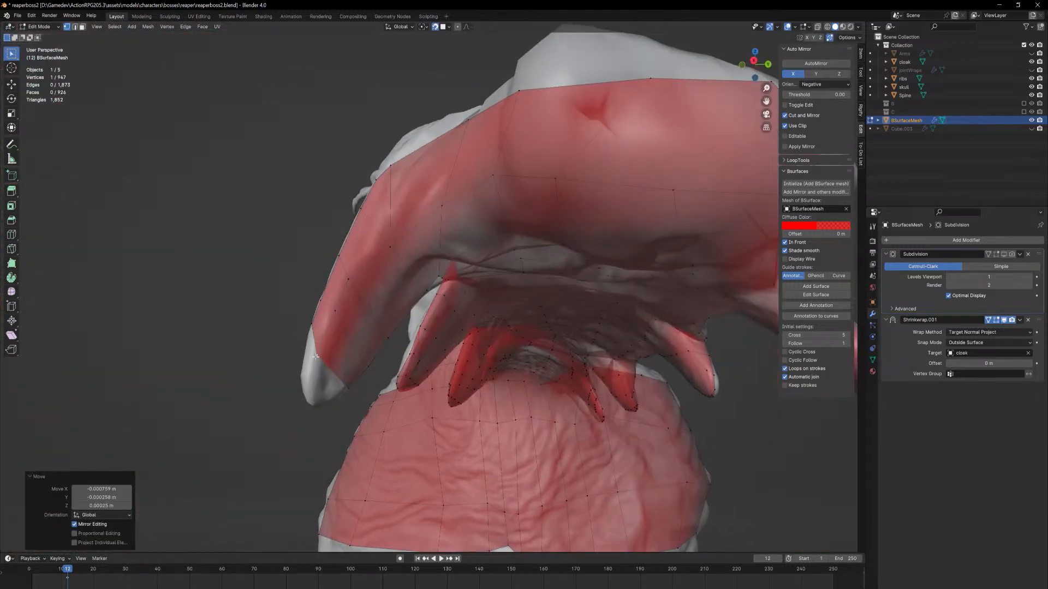
pyautogui.press('g')
pyautogui.click(359, 391)
pyautogui.press('g')
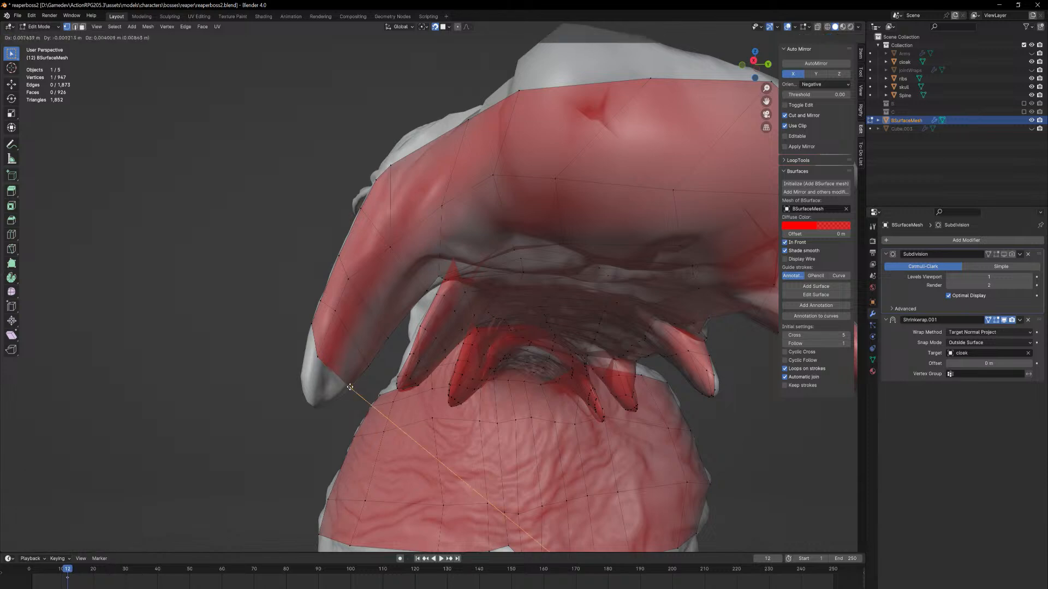
# Move the vertices on the open lower edge of the hanging cloak flap outward to match the sculpt's outline
pyautogui.click(349, 387)
pyautogui.moveTo(349, 386)
pyautogui.mouseDown(button='middle')
pyautogui.moveTo(386, 391)
pyautogui.moveTo(358, 375)
pyautogui.mouseUp(button='middle')
pyautogui.press('g')
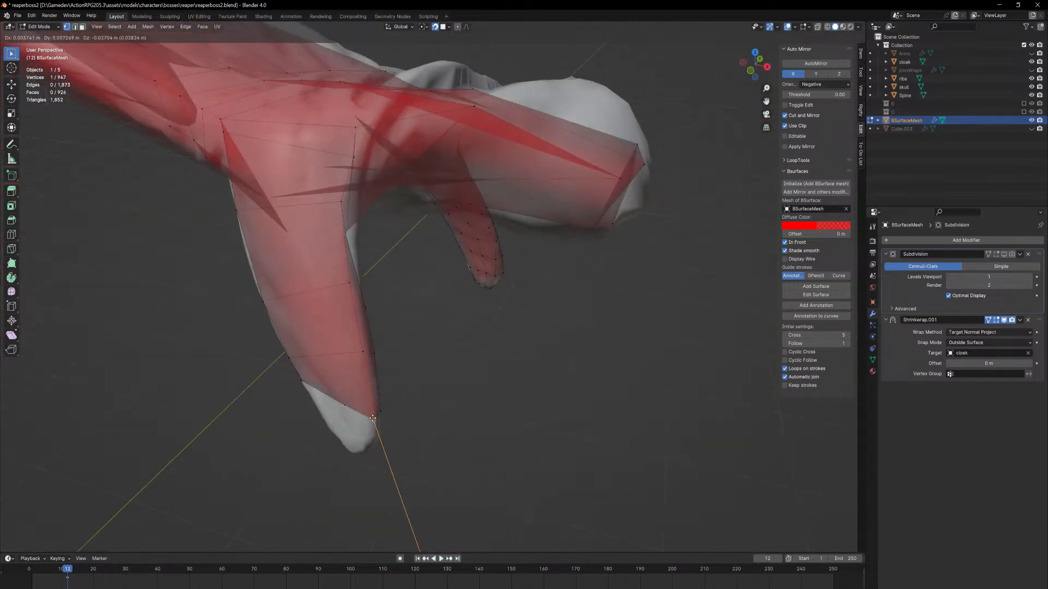
pyautogui.click(330, 397)
pyautogui.press('g')
pyautogui.click(321, 415)
pyautogui.moveTo(321, 414); pyautogui.dragTo(382, 382, button='middle')
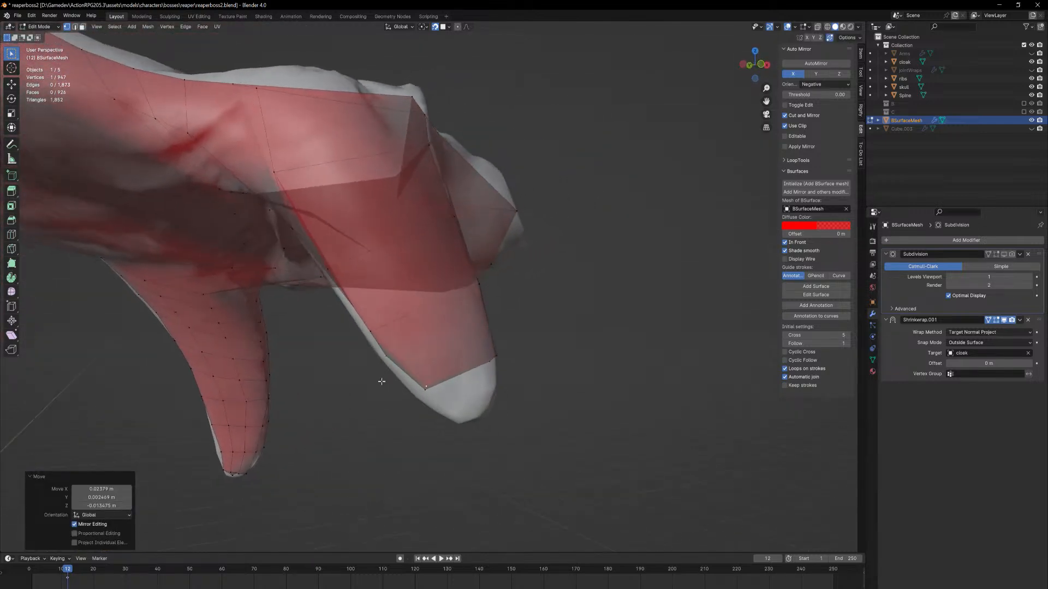
# Shift the corner and side vertices along one long edge of the flap onto the cloak's silhouette
pyautogui.press('g')
pyautogui.click(381, 346)
pyautogui.click(374, 331)
pyautogui.press('g')
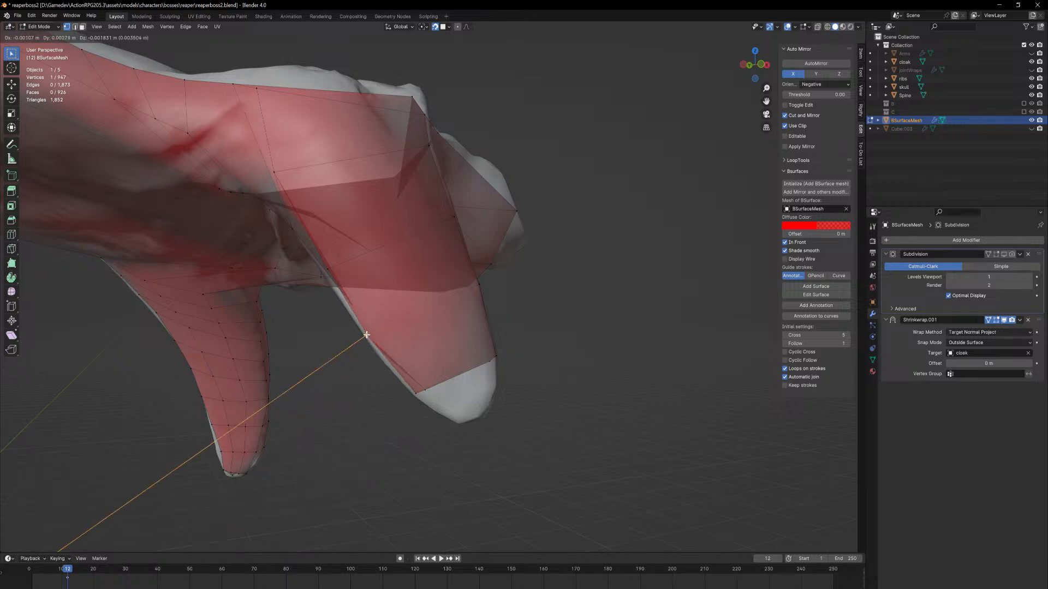
pyautogui.click(368, 335)
pyautogui.click(330, 268)
pyautogui.press('g')
pyautogui.click(329, 269)
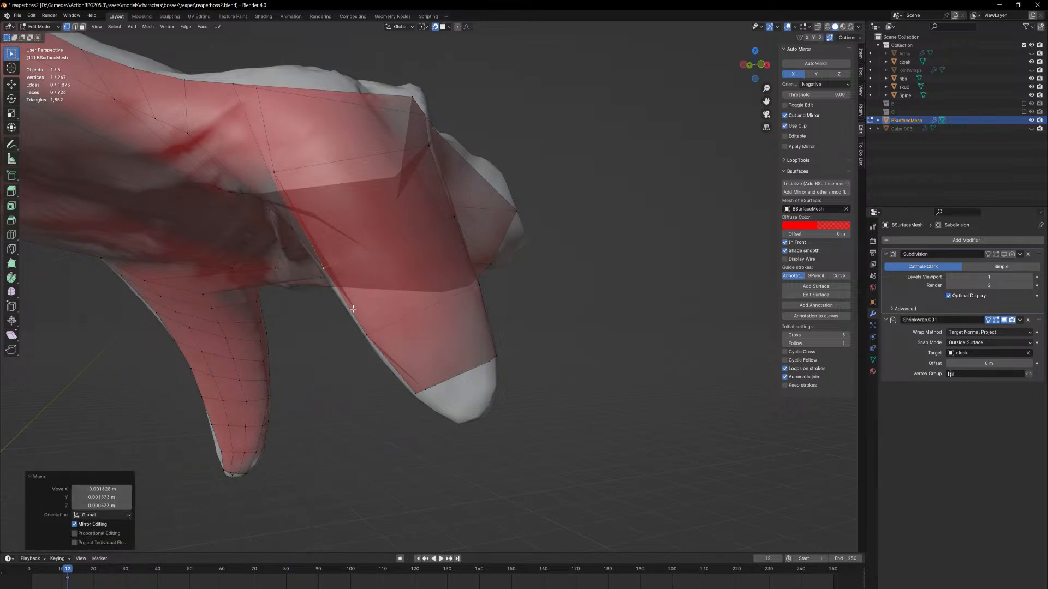
# Reposition the tip vertex and the inner vertices above it on the flap's other side to even out the surface
pyautogui.moveTo(329, 268); pyautogui.dragTo(500, 362, button='middle')
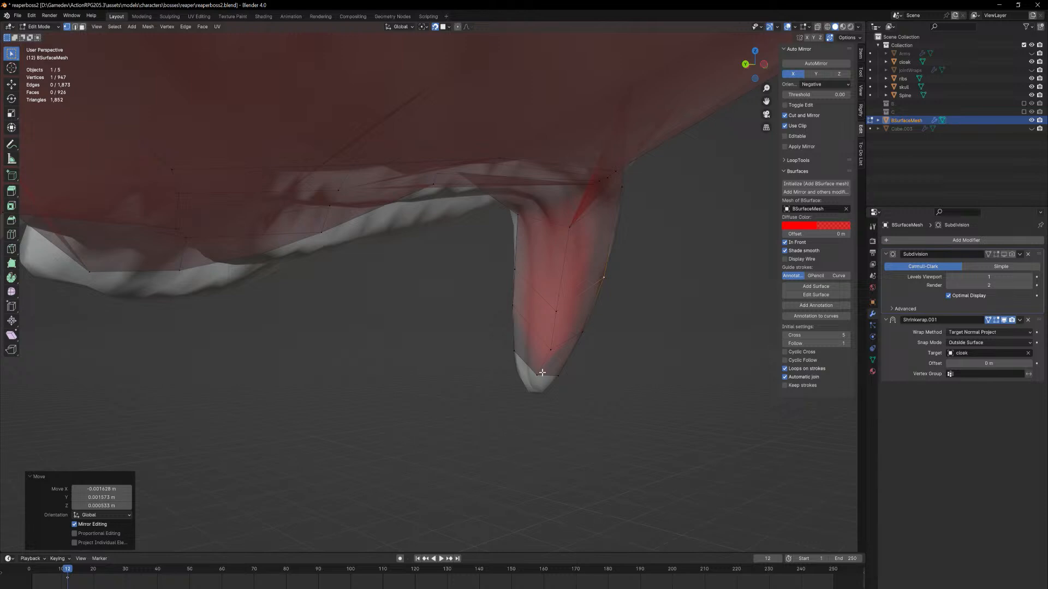
pyautogui.click(542, 373)
pyautogui.press('g')
pyautogui.click(550, 353)
pyautogui.press('g')
pyautogui.click(570, 339)
pyautogui.press('g')
pyautogui.click(550, 326)
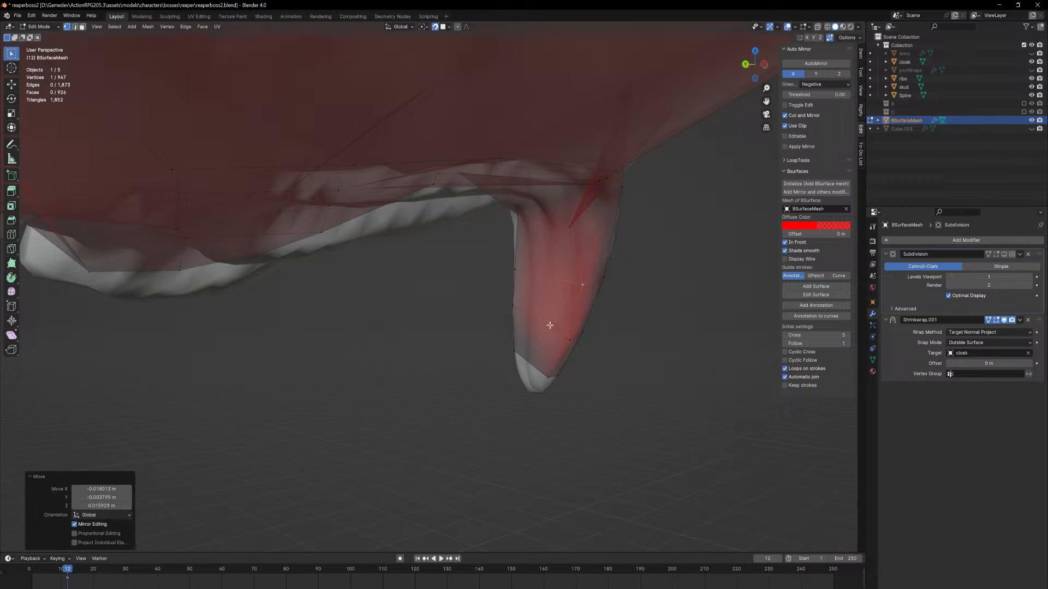
# Extrude the flap's end face about 0.03 m along its normal to cover the cloak tip
pyautogui.moveTo(549, 325); pyautogui.dragTo(486, 288, button='middle')
pyautogui.press('3')
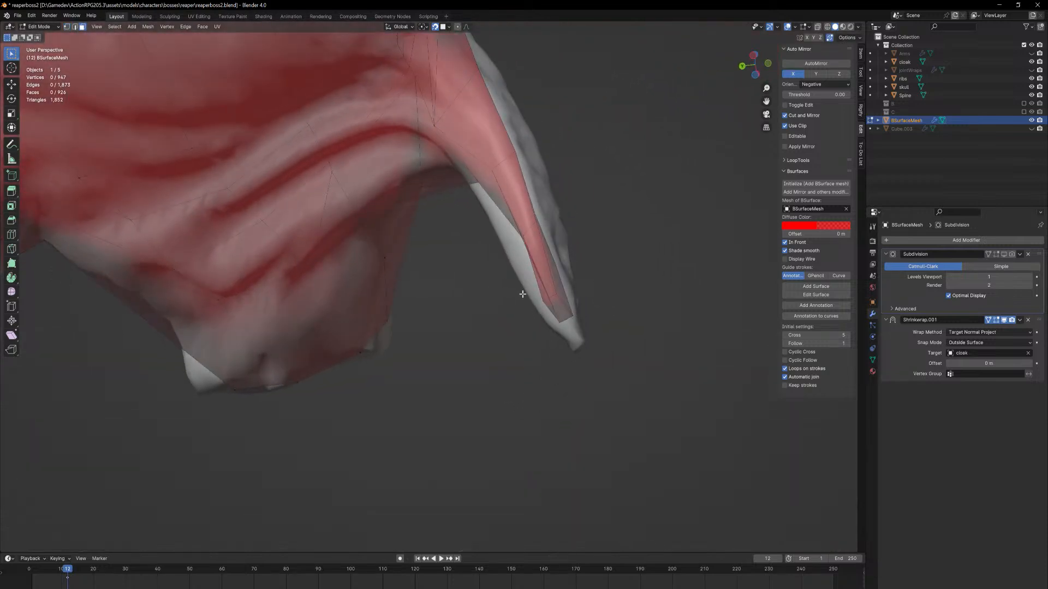
pyautogui.moveTo(619, 316); pyautogui.dragTo(578, 333, button='middle')
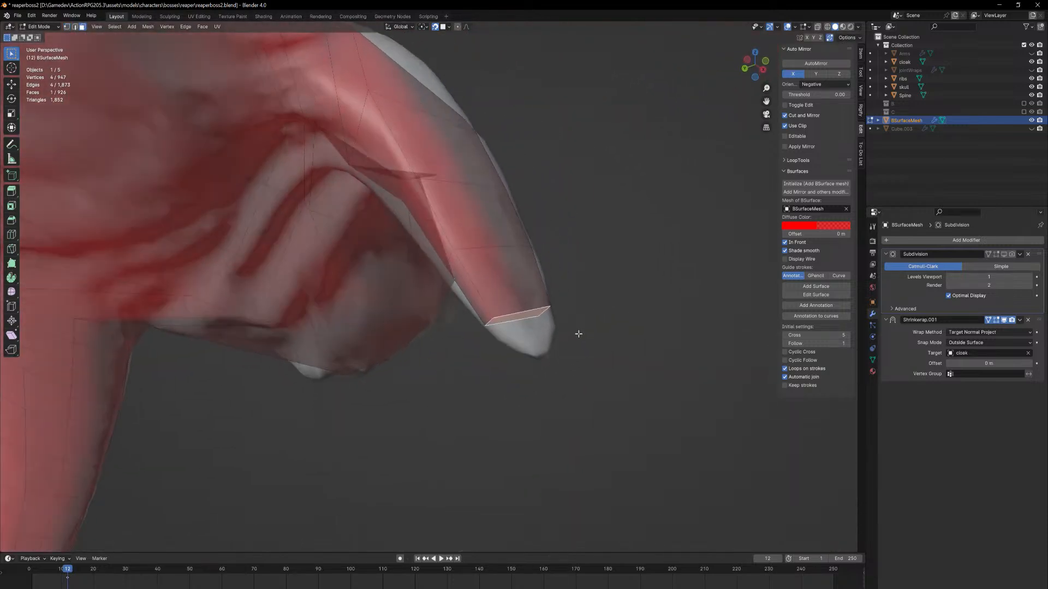
pyautogui.press('e')
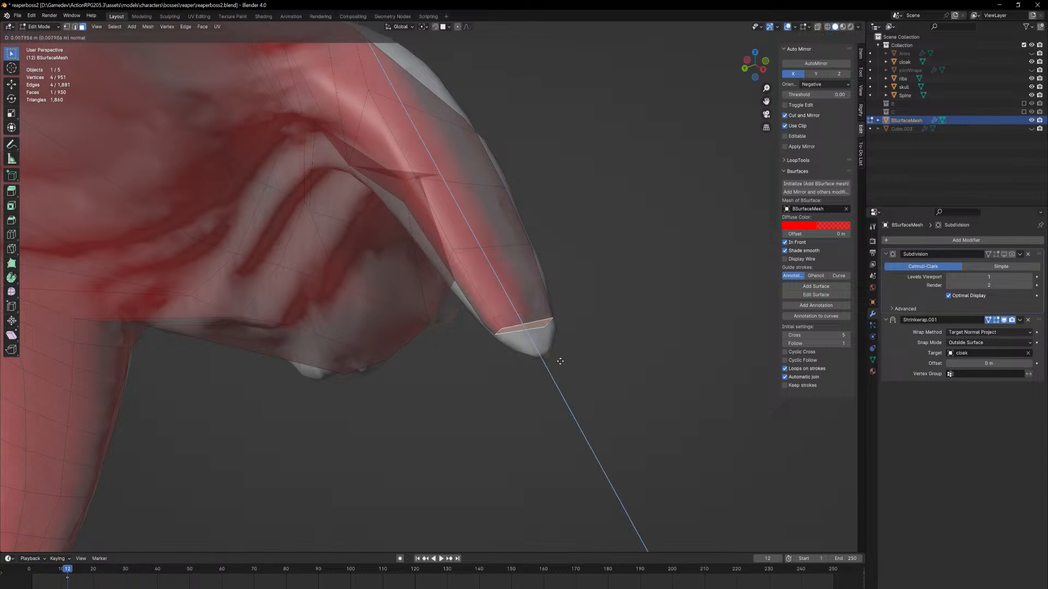
pyautogui.click(567, 398)
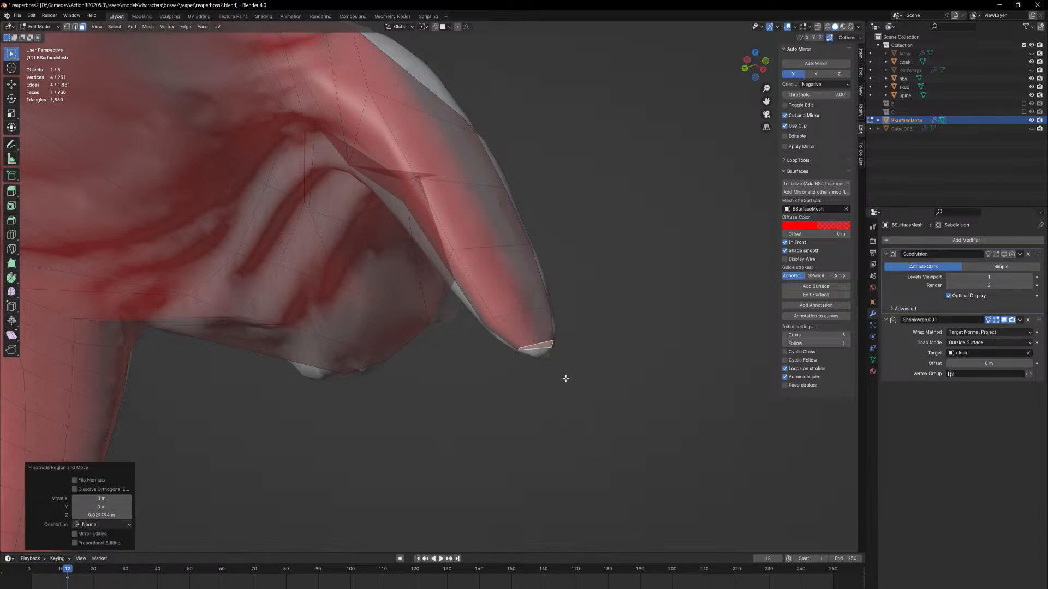
# Add two lengthwise loop cuts down the flap and another loop cut across it, then leave Edit Mode
pyautogui.moveTo(561, 375); pyautogui.dragTo(437, 377, button='middle')
pyautogui.hotkey('ctrl', 'r')
pyautogui.scroll(1, 431, 371)
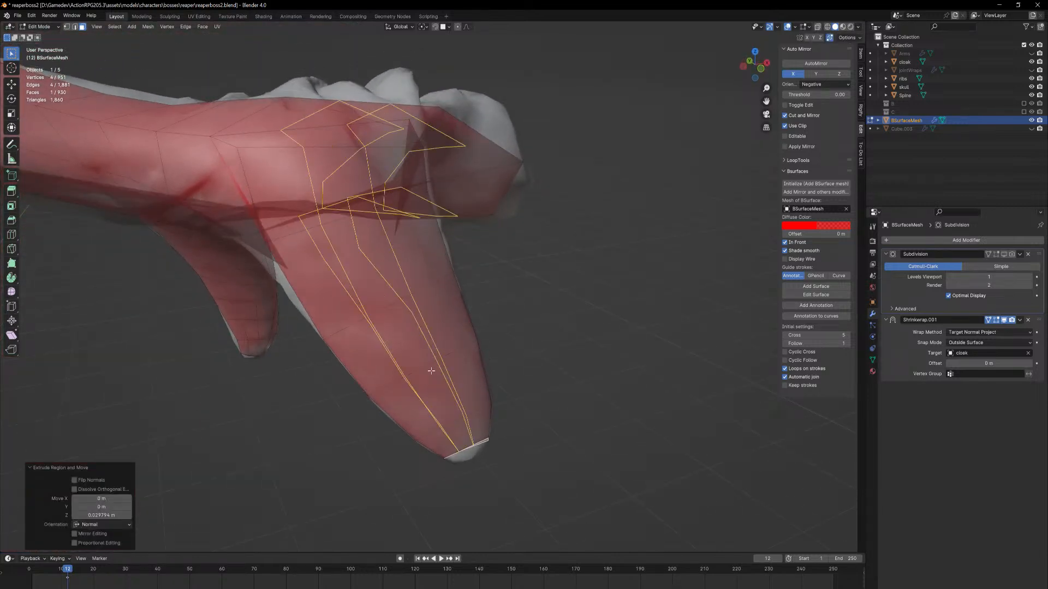
pyautogui.click(431, 371)
pyautogui.rightClick(431, 371)
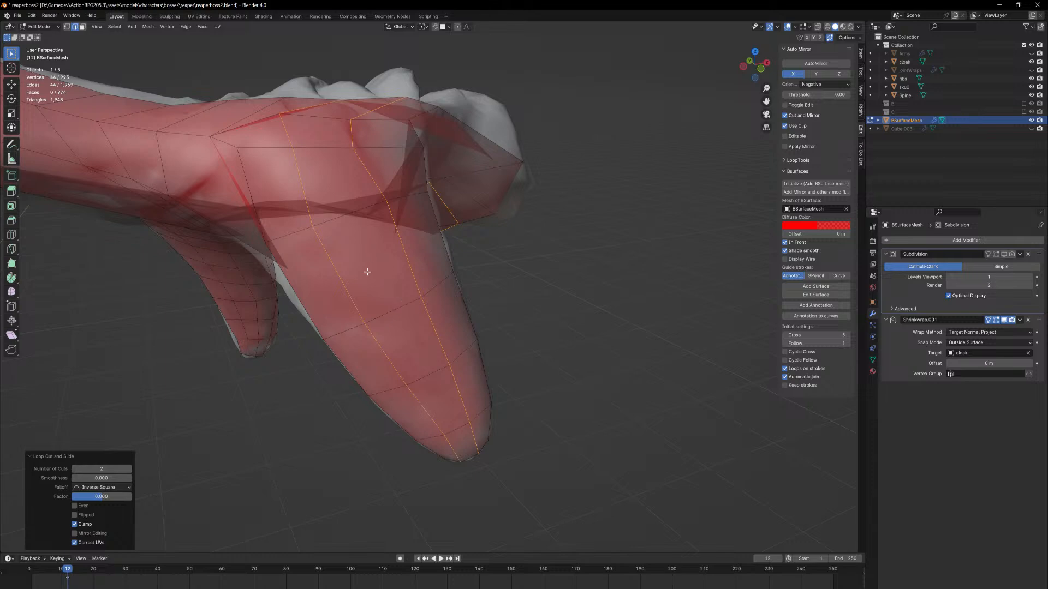
pyautogui.hotkey('ctrl', 'r')
pyautogui.click(333, 282)
pyautogui.press('Tab')
# Reopen the BSurfaceMesh for editing and move a vertex near the sleeve's end up toward the folds
pyautogui.moveTo(624, 325); pyautogui.dragTo(567, 489, button='middle')
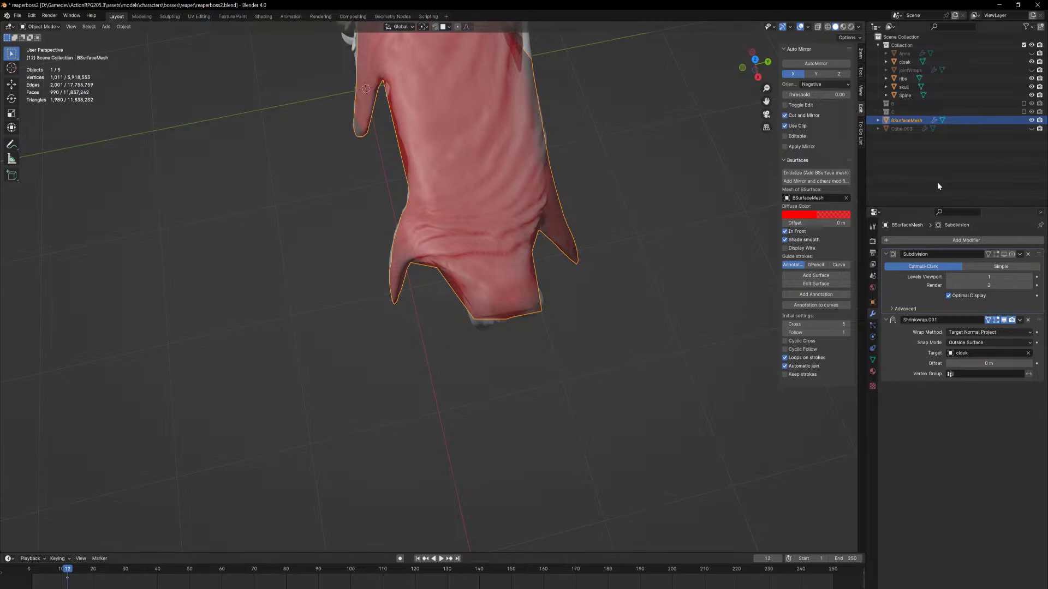
pyautogui.click(584, 318)
pyautogui.press('Tab')
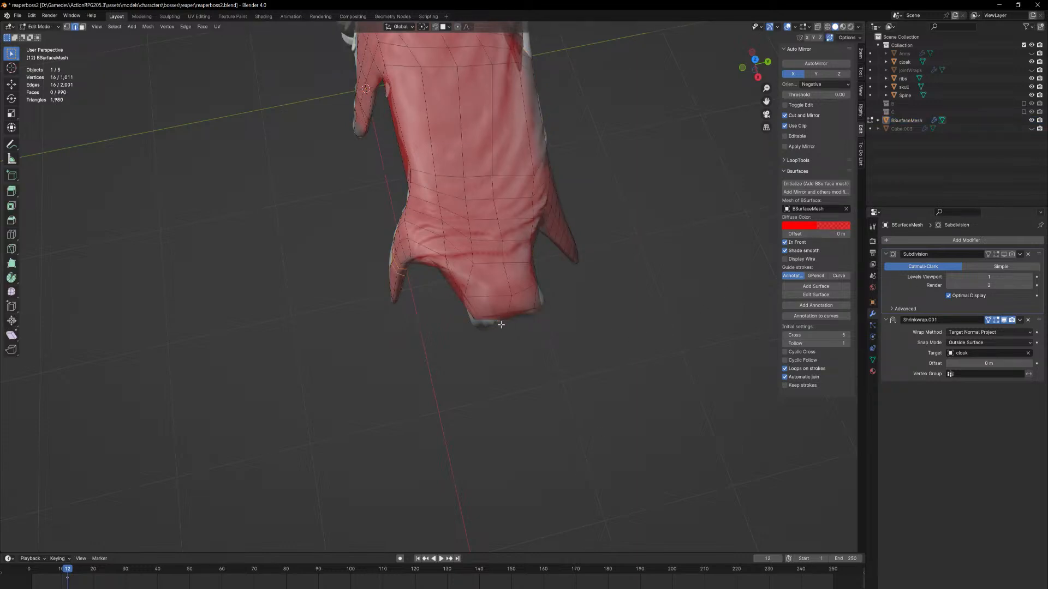
pyautogui.scroll(2, 500, 259)
pyautogui.scroll(2, 500, 259)
pyautogui.press('`')
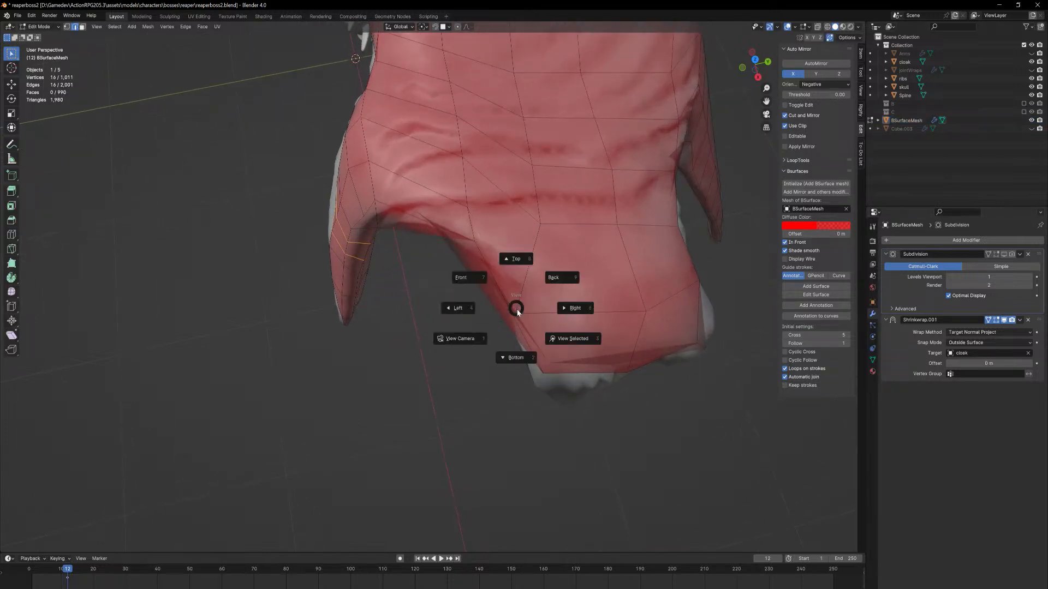
pyautogui.press('Escape')
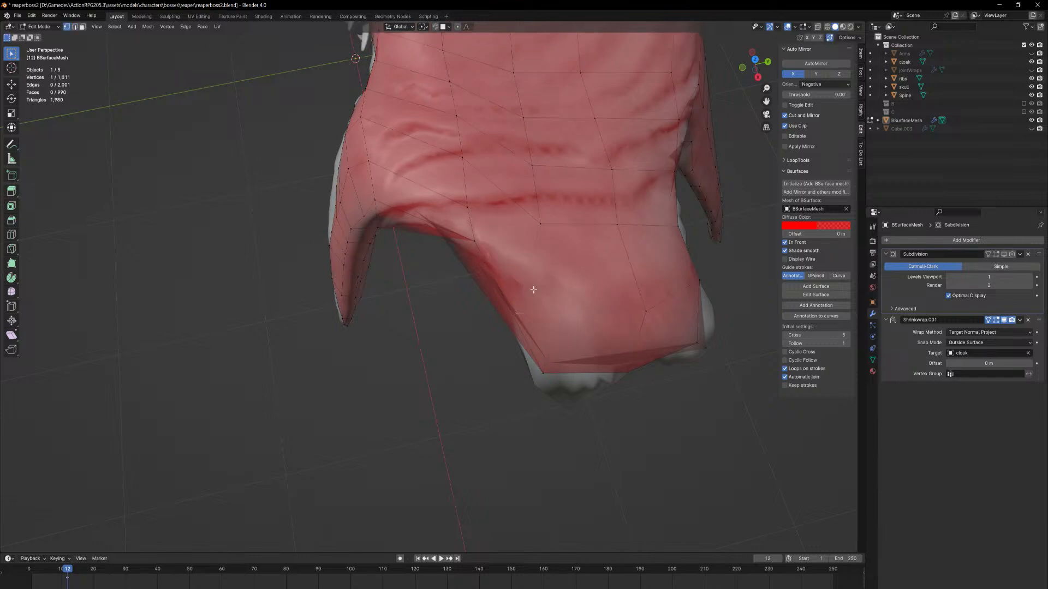
pyautogui.press('g')
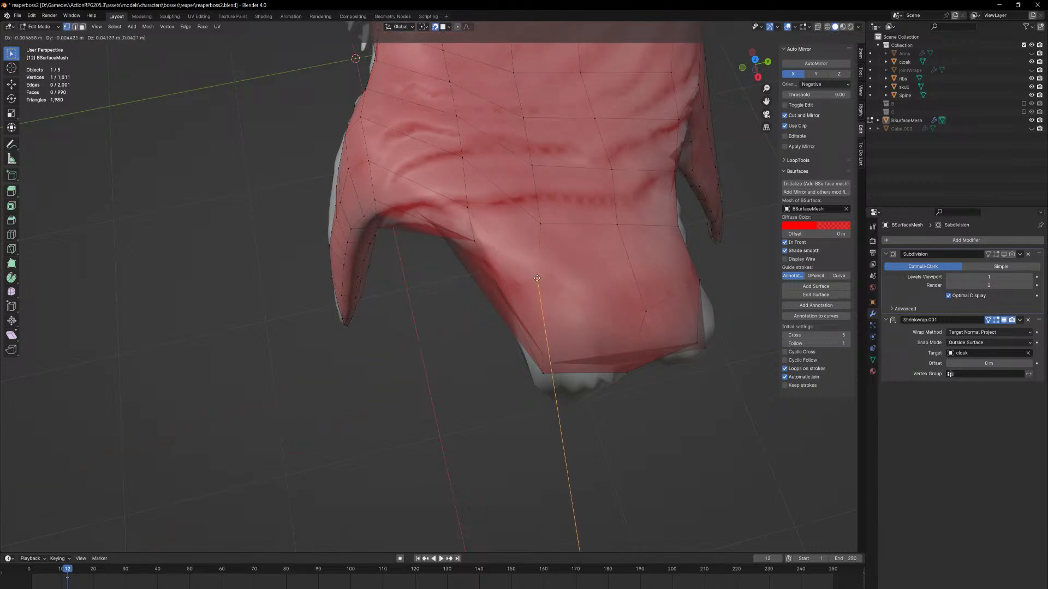
pyautogui.click(541, 269)
# Add one unslid lengthwise loop cut through the sleeve mesh
pyautogui.moveTo(541, 269); pyautogui.dragTo(533, 205, button='middle')
pyautogui.click(523, 247)
pyautogui.rightClick(519, 243)
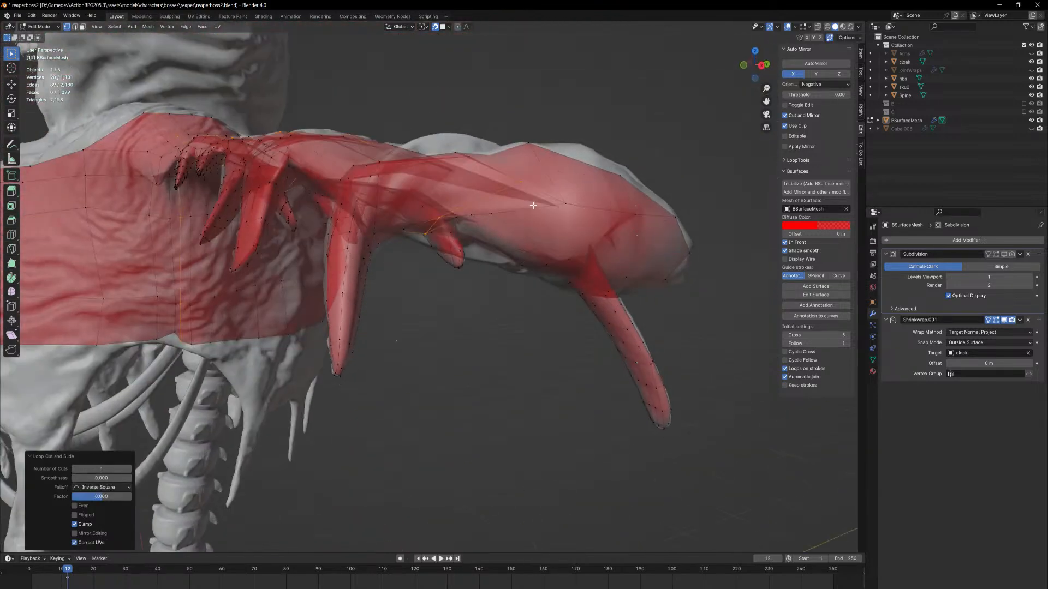
# Reposition two vertices on the underside edge of the sleeve to follow the cloak's surface
pyautogui.click(474, 215)
pyautogui.press('g')
pyautogui.click(484, 224)
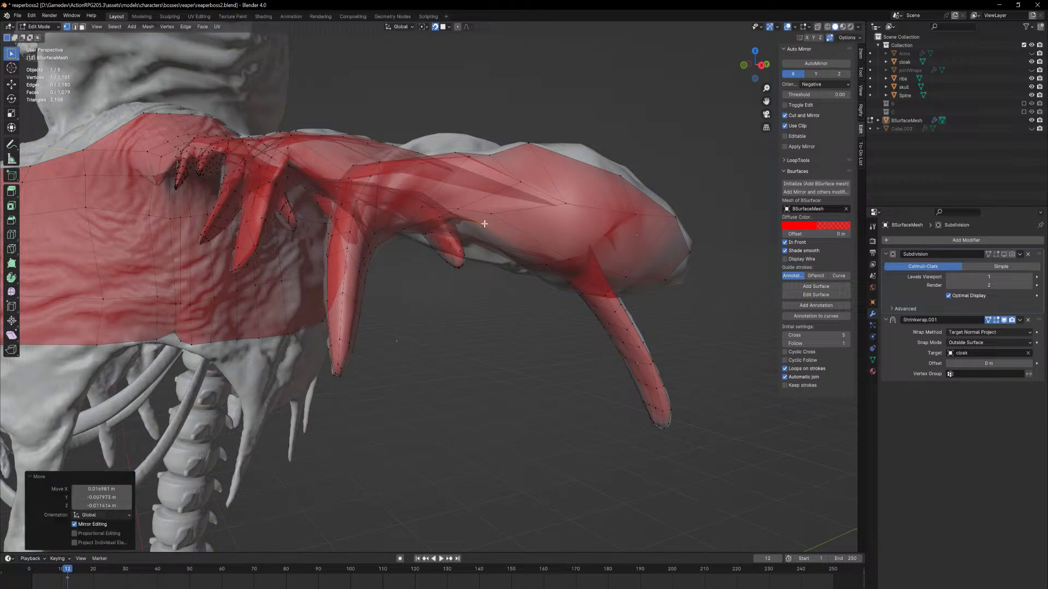
pyautogui.click(455, 221)
pyautogui.moveTo(456, 220); pyautogui.dragTo(459, 248, button='middle')
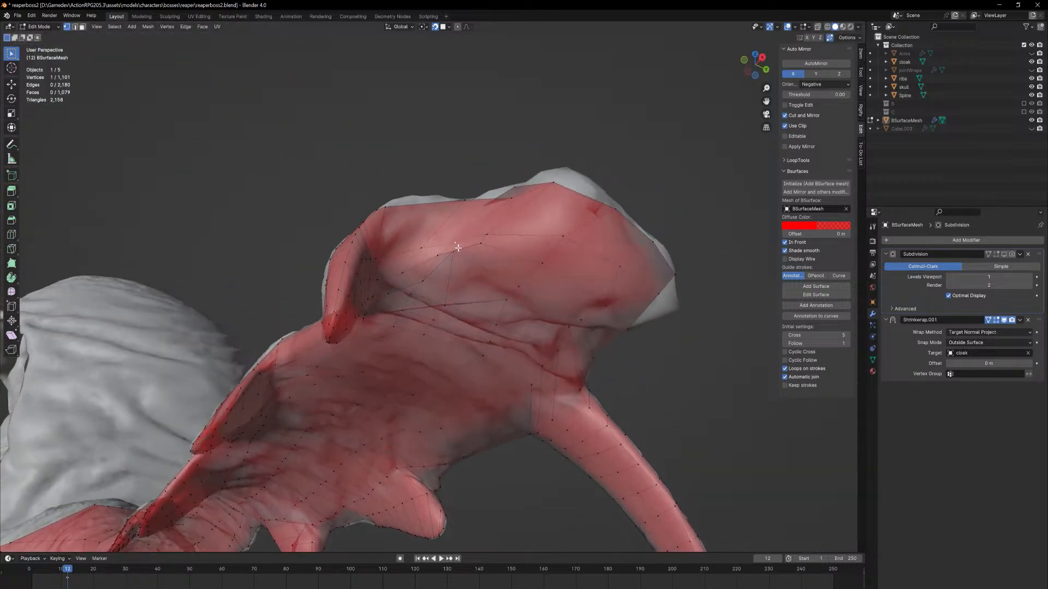
pyautogui.press('g')
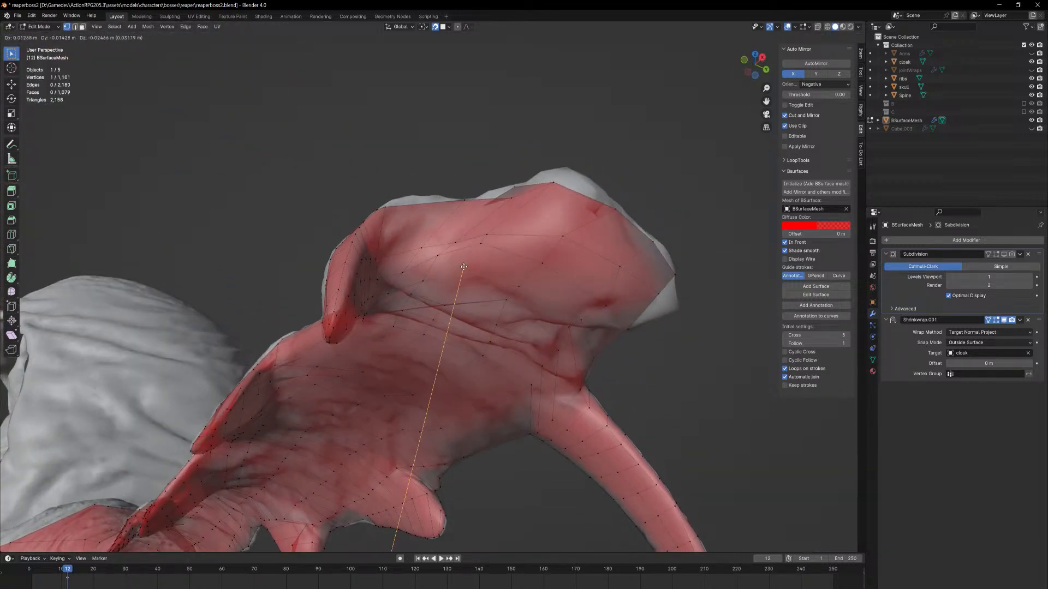
pyautogui.click(463, 265)
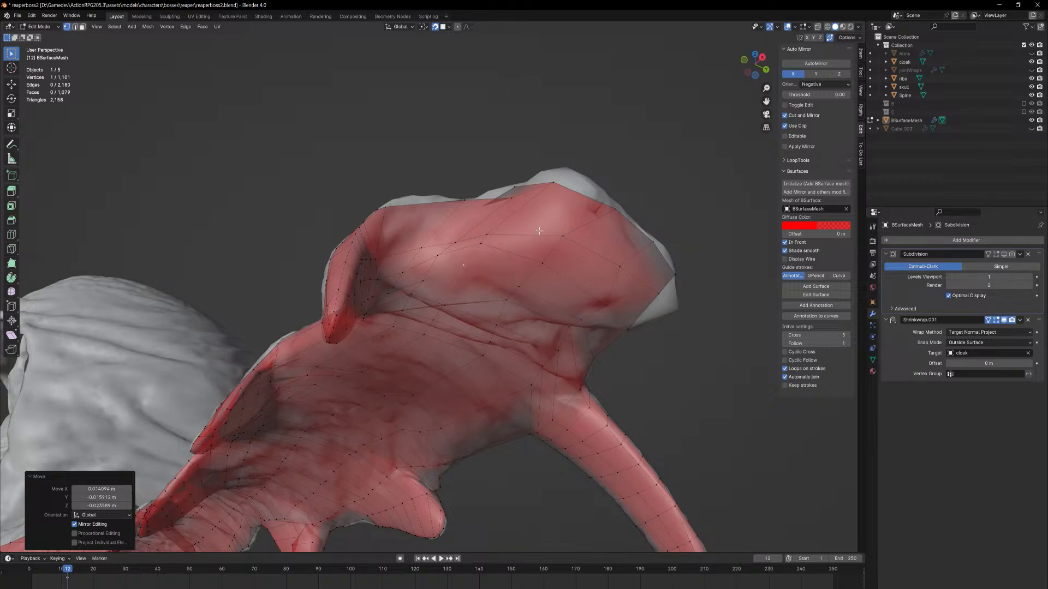
# Move a vertex near the sleeve's open end upward onto the cloak's outer contour
pyautogui.moveTo(539, 231); pyautogui.dragTo(581, 261, button='middle')
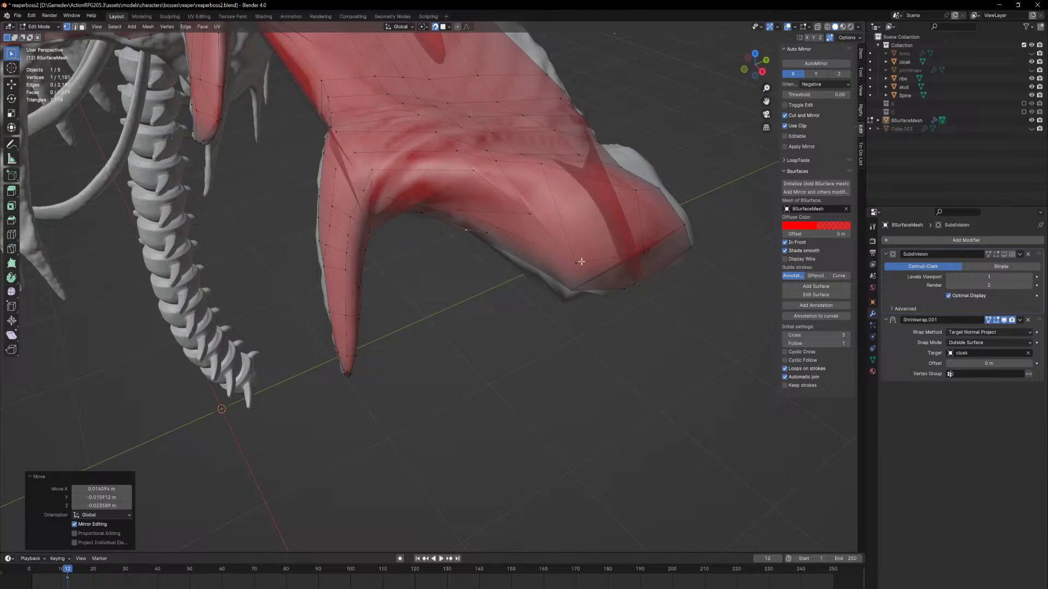
pyautogui.click(632, 192)
pyautogui.press('g')
pyautogui.click(631, 176)
# Adjust two inner vertices on the opposite side of the sleeve's end to space the faces more evenly
pyautogui.moveTo(631, 176); pyautogui.dragTo(557, 176, button='middle')
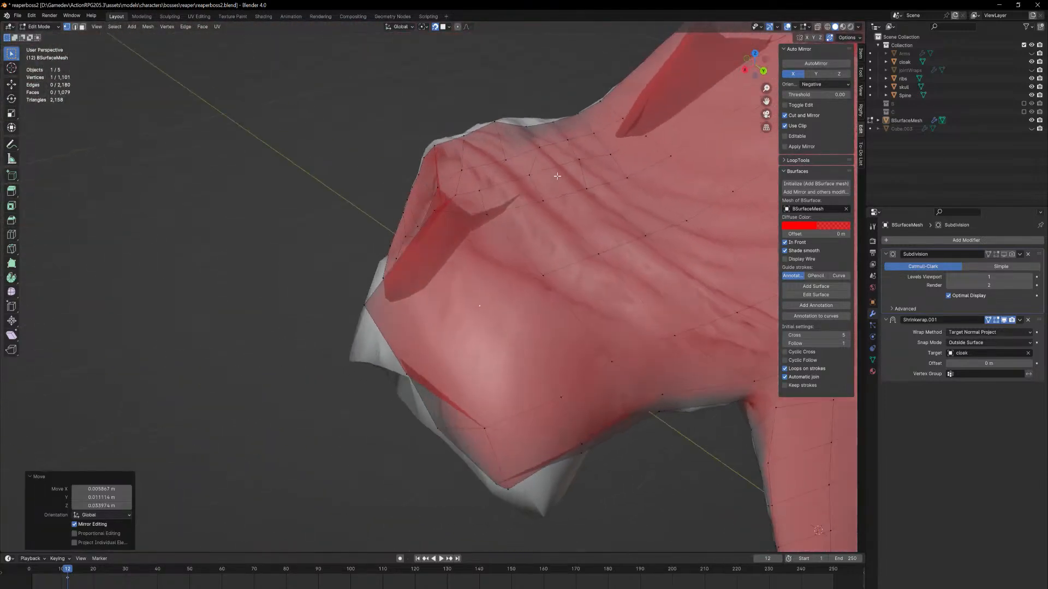
pyautogui.click(561, 398)
pyautogui.press('g')
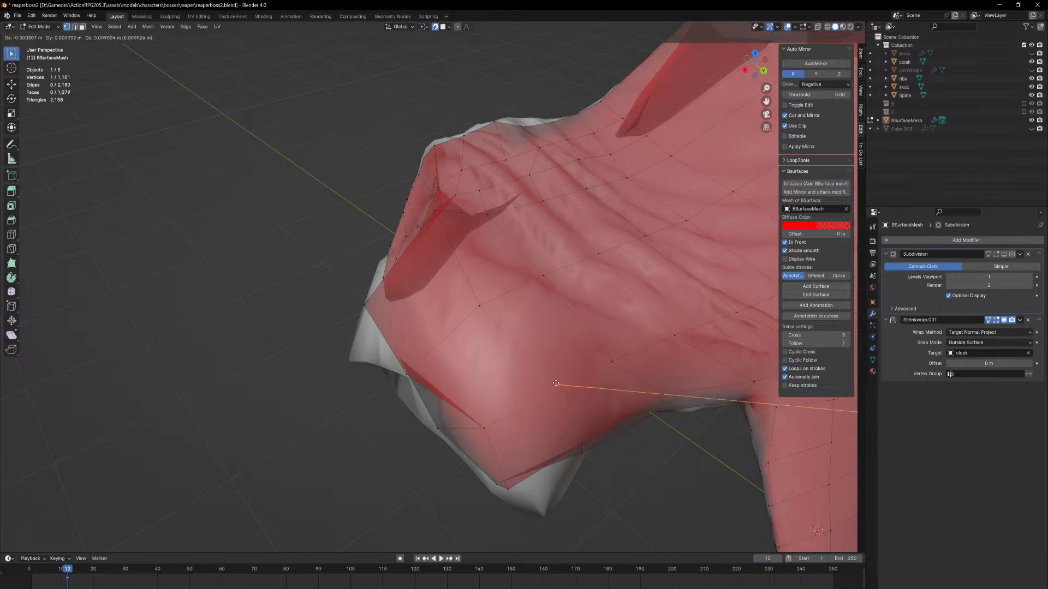
pyautogui.click(617, 362)
pyautogui.press('g')
pyautogui.click(571, 348)
# Add one loop cut near the sleeve's open end and pull an edge vertex out to the cloak's corner
pyautogui.moveTo(571, 348); pyautogui.dragTo(407, 253, button='middle')
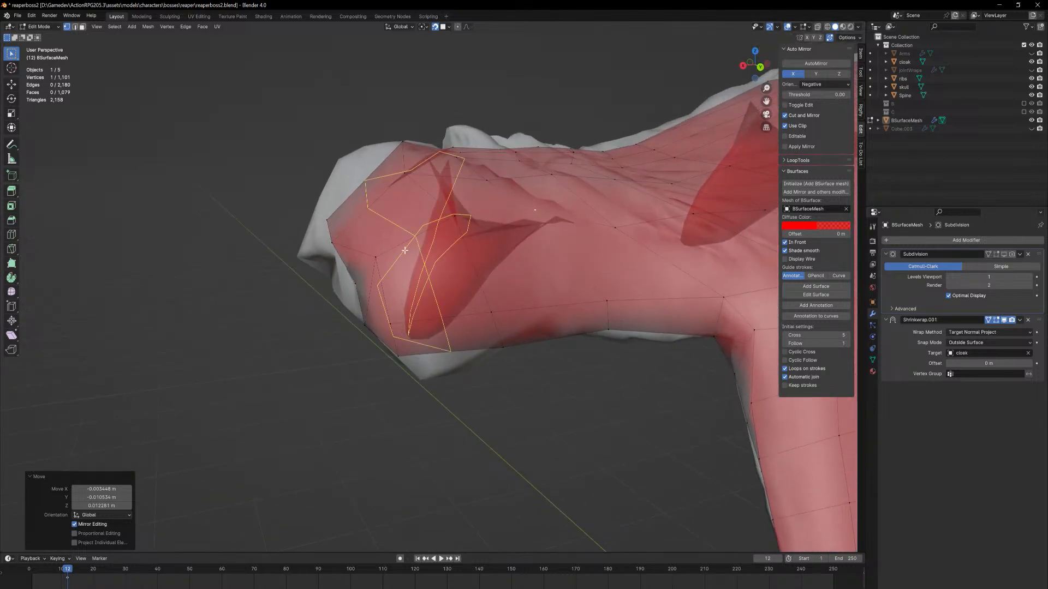
pyautogui.click(405, 250)
pyautogui.rightClick(404, 250)
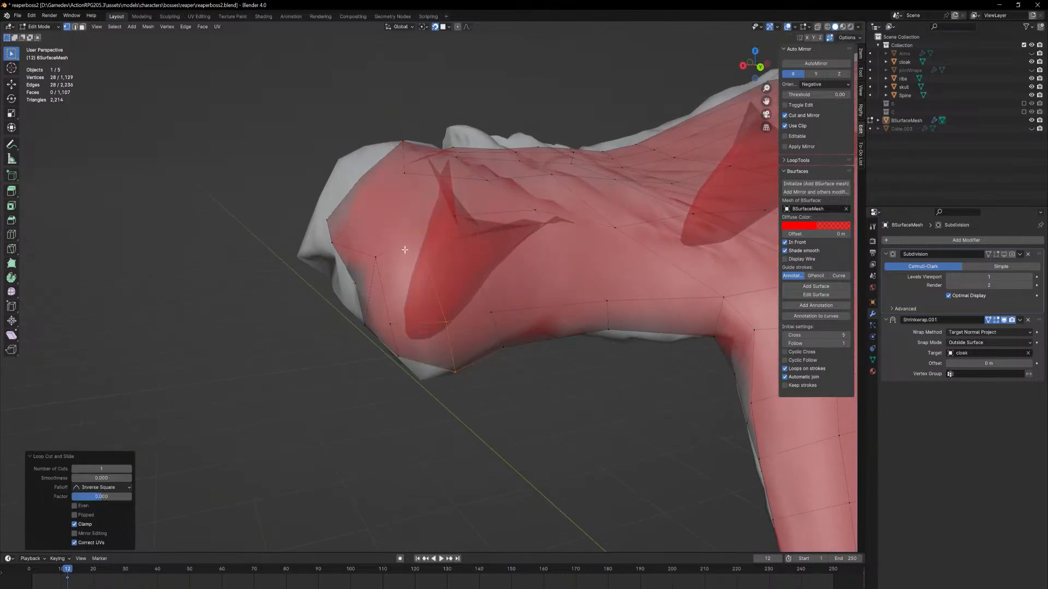
pyautogui.click(359, 174)
pyautogui.press('g')
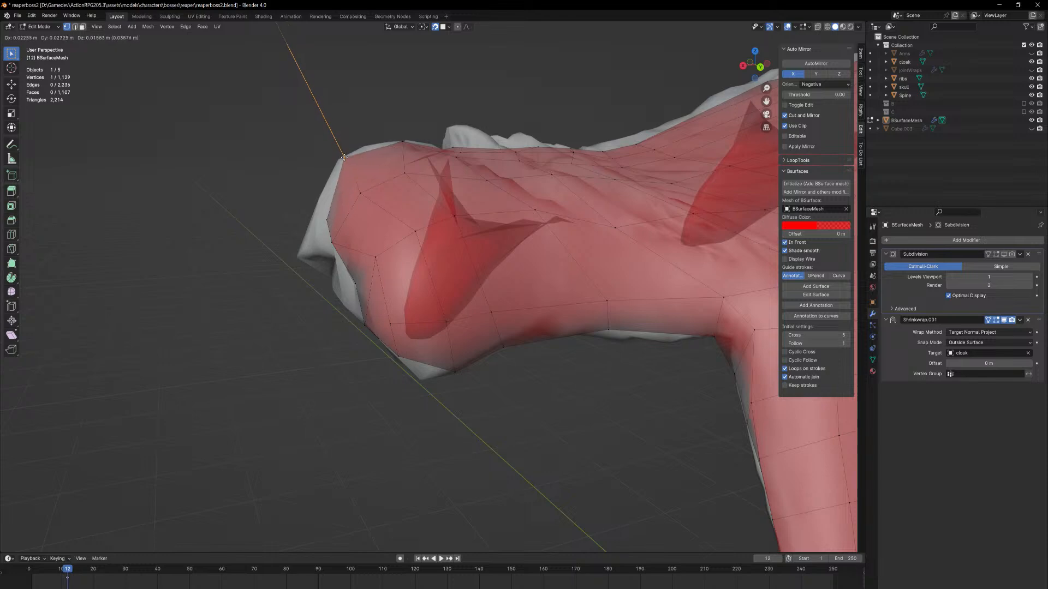
pyautogui.click(345, 158)
pyautogui.moveTo(344, 157); pyautogui.dragTo(628, 219, button='middle')
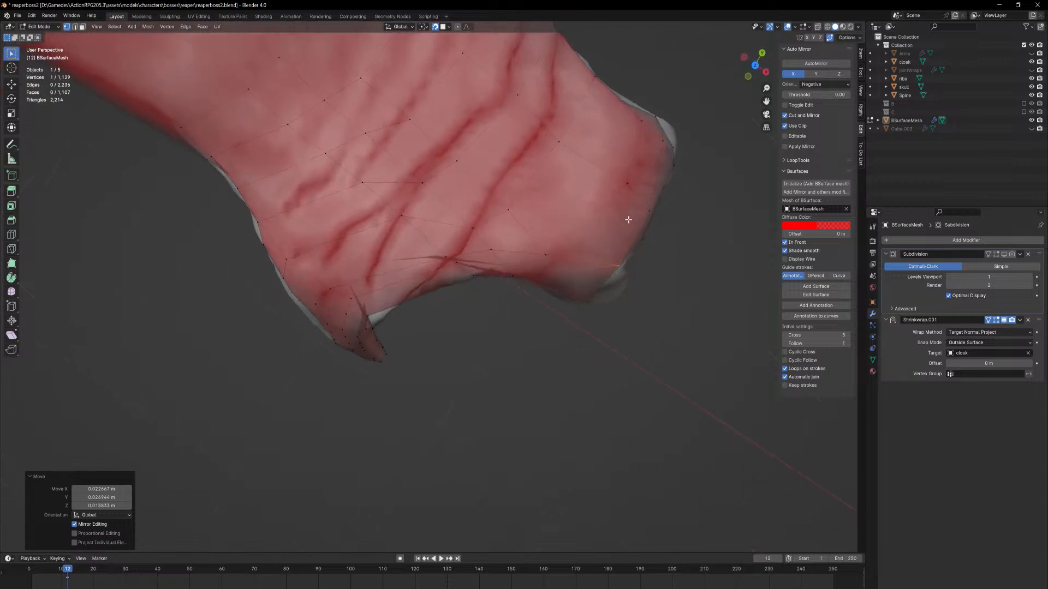
# Add an unslid loop cut on the outer part of the sleeve between its hanging flaps
pyautogui.moveTo(631, 153); pyautogui.dragTo(591, 217, button='middle')
pyautogui.scroll(-9, 617, 332)
pyautogui.moveTo(600, 571); pyautogui.dragTo(617, 570, button='middle')
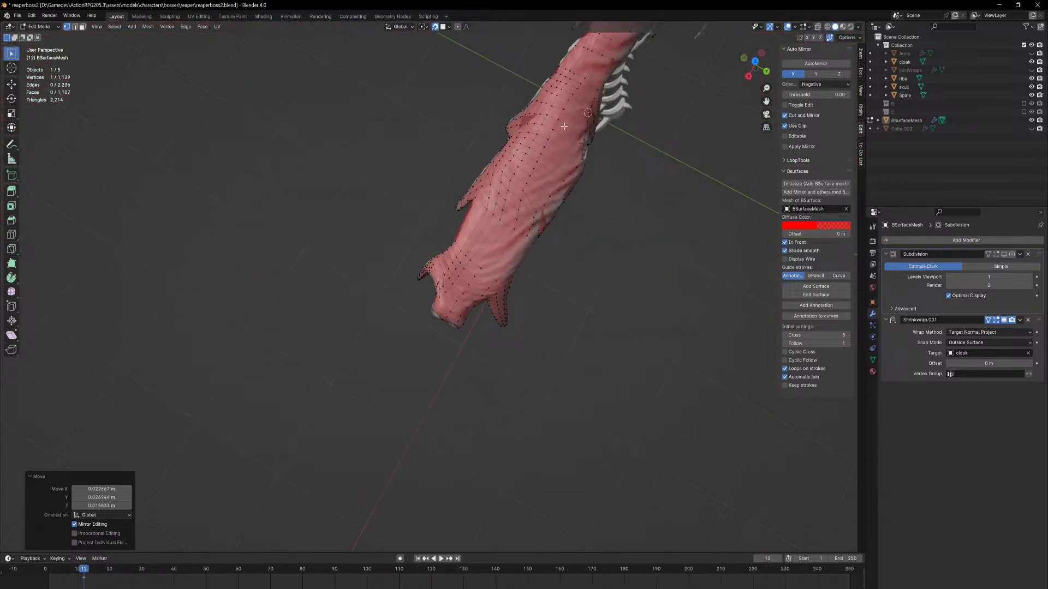
pyautogui.moveTo(564, 127); pyautogui.dragTo(500, 182, button='middle')
pyautogui.keyDown('shift'); pyautogui.moveTo(569, 155); pyautogui.dragTo(521, 303, button='middle'); pyautogui.keyUp('shift')
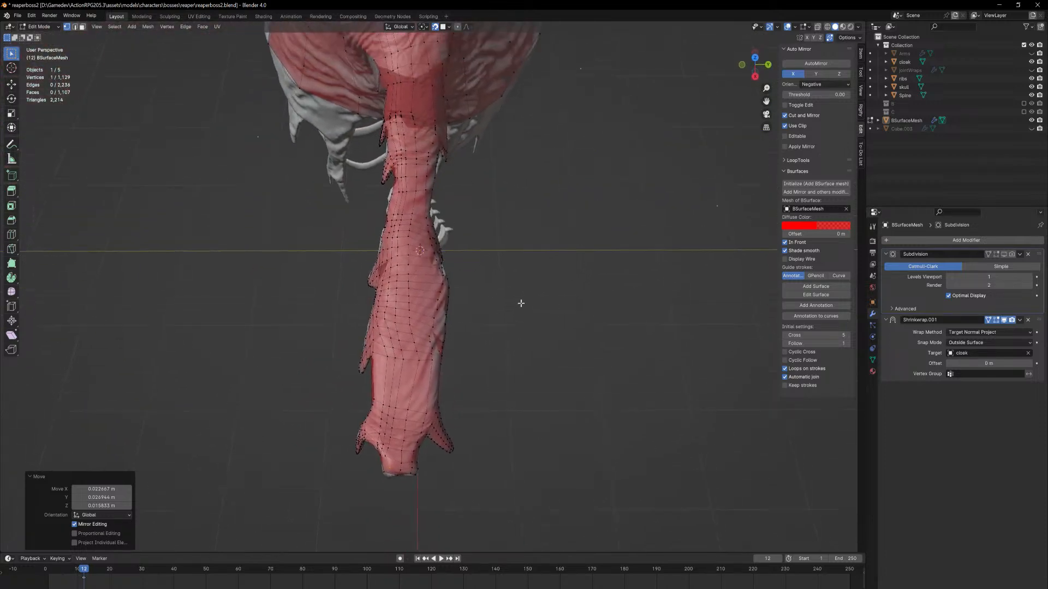
pyautogui.moveTo(436, 317); pyautogui.dragTo(518, 268, button='middle')
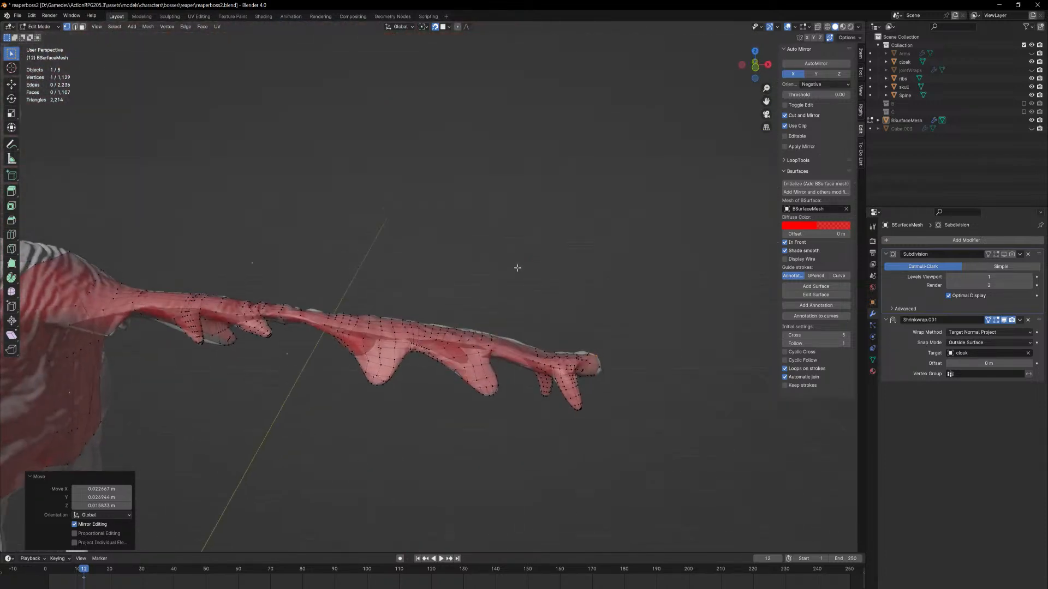
pyautogui.click(517, 361)
pyautogui.rightClick(518, 361)
# Return to Object Mode and enable the BSurfaceMesh's Subdivision modifier in the viewport
pyautogui.press('Tab')
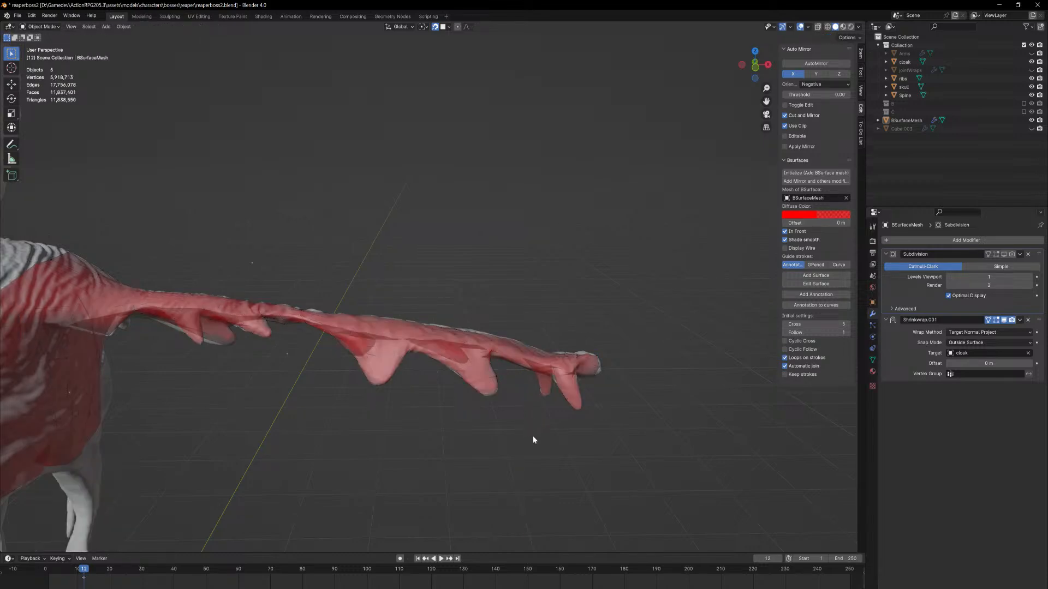
pyautogui.moveTo(533, 437); pyautogui.dragTo(659, 219, button='middle')
pyautogui.moveTo(411, 399); pyautogui.dragTo(506, 283, button='middle')
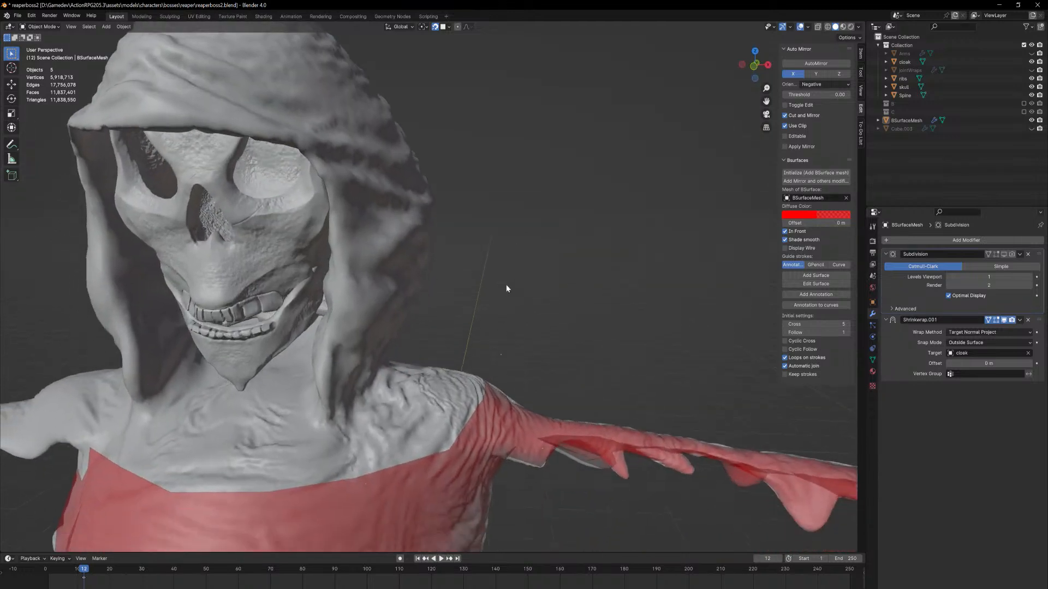
pyautogui.click(1005, 254)
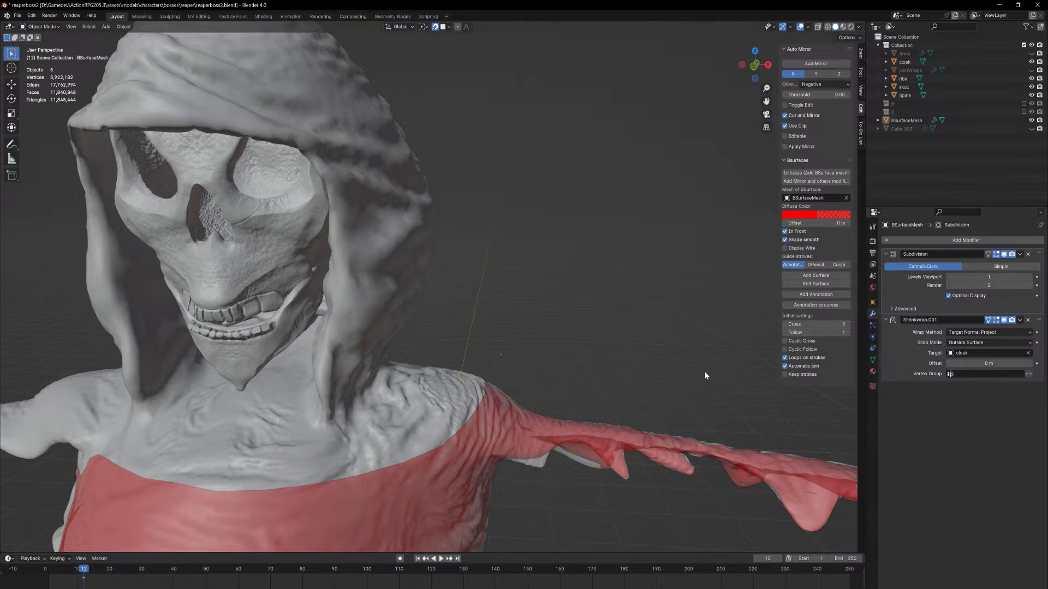
# Examine the low-poly mesh around the shoulder and armpit in Edit Mode, comparing it with the cloak hidden and shown
pyautogui.keyDown('shift'); pyautogui.moveTo(705, 375); pyautogui.dragTo(709, 247, button='middle'); pyautogui.keyUp('shift')
pyautogui.press('Tab')
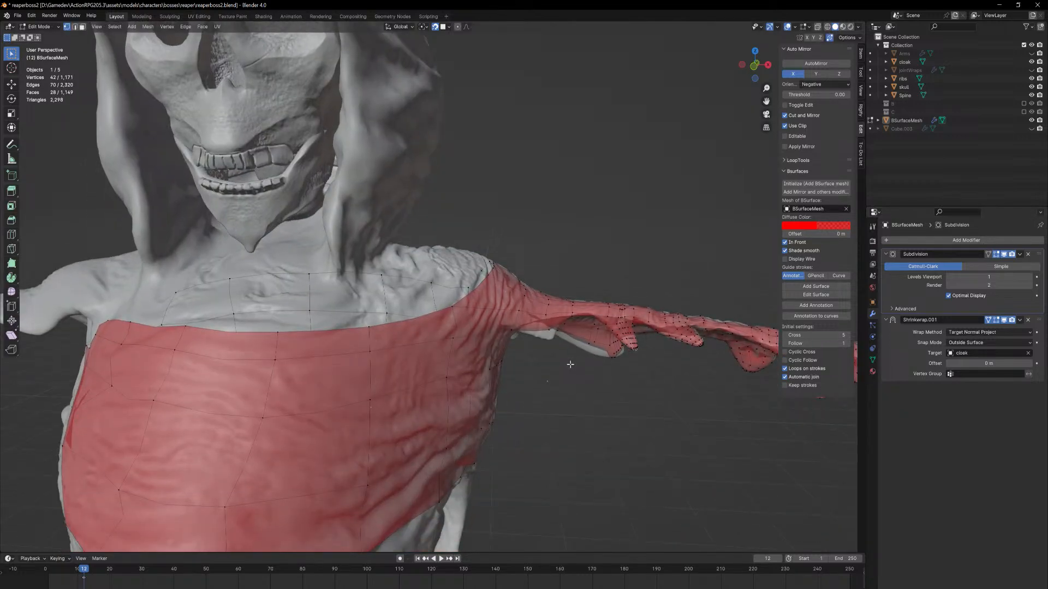
pyautogui.scroll(6, 571, 364)
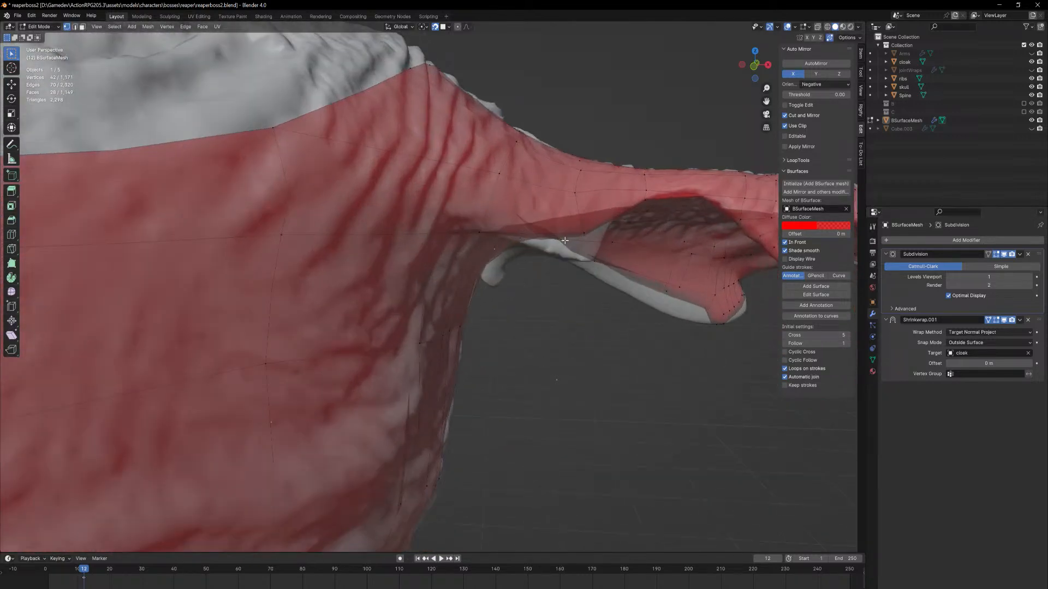
pyautogui.moveTo(564, 240); pyautogui.dragTo(357, 301, button='middle')
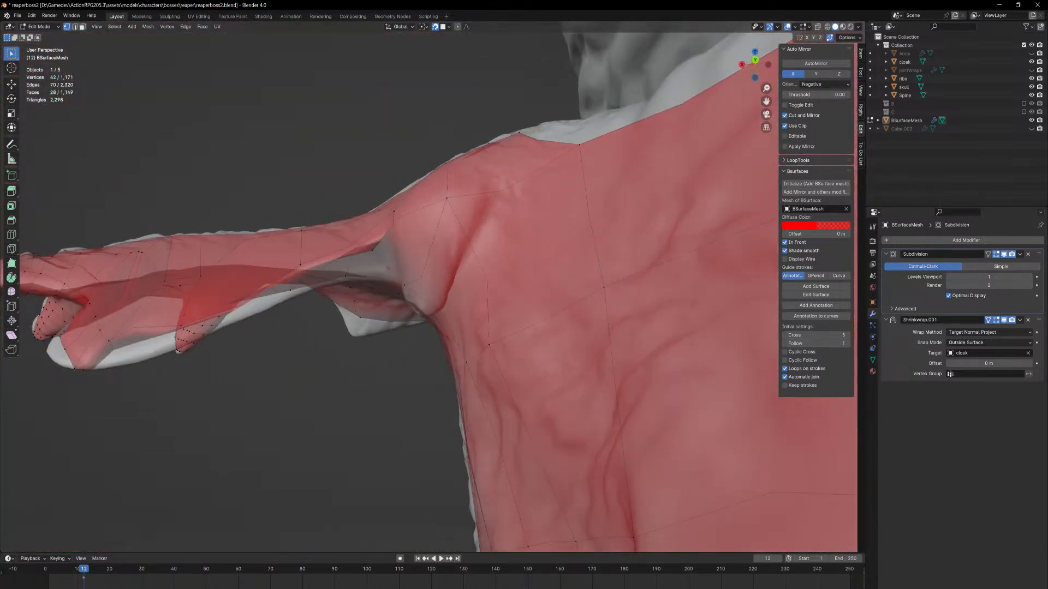
pyautogui.click(1032, 61)
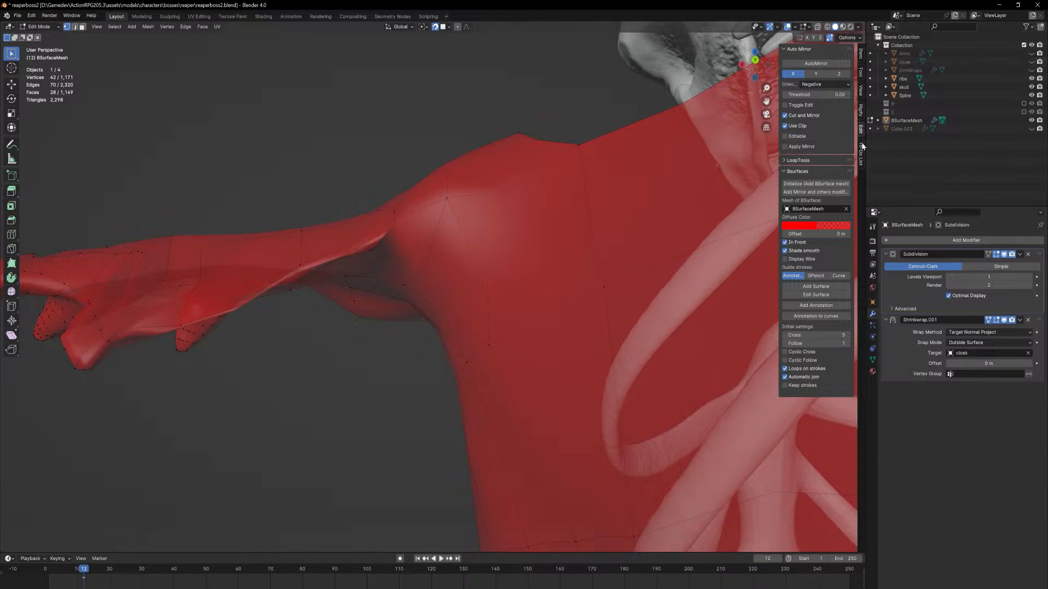
pyautogui.click(1032, 62)
pyautogui.moveTo(475, 327); pyautogui.dragTo(443, 291, button='middle')
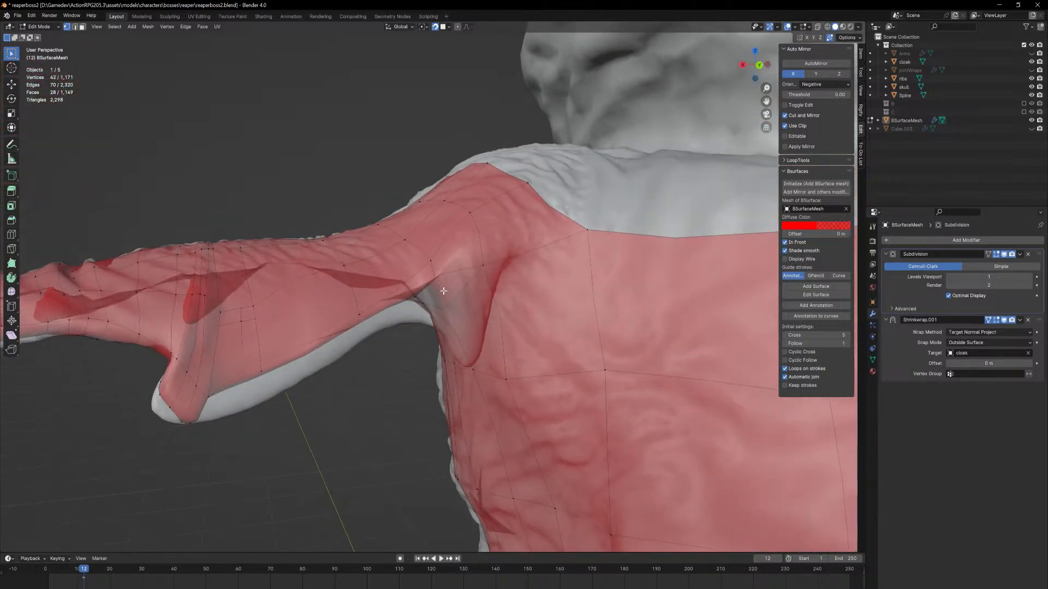
pyautogui.keyDown('shift'); pyautogui.moveTo(240, 405); pyautogui.dragTo(410, 360, button='middle'); pyautogui.keyUp('shift')
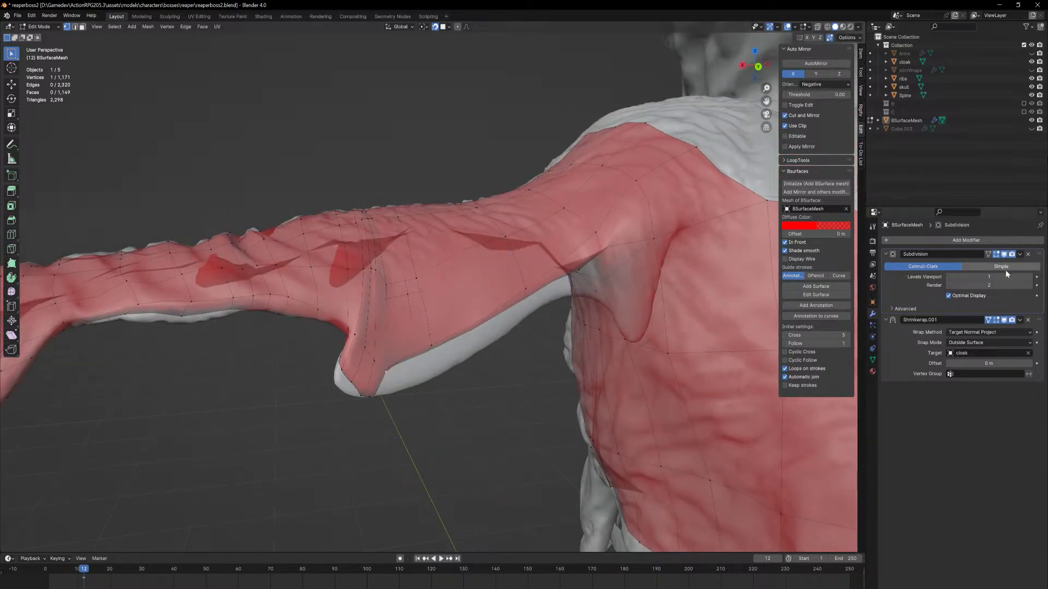
# Move the Subdivision modifier below Shrinkwrap.001, switch it to Simple and turn its viewport display back on
pyautogui.click(1006, 254)
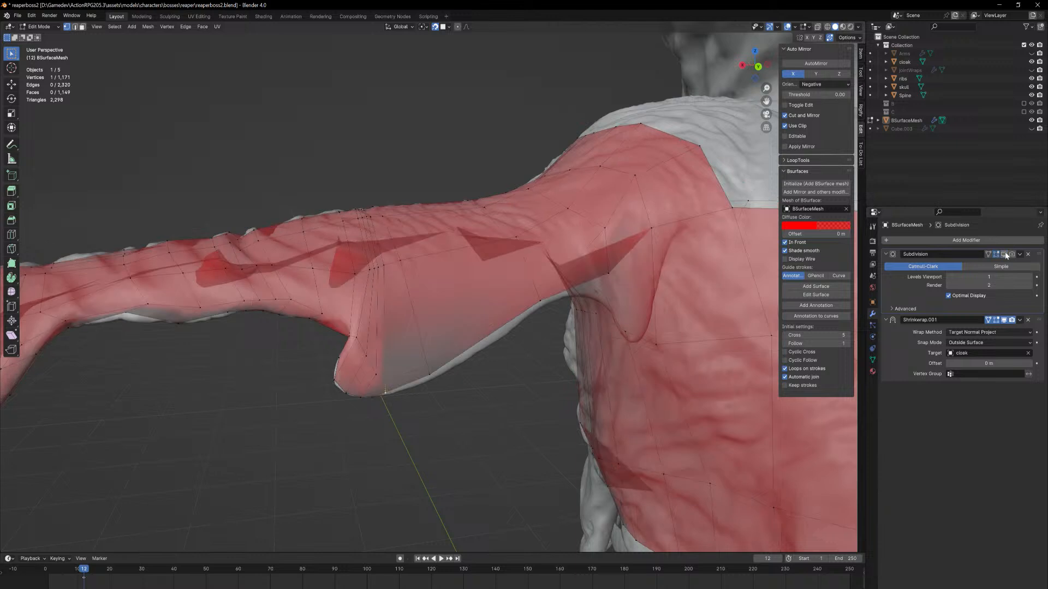
pyautogui.click(1004, 254)
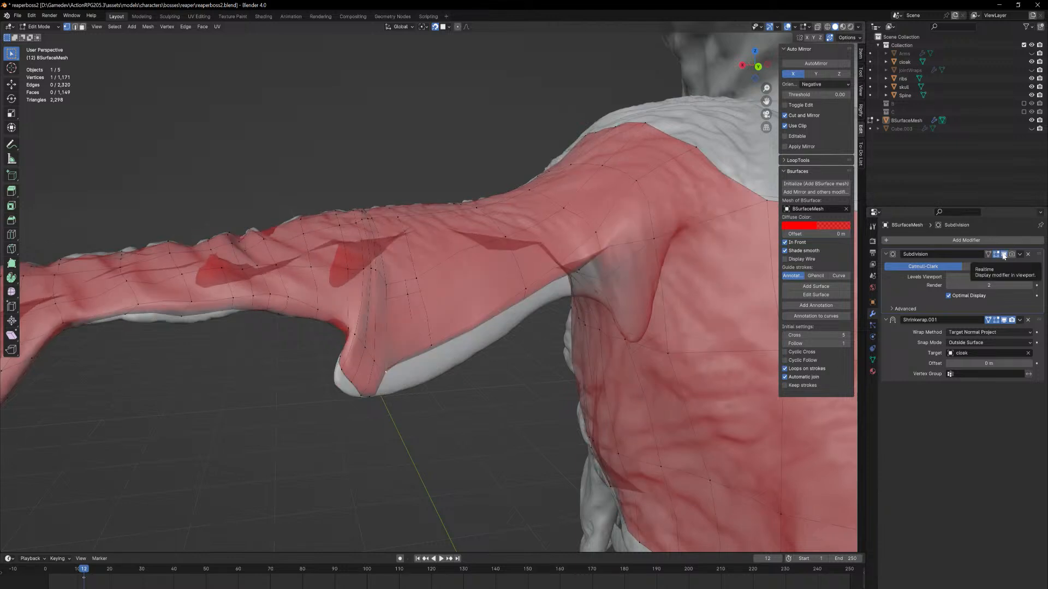
pyautogui.click(1004, 254)
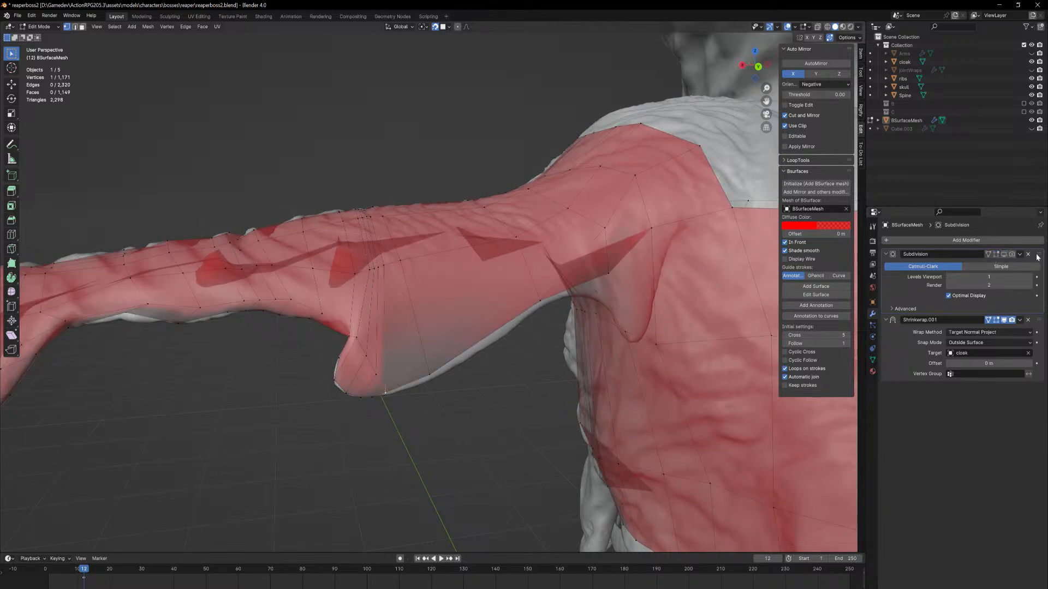
pyautogui.moveTo(1040, 255); pyautogui.dragTo(1021, 376)
pyautogui.moveTo(478, 333); pyautogui.dragTo(483, 335, button='middle')
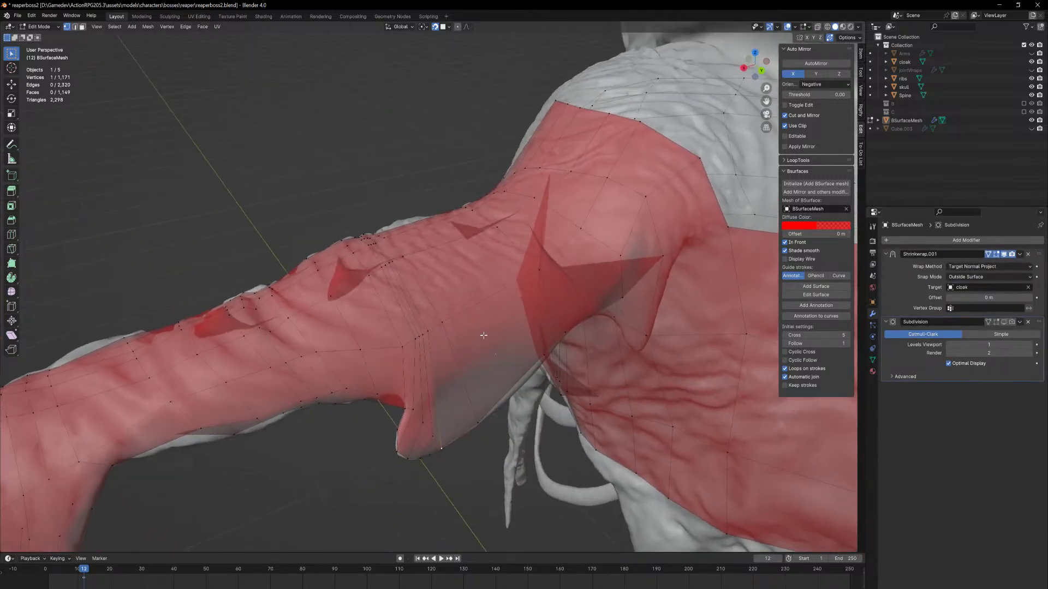
pyautogui.click(1005, 322)
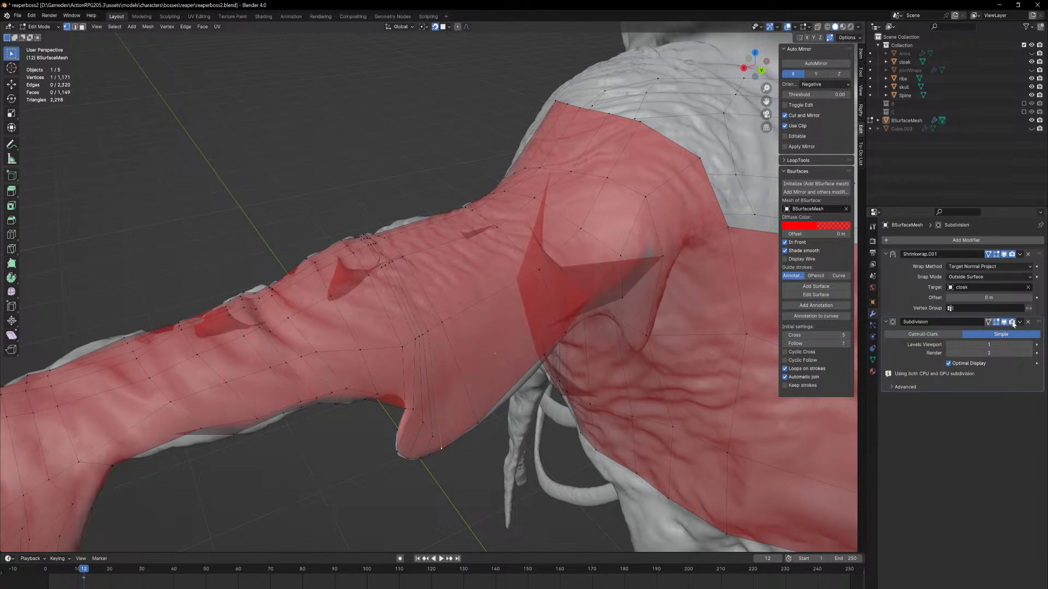
# Duplicate the Shrinkwrap.001 modifier targeting the cloak and return to Object Mode
pyautogui.click(1019, 255)
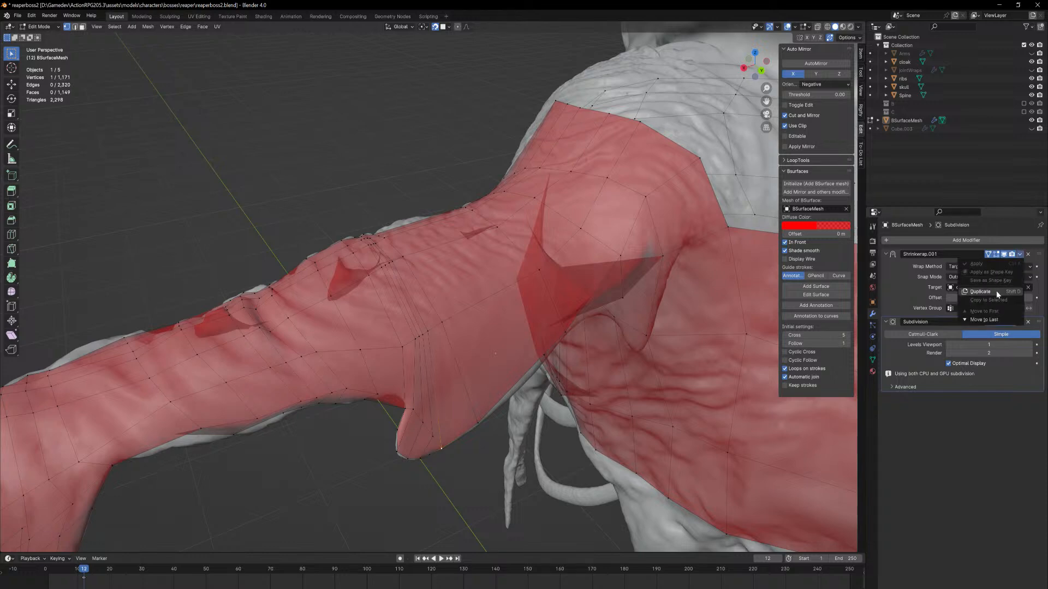
pyautogui.click(980, 292)
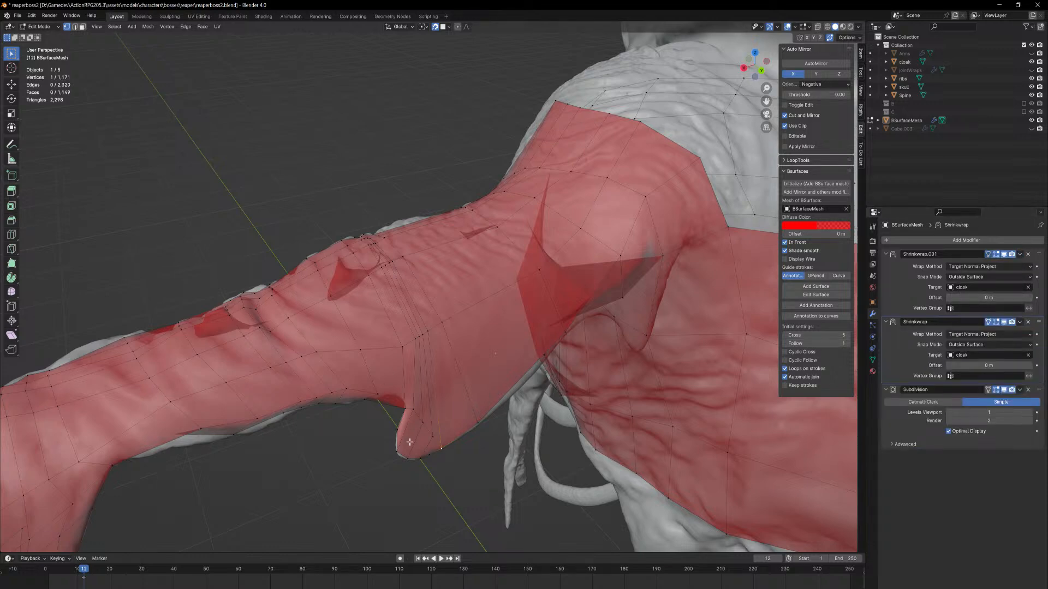
pyautogui.press('Tab')
pyautogui.moveTo(339, 449); pyautogui.dragTo(633, 285, button='middle')
pyautogui.scroll(-8, 632, 285)
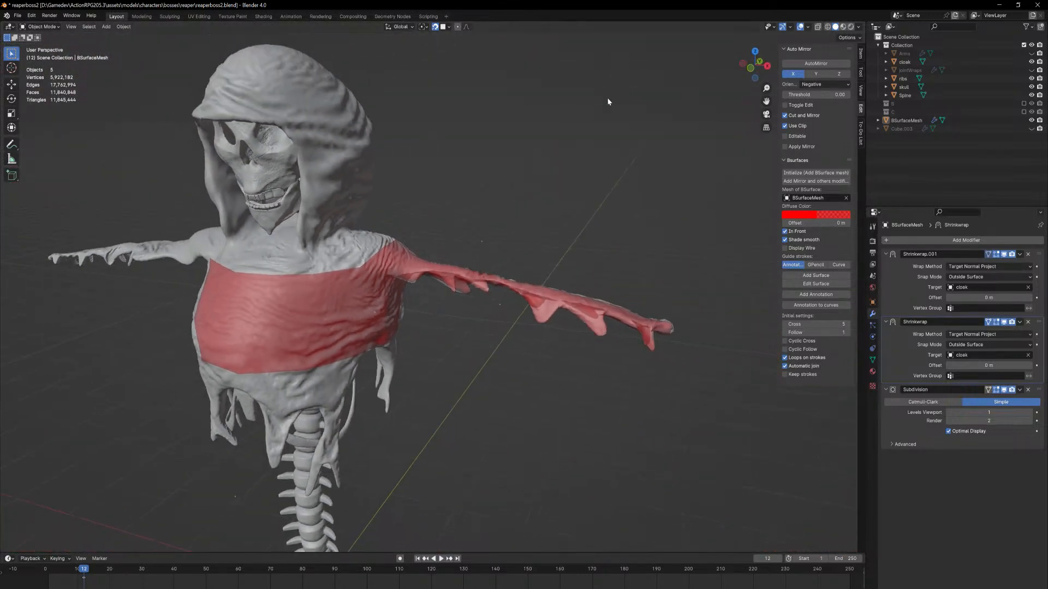
pyautogui.moveTo(613, 223); pyautogui.dragTo(515, 268, button='middle')
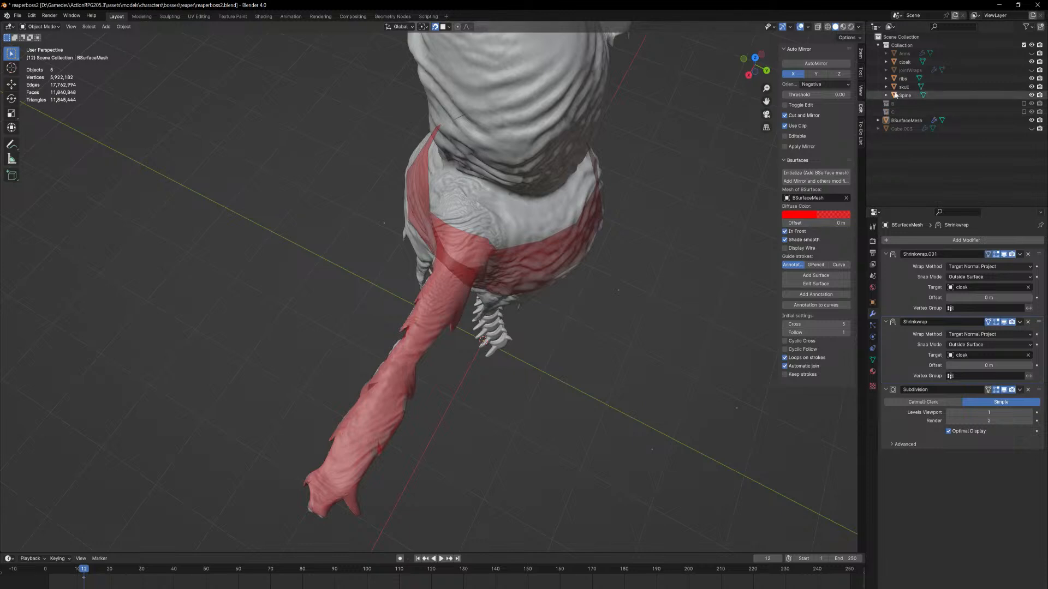
# Set the BSurfaceMesh's diffuse color alpha to 1.000 with the cloak temporarily hidden, and show the cloak again
pyautogui.click(1032, 62)
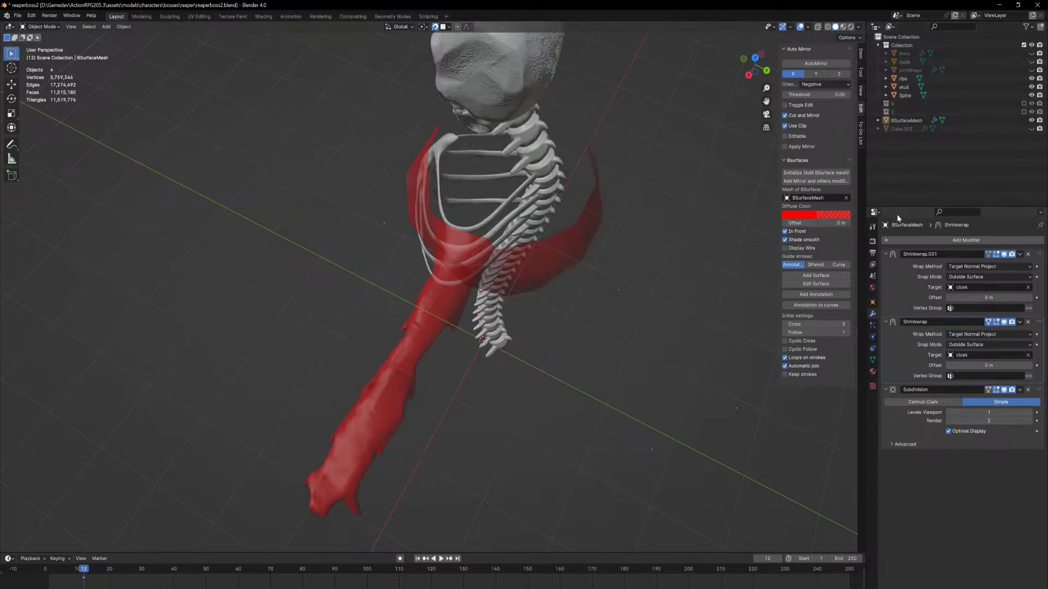
pyautogui.click(832, 214)
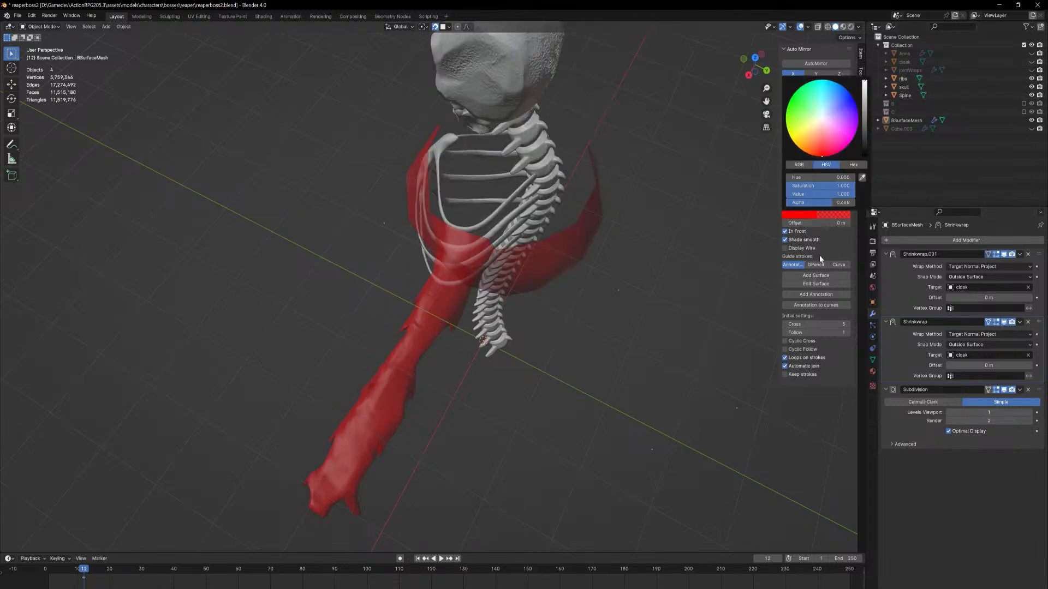
pyautogui.click(829, 212)
pyautogui.moveTo(834, 207); pyautogui.dragTo(861, 207)
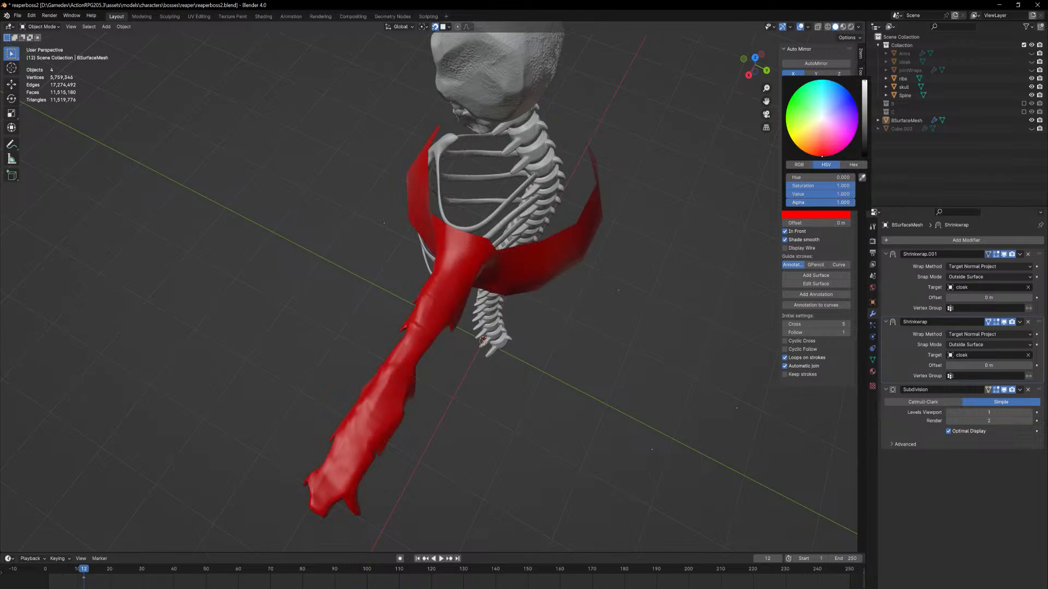
pyautogui.moveTo(593, 382); pyautogui.dragTo(555, 369, button='middle')
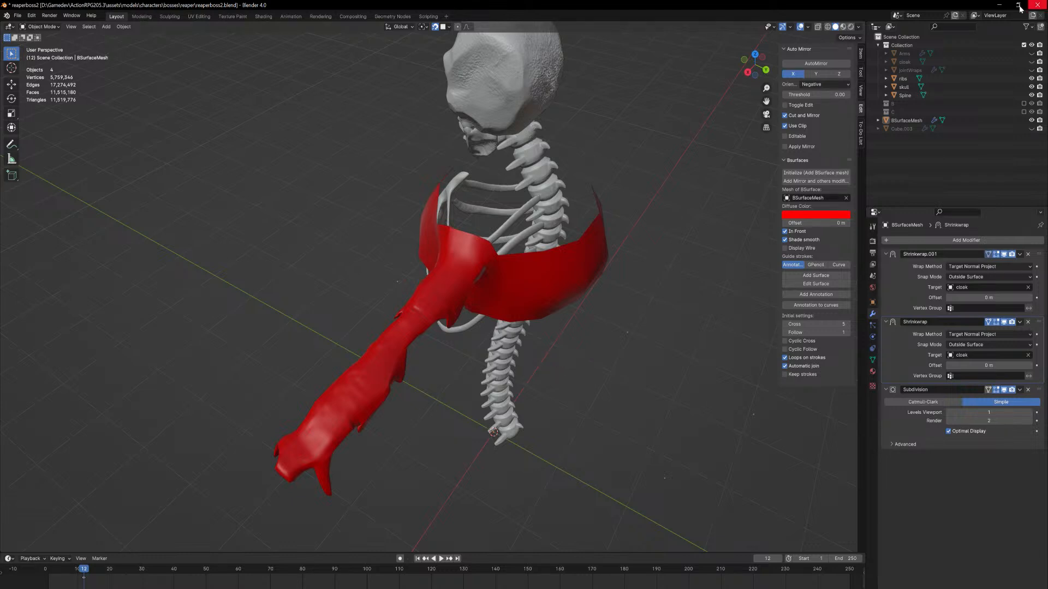
pyautogui.click(1030, 62)
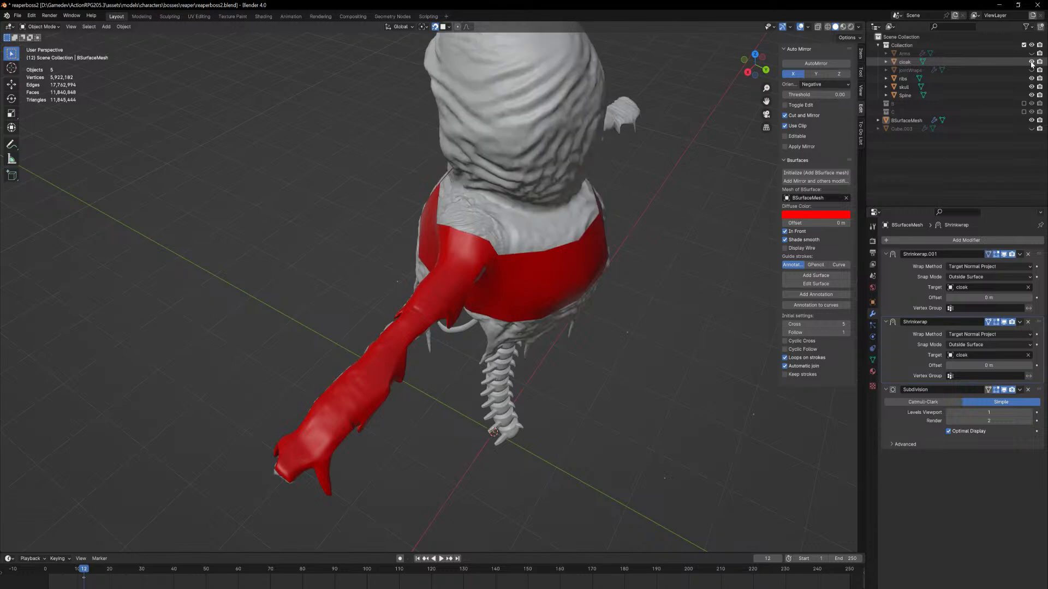
pyautogui.moveTo(676, 192); pyautogui.dragTo(711, 207, button='middle')
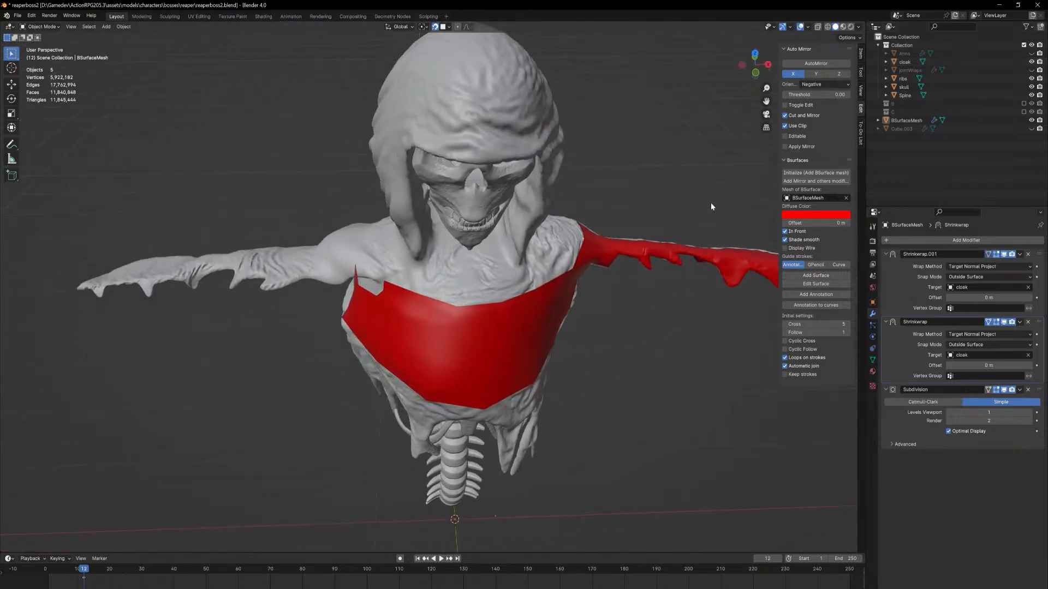
# In top view in Edit Mode, annotate cross strokes along the uncovered sleeve from shoulder to cuff and build a Bsurfaces surface from them
pyautogui.click(906, 120)
pyautogui.press('Tab')
pyautogui.moveTo(355, 304); pyautogui.dragTo(678, 434, button='middle')
pyautogui.press('KP_7')
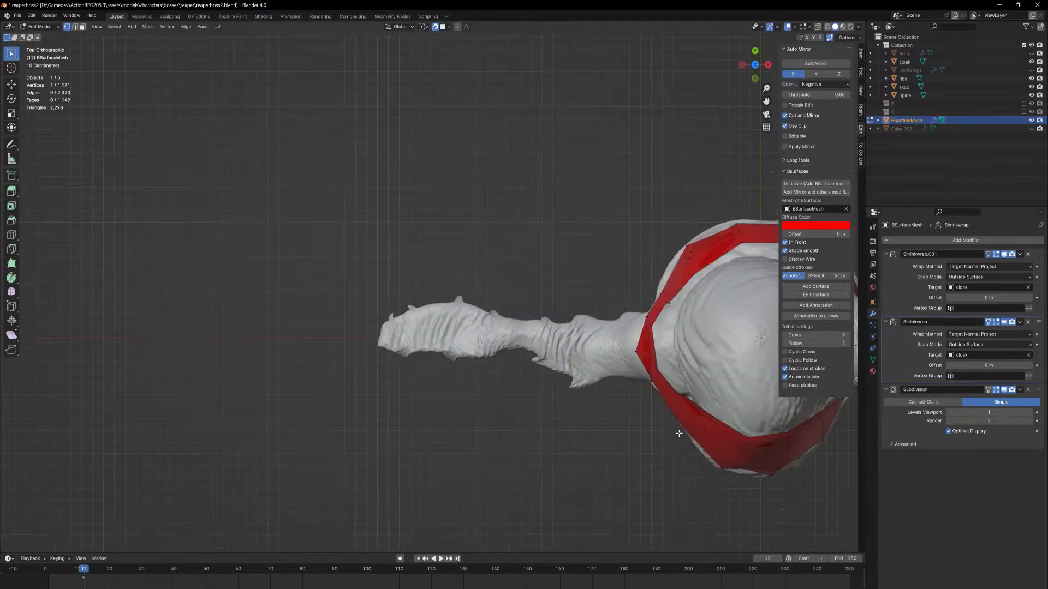
pyautogui.keyDown('shift'); pyautogui.moveTo(633, 392); pyautogui.dragTo(477, 265, button='middle'); pyautogui.keyUp('shift')
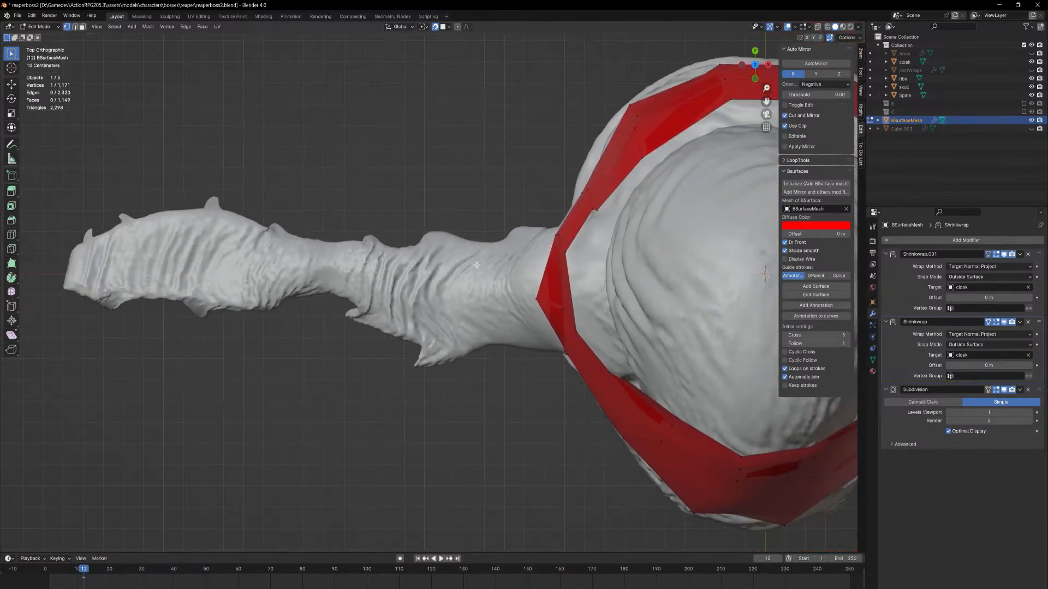
pyautogui.click(12, 144)
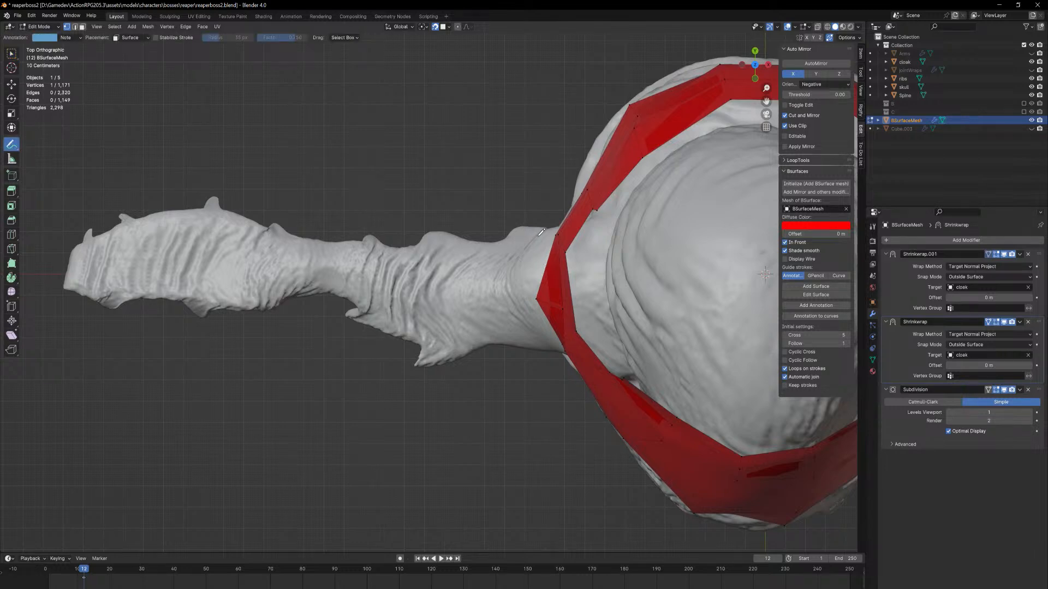
pyautogui.moveTo(532, 248)
pyautogui.mouseDown()
pyautogui.moveTo(525, 285)
pyautogui.moveTo(536, 348)
pyautogui.mouseUp()
pyautogui.moveTo(497, 335); pyautogui.dragTo(498, 341)
pyautogui.moveTo(479, 246); pyautogui.dragTo(475, 354)
pyautogui.moveTo(423, 310); pyautogui.dragTo(420, 344)
pyautogui.moveTo(390, 253); pyautogui.dragTo(385, 291)
pyautogui.moveTo(360, 243); pyautogui.dragTo(361, 295)
pyautogui.moveTo(294, 236); pyautogui.dragTo(294, 288)
pyautogui.moveTo(266, 235); pyautogui.dragTo(266, 284)
pyautogui.moveTo(221, 209); pyautogui.dragTo(215, 299)
pyautogui.moveTo(201, 230); pyautogui.dragTo(186, 300)
pyautogui.moveTo(138, 218); pyautogui.dragTo(138, 298)
pyautogui.moveTo(119, 226); pyautogui.dragTo(121, 304)
pyautogui.moveTo(97, 239); pyautogui.dragTo(94, 292)
pyautogui.moveTo(78, 241); pyautogui.dragTo(76, 284)
pyautogui.click(825, 289)
pyautogui.moveTo(386, 385); pyautogui.dragTo(389, 321, button='middle')
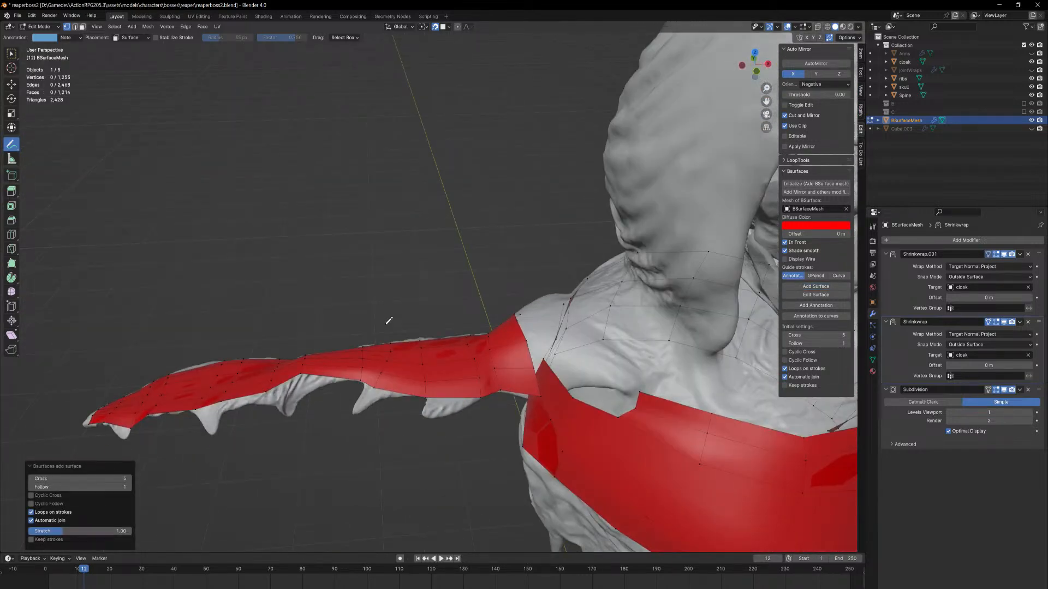
# Move the duplicated Shrinkwrap modifier below the Subdivision modifier in the stack
pyautogui.click(996, 391)
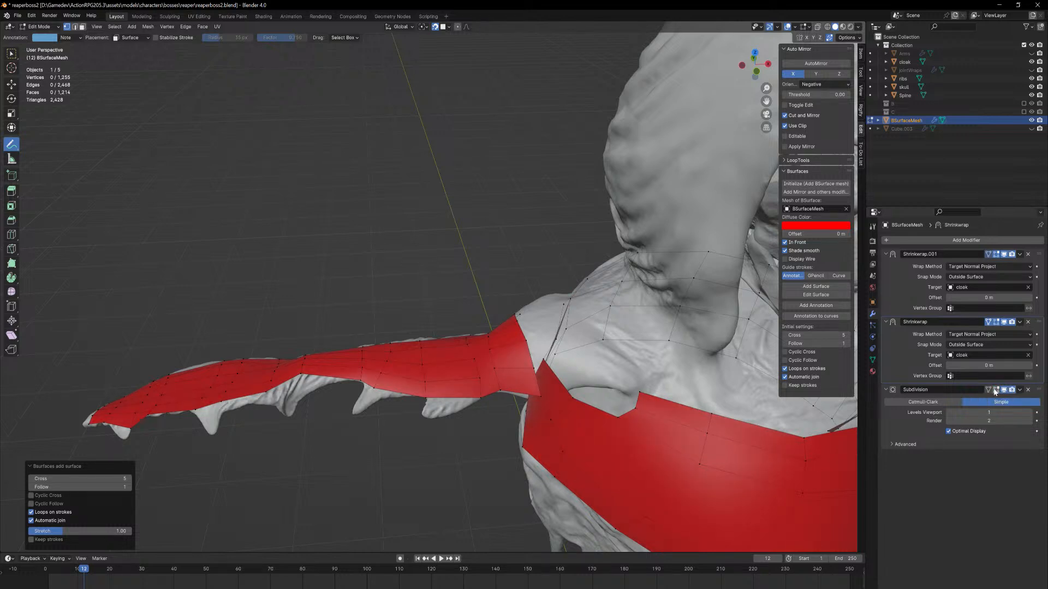
pyautogui.click(997, 390)
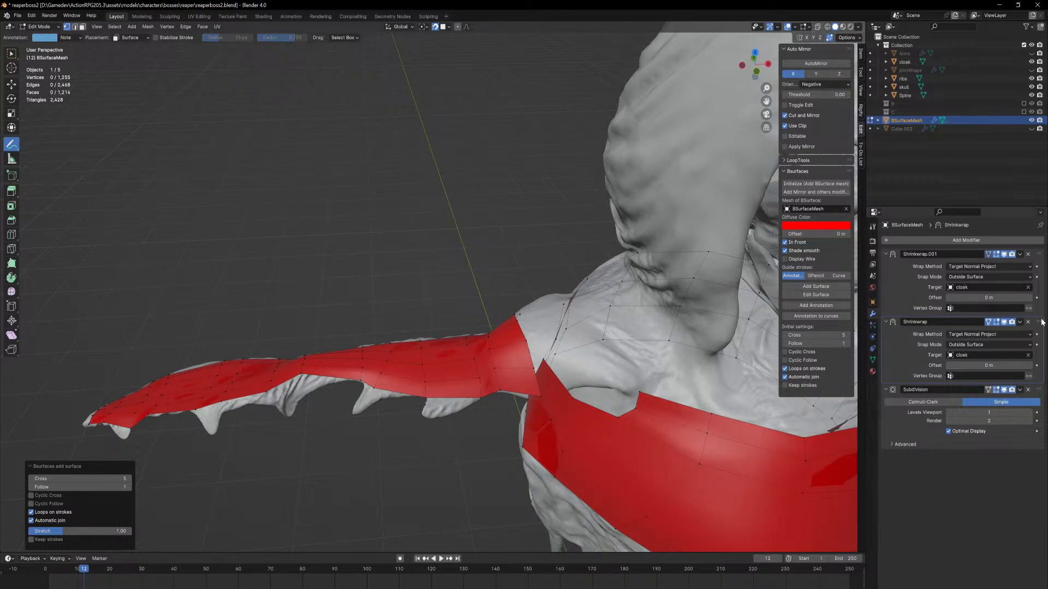
pyautogui.moveTo(1039, 321); pyautogui.dragTo(1038, 407)
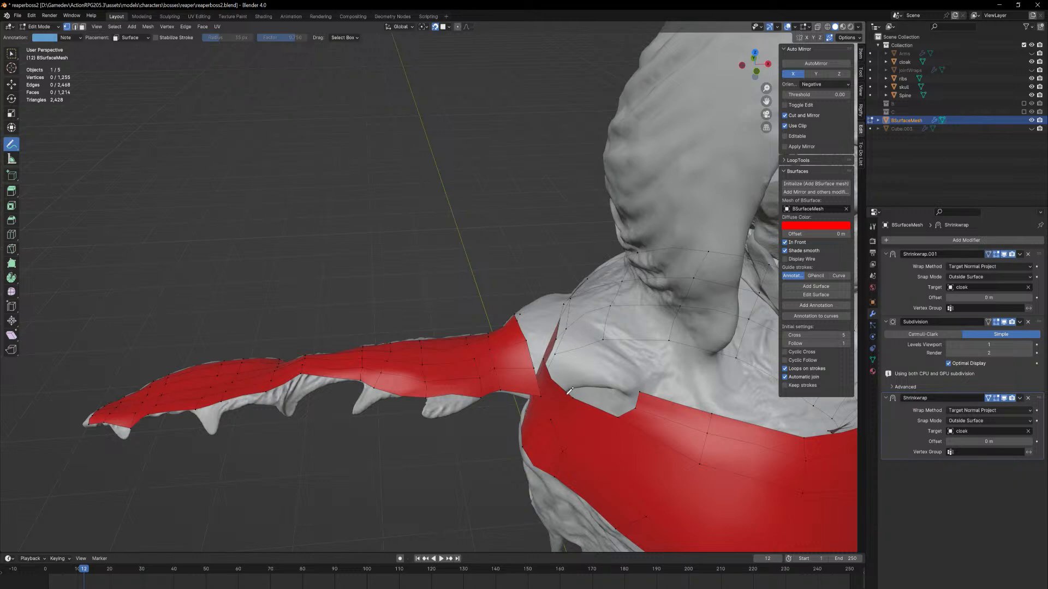
pyautogui.moveTo(569, 391); pyautogui.dragTo(796, 364, button='middle')
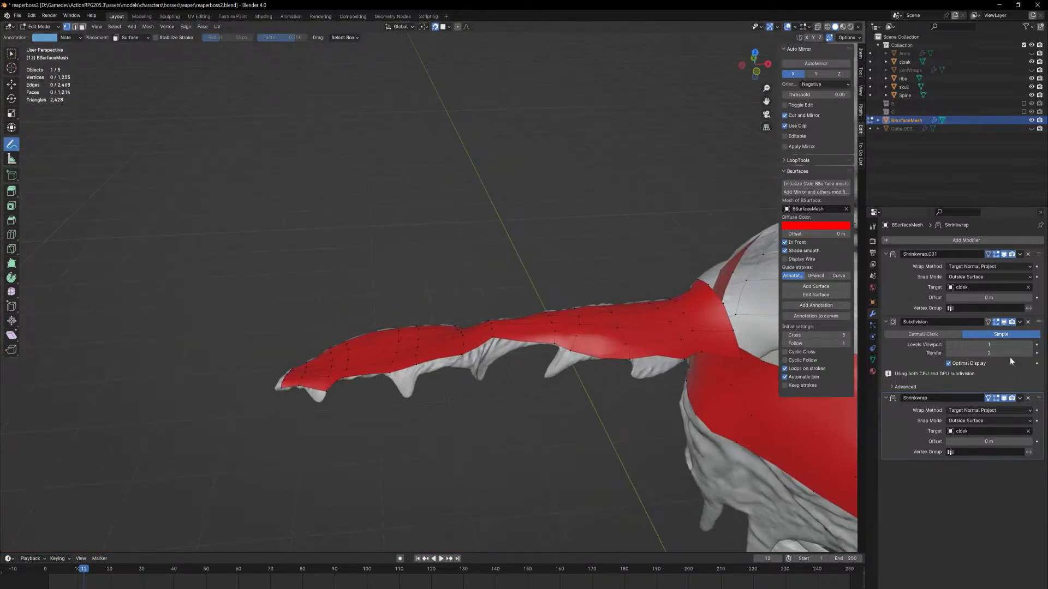
# Turn off the viewport display of the Subdivision modifier and the last Shrinkwrap modifier
pyautogui.click(996, 322)
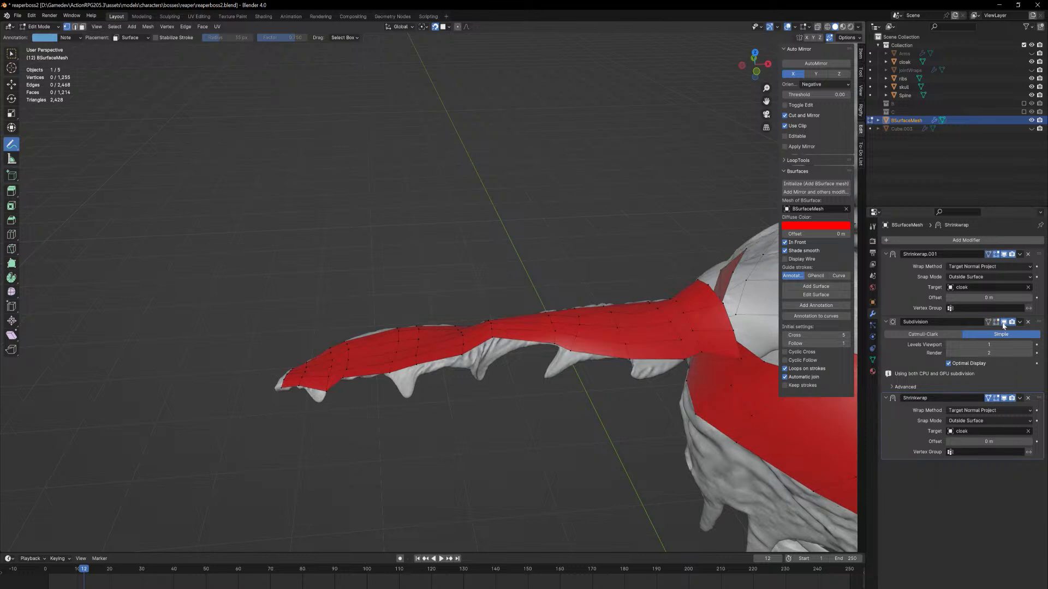
pyautogui.click(1004, 400)
pyautogui.moveTo(696, 379); pyautogui.dragTo(508, 375, button='middle')
pyautogui.scroll(-6, 512, 362)
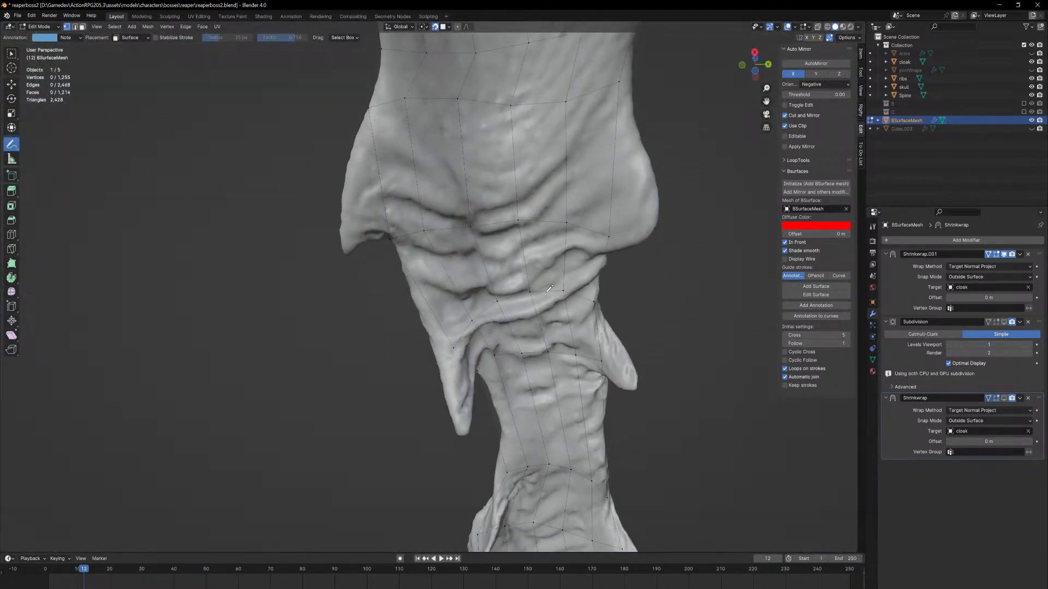
# Annotate two guide strokes across the underside of the new sleeve near the armpit
pyautogui.moveTo(493, 447); pyautogui.dragTo(477, 255, button='middle')
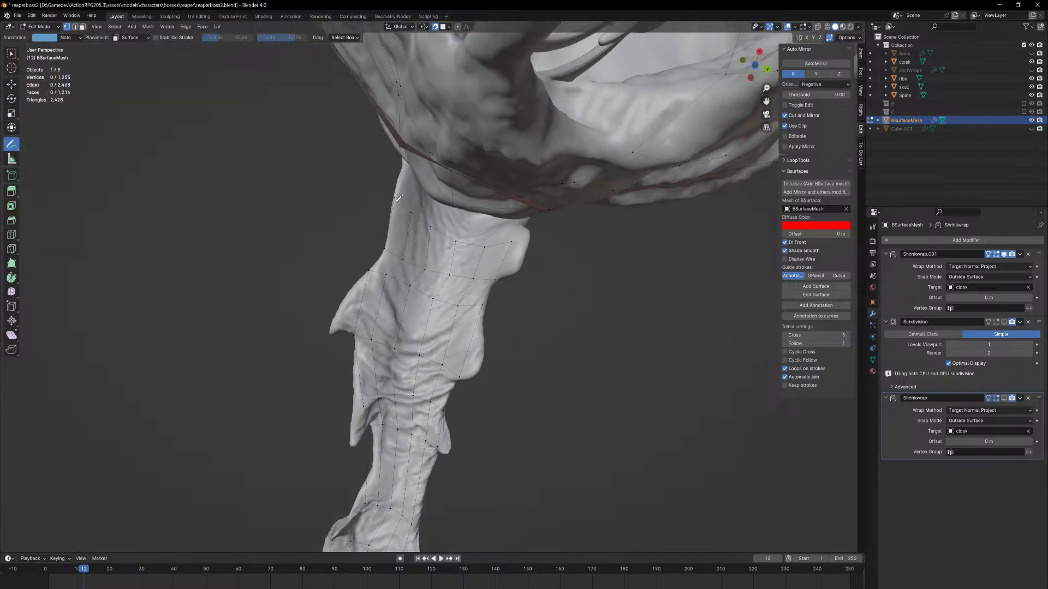
pyautogui.moveTo(395, 200)
pyautogui.mouseDown()
pyautogui.moveTo(464, 237)
pyautogui.moveTo(511, 243)
pyautogui.mouseUp()
pyautogui.moveTo(417, 258); pyautogui.dragTo(497, 277)
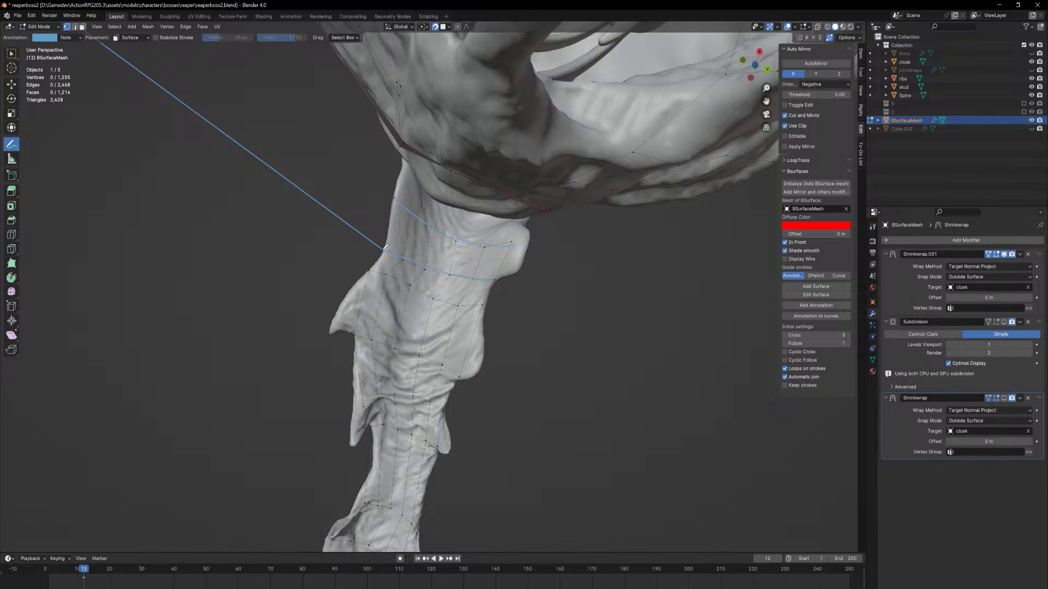
# Erase the second guide stroke, including its stray line running off the sleeve, with the annotation eraser
pyautogui.moveTo(12, 144); pyautogui.dragTo(67, 199)
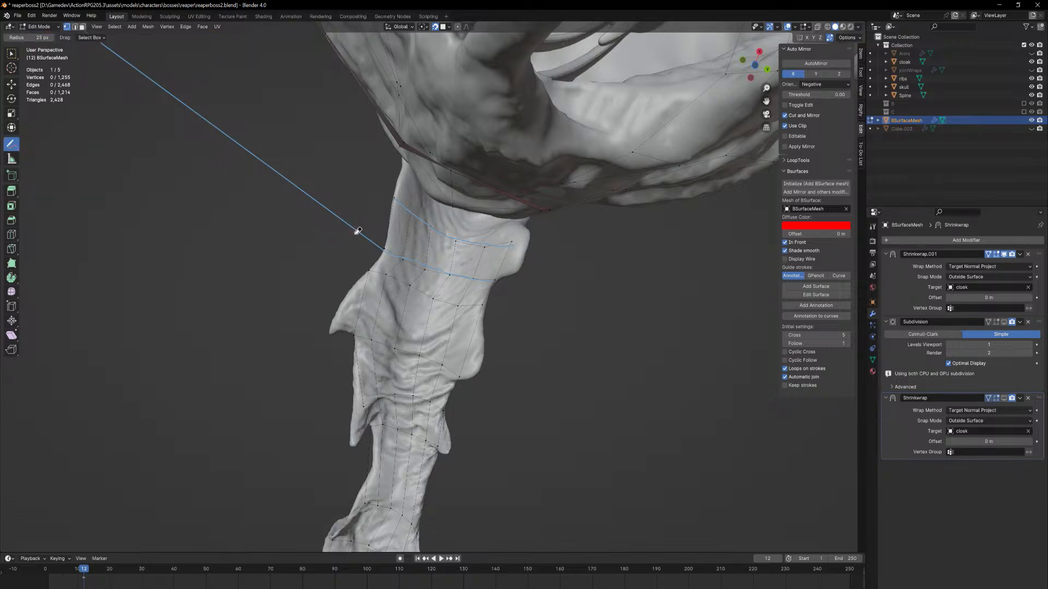
pyautogui.click(377, 244)
pyautogui.moveTo(376, 245); pyautogui.dragTo(507, 276)
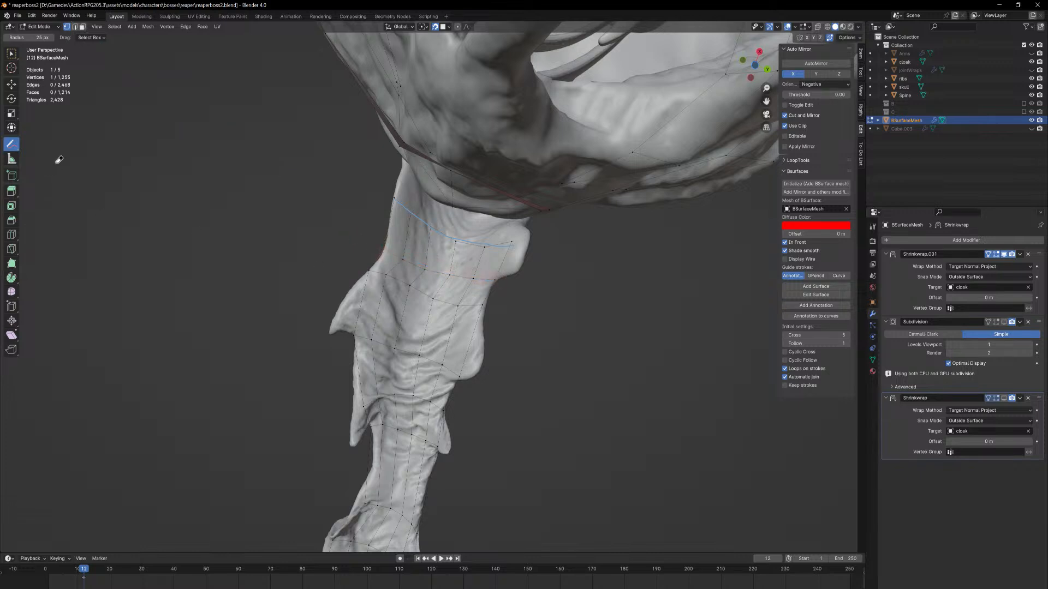
# Redraw the second annotation guide stroke across the underside of the sleeve, just below the first stroke near the armpit
pyautogui.click(17, 148)
pyautogui.click(43, 147)
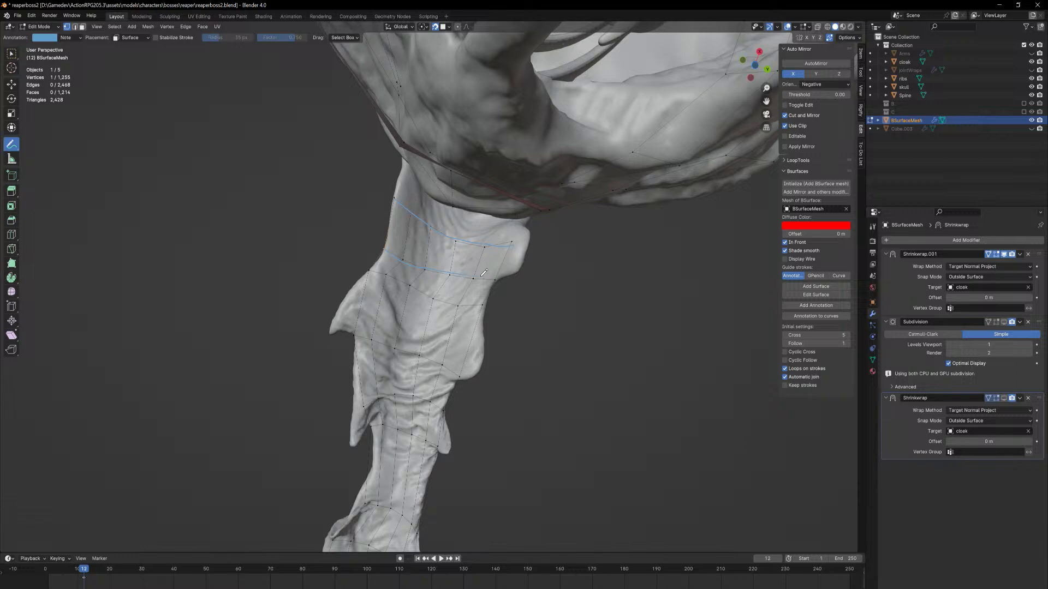
pyautogui.moveTo(490, 279); pyautogui.dragTo(493, 279)
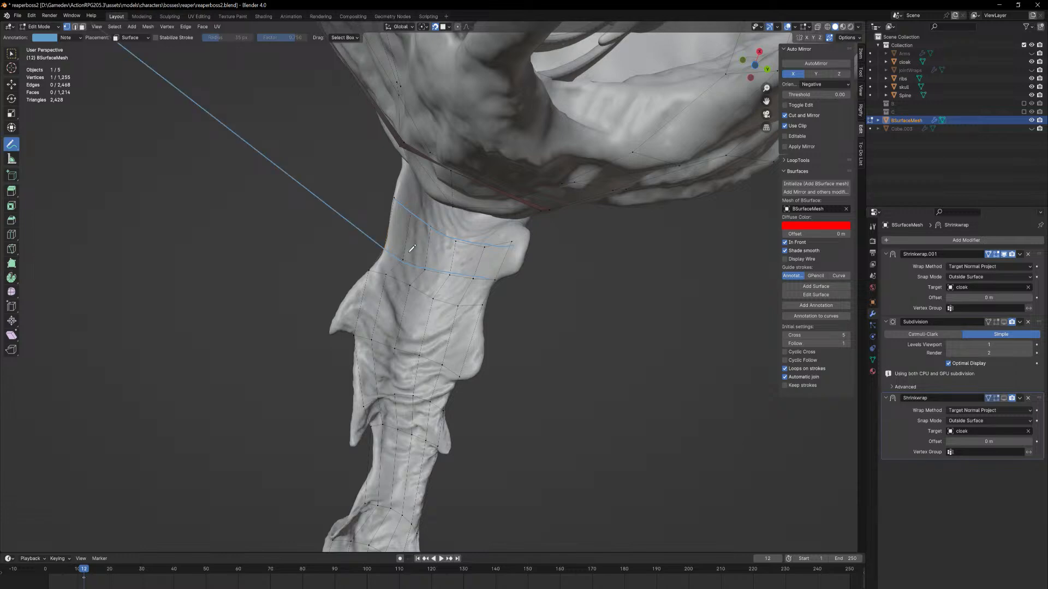
# Erase the stray annotation line running off the sleeve from the end of the second guide stroke
pyautogui.moveTo(408, 254)
pyautogui.mouseDown(button='middle')
pyautogui.moveTo(493, 329)
pyautogui.moveTo(542, 430)
pyautogui.moveTo(552, 419)
pyautogui.moveTo(488, 386)
pyautogui.mouseUp(button='middle')
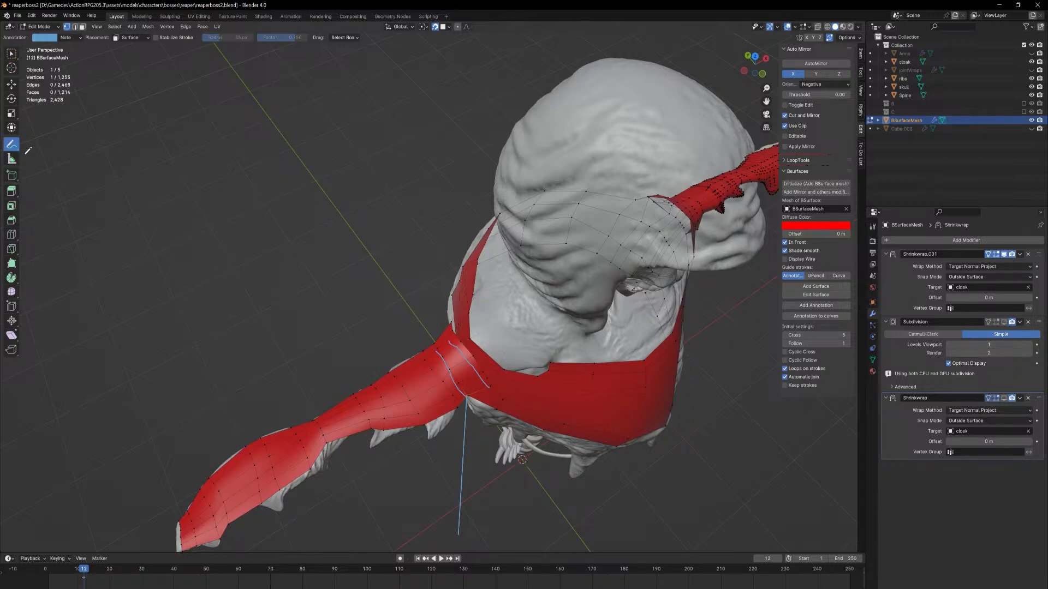
pyautogui.moveTo(66, 164); pyautogui.dragTo(312, 303, button='middle')
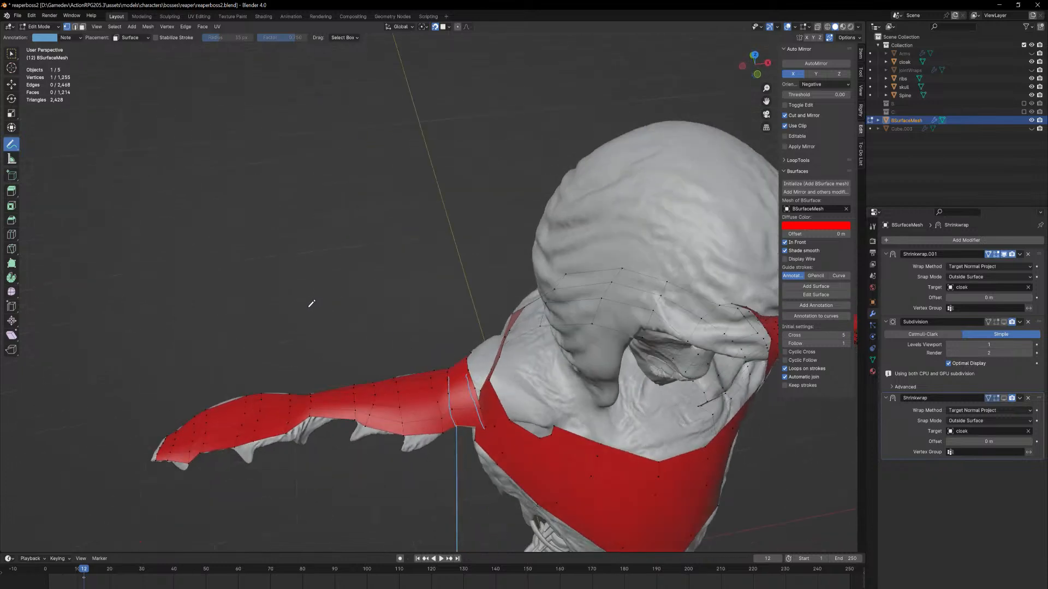
pyautogui.click(11, 145)
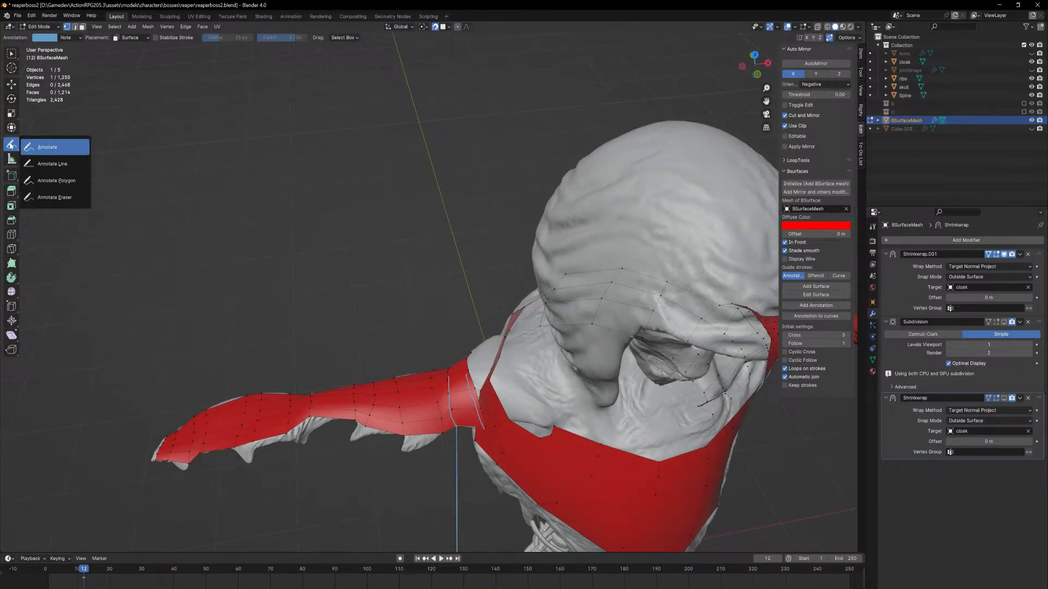
pyautogui.click(39, 195)
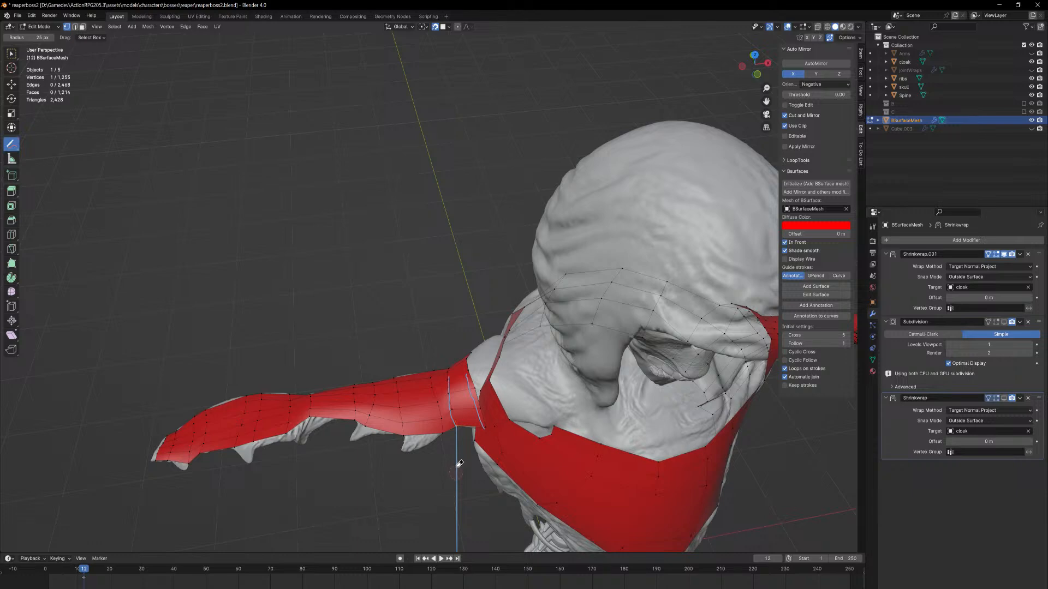
pyautogui.click(460, 431)
pyautogui.moveTo(464, 438)
pyautogui.mouseDown(button='middle')
pyautogui.moveTo(421, 355)
pyautogui.moveTo(388, 311)
pyautogui.moveTo(377, 316)
pyautogui.mouseUp(button='middle')
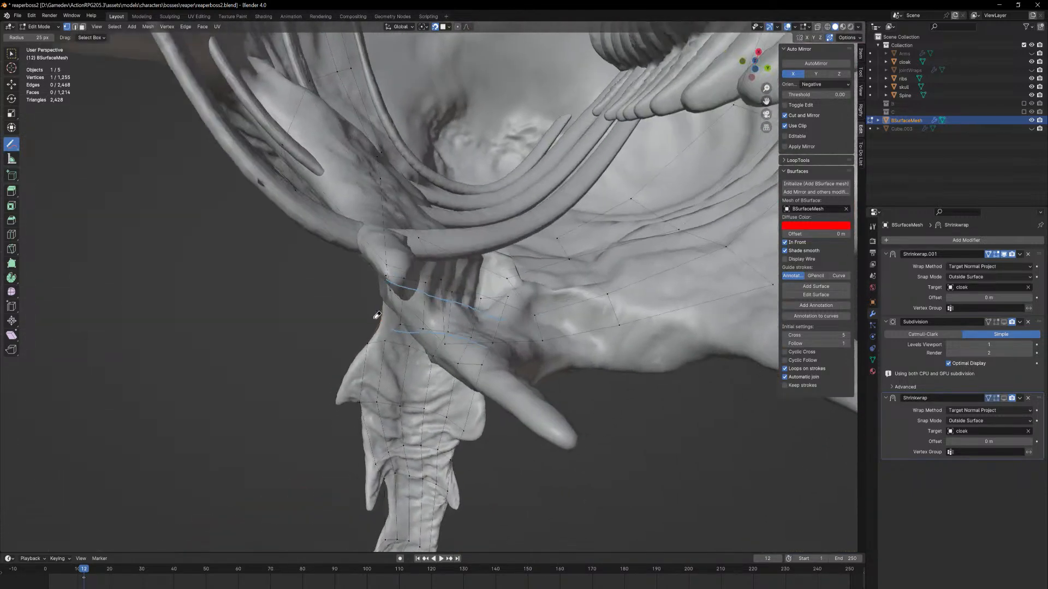
# Annotate further guide strokes across the underside of the upper sleeve, following the existing cross loops down to the narrow section
pyautogui.click(11, 53)
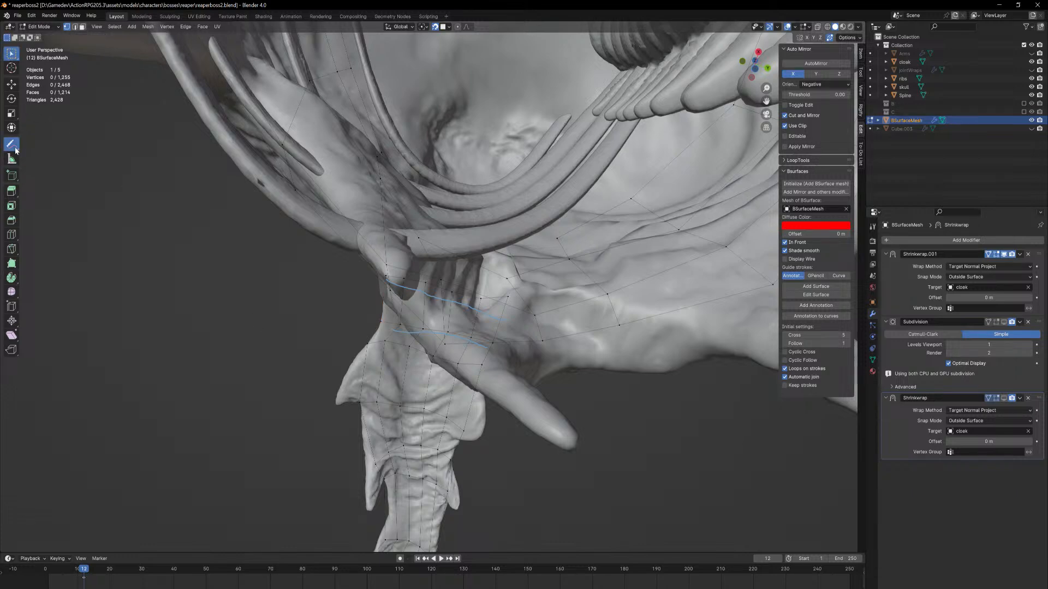
pyautogui.moveTo(11, 144); pyautogui.dragTo(33, 155)
pyautogui.click(33, 155)
pyautogui.moveTo(397, 382)
pyautogui.mouseDown(button='middle')
pyautogui.moveTo(384, 323)
pyautogui.moveTo(389, 346)
pyautogui.mouseUp(button='middle')
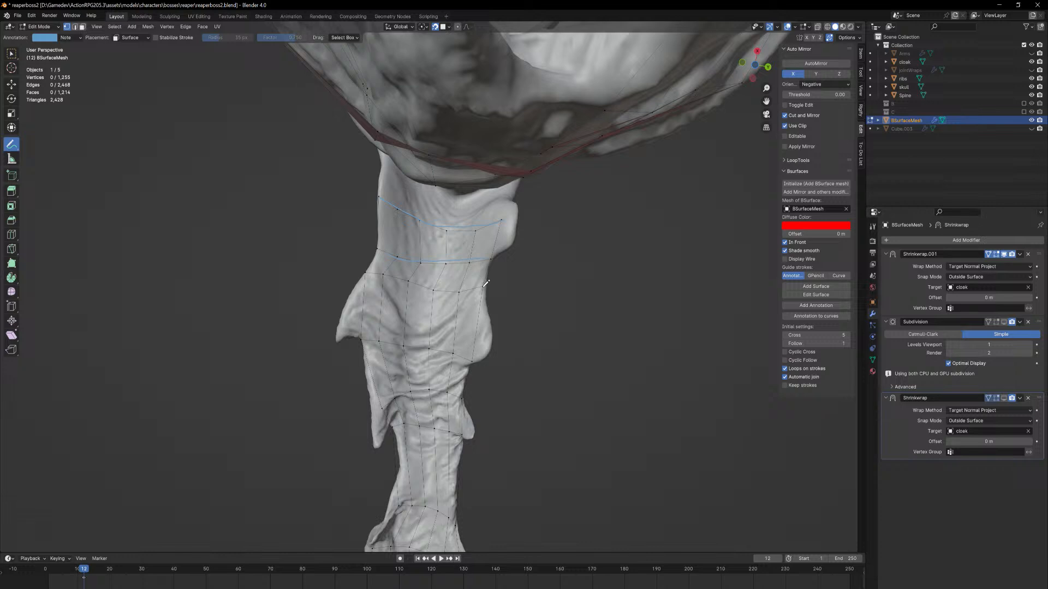
pyautogui.moveTo(456, 290); pyautogui.dragTo(378, 273)
pyautogui.moveTo(430, 345); pyautogui.dragTo(360, 341)
pyautogui.moveTo(471, 437); pyautogui.dragTo(417, 427)
# Annotate guide strokes across the underside of the forearm section of the sleeve, from below the narrow part to its widest part
pyautogui.keyDown('shift'); pyautogui.moveTo(441, 460); pyautogui.dragTo(457, 316, button='middle'); pyautogui.keyUp('shift')
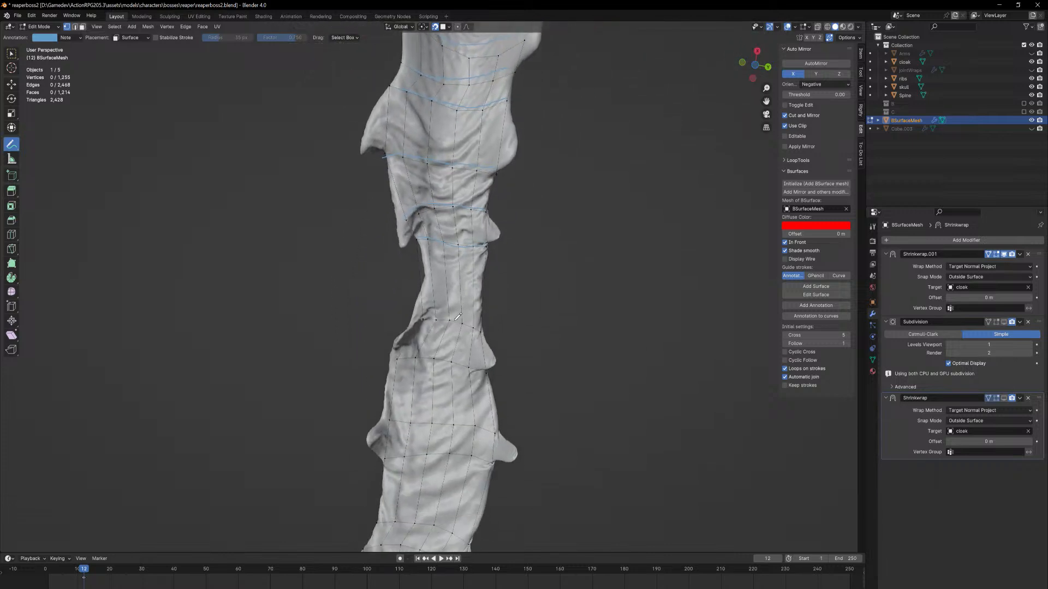
pyautogui.moveTo(483, 331); pyautogui.dragTo(425, 315)
pyautogui.moveTo(487, 372); pyautogui.dragTo(394, 358)
pyautogui.moveTo(500, 432); pyautogui.dragTo(390, 414)
pyautogui.keyDown('shift'); pyautogui.moveTo(453, 480); pyautogui.dragTo(473, 380, button='middle'); pyautogui.keyUp('shift')
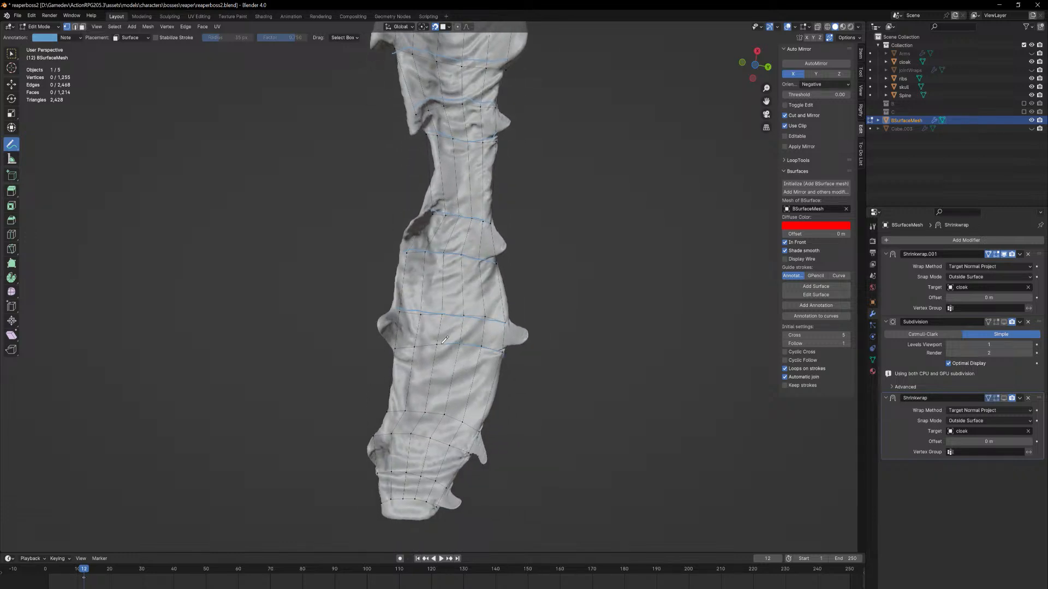
# Annotate the remaining guide strokes down to the cuff and generate the Bsurfaces surface along the sleeve's underside from all strokes
pyautogui.moveTo(397, 346); pyautogui.dragTo(620, 455, button='middle')
pyautogui.scroll(-2, 541, 474)
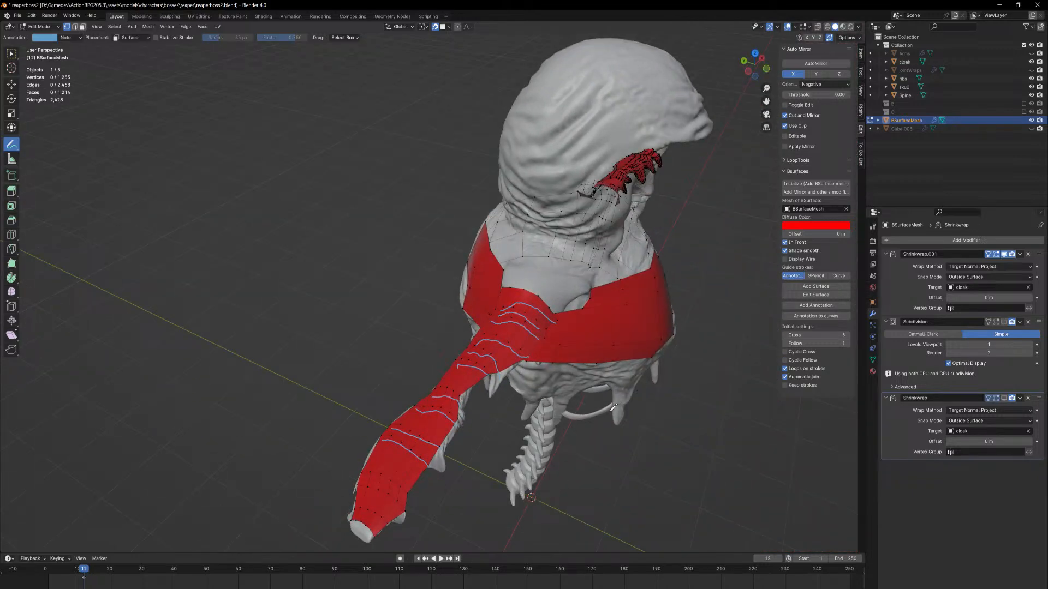
pyautogui.moveTo(610, 410); pyautogui.dragTo(395, 429, button='middle')
pyautogui.scroll(2, 546, 388)
pyautogui.scroll(4, 464, 430)
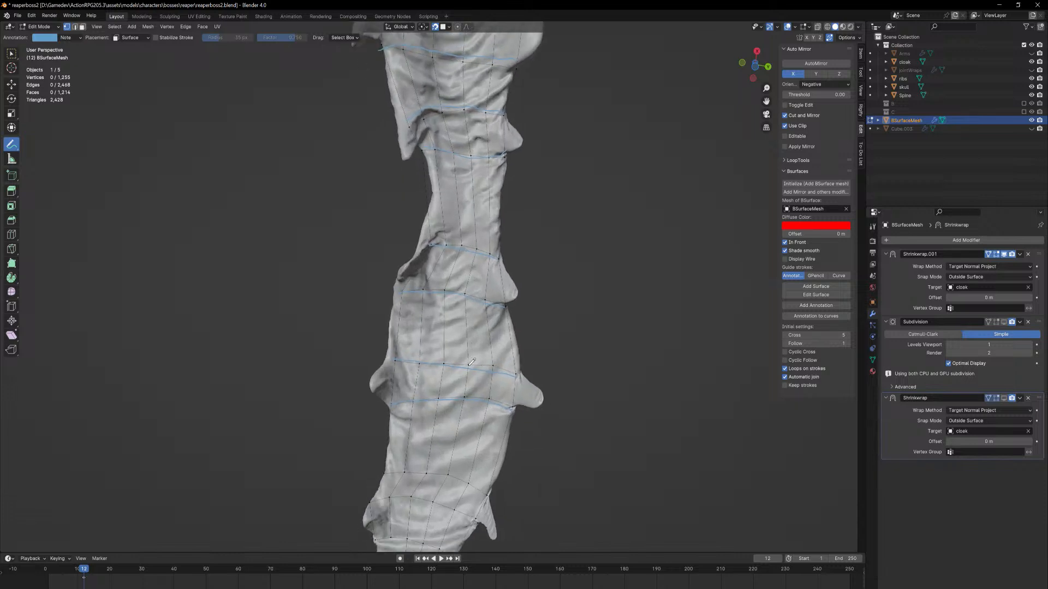
pyautogui.keyDown('shift'); pyautogui.moveTo(450, 487); pyautogui.dragTo(477, 386, button='middle'); pyautogui.keyUp('shift')
pyautogui.moveTo(514, 390); pyautogui.dragTo(489, 375)
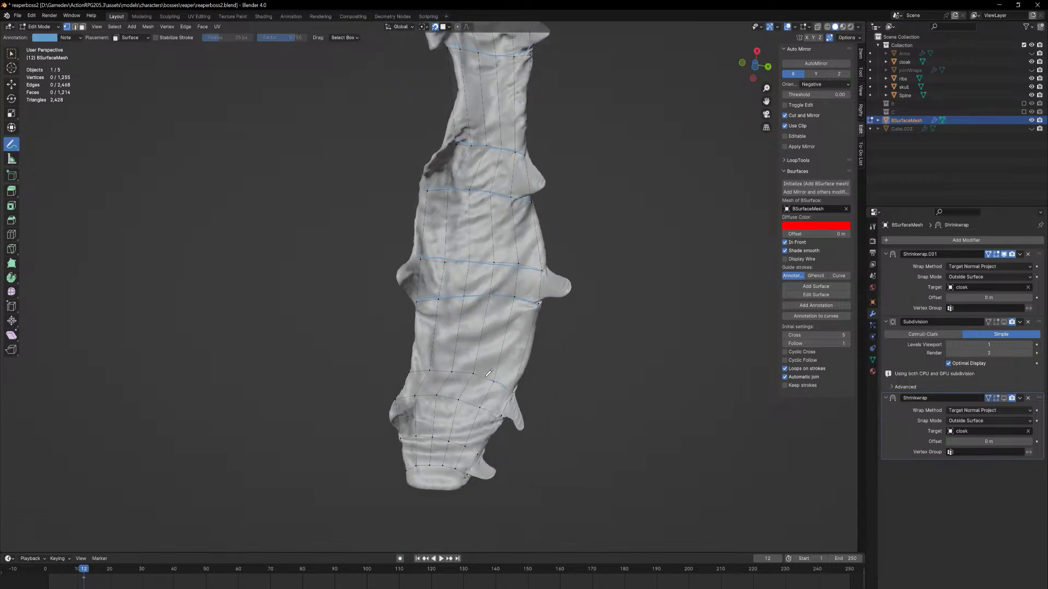
pyautogui.moveTo(414, 367); pyautogui.dragTo(407, 373)
pyautogui.moveTo(505, 413)
pyautogui.mouseDown()
pyautogui.moveTo(448, 394)
pyautogui.moveTo(394, 399)
pyautogui.mouseUp()
pyautogui.moveTo(480, 452); pyautogui.dragTo(394, 437)
pyautogui.moveTo(458, 464); pyautogui.dragTo(405, 465)
pyautogui.click(817, 288)
pyautogui.moveTo(440, 331); pyautogui.dragTo(470, 349, button='middle')
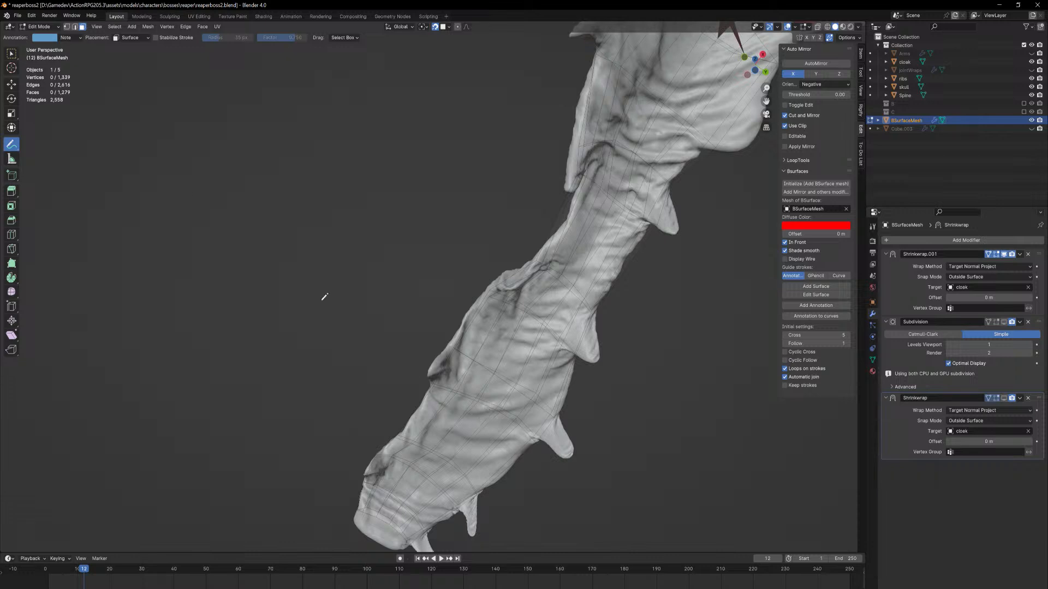
# Select all linked faces of the new sleeve underside strip and flip their normals
pyautogui.click(11, 53)
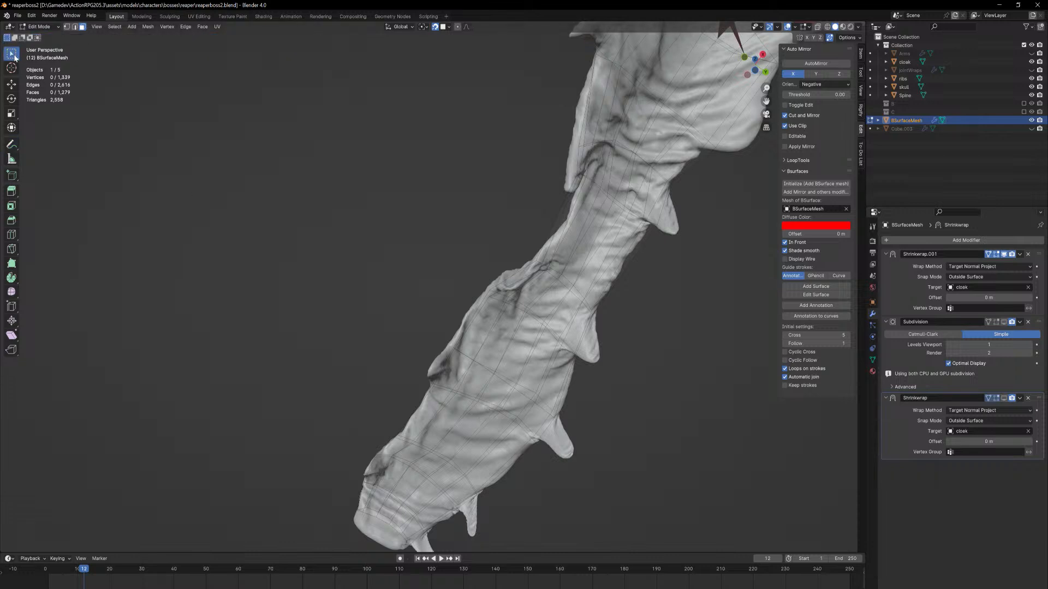
pyautogui.click(455, 432)
pyautogui.hotkey('ctrl', 'l')
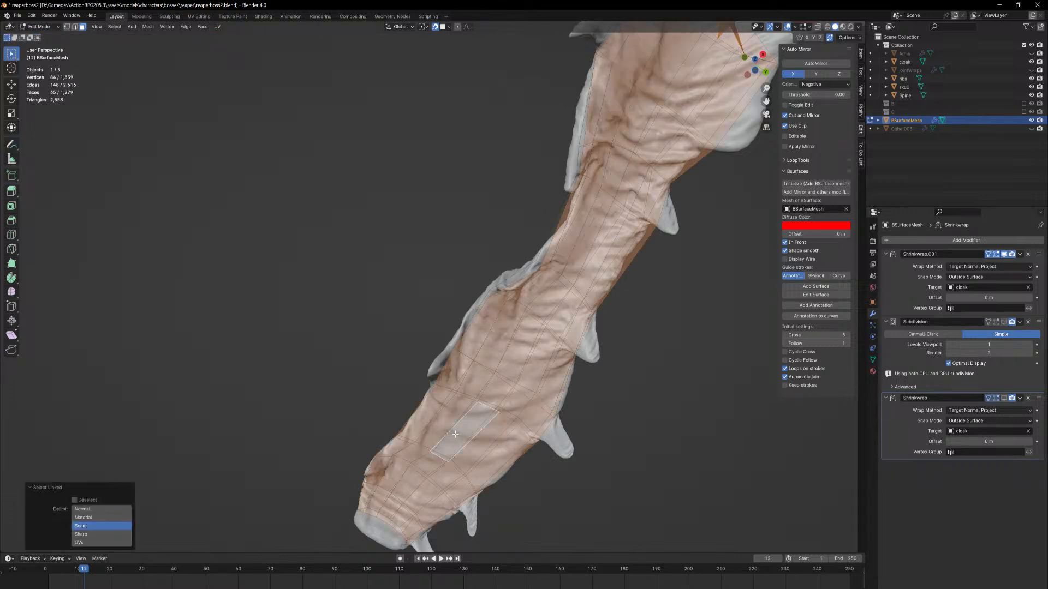
pyautogui.moveTo(548, 375); pyautogui.dragTo(550, 362, button='middle')
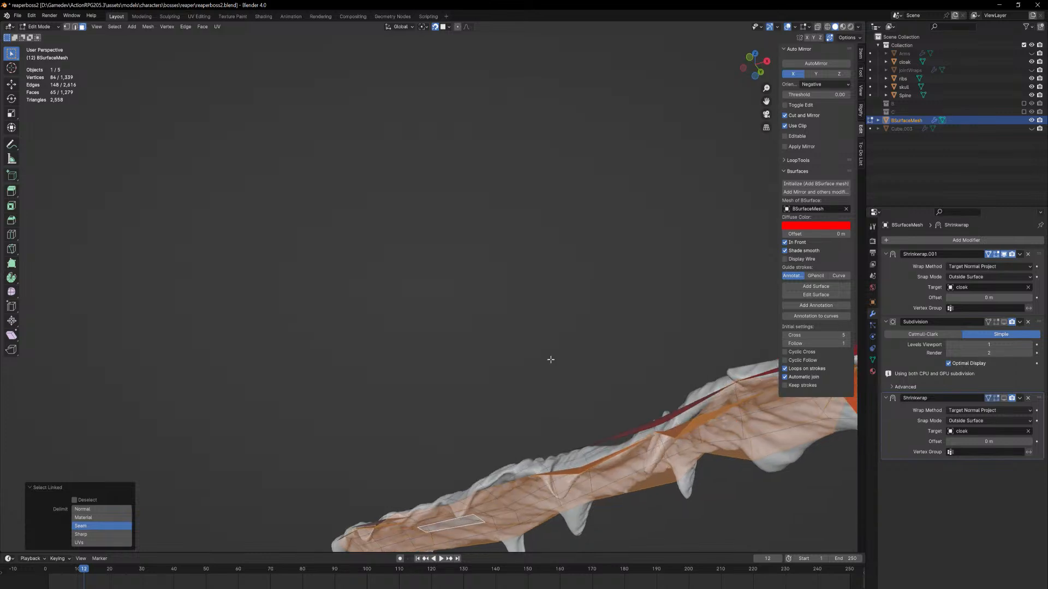
pyautogui.press('F3')
pyautogui.write('flip')
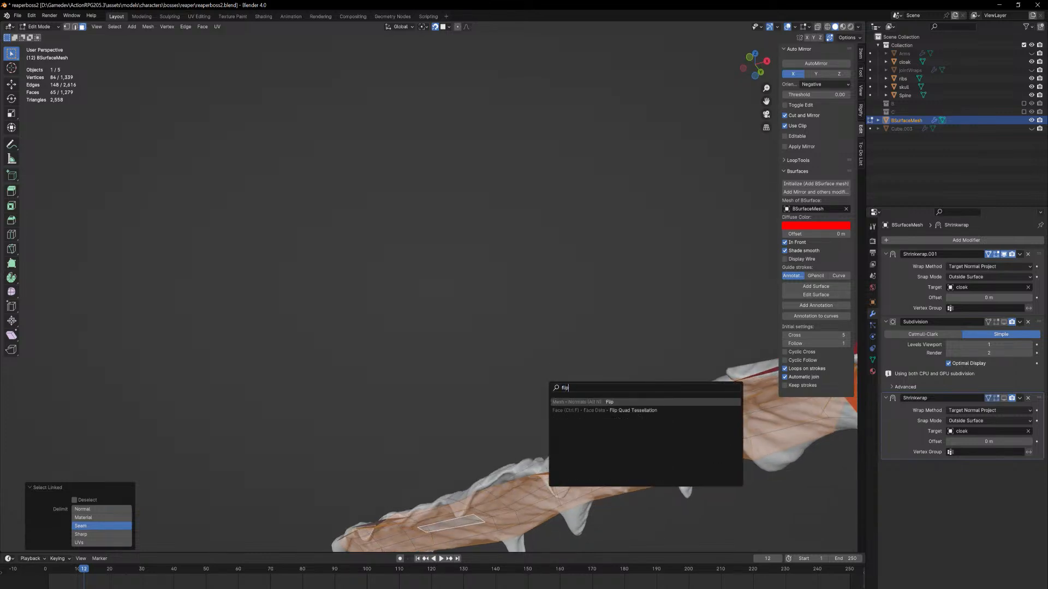
pyautogui.press('Return')
pyautogui.click(576, 369)
pyautogui.moveTo(570, 332); pyautogui.dragTo(611, 390, button='middle')
pyautogui.scroll(-2, 610, 391)
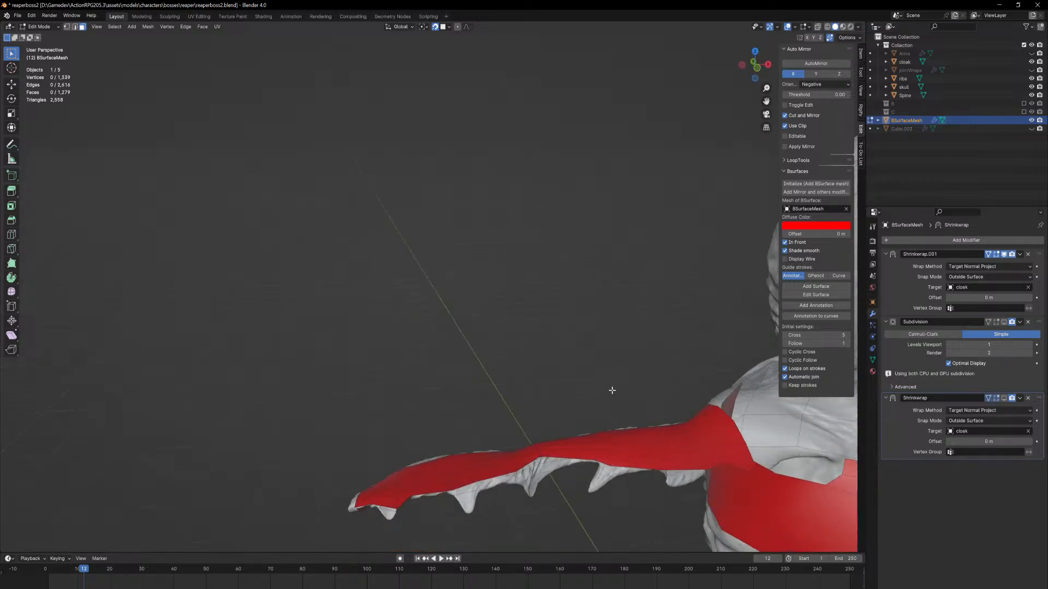
# Delete the twisted row of overlapping faces at the armpit end of the new underside strip
pyautogui.keyDown('shift'); pyautogui.moveTo(679, 458); pyautogui.dragTo(505, 361, button='middle'); pyautogui.keyUp('shift')
pyautogui.moveTo(567, 406); pyautogui.dragTo(526, 389, button='middle')
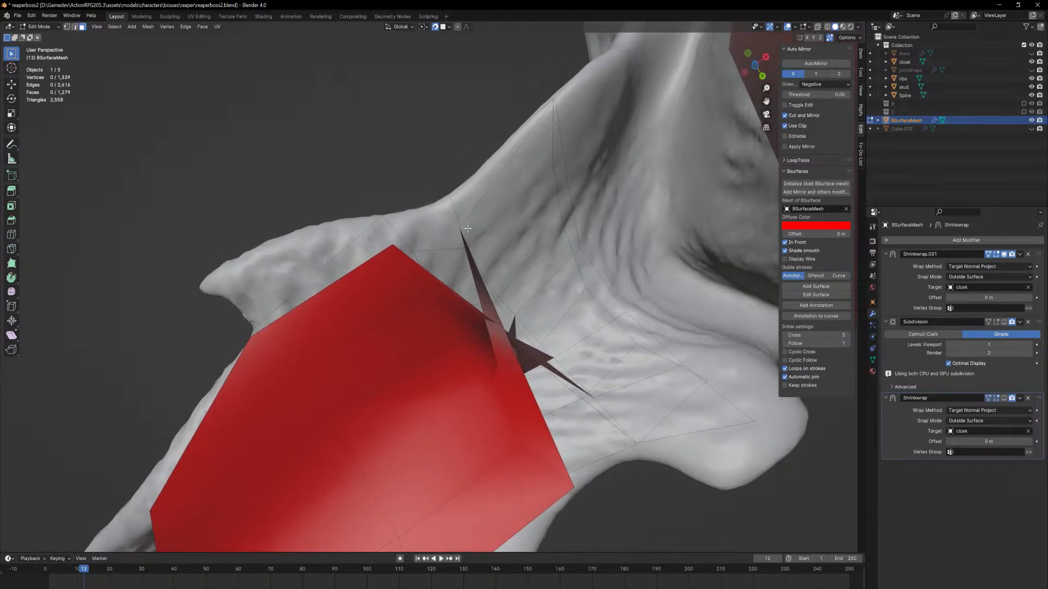
pyautogui.press('1')
pyautogui.moveTo(509, 270); pyautogui.dragTo(511, 370, button='middle')
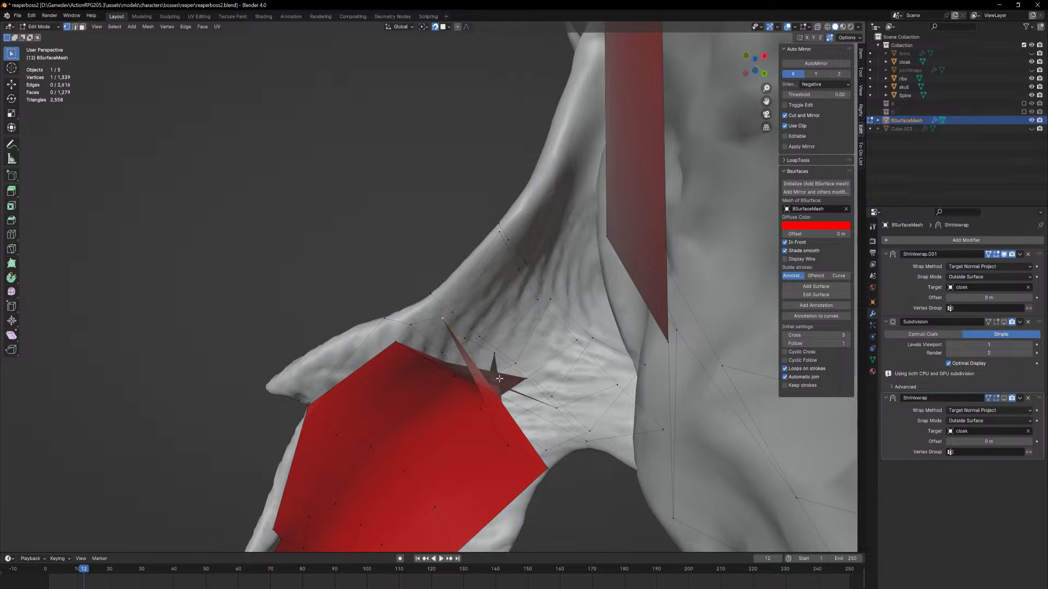
pyautogui.press('3')
pyautogui.keyDown('alt'); pyautogui.click(525, 454); pyautogui.keyUp('alt')
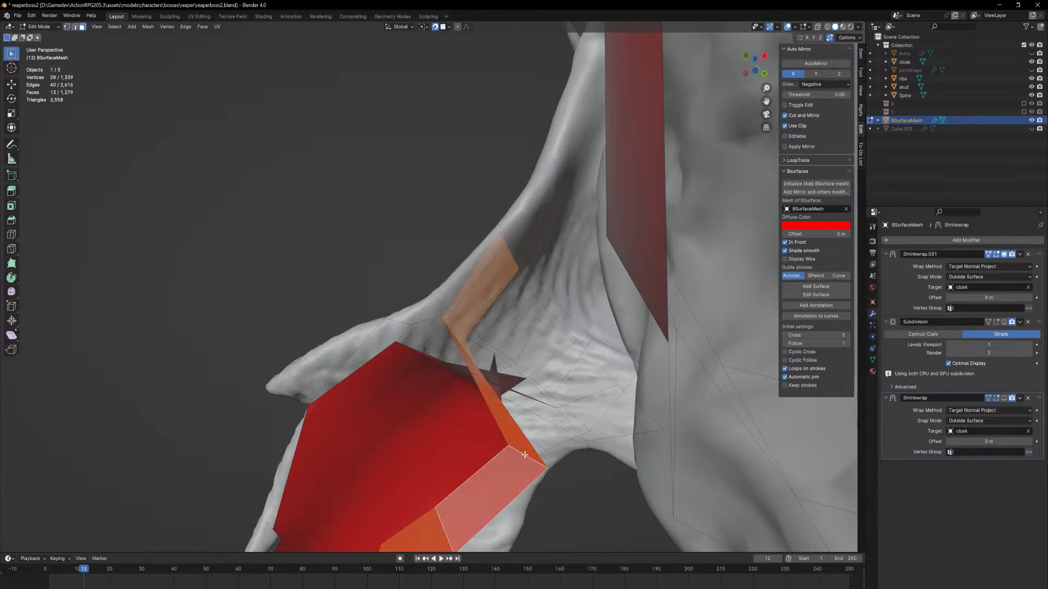
pyautogui.keyDown('alt'); pyautogui.click(483, 402); pyautogui.keyUp('alt')
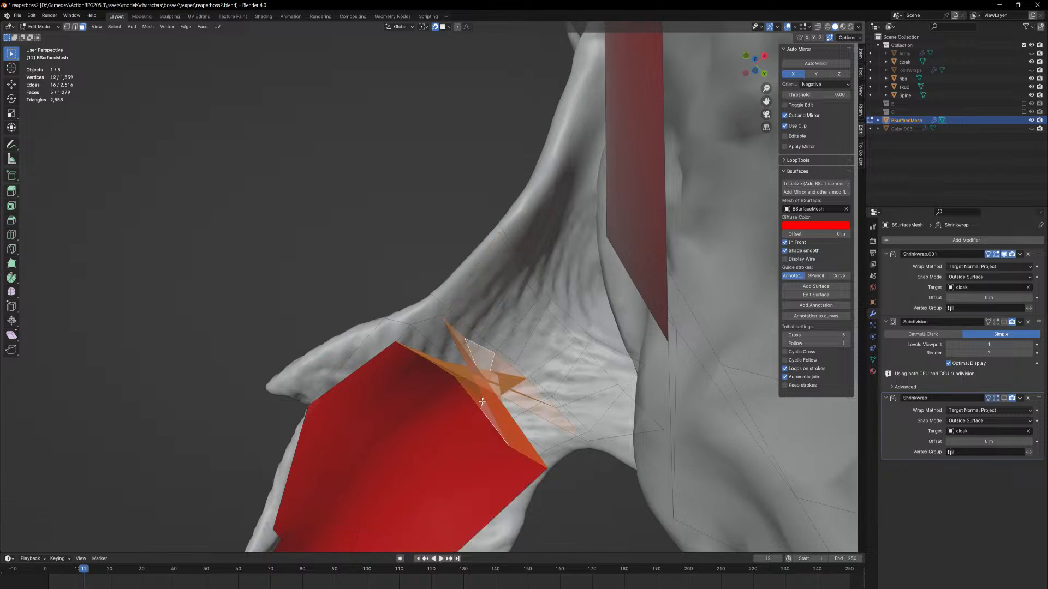
pyautogui.press('x')
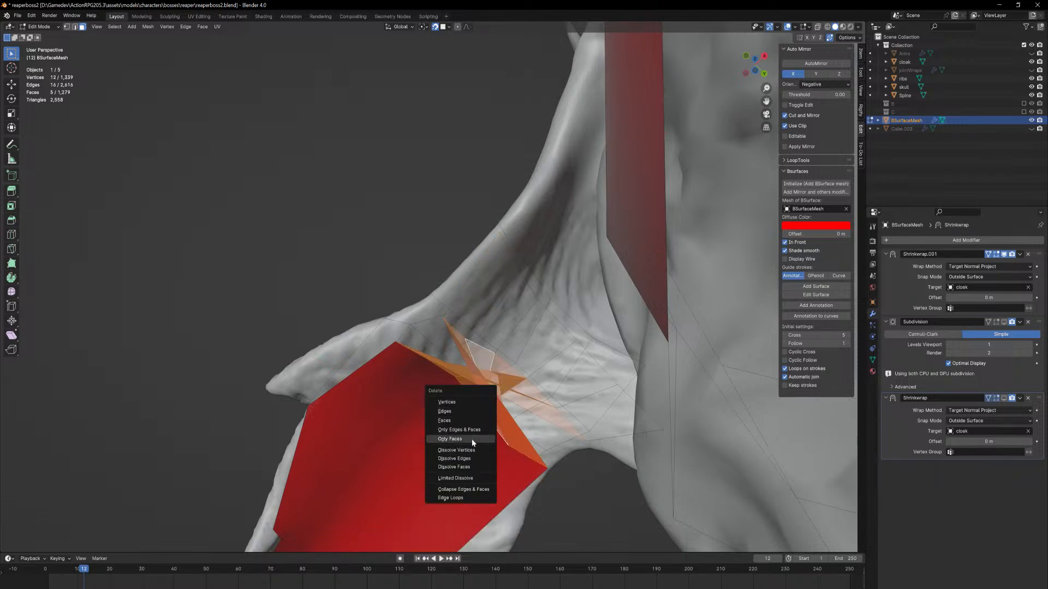
pyautogui.click(463, 420)
# Extrude the outer edge on one side of the underside strip's open end twice toward the armpit
pyautogui.press('1')
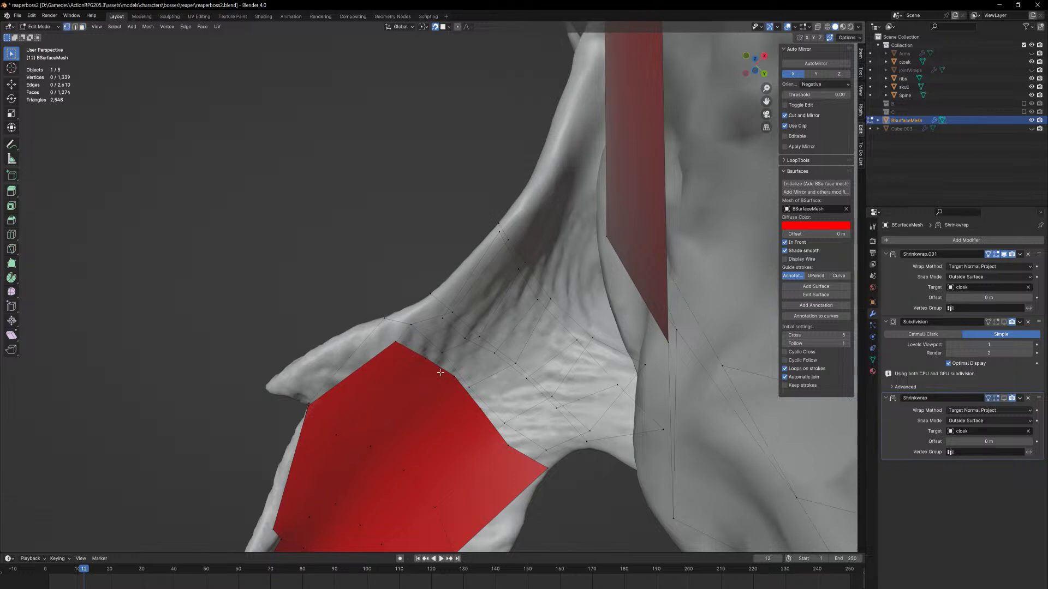
pyautogui.moveTo(444, 372); pyautogui.dragTo(428, 335, button='middle')
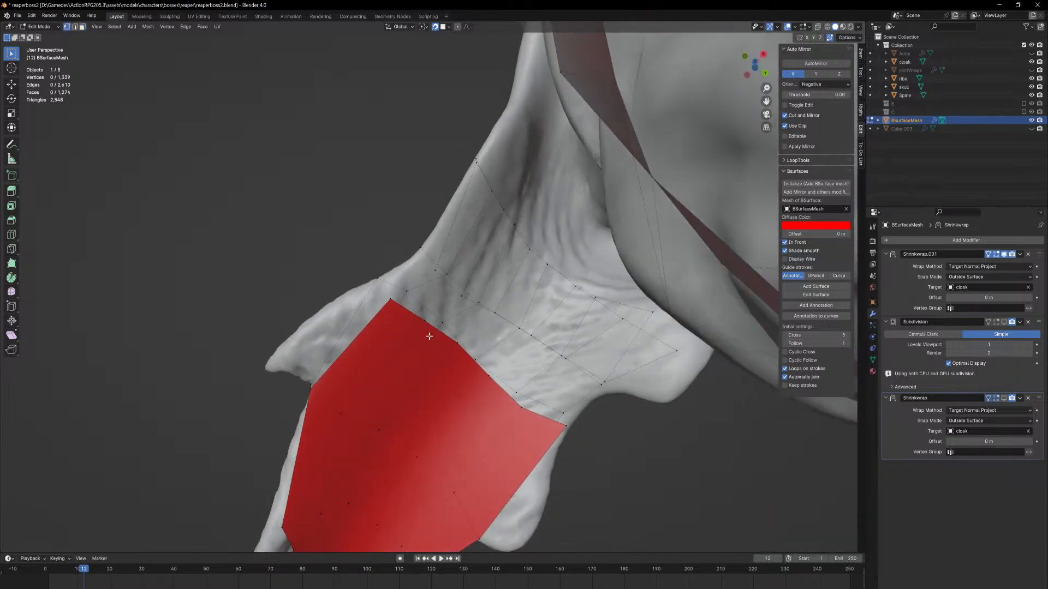
pyautogui.click(420, 317)
pyautogui.keyDown('shift'); pyautogui.click(406, 308); pyautogui.keyUp('shift')
pyautogui.moveTo(406, 307); pyautogui.dragTo(434, 247, button='middle')
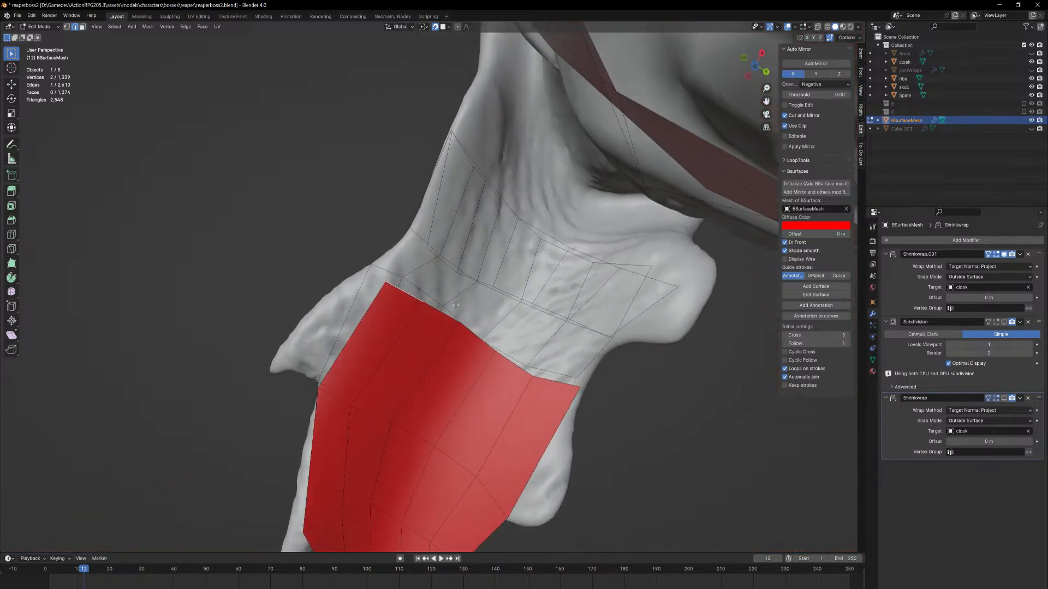
pyautogui.keyDown('ctrl'); pyautogui.rightClick(430, 245); pyautogui.keyUp('ctrl')
pyautogui.keyDown('ctrl'); pyautogui.rightClick(463, 149); pyautogui.keyUp('ctrl')
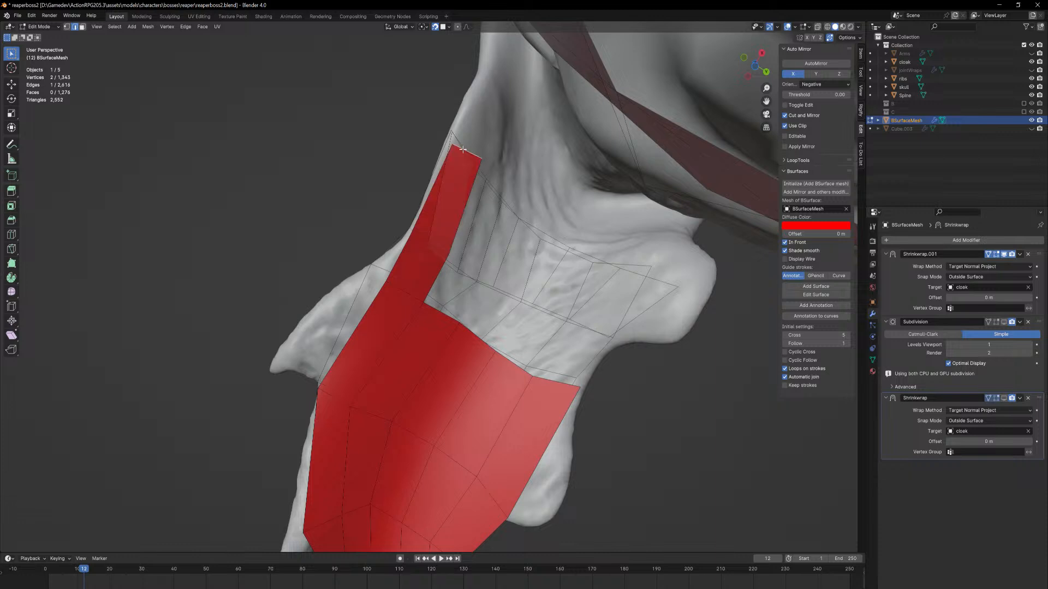
# Extrude the outermost edge on the opposite side of the strip's open end twice toward the armpit
pyautogui.click(564, 382)
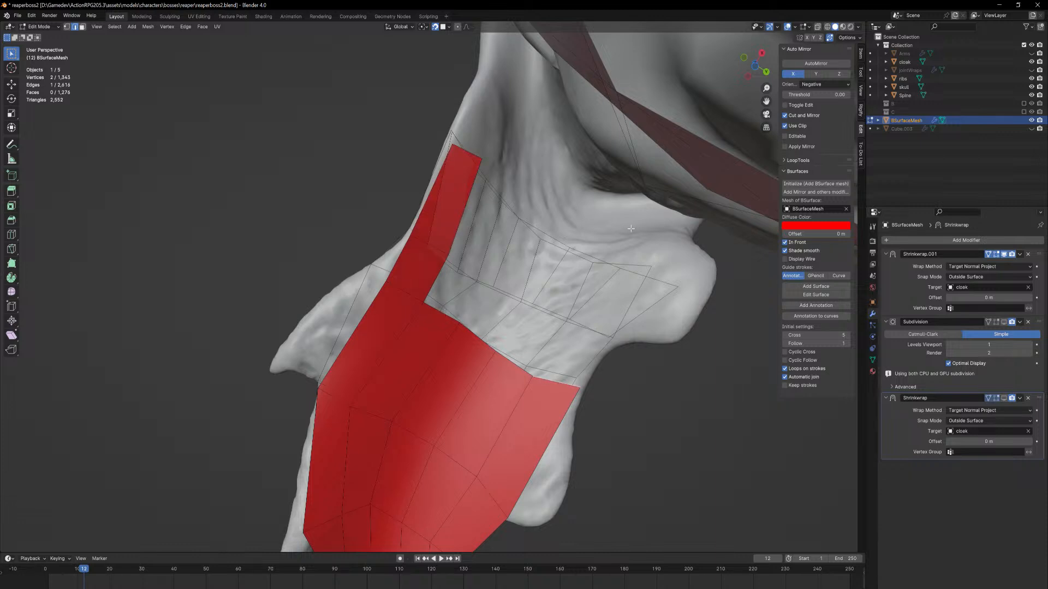
pyautogui.keyDown('ctrl'); pyautogui.rightClick(597, 333); pyautogui.keyUp('ctrl')
pyautogui.keyDown('ctrl'); pyautogui.rightClick(648, 277); pyautogui.keyUp('ctrl')
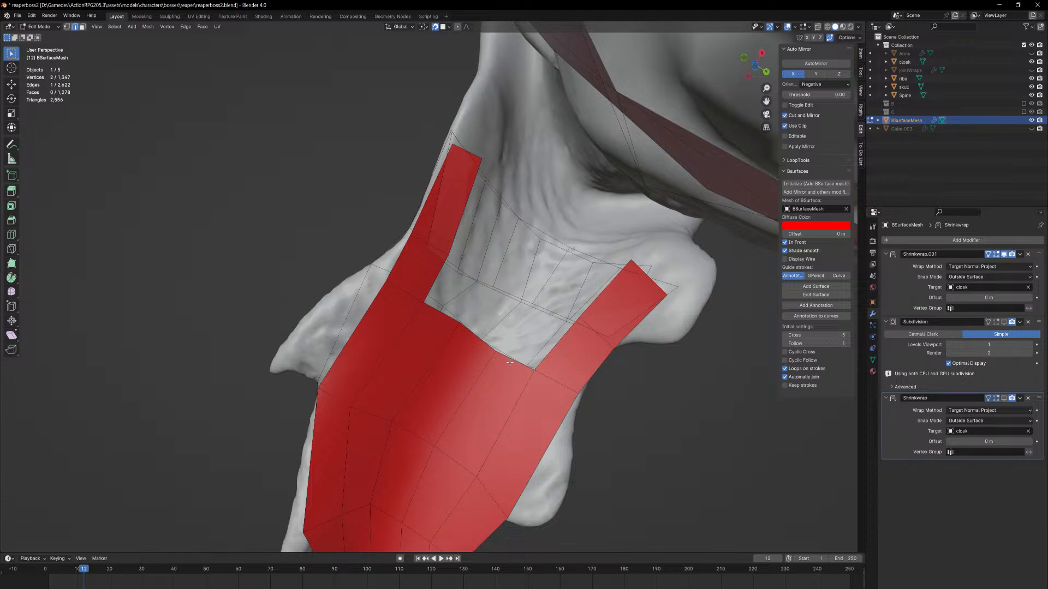
pyautogui.press('f')
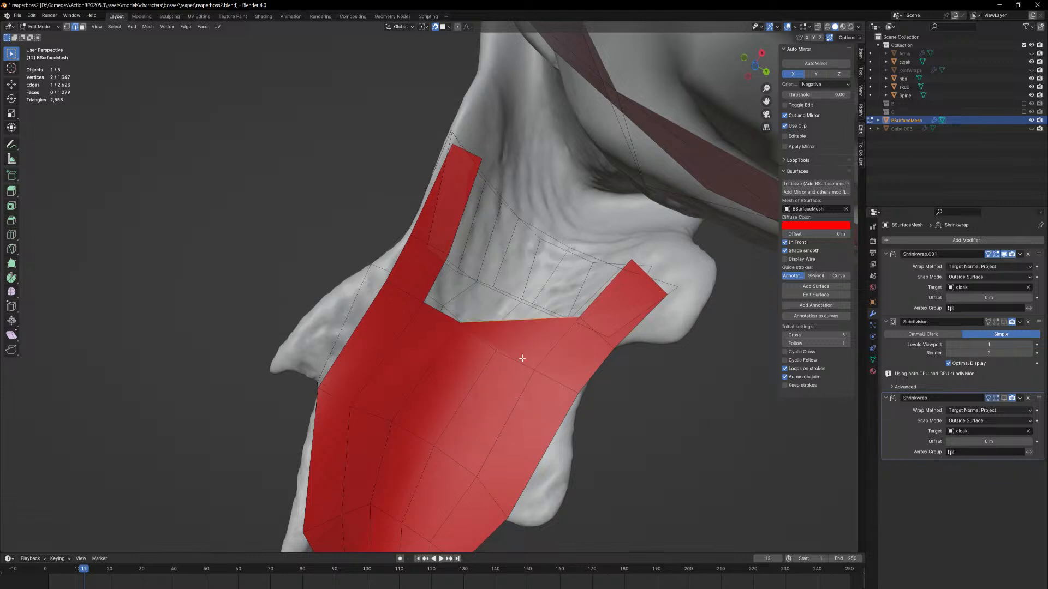
pyautogui.hotkey('ctrl', 'z')
pyautogui.press('1')
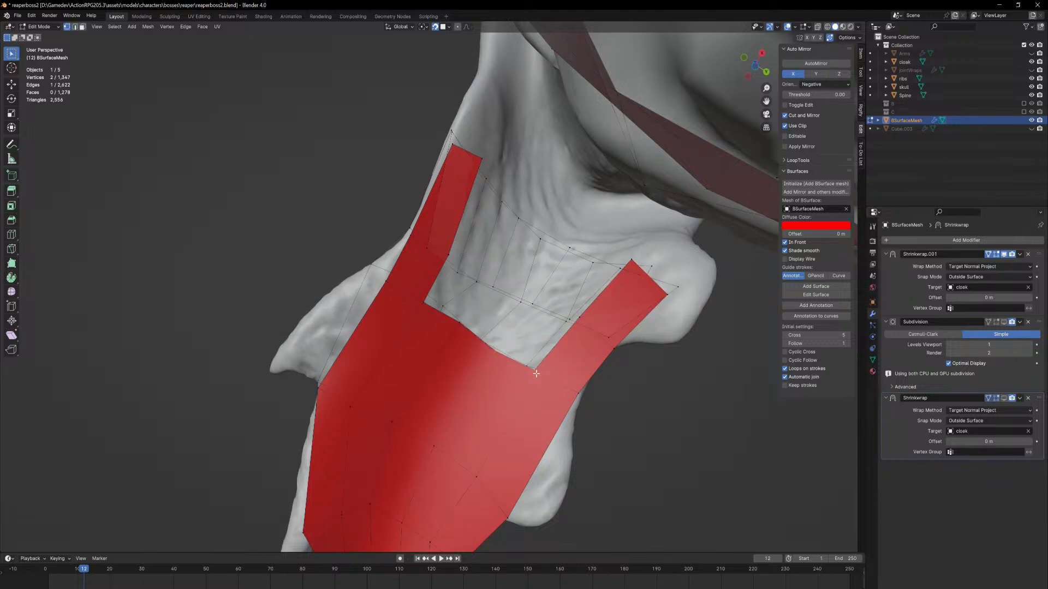
pyautogui.press('g')
pyautogui.press('g')
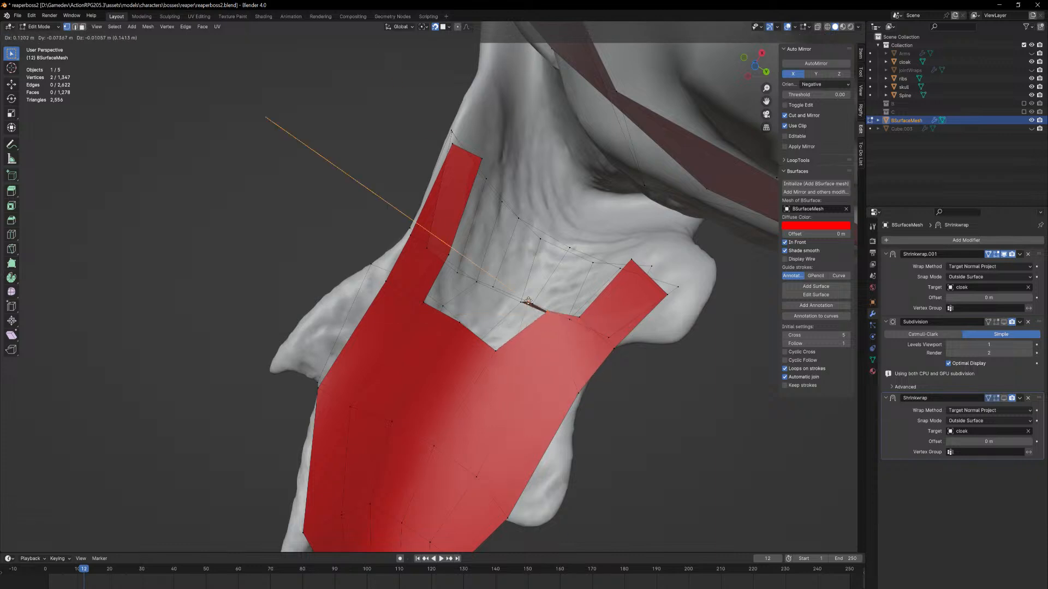
pyautogui.rightClick(535, 313)
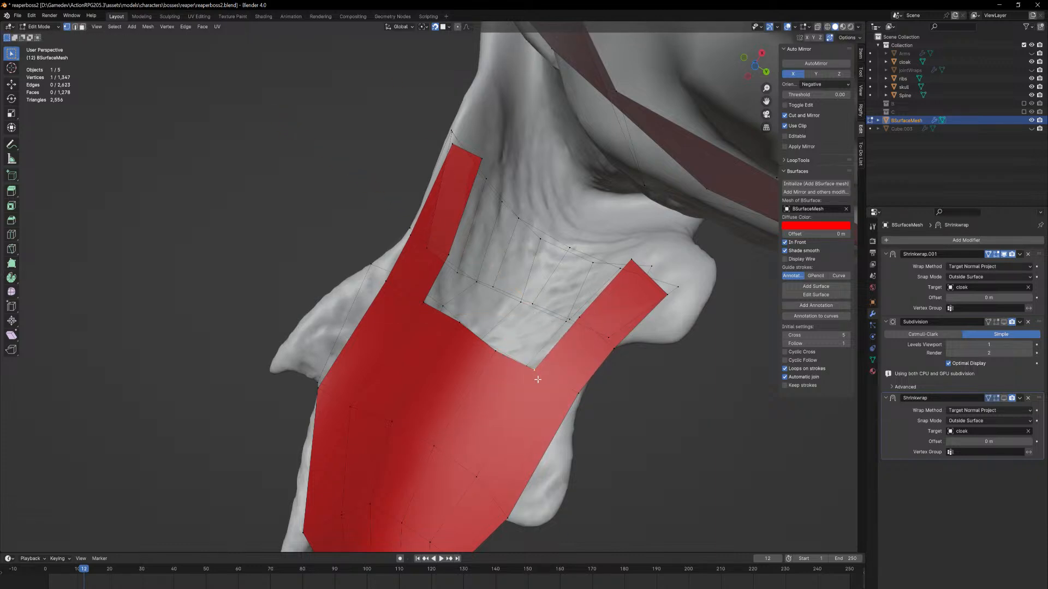
# Try to fill a face from the corner vertex of the gap at the underside strip's open end
pyautogui.press('f')
pyautogui.click(514, 312)
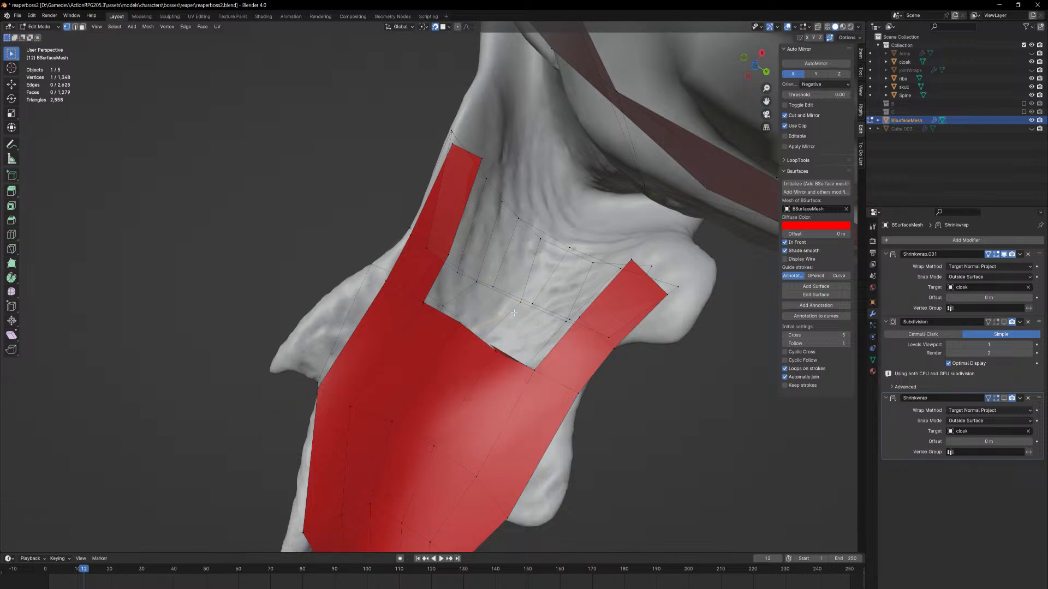
pyautogui.hotkey('ctrl', 'z')
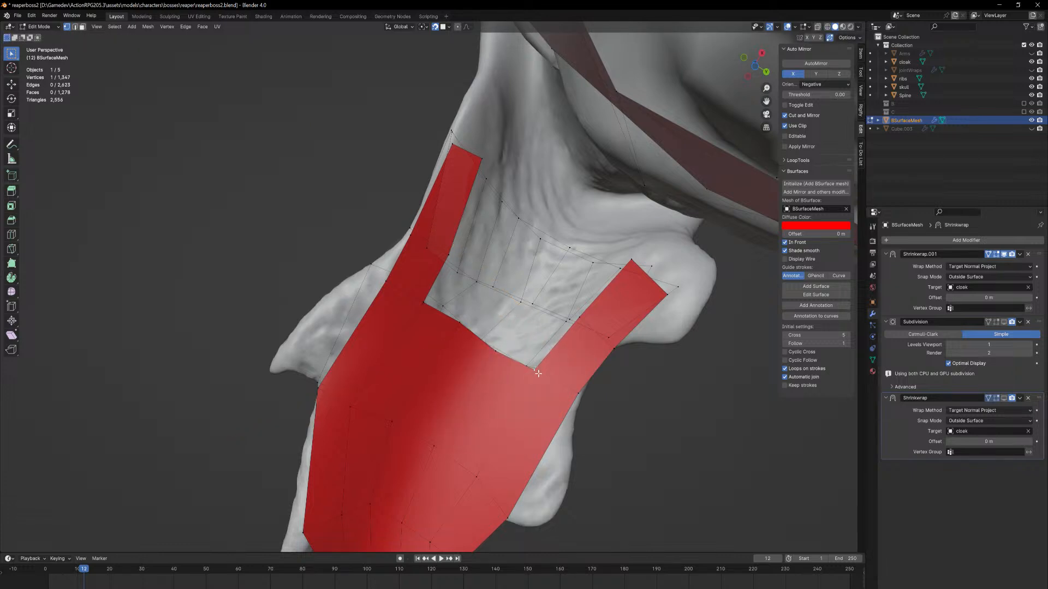
# Merge all vertices of the retopology mesh by distance
pyautogui.press('a')
pyautogui.press('F3')
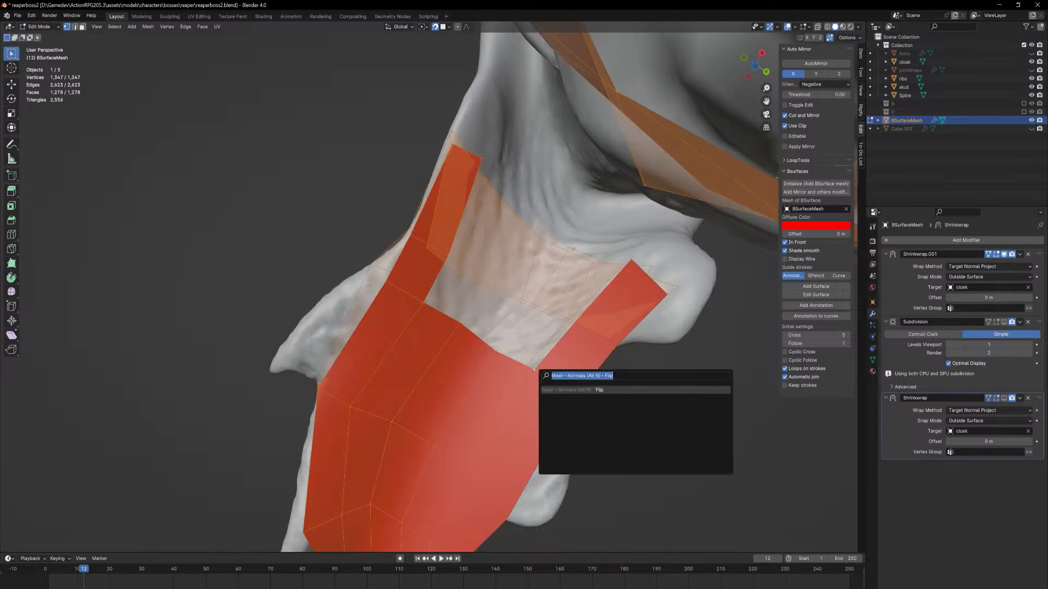
pyautogui.write('e')
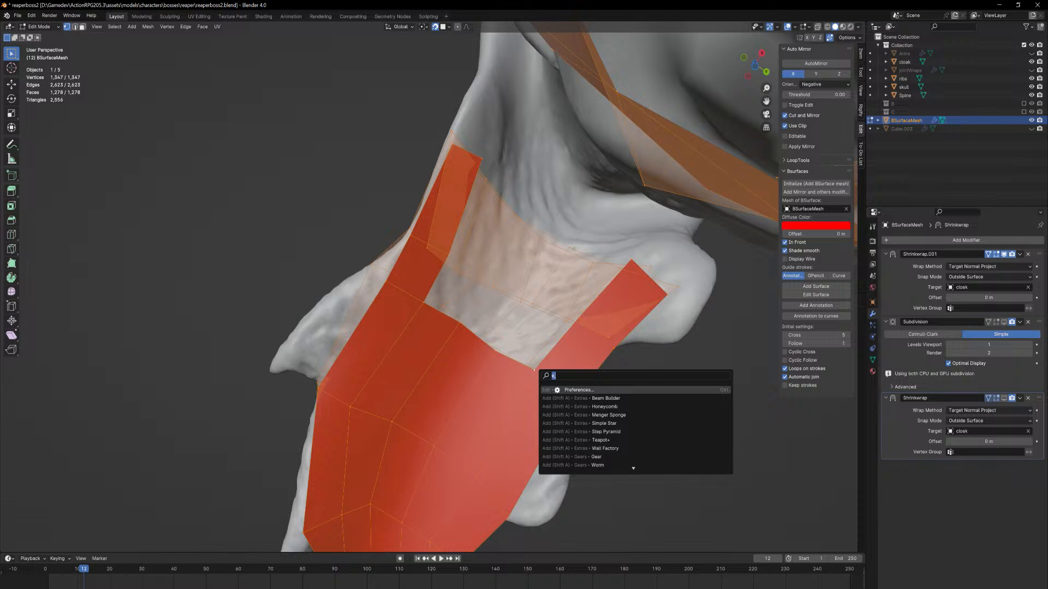
pyautogui.write('merge')
pyautogui.press('Down')
pyautogui.press('Return')
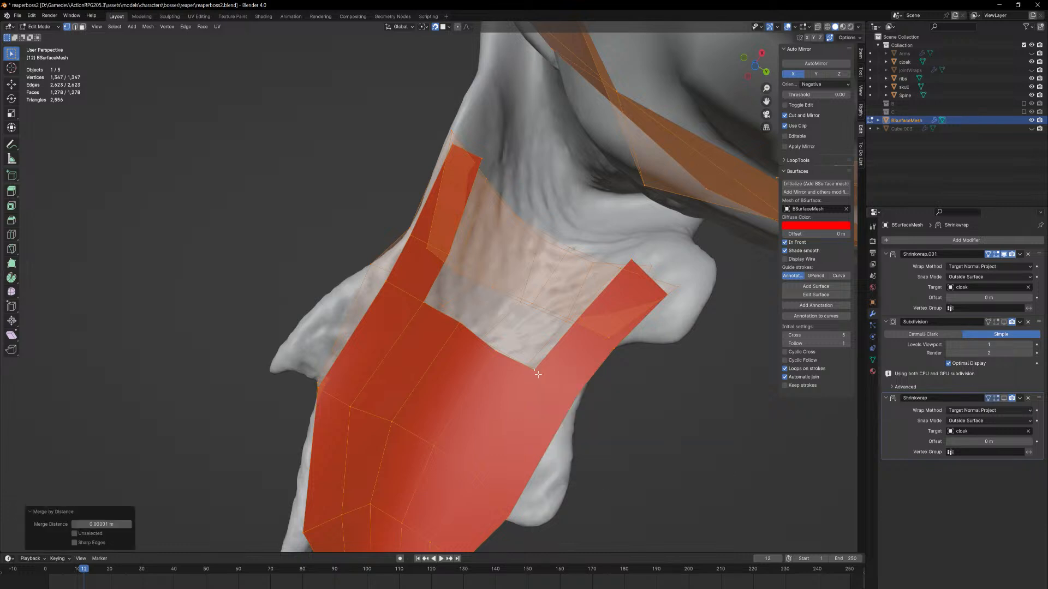
# Retry filling a face from the same corner vertex beside the longer extruded arm of the strip
pyautogui.click(540, 373)
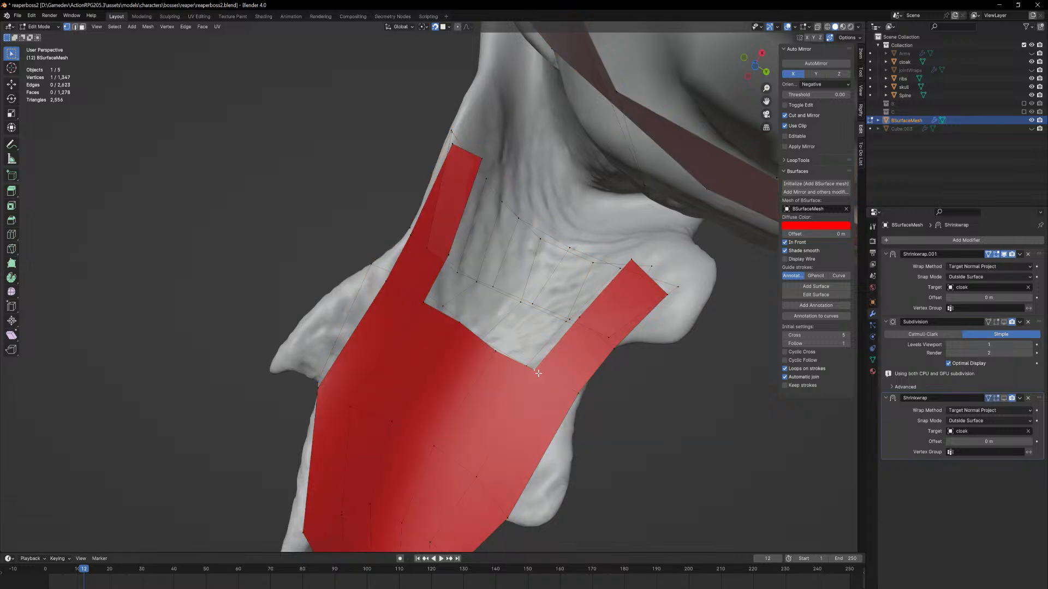
pyautogui.press('e')
pyautogui.click(561, 341)
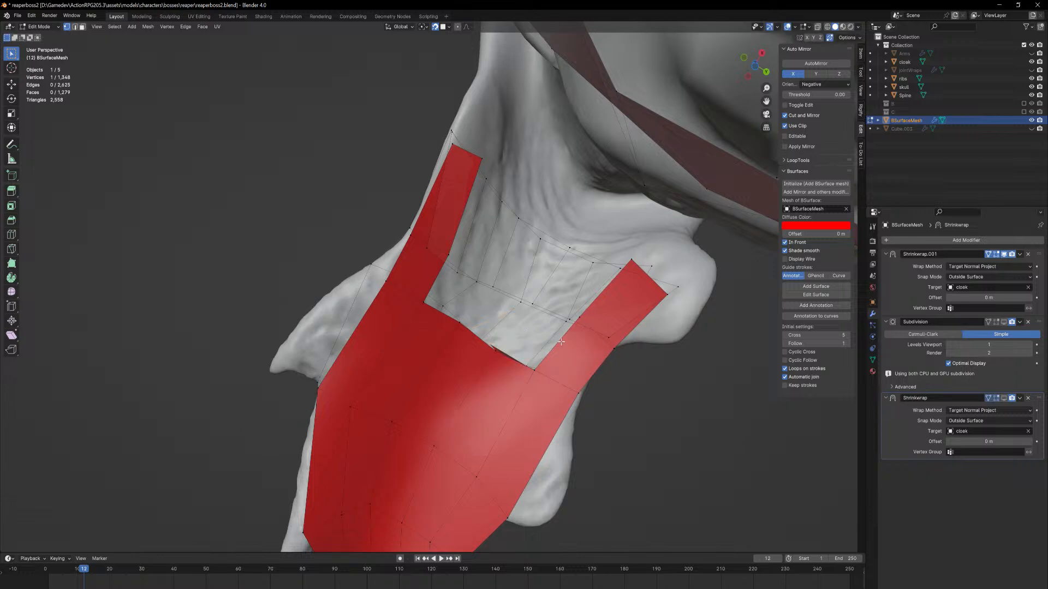
pyautogui.hotkey('ctrl', 'z')
pyautogui.moveTo(561, 342); pyautogui.dragTo(546, 363, button='middle')
pyautogui.moveTo(512, 413); pyautogui.dragTo(526, 382, button='middle')
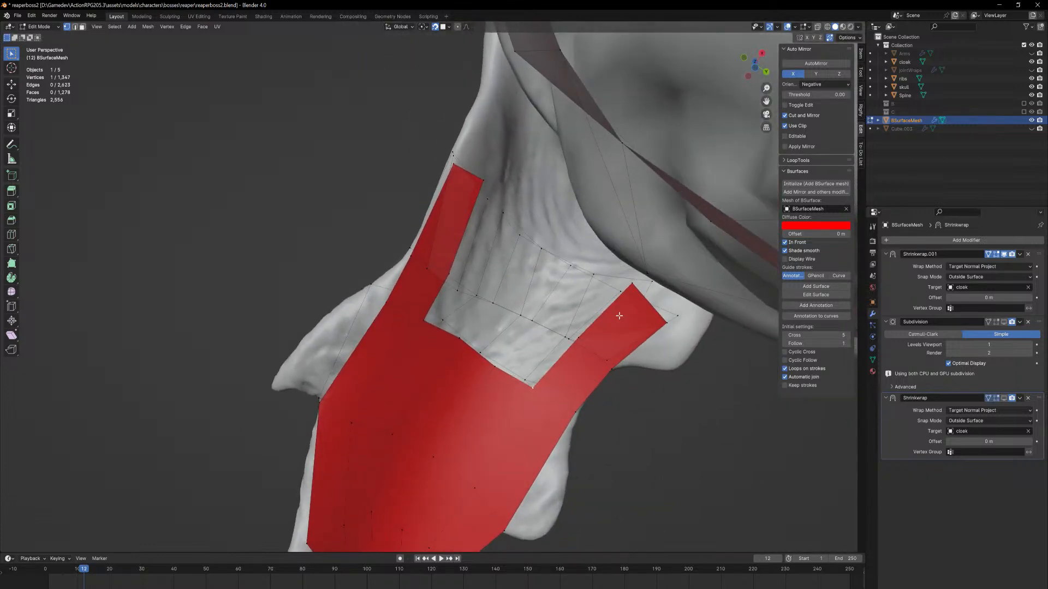
# Save the file and extrude the middle edge of the strip's open end twice toward the armpit
pyautogui.press('2')
pyautogui.click(477, 355)
pyautogui.hotkey('ctrl', 's')
pyautogui.keyDown('ctrl'); pyautogui.rightClick(512, 314); pyautogui.keyUp('ctrl')
pyautogui.keyDown('ctrl'); pyautogui.rightClick(544, 246); pyautogui.keyUp('ctrl')
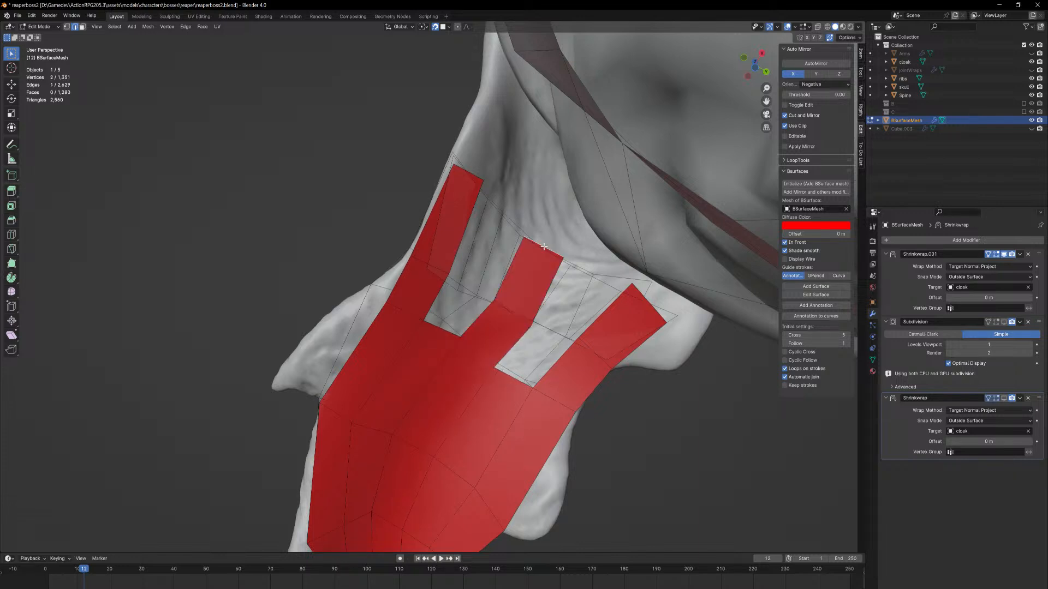
pyautogui.click(519, 381)
pyautogui.press('f')
pyautogui.hotkey('ctrl', 'z')
# Fill the two gaps between the three extruded arms at the armpit with two faces each
pyautogui.moveTo(561, 369); pyautogui.dragTo(549, 363, button='middle')
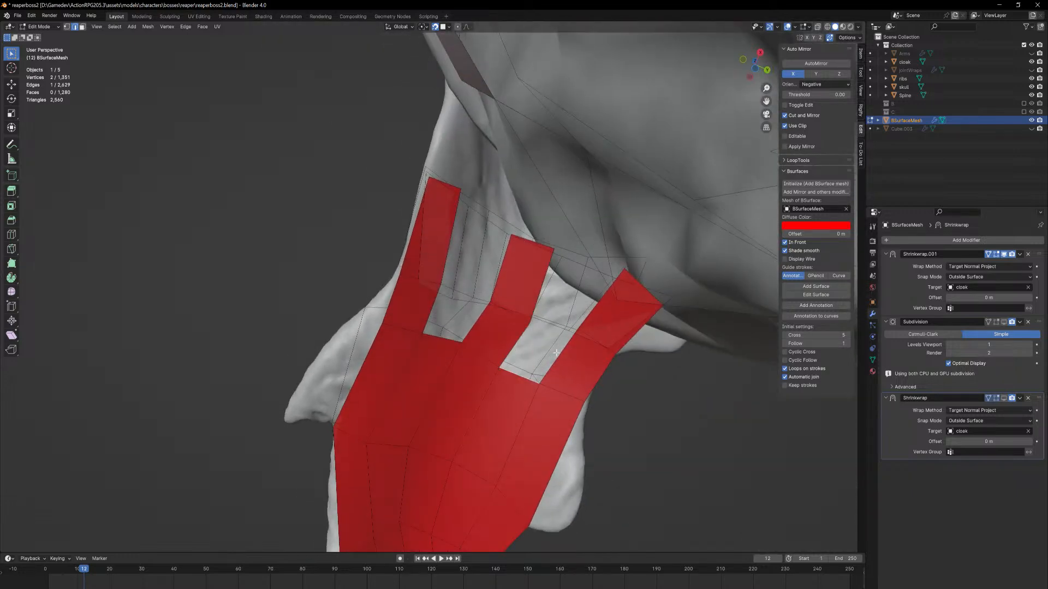
pyautogui.keyDown('shift'); pyautogui.click(558, 355); pyautogui.keyUp('shift')
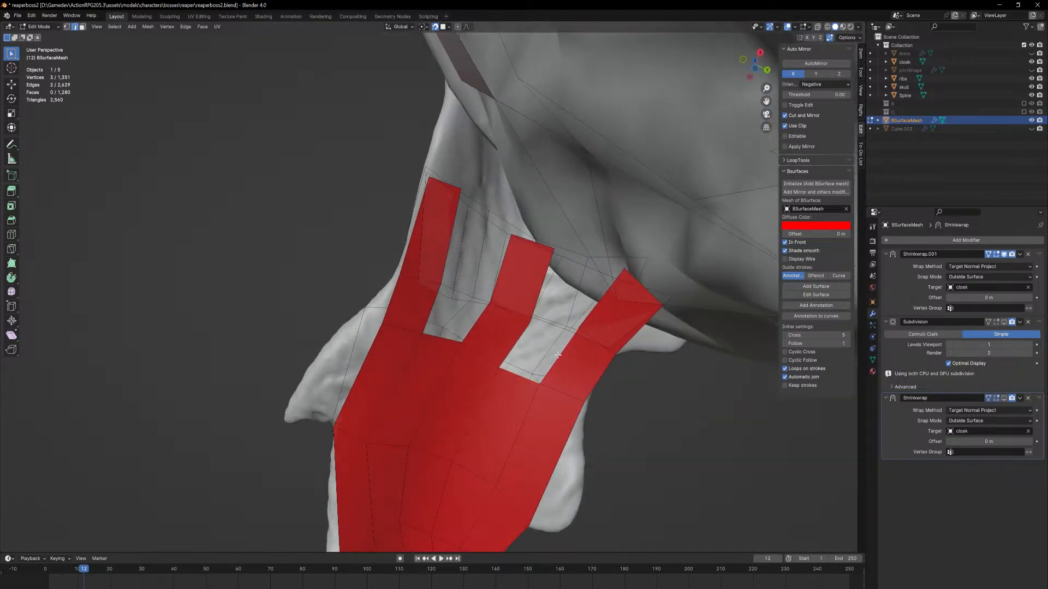
pyautogui.keyDown('shift'); pyautogui.click(513, 344); pyautogui.keyUp('shift')
pyautogui.press('f')
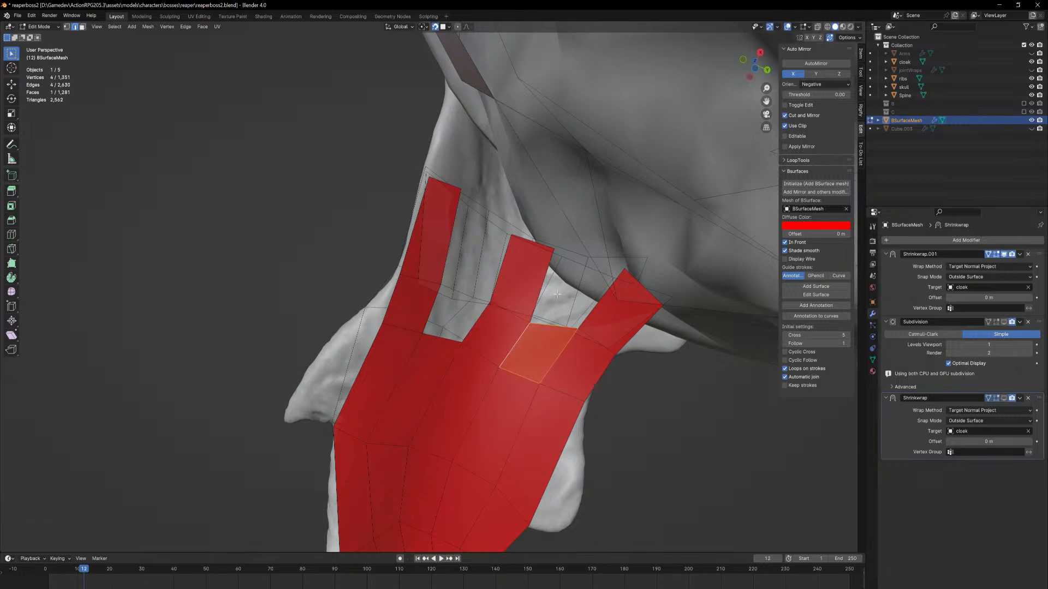
pyautogui.click(554, 327)
pyautogui.press('f')
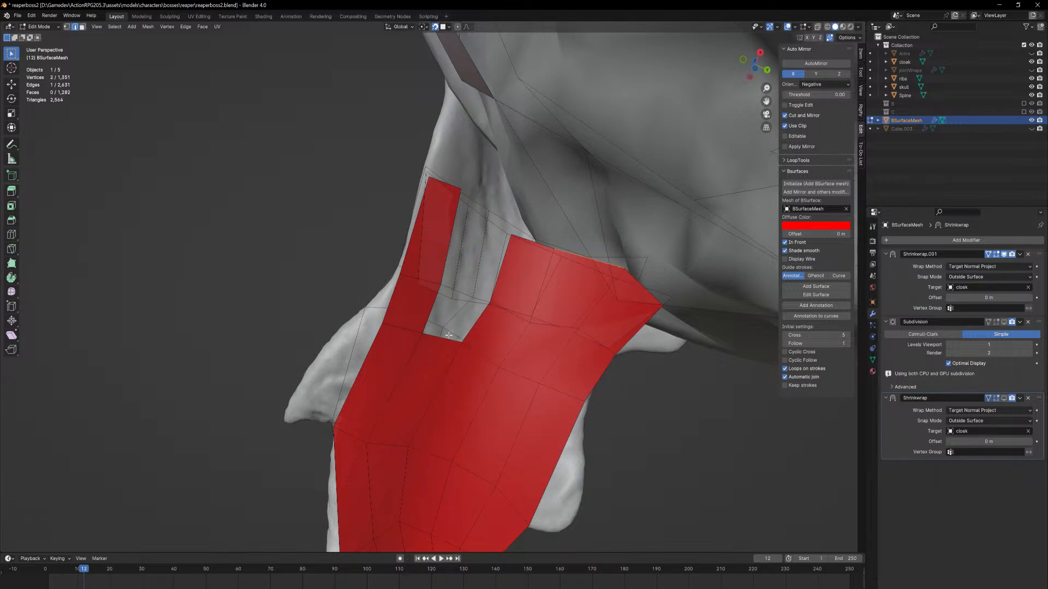
pyautogui.press('f')
pyautogui.press('f')
# Move the corner vertex at the armpit end of the sleeve underside to fit the cloak's fold
pyautogui.moveTo(434, 325); pyautogui.dragTo(467, 352, button='middle')
pyautogui.moveTo(756, 478); pyautogui.dragTo(556, 321, button='middle')
pyautogui.press('1')
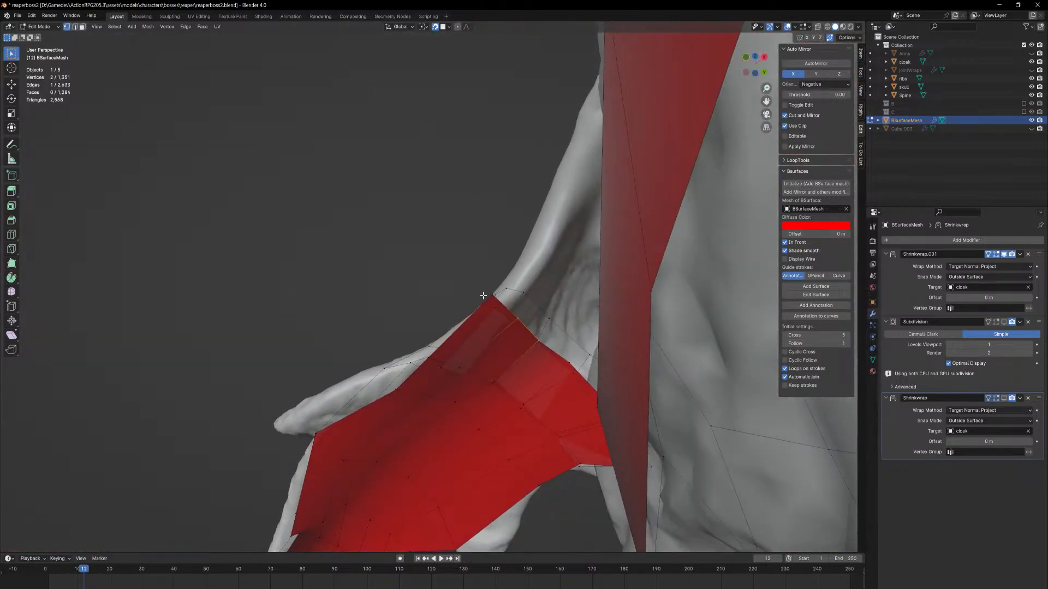
pyautogui.click(493, 295)
pyautogui.moveTo(493, 294); pyautogui.dragTo(510, 311, button='middle')
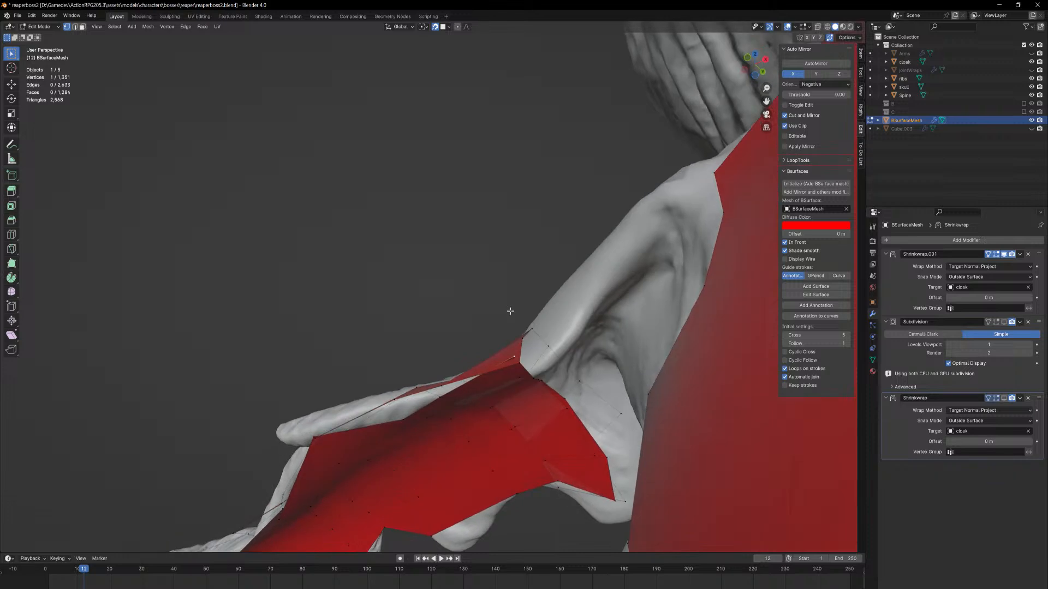
pyautogui.click(494, 545)
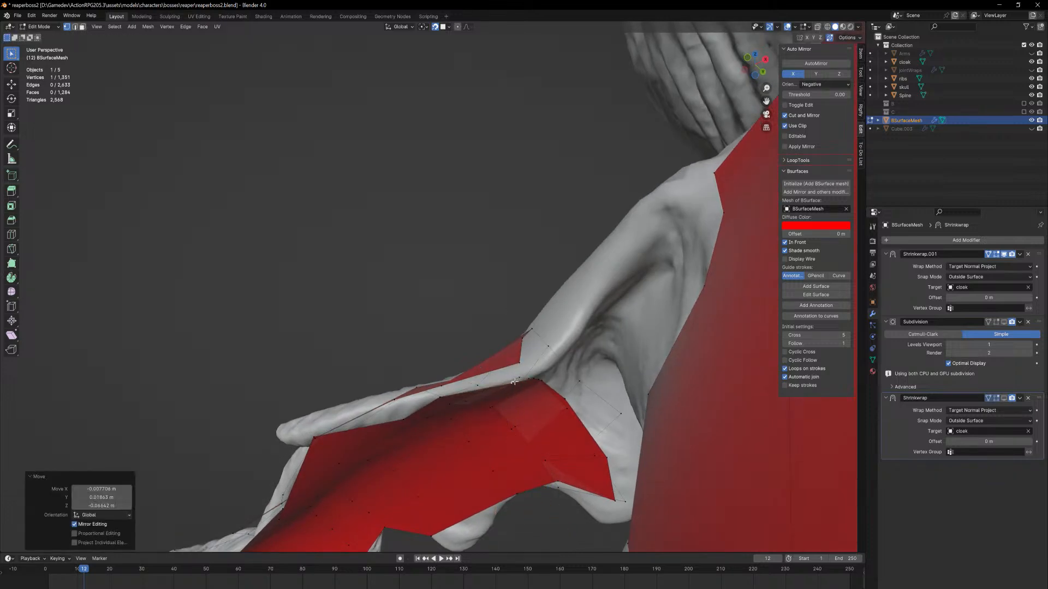
# Delete the loop of five overlapping faces near the armpit end of the sleeve underside
pyautogui.moveTo(494, 546); pyautogui.dragTo(503, 355, button='middle')
pyautogui.moveTo(498, 258)
pyautogui.mouseDown(button='middle')
pyautogui.moveTo(519, 302)
pyautogui.moveTo(503, 311)
pyautogui.moveTo(513, 362)
pyautogui.moveTo(493, 269)
pyautogui.mouseUp(button='middle')
pyautogui.press('3')
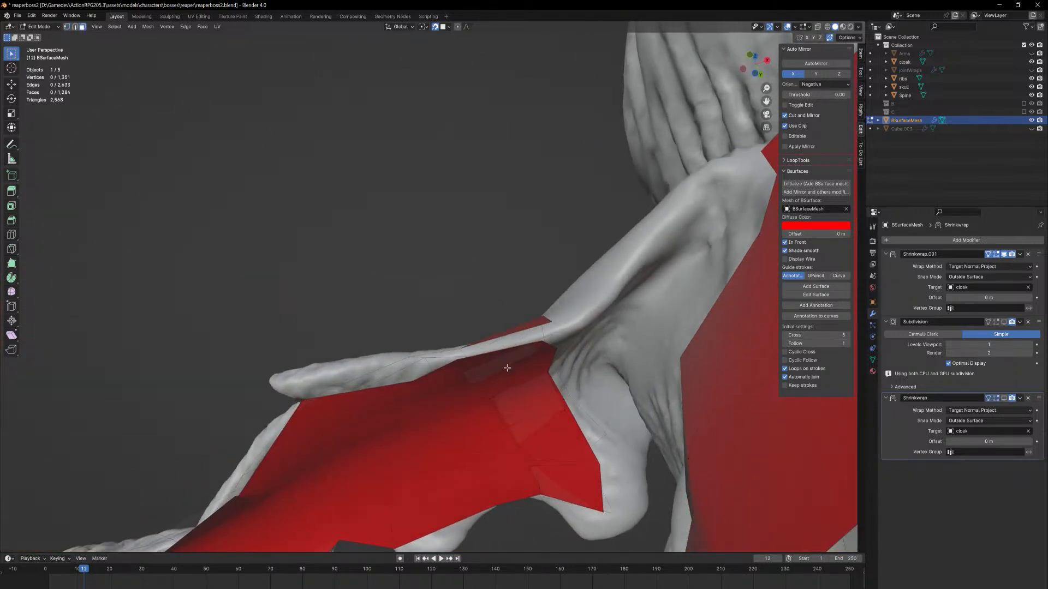
pyautogui.moveTo(537, 370); pyautogui.dragTo(544, 413, button='middle')
pyautogui.keyDown('alt'); pyautogui.click(538, 412); pyautogui.keyUp('alt')
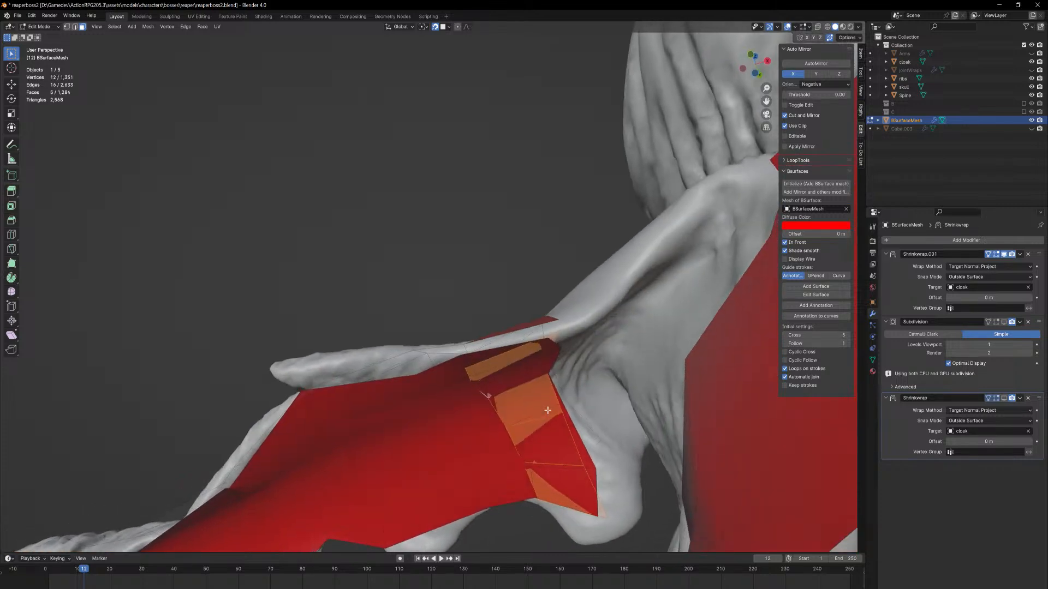
pyautogui.press('x')
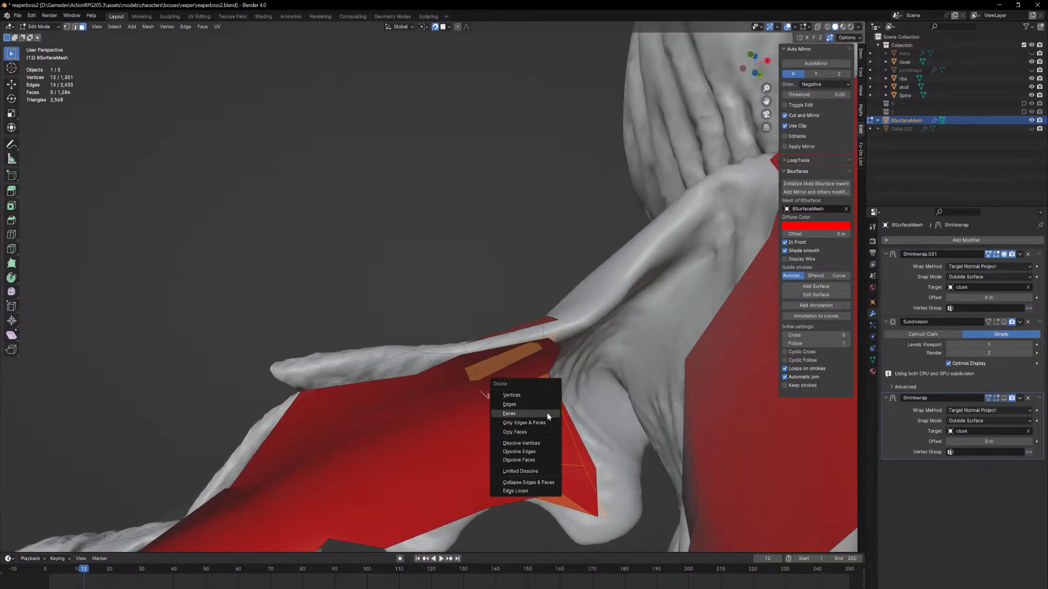
pyautogui.click(547, 413)
# Fill a face between the facing edges of the sleeve's upper side and underside at the armpit
pyautogui.moveTo(547, 413); pyautogui.dragTo(554, 445, button='middle')
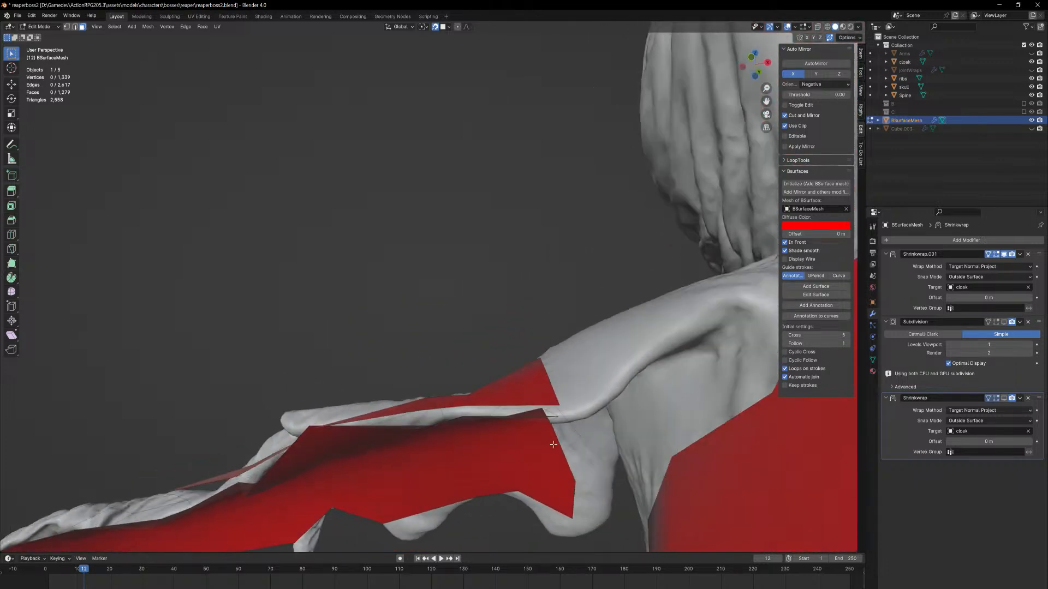
pyautogui.press('2')
pyautogui.click(541, 404)
pyautogui.keyDown('shift'); pyautogui.click(540, 420); pyautogui.keyUp('shift')
pyautogui.press('f')
# Fill the remaining open seams between the sleeve's upper side and underside with faces along the whole arm to the cuff
pyautogui.click(539, 420)
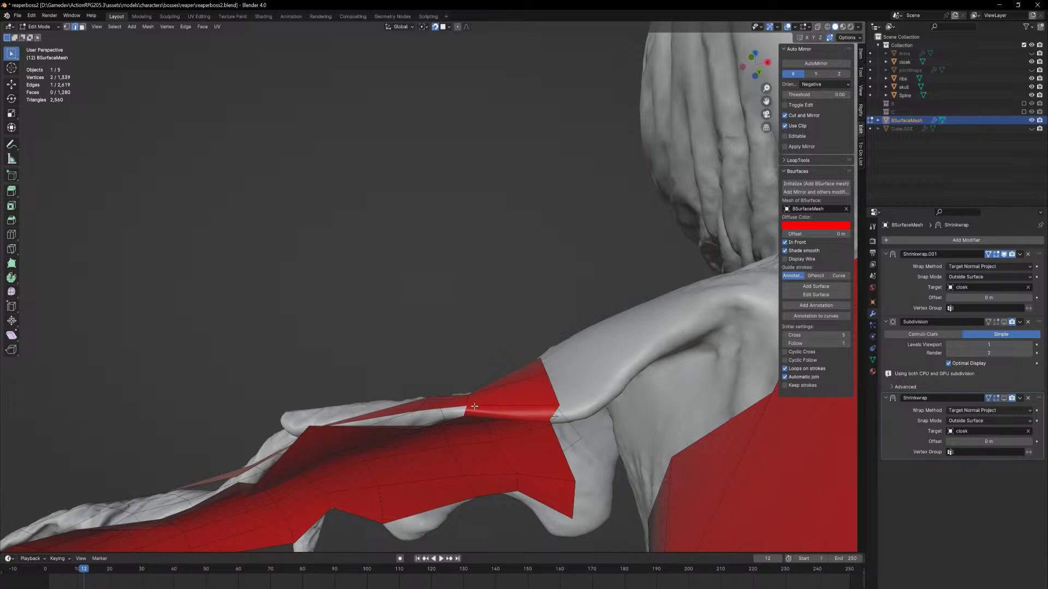
pyautogui.moveTo(540, 420); pyautogui.dragTo(511, 462, button='middle')
pyautogui.moveTo(460, 367); pyautogui.dragTo(426, 391, button='middle')
pyautogui.press('f')
pyautogui.press('f')
pyautogui.press('f')
pyautogui.press('f')
pyautogui.press('f')
pyautogui.press('f')
pyautogui.press('f')
pyautogui.press('f')
pyautogui.press('f')
pyautogui.press('f')
pyautogui.press('f')
pyautogui.press('f')
pyautogui.press('f')
pyautogui.press('f')
pyautogui.press('f')
pyautogui.press('f')
pyautogui.press('f')
pyautogui.press('f')
pyautogui.press('f')
pyautogui.press('f')
pyautogui.press('f')
pyautogui.press('f')
pyautogui.press('f')
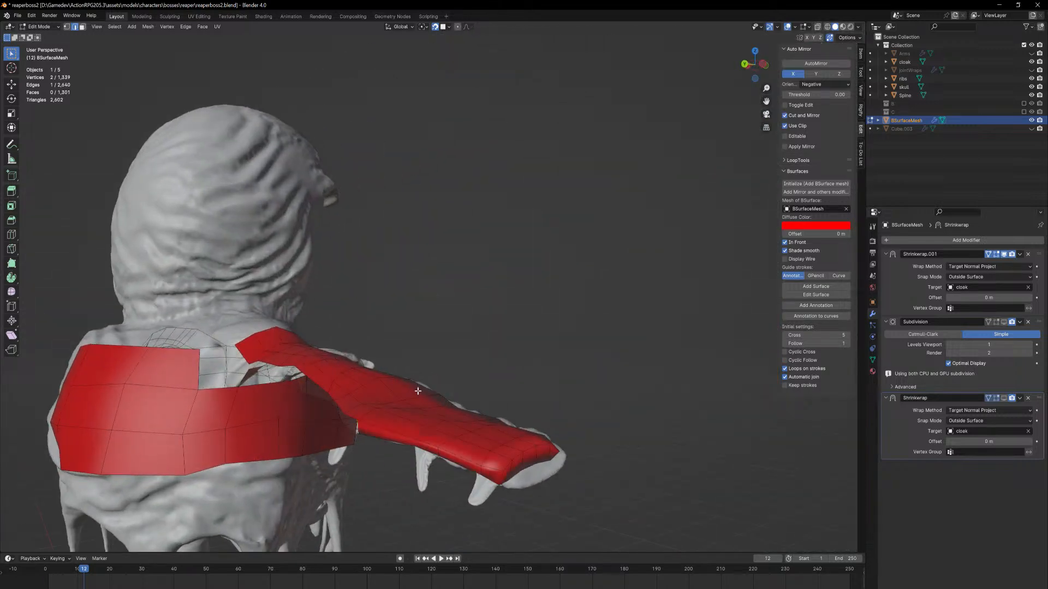
pyautogui.press('f')
pyautogui.press('f')
pyautogui.press('f')
pyautogui.press('f')
pyautogui.press('f')
pyautogui.moveTo(409, 391); pyautogui.dragTo(346, 375, button='middle')
pyautogui.press('f')
pyautogui.press('f')
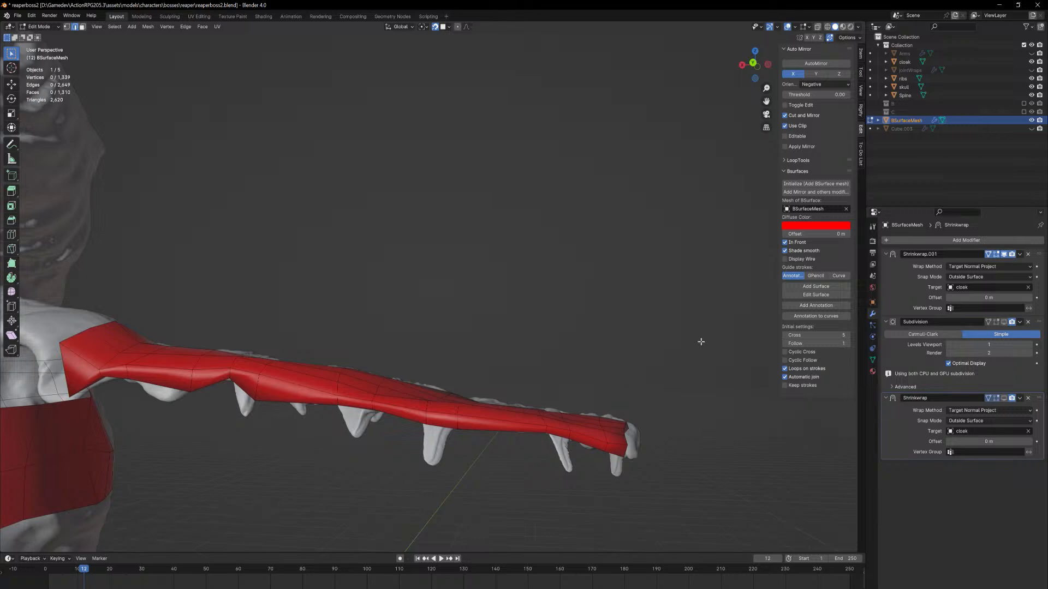
# Check the closed sleeve in Object Mode and move the protruding edge vertex near the shoulder closer to the cloak
pyautogui.moveTo(702, 342); pyautogui.dragTo(514, 365, button='middle')
pyautogui.press('Tab')
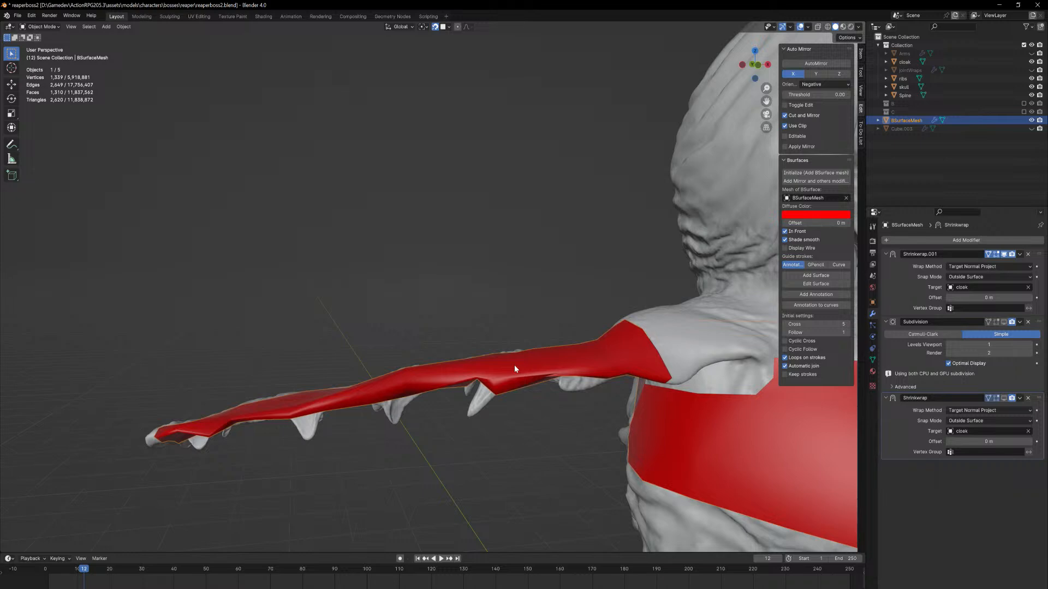
pyautogui.moveTo(637, 363); pyautogui.dragTo(554, 224, button='middle')
pyautogui.scroll(2, 538, 306)
pyautogui.press('Tab')
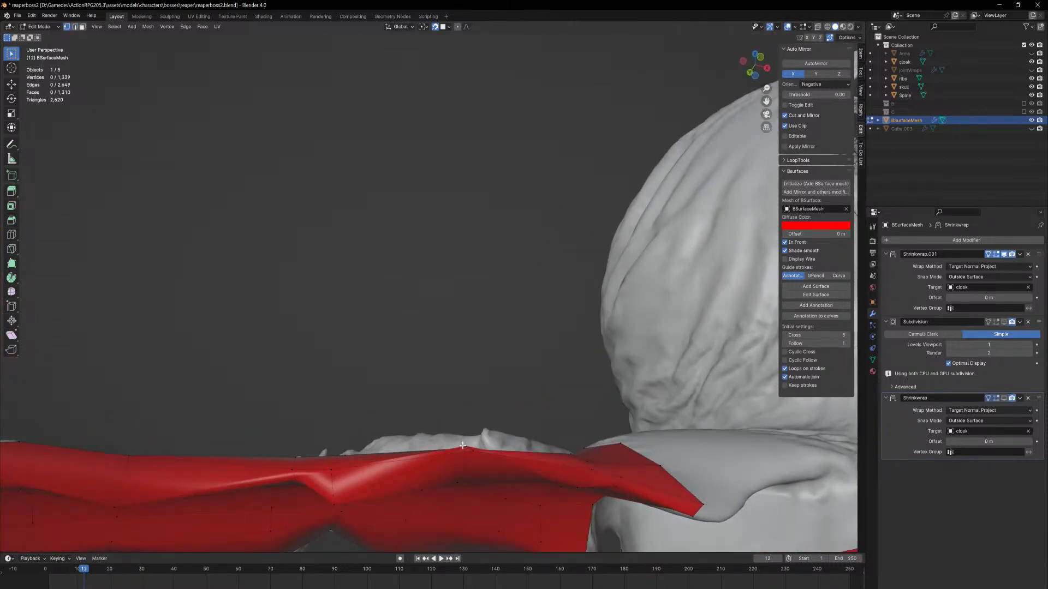
pyautogui.click(466, 448)
pyautogui.moveTo(466, 447); pyautogui.dragTo(445, 322, button='middle')
pyautogui.press('g')
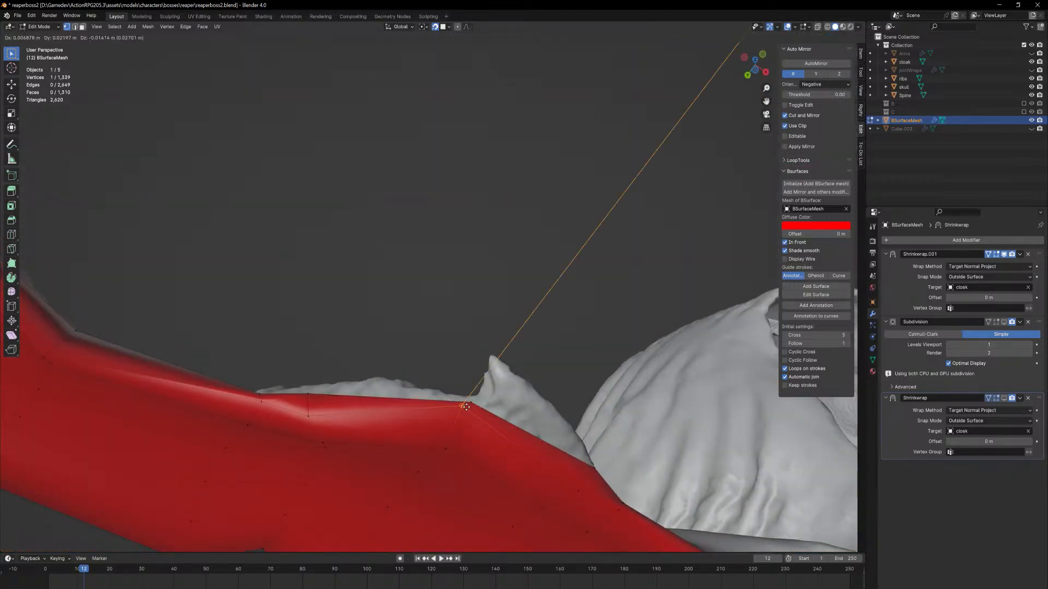
pyautogui.click(461, 393)
pyautogui.moveTo(461, 394); pyautogui.dragTo(450, 418, button='middle')
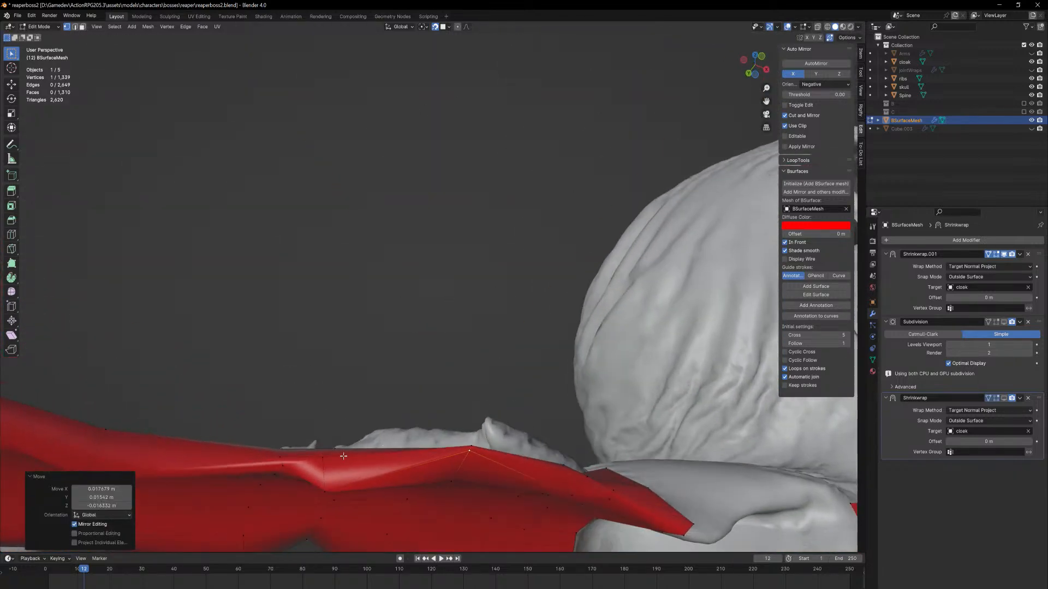
# Move the next vertex along the sleeve's creased edge to smooth the dent
pyautogui.moveTo(340, 456); pyautogui.dragTo(342, 445, button='middle')
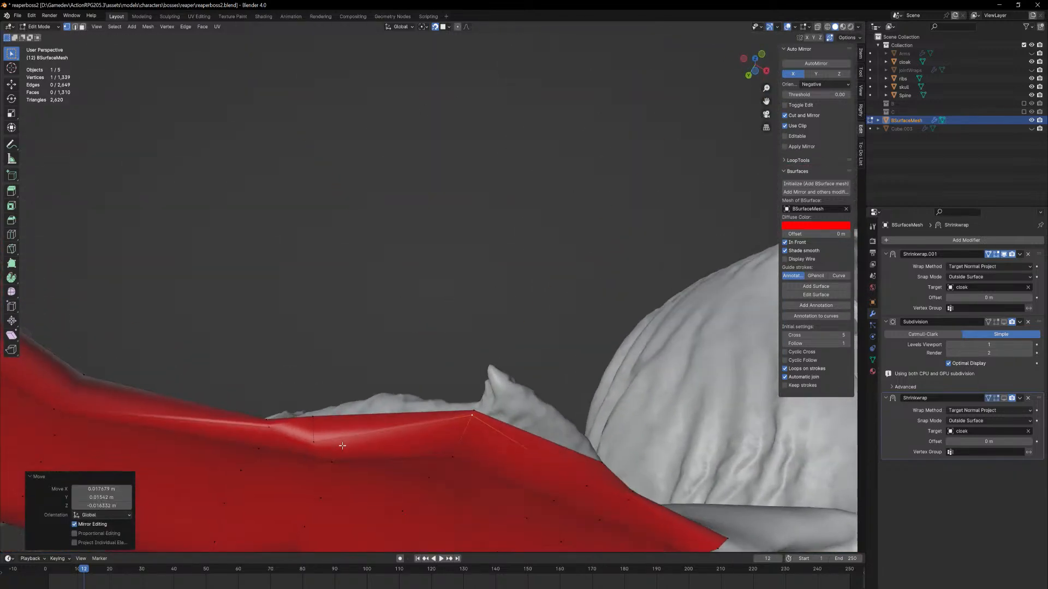
pyautogui.press('g')
pyautogui.click(312, 435)
pyautogui.moveTo(313, 434); pyautogui.dragTo(343, 413, button='middle')
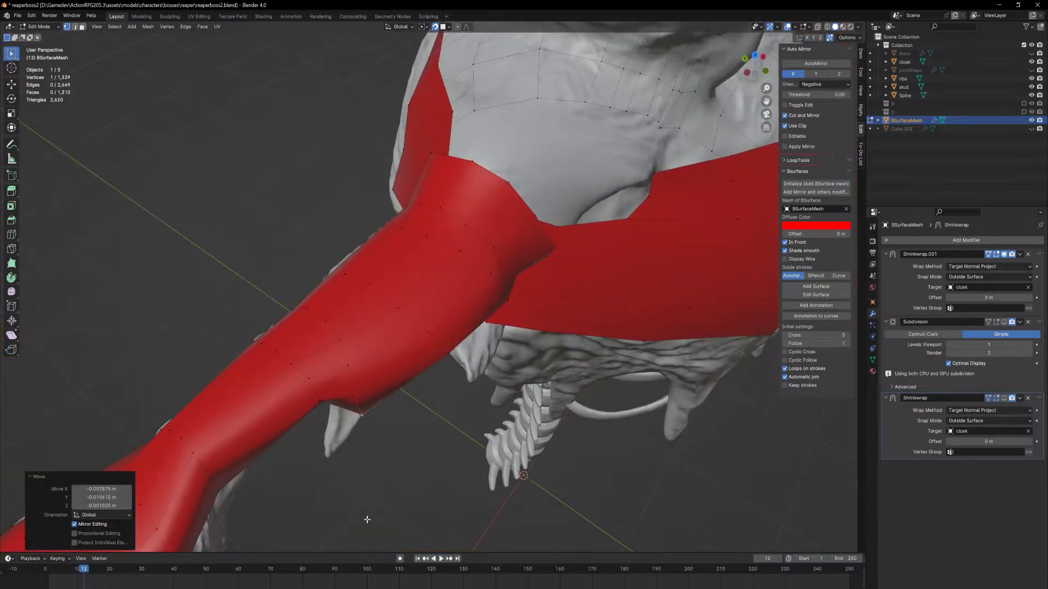
# Reposition the vertices around the bulge on the sleeve's lower edge beside the hanging cloth spike
pyautogui.press('g')
pyautogui.click(331, 418)
pyautogui.moveTo(338, 379); pyautogui.dragTo(679, 346, button='middle')
pyautogui.press('g')
pyautogui.click(385, 348)
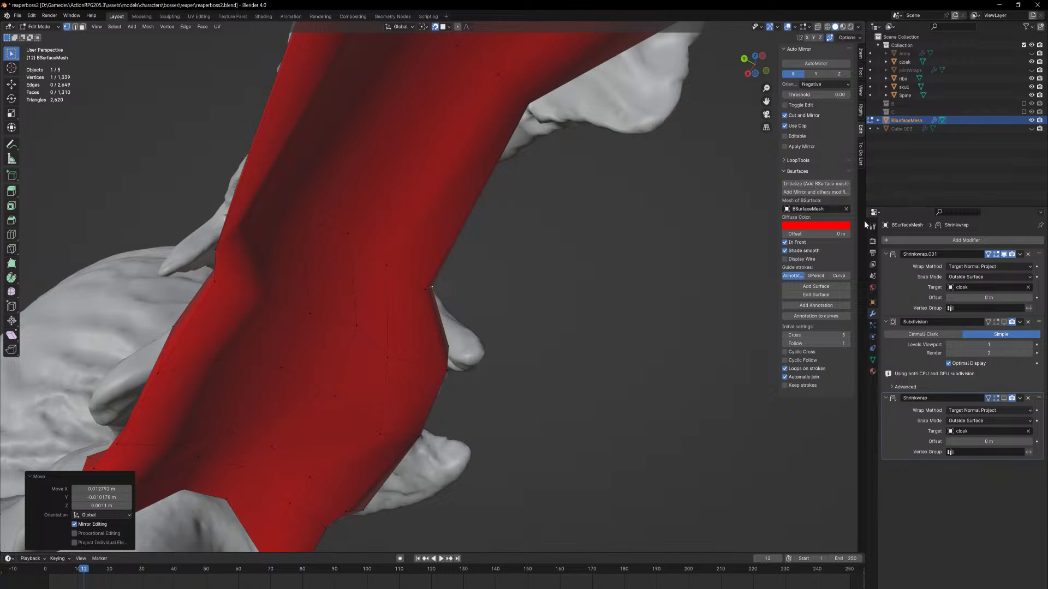
# Lower the alpha of the BSurfaceMesh's diffuse color to make the retopology mesh semi-transparent
pyautogui.moveTo(618, 320); pyautogui.dragTo(616, 344, button='middle')
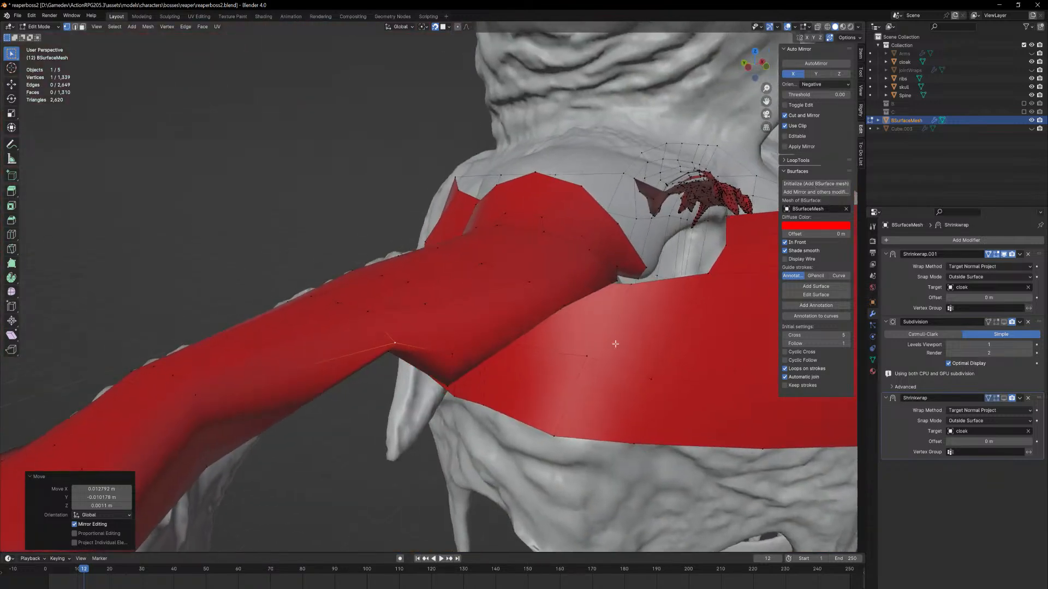
pyautogui.click(826, 229)
pyautogui.click(826, 227)
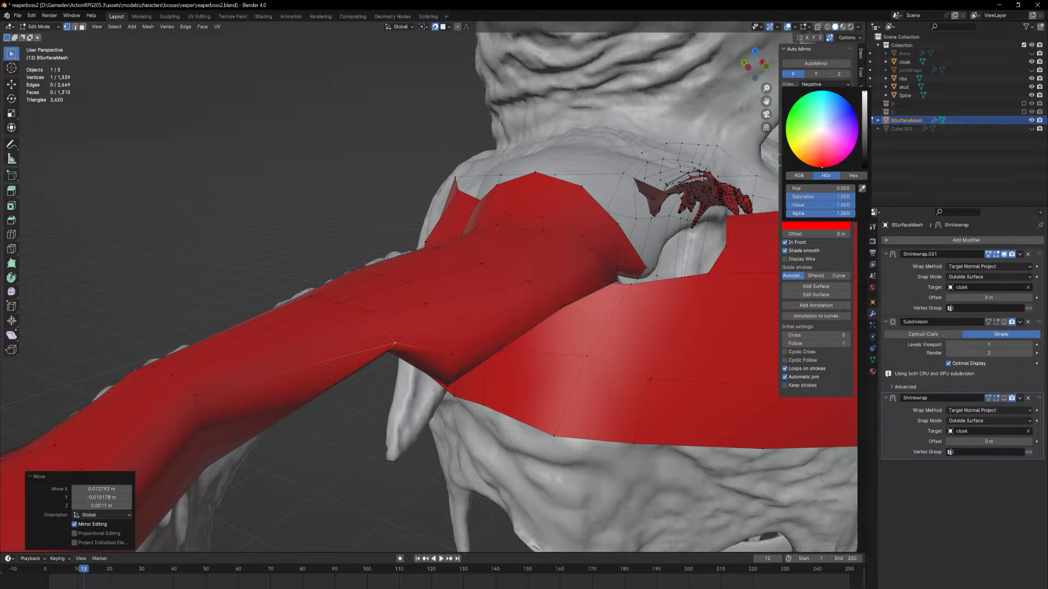
pyautogui.moveTo(833, 213); pyautogui.dragTo(805, 213)
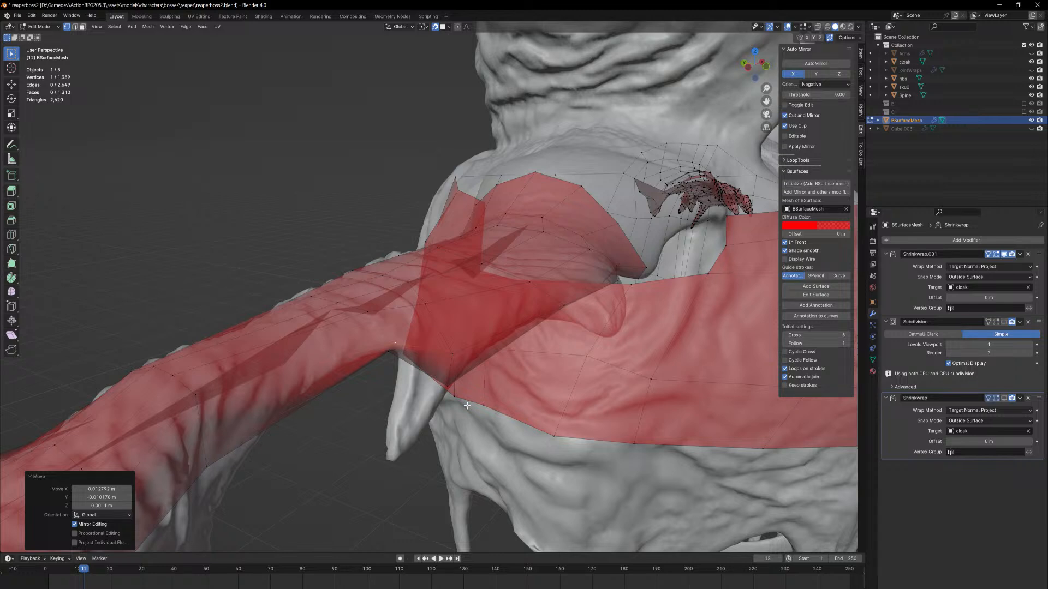
# Reposition the corner vertex of the face covering the hanging cloth spike's base so it follows the sleeve's lower edge
pyautogui.hotkey('alt', 'a')
pyautogui.press('3')
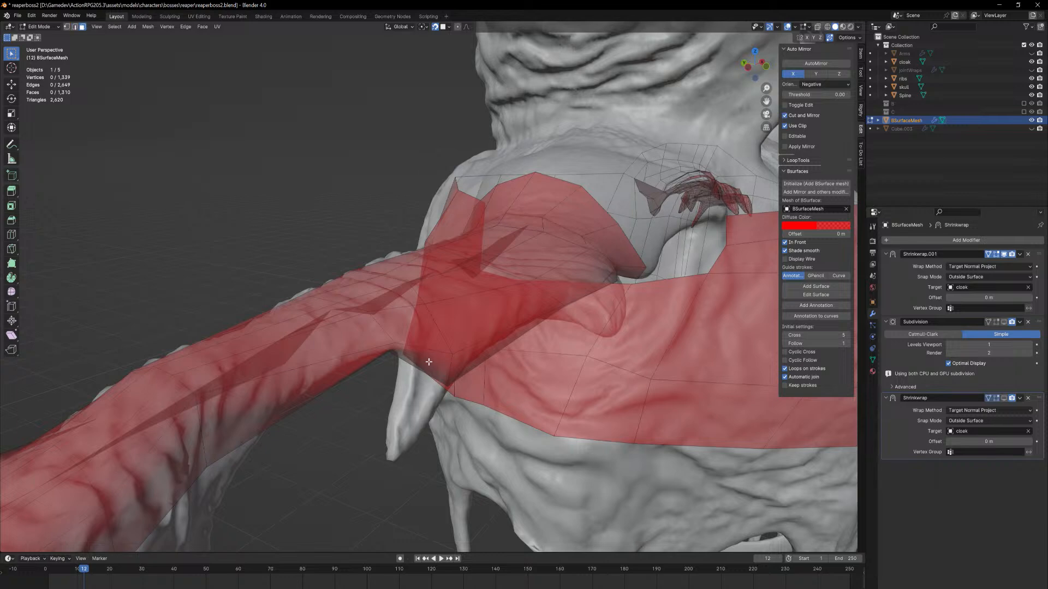
pyautogui.click(429, 362)
pyautogui.moveTo(429, 362); pyautogui.dragTo(396, 345, button='middle')
pyautogui.press('2')
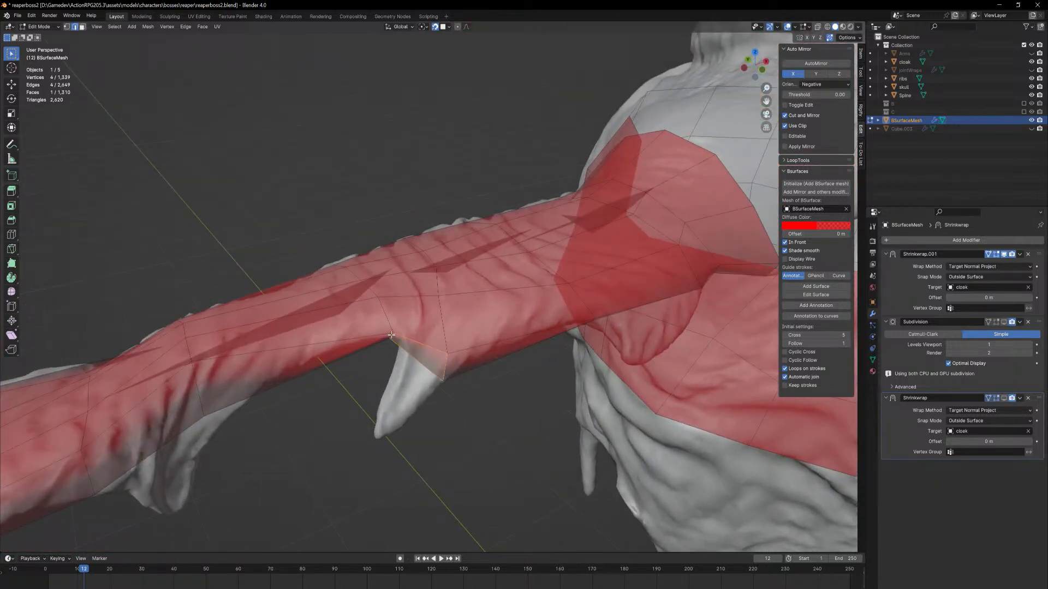
pyautogui.click(391, 335)
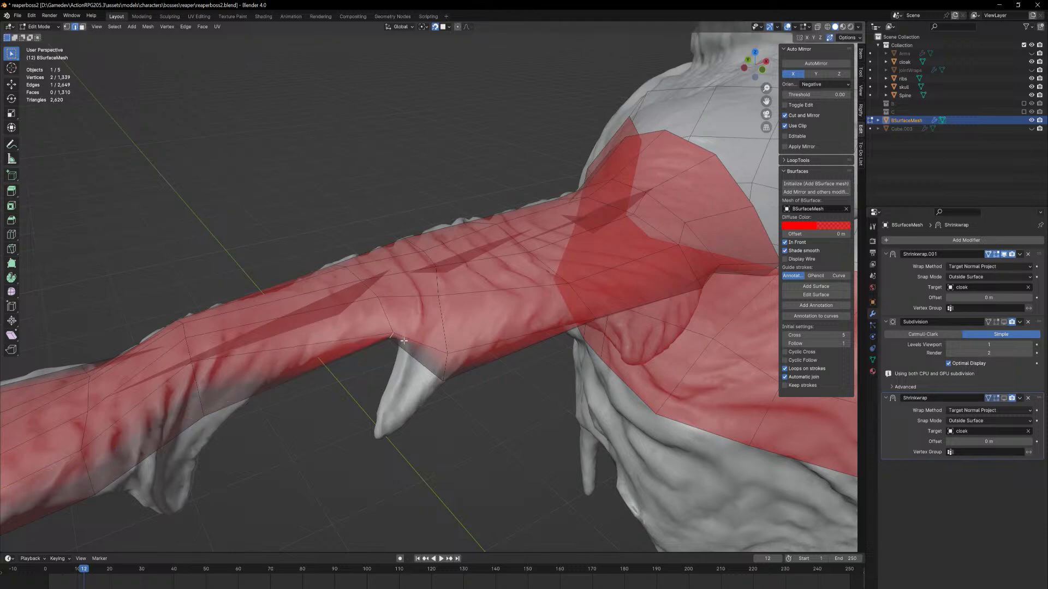
pyautogui.press('1')
pyautogui.click(393, 336)
pyautogui.press('g')
pyautogui.click(397, 338)
pyautogui.moveTo(397, 337); pyautogui.dragTo(420, 385, button='middle')
pyautogui.press('g')
pyautogui.click(405, 278)
# Disable snapping and extrude the face at the base of the hanging cloth spike about 0.065 m down the spike
pyautogui.press('3')
pyautogui.click(411, 366)
pyautogui.hotkey('shift', 'Tab')
pyautogui.press('e')
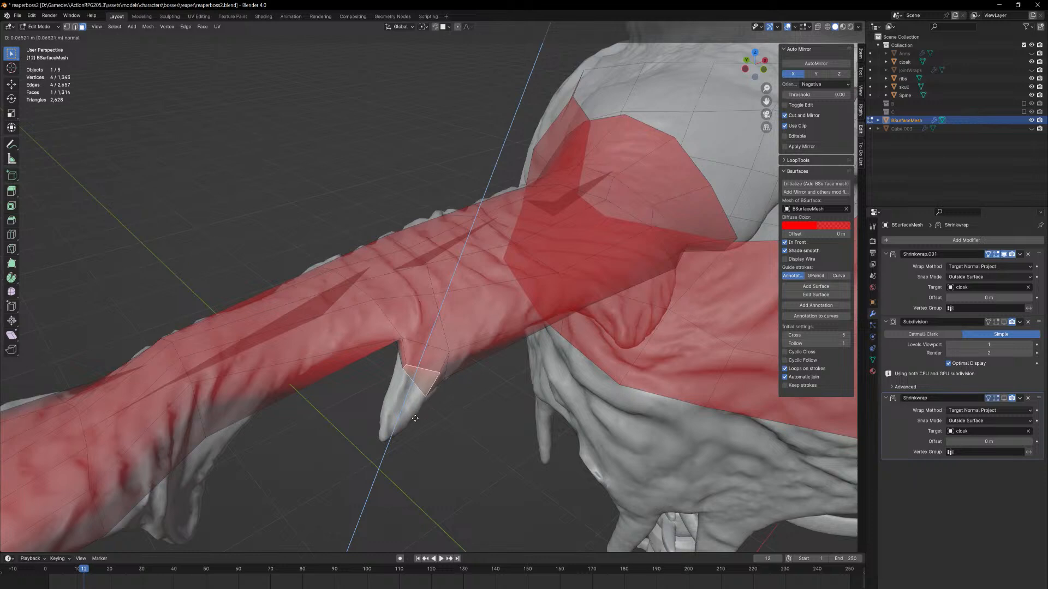
pyautogui.click(416, 418)
# Move the first corner vertex of the extruded end onto the spike's outer edge, re-enabling snapping to fit it
pyautogui.press('1')
pyautogui.click(404, 365)
pyautogui.press('g')
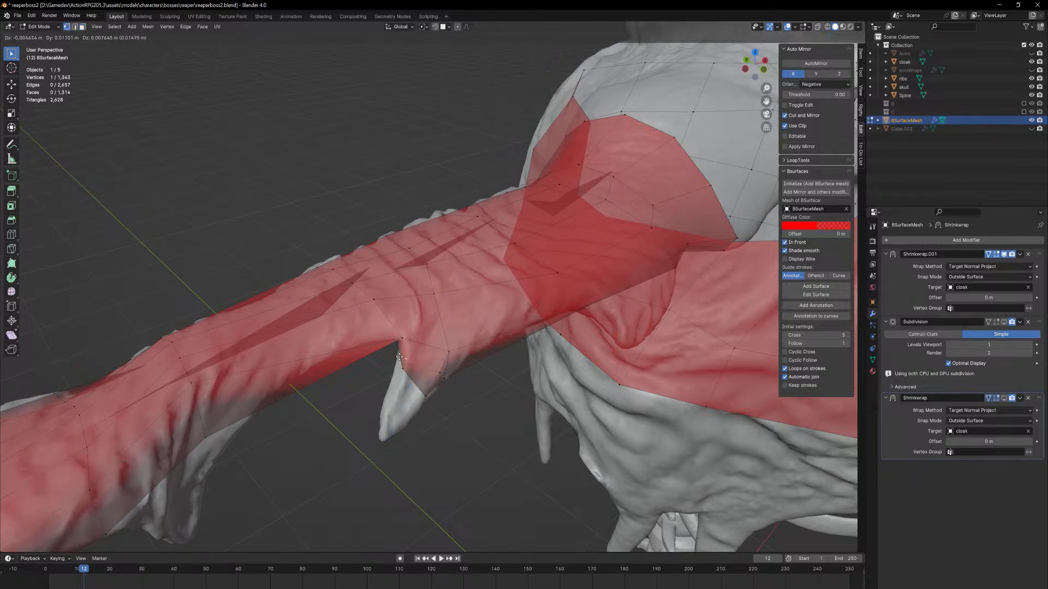
pyautogui.click(396, 361)
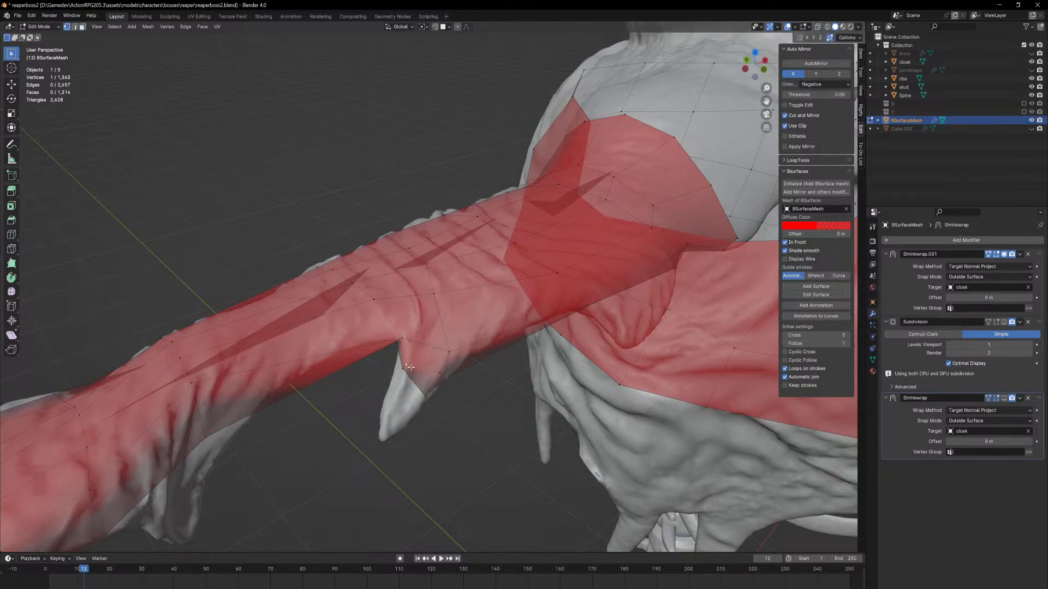
pyautogui.press('g')
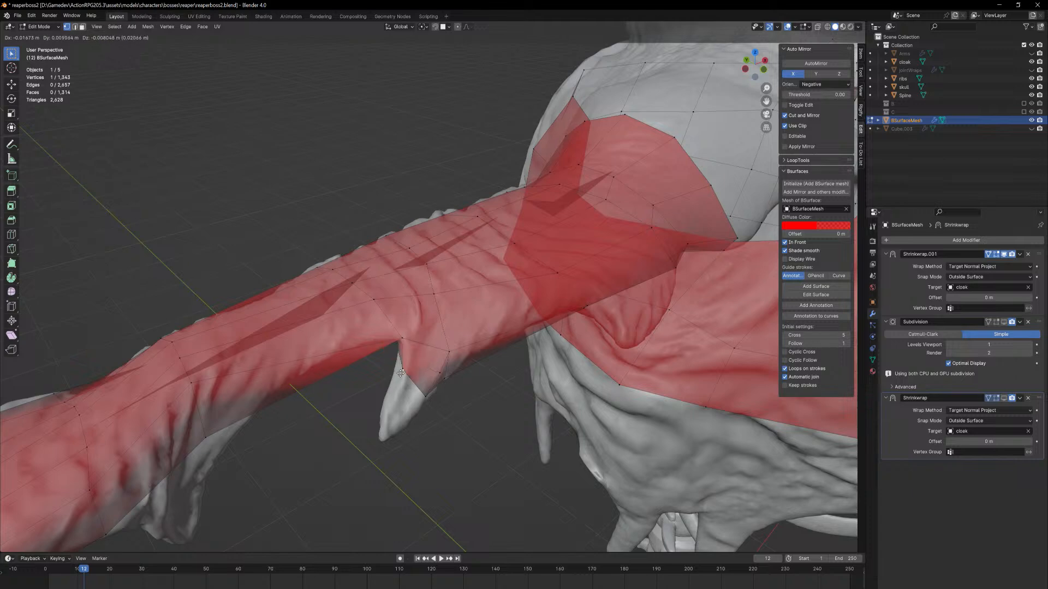
pyautogui.click(404, 375)
pyautogui.hotkey('shift', 'Tab')
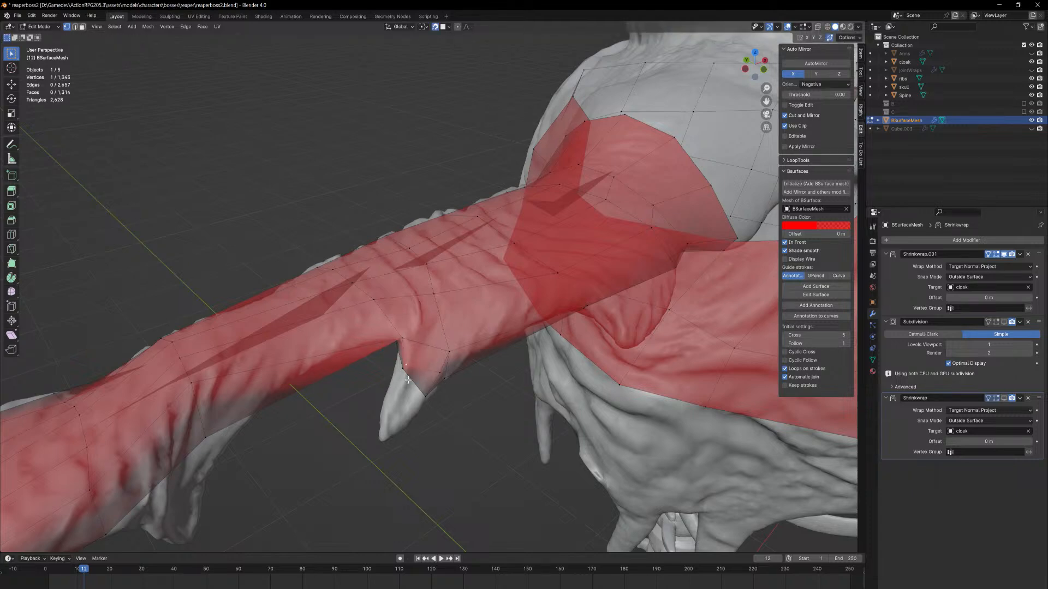
pyautogui.press('g')
pyautogui.click(399, 371)
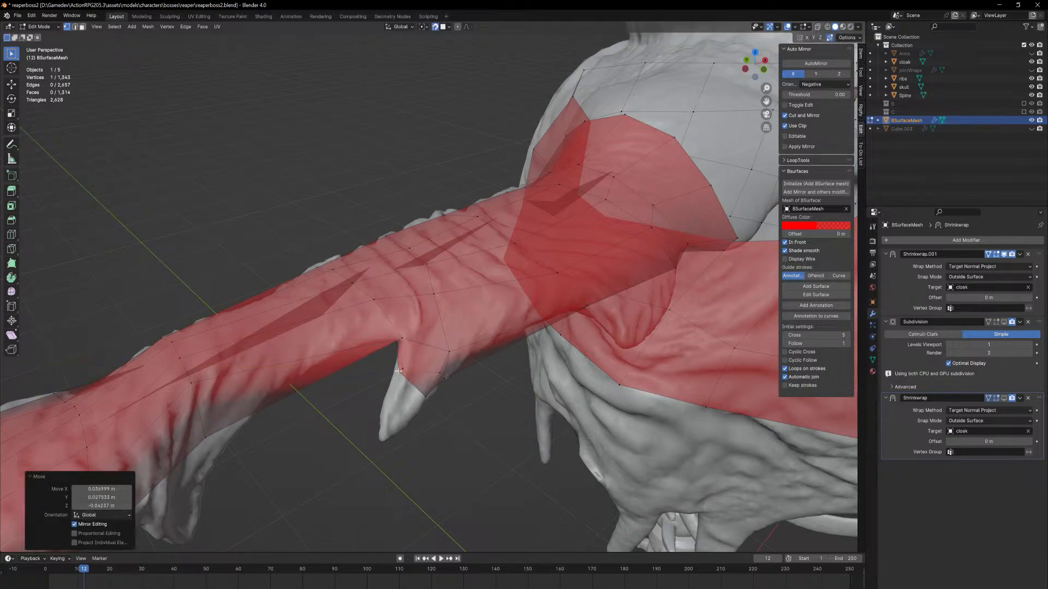
# Snap the remaining corner vertices of the extruded end onto the spike's surface from the other viewing side
pyautogui.moveTo(401, 370); pyautogui.dragTo(556, 445, button='middle')
pyautogui.press('g')
pyautogui.click(469, 376)
pyautogui.press('g')
pyautogui.click(482, 383)
pyautogui.scroll(4, 433, 400)
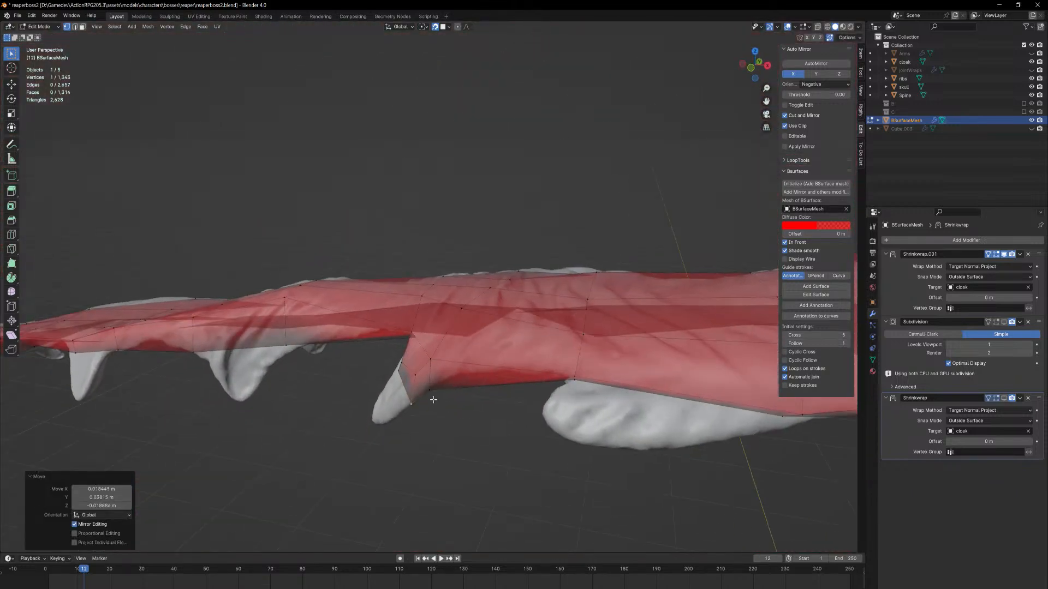
pyautogui.press('g')
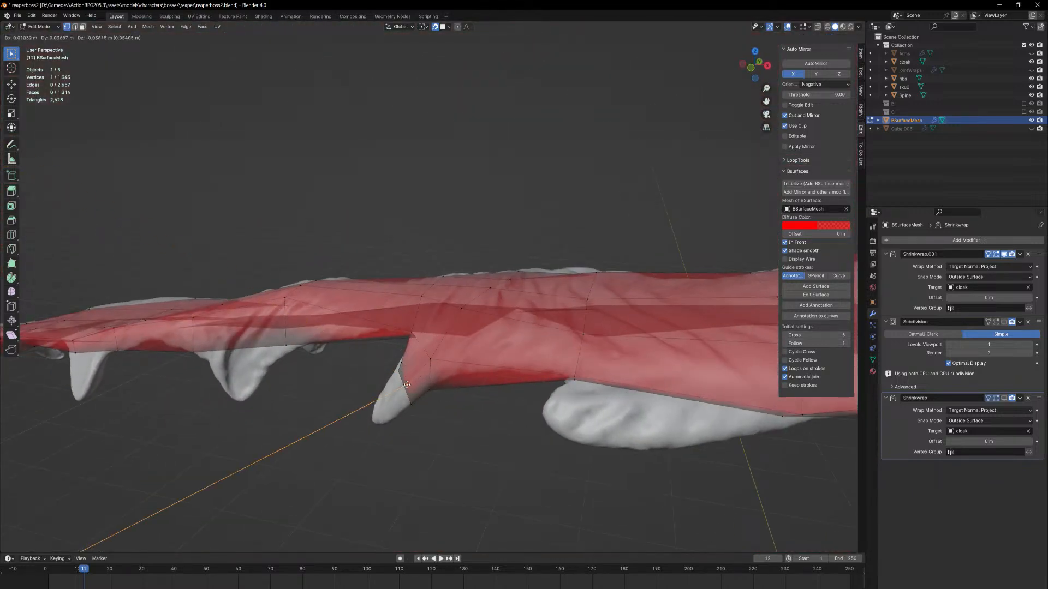
pyautogui.click(402, 385)
pyautogui.press('g')
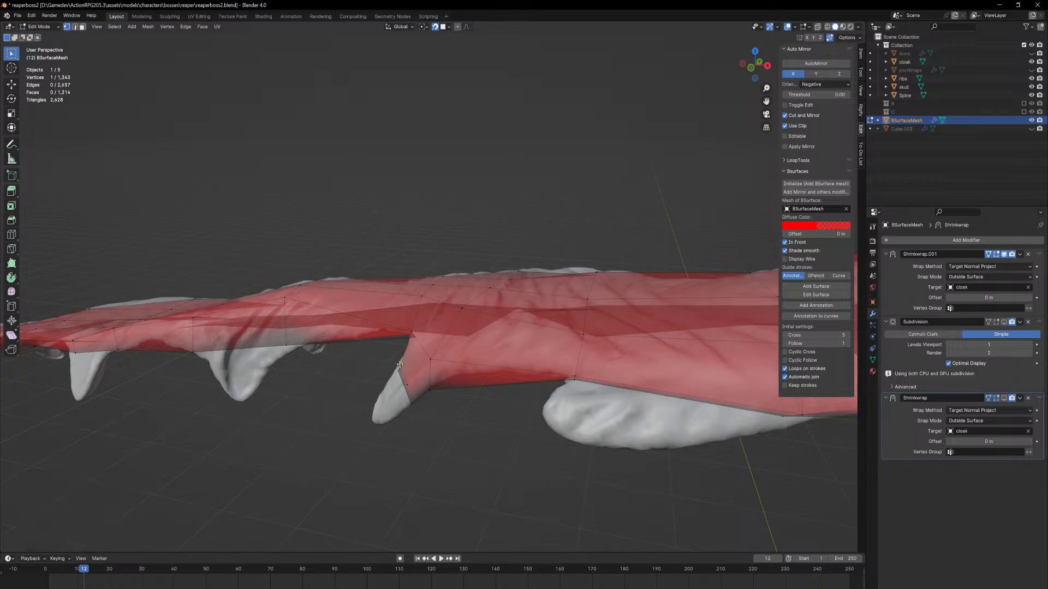
pyautogui.click(398, 369)
# Select the spike's end face and, with snapping off, extrude a second segment further down the spike
pyautogui.moveTo(399, 382); pyautogui.dragTo(427, 394, button='middle')
pyautogui.press('3')
pyautogui.click(406, 392)
pyautogui.hotkey('shift', 'Tab')
pyautogui.moveTo(416, 443); pyautogui.dragTo(478, 388, button='middle')
pyautogui.press('e')
pyautogui.click(385, 439)
# Re-enable snapping and fit the second segment's end vertices to the far side of the spike
pyautogui.press('1')
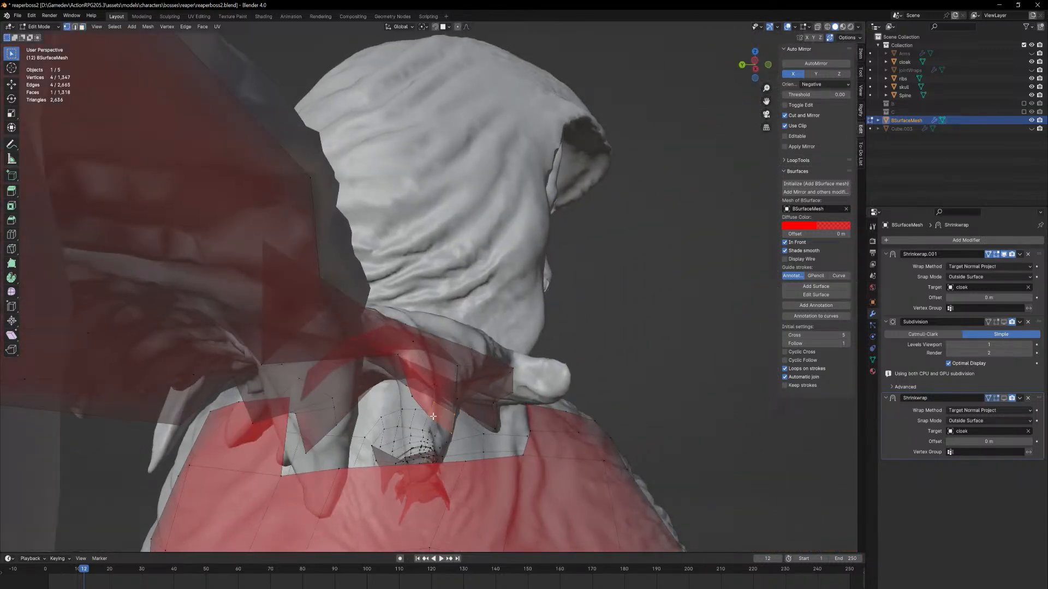
pyautogui.click(413, 399)
pyautogui.moveTo(409, 411); pyautogui.dragTo(461, 403, button='middle')
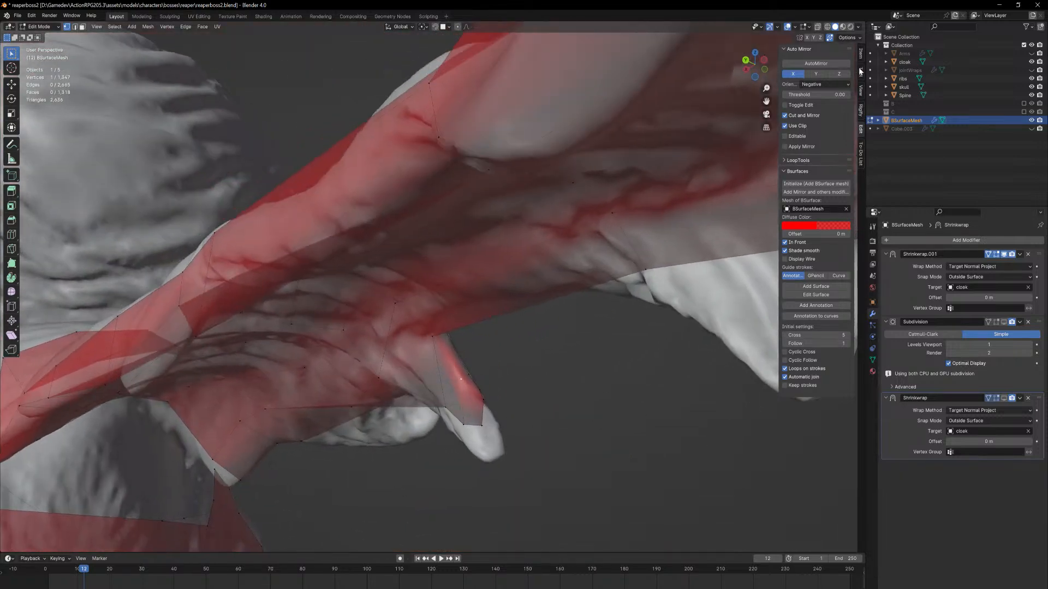
pyautogui.moveTo(410, 370)
pyautogui.mouseDown(button='middle')
pyautogui.moveTo(390, 402)
pyautogui.moveTo(427, 355)
pyautogui.moveTo(472, 409)
pyautogui.moveTo(514, 402)
pyautogui.moveTo(455, 430)
pyautogui.mouseUp(button='middle')
pyautogui.hotkey('shift', 'Tab')
pyautogui.press('g')
pyautogui.click(476, 408)
pyautogui.press('g')
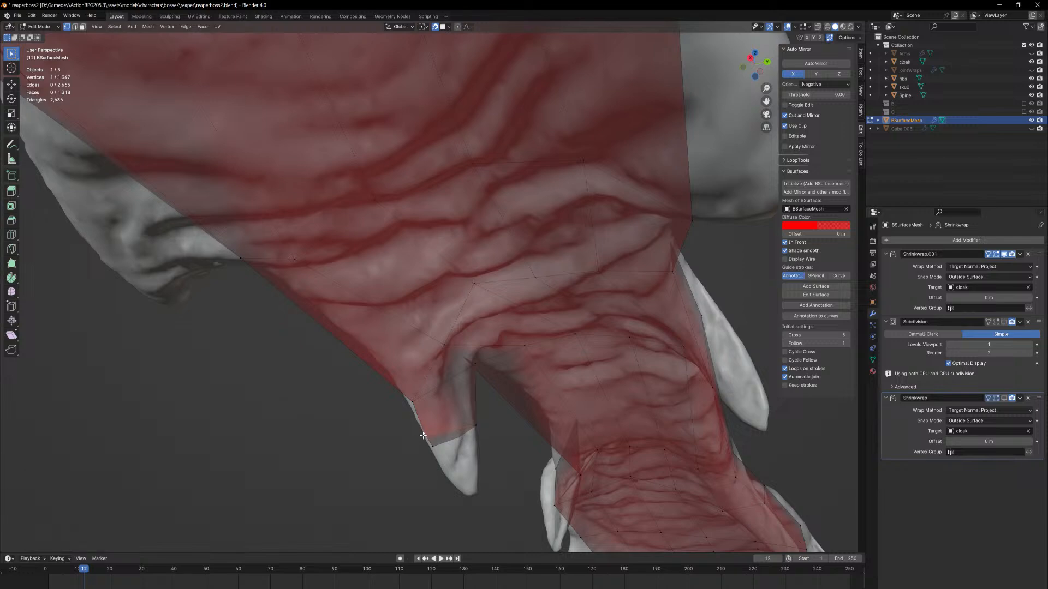
pyautogui.click(429, 439)
pyautogui.moveTo(429, 438)
pyautogui.mouseDown(button='middle')
pyautogui.moveTo(513, 438)
pyautogui.moveTo(398, 437)
pyautogui.moveTo(416, 453)
pyautogui.mouseUp(button='middle')
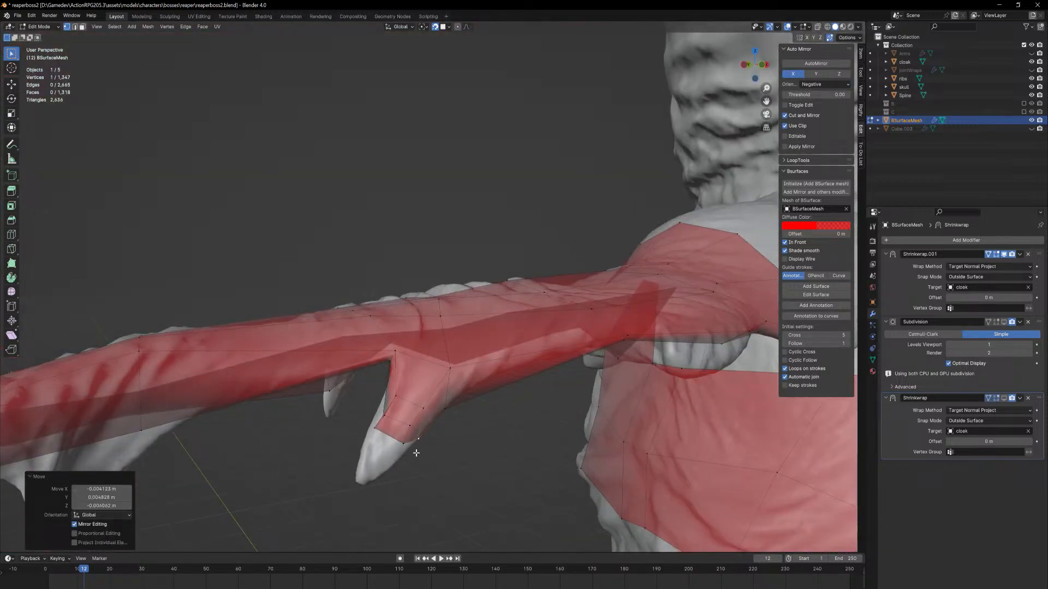
# Pull the vertices on the near side of the spike's two segments onto the sculpt's outline
pyautogui.press('g')
pyautogui.click(403, 421)
pyautogui.press('g')
pyautogui.click(407, 393)
pyautogui.click(399, 398)
pyautogui.press('g')
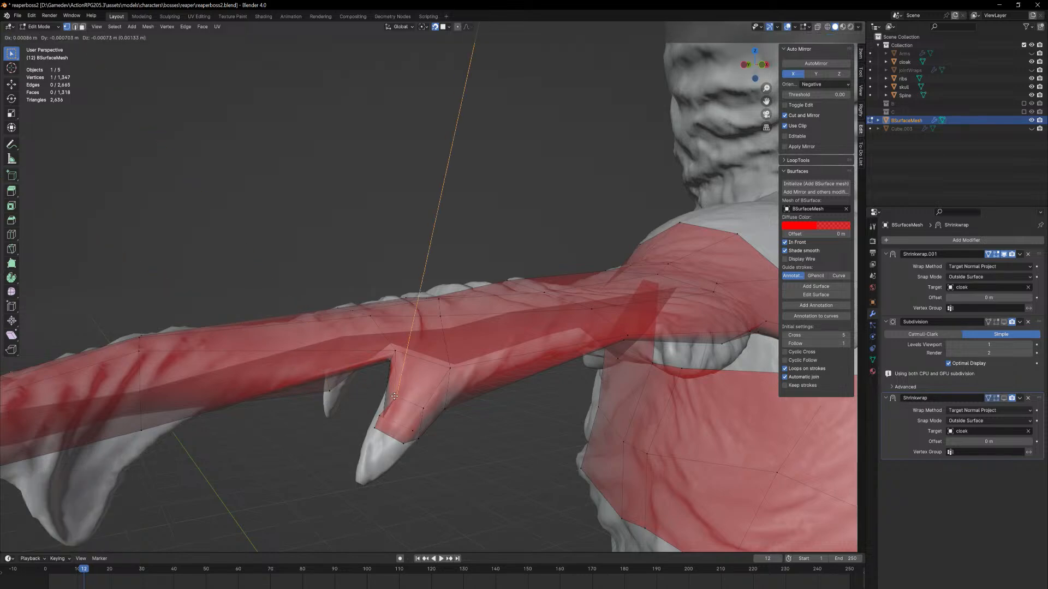
pyautogui.click(384, 395)
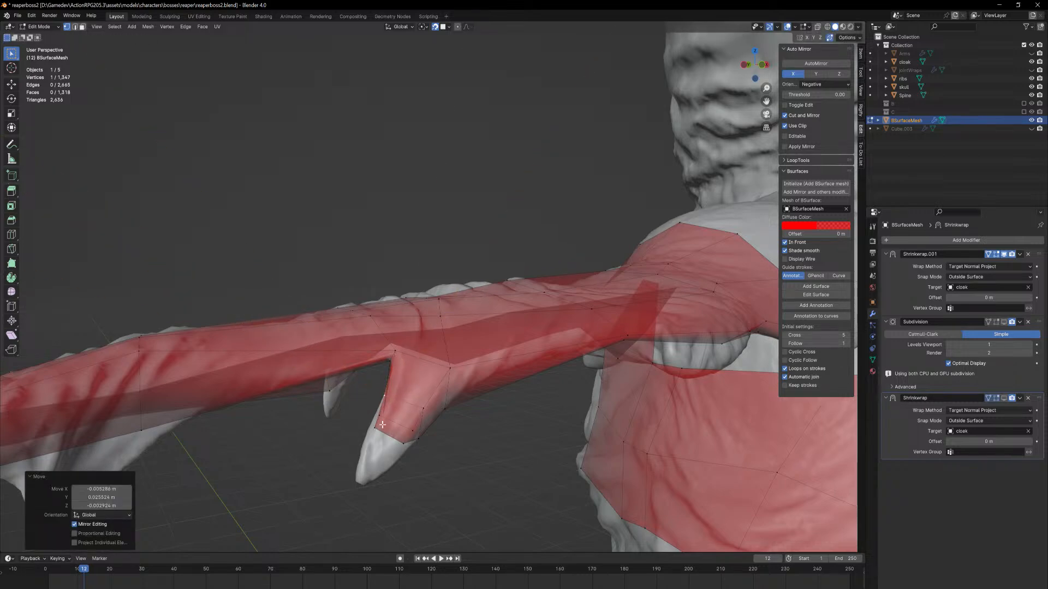
# Adjust the end vertices around the back and underside of the second segment to wrap the spike evenly
pyautogui.moveTo(382, 424); pyautogui.dragTo(501, 406, button='middle')
pyautogui.click(501, 406)
pyautogui.press('g')
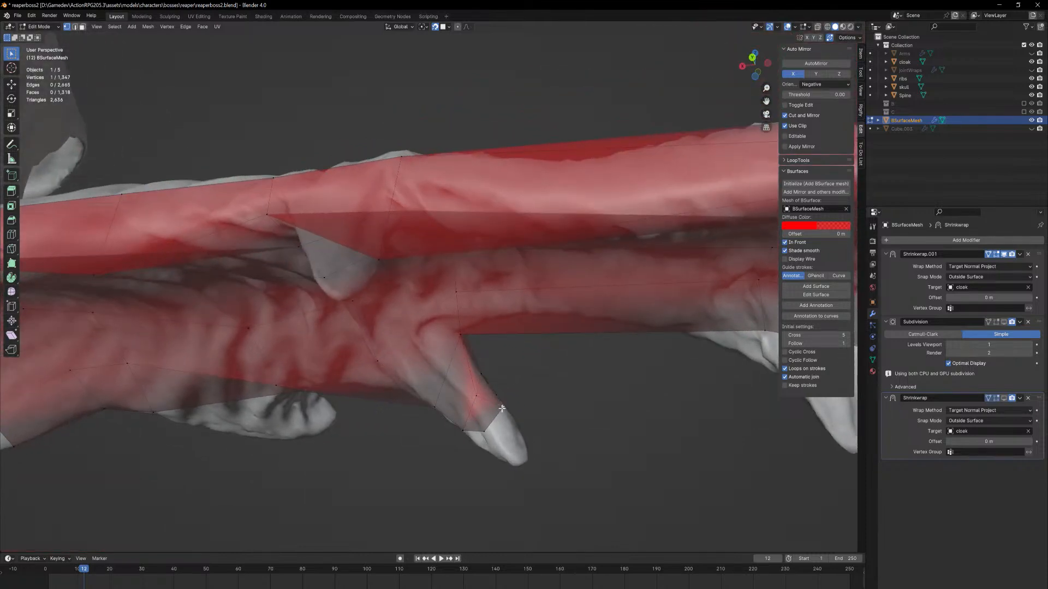
pyautogui.press('y')
pyautogui.click(489, 419)
pyautogui.moveTo(489, 419); pyautogui.dragTo(435, 439, button='middle')
pyautogui.click(483, 426)
pyautogui.press('g')
pyautogui.click(477, 435)
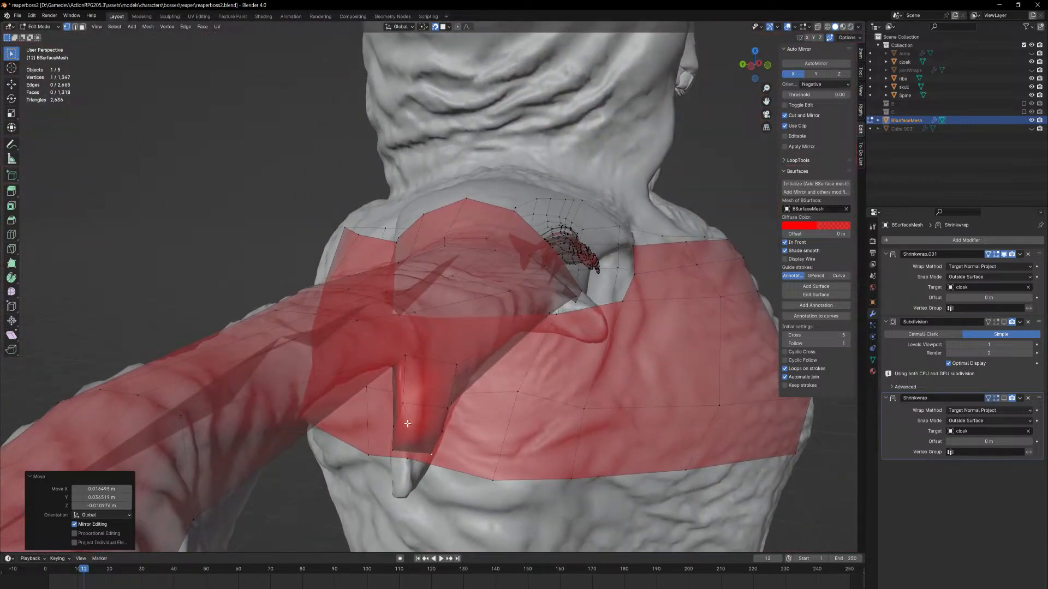
pyautogui.click(413, 422)
pyautogui.press('g')
pyautogui.click(409, 425)
pyautogui.moveTo(410, 425); pyautogui.dragTo(390, 435, button='middle')
pyautogui.press('e')
pyautogui.rightClick(391, 435)
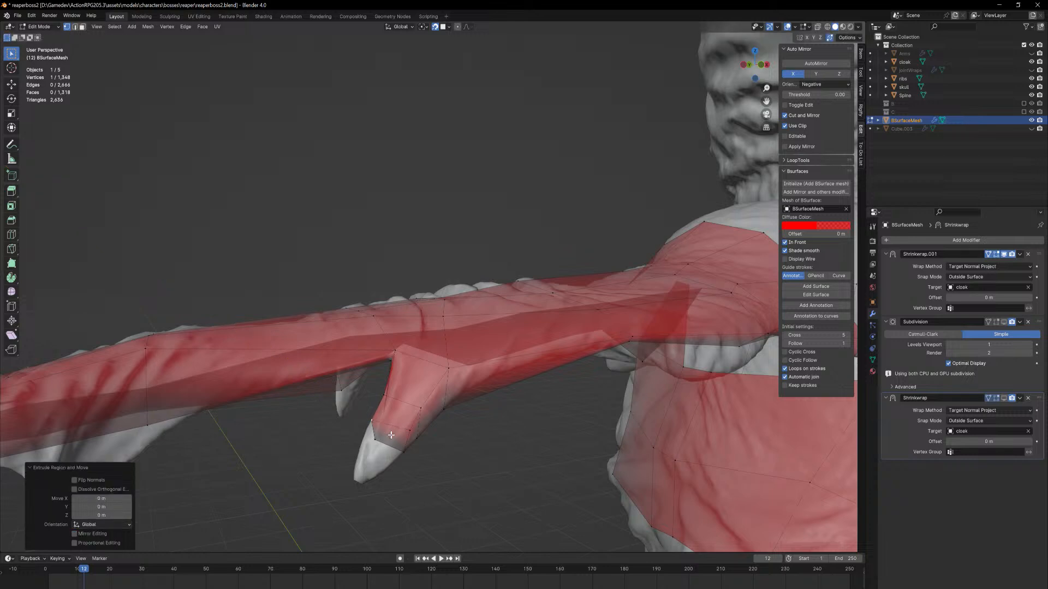
pyautogui.hotkey('ctrl', 'z')
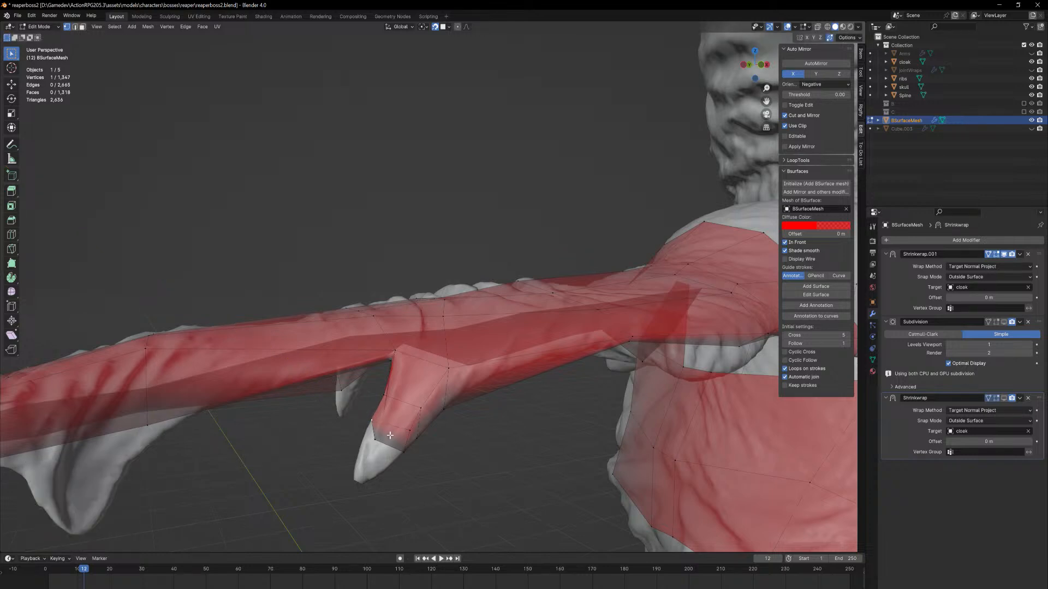
pyautogui.press('e')
pyautogui.click(390, 435)
pyautogui.hotkey('ctrl', 'z')
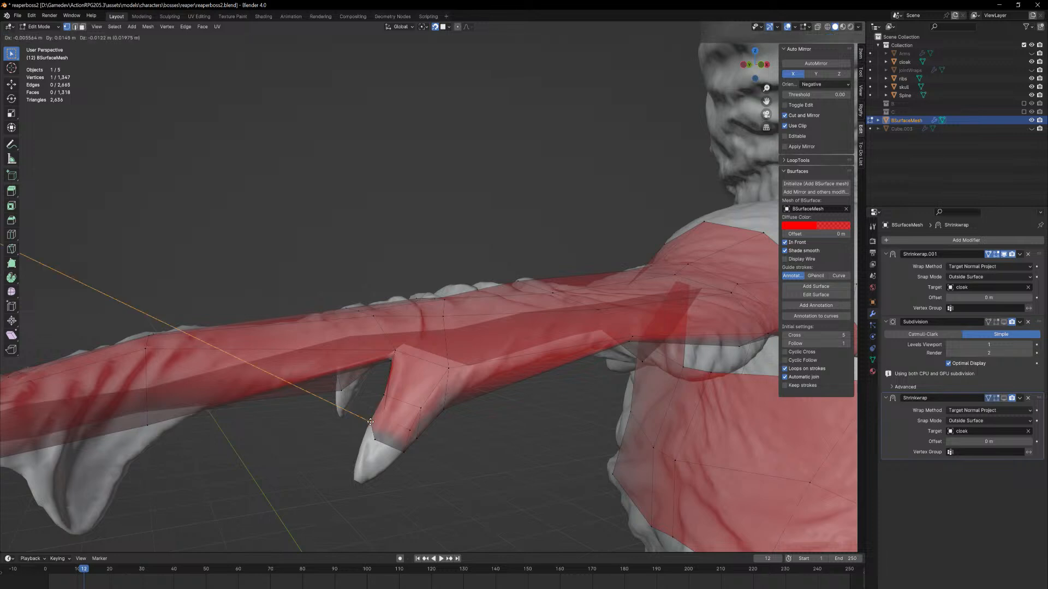
# Nudge the outer end vertex onto the spike, then extrude the end face about 0.034 m toward the tip with snapping off
pyautogui.press('g')
pyautogui.click(377, 429)
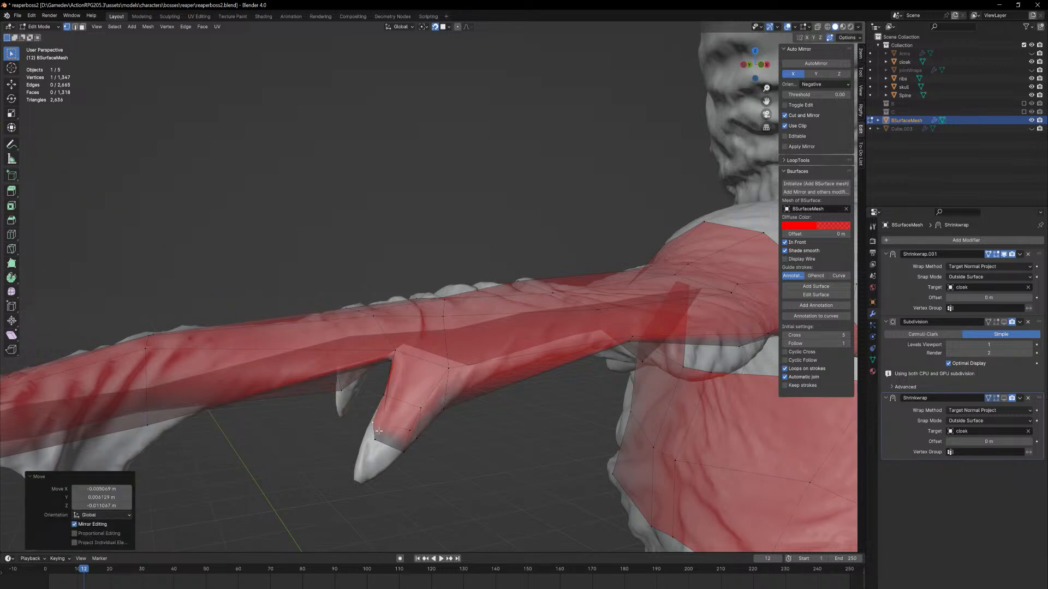
pyautogui.hotkey('shift', 'Tab')
pyautogui.press('3')
pyautogui.click(401, 438)
pyautogui.moveTo(411, 438); pyautogui.dragTo(394, 455, button='middle')
pyautogui.press('e')
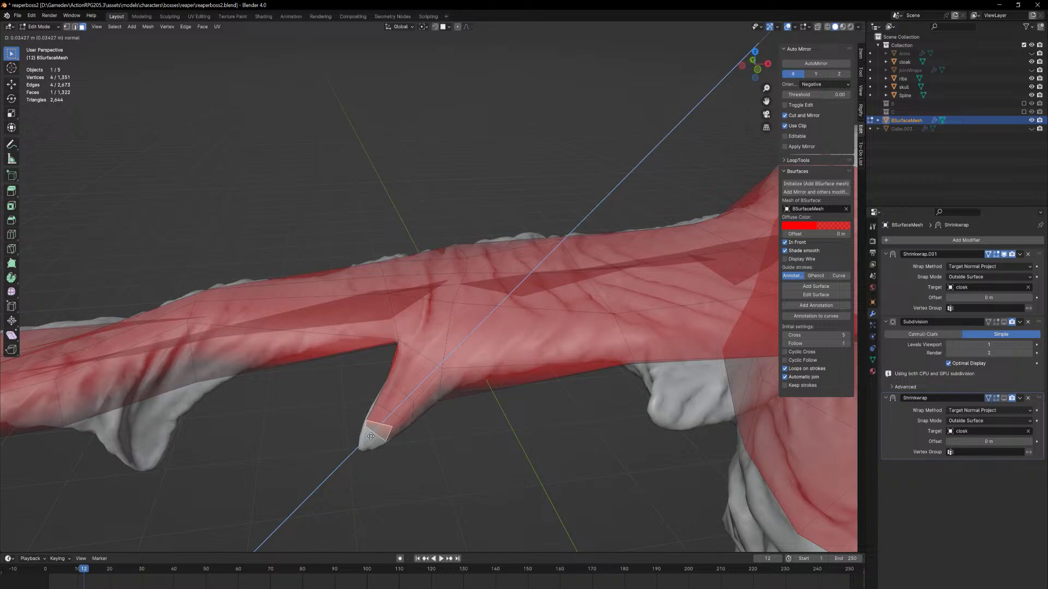
pyautogui.click(381, 438)
# With snapping back on, move the third segment's near-side end vertices onto the spike's edges close to the tip
pyautogui.press('1')
pyautogui.click(401, 429)
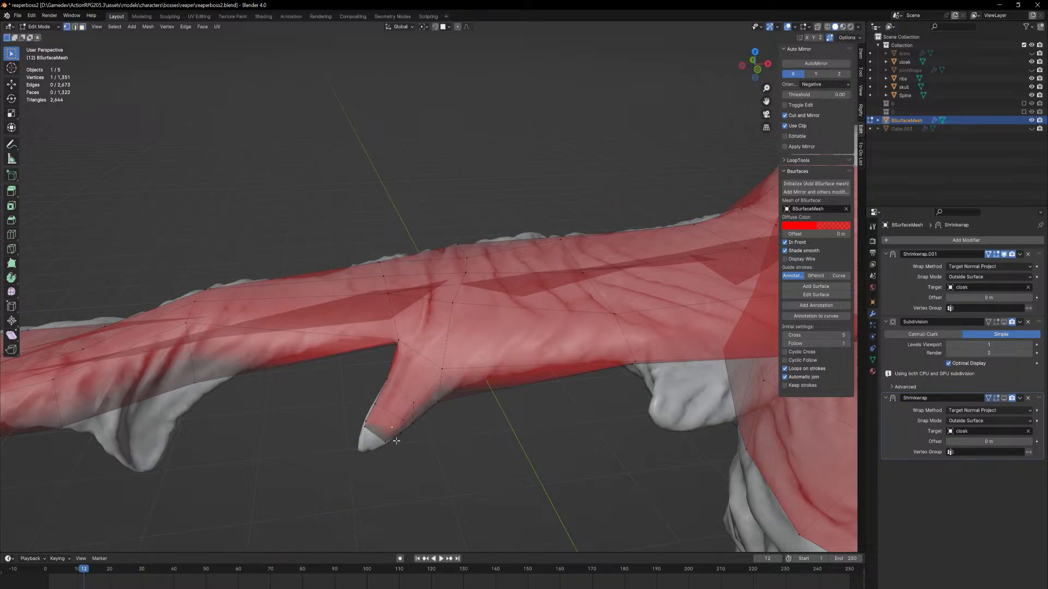
pyautogui.moveTo(403, 426); pyautogui.dragTo(443, 368, button='middle')
pyautogui.hotkey('shift', 'Tab')
pyautogui.press('g')
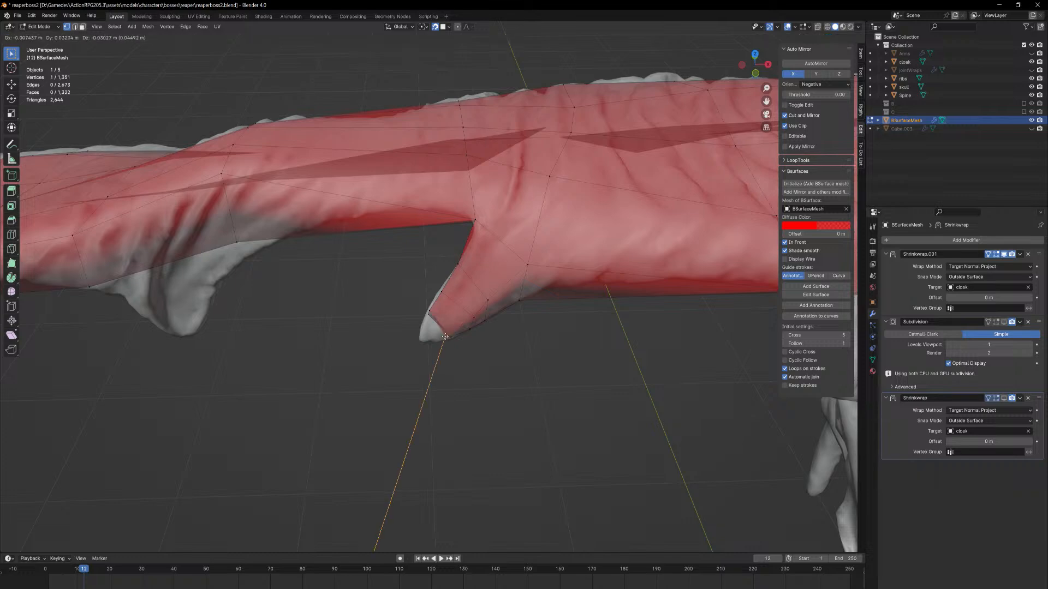
pyautogui.click(445, 337)
pyautogui.press('g')
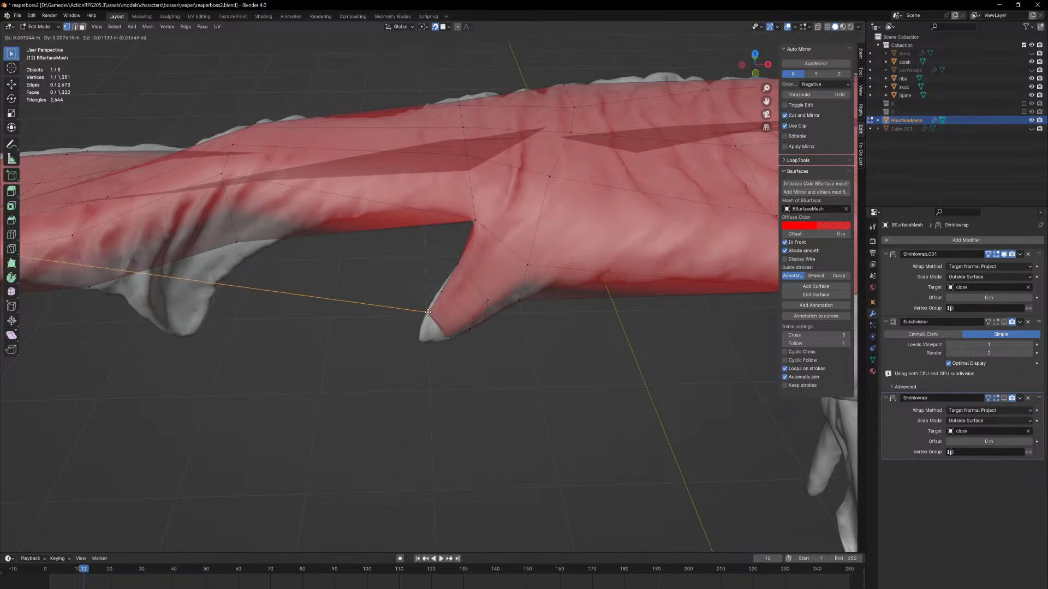
pyautogui.click(431, 316)
# Fit the third segment's back-side end vertices to the spike's surface near the tip
pyautogui.moveTo(431, 316); pyautogui.dragTo(429, 270, button='middle')
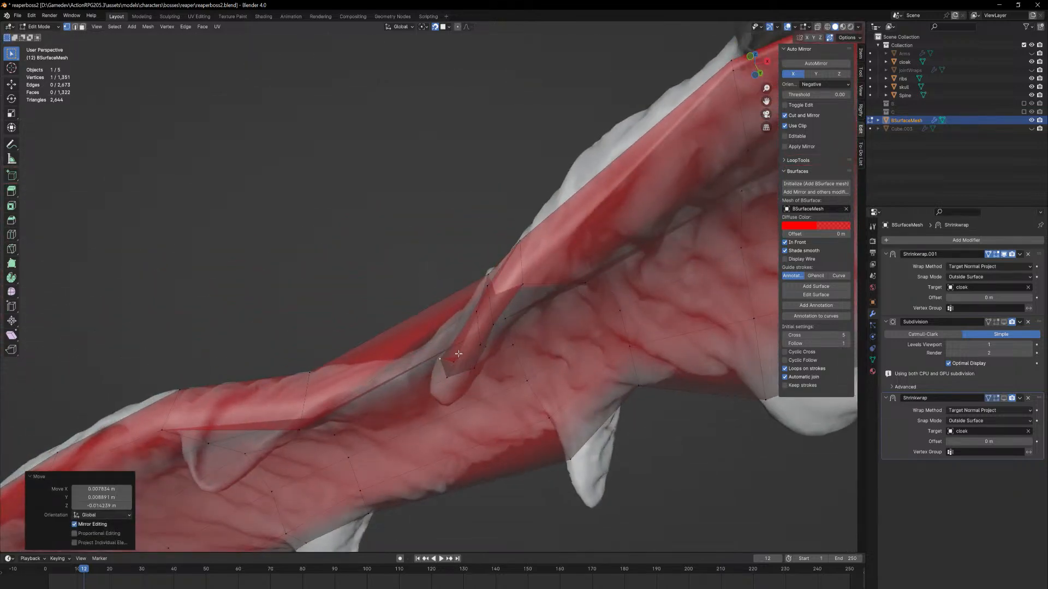
pyautogui.press('g')
pyautogui.click(467, 360)
pyautogui.moveTo(467, 360); pyautogui.dragTo(409, 378, button='middle')
pyautogui.press('g')
pyautogui.click(491, 339)
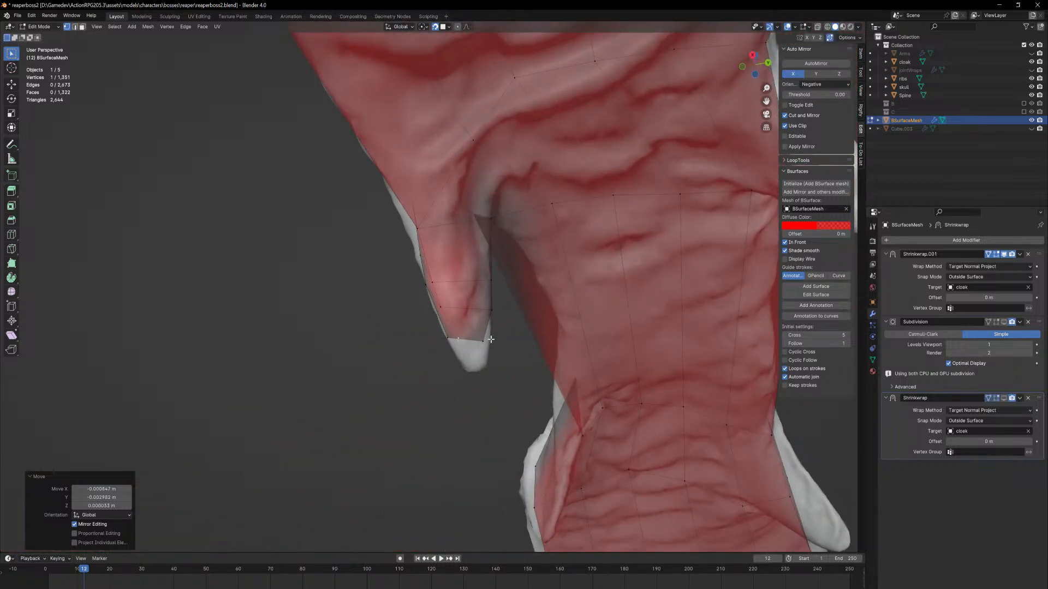
# Shift the third segment's end vertices slightly further down toward the spike's tip to even out the end loop
pyautogui.moveTo(490, 339); pyautogui.dragTo(530, 363, button='middle')
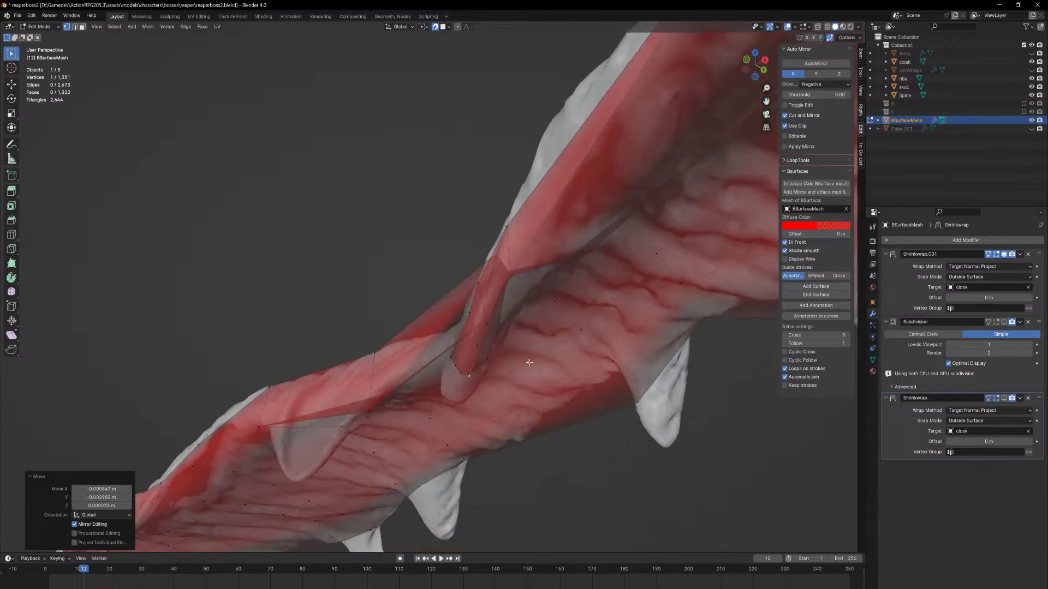
pyautogui.press('g')
pyautogui.click(471, 384)
pyautogui.moveTo(470, 384)
pyautogui.mouseDown(button='middle')
pyautogui.moveTo(385, 362)
pyautogui.moveTo(467, 330)
pyautogui.moveTo(408, 358)
pyautogui.moveTo(491, 381)
pyautogui.mouseUp(button='middle')
pyautogui.click(431, 345)
pyautogui.press('g')
pyautogui.click(435, 363)
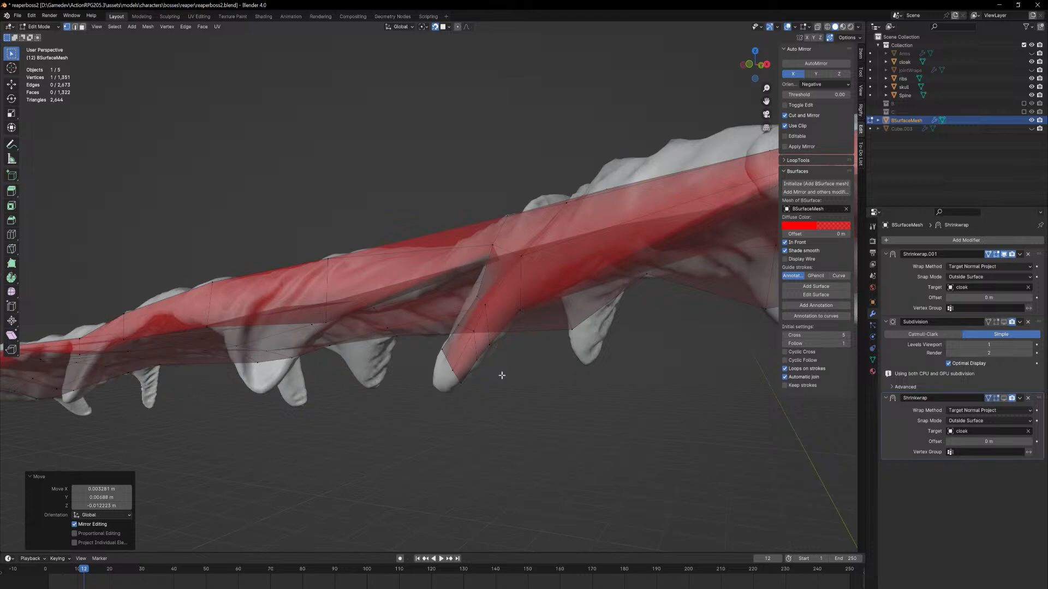
# Select the end face of the spike's third segment, just above the tip
pyautogui.moveTo(501, 376); pyautogui.dragTo(444, 363, button='middle')
pyautogui.press('3')
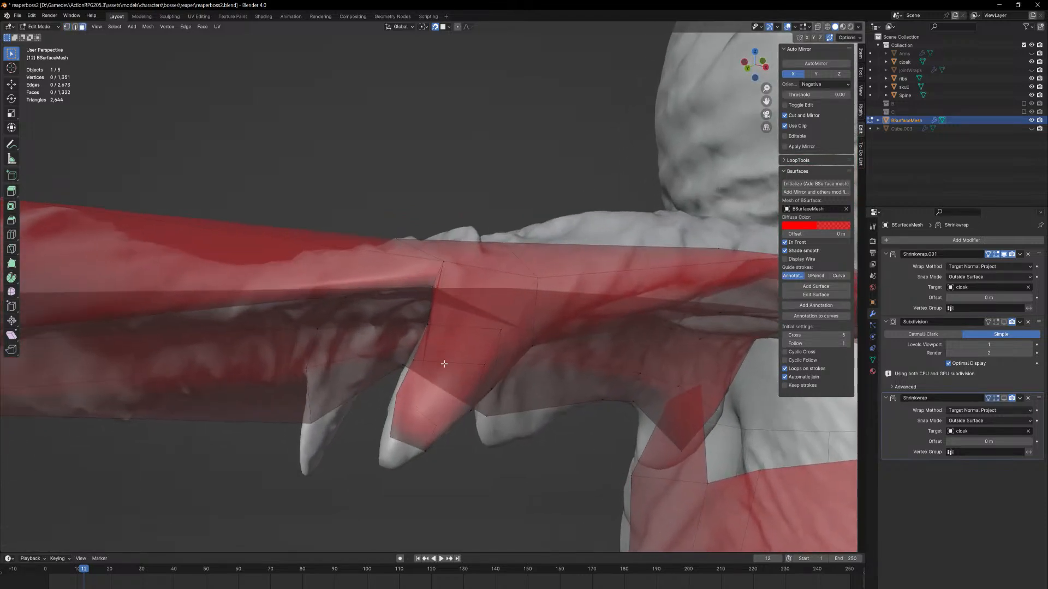
pyautogui.click(413, 436)
pyautogui.moveTo(413, 431); pyautogui.dragTo(398, 442, button='middle')
pyautogui.press('e')
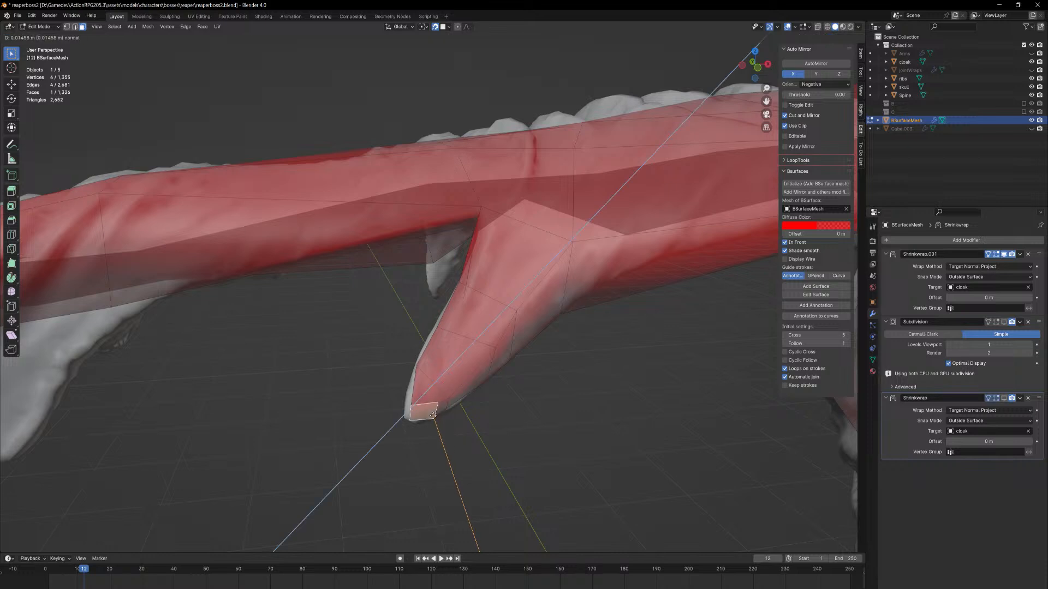
pyautogui.rightClick(431, 417)
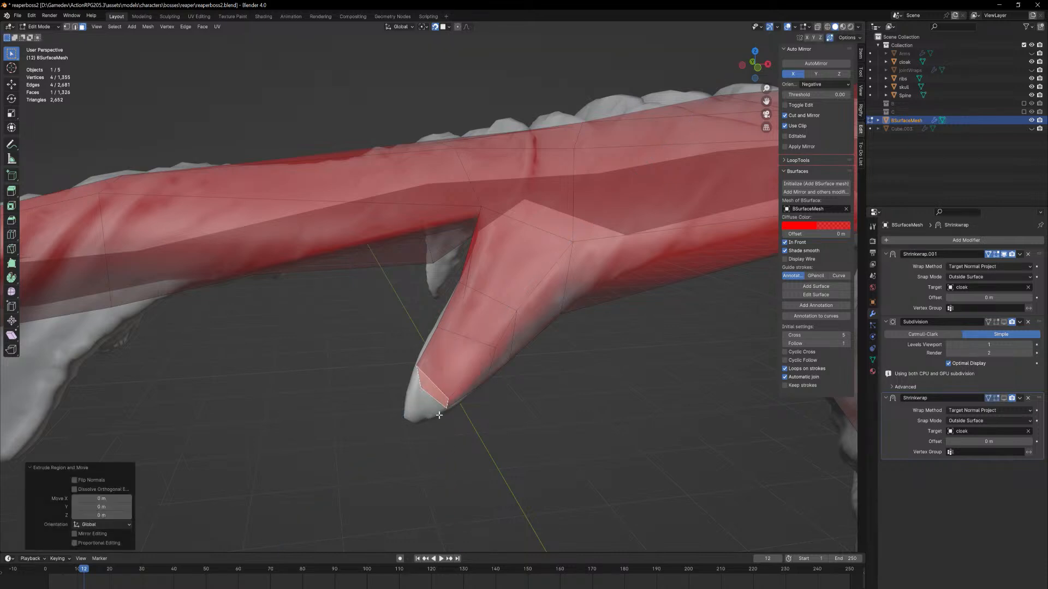
pyautogui.hotkey('ctrl', 'z')
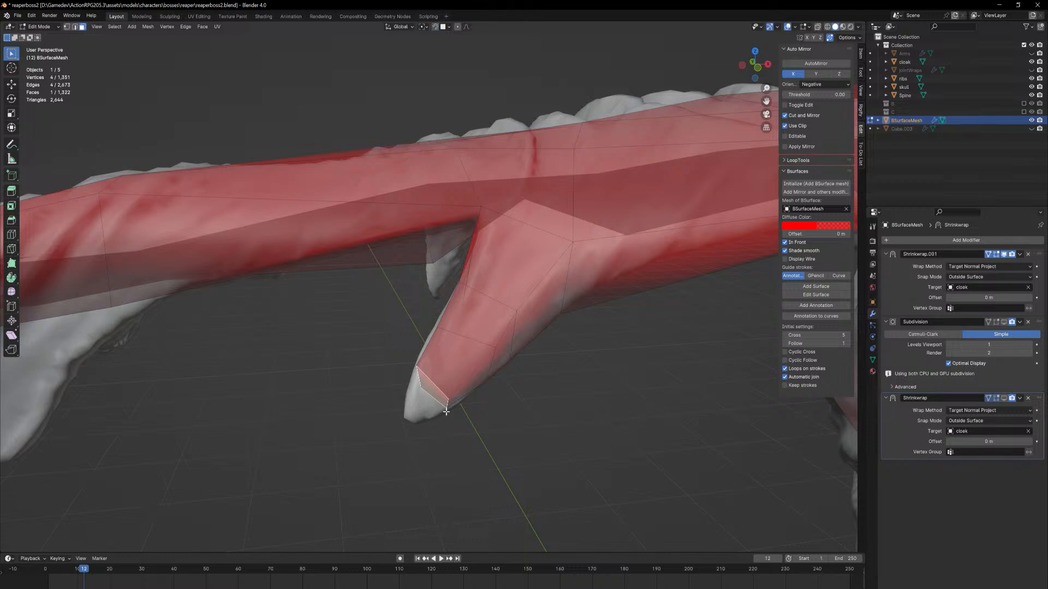
# Extrude the end face about 0.025 m toward the spike's tip with snapping off, and snap its near-side vertices onto the spike
pyautogui.press('e')
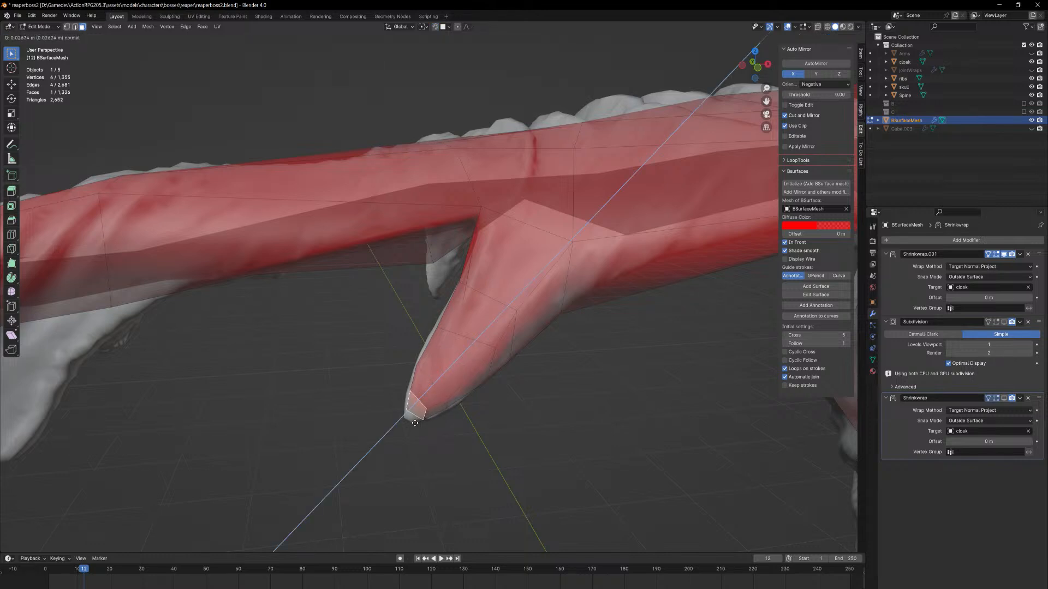
pyautogui.click(415, 423)
pyautogui.press('1')
pyautogui.click(429, 406)
pyautogui.moveTo(429, 406); pyautogui.dragTo(424, 420, button='middle')
pyautogui.scroll(1, 429, 401)
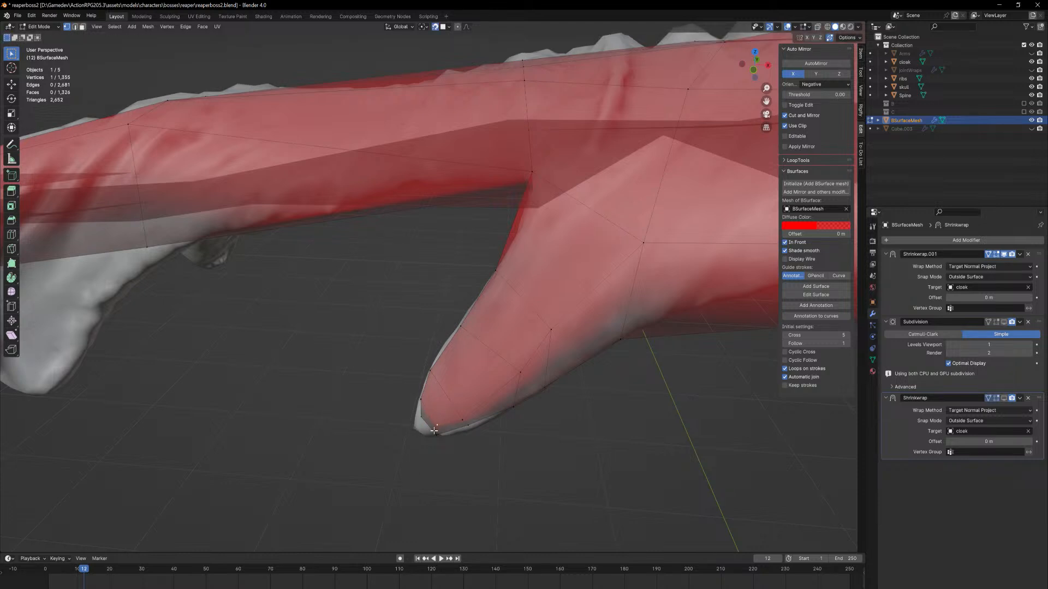
pyautogui.press('g')
pyautogui.click(422, 409)
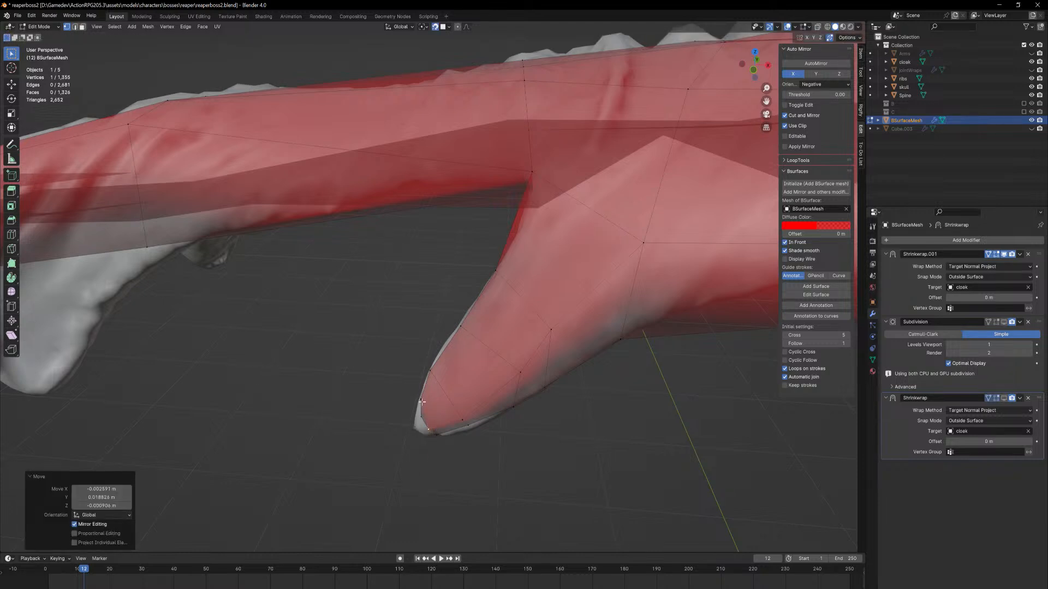
pyautogui.press('g')
pyautogui.click(415, 419)
# Snap the back-side end vertices of the new tip segment onto the spike's surface
pyautogui.moveTo(439, 444); pyautogui.dragTo(363, 374, button='middle')
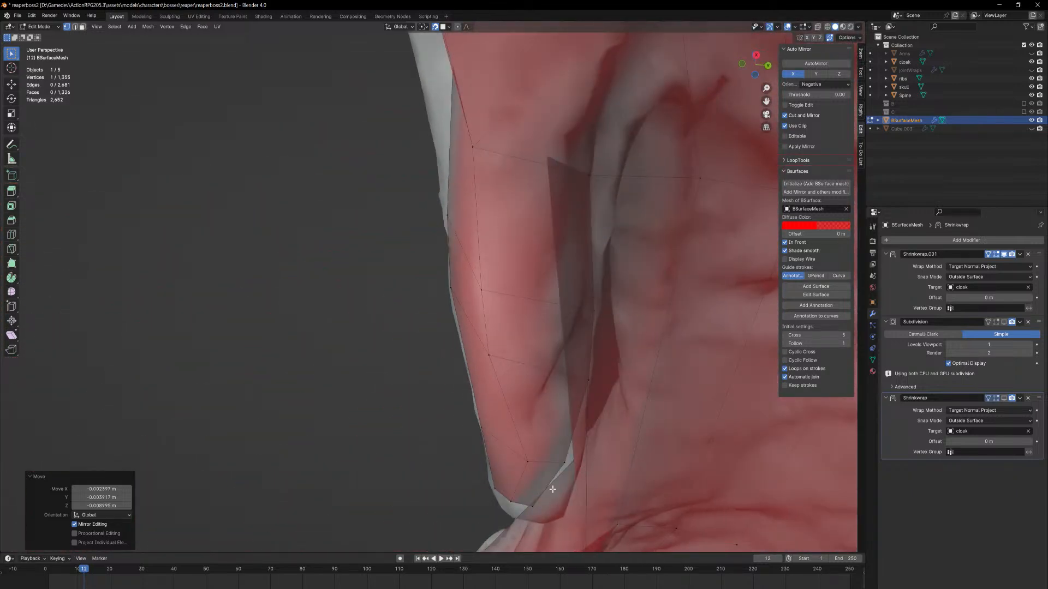
pyautogui.moveTo(552, 489); pyautogui.dragTo(500, 494, button='middle')
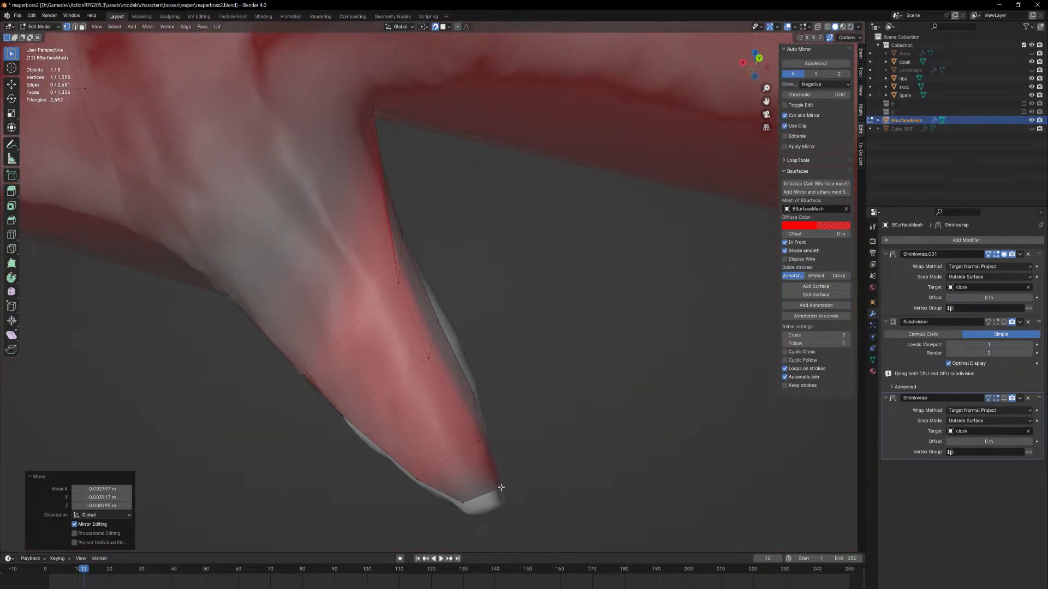
pyautogui.click(501, 488)
pyautogui.press('g')
pyautogui.click(500, 497)
pyautogui.click(463, 503)
pyautogui.press('g')
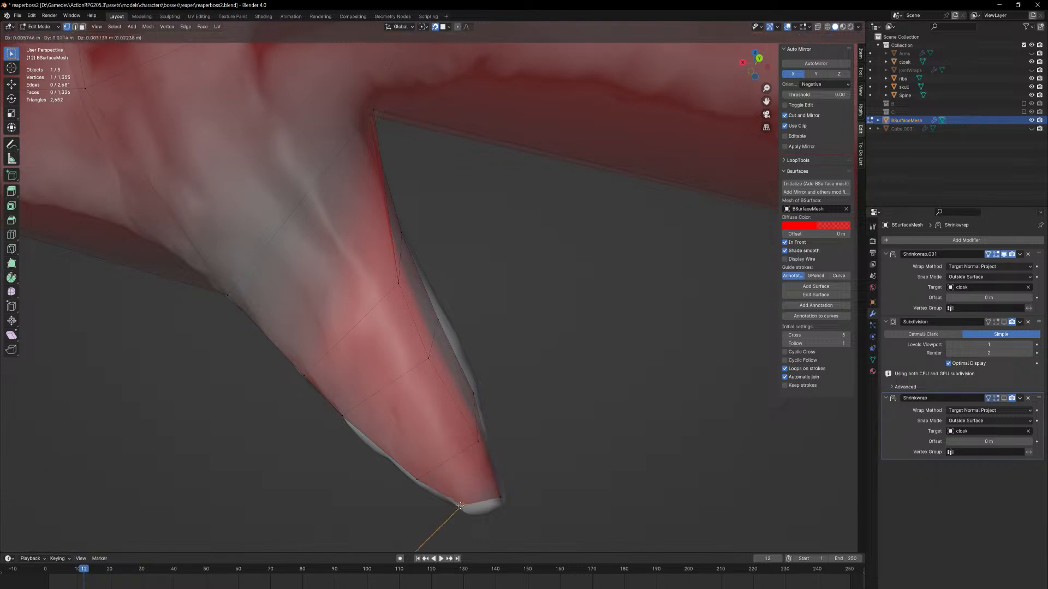
pyautogui.click(458, 500)
# Fine-tune the remaining end vertices of the tip segment so they sit on the spike's rounded end
pyautogui.moveTo(458, 500); pyautogui.dragTo(634, 533, button='middle')
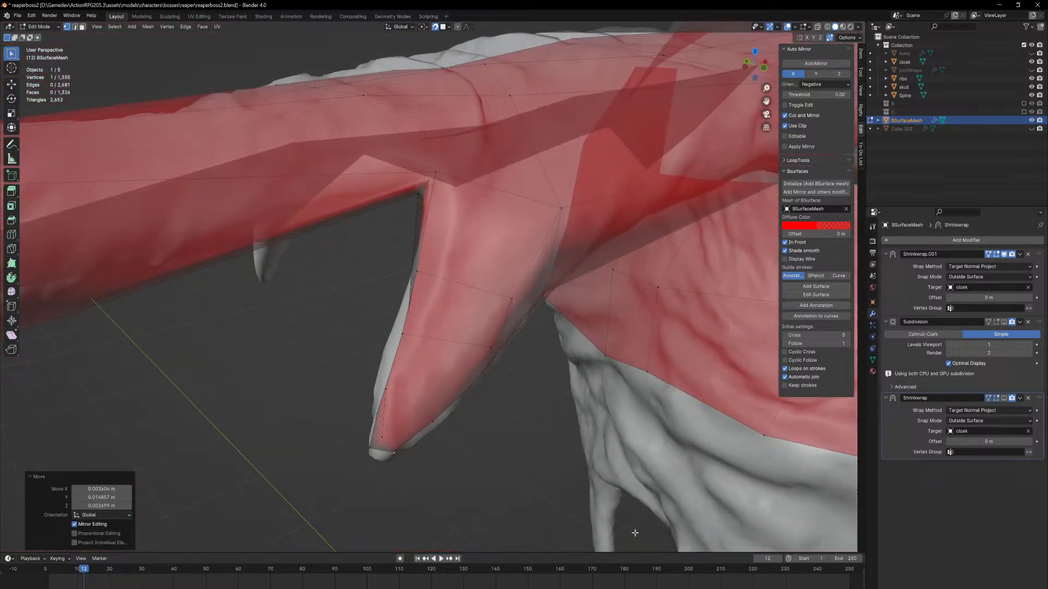
pyautogui.press('g')
pyautogui.click(387, 448)
pyautogui.moveTo(397, 453); pyautogui.dragTo(421, 360, button='middle')
pyautogui.press('g')
pyautogui.click(384, 490)
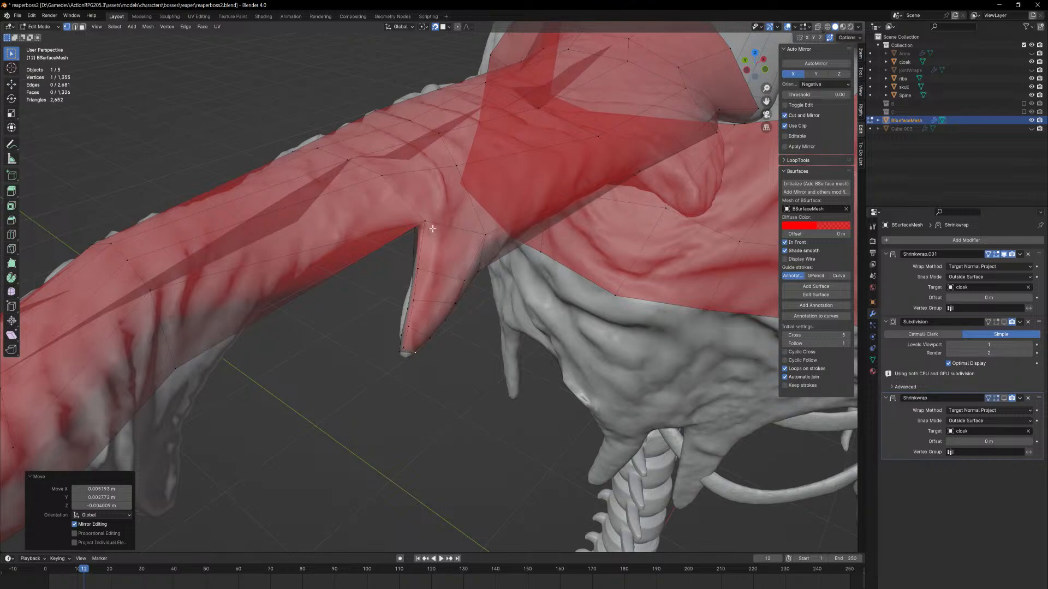
# Add a centred loop cut around the spike's base segment and another running lengthwise through the spike and around the sleeve
pyautogui.hotkey('ctrl', 'r')
pyautogui.click(420, 247)
pyautogui.rightClick(421, 247)
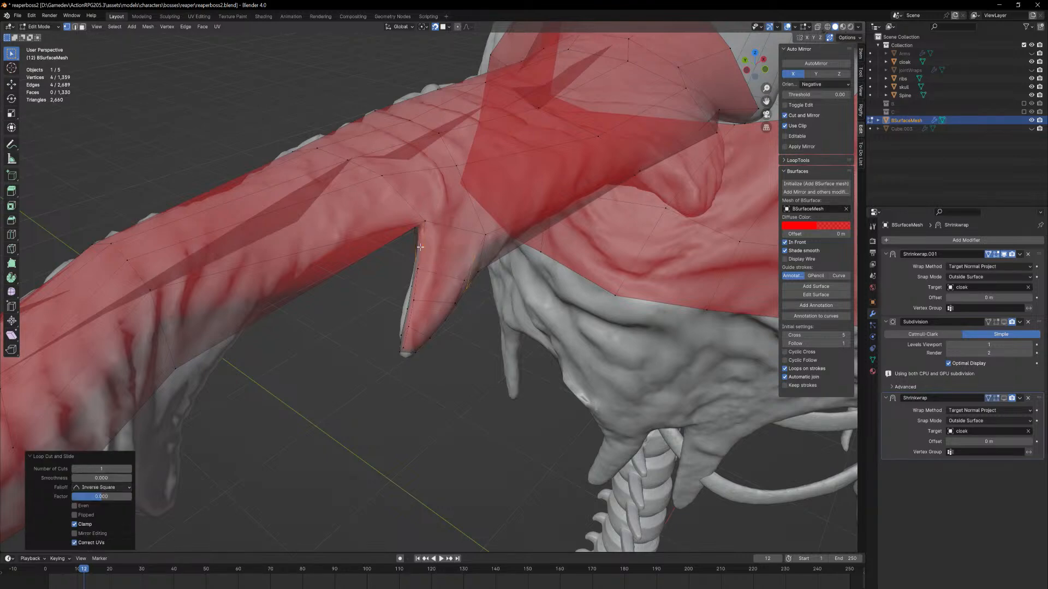
pyautogui.press('Tab')
pyautogui.moveTo(495, 337); pyautogui.dragTo(452, 284, button='middle')
pyautogui.press('Tab')
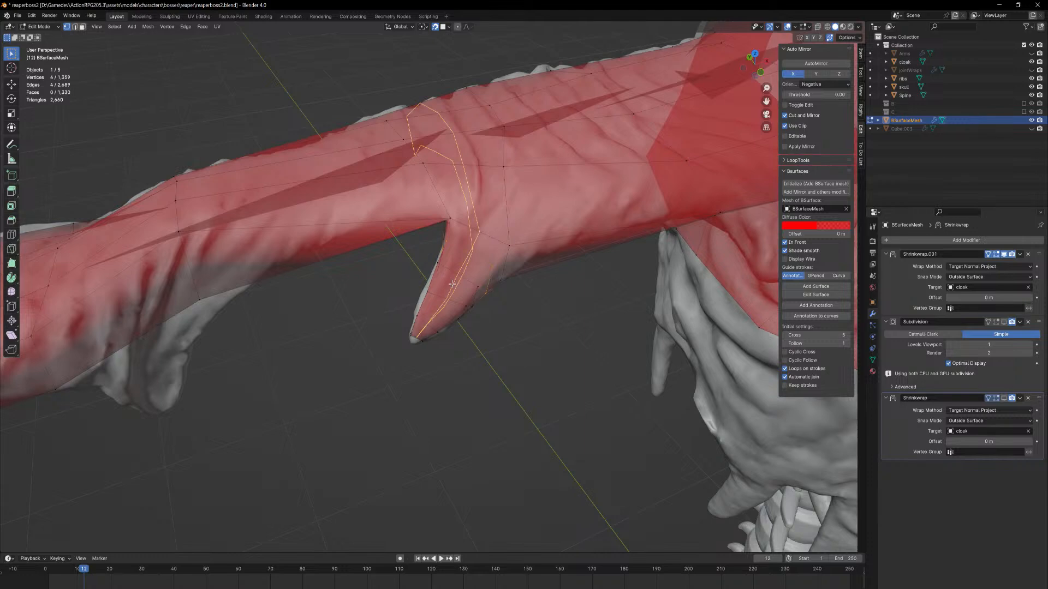
pyautogui.click(452, 284)
pyautogui.rightClick(451, 284)
pyautogui.press('Tab')
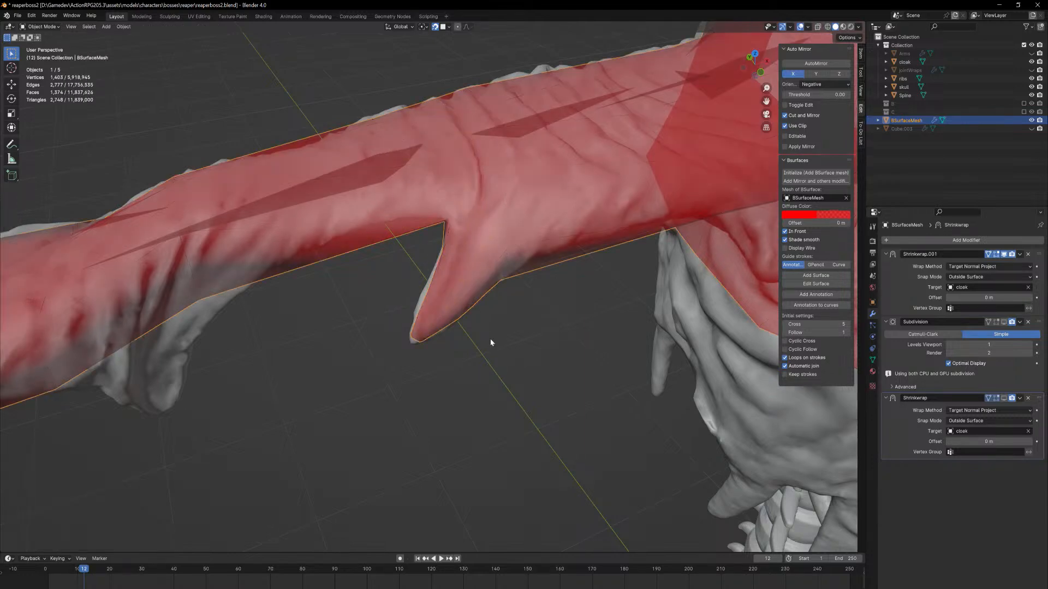
# Extrude the sleeve's underside face above the wide hanging cloth lobe near the shoulder outward with snapping off
pyautogui.moveTo(366, 354); pyautogui.dragTo(594, 410, button='middle')
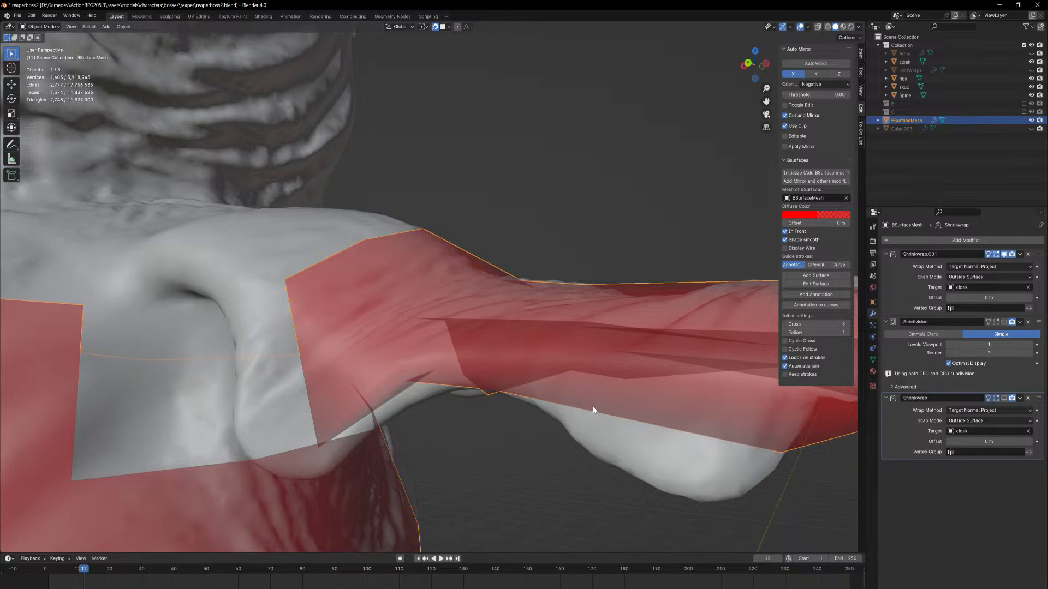
pyautogui.moveTo(594, 411); pyautogui.dragTo(558, 406, button='middle')
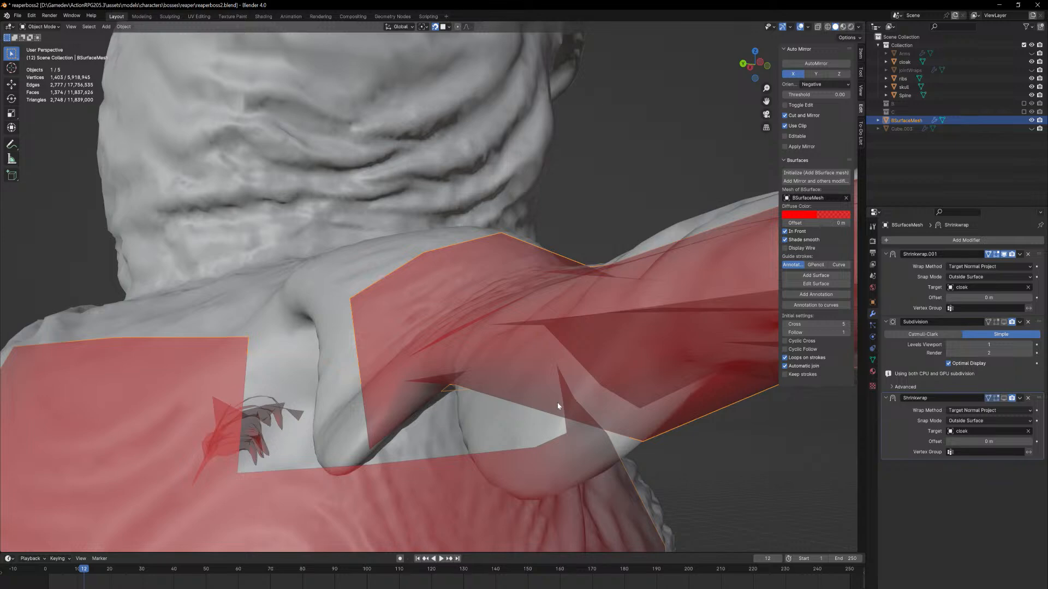
pyautogui.moveTo(581, 352); pyautogui.dragTo(567, 377, button='middle')
pyautogui.press('Tab')
pyautogui.moveTo(488, 436); pyautogui.dragTo(441, 319, button='middle')
pyautogui.click(555, 423)
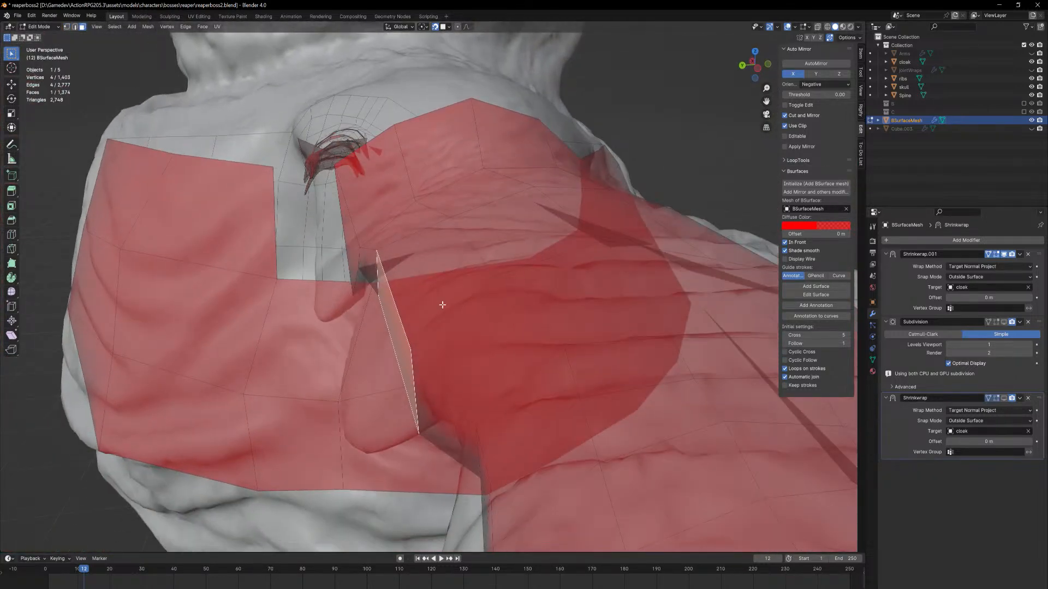
pyautogui.moveTo(440, 306); pyautogui.dragTo(448, 325, button='middle')
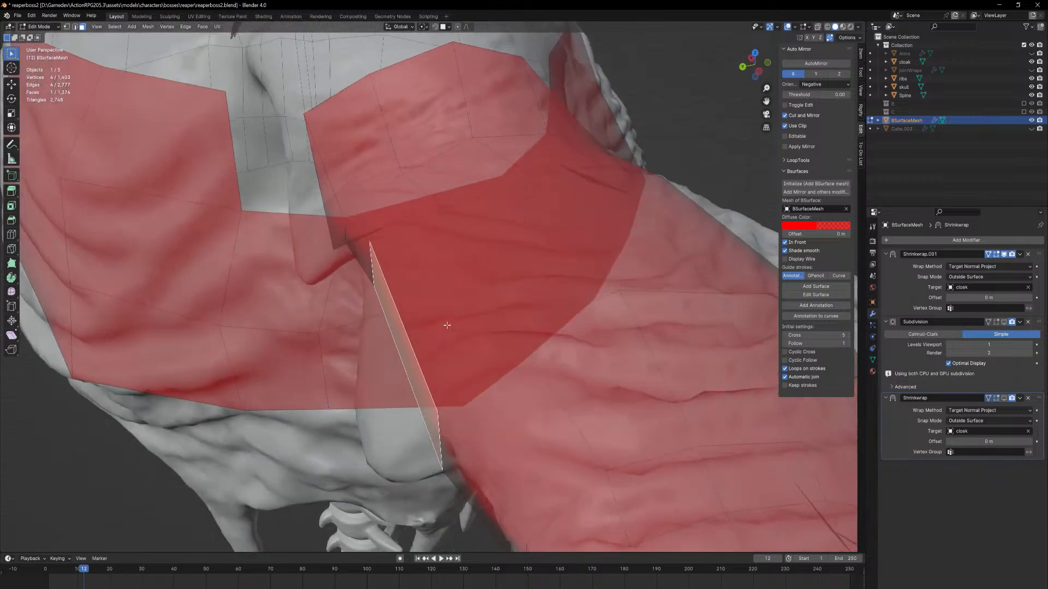
pyautogui.press('e')
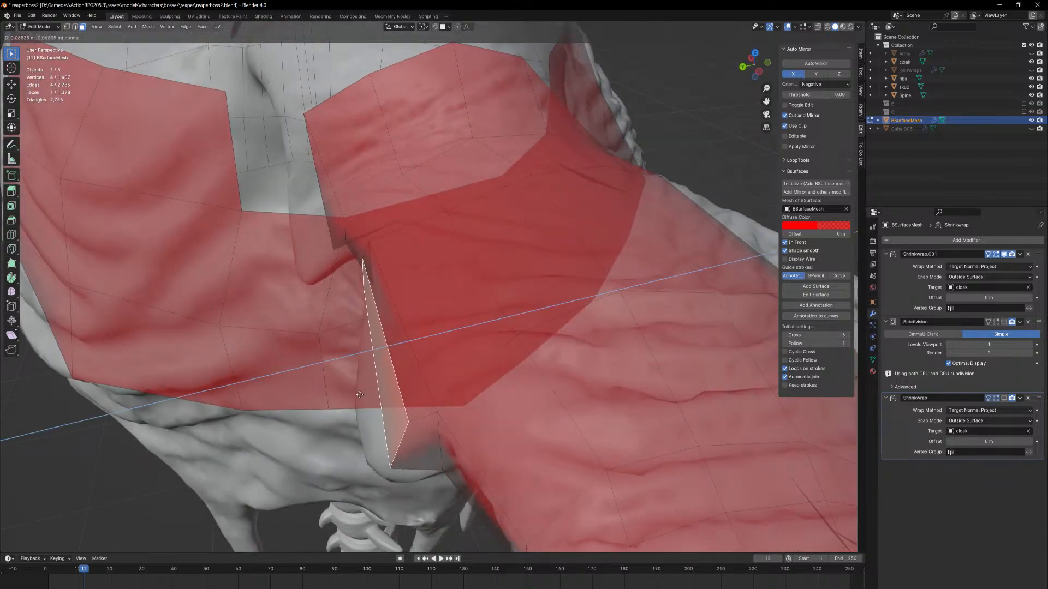
pyautogui.click(359, 396)
# With snapping back on, fit the extruded face's two vertices farthest from the shoulder onto the cloth lobe's outer edge
pyautogui.press('1')
pyautogui.click(408, 419)
pyautogui.press('g')
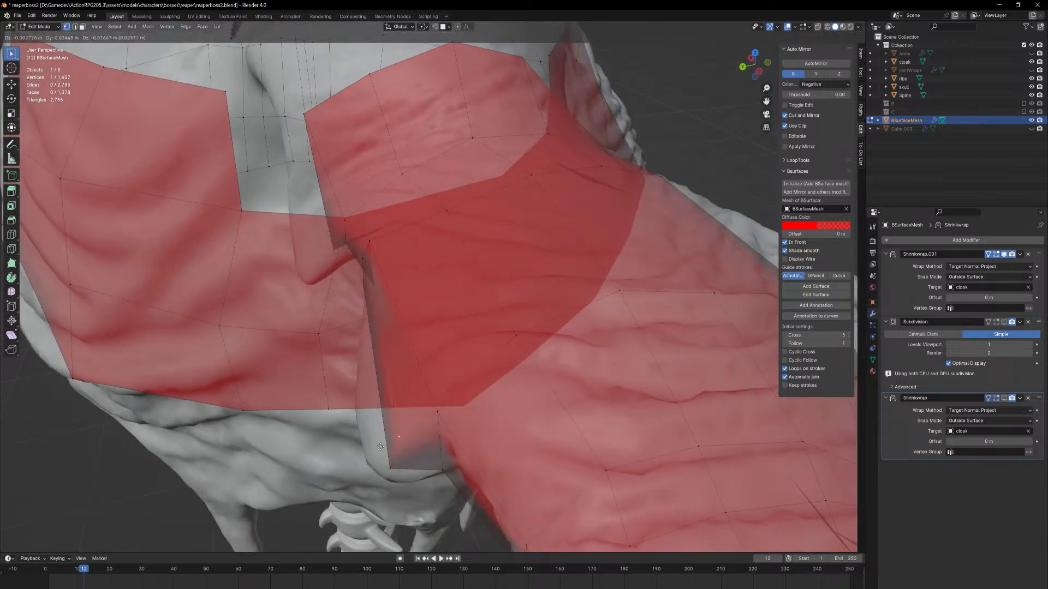
pyautogui.press('Escape')
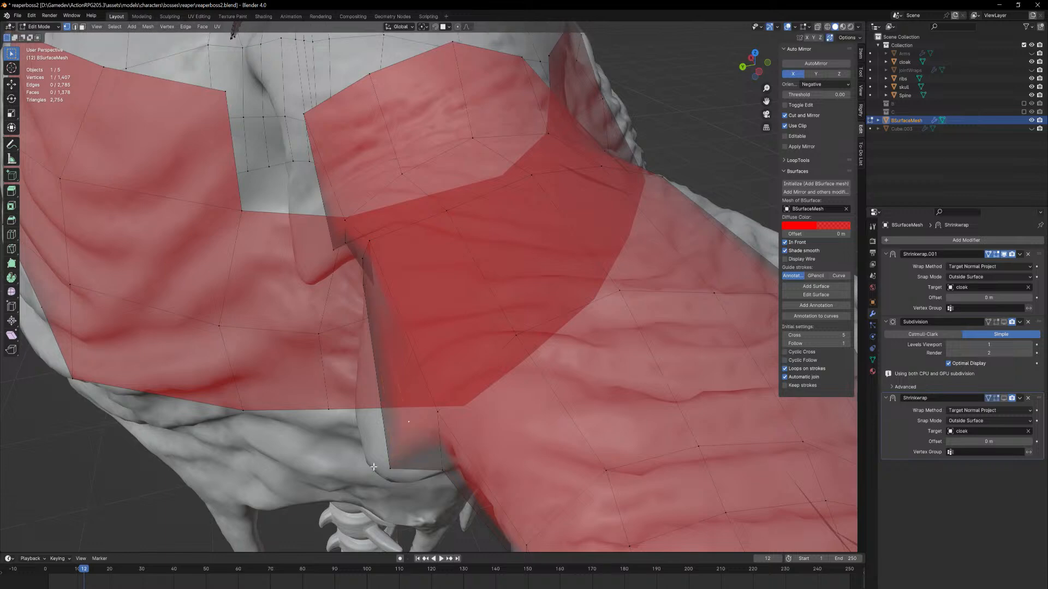
pyautogui.press('g')
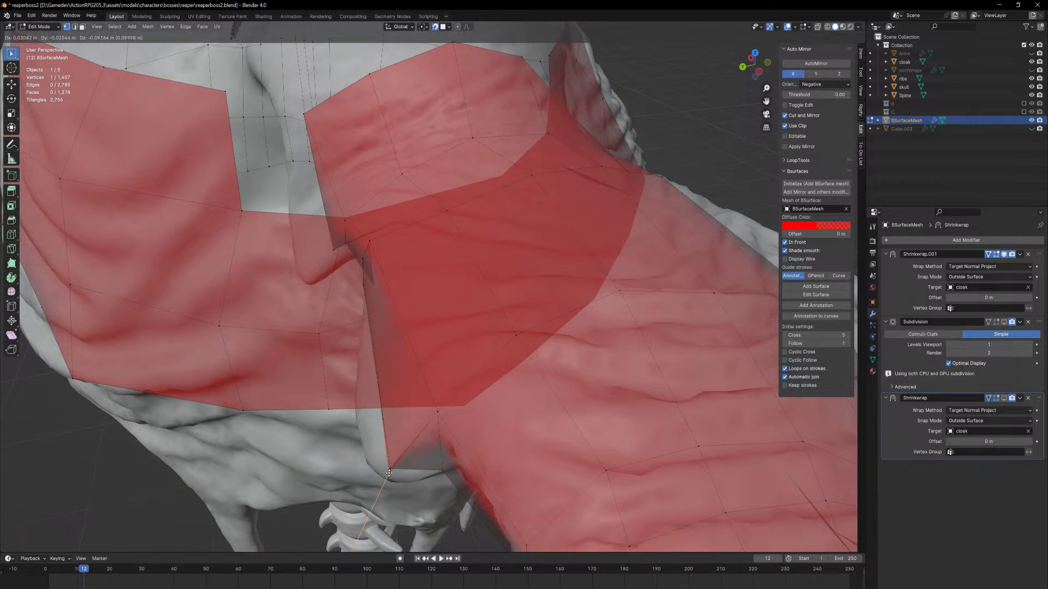
pyautogui.click(408, 463)
pyautogui.moveTo(407, 463); pyautogui.dragTo(537, 134, button='middle')
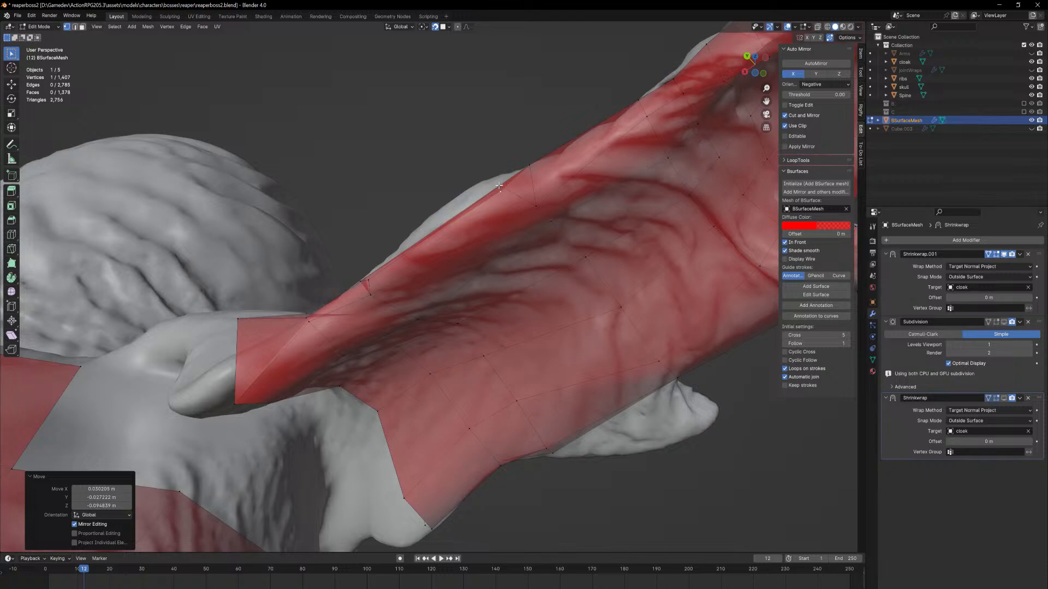
pyautogui.press('g')
pyautogui.click(494, 171)
# Move the extruded face's two shoulder-side vertices along the sleeve's underside to where the cloth lobe begins
pyautogui.moveTo(494, 171); pyautogui.dragTo(386, 369, button='middle')
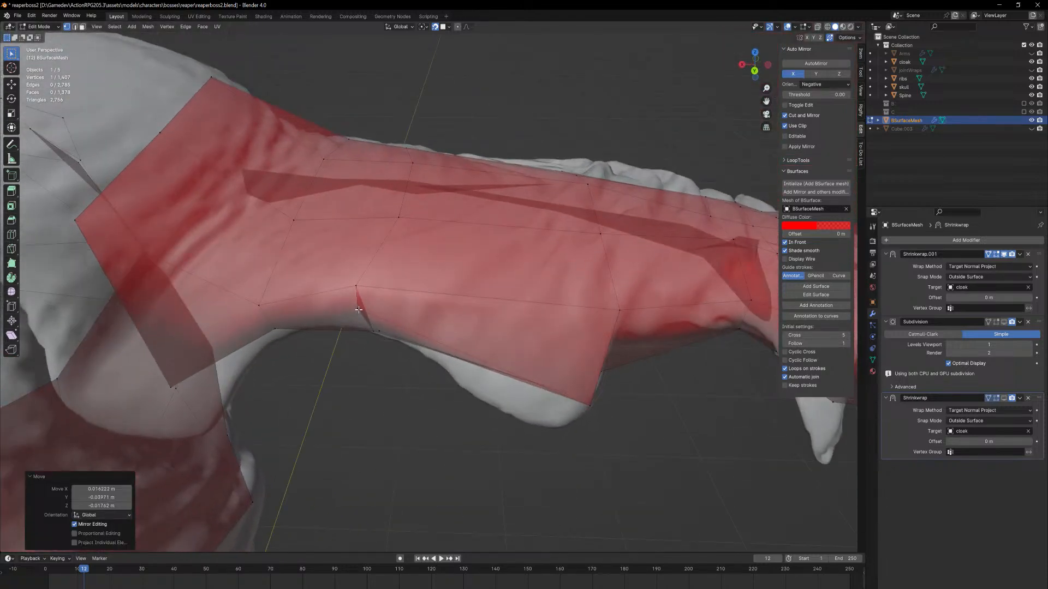
pyautogui.press('g')
pyautogui.click(399, 355)
pyautogui.click(378, 333)
pyautogui.moveTo(378, 333); pyautogui.dragTo(437, 213, button='middle')
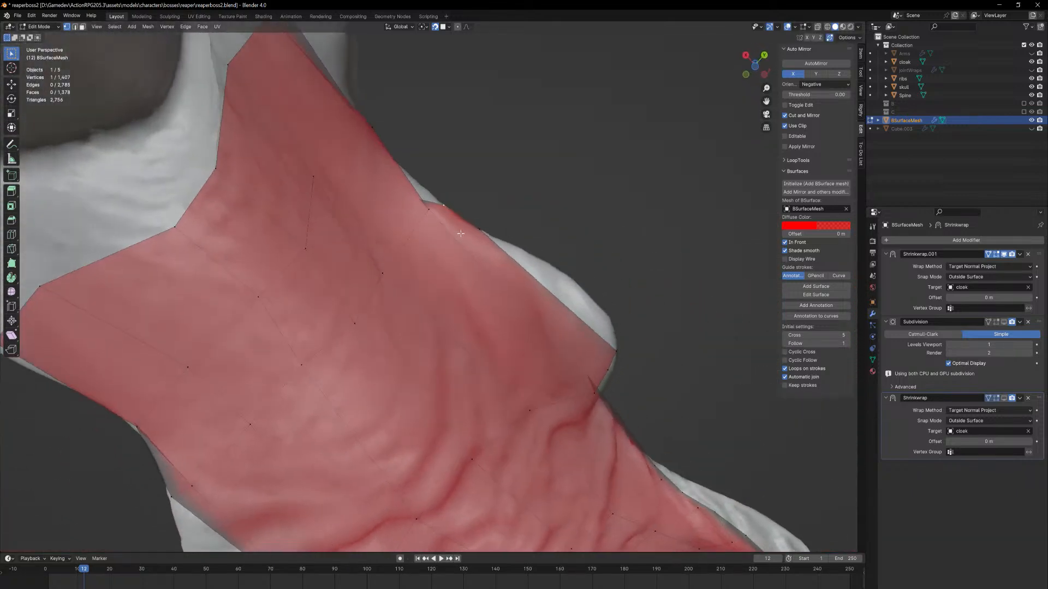
pyautogui.press('g')
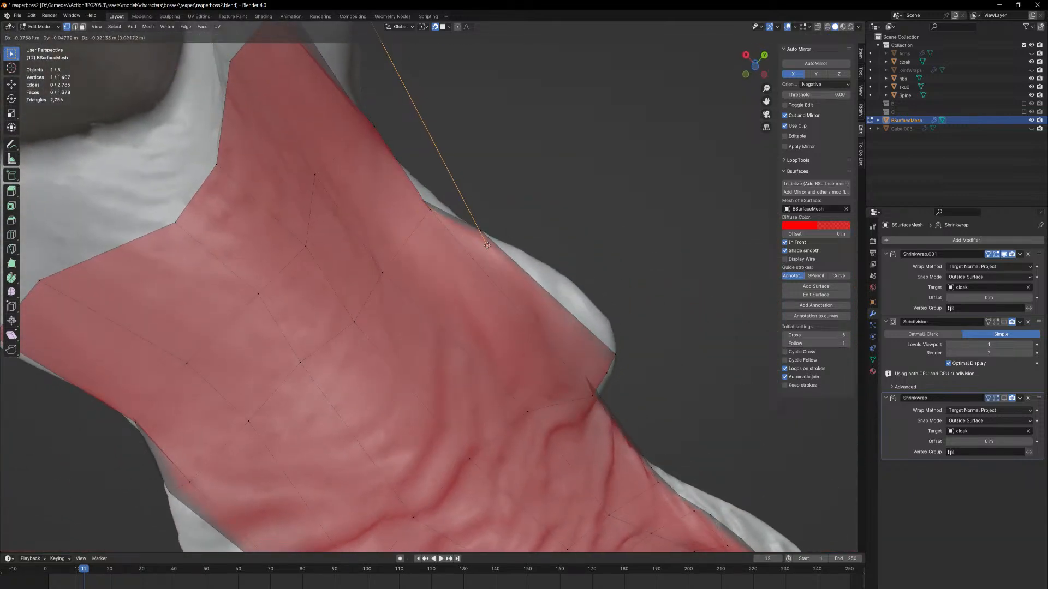
pyautogui.click(487, 245)
# Select the narrow end face on the underside of the extruded lobe segment
pyautogui.moveTo(547, 244); pyautogui.dragTo(525, 359, button='middle')
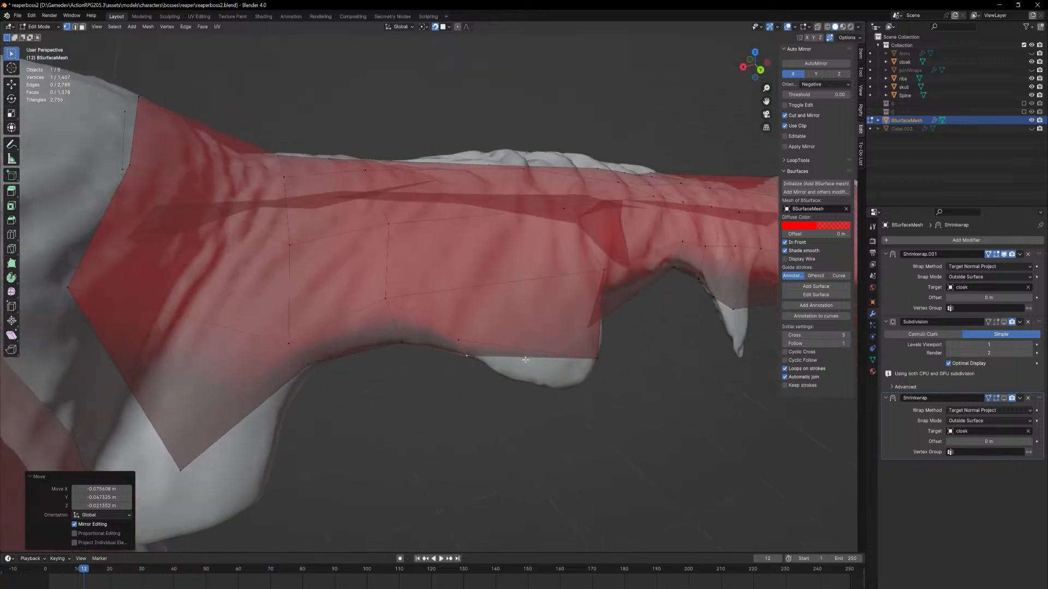
pyautogui.press('3')
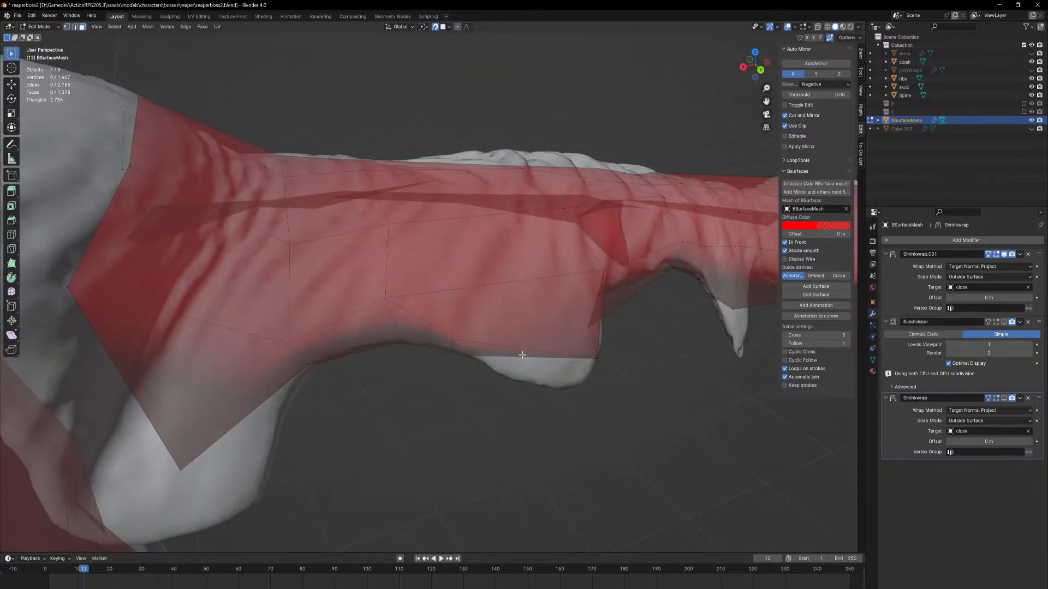
pyautogui.click(522, 353)
pyautogui.moveTo(522, 353); pyautogui.dragTo(546, 366, button='middle')
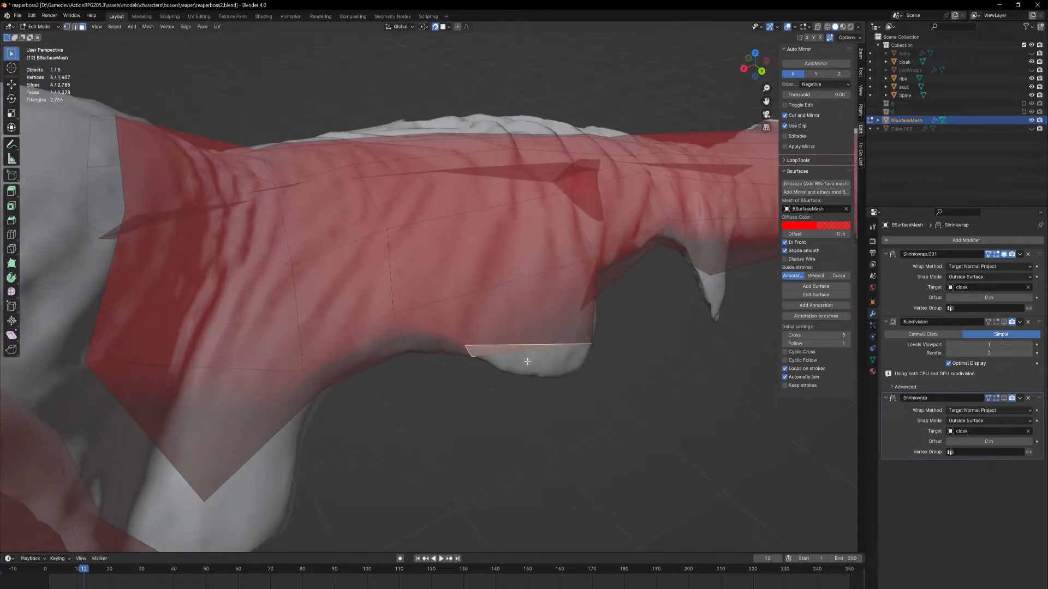
pyautogui.press('e')
pyautogui.rightClick(565, 376)
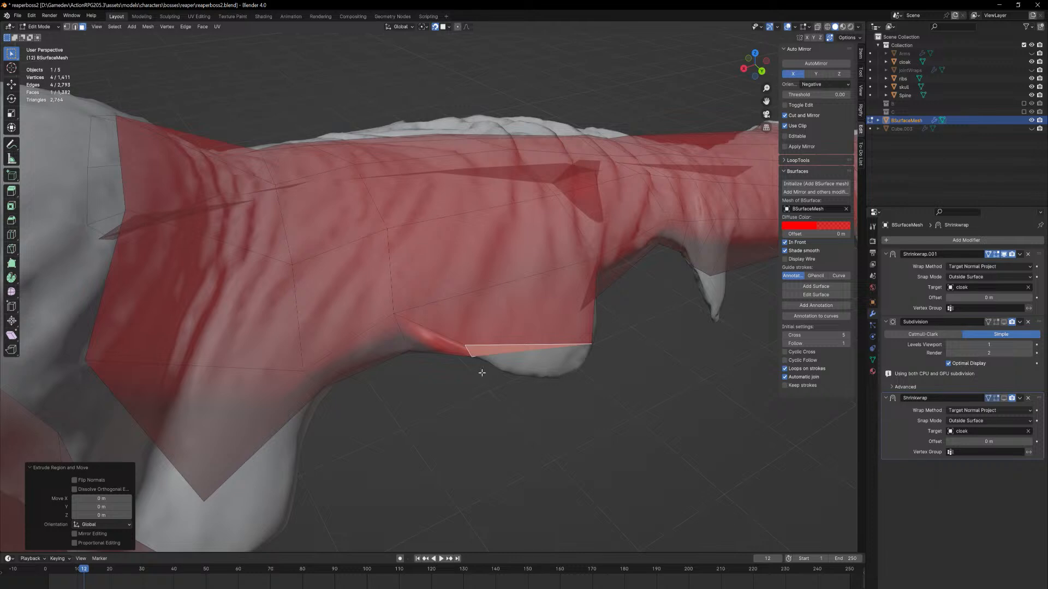
pyautogui.hotkey('ctrl', 'z')
# Turn snapping off and extrude the lobe's end face down toward the bottom of the cloth
pyautogui.moveTo(514, 345); pyautogui.dragTo(538, 362, button='middle')
pyautogui.hotkey('shift', 'Tab')
pyautogui.press('e')
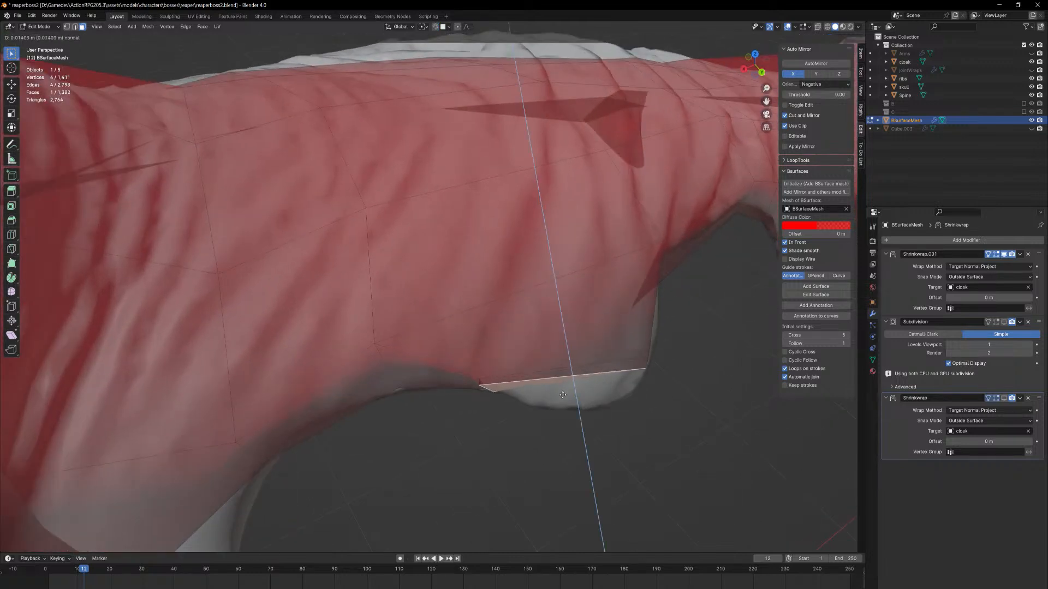
pyautogui.click(573, 445)
# With snapping back on, place the new segment's near-side end vertices on the lobe's lower edge
pyautogui.press('1')
pyautogui.click(632, 388)
pyautogui.press('g')
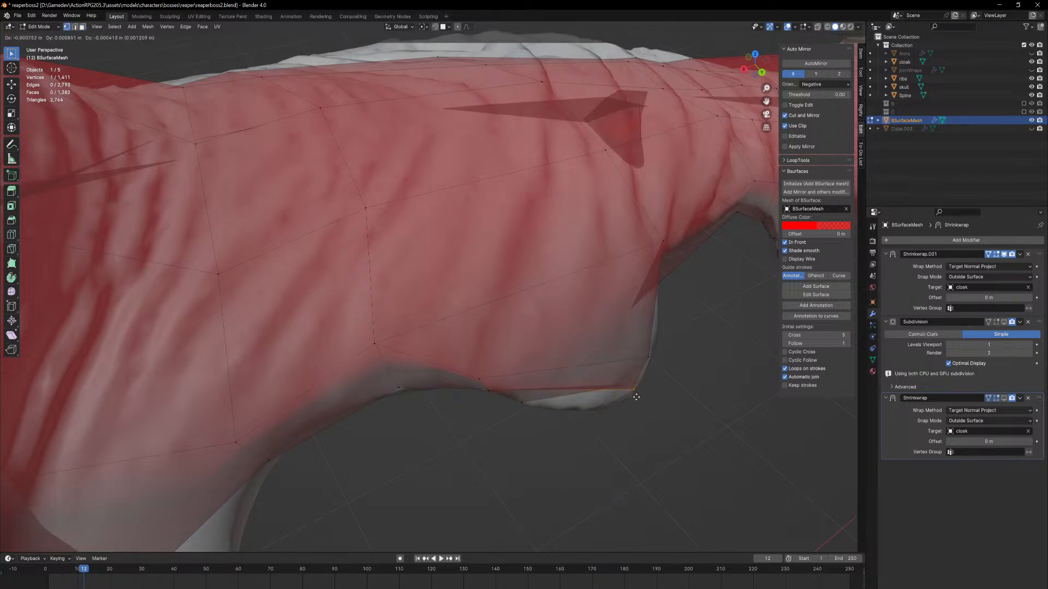
pyautogui.click(599, 406)
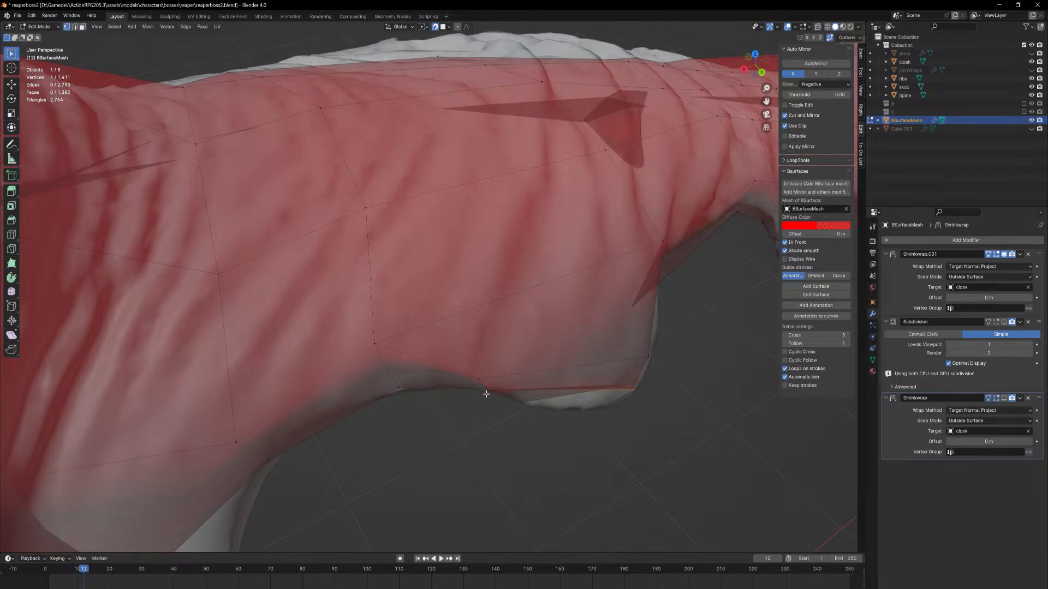
pyautogui.press('g')
pyautogui.click(541, 408)
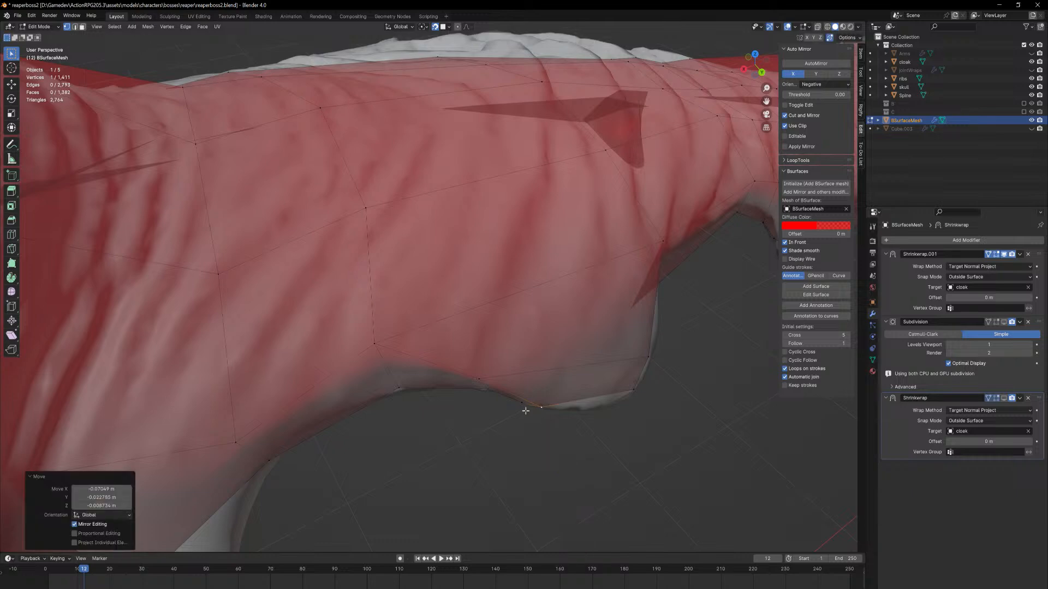
# Move the lobe segment's remaining end vertex along the lower edge of the hanging cloth lobe
pyautogui.click(525, 407)
pyautogui.moveTo(525, 407); pyautogui.dragTo(621, 280, button='middle')
pyautogui.press('g')
pyautogui.click(575, 355)
pyautogui.moveTo(609, 325); pyautogui.dragTo(396, 287, button='middle')
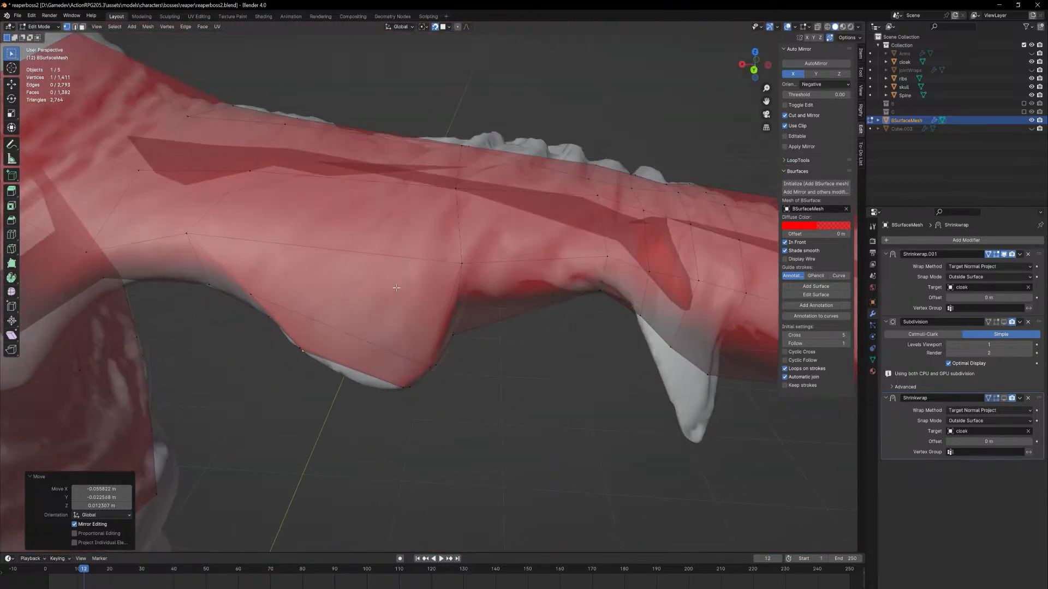
# Try two loop cuts around the sleeve through the extruded lobe and preview the shape in Object Mode
pyautogui.moveTo(328, 256); pyautogui.dragTo(336, 238)
pyautogui.scroll(1, 335, 238)
pyautogui.click(341, 238)
pyautogui.rightClick(352, 241)
pyautogui.press('Tab')
pyautogui.click(604, 427)
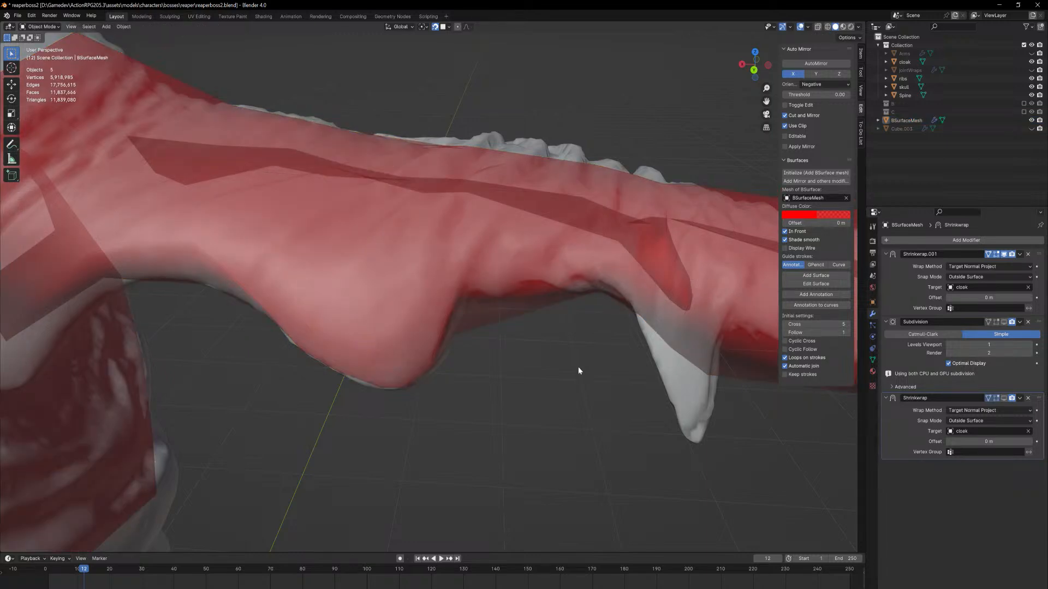
# Inspect the sleeve from the other side, reopen BSurfaceMesh for editing and undo the two loop cuts
pyautogui.moveTo(578, 367); pyautogui.dragTo(186, 384, button='middle')
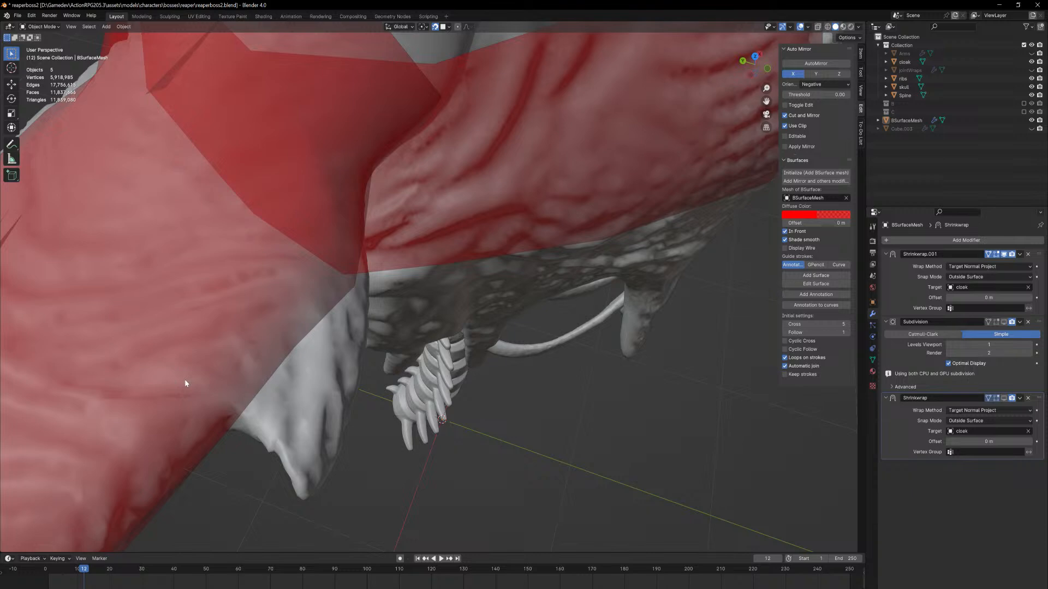
pyautogui.moveTo(261, 326); pyautogui.dragTo(210, 280, button='middle')
pyautogui.click(291, 196)
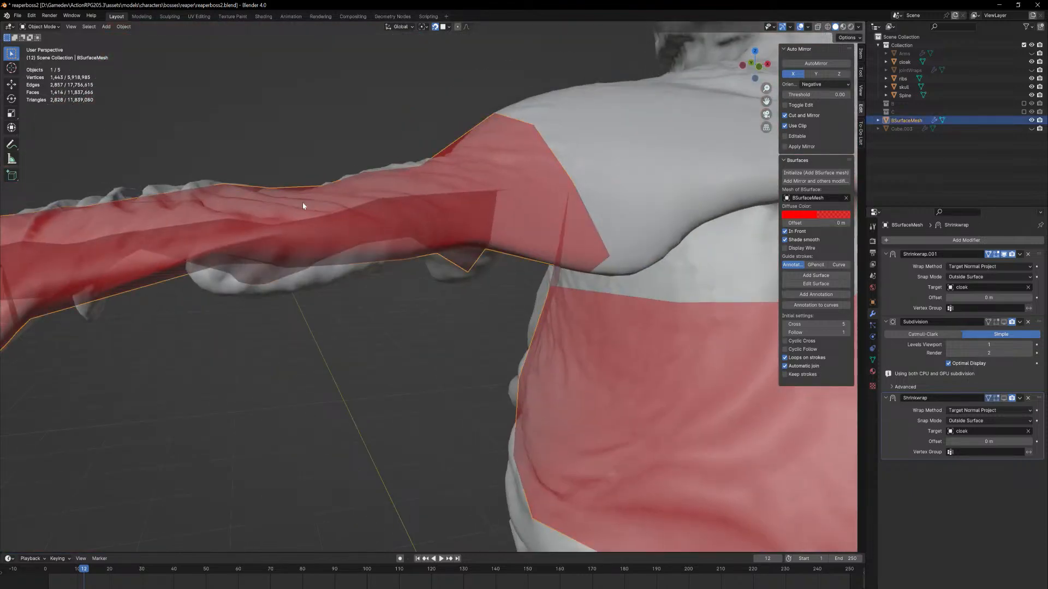
pyautogui.press('Tab')
pyautogui.moveTo(303, 203)
pyautogui.mouseDown(button='middle')
pyautogui.moveTo(313, 224)
pyautogui.moveTo(307, 211)
pyautogui.mouseUp(button='middle')
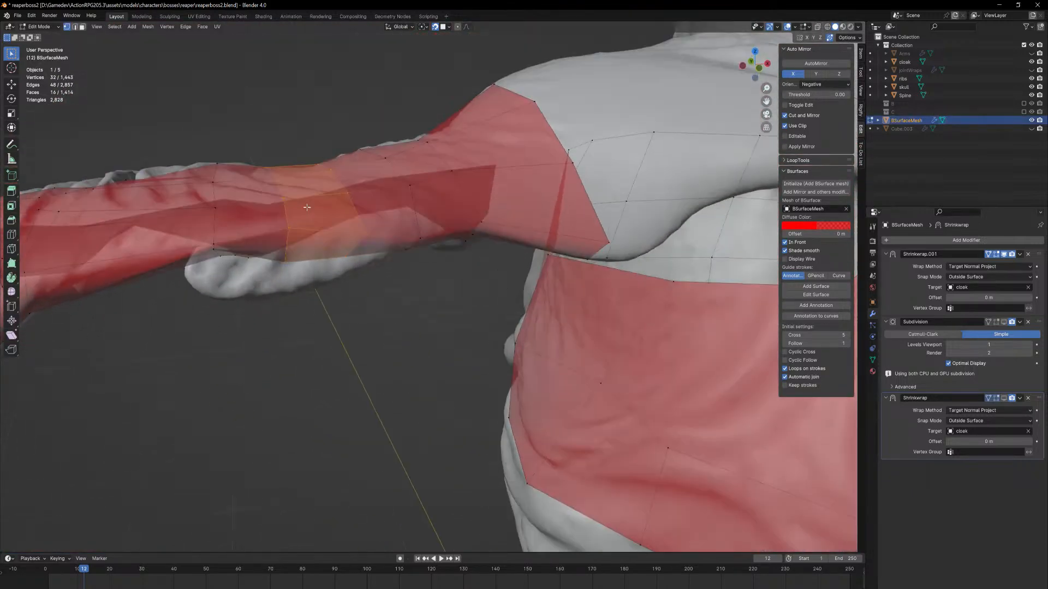
pyautogui.press('Tab')
pyautogui.press('Tab')
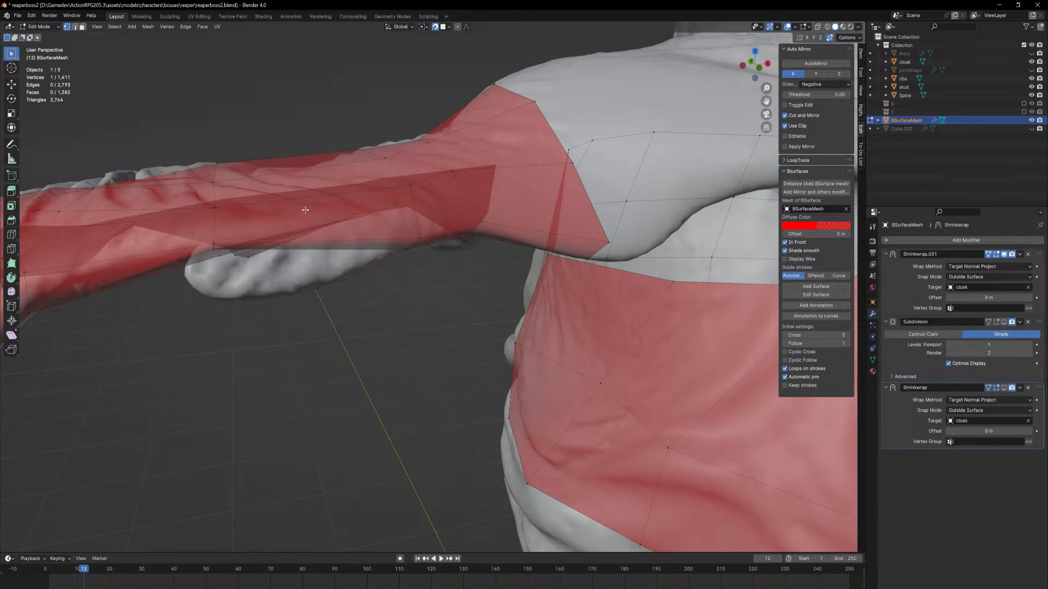
# Select the sleeve's underside face above the wide uncovered lobe and extrude it about 0.13 m into the cloth
pyautogui.moveTo(315, 237); pyautogui.dragTo(451, 332, button='middle')
pyautogui.press('3')
pyautogui.click(347, 252)
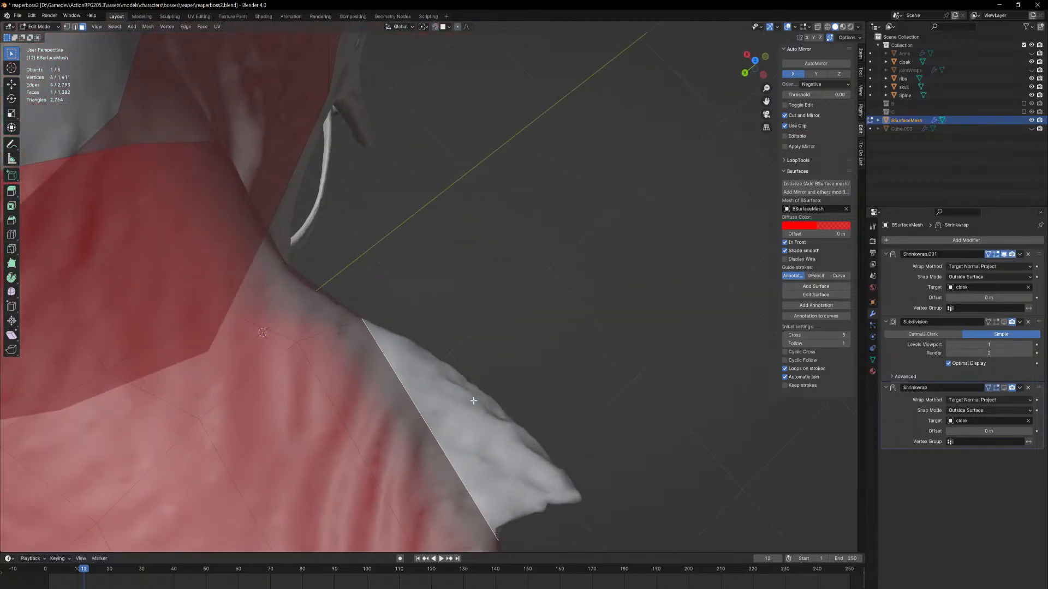
pyautogui.press('e')
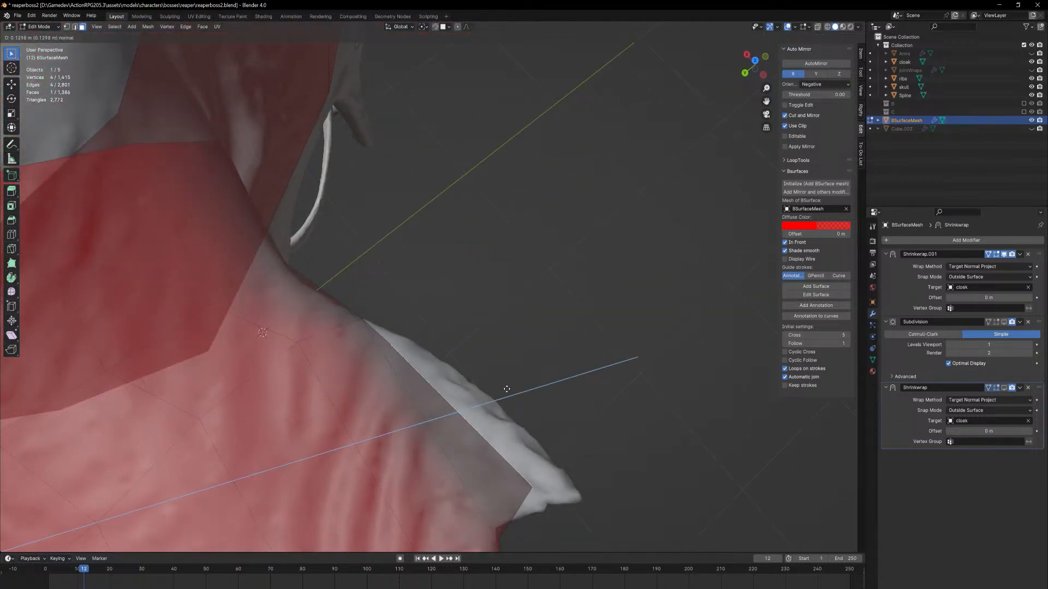
pyautogui.click(507, 391)
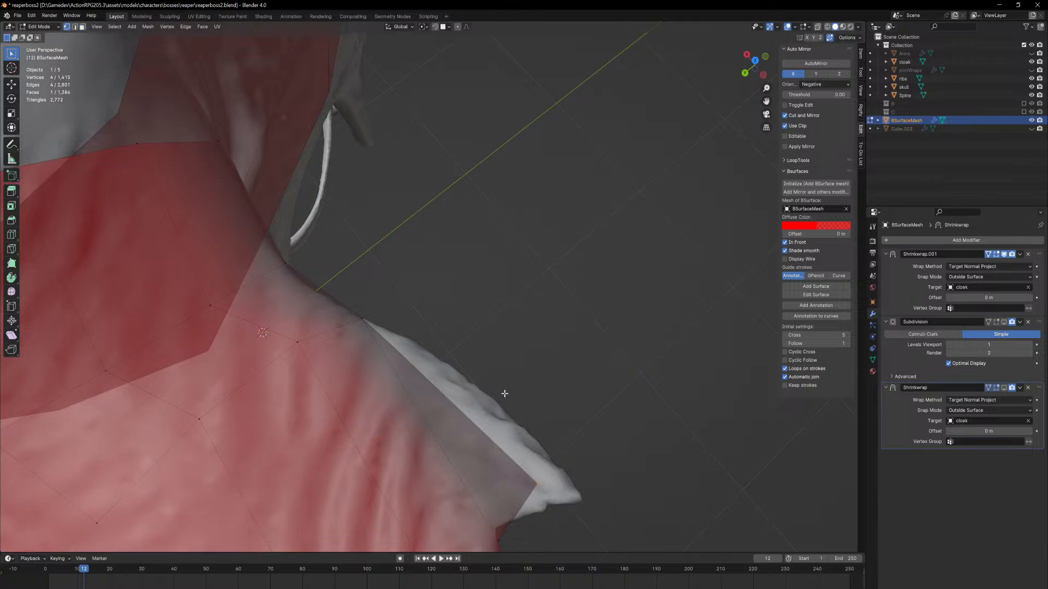
# With snapping on, place the first two vertices of the new lobe extrusion on the cloth surface
pyautogui.moveTo(503, 393); pyautogui.dragTo(478, 418, button='middle')
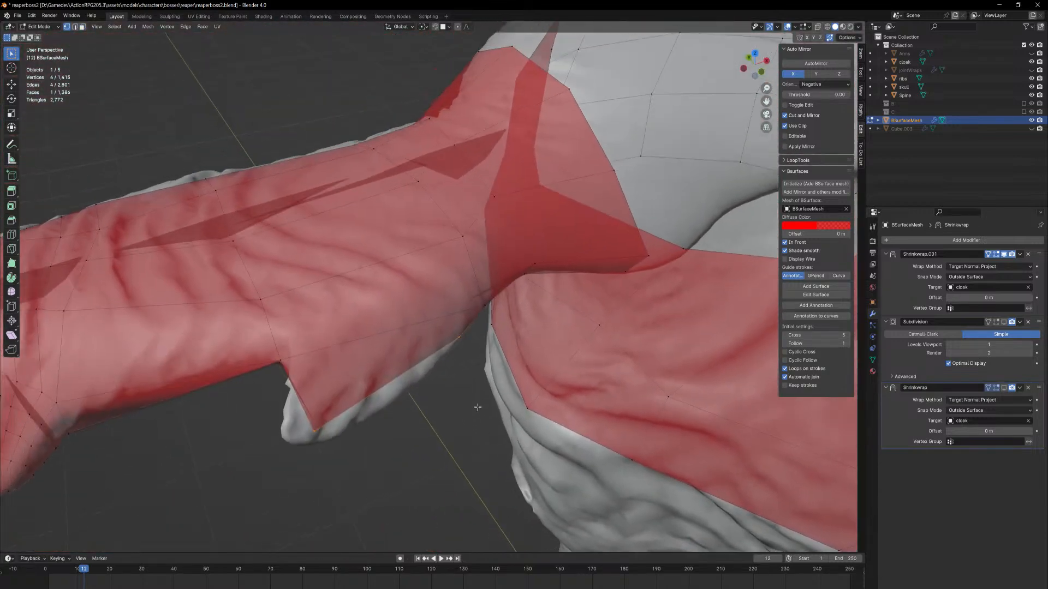
pyautogui.scroll(2, 478, 377)
pyautogui.moveTo(478, 366); pyautogui.dragTo(375, 316, button='middle')
pyautogui.moveTo(410, 362)
pyautogui.mouseDown(button='middle')
pyautogui.moveTo(427, 393)
pyautogui.moveTo(397, 374)
pyautogui.mouseUp(button='middle')
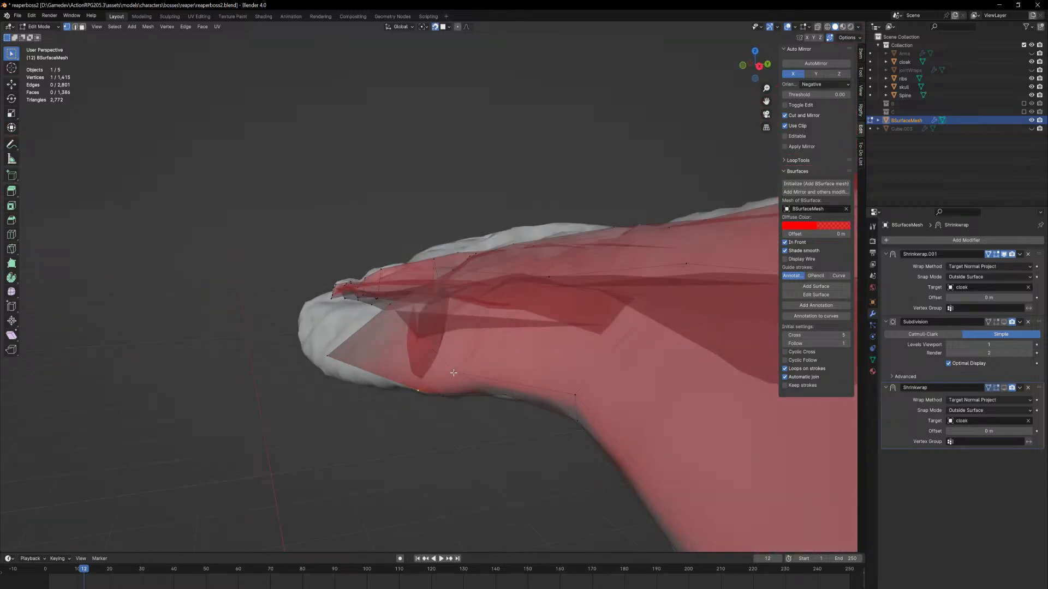
pyautogui.press('g')
pyautogui.click(463, 344)
pyautogui.moveTo(463, 344); pyautogui.dragTo(361, 322, button='middle')
pyautogui.scroll(3, 314, 328)
pyautogui.moveTo(355, 279); pyautogui.dragTo(298, 402, button='middle')
pyautogui.press('g')
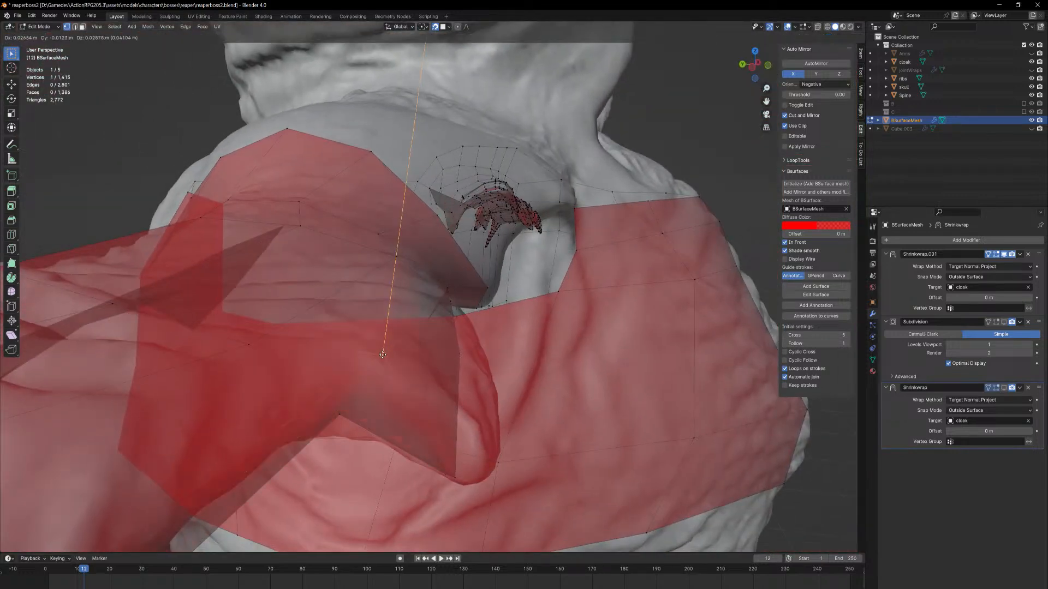
pyautogui.click(381, 351)
pyautogui.moveTo(382, 351); pyautogui.dragTo(402, 367, button='middle')
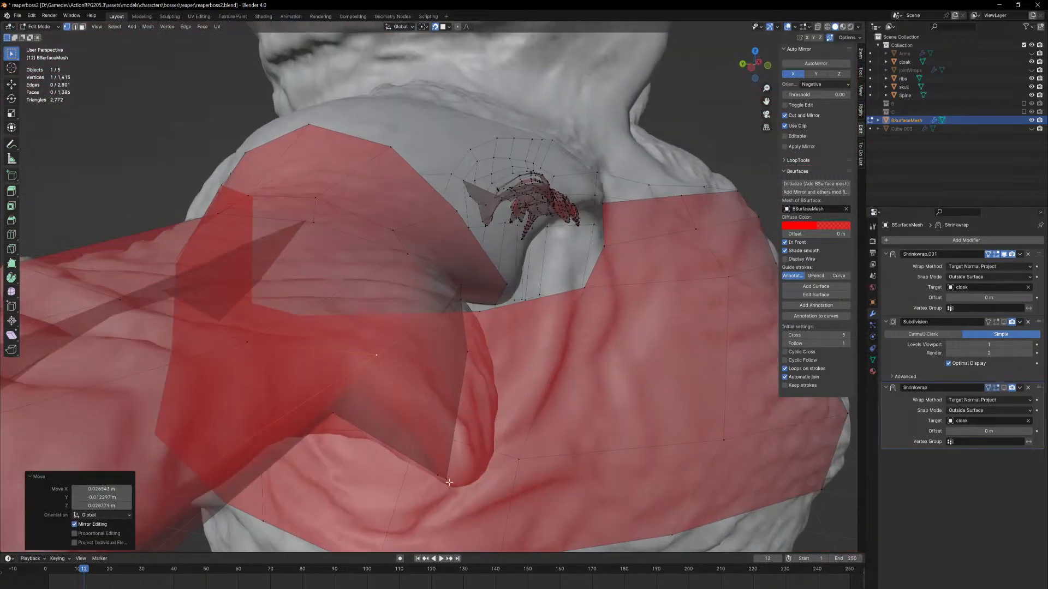
# Move two more vertices of the extruded lobe upward along the cloth toward the shoulder
pyautogui.press('g')
pyautogui.click(494, 342)
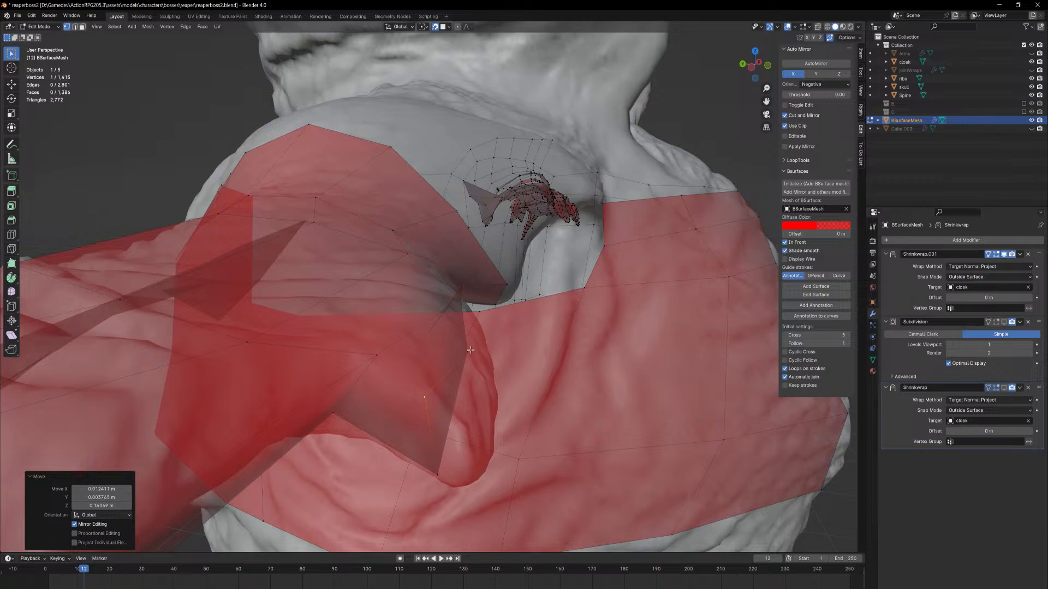
pyautogui.press('g')
pyautogui.click(448, 391)
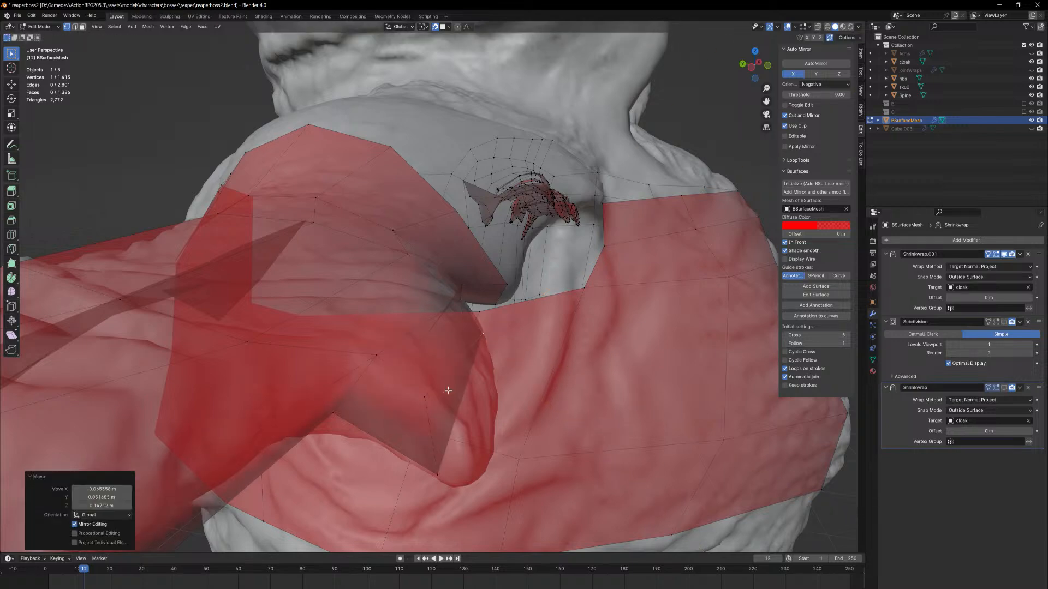
# Snap the extrusion's far-side vertices onto the cloth and shift the end face's shoulder-side vertex along the lobe's lower edge
pyautogui.moveTo(448, 390); pyautogui.dragTo(432, 406, button='middle')
pyautogui.press('g')
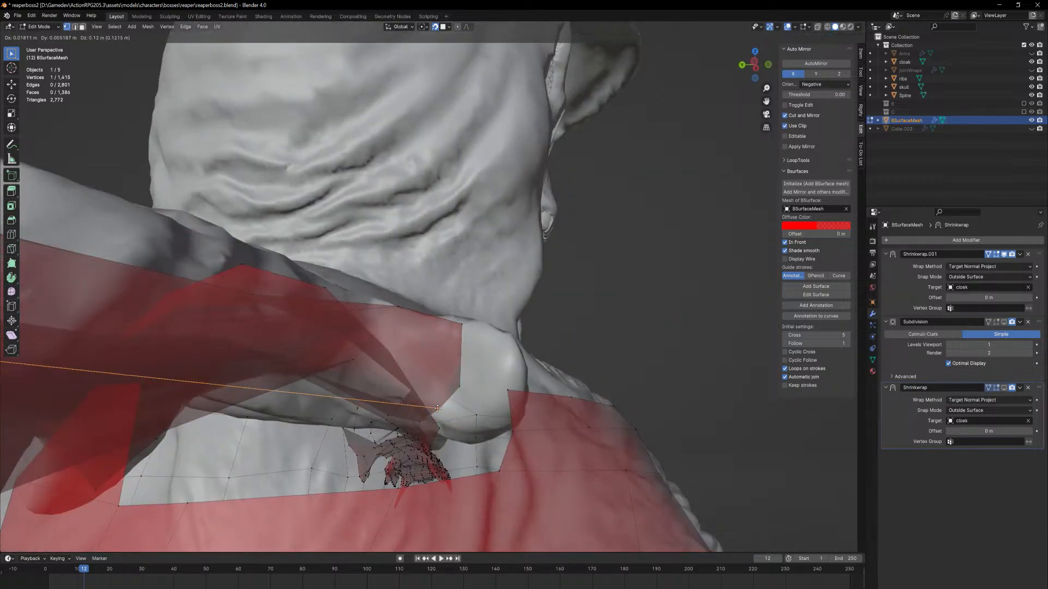
pyautogui.click(417, 441)
pyautogui.press('g')
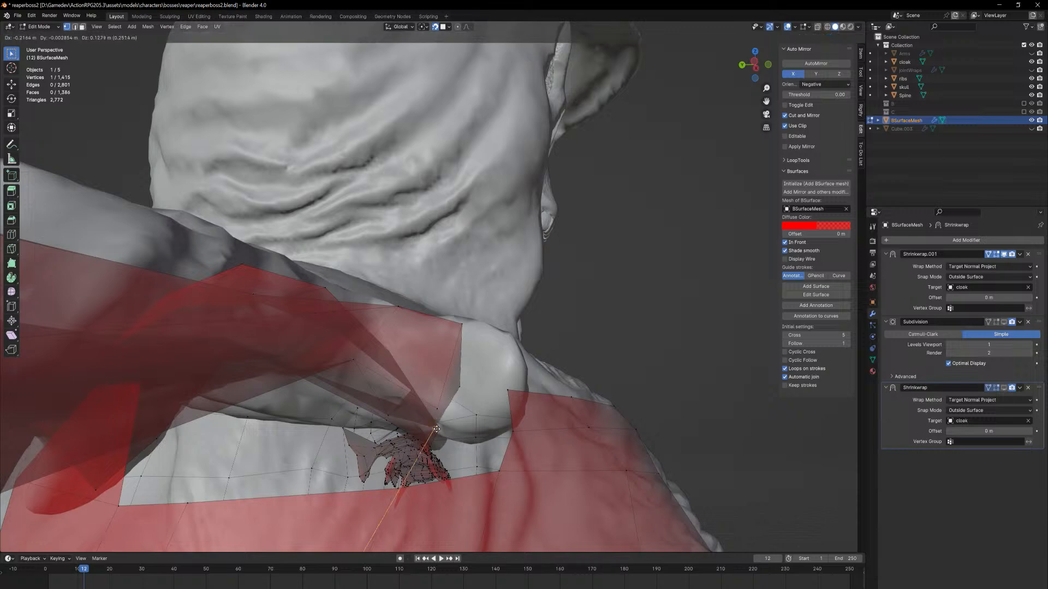
pyautogui.click(440, 429)
pyautogui.moveTo(490, 363); pyautogui.dragTo(402, 357, button='middle')
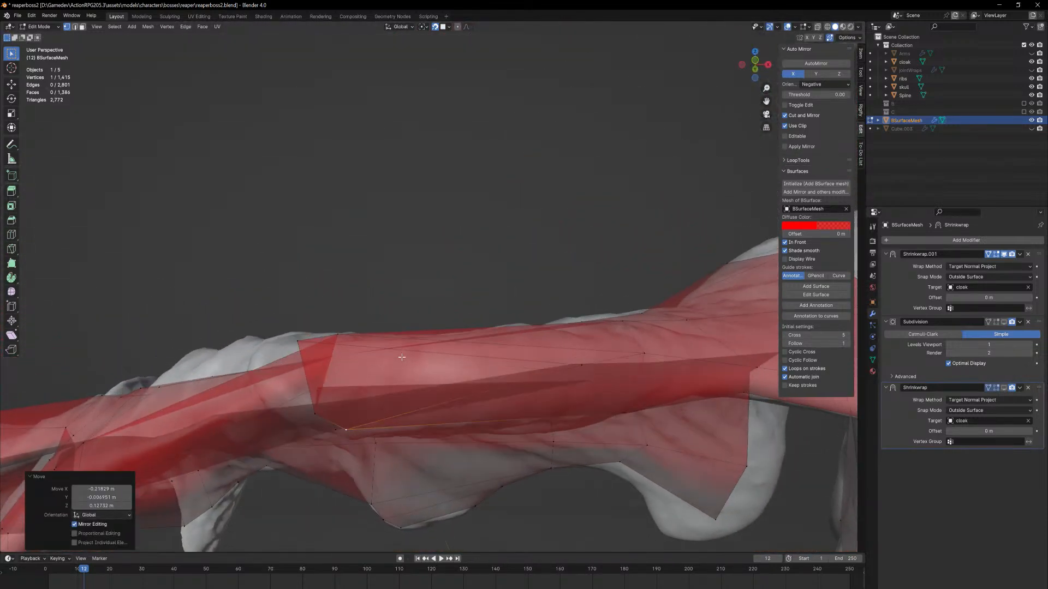
pyautogui.moveTo(457, 441); pyautogui.dragTo(526, 391, button='middle')
pyautogui.press('g')
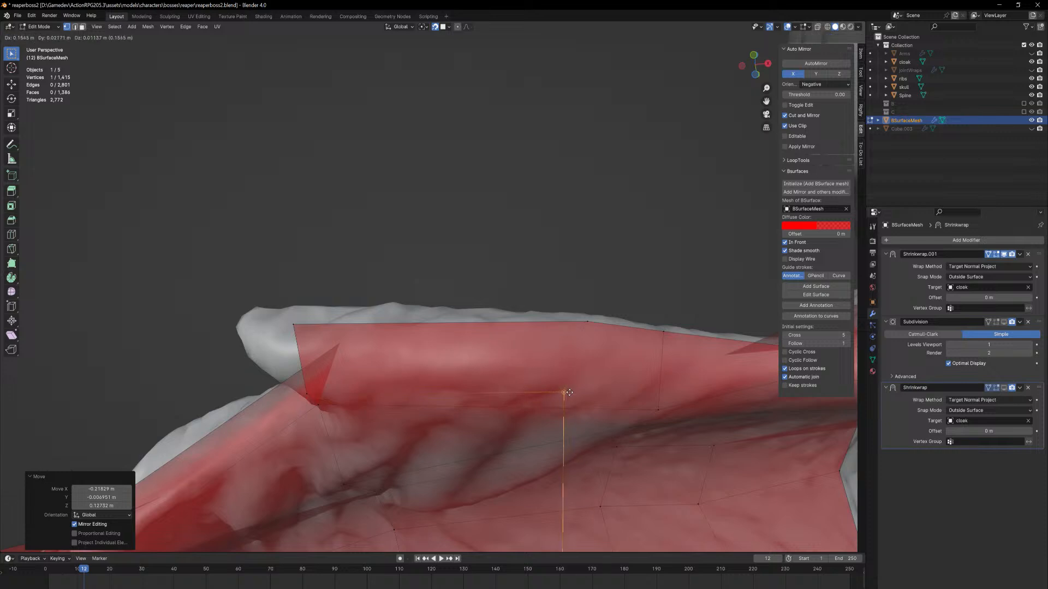
pyautogui.click(590, 391)
pyautogui.moveTo(589, 391); pyautogui.dragTo(579, 432, button='middle')
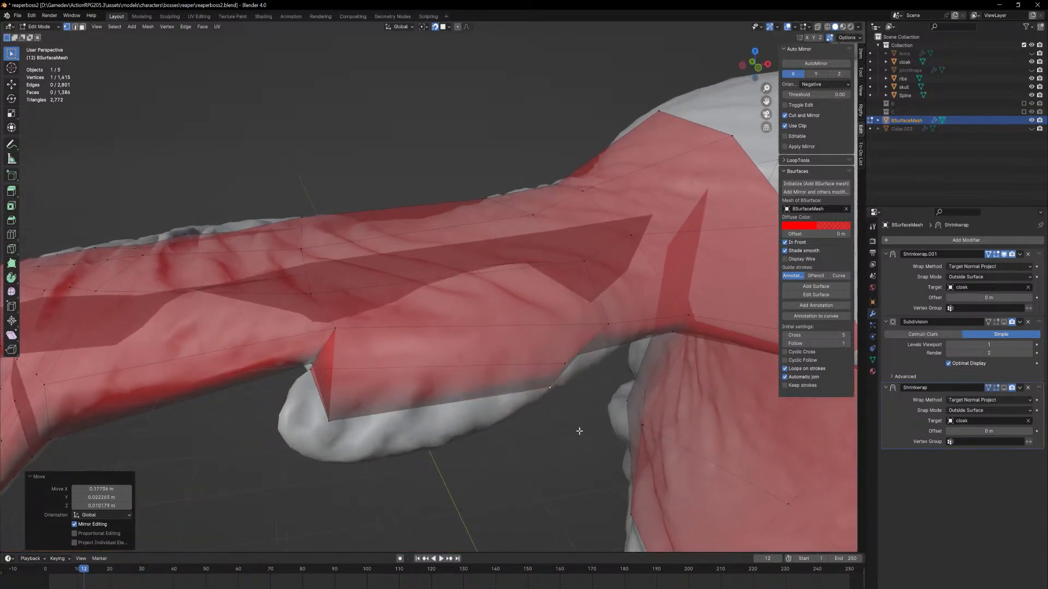
# Select the narrow end face along the underside of the extruded lobe segment
pyautogui.press('3')
pyautogui.click(483, 391)
pyautogui.moveTo(483, 390); pyautogui.dragTo(433, 398, button='middle')
pyautogui.press('e')
pyautogui.rightClick(437, 397)
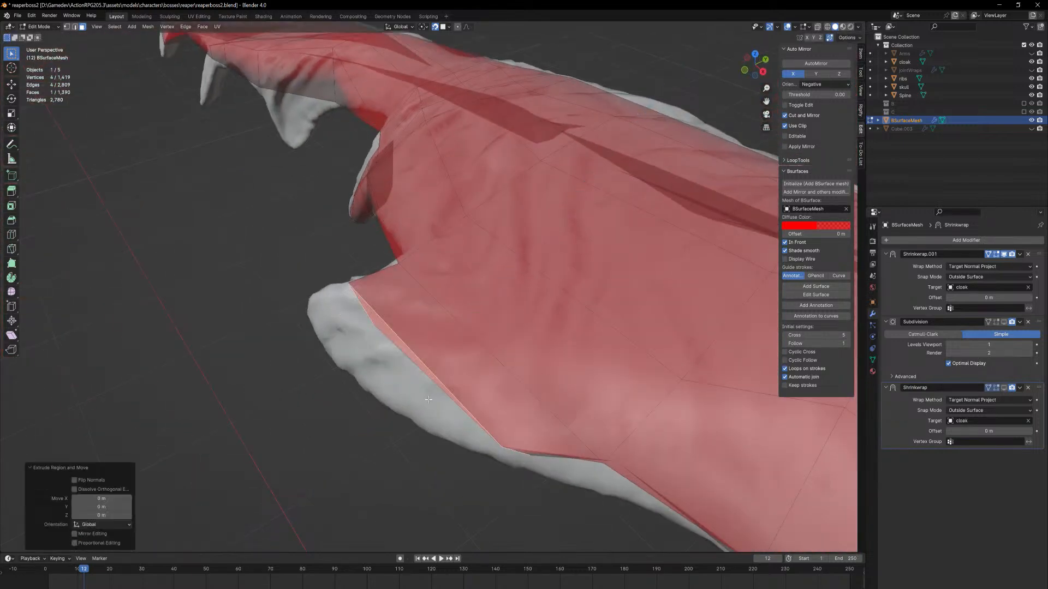
pyautogui.hotkey('ctrl', 'z')
pyautogui.hotkey('shift', 'e')
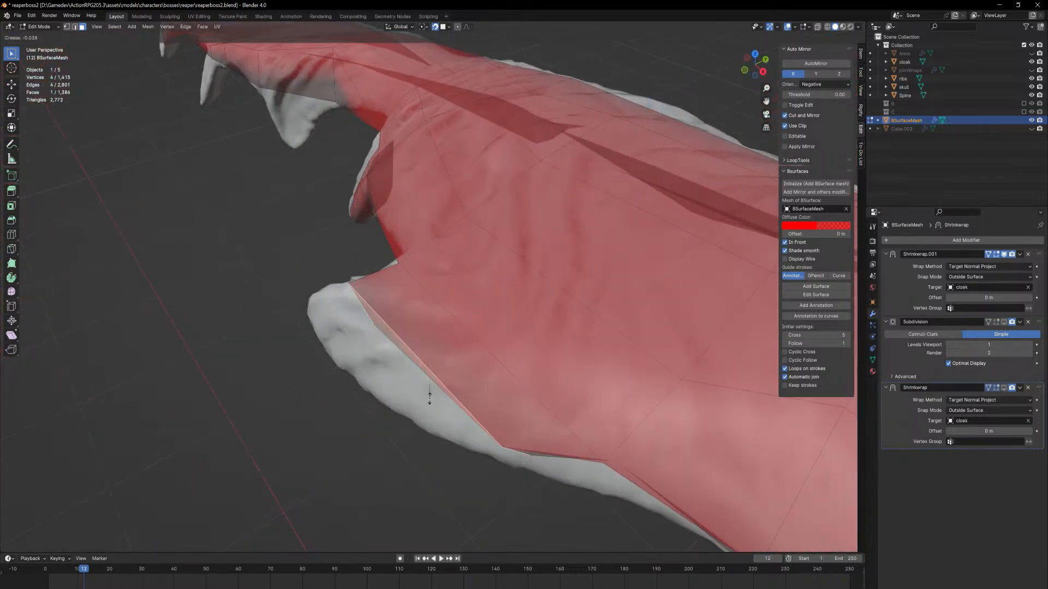
pyautogui.rightClick(431, 397)
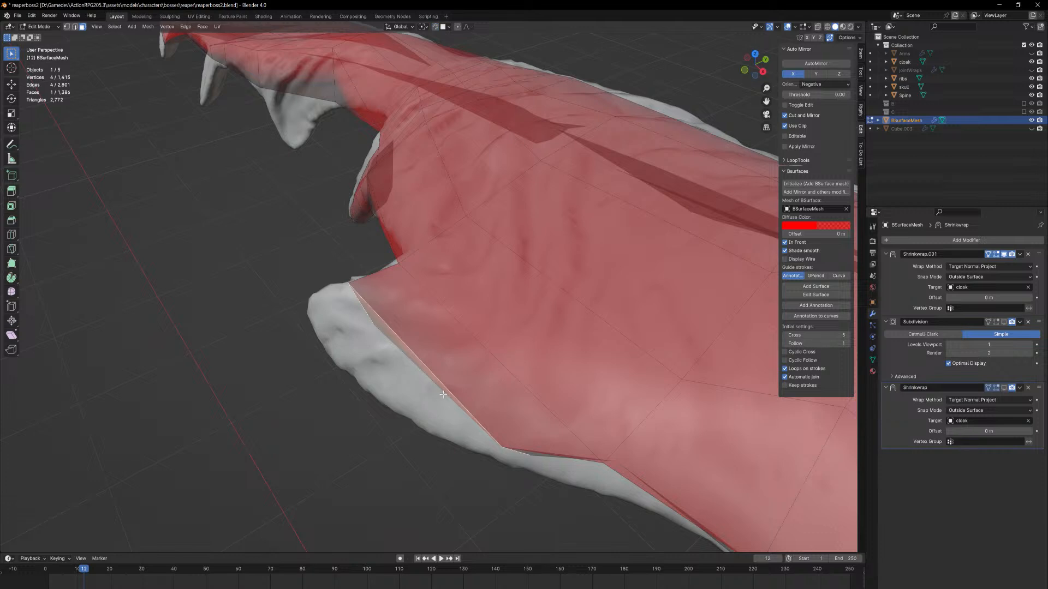
# Extrude the selected end face further down the lobe and move its shoulder-side vertices onto the cloth's lower edge
pyautogui.press('e')
pyautogui.click(452, 413)
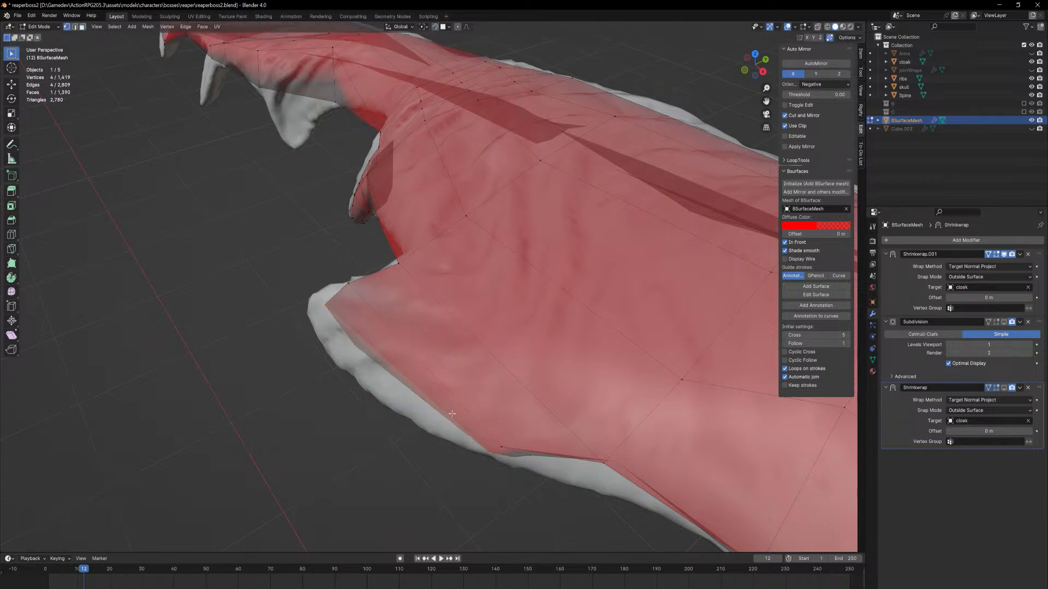
pyautogui.click(488, 454)
pyautogui.press('g')
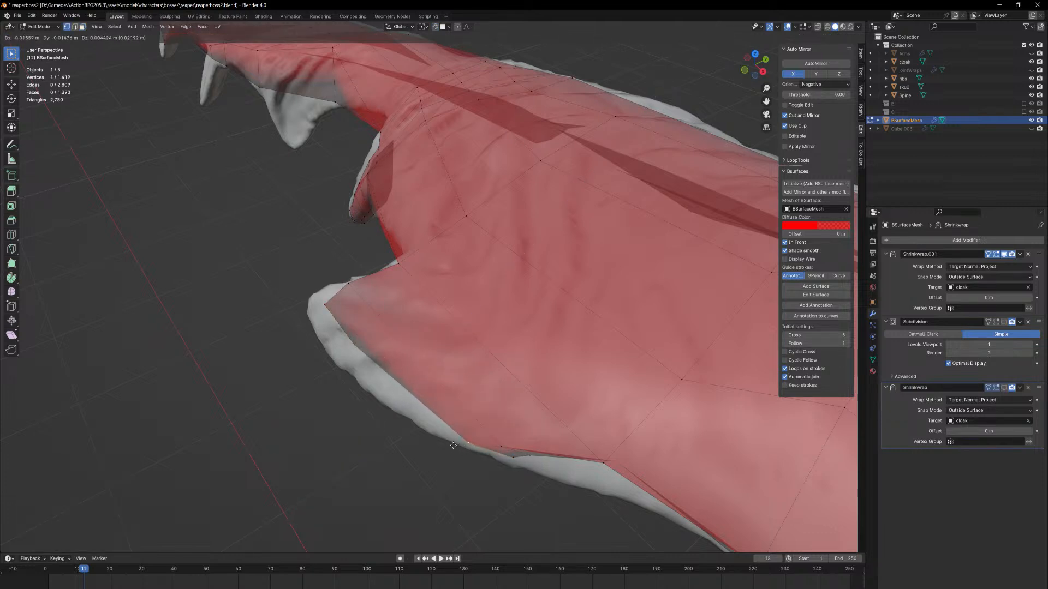
pyautogui.click(454, 449)
pyautogui.moveTo(454, 448); pyautogui.dragTo(467, 414, button='middle')
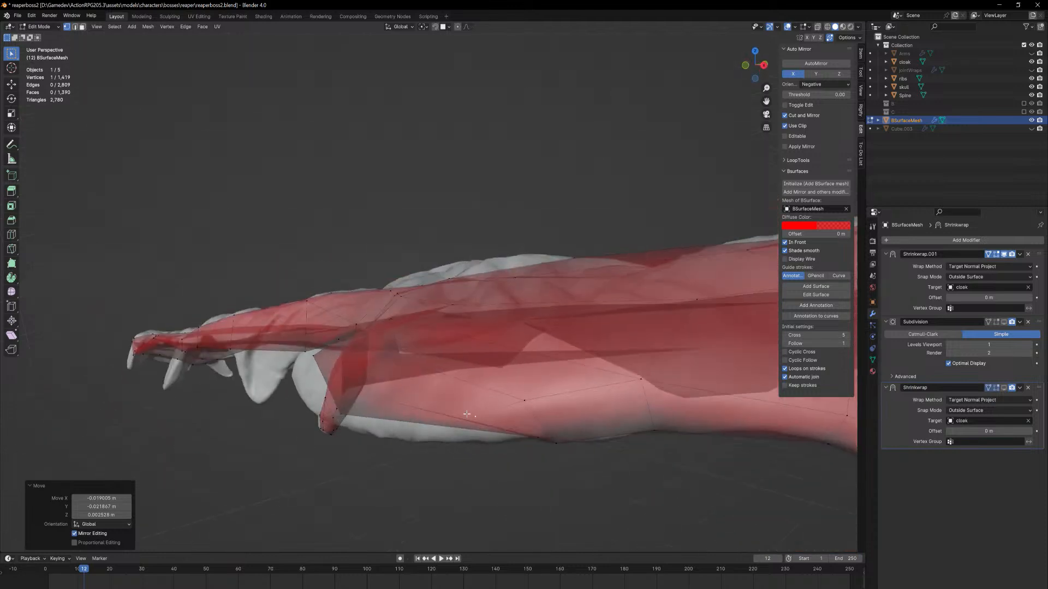
pyautogui.click(529, 438)
pyautogui.press('g')
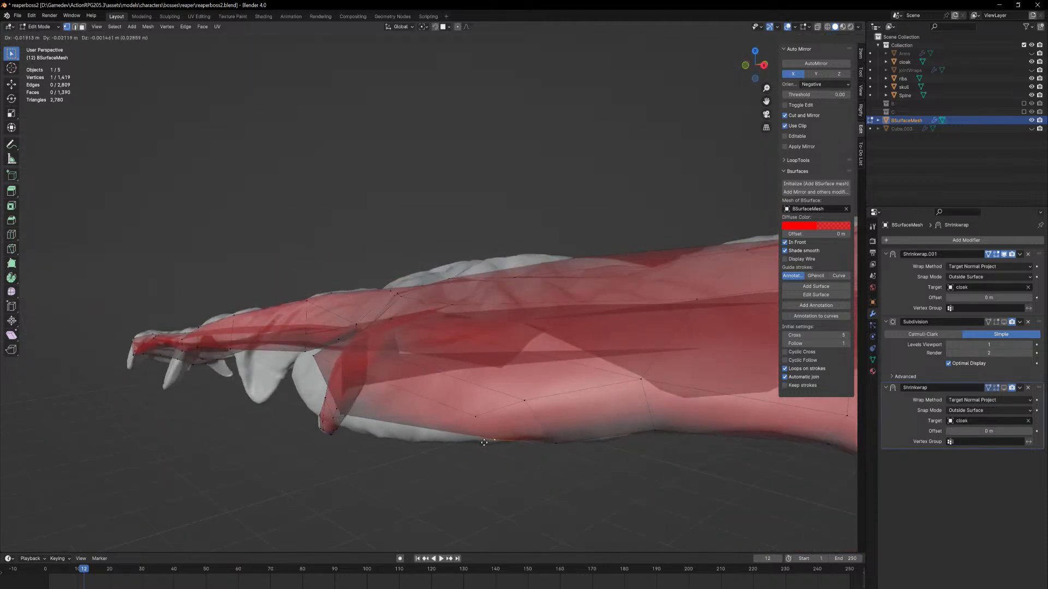
pyautogui.click(490, 440)
# Place the new segment's wrist-side end vertices on the rounded lower tip of the cloth lobe
pyautogui.moveTo(490, 440); pyautogui.dragTo(339, 407, button='middle')
pyautogui.hotkey('shift', 'Tab')
pyautogui.press('g')
pyautogui.click(478, 292)
pyautogui.press('g')
pyautogui.click(453, 428)
pyautogui.scroll(2, 453, 428)
pyautogui.press('g')
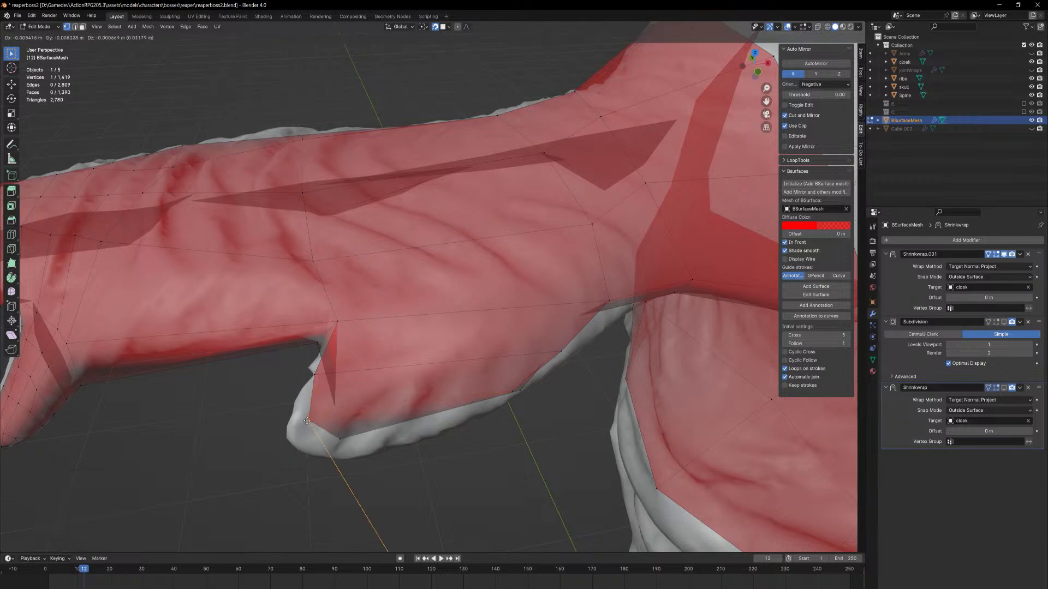
pyautogui.click(306, 429)
pyautogui.moveTo(306, 429); pyautogui.dragTo(561, 385, button='middle')
pyautogui.press('g')
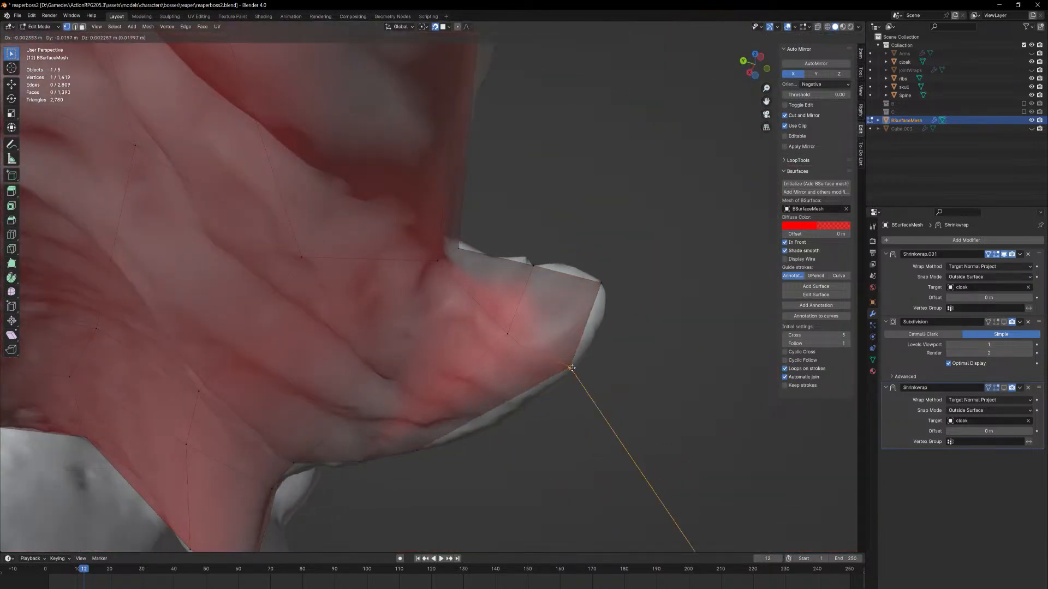
pyautogui.click(617, 464)
pyautogui.moveTo(617, 464); pyautogui.dragTo(494, 391, button='middle')
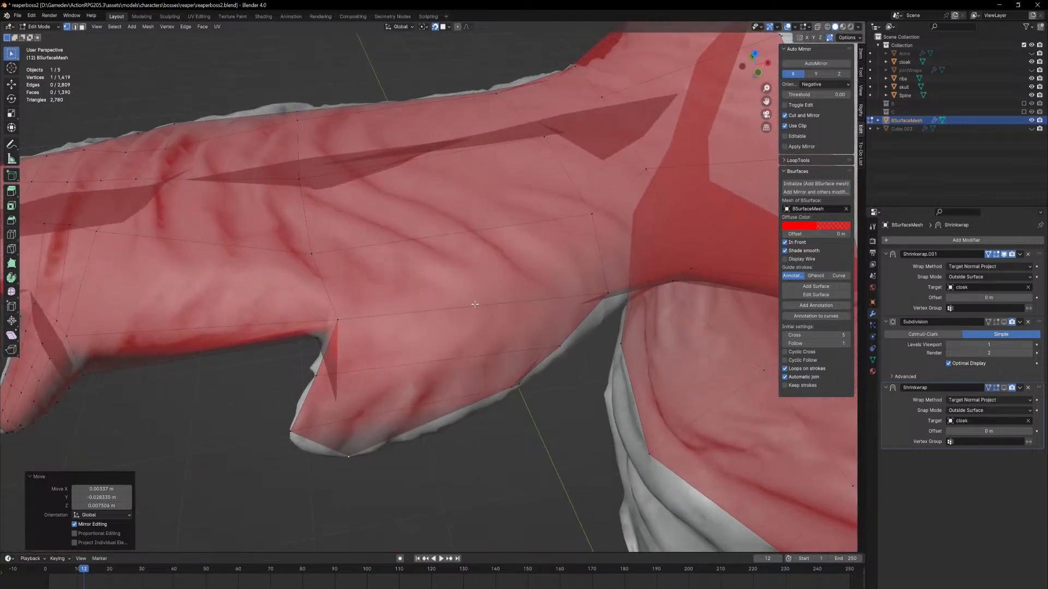
# Add three evenly spaced loop cuts around the sleeve and through the newly covered lobe
pyautogui.moveTo(474, 304); pyautogui.dragTo(463, 350, button='middle')
pyautogui.hotkey('ctrl', 'r')
pyautogui.scroll(1, 435, 356)
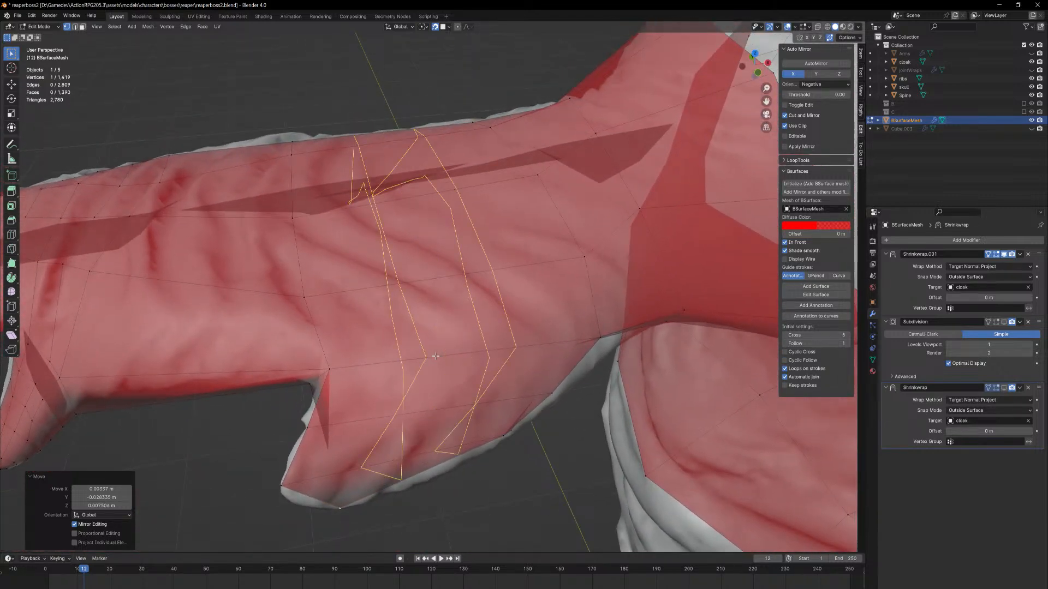
pyautogui.click(435, 357)
pyautogui.rightClick(436, 356)
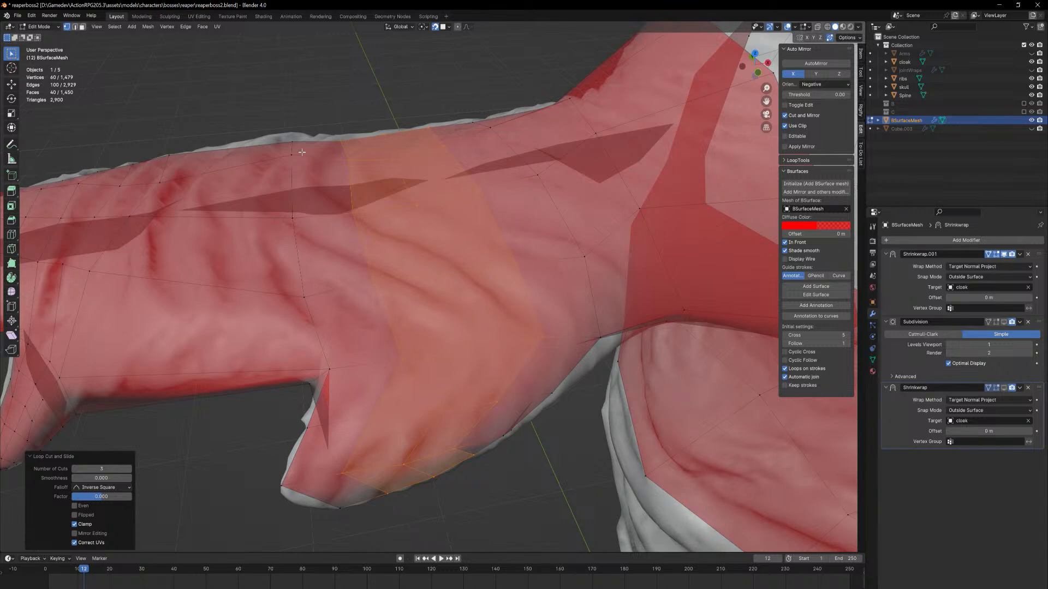
# Check the subdivided lobe in Object Mode, return to editing and adjust one vertex on the lobe's side
pyautogui.moveTo(302, 153); pyautogui.dragTo(416, 316, button='middle')
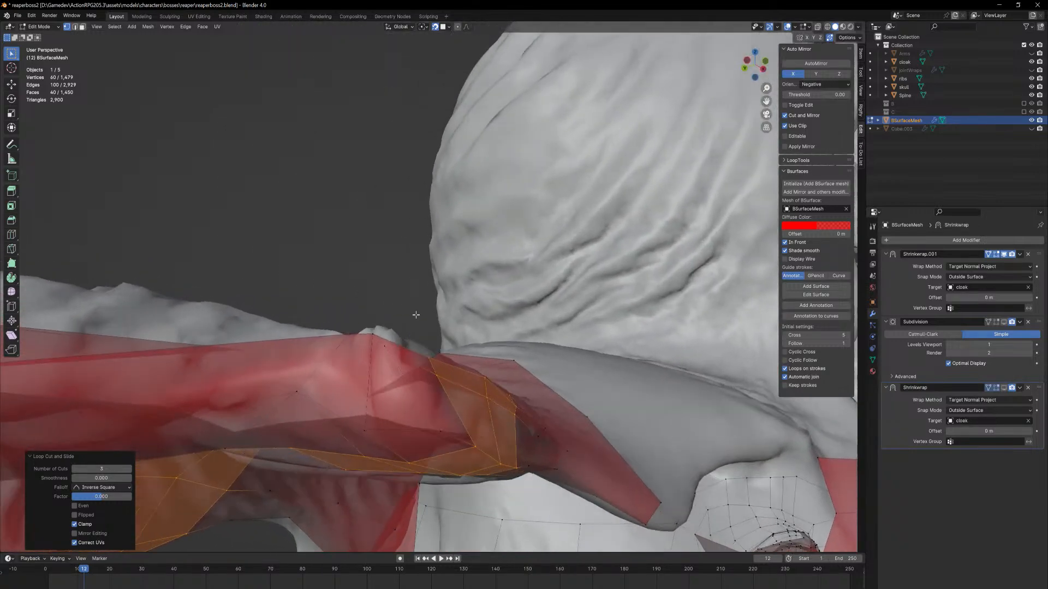
pyautogui.press('Tab')
pyautogui.moveTo(415, 389); pyautogui.dragTo(408, 501, button='middle')
pyautogui.press('Tab')
pyautogui.moveTo(398, 512); pyautogui.dragTo(409, 510)
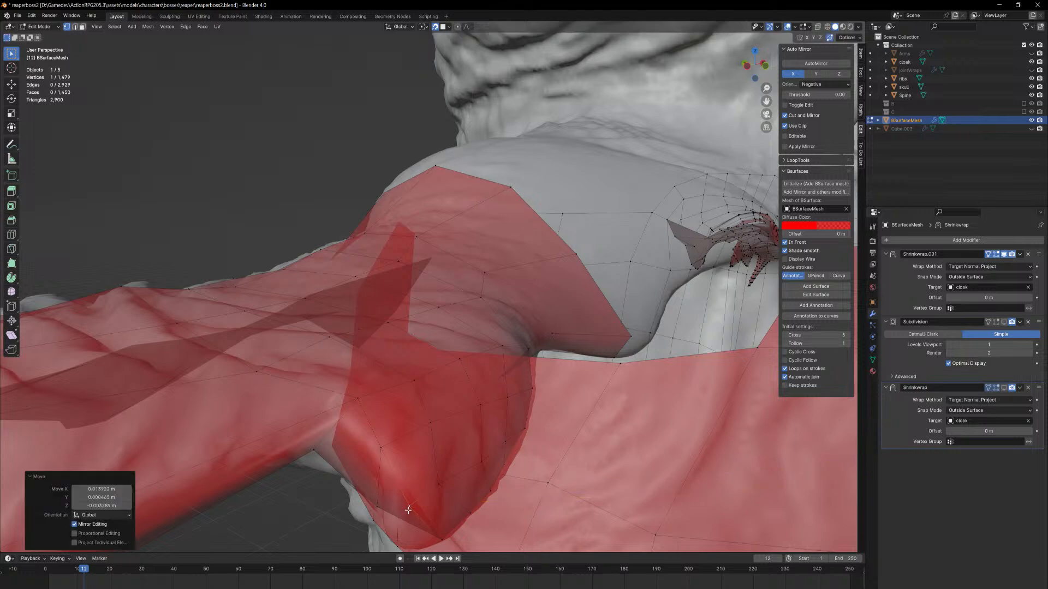
pyautogui.moveTo(409, 510); pyautogui.dragTo(422, 450, button='middle')
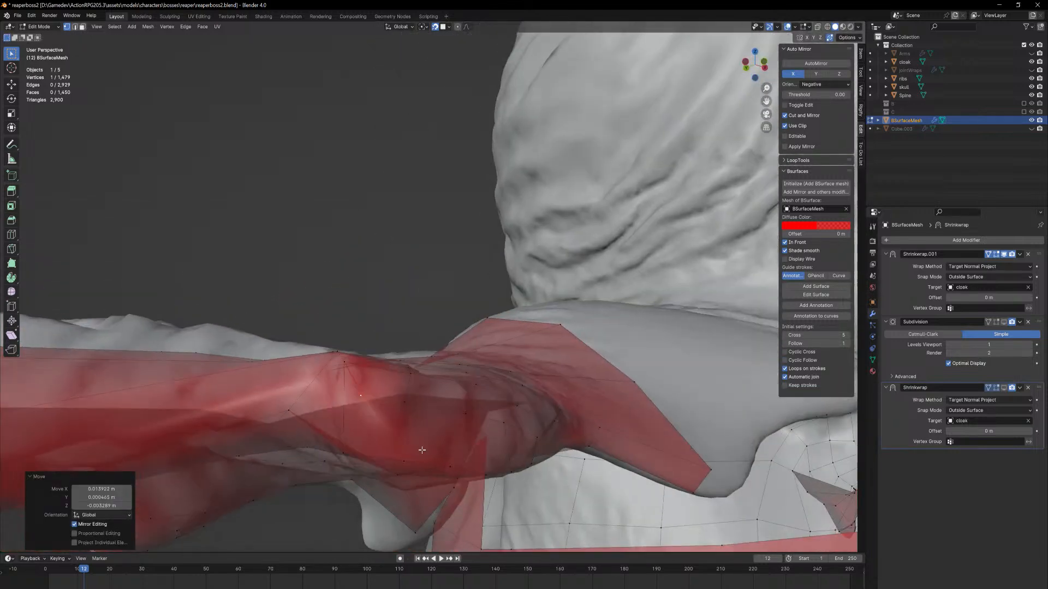
# Move the end vertices of the pointed sleeve flap onto the cloth's tip and along its outer edge
pyautogui.moveTo(400, 470); pyautogui.dragTo(366, 458)
pyautogui.moveTo(365, 457); pyautogui.dragTo(437, 461, button='middle')
pyautogui.press('KP_7')
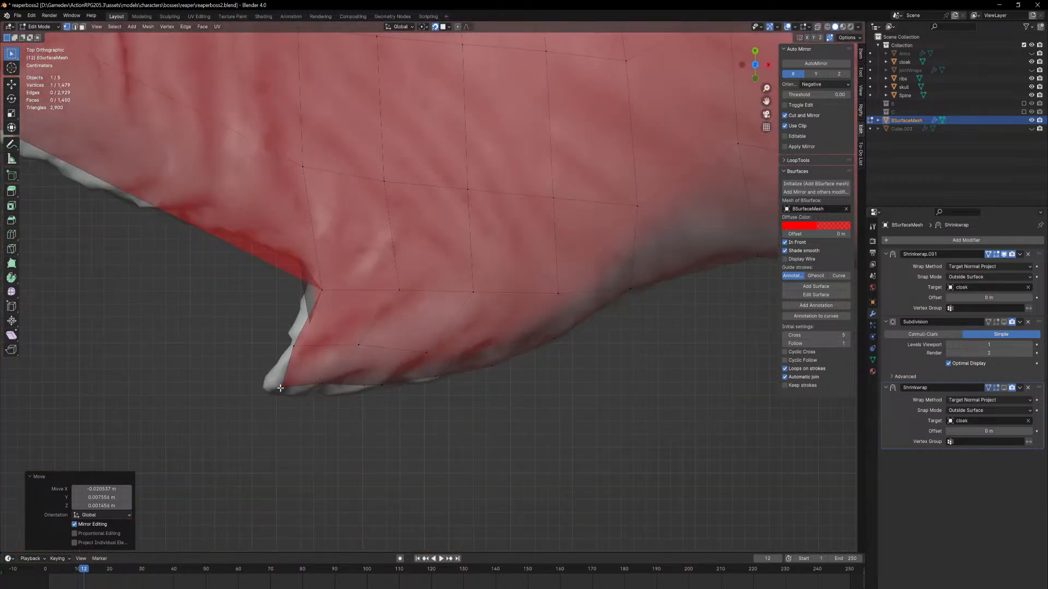
pyautogui.click(280, 388)
pyautogui.press('g')
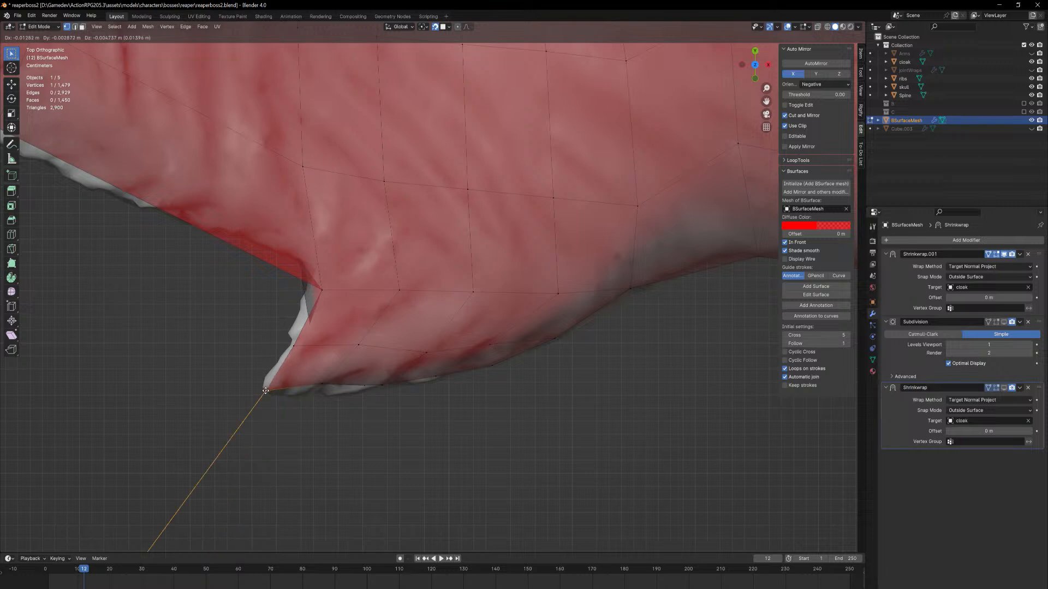
pyautogui.click(265, 390)
pyautogui.press('g')
pyautogui.click(293, 348)
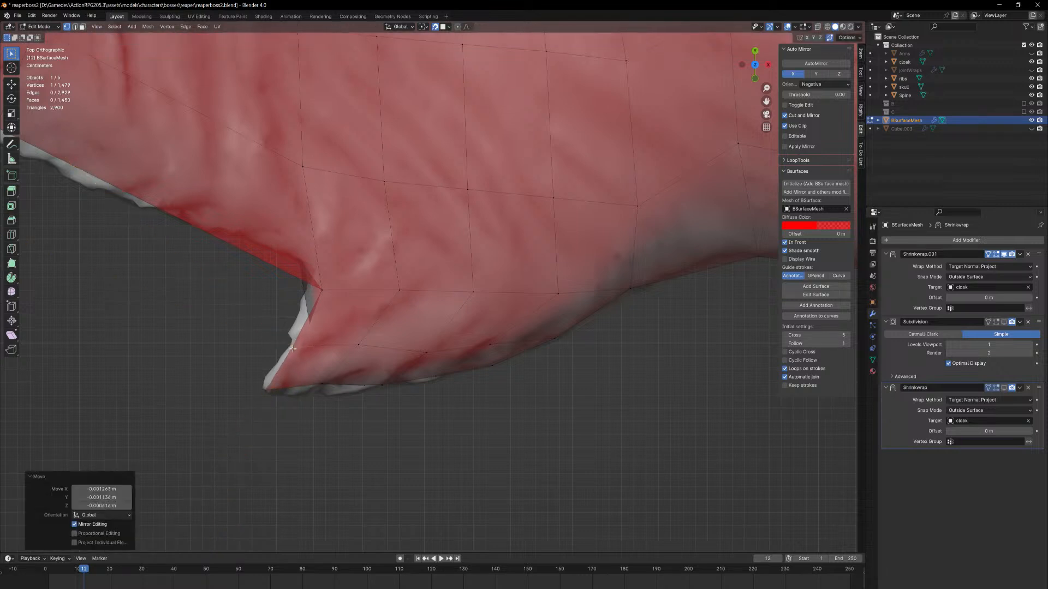
pyautogui.click(324, 382)
pyautogui.press('g')
pyautogui.click(322, 394)
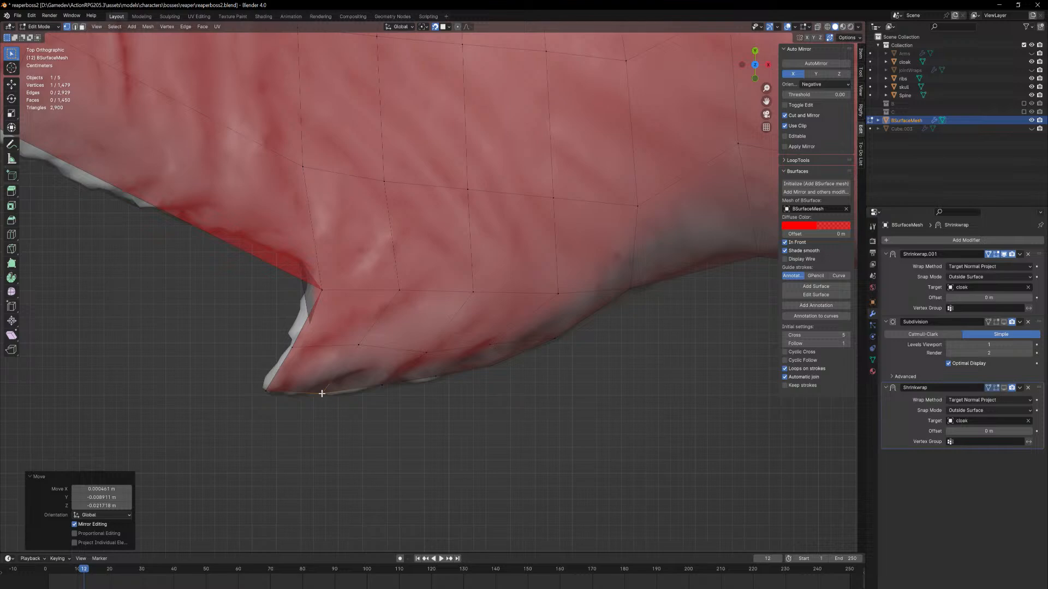
# Reposition two more vertices on the side of the pointed flap to follow the cloth surface
pyautogui.moveTo(359, 382); pyautogui.dragTo(448, 241, button='middle')
pyautogui.moveTo(572, 302); pyautogui.dragTo(524, 318, button='middle')
pyautogui.press('g')
pyautogui.click(374, 382)
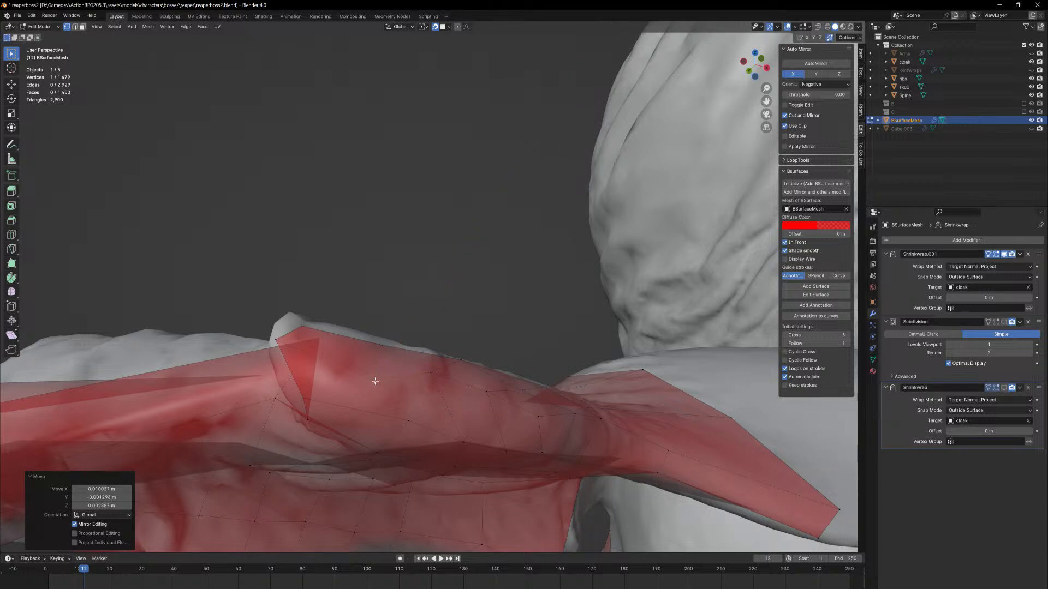
pyautogui.moveTo(375, 382); pyautogui.dragTo(483, 419, button='middle')
pyautogui.press('g')
pyautogui.click(383, 450)
# Inspect the sleeve's coverage in Object Mode and return to editing the mesh
pyautogui.press('Tab')
pyautogui.scroll(-2, 533, 490)
pyautogui.keyDown('ctrl'); pyautogui.moveTo(533, 493); pyautogui.dragTo(511, 80, button='middle'); pyautogui.keyUp('ctrl')
pyautogui.moveTo(448, 159); pyautogui.dragTo(492, 203, button='middle')
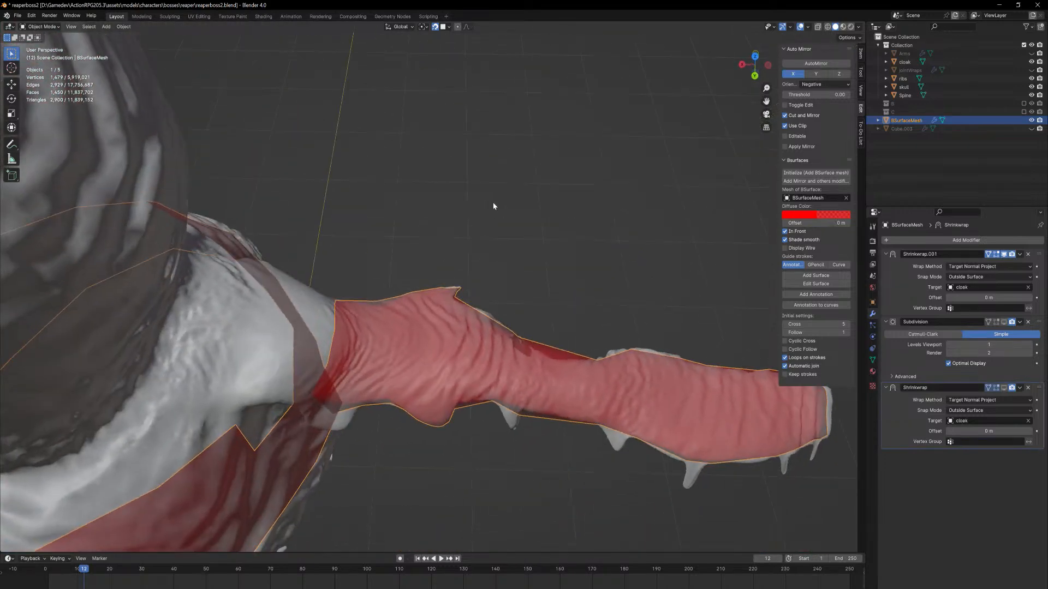
pyautogui.click(538, 236)
pyautogui.moveTo(555, 274)
pyautogui.mouseDown(button='middle')
pyautogui.moveTo(547, 318)
pyautogui.moveTo(477, 322)
pyautogui.moveTo(453, 313)
pyautogui.moveTo(459, 298)
pyautogui.moveTo(405, 276)
pyautogui.moveTo(537, 276)
pyautogui.mouseUp(button='middle')
pyautogui.press('Tab')
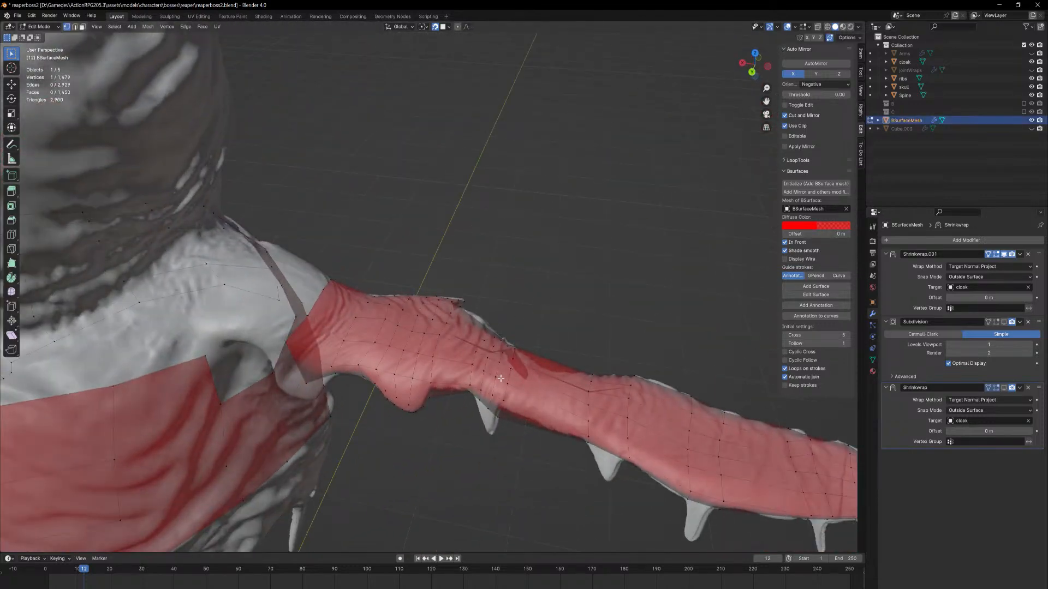
# Select the three sleeve faces above the next hanging cloth spike and extrude them down over it
pyautogui.scroll(5, 507, 418)
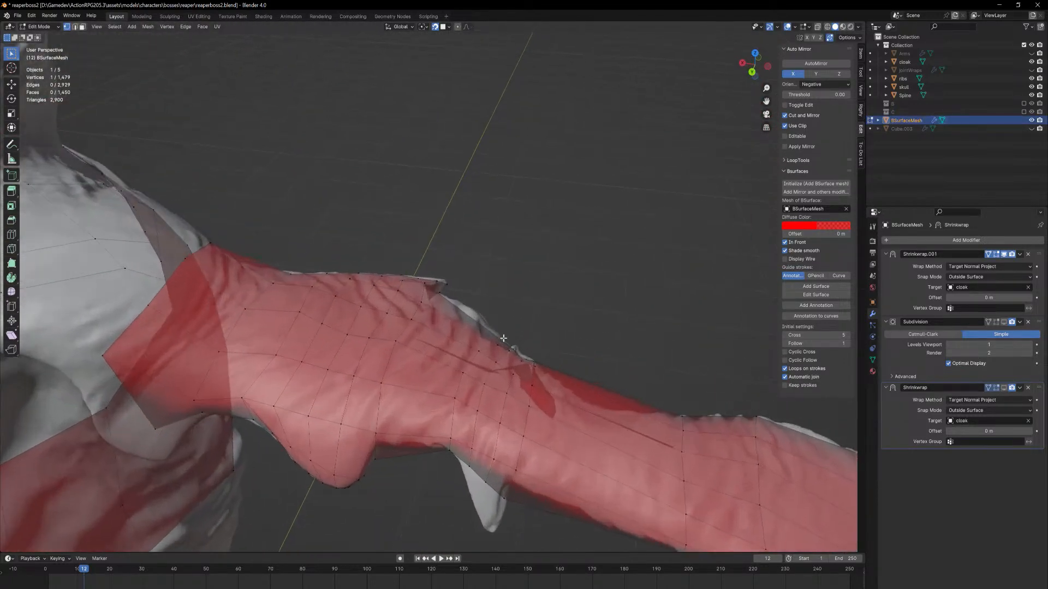
pyautogui.moveTo(507, 430); pyautogui.dragTo(508, 387, button='middle')
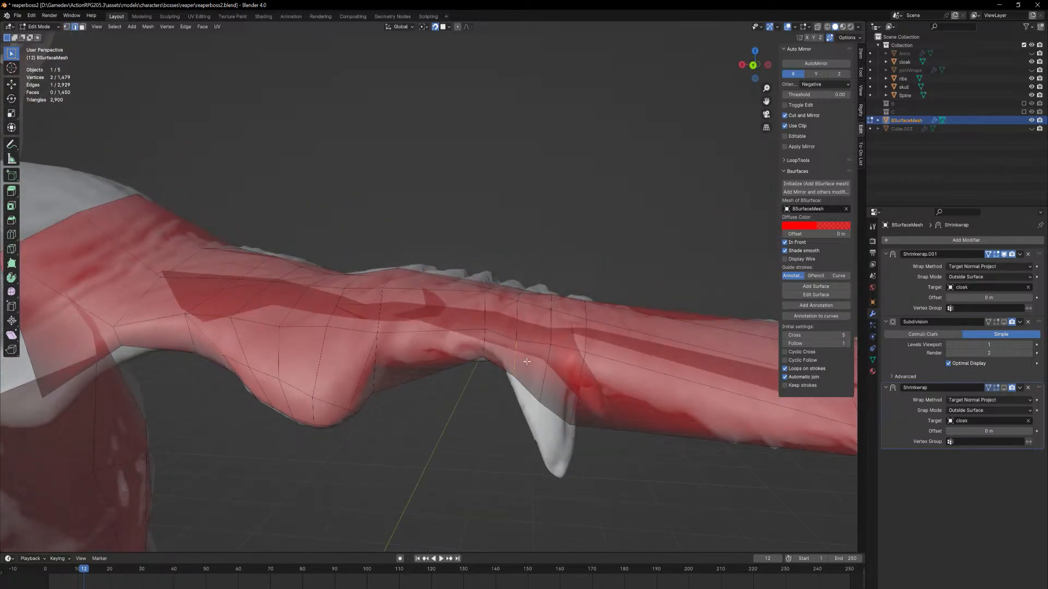
pyautogui.click(506, 356)
pyautogui.keyDown('ctrl'); pyautogui.click(545, 371); pyautogui.keyUp('ctrl')
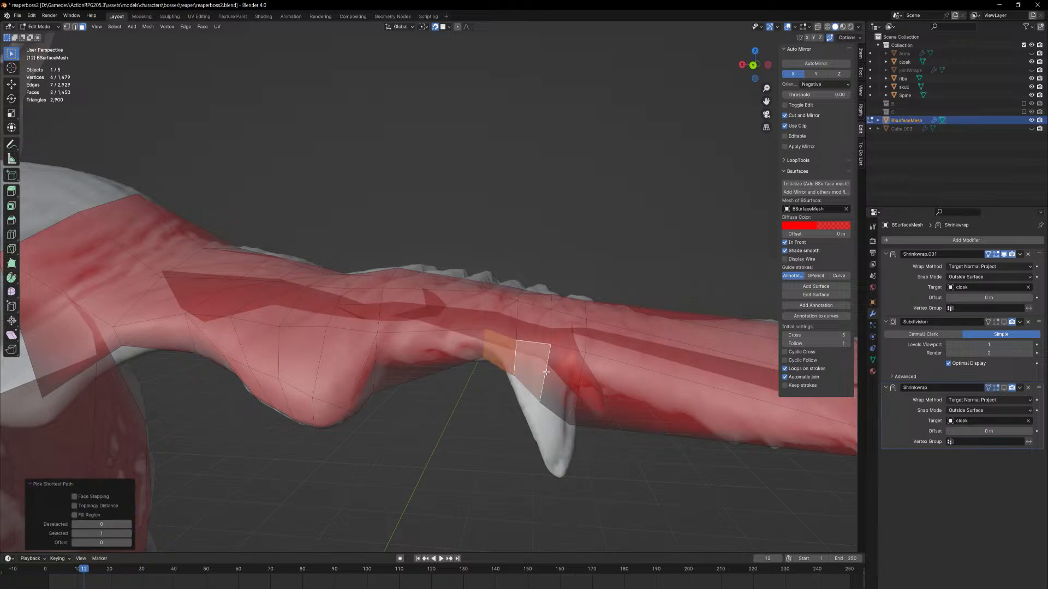
pyautogui.keyDown('ctrl'); pyautogui.click(556, 373); pyautogui.keyUp('ctrl')
pyautogui.moveTo(556, 373); pyautogui.dragTo(556, 365, button='middle')
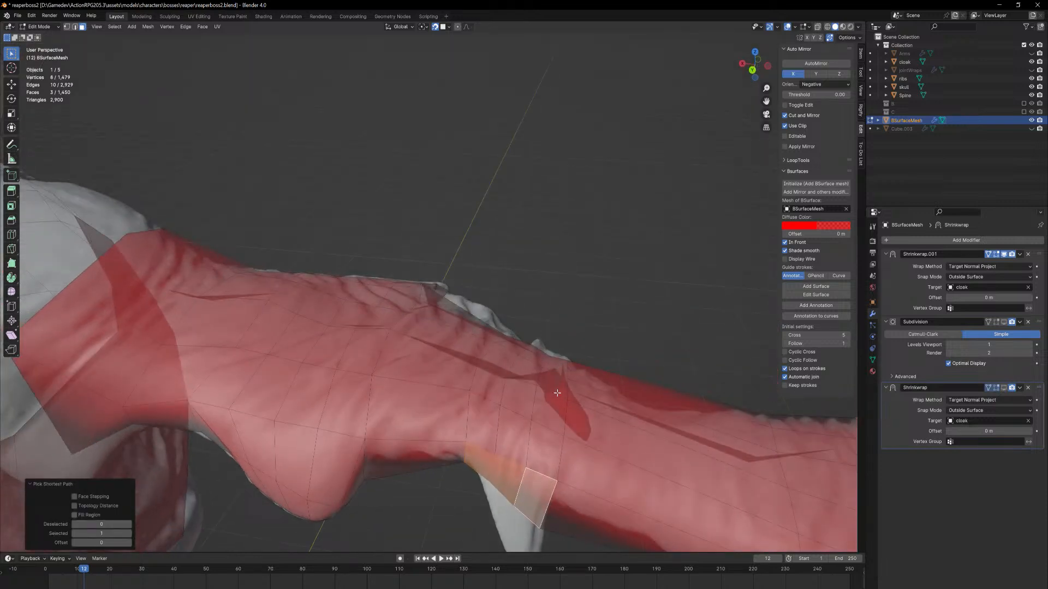
pyautogui.hotkey('shift', 'e')
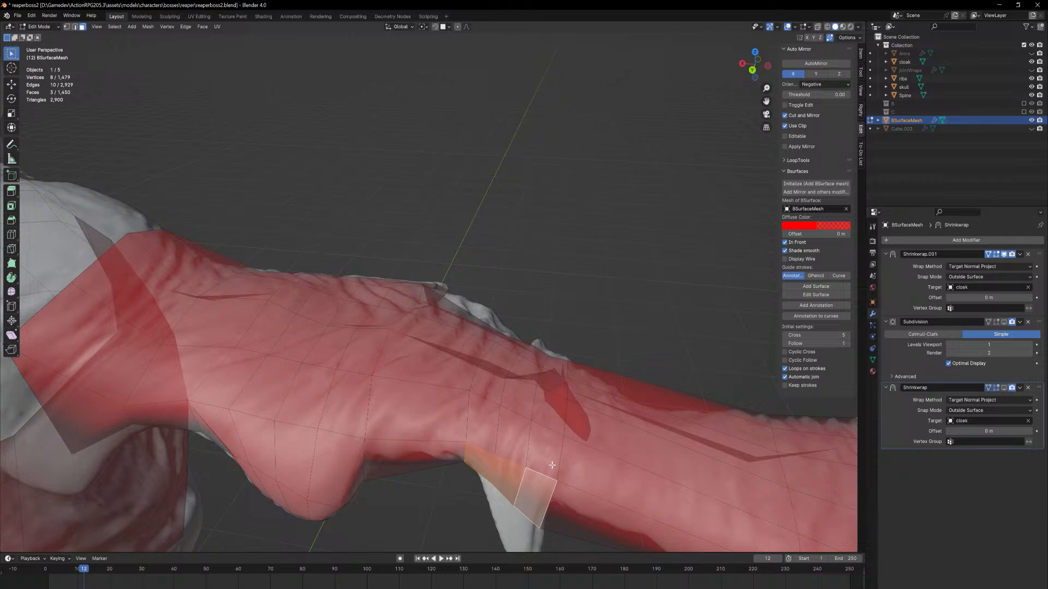
pyautogui.hotkey('ctrl', 'z')
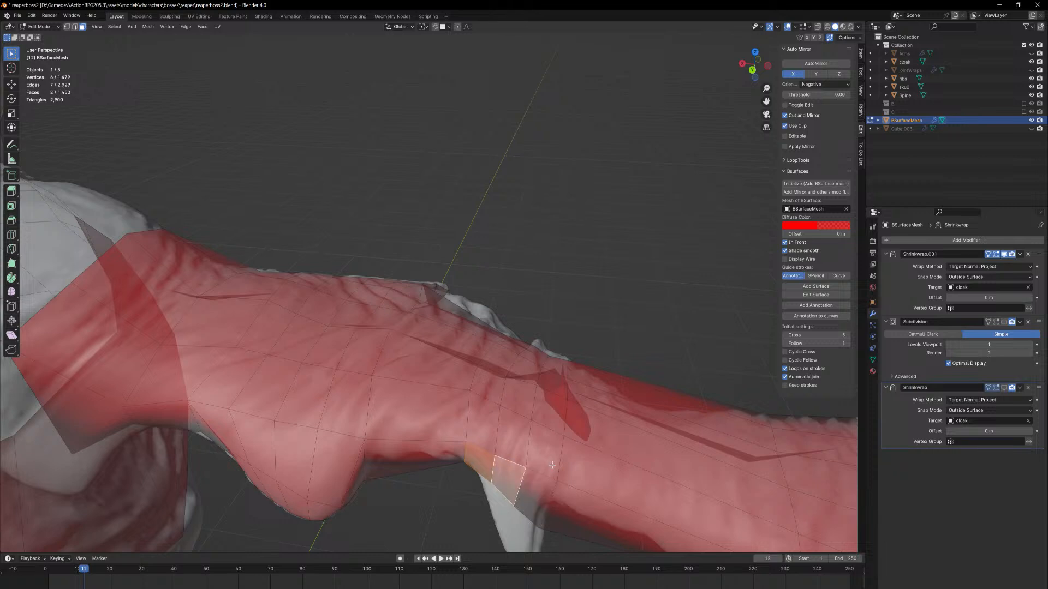
pyautogui.keyDown('shift'); pyautogui.click(536, 493); pyautogui.keyUp('shift')
pyautogui.hotkey('shift', 'Tab')
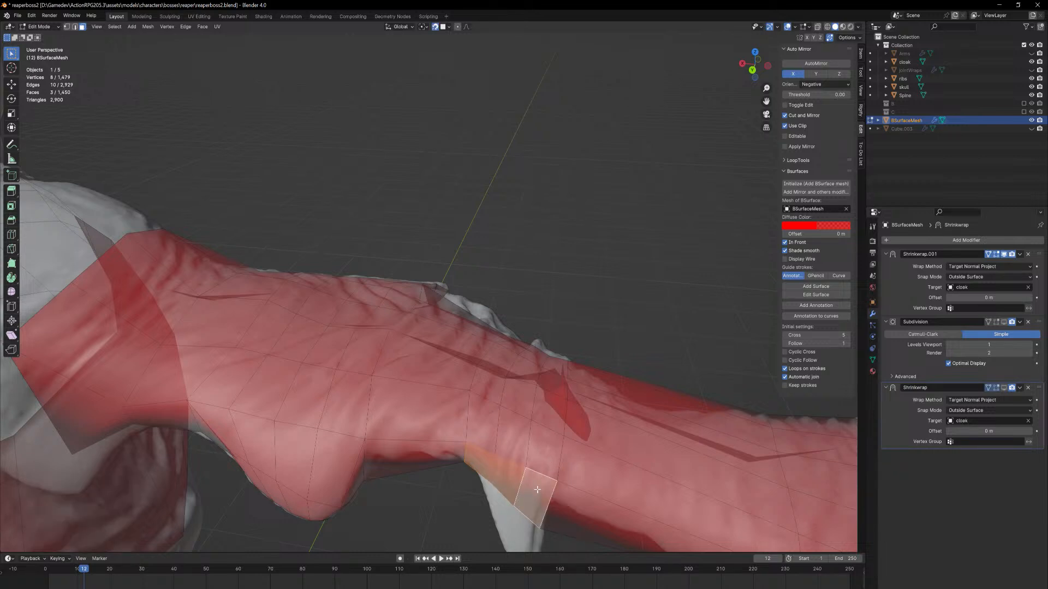
pyautogui.moveTo(538, 483); pyautogui.dragTo(533, 382, button='middle')
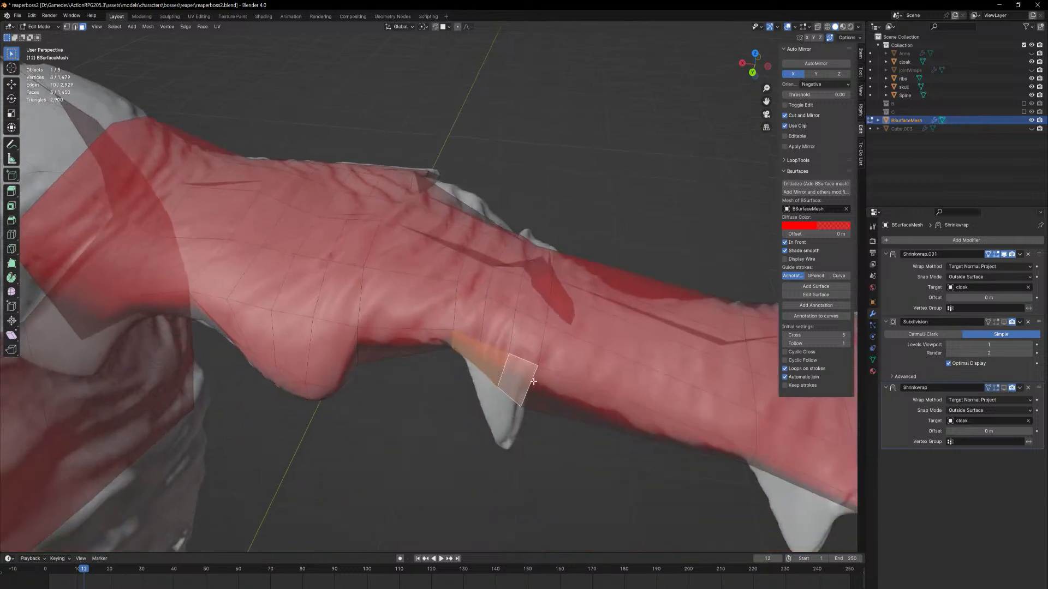
pyautogui.press('KP_7')
pyautogui.keyDown('shift'); pyautogui.moveTo(464, 79); pyautogui.dragTo(447, 325, button='middle'); pyautogui.keyUp('shift')
pyautogui.press('e')
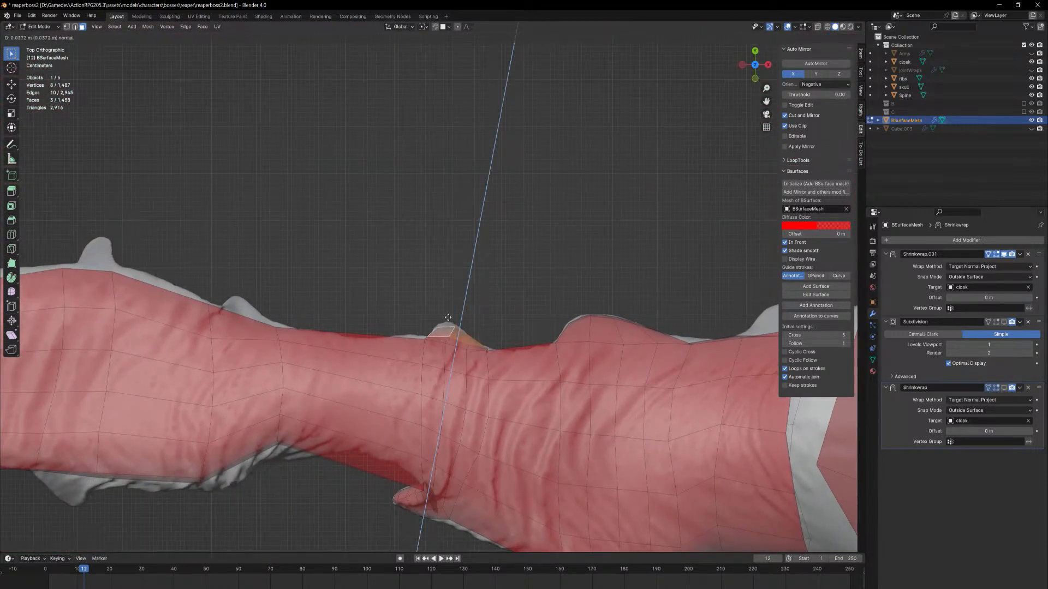
pyautogui.click(446, 302)
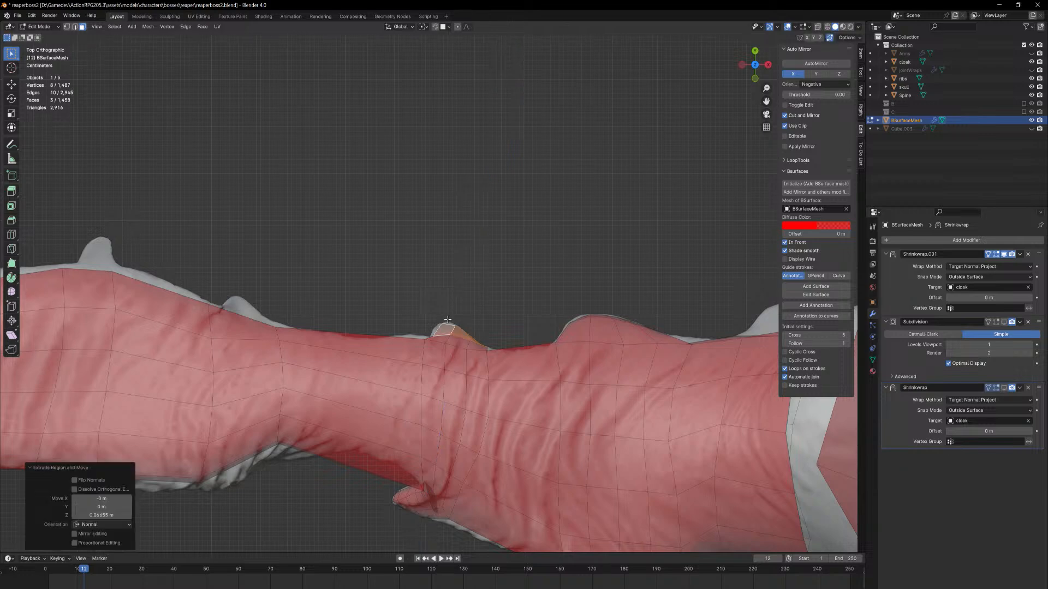
# Snap the extruded segment's vertices onto the back and side edges of the cloth spike
pyautogui.moveTo(446, 303); pyautogui.dragTo(488, 206, button='middle')
pyautogui.moveTo(487, 308); pyautogui.dragTo(477, 355, button='middle')
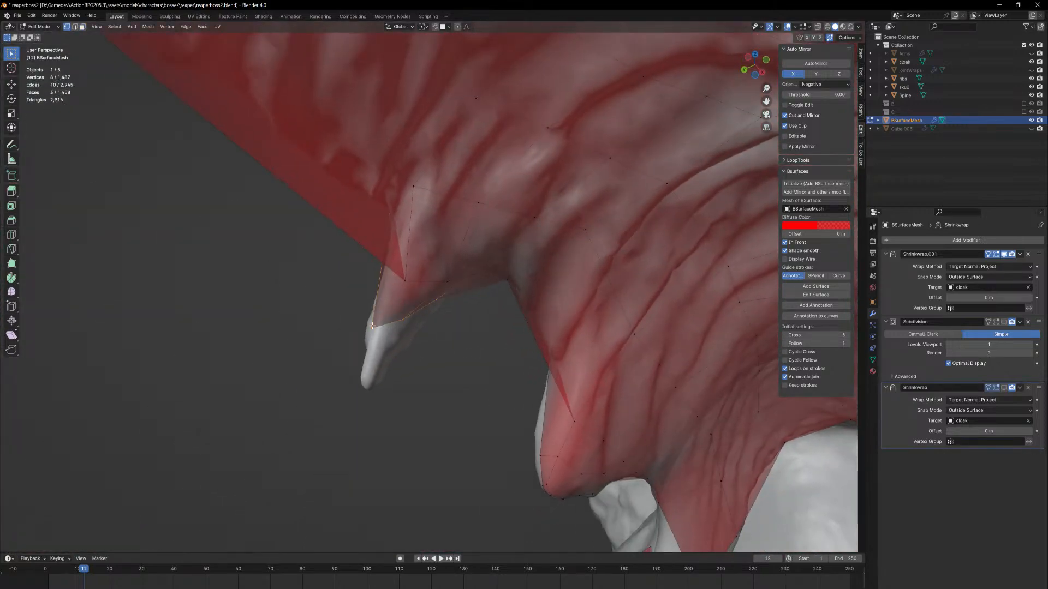
pyautogui.press('g')
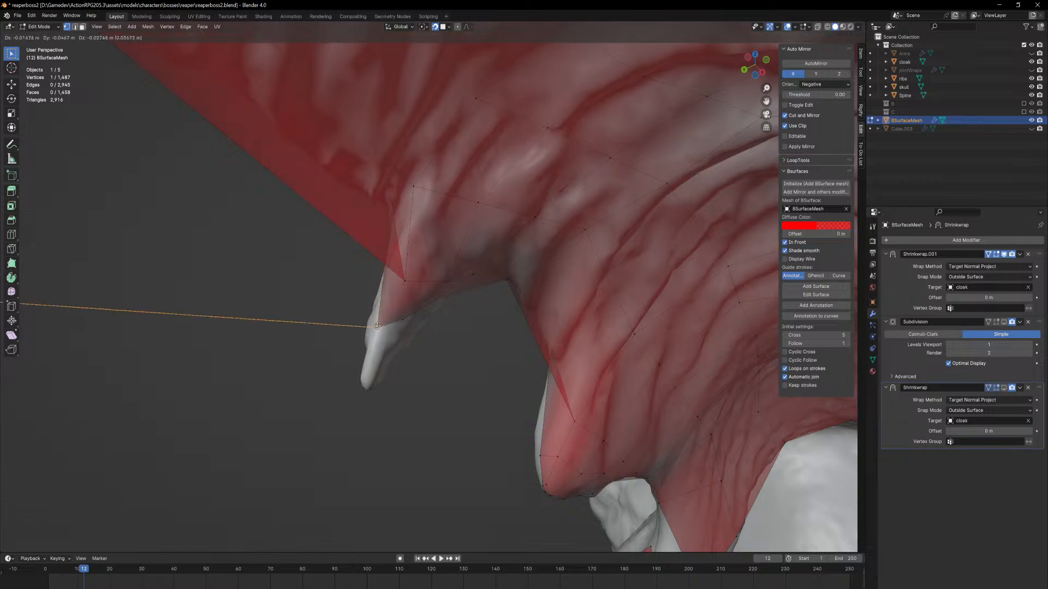
pyautogui.click(375, 328)
pyautogui.click(406, 320)
pyautogui.moveTo(433, 325); pyautogui.dragTo(484, 259, button='middle')
pyautogui.press('g')
pyautogui.click(392, 332)
pyautogui.press('g')
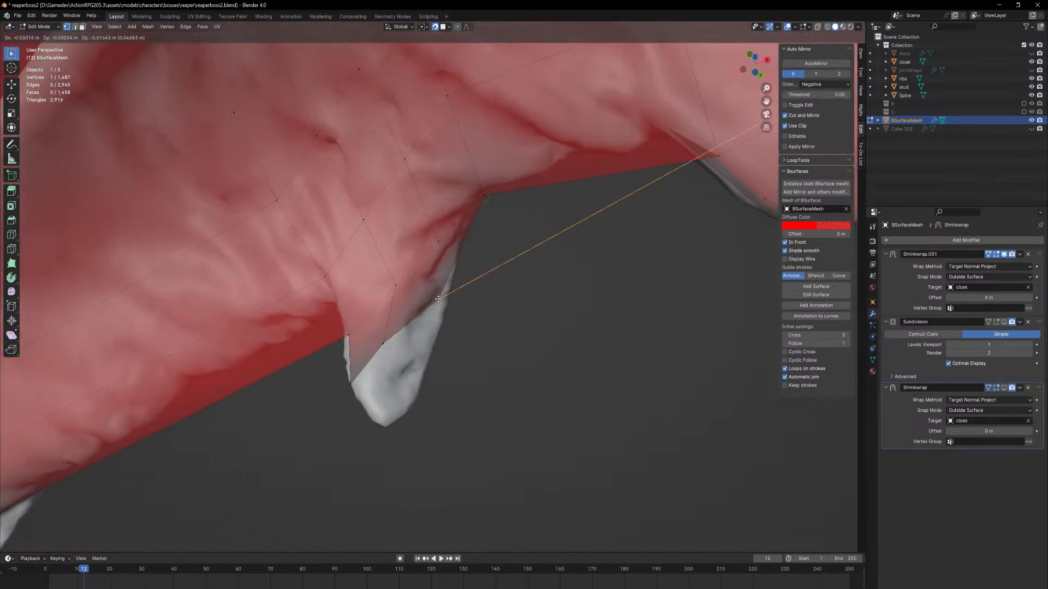
pyautogui.click(437, 301)
# Snap the extrusion's shoulder-side vertices onto the inner edge of the cloth spike
pyautogui.moveTo(436, 301); pyautogui.dragTo(357, 228, button='middle')
pyautogui.press('g')
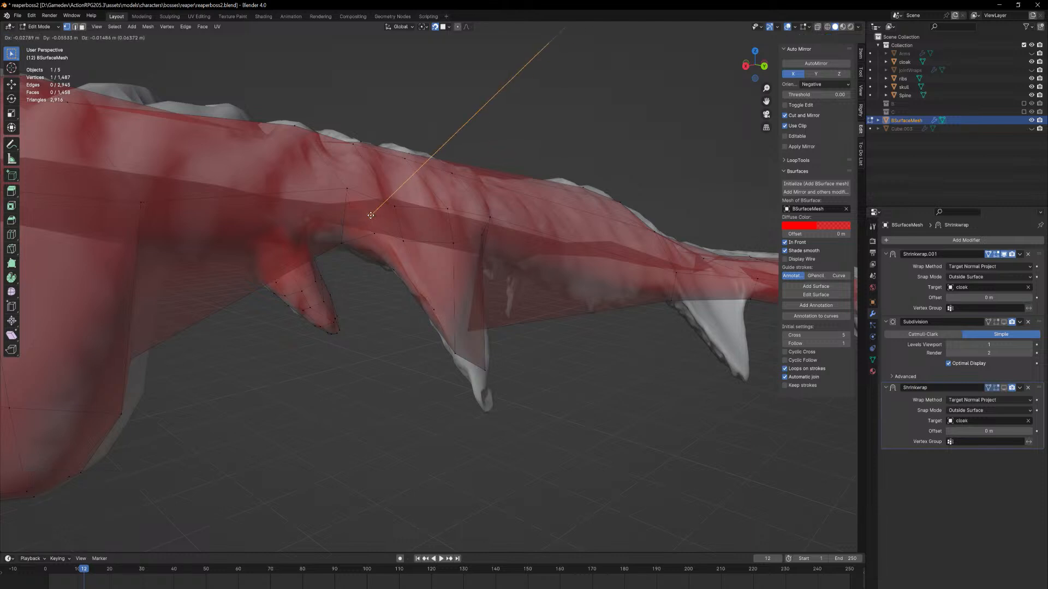
pyautogui.click(384, 220)
pyautogui.moveTo(384, 220); pyautogui.dragTo(374, 253, button='middle')
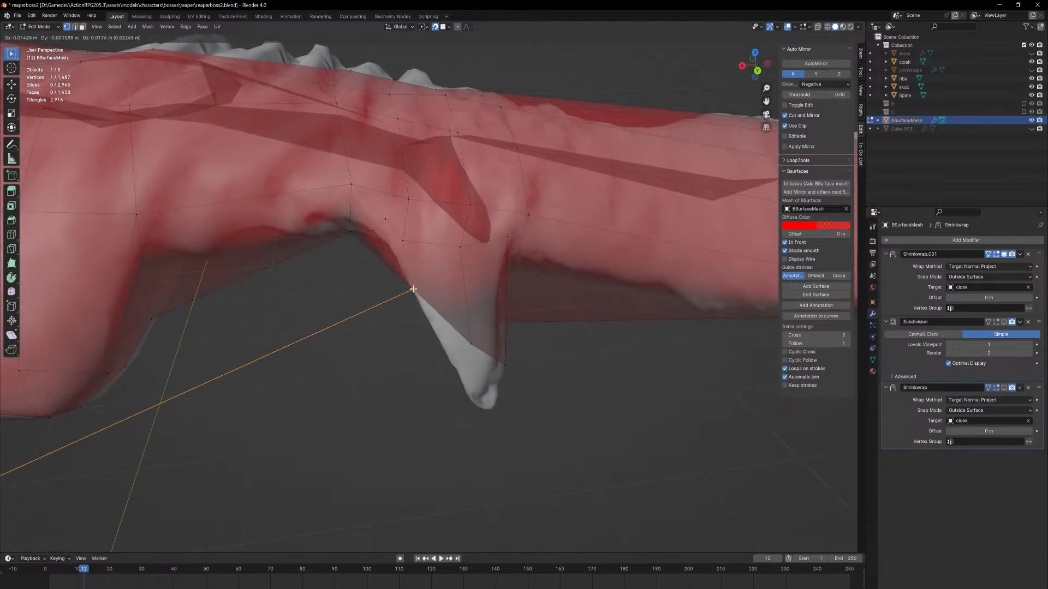
pyautogui.click(410, 286)
pyautogui.moveTo(409, 285); pyautogui.dragTo(493, 213, button='middle')
# Move the three front vertices of the extruded segment down onto the front surface of the cloth spike
pyautogui.moveTo(452, 264); pyautogui.dragTo(591, 311, button='middle')
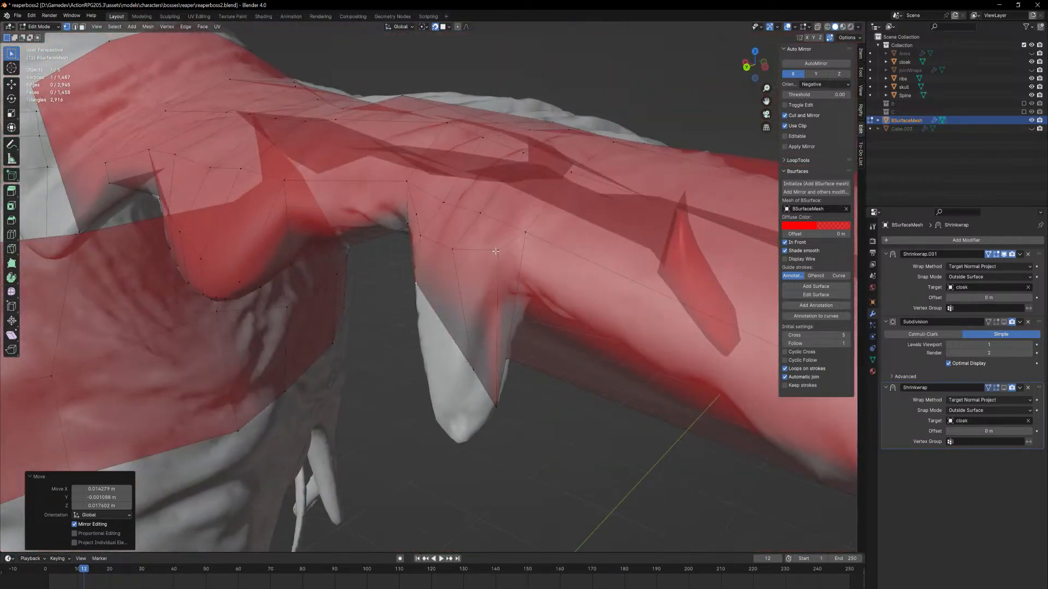
pyautogui.press('g')
pyautogui.click(478, 273)
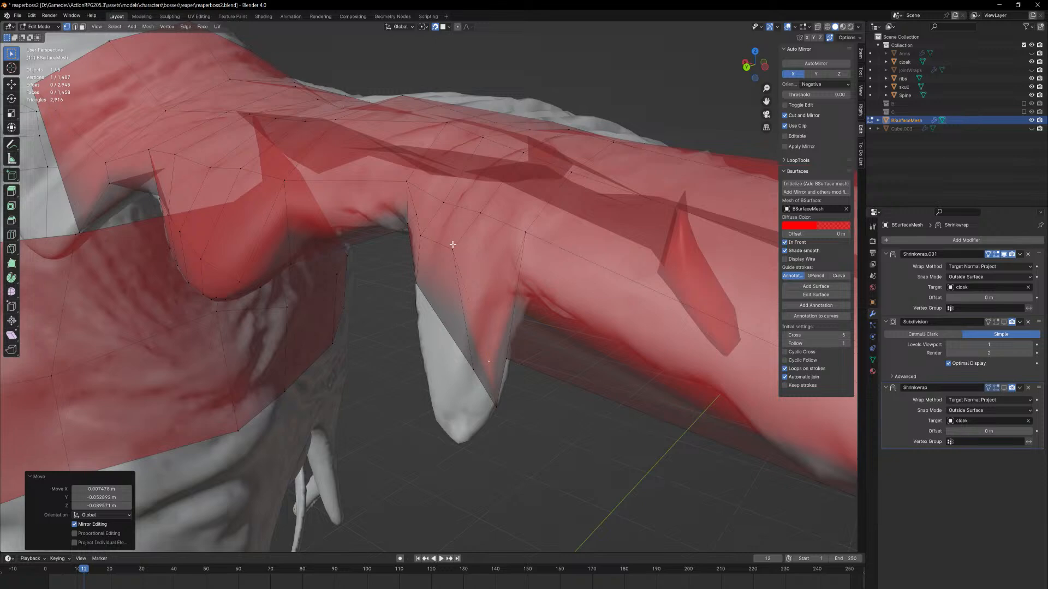
pyautogui.press('g')
pyautogui.click(432, 225)
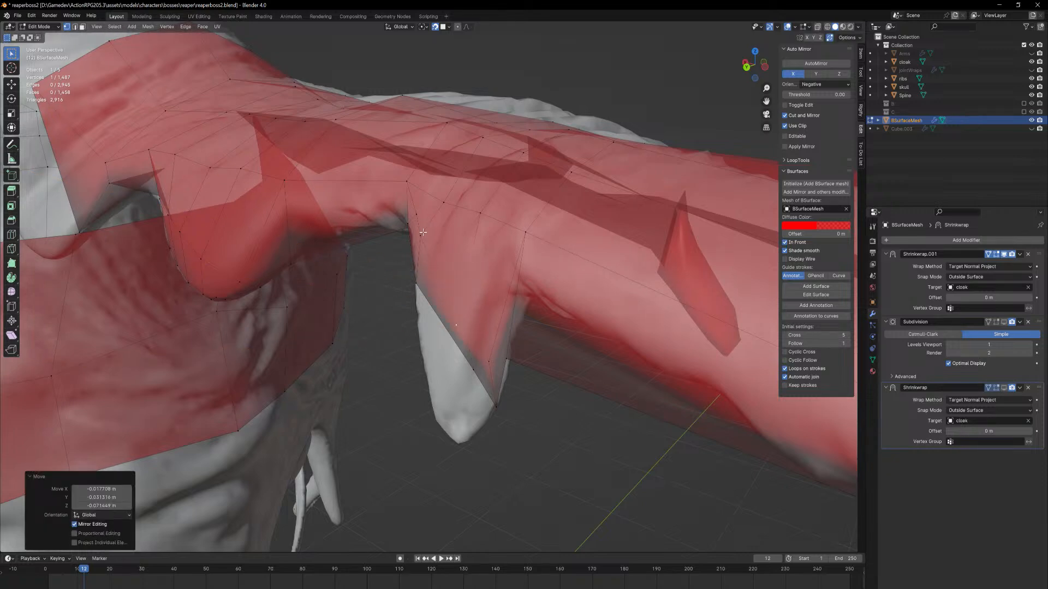
pyautogui.press('g')
pyautogui.click(419, 252)
pyautogui.moveTo(419, 252); pyautogui.dragTo(494, 250, button='middle')
pyautogui.moveTo(399, 254); pyautogui.dragTo(379, 287, button='middle')
# Extrude the segment's two end faces about 0.045 m further toward the tip of the cloth spike
pyautogui.press('3')
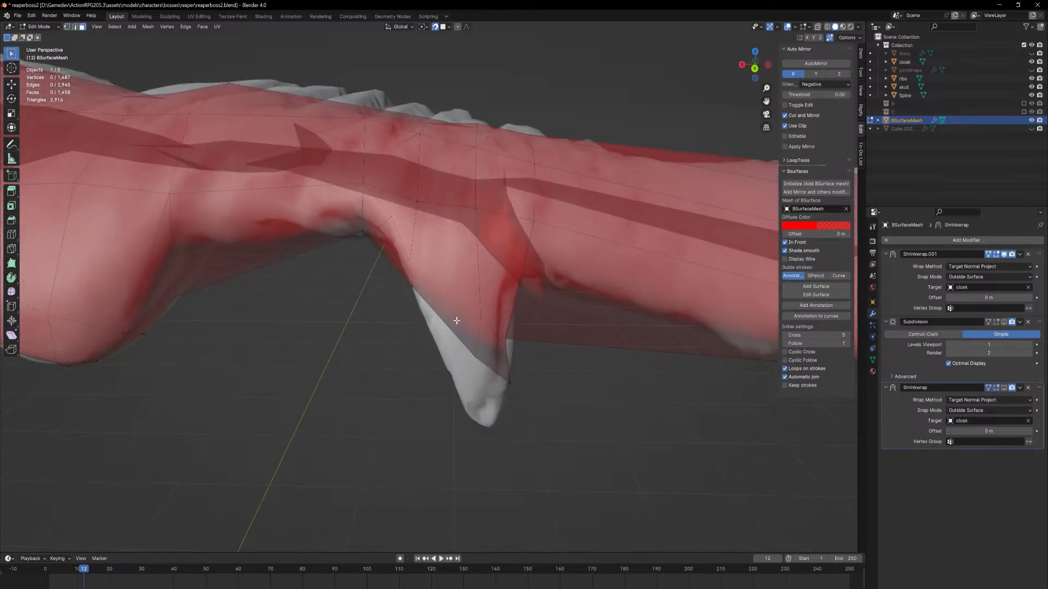
pyautogui.click(456, 327)
pyautogui.keyDown('shift'); pyautogui.click(495, 318); pyautogui.keyUp('shift')
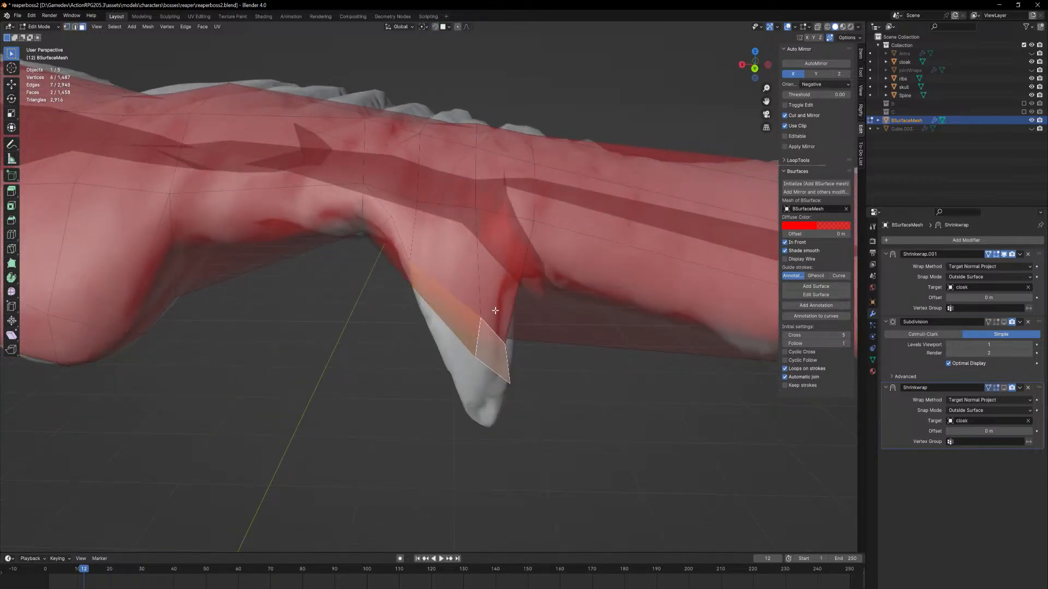
pyautogui.moveTo(495, 310); pyautogui.dragTo(487, 355, button='middle')
pyautogui.press('e')
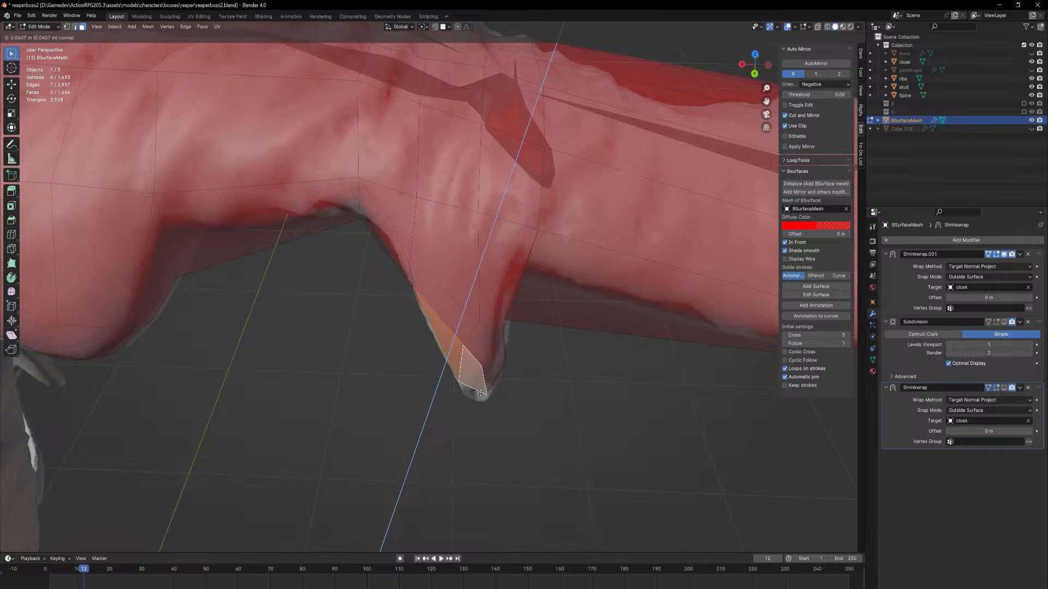
pyautogui.click(477, 397)
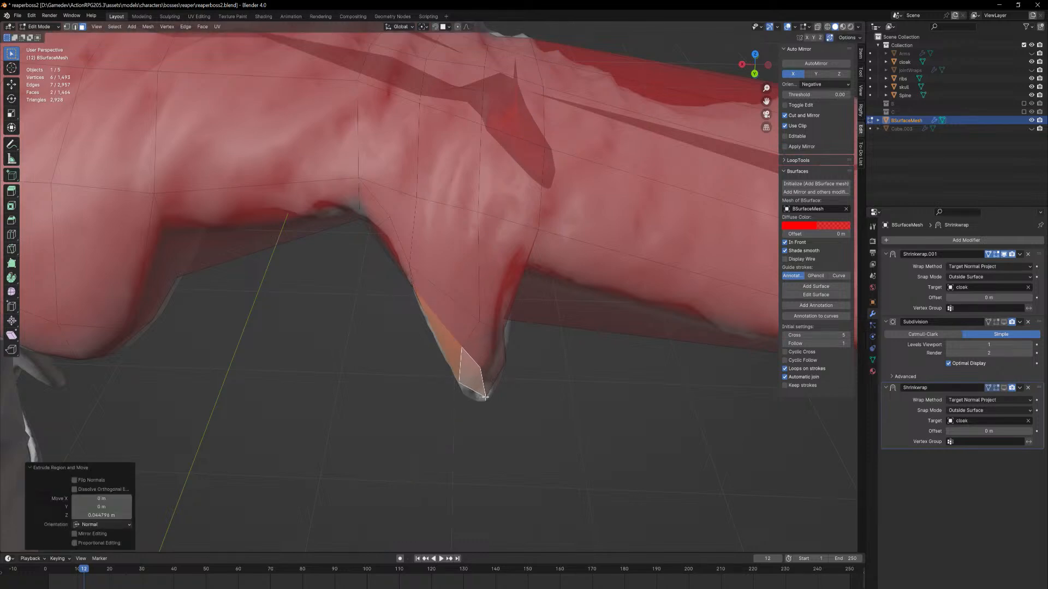
# Snap the new end segment's vertices onto the sides of the cloth spike near its tip
pyautogui.moveTo(477, 397); pyautogui.dragTo(604, 321, button='middle')
pyautogui.moveTo(506, 359); pyautogui.dragTo(431, 309, button='middle')
pyautogui.press('g')
pyautogui.click(473, 313)
pyautogui.press('g')
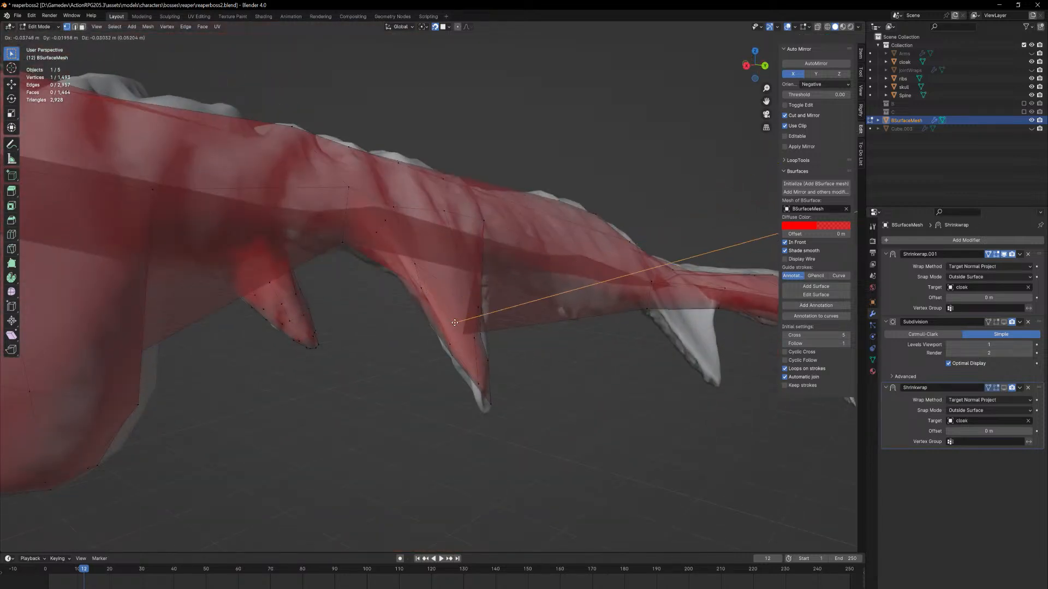
pyautogui.click(450, 324)
pyautogui.moveTo(464, 333); pyautogui.dragTo(540, 332, button='middle')
pyautogui.press('g')
pyautogui.click(473, 365)
pyautogui.moveTo(505, 363); pyautogui.dragTo(536, 352, button='middle')
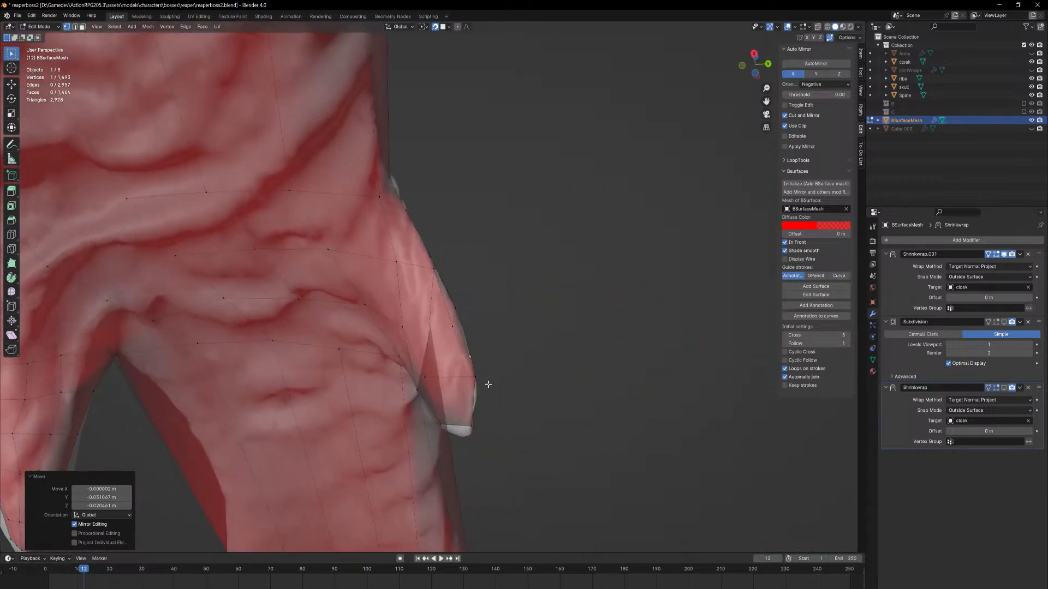
# Reposition the outer-edge vertex of the end segment so it sits on the side of the cloth spike near its tip
pyautogui.moveTo(488, 384)
pyautogui.mouseDown(button='middle')
pyautogui.moveTo(421, 442)
pyautogui.moveTo(512, 361)
pyautogui.moveTo(483, 373)
pyautogui.mouseUp(button='middle')
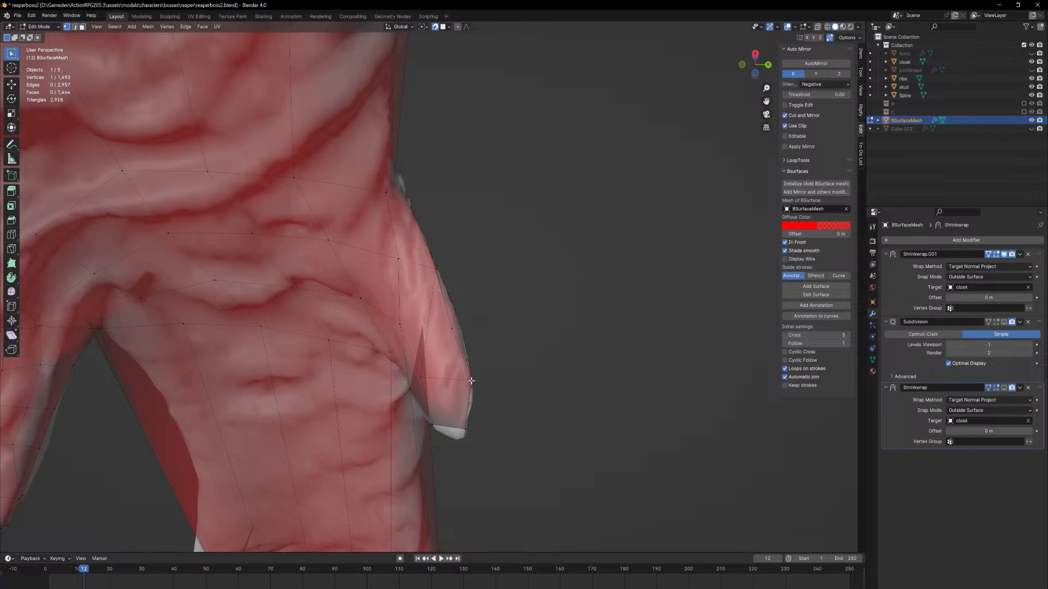
pyautogui.press('g')
pyautogui.click(467, 380)
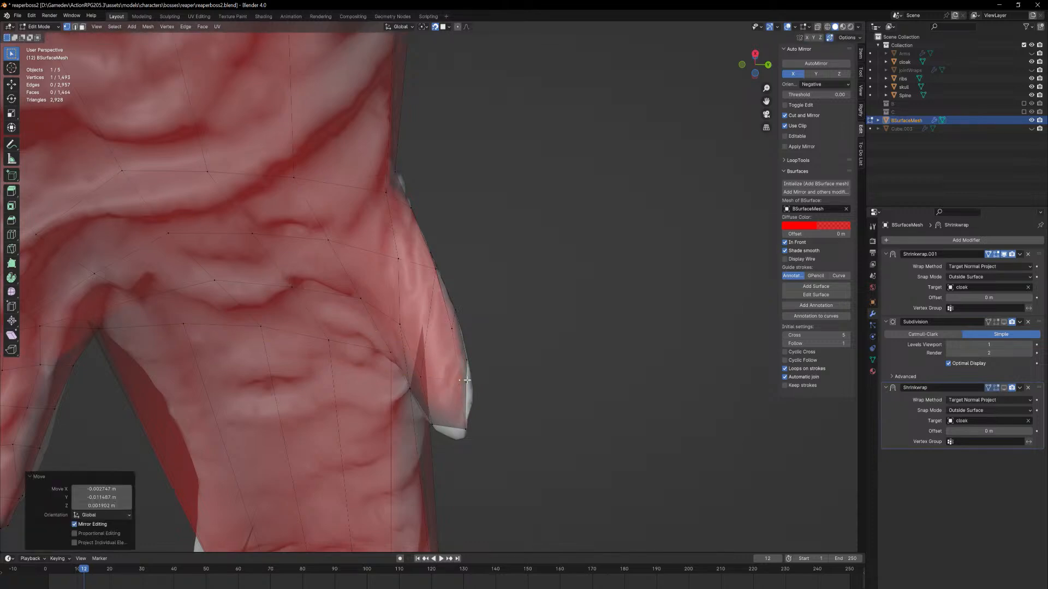
pyautogui.moveTo(466, 380); pyautogui.dragTo(574, 356, button='middle')
pyautogui.press('g')
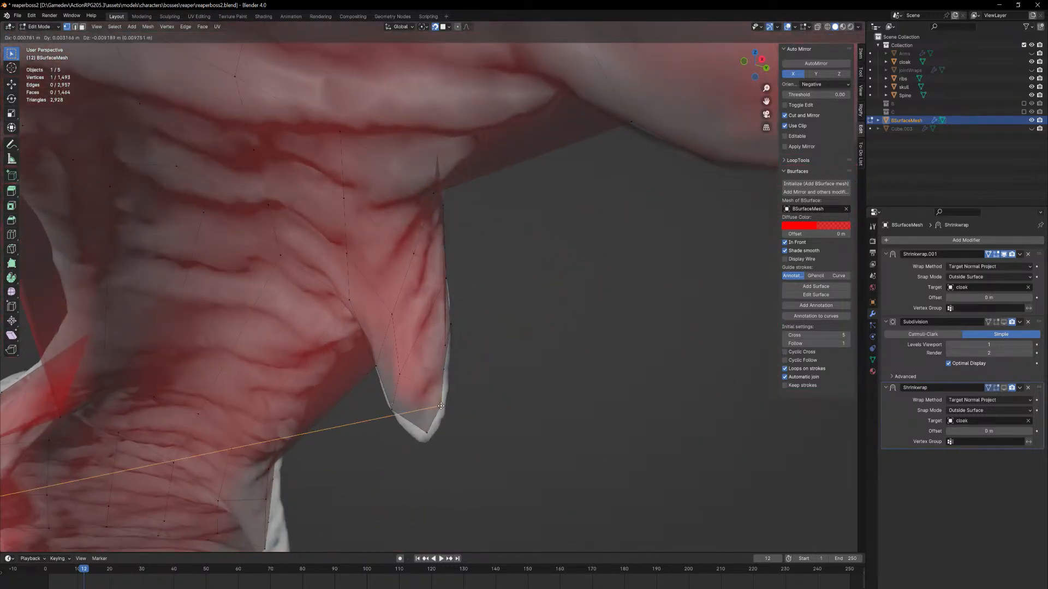
pyautogui.click(445, 409)
# Snap the bottom middle vertex onto the point of the cloth spike and adjust the vertex on the spike's opposite surface
pyautogui.click(427, 435)
pyautogui.press('g')
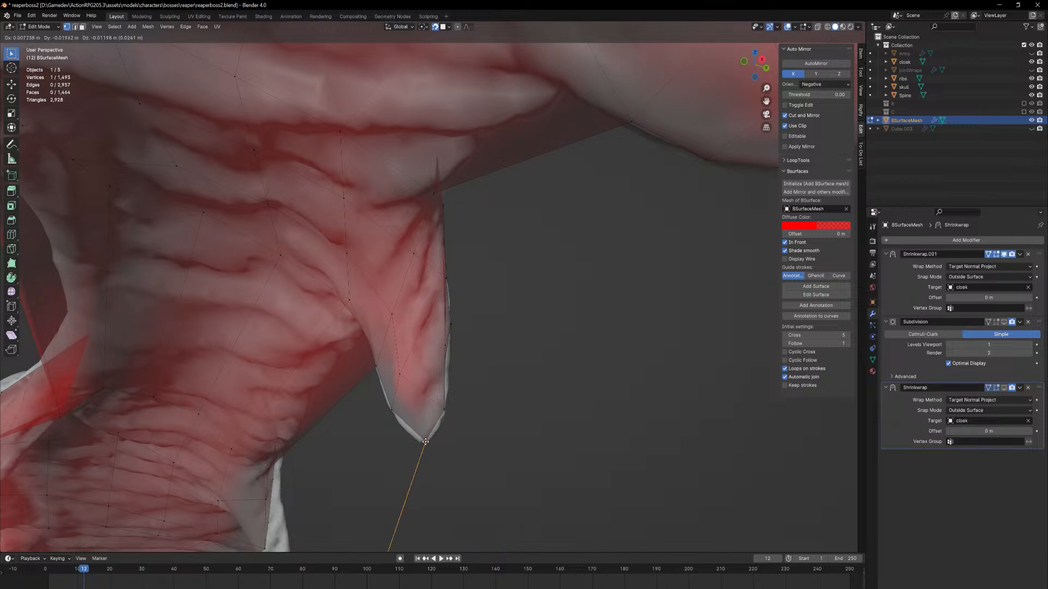
pyautogui.click(425, 441)
pyautogui.moveTo(475, 405); pyautogui.dragTo(463, 375, button='middle')
pyautogui.press('g')
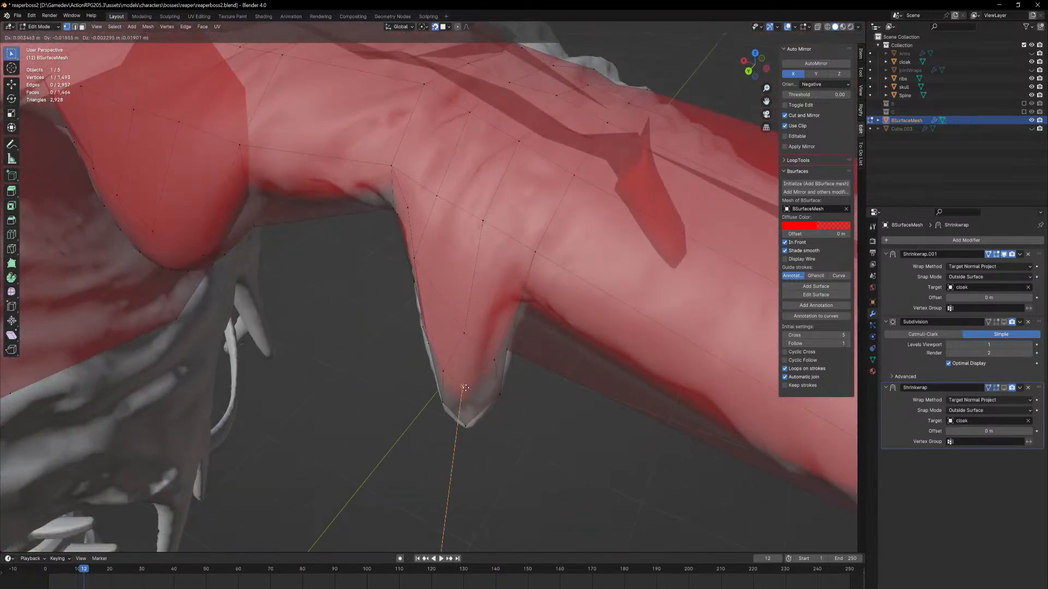
pyautogui.click(468, 390)
# Examine the finished spike and the sleeve's underside for the next hanging cloth lobe still left uncovered
pyautogui.press('Tab')
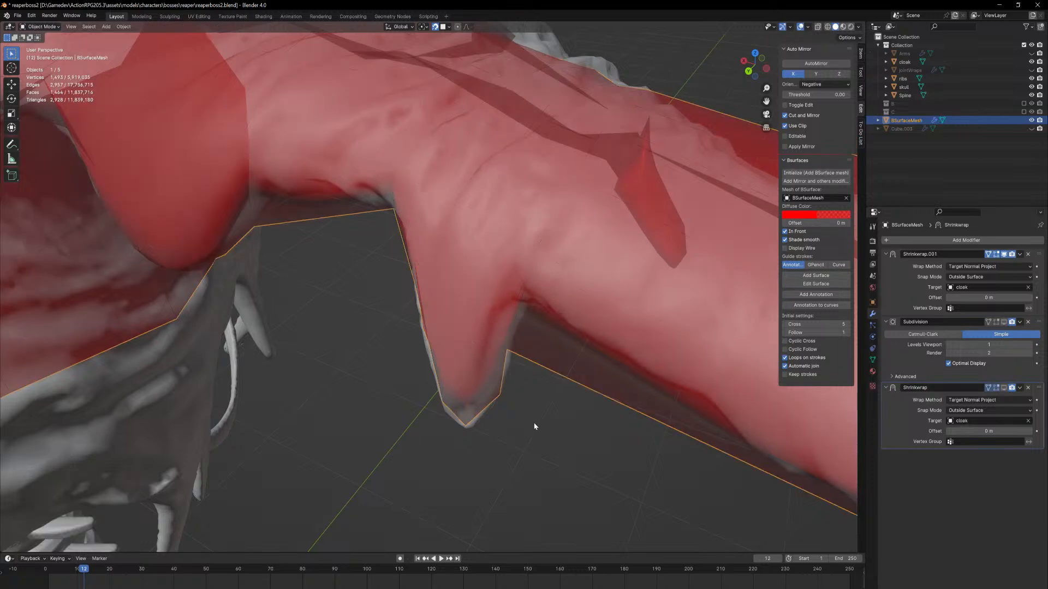
pyautogui.moveTo(542, 399); pyautogui.dragTo(499, 267, button='middle')
pyautogui.click(548, 390)
pyautogui.moveTo(505, 232); pyautogui.dragTo(482, 296, button='middle')
pyautogui.moveTo(349, 221); pyautogui.dragTo(316, 279, button='middle')
pyautogui.press('Tab')
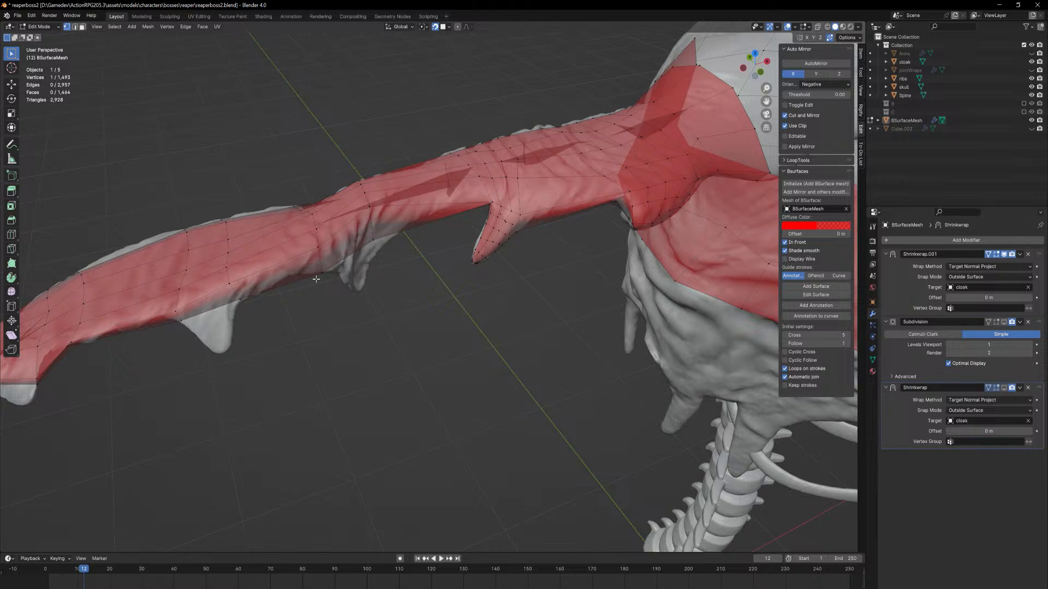
pyautogui.moveTo(338, 279); pyautogui.dragTo(366, 279, button='middle')
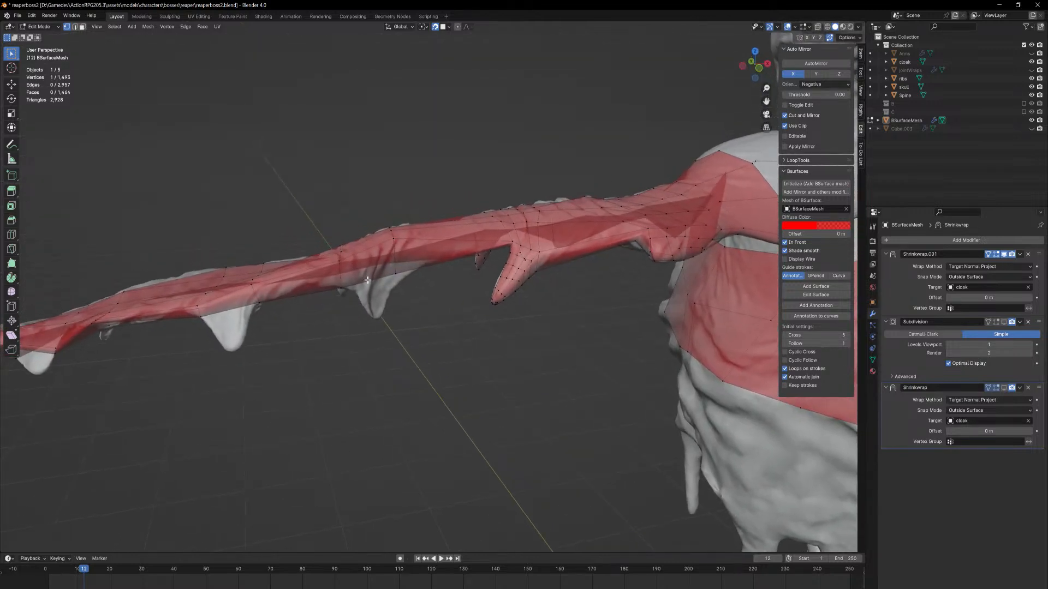
pyautogui.scroll(6, 377, 235)
pyautogui.moveTo(344, 216); pyautogui.dragTo(429, 243, button='middle')
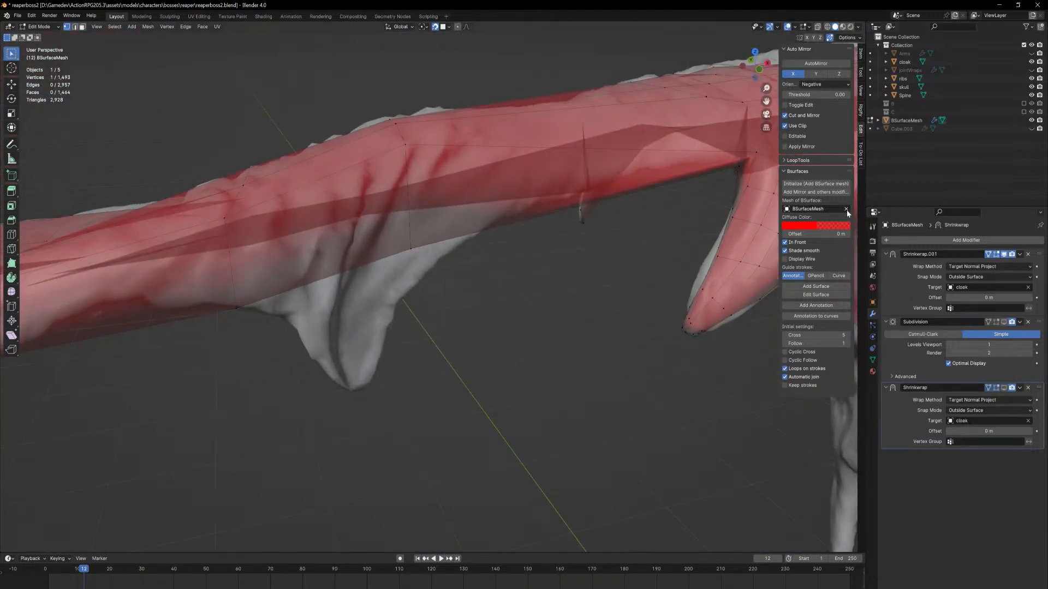
# Raise the BSurfaceMesh diffuse color's alpha to about 0.97 and turn off backface culling in the viewport shading
pyautogui.click(838, 227)
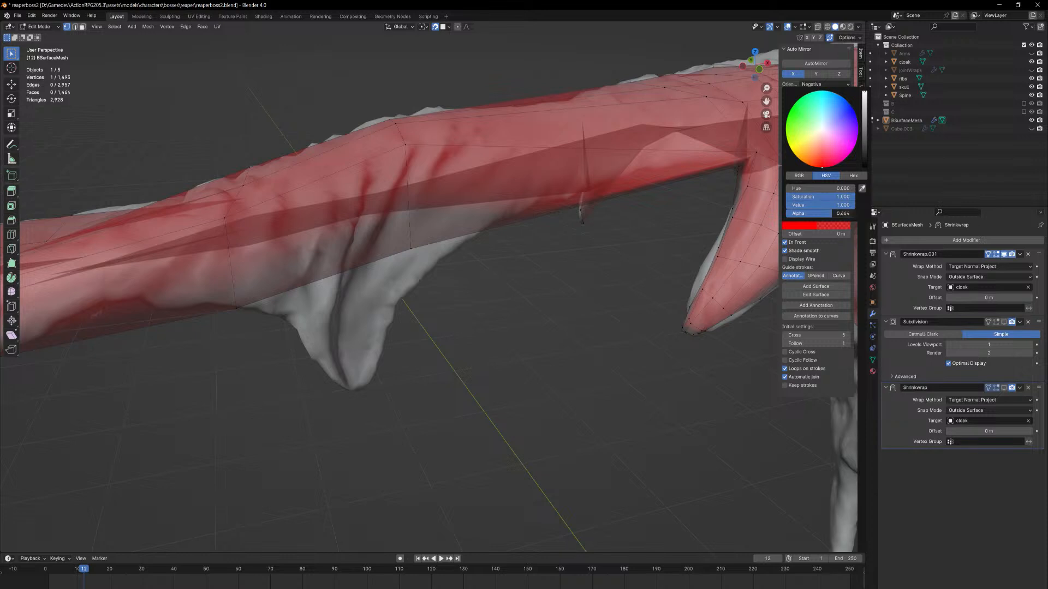
pyautogui.moveTo(831, 213); pyautogui.dragTo(846, 213)
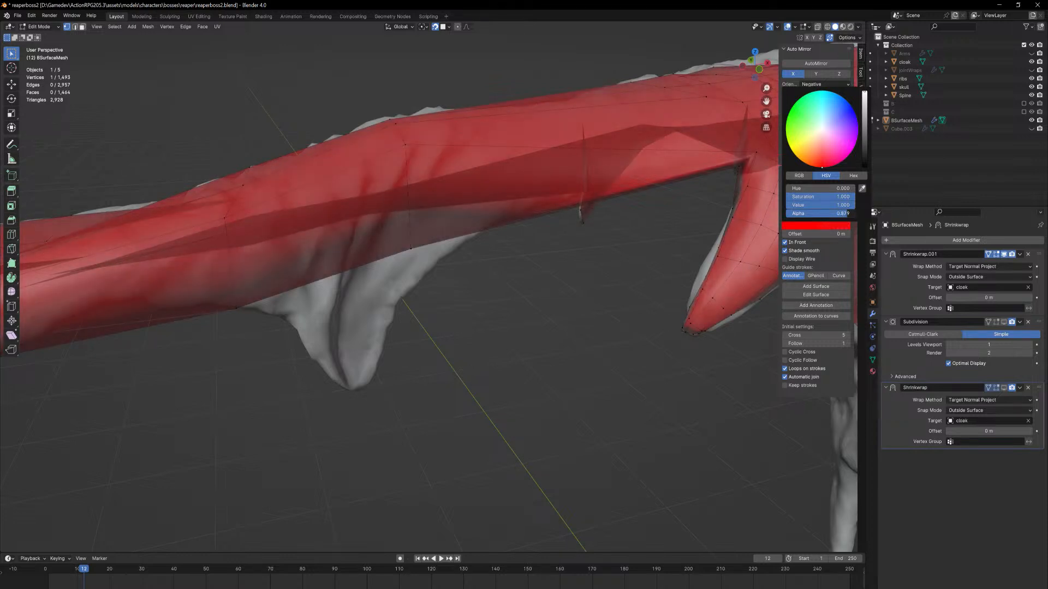
pyautogui.click(797, 28)
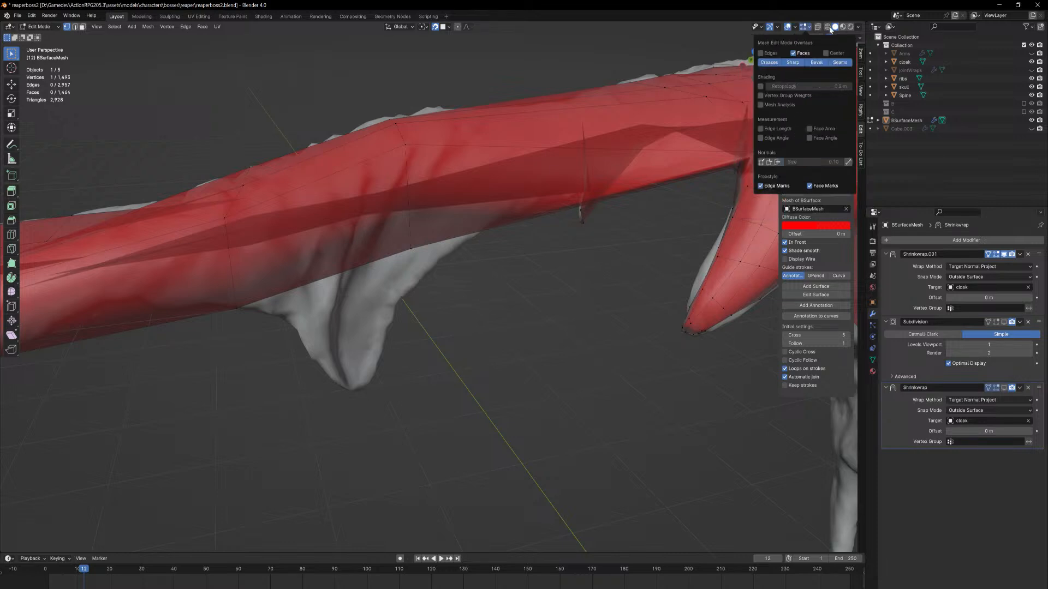
pyautogui.click(859, 27)
pyautogui.click(861, 27)
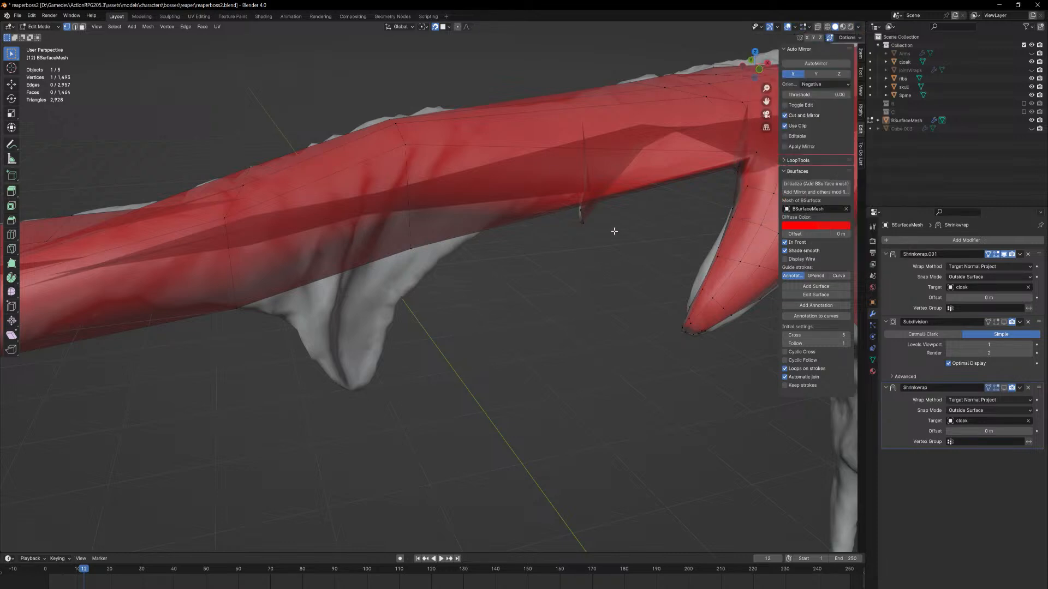
pyautogui.click(862, 28)
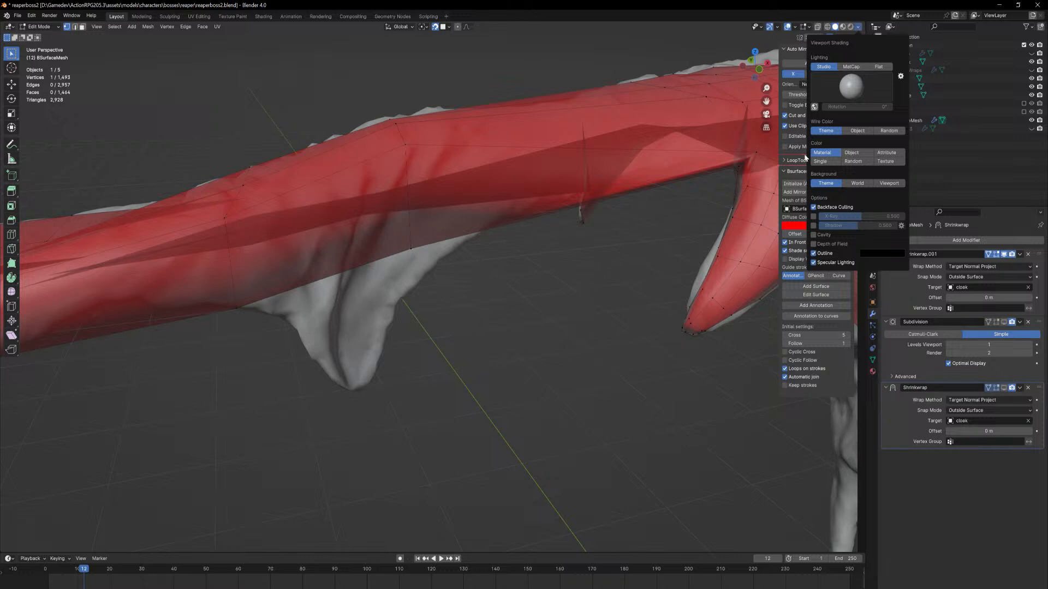
pyautogui.click(813, 207)
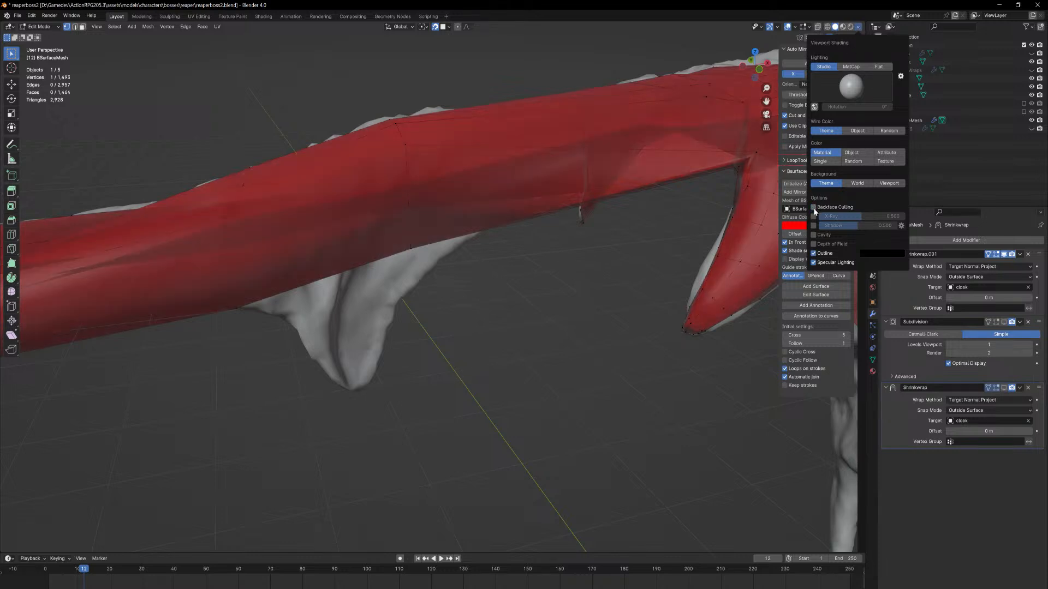
pyautogui.click(813, 208)
pyautogui.click(813, 208)
pyautogui.click(814, 208)
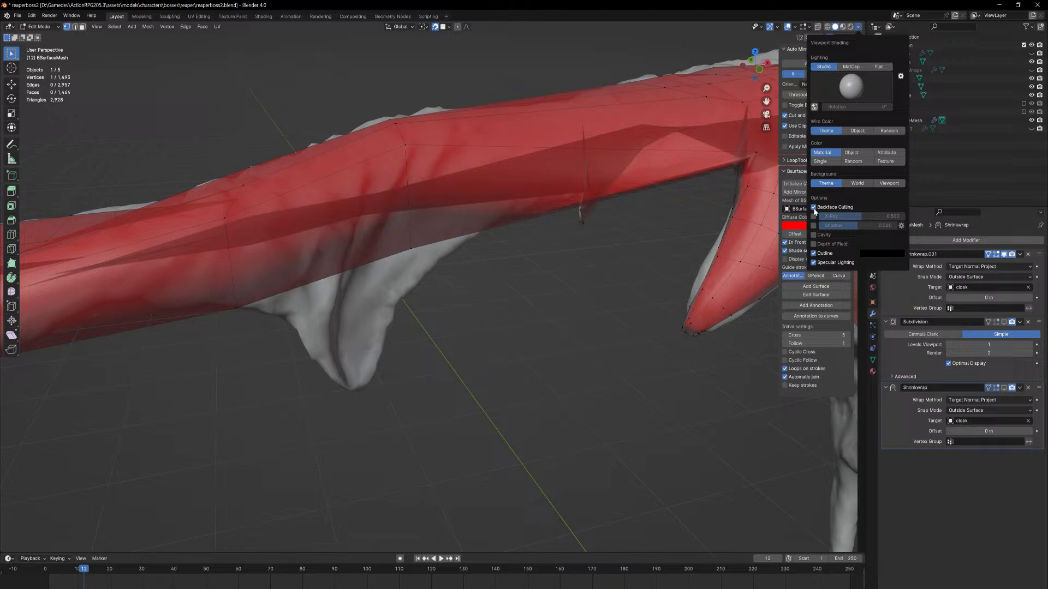
pyautogui.click(813, 208)
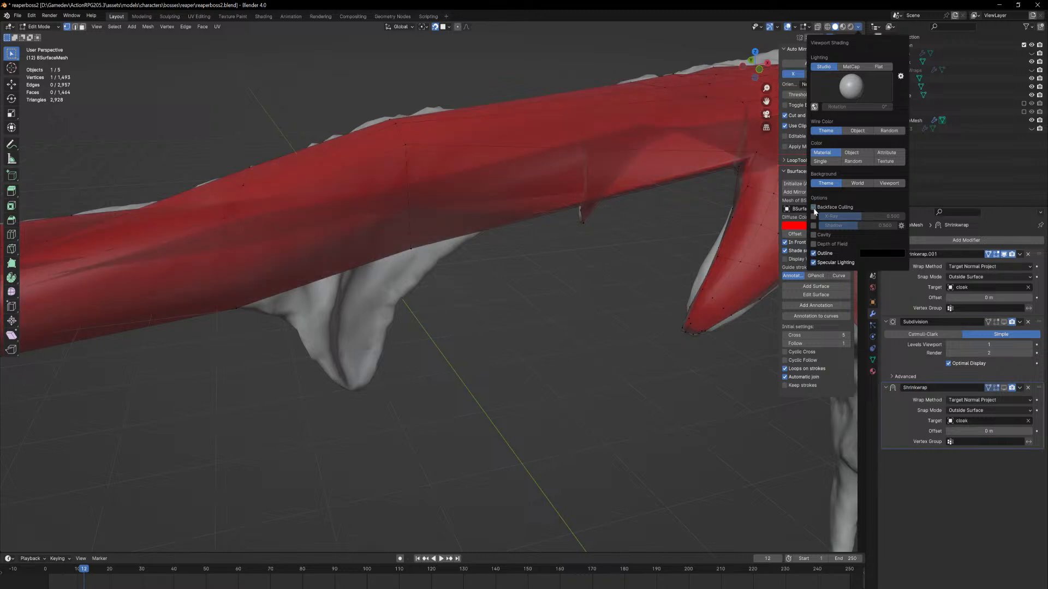
pyautogui.click(813, 208)
pyautogui.click(813, 207)
pyautogui.click(814, 208)
pyautogui.click(813, 207)
# Reposition the shoulder-side vertices of the sleeve's underside face so the face spans the base of the next hanging lobe
pyautogui.moveTo(350, 216); pyautogui.dragTo(339, 186, button='middle')
pyautogui.press('3')
pyautogui.click(315, 236)
pyautogui.moveTo(400, 147); pyautogui.dragTo(423, 286, button='middle')
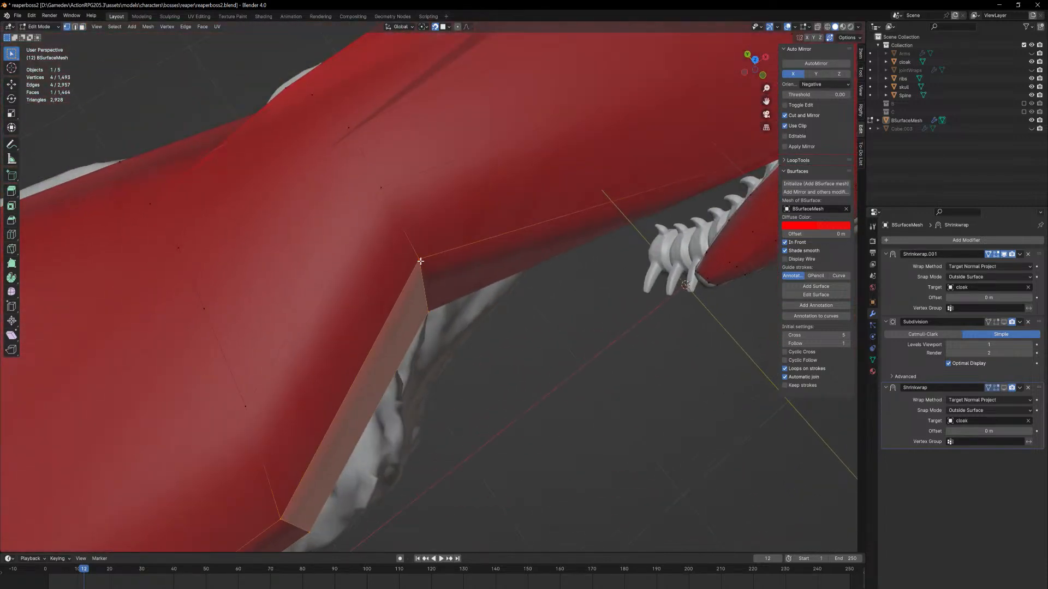
pyautogui.click(420, 262)
pyautogui.press('g')
pyautogui.click(487, 309)
pyautogui.moveTo(487, 310); pyautogui.dragTo(380, 214, button='middle')
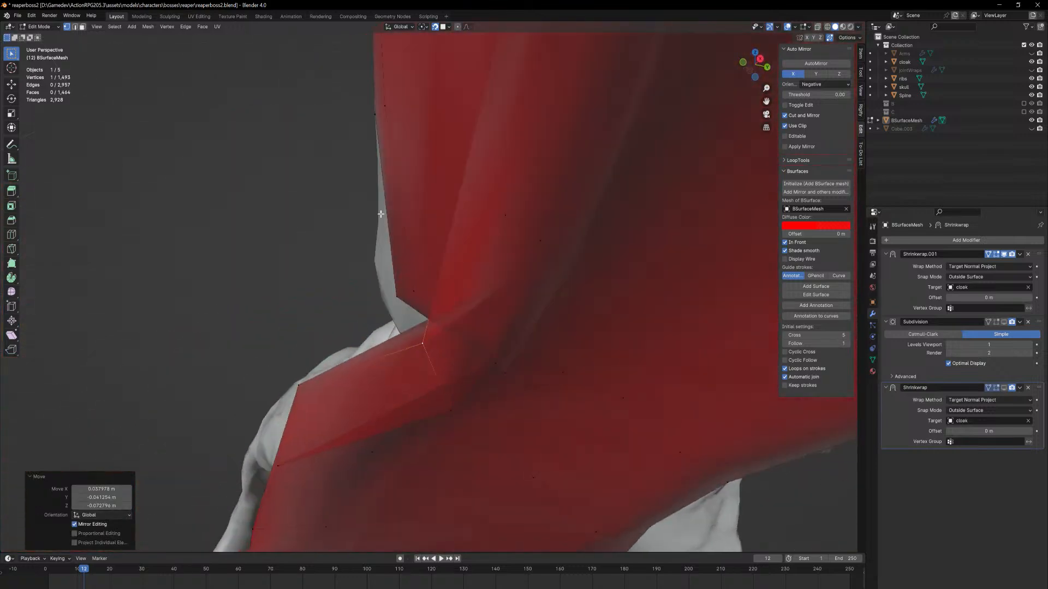
pyautogui.click(452, 411)
pyautogui.moveTo(451, 410); pyautogui.dragTo(505, 442, button='middle')
pyautogui.press('g')
pyautogui.click(390, 387)
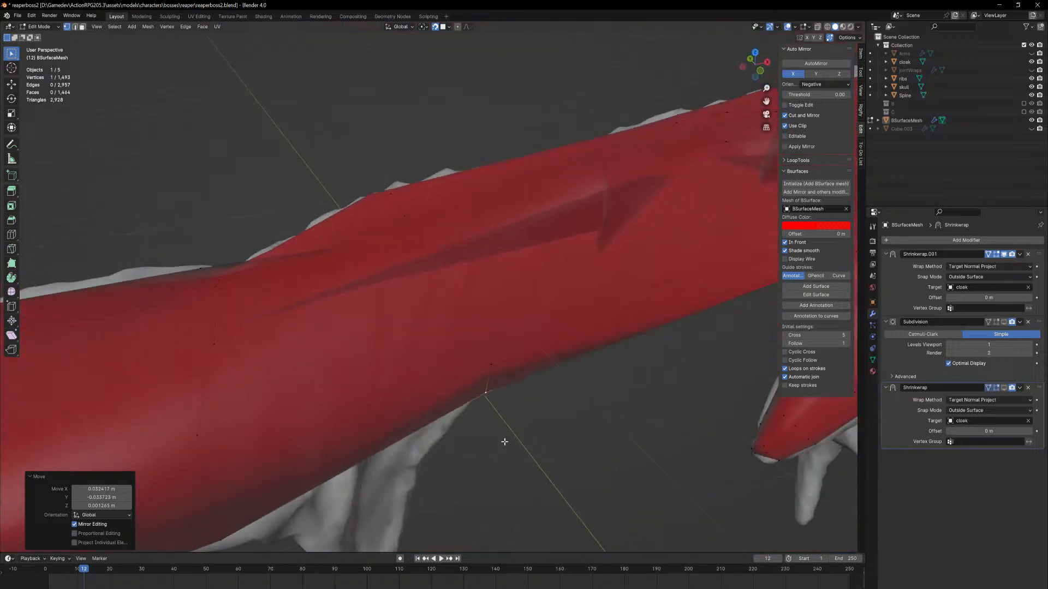
# Try to extrude the sleeve's lower face above the hanging lobe about 0.05 m outward
pyautogui.click(408, 423)
pyautogui.click(397, 420)
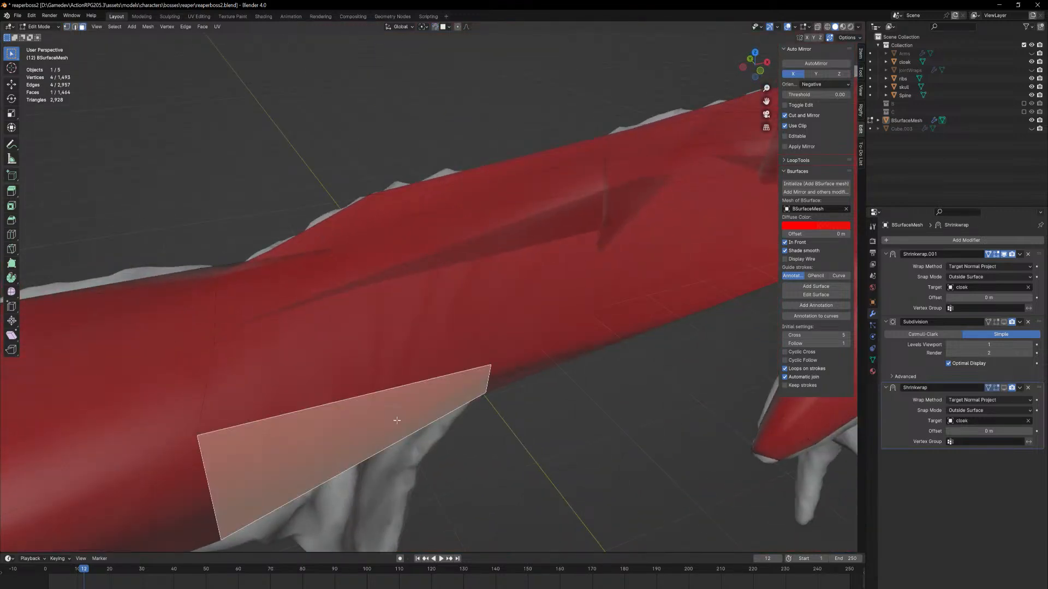
pyautogui.moveTo(397, 420); pyautogui.dragTo(428, 316, button='middle')
pyautogui.press('e')
pyautogui.click(504, 287)
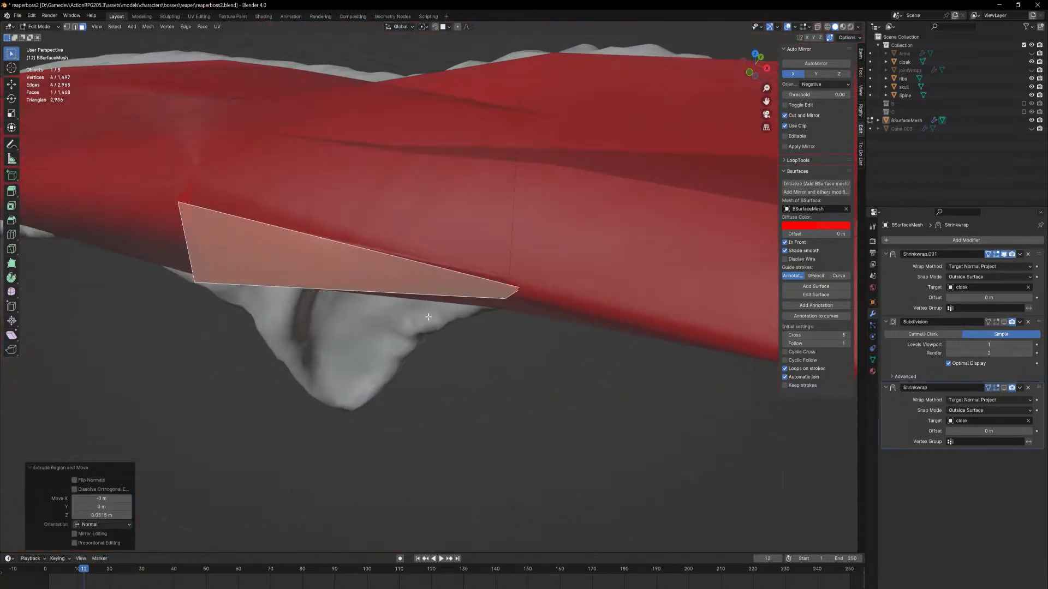
pyautogui.press('1')
pyautogui.hotkey('alt', 'a')
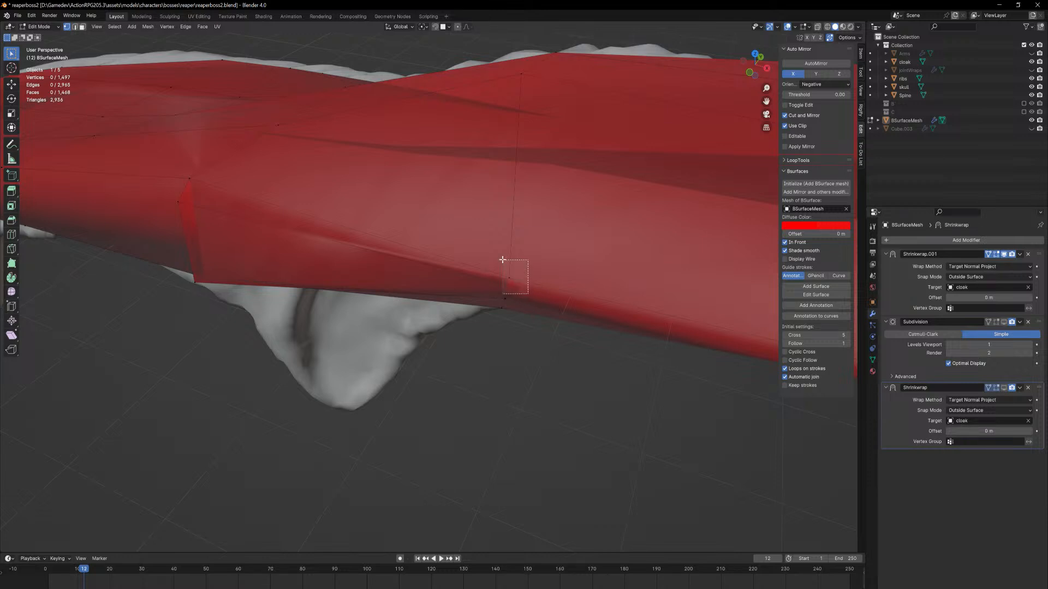
pyautogui.click(531, 279)
# Lower the BSurfaceMesh diffuse color's alpha to make the mesh more transparent and turn backface culling on
pyautogui.click(828, 226)
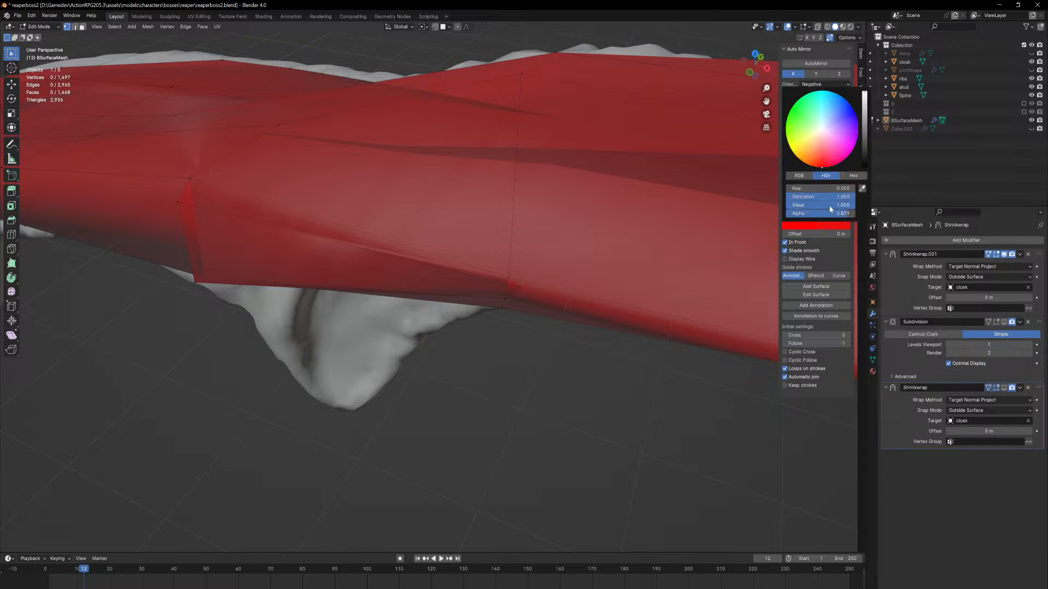
pyautogui.moveTo(847, 213)
pyautogui.mouseDown()
pyautogui.moveTo(826, 213)
pyautogui.moveTo(837, 213)
pyautogui.mouseUp()
pyautogui.moveTo(684, 324); pyautogui.dragTo(828, 102, button='middle')
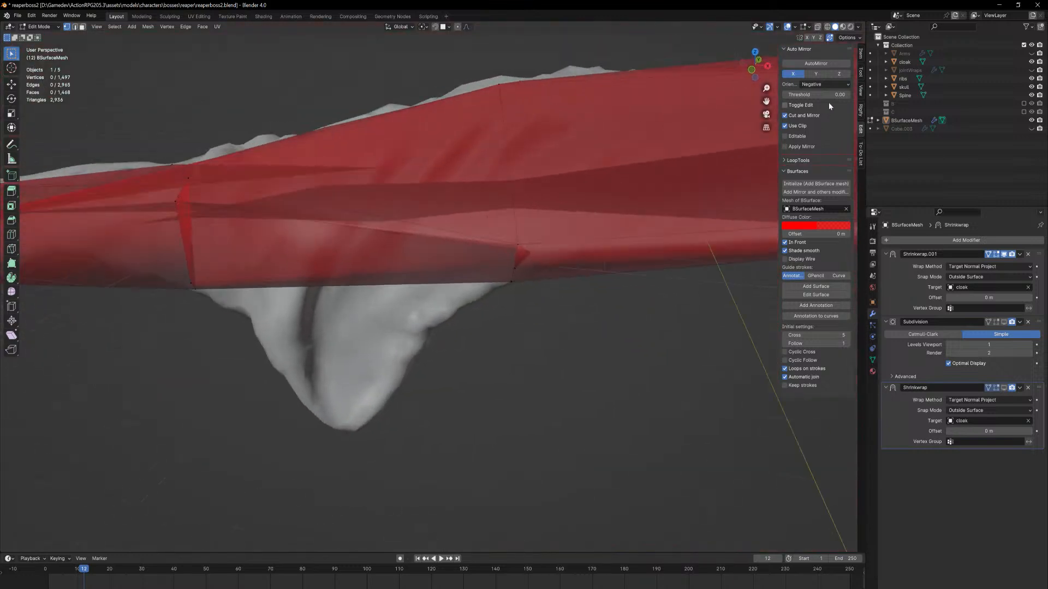
pyautogui.click(860, 27)
pyautogui.click(814, 216)
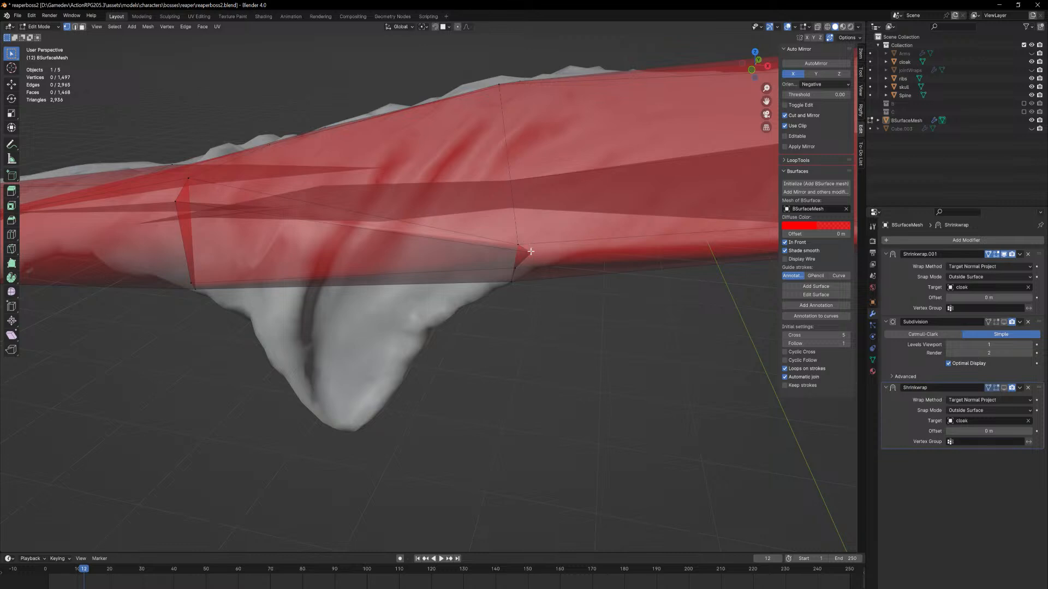
# Undo the last extrusion and extrude the same sleeve face about 0.016 m instead
pyautogui.hotkey('ctrl', 'z')
pyautogui.hotkey('ctrl', 'z')
pyautogui.hotkey('ctrl', 'z')
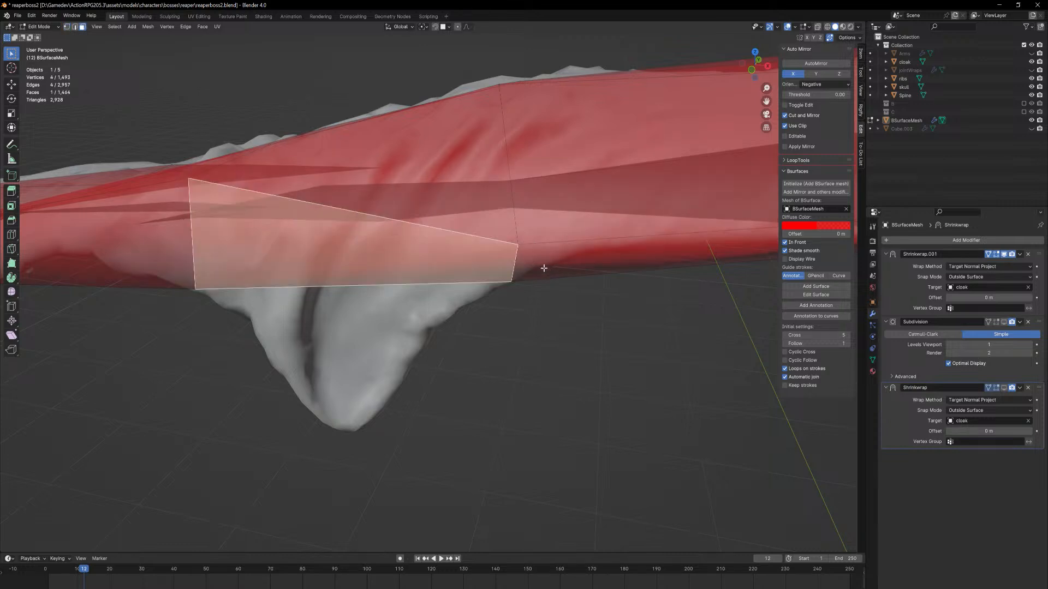
pyautogui.press('e')
pyautogui.click(482, 273)
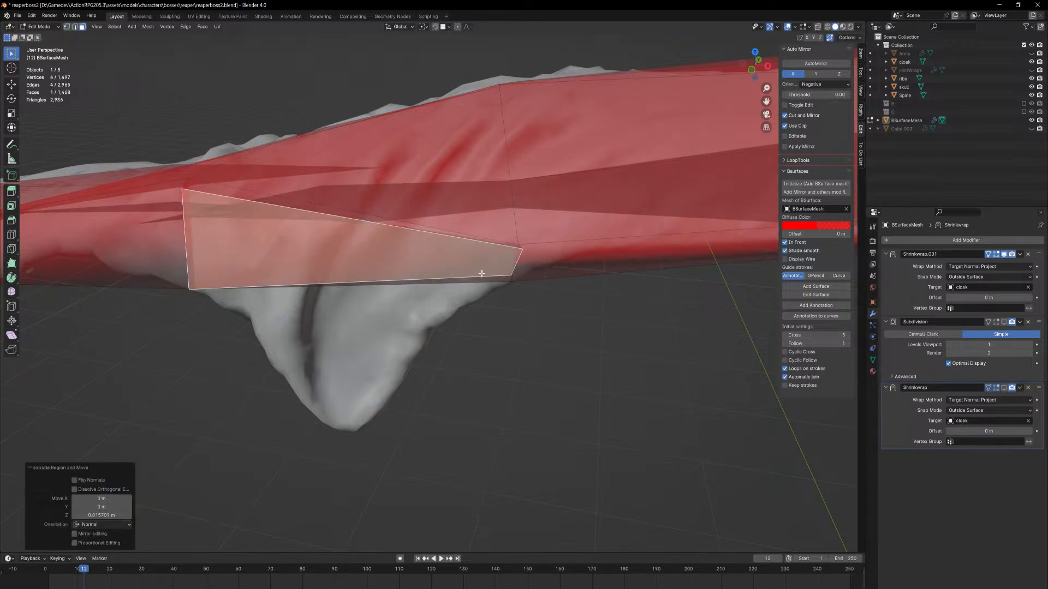
# Move the two upper corner vertices of the extruded face onto the cloth at the base of the hanging lobe
pyautogui.press('1')
pyautogui.click(520, 247)
pyautogui.moveTo(520, 247); pyautogui.dragTo(497, 305, button='middle')
pyautogui.scroll(5, 497, 304)
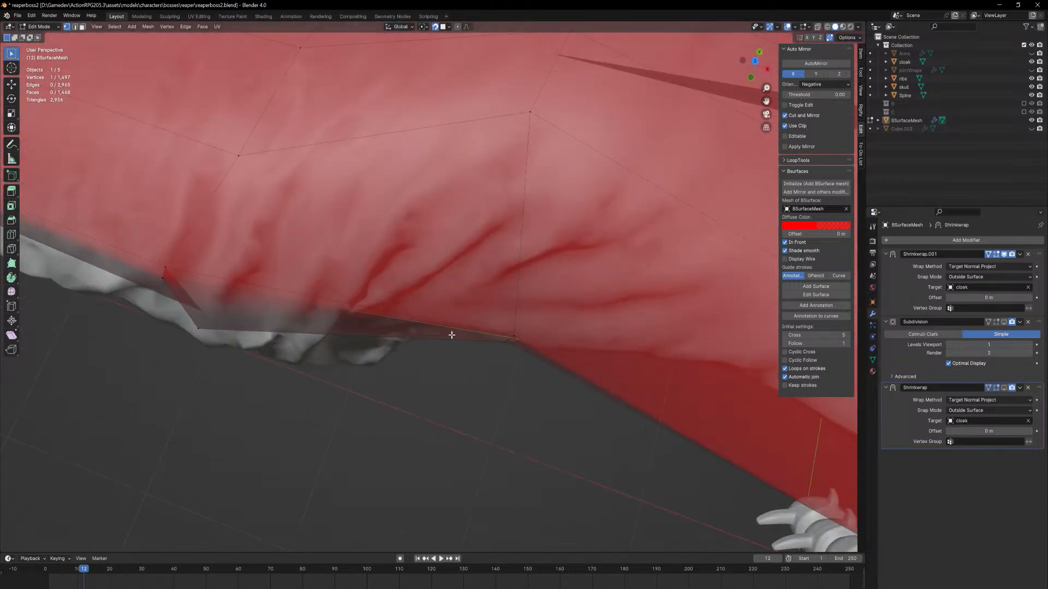
pyautogui.press('g')
pyautogui.click(409, 332)
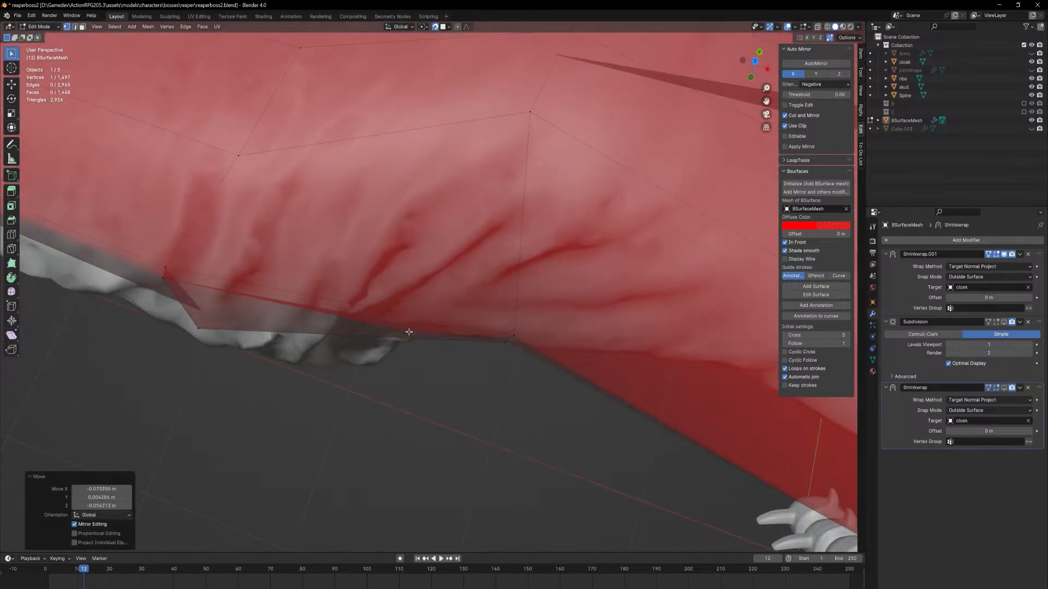
pyautogui.moveTo(150, 279); pyautogui.dragTo(391, 359, button='middle')
pyautogui.press('g')
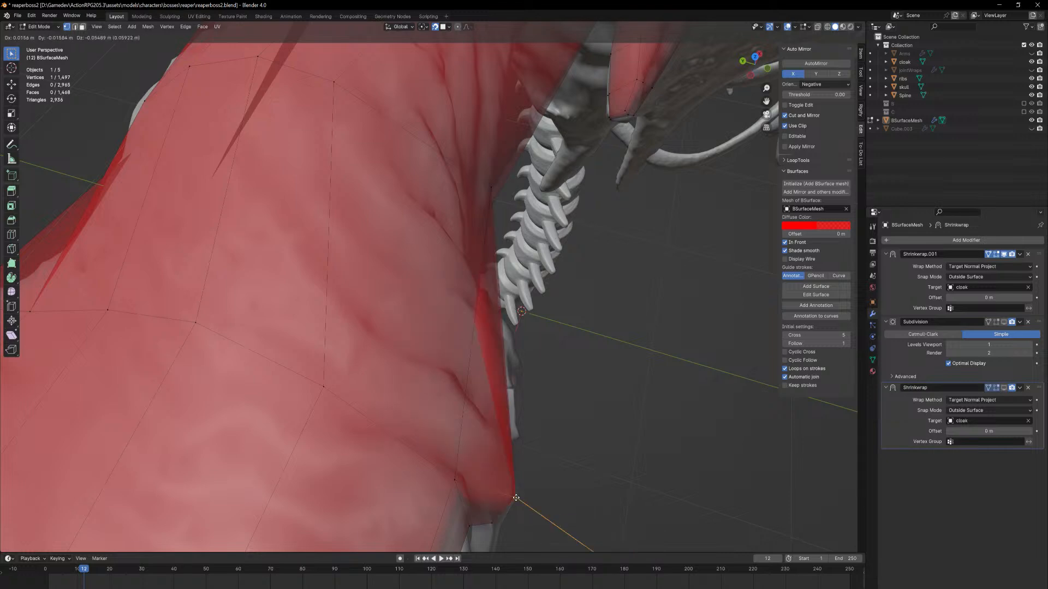
pyautogui.click(514, 498)
# Raise the extrusion's shoulder-side front vertex about 0.037 m and snap its rear neighbour down onto the lobe's back surface
pyautogui.moveTo(515, 499); pyautogui.dragTo(465, 366, button='middle')
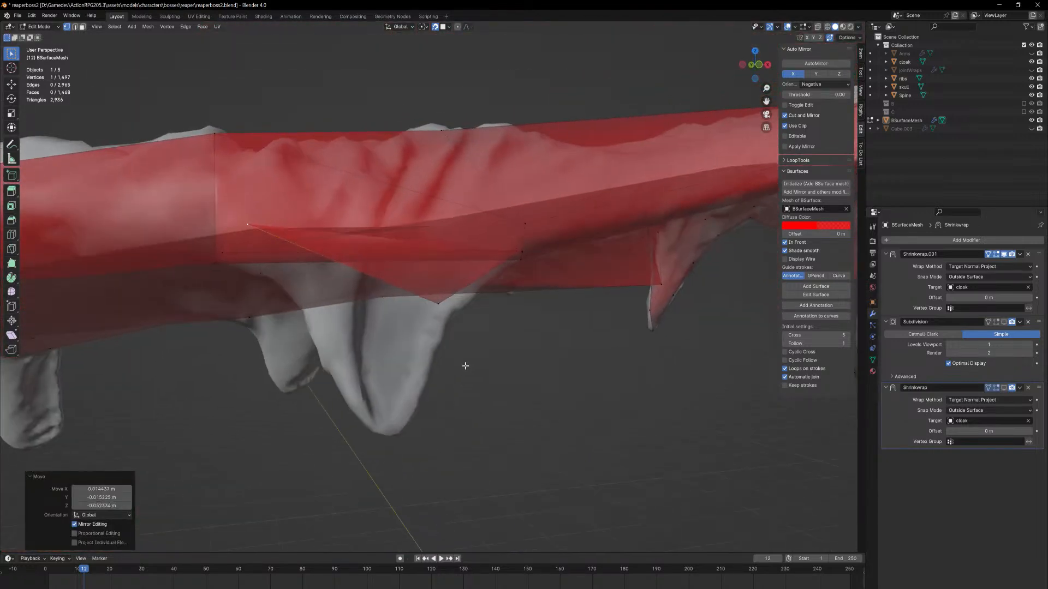
pyautogui.press('g')
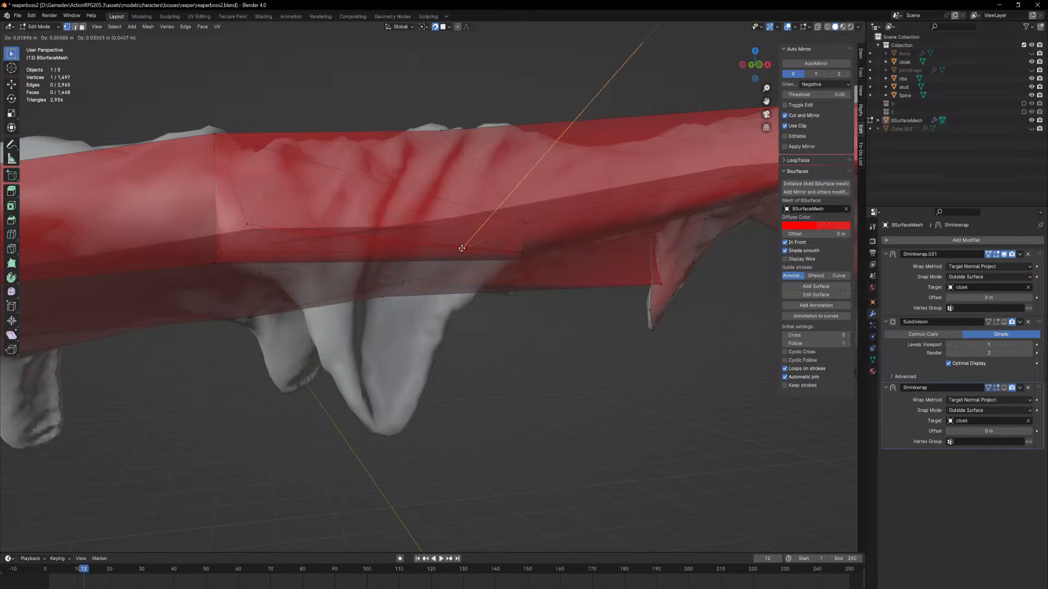
pyautogui.click(456, 259)
pyautogui.moveTo(456, 258); pyautogui.dragTo(584, 225, button='middle')
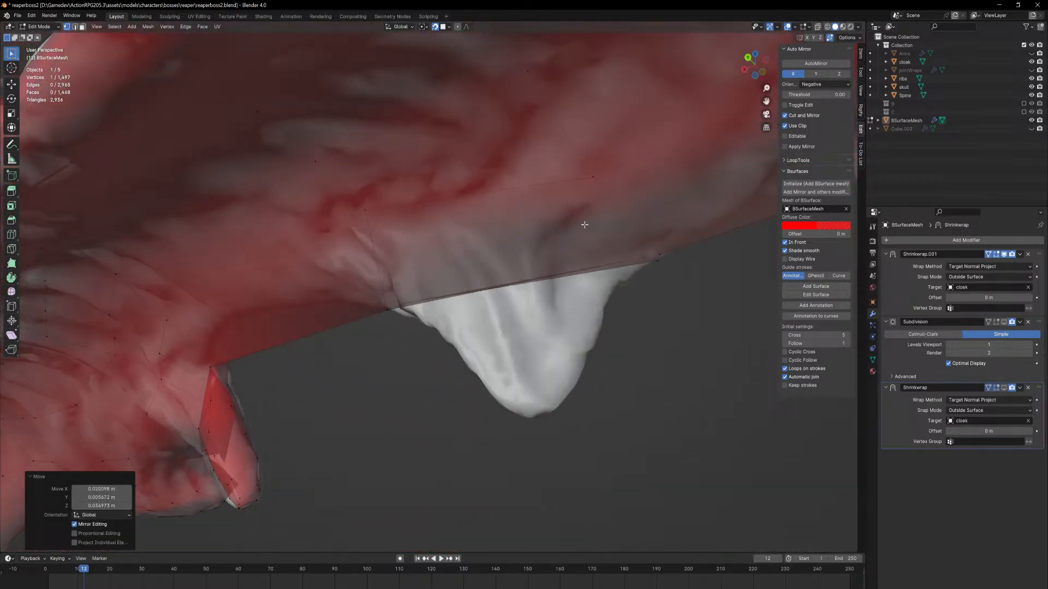
pyautogui.press('g')
pyautogui.click(444, 309)
pyautogui.moveTo(445, 309); pyautogui.dragTo(394, 201, button='middle')
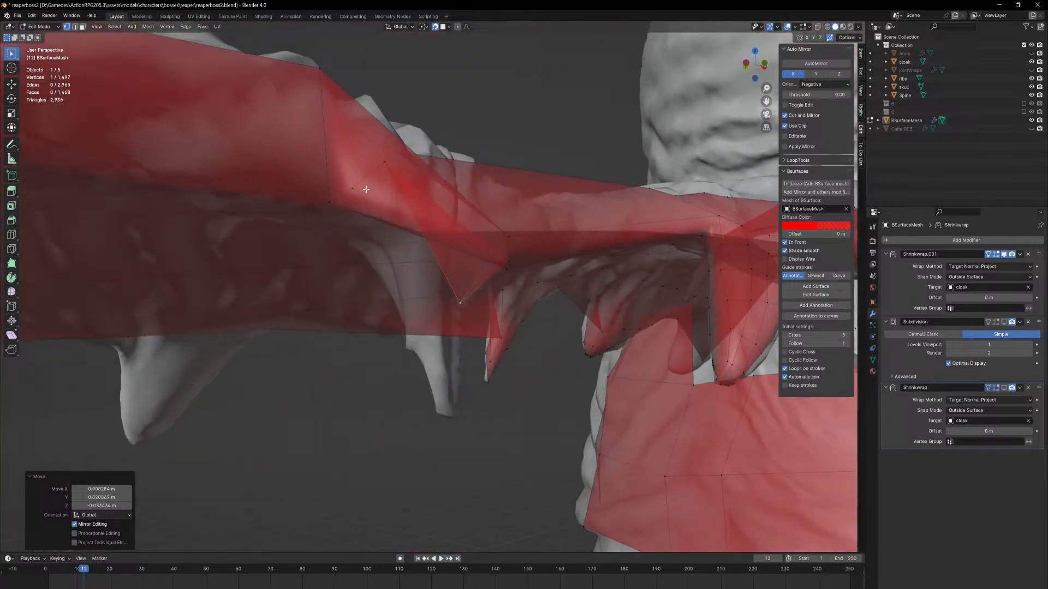
# Move the extrusion's rear shoulder-side vertex about 0.053 m across the back of the hanging lobe
pyautogui.moveTo(380, 162); pyautogui.dragTo(478, 191, button='middle')
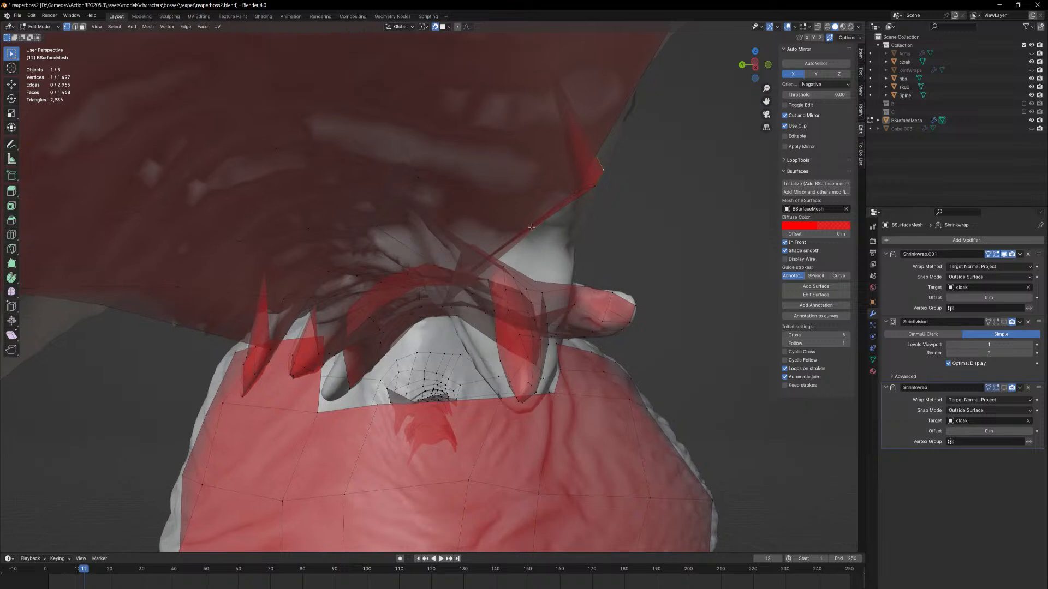
pyautogui.press('g')
pyautogui.click(526, 235)
pyautogui.moveTo(532, 234)
pyautogui.mouseDown(button='middle')
pyautogui.moveTo(510, 235)
pyautogui.moveTo(515, 249)
pyautogui.moveTo(519, 239)
pyautogui.mouseUp(button='middle')
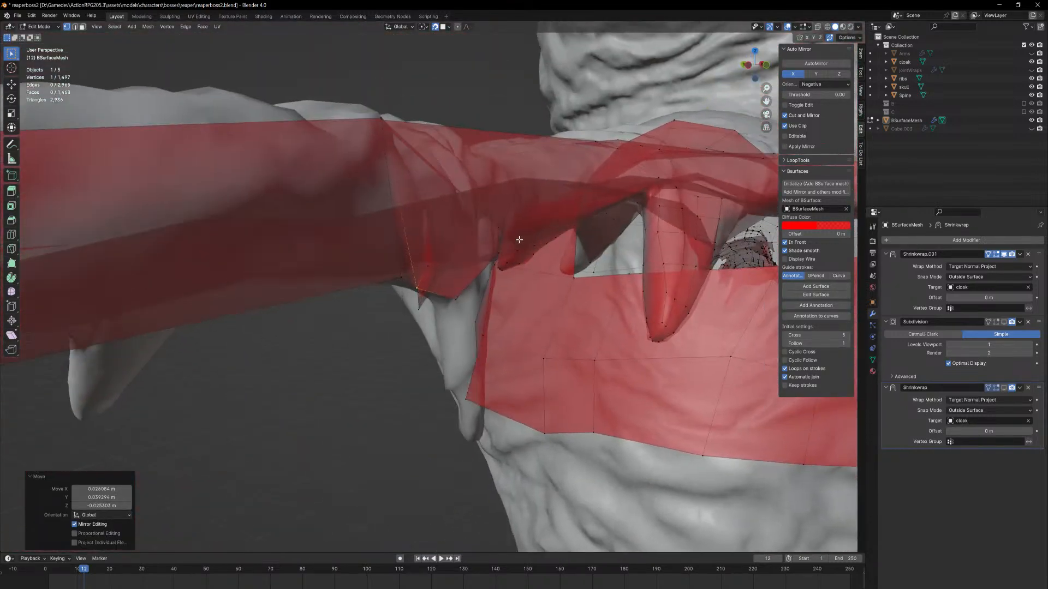
# Set the BSurfaceMesh diffuse color's alpha to 1.000
pyautogui.click(827, 227)
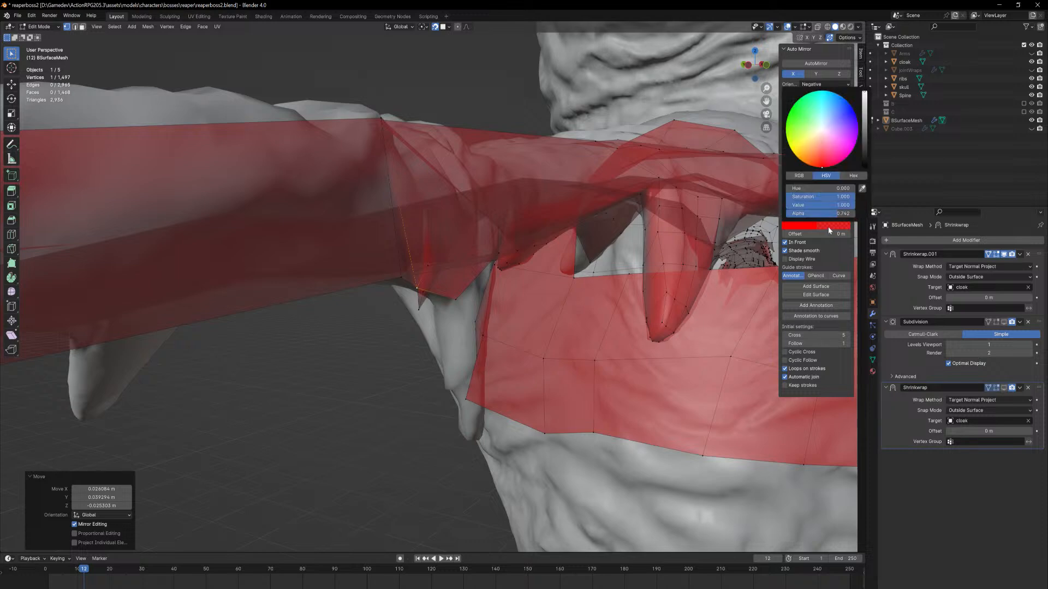
pyautogui.moveTo(843, 214); pyautogui.dragTo(859, 213)
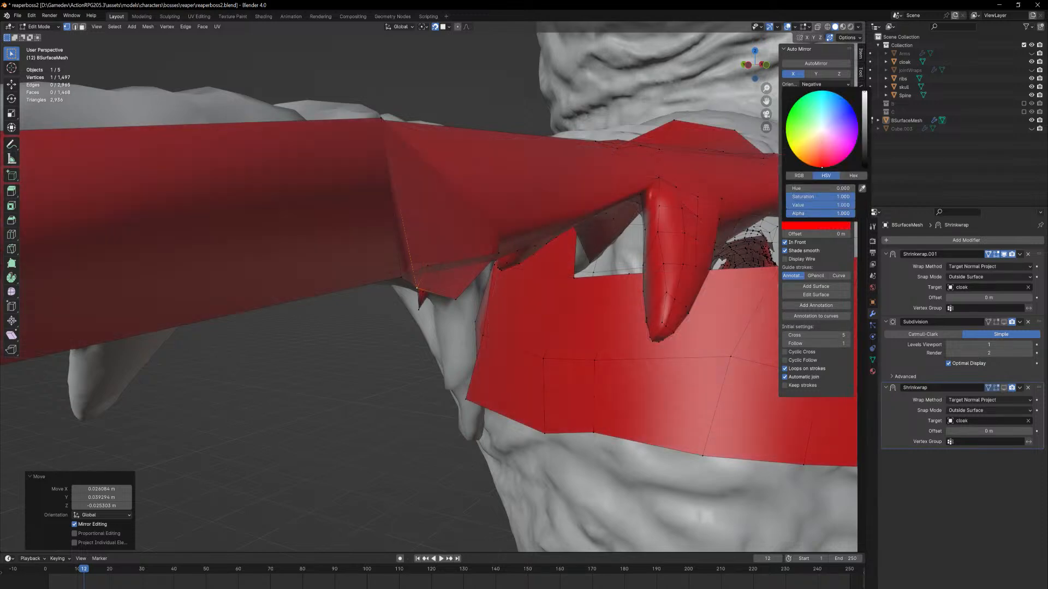
# Examine the underside of the sleeve extrusion, selecting its lower face and the narrow strip beside it in turn
pyautogui.moveTo(571, 308); pyautogui.dragTo(440, 257, button='middle')
pyautogui.press('3')
pyautogui.click(427, 273)
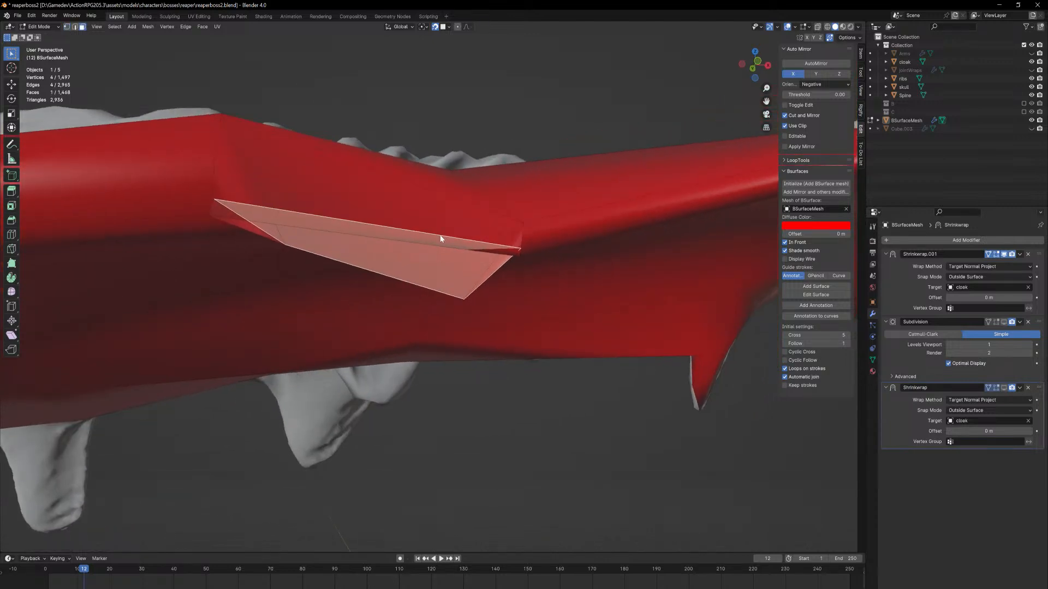
pyautogui.click(516, 252)
pyautogui.click(482, 220)
pyautogui.click(504, 252)
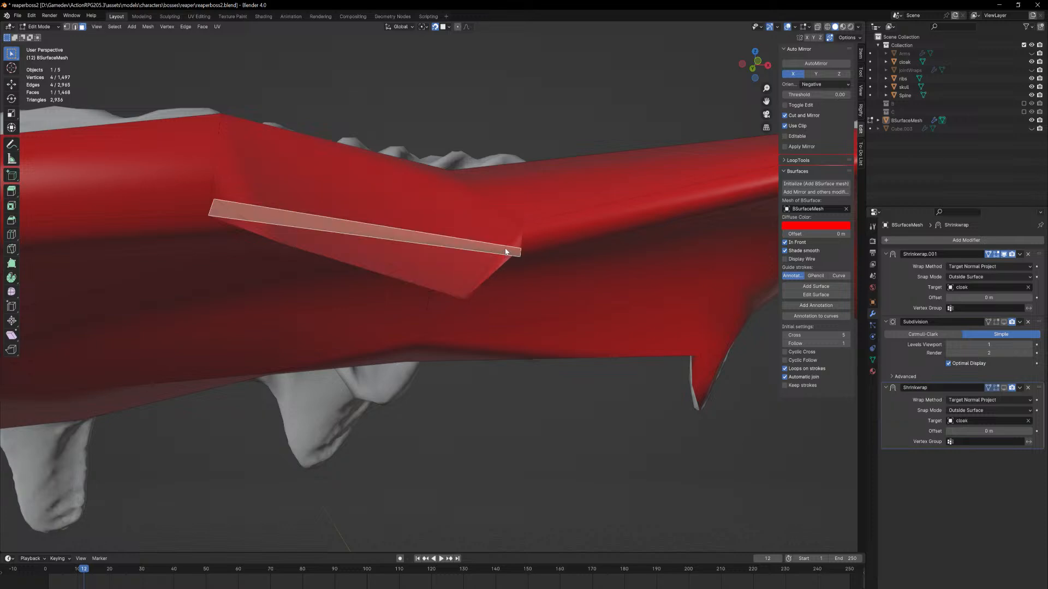
pyautogui.moveTo(506, 252); pyautogui.dragTo(481, 279, button='middle')
pyautogui.click(462, 283)
pyautogui.press('s')
pyautogui.click(509, 253)
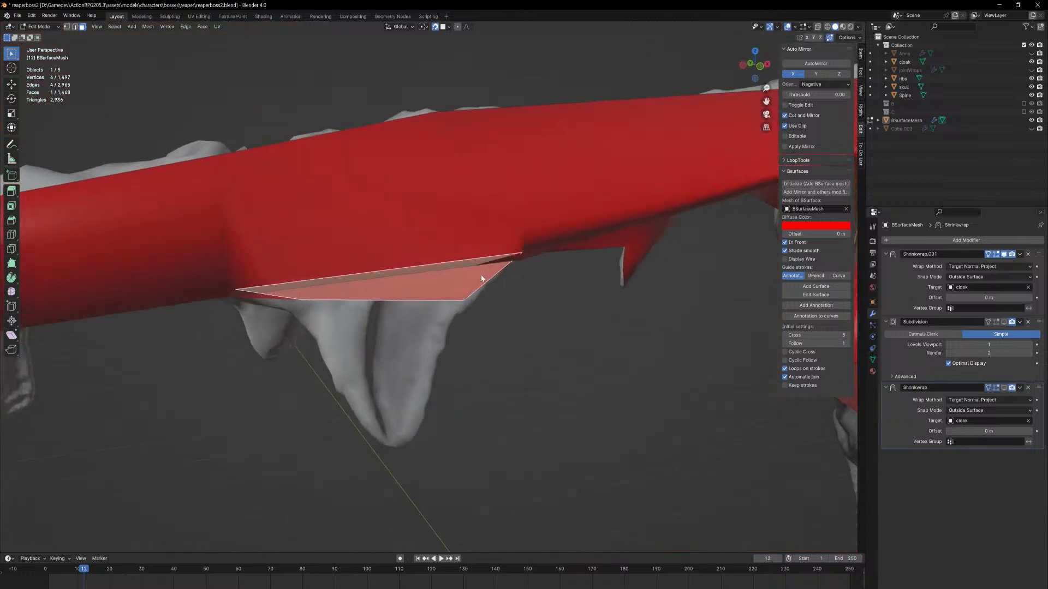
pyautogui.click(519, 266)
pyautogui.click(518, 264)
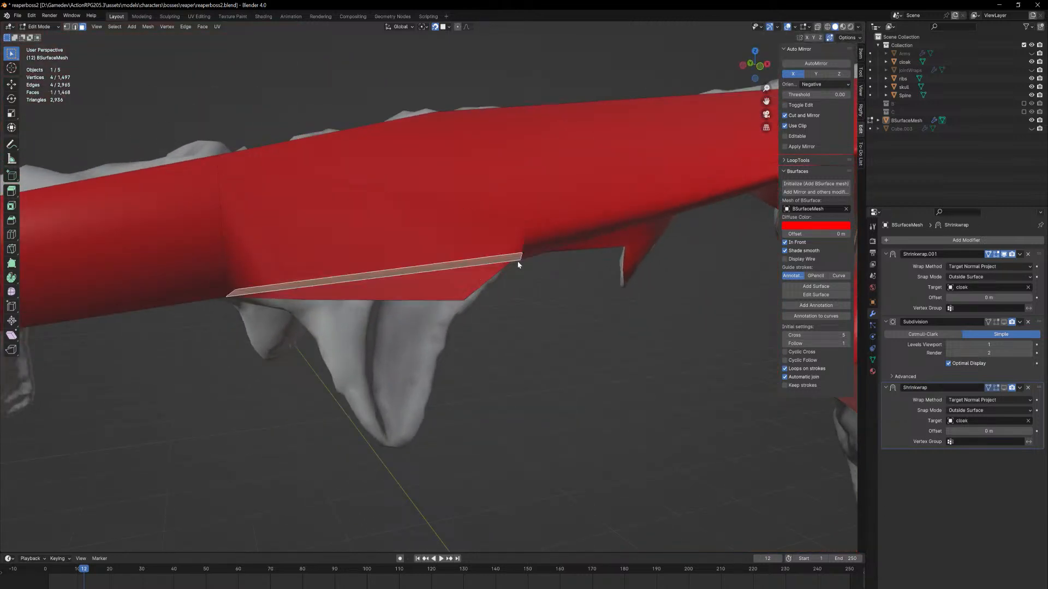
# Undo the recent vertex moves back to the freshly extruded sleeve face
pyautogui.hotkey('ctrl', 'z')
pyautogui.hotkey('ctrl', 'z')
pyautogui.hotkey('ctrl', 'z')
pyautogui.hotkey('ctrl', 'z')
pyautogui.hotkey('ctrl', 'z')
pyautogui.hotkey('ctrl', 'z')
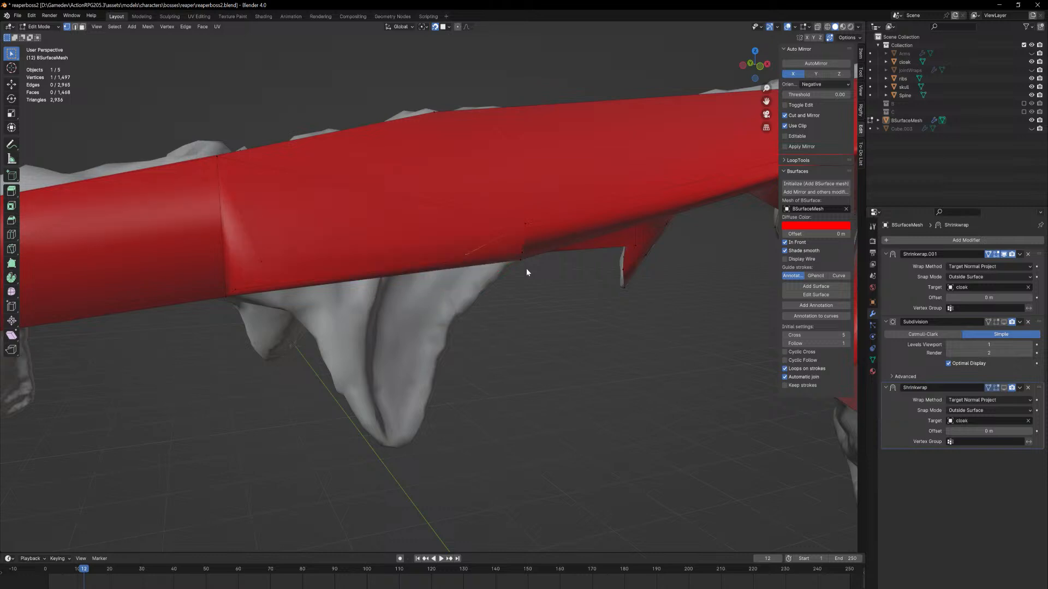
pyautogui.hotkey('ctrl', 'z')
pyautogui.hotkey('ctrl', 'z')
pyautogui.hotkey('ctrl', 'z')
pyautogui.hotkey('ctrl', 'z')
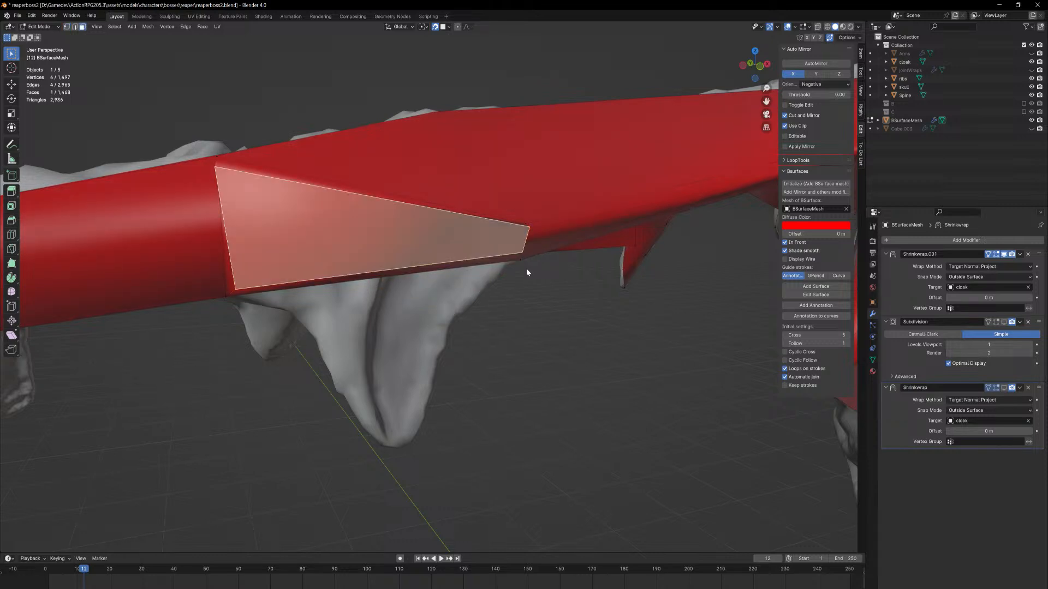
pyautogui.click(508, 260)
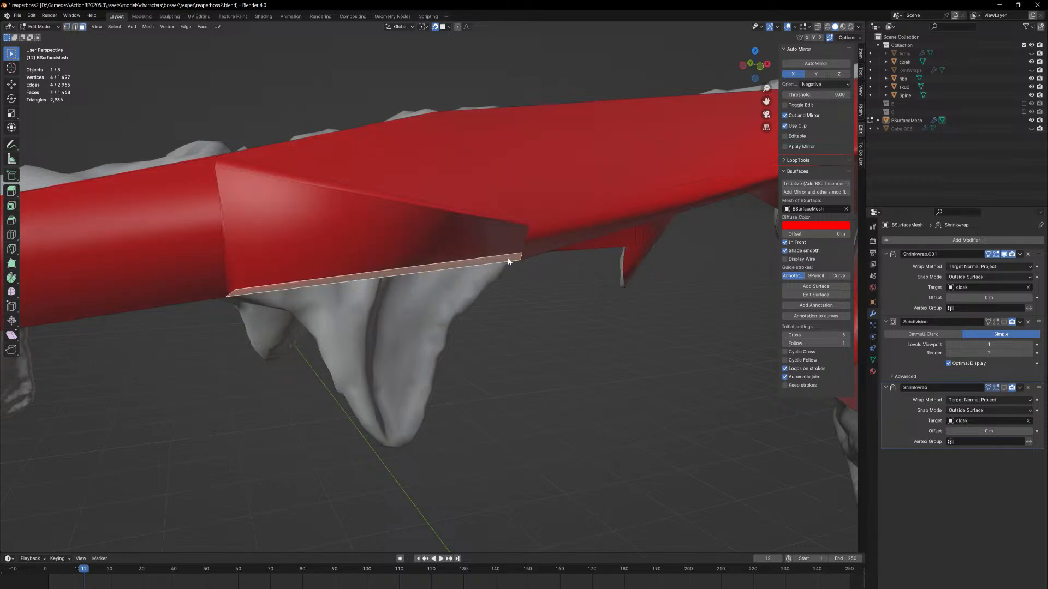
pyautogui.press('g')
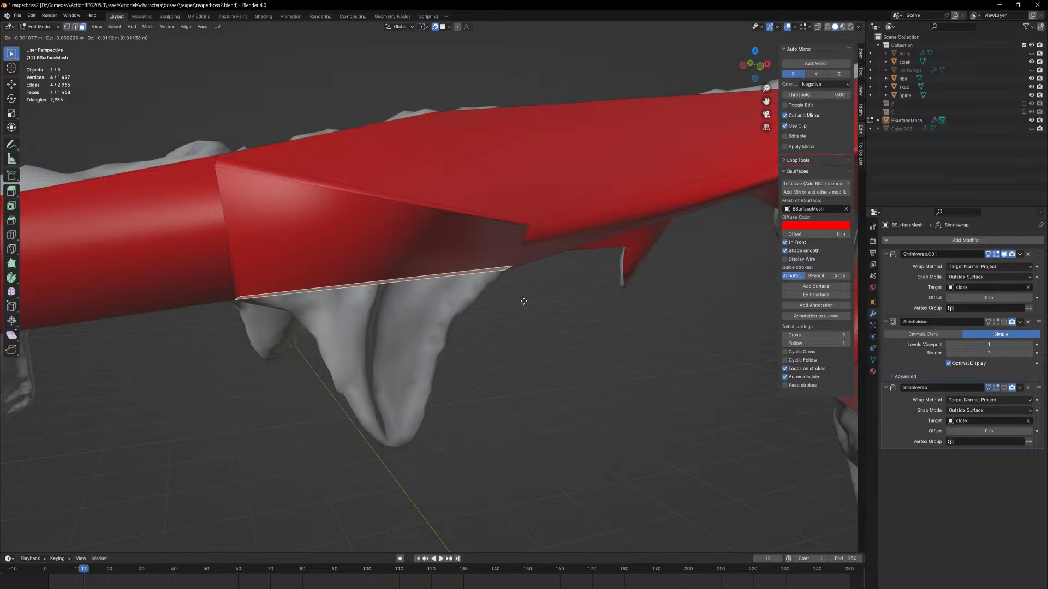
pyautogui.rightClick(522, 301)
# Snap the front vertices of the extrusion's narrow bottom strip inward onto the lobe's base, shoulder-side about 0.025 m and outer about 0.019 m
pyautogui.press('1')
pyautogui.click(522, 258)
pyautogui.press('g')
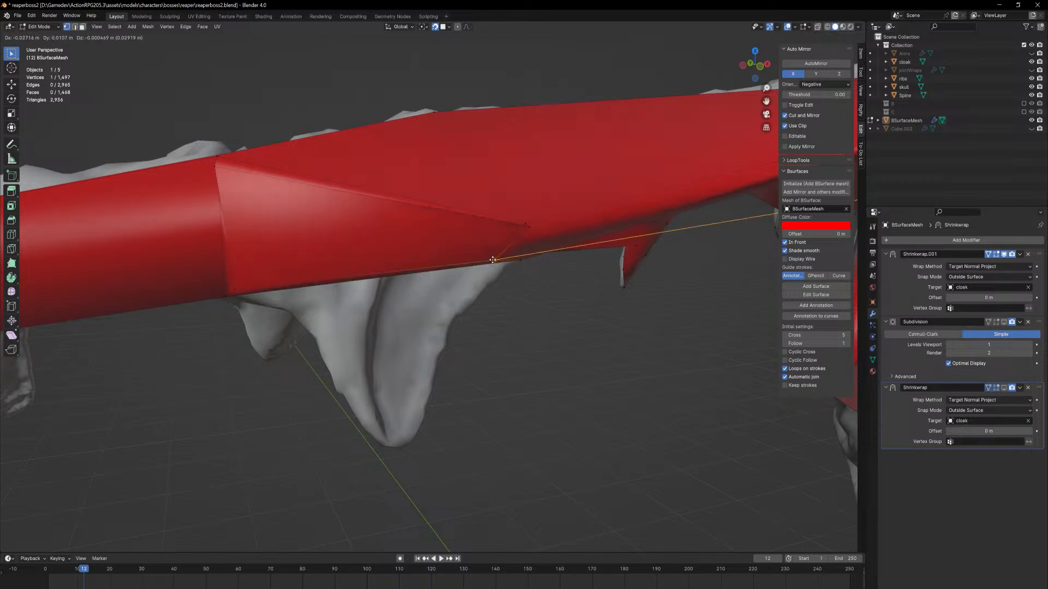
pyautogui.click(498, 263)
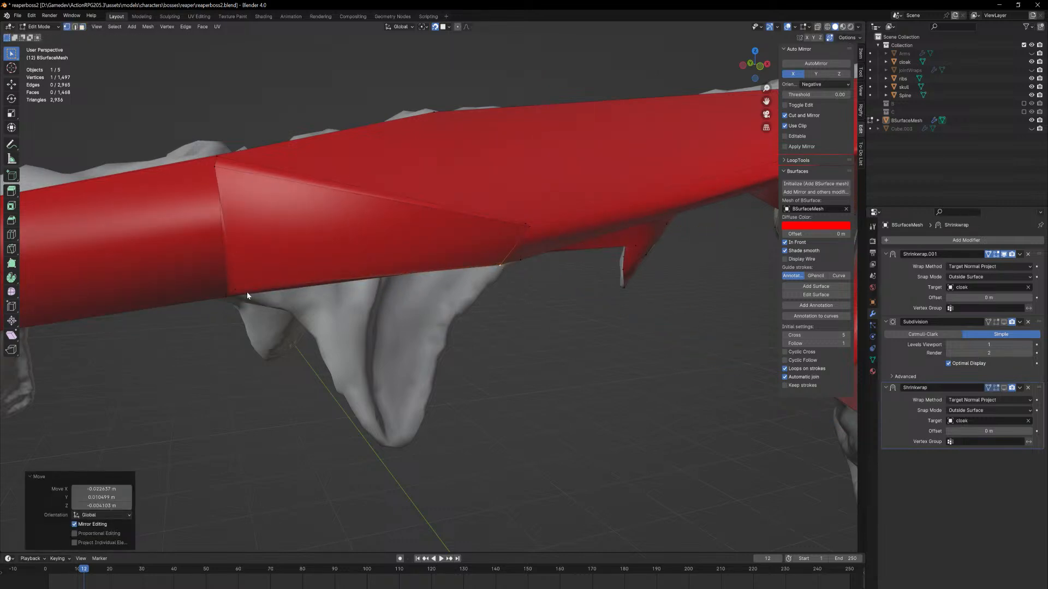
pyautogui.click(228, 294)
pyautogui.press('g')
pyautogui.click(265, 304)
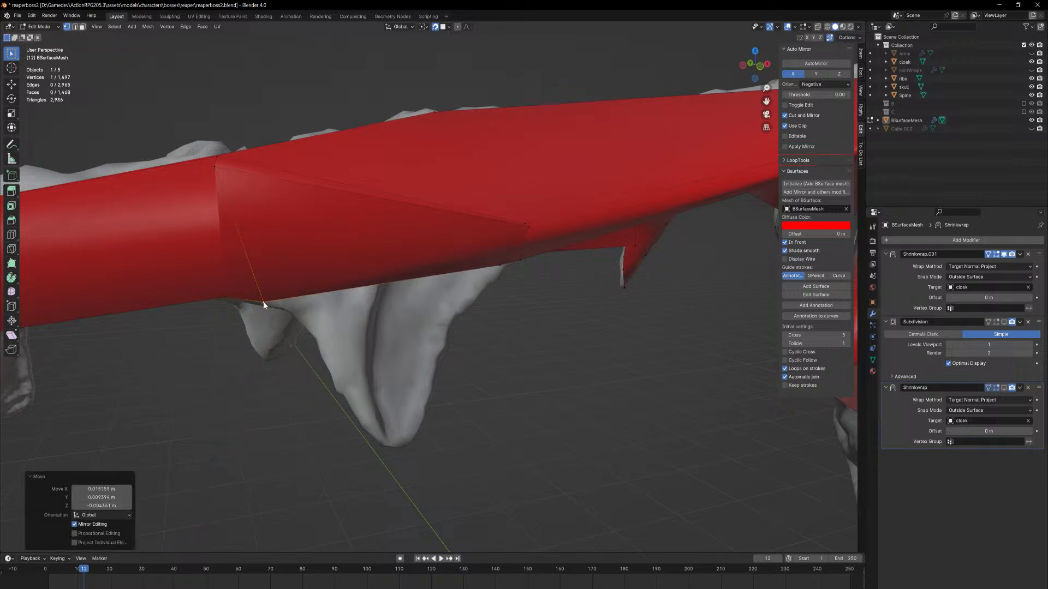
# Move the strip's outer rear vertex about 0.016 m inward and snap its shoulder-side vertex onto the cloth behind the lobe
pyautogui.moveTo(264, 303); pyautogui.dragTo(365, 274, button='middle')
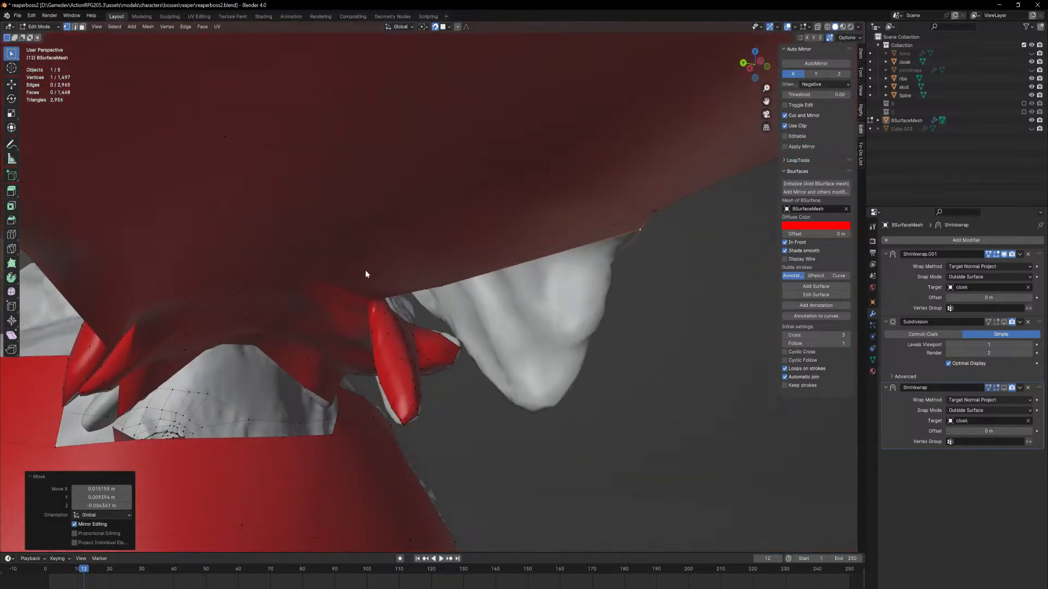
pyautogui.press('g')
pyautogui.press('g')
pyautogui.rightClick(657, 217)
pyautogui.click(655, 209)
pyautogui.press('g')
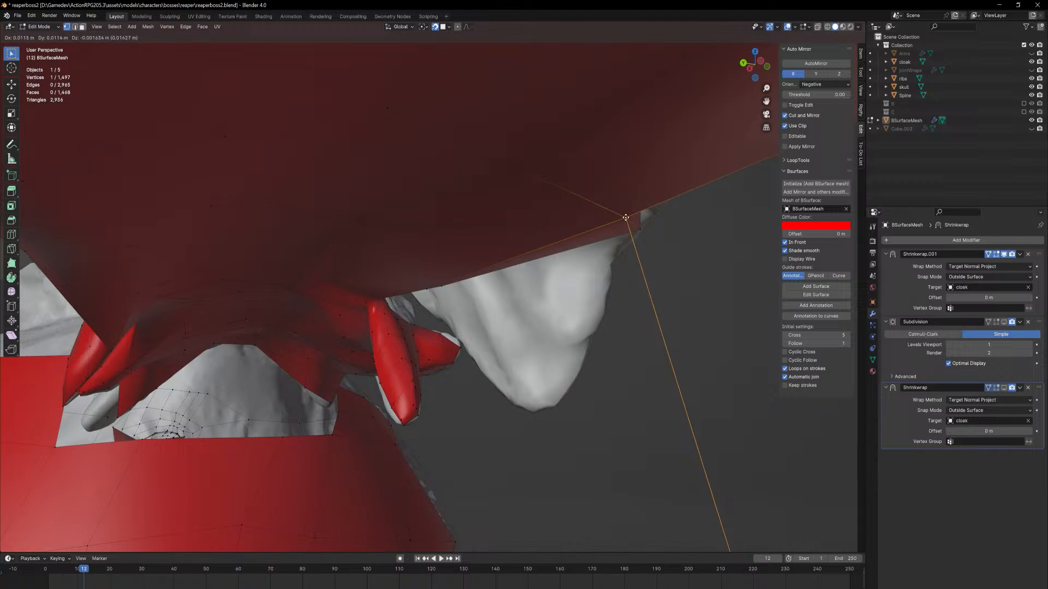
pyautogui.click(625, 217)
pyautogui.press('g')
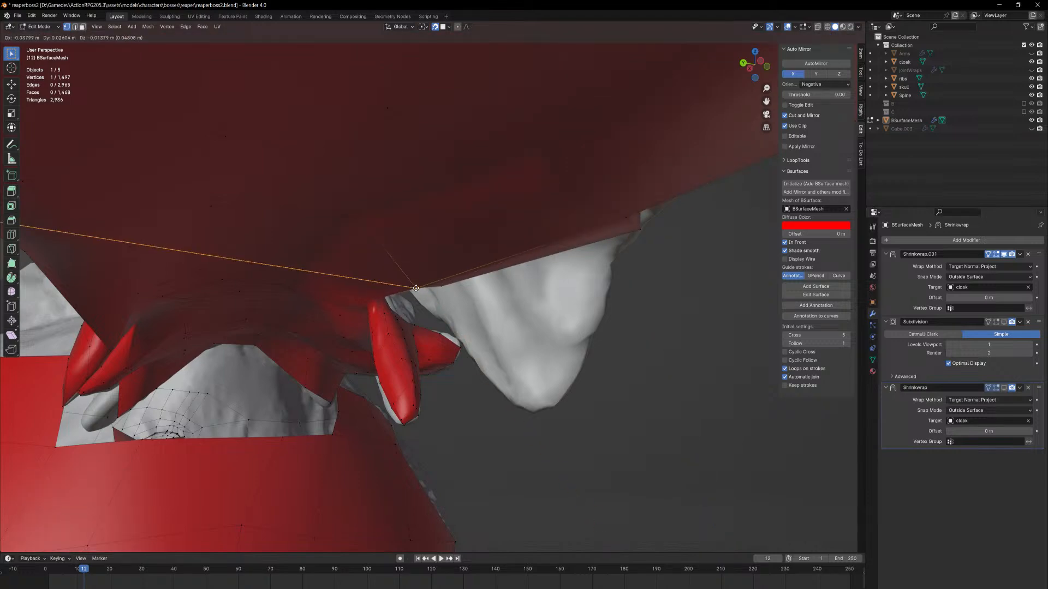
pyautogui.click(444, 288)
# Lower the strip's shoulder-side vertex about 0.013 m along the lobe and pull the extruded face's two upper corner vertices down onto the cloth
pyautogui.moveTo(443, 289); pyautogui.dragTo(506, 304, button='middle')
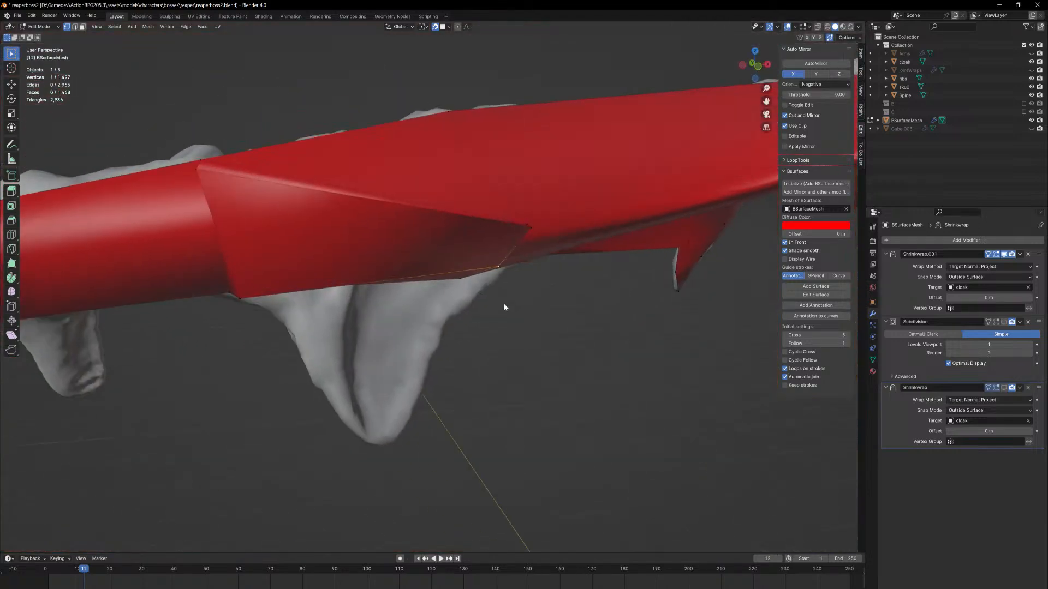
pyautogui.press('g')
pyautogui.click(489, 285)
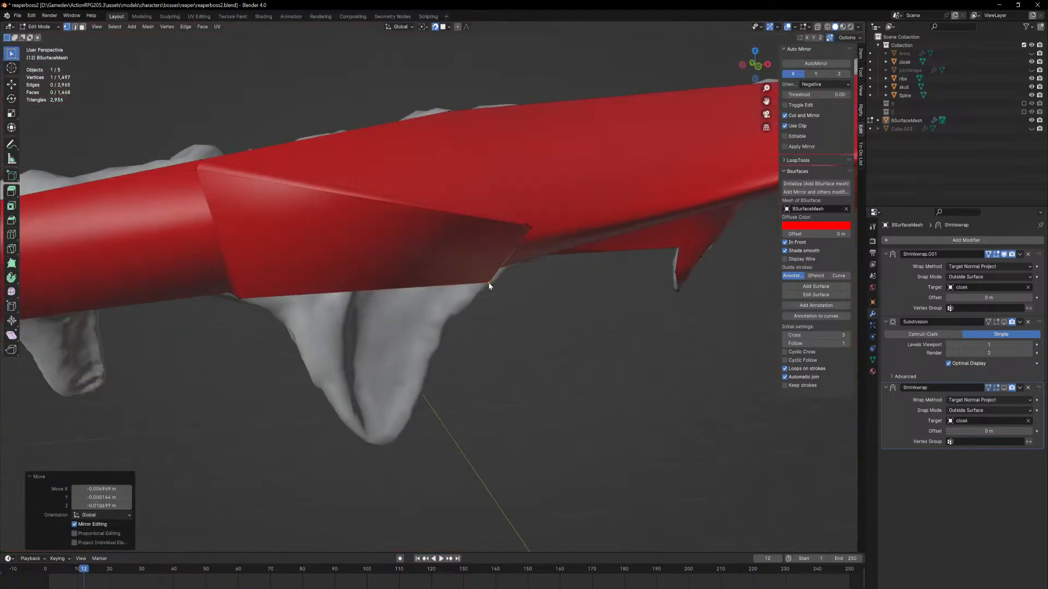
pyautogui.click(533, 227)
pyautogui.press('g')
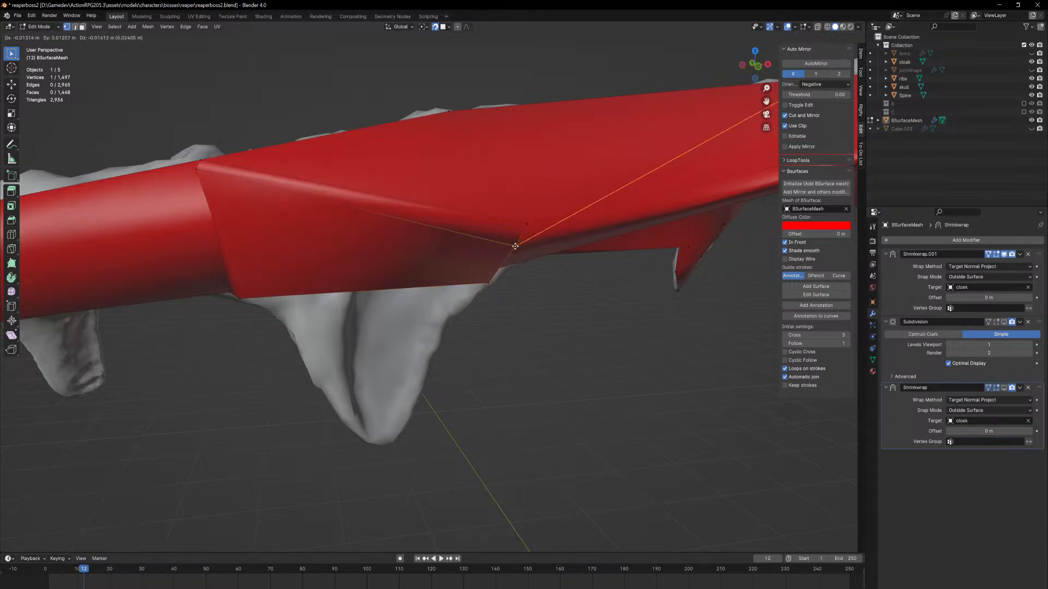
pyautogui.click(516, 247)
pyautogui.click(200, 171)
pyautogui.moveTo(202, 172); pyautogui.dragTo(270, 194, button='middle')
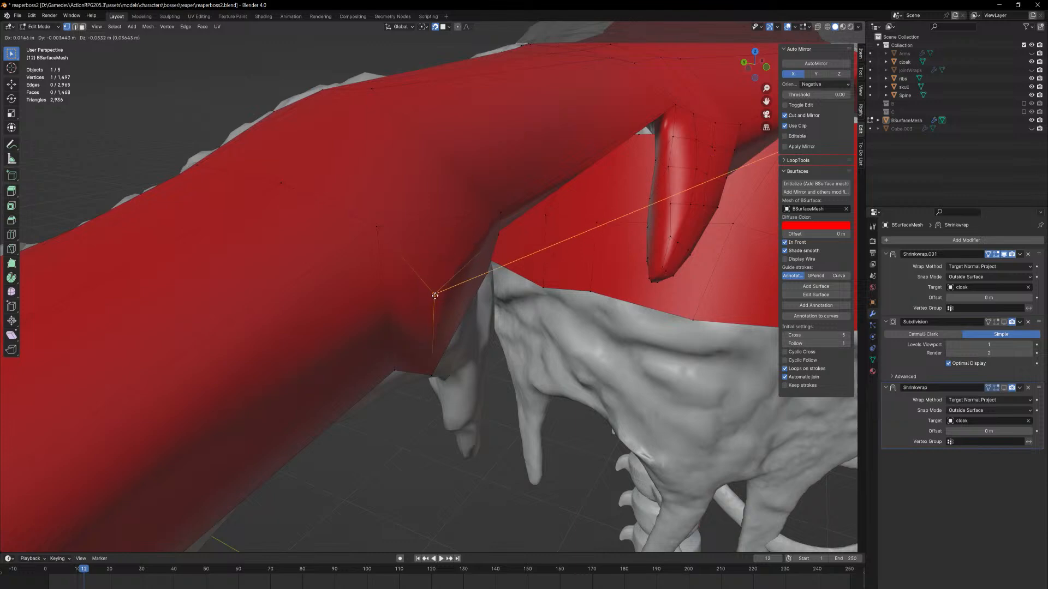
pyautogui.click(461, 297)
# Extrude the narrow bottom face of the sleeve protrusion downward over the hanging lobe
pyautogui.moveTo(461, 297); pyautogui.dragTo(526, 290, button='middle')
pyautogui.press('3')
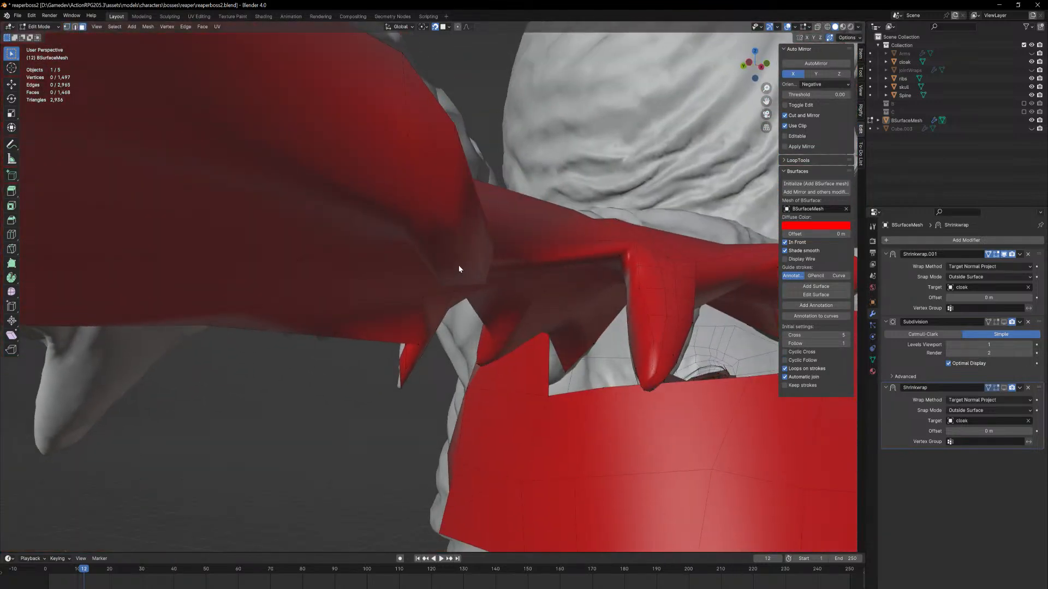
pyautogui.click(458, 268)
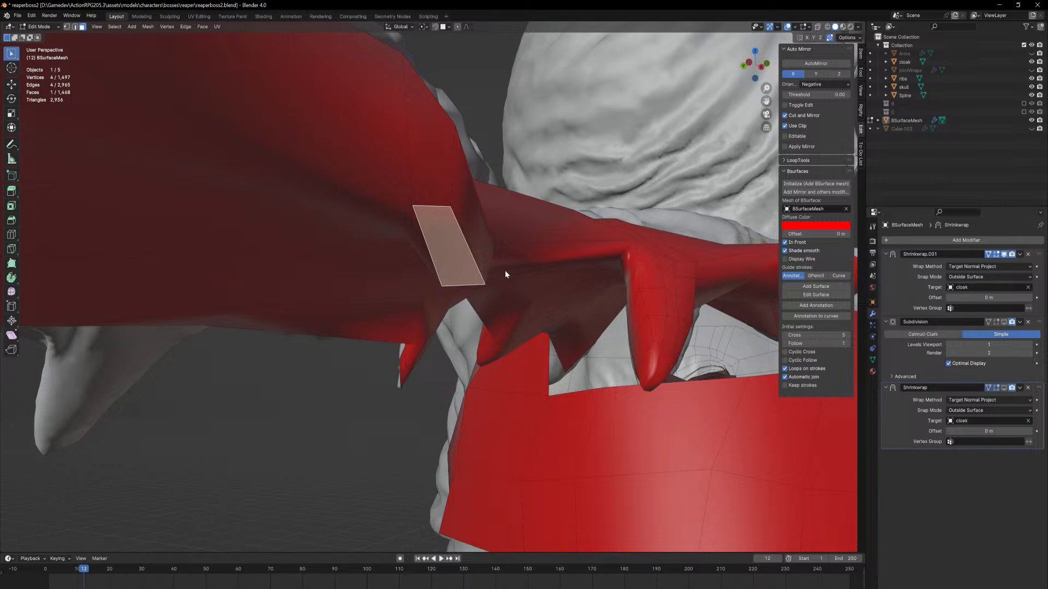
pyautogui.moveTo(506, 273); pyautogui.dragTo(506, 276, button='middle')
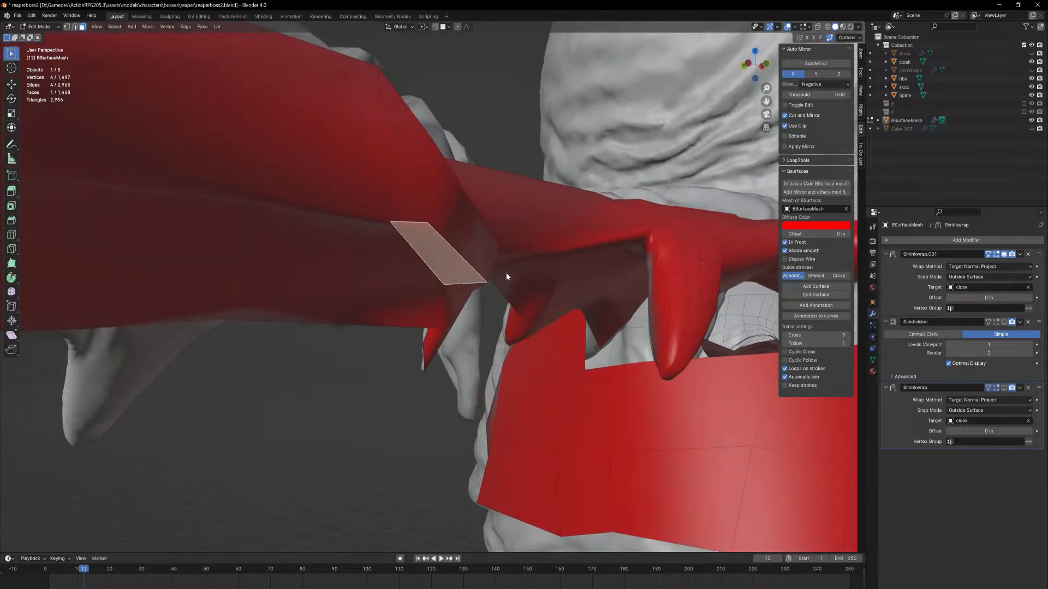
pyautogui.press('e')
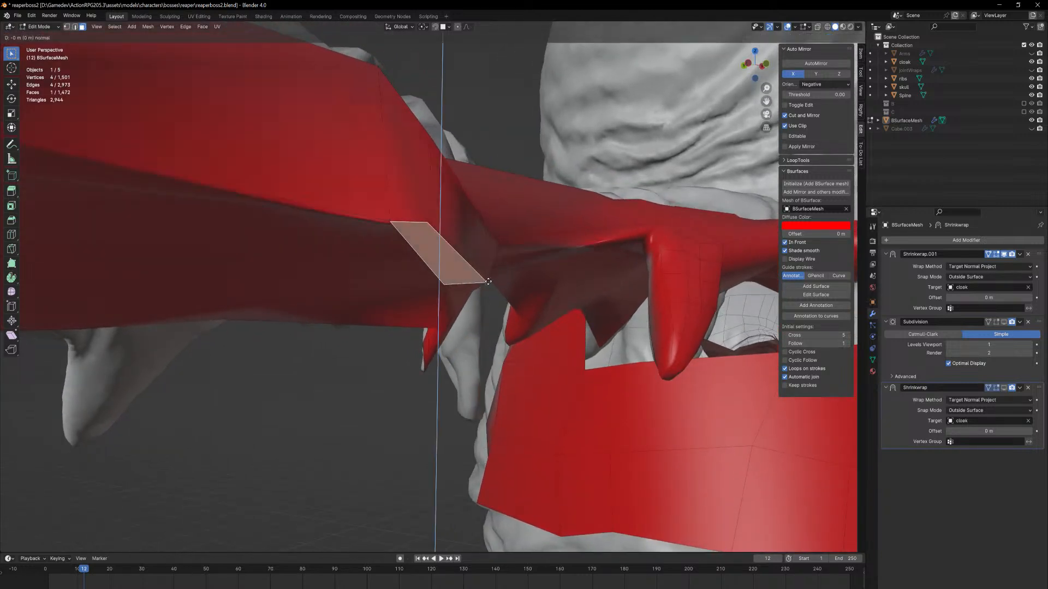
pyautogui.click(481, 325)
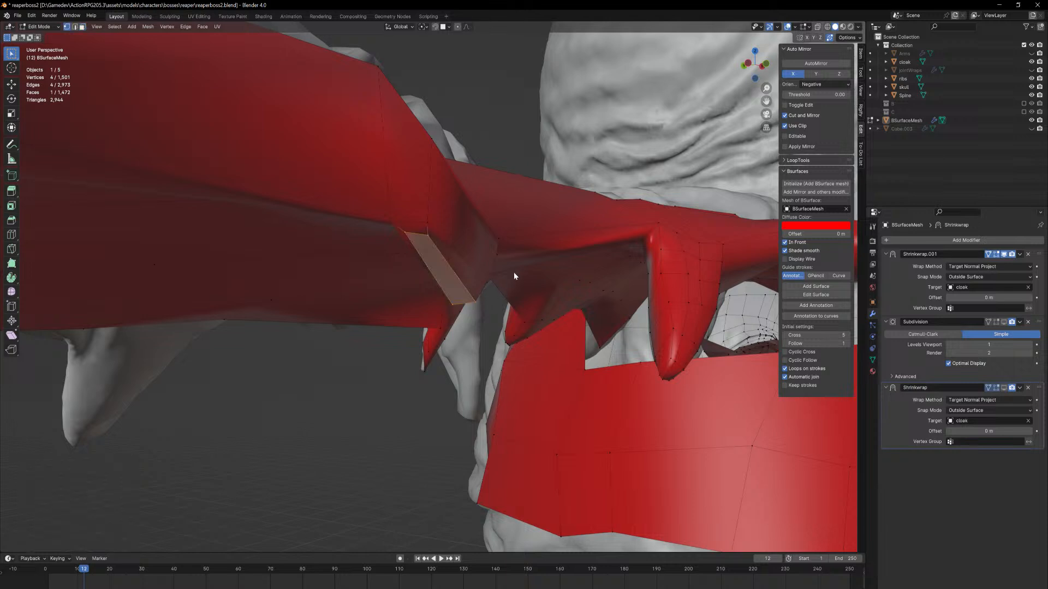
# Snap the new extrusion's two front vertices inward onto the lobe's edges, moving the shoulder-side one about 0.032 m
pyautogui.moveTo(513, 272); pyautogui.dragTo(485, 296, button='middle')
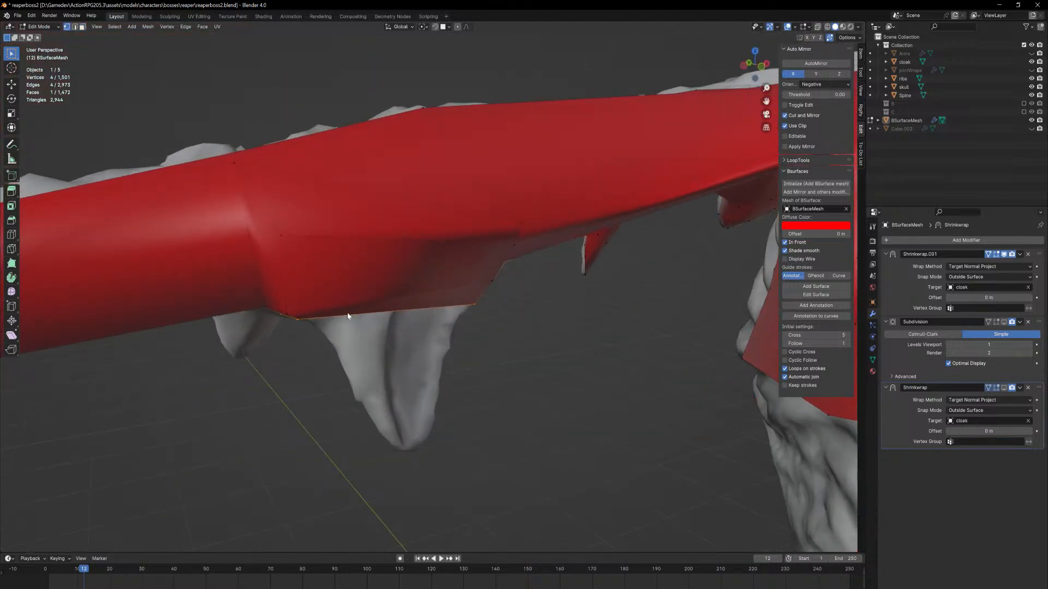
pyautogui.click(296, 317)
pyautogui.press('g')
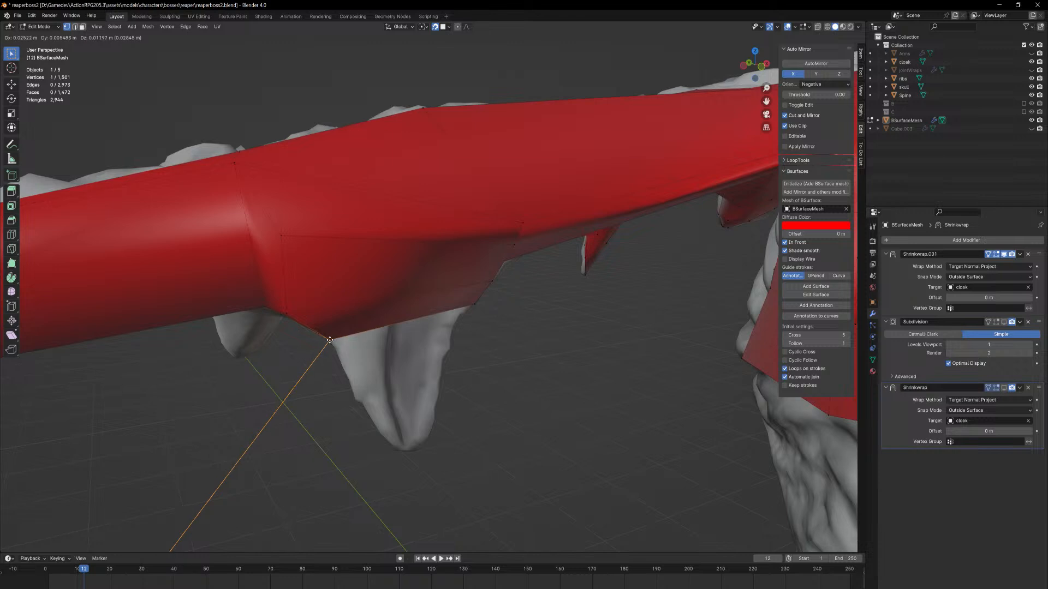
pyautogui.click(328, 336)
pyautogui.click(472, 301)
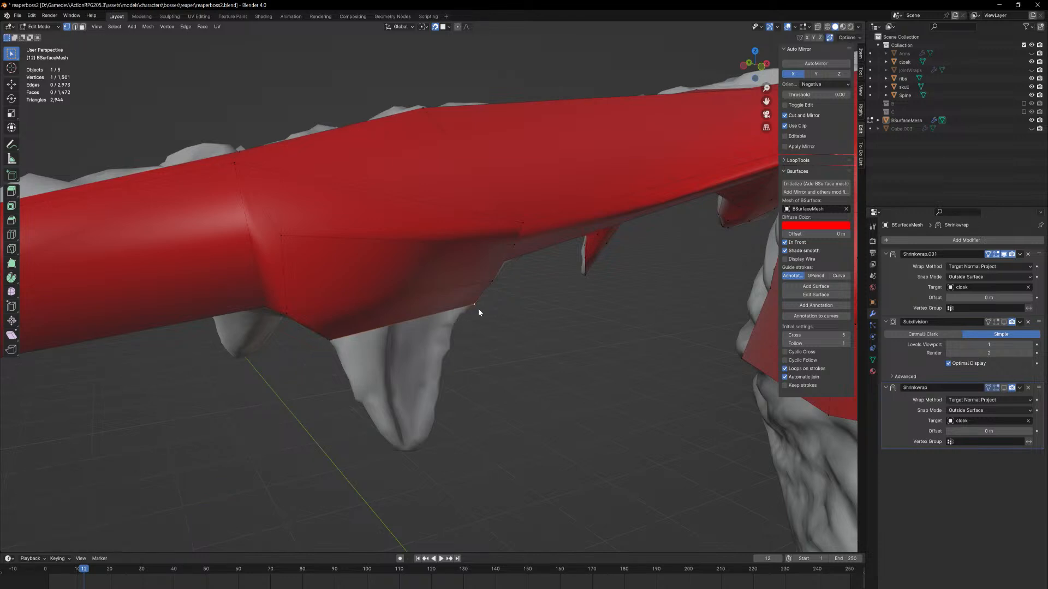
pyautogui.press('g')
pyautogui.click(458, 317)
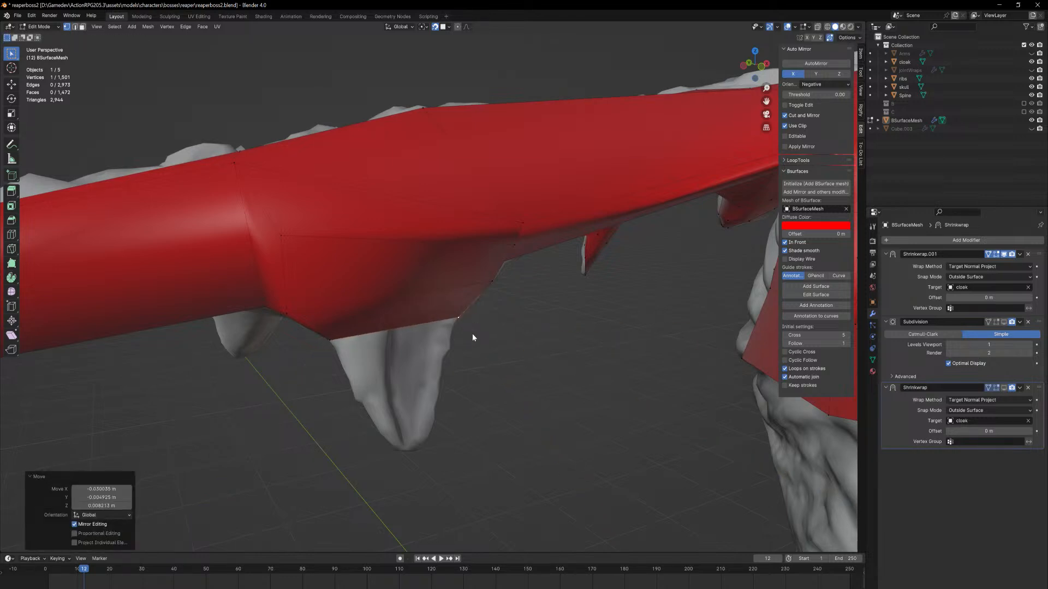
# Move the new extrusion's rear vertices onto the back surface of the hanging lobe, the first one about 0.022 m
pyautogui.moveTo(473, 333); pyautogui.dragTo(332, 310, button='middle')
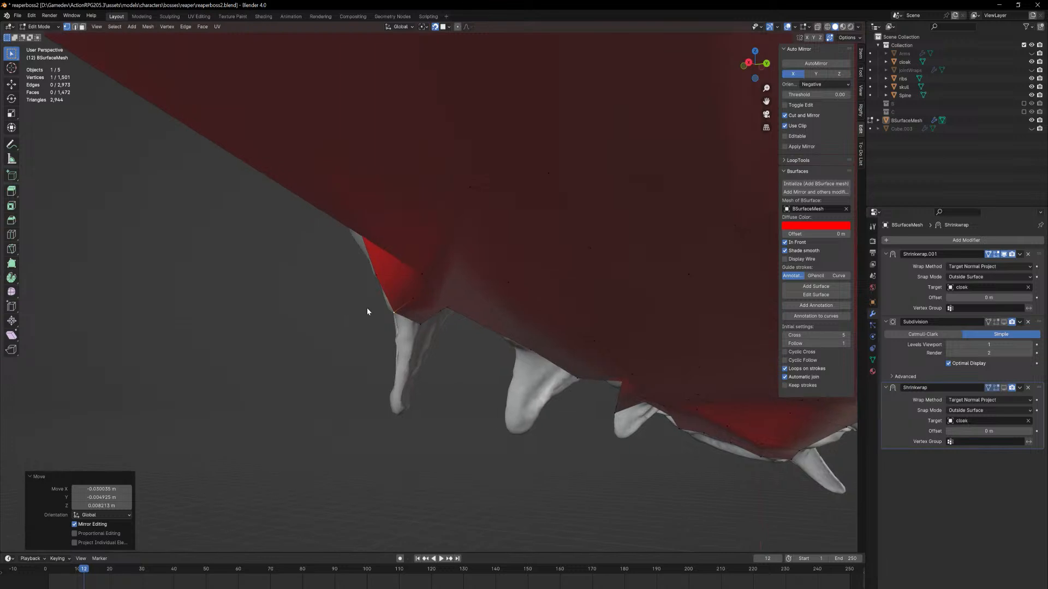
pyautogui.scroll(4, 367, 311)
pyautogui.press('g')
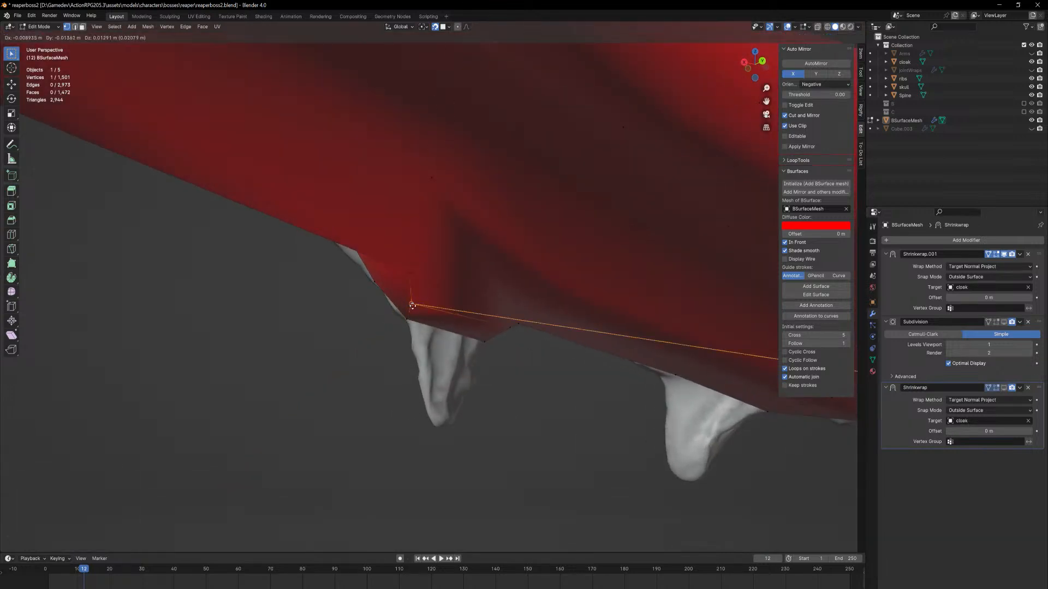
pyautogui.click(413, 307)
pyautogui.press('g')
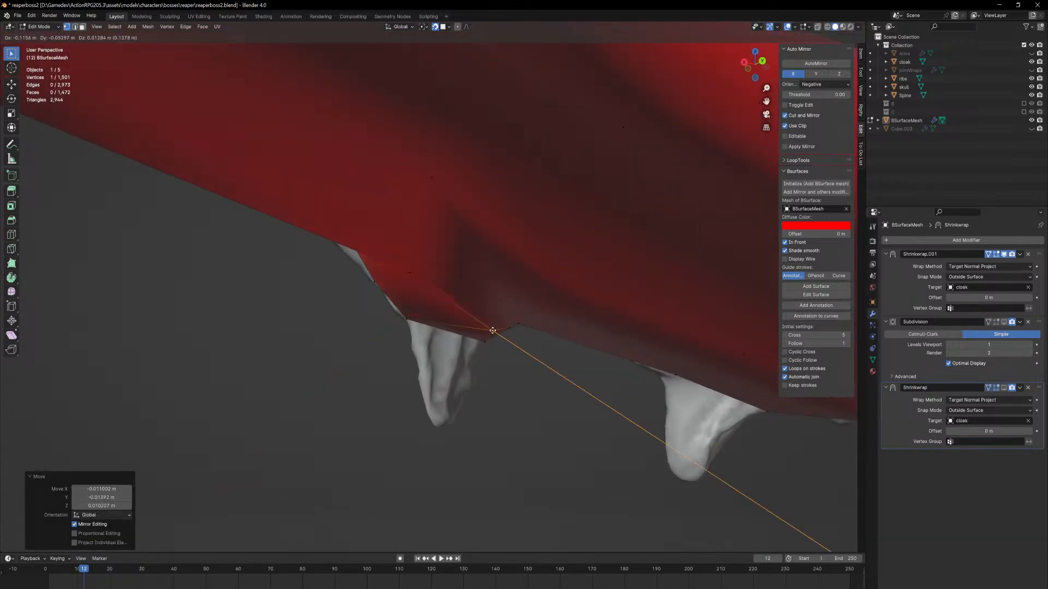
# Snap the lower-edge vertex of BSurfaceMesh onto the cloak's surface at the base of the hanging point
pyautogui.rightClick(495, 334)
pyautogui.press('g')
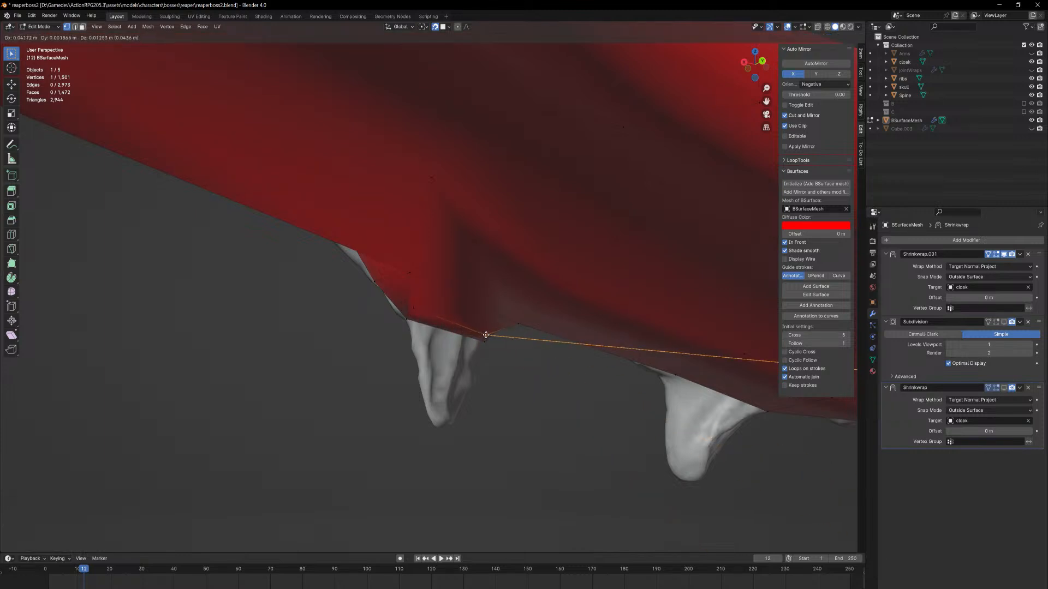
pyautogui.click(486, 337)
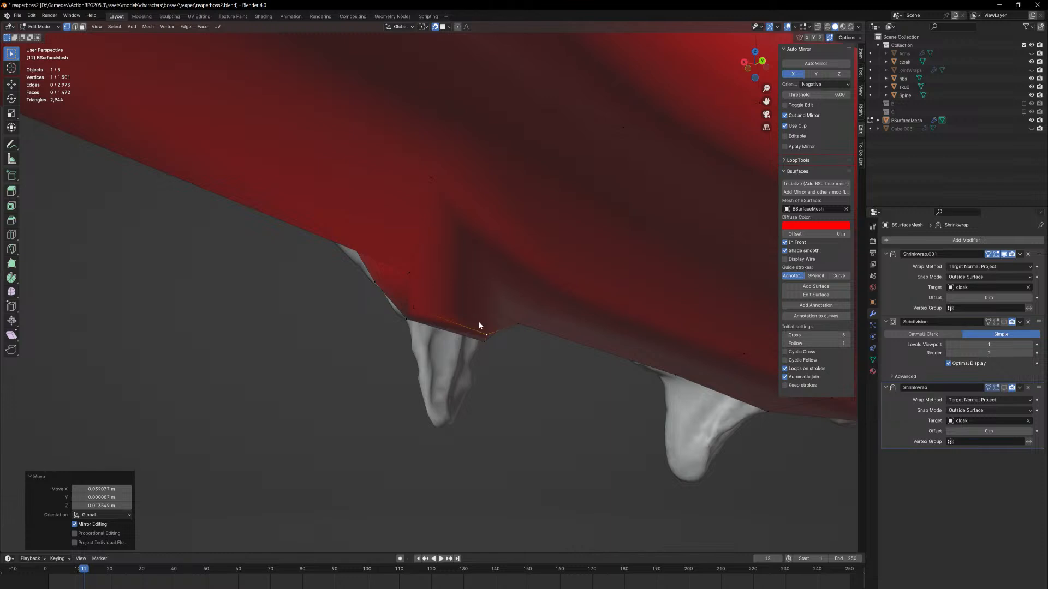
pyautogui.click(455, 336)
pyautogui.click(456, 328)
# Reposition a corner vertex of the underside face so it follows the rim of the hanging cloak point
pyautogui.moveTo(456, 329); pyautogui.dragTo(705, 409, button='middle')
pyautogui.press('1')
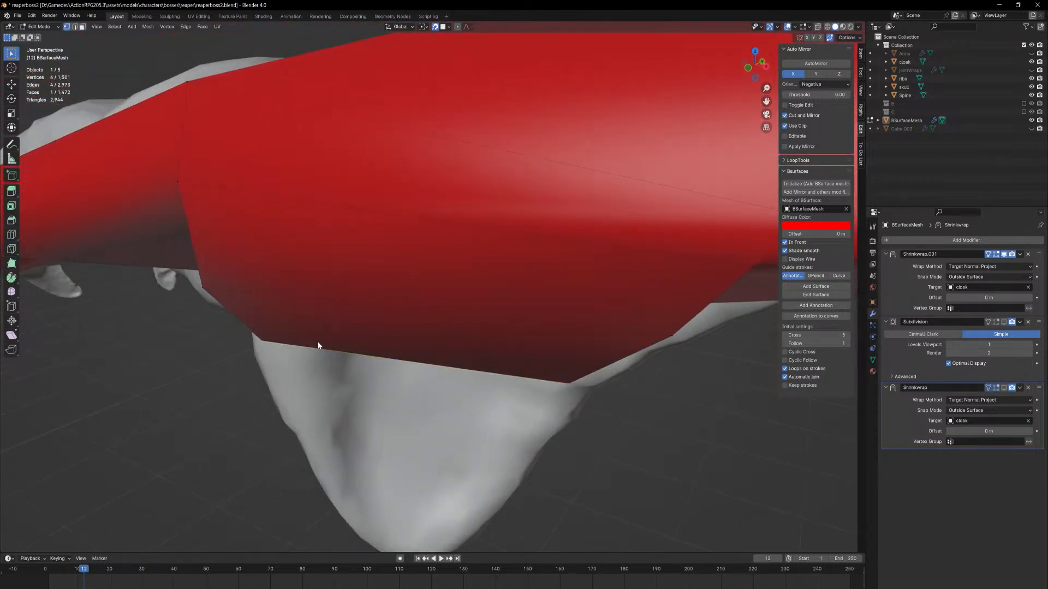
pyautogui.click(257, 339)
pyautogui.moveTo(215, 307); pyautogui.dragTo(317, 368, button='middle')
pyautogui.click(373, 394)
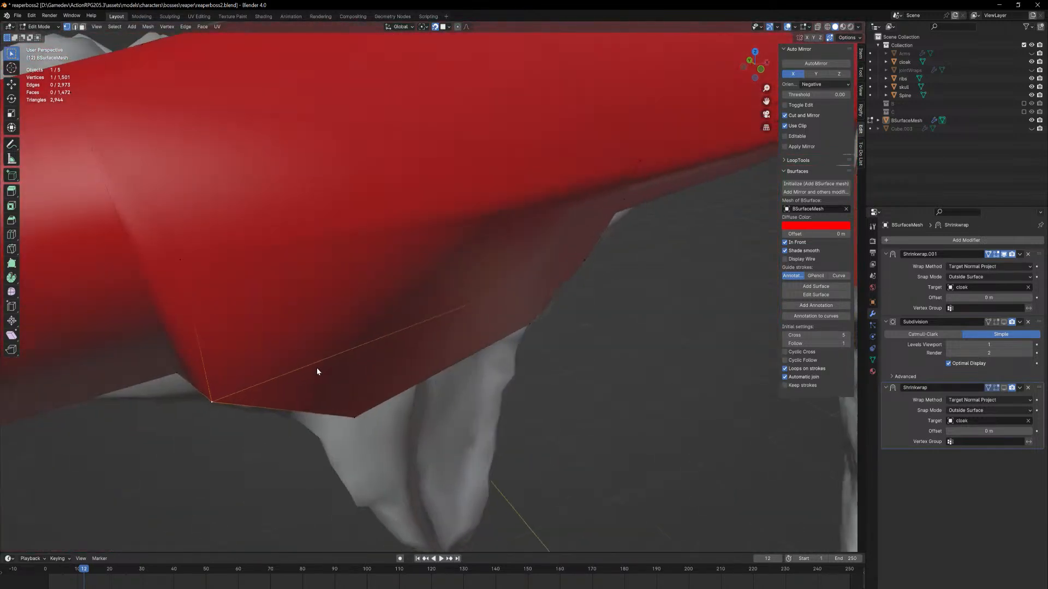
pyautogui.press('g')
pyautogui.click(218, 398)
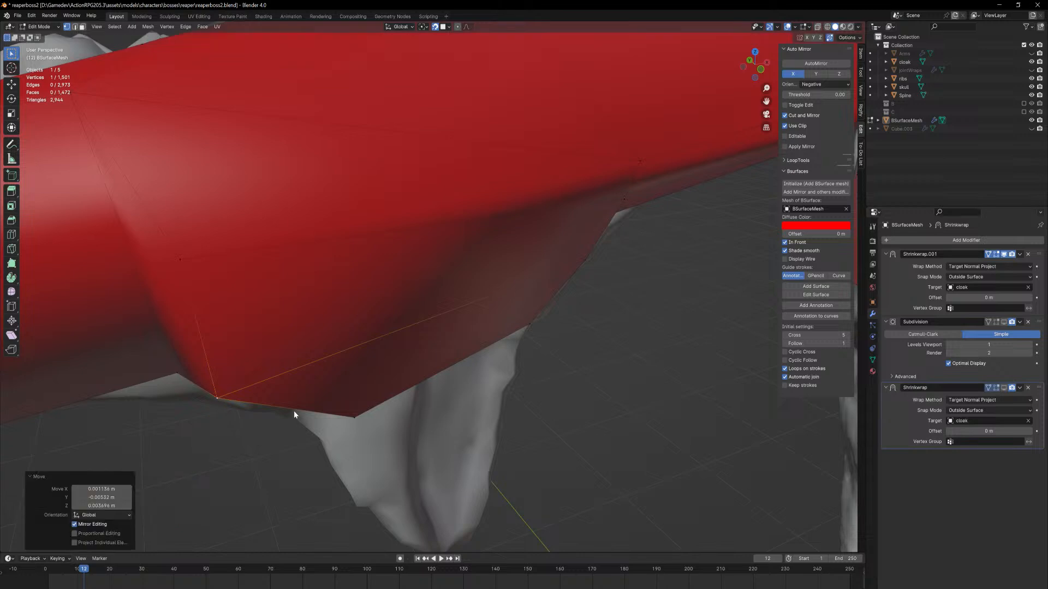
# Adjust the neighbouring lower corner vertices of the red mesh to match the outline of the cloak point
pyautogui.moveTo(294, 411); pyautogui.dragTo(364, 400, button='middle')
pyautogui.press('g')
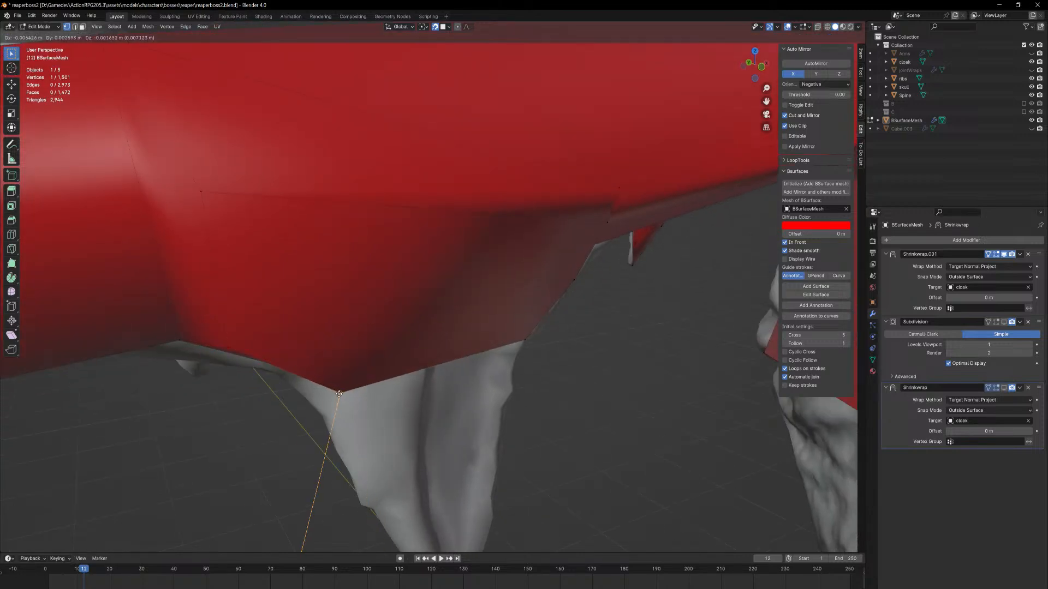
pyautogui.click(332, 402)
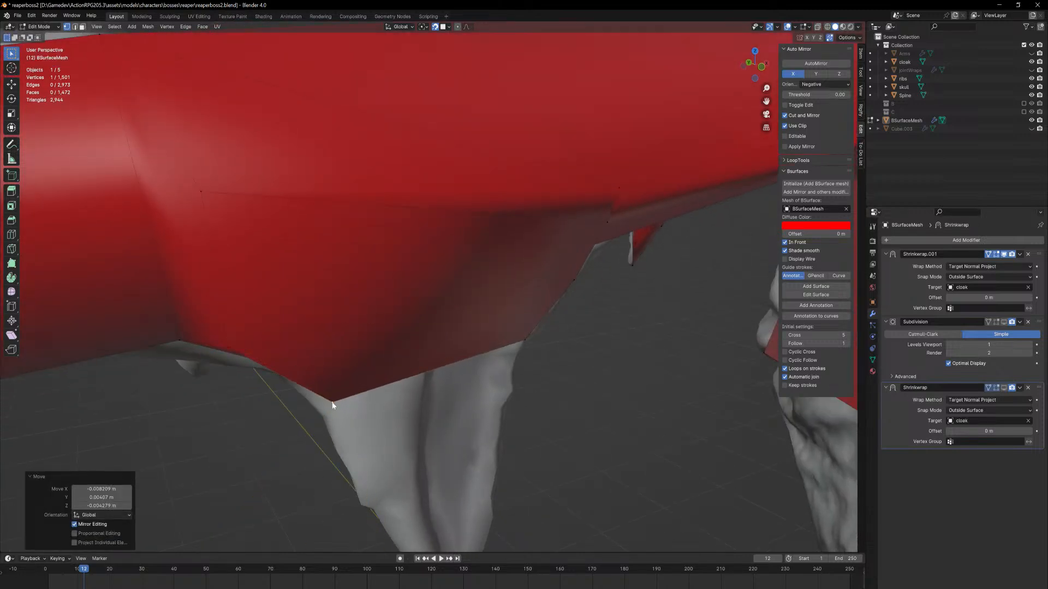
pyautogui.moveTo(332, 404); pyautogui.dragTo(455, 325, button='middle')
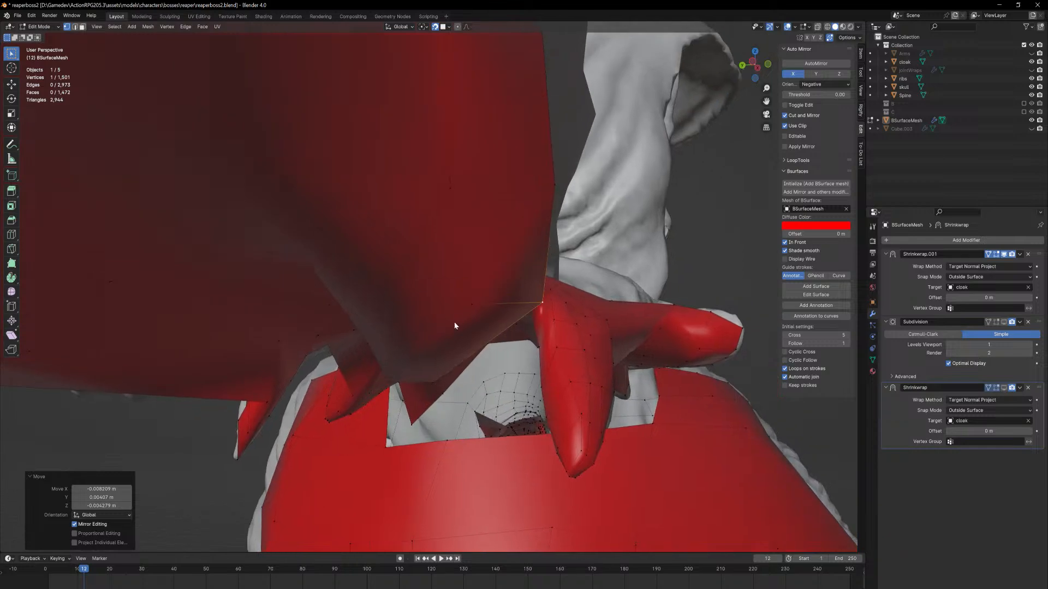
pyautogui.press('g')
pyautogui.click(474, 307)
# Extrude the underside face at the base of the cloak point downward by about 0.026 m
pyautogui.press('3')
pyautogui.click(492, 326)
pyautogui.moveTo(492, 325); pyautogui.dragTo(429, 340, button='middle')
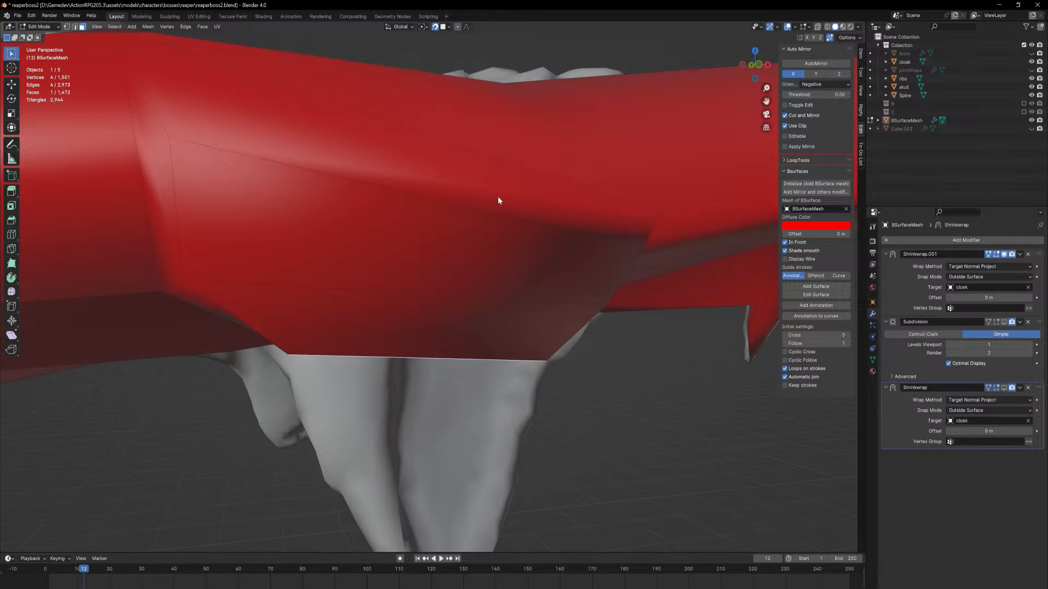
pyautogui.moveTo(555, 372); pyautogui.dragTo(459, 341, button='middle')
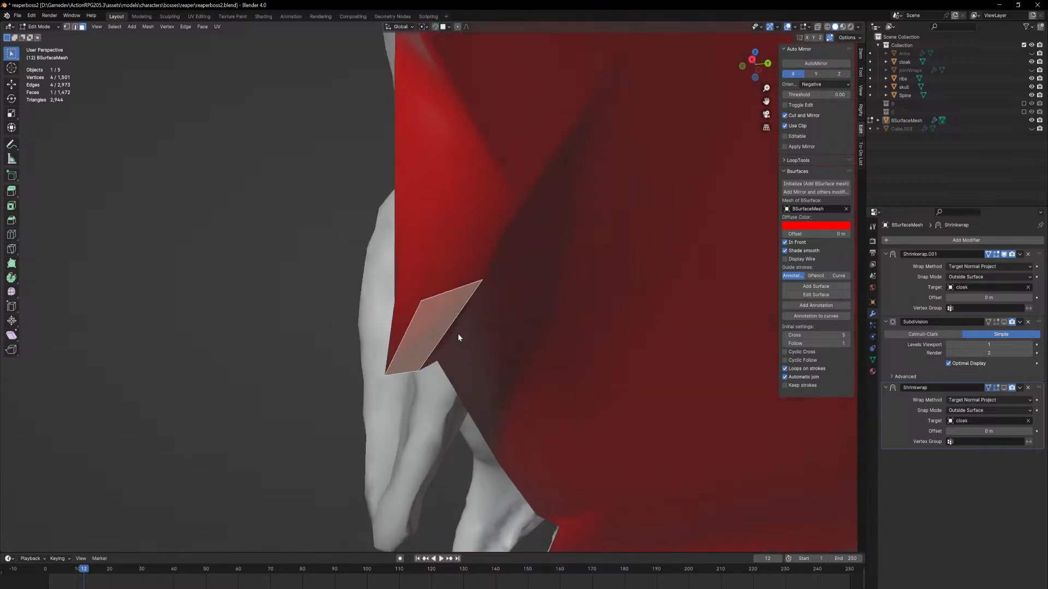
pyautogui.press('e')
pyautogui.click(426, 382)
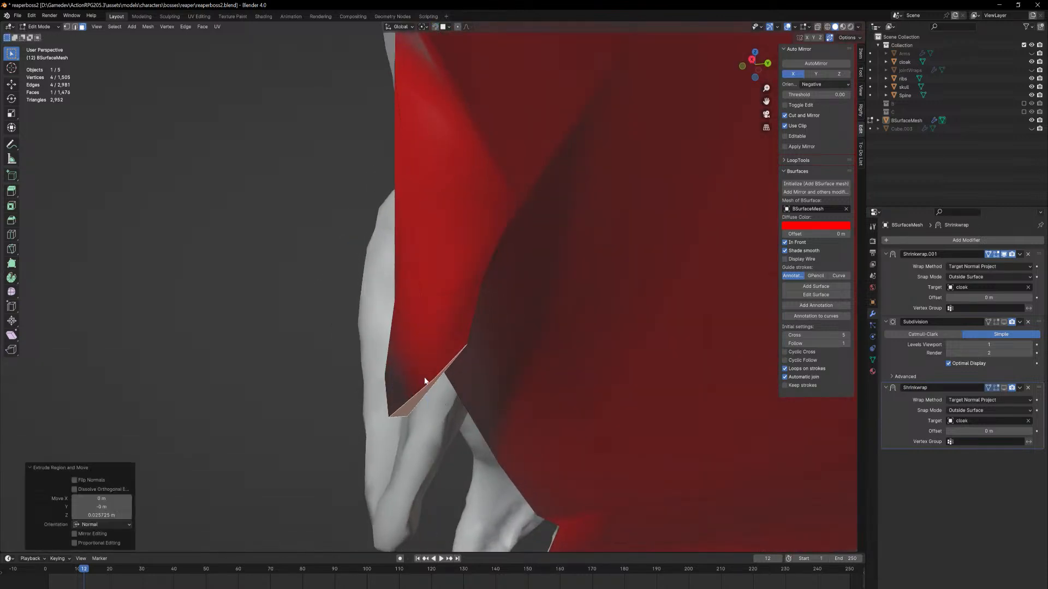
# Move one outer corner vertex of the extruded end inward to the silhouette of the cloak point
pyautogui.moveTo(425, 382); pyautogui.dragTo(513, 437, button='middle')
pyautogui.press('1')
pyautogui.press('g')
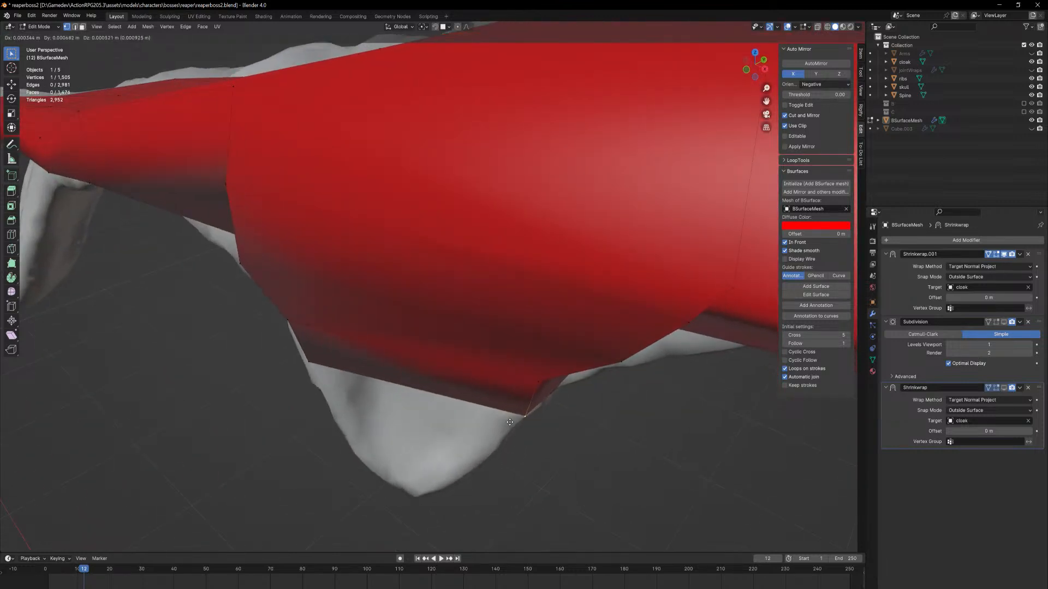
pyautogui.click(511, 422)
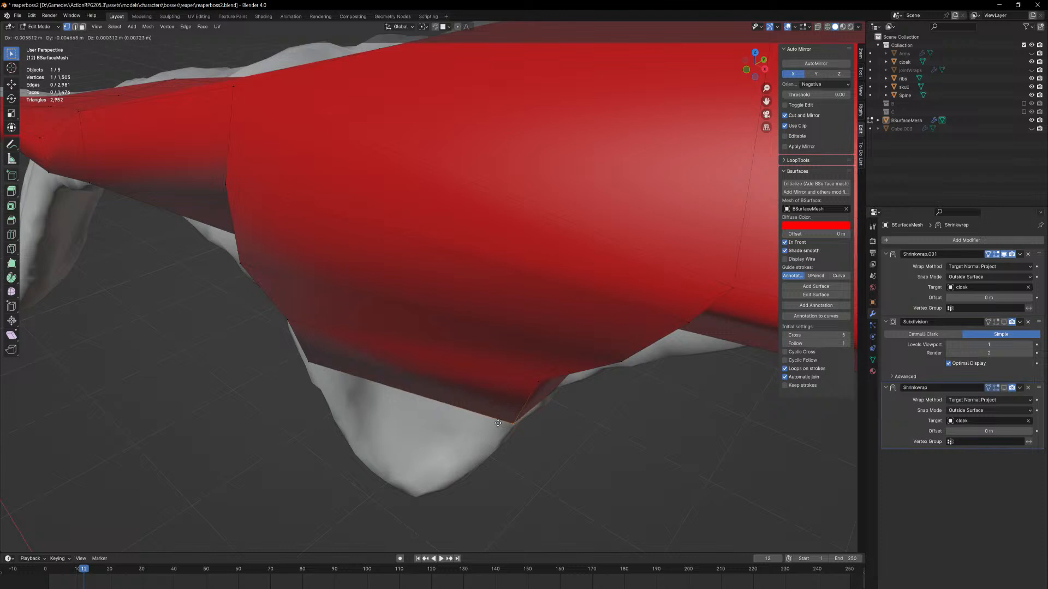
pyautogui.click(513, 423)
# Snap the opposite outer corner vertex of the extruded end onto the edge of the cloak point
pyautogui.click(309, 364)
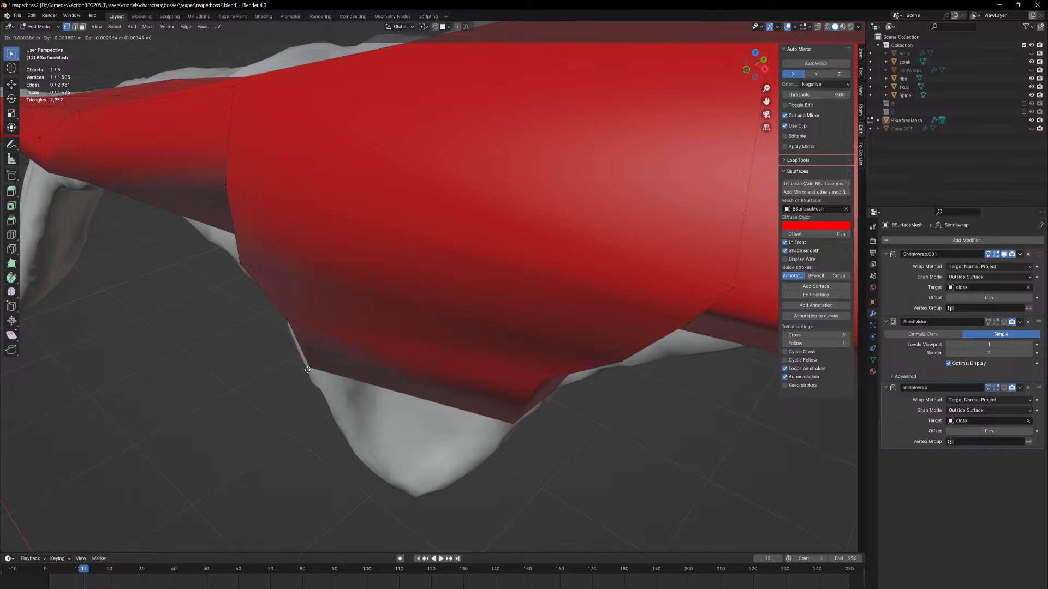
pyautogui.press('g')
pyautogui.rightClick(304, 377)
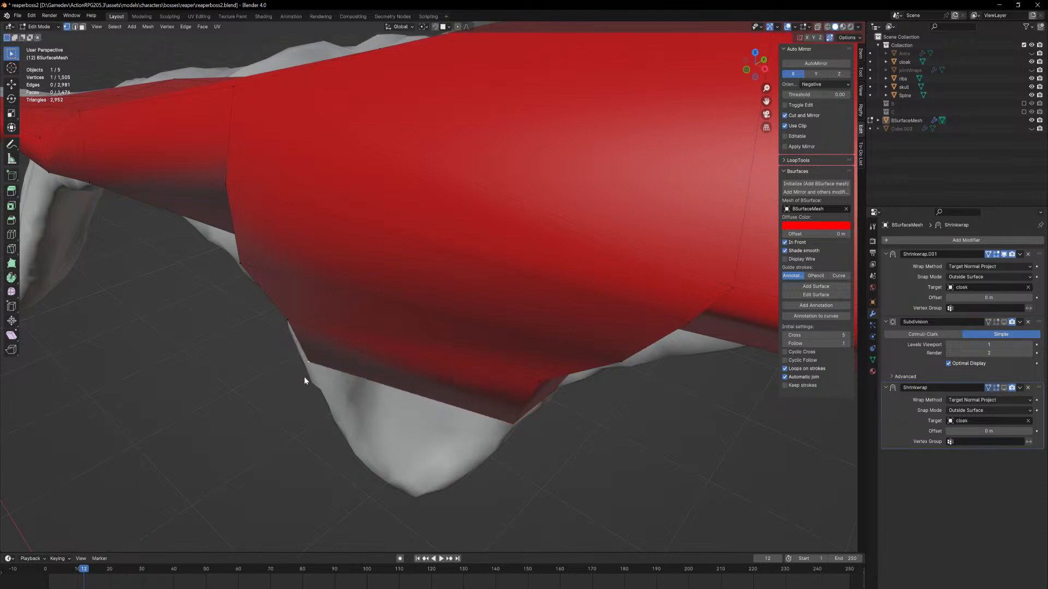
pyautogui.press('g')
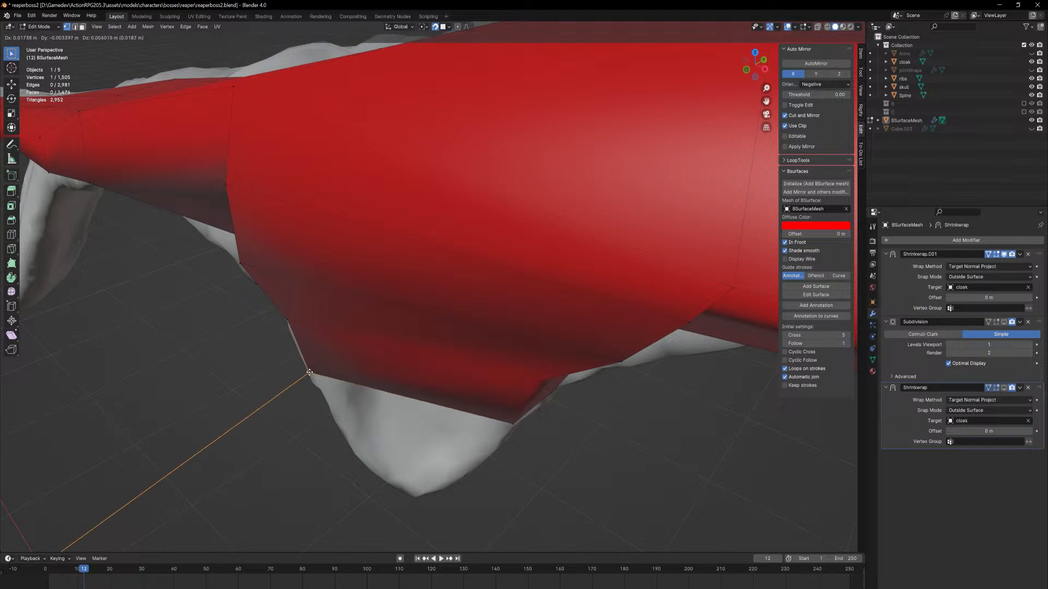
pyautogui.click(311, 376)
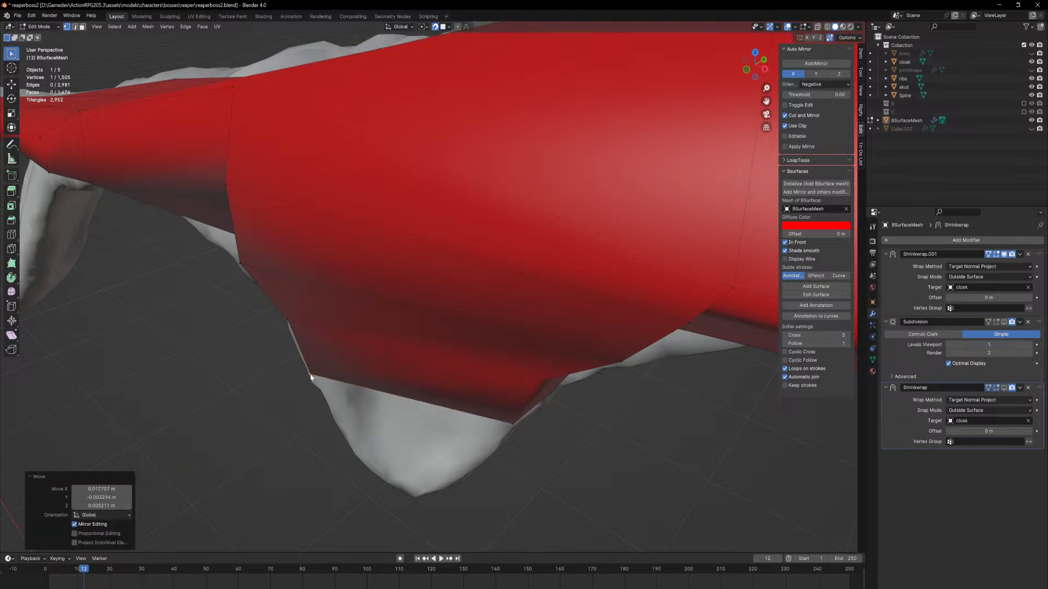
# Snap two more corner vertices of the extruded end onto the cloak's surface, including one on the inner side
pyautogui.press('g')
pyautogui.click(515, 430)
pyautogui.moveTo(516, 430); pyautogui.dragTo(393, 362, button='middle')
pyautogui.press('g')
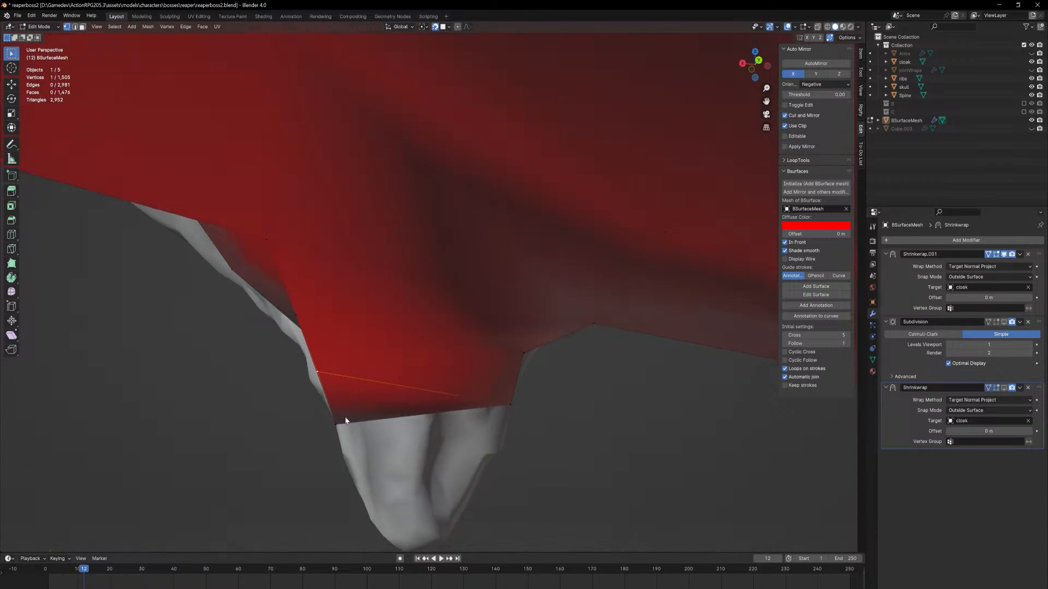
pyautogui.click(342, 433)
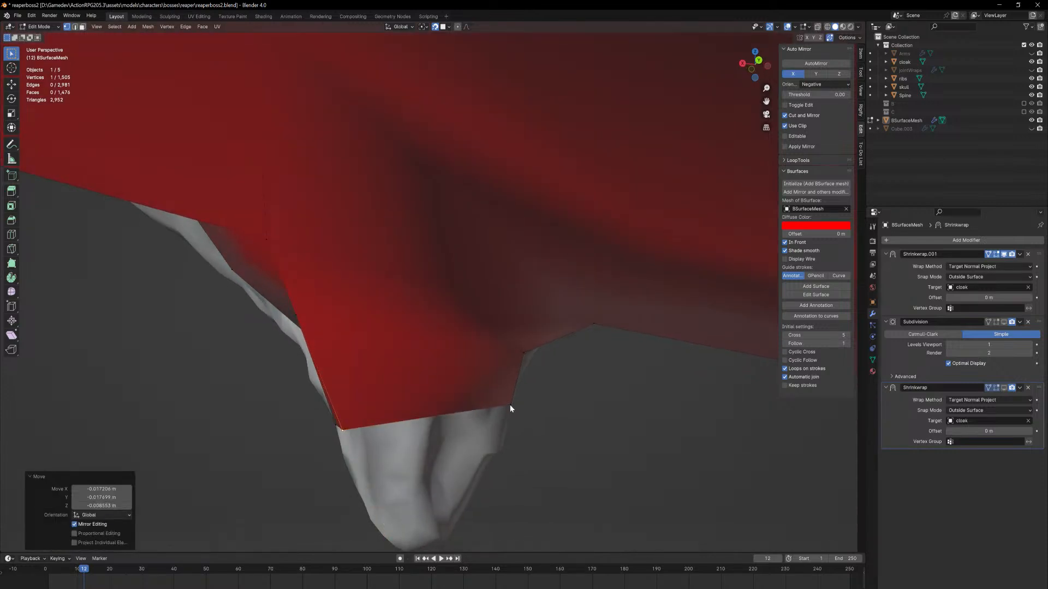
# Reposition the remaining corner vertices of the extruded end so they follow the sides of the cloak point
pyautogui.moveTo(509, 407); pyautogui.dragTo(400, 451, button='middle')
pyautogui.press('g')
pyautogui.click(541, 408)
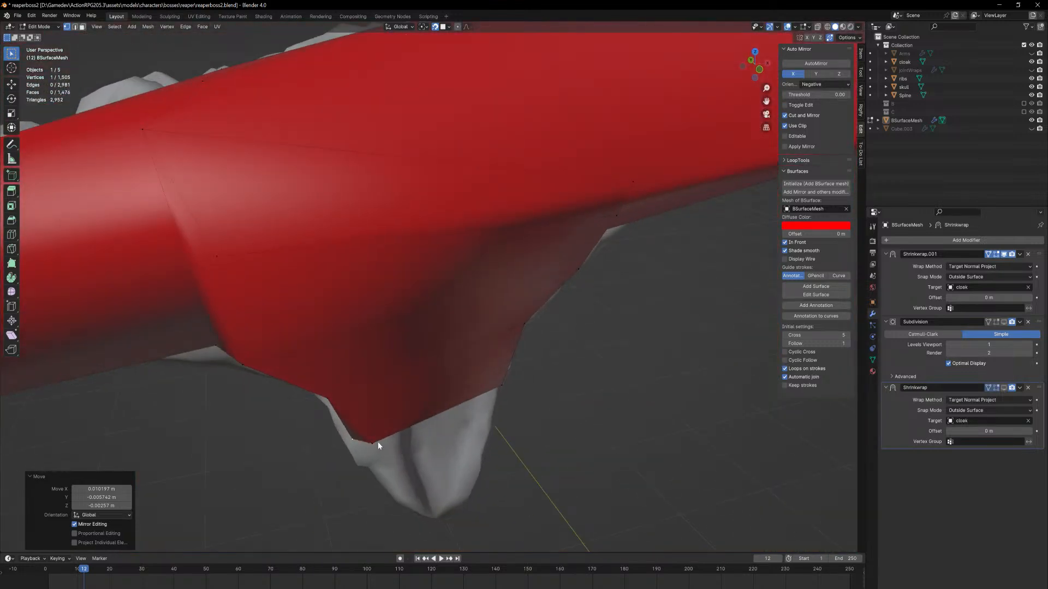
pyautogui.press('g')
pyautogui.click(363, 465)
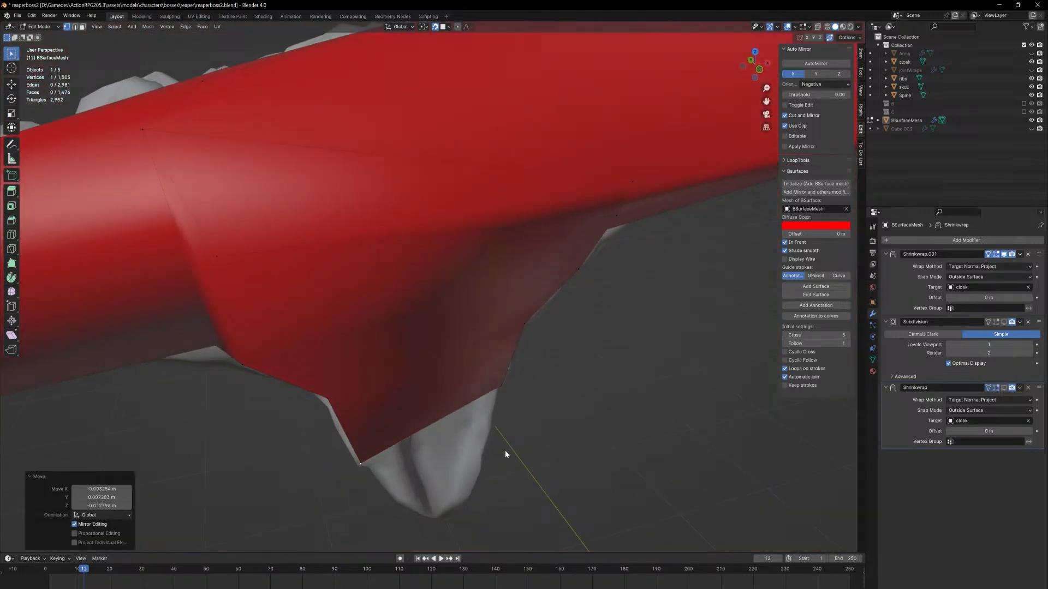
# Select the end face of the extruded mesh section on the cloak point in face mode
pyautogui.moveTo(505, 450); pyautogui.dragTo(387, 366, button='middle')
pyautogui.press('3')
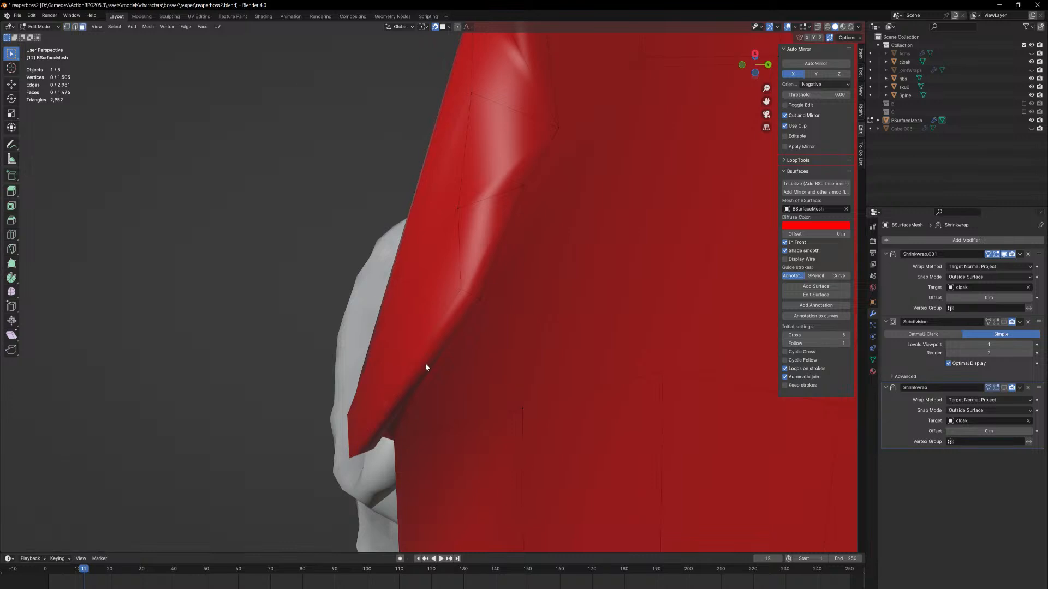
pyautogui.click(439, 343)
pyautogui.moveTo(439, 343); pyautogui.dragTo(496, 437, button='middle')
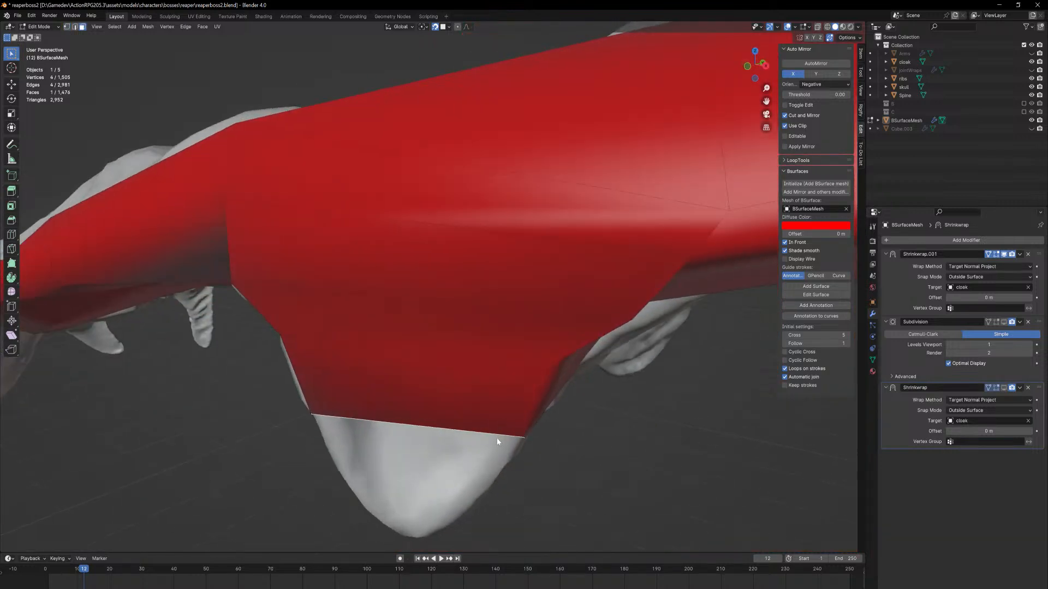
pyautogui.press('e')
pyautogui.rightClick(491, 461)
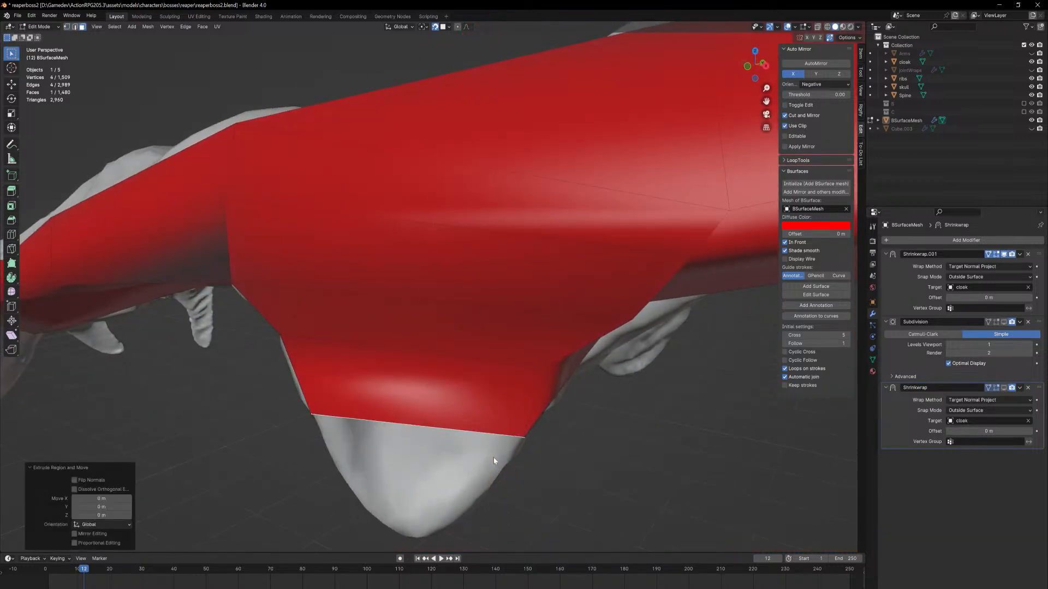
pyautogui.hotkey('ctrl', 'z')
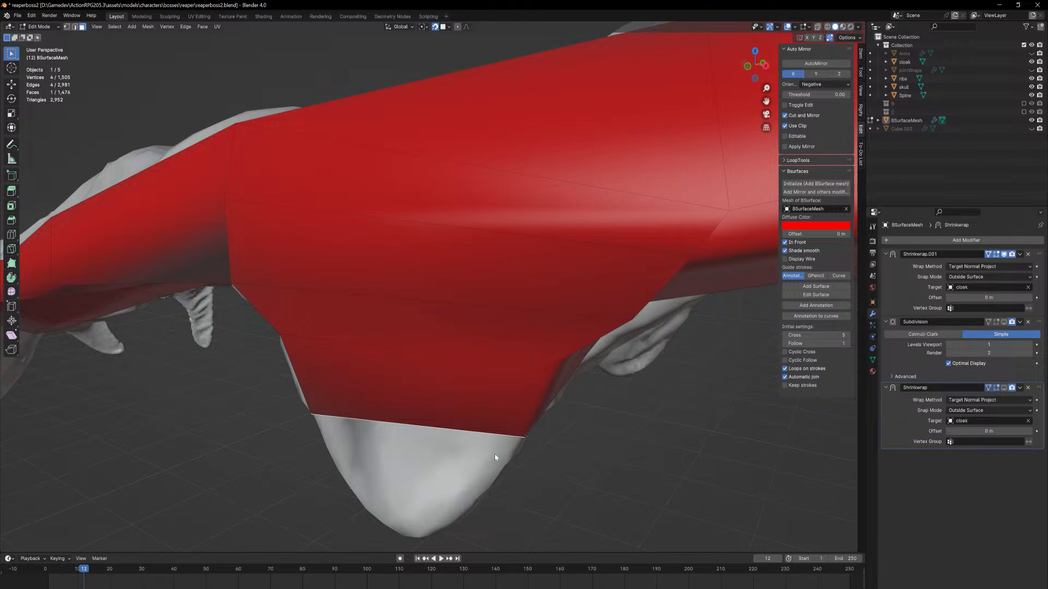
# Extrude the selected end face further down the cloak point with snapping off, and turn snapping back on
pyautogui.hotkey('shift', 'Tab')
pyautogui.moveTo(495, 457); pyautogui.dragTo(546, 501, button='middle')
pyautogui.press('e')
pyautogui.click(440, 429)
pyautogui.hotkey('shift', 'Tab')
# Snap the two outer corner vertices of the new extrusion to the sides near the cloak point's tip
pyautogui.press('g')
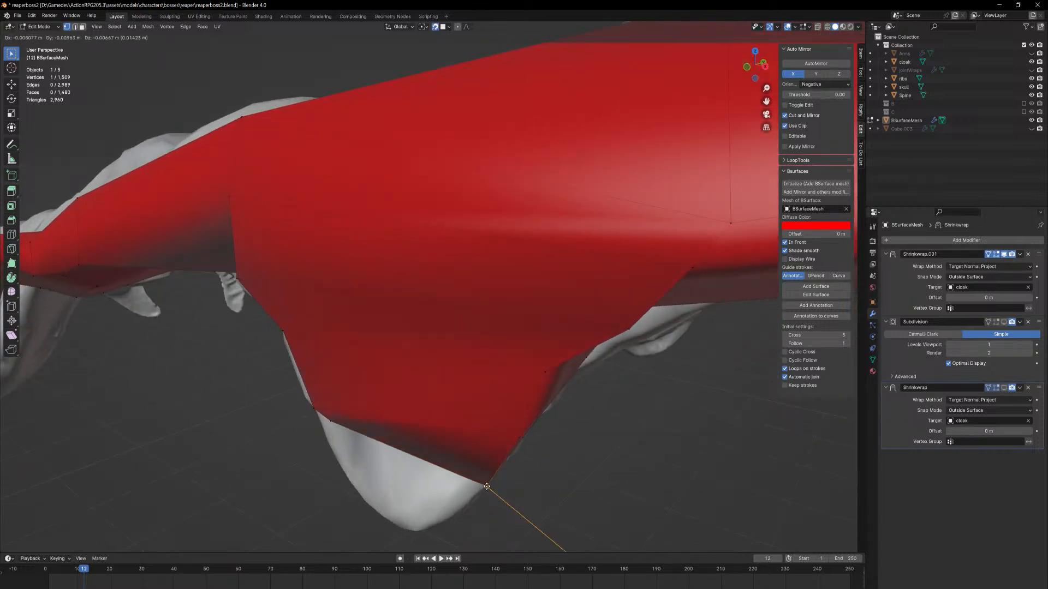
pyautogui.click(473, 497)
pyautogui.click(334, 421)
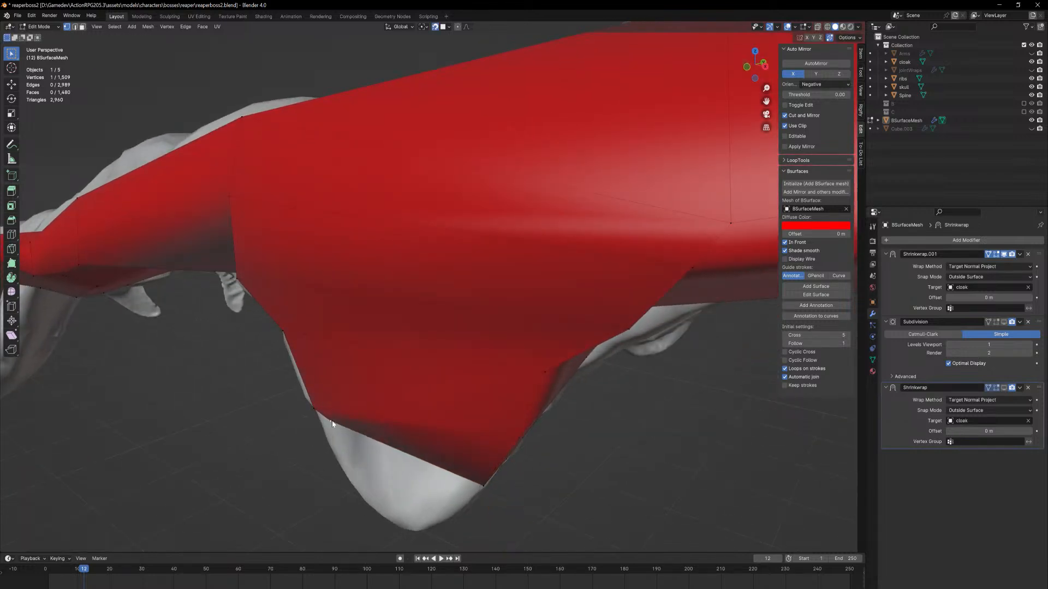
pyautogui.press('g')
pyautogui.click(333, 465)
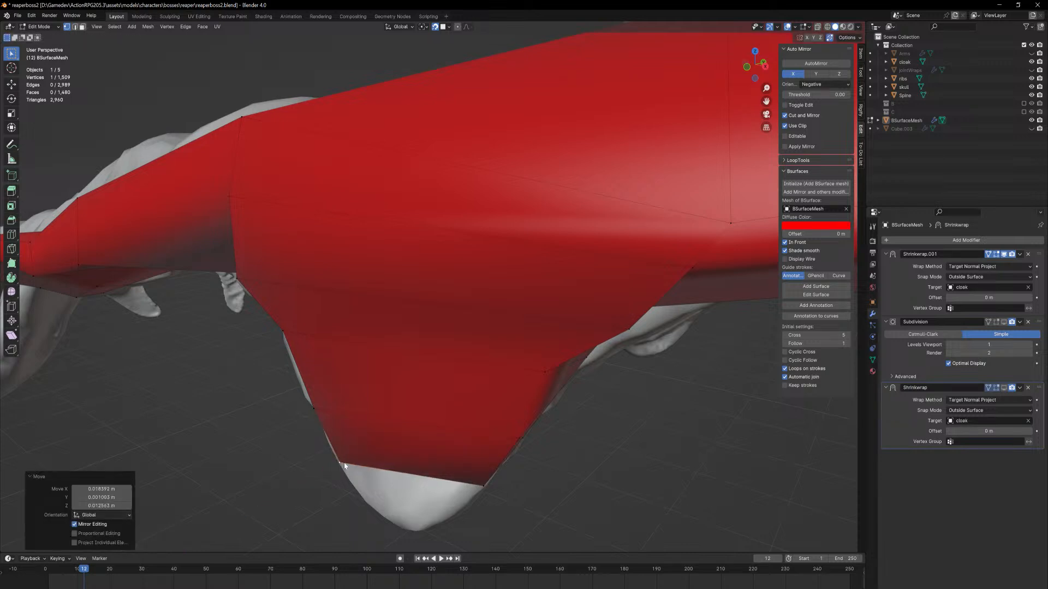
# Snap an inner-side corner vertex of the new extrusion to the edge of the cloak point
pyautogui.moveTo(513, 485); pyautogui.dragTo(465, 463, button='middle')
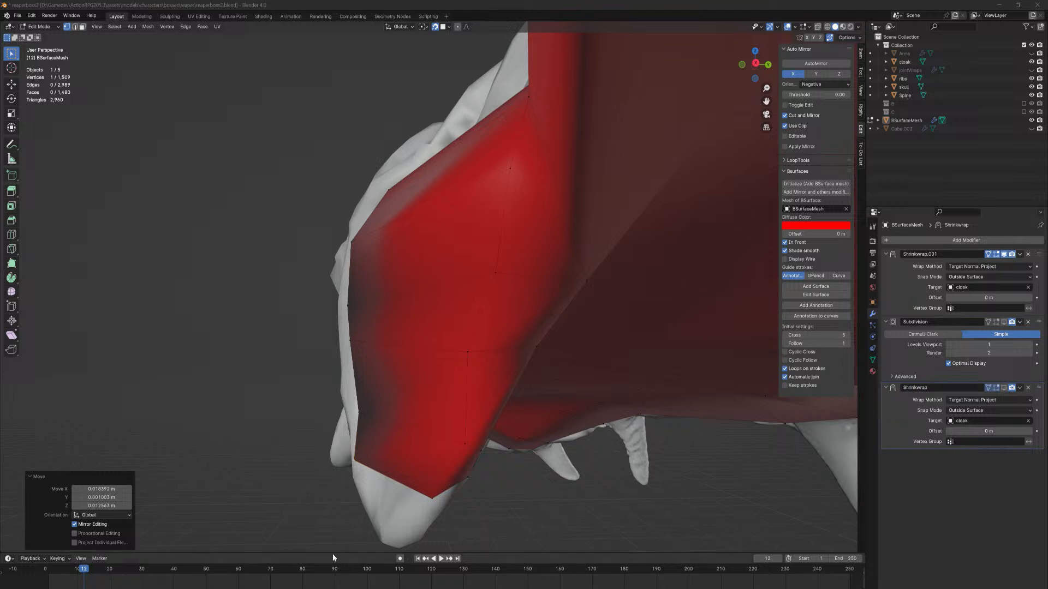
pyautogui.moveTo(492, 508); pyautogui.dragTo(370, 424, button='middle')
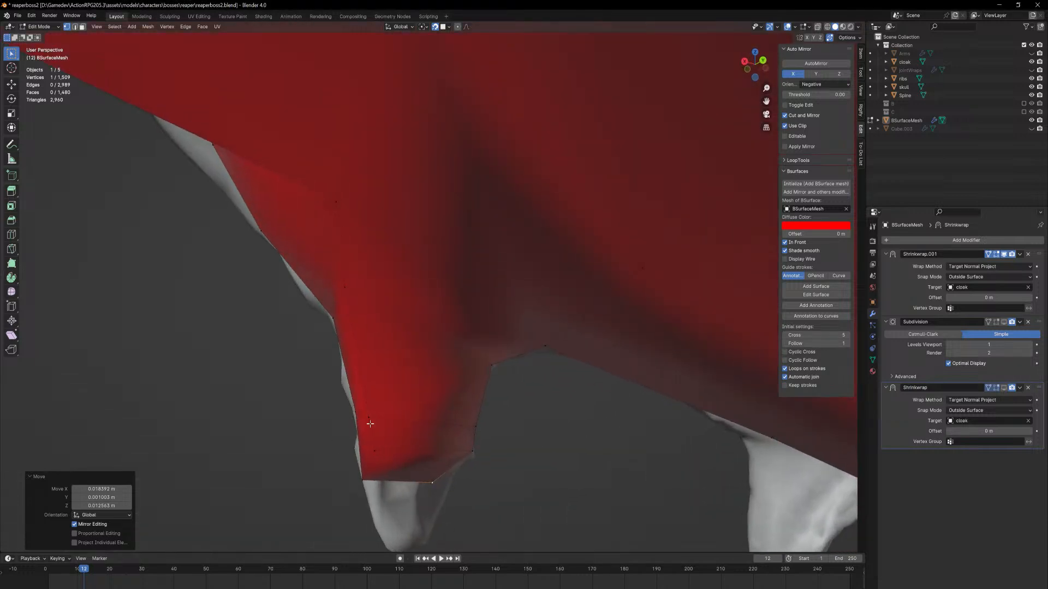
pyautogui.click(375, 453)
pyautogui.moveTo(378, 462); pyautogui.dragTo(365, 475, button='middle')
pyautogui.press('g')
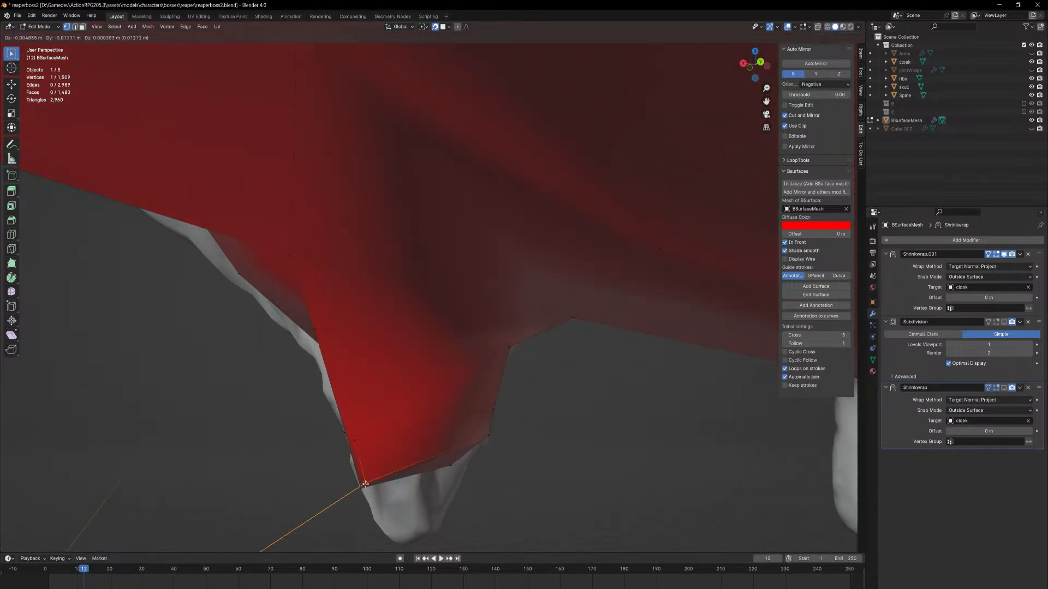
pyautogui.click(368, 484)
# Move the remaining inner-side corner vertex of the new extrusion onto the cloak's surface near the tip
pyautogui.click(494, 439)
pyautogui.moveTo(496, 437); pyautogui.dragTo(503, 496, button='middle')
pyautogui.press('g')
pyautogui.click(515, 466)
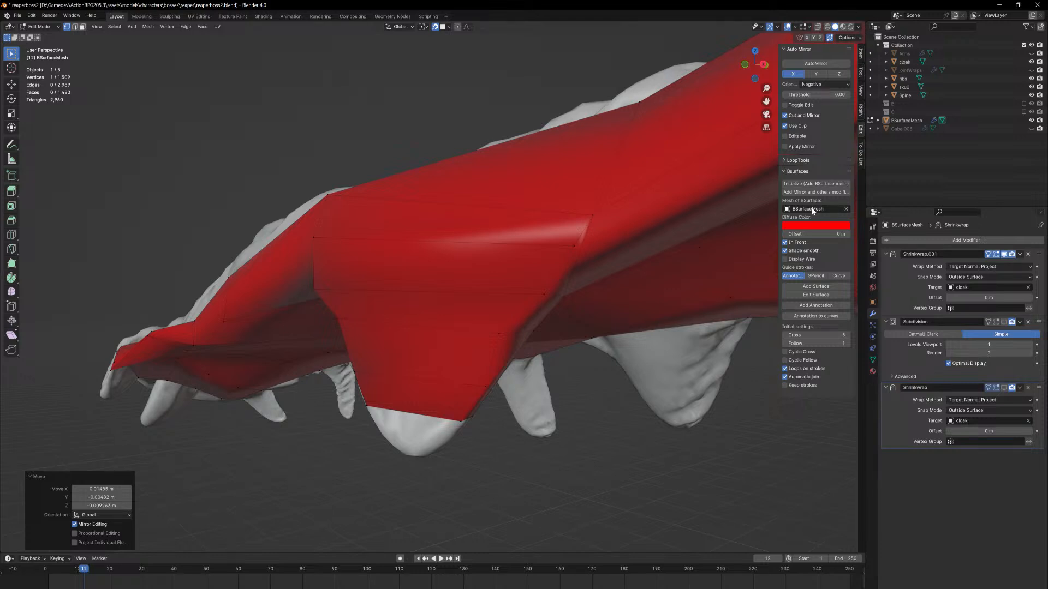
# Check how the red mesh sits against the cloak with In Front turned off, and restore In Front
pyautogui.click(785, 242)
pyautogui.moveTo(587, 394); pyautogui.dragTo(613, 304, button='middle')
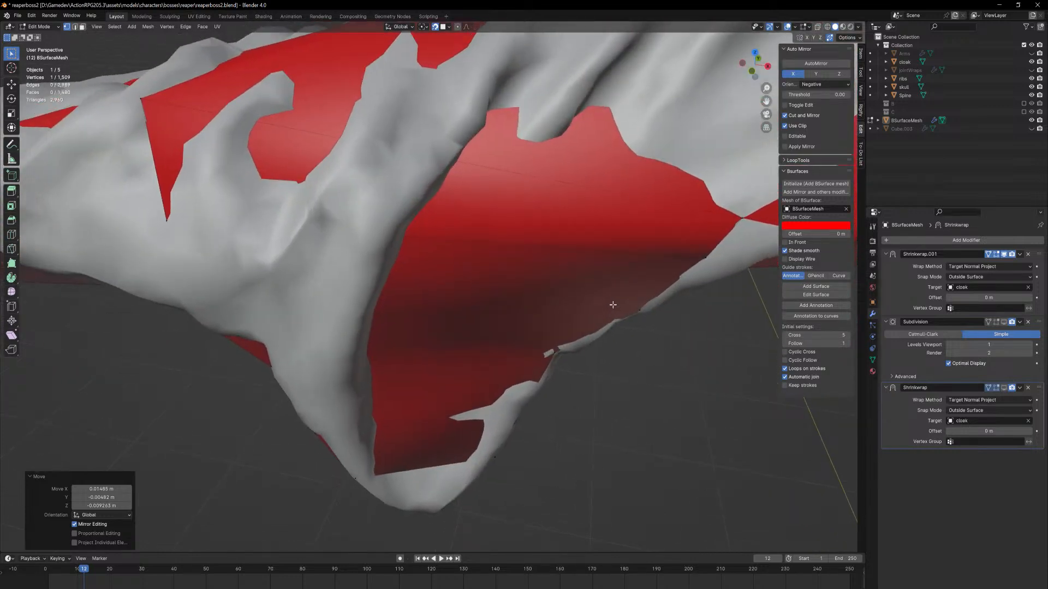
pyautogui.click(785, 243)
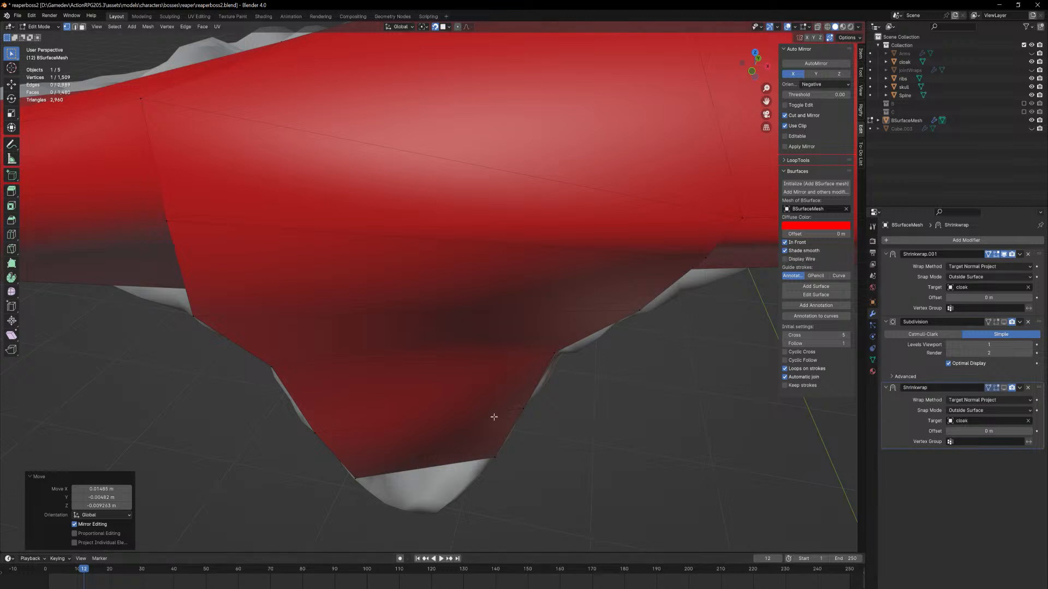
# Extrude the end face of the BSurfaceMesh further down toward the cloak point's tip
pyautogui.moveTo(494, 417); pyautogui.dragTo(386, 344, button='middle')
pyautogui.press('3')
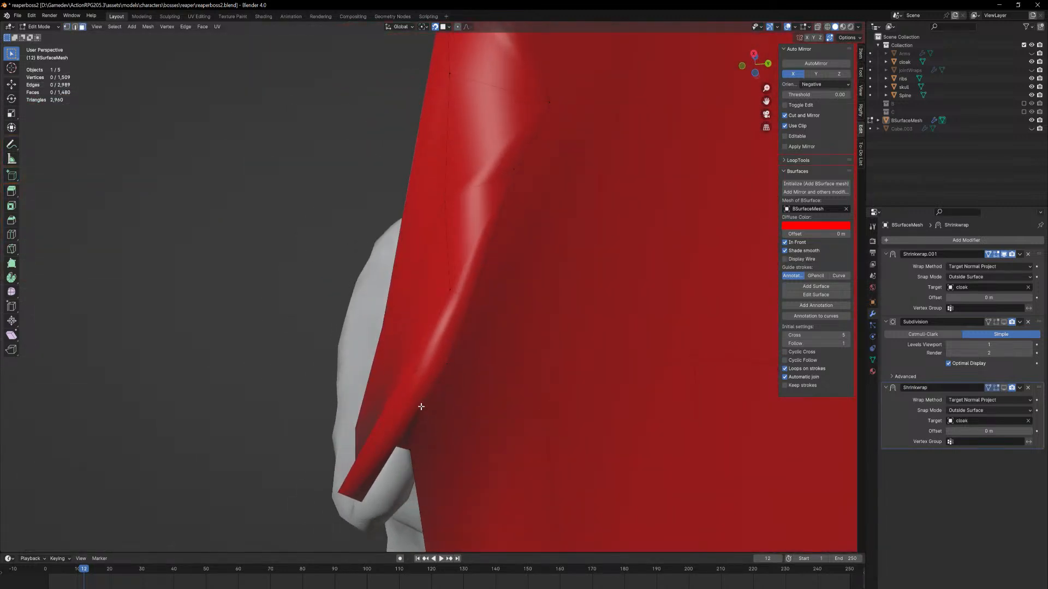
pyautogui.click(420, 404)
pyautogui.click(415, 397)
pyautogui.moveTo(452, 392); pyautogui.dragTo(397, 441, button='middle')
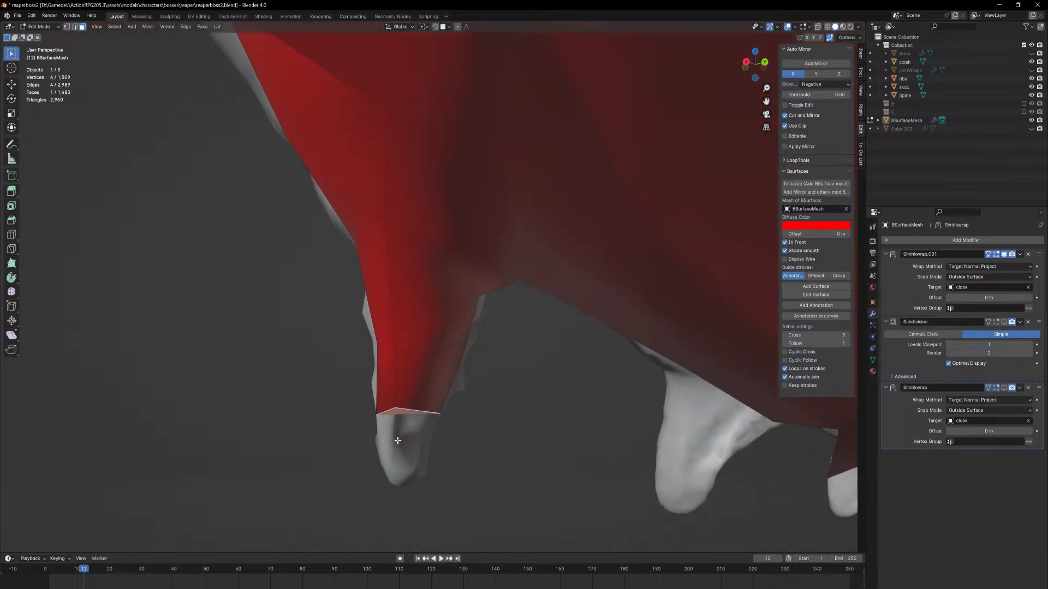
pyautogui.press('e')
pyautogui.click(421, 494)
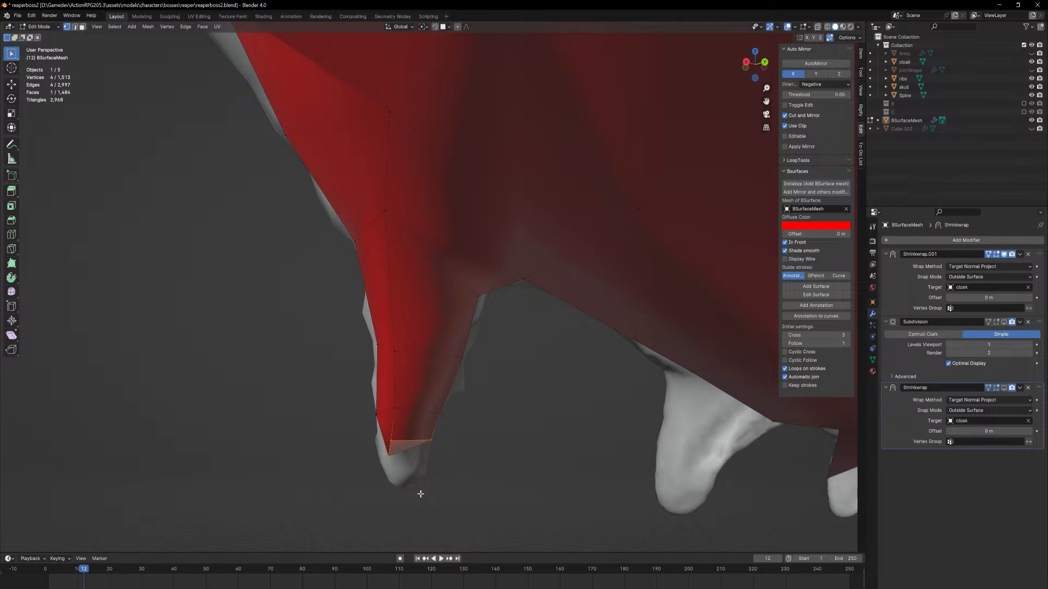
# Snap the first corner vertices of the new extrusion onto the cloak's surface at the point's lower end
pyautogui.moveTo(391, 441); pyautogui.dragTo(475, 461, button='middle')
pyautogui.press('g')
pyautogui.click(451, 471)
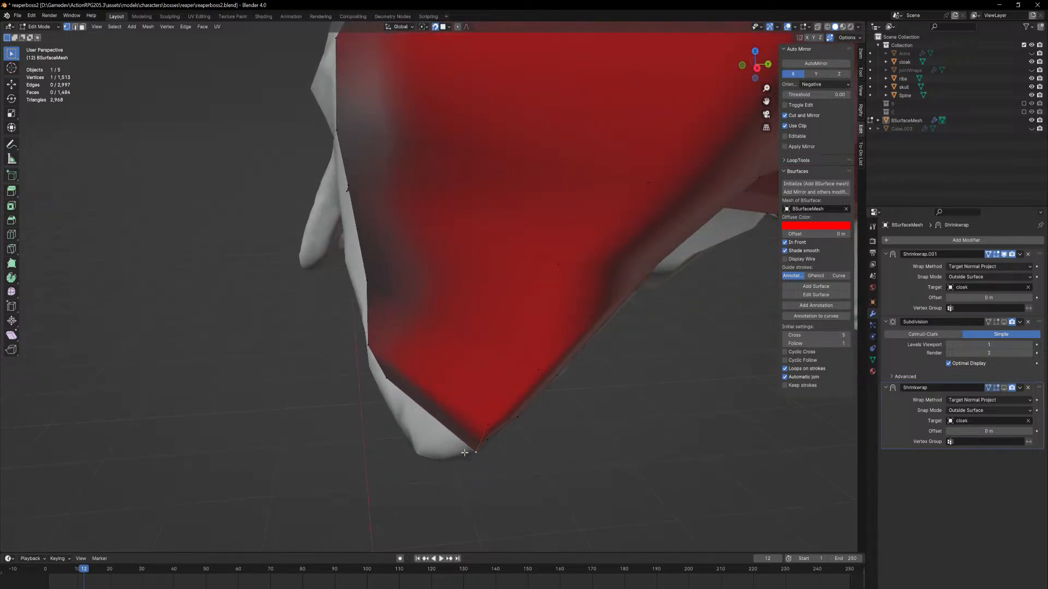
pyautogui.press('g')
pyautogui.click(393, 434)
# Move further corner vertices of the extruded end closer to the sides of the cloak point's tip
pyautogui.moveTo(392, 433); pyautogui.dragTo(418, 424, button='middle')
pyautogui.click(397, 417)
pyautogui.press('g')
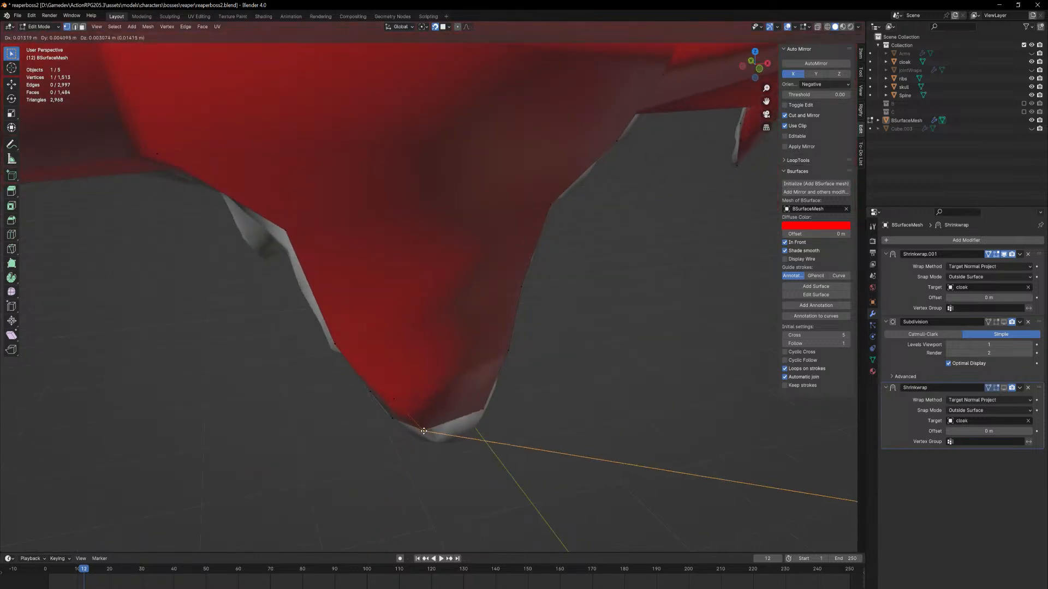
pyautogui.click(408, 437)
pyautogui.moveTo(408, 437); pyautogui.dragTo(443, 409, button='middle')
pyautogui.press('g')
pyautogui.click(438, 407)
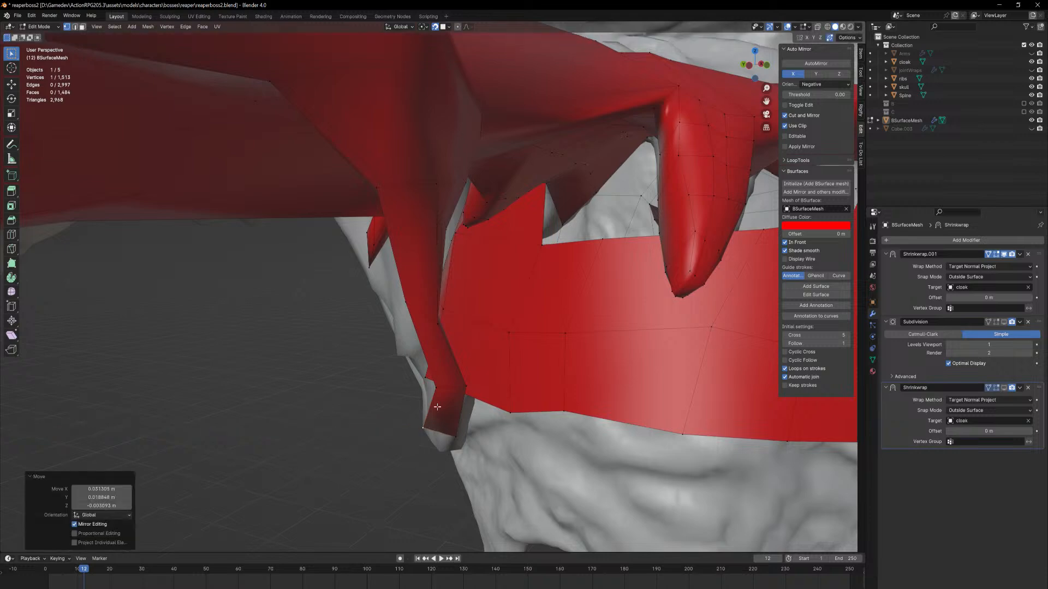
# Reposition the vertices along the cloak point's side, up to its junction with the hem, to follow the sculpted edge
pyautogui.press('g')
pyautogui.click(423, 369)
pyautogui.click(404, 306)
pyautogui.moveTo(404, 306)
pyautogui.mouseDown(button='middle')
pyautogui.moveTo(425, 307)
pyautogui.moveTo(389, 316)
pyautogui.mouseUp(button='middle')
pyautogui.press('g')
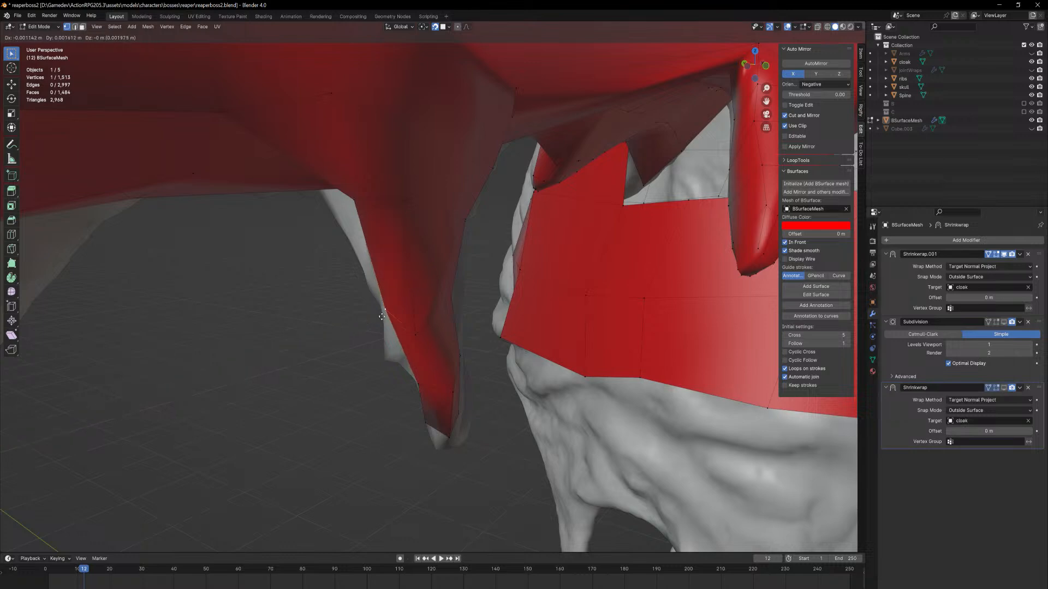
pyautogui.click(381, 317)
pyautogui.click(353, 202)
pyautogui.press('g')
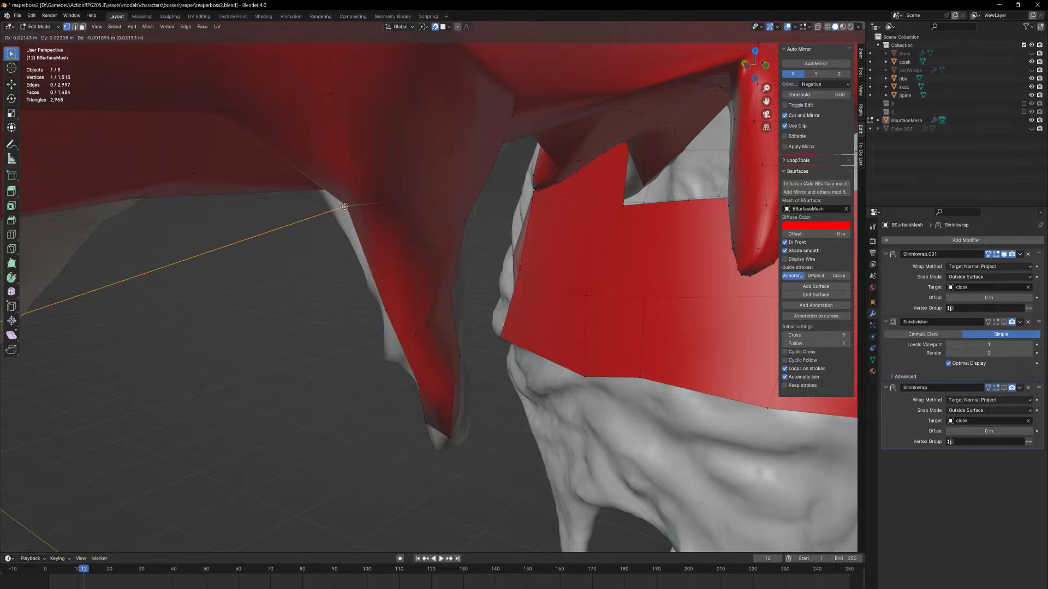
pyautogui.click(356, 246)
# Move the extruded end's misplaced vertices to the opposite sides of the cloak point just above its tip
pyautogui.moveTo(357, 248); pyautogui.dragTo(414, 435, button='middle')
pyautogui.click(414, 435)
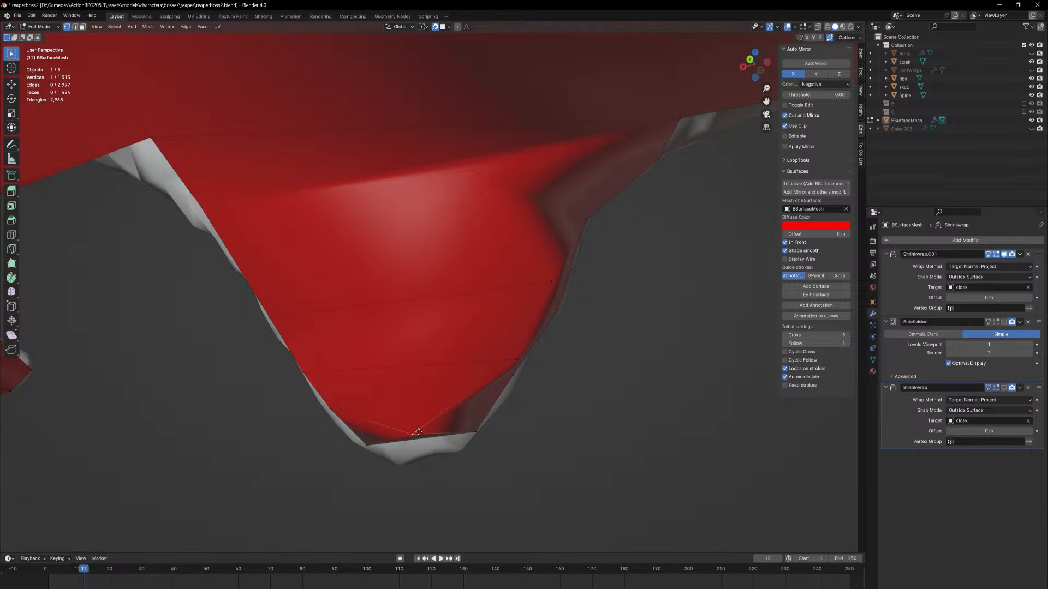
pyautogui.press('g')
pyautogui.click(472, 426)
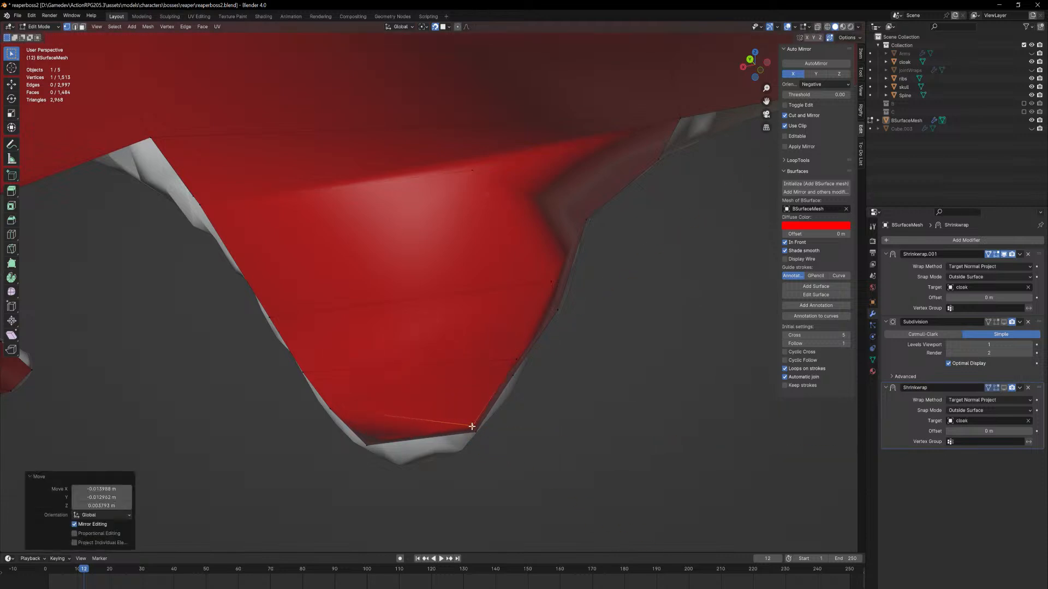
pyautogui.click(331, 407)
pyautogui.moveTo(330, 407); pyautogui.dragTo(437, 447, button='middle')
pyautogui.press('g')
pyautogui.click(402, 457)
# Extrude the end face once more to the cloak point's tip and snap two of its corner vertices to the surface
pyautogui.press('3')
pyautogui.click(408, 410)
pyautogui.press('e')
pyautogui.click(436, 460)
pyautogui.press('g')
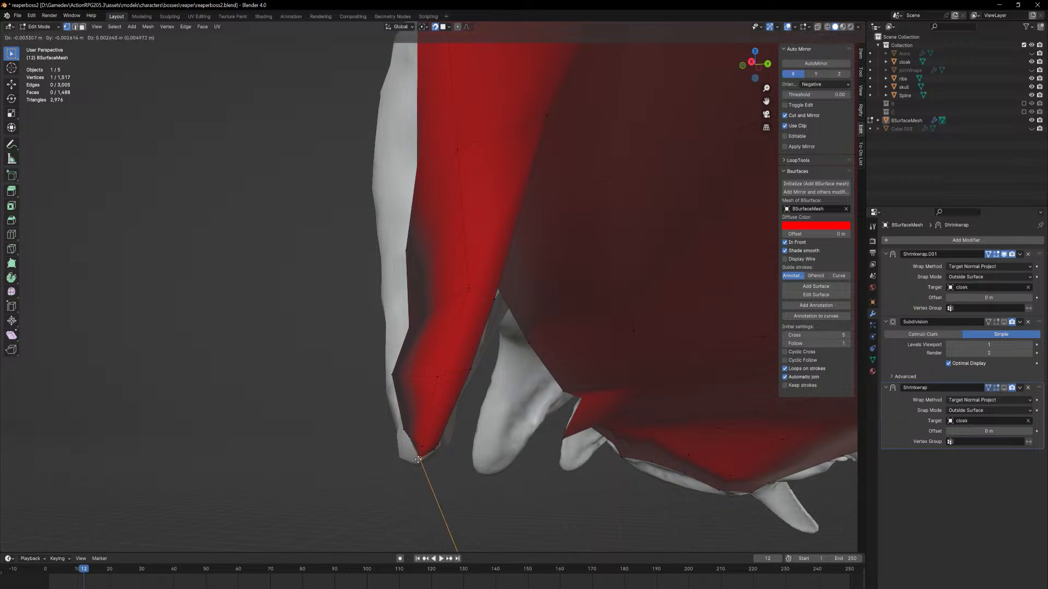
pyautogui.click(424, 443)
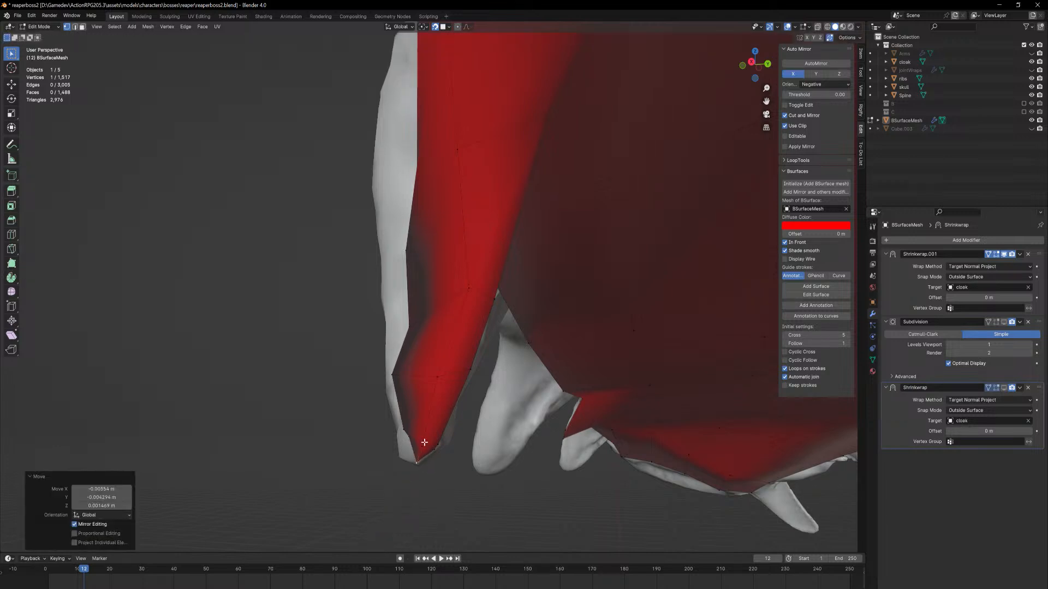
pyautogui.press('g')
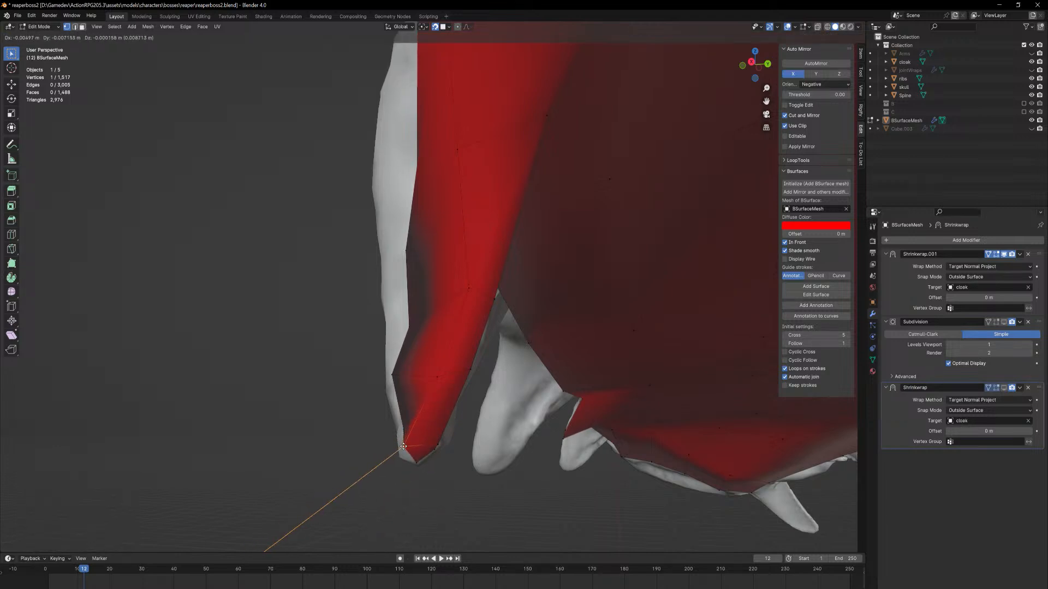
pyautogui.click(402, 449)
# Adjust the vertices higher up along the cloak point's inner side to match the sculpted surface
pyautogui.moveTo(441, 372); pyautogui.dragTo(519, 315, button='middle')
pyautogui.press('g')
pyautogui.click(397, 376)
pyautogui.press('g')
pyautogui.click(381, 301)
pyautogui.press('g')
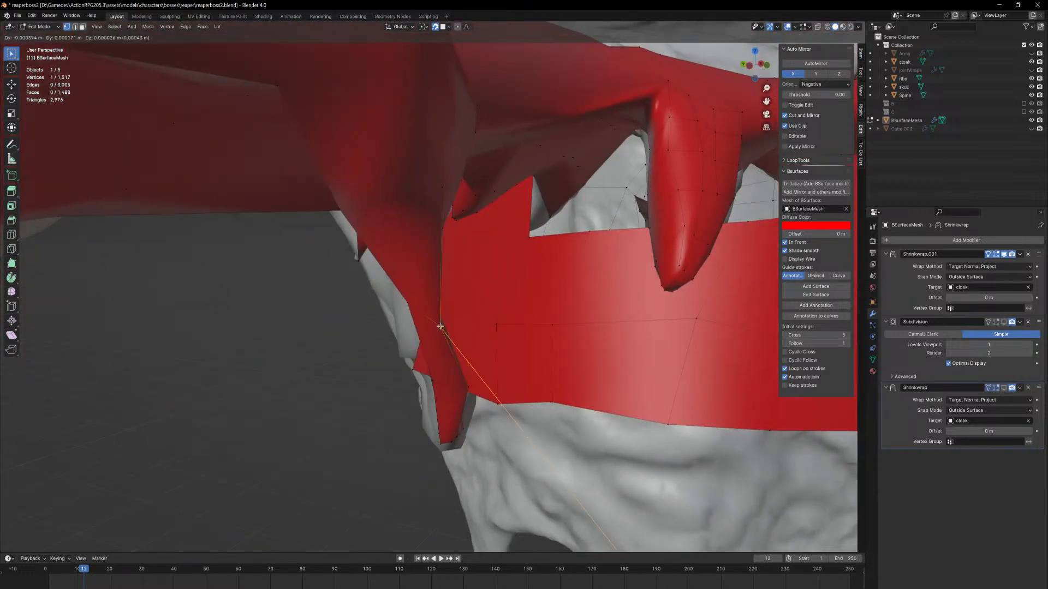
pyautogui.click(393, 302)
pyautogui.press('g')
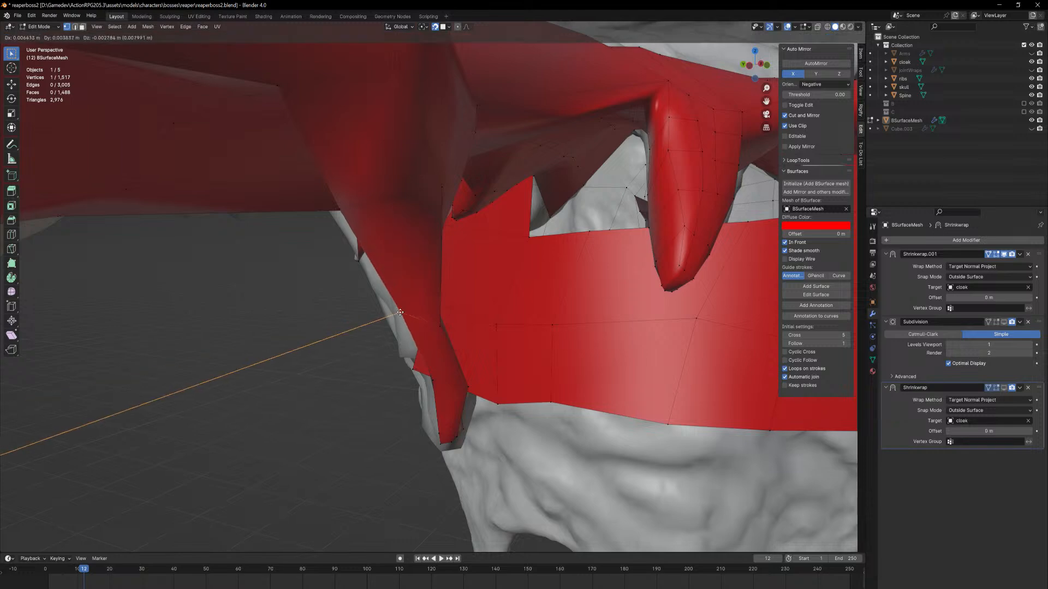
pyautogui.click(408, 306)
# Snap the remaining vertices of the last extrusion to the very tip of the cloak point
pyautogui.moveTo(408, 305); pyautogui.dragTo(406, 363, button='middle')
pyautogui.press('g')
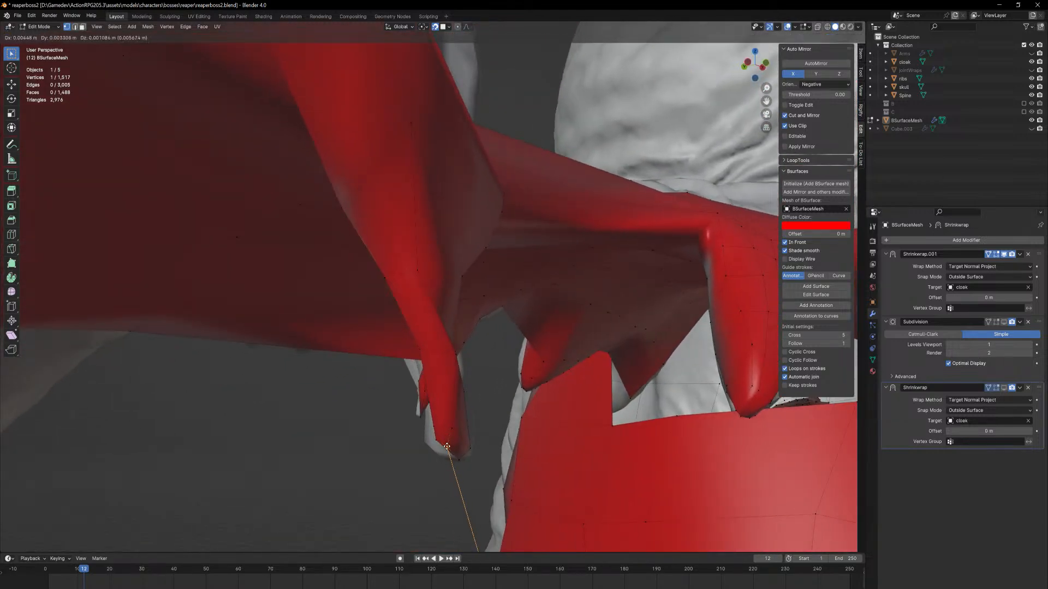
pyautogui.click(445, 446)
pyautogui.press('g')
pyautogui.click(431, 429)
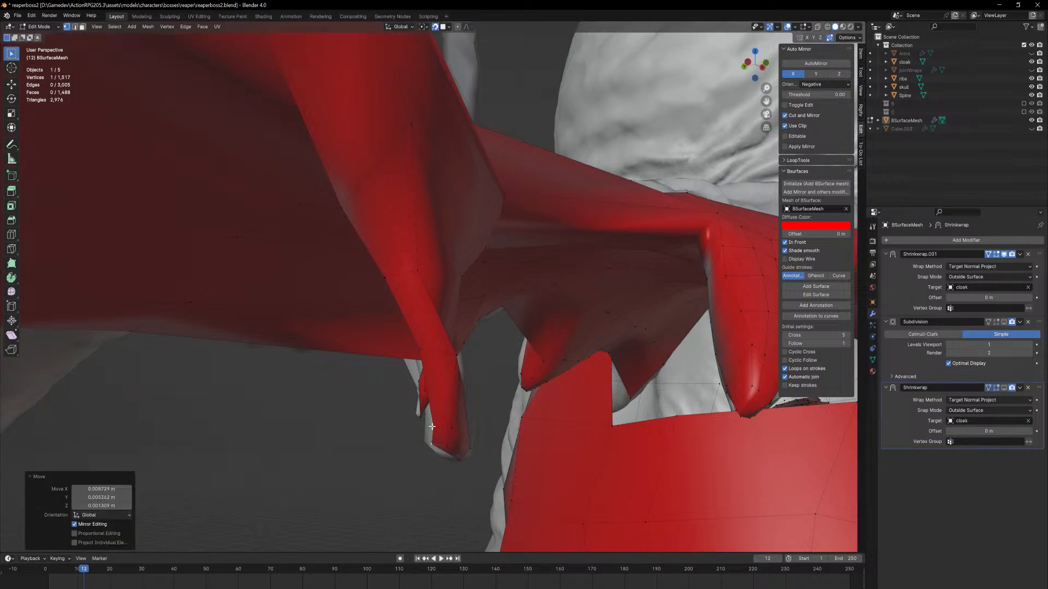
pyautogui.moveTo(431, 428); pyautogui.dragTo(466, 351, button='middle')
pyautogui.press('g')
pyautogui.click(436, 426)
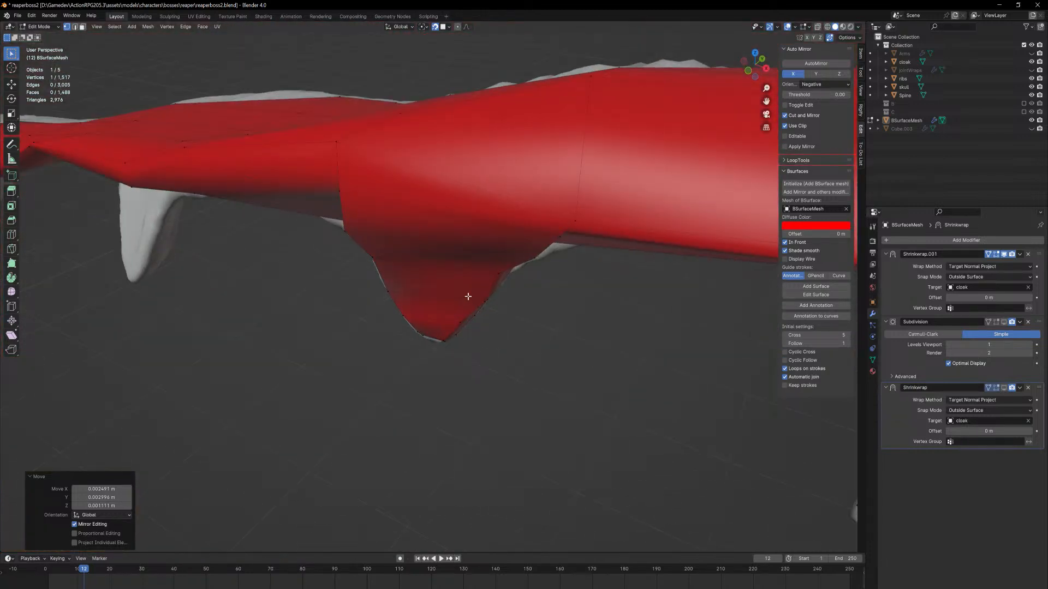
# Add two evenly spaced lengthwise loop cuts down the middle of the cloak point, without sliding them
pyautogui.keyDown('shift'); pyautogui.moveTo(467, 296); pyautogui.dragTo(481, 346, button='middle'); pyautogui.keyUp('shift')
pyautogui.hotkey('ctrl', 't')
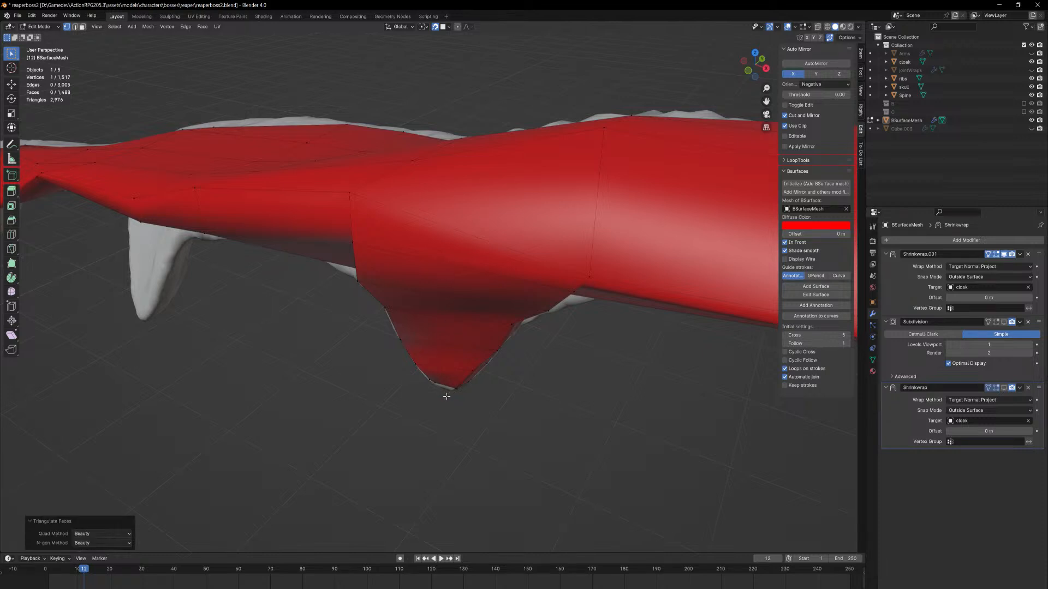
pyautogui.moveTo(446, 381); pyautogui.dragTo(470, 433, button='middle')
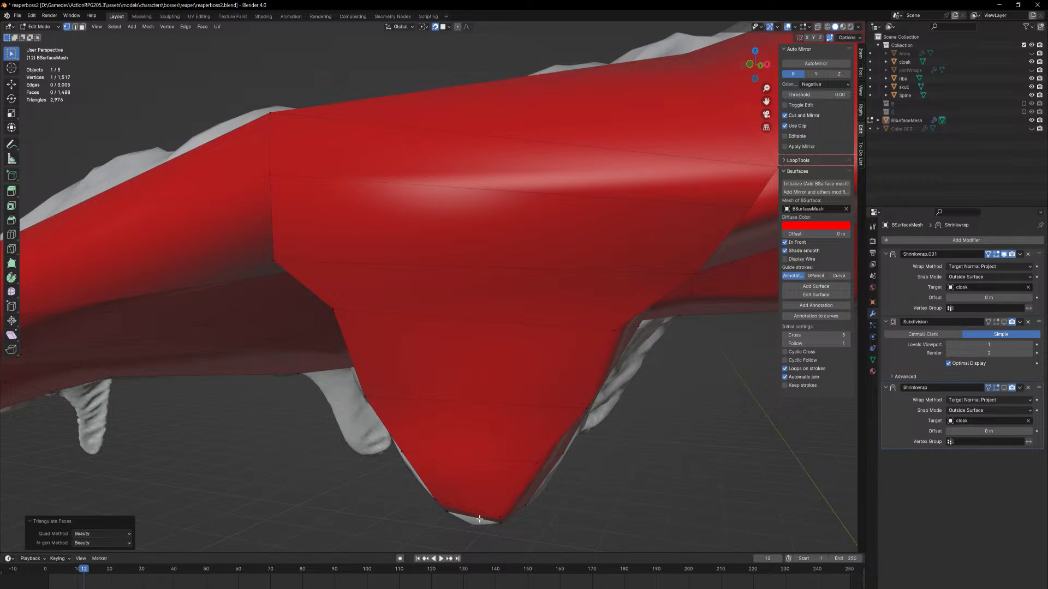
pyautogui.hotkey('ctrl', 'r')
pyautogui.scroll(1, 469, 512)
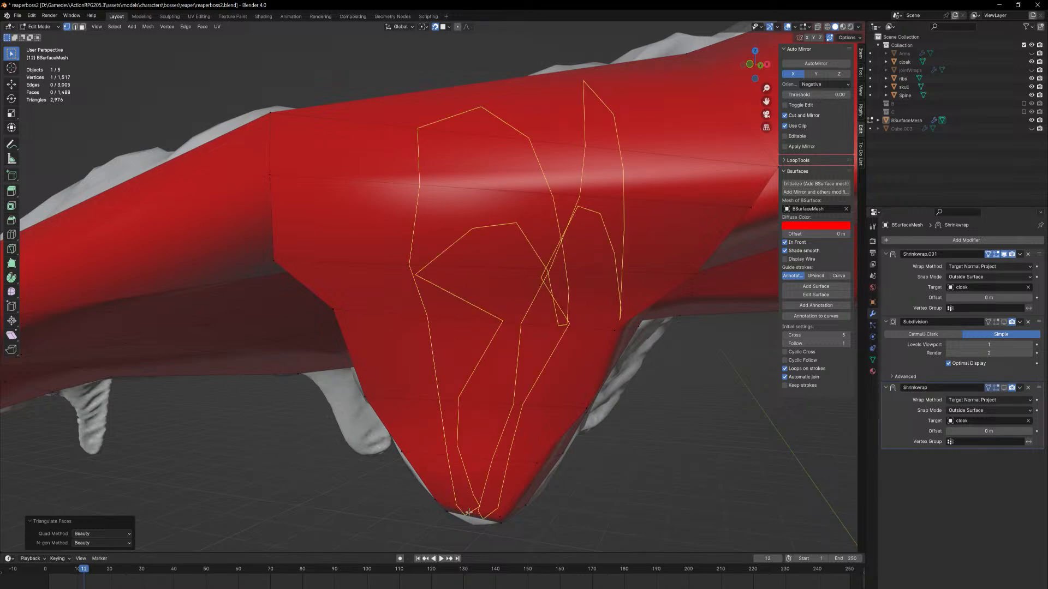
pyautogui.click(469, 512)
pyautogui.rightClick(469, 512)
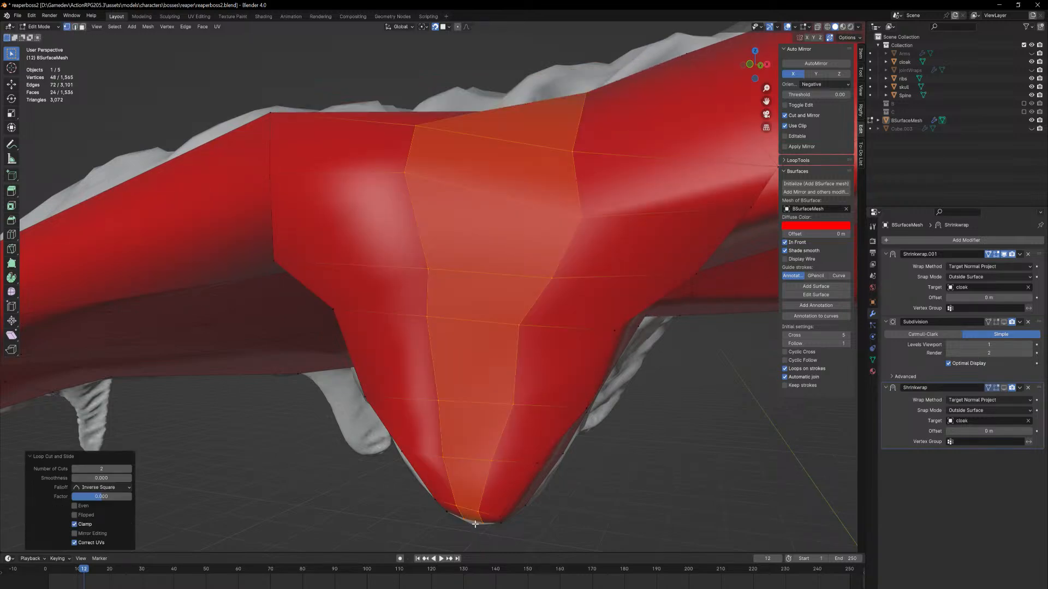
# Snap three vertices along one edge of the cloak point's tip outward to the sculpted silhouette
pyautogui.moveTo(475, 524); pyautogui.dragTo(466, 485, button='middle')
pyautogui.moveTo(435, 493); pyautogui.dragTo(416, 507, button='middle')
pyautogui.click(384, 510)
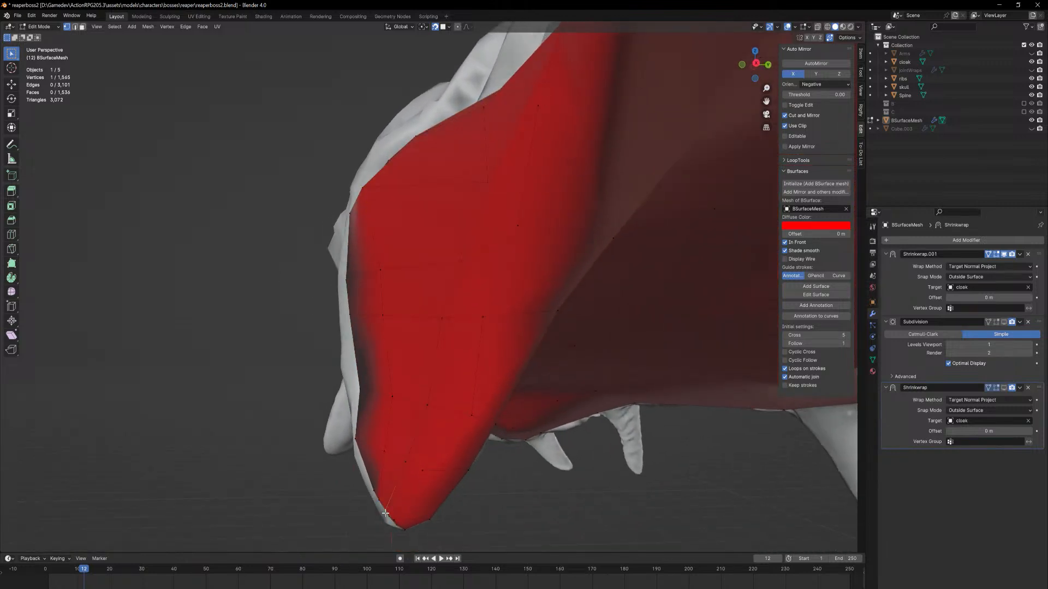
pyautogui.press('g')
pyautogui.click(381, 515)
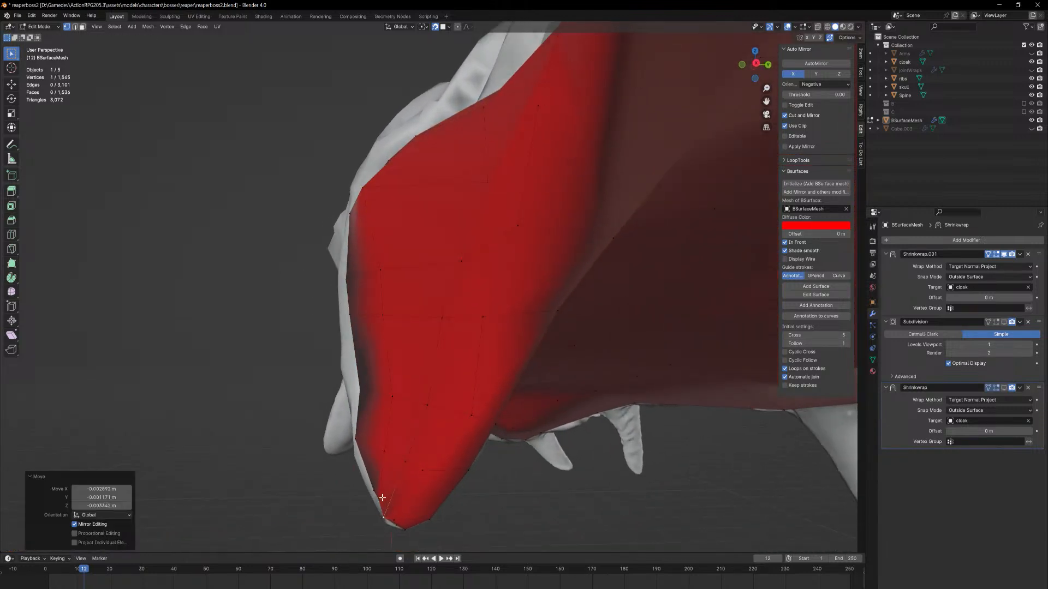
pyautogui.press('g')
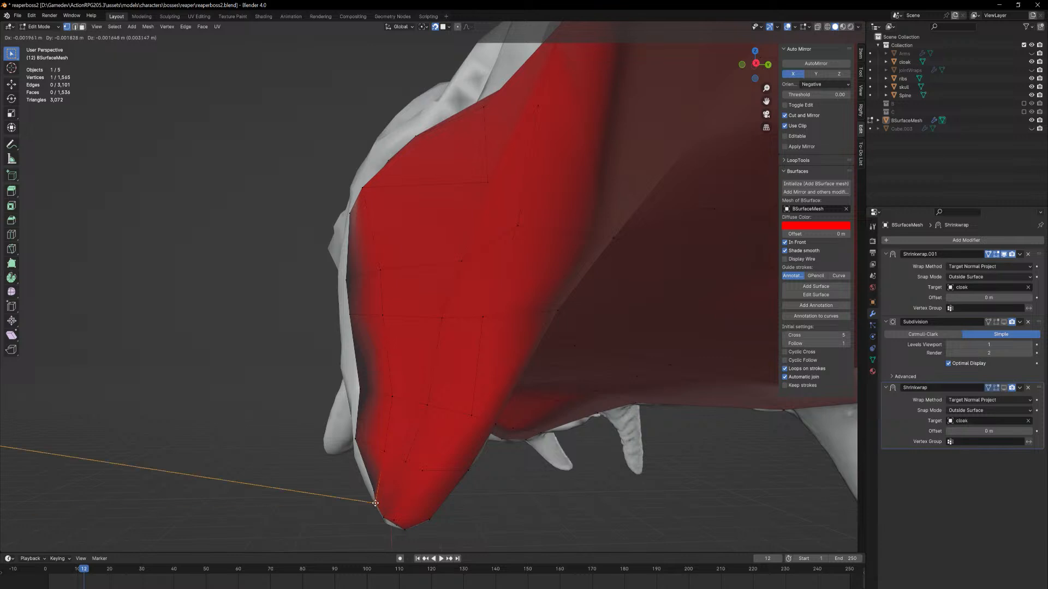
pyautogui.click(376, 503)
pyautogui.press('g')
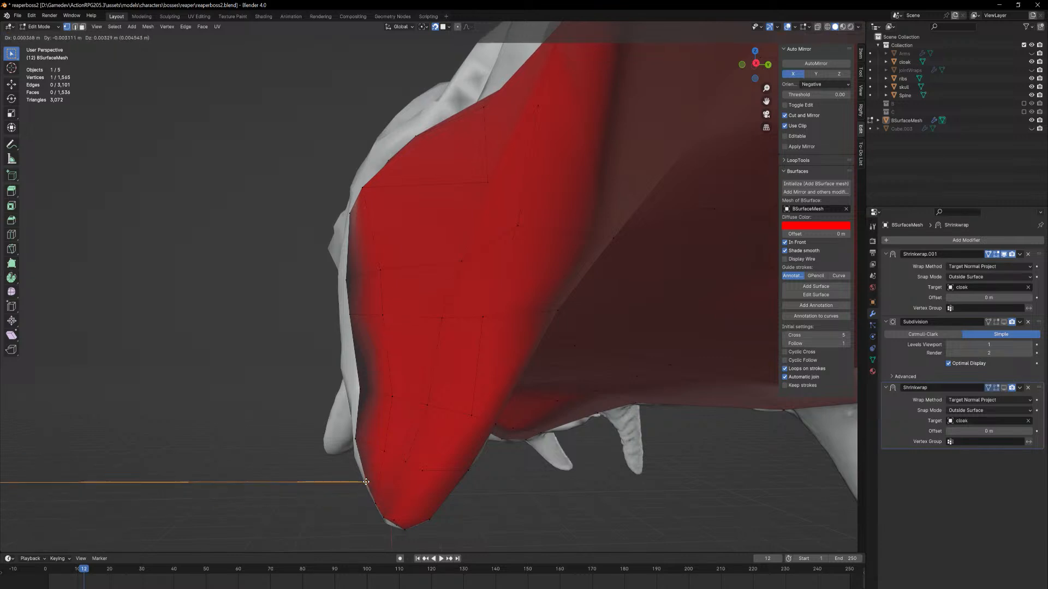
pyautogui.click(366, 482)
# Snap three vertices on the opposite edge of the tip to the cloak's surface
pyautogui.moveTo(366, 482); pyautogui.dragTo(398, 485, button='middle')
pyautogui.press('g')
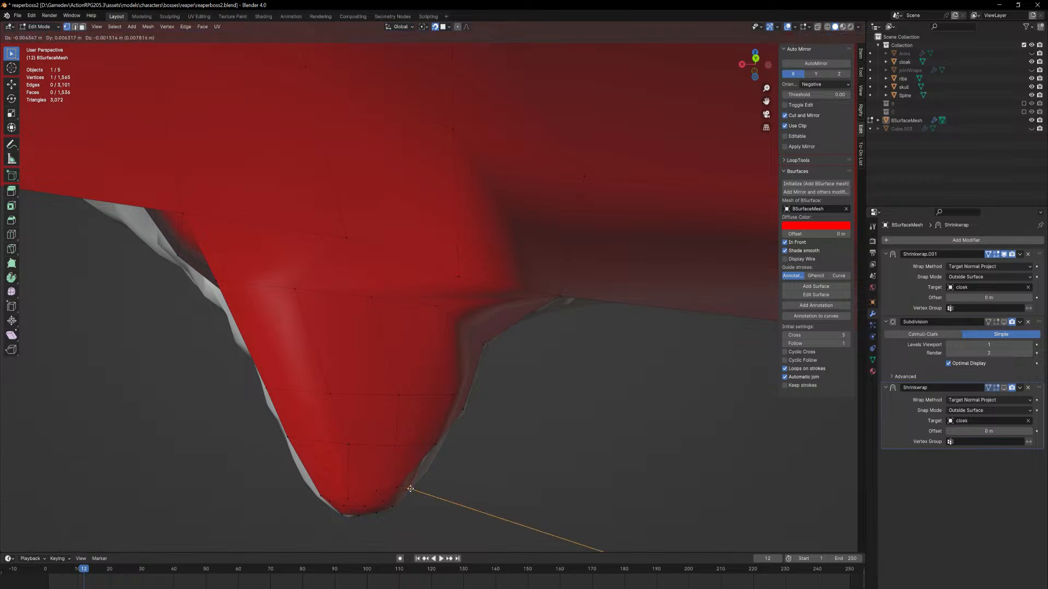
pyautogui.click(398, 488)
pyautogui.press('g')
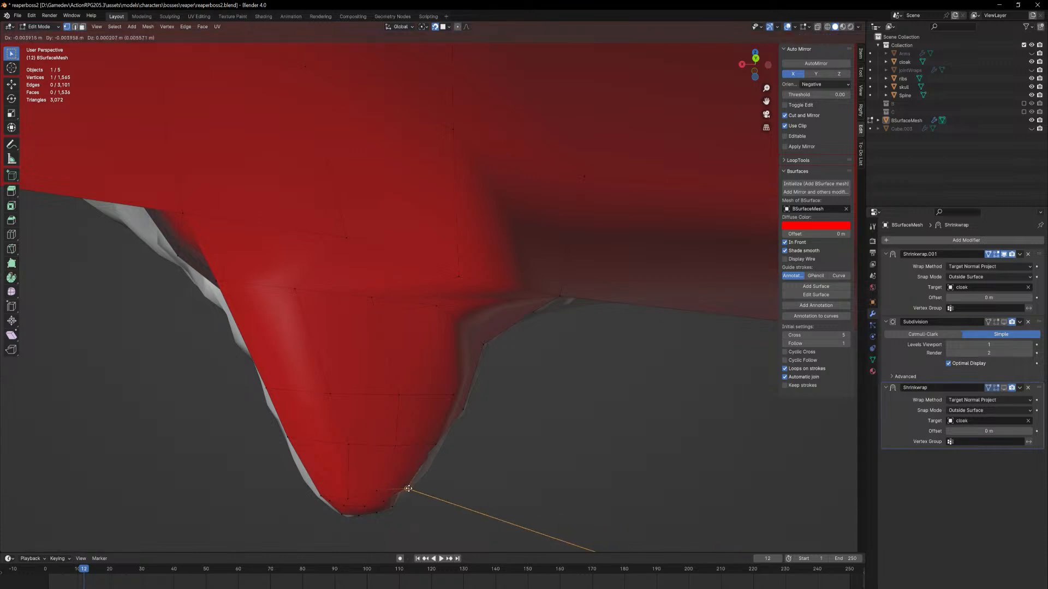
pyautogui.click(409, 488)
pyautogui.press('g')
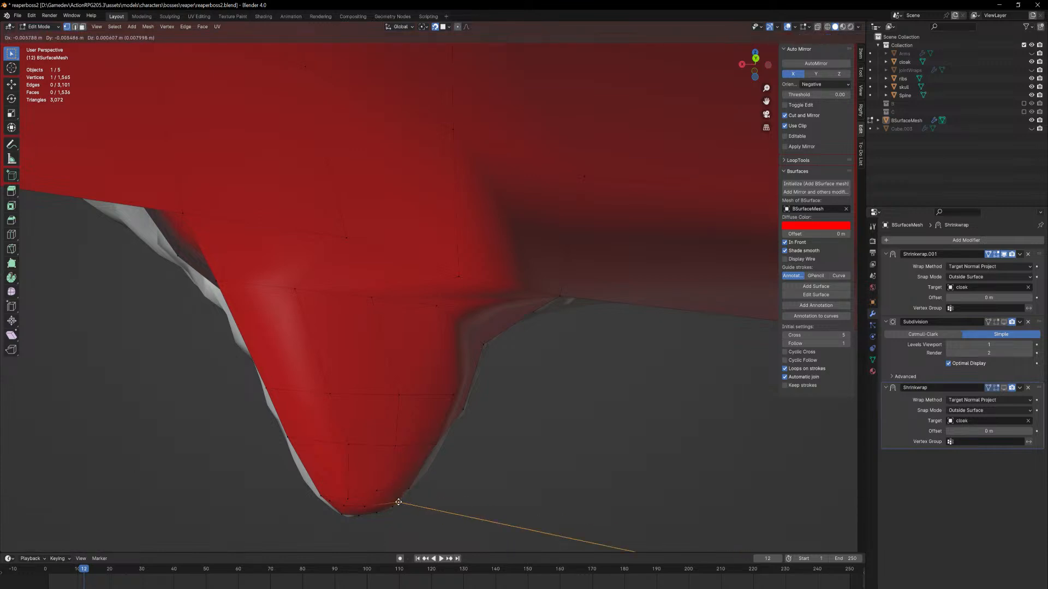
pyautogui.click(387, 498)
# Move the side vertices from just above the tip upward to line up with the cloak point's edge
pyautogui.moveTo(387, 497); pyautogui.dragTo(432, 416, button='middle')
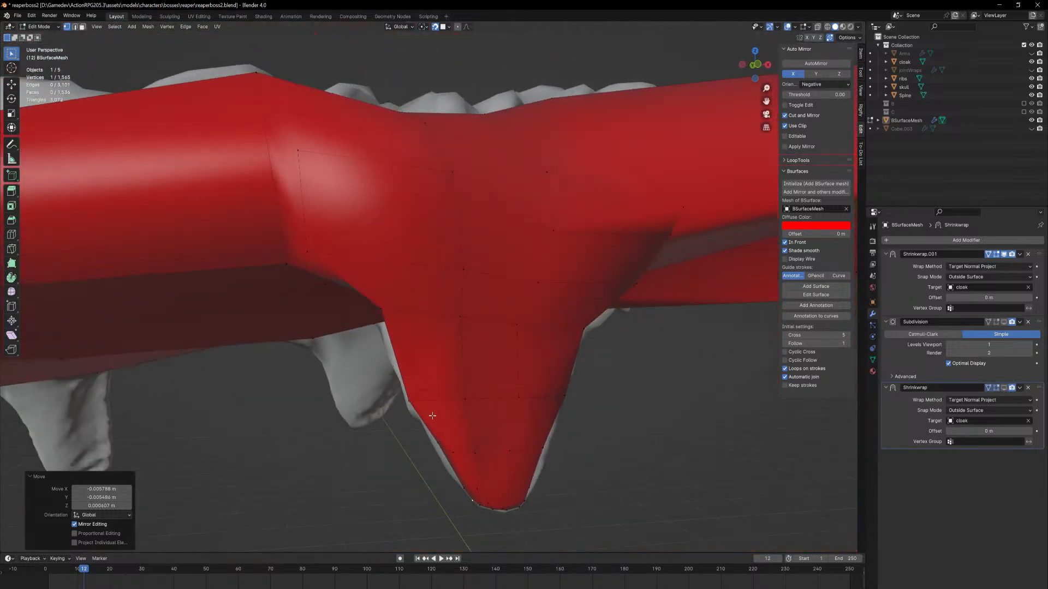
pyautogui.click(453, 454)
pyautogui.press('g')
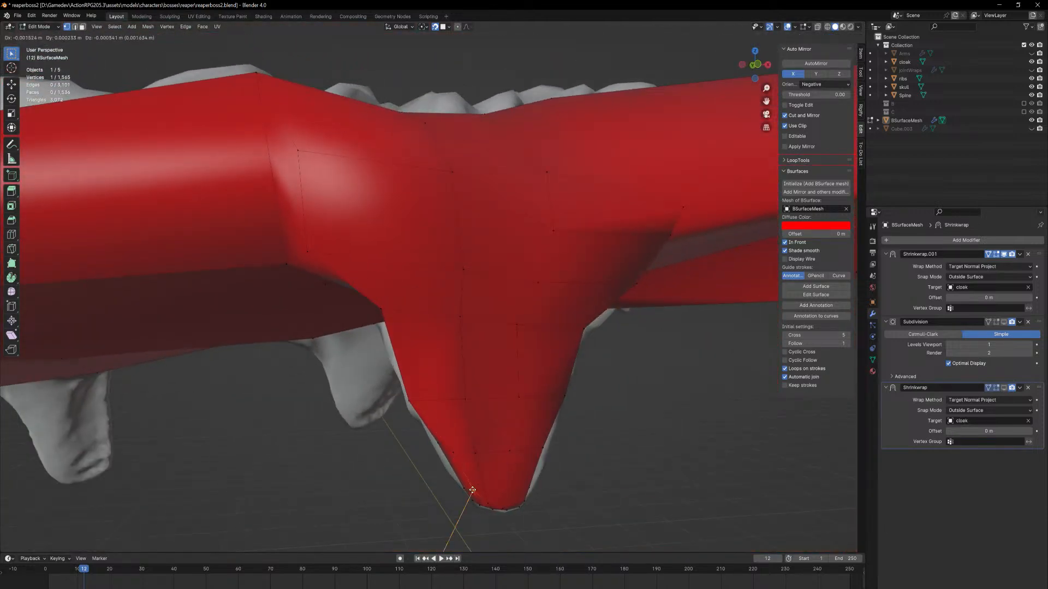
pyautogui.click(468, 490)
pyautogui.press('g')
pyautogui.click(454, 449)
pyautogui.moveTo(430, 445)
pyautogui.mouseDown(button='middle')
pyautogui.moveTo(457, 430)
pyautogui.moveTo(538, 423)
pyautogui.moveTo(514, 439)
pyautogui.moveTo(510, 427)
pyautogui.moveTo(424, 439)
pyautogui.mouseUp(button='middle')
pyautogui.press('g')
pyautogui.click(496, 447)
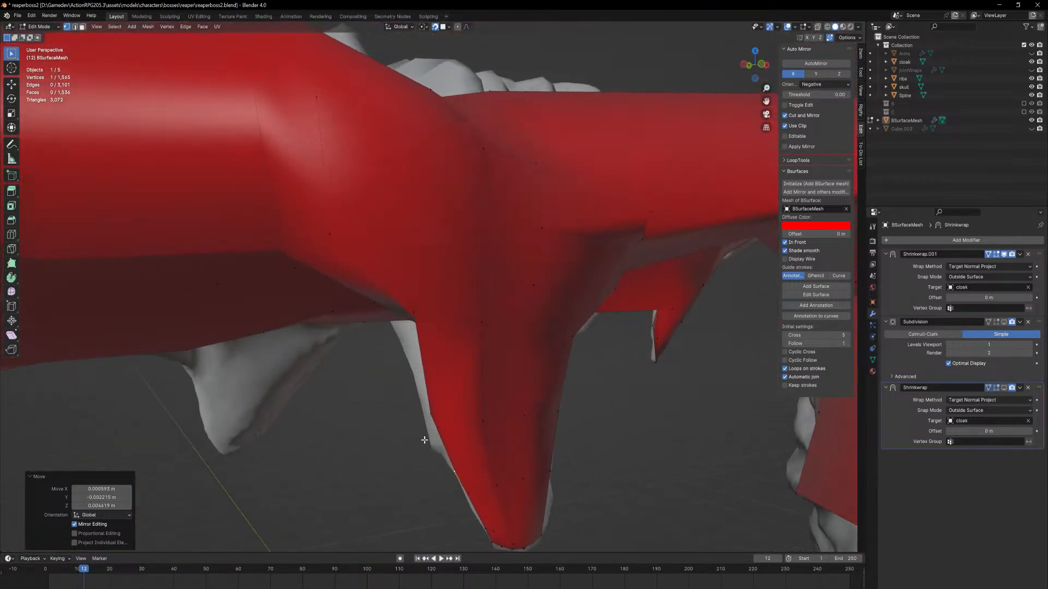
# Snap three vertices around the upper part of the cloak point onto the sculpted surface
pyautogui.scroll(-3, 425, 440)
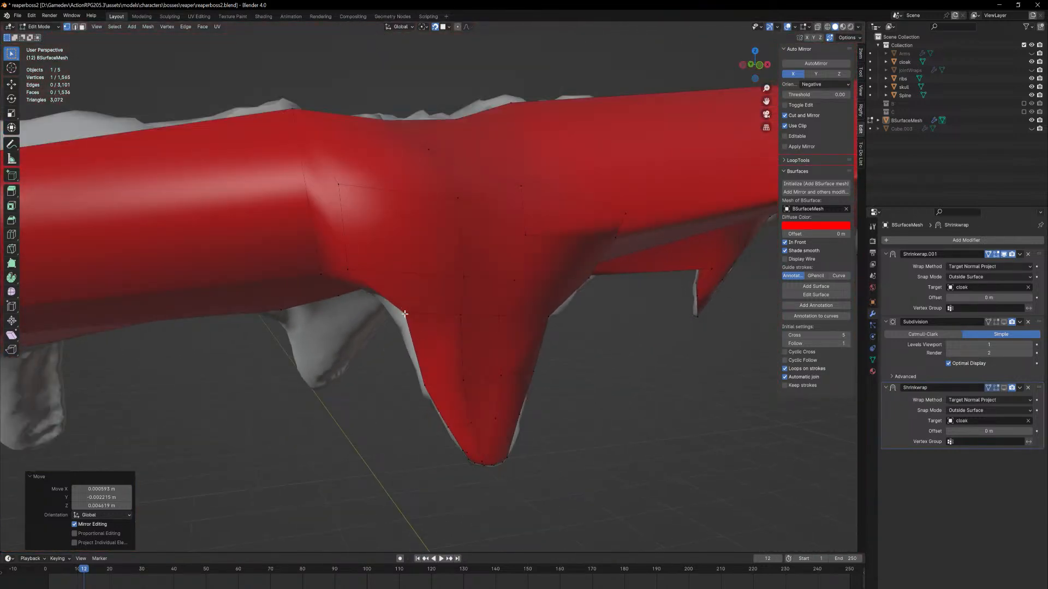
pyautogui.press('g')
pyautogui.click(397, 319)
pyautogui.moveTo(398, 318); pyautogui.dragTo(484, 314, button='middle')
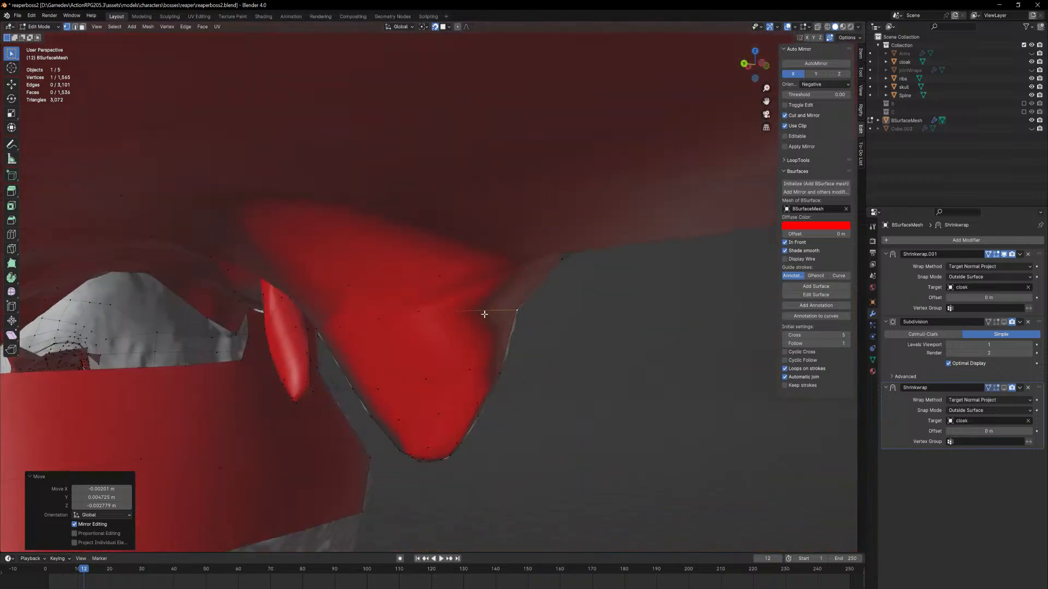
pyautogui.press('g')
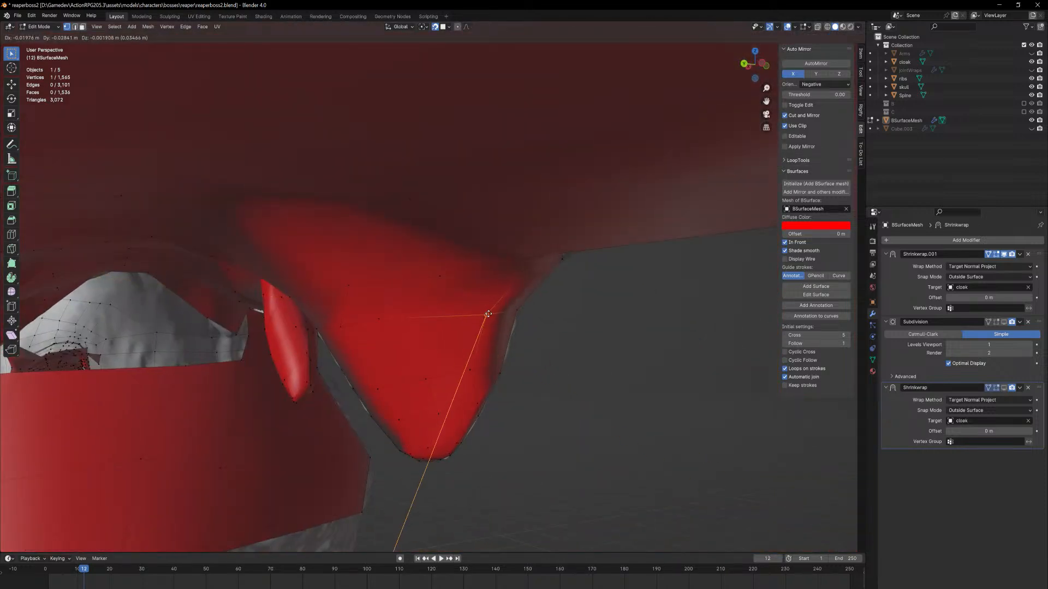
pyautogui.click(495, 307)
pyautogui.press('g')
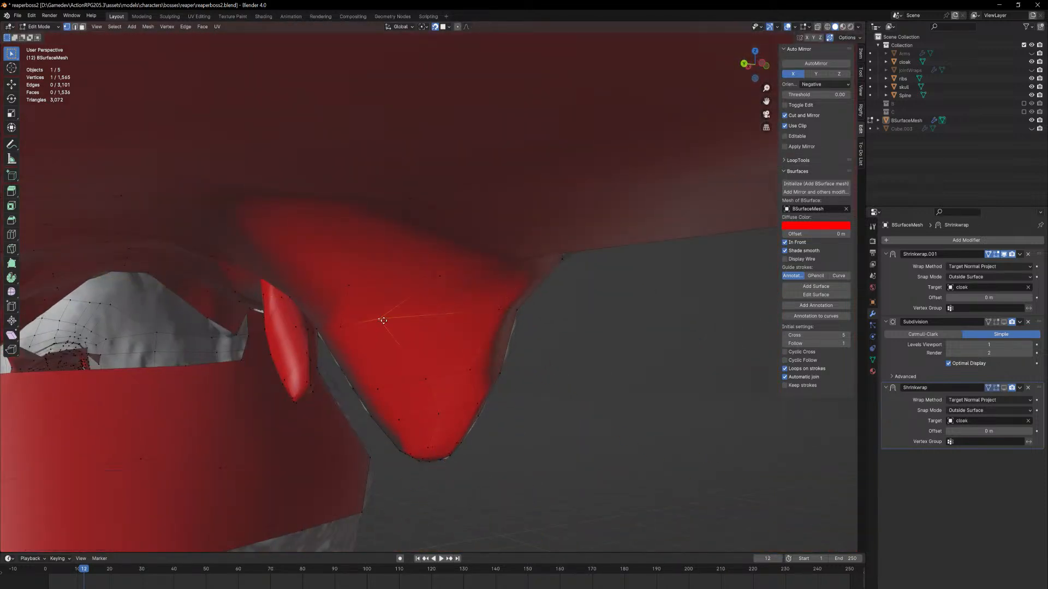
pyautogui.click(429, 323)
# Snap the upper side vertex of the cloak point outward to the sculpted silhouette
pyautogui.moveTo(428, 324); pyautogui.dragTo(588, 349, button='middle')
pyautogui.click(529, 336)
pyautogui.press('g')
pyautogui.click(587, 344)
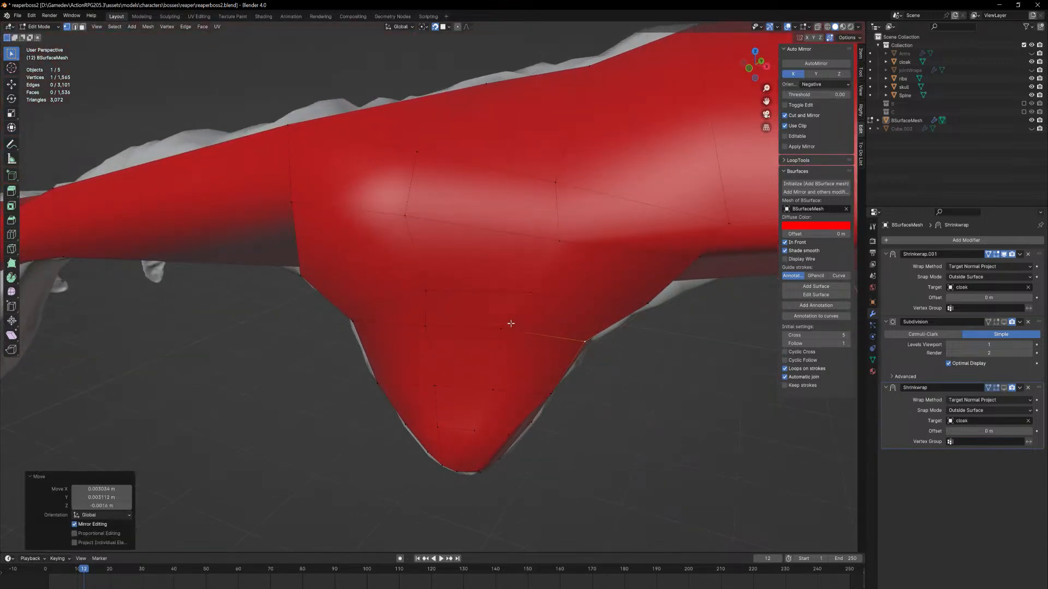
# Extrude three adjacent hem faces above the next uncovered cloak point by about 0.08 m along their normal
pyautogui.moveTo(511, 323); pyautogui.dragTo(436, 287, button='middle')
pyautogui.scroll(-6, 549, 293)
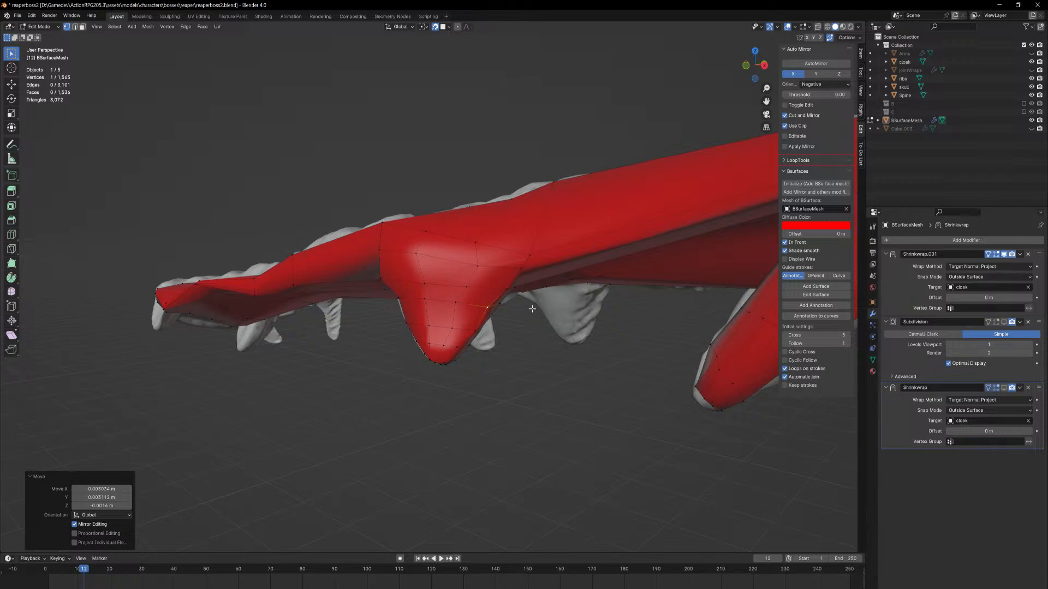
pyautogui.moveTo(524, 316); pyautogui.dragTo(425, 339, button='middle')
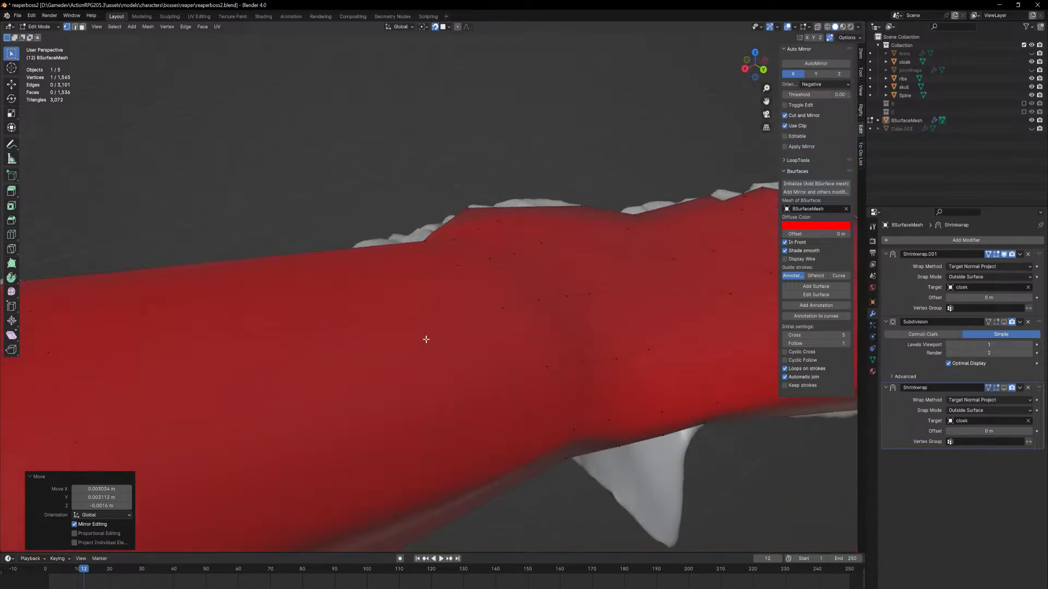
pyautogui.keyDown('shift'); pyautogui.moveTo(487, 357); pyautogui.dragTo(306, 210, button='middle'); pyautogui.keyUp('shift')
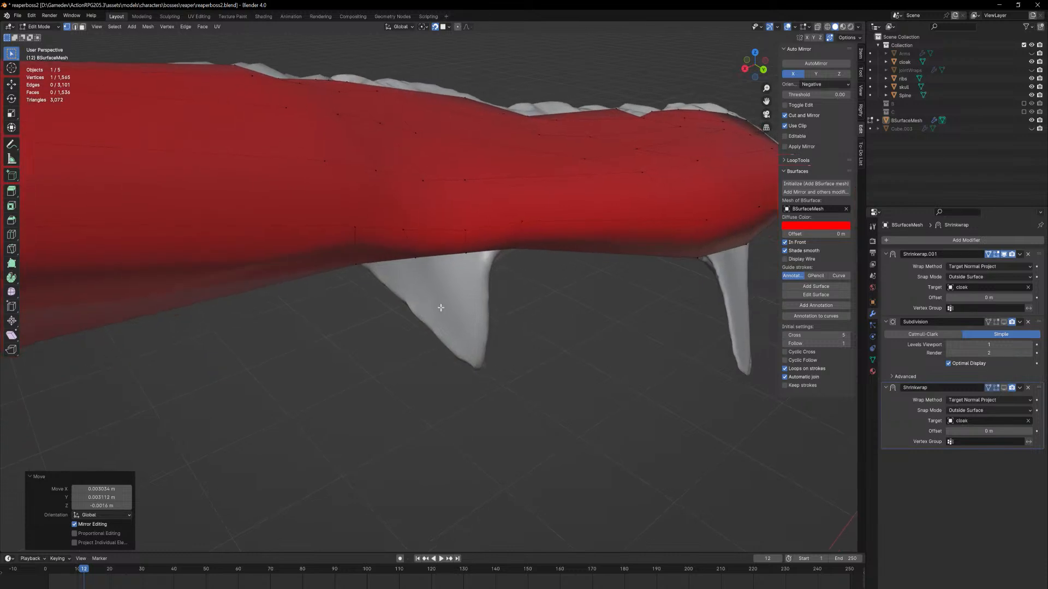
pyautogui.moveTo(440, 307); pyautogui.dragTo(432, 292, button='middle')
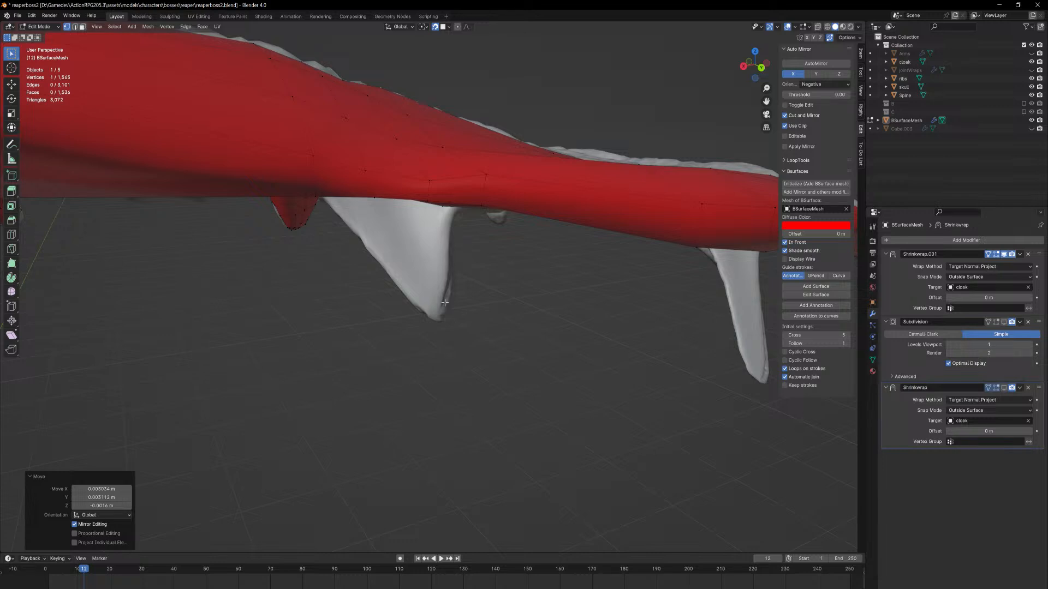
pyautogui.moveTo(454, 310); pyautogui.dragTo(328, 251, button='middle')
pyautogui.press('3')
pyautogui.click(323, 249)
pyautogui.keyDown('shift'); pyautogui.click(417, 254); pyautogui.keyUp('shift')
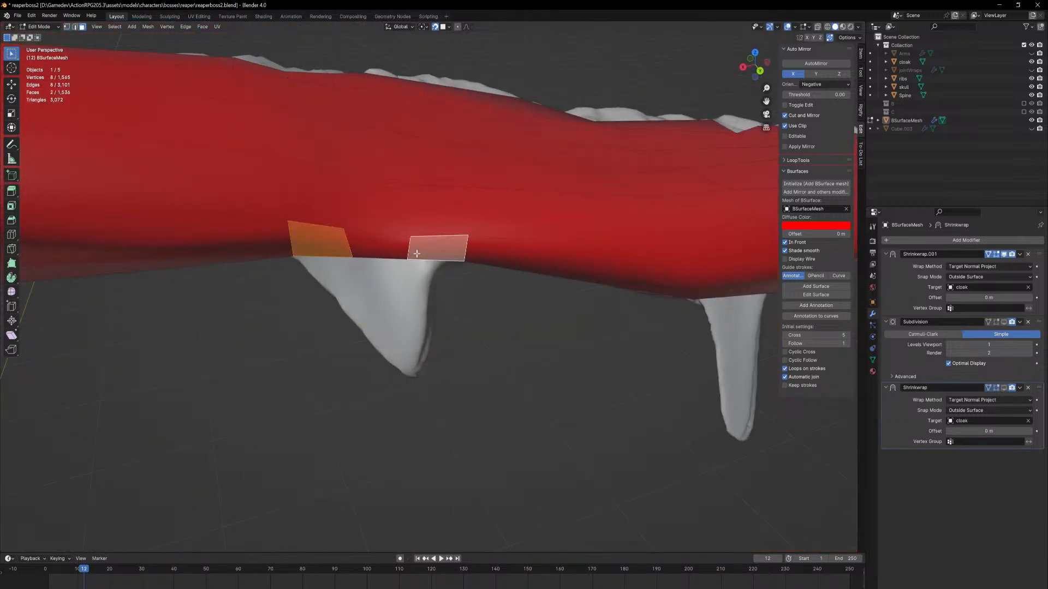
pyautogui.keyDown('shift'); pyautogui.click(376, 248); pyautogui.keyUp('shift')
pyautogui.moveTo(377, 247); pyautogui.dragTo(453, 319, button='middle')
pyautogui.press('e')
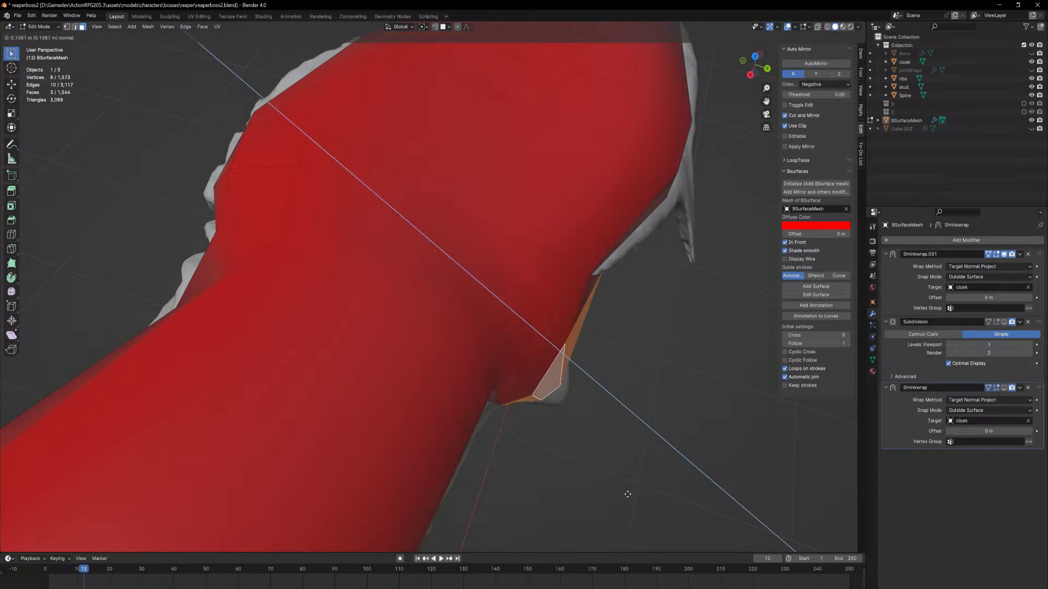
pyautogui.click(611, 464)
# Disable the in-front display of the mesh and snap the near-side vertices of the new extrusion onto the cloak
pyautogui.moveTo(607, 421); pyautogui.dragTo(583, 367, button='middle')
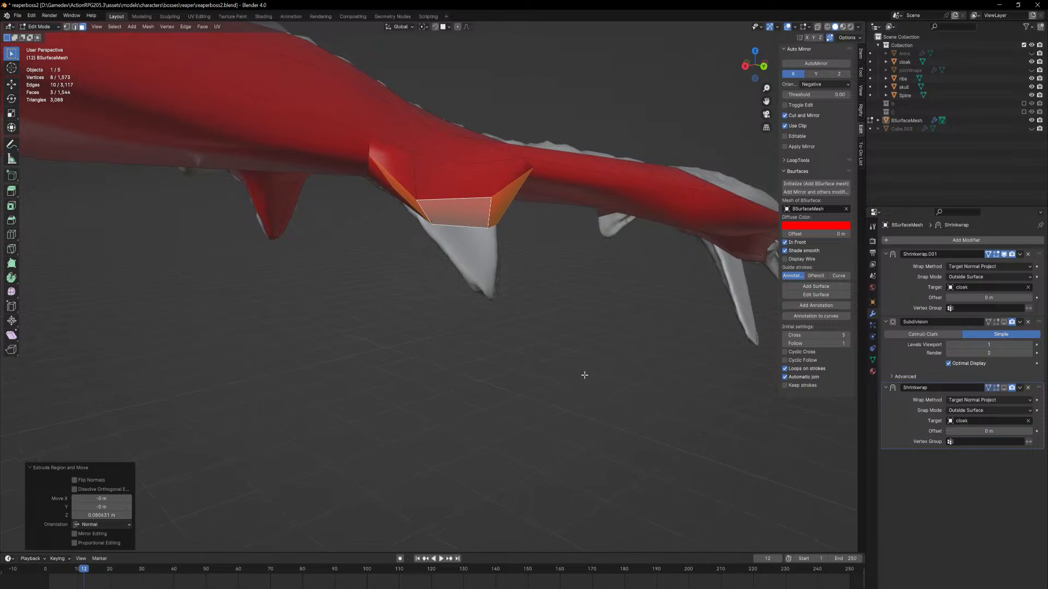
pyautogui.press('1')
pyautogui.click(393, 188)
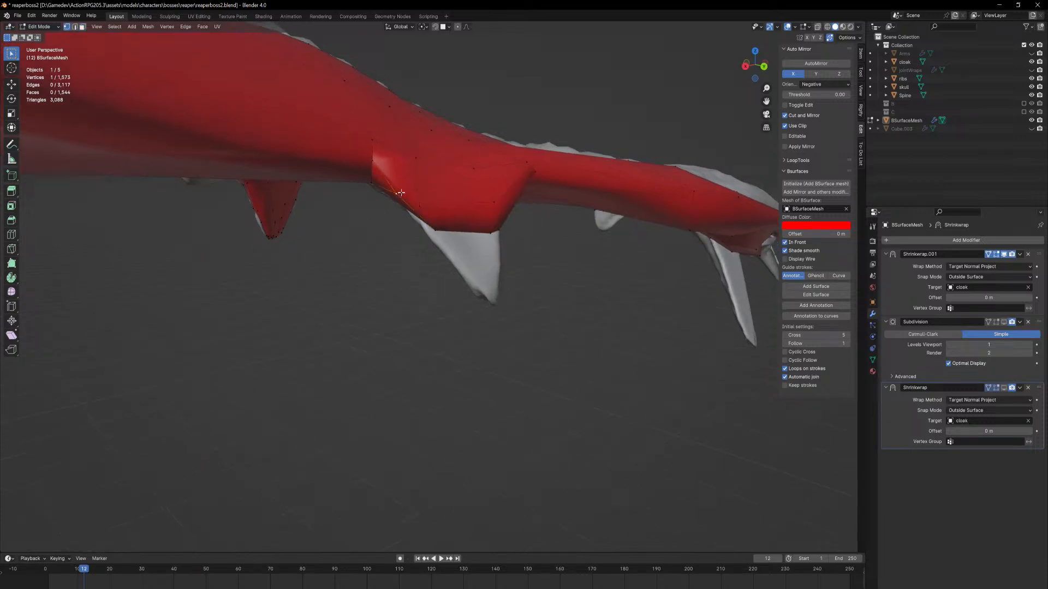
pyautogui.moveTo(393, 189); pyautogui.dragTo(776, 261, button='middle')
pyautogui.click(786, 242)
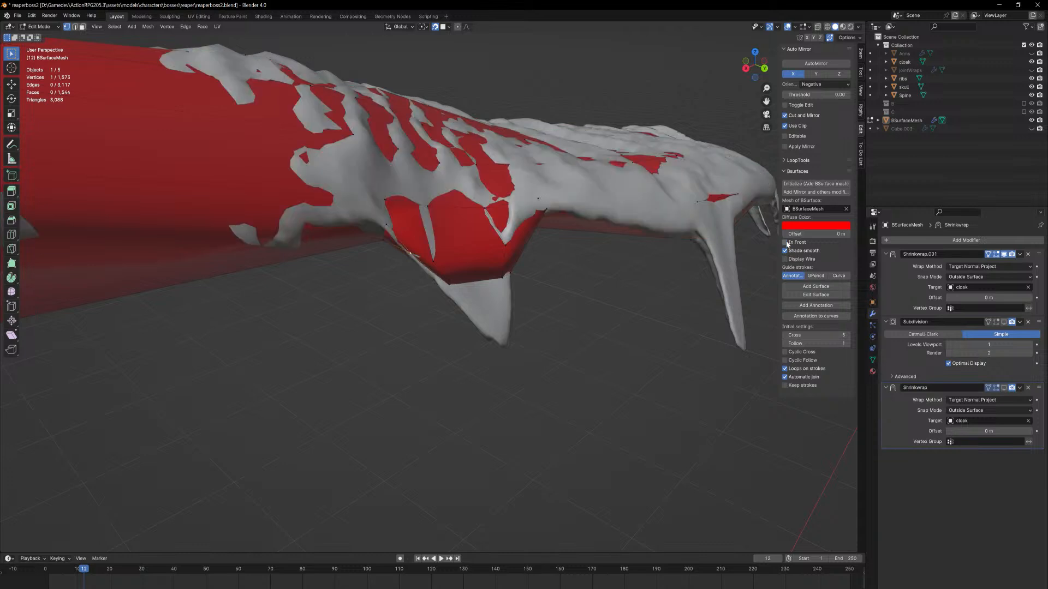
pyautogui.moveTo(419, 291); pyautogui.dragTo(525, 211, button='middle')
pyautogui.press('g')
pyautogui.click(579, 183)
pyautogui.press('g')
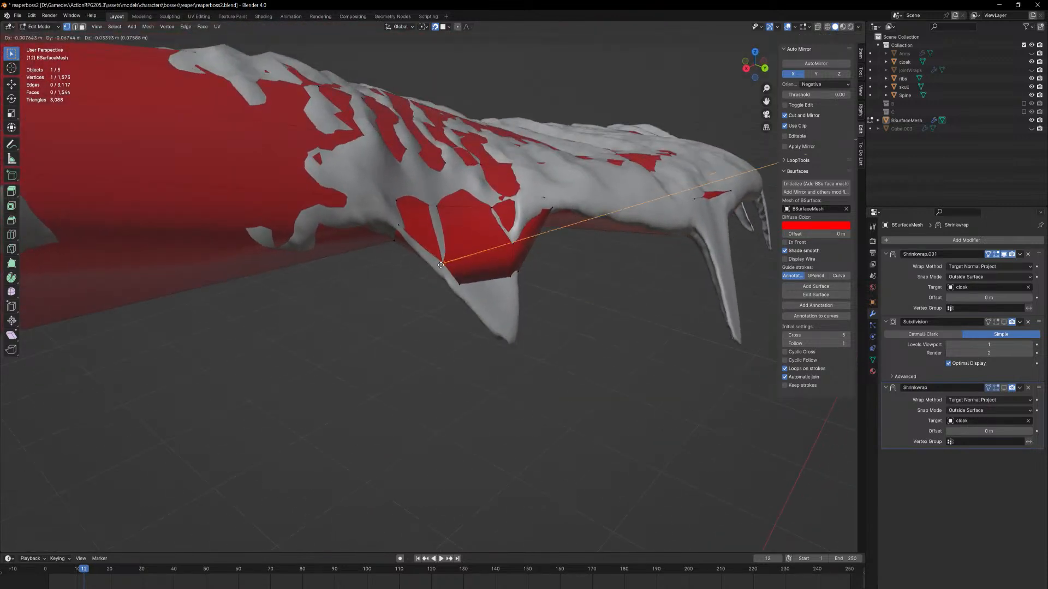
pyautogui.click(439, 266)
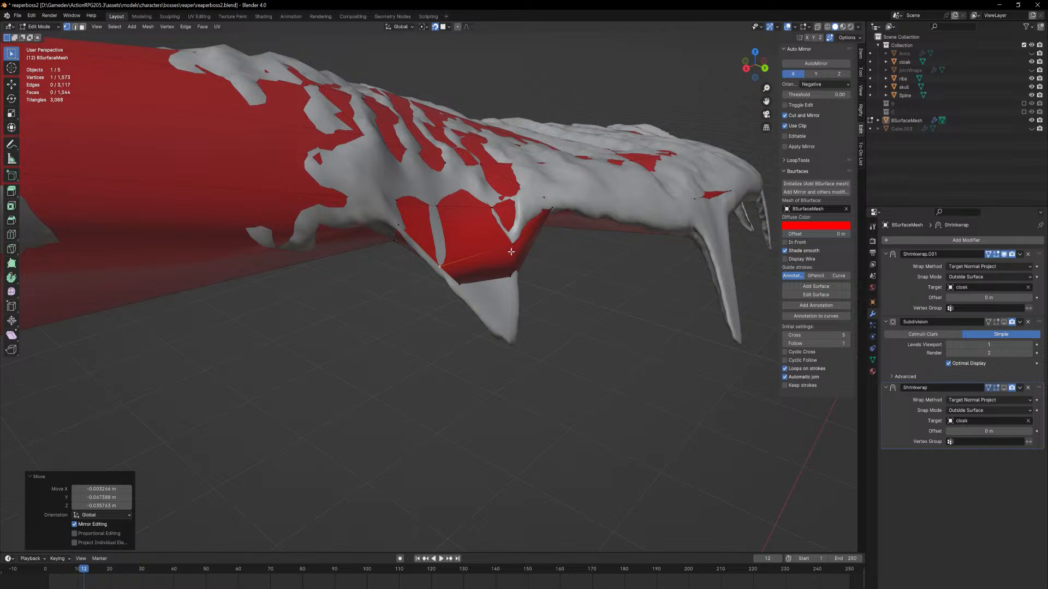
# Snap two vertices on the far side of the new extrusion onto the cloak's ridge
pyautogui.click(513, 244)
pyautogui.press('g')
pyautogui.click(518, 255)
pyautogui.moveTo(529, 249); pyautogui.dragTo(516, 239, button='middle')
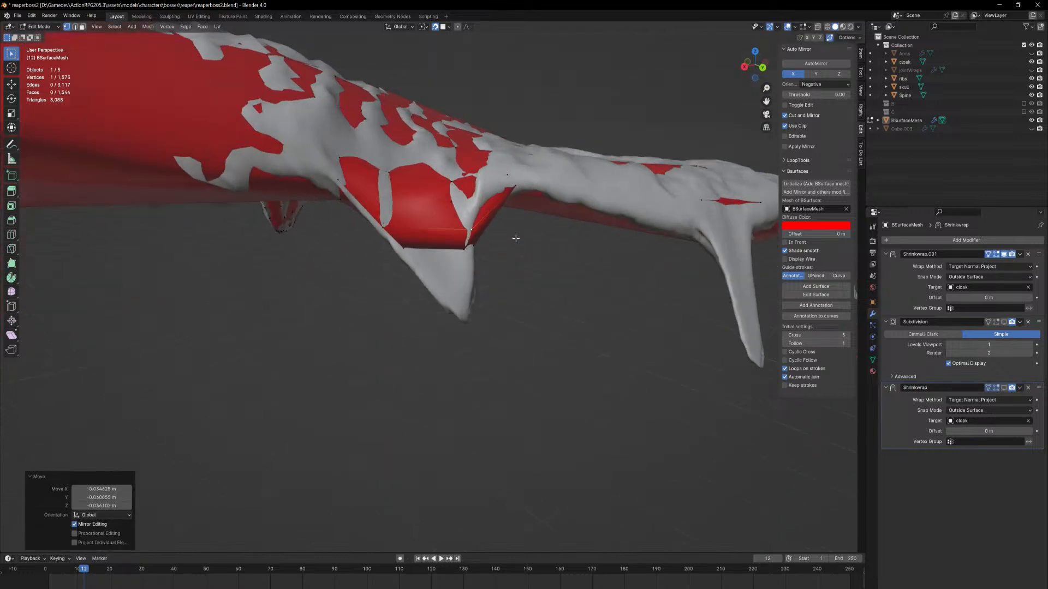
pyautogui.press('g')
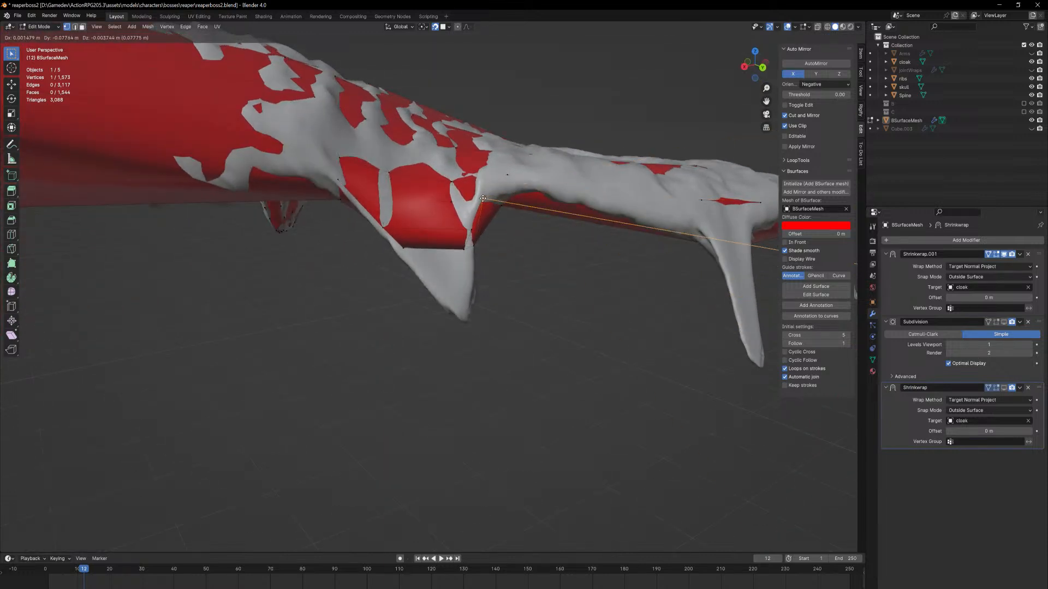
pyautogui.click(481, 202)
# Re-enable the in-front display of BSurfaceMesh and bring the underside of the new extrusion into view
pyautogui.moveTo(481, 203); pyautogui.dragTo(1024, 252, button='middle')
pyautogui.click(450, 229)
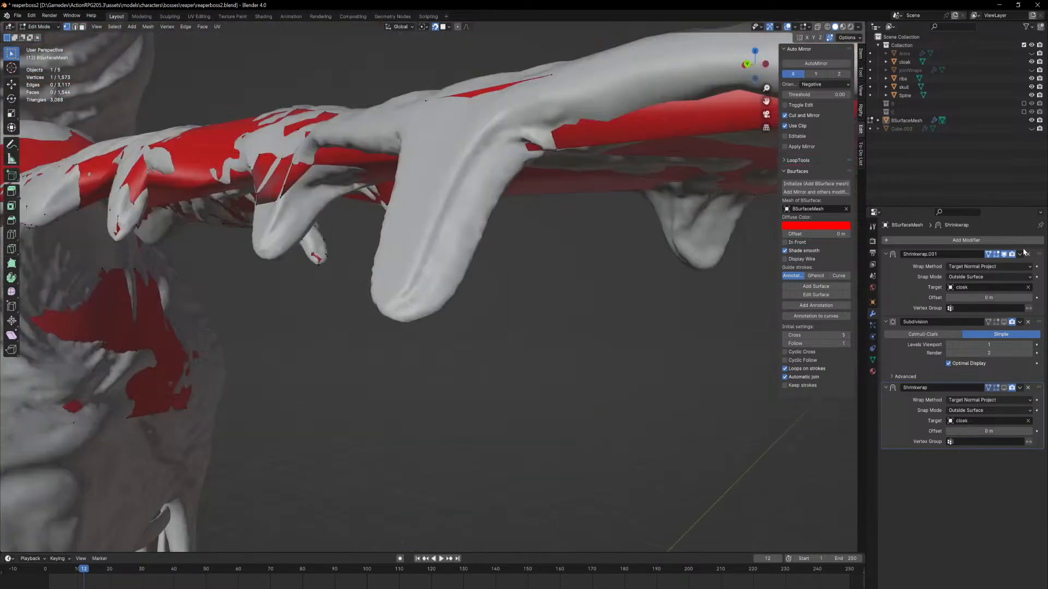
pyautogui.click(785, 242)
pyautogui.moveTo(354, 276)
pyautogui.mouseDown(button='middle')
pyautogui.moveTo(431, 316)
pyautogui.moveTo(543, 445)
pyautogui.moveTo(508, 417)
pyautogui.moveTo(473, 356)
pyautogui.moveTo(483, 364)
pyautogui.mouseUp(button='middle')
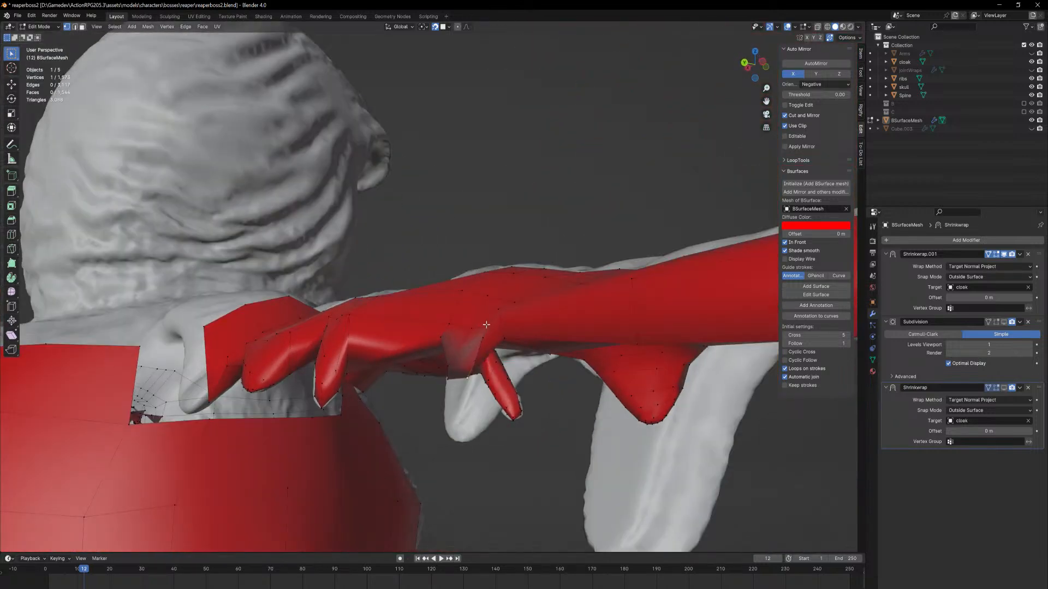
pyautogui.moveTo(487, 325); pyautogui.dragTo(428, 313, button='middle')
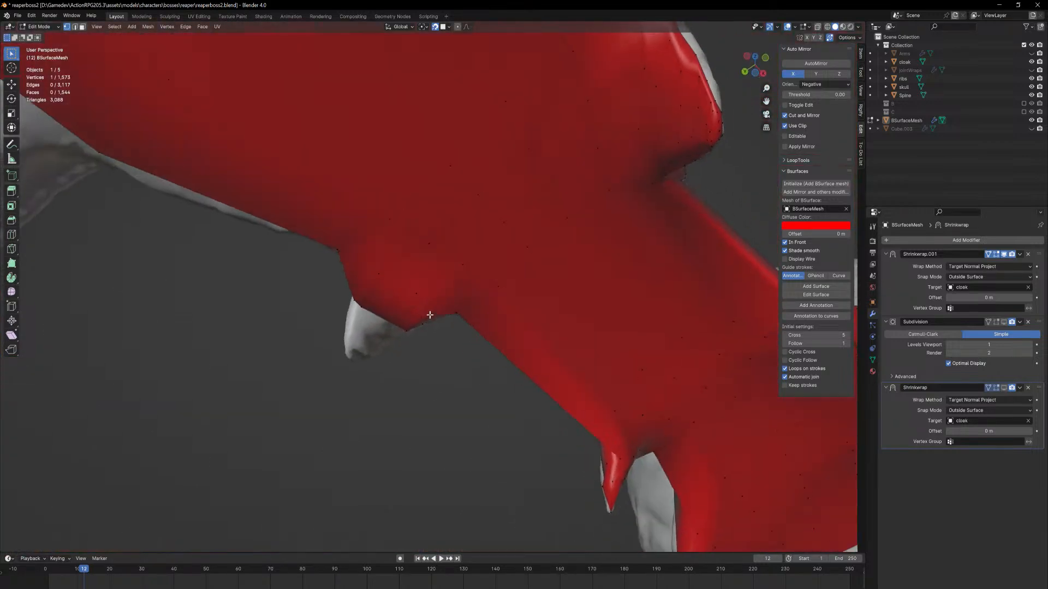
pyautogui.press('e')
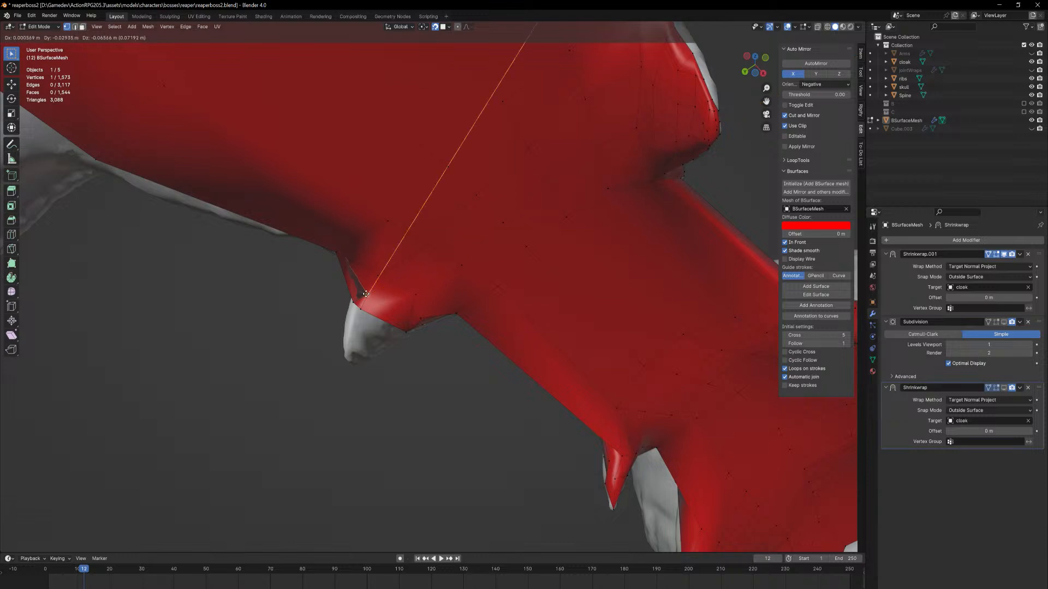
pyautogui.click(364, 293)
pyautogui.hotkey('ctrl', 'z')
# Snap two vertices on the inner side of the extruded point onto the sculpted cloak
pyautogui.moveTo(363, 297); pyautogui.dragTo(428, 332, button='middle')
pyautogui.press('g')
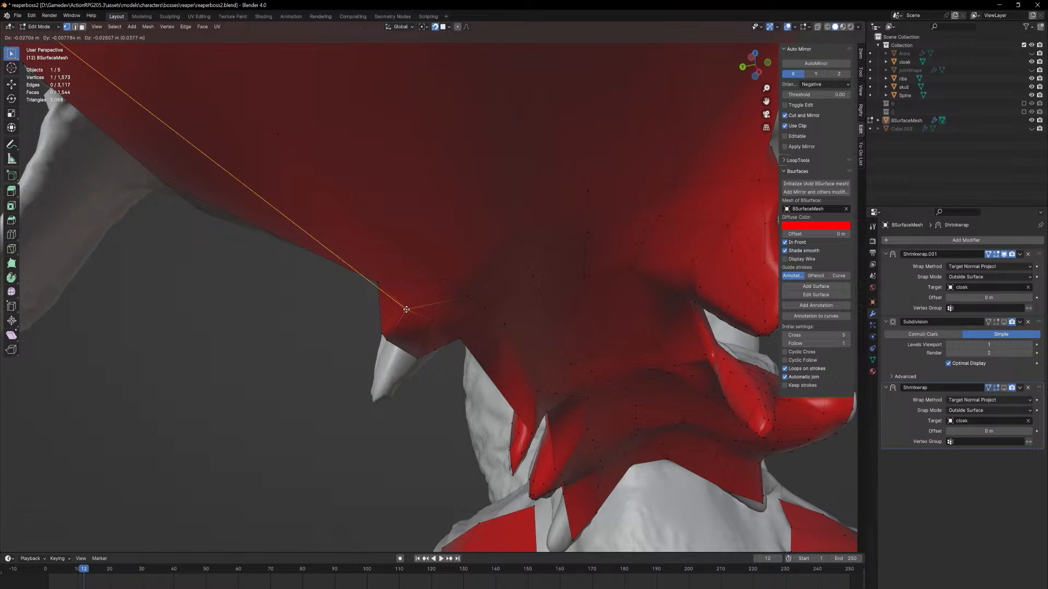
pyautogui.click(429, 319)
pyautogui.press('g')
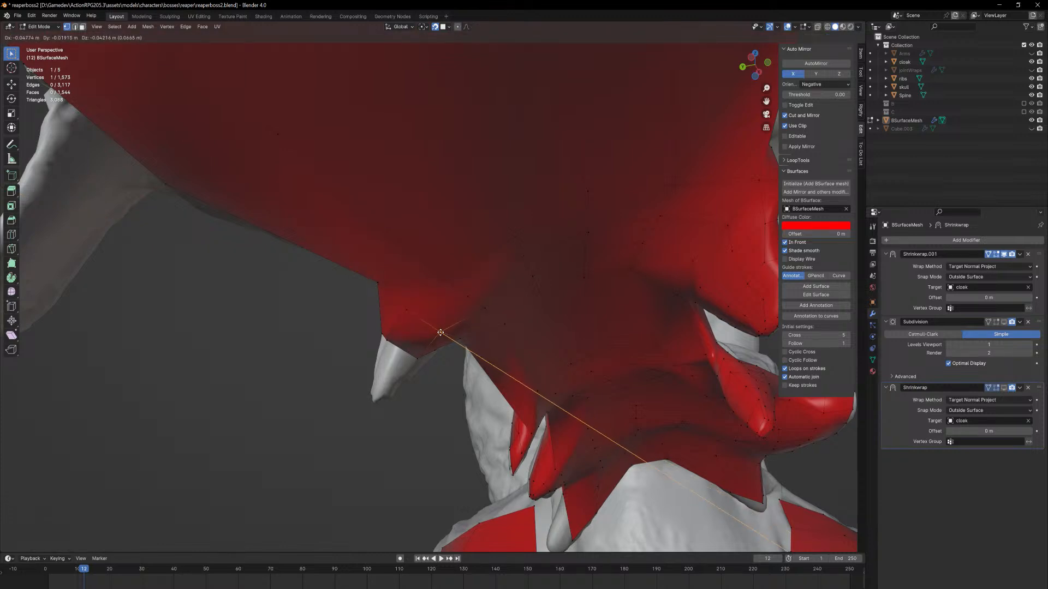
pyautogui.click(441, 332)
# Align two vertices at the lower corner of the extruded point with the sculpted silhouette
pyautogui.moveTo(440, 332); pyautogui.dragTo(407, 333, button='middle')
pyautogui.press('g')
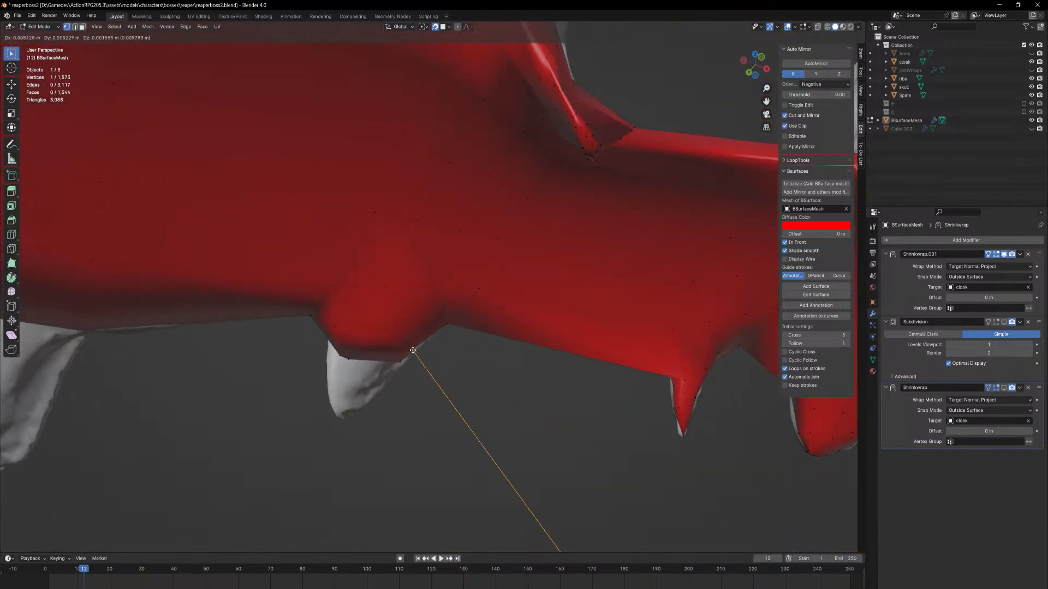
pyautogui.click(413, 351)
pyautogui.press('g')
pyautogui.click(402, 364)
# Reposition three vertices along the side and lower rim of the extruded point to follow the sculpt
pyautogui.moveTo(401, 365); pyautogui.dragTo(507, 382, button='middle')
pyautogui.press('g')
pyautogui.click(494, 375)
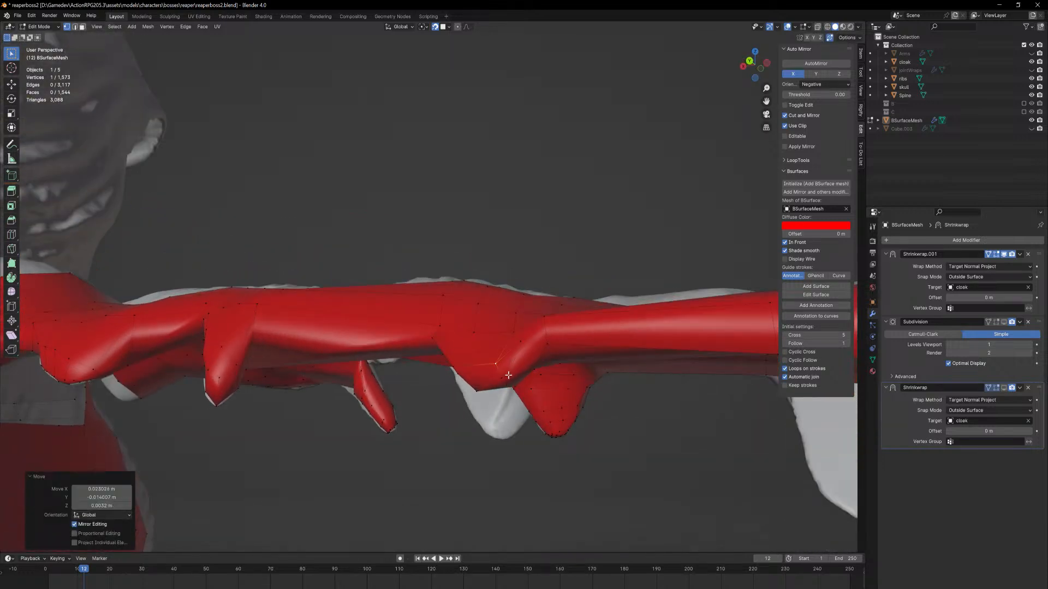
pyautogui.press('g')
pyautogui.click(509, 375)
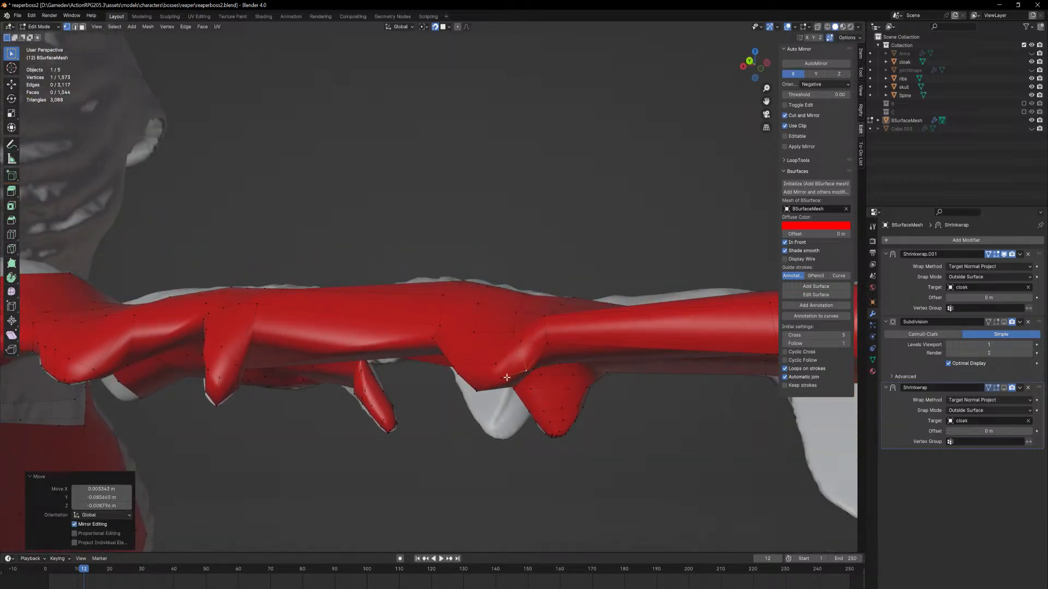
pyautogui.click(499, 378)
pyautogui.press('g')
pyautogui.click(497, 383)
# Snap vertices along the lower rim of the extruded point to the cloak and adjust their spacing
pyautogui.moveTo(496, 383); pyautogui.dragTo(563, 420, button='middle')
pyautogui.click(489, 321)
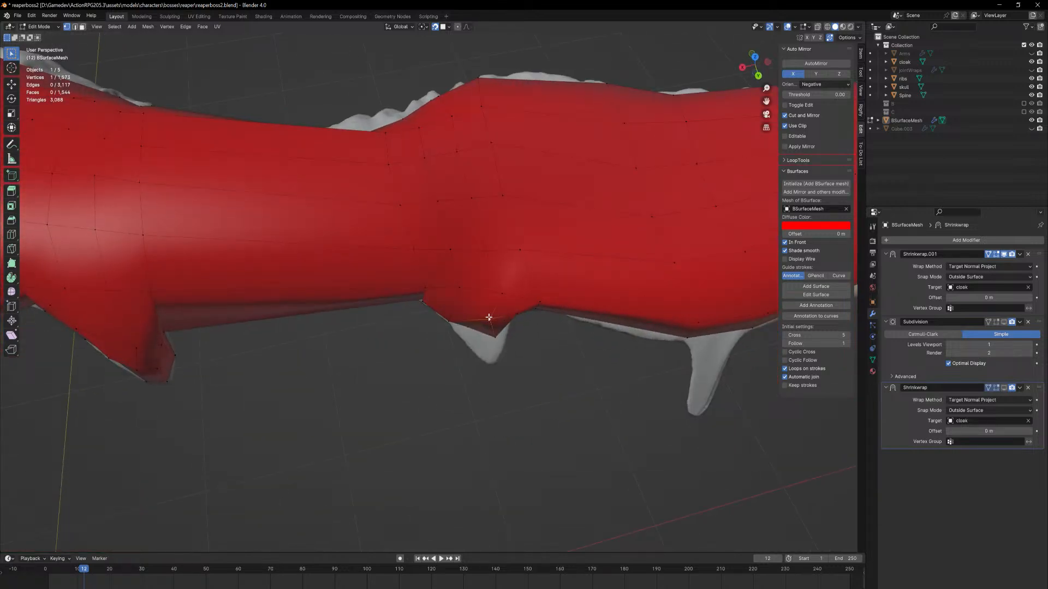
pyautogui.press('g')
pyautogui.click(488, 333)
pyautogui.moveTo(489, 333); pyautogui.dragTo(497, 285, button='middle')
pyautogui.moveTo(494, 392); pyautogui.dragTo(493, 273, button='middle')
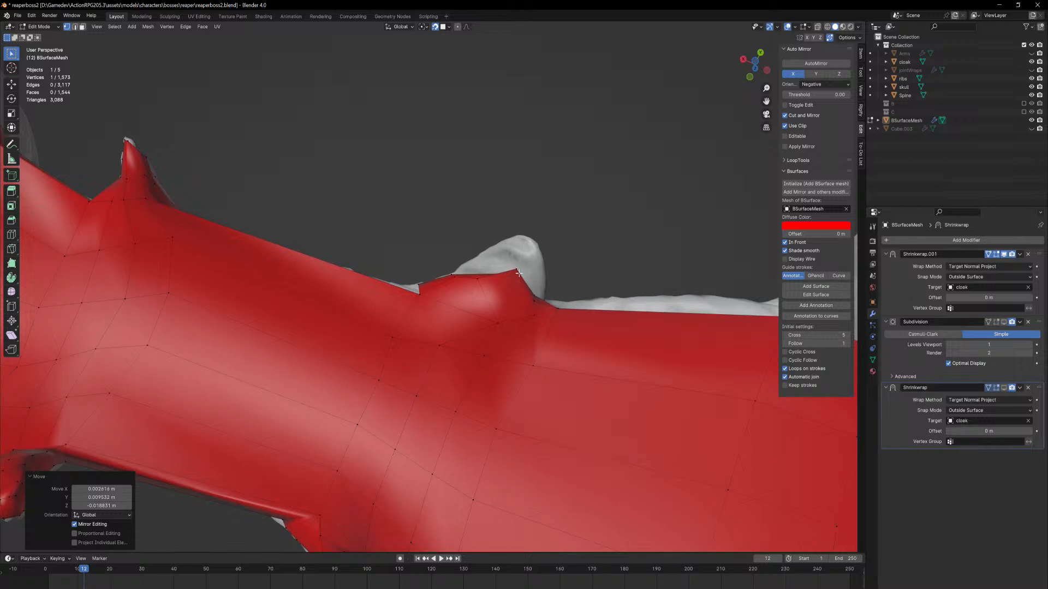
pyautogui.click(494, 273)
pyautogui.moveTo(476, 279); pyautogui.dragTo(439, 284)
# Move three vertices around the base and lower rim of the extruded point to even out its shape
pyautogui.moveTo(439, 285); pyautogui.dragTo(413, 340, button='middle')
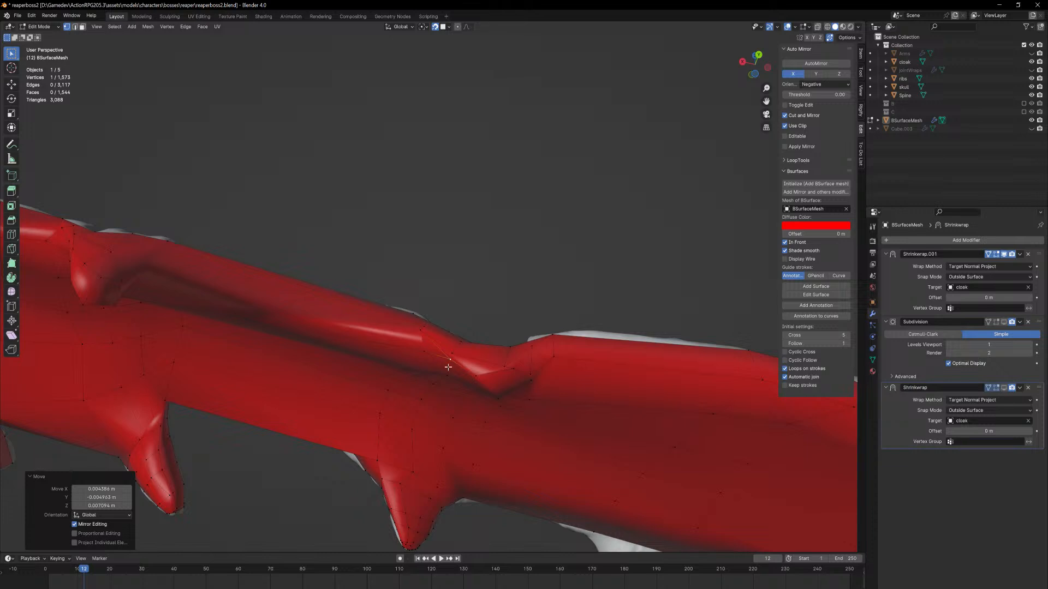
pyautogui.press('g')
pyautogui.click(422, 347)
pyautogui.moveTo(423, 346); pyautogui.dragTo(500, 411, button='middle')
pyautogui.press('g')
pyautogui.click(465, 364)
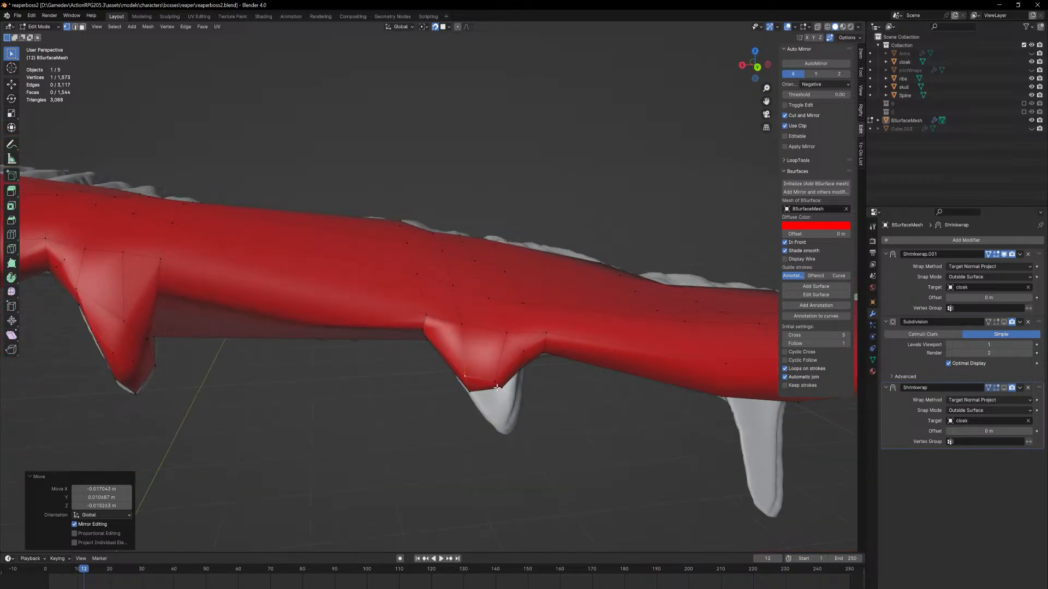
pyautogui.press('g')
pyautogui.click(498, 370)
# Snap another vertex near the base of the extruded point onto the cloak surface
pyautogui.moveTo(499, 370); pyautogui.dragTo(512, 422, button='middle')
pyautogui.click(451, 311)
pyautogui.press('g')
pyautogui.click(374, 274)
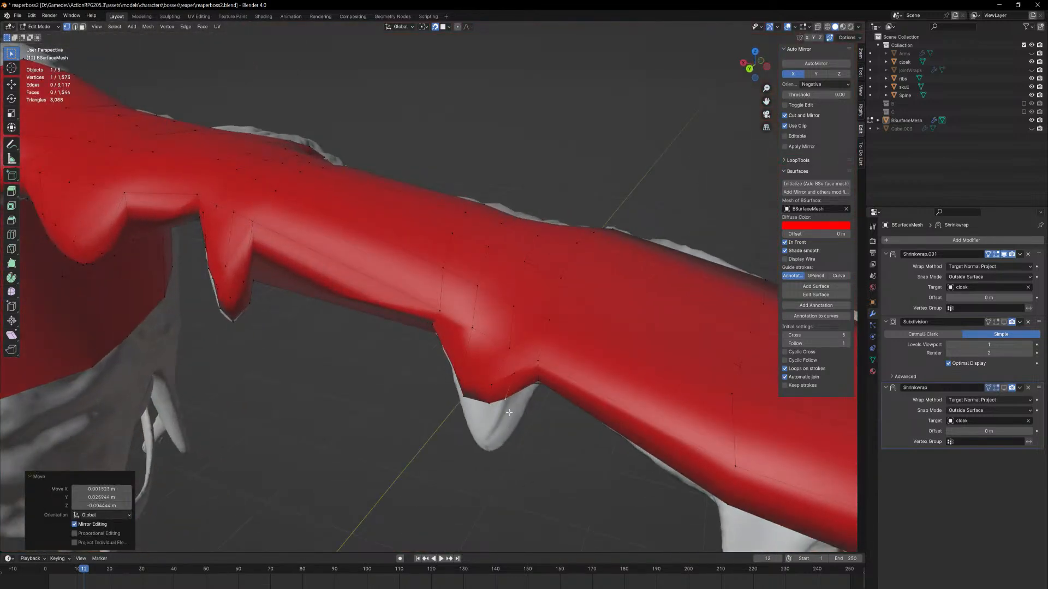
# Try to extrude the faces along the lower rim of the cloak point toward its uncovered tip
pyautogui.click(483, 398)
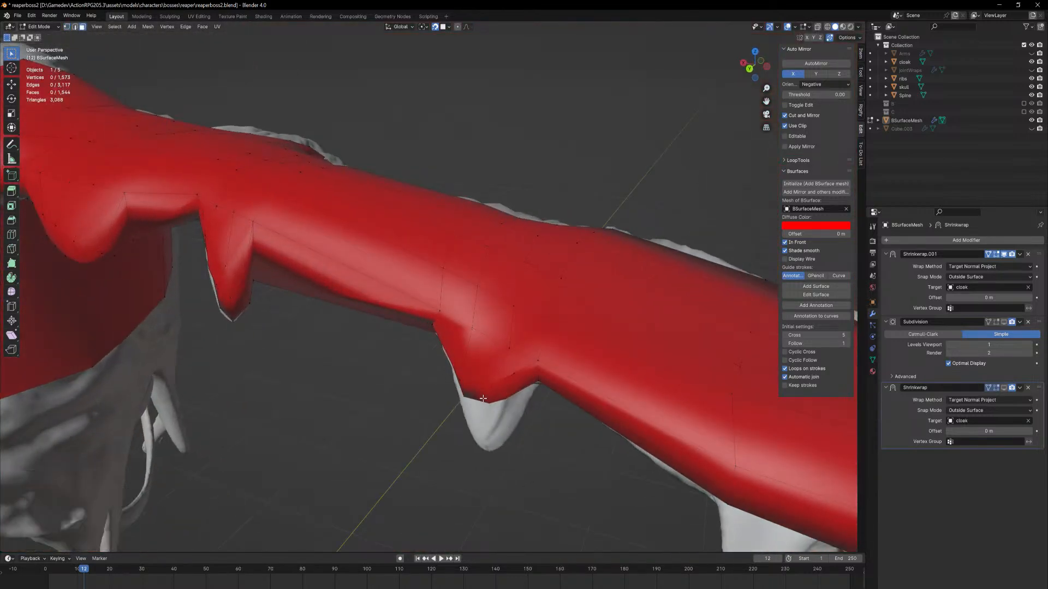
pyautogui.keyDown('ctrl'); pyautogui.click(520, 383); pyautogui.keyUp('ctrl')
pyautogui.moveTo(520, 383); pyautogui.dragTo(515, 415, button='middle')
pyautogui.press('e')
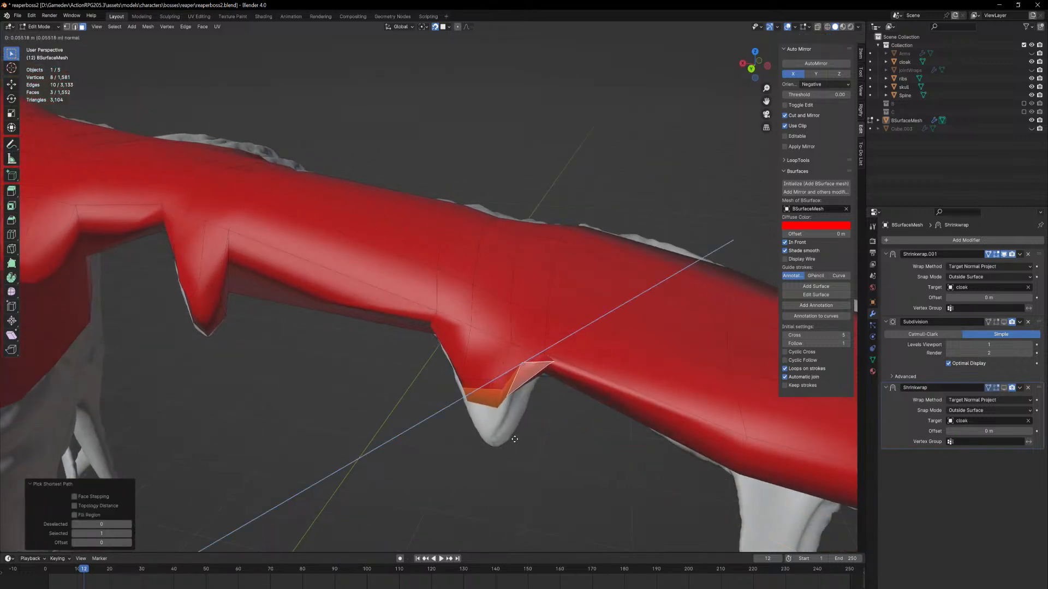
pyautogui.rightClick(530, 419)
pyautogui.moveTo(518, 410); pyautogui.dragTo(498, 292, button='middle')
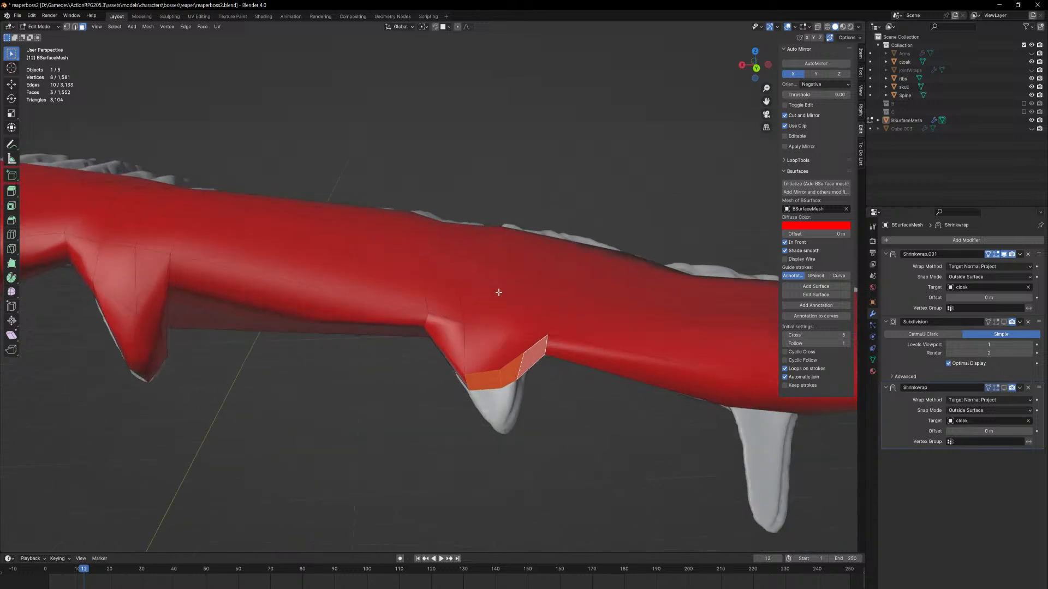
pyautogui.press('e')
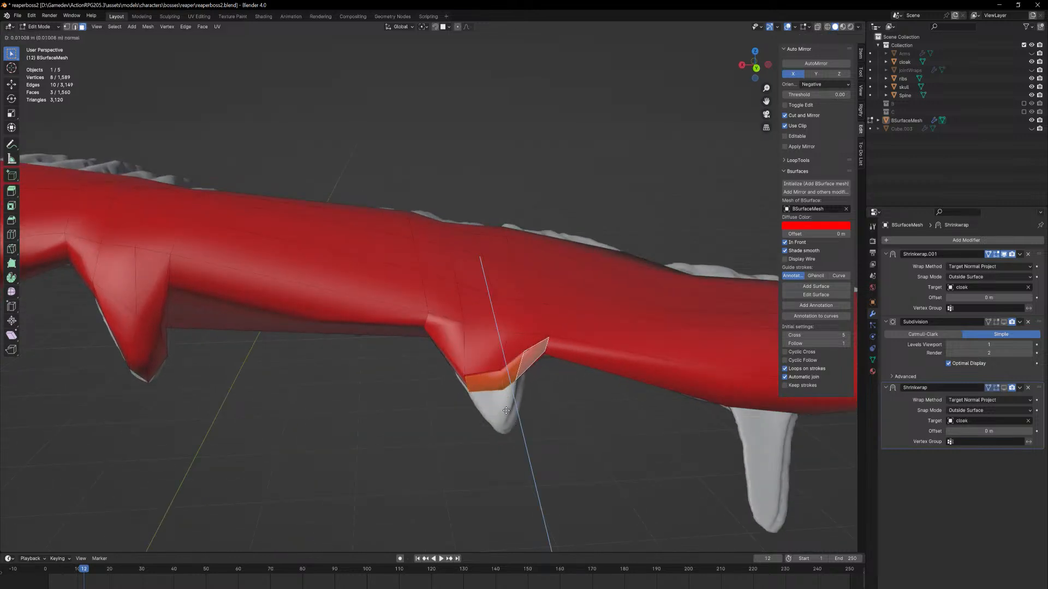
pyautogui.rightClick(506, 411)
pyautogui.click(494, 381)
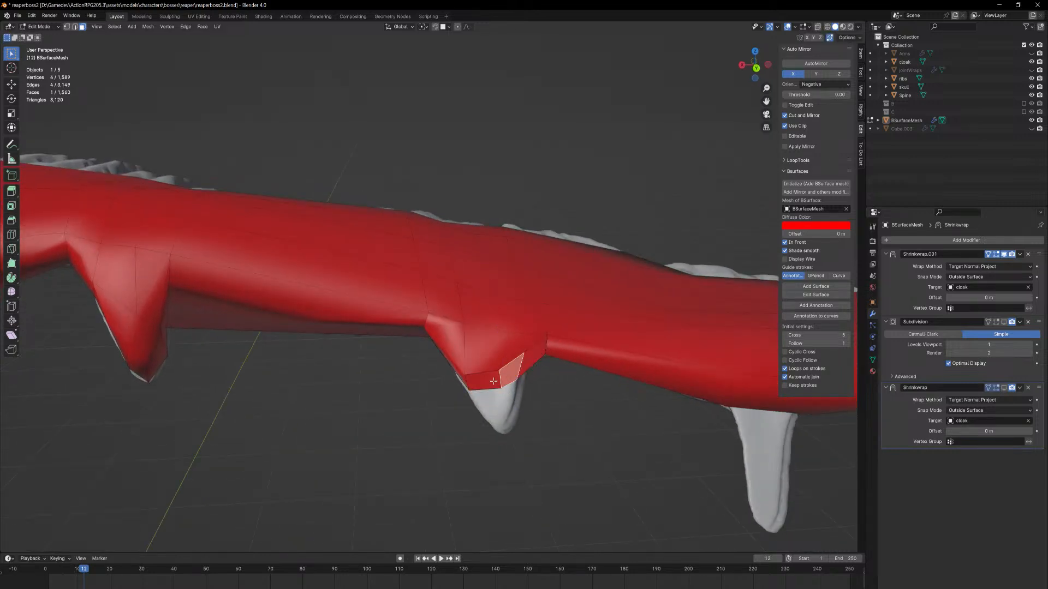
pyautogui.press('e')
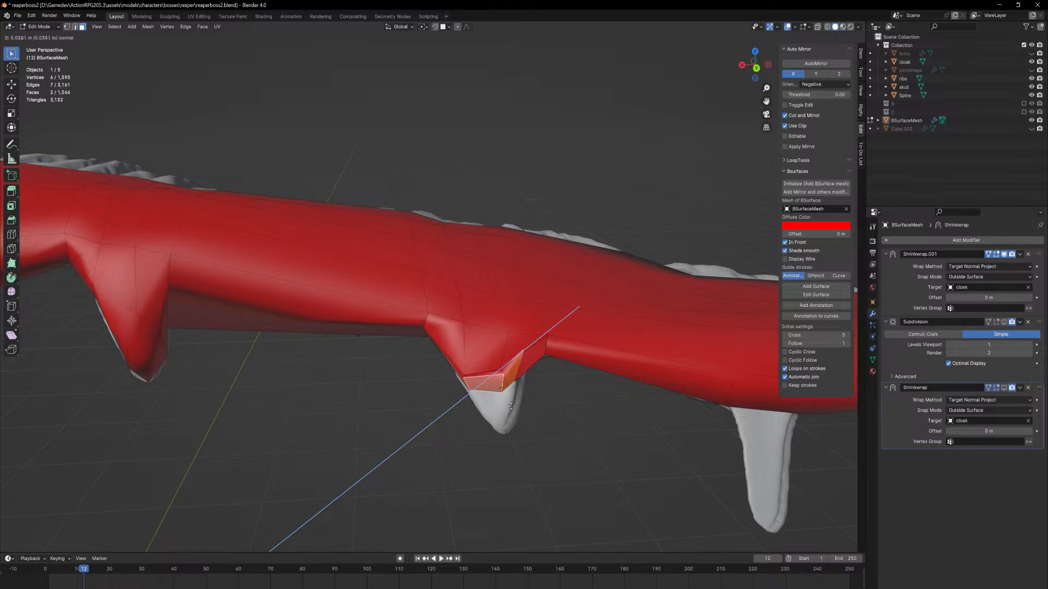
pyautogui.rightClick(507, 367)
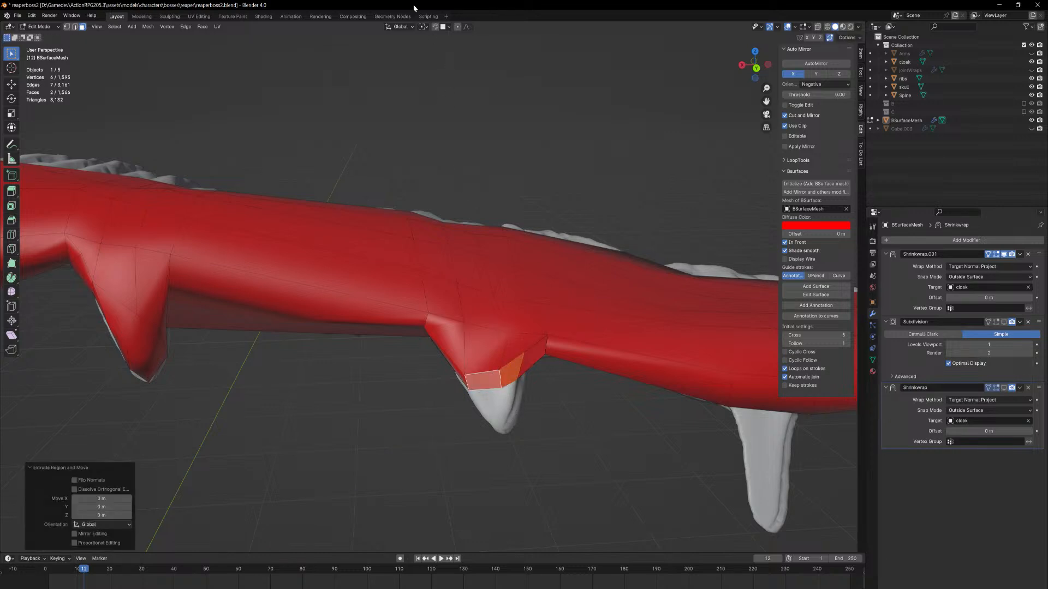
# Try extruding only the front lower-rim face of the point downward, and undo it
pyautogui.click(421, 27)
pyautogui.moveTo(502, 398); pyautogui.dragTo(510, 409, button='middle')
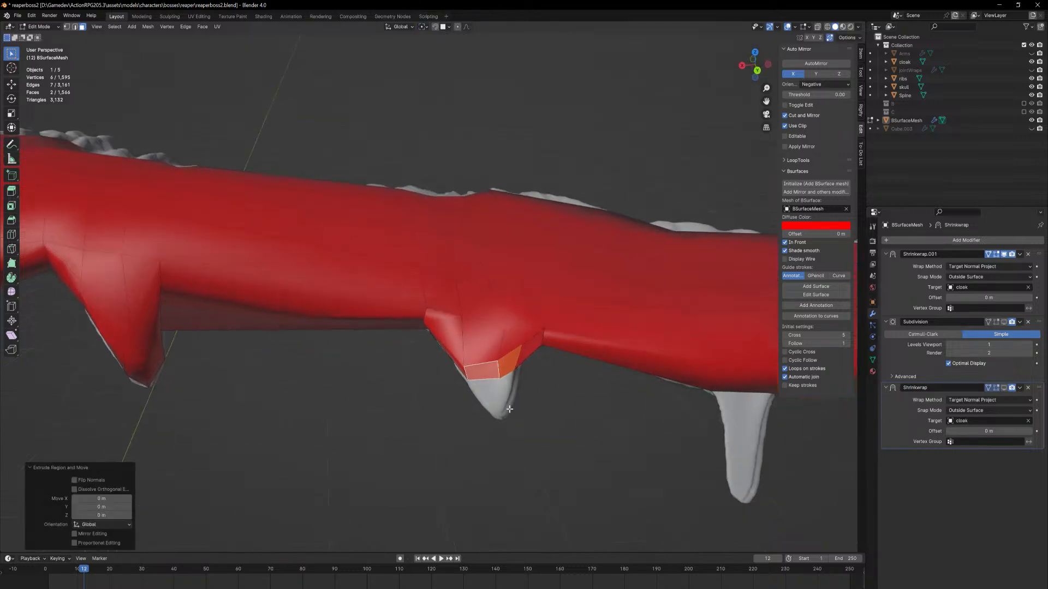
pyautogui.click(491, 375)
pyautogui.press('e')
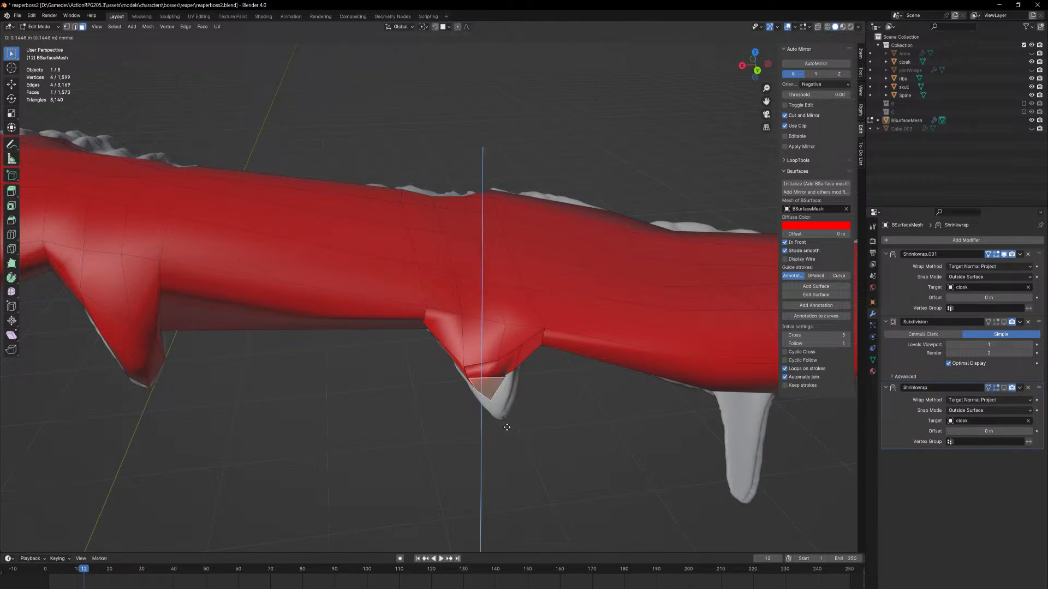
pyautogui.click(507, 427)
pyautogui.moveTo(504, 415); pyautogui.dragTo(441, 273, button='middle')
pyautogui.hotkey('ctrl', 'z')
# Turn off In Front display to inspect the mesh against the sculpted point, and turn it back on
pyautogui.scroll(5, 424, 284)
pyautogui.click(786, 243)
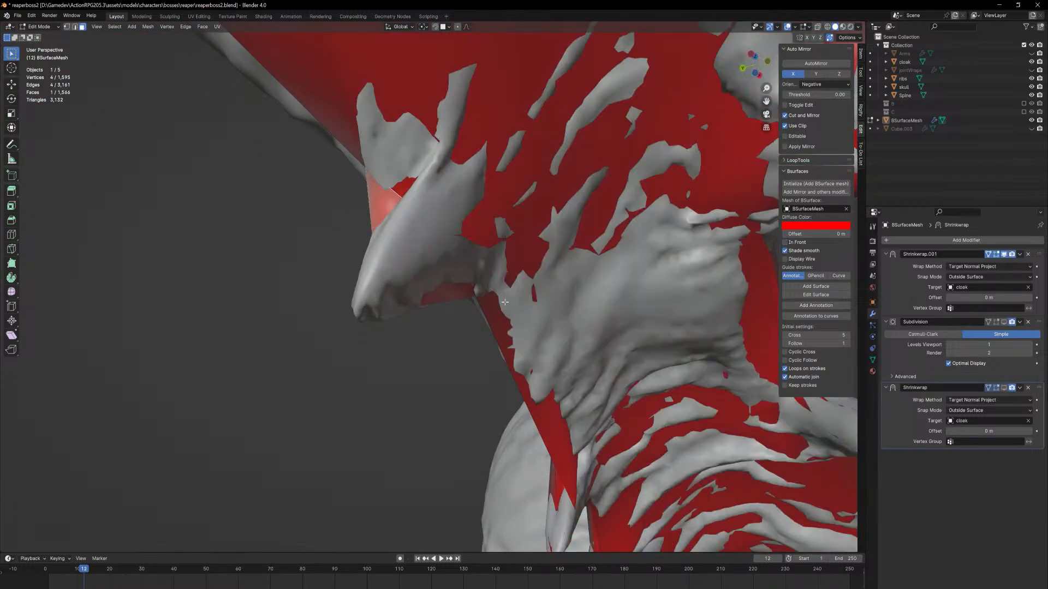
pyautogui.moveTo(491, 328)
pyautogui.mouseDown(button='middle')
pyautogui.moveTo(546, 369)
pyautogui.moveTo(511, 352)
pyautogui.moveTo(503, 332)
pyautogui.mouseUp(button='middle')
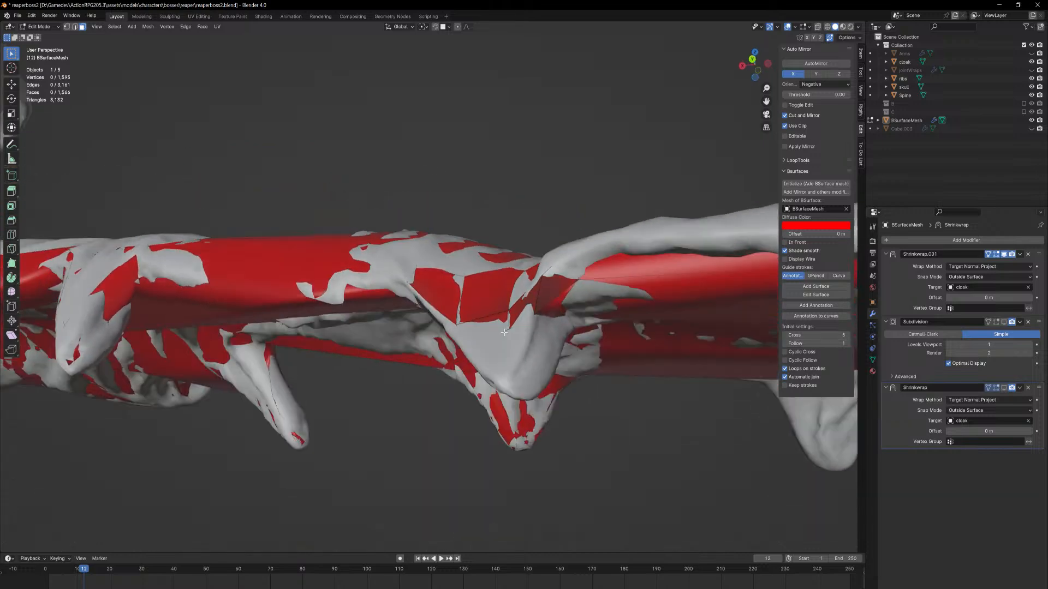
pyautogui.click(786, 242)
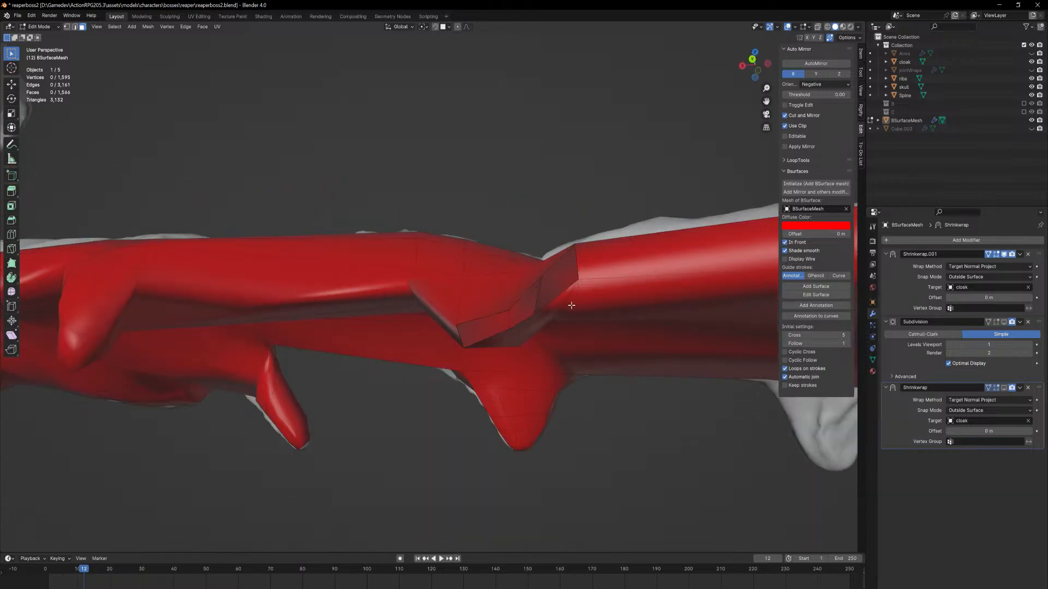
# Extrude the two underside faces at the base of the hanging point downward over the sculpted tip
pyautogui.moveTo(571, 305); pyautogui.dragTo(527, 271, button='middle')
pyautogui.click(493, 308)
pyautogui.keyDown('shift'); pyautogui.click(547, 285); pyautogui.keyUp('shift')
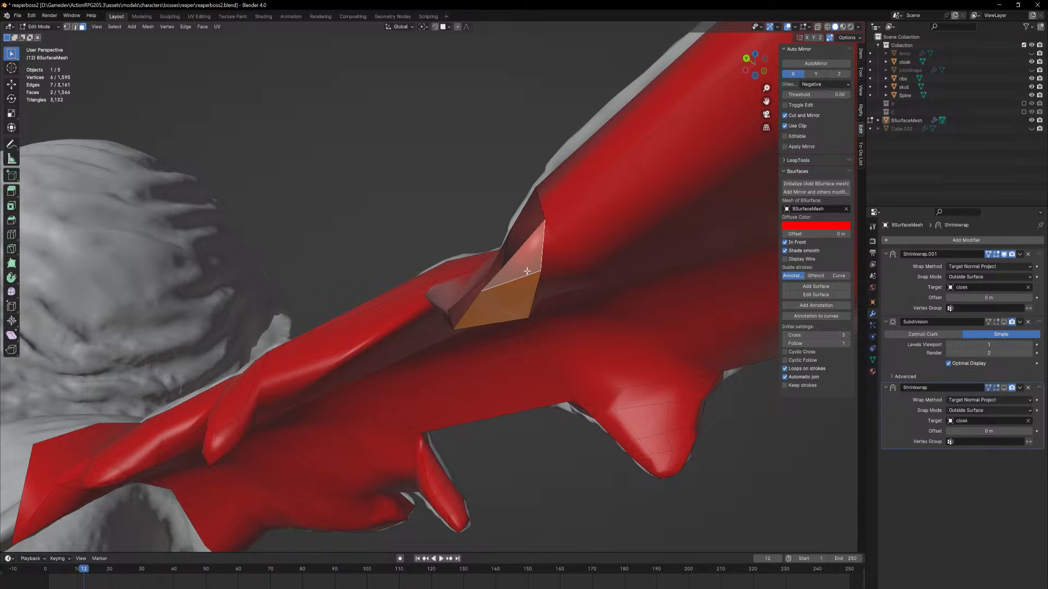
pyautogui.moveTo(526, 271); pyautogui.dragTo(541, 287, button='middle')
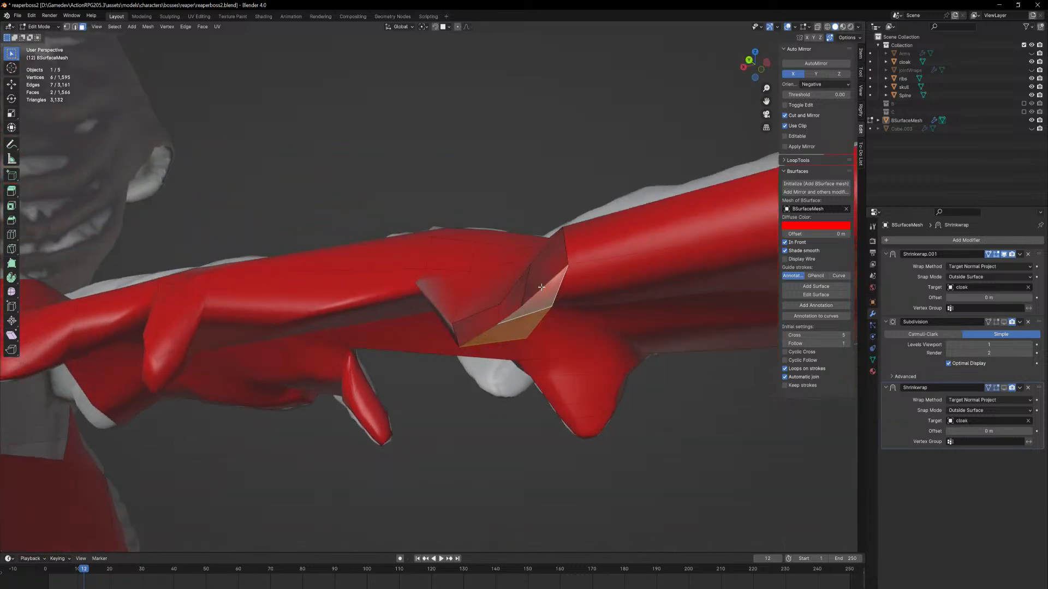
pyautogui.press('e')
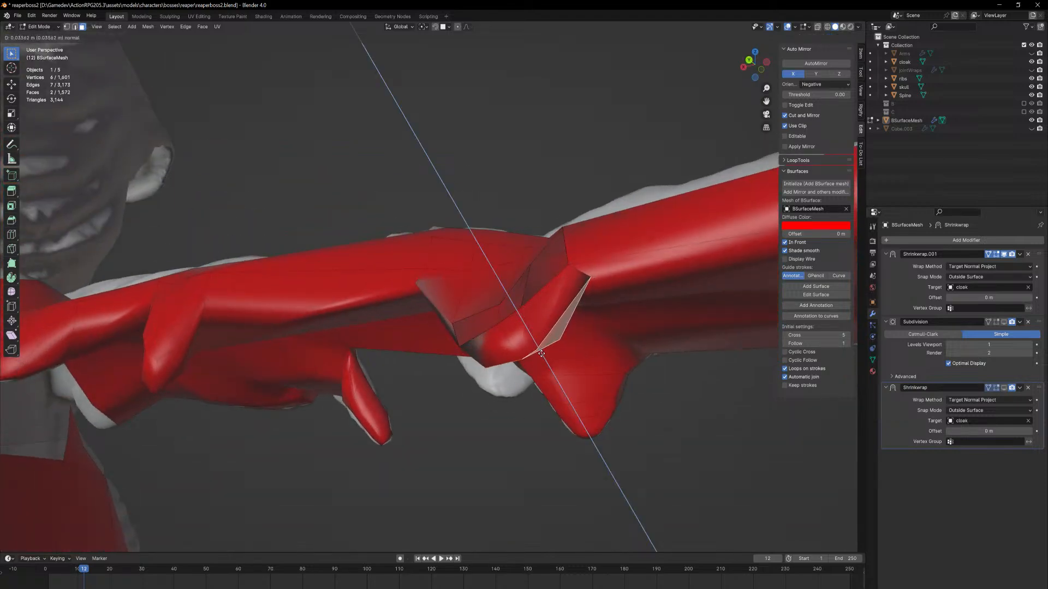
pyautogui.click(540, 353)
pyautogui.moveTo(541, 354); pyautogui.dragTo(504, 231, button='middle')
# Enable snapping and move the upper inner vertex of the new extrusion onto the surrounding cloak mesh
pyautogui.click(508, 248)
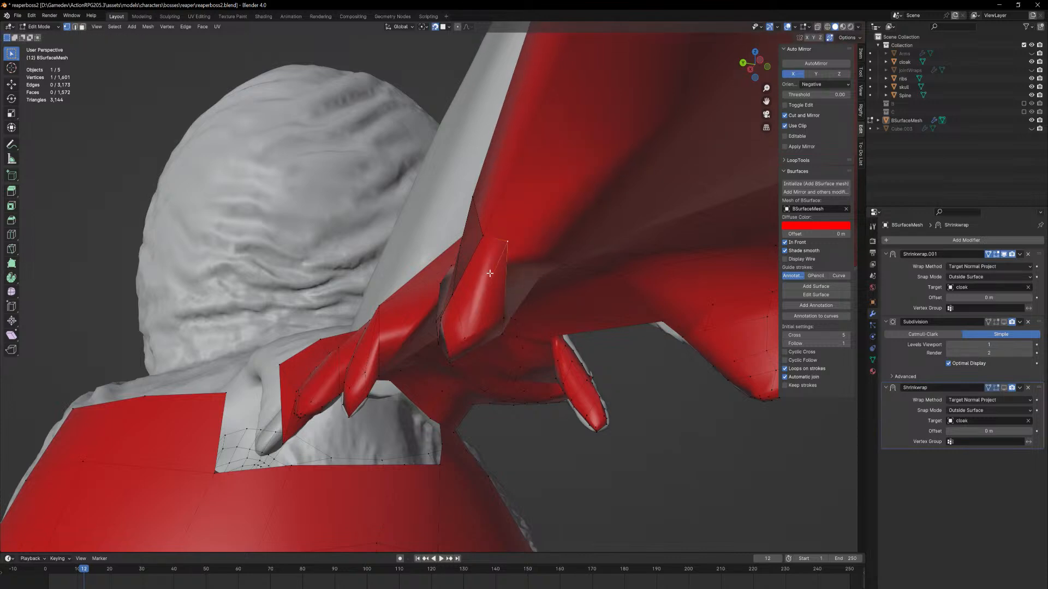
pyautogui.press('KP_Decimal')
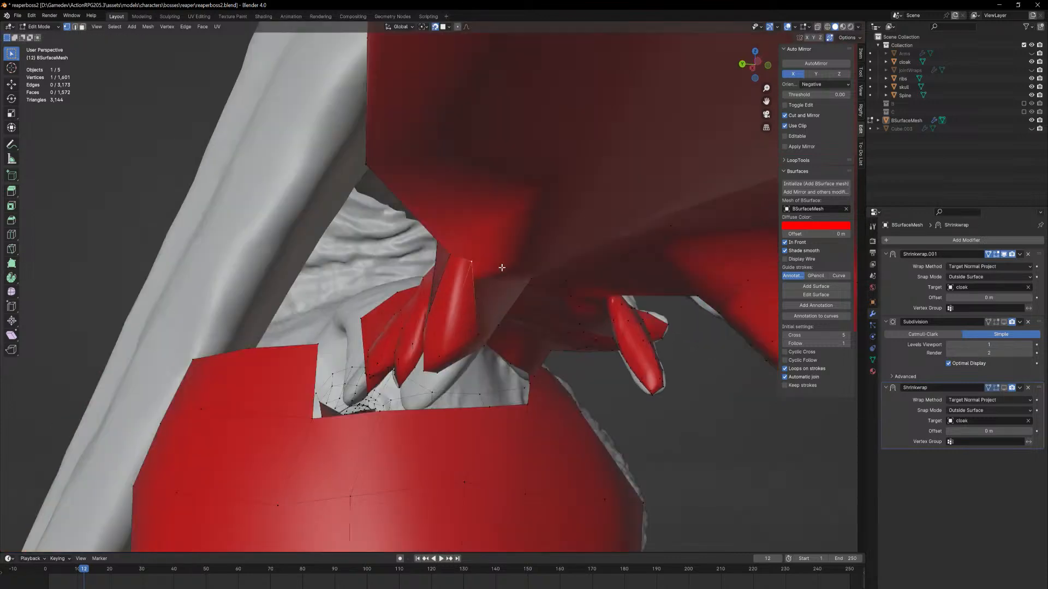
pyautogui.hotkey('shift', 'Tab')
pyautogui.press('g')
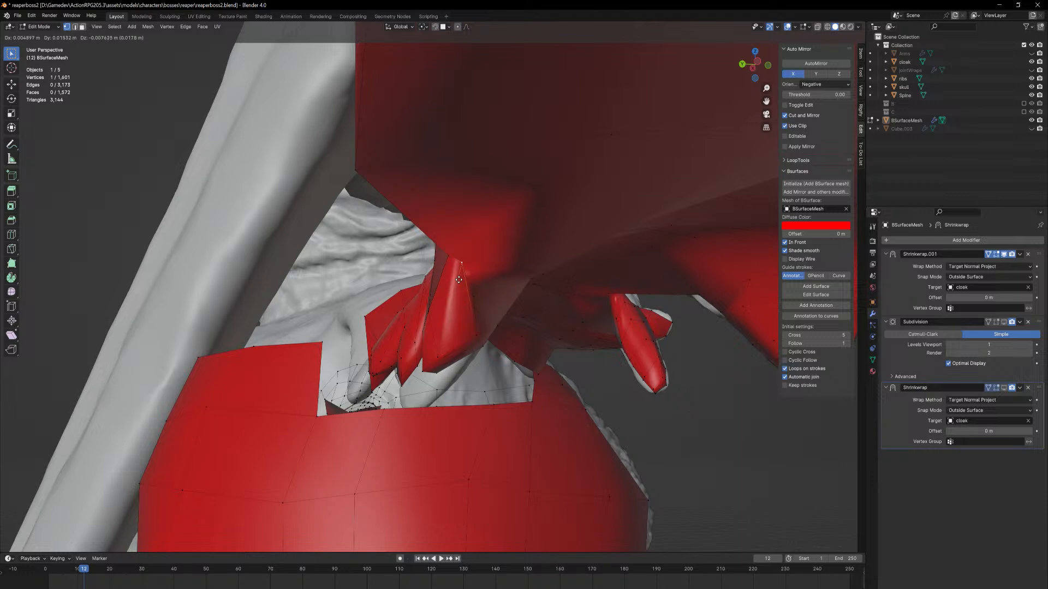
pyautogui.rightClick(454, 292)
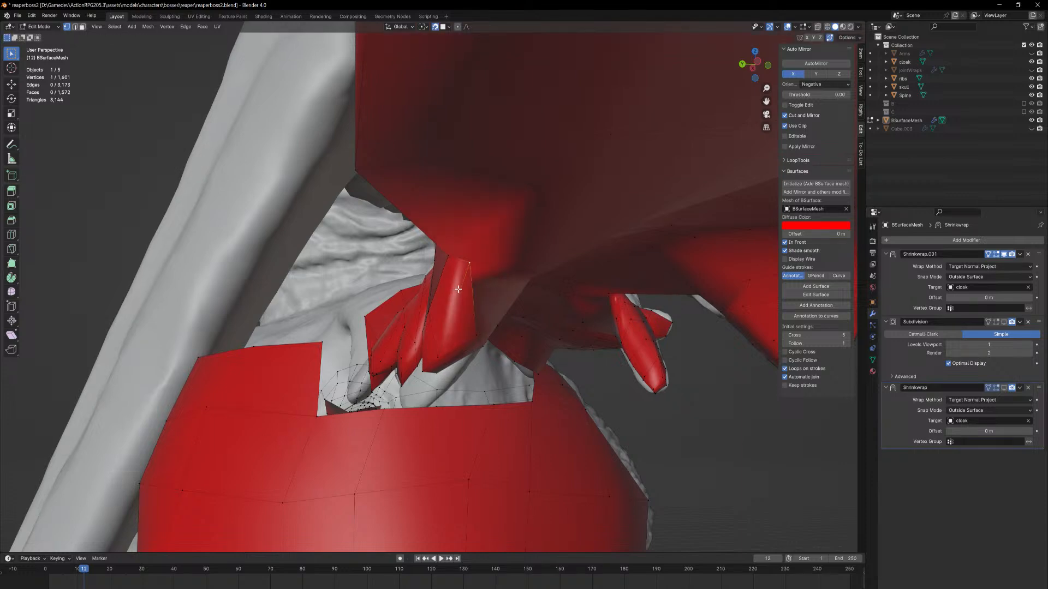
pyautogui.press('g')
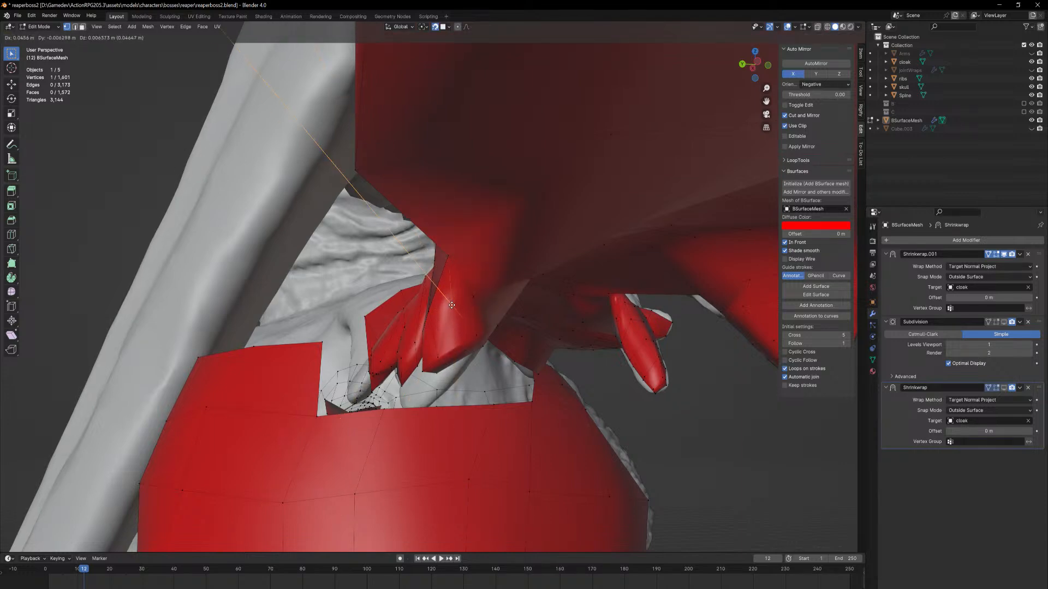
pyautogui.click(452, 305)
# Merge all vertices of the mesh by distance at 0.00001 m to clear the duplicates, and deselect everything
pyautogui.moveTo(450, 309); pyautogui.dragTo(487, 353, button='middle')
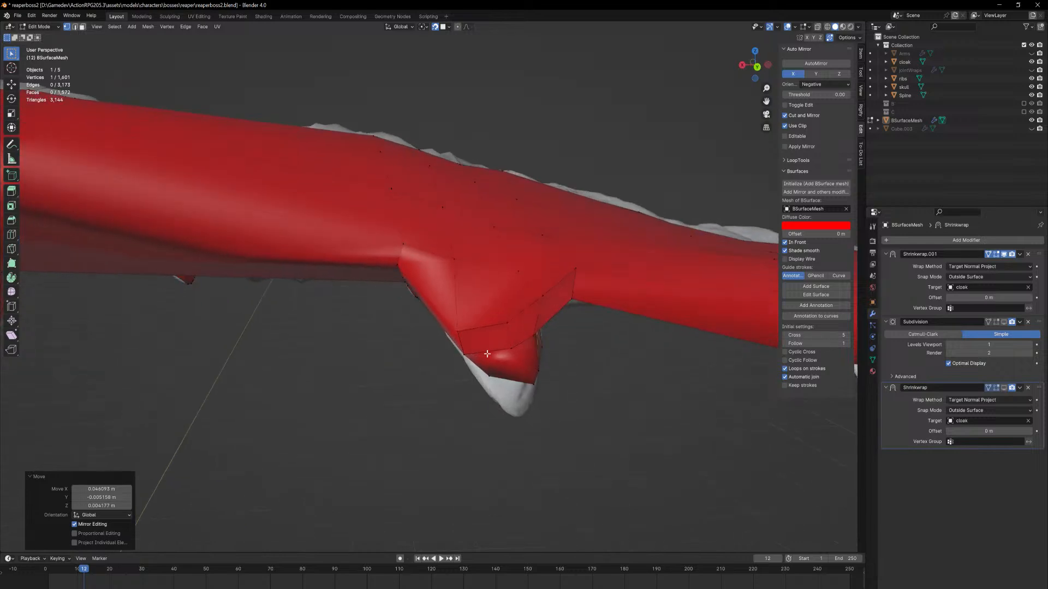
pyautogui.press('a')
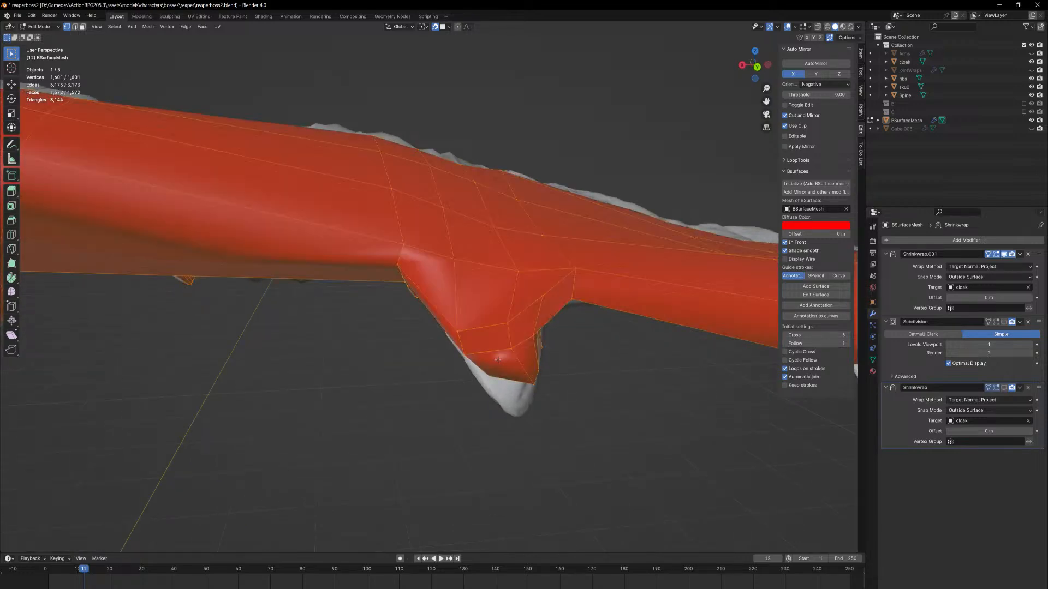
pyautogui.press('F3')
pyautogui.press('Return')
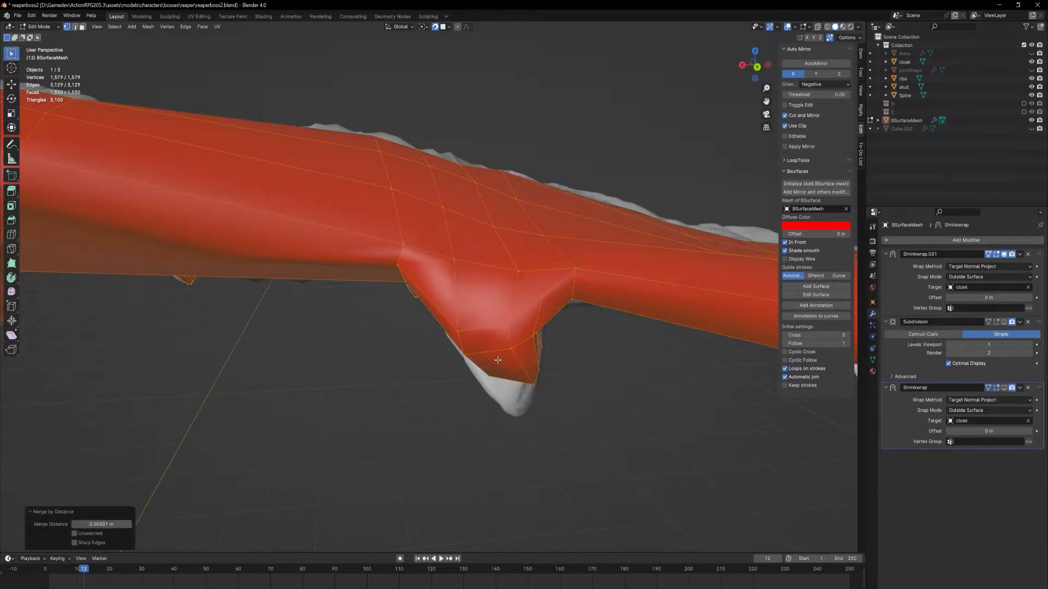
pyautogui.hotkey('alt', 'a')
# Try to snap a lower-rim vertex of the extruded point from its inner side, and undo the move
pyautogui.moveTo(521, 380); pyautogui.dragTo(410, 318, button='middle')
pyautogui.moveTo(415, 266); pyautogui.dragTo(443, 264, button='middle')
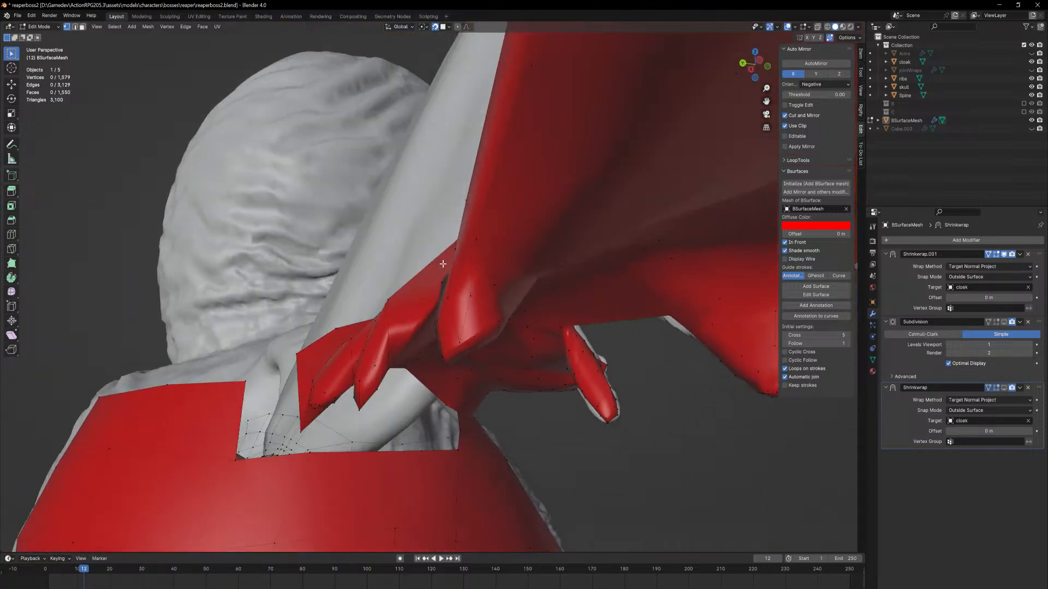
pyautogui.click(457, 347)
pyautogui.press('g')
pyautogui.click(437, 317)
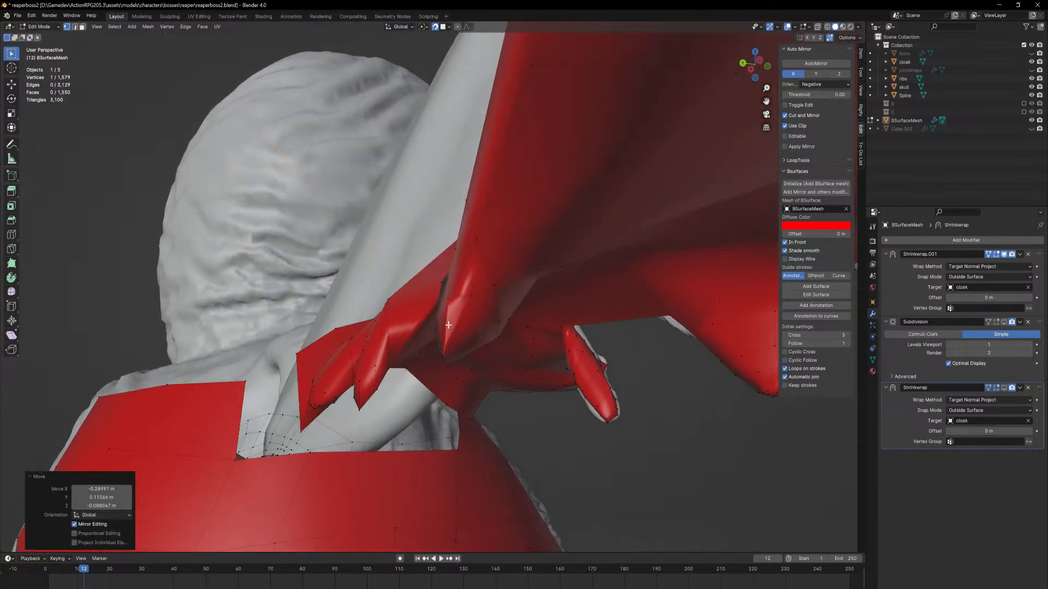
pyautogui.moveTo(437, 317); pyautogui.dragTo(491, 342, button='middle')
pyautogui.hotkey('ctrl', 'z')
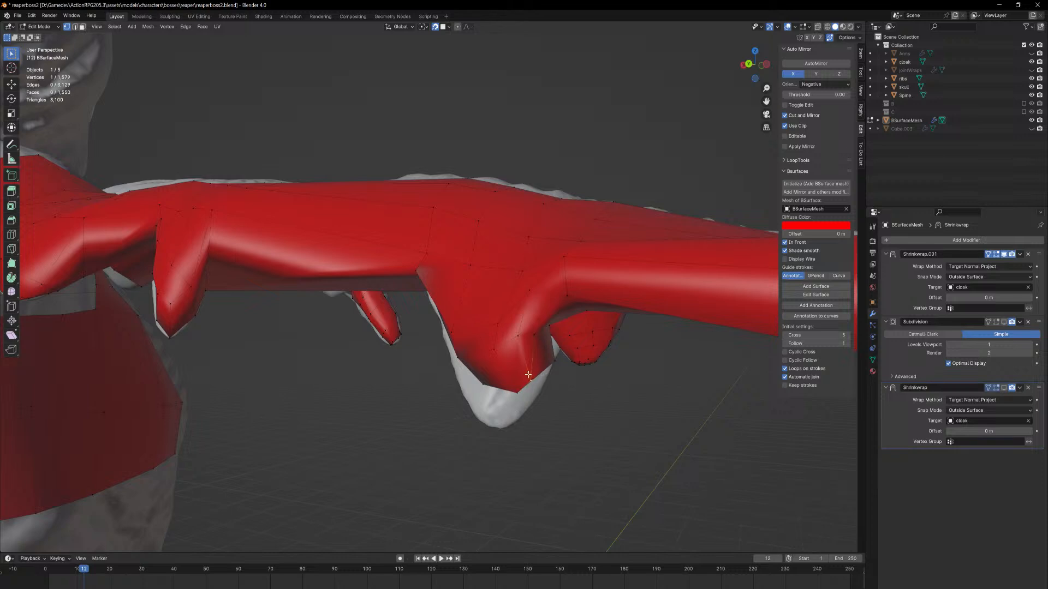
# Snap vertices on the outer face and lower rim of the extruded point to the cloak and space them out
pyautogui.press('g')
pyautogui.click(517, 385)
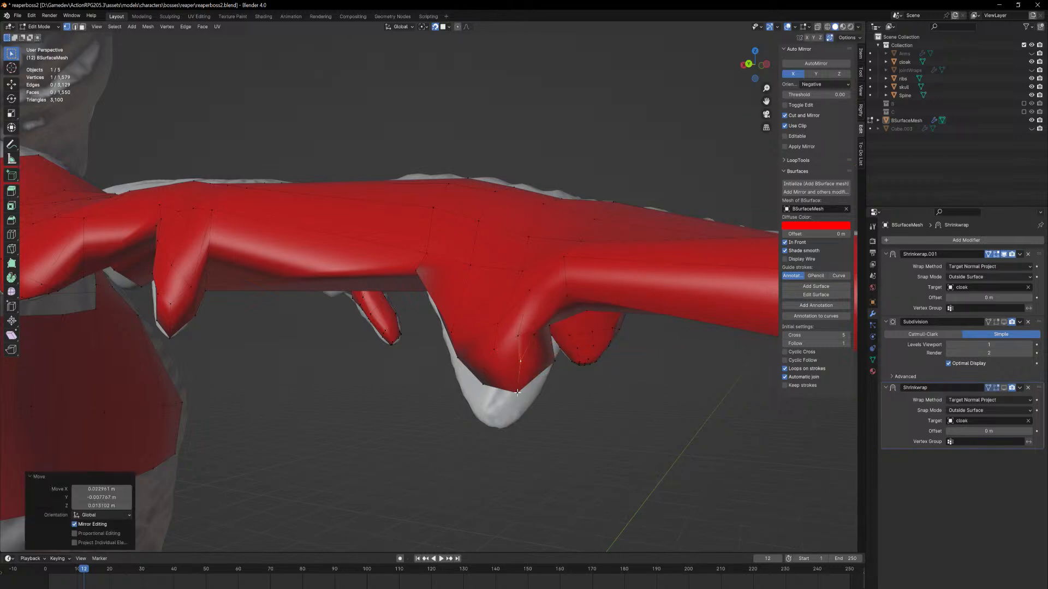
pyautogui.press('g')
pyautogui.click(512, 373)
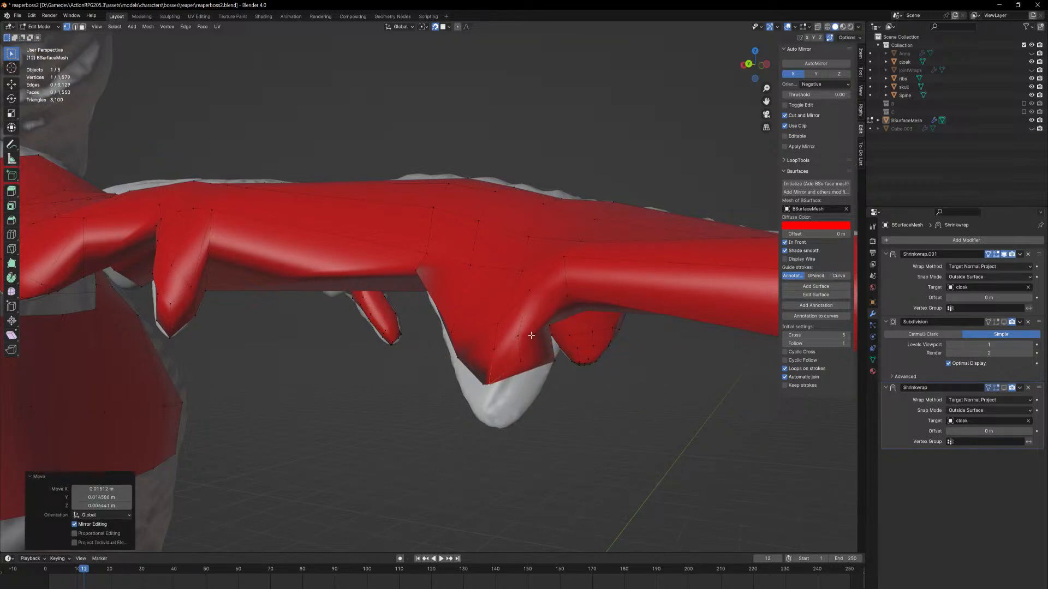
pyautogui.press('g')
pyautogui.click(459, 391)
# Reposition the vertices on the inner side and edge of the extruded point to follow the sculpt
pyautogui.moveTo(459, 391); pyautogui.dragTo(399, 334, button='middle')
pyautogui.press('g')
pyautogui.click(516, 373)
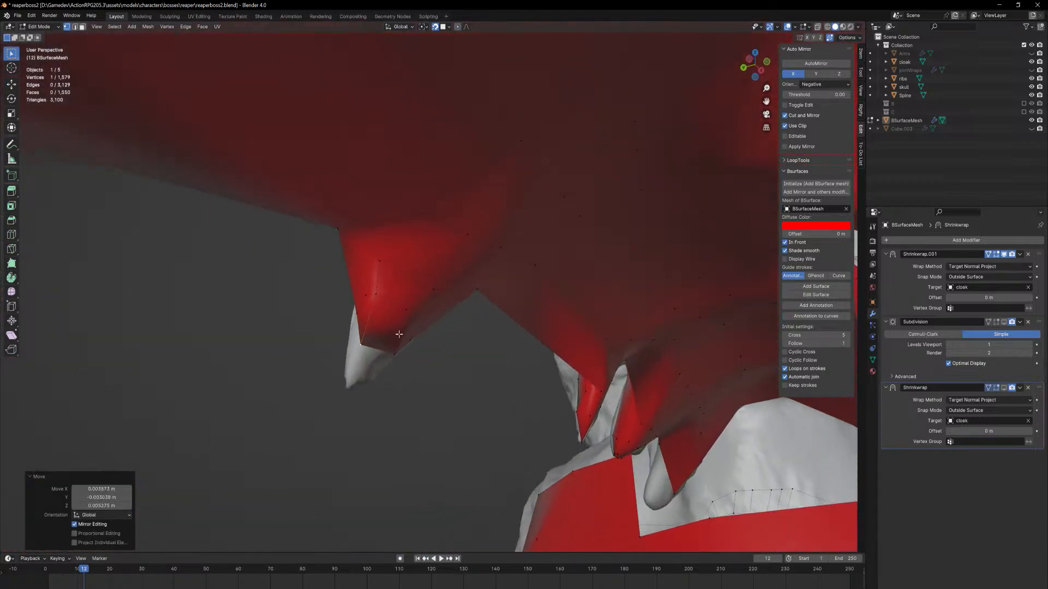
pyautogui.press('g')
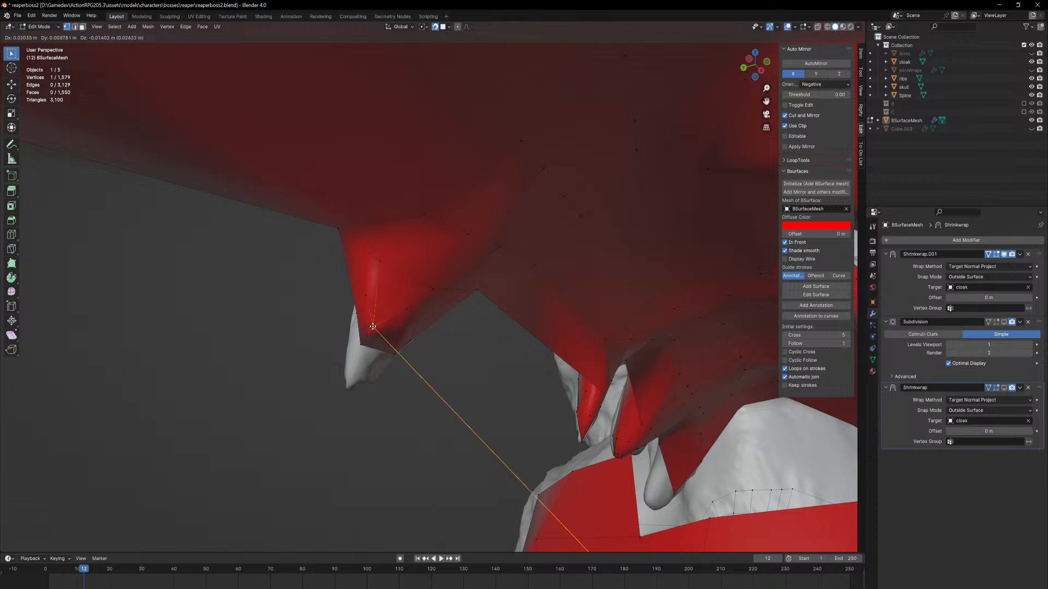
pyautogui.click(405, 320)
pyautogui.press('g')
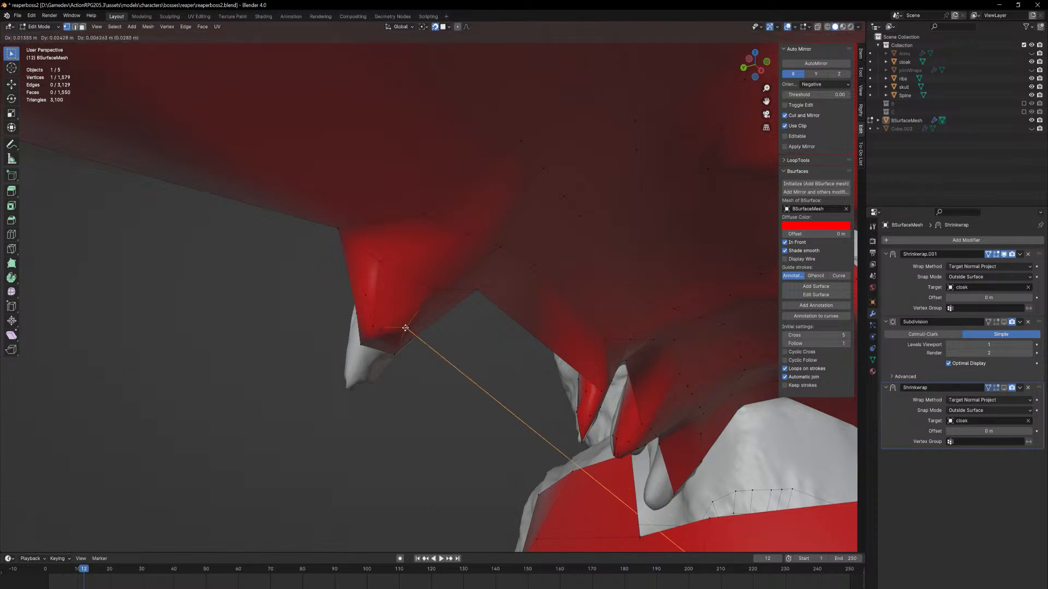
pyautogui.click(374, 313)
pyautogui.press('g')
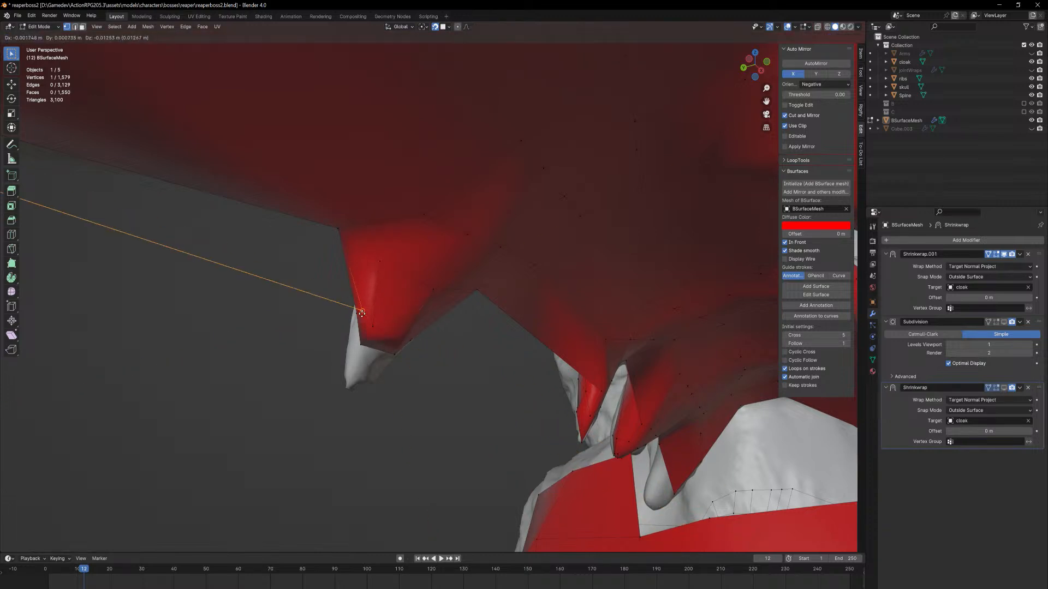
pyautogui.click(353, 319)
# Reposition the vertices on the outer face of the extruded point along the sculpted cloak surface
pyautogui.moveTo(354, 319); pyautogui.dragTo(547, 378, button='middle')
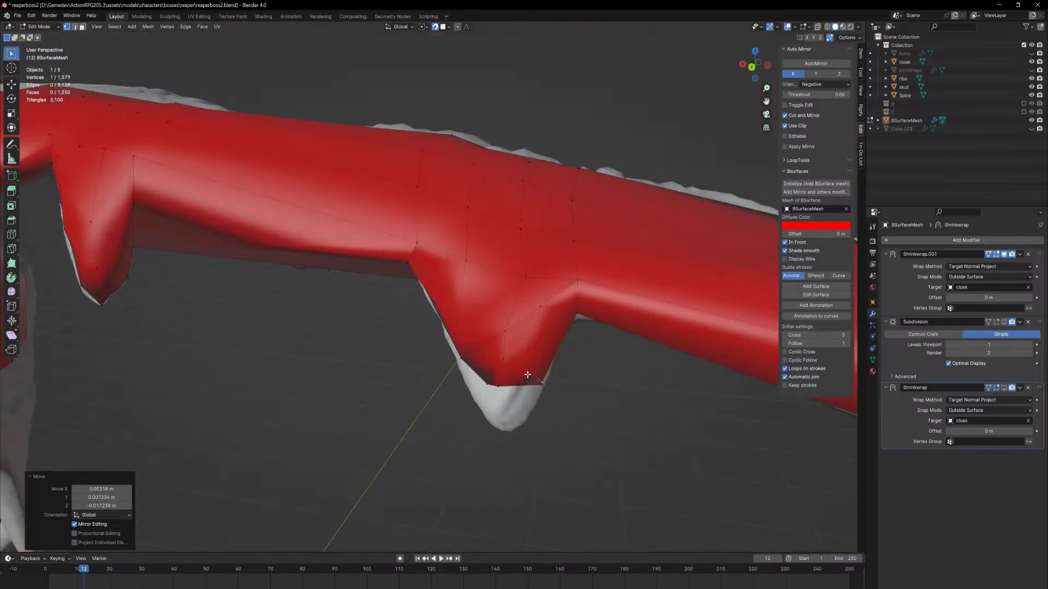
pyautogui.press('g')
pyautogui.click(523, 376)
pyautogui.press('g')
pyautogui.click(541, 306)
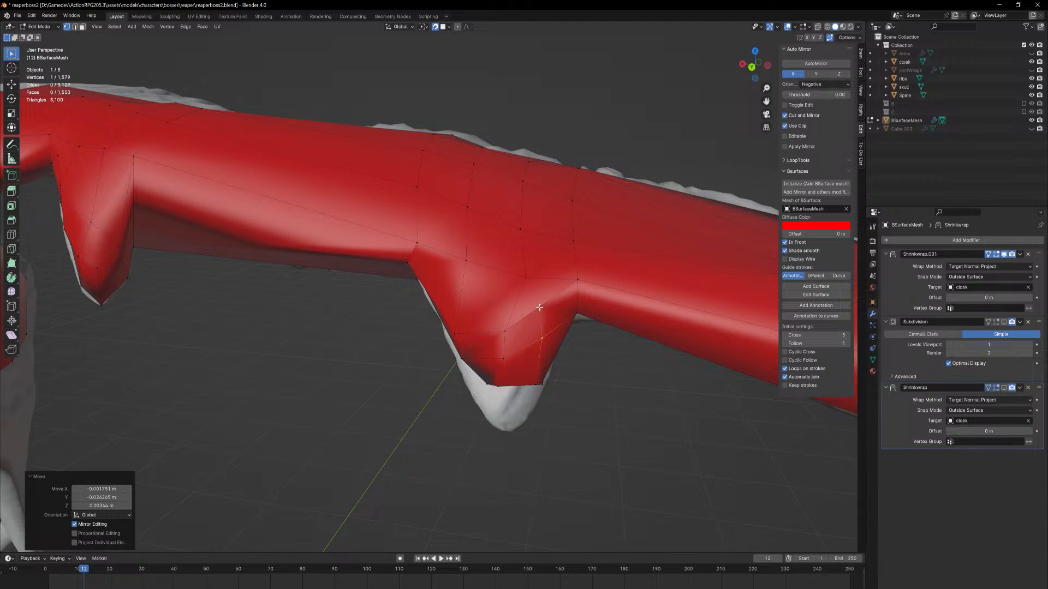
pyautogui.click(539, 307)
pyautogui.press('g')
pyautogui.click(558, 309)
pyautogui.press('g')
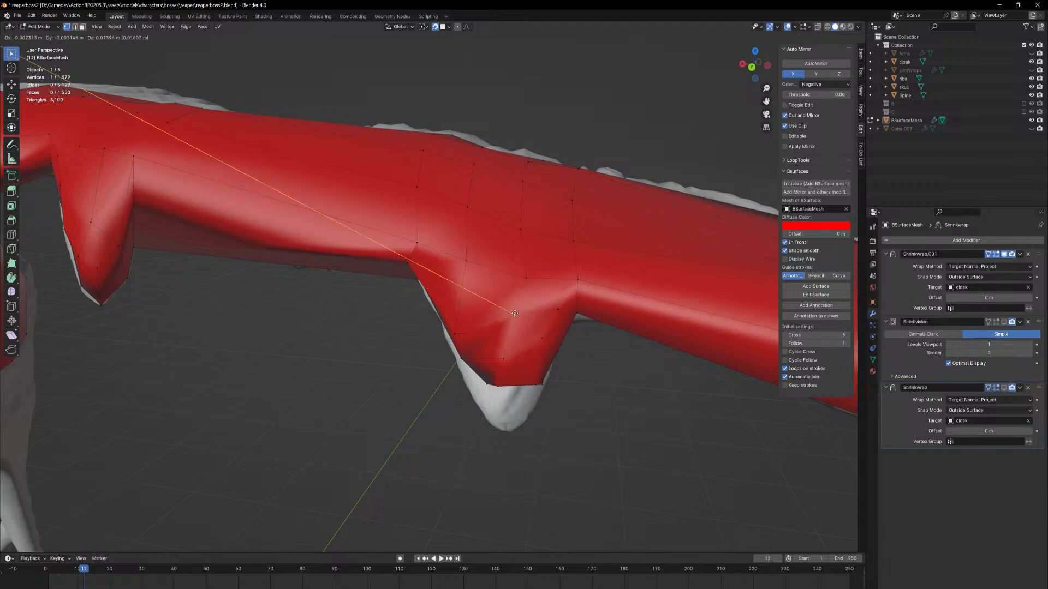
pyautogui.click(493, 329)
# Snap a vertex near the lower corner of the point's face and a rim vertex underneath onto the sculpt
pyautogui.moveTo(493, 329); pyautogui.dragTo(482, 404, button='middle')
pyautogui.scroll(2, 481, 404)
pyautogui.moveTo(472, 335); pyautogui.dragTo(492, 415, button='middle')
pyautogui.click(464, 388)
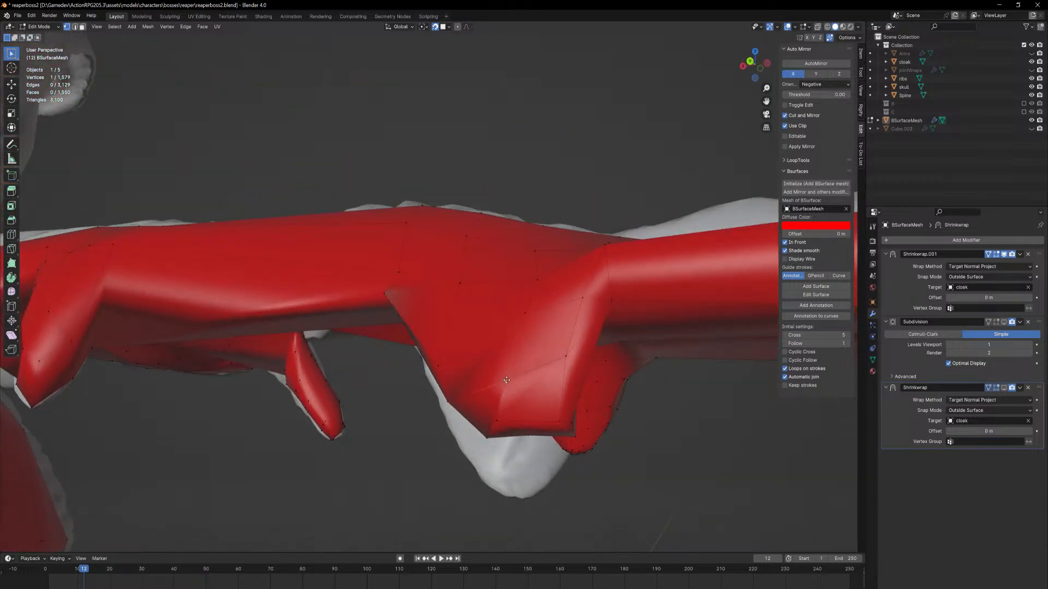
pyautogui.press('g')
pyautogui.click(480, 385)
pyautogui.moveTo(480, 385)
pyautogui.mouseDown(button='middle')
pyautogui.moveTo(484, 409)
pyautogui.moveTo(489, 396)
pyautogui.mouseUp(button='middle')
pyautogui.press('g')
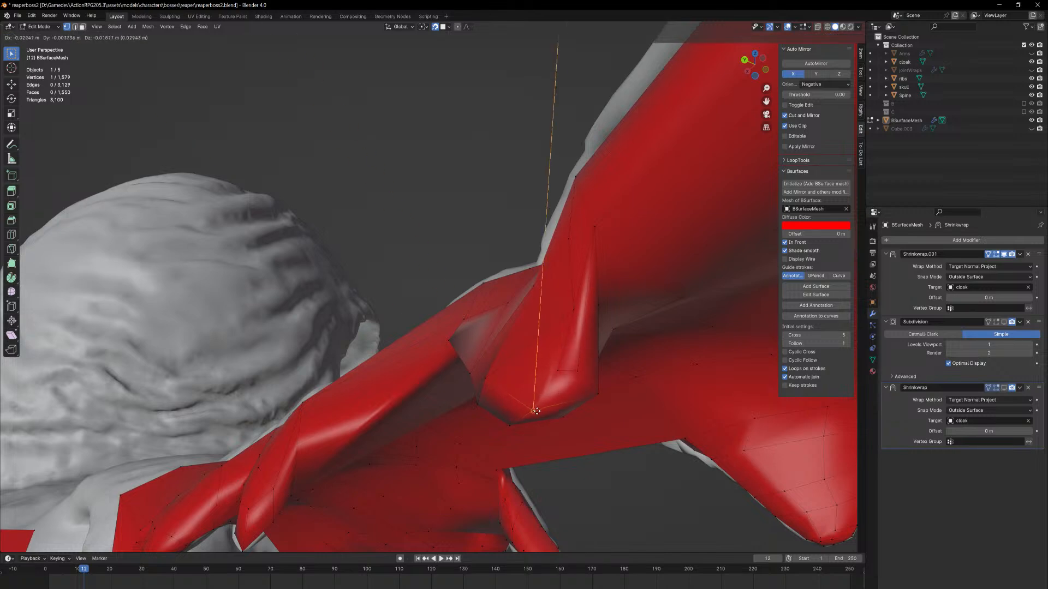
pyautogui.click(538, 394)
# Shift the vertices at the lower rim's corner outward to the edge of the sculpted point
pyautogui.moveTo(538, 395); pyautogui.dragTo(555, 428, button='middle')
pyautogui.press('g')
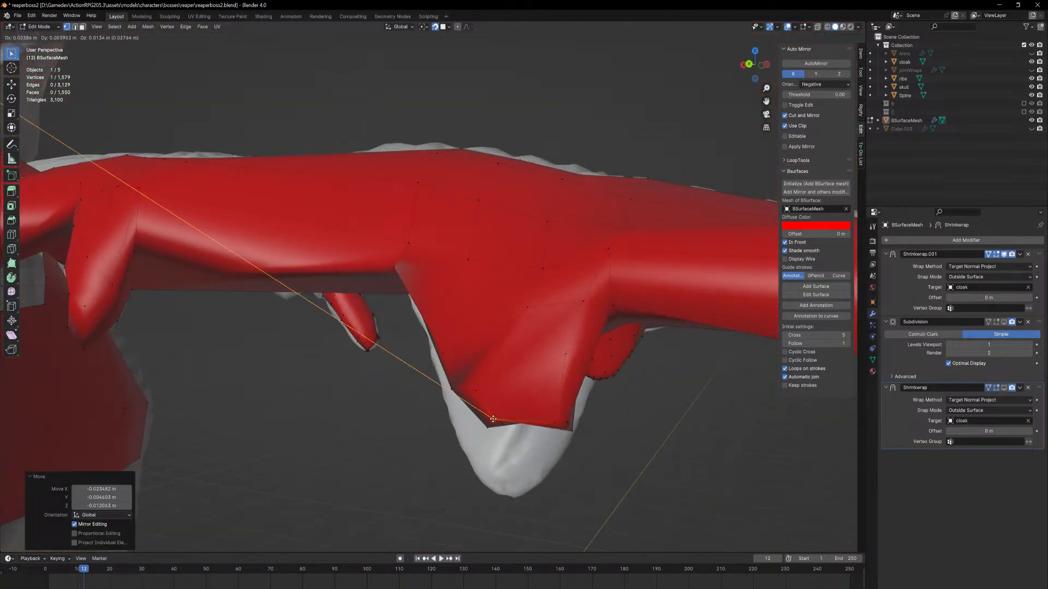
pyautogui.click(476, 402)
pyautogui.moveTo(476, 402); pyautogui.dragTo(482, 407, button='middle')
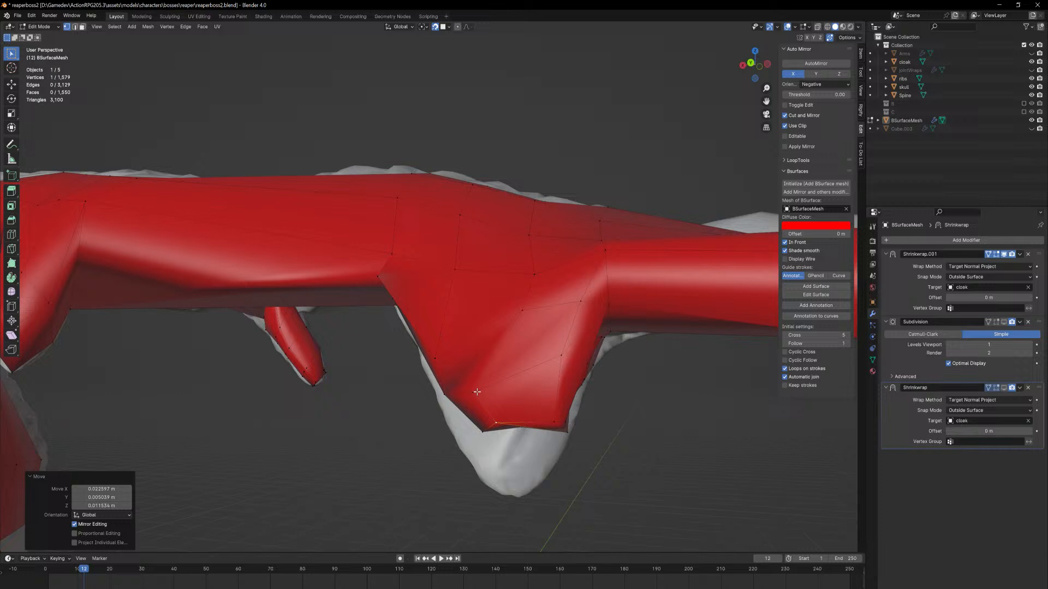
pyautogui.press('g')
pyautogui.click(440, 400)
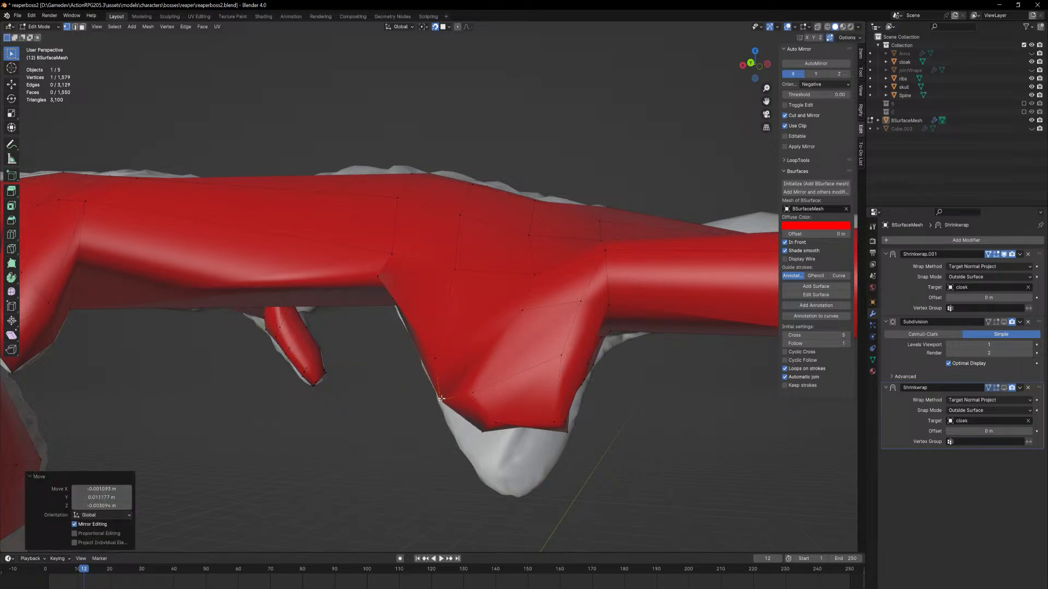
# Pull the lower rim vertices of the extruded point down to the tip of the sculpted cloak point
pyautogui.moveTo(483, 389); pyautogui.dragTo(464, 360, button='middle')
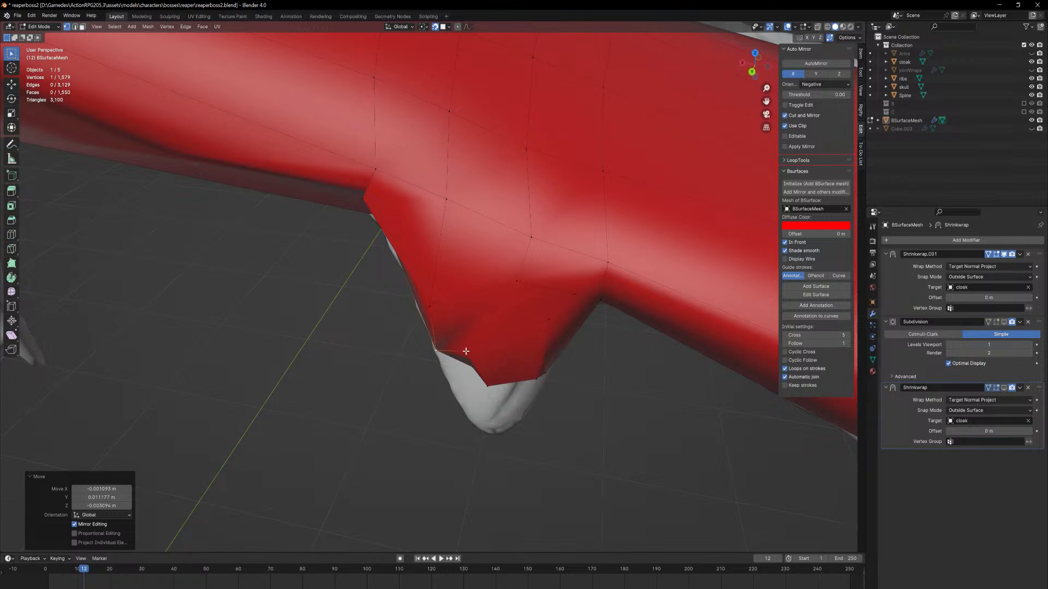
pyautogui.press('g')
pyautogui.click(498, 383)
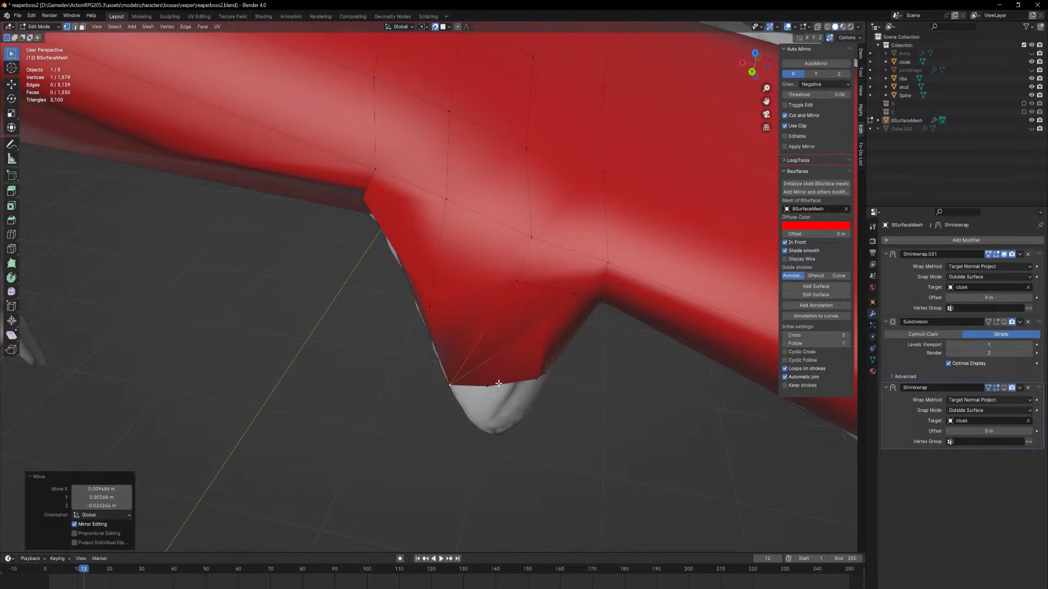
pyautogui.press('g')
pyautogui.click(522, 371)
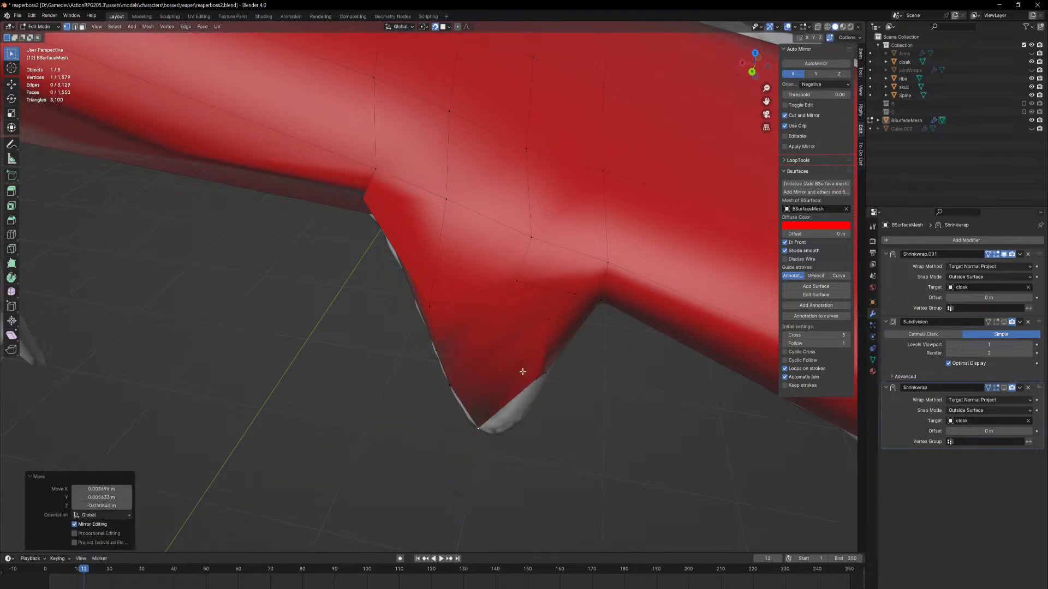
pyautogui.press('g')
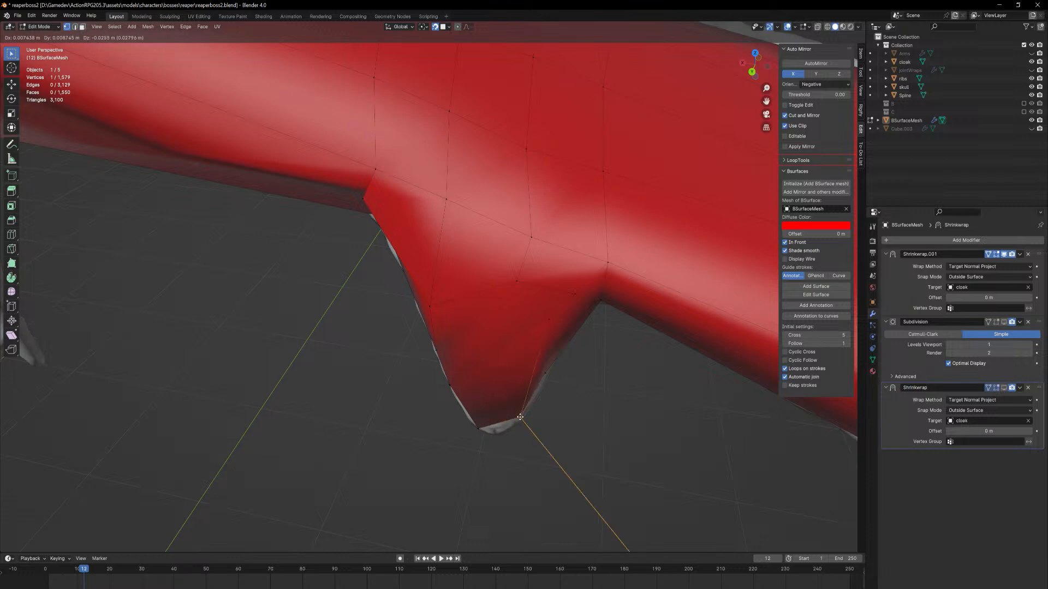
pyautogui.click(520, 417)
# Lower the face vertices just above the rim so they sit closer to the point's tip
pyautogui.press('g')
pyautogui.click(545, 319)
pyautogui.press('g')
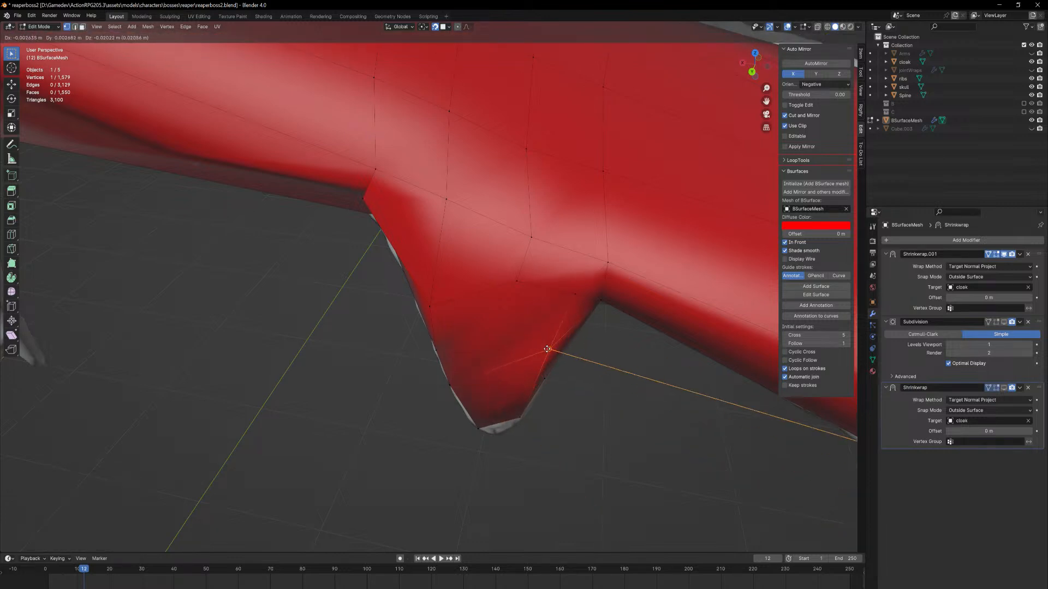
pyautogui.click(536, 368)
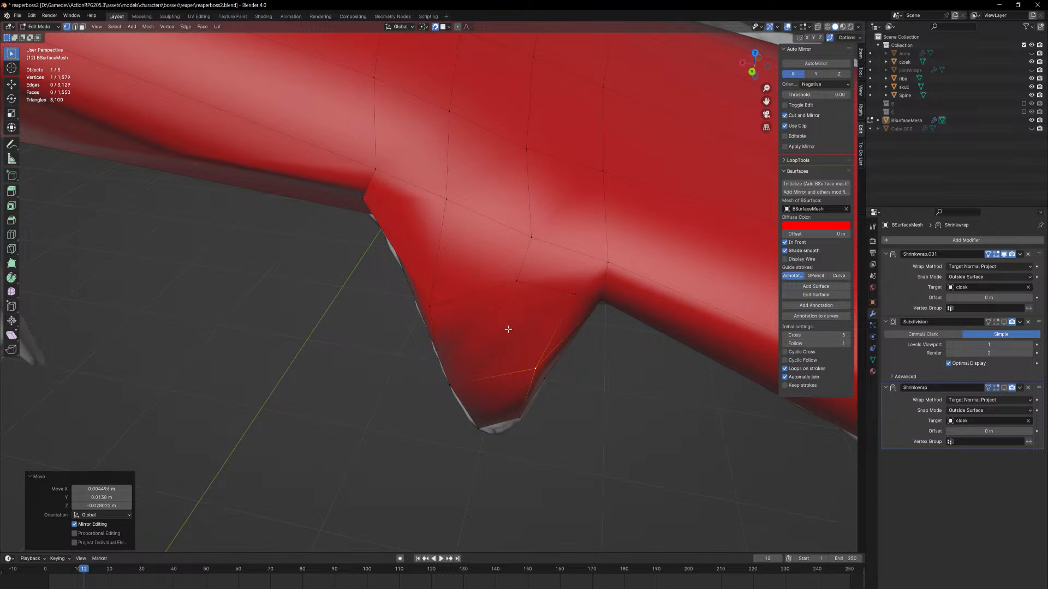
# Add one centred loop cut around the upper part of the point, near its base
pyautogui.hotkey('ctrl', 'r')
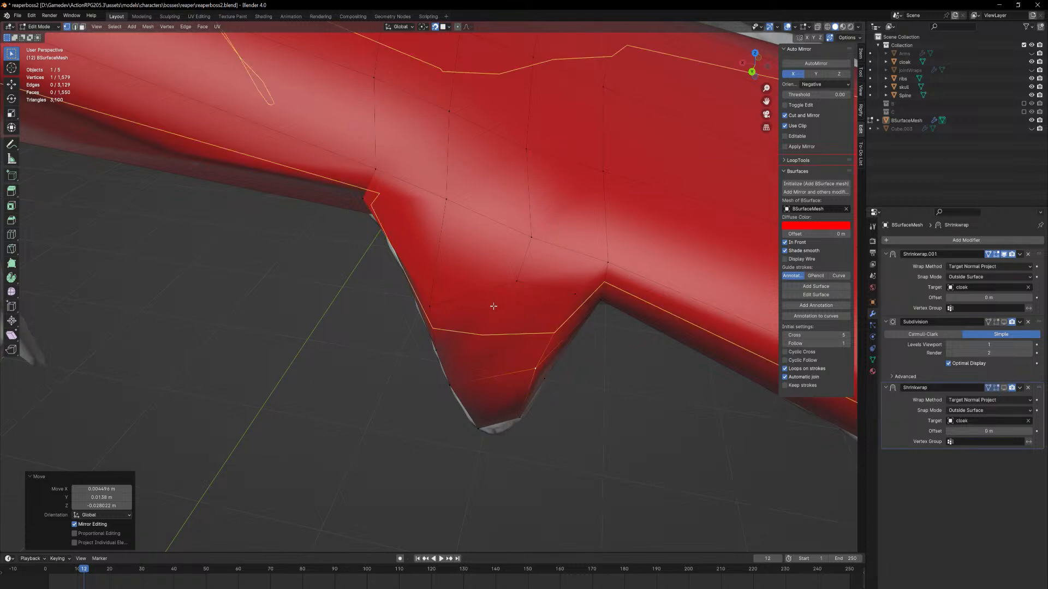
pyautogui.click(442, 256)
pyautogui.rightClick(443, 256)
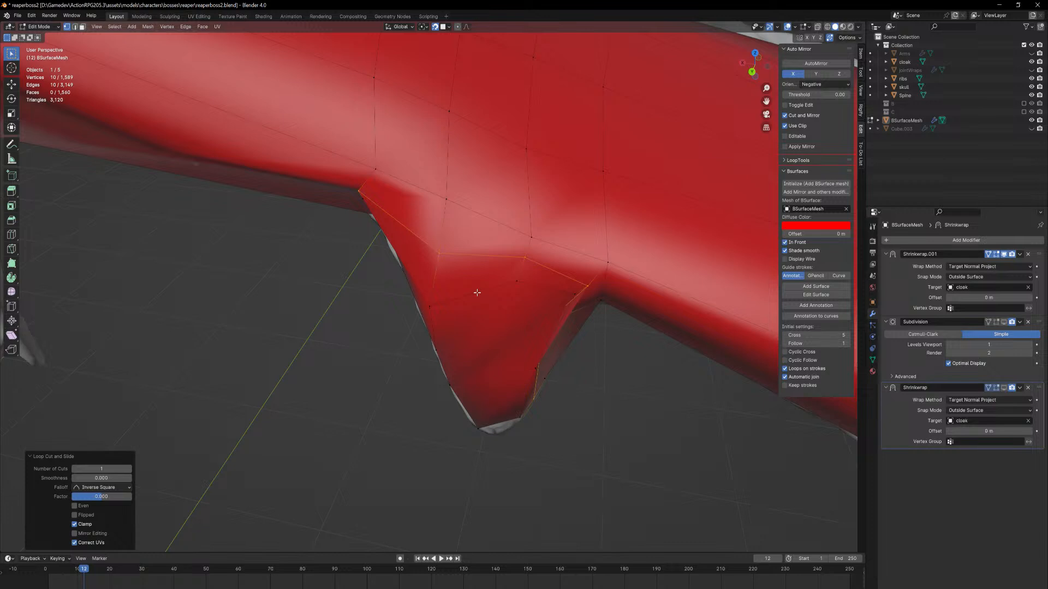
# Move the outer-face vertices below the new loop down the point to even out their spacing
pyautogui.click(520, 282)
pyautogui.press('g')
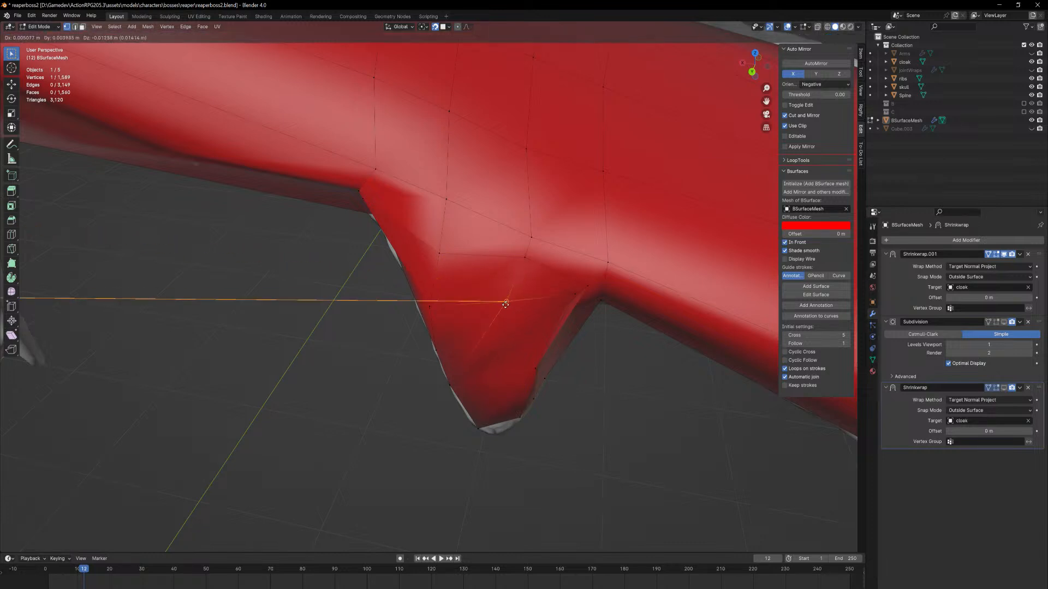
pyautogui.click(499, 346)
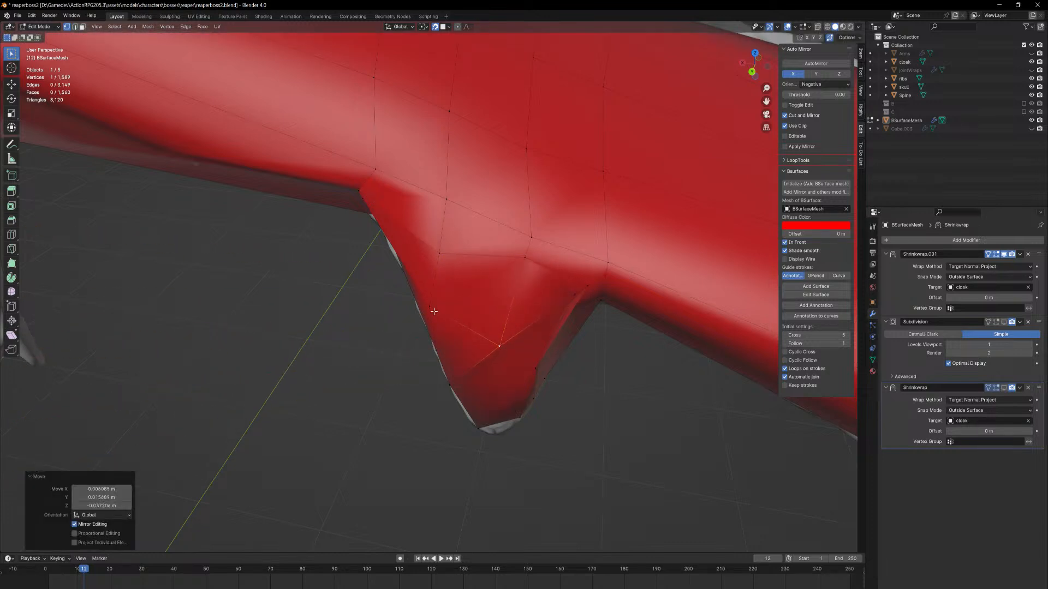
pyautogui.press('g')
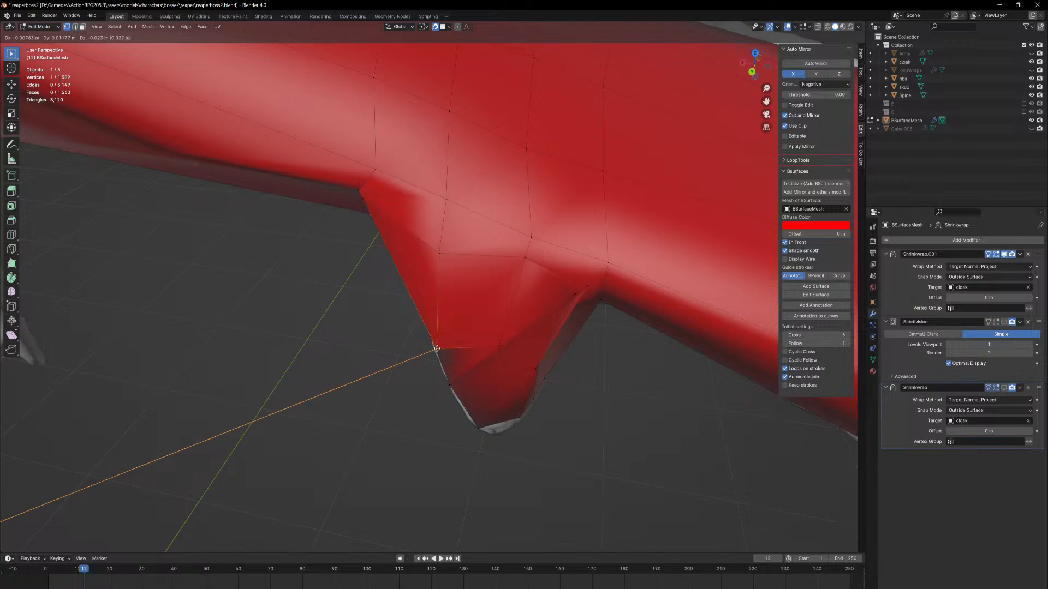
pyautogui.click(443, 347)
pyautogui.press('g')
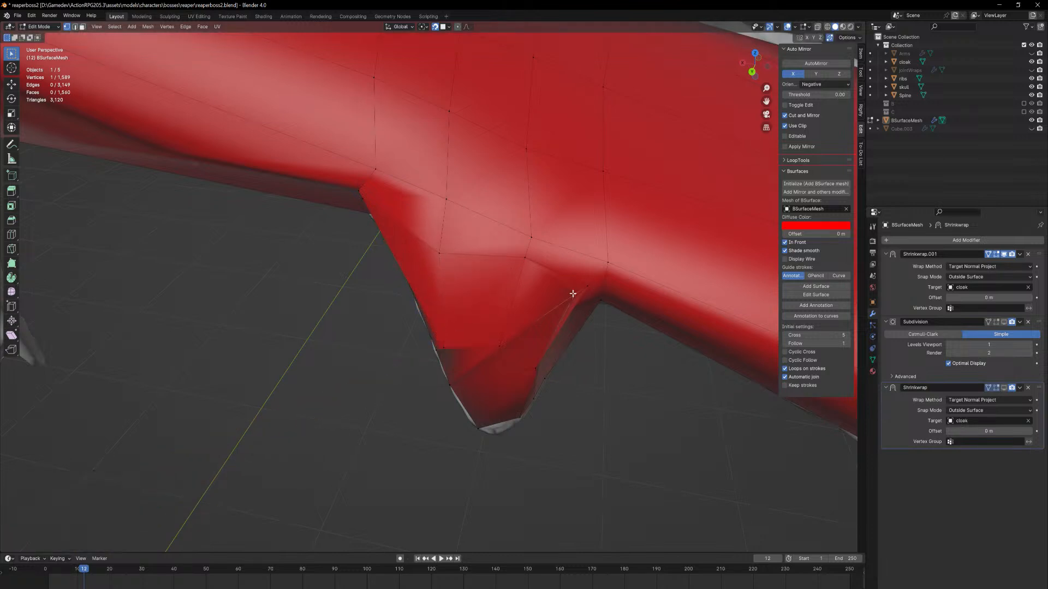
pyautogui.click(523, 351)
pyautogui.moveTo(523, 351); pyautogui.dragTo(548, 343, button='middle')
pyautogui.press('g')
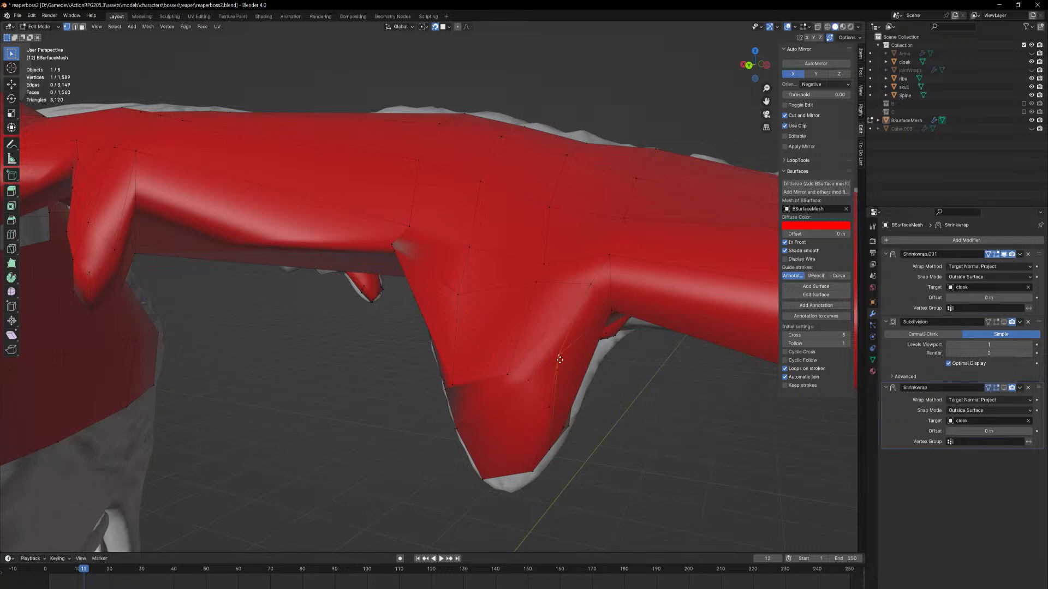
pyautogui.click(569, 385)
# Adjust the vertices along the side of the point to follow the sculpted surface
pyautogui.moveTo(569, 384); pyautogui.dragTo(515, 343, button='middle')
pyautogui.press('g')
pyautogui.click(527, 349)
pyautogui.scroll(5, 556, 377)
pyautogui.press('g')
pyautogui.click(557, 387)
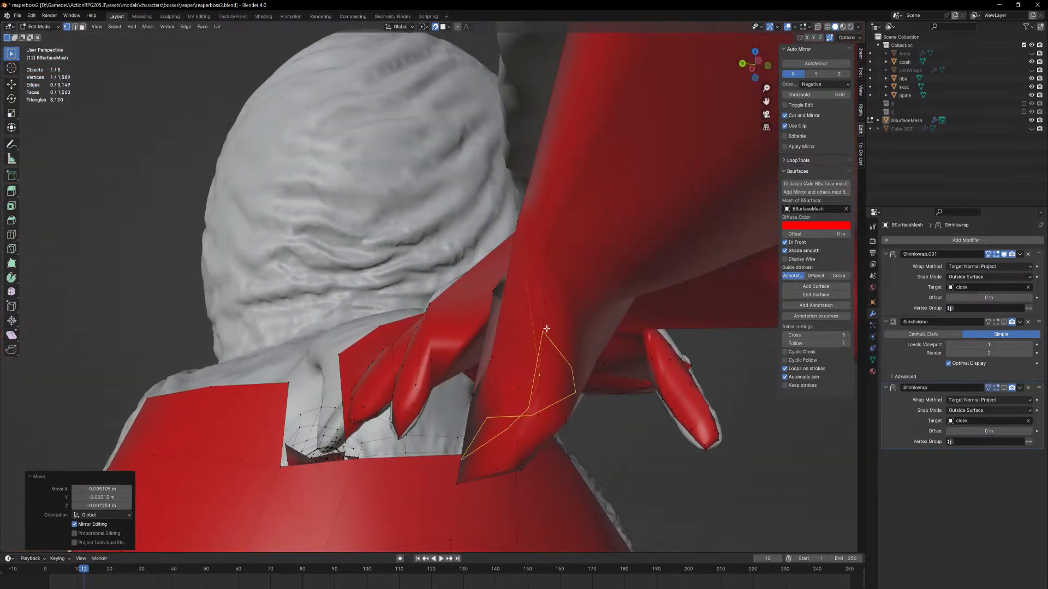
# Add a single centred loop cut running down the side of the point and around its lower part
pyautogui.hotkey('ctrl', 'r')
pyautogui.click(570, 372)
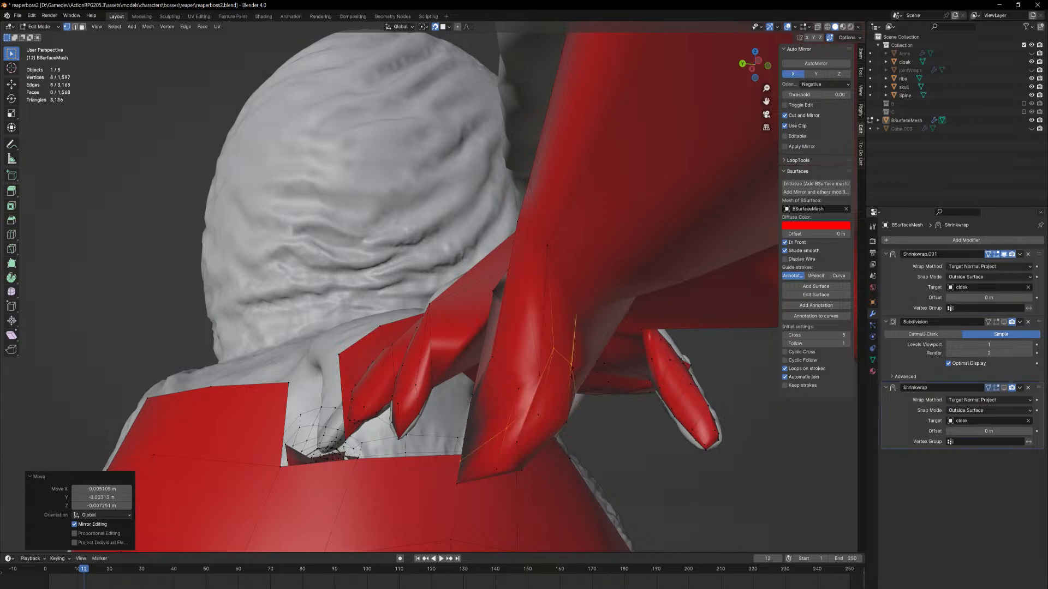
pyautogui.click(571, 372)
pyautogui.moveTo(571, 369); pyautogui.dragTo(575, 362, button='middle')
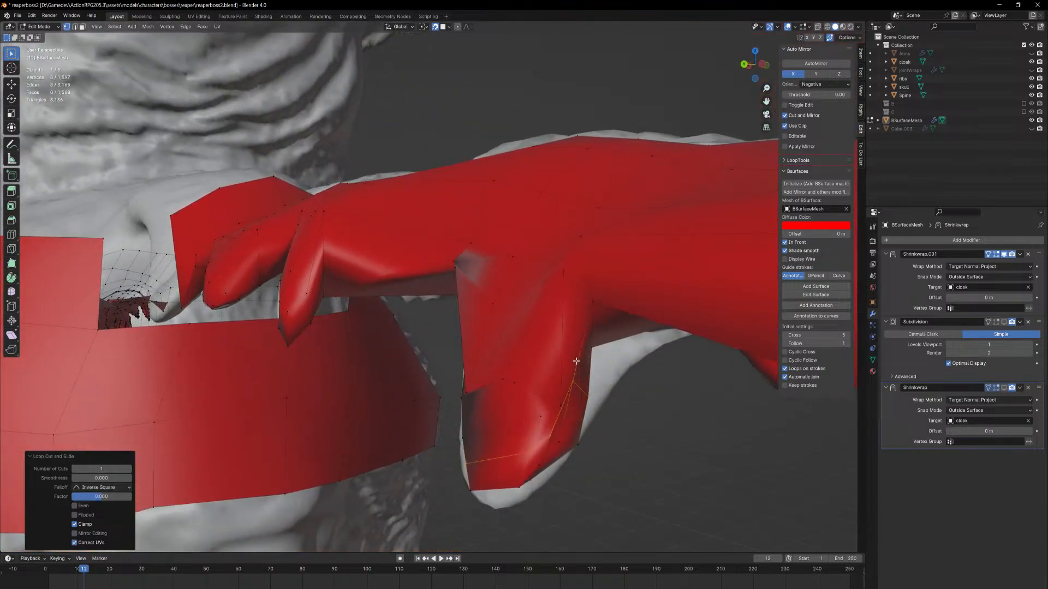
# Snap vertices along the newly cut side loop to the sculpt from both sides of the point
pyautogui.click(561, 407)
pyautogui.press('g')
pyautogui.click(548, 400)
pyautogui.moveTo(559, 396); pyautogui.dragTo(440, 316, button='middle')
pyautogui.press('g')
pyautogui.click(527, 402)
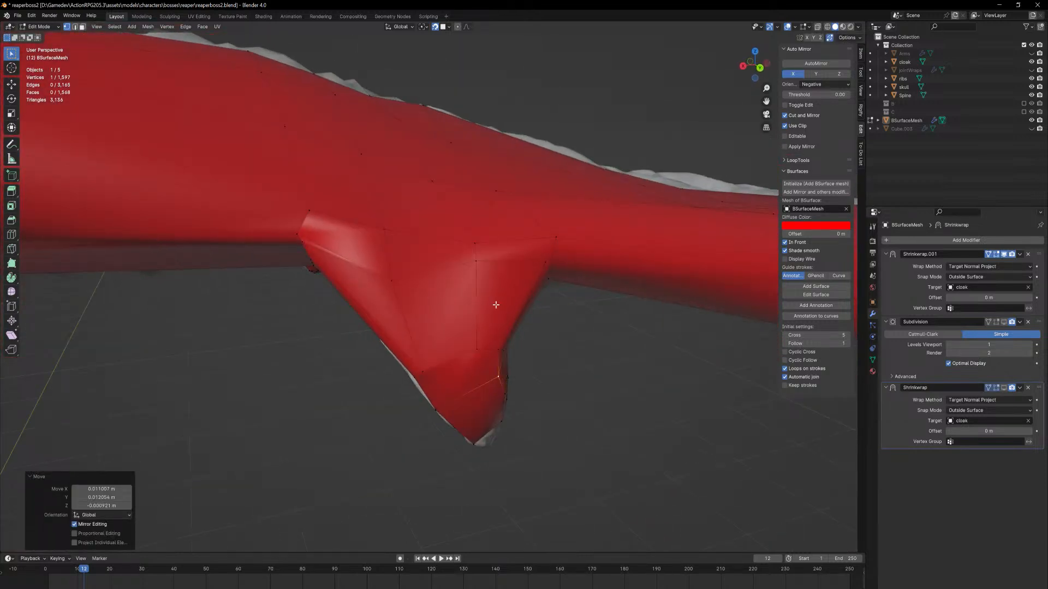
# Try a loop cut across the middle of the point's face, and undo it
pyautogui.hotkey('ctrl', 'r')
pyautogui.click(470, 311)
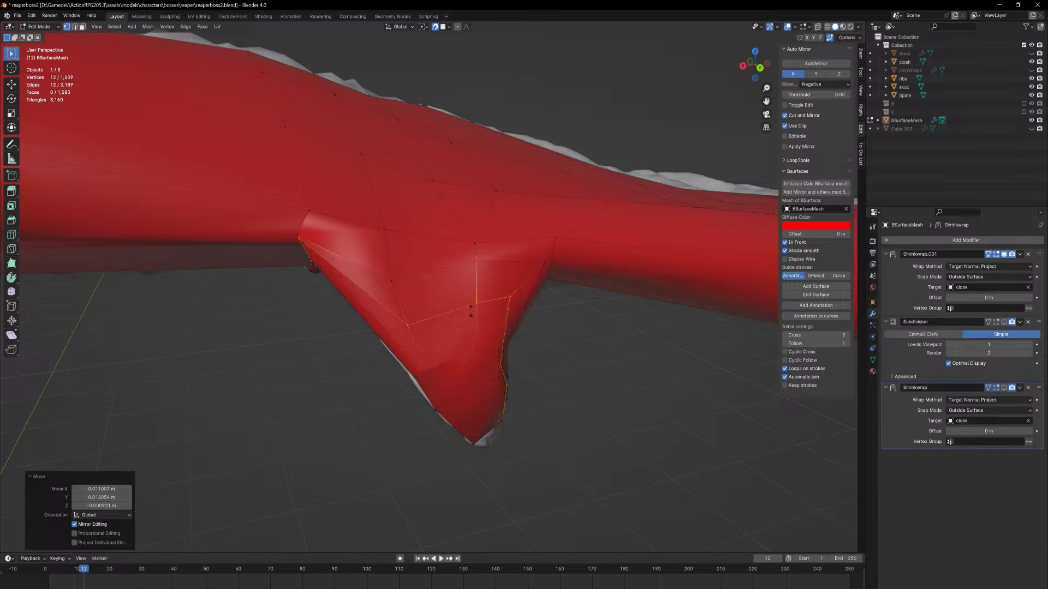
pyautogui.click(471, 311)
pyautogui.hotkey('ctrl', 'z')
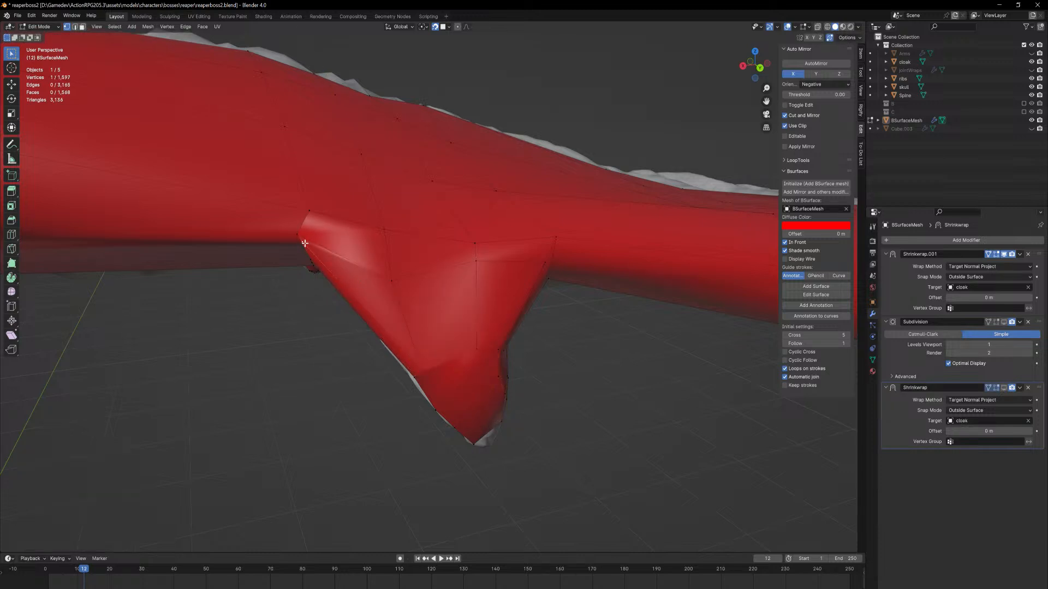
# Move a base corner vertex and a neighbouring vertex down along the point's outer edge
pyautogui.press('g')
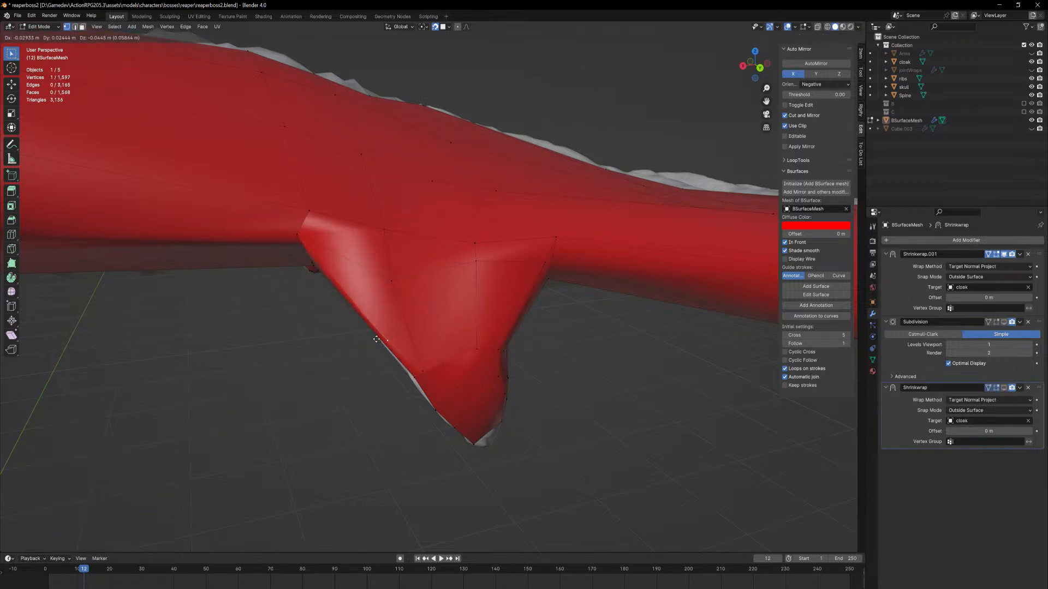
pyautogui.click(401, 354)
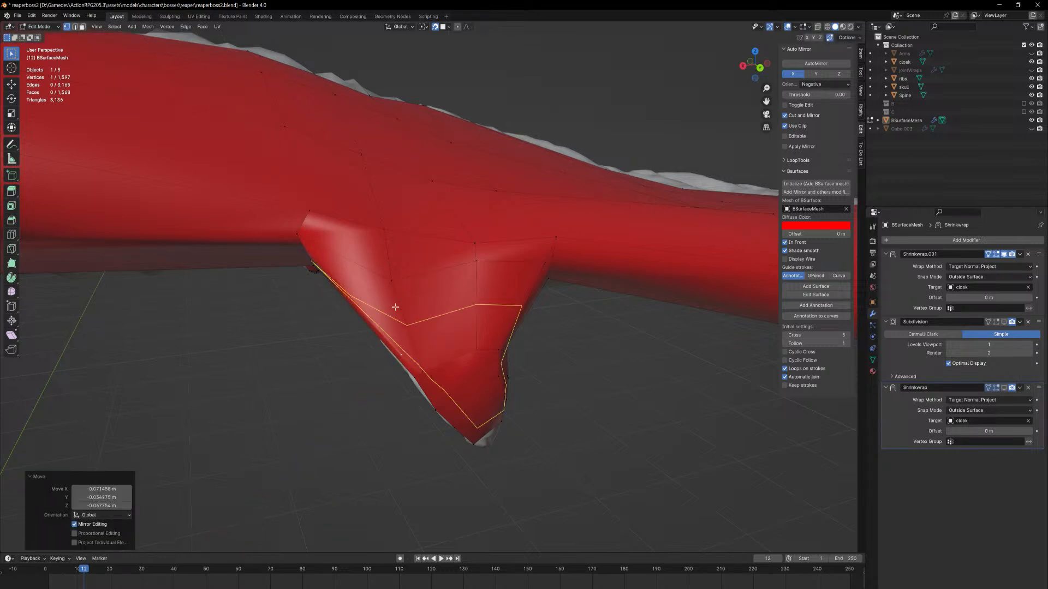
pyautogui.moveTo(395, 307); pyautogui.dragTo(439, 283, button='middle')
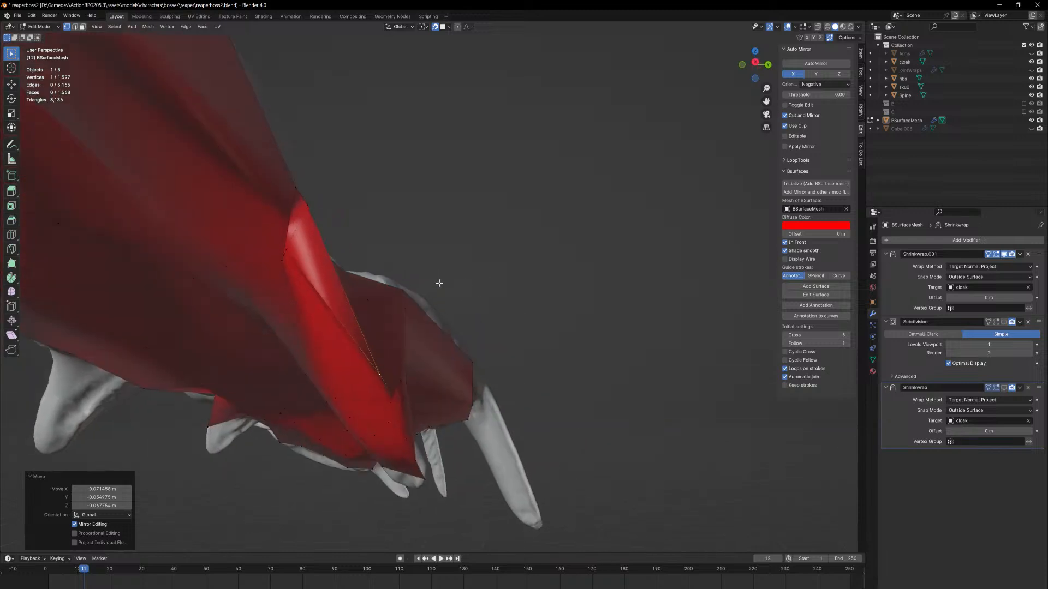
pyautogui.click(291, 251)
pyautogui.moveTo(290, 251); pyautogui.dragTo(298, 293, button='middle')
pyautogui.press('g')
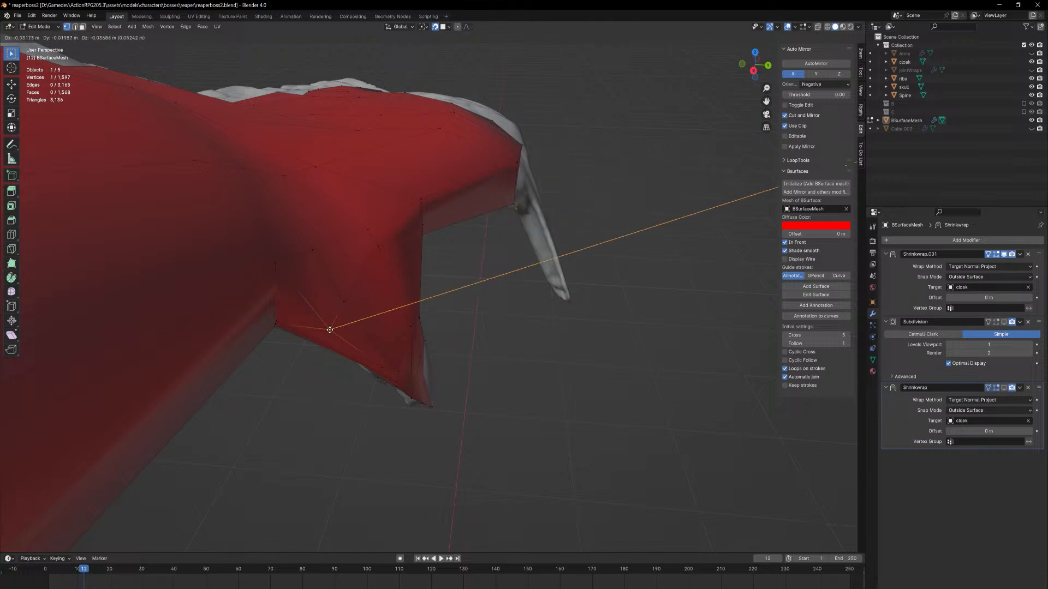
pyautogui.click(325, 320)
# Move vertices near the base of the hem point's outer edge so the edge follows the sculpted outline
pyautogui.moveTo(316, 306); pyautogui.dragTo(310, 271, button='middle')
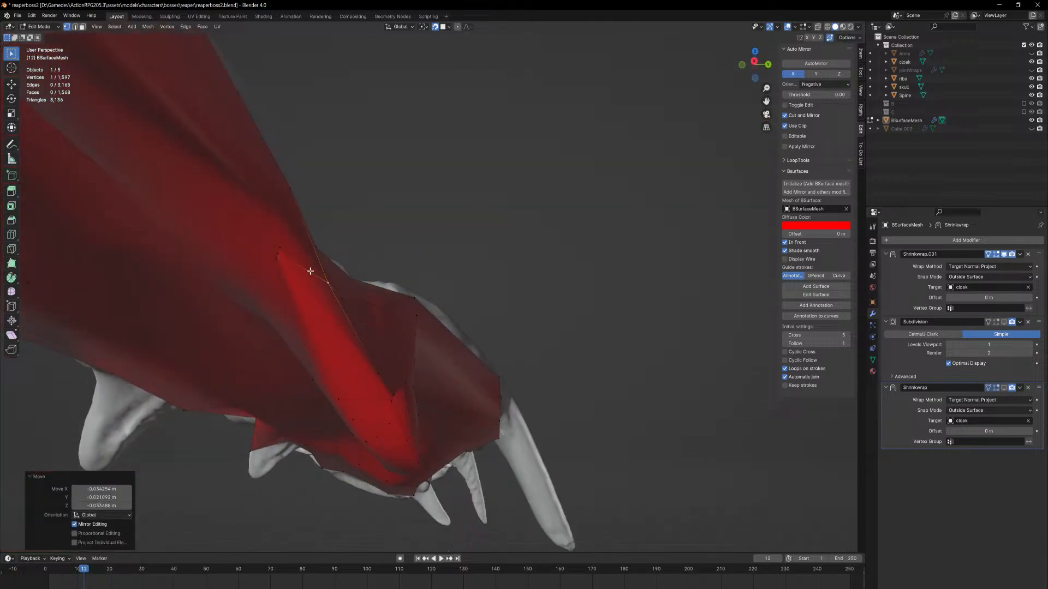
pyautogui.click(283, 248)
pyautogui.press('g')
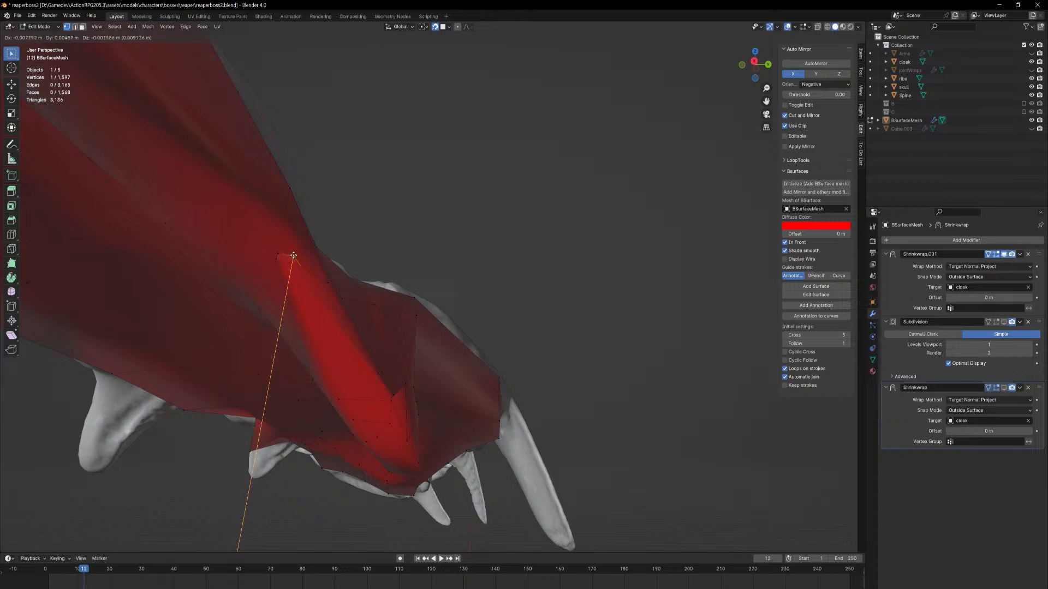
pyautogui.click(294, 255)
pyautogui.moveTo(297, 234); pyautogui.dragTo(285, 278, button='middle')
pyautogui.press('g')
pyautogui.click(263, 284)
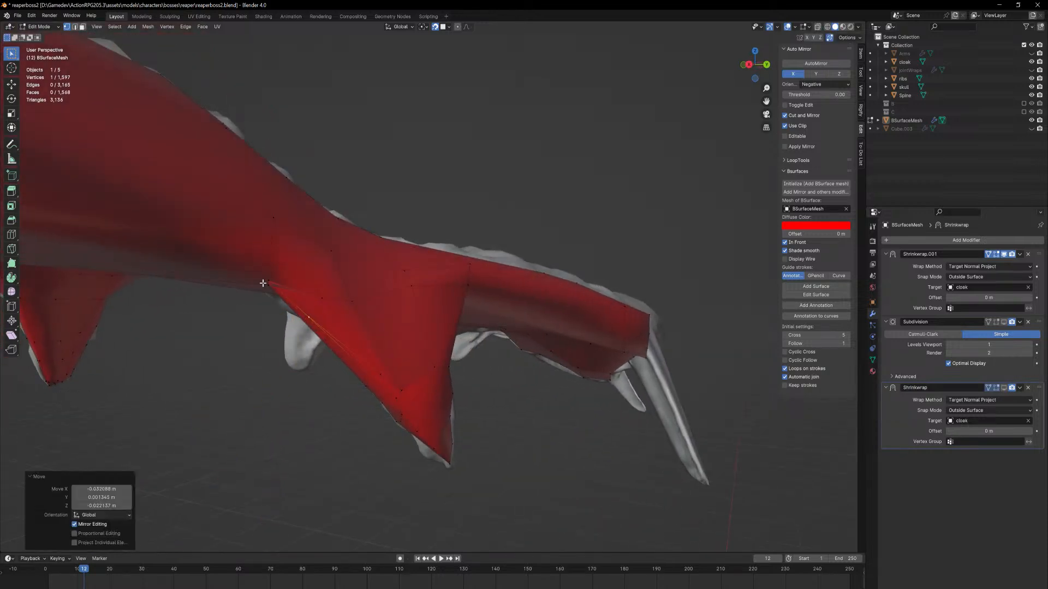
pyautogui.press('g')
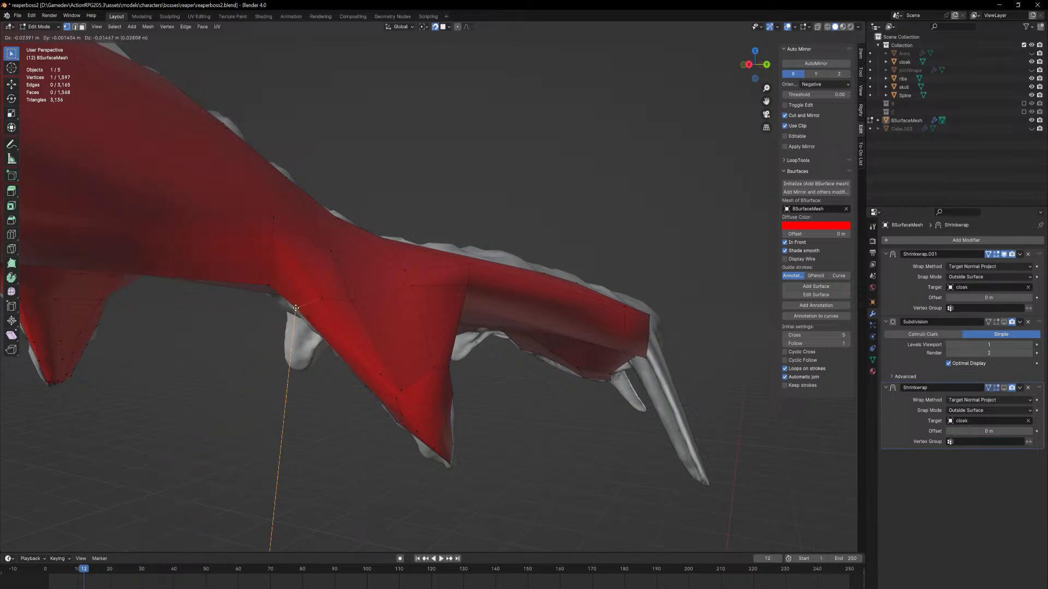
pyautogui.click(303, 301)
# Reposition the vertices on the point's narrow side face, spacing them down toward the tip along the sculpt
pyautogui.scroll(5, 302, 301)
pyautogui.press('g')
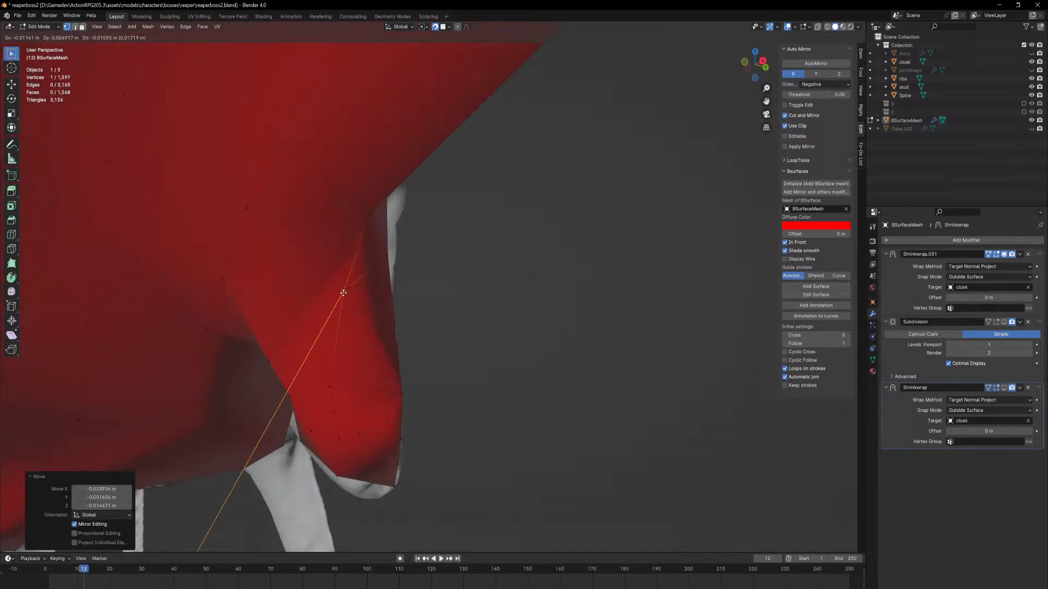
pyautogui.click(339, 288)
pyautogui.click(345, 277)
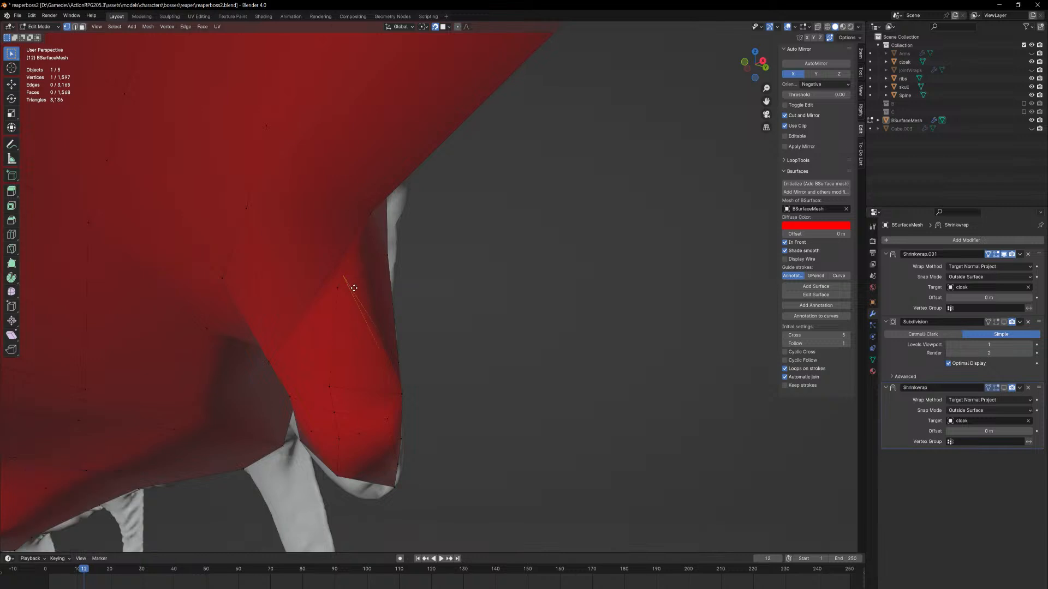
pyautogui.press('g')
pyautogui.click(375, 342)
pyautogui.moveTo(392, 322); pyautogui.dragTo(369, 373, button='middle')
pyautogui.press('g')
pyautogui.click(362, 388)
pyautogui.hotkey('ctrl', 'r')
pyautogui.rightClick(388, 331)
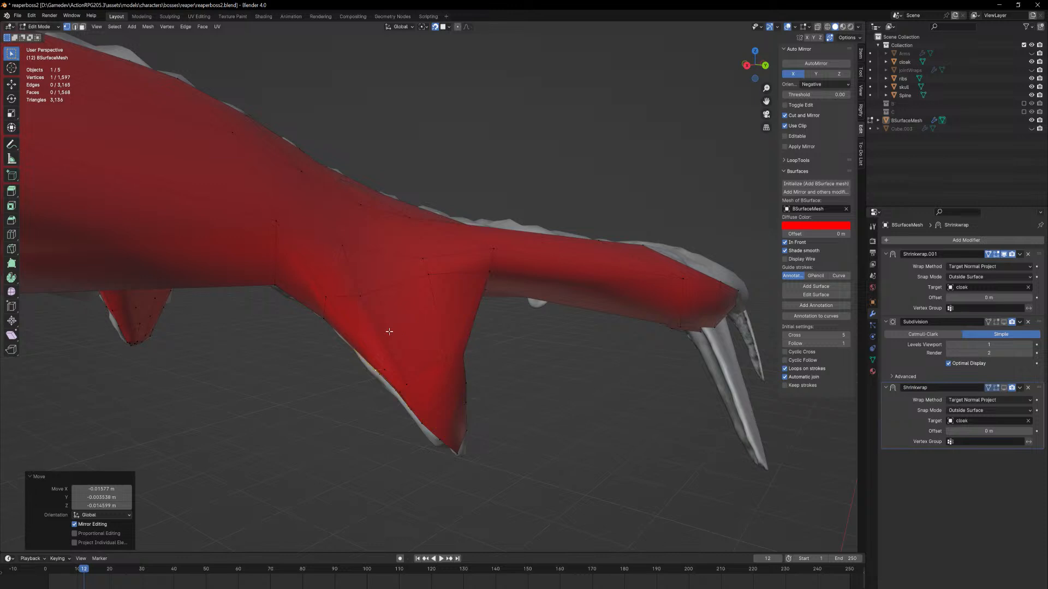
pyautogui.moveTo(388, 330); pyautogui.dragTo(394, 331, button='middle')
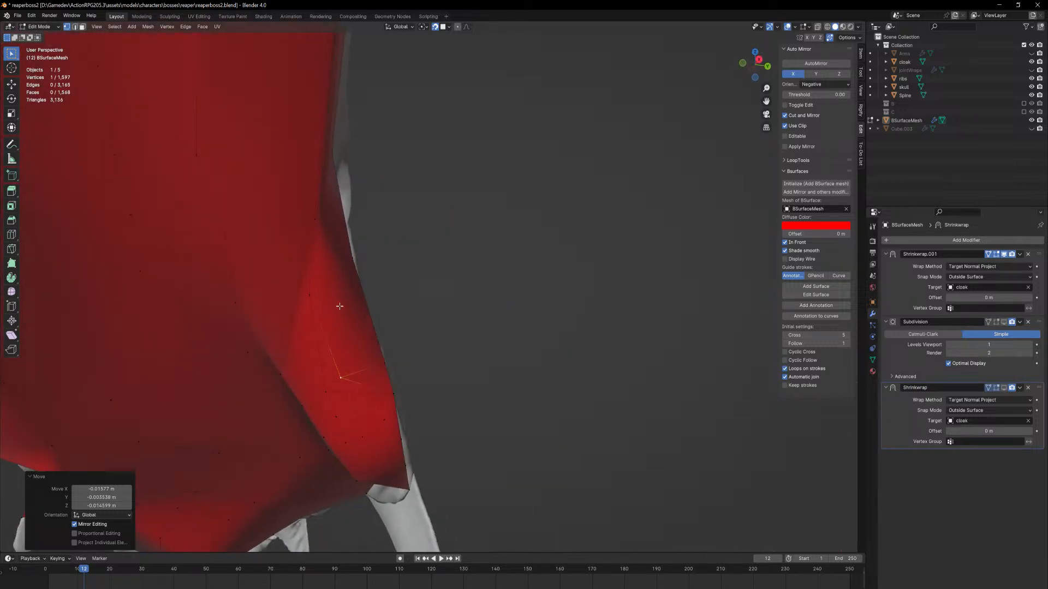
pyautogui.hotkey('ctrl', 'r')
pyautogui.moveTo(388, 315); pyautogui.dragTo(367, 339, button='middle')
# Inspect the hem point's shading in Object Mode from several angles, and return BSurfaceMesh to Edit Mode
pyautogui.press('Tab')
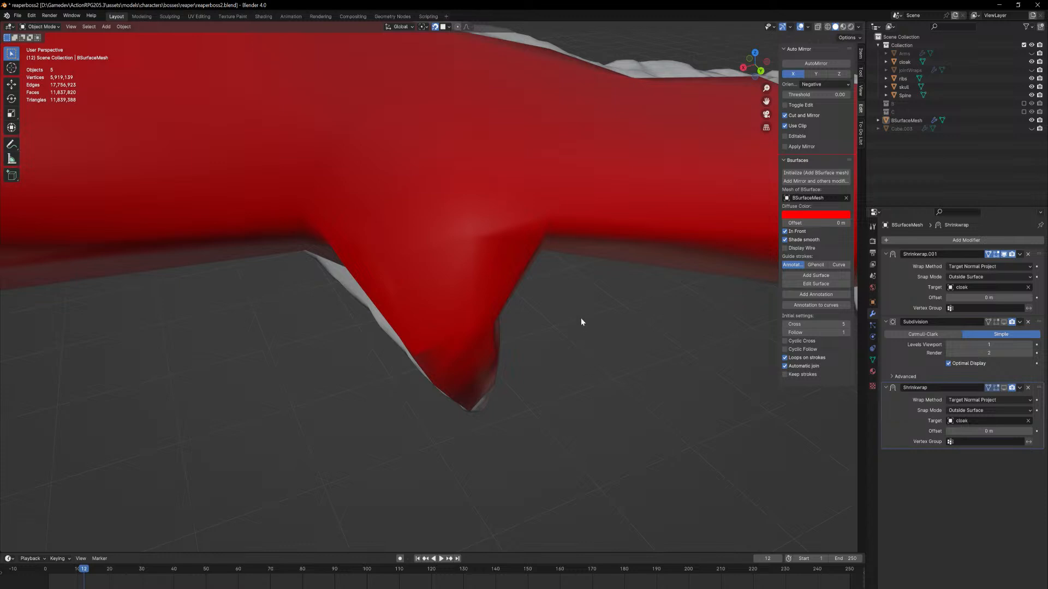
pyautogui.keyDown('ctrl'); pyautogui.moveTo(581, 322); pyautogui.dragTo(582, 87, button='middle'); pyautogui.keyUp('ctrl')
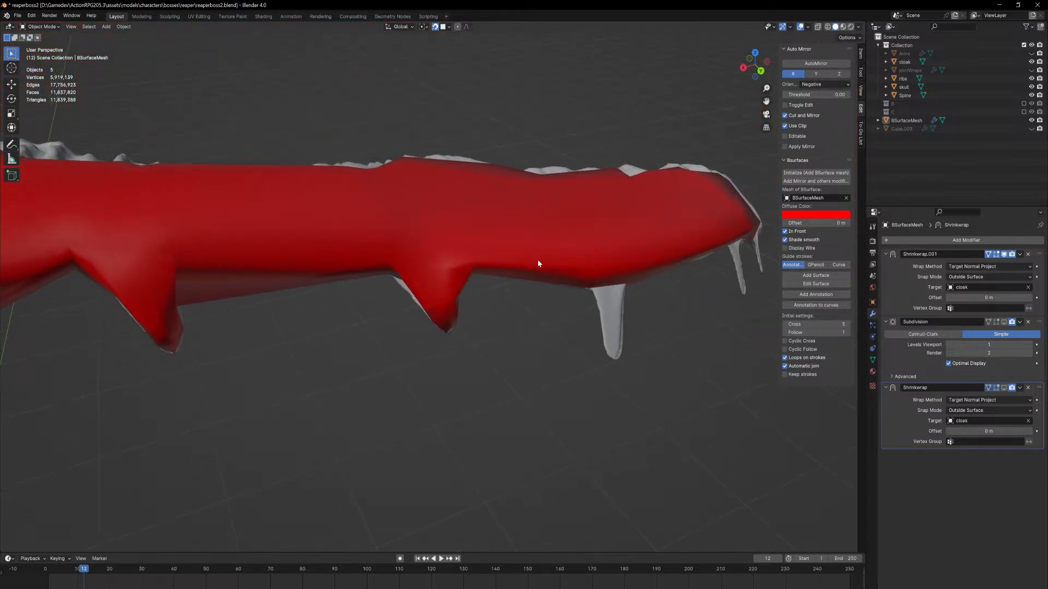
pyautogui.moveTo(538, 264); pyautogui.dragTo(526, 229, button='middle')
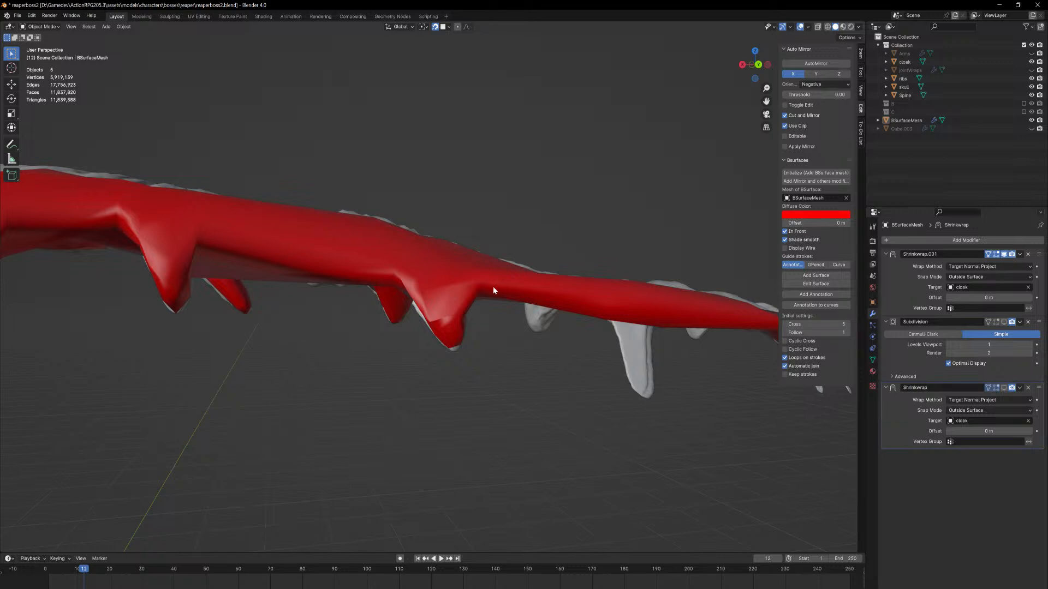
pyautogui.moveTo(528, 275); pyautogui.dragTo(481, 212, button='middle')
pyautogui.click(500, 330)
pyautogui.press('Tab')
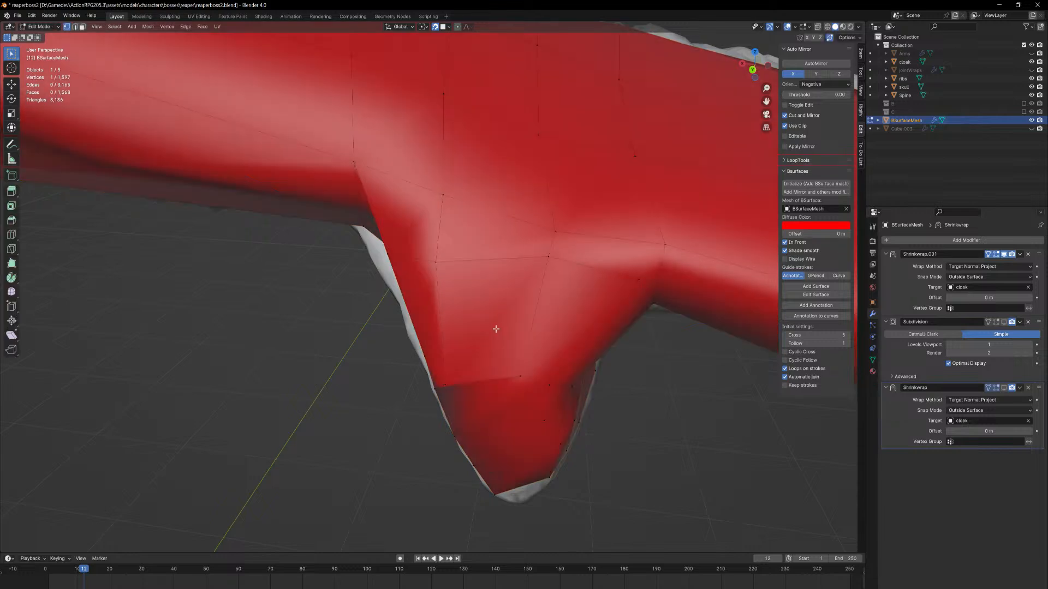
# Adjust the vertices around the crease halfway down the point's side to smooth the transition toward the tip
pyautogui.moveTo(496, 329); pyautogui.dragTo(371, 438, button='middle')
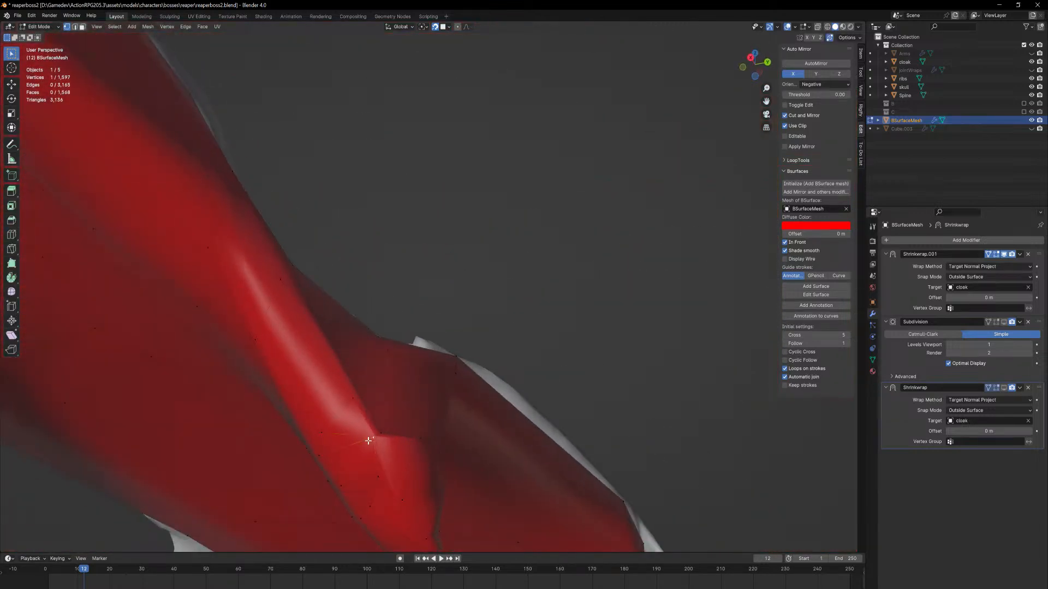
pyautogui.click(351, 452)
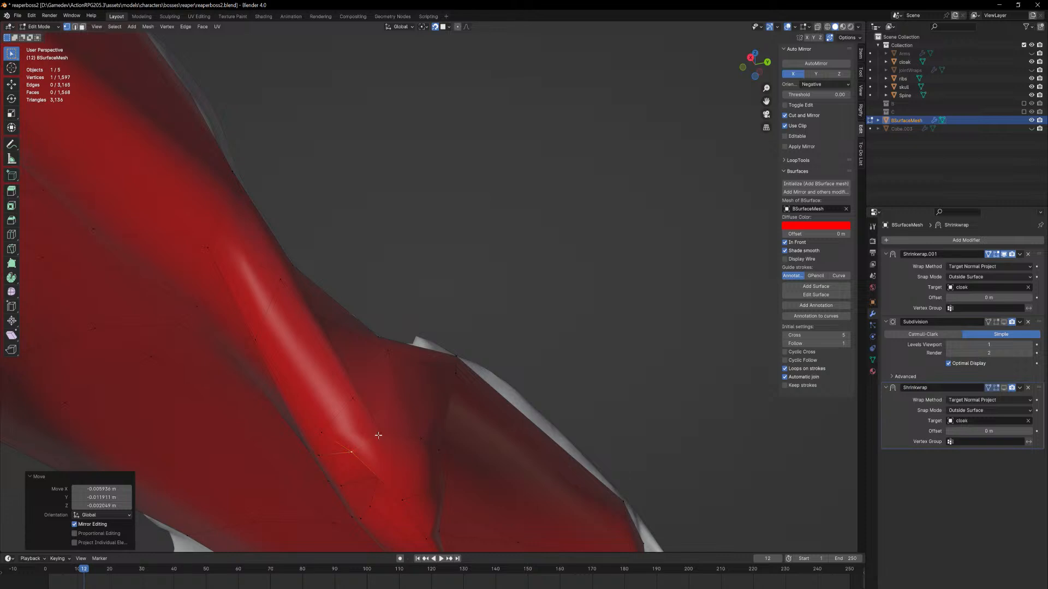
pyautogui.moveTo(378, 435)
pyautogui.mouseDown(button='middle')
pyautogui.moveTo(371, 448)
pyautogui.moveTo(390, 427)
pyautogui.mouseUp(button='middle')
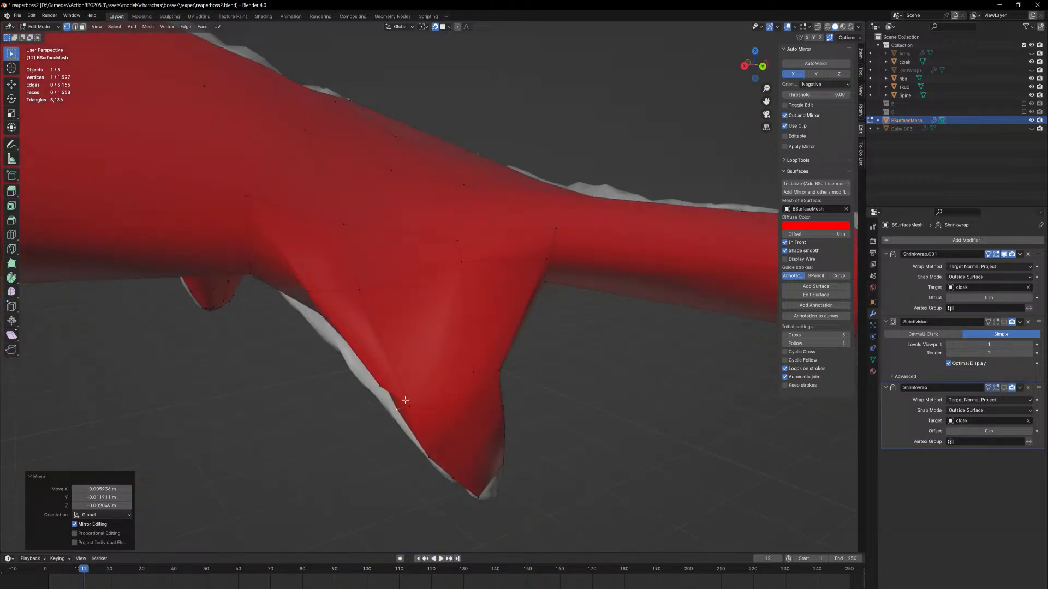
pyautogui.press('g')
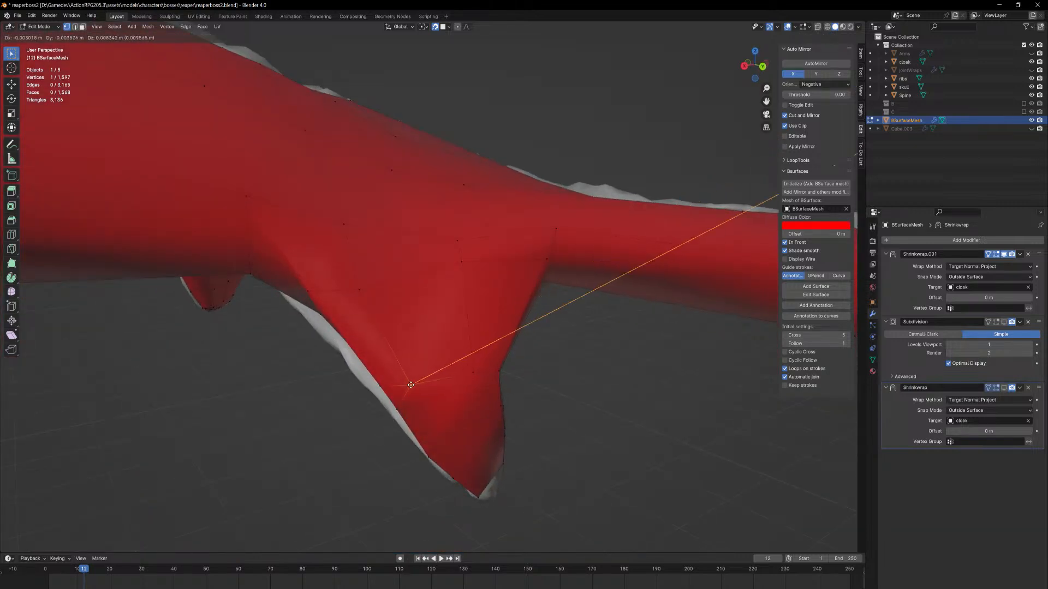
pyautogui.click(408, 387)
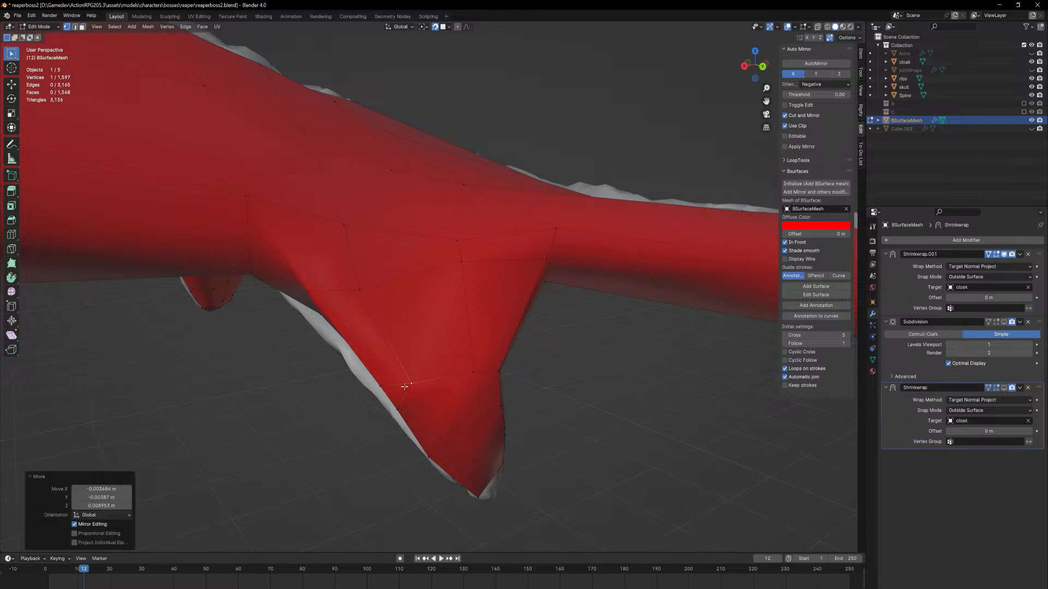
pyautogui.moveTo(408, 387); pyautogui.dragTo(344, 422, button='middle')
pyautogui.click(355, 406)
pyautogui.press('g')
pyautogui.click(347, 399)
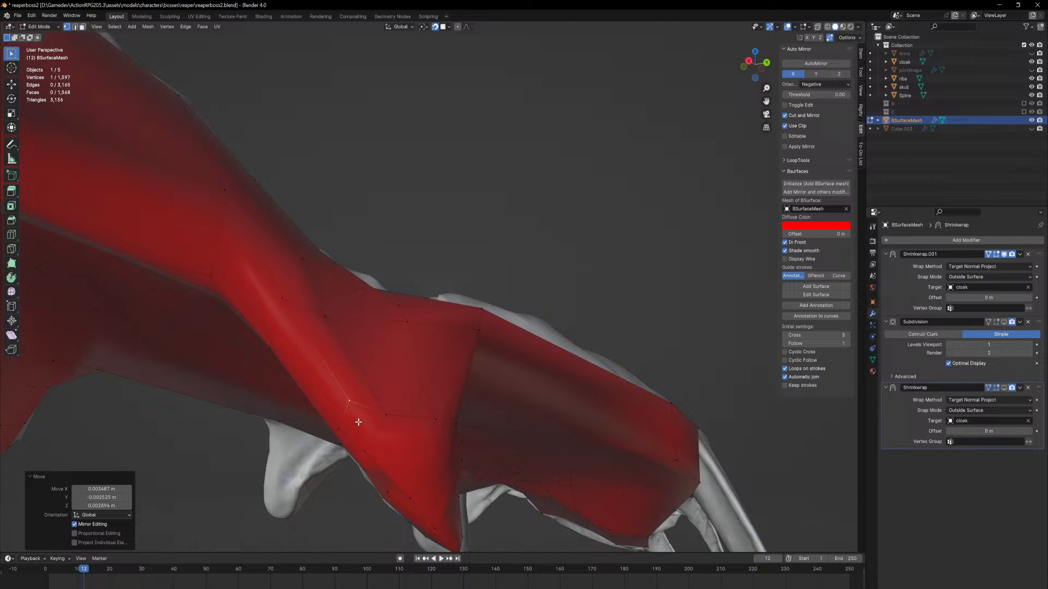
# Try a single centred loop cut around the upper part of the point, and undo it
pyautogui.hotkey('ctrl', 'r')
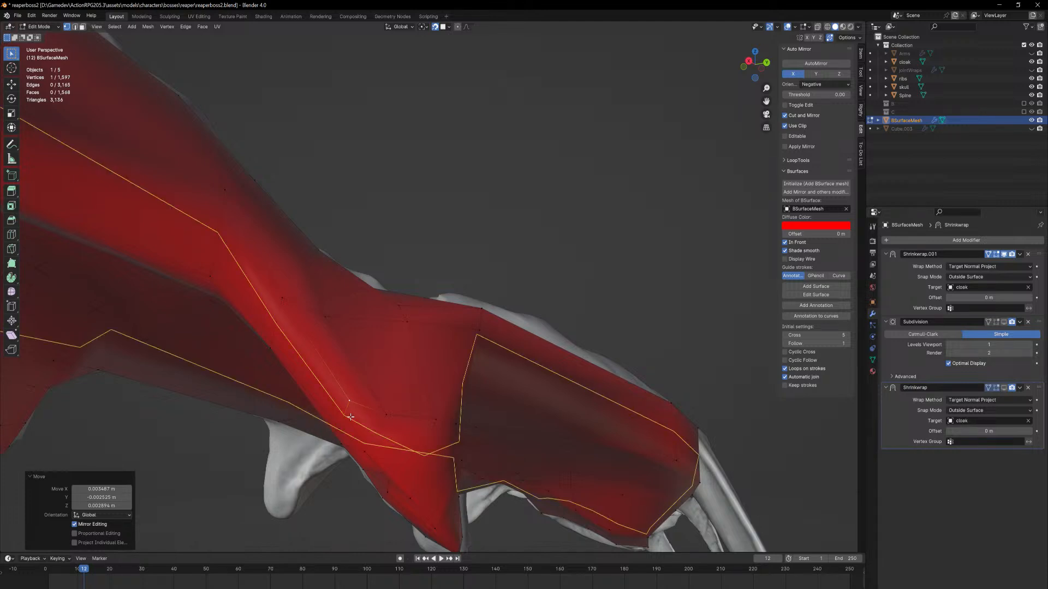
pyautogui.press('Escape')
pyautogui.moveTo(363, 425); pyautogui.dragTo(374, 391, button='middle')
pyautogui.hotkey('ctrl', 'r')
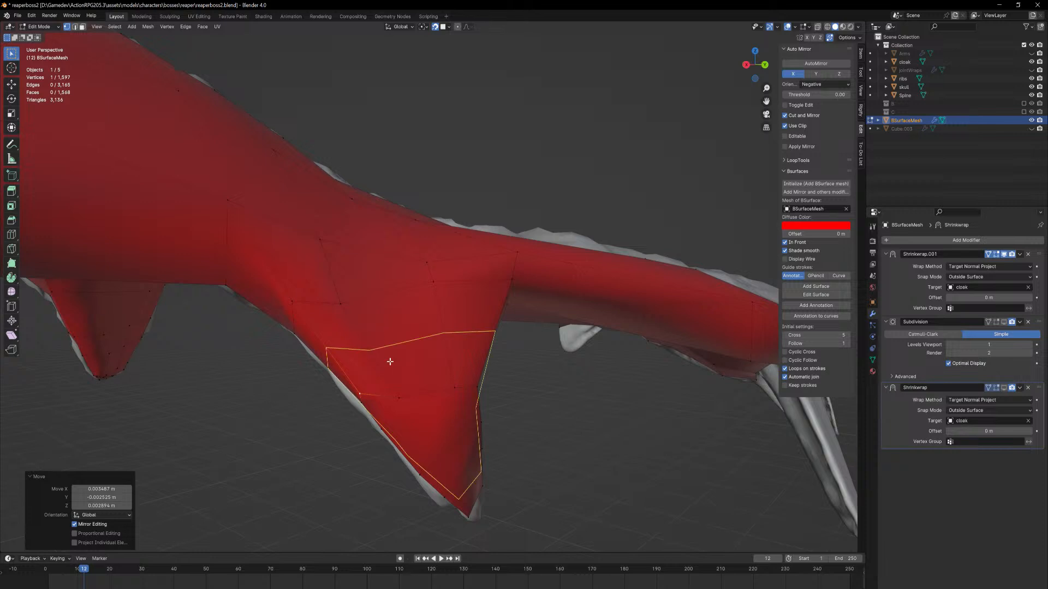
pyautogui.click(400, 352)
pyautogui.scroll(6, 399, 352)
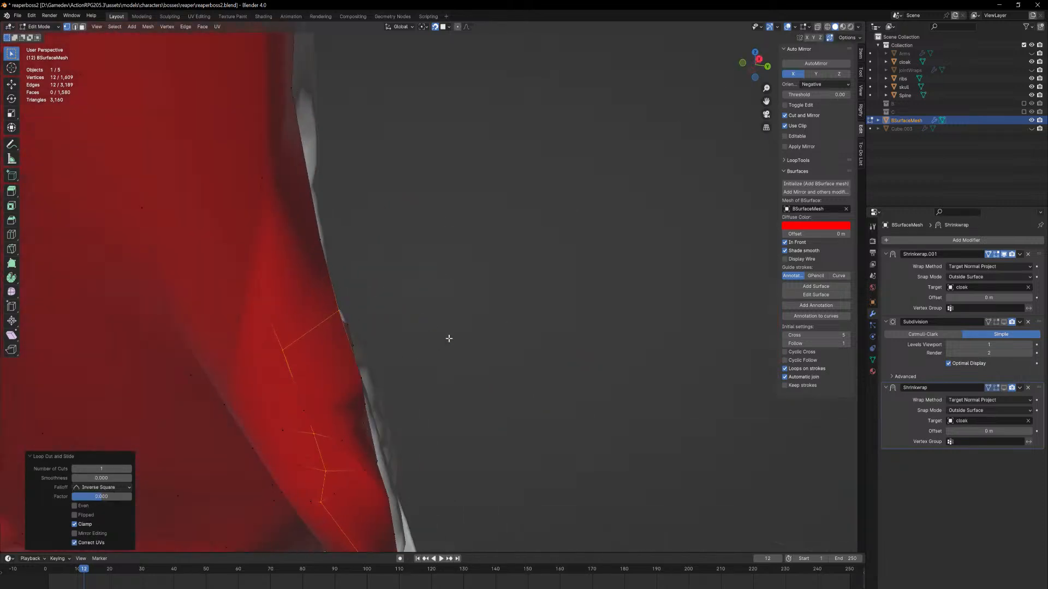
pyautogui.moveTo(459, 335)
pyautogui.mouseDown(button='middle')
pyautogui.moveTo(497, 337)
pyautogui.moveTo(460, 349)
pyautogui.mouseUp(button='middle')
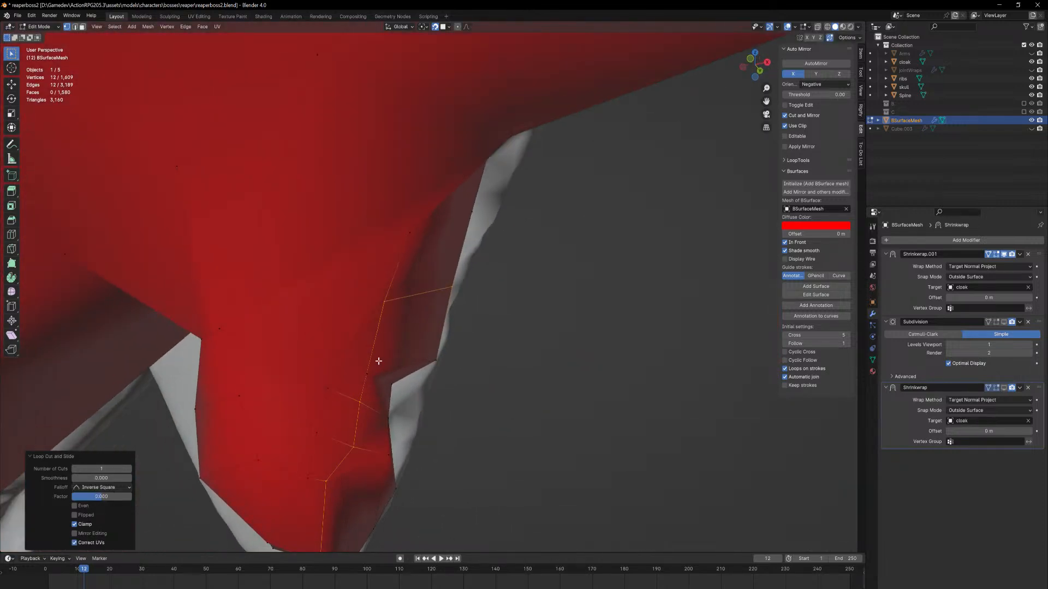
pyautogui.hotkey('ctrl', 'z')
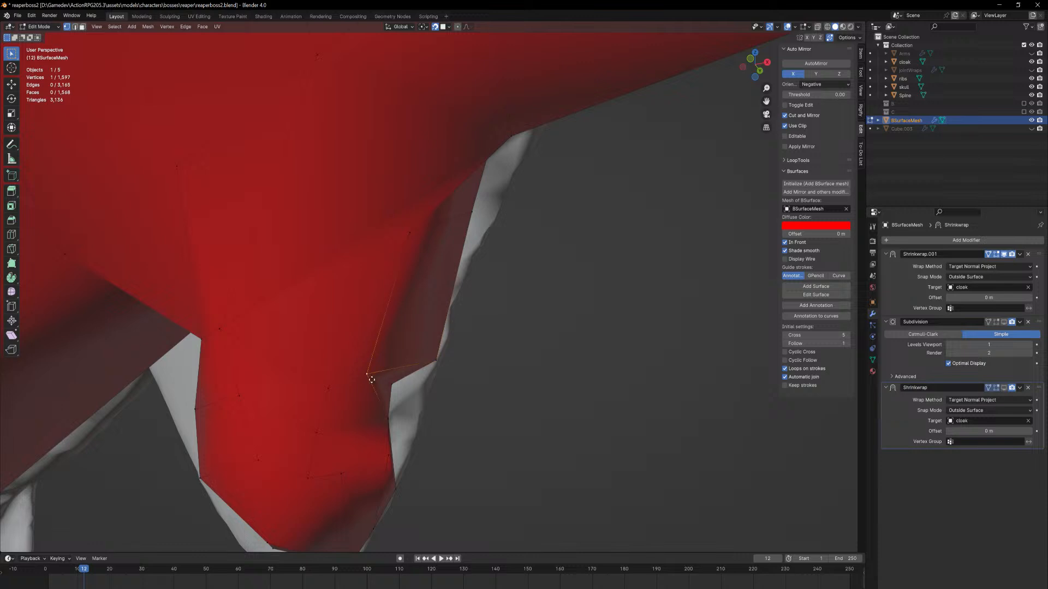
# Snap two vertices at the notch in the point's side edge outward onto the sculpted outline
pyautogui.click(390, 383)
pyautogui.moveTo(389, 384); pyautogui.dragTo(428, 362, button='middle')
pyautogui.press('g')
pyautogui.click(415, 412)
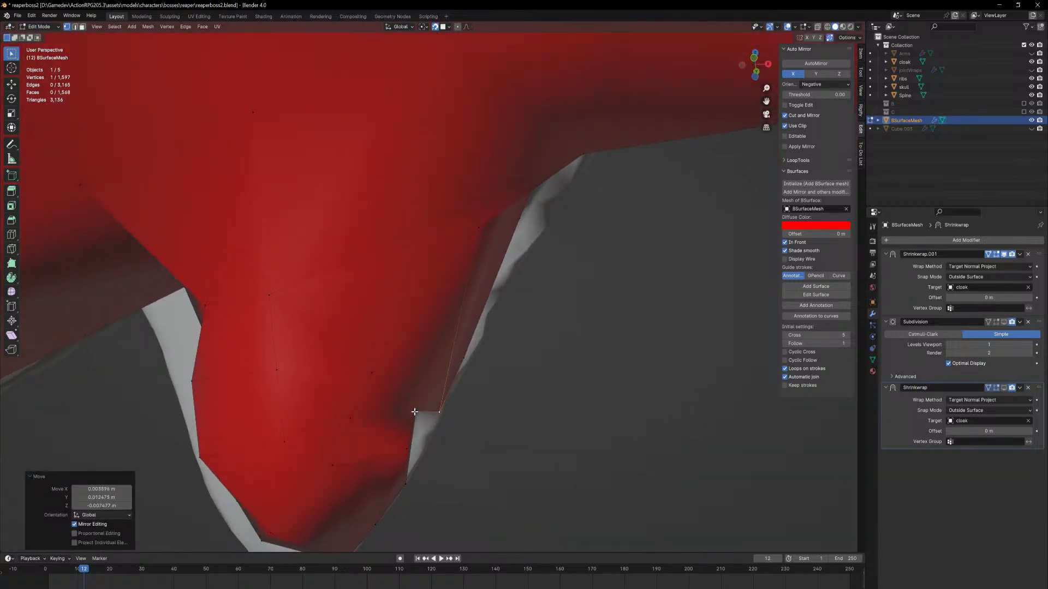
pyautogui.press('g')
pyautogui.click(428, 435)
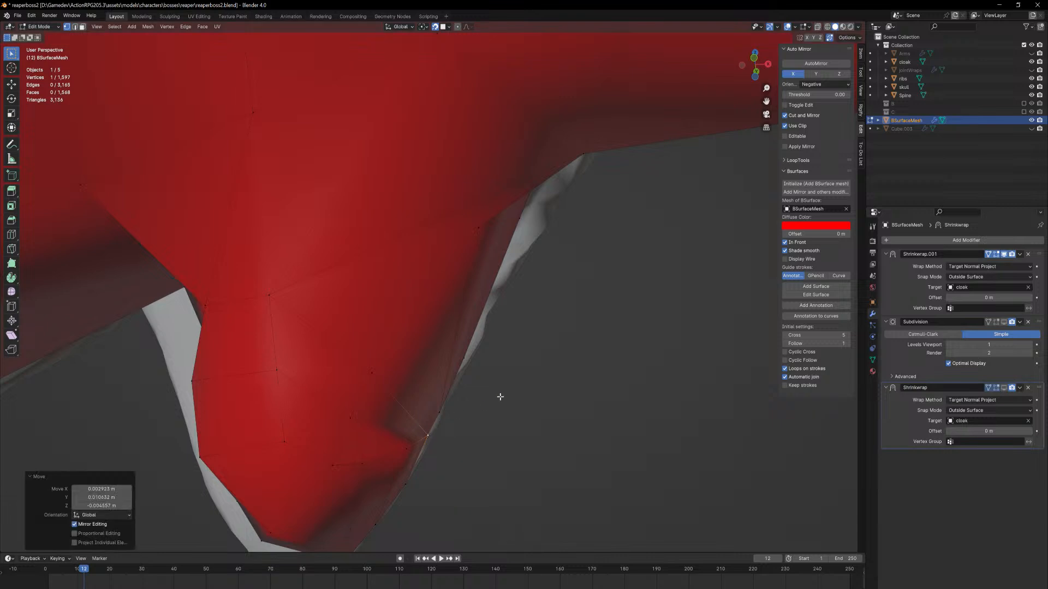
# Add a single centred loop cut across the upper face of the point and around its lower edge
pyautogui.moveTo(498, 395); pyautogui.dragTo(379, 435, button='middle')
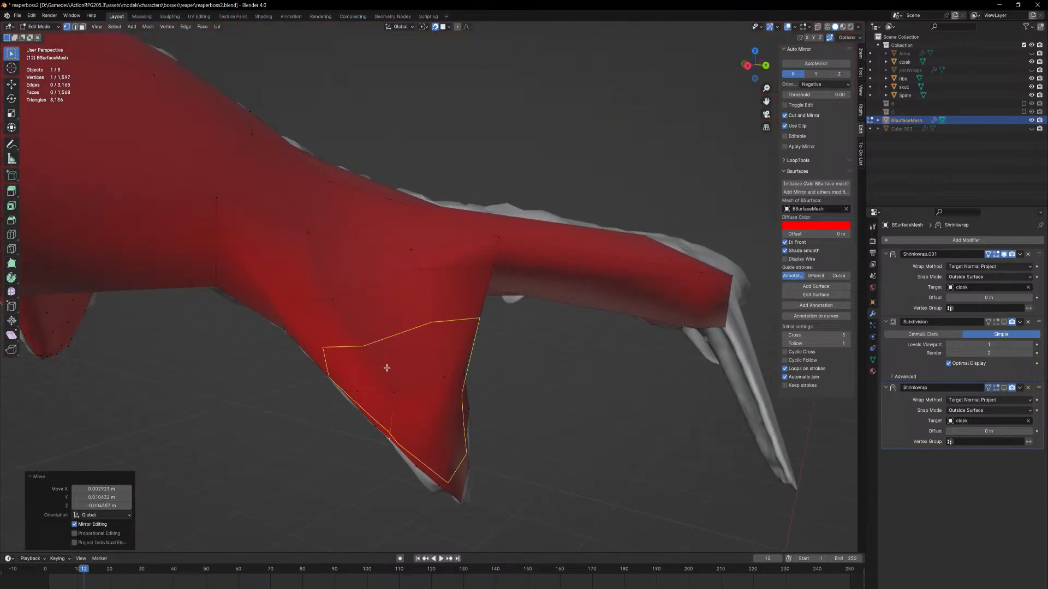
pyautogui.click(386, 368)
pyautogui.rightClick(382, 365)
pyautogui.scroll(6, 409, 368)
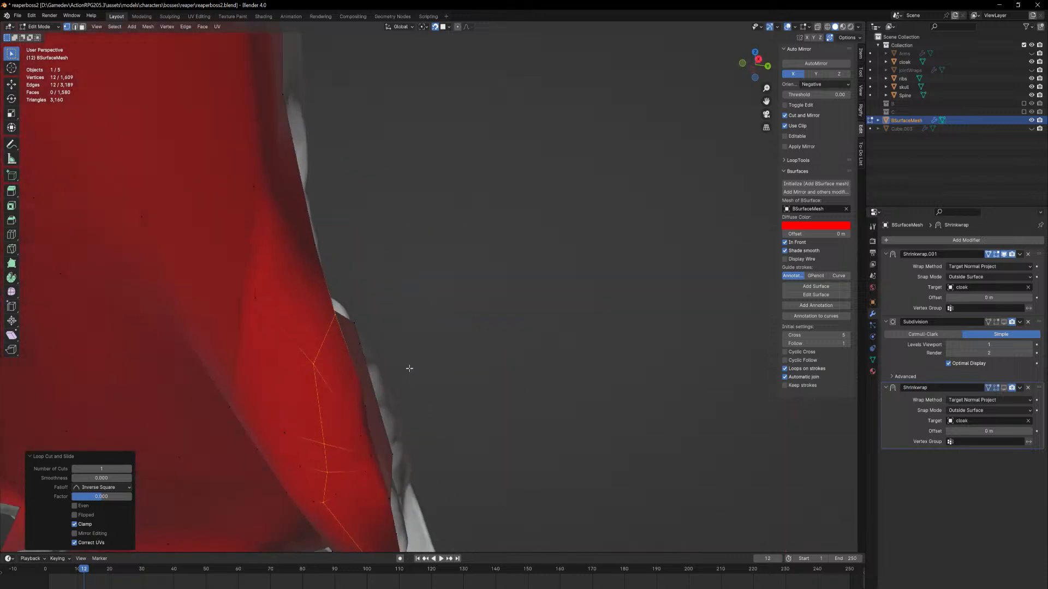
# Move two vertices at the bottom of the point down onto the sculpted tip
pyautogui.moveTo(417, 382); pyautogui.dragTo(402, 437, button='middle')
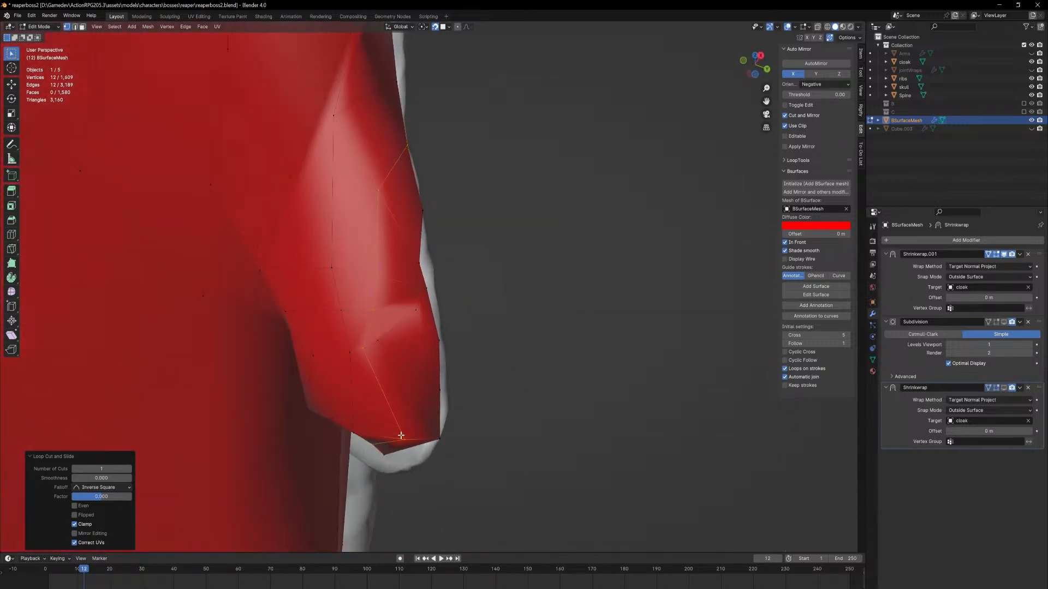
pyautogui.click(403, 438)
pyautogui.press('g')
pyautogui.click(343, 424)
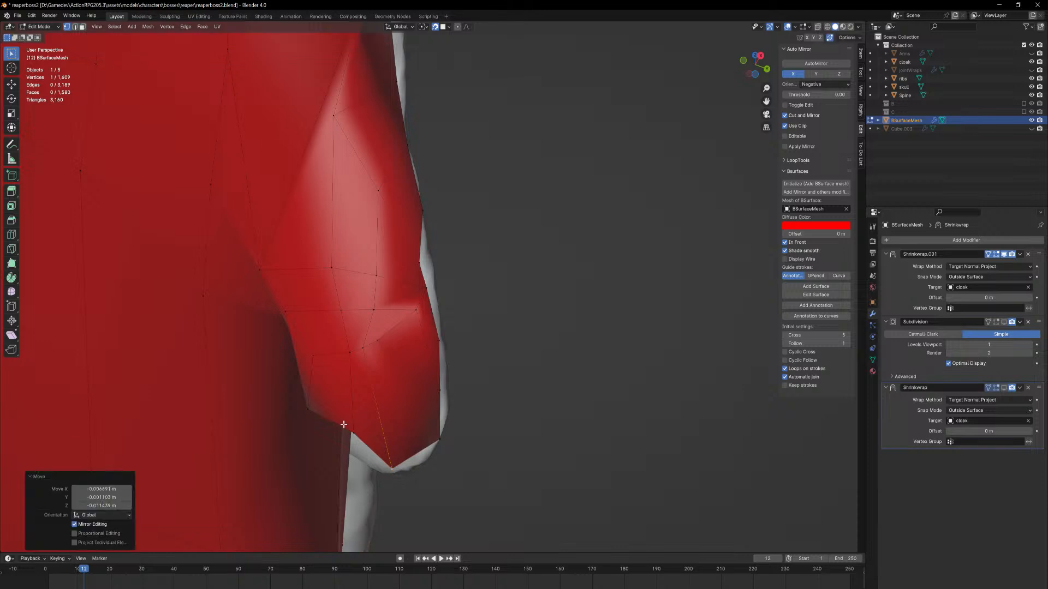
pyautogui.press('g')
pyautogui.click(375, 440)
pyautogui.moveTo(375, 440); pyautogui.dragTo(333, 484, button='middle')
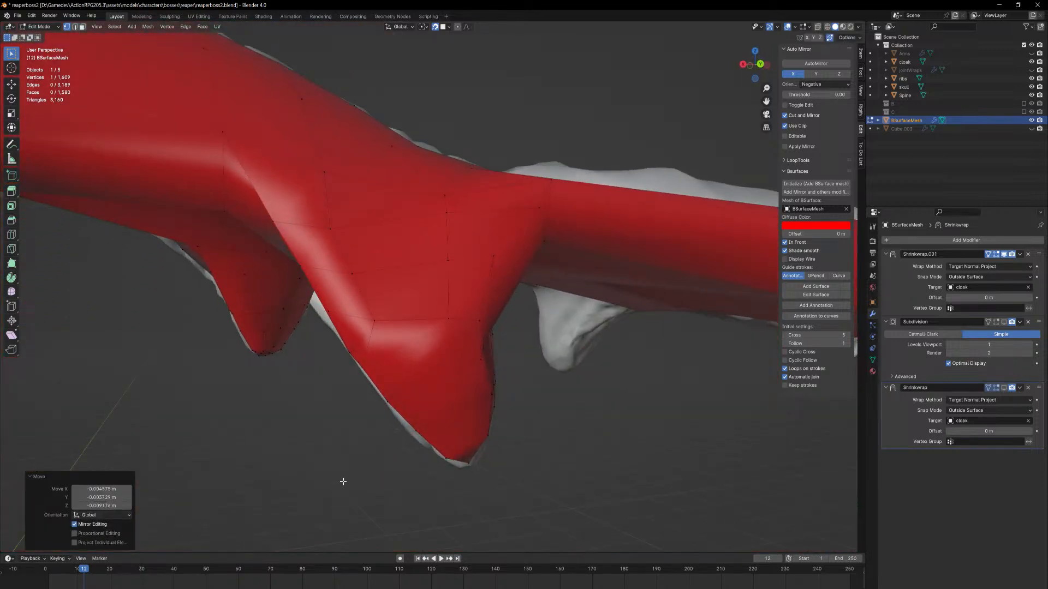
# Inspect the completed hem points and the whole sleeve in Object Mode from the side, front and back
pyautogui.press('Tab')
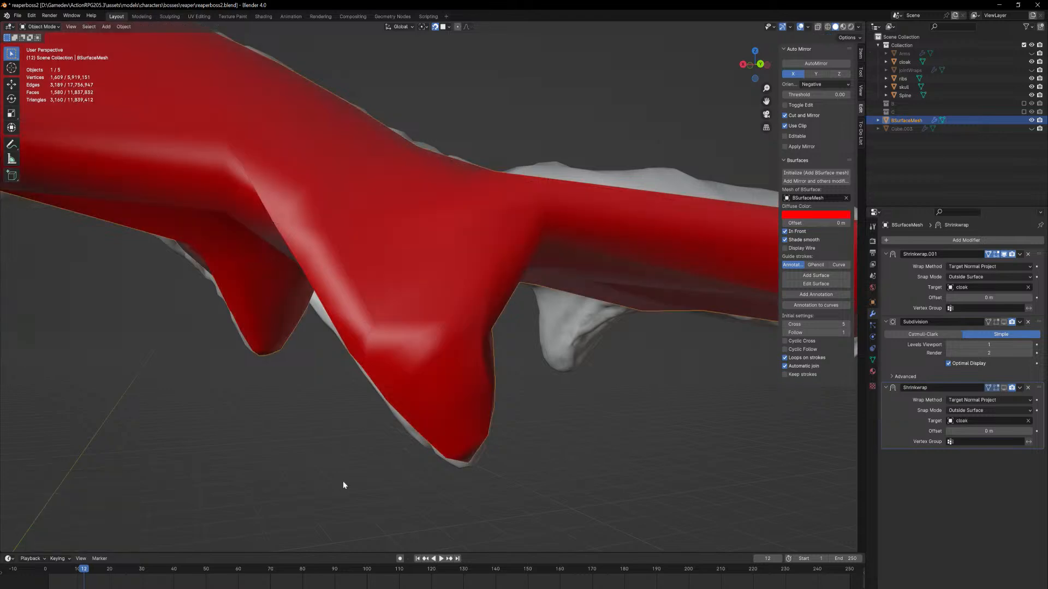
pyautogui.scroll(-5, 535, 328)
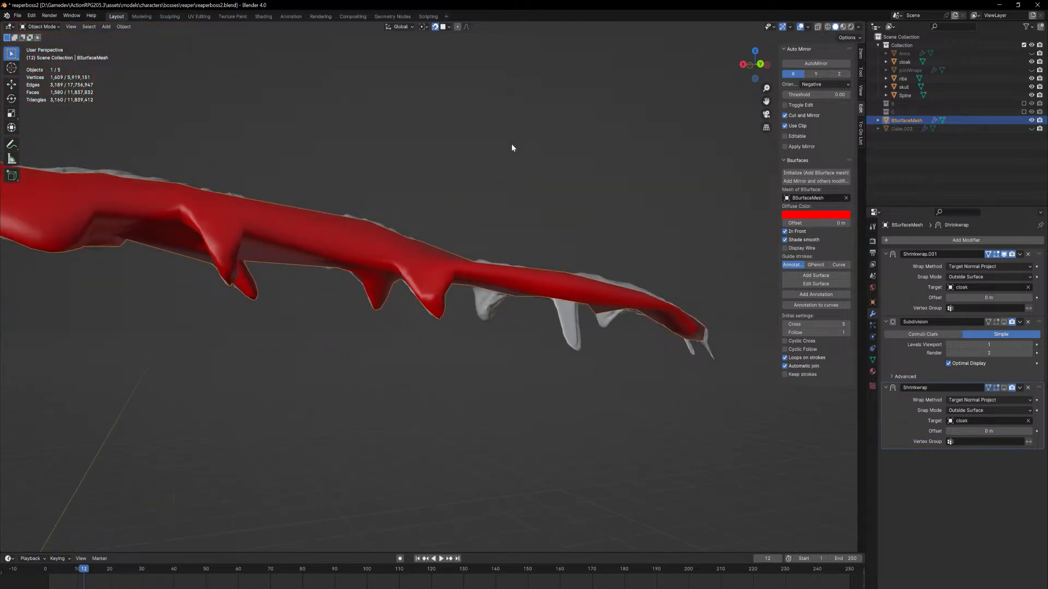
pyautogui.scroll(5, 512, 145)
pyautogui.moveTo(512, 145); pyautogui.dragTo(428, 513, button='middle')
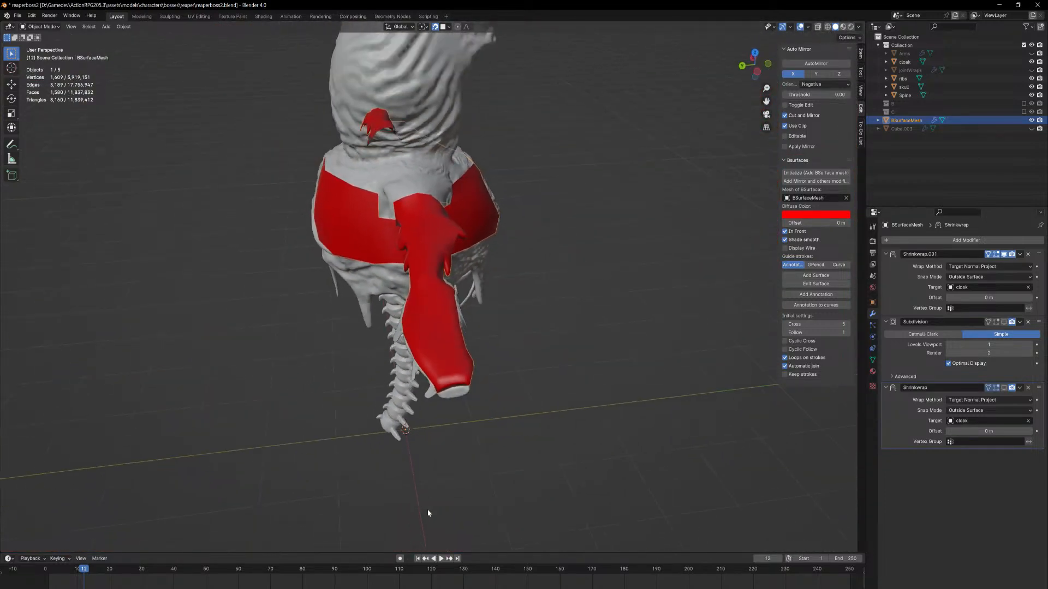
pyautogui.moveTo(428, 444); pyautogui.dragTo(458, 358, button='middle')
pyautogui.scroll(4, 490, 417)
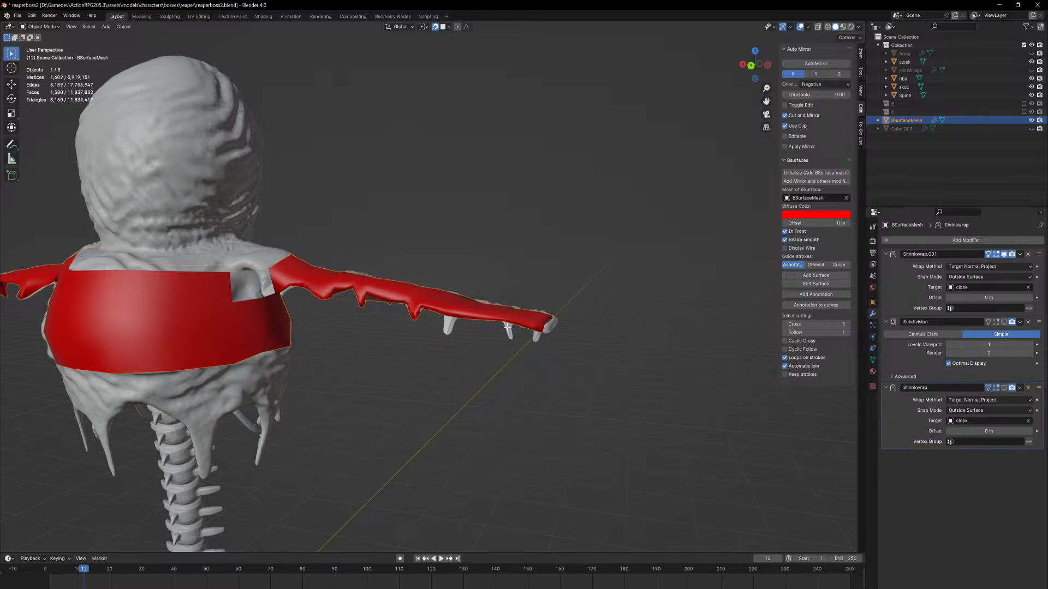
# Return BSurfaceMesh to Edit Mode at the sleeve's remaining uncovered hem points, and save the file
pyautogui.press('Tab')
pyautogui.moveTo(471, 289); pyautogui.dragTo(478, 321, button='middle')
pyautogui.moveTo(470, 366); pyautogui.dragTo(436, 263, button='middle')
pyautogui.hotkey('ctrl', 's')
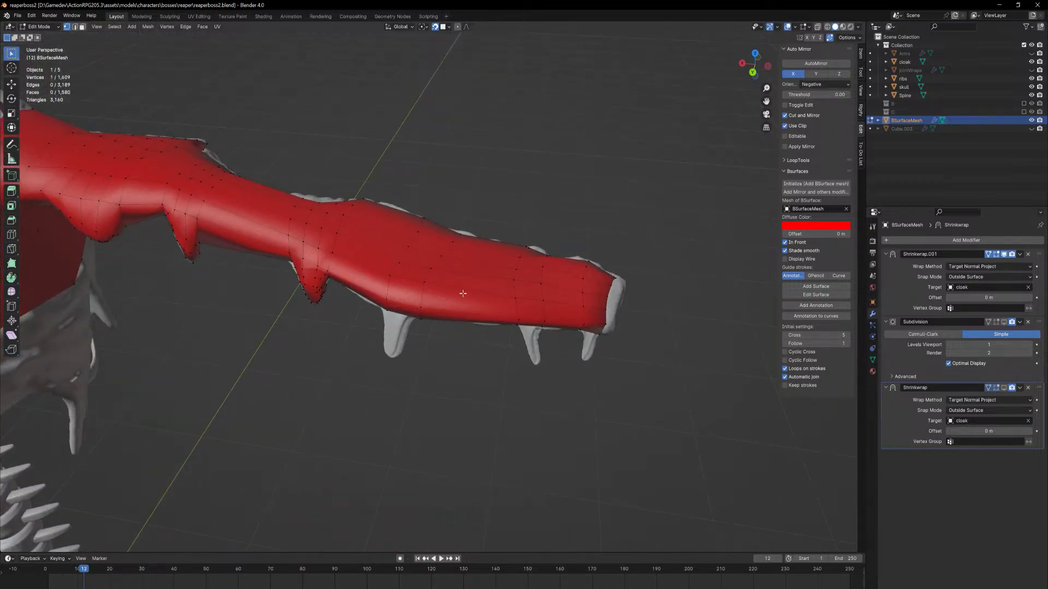
# Extrude the BSurfaceMesh face above the next uncovered sleeve hem point down onto the start of the sculpted point
pyautogui.moveTo(467, 298); pyautogui.dragTo(461, 296, button='middle')
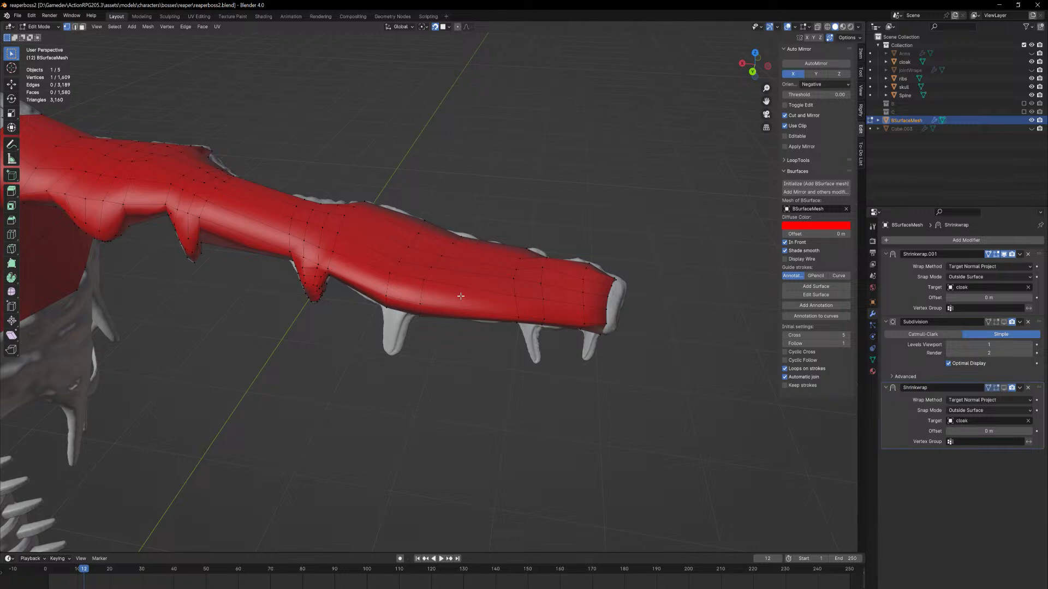
pyautogui.moveTo(423, 331); pyautogui.dragTo(504, 296, button='middle')
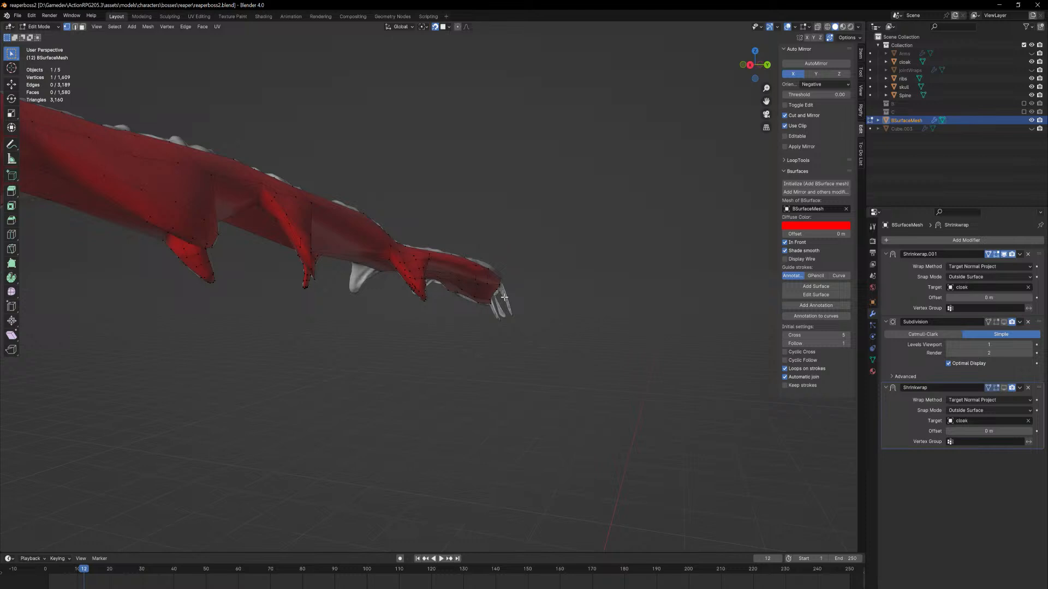
pyautogui.scroll(10, 504, 296)
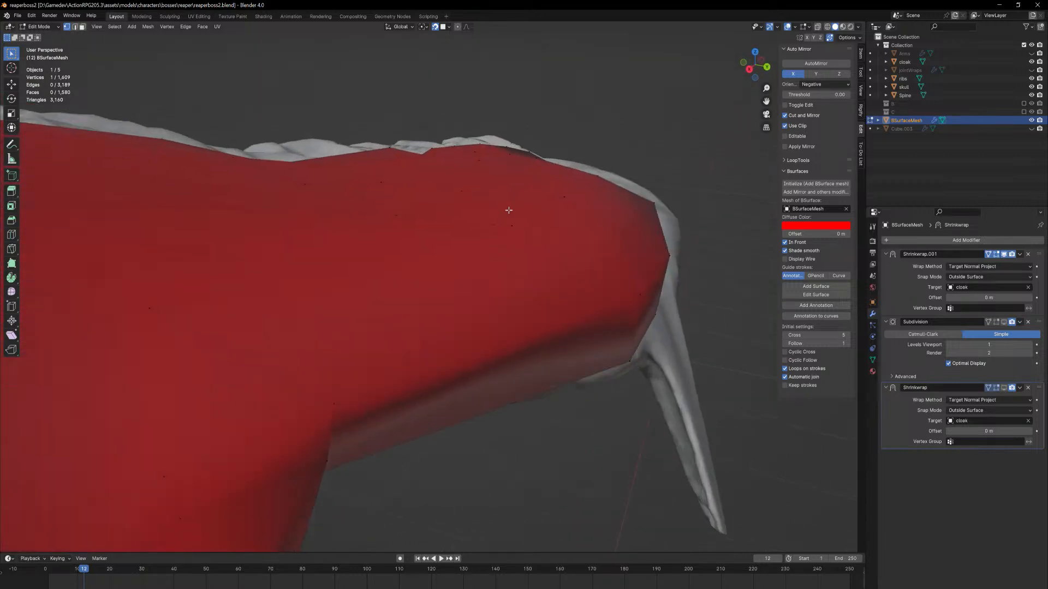
pyautogui.keyDown('shift'); pyautogui.moveTo(600, 311); pyautogui.dragTo(539, 271, button='middle'); pyautogui.keyUp('shift')
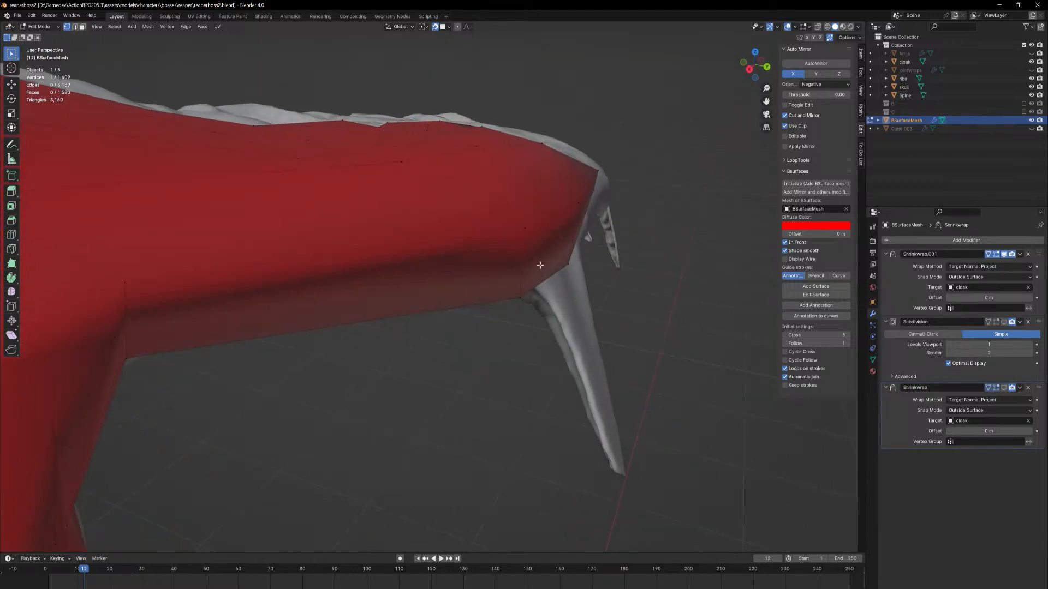
pyautogui.click(554, 252)
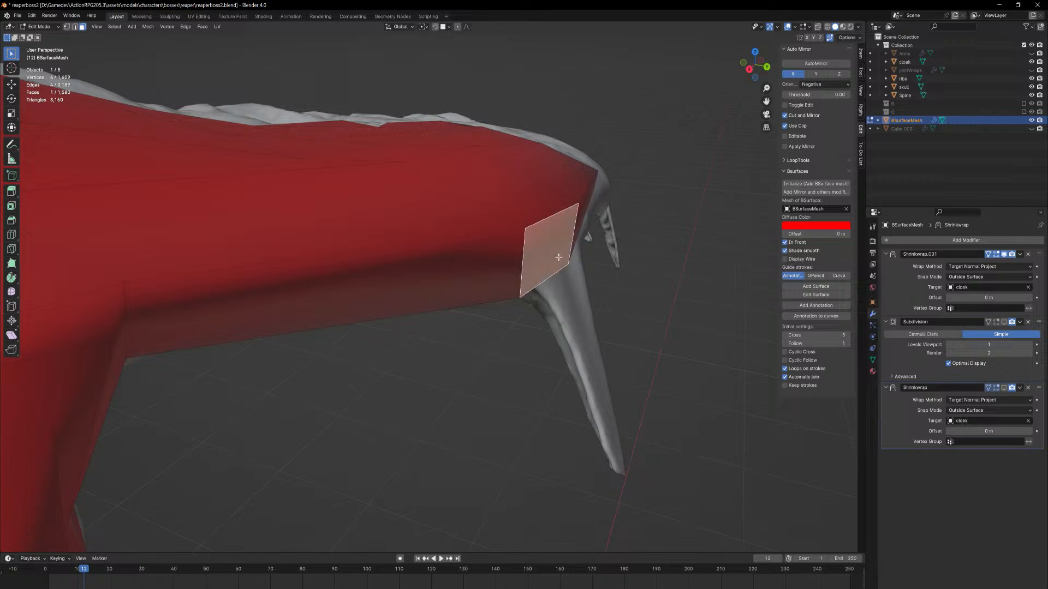
pyautogui.moveTo(556, 253)
pyautogui.mouseDown(button='middle')
pyautogui.moveTo(566, 269)
pyautogui.moveTo(535, 262)
pyautogui.moveTo(571, 266)
pyautogui.mouseUp(button='middle')
pyautogui.press('e')
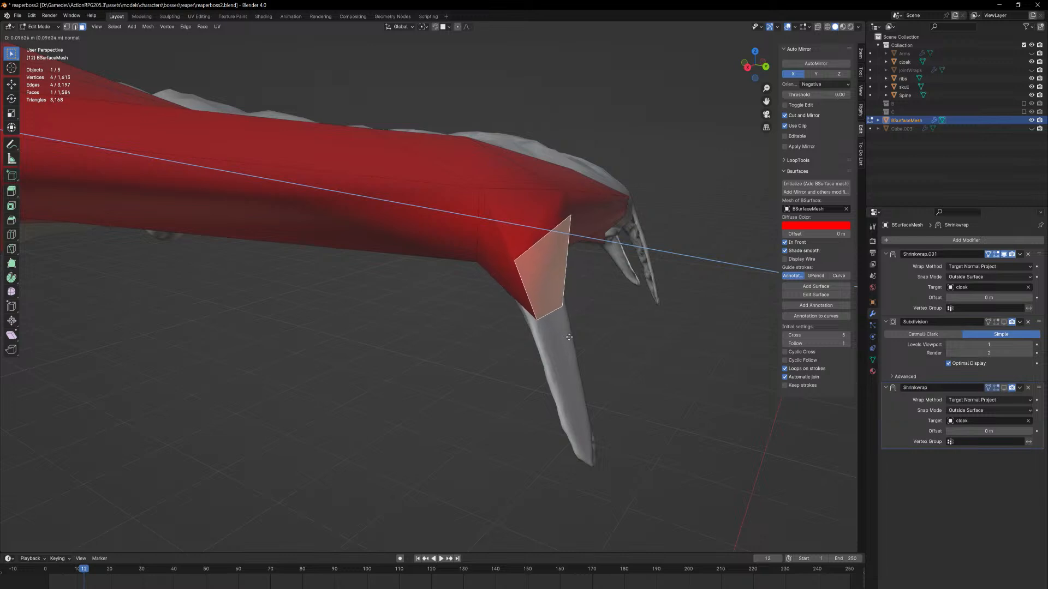
pyautogui.click(559, 316)
# Move the lower corner vertices of the extruded segment out to the sculpted edges of the hem point
pyautogui.moveTo(562, 307); pyautogui.dragTo(663, 254, button='middle')
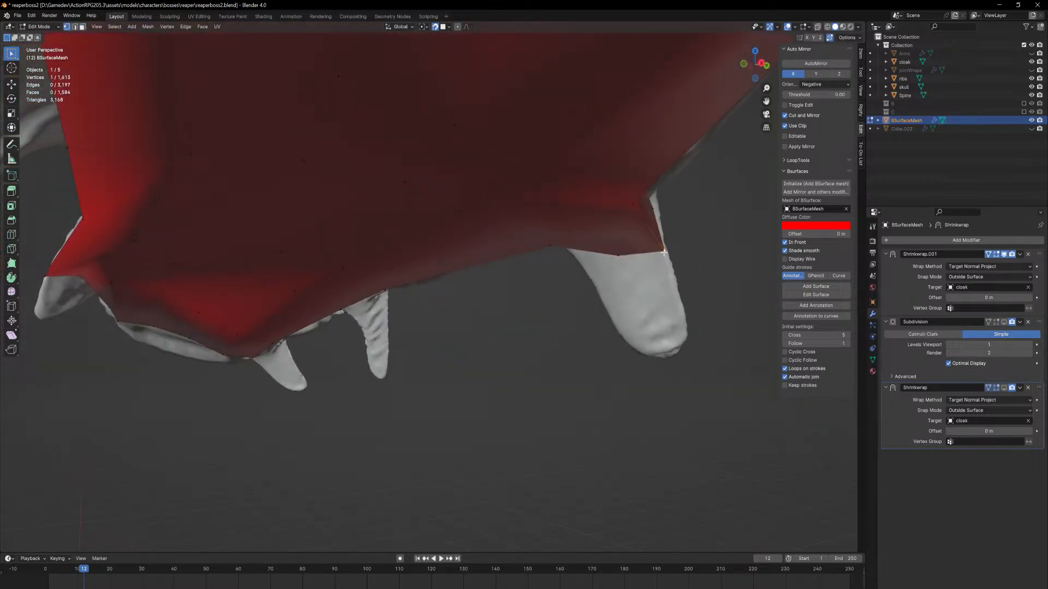
pyautogui.press('g')
pyautogui.click(667, 257)
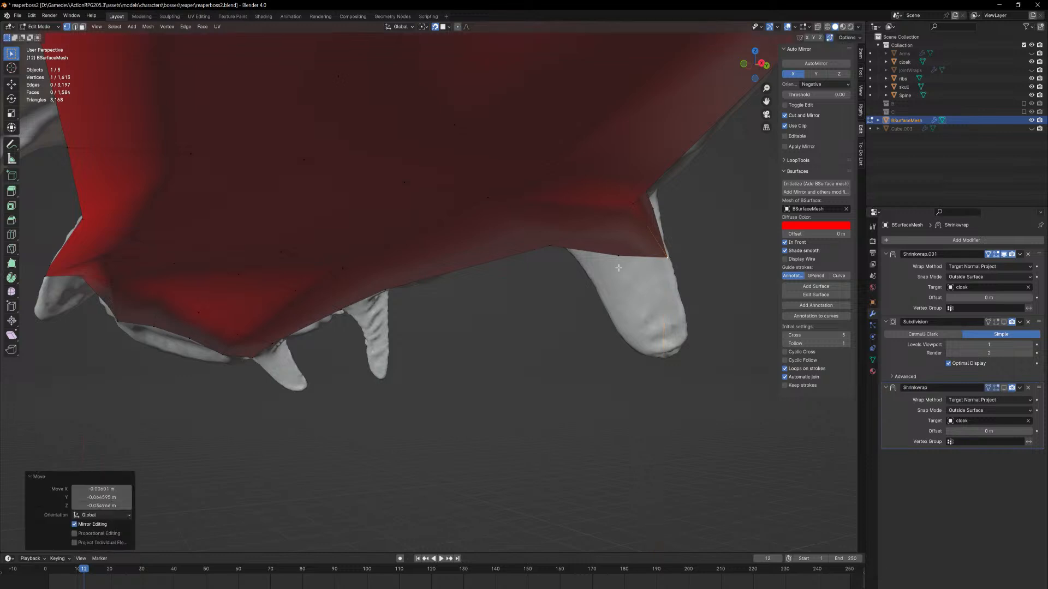
pyautogui.press('g')
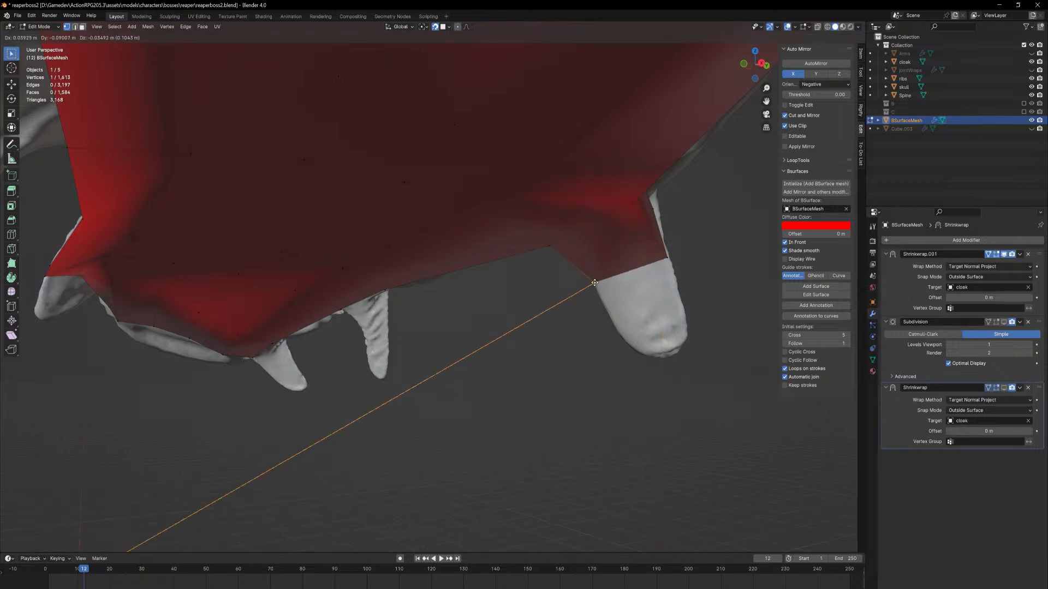
pyautogui.click(641, 252)
pyautogui.moveTo(642, 252); pyautogui.dragTo(507, 273, button='middle')
pyautogui.press('g')
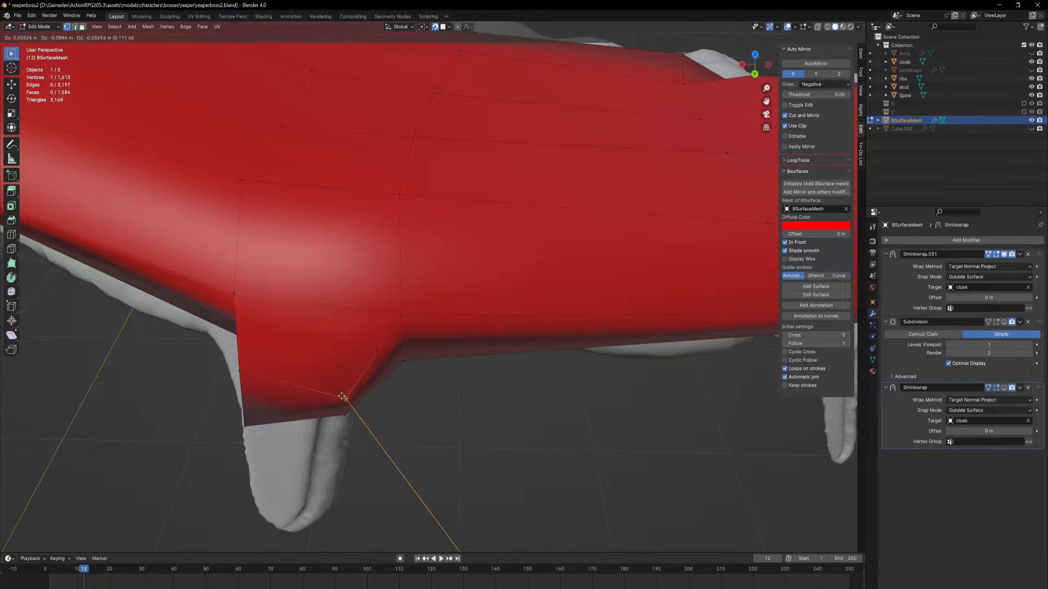
pyautogui.click(350, 392)
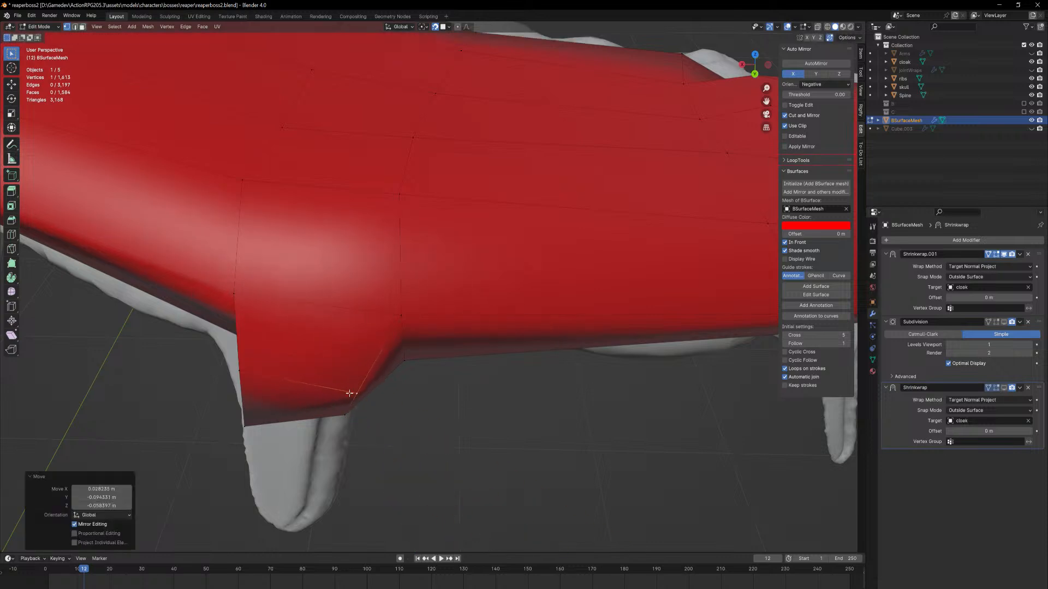
# Move two vertices along the outer side of the point's base onto the sculpted silhouette
pyautogui.click(238, 370)
pyautogui.press('g')
pyautogui.click(232, 379)
pyautogui.press('g')
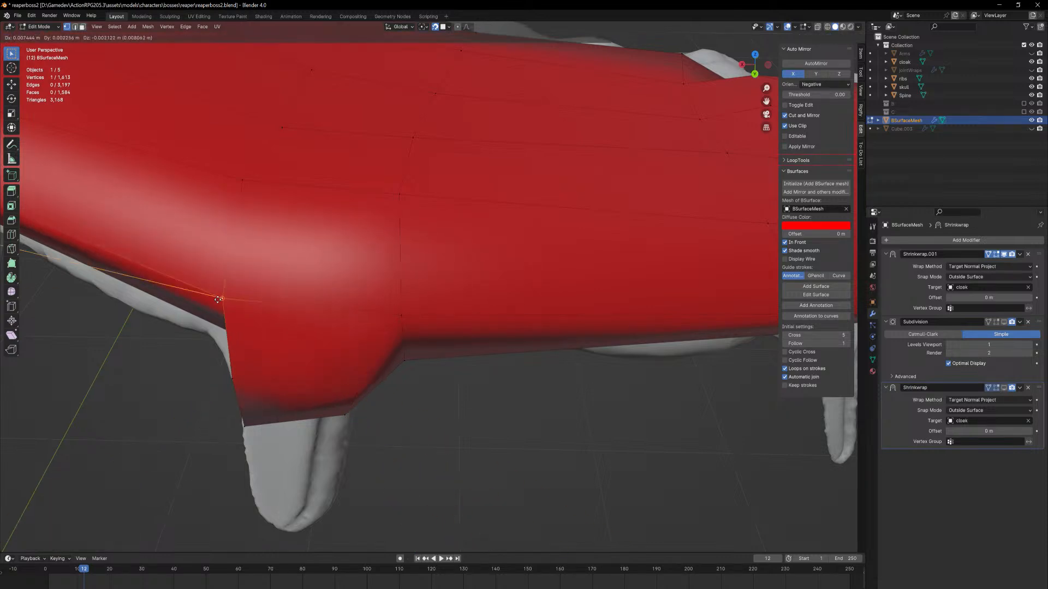
pyautogui.click(235, 312)
# Adjust two more vertices around the extruded segment to follow the sculpted point
pyautogui.moveTo(235, 312); pyautogui.dragTo(449, 371, button='middle')
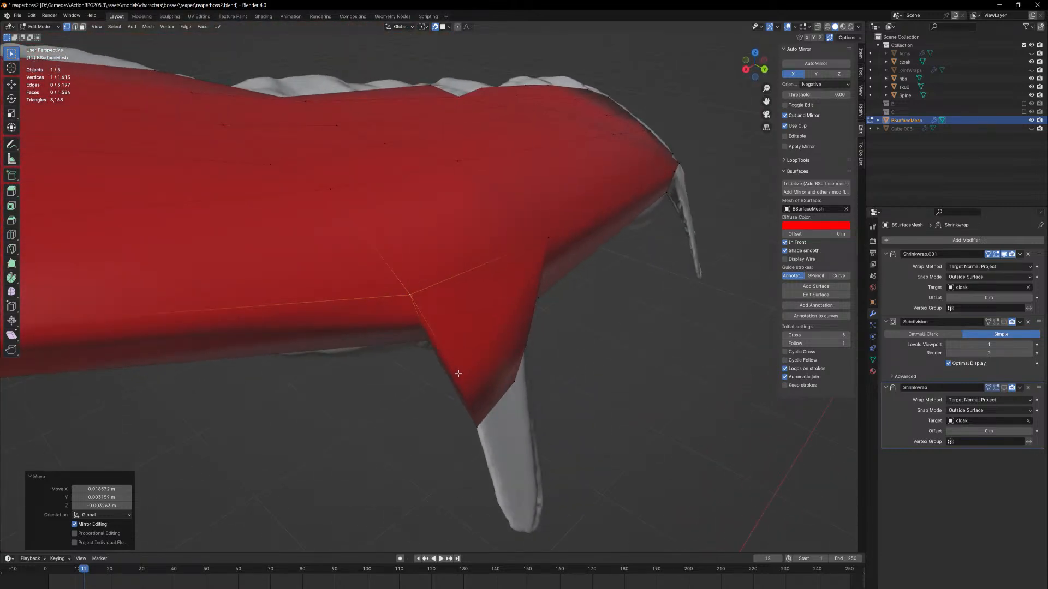
pyautogui.click(477, 428)
pyautogui.press('g')
pyautogui.click(476, 430)
pyautogui.moveTo(516, 397); pyautogui.dragTo(467, 369, button='middle')
pyautogui.click(432, 402)
pyautogui.press('g')
pyautogui.click(443, 407)
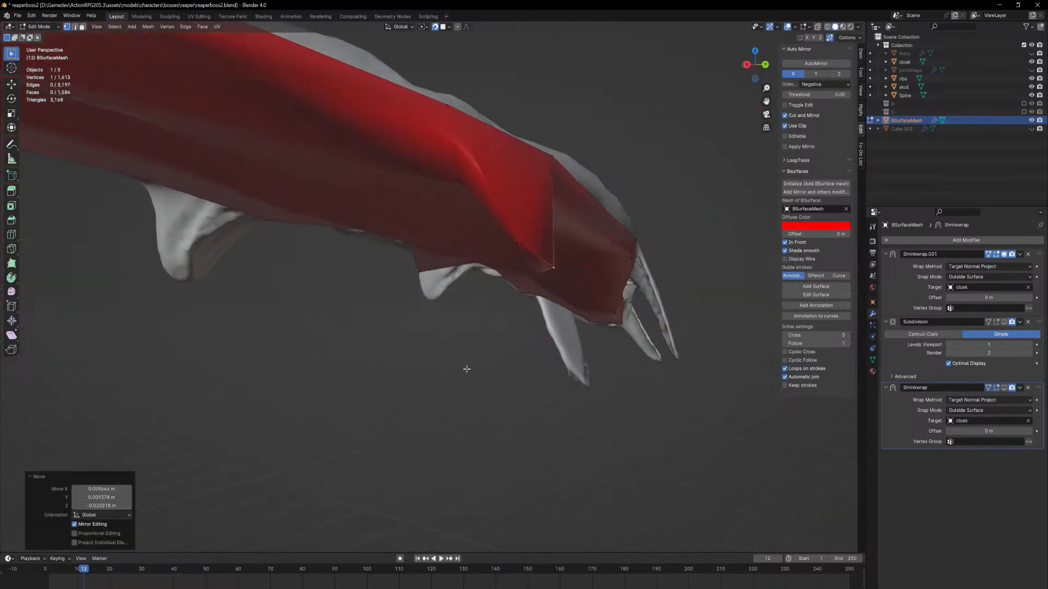
# Nudge the vertex at the segment's far lower corner onto the edge of the sculpted point
pyautogui.moveTo(512, 252); pyautogui.dragTo(707, 260, button='middle')
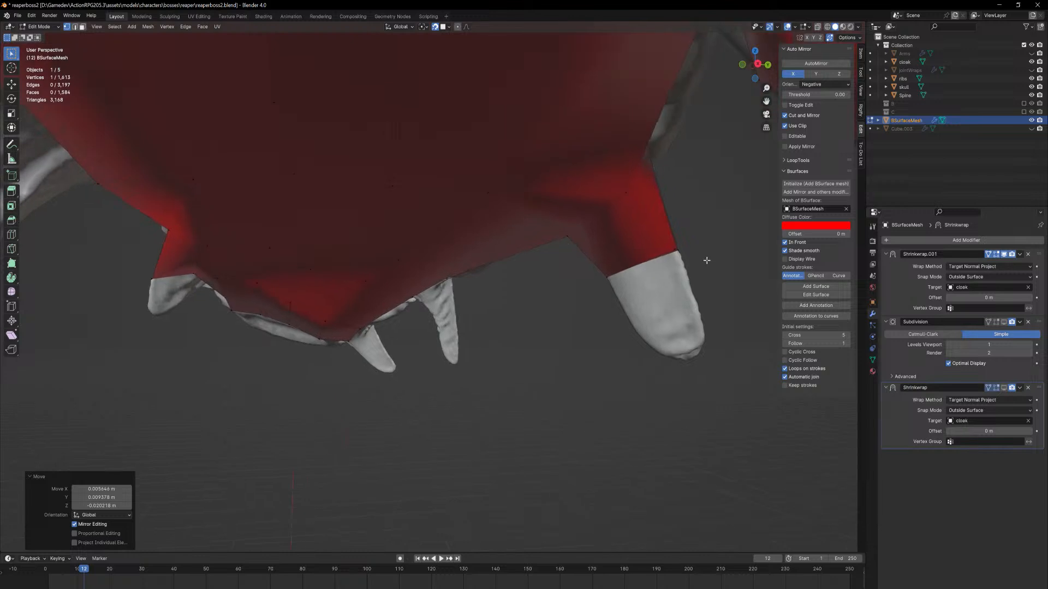
pyautogui.click(672, 253)
pyautogui.press('g')
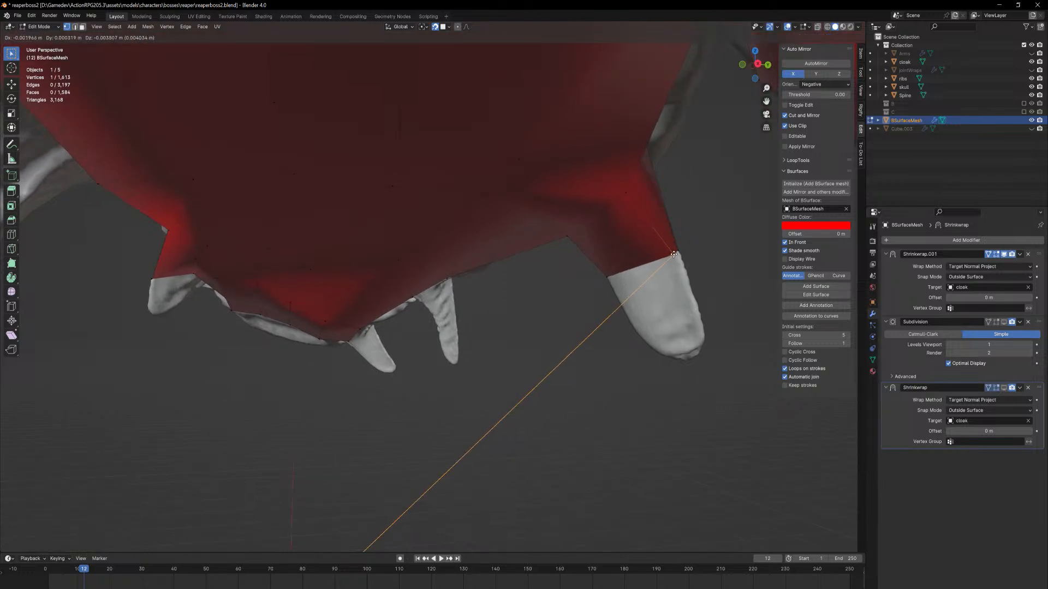
pyautogui.click(675, 254)
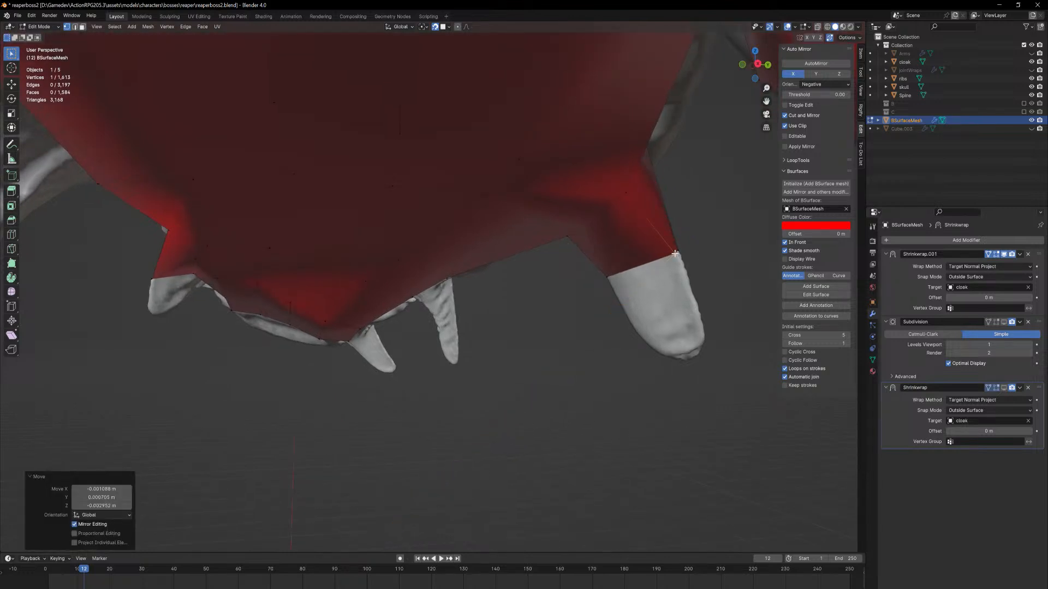
# Extrude the face at the segment's lower end down the hem point, stopping near its sculpted tip
pyautogui.moveTo(675, 254); pyautogui.dragTo(628, 263, button='middle')
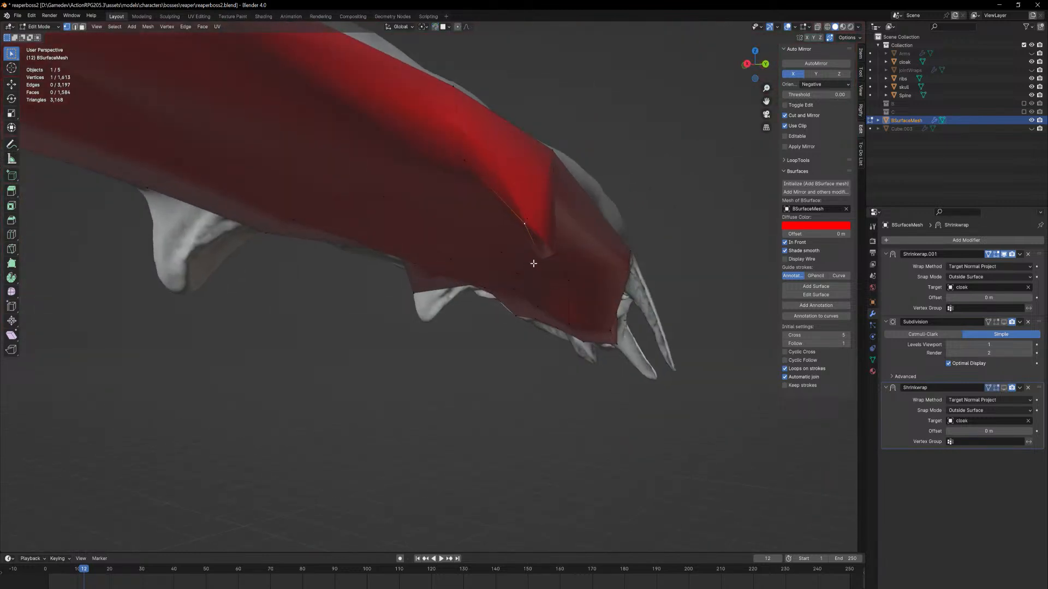
pyautogui.click(537, 247)
pyautogui.press('KP_Decimal')
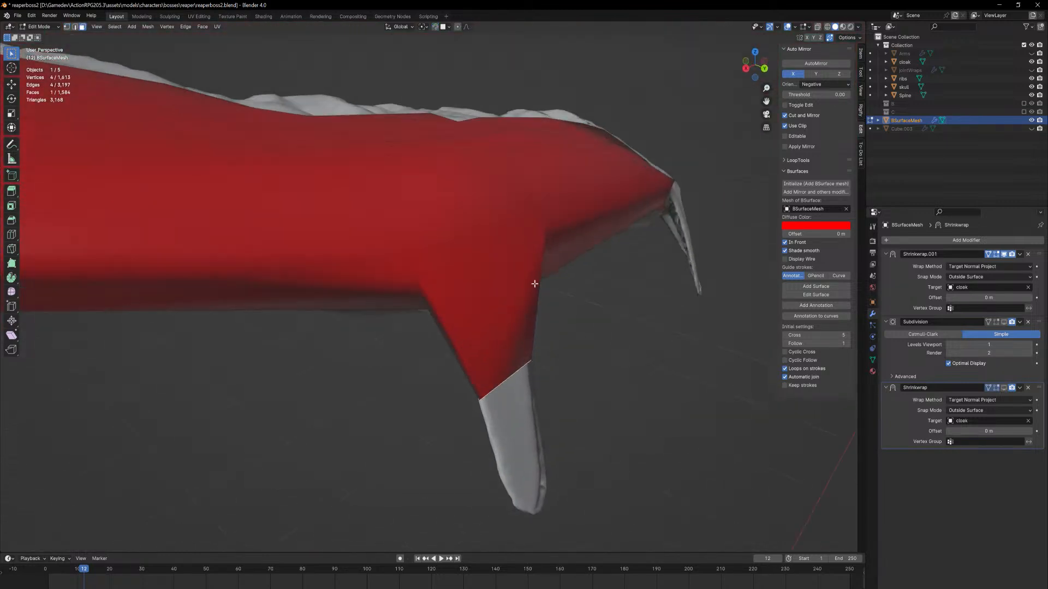
pyautogui.press('e')
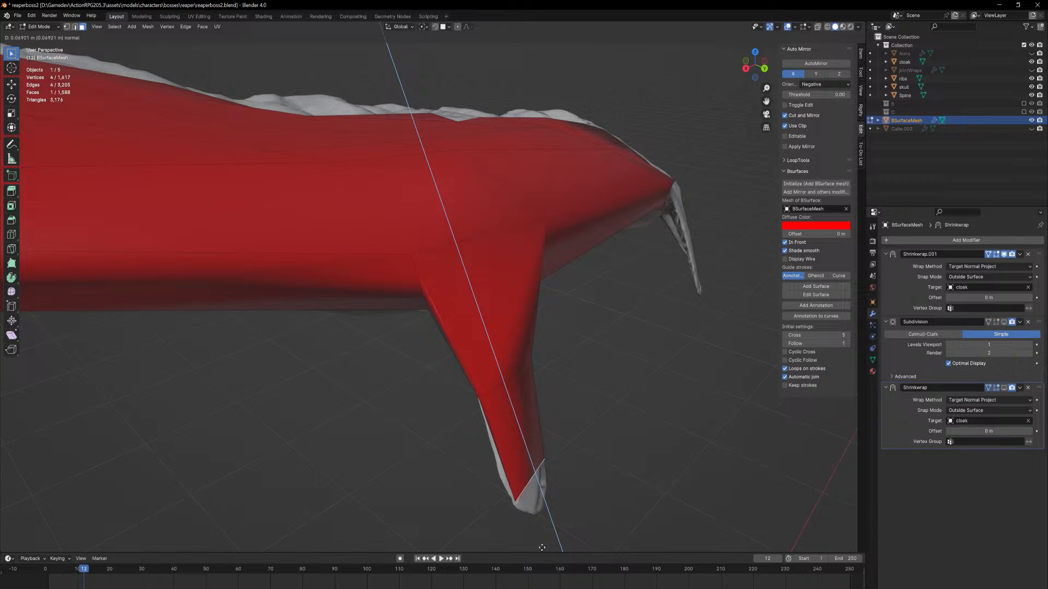
pyautogui.click(551, 470)
# Snap the corner vertices at the new lower end onto the sides of the sculpted tip
pyautogui.moveTo(549, 429); pyautogui.dragTo(650, 362, button='middle')
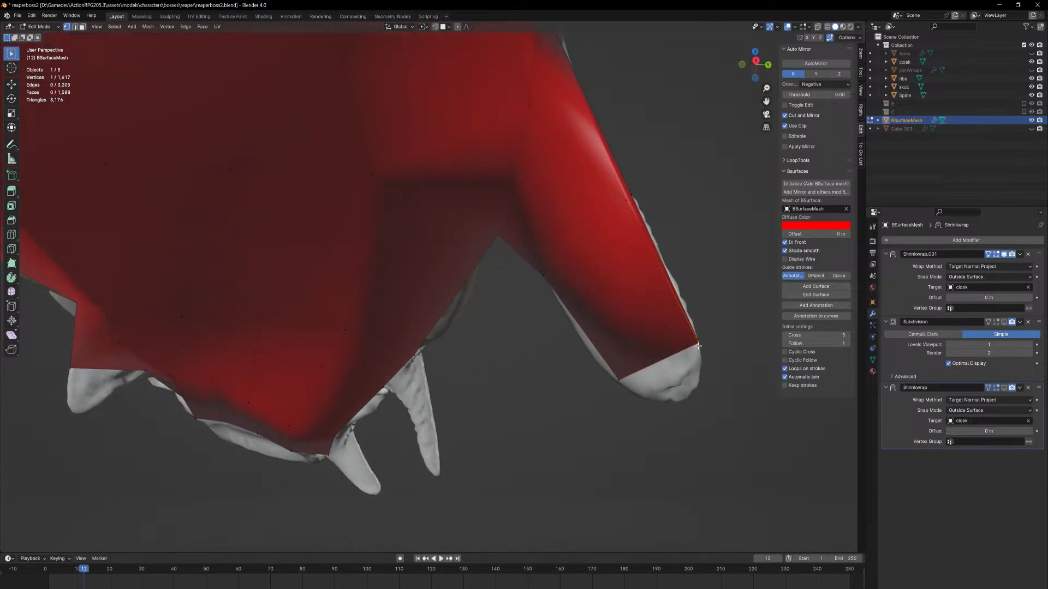
pyautogui.press('g')
pyautogui.click(685, 346)
pyautogui.press('g')
pyautogui.click(665, 358)
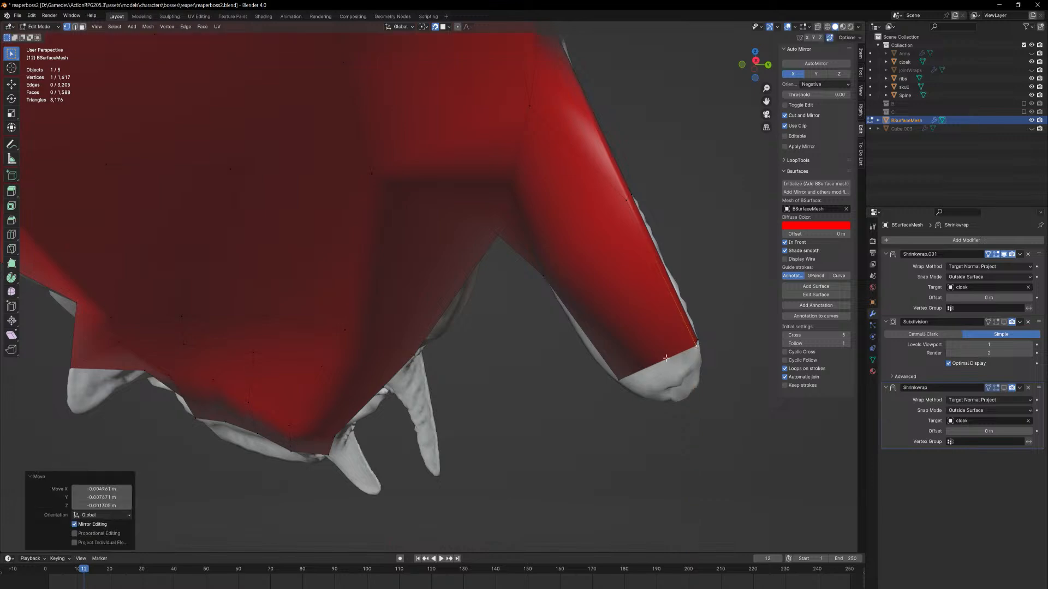
pyautogui.moveTo(666, 358); pyautogui.dragTo(640, 389, button='middle')
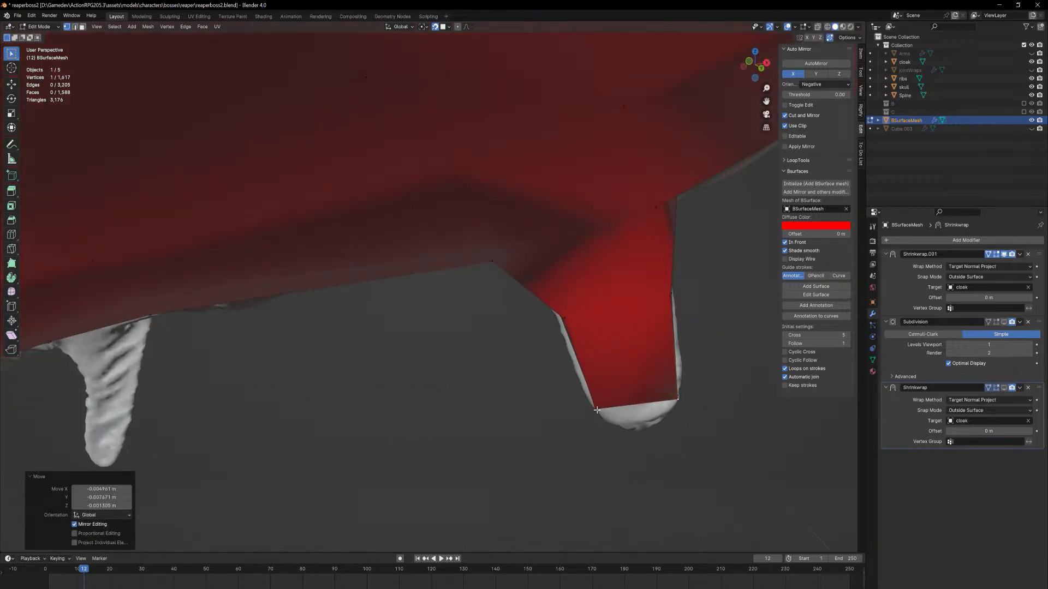
pyautogui.press('g')
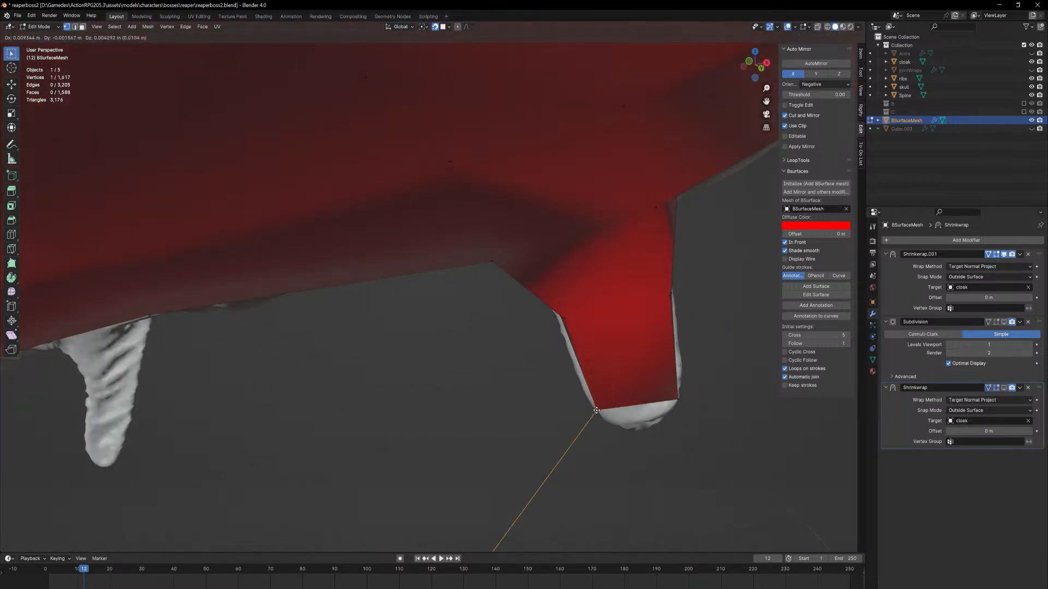
pyautogui.click(597, 410)
# Add two evenly spaced loop cuts around the lower segment of the hem point
pyautogui.moveTo(597, 410); pyautogui.dragTo(665, 393, button='middle')
pyautogui.moveTo(725, 424); pyautogui.dragTo(54, 356, button='middle')
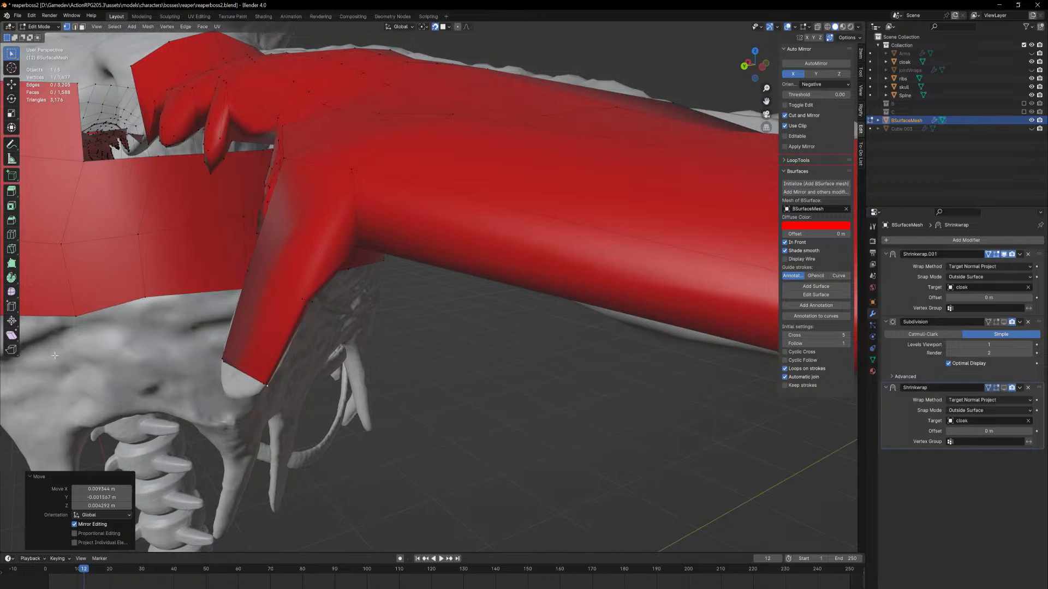
pyautogui.hotkey('ctrl', 'r')
pyautogui.scroll(1, 275, 328)
pyautogui.click(275, 328)
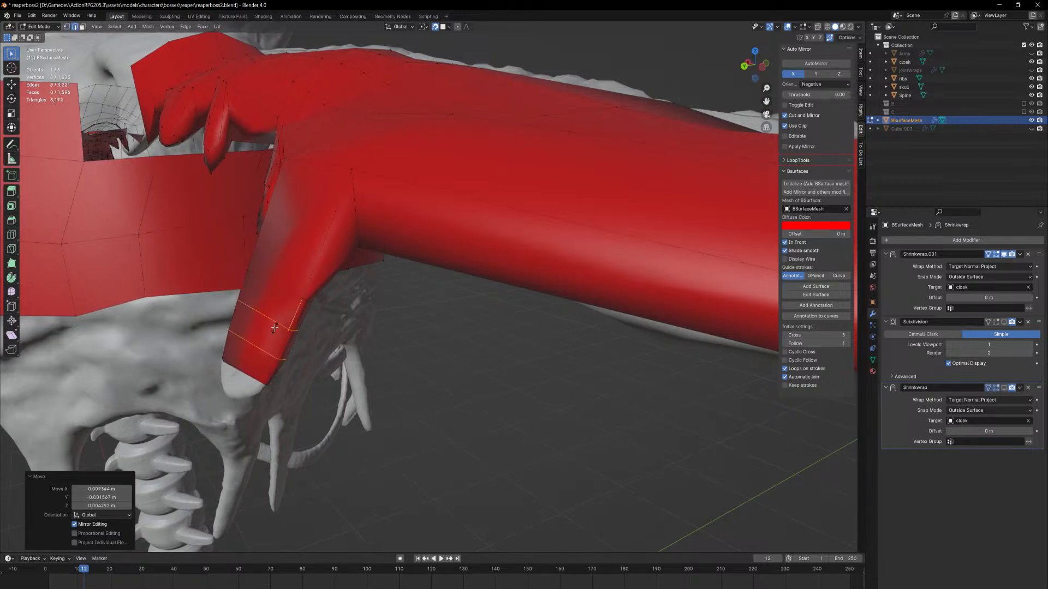
pyautogui.click(275, 329)
pyautogui.press('Tab')
pyautogui.press('Tab')
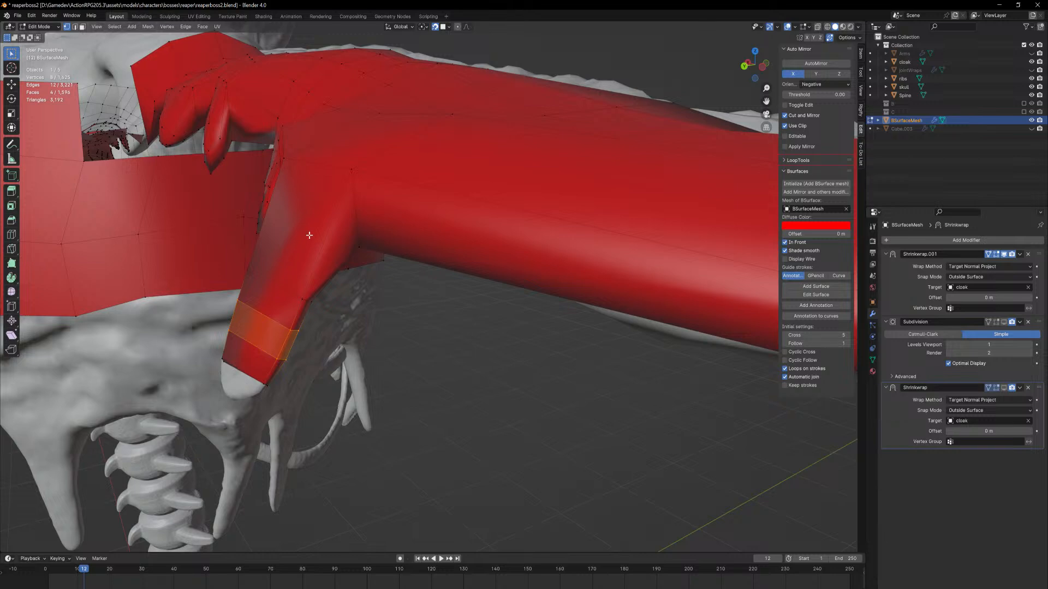
# Add two evenly spaced loop cuts around the upper segment of the hem point
pyautogui.hotkey('ctrl', 'r')
pyautogui.scroll(2, 321, 225)
pyautogui.click(323, 224)
pyautogui.click(322, 224)
# Inspect the sleeve and its hem points in Object Mode, and return BSurfaceMesh to Edit Mode
pyautogui.press('Tab')
pyautogui.click(330, 323)
pyautogui.moveTo(330, 323); pyautogui.dragTo(400, 53, button='middle')
pyautogui.moveTo(545, 222); pyautogui.dragTo(402, 182, button='middle')
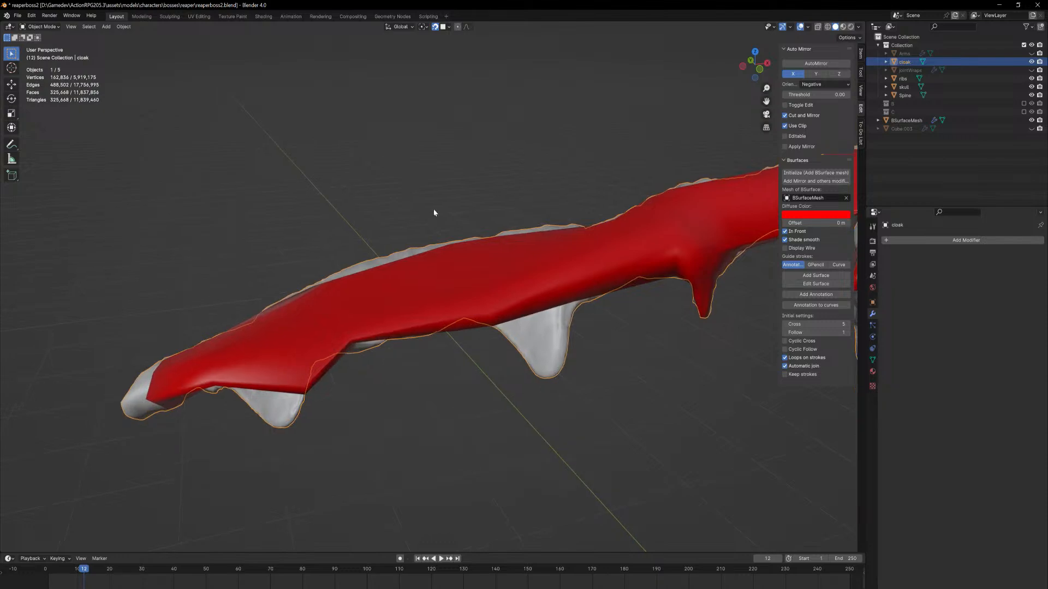
pyautogui.press('Tab')
pyautogui.scroll(3, 551, 260)
pyautogui.press('Tab')
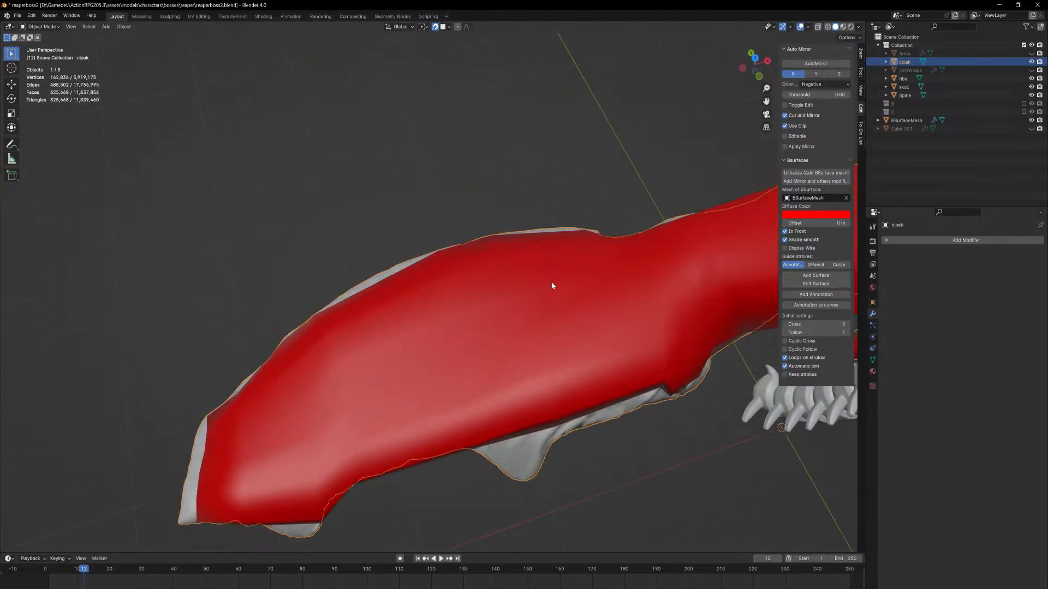
pyautogui.click(551, 282)
pyautogui.press('Tab')
# Clear the selection and extrude the hem point's end face a short distance toward the sculpted tip
pyautogui.moveTo(552, 283); pyautogui.dragTo(618, 249, button='middle')
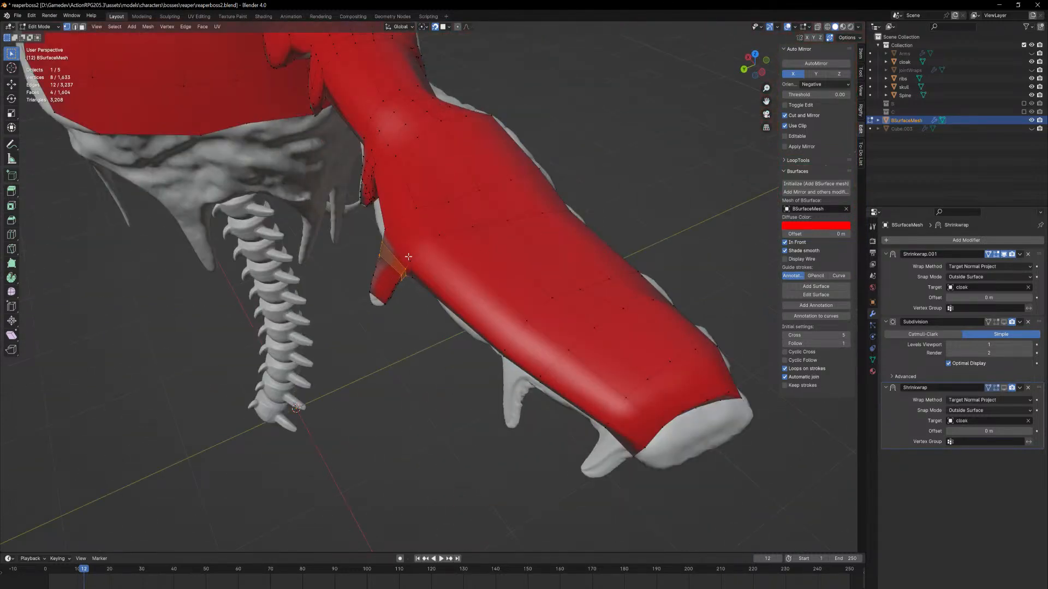
pyautogui.moveTo(539, 200); pyautogui.dragTo(512, 293, button='middle')
pyautogui.scroll(6, 512, 293)
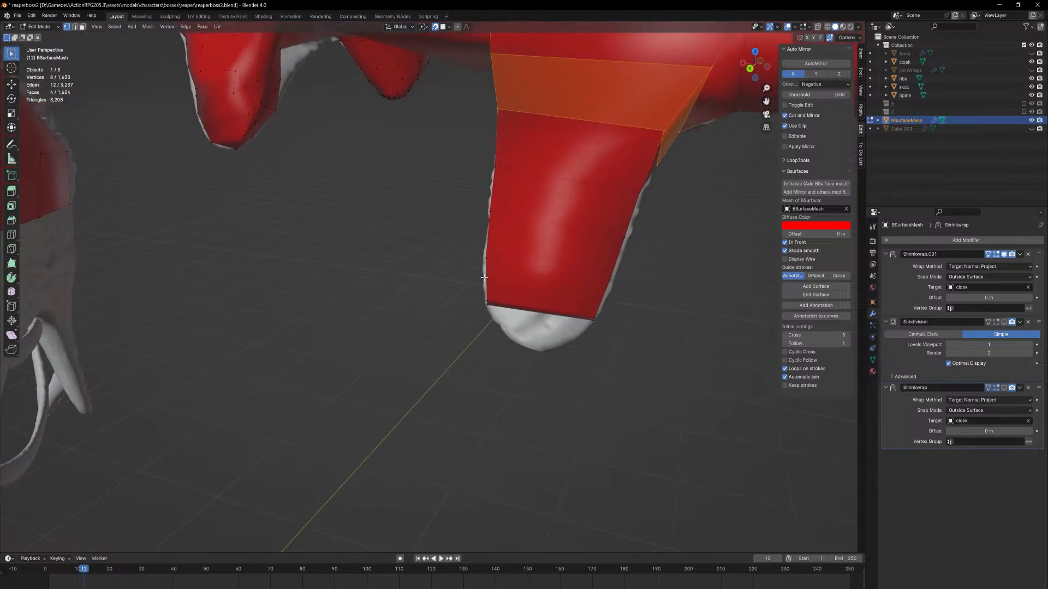
pyautogui.scroll(-5, 519, 282)
pyautogui.hotkey('alt', 'a')
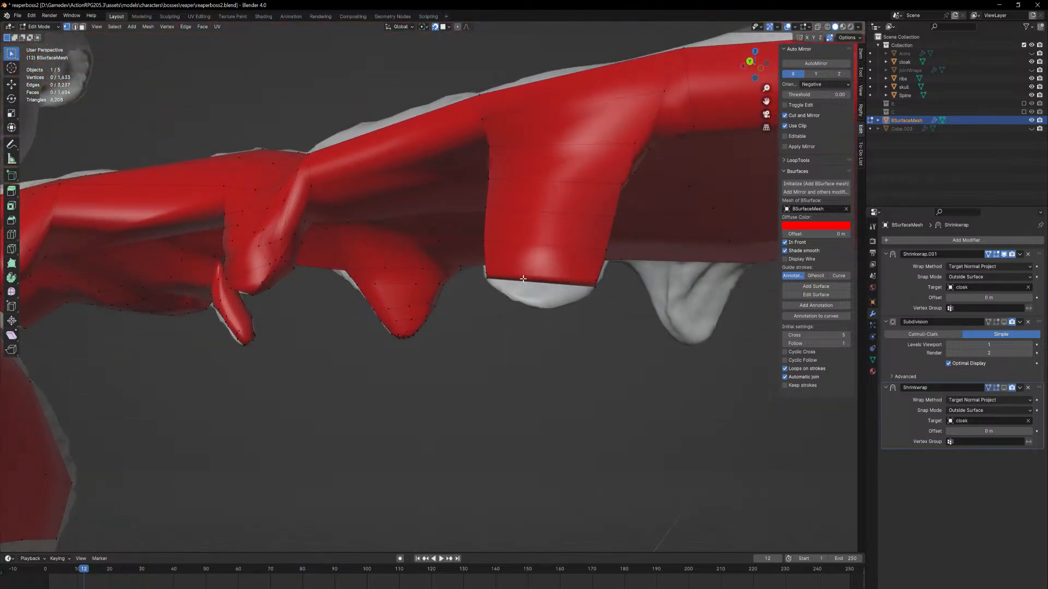
pyautogui.press('2')
pyautogui.click(563, 282)
pyautogui.moveTo(564, 283); pyautogui.dragTo(561, 282, button='middle')
pyautogui.press('3')
pyautogui.click(561, 282)
pyautogui.press('e')
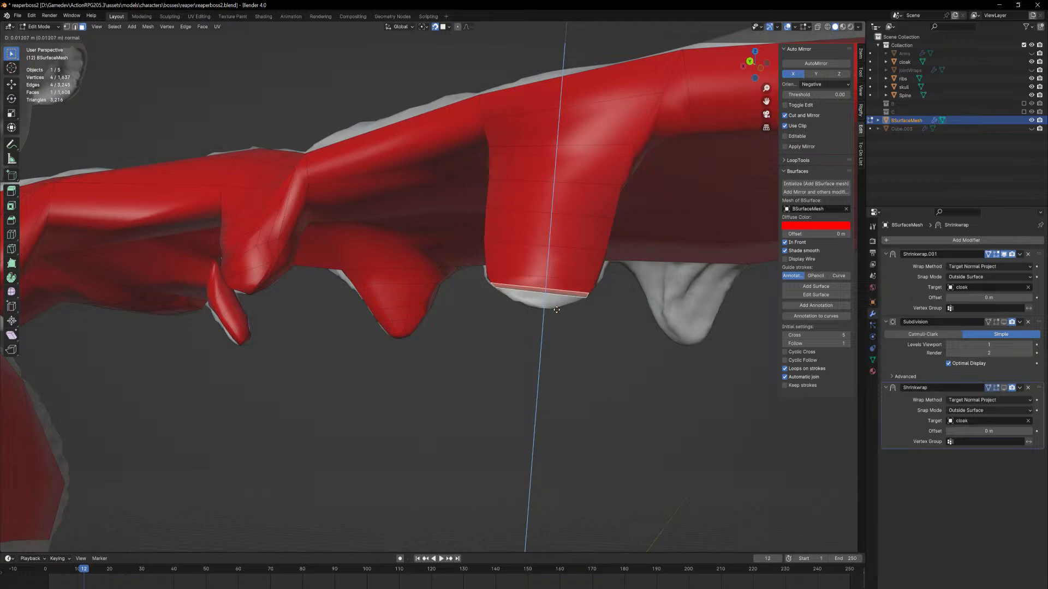
pyautogui.click(552, 306)
# Move a corner vertex of the hem point's extruded end toward the sculpted tip in vertex select mode and toggle snapping
pyautogui.moveTo(553, 305); pyautogui.dragTo(533, 254, button='middle')
pyautogui.press('1')
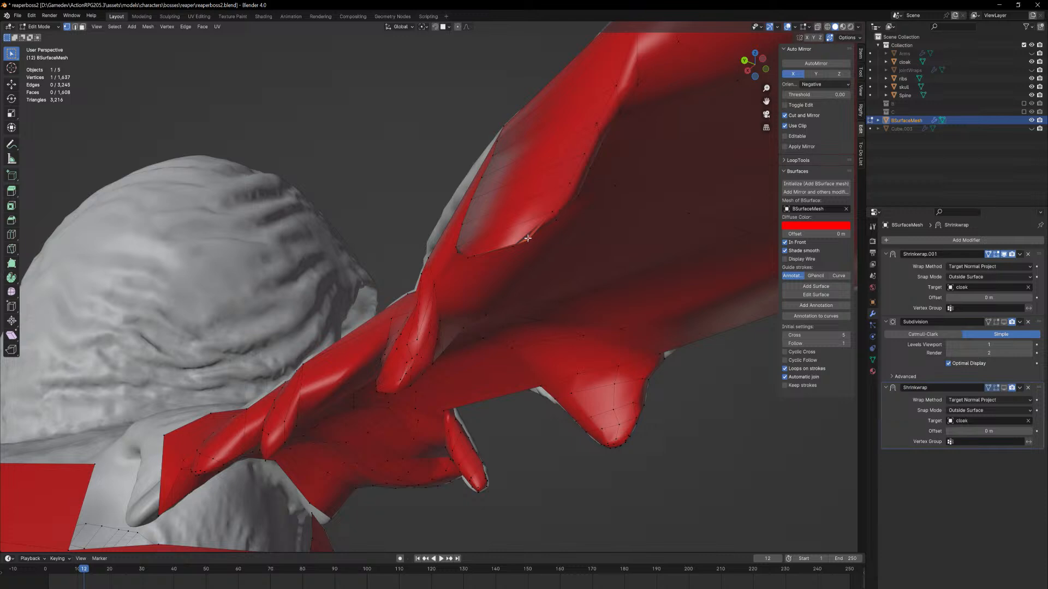
pyautogui.press('g')
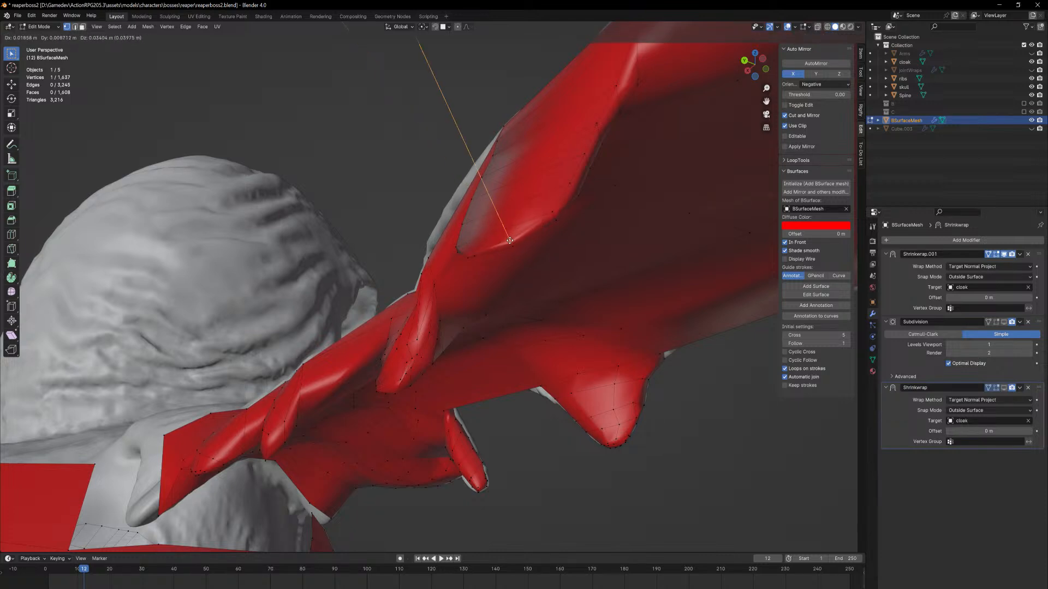
pyautogui.click(509, 241)
pyautogui.hotkey('shift', 'Tab')
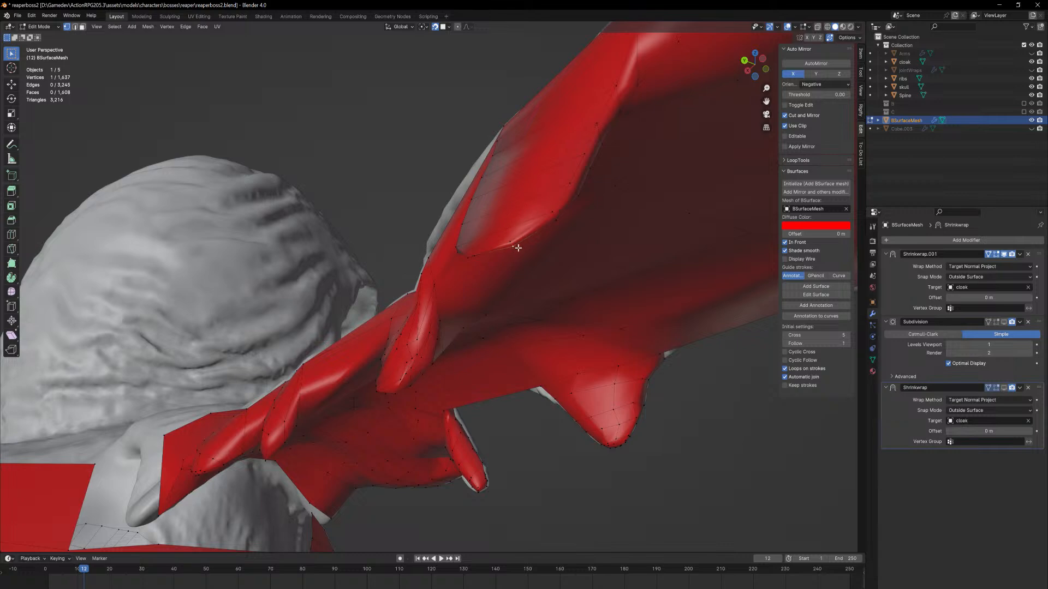
# Fit the remaining corner vertices of the hem point's extruded end to the outline of the sculpted tip
pyautogui.moveTo(518, 247); pyautogui.dragTo(419, 241, button='middle')
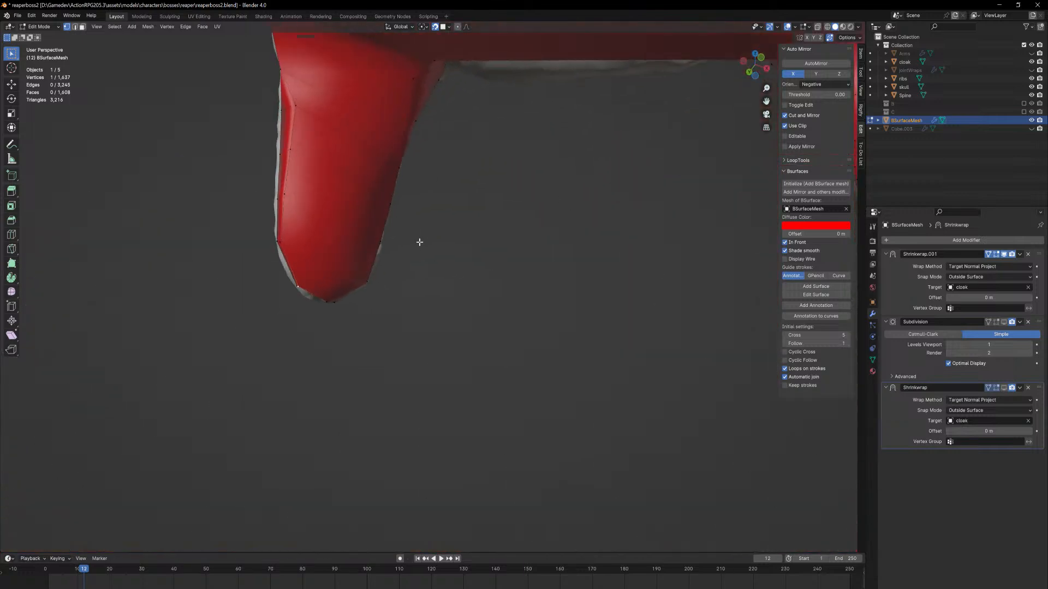
pyautogui.press('g')
pyautogui.click(319, 301)
pyautogui.click(333, 304)
pyautogui.press('g')
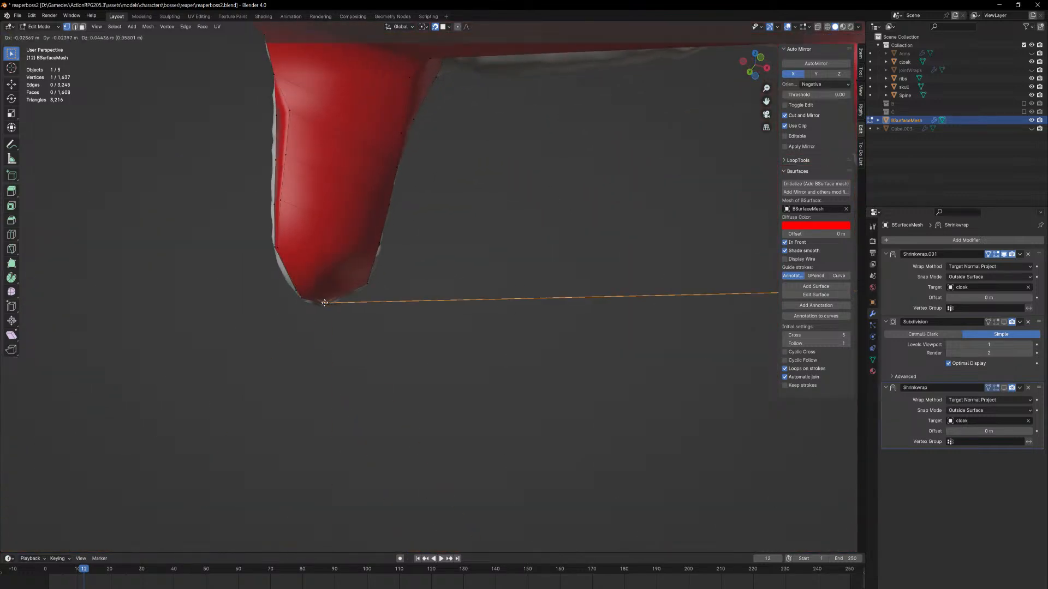
pyautogui.click(355, 300)
pyautogui.moveTo(355, 298); pyautogui.dragTo(527, 329, button='middle')
pyautogui.click(535, 319)
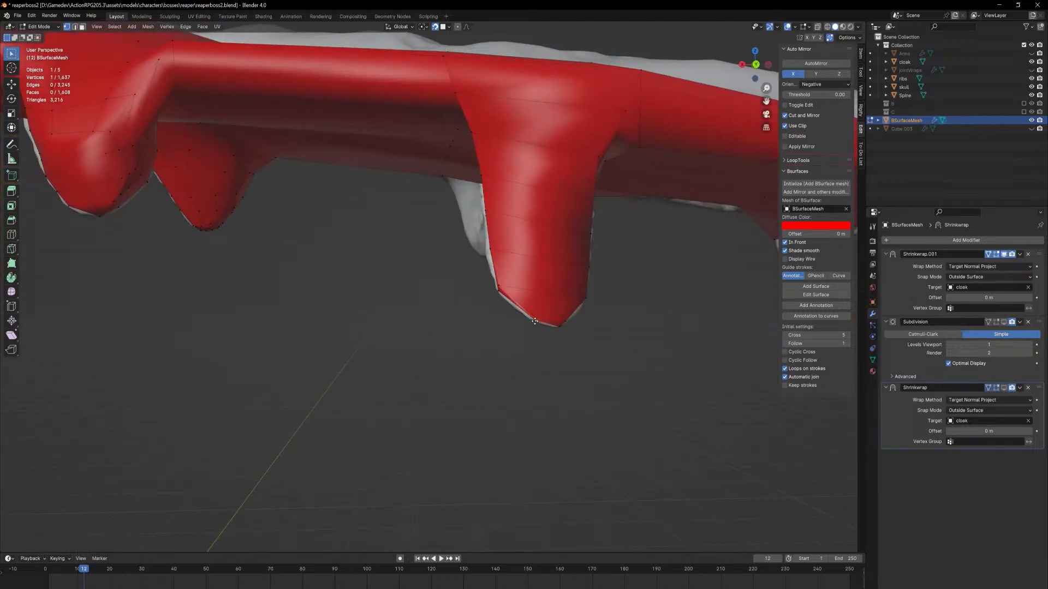
pyautogui.press('g')
pyautogui.click(569, 321)
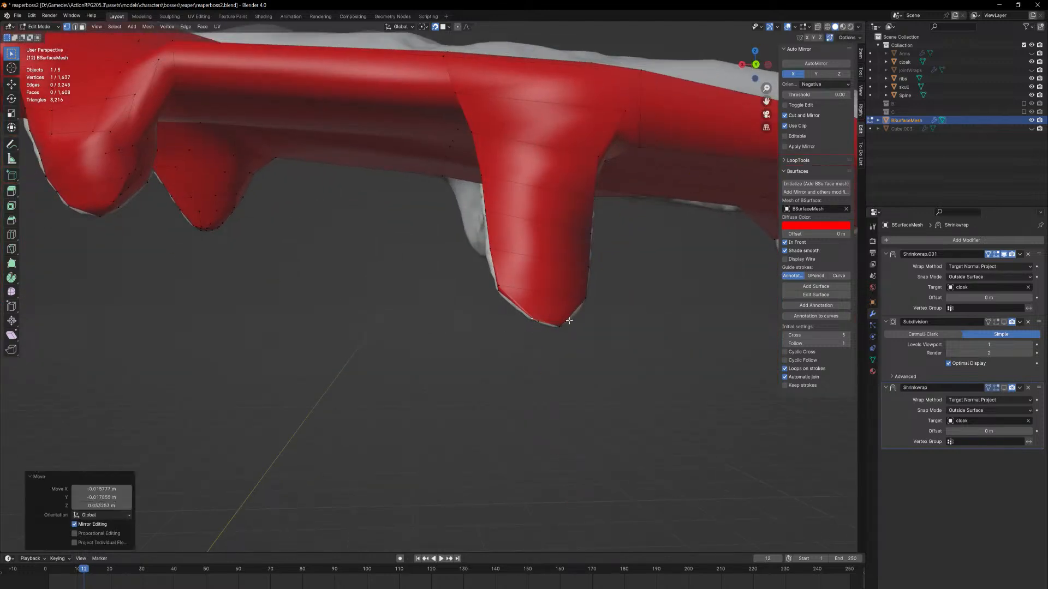
# Adjust the side vertices at the hem point's tip so its narrow edge follows the sculpt
pyautogui.moveTo(569, 320); pyautogui.dragTo(533, 292, button='middle')
pyautogui.scroll(4, 545, 283)
pyautogui.moveTo(654, 354); pyautogui.dragTo(604, 351, button='middle')
pyautogui.click(575, 342)
pyautogui.press('g')
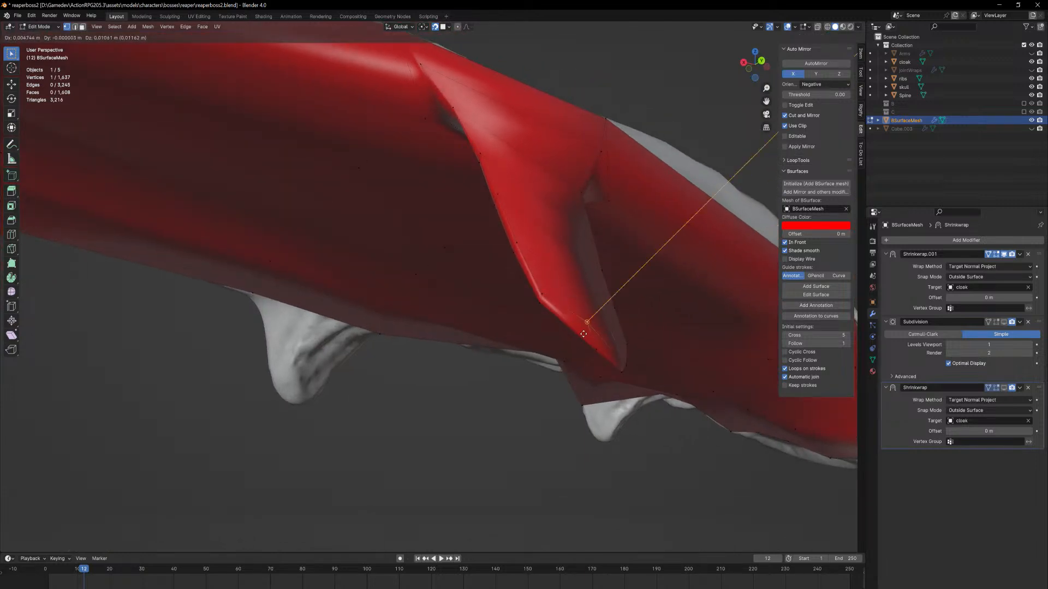
pyautogui.click(590, 339)
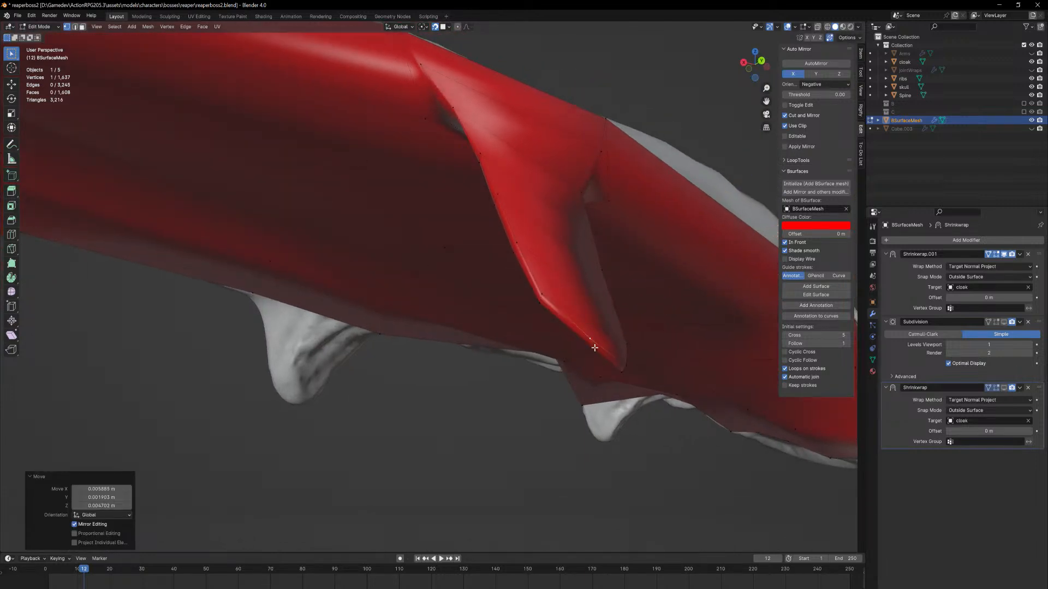
pyautogui.click(595, 347)
pyautogui.moveTo(594, 348); pyautogui.dragTo(698, 350, button='middle')
pyautogui.press('g')
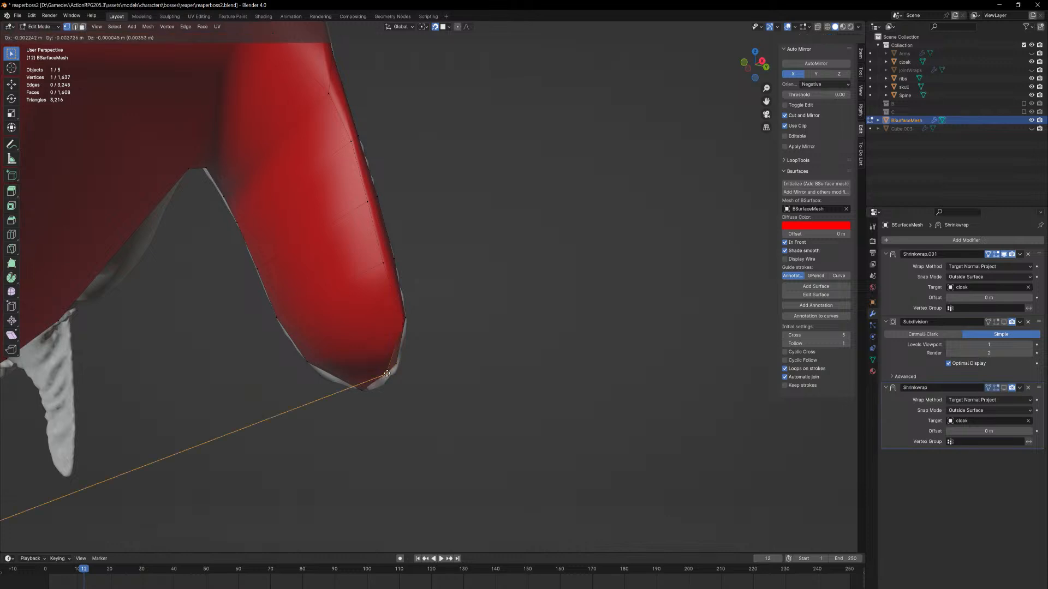
pyautogui.click(394, 373)
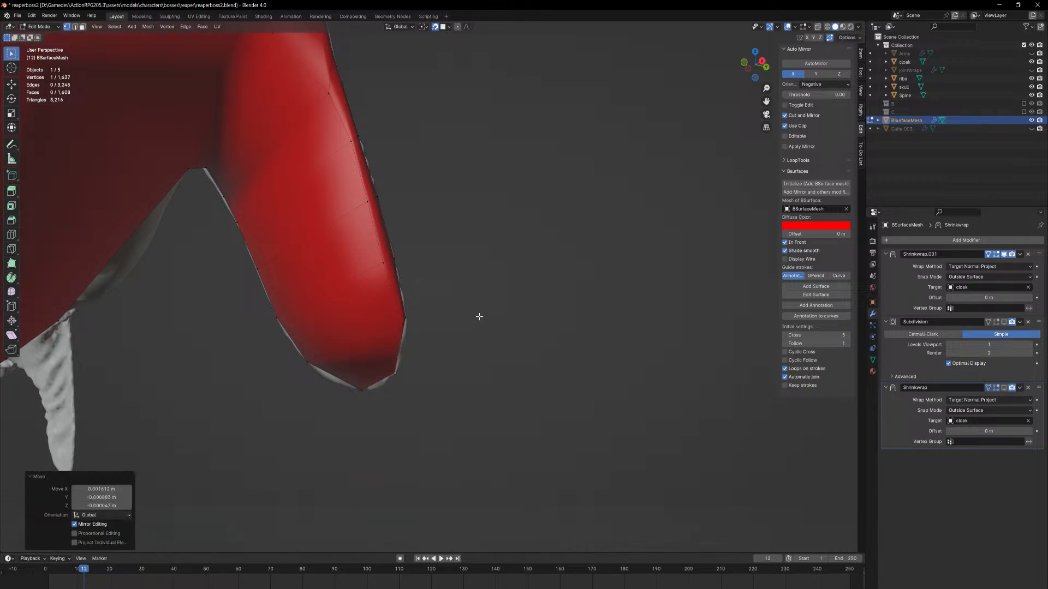
# Inspect the finished hem point and the uncovered points along the sleeve in Object Mode, and return BSurfaceMesh to Edit Mode
pyautogui.moveTo(479, 317); pyautogui.dragTo(444, 290, button='middle')
pyautogui.press('Tab')
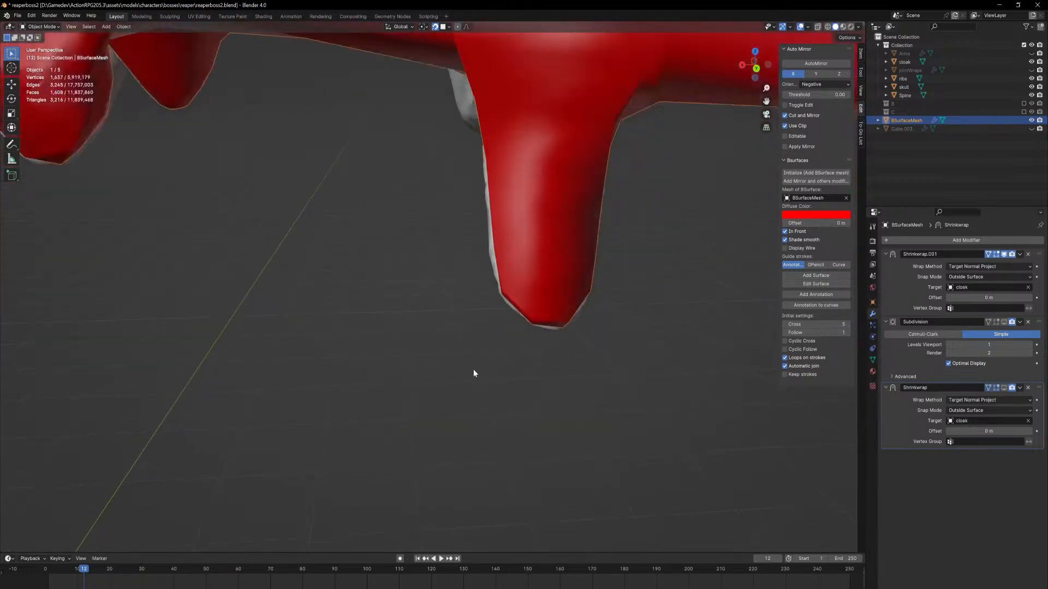
pyautogui.scroll(-6, 473, 373)
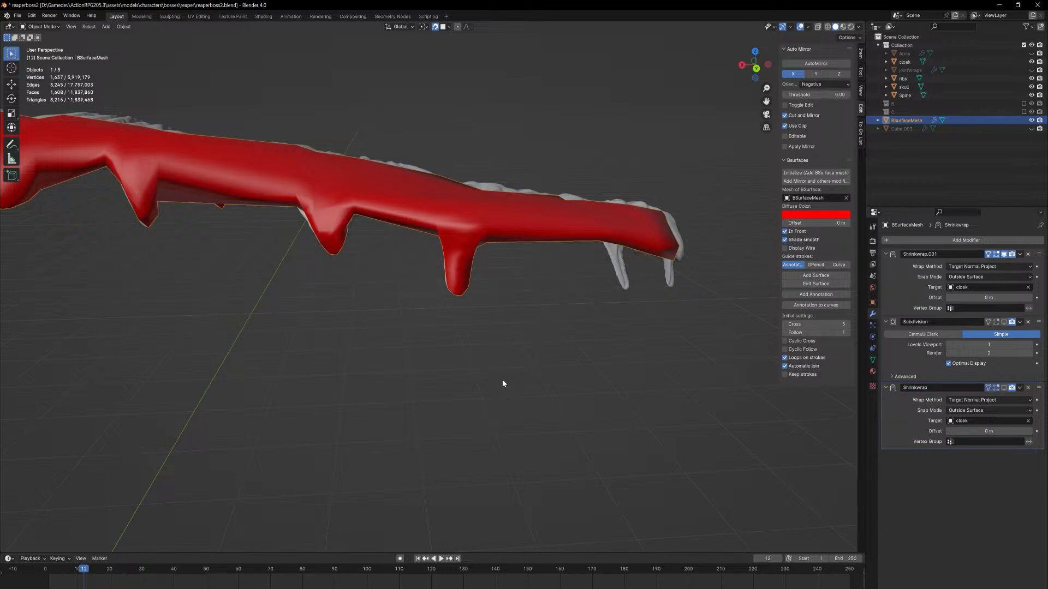
pyautogui.moveTo(678, 296); pyautogui.dragTo(397, 393, button='middle')
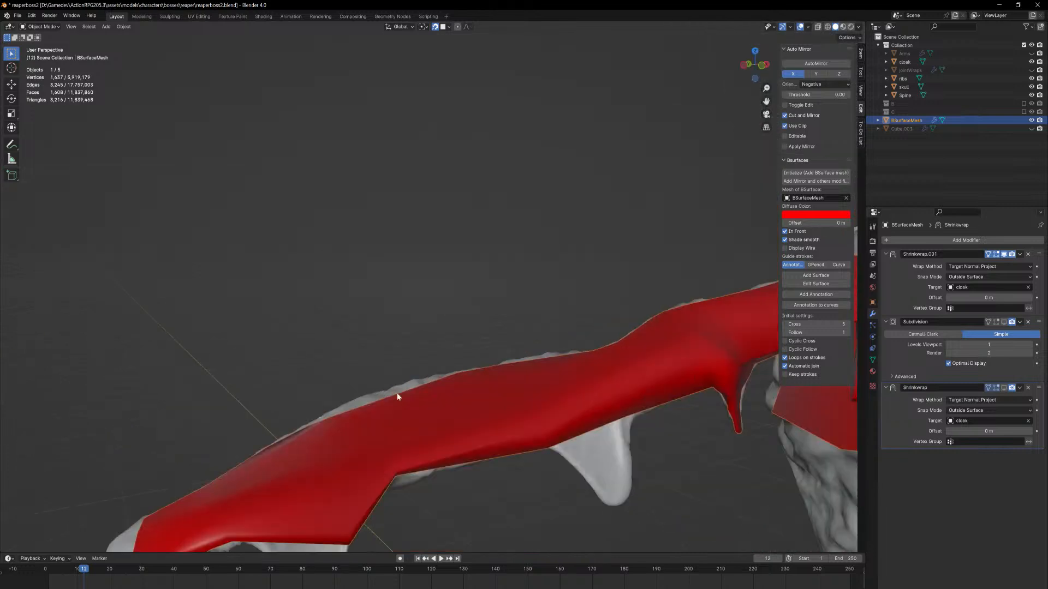
pyautogui.moveTo(553, 427); pyautogui.dragTo(548, 426, button='middle')
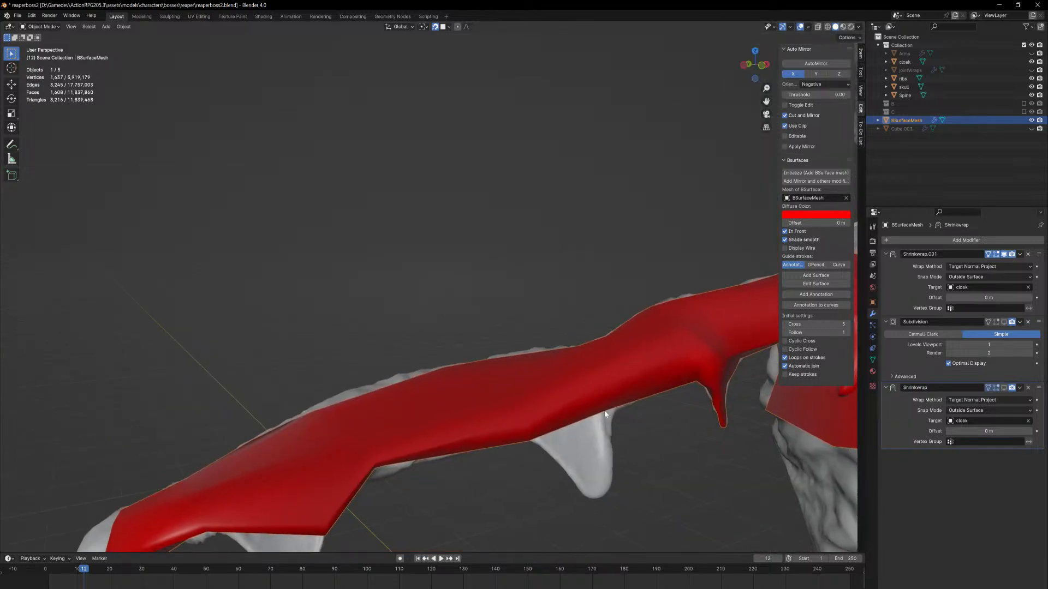
pyautogui.press('Tab')
pyautogui.moveTo(594, 395); pyautogui.dragTo(601, 416, button='middle')
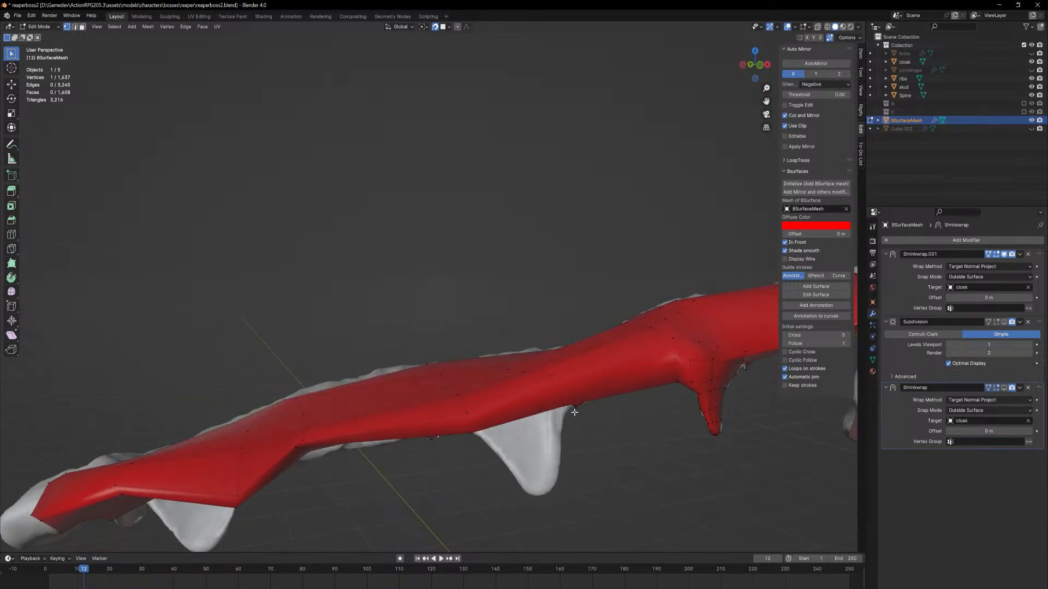
# Select the sleeve's underside face above the next uncovered hem point and extrude it about 0.24 m along its normal
pyautogui.click(510, 394)
pyautogui.moveTo(510, 394); pyautogui.dragTo(566, 405, button='middle')
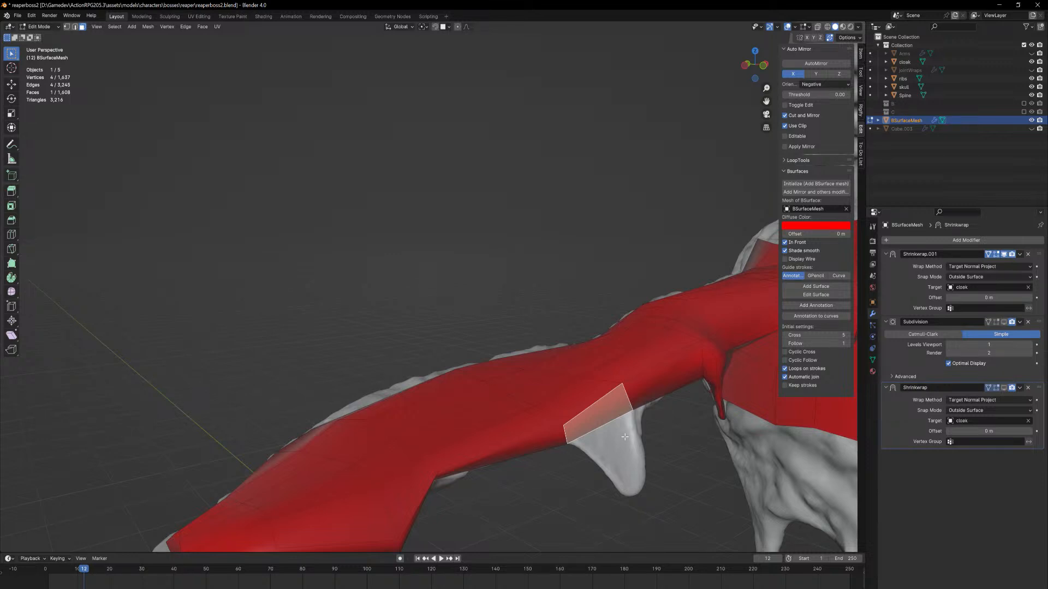
pyautogui.press('e')
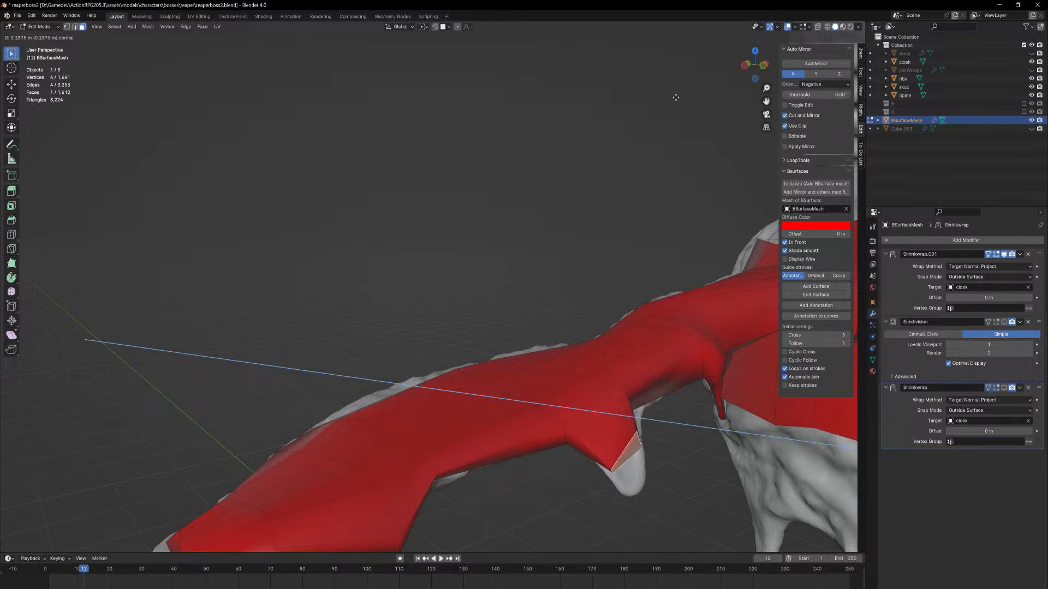
pyautogui.click(645, 404)
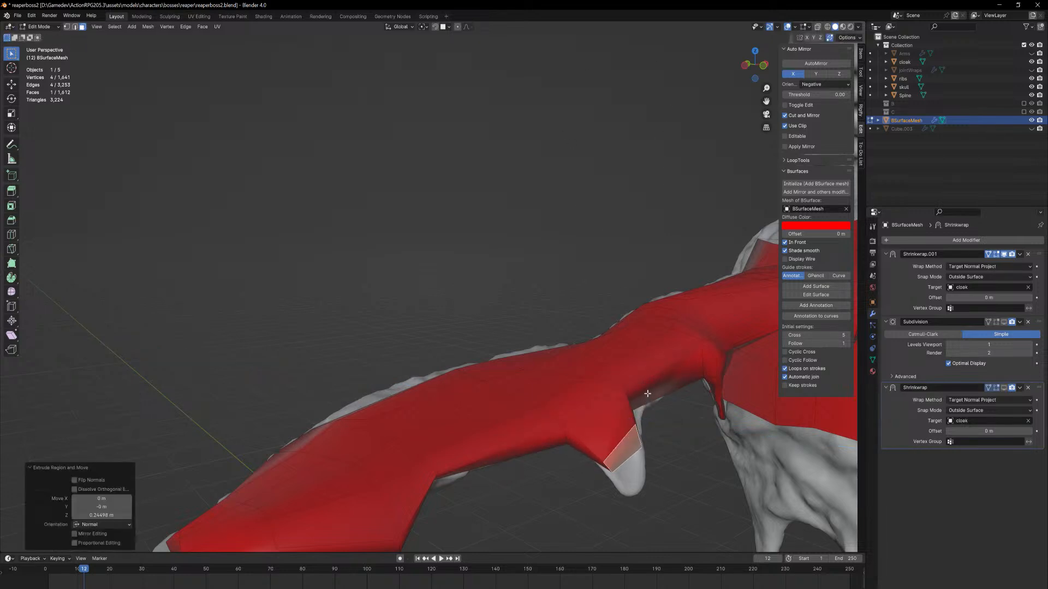
# Toggle snapping and move the two inner-side vertices of the extruded face onto the sculpted hem point
pyautogui.moveTo(640, 454); pyautogui.dragTo(596, 428, button='middle')
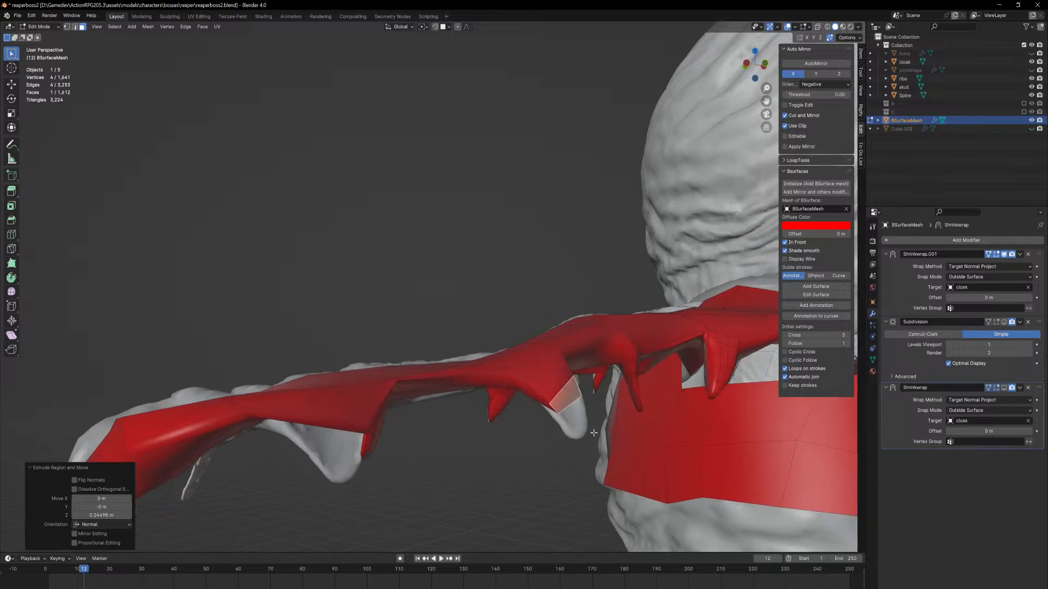
pyautogui.press('KP_Decimal')
pyautogui.scroll(-4, 568, 428)
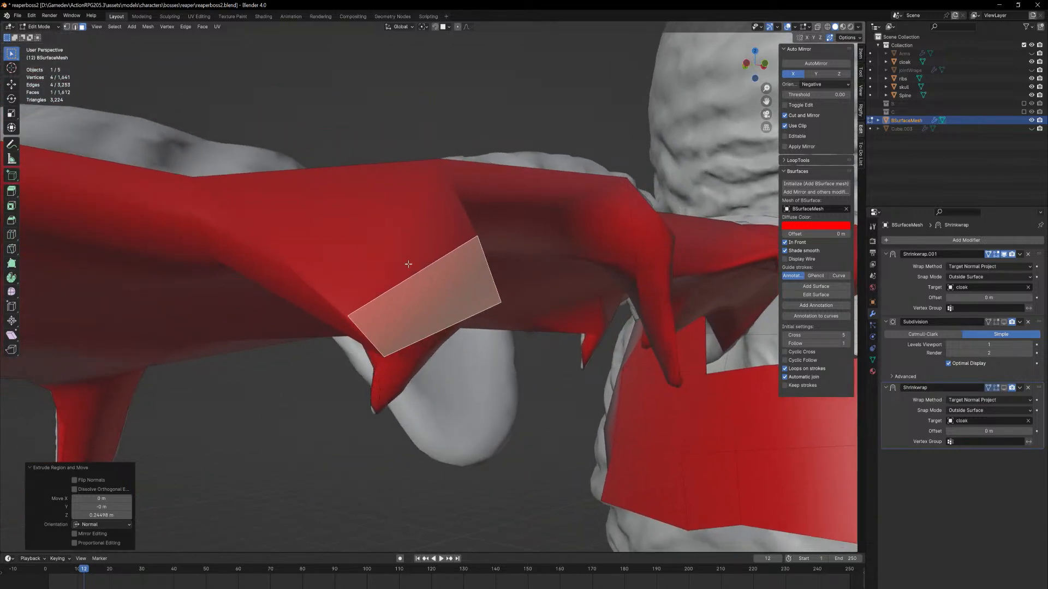
pyautogui.moveTo(432, 286); pyautogui.dragTo(432, 297, button='middle')
pyautogui.hotkey('shift', 'Tab')
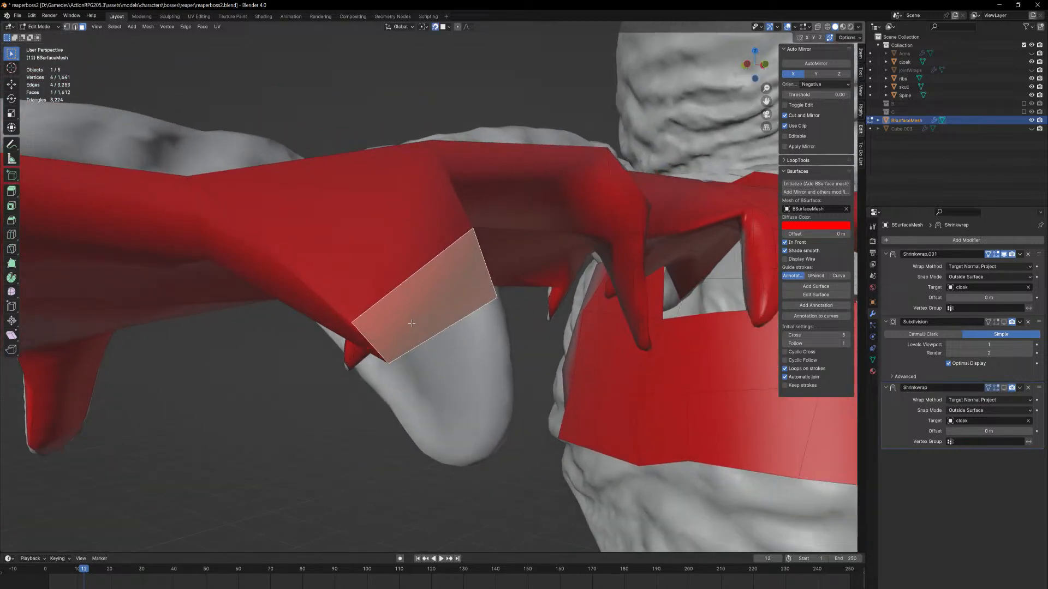
pyautogui.press('1')
pyautogui.click(389, 365)
pyautogui.moveTo(389, 365); pyautogui.dragTo(505, 342, button='middle')
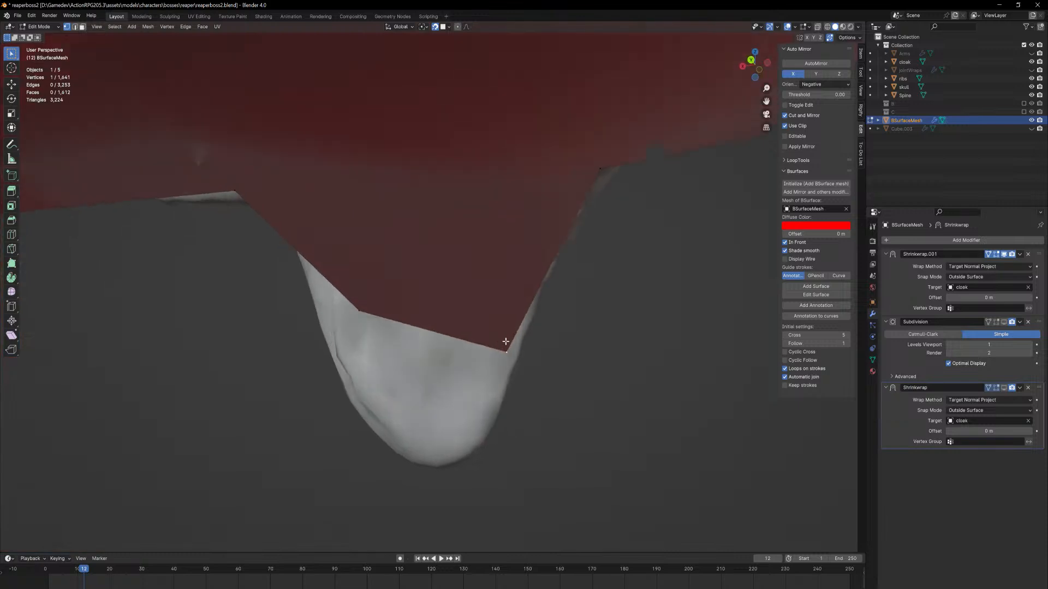
pyautogui.press('g')
pyautogui.click(504, 355)
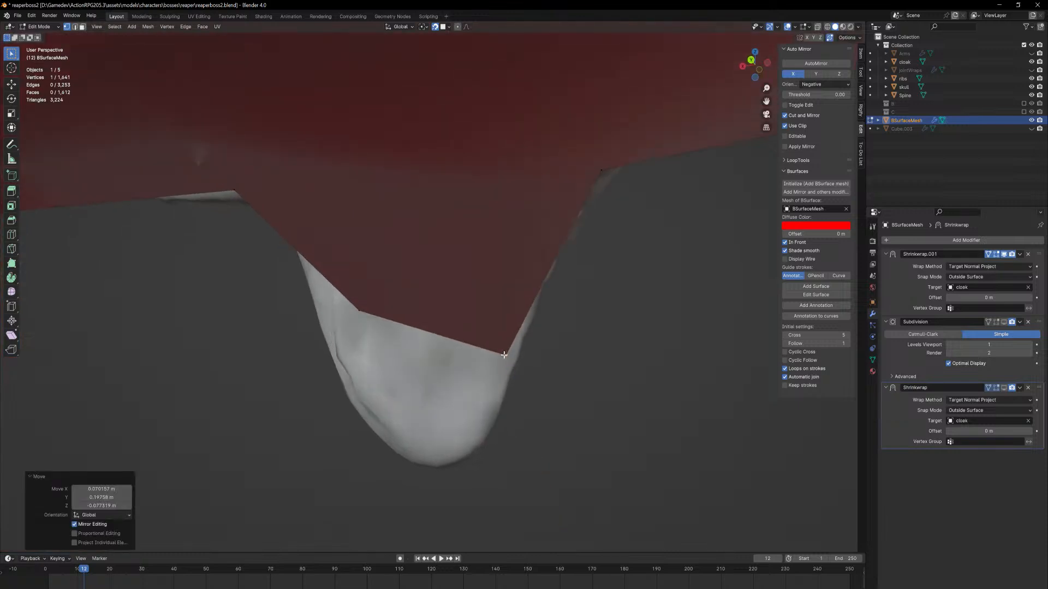
pyautogui.click(359, 313)
pyautogui.press('g')
pyautogui.click(339, 355)
# Move the two outer-side vertices of the extruded face down to the edges of the sculpted hem point
pyautogui.moveTo(340, 355); pyautogui.dragTo(538, 292, button='middle')
pyautogui.click(485, 233)
pyautogui.press('g')
pyautogui.click(529, 324)
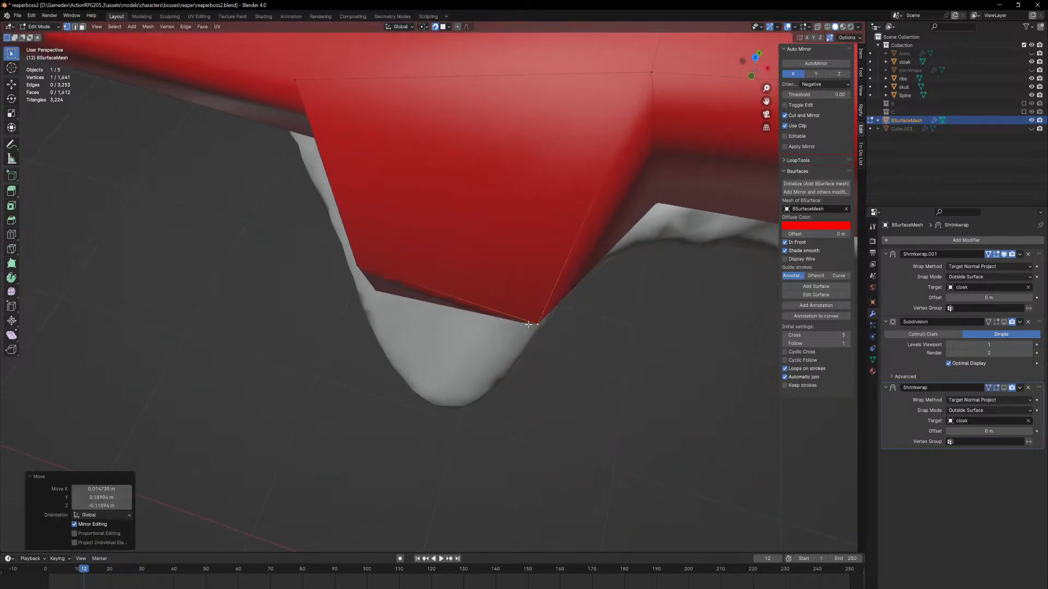
pyautogui.click(356, 268)
pyautogui.press('g')
pyautogui.press('y')
pyautogui.click(356, 281)
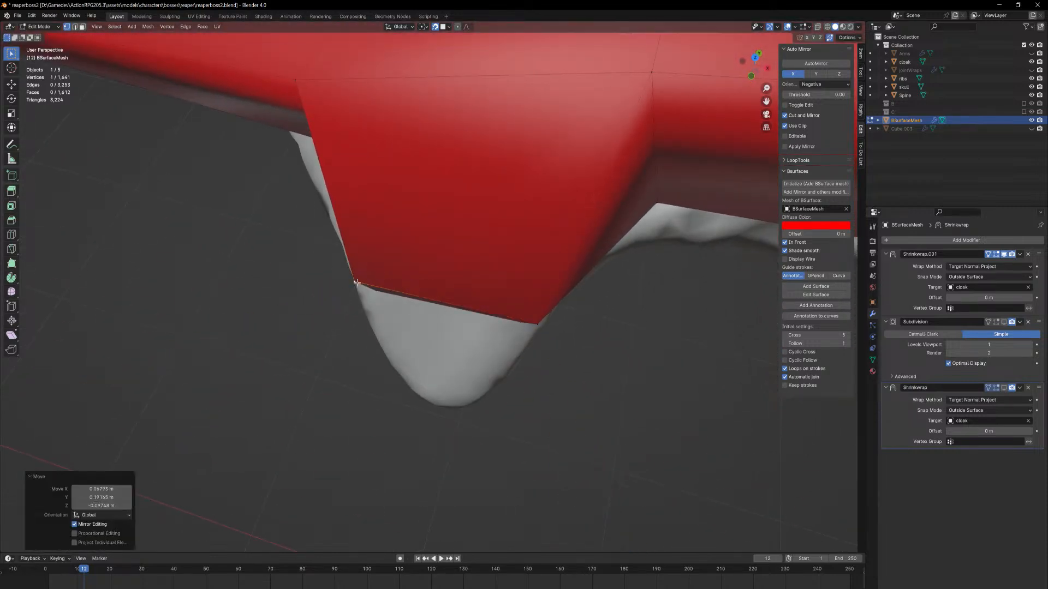
# Select the end face of the new hem point in face select mode
pyautogui.press('3')
pyautogui.moveTo(385, 283); pyautogui.dragTo(398, 257, button='middle')
pyautogui.click(454, 343)
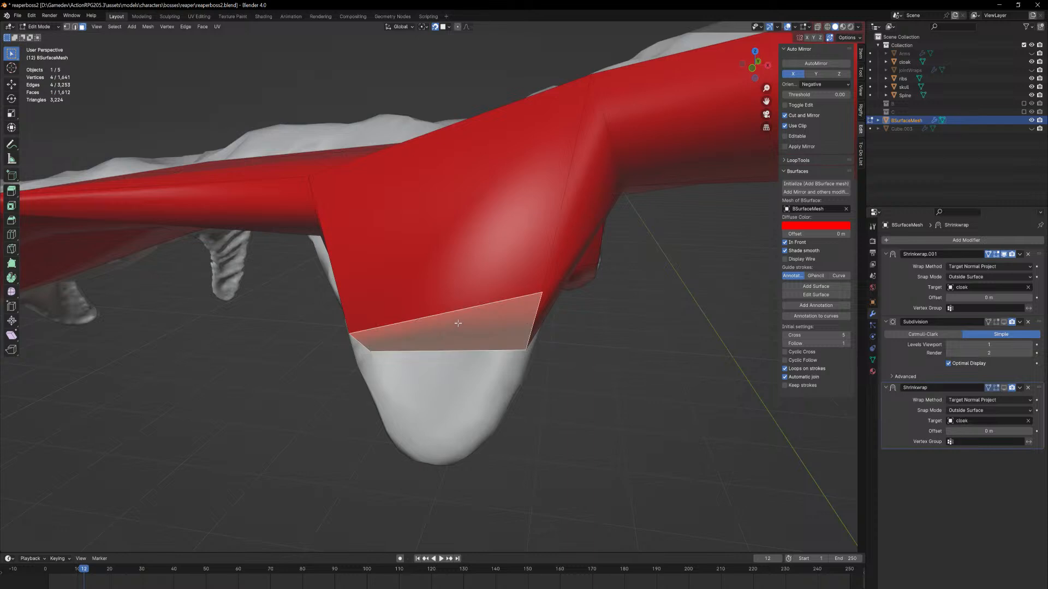
pyautogui.moveTo(439, 332); pyautogui.dragTo(432, 334, button='middle')
pyautogui.press('e')
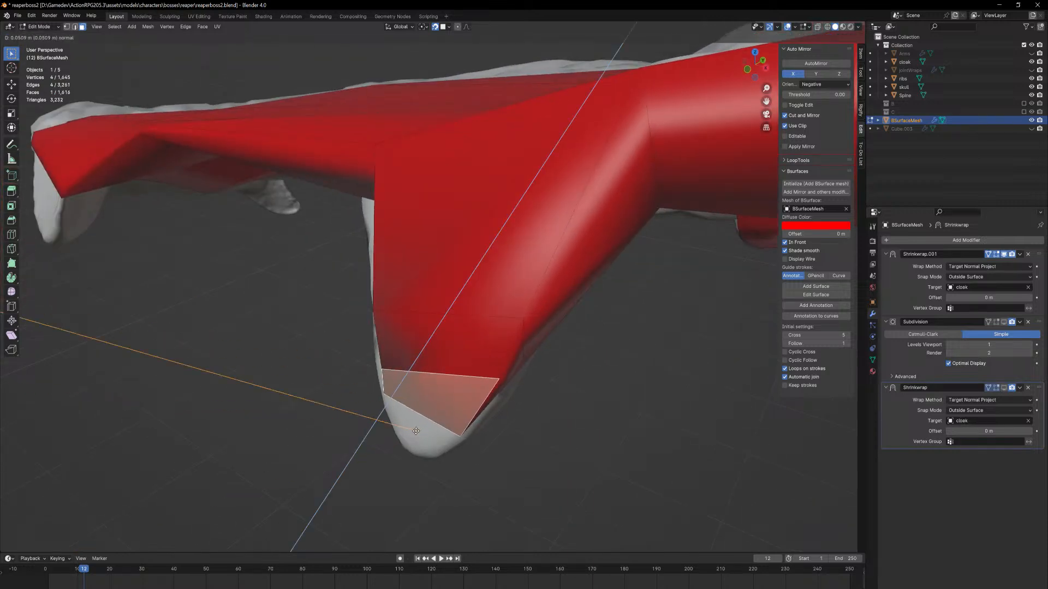
pyautogui.press('Escape')
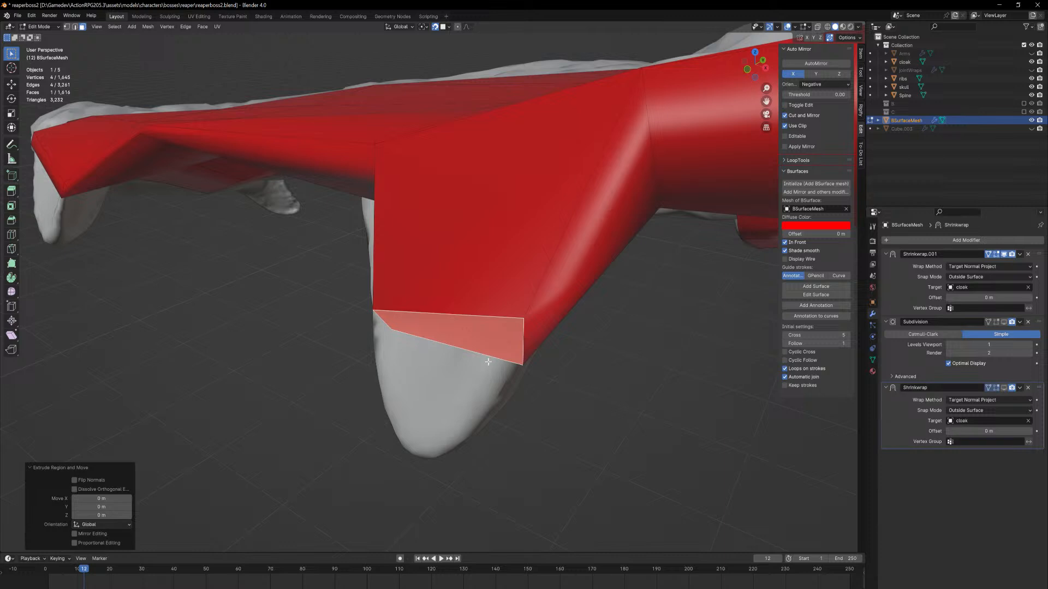
pyautogui.hotkey('ctrl', 'z')
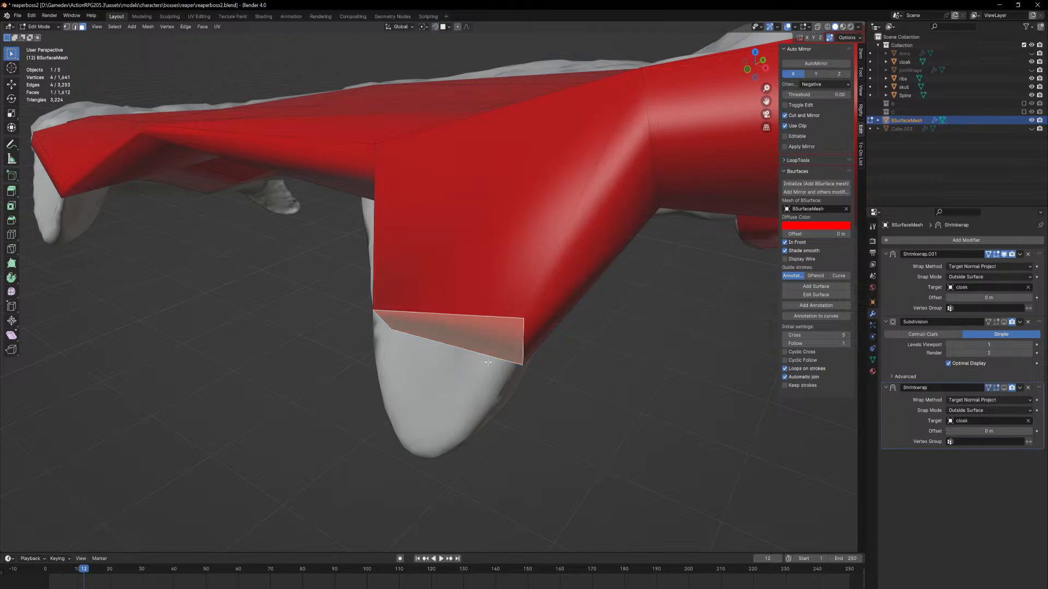
# Extrude the hem point's end face about 0.07 m along its normal toward the sculpted tip
pyautogui.press('e')
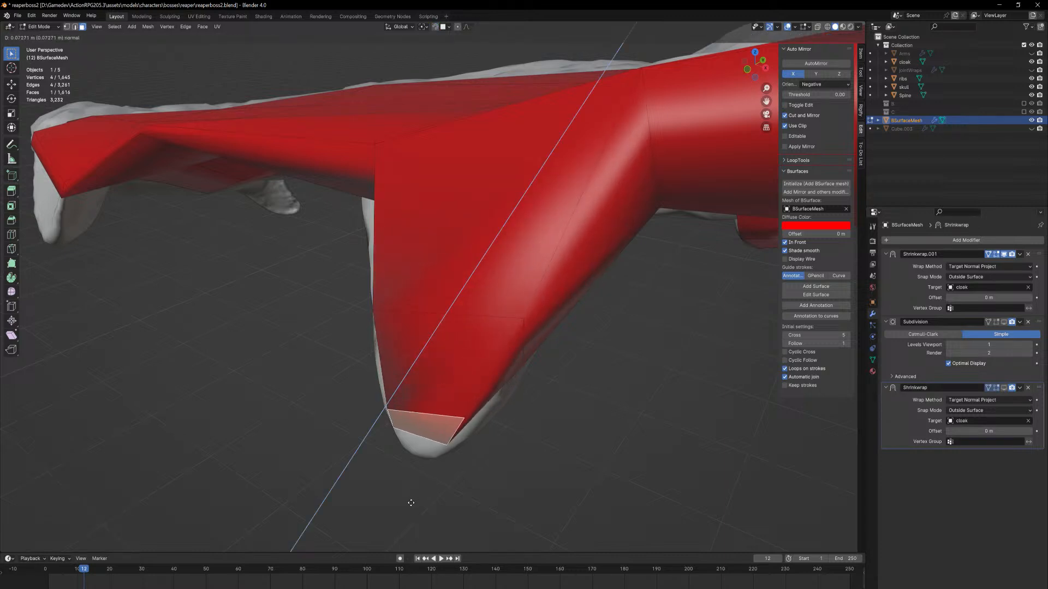
pyautogui.click(411, 503)
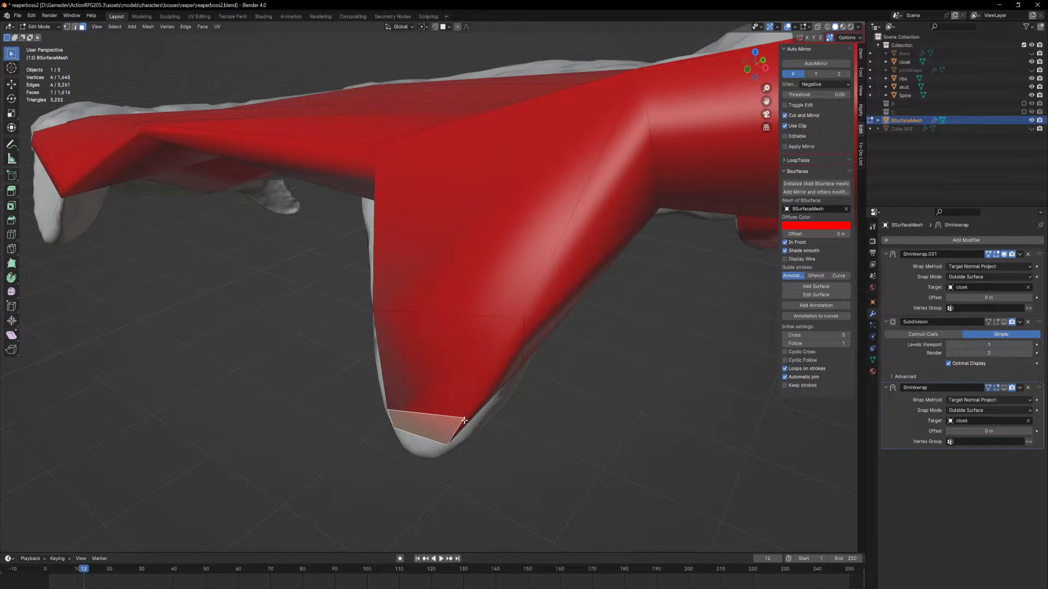
# Switch to vertex selection and move two corner vertices of the hem point's extruded end face onto the sculpted tip
pyautogui.moveTo(454, 416); pyautogui.dragTo(424, 392, button='middle')
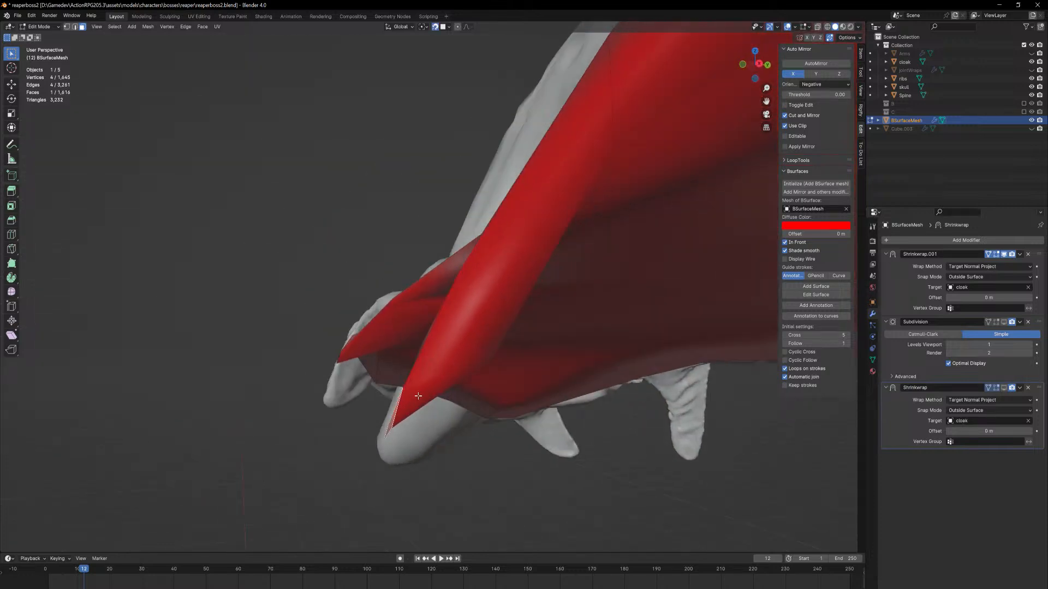
pyautogui.press('1')
pyautogui.click(394, 431)
pyautogui.scroll(6, 390, 425)
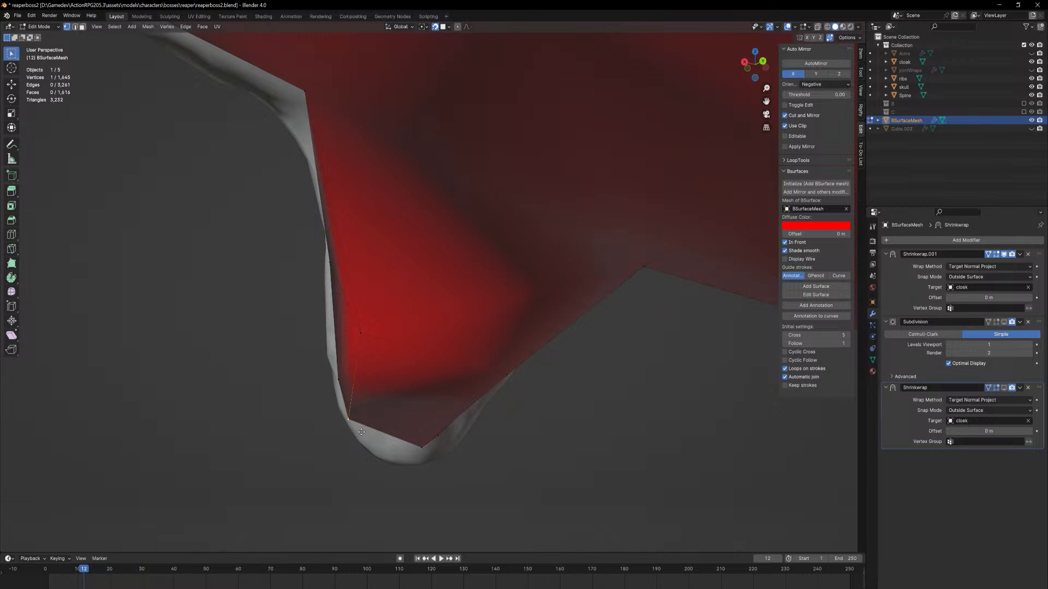
pyautogui.press('g')
pyautogui.click(365, 431)
pyautogui.moveTo(366, 431); pyautogui.dragTo(430, 439, button='middle')
pyautogui.press('g')
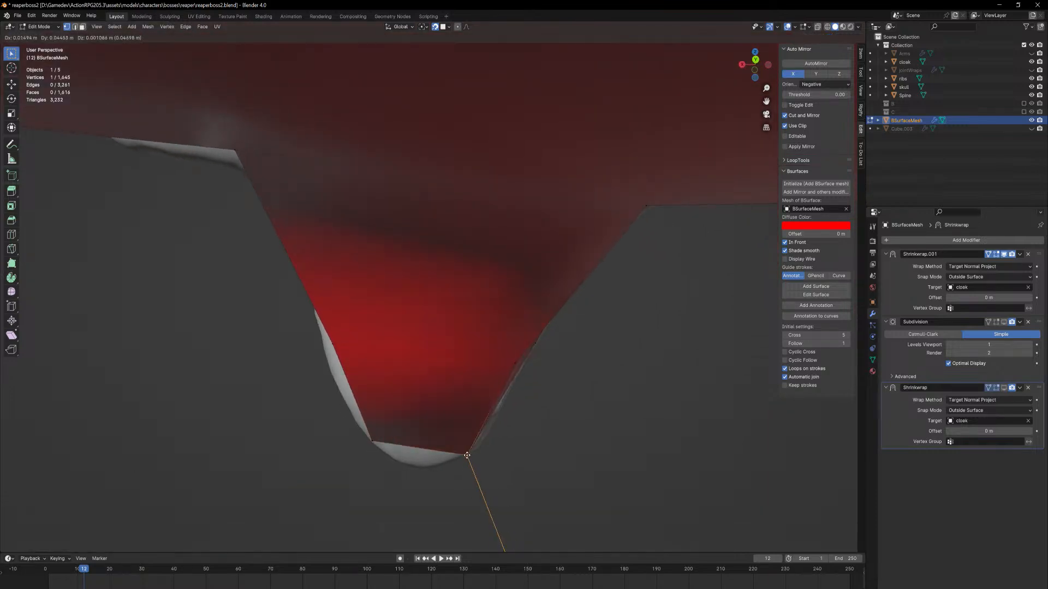
pyautogui.click(508, 404)
# Move the remaining two corner vertices of the hem point's end face onto the edges of the sculpted tip
pyautogui.scroll(-6, 402, 439)
pyautogui.moveTo(402, 439); pyautogui.dragTo(426, 434, button='middle')
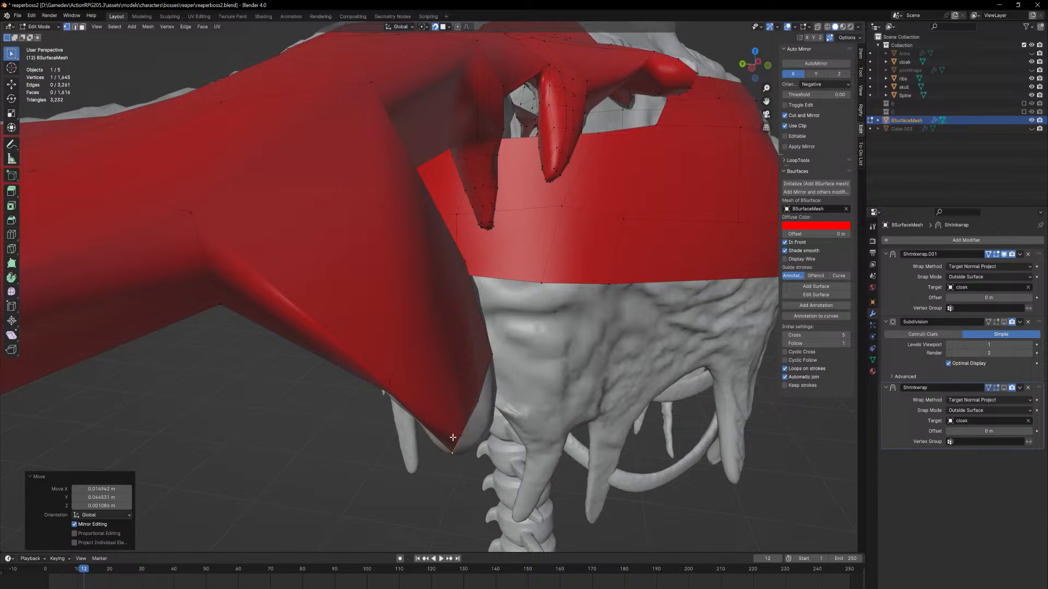
pyautogui.press('g')
pyautogui.click(474, 446)
pyautogui.moveTo(519, 371); pyautogui.dragTo(501, 387, button='middle')
pyautogui.press('g')
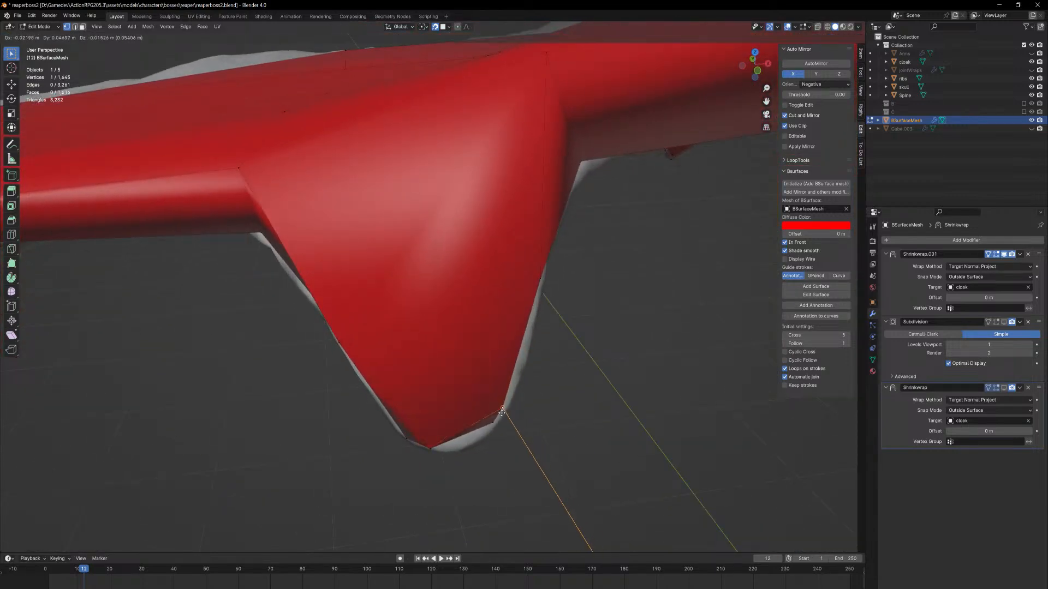
pyautogui.click(489, 422)
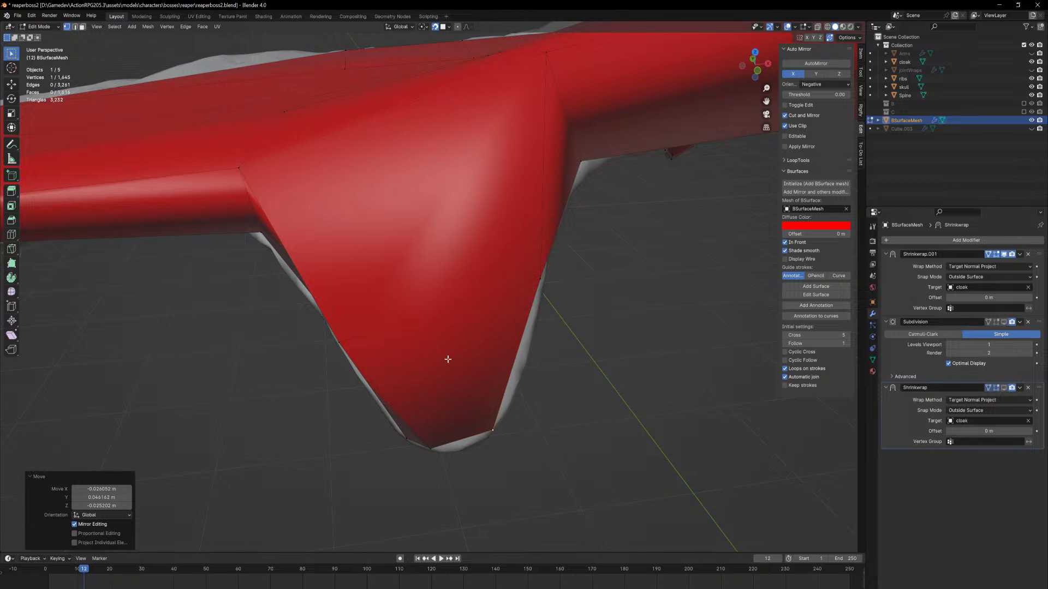
# Add two unslid crosswise loop cuts to the lower section of the hem point and two more to its upper section
pyautogui.hotkey('ctrl', 'r')
pyautogui.scroll(1, 382, 385)
pyautogui.click(382, 385)
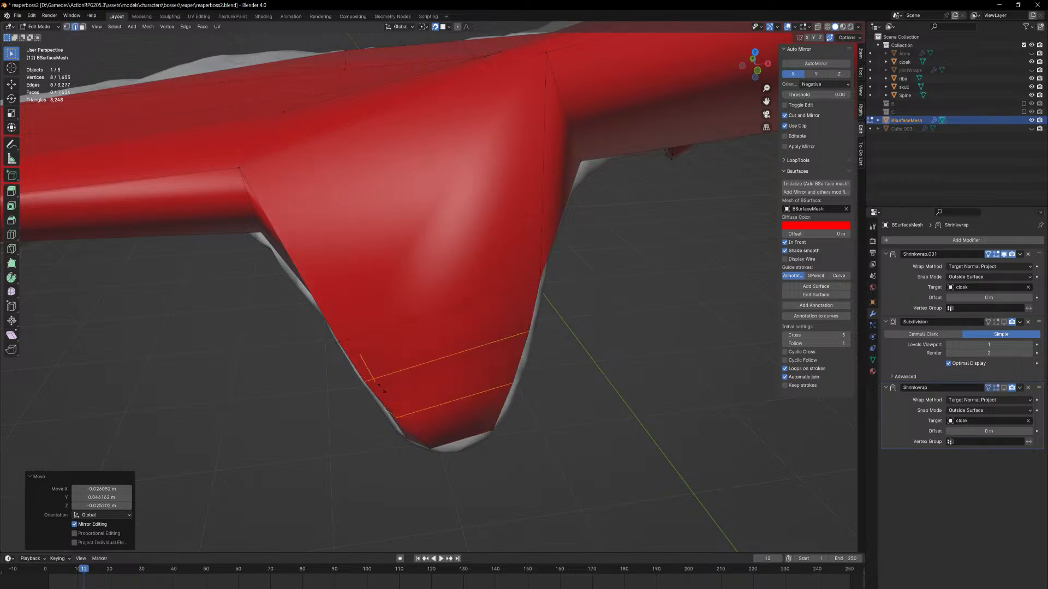
pyautogui.rightClick(382, 386)
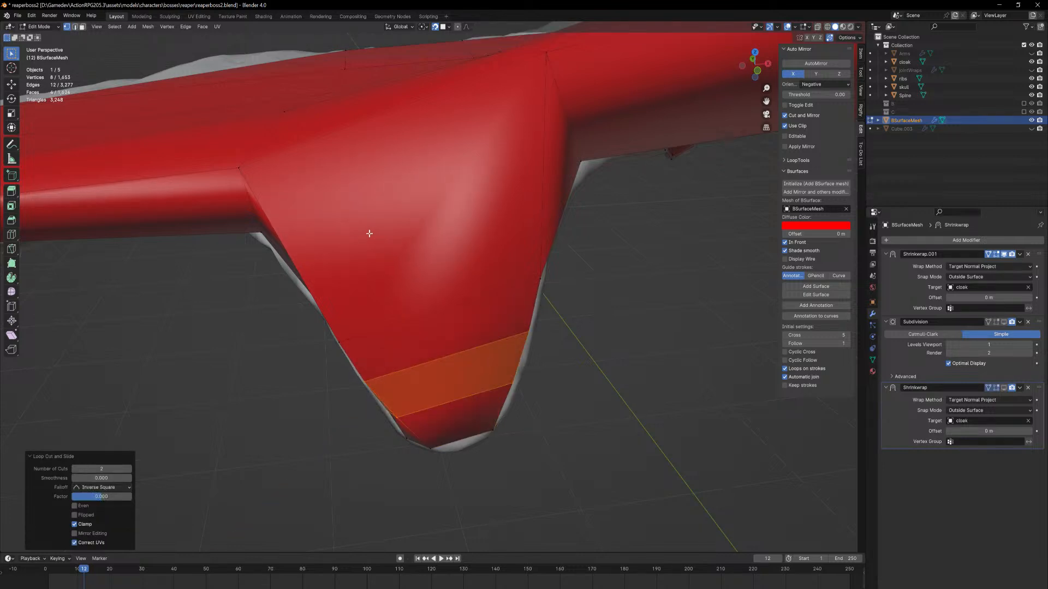
pyautogui.hotkey('ctrl', 'r')
pyautogui.scroll(1, 303, 270)
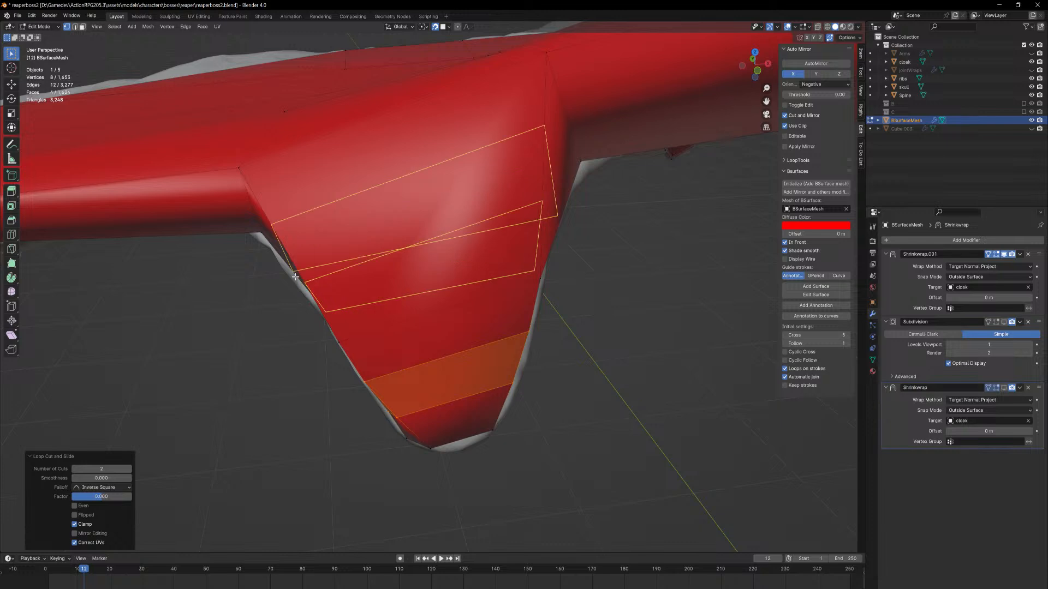
pyautogui.click(295, 277)
pyautogui.rightClick(295, 277)
# Move two upper loop-cut vertices on one side edge of the hem point to follow the sculpted outline
pyautogui.click(547, 210)
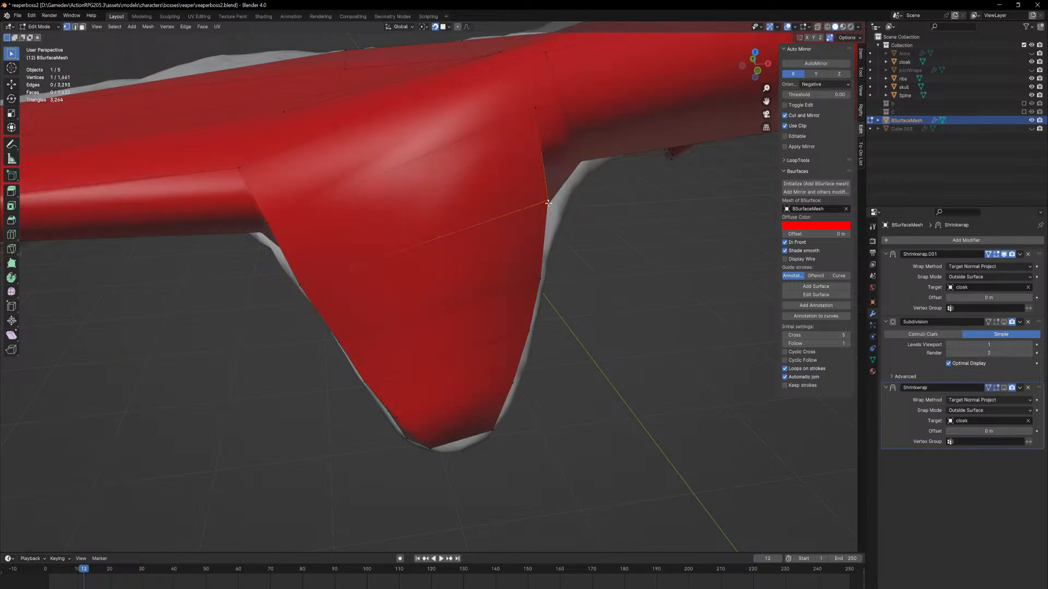
pyautogui.moveTo(547, 210); pyautogui.dragTo(545, 231, button='middle')
pyautogui.press('g')
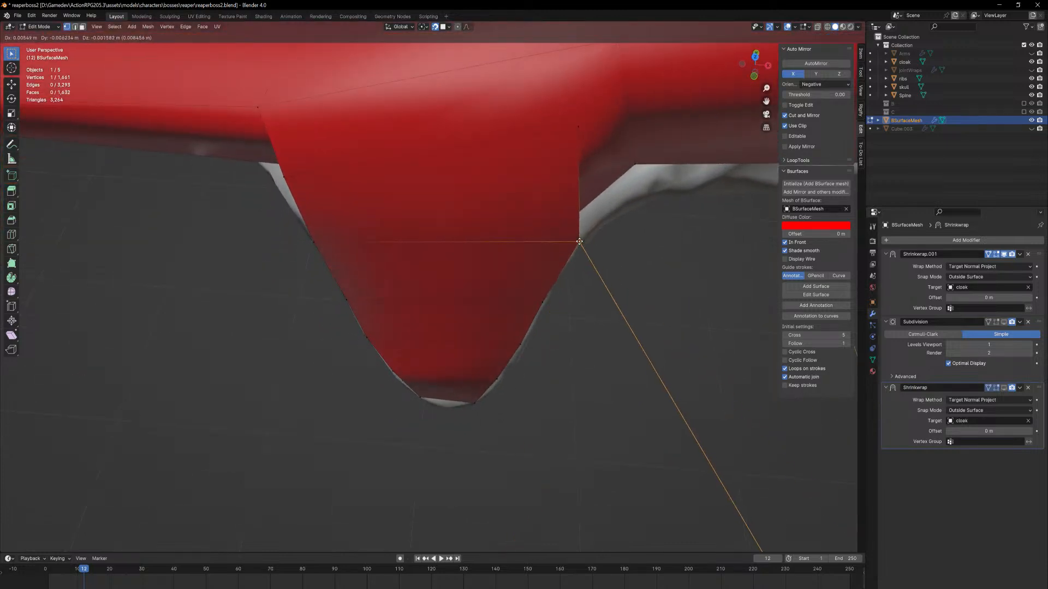
pyautogui.click(576, 252)
pyautogui.press('g')
pyautogui.click(589, 136)
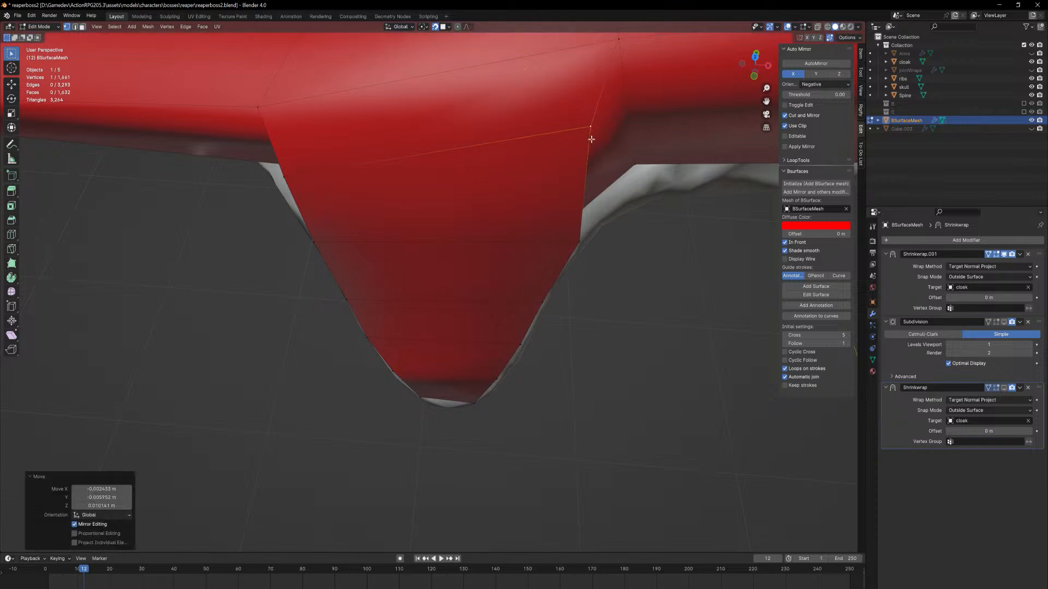
# Move the vertex where the hem point's side edge meets the sleeve underside toward the sculpted crease
pyautogui.moveTo(589, 136); pyautogui.dragTo(489, 159, button='middle')
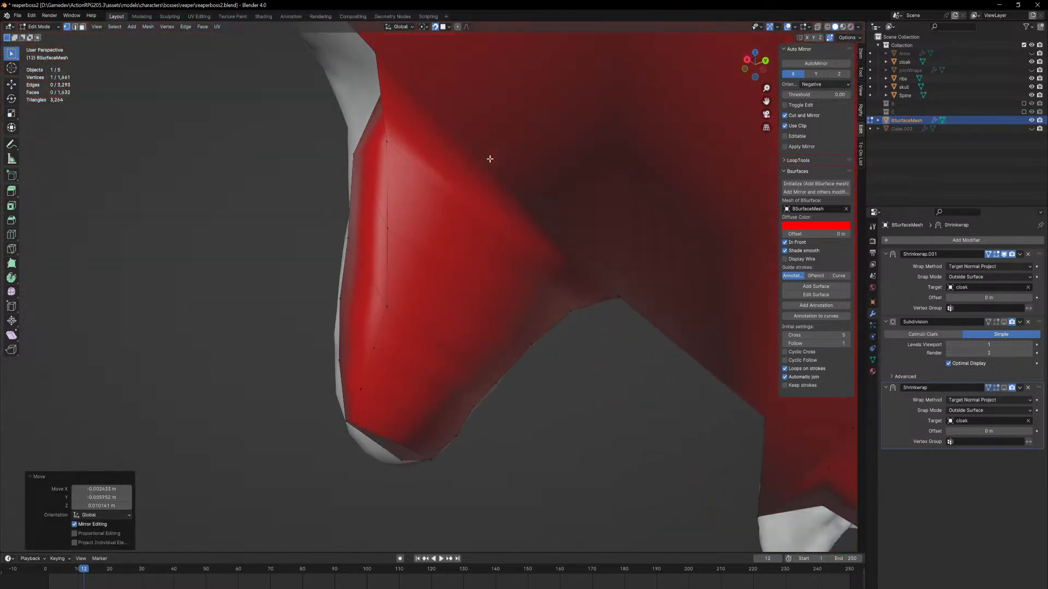
pyautogui.moveTo(396, 126); pyautogui.dragTo(402, 212, button='middle')
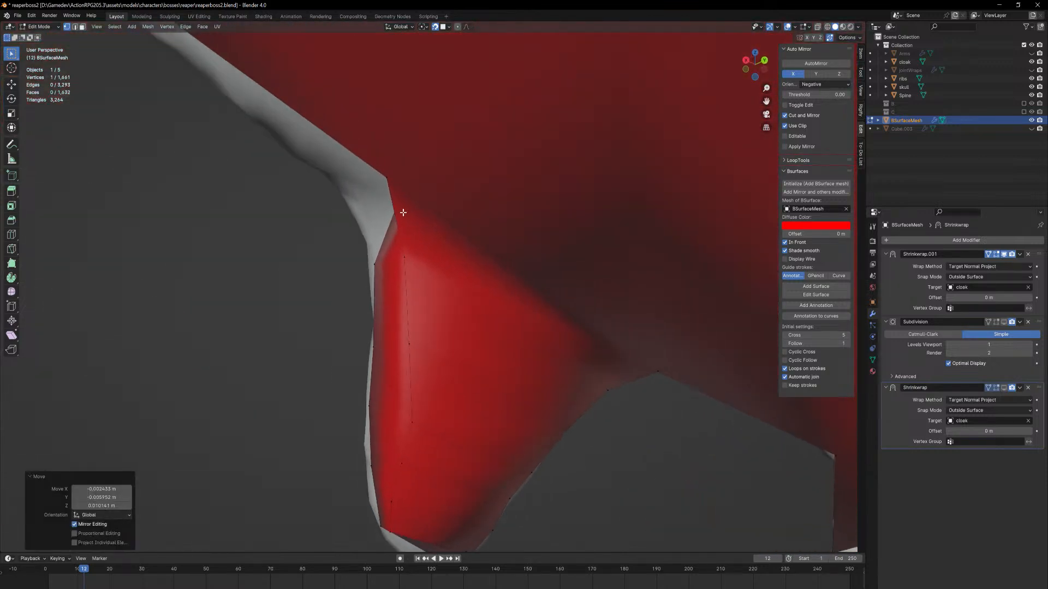
pyautogui.press('g')
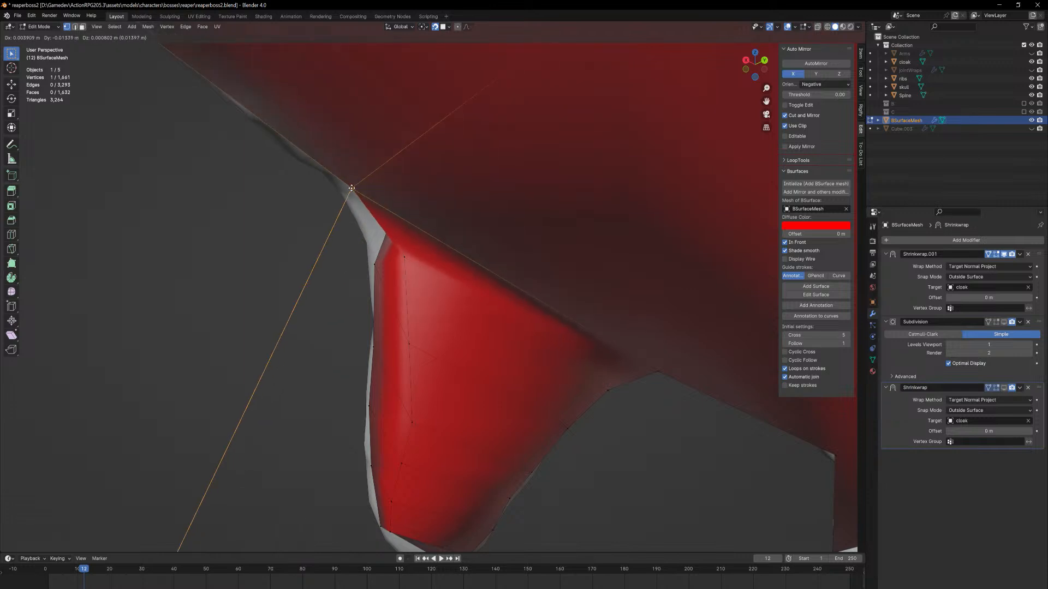
pyautogui.click(372, 209)
# Adjust the upper side vertex just below the sleeve crease so it sits on the sculpted hem point
pyautogui.press('g')
pyautogui.press('y')
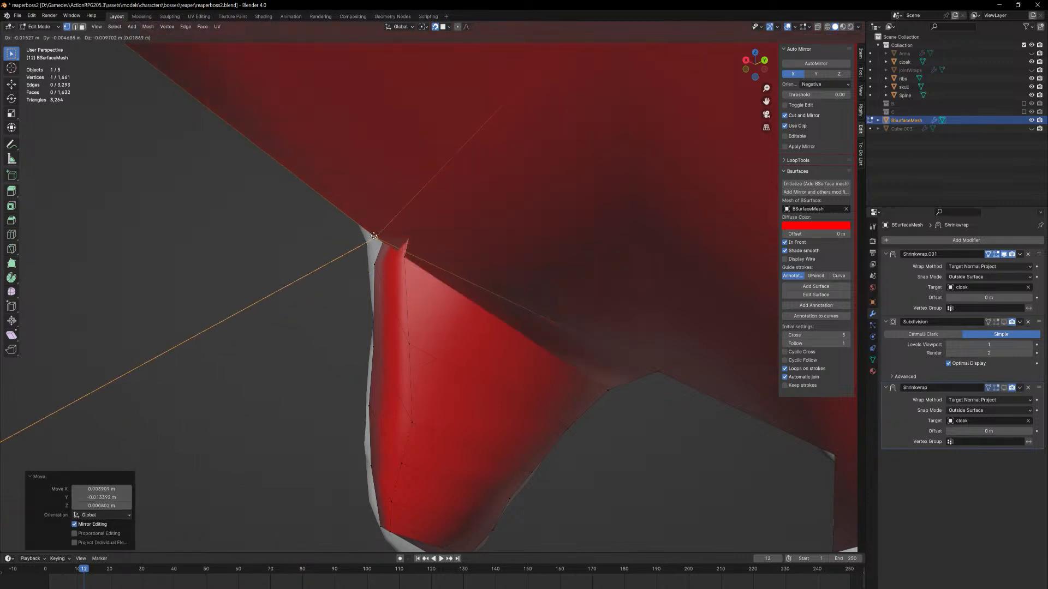
pyautogui.rightClick(397, 251)
pyautogui.press('g')
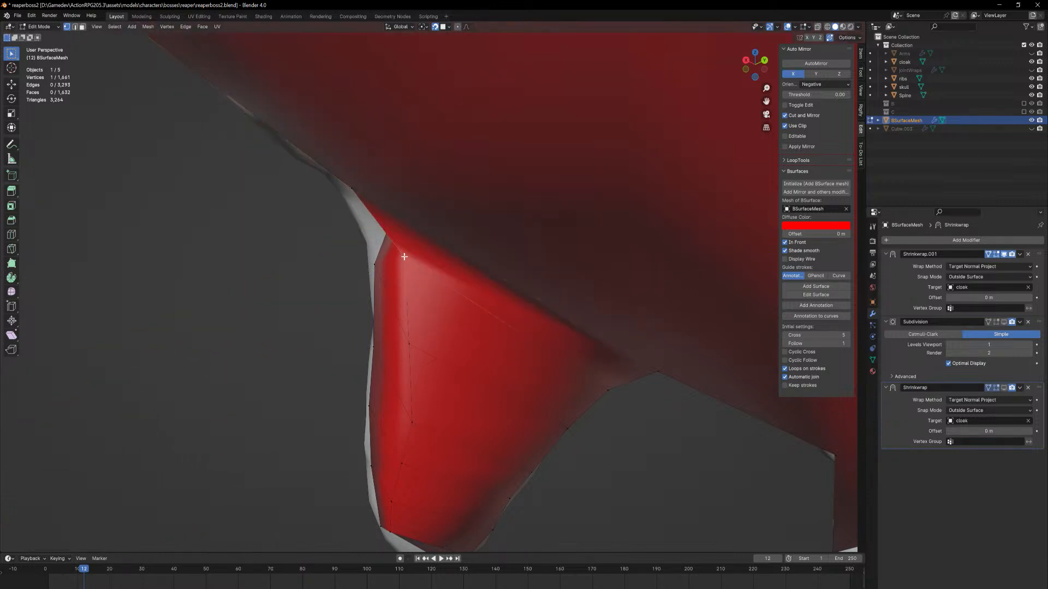
pyautogui.click(380, 259)
pyautogui.moveTo(380, 259); pyautogui.dragTo(435, 288, button='middle')
pyautogui.moveTo(446, 283); pyautogui.dragTo(506, 304, button='middle')
pyautogui.moveTo(507, 304); pyautogui.dragTo(488, 290)
pyautogui.moveTo(478, 344); pyautogui.dragTo(403, 251, button='middle')
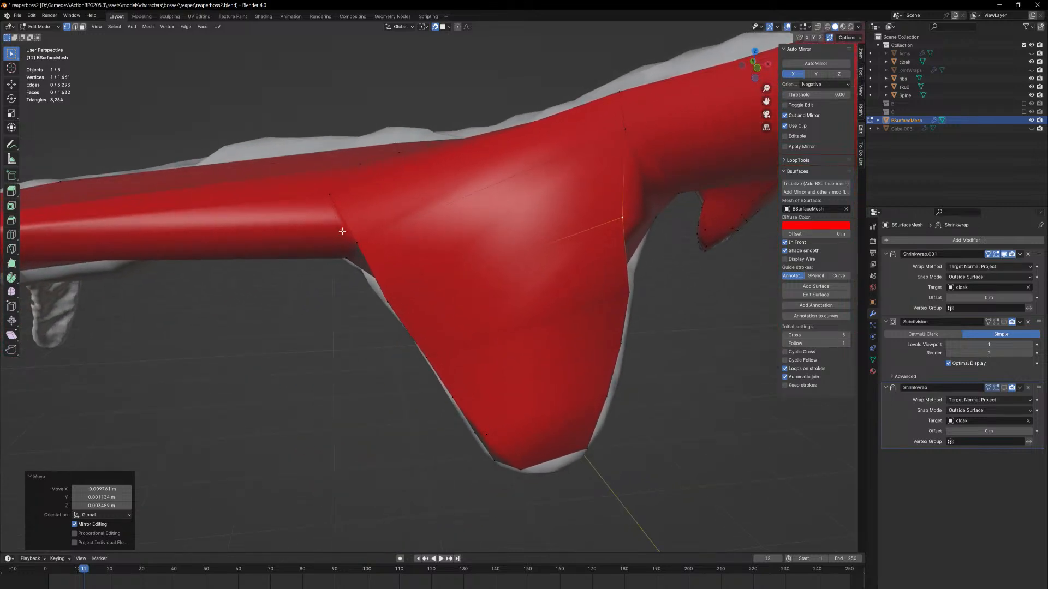
# Move two loop-cut vertices on the opposite side edge of the hem point onto the sculpted outline
pyautogui.click(388, 303)
pyautogui.press('g')
pyautogui.click(386, 304)
pyautogui.press('g')
pyautogui.click(355, 243)
# Move the upper back vertex on that side of the hem point onto the sculpted edge
pyautogui.moveTo(355, 243); pyautogui.dragTo(482, 227, button='middle')
pyautogui.scroll(4, 482, 234)
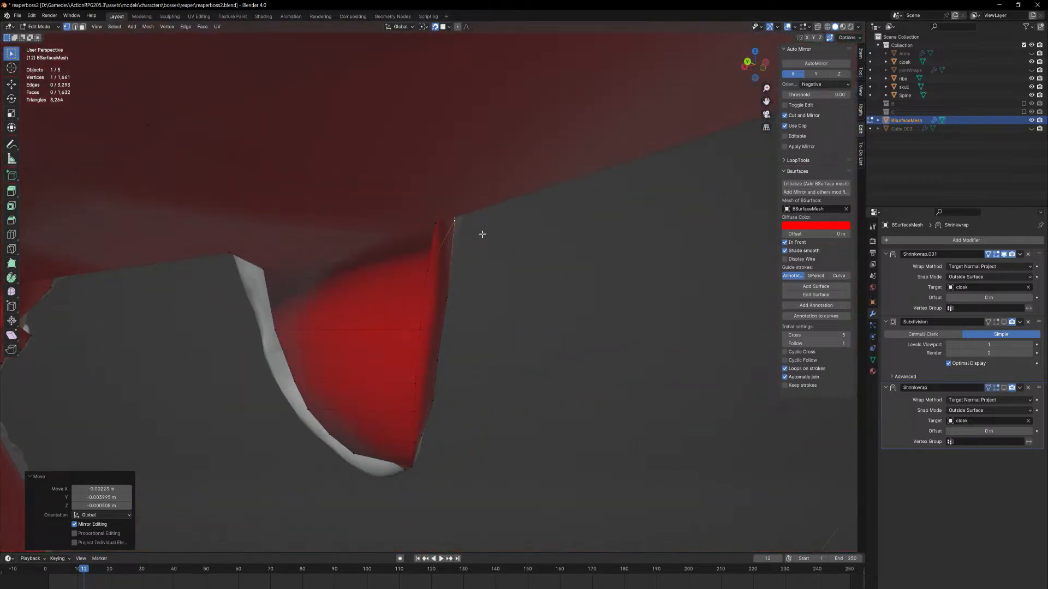
pyautogui.click(427, 269)
pyautogui.press('g')
pyautogui.click(435, 254)
pyautogui.moveTo(347, 295); pyautogui.dragTo(491, 354, button='middle')
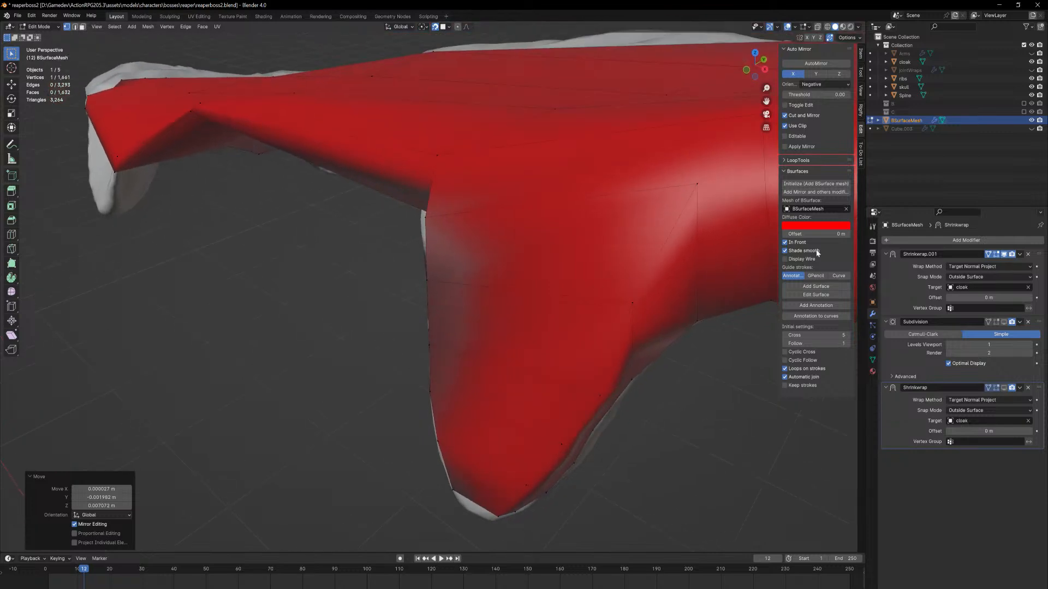
# Turn off the In Front display and move the hem point's upper side vertex onto the exposed cloak surface
pyautogui.click(786, 243)
pyautogui.moveTo(570, 391); pyautogui.dragTo(587, 349, button='middle')
pyautogui.press('g')
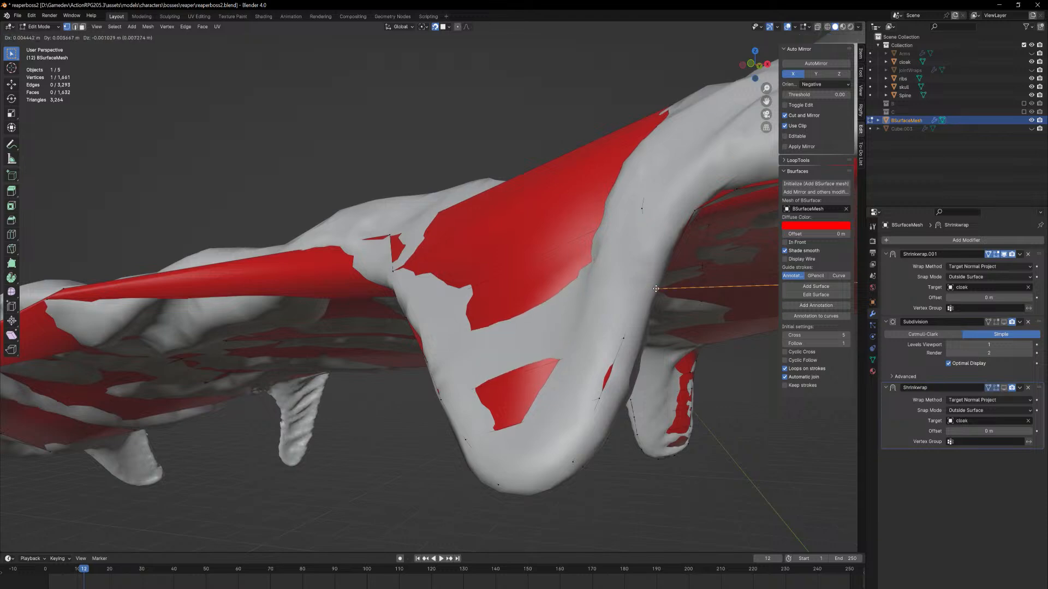
pyautogui.click(650, 288)
# Try to move the next vertex up along the sleeve fold, and turn the In Front display back on
pyautogui.click(642, 205)
pyautogui.press('g')
pyautogui.press('y')
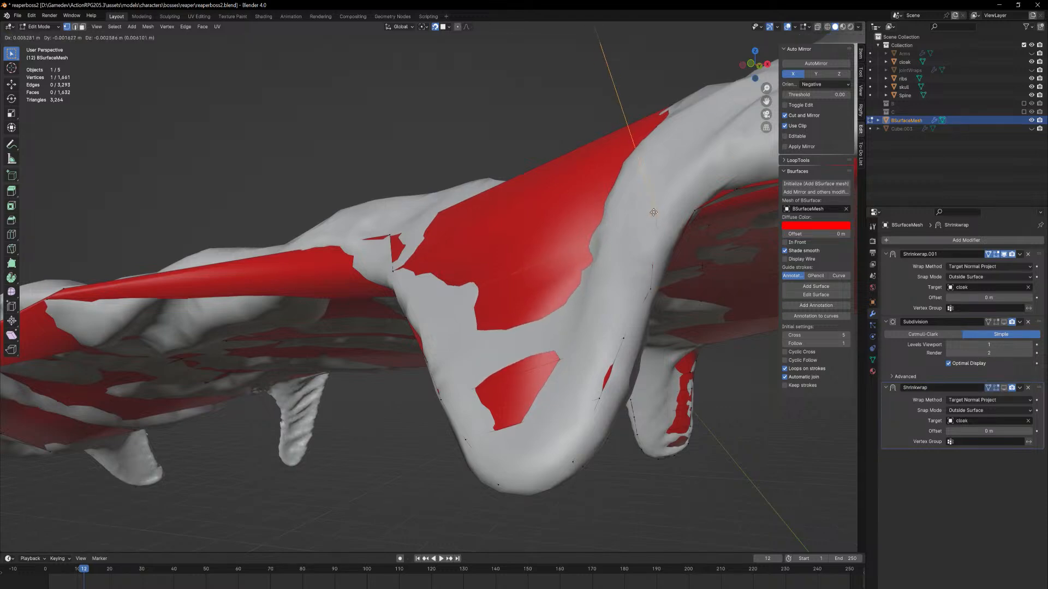
pyautogui.rightClick(698, 248)
pyautogui.moveTo(701, 273); pyautogui.dragTo(736, 246, button='middle')
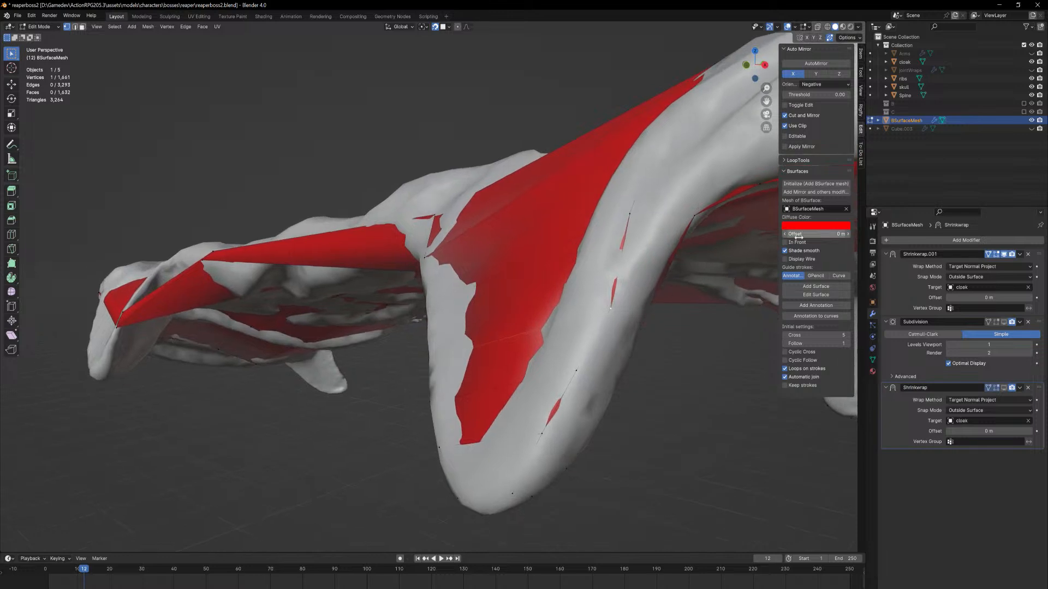
pyautogui.click(786, 243)
# Try three lengthwise loop cuts through the hem point and nudge a new middle vertex onto the sculpted tip
pyautogui.moveTo(551, 273); pyautogui.dragTo(559, 297, button='middle')
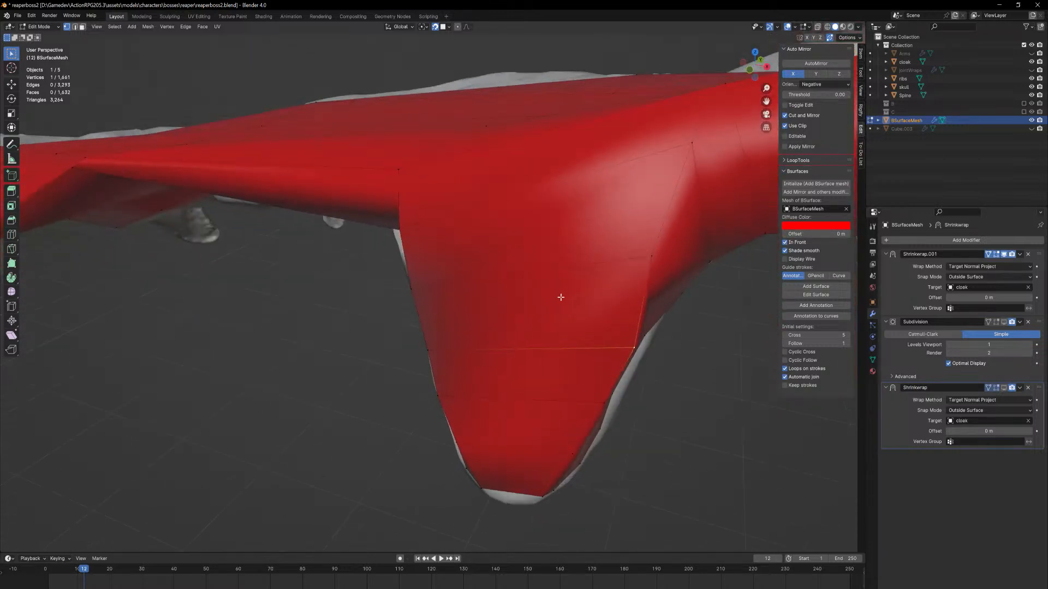
pyautogui.hotkey('ctrl', 'r')
pyautogui.scroll(2, 521, 277)
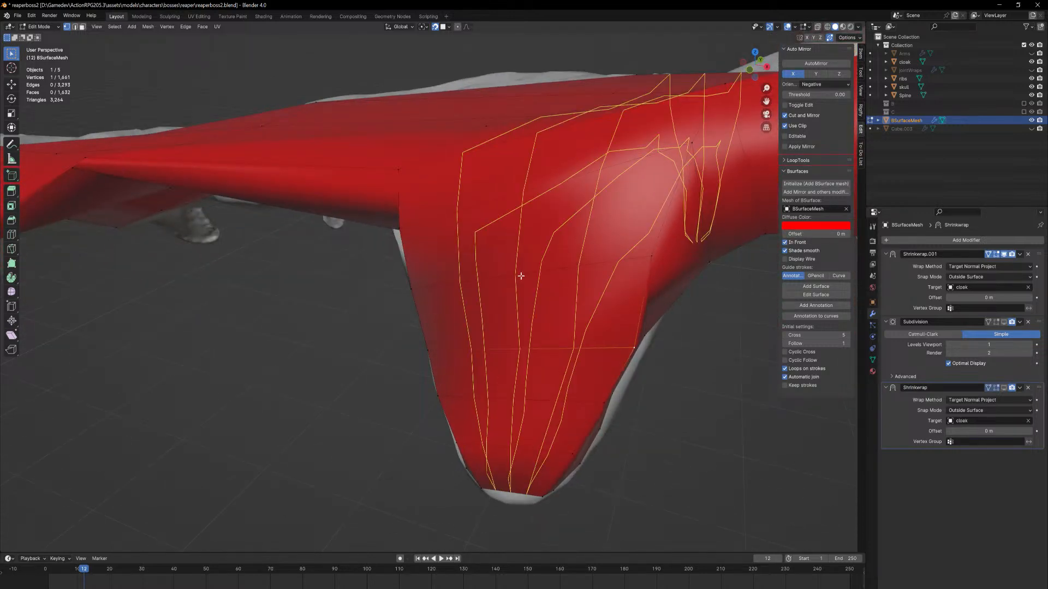
pyautogui.click(521, 276)
pyautogui.rightClick(521, 276)
pyautogui.click(504, 500)
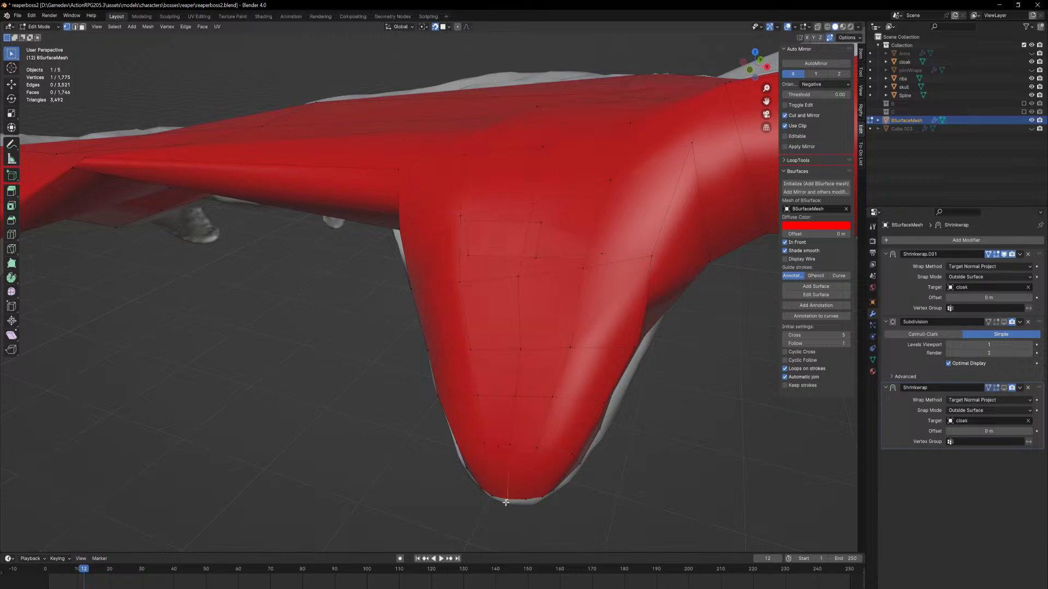
pyautogui.click(507, 507)
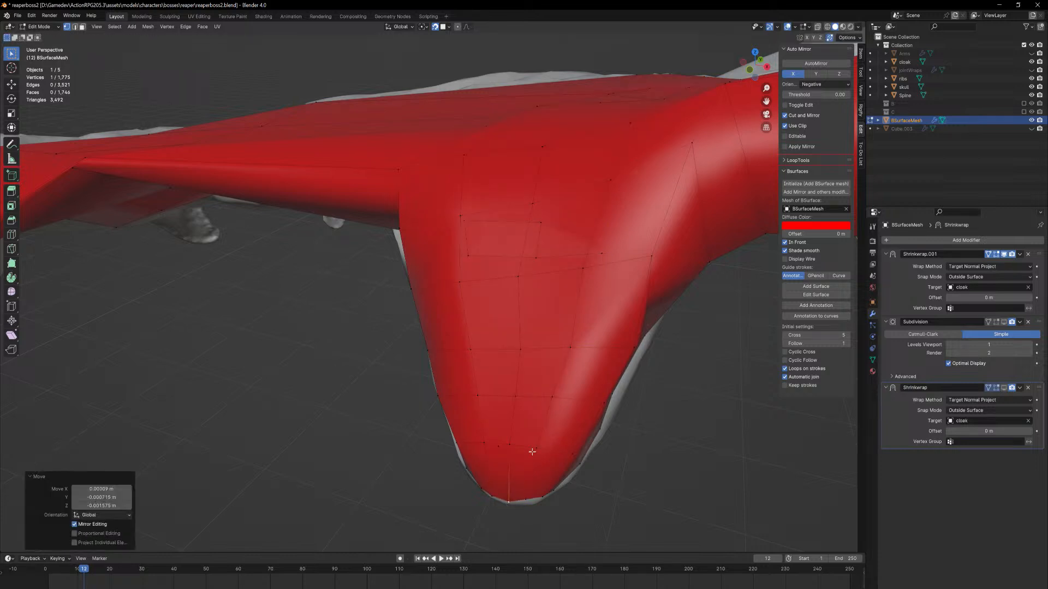
# Undo the tip vertex move and the lengthwise loop cuts through the hem point
pyautogui.scroll(3, 613, 276)
pyautogui.hotkey('ctrl', 'z')
pyautogui.hotkey('ctrl', 'z')
pyautogui.hotkey('ctrl', 'z')
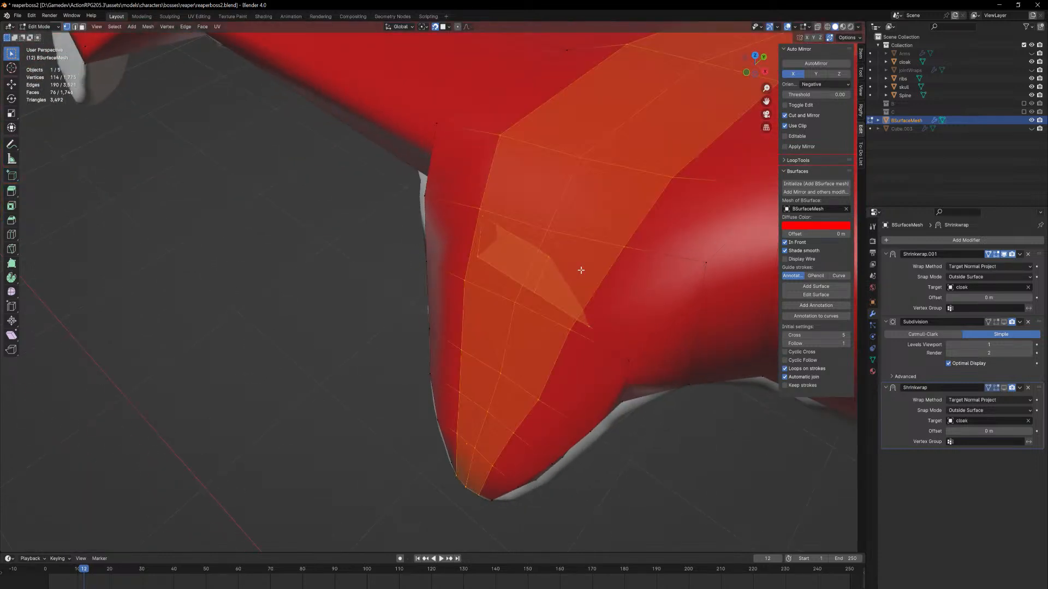
pyautogui.hotkey('ctrl', 'z')
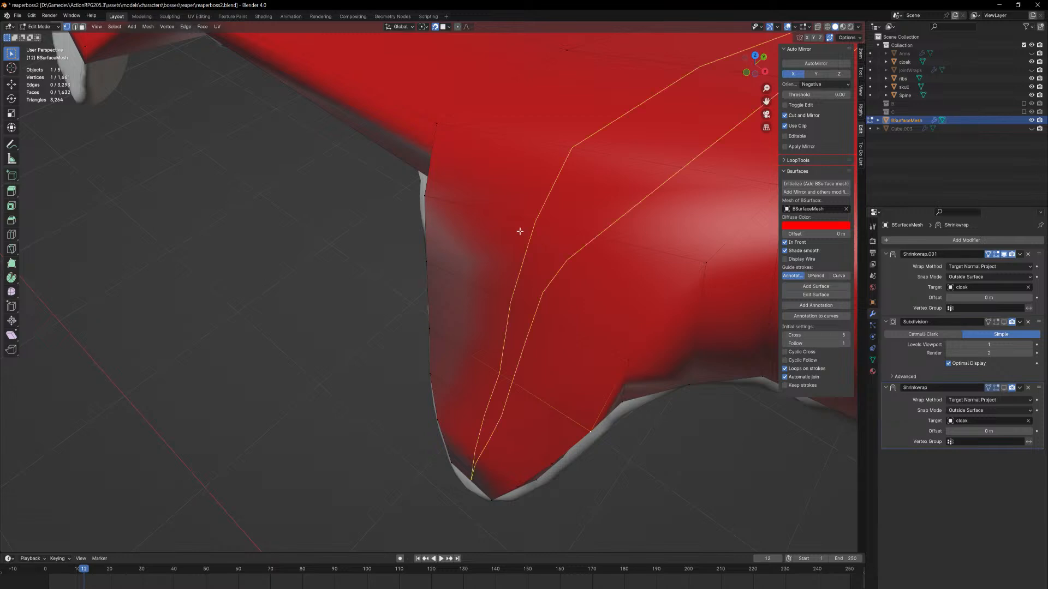
pyautogui.hotkey('ctrl', 'shift', 'z')
pyautogui.hotkey('ctrl', 'shift', 'z')
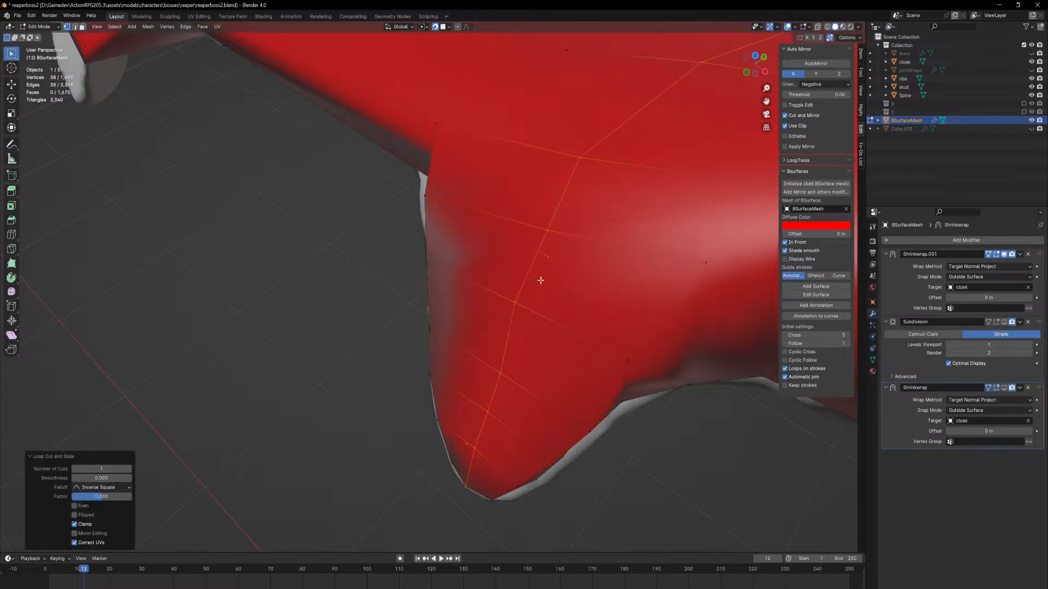
pyautogui.hotkey('ctrl', 'z')
# Add three unslid loop cuts running lengthwise through the hem point and up across the sleeve
pyautogui.moveTo(555, 297); pyautogui.dragTo(546, 247, button='middle')
pyautogui.hotkey('ctrl', 'r')
pyautogui.scroll(3, 522, 198)
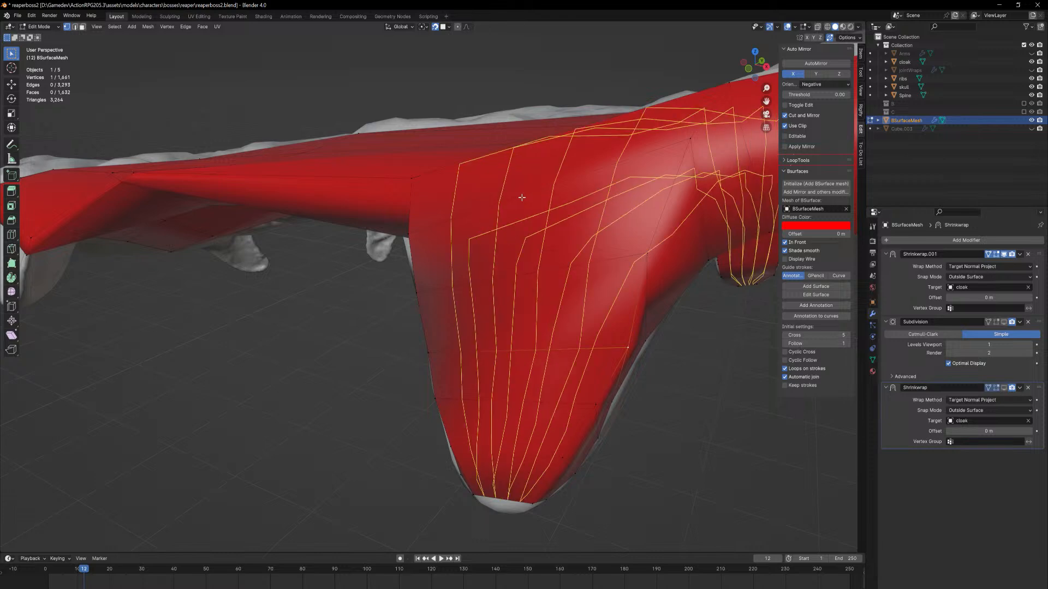
pyautogui.scroll(-1, 521, 198)
pyautogui.click(522, 197)
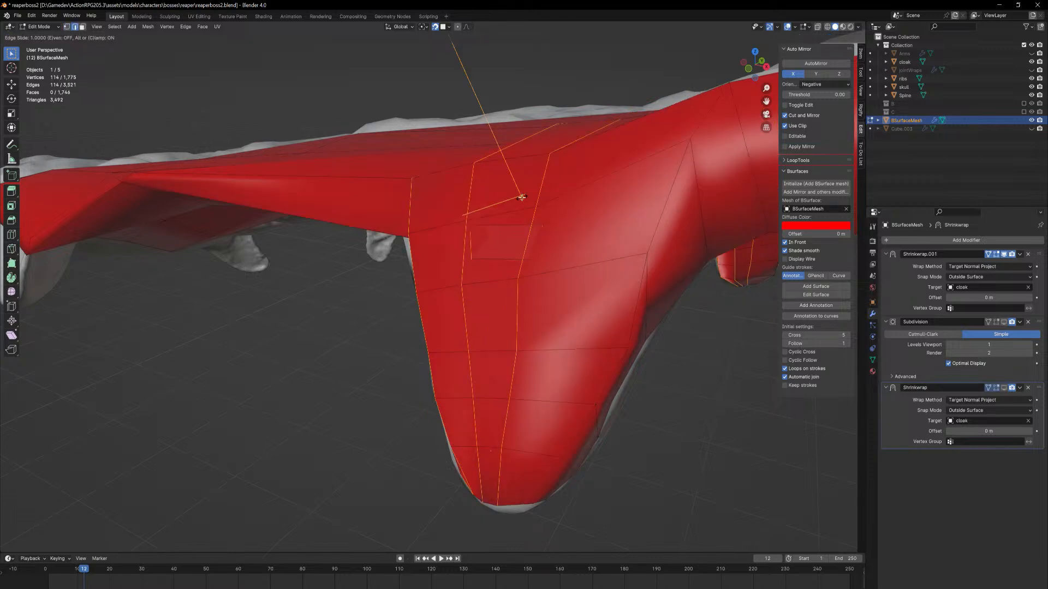
pyautogui.rightClick(521, 197)
# Move a new loop-cut vertex on the inner side of the hem point's base to straighten the distorted faces
pyautogui.moveTo(568, 288); pyautogui.dragTo(531, 289, button='middle')
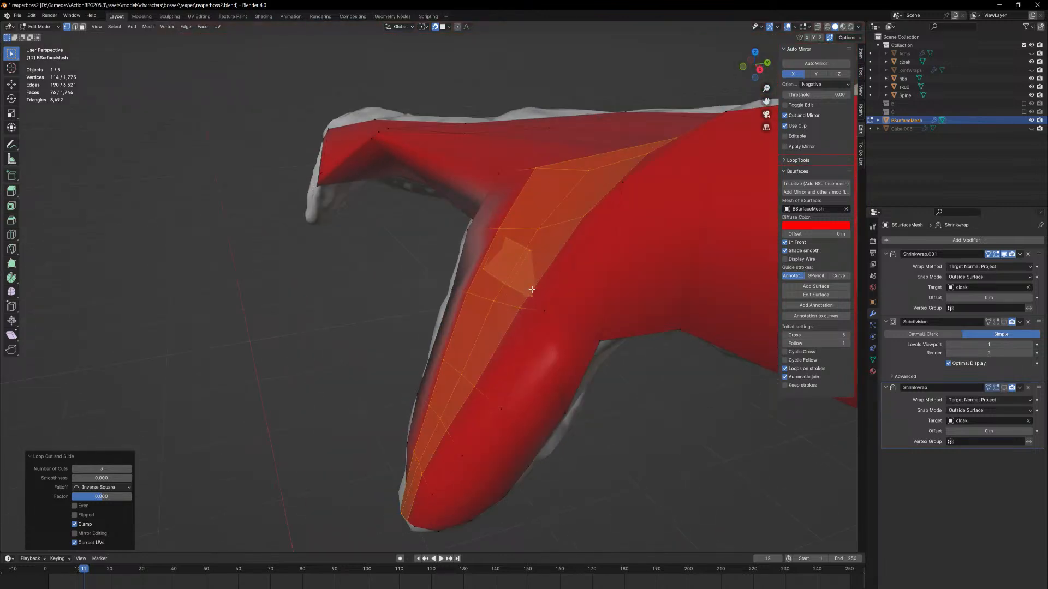
pyautogui.click(523, 254)
pyautogui.moveTo(531, 255); pyautogui.dragTo(497, 237, button='middle')
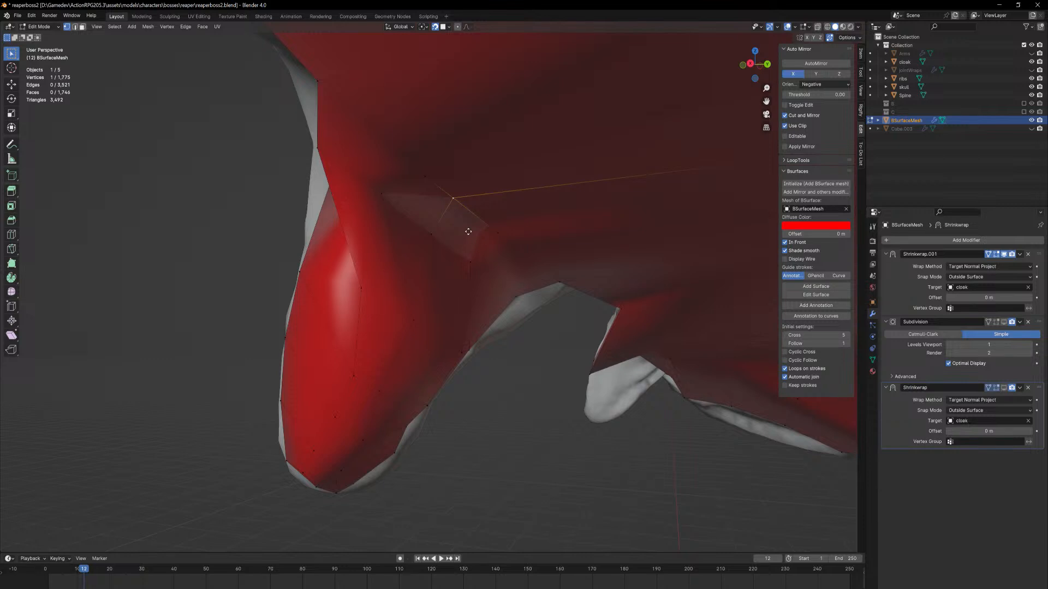
pyautogui.press('g')
pyautogui.click(478, 238)
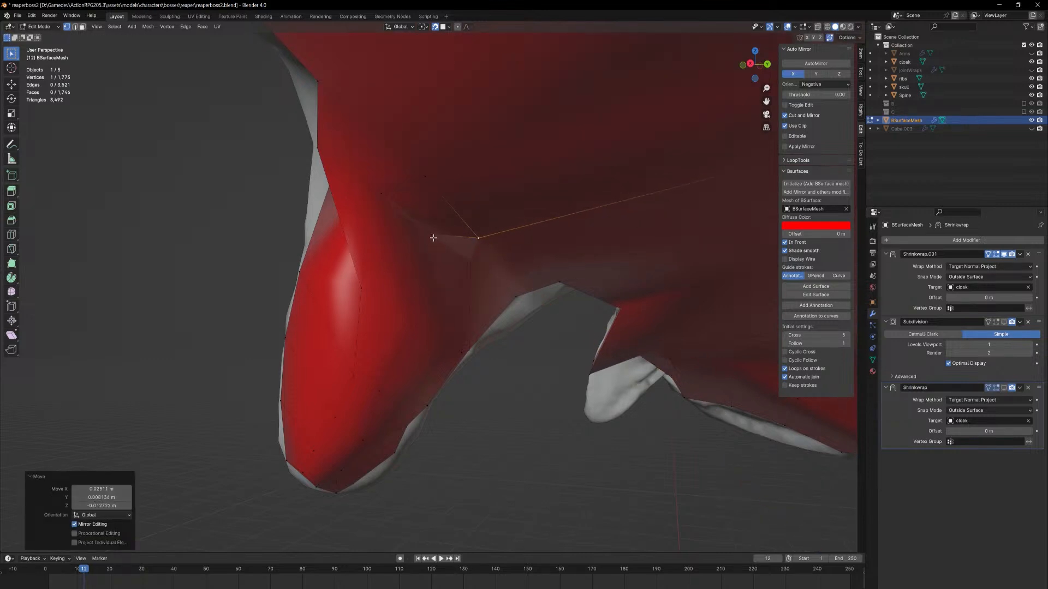
# Move the loop-cut vertices on the inner side of the hem point's base down so its faces even out
pyautogui.press('g')
pyautogui.click(457, 261)
pyautogui.moveTo(457, 261); pyautogui.dragTo(463, 236, button='middle')
pyautogui.press('g')
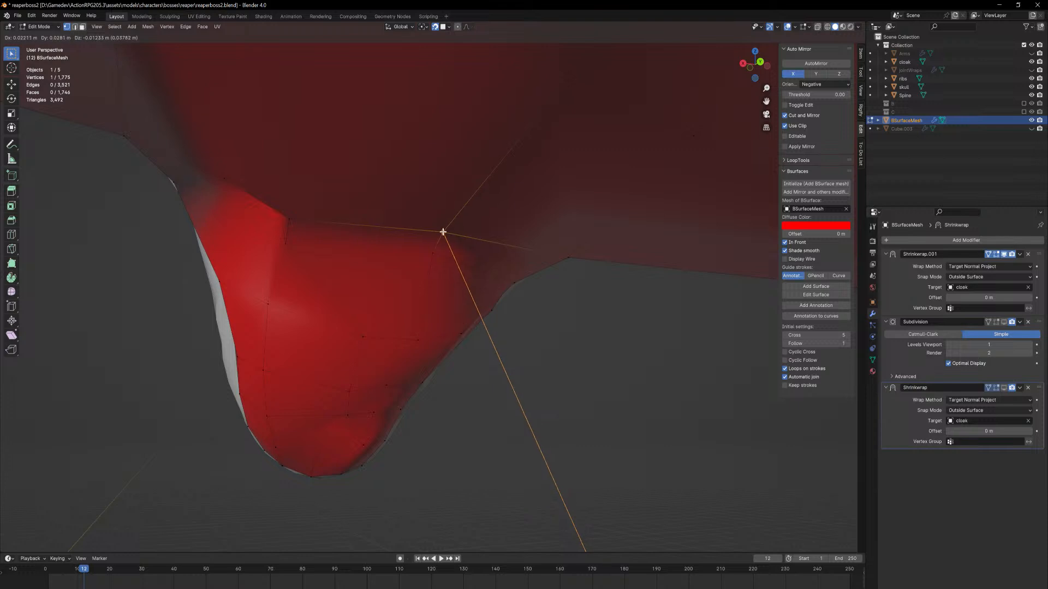
pyautogui.click(443, 232)
pyautogui.press('g')
pyautogui.click(323, 269)
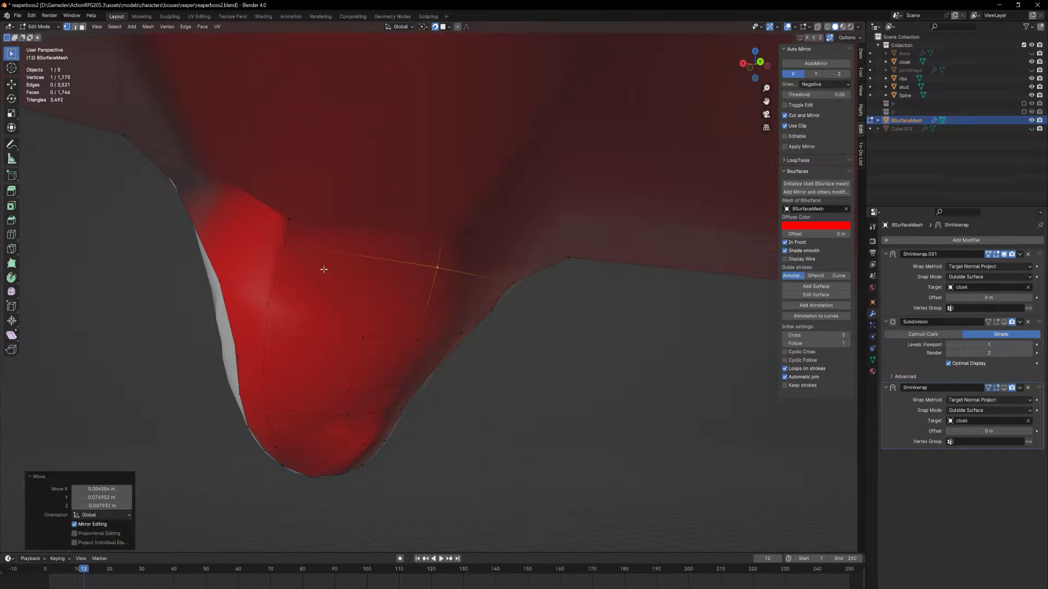
# Shift the two vertices on the outer side of the hem point's base down along the sculpt to smooth the junction
pyautogui.moveTo(323, 269); pyautogui.dragTo(341, 268, button='middle')
pyautogui.press('g')
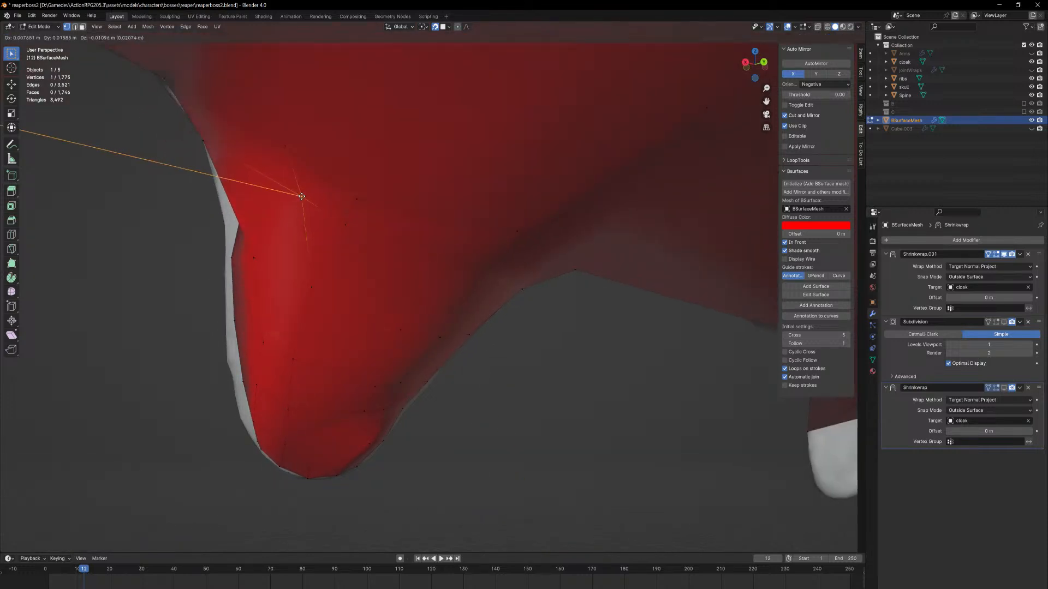
pyautogui.click(300, 203)
pyautogui.press('g')
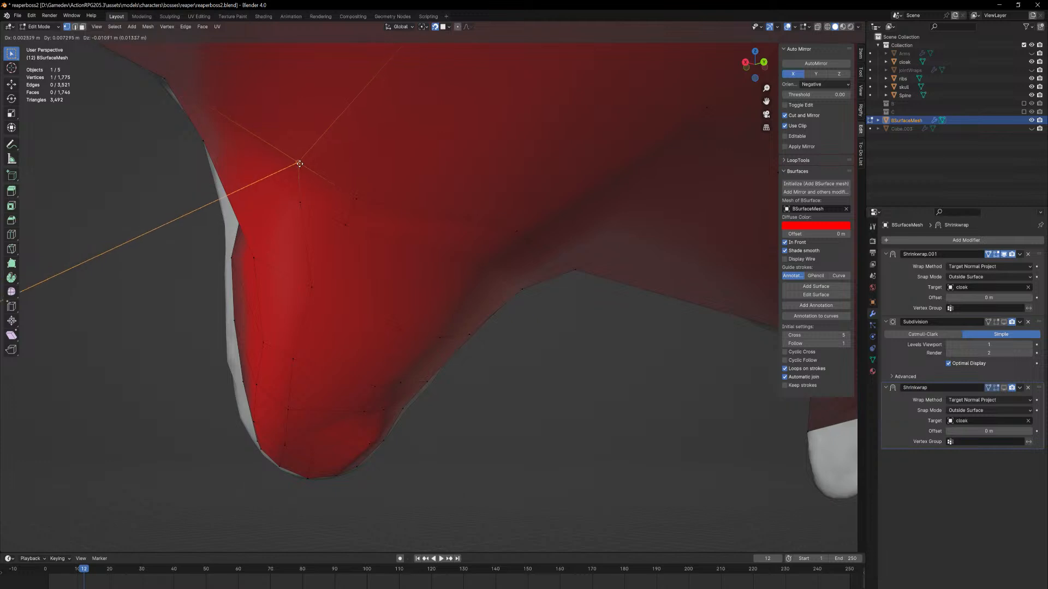
pyautogui.click(293, 215)
pyautogui.moveTo(293, 215); pyautogui.dragTo(263, 285, button='middle')
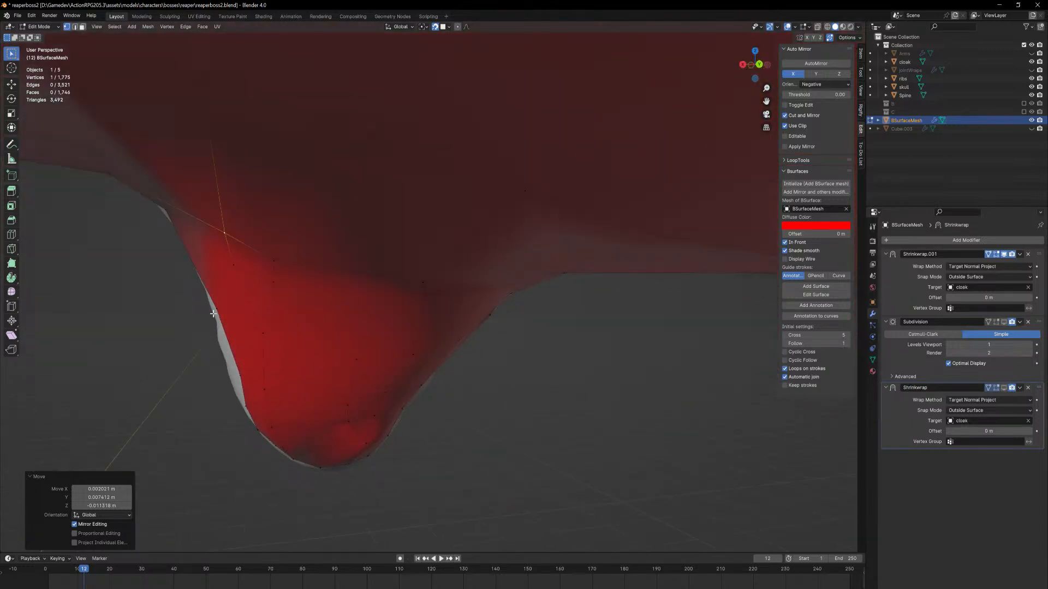
# Move the rim vertices on both sides of the hem point out to the sculpt's silhouette
pyautogui.moveTo(216, 310); pyautogui.dragTo(221, 336)
pyautogui.moveTo(242, 373); pyautogui.dragTo(241, 408)
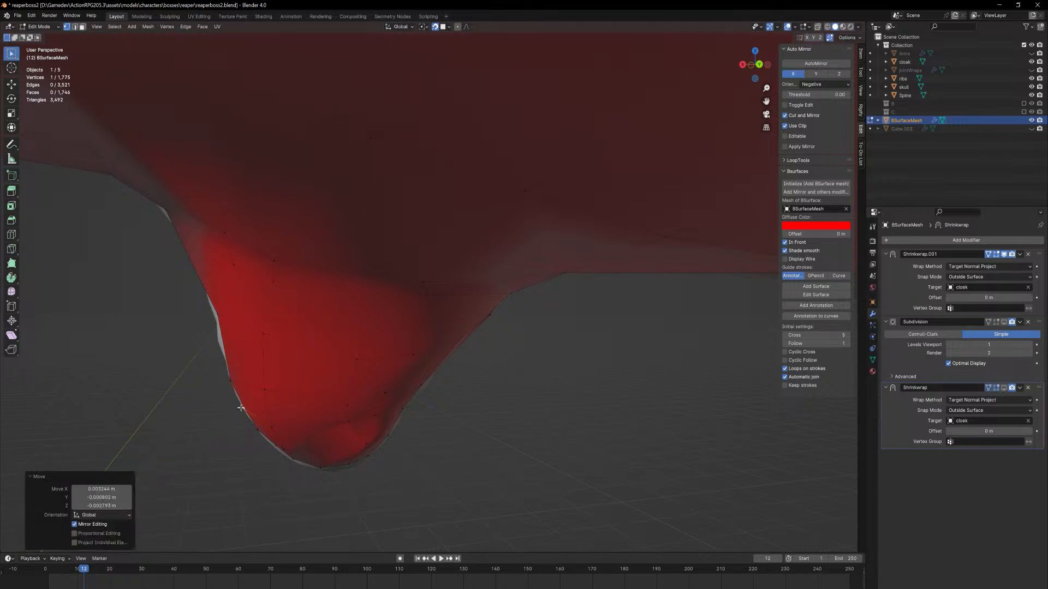
pyautogui.moveTo(218, 316); pyautogui.dragTo(215, 317)
pyautogui.moveTo(472, 395); pyautogui.dragTo(468, 395, button='middle')
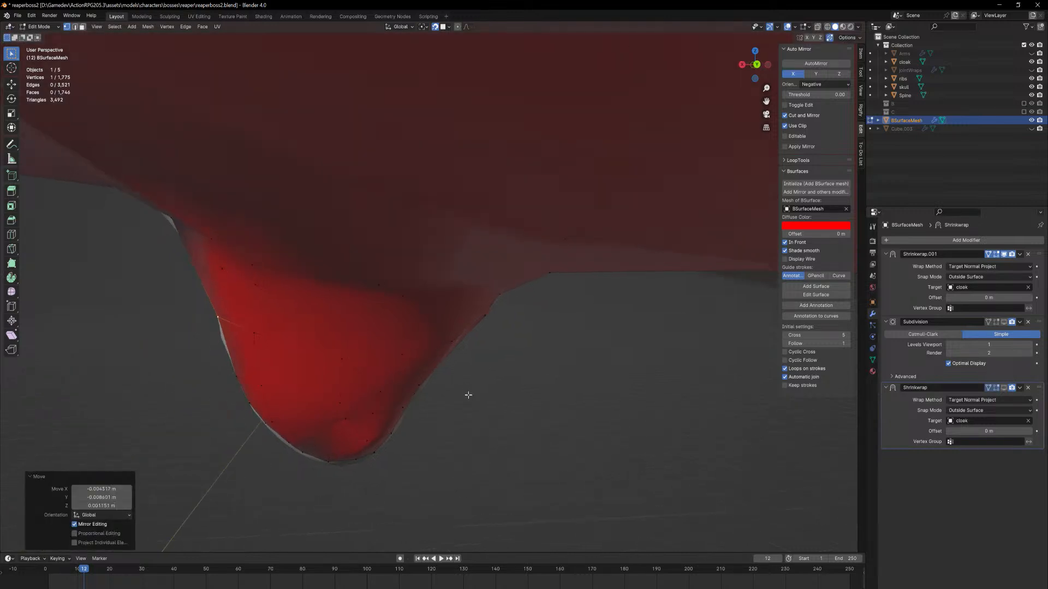
pyautogui.press('g')
pyautogui.click(418, 386)
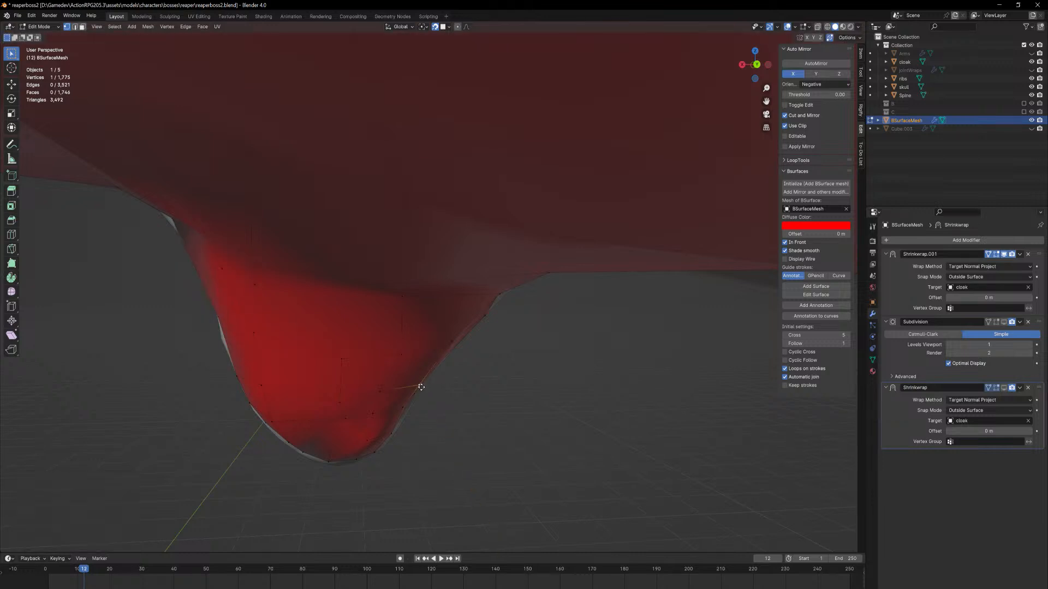
pyautogui.moveTo(418, 385)
pyautogui.mouseDown(button='middle')
pyautogui.moveTo(313, 348)
pyautogui.moveTo(423, 374)
pyautogui.mouseUp(button='middle')
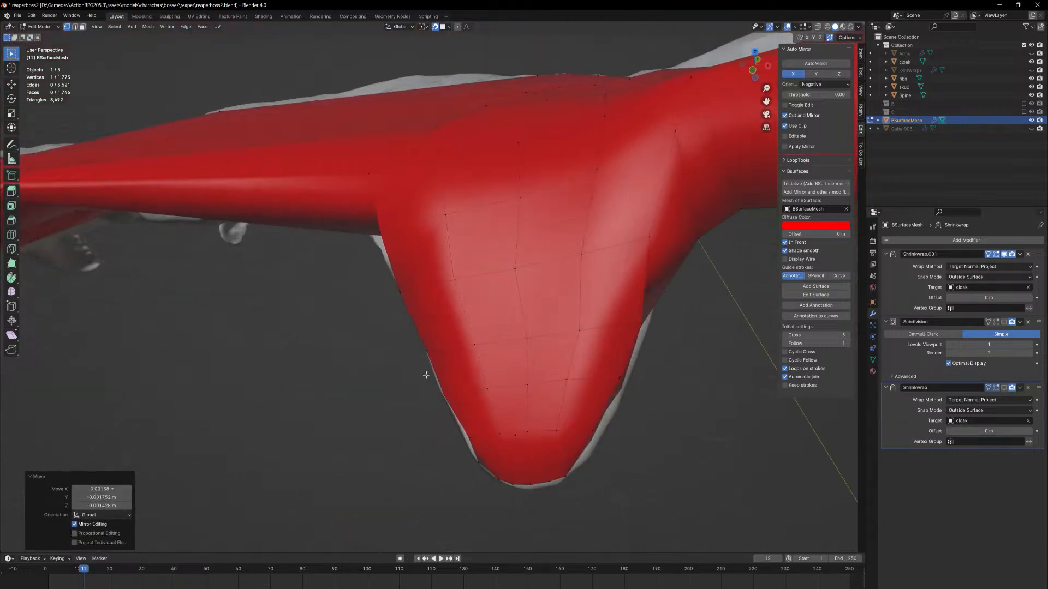
# From the opposite side, pull the rim vertices beside the hem point's tip out to the sculpted edge
pyautogui.moveTo(469, 273); pyautogui.dragTo(605, 382, button='middle')
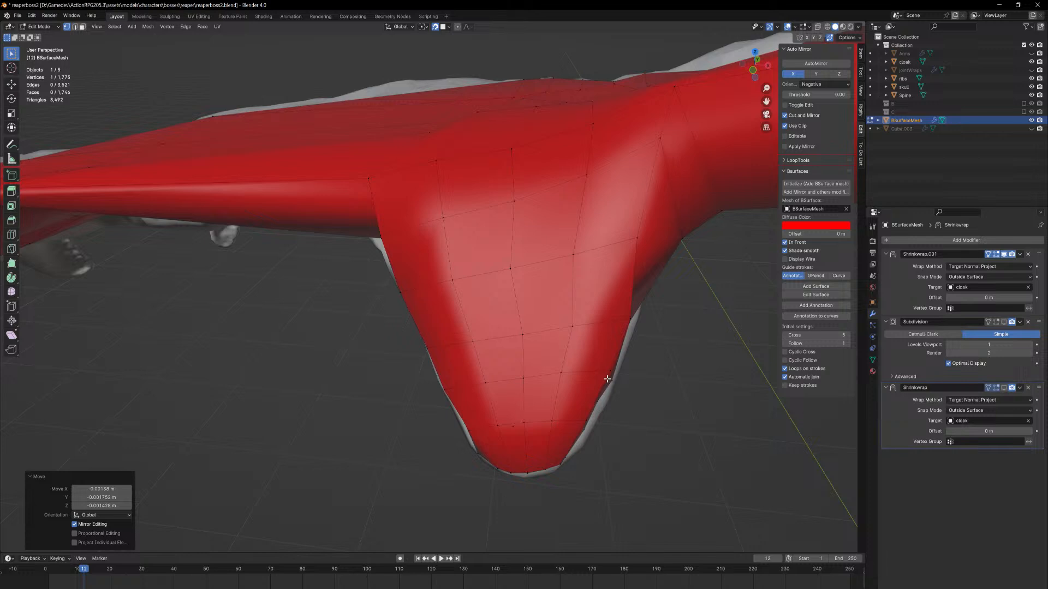
pyautogui.press('g')
pyautogui.click(597, 401)
pyautogui.press('g')
pyautogui.click(594, 423)
pyautogui.click(468, 430)
pyautogui.press('g')
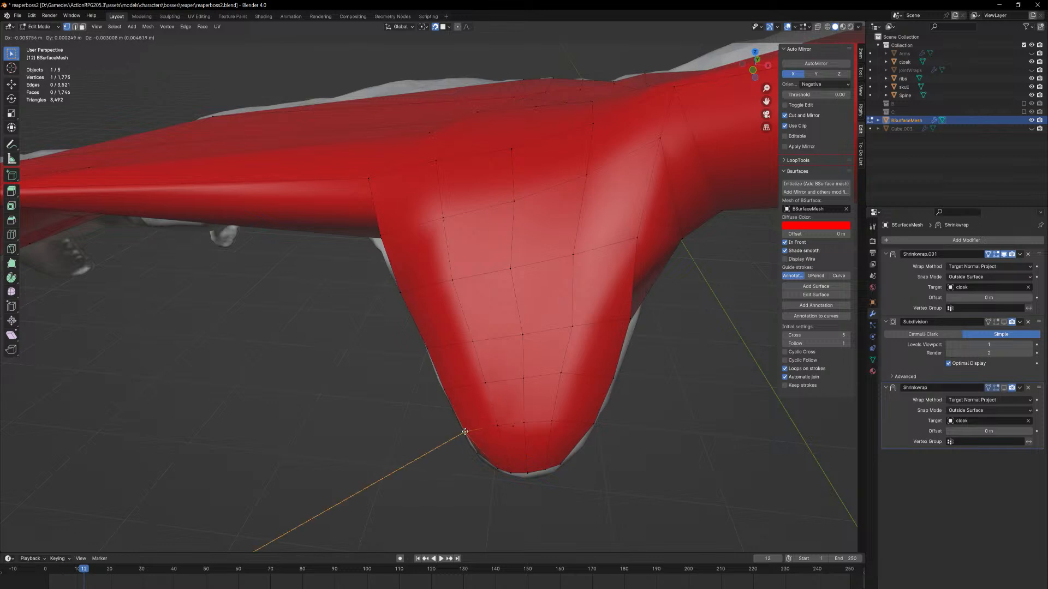
pyautogui.click(465, 431)
# Move the vertex at the hem point's base corner up along the sculpt and add one unslid loop cut across the base
pyautogui.moveTo(377, 204); pyautogui.dragTo(345, 249, button='middle')
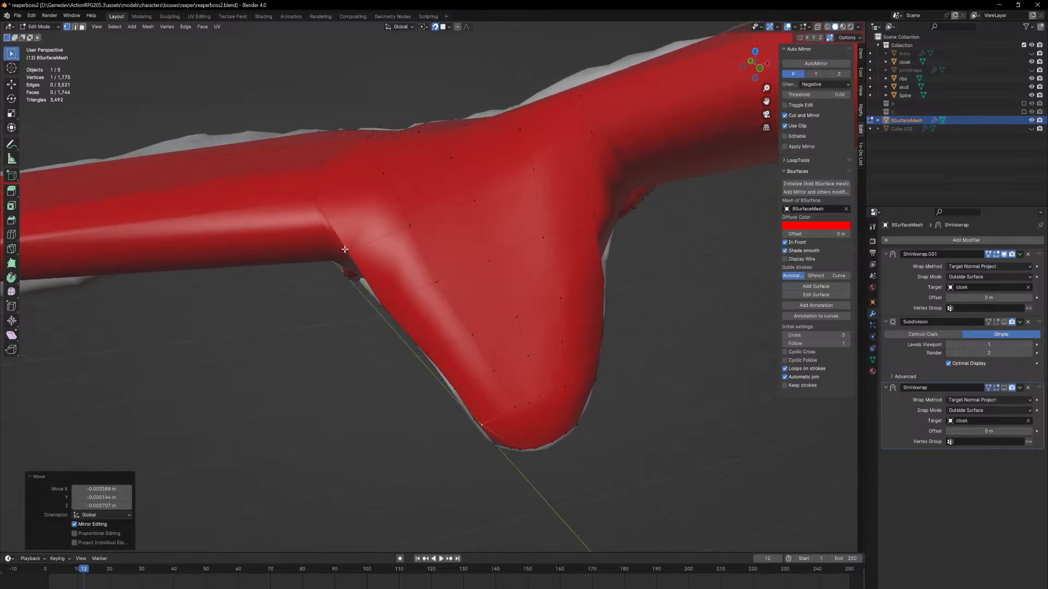
pyautogui.click(346, 255)
pyautogui.press('g')
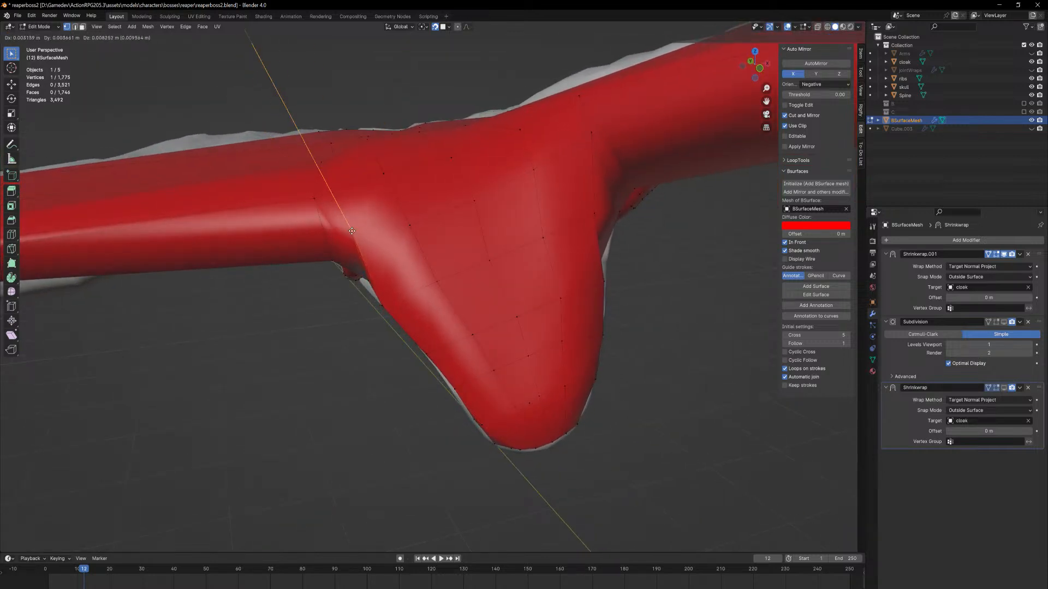
pyautogui.click(352, 231)
pyautogui.moveTo(352, 231)
pyautogui.mouseDown(button='middle')
pyautogui.moveTo(346, 218)
pyautogui.moveTo(359, 236)
pyautogui.mouseUp(button='middle')
pyautogui.hotkey('ctrl', 'r')
pyautogui.click(346, 227)
pyautogui.rightClick(346, 226)
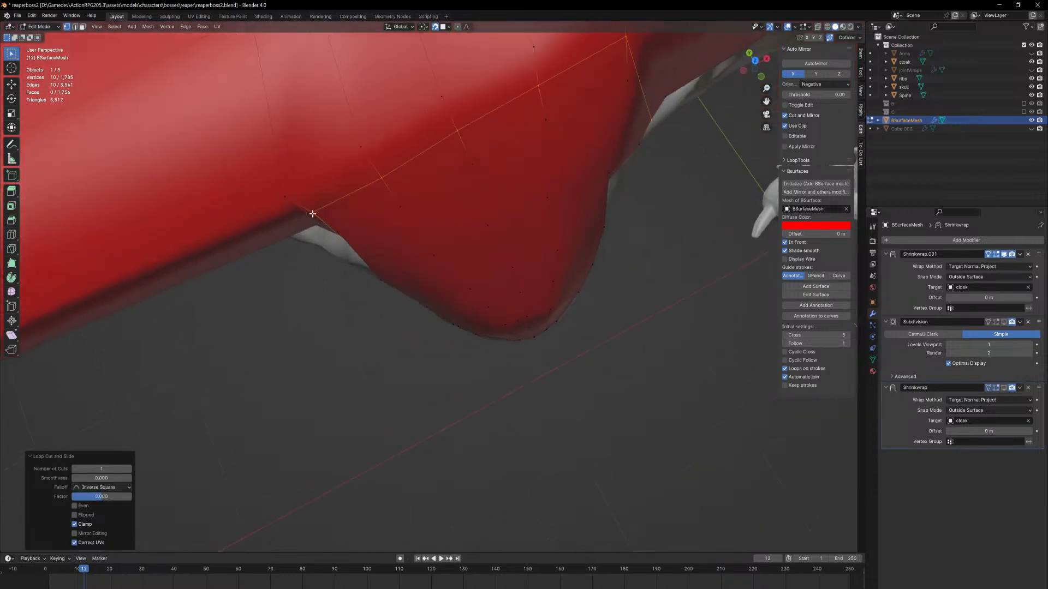
# Move the new loop's end vertex onto the sculpted edge and shift the neighbouring base vertex farther along the sleeve
pyautogui.press('g')
pyautogui.press('g')
pyautogui.rightClick(311, 213)
pyautogui.click(311, 213)
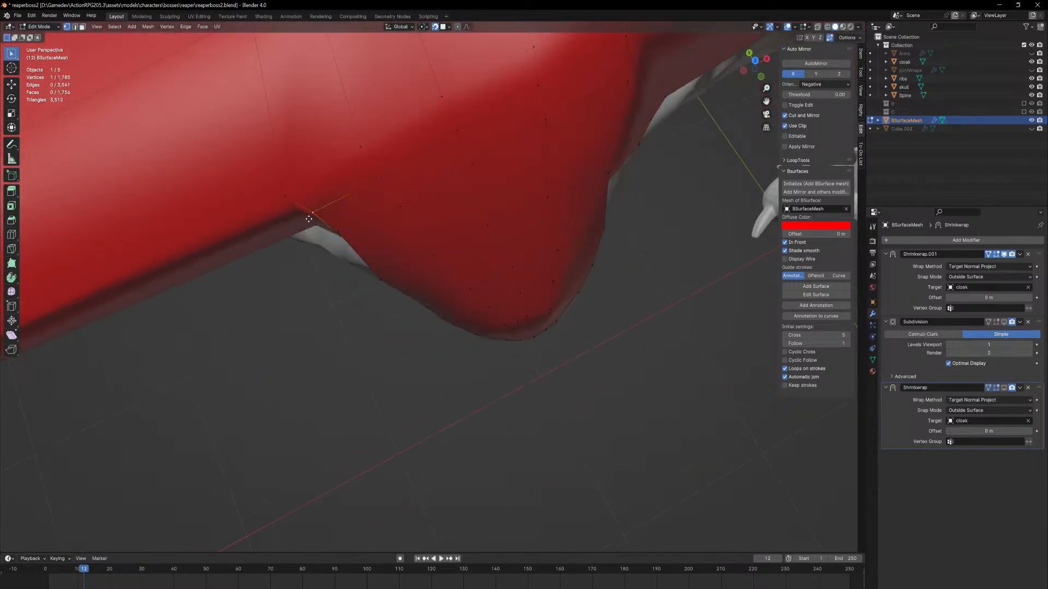
pyautogui.press('g')
pyautogui.click(299, 228)
pyautogui.click(283, 194)
pyautogui.press('g')
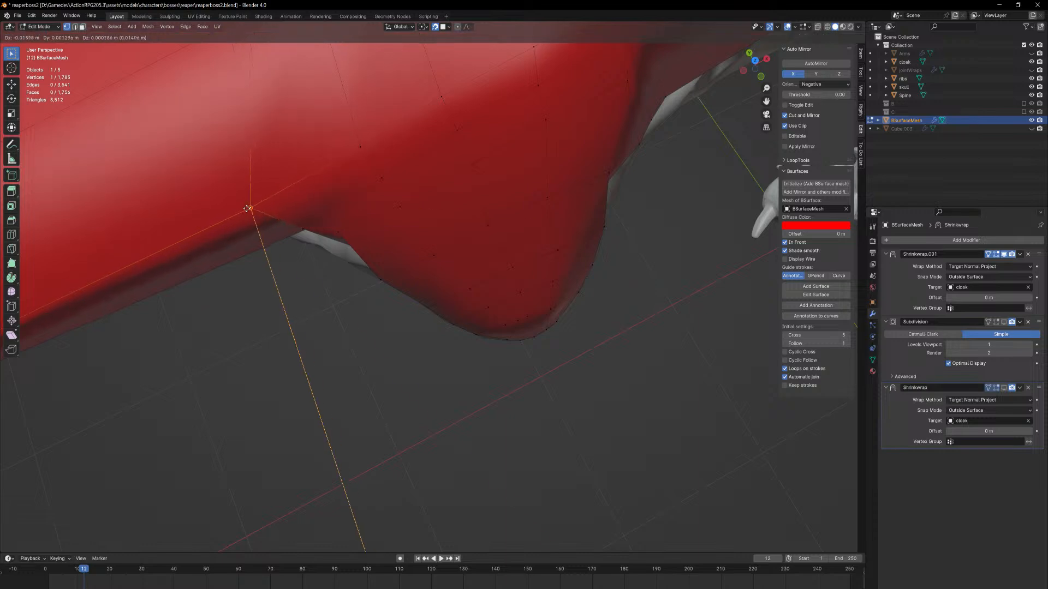
pyautogui.click(242, 211)
# Adjust the two rim vertices at the hem point's base corner to cover the exposed sculpt edge
pyautogui.click(343, 236)
pyautogui.press('g')
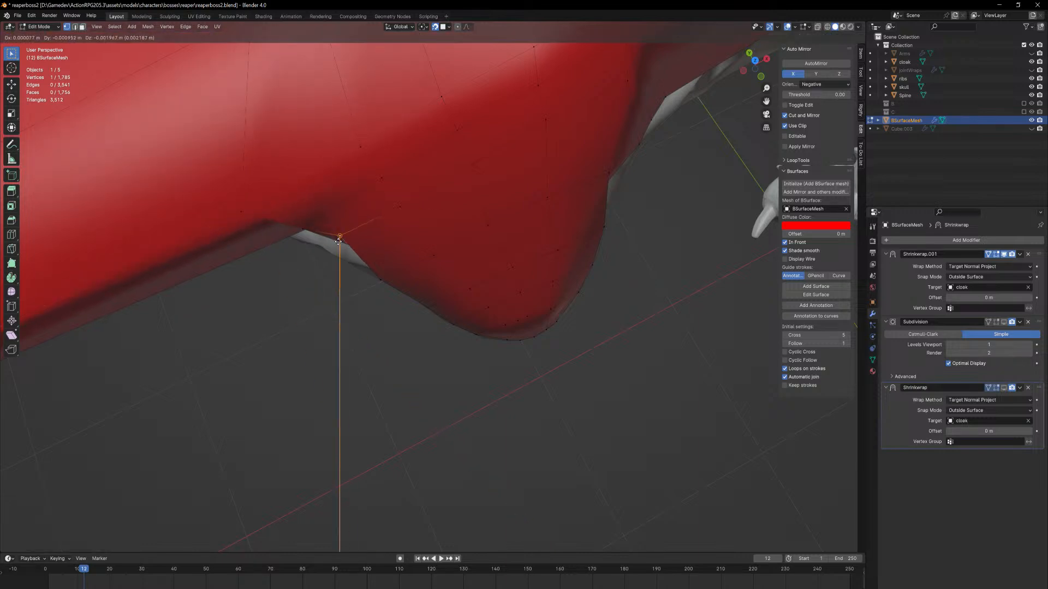
pyautogui.click(294, 225)
pyautogui.press('g')
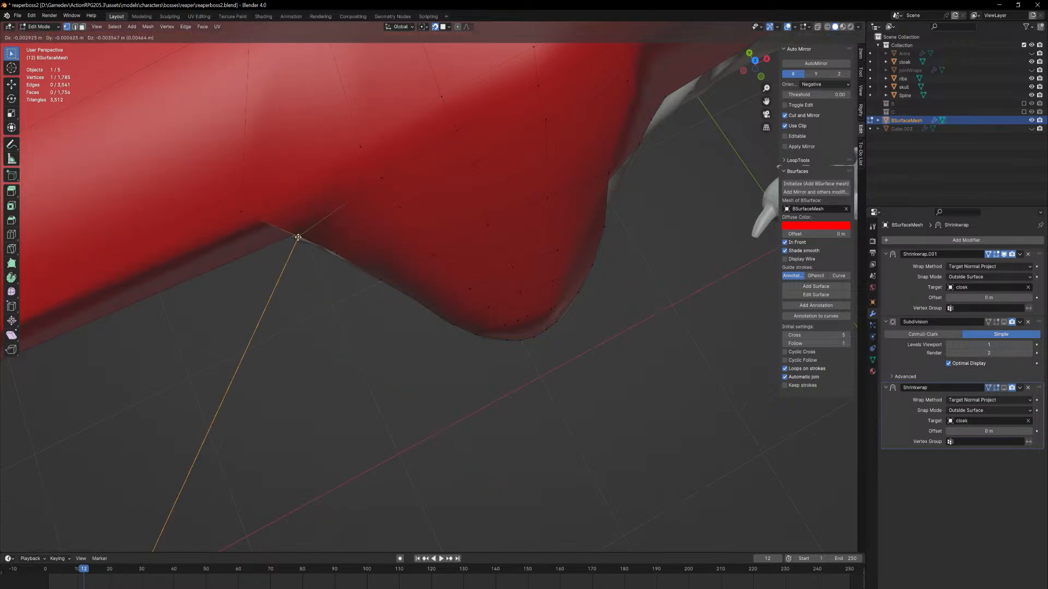
pyautogui.click(298, 235)
# Switch to Object Mode and inspect the retopologized sleeve, its hem points and the whole character from several sides
pyautogui.moveTo(297, 235); pyautogui.dragTo(485, 307, button='middle')
pyautogui.press('Tab')
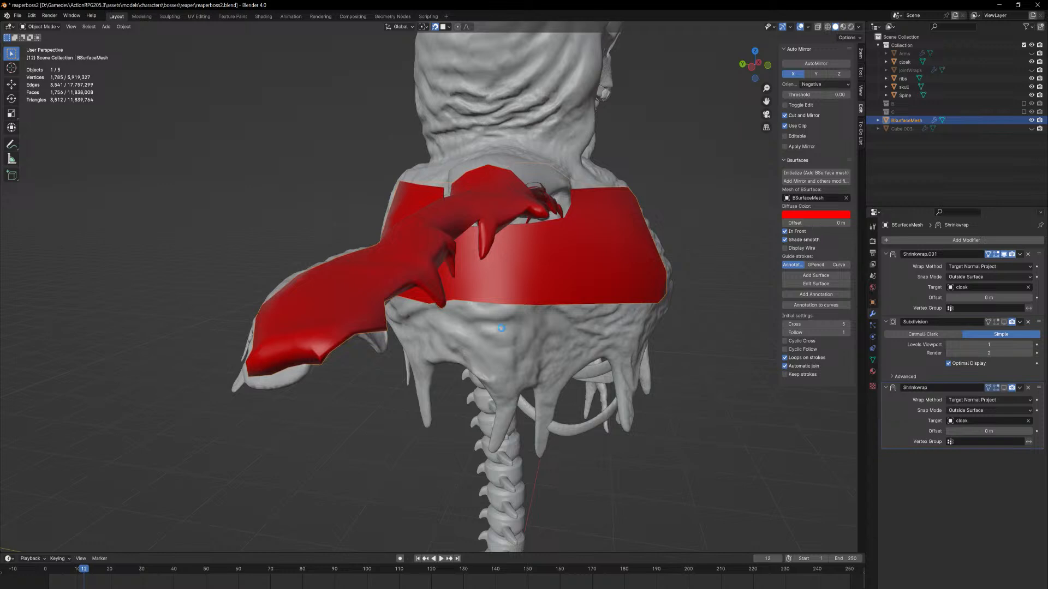
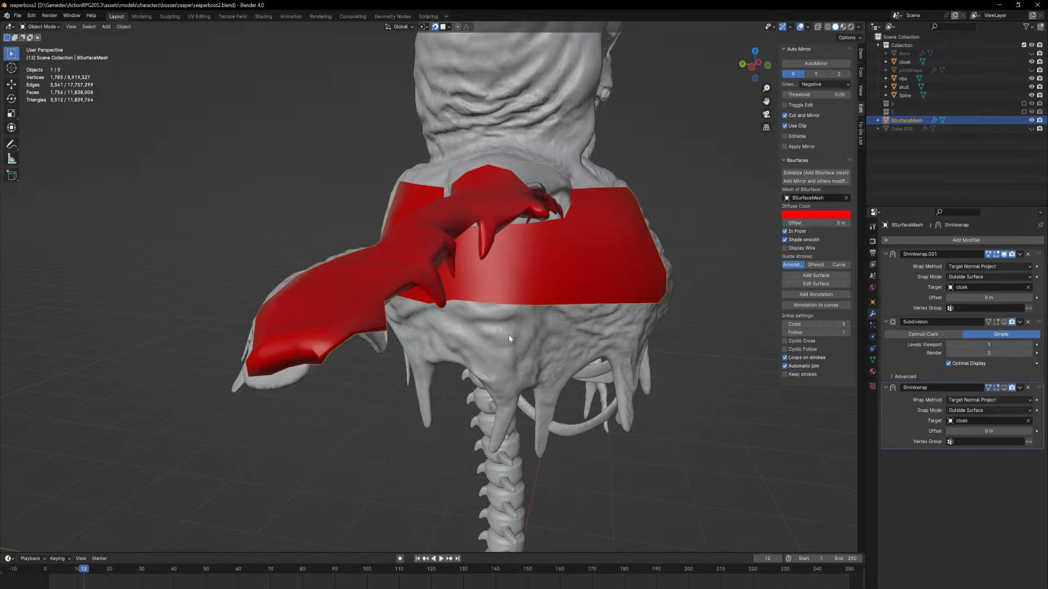
pyautogui.moveTo(353, 309)
pyautogui.mouseDown(button='middle')
pyautogui.moveTo(437, 339)
pyautogui.moveTo(481, 325)
pyautogui.moveTo(361, 307)
pyautogui.mouseUp(button='middle')
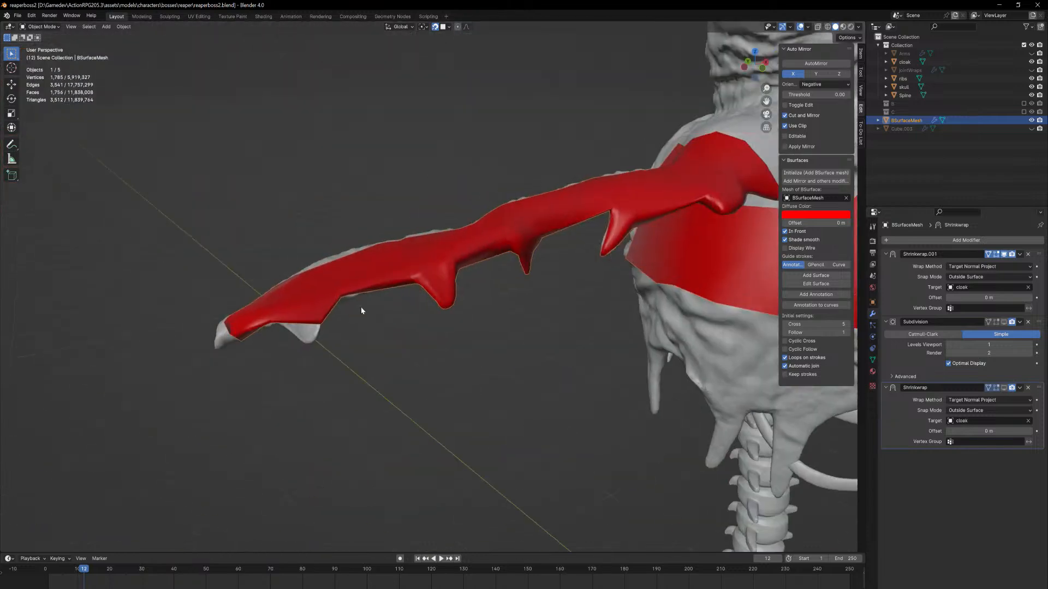
pyautogui.scroll(-9, 362, 309)
pyautogui.moveTo(633, 128); pyautogui.dragTo(572, 170, button='middle')
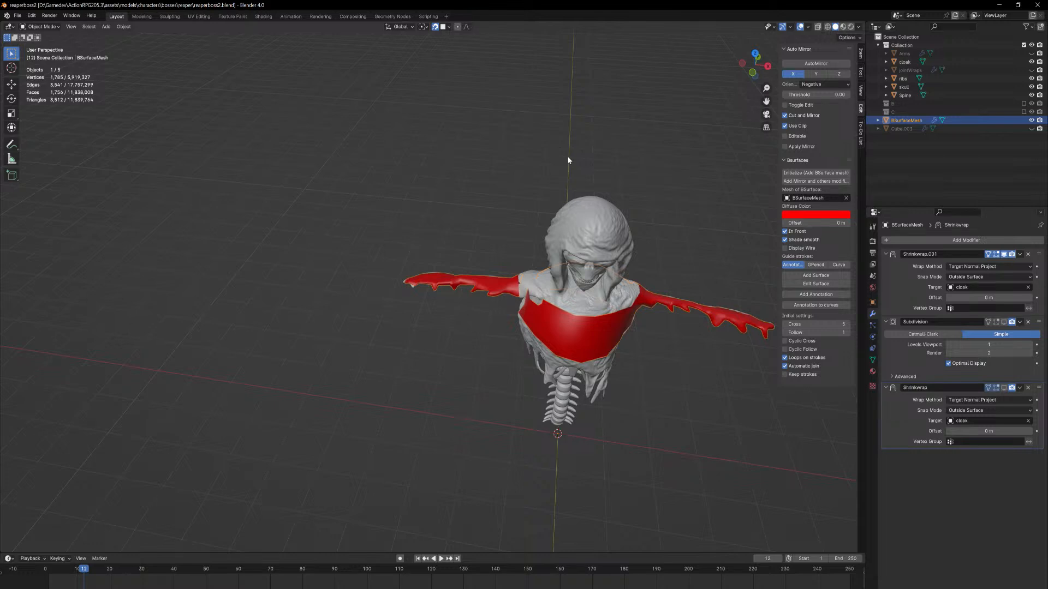
pyautogui.moveTo(511, 240); pyautogui.dragTo(486, 289, button='middle')
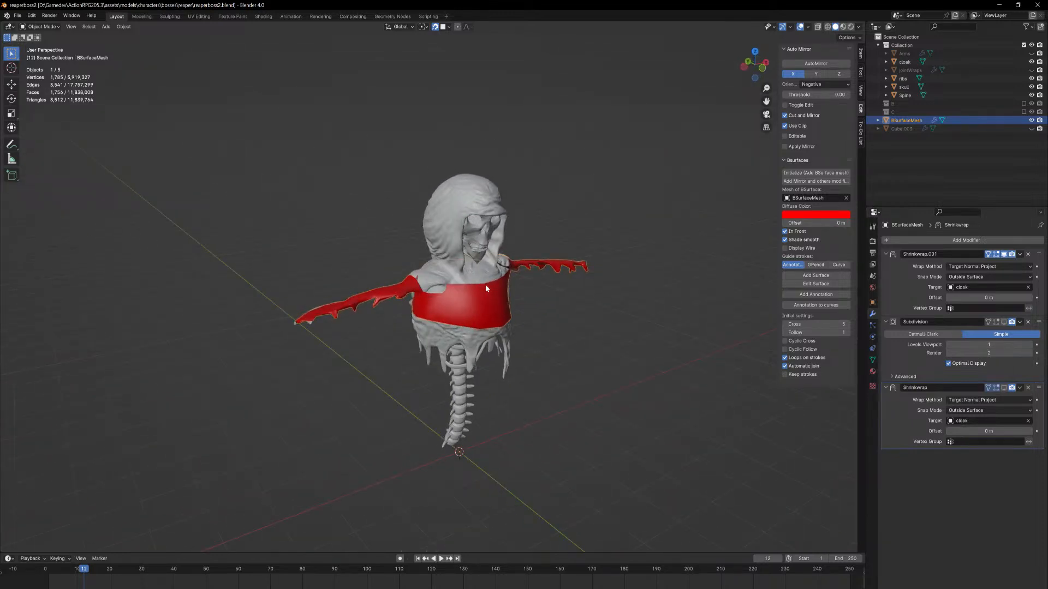
pyautogui.moveTo(486, 284); pyautogui.dragTo(450, 304, button='middle')
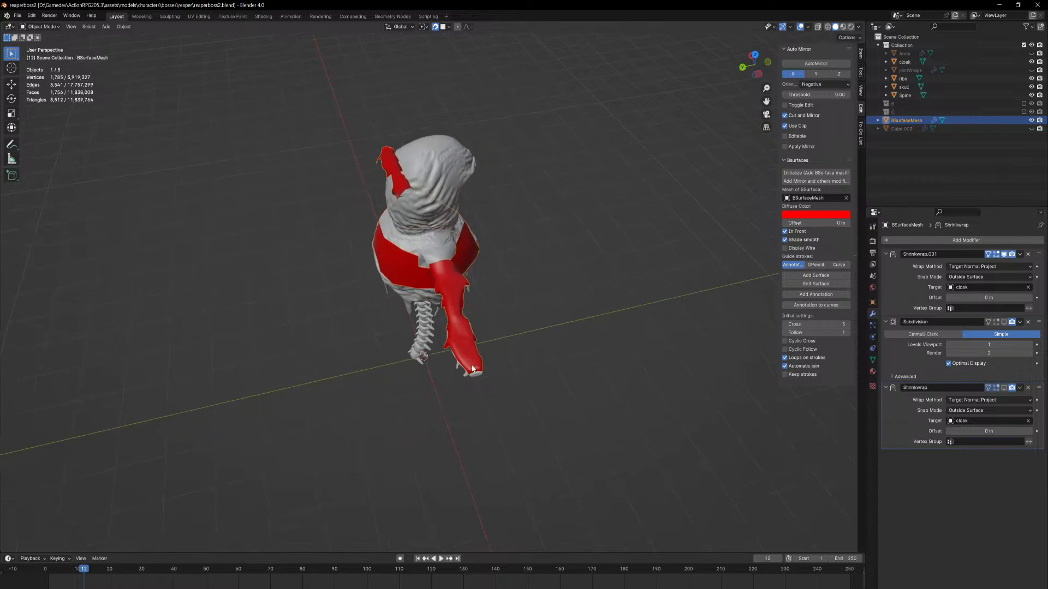
pyautogui.scroll(6, 449, 305)
pyautogui.moveTo(540, 463); pyautogui.dragTo(561, 427, button='middle')
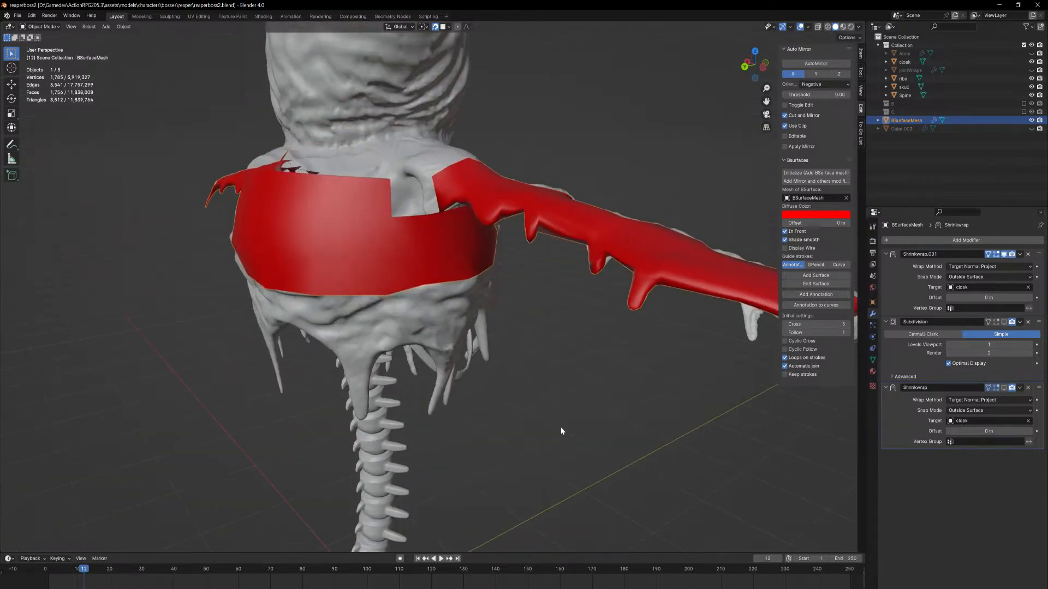
pyautogui.moveTo(575, 383); pyautogui.dragTo(456, 404, button='middle')
pyautogui.moveTo(429, 328); pyautogui.dragTo(393, 370, button='middle')
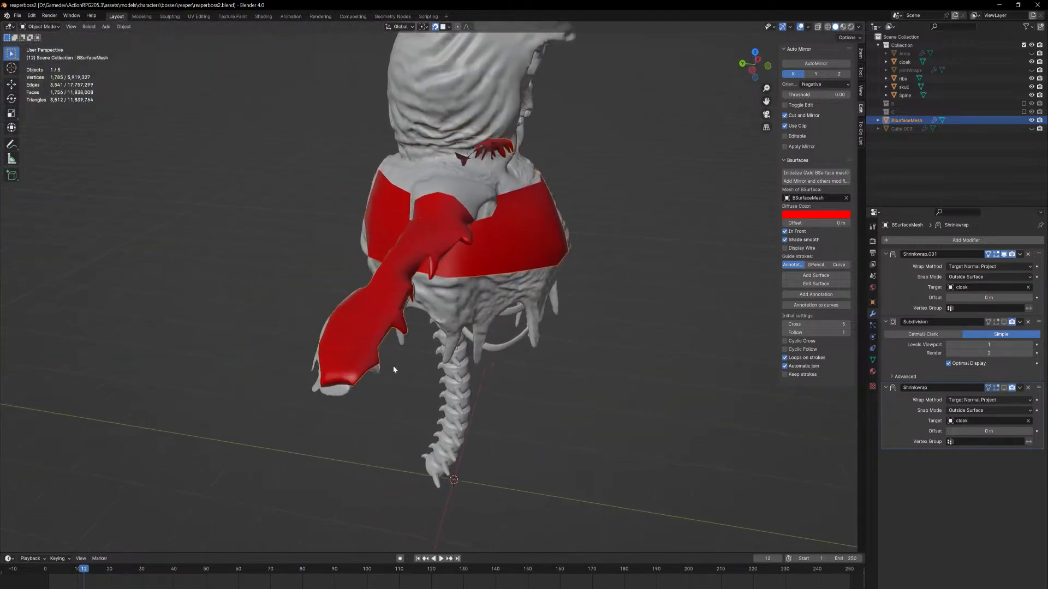
# Return to Edit Mode and select the underside face above the next uncovered hem point near the sleeve's cuff
pyautogui.press('Tab')
pyautogui.keyDown('shift'); pyautogui.moveTo(371, 416); pyautogui.dragTo(436, 368, button='middle'); pyautogui.keyUp('shift')
pyautogui.click(415, 394)
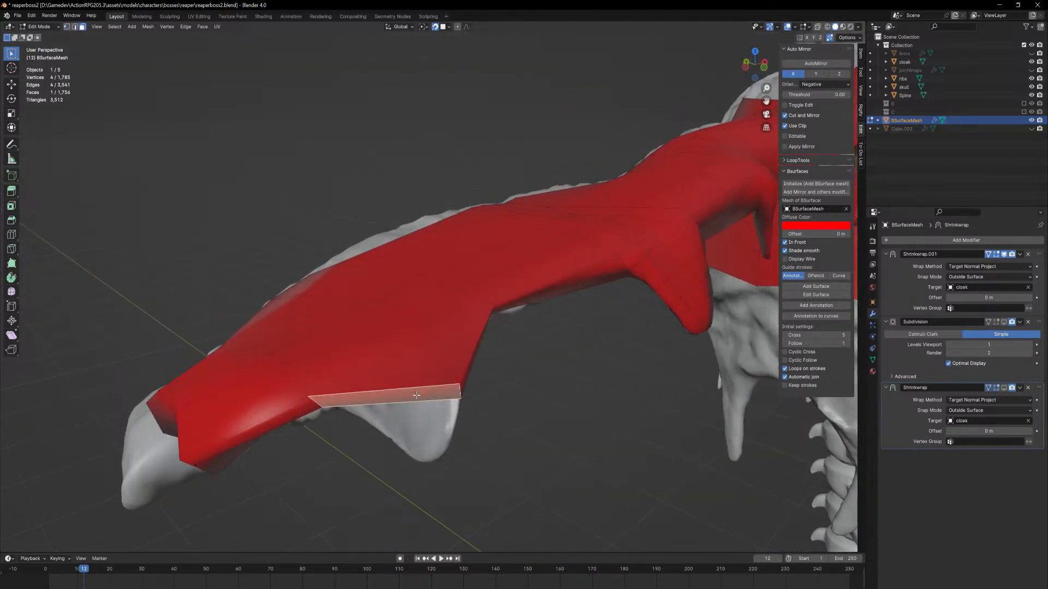
pyautogui.press('e')
pyautogui.press('Escape')
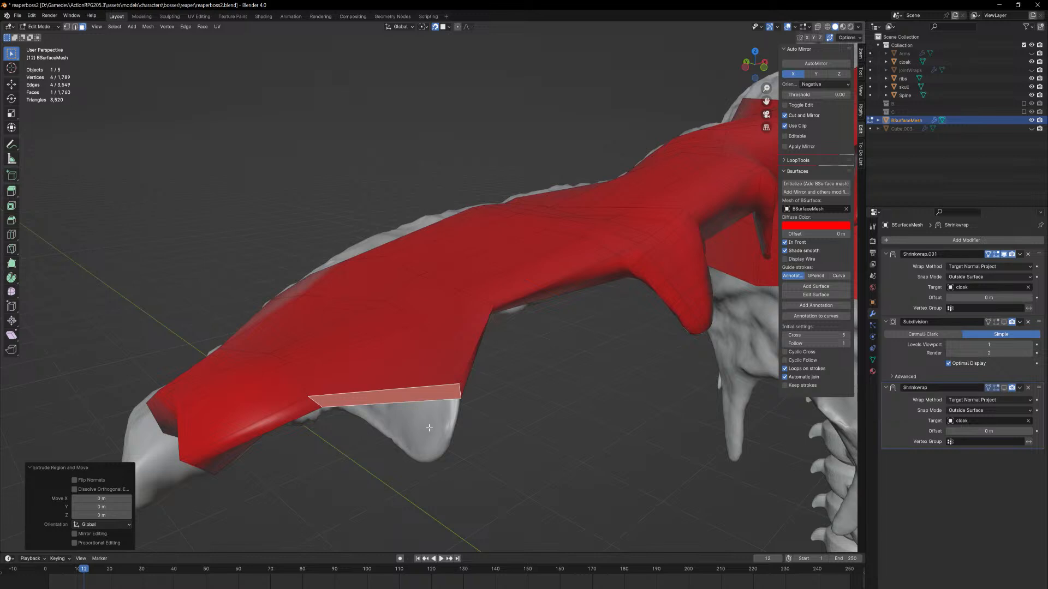
pyautogui.hotkey('ctrl', 'z')
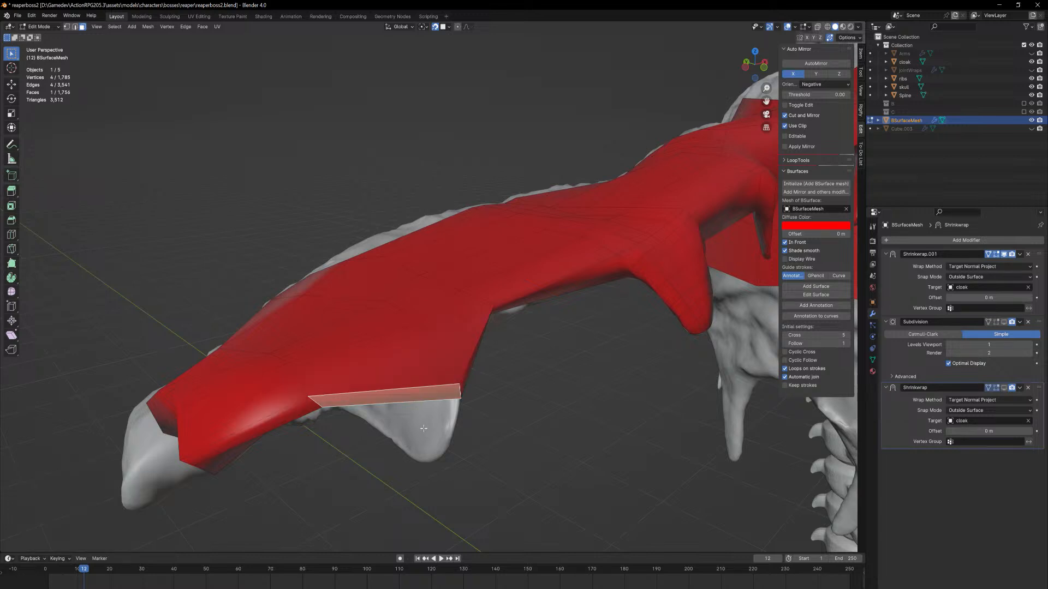
# Extrude the selected face about 0.043 m downward and pull its two cuff-side corner vertices in to the hem point's edge
pyautogui.press('e')
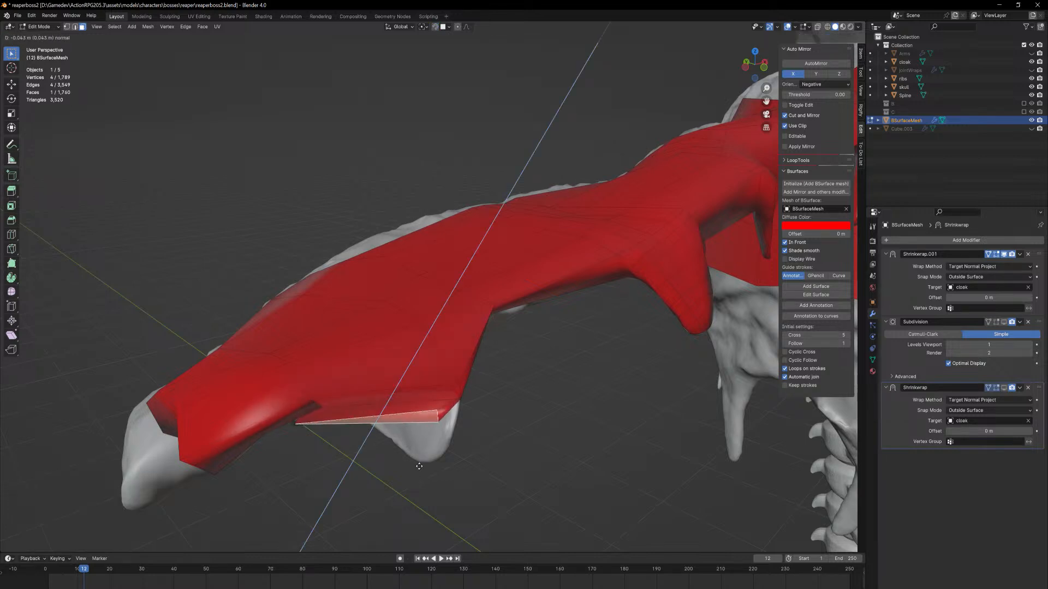
pyautogui.click(320, 441)
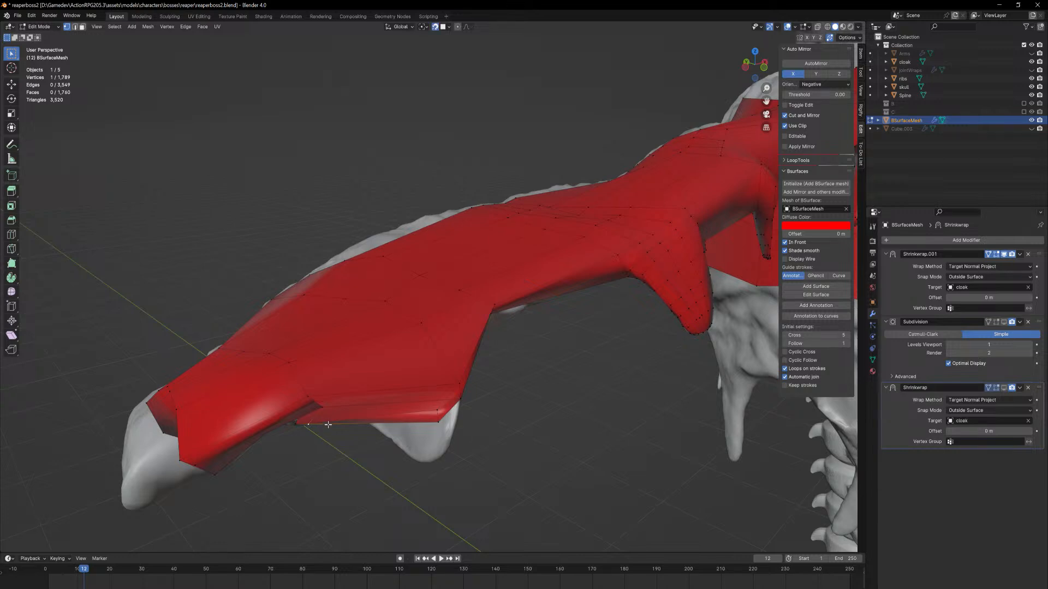
pyautogui.click(344, 438)
pyautogui.moveTo(346, 437); pyautogui.dragTo(352, 429, button='middle')
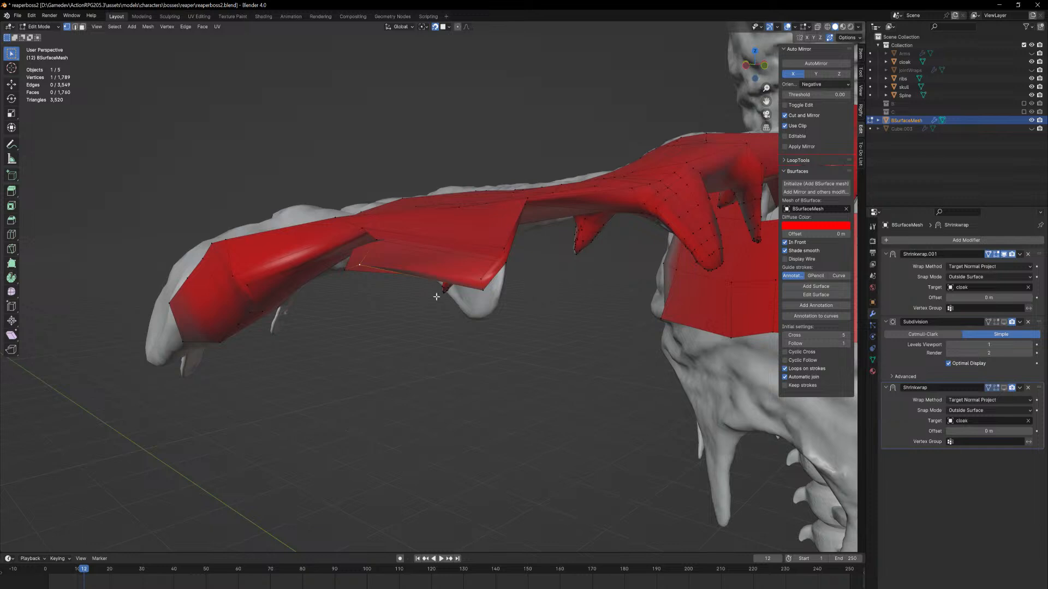
pyautogui.press('g')
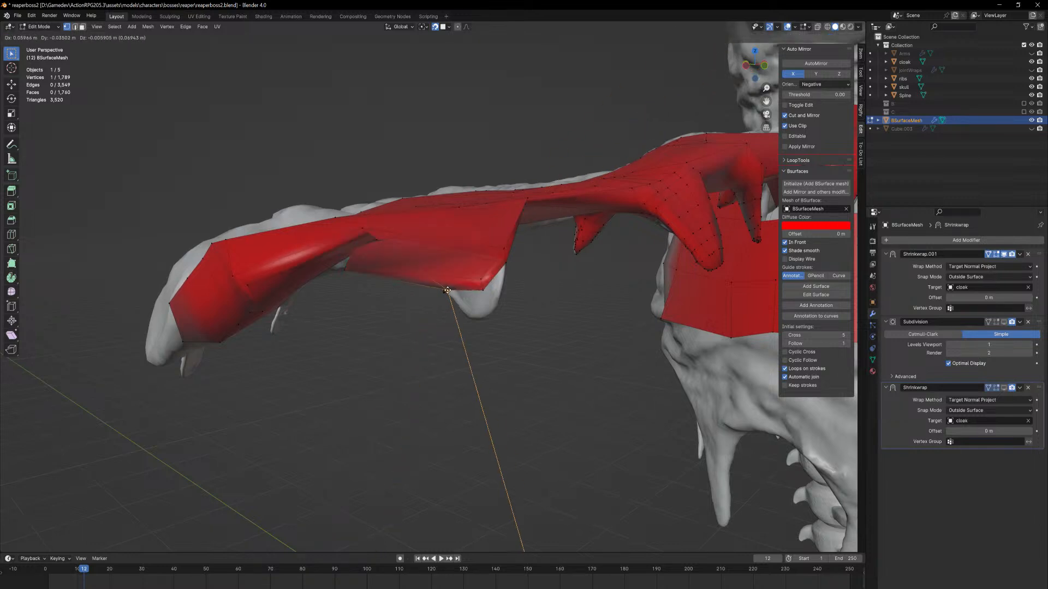
pyautogui.click(446, 291)
pyautogui.click(343, 271)
pyautogui.press('g')
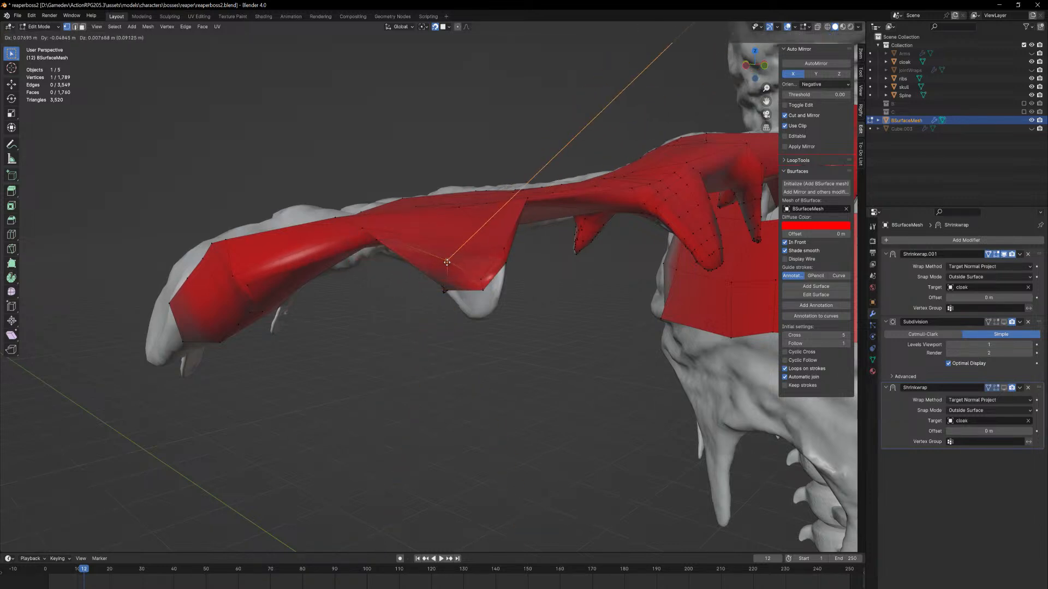
pyautogui.click(457, 276)
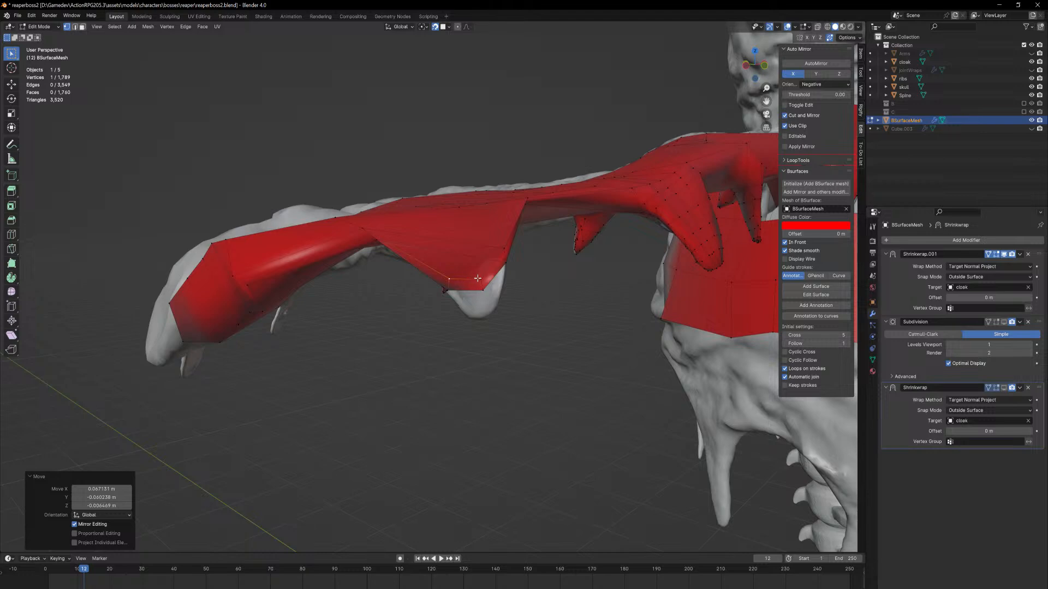
# Move the body-side corner vertex of the new extrusion about 0.037 m so it sits on the hem point's outer edge
pyautogui.moveTo(478, 279); pyautogui.dragTo(465, 349, button='middle')
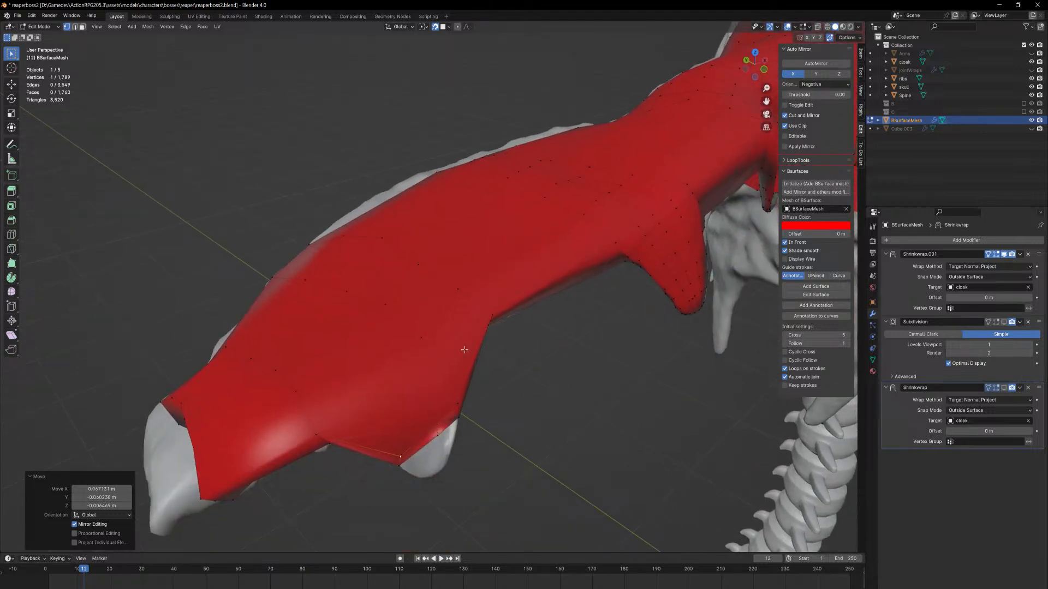
pyautogui.click(438, 437)
pyautogui.click(457, 419)
pyautogui.press('g')
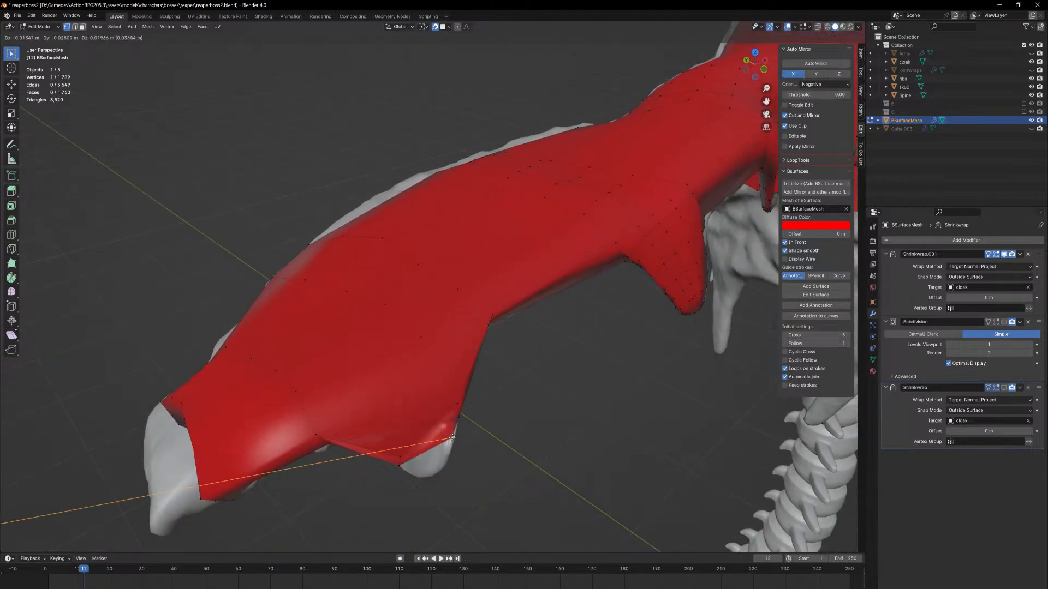
pyautogui.click(457, 434)
pyautogui.moveTo(457, 449); pyautogui.dragTo(455, 421, button='middle')
pyautogui.press('KP_Decimal')
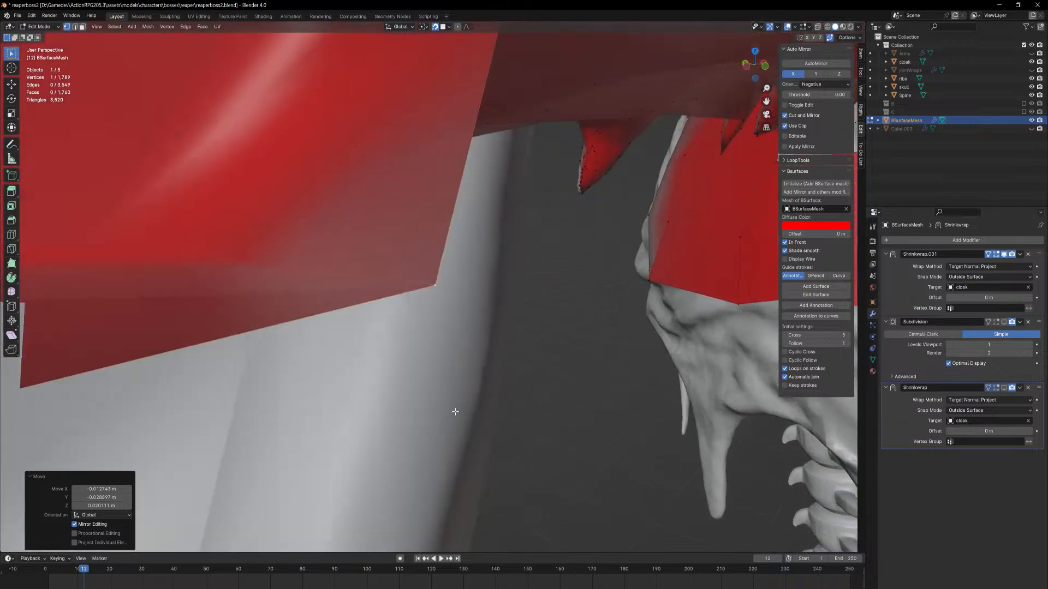
# Select the upper vertex at the far side of the hem point's extrusion and move it toward the sculpt's edge
pyautogui.scroll(-10, 428, 254)
pyautogui.moveTo(470, 474); pyautogui.dragTo(416, 339, button='middle')
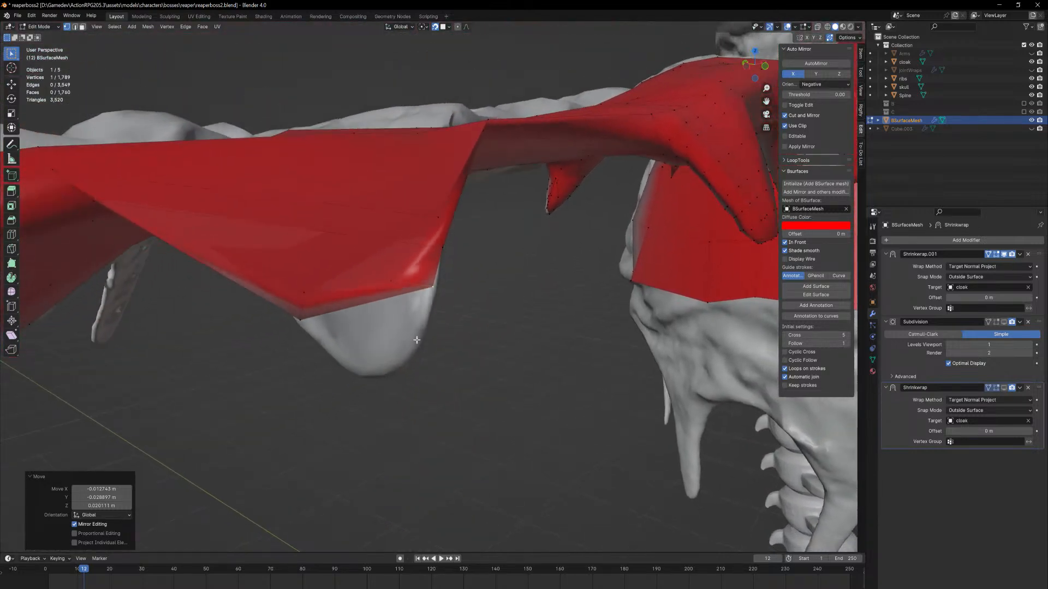
pyautogui.moveTo(495, 123); pyautogui.dragTo(492, 187, button='middle')
pyautogui.moveTo(466, 263); pyautogui.dragTo(430, 272, button='middle')
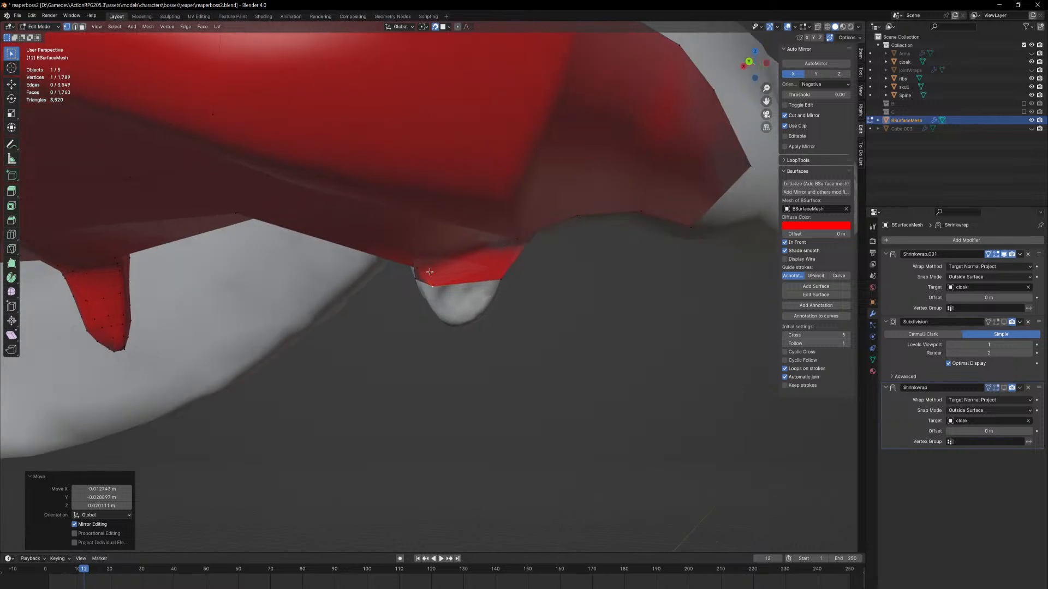
pyautogui.click(417, 271)
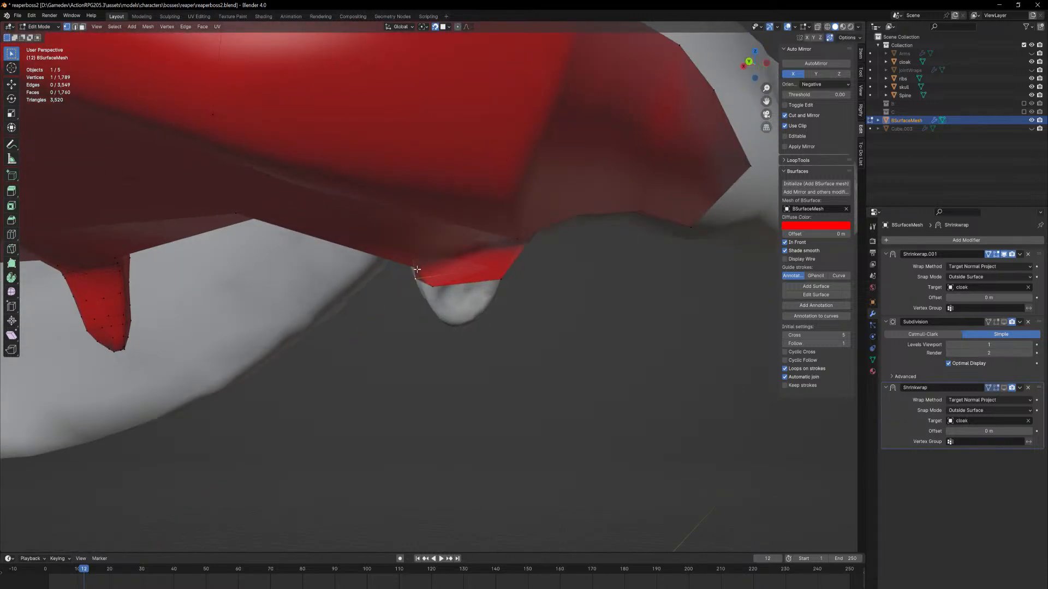
pyautogui.moveTo(417, 269); pyautogui.dragTo(518, 218, button='middle')
pyautogui.press('g')
pyautogui.click(421, 276)
# Reposition the two neighbouring vertices along the extrusion's far side to follow the base of the hem point
pyautogui.click(436, 258)
pyautogui.press('g')
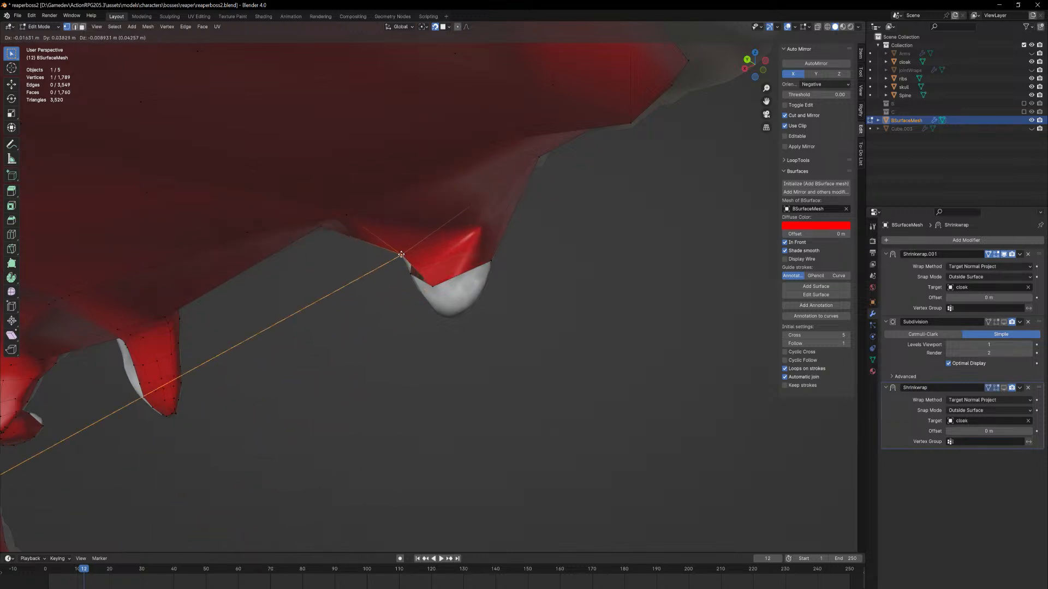
pyautogui.click(405, 263)
pyautogui.press('g')
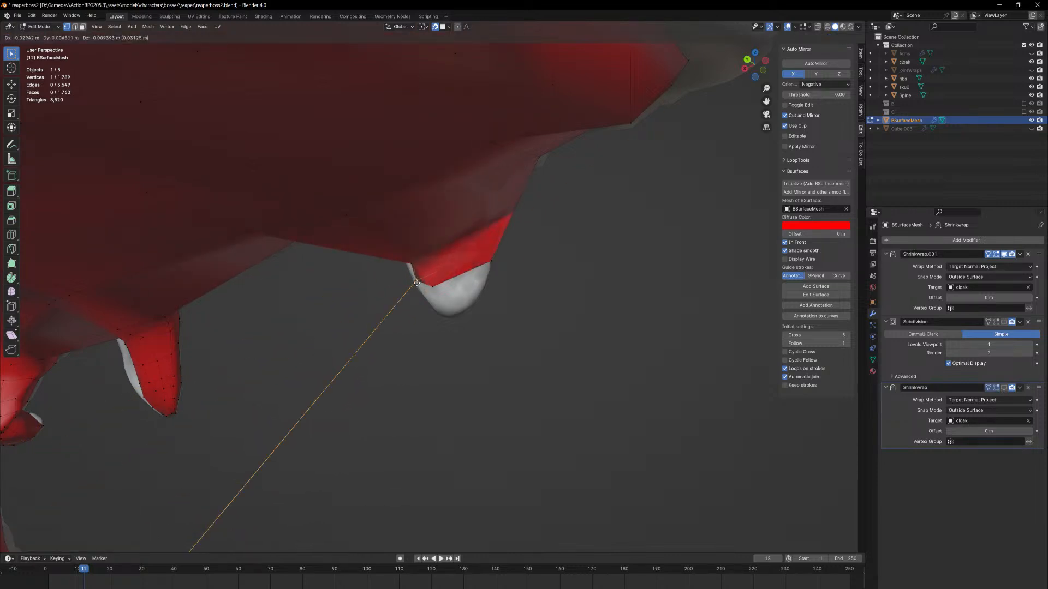
pyautogui.click(424, 268)
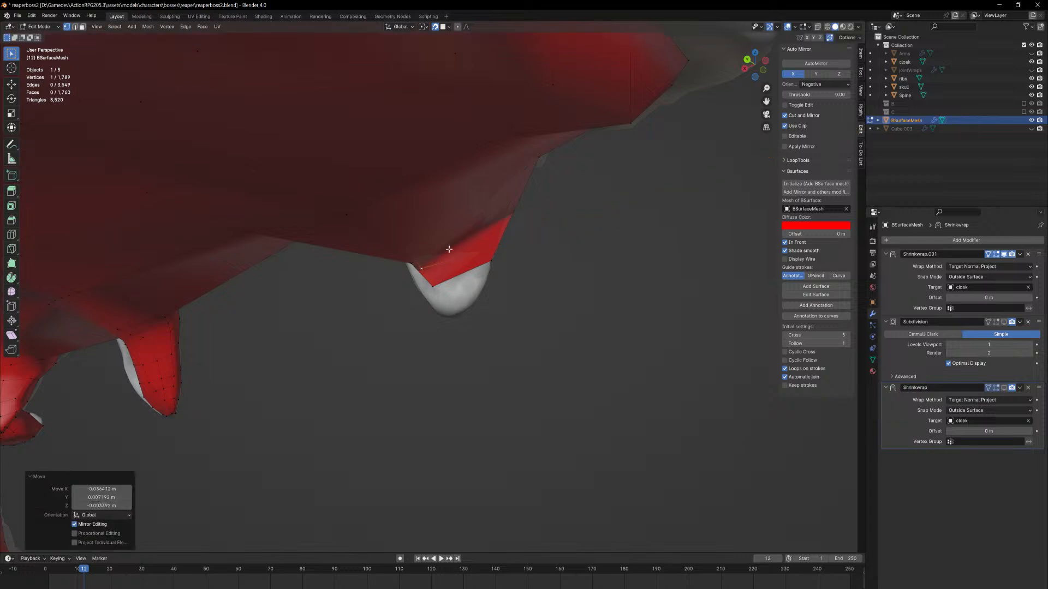
# Move the lower-edge vertices of the red retopology mesh to follow the base of the exposed cloak tatter
pyautogui.moveTo(424, 267); pyautogui.dragTo(501, 199, button='middle')
pyautogui.press('g')
pyautogui.click(428, 289)
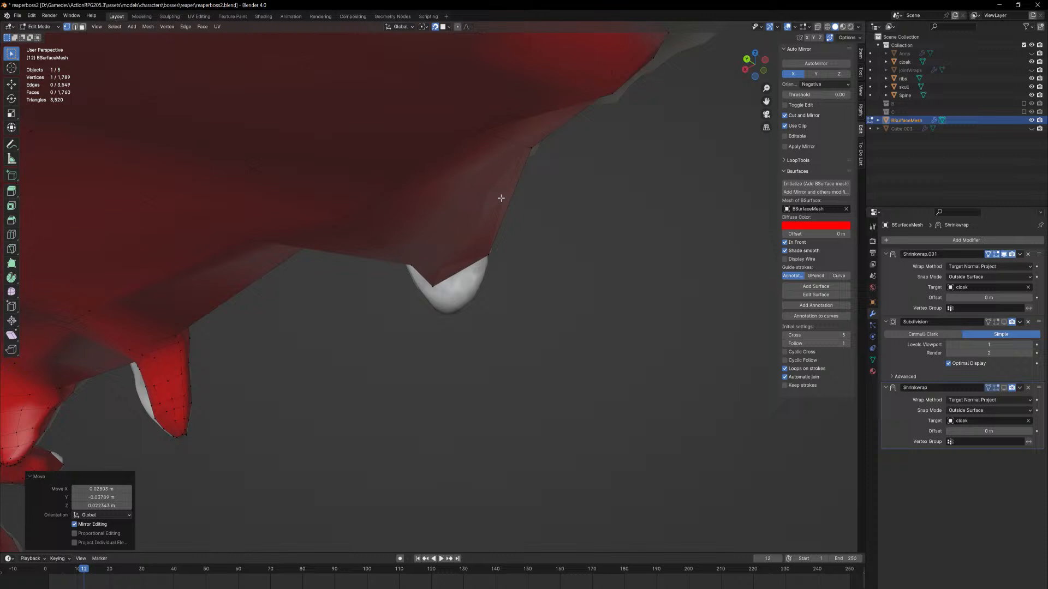
pyautogui.moveTo(431, 286)
pyautogui.mouseDown(button='middle')
pyautogui.moveTo(440, 264)
pyautogui.moveTo(424, 272)
pyautogui.moveTo(494, 271)
pyautogui.moveTo(377, 258)
pyautogui.moveTo(350, 300)
pyautogui.moveTo(320, 314)
pyautogui.moveTo(420, 264)
pyautogui.moveTo(418, 282)
pyautogui.mouseUp(button='middle')
pyautogui.press('g')
pyautogui.click(426, 282)
pyautogui.press('g')
pyautogui.click(508, 267)
# Adjust the corner vertices of the mesh edge so the end face fits squarely around the cloak tatter's base
pyautogui.click(412, 262)
pyautogui.press('g')
pyautogui.click(410, 262)
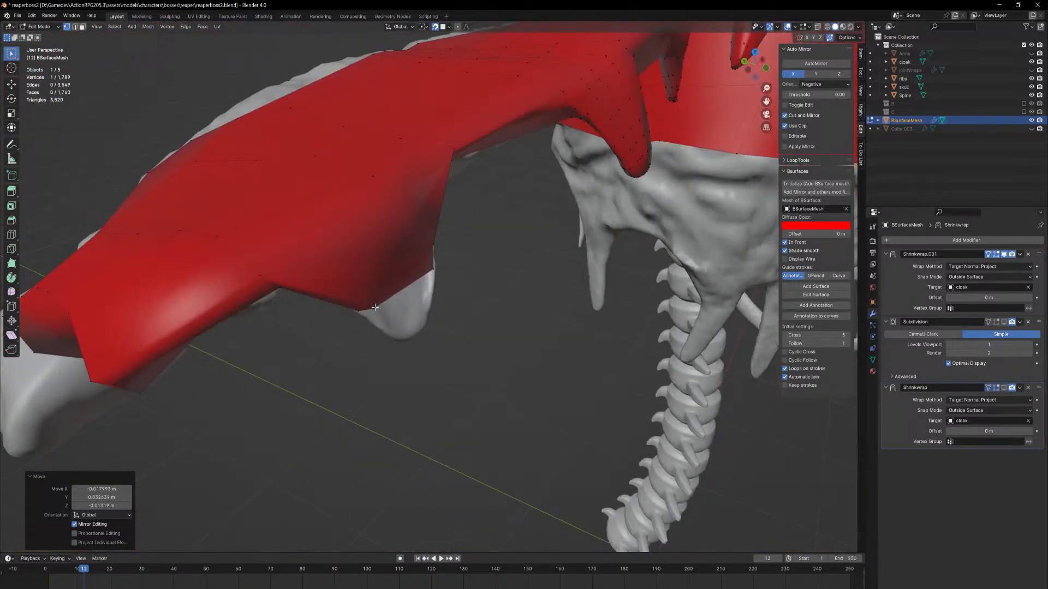
pyautogui.press('g')
pyautogui.click(402, 290)
pyautogui.moveTo(402, 290); pyautogui.dragTo(353, 296, button='middle')
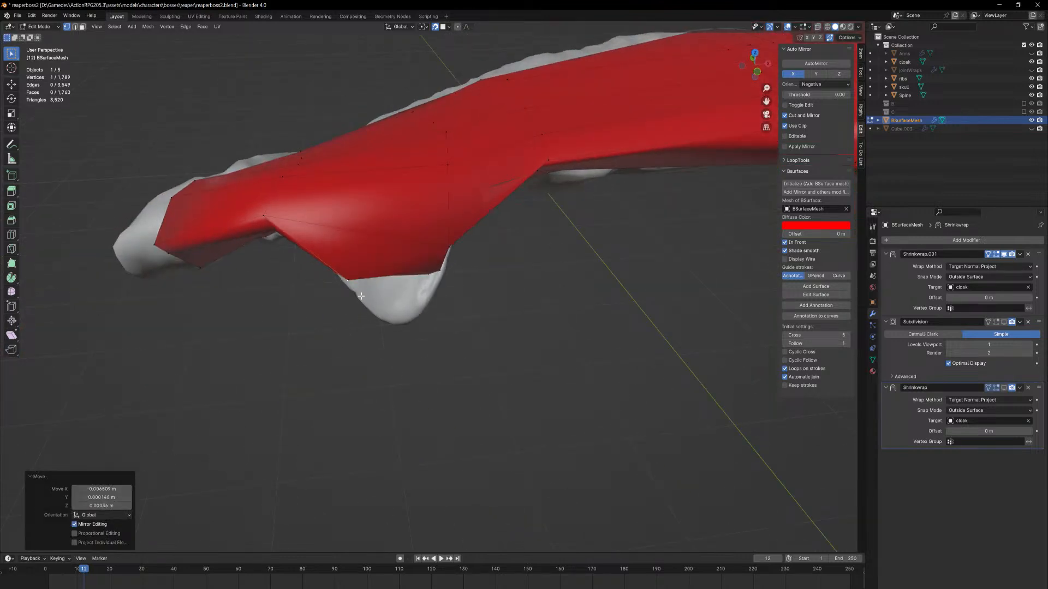
pyautogui.moveTo(440, 290); pyautogui.dragTo(434, 257, button='middle')
pyautogui.click(416, 277)
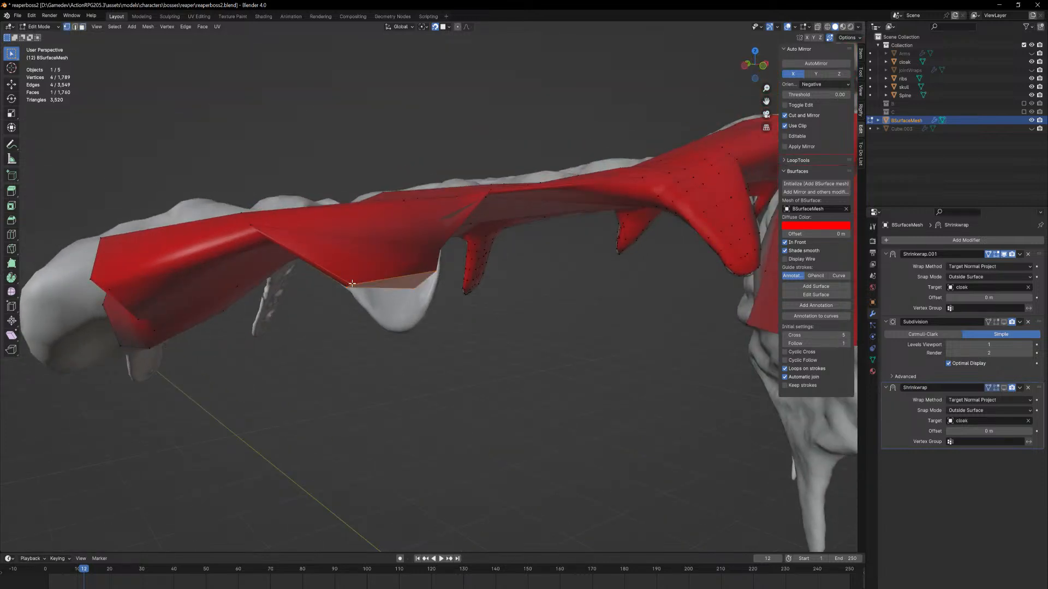
pyautogui.moveTo(355, 280); pyautogui.dragTo(395, 328, button='middle')
pyautogui.press('g')
pyautogui.click(340, 298)
# Extrude the end face at the tatter's base down toward the tip of the cloak tatter
pyautogui.scroll(-3, 457, 241)
pyautogui.press('3')
pyautogui.click(394, 281)
pyautogui.press('e')
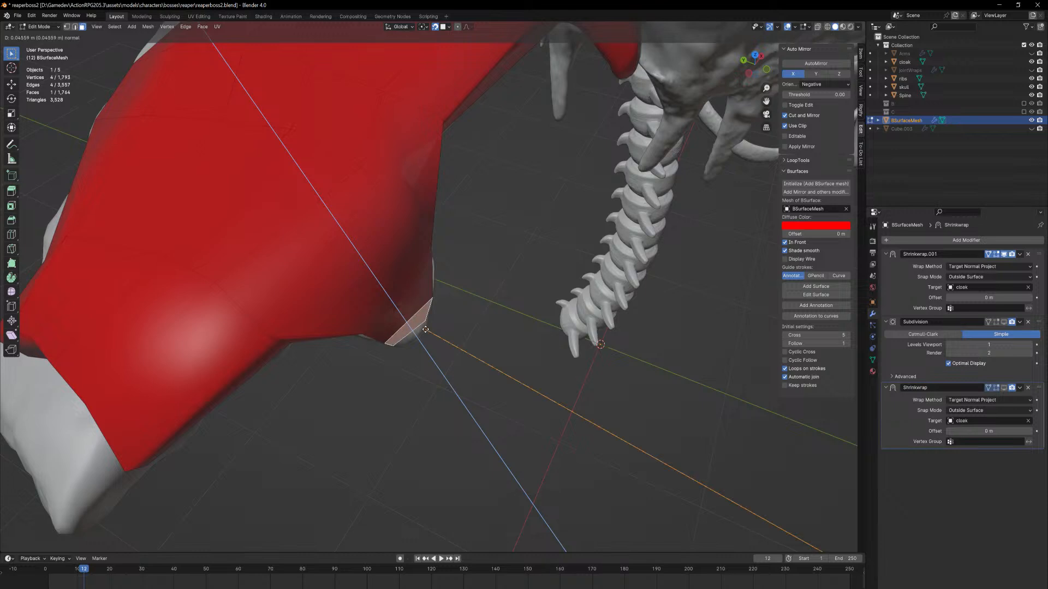
pyautogui.rightClick(425, 330)
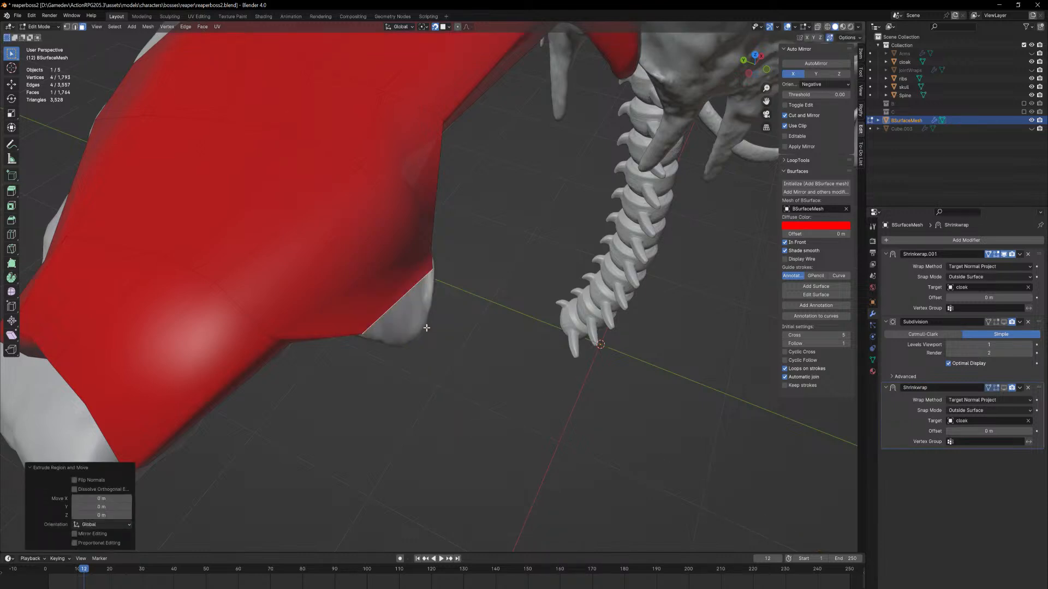
pyautogui.press('e')
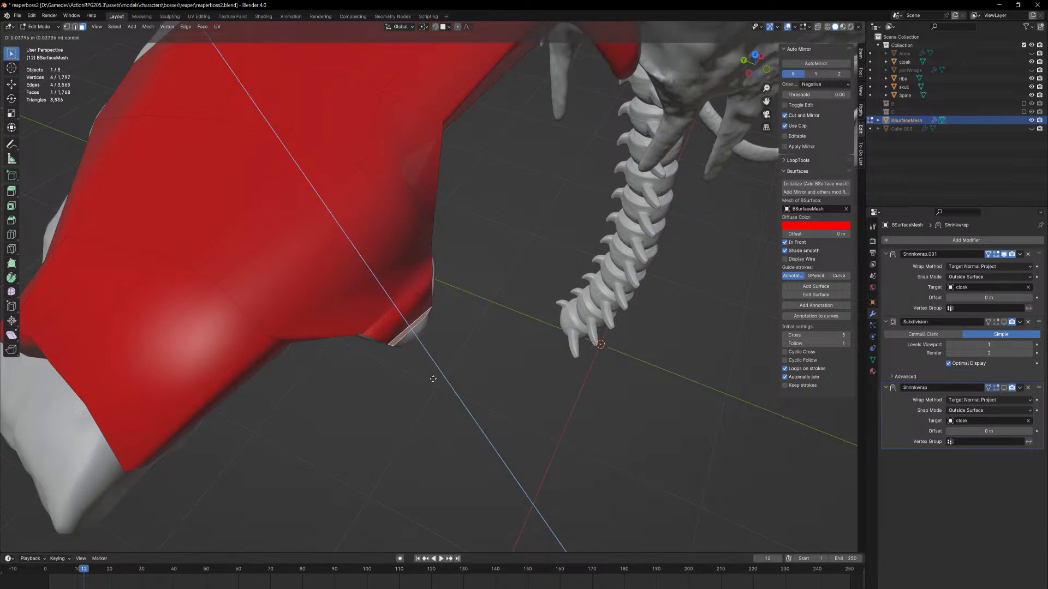
pyautogui.click(436, 396)
pyautogui.moveTo(435, 394); pyautogui.dragTo(445, 300, button='middle')
pyautogui.scroll(8, 445, 301)
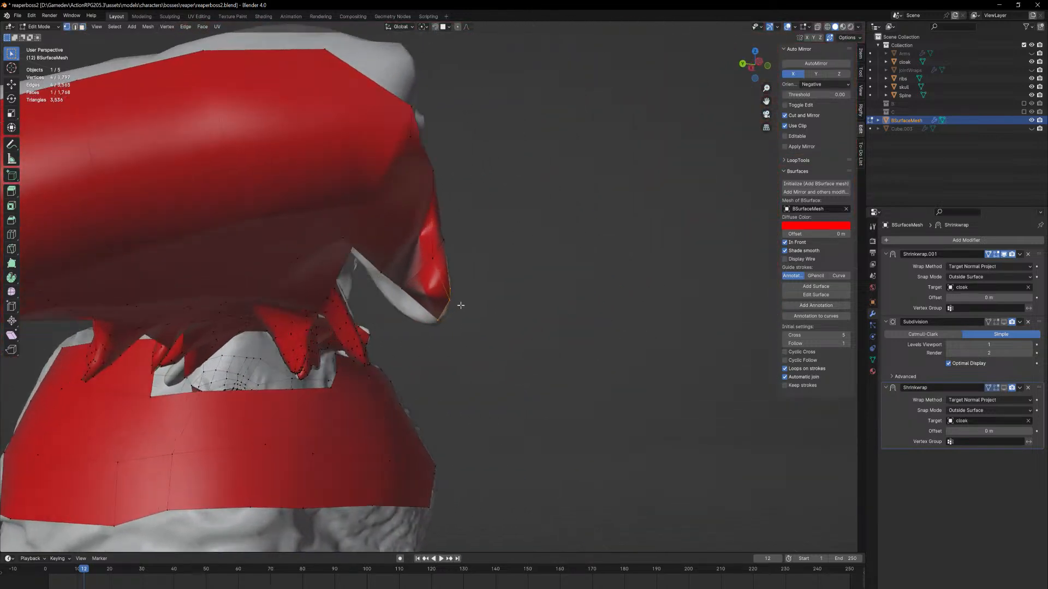
pyautogui.moveTo(473, 300)
pyautogui.mouseDown(button='middle')
pyautogui.moveTo(464, 316)
pyautogui.moveTo(482, 332)
pyautogui.moveTo(492, 304)
pyautogui.mouseUp(button='middle')
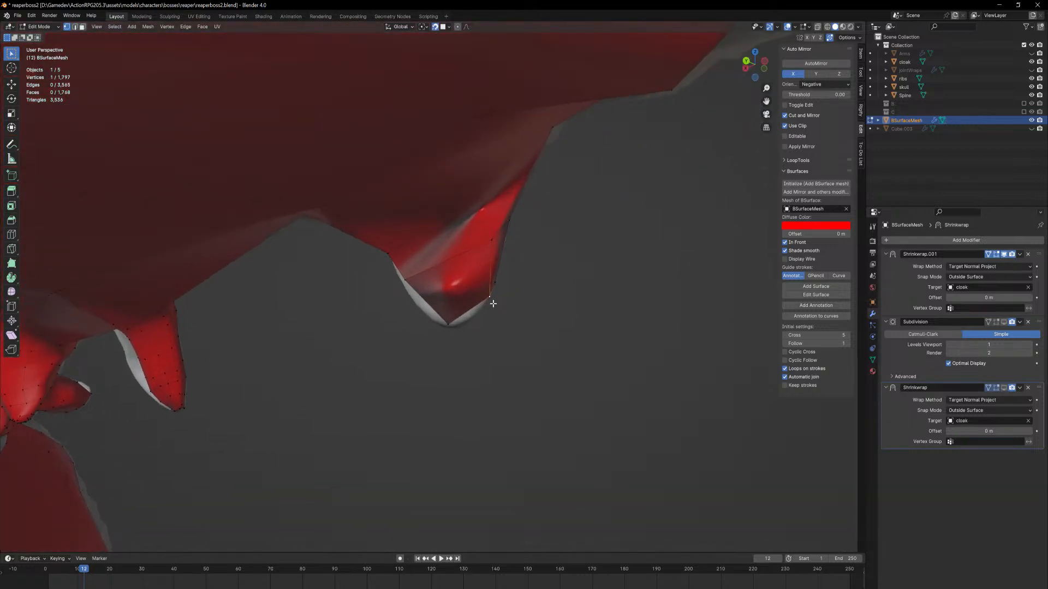
pyautogui.press('e')
pyautogui.rightClick(476, 301)
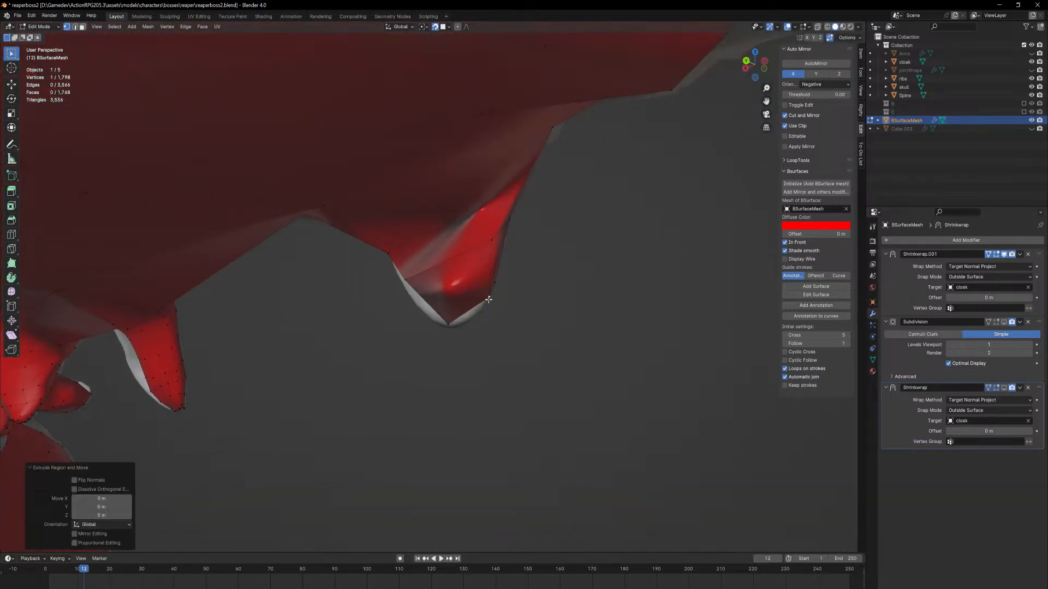
pyautogui.hotkey('ctrl', 'z')
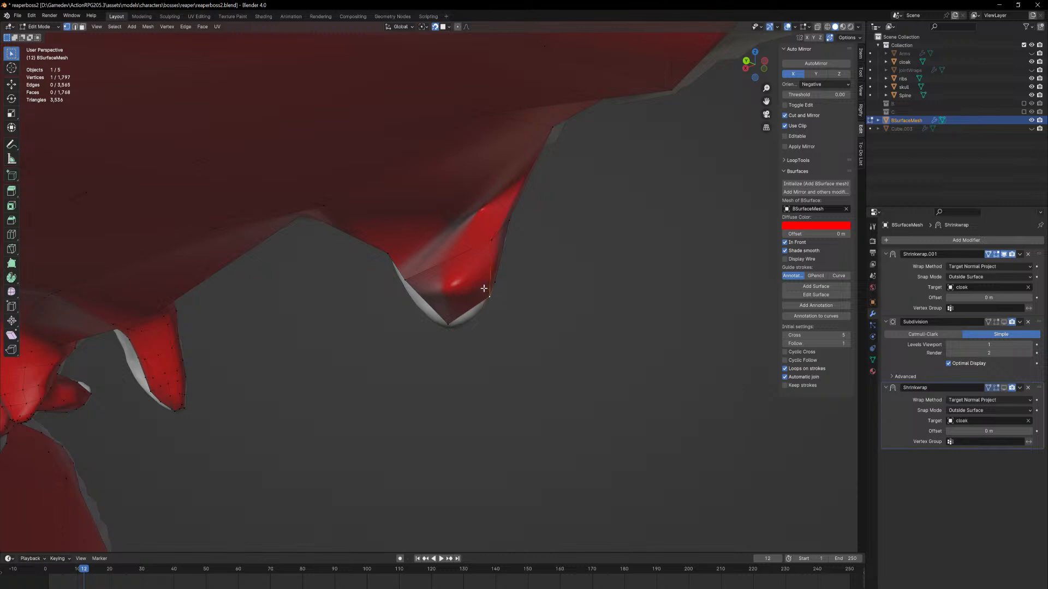
# Move the side vertex and the tip corner vertex of the extruded section onto the cloak tatter's outline
pyautogui.press('g')
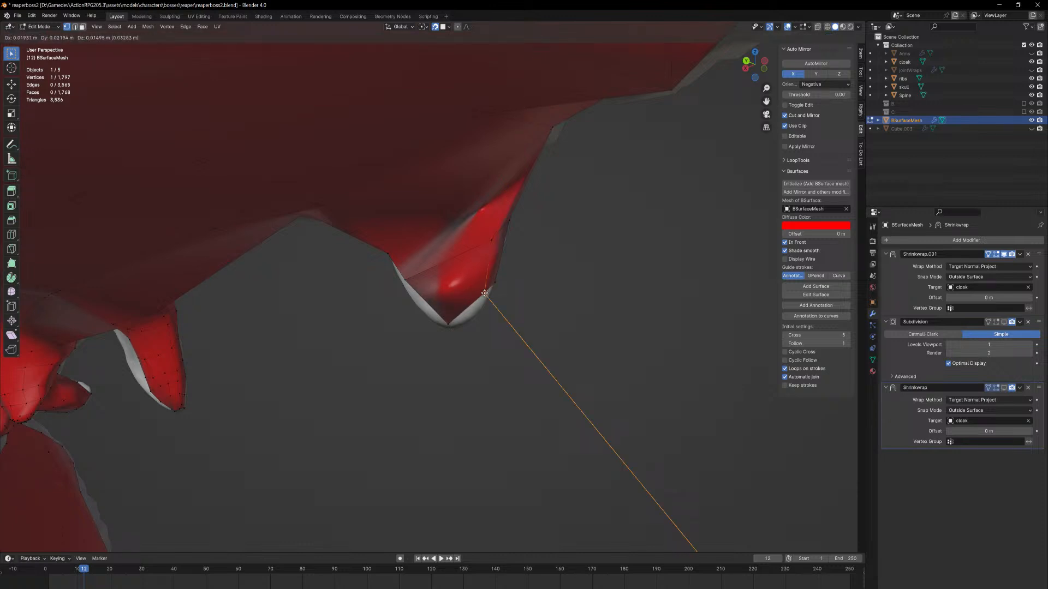
pyautogui.click(478, 292)
pyautogui.click(438, 324)
pyautogui.moveTo(438, 325); pyautogui.dragTo(443, 311, button='middle')
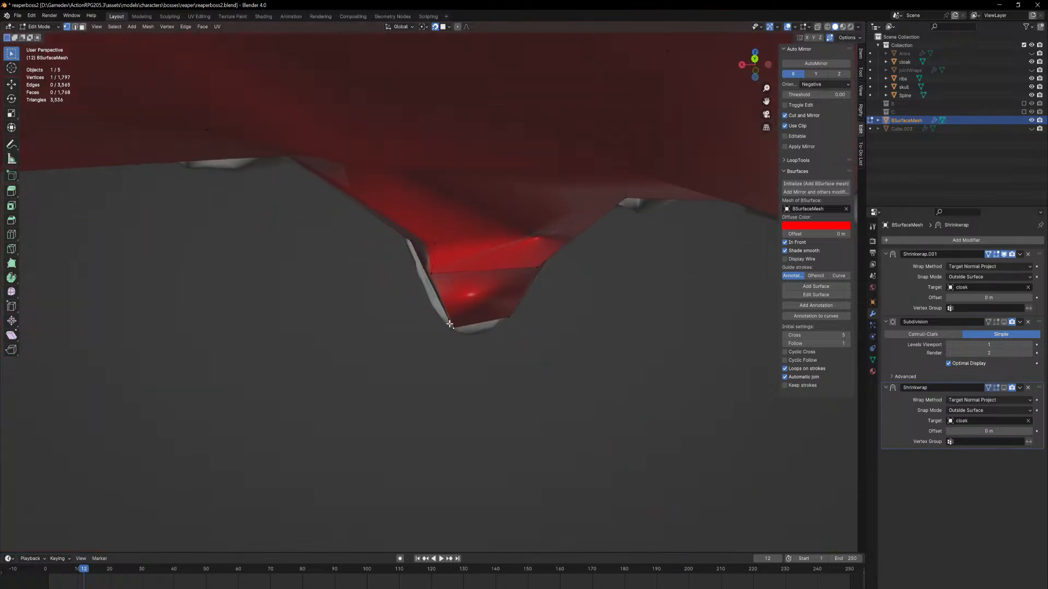
pyautogui.press('g')
pyautogui.click(446, 298)
# Shift the mid-height vertices on both sides of the extruded section to match the tatter's edges
pyautogui.press('g')
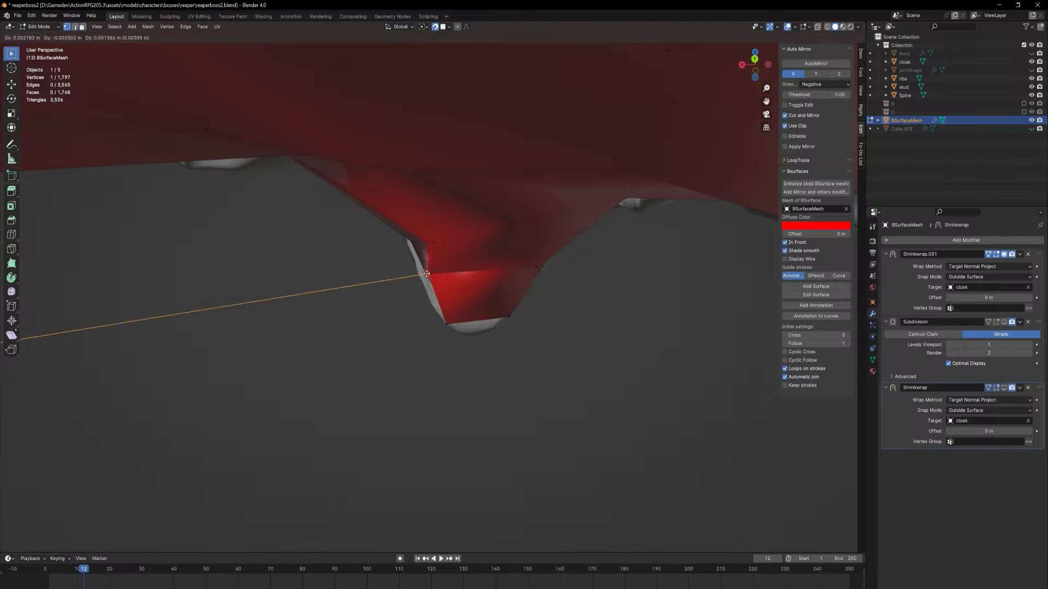
pyautogui.click(431, 272)
pyautogui.press('g')
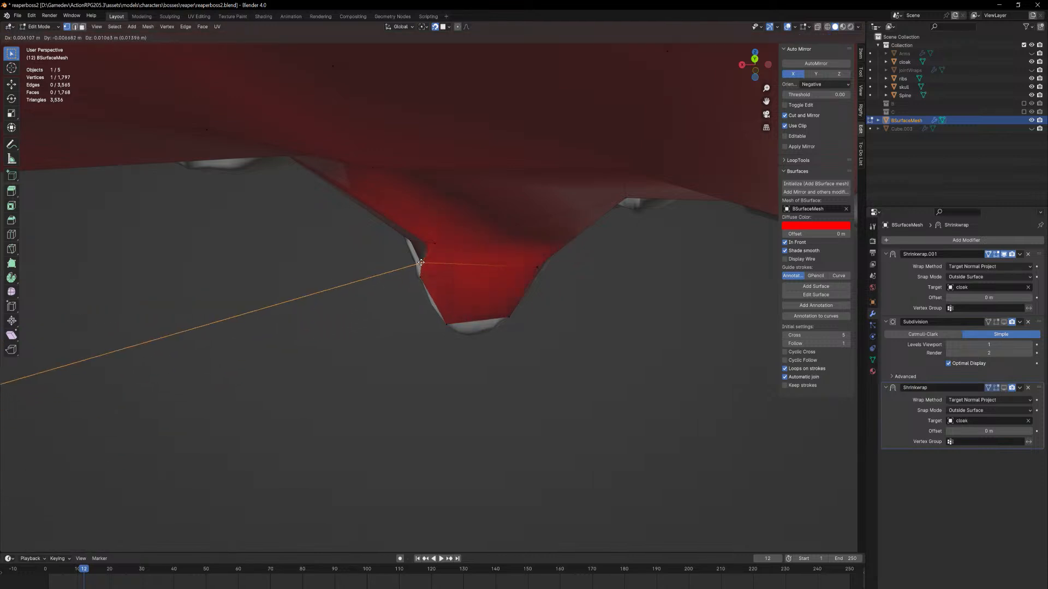
pyautogui.click(431, 261)
pyautogui.press('g')
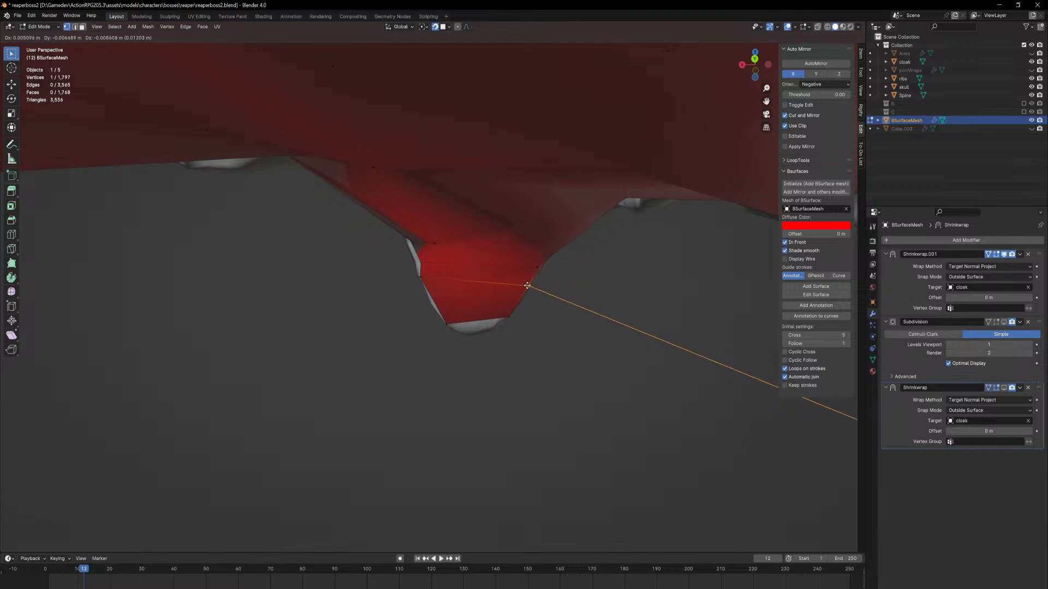
pyautogui.click(561, 277)
# Reposition the extruded section's vertices from the opposite side, lowering the middle row toward the tatter's tip
pyautogui.moveTo(562, 276); pyautogui.dragTo(343, 263, button='middle')
pyautogui.press('g')
pyautogui.click(379, 273)
pyautogui.press('g')
pyautogui.click(429, 279)
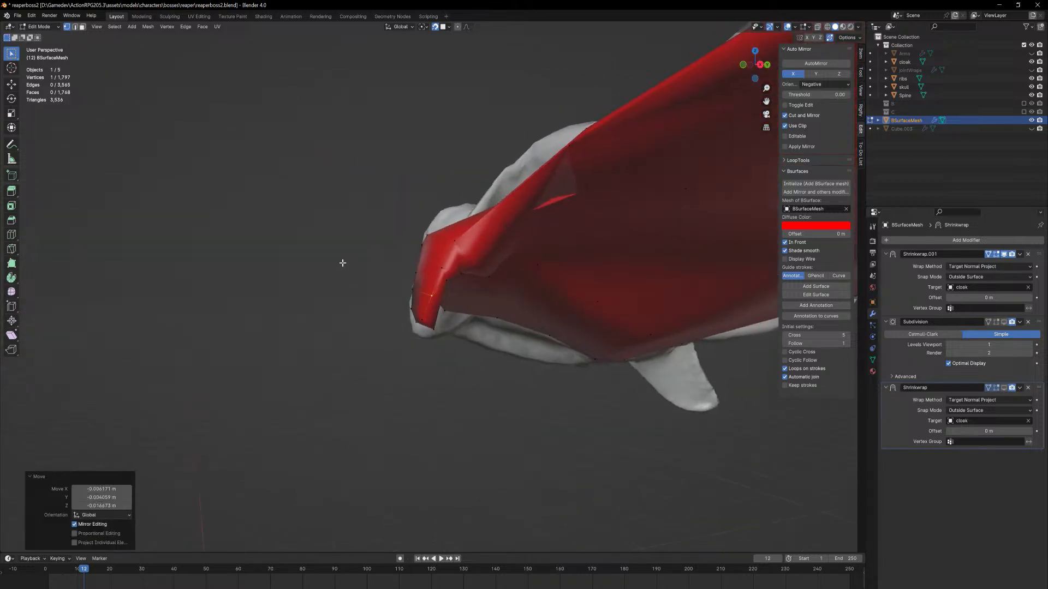
pyautogui.click(449, 281)
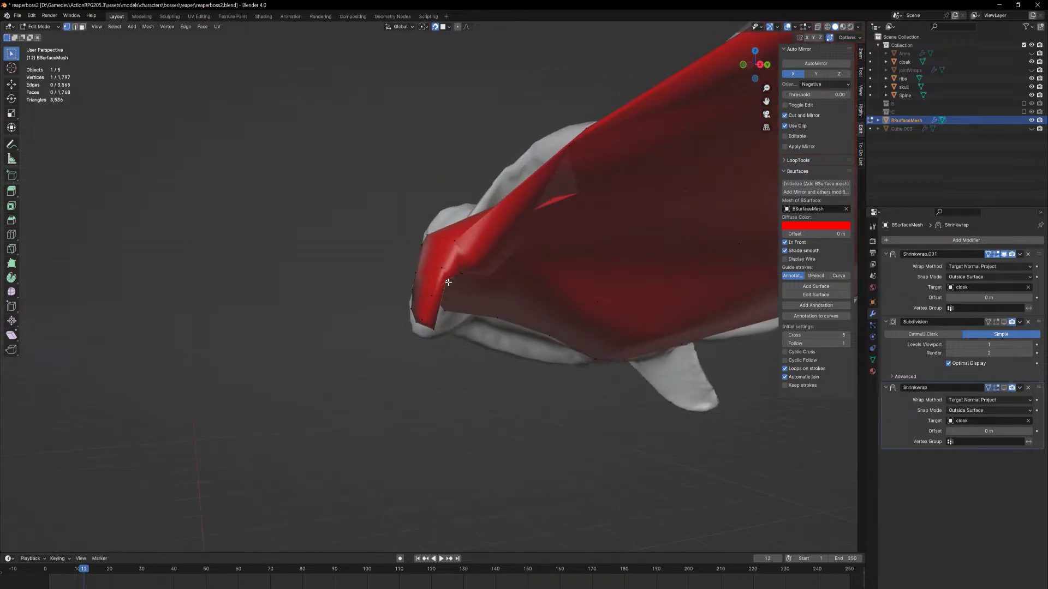
pyautogui.moveTo(450, 281)
pyautogui.mouseDown(button='middle')
pyautogui.moveTo(419, 267)
pyautogui.moveTo(430, 281)
pyautogui.moveTo(417, 309)
pyautogui.moveTo(360, 327)
pyautogui.moveTo(382, 304)
pyautogui.moveTo(445, 308)
pyautogui.moveTo(604, 346)
pyautogui.moveTo(543, 309)
pyautogui.moveTo(448, 279)
pyautogui.mouseUp(button='middle')
pyautogui.press('g')
pyautogui.click(453, 304)
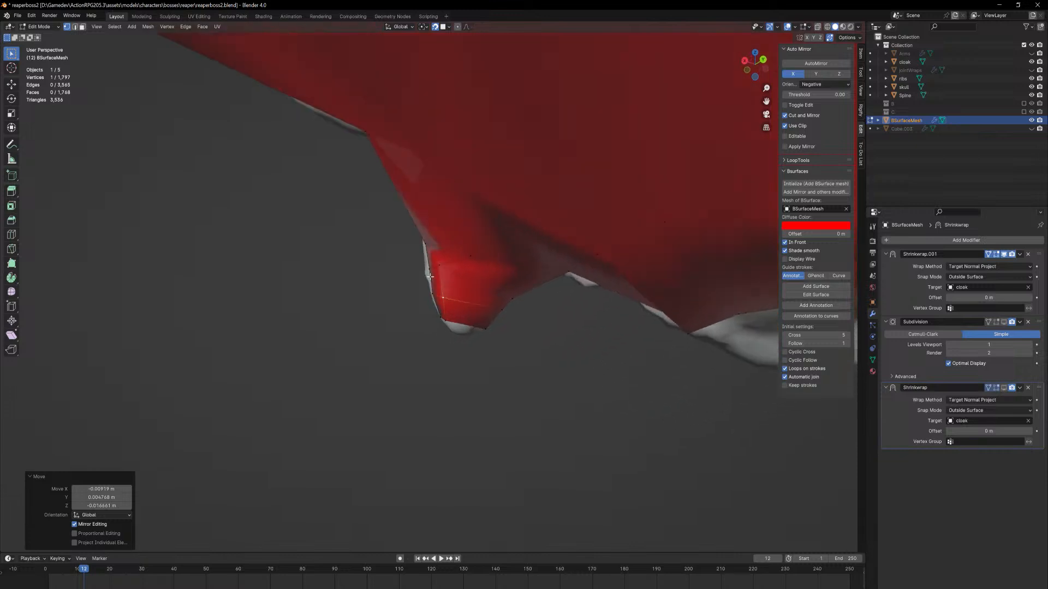
# Move the vertices above the tatter's middle row to even out the spacing along its outer edge
pyautogui.press('g')
pyautogui.click(446, 277)
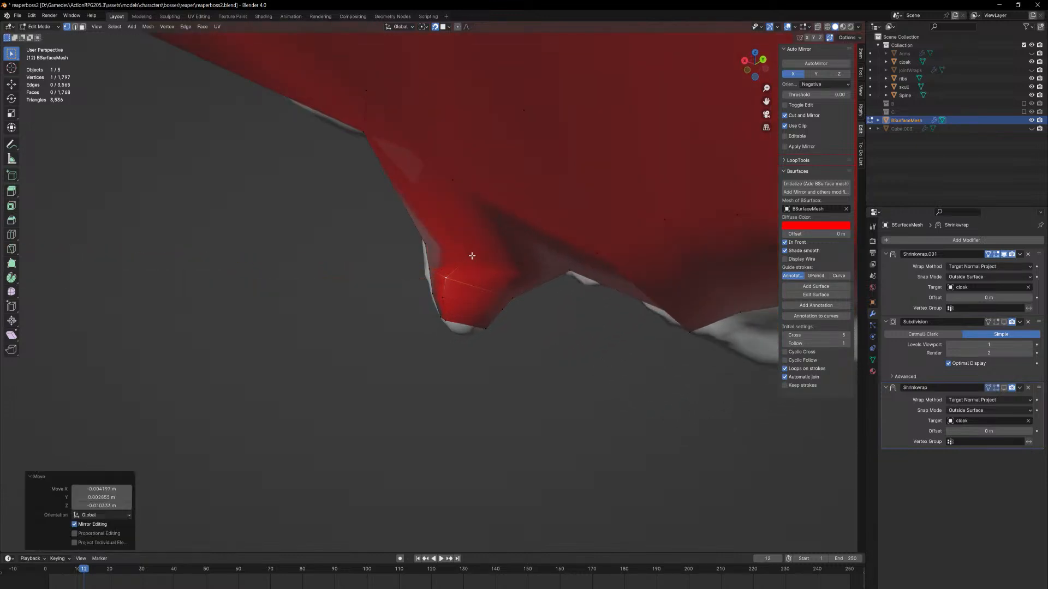
pyautogui.click(470, 255)
pyautogui.press('g')
pyautogui.click(445, 247)
# Add a loop cut with 3 cuts lengthwise through the tatter and around the sleeve, without sliding, and clear the selection
pyautogui.moveTo(444, 247); pyautogui.dragTo(589, 305, button='middle')
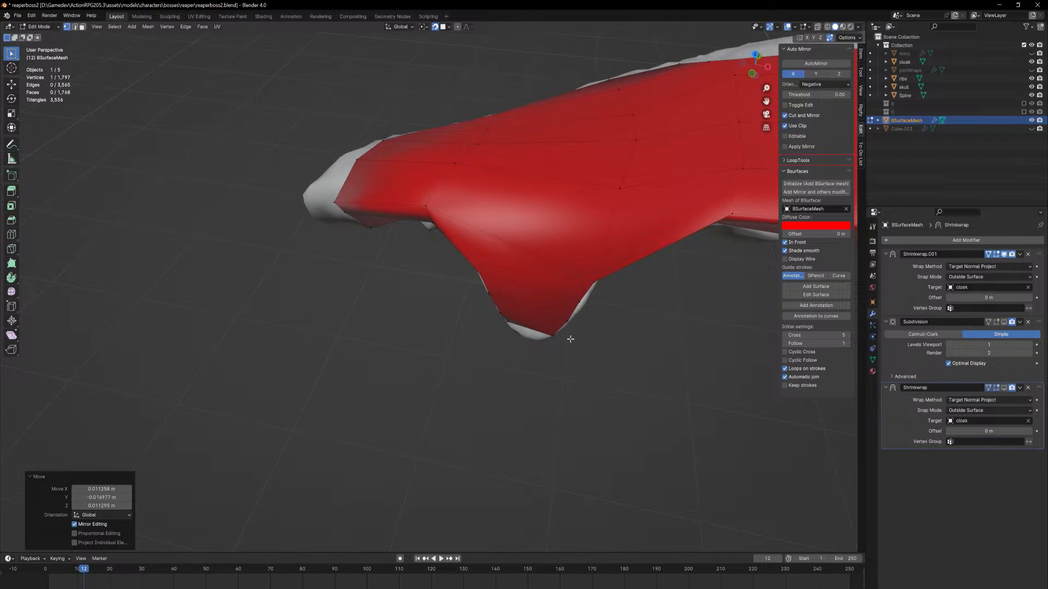
pyautogui.scroll(2, 577, 291)
pyautogui.scroll(-2, 573, 283)
pyautogui.moveTo(534, 211); pyautogui.dragTo(472, 292, button='middle')
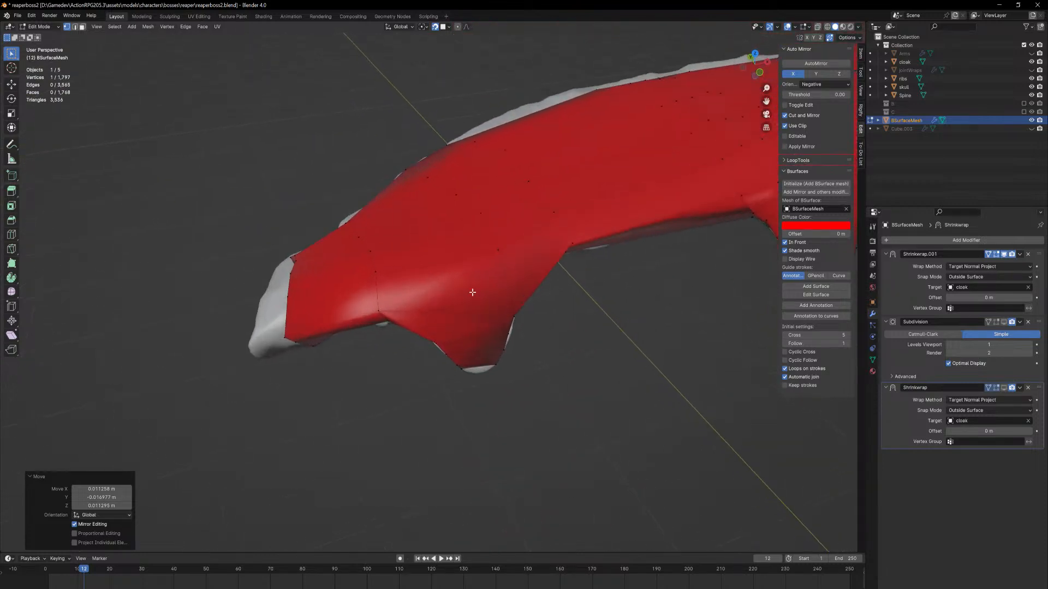
pyautogui.hotkey('ctrl', 't')
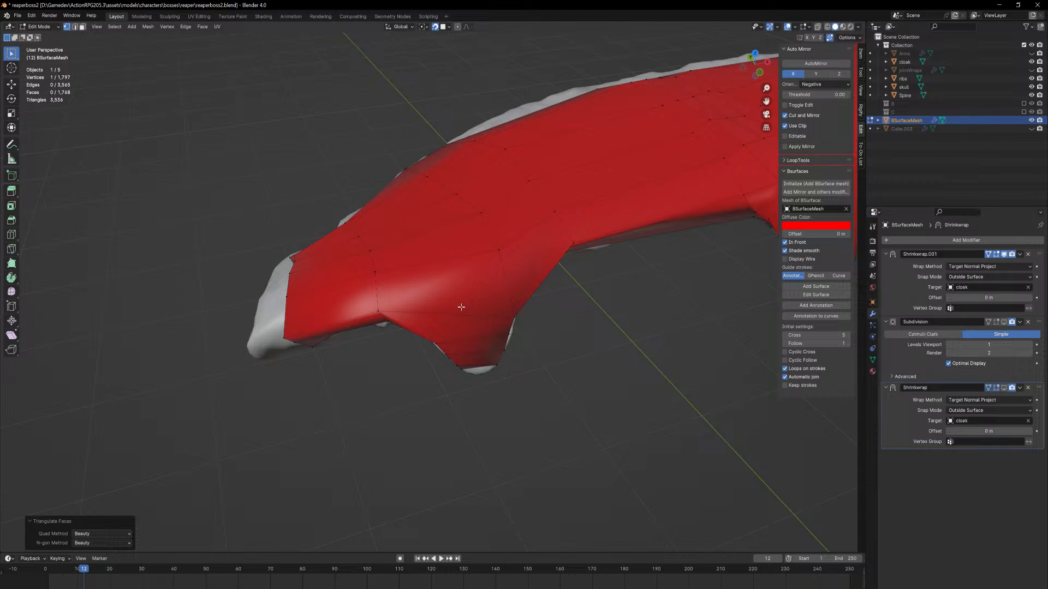
pyautogui.hotkey('ctrl', 'z')
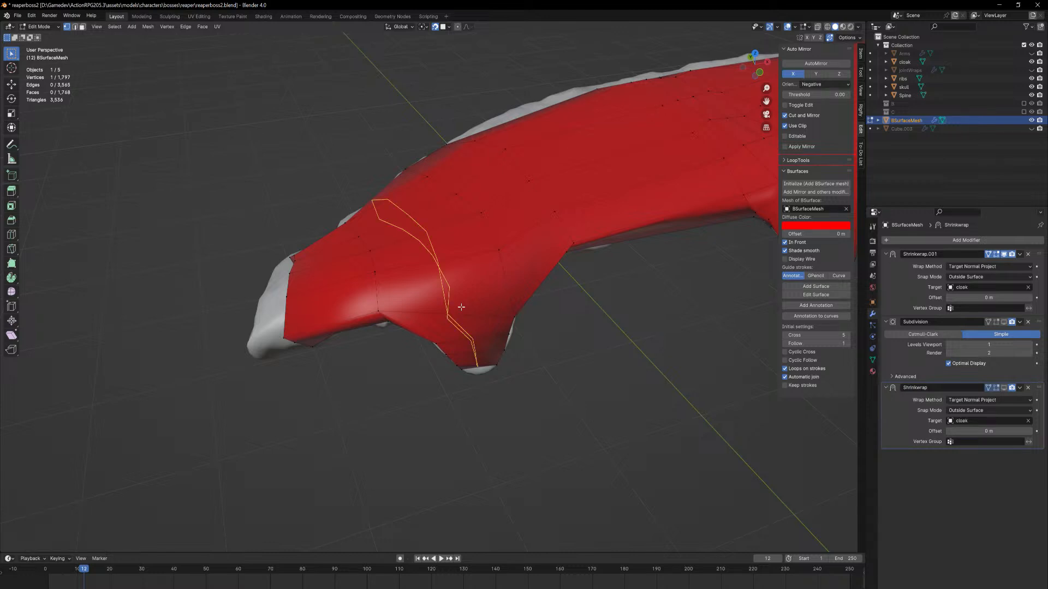
pyautogui.scroll(2, 462, 307)
pyautogui.click(461, 307)
pyautogui.rightClick(462, 308)
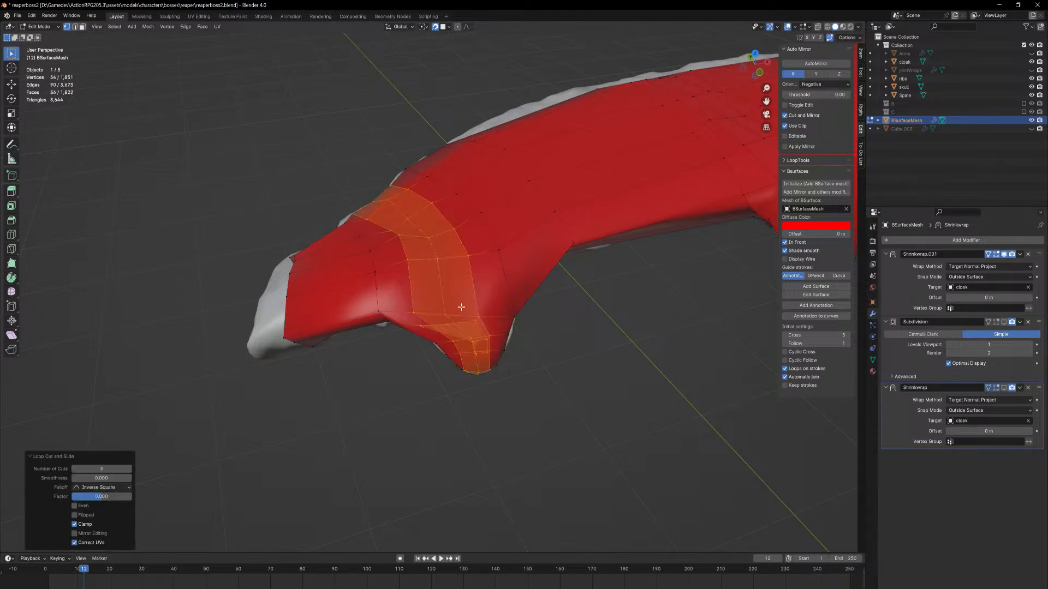
pyautogui.hotkey('alt', 'a')
# Extrude the underside face above the long hanging spike about 0.18 m down along the spike
pyautogui.moveTo(379, 355); pyautogui.dragTo(529, 360, button='middle')
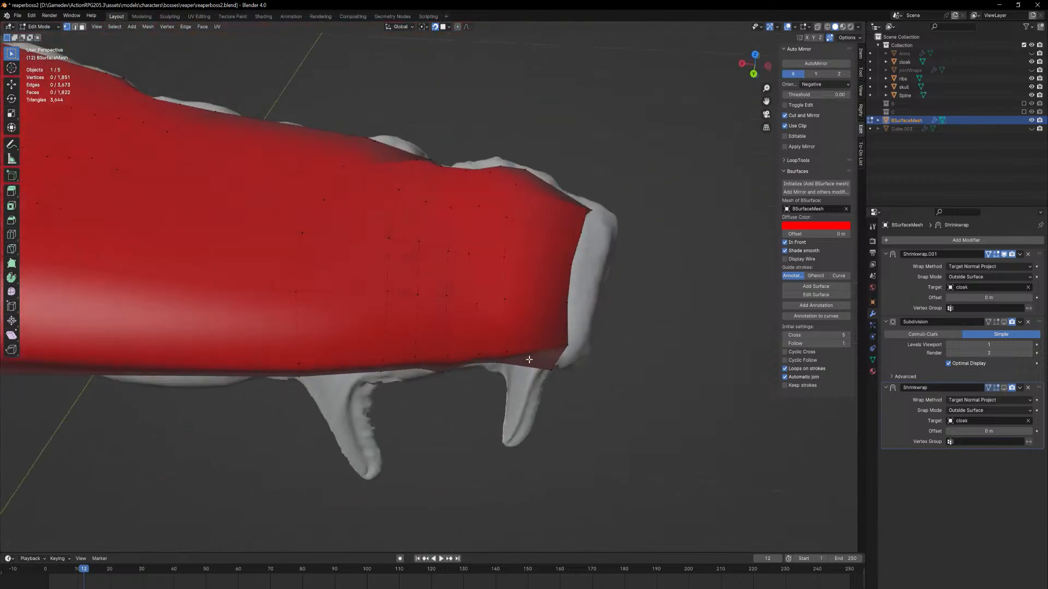
pyautogui.press('3')
pyautogui.click(347, 369)
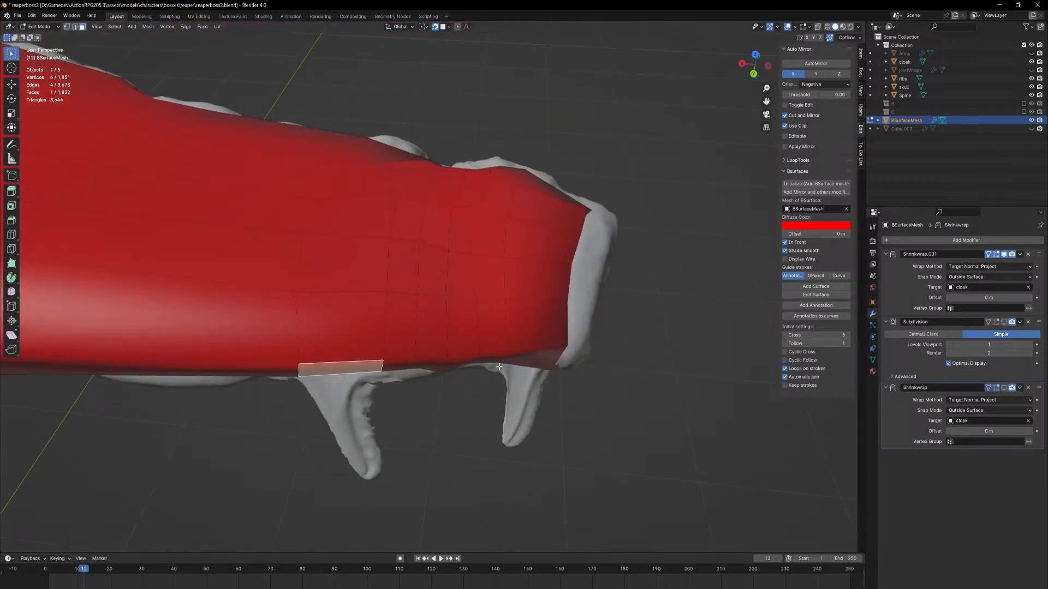
pyautogui.click(537, 361)
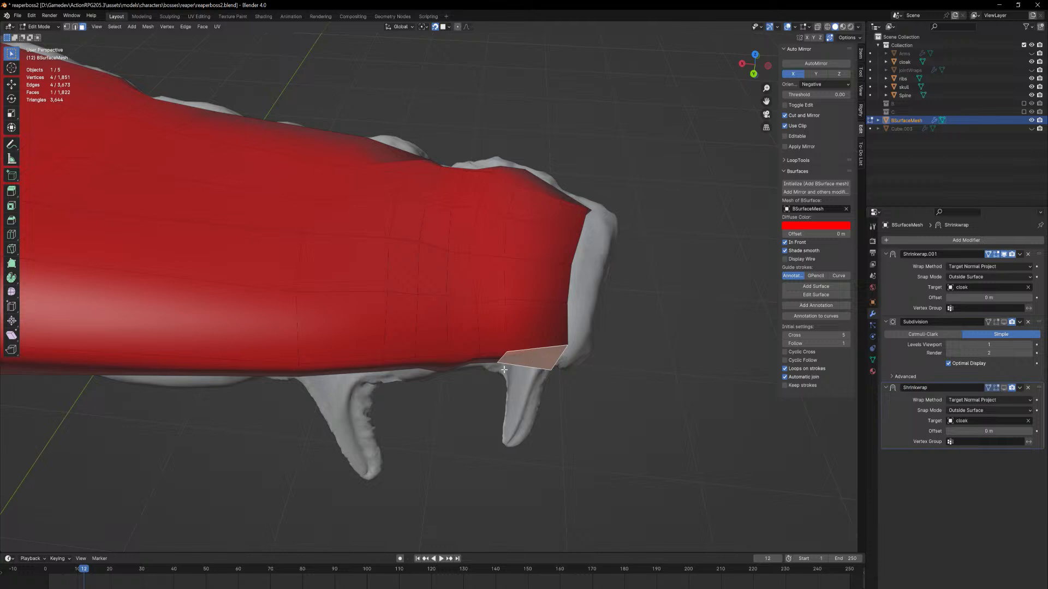
pyautogui.moveTo(376, 363); pyautogui.dragTo(408, 334, button='middle')
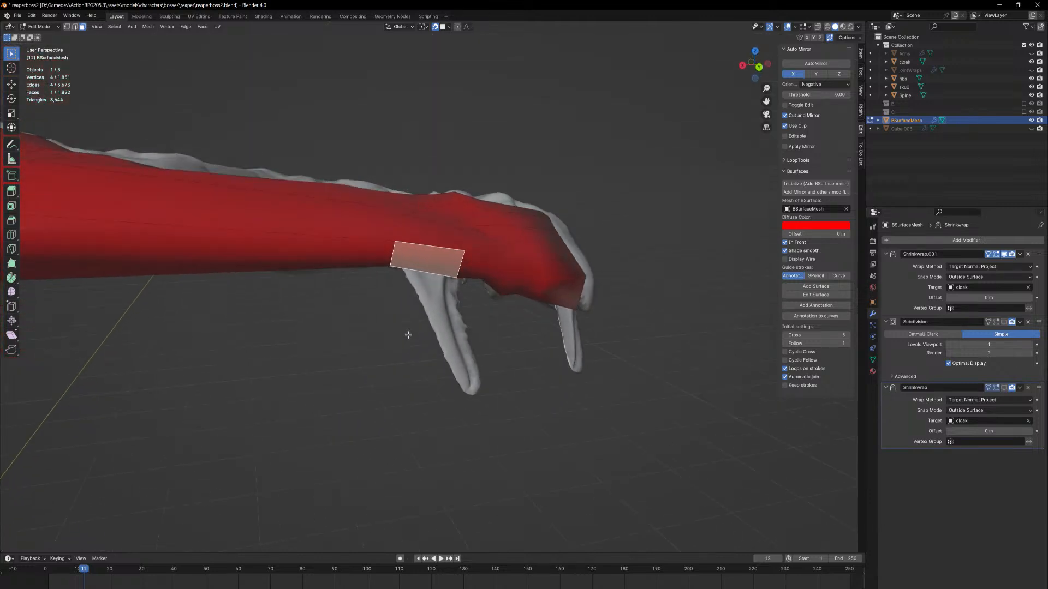
pyautogui.moveTo(444, 290); pyautogui.dragTo(449, 291, button='middle')
pyautogui.press('e')
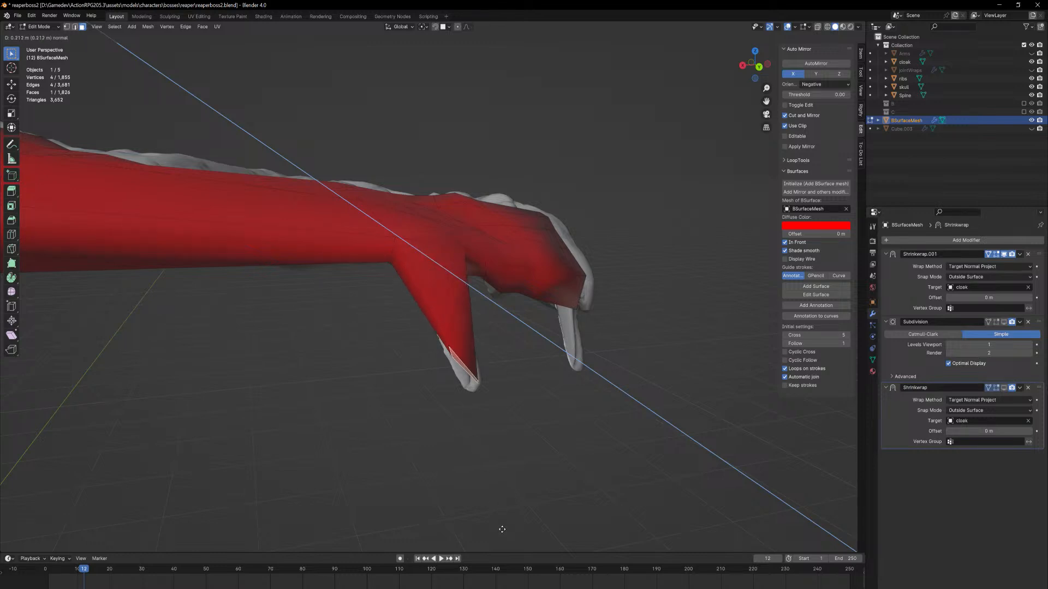
pyautogui.click(499, 473)
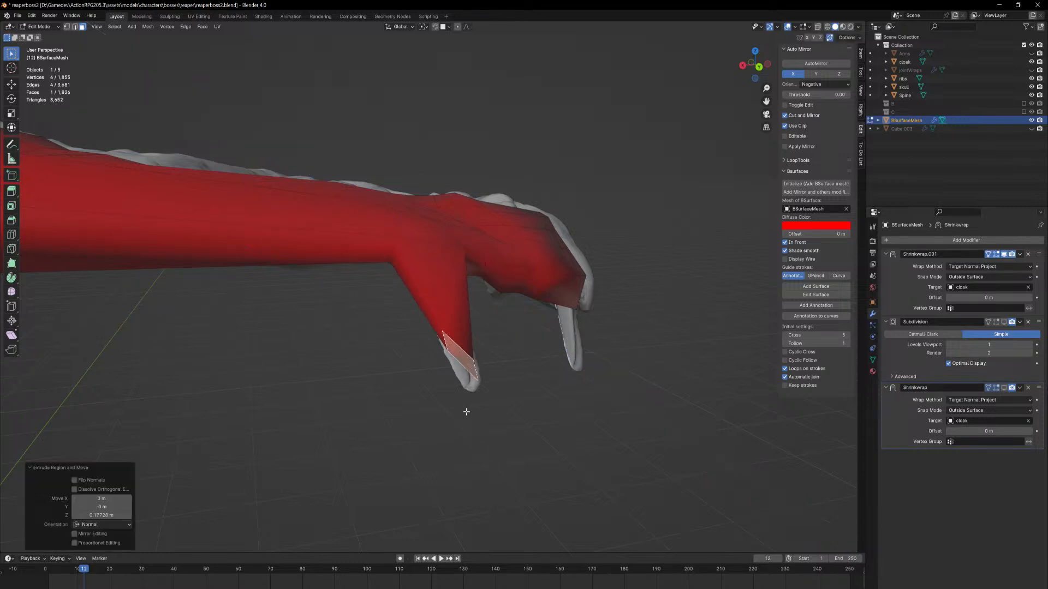
# Move the upper corner vertex of the extruded spike's end face down to the sculpted spike's edge
pyautogui.moveTo(467, 412); pyautogui.dragTo(478, 407, button='middle')
pyautogui.press('KP_Decimal')
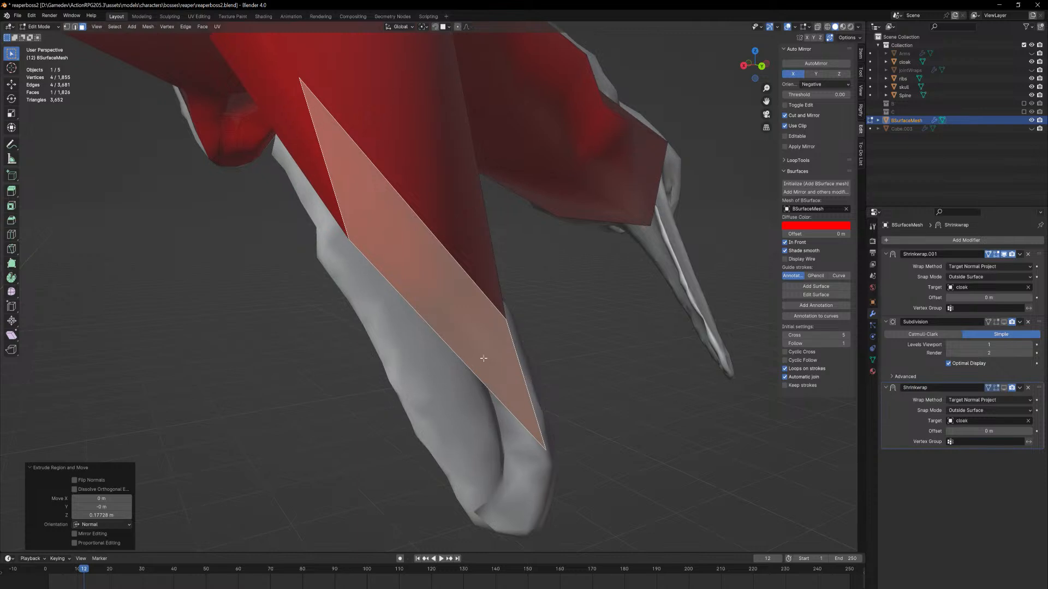
pyautogui.moveTo(322, 73); pyautogui.dragTo(271, 135, button='middle')
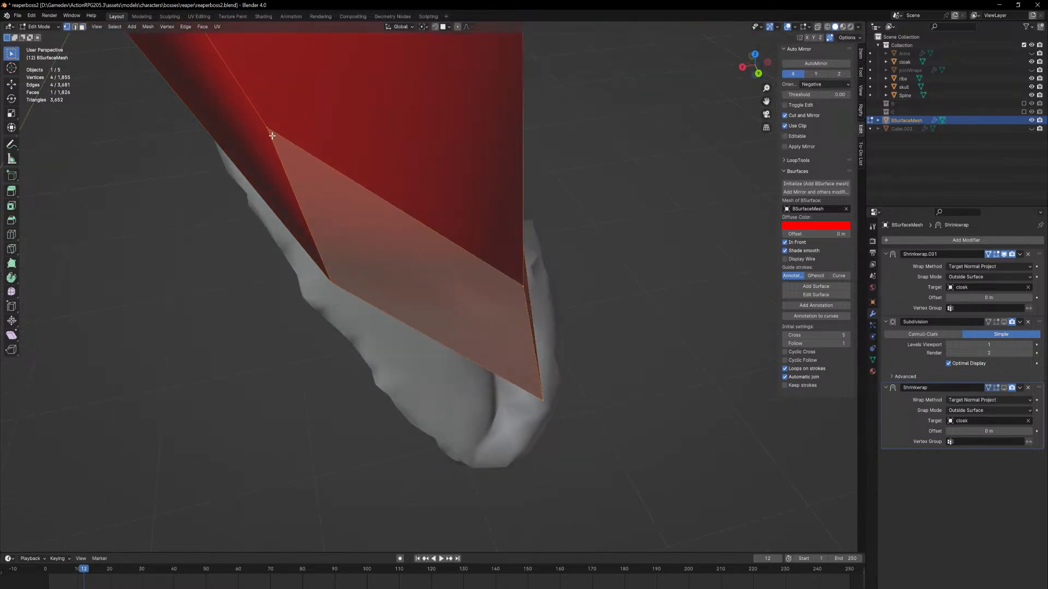
pyautogui.click(269, 131)
pyautogui.press('g')
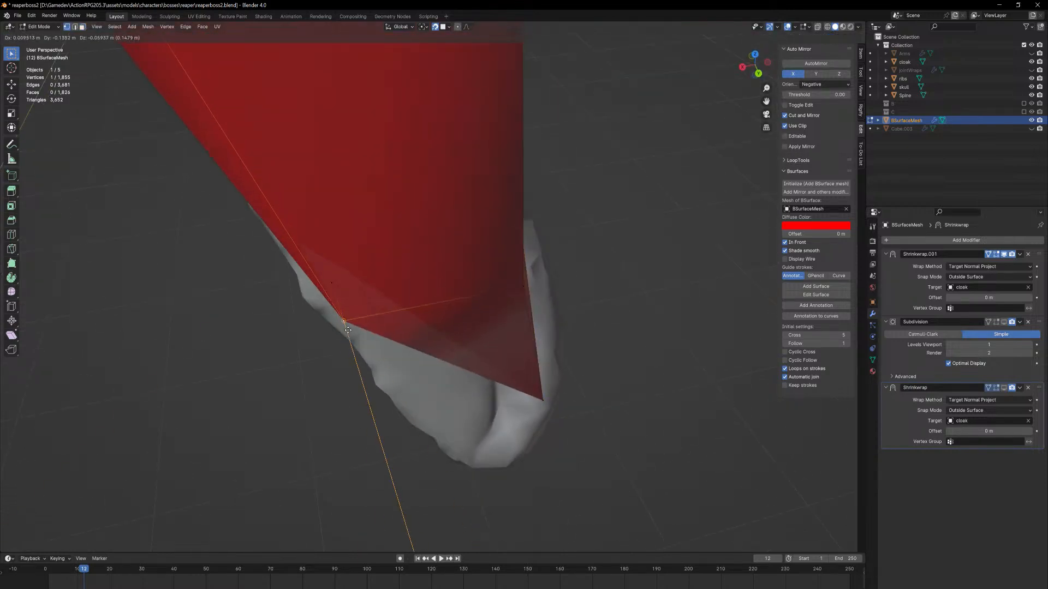
pyautogui.click(478, 315)
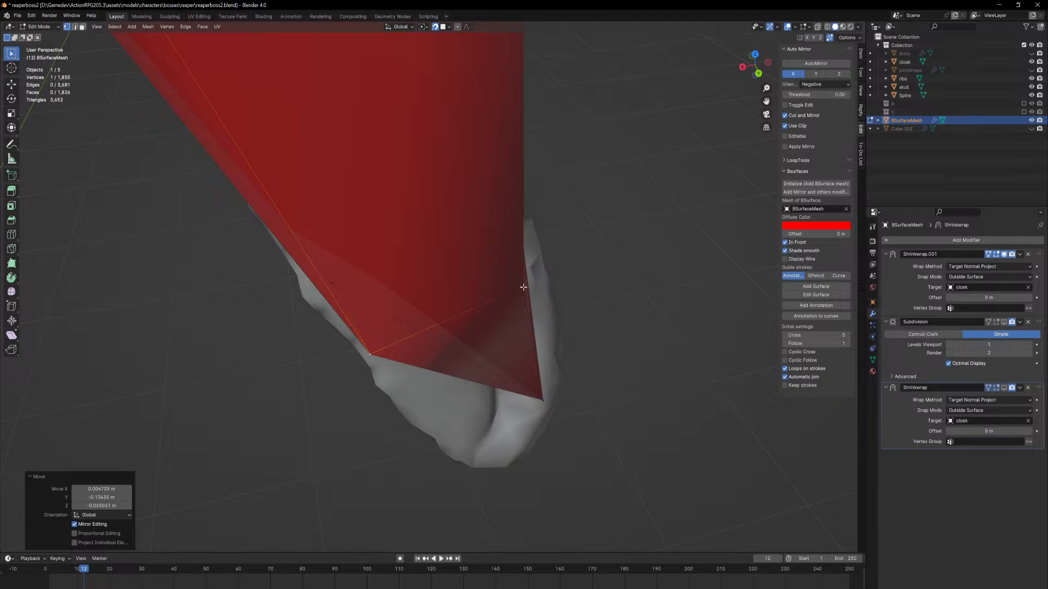
# Move the remaining corner vertices of the extruded spike's end face out to the sculpted spike's edges
pyautogui.click(523, 287)
pyautogui.press('g')
pyautogui.click(552, 289)
pyautogui.click(333, 286)
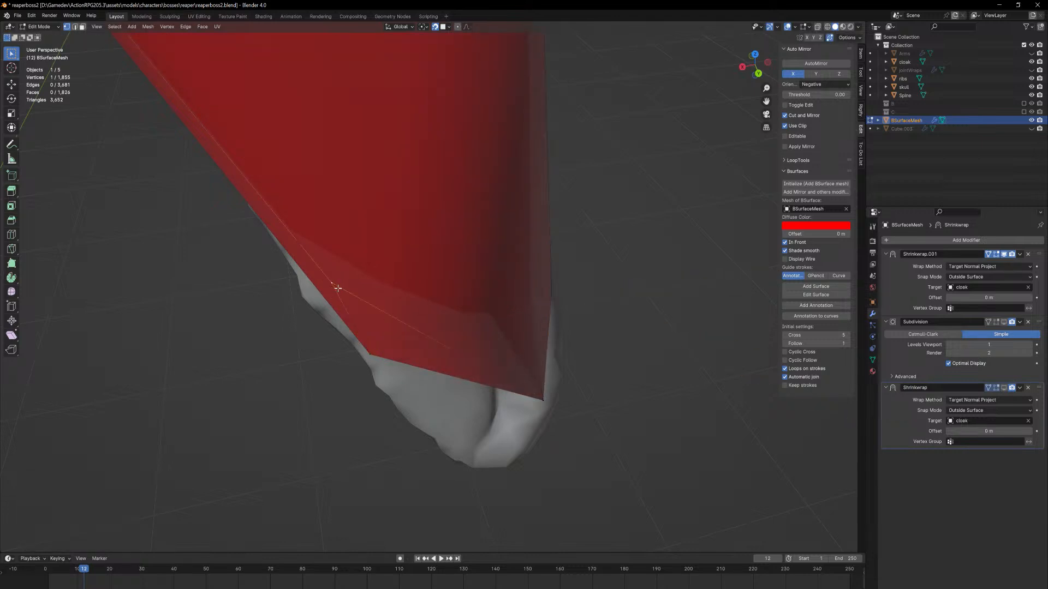
pyautogui.moveTo(336, 287); pyautogui.dragTo(507, 246, button='middle')
pyautogui.press('g')
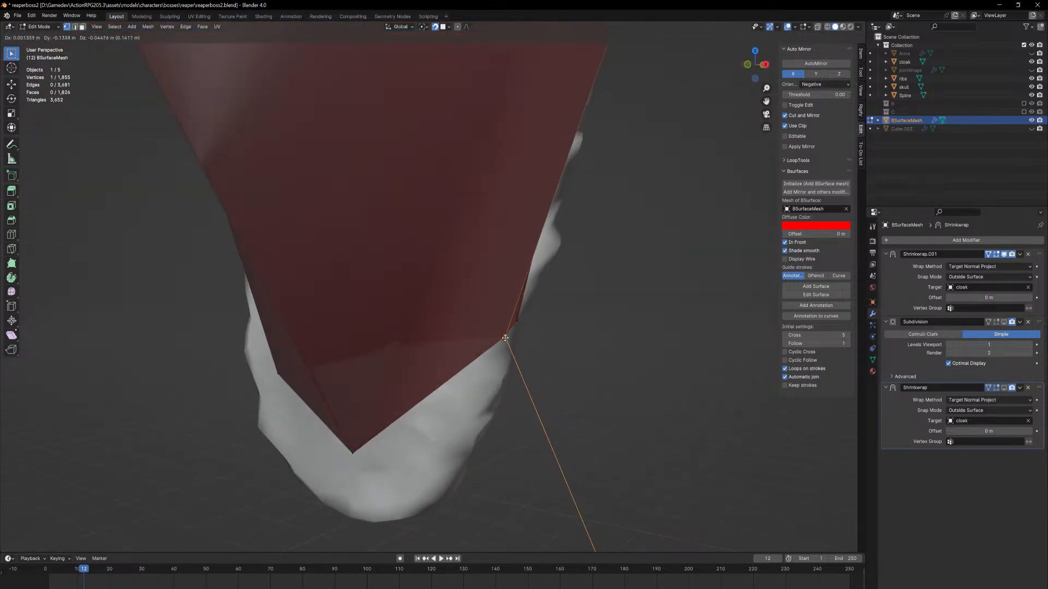
pyautogui.click(505, 337)
pyautogui.click(354, 454)
pyautogui.press('g')
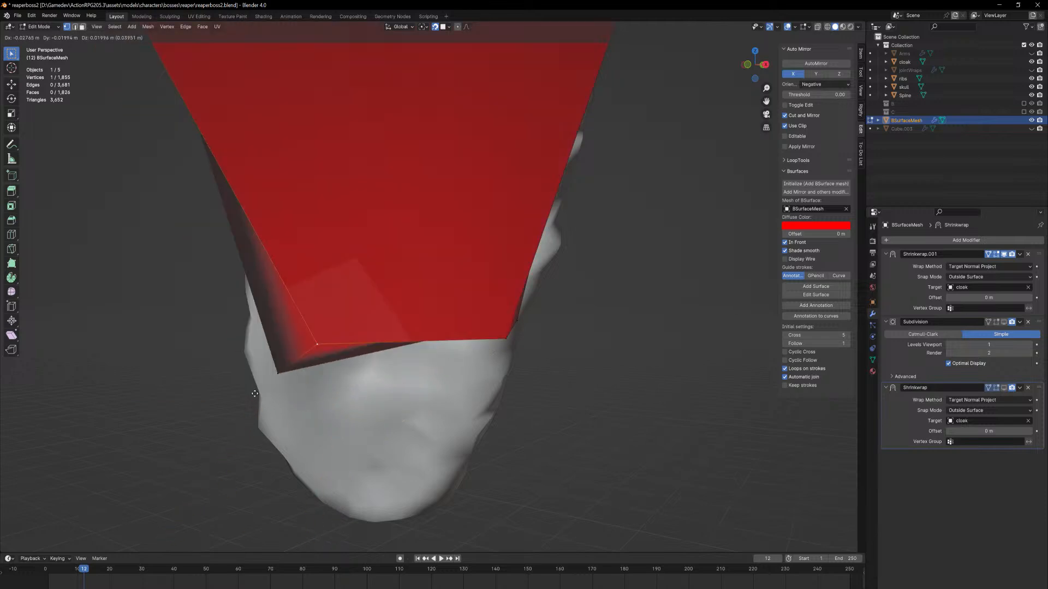
pyautogui.click(265, 386)
# Add a loop cut with 3 cuts across the length of the extruded spike, without sliding
pyautogui.moveTo(267, 346); pyautogui.dragTo(457, 282, button='middle')
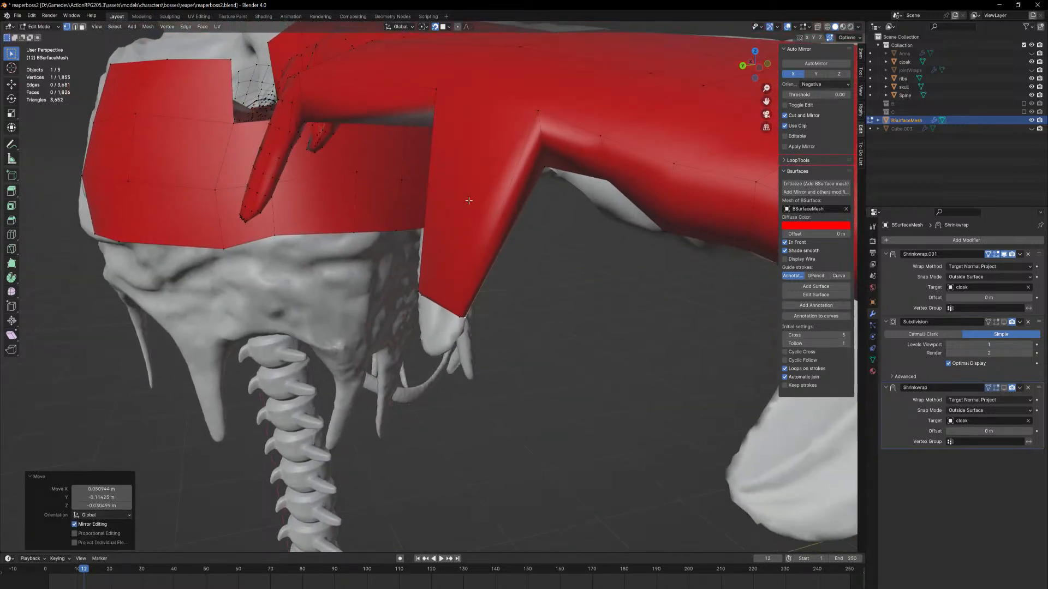
pyautogui.click(508, 185)
pyautogui.rightClick(508, 185)
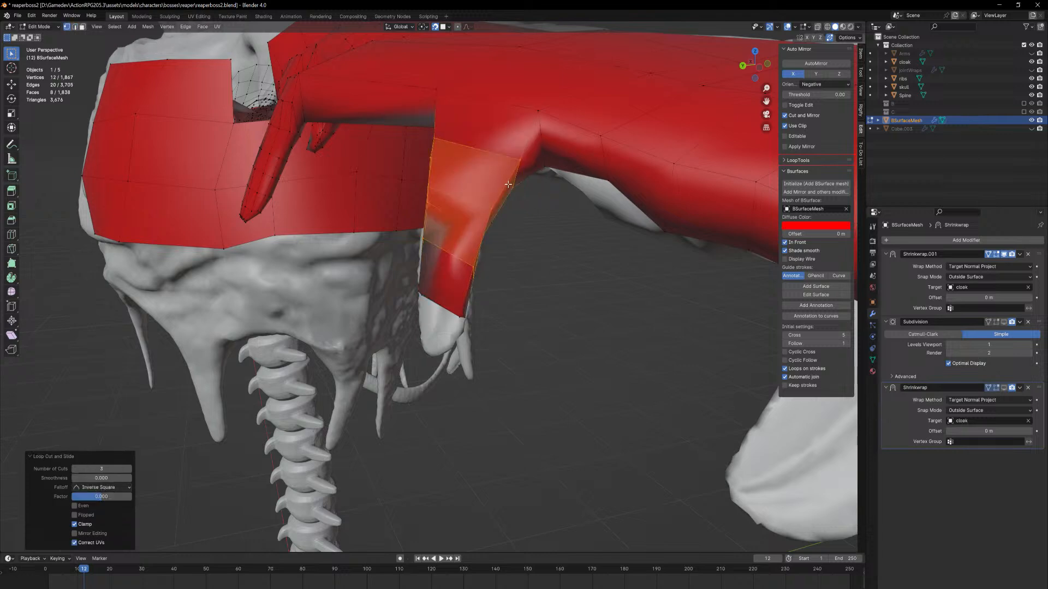
# Extrude the spike's end face about 0.028 m along its normal toward the sculpted tip
pyautogui.moveTo(551, 277); pyautogui.dragTo(498, 272, button='middle')
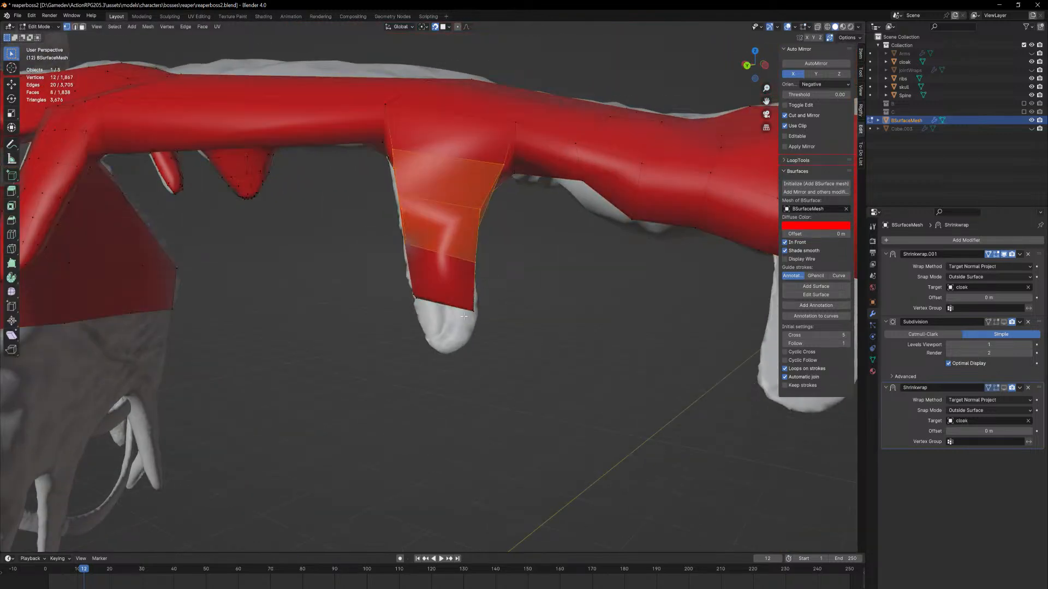
pyautogui.scroll(4, 471, 233)
pyautogui.scroll(2, 471, 234)
pyautogui.moveTo(471, 234); pyautogui.dragTo(466, 303, button='middle')
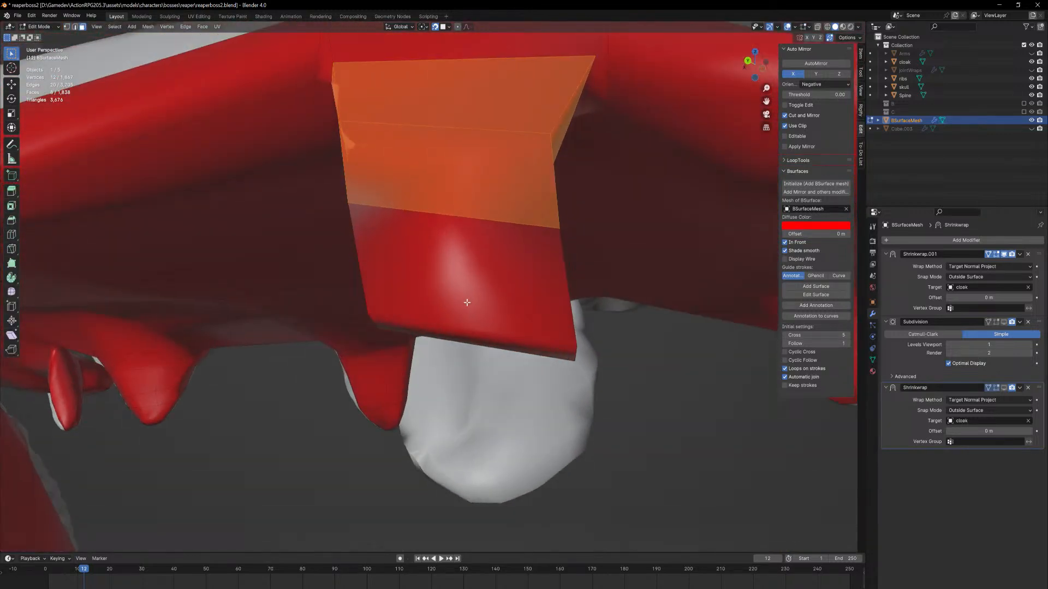
pyautogui.click(465, 331)
pyautogui.press('e')
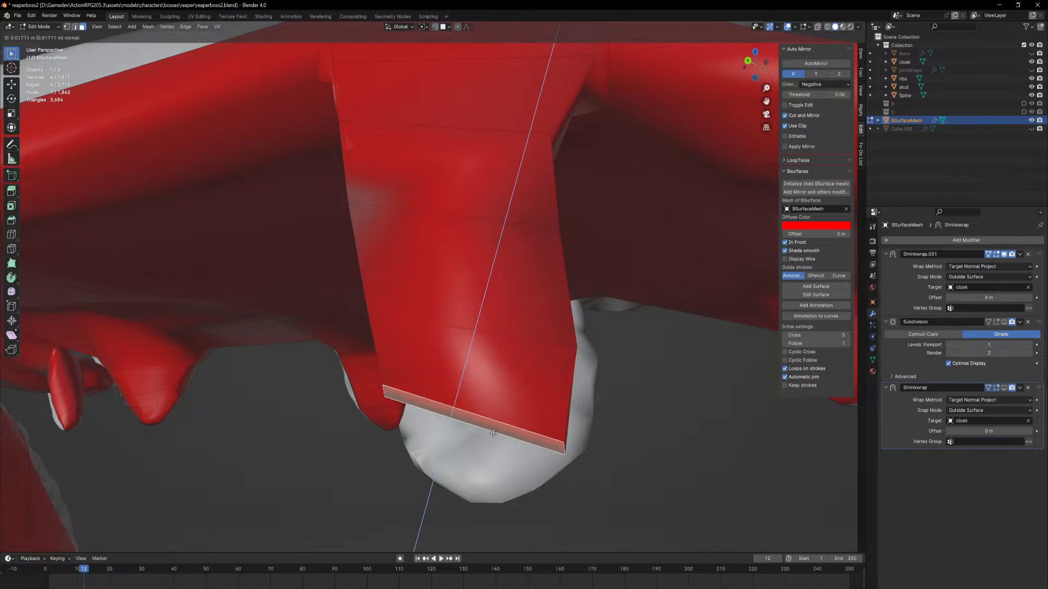
pyautogui.click(483, 479)
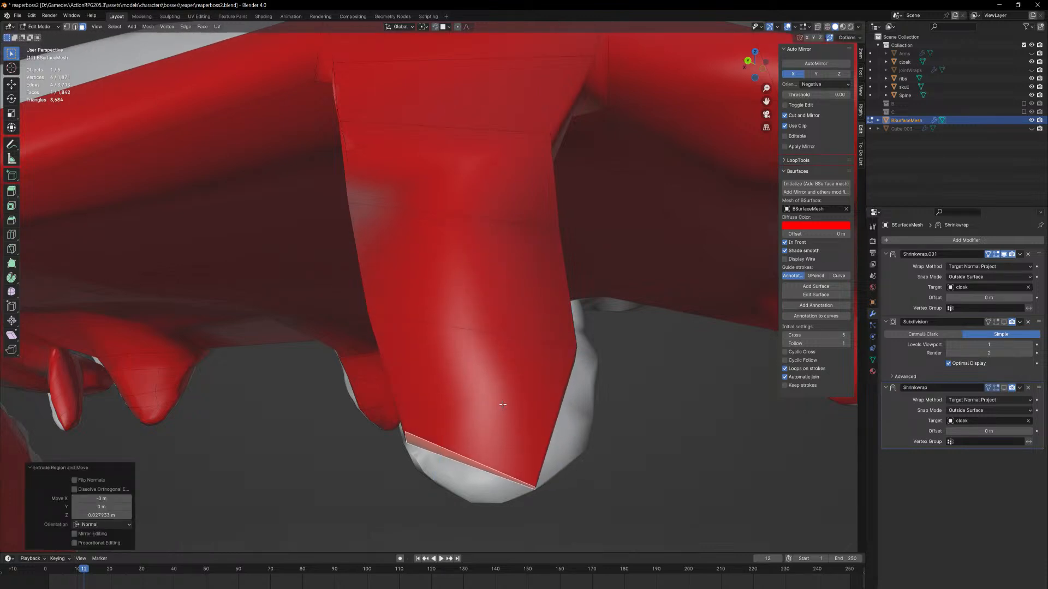
# Add a single loop cut across the middle of the newly extruded tip section, without sliding, and frame it
pyautogui.click(555, 391)
pyautogui.rightClick(555, 392)
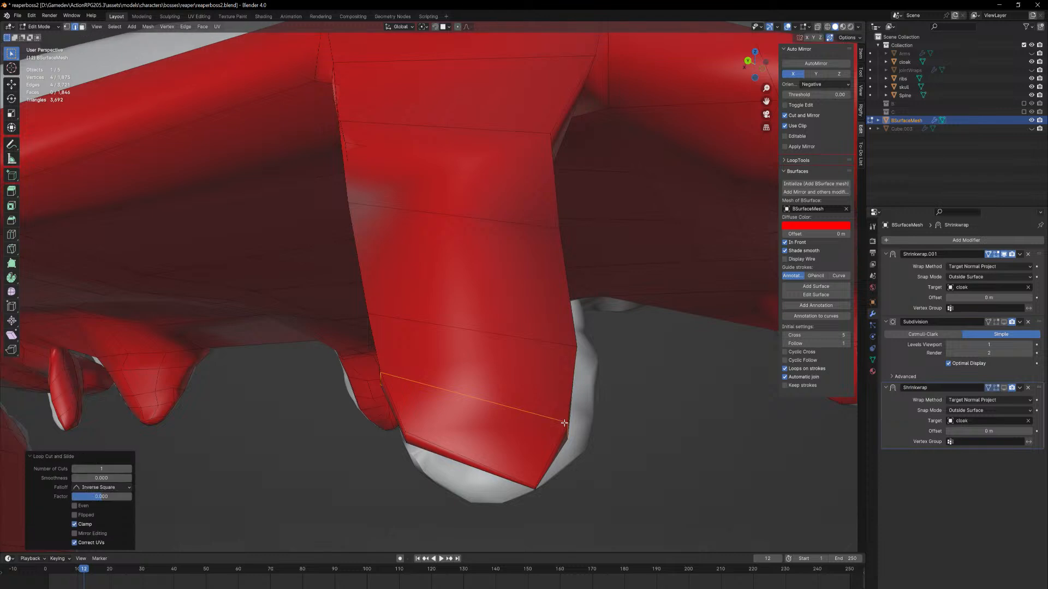
pyautogui.press('`')
pyautogui.click(584, 449)
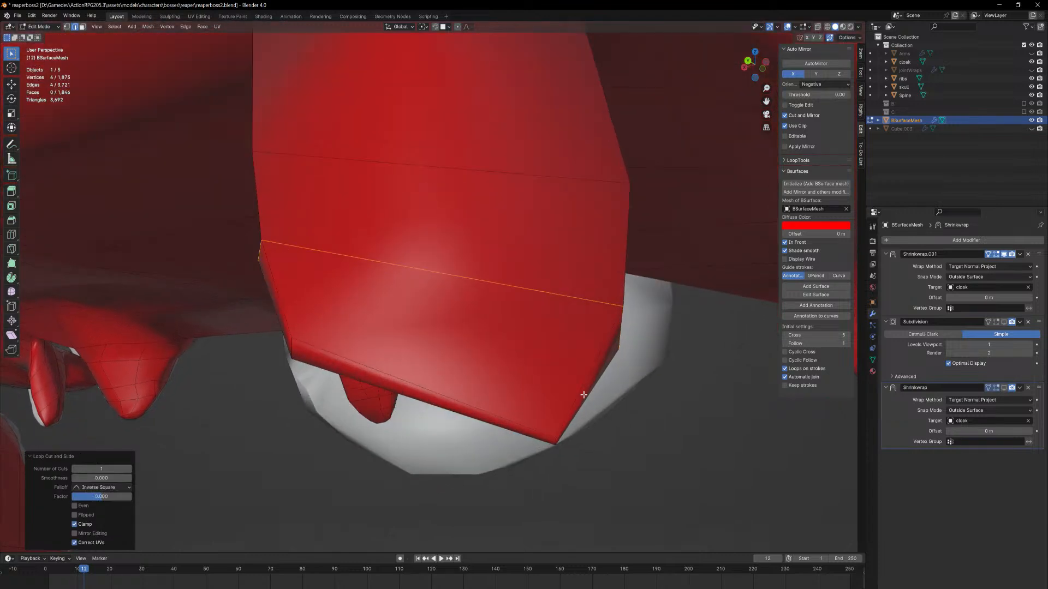
pyautogui.moveTo(570, 416); pyautogui.dragTo(599, 376, button='middle')
pyautogui.scroll(-4, 602, 397)
# Move the front vertices along one side of the spike's tip, down to the lowest corner, onto the sculpted outline
pyautogui.press('1')
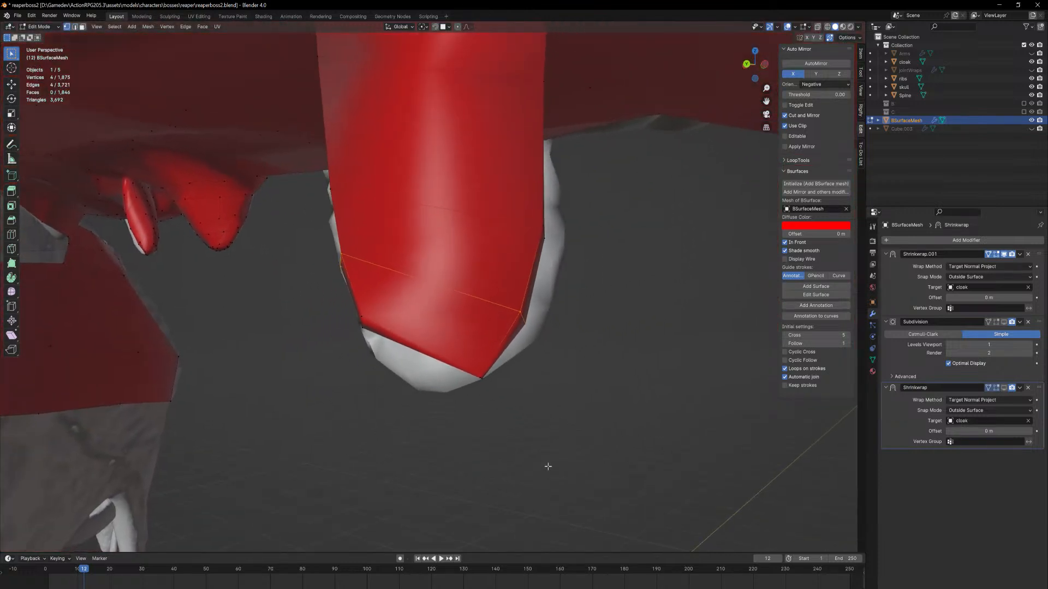
pyautogui.scroll(1, 547, 465)
pyautogui.moveTo(547, 197); pyautogui.dragTo(556, 206, button='middle')
pyautogui.moveTo(547, 214); pyautogui.dragTo(566, 208)
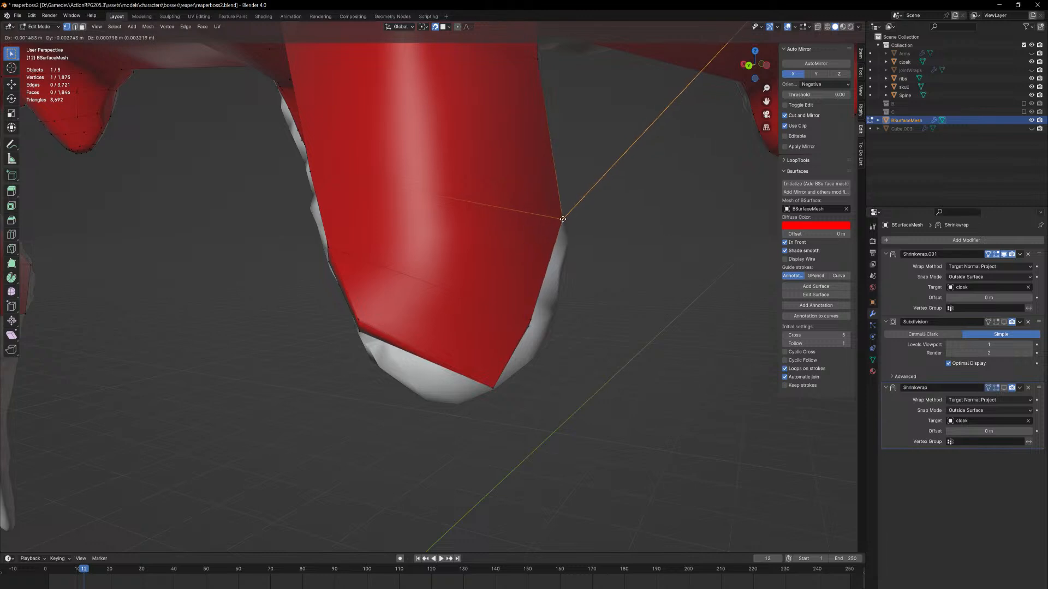
pyautogui.click(563, 219)
pyautogui.press('g')
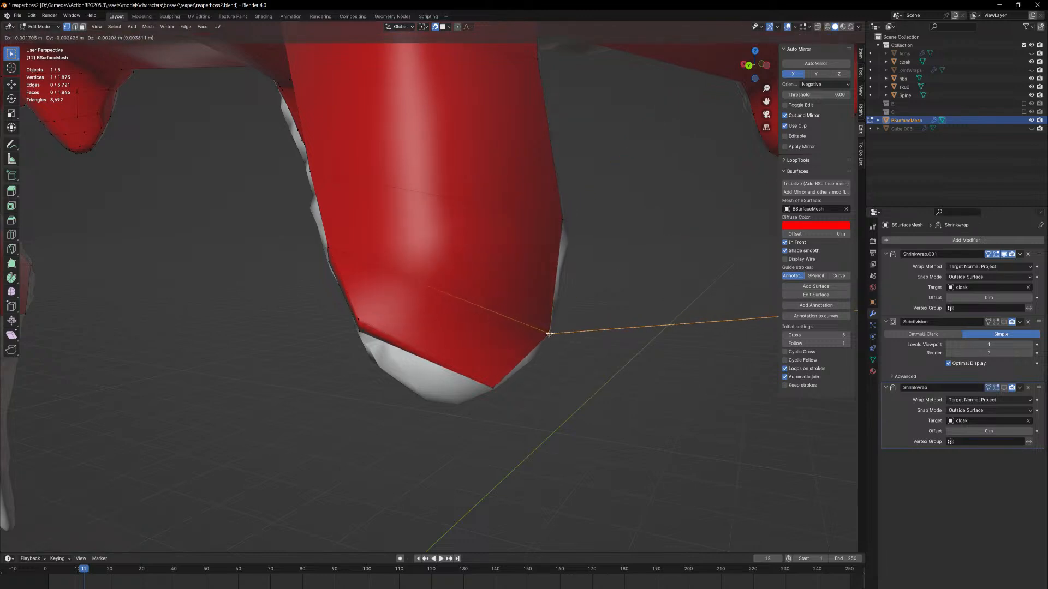
pyautogui.click(502, 378)
pyautogui.click(494, 387)
pyautogui.press('g')
pyautogui.click(453, 363)
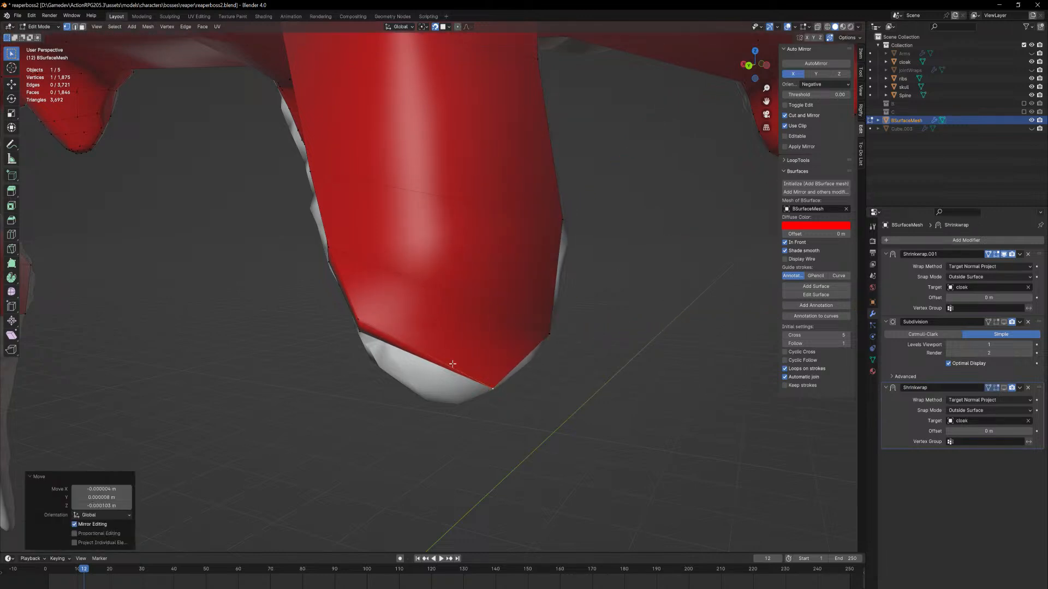
# Move the end corner and the loop vertex above it on the tip's opposite side onto the sculpted edge
pyautogui.click(360, 328)
pyautogui.press('g')
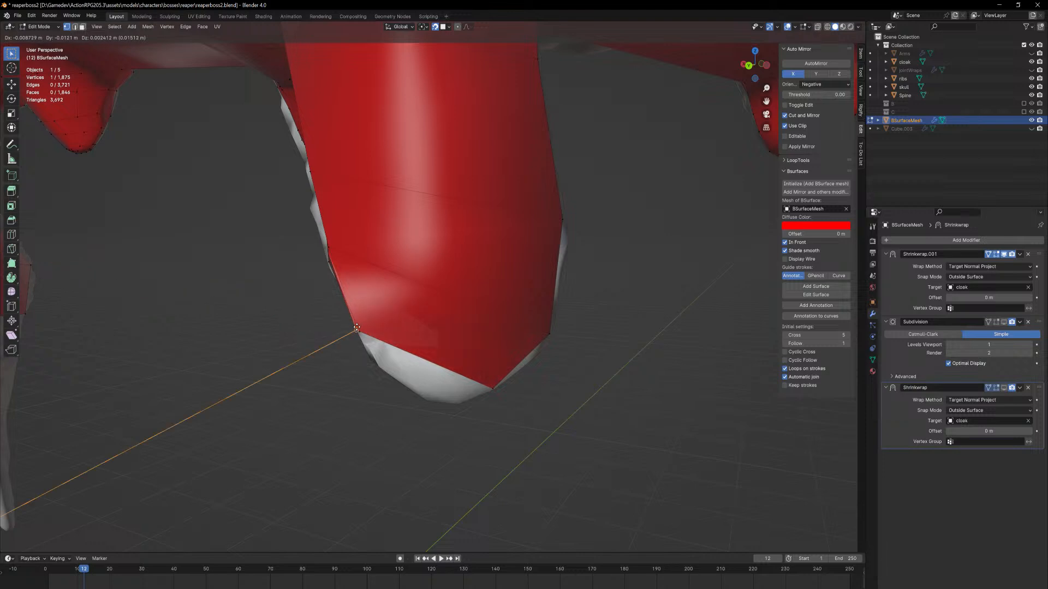
pyautogui.click(357, 326)
pyautogui.click(330, 255)
pyautogui.press('g')
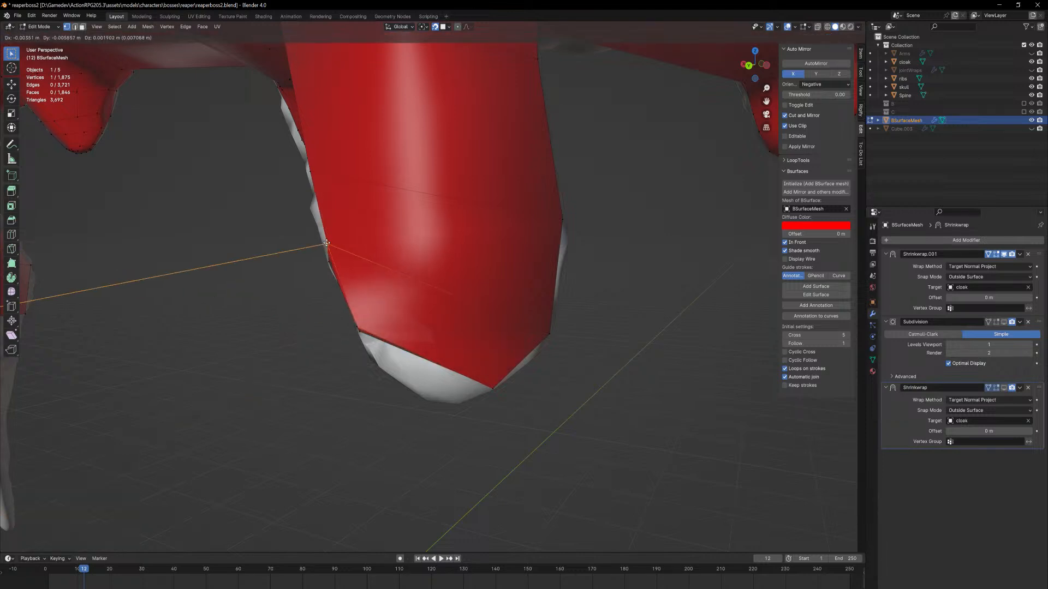
pyautogui.click(325, 243)
# Move the end corner and the vertex above it along one side of the tip's back face onto the sculpt
pyautogui.moveTo(326, 243); pyautogui.dragTo(485, 240, button='middle')
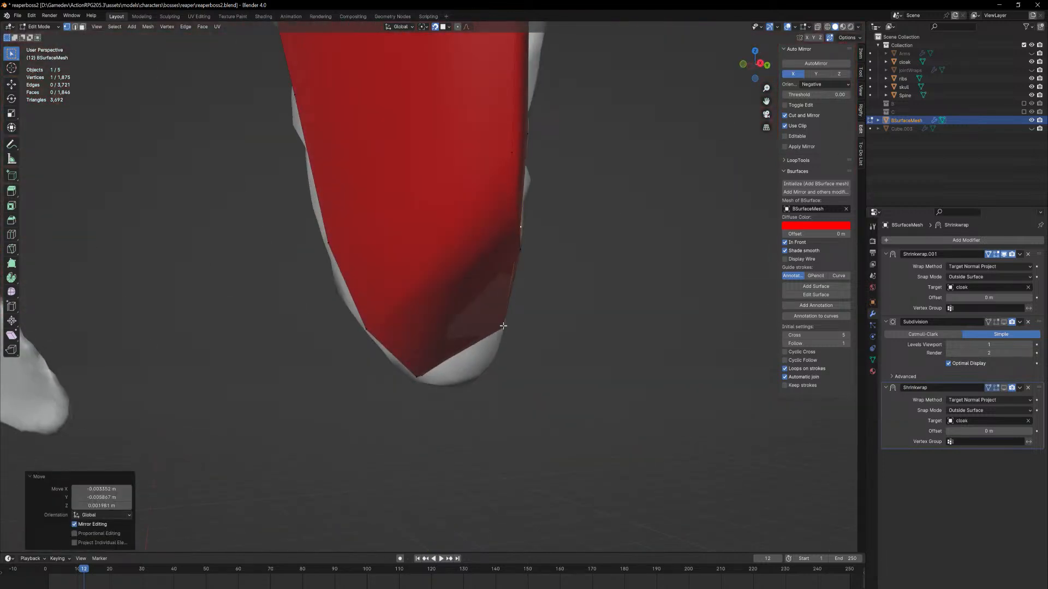
pyautogui.click(503, 326)
pyautogui.press('g')
pyautogui.click(499, 331)
pyautogui.moveTo(491, 284); pyautogui.dragTo(524, 274, button='middle')
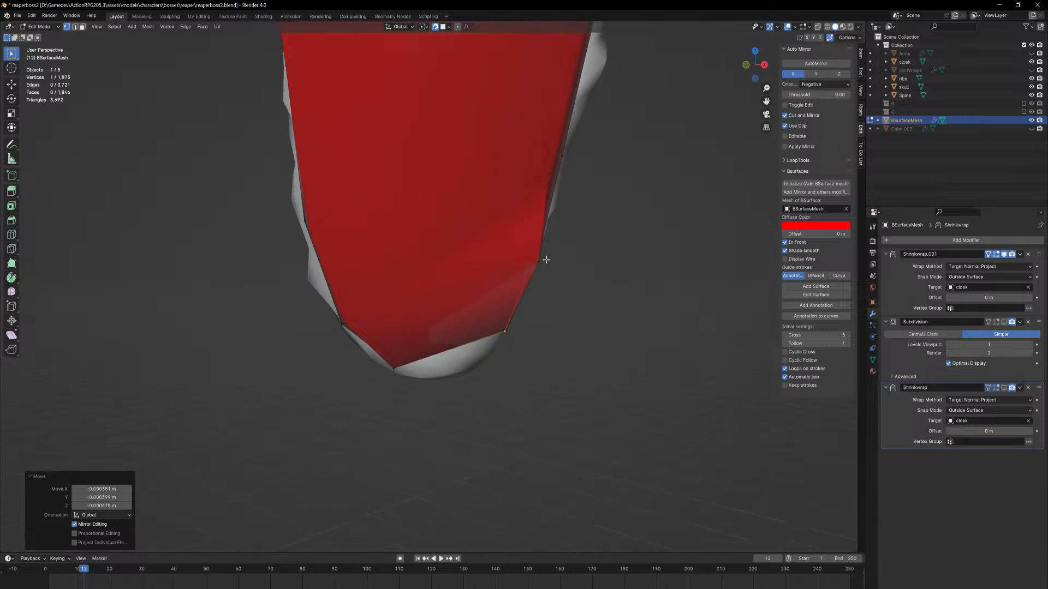
pyautogui.click(540, 262)
pyautogui.press('g')
pyautogui.click(533, 259)
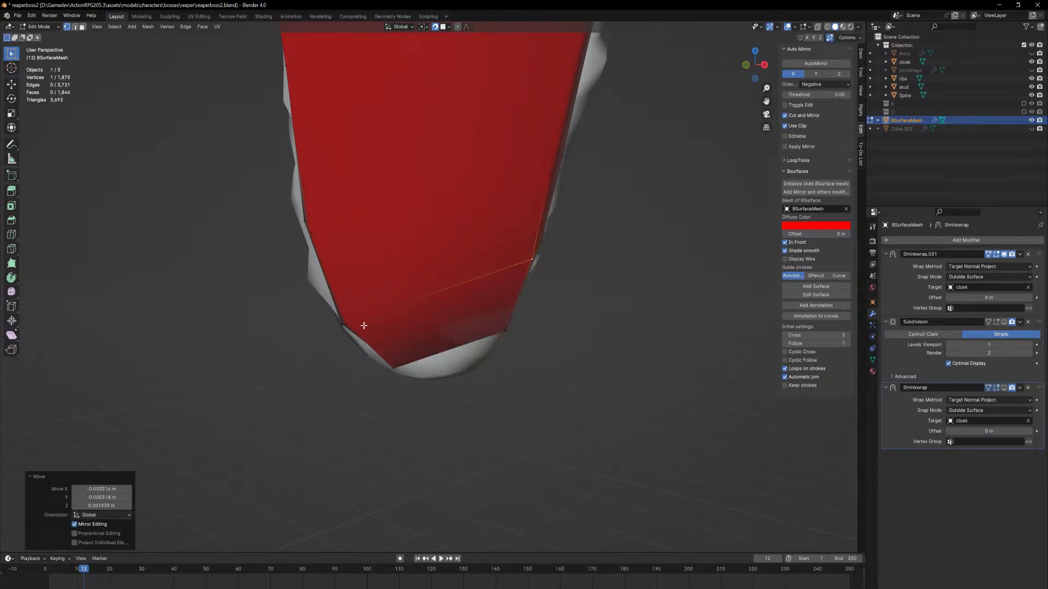
# Adjust the loop vertex and lowest corner on the other side of the tip's back face to fit the sculpted outline
pyautogui.click(346, 324)
pyautogui.press('g')
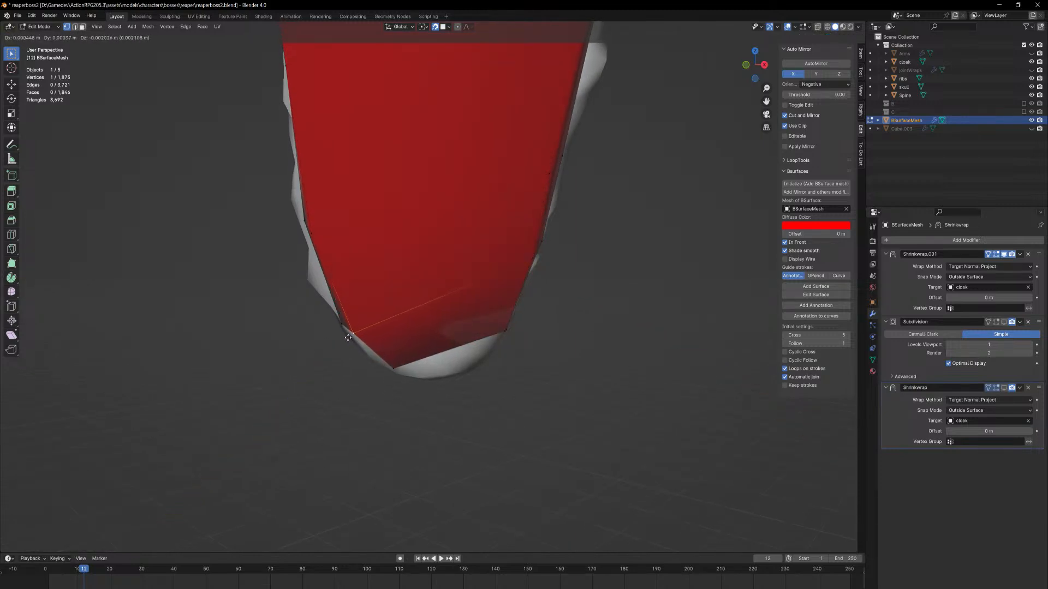
pyautogui.click(339, 332)
pyautogui.click(396, 365)
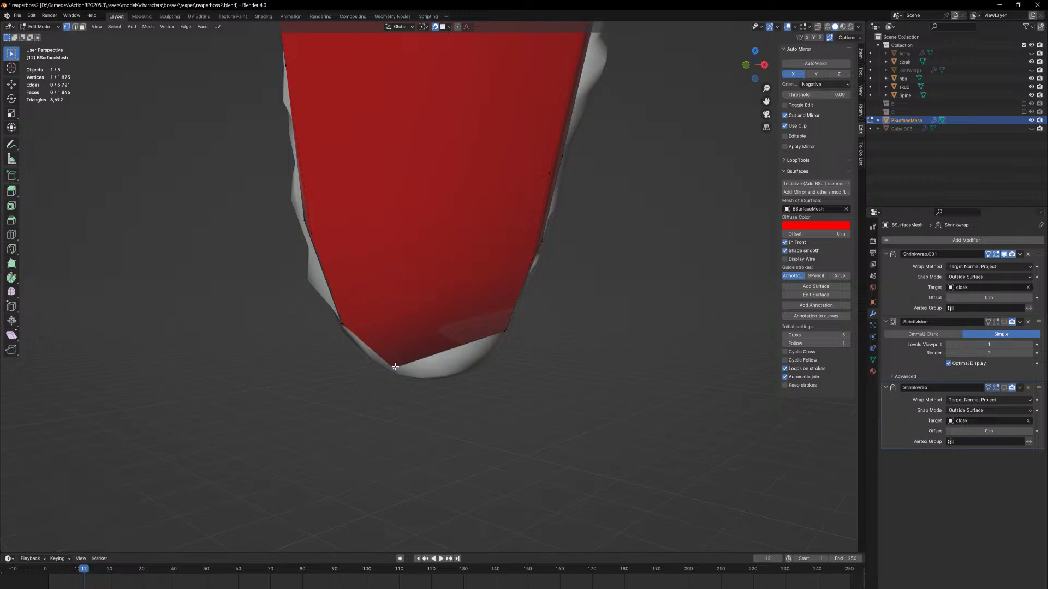
pyautogui.press('g')
pyautogui.click(392, 371)
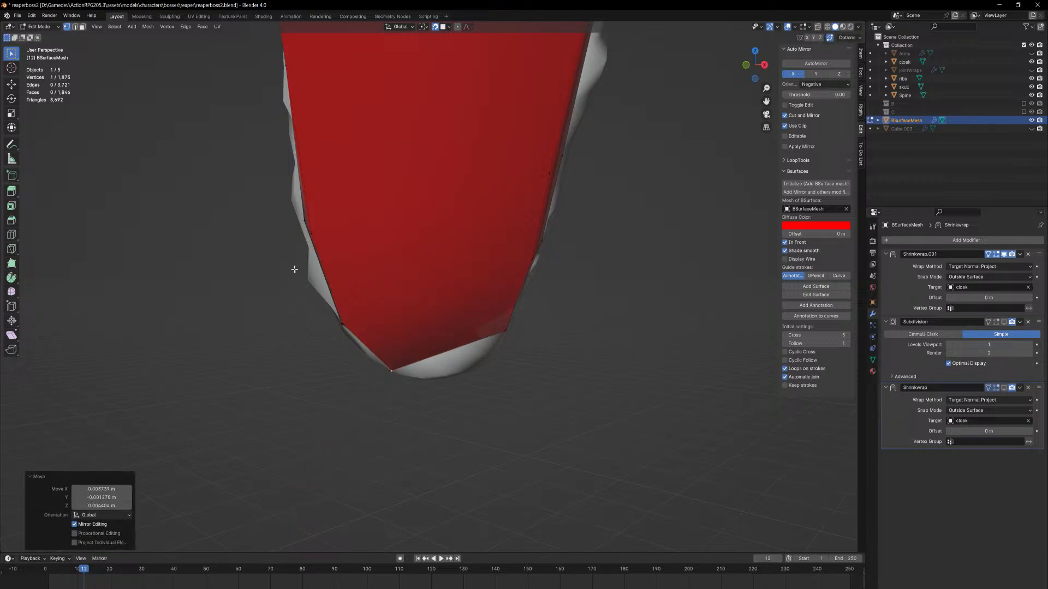
# Add a single unslid loop cut just above the tip section and move its back side vertex outward toward the sculpted edge
pyautogui.hotkey('ctrl', 'r')
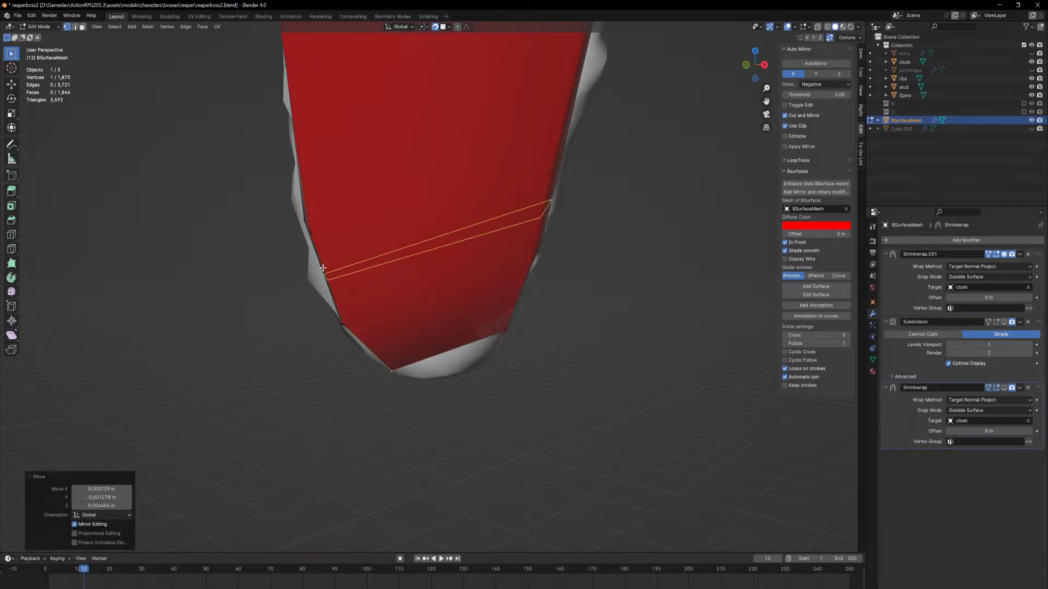
pyautogui.click(323, 268)
pyautogui.rightClick(322, 267)
pyautogui.click(325, 283)
pyautogui.press('g')
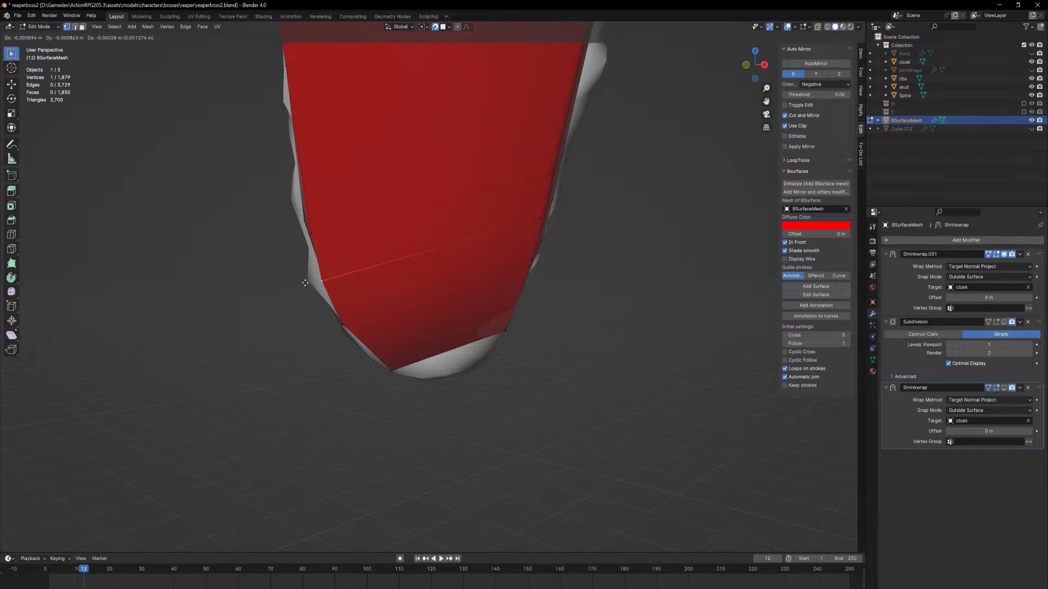
pyautogui.rightClick(277, 295)
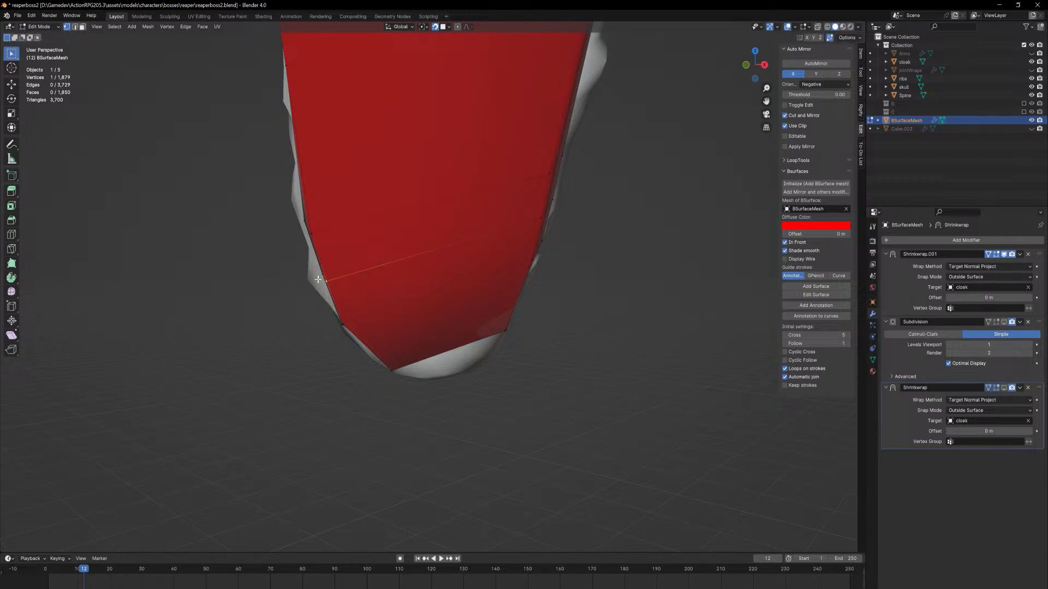
pyautogui.press('g')
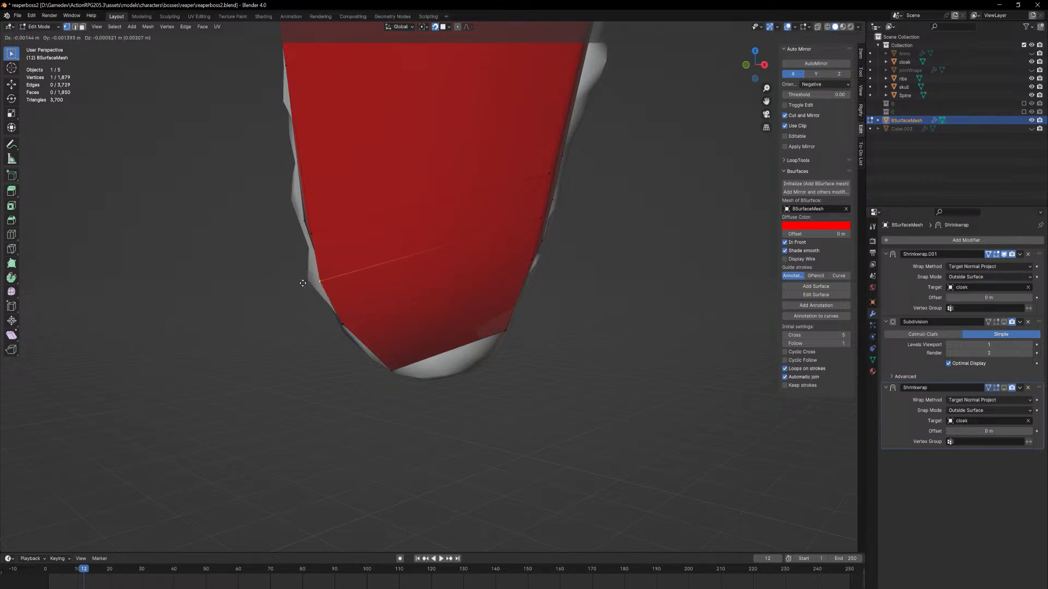
pyautogui.click(304, 280)
# Move the new loop's vertex on the spike's front side onto the sculpted side edge
pyautogui.moveTo(305, 281); pyautogui.dragTo(560, 327, button='middle')
pyautogui.click(497, 340)
pyautogui.press('g')
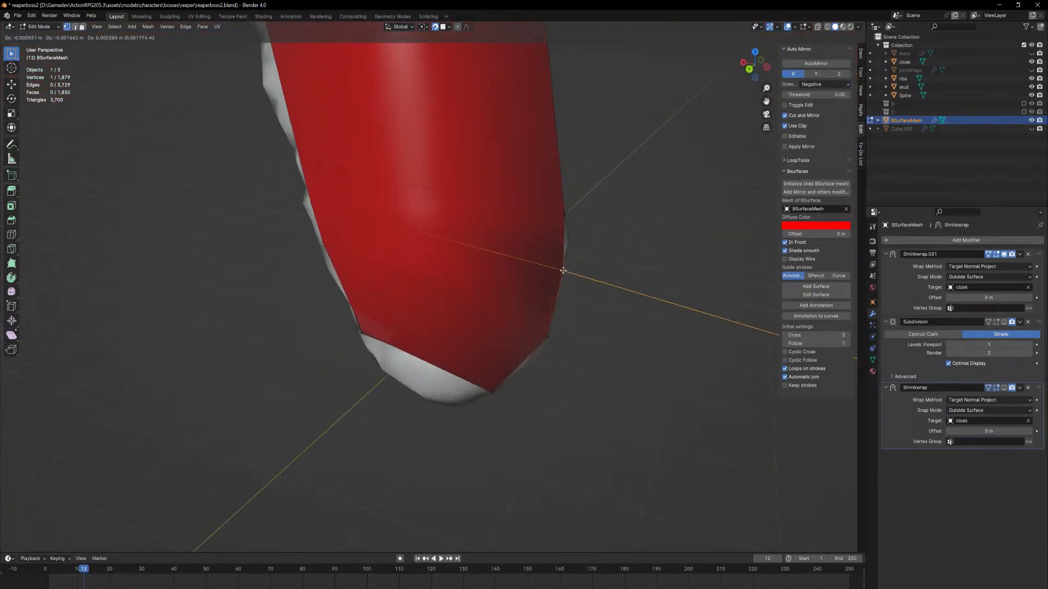
pyautogui.click(565, 274)
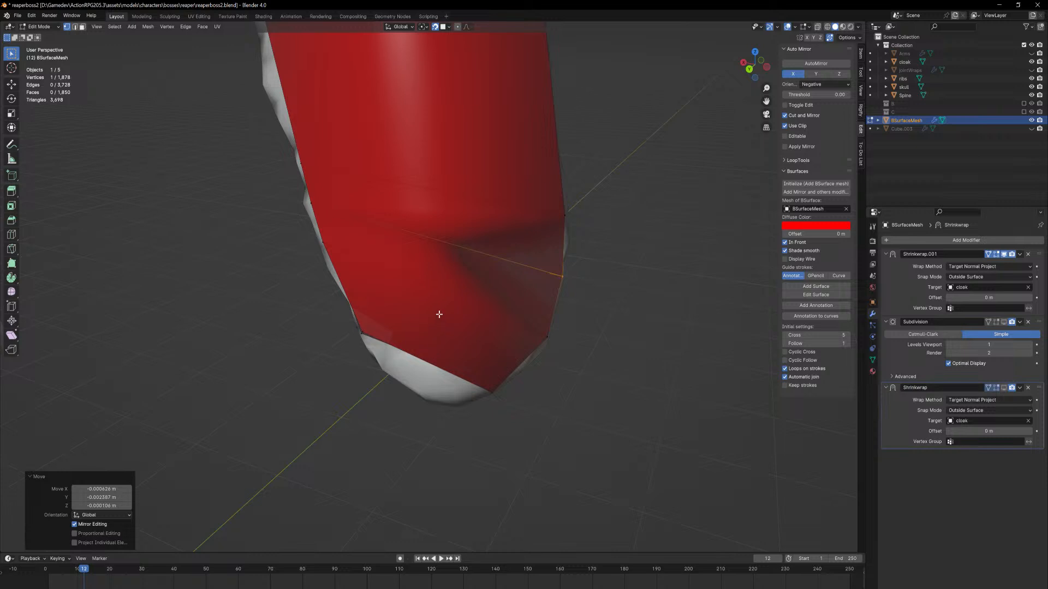
# Add a loop cut with 3 cuts lengthwise through the spike and around the sleeve, without sliding, and clear the selection
pyautogui.scroll(-5, 446, 255)
pyautogui.scroll(-4, 429, 204)
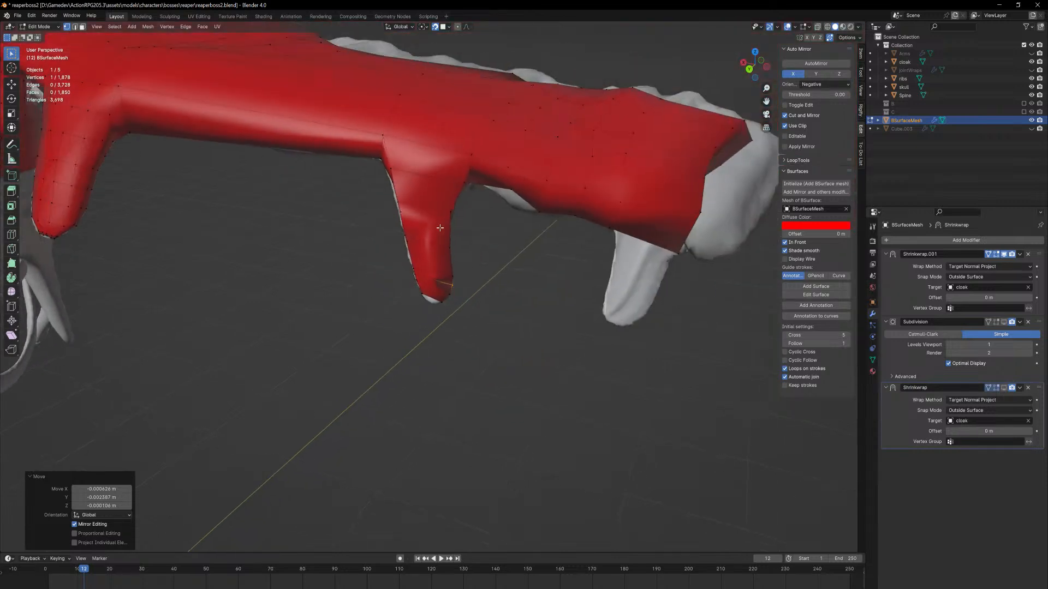
pyautogui.hotkey('ctrl', 'r')
pyautogui.scroll(1, 435, 206)
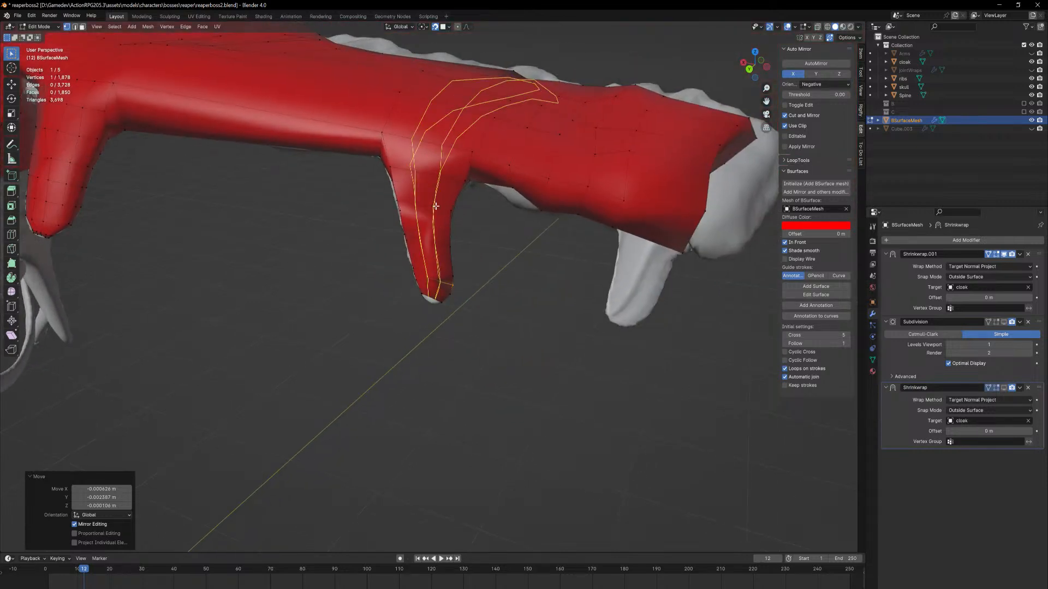
pyautogui.scroll(1, 436, 206)
pyautogui.click(435, 207)
pyautogui.rightClick(435, 207)
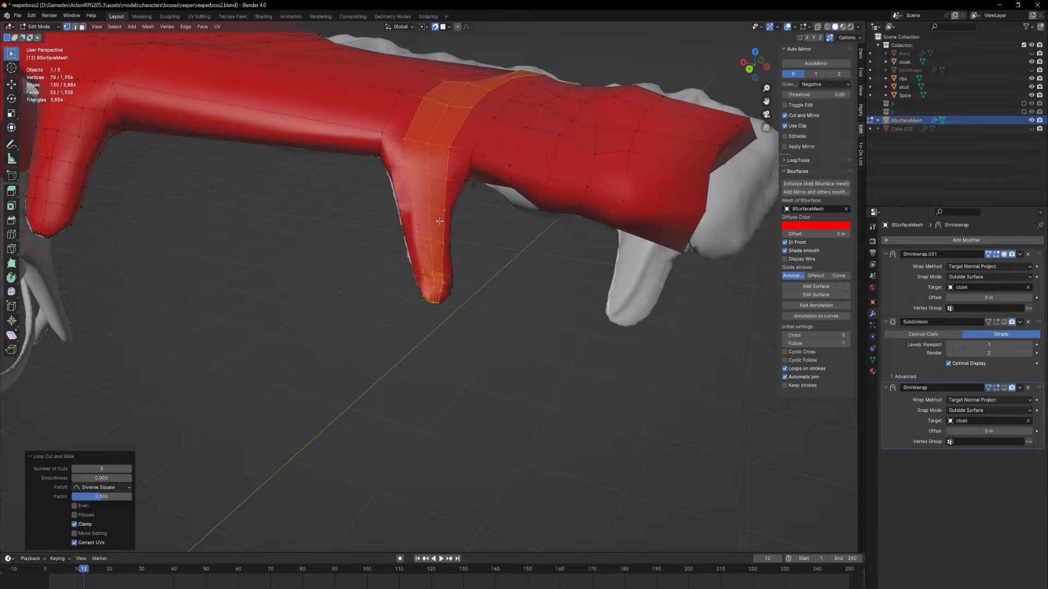
pyautogui.scroll(5, 453, 212)
pyautogui.hotkey('alt', 'a')
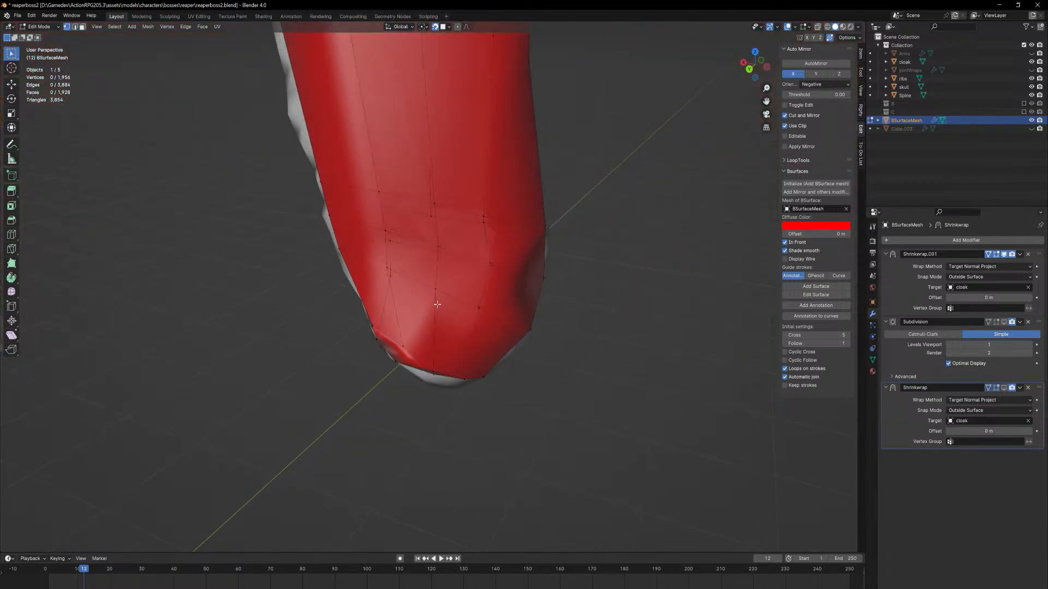
pyautogui.moveTo(452, 323); pyautogui.dragTo(568, 279, button='middle')
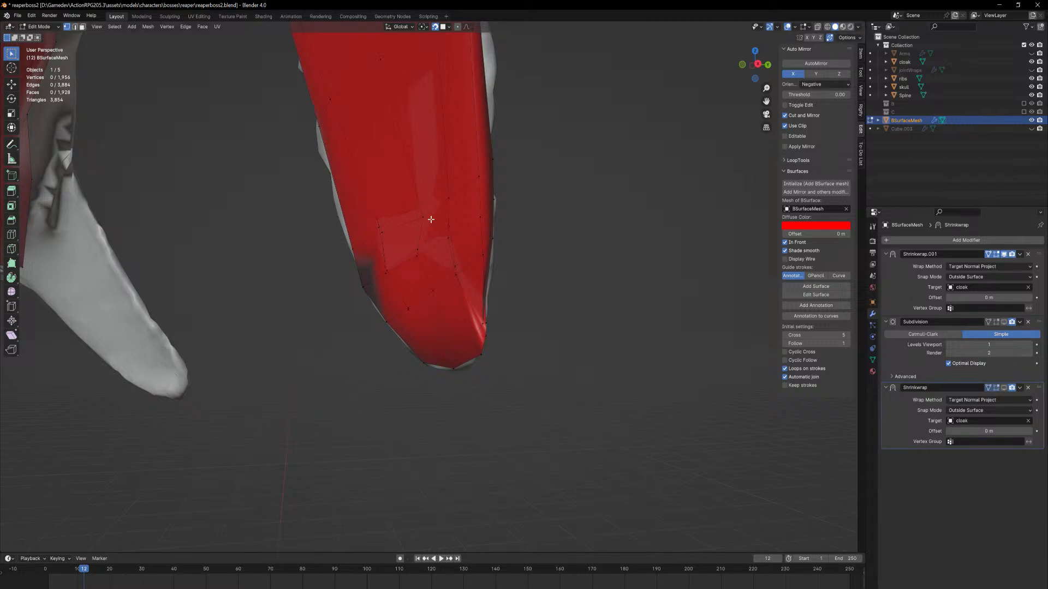
pyautogui.moveTo(431, 219); pyautogui.dragTo(423, 249, button='middle')
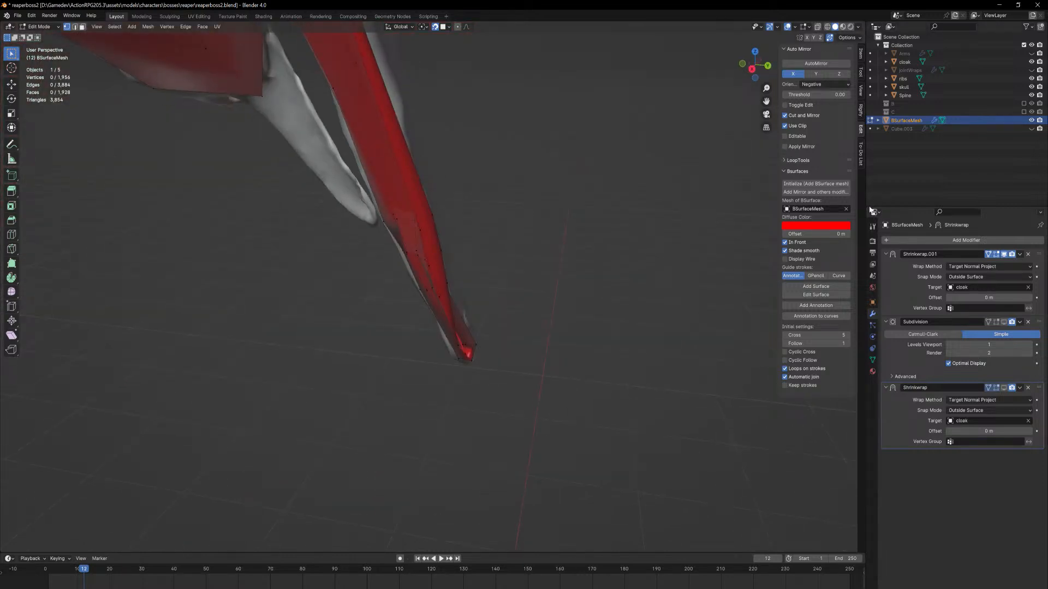
# Turn off In Front display for the surface mesh and check the viewport's backface culling option against the sculpted spike
pyautogui.click(785, 242)
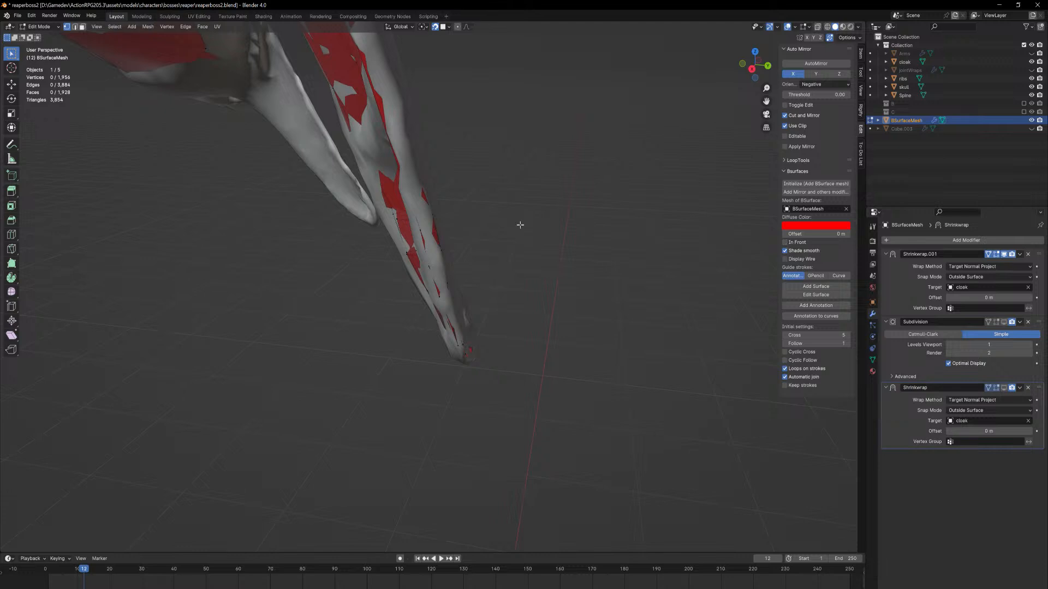
pyautogui.click(858, 27)
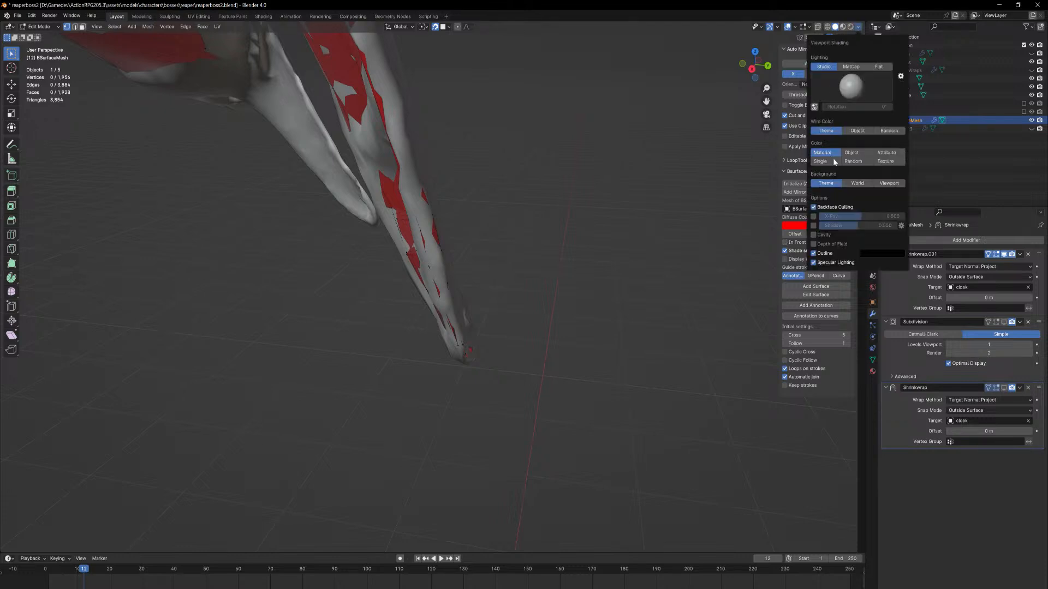
pyautogui.click(814, 210)
pyautogui.moveTo(350, 216)
pyautogui.mouseDown(button='middle')
pyautogui.moveTo(293, 238)
pyautogui.moveTo(380, 218)
pyautogui.mouseUp(button='middle')
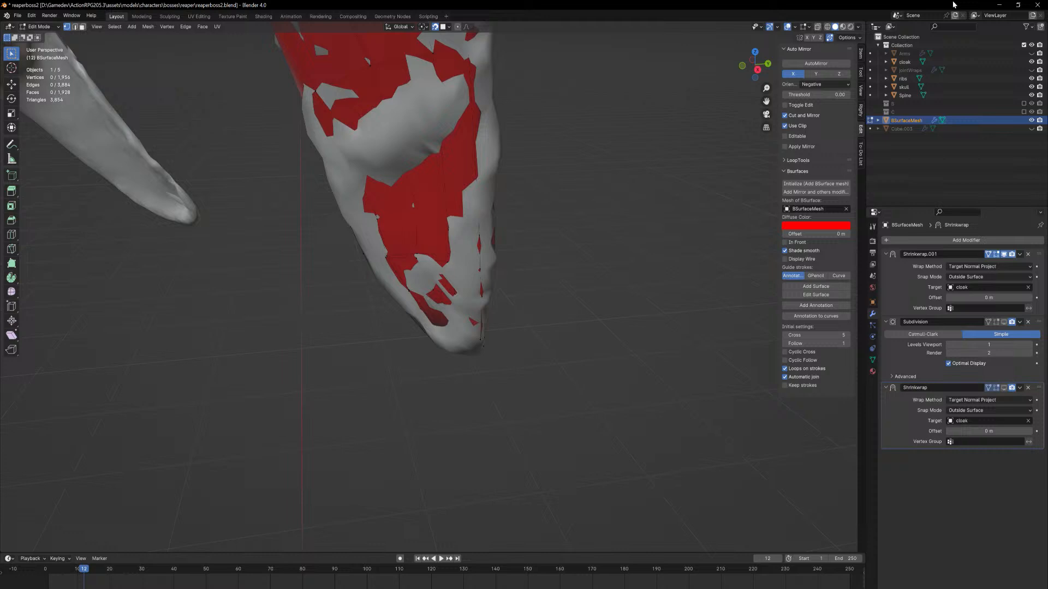
pyautogui.click(858, 27)
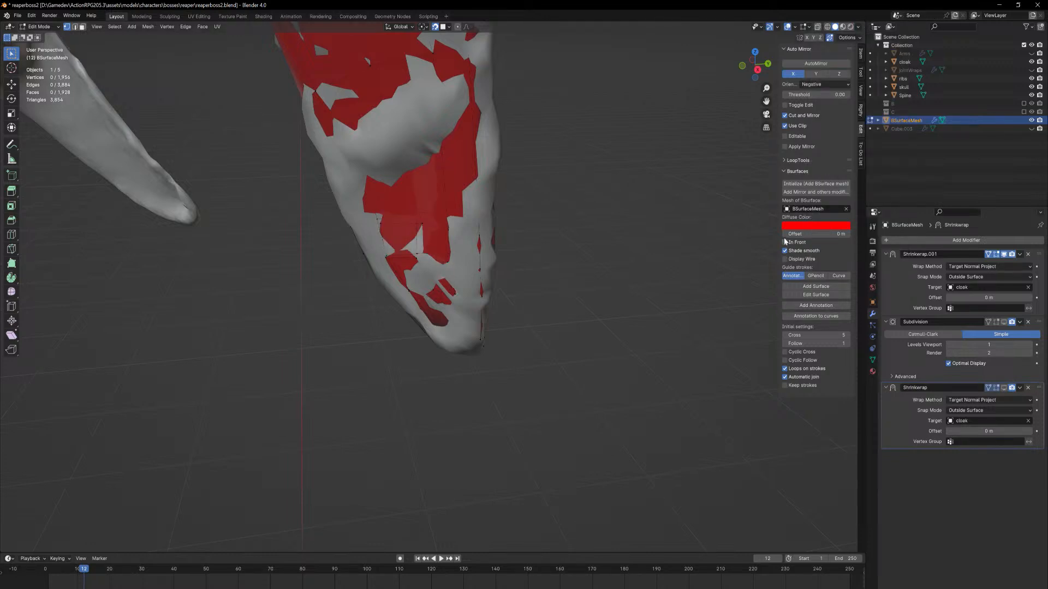
# Try a surface offset of -0.01 m on the mesh and undo it
pyautogui.moveTo(785, 234); pyautogui.dragTo(754, 235)
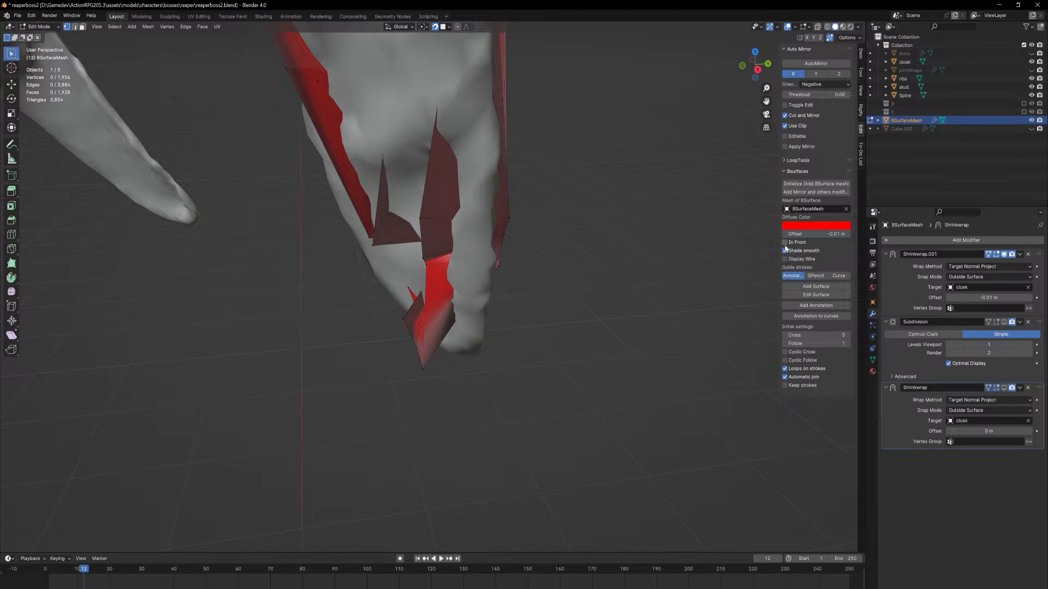
pyautogui.hotkey('ctrl', 'z')
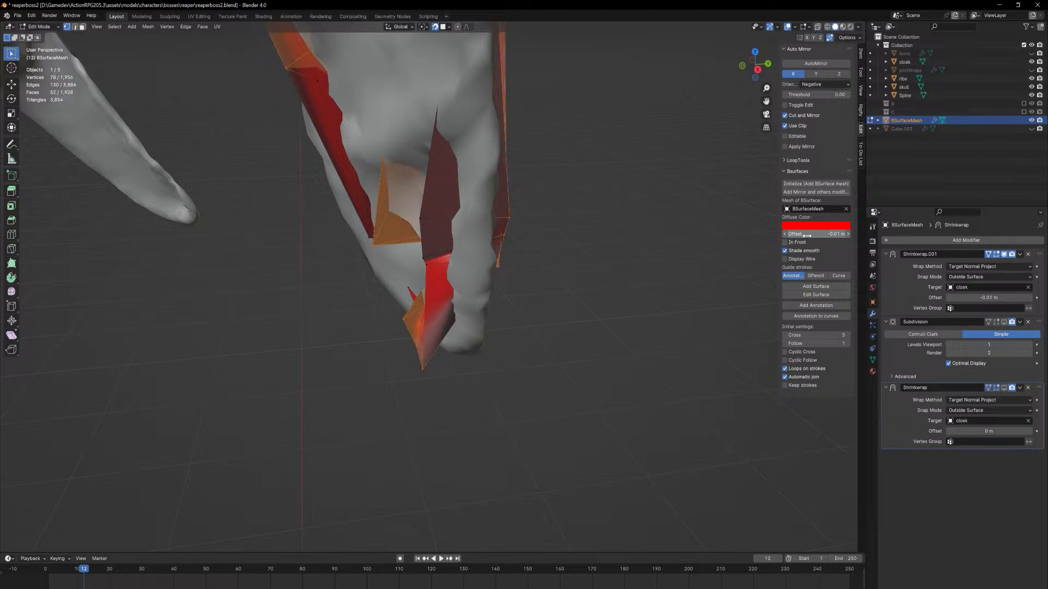
pyautogui.hotkey('ctrl', 'z')
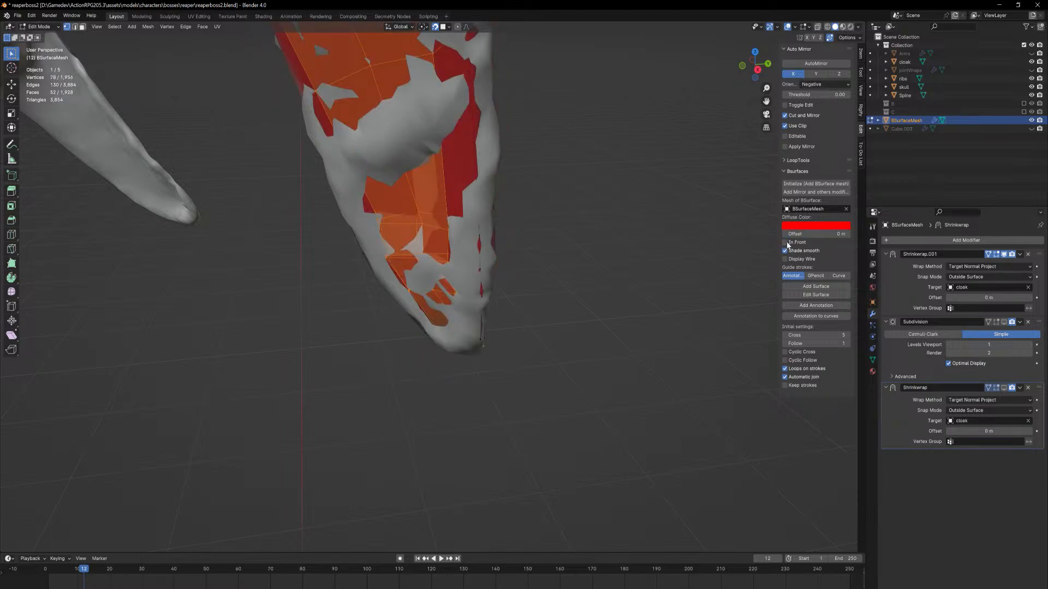
# Turn In Front display back on for the surface mesh and clear the selection
pyautogui.click(786, 243)
pyautogui.moveTo(452, 181); pyautogui.dragTo(438, 237, button='middle')
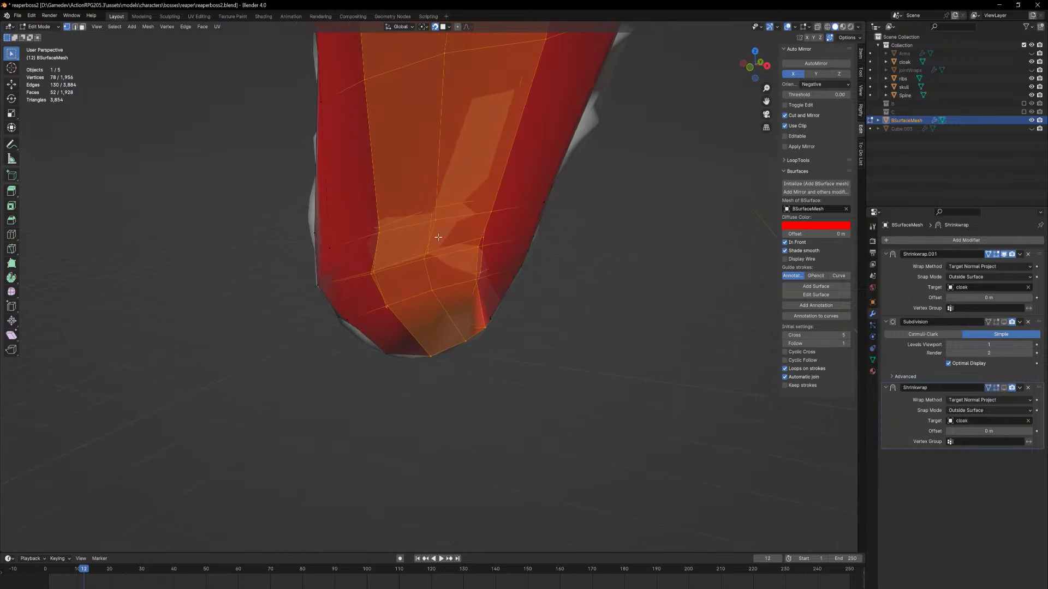
pyautogui.hotkey('alt', 'a')
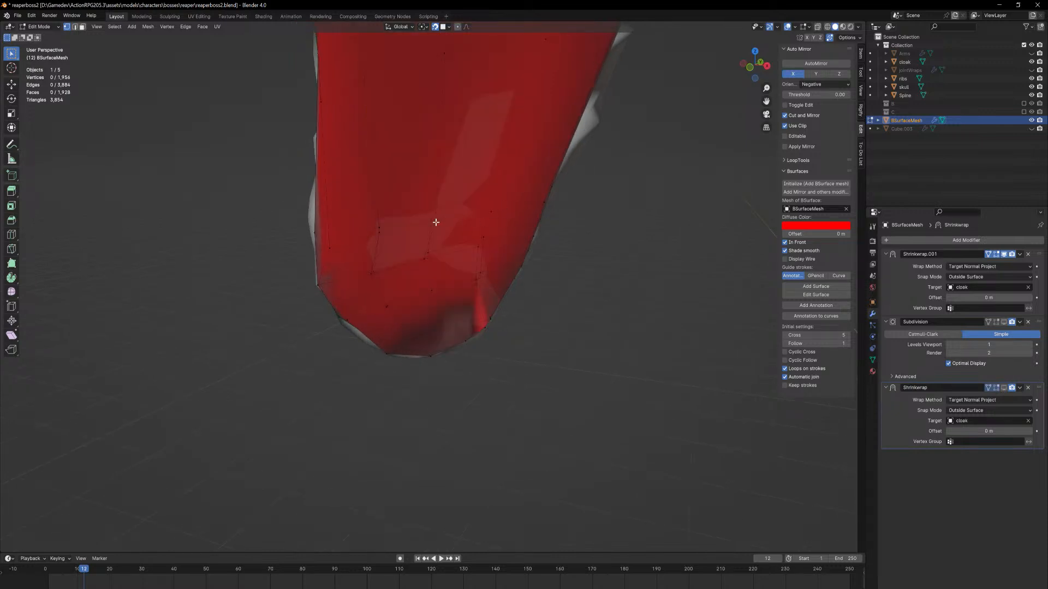
# Move the centre vertex of the loop just above the spike's tip section to even out its spacing
pyautogui.moveTo(432, 219); pyautogui.dragTo(541, 205, button='middle')
pyautogui.press('g')
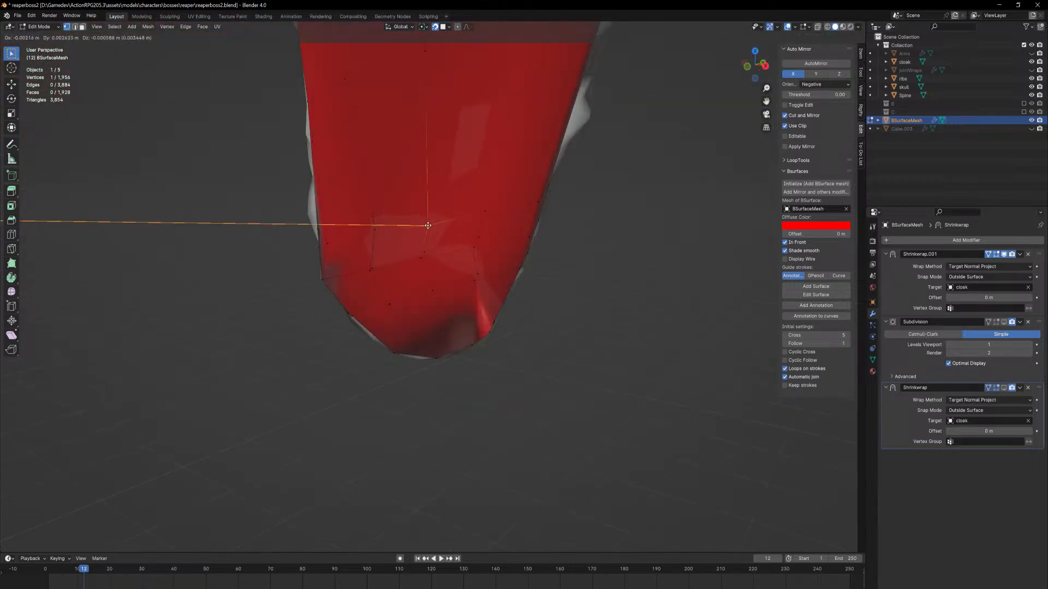
pyautogui.click(428, 226)
# Reposition the vertex beside the centre column in the loop above the tip, refining it from several angles to smooth the surface
pyautogui.press('g')
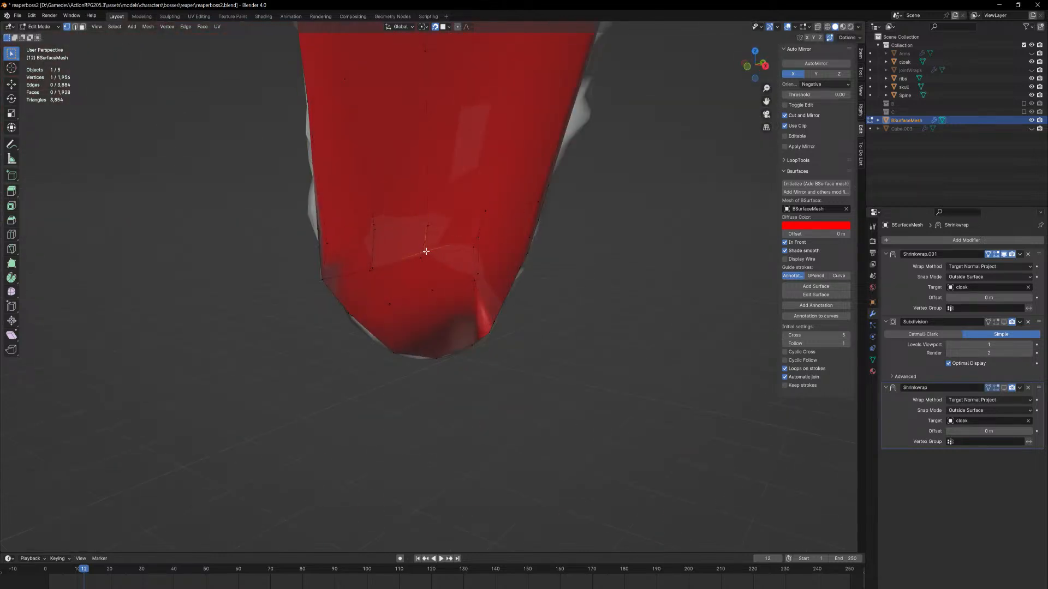
pyautogui.moveTo(432, 250); pyautogui.dragTo(314, 276, button='middle')
pyautogui.press('g')
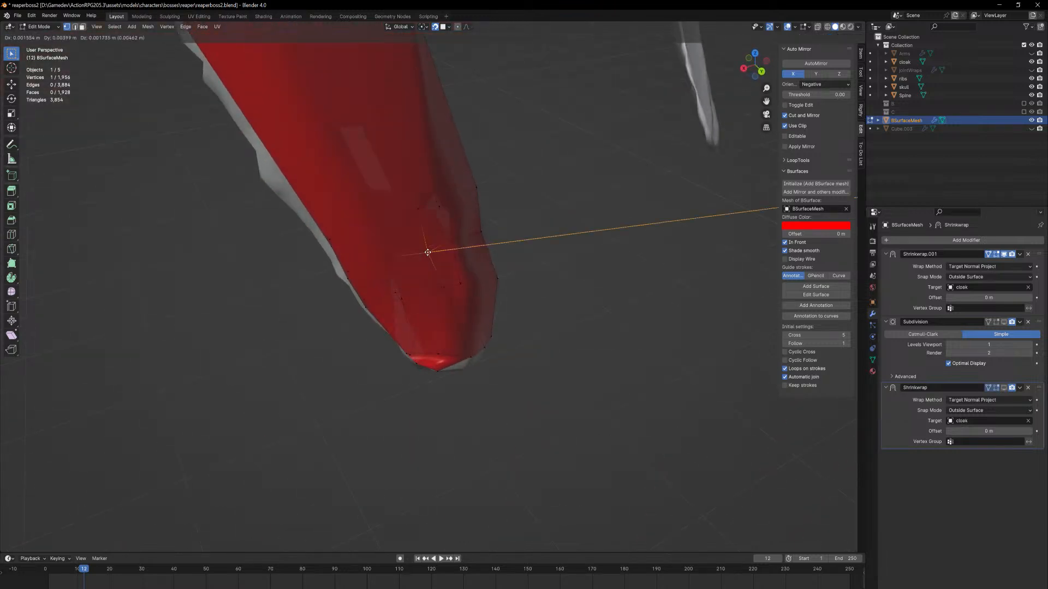
pyautogui.click(429, 250)
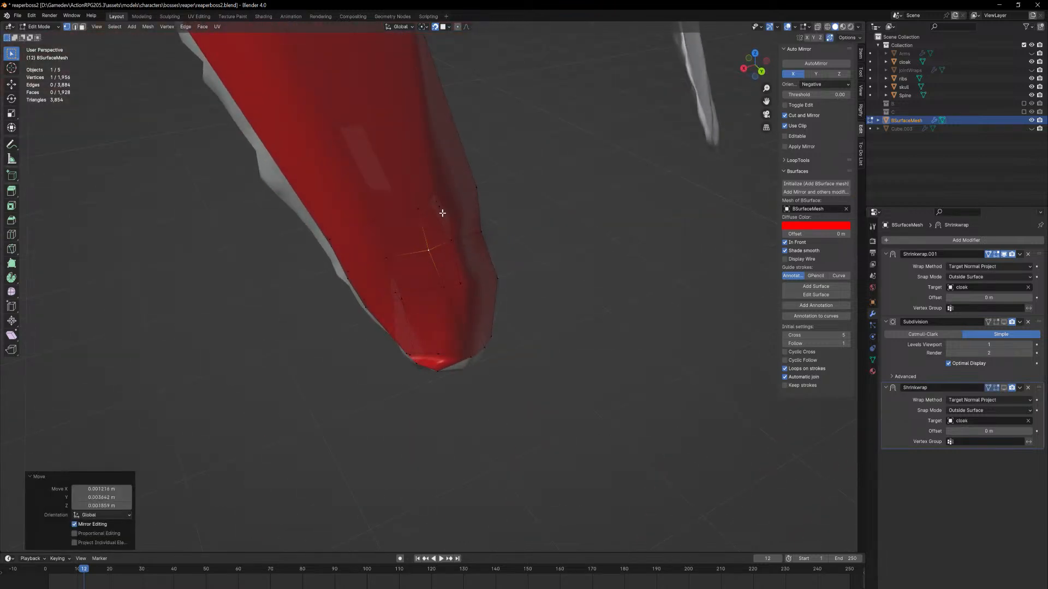
pyautogui.moveTo(444, 213); pyautogui.dragTo(546, 209, button='middle')
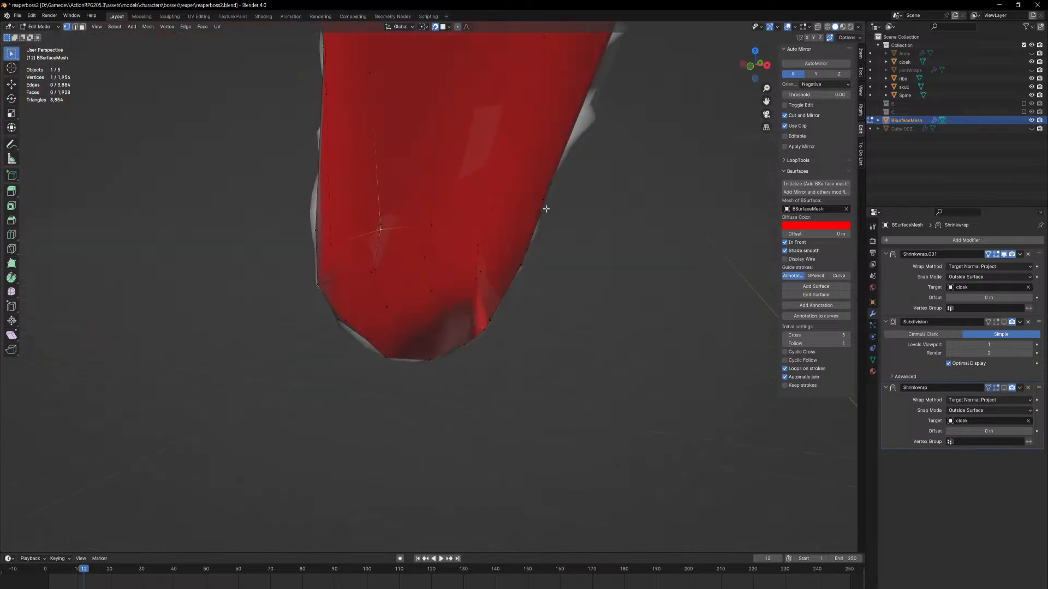
pyautogui.press('g')
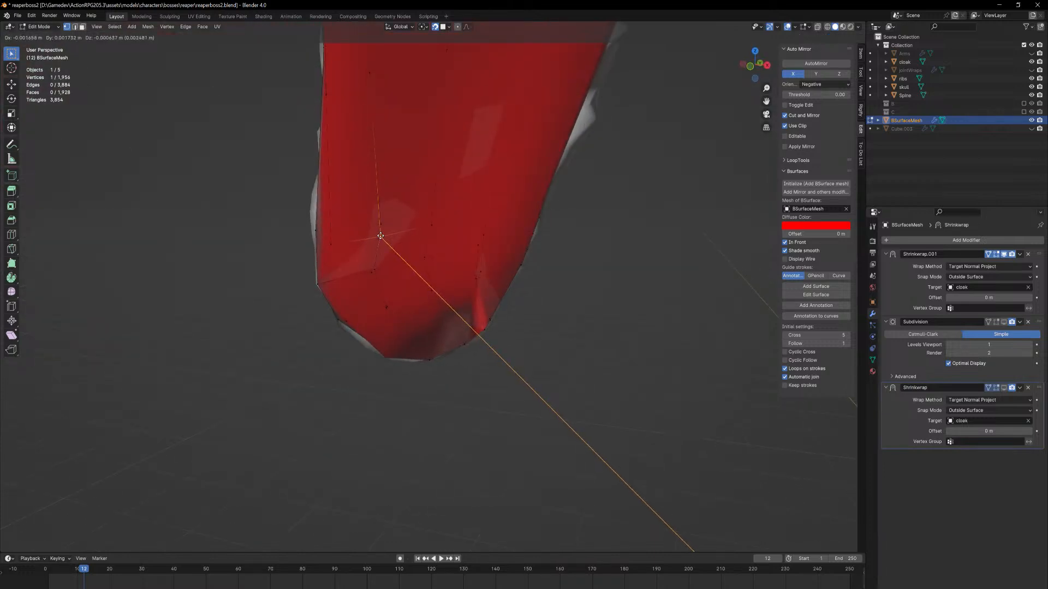
pyautogui.click(379, 235)
pyautogui.click(373, 225)
pyautogui.moveTo(372, 225); pyautogui.dragTo(485, 256, button='middle')
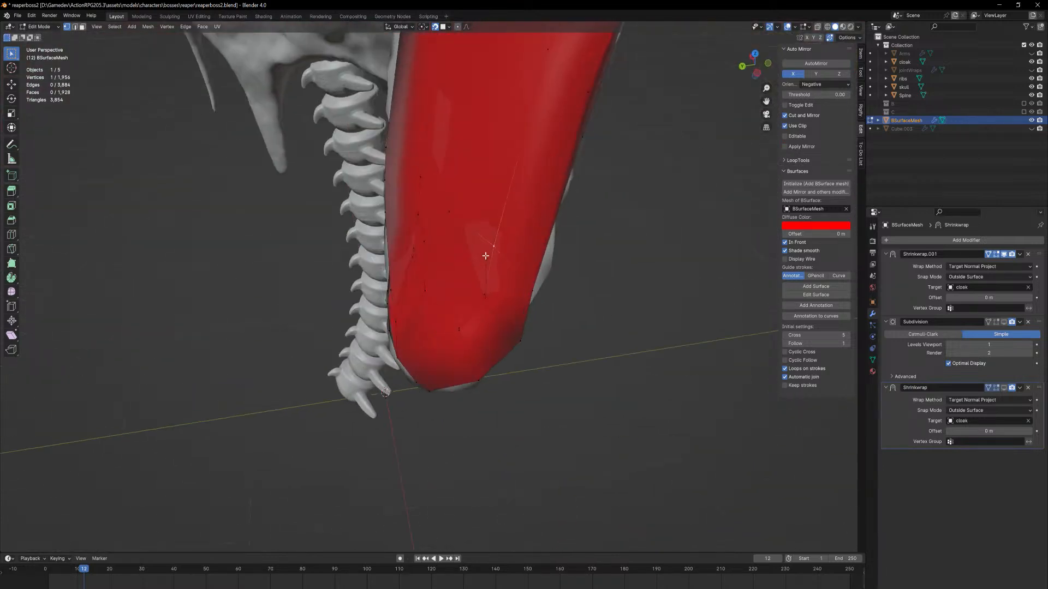
pyautogui.press('g')
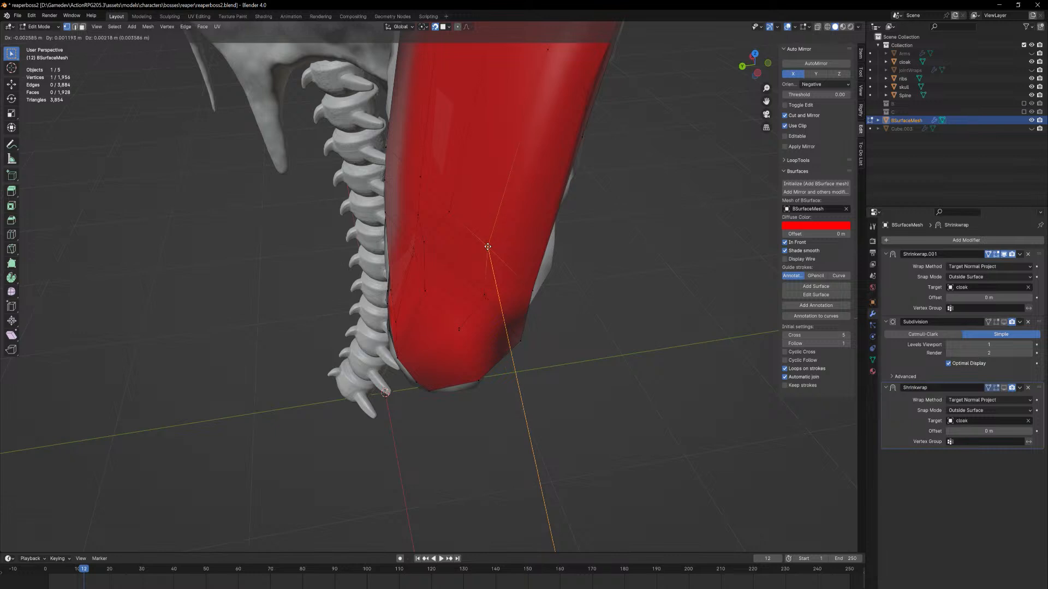
pyautogui.click(486, 243)
# Adjust two neighbouring vertices, one above the other, in the column beside the spike's side edge near the tip
pyautogui.moveTo(450, 217); pyautogui.dragTo(387, 229, button='middle')
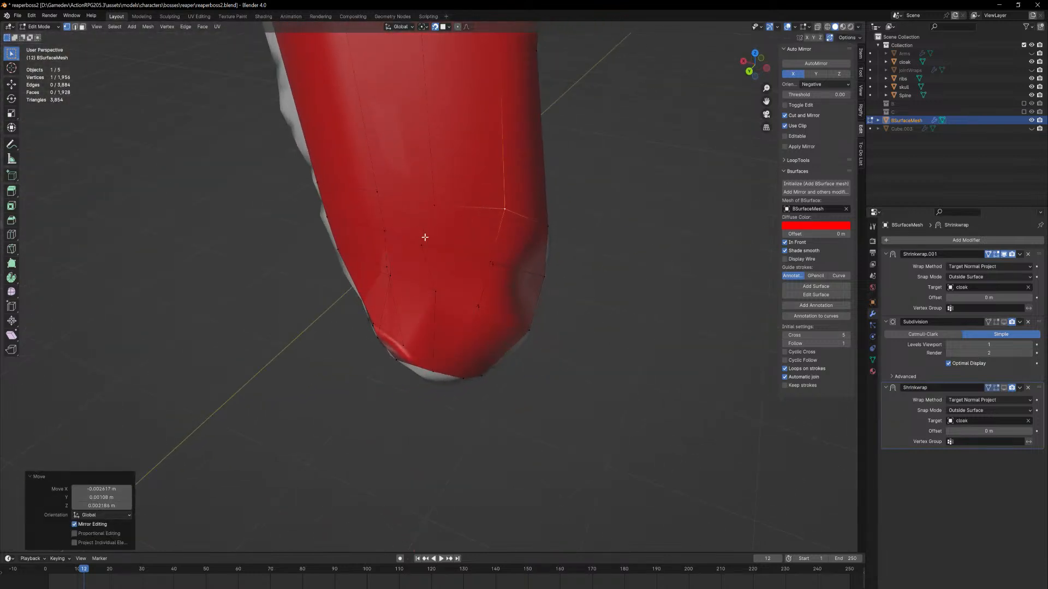
pyautogui.click(385, 230)
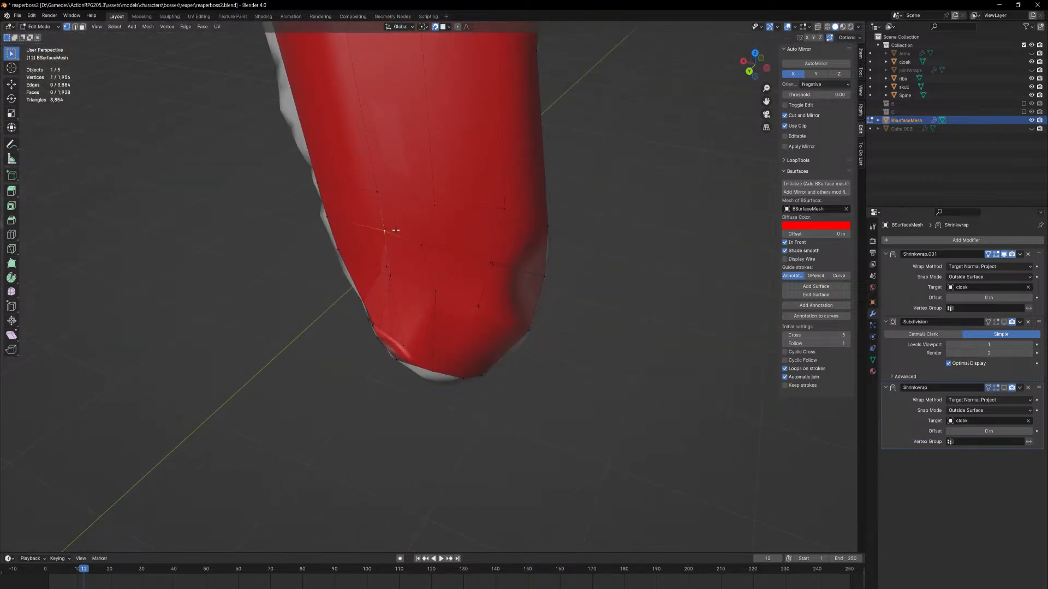
pyautogui.press('g')
pyautogui.click(380, 231)
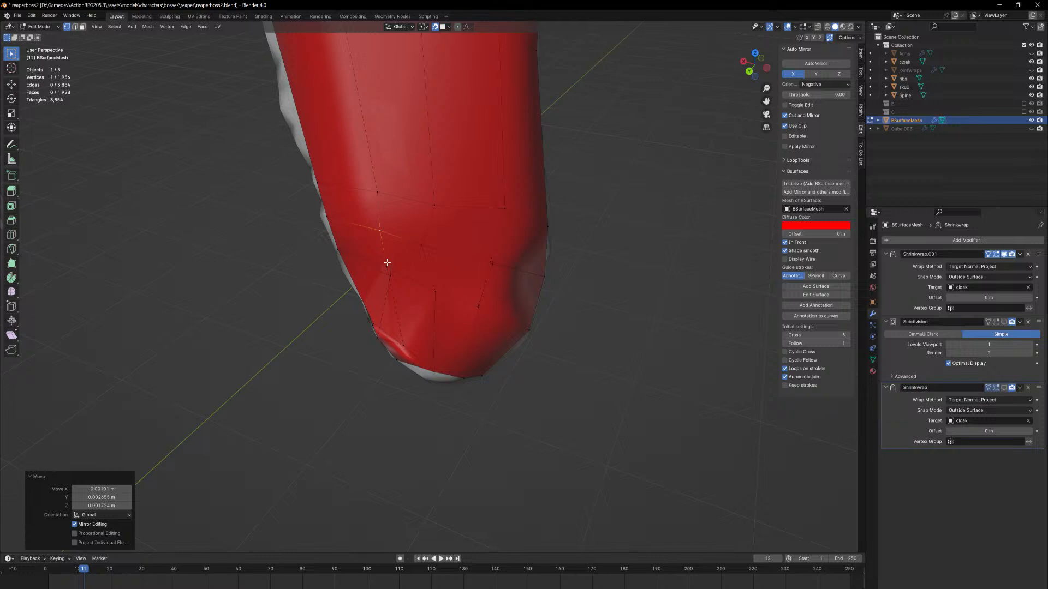
pyautogui.press('g')
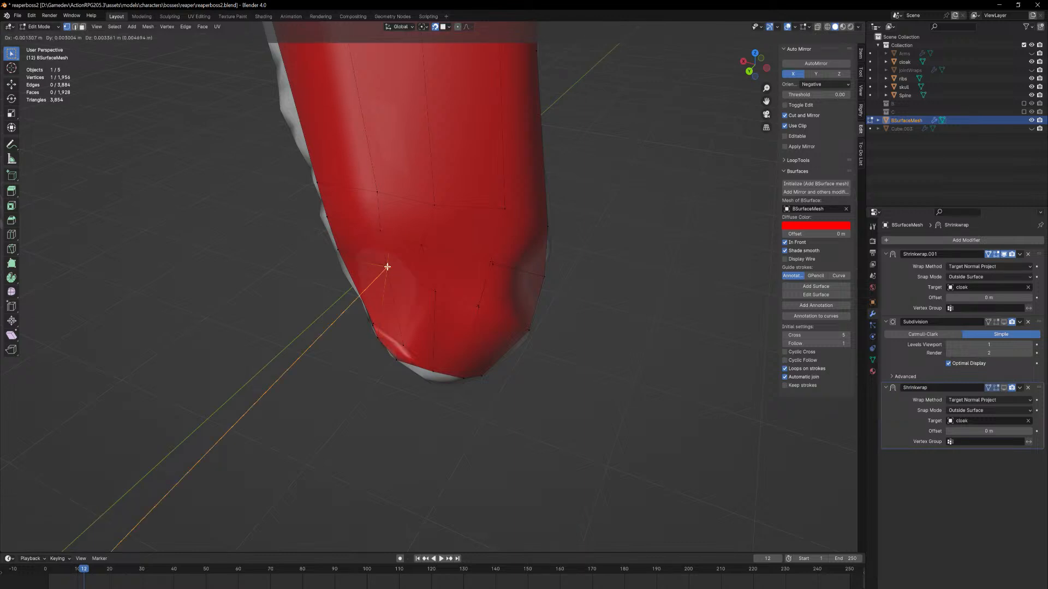
pyautogui.click(387, 267)
# Move the vertex above the crease near the spike's tip and pull the creased vertex below it toward the side edge
pyautogui.moveTo(395, 273); pyautogui.dragTo(552, 218, button='middle')
pyautogui.press('g')
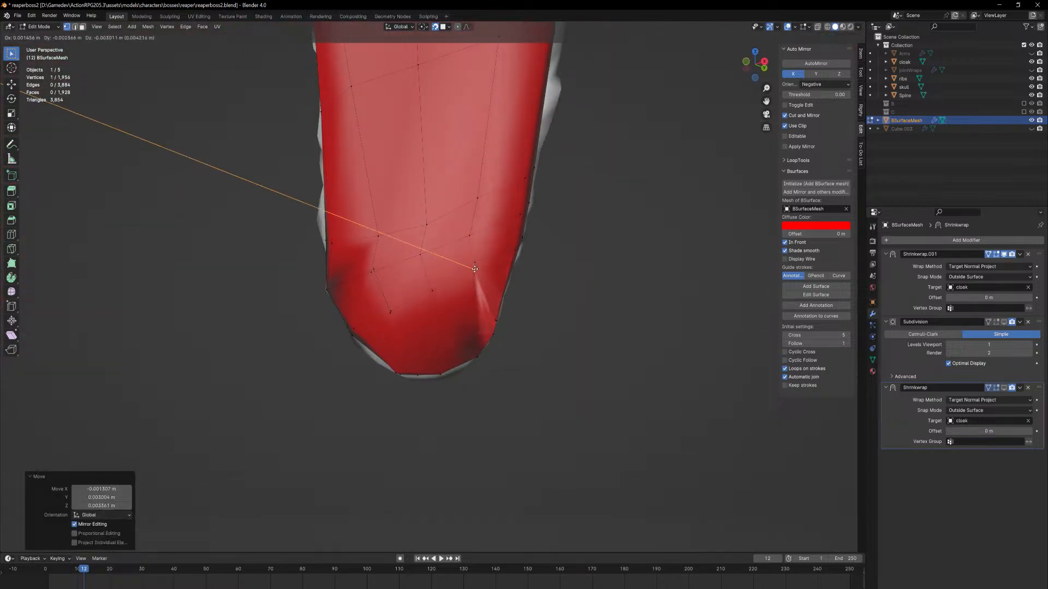
pyautogui.click(475, 269)
pyautogui.moveTo(476, 264); pyautogui.dragTo(404, 335, button='middle')
pyautogui.press('g')
pyautogui.click(410, 288)
pyautogui.press('g')
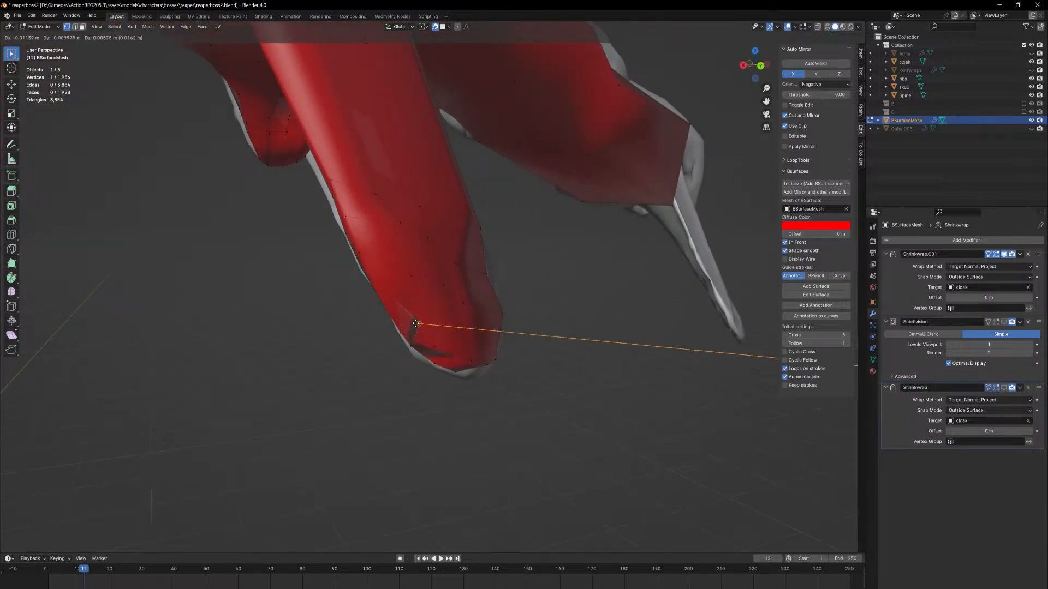
pyautogui.click(404, 342)
# Shift the creased tip vertices along the side edge to follow the rounded sculpted outline
pyautogui.moveTo(405, 342); pyautogui.dragTo(495, 337, button='middle')
pyautogui.press('g')
pyautogui.click(492, 332)
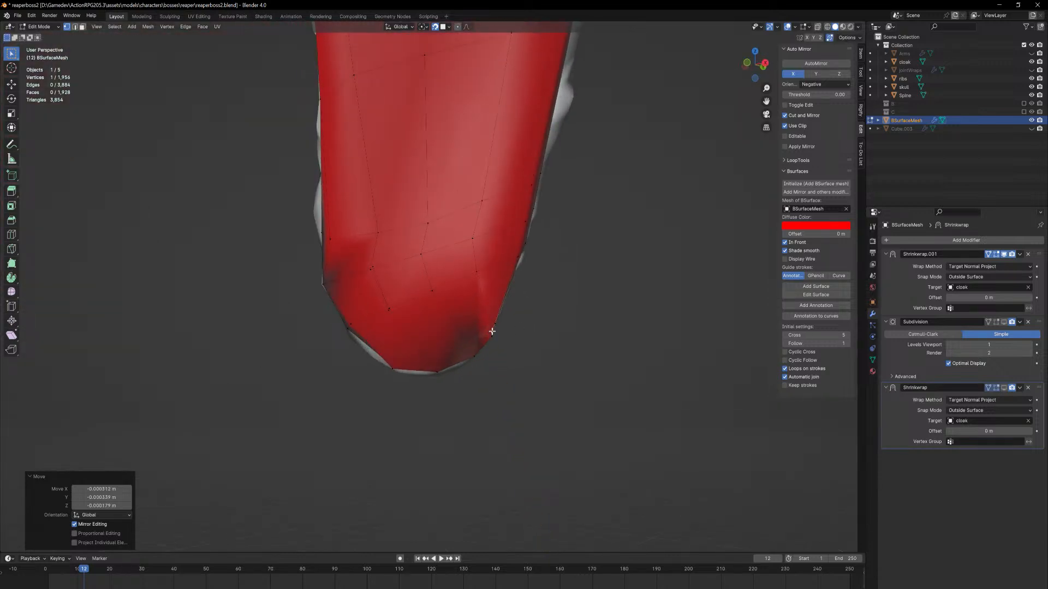
pyautogui.press('g')
pyautogui.click(496, 326)
pyautogui.press('g')
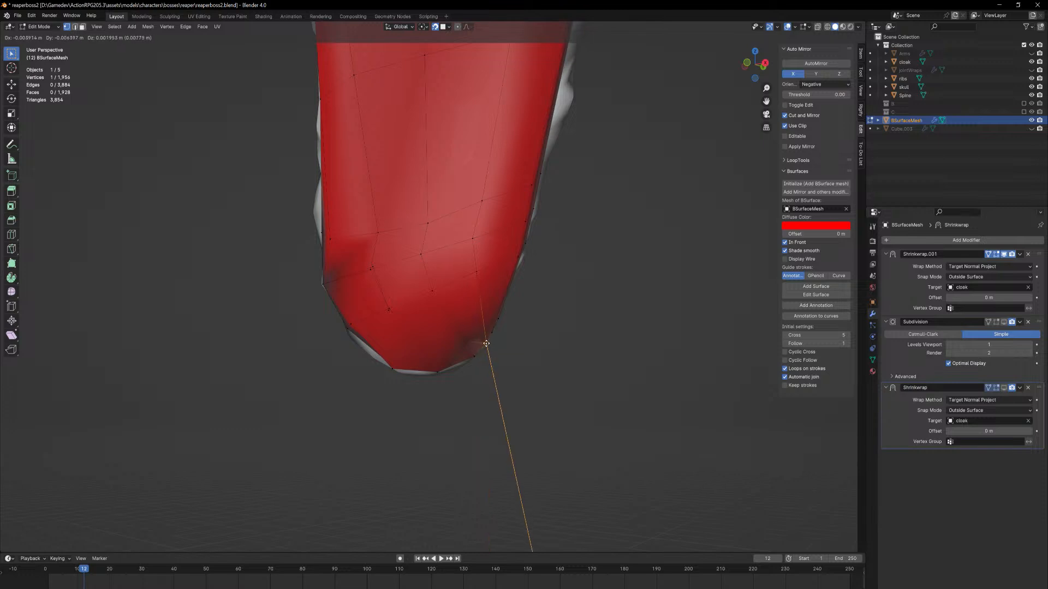
pyautogui.click(487, 344)
# Move the vertex at the tip's lower corner onto the sculpted bottom outline of the spike
pyautogui.moveTo(486, 344); pyautogui.dragTo(424, 360, button='middle')
pyautogui.click(446, 346)
pyautogui.scroll(3, 425, 360)
pyautogui.press('g')
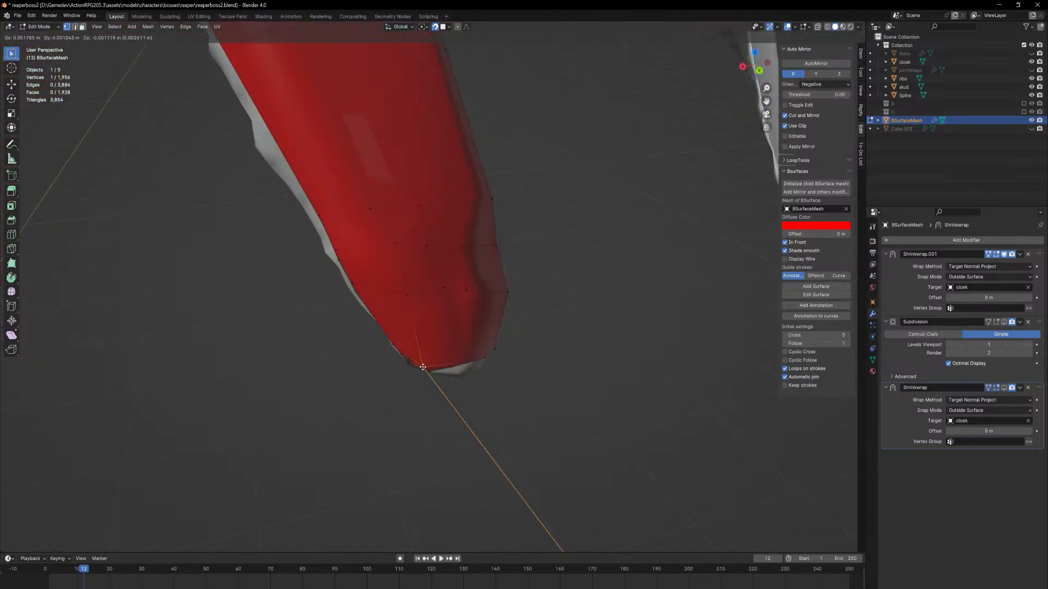
pyautogui.click(422, 365)
# Reposition three vertices across the upper loop of the spike's back face to even out the columns
pyautogui.moveTo(603, 302)
pyautogui.mouseDown(button='middle')
pyautogui.moveTo(568, 306)
pyautogui.moveTo(568, 285)
pyautogui.moveTo(575, 276)
pyautogui.moveTo(637, 311)
pyautogui.moveTo(615, 330)
pyautogui.moveTo(617, 311)
pyautogui.mouseUp(button='middle')
pyautogui.click(417, 207)
pyautogui.scroll(2, 416, 207)
pyautogui.press('g')
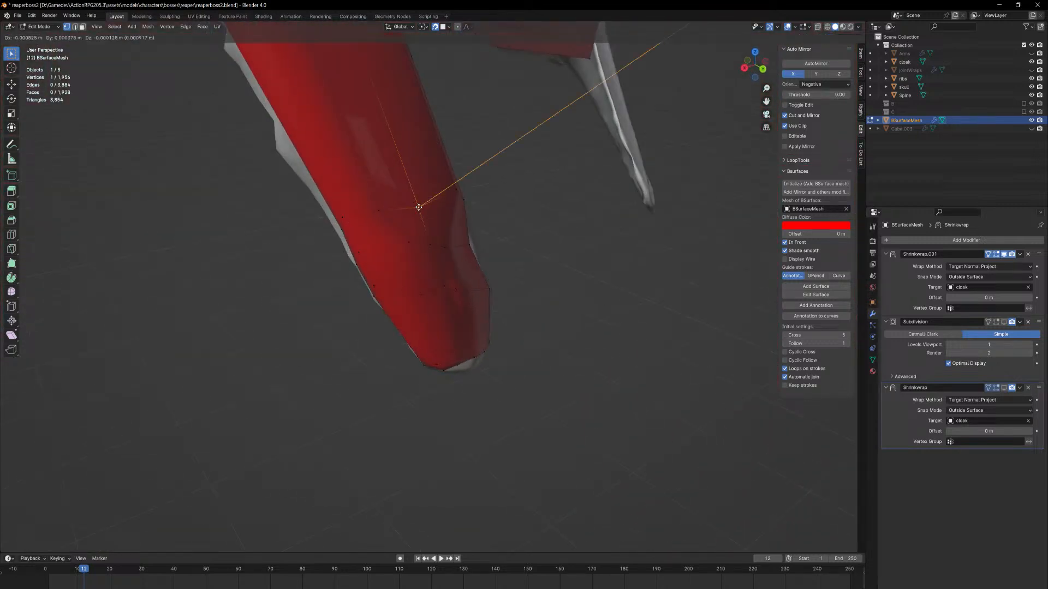
pyautogui.click(397, 208)
pyautogui.click(375, 211)
pyautogui.press('g')
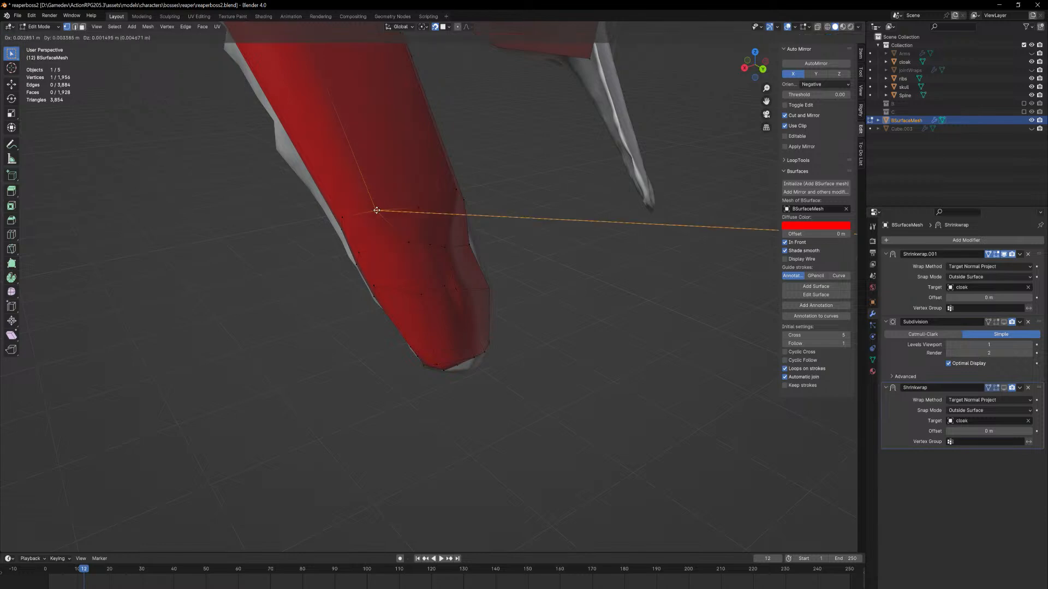
pyautogui.click(376, 210)
pyautogui.press('g')
pyautogui.click(469, 193)
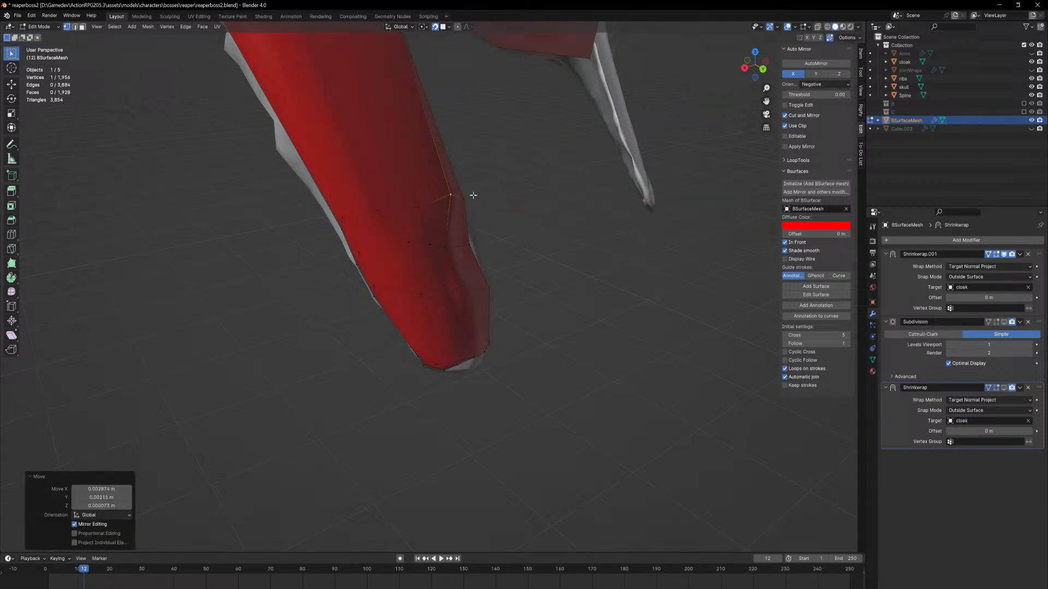
# Try to move the inner side vertex of the loop just above the tip section and undo the move
pyautogui.moveTo(473, 194); pyautogui.dragTo(437, 191, button='middle')
pyautogui.click(475, 256)
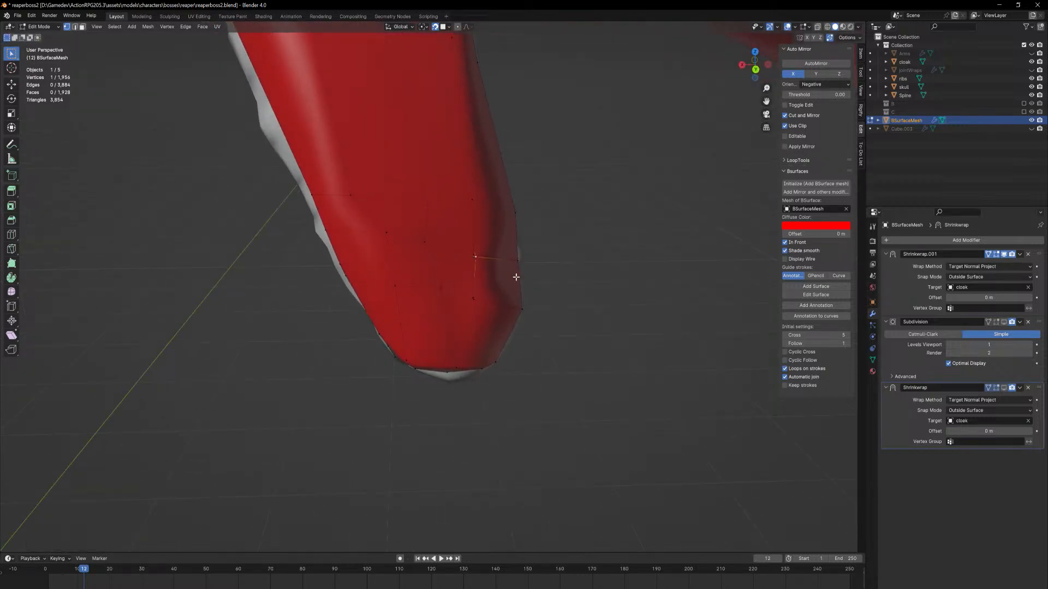
pyautogui.moveTo(518, 277); pyautogui.dragTo(392, 248, button='middle')
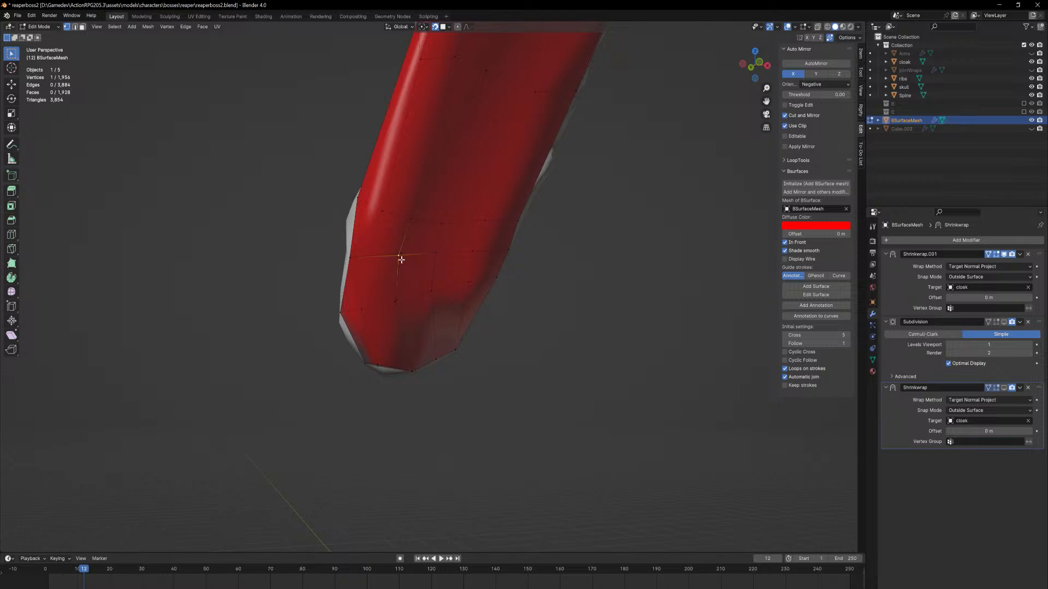
pyautogui.press('g')
pyautogui.click(400, 258)
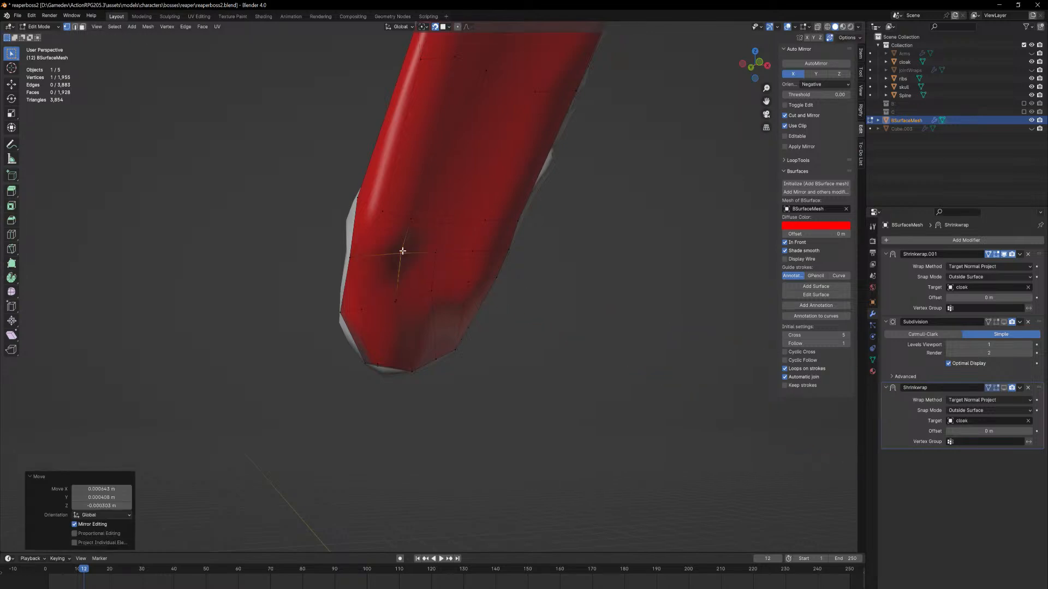
pyautogui.moveTo(402, 250); pyautogui.dragTo(490, 271, button='middle')
pyautogui.hotkey('ctrl', 'z')
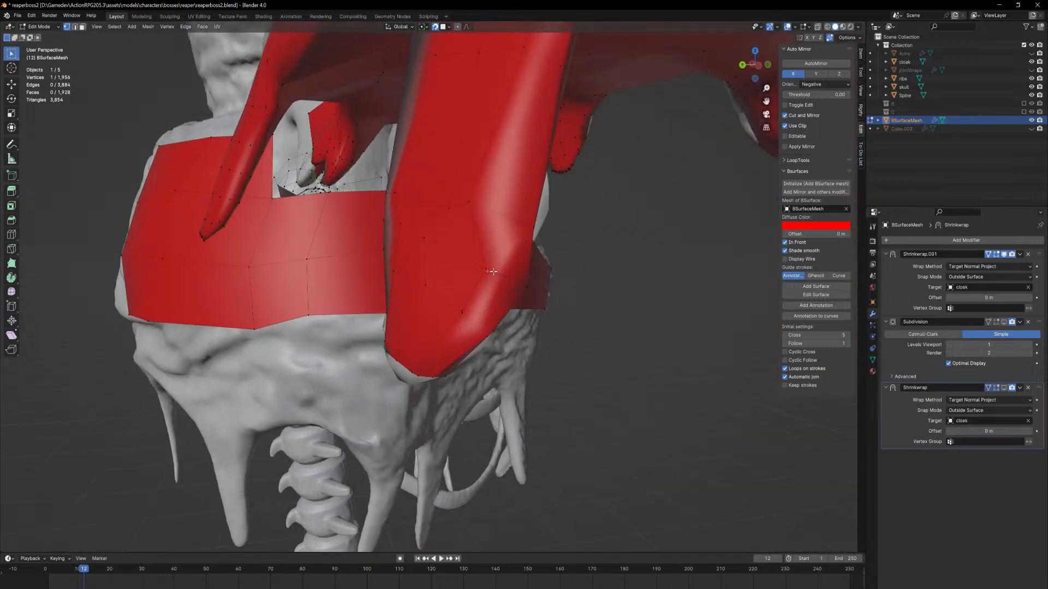
# Reposition inner vertices just above the tip section on the spike's broad face to round out the surface
pyautogui.press('g')
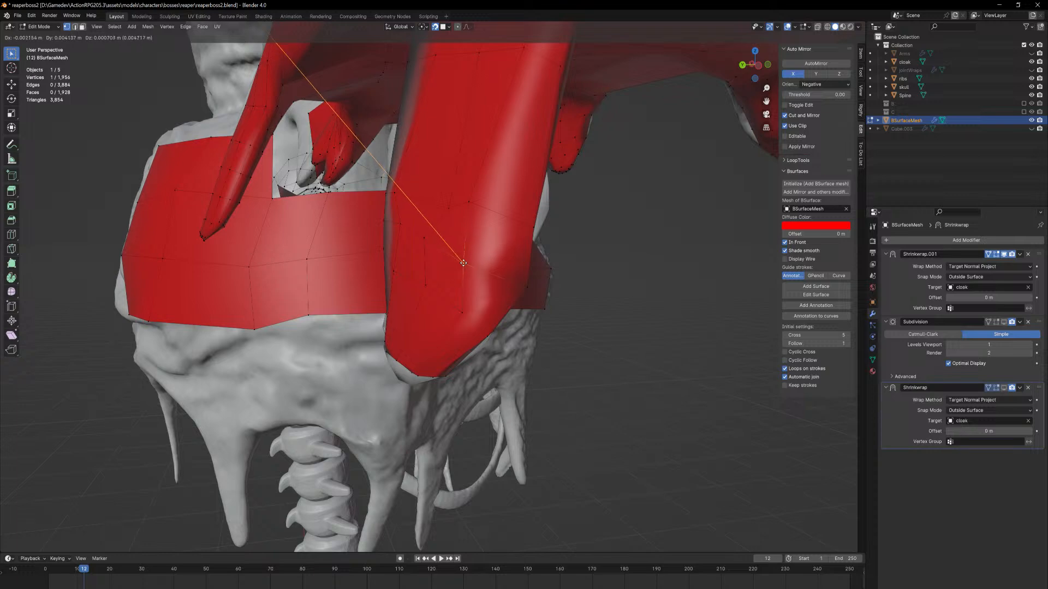
pyautogui.click(483, 267)
pyautogui.moveTo(483, 267)
pyautogui.mouseDown(button='middle')
pyautogui.moveTo(404, 253)
pyautogui.moveTo(502, 271)
pyautogui.mouseUp(button='middle')
pyautogui.press('g')
pyautogui.click(414, 259)
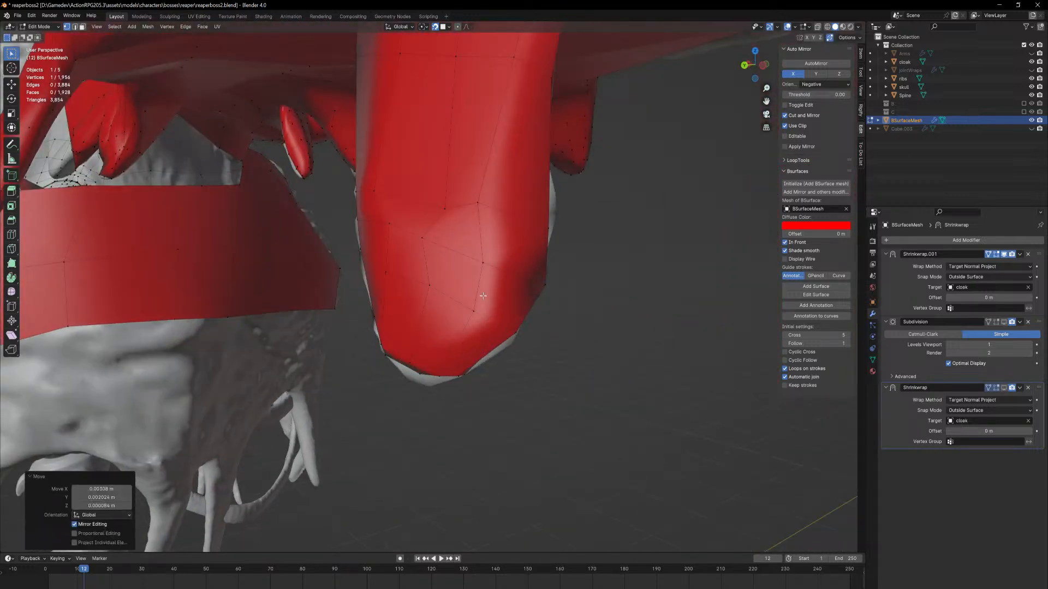
# Move the lower inner vertex on the spike's broad face above the tip and inspect the fitted spike in Object Mode
pyautogui.press('g')
pyautogui.click(444, 278)
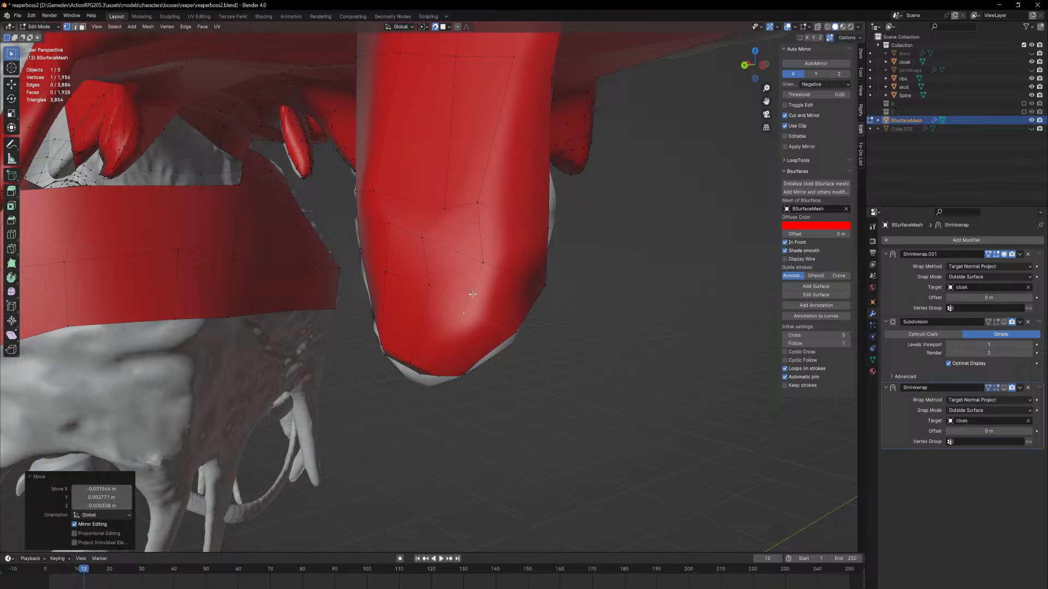
pyautogui.press('Tab')
pyautogui.keyDown('ctrl'); pyautogui.moveTo(553, 234); pyautogui.dragTo(552, 407, button='middle'); pyautogui.keyUp('ctrl')
pyautogui.moveTo(528, 332); pyautogui.dragTo(571, 351, button='middle')
pyautogui.scroll(-2, 570, 351)
pyautogui.scroll(2, 577, 358)
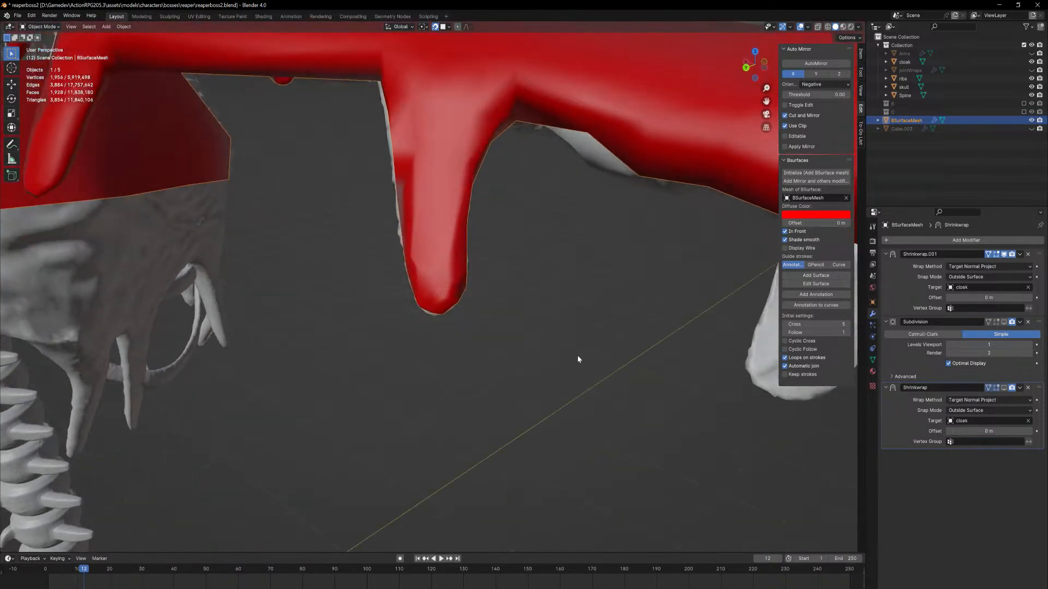
# Extrude the mesh face above the uncovered last spike near the sleeve's end down along the spike
pyautogui.keyDown('ctrl'); pyautogui.moveTo(591, 262); pyautogui.dragTo(618, 418, button='middle'); pyautogui.keyUp('ctrl')
pyautogui.moveTo(657, 290); pyautogui.dragTo(502, 536, button='middle')
pyautogui.scroll(-8, 421, 262)
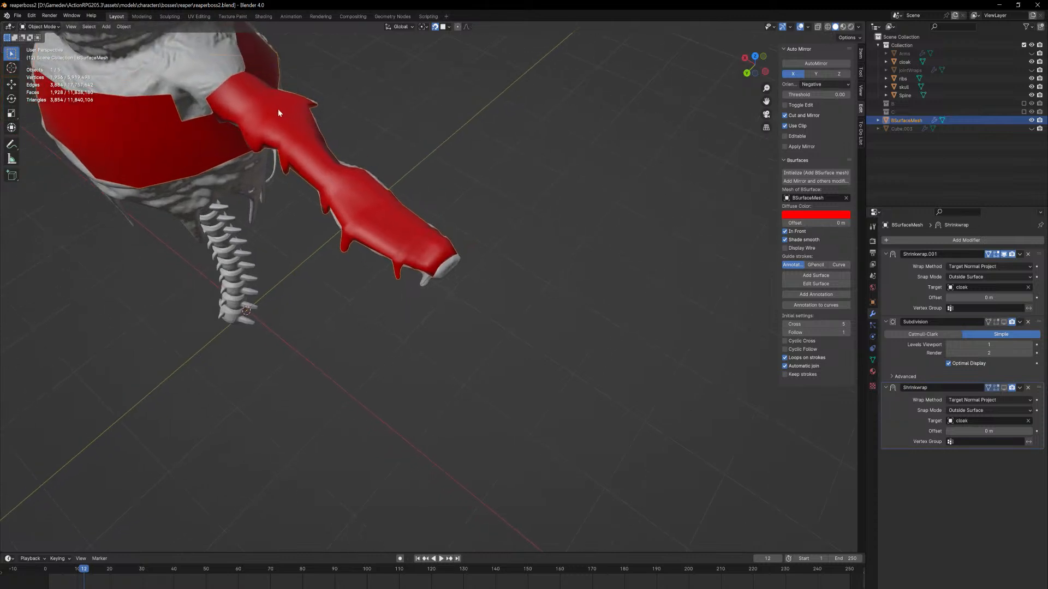
pyautogui.moveTo(289, 141); pyautogui.dragTo(266, 114, button='middle')
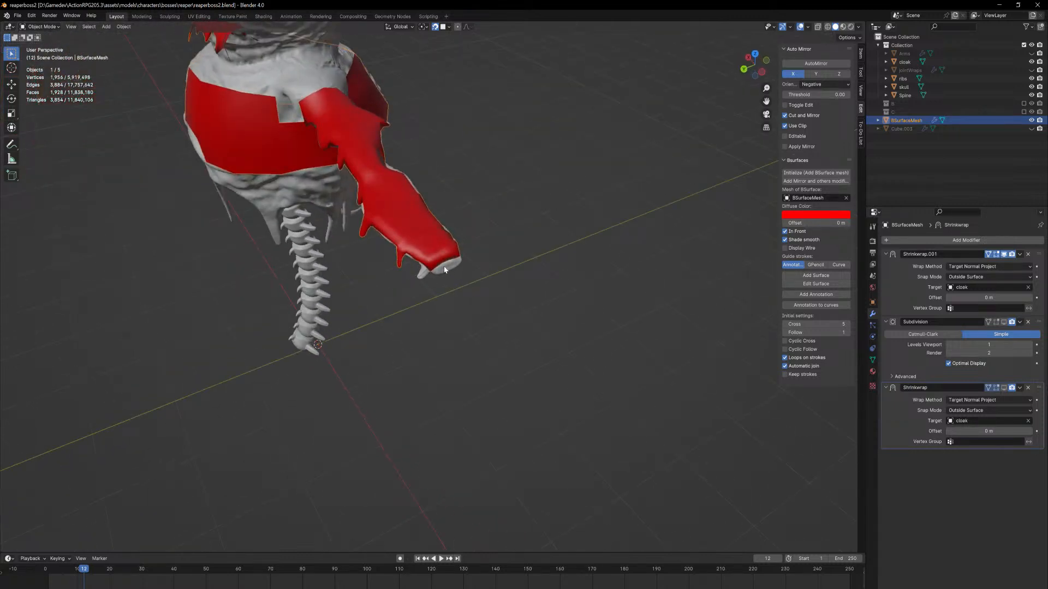
pyautogui.moveTo(436, 255); pyautogui.dragTo(450, 272, button='middle')
pyautogui.scroll(8, 447, 276)
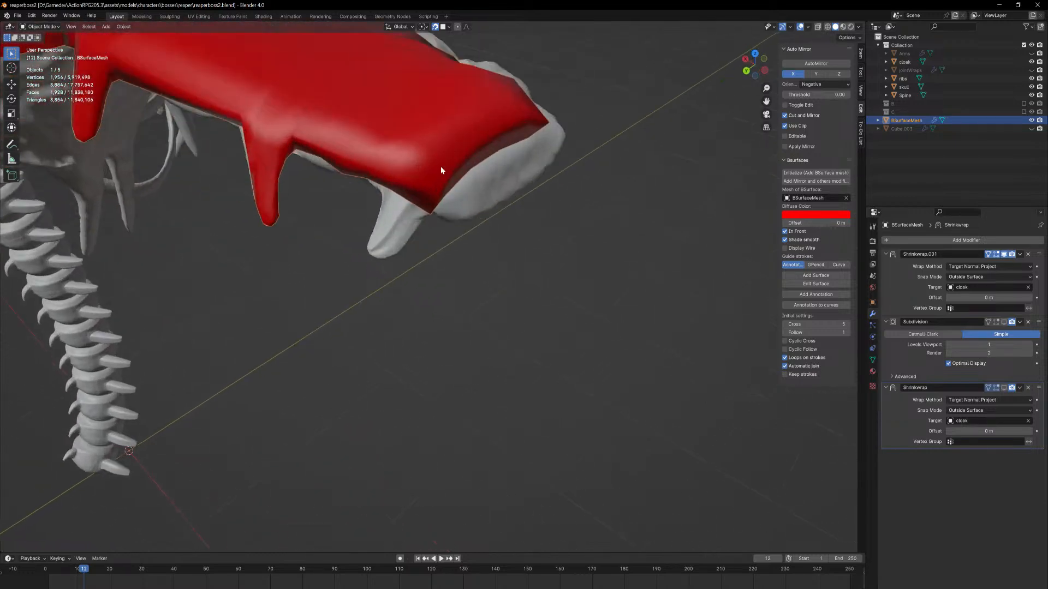
pyautogui.press('Tab')
pyautogui.moveTo(454, 229)
pyautogui.mouseDown(button='middle')
pyautogui.moveTo(461, 219)
pyautogui.moveTo(463, 234)
pyautogui.mouseUp(button='middle')
pyautogui.click(461, 224)
pyautogui.press('e')
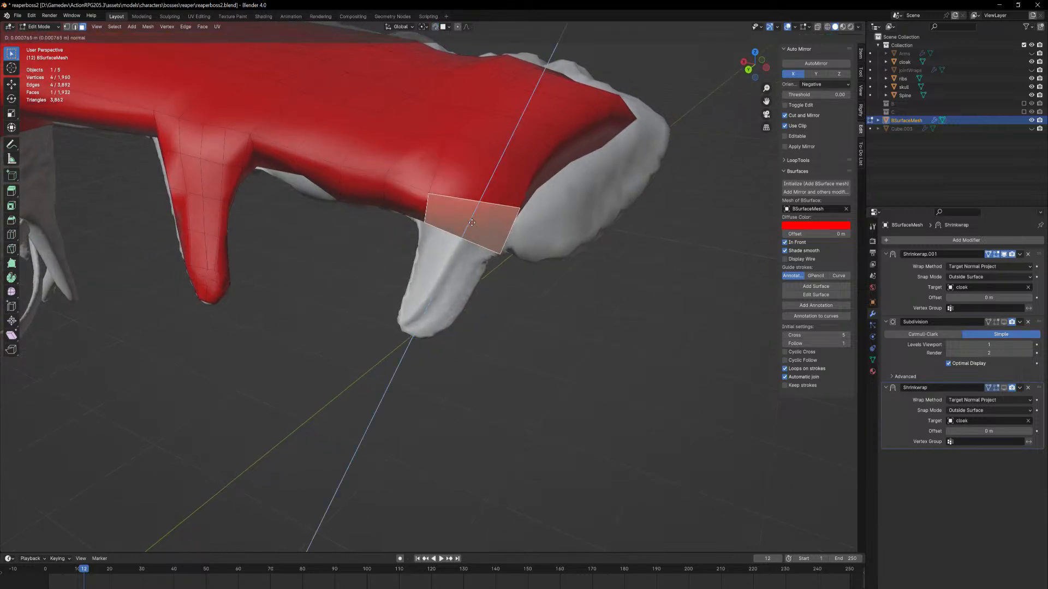
pyautogui.click(442, 298)
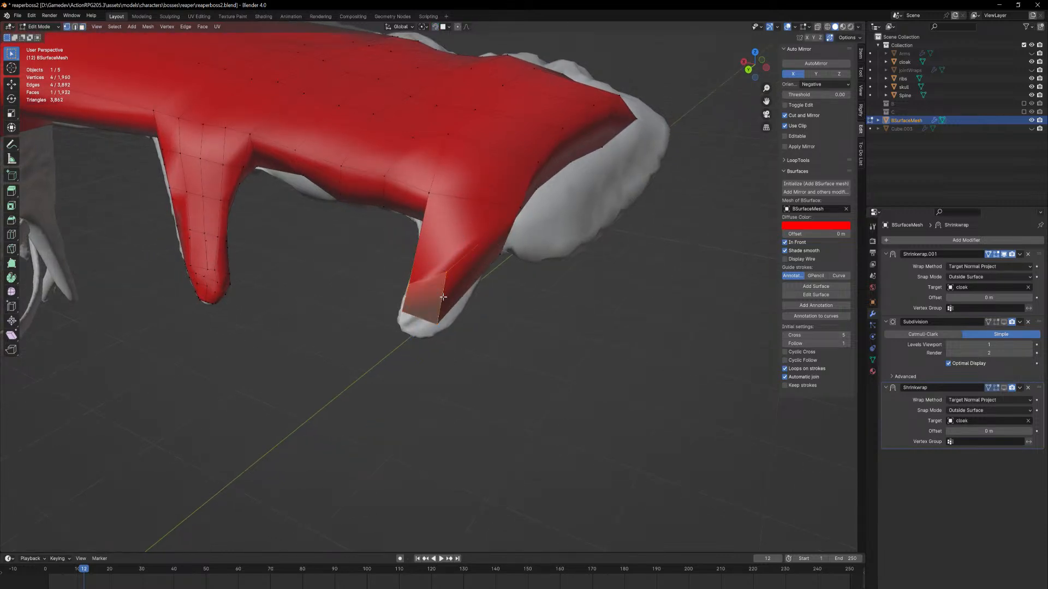
# Move an upper corner vertex of the extruded end face down so the end lies across the spike
pyautogui.click(446, 283)
pyautogui.moveTo(448, 283); pyautogui.dragTo(455, 284, button='middle')
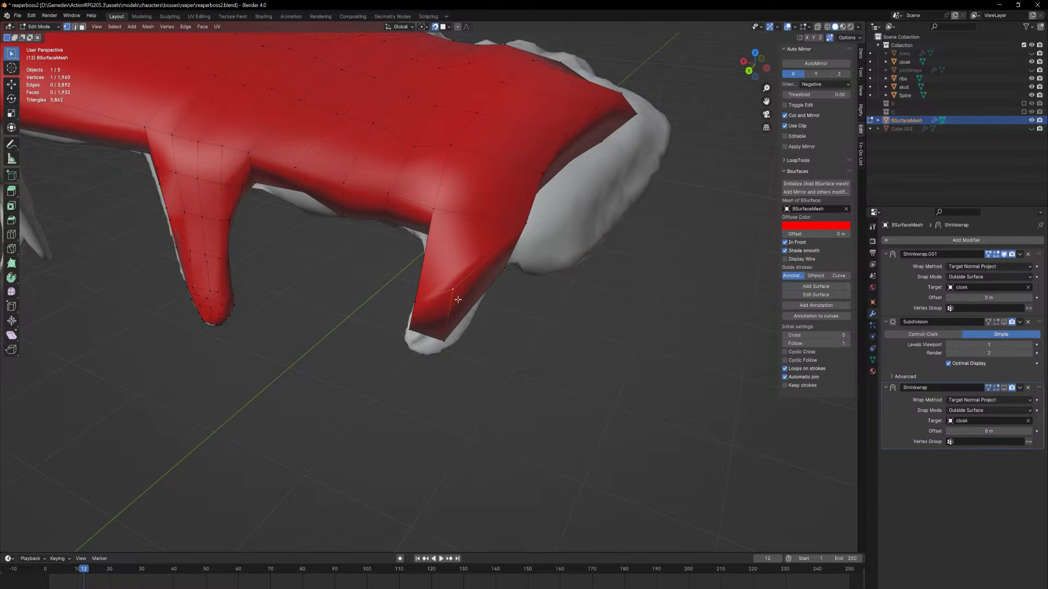
pyautogui.press('g')
pyautogui.click(429, 328)
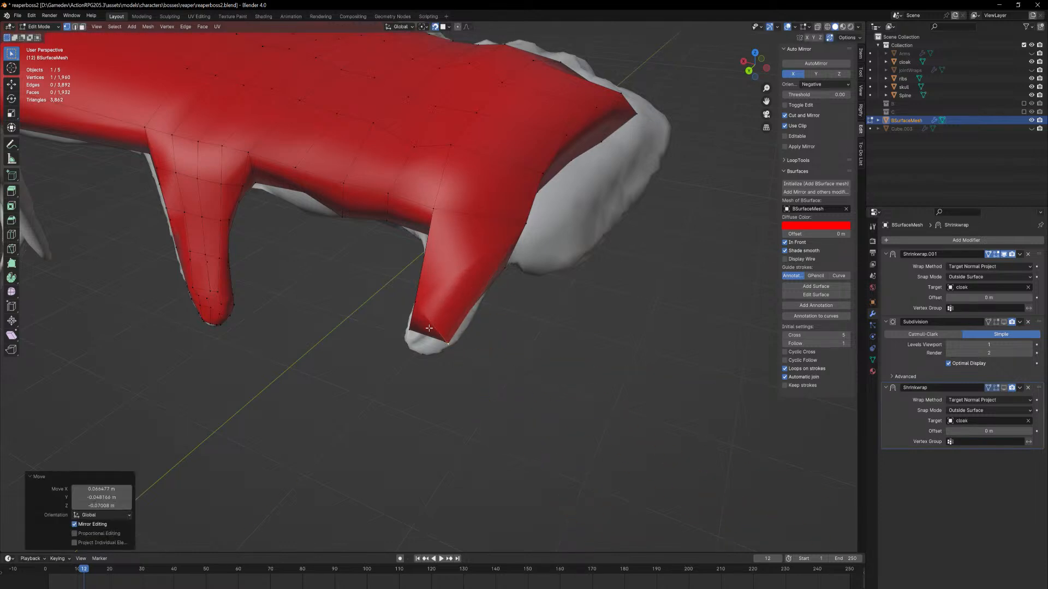
# Try to move the end face's other upper corner vertex onto the spike's narrow side and undo the move
pyautogui.press('g')
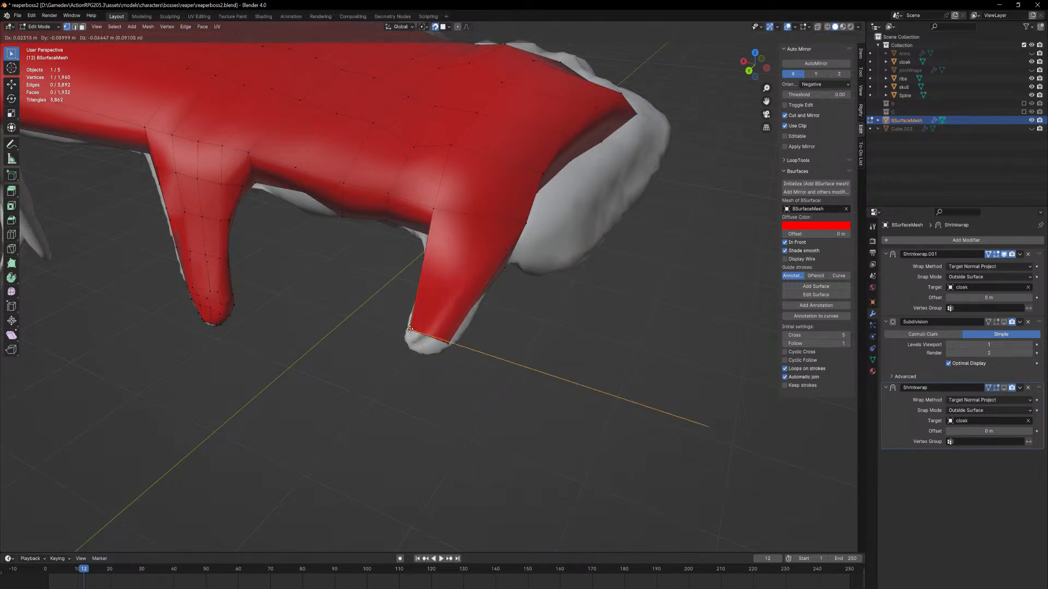
pyautogui.click(410, 329)
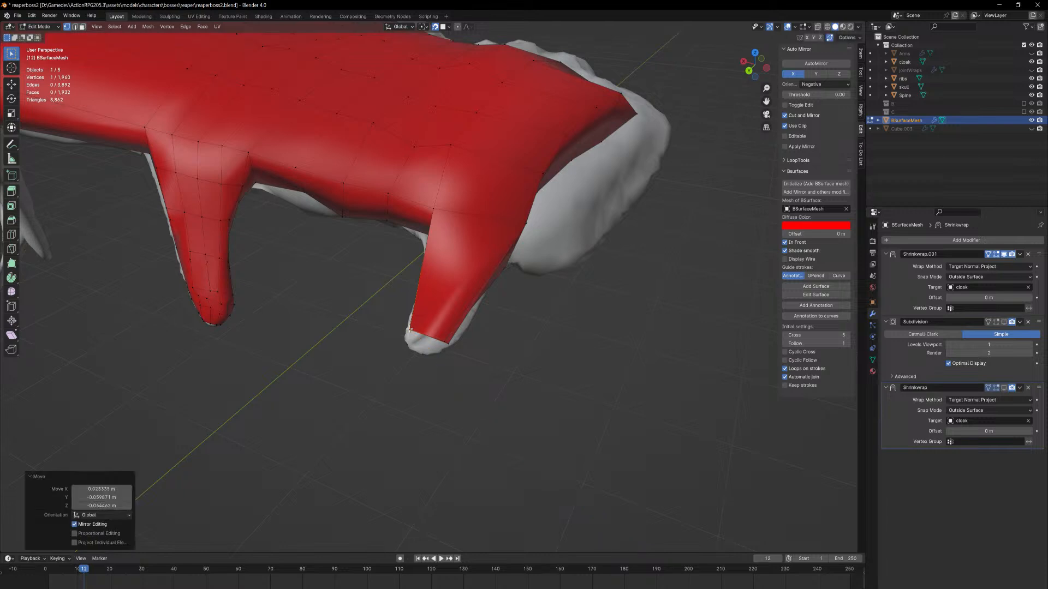
pyautogui.moveTo(409, 329); pyautogui.dragTo(439, 265, button='middle')
pyautogui.hotkey('ctrl', 'z')
# Reposition the end face's corner vertices along the spike's narrow side to follow its sculpted edge
pyautogui.scroll(6, 464, 250)
pyautogui.press('g')
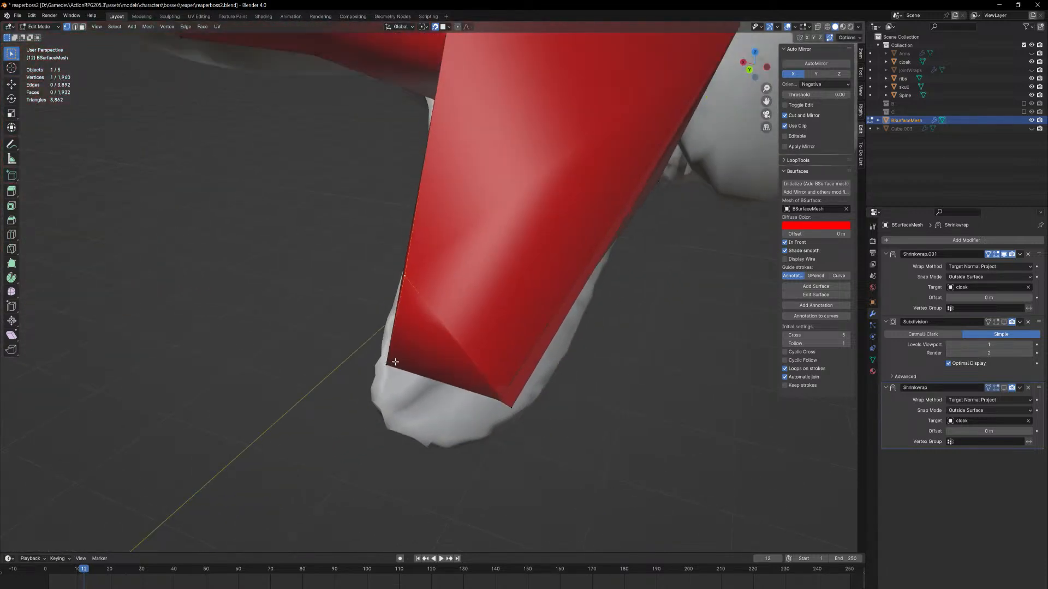
pyautogui.click(380, 367)
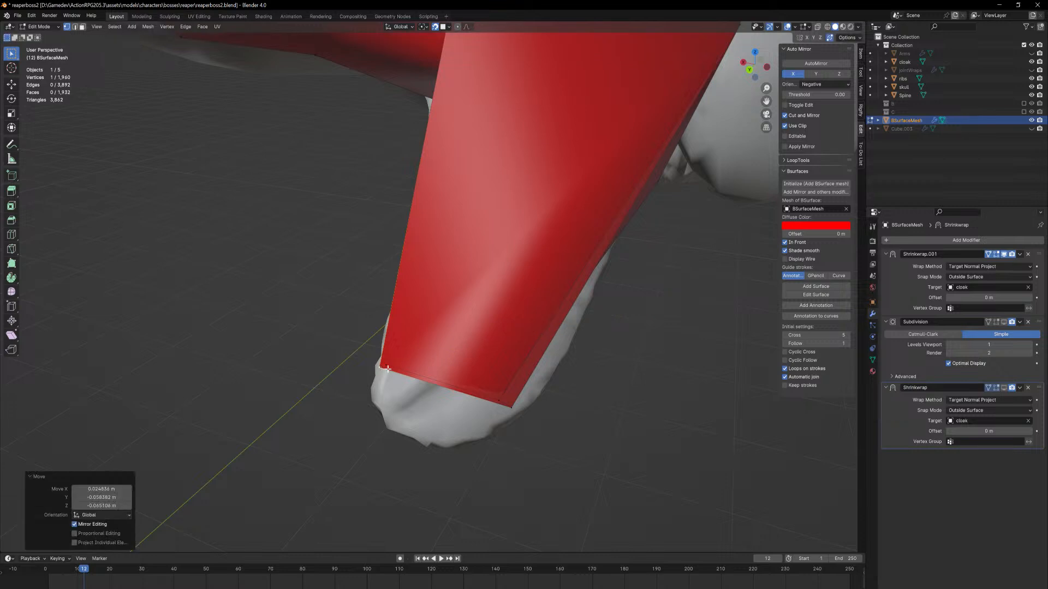
pyautogui.moveTo(379, 367); pyautogui.dragTo(413, 365, button='middle')
pyautogui.scroll(5, 581, 140)
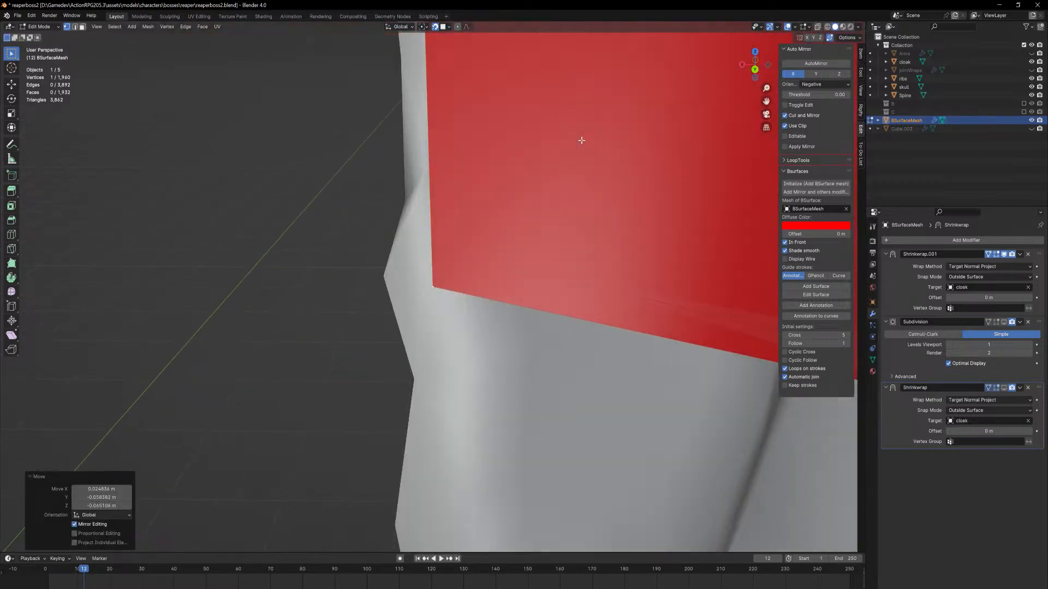
pyautogui.scroll(-8, 606, 99)
pyautogui.moveTo(373, 188); pyautogui.dragTo(484, 239, button='middle')
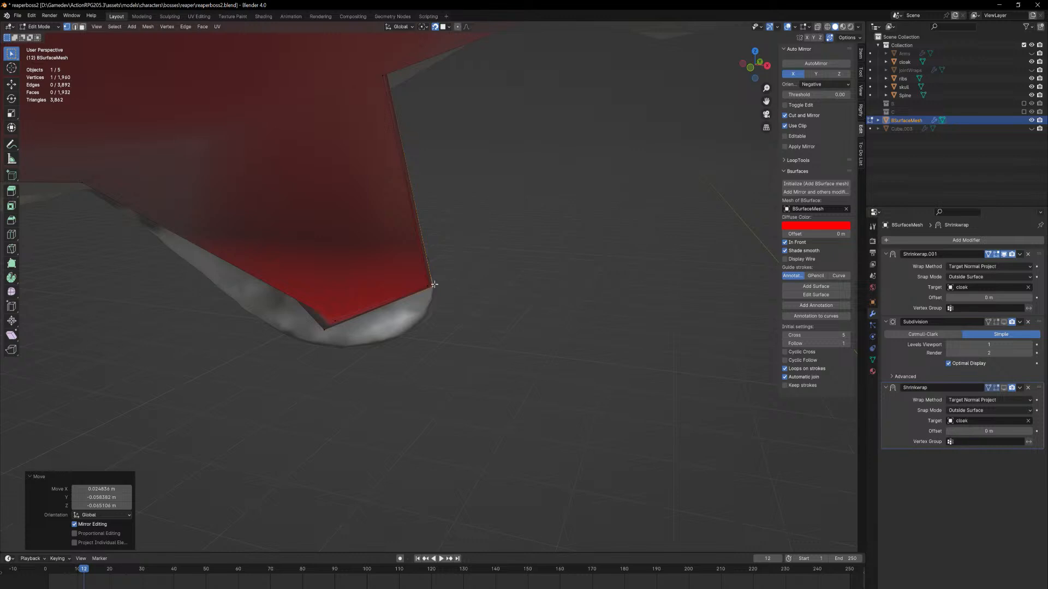
pyautogui.press('g')
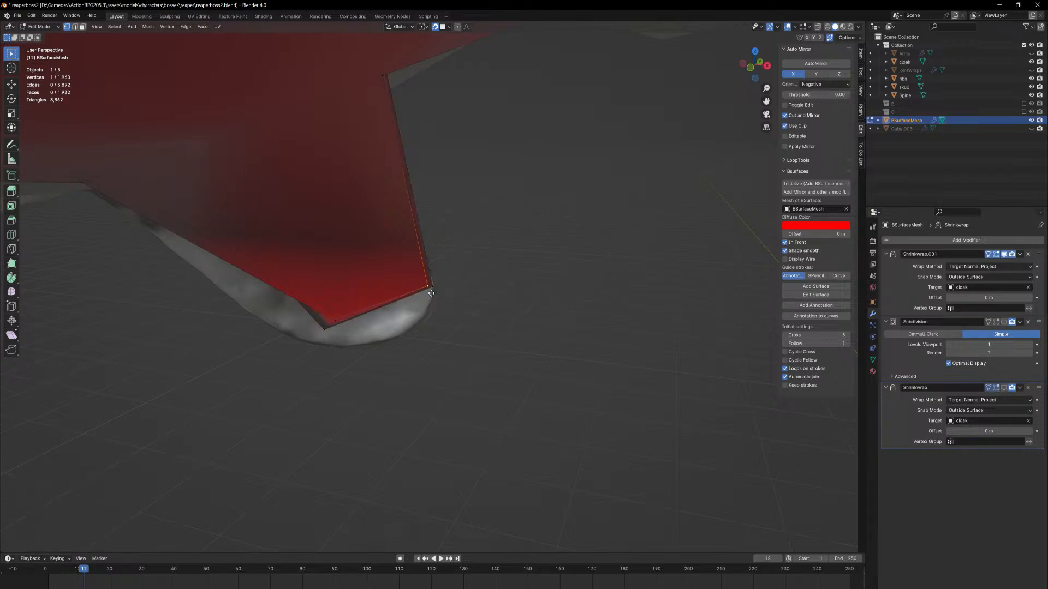
pyautogui.click(433, 312)
# Reposition the corner vertex on the opposite side of the end face toward the sculpted outline of the spike
pyautogui.click(334, 323)
pyautogui.press('g')
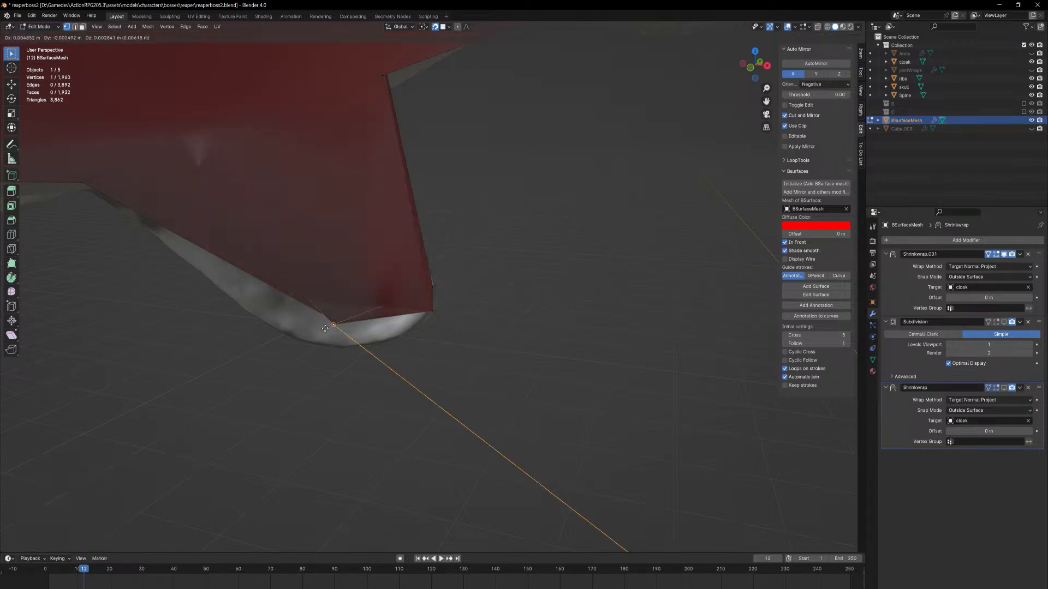
pyautogui.rightClick(337, 322)
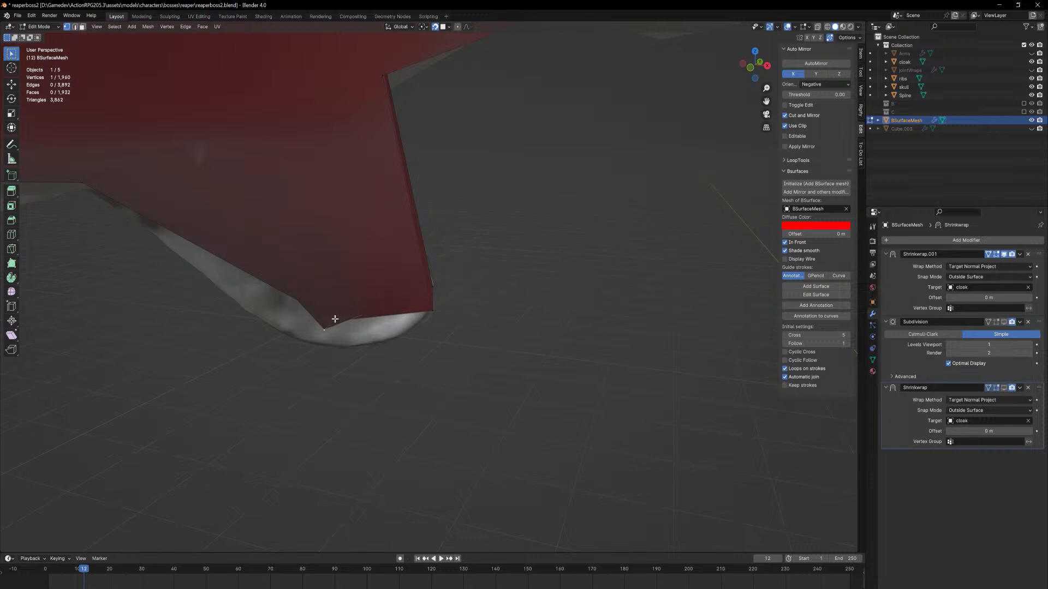
pyautogui.moveTo(337, 315); pyautogui.dragTo(451, 344, button='middle')
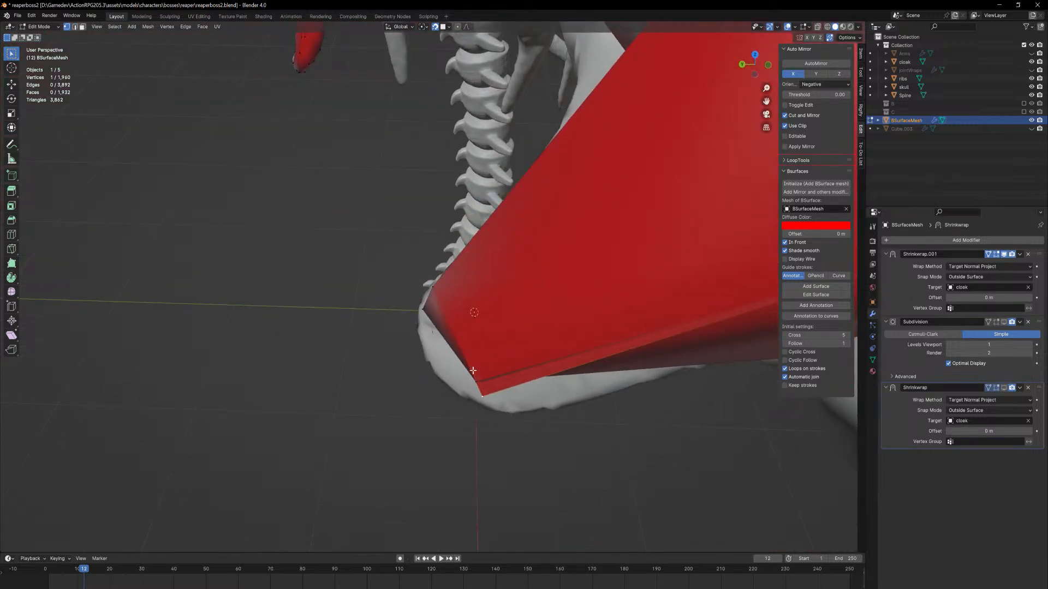
pyautogui.moveTo(475, 383); pyautogui.dragTo(450, 280, button='middle')
pyautogui.press('g')
pyautogui.click(338, 341)
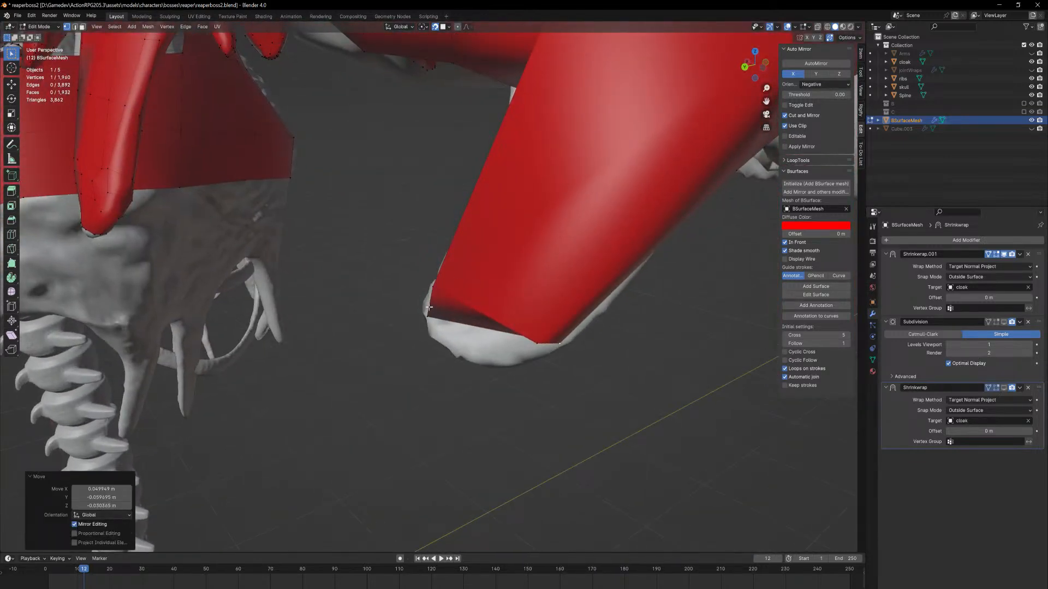
# Fine-tune the end face's vertex at the spike's narrow edge so it sits against the sculpt from both sides
pyautogui.press('g')
pyautogui.click(429, 286)
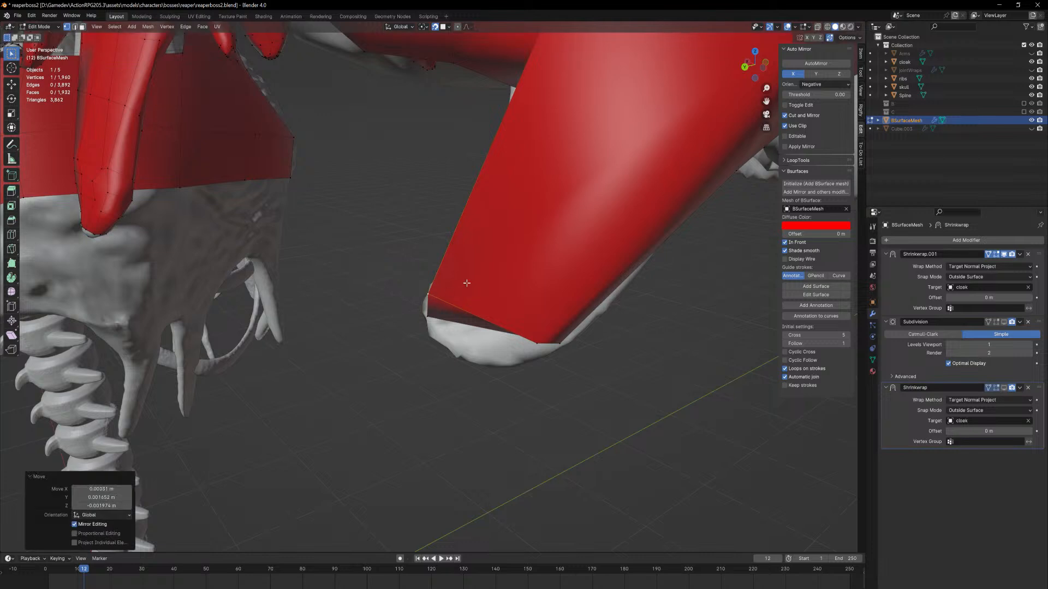
pyautogui.moveTo(467, 283); pyautogui.dragTo(495, 314, button='middle')
pyautogui.press('g')
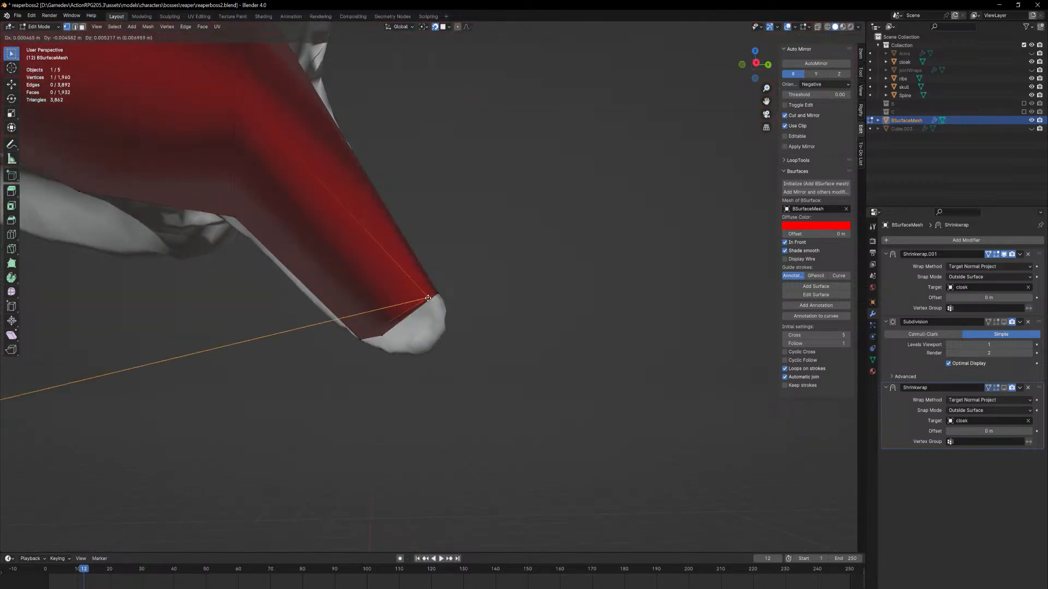
pyautogui.click(431, 302)
# Extrude the end face toward the spike's tip and move a corner vertex of the new section onto the sculpt
pyautogui.moveTo(431, 301); pyautogui.dragTo(442, 328, button='middle')
pyautogui.press('3')
pyautogui.press('e')
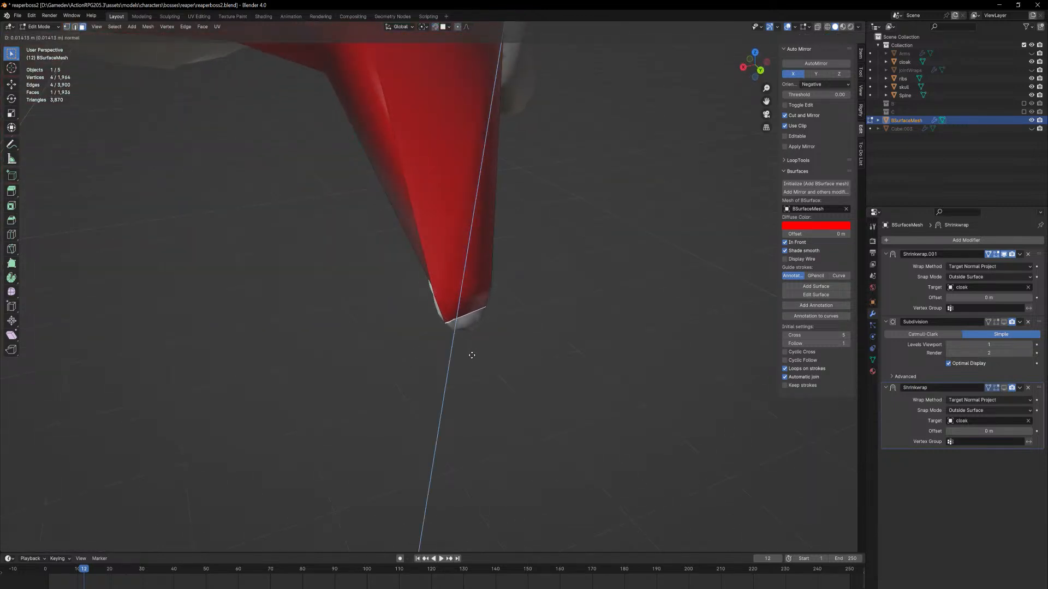
pyautogui.click(473, 365)
pyautogui.moveTo(475, 363); pyautogui.dragTo(534, 341, button='middle')
pyautogui.press('g')
pyautogui.click(442, 320)
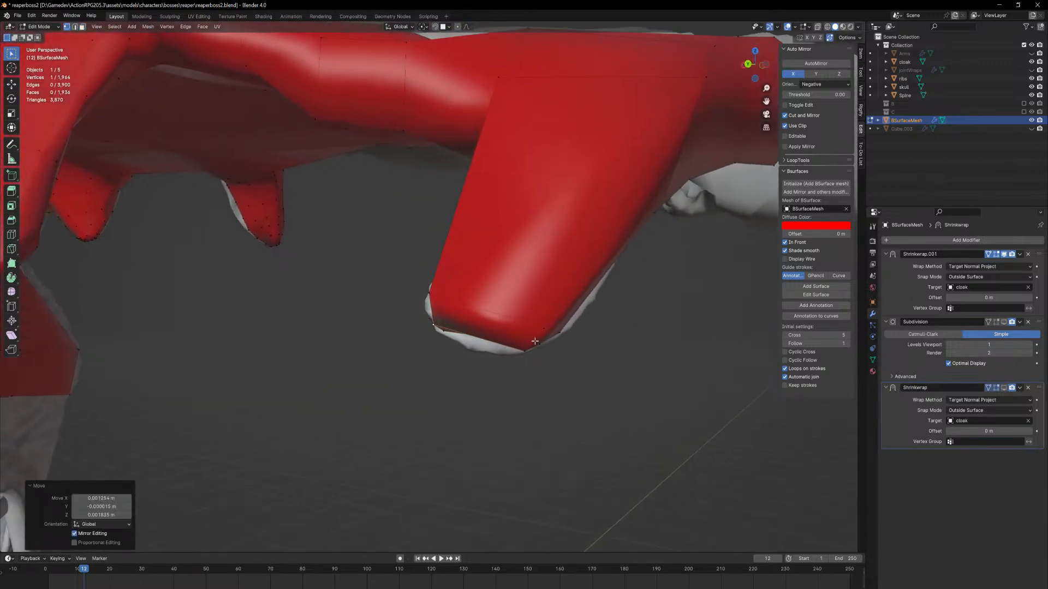
# Toggle snapping and reposition the two lower corner vertices on the broad face of the tip section
pyautogui.hotkey('shift', 'Tab')
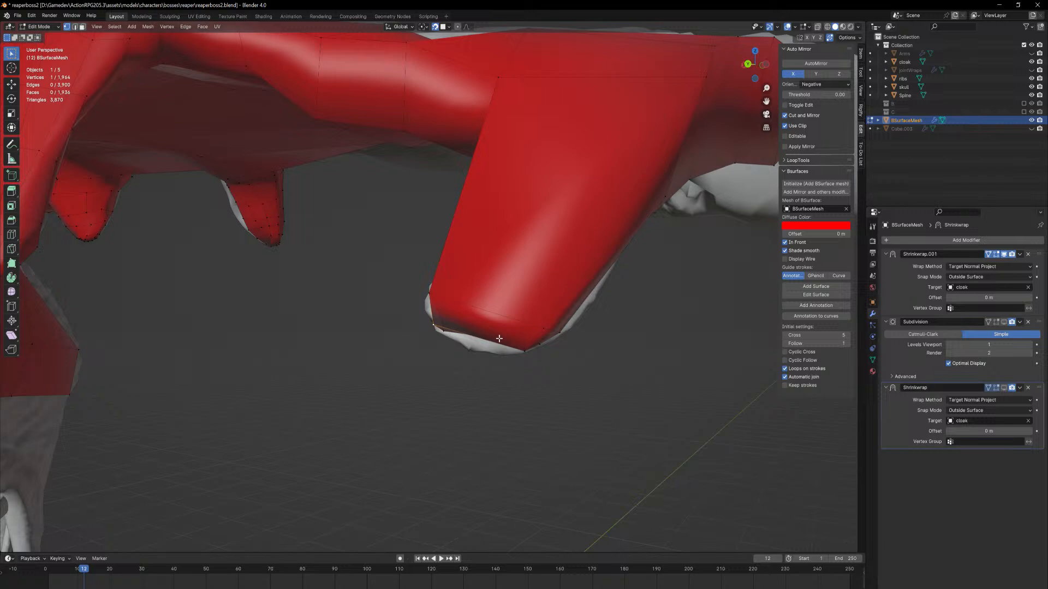
pyautogui.press('g')
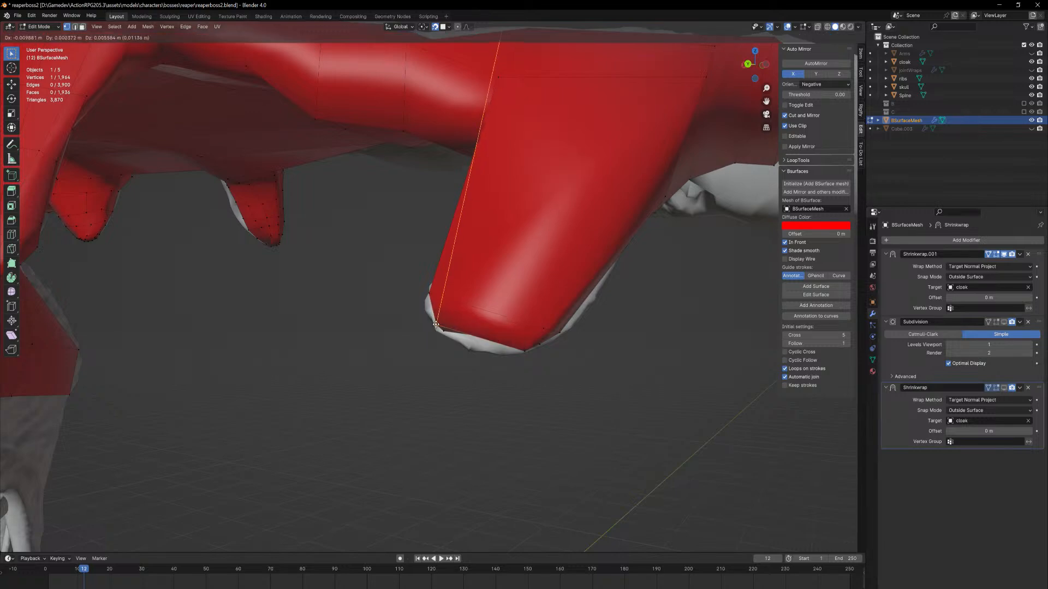
pyautogui.click(534, 348)
pyautogui.press('g')
pyautogui.click(523, 349)
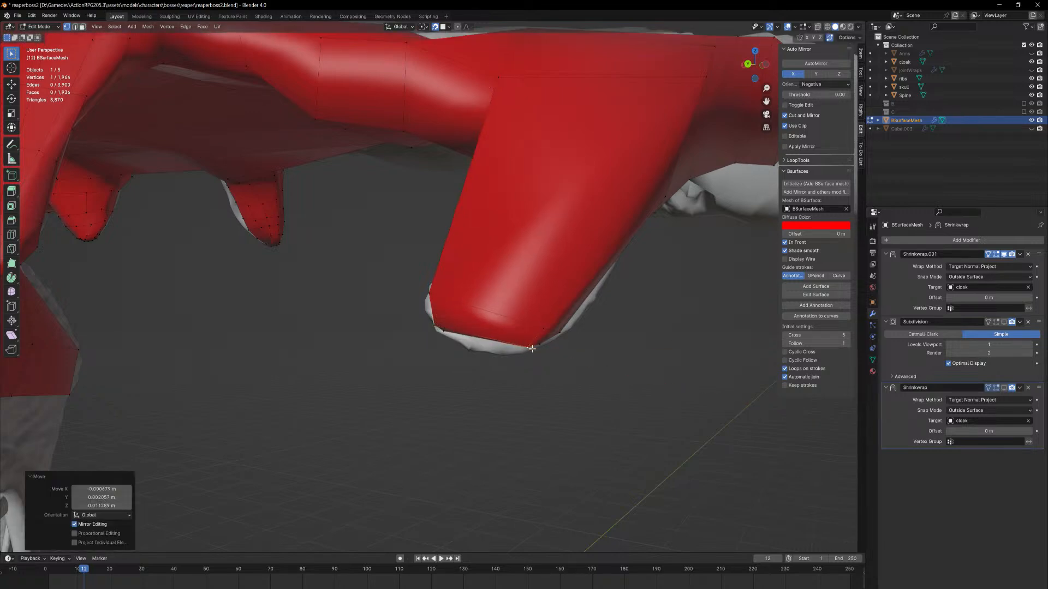
# Move the tip section's bottom corner vertices on the reverse side onto the sculpted outline
pyautogui.moveTo(523, 349); pyautogui.dragTo(291, 376, button='middle')
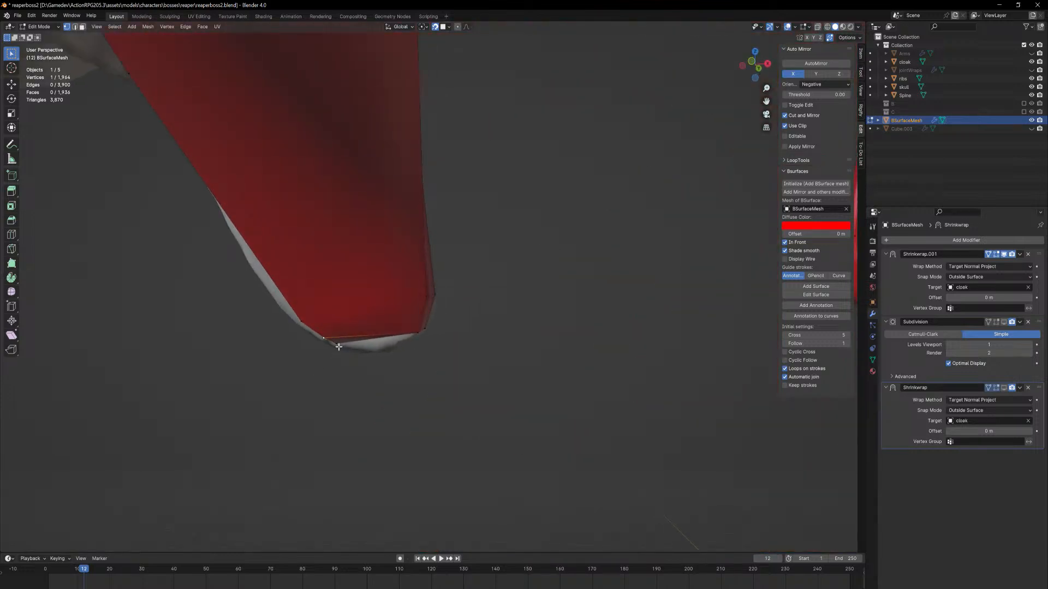
pyautogui.press('g')
pyautogui.click(416, 330)
pyautogui.press('g')
pyautogui.click(419, 332)
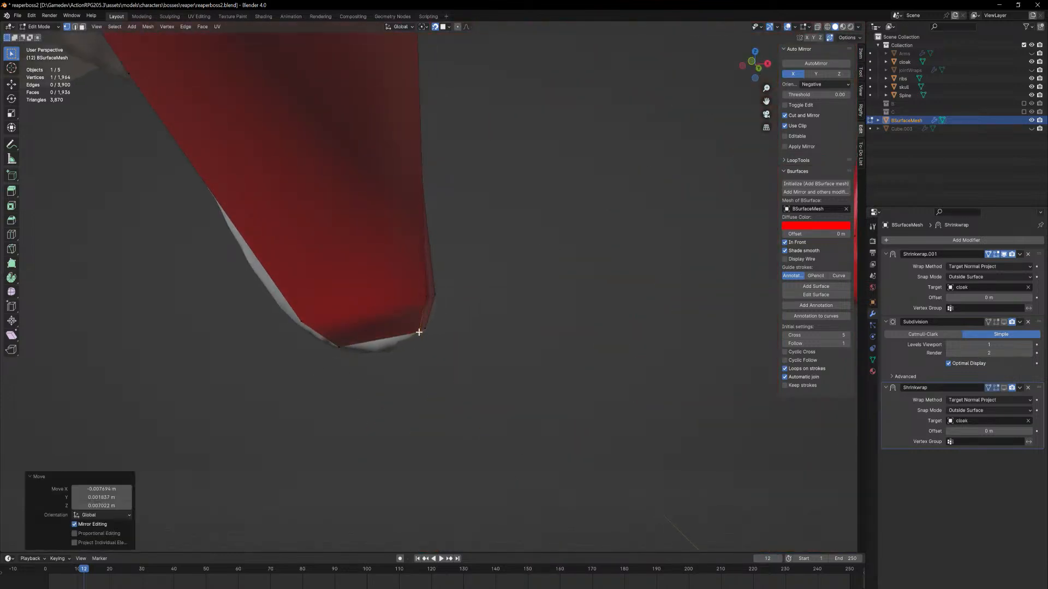
# Add four evenly spaced loop cuts across the spike between its base and the tip section
pyautogui.scroll(-2, 418, 331)
pyautogui.moveTo(397, 313); pyautogui.dragTo(493, 346, button='middle')
pyautogui.scroll(-3, 540, 320)
pyautogui.hotkey('ctrl', 'r')
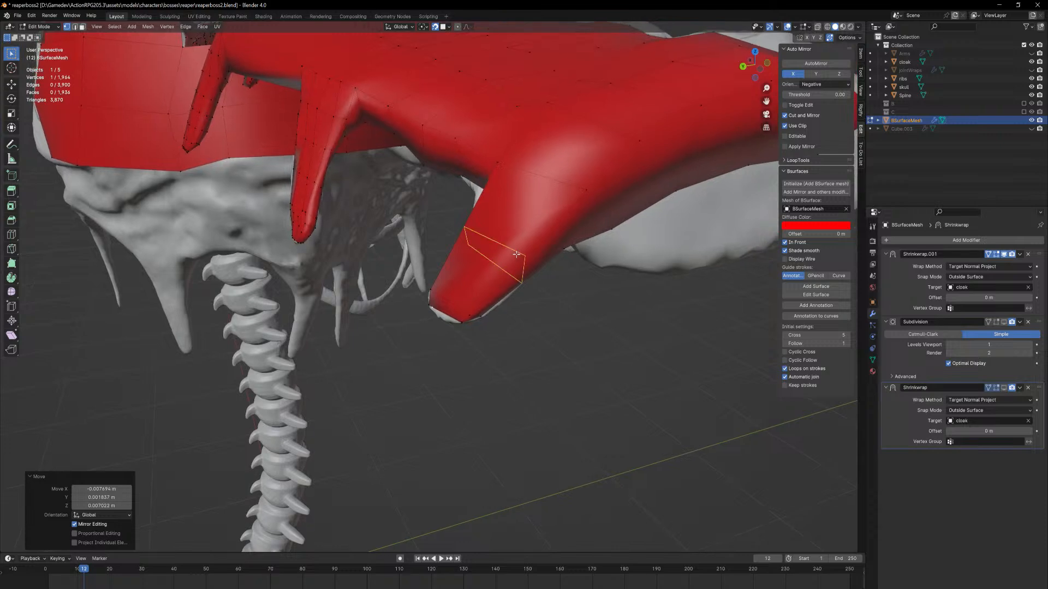
pyautogui.scroll(3, 516, 255)
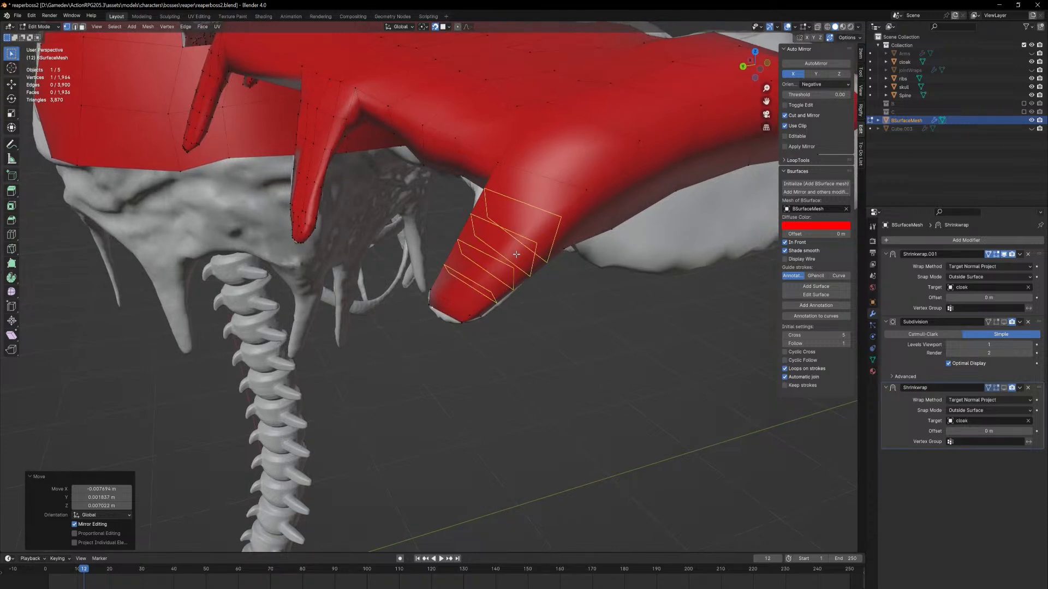
pyautogui.click(517, 254)
pyautogui.rightClick(516, 254)
pyautogui.press('Tab')
pyautogui.moveTo(443, 263); pyautogui.dragTo(490, 271, button='middle')
# Add three evenly spaced lengthwise loop cuts along the spike and inspect the fit in Object Mode
pyautogui.press('Tab')
pyautogui.hotkey('ctrl', 'r')
pyautogui.scroll(2, 483, 220)
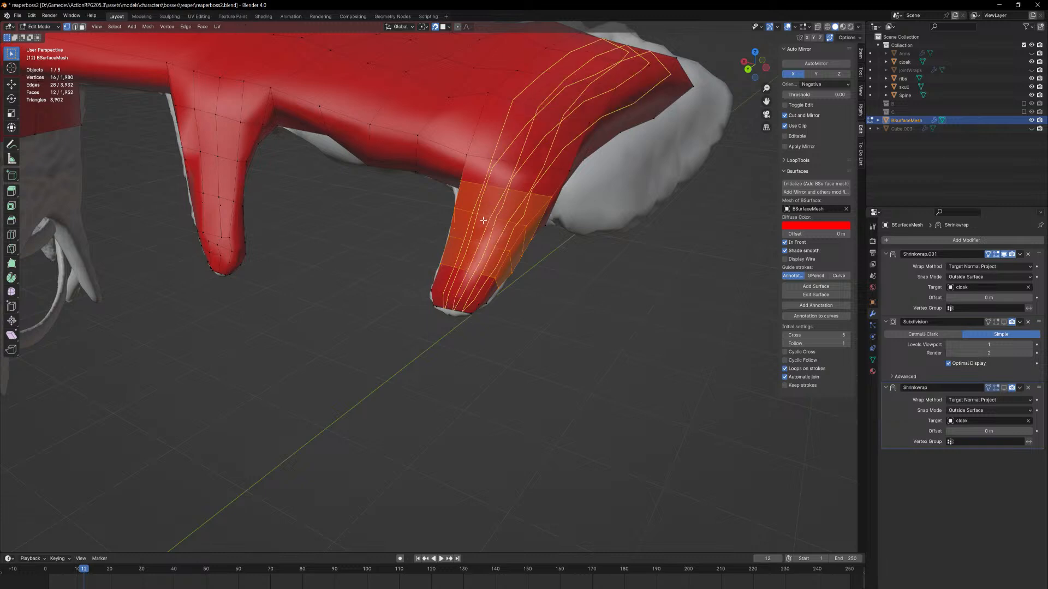
pyautogui.click(482, 221)
pyautogui.rightClick(482, 221)
pyautogui.press('Tab')
pyautogui.moveTo(479, 232); pyautogui.dragTo(468, 316, button='middle')
# Move the three bottom vertices on the broad face of the spike's tip down onto the sculpted outline
pyautogui.press('Tab')
pyautogui.scroll(3, 468, 316)
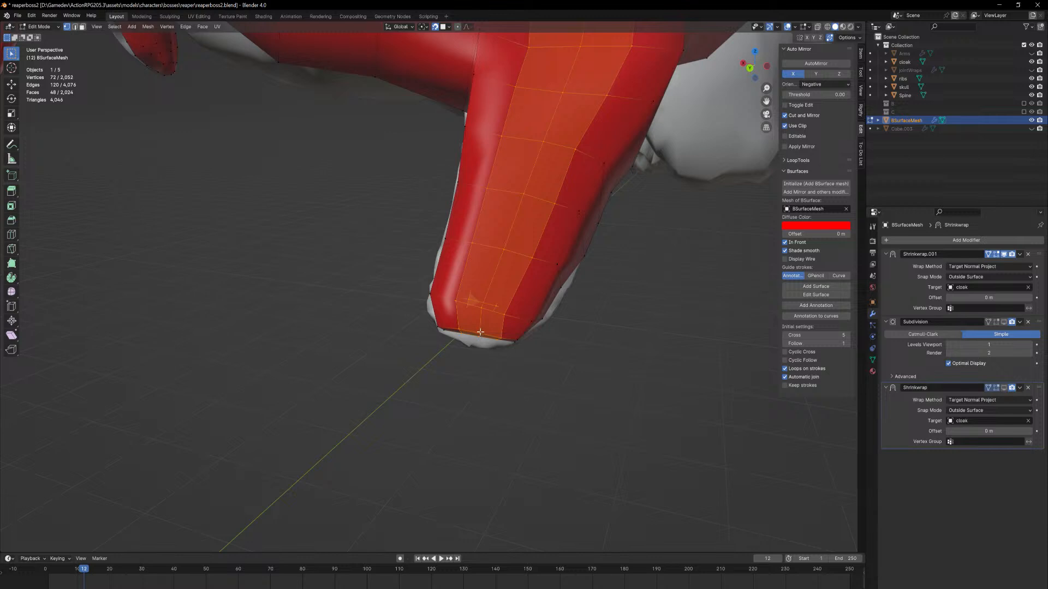
pyautogui.click(480, 333)
pyautogui.press('g')
pyautogui.click(473, 344)
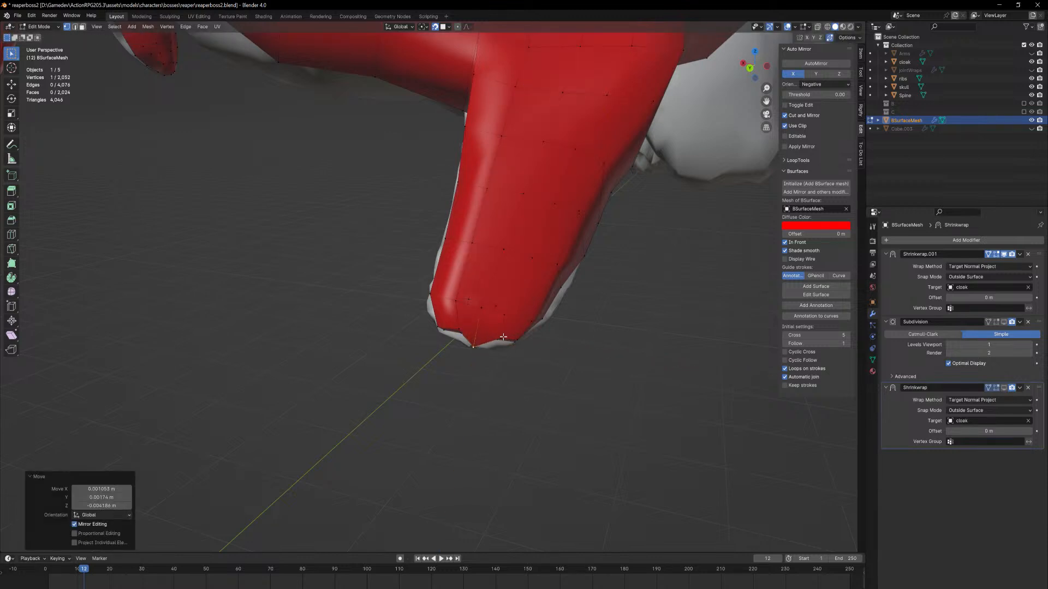
pyautogui.click(502, 337)
pyautogui.press('g')
pyautogui.click(502, 343)
pyautogui.click(456, 328)
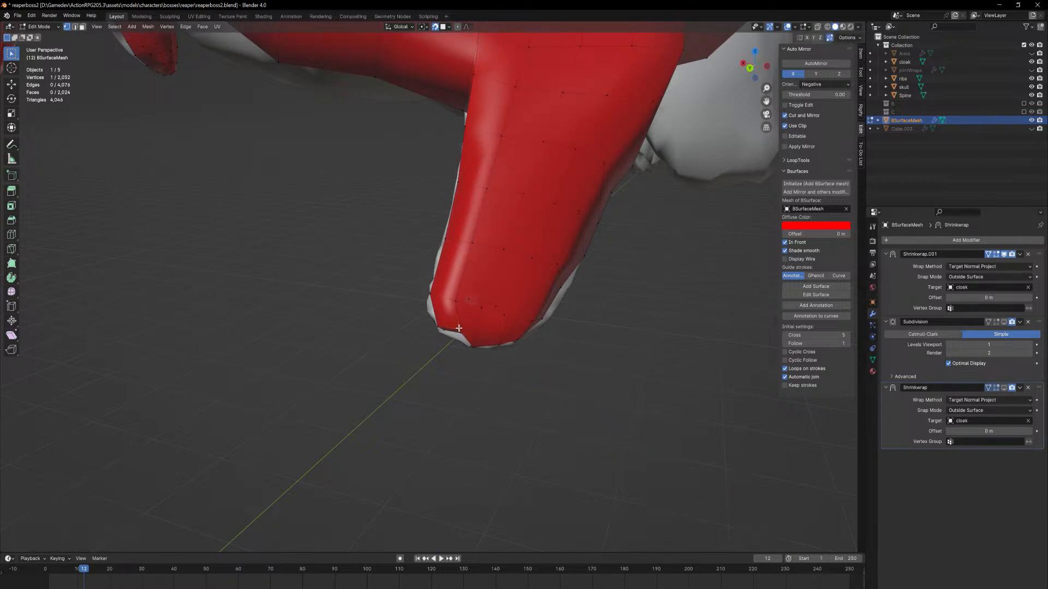
pyautogui.press('g')
pyautogui.click(456, 340)
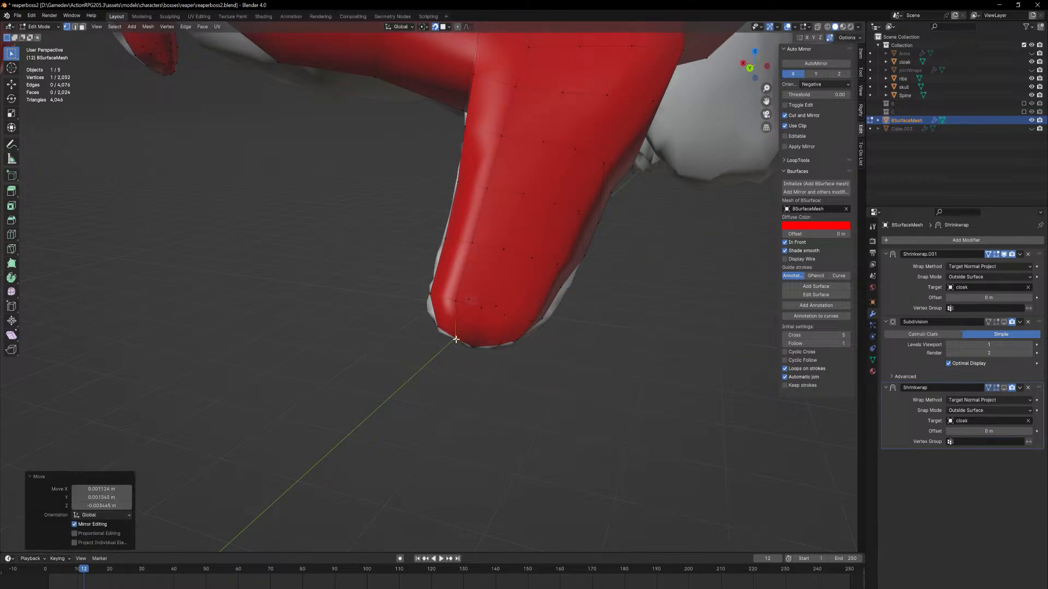
# Reposition the inner vertices just above the rim on the reverse side of the spike's tip to even out their spacing
pyautogui.click(495, 304)
pyautogui.moveTo(495, 304); pyautogui.dragTo(382, 285, button='middle')
pyautogui.click(393, 311)
pyautogui.press('g')
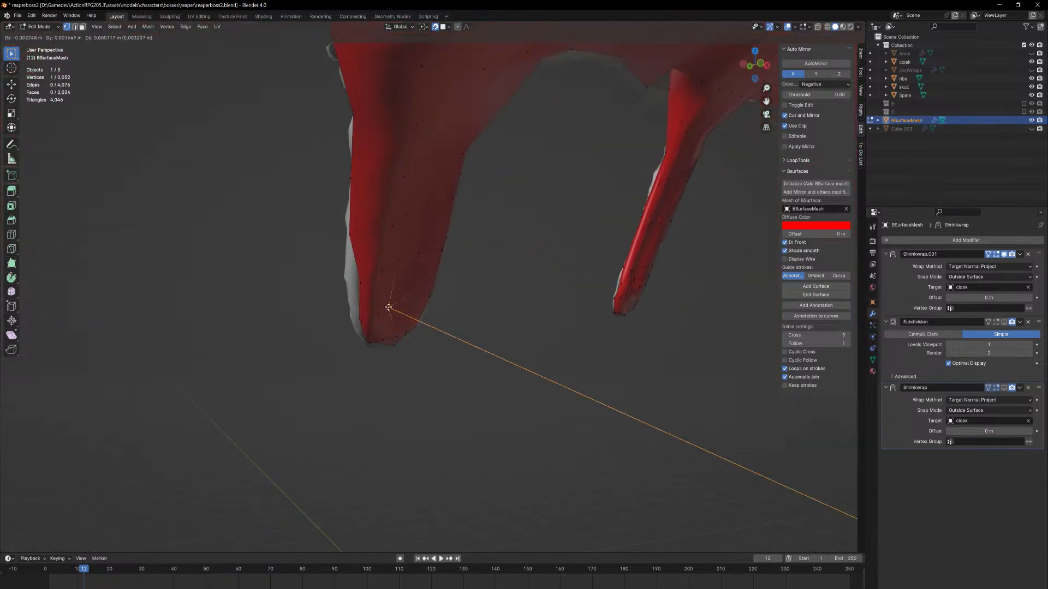
pyautogui.click(388, 307)
pyautogui.click(410, 298)
pyautogui.moveTo(407, 300)
pyautogui.mouseDown(button='middle')
pyautogui.moveTo(458, 320)
pyautogui.moveTo(374, 293)
pyautogui.moveTo(394, 295)
pyautogui.mouseUp(button='middle')
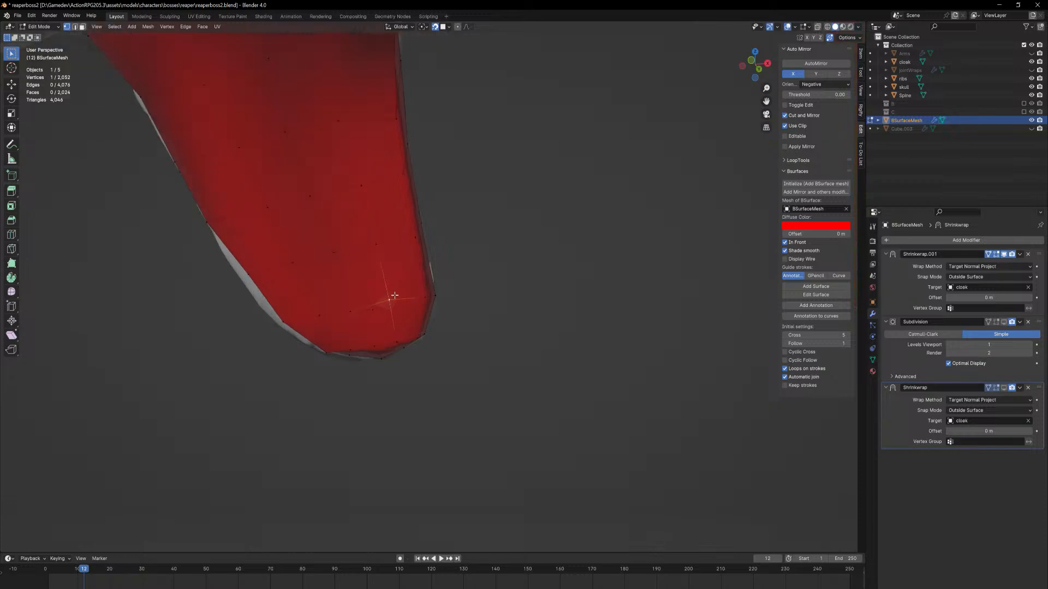
pyautogui.press('g')
pyautogui.click(381, 308)
# Shift the inner vertices on the broad face of the spike's tip toward its rounded end to even the grid
pyautogui.click(370, 311)
pyautogui.moveTo(374, 308); pyautogui.dragTo(487, 318, button='middle')
pyautogui.press('g')
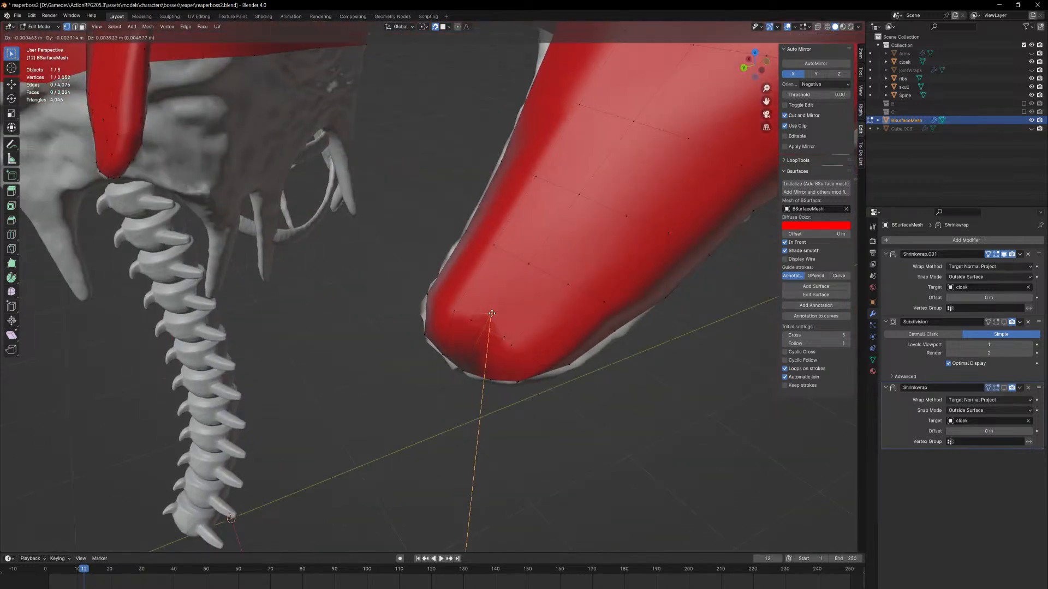
pyautogui.click(471, 338)
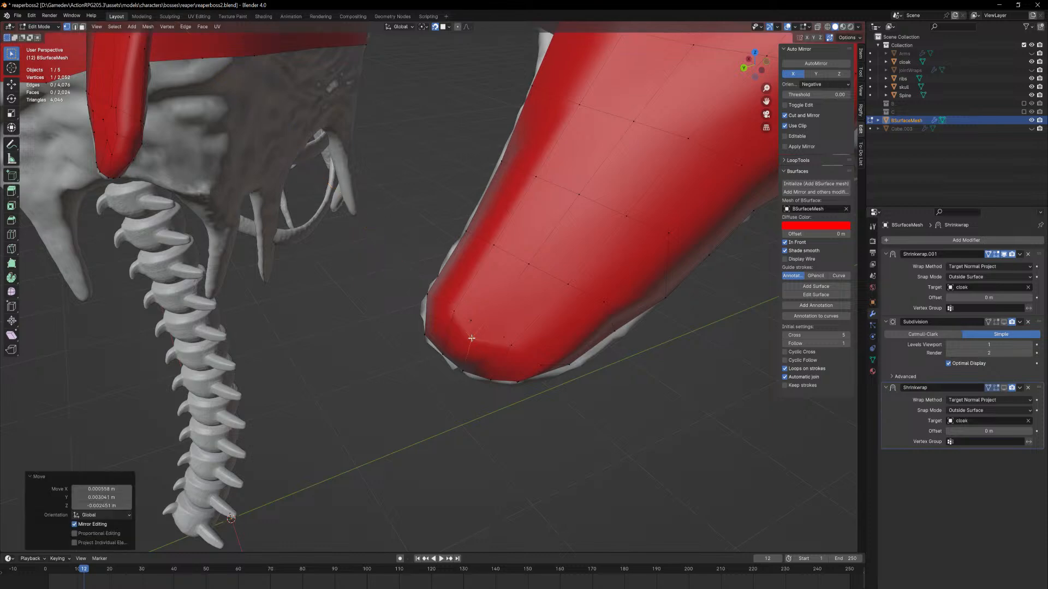
pyautogui.press('g')
pyautogui.click(450, 313)
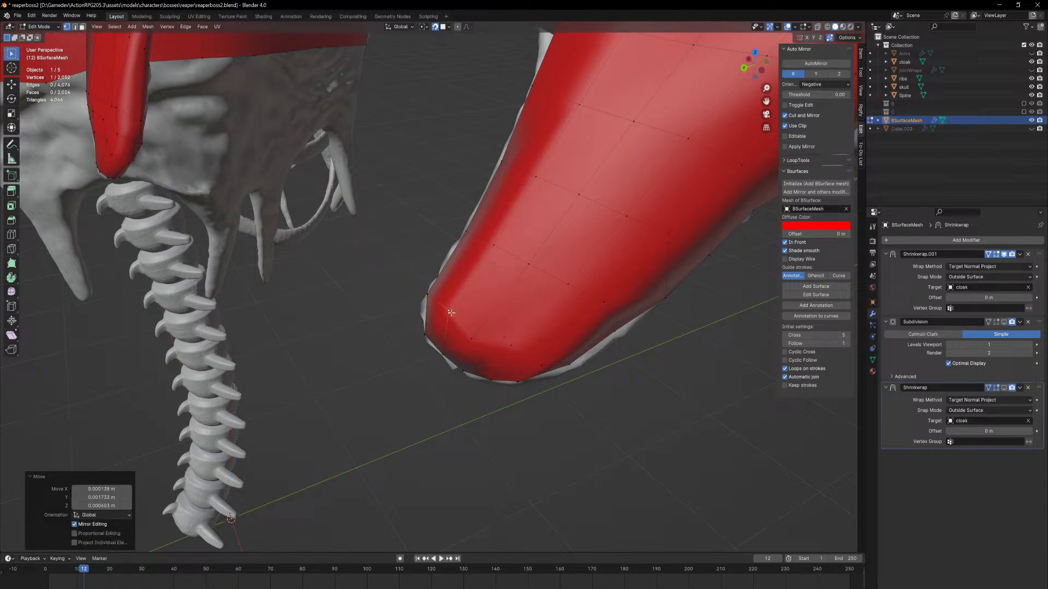
pyautogui.press('g')
pyautogui.click(507, 349)
# Check the finished spike in Object Mode and save the file
pyautogui.moveTo(508, 349); pyautogui.dragTo(520, 270, button='middle')
pyautogui.scroll(-6, 520, 270)
pyautogui.press('Tab')
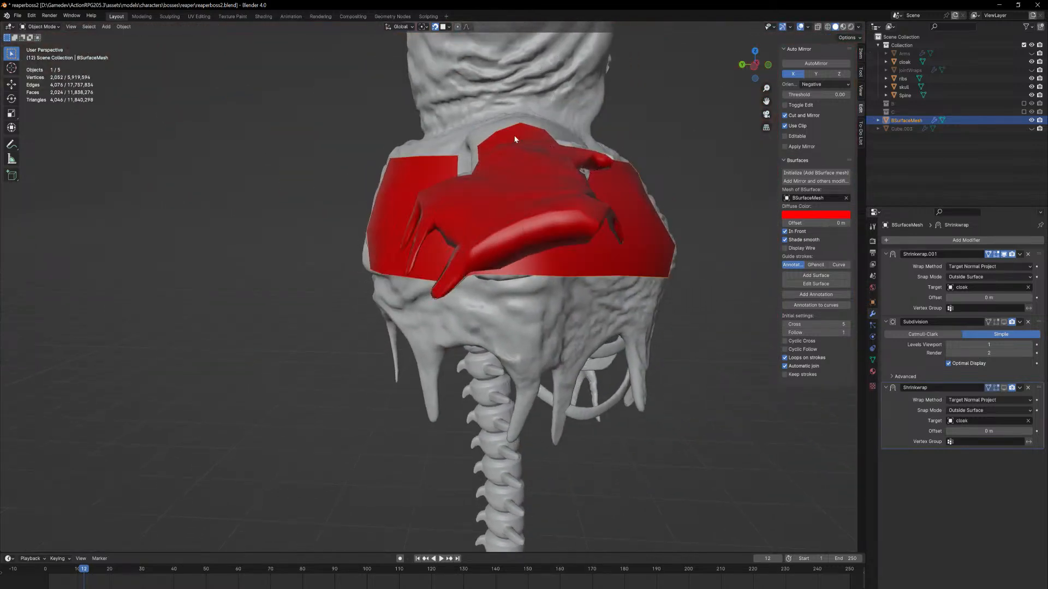
pyautogui.moveTo(516, 138); pyautogui.dragTo(496, 275, button='middle')
pyautogui.hotkey('ctrl', 's')
# In top view, move the three sleeve-end vertices nearest the last tatter out to the sculpted cuff edge
pyautogui.click(639, 210)
pyautogui.press('Tab')
pyautogui.scroll(6, 460, 273)
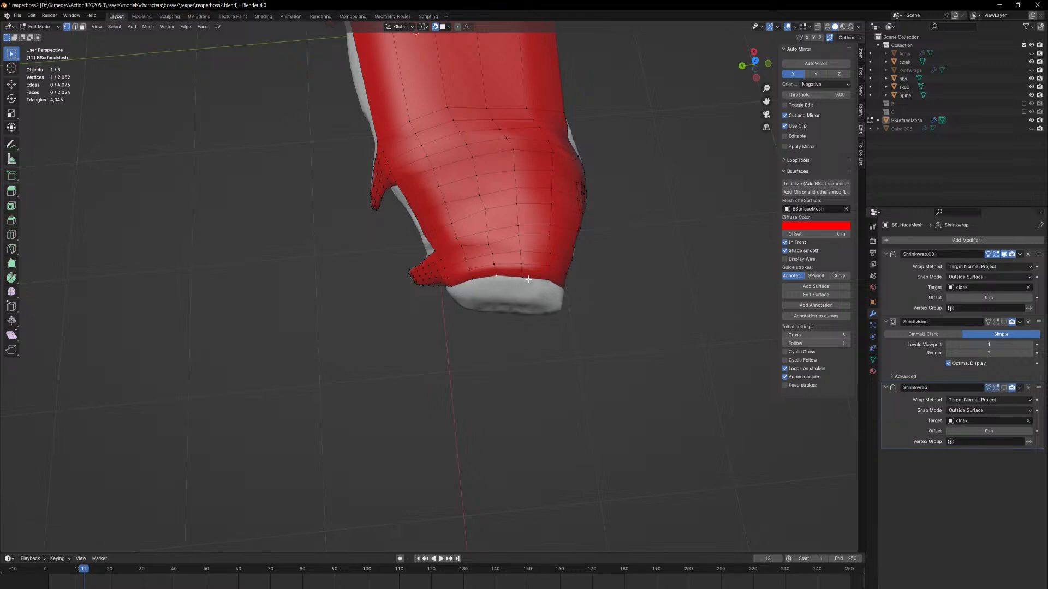
pyautogui.press('KP_7')
pyautogui.scroll(3, 481, 366)
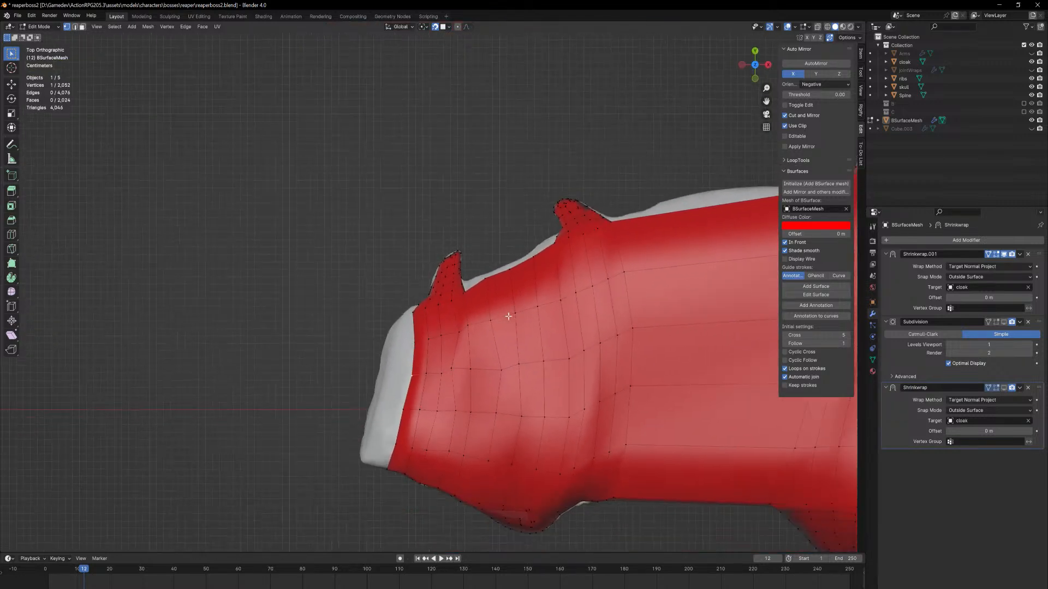
pyautogui.press('g')
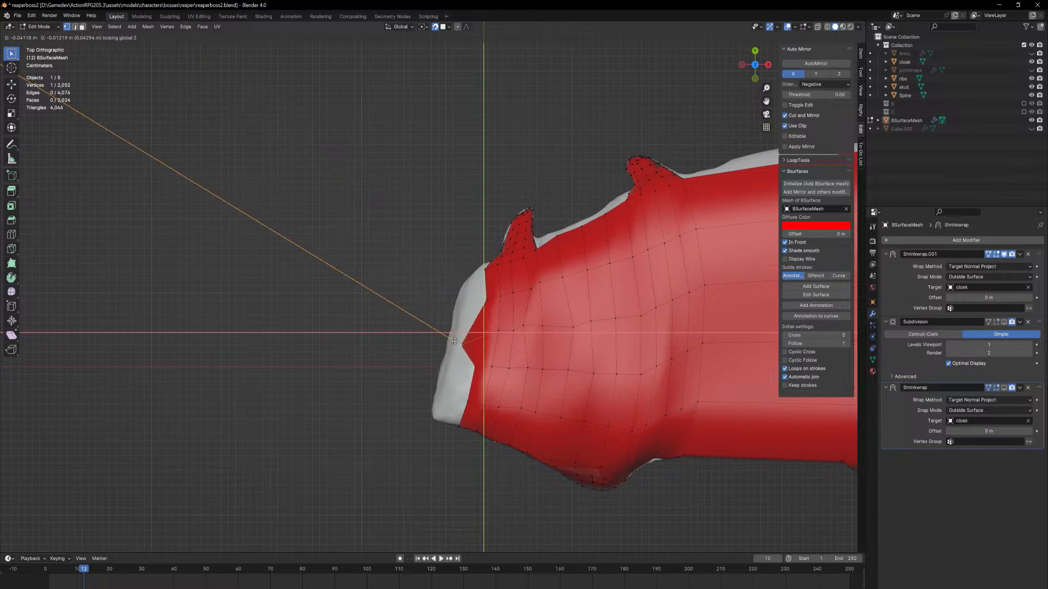
pyautogui.click(451, 333)
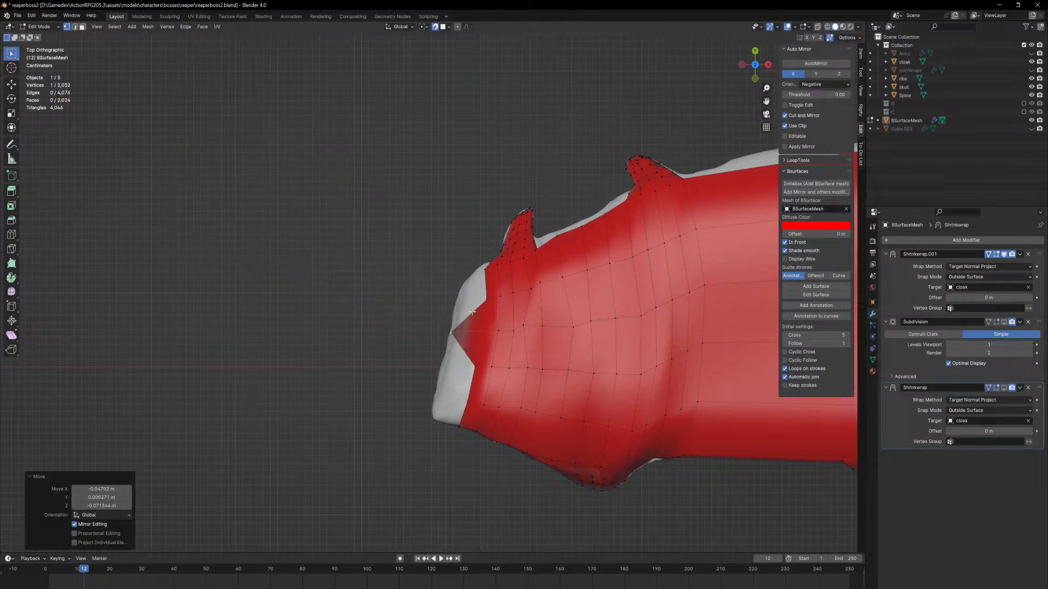
pyautogui.press('g')
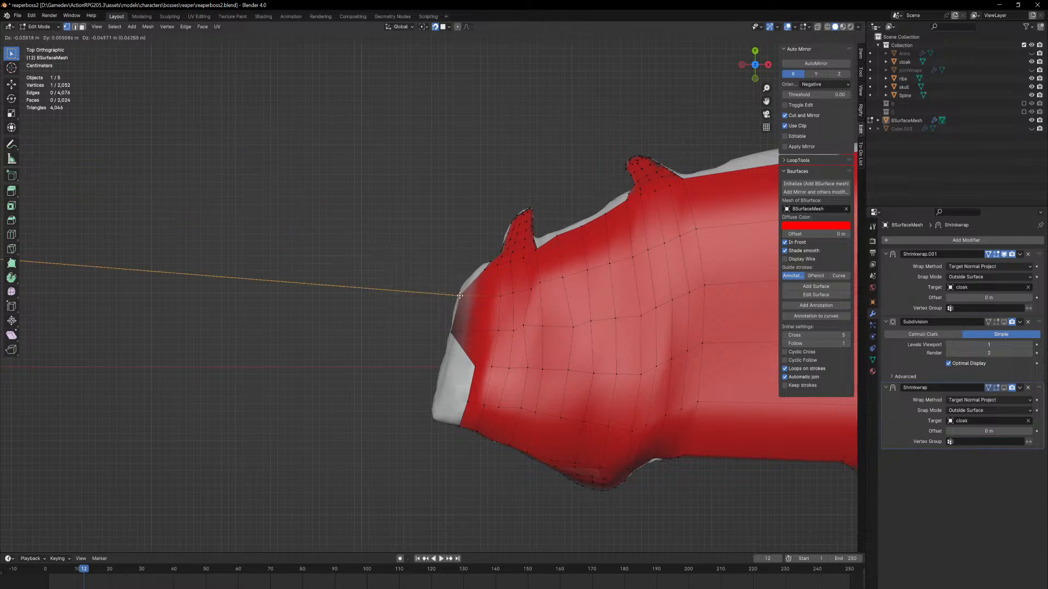
pyautogui.click(460, 296)
pyautogui.click(483, 270)
pyautogui.press('g')
pyautogui.click(480, 269)
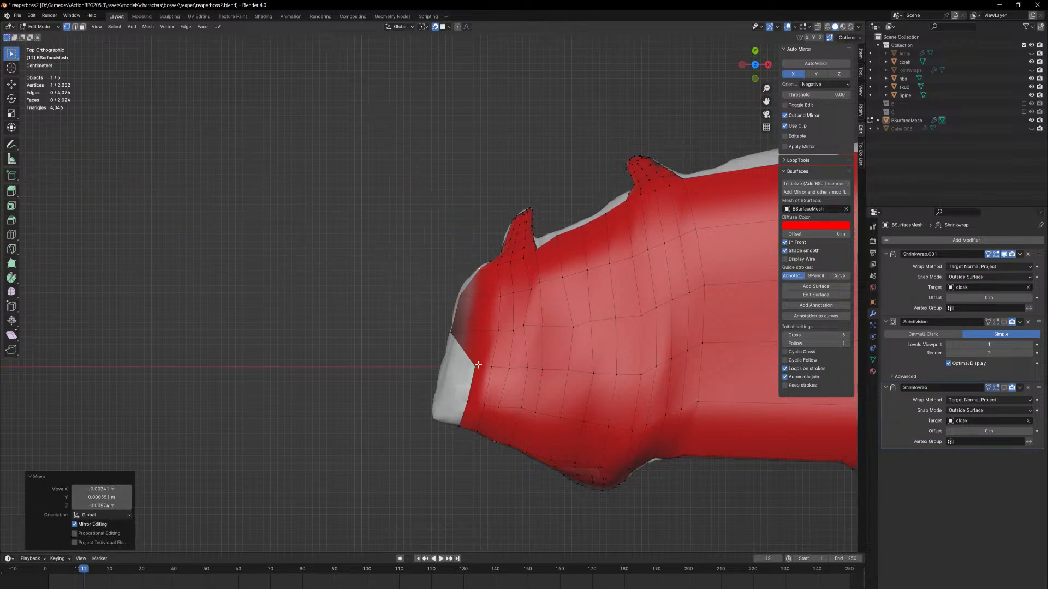
# Move the remaining two top-side vertices of the sleeve end out to the cuff edge and its far corner
pyautogui.click(478, 364)
pyautogui.press('g')
pyautogui.click(443, 373)
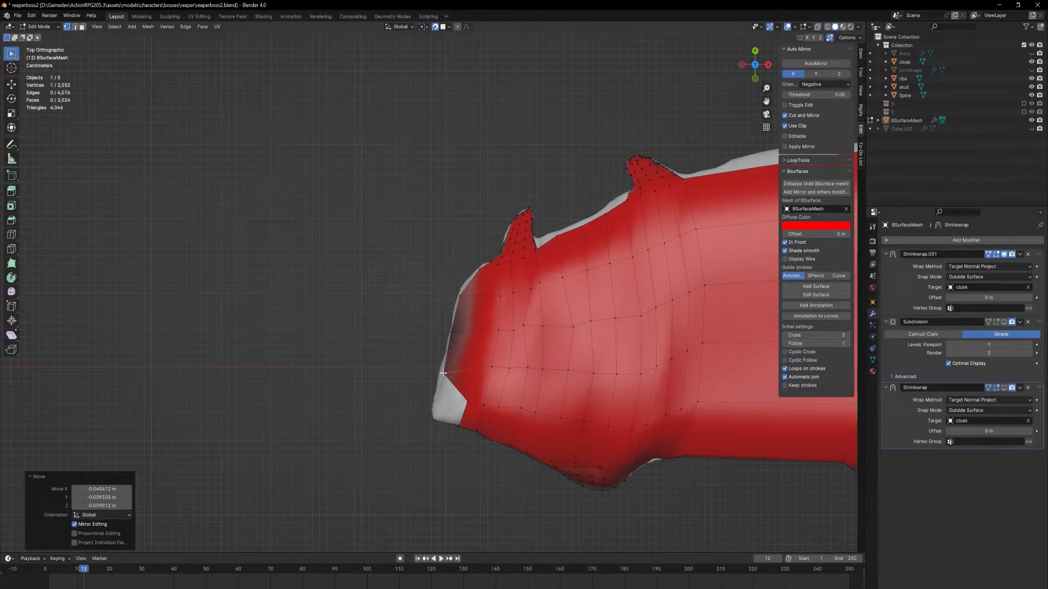
pyautogui.click(471, 403)
pyautogui.press('g')
pyautogui.click(433, 417)
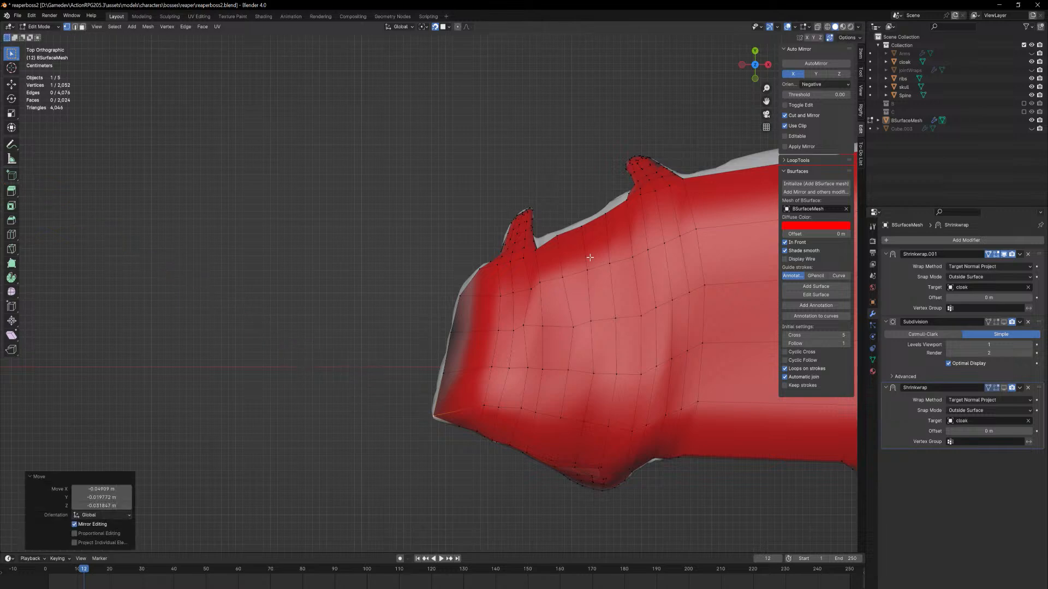
# Extend the four end vertices along the sleeve's underside outward to the sculpted cuff edge
pyautogui.moveTo(493, 466); pyautogui.dragTo(503, 203, button='middle')
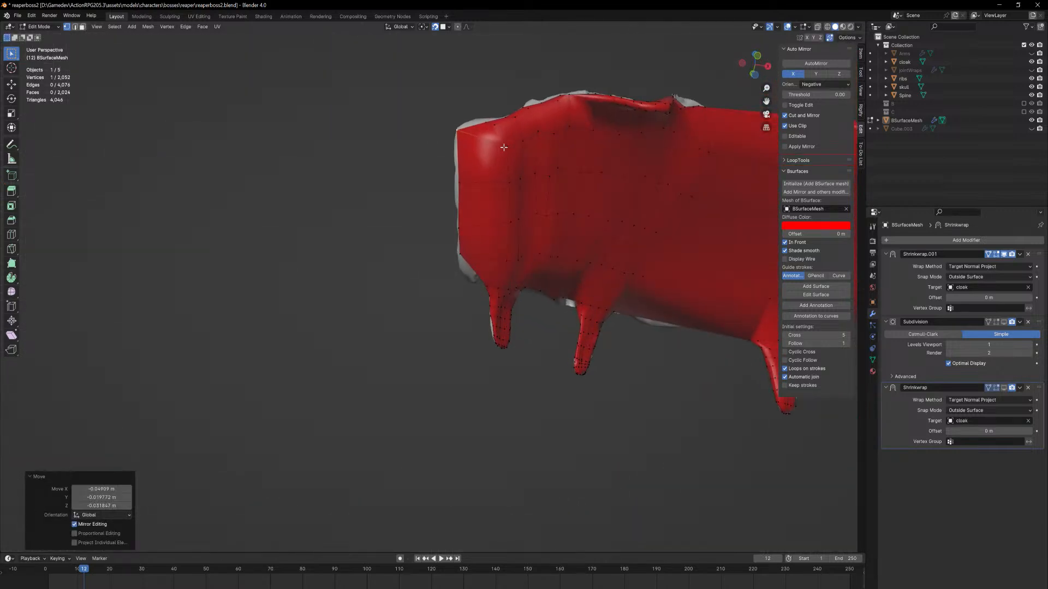
pyautogui.press('g')
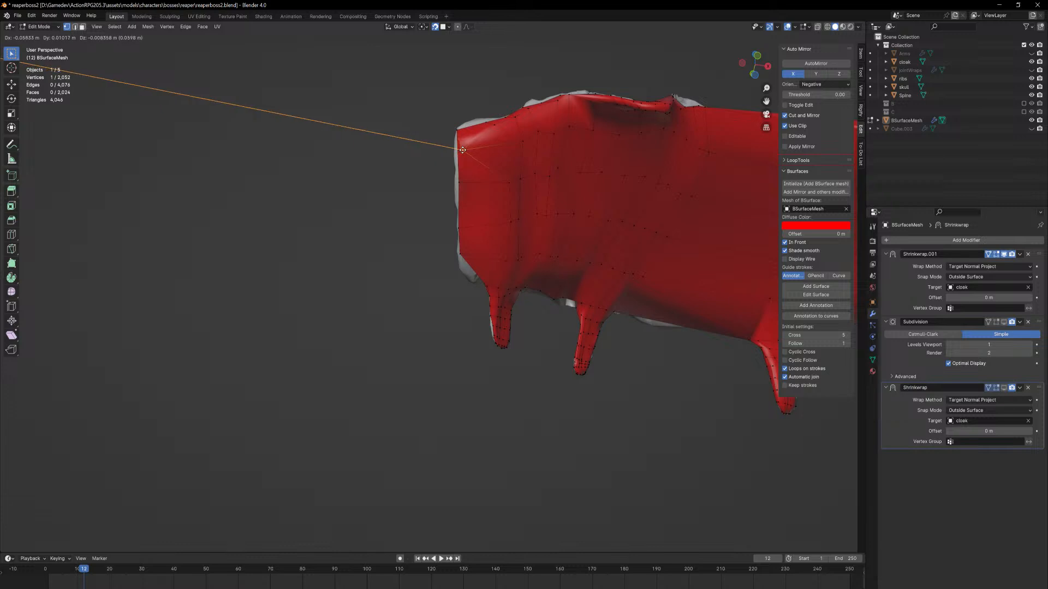
pyautogui.click(502, 187)
pyautogui.press('g')
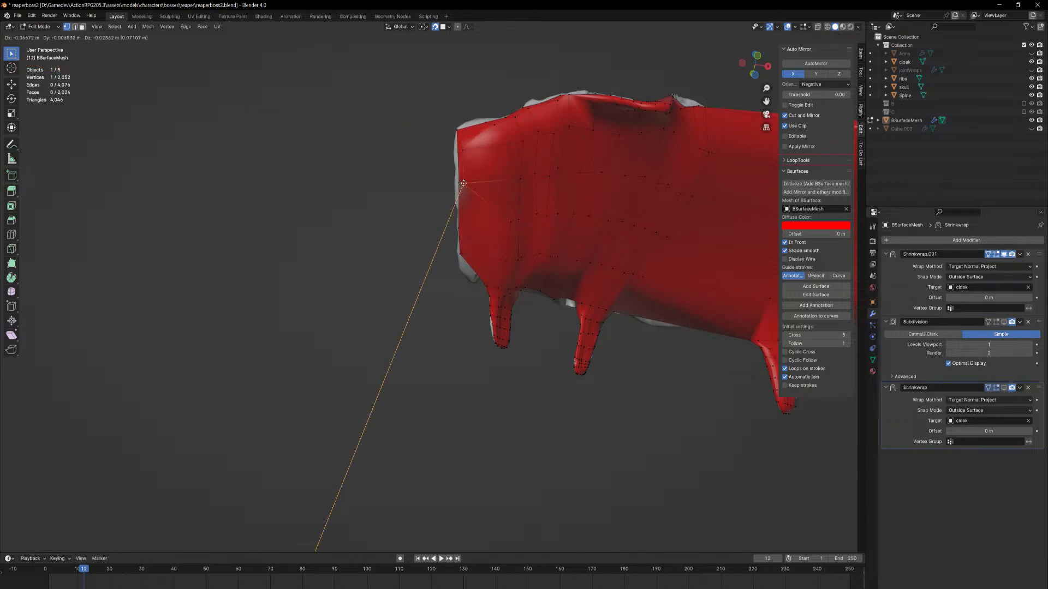
pyautogui.click(468, 189)
pyautogui.press('g')
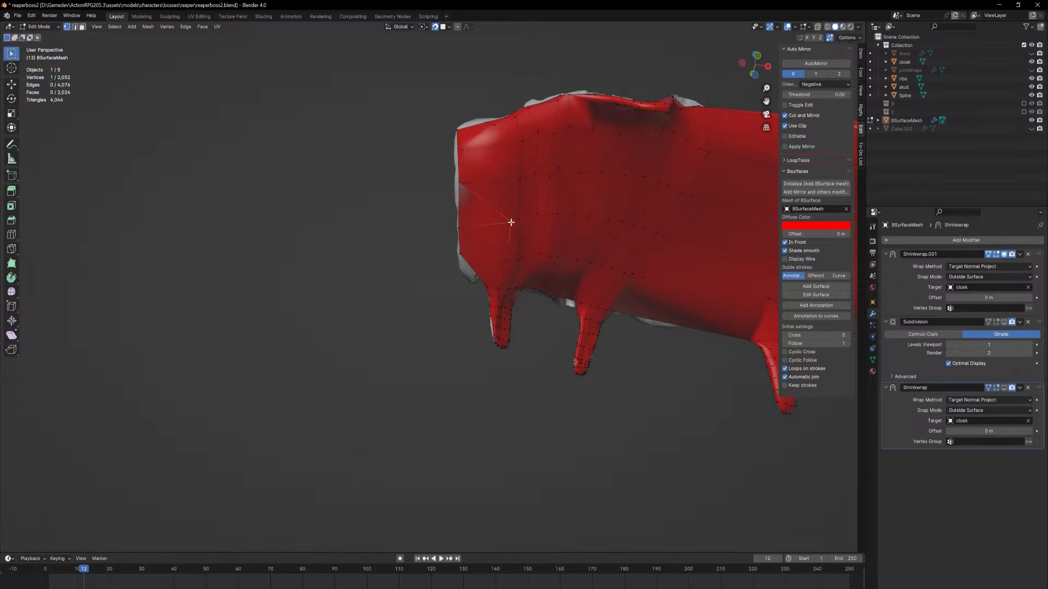
pyautogui.click(512, 266)
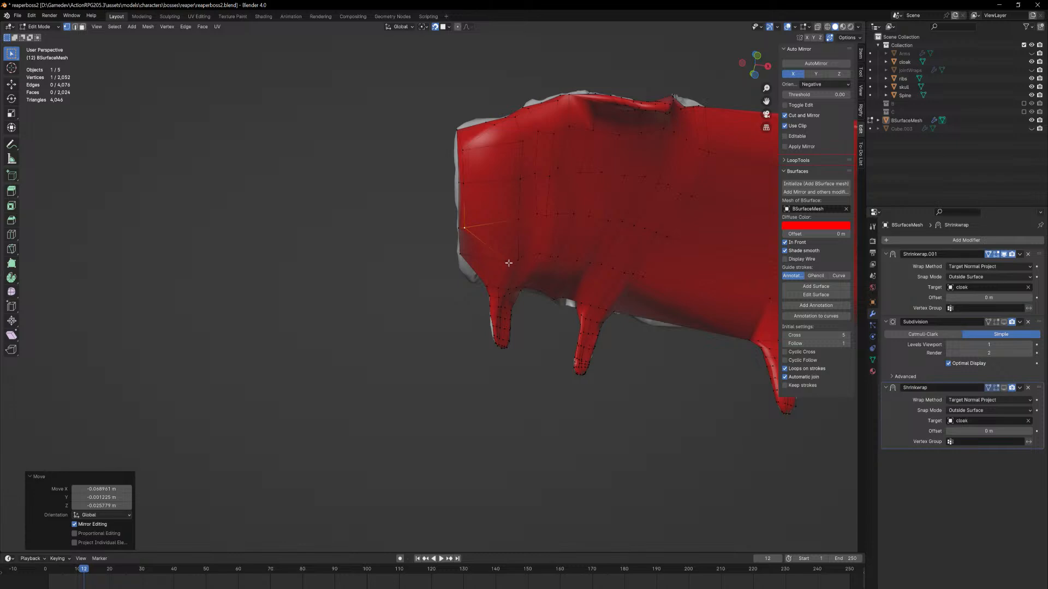
pyautogui.click(508, 263)
pyautogui.press('g')
pyautogui.click(465, 272)
# Fine-tune the vertices around the rim of the sleeve end to follow the sculpted cuff
pyautogui.moveTo(464, 269); pyautogui.dragTo(451, 241, button='middle')
pyautogui.press('g')
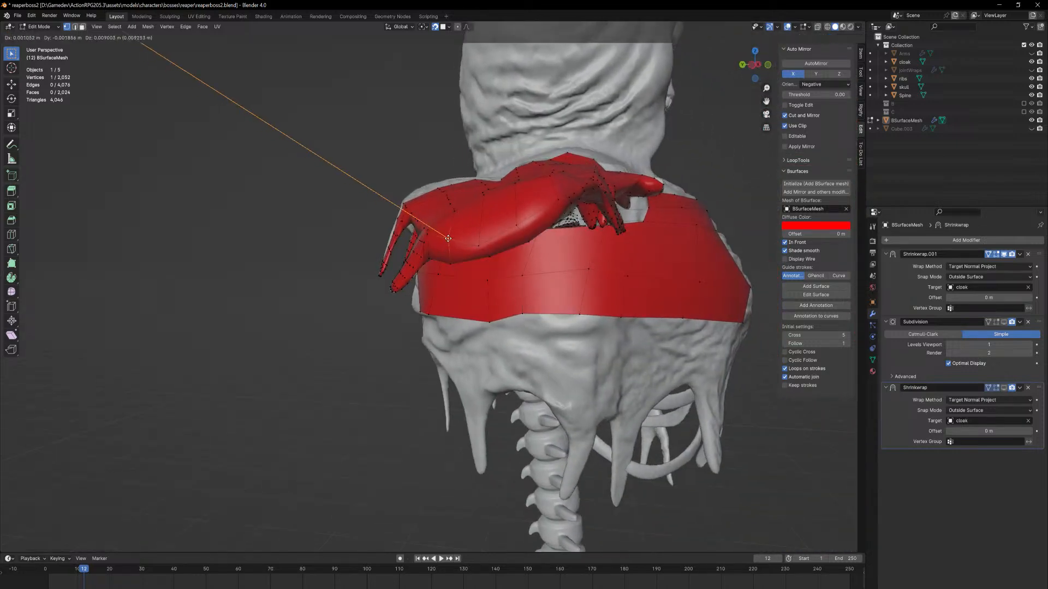
pyautogui.click(482, 243)
pyautogui.press('g')
pyautogui.press('Escape')
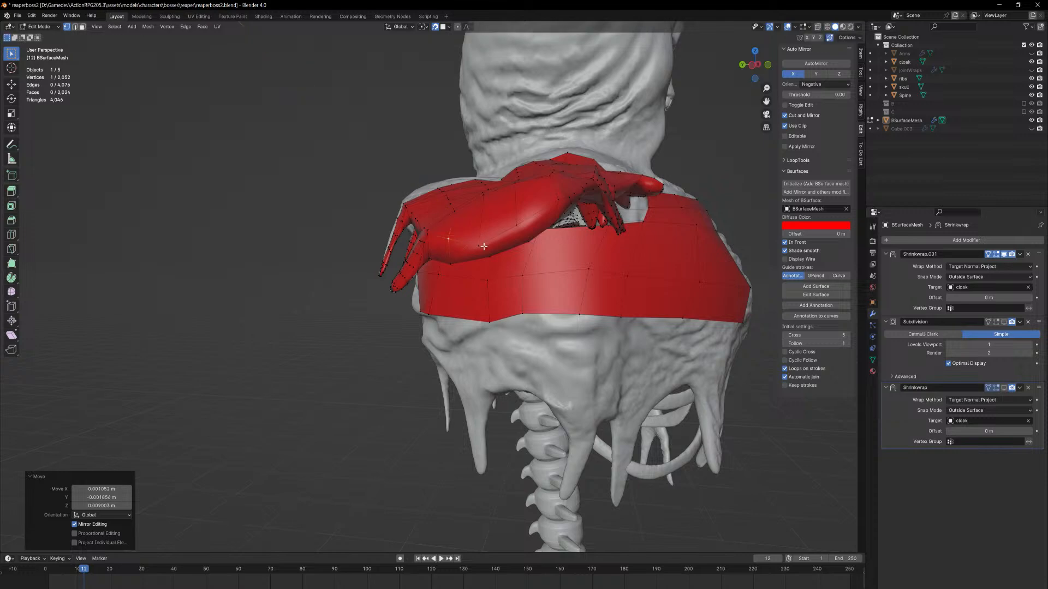
pyautogui.press('g')
pyautogui.click(492, 235)
pyautogui.press('g')
pyautogui.click(486, 204)
# Review the extended sleeve end in Object Mode from several angles and save the file
pyautogui.moveTo(485, 205); pyautogui.dragTo(547, 244, button='middle')
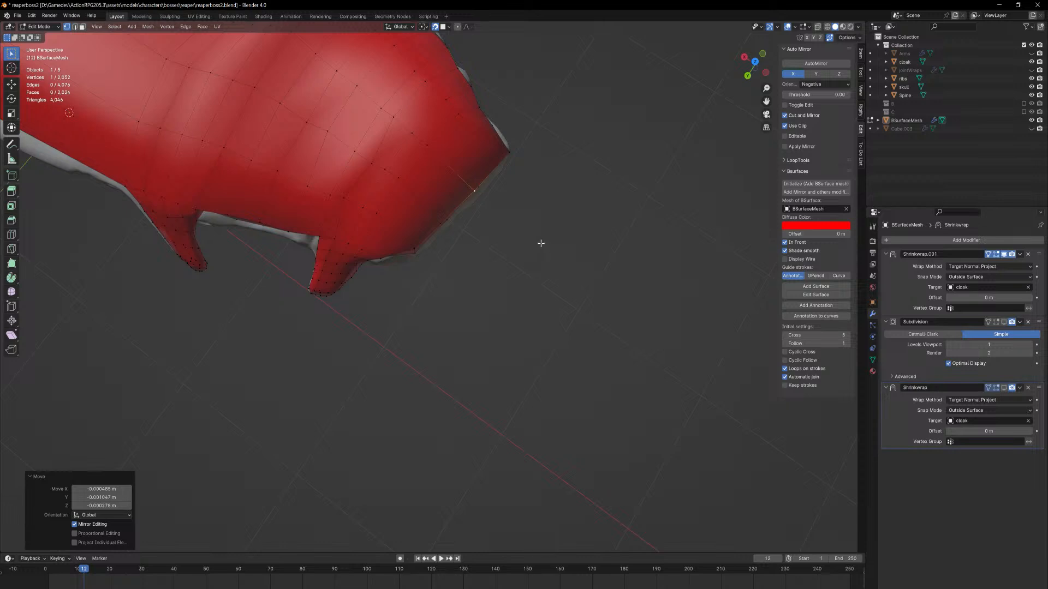
pyautogui.press('Tab')
pyautogui.moveTo(483, 145); pyautogui.dragTo(451, 10, button='middle')
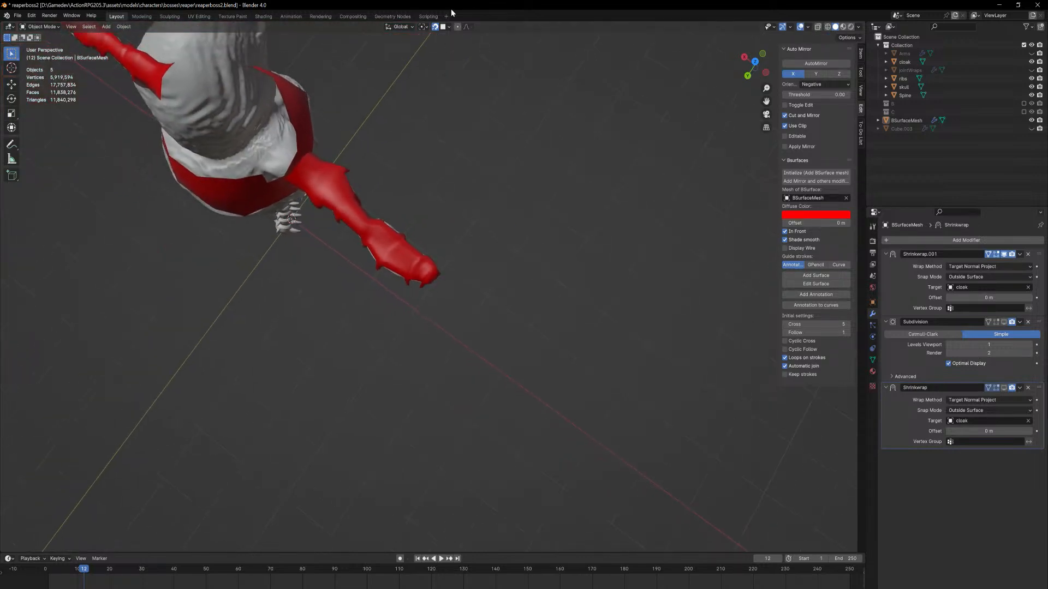
pyautogui.moveTo(472, 207); pyautogui.dragTo(459, 250, button='middle')
pyautogui.hotkey('ctrl', 's')
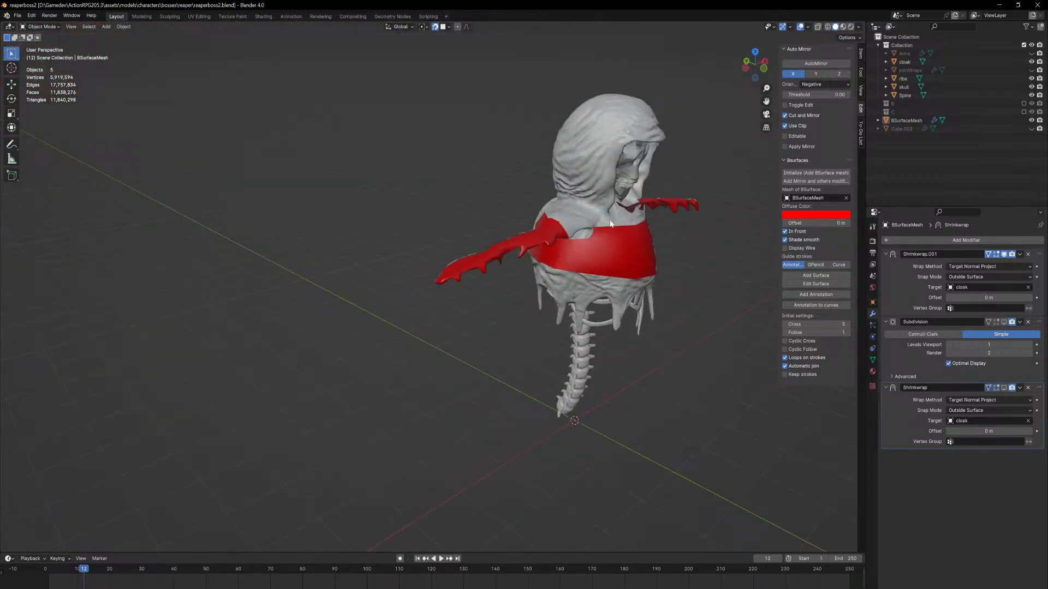
# Open the surface mesh for editing and examine the gap between the chest band, shoulder and sleeve
pyautogui.scroll(6, 412, 281)
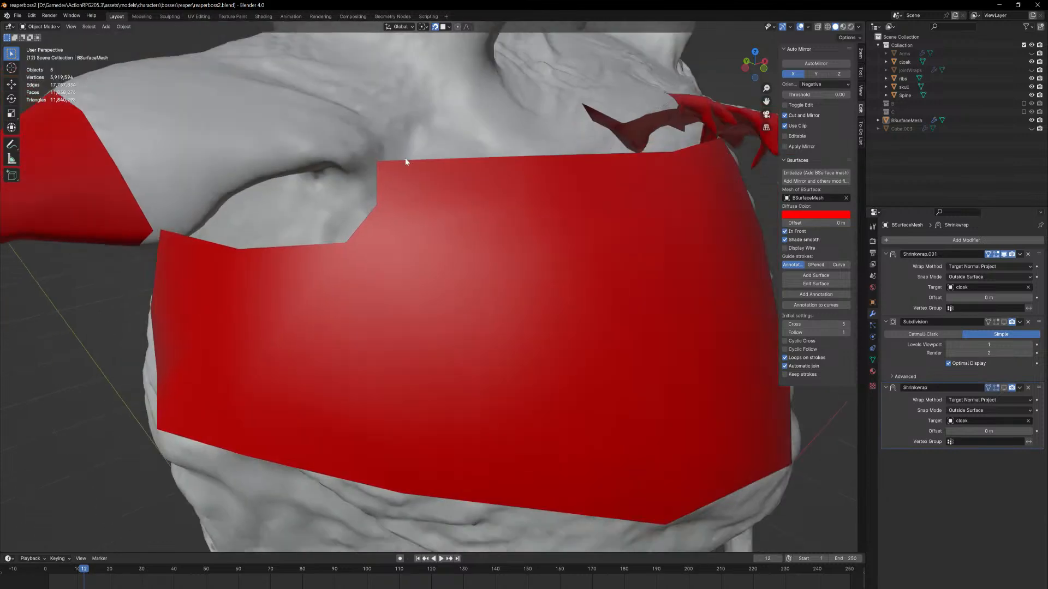
pyautogui.scroll(-3, 338, 194)
pyautogui.click(299, 262)
pyautogui.press('Tab')
pyautogui.moveTo(298, 244); pyautogui.dragTo(350, 408, button='middle')
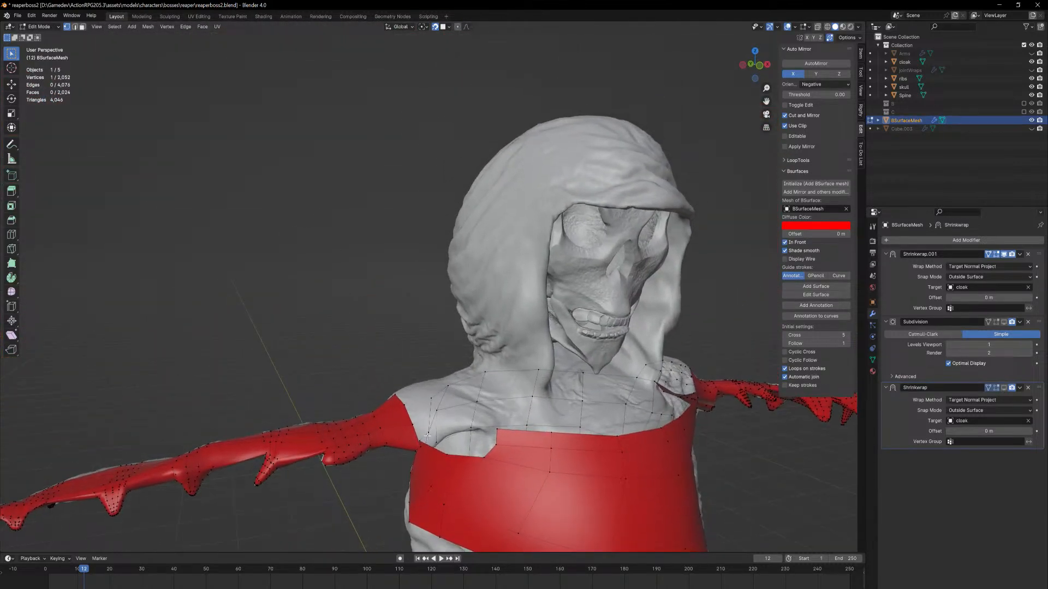
pyautogui.scroll(3, 453, 474)
pyautogui.keyDown('shift'); pyautogui.moveTo(435, 331); pyautogui.dragTo(431, 219, button='middle'); pyautogui.keyUp('shift')
pyautogui.moveTo(433, 445); pyautogui.dragTo(435, 467, button='middle')
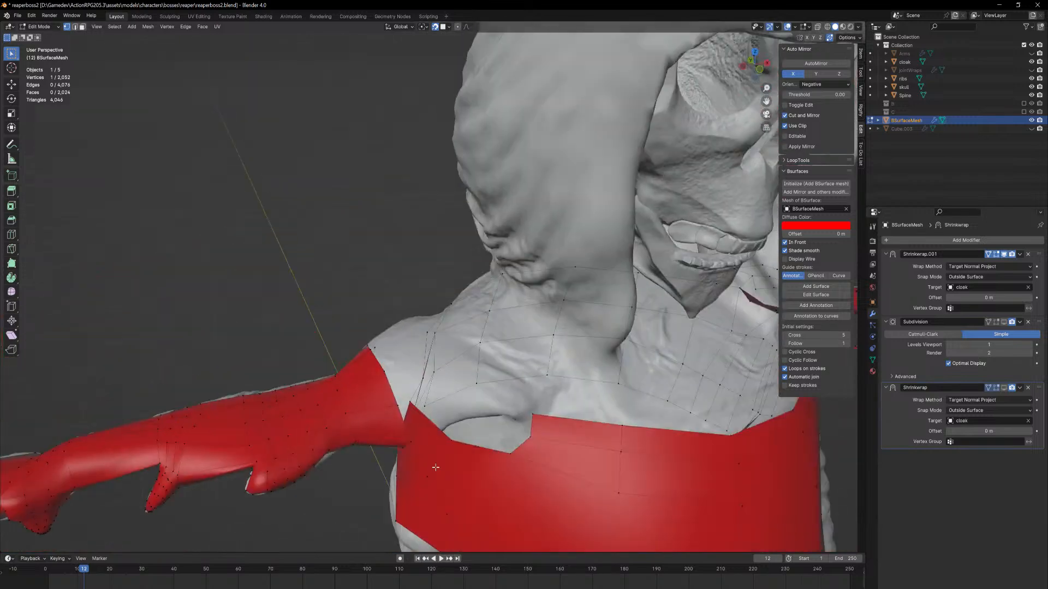
pyautogui.keyDown('shift'); pyautogui.moveTo(426, 334); pyautogui.dragTo(421, 250, button='middle'); pyautogui.keyUp('shift')
pyautogui.scroll(2, 428, 284)
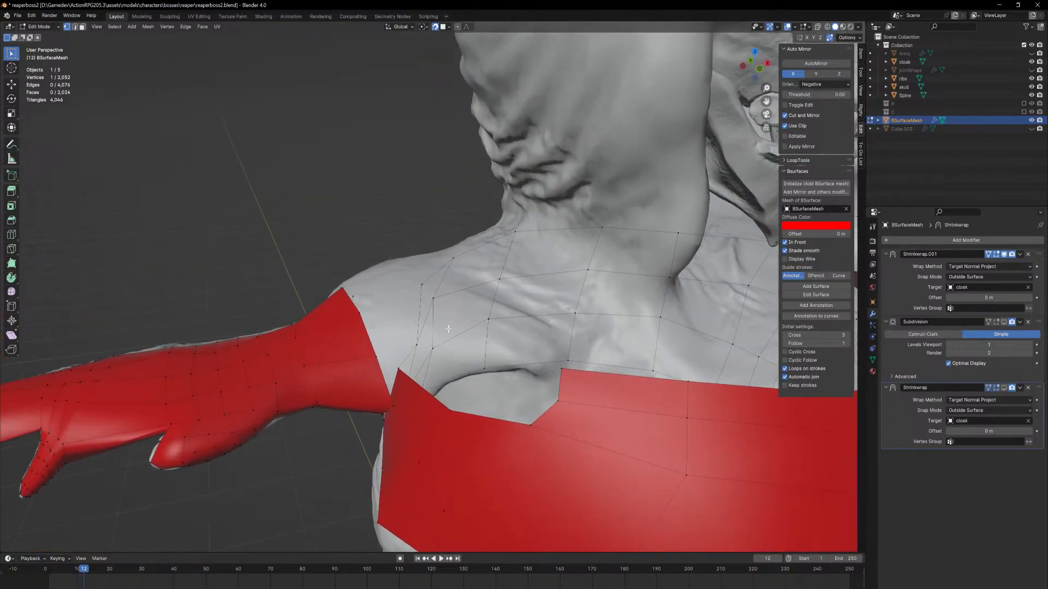
# Select the upper edge of the sleeve's shoulder opening and inspect how it lines up with the shoulder mesh
pyautogui.moveTo(447, 330); pyautogui.dragTo(446, 512, button='middle')
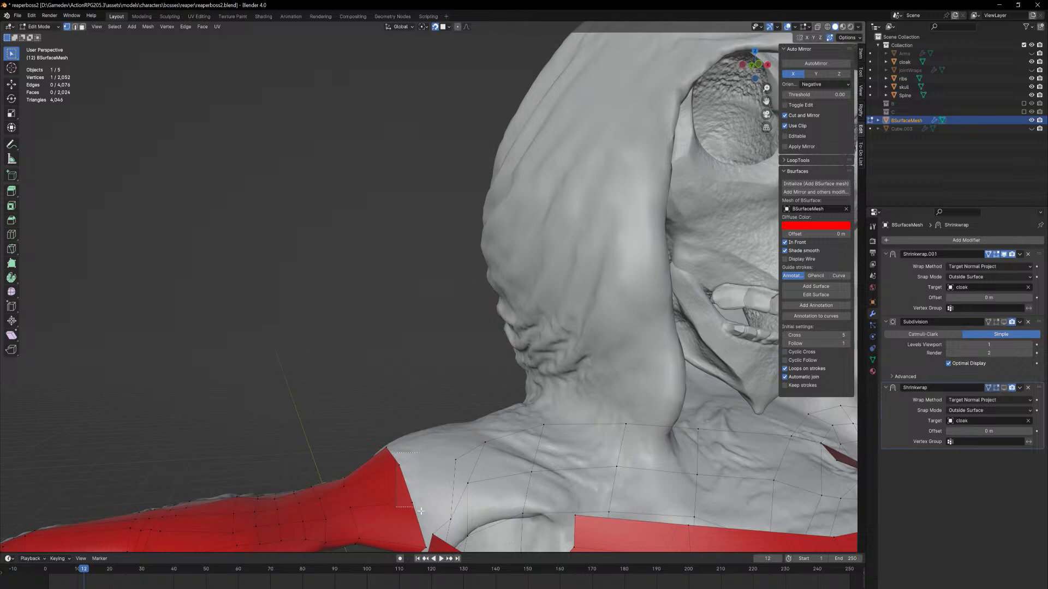
pyautogui.press('KP_Decimal')
pyautogui.scroll(-2, 404, 407)
pyautogui.moveTo(404, 408); pyautogui.dragTo(476, 322, button='middle')
pyautogui.scroll(-4, 476, 322)
pyautogui.scroll(-1, 477, 321)
pyautogui.moveTo(467, 406); pyautogui.dragTo(505, 480, button='middle')
pyautogui.scroll(-8, 526, 51)
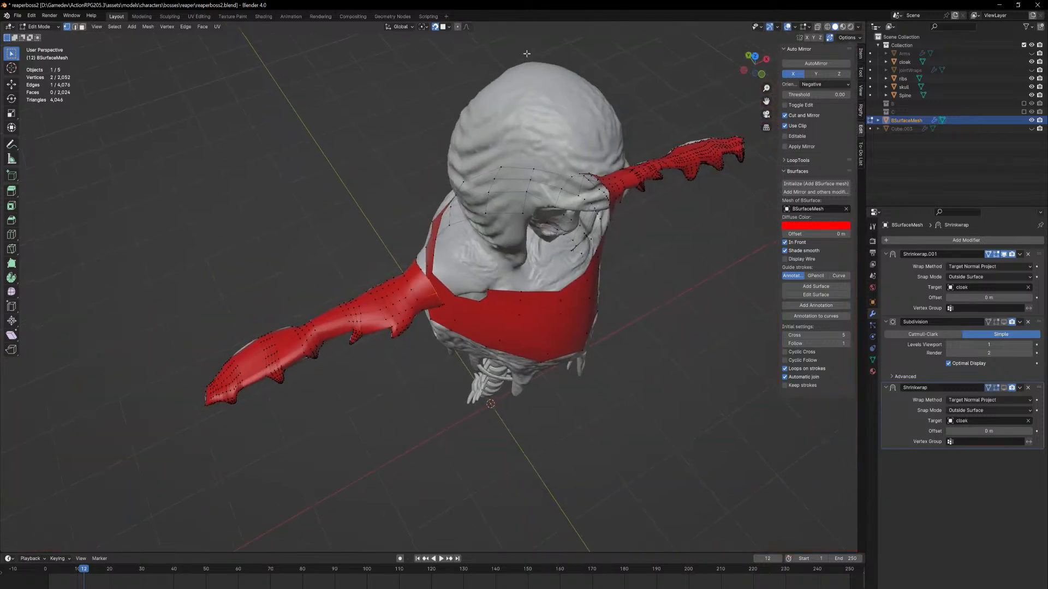
pyautogui.moveTo(545, 67); pyautogui.dragTo(495, 178, button='middle')
pyautogui.scroll(6, 497, 188)
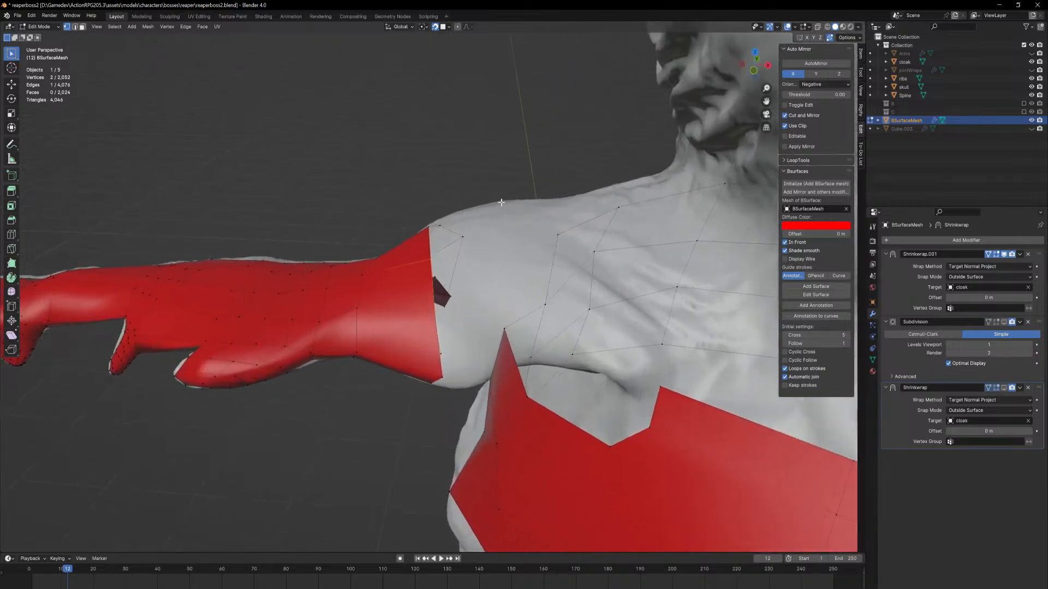
# Extrude two edges of the sleeve's shoulder opening, one on top and one at the front, into strips reaching toward the shoulder
pyautogui.moveTo(483, 310); pyautogui.dragTo(487, 269, button='middle')
pyautogui.moveTo(428, 301); pyautogui.dragTo(430, 309, button='middle')
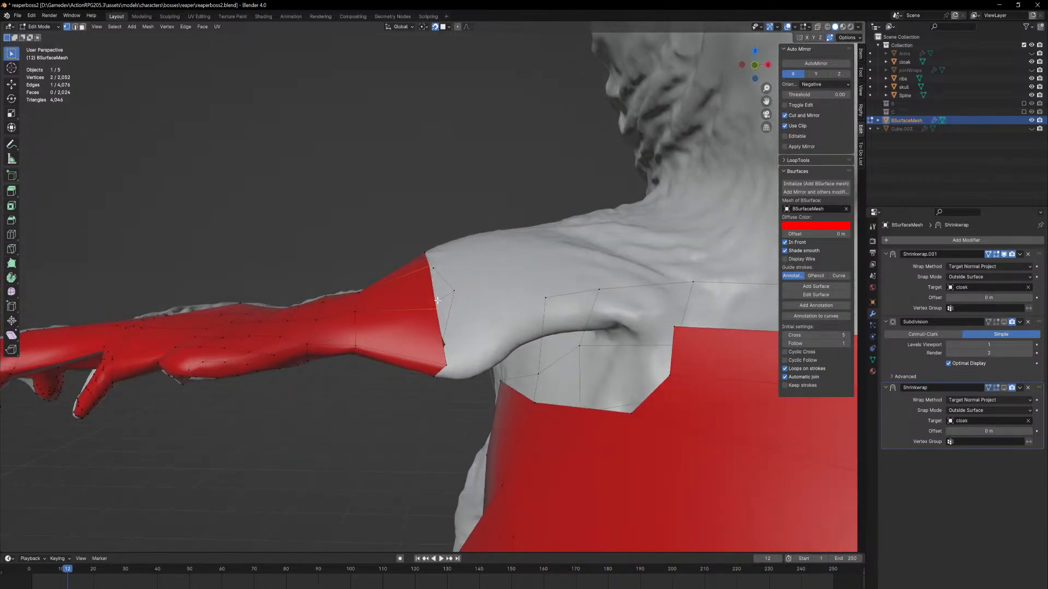
pyautogui.moveTo(435, 264); pyautogui.dragTo(385, 239, button='middle')
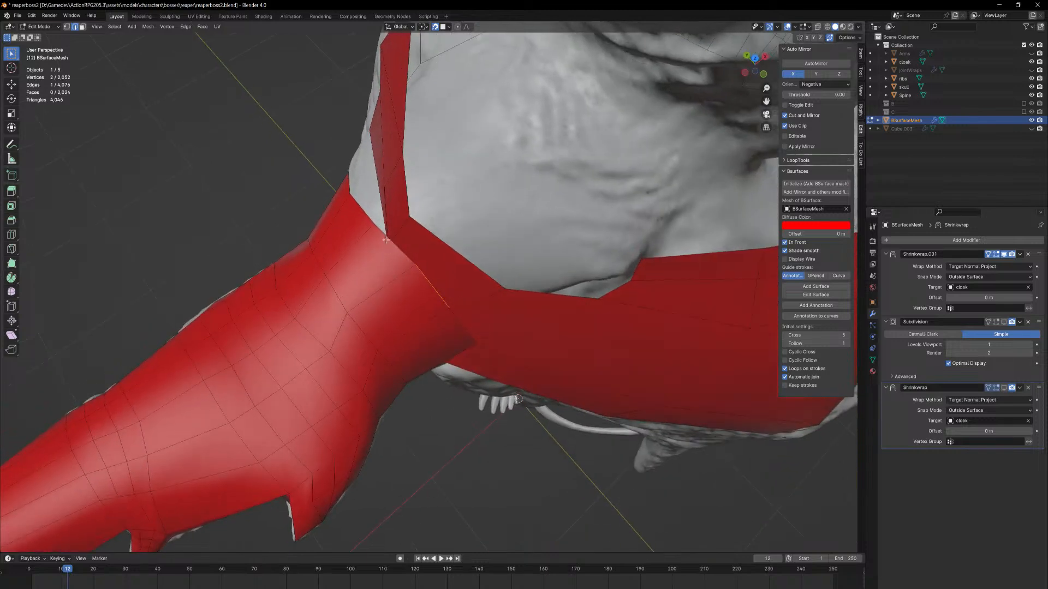
pyautogui.rightClick(491, 177)
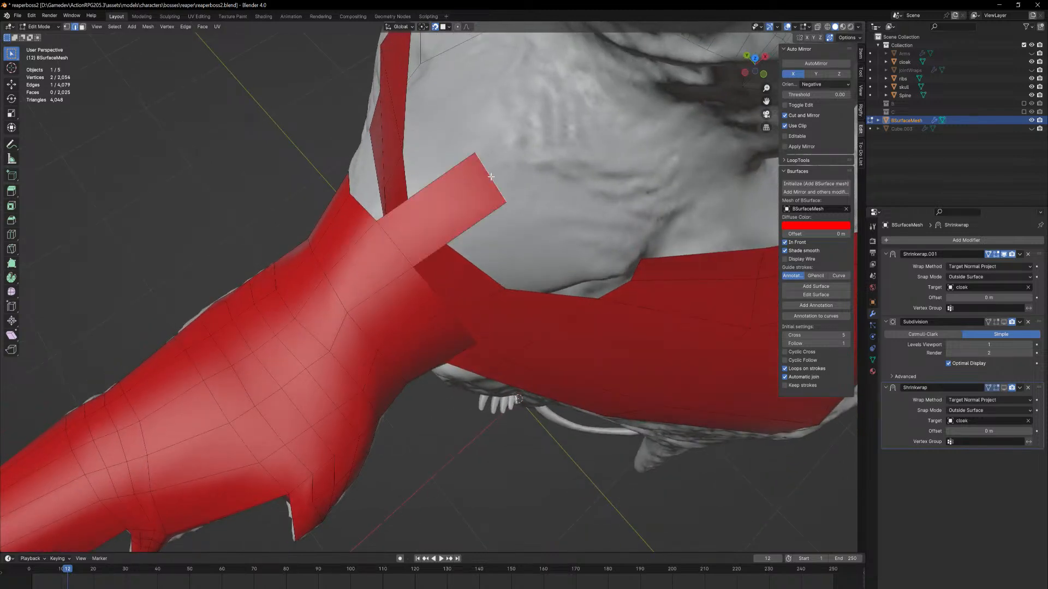
pyautogui.moveTo(519, 235); pyautogui.dragTo(469, 227, button='middle')
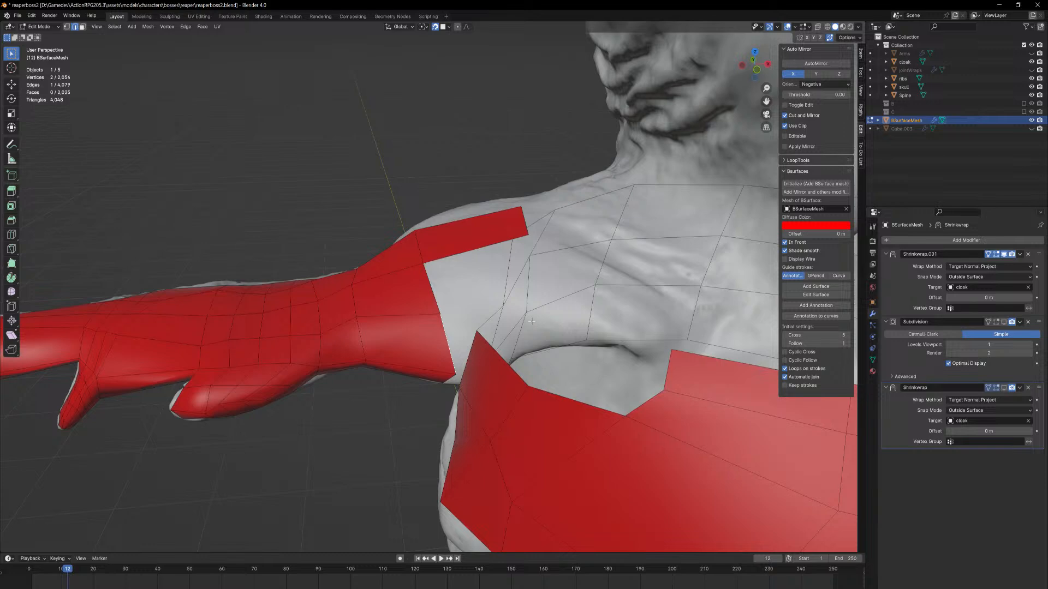
pyautogui.keyDown('ctrl'); pyautogui.rightClick(521, 338); pyautogui.keyUp('ctrl')
pyautogui.moveTo(519, 341); pyautogui.dragTo(486, 270, button='middle')
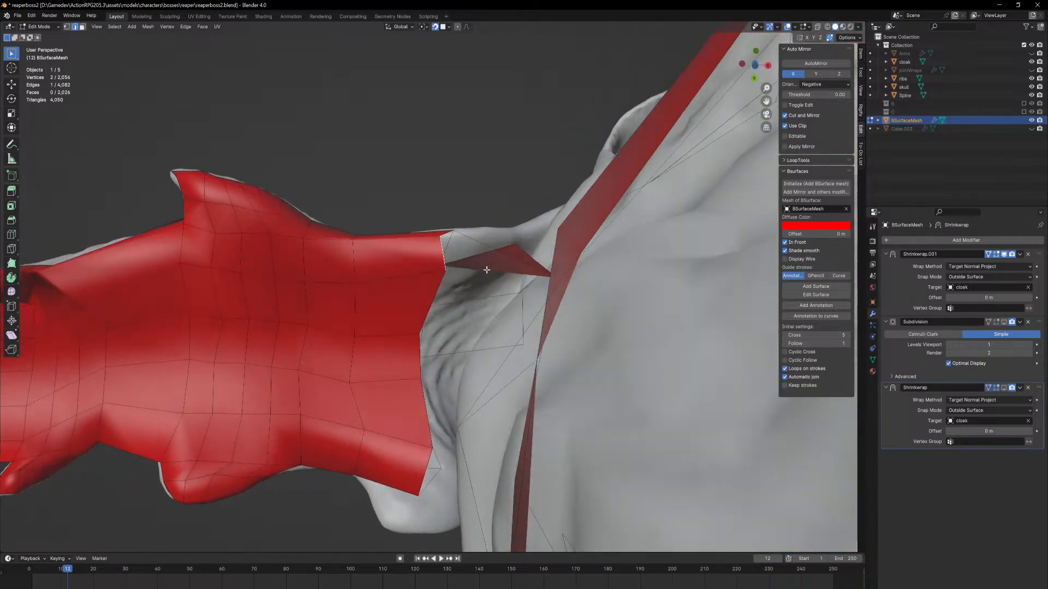
# Try to extrude the underside edges of the sleeve opening toward the body, and undo both extrusions
pyautogui.keyDown('ctrl'); pyautogui.rightClick(505, 299); pyautogui.keyUp('ctrl')
pyautogui.moveTo(485, 306); pyautogui.dragTo(418, 377, button='middle')
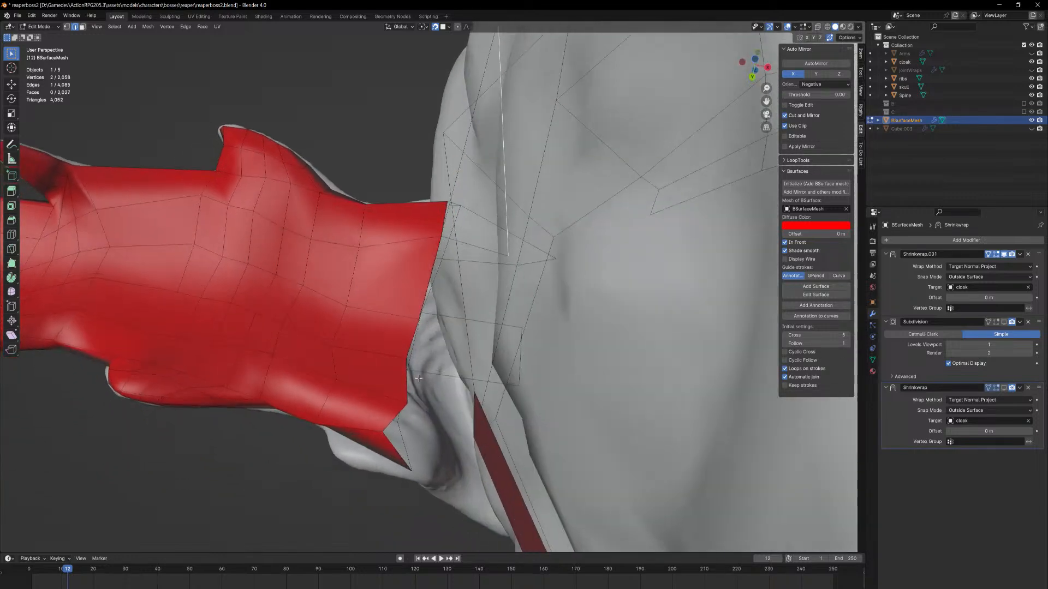
pyautogui.keyDown('ctrl'); pyautogui.rightClick(447, 355); pyautogui.keyUp('ctrl')
pyautogui.moveTo(447, 355); pyautogui.dragTo(459, 412, button='middle')
pyautogui.hotkey('ctrl', 'z')
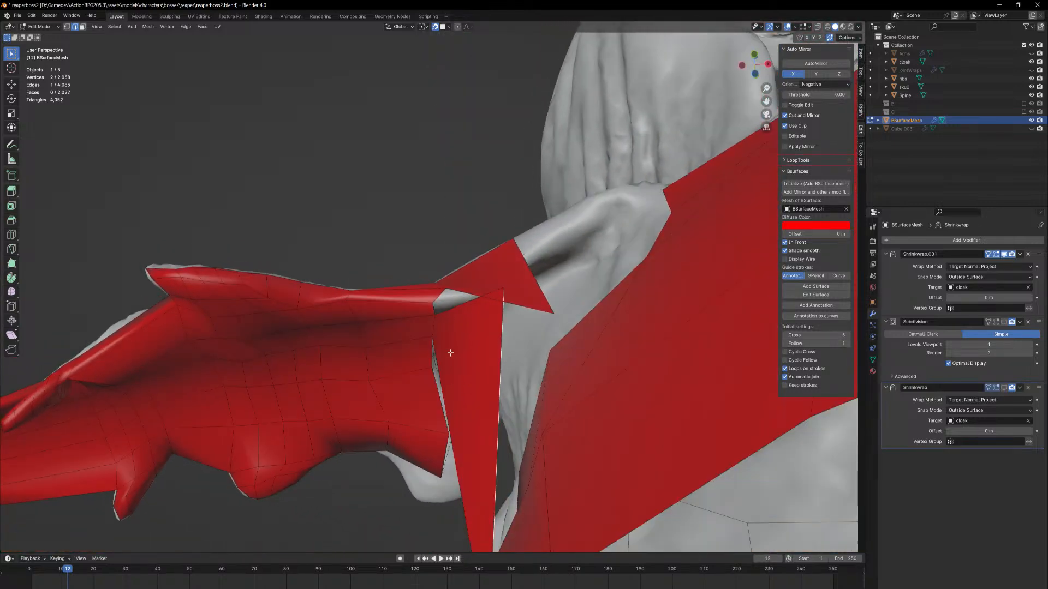
pyautogui.hotkey('ctrl', 'z')
# Reposition the two end vertices of the front strip so it follows the sculpted shoulder above the armpit
pyautogui.moveTo(503, 331); pyautogui.dragTo(543, 361, button='middle')
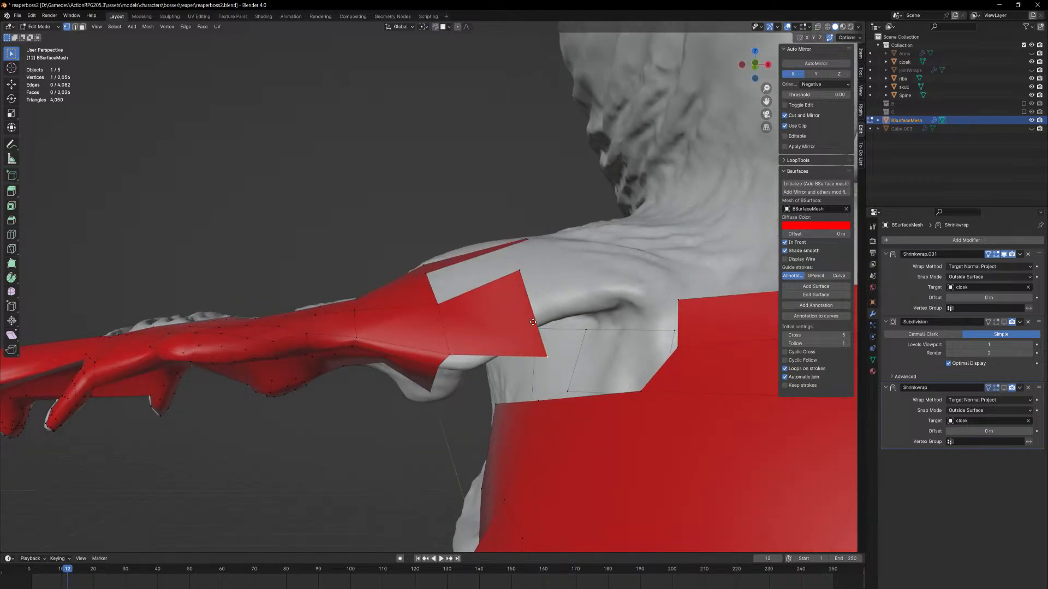
pyautogui.press('g')
pyautogui.press('g')
pyautogui.click(557, 305)
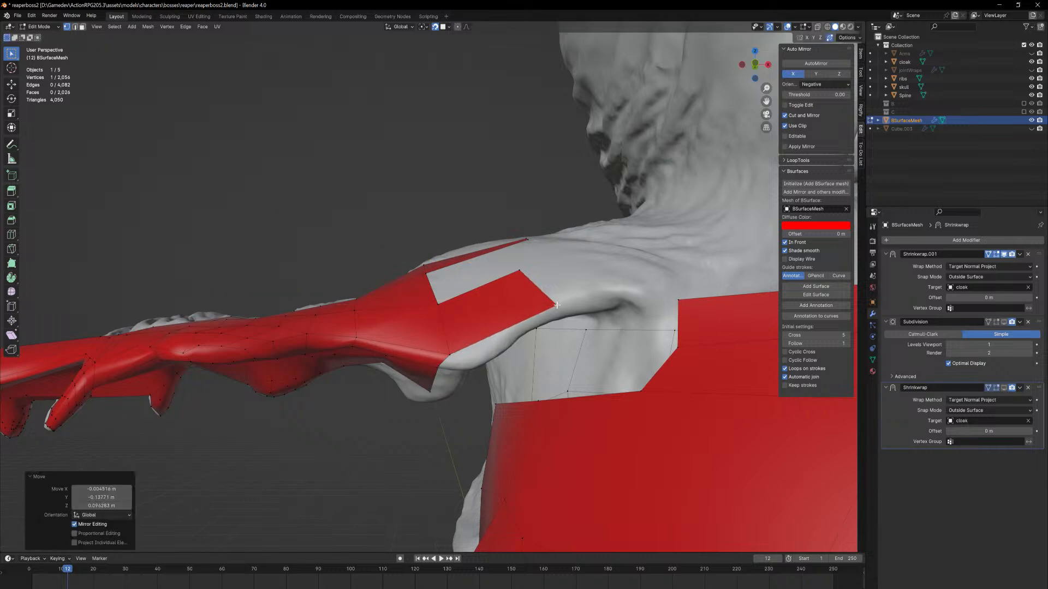
pyautogui.press('g')
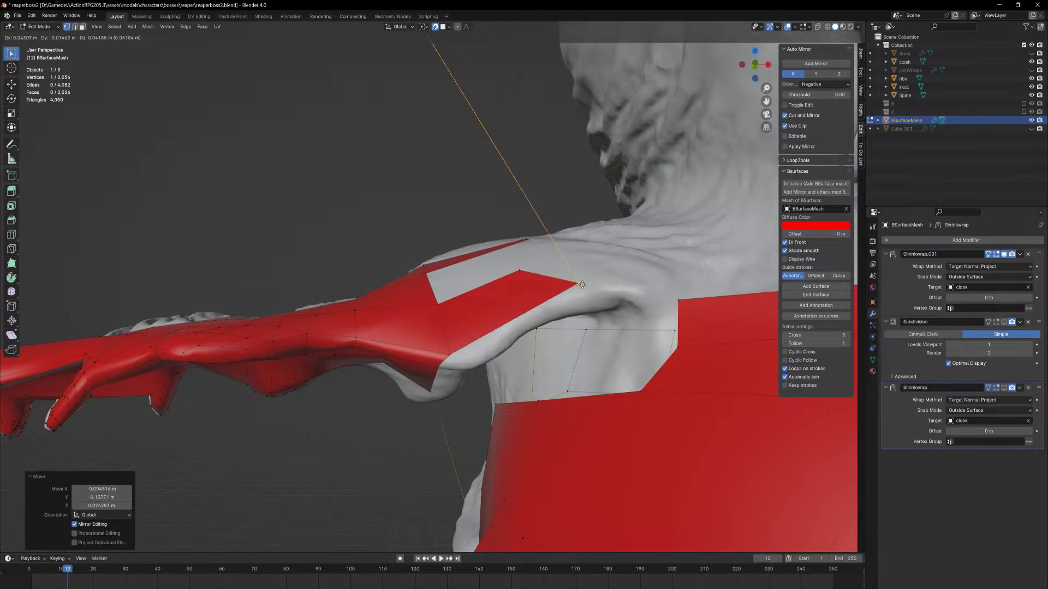
pyautogui.click(542, 273)
pyautogui.click(521, 269)
pyautogui.press('g')
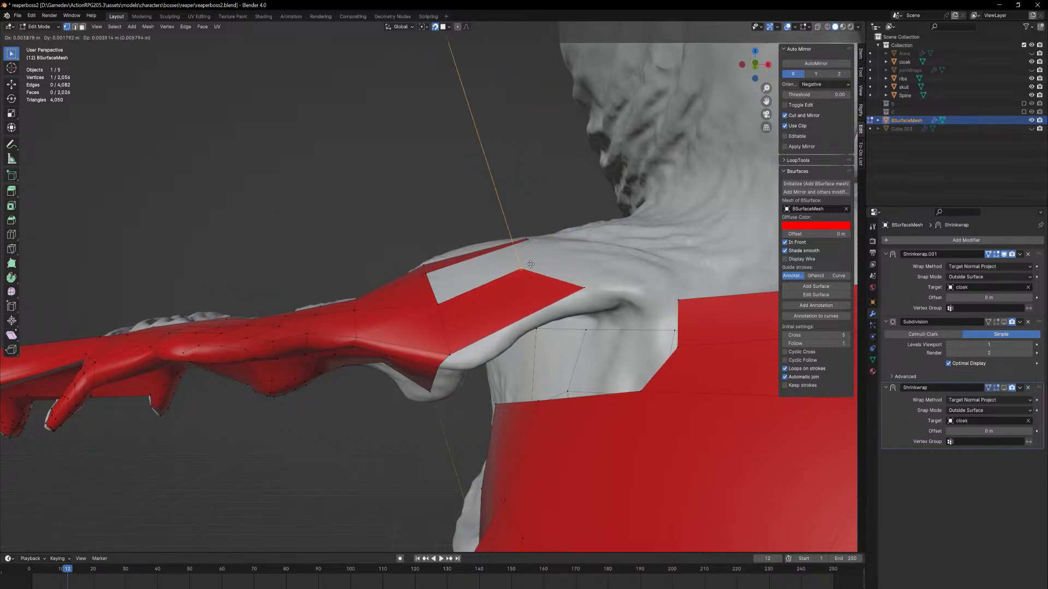
pyautogui.click(550, 252)
# Extrude two separate underside edges of the sleeve opening toward the armpit
pyautogui.moveTo(468, 374); pyautogui.dragTo(469, 303, button='middle')
pyautogui.moveTo(456, 341); pyautogui.dragTo(500, 310, button='middle')
pyautogui.press('2')
pyautogui.click(434, 313)
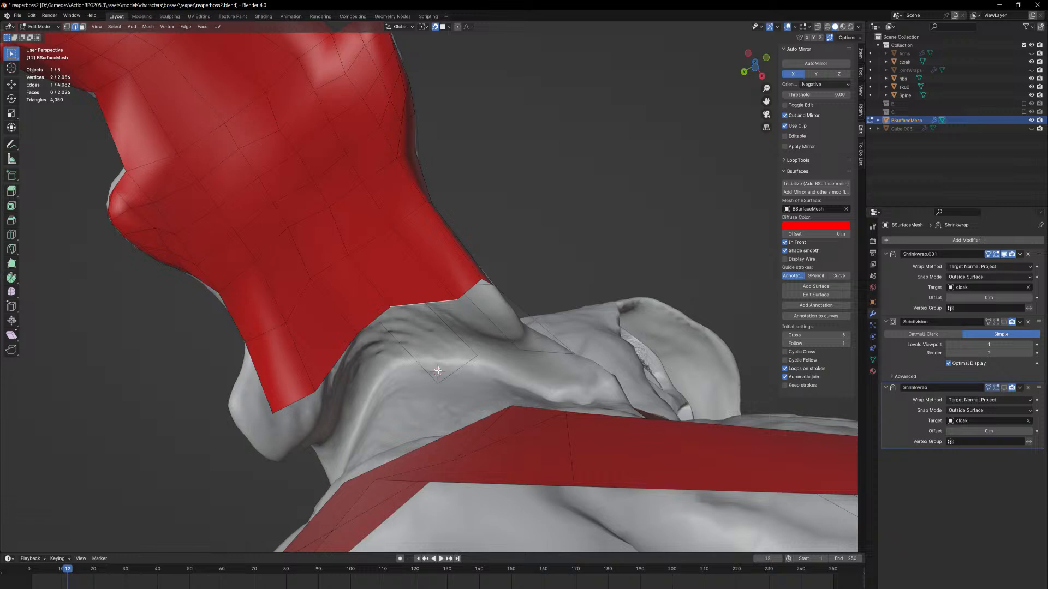
pyautogui.keyDown('ctrl'); pyautogui.rightClick(440, 367); pyautogui.keyUp('ctrl')
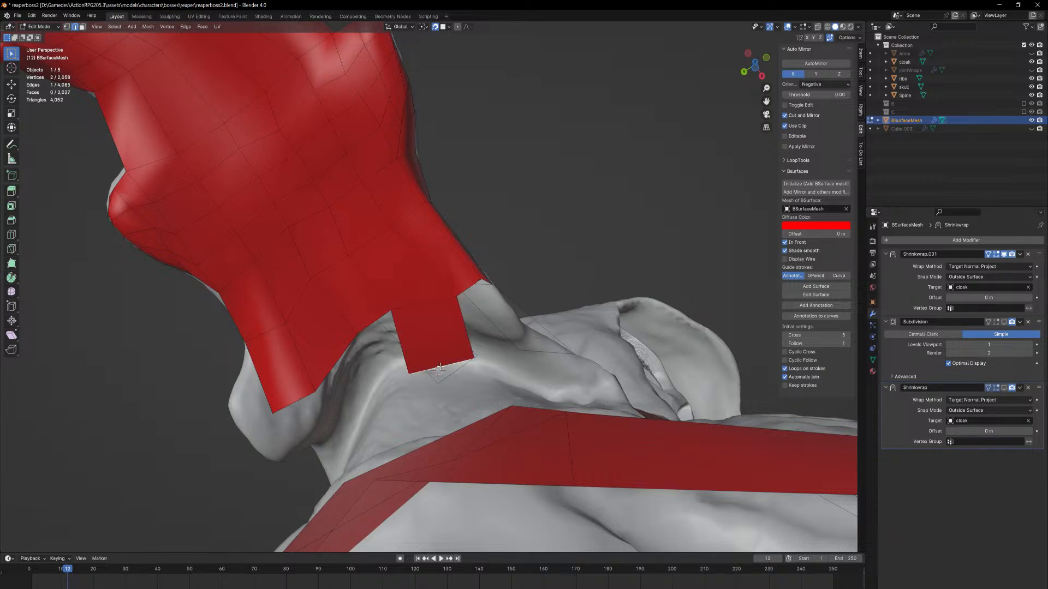
pyautogui.keyDown('ctrl'); pyautogui.rightClick(363, 414); pyautogui.keyUp('ctrl')
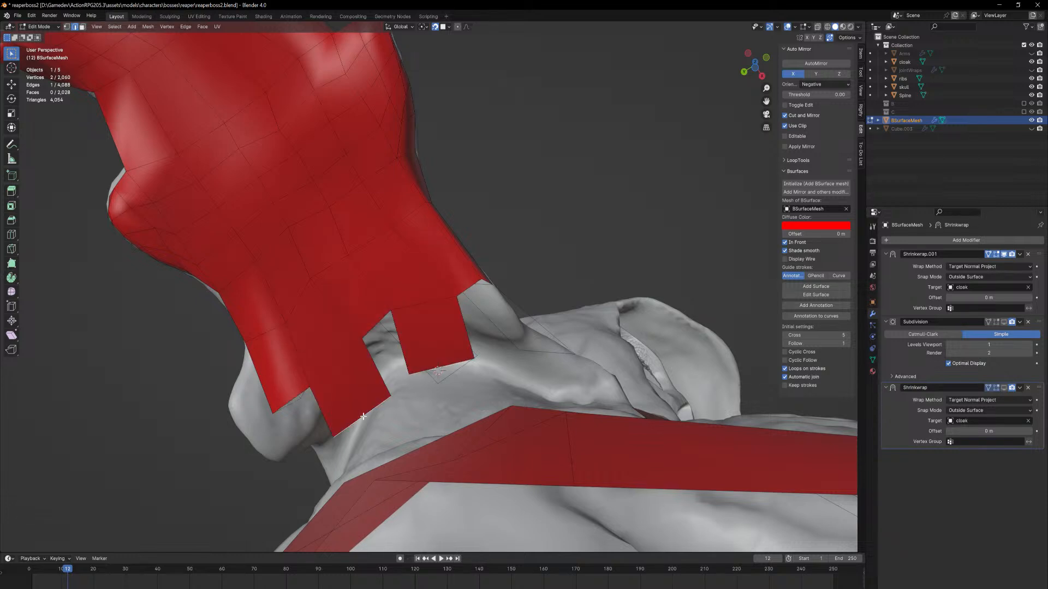
# Extrude the upper back edge of the sleeve opening onto the shoulder and fill the gaps between the top strips with faces
pyautogui.moveTo(362, 414); pyautogui.dragTo(480, 479, button='middle')
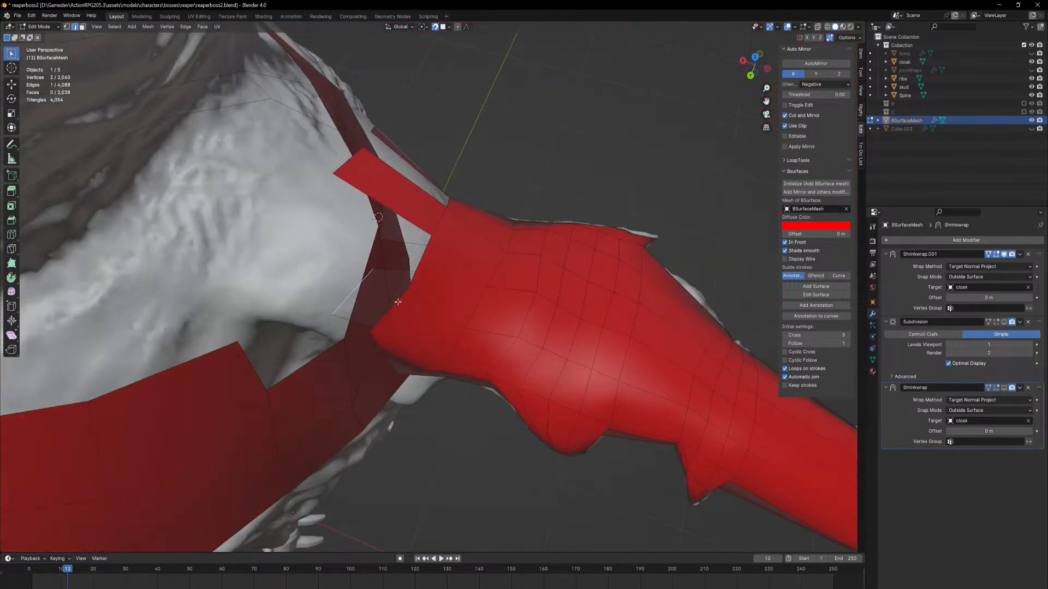
pyautogui.click(398, 302)
pyautogui.keyDown('ctrl'); pyautogui.rightClick(300, 241); pyautogui.keyUp('ctrl')
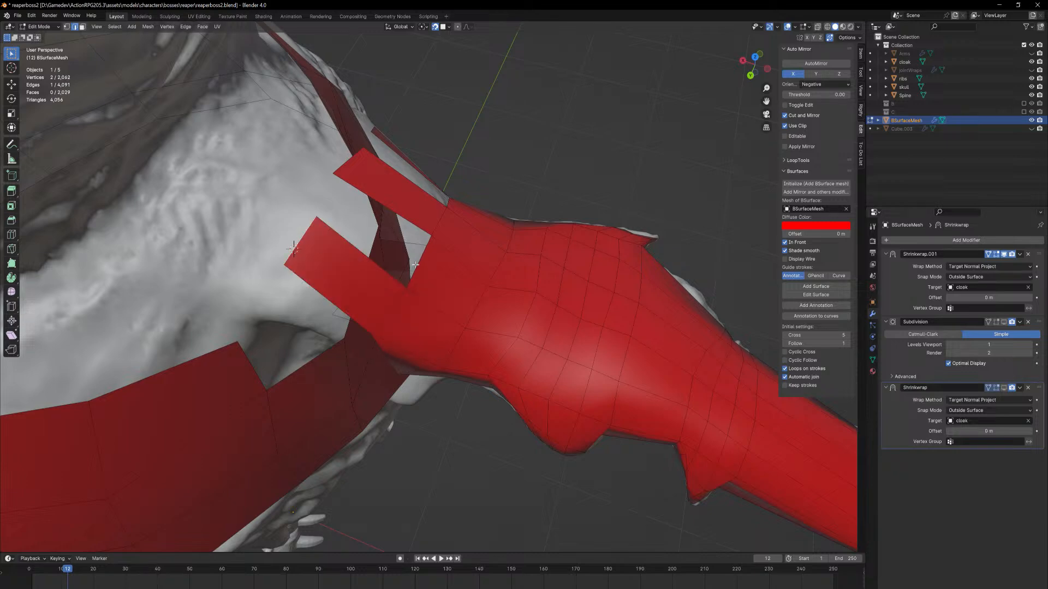
pyautogui.press('f')
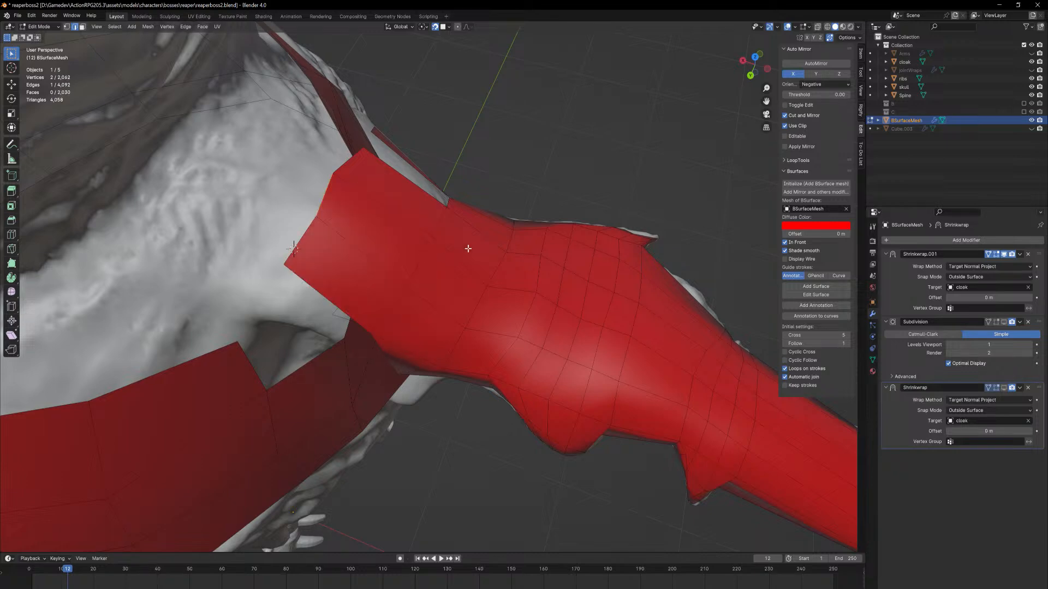
pyautogui.moveTo(468, 244); pyautogui.dragTo(526, 311, button='middle')
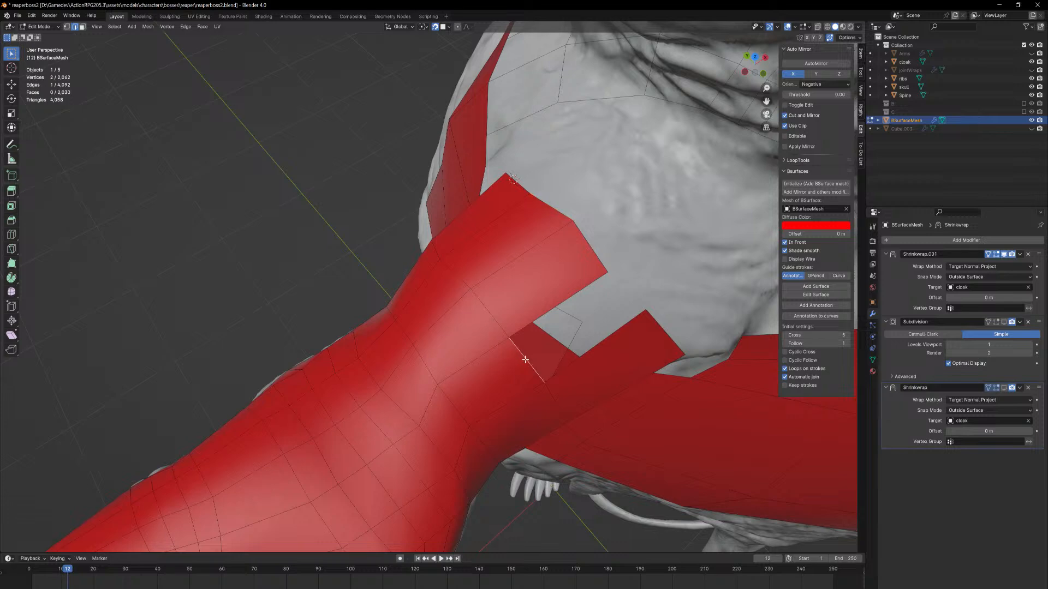
pyautogui.press('f')
# Nudge the lower front corner vertex of the sleeve opening to fit the sculpted edge
pyautogui.moveTo(615, 414); pyautogui.dragTo(502, 266, button='middle')
pyautogui.press('1')
pyautogui.click(484, 258)
pyautogui.press('g')
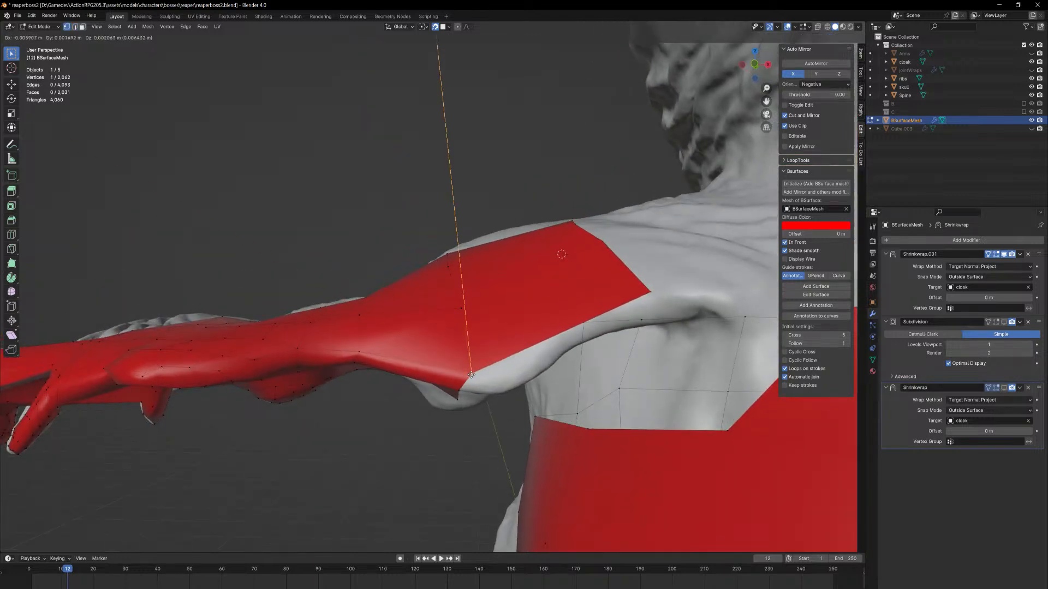
pyautogui.click(473, 375)
# Extend a new face from the lower front corner of the sleeve opening along the fold above the armpit
pyautogui.moveTo(649, 310); pyautogui.dragTo(464, 164, button='middle')
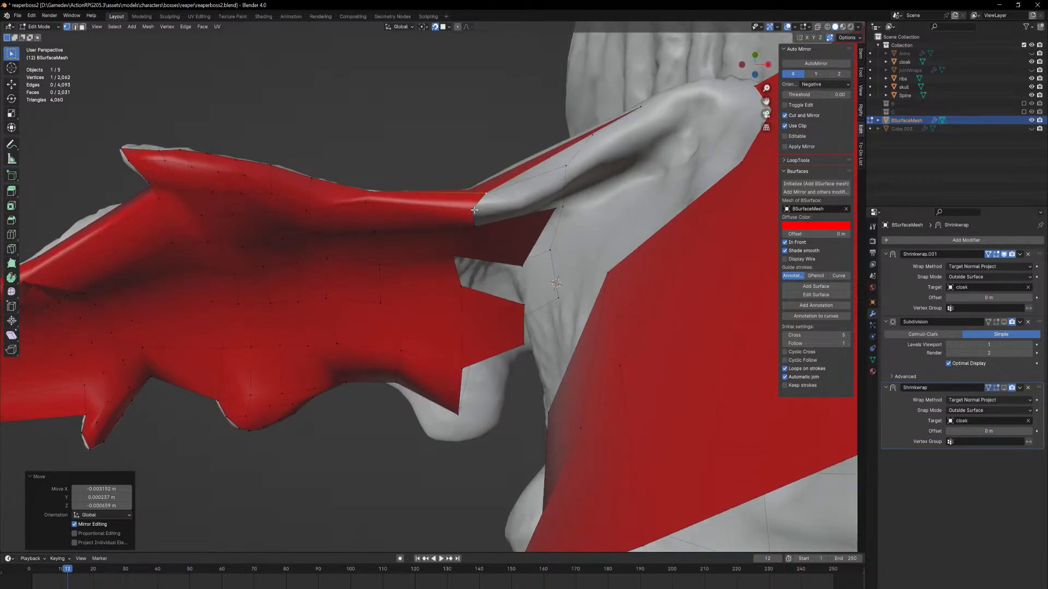
pyautogui.moveTo(470, 207); pyautogui.dragTo(502, 224, button='middle')
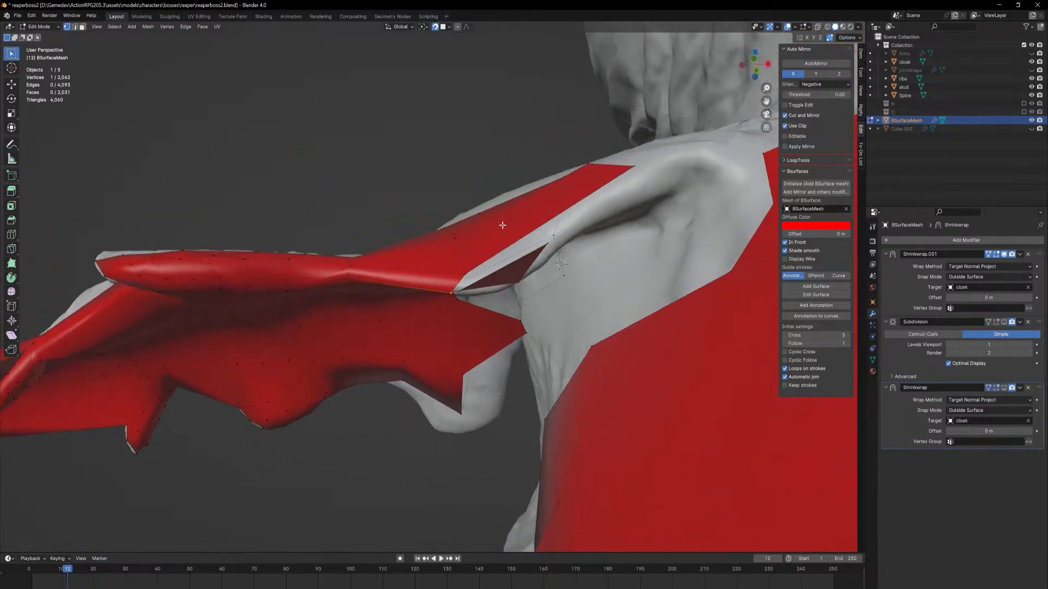
pyautogui.moveTo(463, 275); pyautogui.dragTo(481, 235, button='middle')
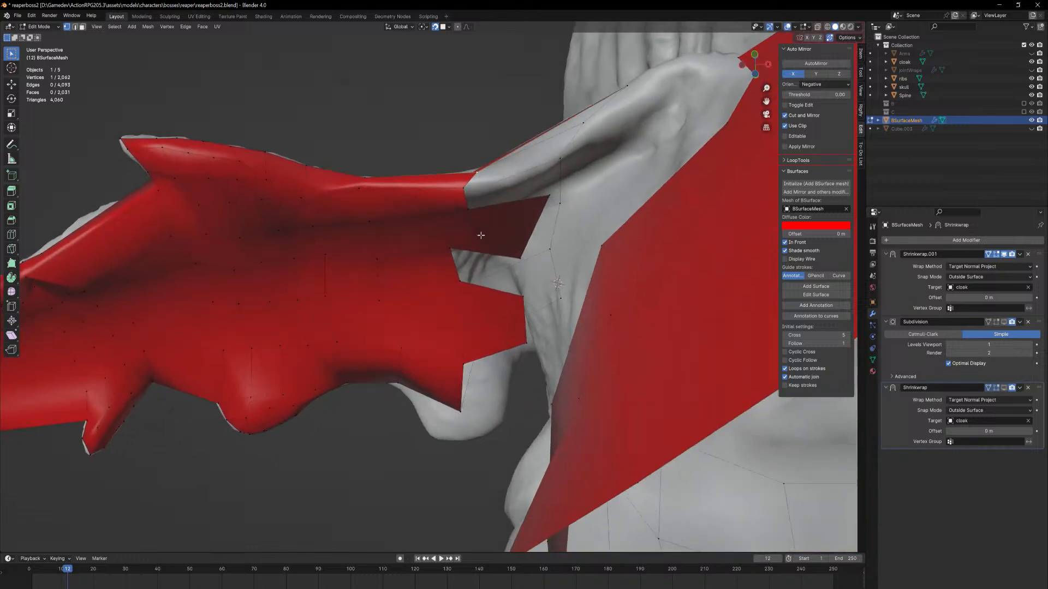
pyautogui.moveTo(538, 146); pyautogui.dragTo(611, 202, button='middle')
pyautogui.press('e')
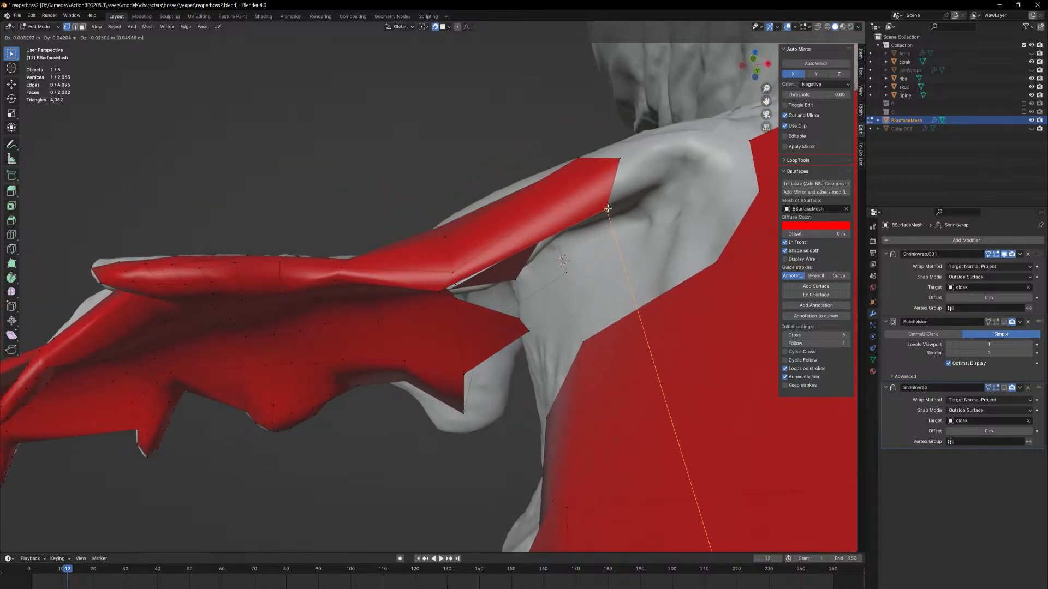
pyautogui.click(622, 205)
# Fill the two gaps between the front strip and the underside strips with faces
pyautogui.moveTo(622, 204); pyautogui.dragTo(438, 154, button='middle')
pyautogui.press('2')
pyautogui.click(449, 205)
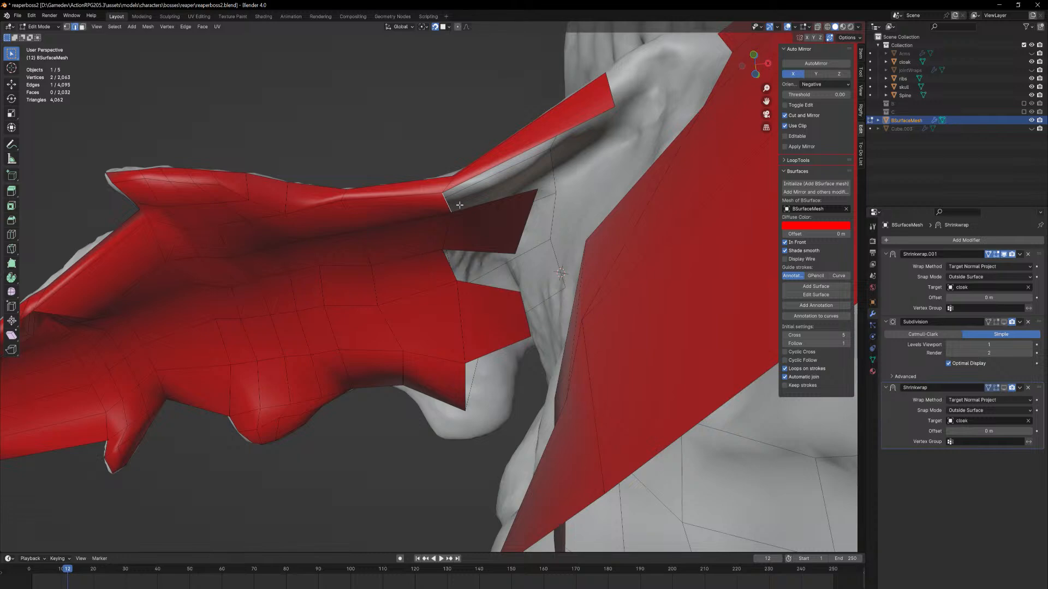
pyautogui.press('f')
pyautogui.moveTo(448, 221); pyautogui.dragTo(457, 250, button='middle')
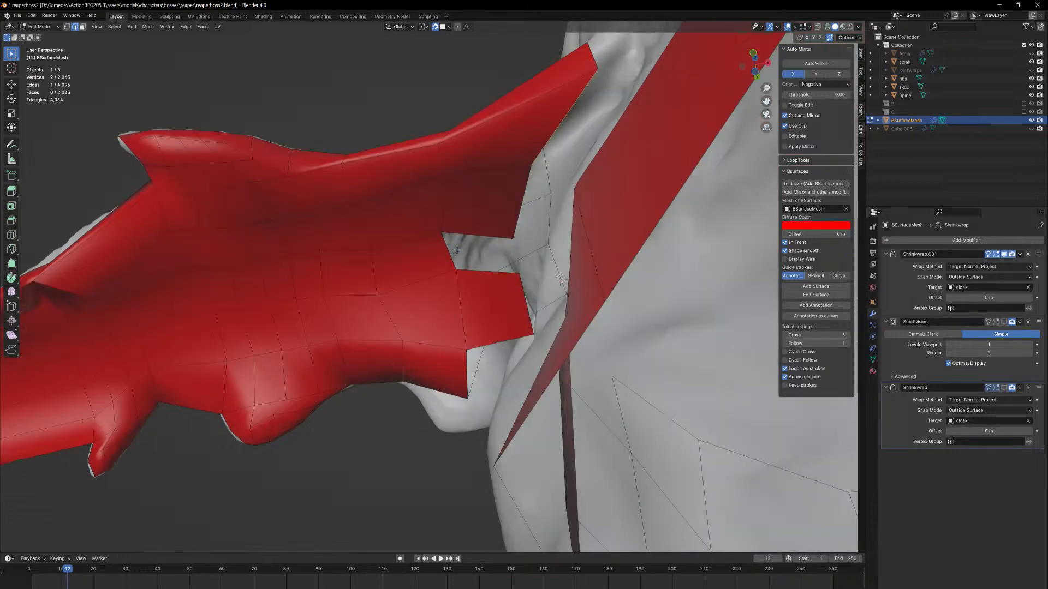
pyautogui.click(468, 238)
pyautogui.press('f')
# Move the hanging corner vertex at the back of the sleeve opening outward to the edge of the sculpted drape
pyautogui.moveTo(451, 257); pyautogui.dragTo(408, 375, button='middle')
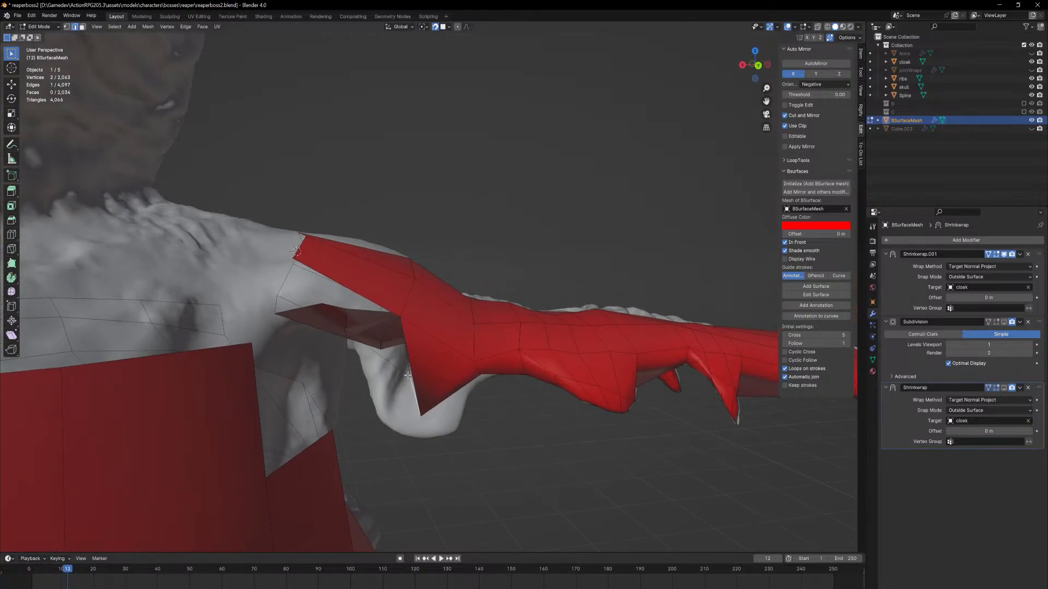
pyautogui.press('1')
pyautogui.click(422, 417)
pyautogui.moveTo(423, 411); pyautogui.dragTo(423, 428, button='middle')
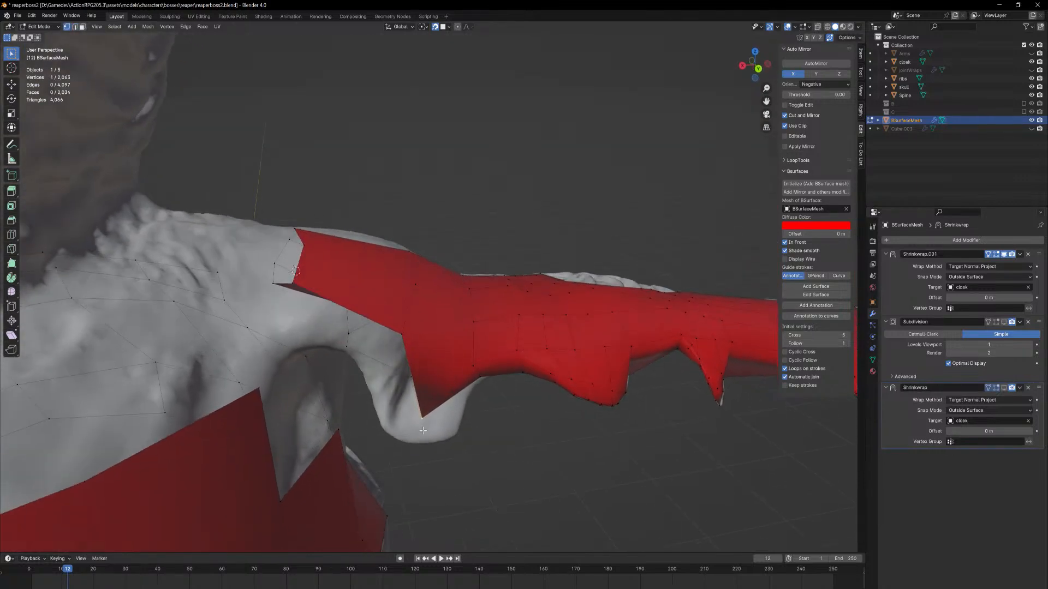
pyautogui.press('g')
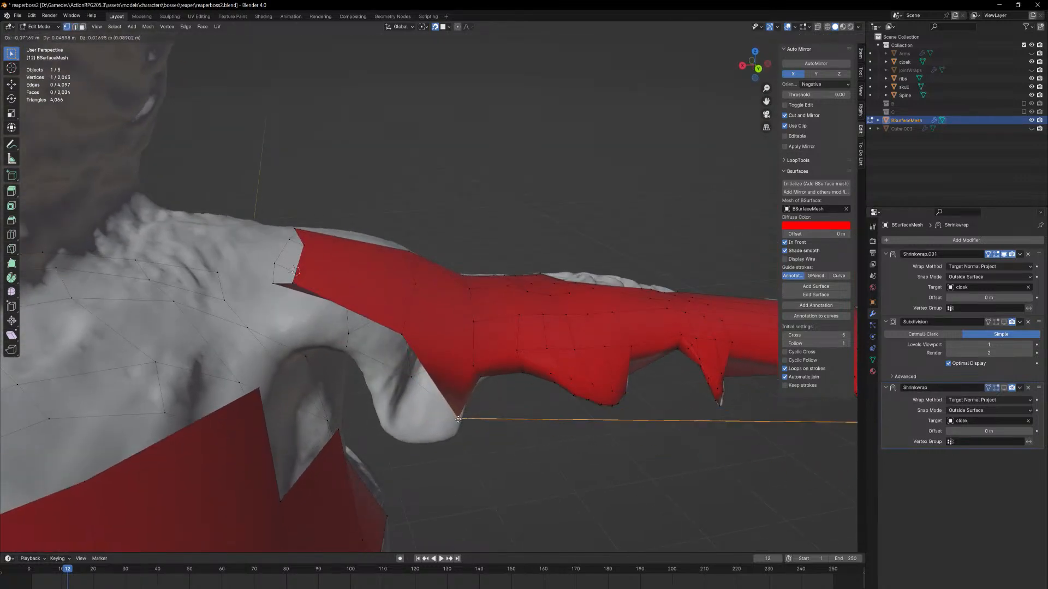
pyautogui.click(456, 432)
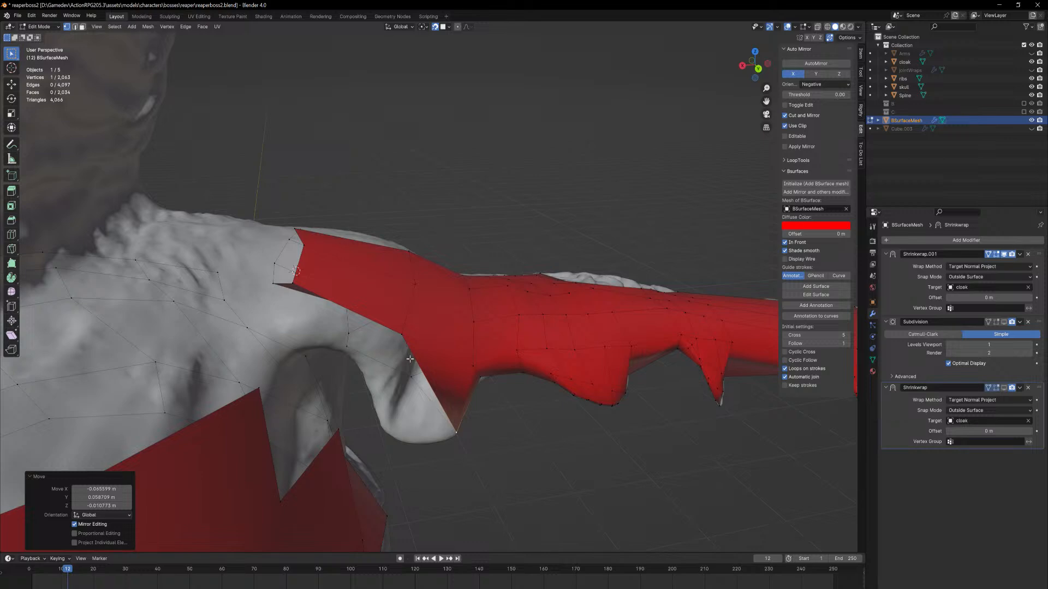
# Try to fill the gap beside the back corner of the sleeve opening with a face, and undo it
pyautogui.moveTo(431, 400); pyautogui.dragTo(428, 325, button='middle')
pyautogui.hotkey('alt', 'a')
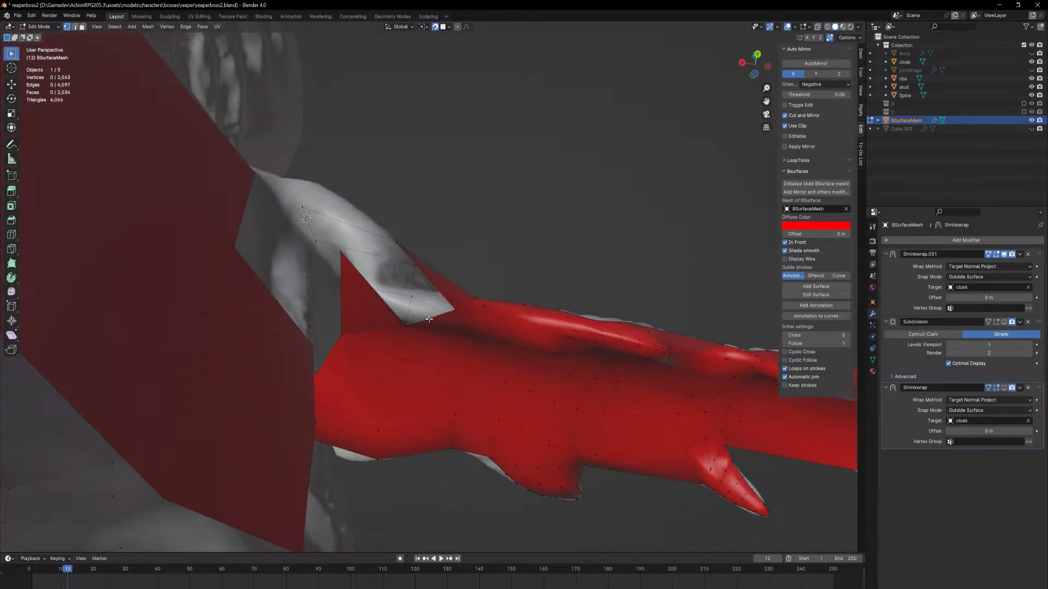
pyautogui.press('f')
pyautogui.moveTo(429, 319); pyautogui.dragTo(423, 356, button='middle')
pyautogui.hotkey('ctrl', 'r')
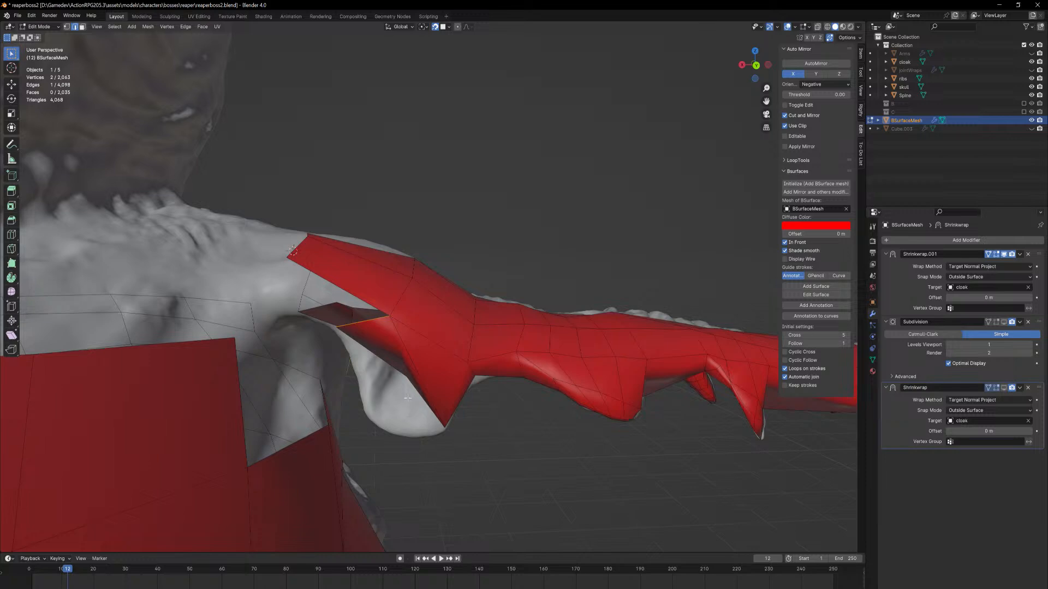
pyautogui.moveTo(408, 398); pyautogui.dragTo(414, 351, button='middle')
pyautogui.hotkey('ctrl', 'x')
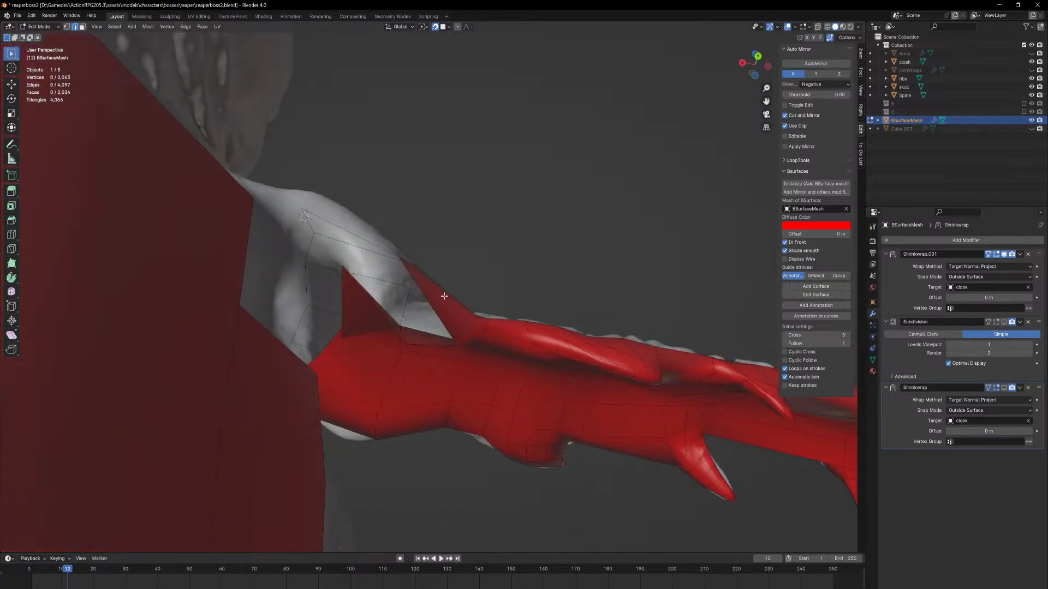
# Try to add a lengthwise edge loop near the lower back edge of the sleeve, and undo it
pyautogui.moveTo(444, 296); pyautogui.dragTo(438, 390, button='middle')
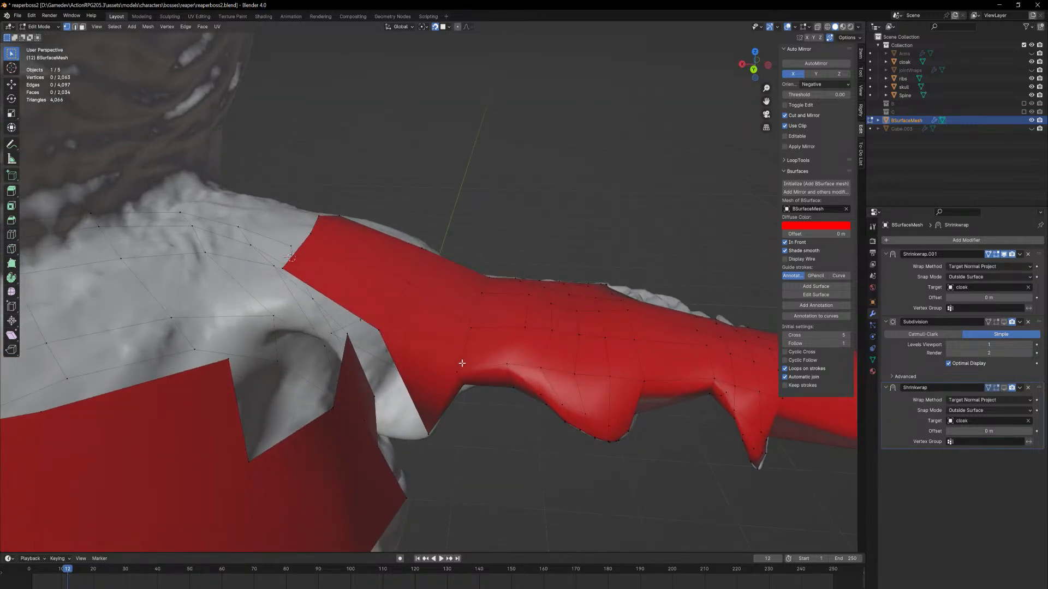
pyautogui.hotkey('ctrl', 'r')
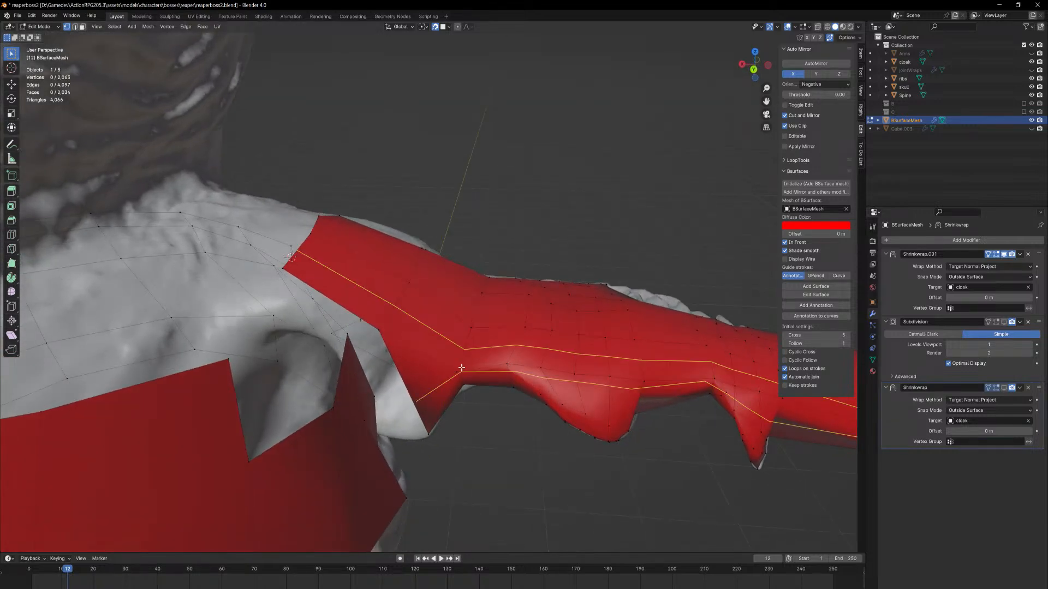
pyautogui.click(461, 369)
pyautogui.keyDown('alt'); pyautogui.moveTo(461, 374); pyautogui.dragTo(411, 286, button='middle'); pyautogui.keyUp('alt')
pyautogui.rightClick(454, 291)
pyautogui.hotkey('ctrl', 'z')
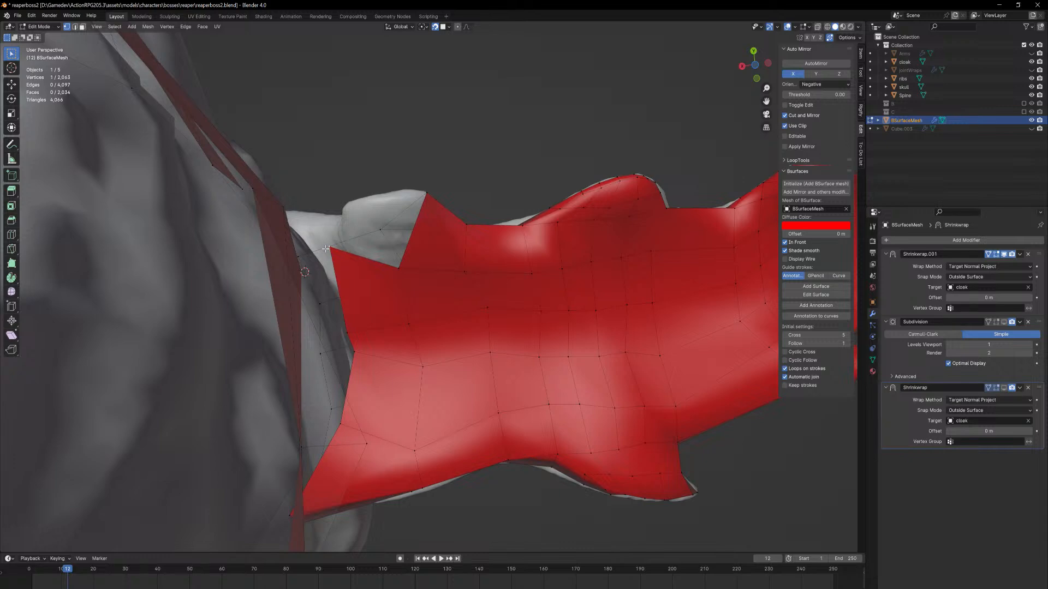
# Slide the back corner vertex of the sleeve opening down along its edge, level with the neighbouring rim vertices
pyautogui.press('g')
pyautogui.press('g')
pyautogui.click(324, 259)
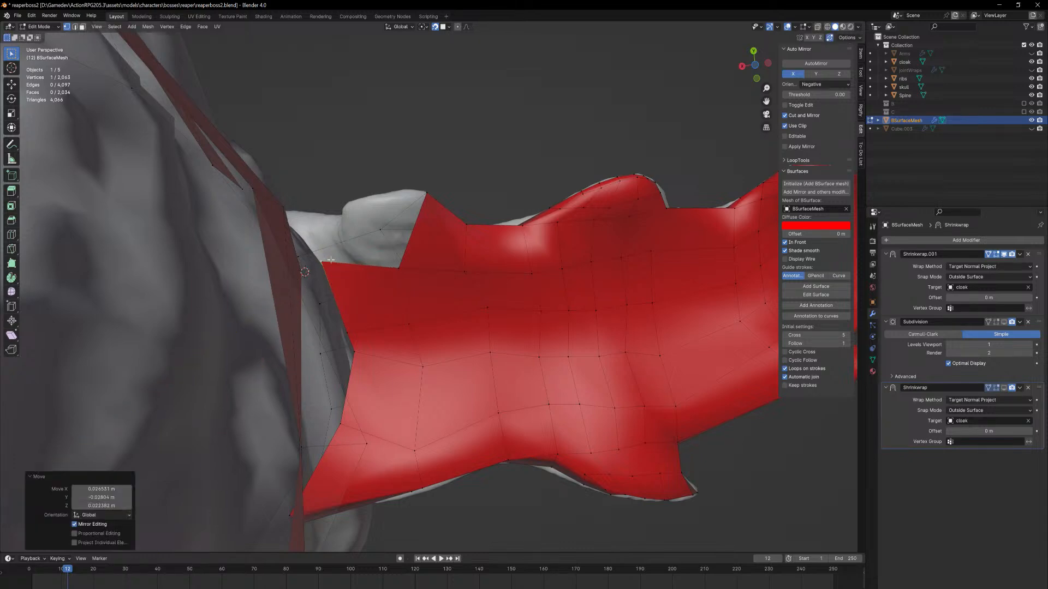
# Move two rim vertices on the underside of the sleeve opening toward the torso band to even out the rim
pyautogui.moveTo(331, 259); pyautogui.dragTo(261, 301, button='middle')
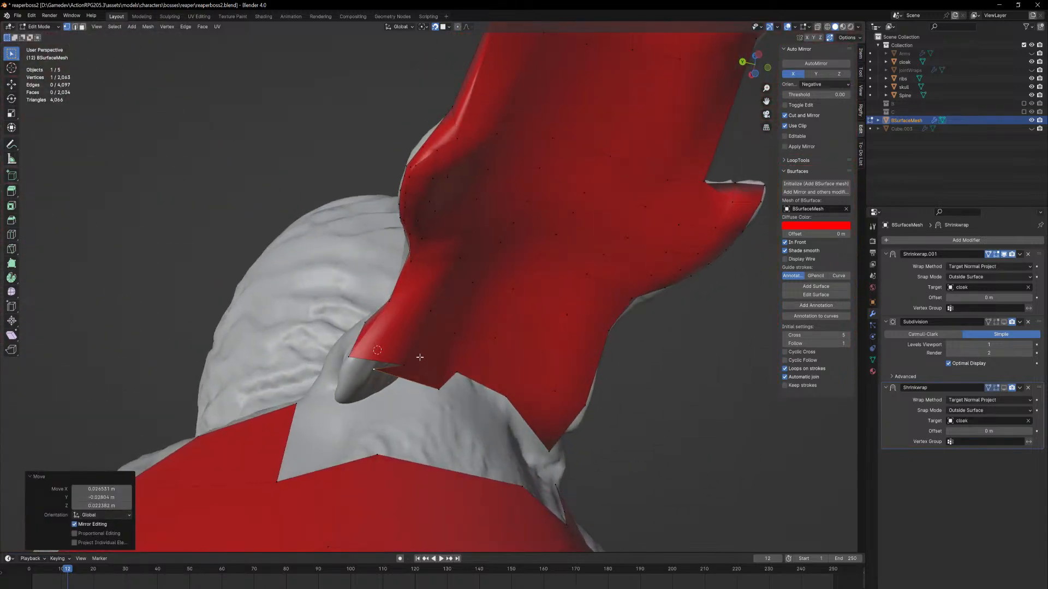
pyautogui.moveTo(420, 357); pyautogui.dragTo(488, 369, button='middle')
pyautogui.click(494, 368)
pyautogui.press('g')
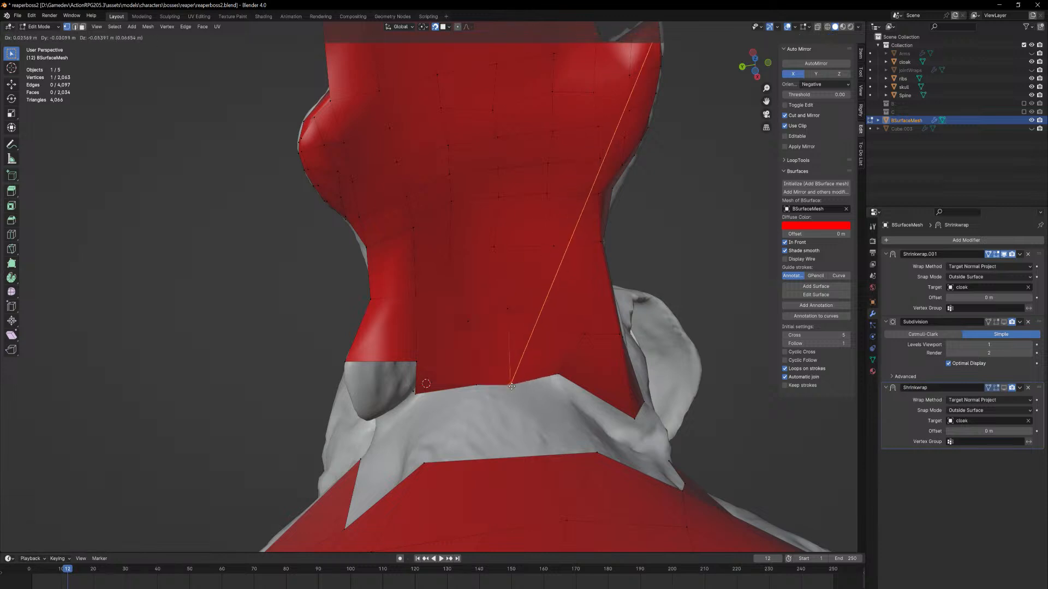
pyautogui.click(512, 388)
pyautogui.click(559, 373)
pyautogui.press('g')
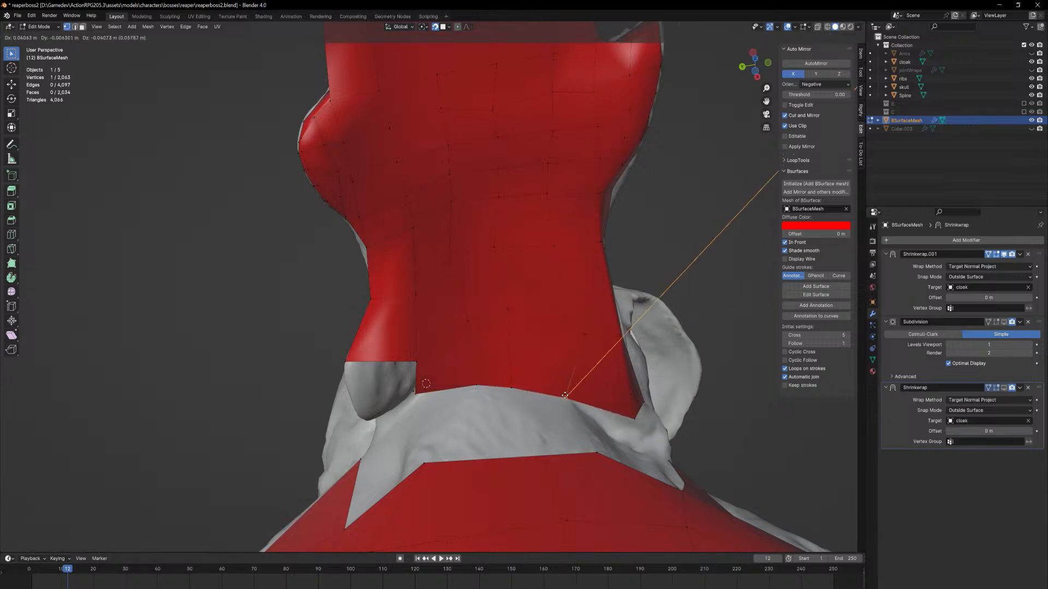
pyautogui.click(566, 395)
# Add a centred loop cut across the torso band directly below the sleeve opening
pyautogui.keyDown('shift'); pyautogui.moveTo(540, 431); pyautogui.dragTo(494, 412, button='middle'); pyautogui.keyUp('shift')
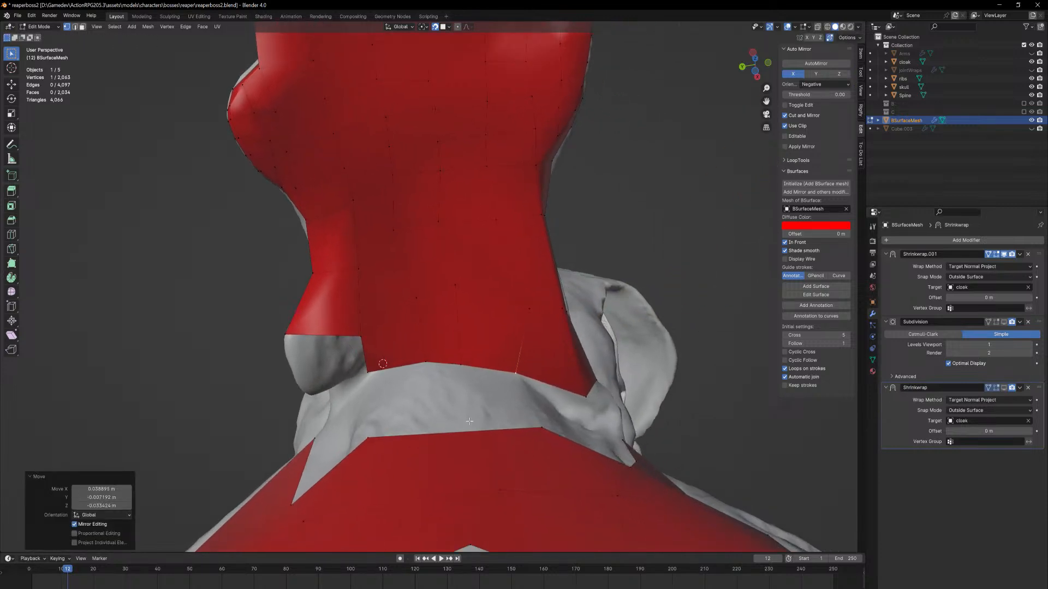
pyautogui.click(454, 431)
pyautogui.click(454, 430)
pyautogui.rightClick(454, 431)
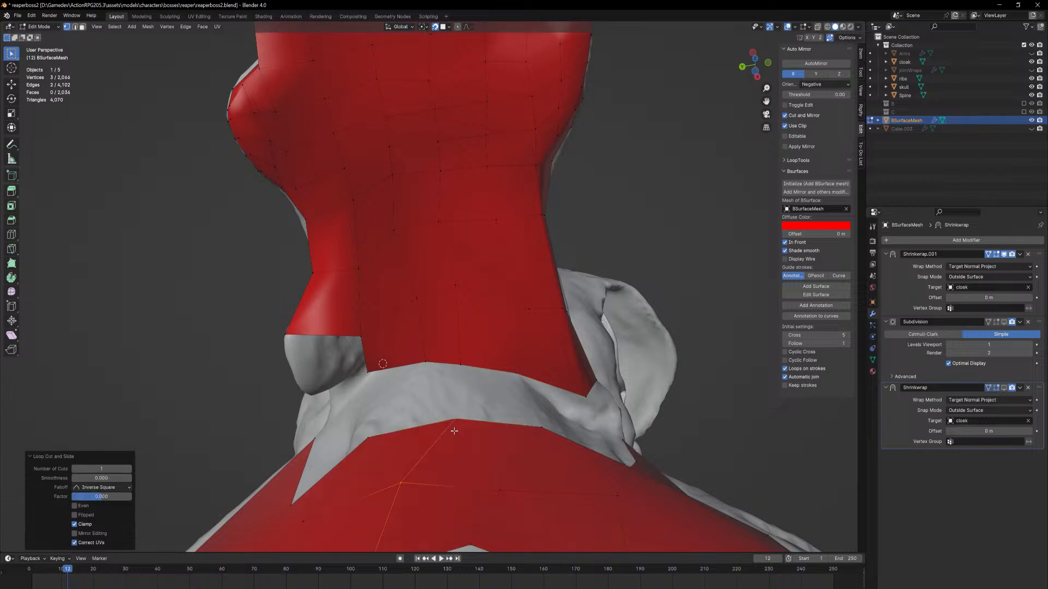
# Examine how the sleeves, chest band and shoulders meet around the neck from the front and from above
pyautogui.scroll(-4, 466, 484)
pyautogui.scroll(2, 472, 493)
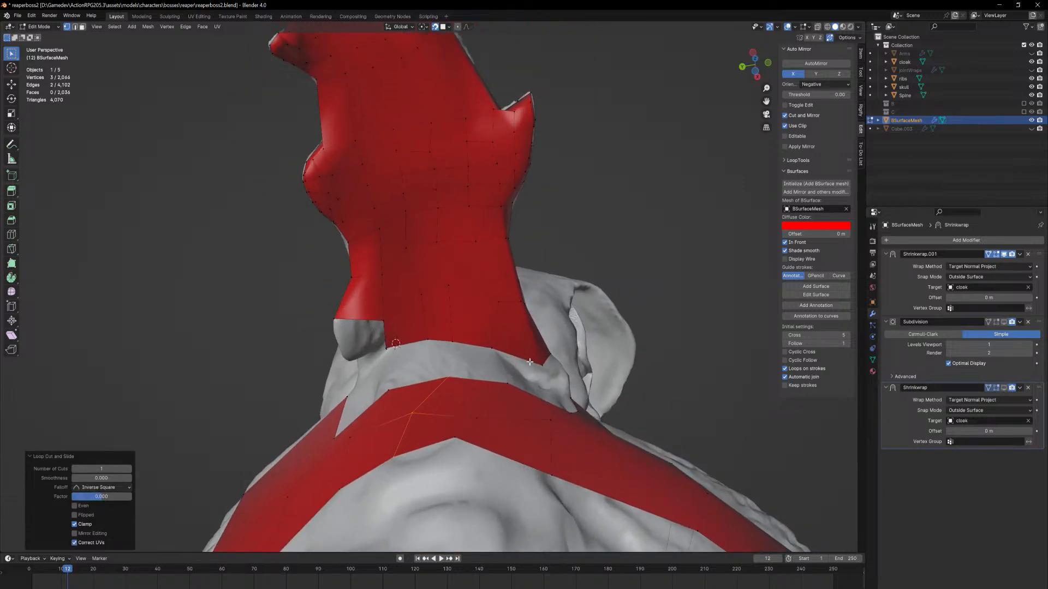
pyautogui.moveTo(529, 361); pyautogui.dragTo(536, 413, button='middle')
pyautogui.click(404, 349)
pyautogui.moveTo(685, 470); pyautogui.dragTo(332, 402, button='middle')
pyautogui.moveTo(412, 289); pyautogui.dragTo(439, 403, button='middle')
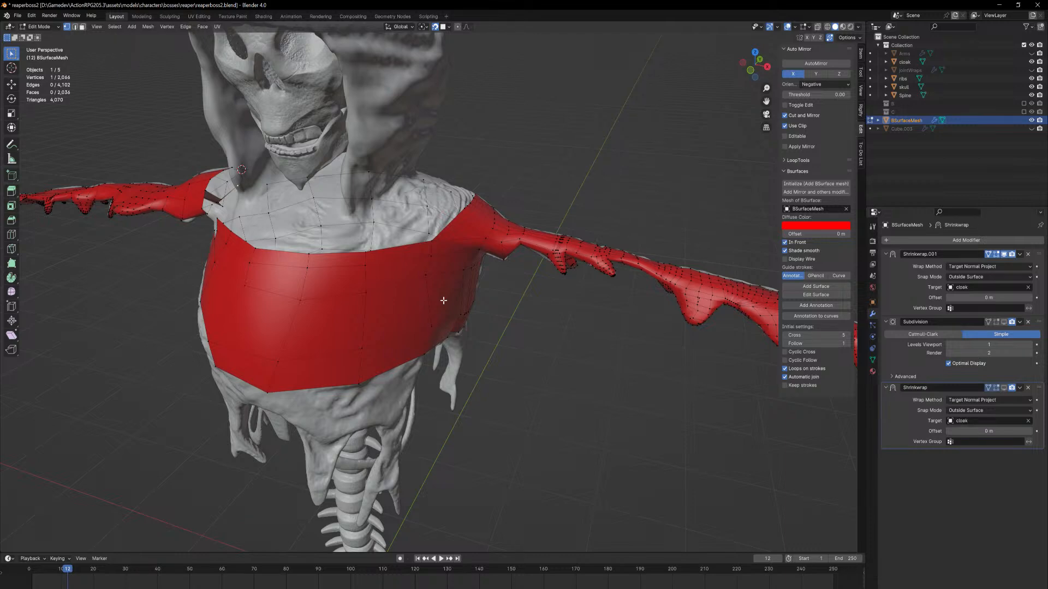
pyautogui.moveTo(483, 292); pyautogui.dragTo(160, 390, button='middle')
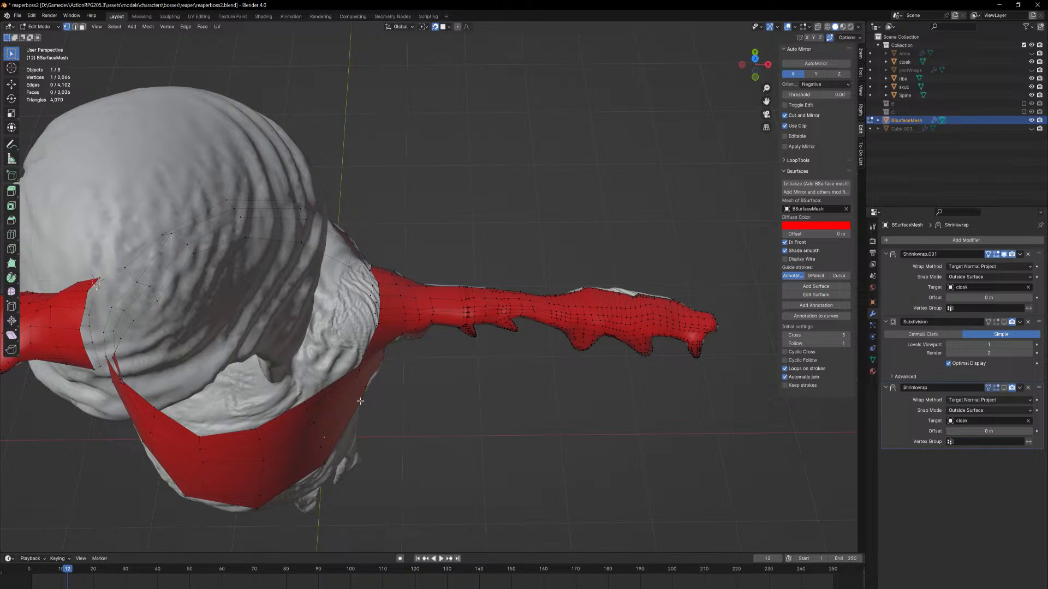
pyautogui.moveTo(360, 401); pyautogui.dragTo(464, 434, button='middle')
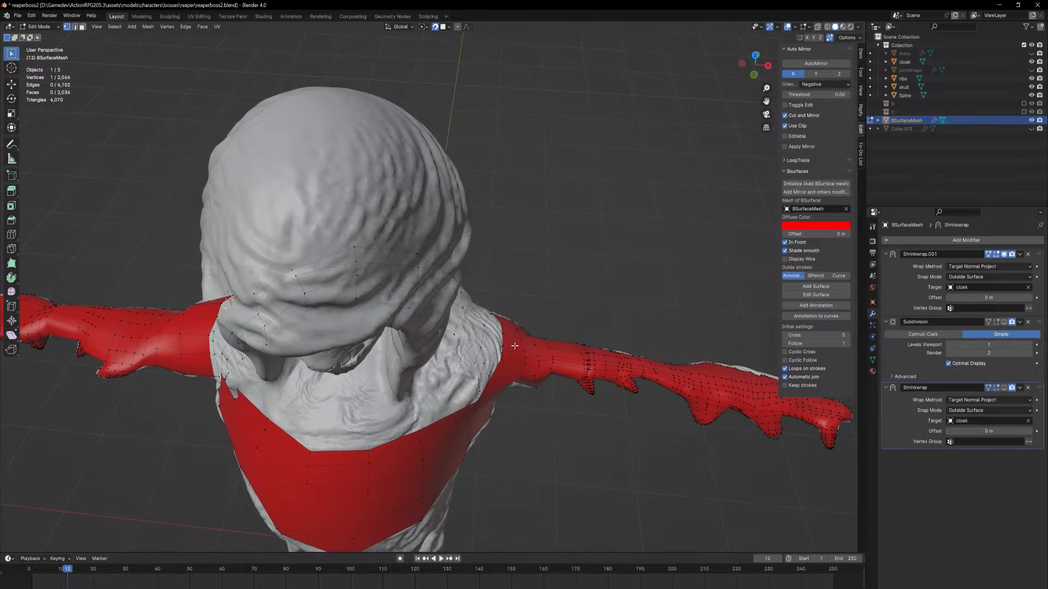
pyautogui.moveTo(506, 318); pyautogui.dragTo(434, 438, button='middle')
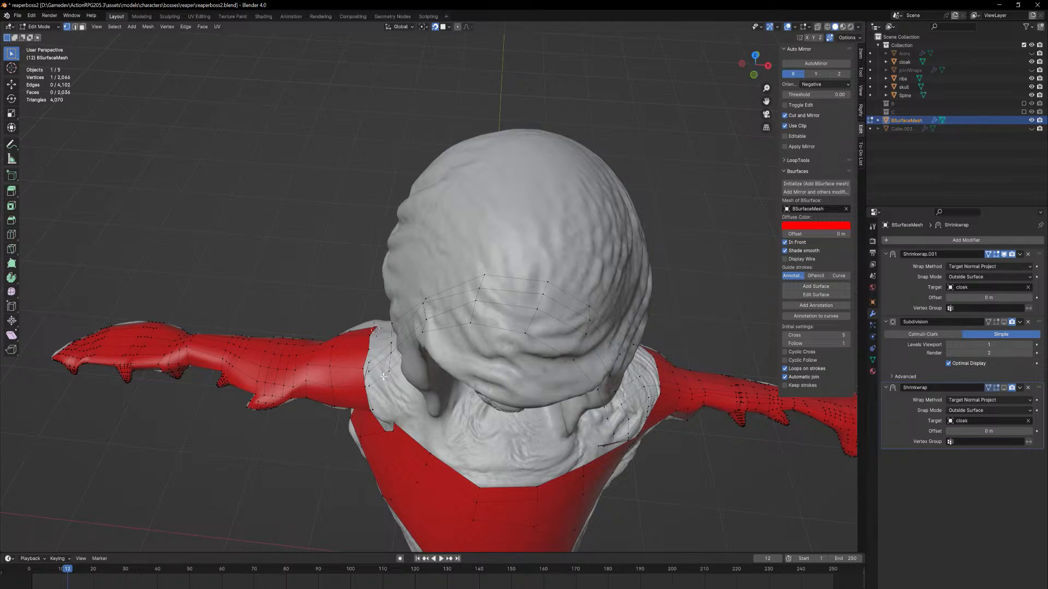
pyautogui.moveTo(384, 377); pyautogui.dragTo(506, 428, button='middle')
# Add a lengthwise edge loop along the sleeve and connect its end vertex on the underside to the torso band with an edge
pyautogui.hotkey('ctrl', 'r')
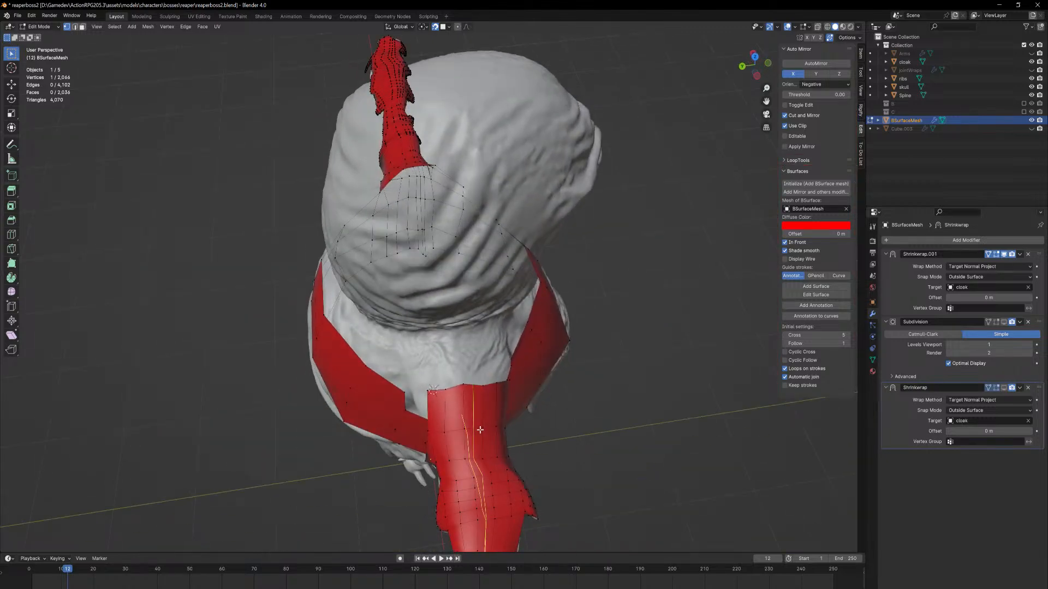
pyautogui.click(476, 427)
pyautogui.moveTo(470, 427); pyautogui.dragTo(461, 368, button='middle')
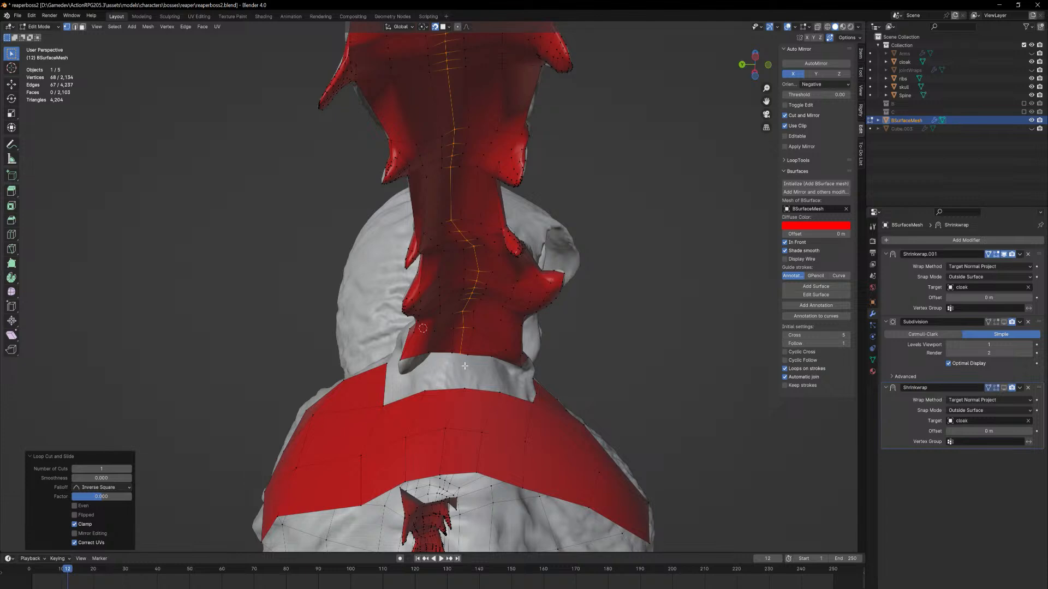
pyautogui.click(462, 371)
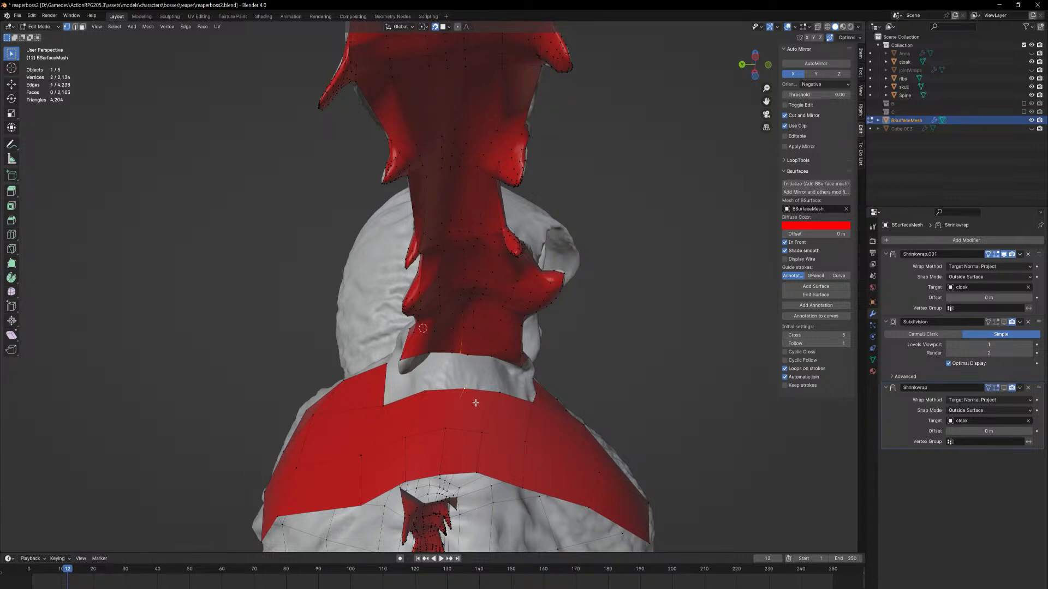
pyautogui.scroll(2, 482, 404)
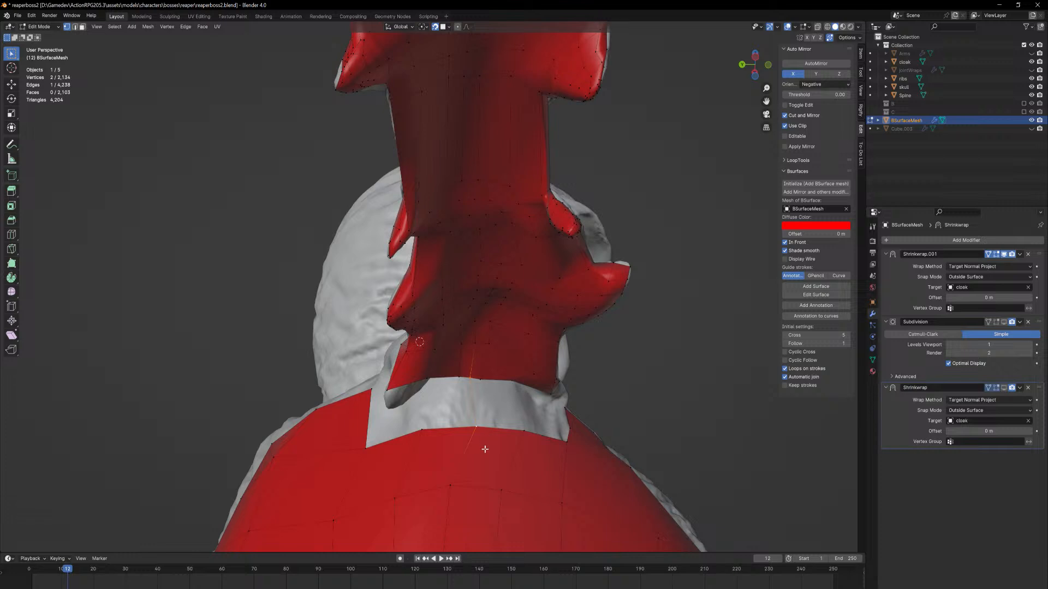
# Add two more centred loop cuts across the torso band, one on each side of the connecting edge
pyautogui.hotkey('ctrl', 'r')
pyautogui.click(497, 433)
pyautogui.rightClick(496, 433)
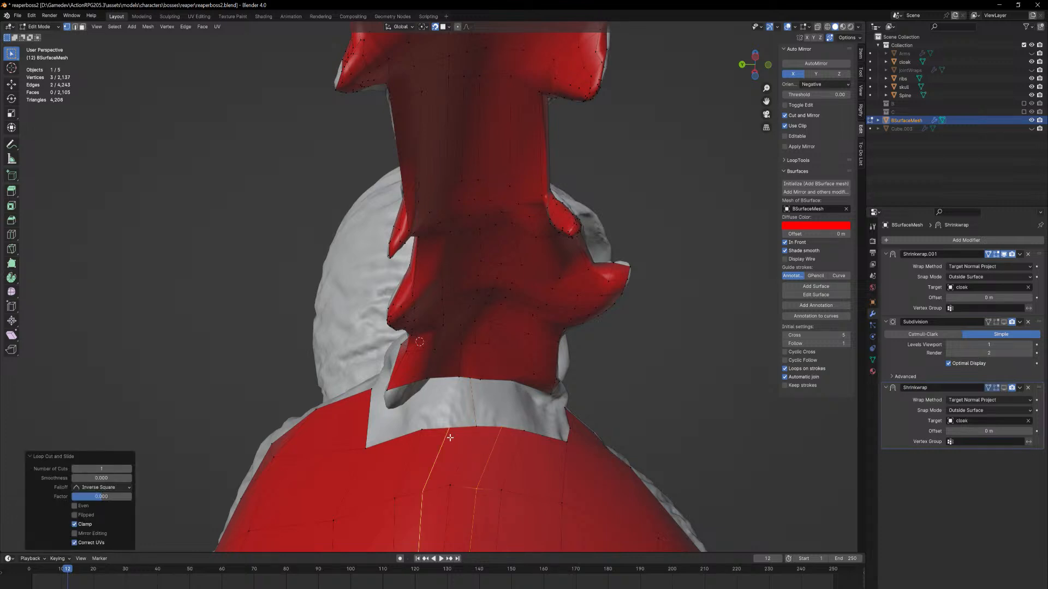
# Connect the neighbouring sleeve rim vertices to the torso band and fill the two faces beside the central connecting edge
pyautogui.click(482, 378)
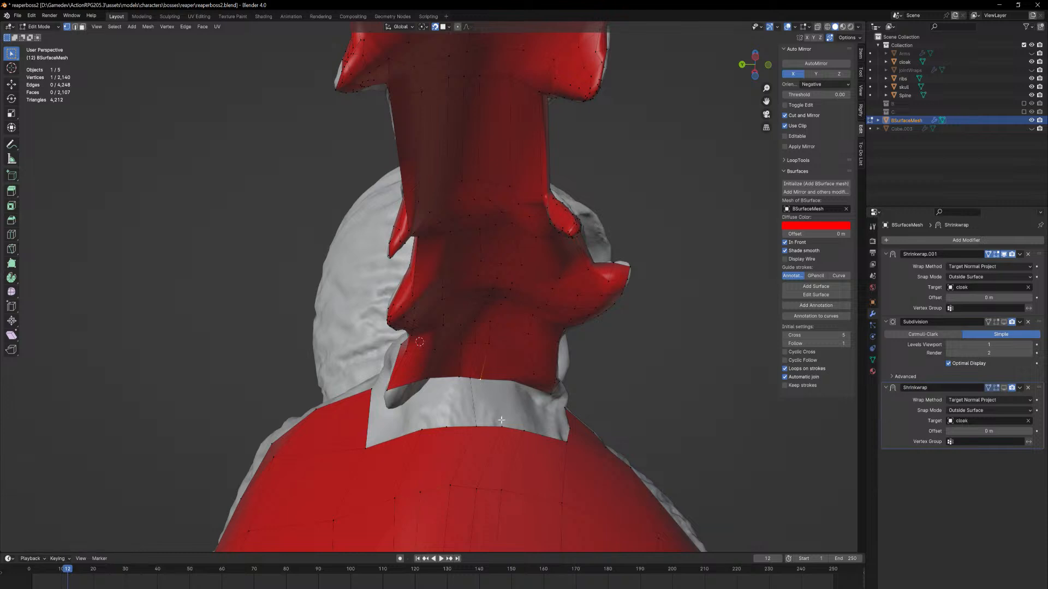
pyautogui.keyDown('shift'); pyautogui.click(503, 429); pyautogui.keyUp('shift')
pyautogui.press('f')
pyautogui.click(458, 376)
pyautogui.press('f')
pyautogui.press('2')
pyautogui.press('f')
pyautogui.press('f')
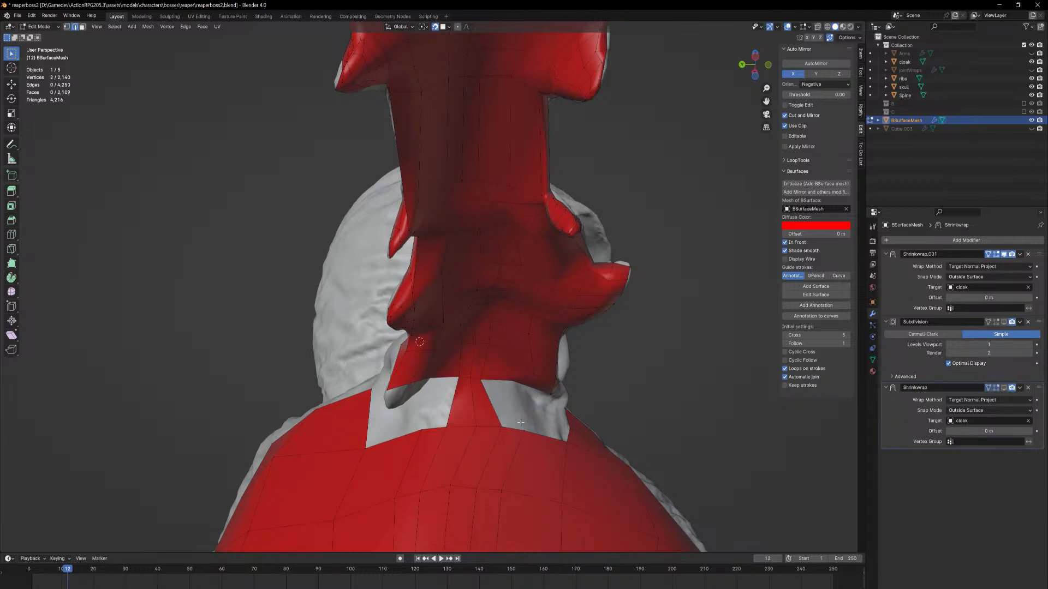
# Fill the next face on the front side of the underarm bridge between the sleeve rim and the torso band
pyautogui.moveTo(521, 423); pyautogui.dragTo(495, 404, button='middle')
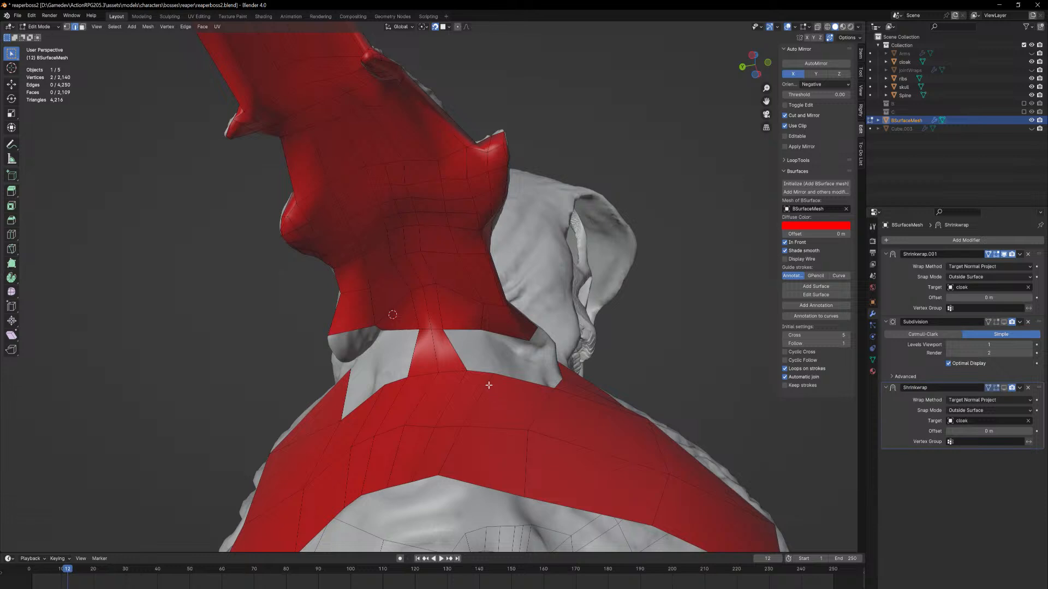
pyautogui.press('1')
pyautogui.keyDown('shift'); pyautogui.click(493, 374); pyautogui.keyUp('shift')
pyautogui.moveTo(493, 374); pyautogui.dragTo(481, 380, button='middle')
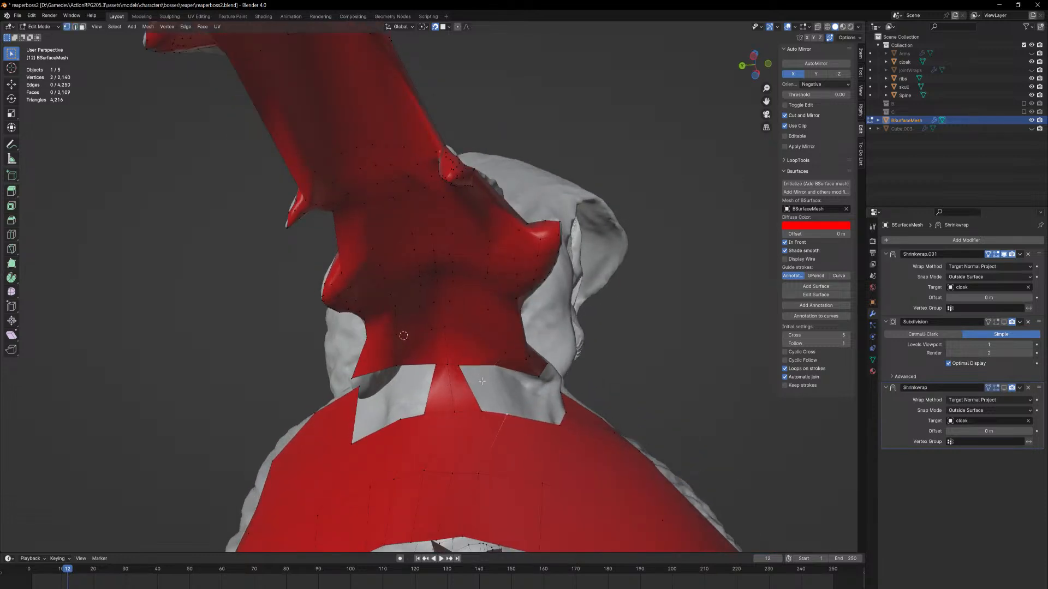
pyautogui.press('2')
pyautogui.keyDown('shift'); pyautogui.click(468, 387); pyautogui.keyUp('shift')
pyautogui.press('f')
pyautogui.moveTo(469, 387); pyautogui.dragTo(423, 352, button='middle')
# Fill the next face on the back side of the underarm bridge between the sleeve rim and the torso band
pyautogui.press('1')
pyautogui.click(419, 364)
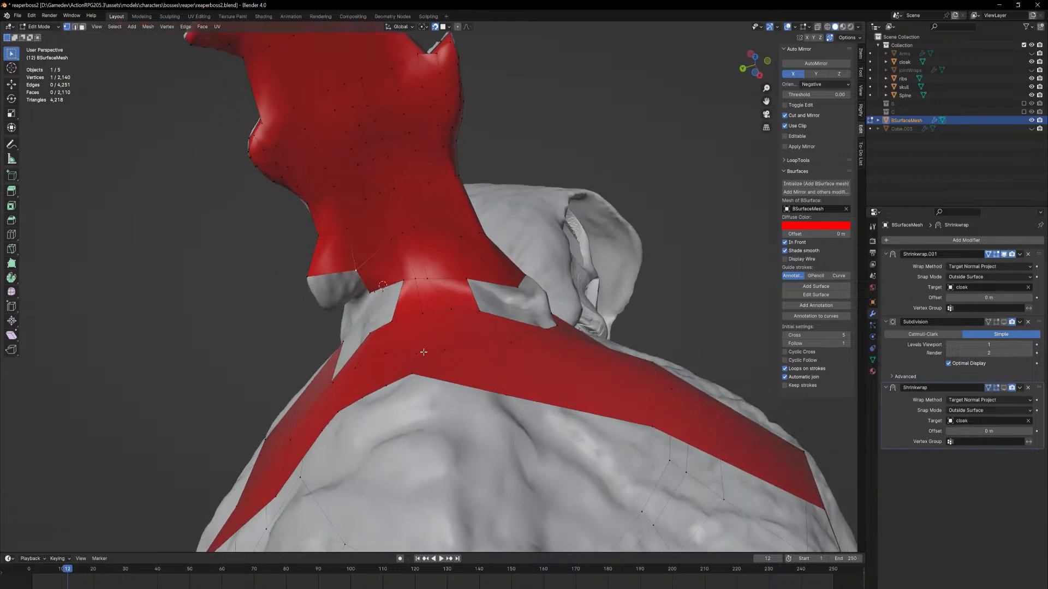
pyautogui.moveTo(371, 299); pyautogui.dragTo(377, 321, button='middle')
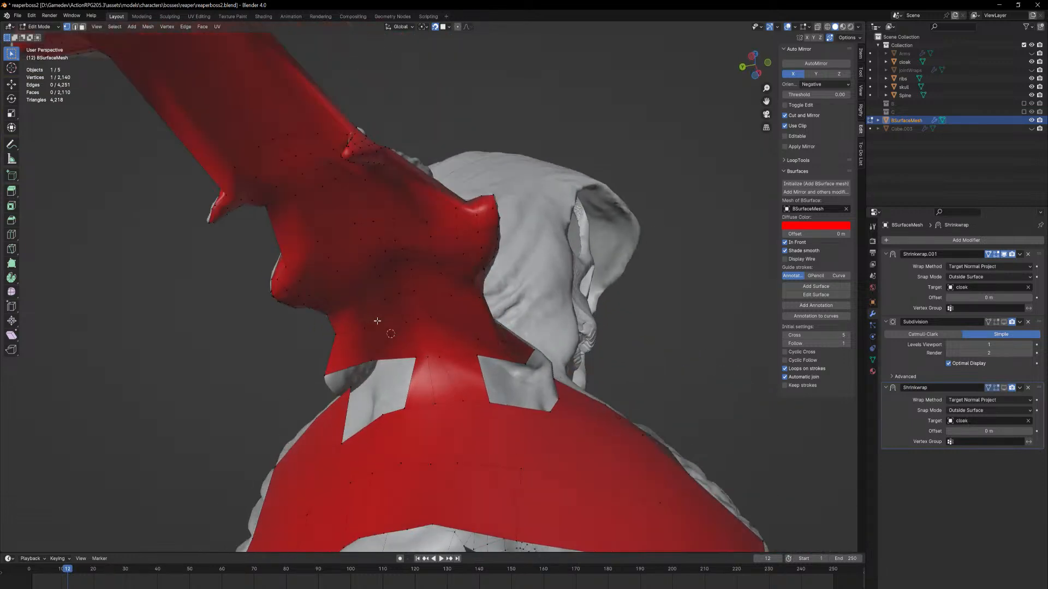
pyautogui.press('f')
pyautogui.press('2')
pyautogui.keyDown('shift'); pyautogui.click(408, 394); pyautogui.keyUp('shift')
pyautogui.click(396, 408)
pyautogui.press('g')
pyautogui.press('g')
pyautogui.rightClick(388, 403)
pyautogui.press('f')
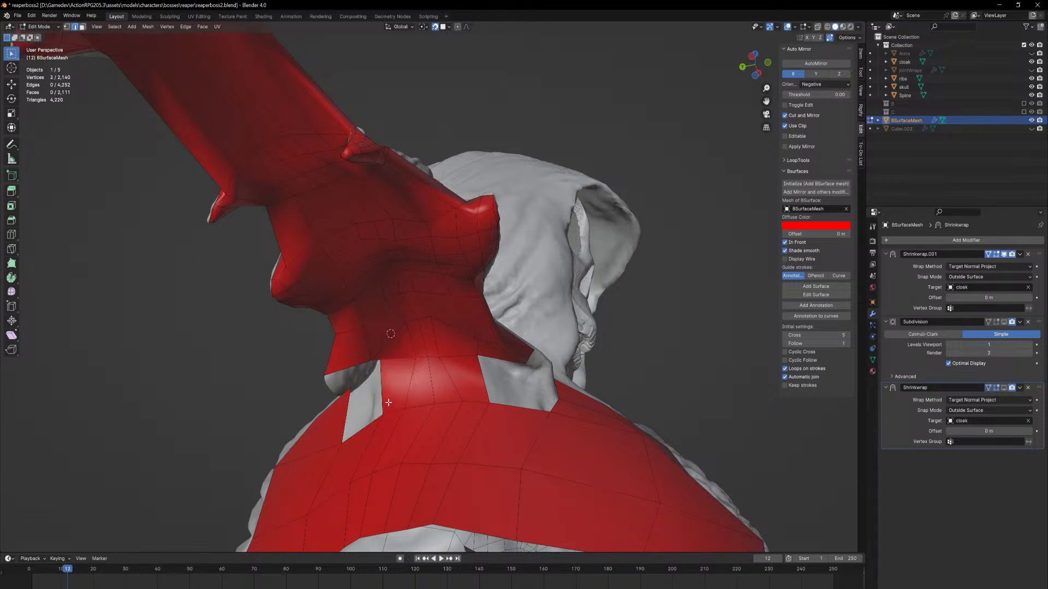
# Fill faces across the back gap between the sleeve opening and the torso band, and undo the last one
pyautogui.moveTo(352, 416); pyautogui.dragTo(514, 429, button='middle')
pyautogui.press('f')
pyautogui.press('f')
pyautogui.press('f')
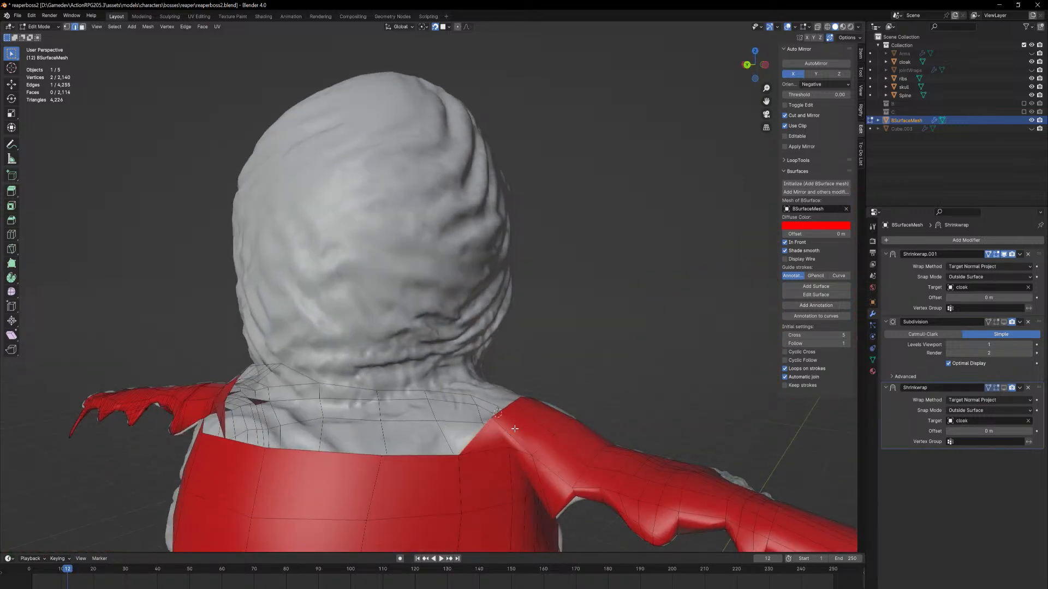
pyautogui.hotkey('ctrl', 'z')
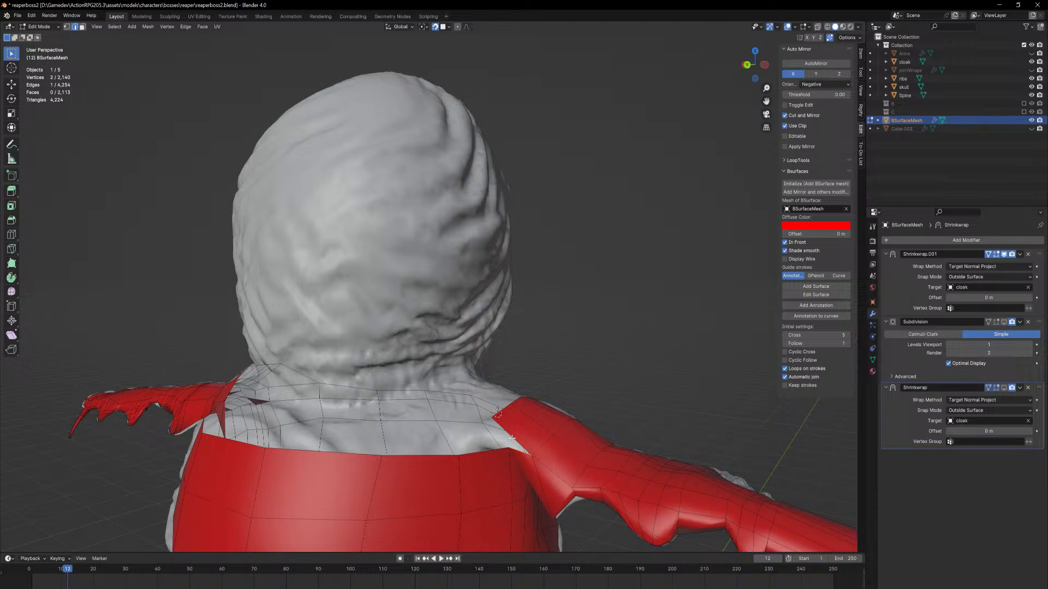
# Try to move the corner vertex where the back of the sleeve meets the torso band
pyautogui.press('1')
pyautogui.click(531, 453)
pyautogui.press('g')
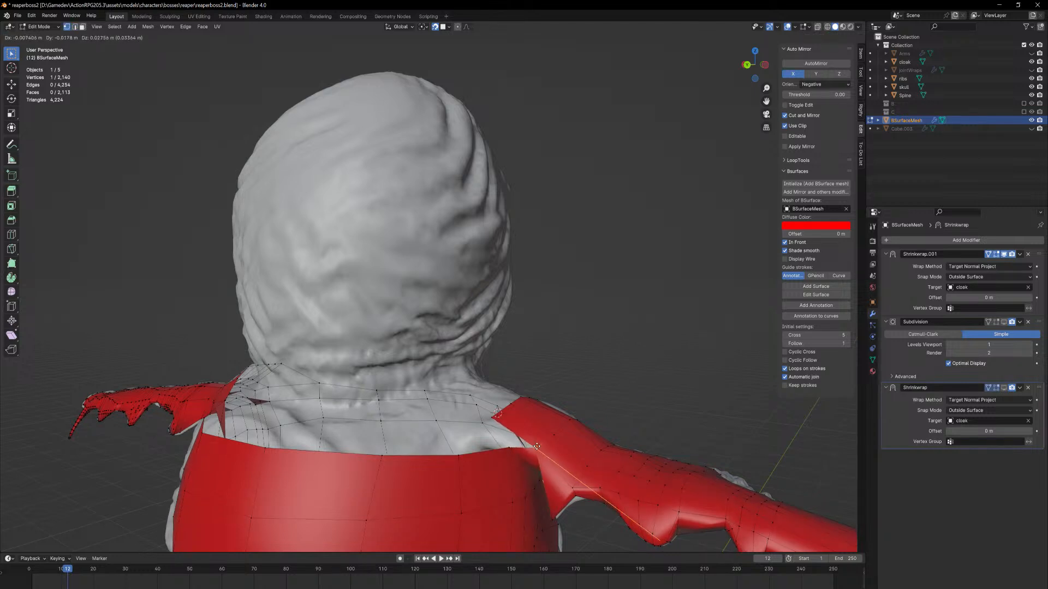
pyautogui.click(536, 448)
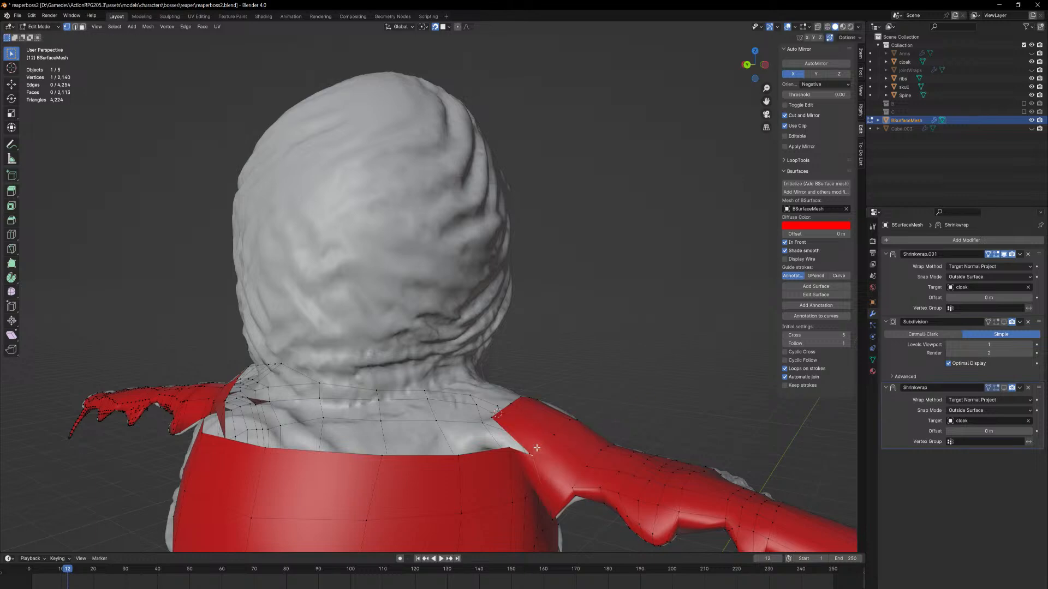
# Fill the front gap between the sleeve opening and the torso band with two faces
pyautogui.moveTo(536, 448); pyautogui.dragTo(381, 417, button='middle')
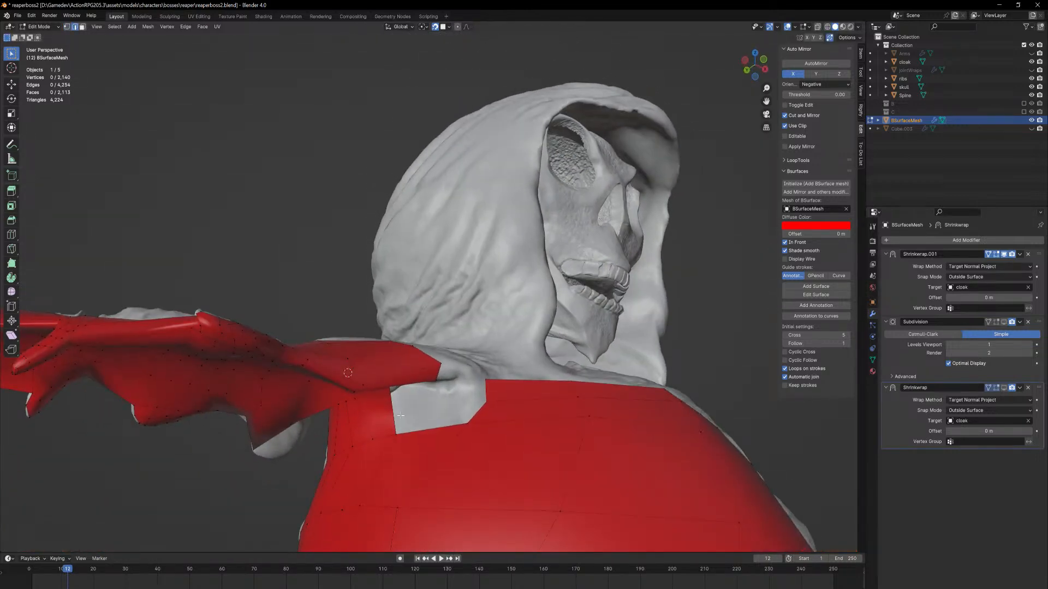
pyautogui.click(396, 415)
pyautogui.press('g')
pyautogui.rightClick(401, 409)
pyautogui.press('f')
pyautogui.press('f')
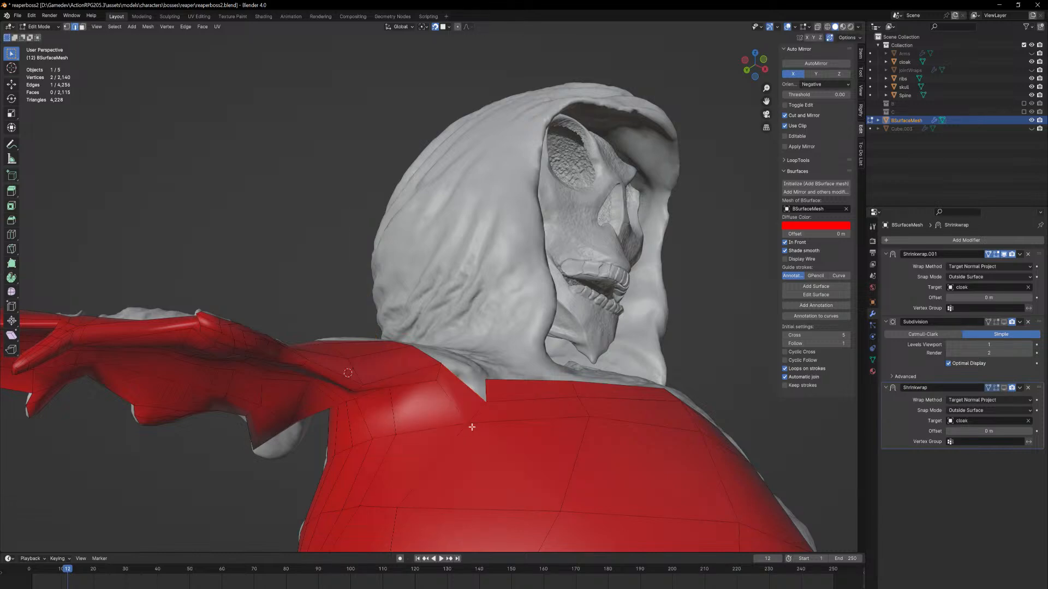
# Extend two new faces from the notch where the front of the sleeve meets the torso band, placing their corners up the shoulder
pyautogui.moveTo(471, 428); pyautogui.dragTo(480, 484, button='middle')
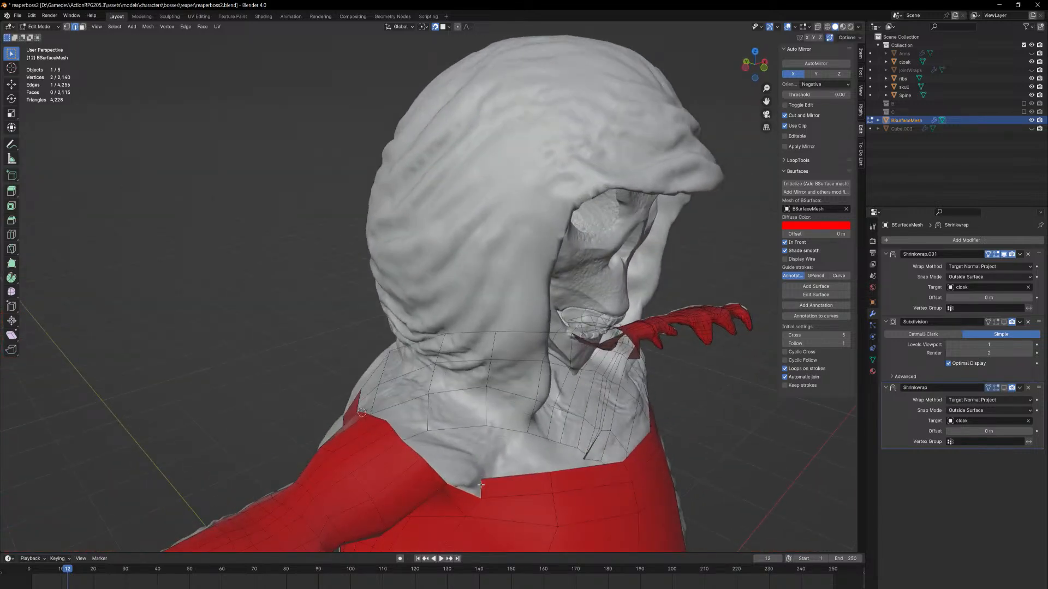
pyautogui.press('1')
pyautogui.press('f')
pyautogui.press('g')
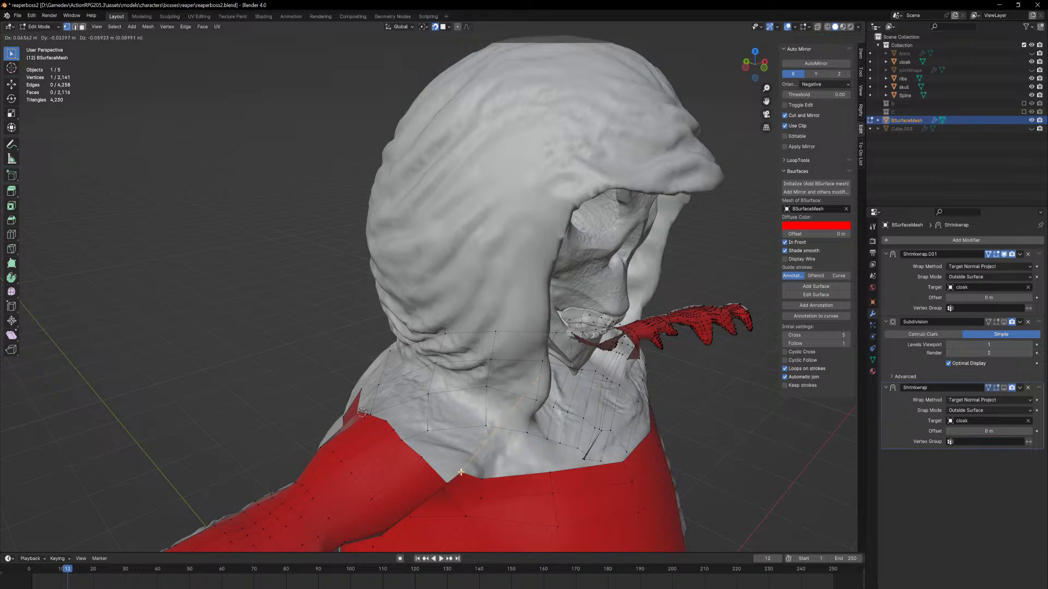
pyautogui.click(457, 473)
pyautogui.click(448, 484)
pyautogui.press('f')
pyautogui.press('g')
pyautogui.click(435, 453)
# Try to extend another face along the top rim of the sleeve, undo it, and try moving the adjacent rim vertex
pyautogui.press('f')
pyautogui.press('g')
pyautogui.rightClick(427, 456)
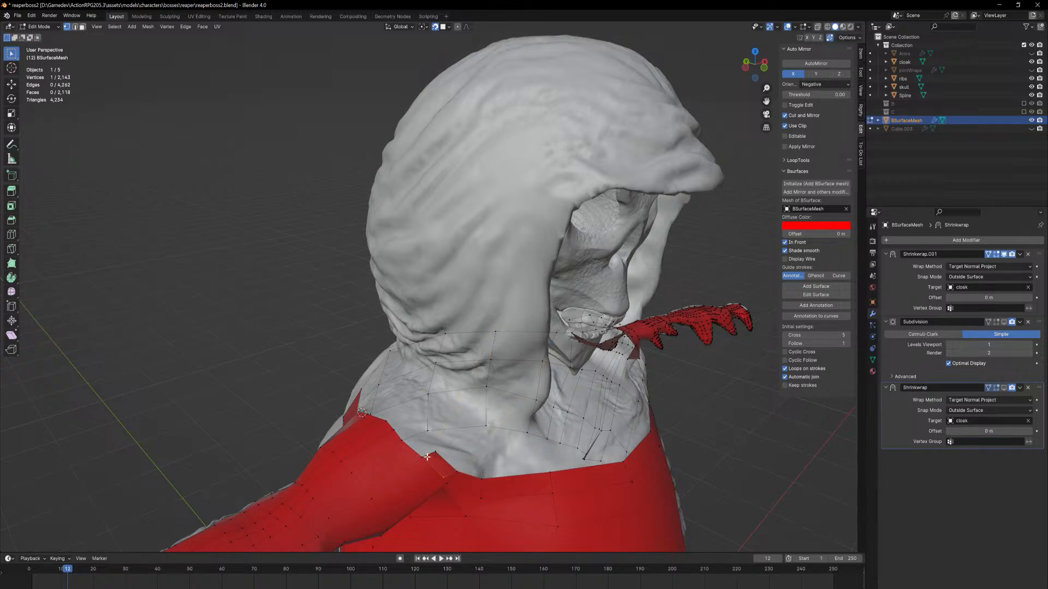
pyautogui.hotkey('ctrl', 'z')
pyautogui.click(422, 456)
pyautogui.press('g')
pyautogui.rightClick(421, 442)
# Extend a row of five faces along the top rim of the sleeve opening toward the back, placing each new vertex on the shoulder
pyautogui.moveTo(422, 443); pyautogui.dragTo(505, 465, button='middle')
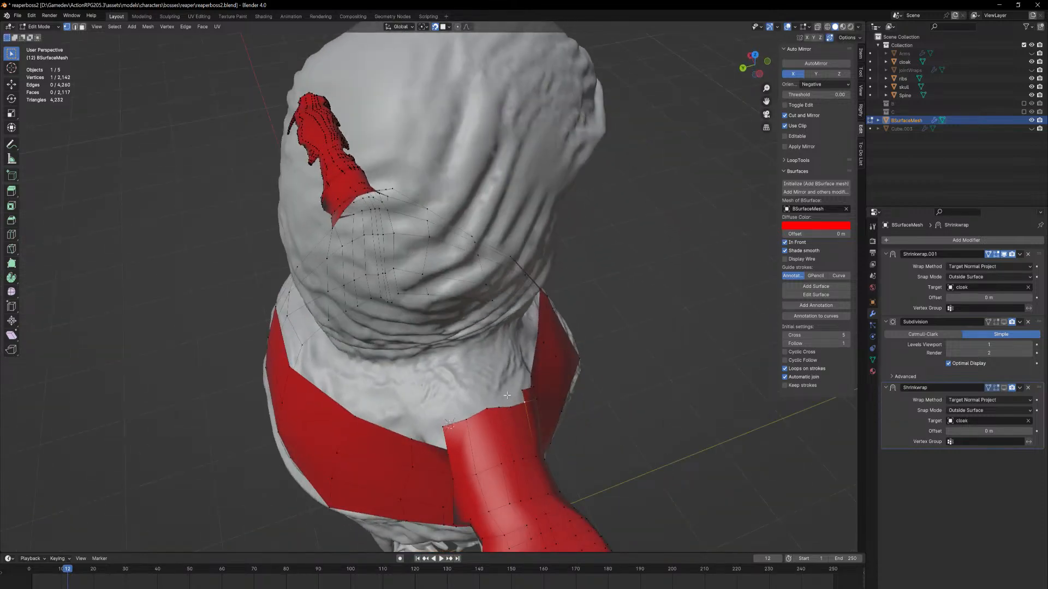
pyautogui.press('f')
pyautogui.press('g')
pyautogui.click(507, 399)
pyautogui.press('f')
pyautogui.press('g')
pyautogui.click(495, 406)
pyautogui.press('f')
pyautogui.press('g')
pyautogui.click(485, 410)
pyautogui.press('f')
pyautogui.press('g')
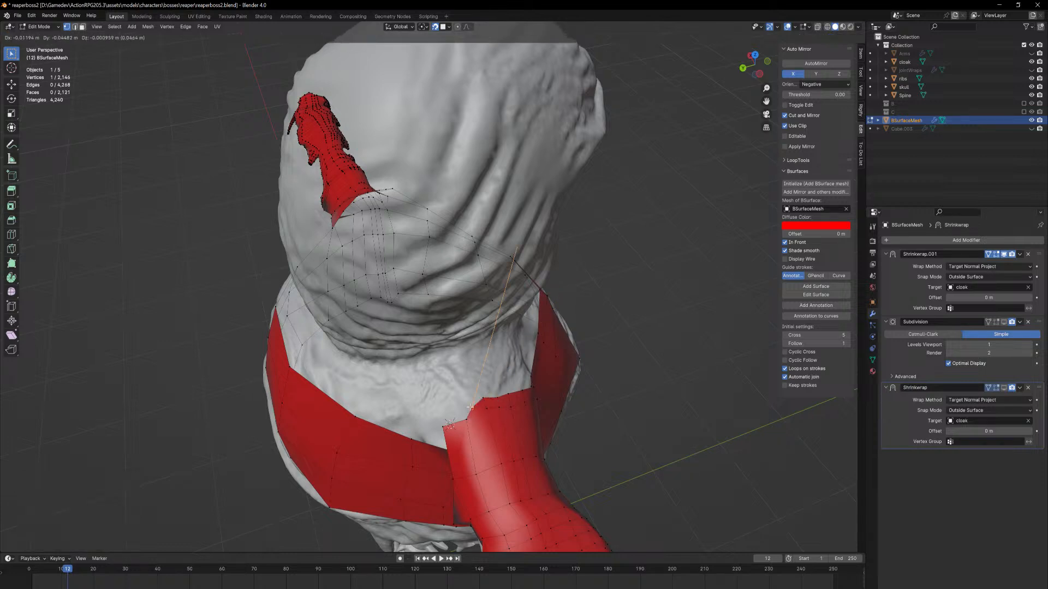
pyautogui.click(464, 421)
pyautogui.press('f')
pyautogui.press('g')
pyautogui.click(446, 416)
pyautogui.moveTo(446, 415); pyautogui.dragTo(490, 364, button='middle')
pyautogui.press('2')
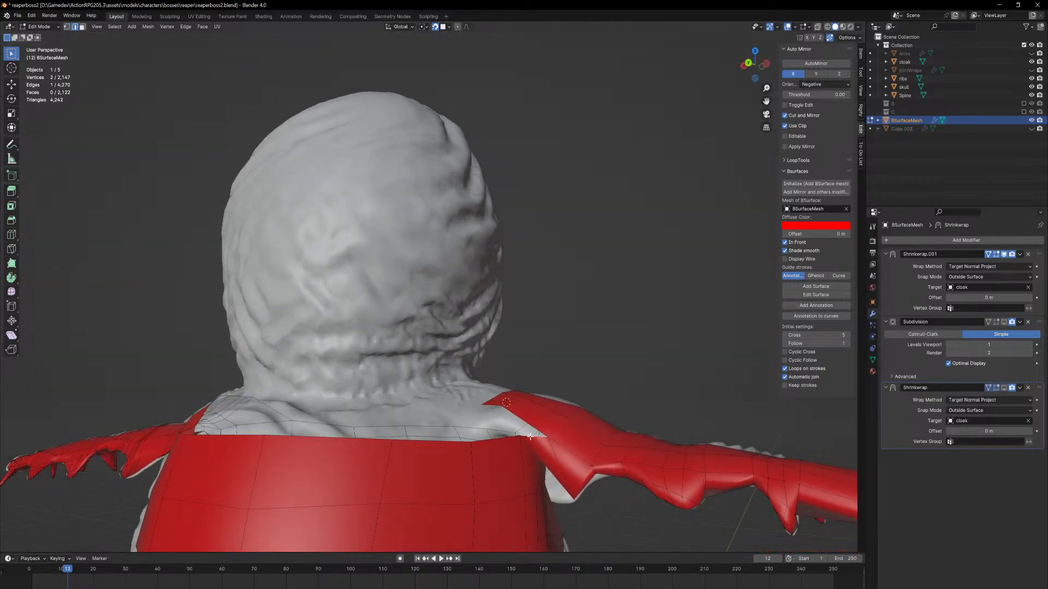
# Fill the back gap between the shoulder strip and the torso band with two faces
pyautogui.press('f')
pyautogui.moveTo(523, 436); pyautogui.dragTo(501, 458, button='middle')
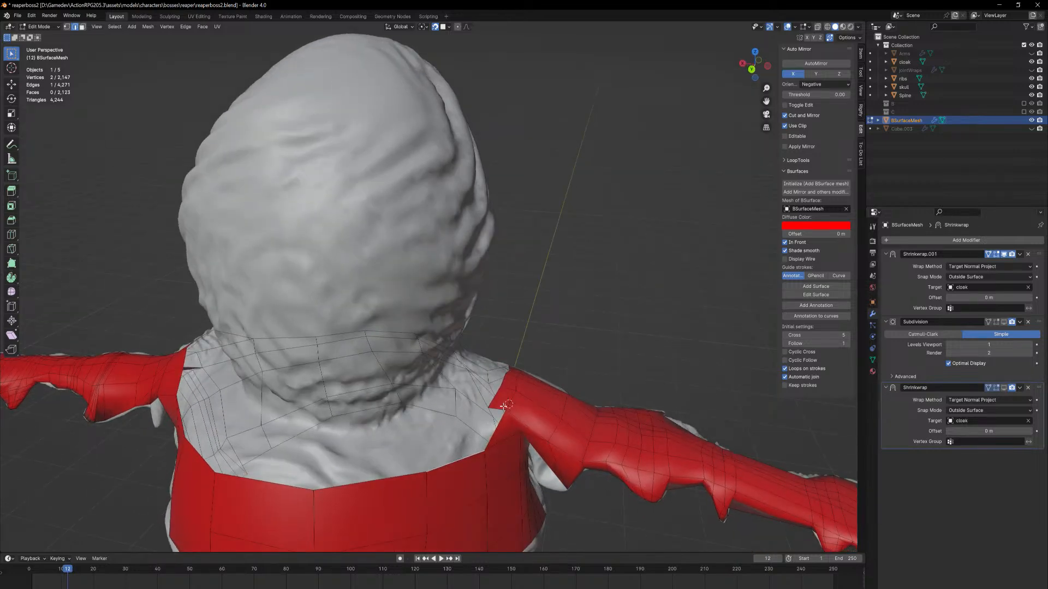
pyautogui.press('f')
pyautogui.click(585, 341)
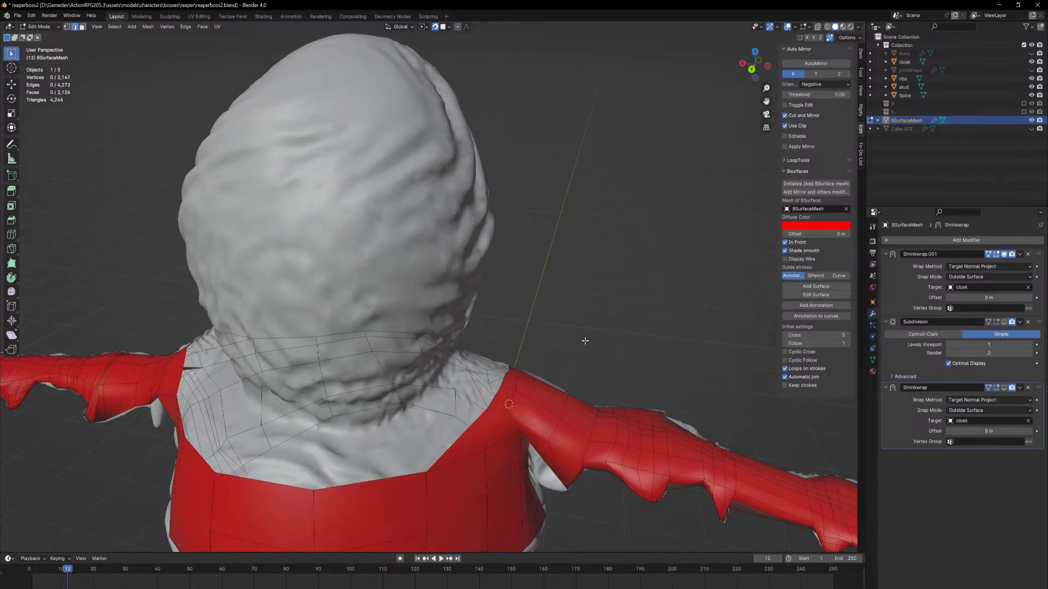
# Examine the edge flow by selecting face loops around the neck opening, the sleeve, the armpit and the torso band
pyautogui.moveTo(598, 347); pyautogui.dragTo(460, 392, button='middle')
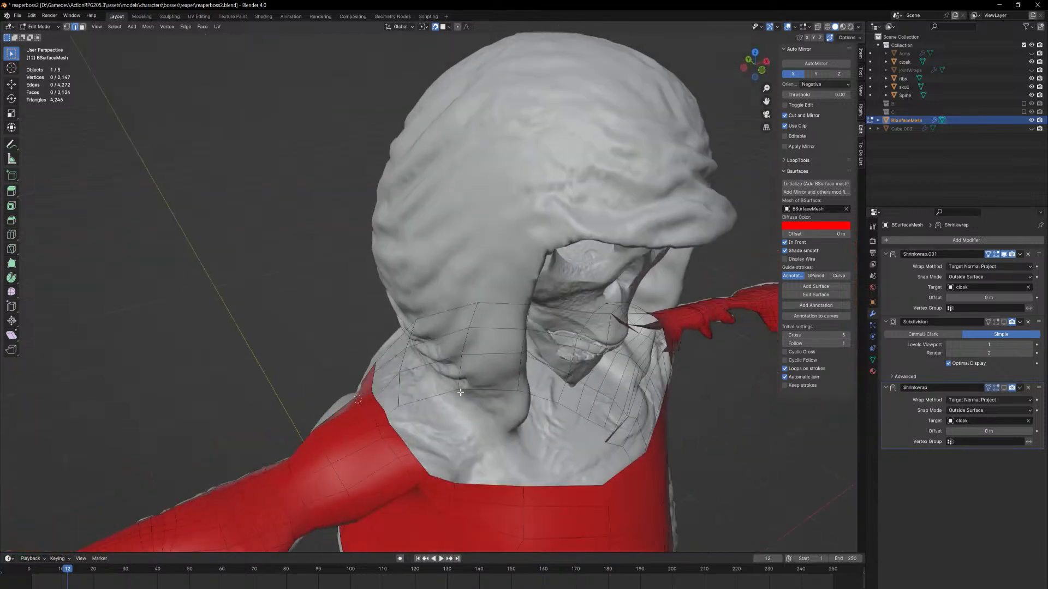
pyautogui.keyDown('alt'); pyautogui.click(524, 496); pyautogui.keyUp('alt')
pyautogui.press('3')
pyautogui.keyDown('alt'); pyautogui.click(524, 498); pyautogui.keyUp('alt')
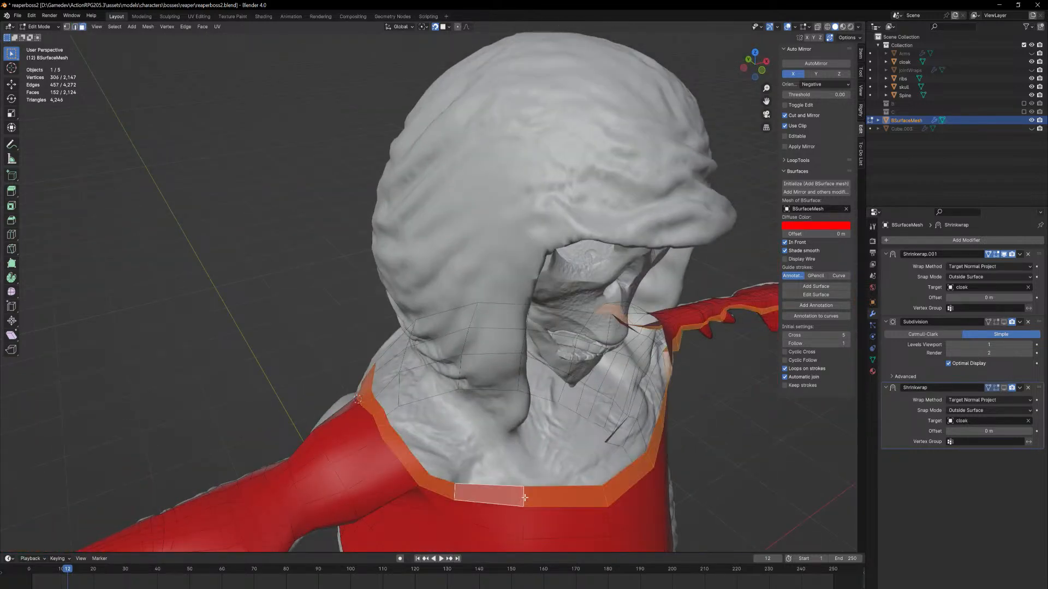
pyautogui.moveTo(490, 421); pyautogui.dragTo(546, 401, button='middle')
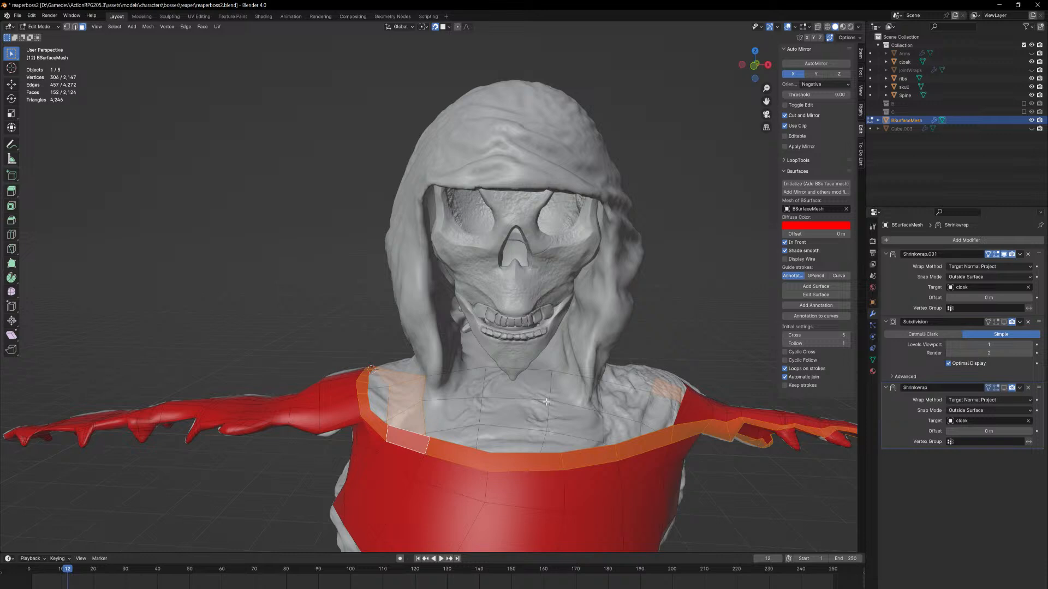
pyautogui.scroll(-4, 616, 405)
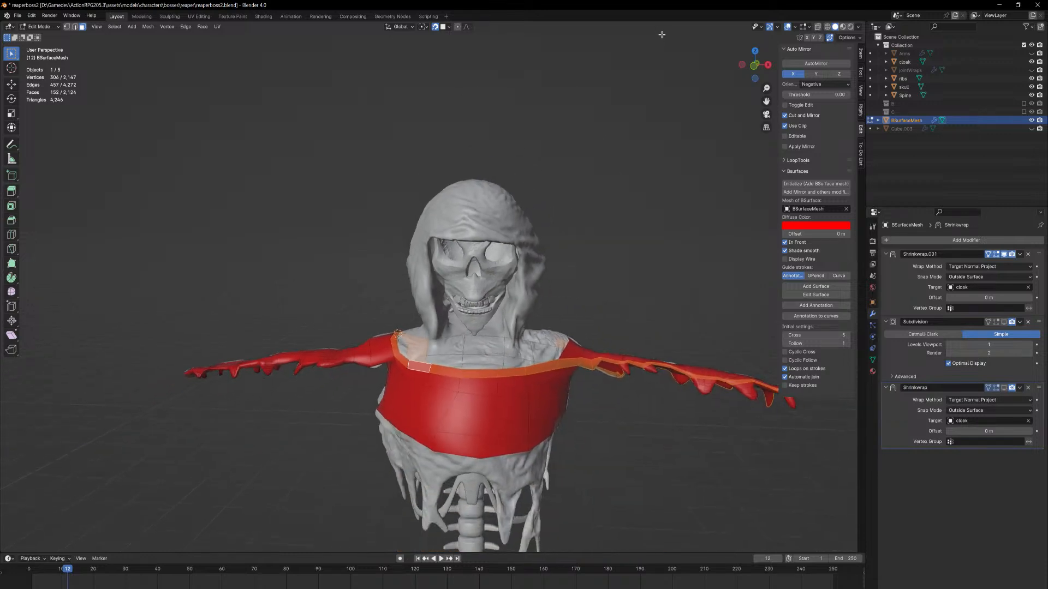
pyautogui.moveTo(351, 327); pyautogui.dragTo(384, 362, button='middle')
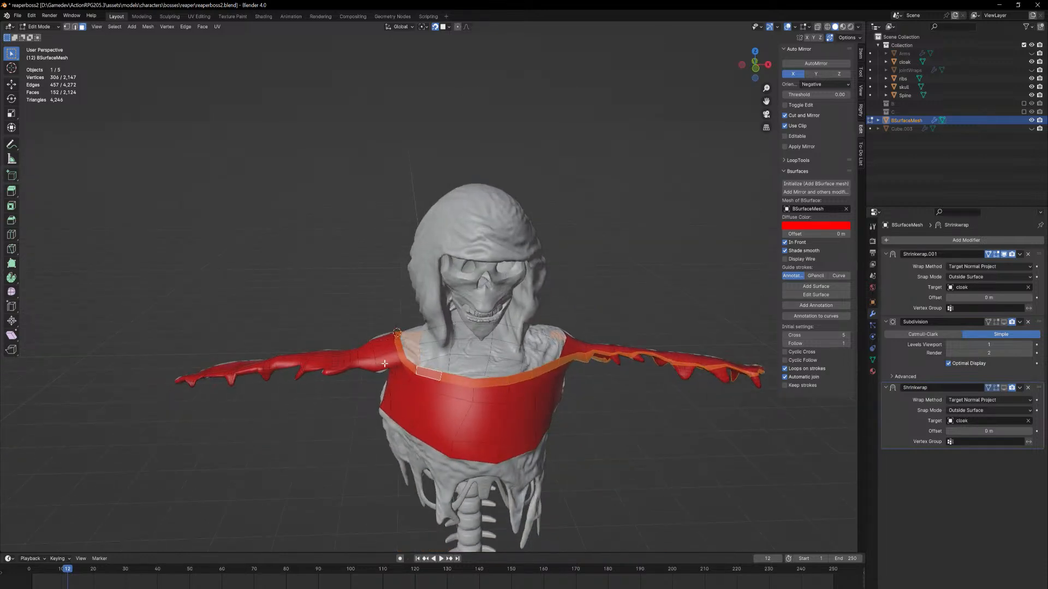
pyautogui.keyDown('alt'); pyautogui.click(375, 371); pyautogui.keyUp('alt')
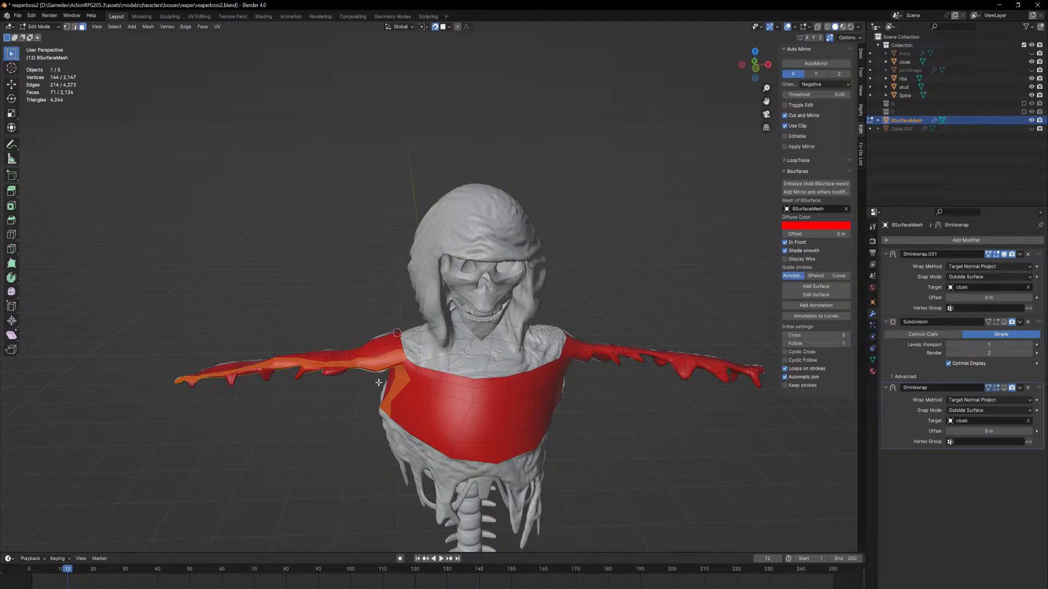
pyautogui.moveTo(379, 383); pyautogui.dragTo(411, 381, button='middle')
pyautogui.keyDown('alt'); pyautogui.click(404, 342); pyautogui.keyUp('alt')
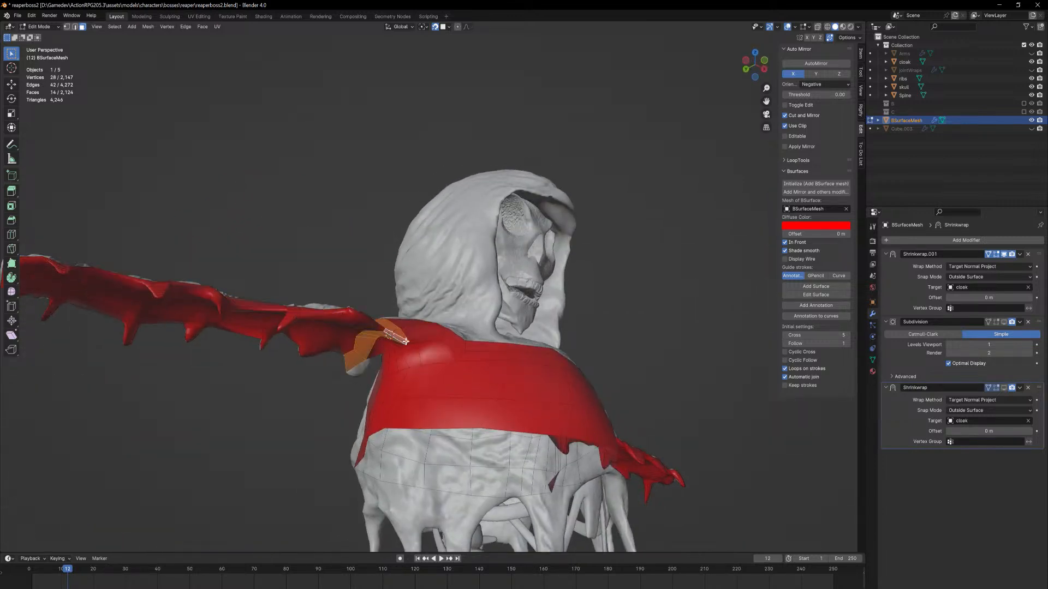
pyautogui.keyDown('alt'); pyautogui.click(406, 343); pyautogui.keyUp('alt')
pyautogui.moveTo(404, 343); pyautogui.dragTo(378, 402, button='middle')
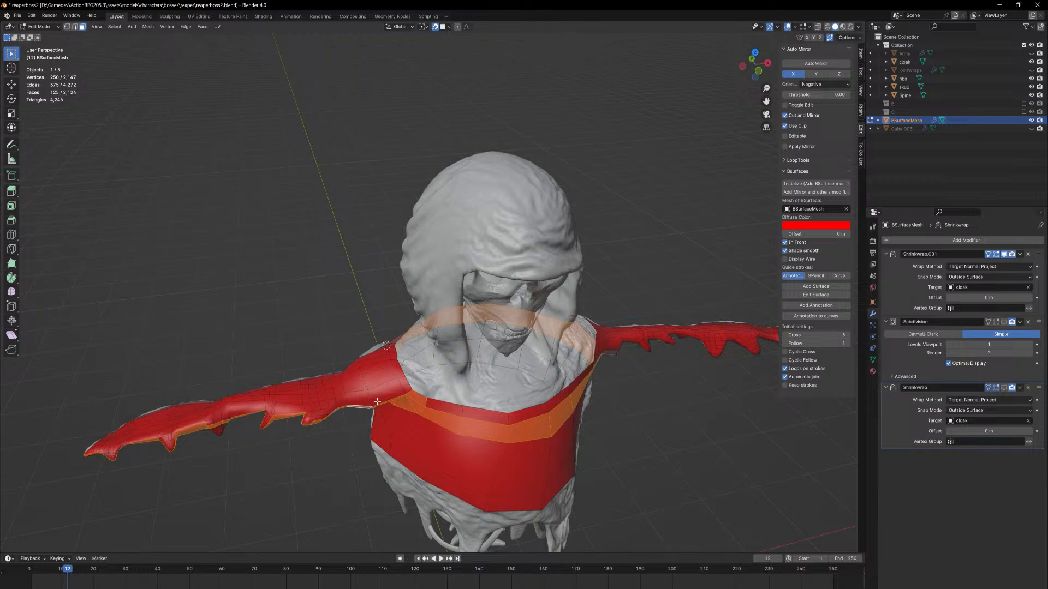
pyautogui.moveTo(418, 483); pyautogui.dragTo(419, 443, button='middle')
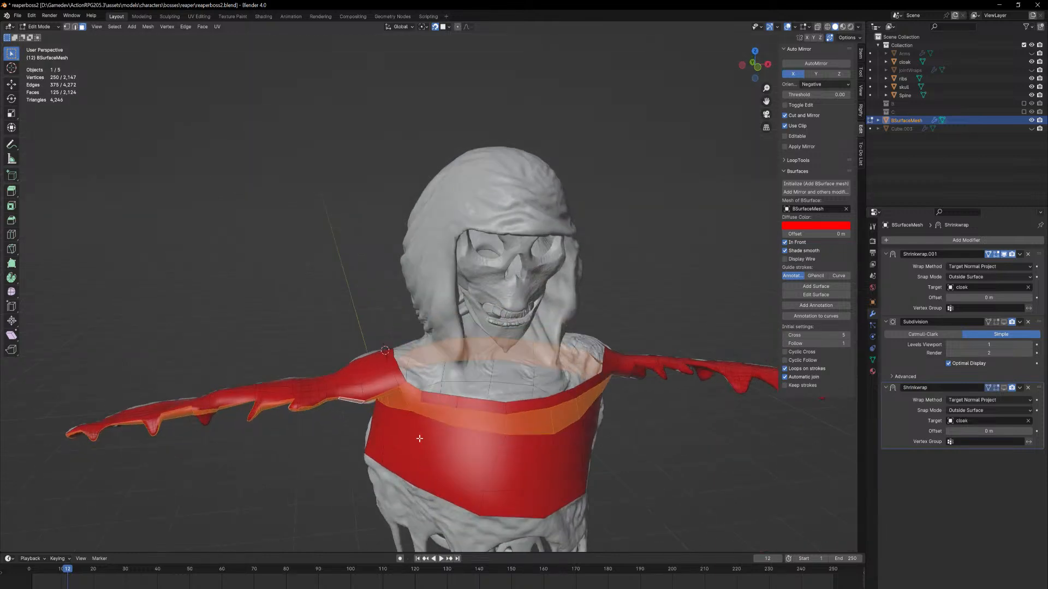
pyautogui.scroll(3, 419, 437)
pyautogui.click(425, 377)
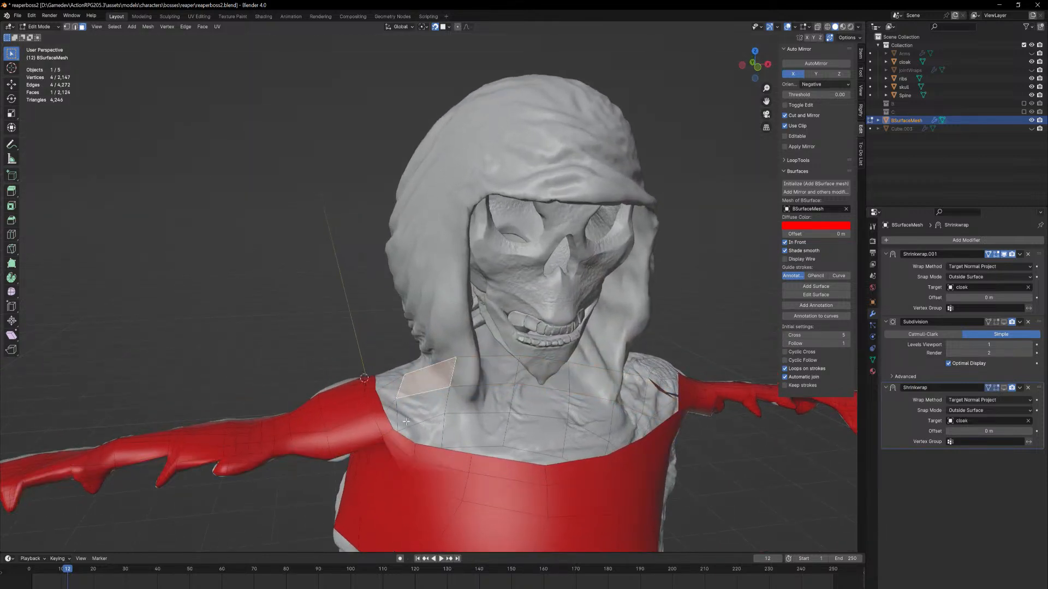
# Extrude two faces from the neckline edge where the front of the sleeve meets the torso band, placing them up the chest
pyautogui.moveTo(405, 437); pyautogui.dragTo(467, 431, button='middle')
pyautogui.press('2')
pyautogui.click(422, 441)
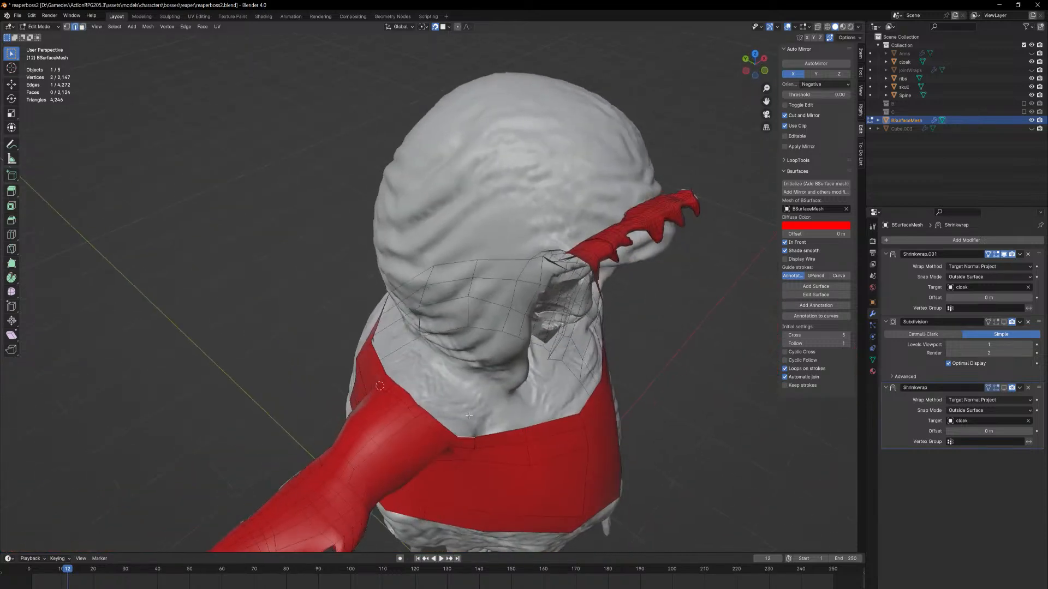
pyautogui.press('e')
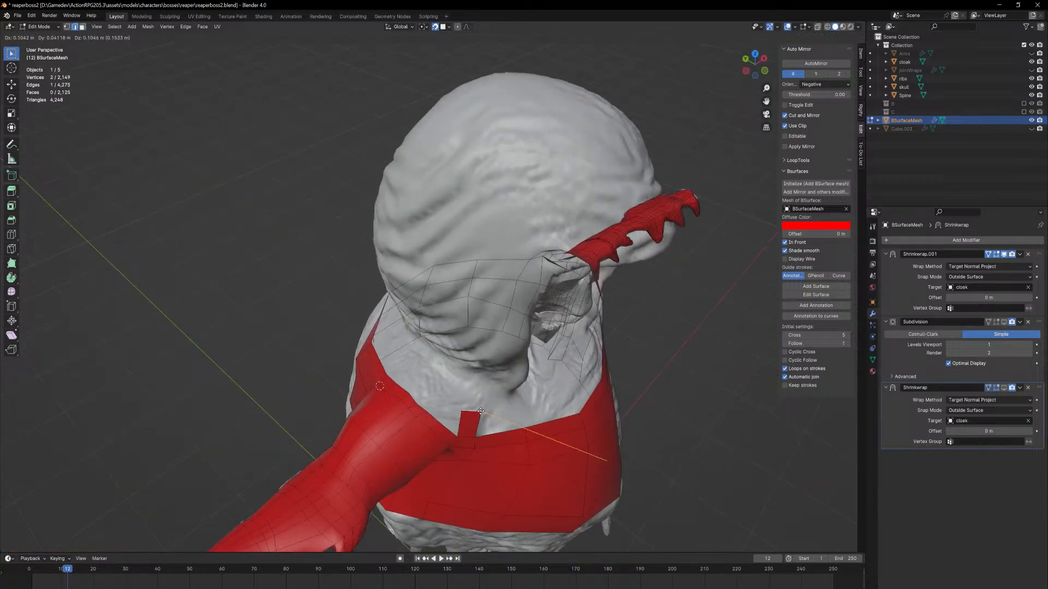
pyautogui.click(480, 402)
pyautogui.press('e')
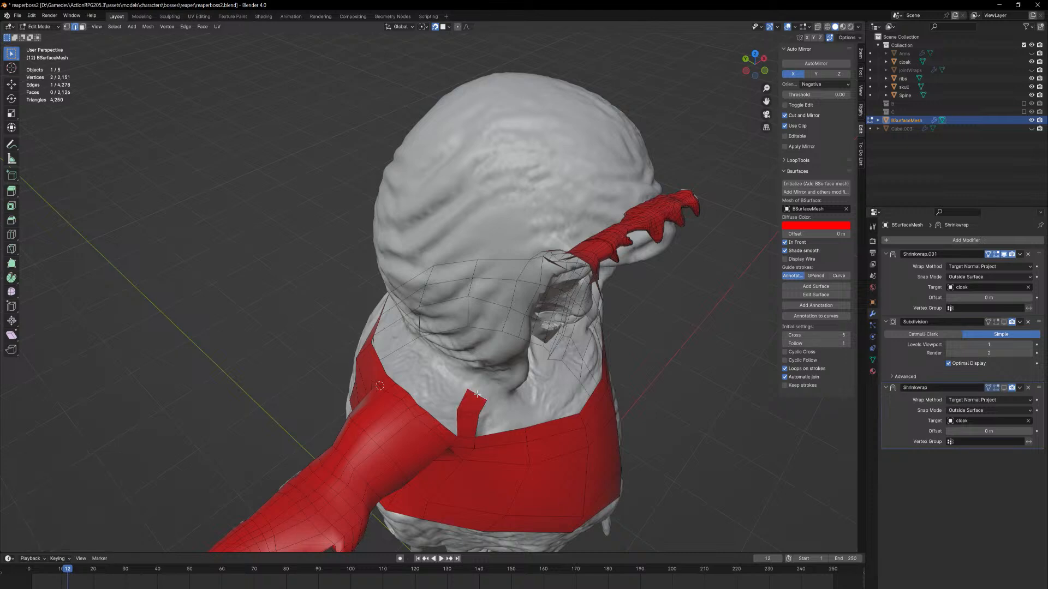
pyautogui.moveTo(487, 394); pyautogui.dragTo(470, 358, button='middle')
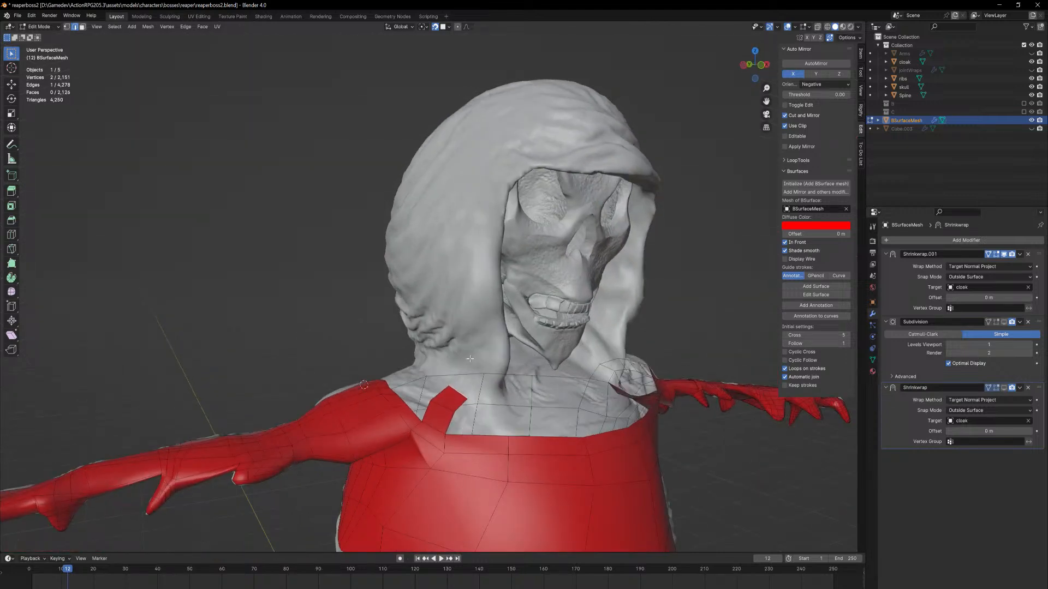
pyautogui.rightClick(476, 411)
# Extend the new strip of faces across the front of the chest toward the opposite shoulder
pyautogui.moveTo(569, 380); pyautogui.dragTo(454, 439, button='middle')
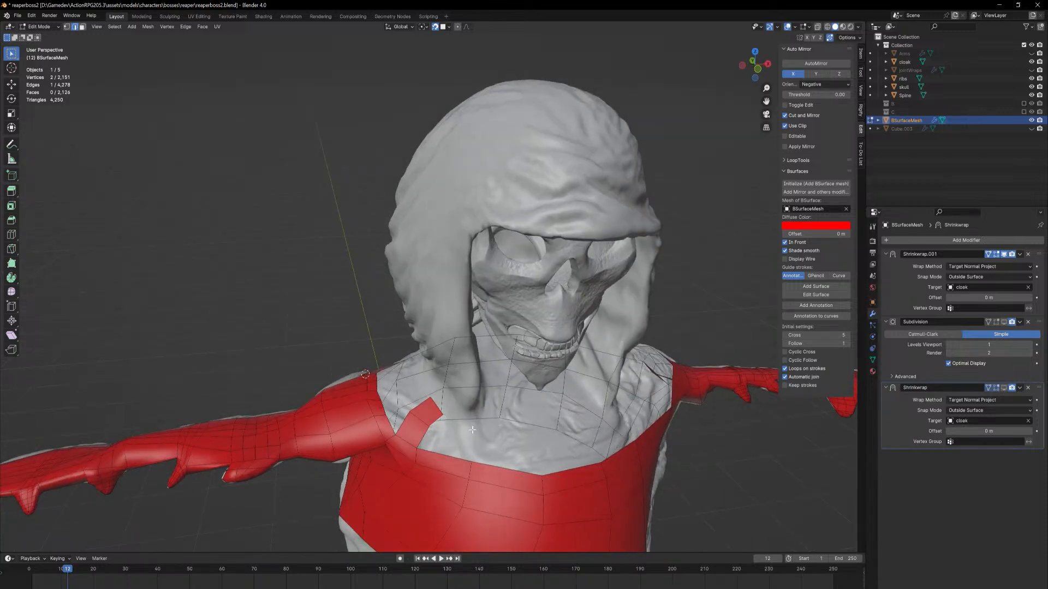
pyautogui.keyDown('ctrl'); pyautogui.rightClick(472, 430); pyautogui.keyUp('ctrl')
pyautogui.keyDown('ctrl'); pyautogui.rightClick(537, 434); pyautogui.keyUp('ctrl')
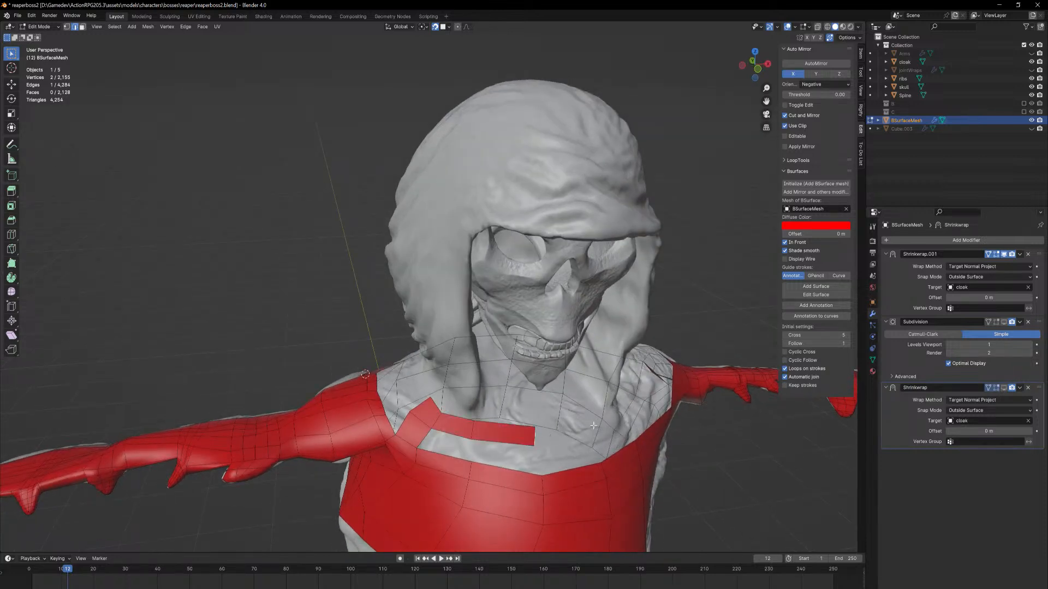
pyautogui.keyDown('ctrl'); pyautogui.rightClick(595, 426); pyautogui.keyUp('ctrl')
pyautogui.keyDown('ctrl'); pyautogui.rightClick(631, 414); pyautogui.keyUp('ctrl')
pyautogui.moveTo(648, 410); pyautogui.dragTo(588, 415, button='middle')
pyautogui.moveTo(561, 490); pyautogui.dragTo(558, 464, button='middle')
pyautogui.keyDown('ctrl'); pyautogui.rightClick(583, 463); pyautogui.keyUp('ctrl')
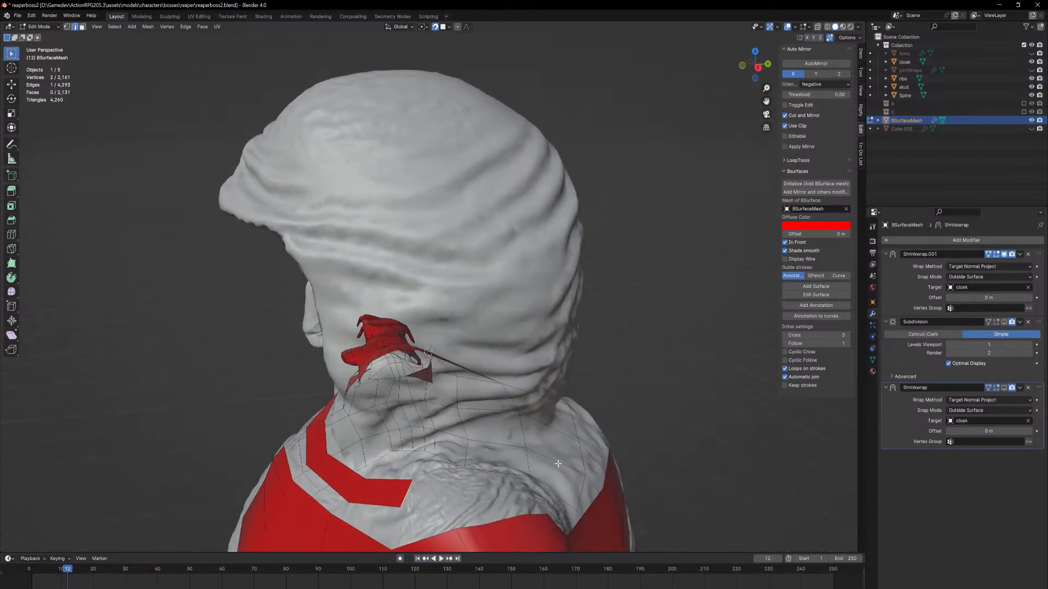
# Extend the strip by seven faces over the opposite shoulder, following the neckline
pyautogui.keyDown('ctrl'); pyautogui.rightClick(444, 492); pyautogui.keyUp('ctrl')
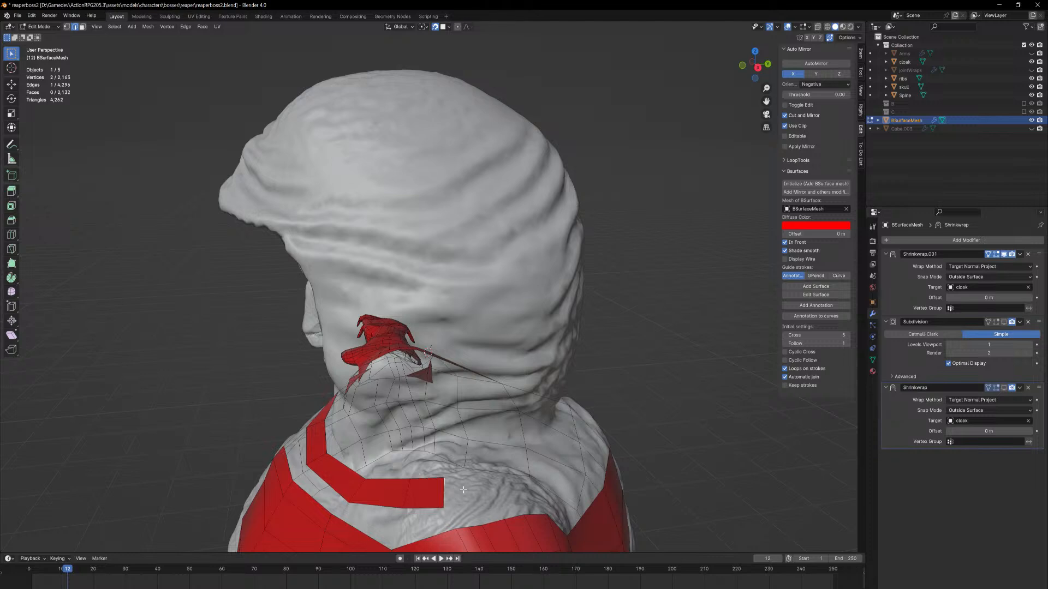
pyautogui.keyDown('ctrl'); pyautogui.rightClick(463, 491); pyautogui.keyUp('ctrl')
pyautogui.keyDown('ctrl'); pyautogui.rightClick(483, 488); pyautogui.keyUp('ctrl')
pyautogui.keyDown('ctrl'); pyautogui.rightClick(506, 486); pyautogui.keyUp('ctrl')
pyautogui.keyDown('ctrl'); pyautogui.rightClick(523, 485); pyautogui.keyUp('ctrl')
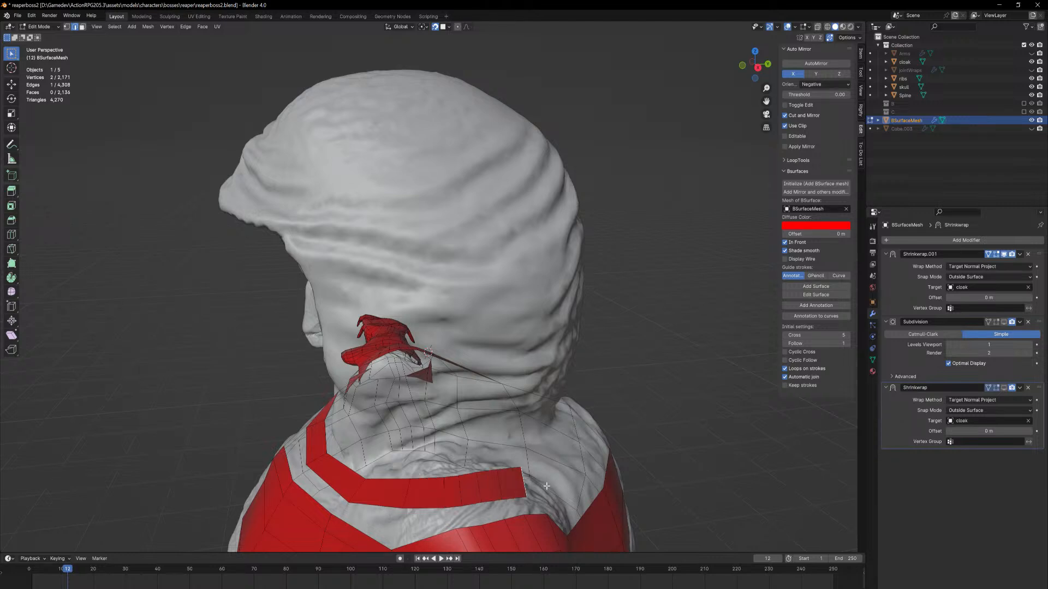
pyautogui.keyDown('ctrl'); pyautogui.rightClick(546, 486); pyautogui.keyUp('ctrl')
pyautogui.keyDown('ctrl'); pyautogui.rightClick(569, 487); pyautogui.keyUp('ctrl')
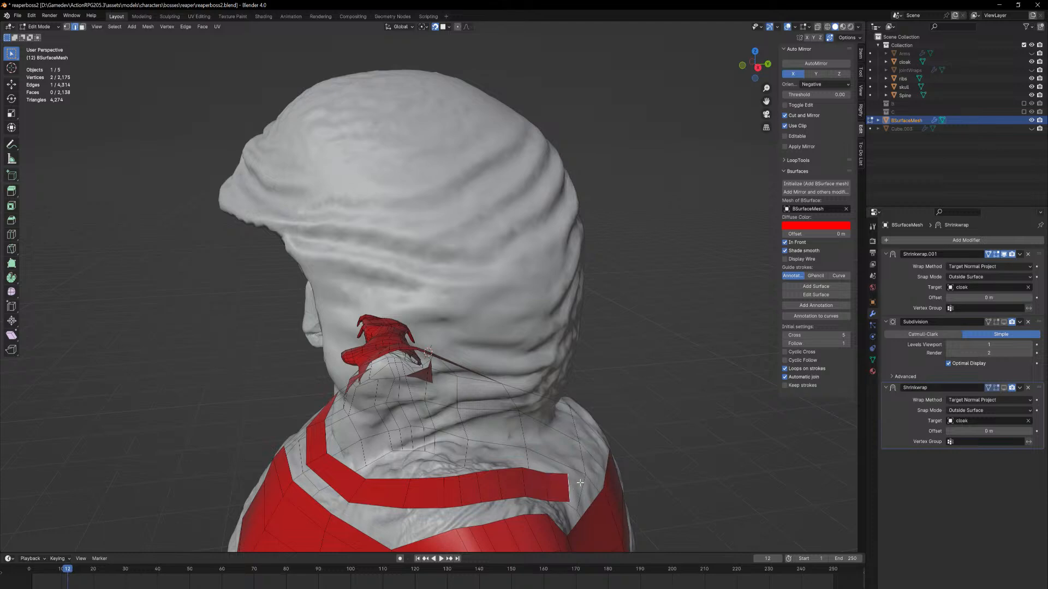
# Extend the strip by seven more faces around the back of the neck toward the shoulder where it started
pyautogui.moveTo(581, 483); pyautogui.dragTo(543, 484, button='middle')
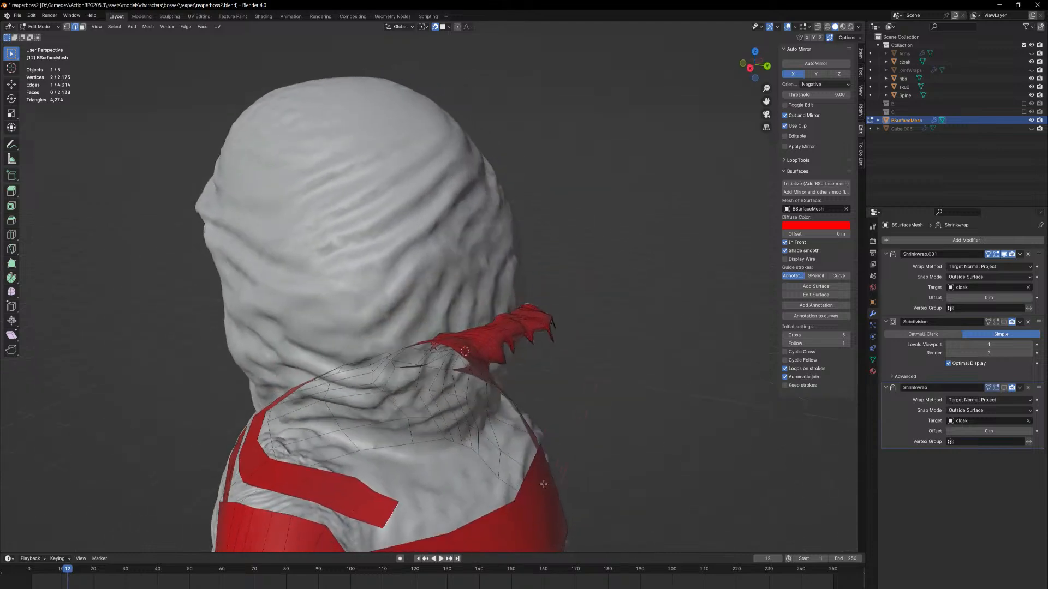
pyautogui.keyDown('ctrl'); pyautogui.rightClick(440, 500); pyautogui.keyUp('ctrl')
pyautogui.keyDown('ctrl'); pyautogui.rightClick(496, 475); pyautogui.keyUp('ctrl')
pyautogui.moveTo(497, 475); pyautogui.dragTo(429, 434, button='middle')
pyautogui.keyDown('ctrl'); pyautogui.rightClick(366, 468); pyautogui.keyUp('ctrl')
pyautogui.moveTo(377, 437); pyautogui.dragTo(360, 406, button='middle')
pyautogui.keyDown('ctrl'); pyautogui.rightClick(357, 401); pyautogui.keyUp('ctrl')
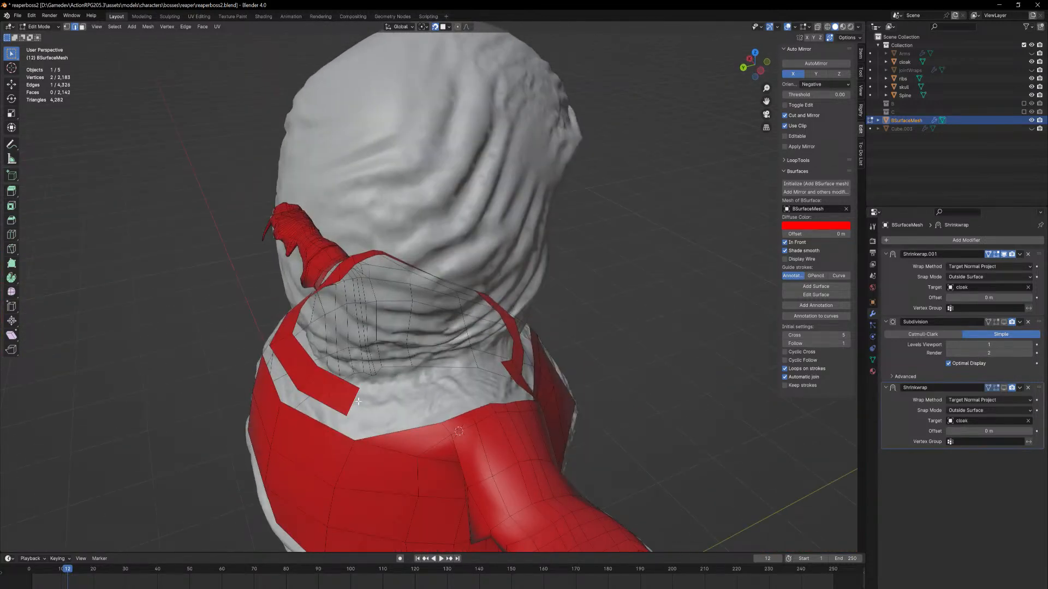
pyautogui.keyDown('ctrl'); pyautogui.rightClick(442, 388); pyautogui.keyUp('ctrl')
pyautogui.keyDown('ctrl'); pyautogui.rightClick(464, 389); pyautogui.keyUp('ctrl')
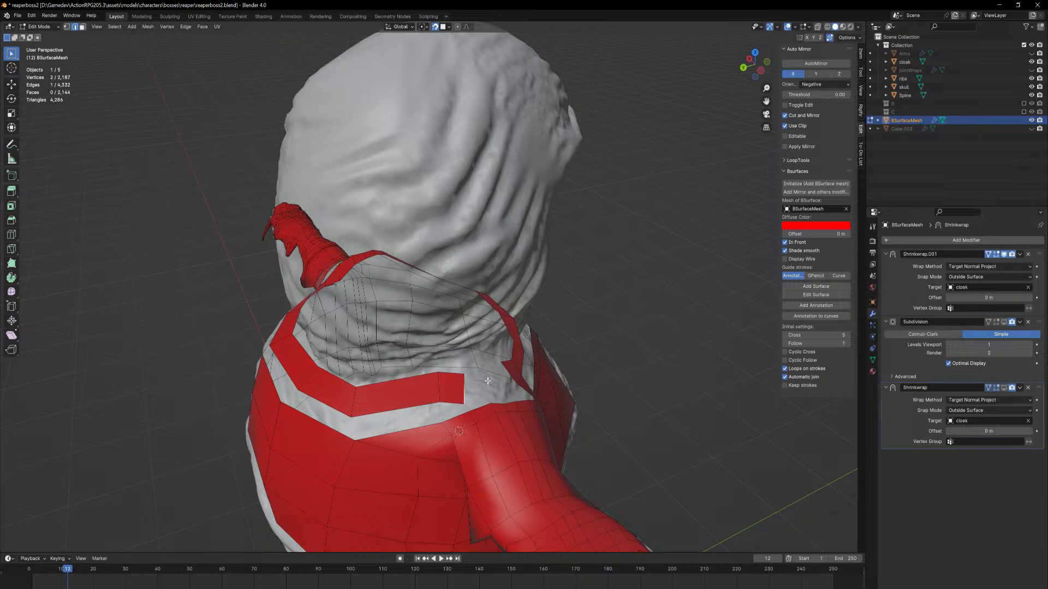
pyautogui.keyDown('ctrl'); pyautogui.rightClick(485, 387); pyautogui.keyUp('ctrl')
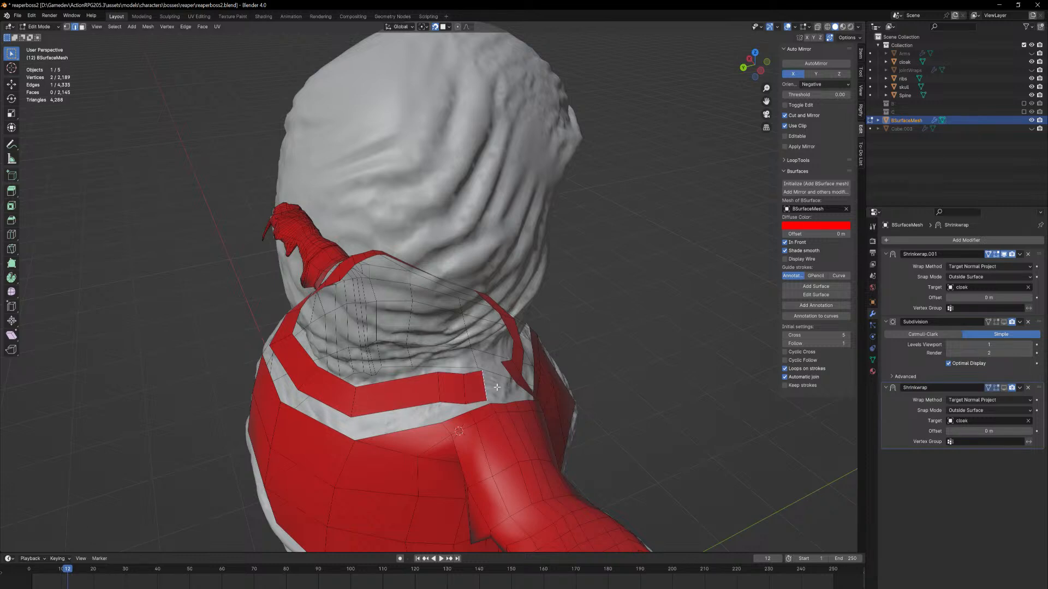
# Close the neckline ring with the last two faces on the shoulder and reposition a corner vertex at the joint
pyautogui.keyDown('ctrl'); pyautogui.rightClick(499, 386); pyautogui.keyUp('ctrl')
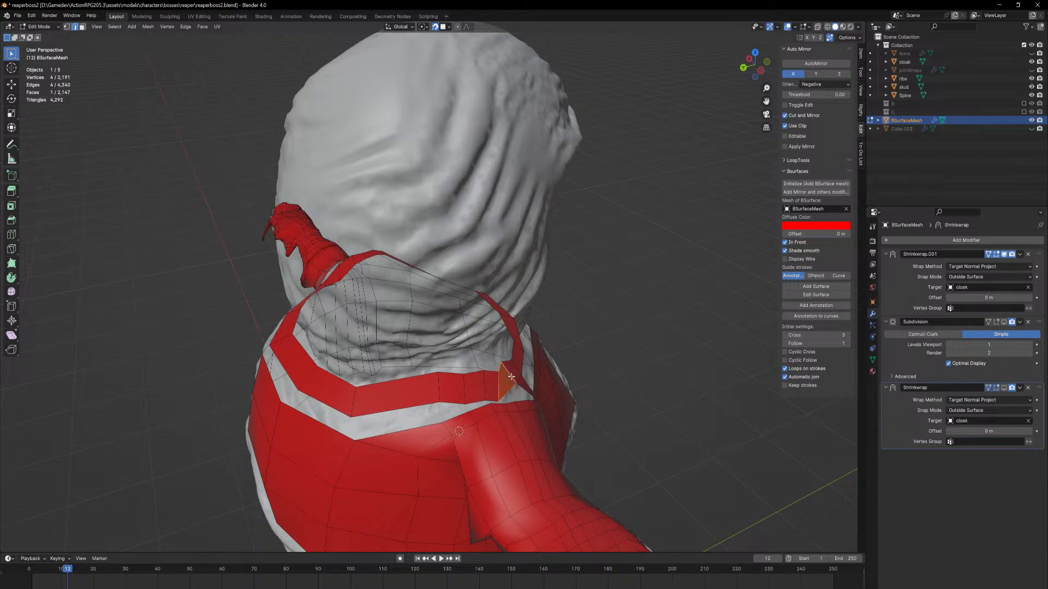
pyautogui.press('1')
pyautogui.click(498, 369)
pyautogui.moveTo(502, 372); pyautogui.dragTo(520, 391)
pyautogui.moveTo(531, 388); pyautogui.dragTo(459, 388, button='middle')
# Fill the gap between the neckline ring and the torso band with faces, from the chest around the opposite shoulder and across the back
pyautogui.press('2')
pyautogui.click(492, 453)
pyautogui.moveTo(519, 442); pyautogui.dragTo(501, 382, button='middle')
pyautogui.press('f')
pyautogui.press('f')
pyautogui.press('f')
pyautogui.press('f')
pyautogui.press('f')
pyautogui.press('f')
pyautogui.press('f')
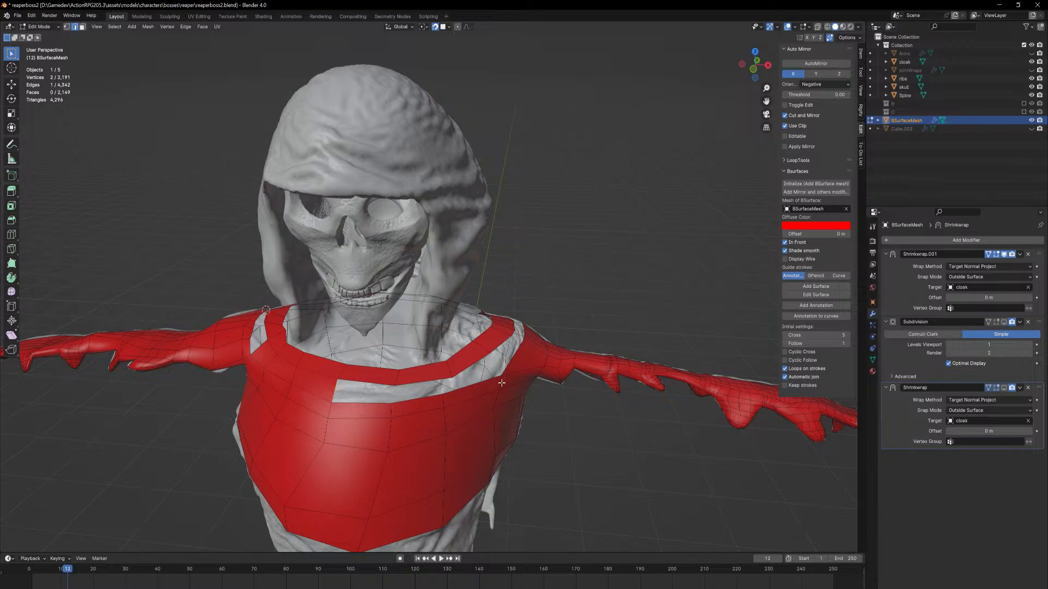
pyautogui.moveTo(605, 330); pyautogui.dragTo(561, 417, button='middle')
pyautogui.press('f')
pyautogui.press('f')
pyautogui.press('f')
pyautogui.press('f')
pyautogui.press('f')
pyautogui.press('f')
pyautogui.press('f')
pyautogui.press('f')
pyautogui.press('f')
pyautogui.press('f')
pyautogui.press('f')
pyautogui.press('f')
pyautogui.press('f')
pyautogui.press('f')
pyautogui.press('f')
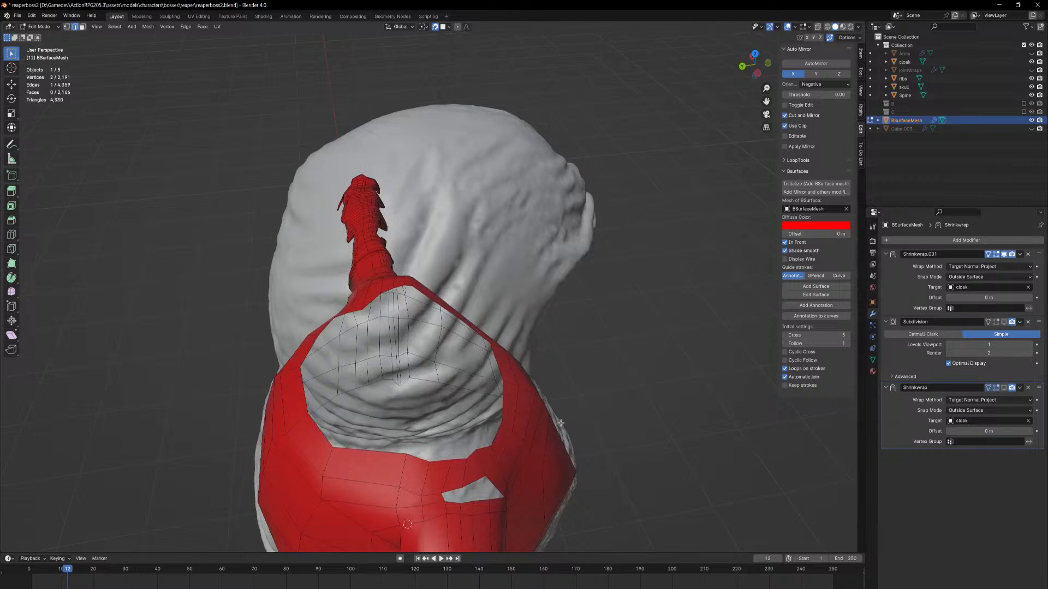
pyautogui.hotkey('ctrl', 'z')
pyautogui.hotkey('ctrl', 'z')
# Add one centred loop cut across the ring face above the remaining shoulder gap
pyautogui.moveTo(503, 505); pyautogui.dragTo(492, 476, button='middle')
pyautogui.keyDown('alt'); pyautogui.click(468, 449); pyautogui.keyUp('alt')
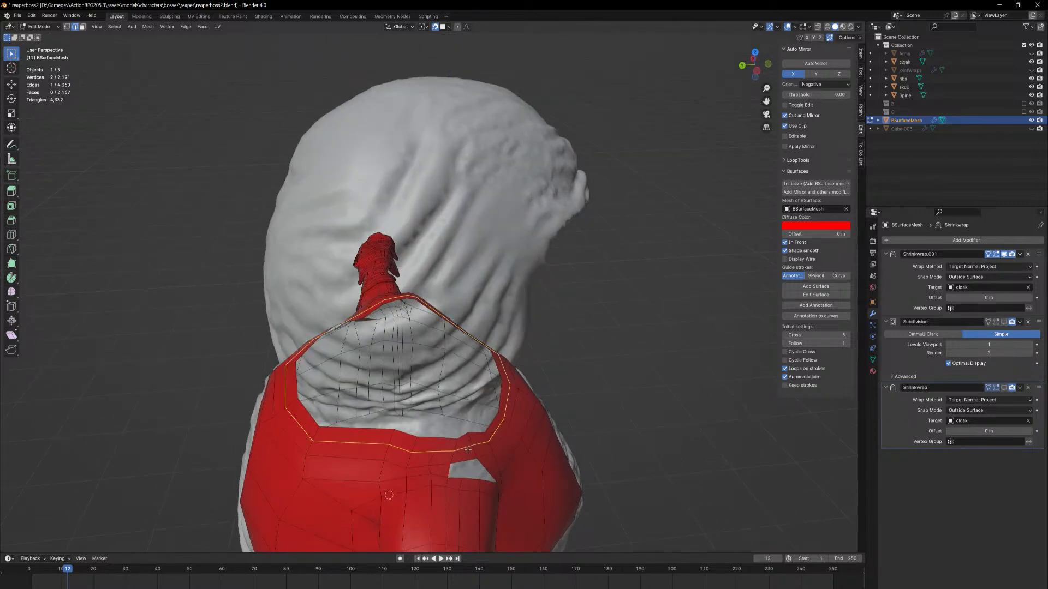
pyautogui.click(461, 439)
pyautogui.rightClick(461, 439)
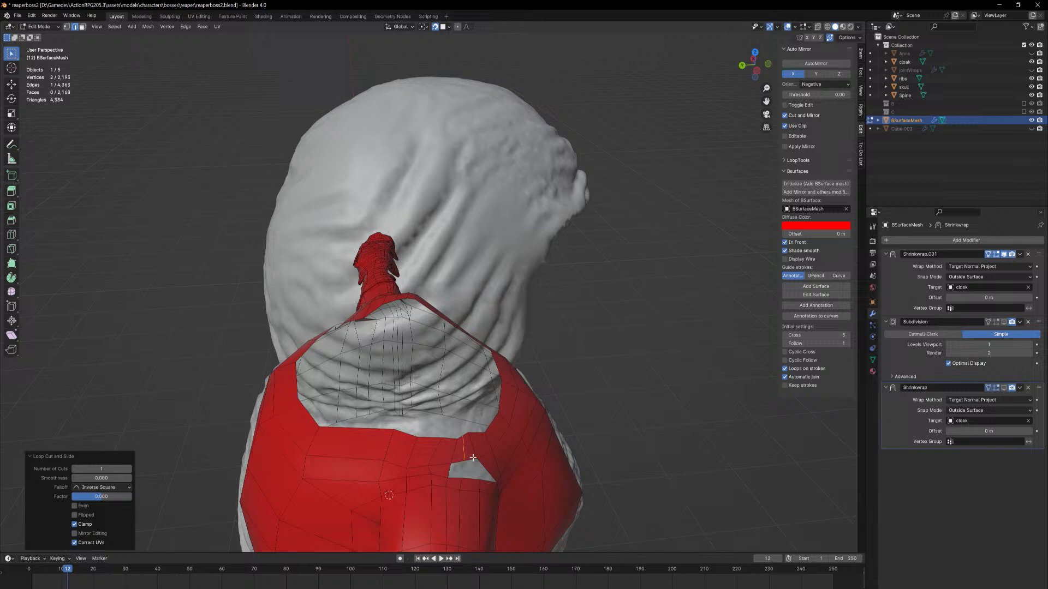
# Fill one face at the end of the remaining shoulder gap and undo the extra fill
pyautogui.click(449, 468)
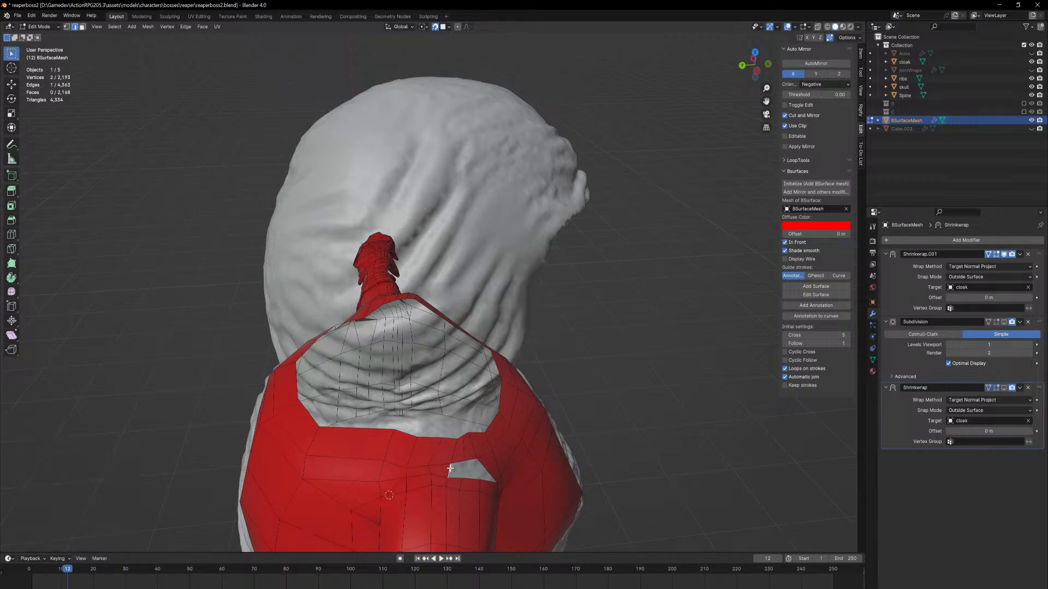
pyautogui.press('f')
pyautogui.press('f')
pyautogui.hotkey('ctrl', 'z')
pyautogui.click(470, 479)
pyautogui.rightClick(502, 499)
# Move the gap's upper corner vertex and the ring vertex above it along the shoulder to even out the faces
pyautogui.press('1')
pyautogui.click(477, 457)
pyautogui.press('g')
pyautogui.click(485, 453)
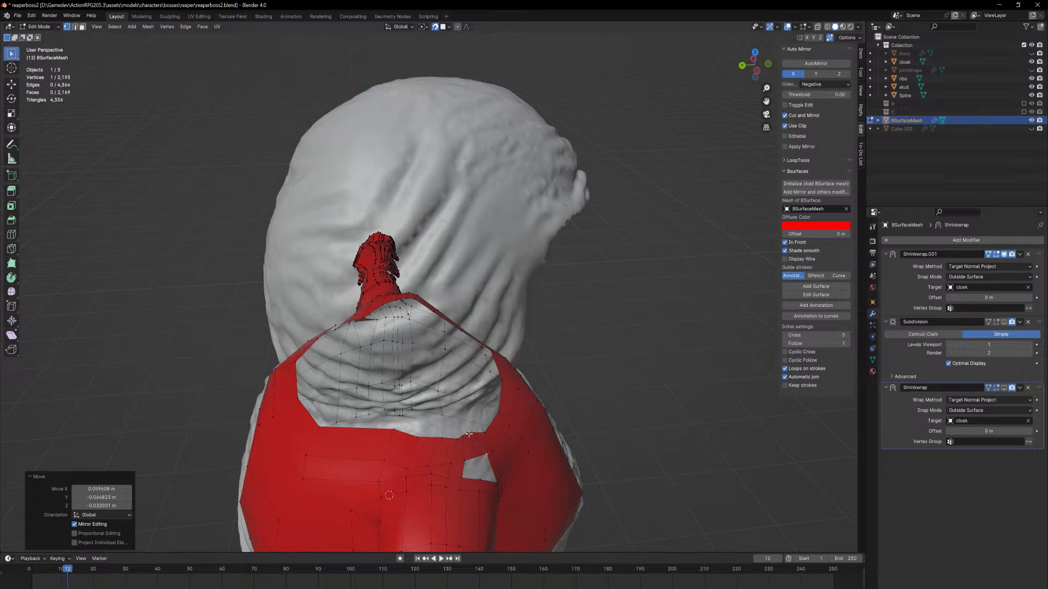
pyautogui.press('g')
pyautogui.click(474, 441)
# Add another centred loop cut across the ring face directly above the reshaped shoulder gap
pyautogui.hotkey('ctrl', 'r')
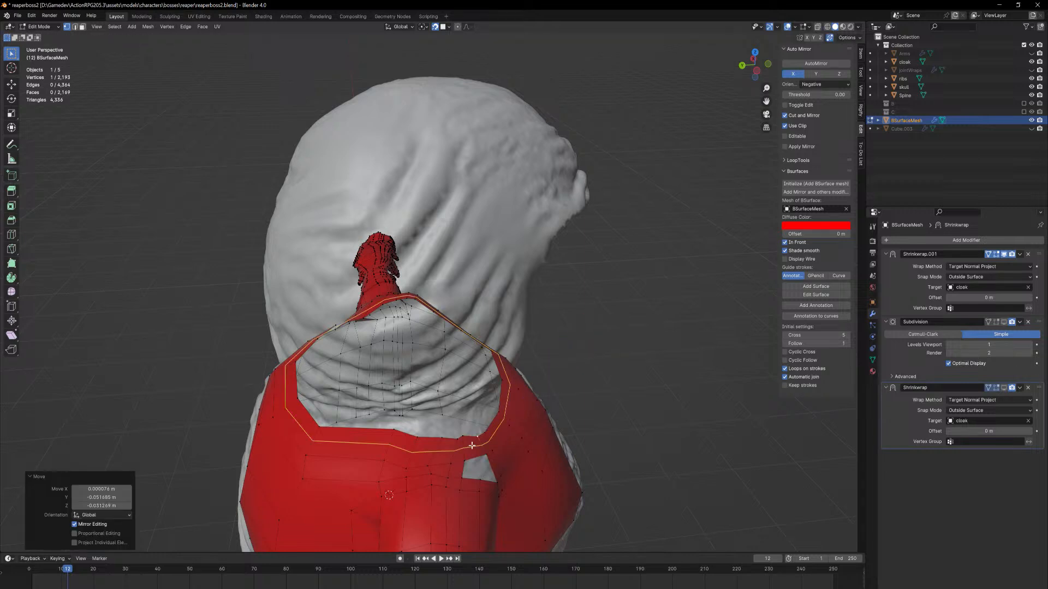
pyautogui.click(471, 450)
pyautogui.rightClick(472, 453)
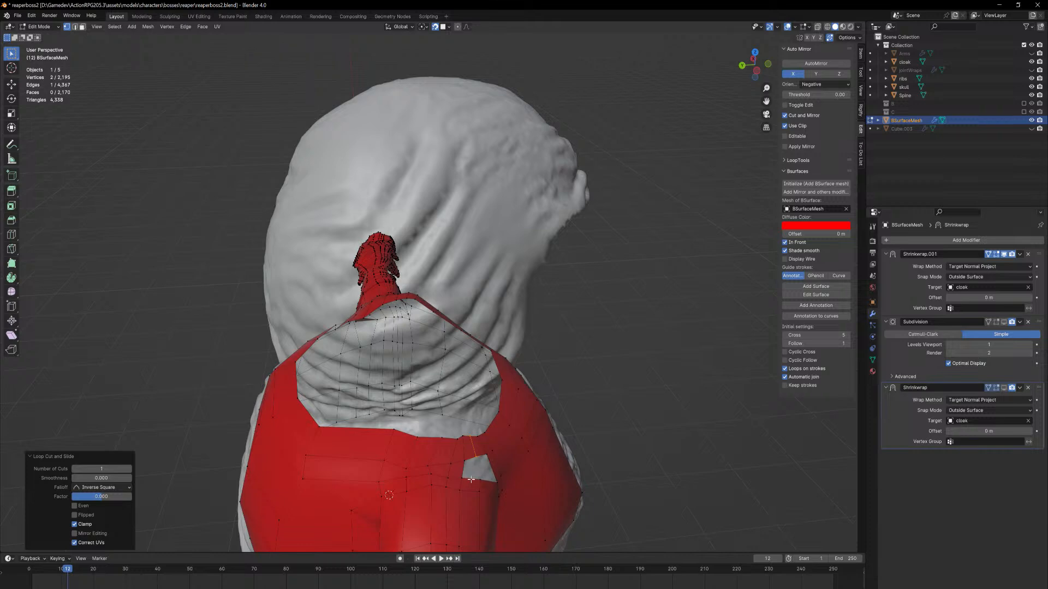
# Fill the remaining gap in the back shoulder, leave Edit Mode and save the file
pyautogui.click(467, 471)
pyautogui.press('f')
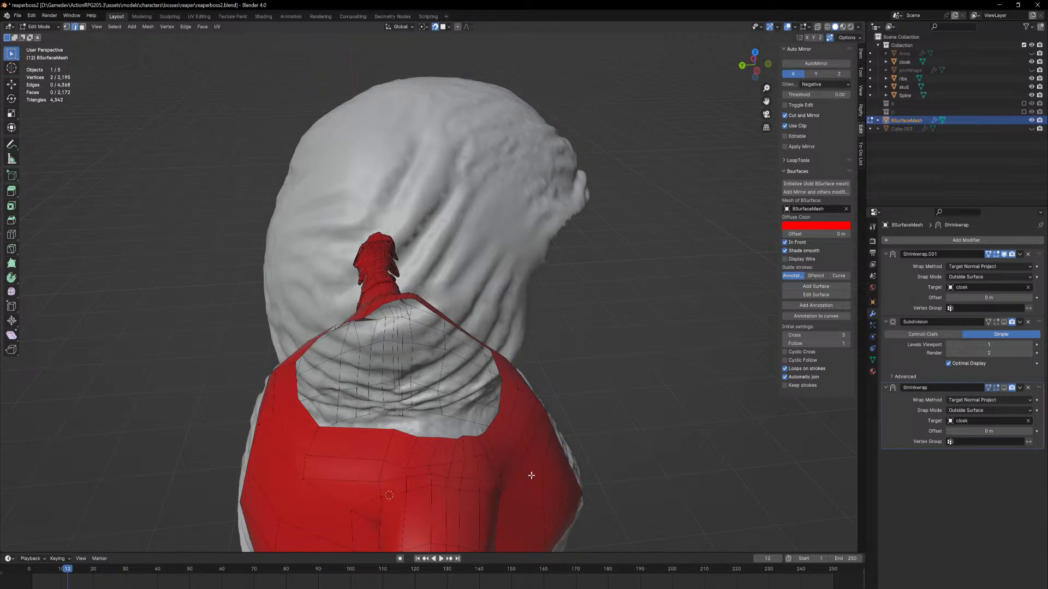
pyautogui.moveTo(620, 385); pyautogui.dragTo(549, 416, button='middle')
pyautogui.press('Tab')
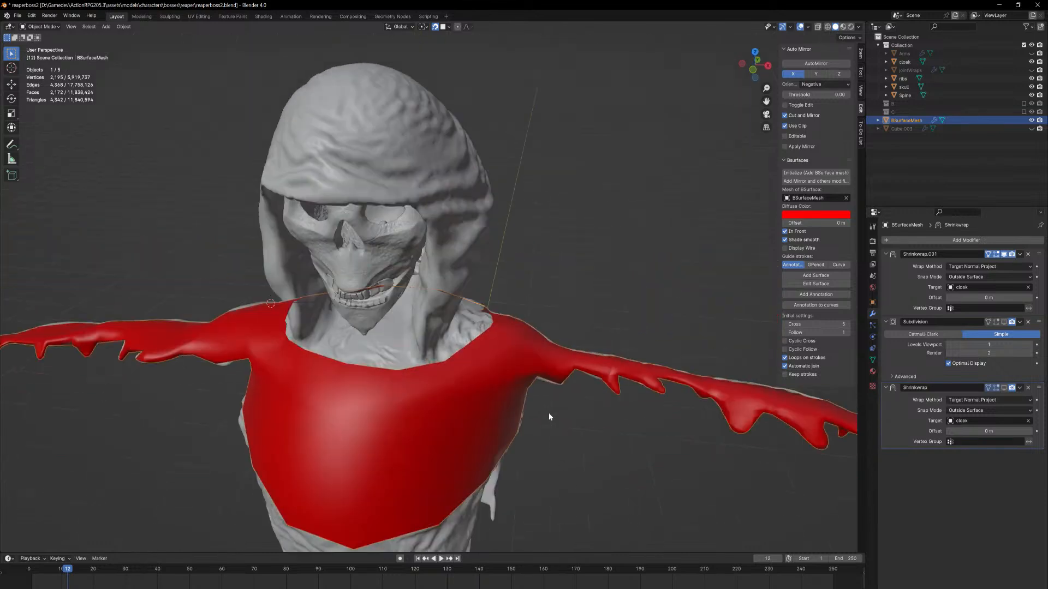
pyautogui.scroll(-3, 619, 428)
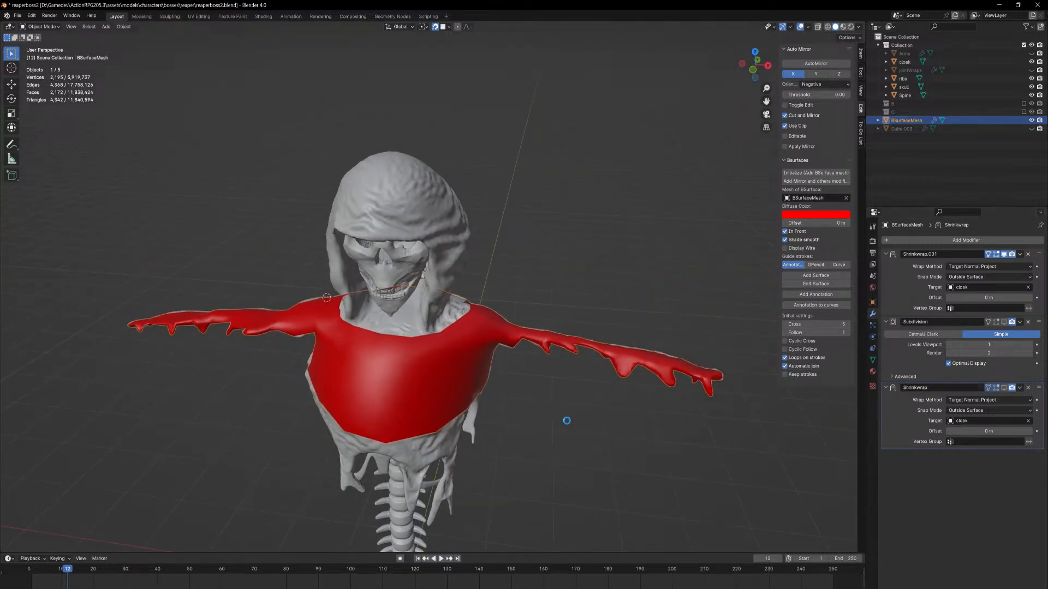
pyautogui.hotkey('ctrl', 's')
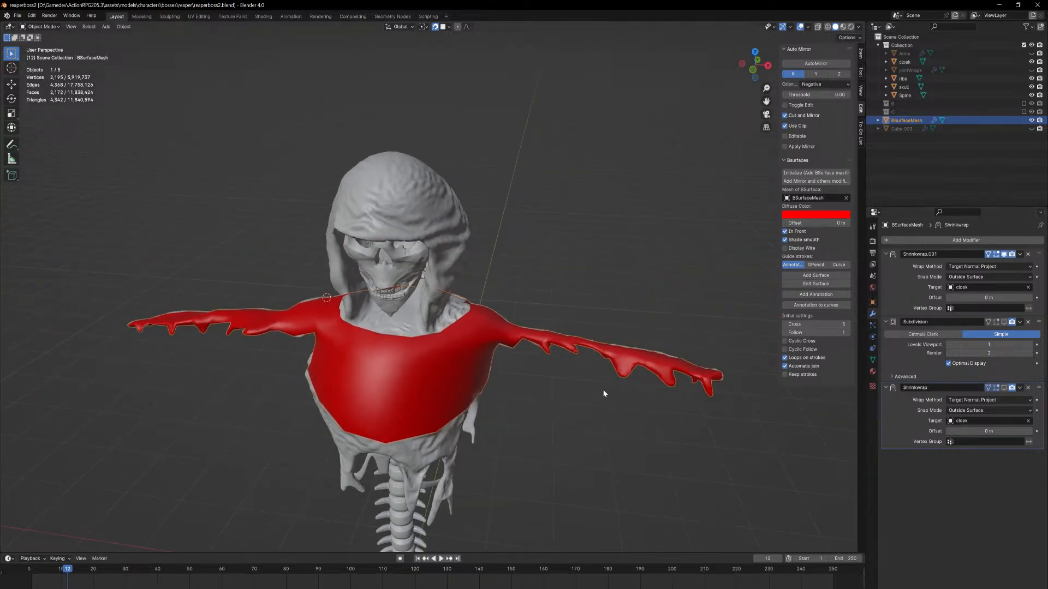
# Enable the Subdivision modifier and the last Shrinkwrap modifier in the viewport, and deselect the cloak retopology mesh
pyautogui.click(1004, 322)
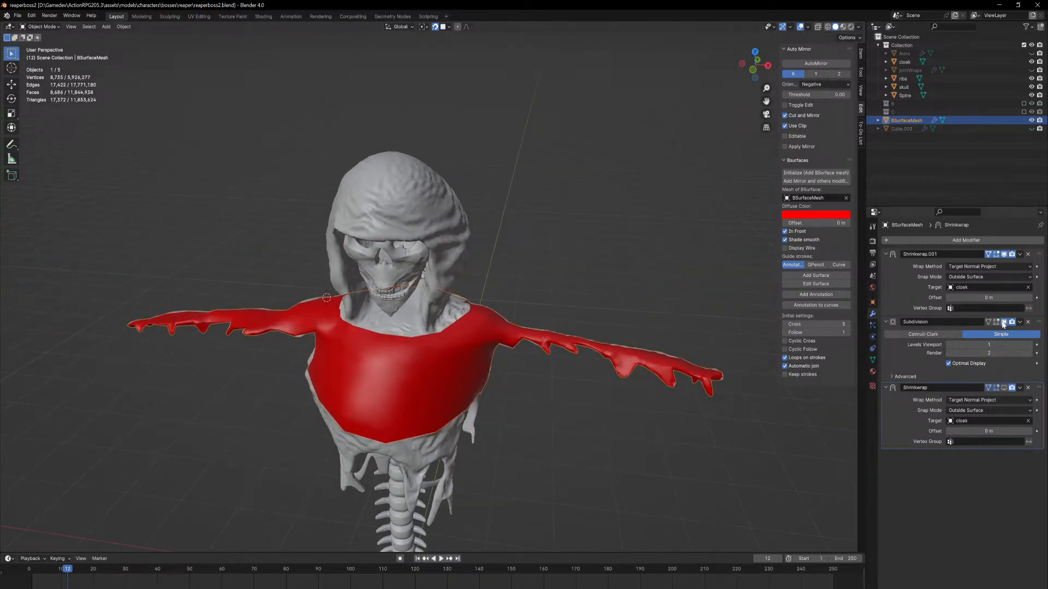
pyautogui.click(1004, 388)
pyautogui.click(696, 453)
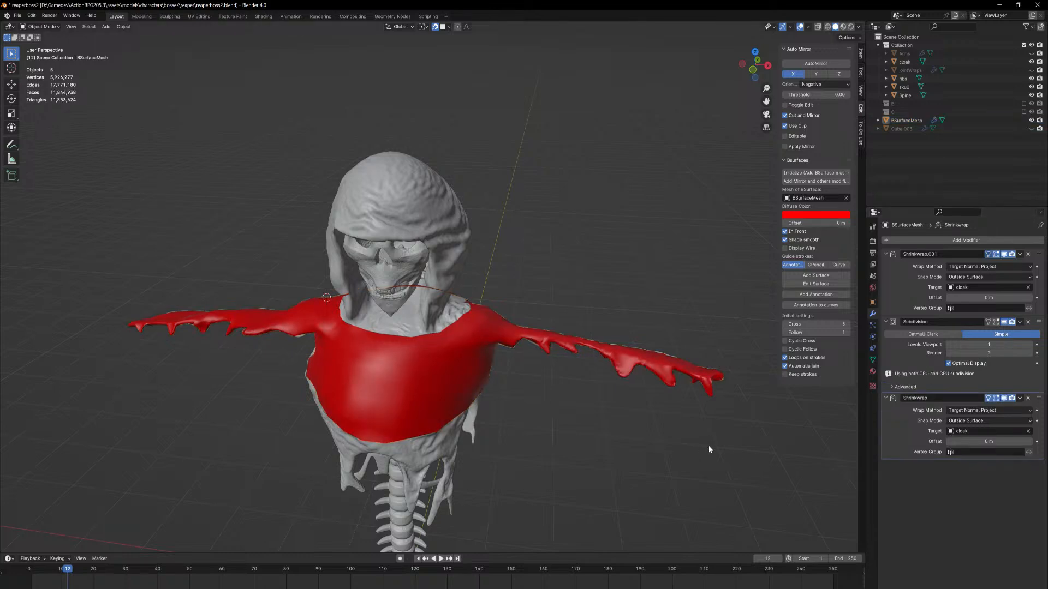
pyautogui.moveTo(709, 446); pyautogui.dragTo(734, 432, button='middle')
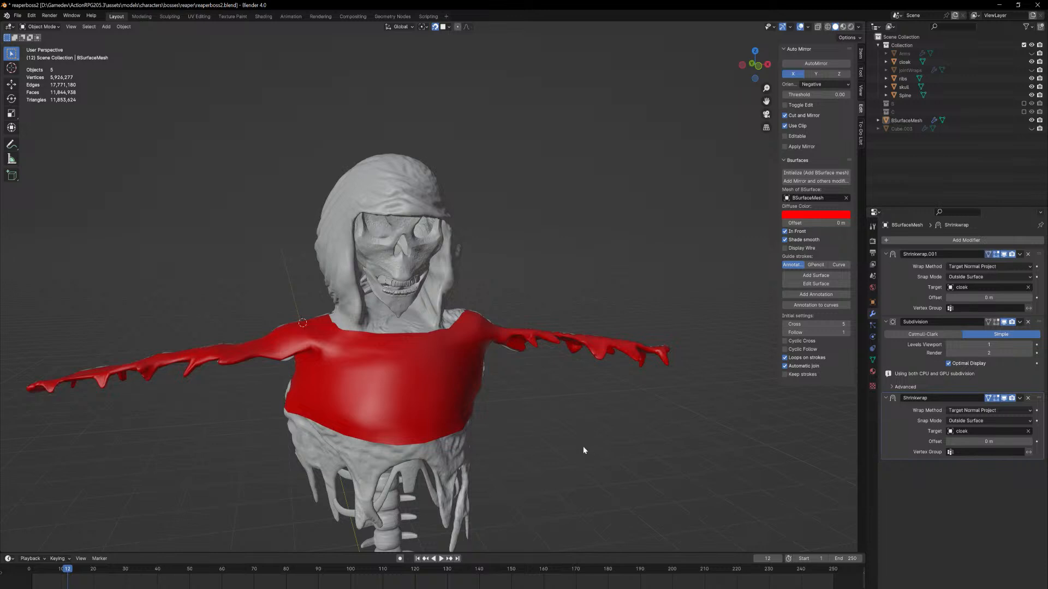
# Hide the sculpted cloak and switch the viewport to wireframe shading to view the retopology mesh
pyautogui.click(1031, 62)
pyautogui.moveTo(579, 401); pyautogui.dragTo(526, 388, button='middle')
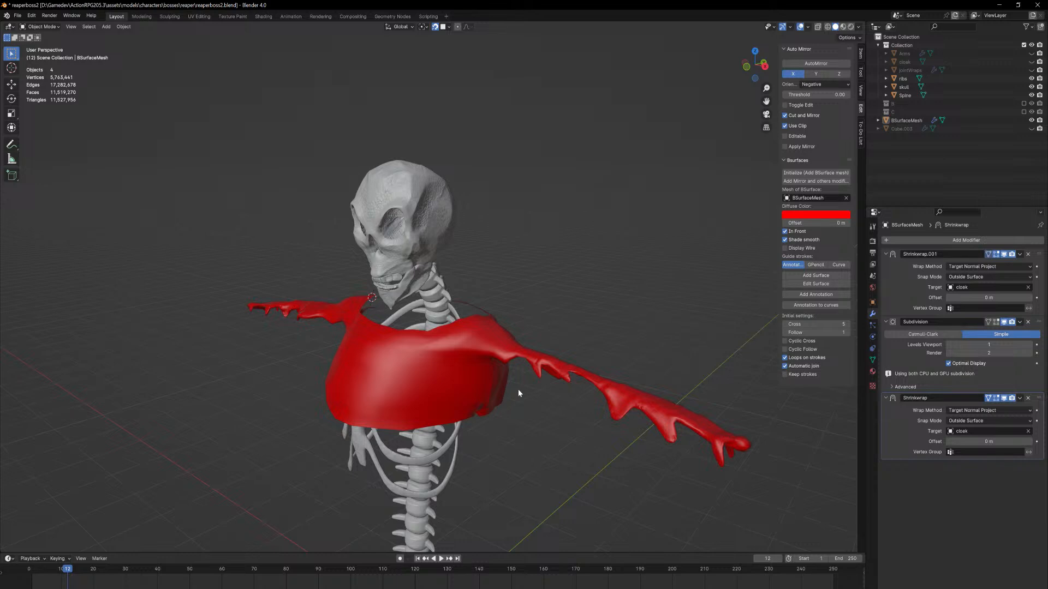
pyautogui.click(826, 28)
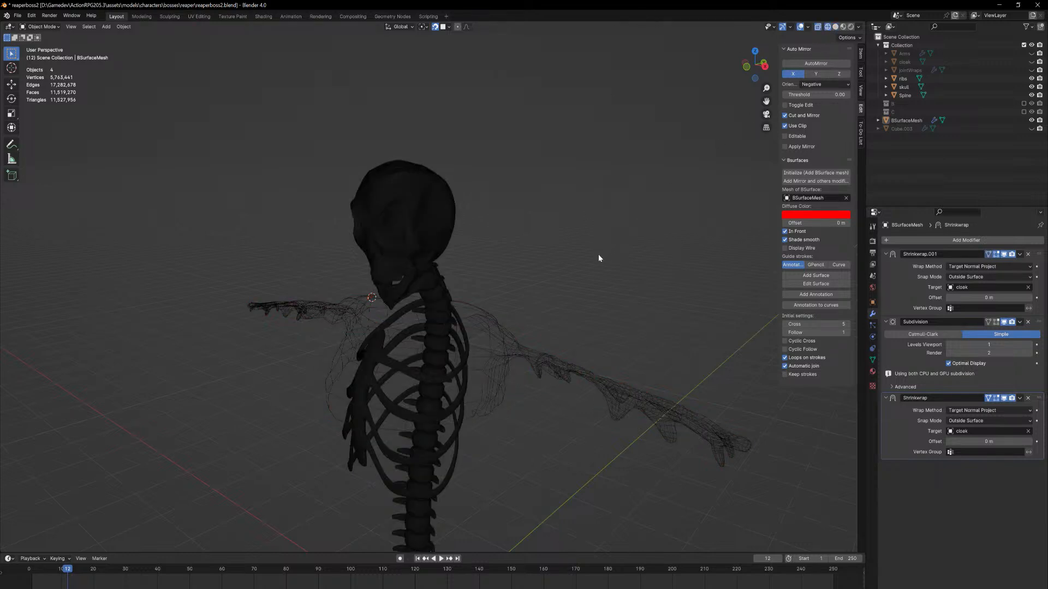
pyautogui.moveTo(598, 254); pyautogui.dragTo(639, 264, button='middle')
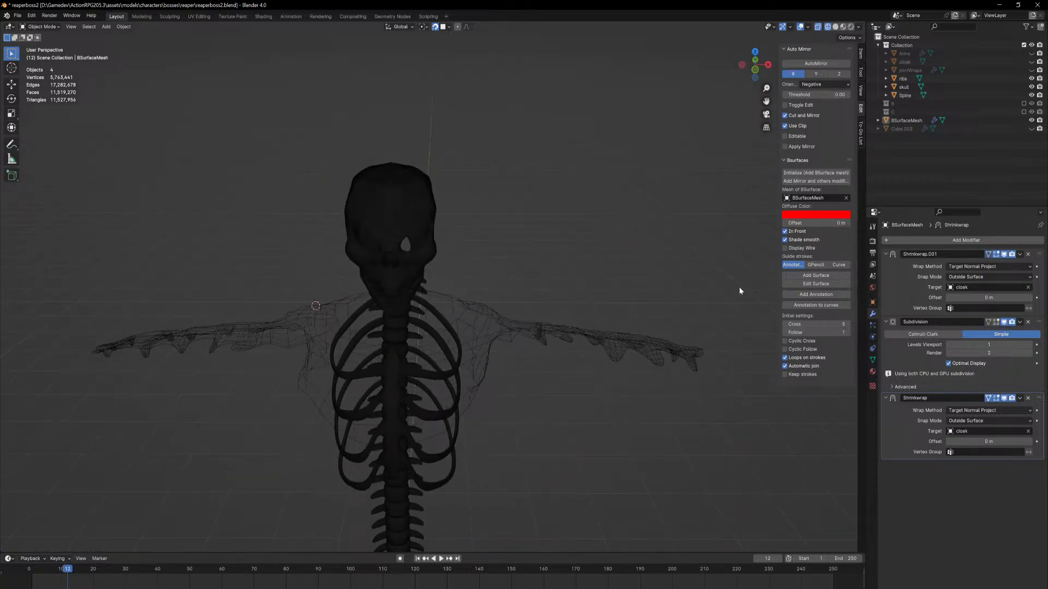
# Show Subdivision in Edit Mode, set its viewport levels to 2 and toggle the last Shrinkwrap's On Cage option
pyautogui.click(996, 322)
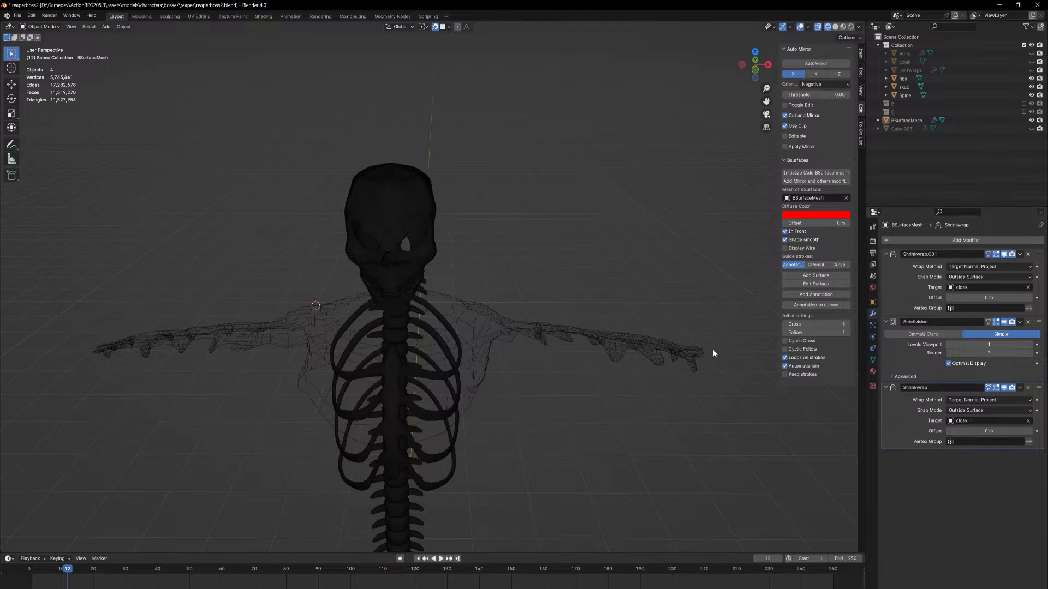
pyautogui.moveTo(713, 353); pyautogui.dragTo(681, 358, button='middle')
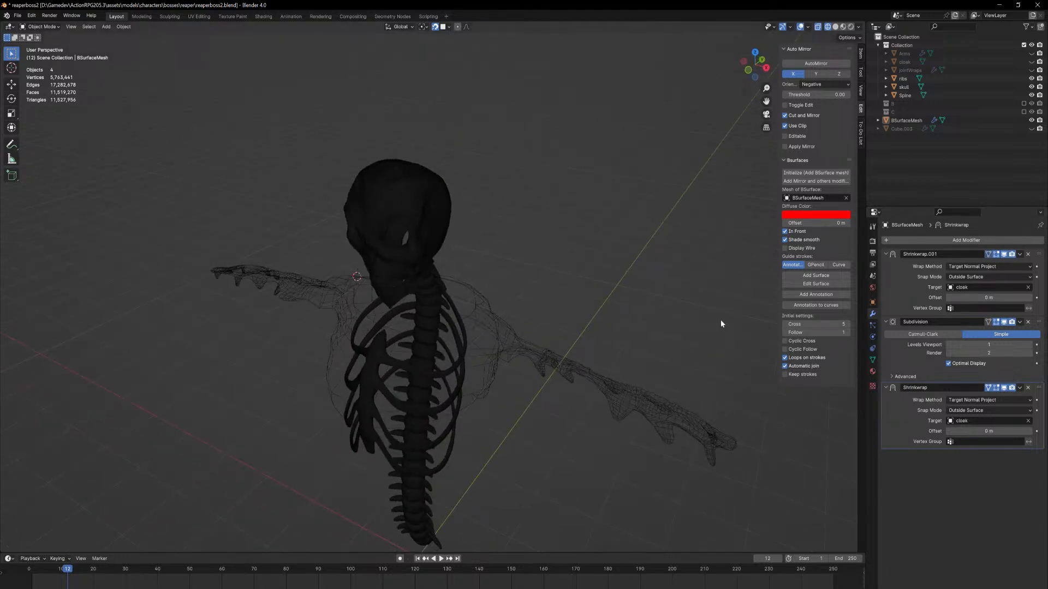
pyautogui.click(1030, 345)
pyautogui.click(989, 386)
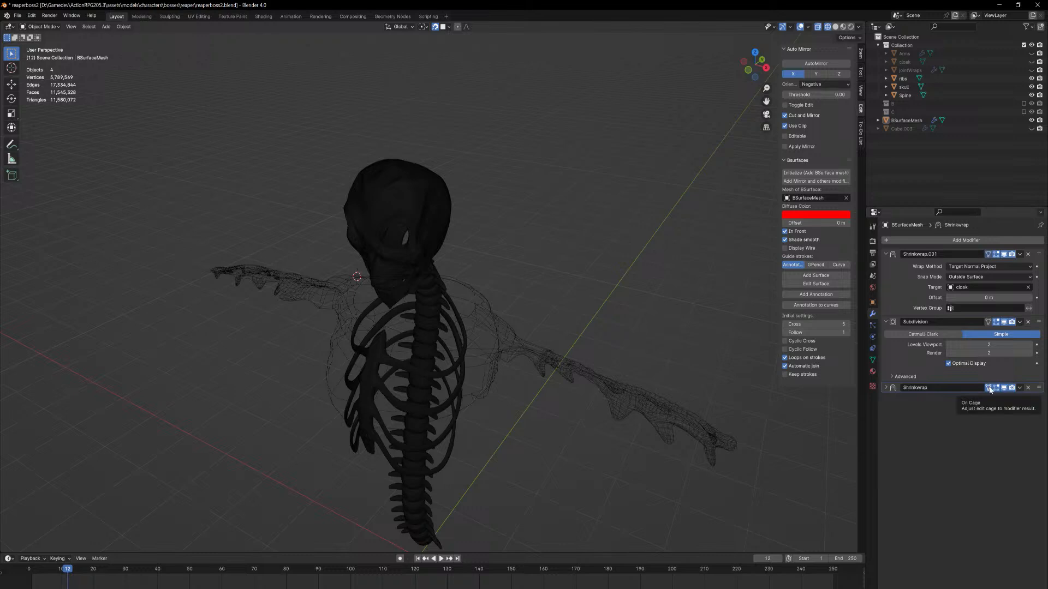
pyautogui.click(885, 387)
# Examine the wireframe density of the cloak mesh from several angles and compare it with the skull up close
pyautogui.moveTo(677, 404)
pyautogui.mouseDown(button='middle')
pyautogui.moveTo(697, 374)
pyautogui.moveTo(732, 358)
pyautogui.moveTo(760, 367)
pyautogui.moveTo(695, 383)
pyautogui.moveTo(625, 373)
pyautogui.moveTo(677, 398)
pyautogui.moveTo(687, 388)
pyautogui.mouseUp(button='middle')
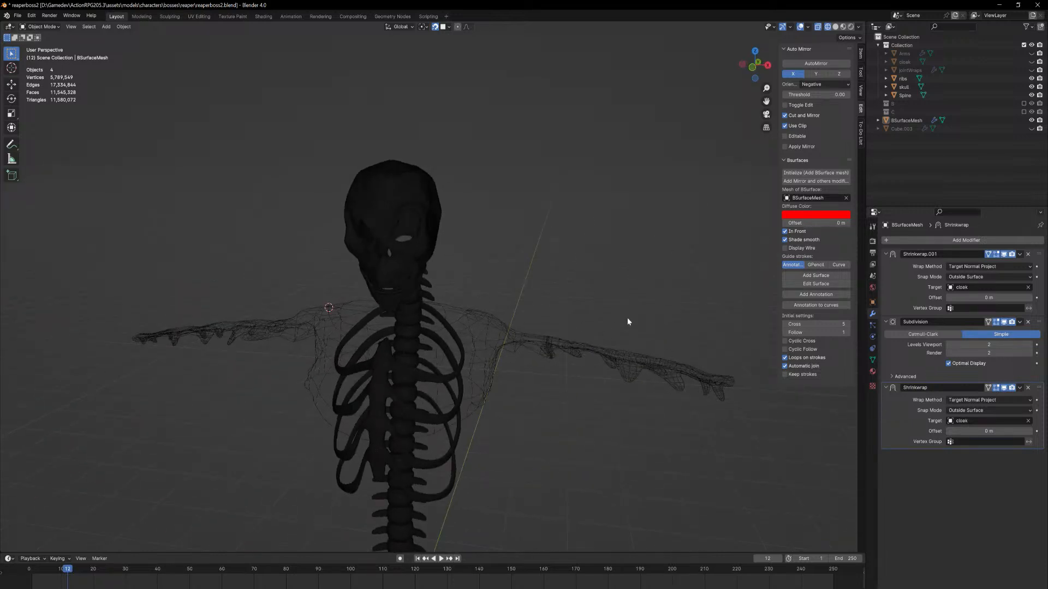
pyautogui.moveTo(612, 306); pyautogui.dragTo(547, 313, button='middle')
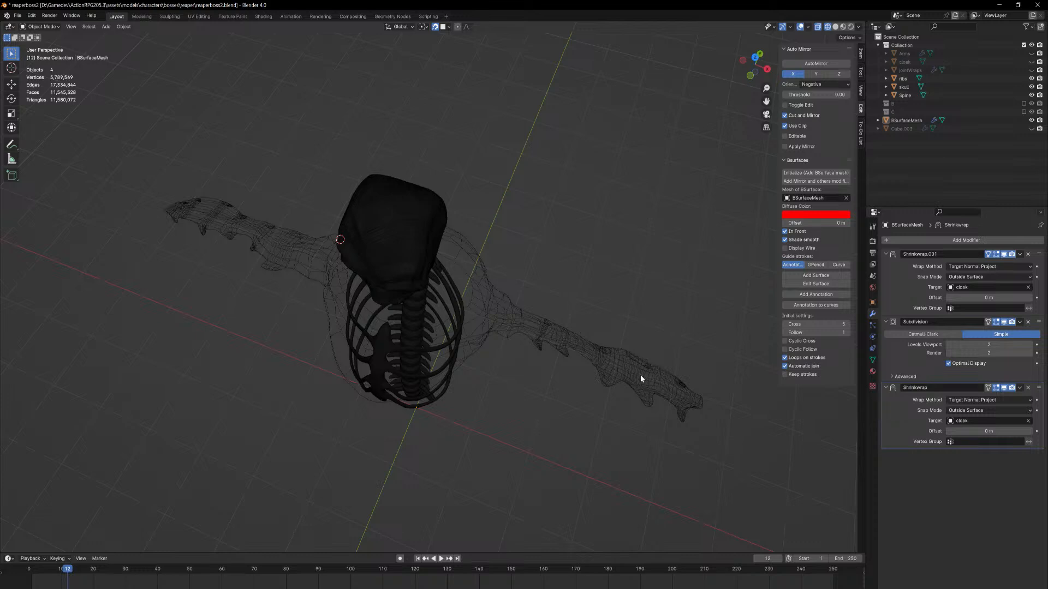
pyautogui.moveTo(529, 348); pyautogui.dragTo(436, 286, button='middle')
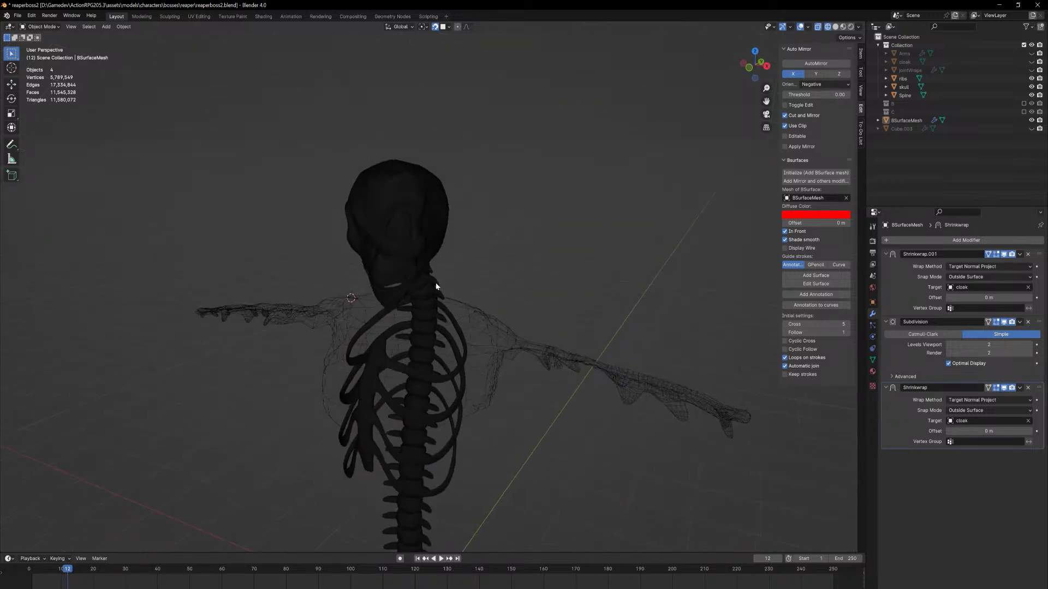
pyautogui.moveTo(354, 135); pyautogui.dragTo(383, 175, button='middle')
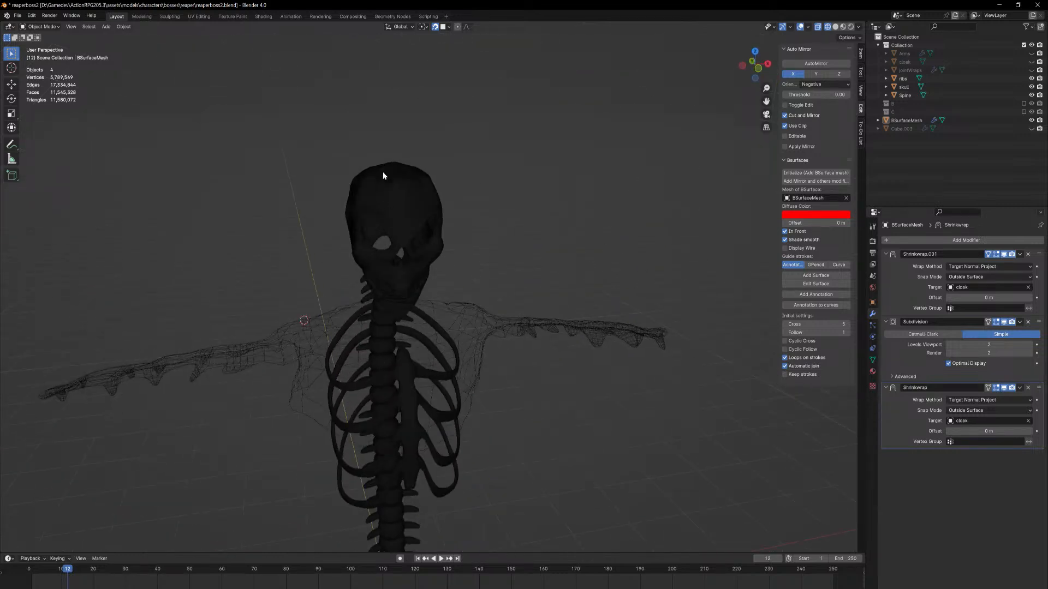
pyautogui.click(386, 180)
pyautogui.moveTo(561, 262); pyautogui.dragTo(471, 295, button='middle')
pyautogui.click(548, 247)
pyautogui.scroll(8, 470, 200)
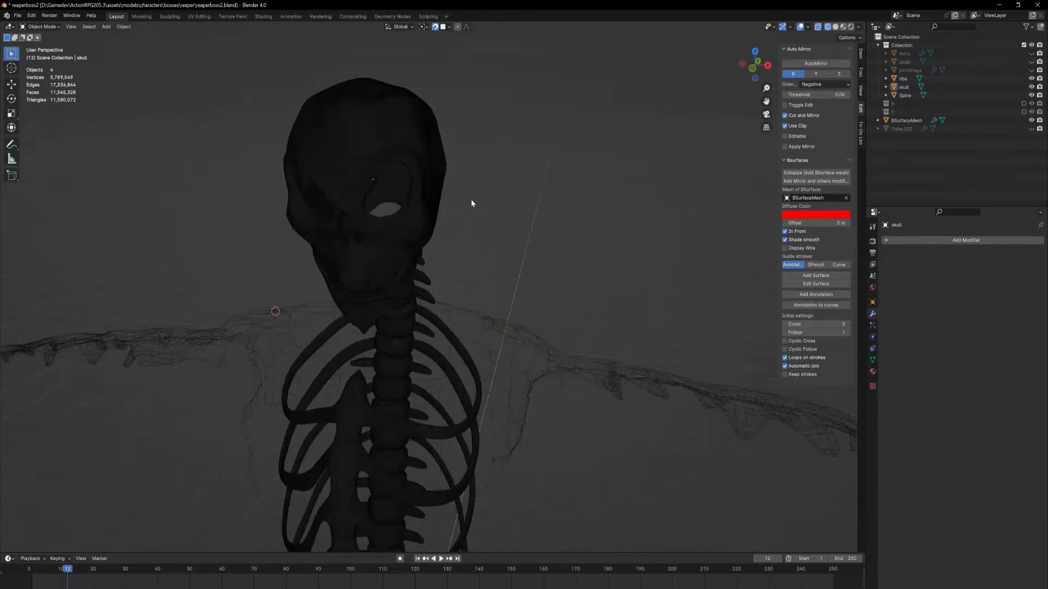
pyautogui.moveTo(464, 189); pyautogui.dragTo(480, 358, button='middle')
pyautogui.scroll(6, 472, 306)
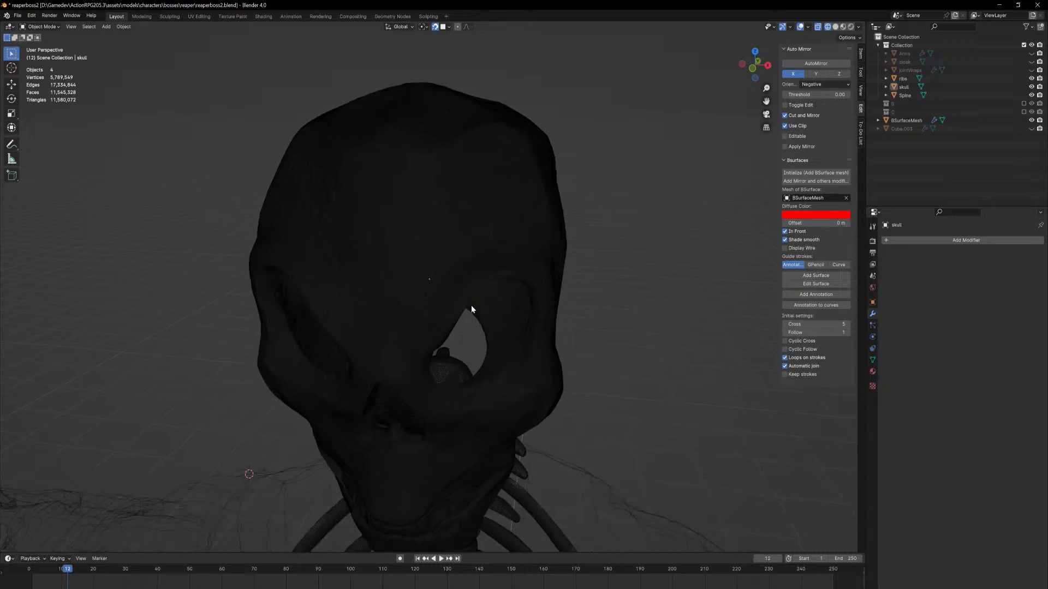
pyautogui.scroll(8, 467, 251)
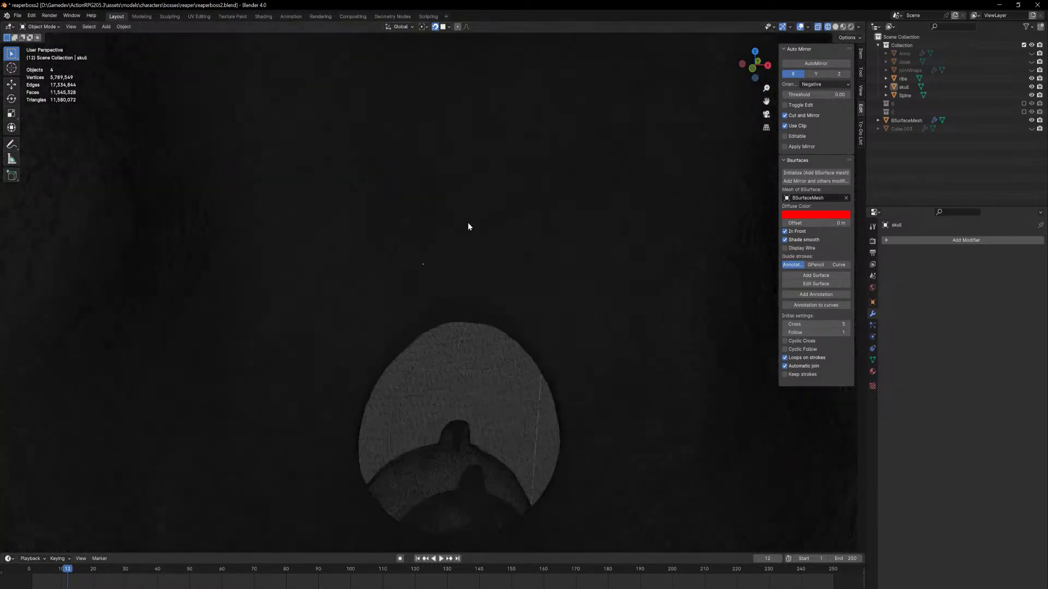
pyautogui.scroll(-10, 484, 277)
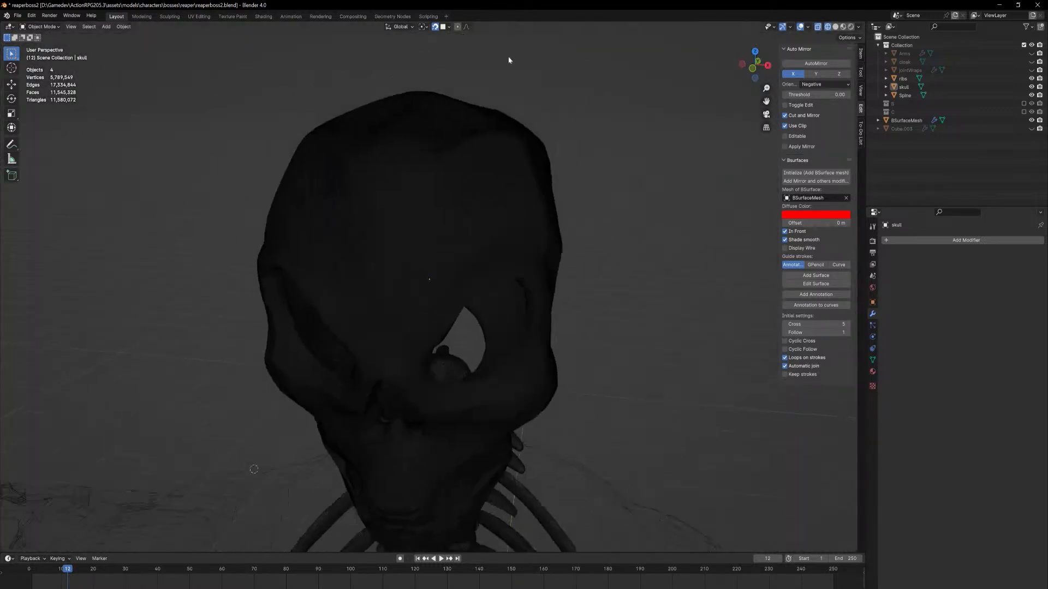
pyautogui.scroll(-3, 591, 172)
pyautogui.moveTo(597, 478); pyautogui.dragTo(562, 462, button='middle')
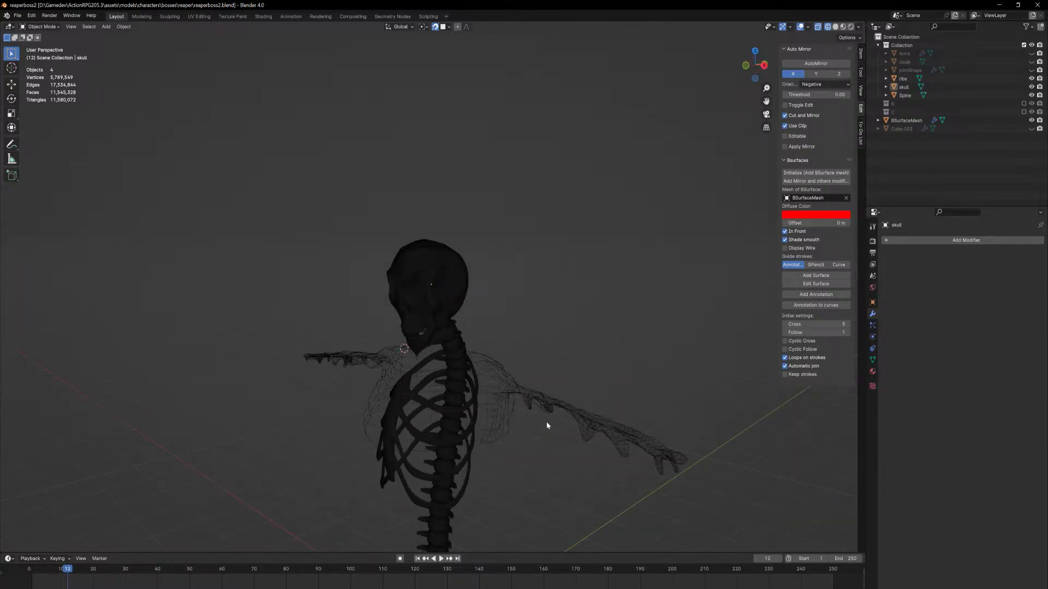
# Return to solid shading, open the cloak retopology mesh in Edit Mode and unhide the sculpted cloak
pyautogui.click(835, 27)
pyautogui.click(477, 424)
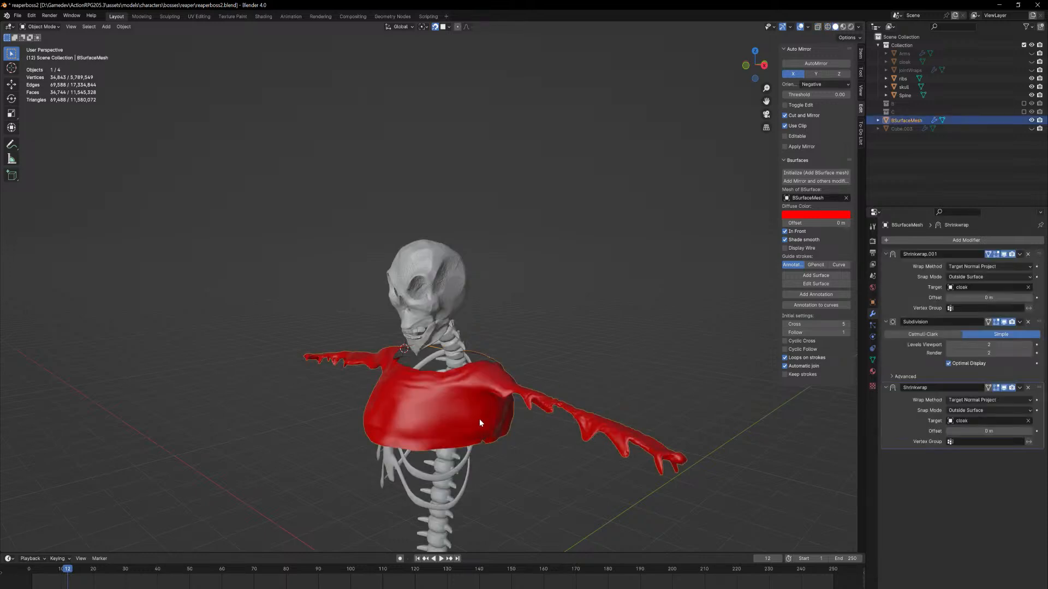
pyautogui.moveTo(479, 418); pyautogui.dragTo(507, 423, button='middle')
pyautogui.press('Tab')
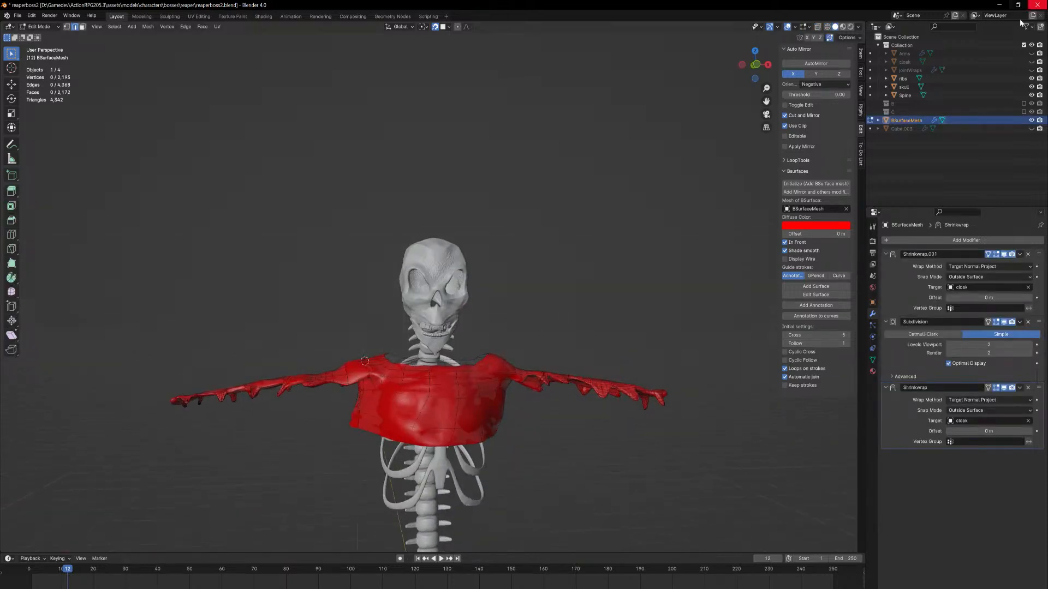
pyautogui.click(1032, 62)
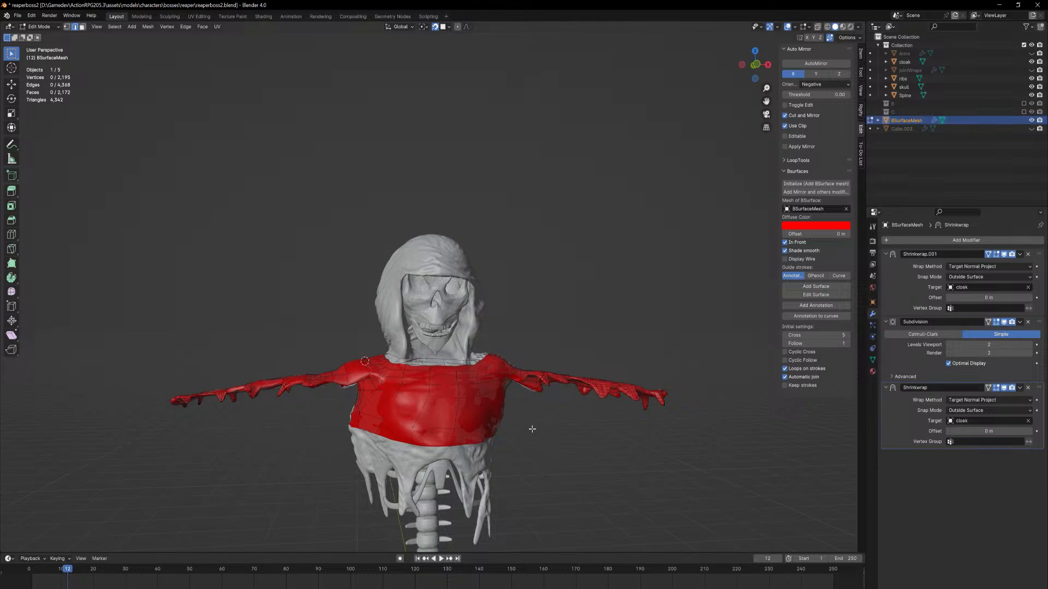
pyautogui.moveTo(533, 427); pyautogui.dragTo(502, 347, button='middle')
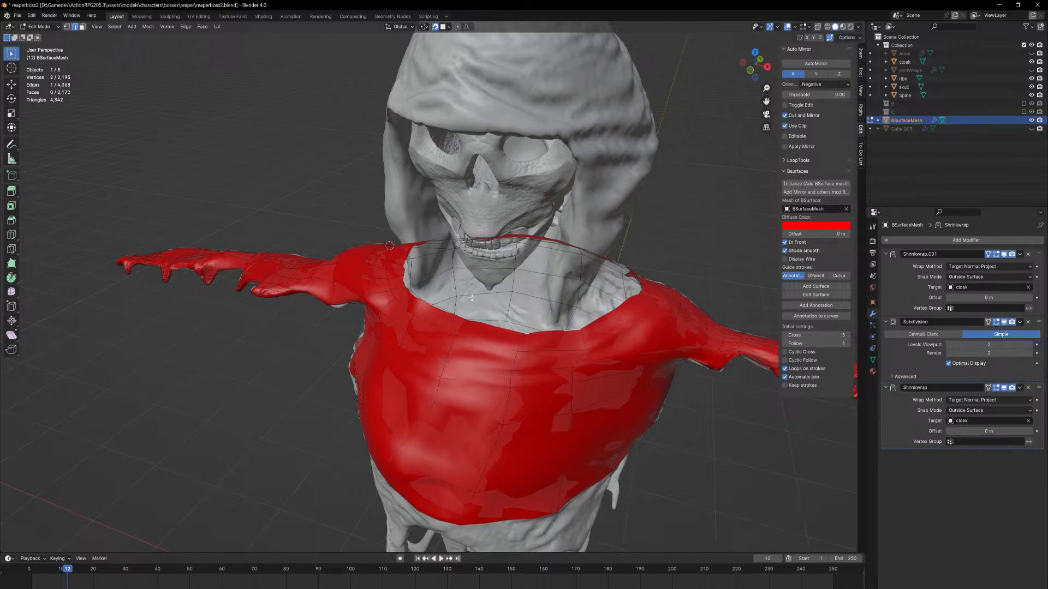
# Add one centred loop cut around the upper sleeve beside the armpit at the back
pyautogui.moveTo(472, 297); pyautogui.dragTo(624, 287, button='middle')
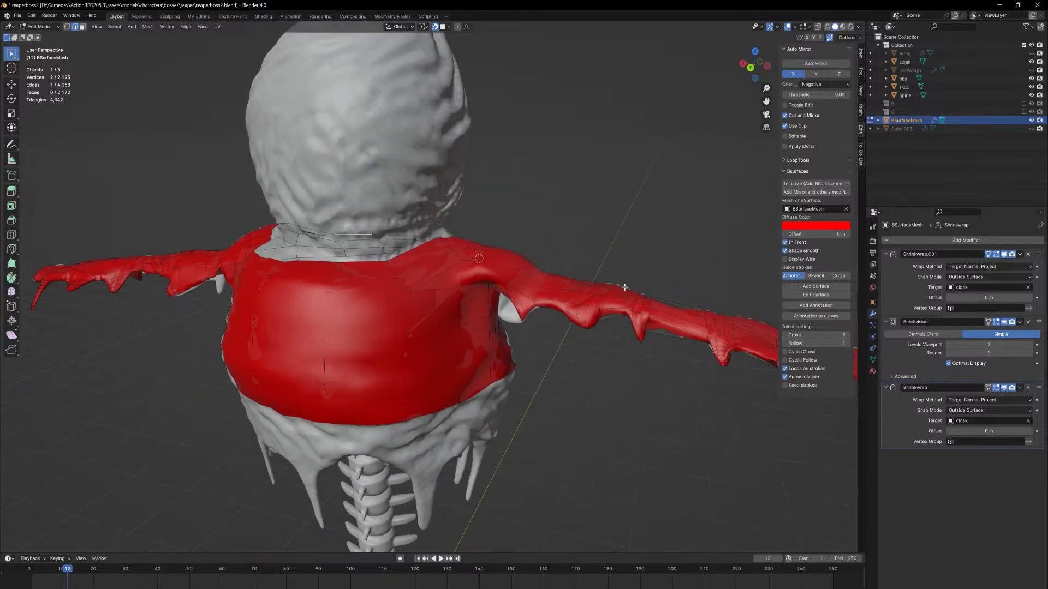
pyautogui.scroll(5, 600, 295)
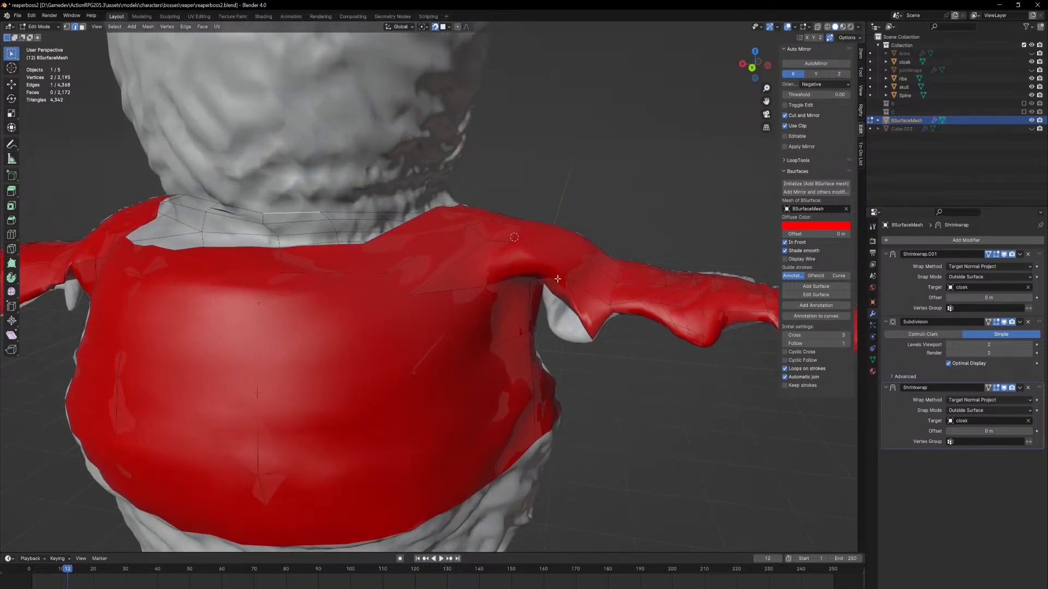
pyautogui.keyDown('alt'); pyautogui.click(559, 273); pyautogui.keyUp('alt')
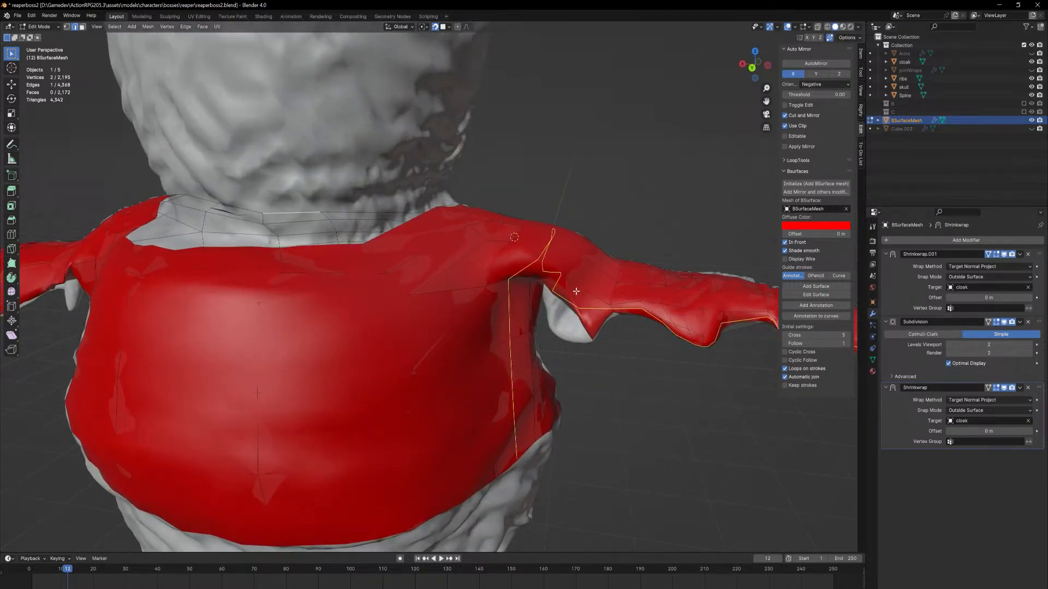
pyautogui.hotkey('ctrl', 'r')
pyautogui.click(592, 297)
pyautogui.rightClick(591, 298)
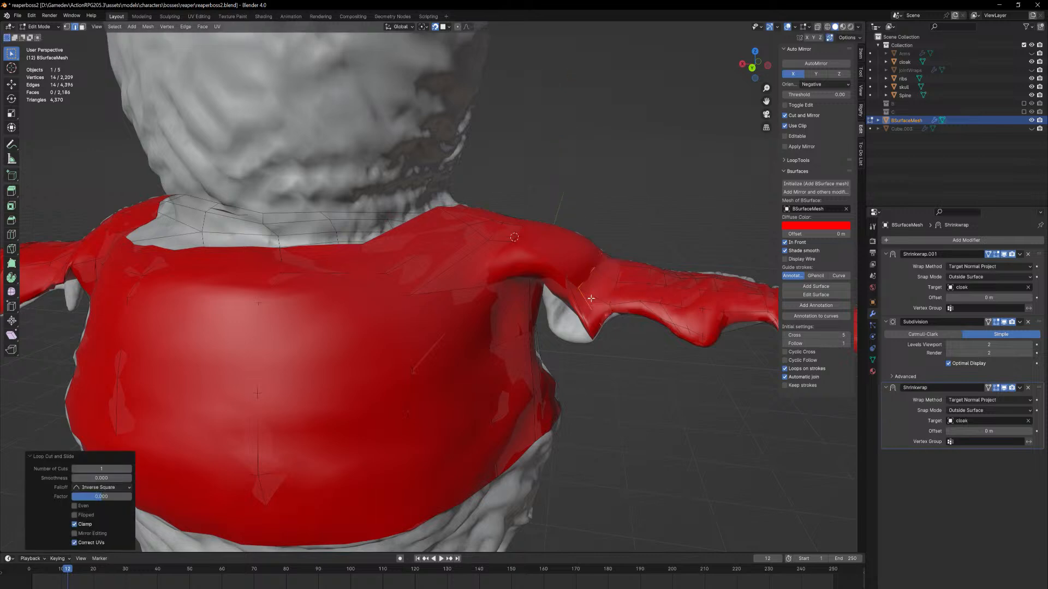
# Try to move the lowest vertex of the sleeve's underarm edge toward the torso
pyautogui.press('1')
pyautogui.click(586, 335)
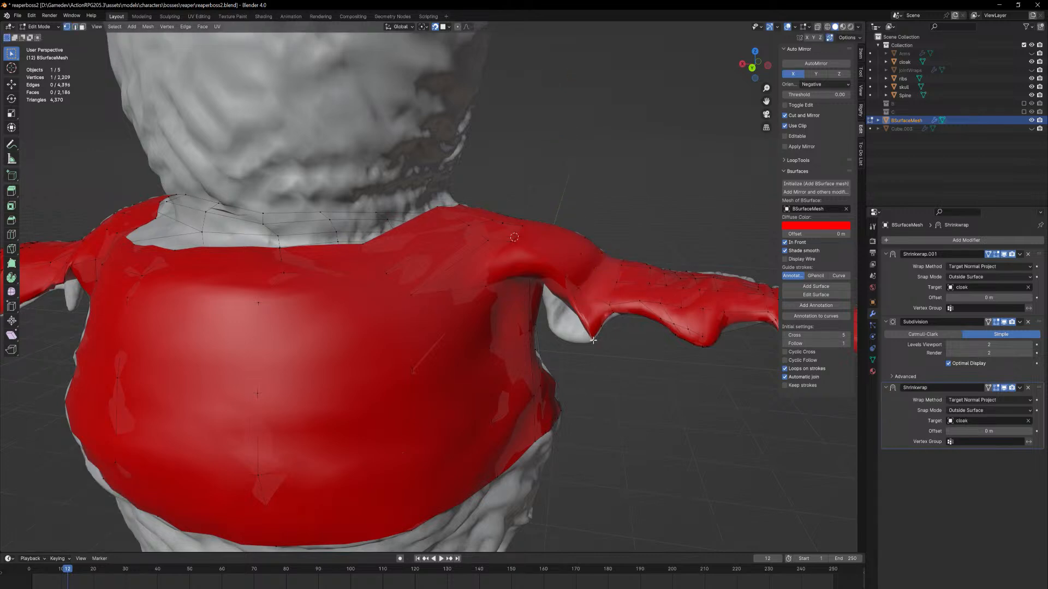
pyautogui.press('g')
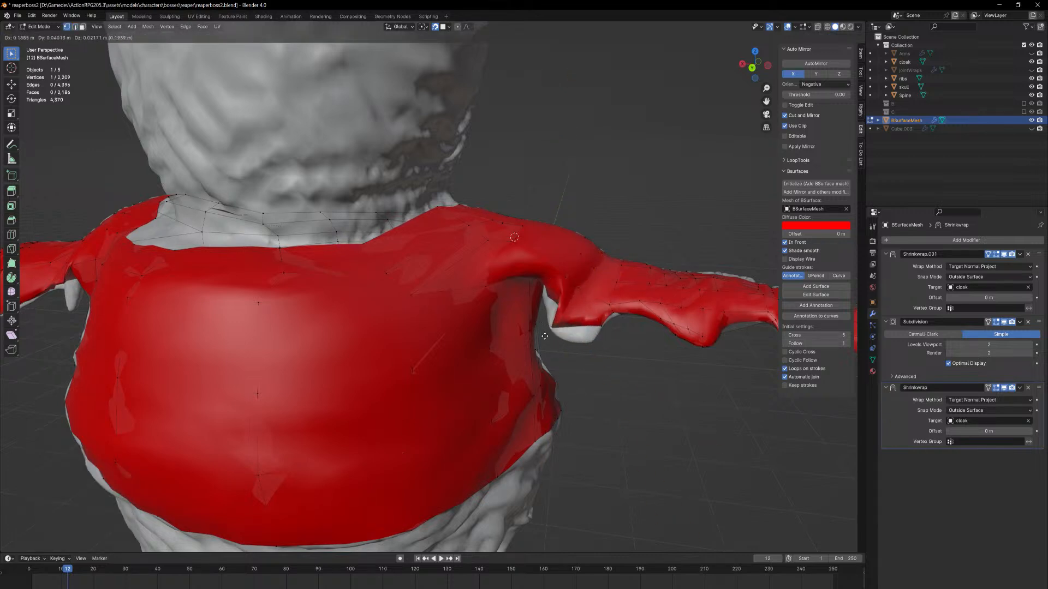
pyautogui.click(549, 325)
# Turn off Subdivision and the last Shrinkwrap in Edit Mode, and move the underarm vertex about 0.12 m in X and 0.08 m in Z
pyautogui.moveTo(607, 339); pyautogui.dragTo(552, 370, button='middle')
pyautogui.scroll(3, 553, 370)
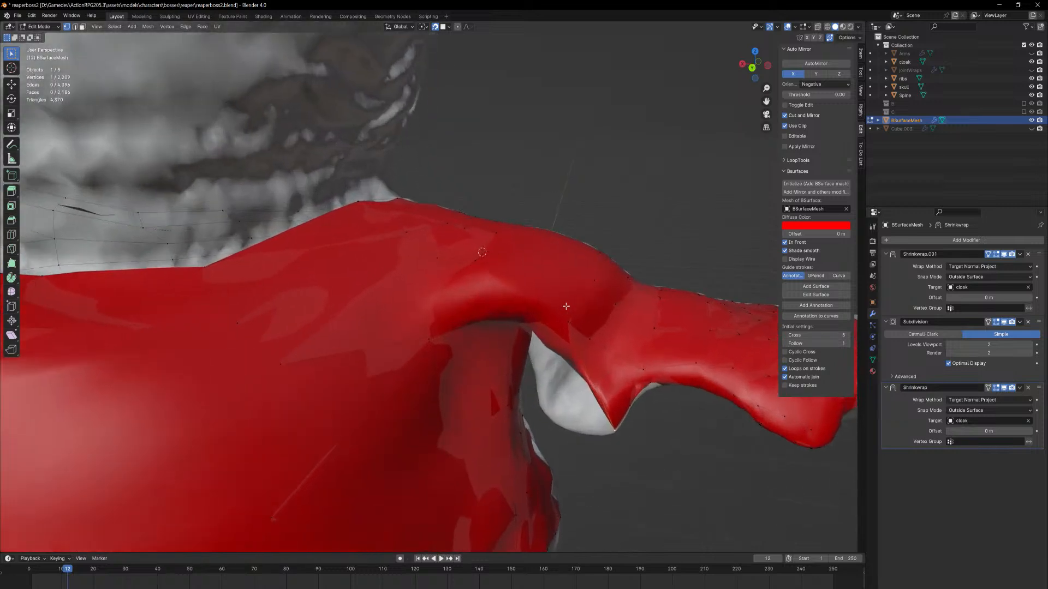
pyautogui.click(996, 323)
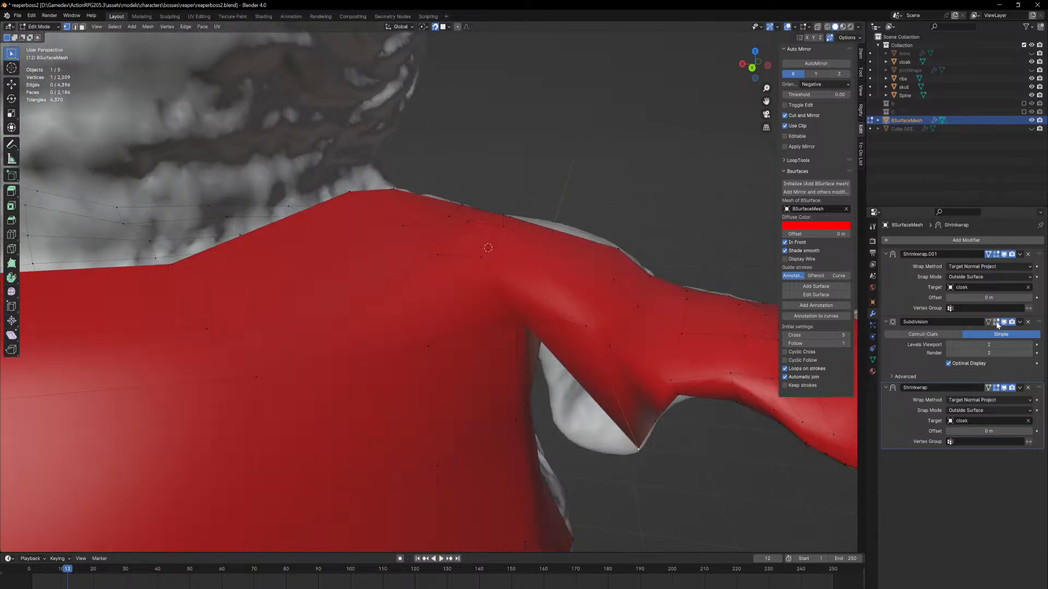
pyautogui.click(997, 388)
pyautogui.moveTo(589, 328); pyautogui.dragTo(527, 286)
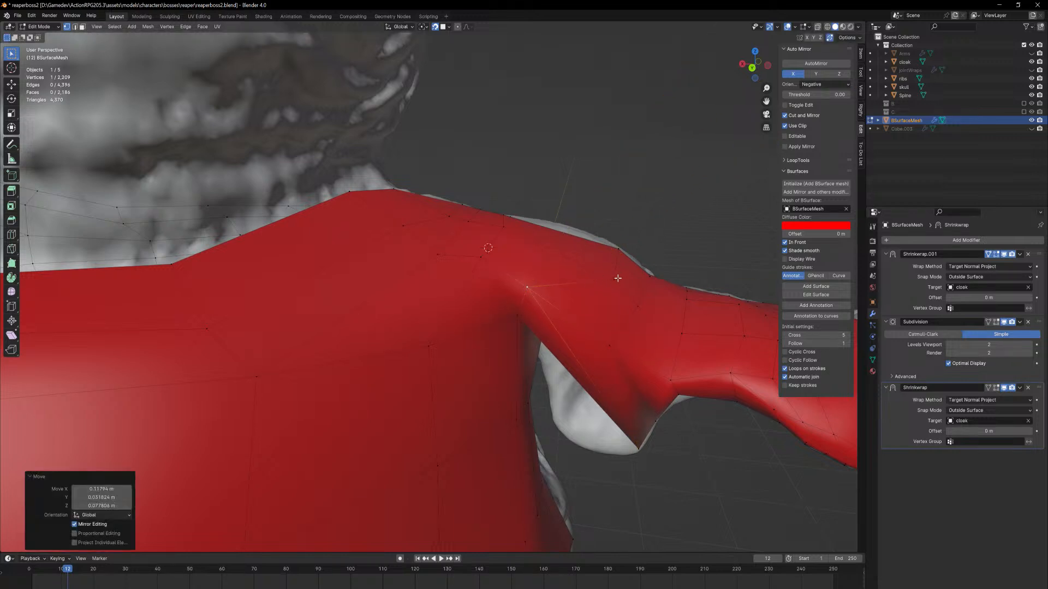
# Reposition the upper sleeve vertex and move the lowest back underarm vertex about 0.14 m in X and 0.05 m in Y toward the torso
pyautogui.moveTo(614, 281); pyautogui.dragTo(554, 259)
pyautogui.moveTo(636, 449); pyautogui.dragTo(565, 431)
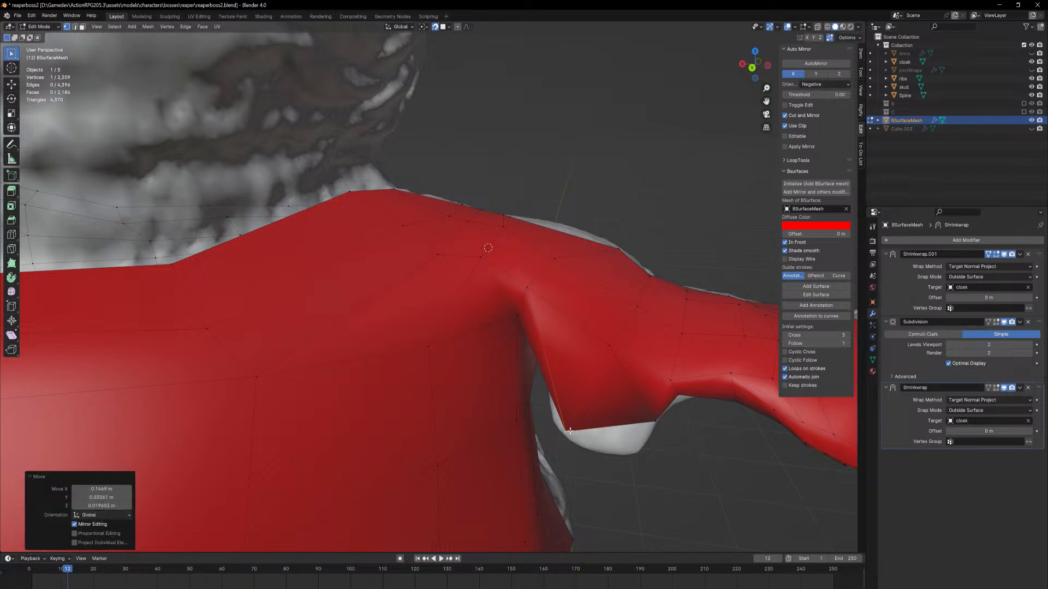
# Add one centred loop cut around the upper sleeve at the back and lower its bottom vertex about 0.05 m onto the sculpt
pyautogui.hotkey('ctrl', 'r')
pyautogui.click(582, 325)
pyautogui.rightClick(582, 325)
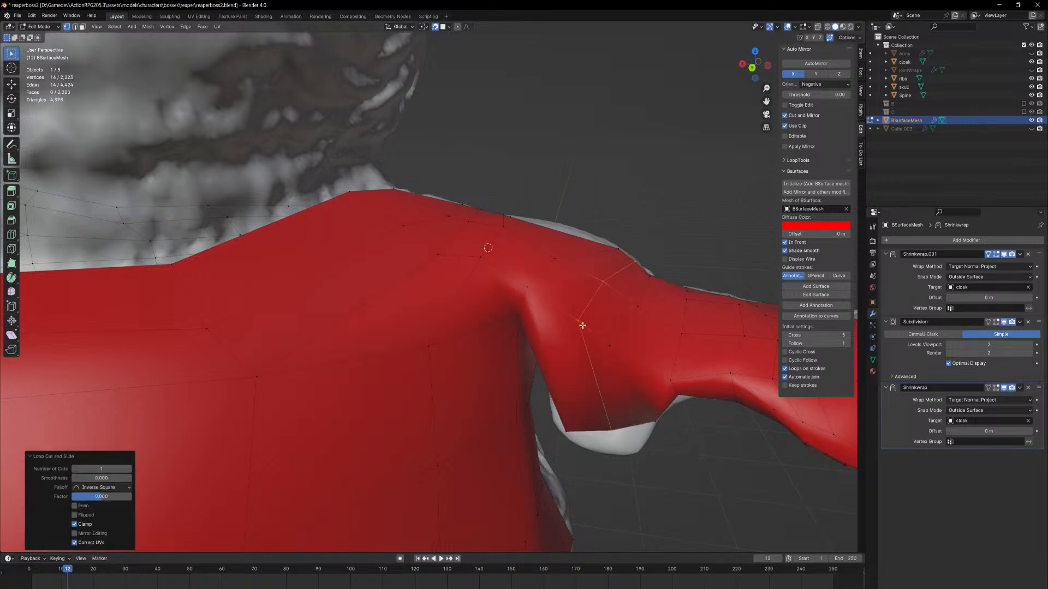
pyautogui.moveTo(609, 446); pyautogui.dragTo(616, 455)
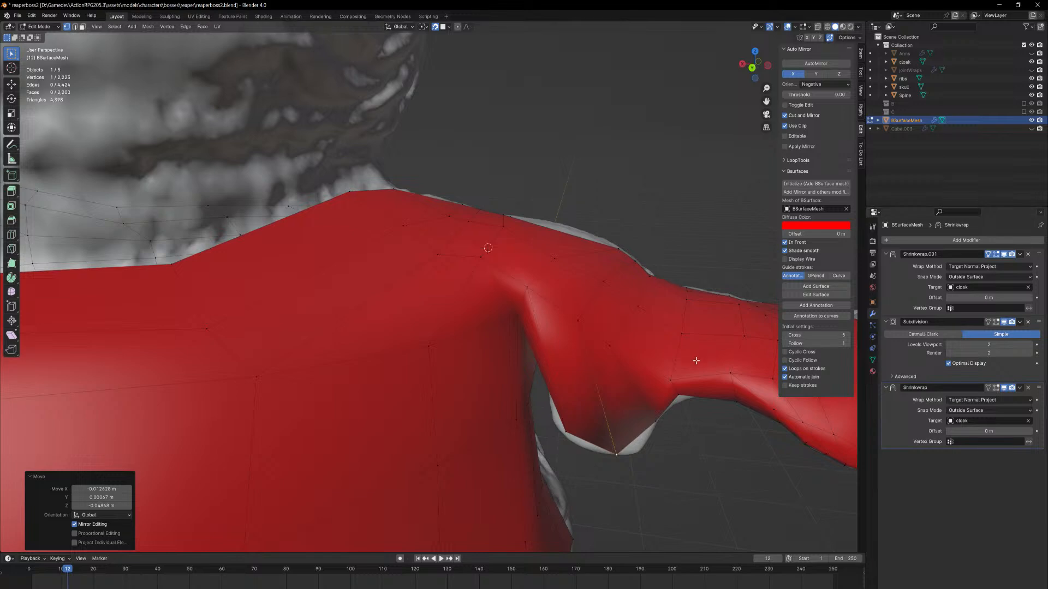
# Reposition the sleeve's underarm vertices at the front, shifting the one nearest the torso about 0.07 m in X and 0.03 m in Y
pyautogui.moveTo(695, 361); pyautogui.dragTo(492, 316, button='middle')
pyautogui.moveTo(199, 361); pyautogui.dragTo(221, 330)
pyautogui.moveTo(226, 278); pyautogui.dragTo(273, 323)
pyautogui.moveTo(273, 323)
pyautogui.mouseDown(button='middle')
pyautogui.moveTo(251, 311)
pyautogui.moveTo(267, 316)
pyautogui.mouseUp(button='middle')
pyautogui.hotkey('ctrl', 'r')
pyautogui.rightClick(290, 310)
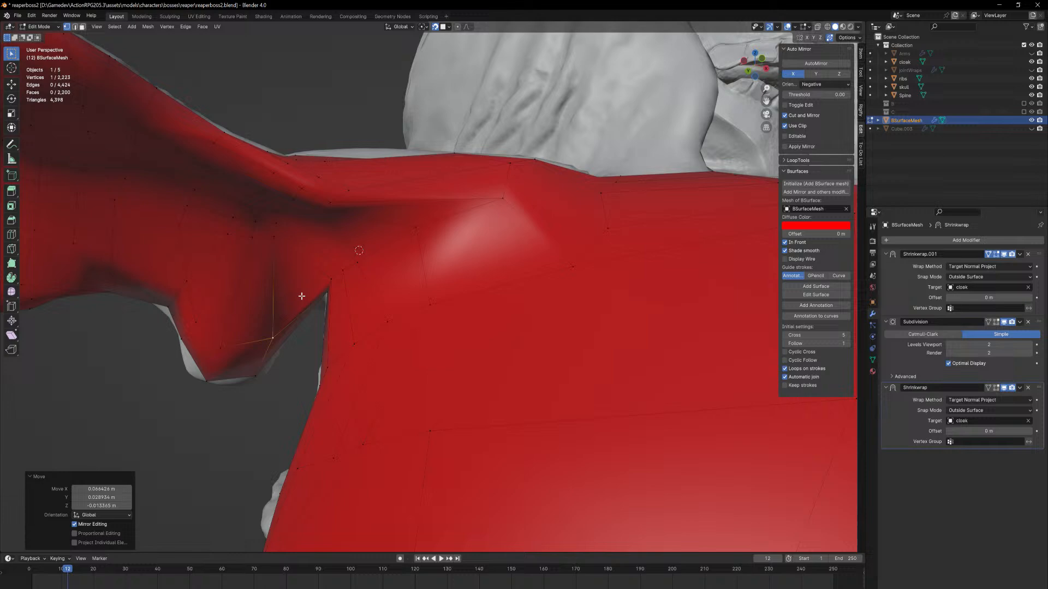
# Move the front armpit vertex about 0.02 m in X, 0.07 m in Y and 0.04 m in Z
pyautogui.click(330, 279)
pyautogui.moveTo(329, 281); pyautogui.dragTo(340, 284, button='middle')
pyautogui.moveTo(340, 280); pyautogui.dragTo(336, 267)
pyautogui.moveTo(336, 268); pyautogui.dragTo(367, 247, button='middle')
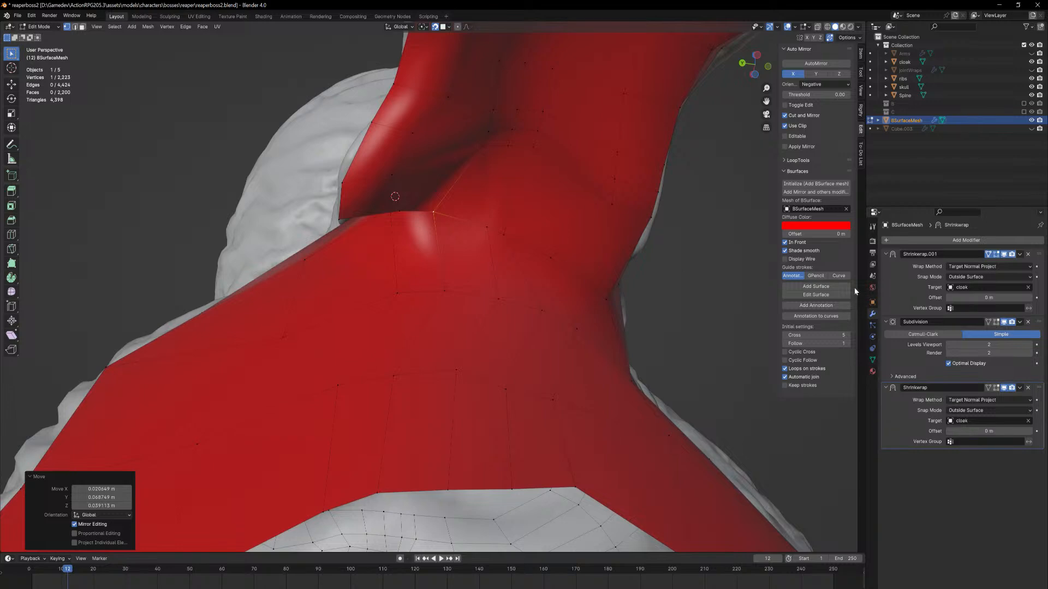
# Turn on Subdivision and the last Shrinkwrap in Edit Mode and check the underarm from the back
pyautogui.click(996, 322)
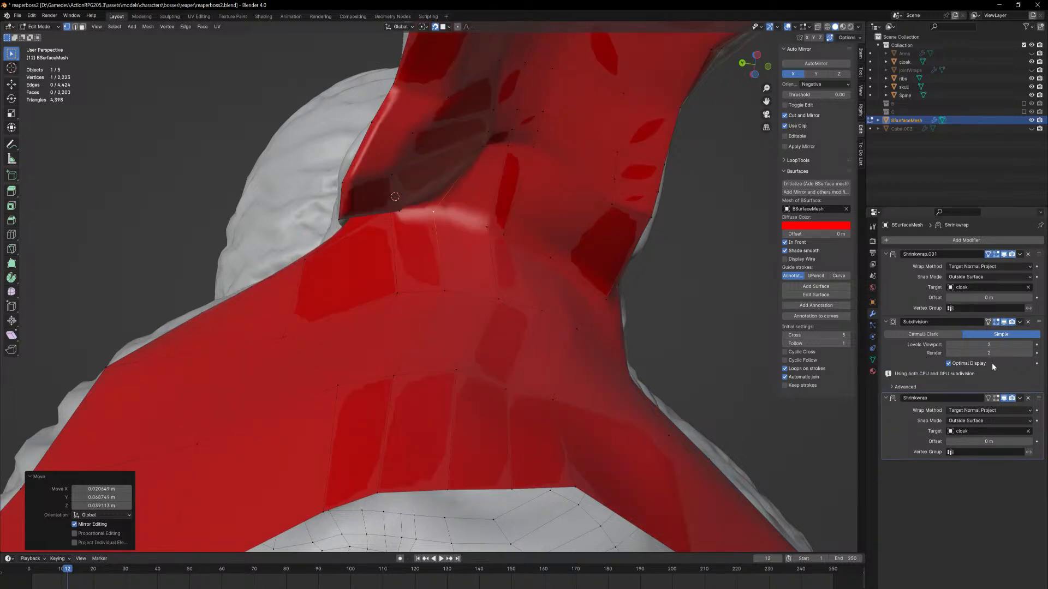
pyautogui.click(996, 399)
pyautogui.moveTo(657, 301); pyautogui.dragTo(717, 341, button='middle')
pyautogui.click(579, 386)
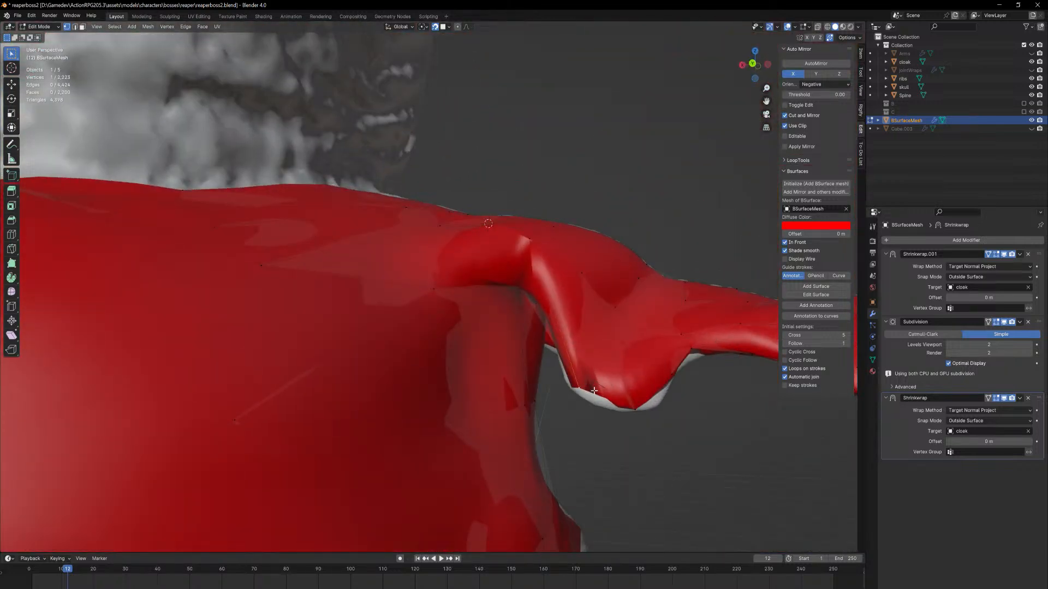
# Turn off the last Shrinkwrap in Edit Mode and move the sleeve's inner underarm vertex about 0.02 m in X
pyautogui.click(997, 398)
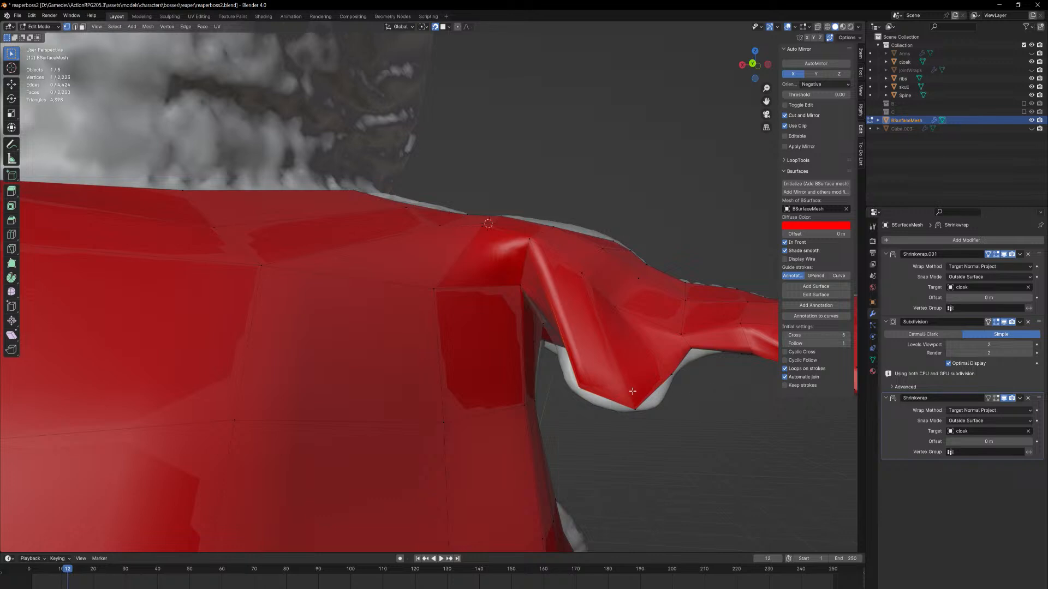
pyautogui.moveTo(631, 388); pyautogui.dragTo(590, 398, button='middle')
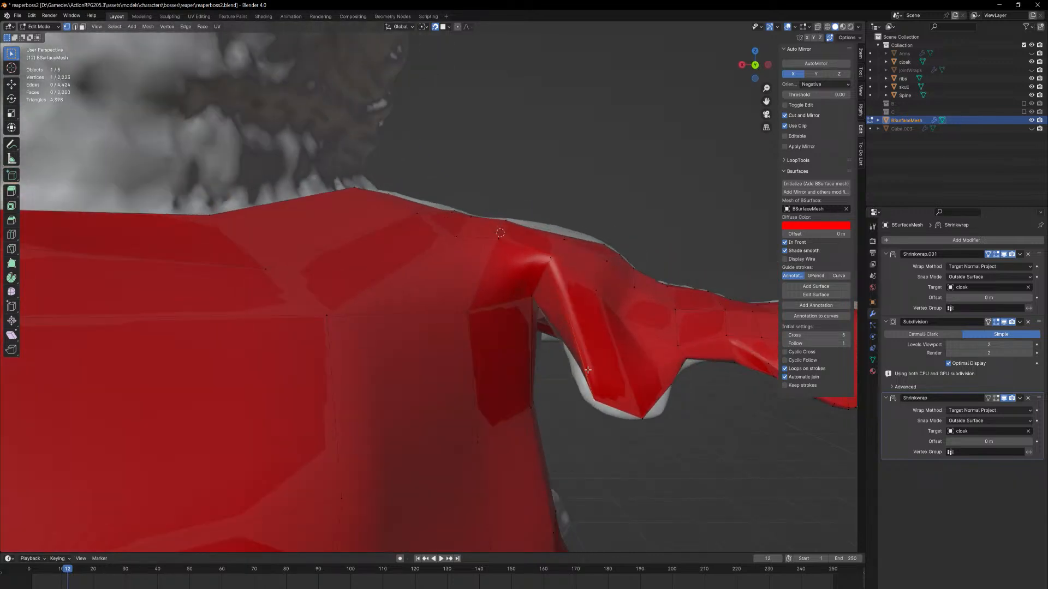
pyautogui.press('g')
pyautogui.click(584, 403)
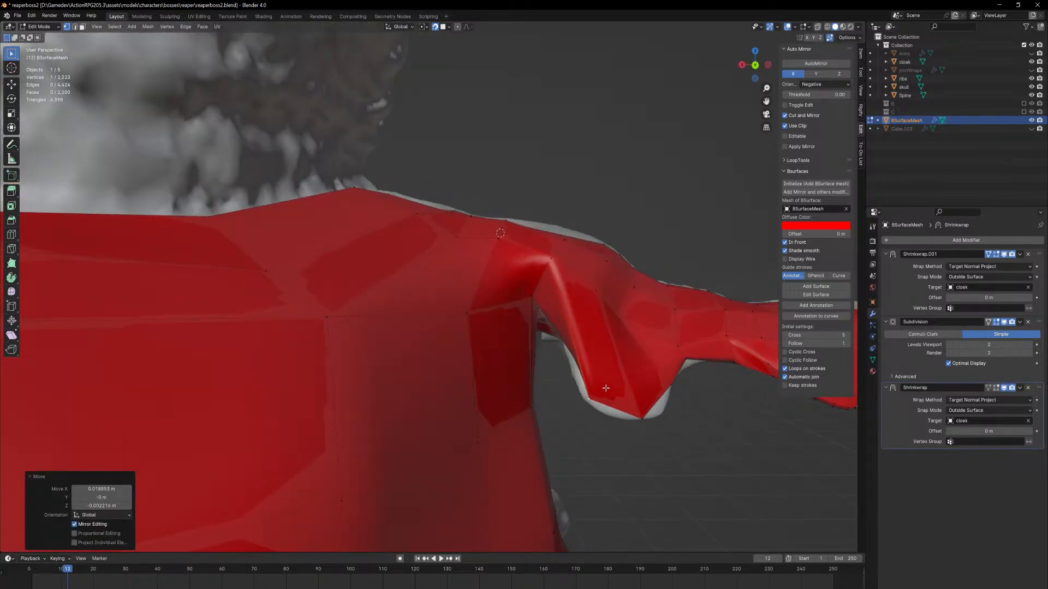
# Add one centred loop cut beside the sleeve's inner underarm edge and lower its bottom vertex about 0.01 m
pyautogui.hotkey('ctrl', 'r')
pyautogui.click(600, 363)
pyautogui.rightClick(608, 377)
pyautogui.click(609, 409)
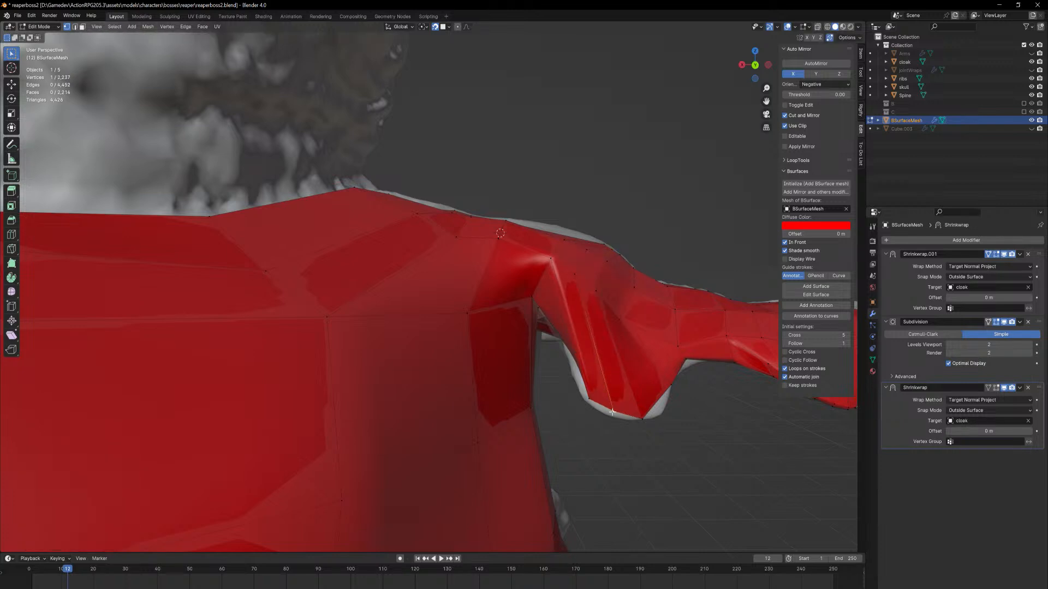
pyautogui.press('g')
pyautogui.click(649, 414)
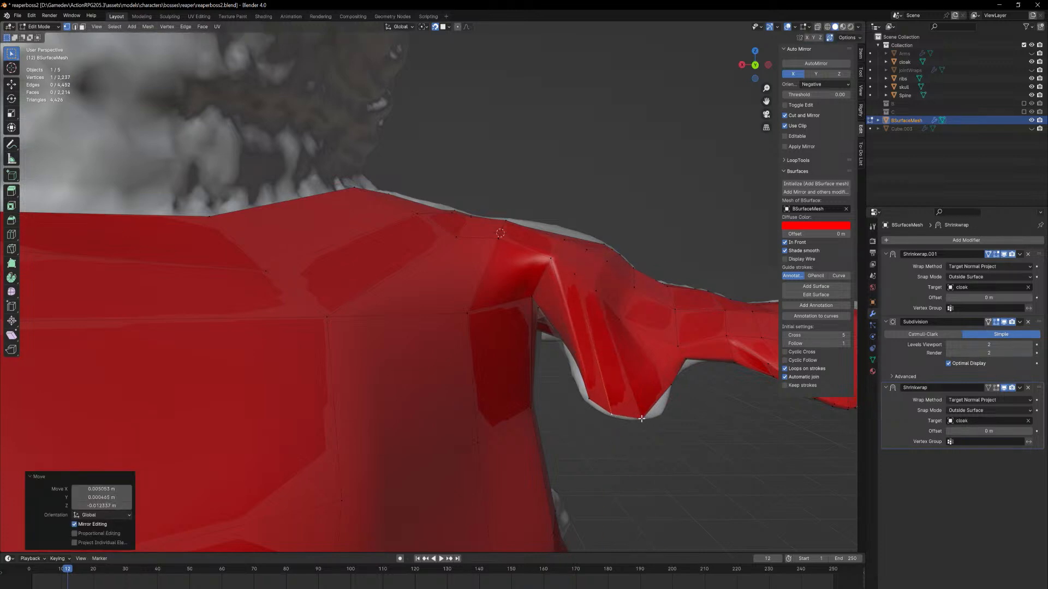
# Move the lowest underarm vertex about -0.014 m in X and turn the last Shrinkwrap back on in Edit Mode
pyautogui.press('g')
pyautogui.click(653, 417)
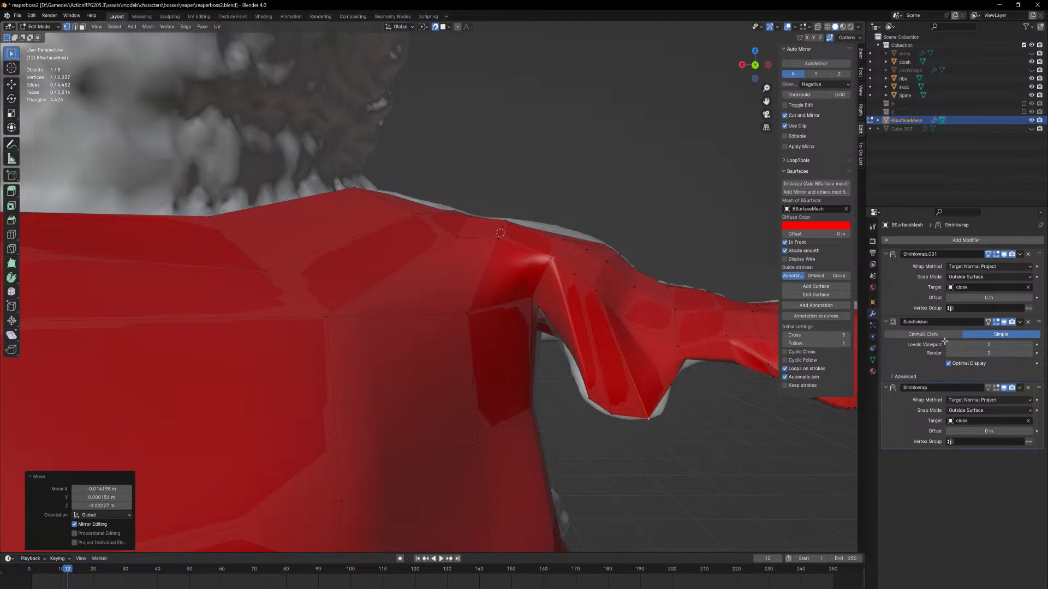
pyautogui.click(996, 388)
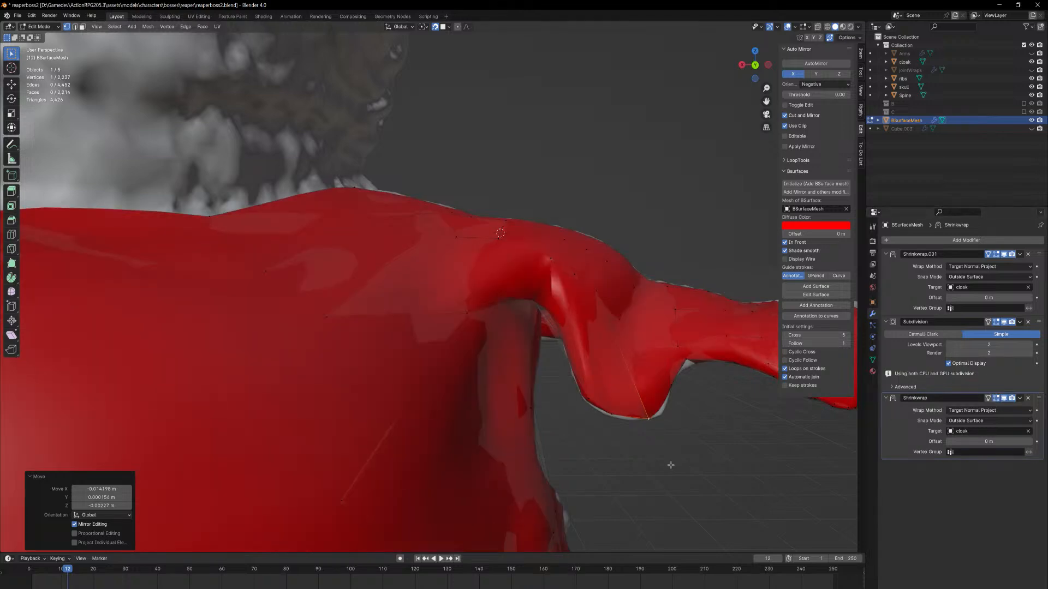
# Return to Object Mode, check the whole cloak mesh and save the file
pyautogui.press('Tab')
pyautogui.moveTo(676, 456); pyautogui.dragTo(569, 461, button='middle')
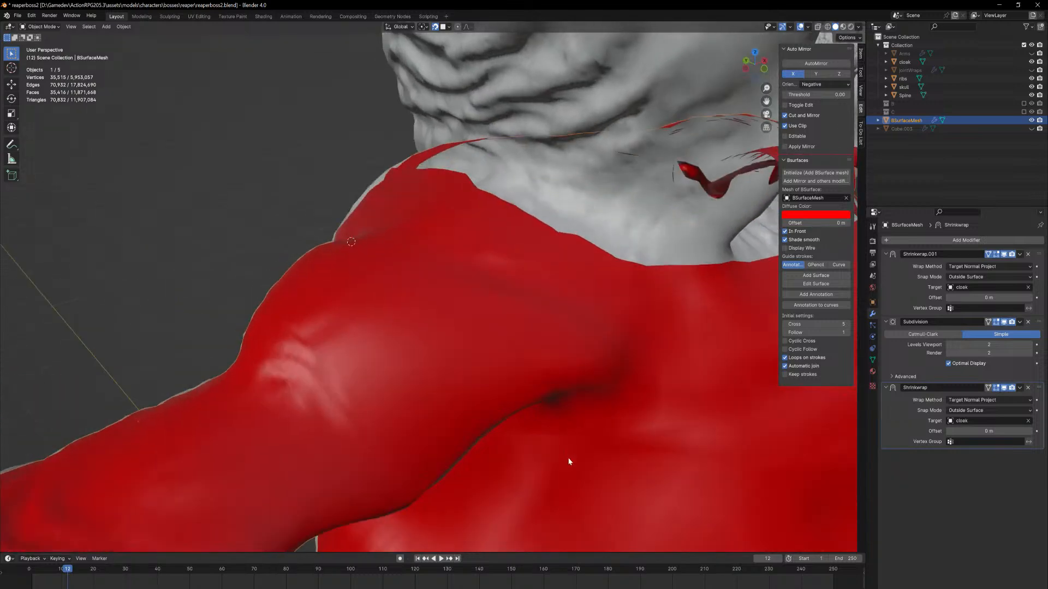
pyautogui.scroll(-8, 568, 462)
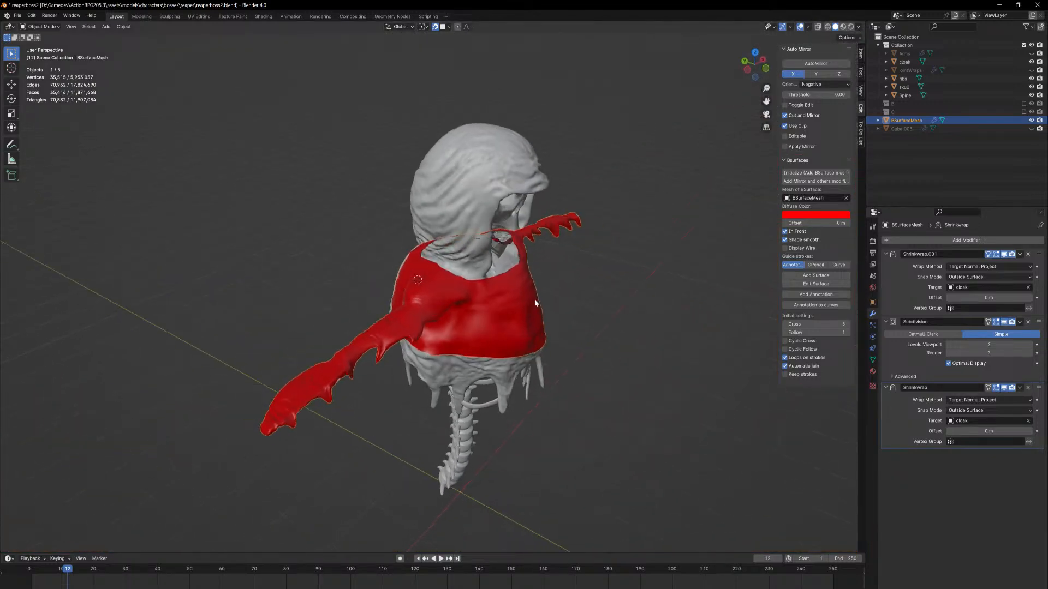
pyautogui.moveTo(535, 299); pyautogui.dragTo(539, 299, button='middle')
pyautogui.hotkey('ctrl', 's')
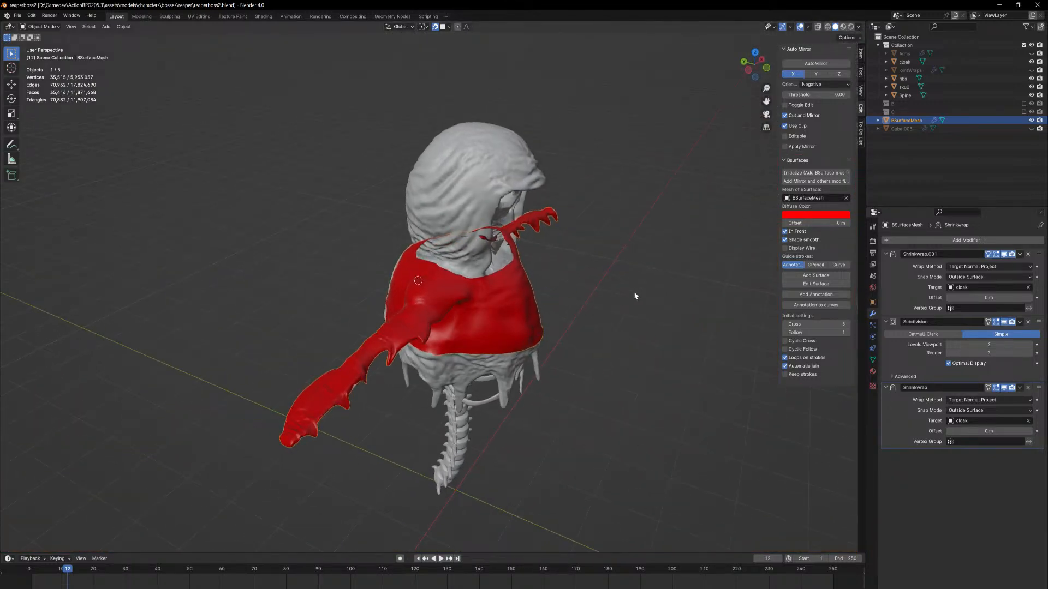
# Compare the cloak mesh at Subdivision viewport levels 1 and 2, leaving the viewport level at 1
pyautogui.moveTo(634, 295); pyautogui.dragTo(571, 292, button='middle')
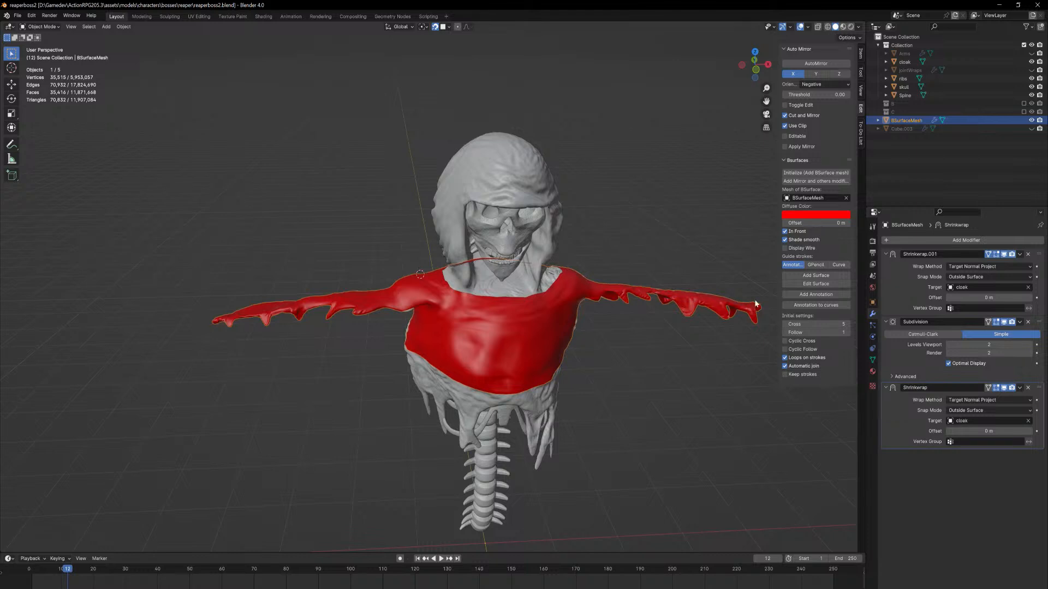
pyautogui.click(948, 345)
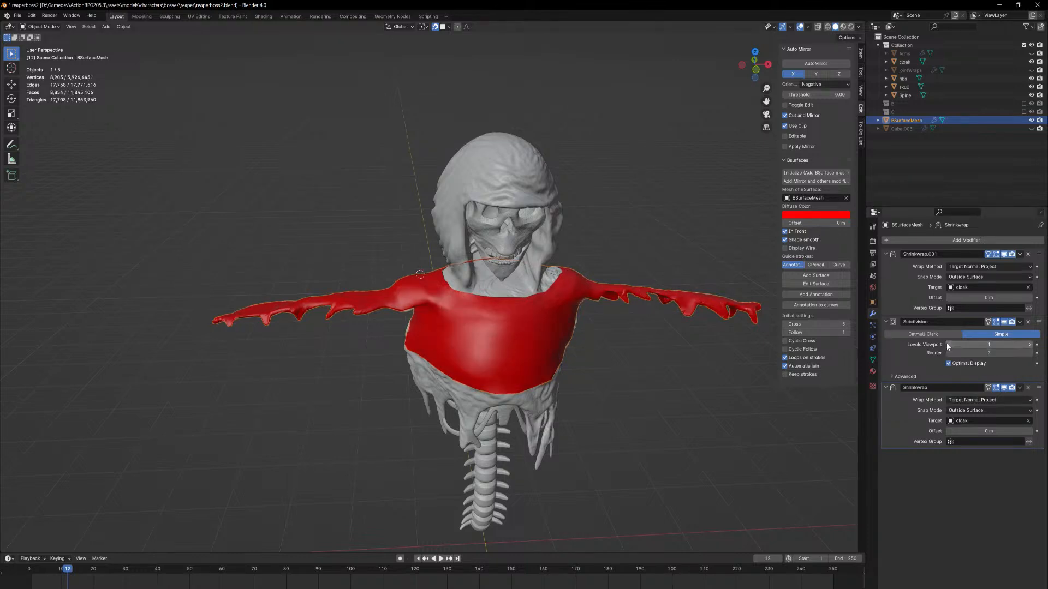
pyautogui.moveTo(415, 393)
pyautogui.mouseDown(button='middle')
pyautogui.moveTo(552, 402)
pyautogui.moveTo(408, 396)
pyautogui.mouseUp(button='middle')
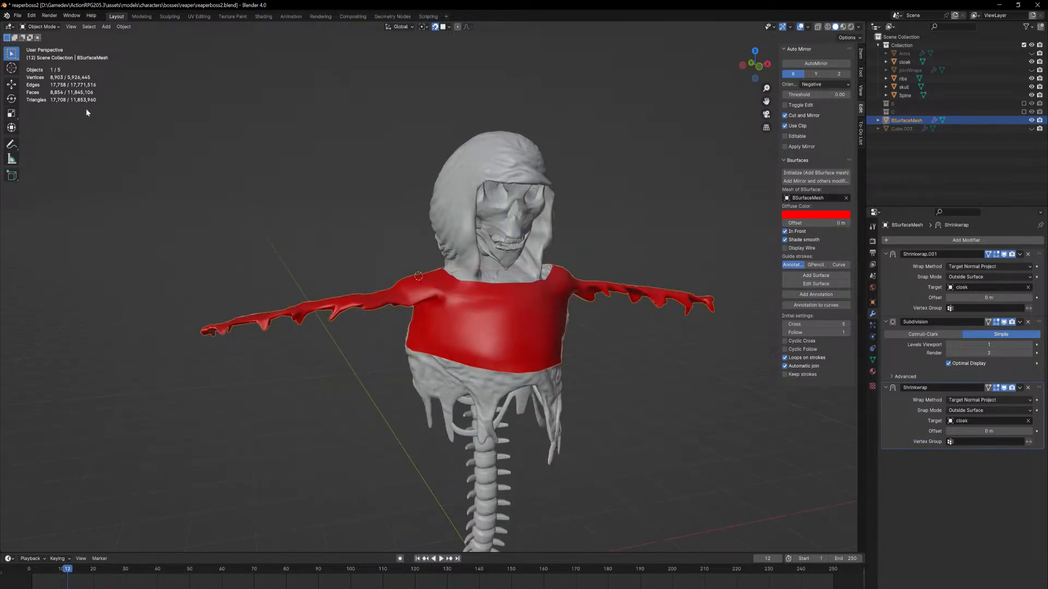
pyautogui.click(1030, 345)
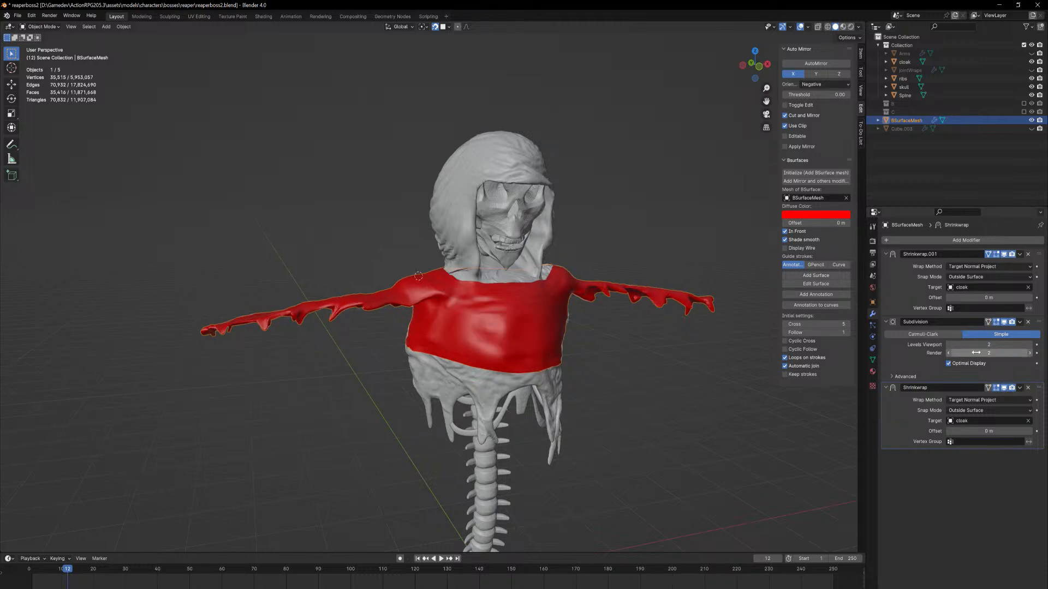
pyautogui.click(949, 345)
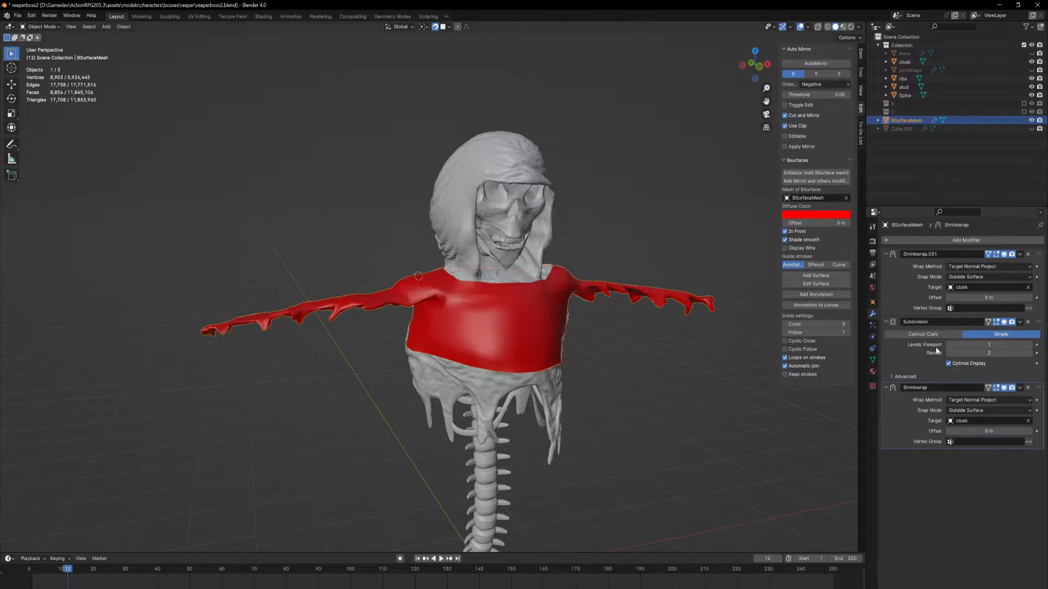
pyautogui.moveTo(623, 297)
pyautogui.mouseDown(button='middle')
pyautogui.moveTo(683, 318)
pyautogui.moveTo(610, 301)
pyautogui.mouseUp(button='middle')
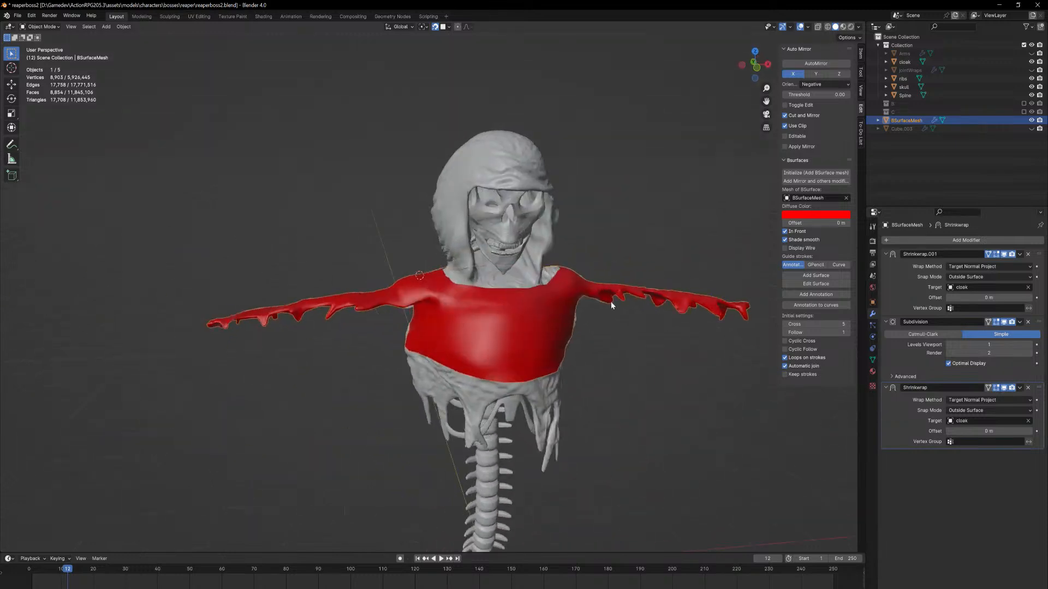
# Select the skull and the cloak retopology mesh in turn to compare their polygon statistics
pyautogui.click(503, 242)
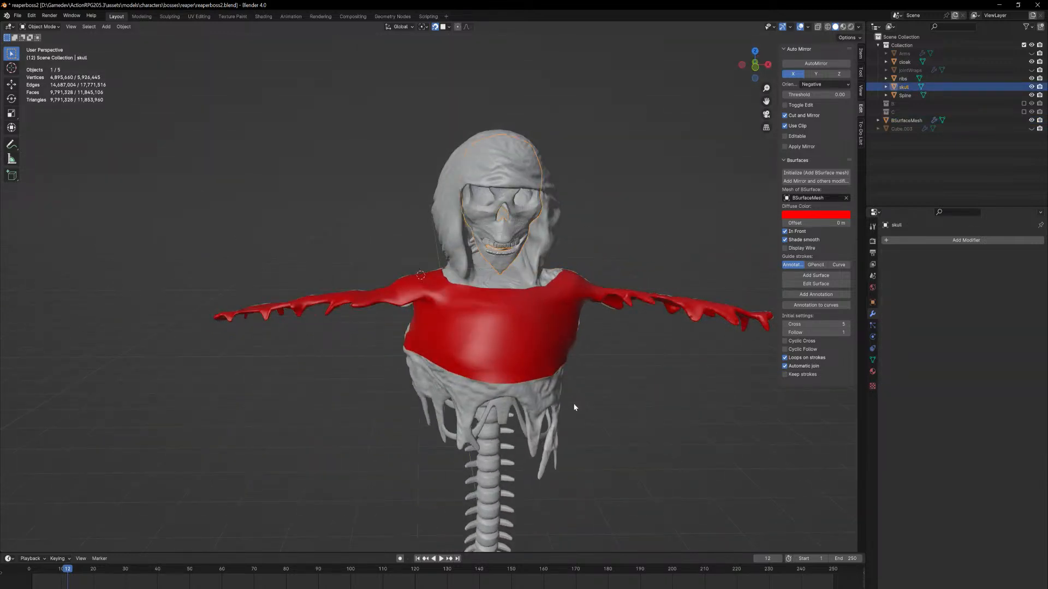
pyautogui.moveTo(585, 228); pyautogui.dragTo(573, 409, button='middle')
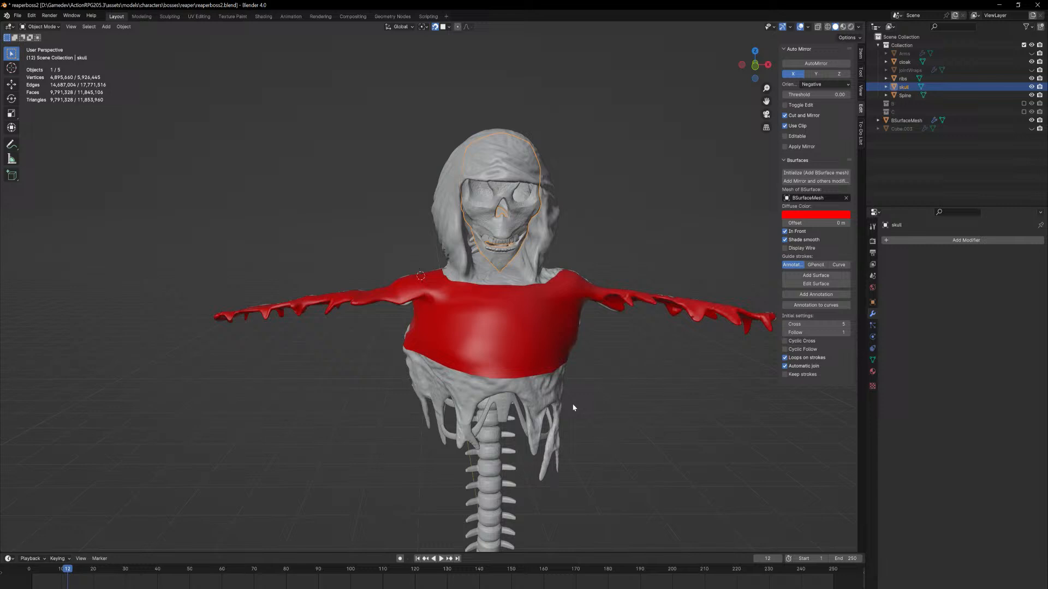
pyautogui.click(528, 342)
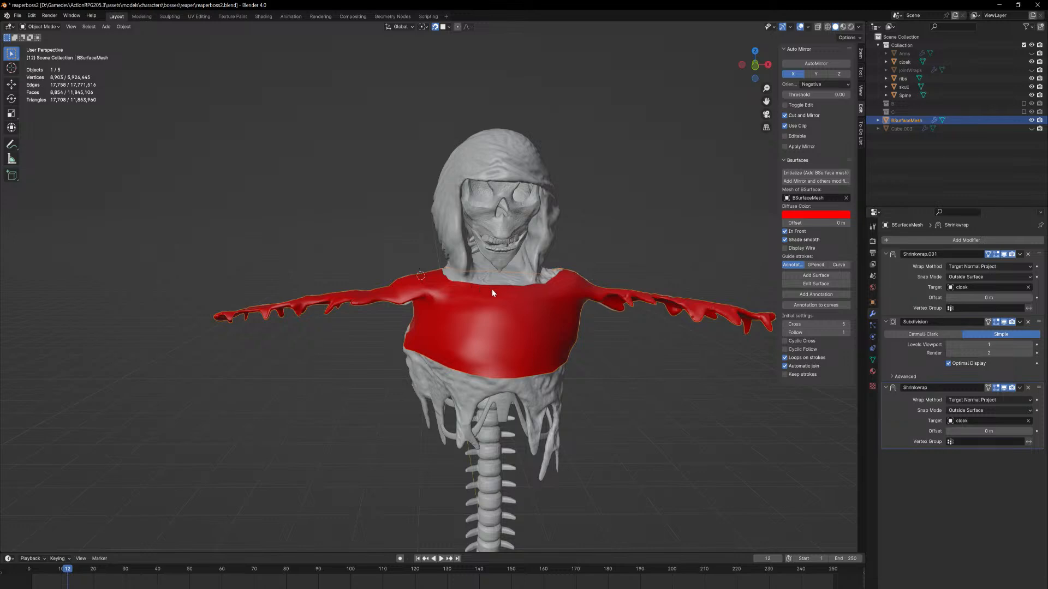
pyautogui.moveTo(571, 324)
pyautogui.mouseDown(button='middle')
pyautogui.moveTo(461, 338)
pyautogui.moveTo(561, 340)
pyautogui.mouseUp(button='middle')
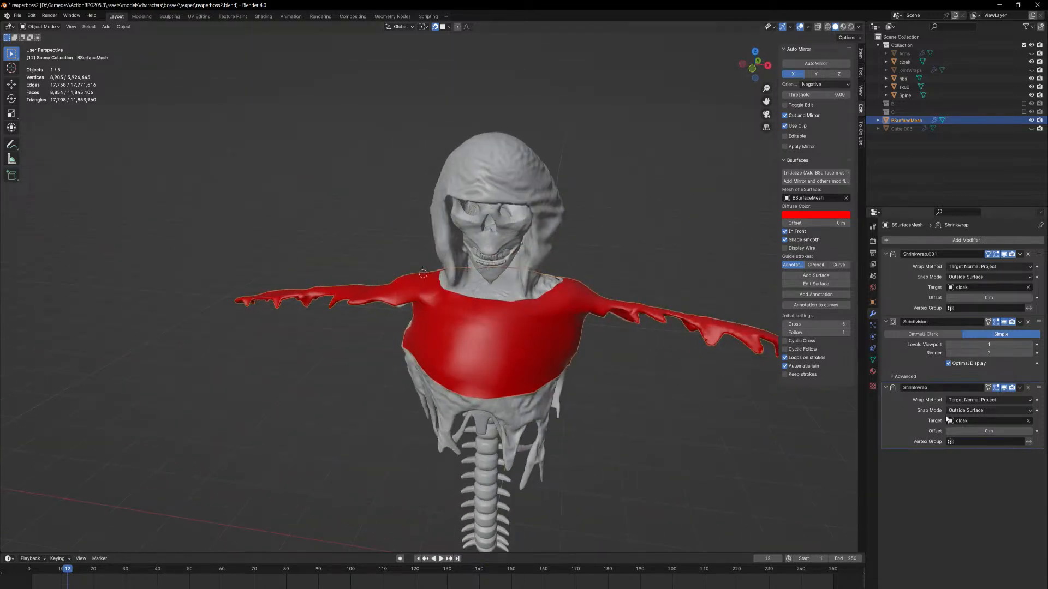
# Deselect all objects and save the file
pyautogui.moveTo(654, 344); pyautogui.dragTo(674, 352, button='middle')
pyautogui.click(669, 345)
pyautogui.hotkey('ctrl', 's')
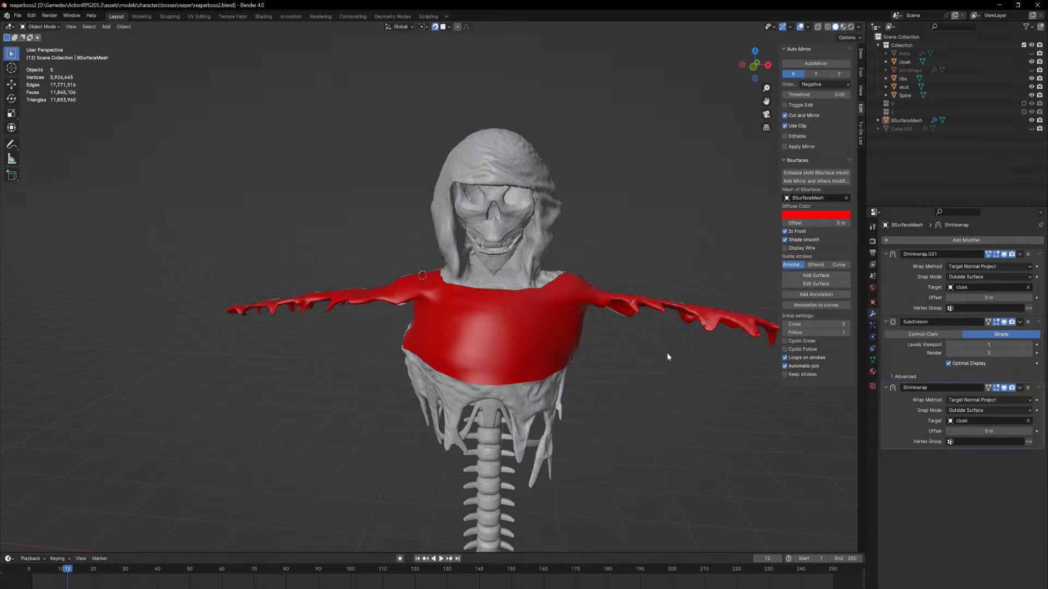
pyautogui.moveTo(667, 356); pyautogui.dragTo(650, 326, button='middle')
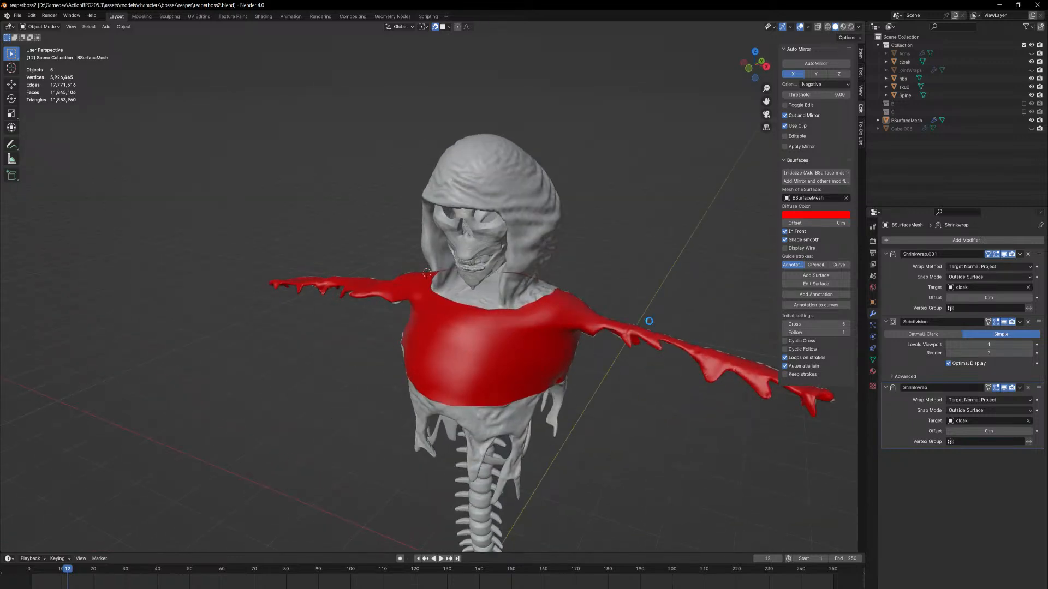